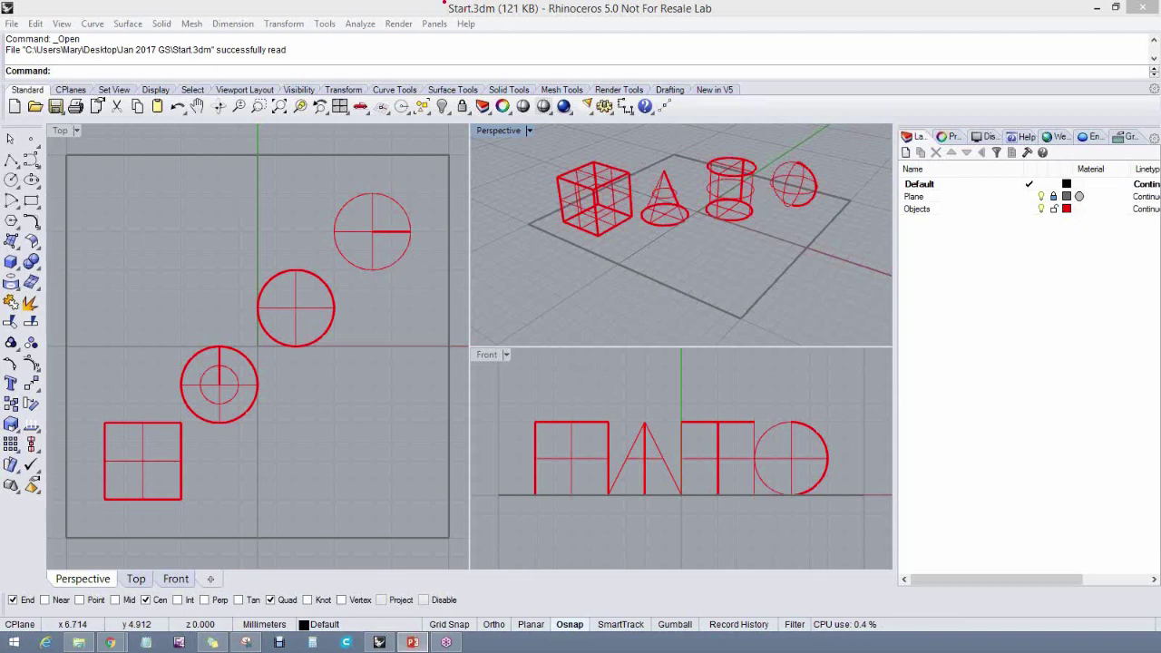
mouse_move(444, 2)
left_mouse_down()
mouse_move(454, 18)
mouse_move(542, 18)
left_mouse_up()
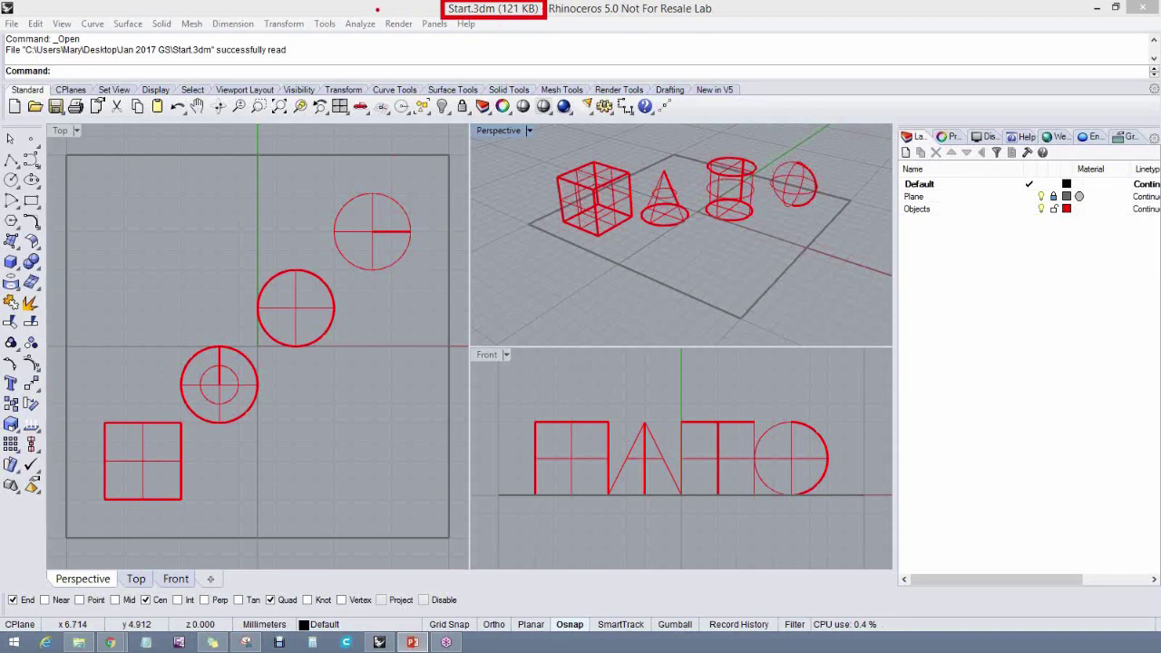
mouse_move(376, 8)
left_mouse_down()
mouse_move(433, 3)
mouse_move(426, 14)
left_mouse_up()
left_click_drag(565, 24, 649, 24)
mouse_move(579, 15)
left_mouse_down()
mouse_move(563, 24)
mouse_move(577, 31)
left_mouse_up()
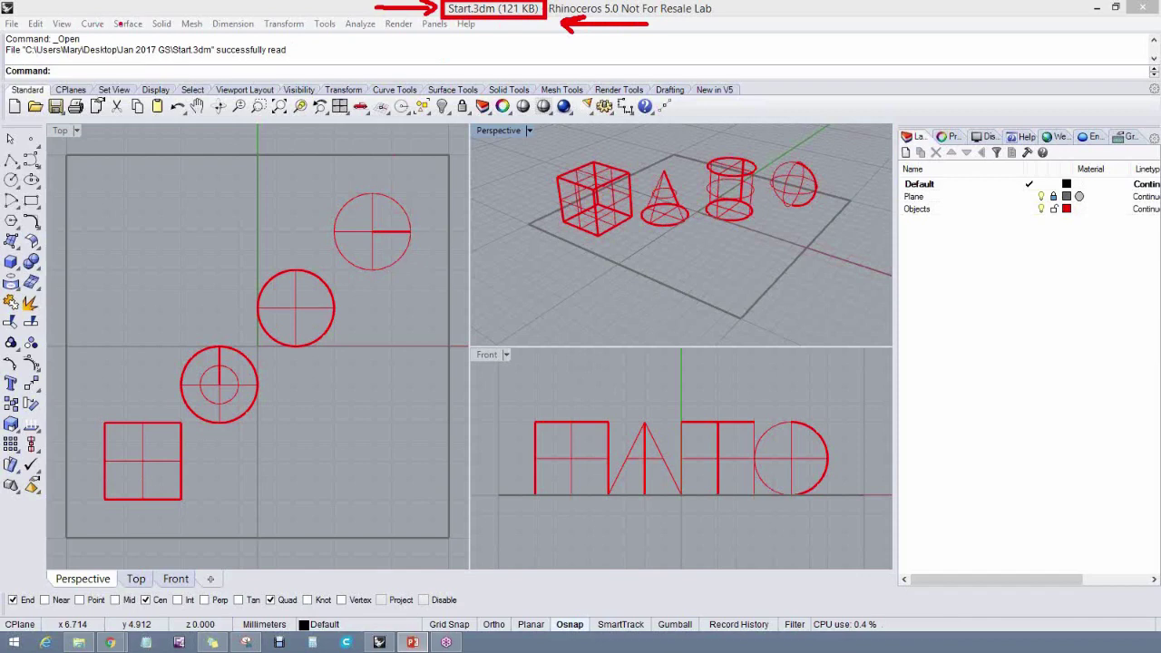
mouse_move(111, 23)
left_mouse_down()
mouse_move(84, 13)
mouse_move(72, 28)
mouse_move(109, 35)
mouse_move(113, 22)
mouse_move(181, 19)
mouse_move(169, 11)
mouse_move(141, 16)
mouse_move(172, 34)
mouse_move(182, 23)
left_mouse_up()
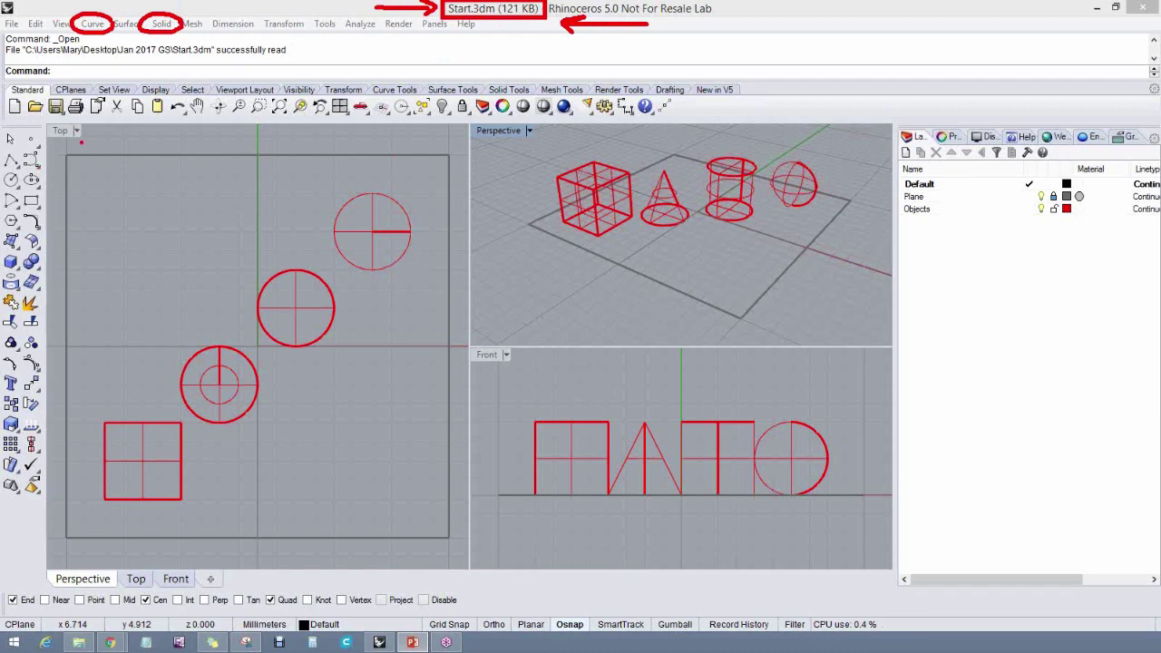
mouse_move(48, 191)
left_mouse_down()
mouse_move(109, 169)
mouse_move(142, 125)
mouse_move(150, 140)
left_mouse_up()
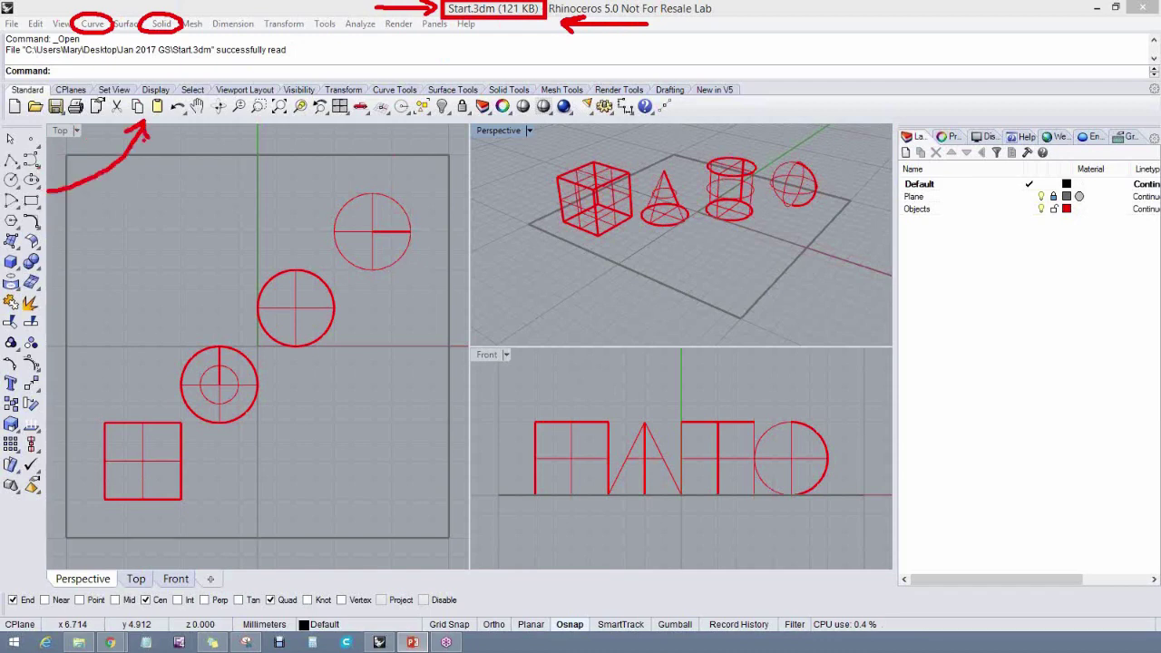
mouse_move(50, 187)
left_mouse_down()
mouse_move(70, 176)
mouse_move(54, 199)
mouse_move(66, 206)
left_mouse_up()
mouse_move(20, 195)
left_mouse_down()
mouse_move(5, 189)
mouse_move(2, 204)
mouse_move(15, 215)
mouse_move(22, 197)
left_mouse_up()
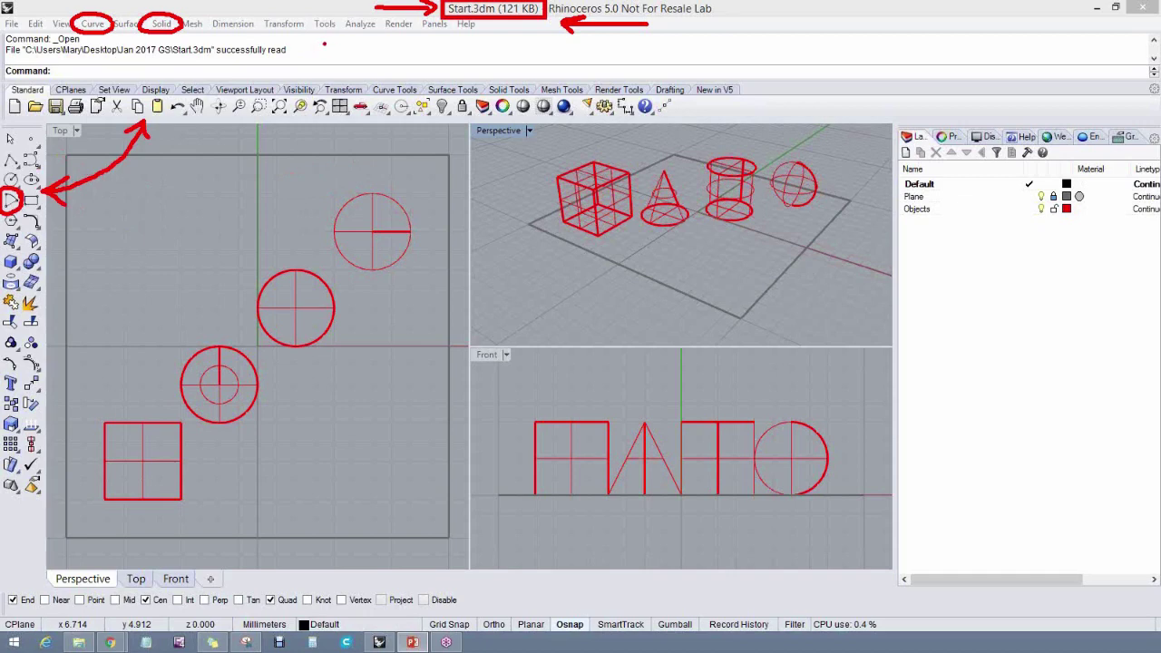
mouse_move(322, 43)
left_mouse_down()
mouse_move(332, 69)
mouse_move(347, 43)
mouse_move(362, 69)
mouse_move(376, 43)
mouse_move(454, 58)
mouse_move(452, 40)
mouse_move(464, 69)
mouse_move(436, 45)
mouse_move(466, 51)
mouse_move(430, 70)
left_mouse_up()
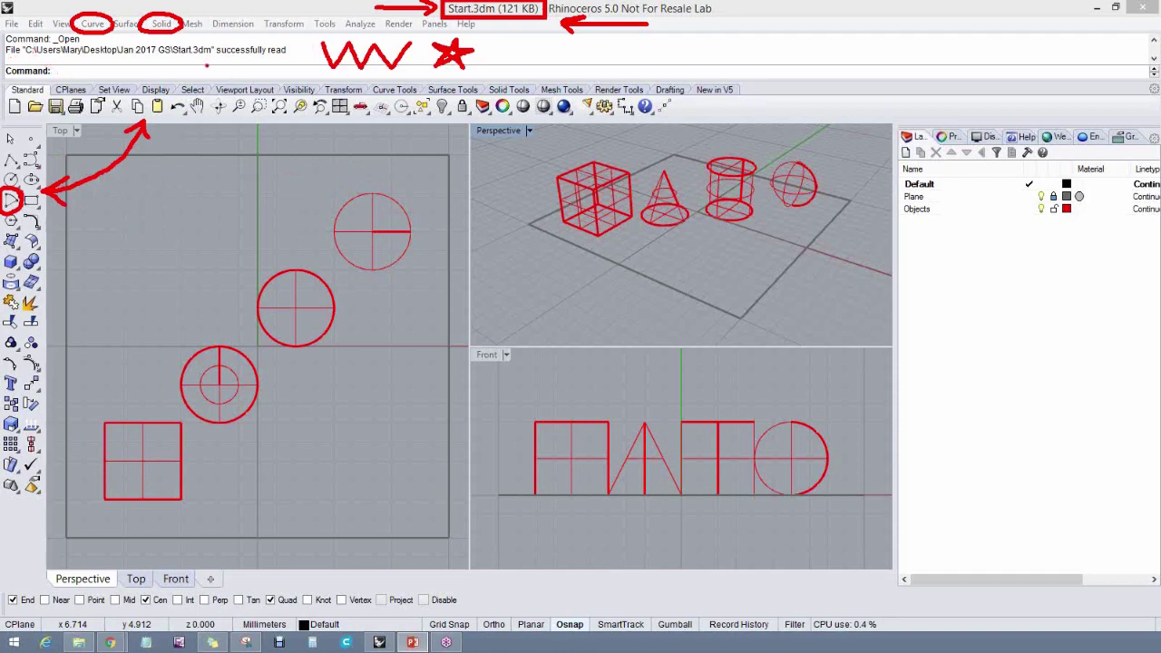
mouse_move(497, 76)
left_mouse_down()
mouse_move(500, 38)
mouse_move(490, 49)
mouse_move(514, 51)
left_mouse_up()
mouse_move(57, 71)
left_mouse_down()
mouse_move(161, 60)
mouse_move(55, 65)
left_mouse_up()
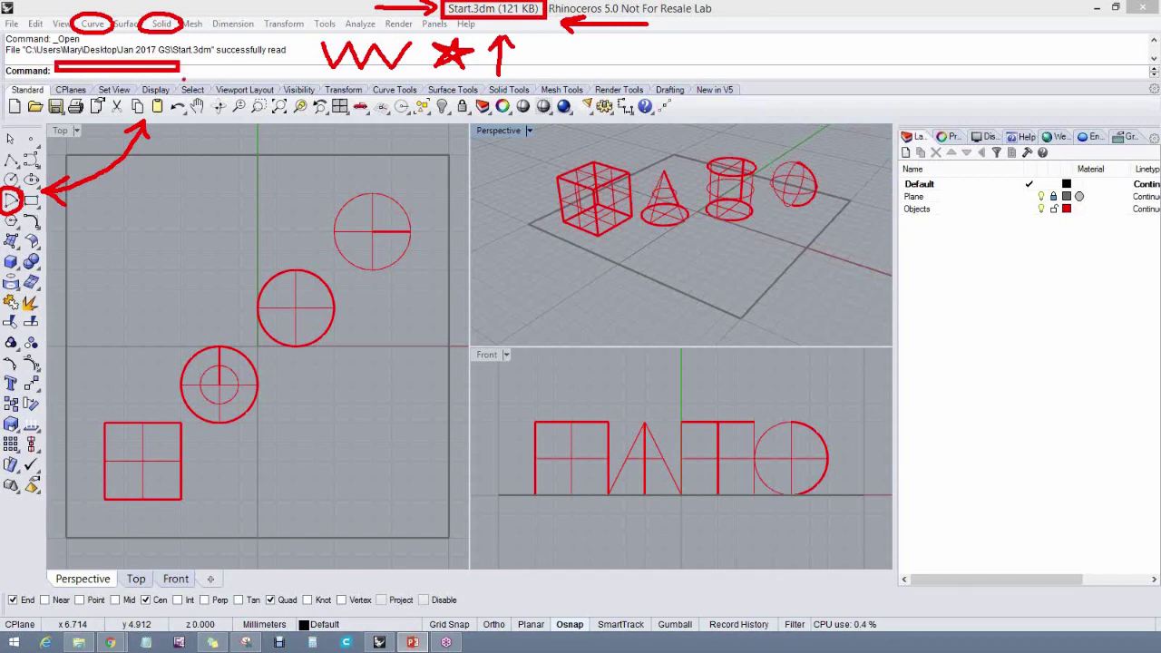
mouse_move(148, 39)
left_mouse_down()
mouse_move(148, 57)
mouse_move(138, 46)
mouse_move(161, 43)
left_mouse_up()
left_click_drag(555, 105, 555, 38)
type("F2")
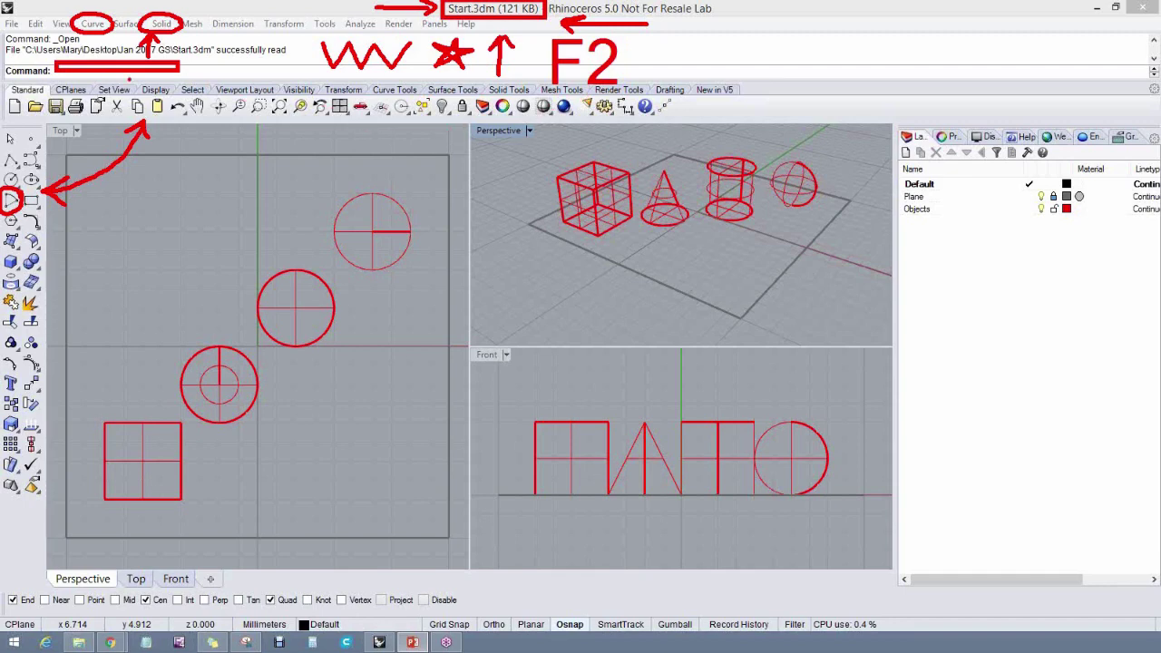
key("Escape")
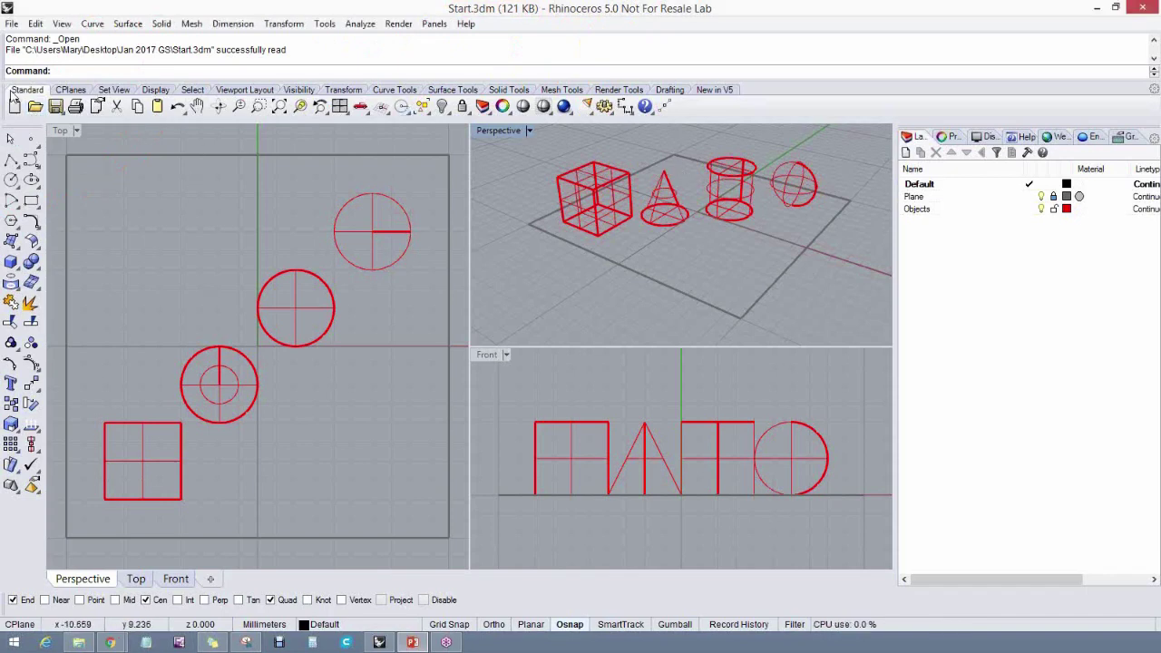
Browse the toolbar groups from CPlanes through Surface Tools and return to the Standard group
left_click(72, 91)
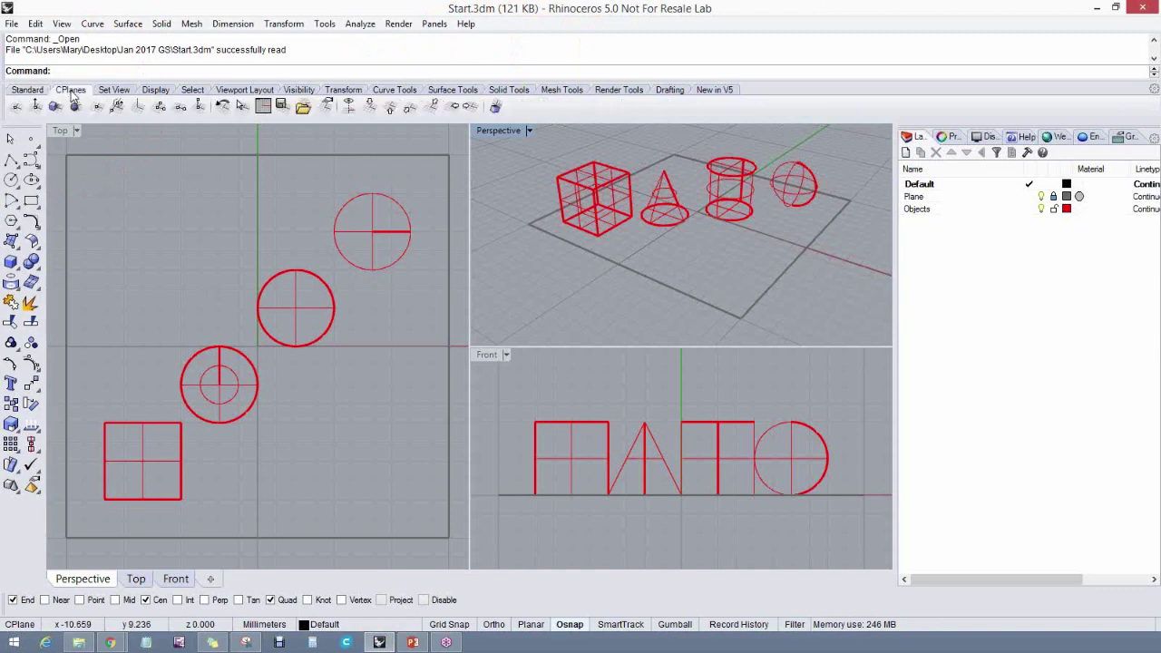
left_click(114, 91)
left_click(159, 91)
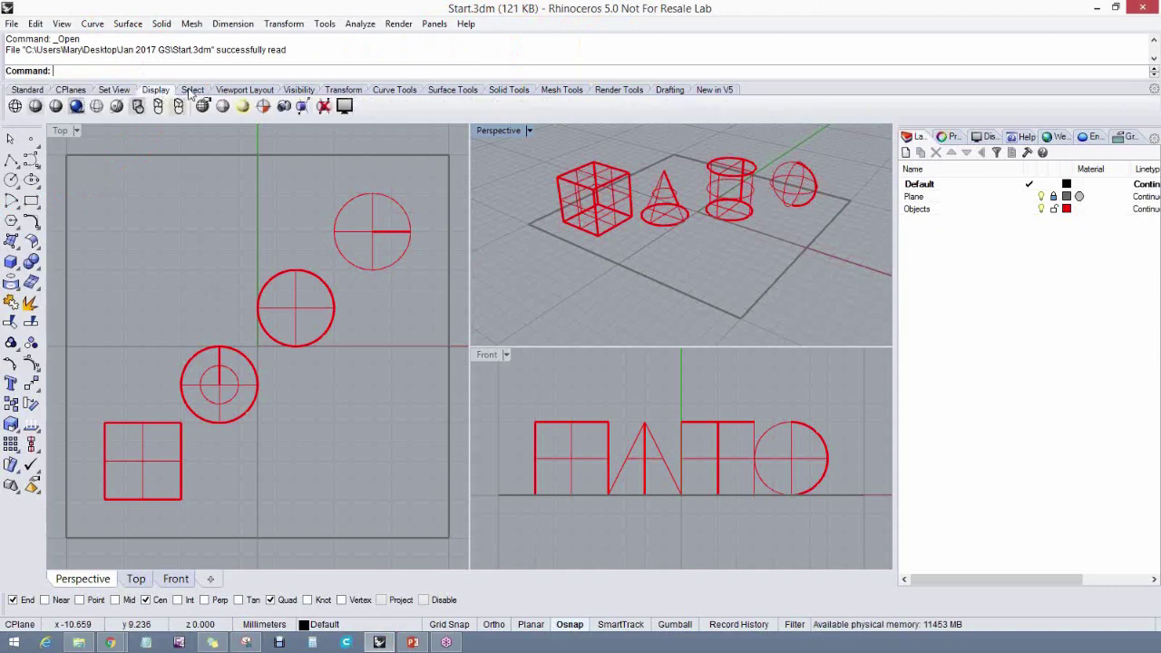
left_click(192, 91)
left_click(238, 91)
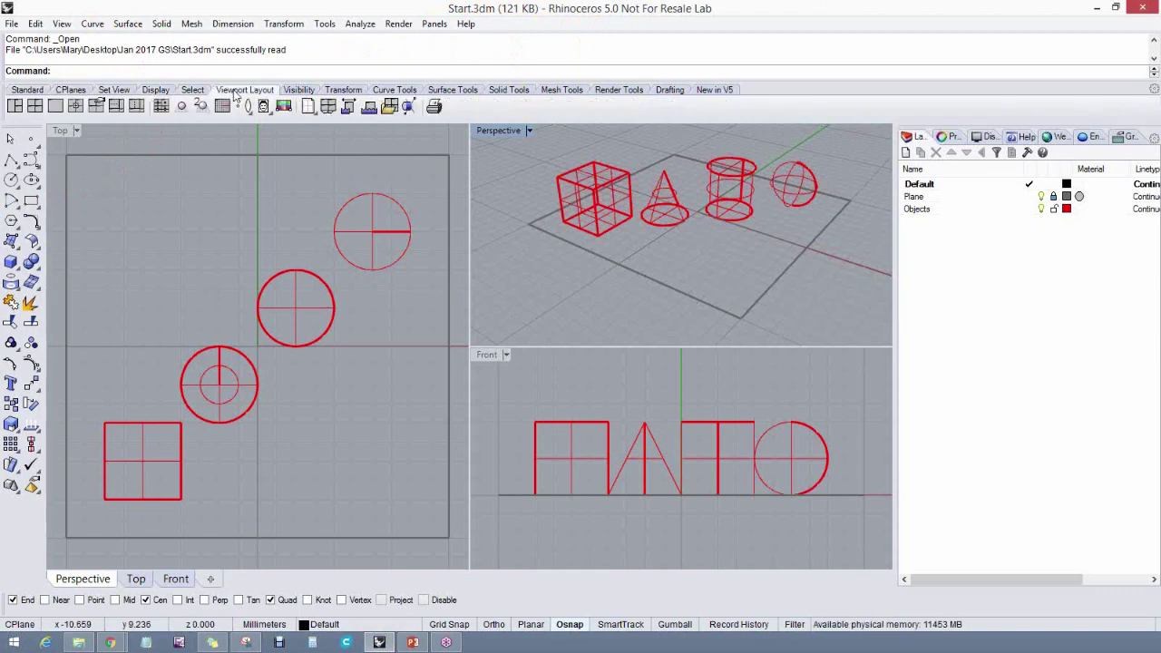
left_click(300, 91)
left_click(343, 91)
left_click(394, 91)
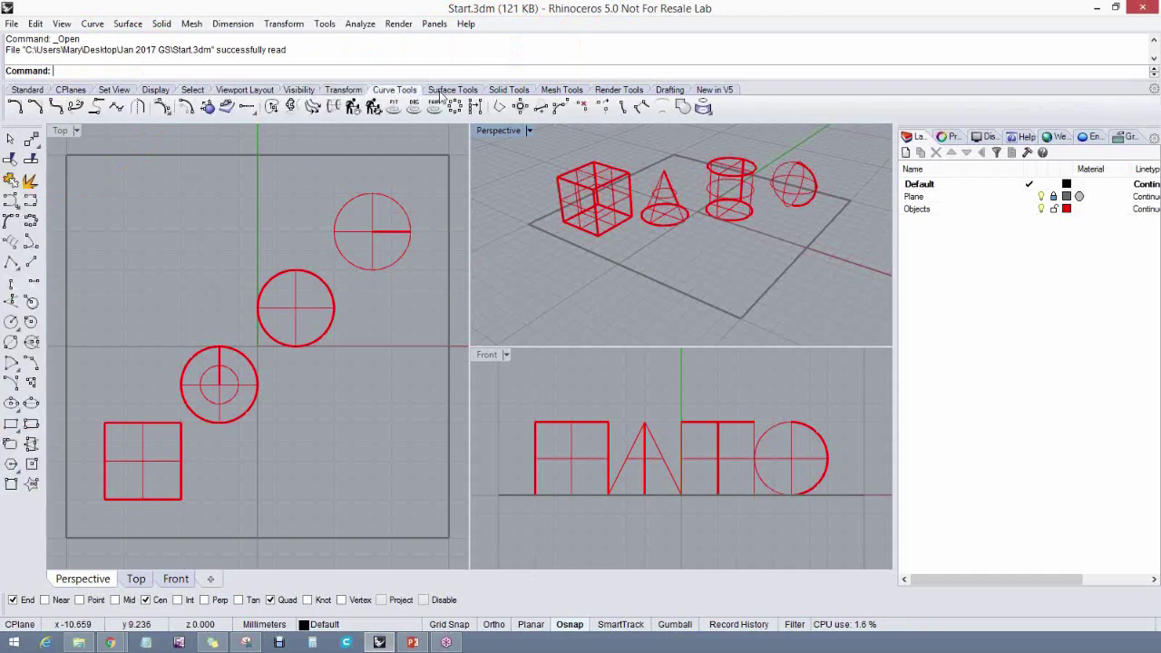
left_click(447, 91)
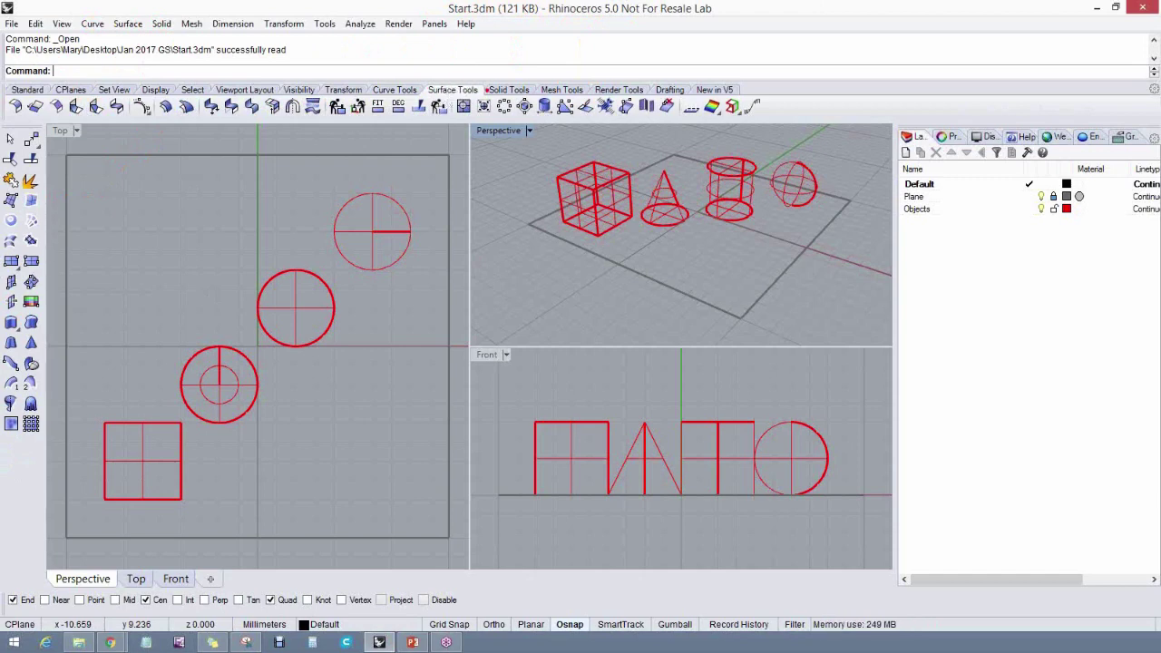
mouse_move(481, 86)
left_mouse_down()
mouse_move(425, 90)
mouse_move(480, 95)
left_mouse_up()
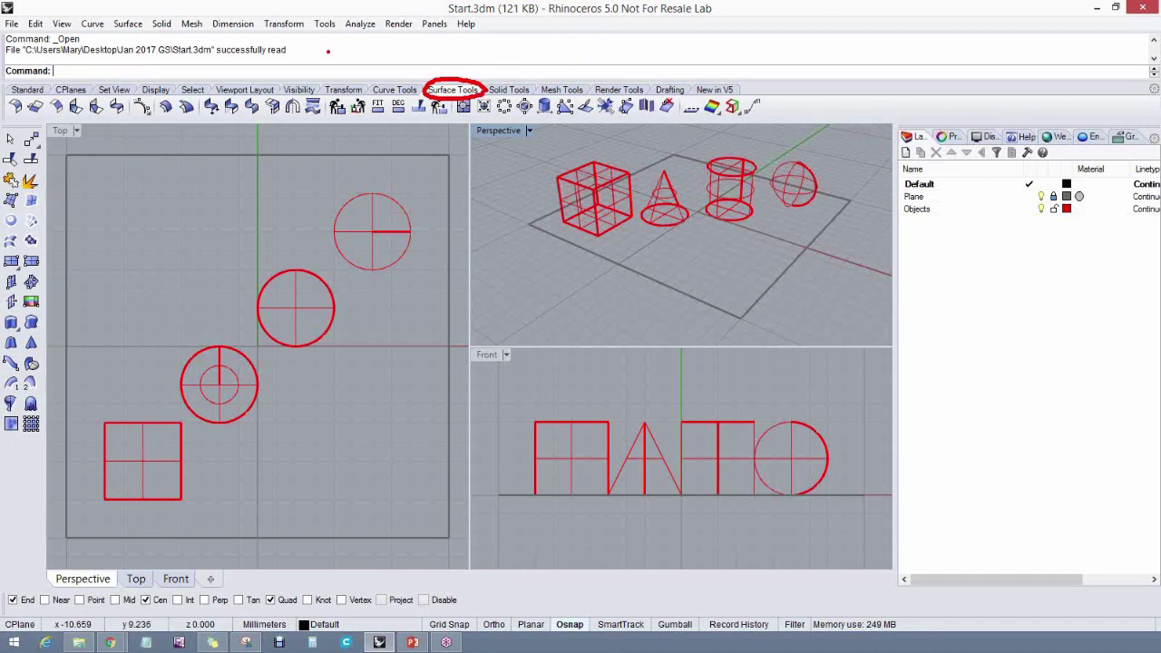
mouse_move(155, 20)
left_mouse_down()
mouse_move(120, 18)
mouse_move(113, 31)
mouse_move(374, 64)
mouse_move(419, 80)
mouse_move(448, 115)
mouse_move(436, 129)
mouse_move(284, 145)
mouse_move(60, 288)
left_mouse_up()
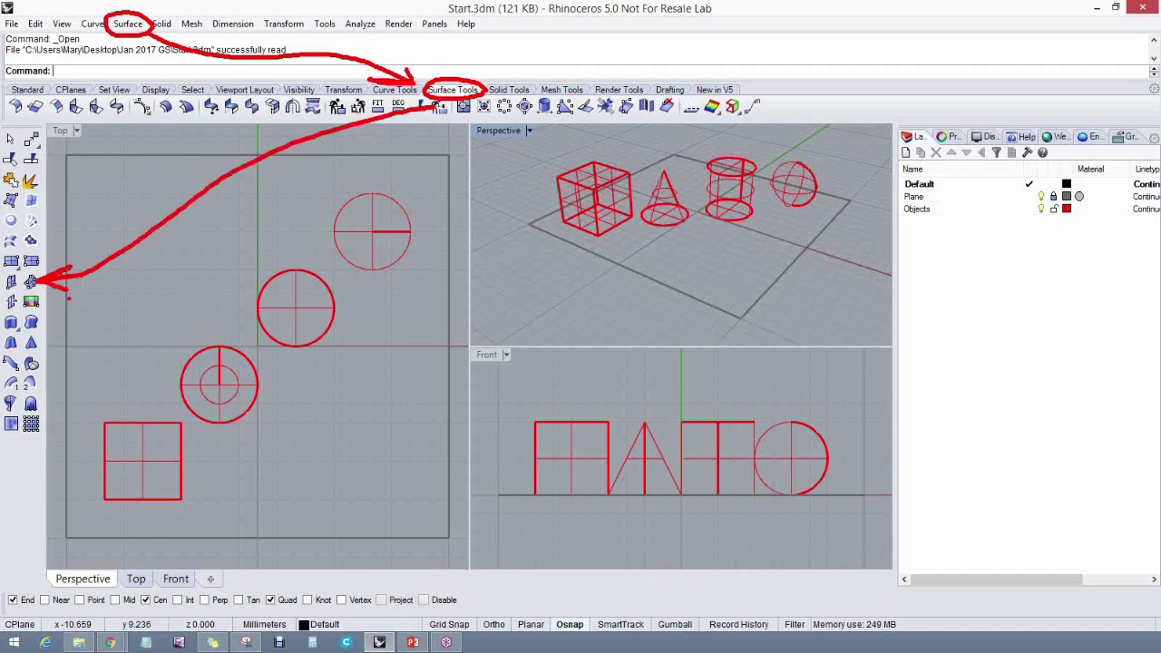
key("Escape")
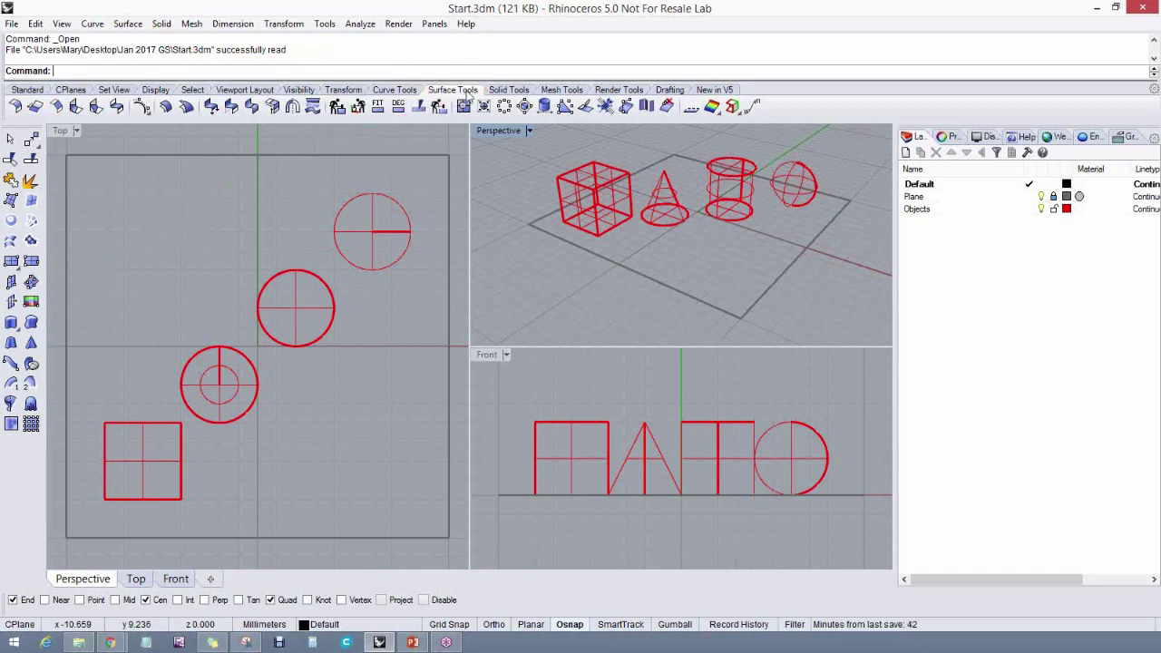
left_click(36, 90)
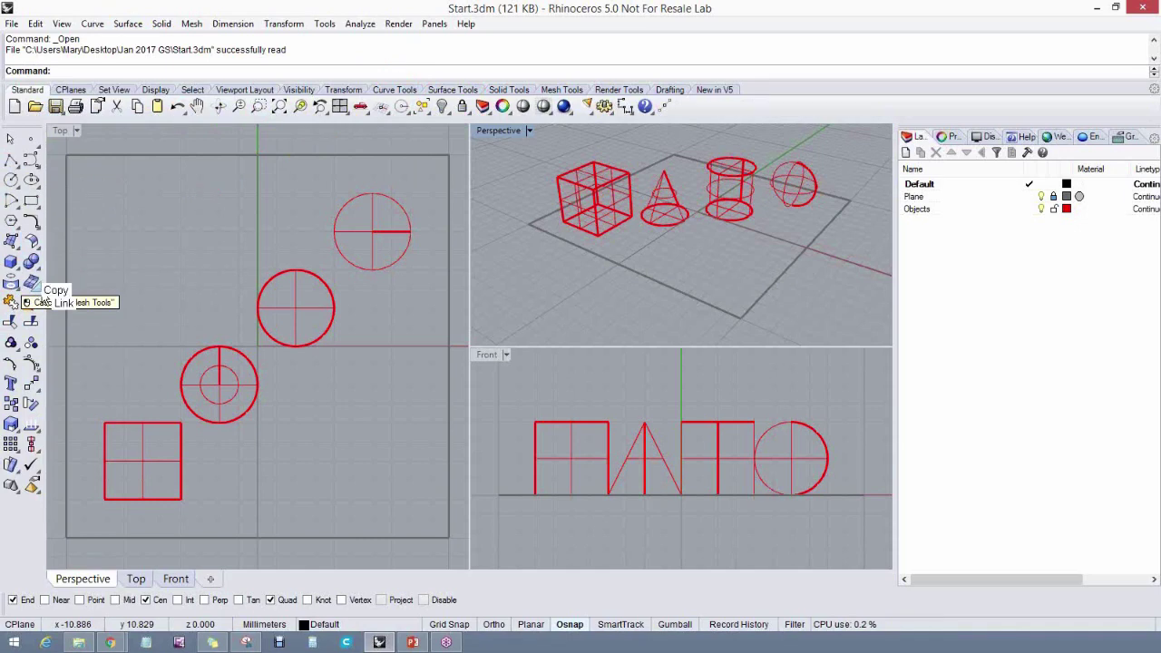
Detach the Mesh Tools, Surface Tools and Polygon tool sets as floating toolbars over the Top viewport
left_click_drag(45, 295, 68, 310)
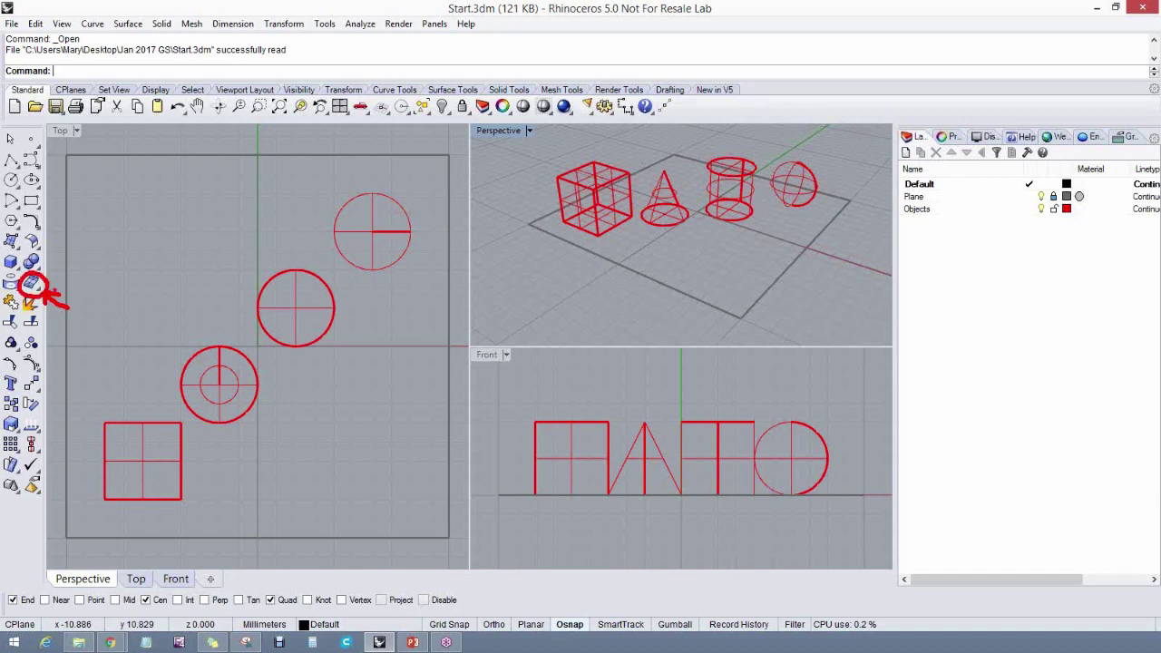
left_click(34, 285)
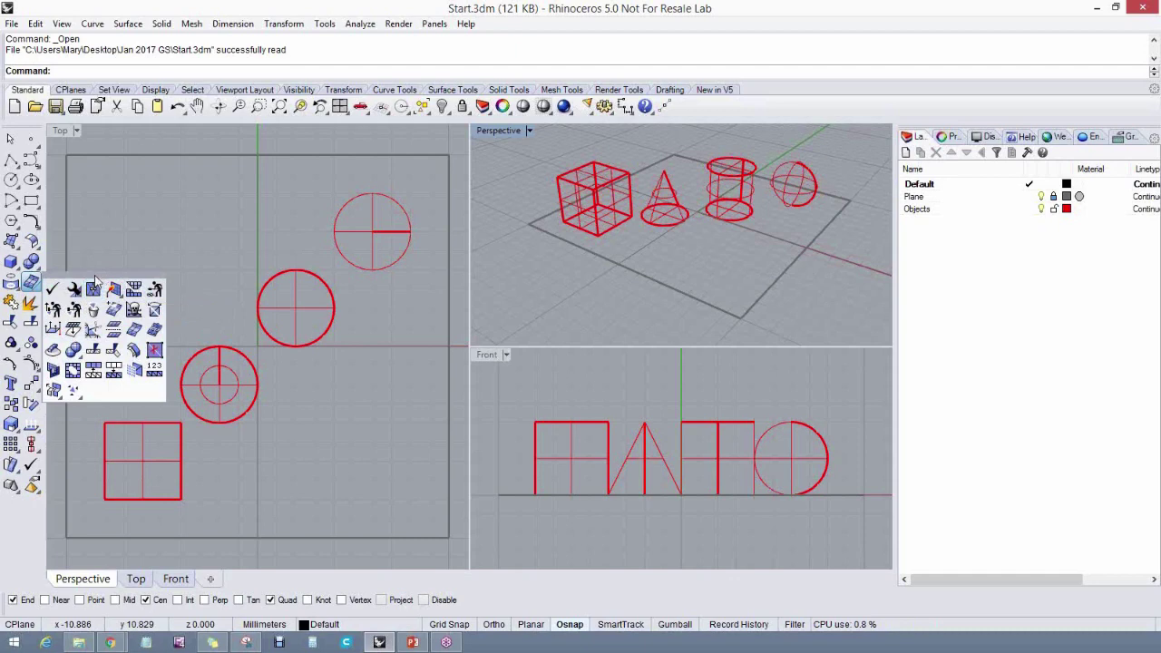
left_click_drag(96, 280, 114, 140)
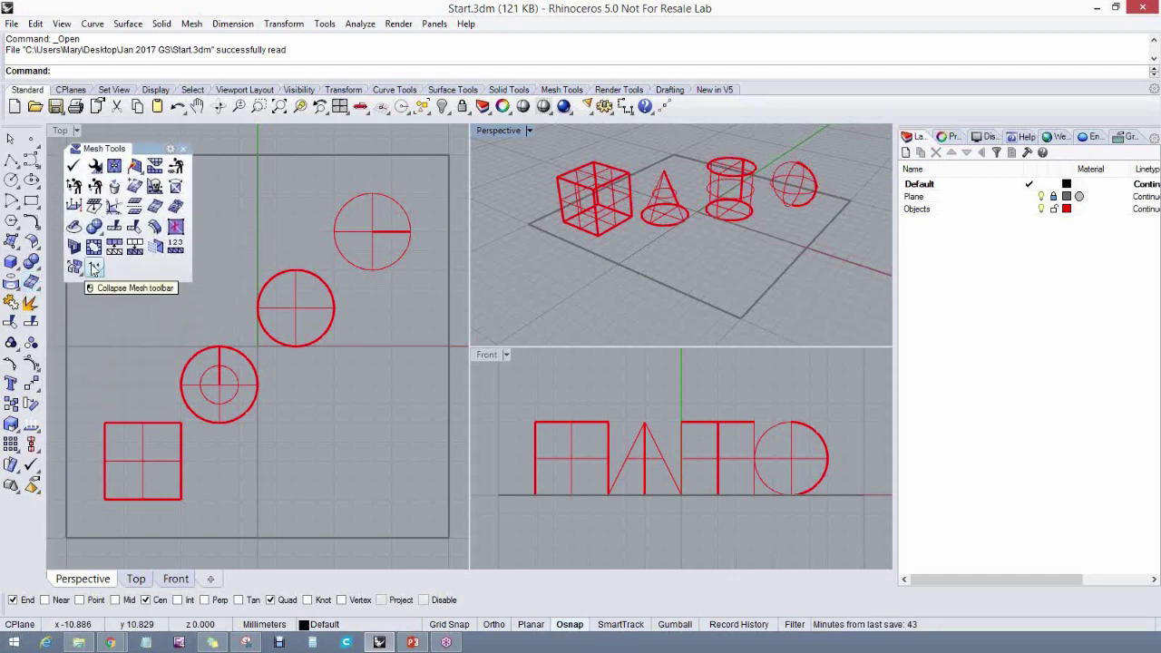
left_click(33, 242)
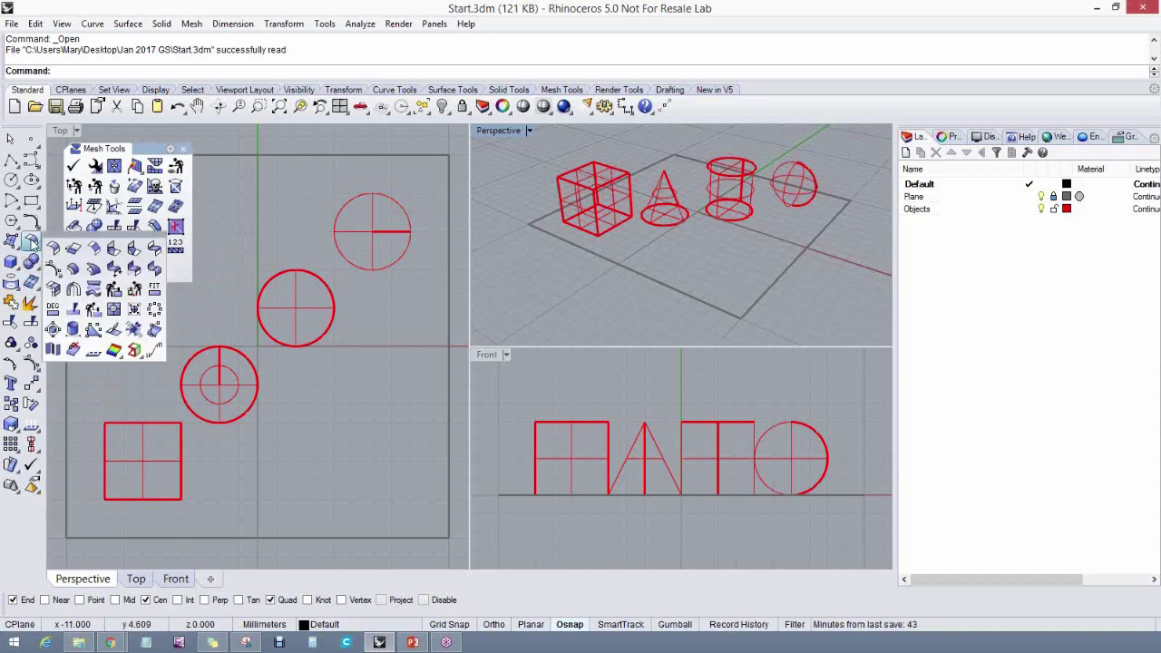
left_click_drag(72, 247, 232, 154)
left_click(11, 221)
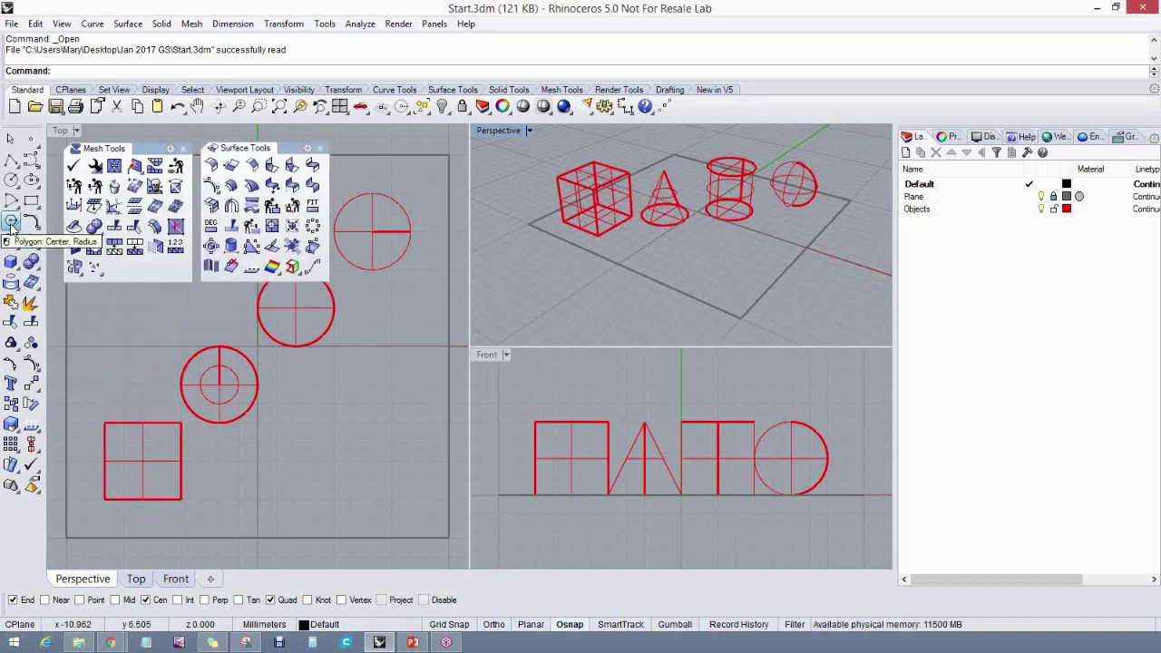
left_click_drag(32, 217, 361, 146)
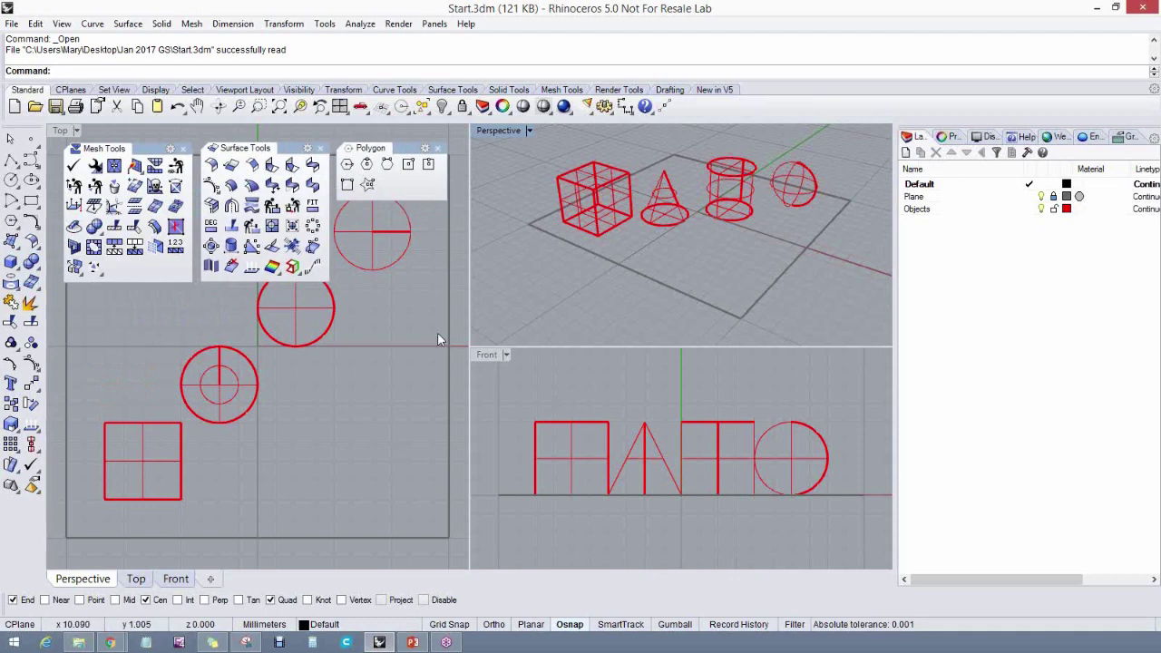
Reshape the floating Mesh Tools toolbar to five columns and close all three floating toolbars
left_click_drag(145, 150, 142, 145)
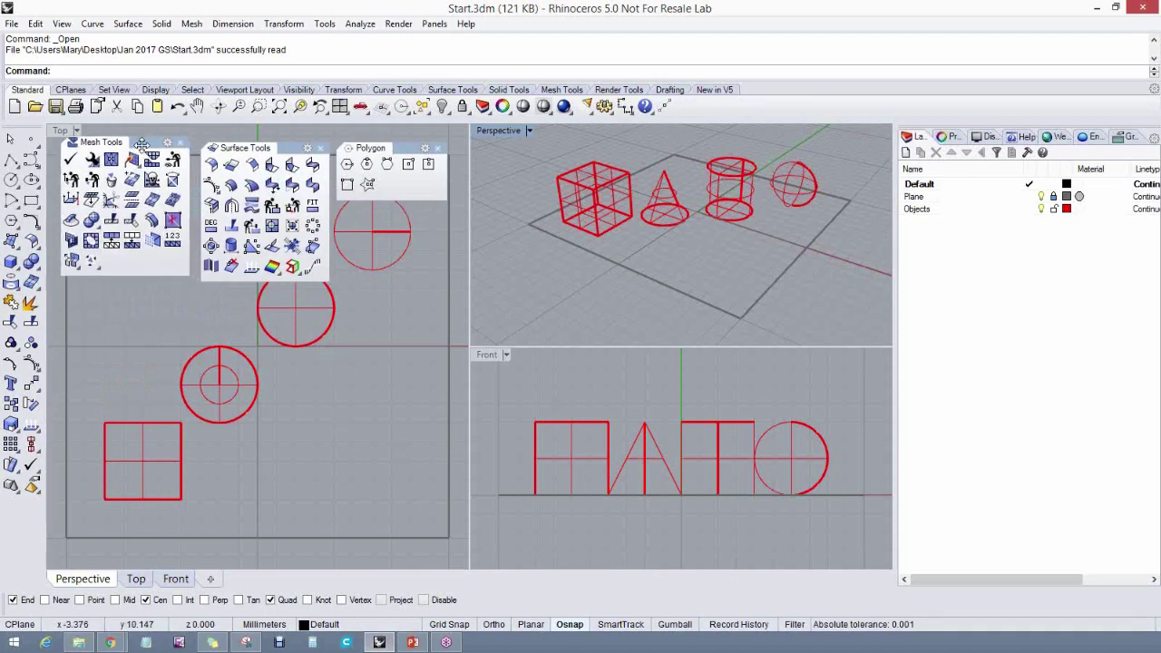
left_click_drag(188, 274, 178, 302)
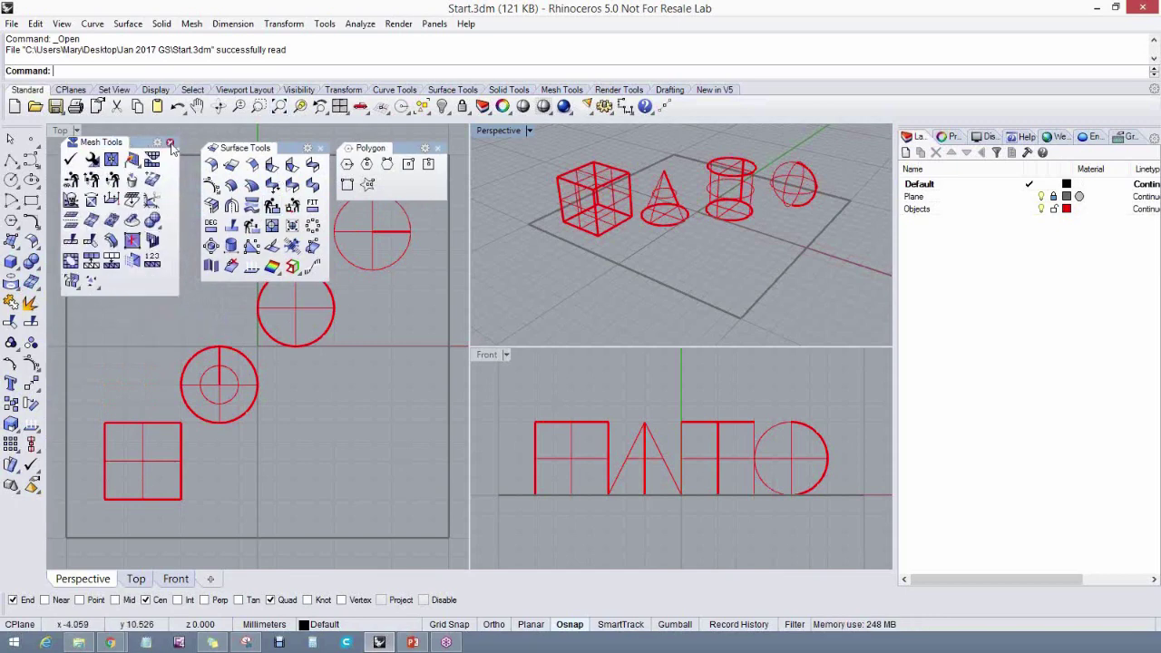
left_click(170, 144)
left_click(319, 148)
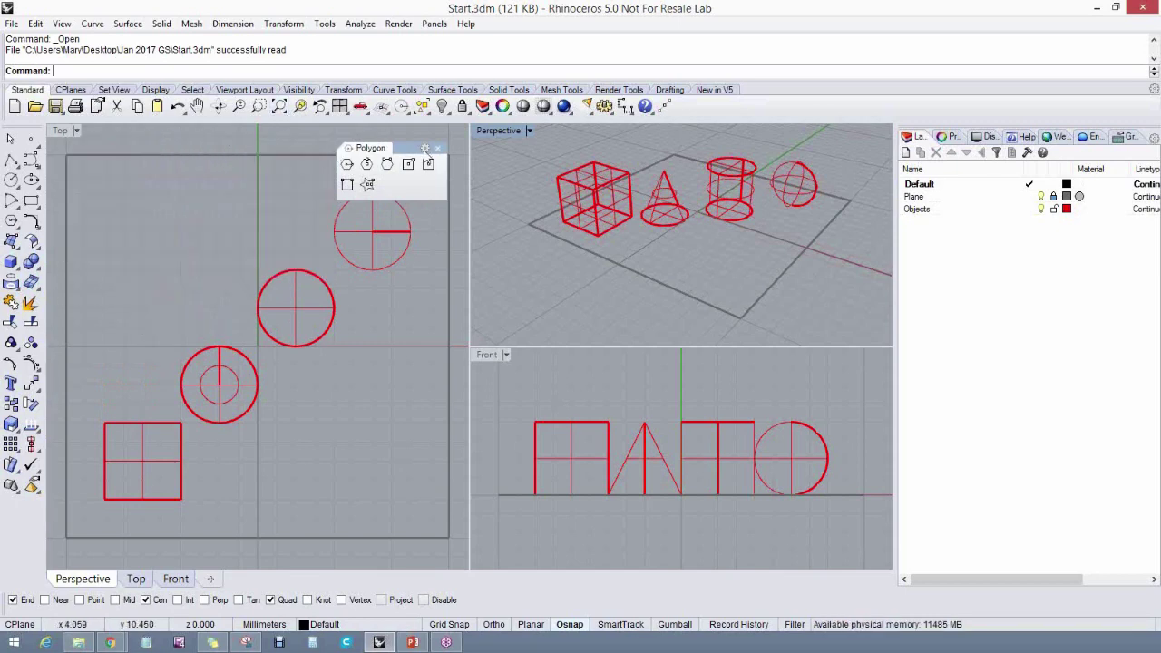
left_click(438, 149)
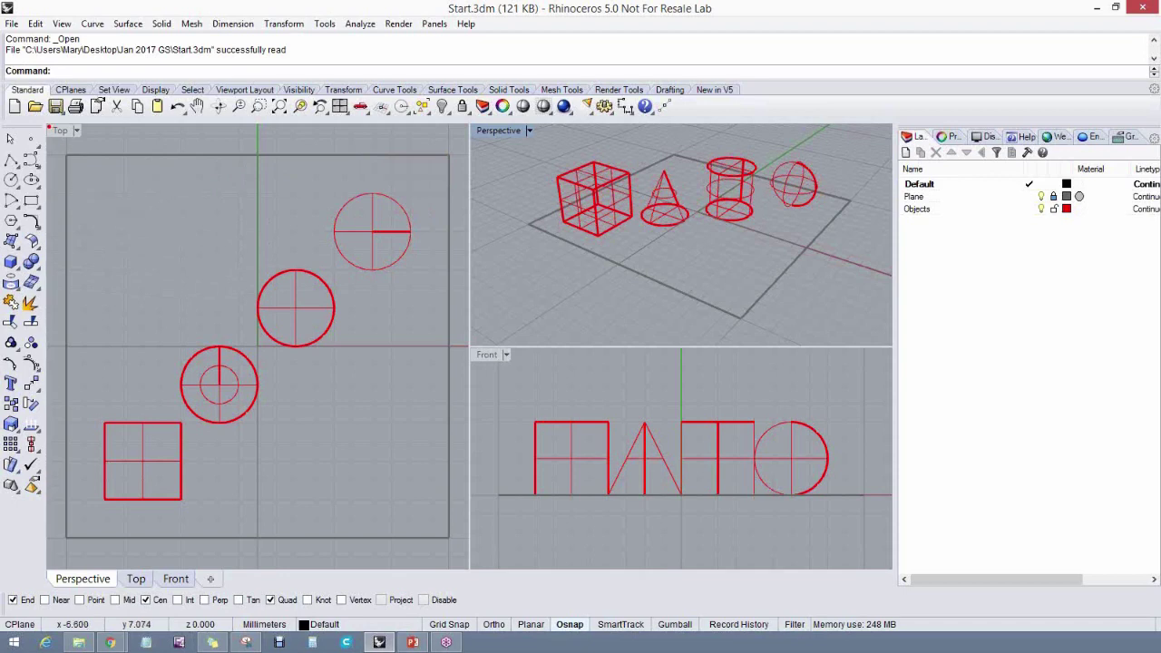
mouse_move(47, 127)
left_mouse_down()
mouse_move(475, 345)
mouse_move(790, 477)
mouse_move(896, 564)
mouse_move(856, 568)
left_mouse_up()
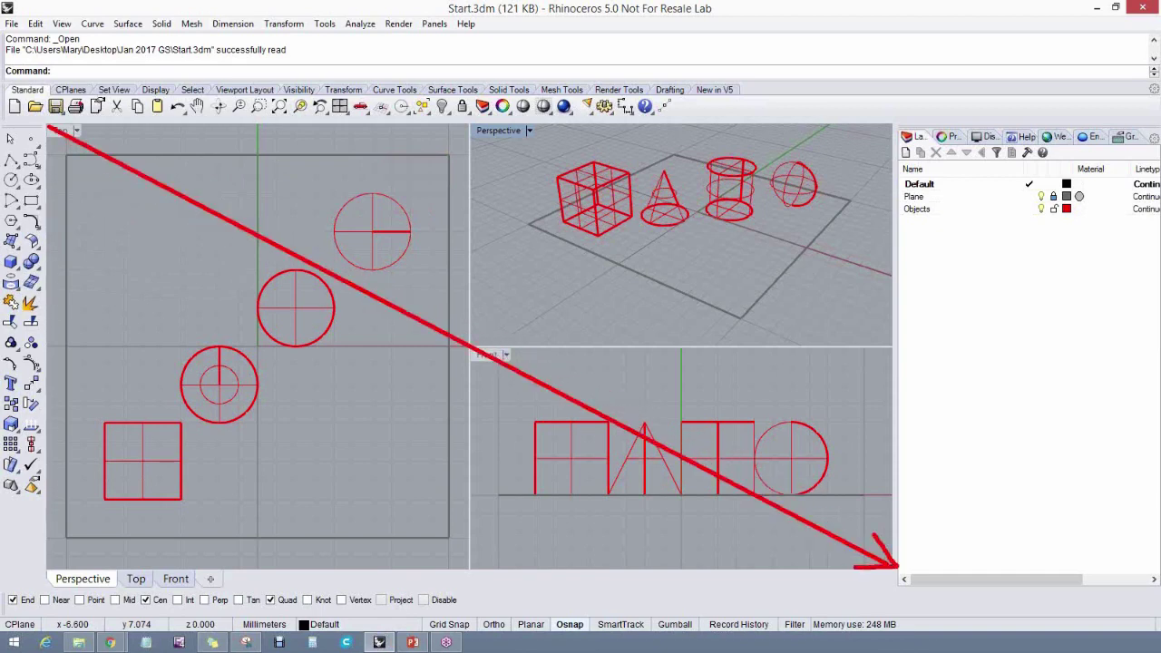
mouse_move(69, 154)
left_mouse_down()
mouse_move(44, 117)
mouse_move(113, 134)
left_mouse_up()
key("Escape")
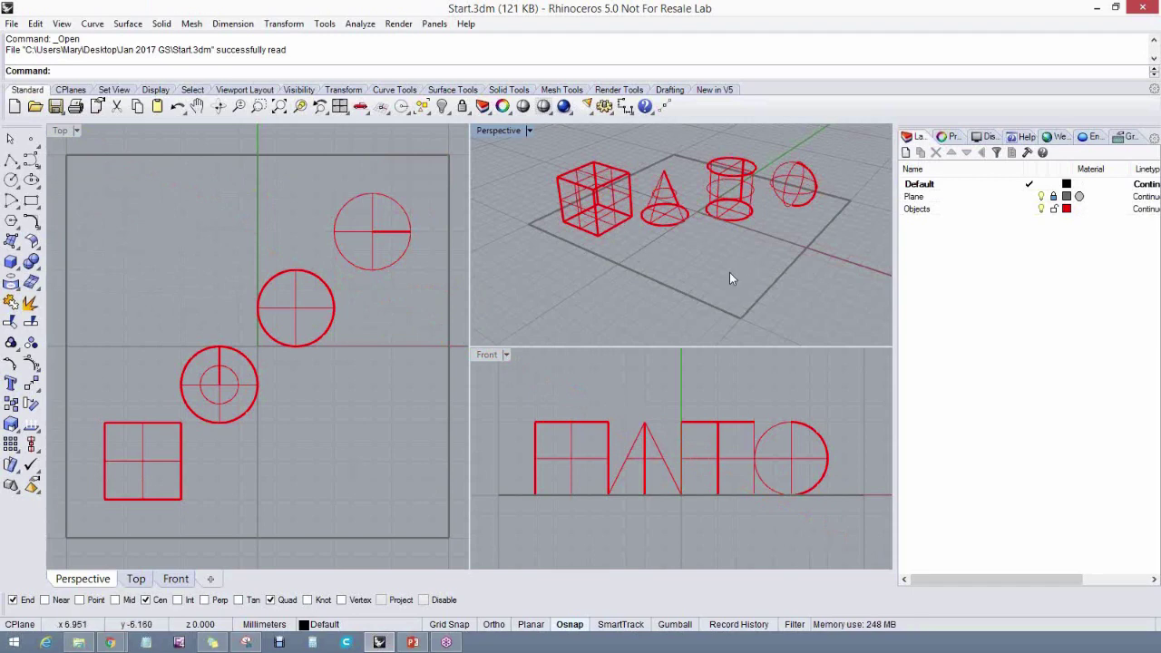
Switch the workspace to the four-viewport layout with Top, Perspective, Front and Right views
right_click_drag(730, 272, 669, 281)
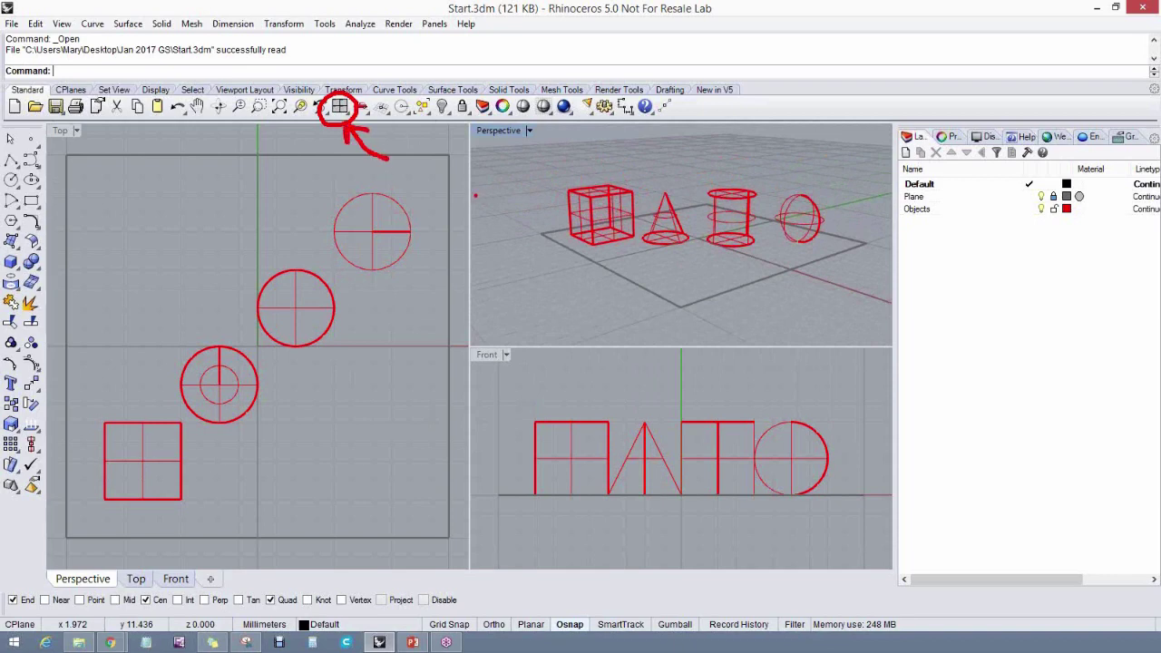
key("Escape")
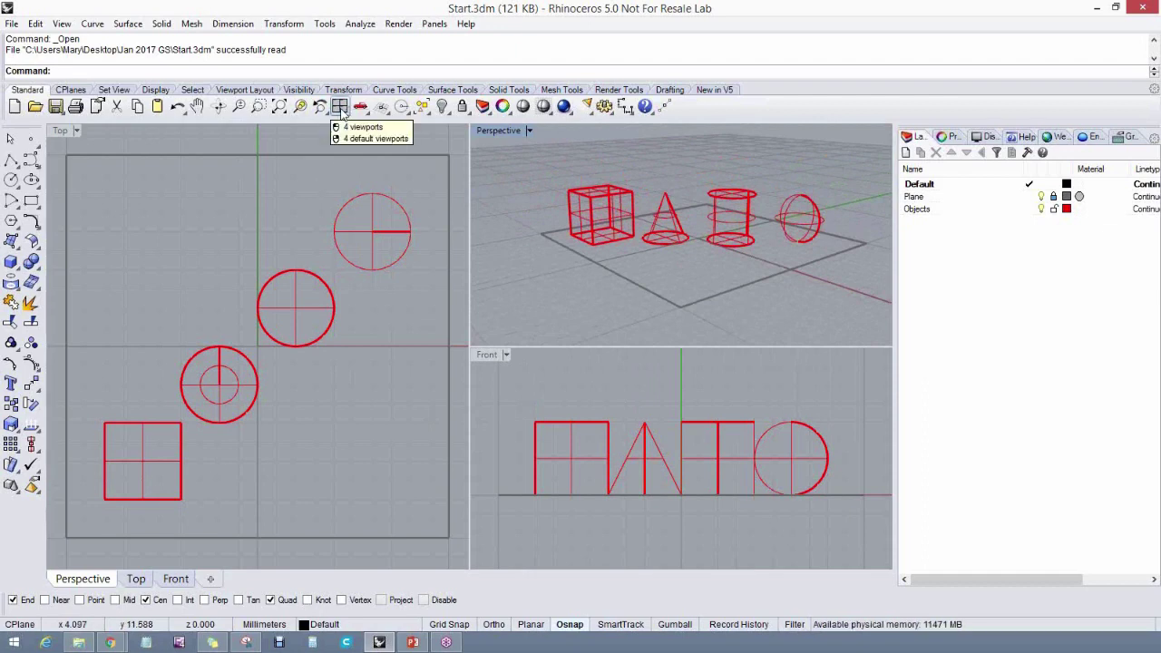
left_click(340, 108)
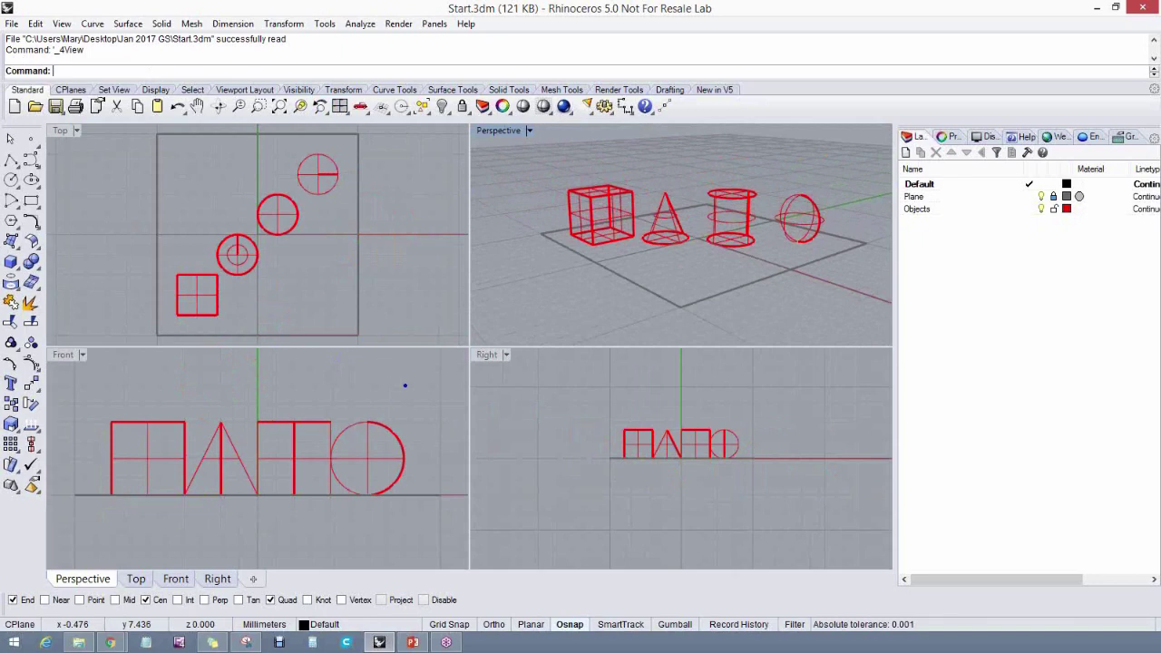
mouse_move(405, 385)
left_mouse_down()
mouse_move(396, 400)
mouse_move(416, 389)
mouse_move(405, 390)
left_mouse_up()
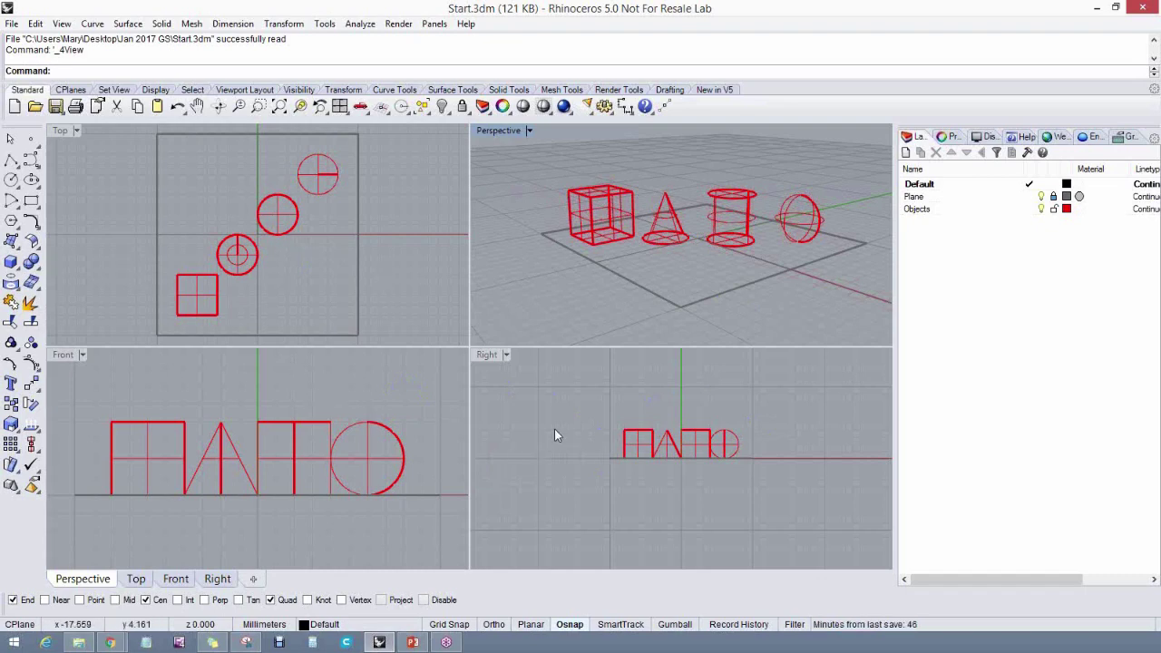
Review the Top viewport's options and switch that viewport between maximized and its original size
left_click(76, 131)
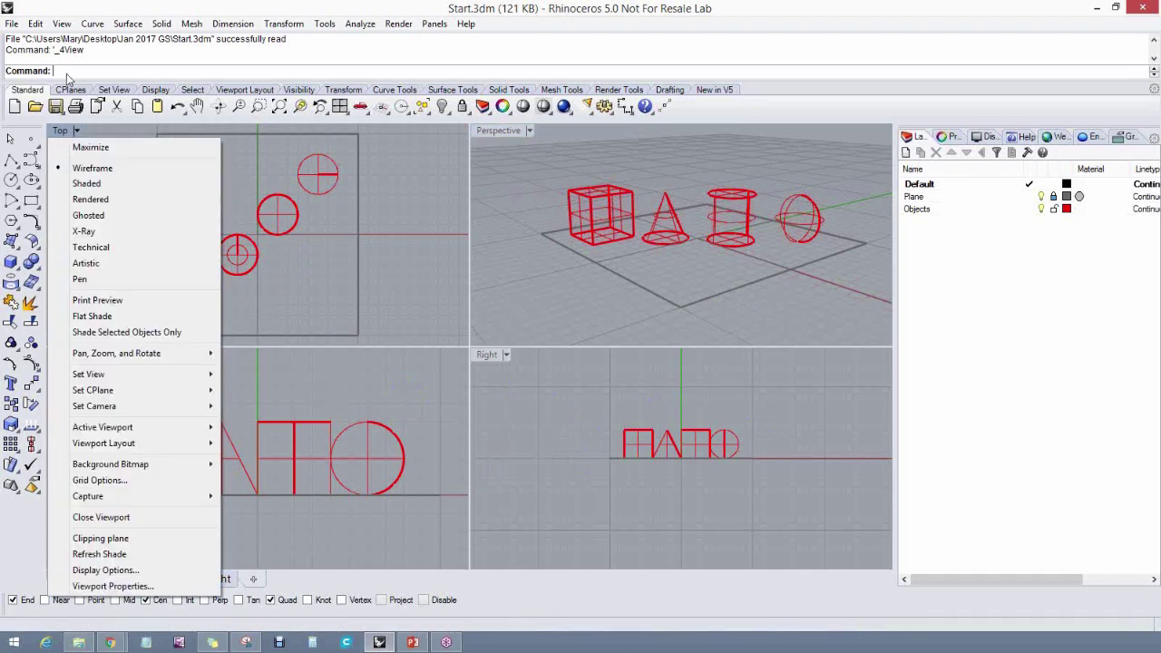
double_click(77, 132)
left_click(76, 131)
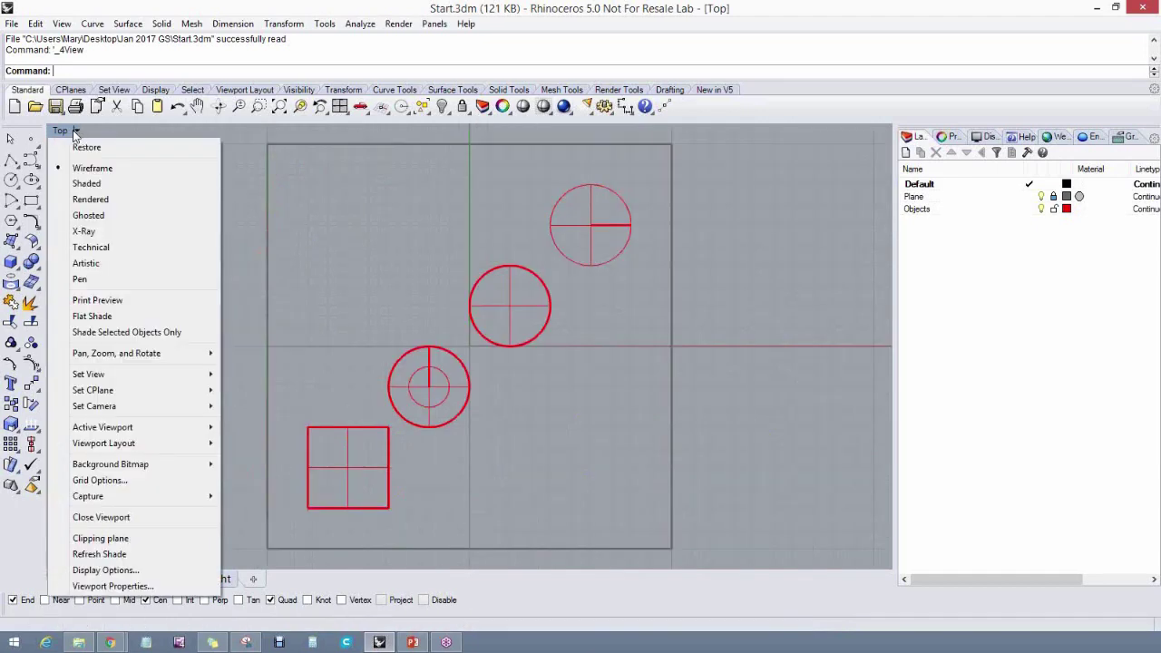
double_click(64, 129)
left_click(76, 129)
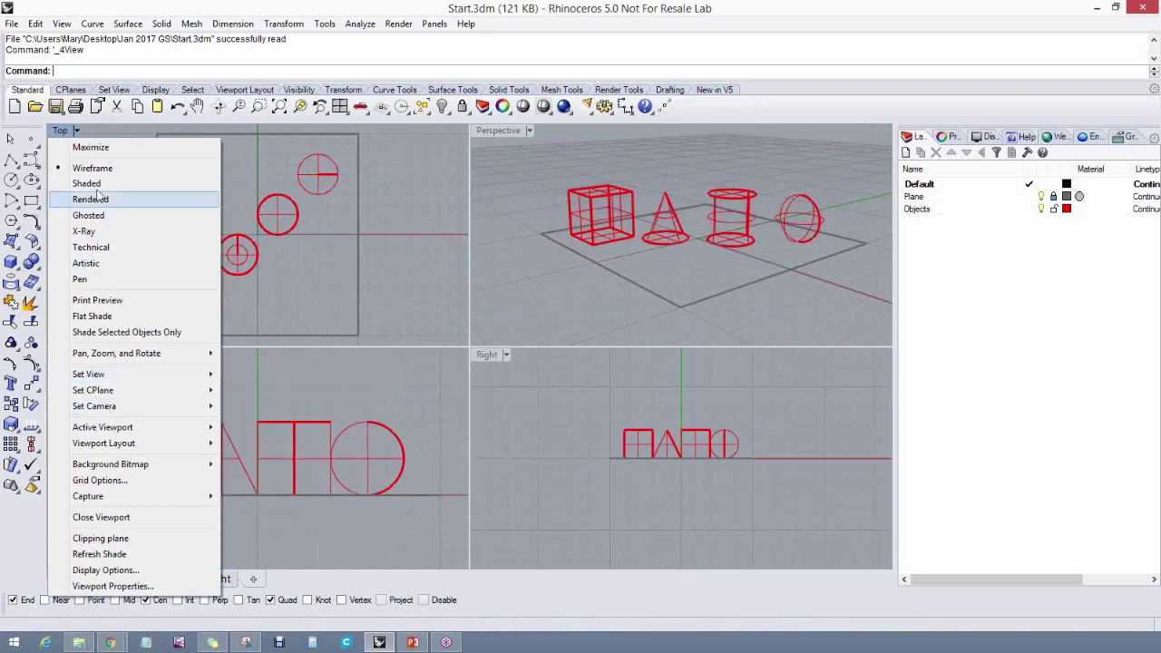
left_click(101, 134)
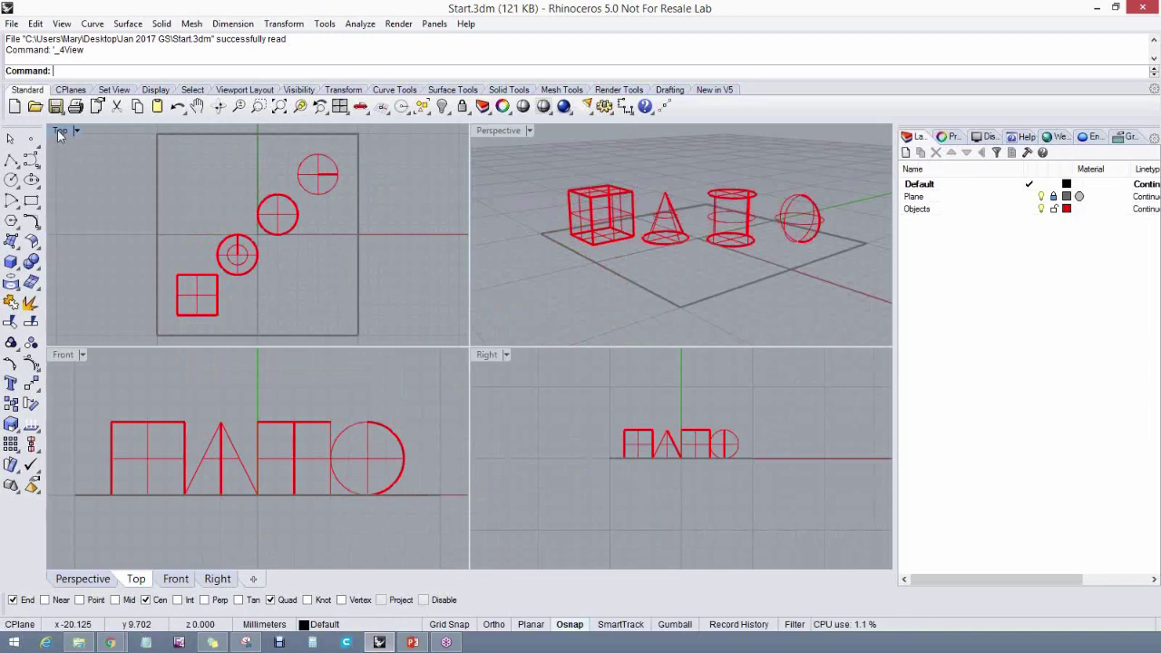
double_click(60, 133)
double_click(60, 132)
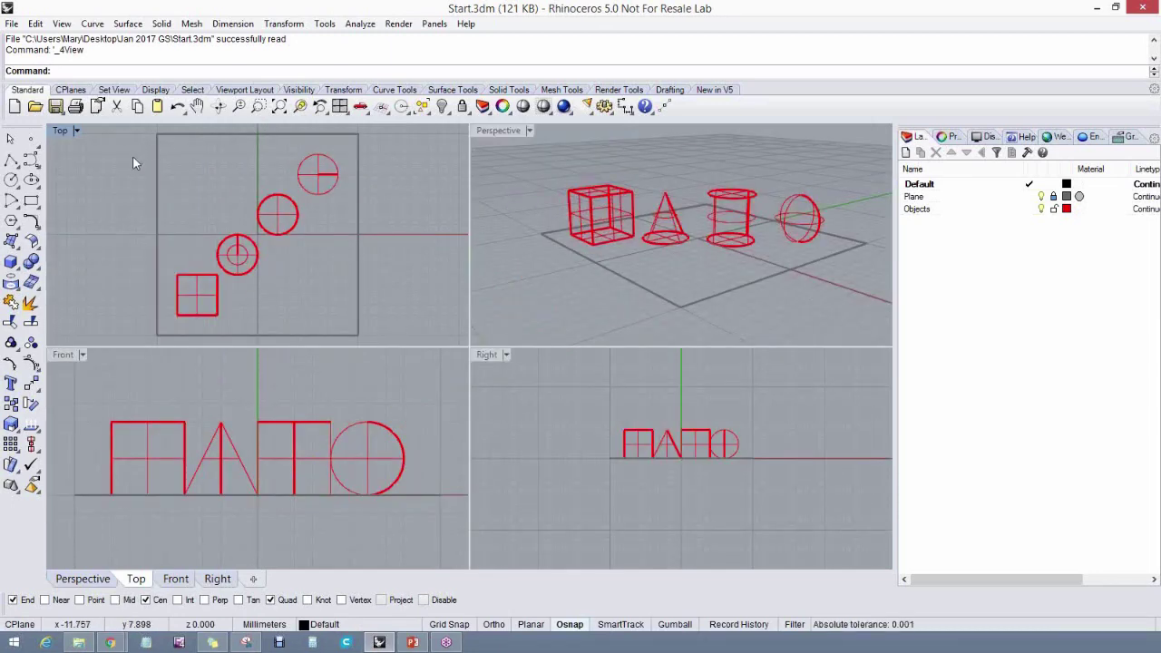
Maximize and restore the Front viewport and the Perspective viewport, one after the other
double_click(63, 356)
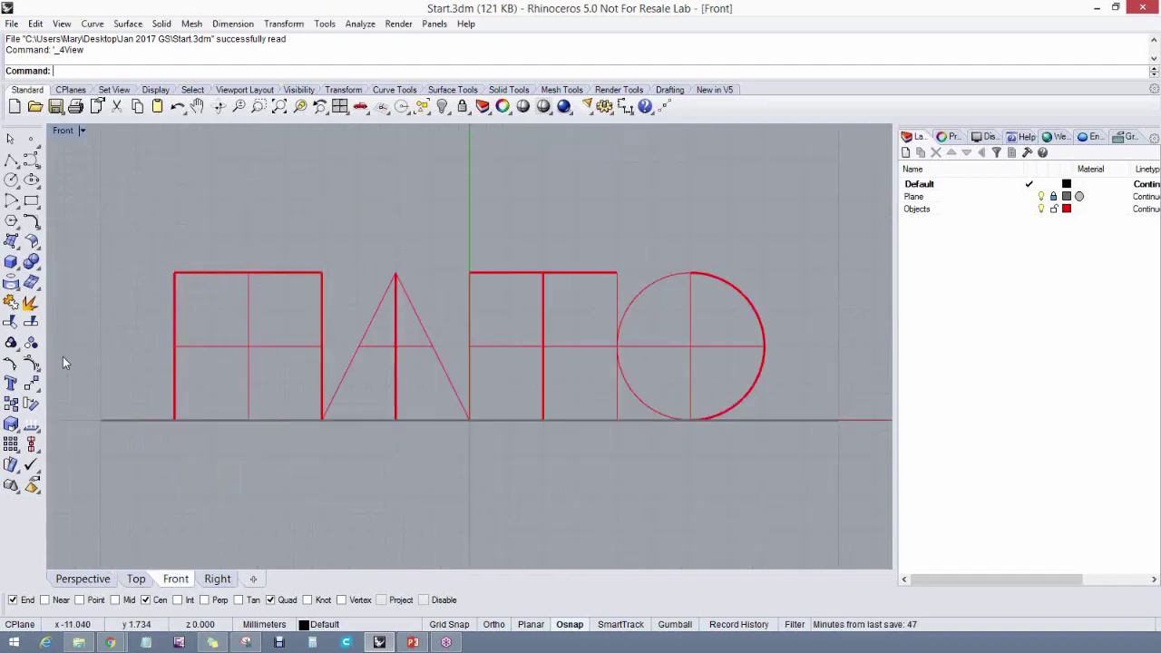
double_click(63, 132)
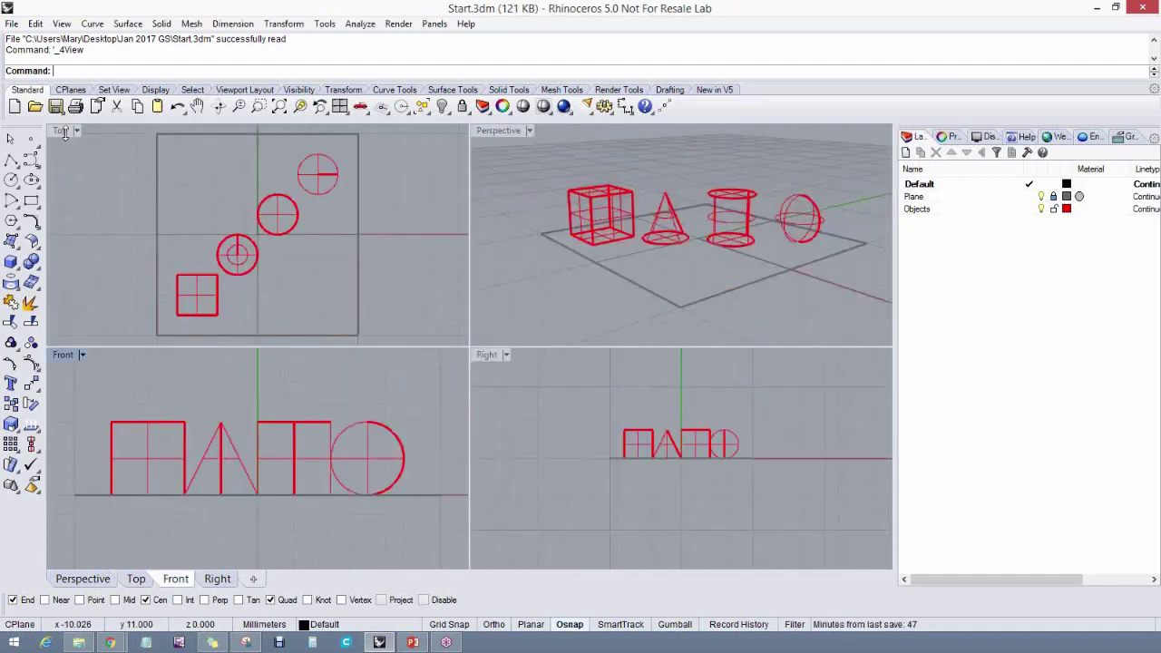
left_click(496, 134)
double_click(497, 132)
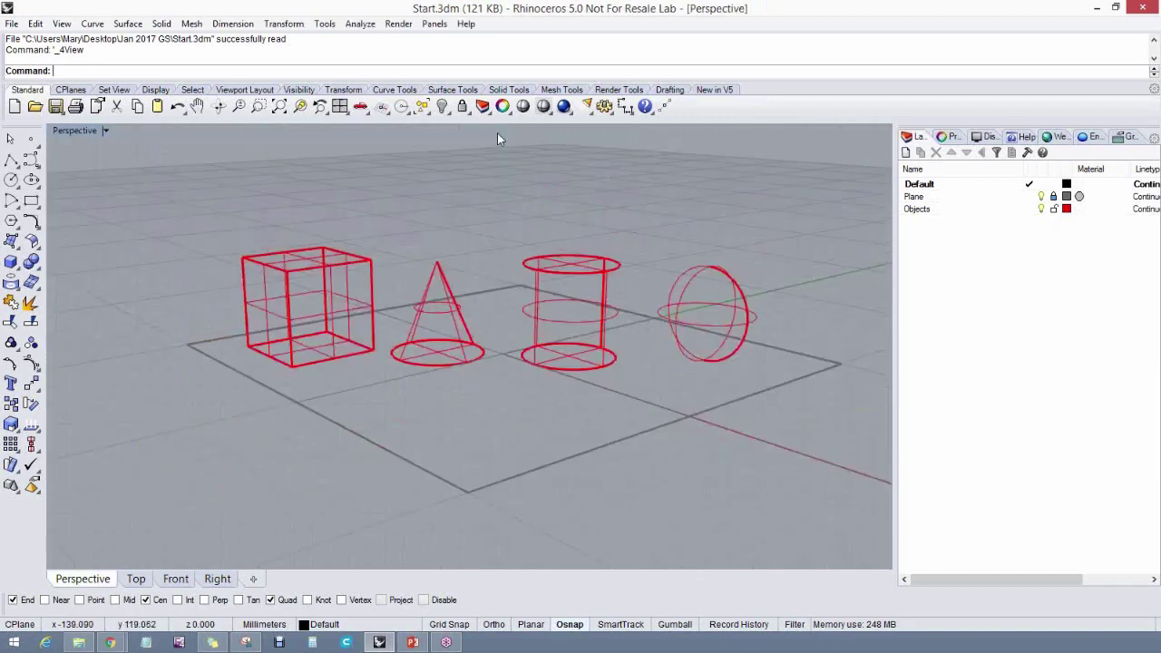
double_click(82, 132)
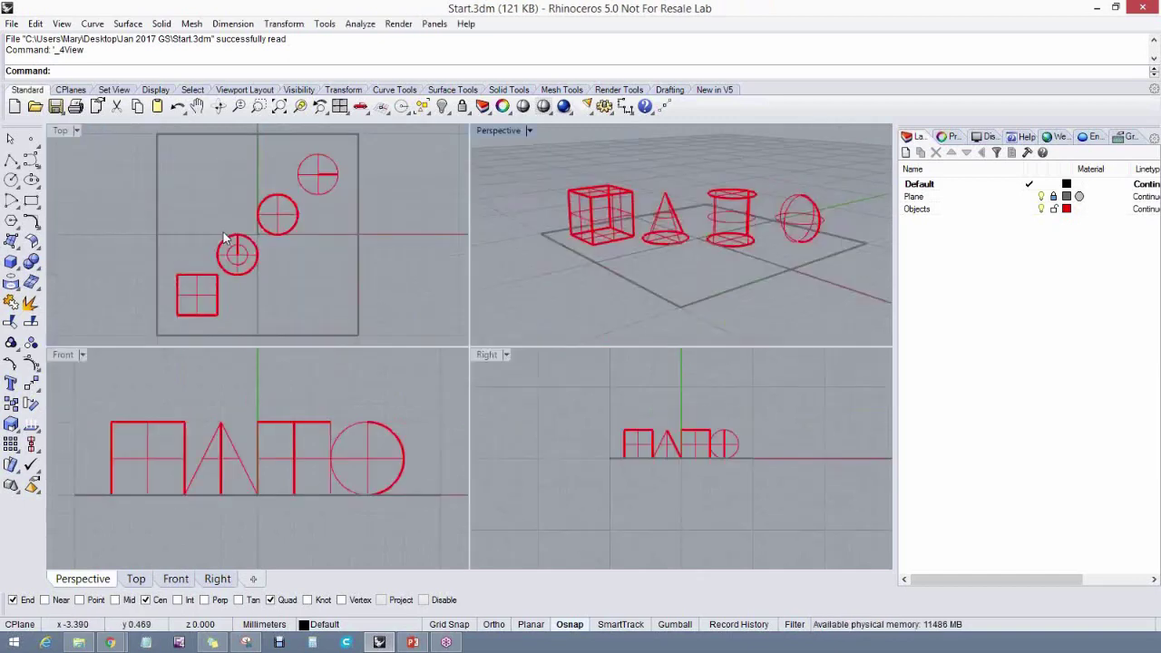
Set the Top viewport to the Bottom view and return it to the Top view
left_click(76, 130)
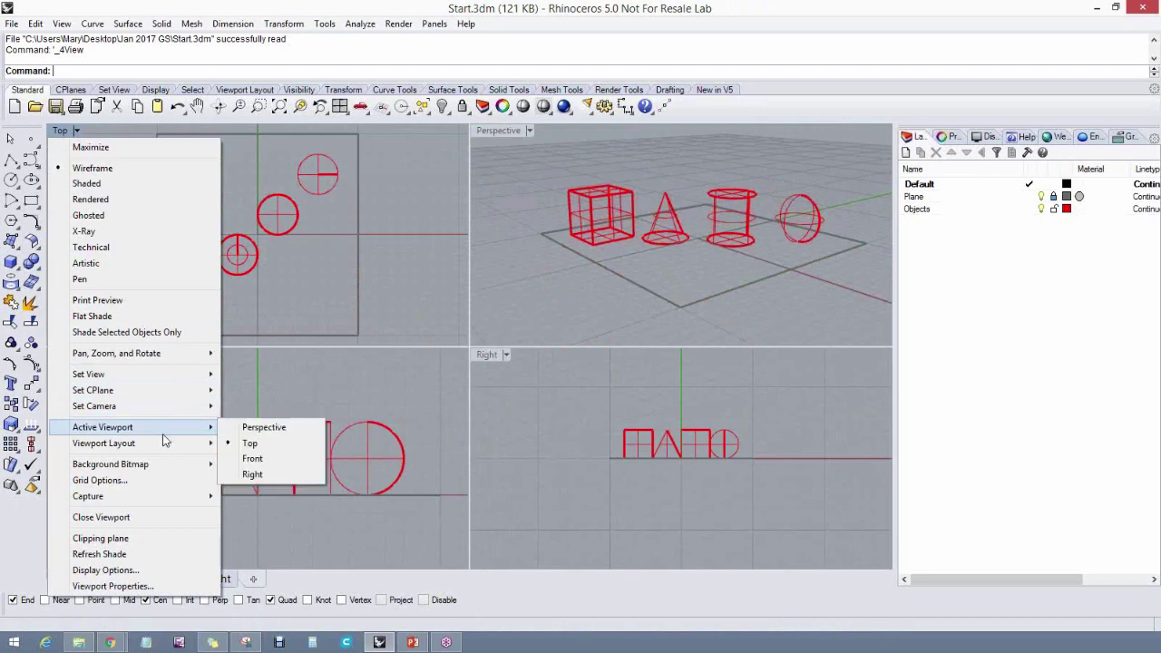
mouse_move(204, 373)
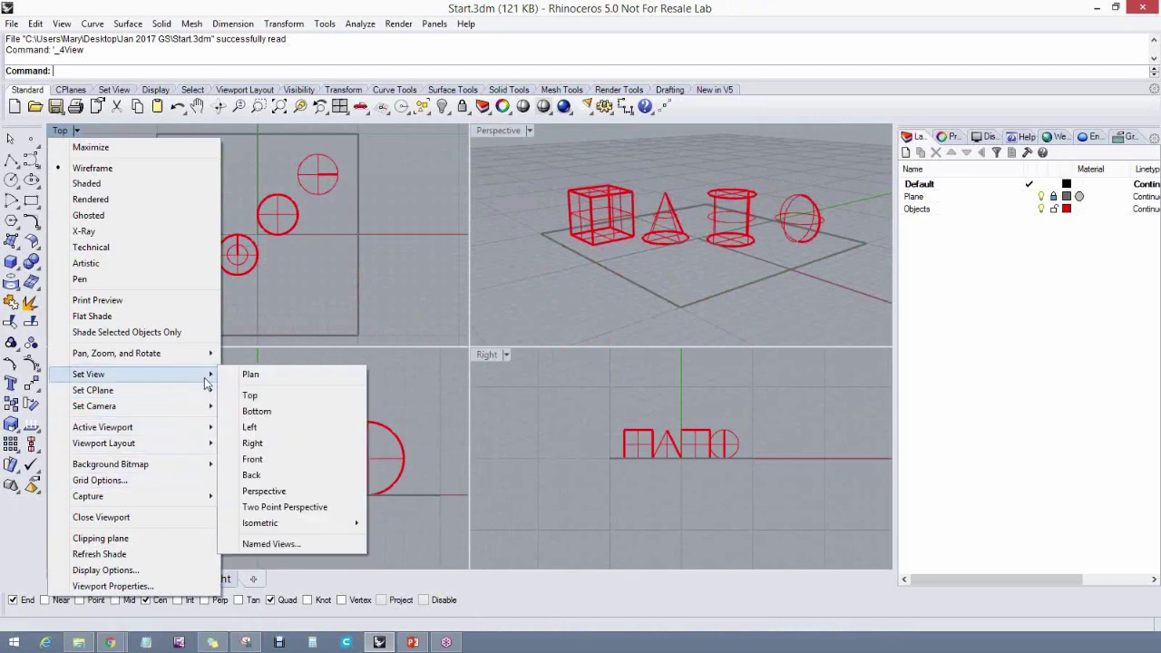
left_click(264, 412)
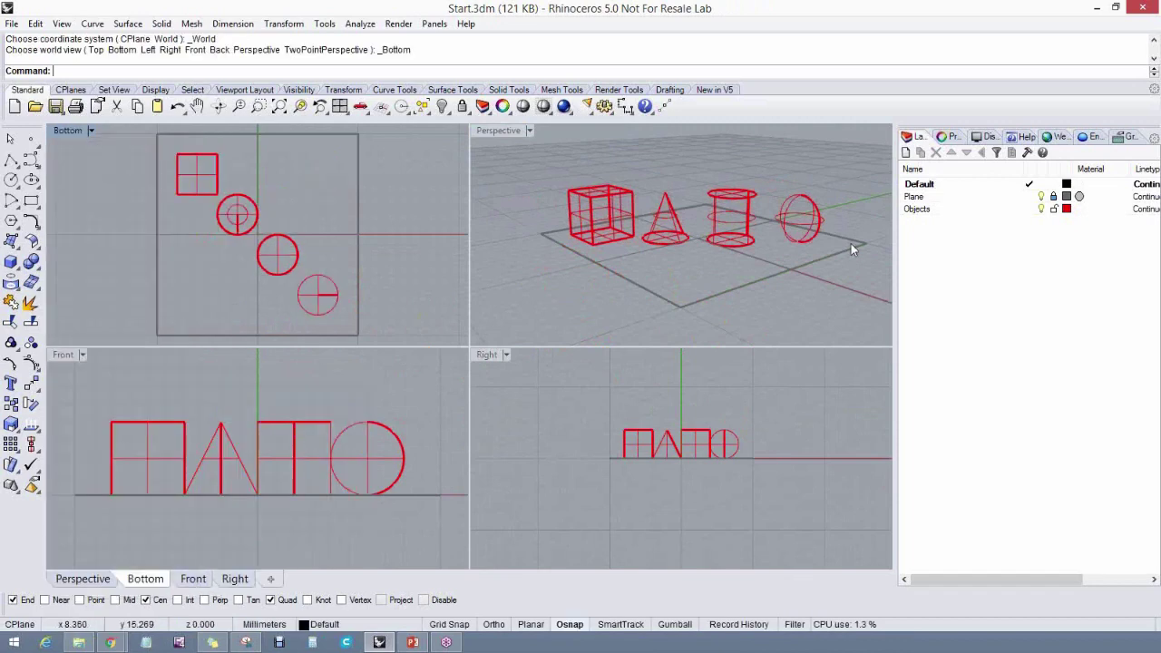
left_click(94, 131)
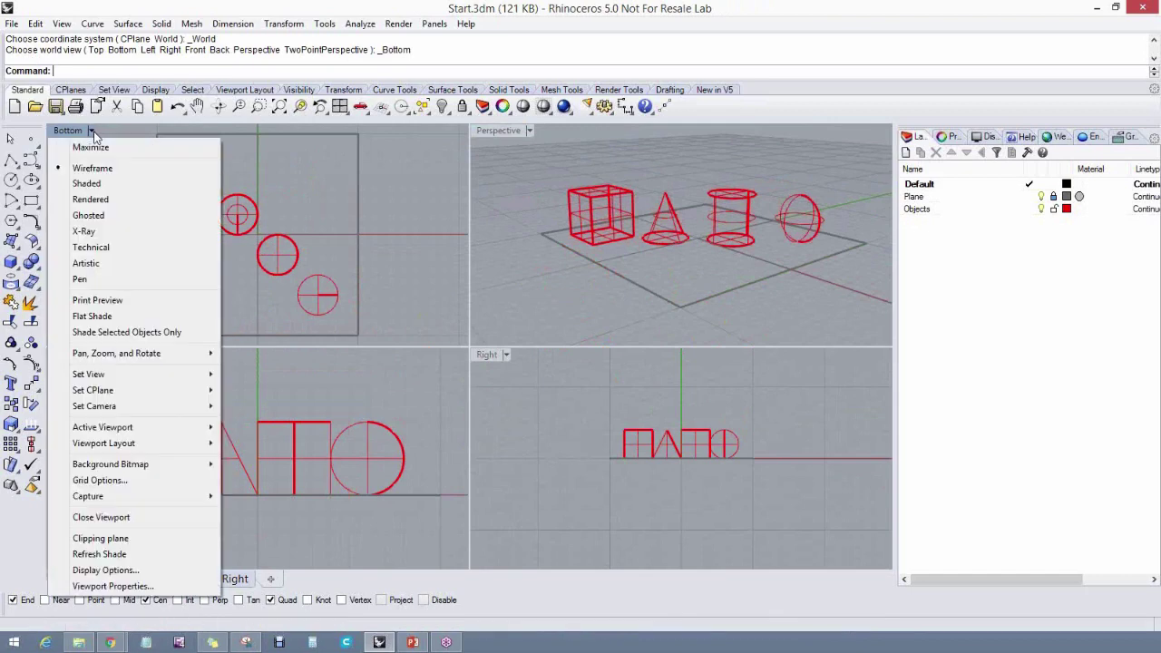
mouse_move(154, 382)
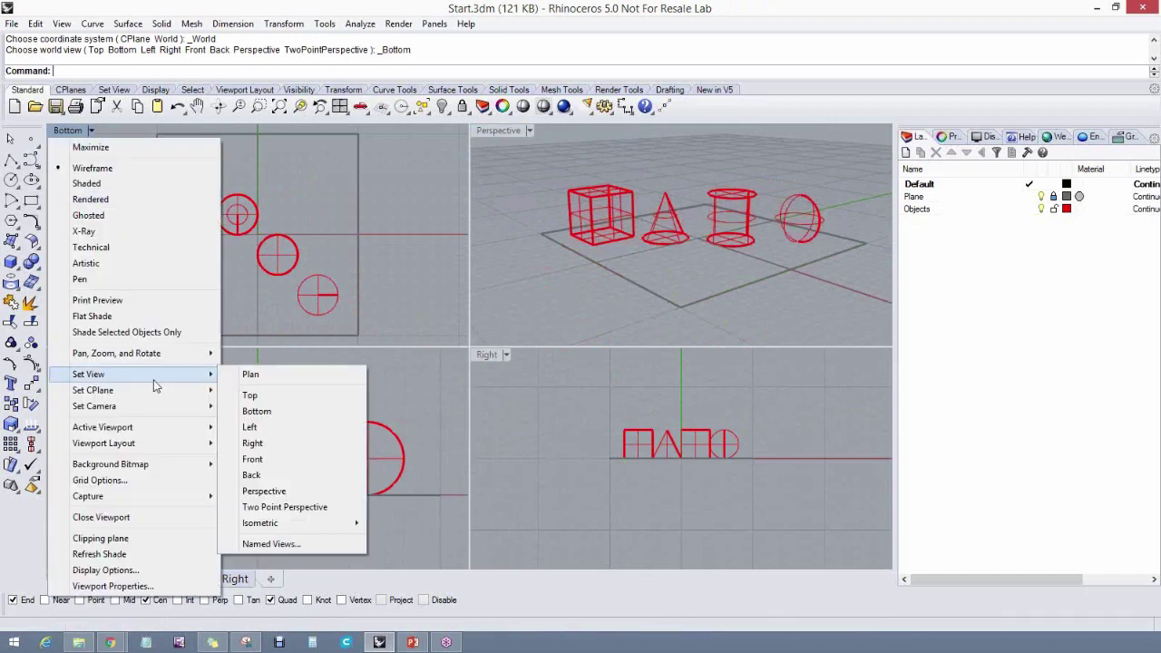
left_click(258, 395)
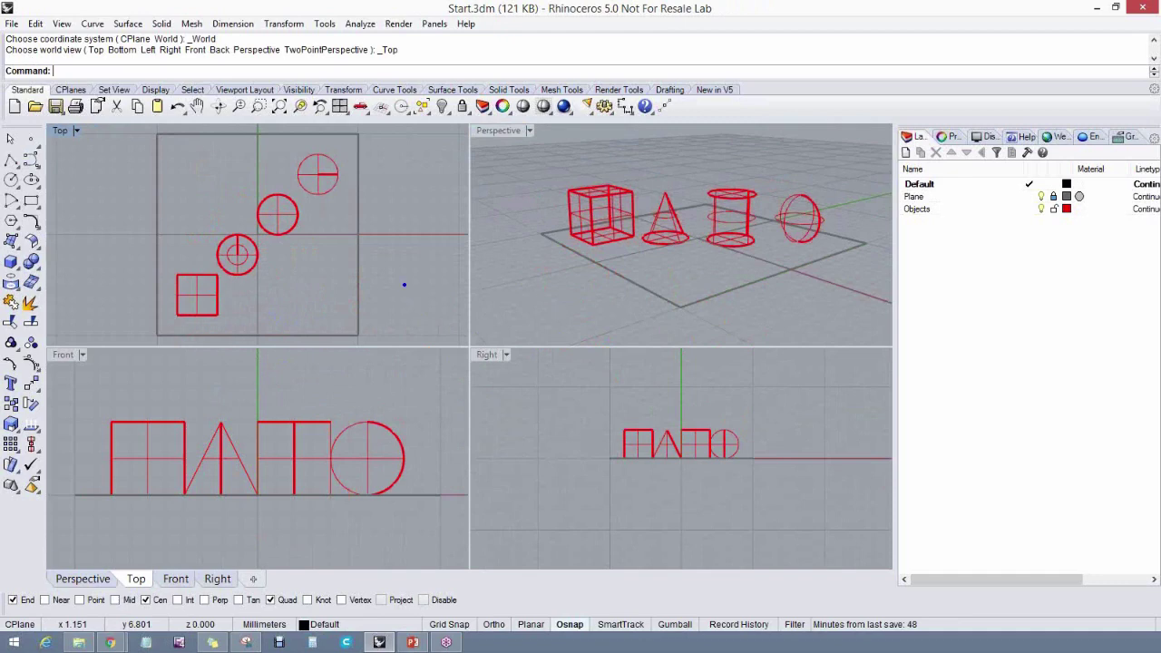
mouse_move(400, 298)
left_mouse_down()
mouse_move(402, 397)
mouse_move(395, 388)
mouse_move(418, 378)
left_mouse_up()
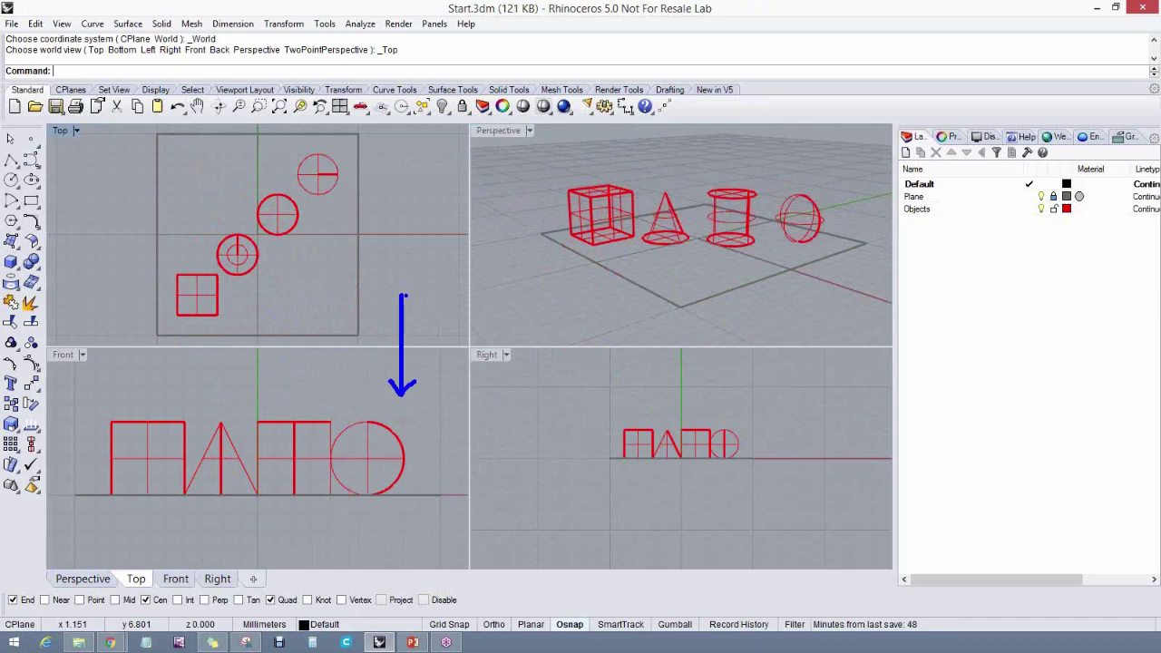
mouse_move(389, 314)
left_mouse_down()
mouse_move(410, 303)
mouse_move(426, 313)
left_mouse_up()
mouse_move(424, 433)
left_mouse_down()
mouse_move(572, 434)
mouse_move(563, 444)
left_mouse_up()
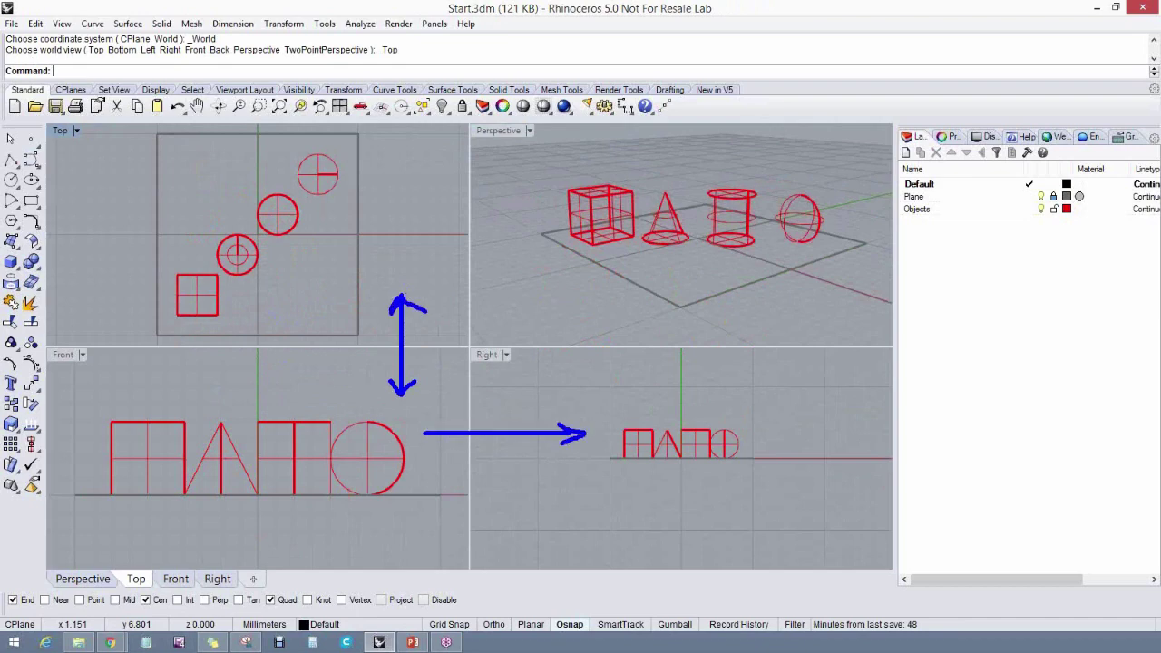
mouse_move(454, 417)
left_mouse_down()
mouse_move(421, 433)
mouse_move(453, 453)
left_mouse_up()
key("Escape")
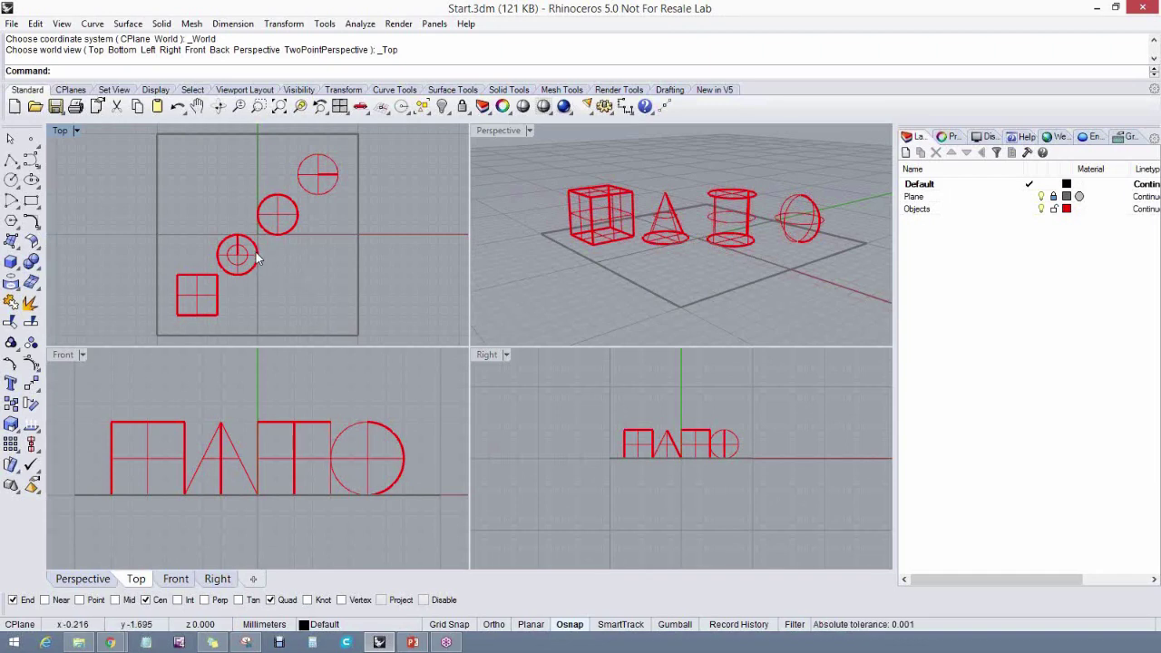
Zoom in and out on the objects in the Top viewport
scroll(257, 255, "up", 2)
scroll(255, 257, "down", 2)
scroll(255, 252, "up", 1)
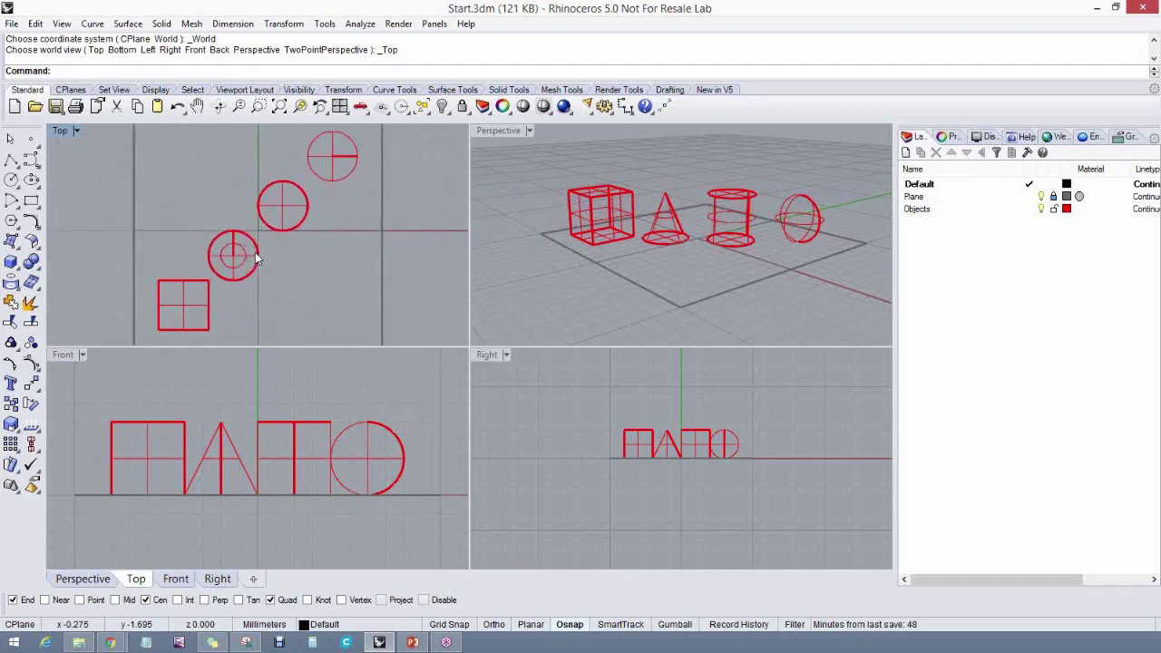
scroll(255, 252, "down", 2)
scroll(299, 467, "up", 2)
scroll(298, 471, "down", 1)
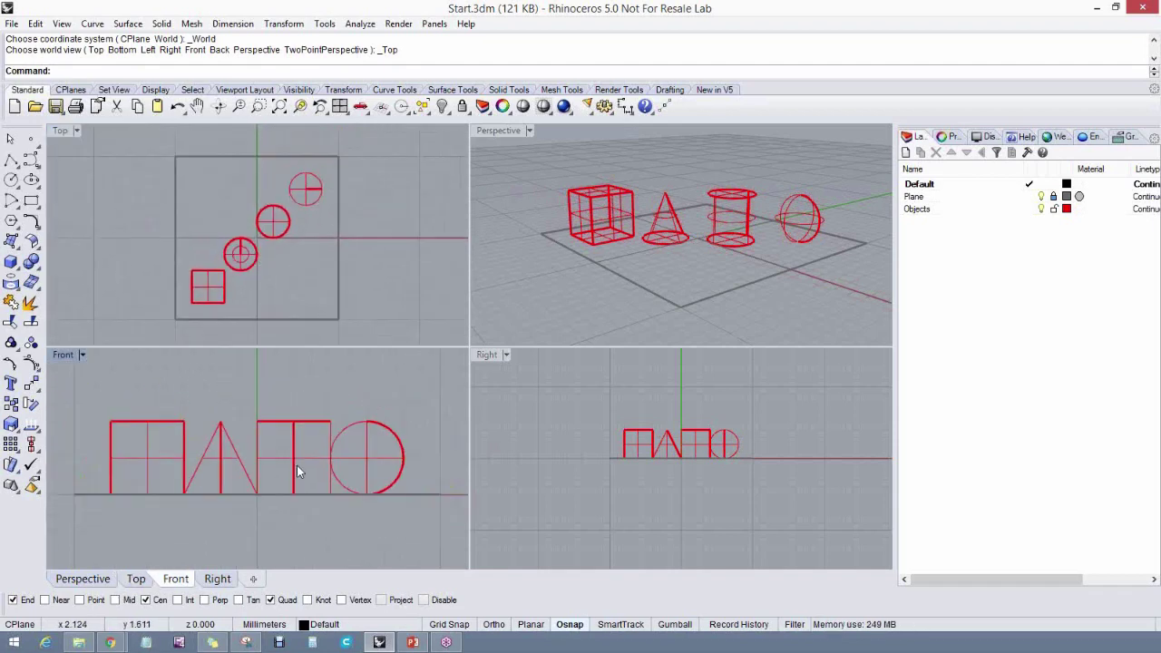
Zoom in and out in the Right and Perspective viewports, leaving both closer to the objects
scroll(710, 466, "up", 3)
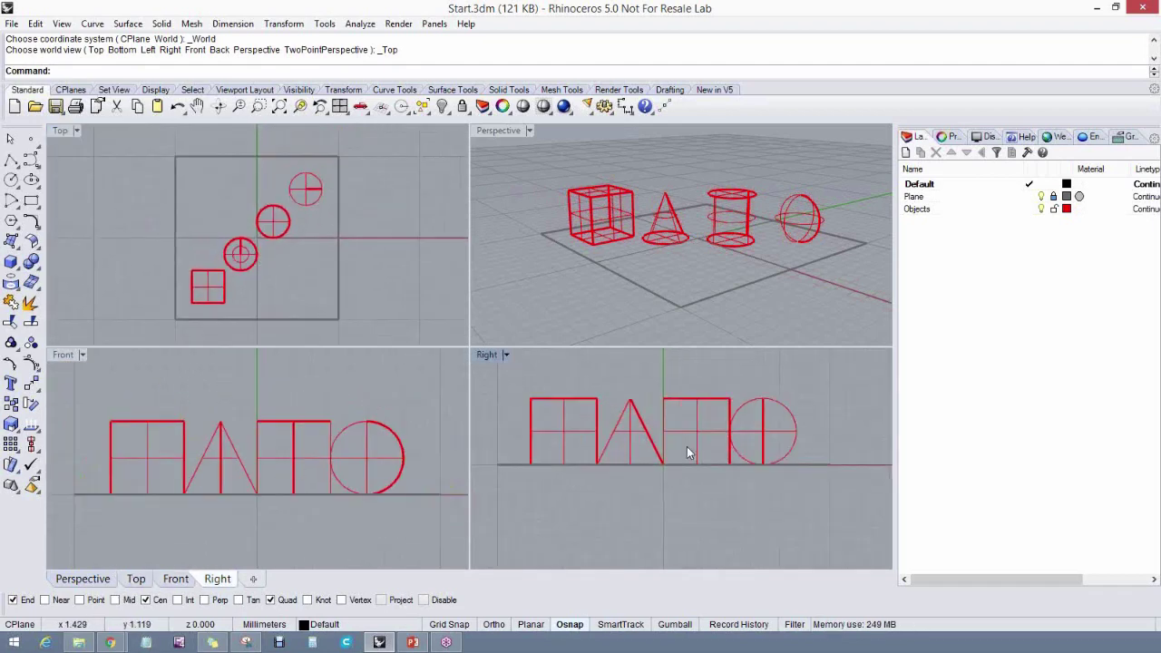
scroll(687, 446, "down", 3)
scroll(687, 447, "up", 3)
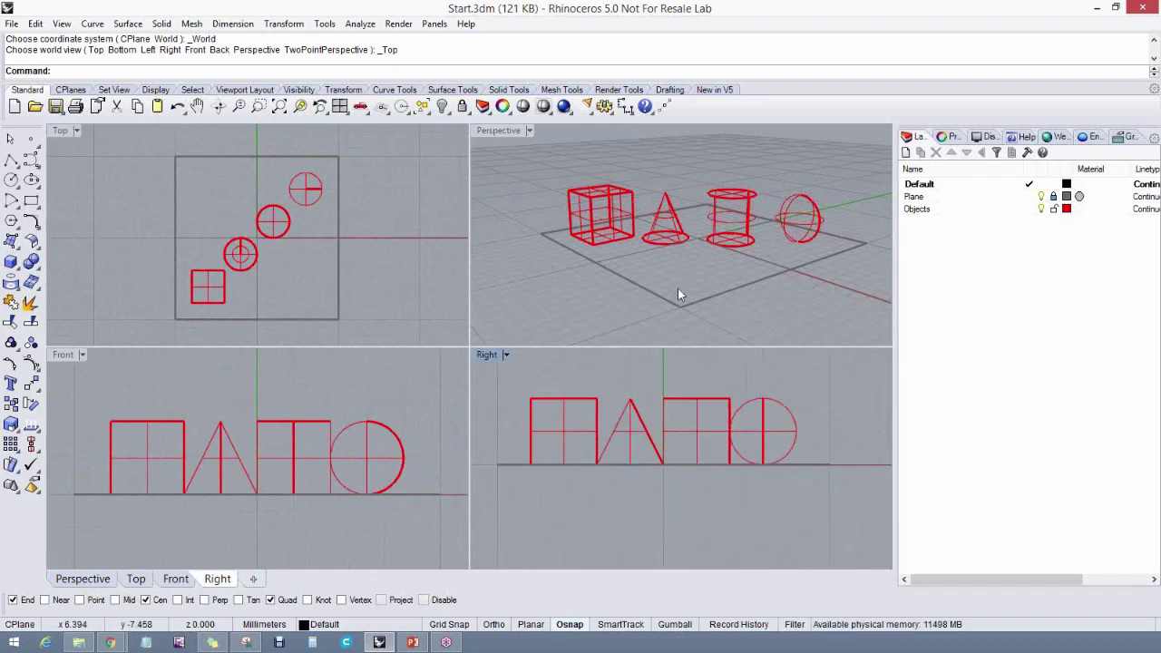
scroll(685, 252, "up", 3)
scroll(692, 234, "down", 3)
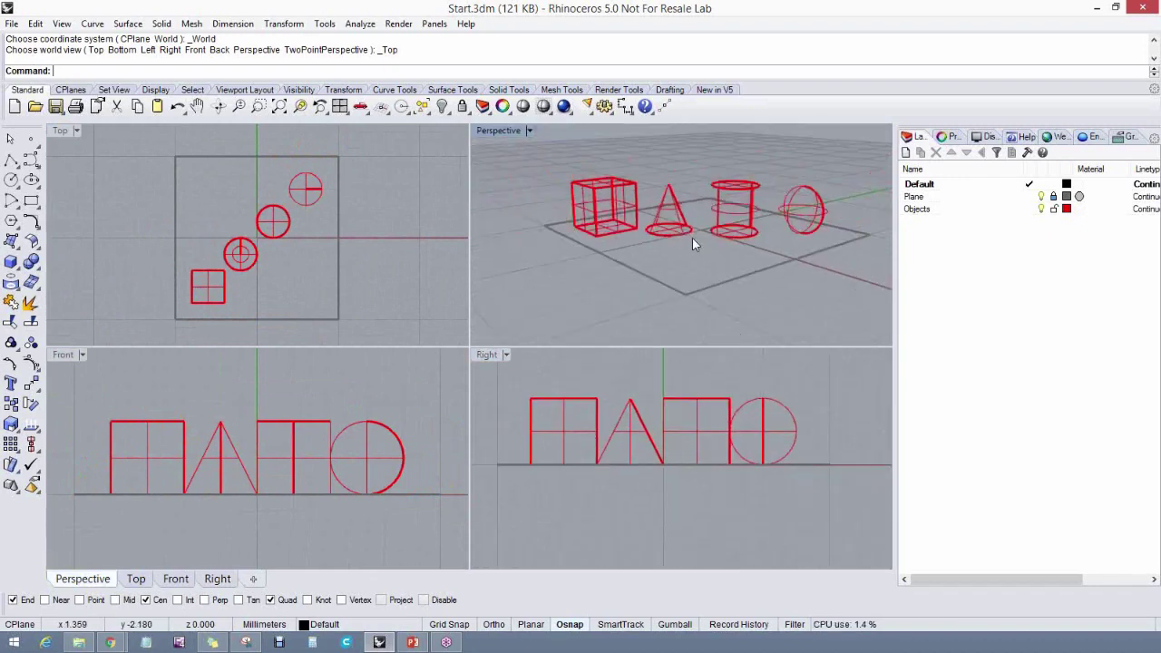
scroll(692, 237, "up", 3)
scroll(692, 238, "down", 4)
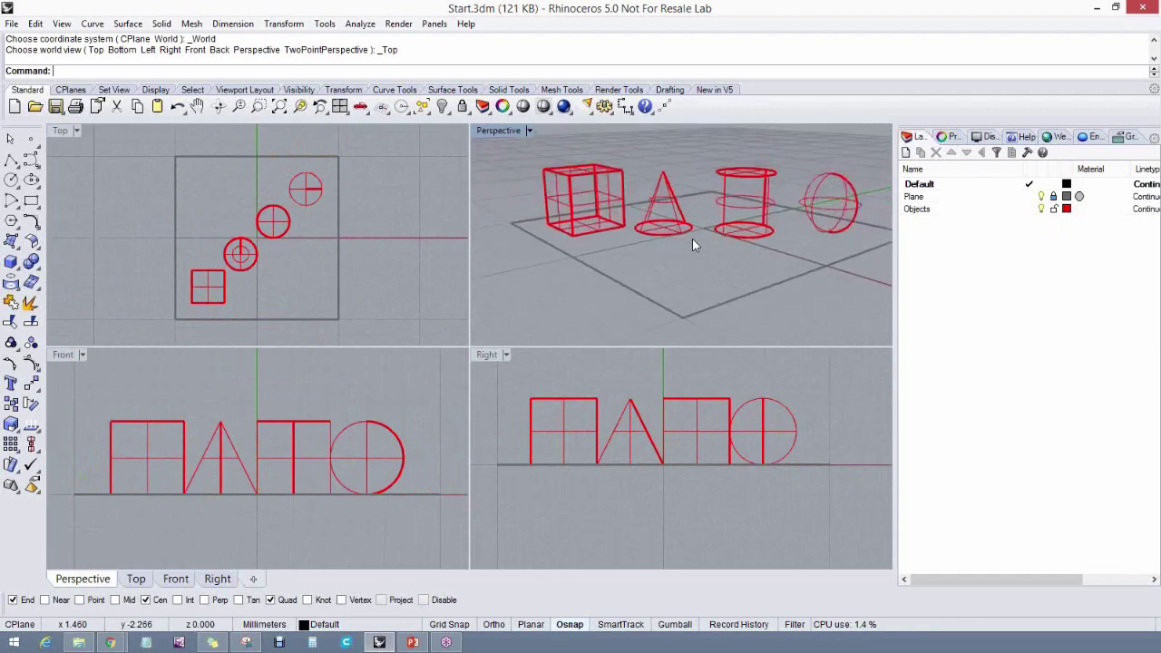
scroll(692, 245, "up", 3)
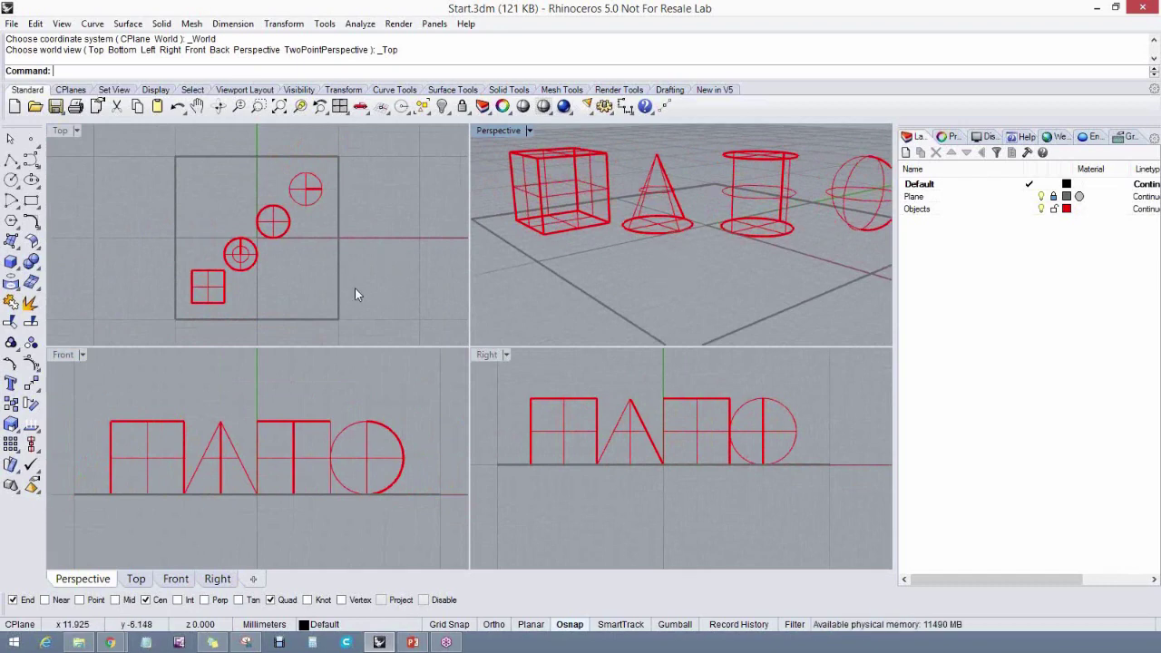
Zoom in on the cone in the Top viewport and pan the view around it
scroll(358, 306, "up", 5)
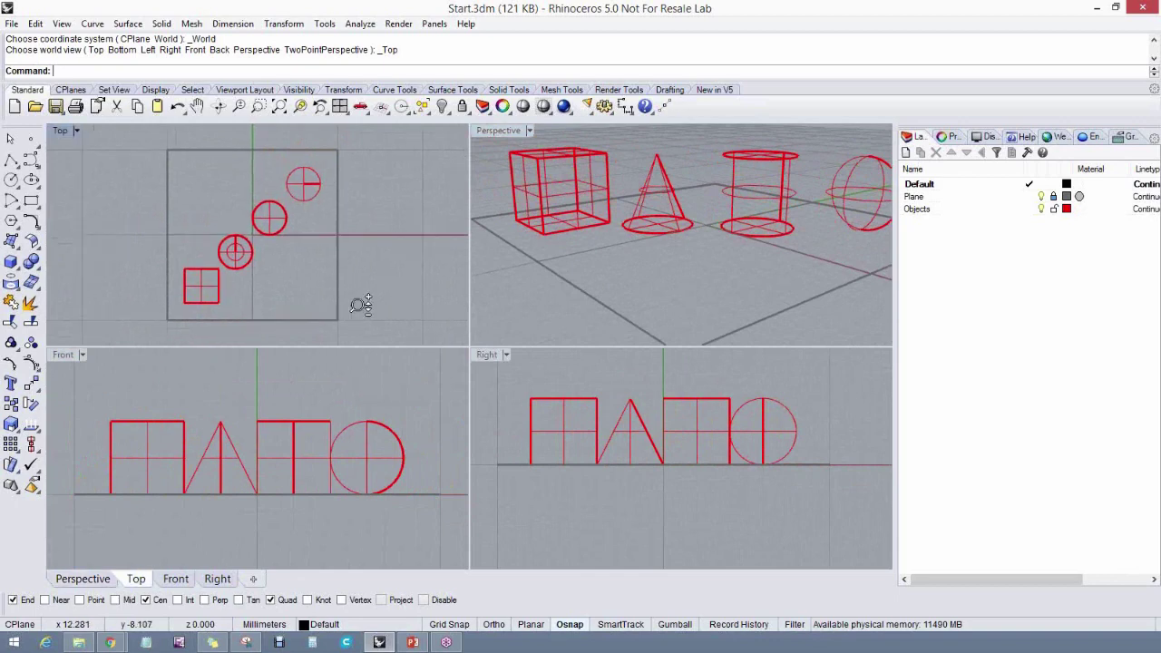
scroll(354, 272, "down", 3)
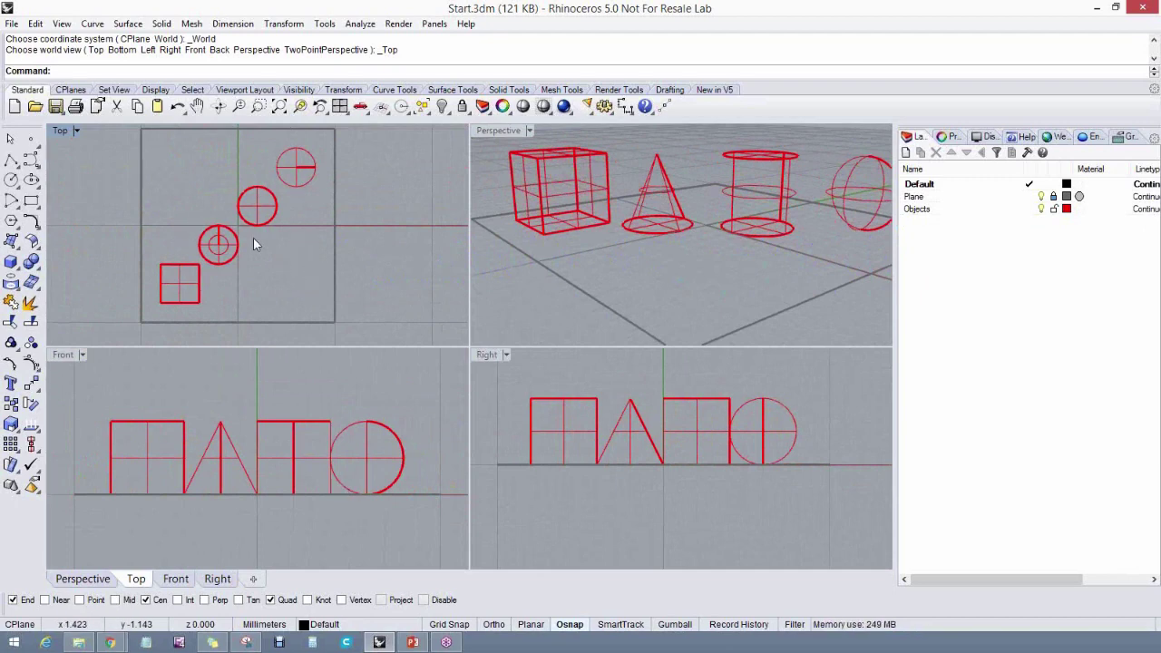
scroll(251, 235, "up", 4)
right_click_drag(387, 260, 299, 290)
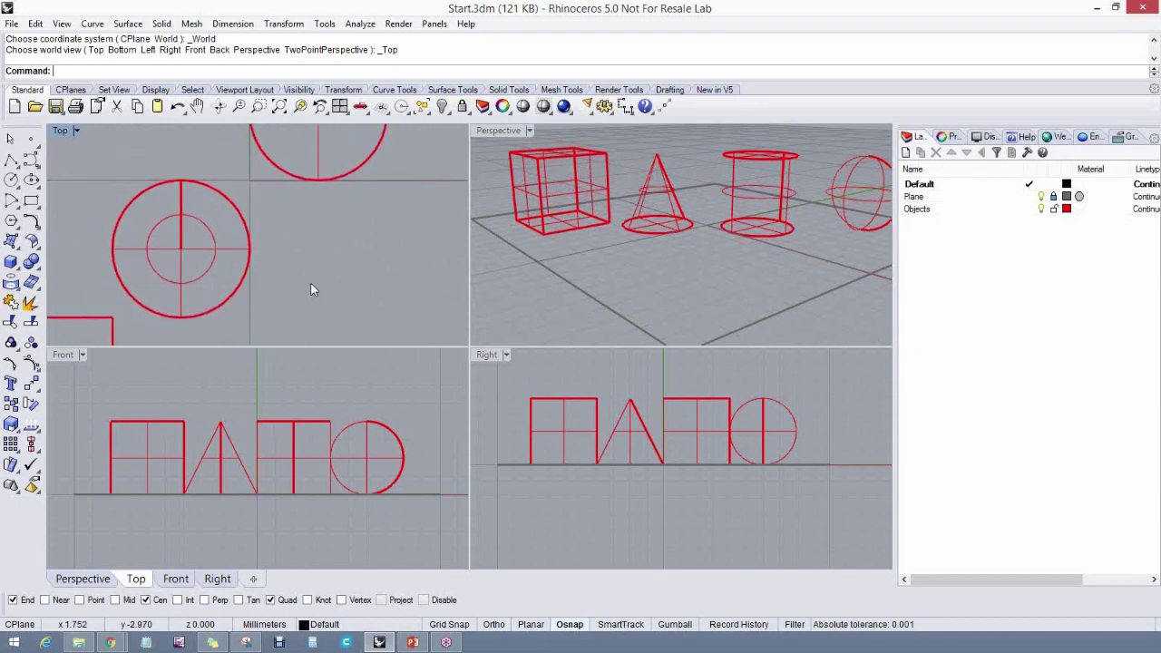
With the Trim command running, pan and zoom the Top, Front and Right viewports and orbit the Perspective viewport
right_click(329, 277)
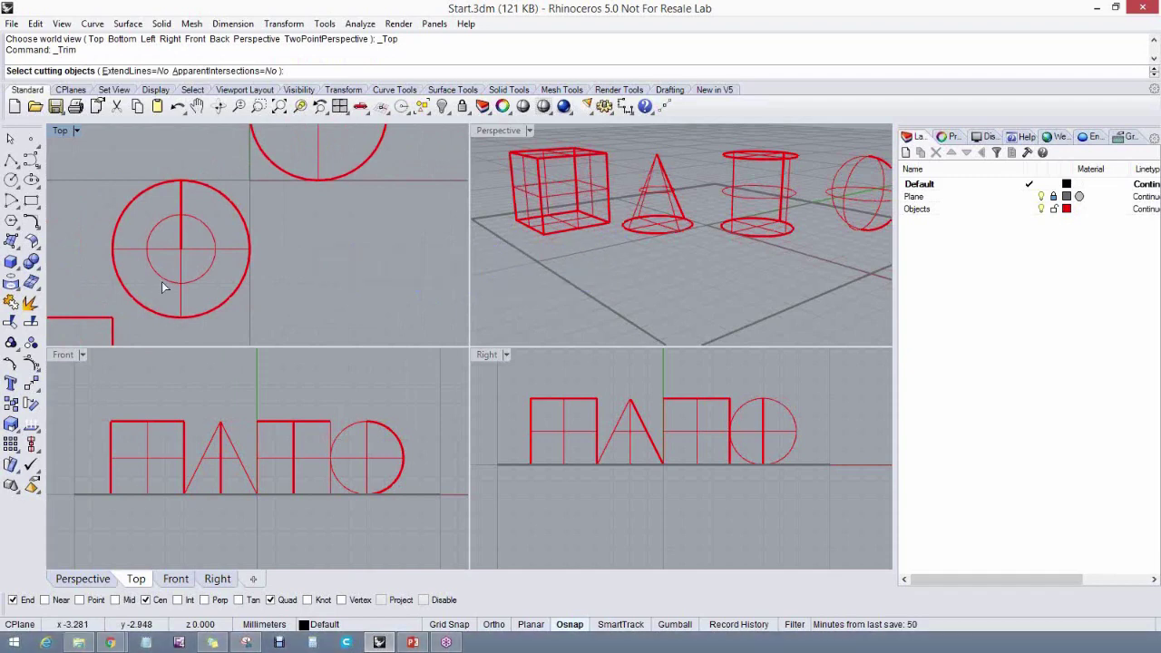
right_click_drag(305, 269, 359, 275)
scroll(335, 267, "down", 3)
scroll(303, 459, "down", 3)
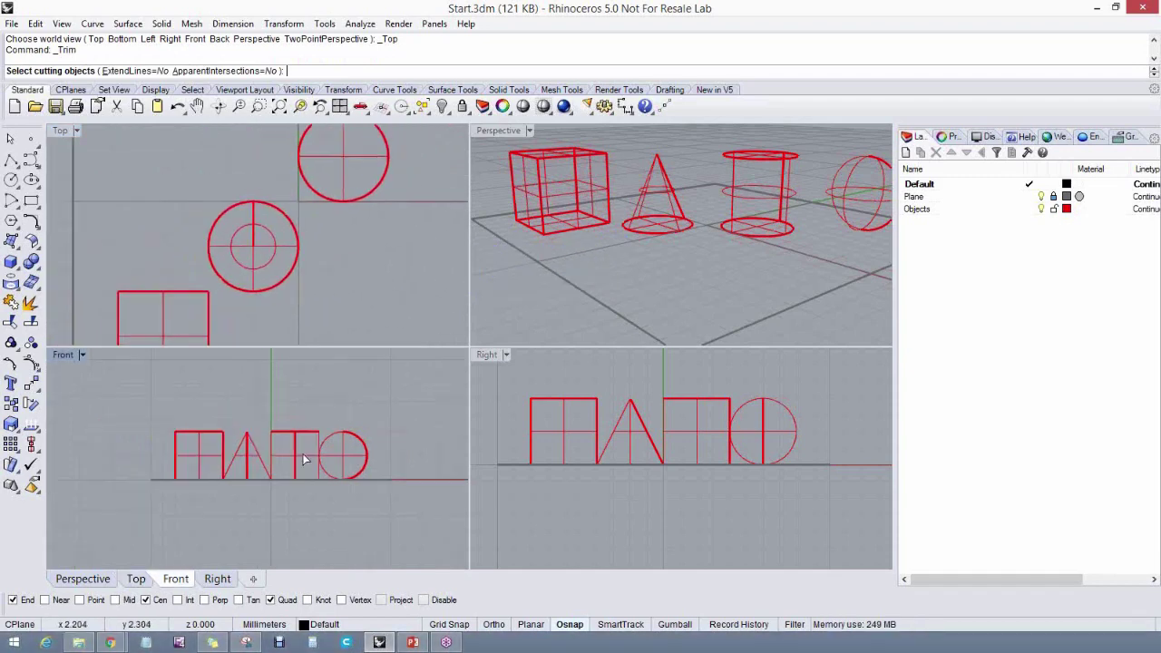
scroll(307, 461, "up", 1)
right_click_drag(313, 461, 335, 461)
scroll(687, 441, "down", 3)
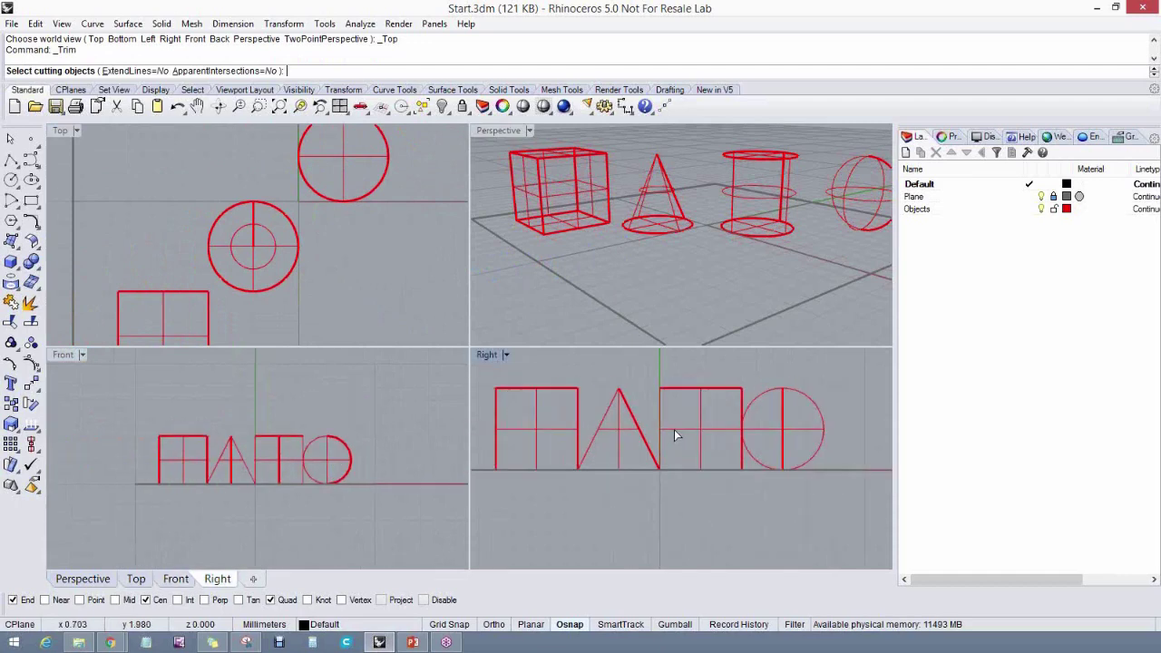
right_click_drag(690, 453, 725, 453)
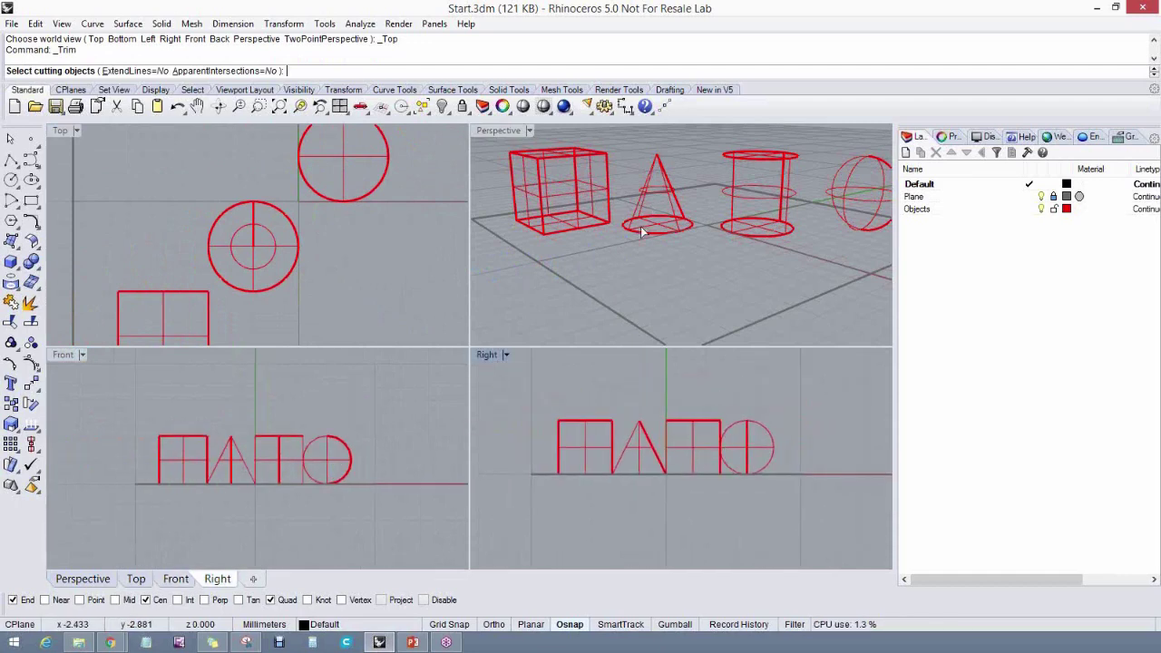
left_click(696, 254)
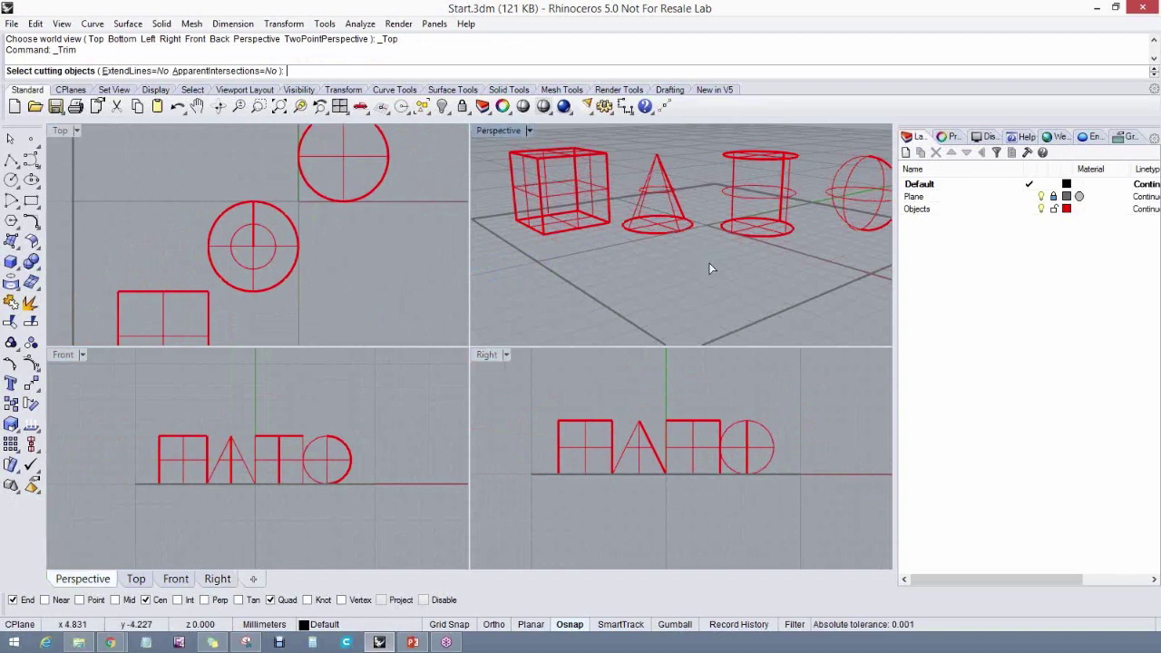
right_click_drag(709, 262, 661, 281)
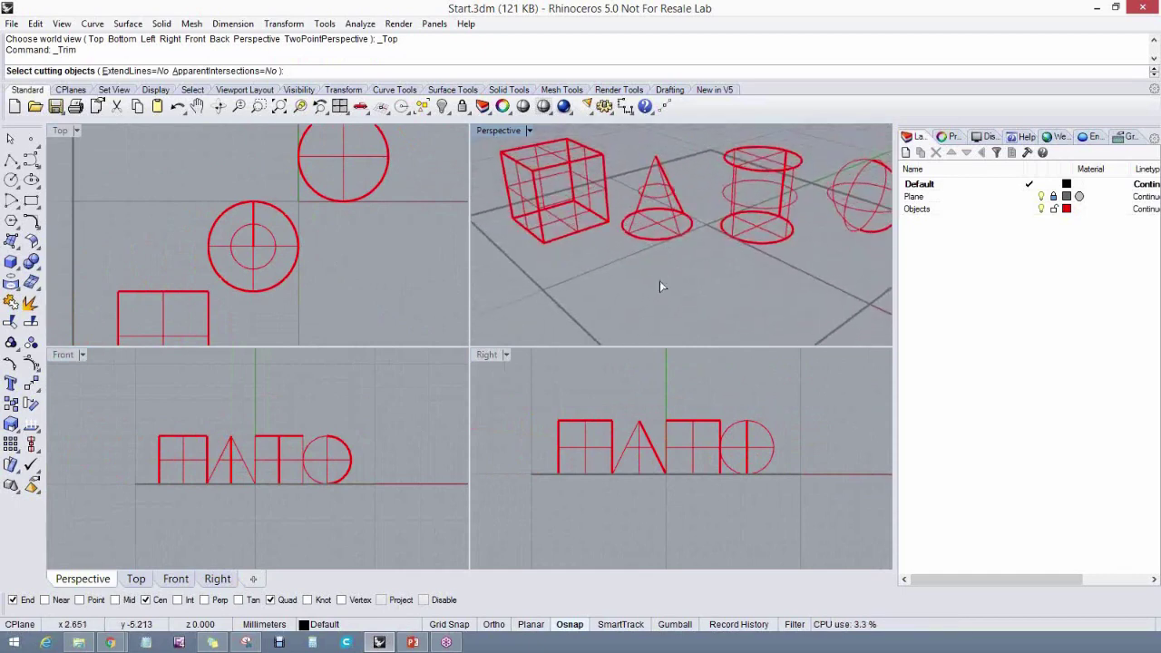
Orbit and pan the Perspective viewport, zoom in on the Front viewport, and zoom out and pan the Top viewport
right_click_drag(722, 229, 735, 261)
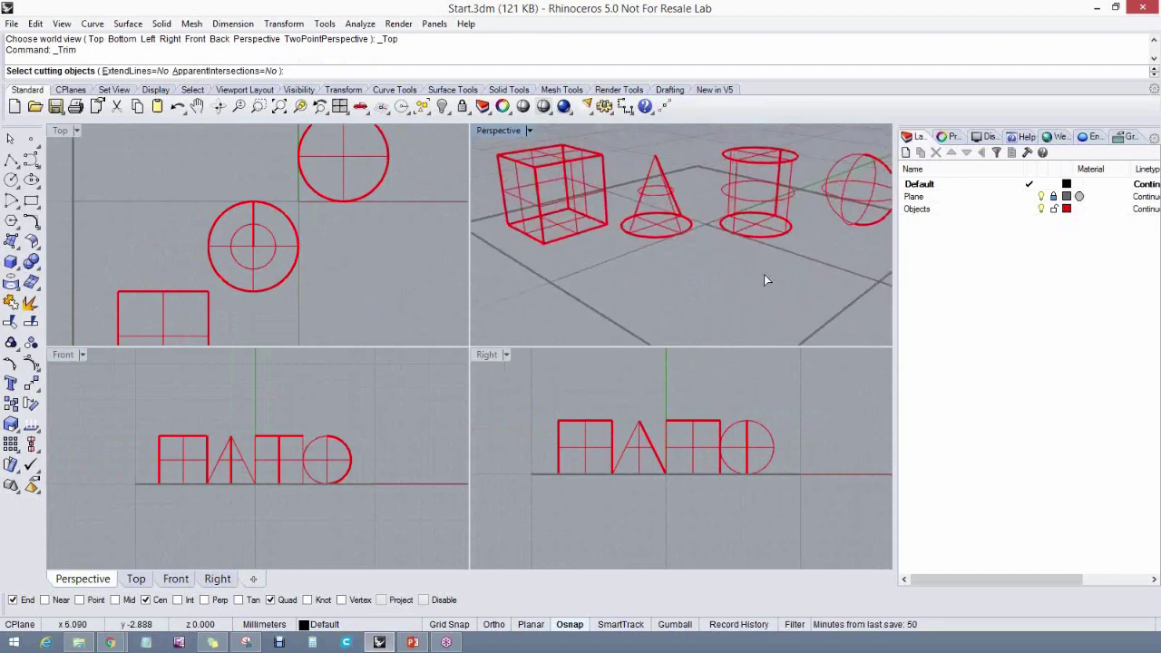
mouse_move(764, 281)
right_mouse_down("shift")
mouse_move(635, 292)
mouse_move(819, 285)
mouse_move(737, 281)
mouse_move(756, 280)
right_mouse_up("shift")
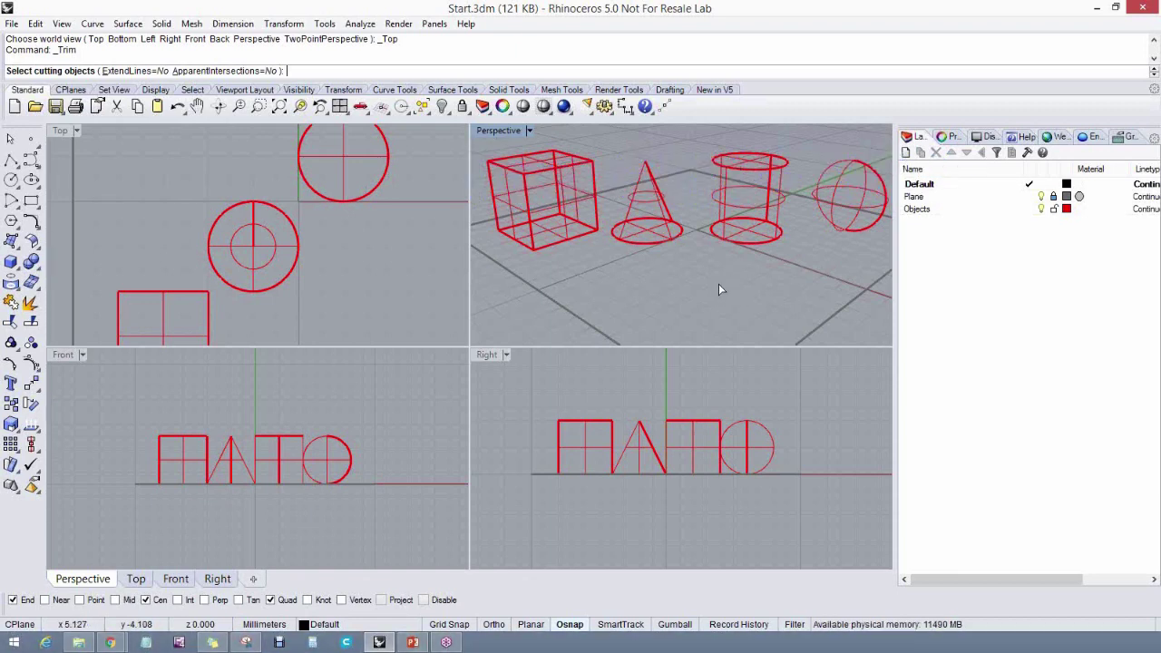
mouse_move(725, 280)
right_mouse_down("shift")
mouse_move(663, 280)
mouse_move(704, 287)
right_mouse_up("shift")
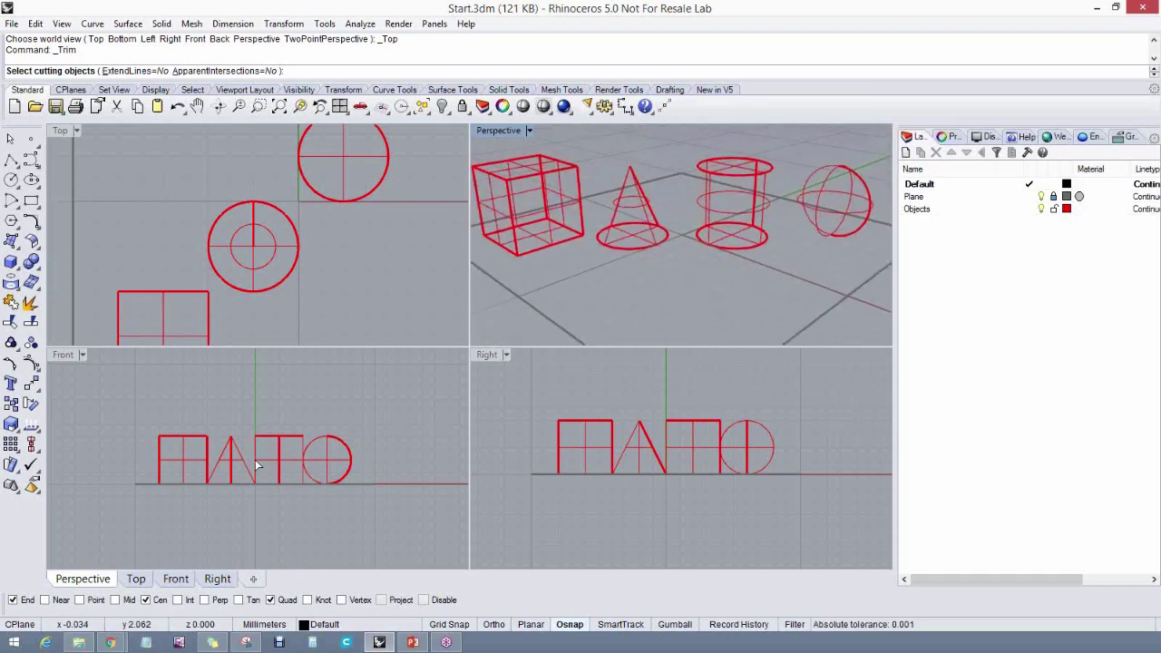
scroll(277, 467, "up", 2)
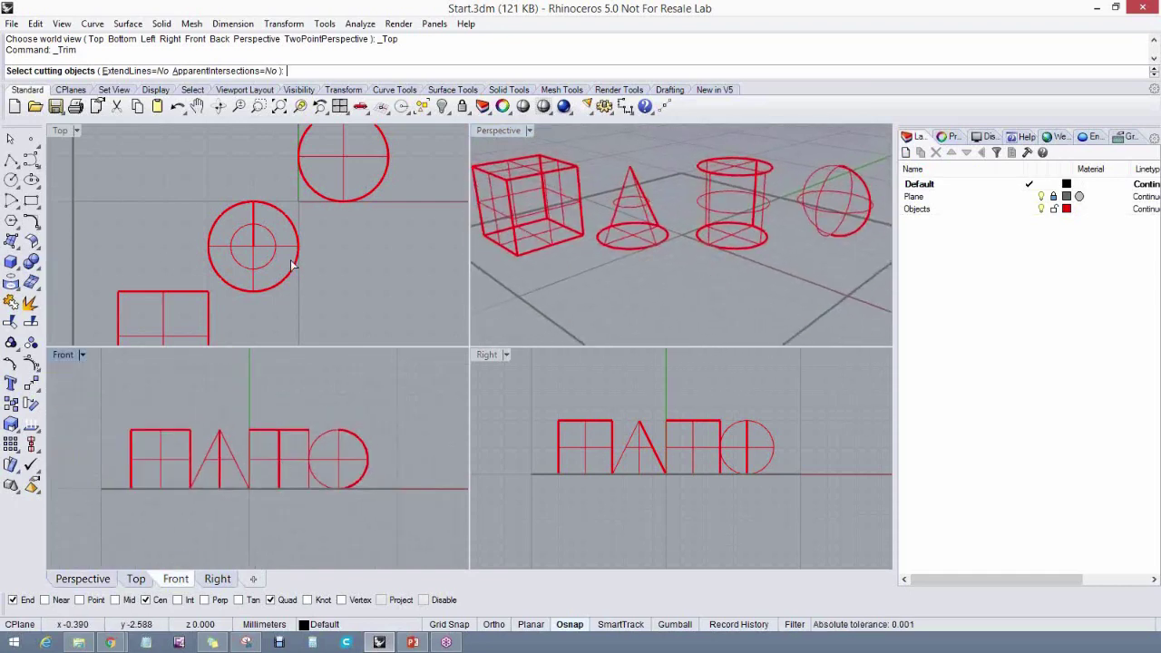
scroll(290, 259, "down", 3)
scroll(296, 270, "down", 1)
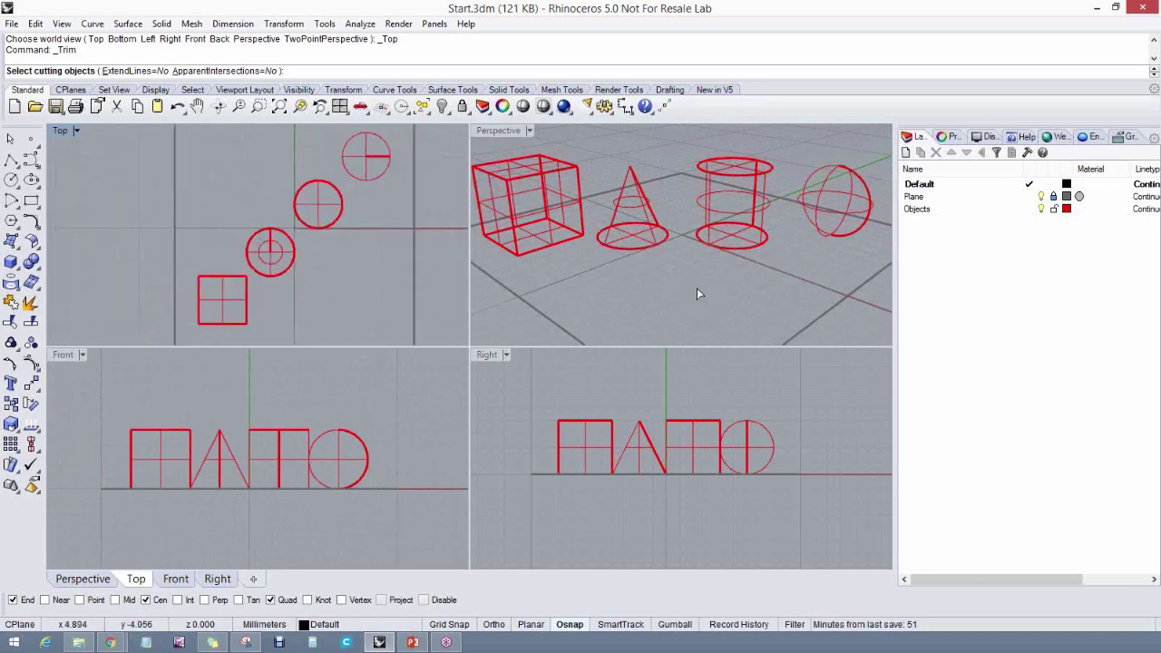
right_click_drag(696, 288, 703, 284)
right_click_drag(398, 281, 359, 284)
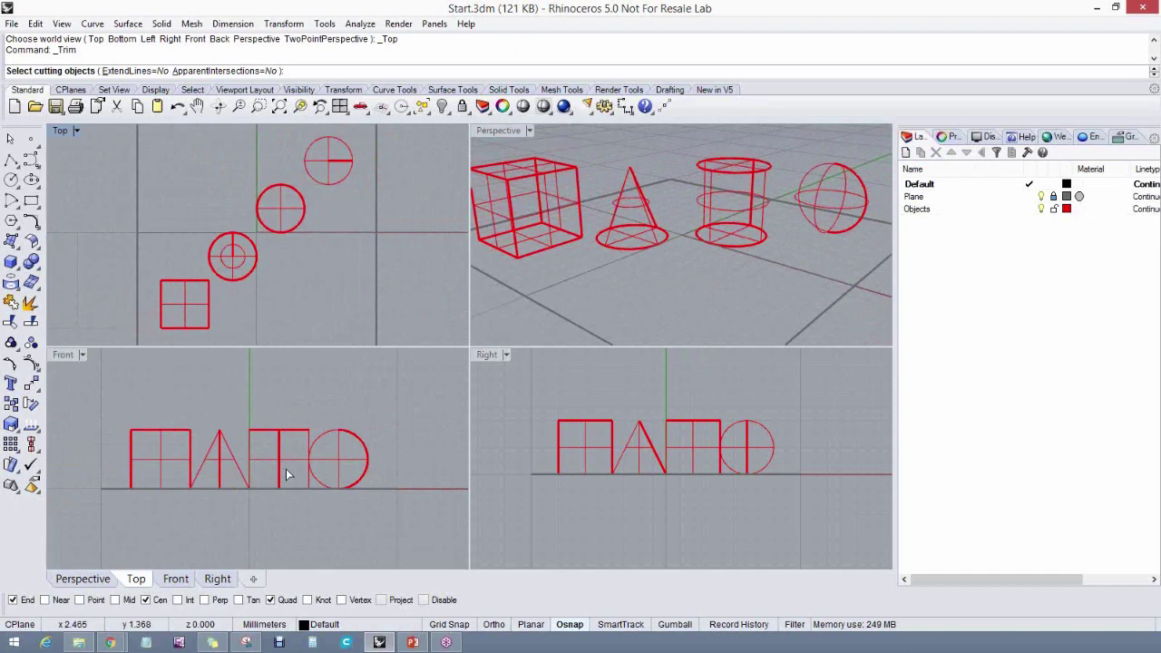
Zoom out in the Front viewport, zoom in on the sphere in the Right viewport, and pan the Front and Top viewports separately
scroll(288, 479, "up", 2)
scroll(249, 497, "down", 3)
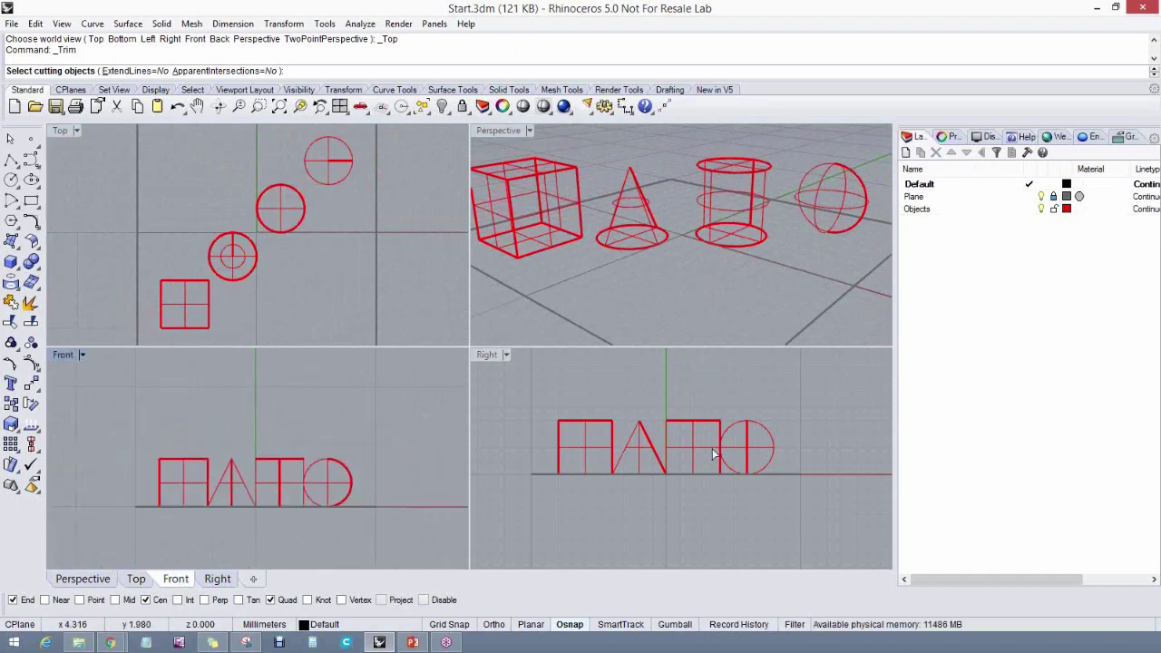
scroll(714, 454, "up", 6)
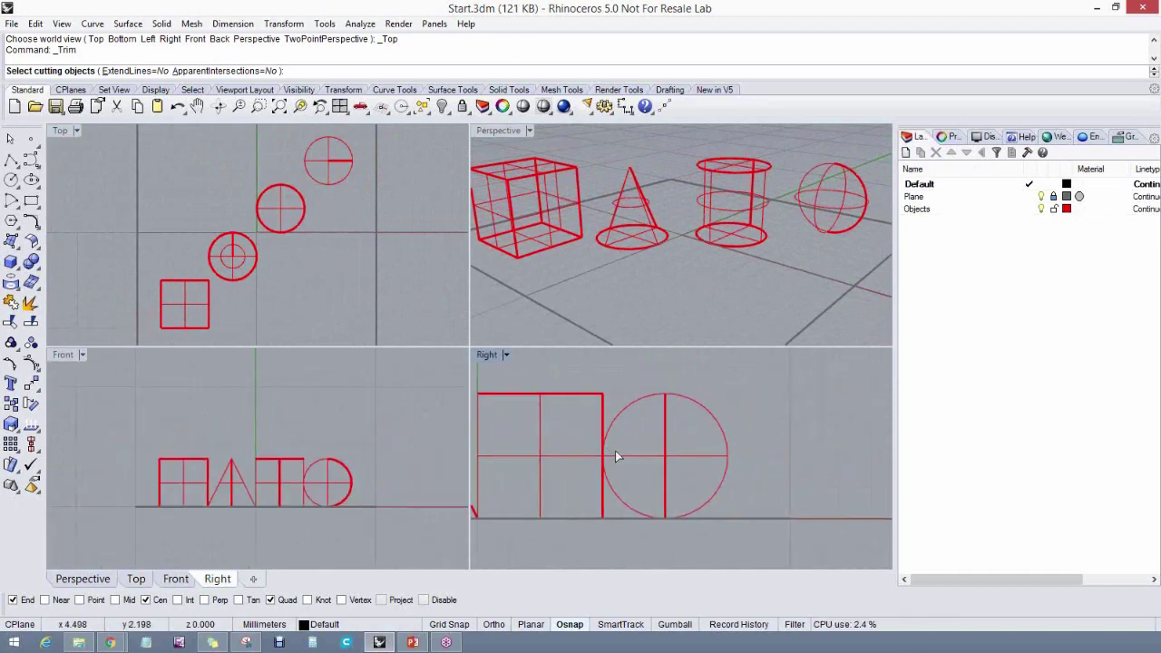
scroll(615, 450, "up", 2)
right_click_drag(435, 447, 385, 447)
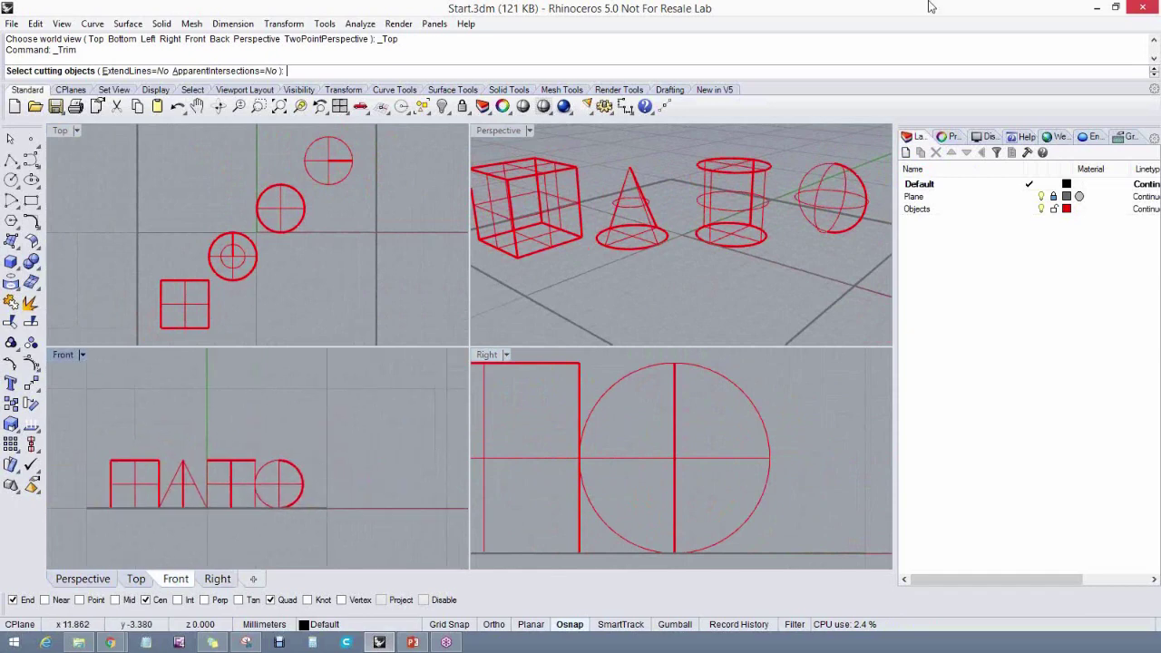
mouse_move(309, 263)
right_mouse_down()
mouse_move(388, 227)
mouse_move(436, 290)
right_mouse_up()
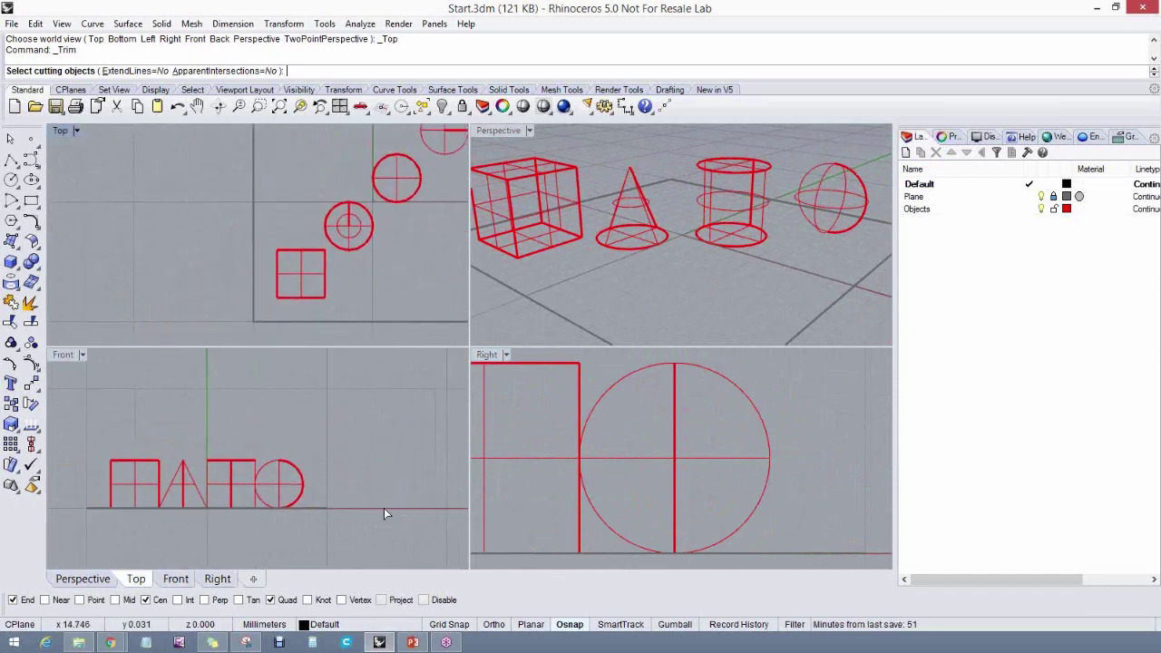
right_click_drag(363, 498, 287, 488)
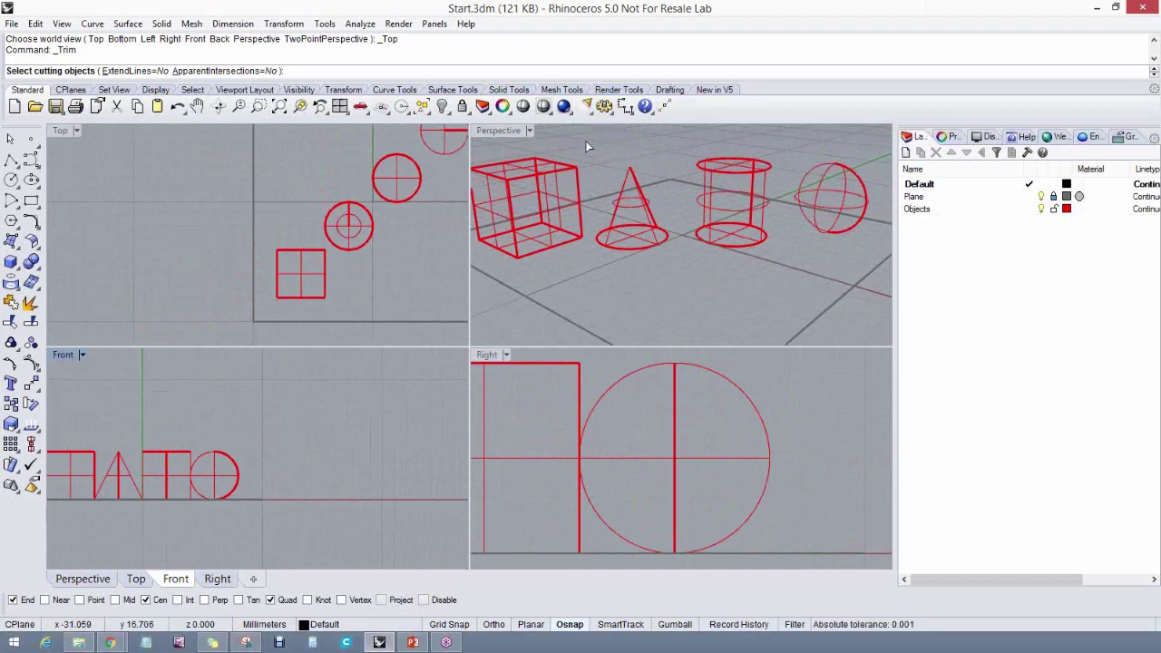
Open the Rhino options and bring the Document Properties and Rhino Options categories into view
left_click(605, 107)
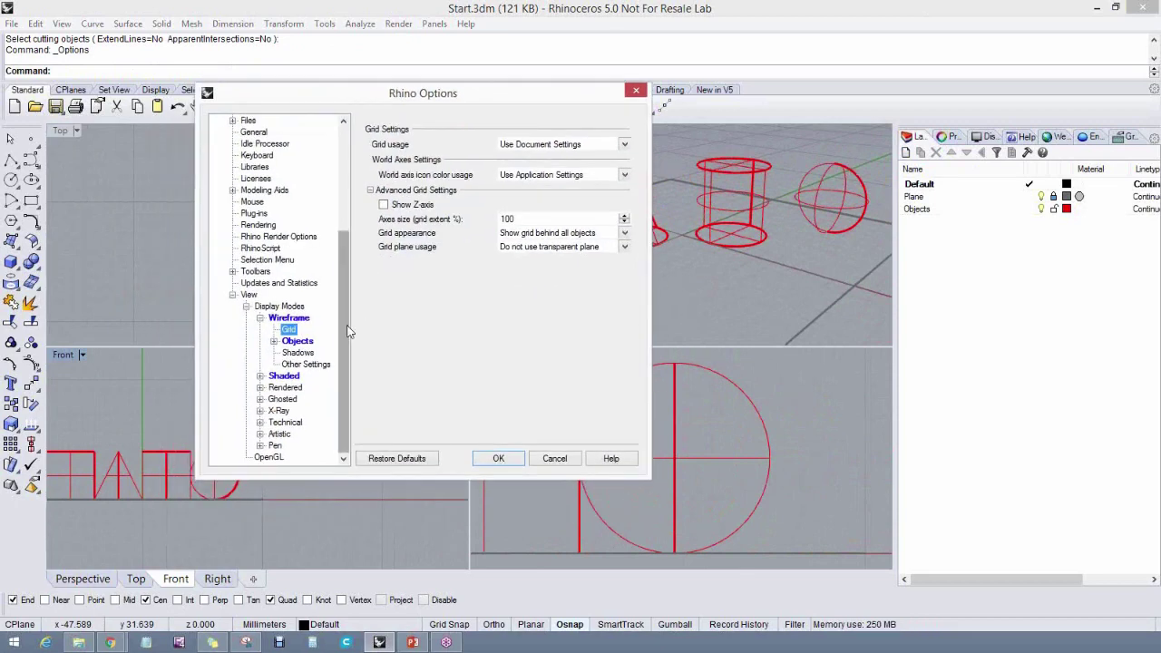
left_click_drag(346, 319, 356, 213)
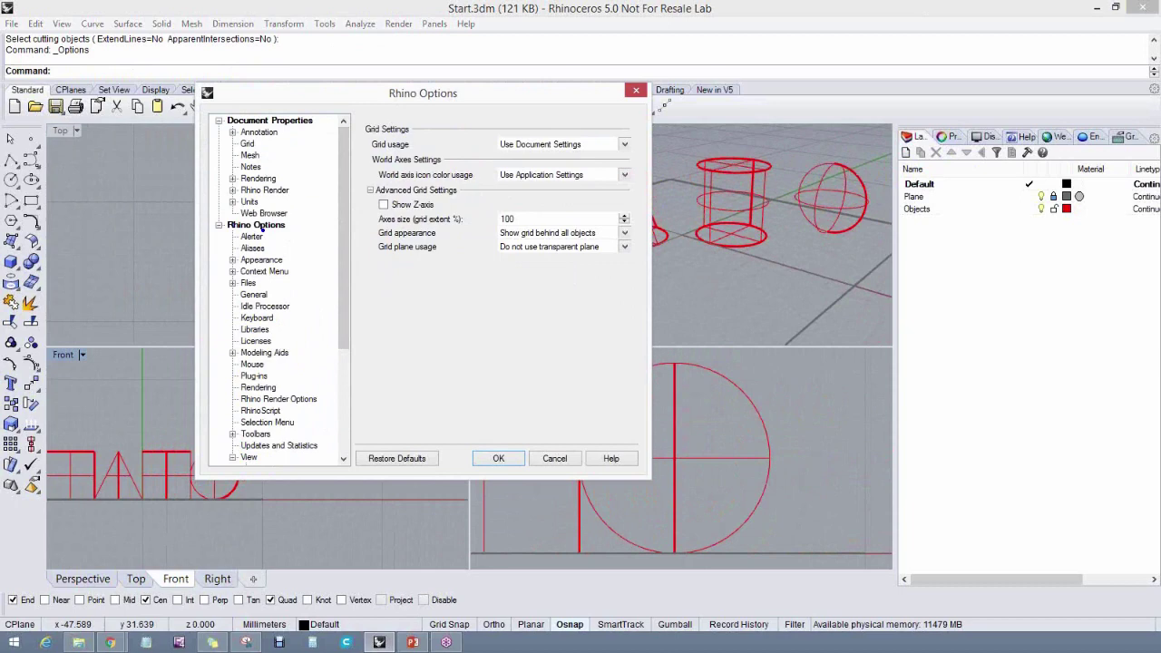
mouse_move(295, 227)
left_mouse_down()
mouse_move(376, 228)
mouse_move(327, 166)
mouse_move(327, 143)
mouse_move(313, 156)
mouse_move(337, 156)
left_mouse_up()
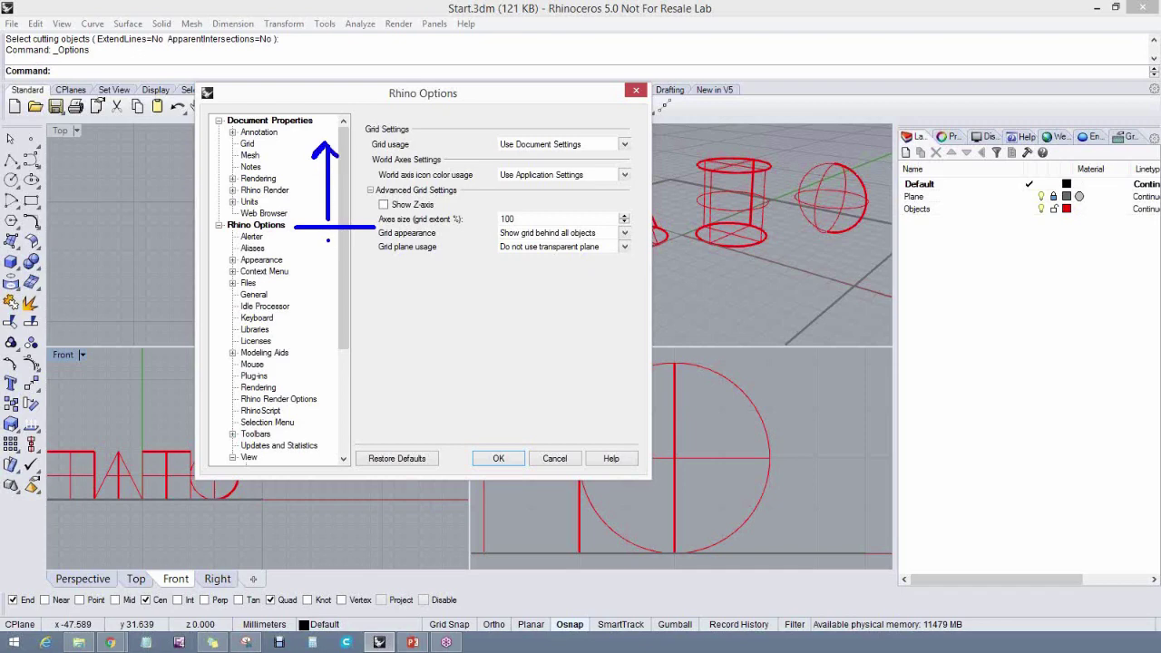
mouse_move(328, 240)
left_mouse_down()
mouse_move(327, 299)
mouse_move(319, 288)
mouse_move(325, 298)
mouse_move(347, 283)
left_mouse_up()
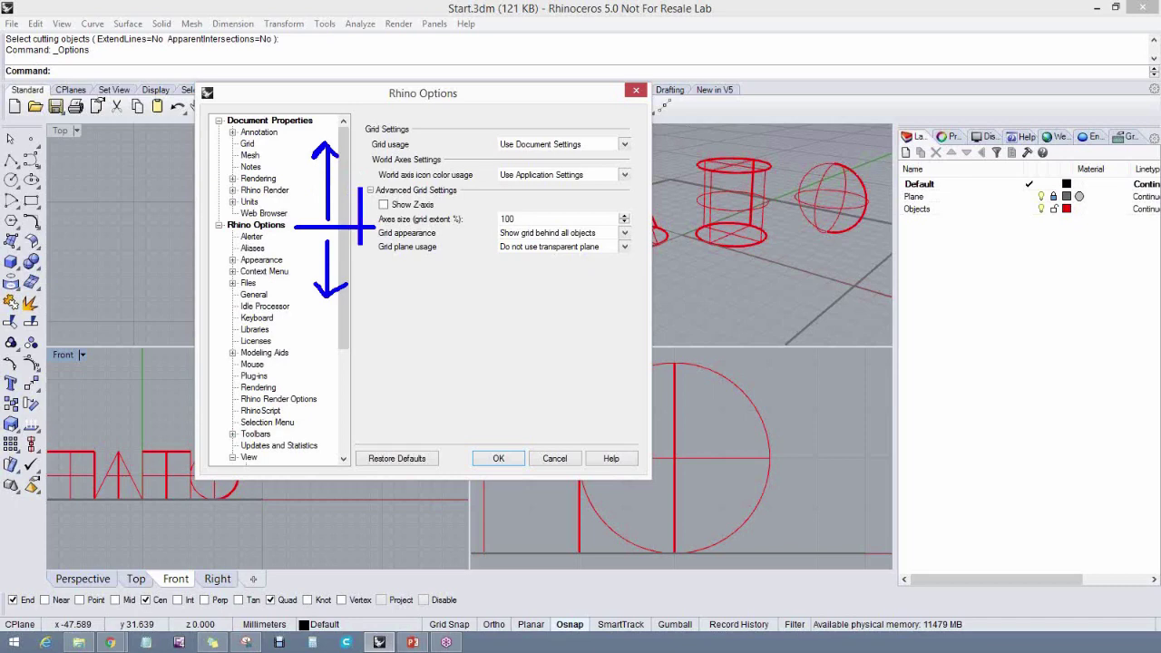
left_click_drag(349, 214, 349, 156)
type("Doc")
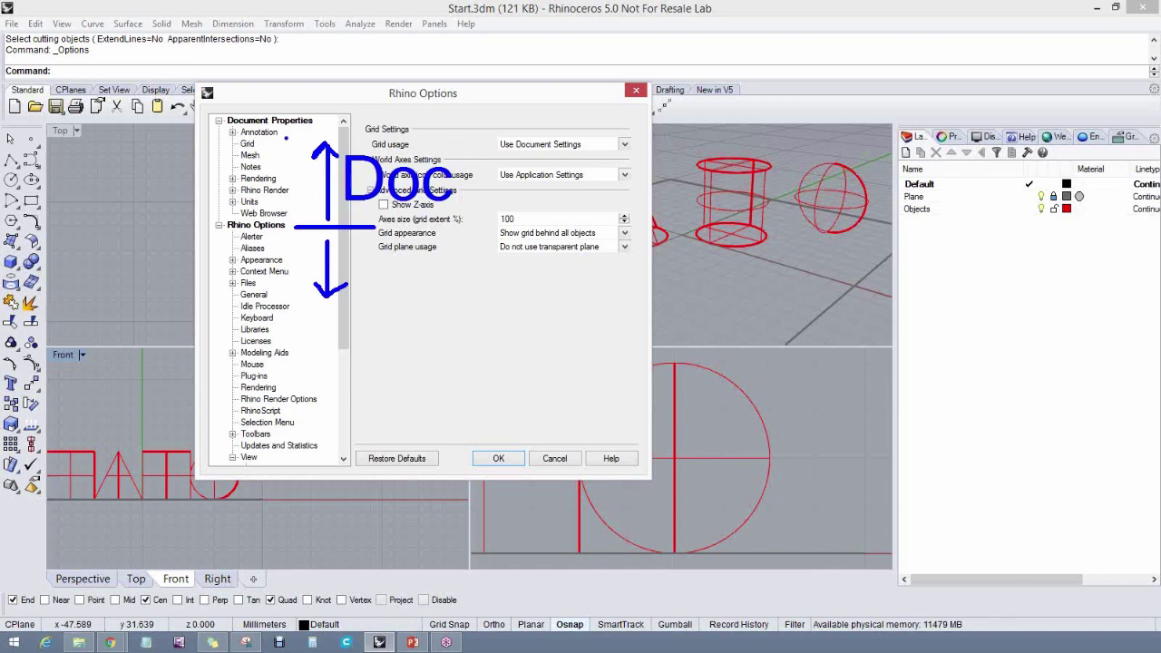
mouse_move(299, 133)
left_mouse_down()
mouse_move(212, 138)
mouse_move(213, 187)
mouse_move(273, 207)
mouse_move(314, 163)
mouse_move(304, 136)
left_mouse_up()
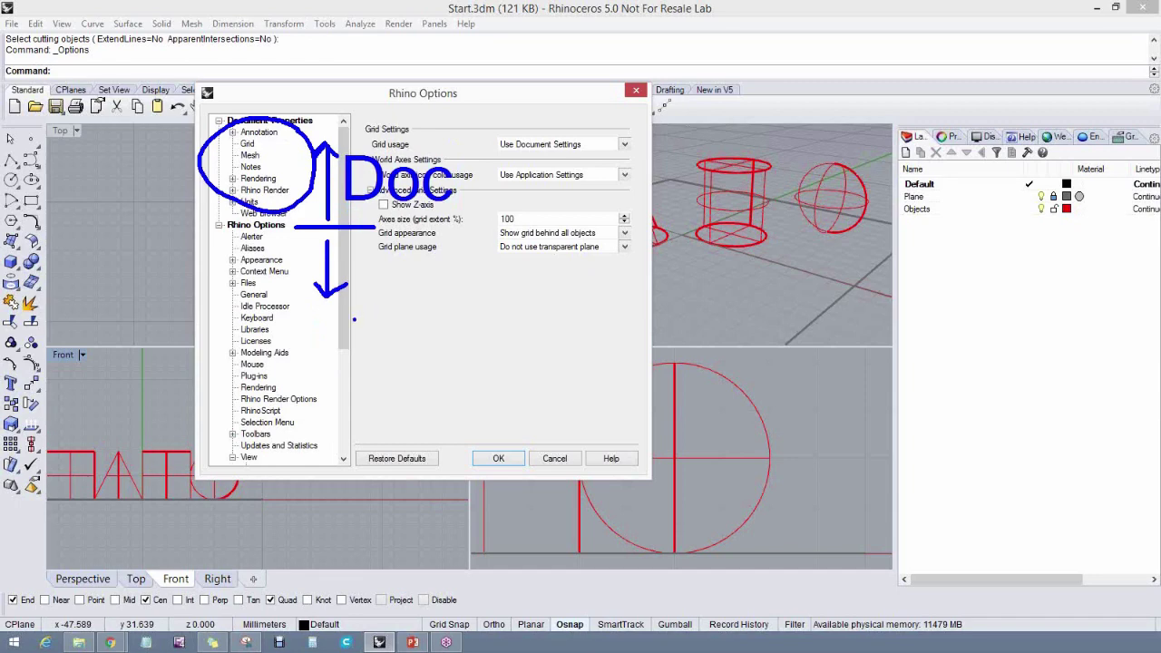
left_click_drag(363, 264, 363, 319)
type("System")
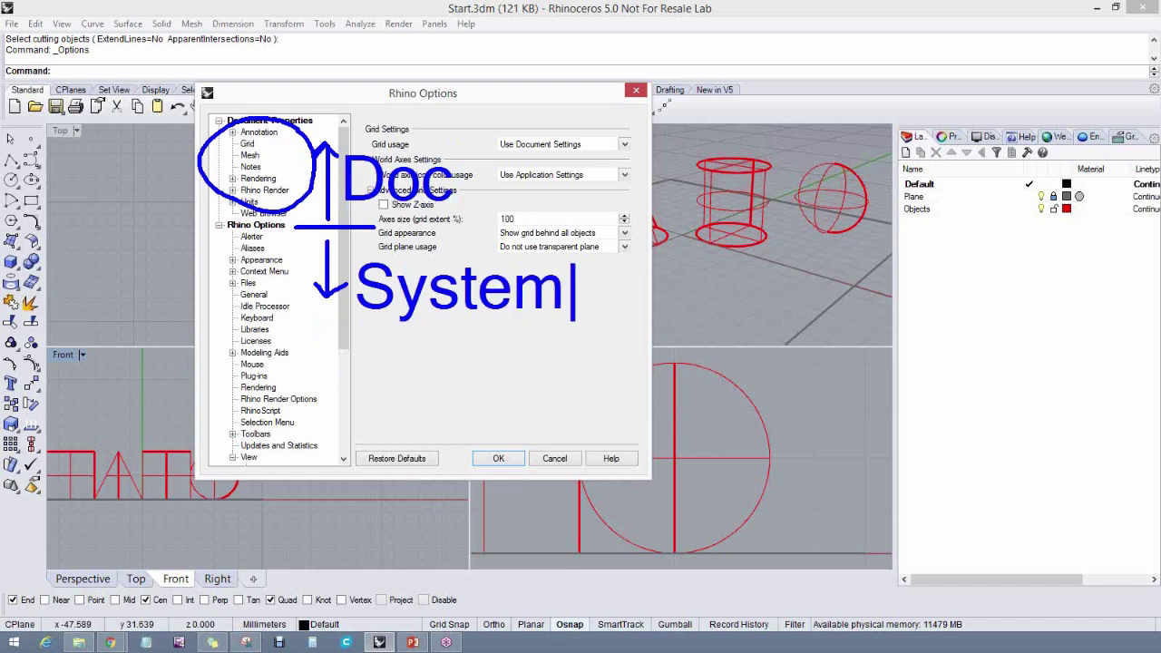
left_click(577, 255)
mouse_move(277, 460)
left_mouse_down()
mouse_move(256, 449)
mouse_move(216, 456)
mouse_move(250, 472)
mouse_move(282, 461)
left_mouse_up()
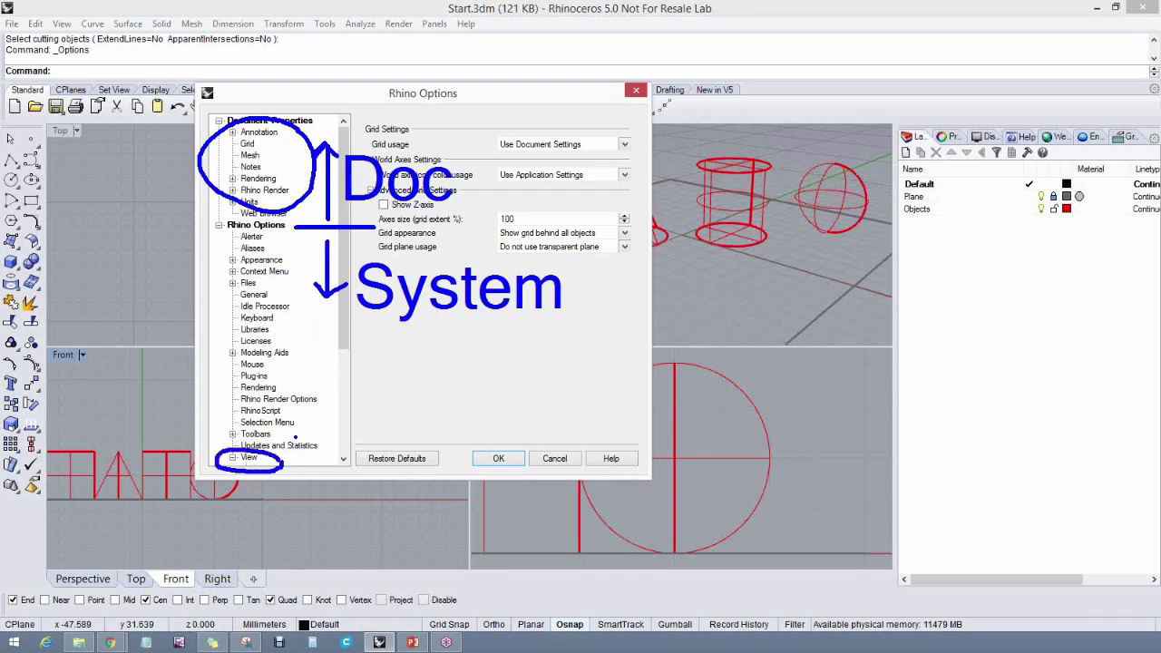
key("Escape")
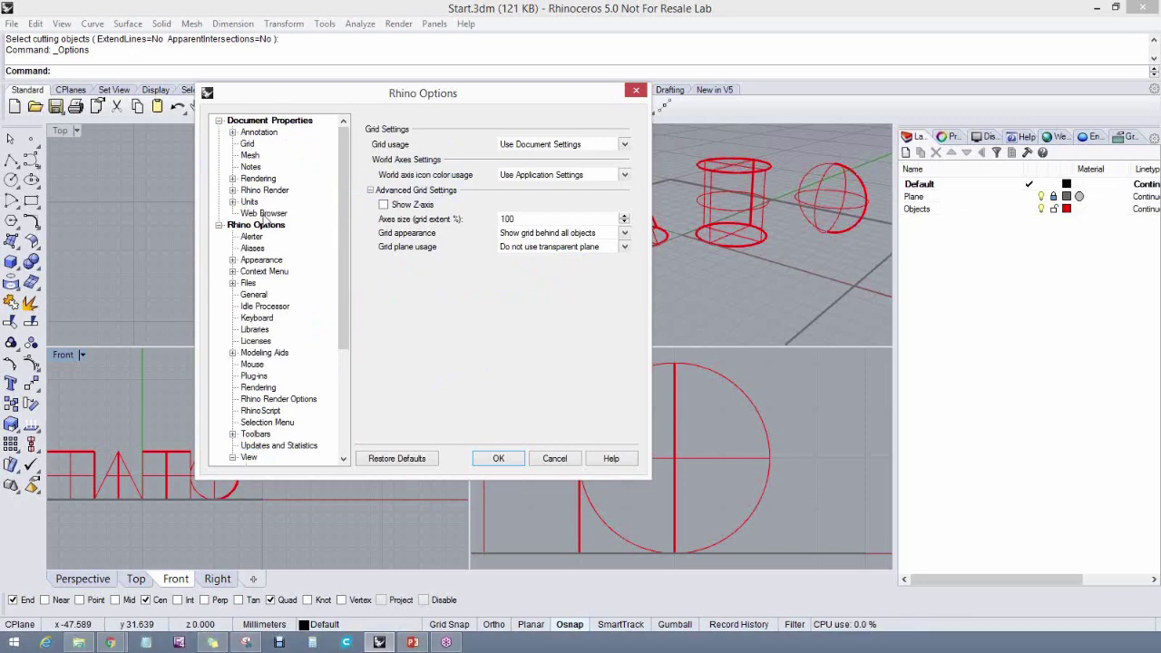
Enable Linked viewports in the View options and apply the change
left_click(247, 458)
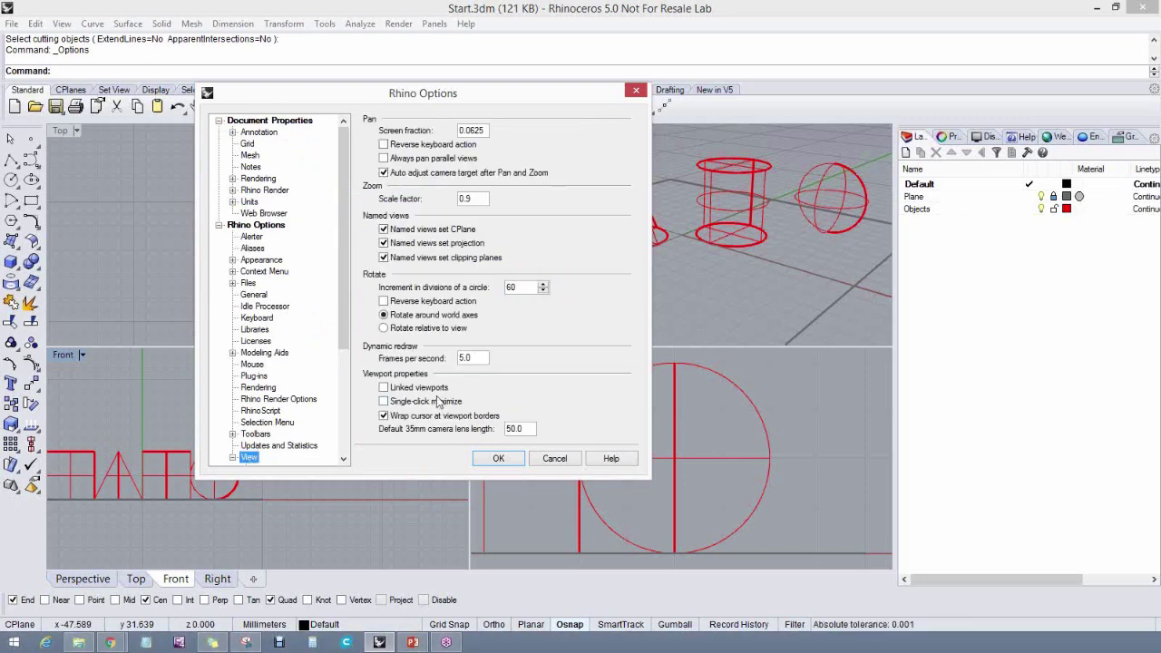
left_click(383, 389)
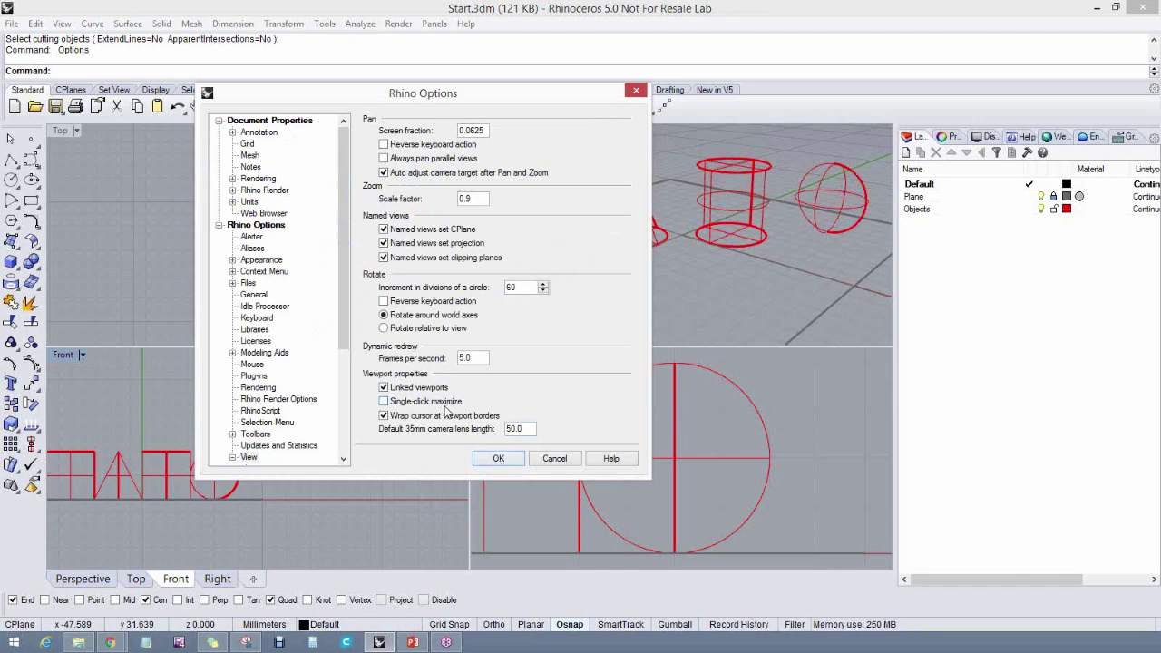
left_click(498, 460)
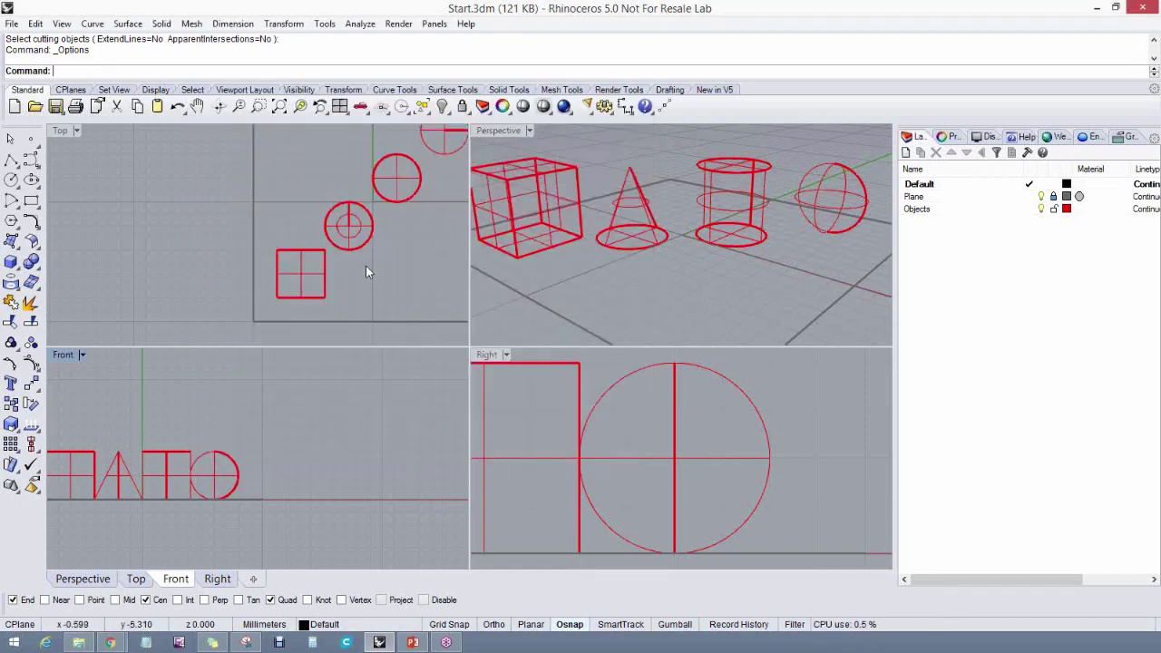
Pan the Top and Right viewports to check that the linked parallel views follow each other
right_click_drag(372, 279, 218, 294)
right_click_drag(705, 423, 656, 442)
right_click_drag(305, 317, 343, 289)
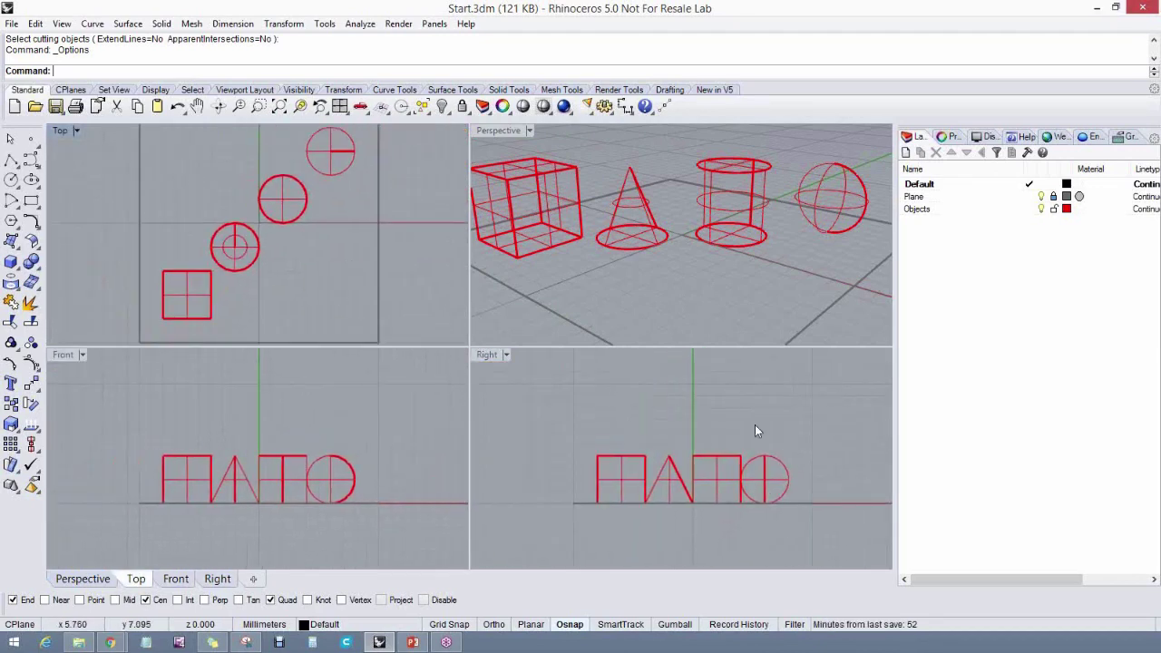
right_click_drag(756, 433, 717, 429)
scroll(640, 470, "up", 2)
scroll(640, 470, "down", 2)
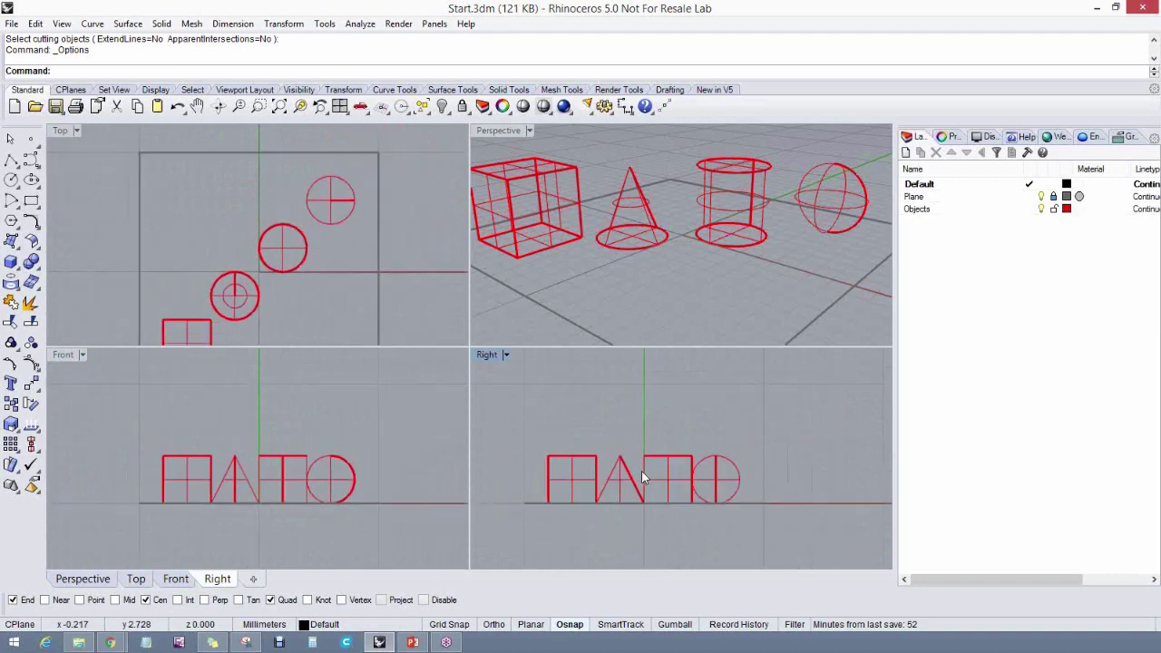
Zoom in on the box and cone in the linked parallel viewports and pan the Top, Front and Right views around them
scroll(641, 470, "up", 2)
right_click_drag(355, 252, 352, 225)
scroll(260, 281, "up", 2)
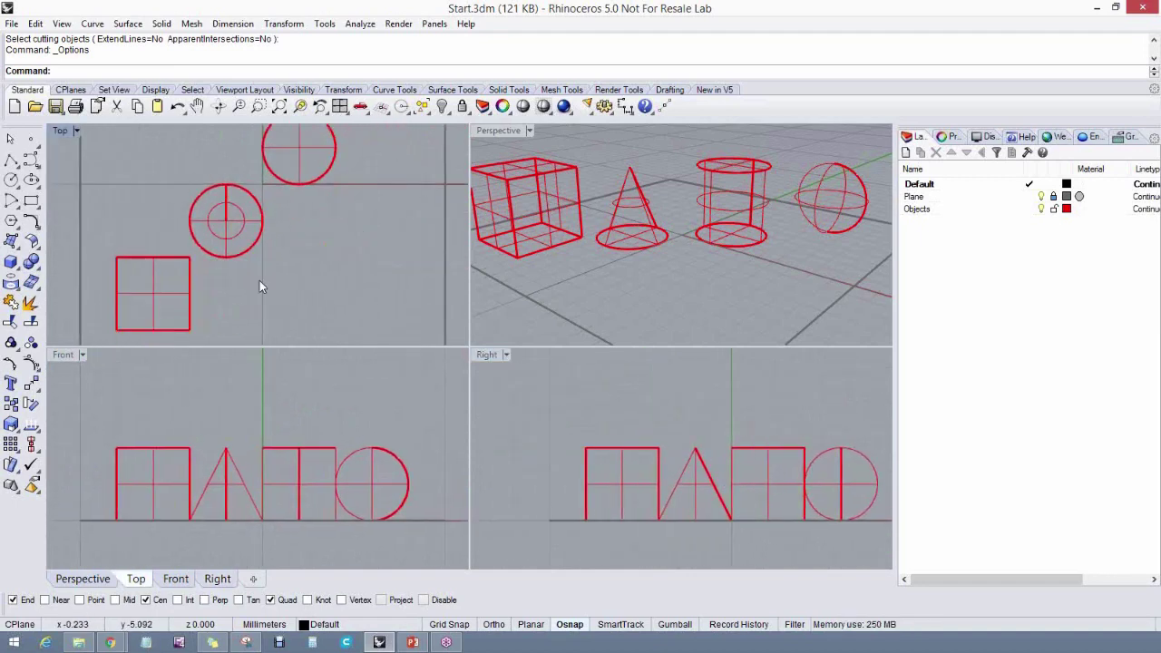
right_click_drag(194, 283, 194, 260)
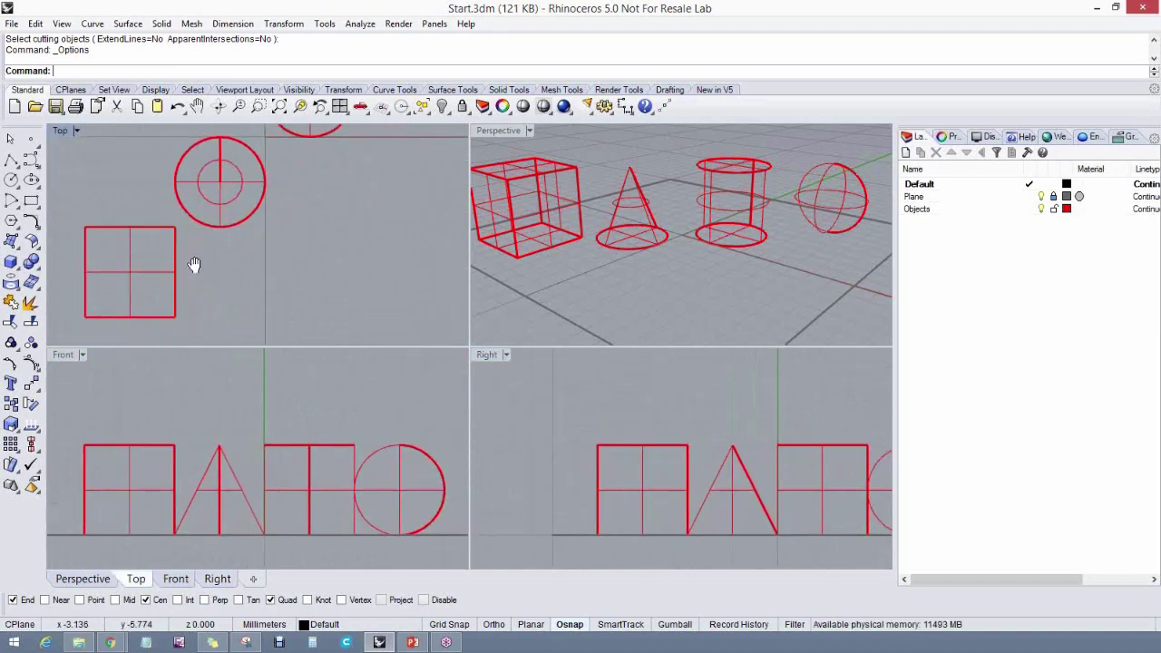
scroll(175, 274, "up", 2)
scroll(175, 275, "up", 2)
right_click_drag(215, 421, 272, 407)
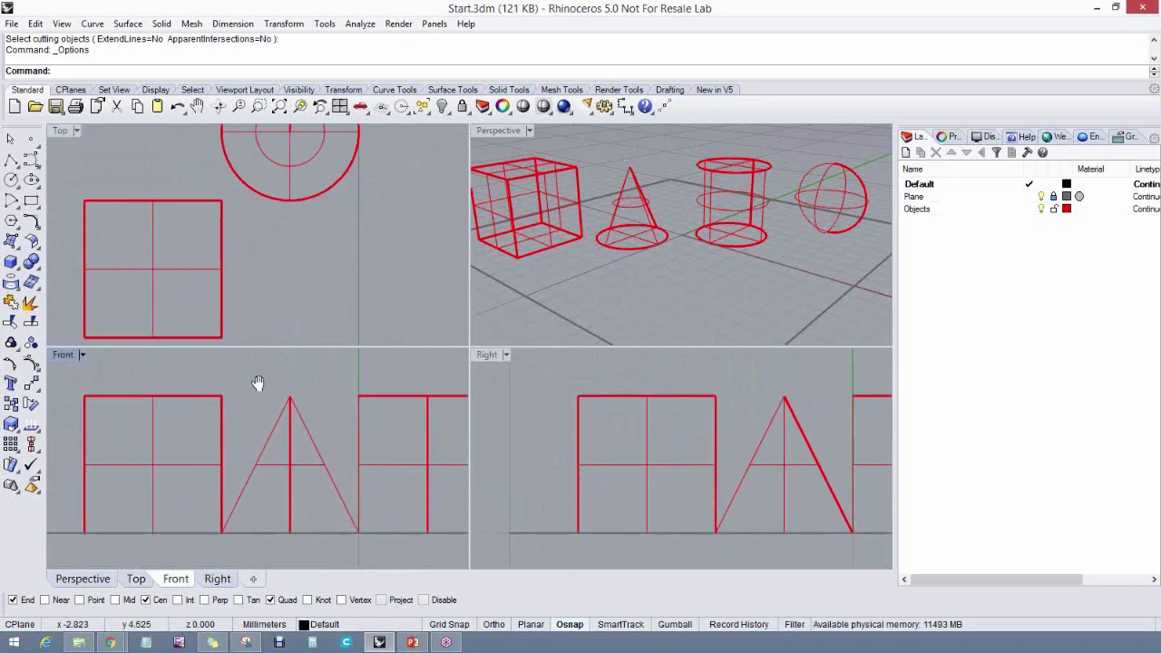
right_click_drag(670, 434, 593, 433)
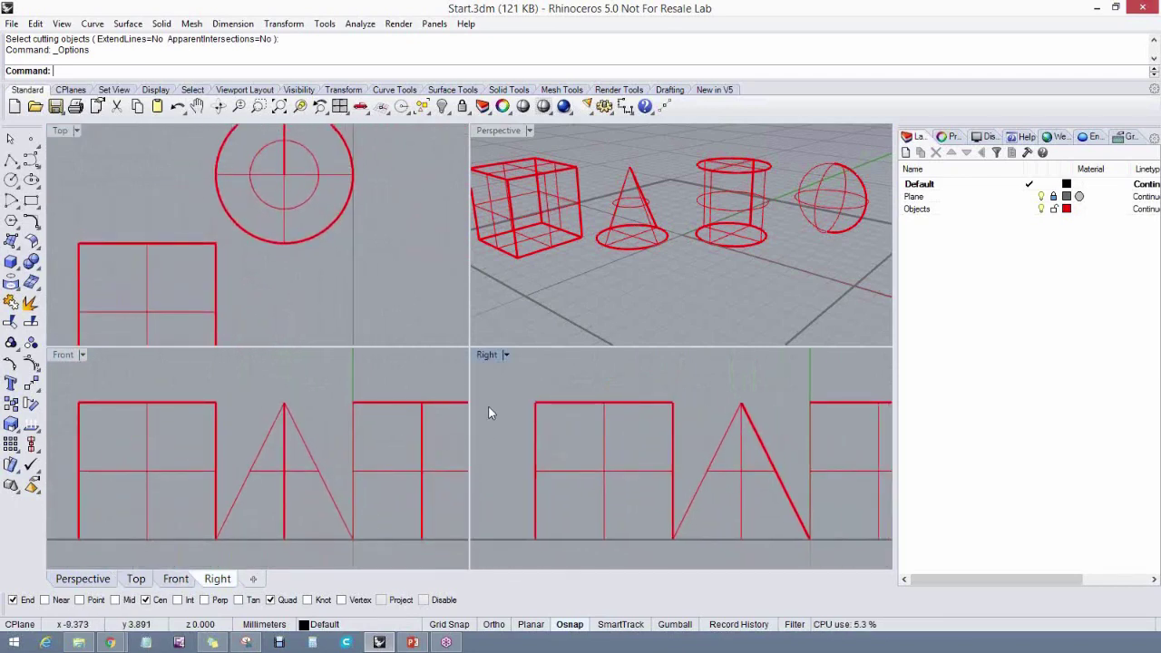
Zoom and orbit the Perspective viewport, and zoom out the linked parallel viewports to show all four objects
right_click_drag(658, 241, 672, 281)
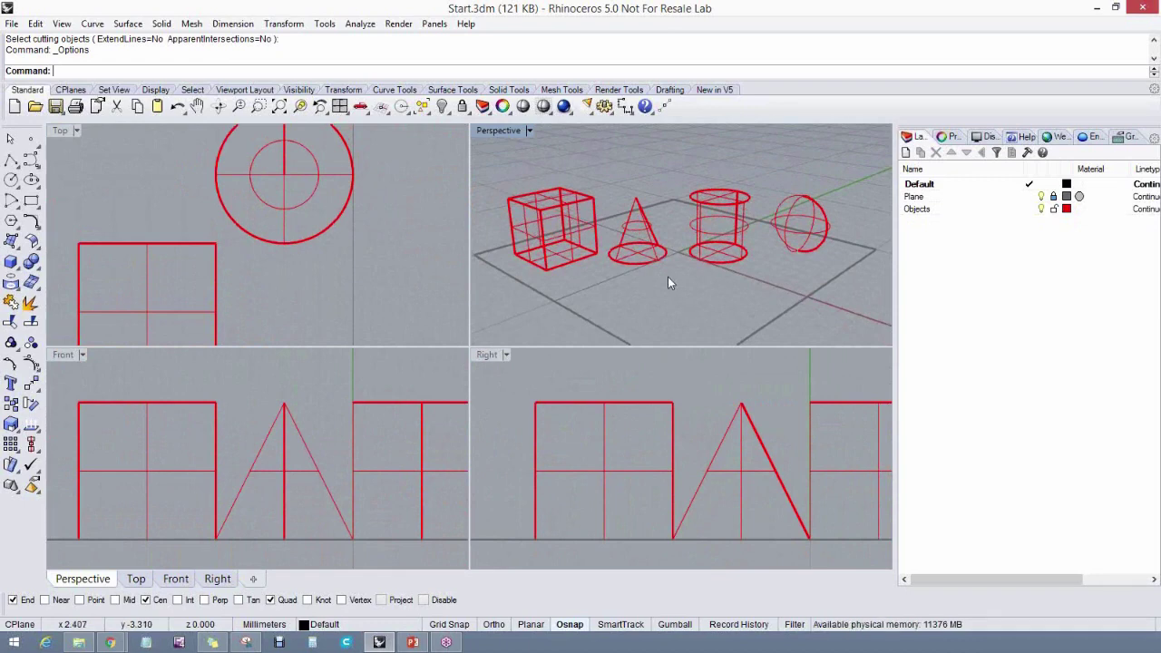
right_click_drag(708, 286, 695, 243, "ctrl")
left_click(279, 257)
key("ctrl+alt+e")
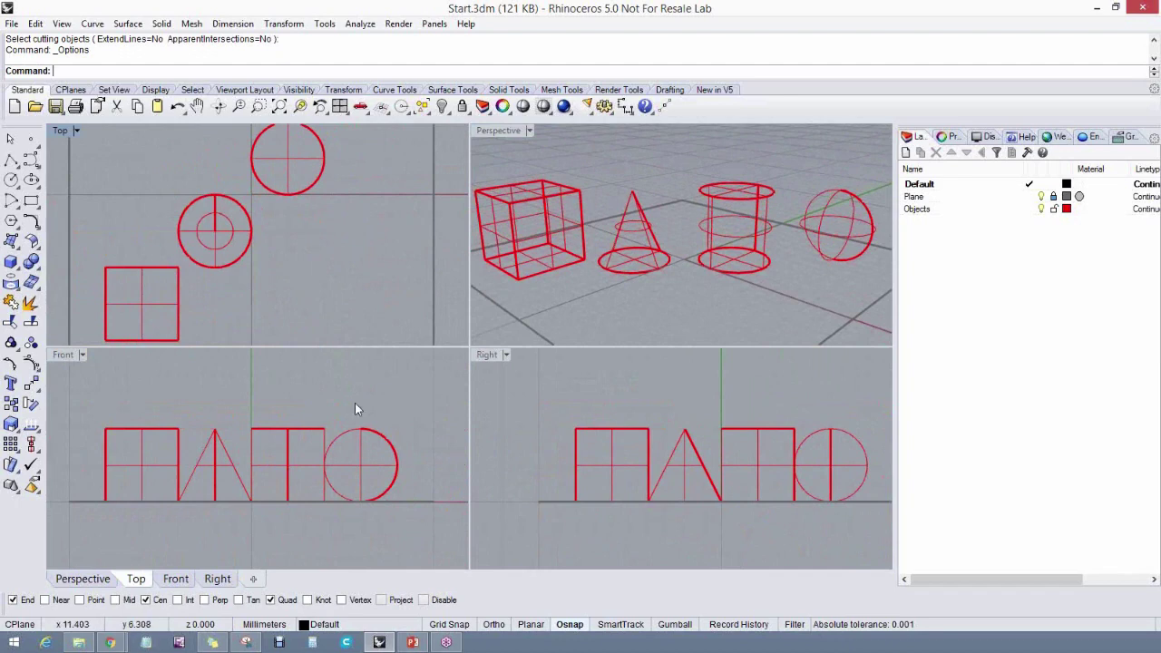
left_click(295, 417)
key("ctrl+alt+e")
left_click(252, 250)
key("ctrl+alt+e")
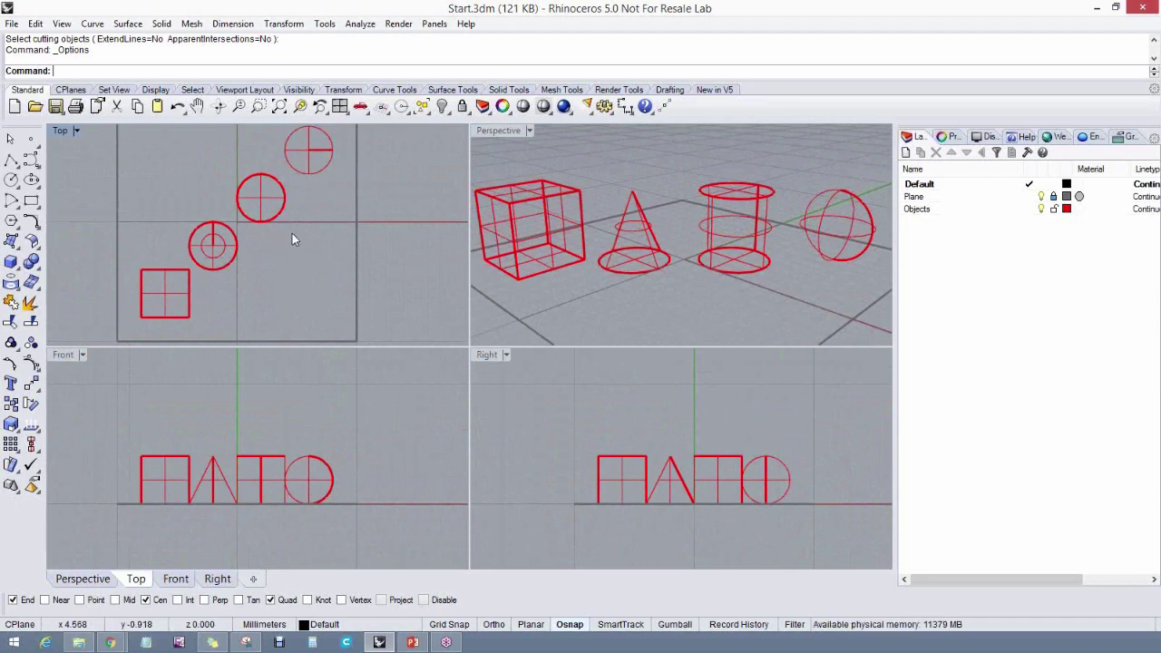
right_click_drag(297, 236, 307, 243)
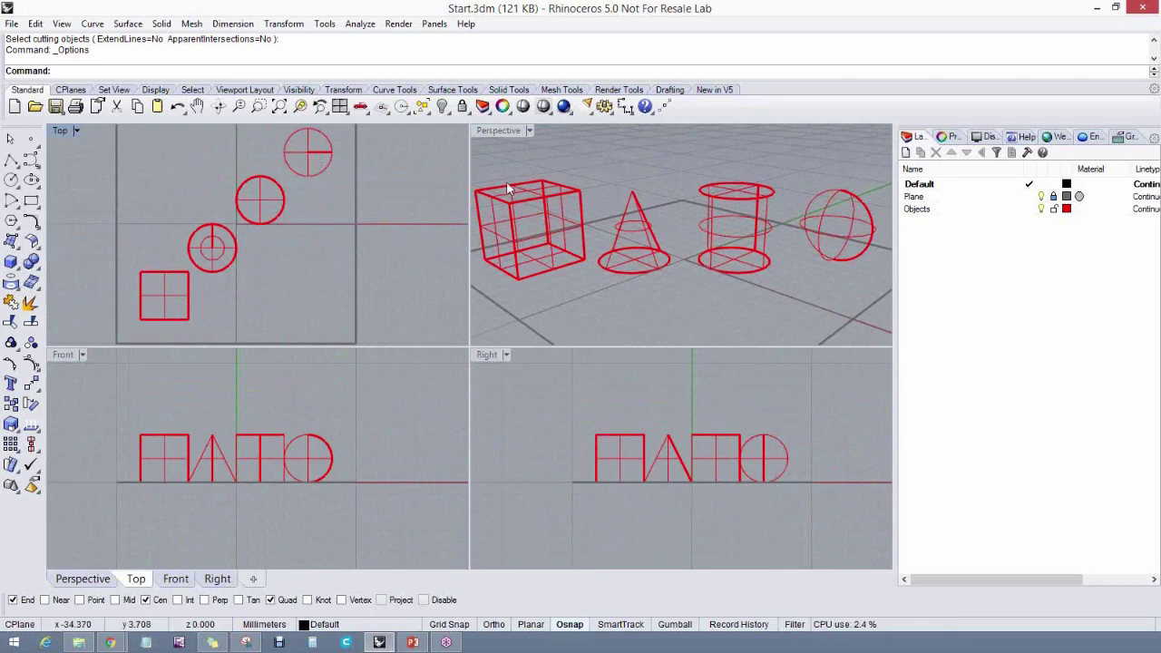
right_click_drag(598, 227, 606, 230)
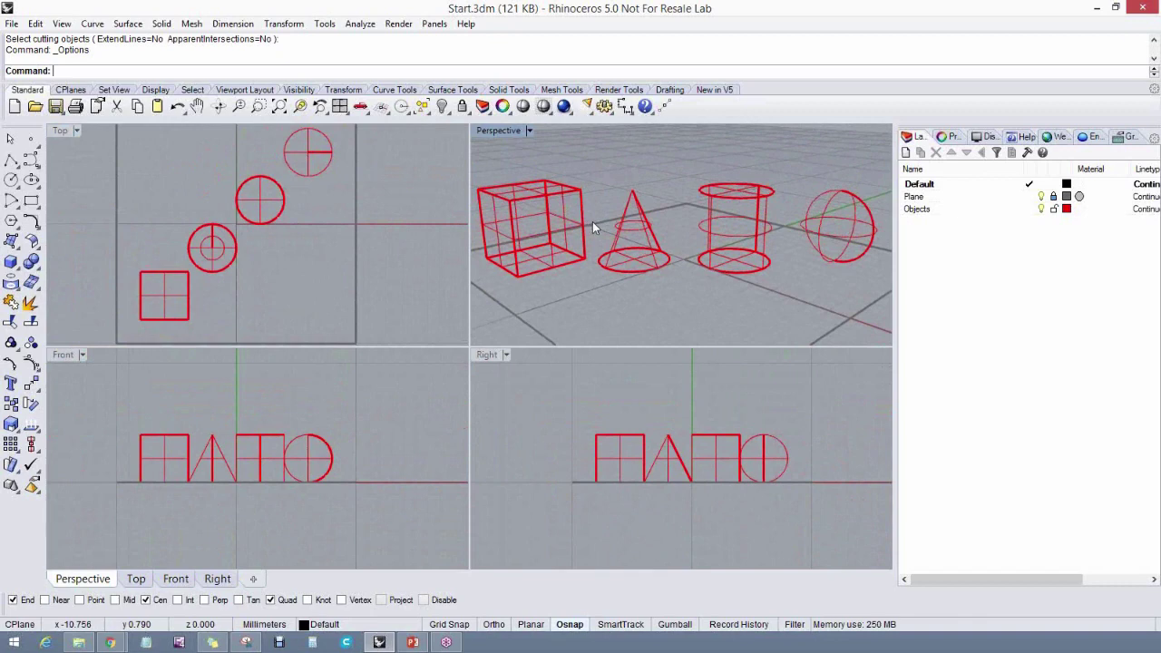
right_click_drag(680, 259, 674, 275)
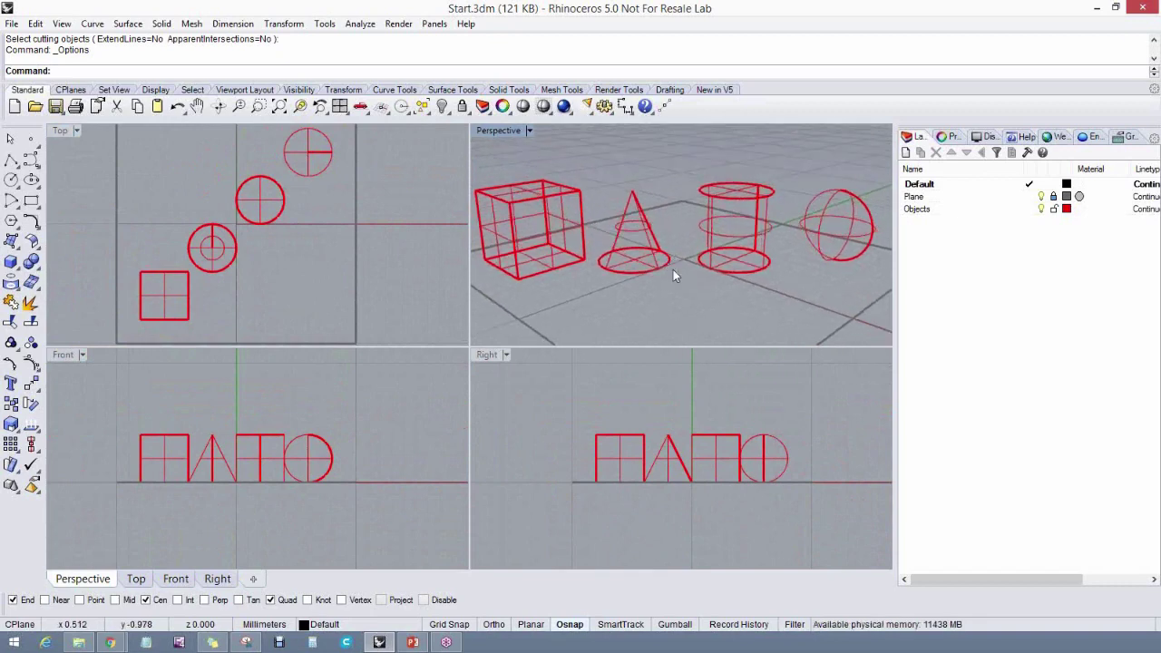
Maximize the Perspective viewport and set its display mode to Shaded to view the four objects
double_click(497, 130)
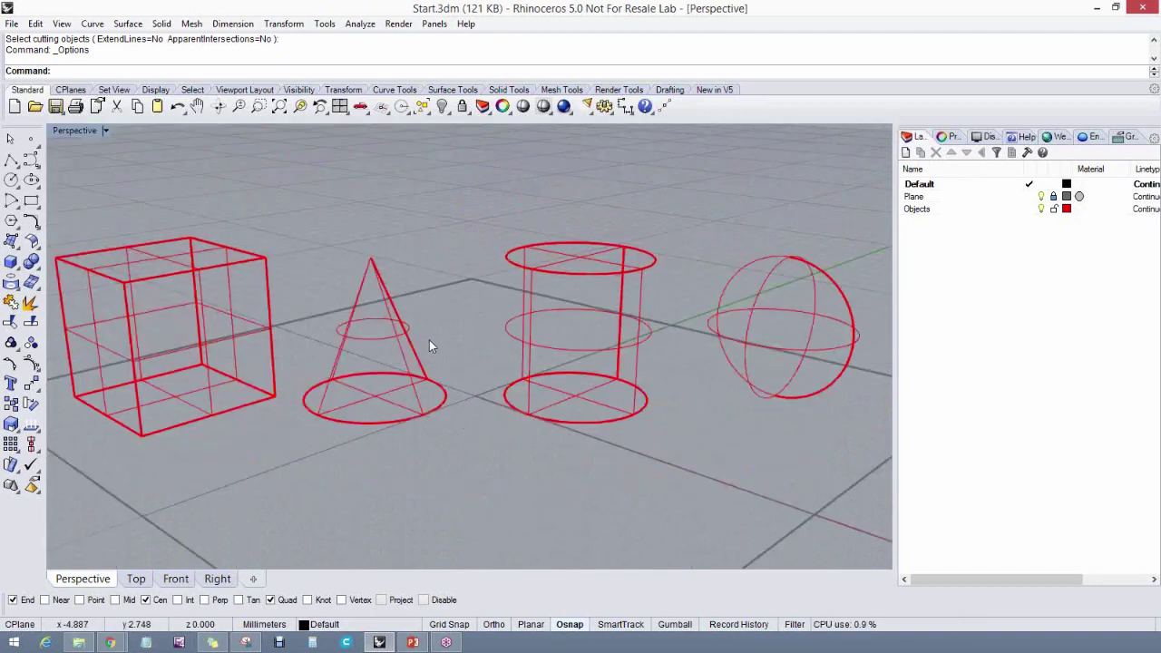
scroll(430, 340, "down", 3)
scroll(449, 344, "up", 4)
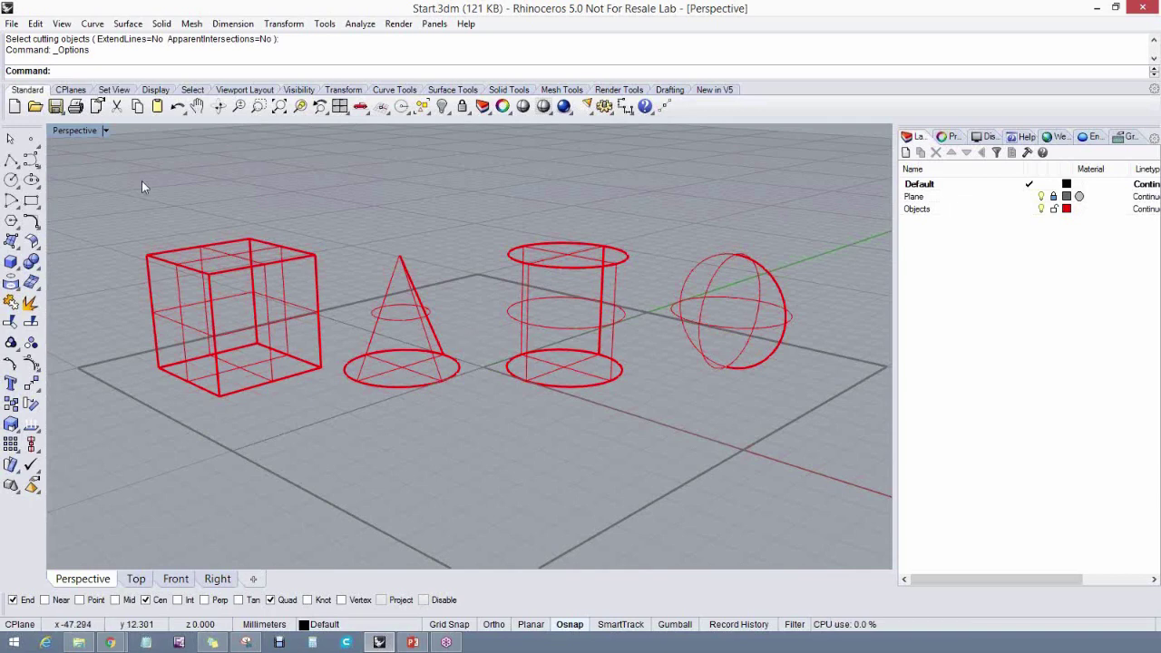
left_click(104, 129)
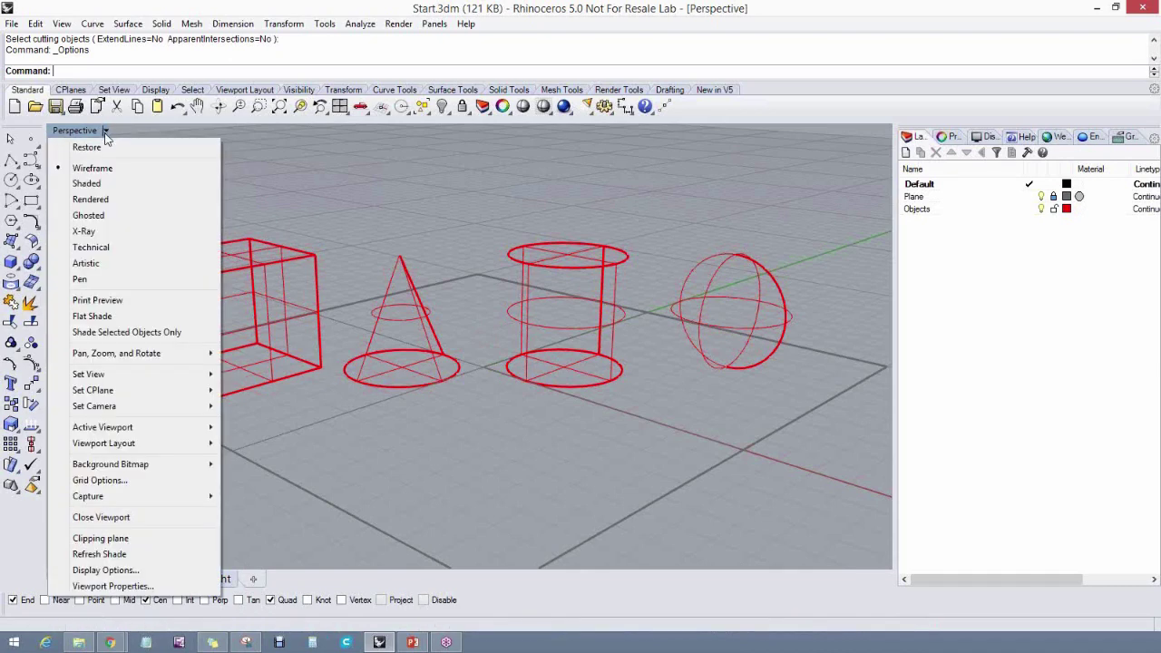
left_click(86, 185)
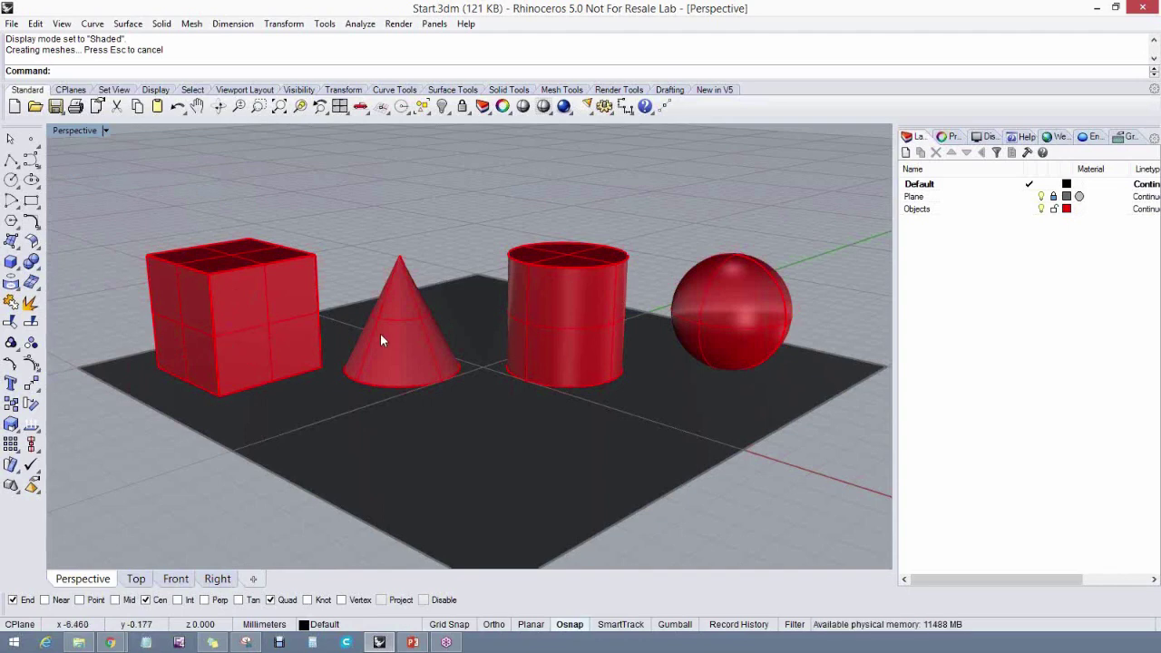
right_click_drag(447, 383, 446, 402)
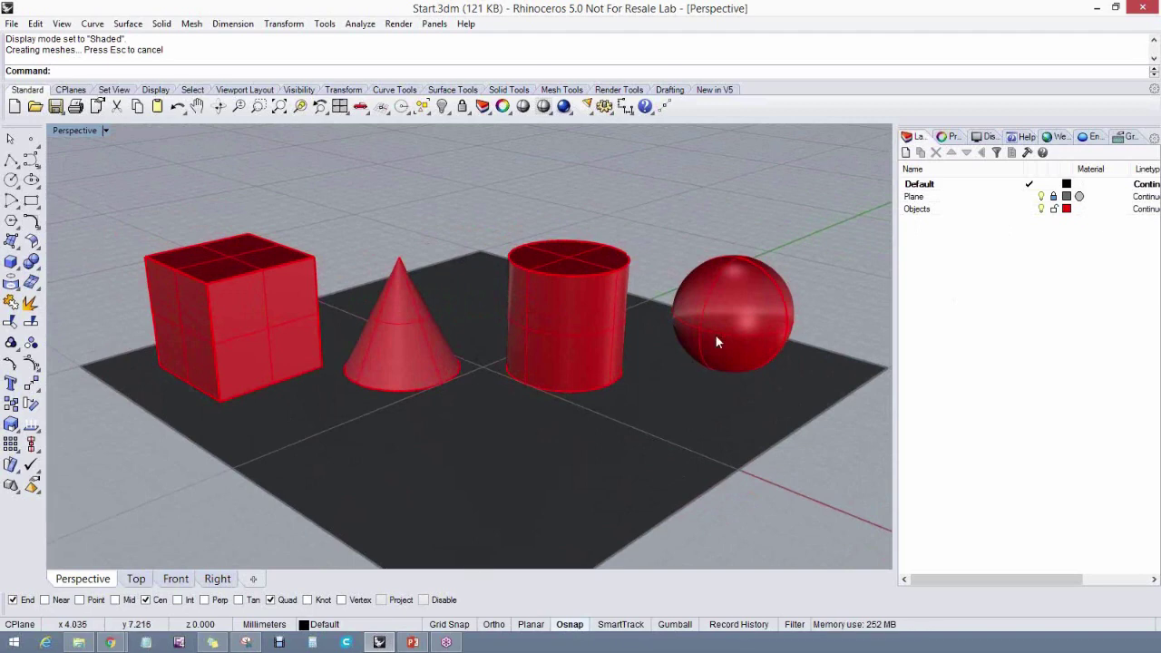
right_click_drag(712, 370, 684, 399)
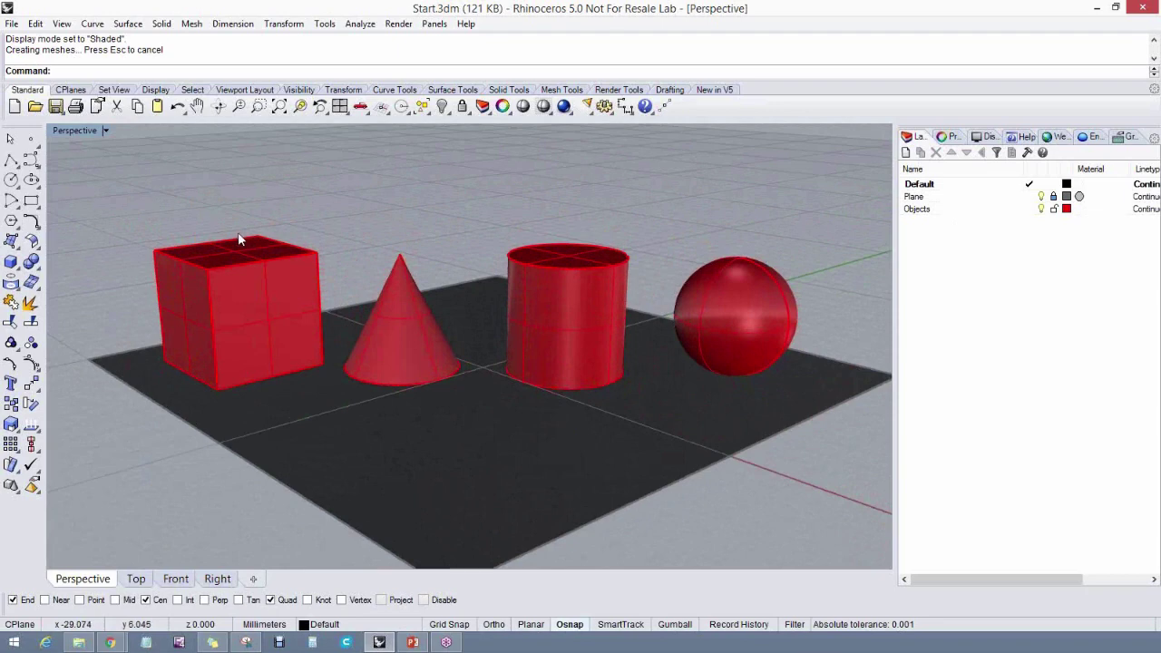
Restore the four-viewport layout, check the shaded objects there, and maximize the Perspective viewport again
double_click(83, 131)
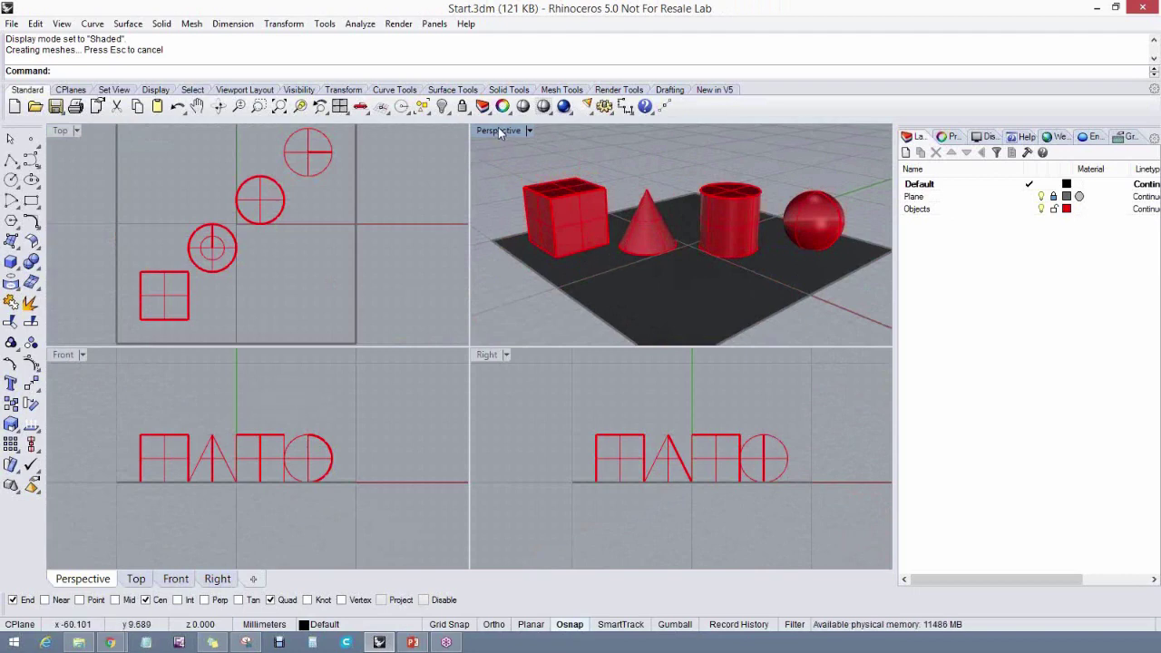
mouse_move(661, 250)
right_mouse_down()
mouse_move(644, 246)
mouse_move(655, 254)
right_mouse_up()
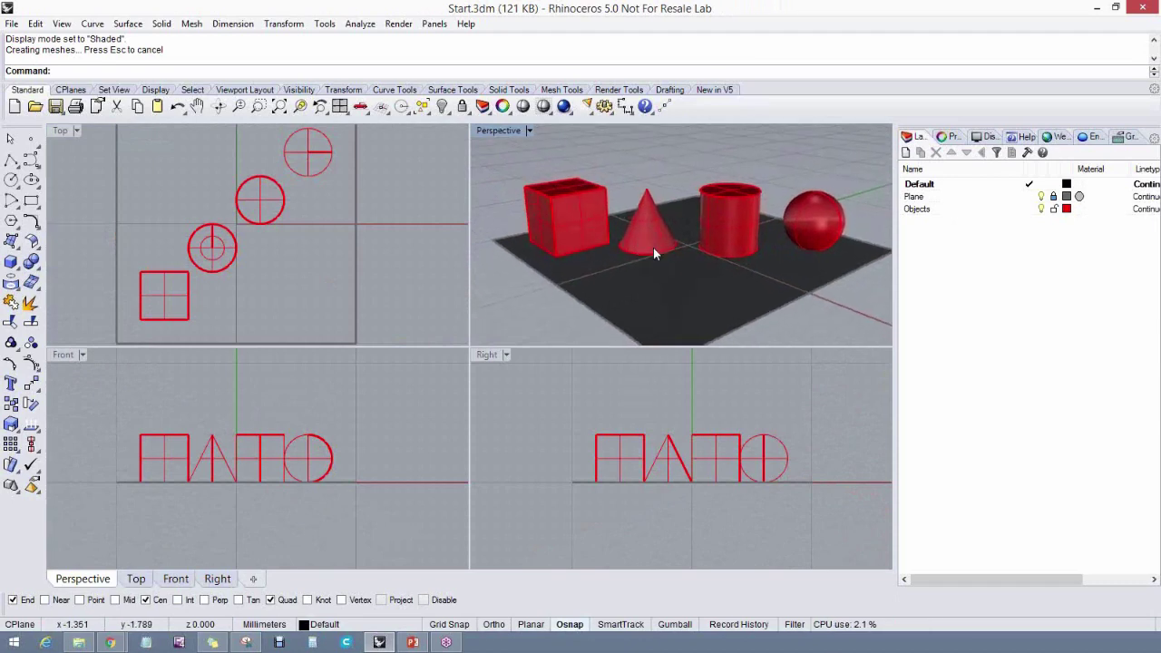
double_click(492, 131)
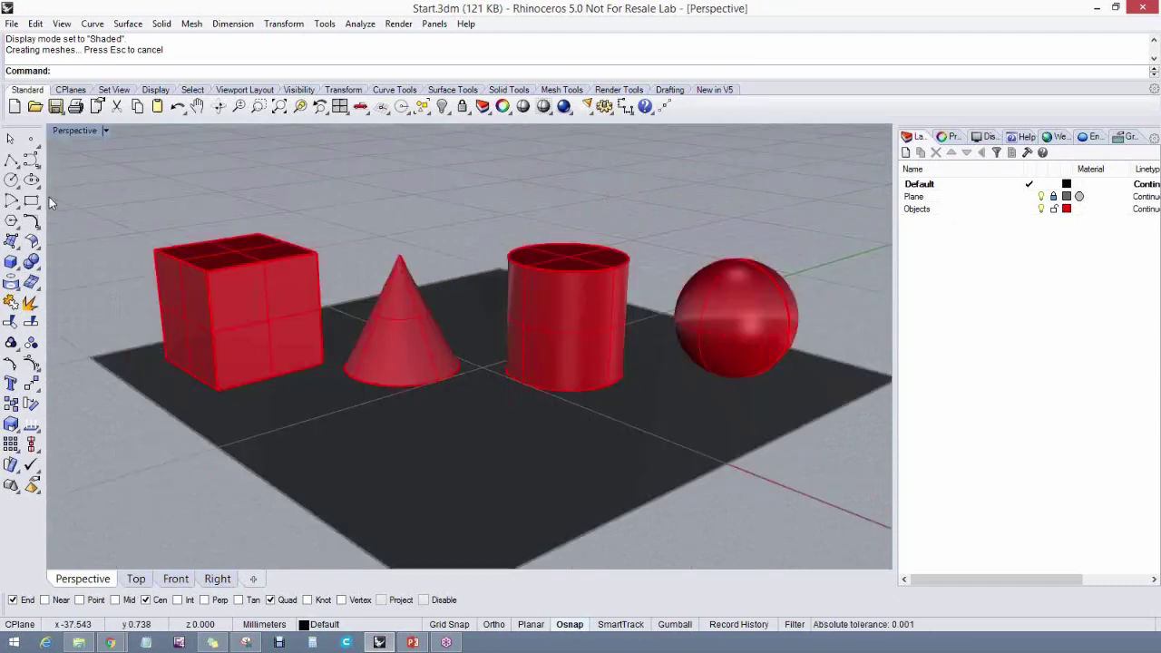
Set the Perspective viewport's display mode to Rendered and examine the objects' material colors and shadows
left_click(106, 131)
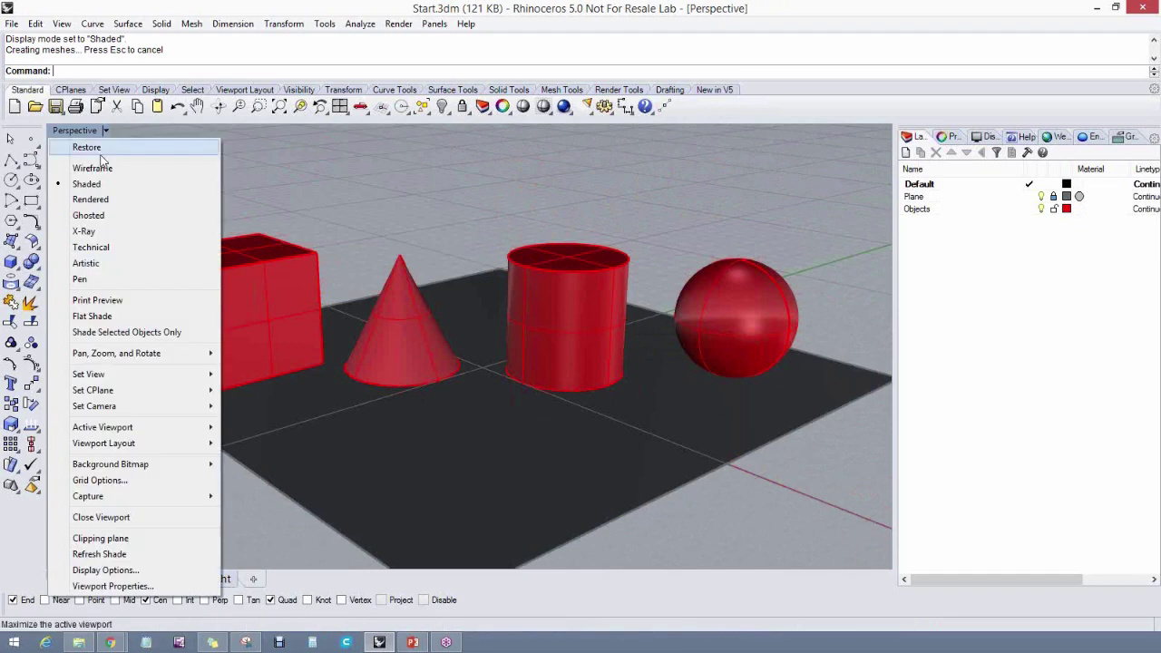
left_click(61, 204)
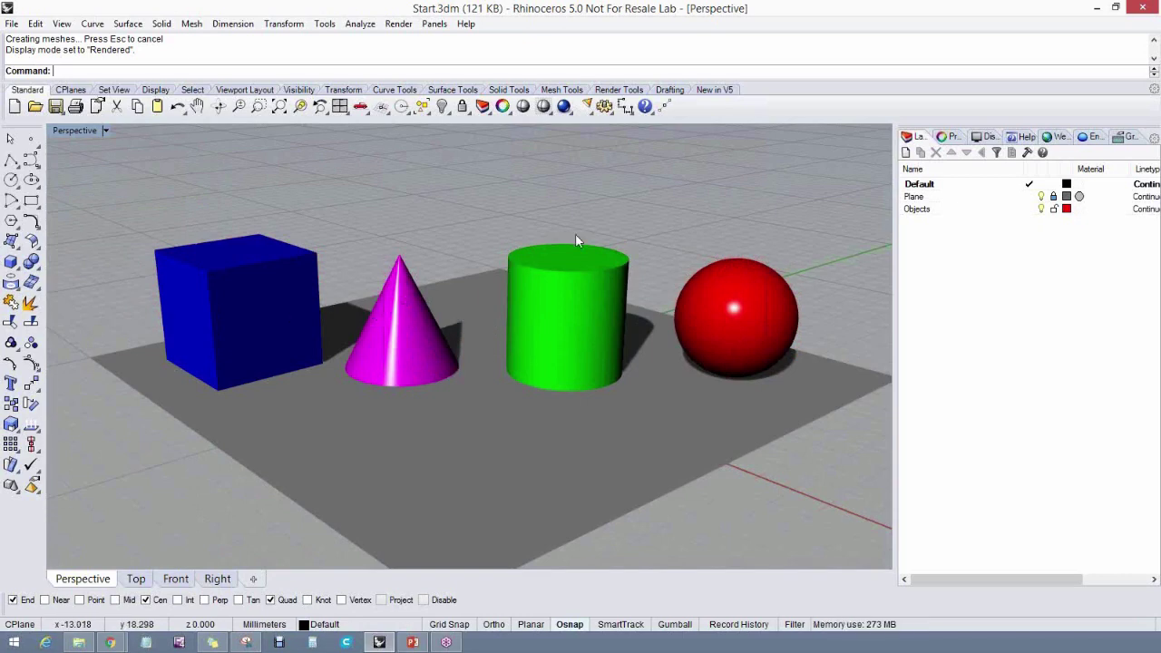
right_click_drag(658, 239, 655, 242)
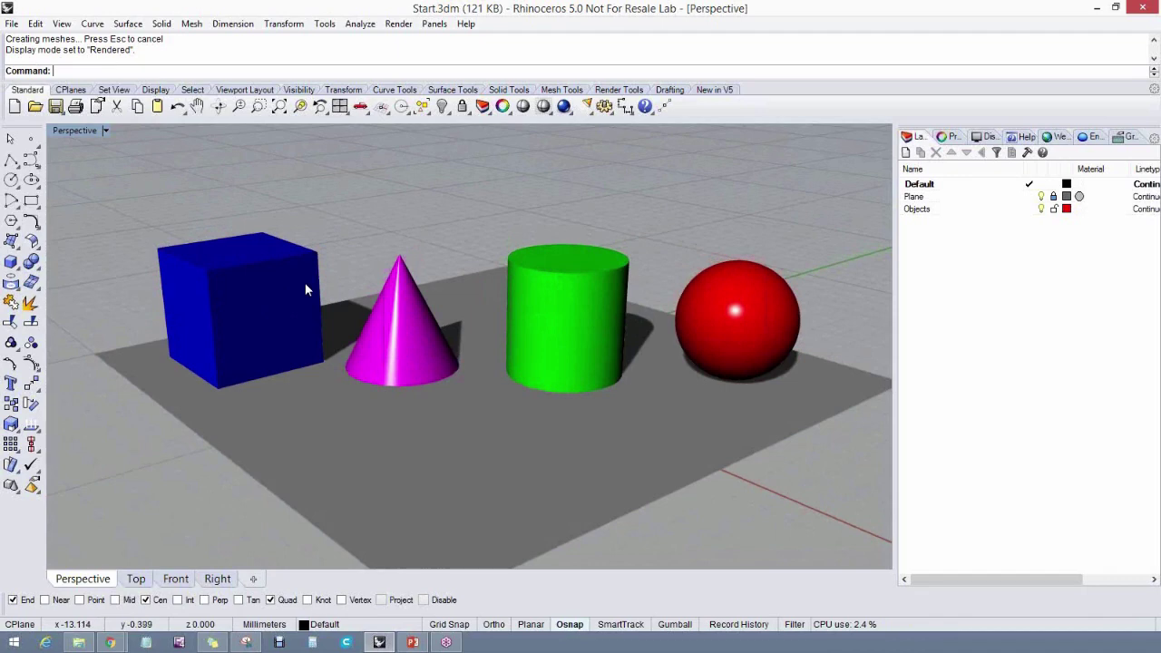
right_click_drag(394, 272, 400, 298)
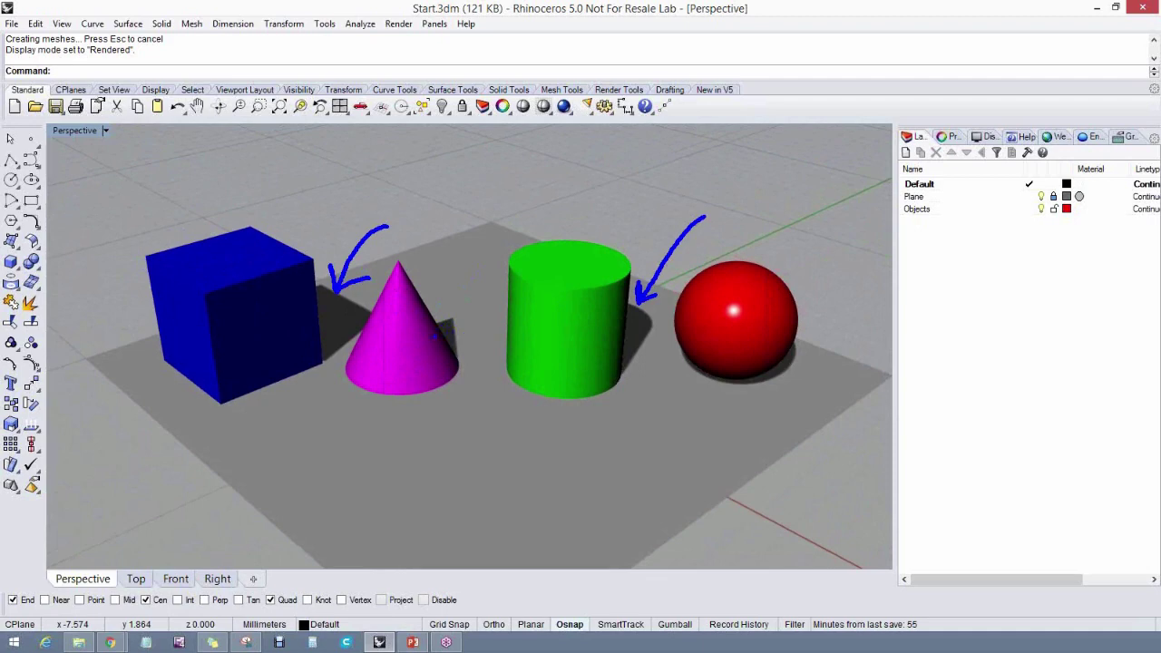
key("Escape")
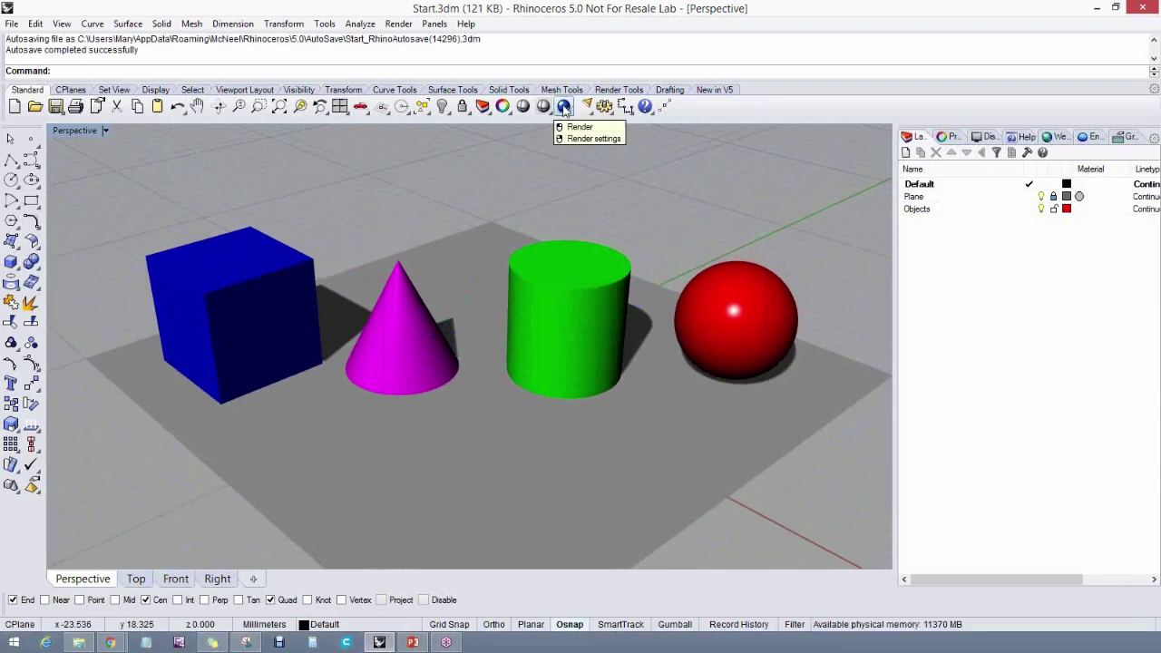
Render the Perspective view, look at the resulting image, and close the render window without saving it
left_click(563, 106)
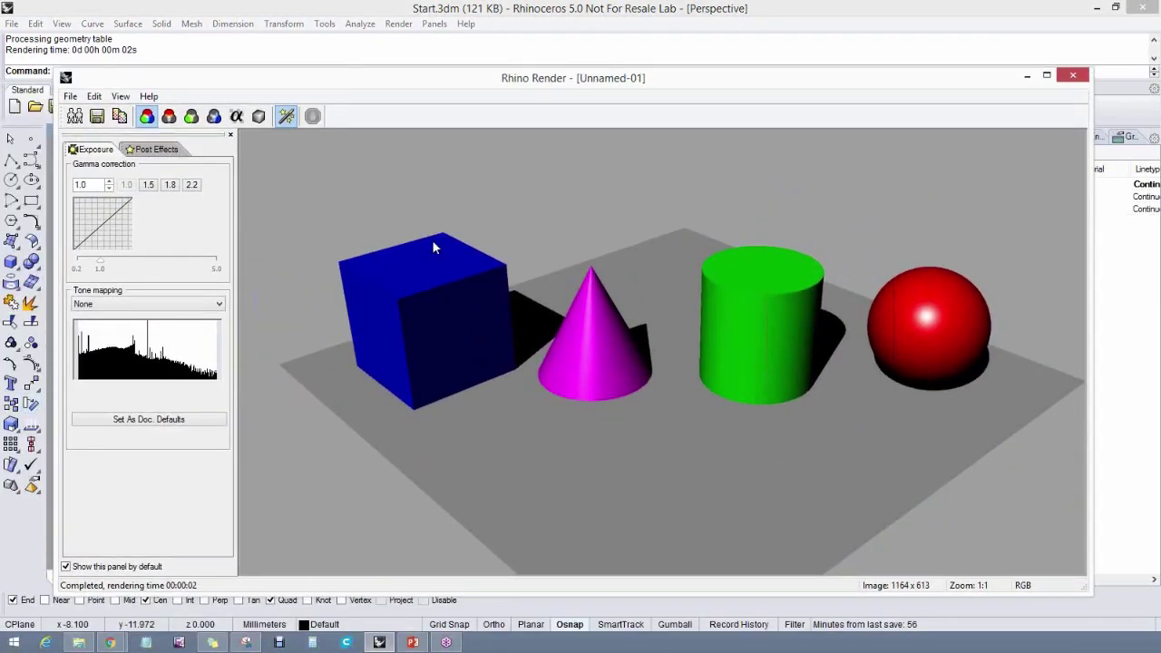
left_click_drag(246, 80, 309, 68)
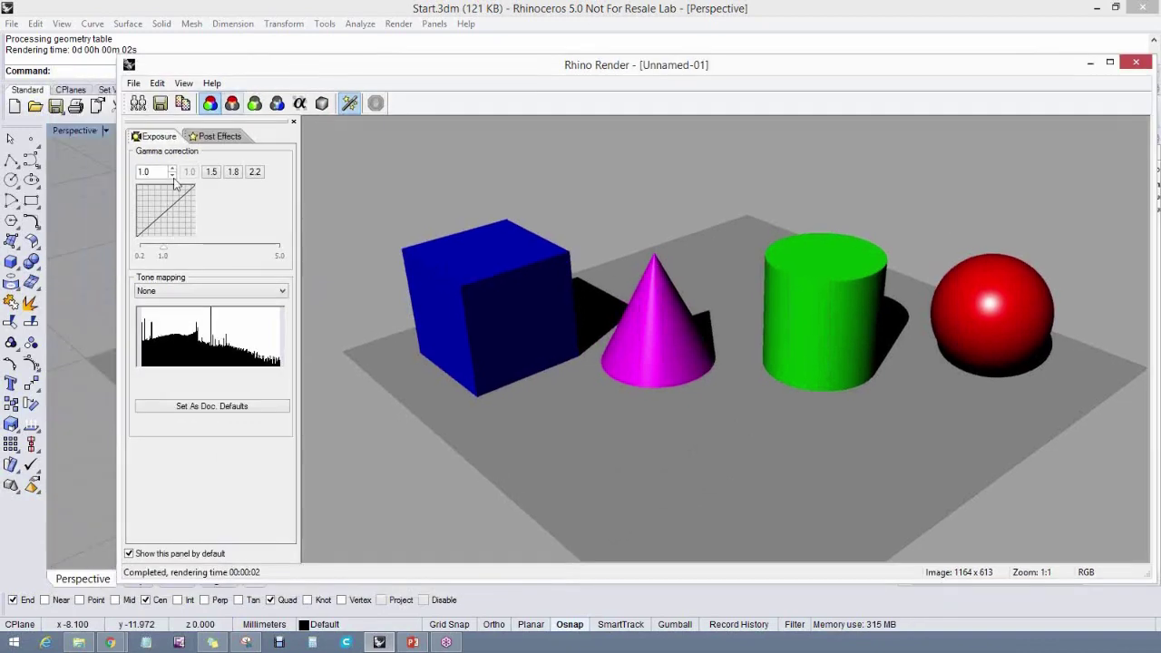
left_click(1122, 67)
mouse_move(532, 285)
right_mouse_down()
mouse_move(532, 251)
mouse_move(532, 274)
right_mouse_up()
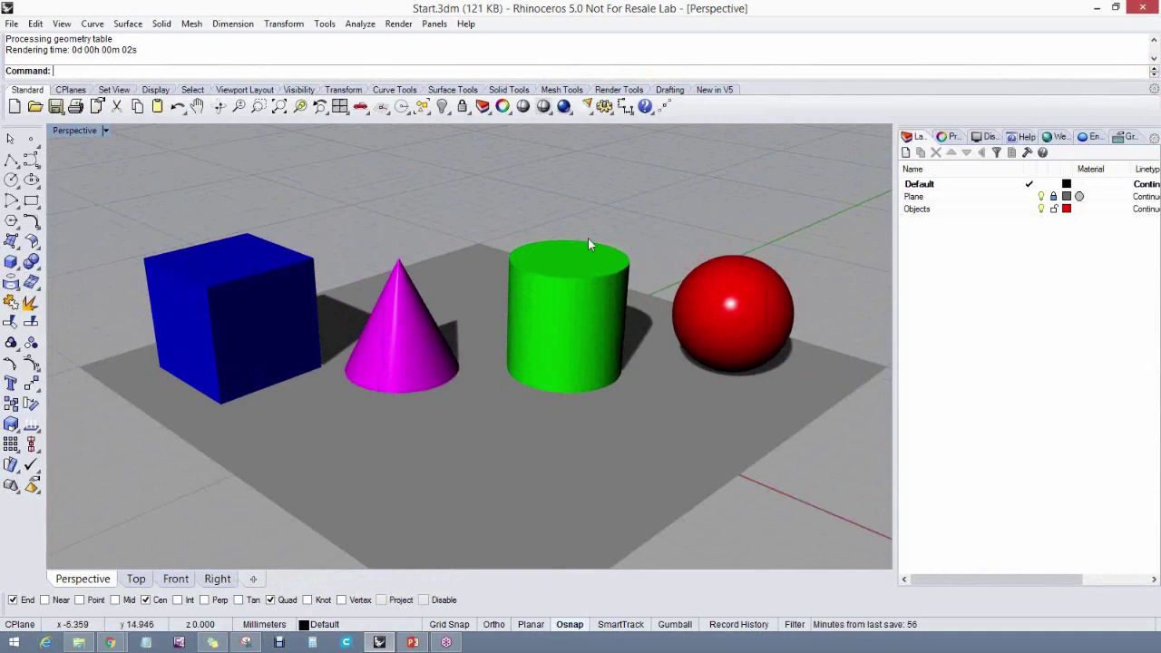
Set the blue box's material gloss finish to 53% and raise its transparency so the box becomes see-through
left_click(236, 268)
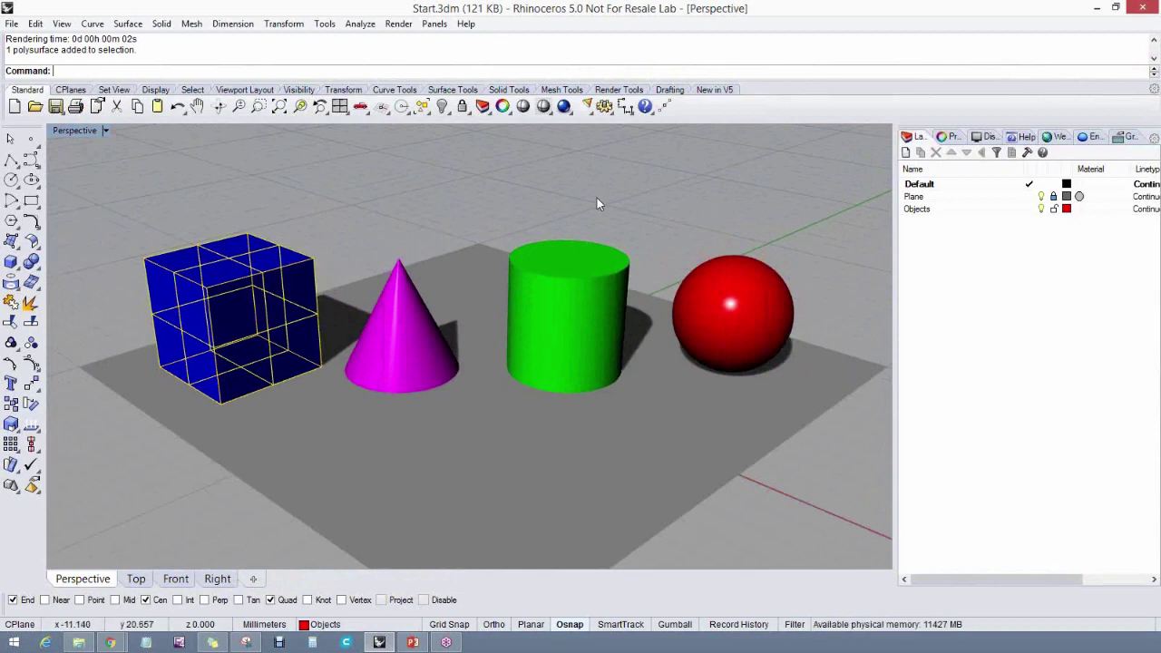
left_click(951, 137)
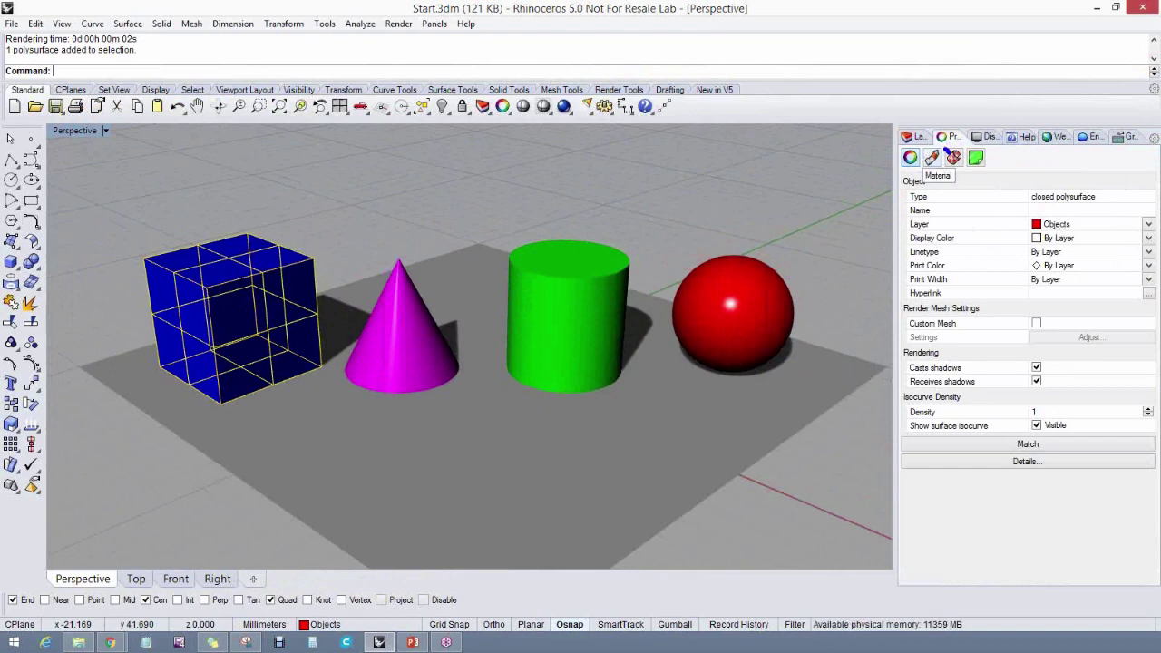
mouse_move(923, 150)
left_mouse_down()
mouse_move(916, 171)
mouse_move(946, 174)
left_mouse_up()
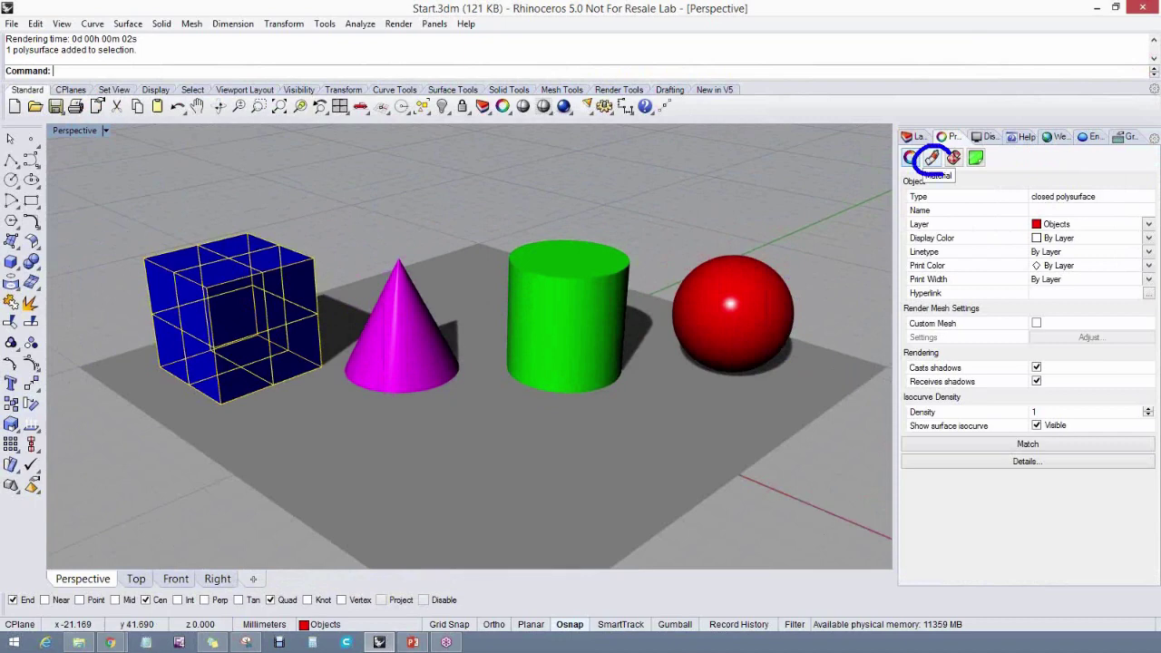
left_click(932, 158)
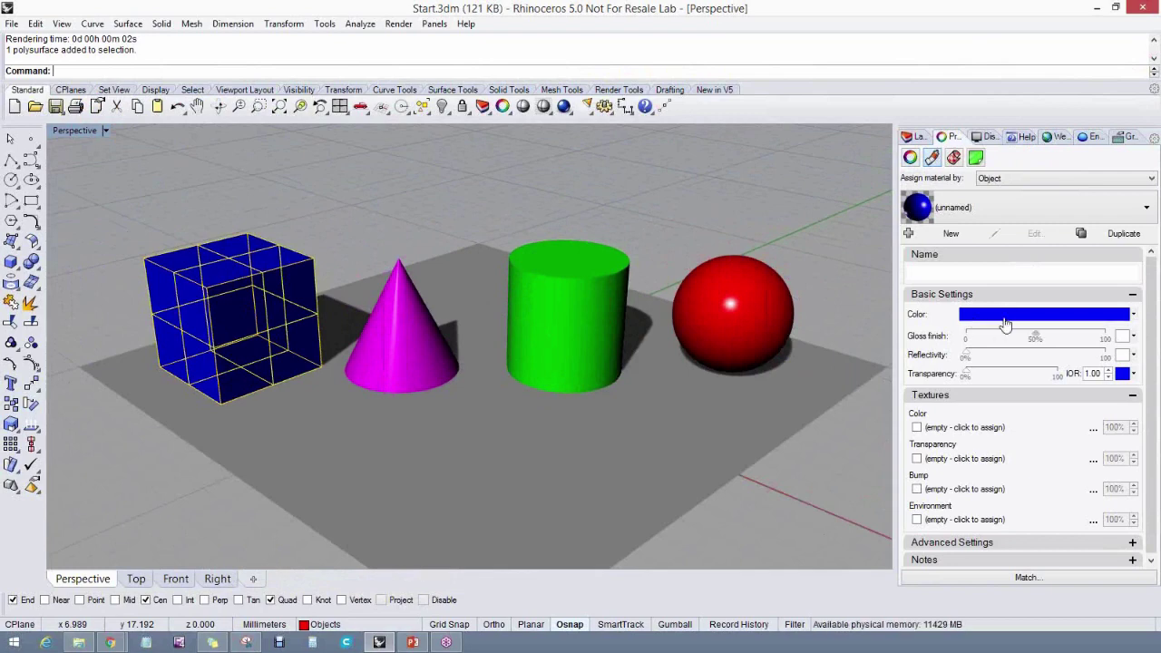
mouse_move(1036, 337)
left_mouse_down()
mouse_move(1055, 341)
mouse_move(1040, 341)
left_mouse_up()
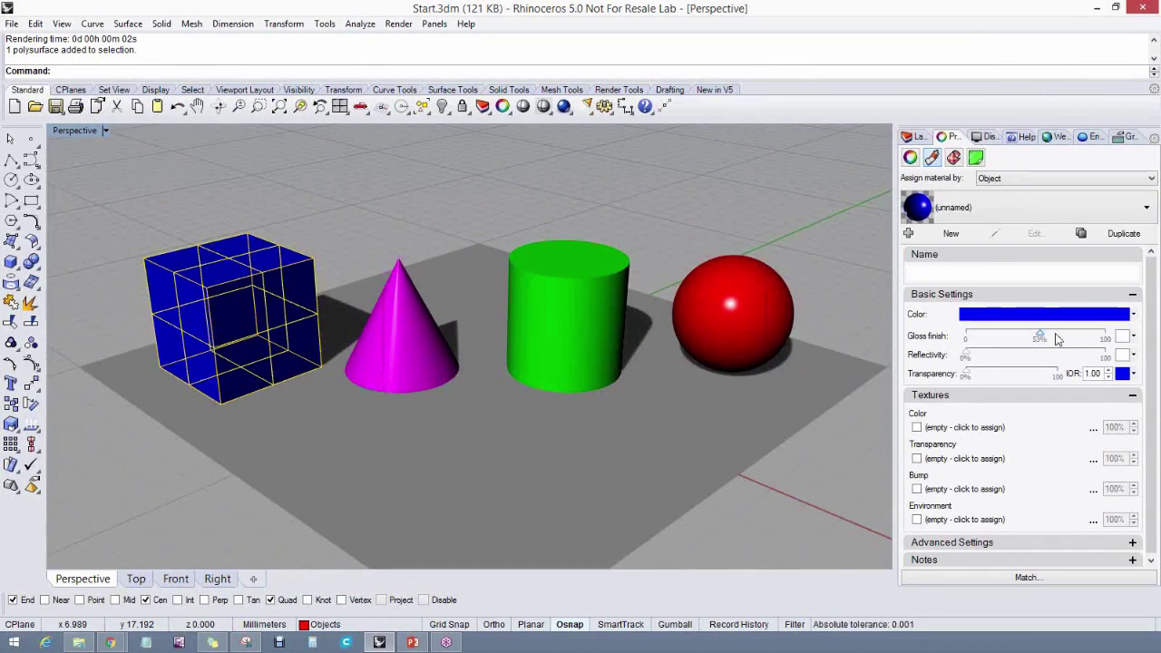
mouse_move(967, 356)
left_mouse_down()
mouse_move(987, 358)
mouse_move(977, 355)
mouse_move(980, 378)
mouse_move(1010, 380)
mouse_move(998, 379)
left_mouse_up()
left_click(422, 186)
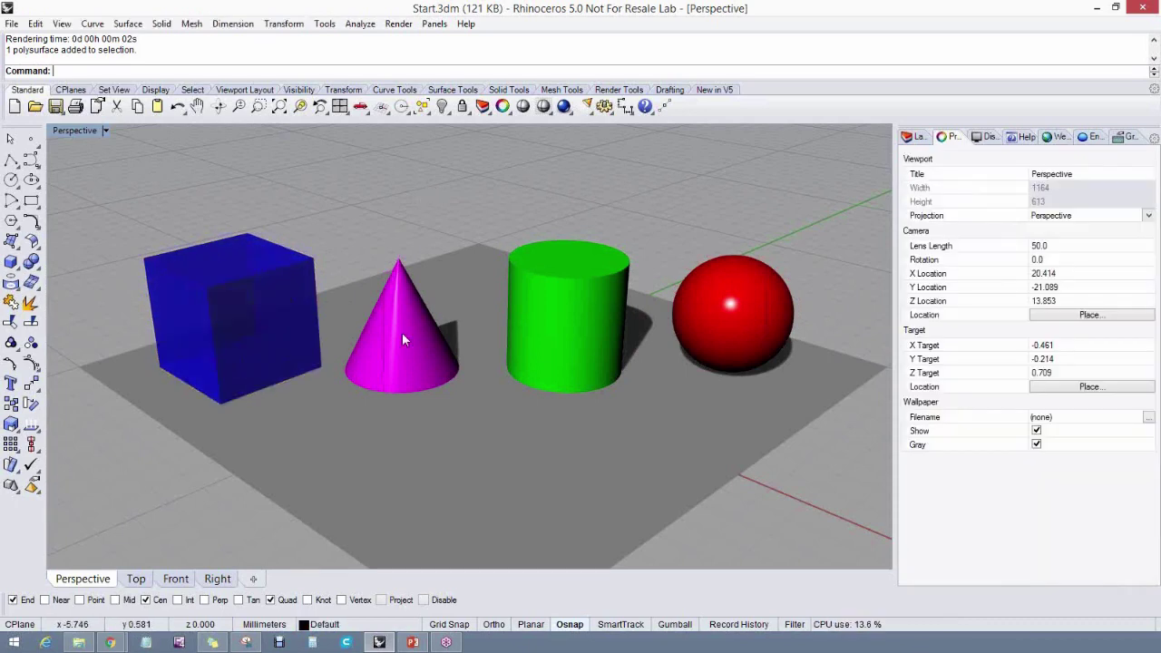
Name the cone's material "Magenta plastic" and reselect the cone to check the name
left_click(410, 333)
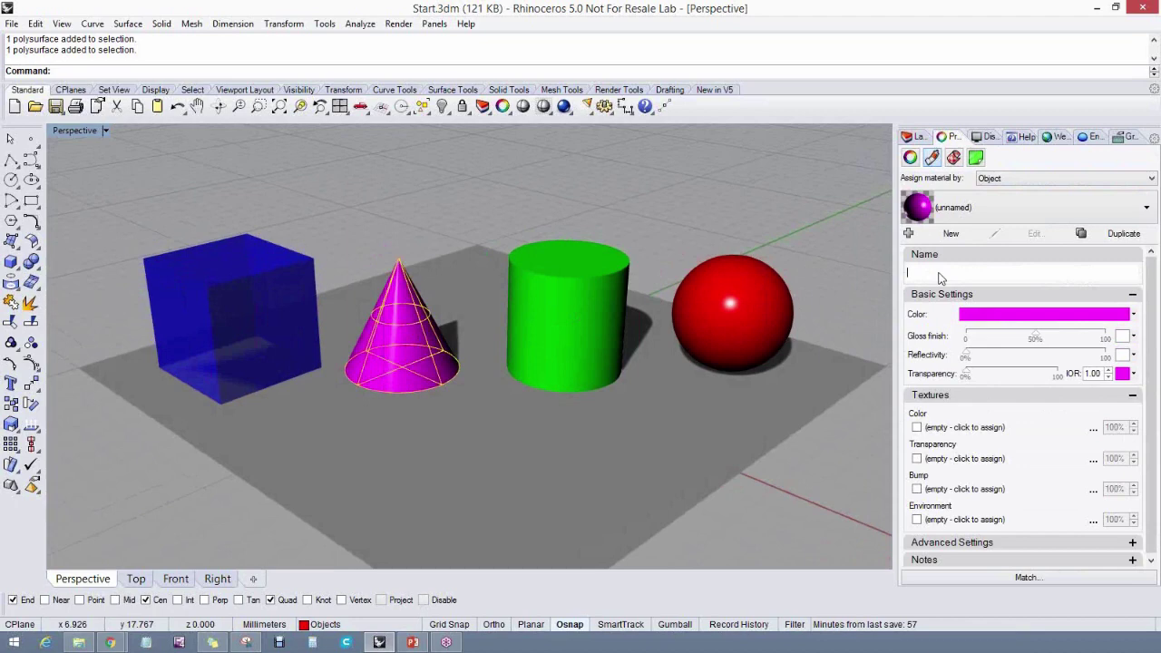
type("Magenta")
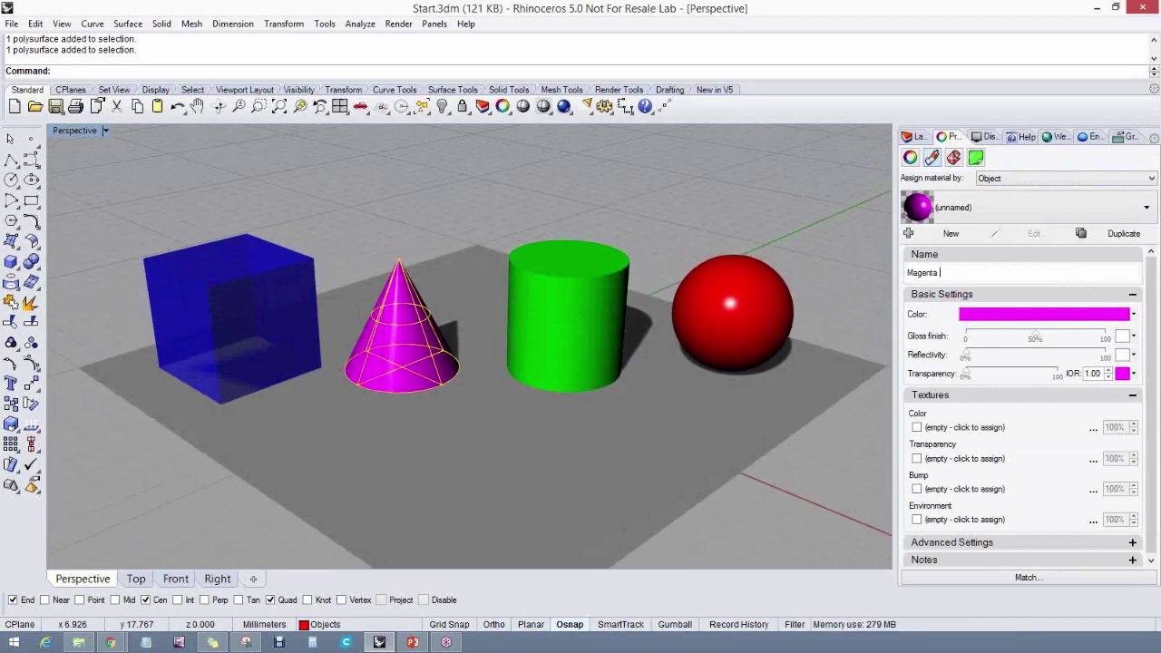
type(" plas")
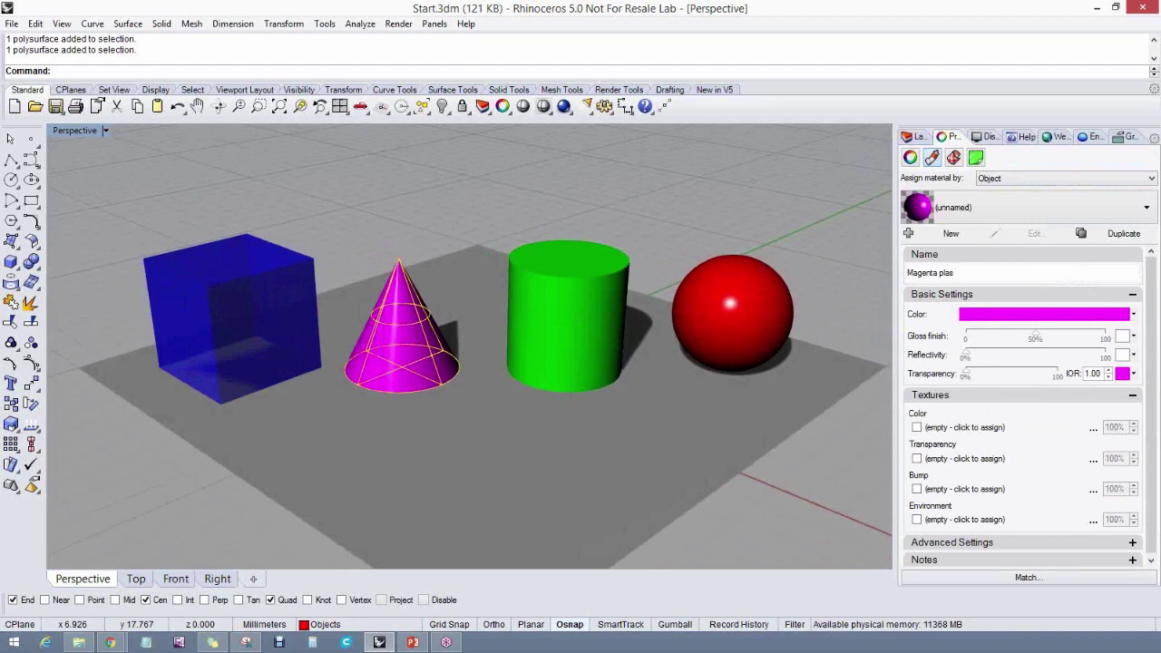
key("BackSpace")
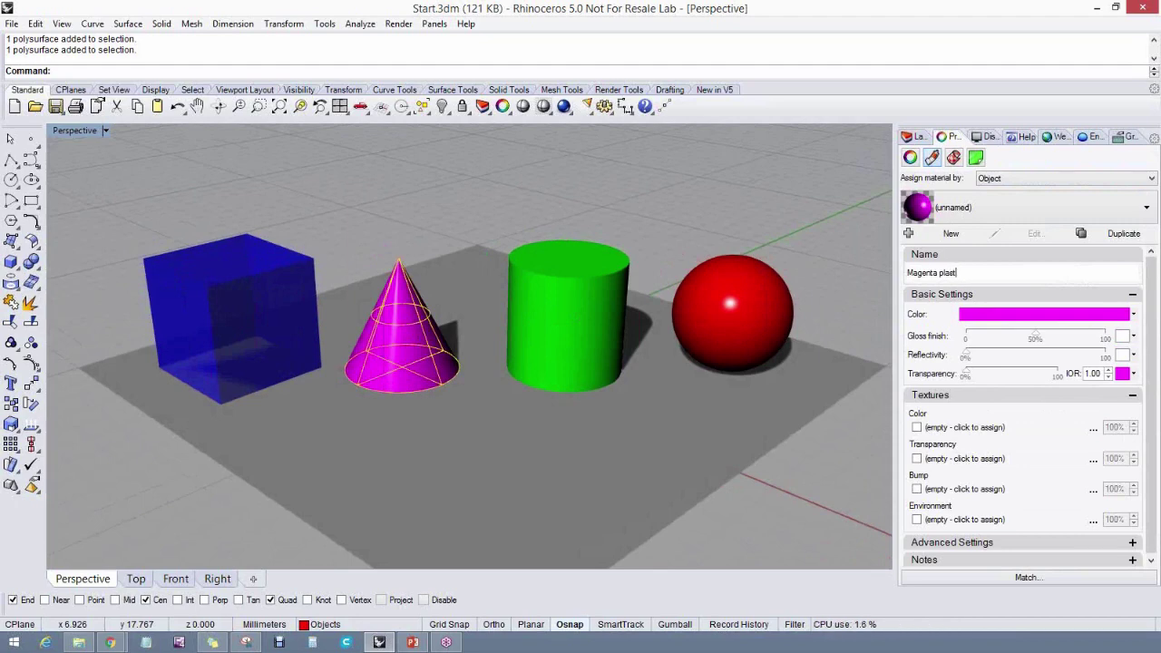
left_click(819, 224)
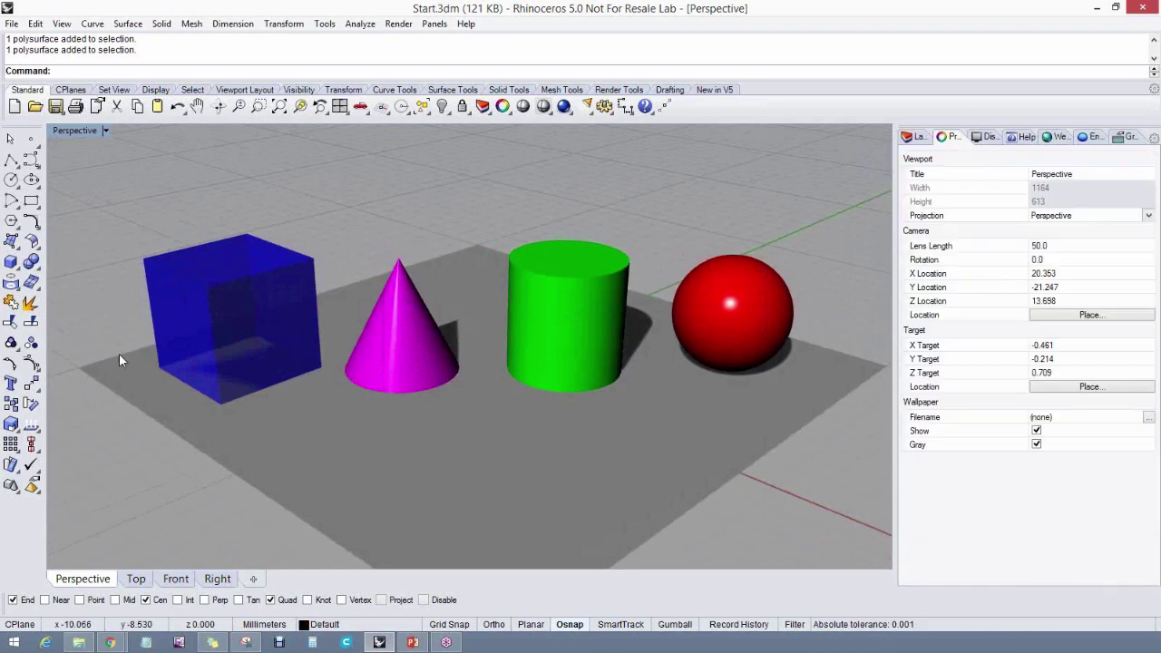
left_click(410, 323)
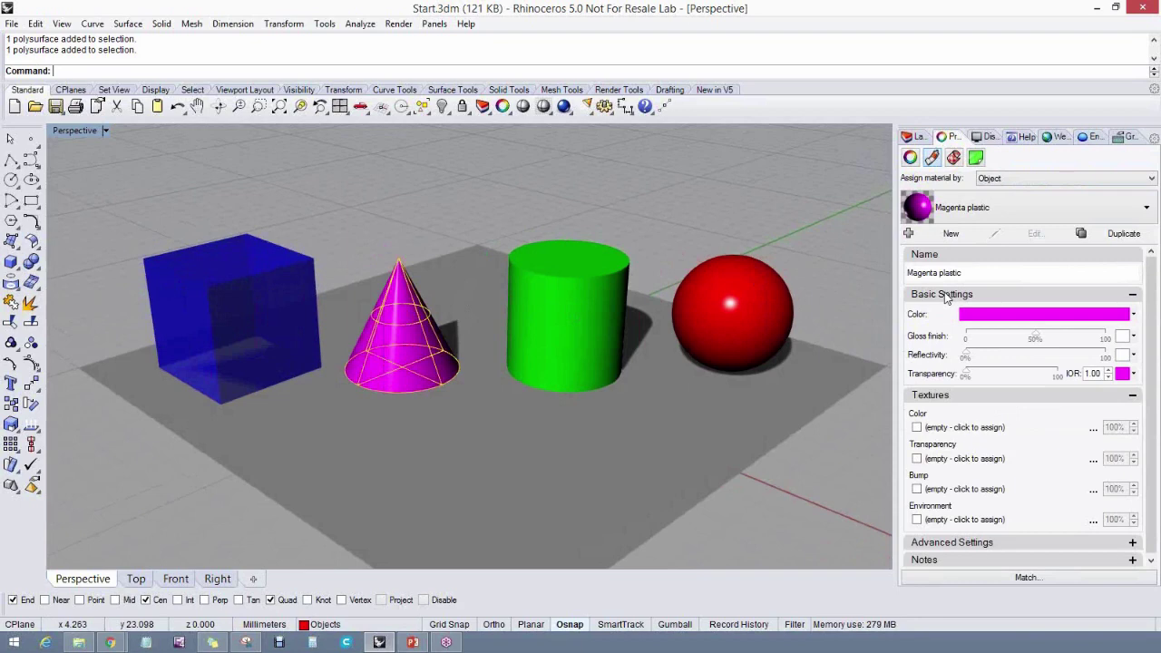
Name the cylinder's material "green plastic" in its object material properties
left_click(579, 282)
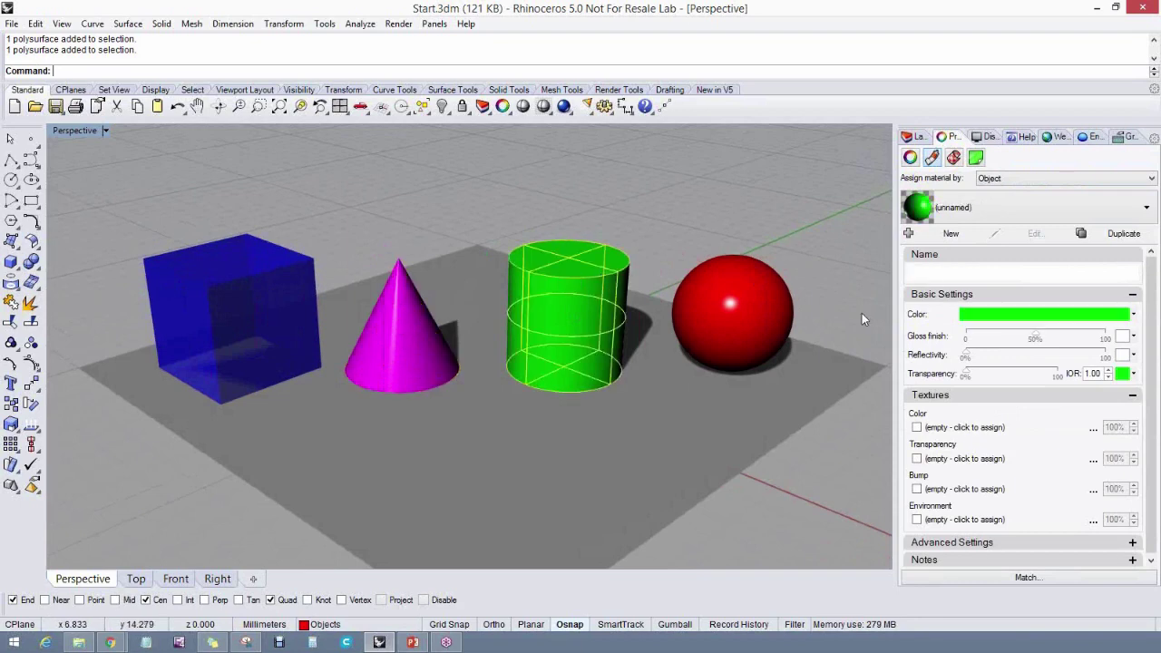
left_click(934, 273)
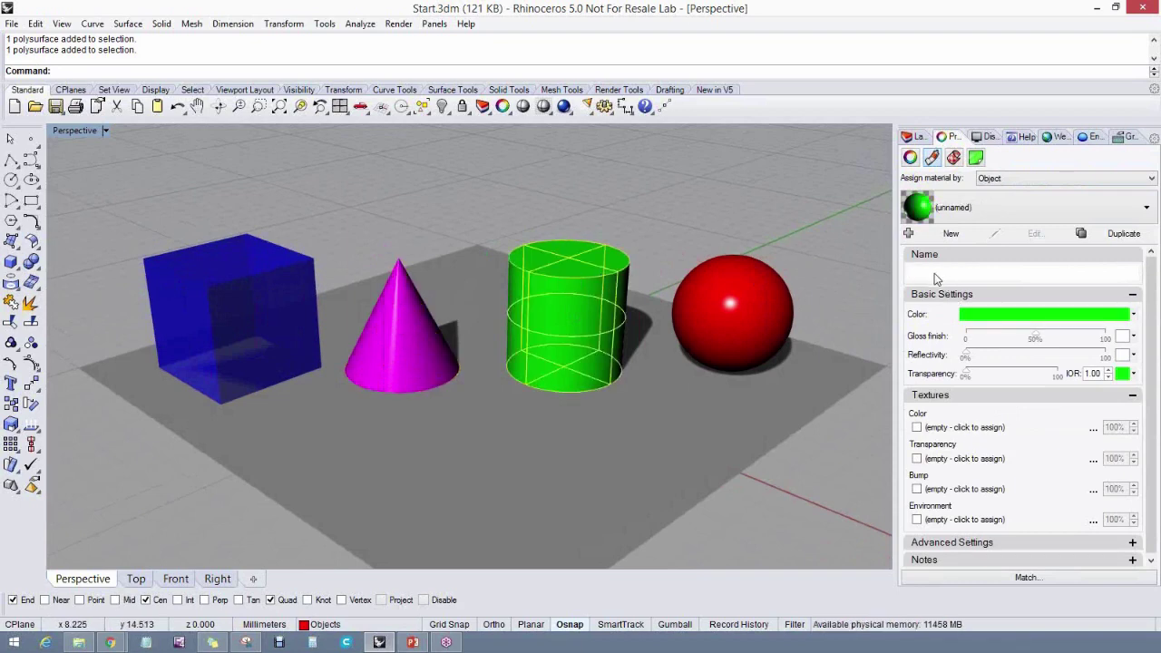
type("green p")
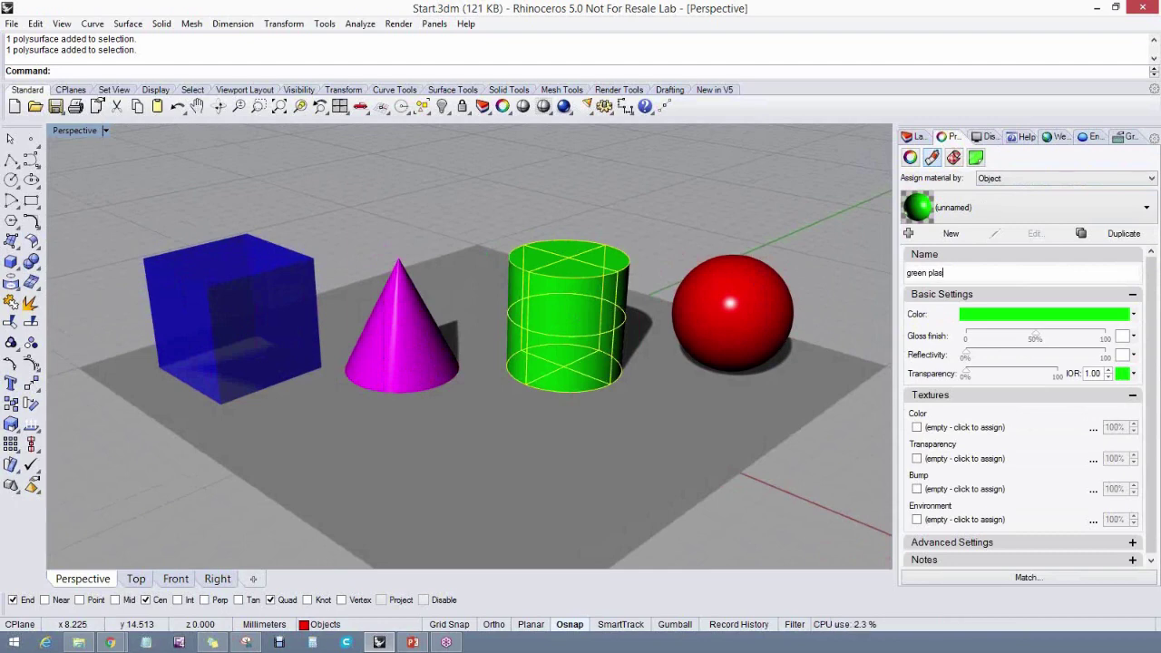
type("lastic")
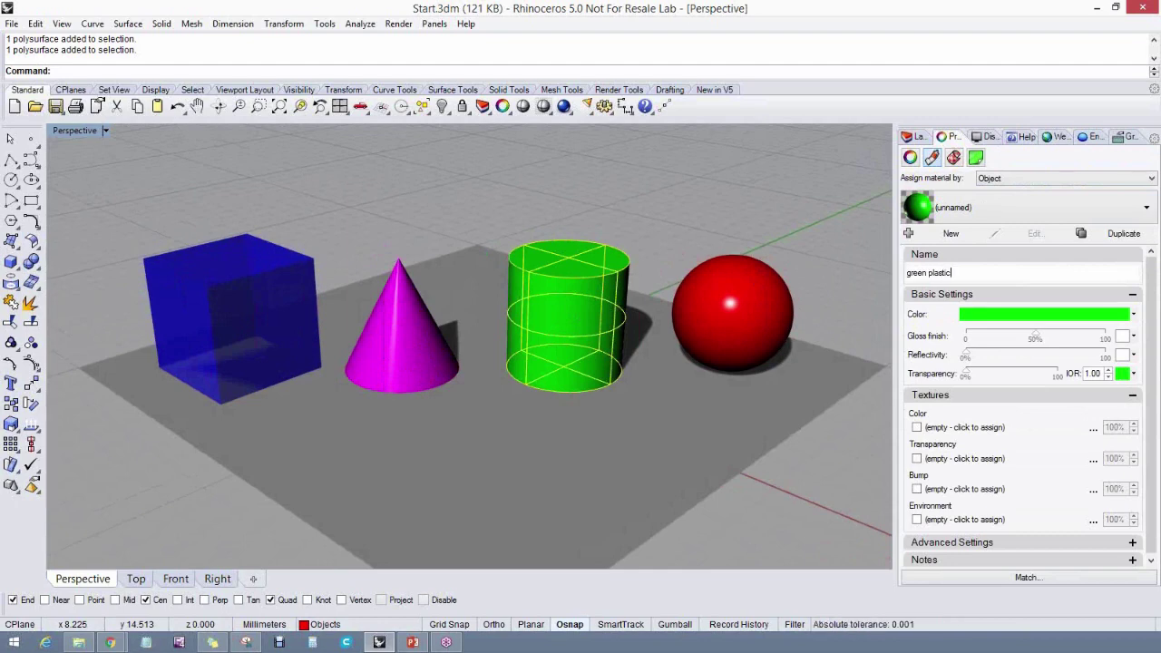
left_click(849, 281)
Name the sphere's material "red plastic" in its object material properties
left_click(733, 303)
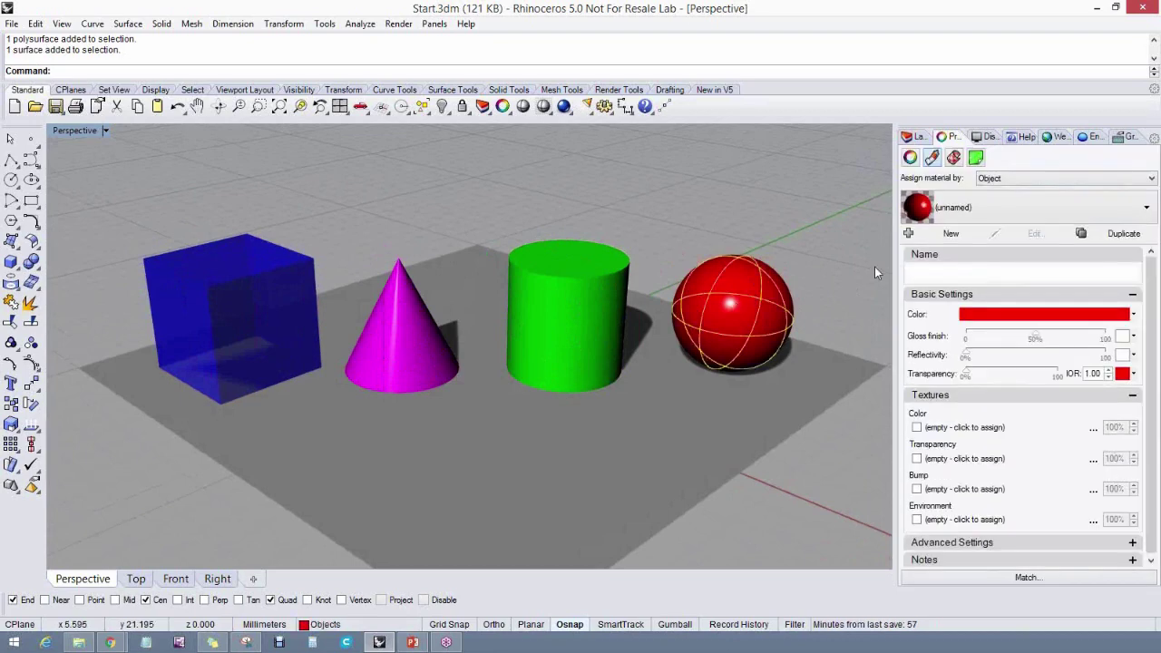
left_click(934, 275)
type("red plastic")
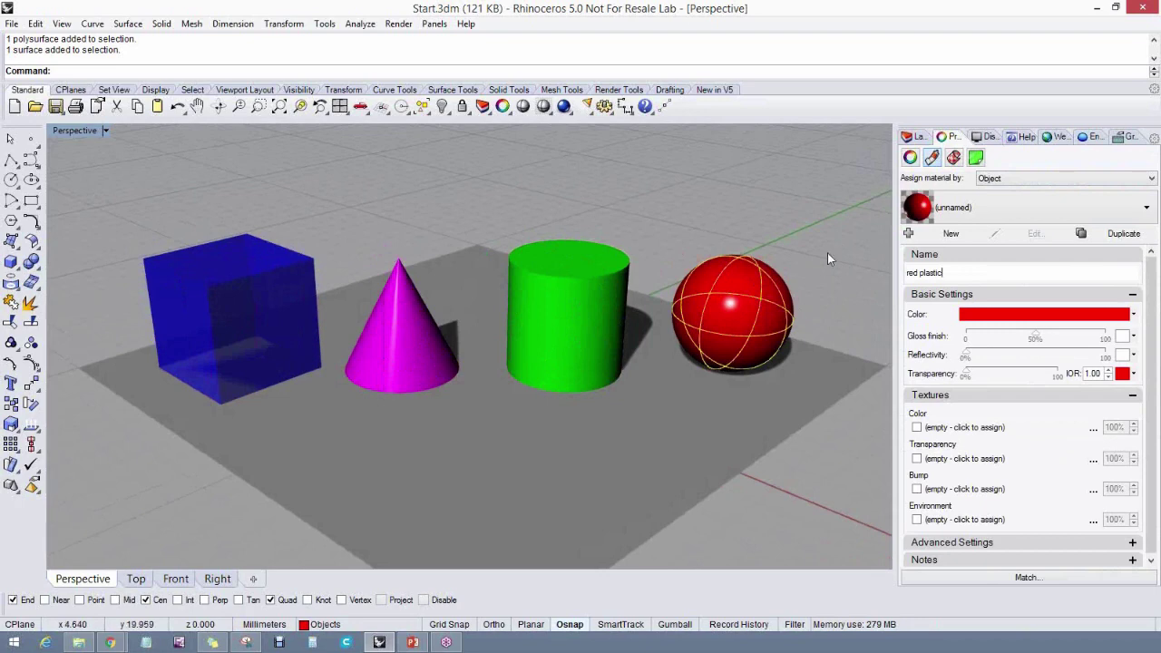
Deselect the sphere and switch the Perspective viewport to the Ghosted display mode
left_click(790, 217)
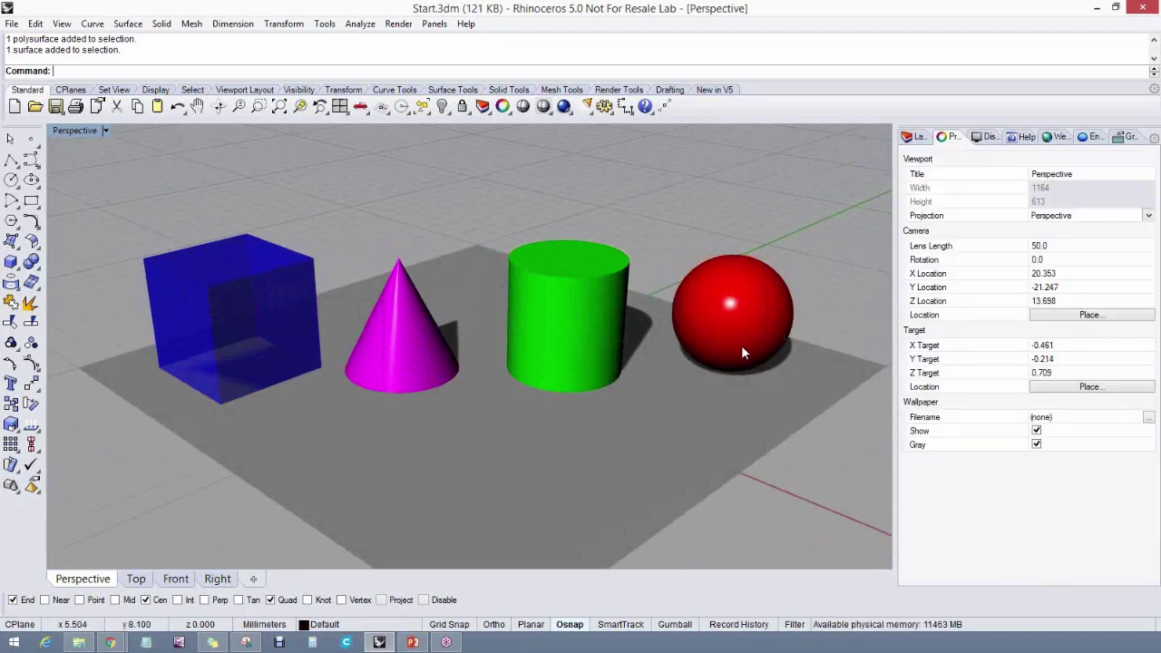
right_click_drag(808, 345, 810, 353)
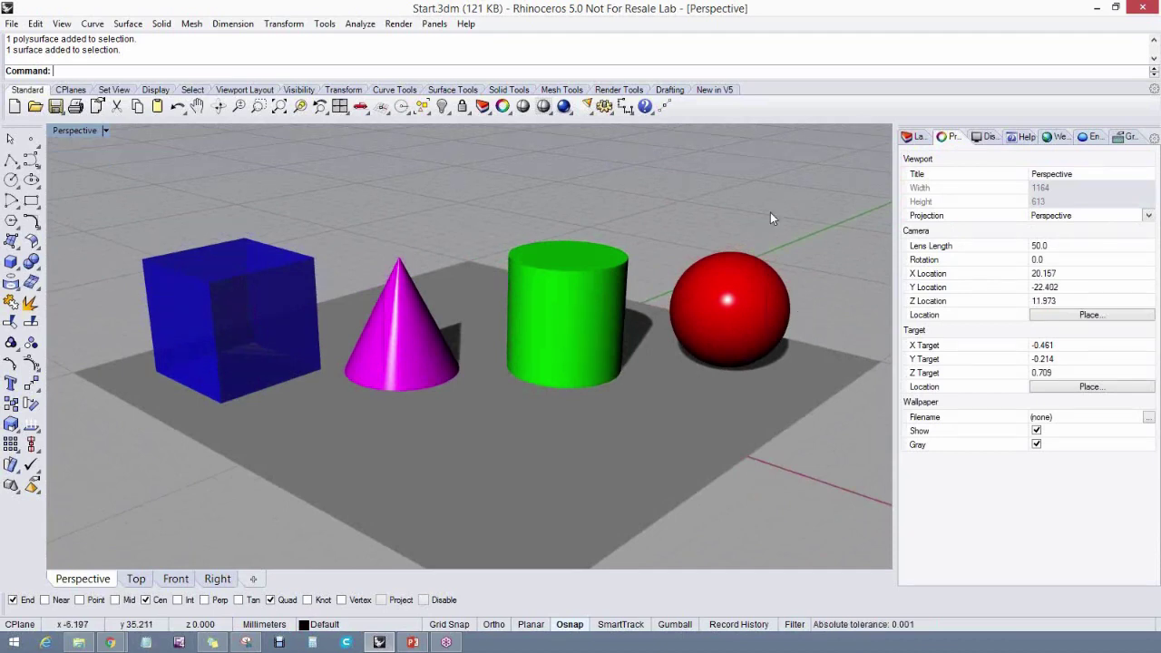
mouse_move(741, 246)
right_mouse_down()
mouse_move(742, 228)
mouse_move(730, 250)
mouse_move(731, 227)
right_mouse_up()
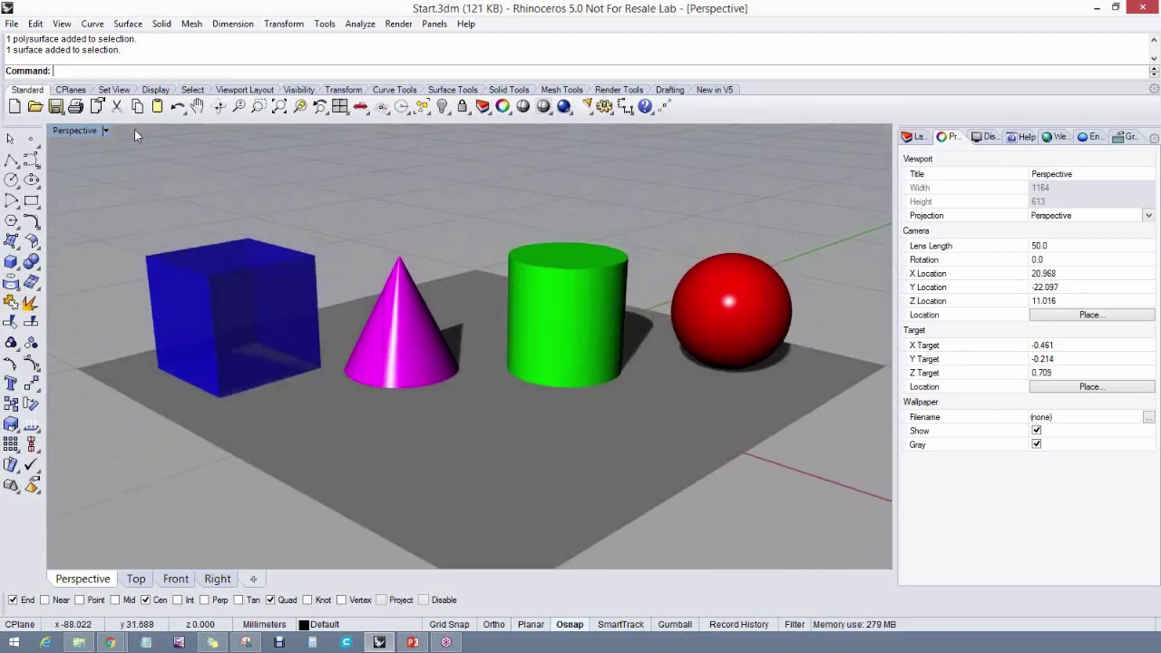
left_click(105, 129)
left_click(80, 214)
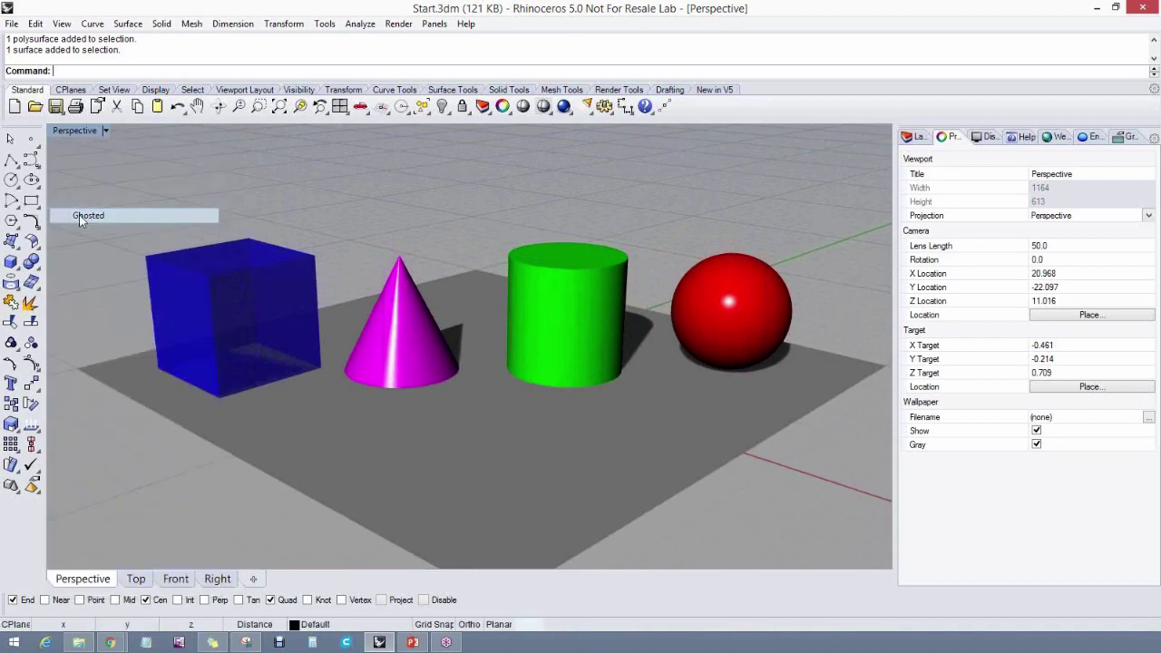
mouse_move(233, 208)
right_mouse_down()
mouse_move(207, 200)
mouse_move(223, 198)
right_mouse_up()
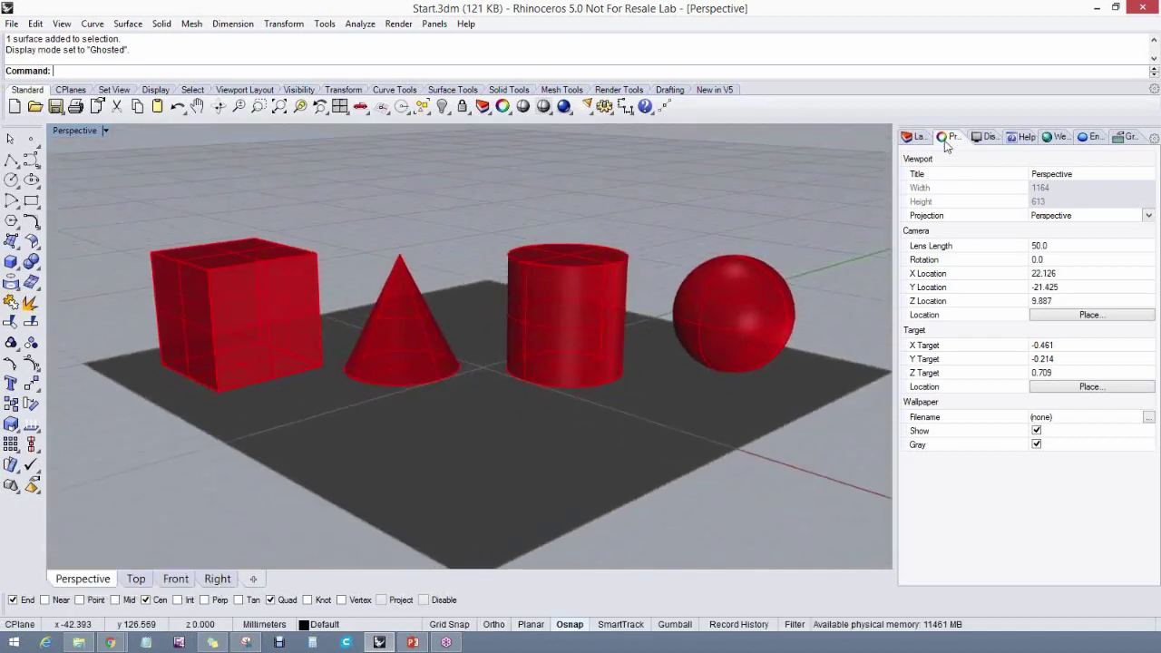
Change the display color of the Objects layer to Blue
left_click(916, 138)
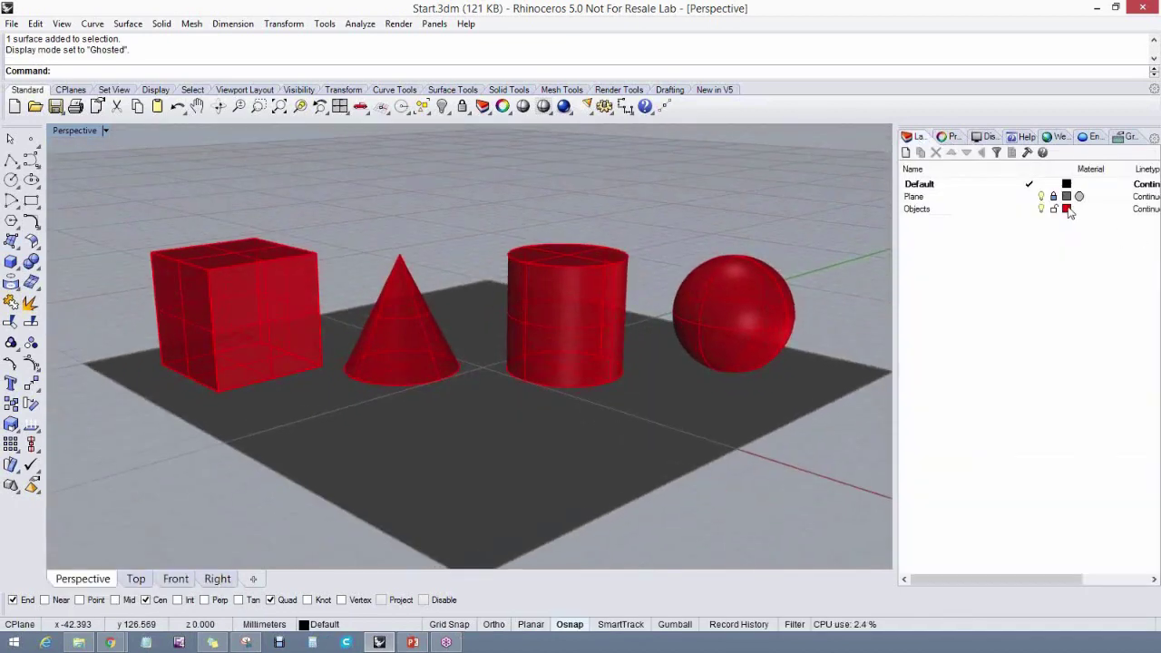
left_click(1067, 209)
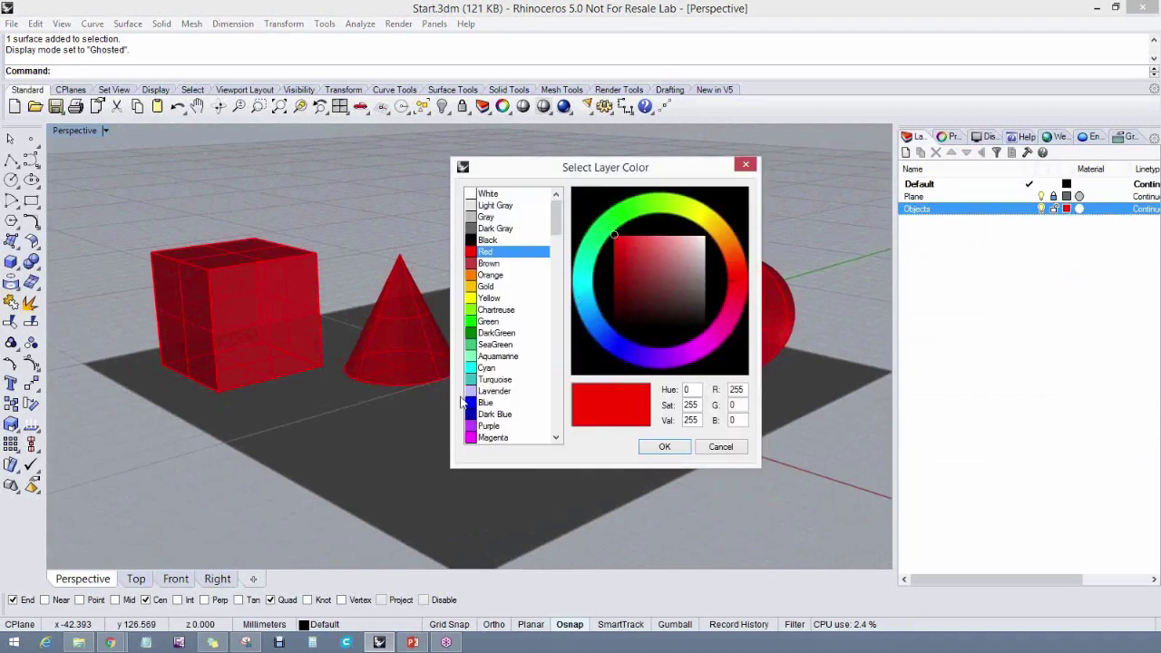
left_click(480, 402)
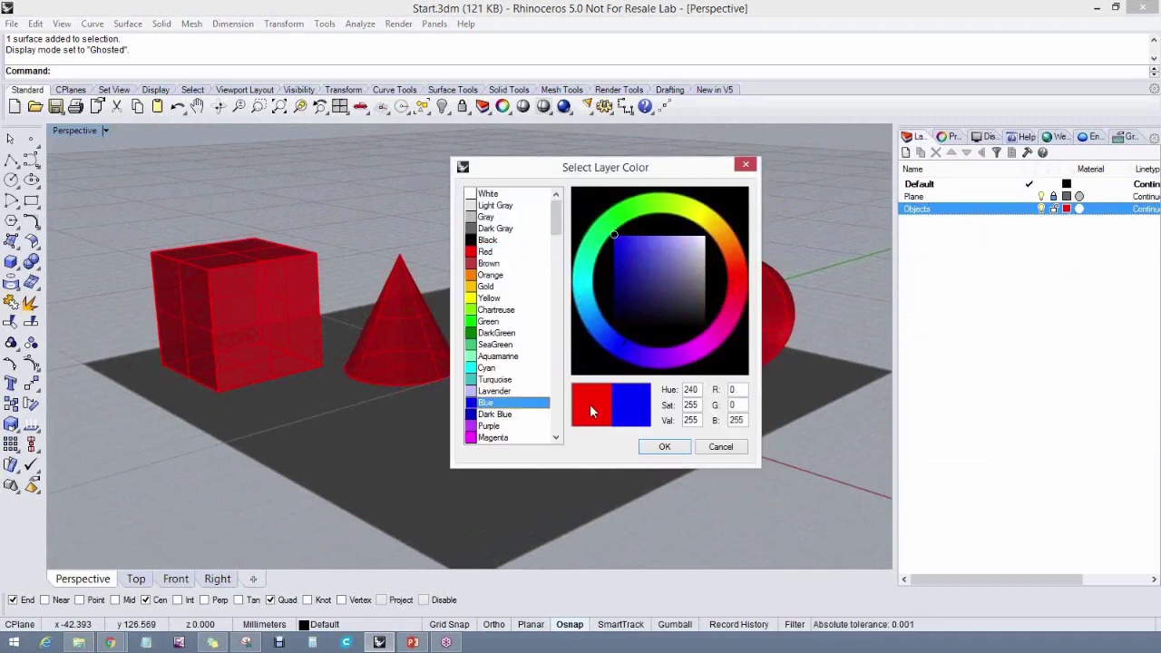
left_click(667, 447)
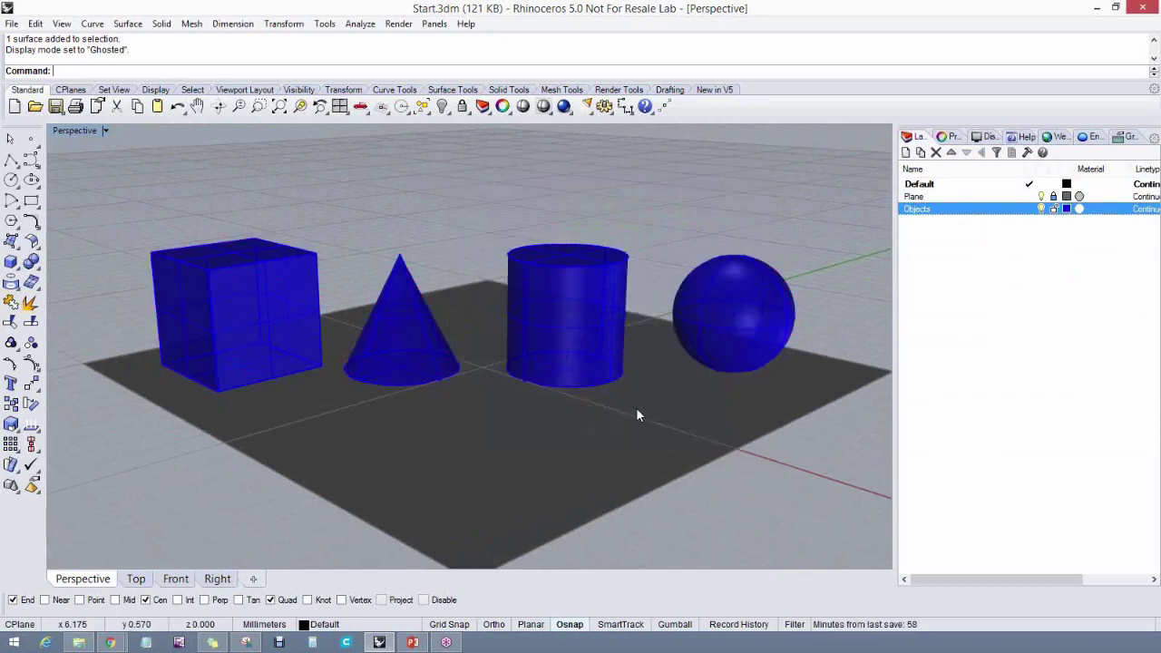
right_click_drag(636, 407, 644, 418)
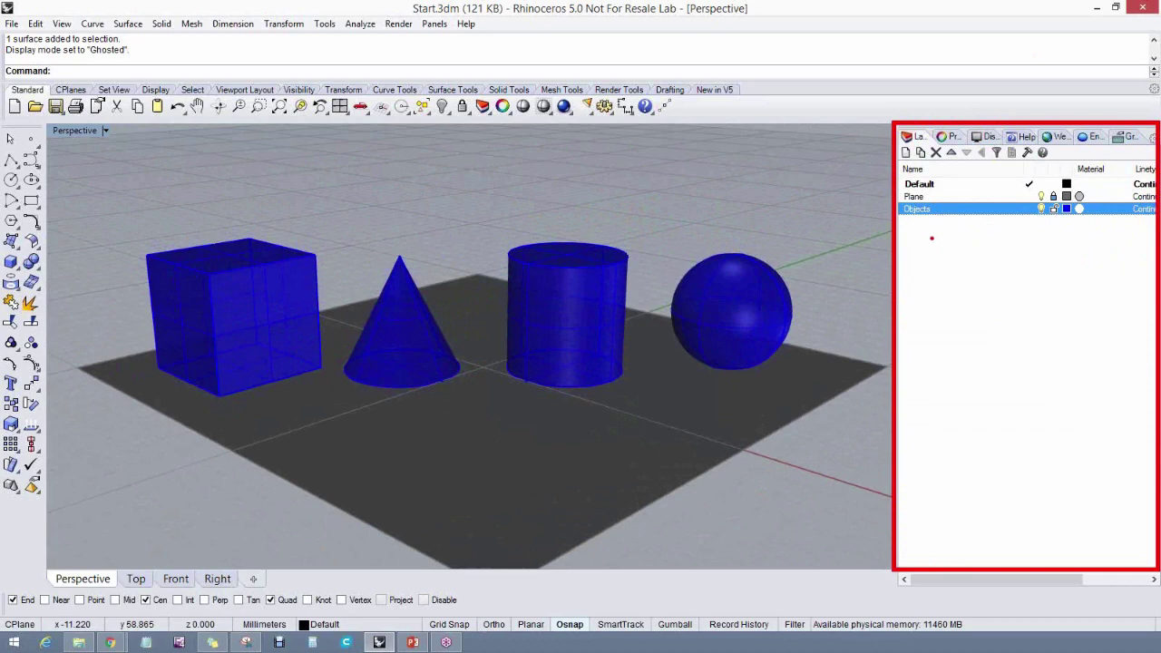
Remove the Ground Plane panel from the docked panel group
right_click(958, 142)
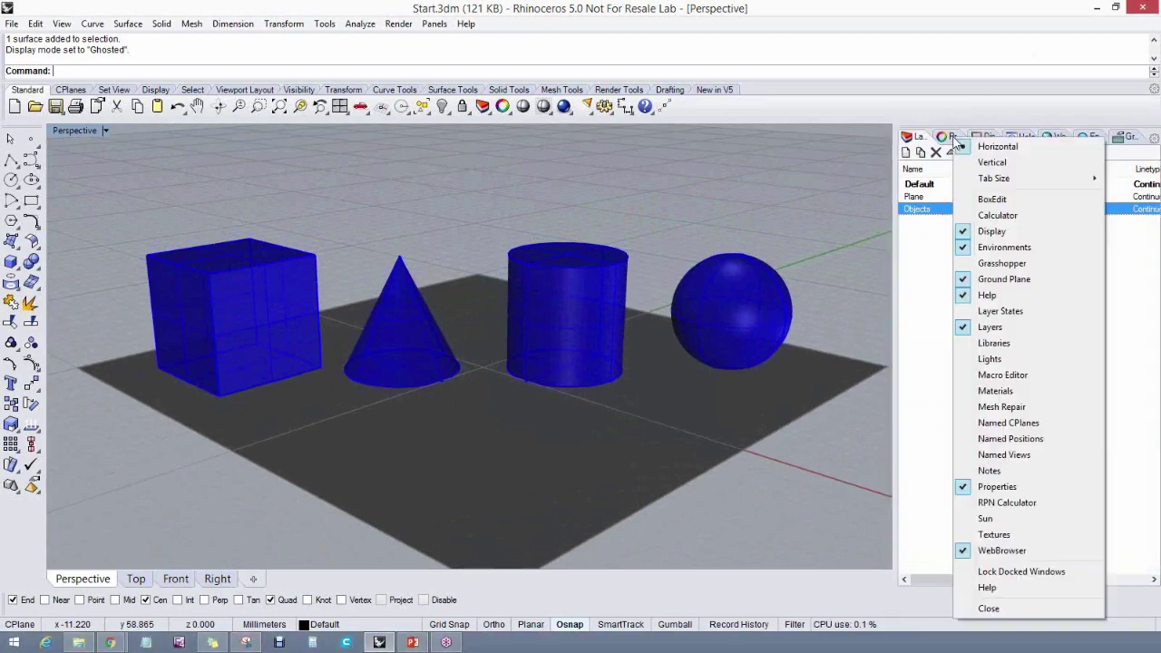
left_click(855, 210)
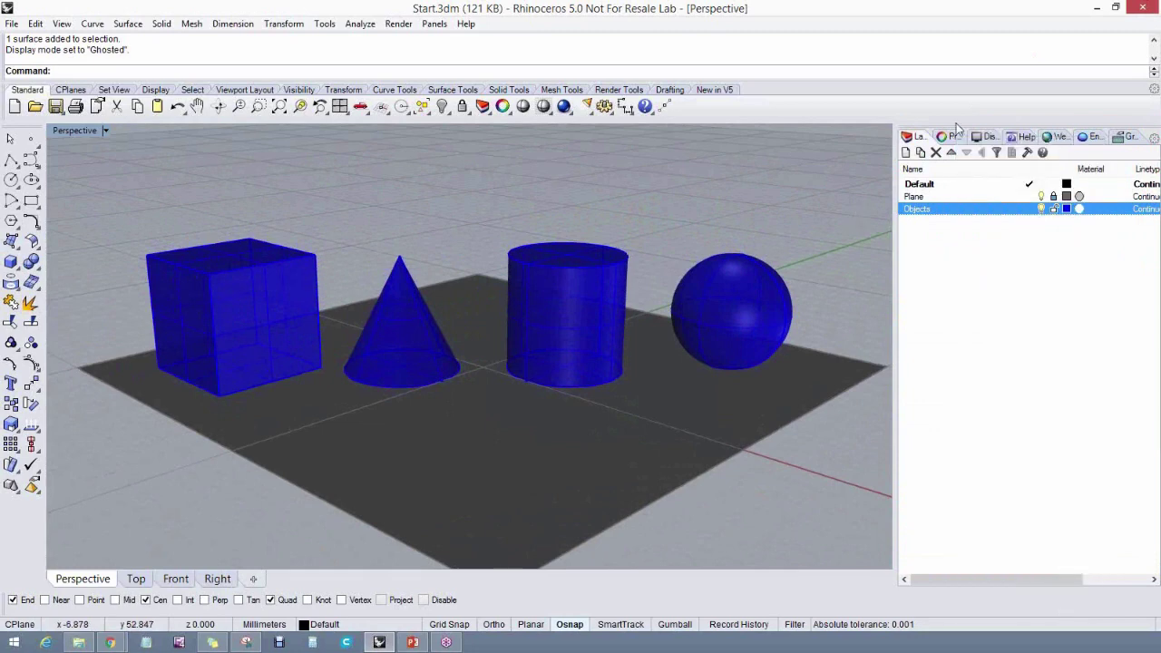
right_click(988, 143)
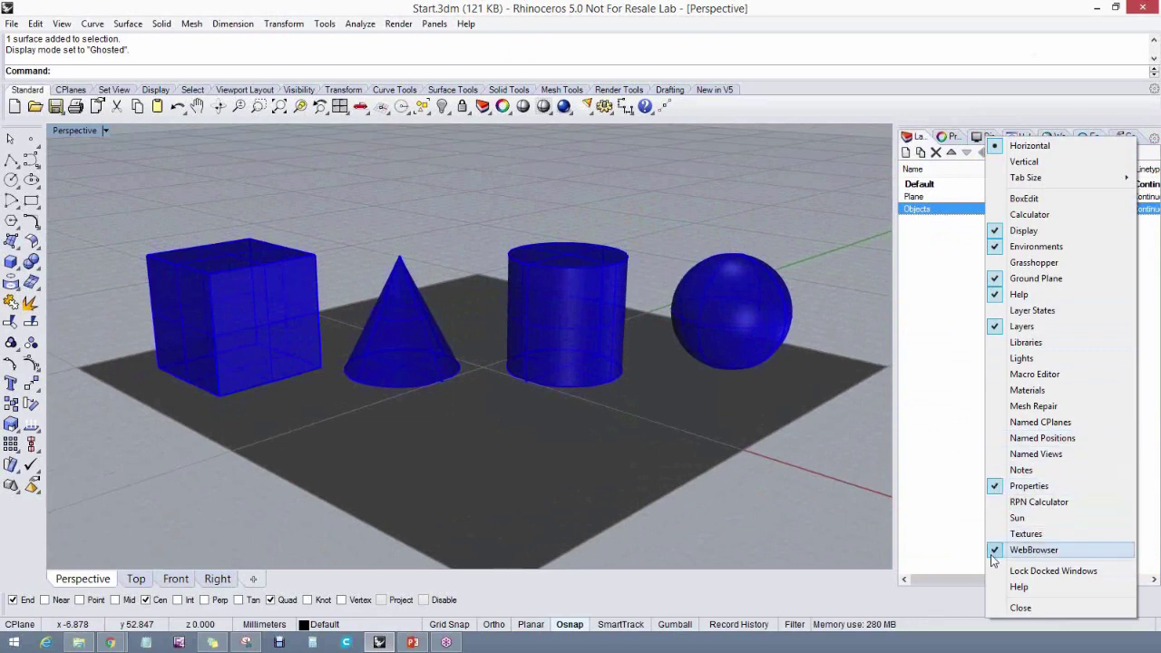
left_click(995, 284)
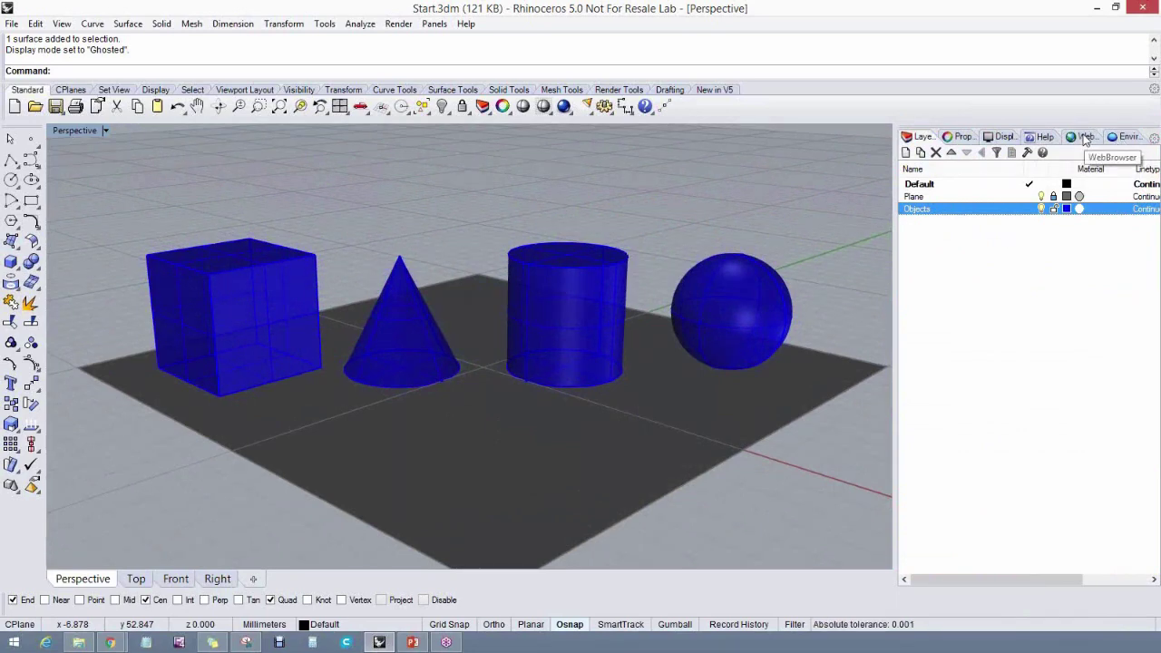
Show the built-in WebBrowser with the Rhino Essentials wiki page and highlight its web address
left_click(1086, 138)
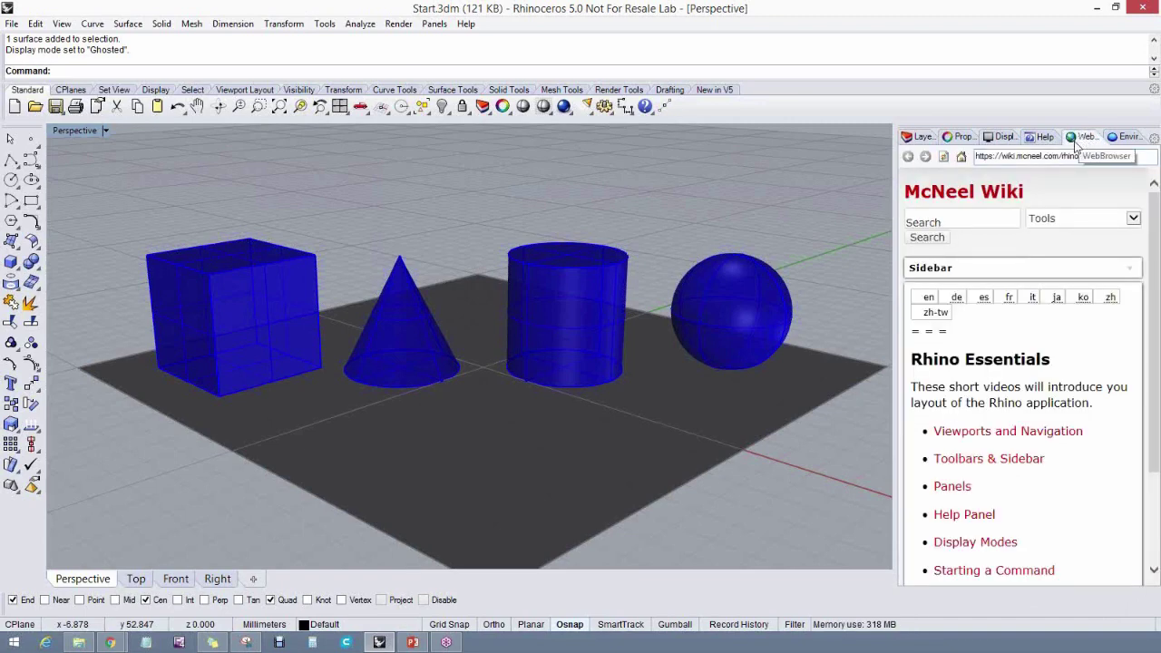
left_click_drag(1121, 161, 975, 161)
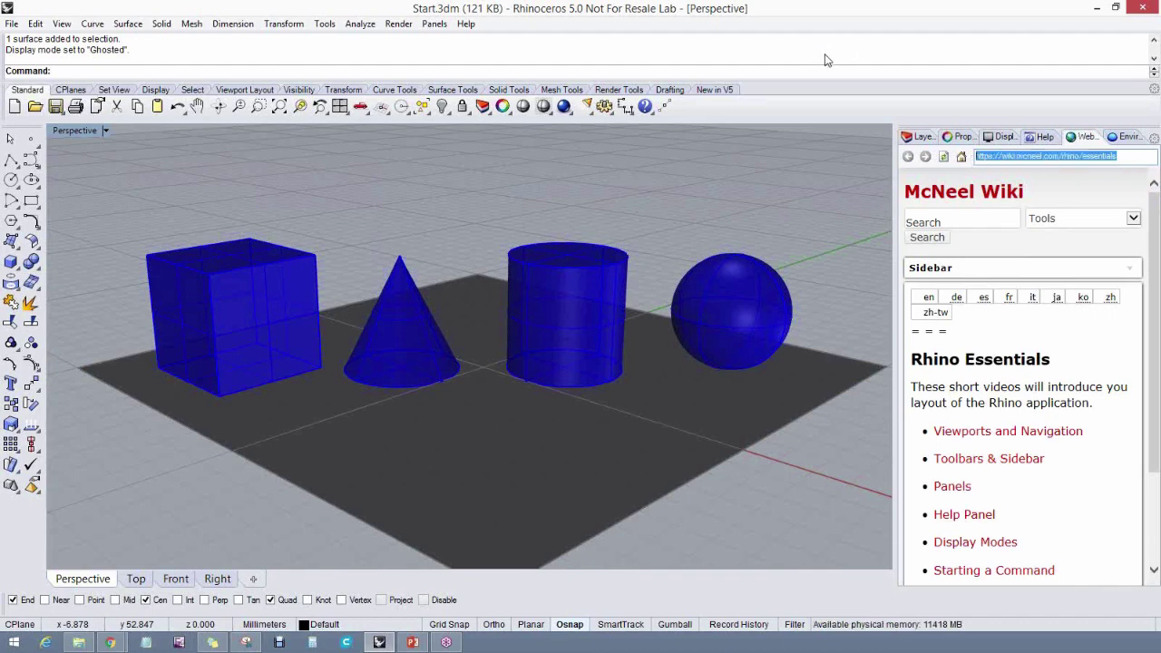
left_click(182, 427)
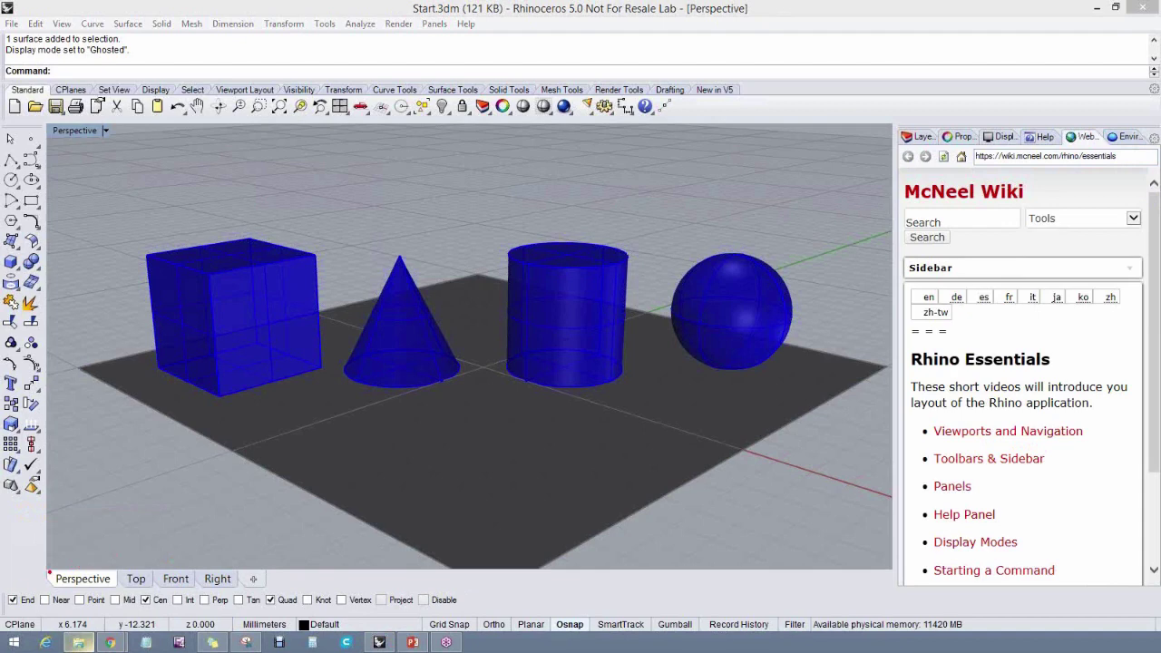
mouse_move(344, 535)
left_mouse_down()
mouse_move(278, 581)
mouse_move(288, 558)
mouse_move(315, 577)
left_mouse_up()
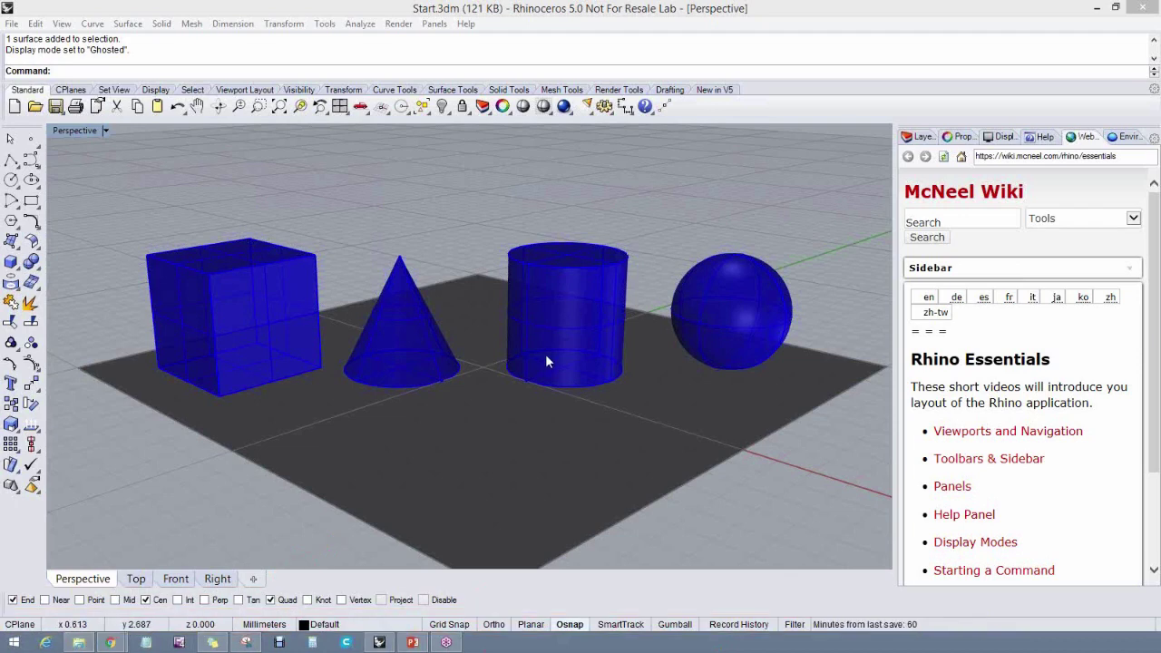
Bring the model's layer list back into view in place of the web page
left_click(925, 138)
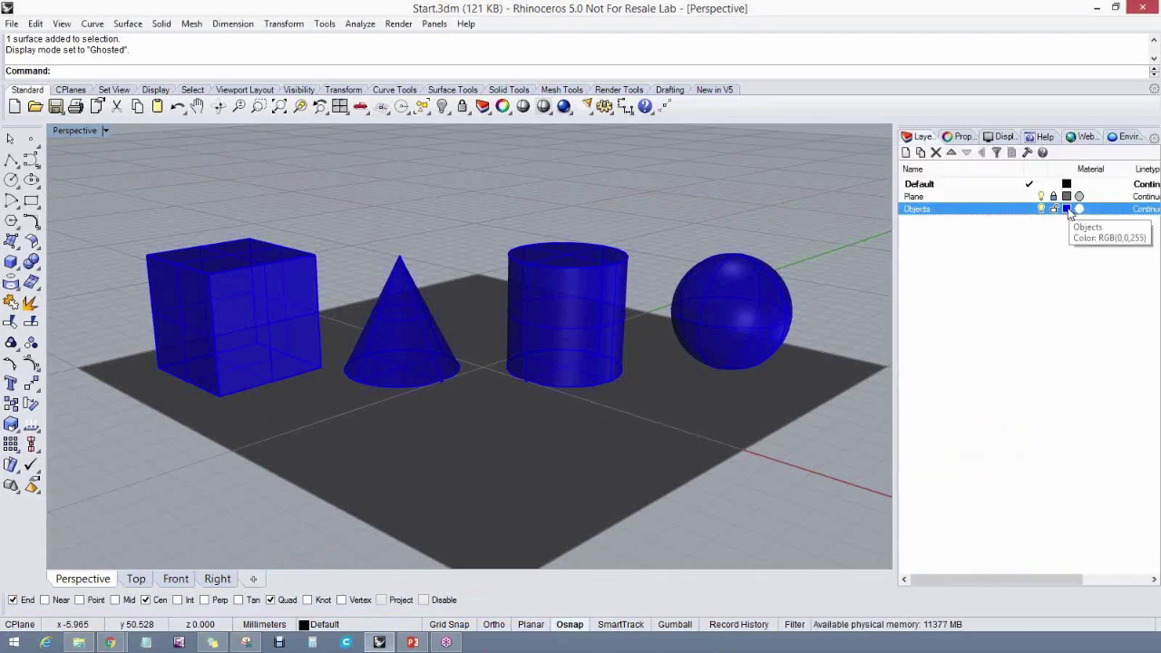
right_click_drag(697, 372, 614, 371)
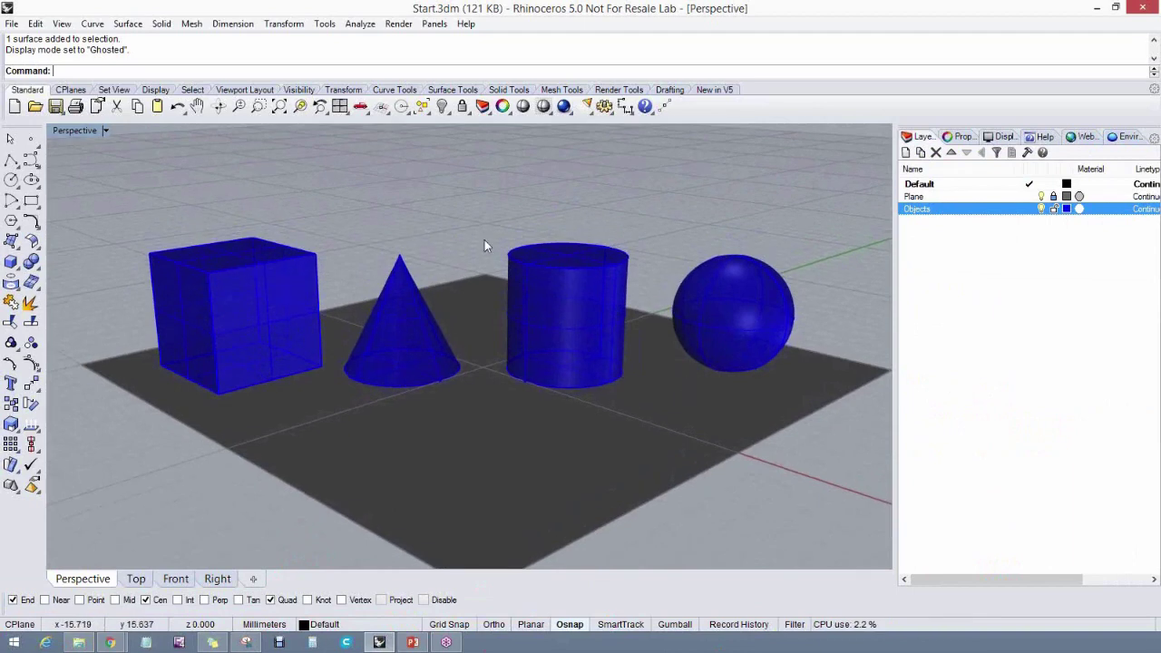
mouse_move(651, 406)
right_mouse_down()
mouse_move(662, 405)
mouse_move(643, 396)
mouse_move(615, 416)
mouse_move(646, 399)
right_mouse_up()
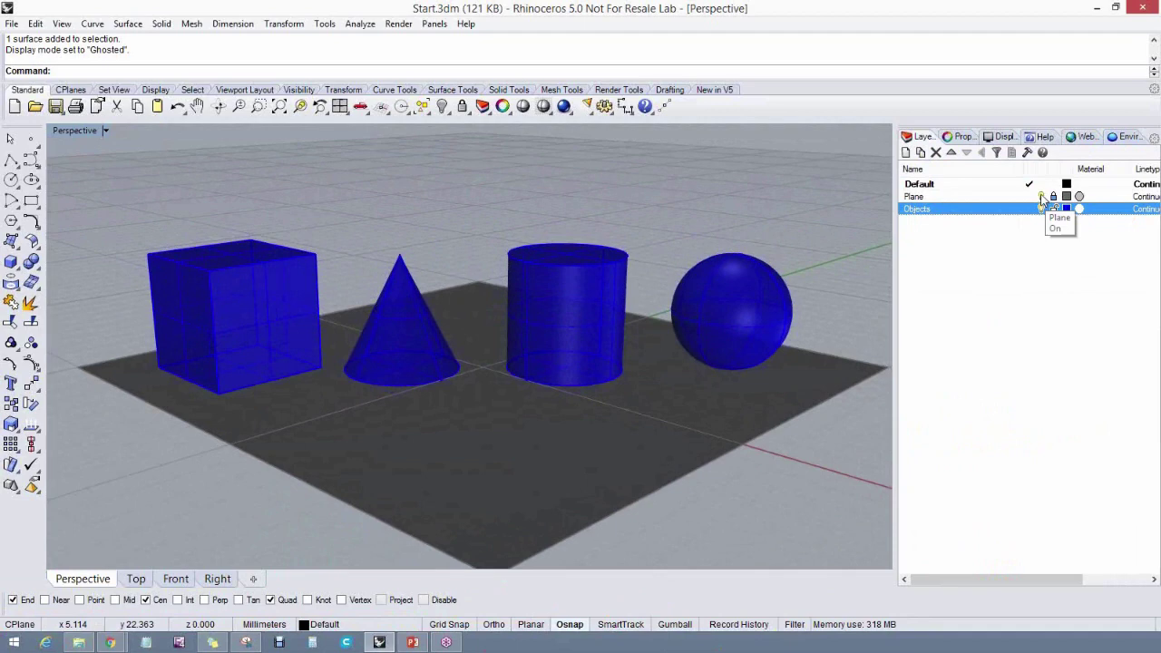
Turn the Plane layer off and on again, and do the same with the Objects layer
left_click(1041, 197)
left_click(1041, 197)
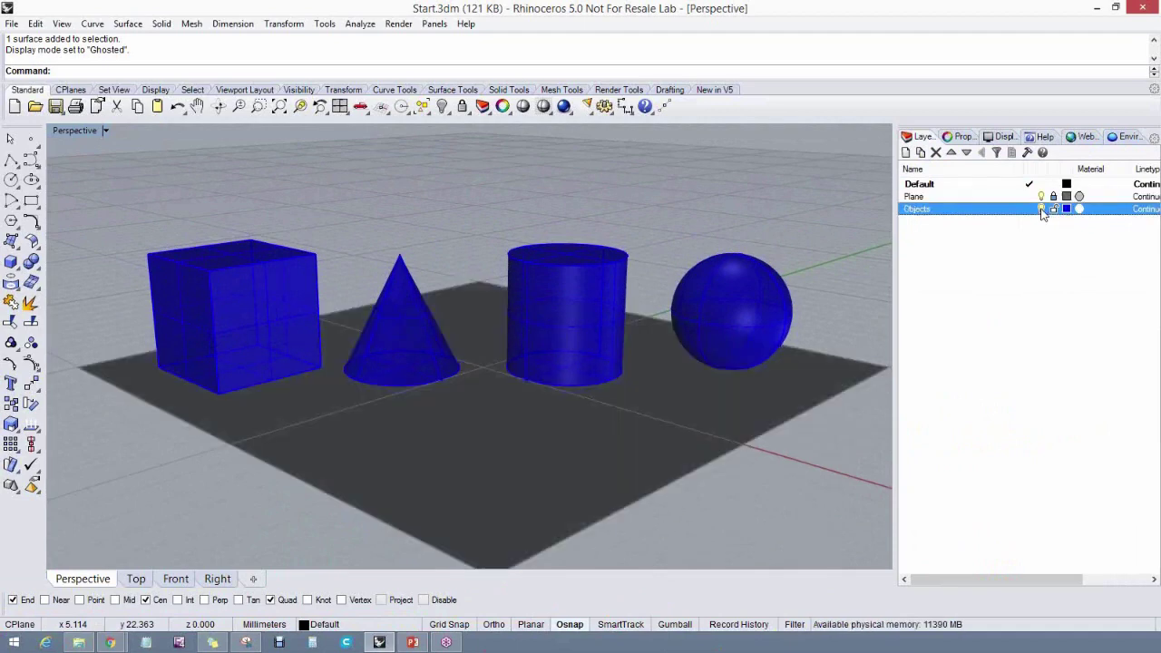
left_click(1042, 210)
left_click(1041, 210)
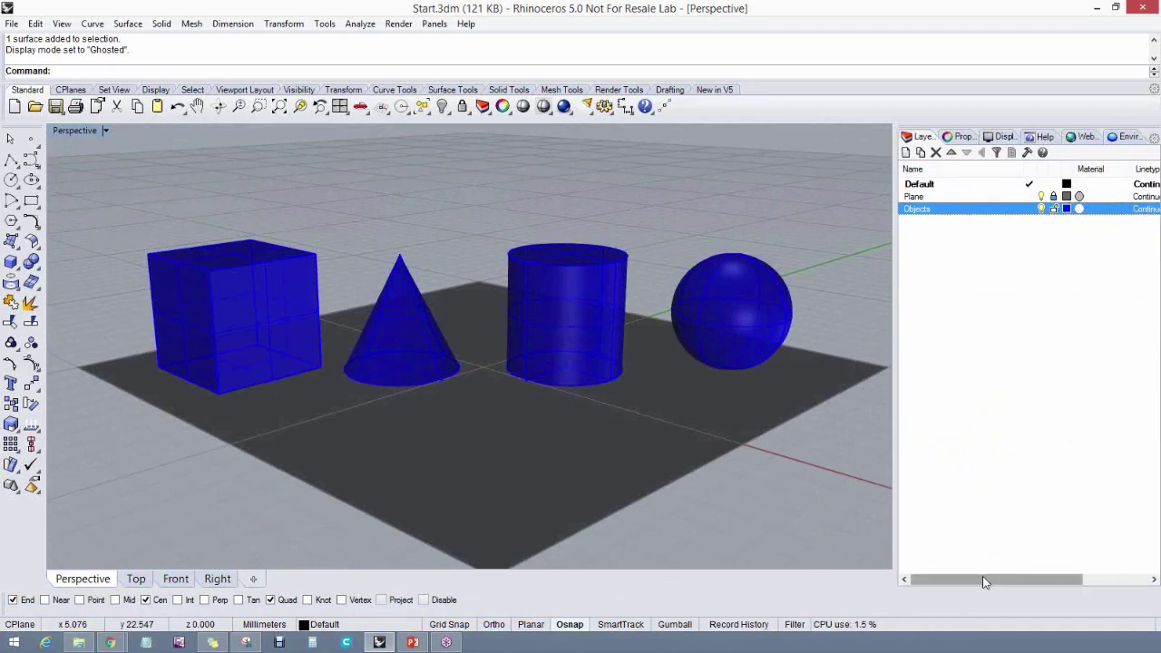
mouse_move(982, 578)
left_mouse_down()
mouse_move(1041, 580)
mouse_move(976, 580)
left_mouse_up()
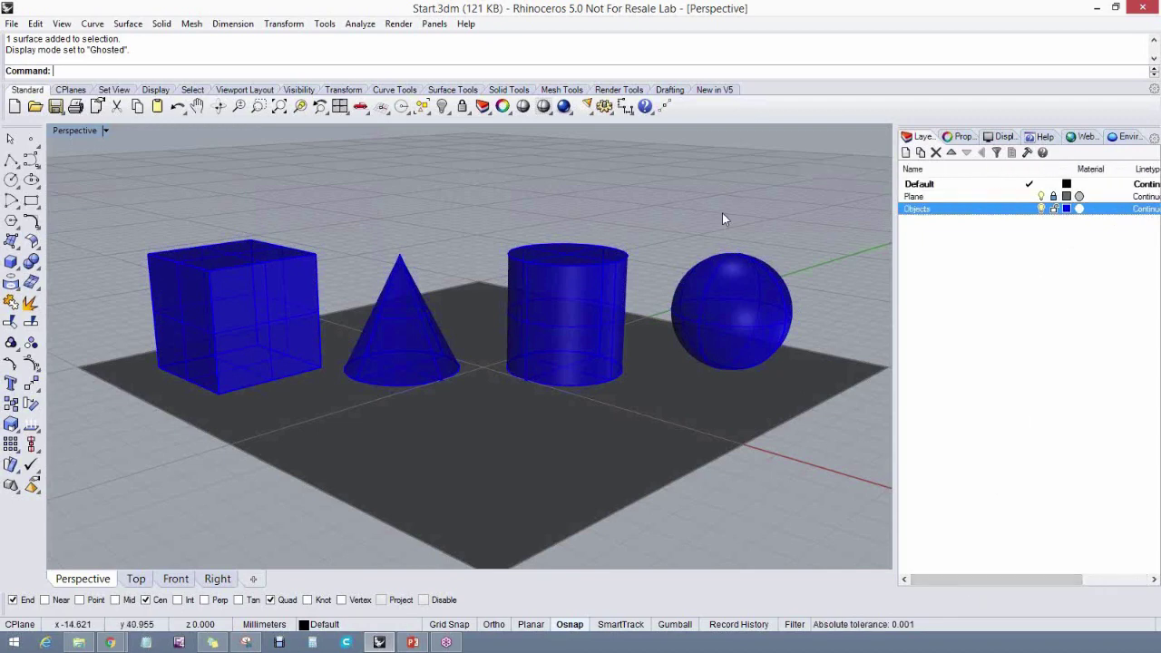
right_click_drag(722, 212, 721, 217)
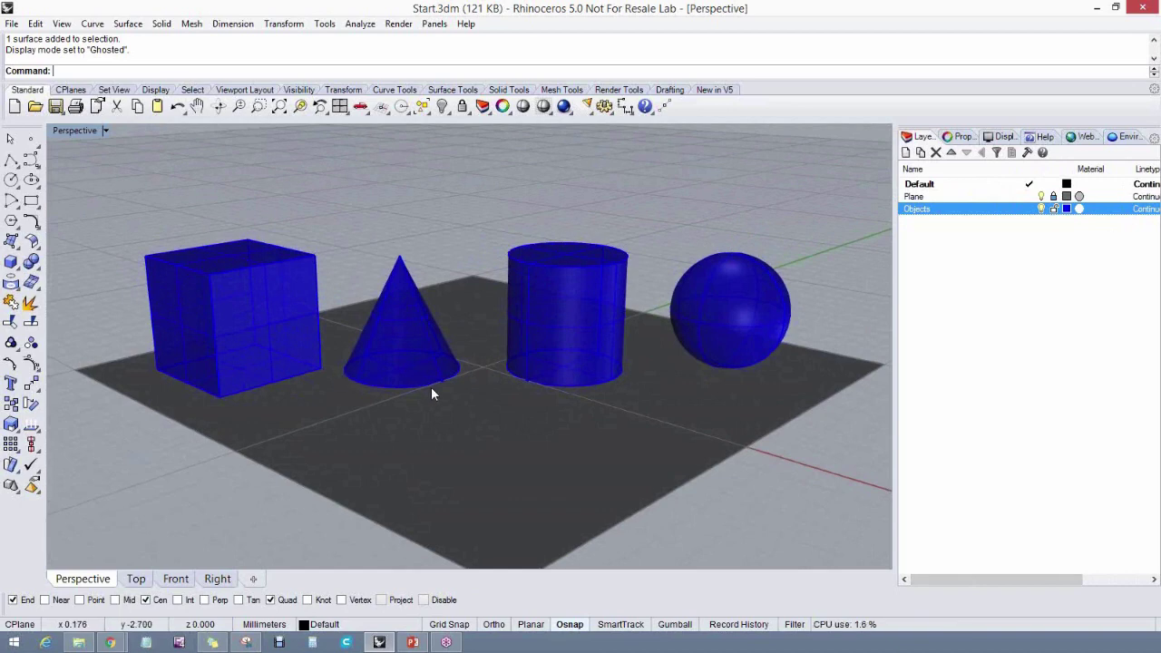
right_click_drag(431, 386, 428, 387)
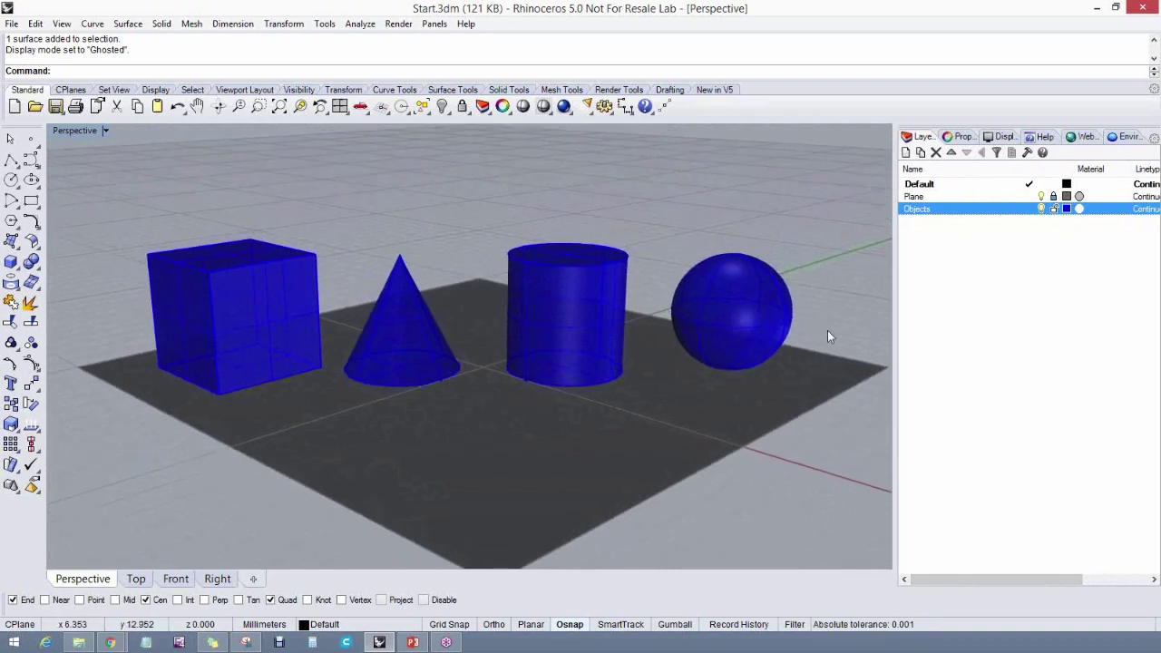
Create a new layer named "Curves" below the Objects layer
right_click(920, 233)
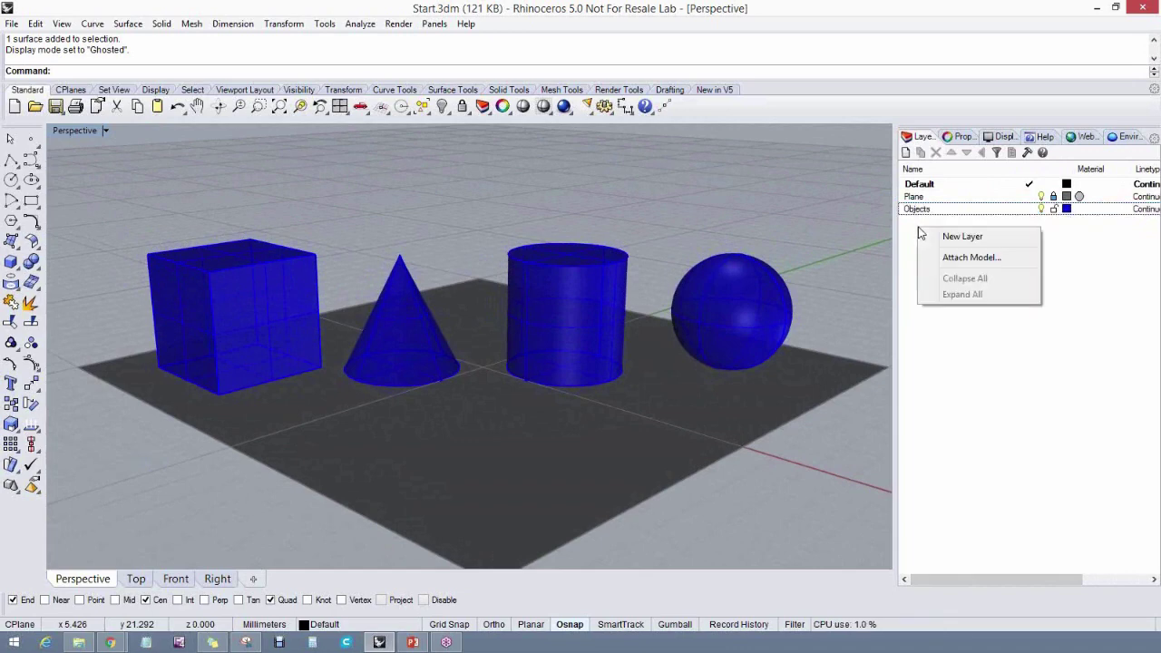
left_click(943, 238)
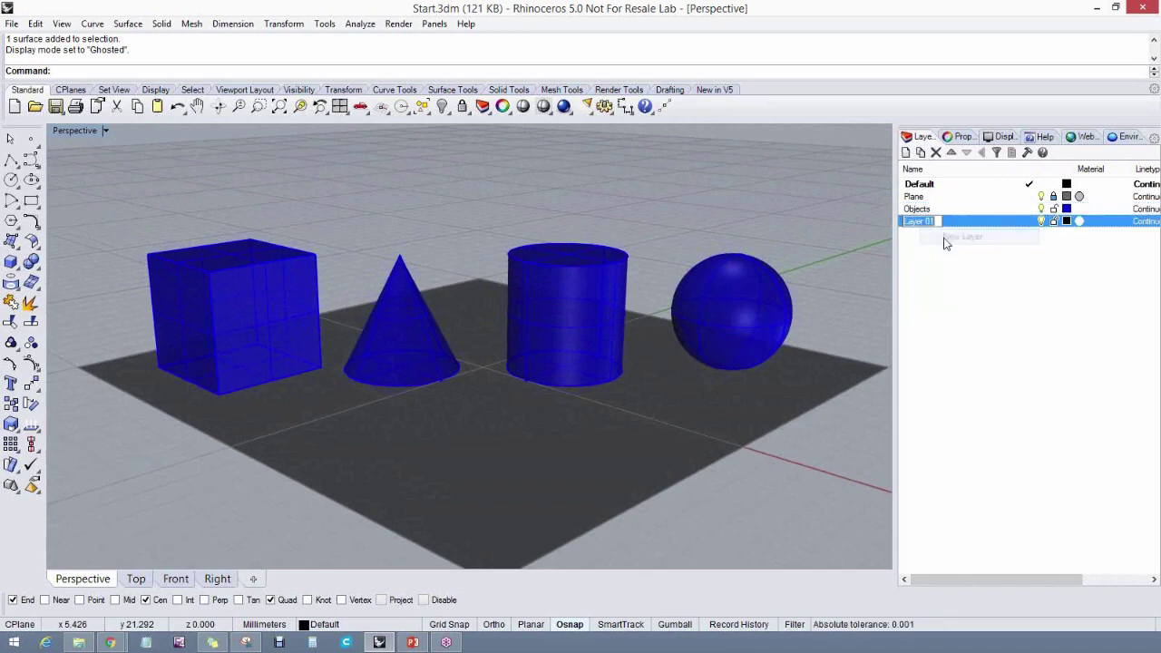
type("Cur")
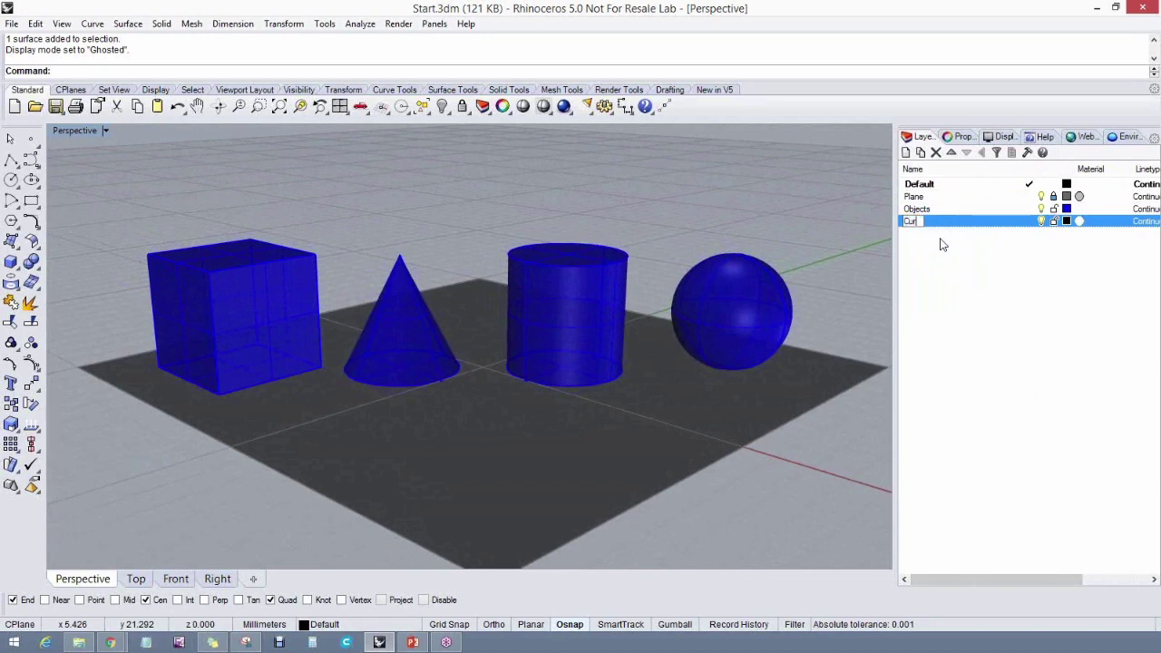
type("ves")
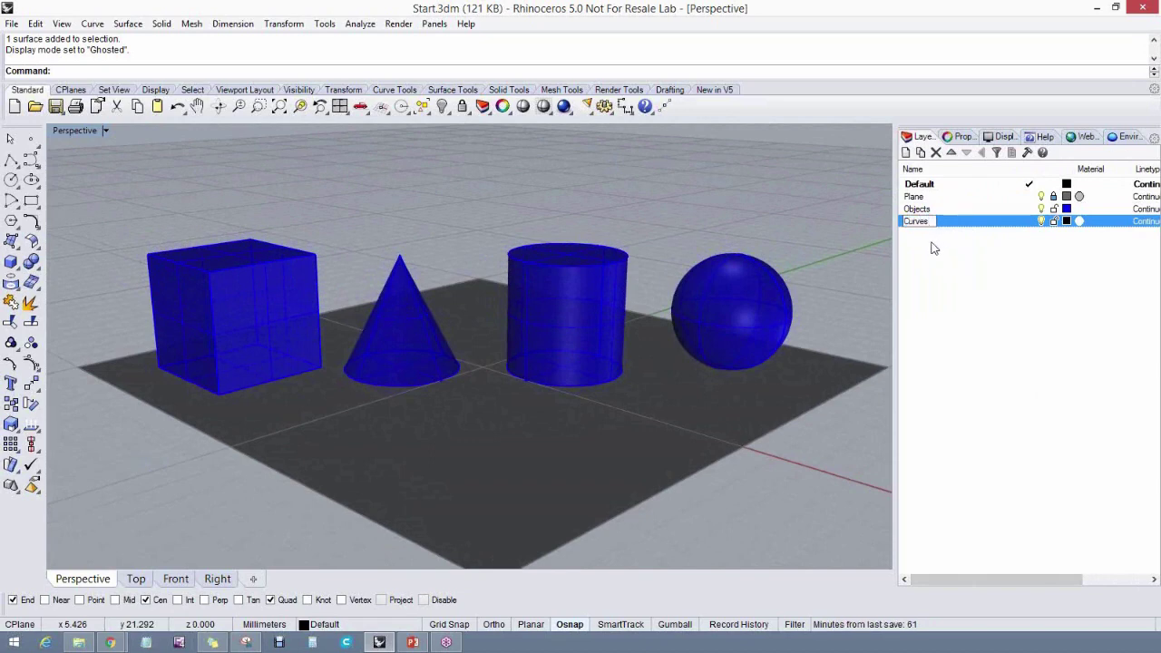
left_click(932, 252)
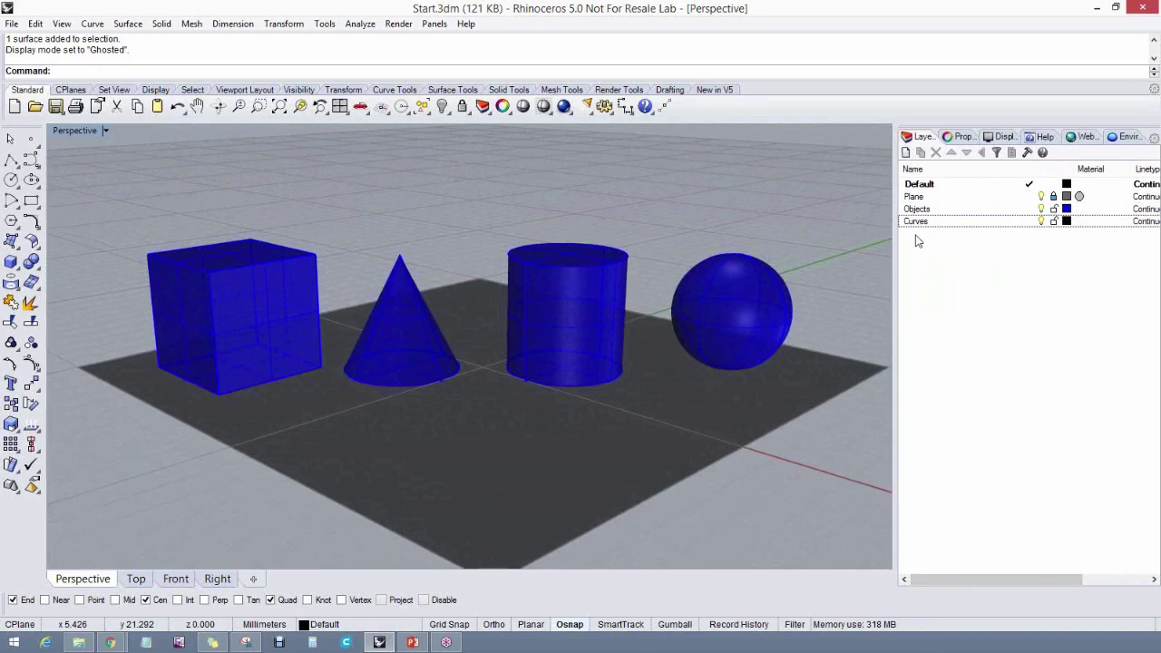
Create a new layer named "Surfaces" below the Curves layer
right_click(915, 240)
left_click(960, 245)
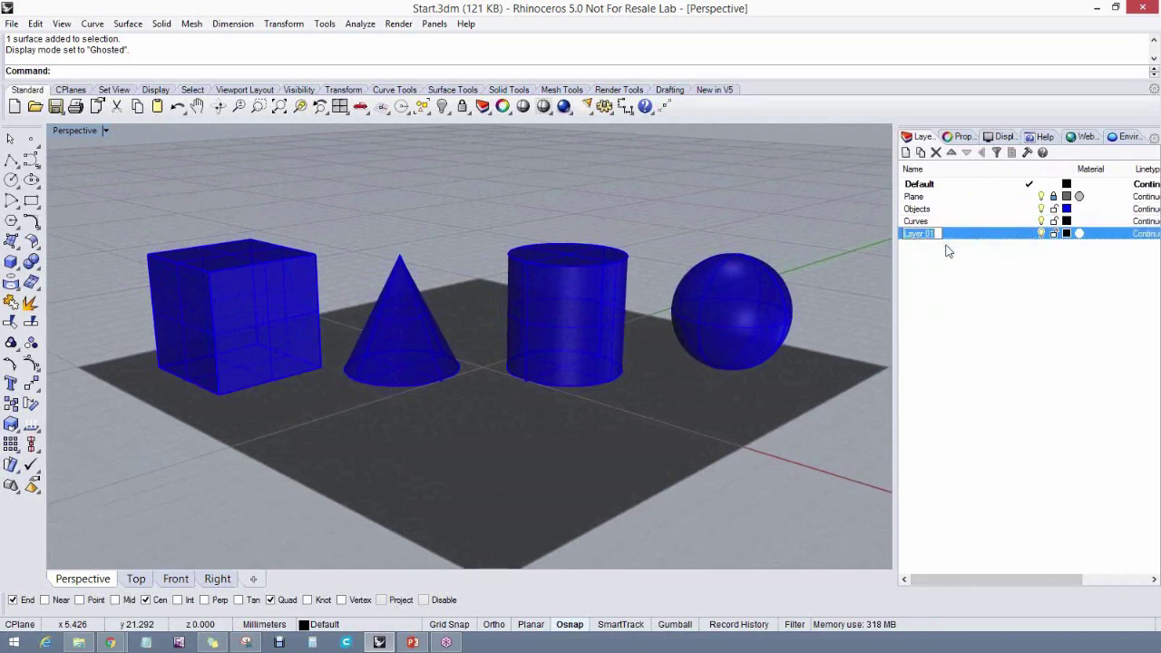
type("Sur")
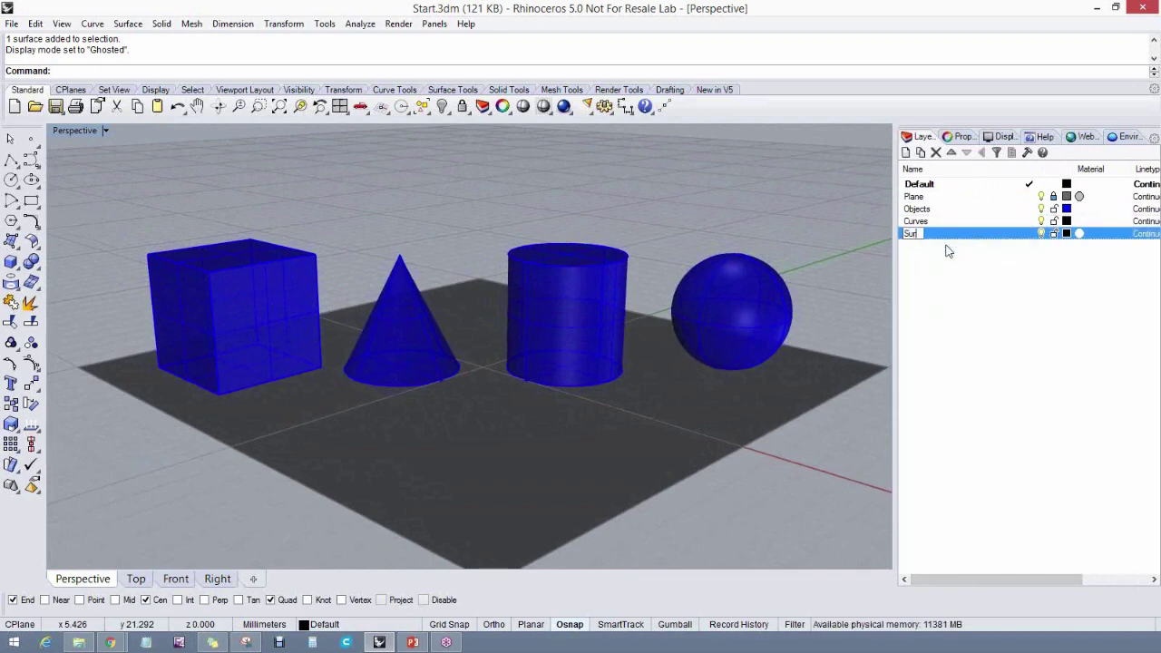
type("faces")
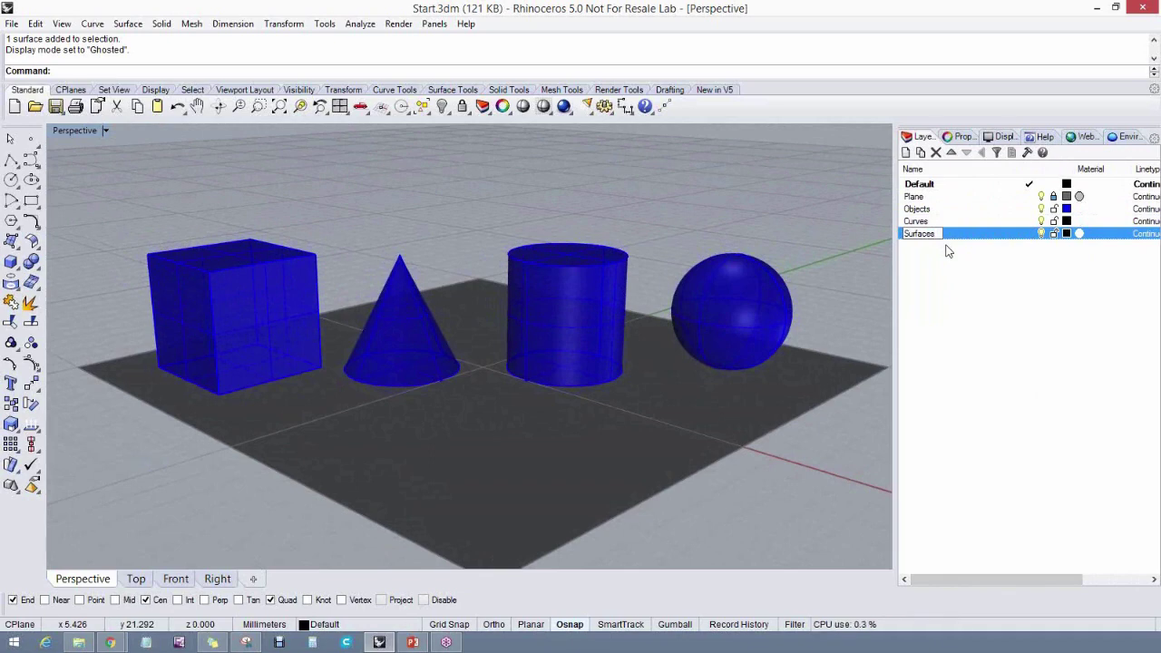
key("Return")
Create two more layers named "Solids" and "Dimensions" below the Surfaces layer
key("ctrl+n")
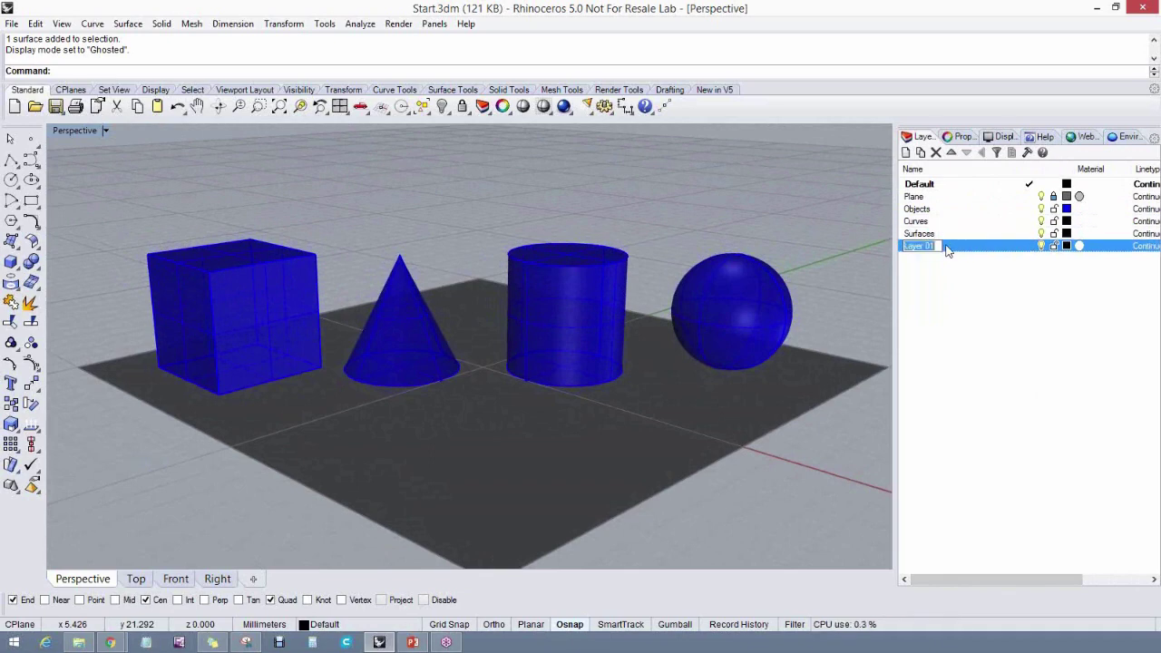
type("Solids")
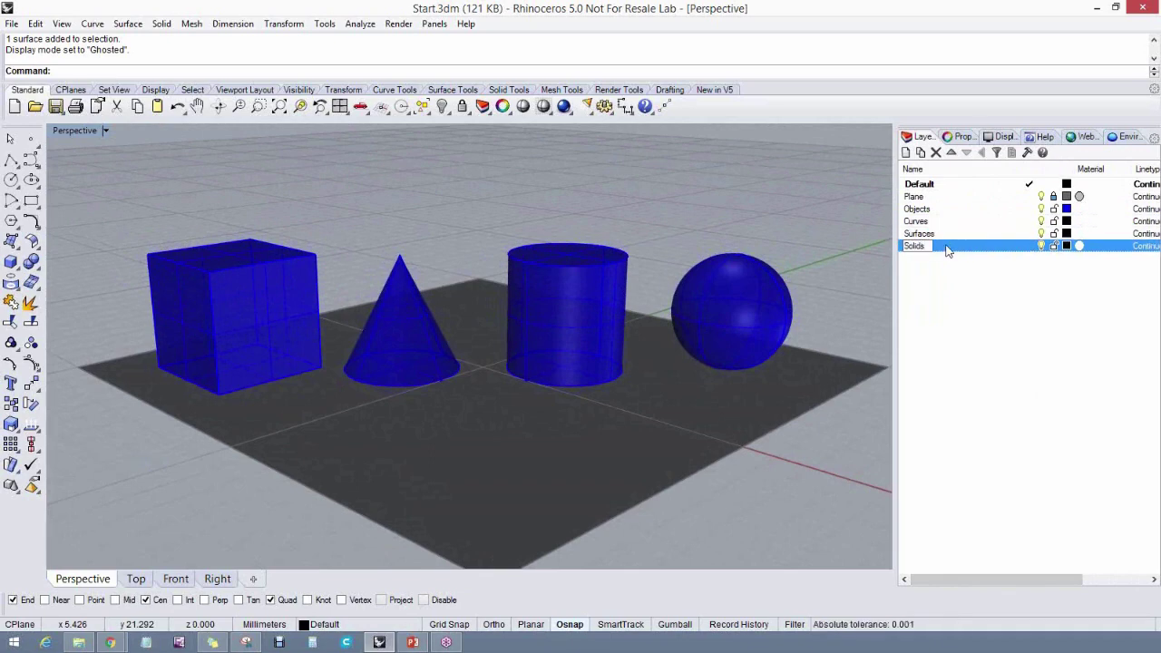
key("Return")
key("ctrl+n")
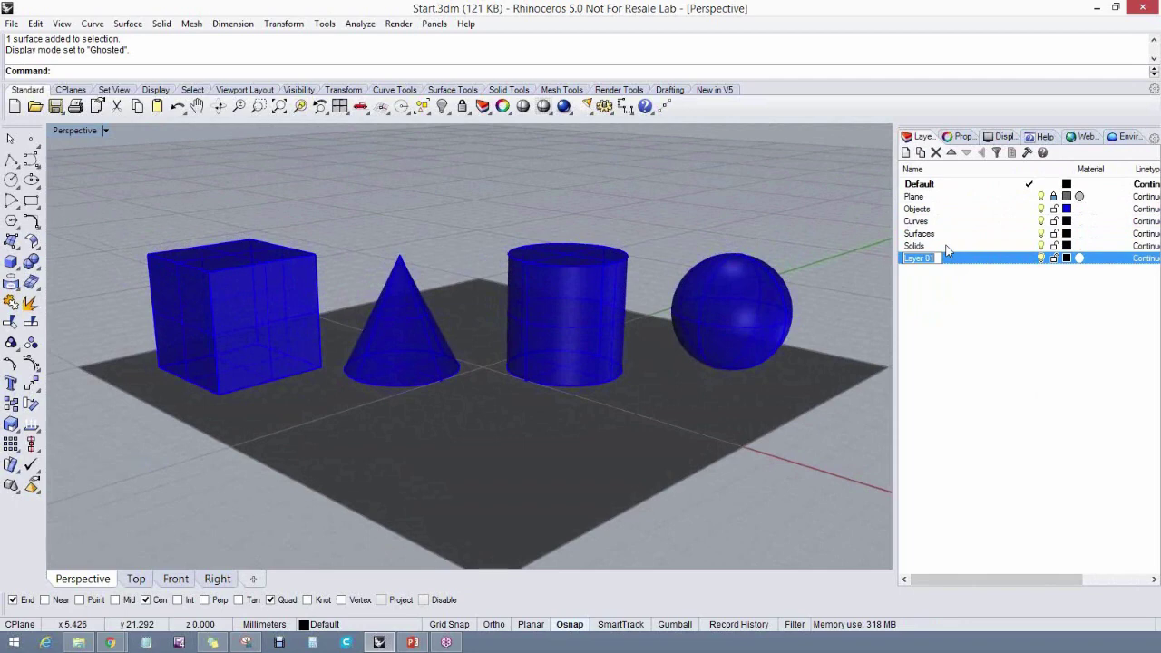
type("Dime")
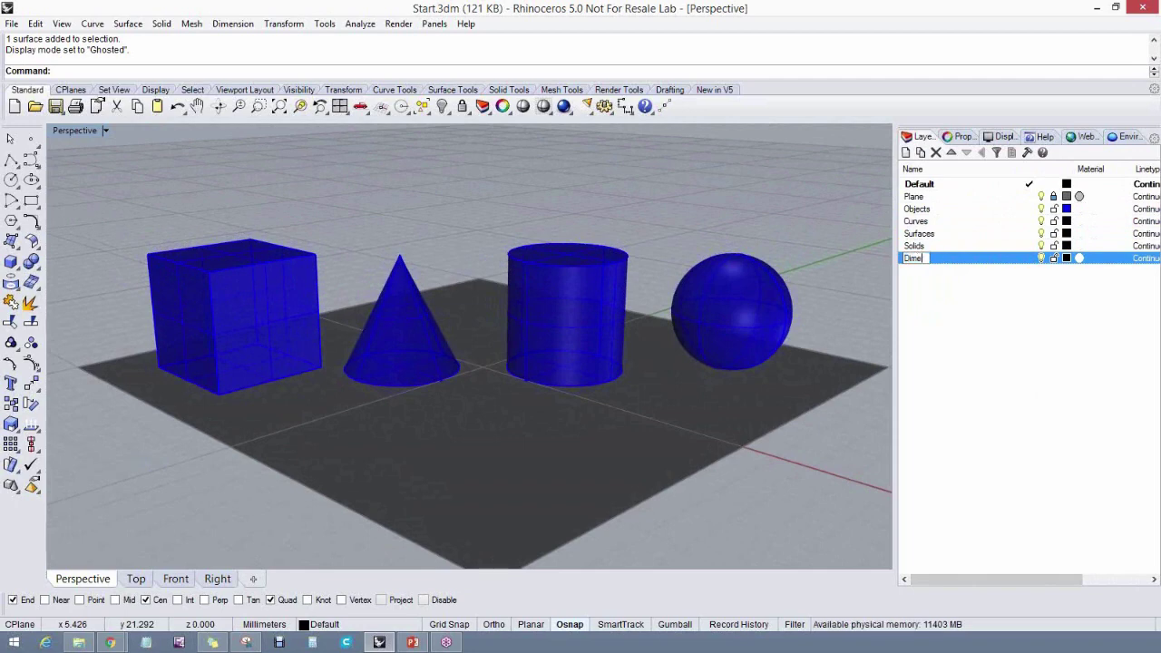
type("nsions")
left_click(925, 295)
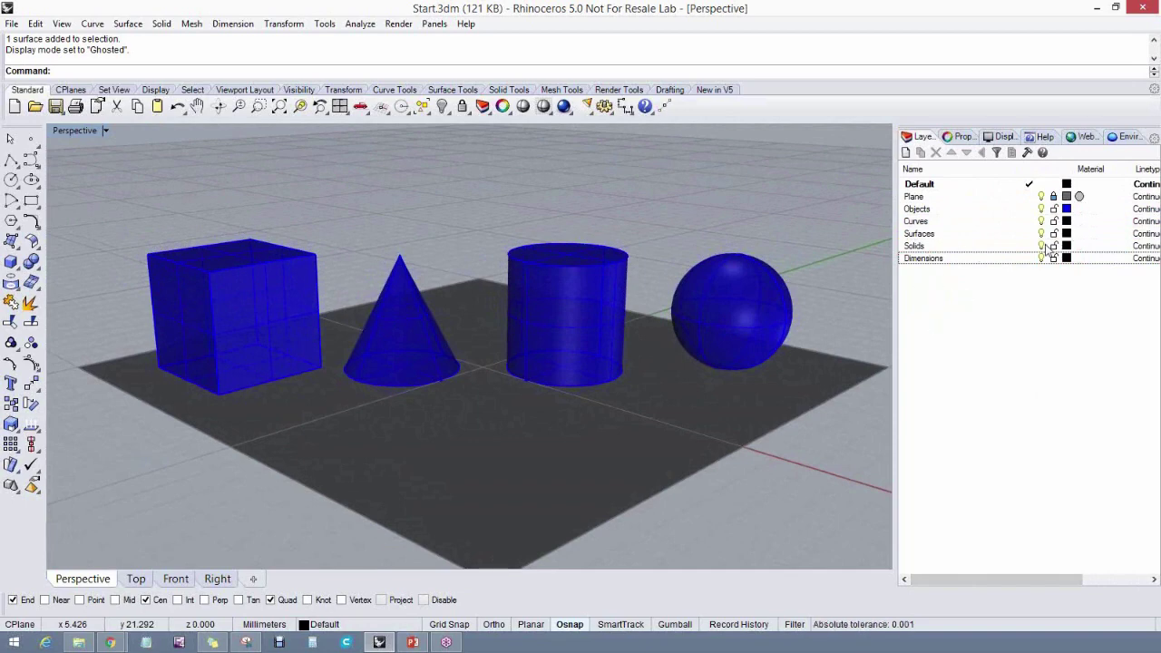
Set the Curves layer's color to Blue and the Surfaces layer's color to Magenta
left_click(1067, 221)
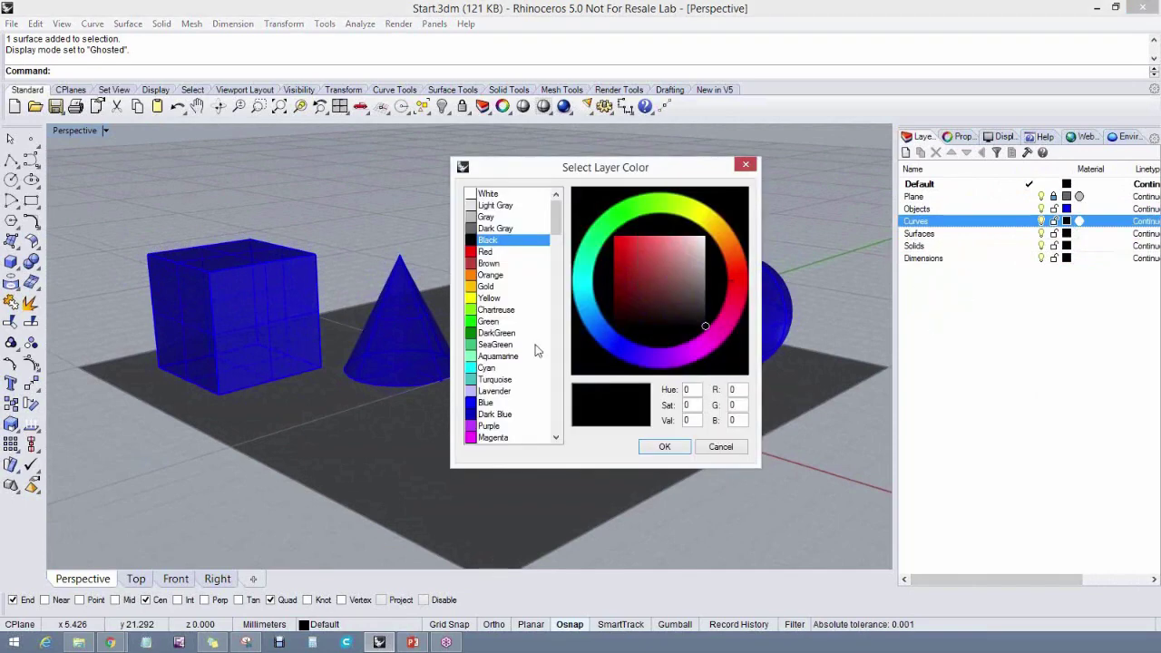
left_click(485, 402)
left_click(652, 446)
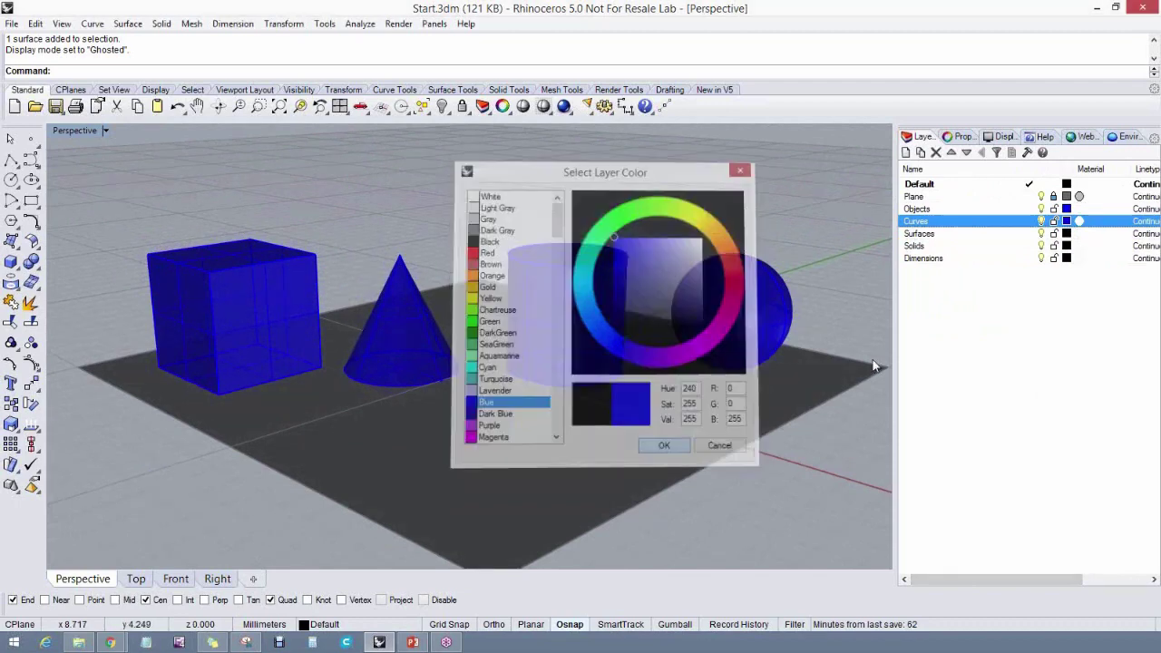
left_click(1067, 233)
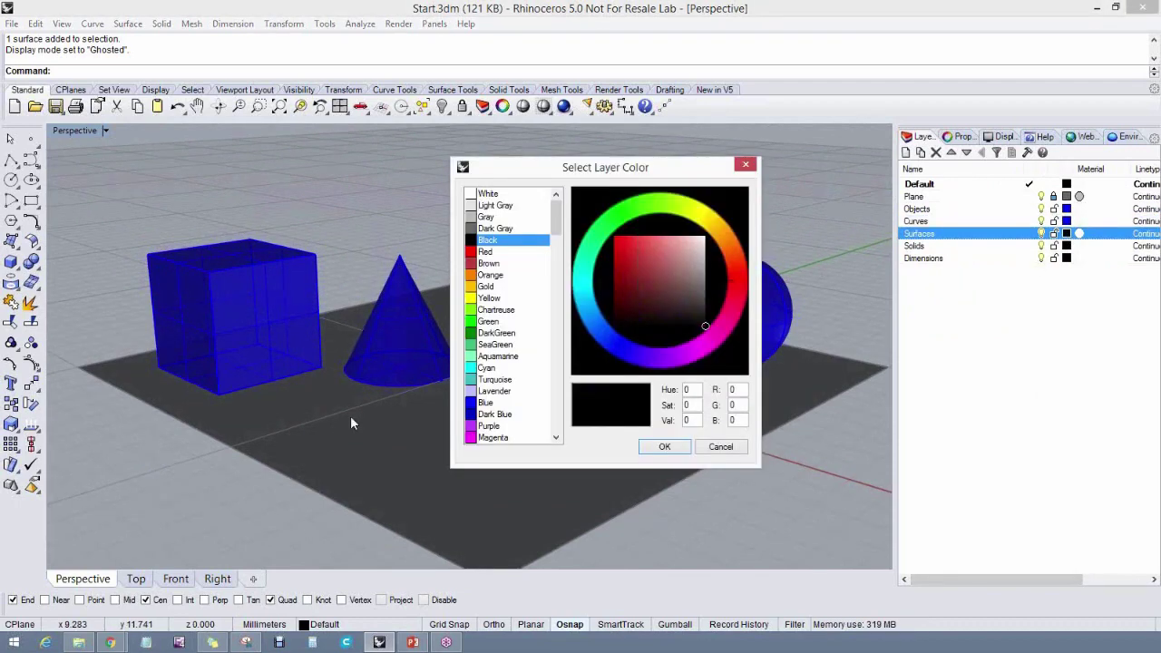
left_click(505, 438)
left_click(668, 448)
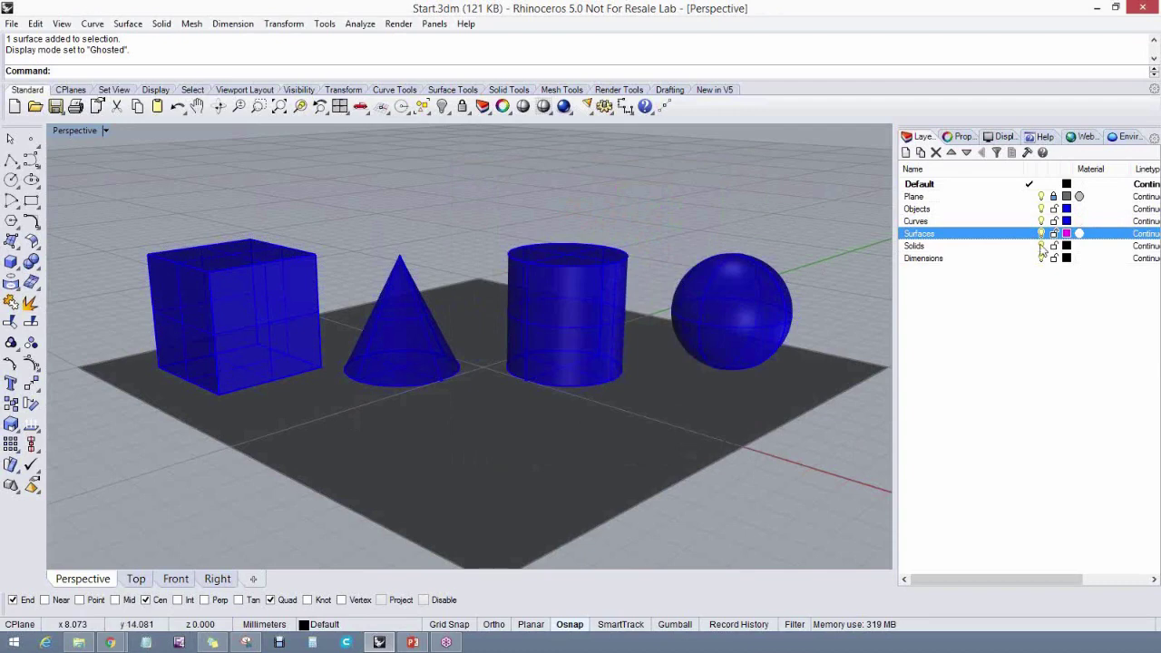
Set the Solids layer's color to Green
left_click(1068, 246)
left_click(1067, 246)
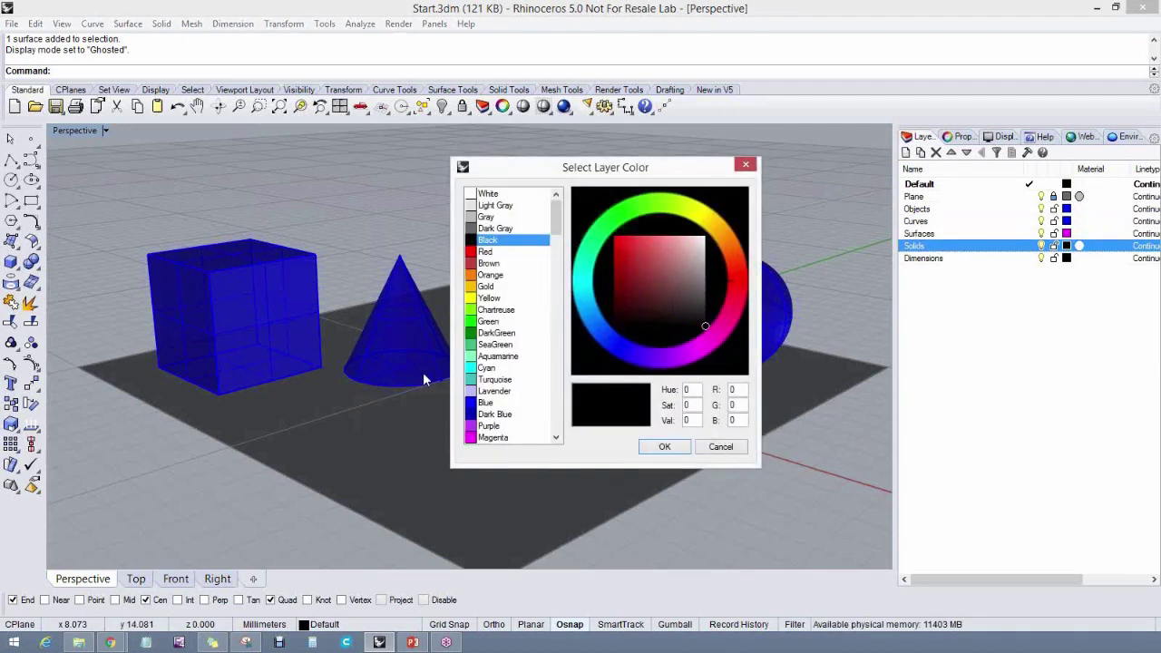
left_click(490, 321)
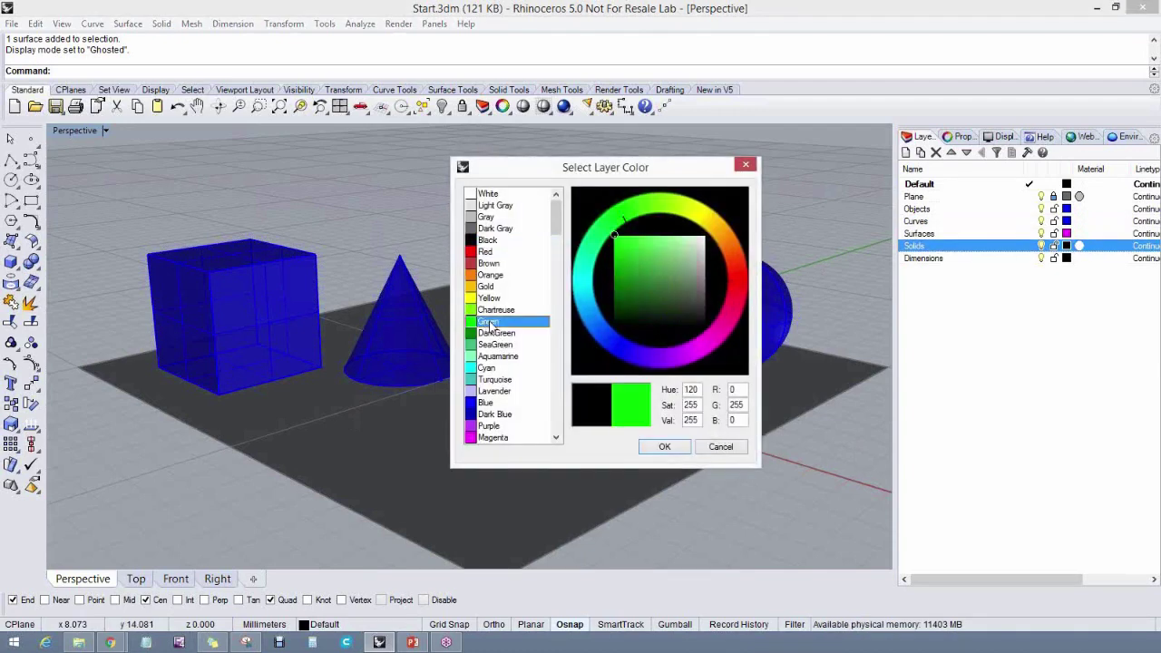
left_click(664, 447)
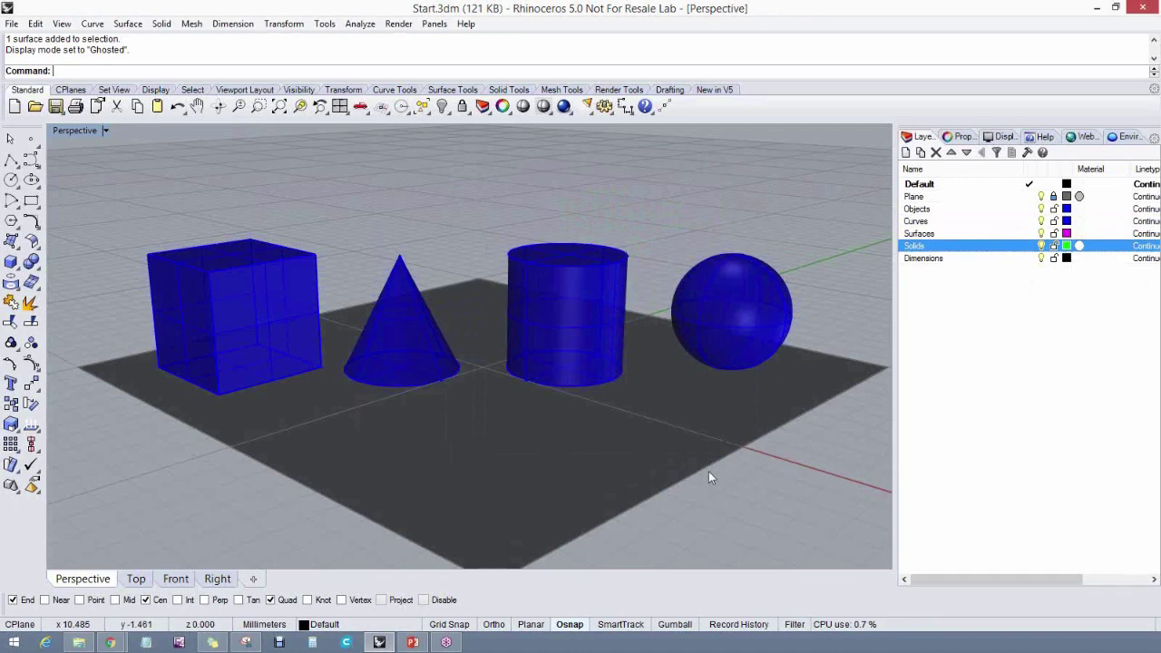
Save the model as a new file named Start2 in the Jan 2017 GS folder
right_click_drag(709, 458, 709, 471)
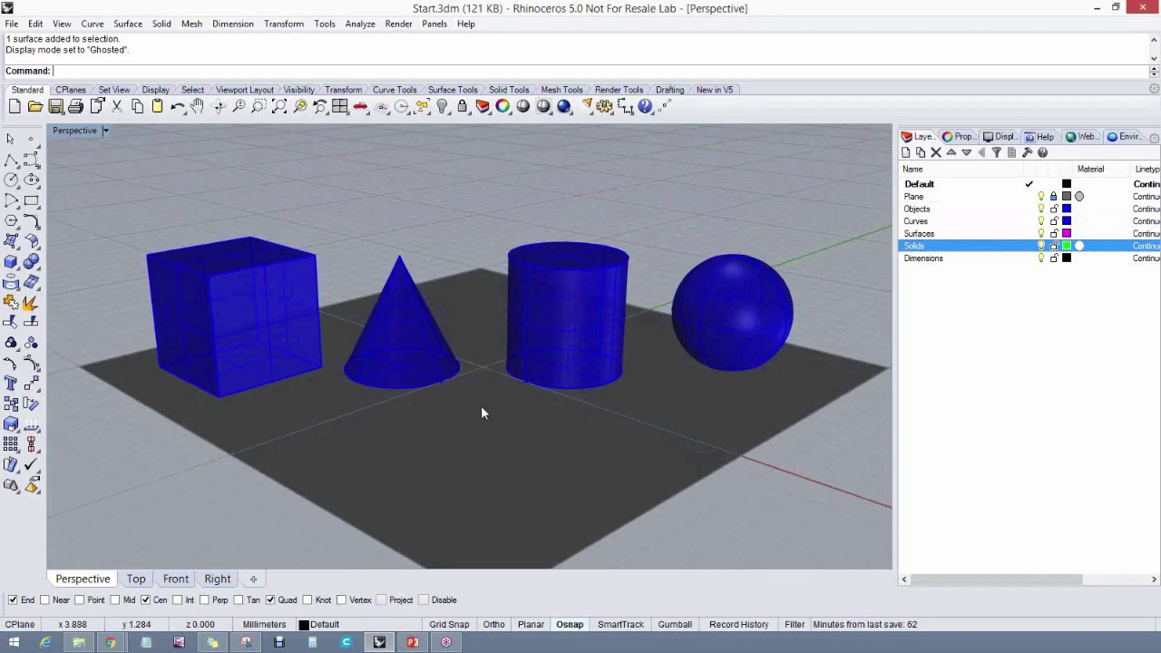
left_click(11, 25)
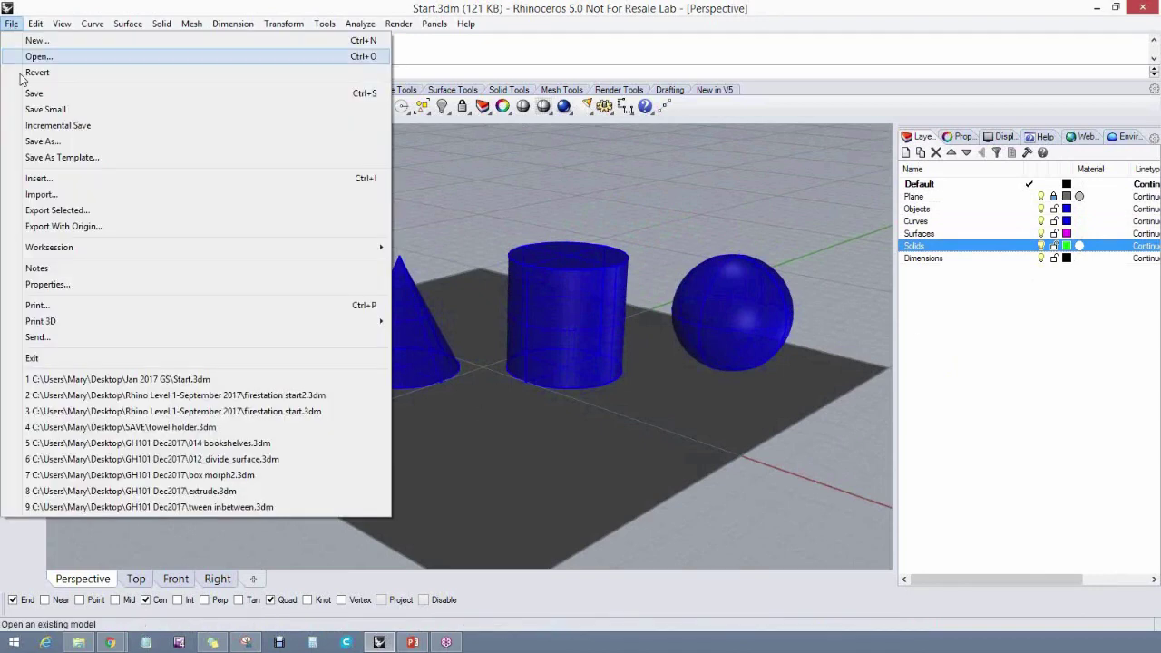
left_click(41, 143)
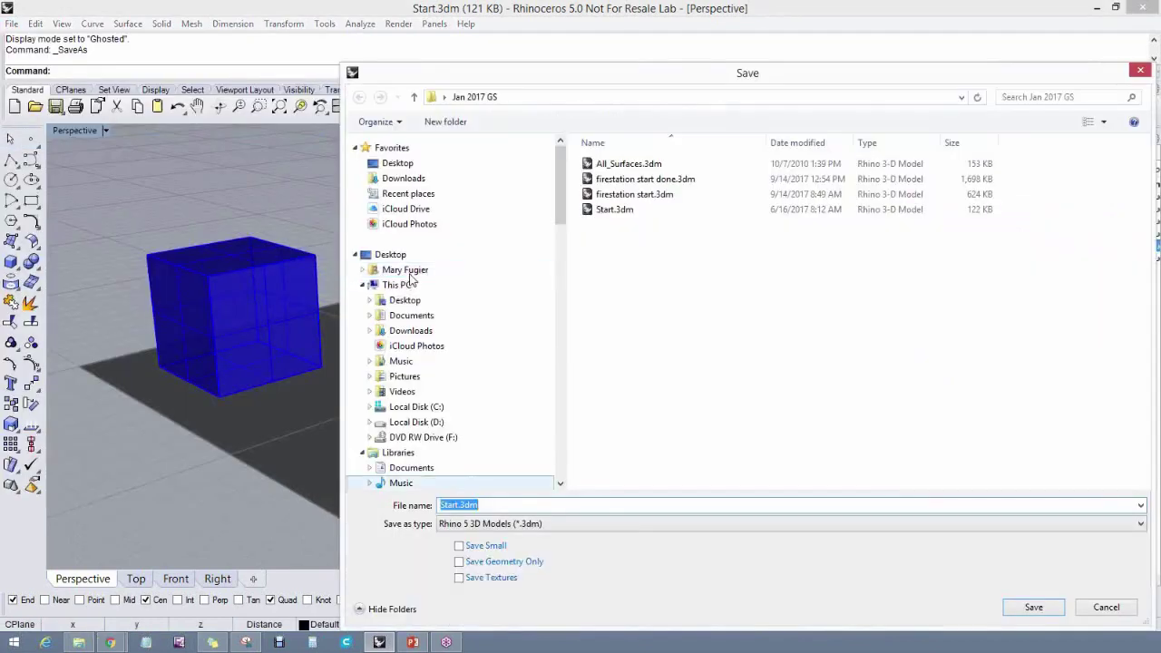
left_click(461, 505)
type("2")
key("Return")
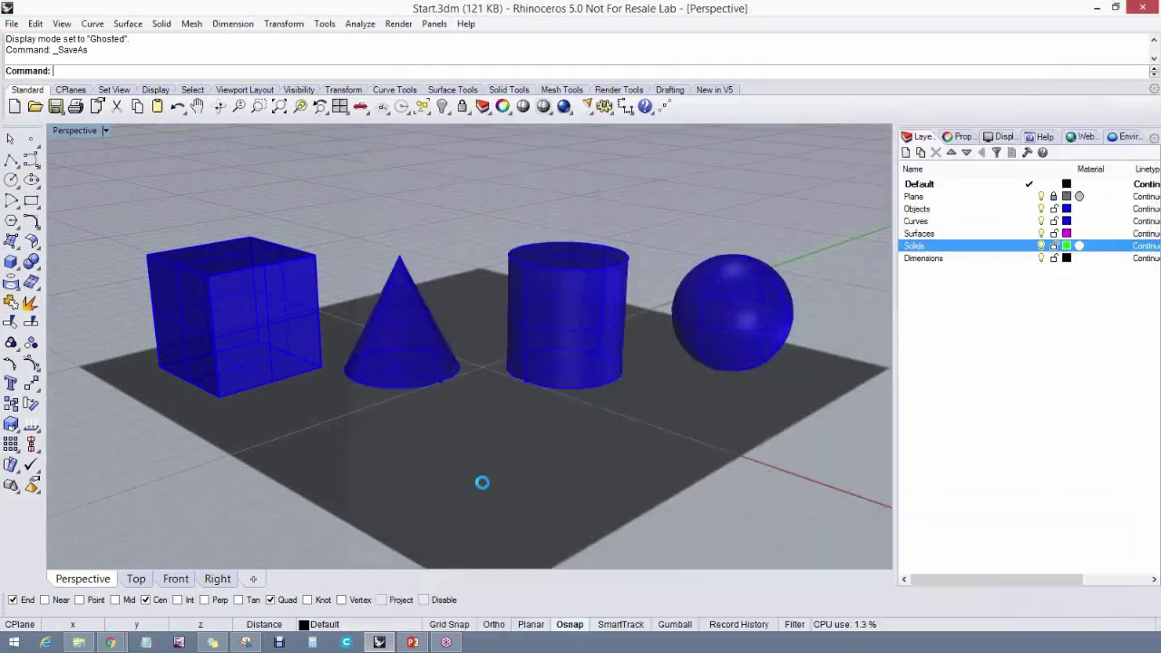
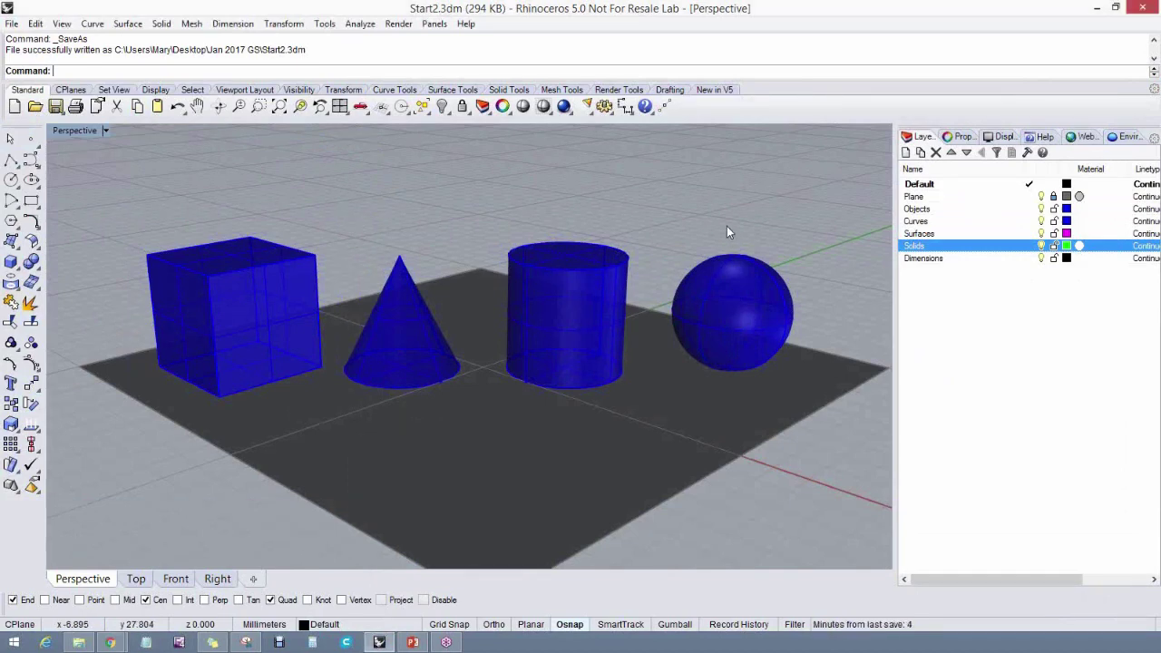
Assign the Textured Plastic material from the Plastic render content folder to the Objects layer
right_click_drag(726, 226, 703, 269)
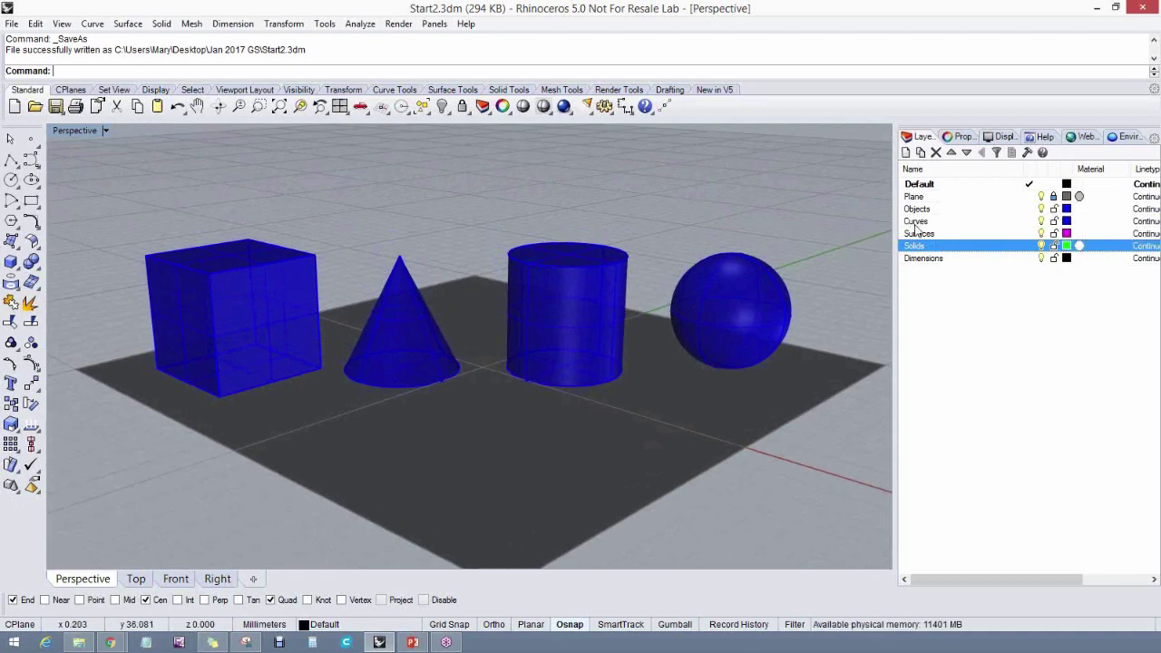
left_click(1082, 209)
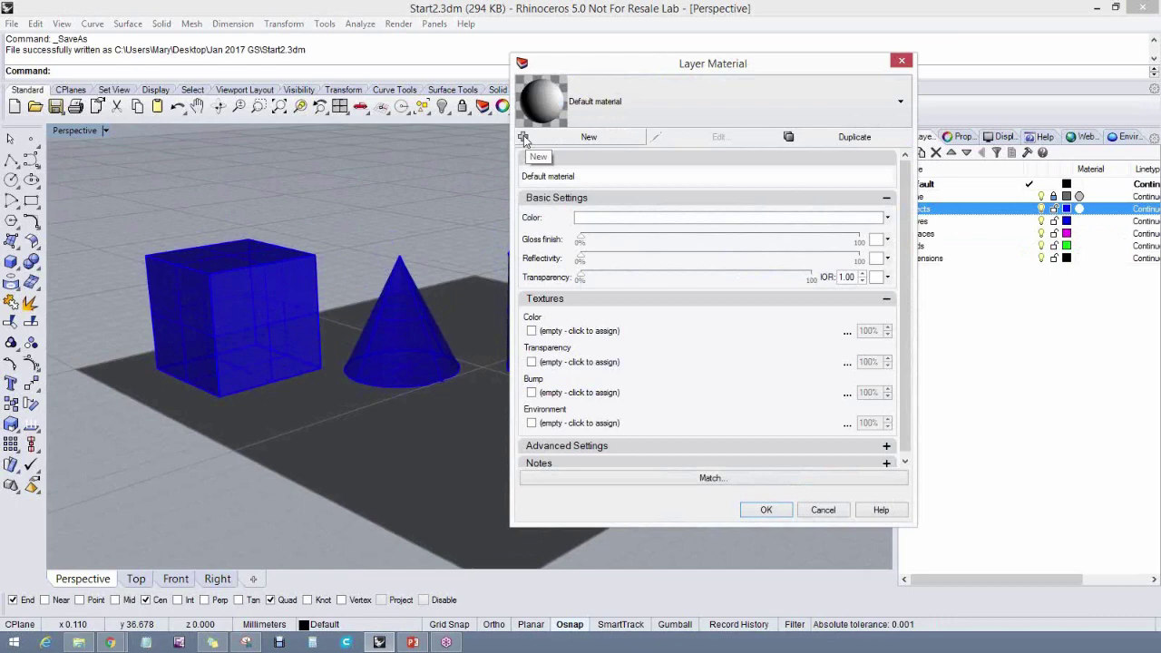
left_click(523, 138)
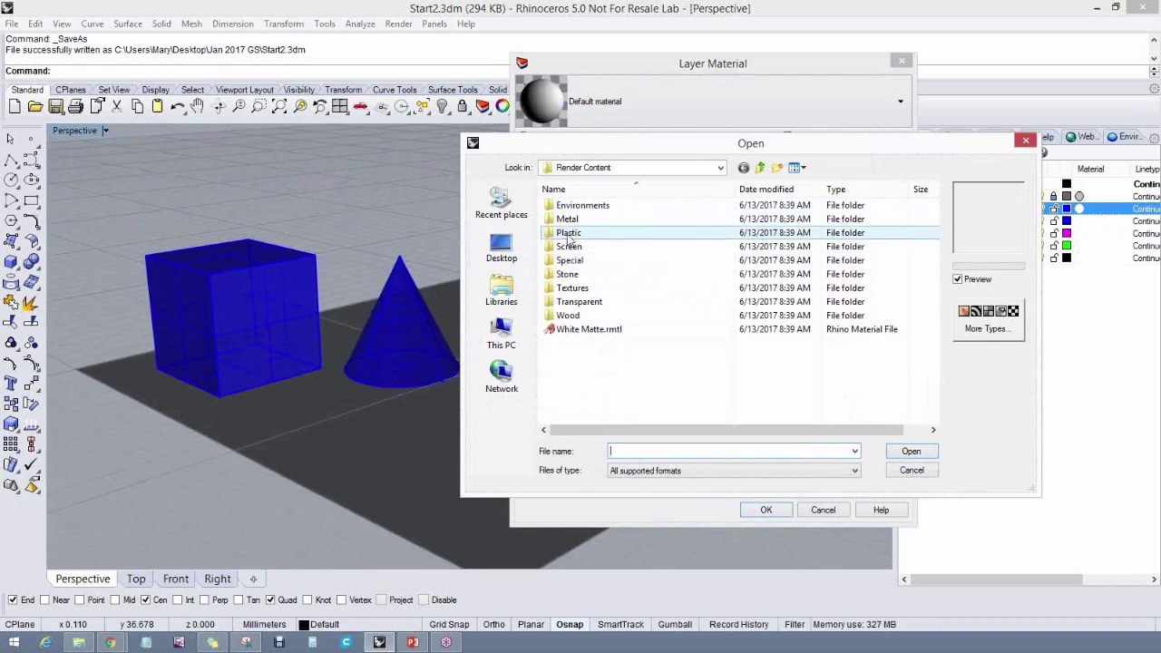
double_click(568, 233)
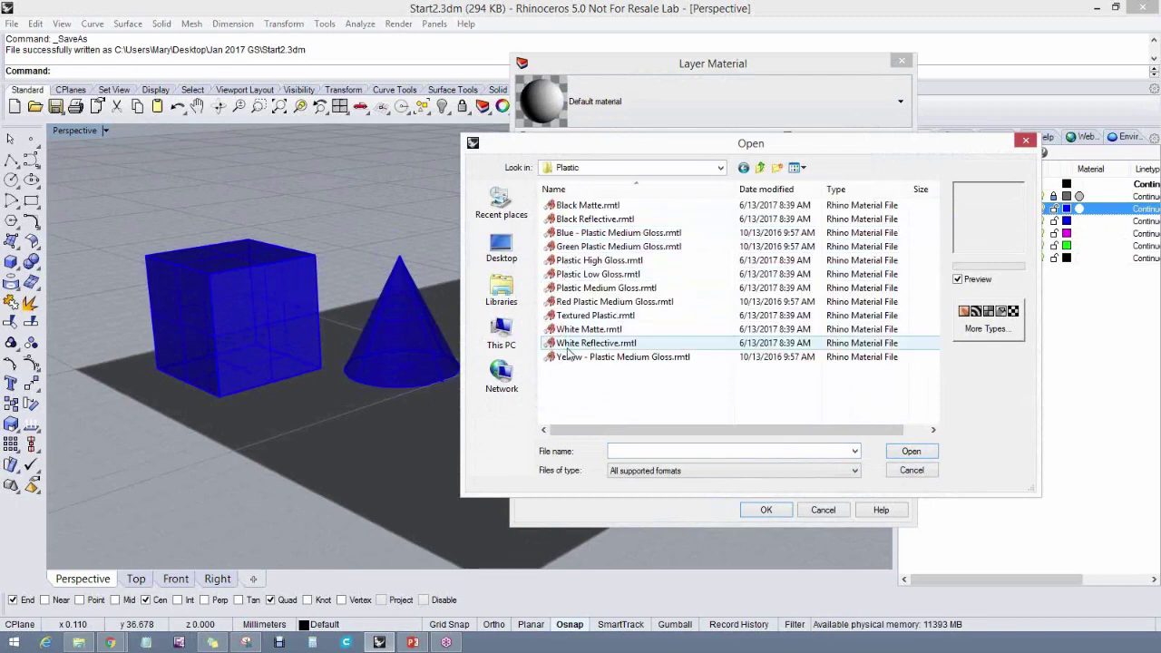
left_click(577, 317)
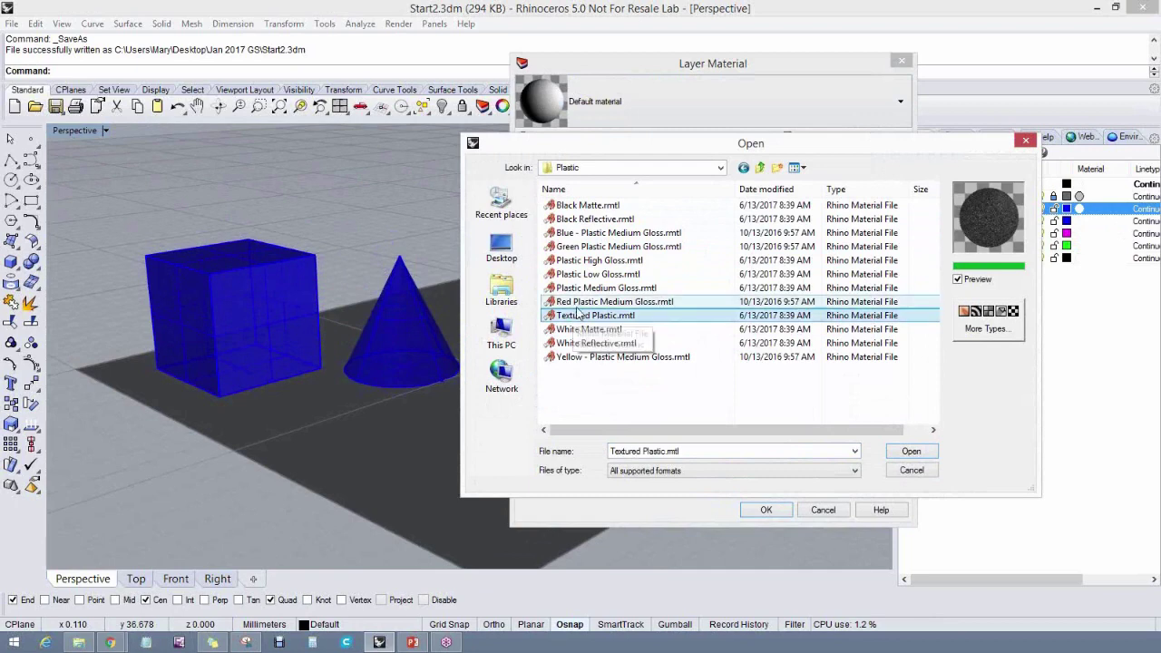
double_click(577, 317)
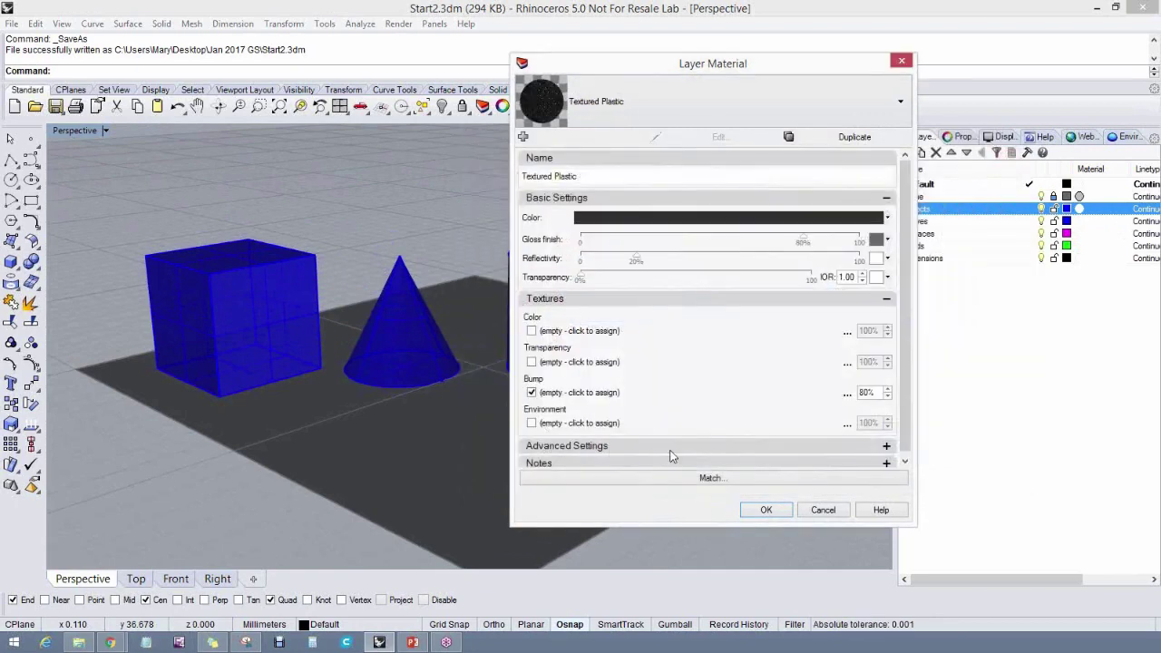
left_click(764, 509)
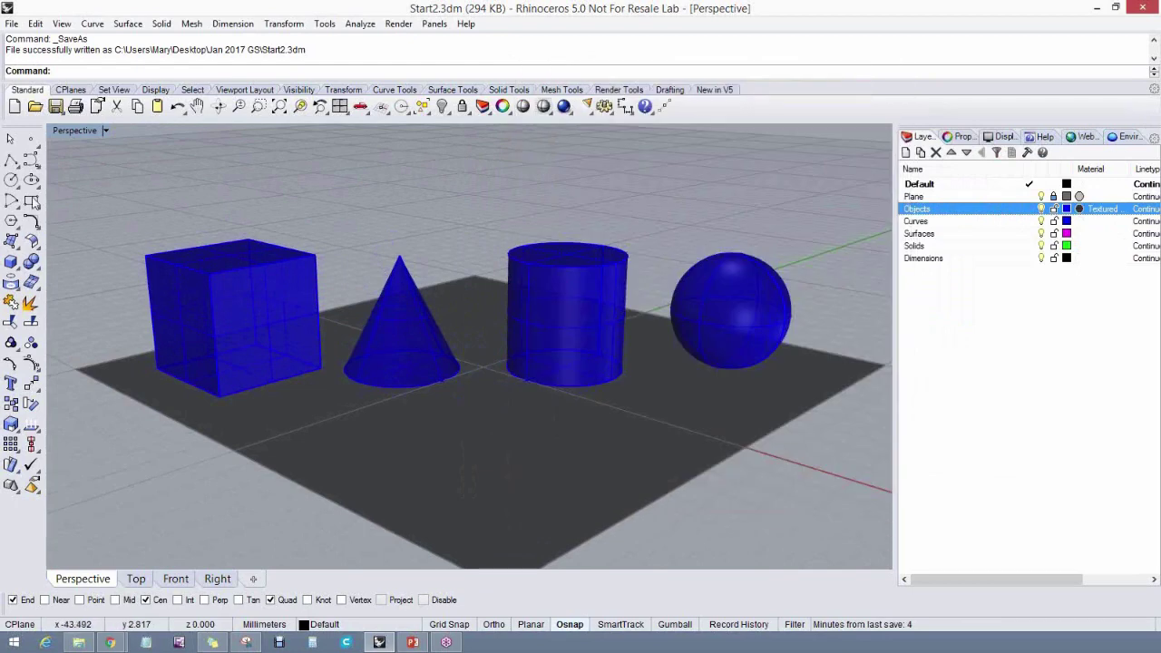
Switch the Perspective viewport to the Rendered display mode
left_click(106, 132)
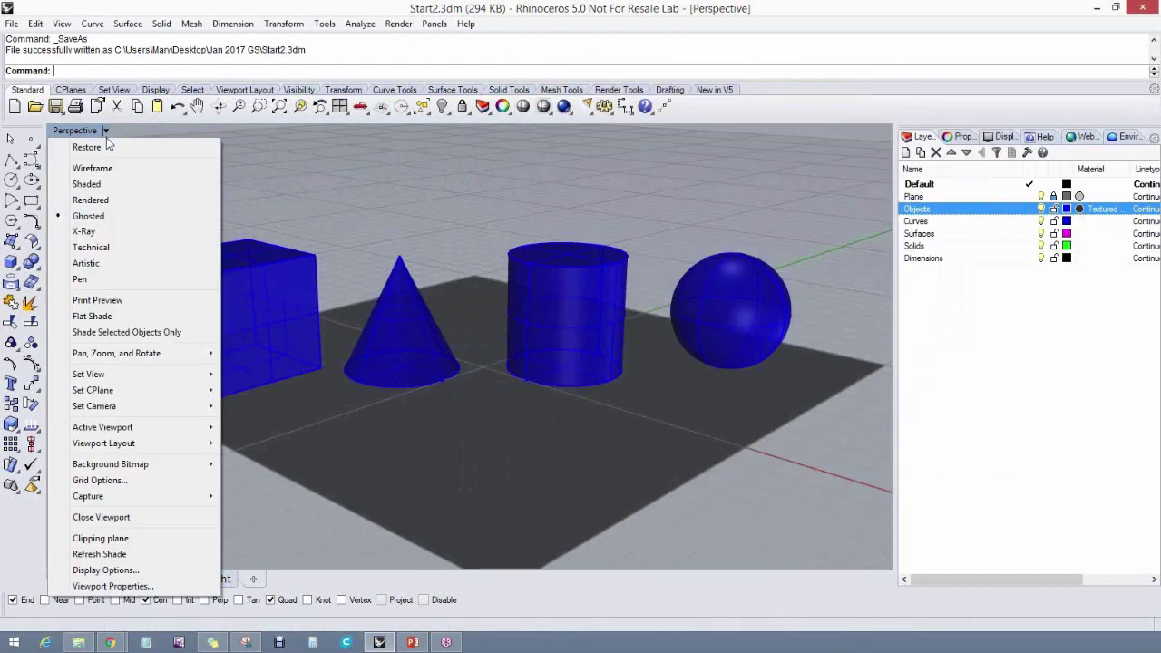
left_click(88, 200)
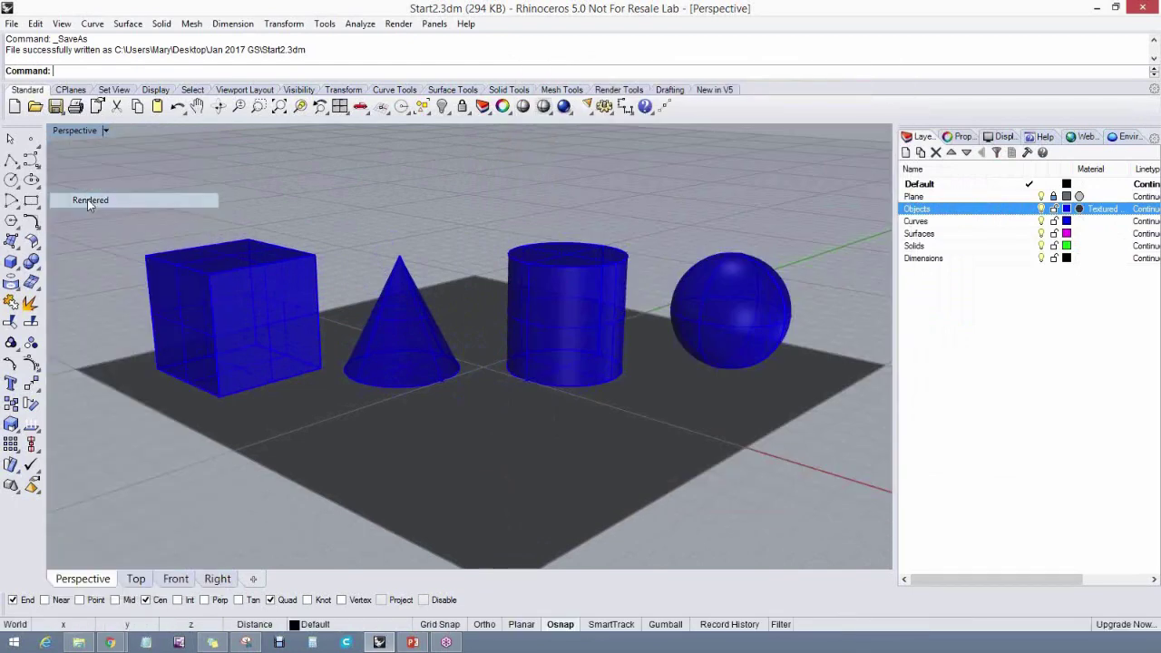
right_click_drag(412, 251, 401, 220)
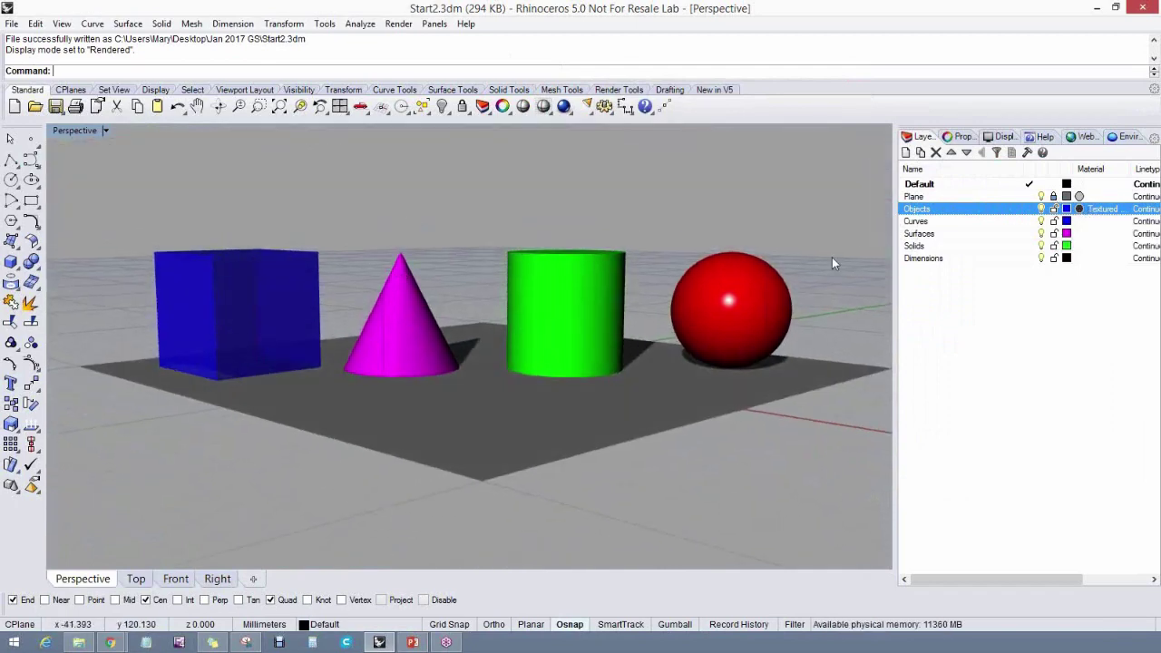
right_click_drag(827, 257, 831, 261)
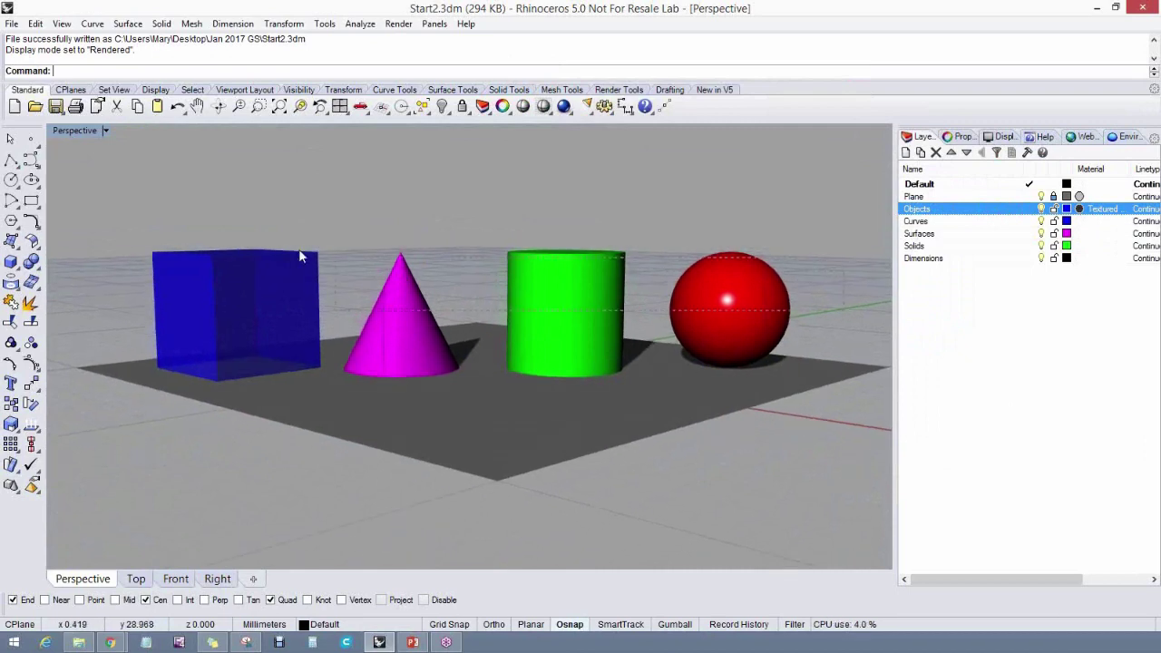
Select the box, cone, cylinder and sphere together, assign their material by Layer, and deselect them
left_click_drag(92, 217, 85, 208)
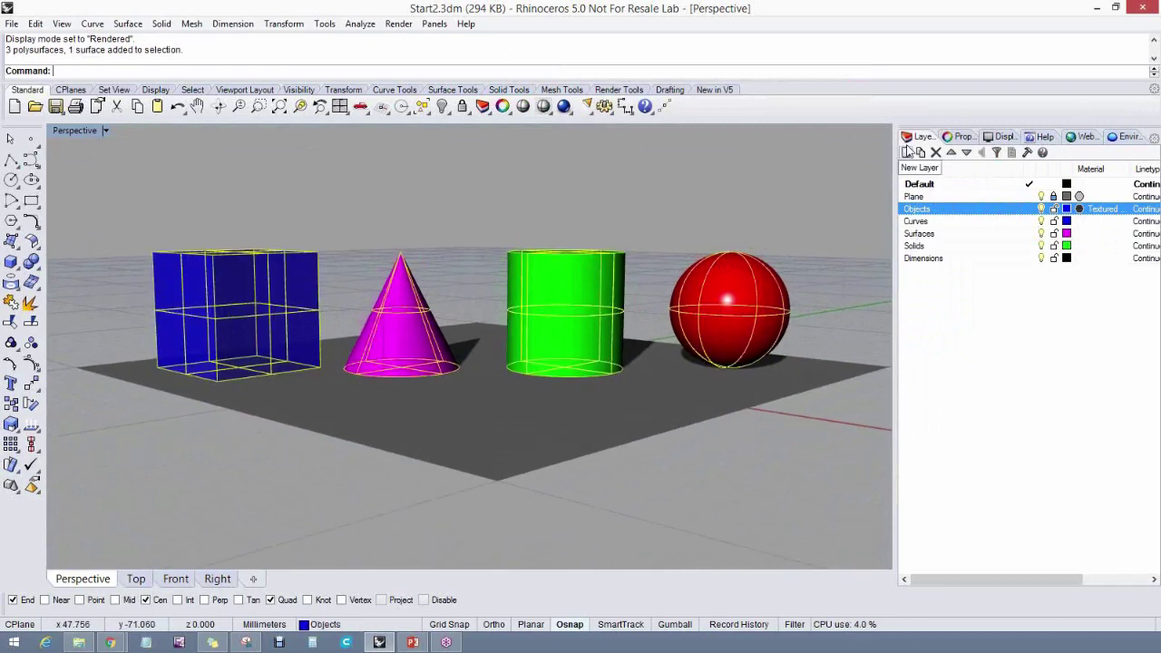
left_click(960, 137)
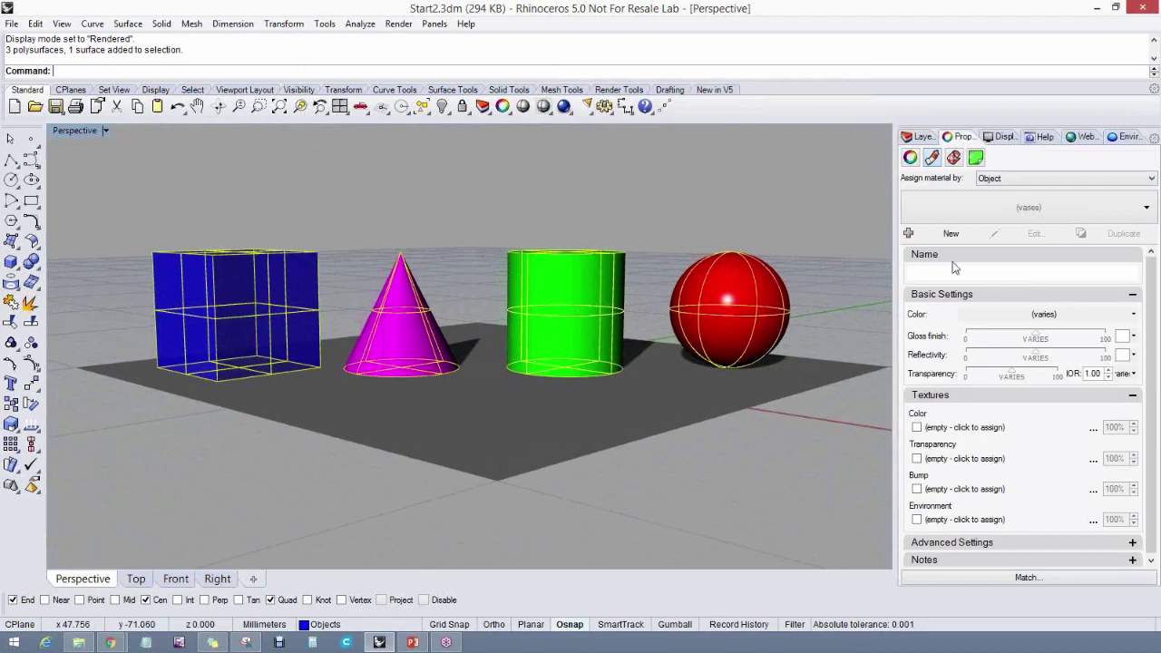
left_click(1004, 179)
left_click(988, 191)
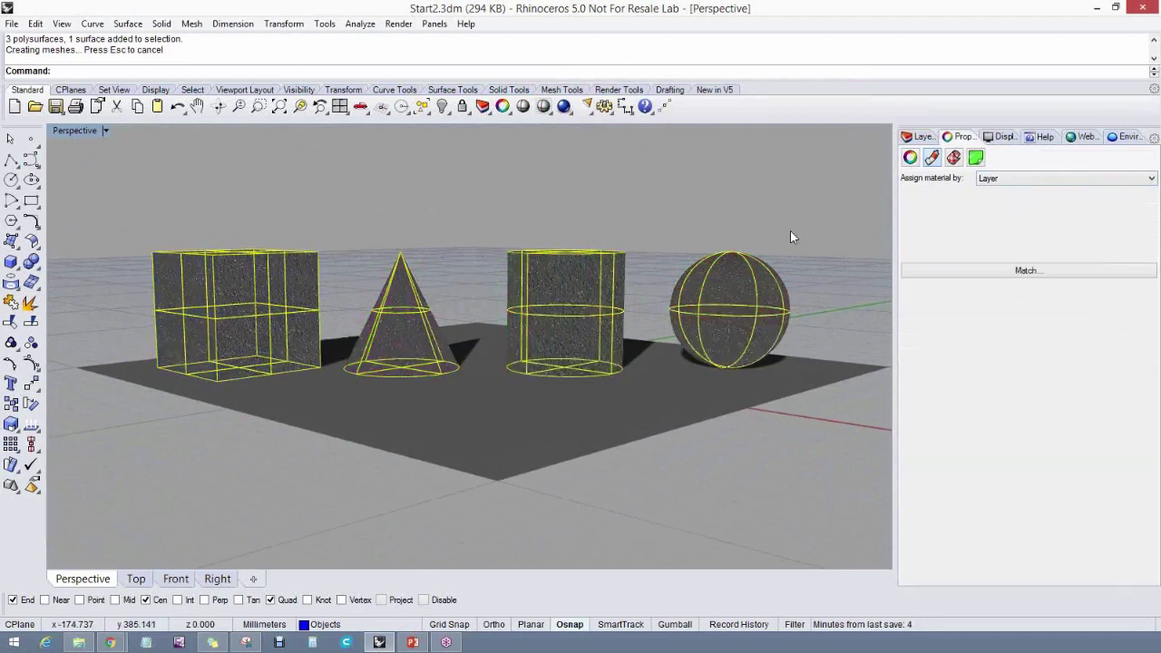
right_click_drag(801, 223, 698, 362)
key("Escape")
Set only the box to have its material assigned by Object, and deselect it
scroll(550, 304, "up", 3)
scroll(552, 306, "down", 2)
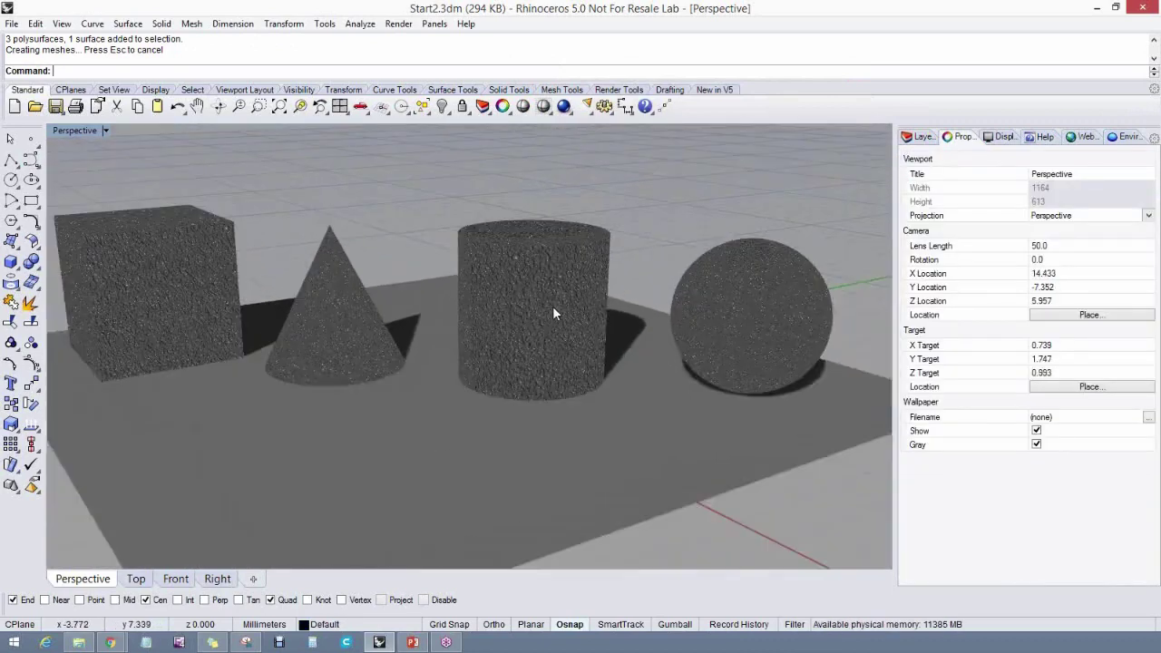
right_click_drag(554, 334, 650, 342)
scroll(602, 332, "down", 2)
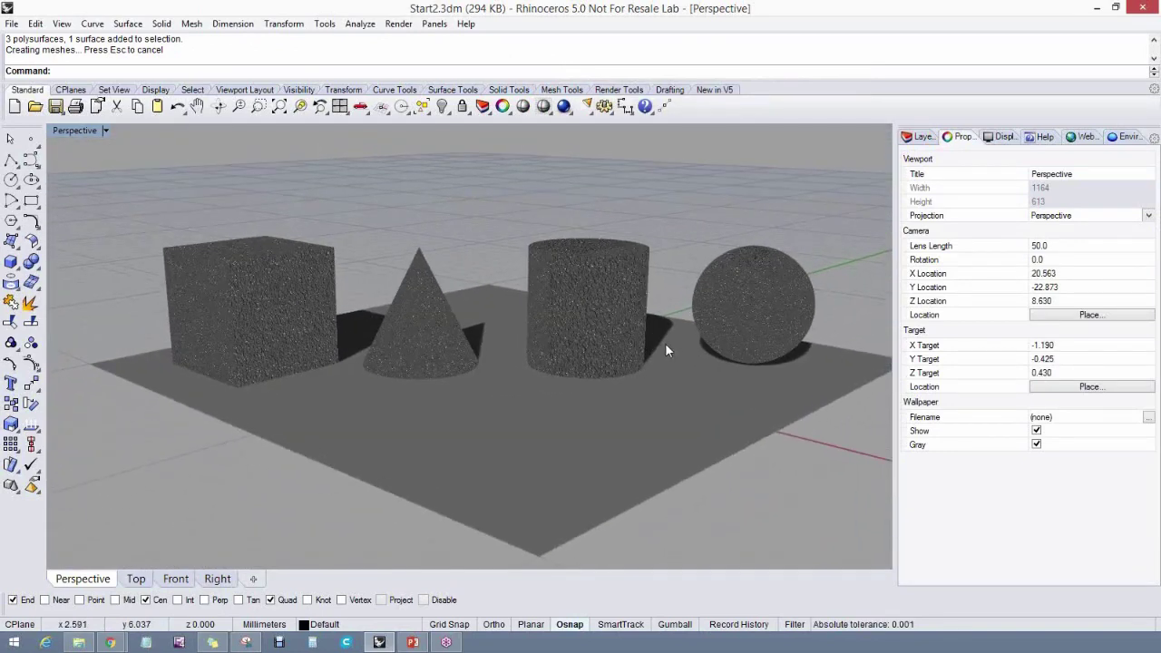
left_click(294, 292)
left_click(1136, 178)
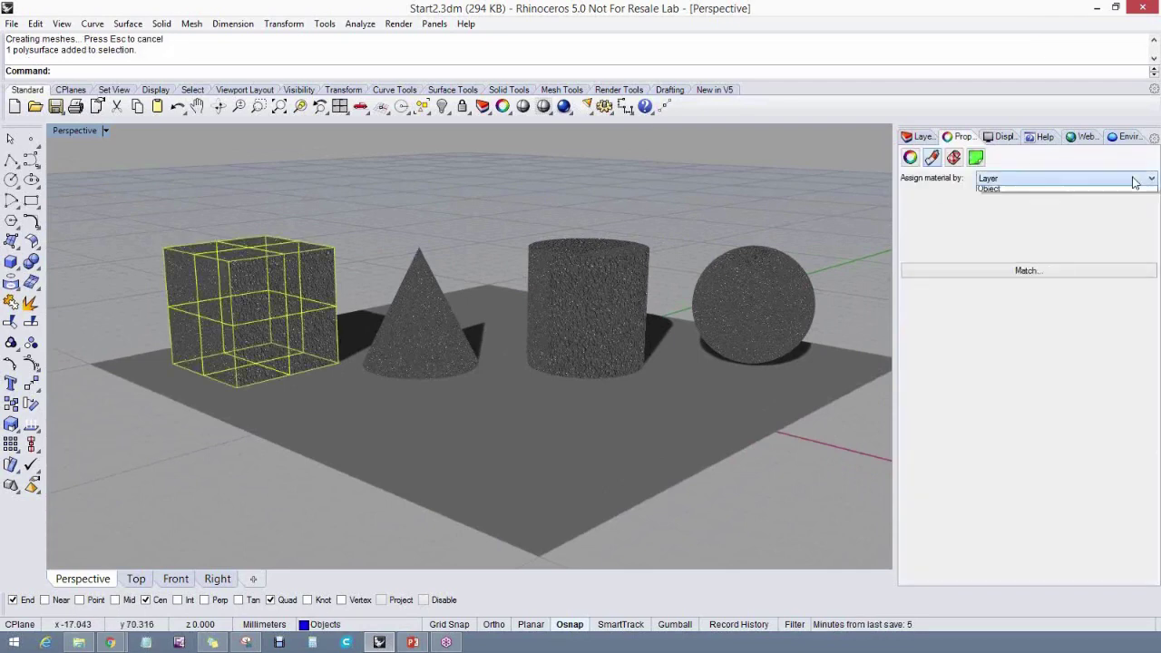
left_click(1017, 210)
left_click(733, 206)
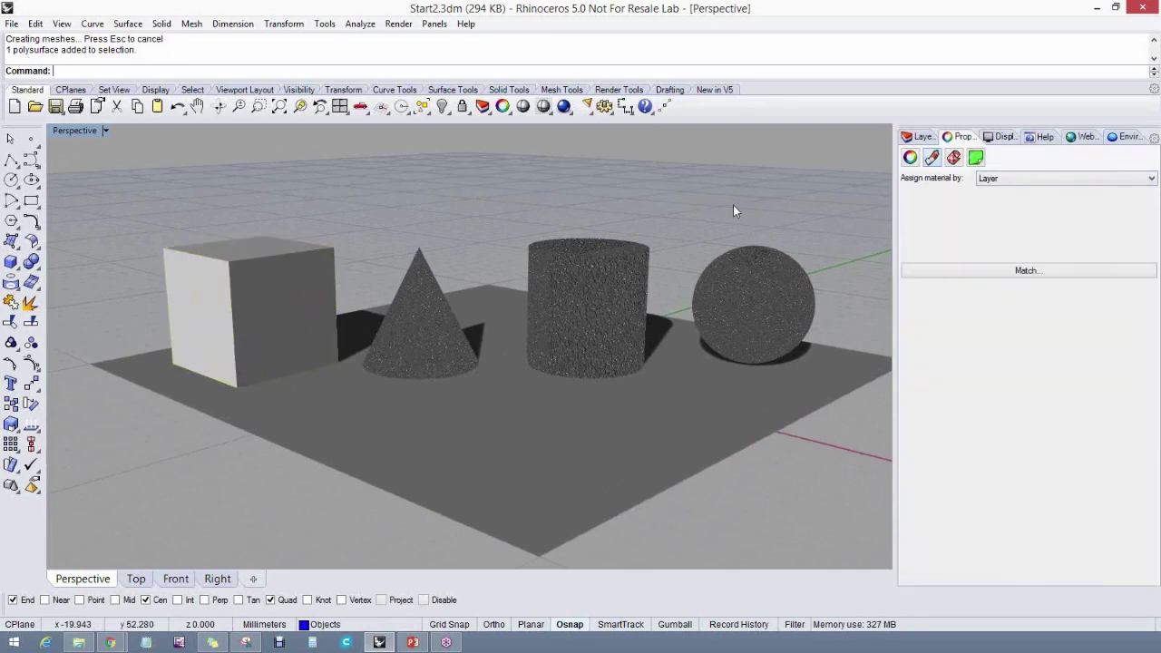
Assign the green plastic material to the box, deselect it, and view the result from different angles
left_click(274, 255)
left_click(1003, 210)
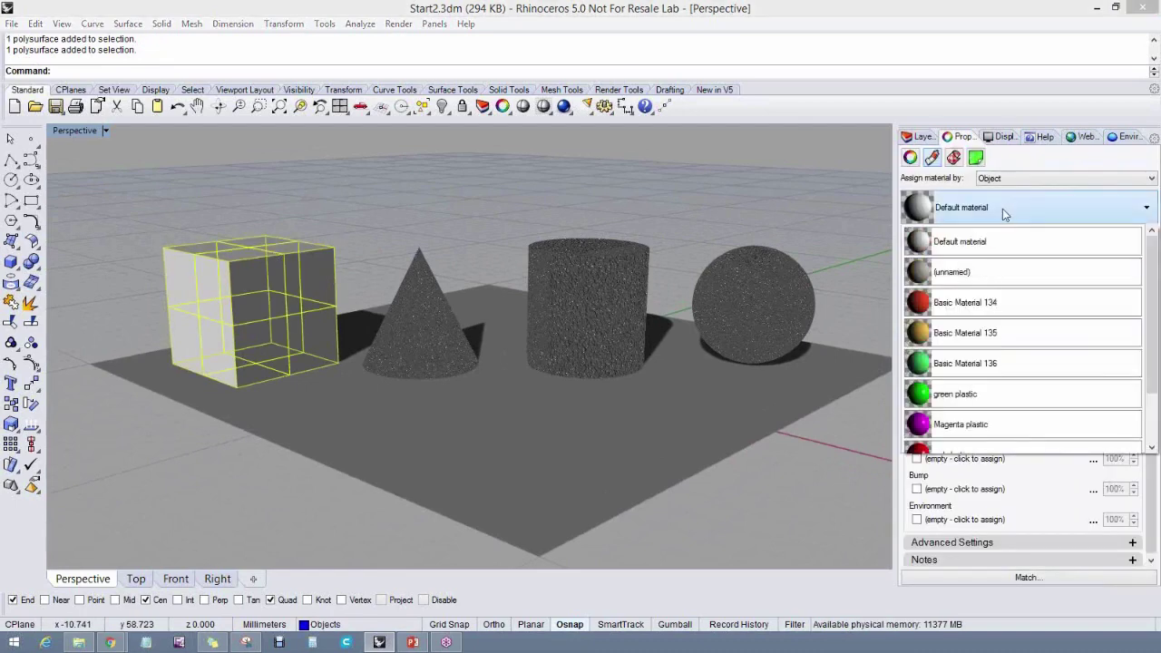
scroll(941, 399, "down", 2)
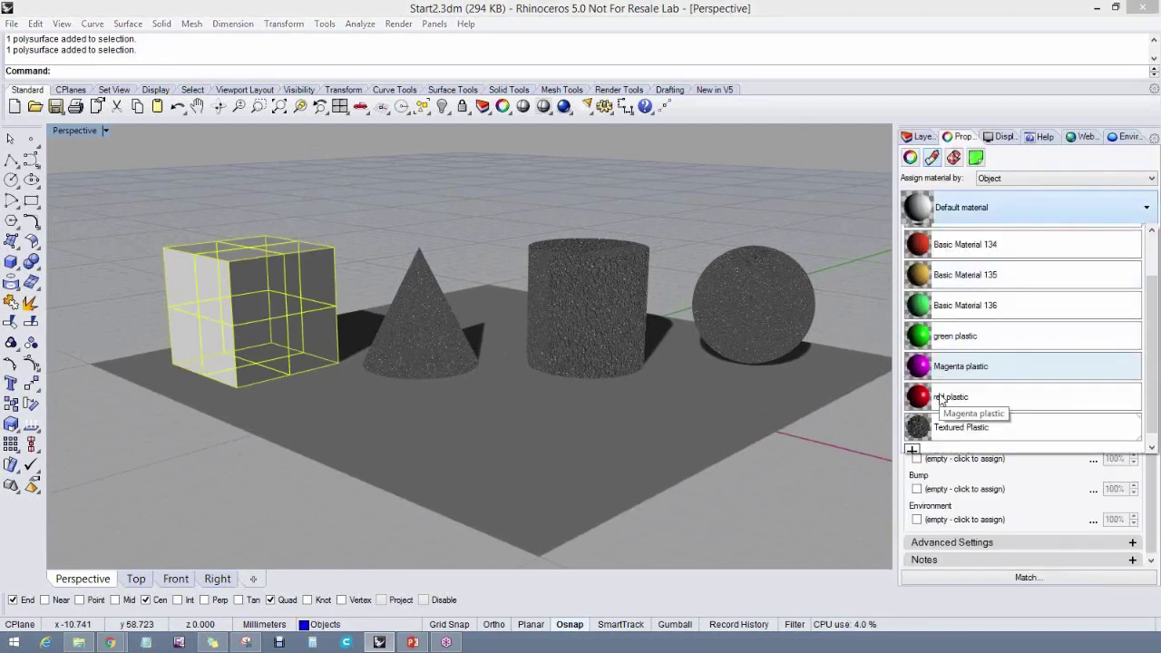
left_click(953, 336)
left_click(506, 211)
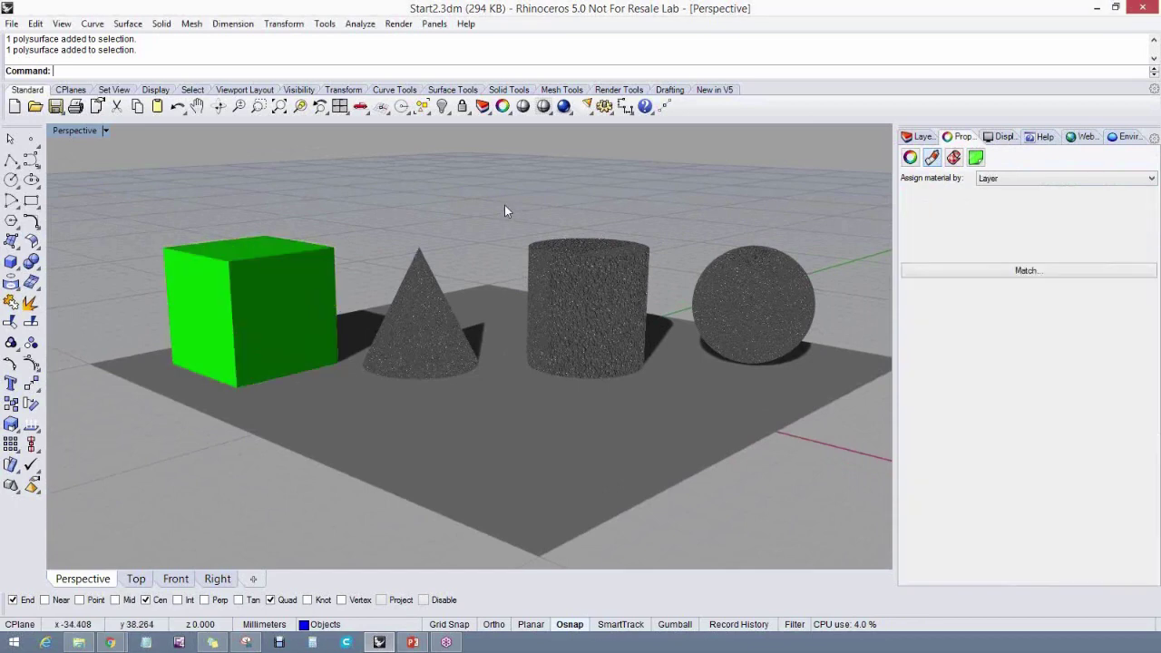
right_click_drag(508, 332, 251, 309)
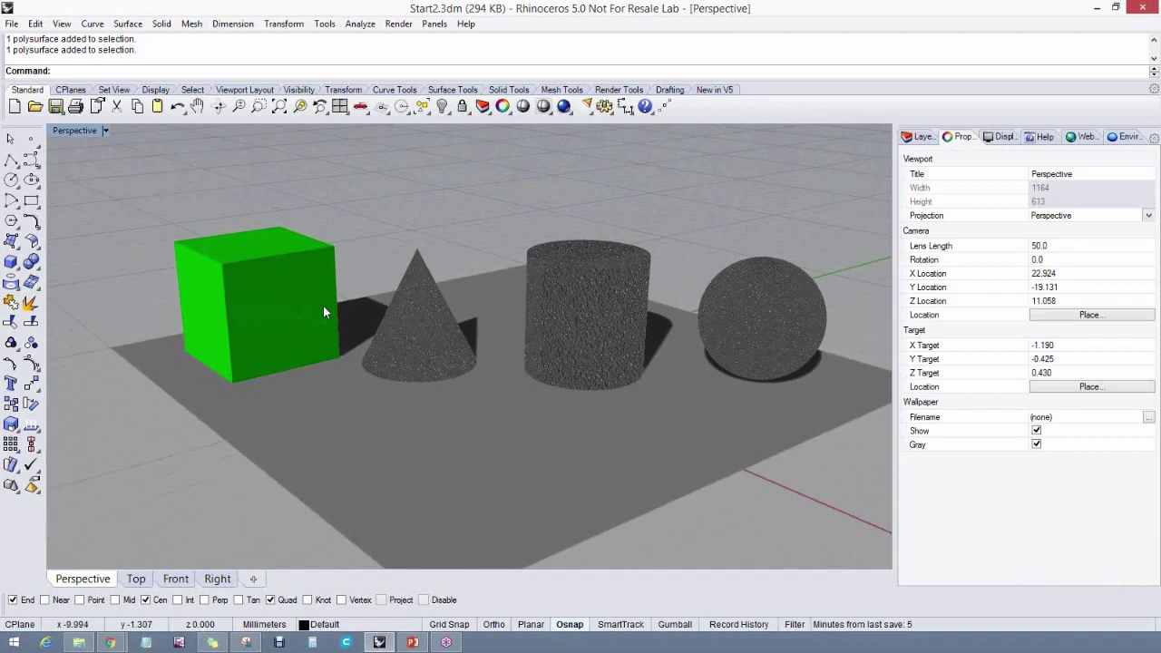
right_click_drag(324, 311, 272, 320)
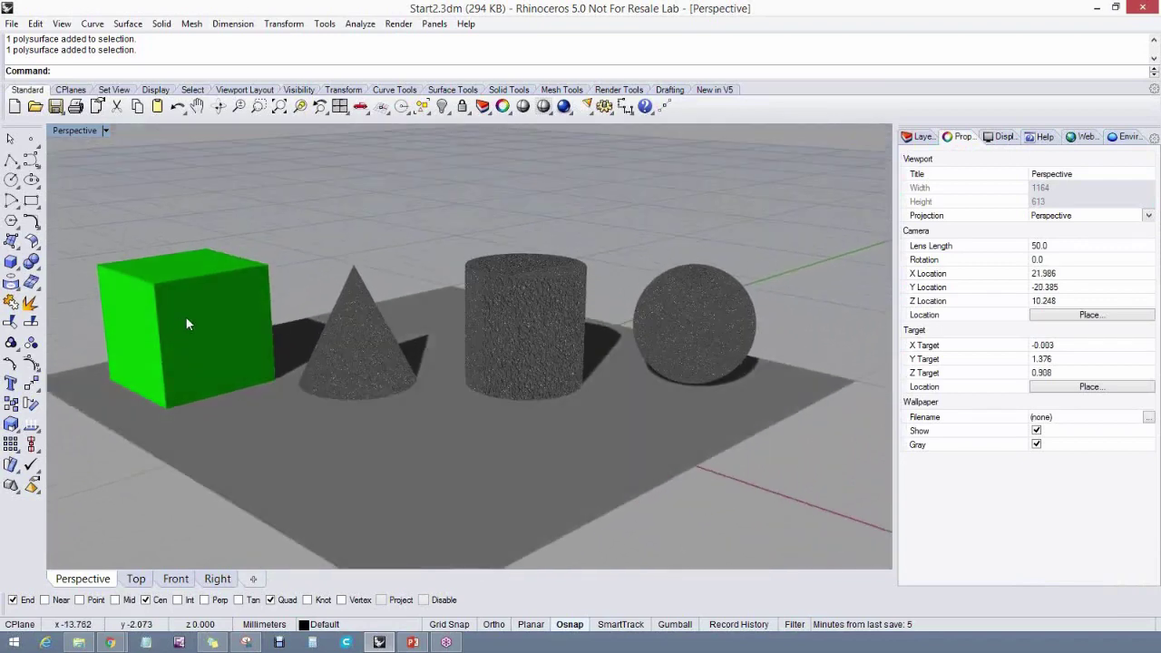
right_click_drag(594, 330, 550, 291)
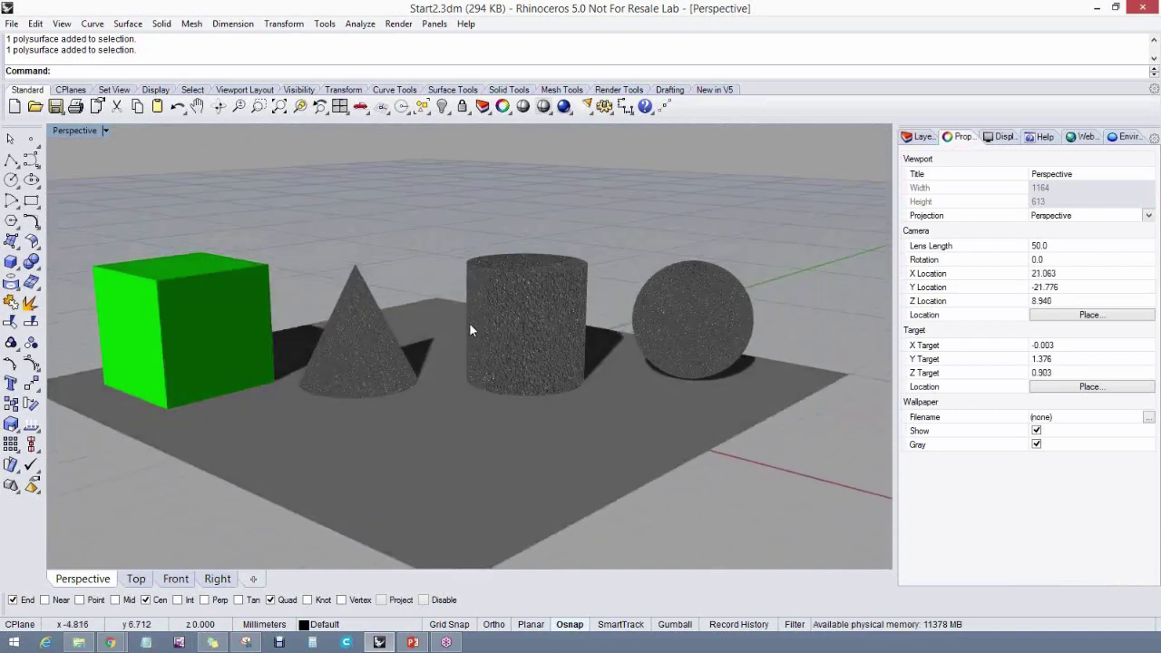
Undo the material changes on the box, cone, cylinder and sphere, and display the layer list
left_click(179, 107)
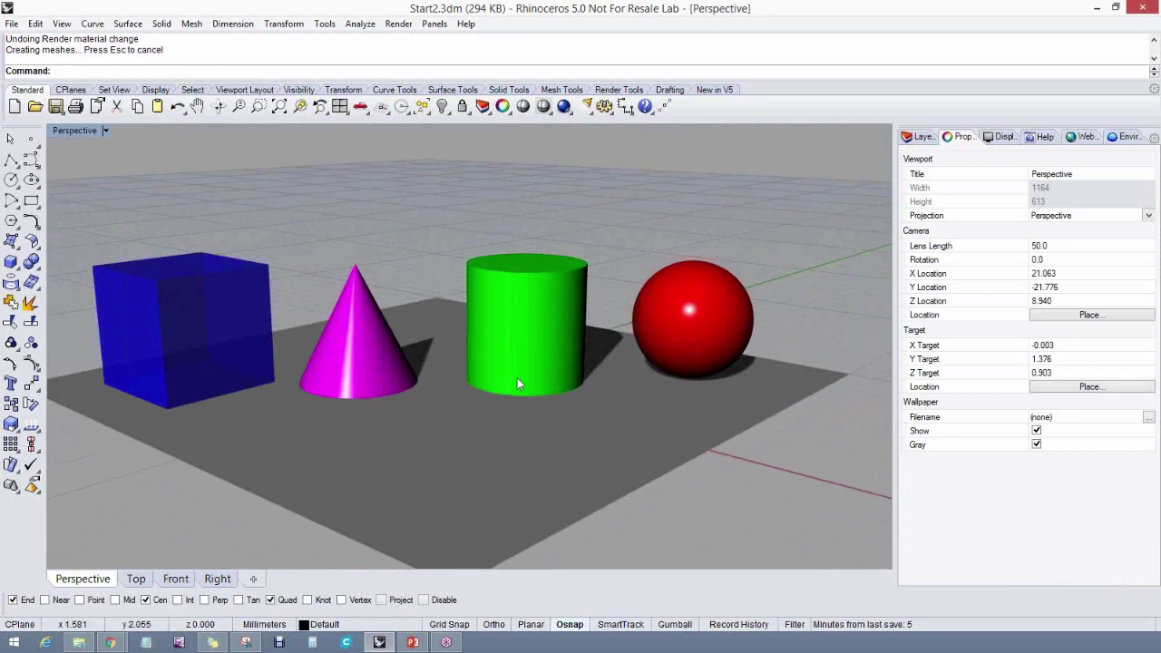
mouse_move(517, 377)
right_mouse_down()
mouse_move(508, 363)
mouse_move(476, 361)
mouse_move(527, 358)
mouse_move(509, 372)
right_mouse_up()
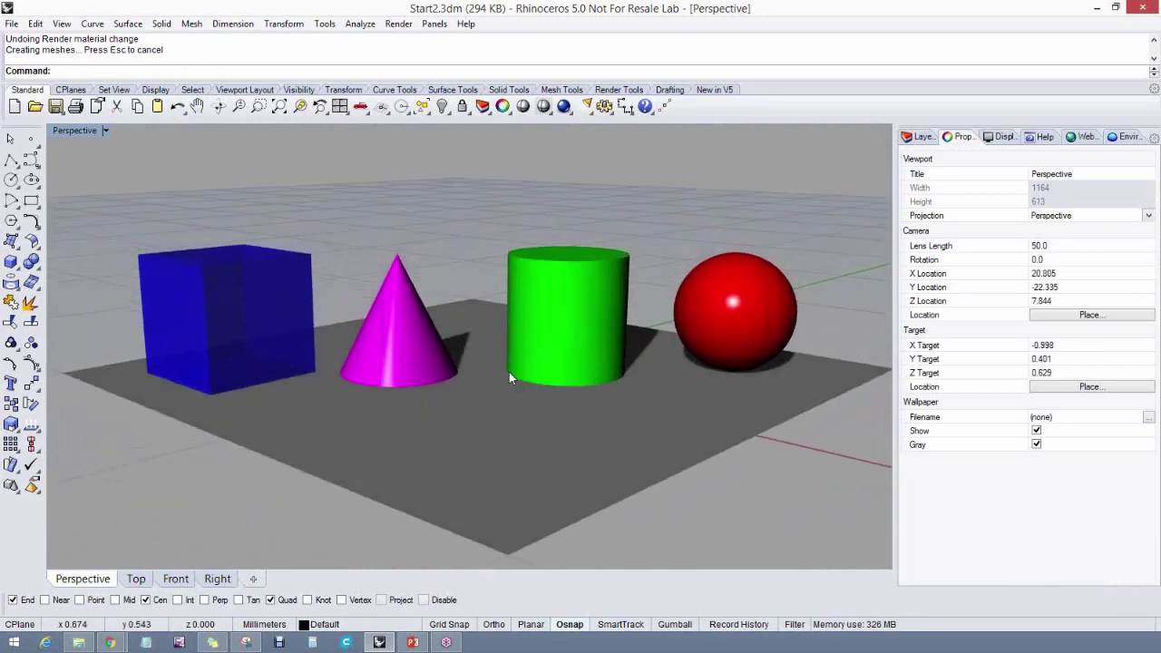
left_click(918, 136)
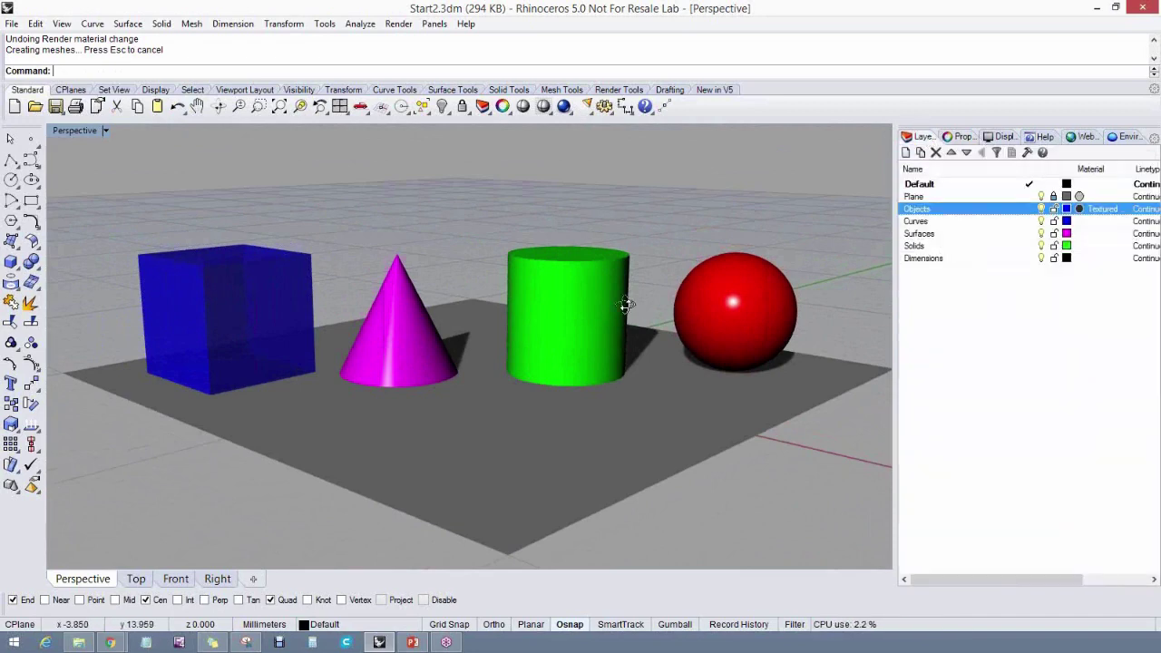
right_click_drag(626, 307, 635, 310)
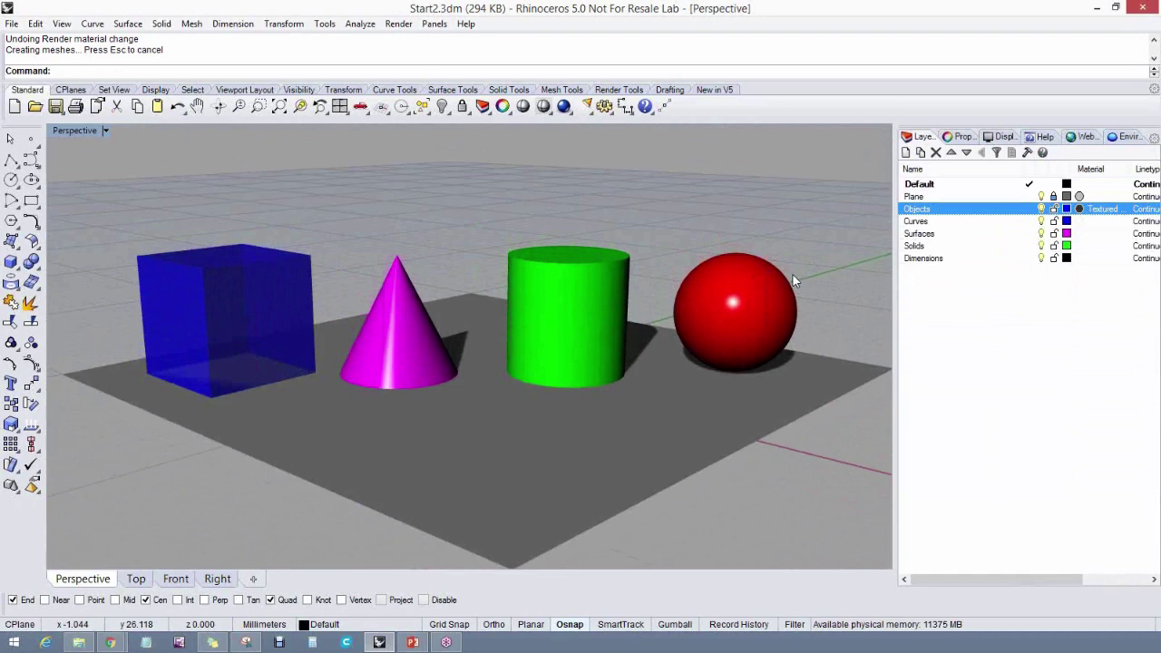
Move the blue box to the Solids layer through its object properties, and deselect it
left_click(223, 246)
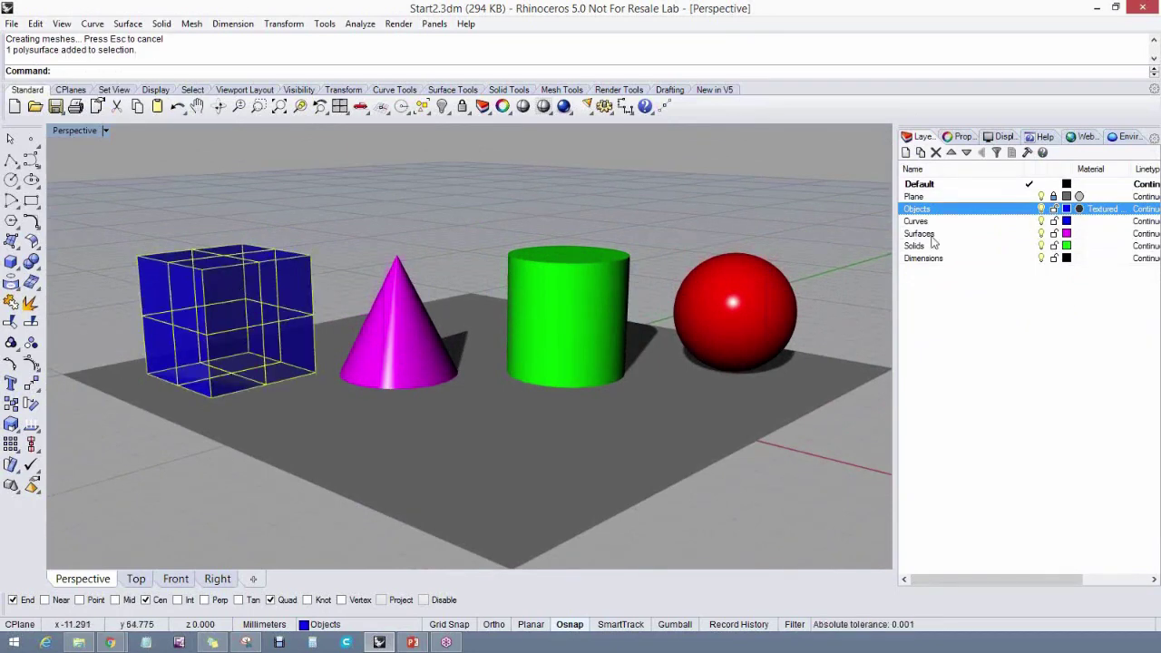
left_click(958, 138)
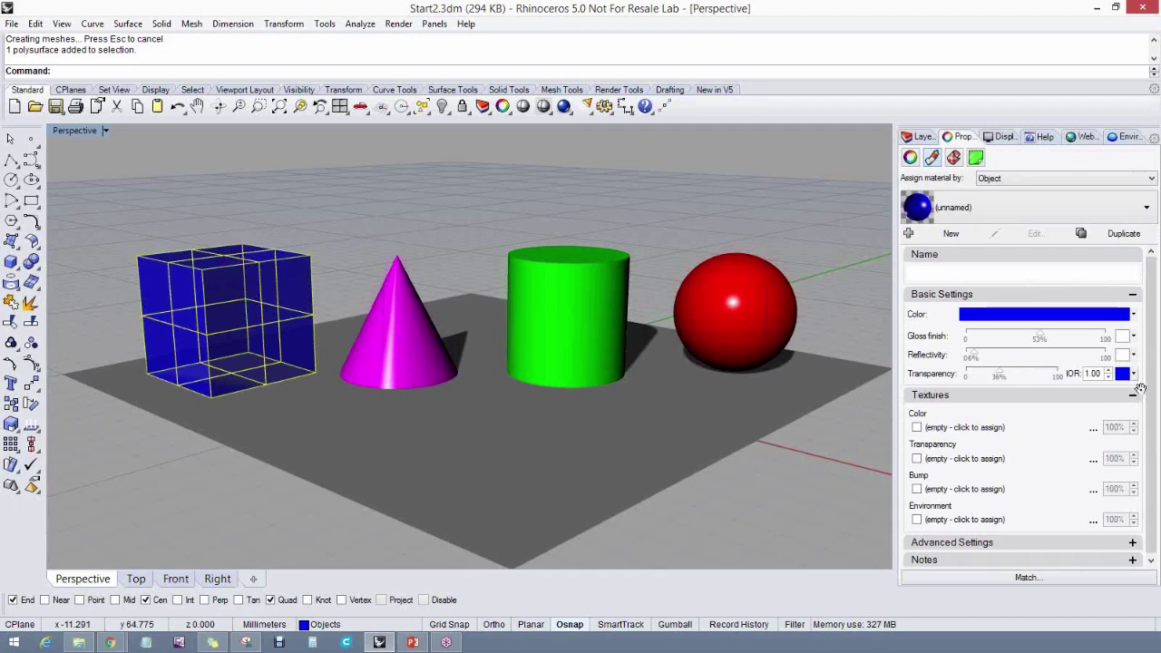
left_click(910, 158)
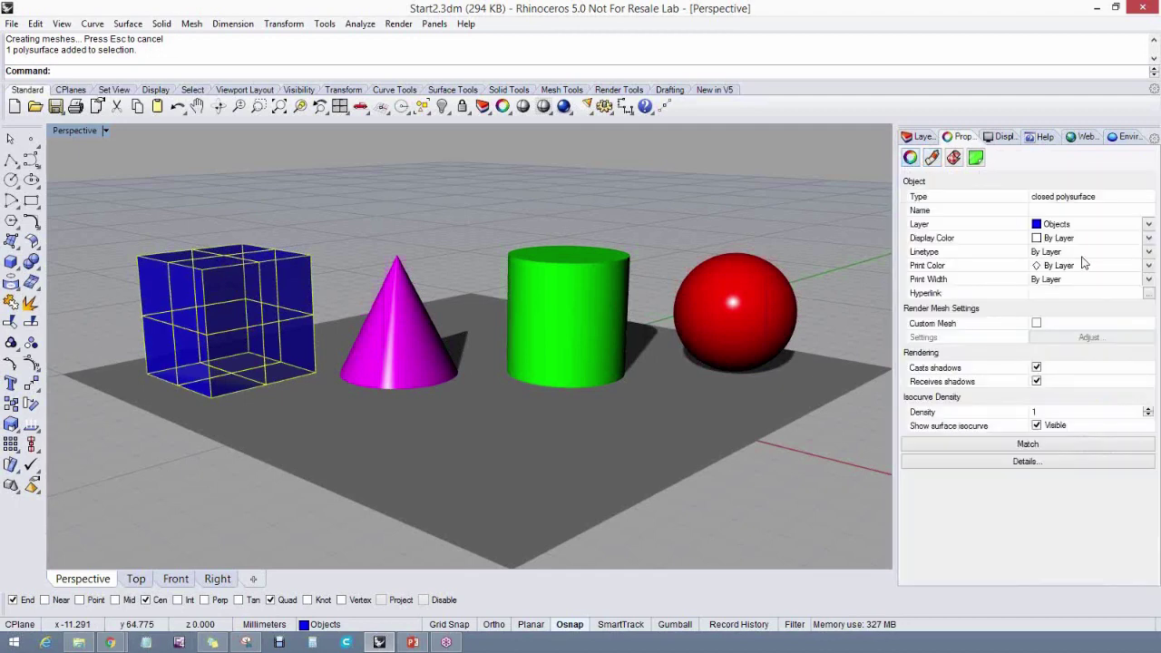
left_click(1090, 228)
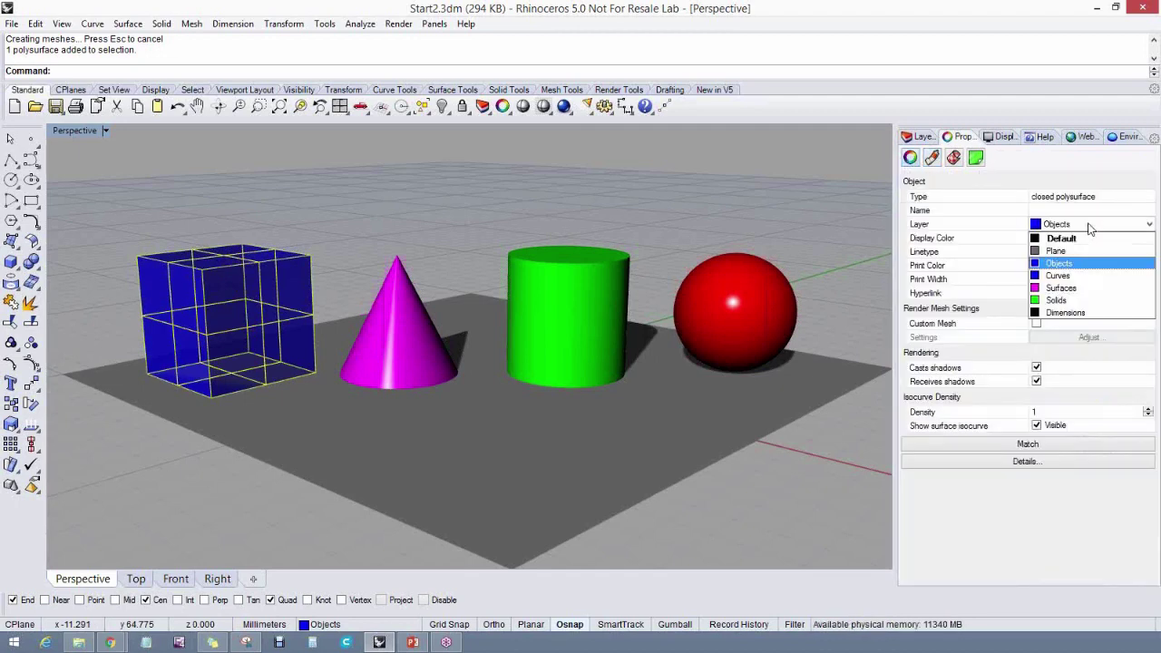
left_click(1042, 300)
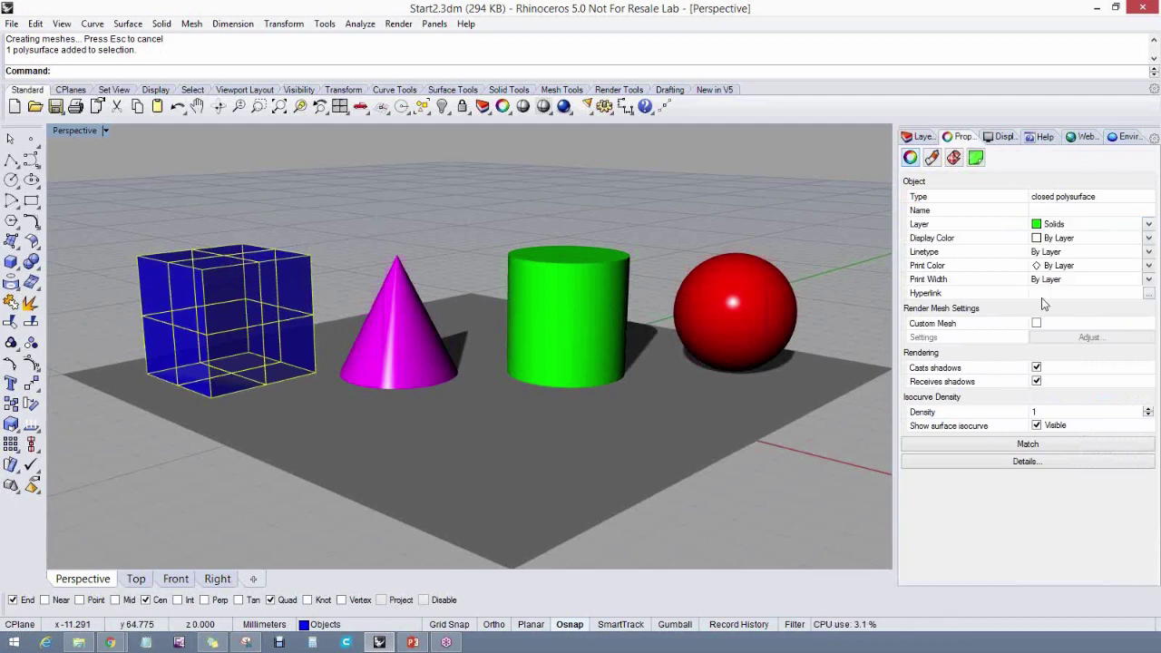
left_click(694, 198)
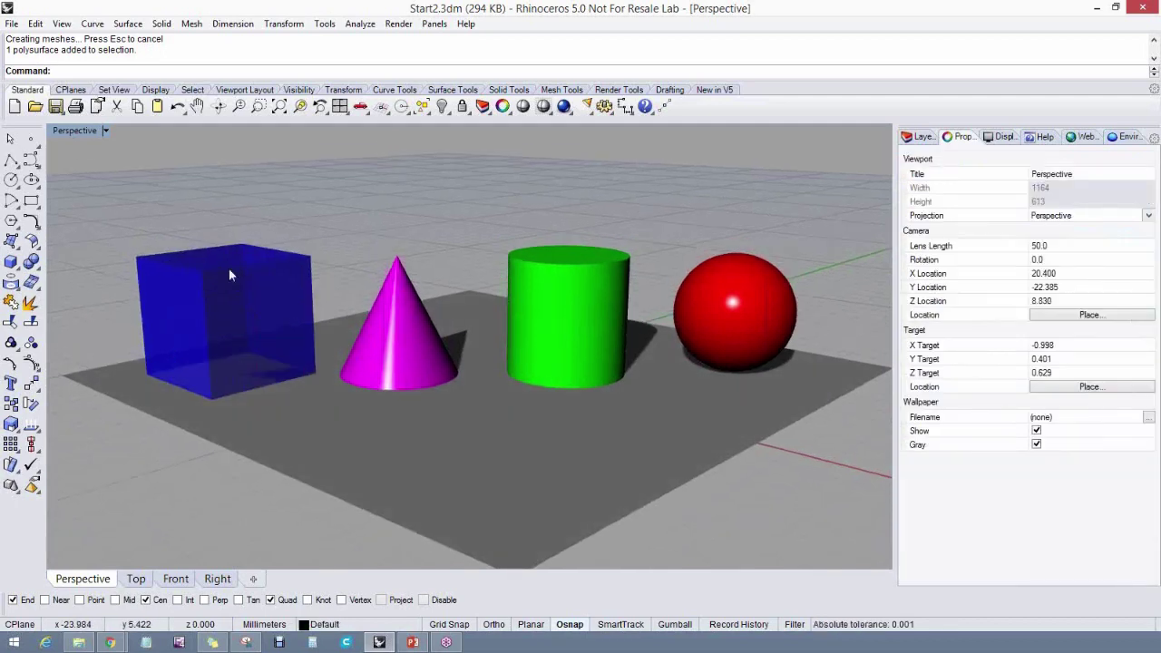
Turn the Objects layer off and on again, and do the same with the Solids layer
left_click(284, 276)
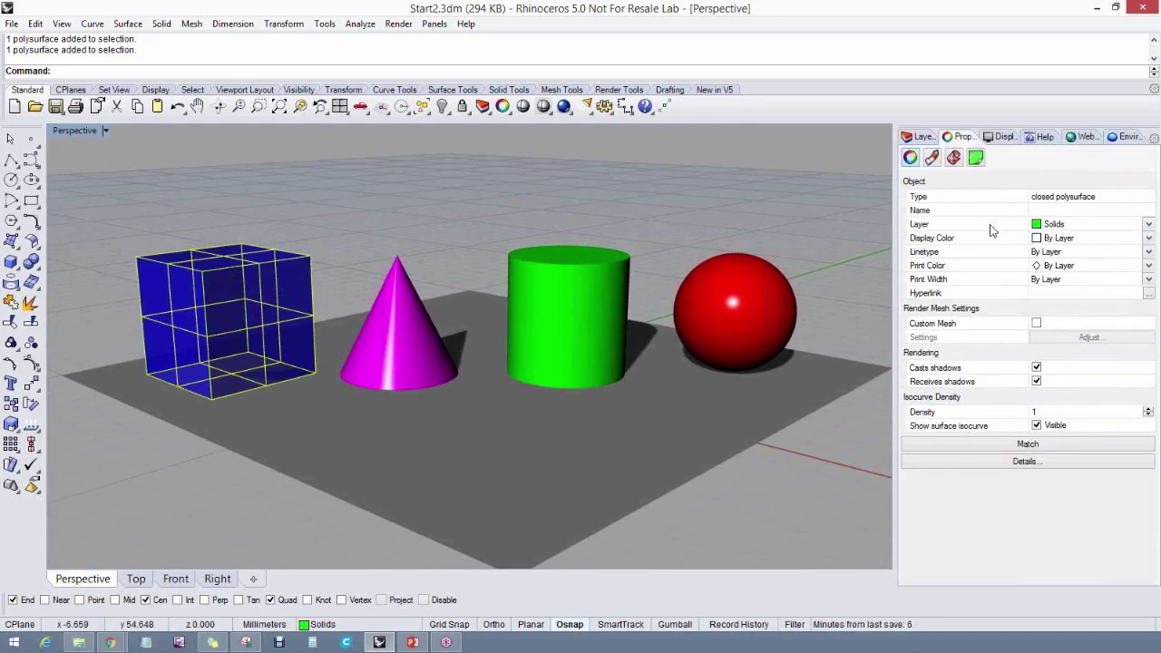
left_click(918, 136)
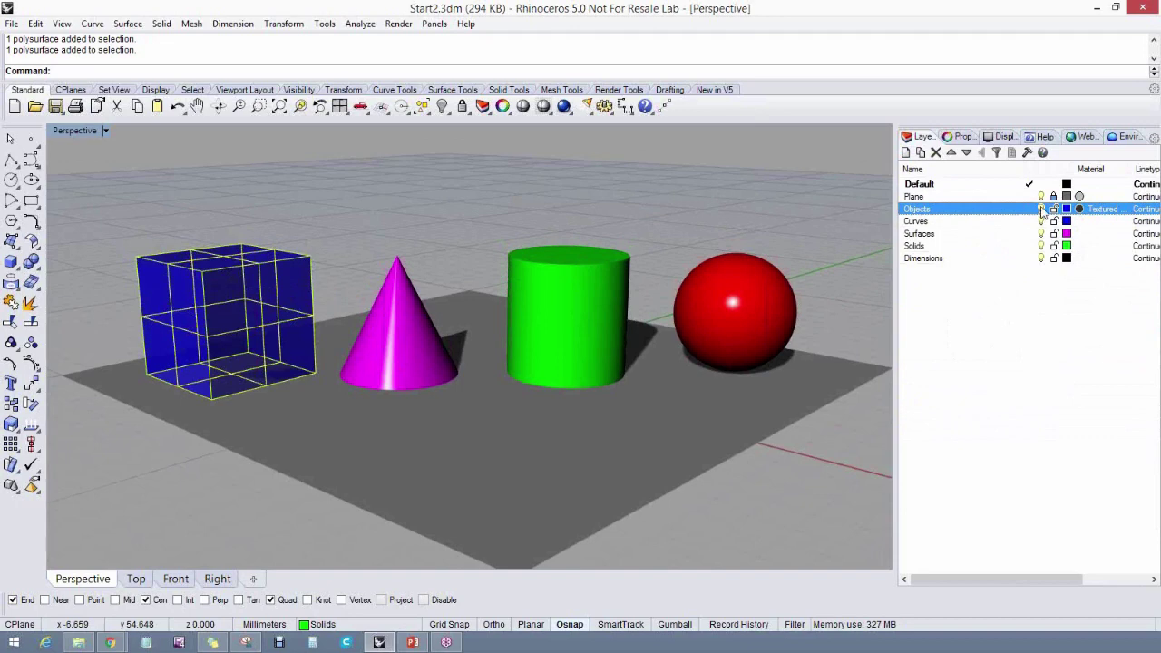
left_click(1042, 208)
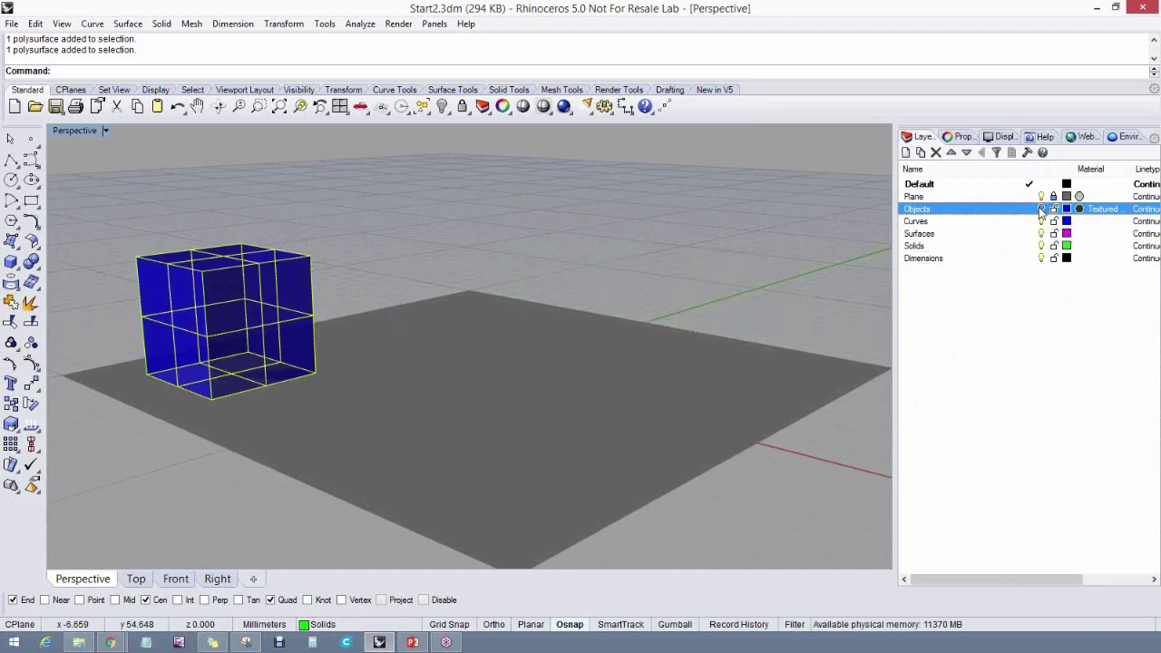
left_click(1042, 209)
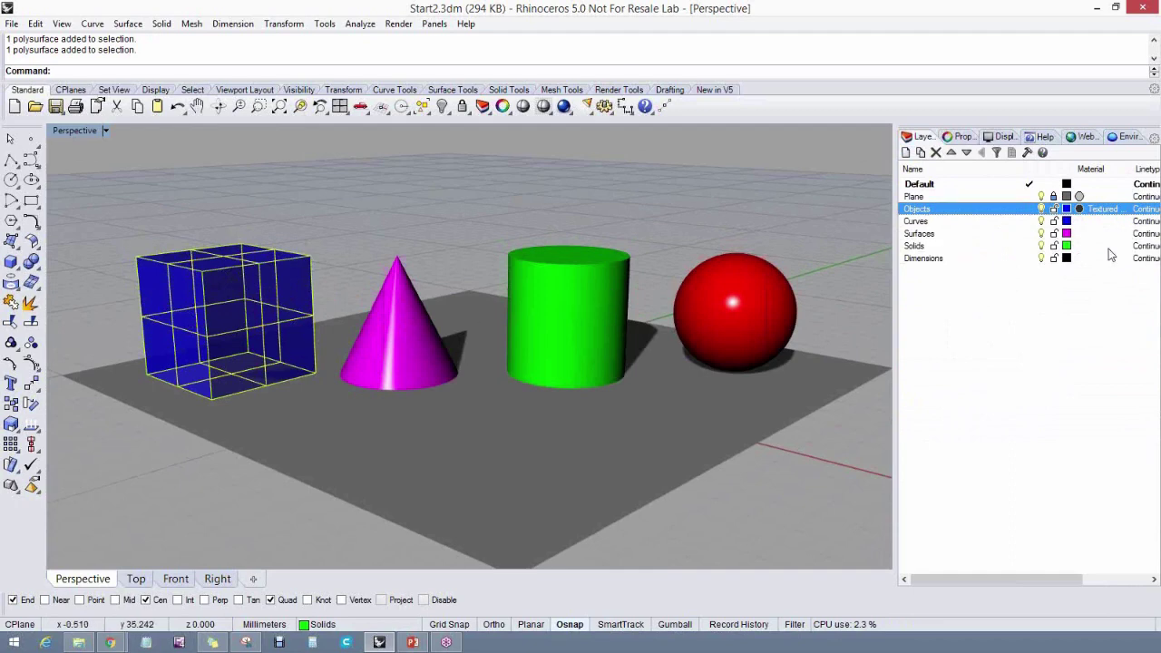
left_click(1041, 246)
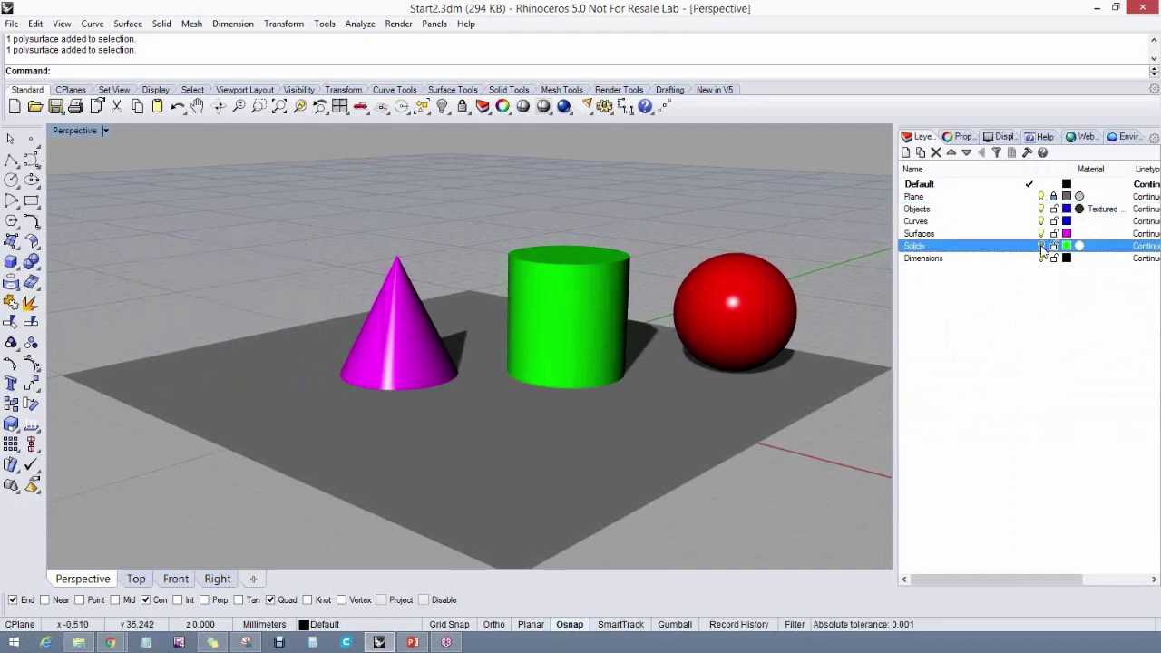
left_click(1041, 246)
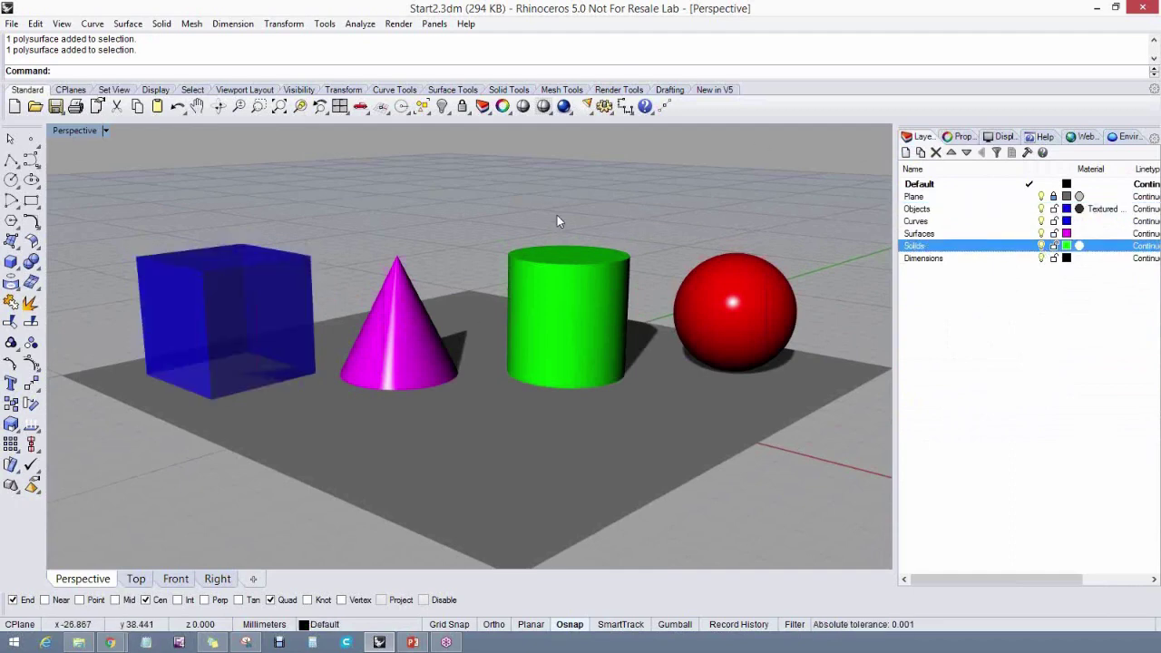
Restore the four-viewport layout from the maximized Perspective viewport
right_click_drag(558, 215, 565, 221)
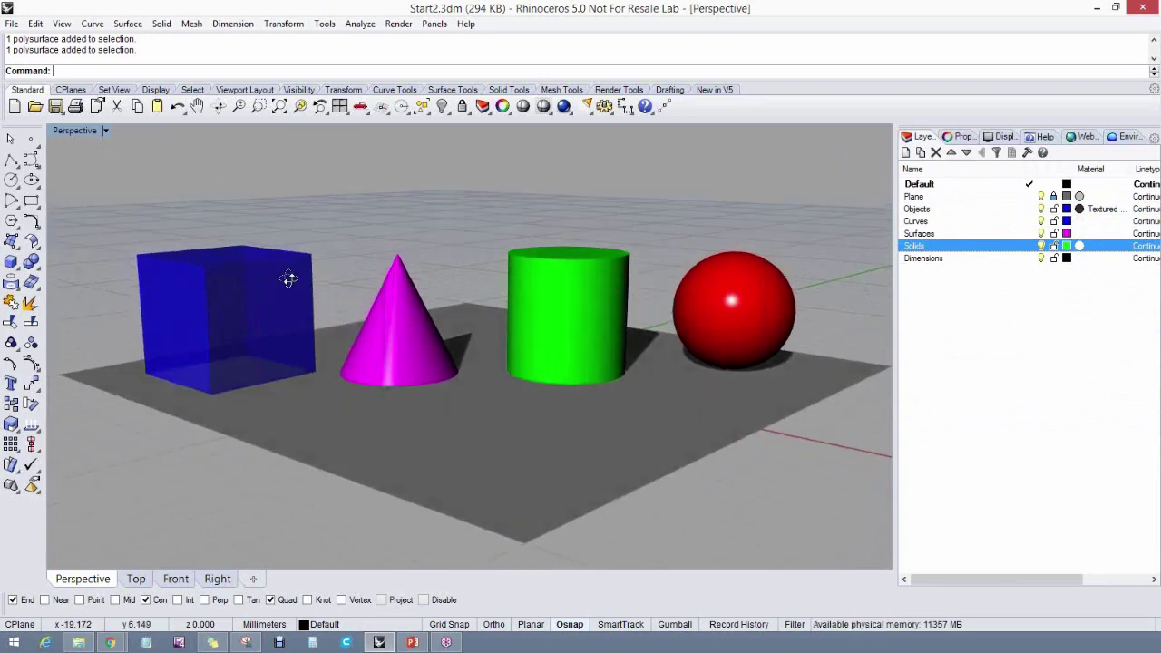
key("Down")
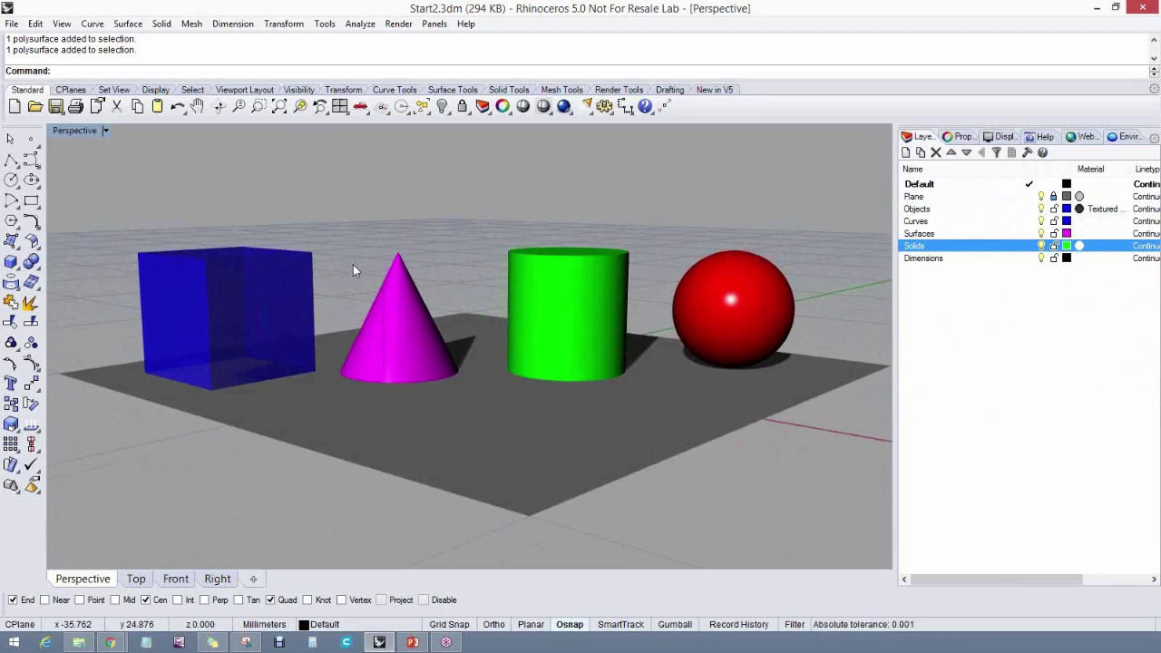
right_click_drag(527, 254, 663, 322)
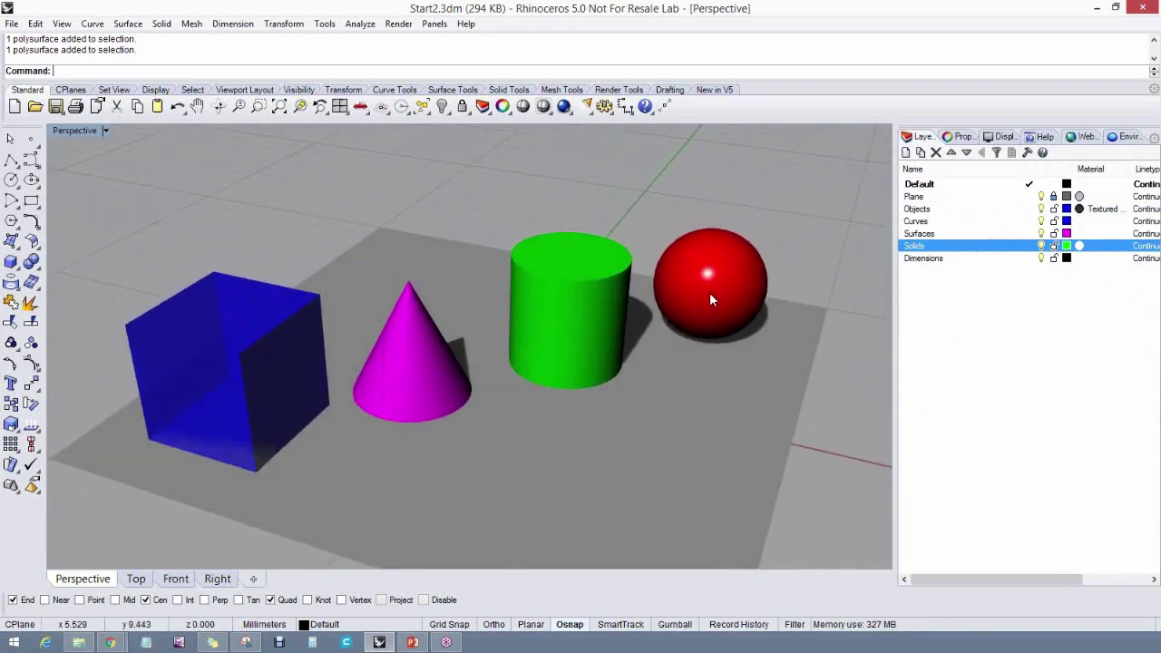
double_click(79, 130)
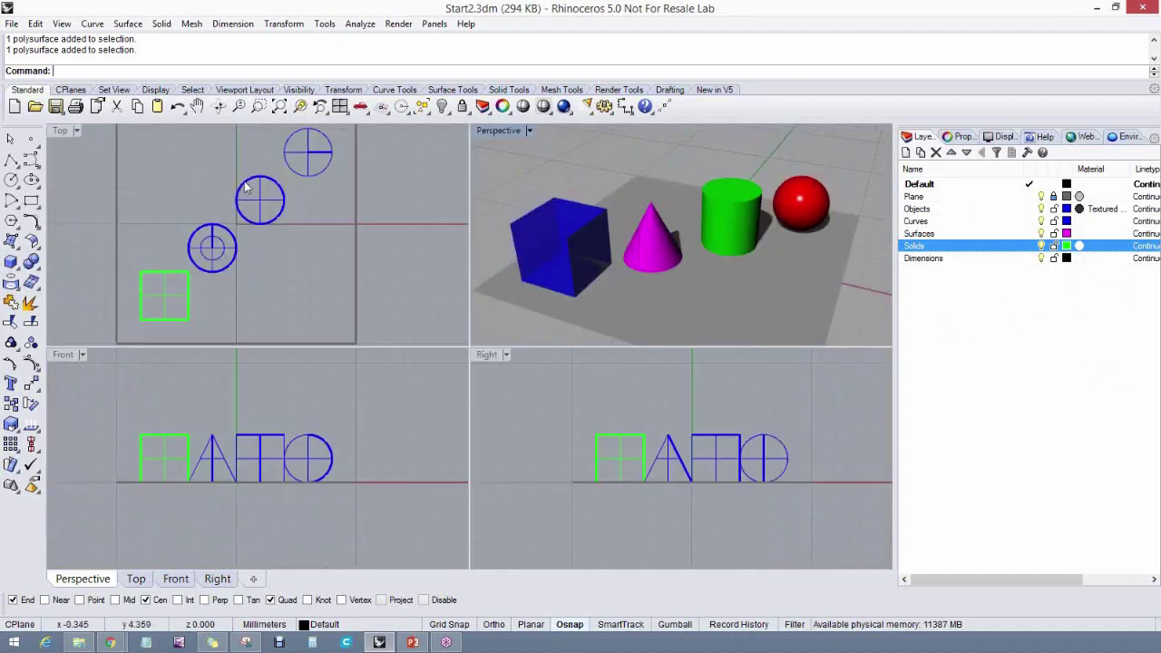
Move the cone, cylinder and sphere apart from each other on the plane in the Top viewport
right_click_drag(272, 202, 301, 272)
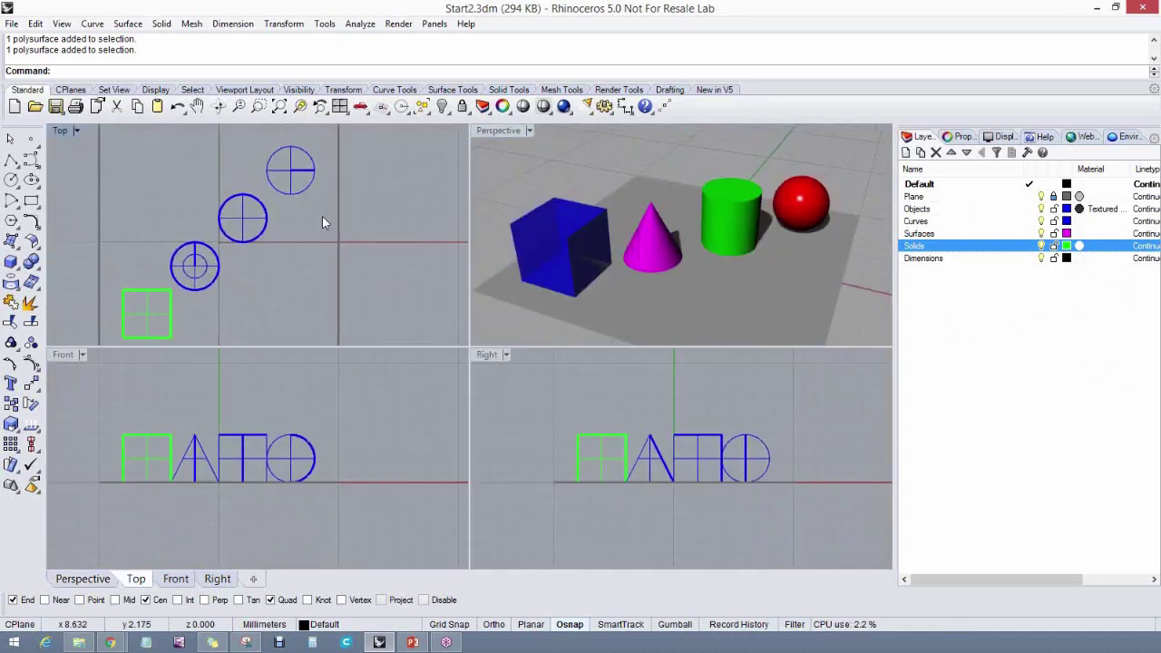
left_click(142, 294)
left_click(205, 294)
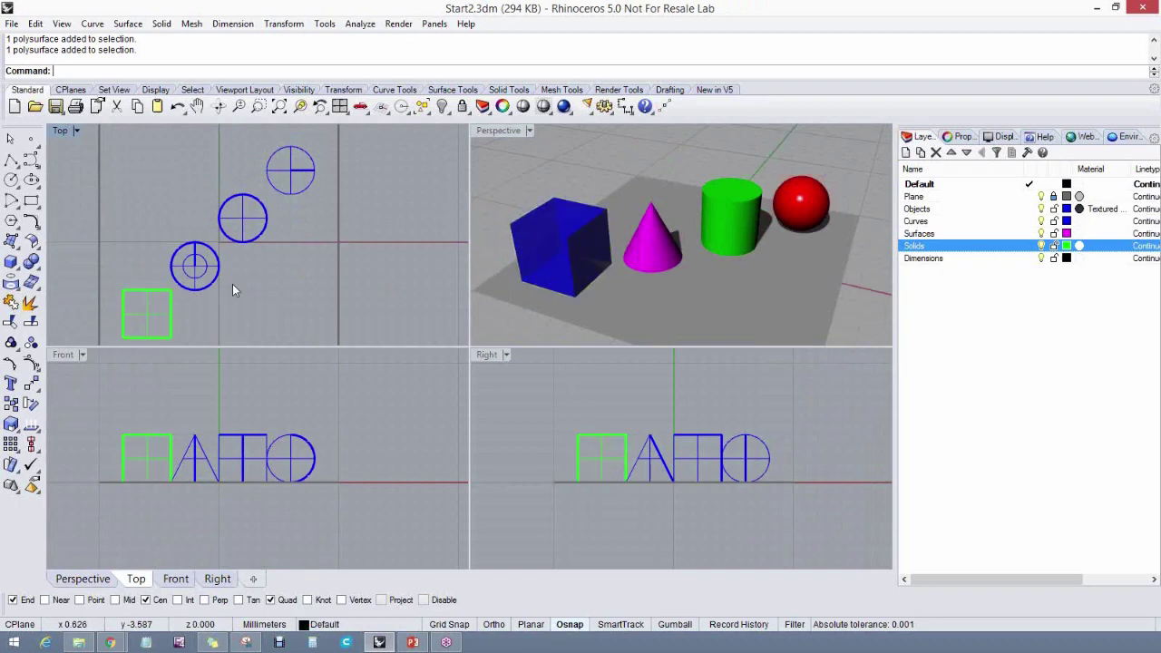
right_click_drag(232, 291, 241, 280)
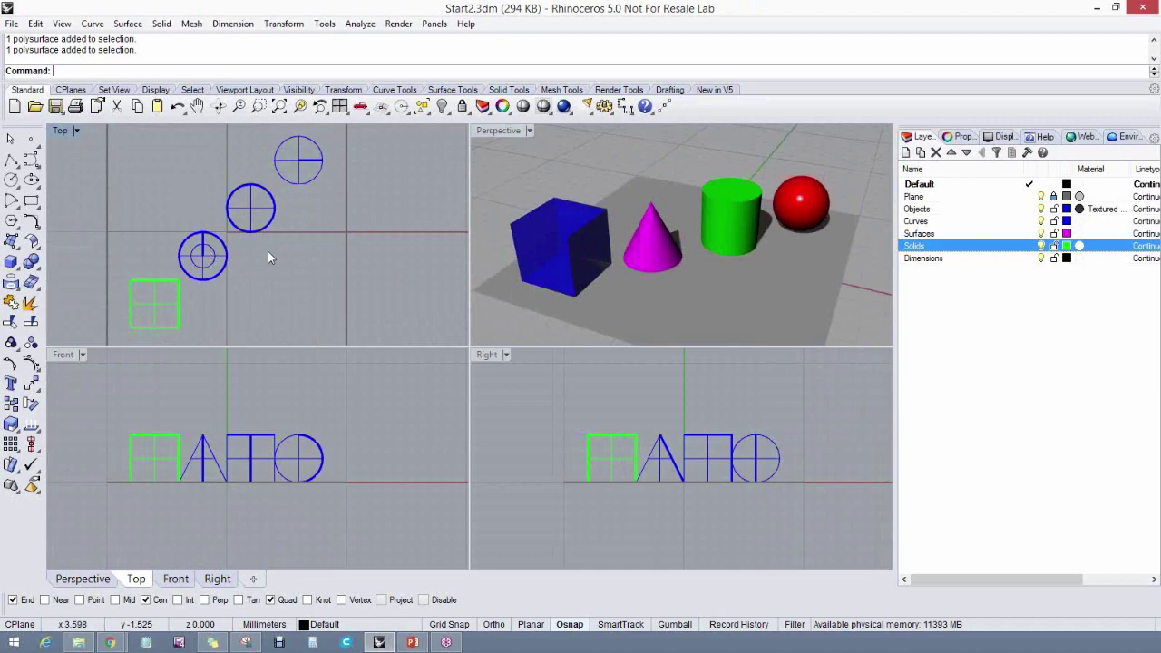
right_click_drag(268, 258, 270, 262)
right_click_drag(245, 417, 246, 428)
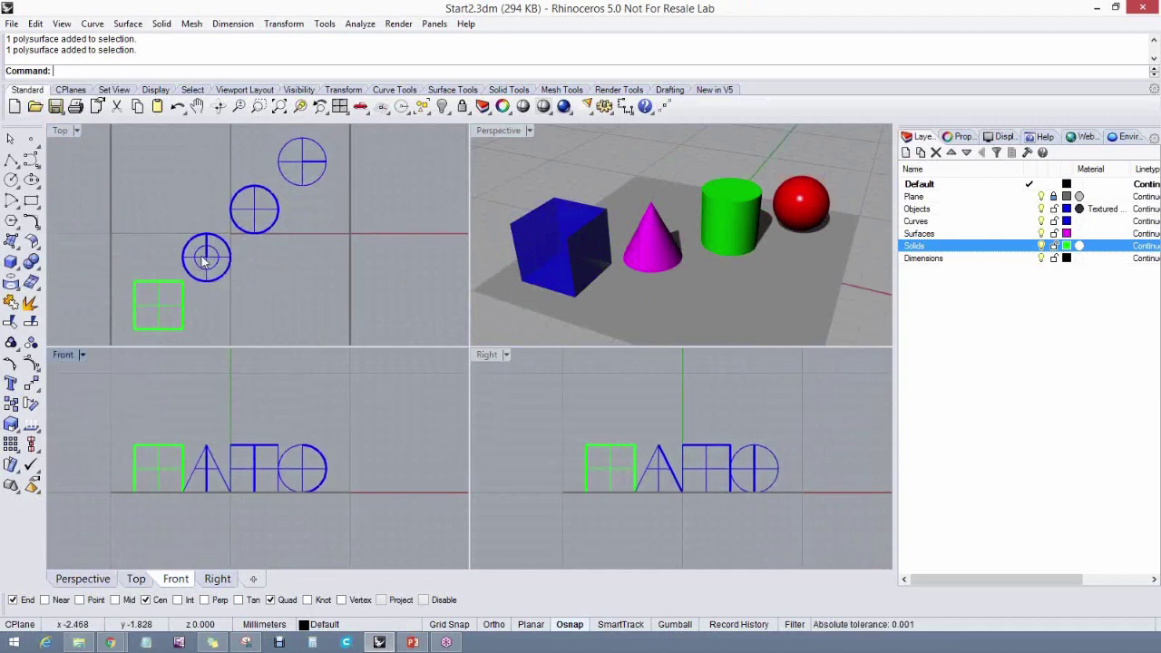
left_click_drag(204, 261, 234, 298)
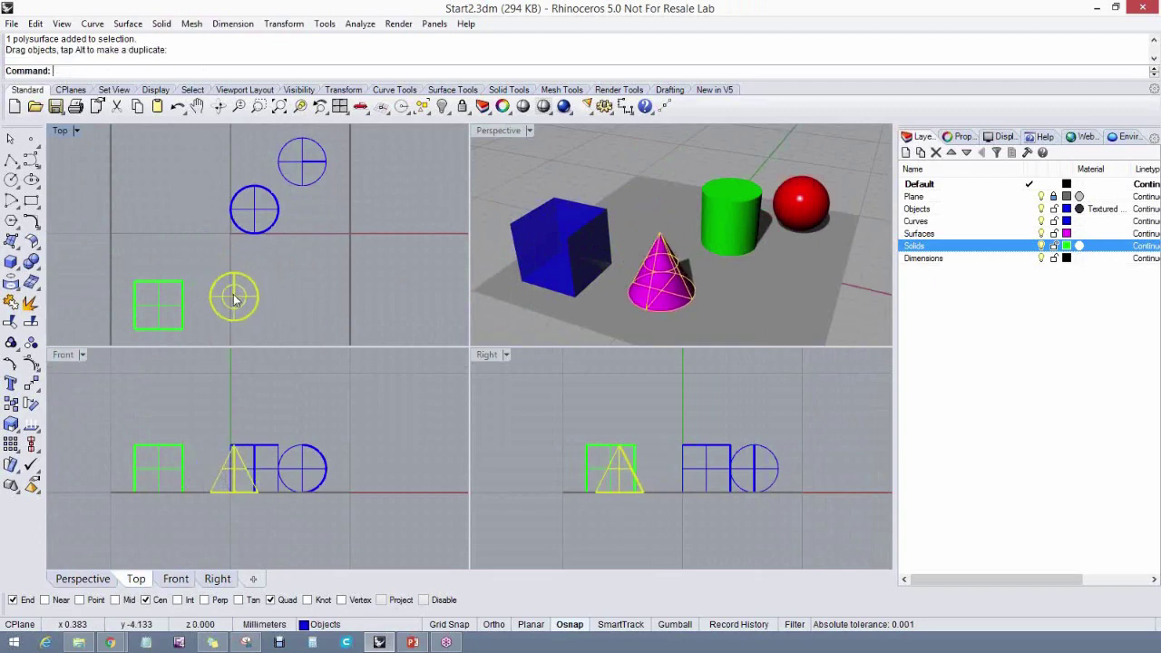
left_click_drag(259, 214, 297, 255)
mouse_move(304, 161)
left_mouse_down()
mouse_move(224, 220)
mouse_move(252, 190)
mouse_move(251, 153)
mouse_move(320, 167)
left_mouse_up()
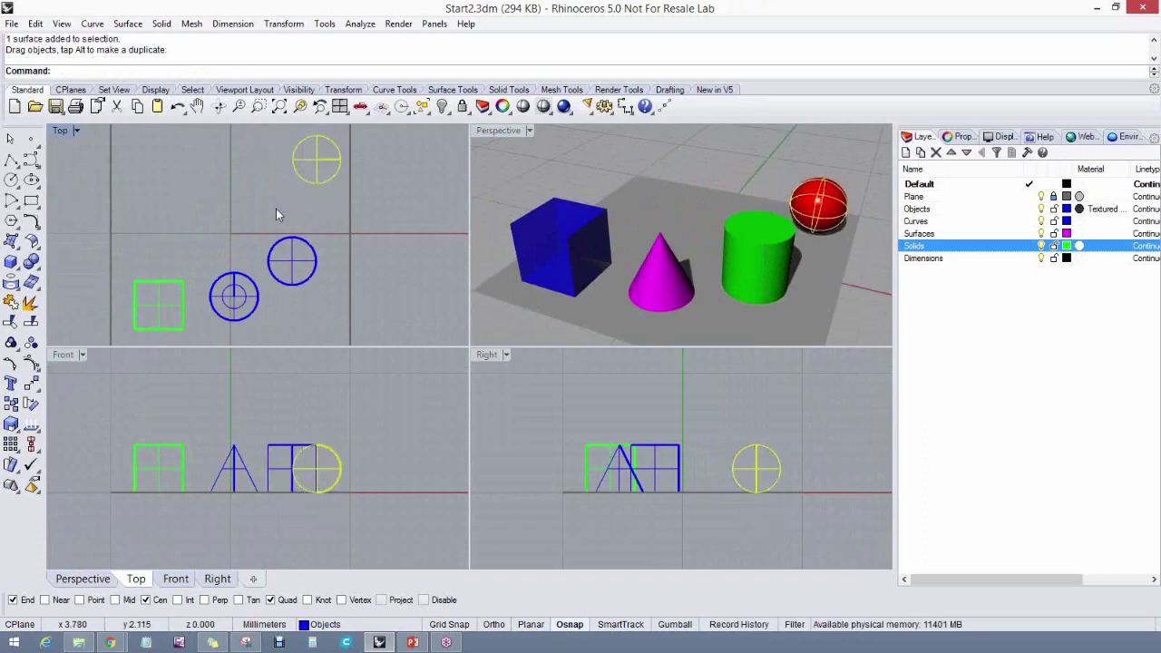
Reposition the cylinder, cone and sphere in the Top viewport to form a spaced diagonal row starting from the box
left_click(290, 242)
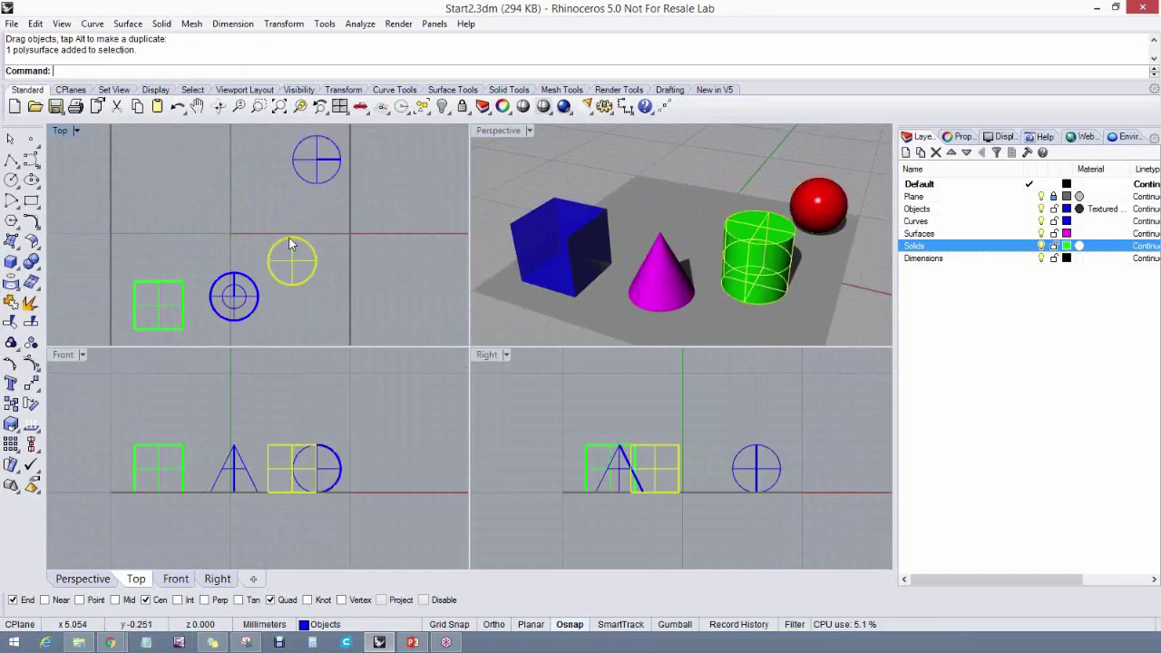
left_click_drag(291, 243, 274, 210)
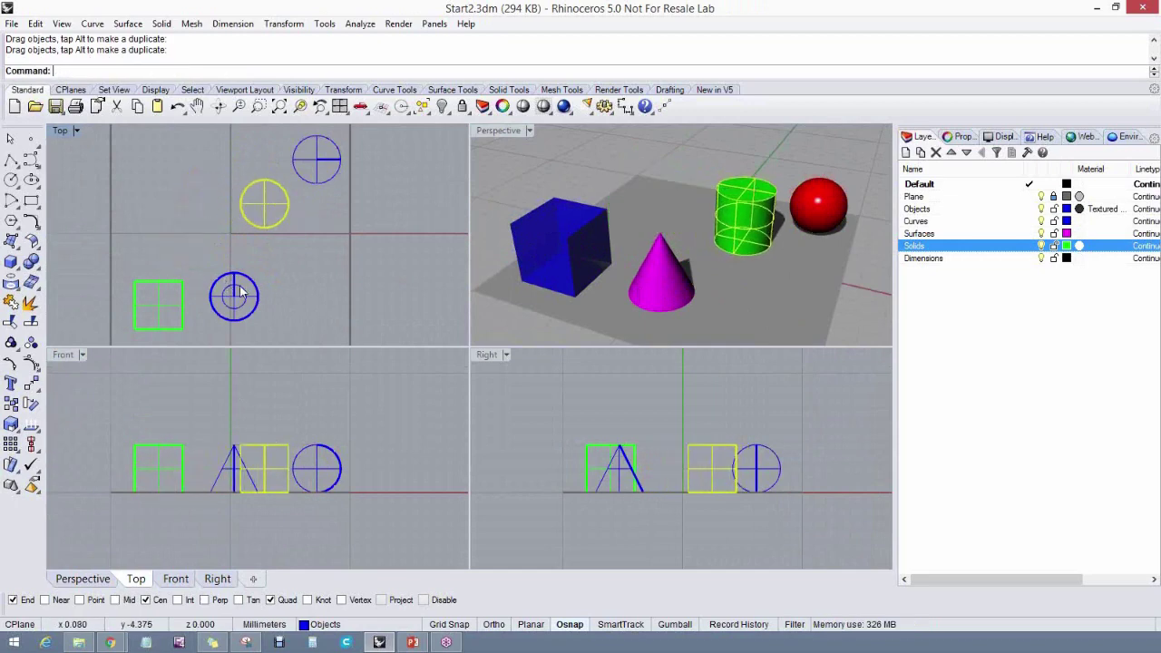
mouse_move(234, 293)
left_mouse_down()
mouse_move(207, 256)
mouse_move(266, 293)
mouse_move(250, 317)
mouse_move(250, 286)
mouse_move(223, 305)
left_mouse_up()
left_click_drag(268, 208, 286, 309)
left_click_drag(315, 170, 322, 198)
left_click_drag(284, 304, 268, 245)
left_click_drag(222, 304, 226, 293)
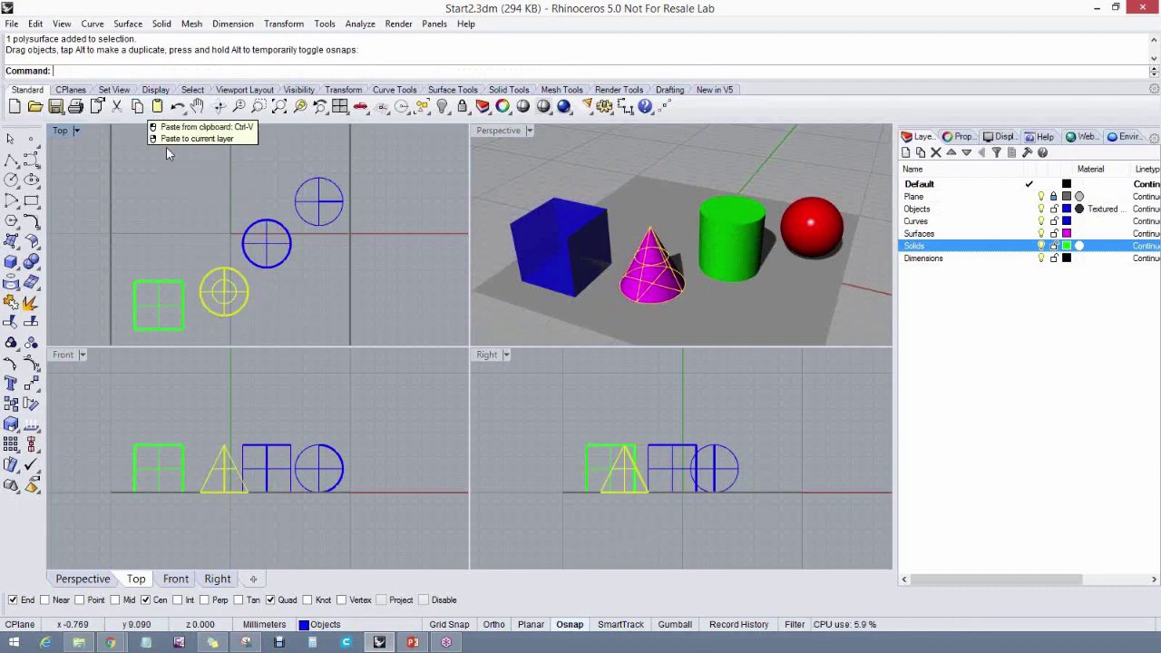
Copy and paste the selected cone, and move the duplicate behind the box in the Top viewport
left_click(138, 108)
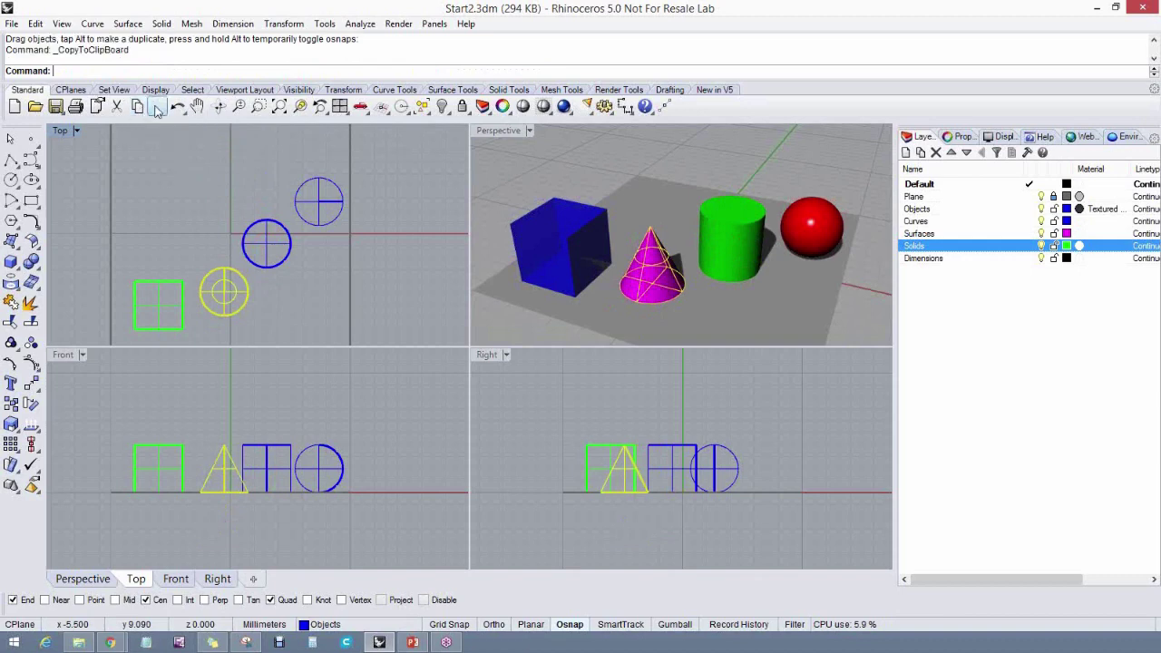
left_click(157, 107)
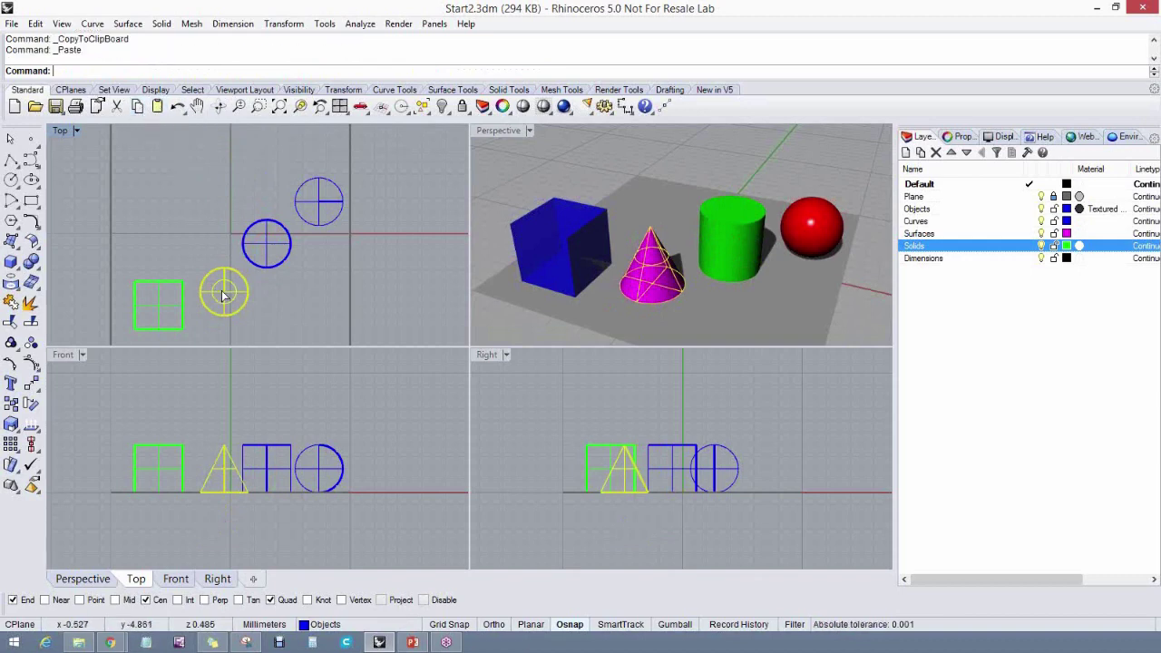
left_click_drag(217, 295, 157, 240)
Copy and paste the cylinder, and move the duplicate up beyond the cone copy in the Top viewport
left_click(278, 239)
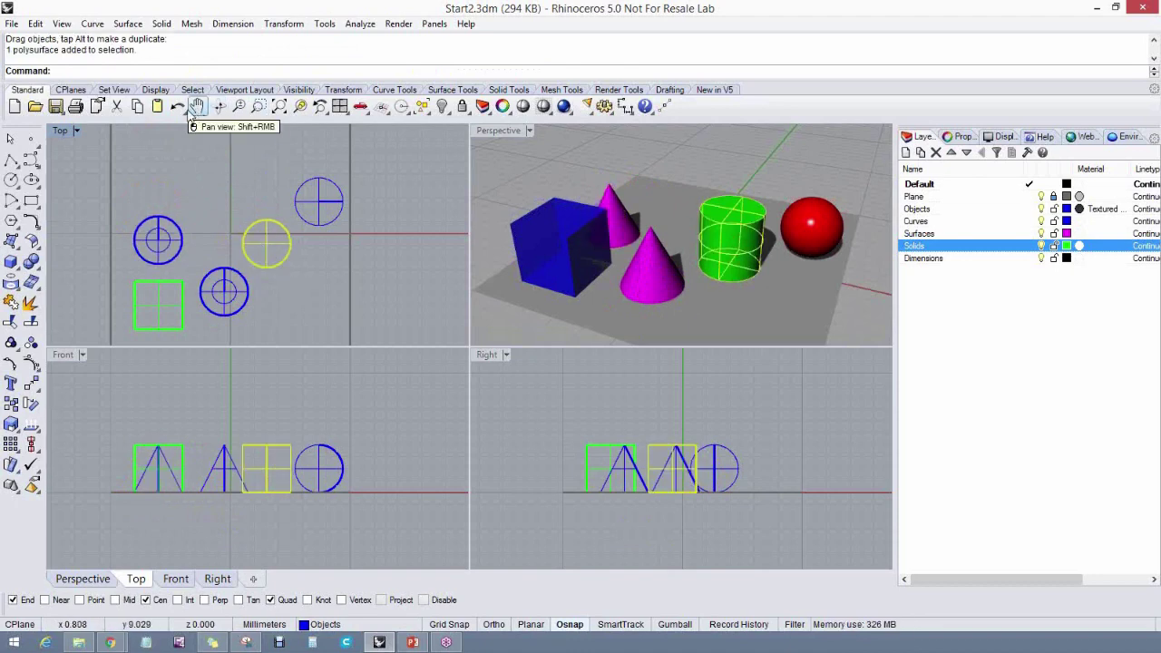
left_click(134, 107)
left_click(157, 106)
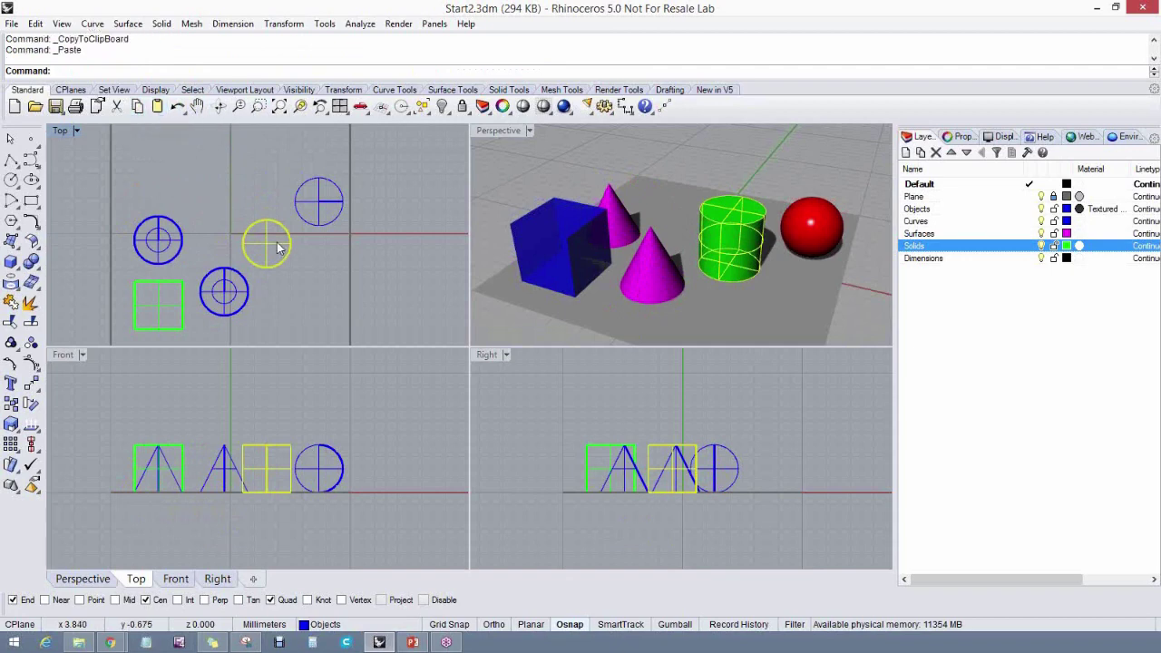
left_click_drag(278, 247, 217, 188)
Copy and paste the sphere, and move the duplicate beyond the cylinder copy in the Top viewport to continue the second row
left_click(323, 205)
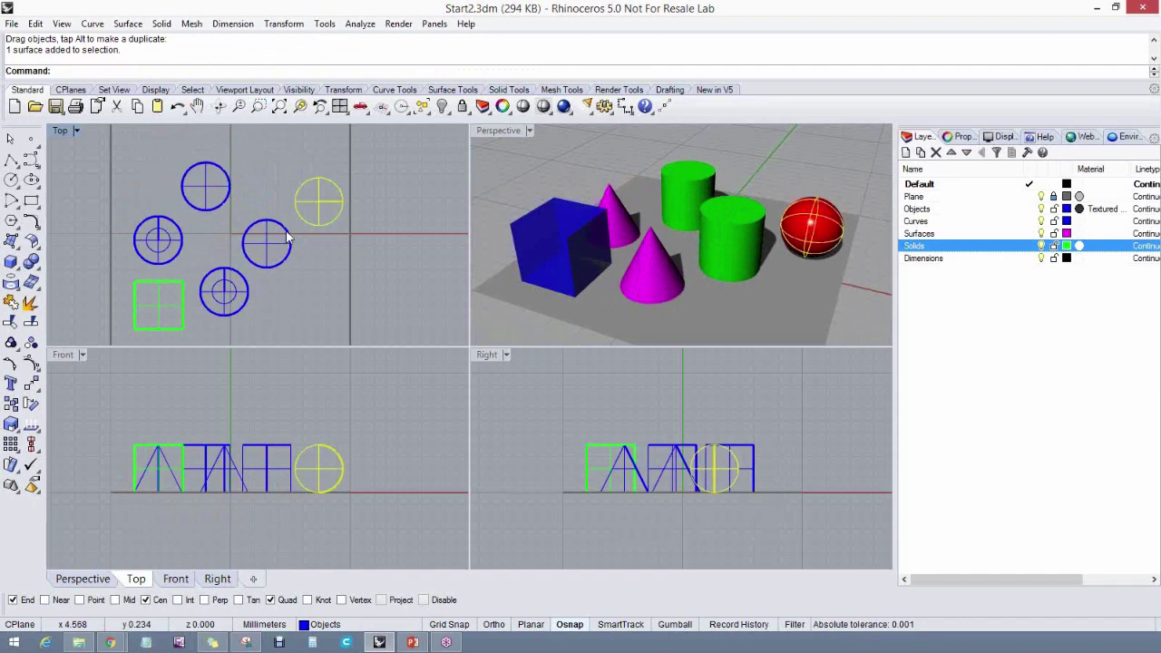
left_click(36, 24)
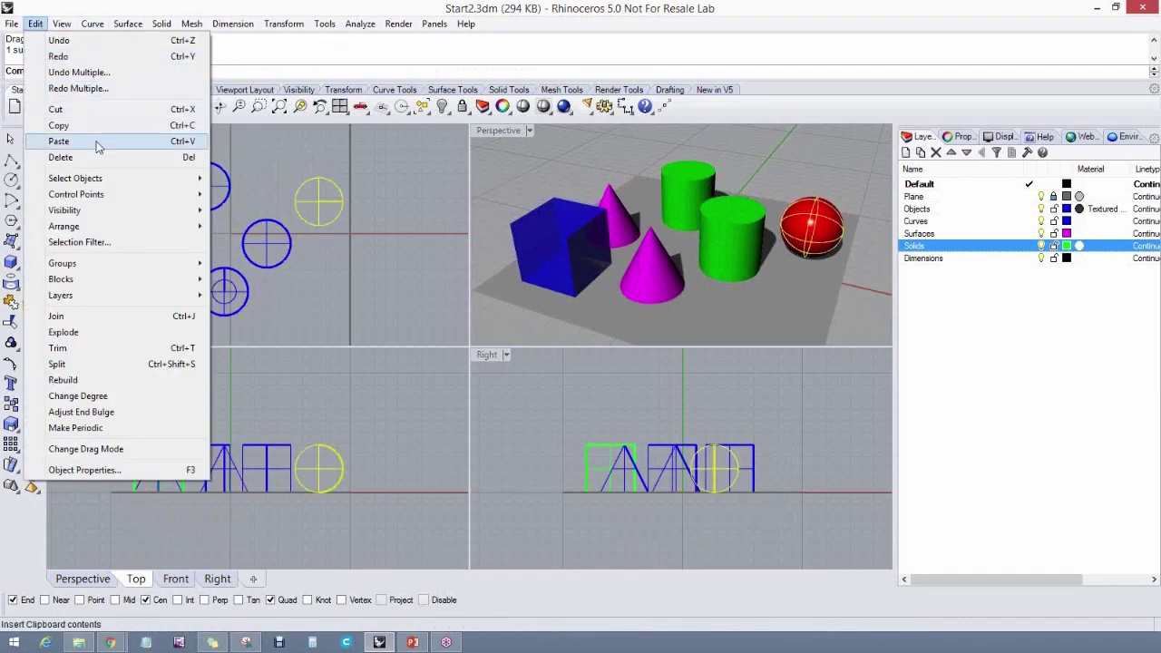
left_click(355, 151)
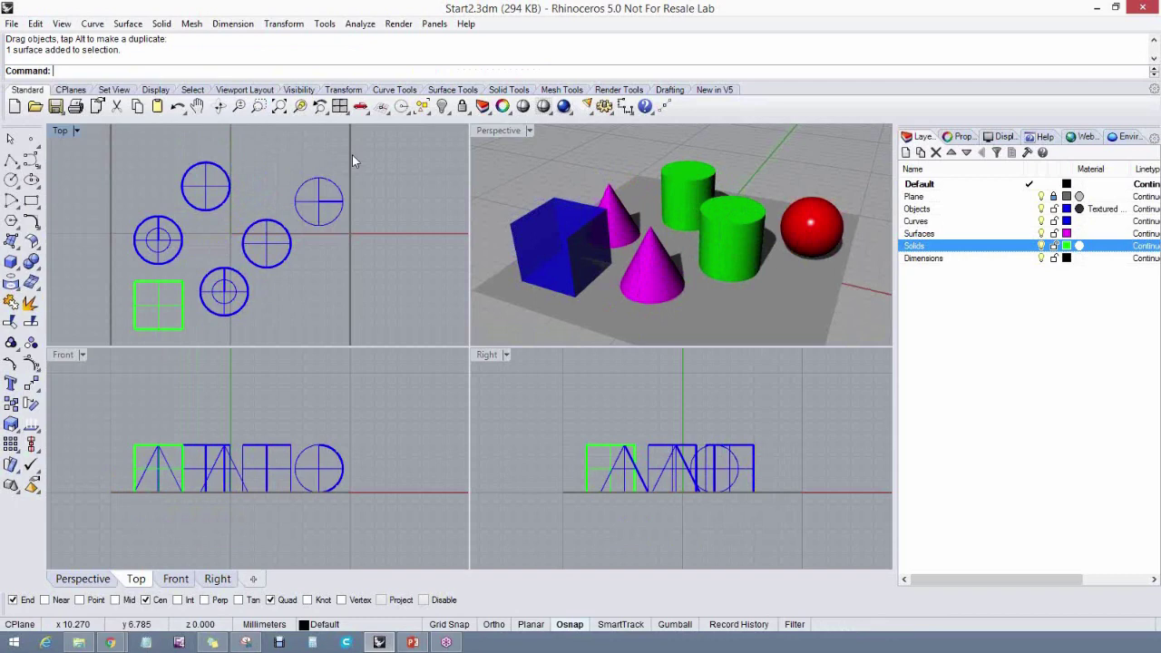
left_click(325, 202)
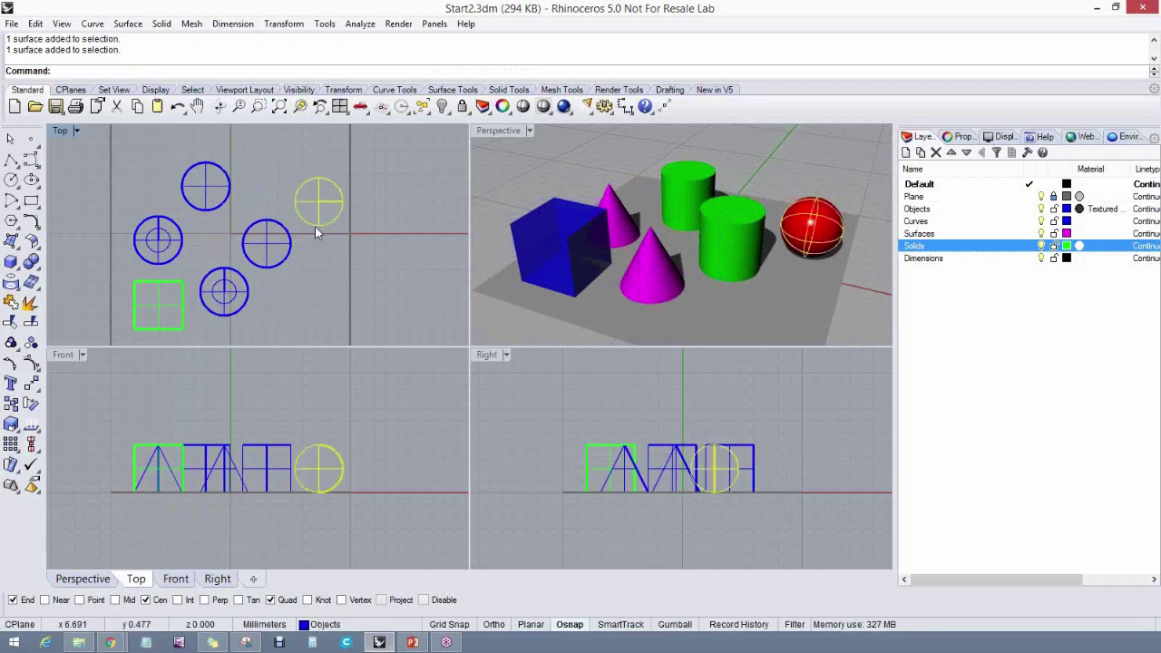
key("ctrl+c")
key("ctrl+v")
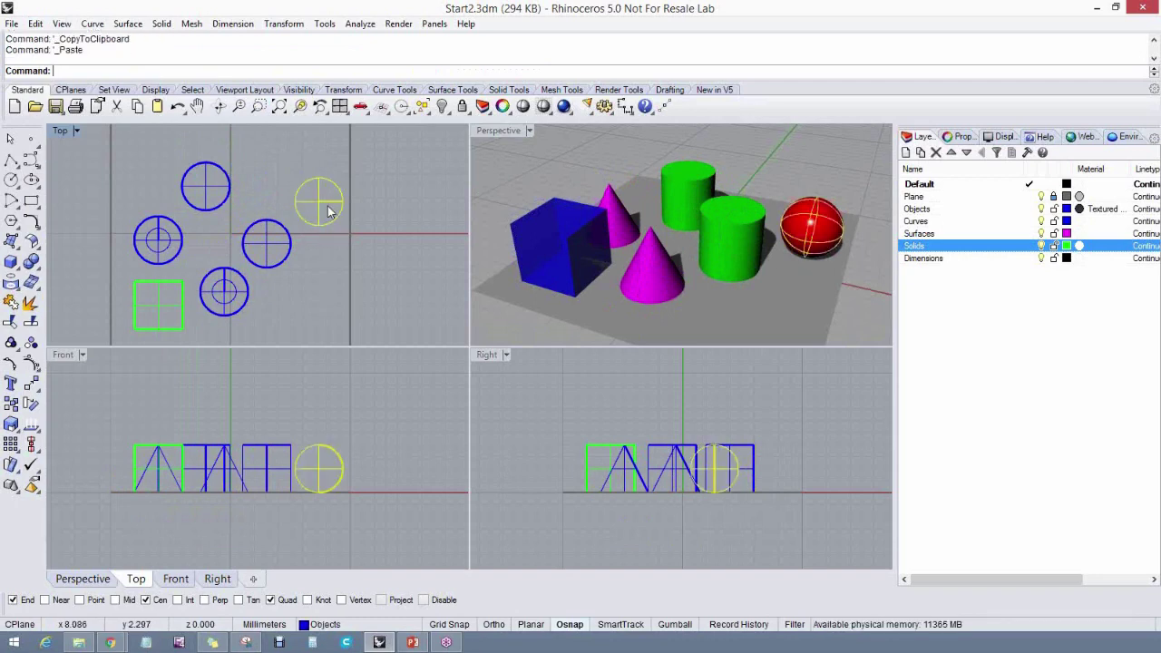
left_click_drag(329, 209, 265, 154)
Fine-tune the positions of the copied sphere and copied cylinder in the Top viewport, and clear the selection
right_click_drag(676, 225, 500, 228)
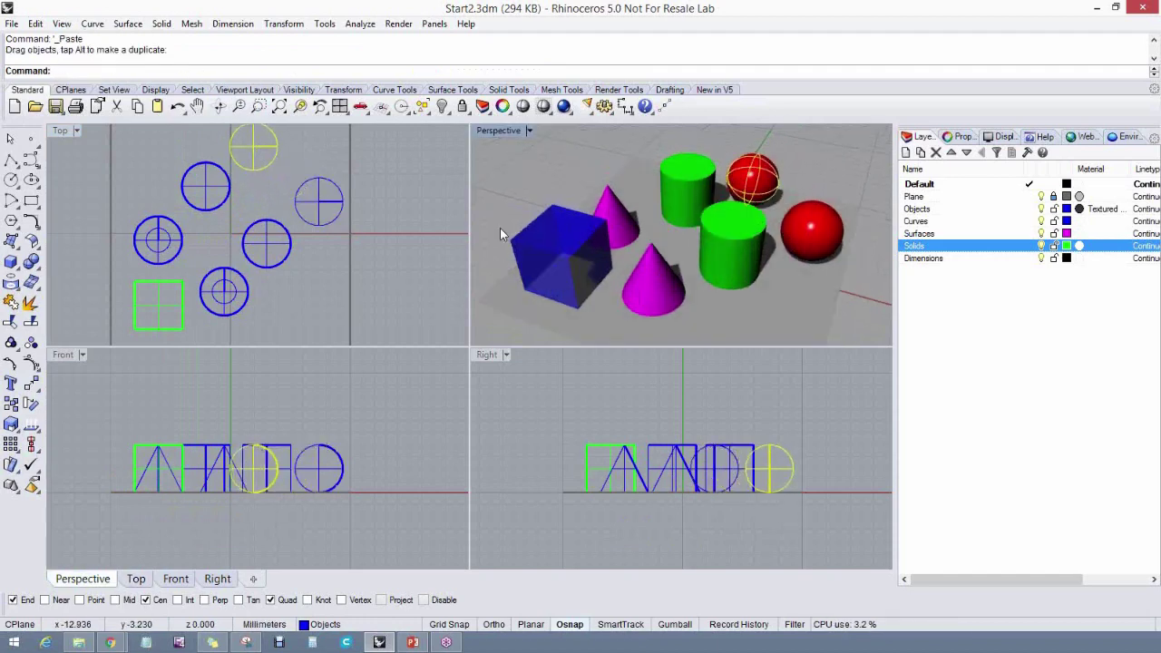
left_click_drag(258, 146, 276, 144)
left_click(211, 193)
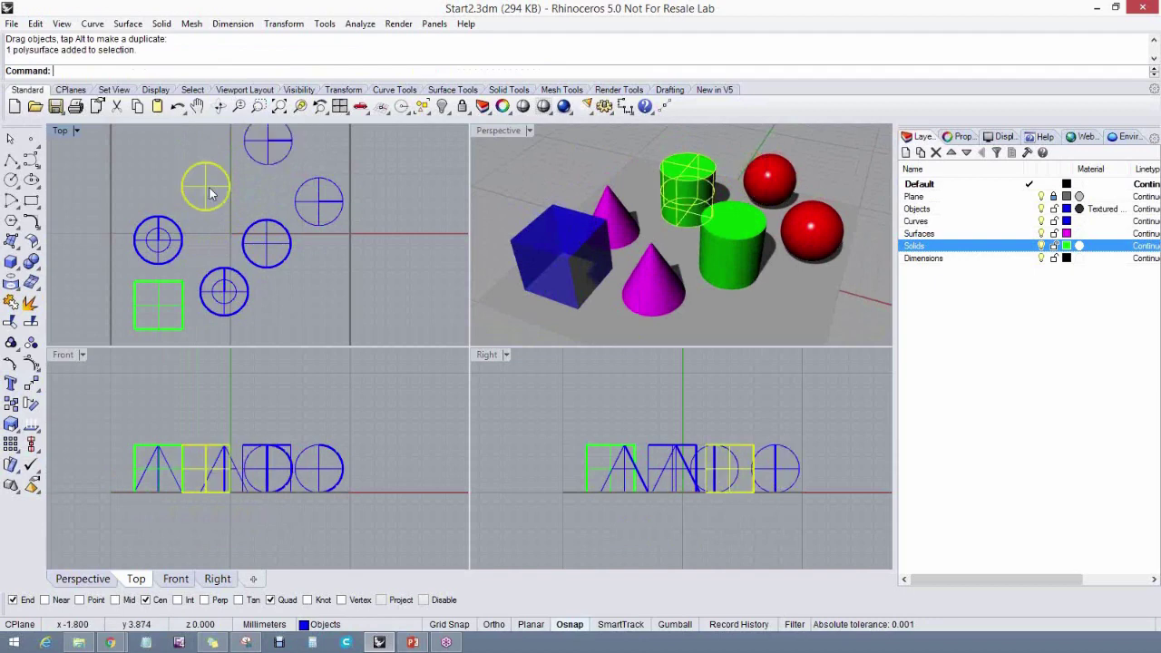
left_click_drag(216, 191, 221, 190)
left_click(266, 214)
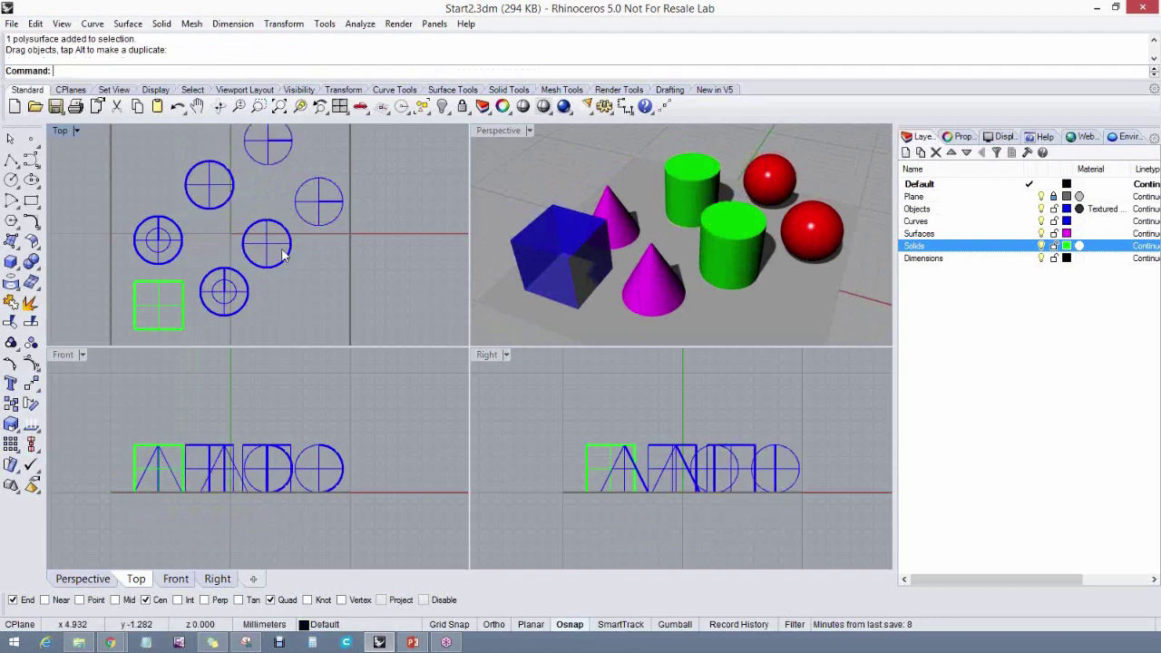
Turn off object snaps and turn on the Gumball, with the whole plane in view
key("ctrl+shift+e")
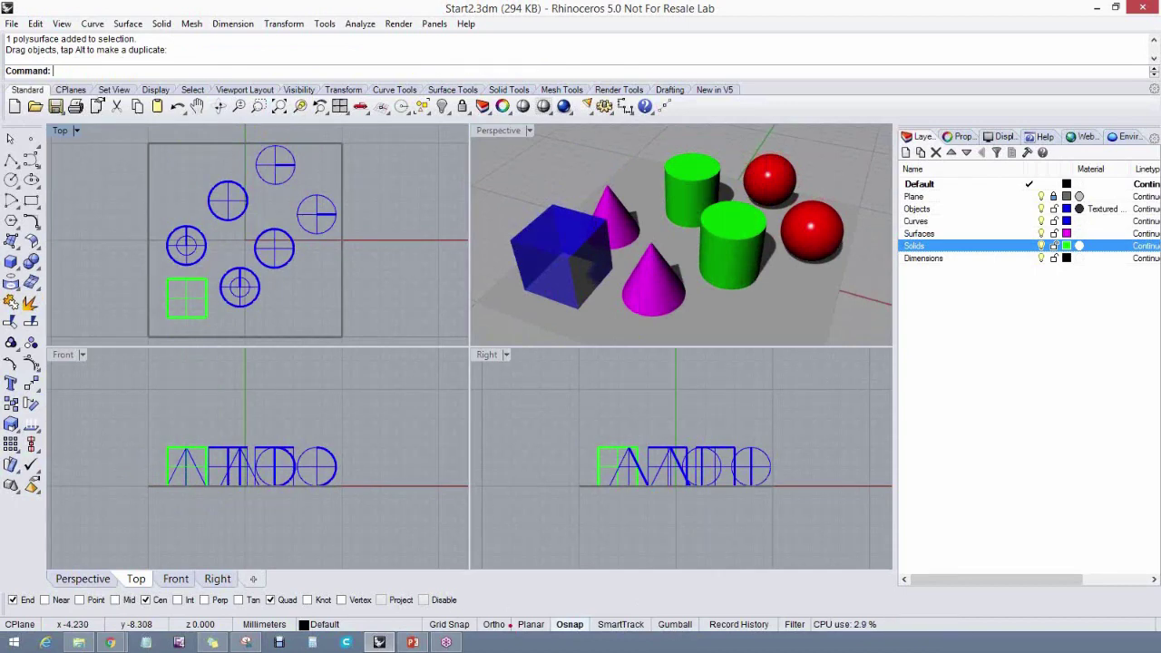
left_click(569, 625)
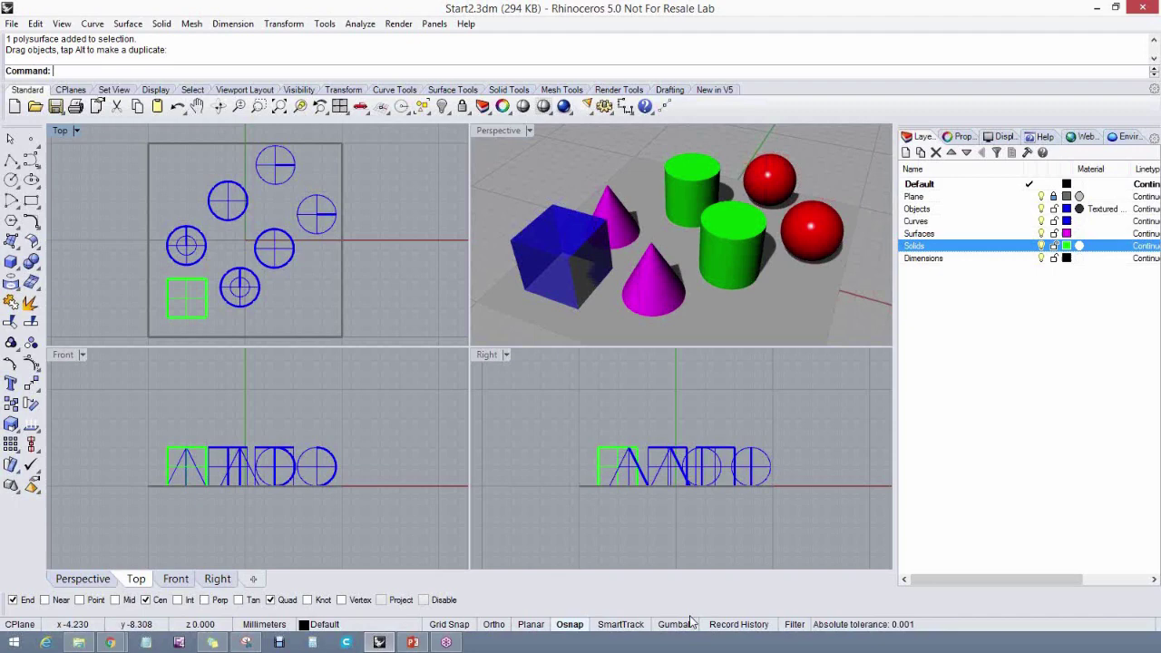
left_click(571, 626)
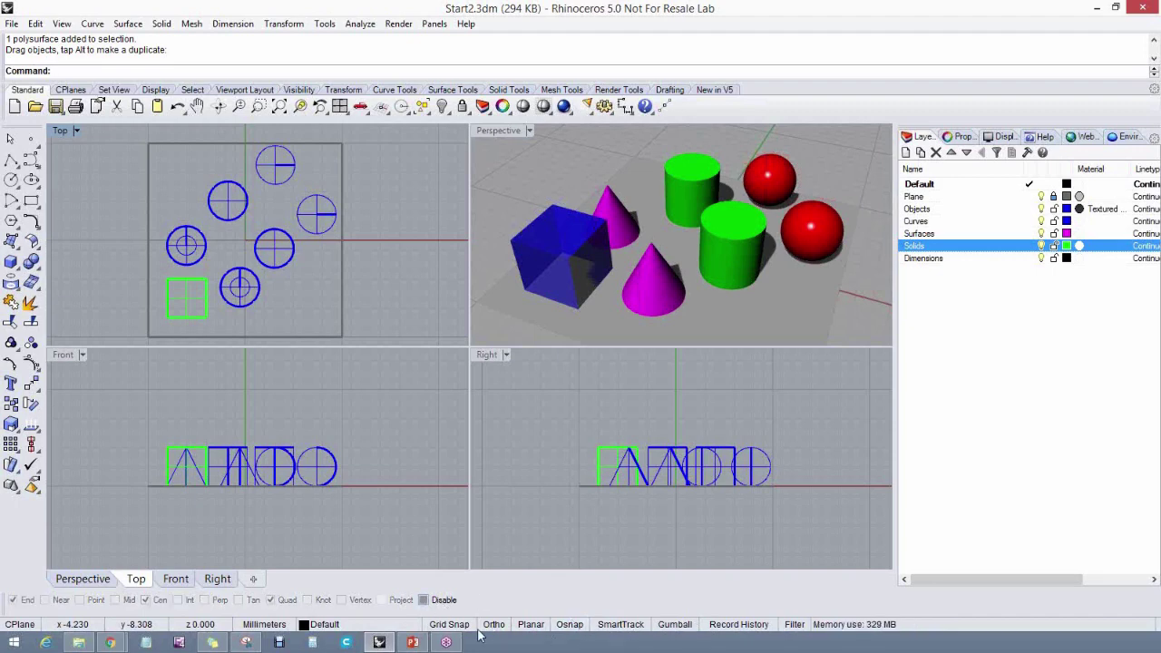
left_click(671, 628)
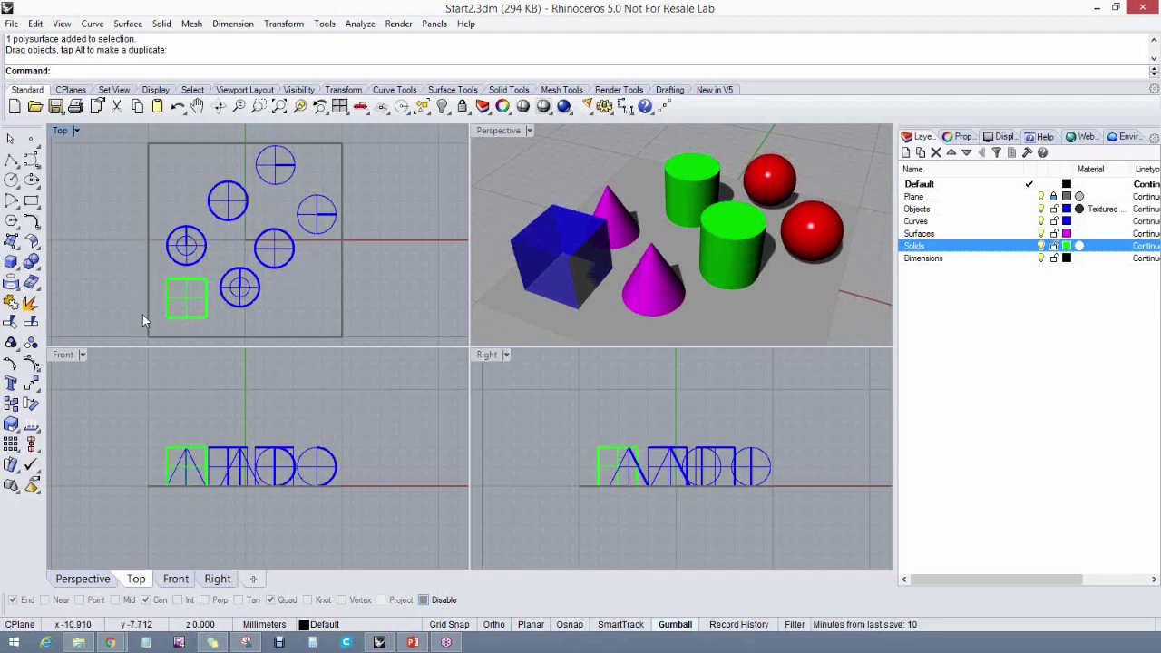
Shift the box slightly with the Gumball in the Top viewport, and raise it and lower it back to the plane in the Front viewport
left_click(190, 301)
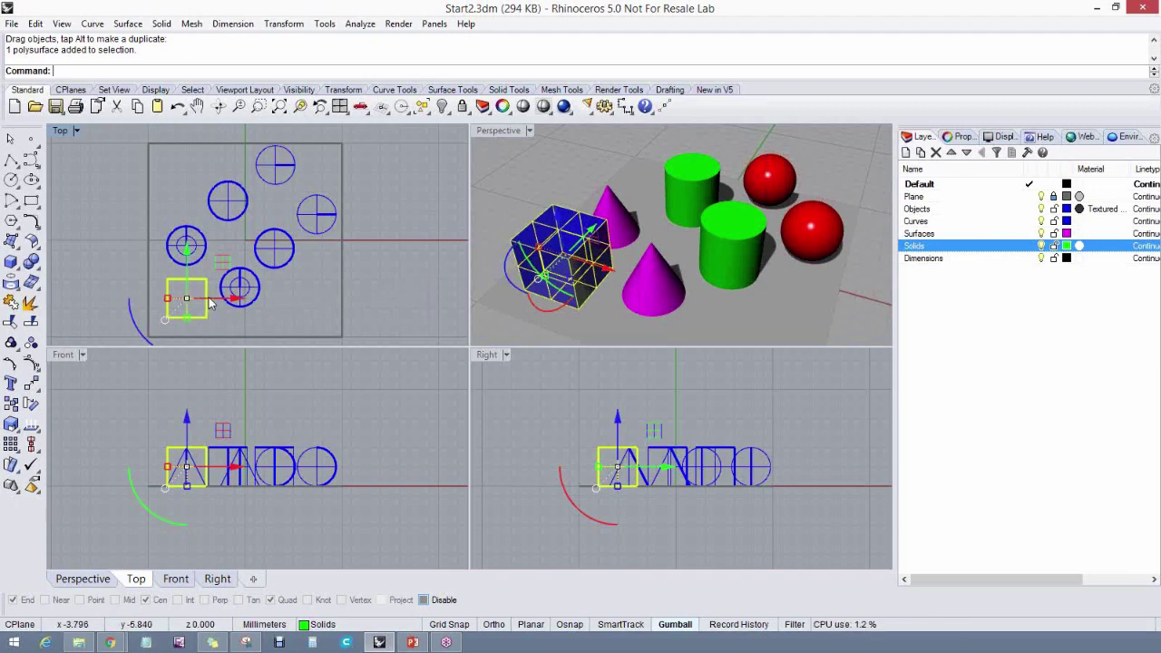
left_click_drag(216, 302, 182, 297)
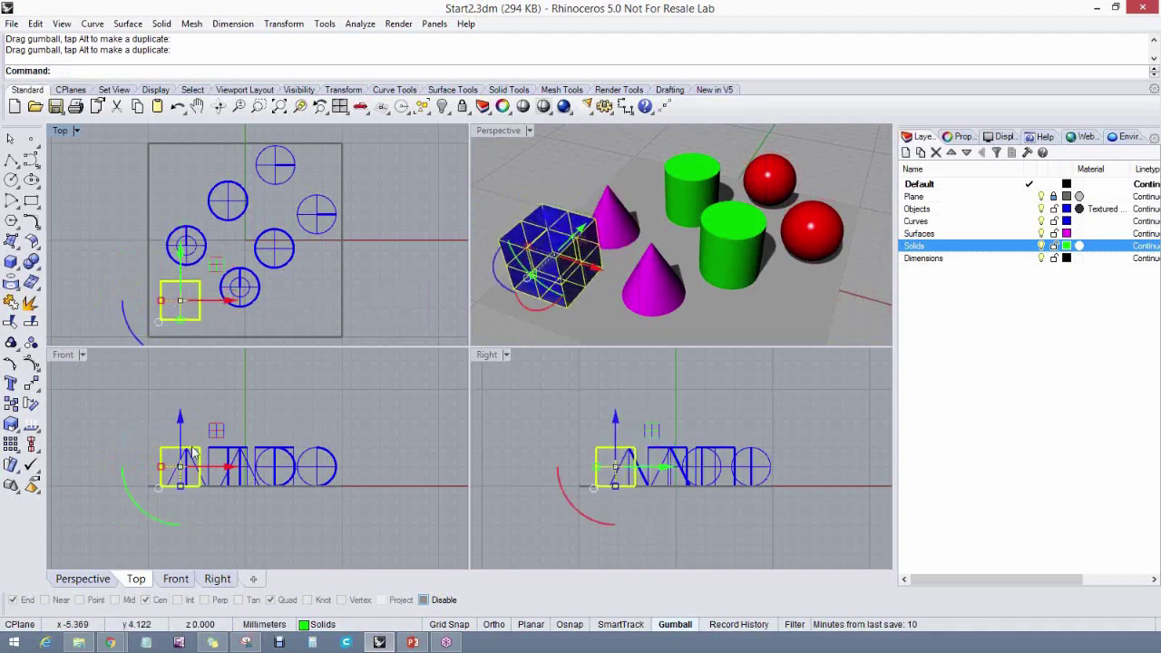
left_click_drag(184, 446, 183, 399)
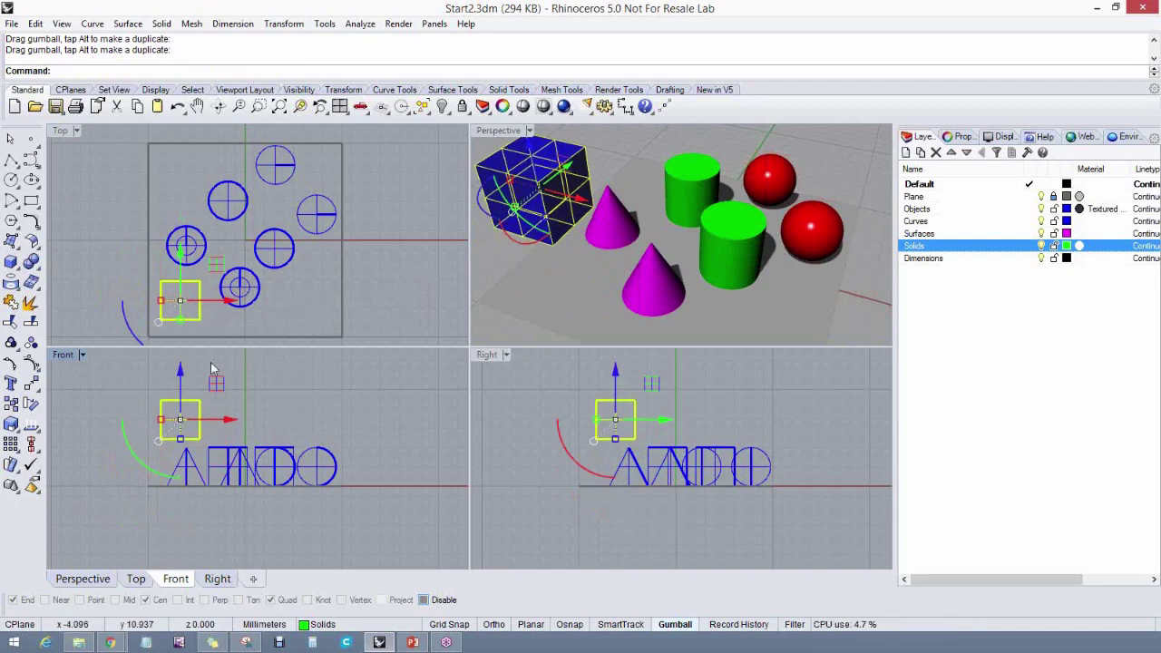
right_click_drag(532, 244, 572, 226)
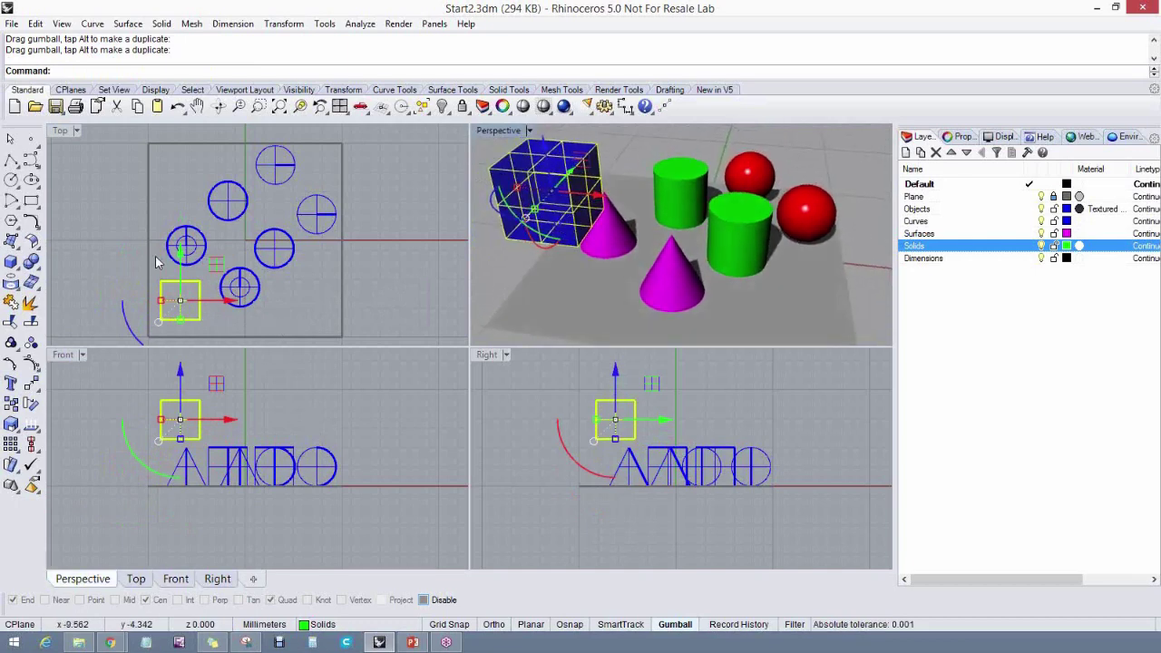
right_click_drag(209, 320, 203, 318)
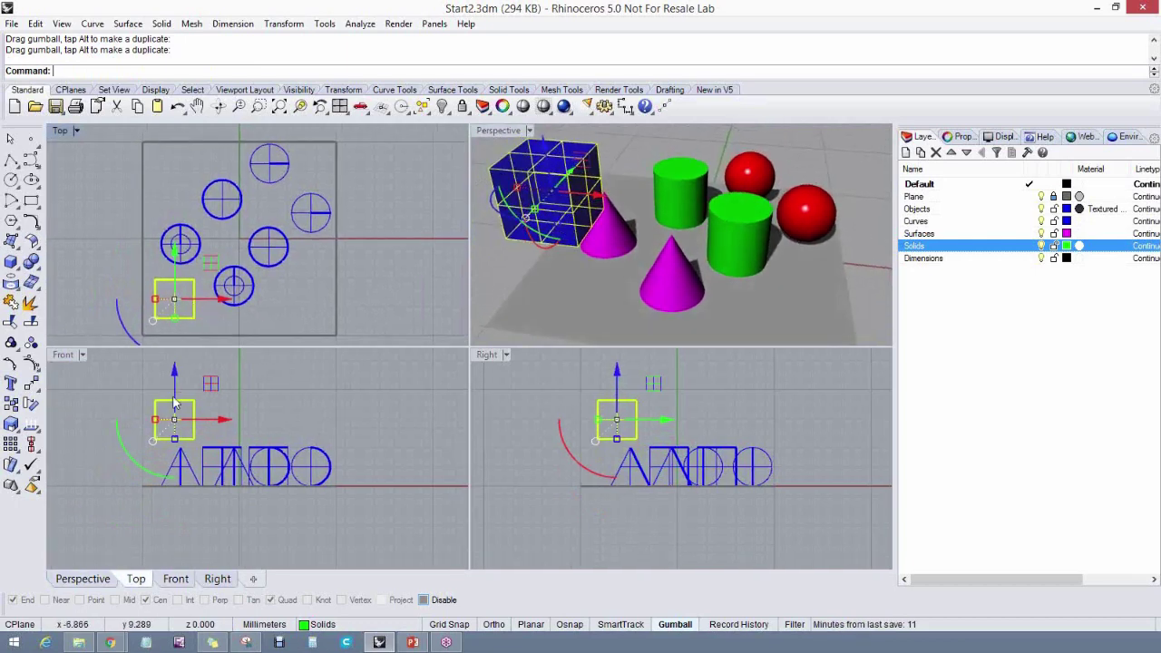
left_click_drag(177, 404, 181, 451)
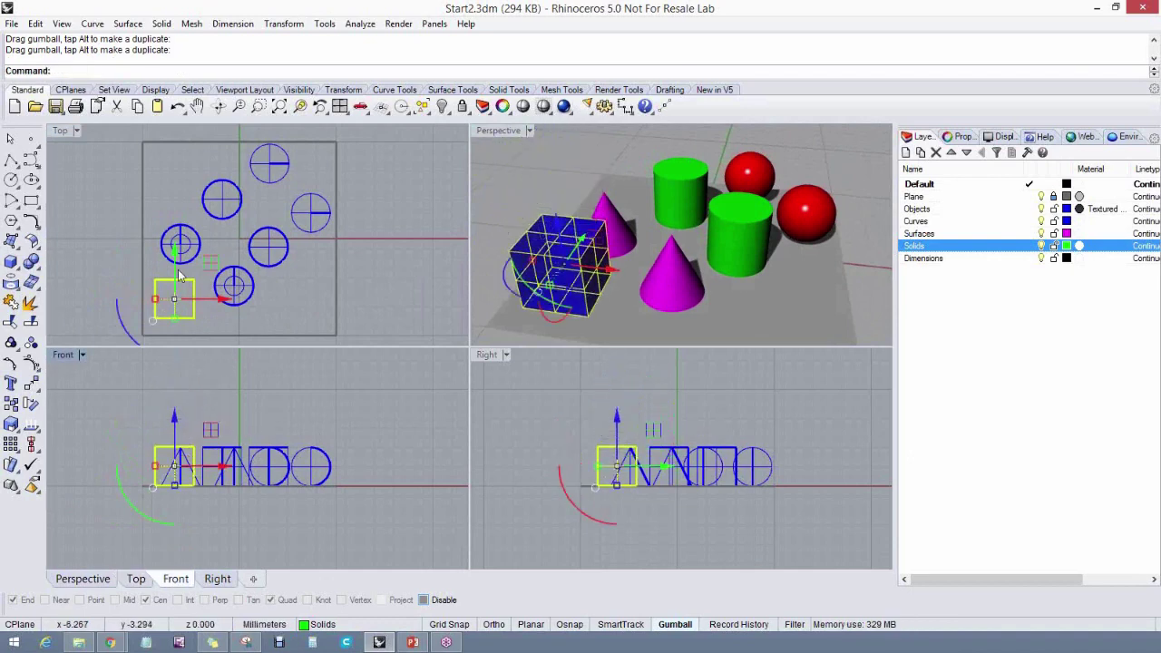
Move the box along the positive X axis twice, by an exact Gumball distance of 5 mm each time
scroll(180, 277, "up", 3)
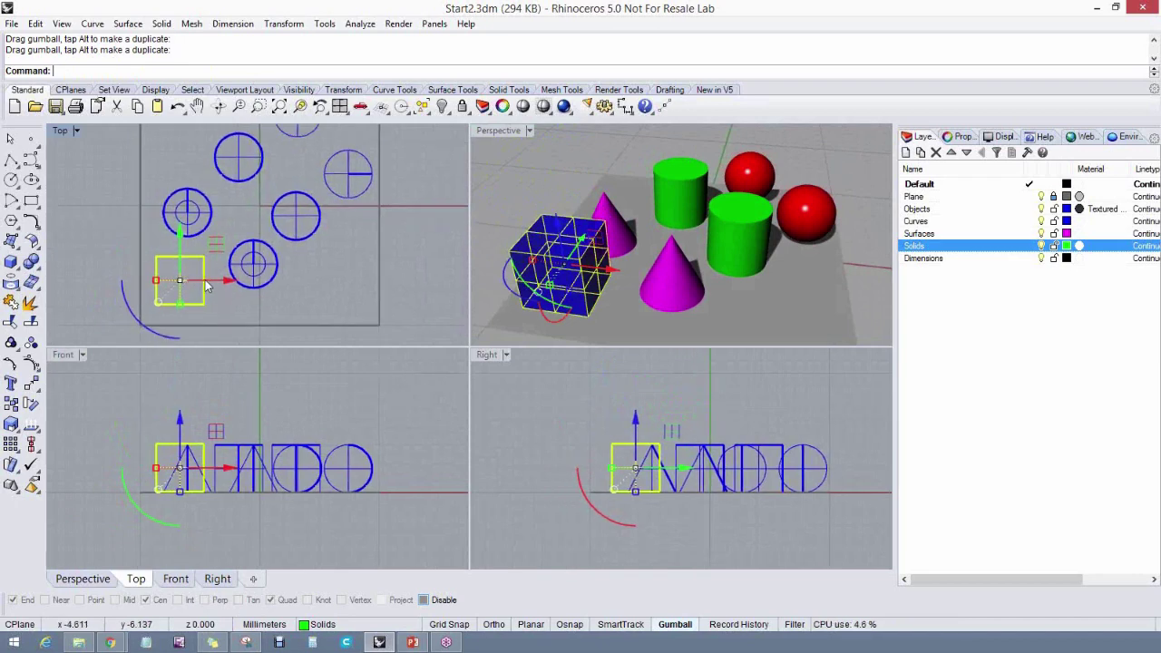
left_click(209, 279)
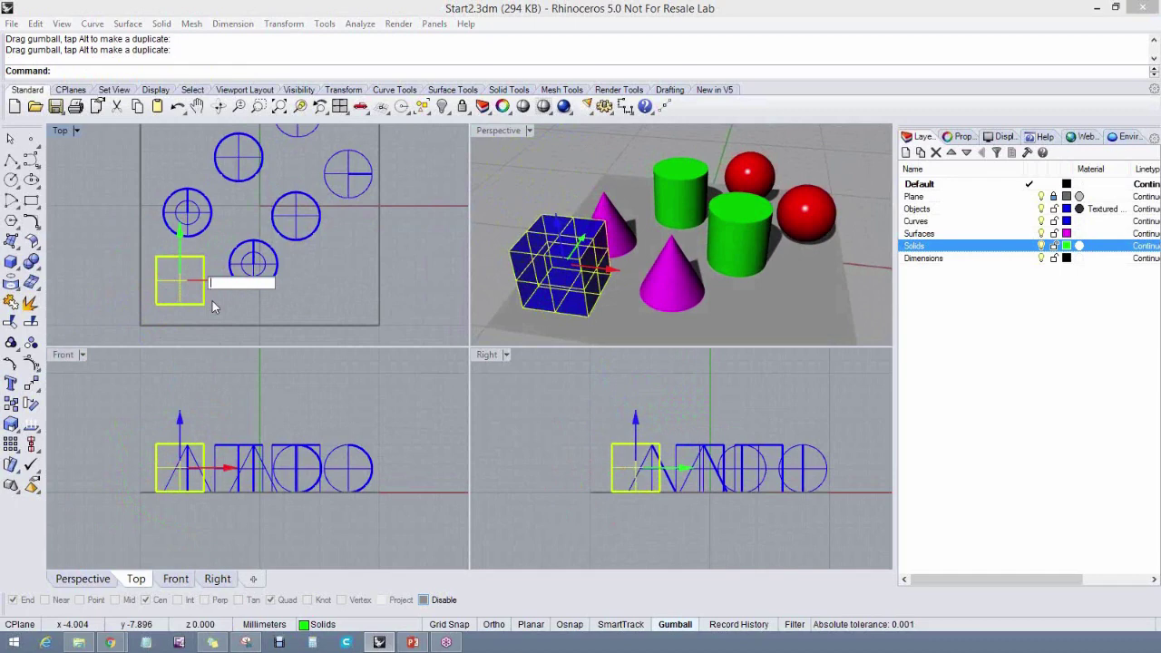
type("10")
key("Return")
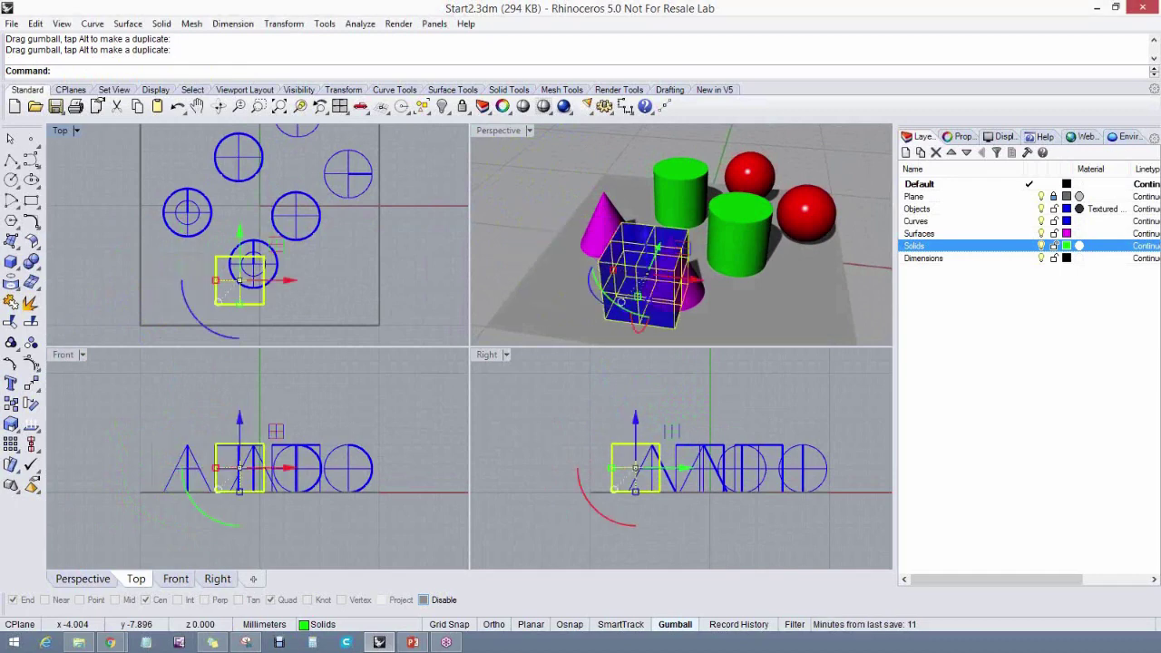
left_click(273, 281)
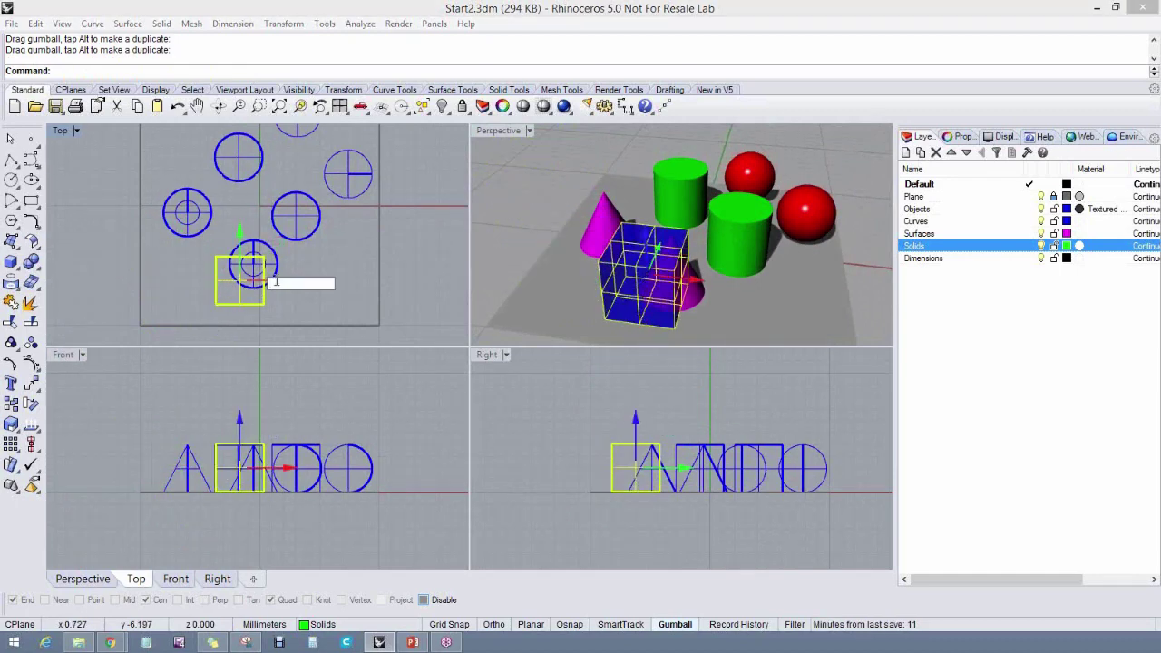
type("10")
key("Return")
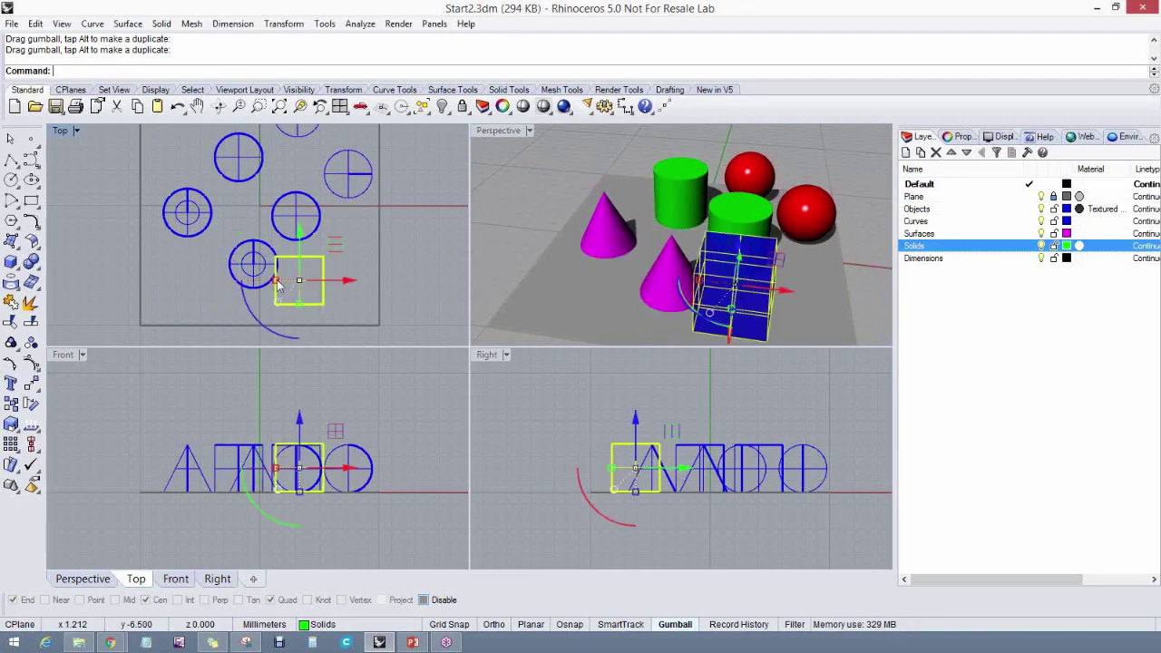
Move the box 5 mm in the negative Y direction and raise it 5 mm along Z with exact Gumball distances
left_click(300, 257)
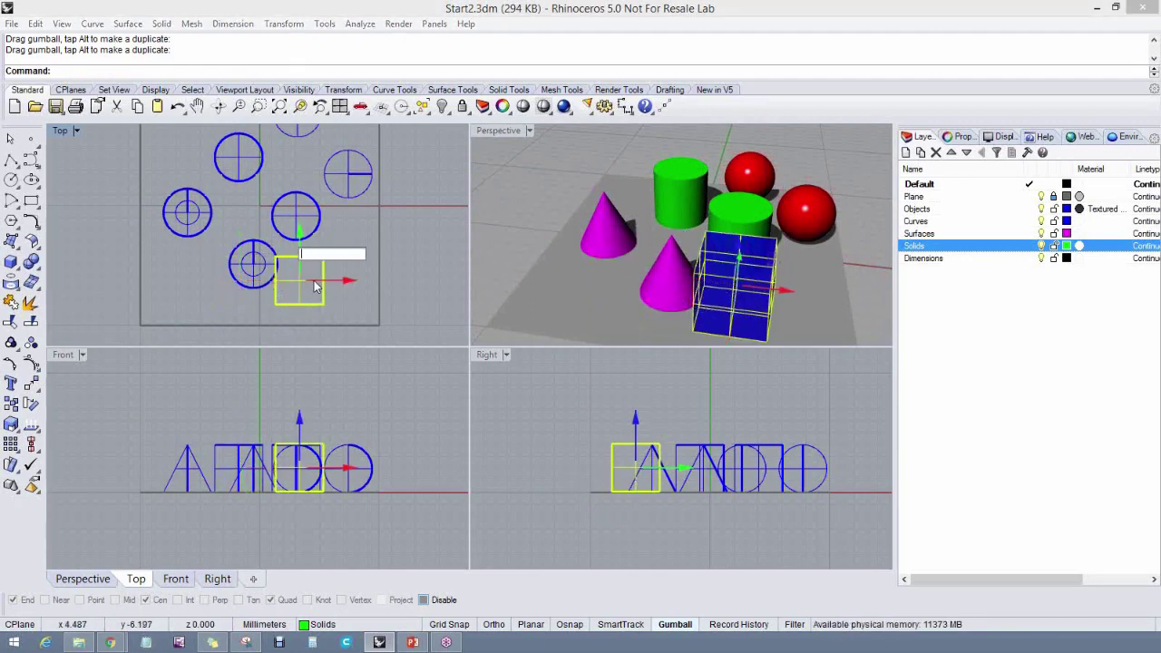
type("10")
key("Return")
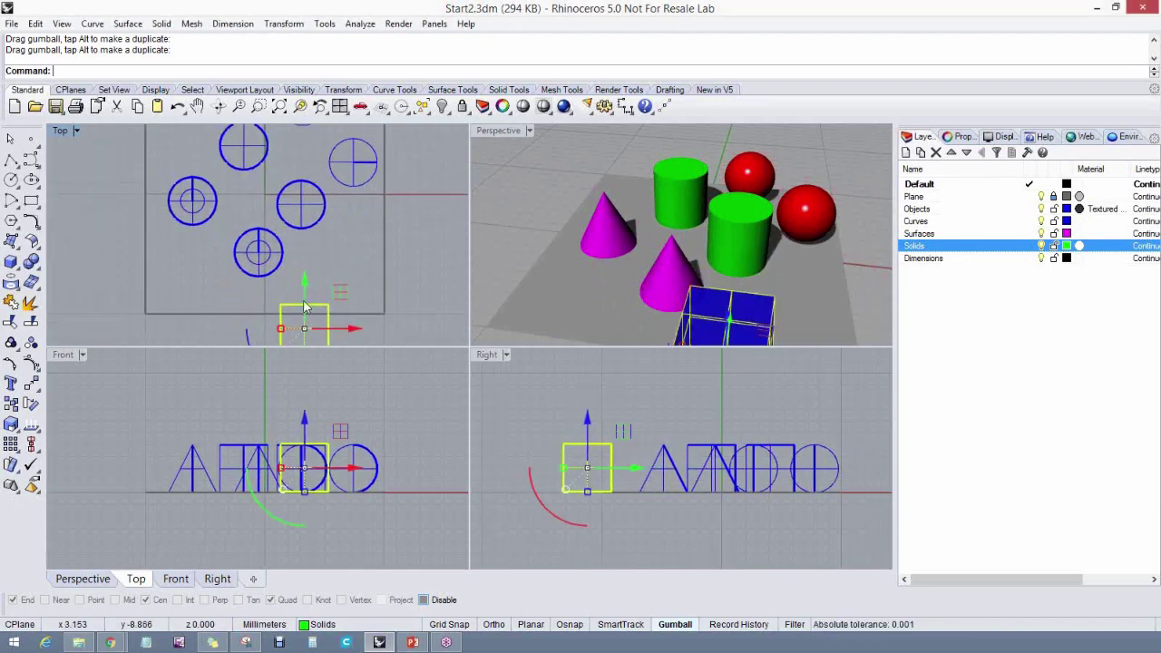
left_click(304, 435)
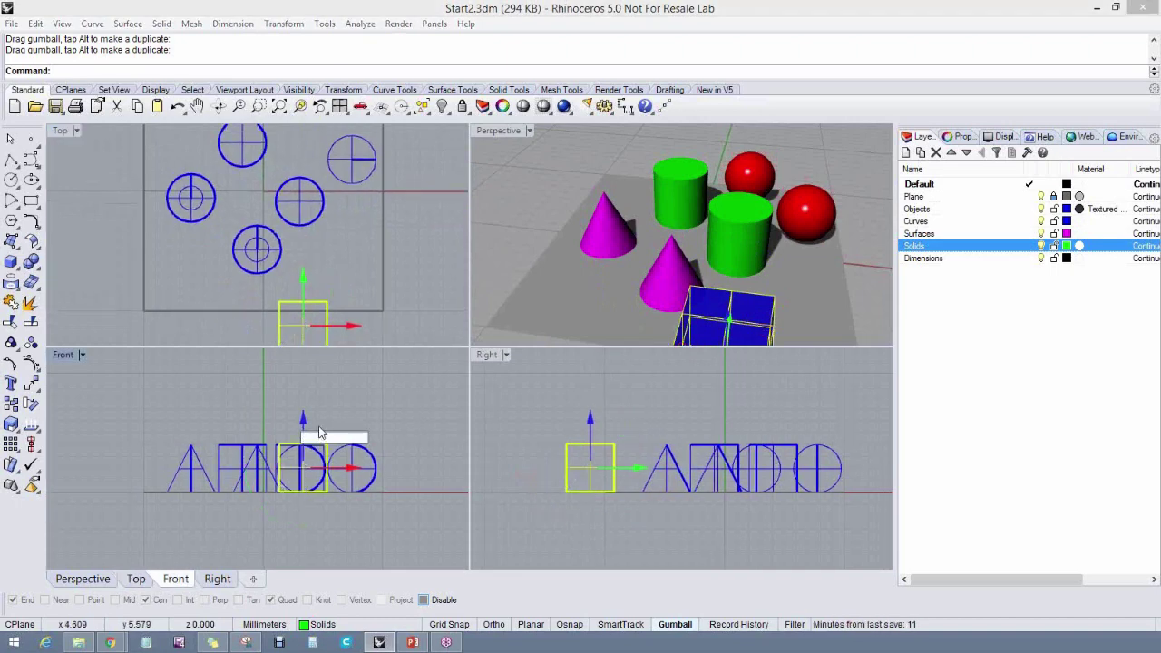
type("5")
key("Return")
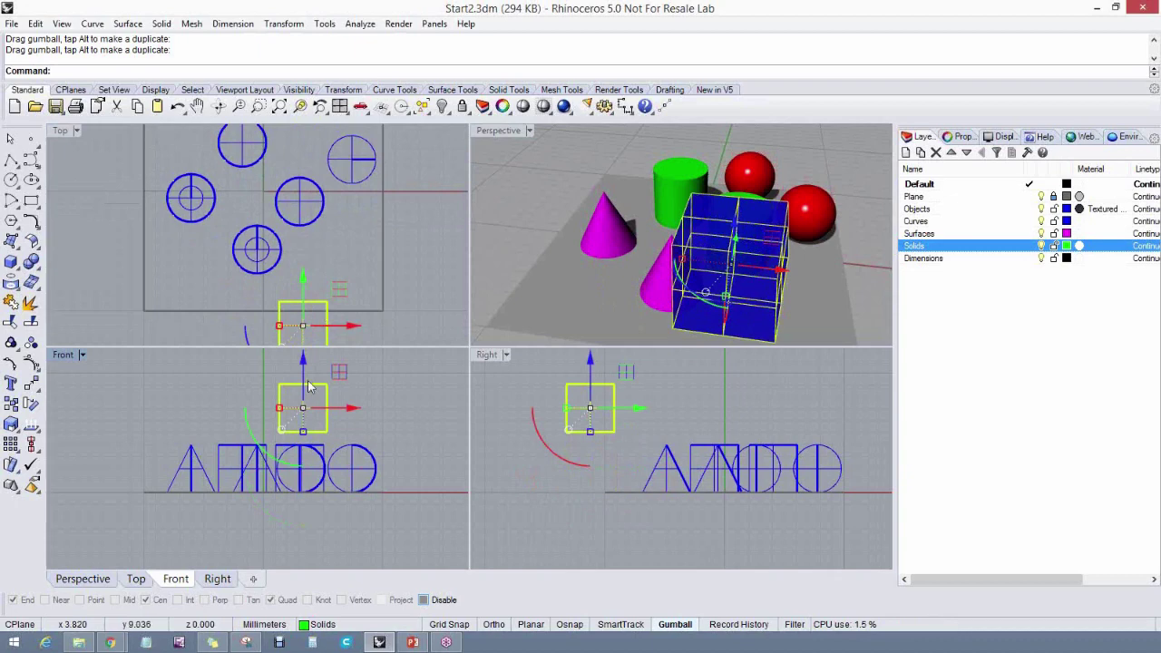
Lower the box back to plane level with the Gumball and return it to the plane's corner beside the cones
left_click_drag(306, 370, 300, 428)
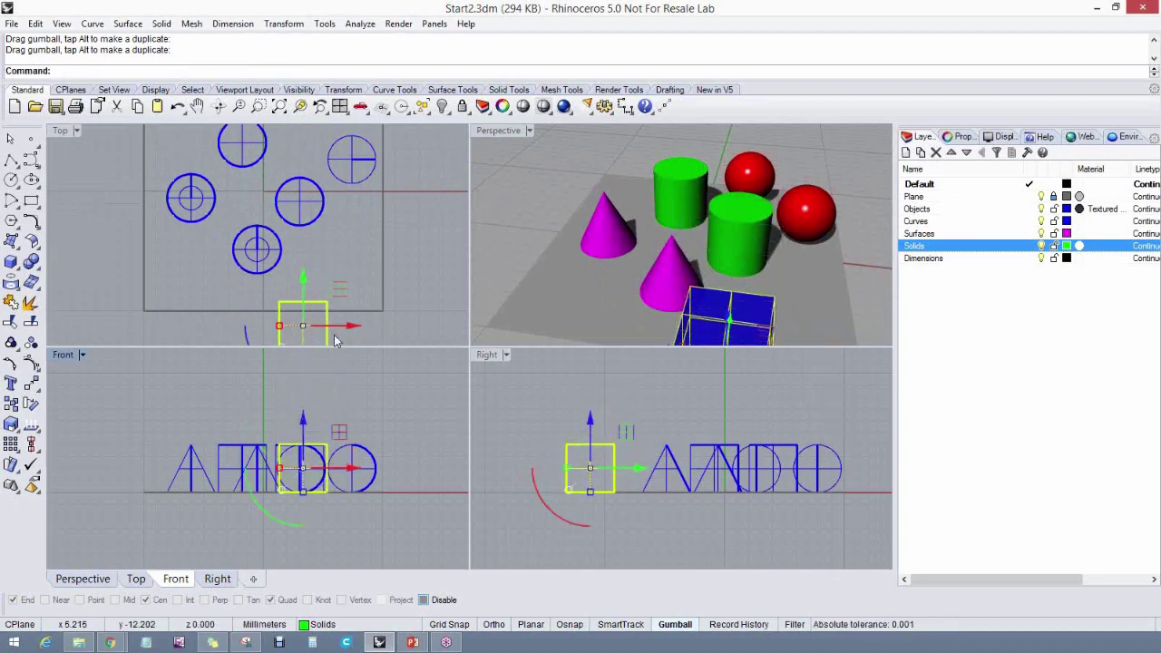
left_click_drag(324, 322, 208, 265)
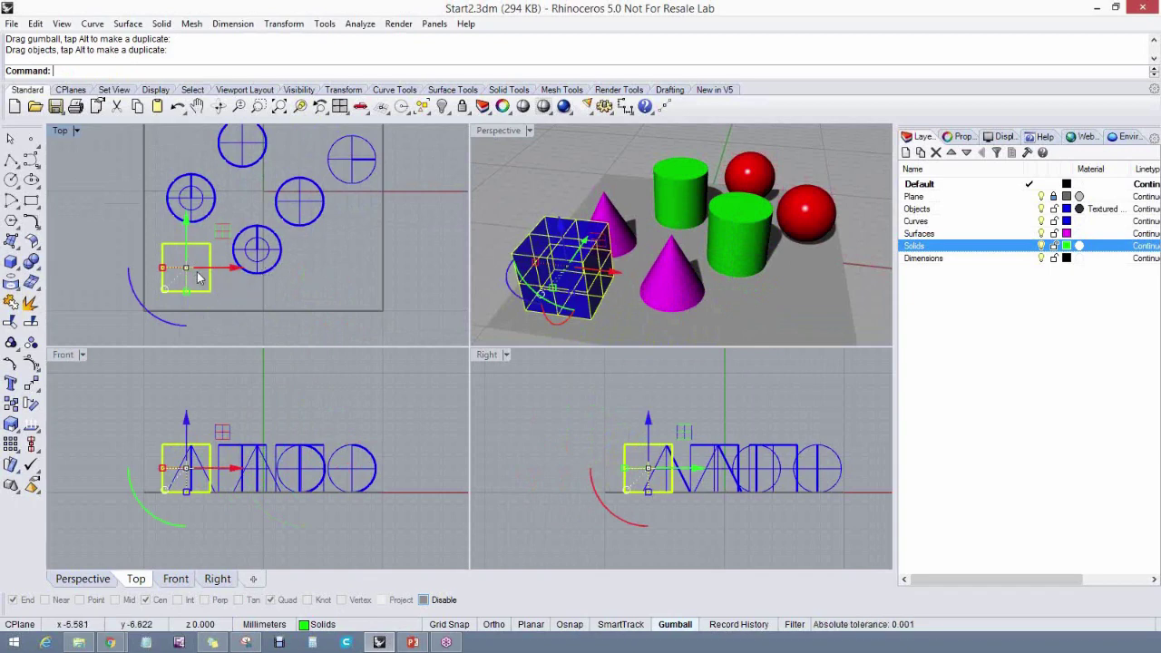
Duplicate the box along the positive X axis with the Gumball, placing the copy near the plane's opposite front corner
left_click_drag(210, 274, 365, 282)
key("alt")
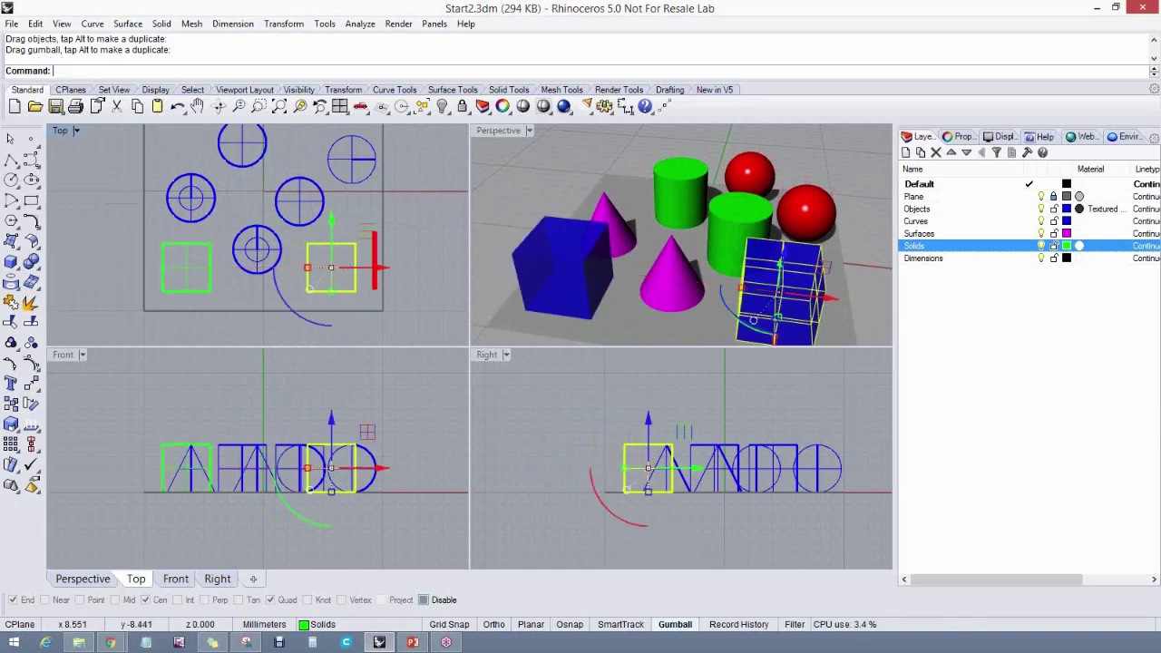
type("b")
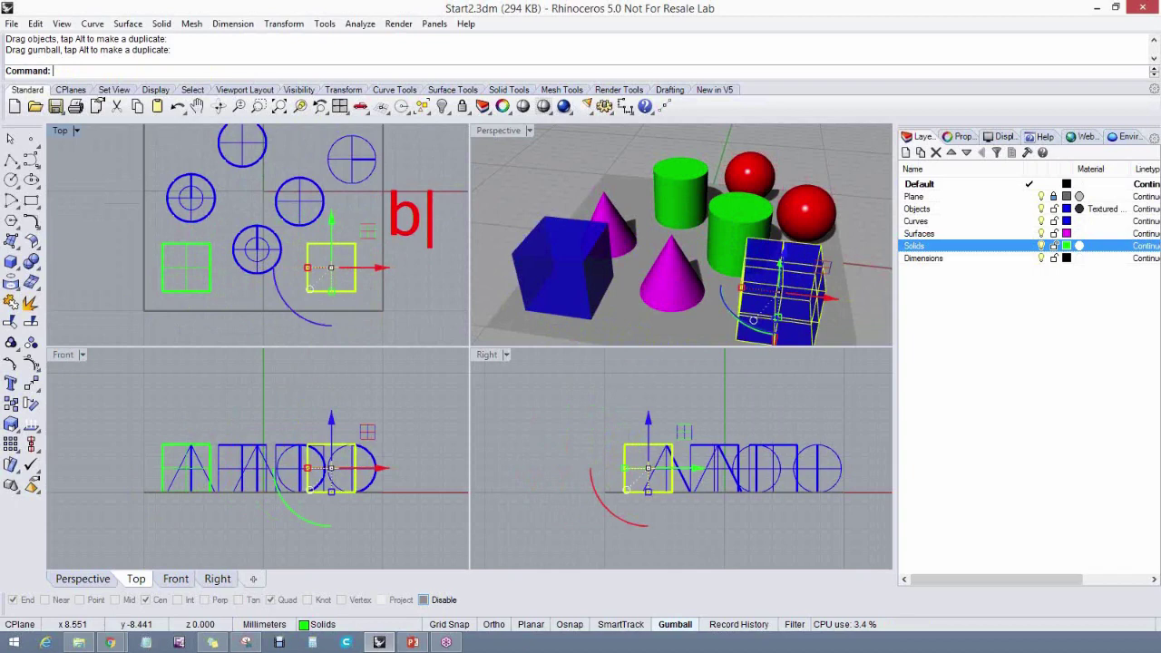
key("BackSpace")
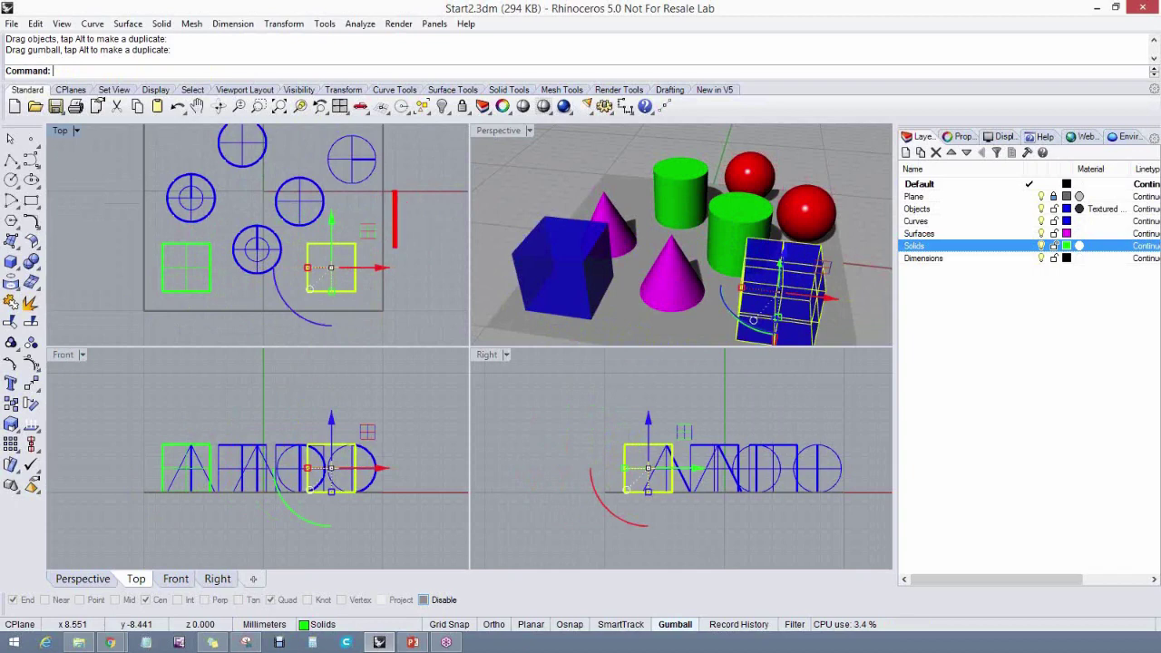
type("AL")
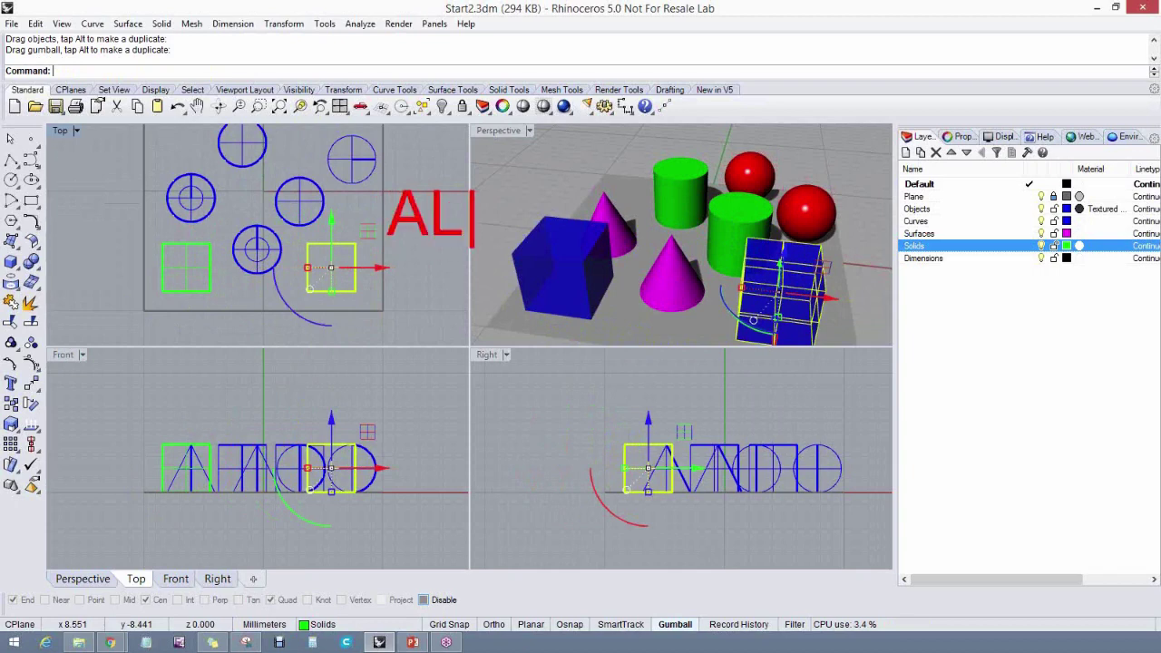
type("T=Copy")
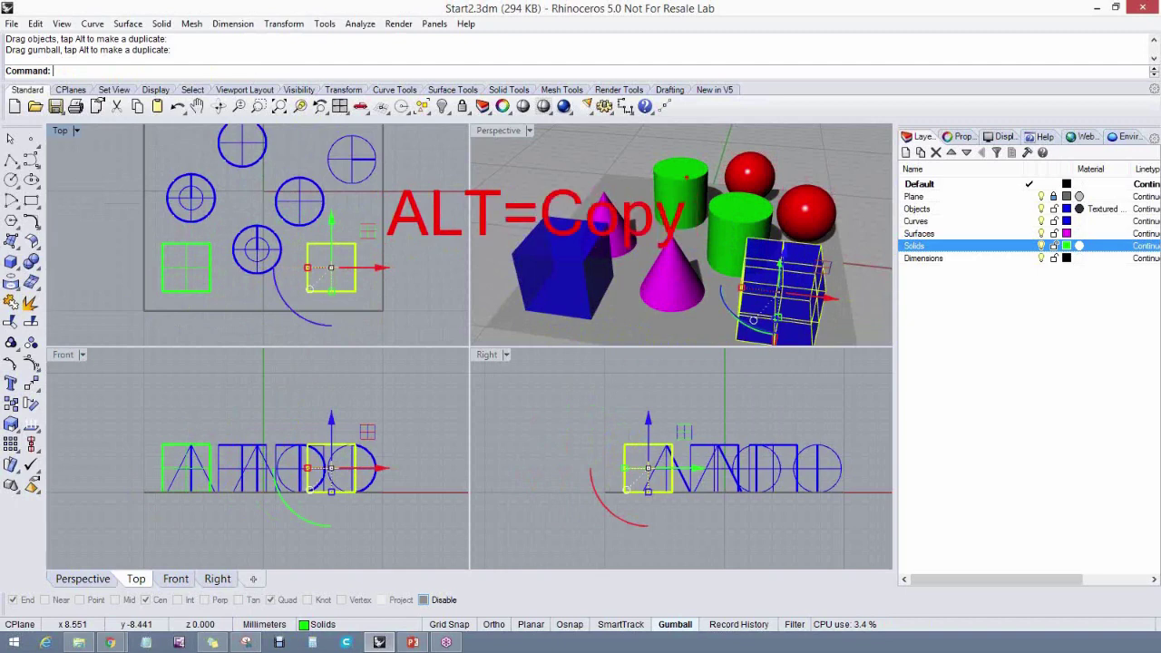
key("Escape")
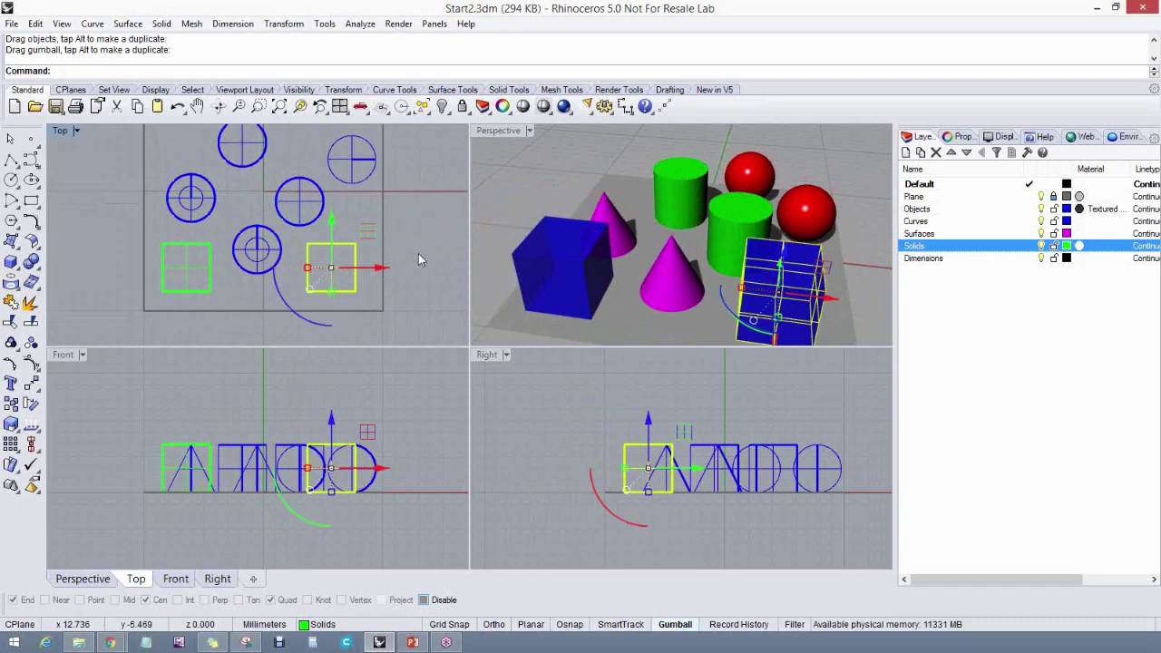
Duplicate the box at the plane's front corner straight up with the Gumball, stacking the copy above the original
left_click_drag(335, 442, 338, 386)
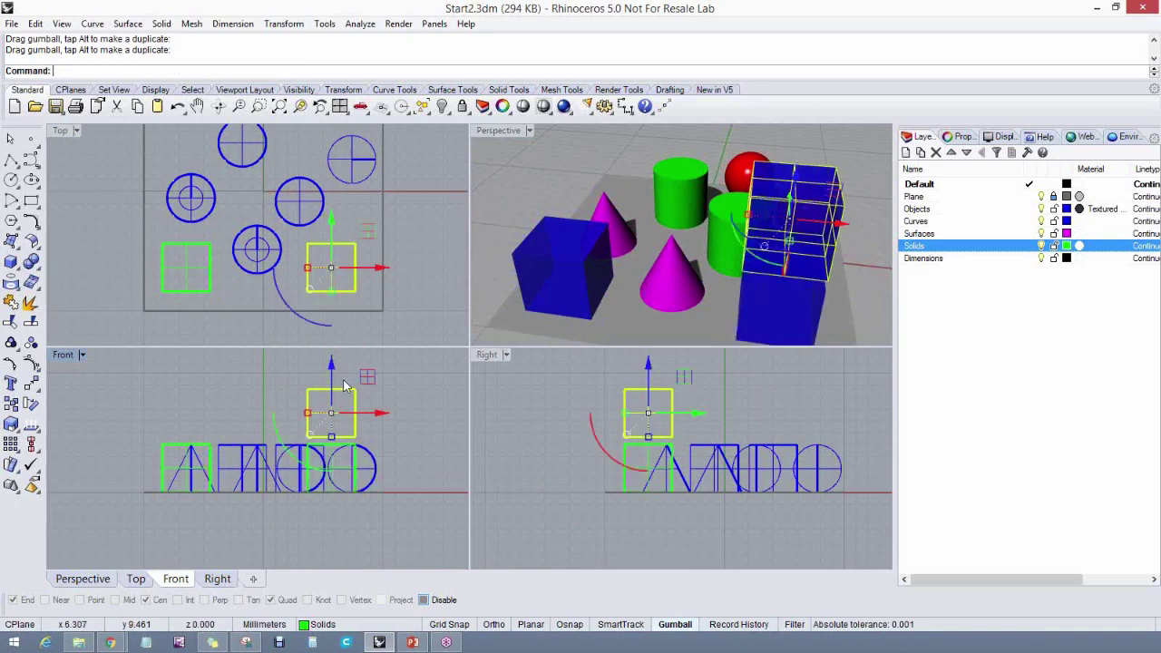
left_click(405, 273)
right_click_drag(508, 272, 581, 263)
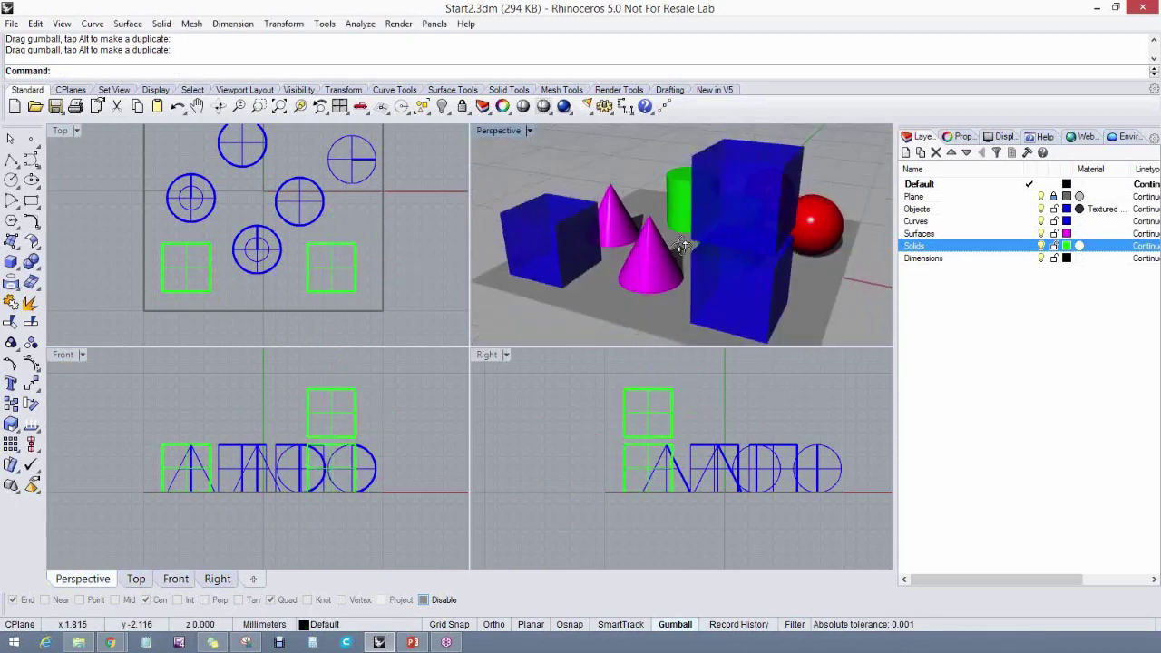
Select both stacked boxes together and move them along the positive X axis with the Gumball until they stand beside the plane
left_click(355, 438)
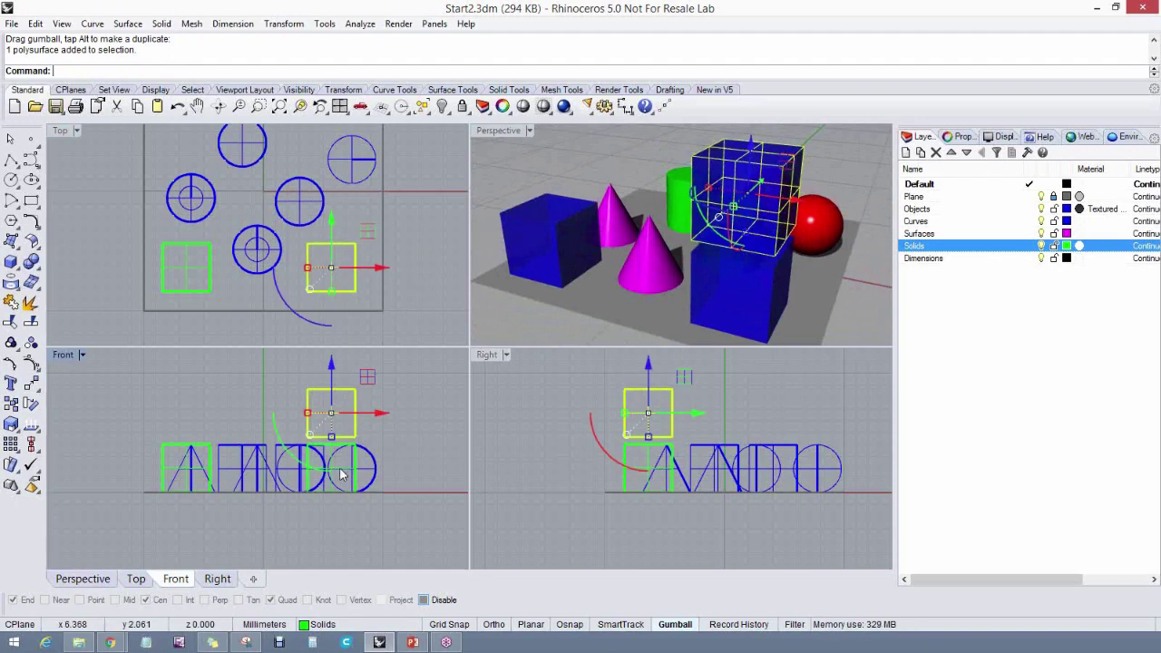
left_click(349, 467)
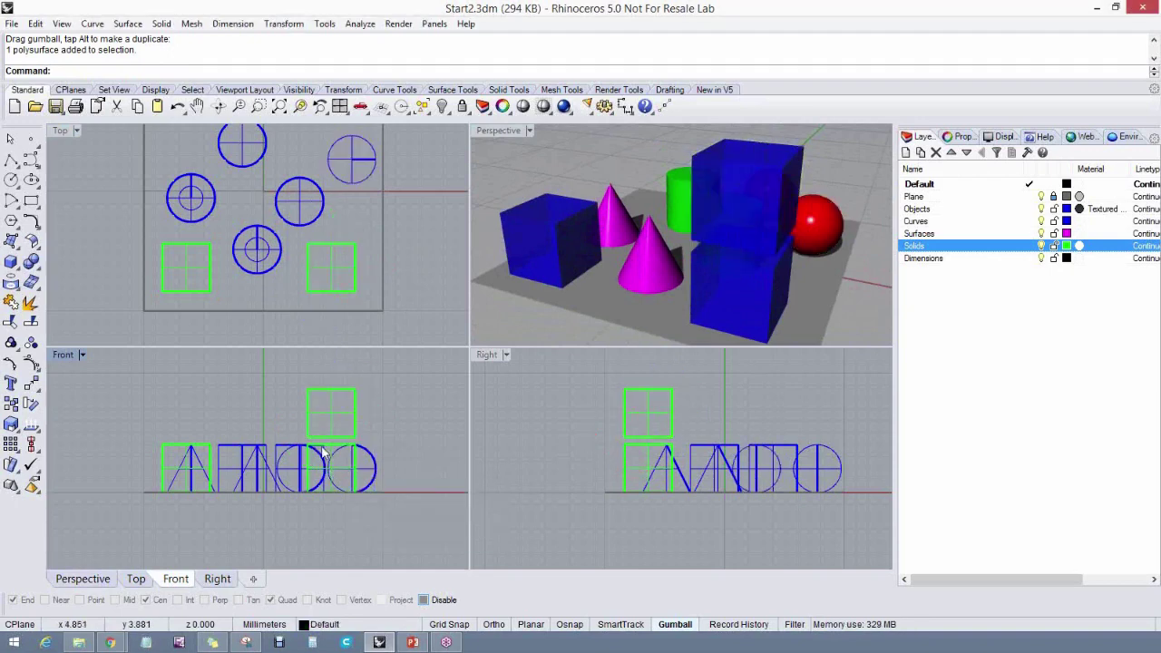
left_click(330, 452)
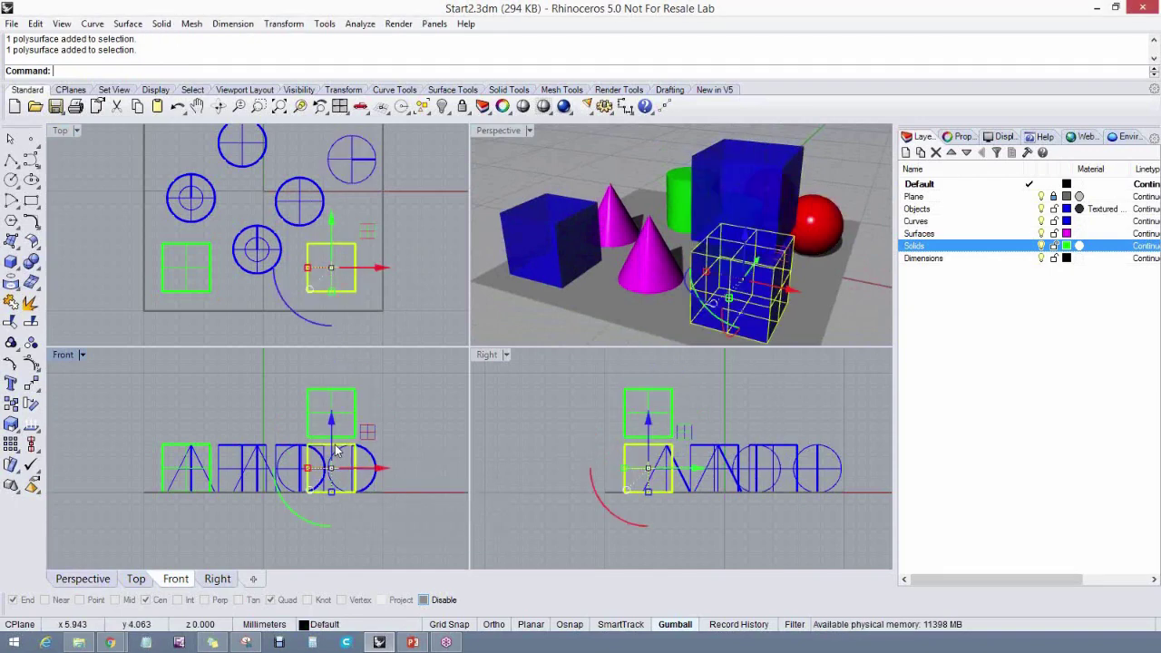
left_click(336, 392, "shift")
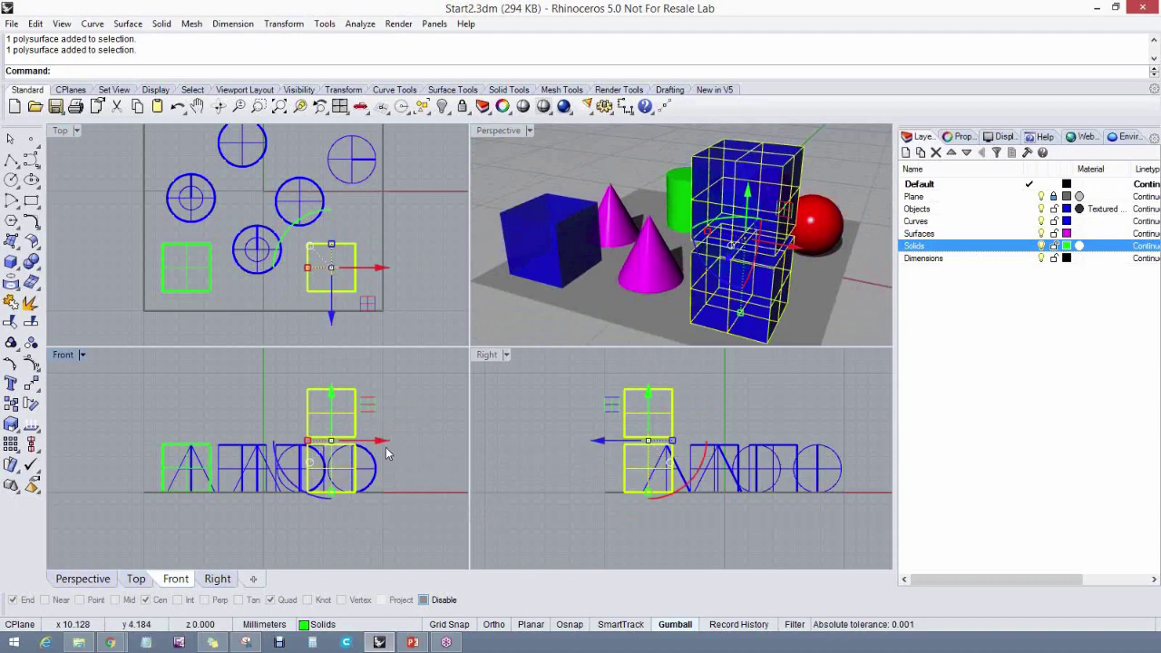
right_click_drag(405, 480, 376, 479)
left_click_drag(331, 442, 399, 444)
Duplicate the stacked pair of boxes along the positive X axis with the Gumball, placing the copies beside the originals
right_click_drag(406, 468, 322, 481)
left_click_drag(319, 455, 383, 454)
key("alt")
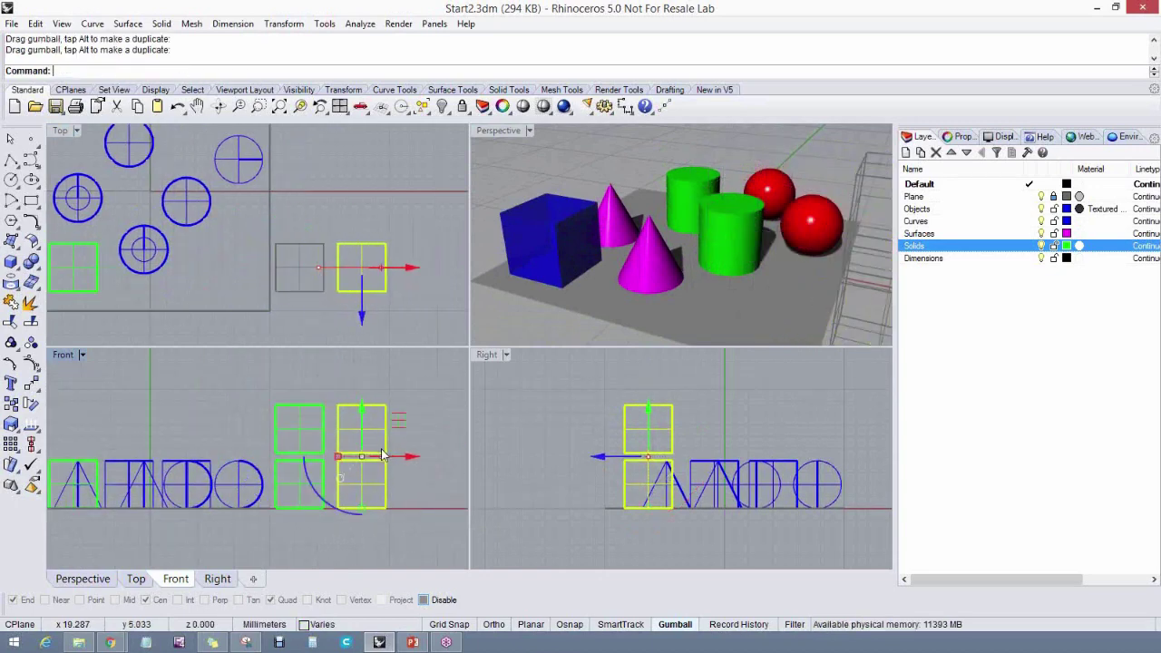
key("Escape")
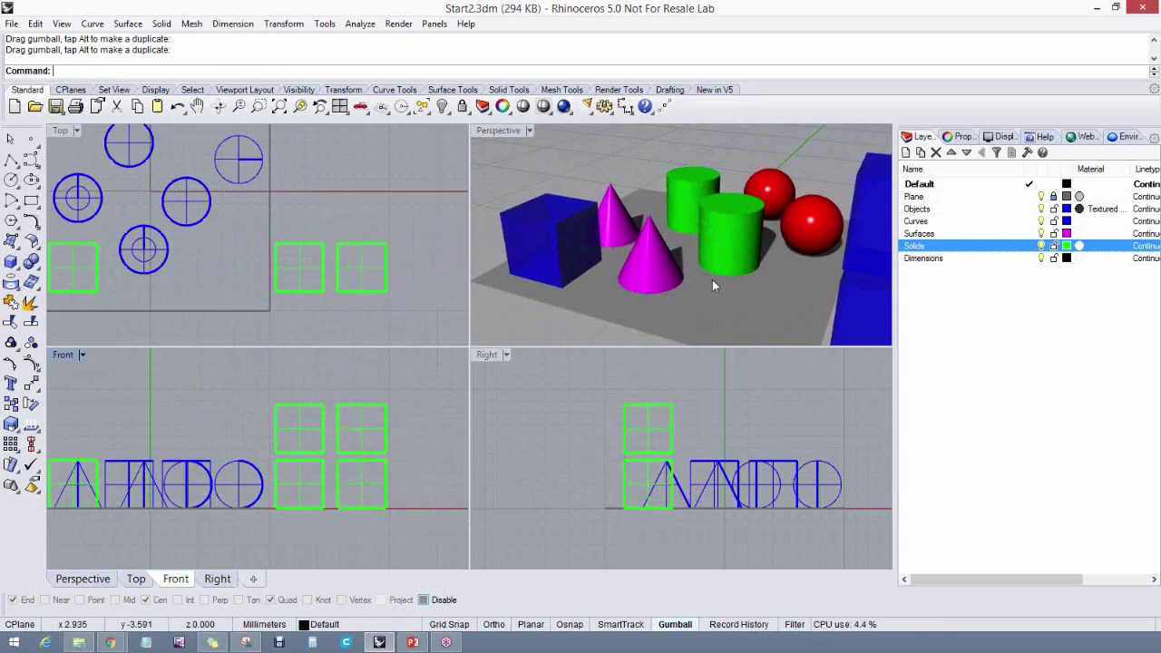
right_click_drag(713, 285, 685, 274)
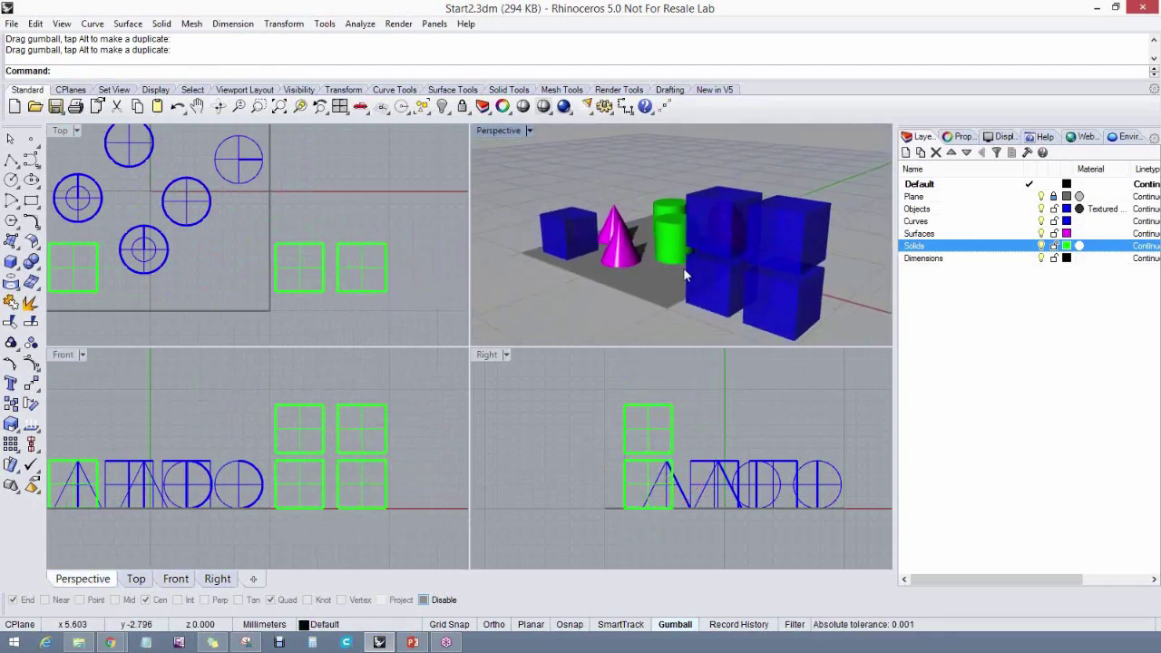
scroll(685, 275, "up", 2)
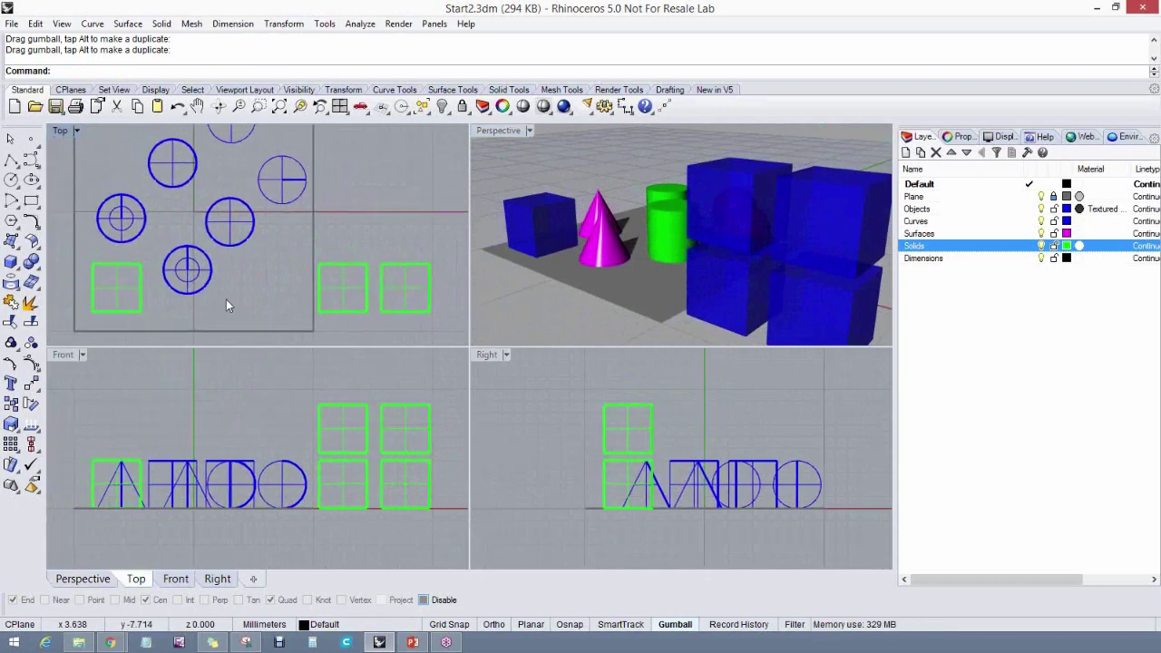
Start the Move command and bring up its automatically updating command help
left_click(288, 25)
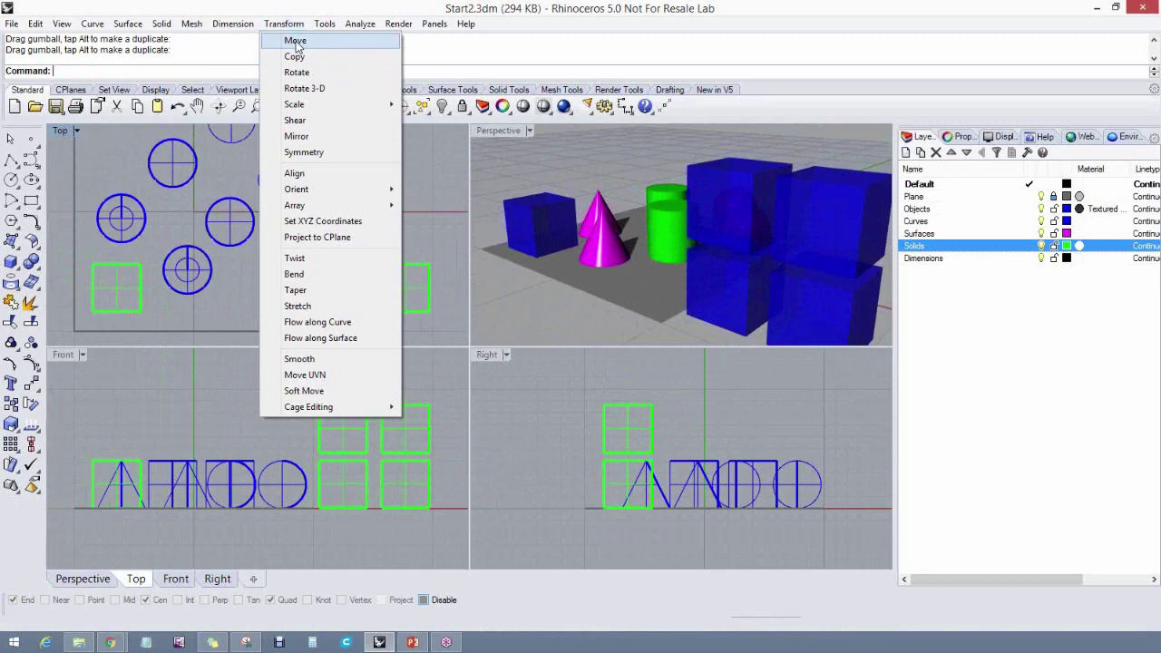
left_click(296, 42)
left_click(1043, 137)
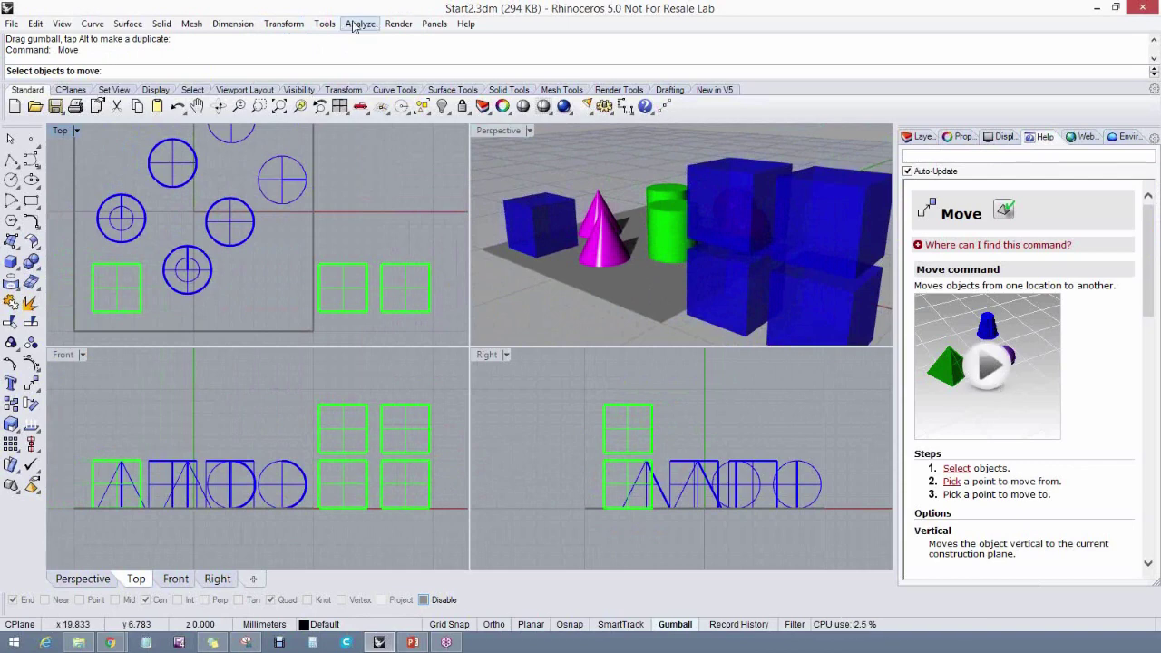
Switch from Move to the Align command and examine its help, including where the command can be found
key("Escape")
left_click(284, 24)
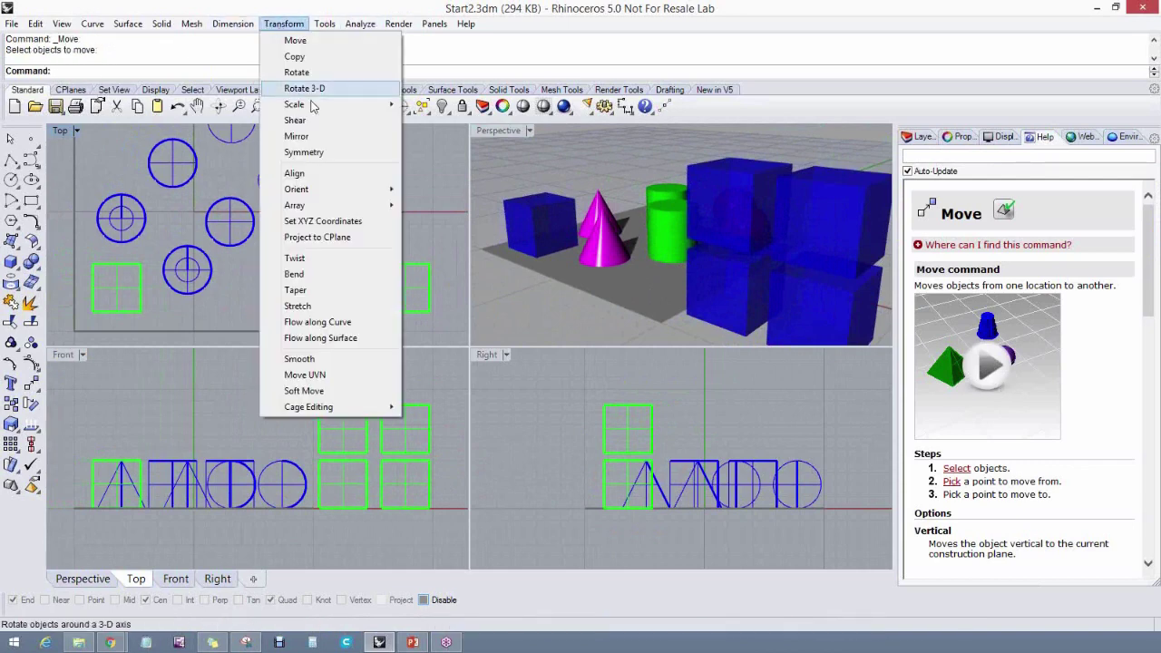
left_click(295, 174)
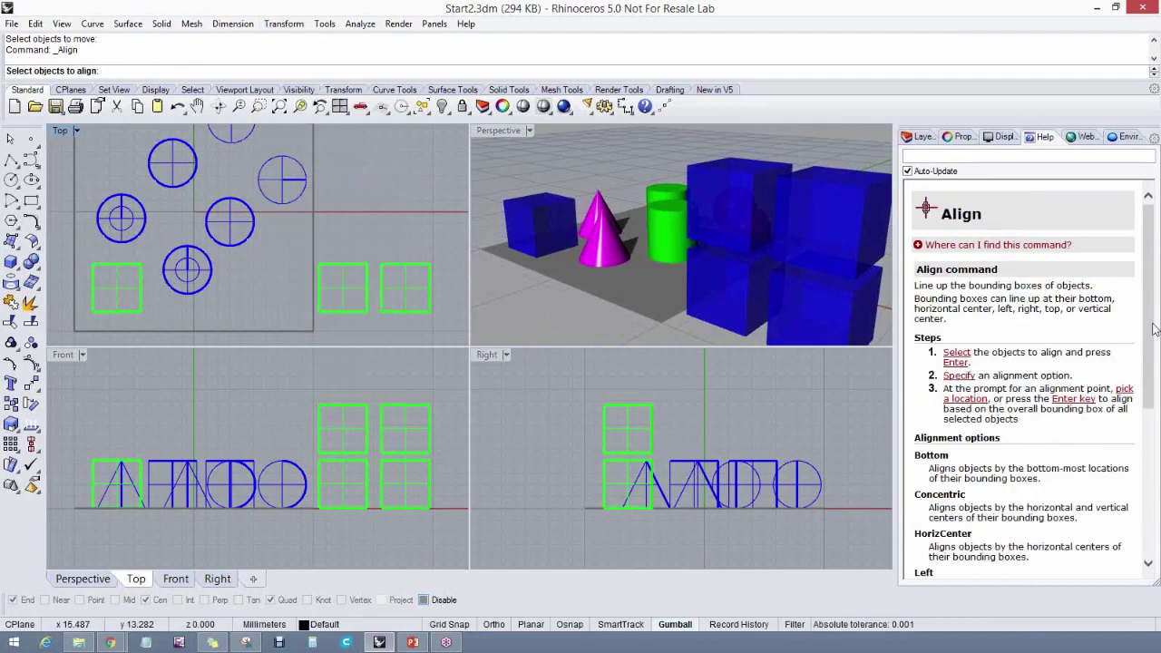
left_click_drag(1150, 322, 332, 192)
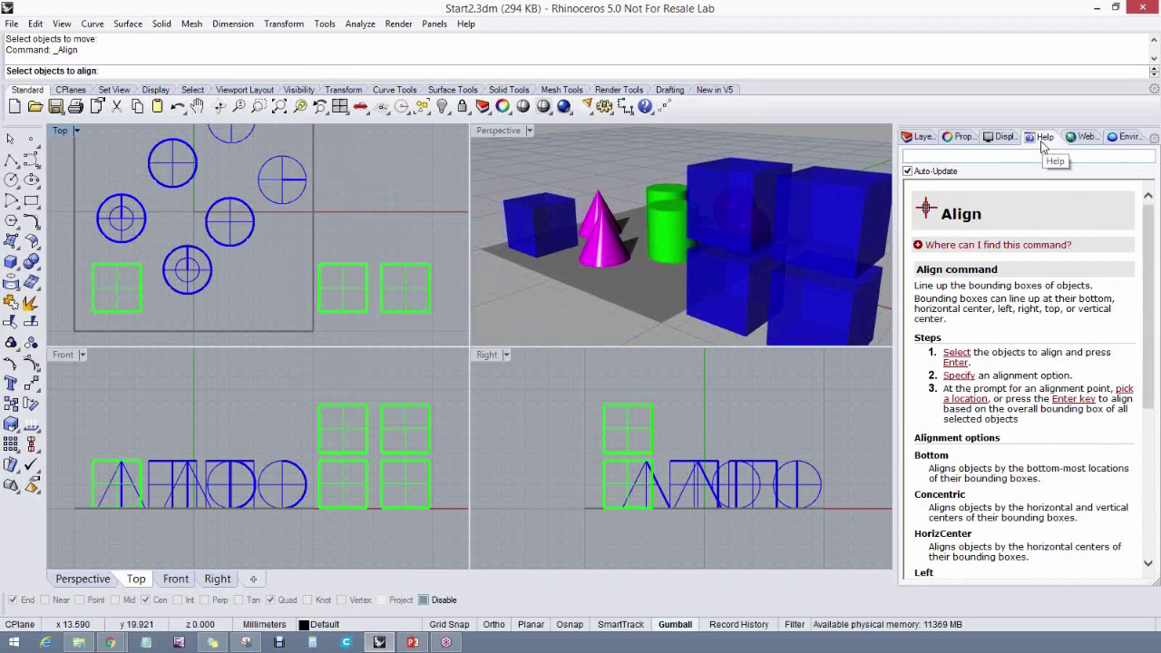
left_click(997, 247)
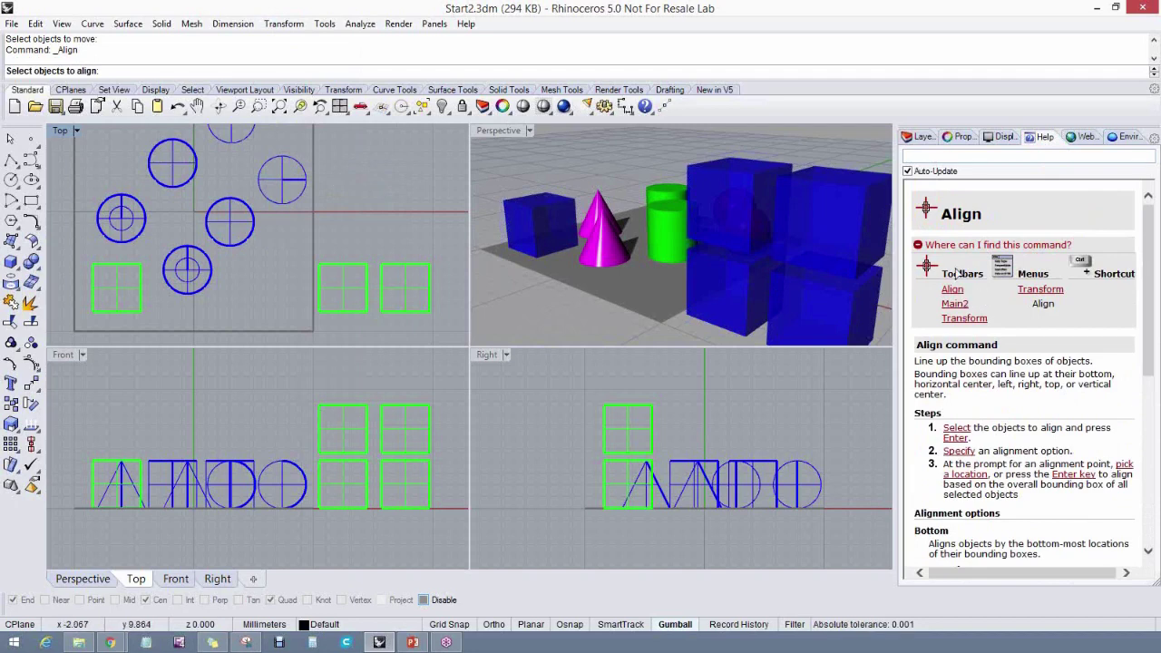
Start the Loft command, look up its location in the help and among the surface tools, and cancel it
left_click(128, 24)
left_click(142, 57)
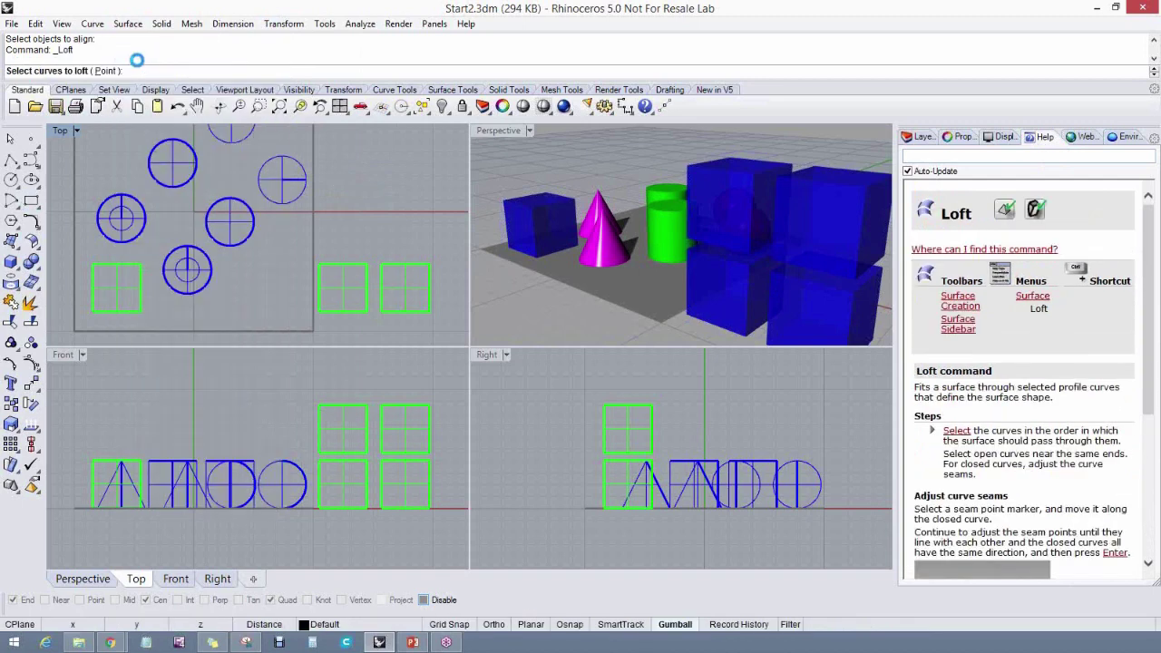
left_click(982, 247)
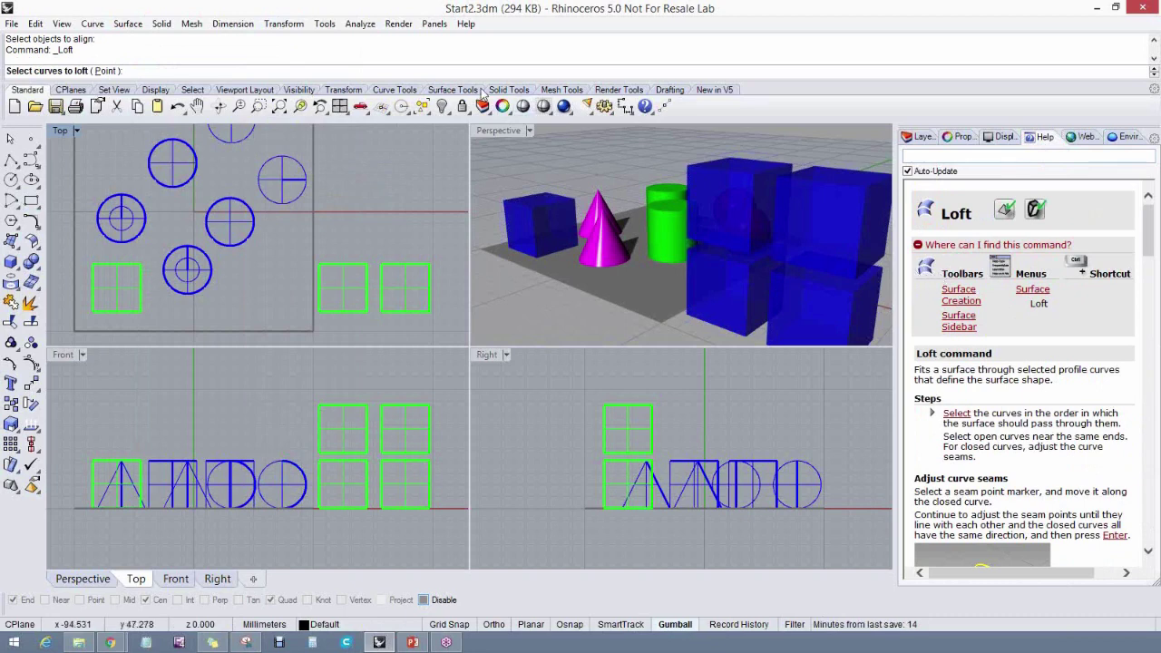
left_click(449, 91)
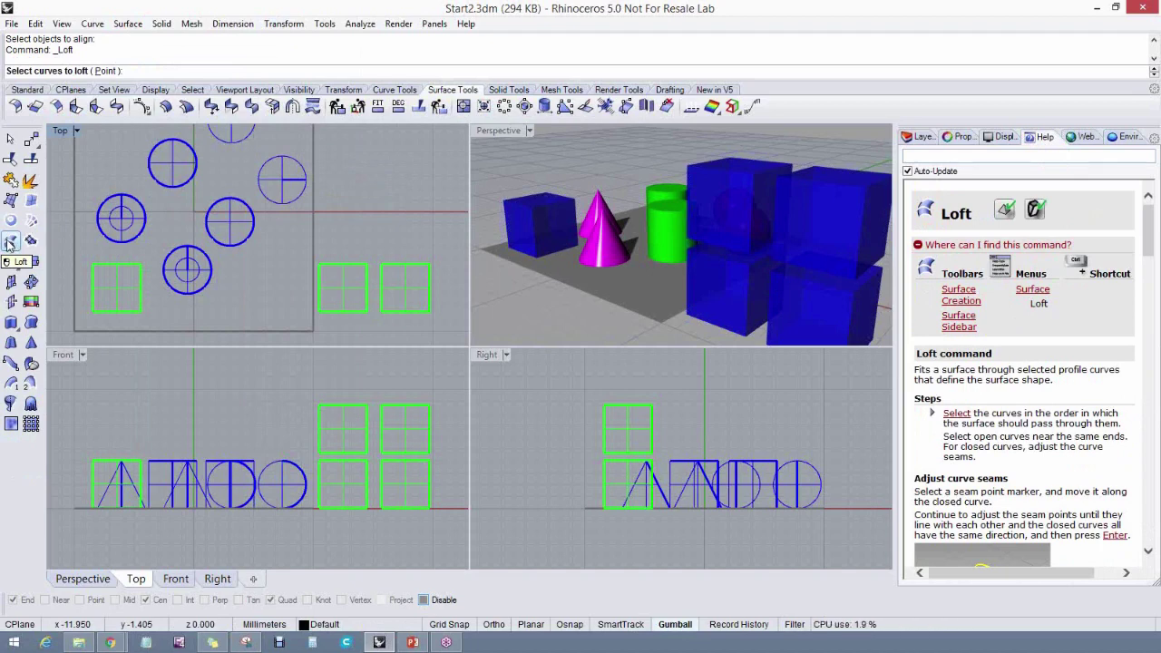
key("Escape")
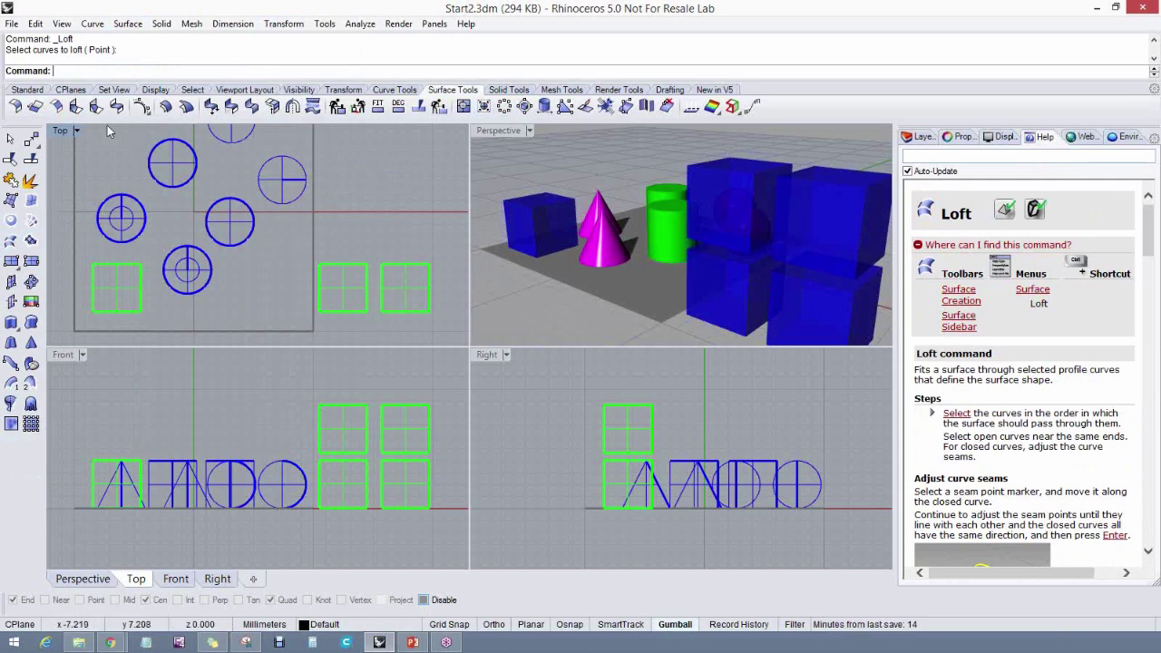
left_click(47, 91)
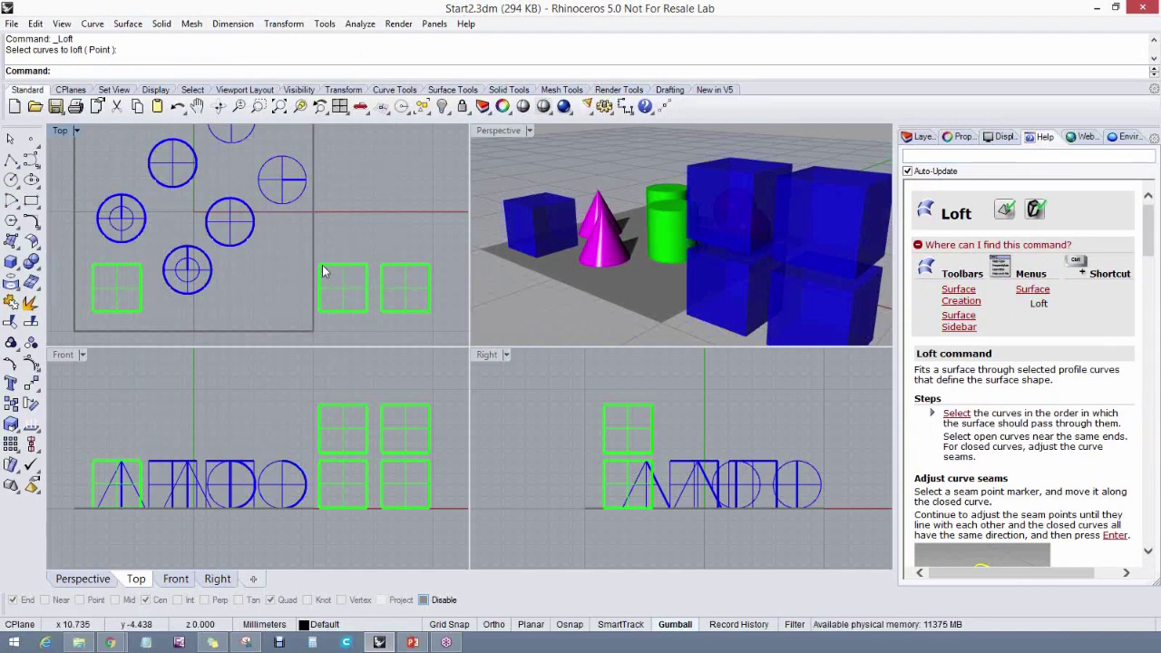
Pick the upper box of the stack nearest the plane from the overlapping objects and move it along positive Y with the Gumball
right_click_drag(337, 269, 323, 265)
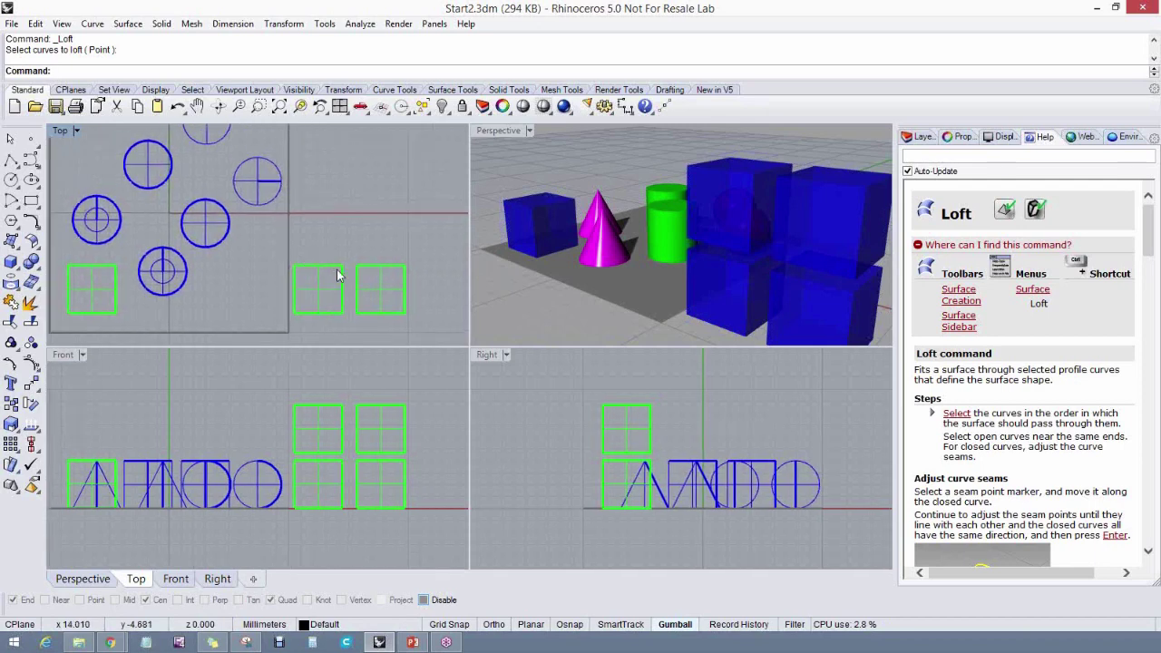
left_click(322, 272)
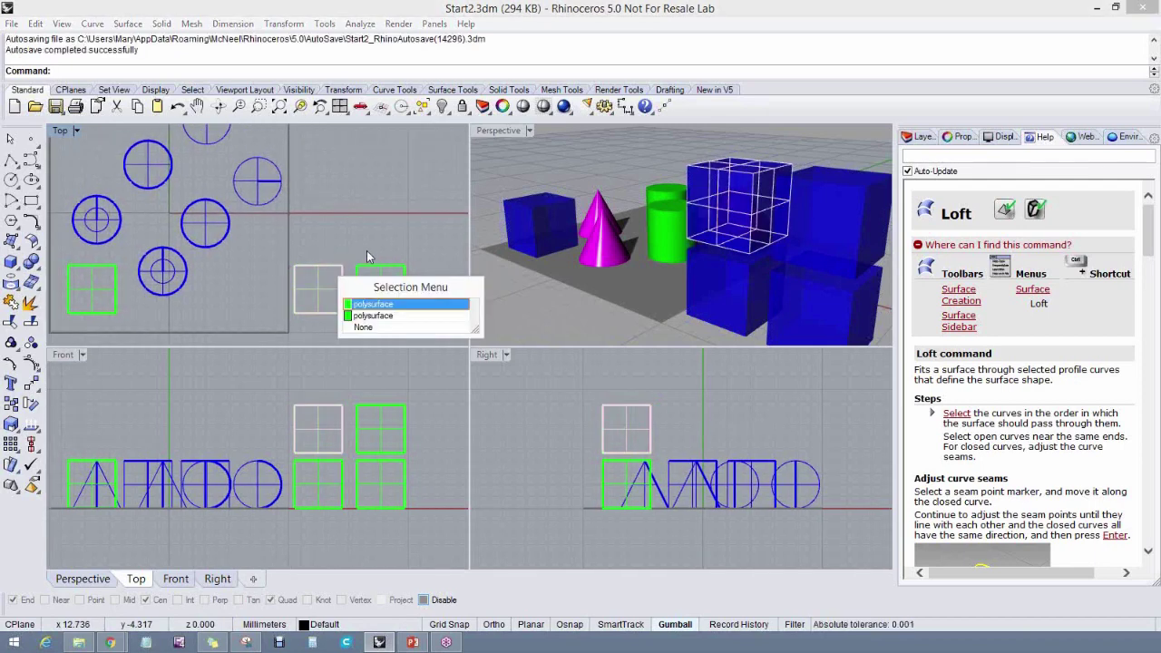
left_click(367, 257)
left_click(324, 272)
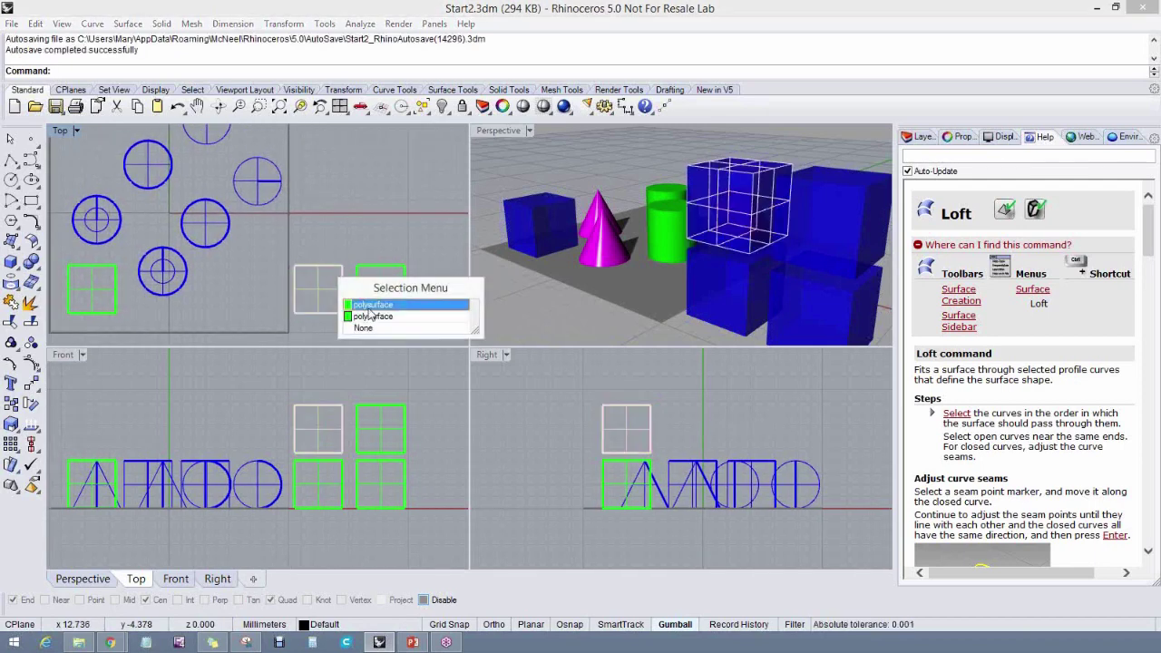
left_click(369, 307)
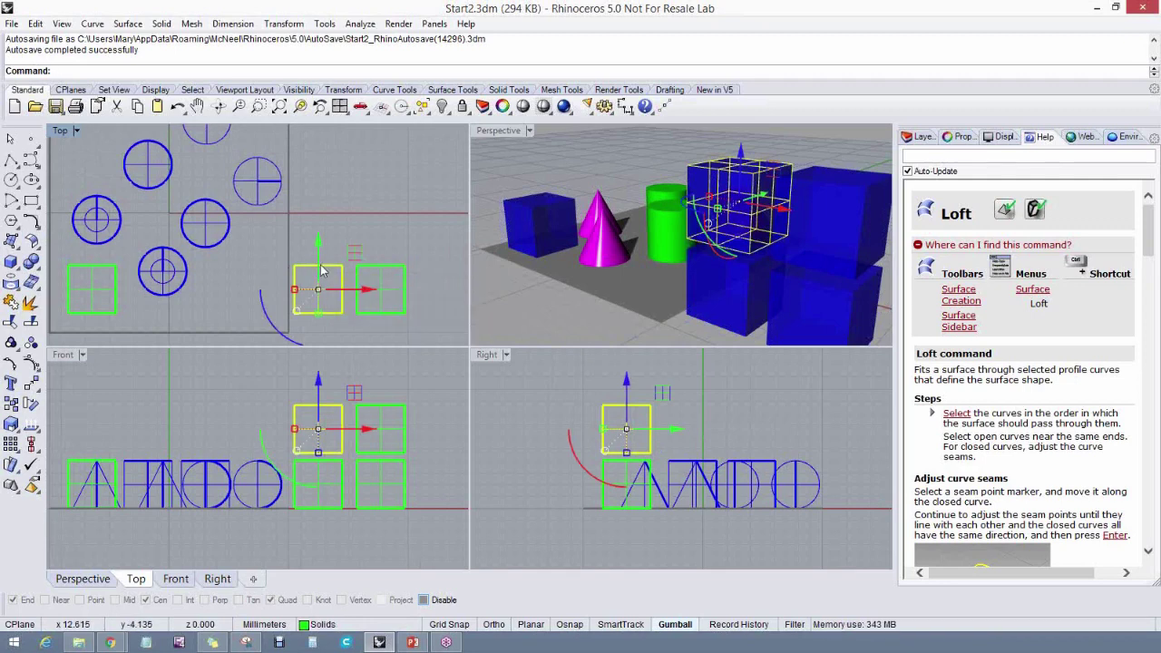
left_click(319, 273)
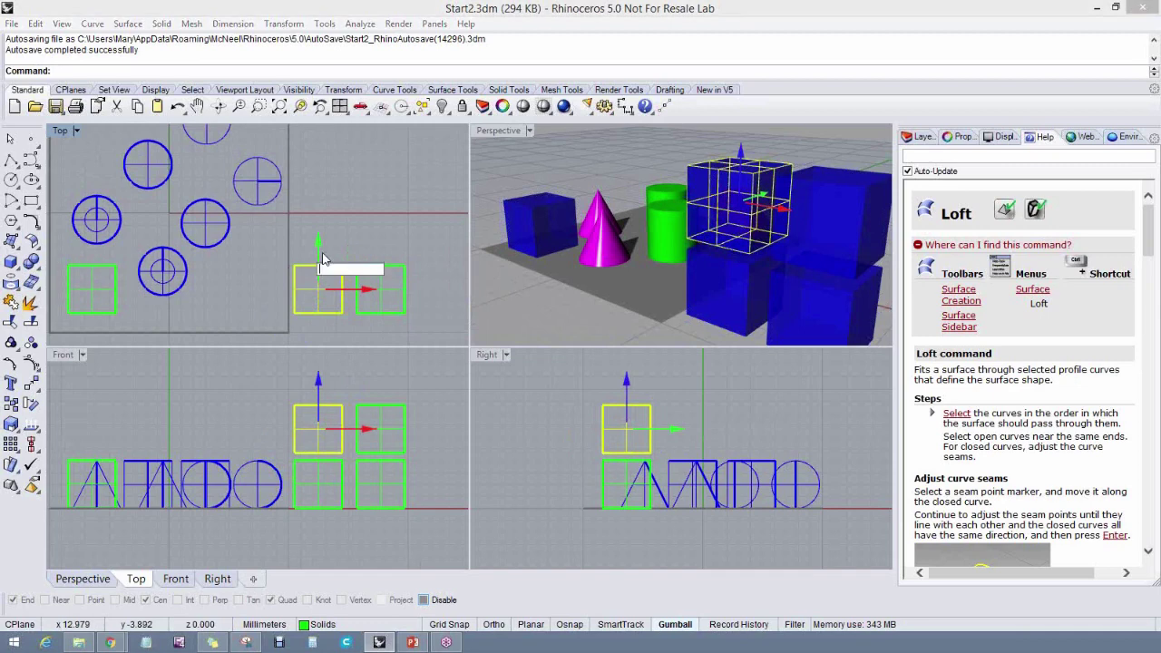
left_click(320, 270)
left_click_drag(295, 312, 295, 191)
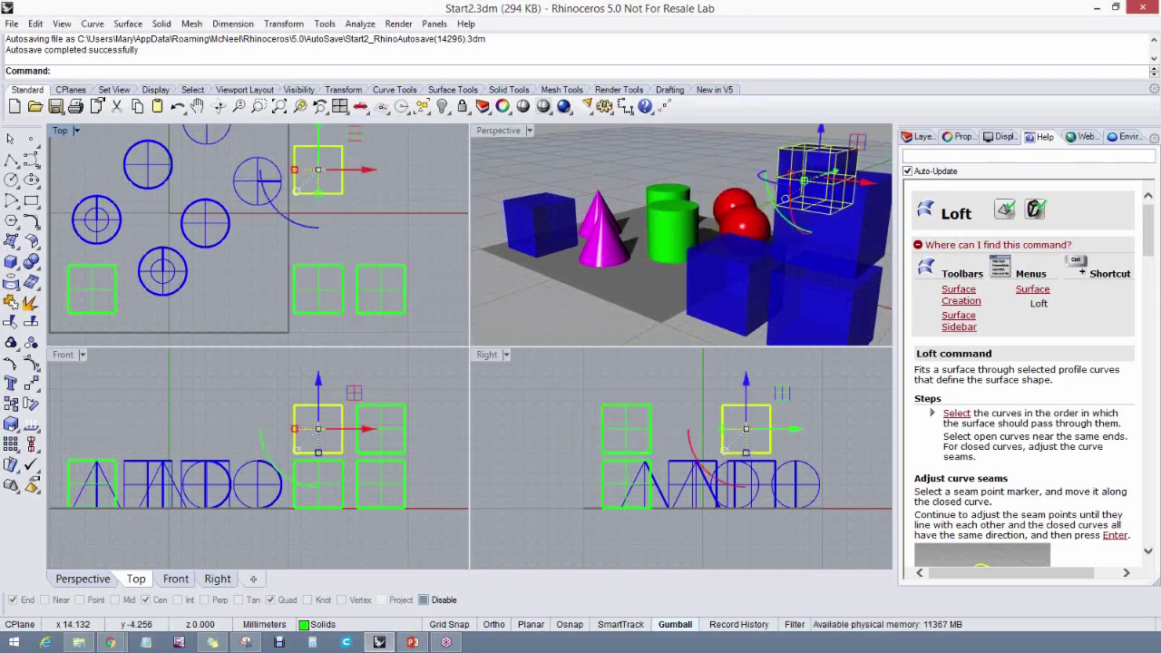
key("Escape")
key("ctrl+shift+e")
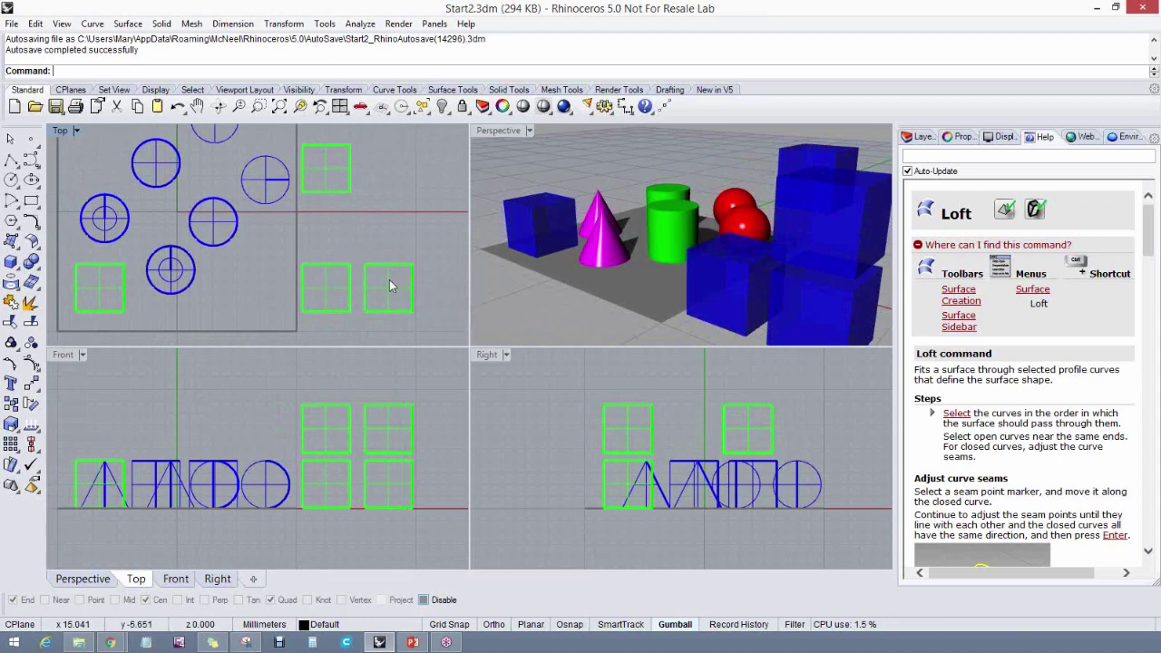
Undo the upper box's Gumball move along the Y axis
right_click_drag(635, 283, 656, 284)
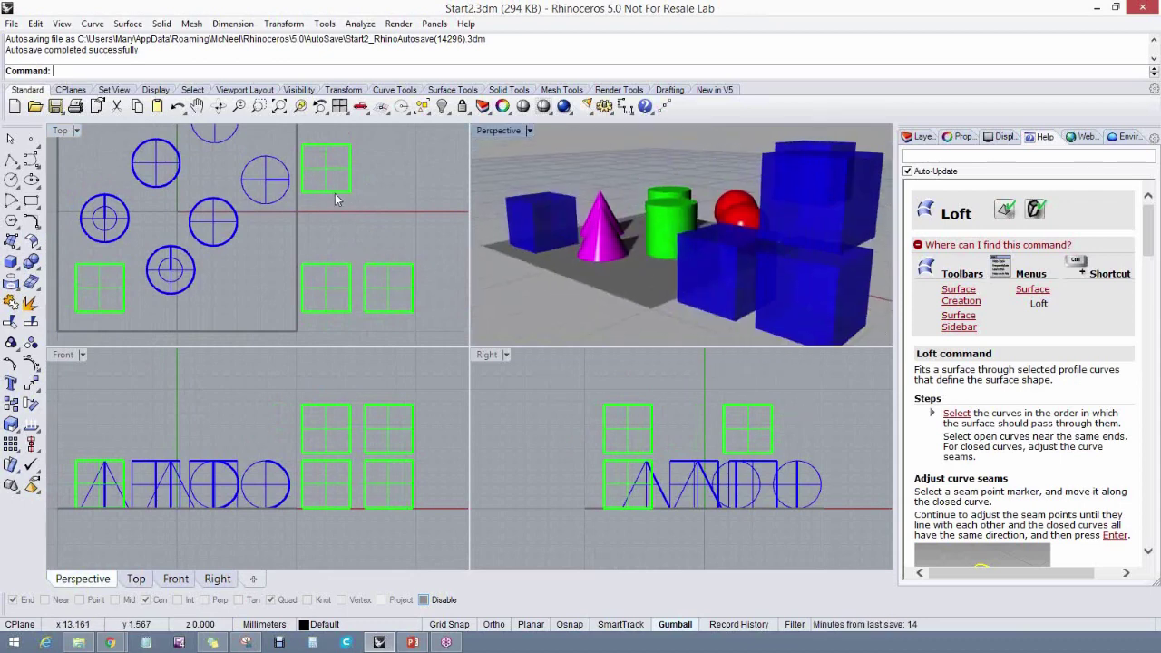
key("ctrl+z")
key("ctrl+z")
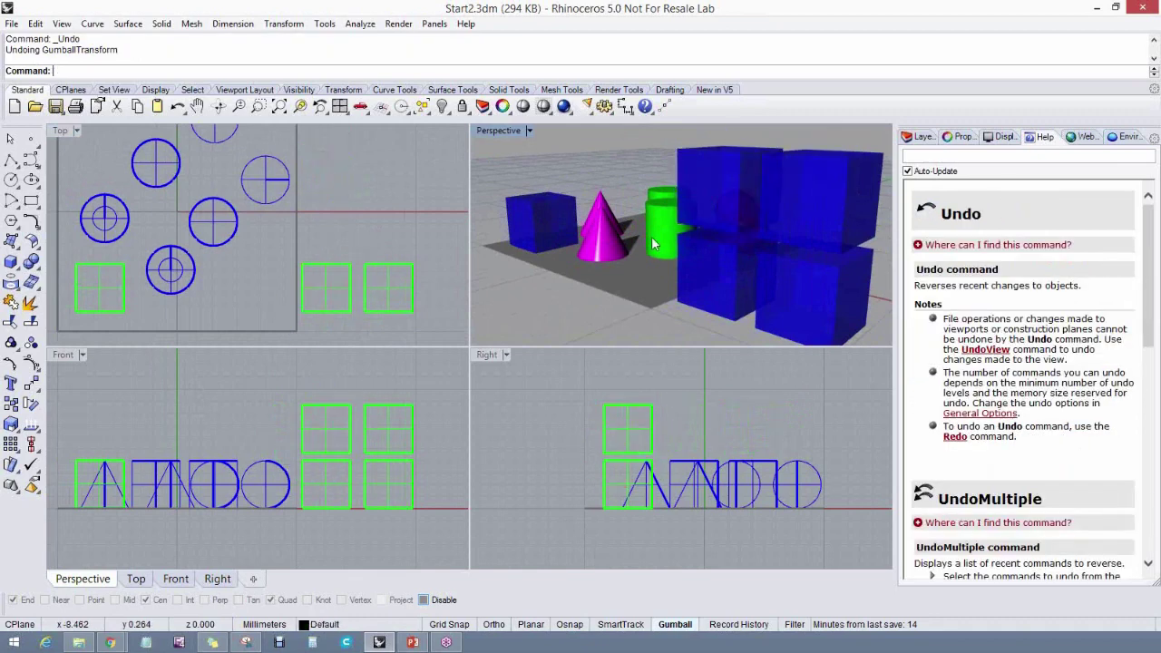
right_click_drag(653, 270, 681, 283)
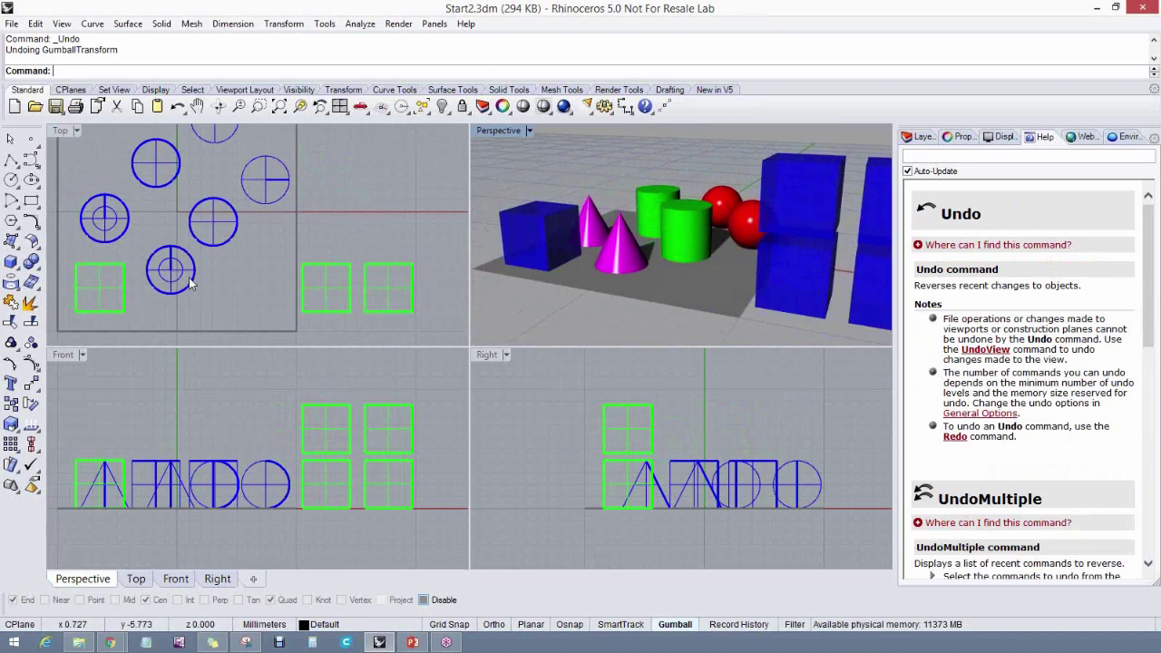
Select the red sphere nearest the box stacks and paste a copy of it in place
right_click_drag(191, 284, 192, 298)
right_click_drag(655, 256, 673, 267)
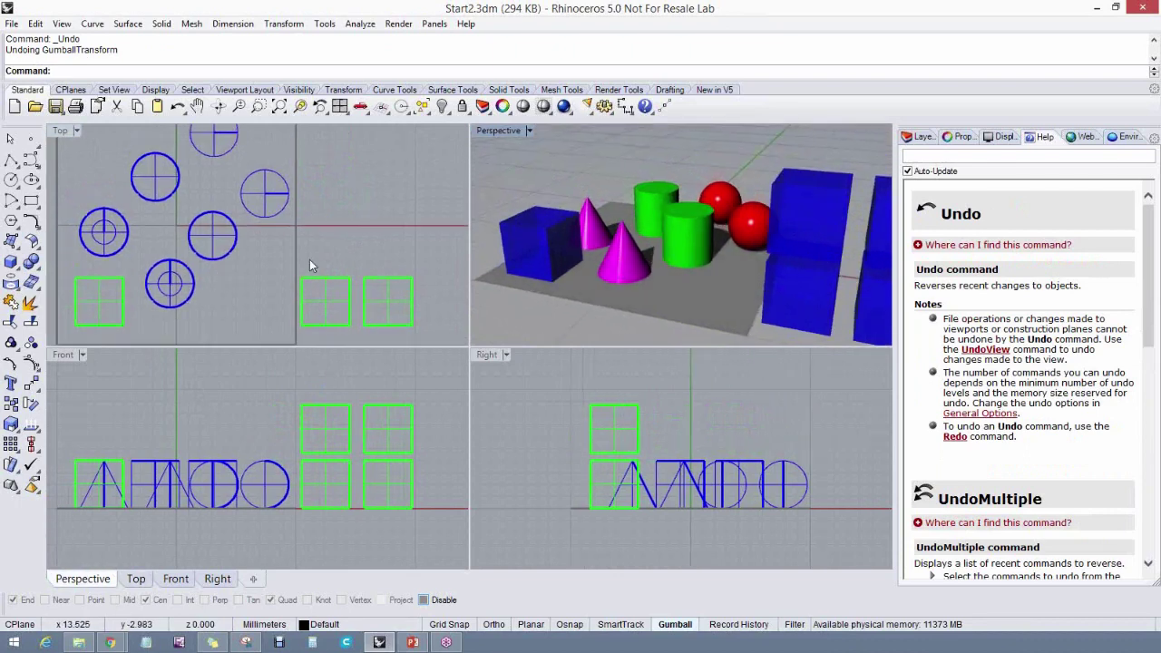
scroll(258, 194, "up", 2)
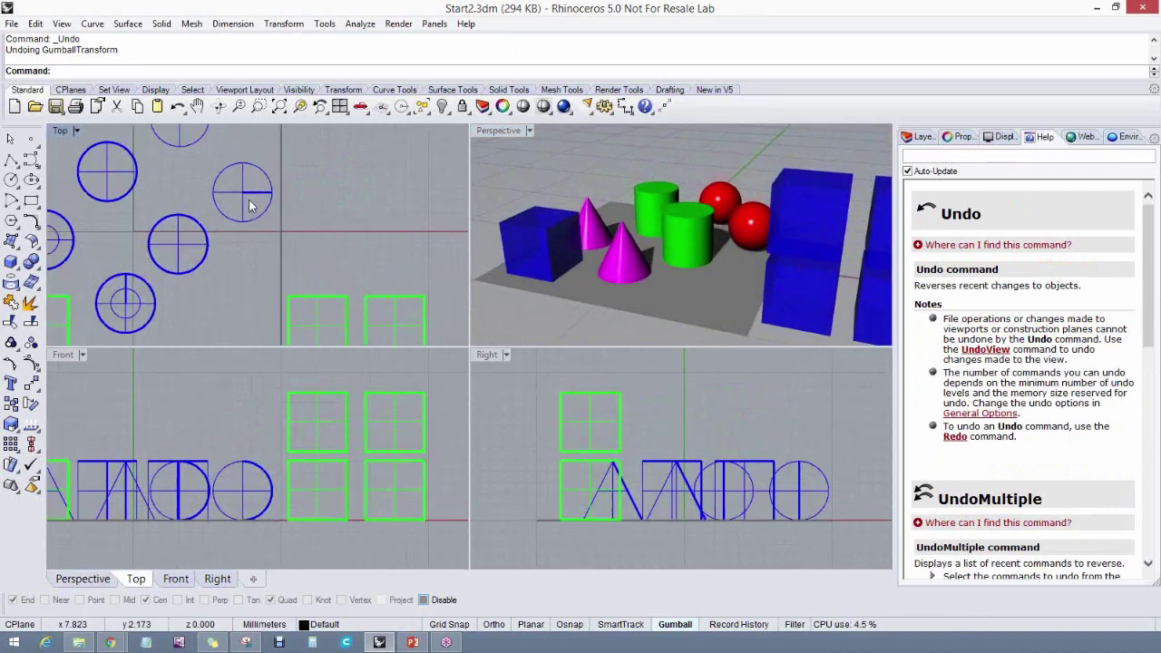
scroll(251, 207, "up", 4)
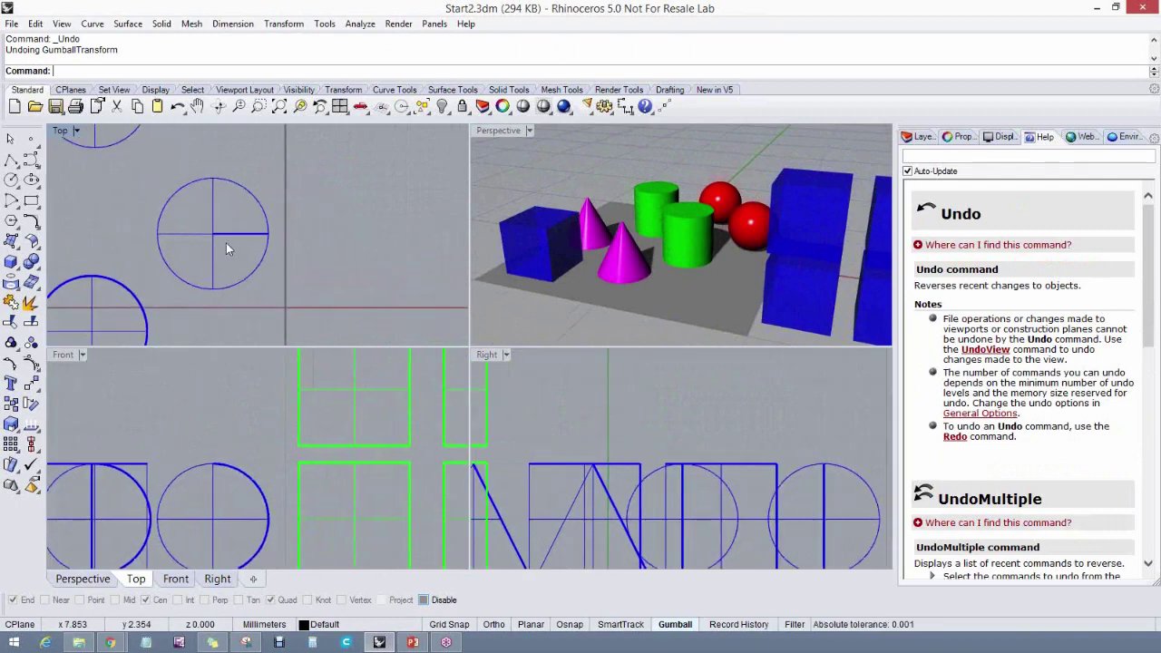
left_click(241, 238)
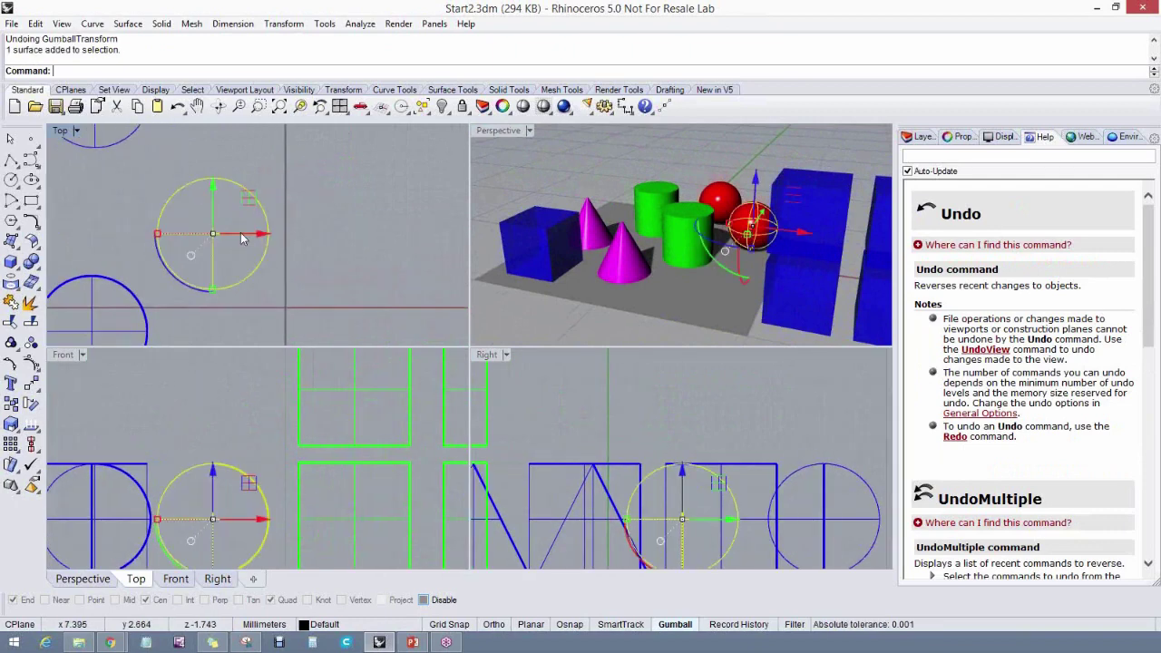
key("ctrl+c")
key("ctrl+v")
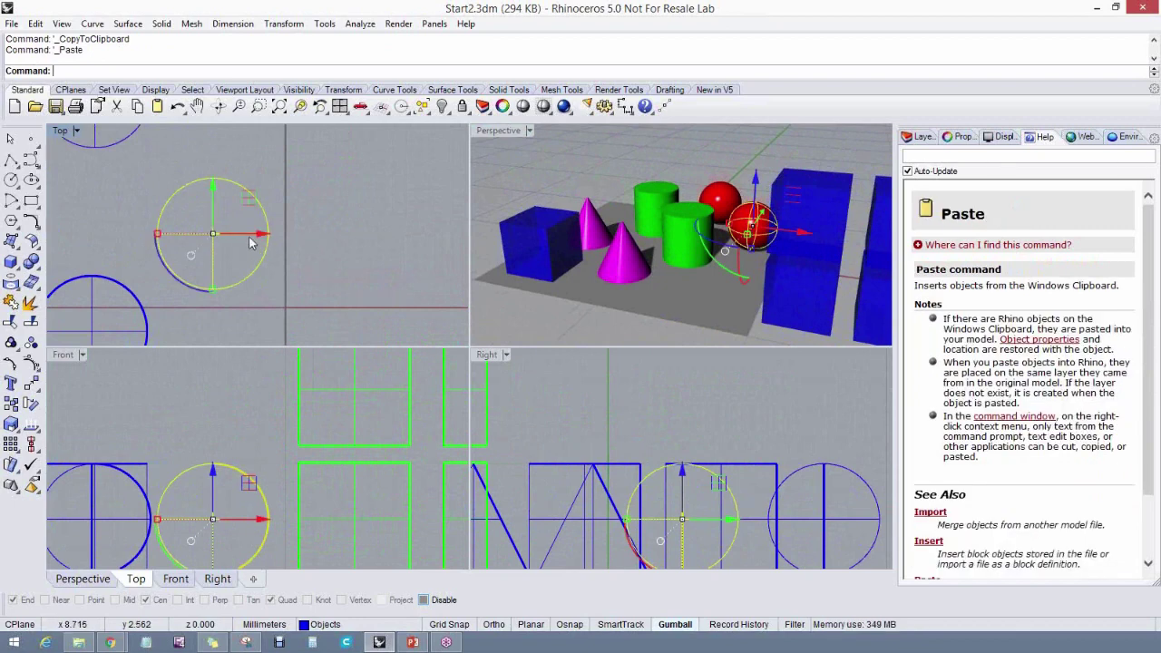
Move the pasted sphere 5 mm along positive X with the Gumball and inspect it beside the original
left_click(249, 235)
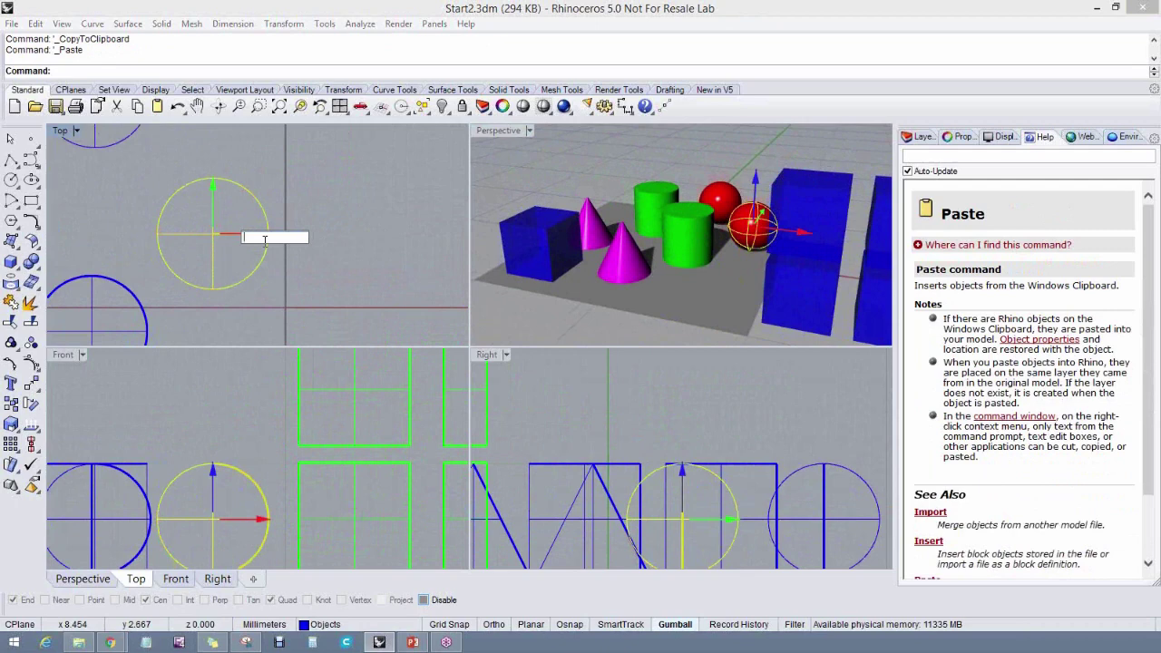
type("5")
key("Return")
right_click_drag(690, 270, 807, 275)
key("Escape")
scroll(780, 202, "up", 8)
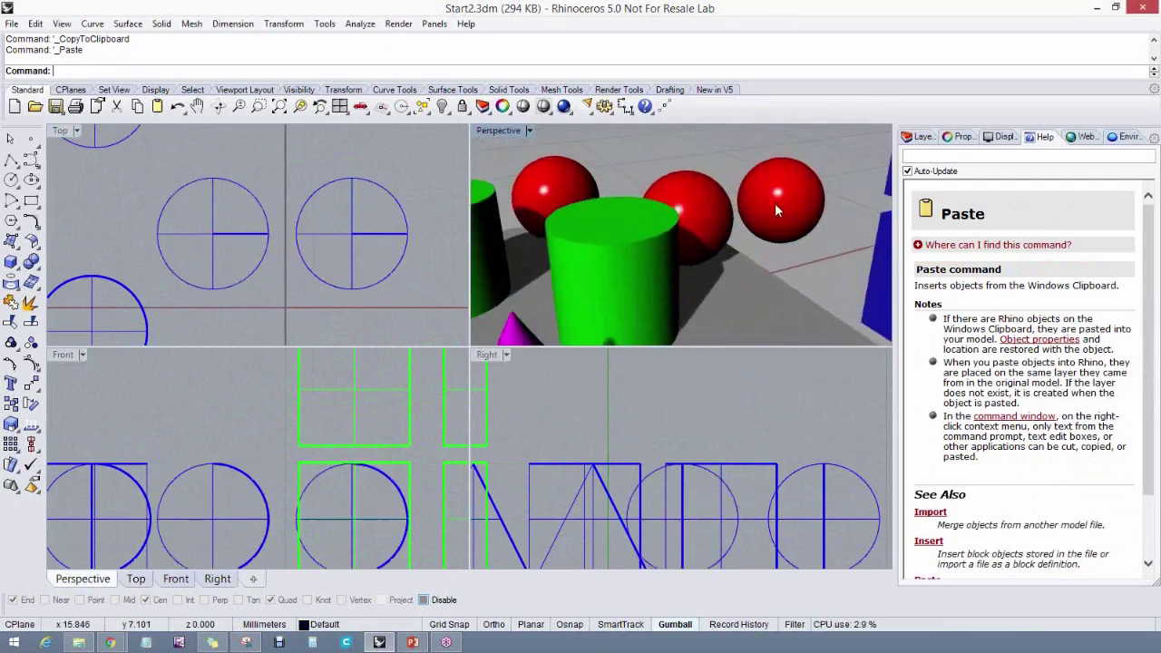
mouse_move(669, 231)
right_mouse_down()
mouse_move(779, 232)
mouse_move(674, 231)
right_mouse_up()
scroll(780, 235, "down", 6)
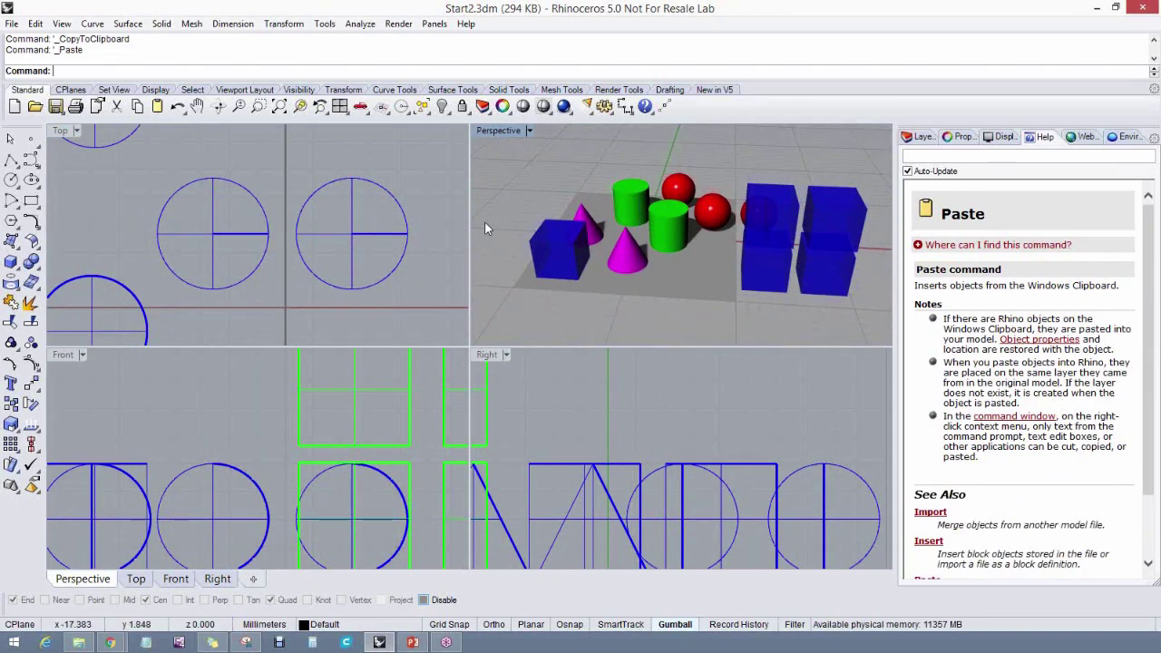
Scale the single box on the plane with the Gumball: wider along X, thin along Y and taller along Z
left_click(227, 237)
scroll(216, 243, "down", 5)
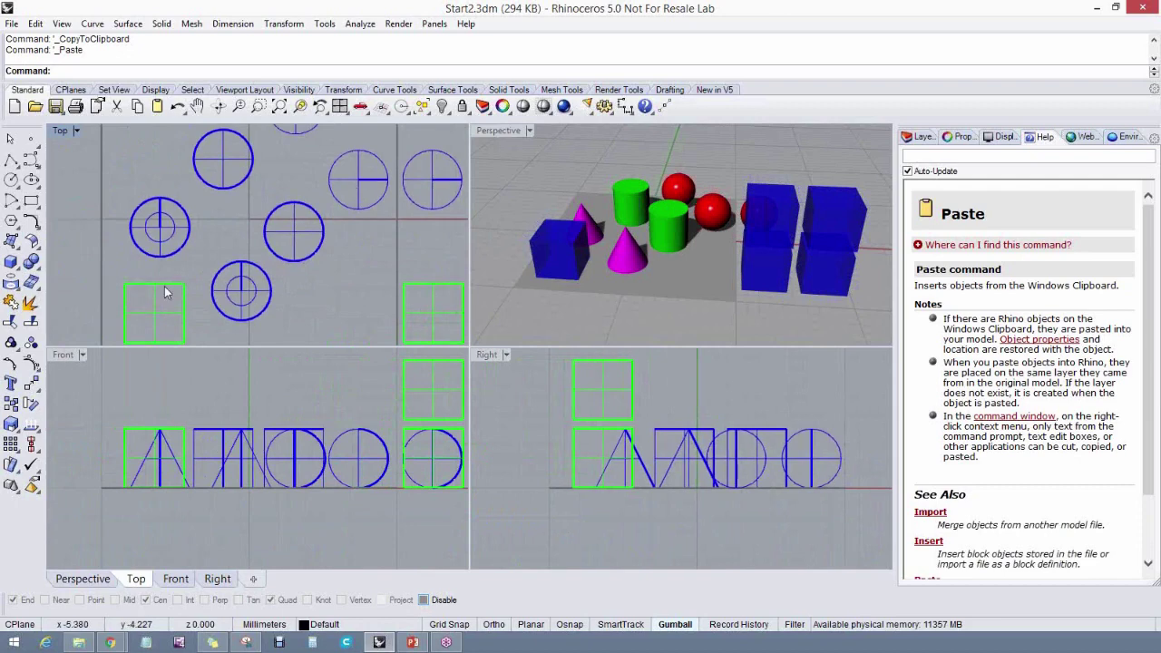
right_click_drag(164, 285, 190, 230)
left_click(186, 262)
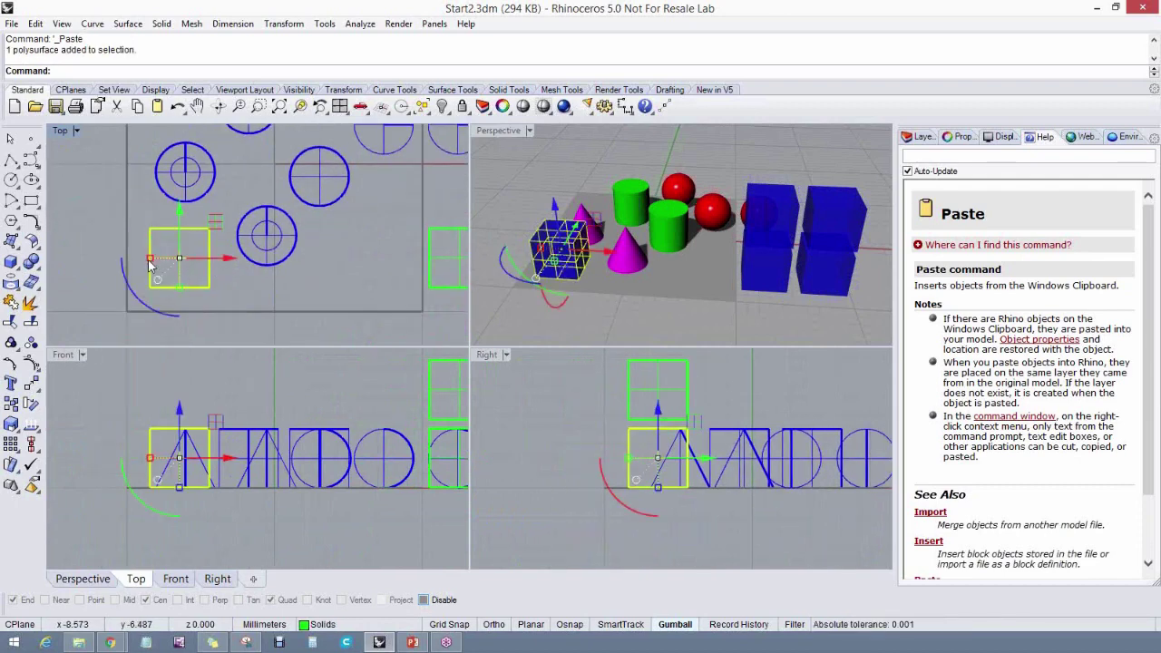
left_click_drag(151, 262, 179, 264)
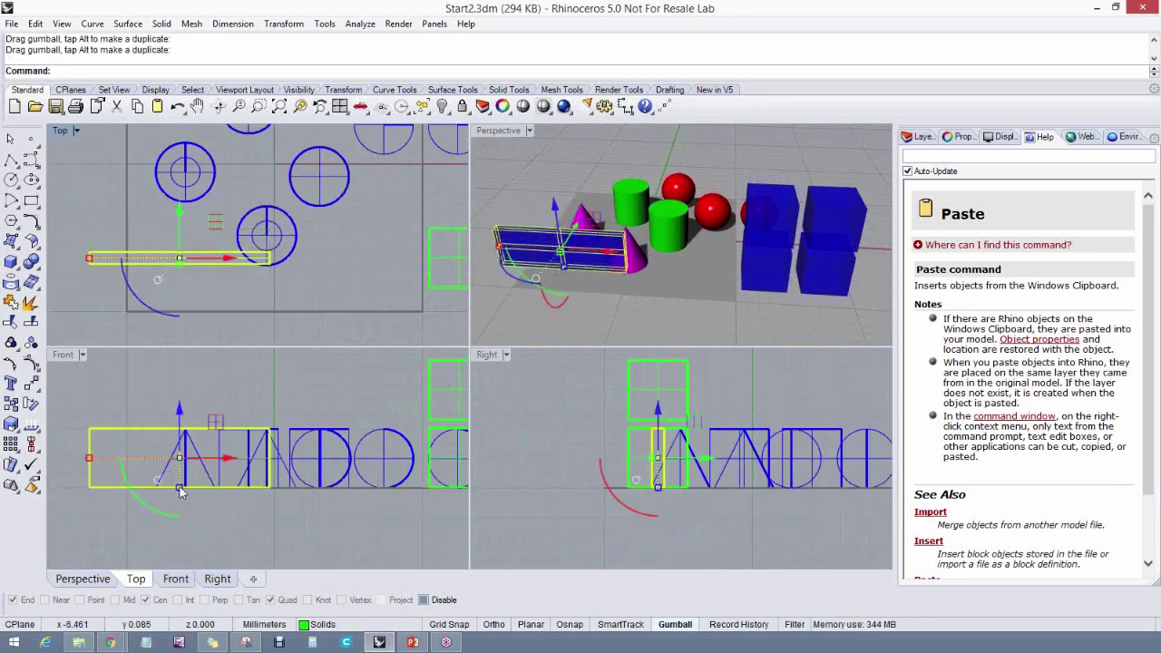
left_click_drag(179, 491, 194, 555)
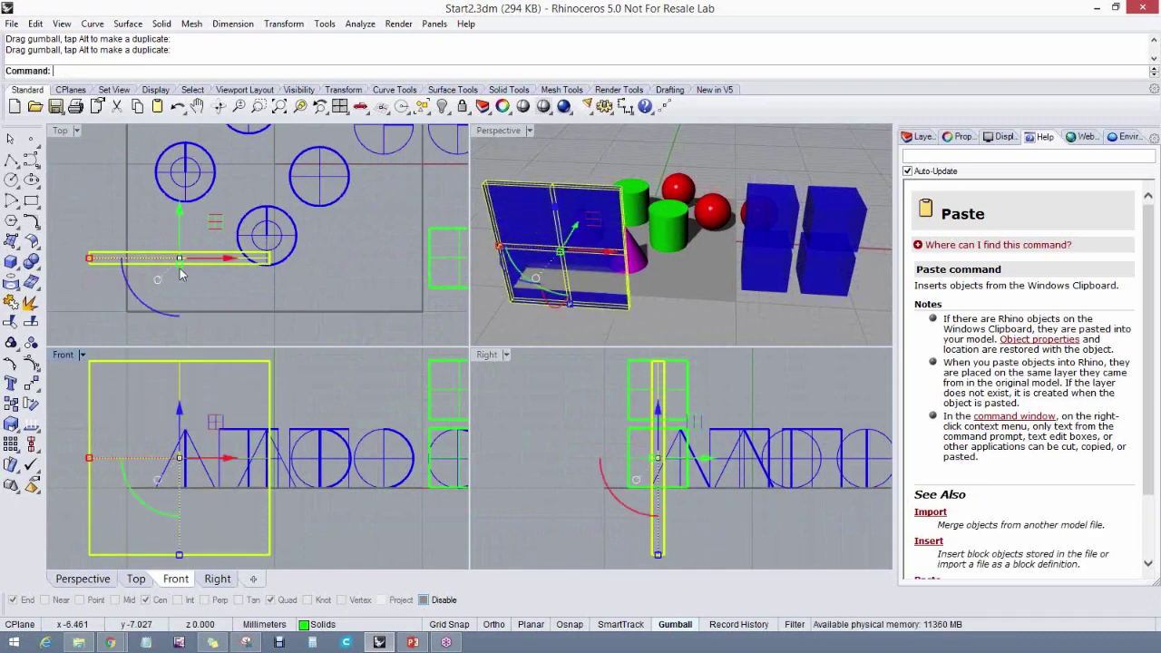
Move the cone nearest the stretched panel clear of it in the Top view and scale it by 2 along Y
right_click_drag(328, 275, 331, 228)
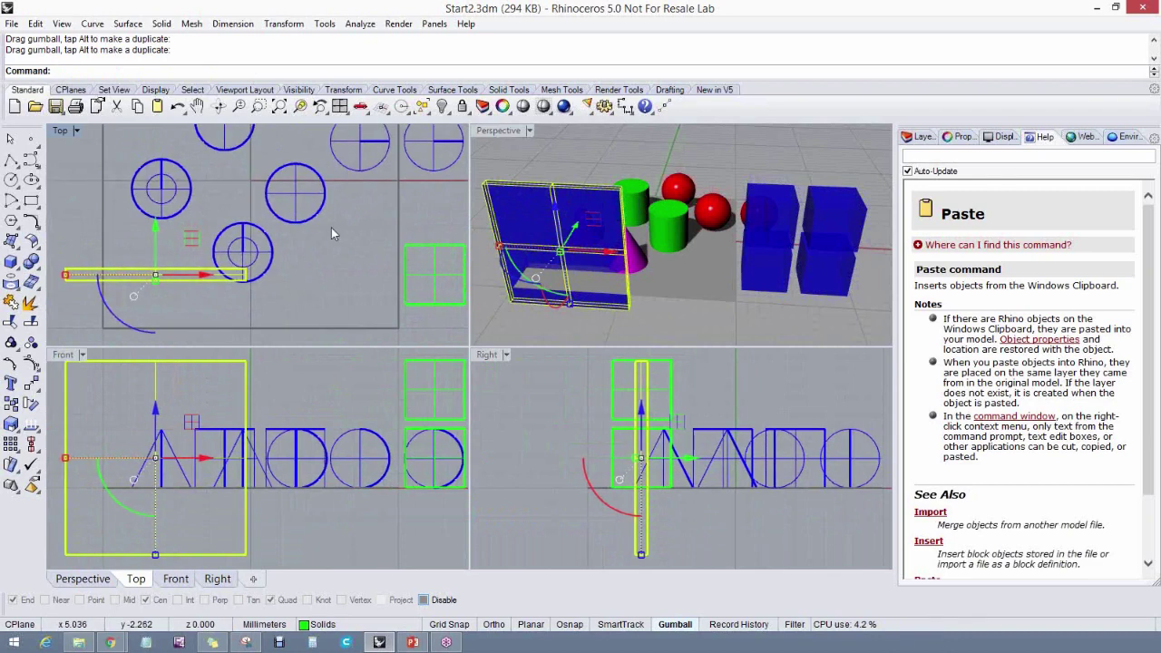
left_click(257, 257)
left_click_drag(243, 253, 310, 302)
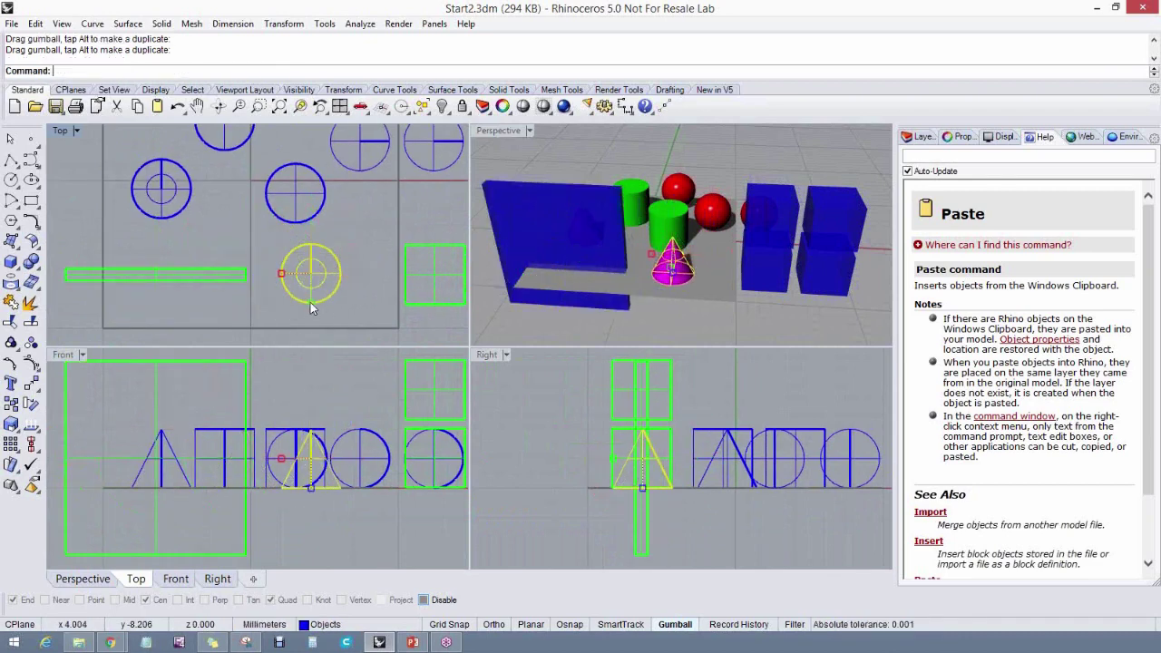
left_click(310, 303)
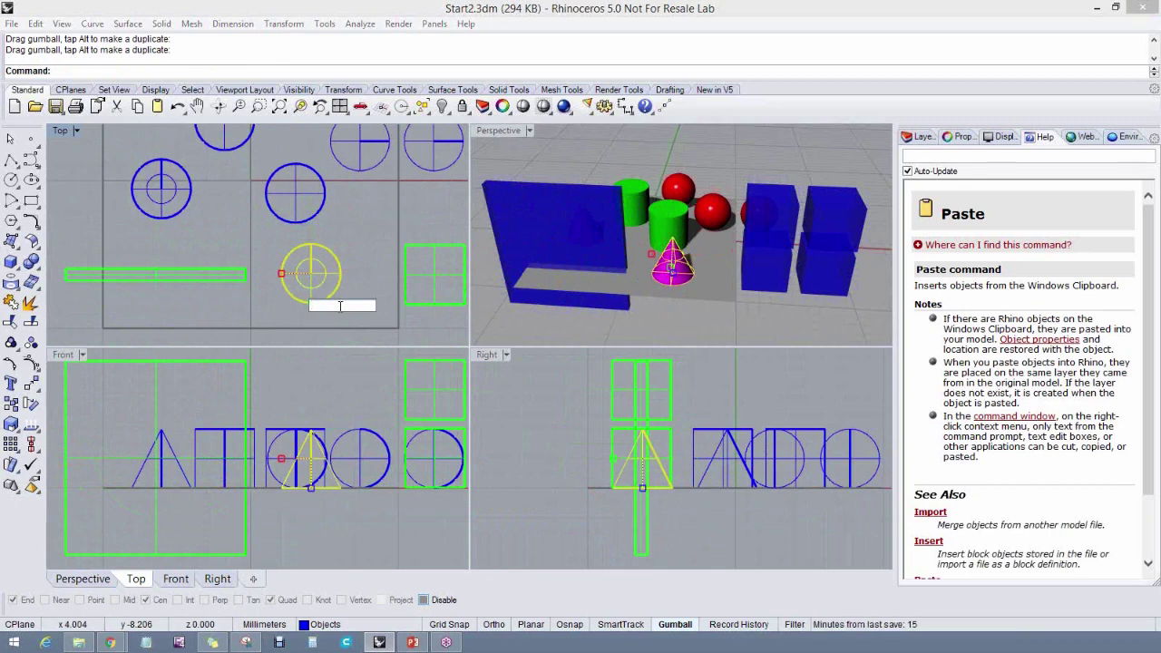
type("2")
key("Return")
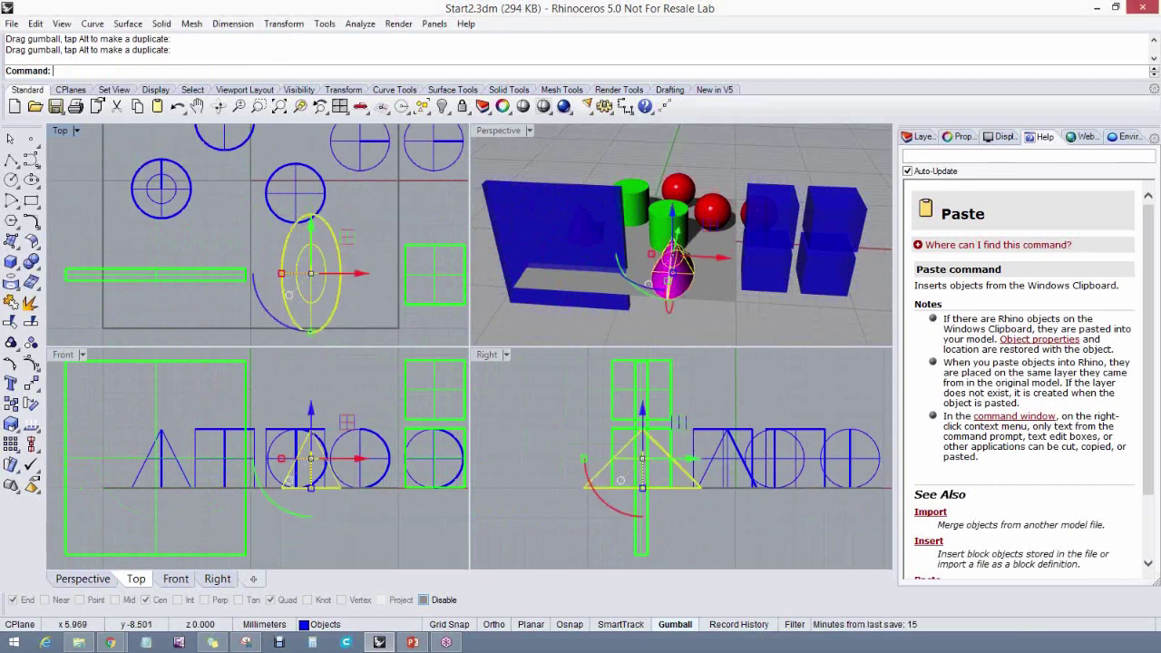
Scale the stretched cone by 0.5 along X, shift it closer to the box stacks and deselect it
left_click(280, 272)
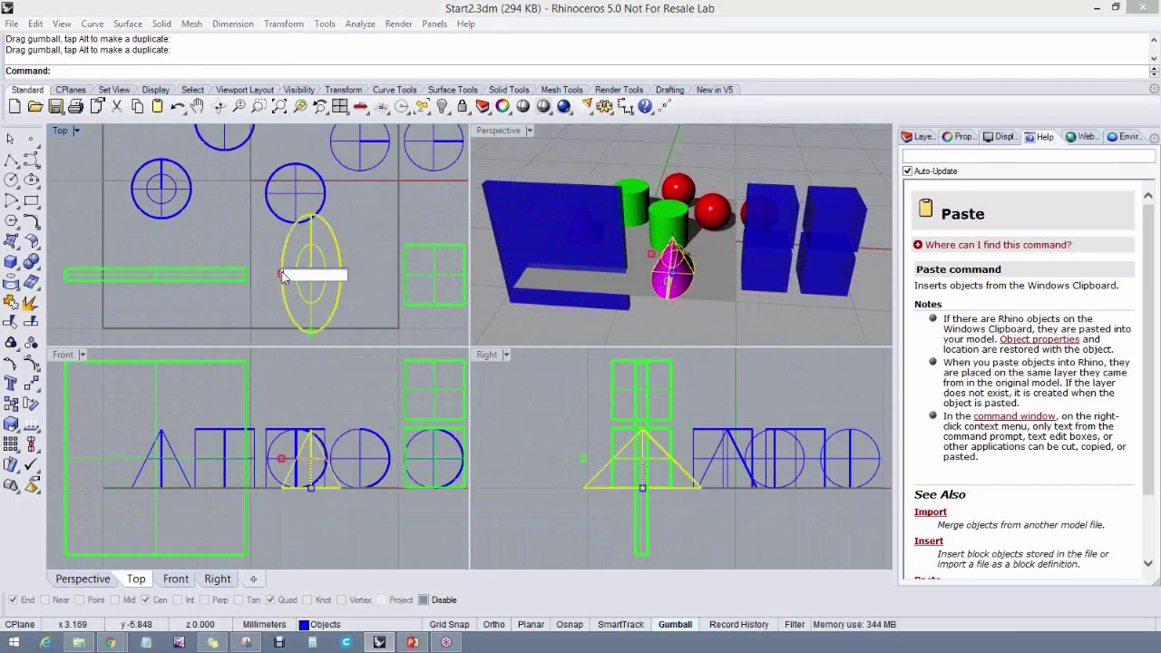
type(".5")
key("Return")
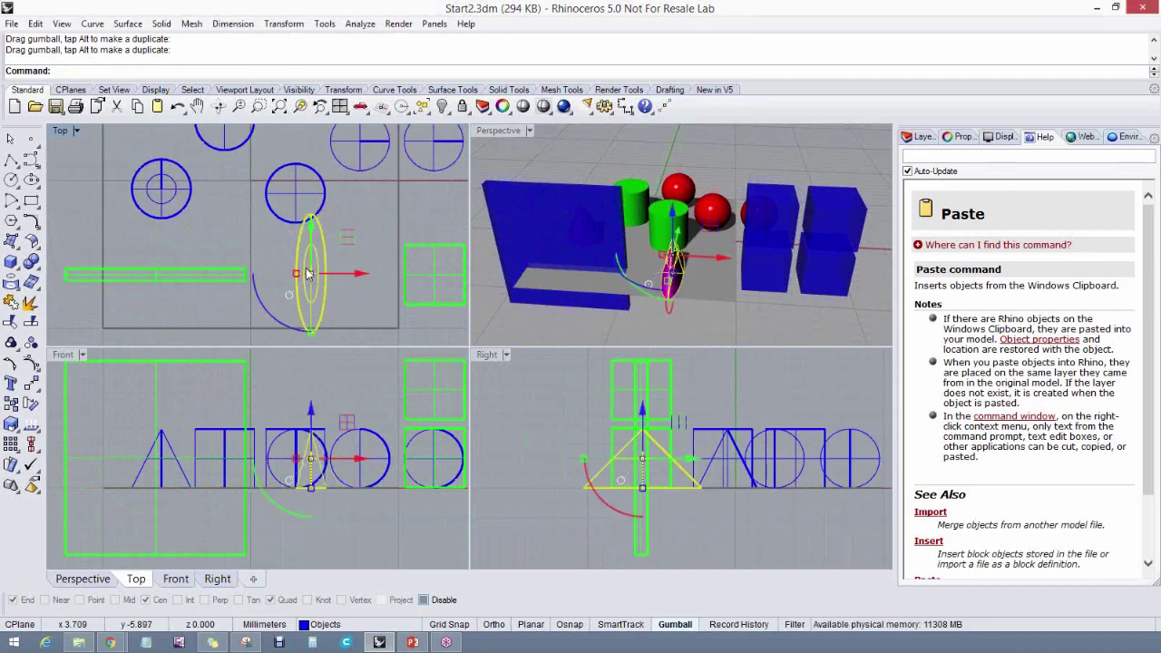
left_click_drag(337, 276, 354, 255)
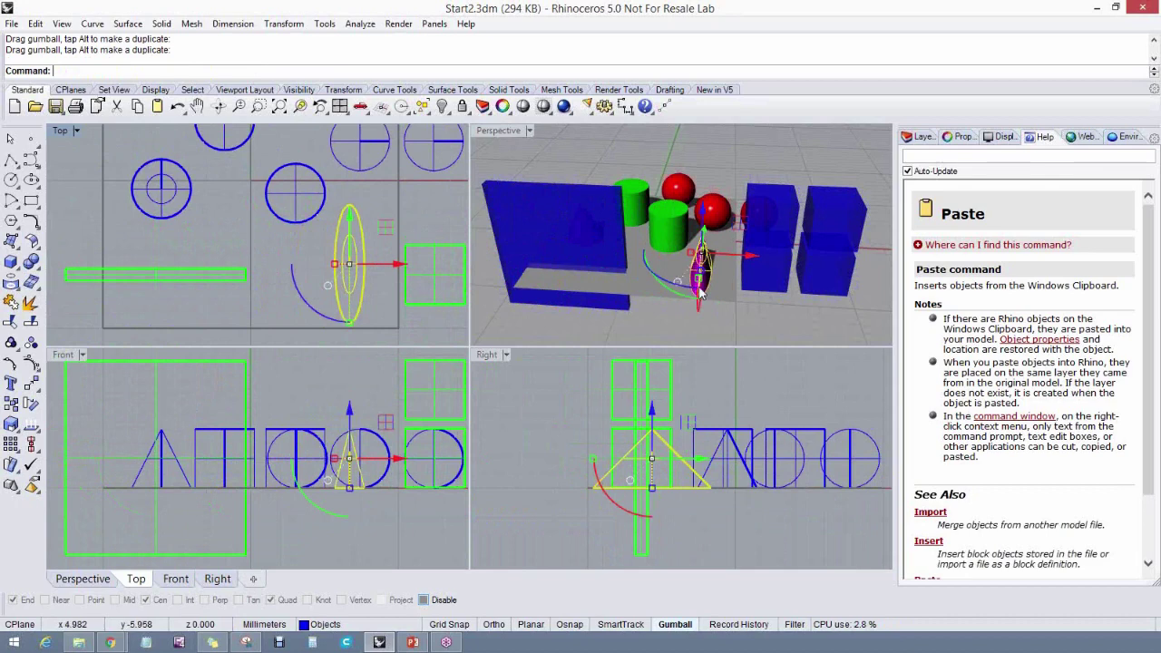
right_click_drag(700, 291, 701, 262)
key("Escape")
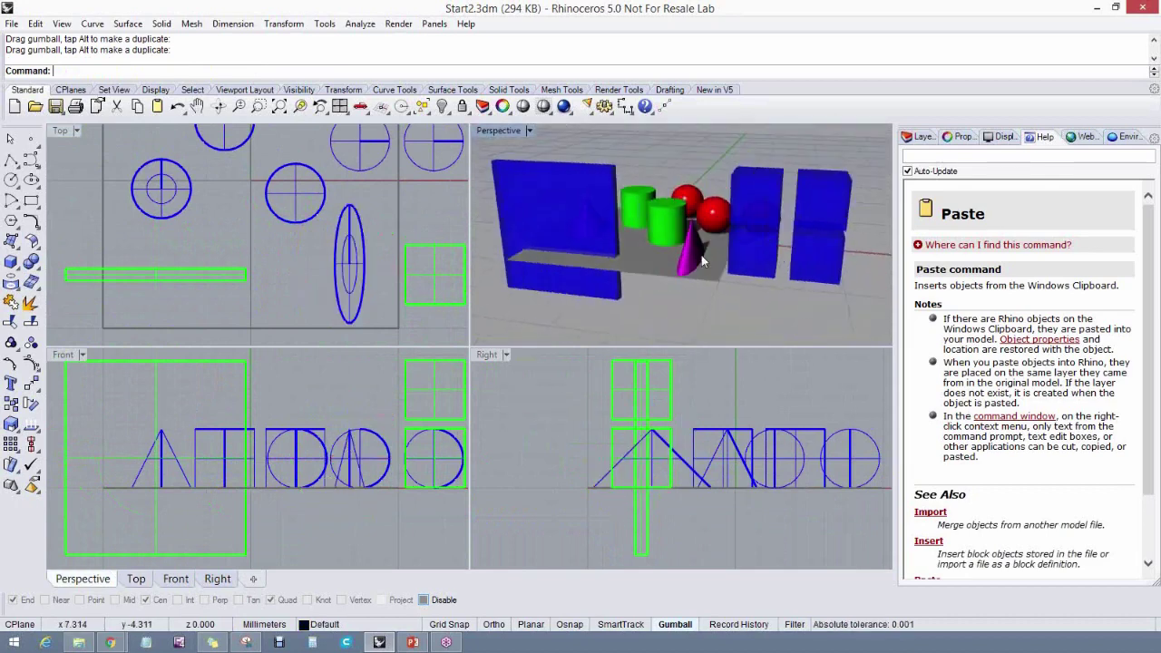
scroll(701, 261, "up", 3)
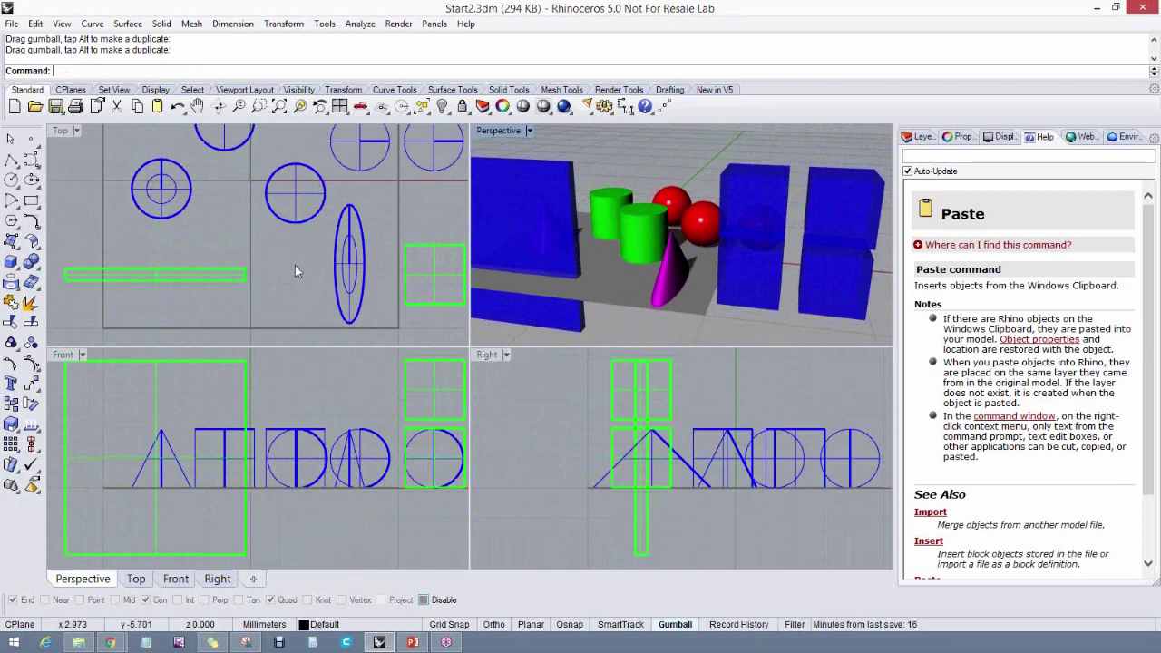
Select the thin panel and rotate it freehand in the Front and Top views with the Gumball arcs
scroll(295, 271, "down", 1)
scroll(272, 276, "down", 2)
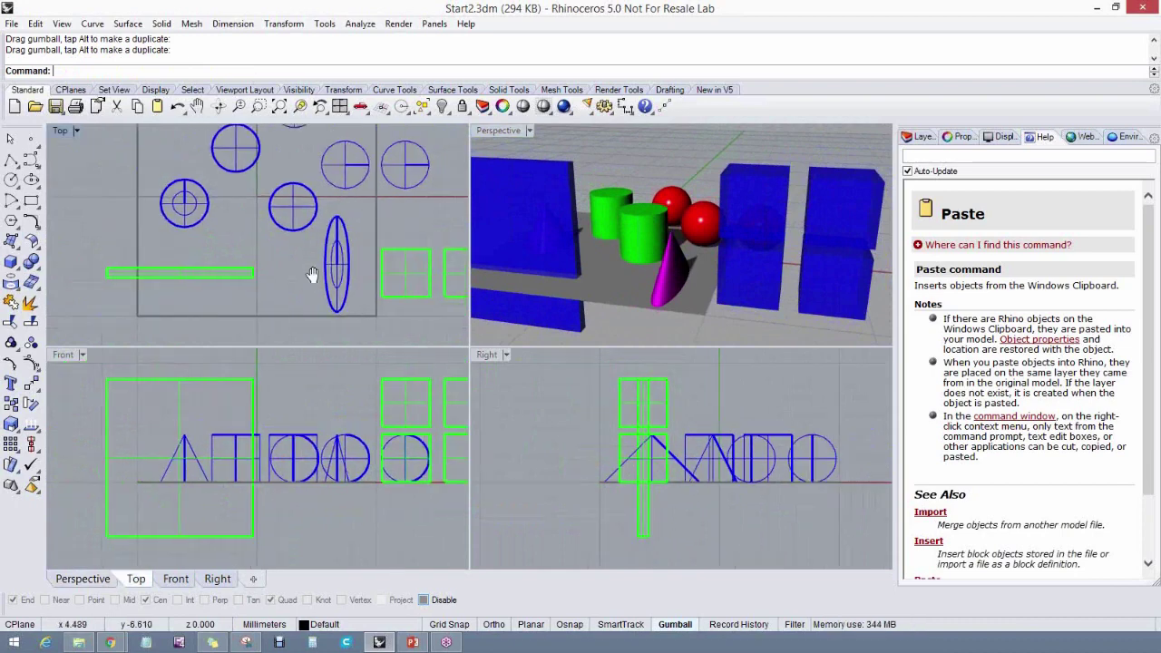
left_click(194, 268)
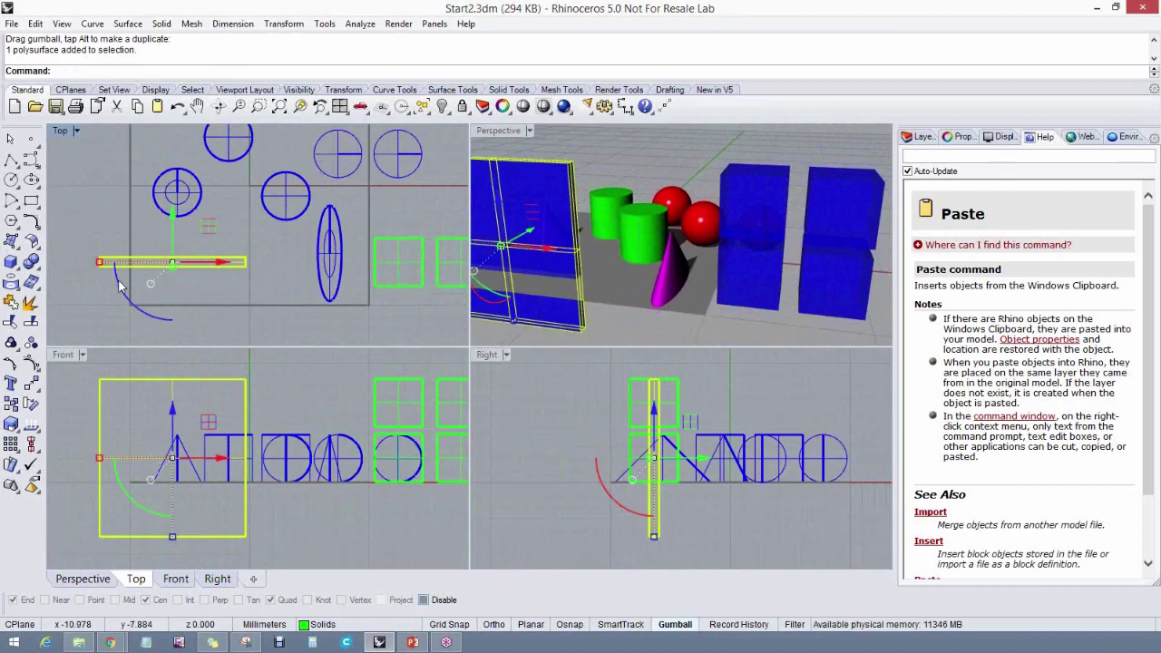
mouse_move(121, 287)
left_mouse_down()
mouse_move(133, 295)
mouse_move(127, 243)
mouse_move(121, 300)
mouse_move(79, 257)
mouse_move(77, 210)
mouse_move(82, 236)
mouse_move(161, 304)
mouse_move(109, 281)
mouse_move(118, 297)
left_mouse_up()
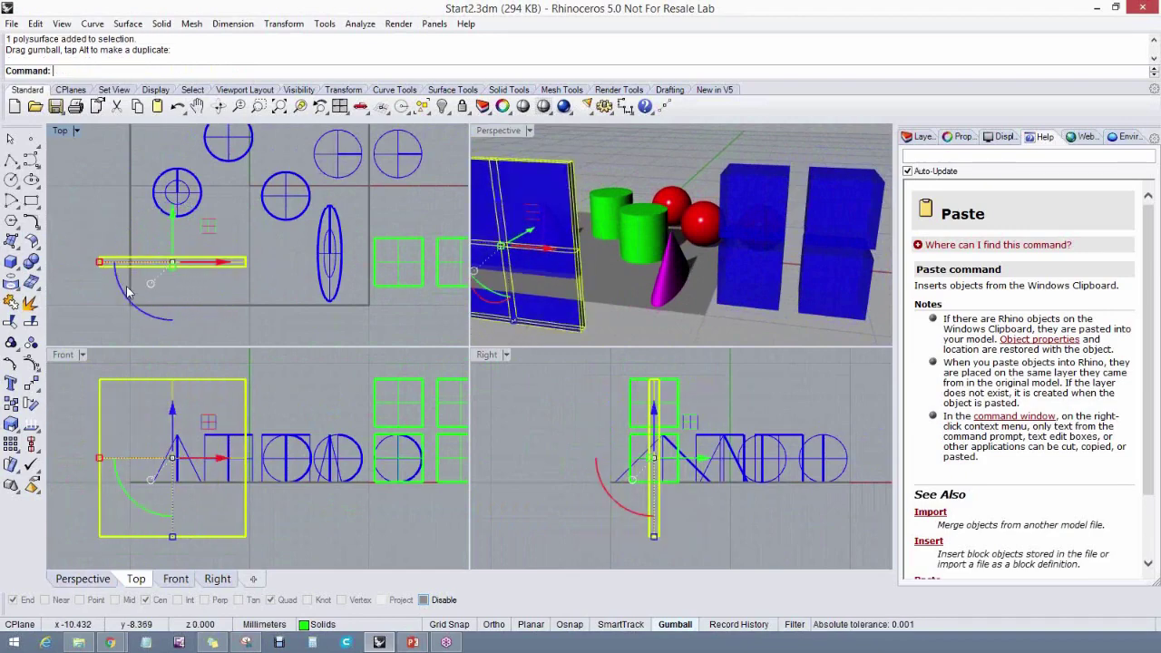
left_click_drag(145, 511, 115, 491)
scroll(549, 249, "up", 5)
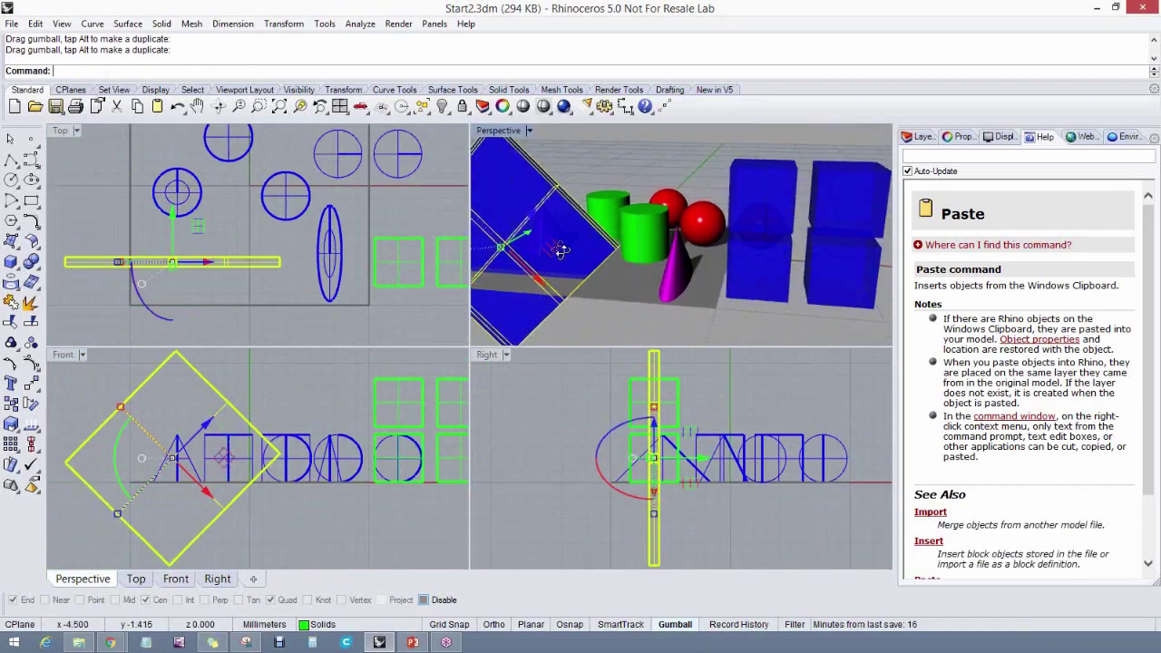
left_click_drag(172, 318, 127, 289)
scroll(656, 263, "up", 2)
mouse_move(656, 263)
right_mouse_down()
mouse_move(676, 258)
mouse_move(649, 264)
right_mouse_up()
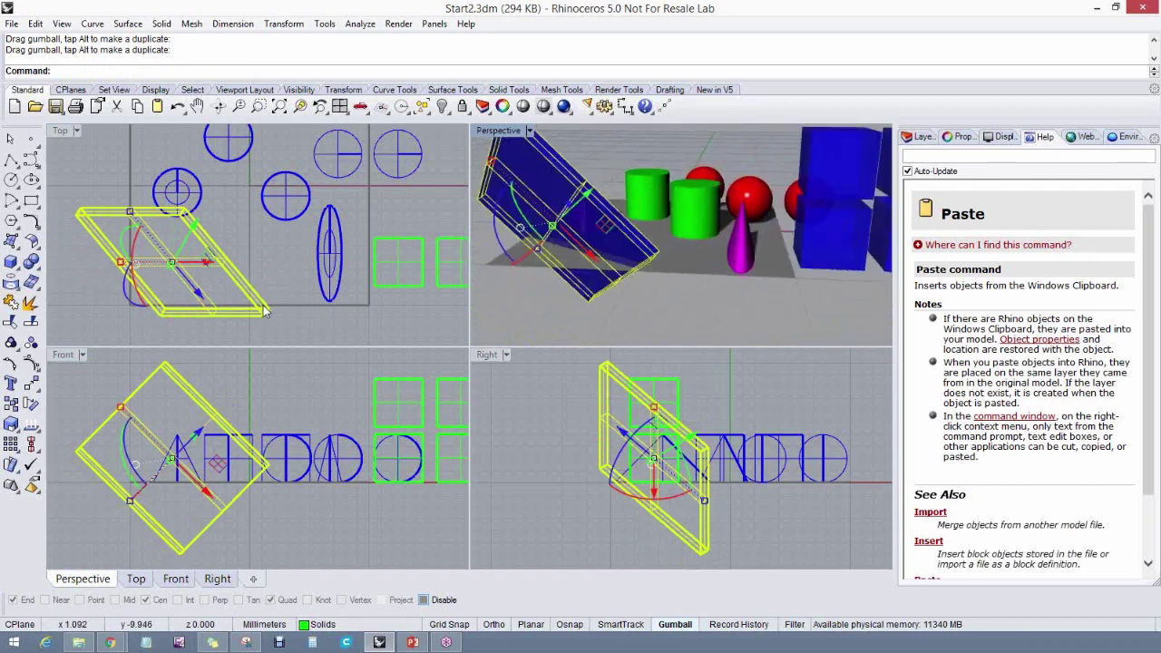
Undo the panel's freehand Gumball rotations
key("ctrl+z")
key("ctrl+z")
type("U")
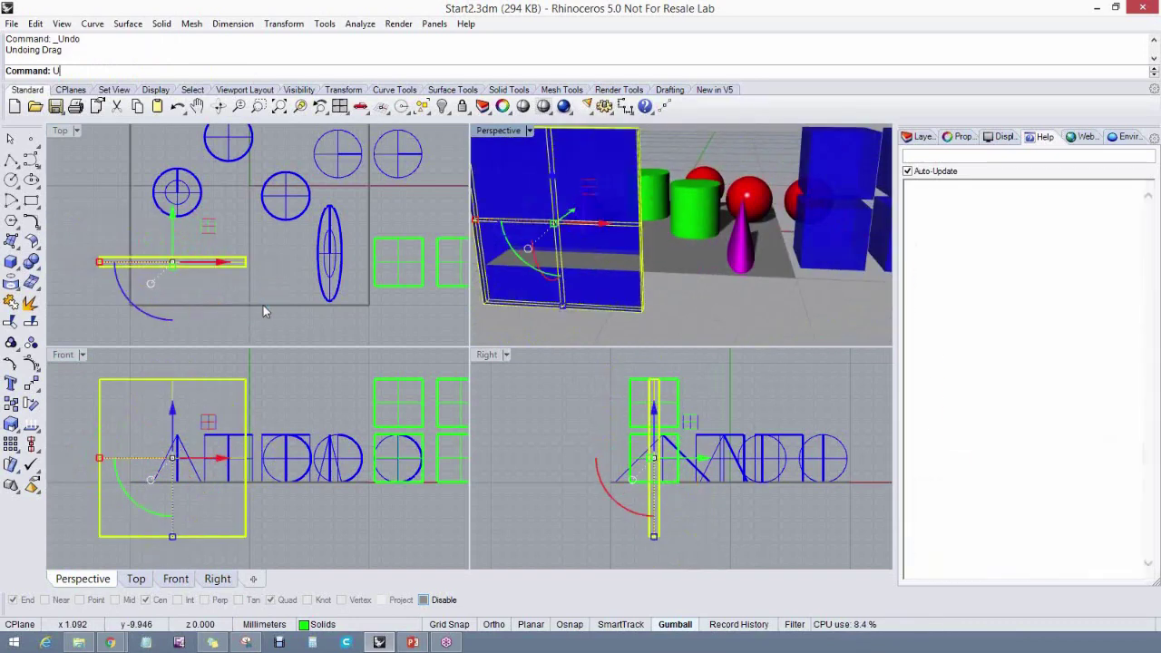
key("BackSpace")
Rotate the thin panel 45 degrees in the Top view with the Gumball arc and deselect it
left_click(148, 317)
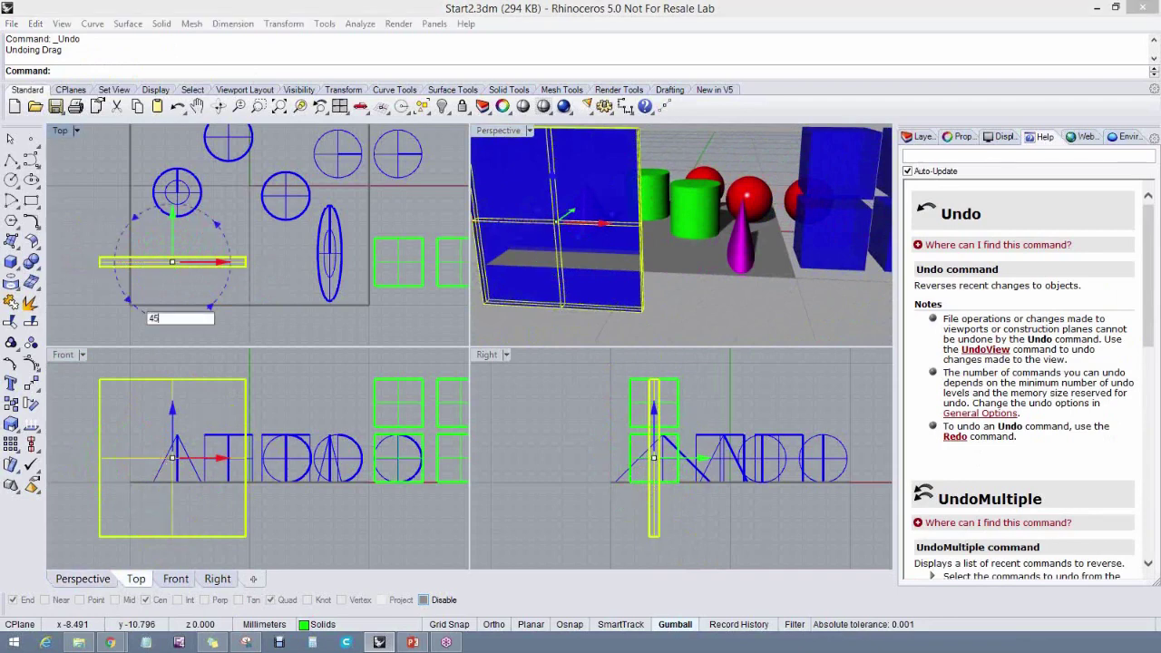
key("Return")
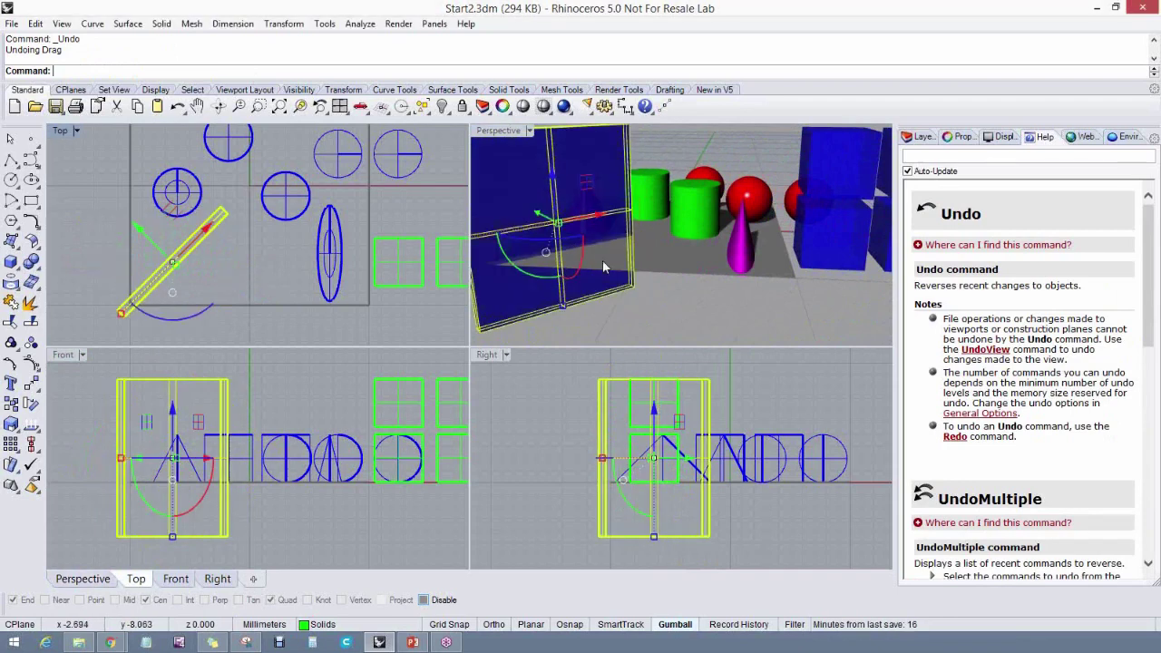
right_click_drag(604, 265, 676, 251)
key("Escape")
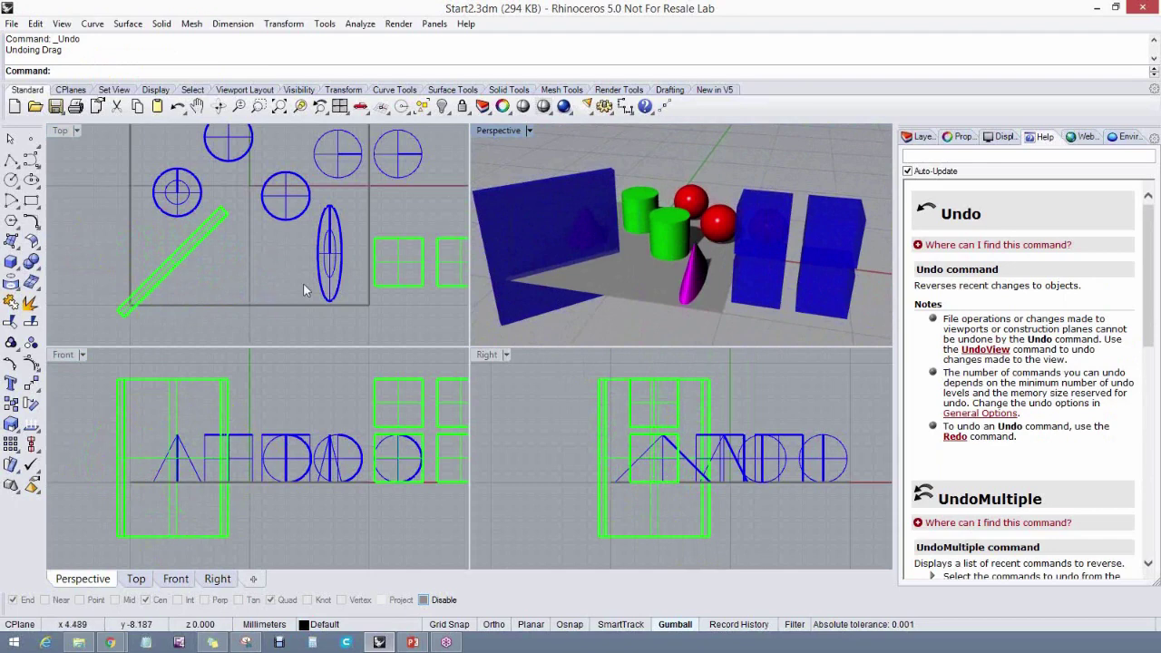
Look over the edited objects and show the Perspective viewport's properties instead of the command help
right_click_drag(296, 265, 284, 302)
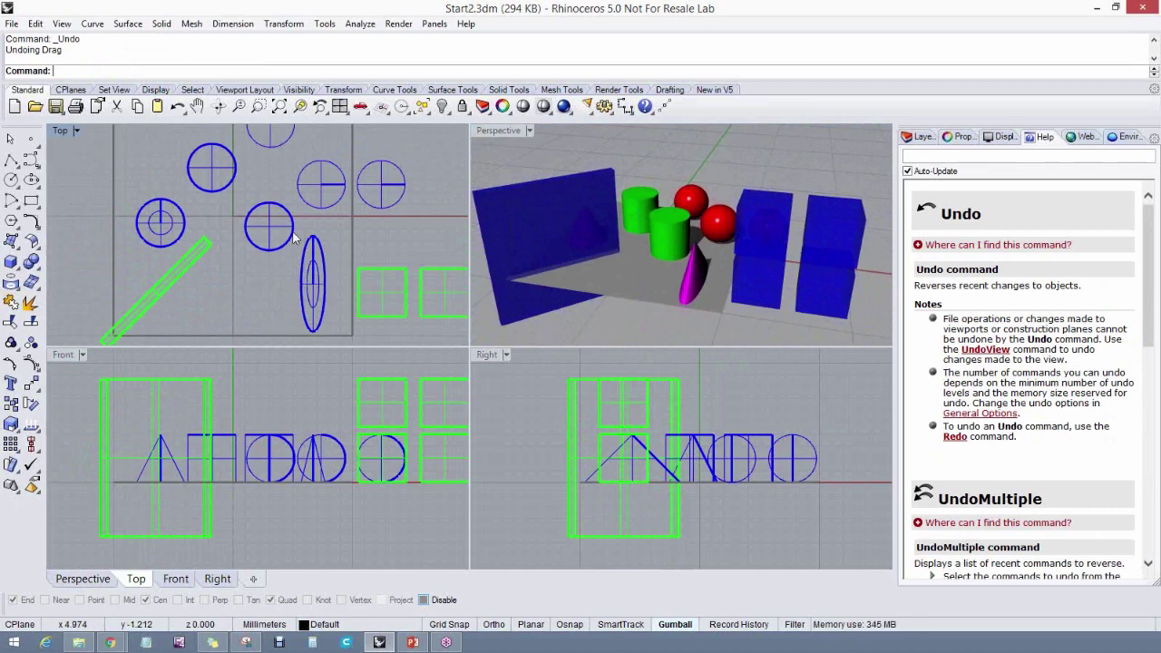
left_click(931, 160)
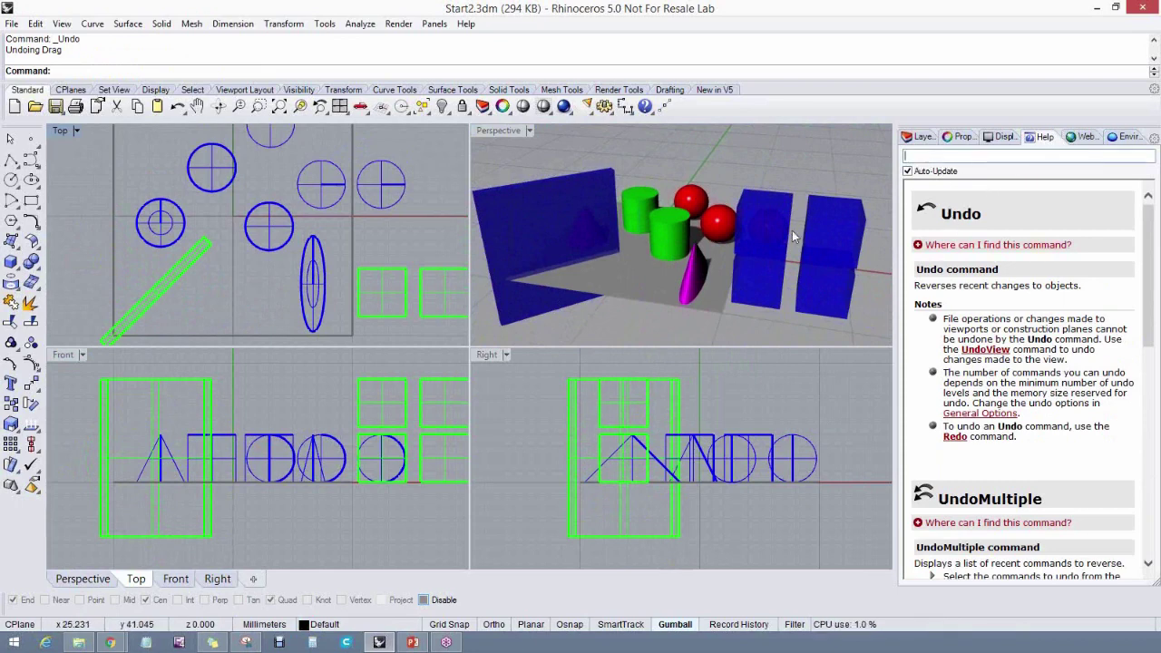
right_click_drag(731, 262, 737, 258)
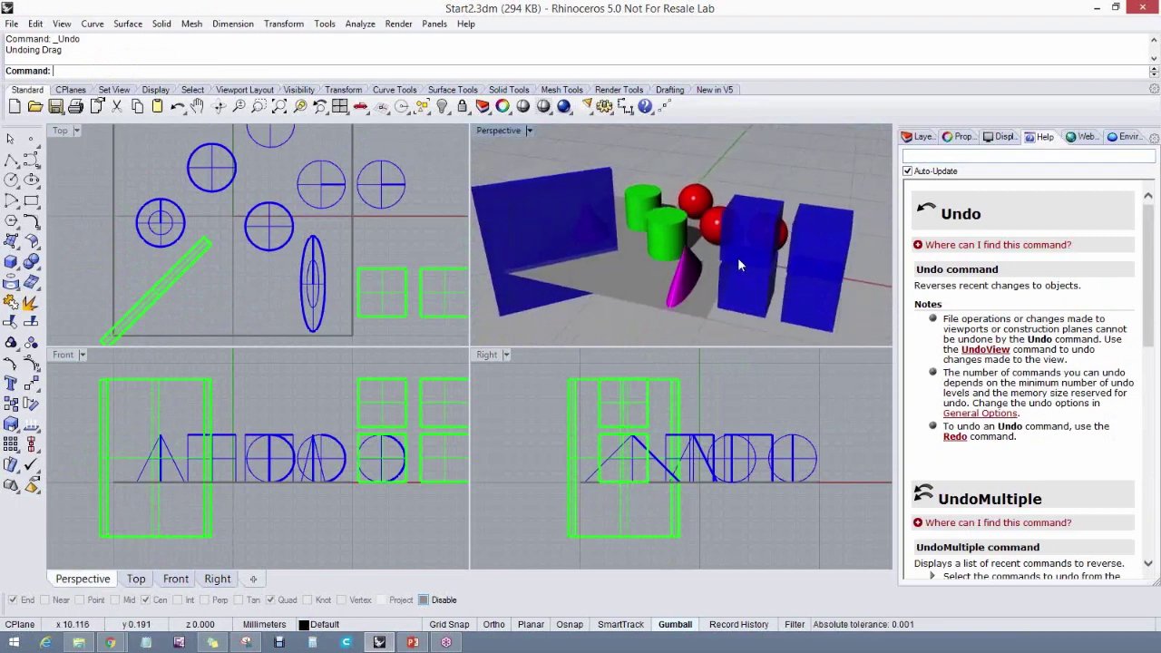
mouse_move(746, 234)
right_mouse_down()
mouse_move(738, 241)
mouse_move(751, 245)
mouse_move(733, 239)
mouse_move(730, 251)
right_mouse_up()
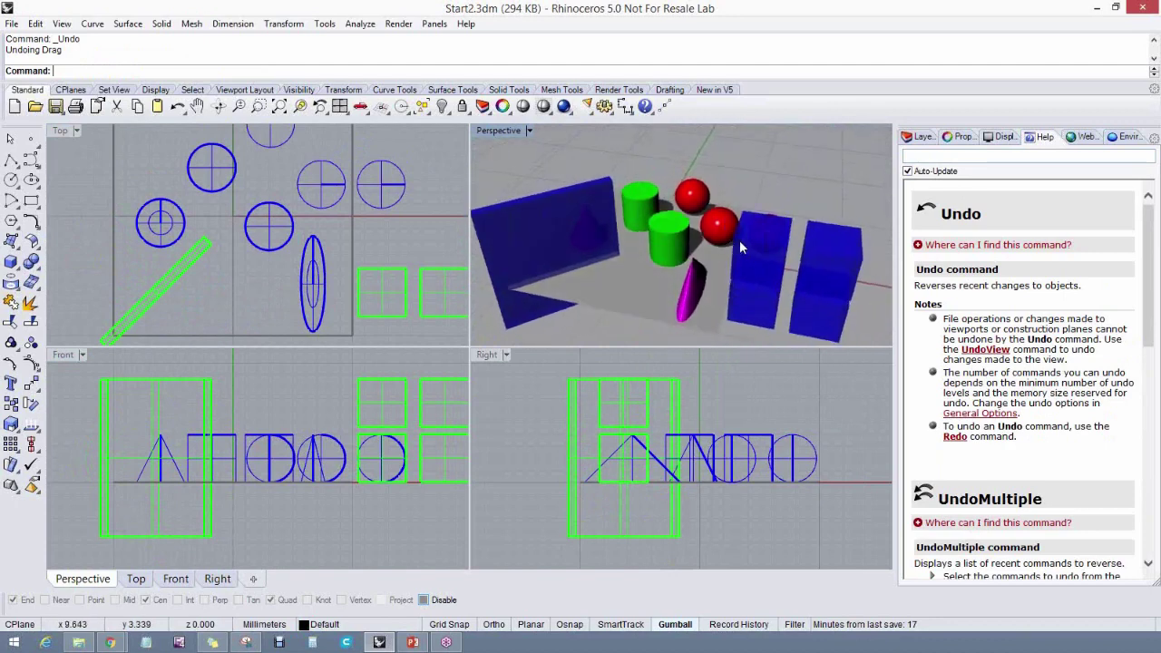
left_click(965, 138)
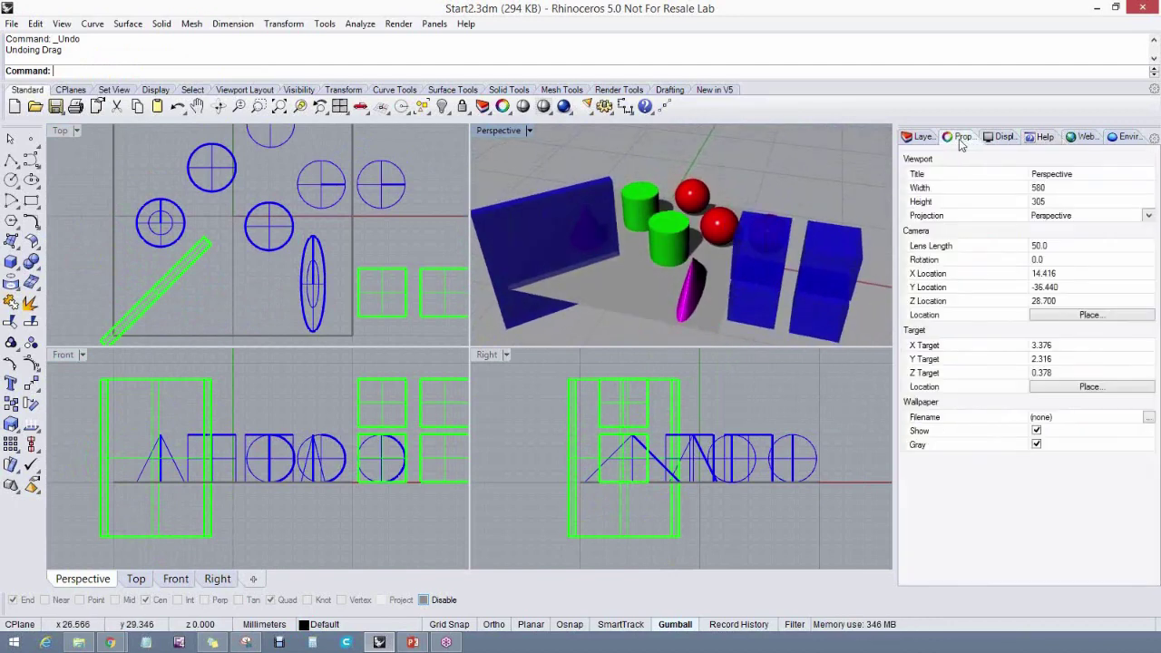
Make Curves the current layer and turn off the Plane and Objects layers
left_click(920, 138)
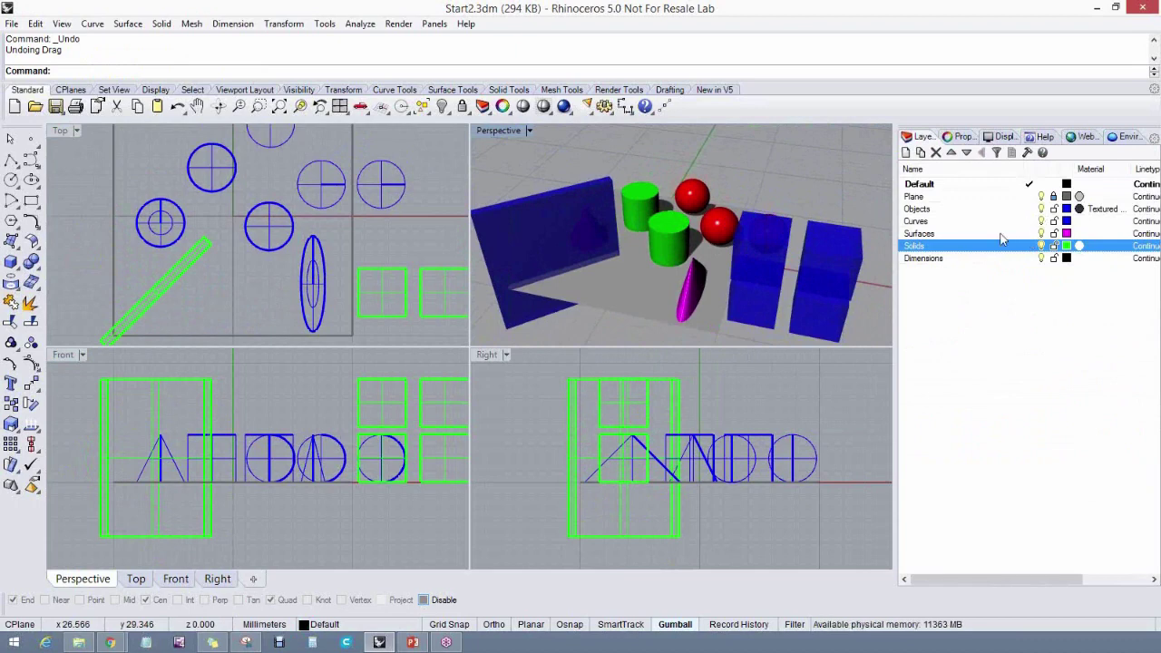
double_click(1025, 222)
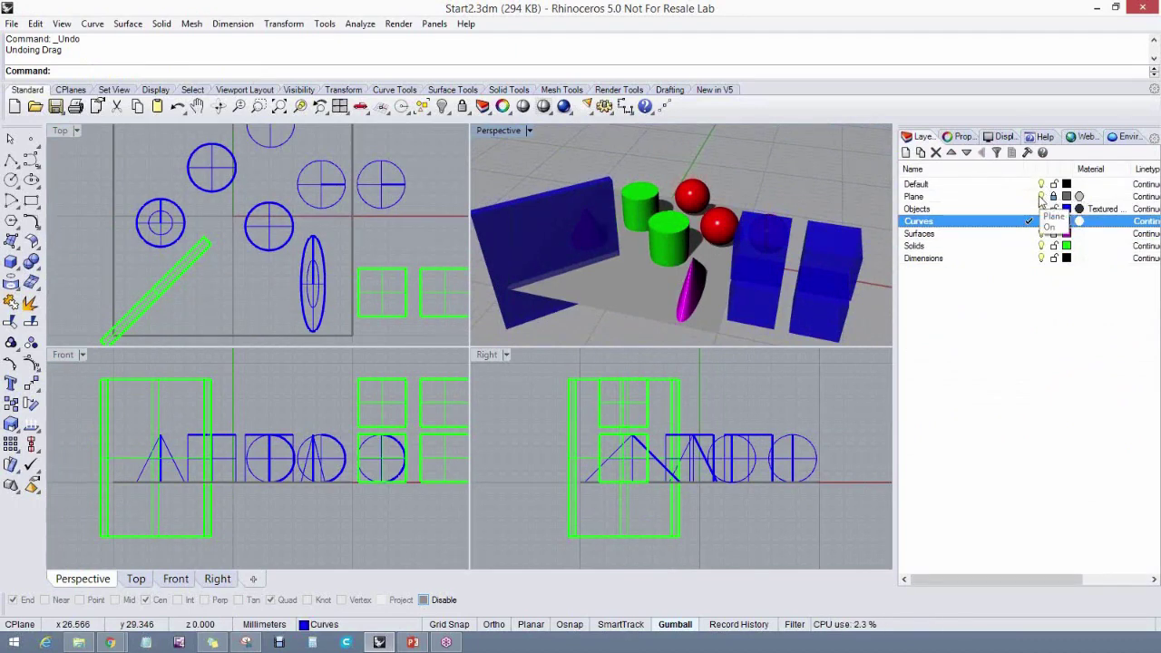
left_click(1041, 196)
left_click(1042, 208)
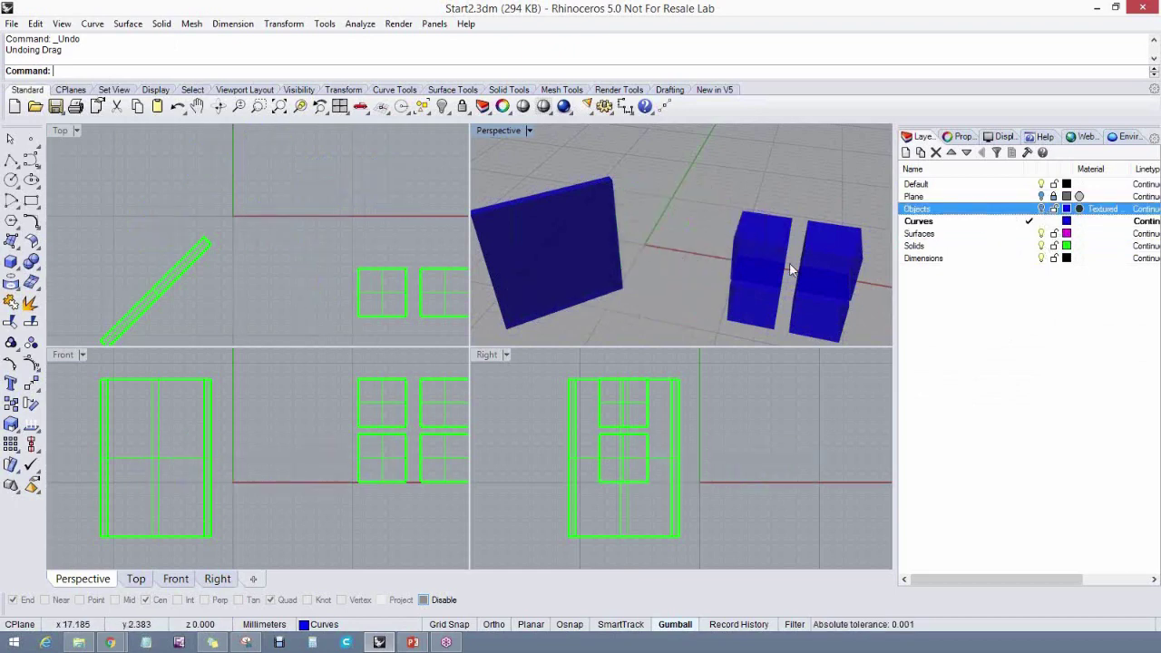
Select the five visible solids, change their layer property to Objects, and undo that change
right_click_drag(790, 260, 709, 268)
right_click_drag(687, 312, 828, 319)
left_click_drag(829, 319, 560, 205)
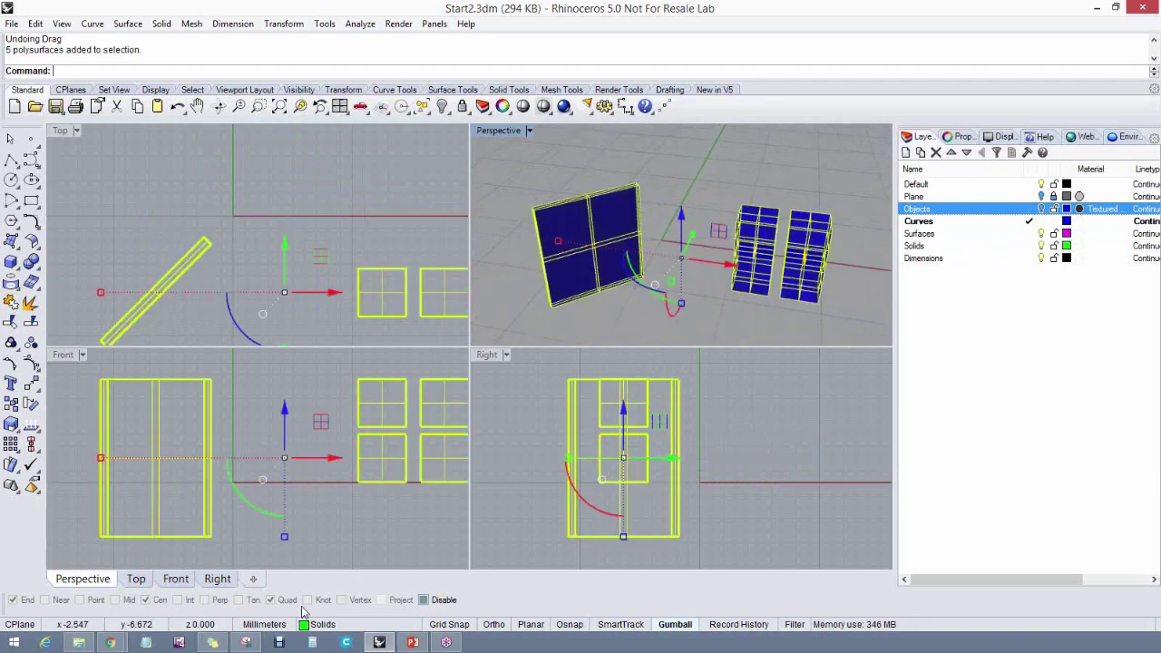
left_click(961, 138)
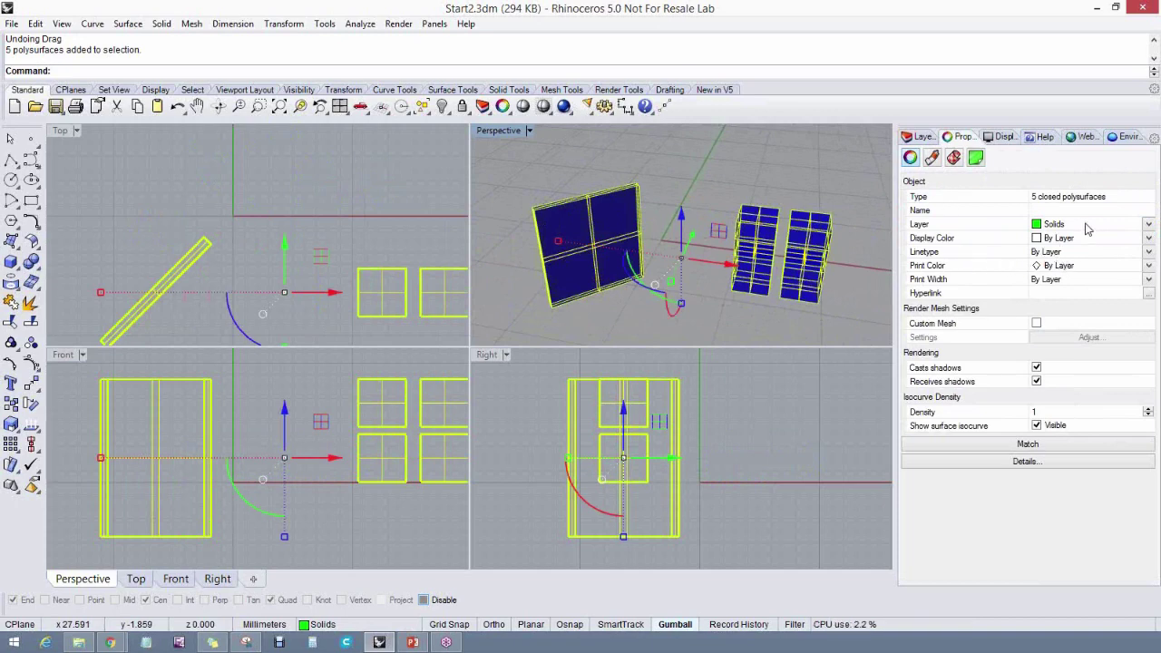
left_click(1085, 227)
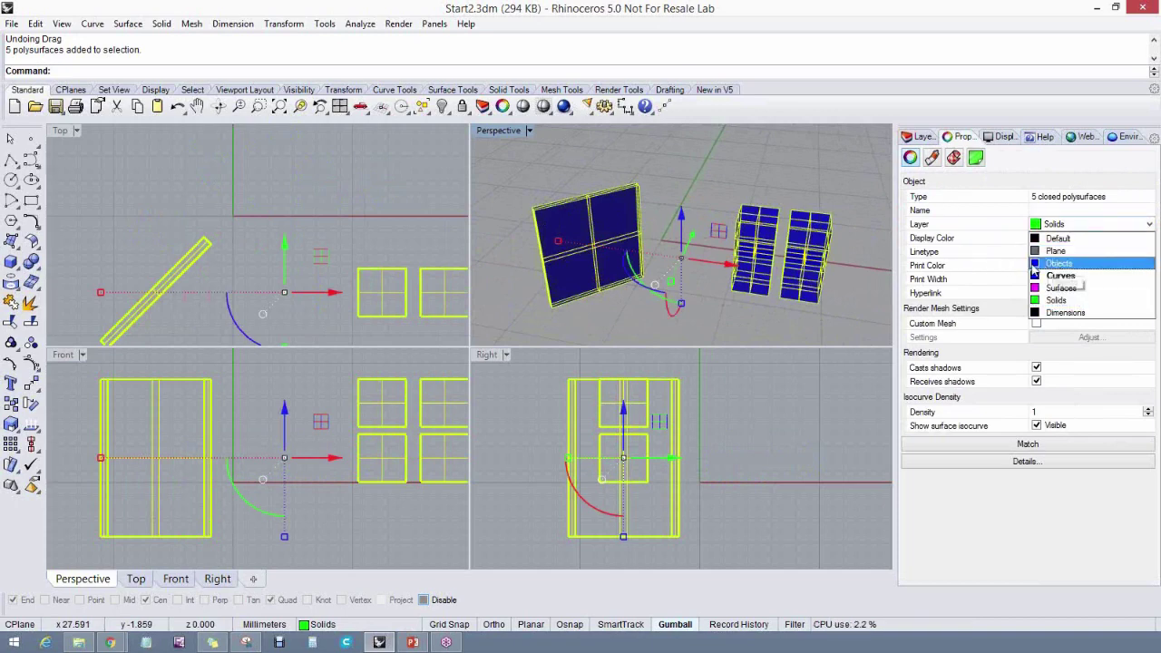
left_click(1058, 264)
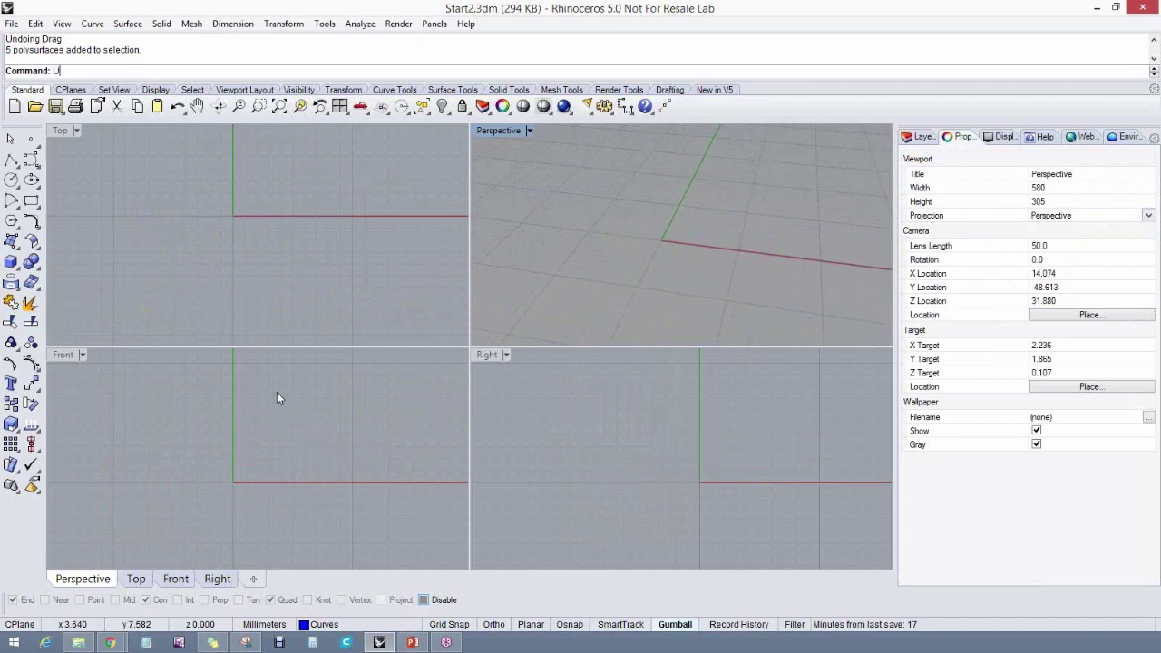
key("ctrl+z")
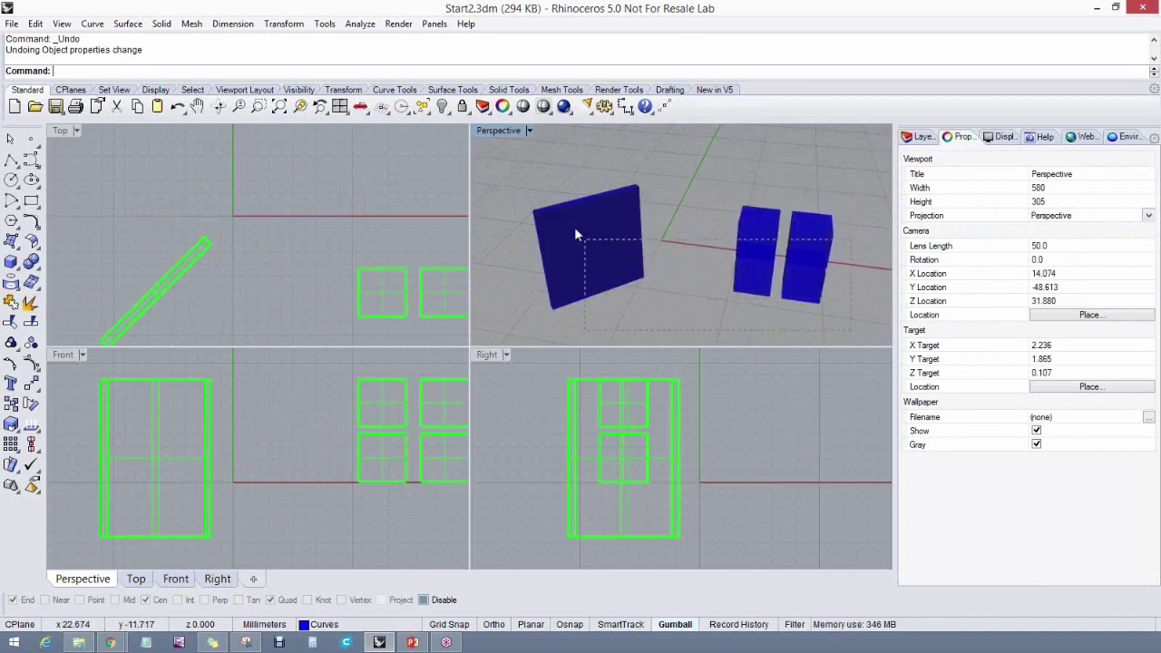
Reselect the five solids and move them from the Solids layer to the hidden Objects layer
key("ctrl+a")
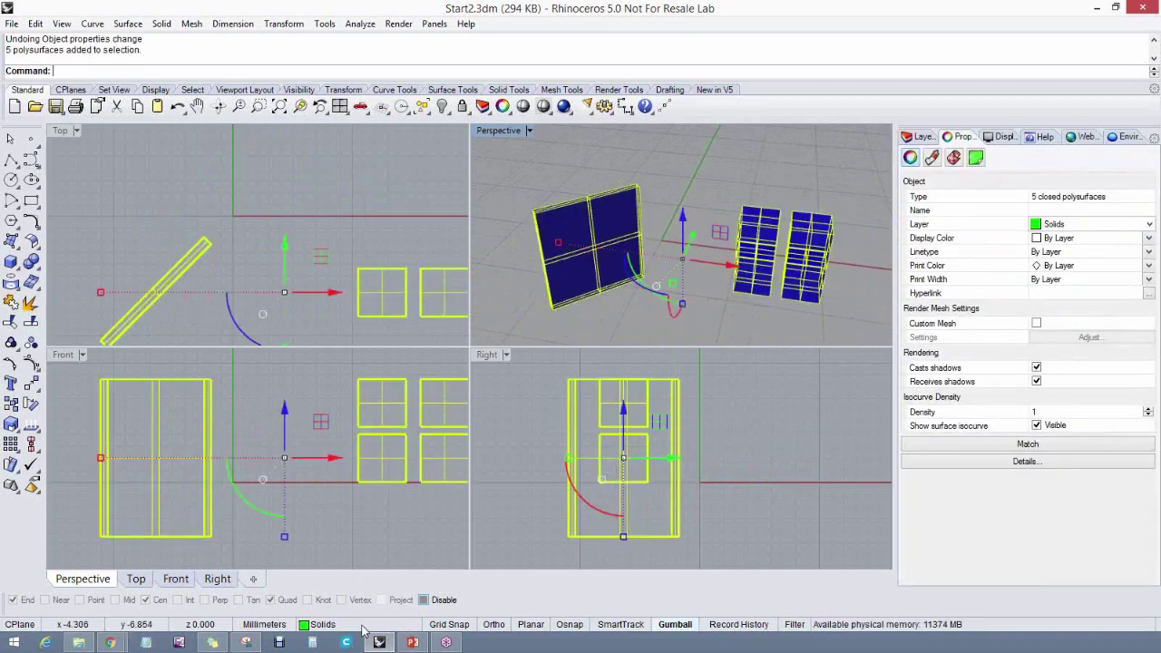
left_click(363, 628)
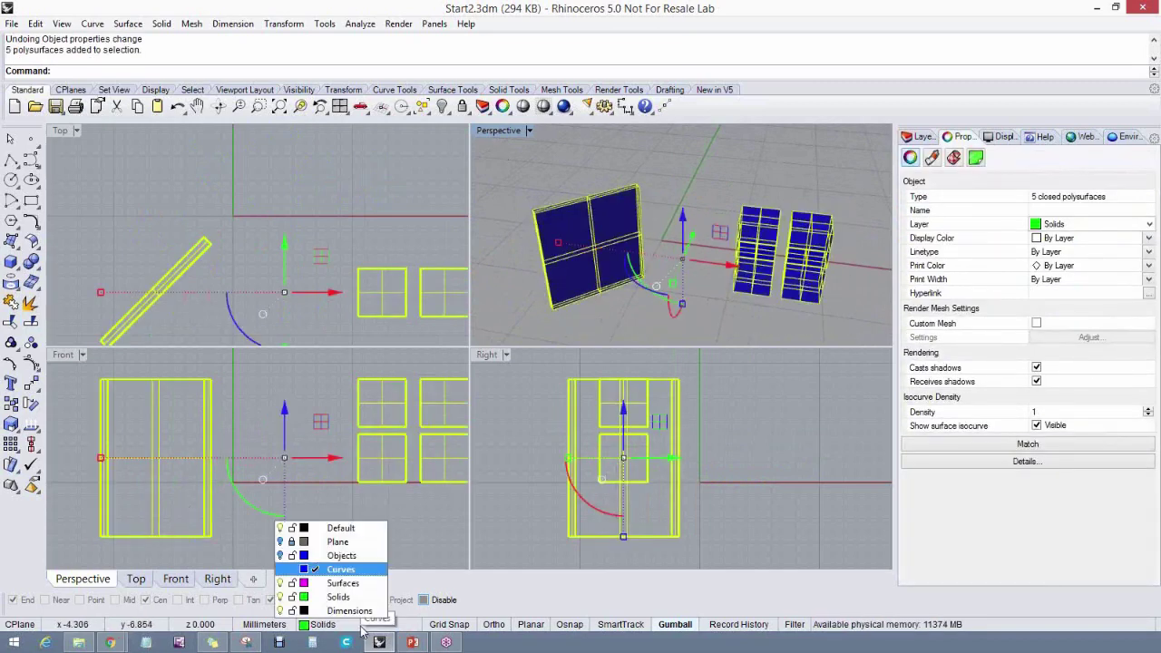
left_click(341, 556)
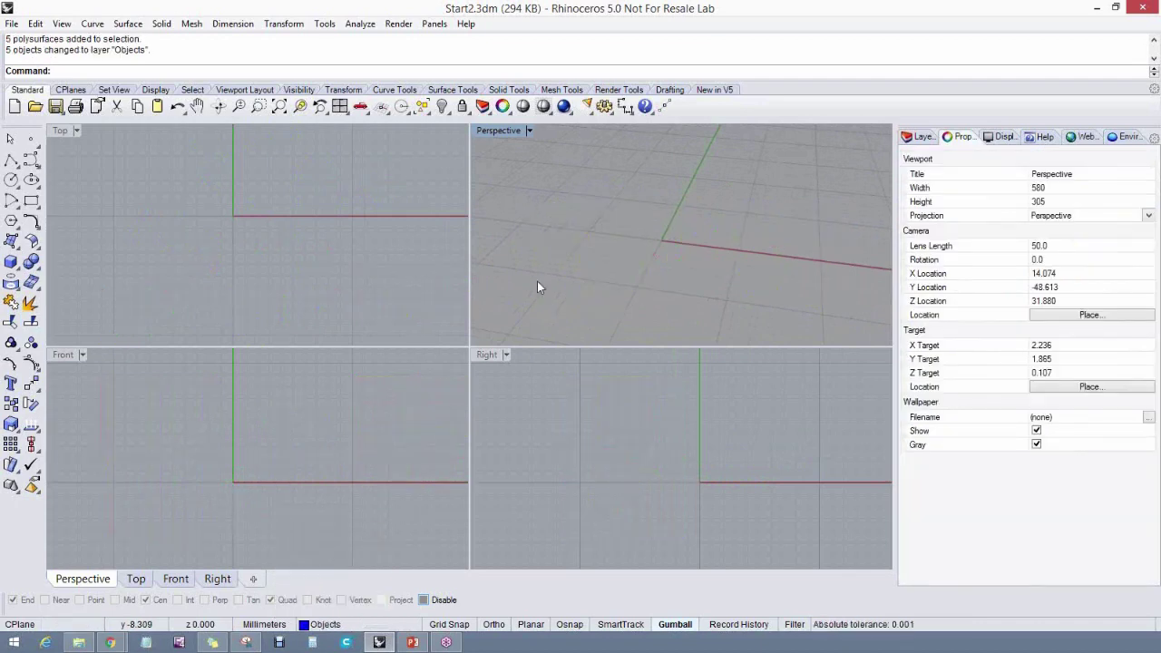
Maximize the Top viewport and frame the empty area around the origin for drawing
scroll(697, 294, "up", 5)
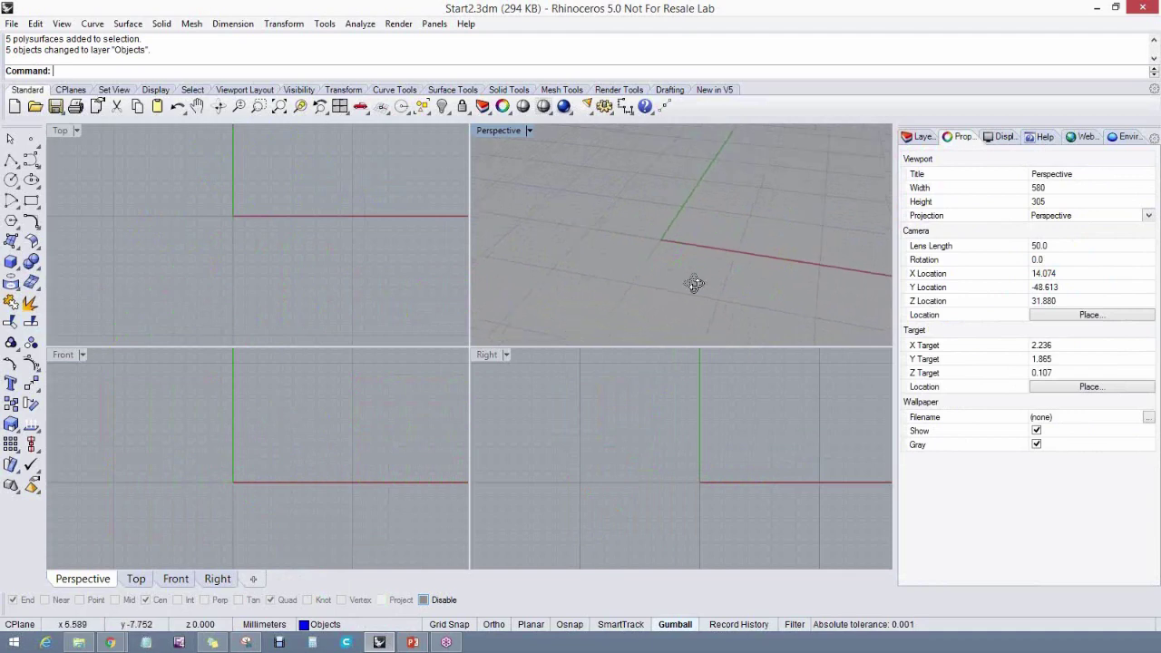
right_click_drag(644, 256, 580, 272)
right_click_drag(170, 197, 155, 281)
double_click(61, 131)
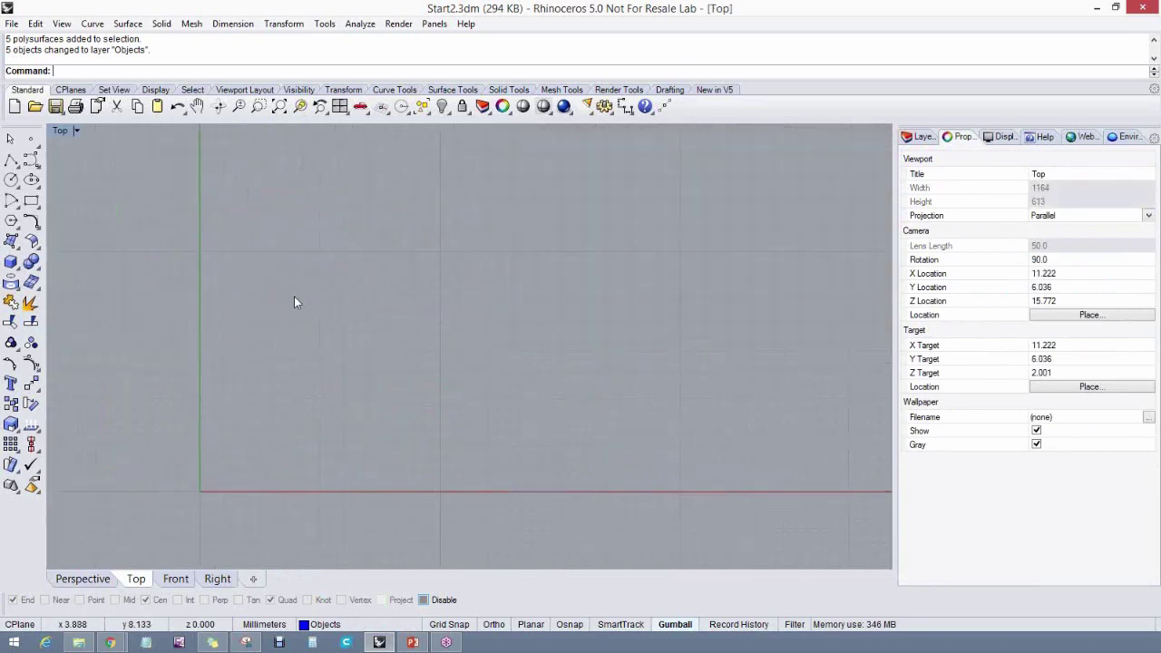
right_click_drag(294, 296, 324, 355)
scroll(298, 342, "down", 3)
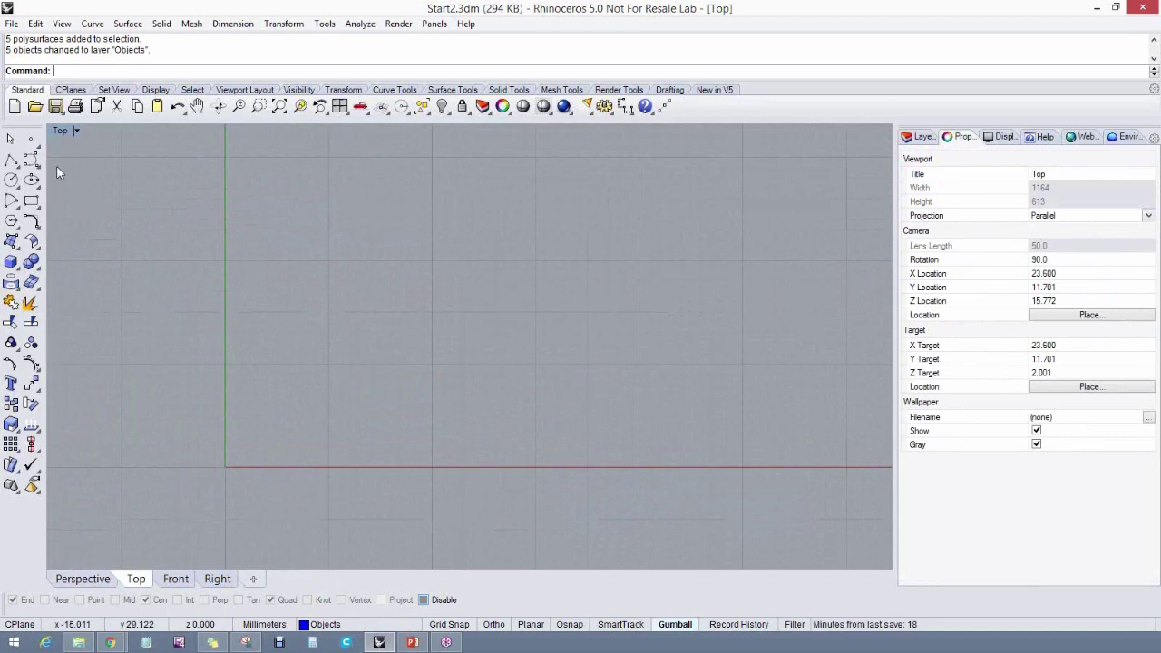
Draw a six-point polyline freehand in the Top view, starting on the X axis and forming a bent chevron outline beside the Y axis
left_click(10, 161)
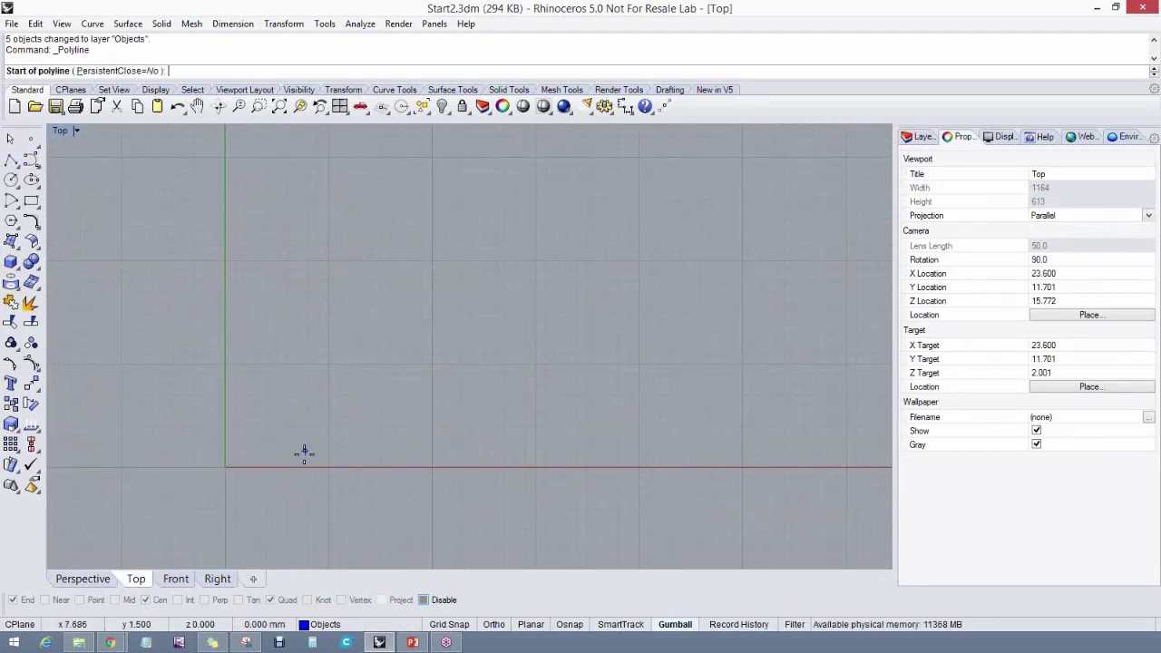
left_click(141, 468)
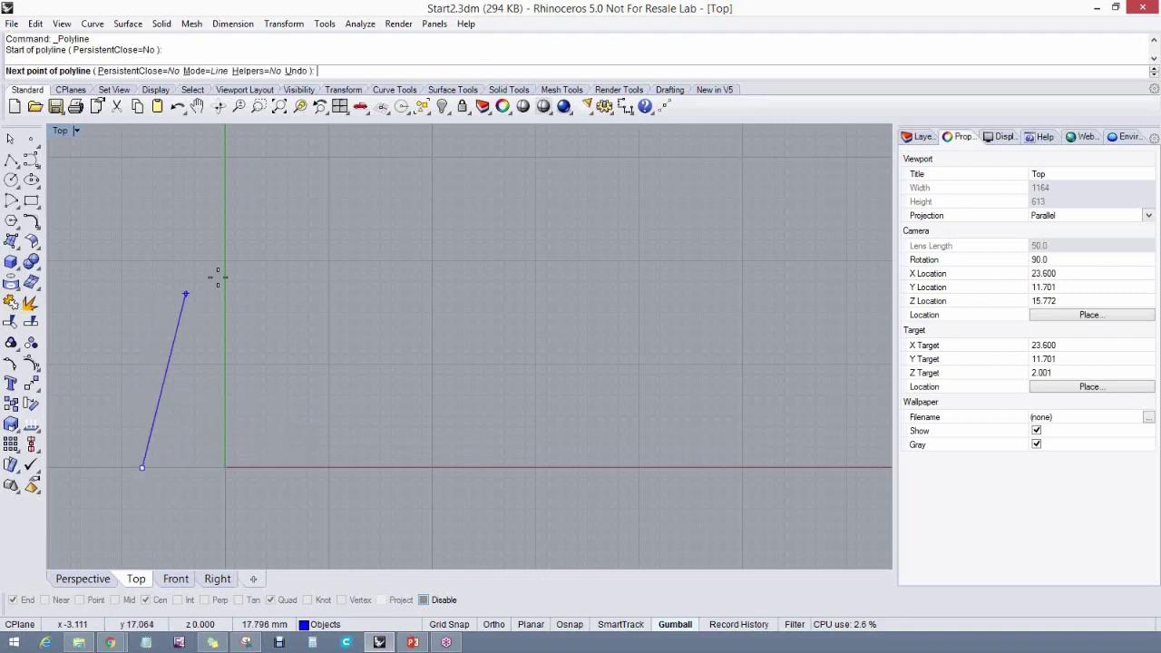
right_click_drag(93, 194, 161, 190)
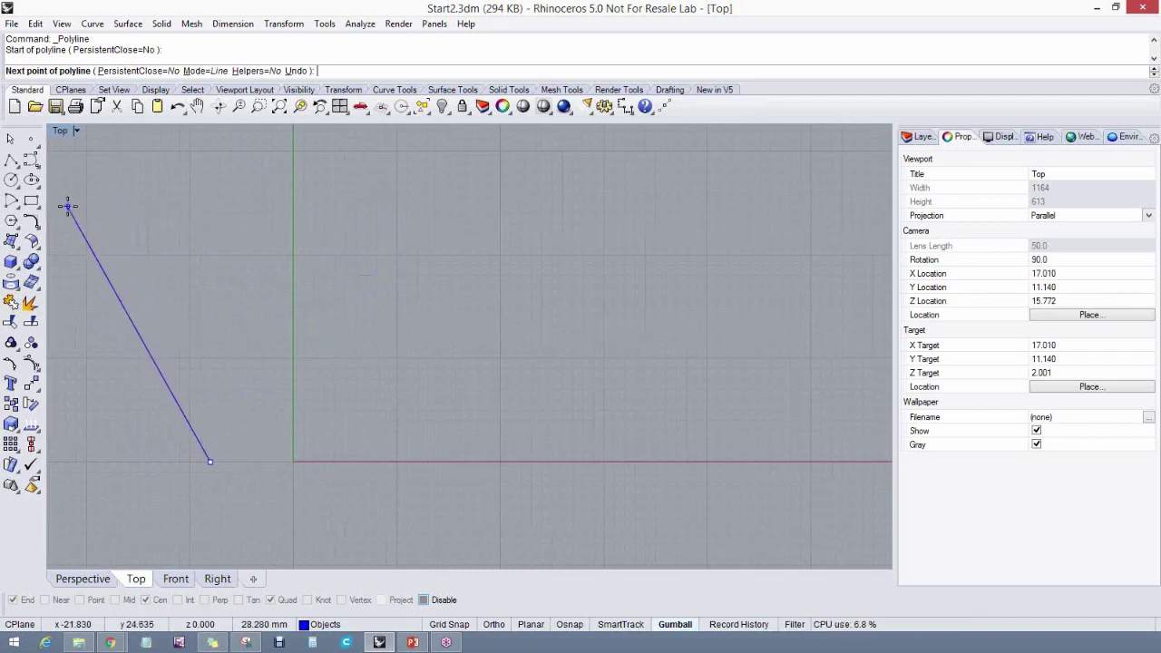
left_click(89, 266)
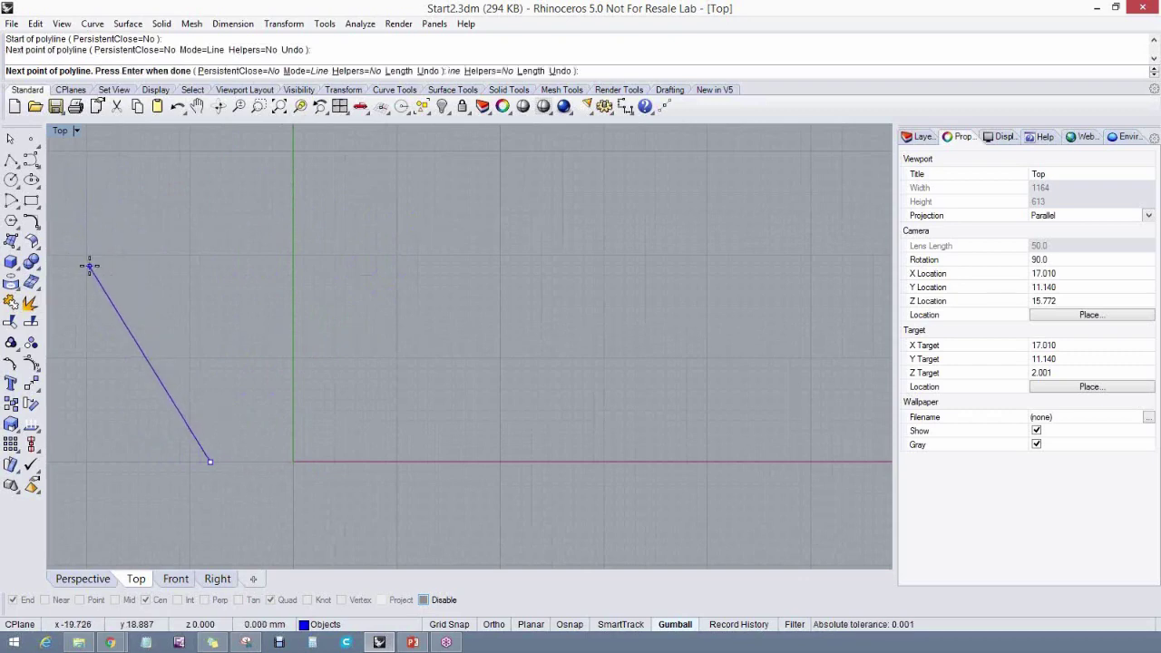
left_click(161, 140)
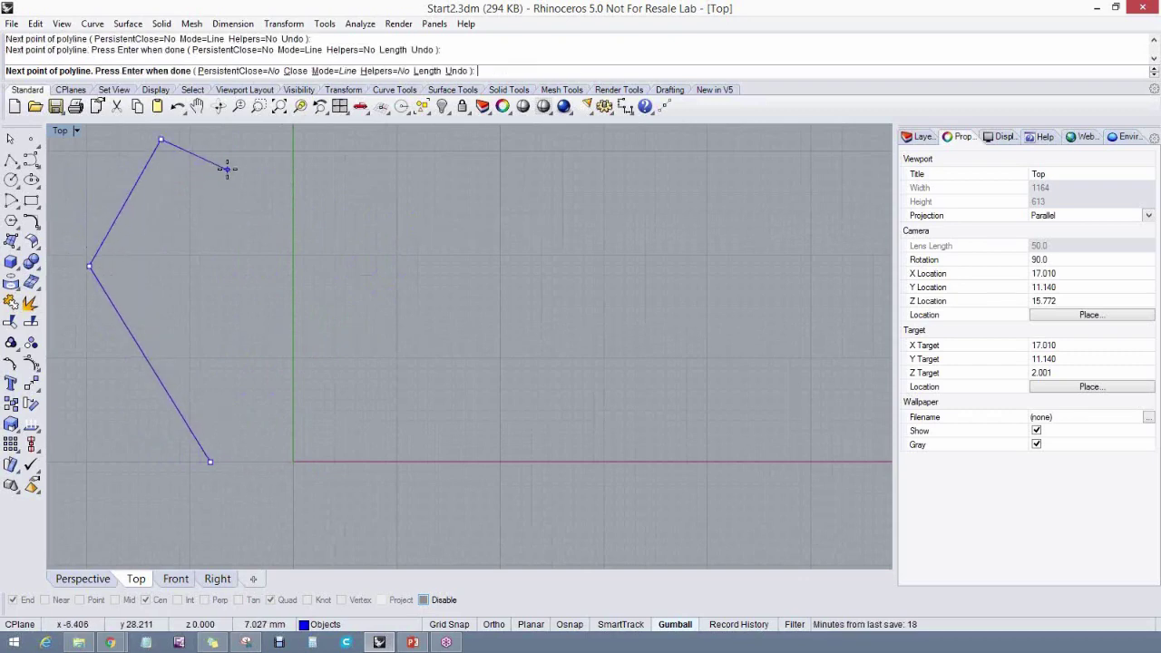
left_click(215, 166)
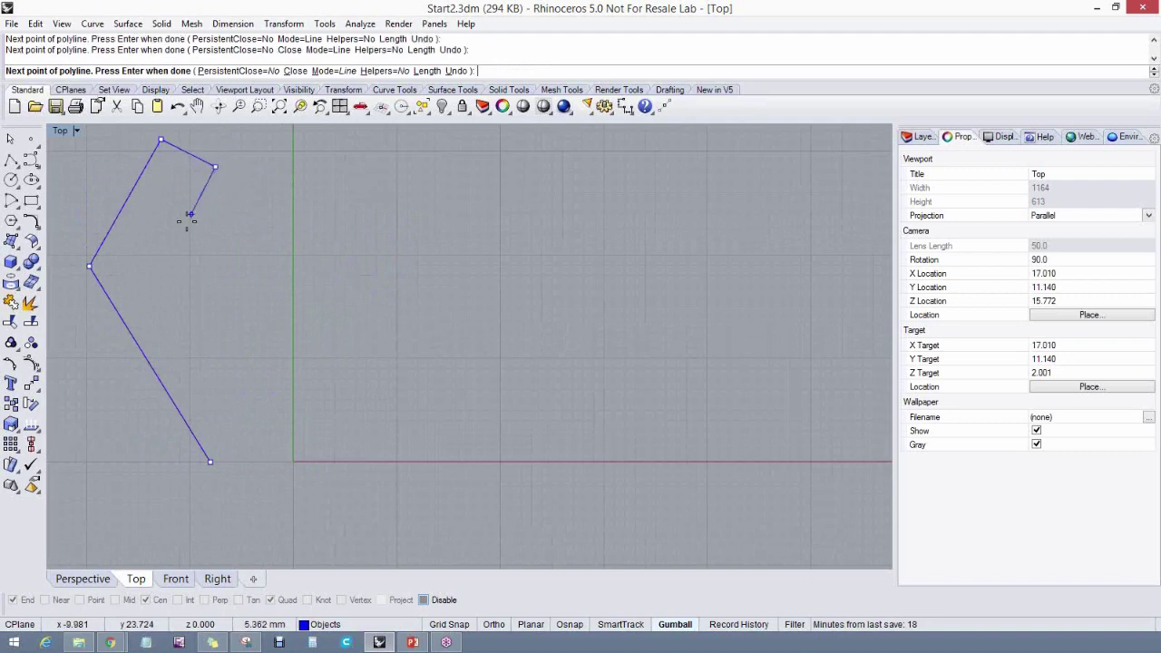
left_click(158, 272)
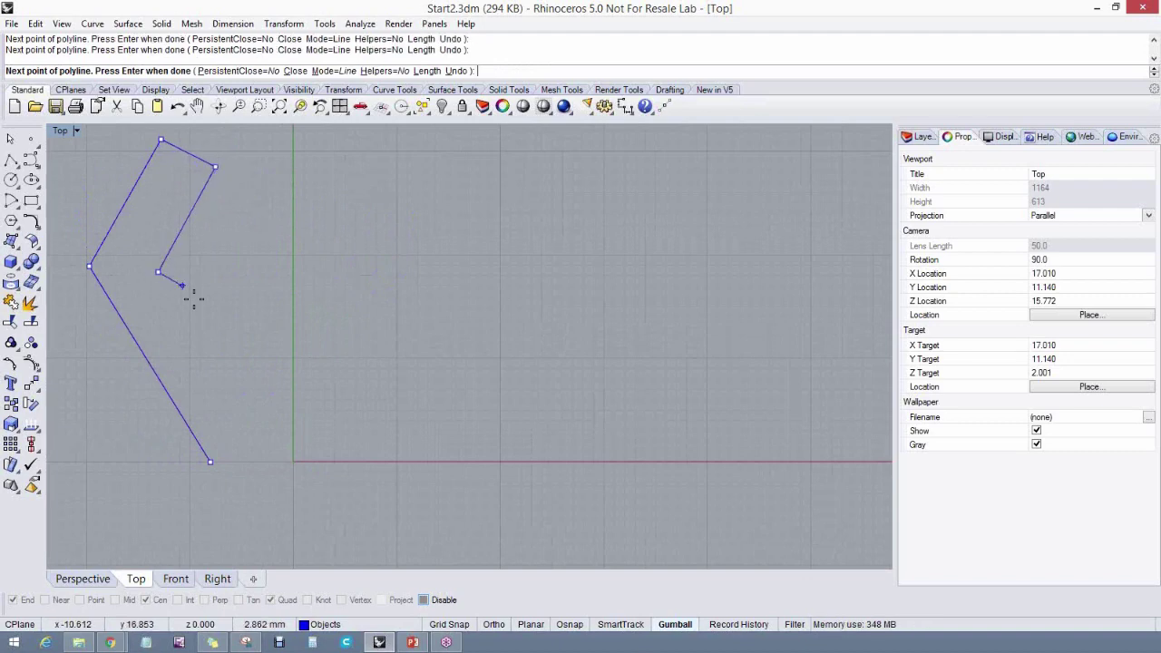
left_click(254, 424)
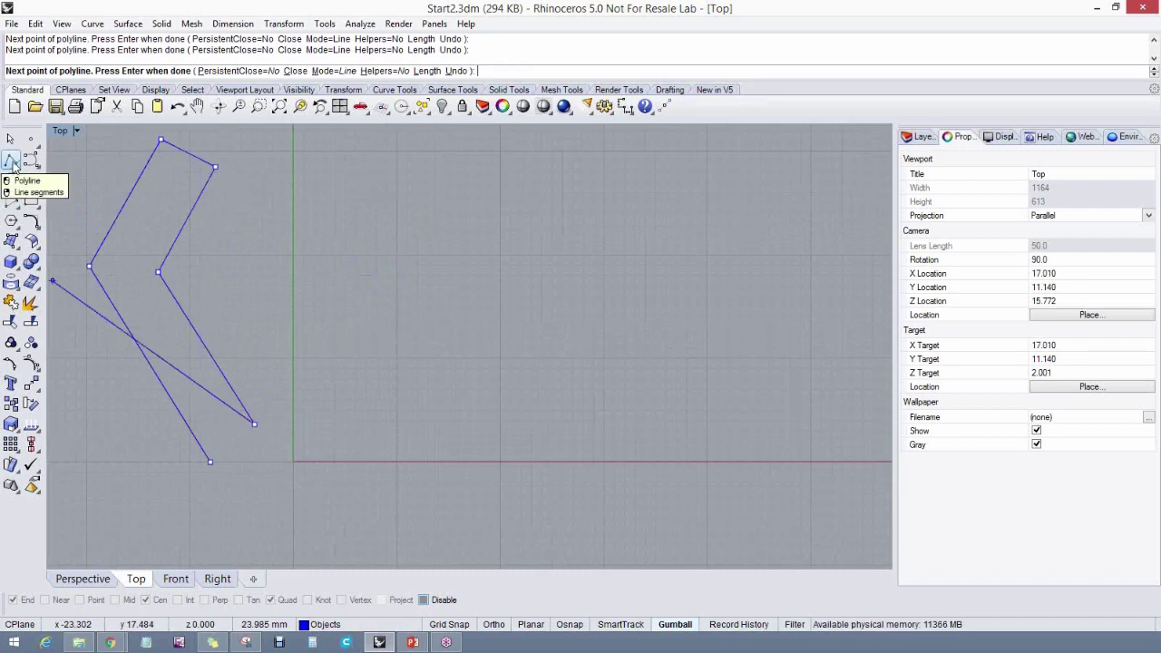
left_click(254, 127)
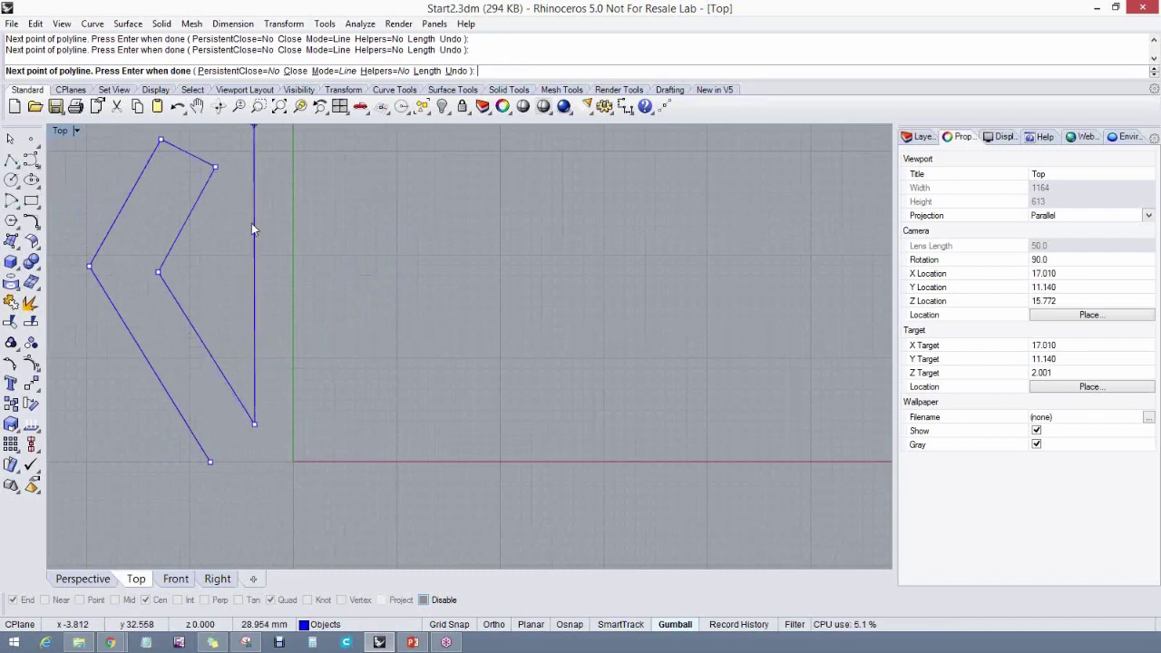
Undo the last three polyline points and place two replacement points that make the upper arm of the chevron wider
left_click(178, 106)
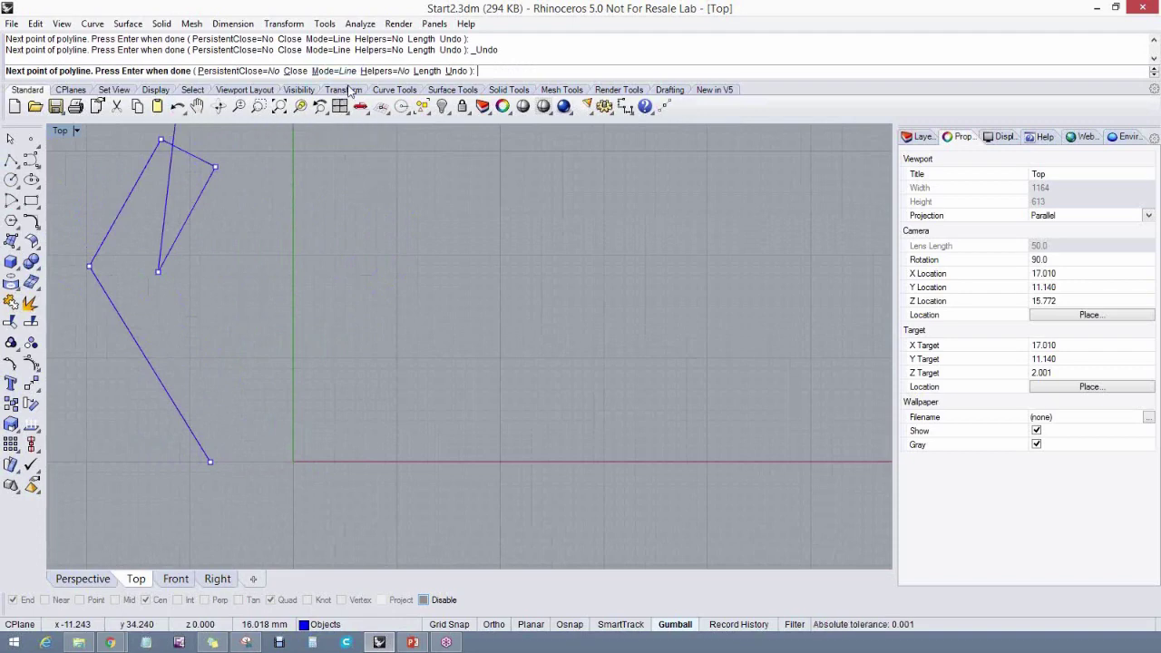
left_click(455, 71)
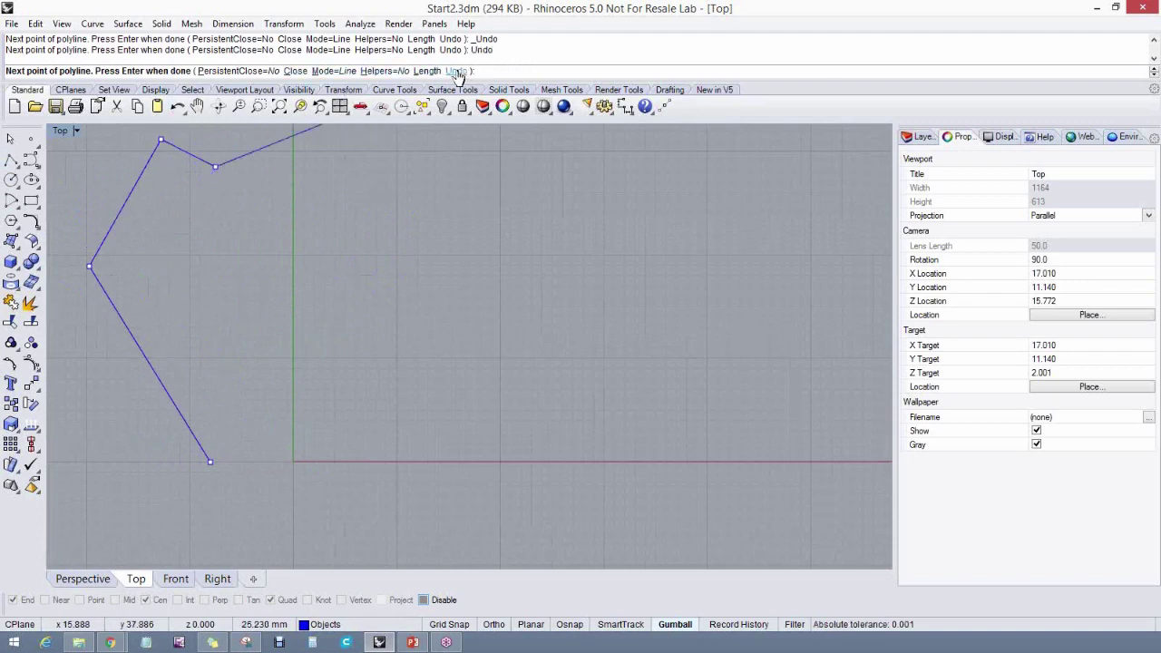
left_click(458, 72)
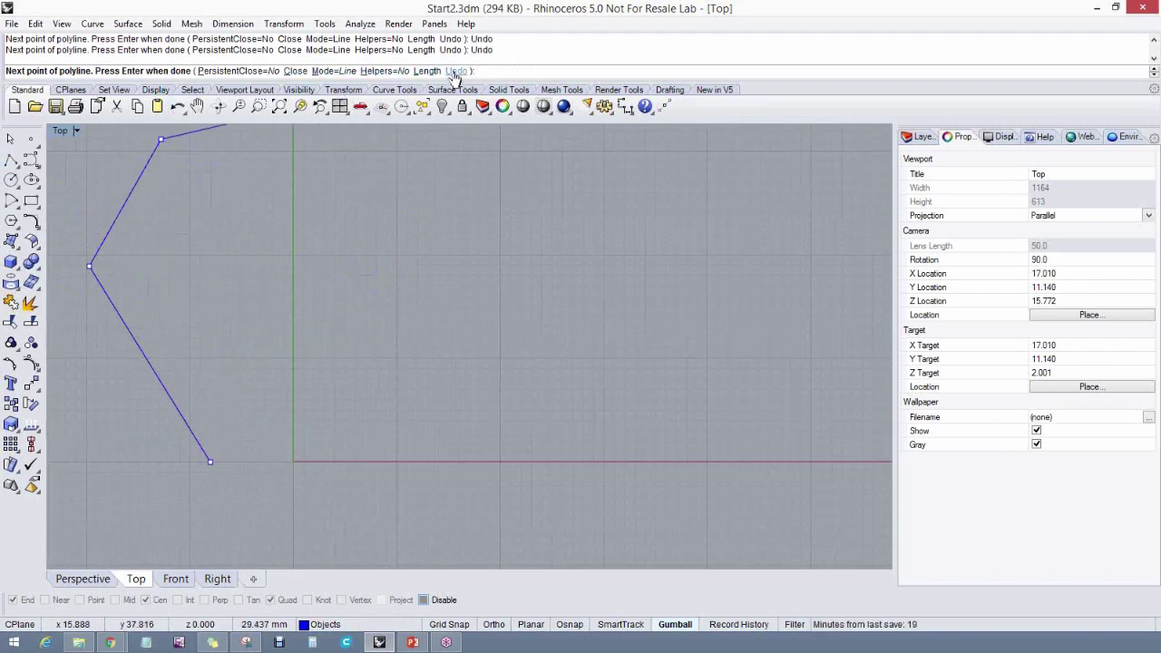
left_click(244, 184)
left_click(184, 285)
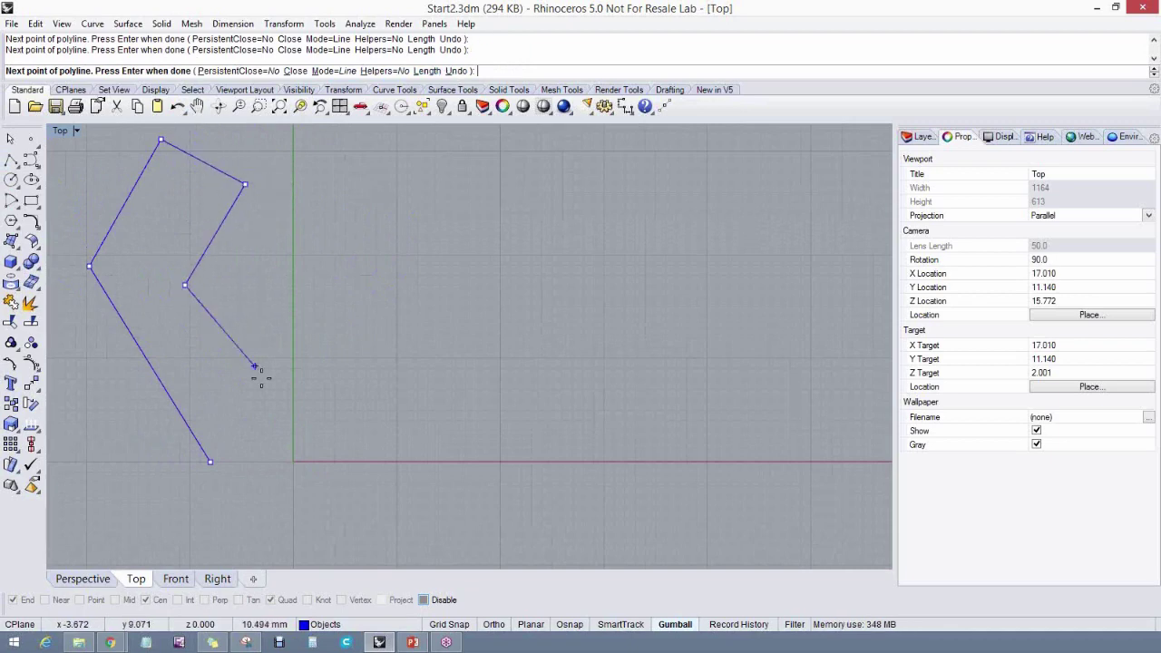
Step the polyline back past its inner corner, place a new inner corner and lower end point, and close the outline
left_click(270, 416)
left_click(456, 71)
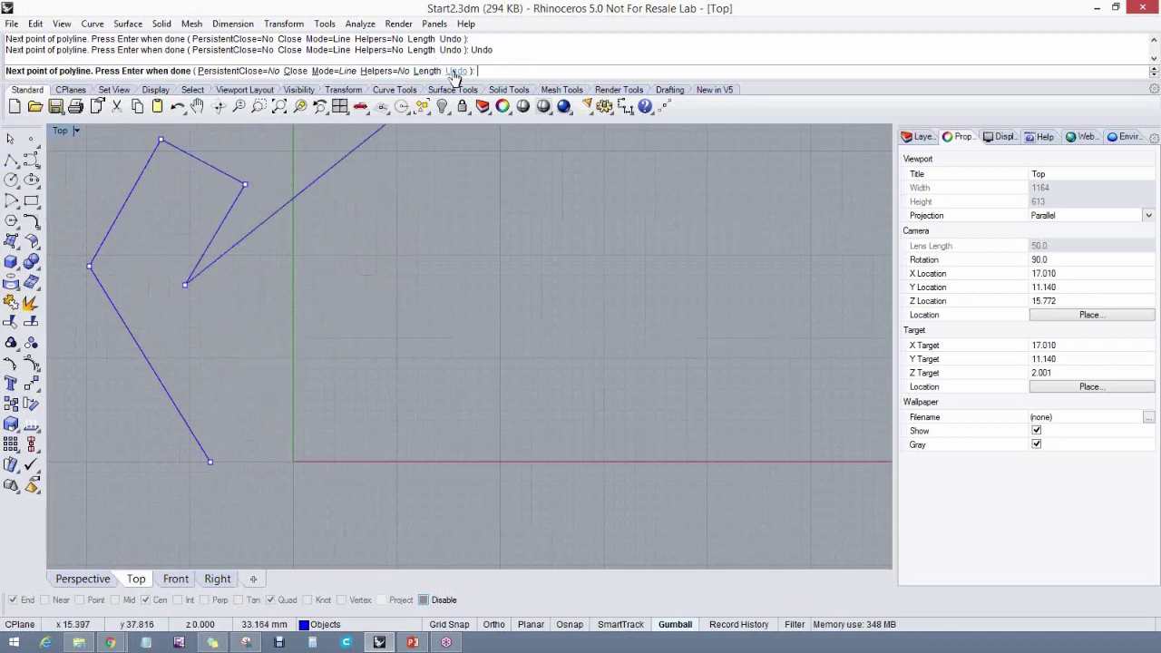
left_click(454, 70)
left_click(156, 274)
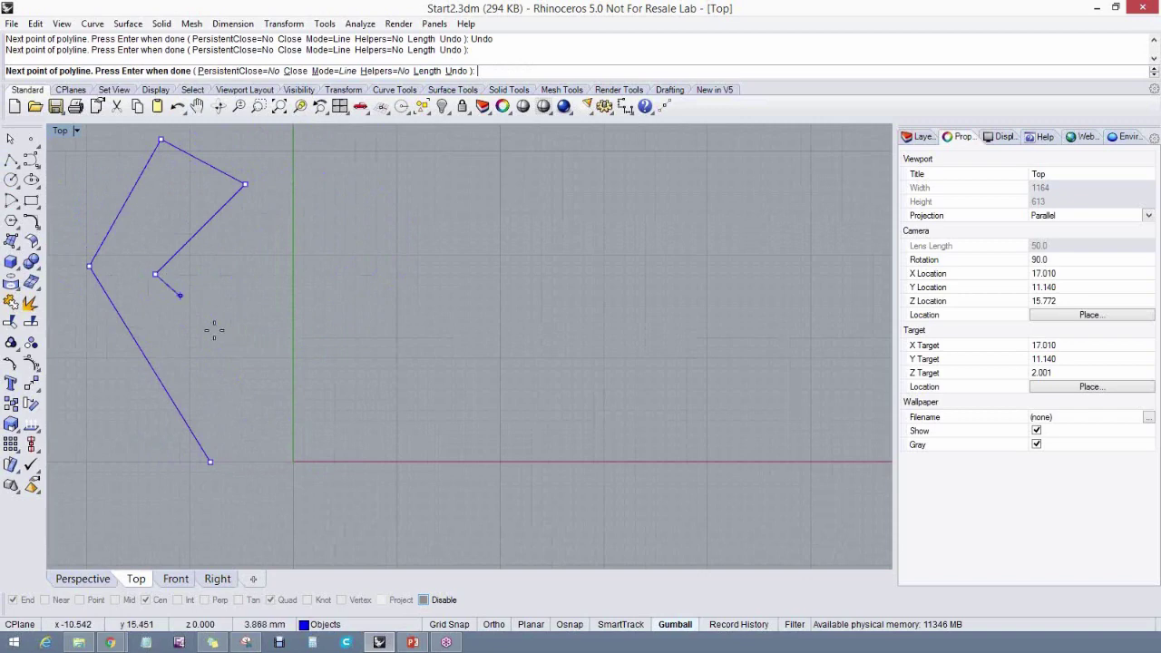
left_click(256, 417)
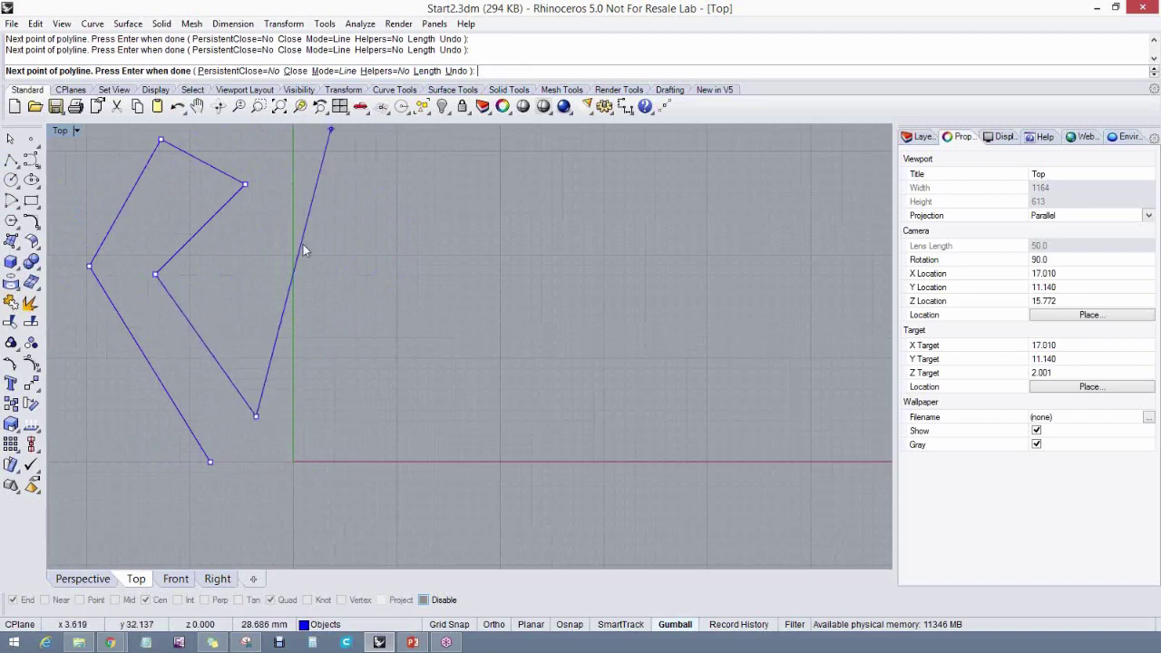
left_click(295, 70)
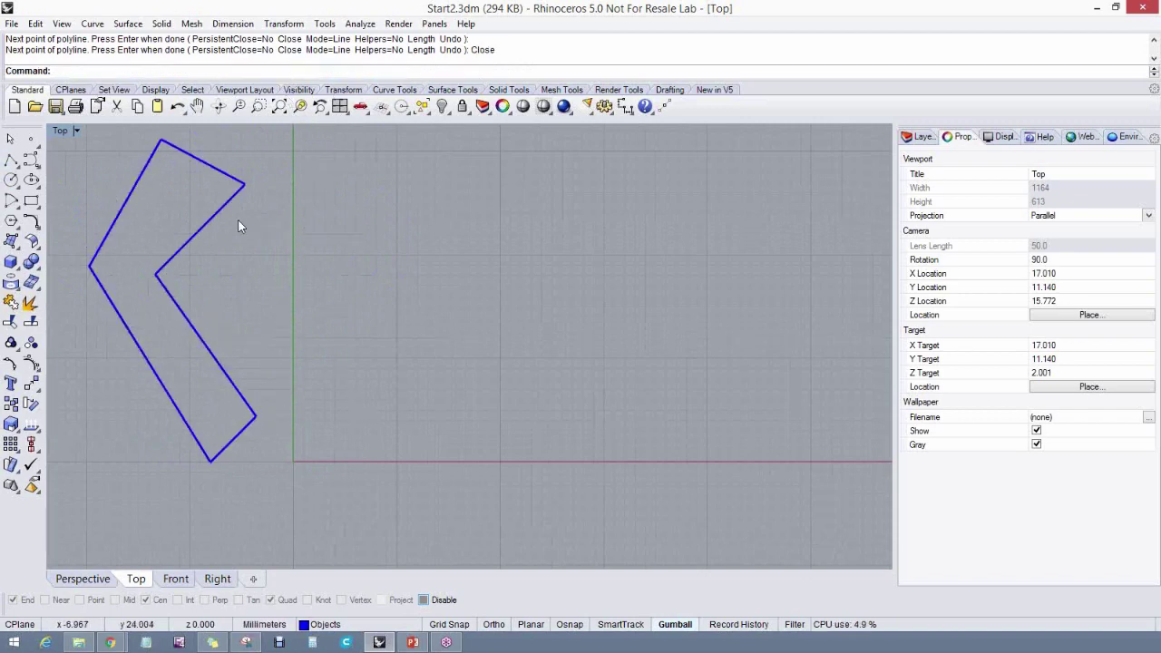
Draw a single near-vertical line about 30 mm long on the side of the closed polyline away from the Y axis
key("Left")
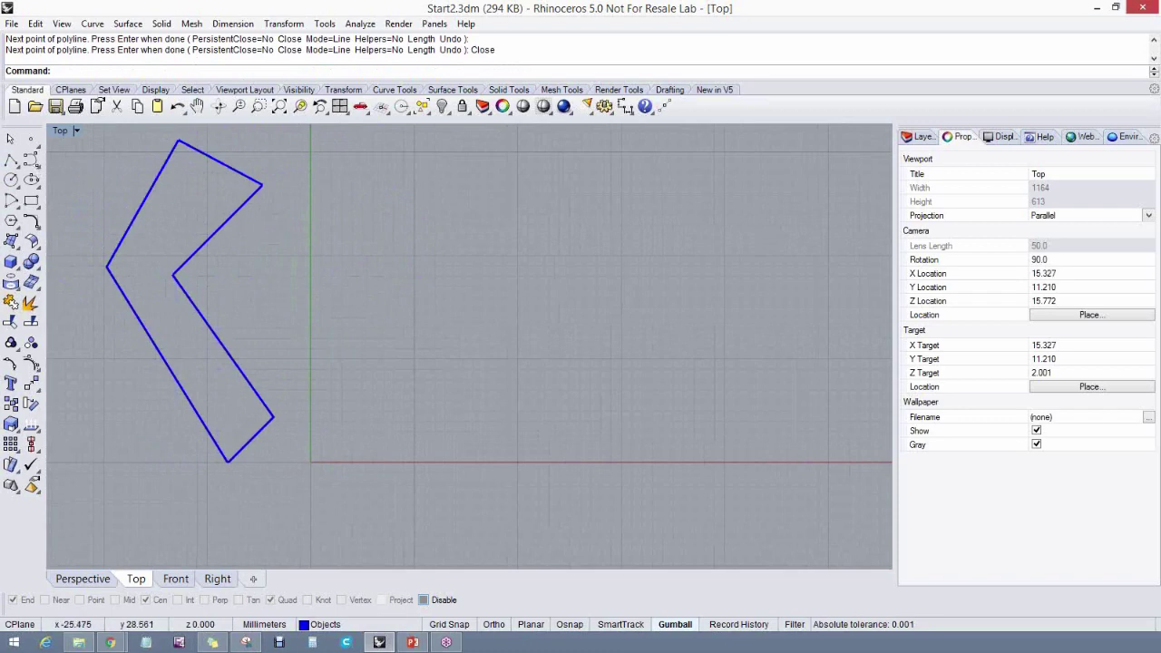
left_click(11, 161)
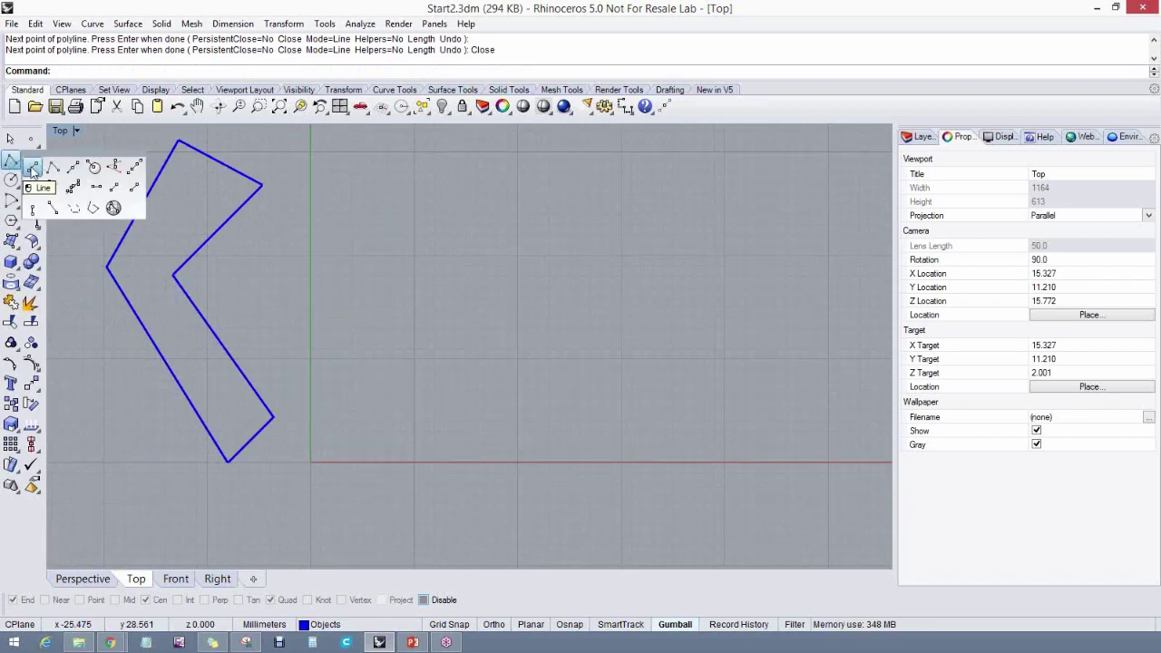
left_click(33, 169)
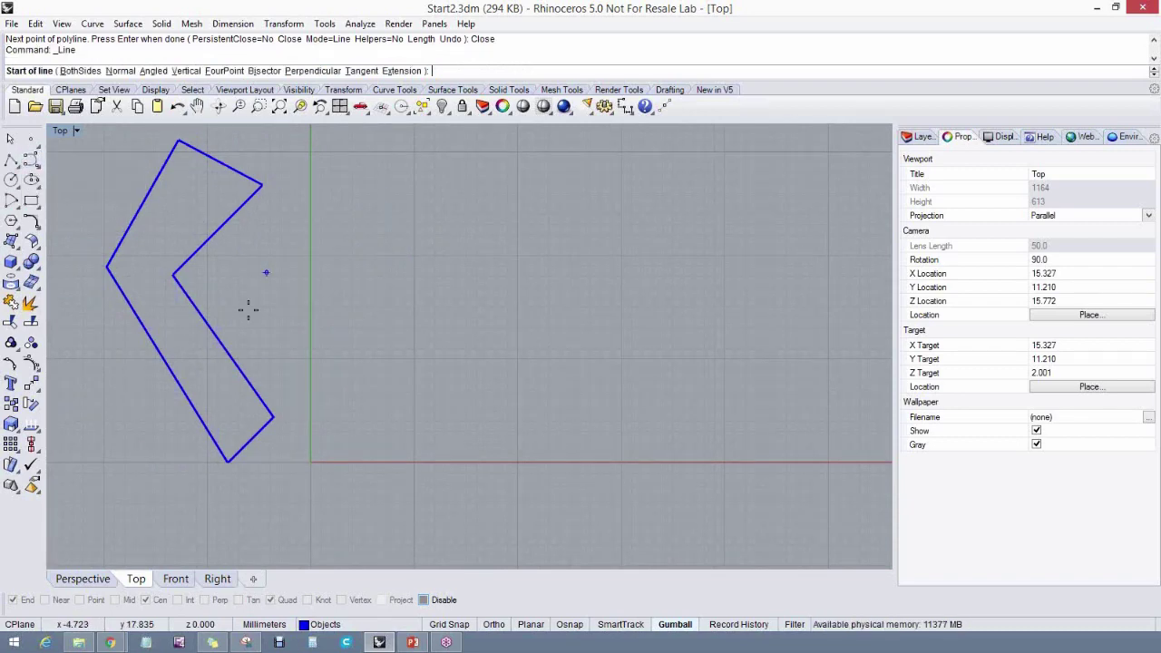
right_click_drag(249, 315, 316, 316)
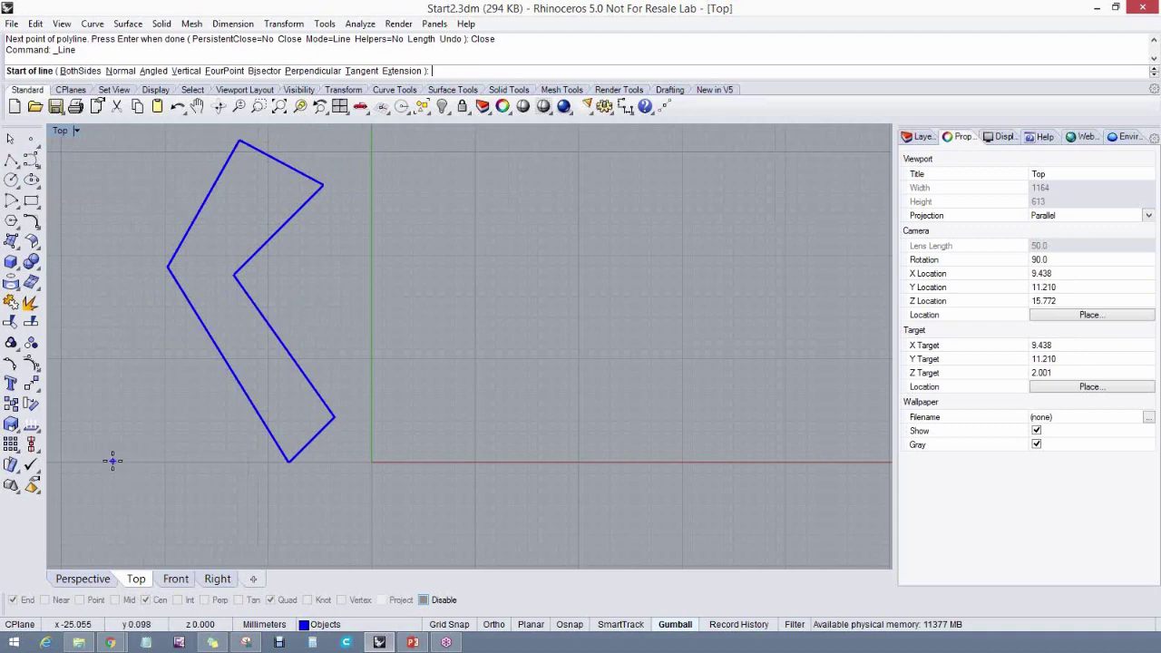
left_click(113, 460)
left_click(89, 150)
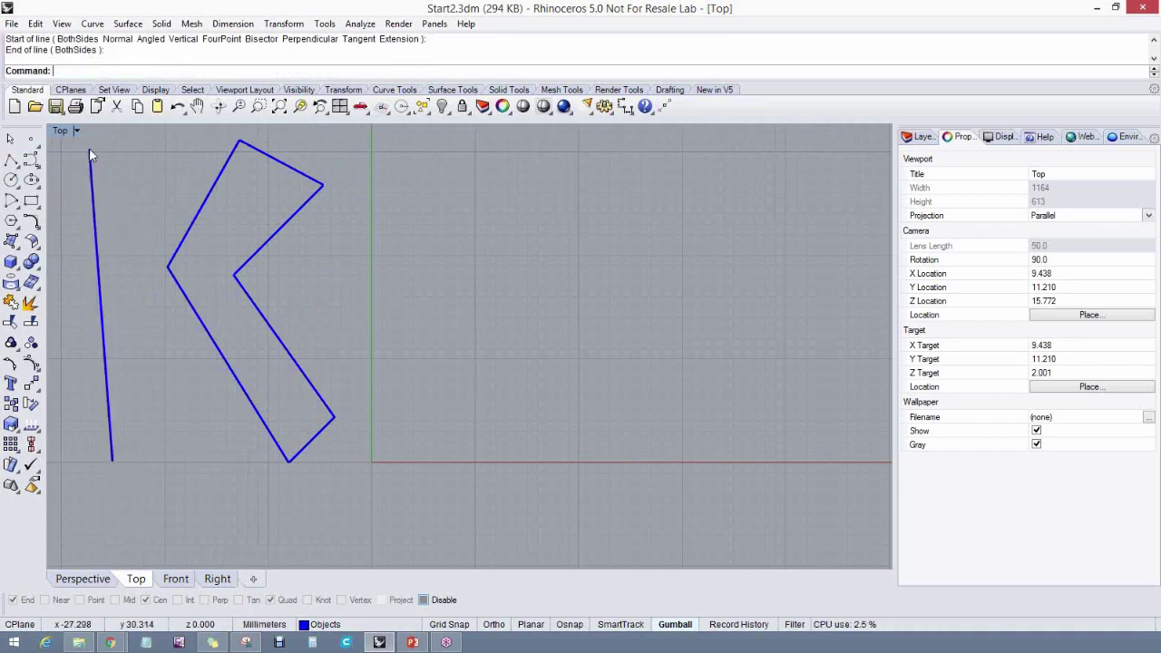
Draw a closed, bent six-sided outline of separate line segments with the Lines command, beyond the single line
scroll(132, 245, "down", 1)
right_click_drag(133, 245, 196, 267)
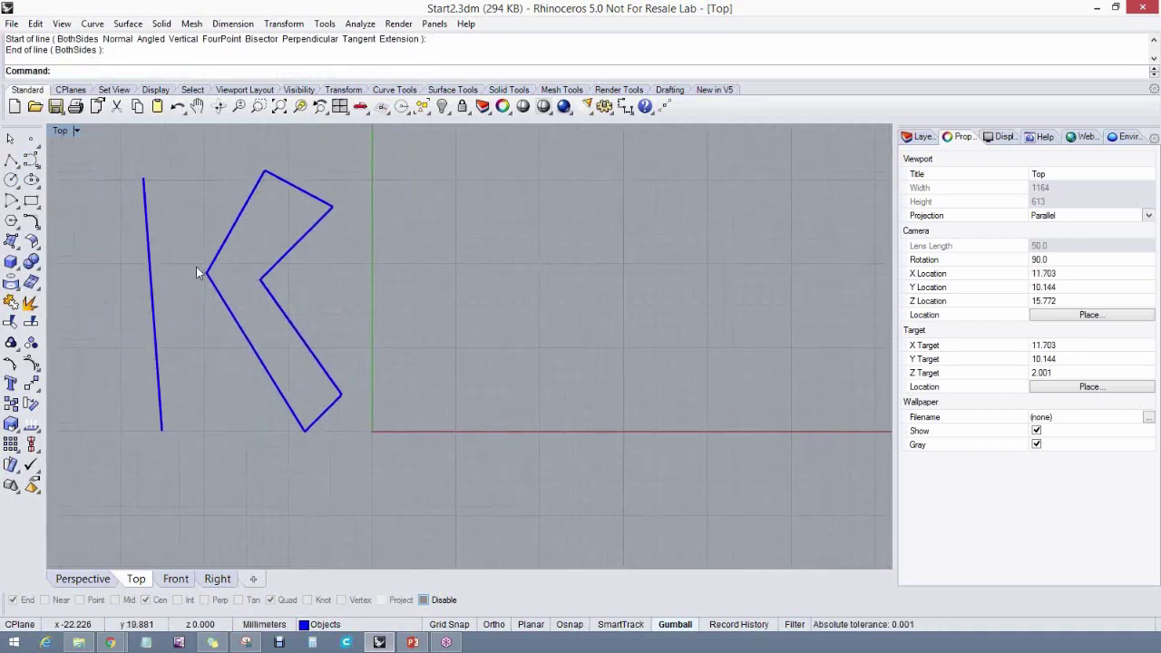
left_click(11, 159)
right_click_drag(146, 211, 276, 220)
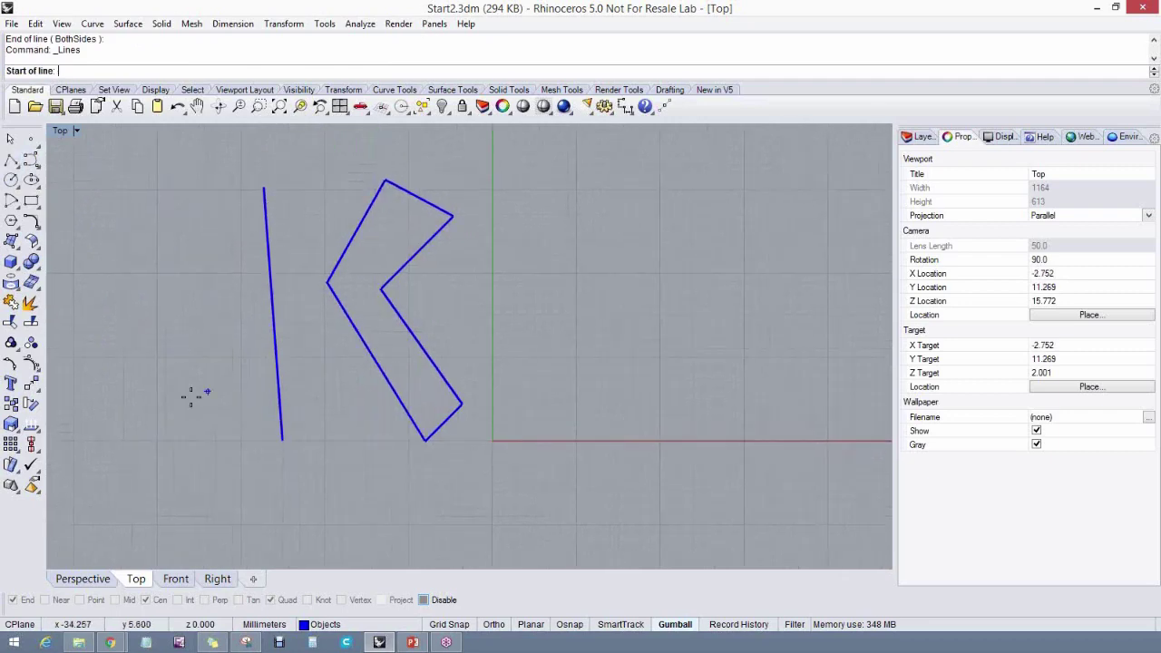
left_click(83, 441)
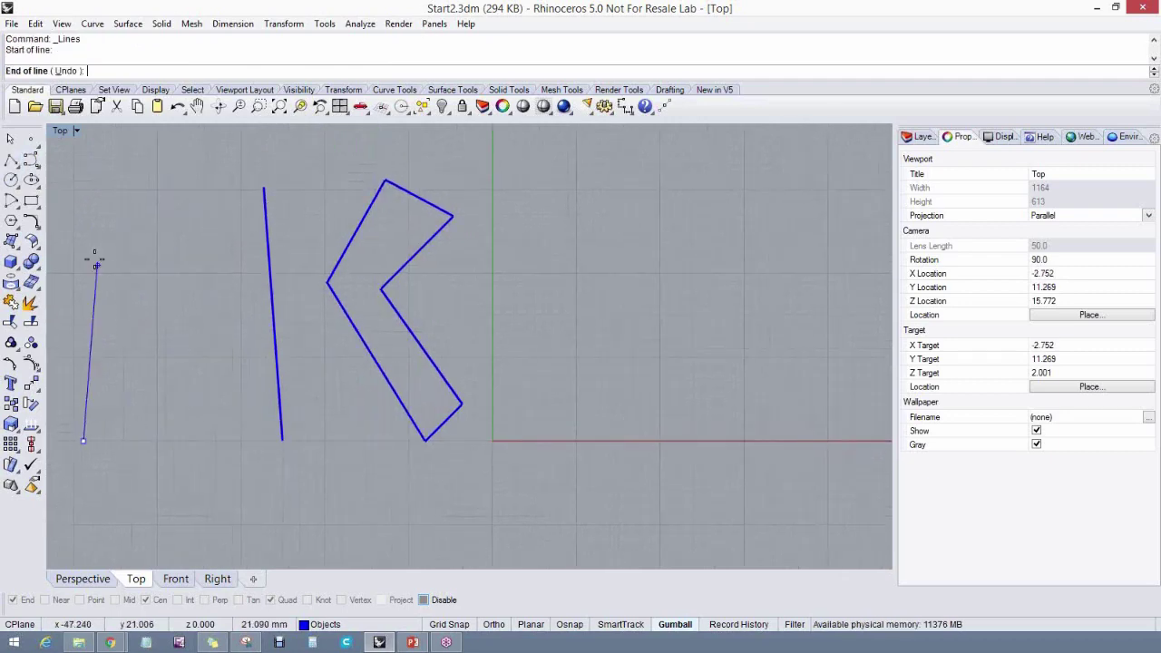
left_click(66, 306)
left_click(124, 189)
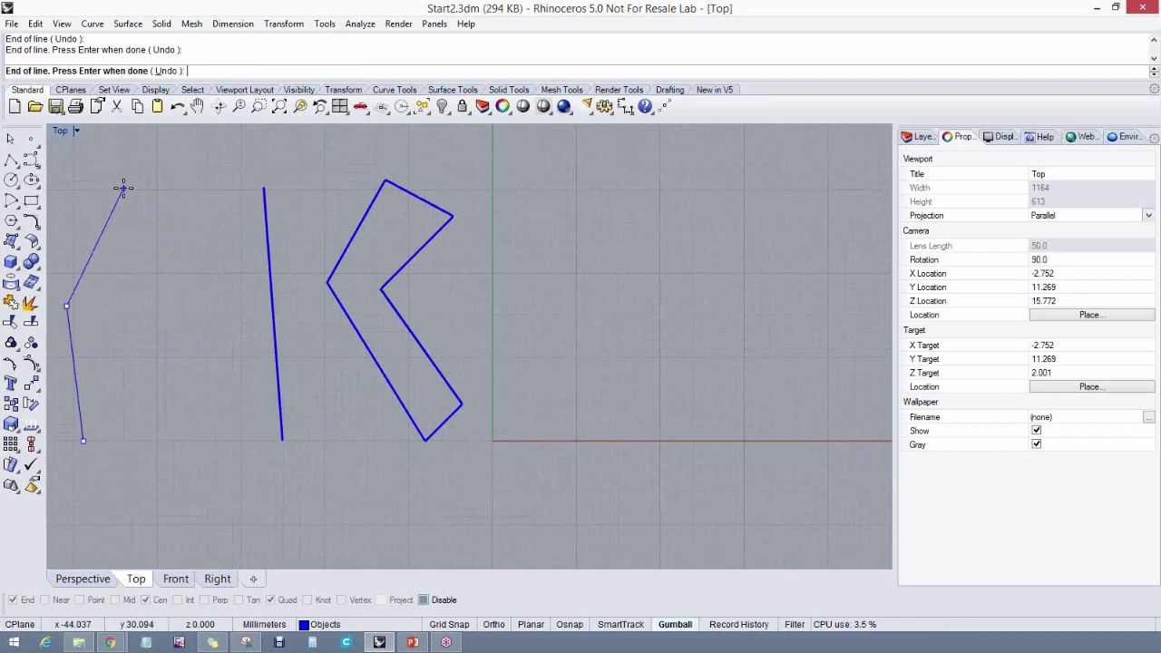
left_click(178, 225)
left_click(117, 315)
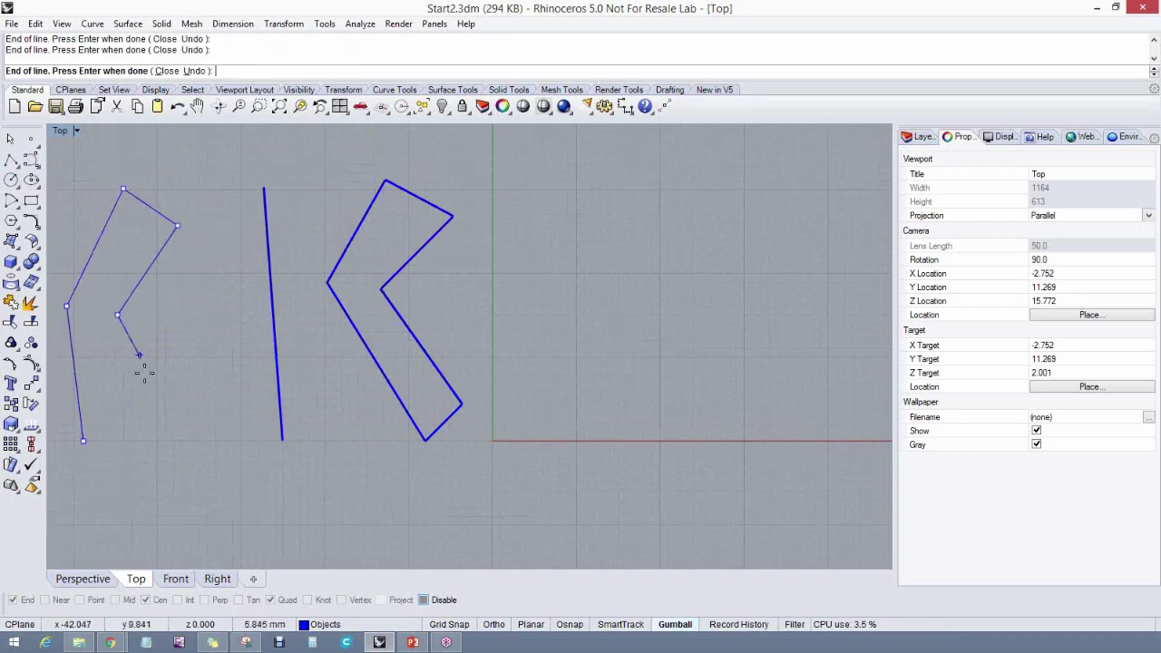
left_click(133, 427)
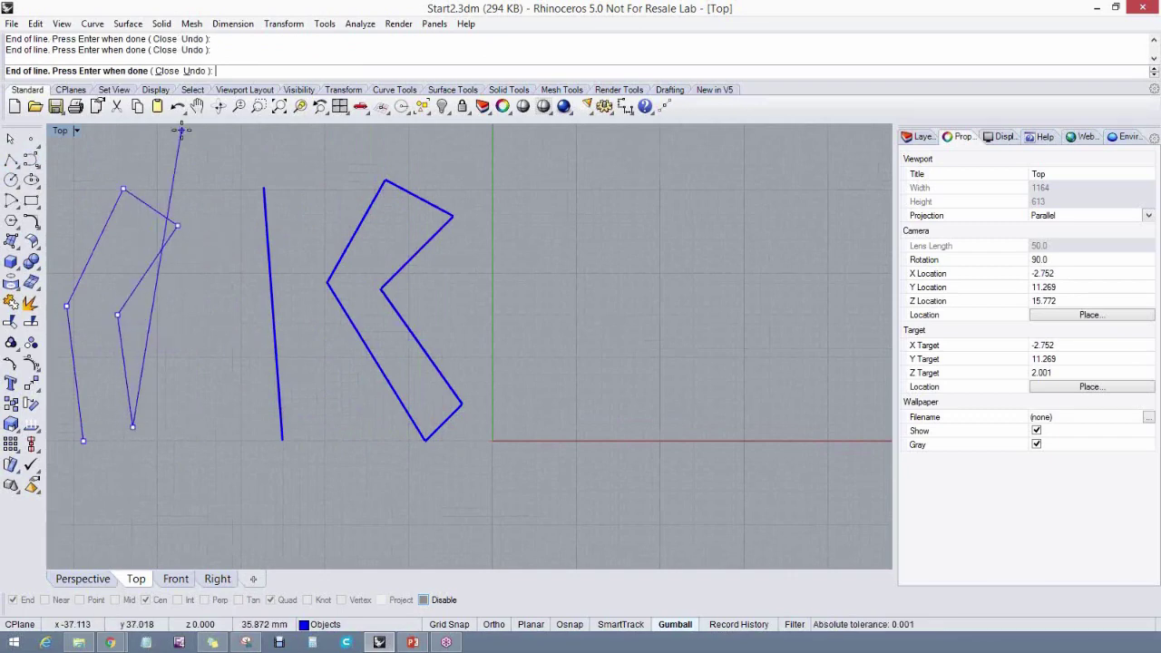
left_click(167, 70)
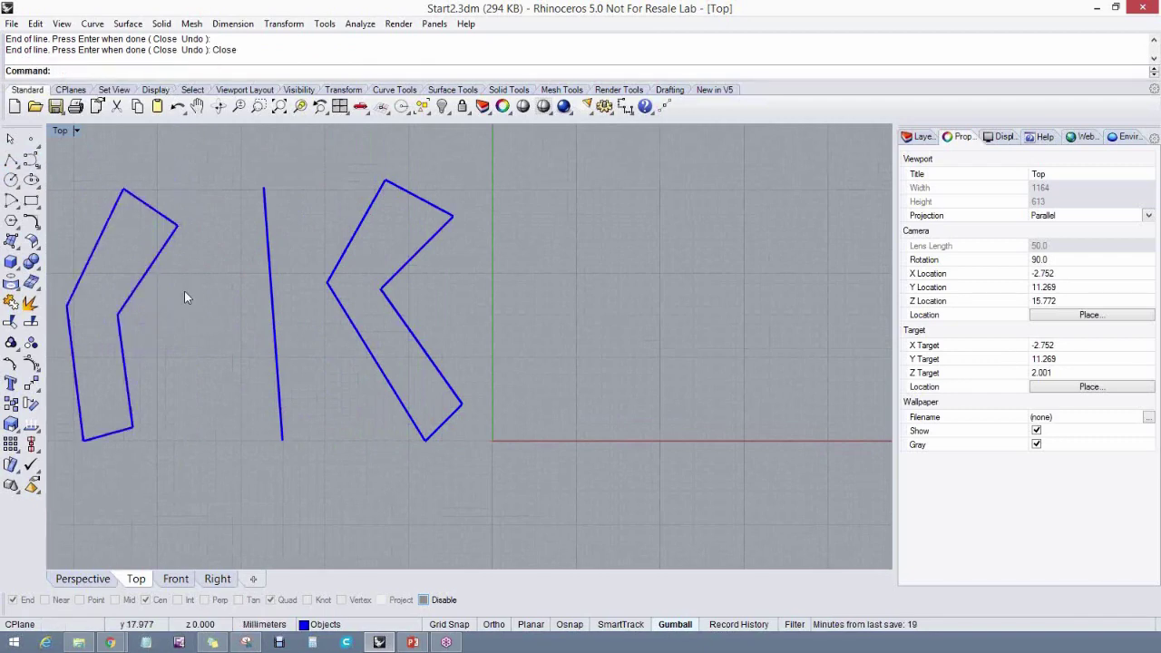
Select the segmented outline's lines one at a time and the closed polyline as a whole to compare how each is built
right_click_drag(184, 298, 284, 318)
scroll(284, 317, "up", 2)
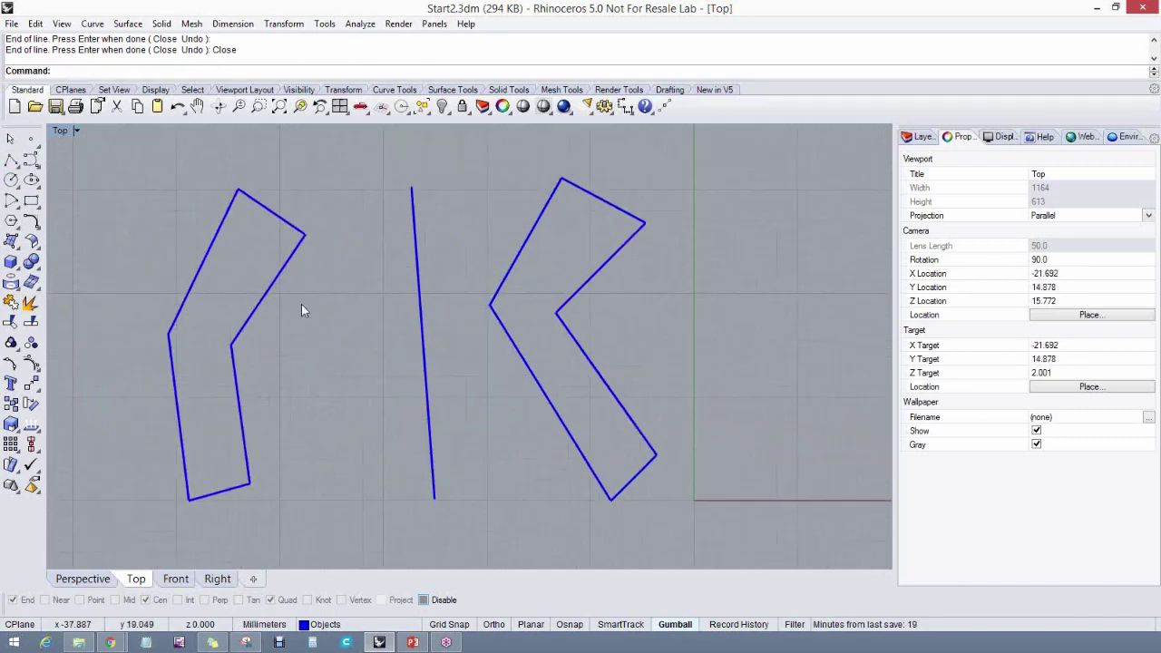
left_click(256, 311, "ctrl+shift")
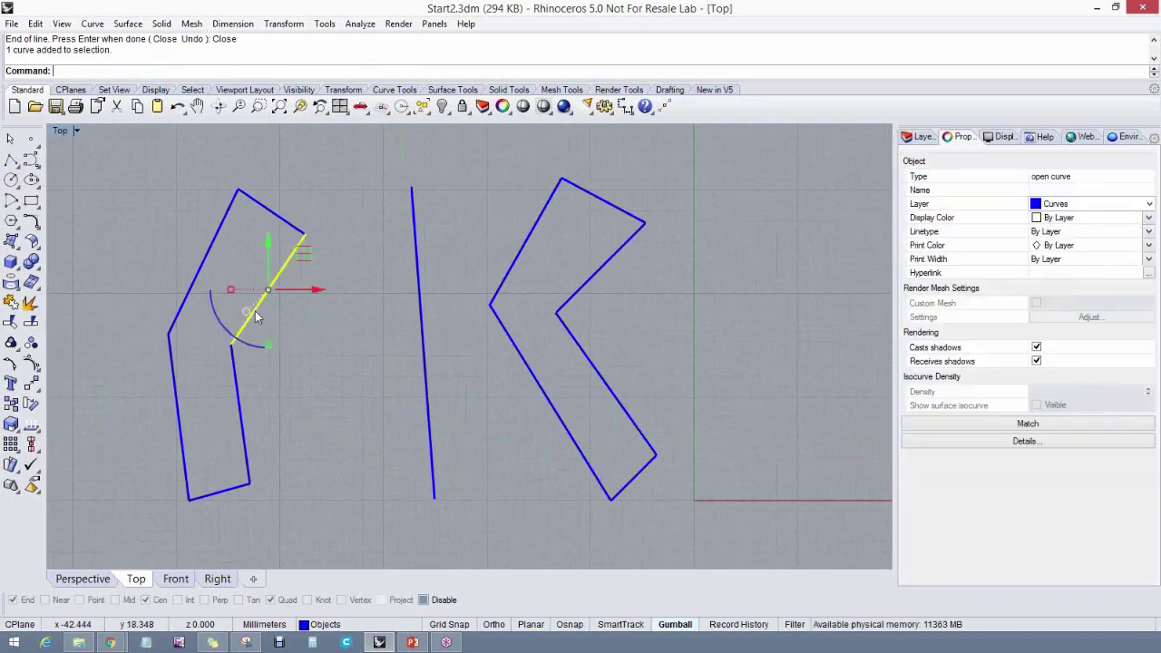
left_click(239, 390, "ctrl+shift")
left_click(218, 492, "ctrl+shift")
left_click(178, 413, "ctrl+shift")
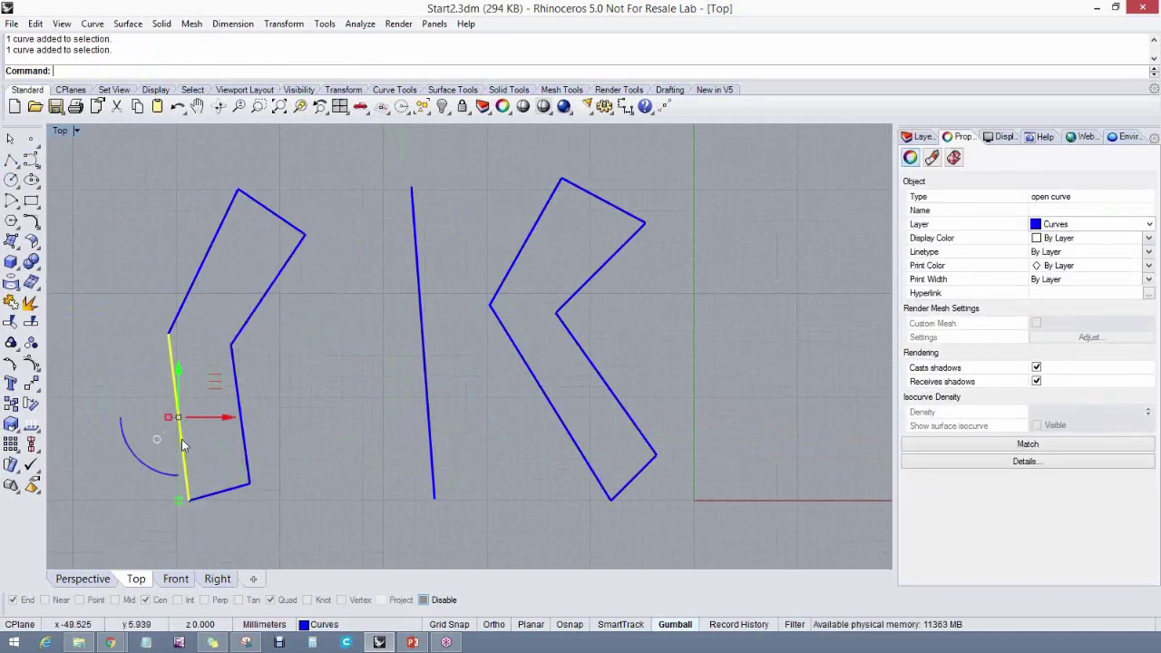
left_click(190, 287, "ctrl+shift")
left_click(272, 214, "ctrl+shift")
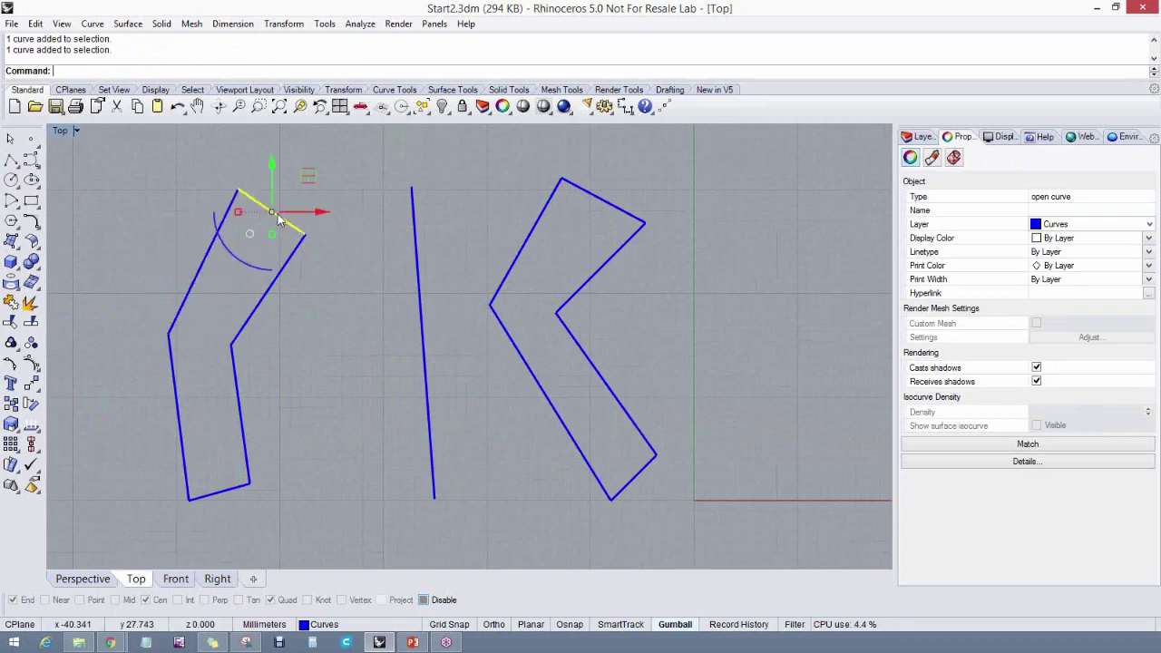
left_click(265, 405)
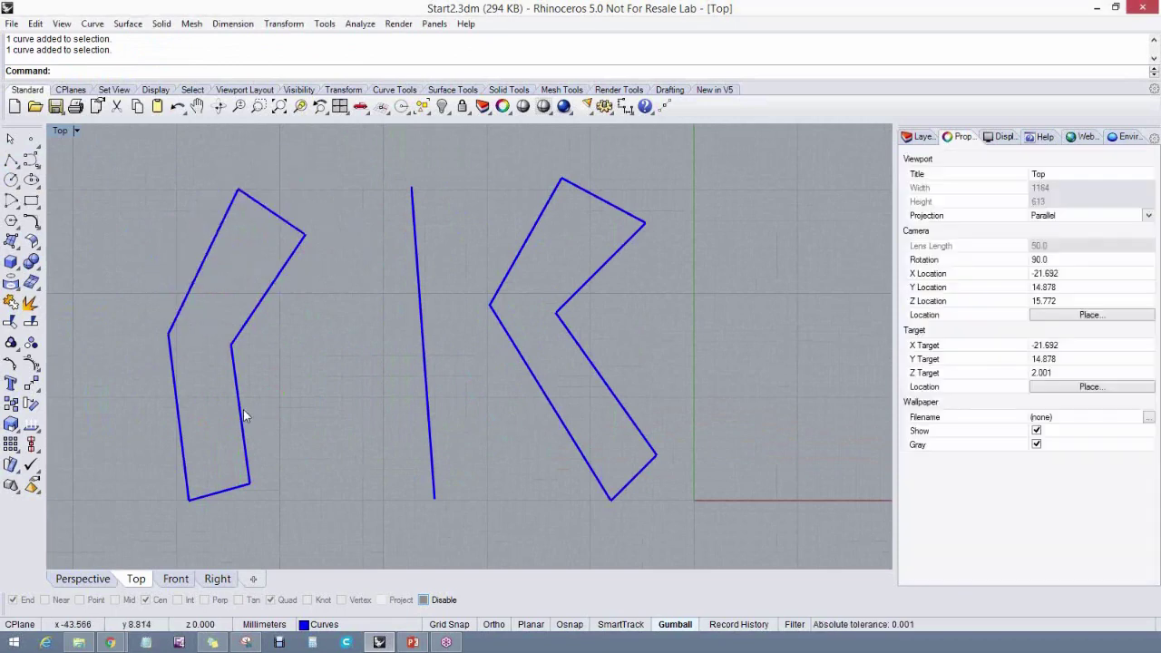
left_click(243, 415, "ctrl+shift")
left_click(258, 311, "ctrl+shift")
left_click(310, 372)
right_click_drag(296, 390, 263, 378)
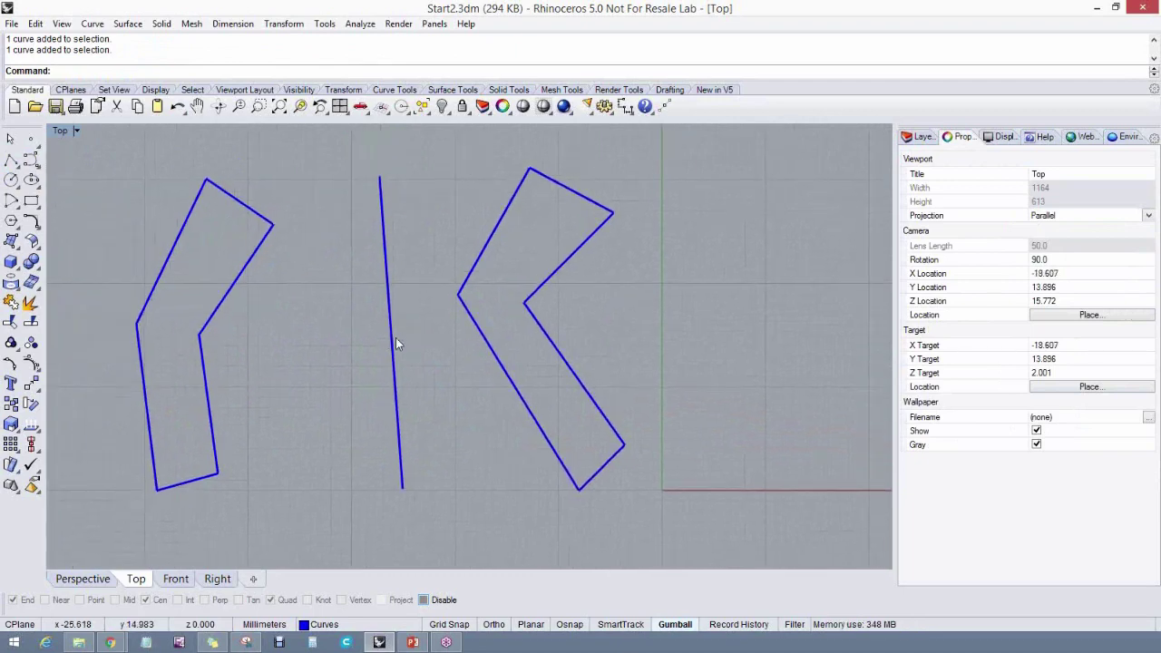
left_click(484, 343)
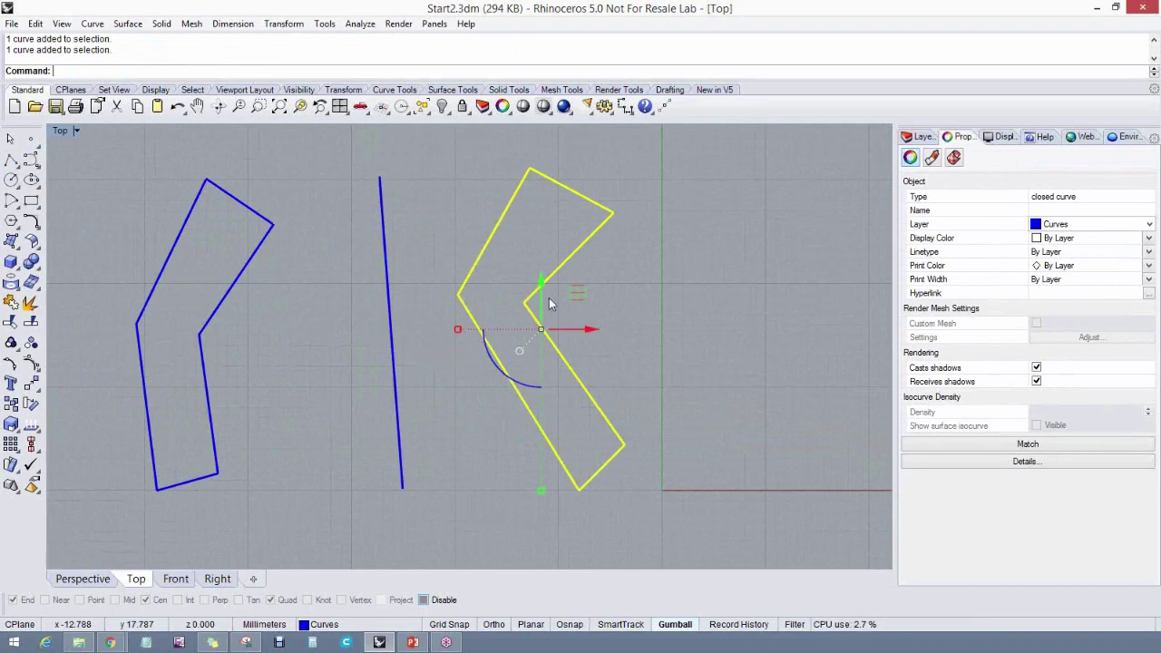
right_click_drag(469, 381, 477, 391)
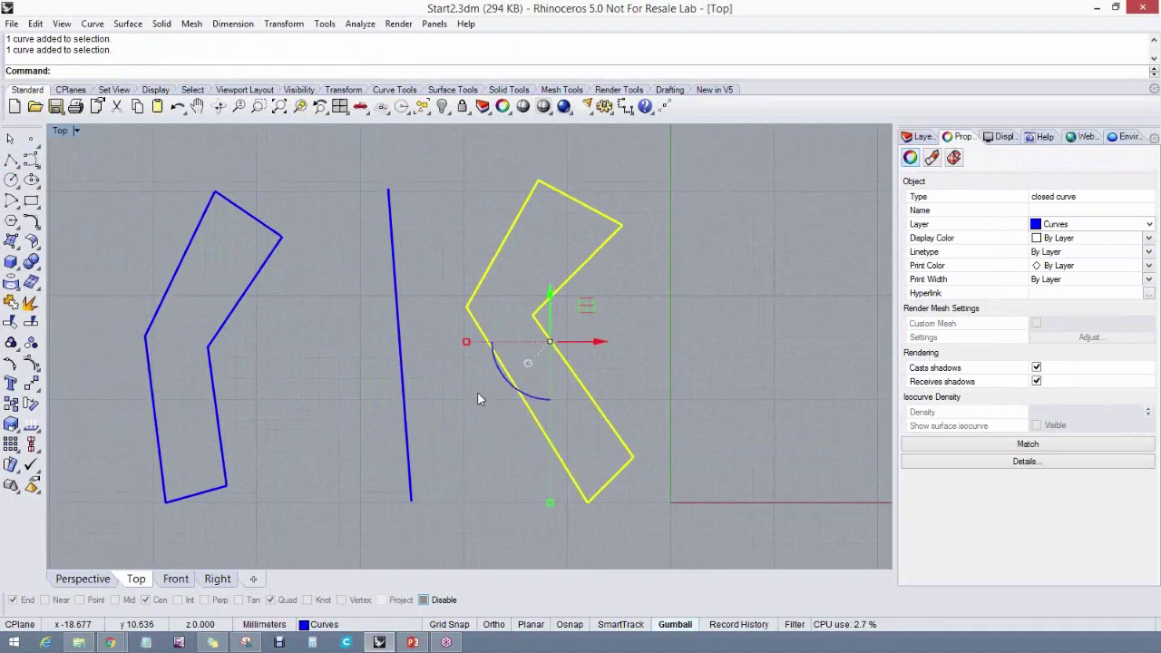
Move the single line slightly toward the outline made of separate segments and deselect it
left_click(403, 381)
left_click_drag(432, 347, 413, 352)
left_click(342, 322)
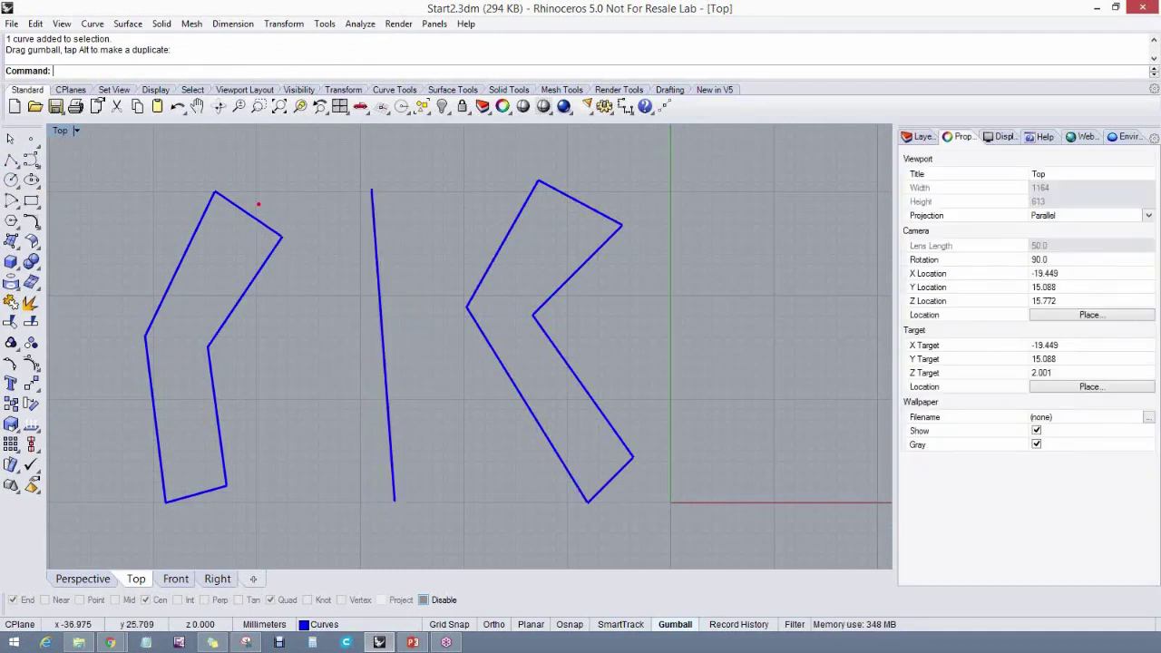
mouse_move(258, 204)
left_mouse_down()
mouse_move(305, 165)
mouse_move(346, 159)
mouse_move(470, 203)
left_mouse_up()
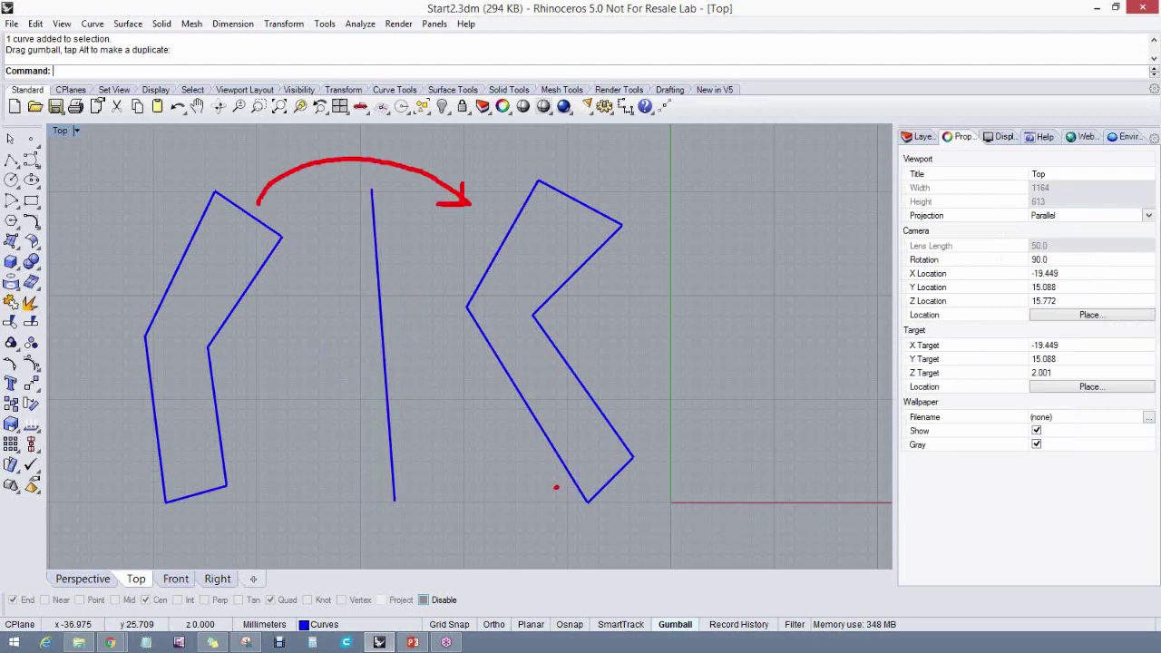
mouse_move(556, 487)
left_mouse_down()
mouse_move(446, 541)
mouse_move(374, 552)
mouse_move(230, 505)
mouse_move(236, 531)
mouse_move(261, 511)
left_mouse_up()
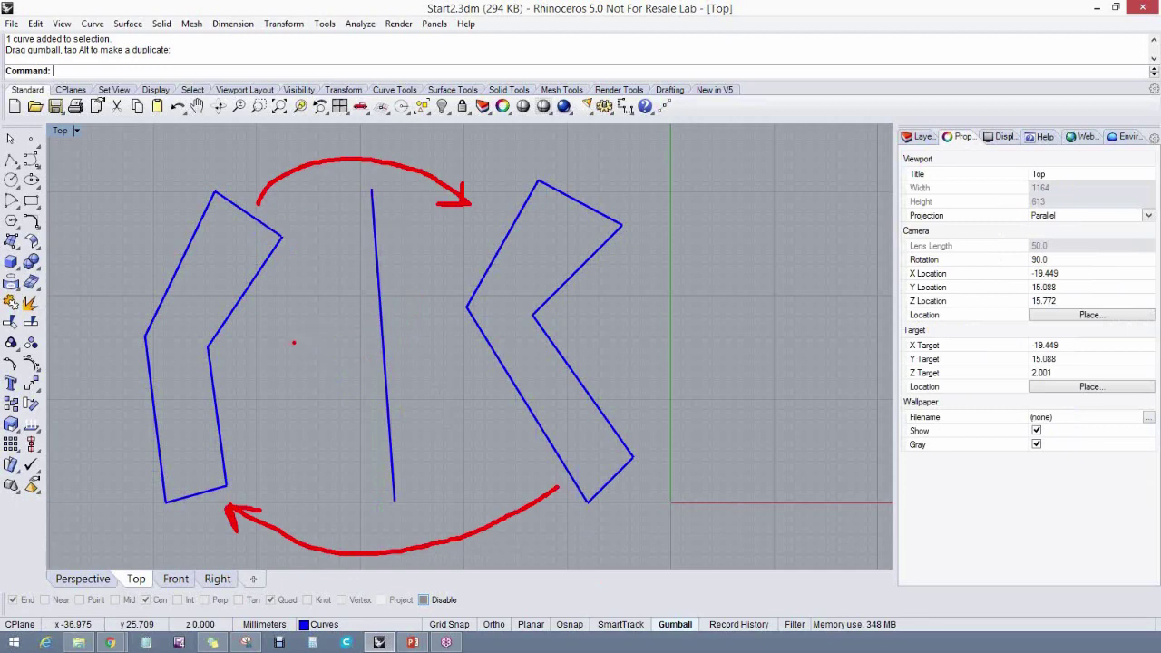
key("e")
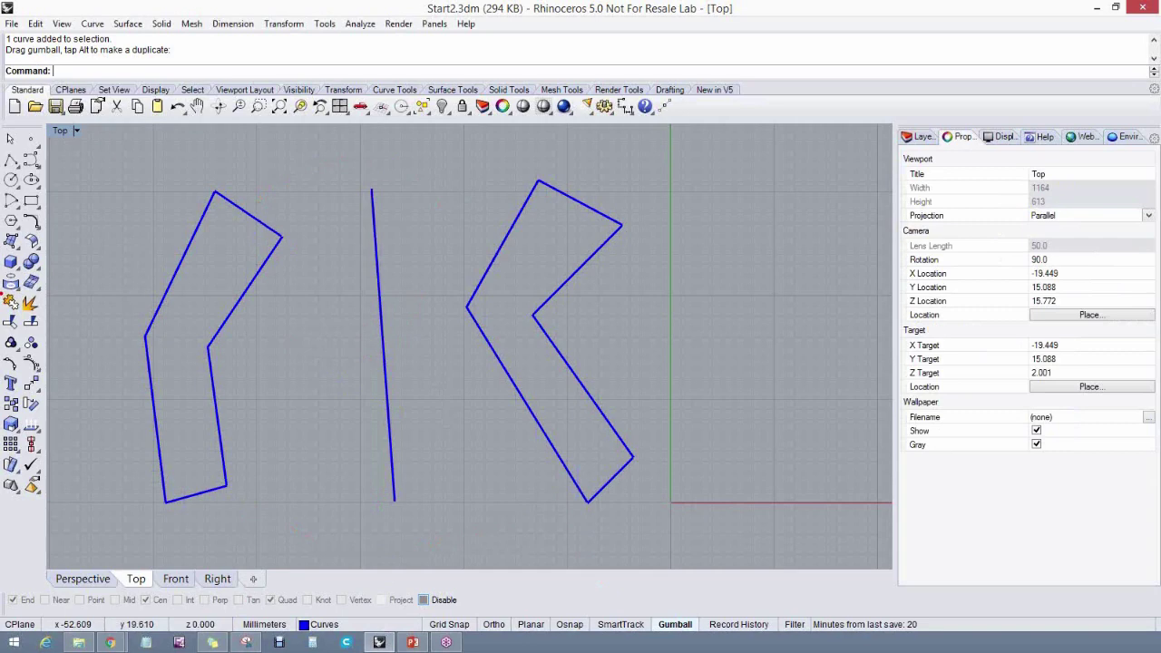
mouse_move(2, 291)
left_mouse_down("ctrl")
mouse_move(22, 314)
mouse_move(44, 316)
left_mouse_up("ctrl")
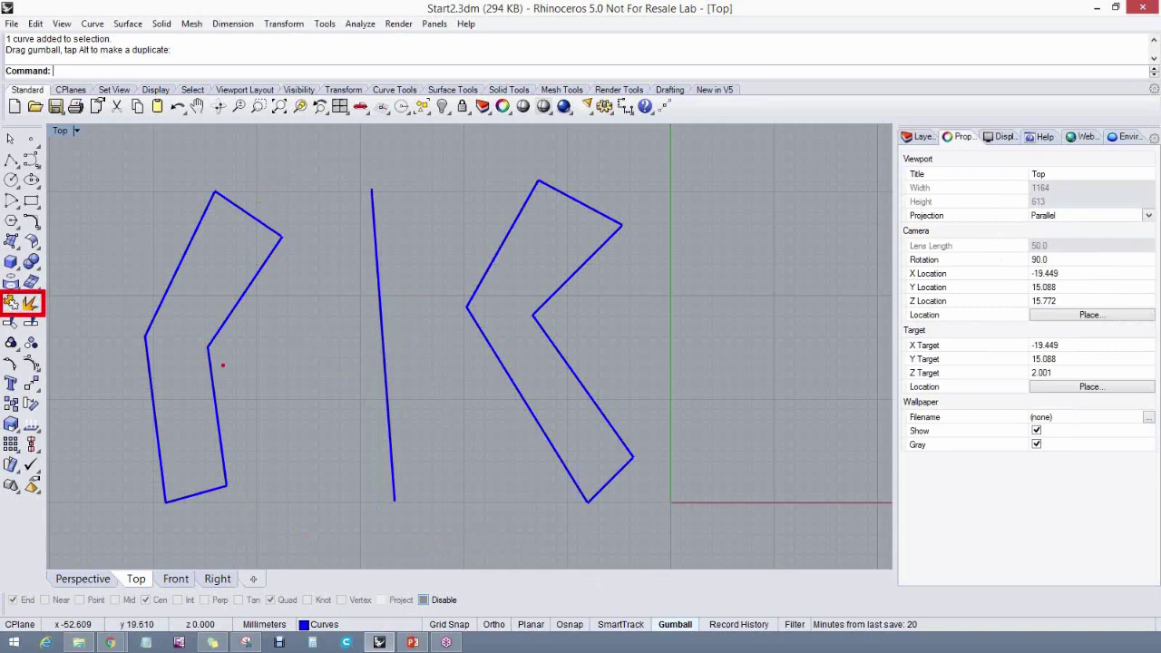
key("Escape")
Explode the closed polyline nearest the Y axis into separate line segments and clear the selection
left_click(488, 284)
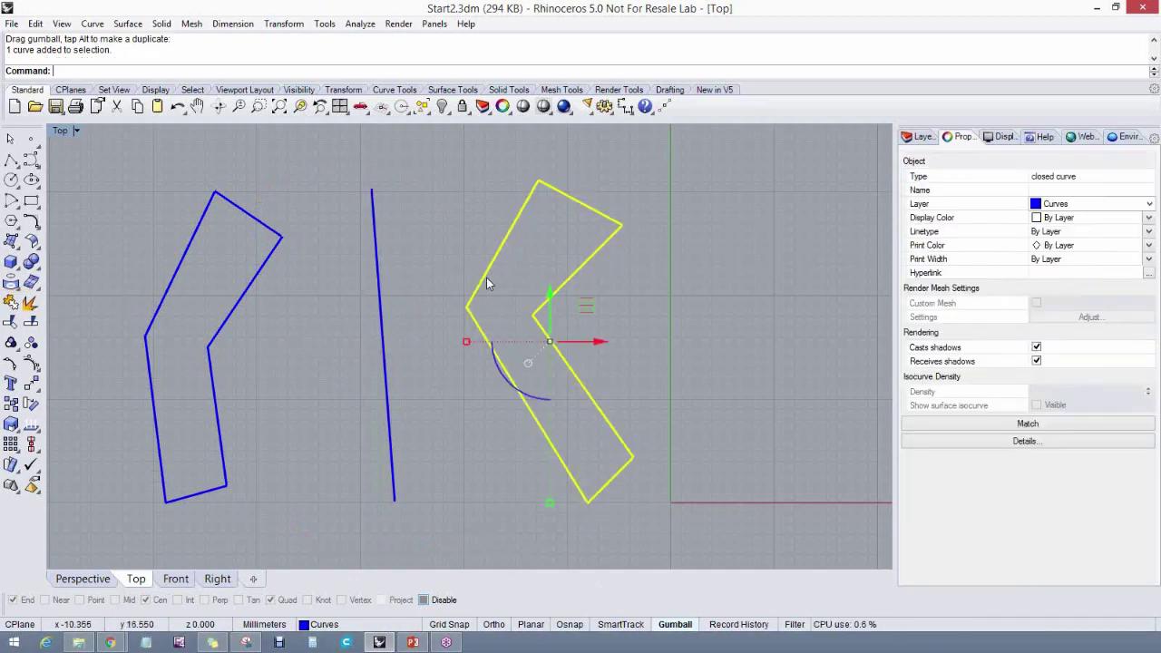
left_click(30, 303)
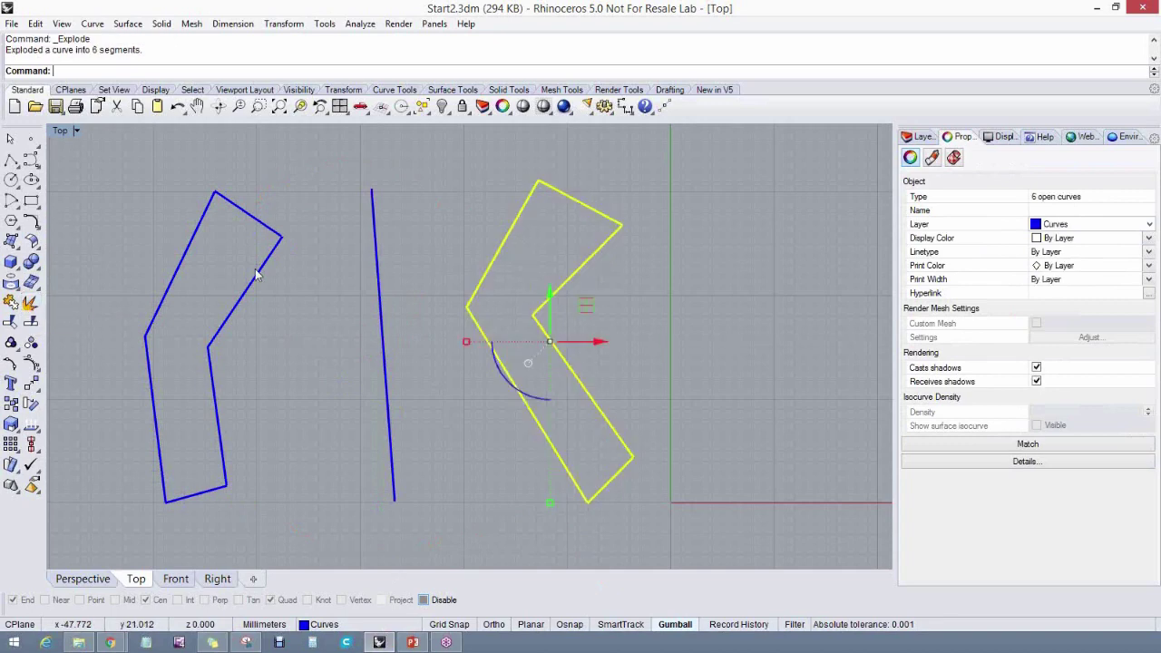
left_click(627, 266)
Select the exploded outline's segments one by one to check whether they are independent curves
left_click(604, 243)
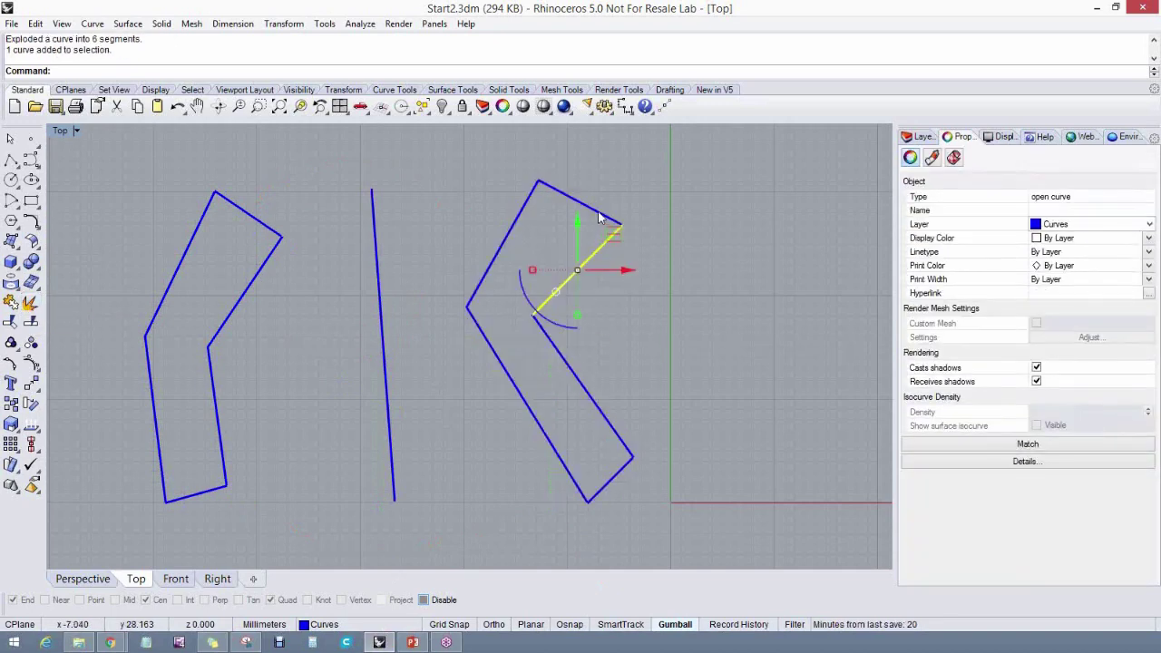
left_click(603, 218)
left_click(511, 233)
left_click(487, 331)
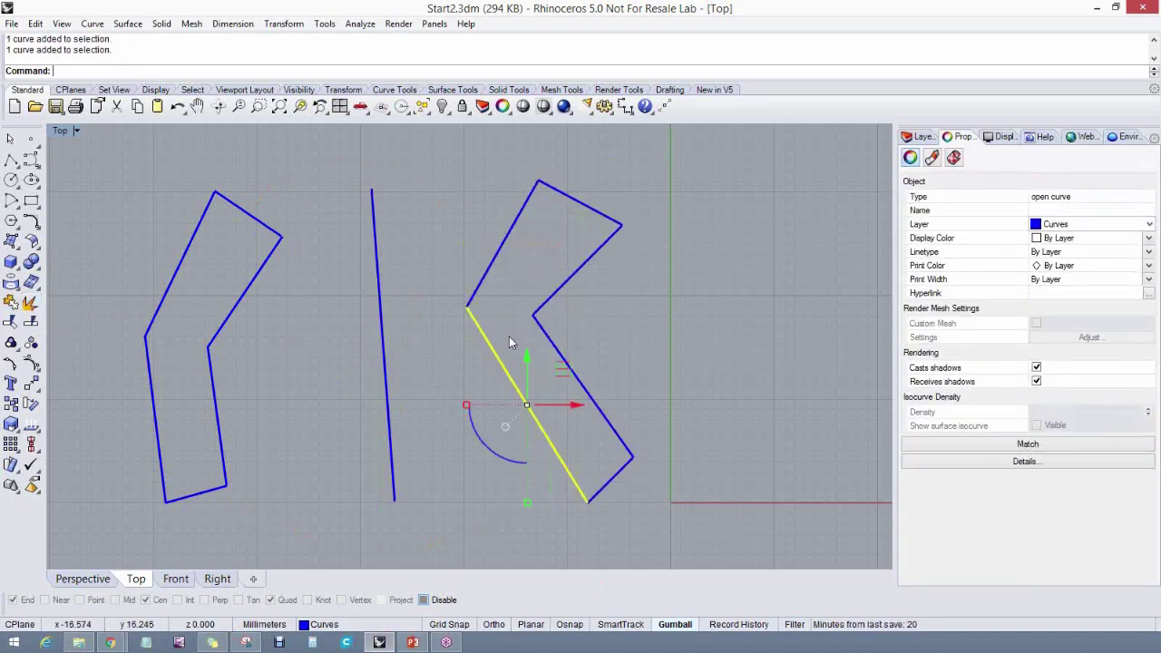
left_click(608, 419)
key("Delete")
left_click(610, 479)
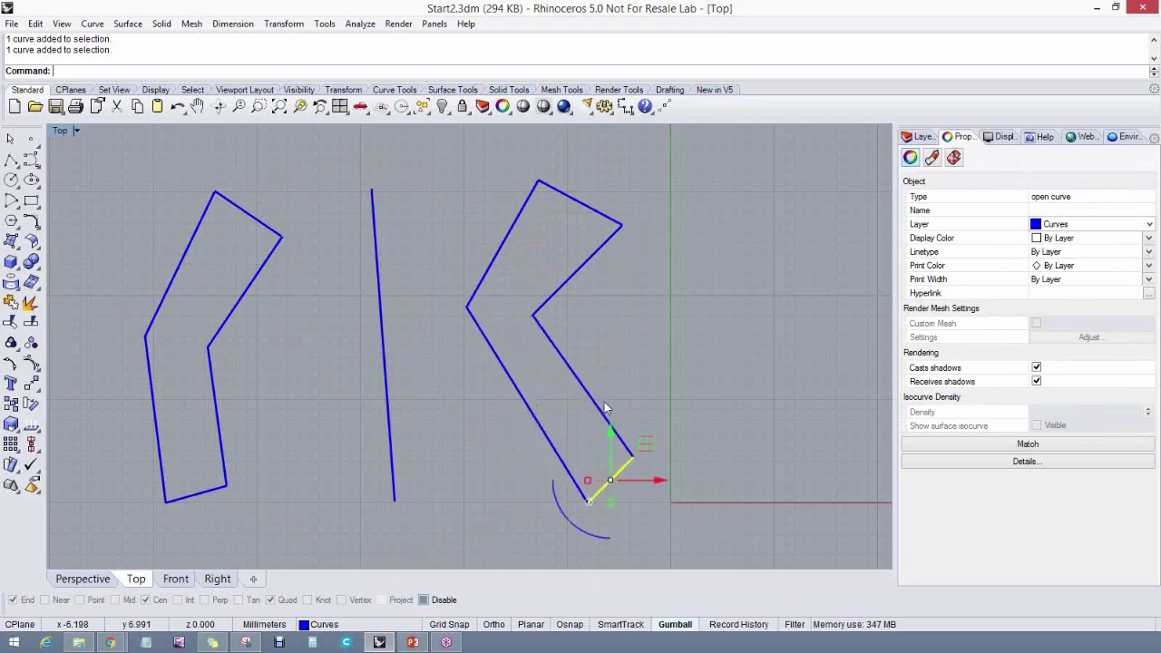
left_click(577, 273)
left_click(635, 321)
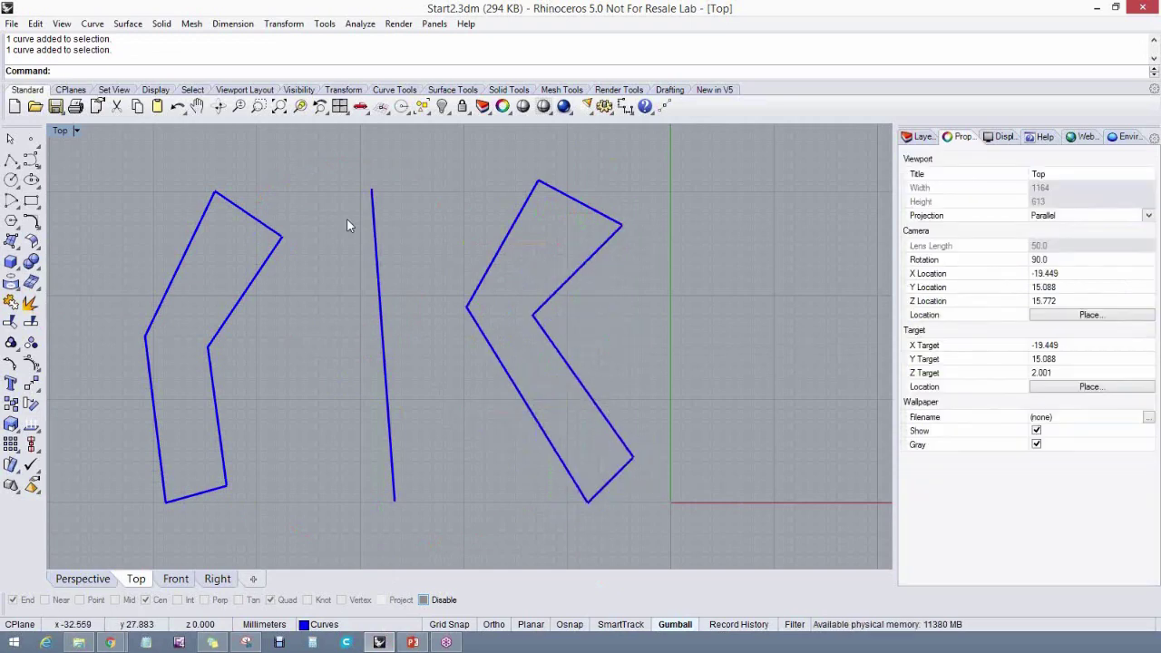
Select the separate segments of the outline farthest from the Y axis one after another to inspect them individually
right_click_drag(259, 300, 272, 296)
left_click(254, 301)
left_click(264, 216)
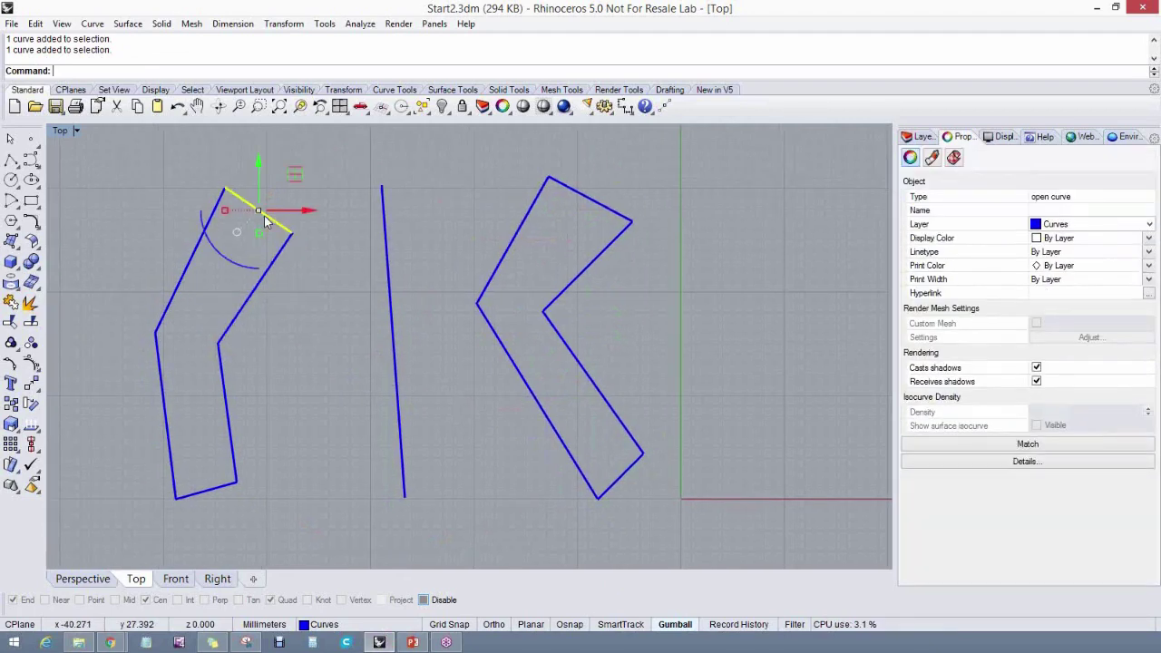
left_click(178, 316)
left_click(177, 291)
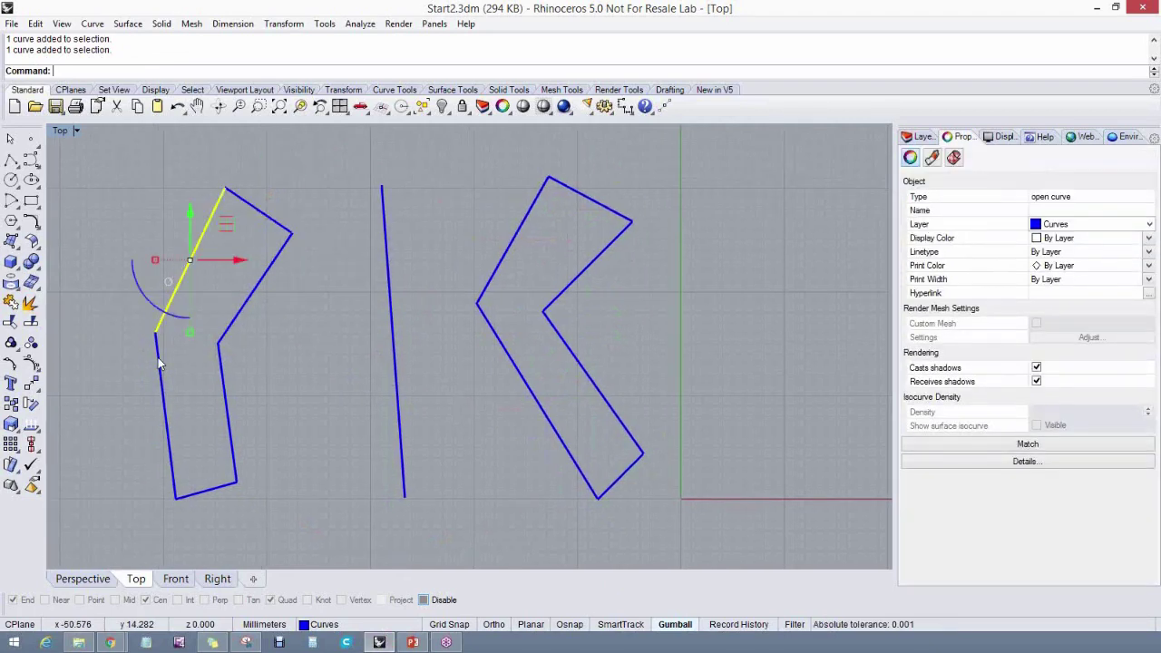
left_click(160, 366)
left_click(197, 492)
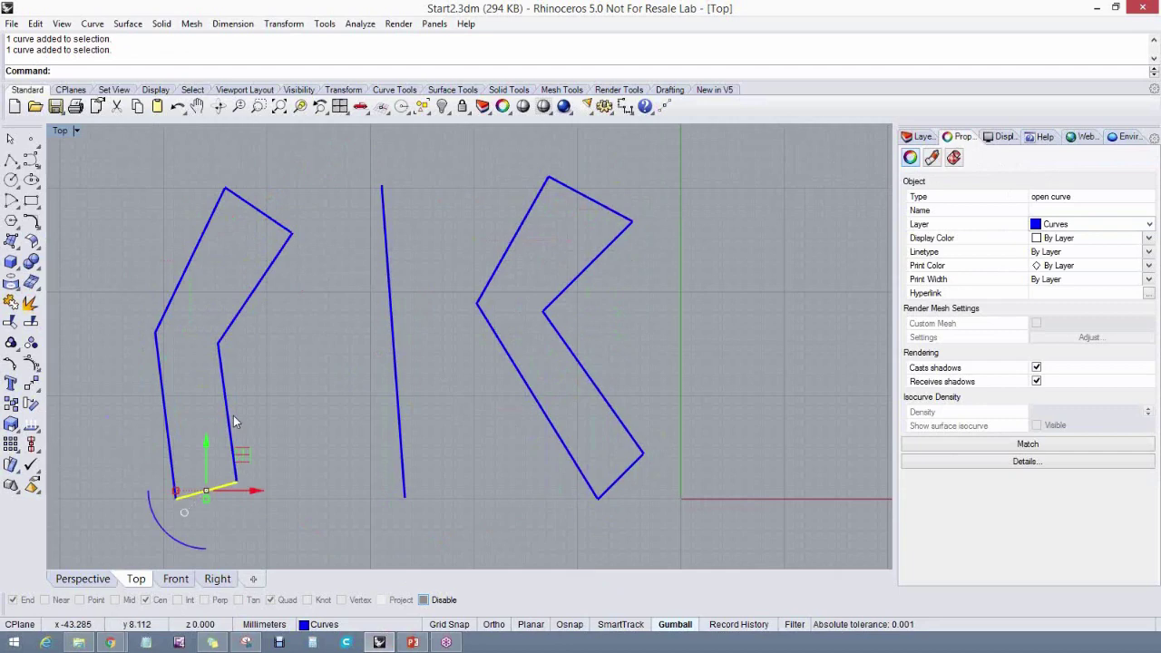
left_click(233, 416)
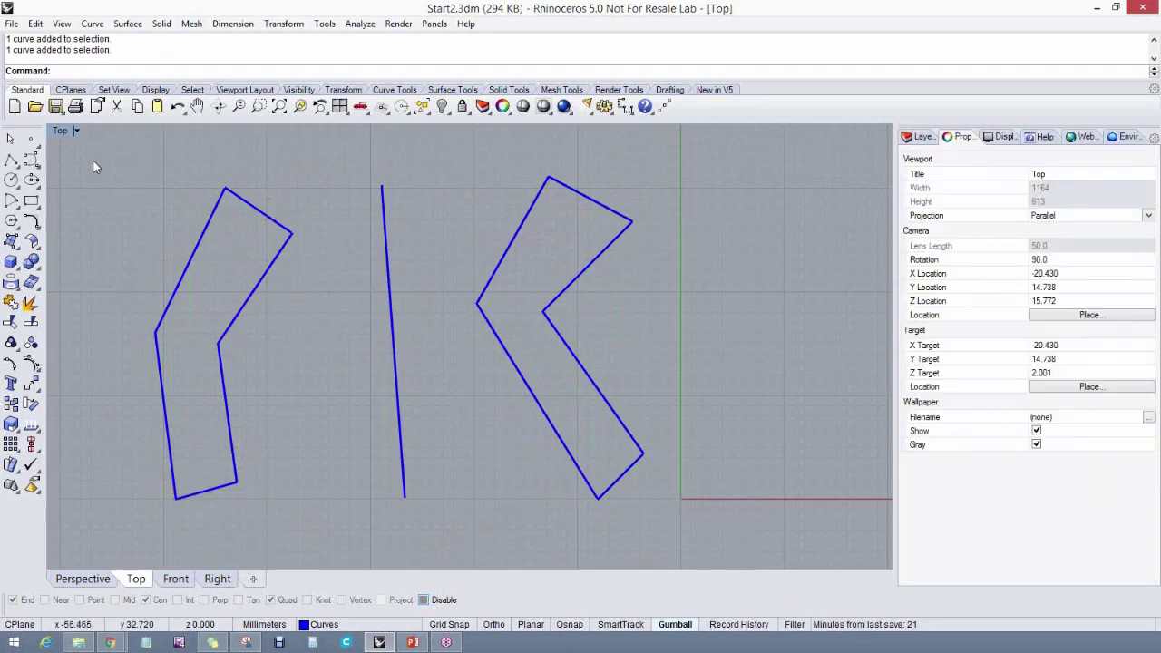
Box-select the whole outline farthest from the Y axis several times, using window and crossing selections, and clear each selection
left_click_drag(81, 163, 320, 540)
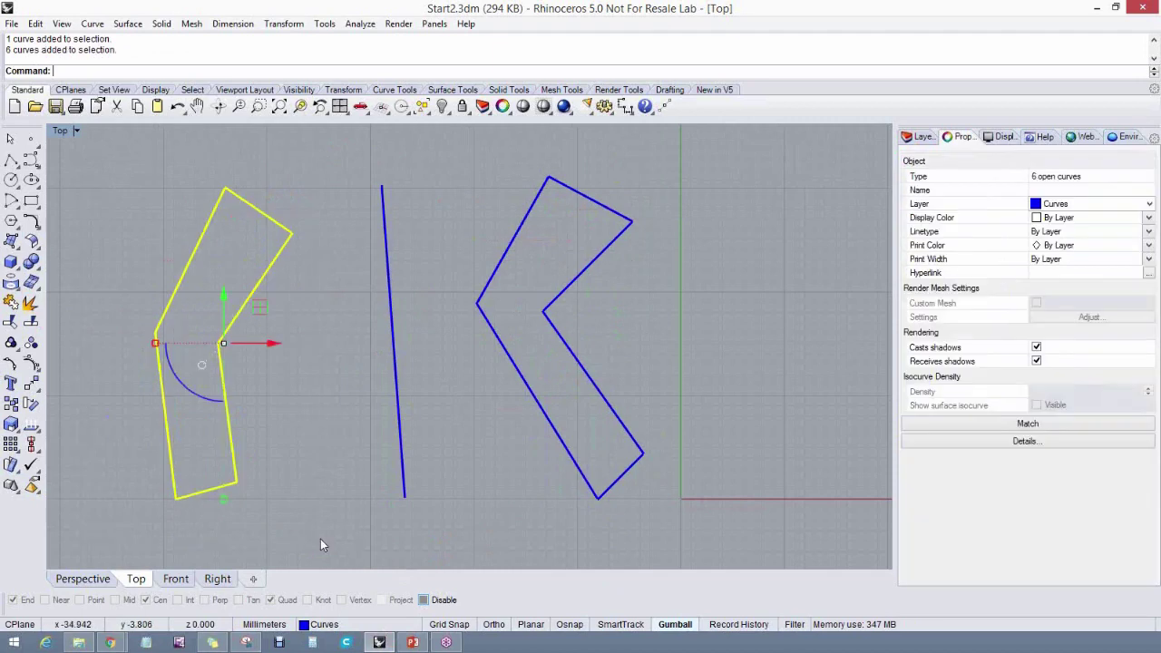
left_click(278, 490)
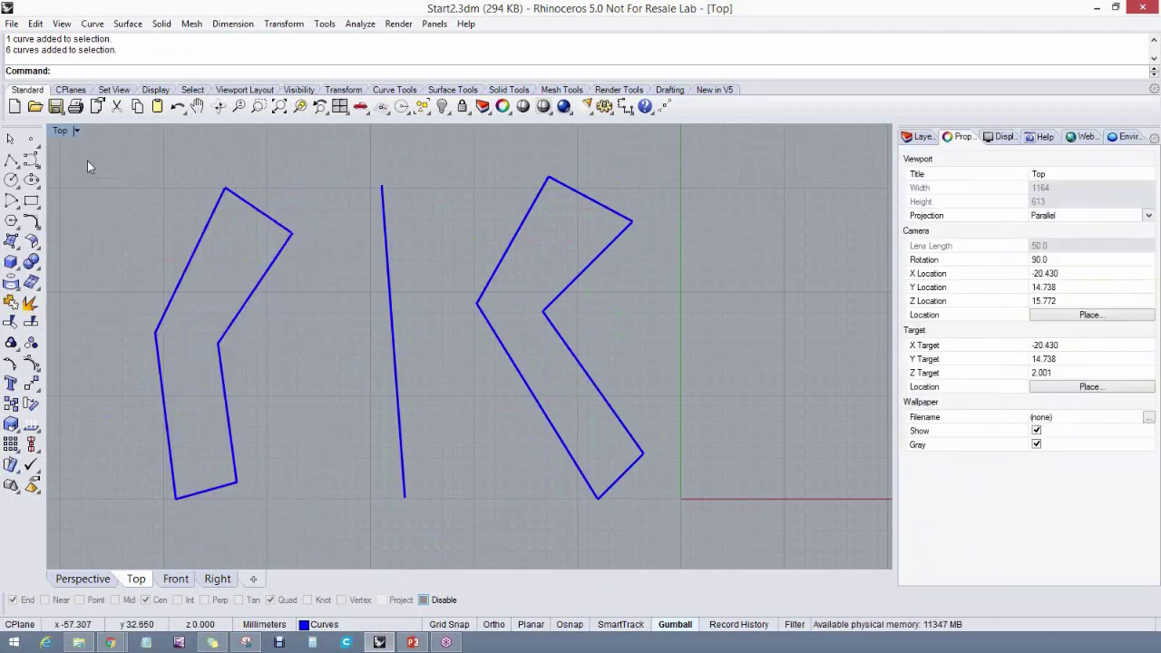
left_click_drag(86, 156, 324, 519)
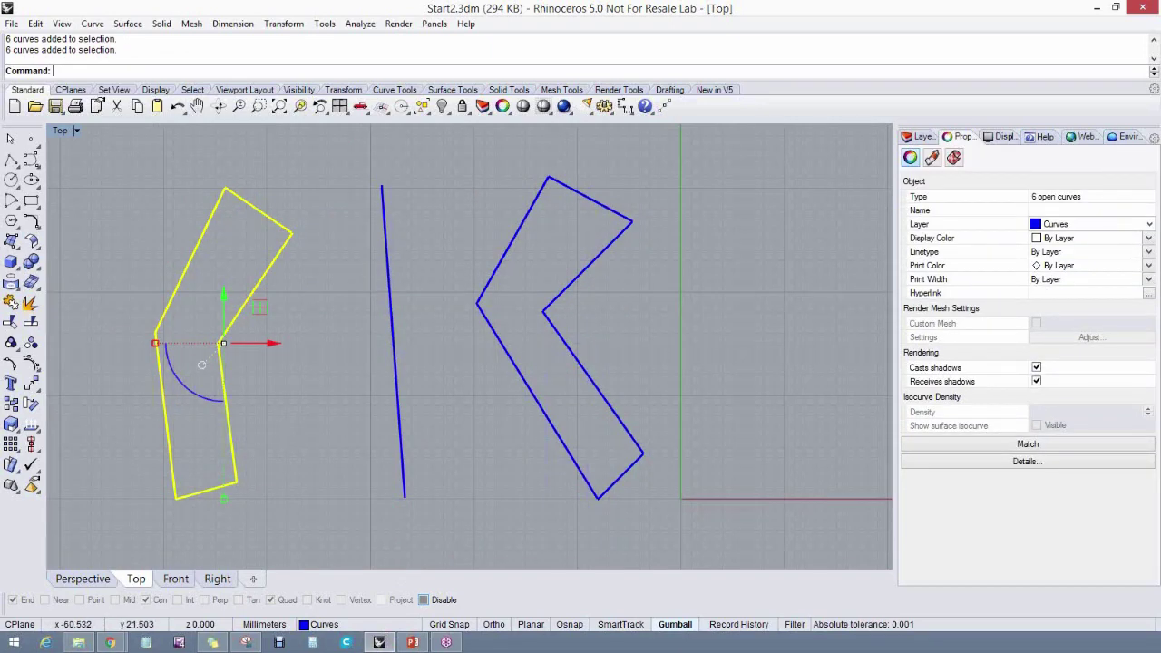
left_click(301, 332)
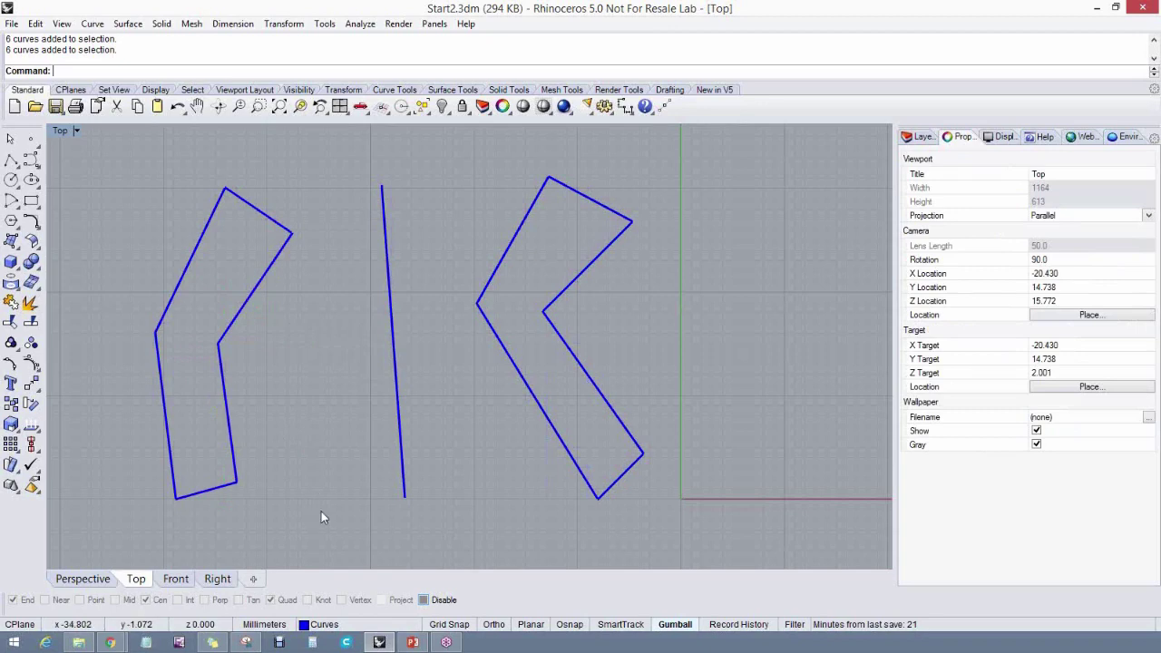
left_click_drag(321, 511, 199, 352)
left_click_drag(118, 172, 117, 170)
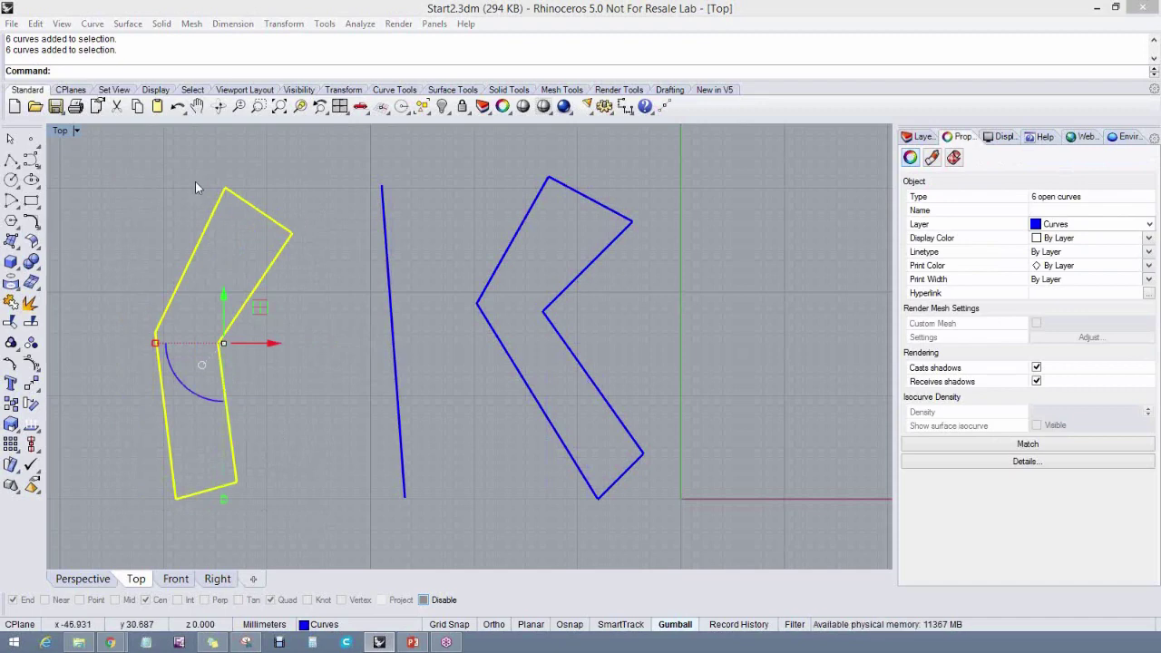
left_click(154, 181)
left_click_drag(100, 155, 309, 523)
left_click(307, 515)
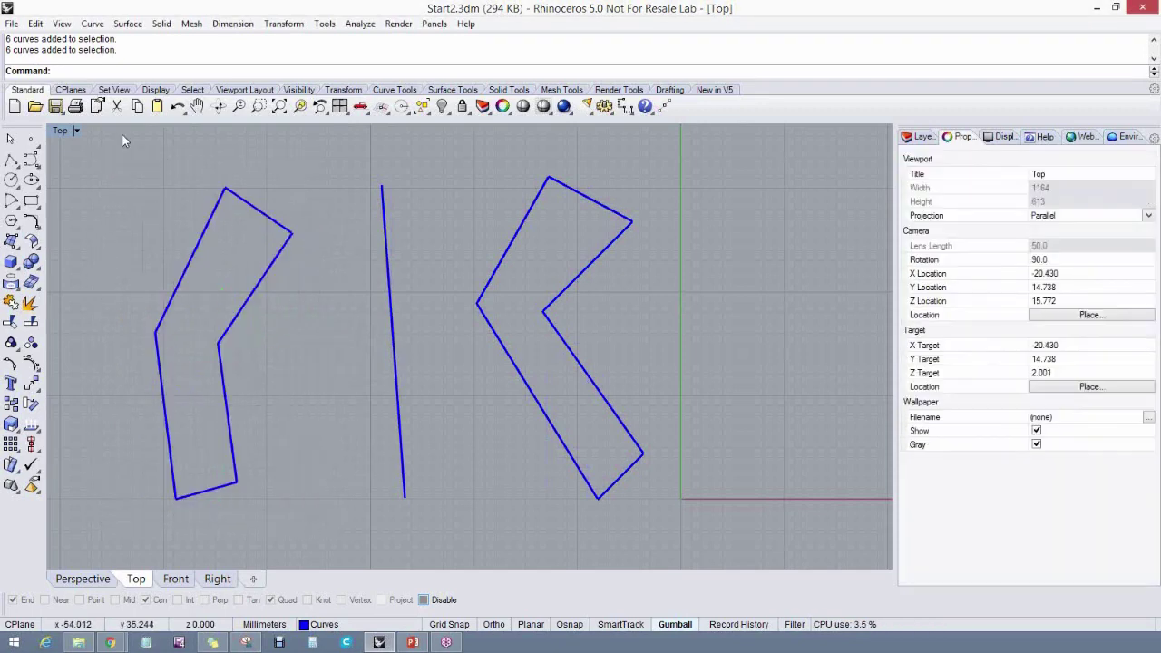
Compare a window selection over the outline's upper part with a crossing selection over its lower part and the single line, then deselect
left_click_drag(121, 138, 430, 337)
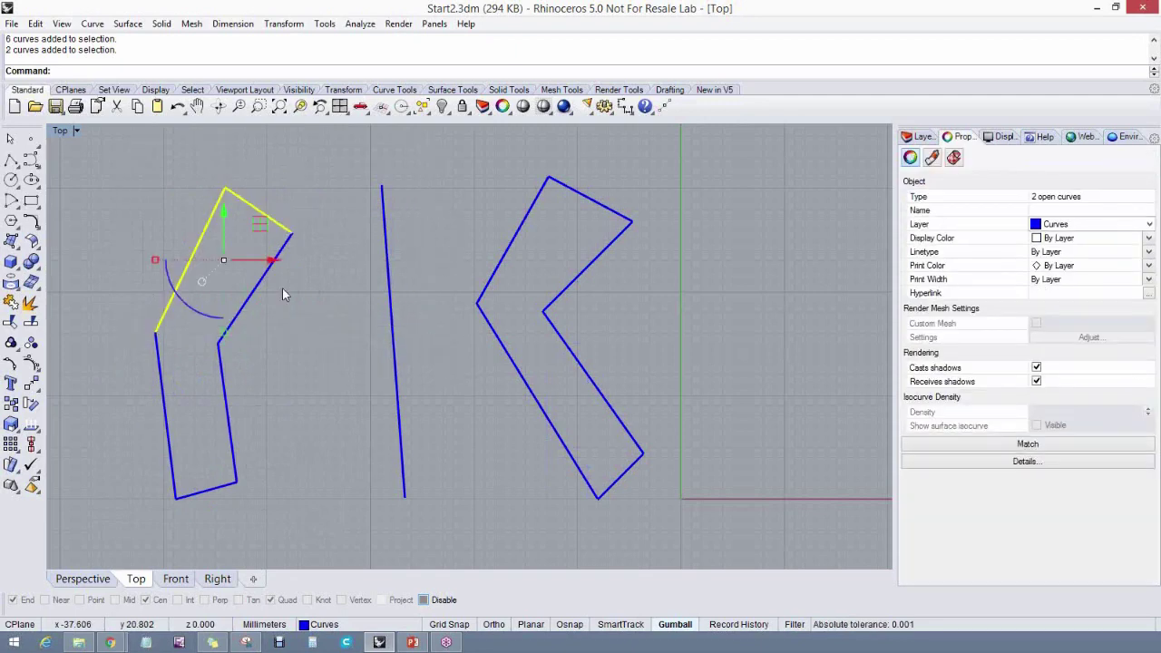
left_click(310, 334)
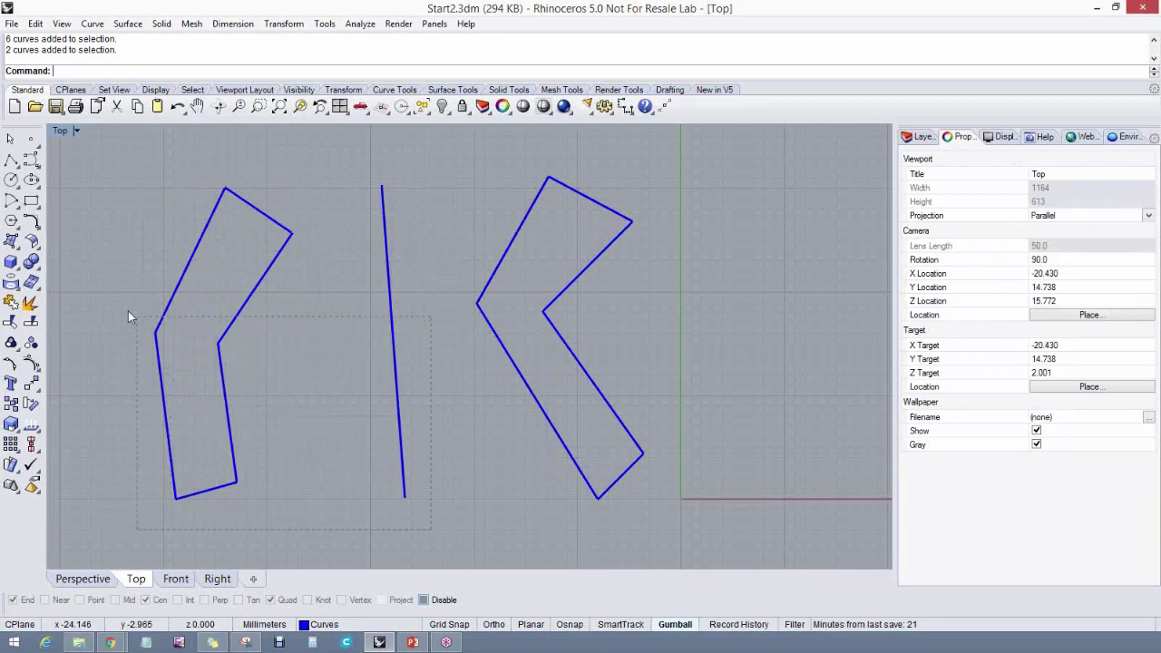
left_click_drag(128, 312, 125, 314)
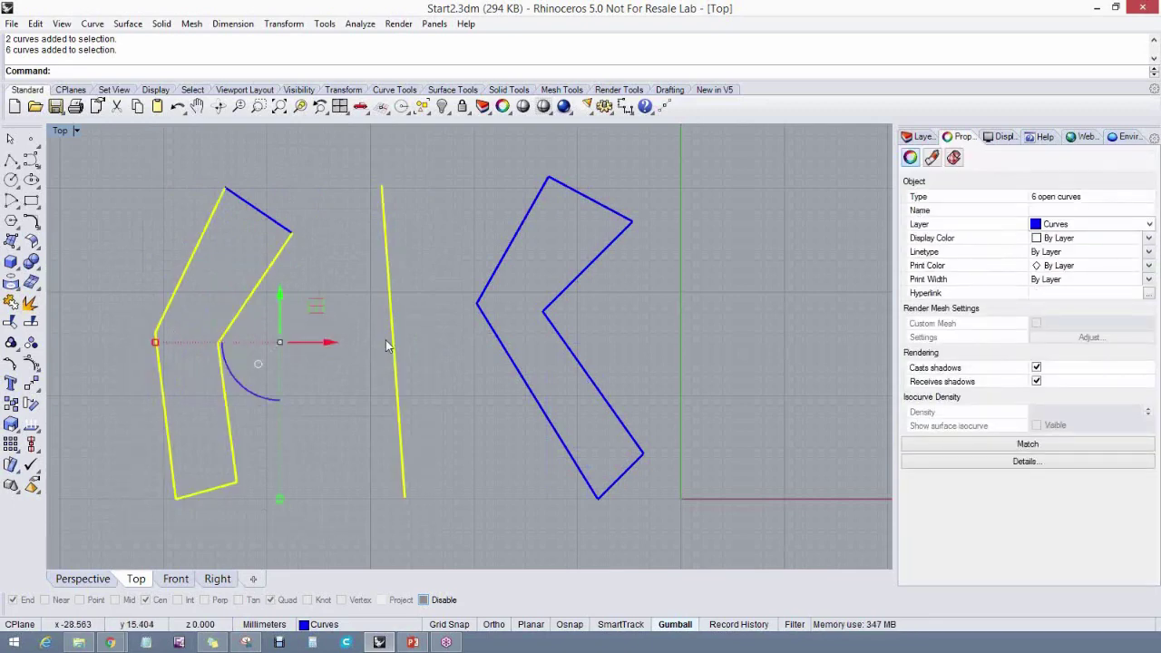
key("Escape")
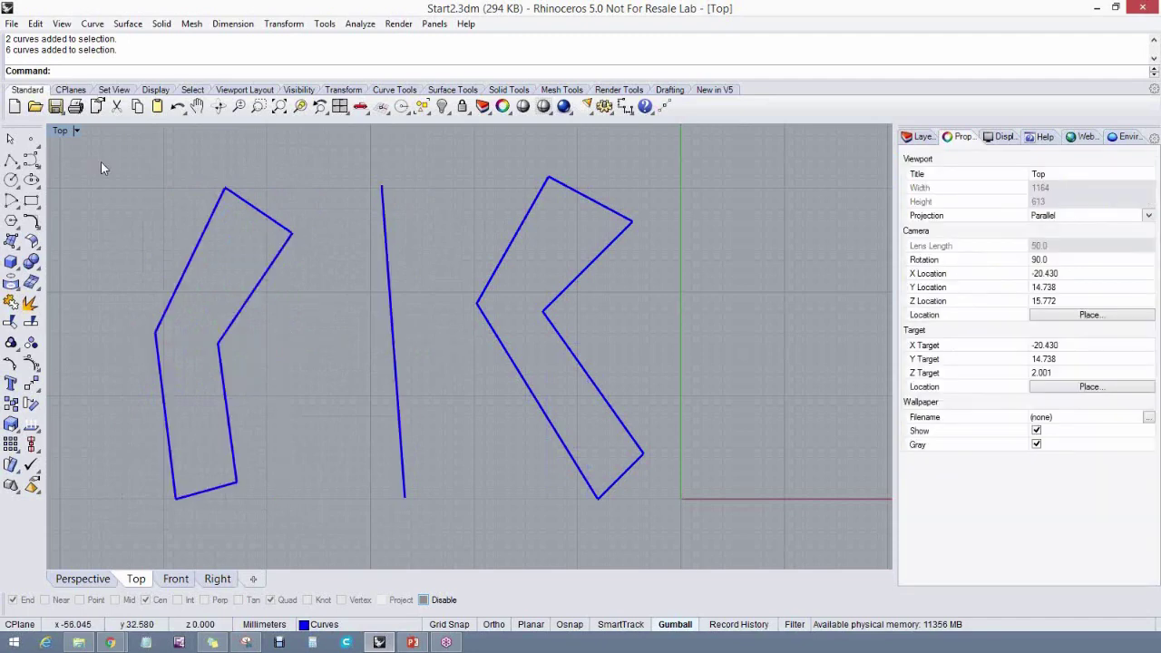
Join the six segments of the outline farthest from the Y axis into one closed curve and clear the selection
left_click_drag(101, 162, 325, 576)
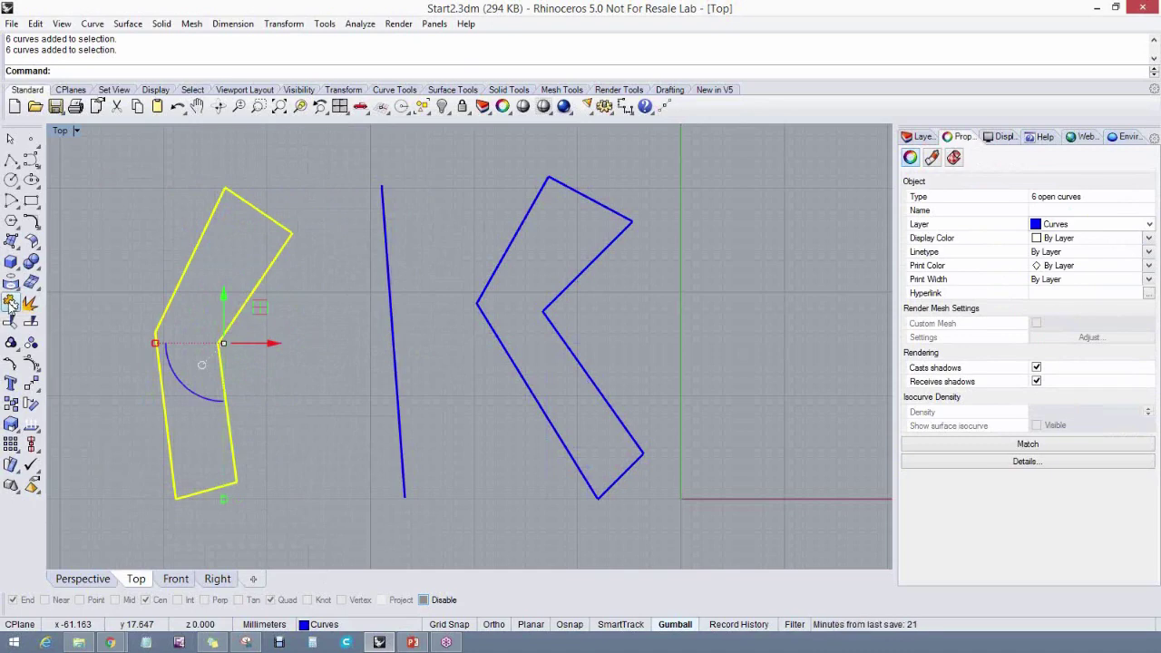
left_click(10, 304)
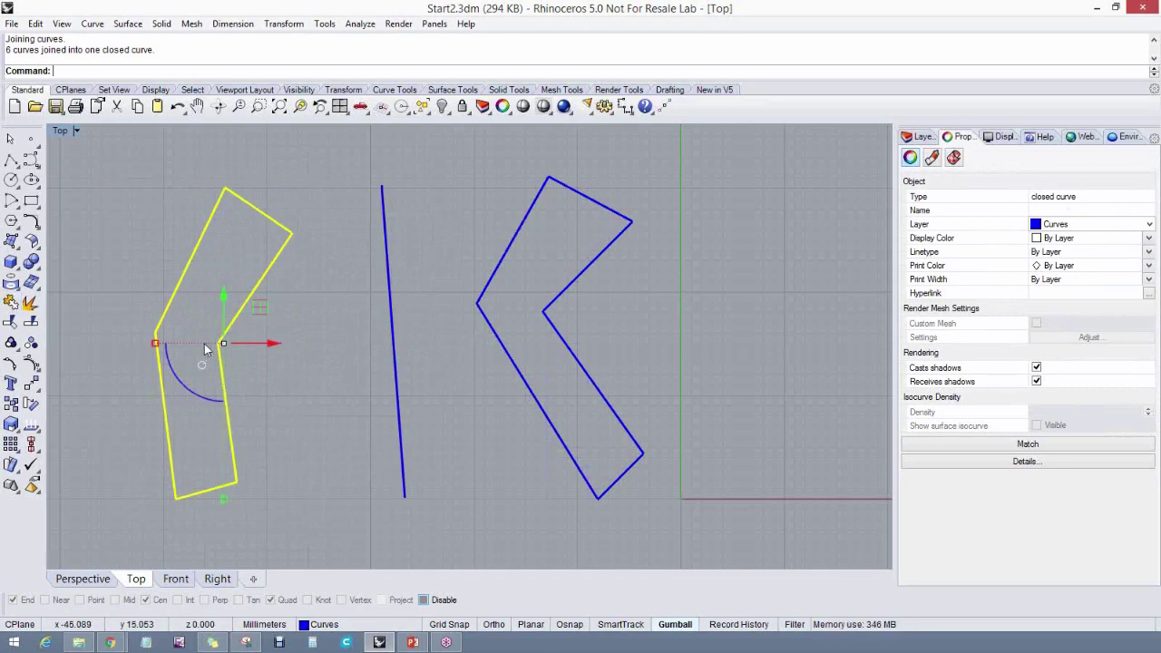
left_click(332, 394)
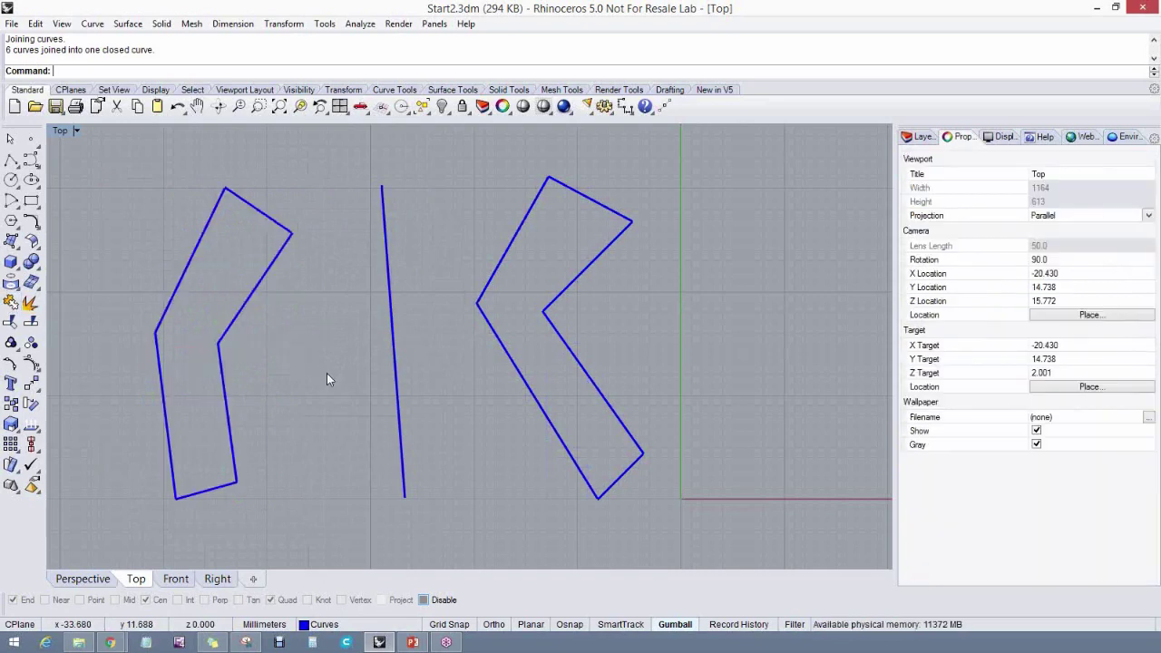
Select the joined outline as a whole and the exploded outline's segments individually to compare them, then deselect
right_click_drag(259, 304, 266, 289)
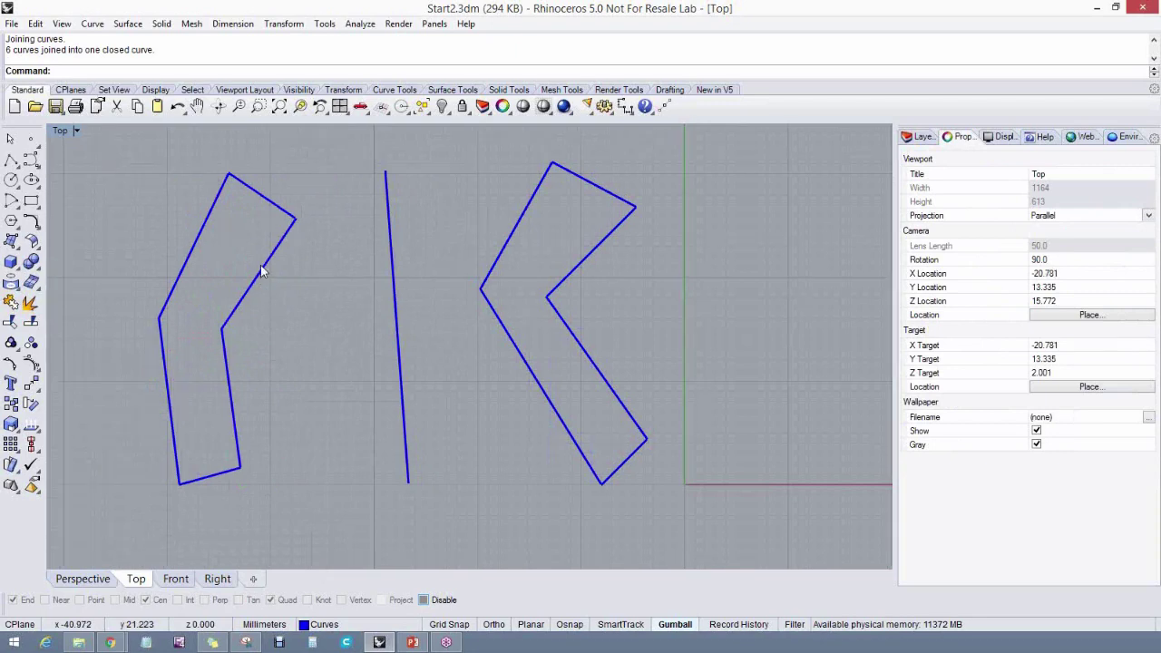
left_click(264, 258)
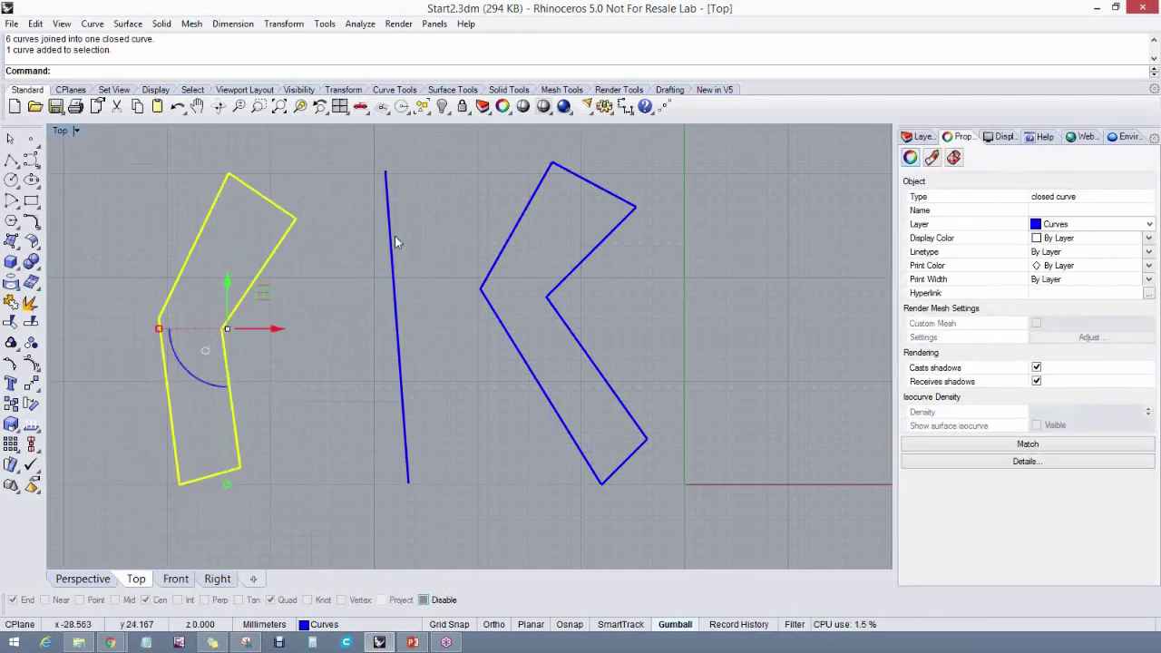
left_click(508, 241)
left_click(508, 240)
left_click(505, 328)
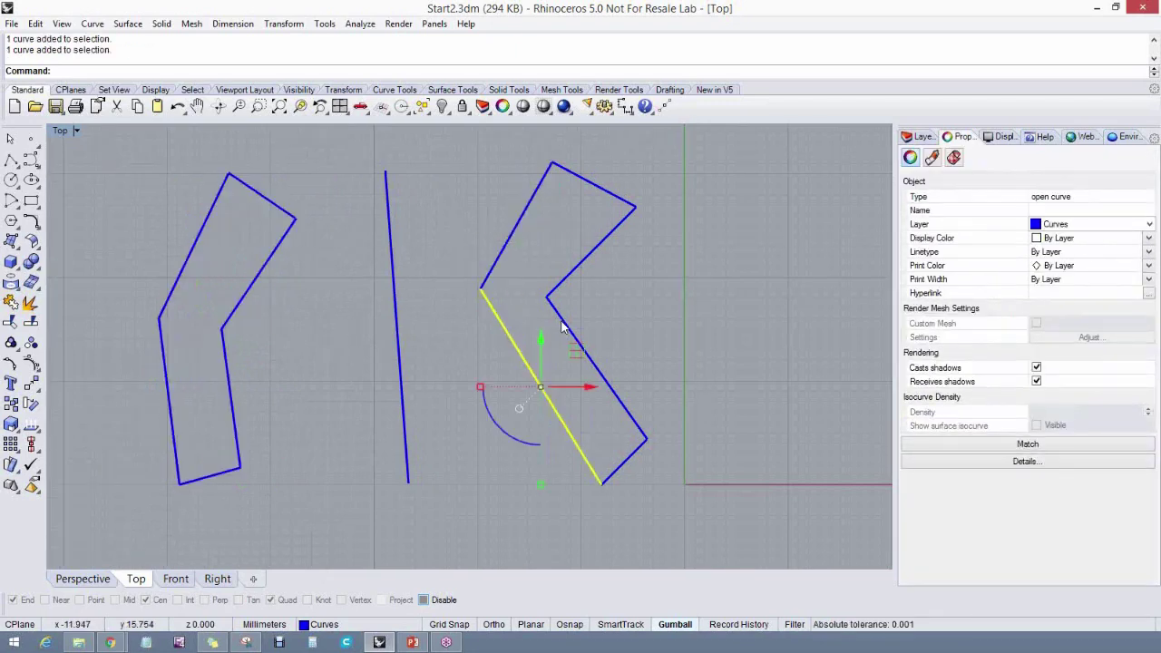
left_click(565, 329)
left_click(526, 325)
scroll(532, 331, "down", 2)
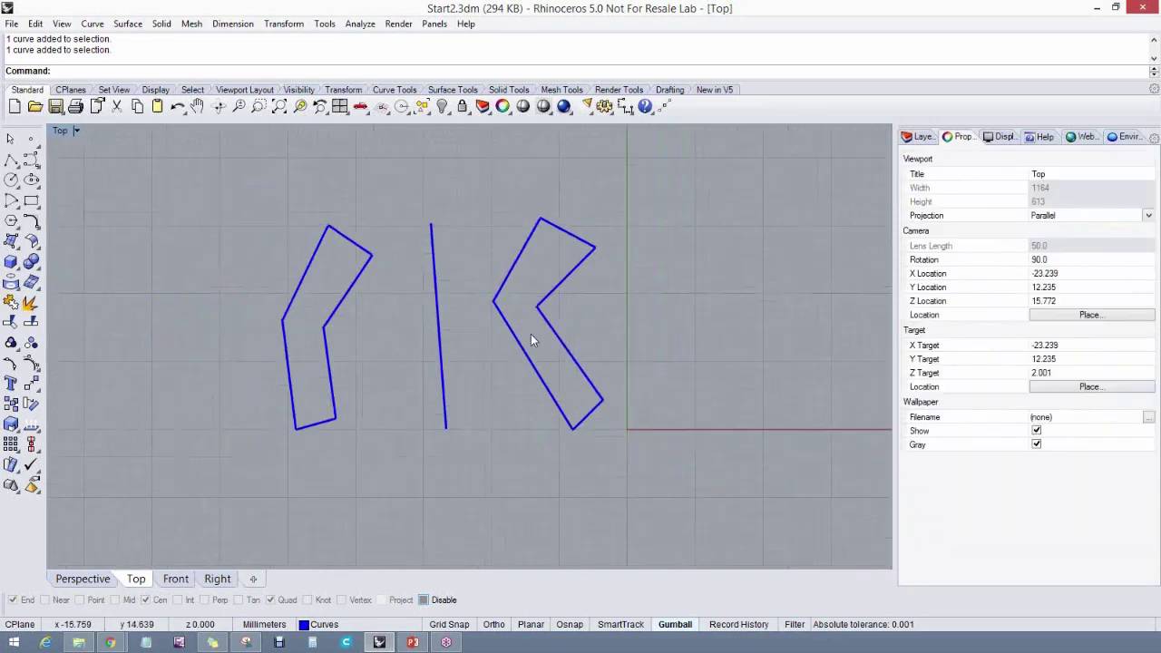
Turn on Ortho and start a polyline at the origin by entering 0 as its first point
right_click_drag(531, 336, 320, 348)
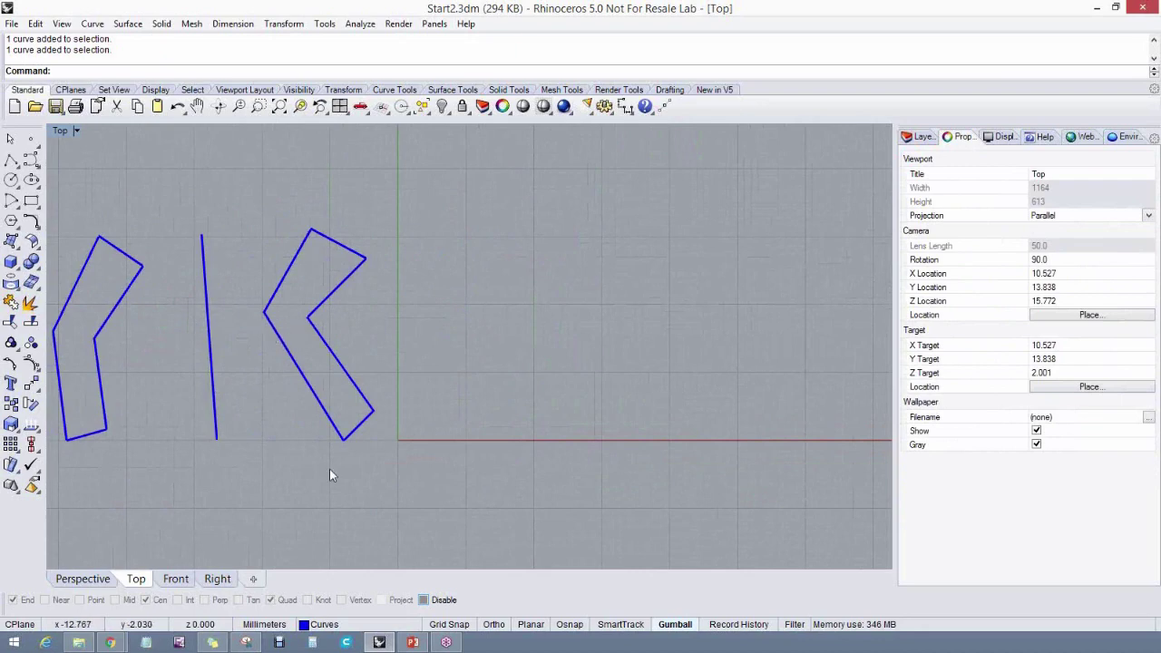
right_click_drag(372, 441, 408, 432)
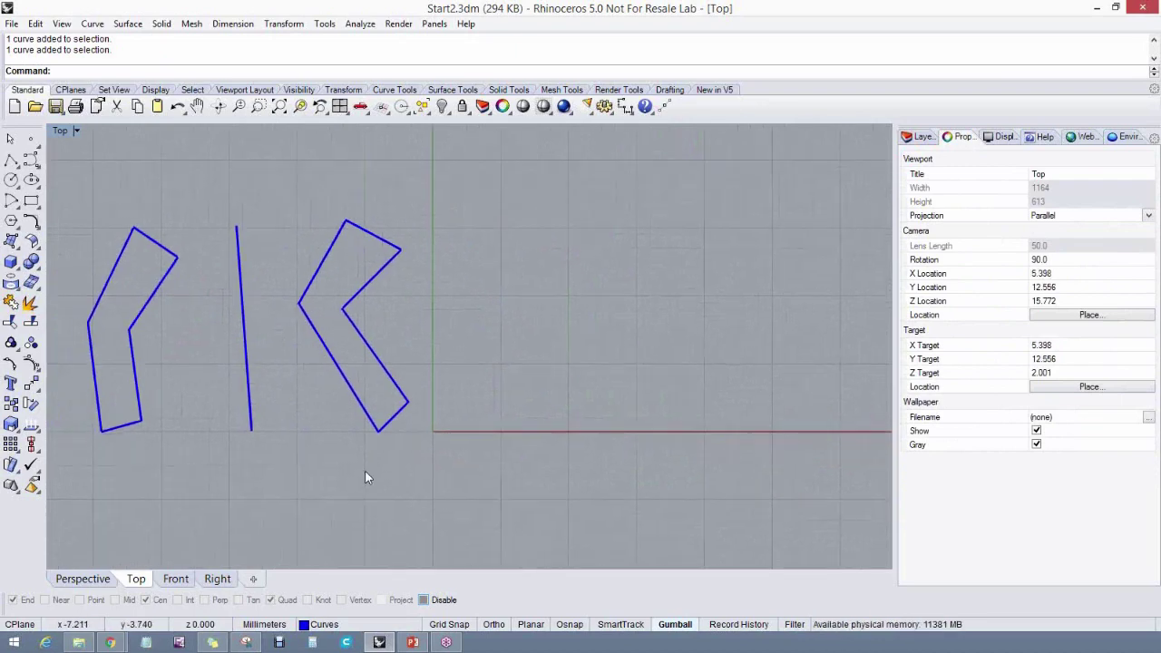
left_click(494, 626)
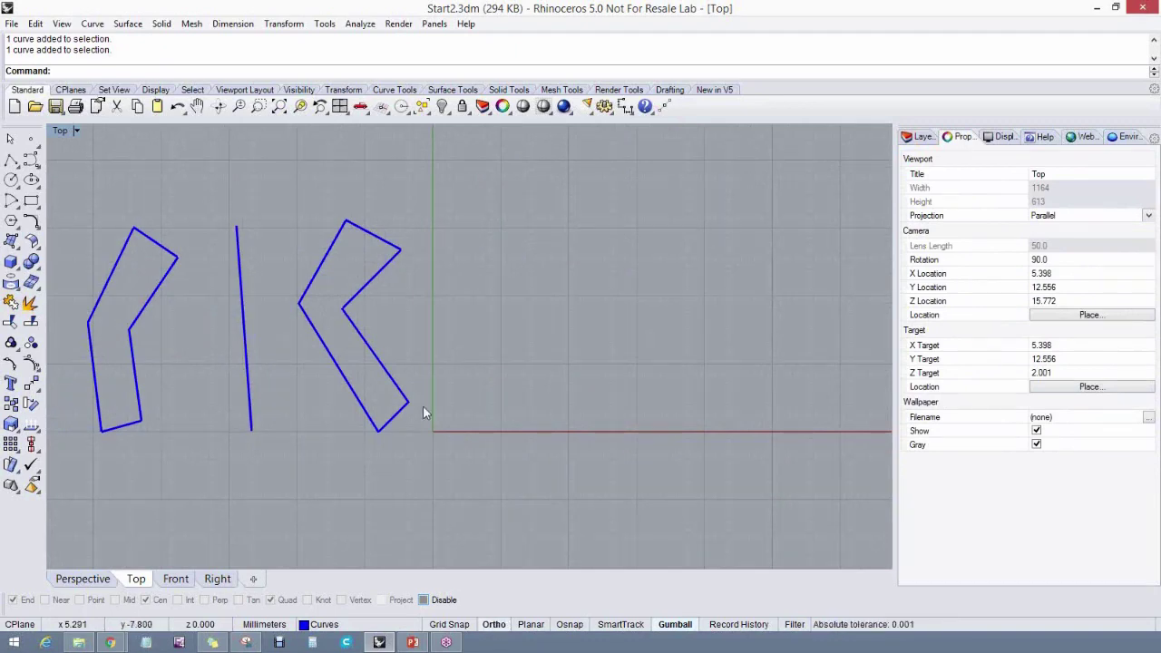
left_click(11, 160)
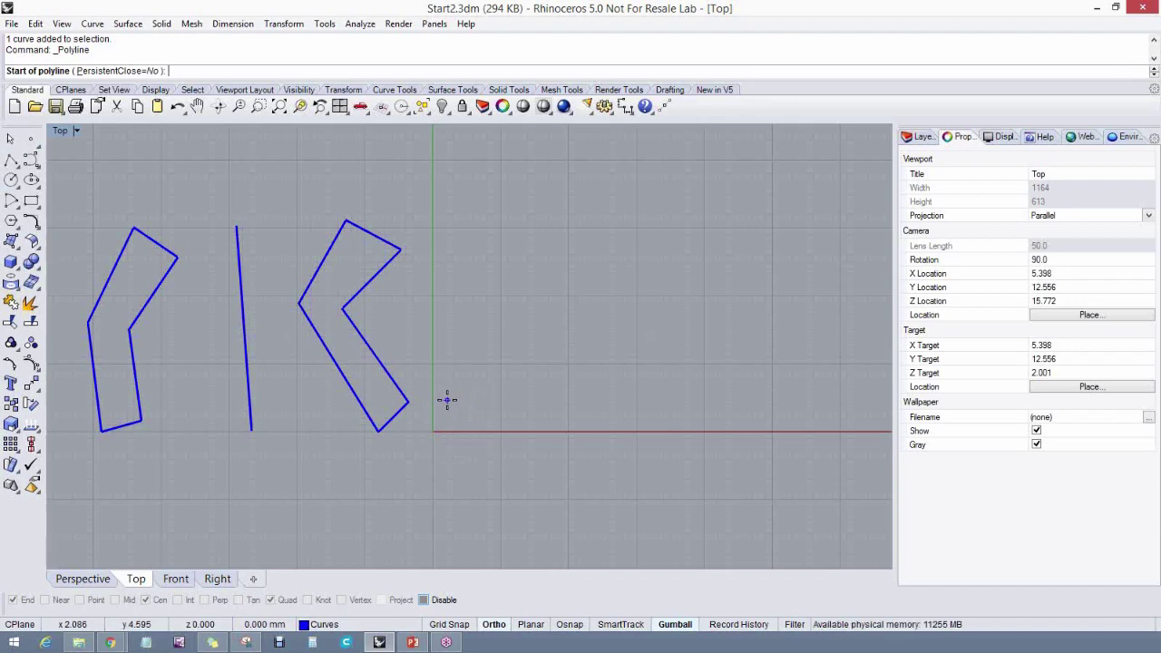
type("0,0")
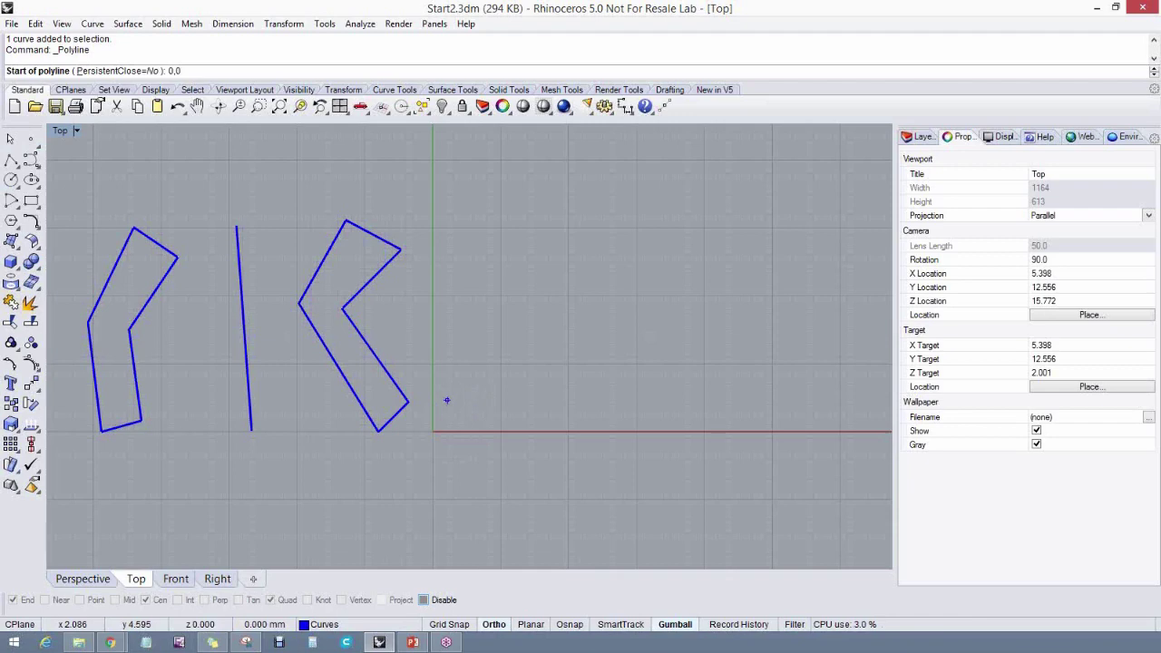
key("BackSpace")
type("10,20")
key("Return")
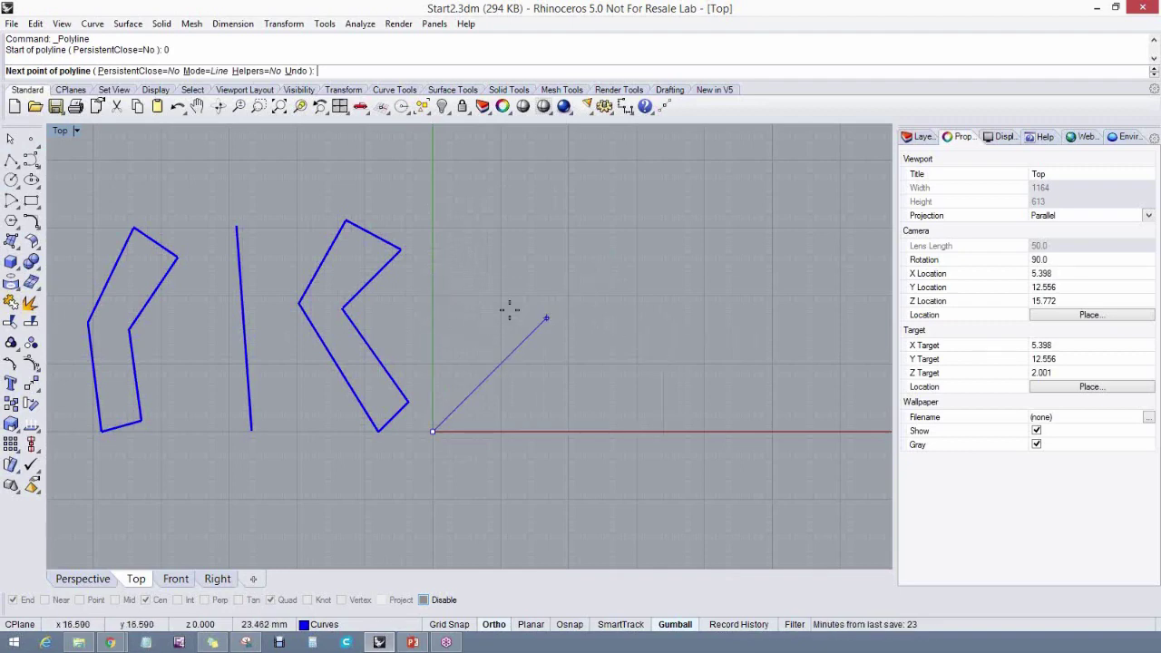
Continue the polyline as a stepped outline about 9 mm wide and 32 mm tall beside the Y axis, and close it
left_click(433, 329)
left_click(461, 330)
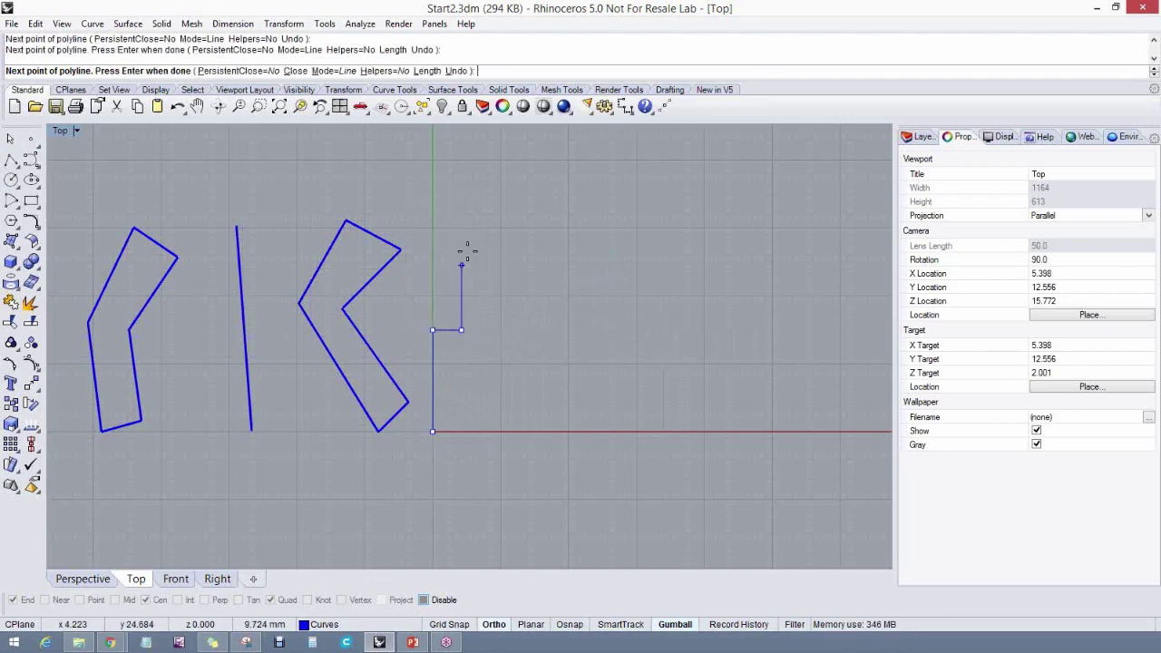
left_click(464, 215)
left_click(496, 216)
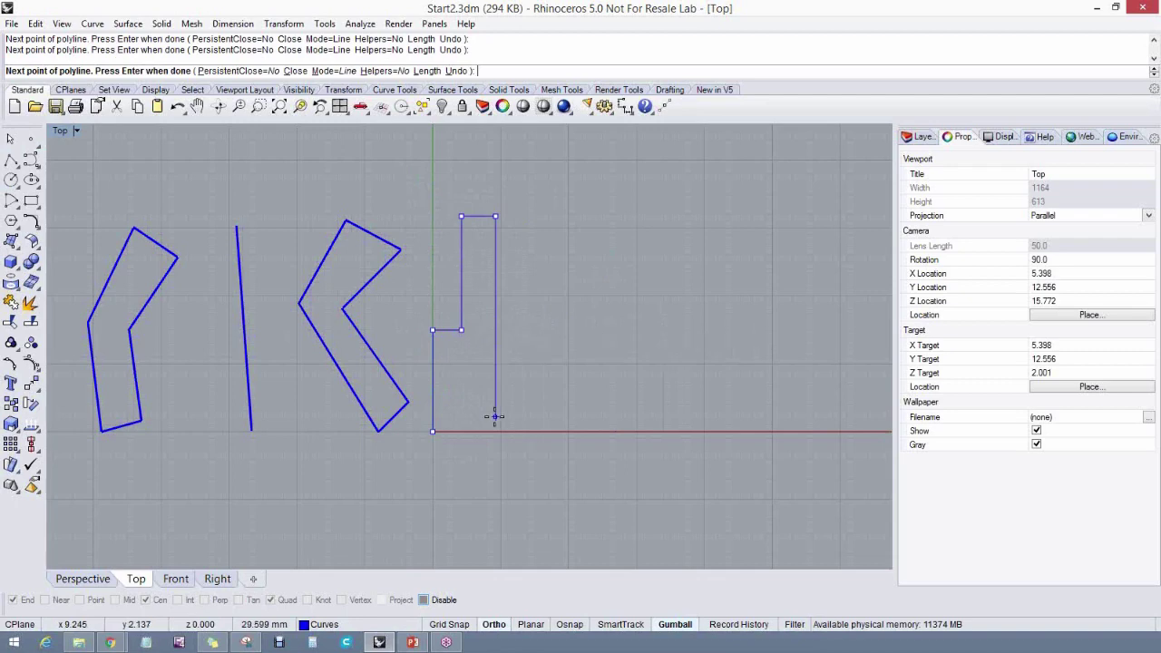
left_click(496, 399)
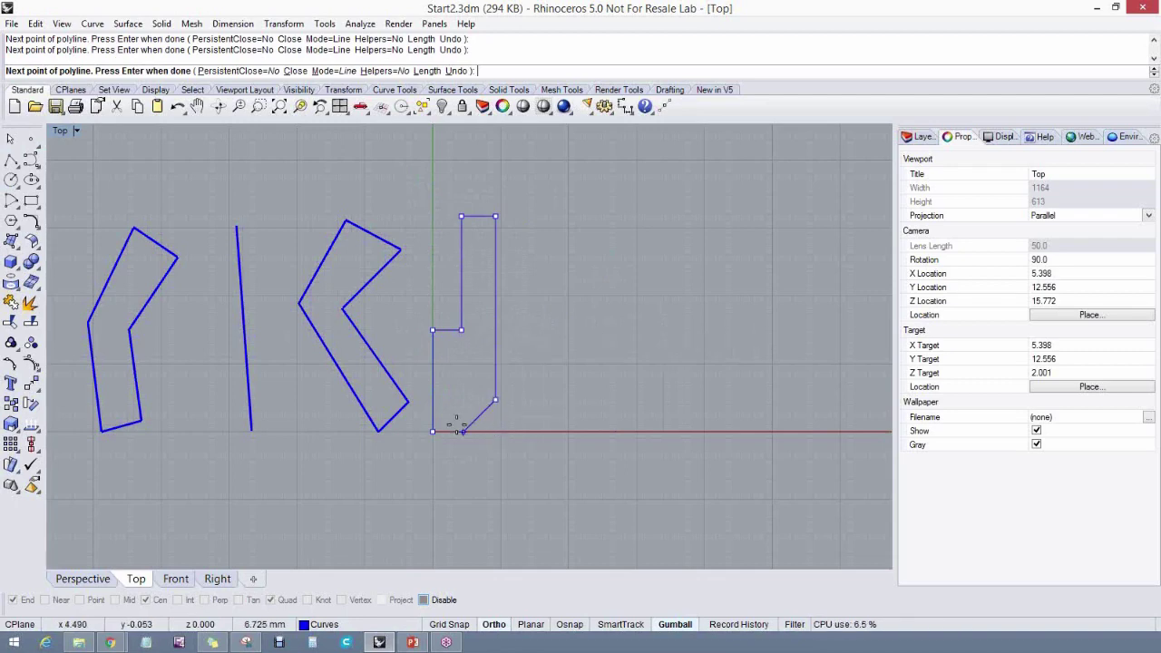
left_click(296, 72)
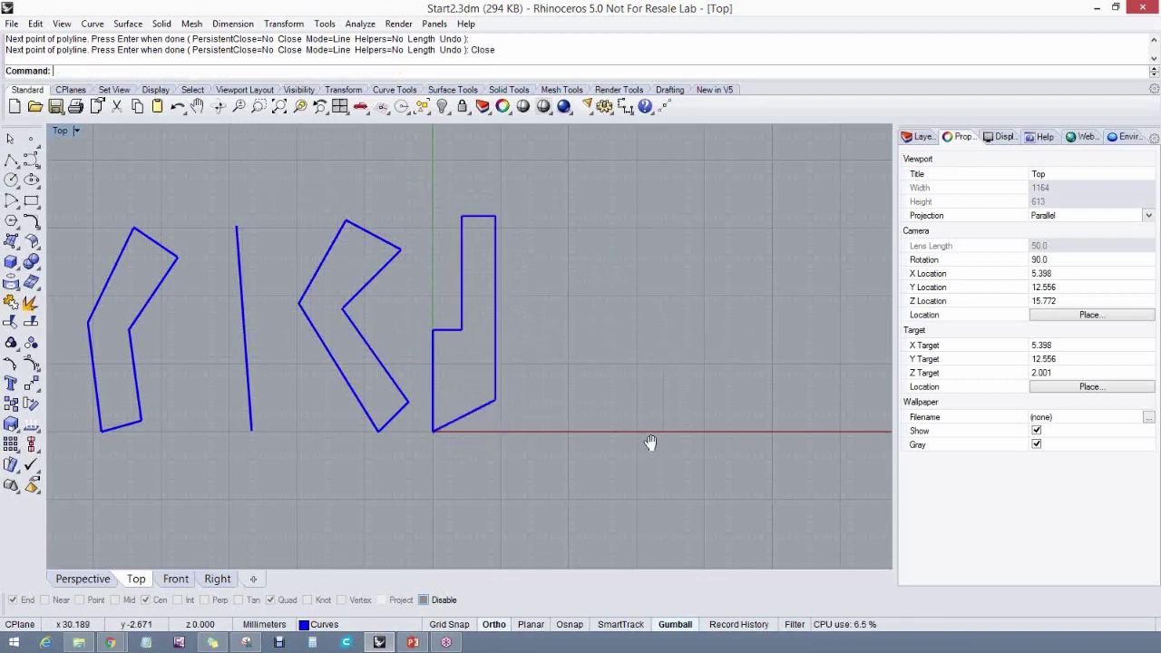
Try an Ortho snap angle of 90 degrees in the modeling aid settings, set it back to 45 degrees and accept
right_click_drag(653, 441, 603, 454)
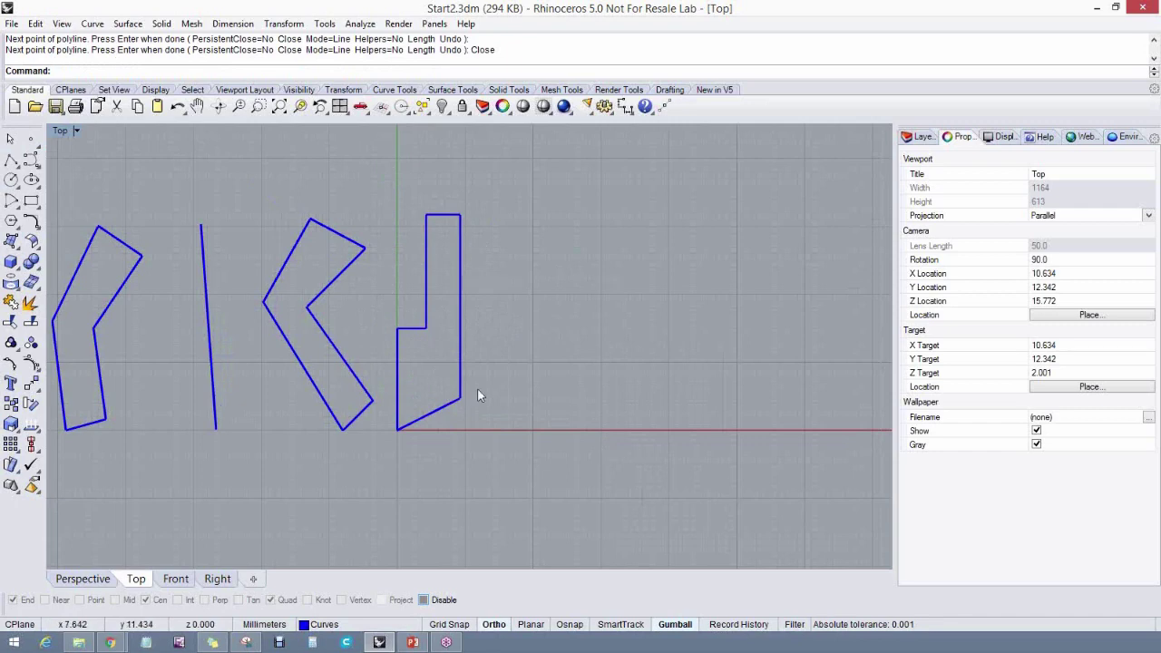
right_click(491, 630)
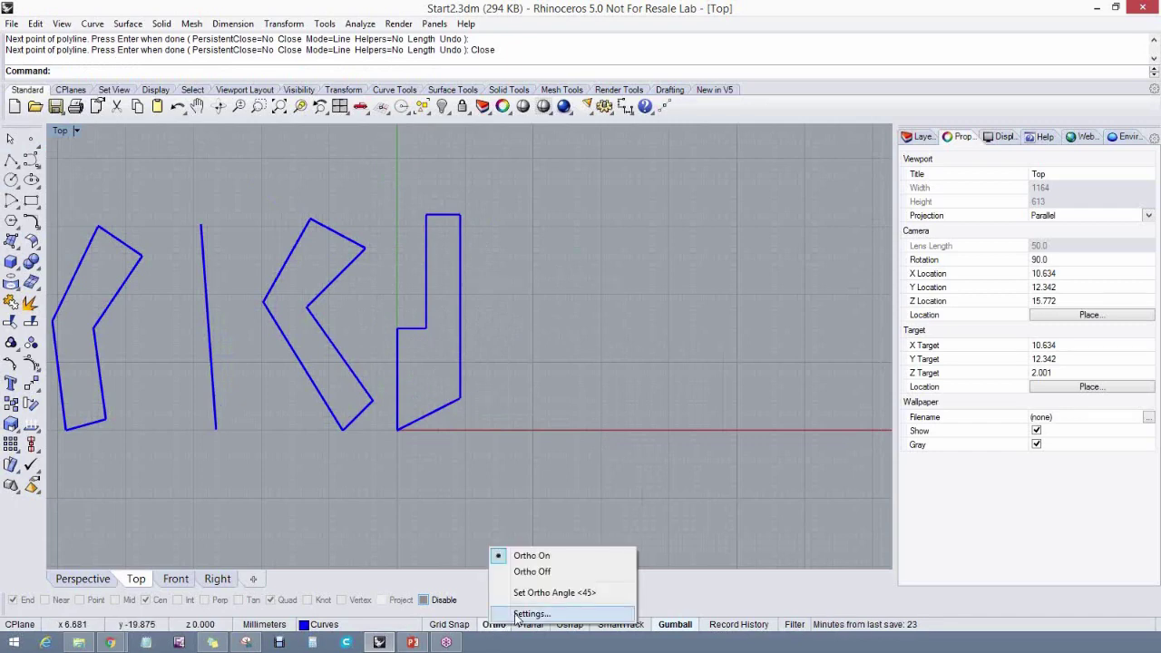
left_click(527, 615)
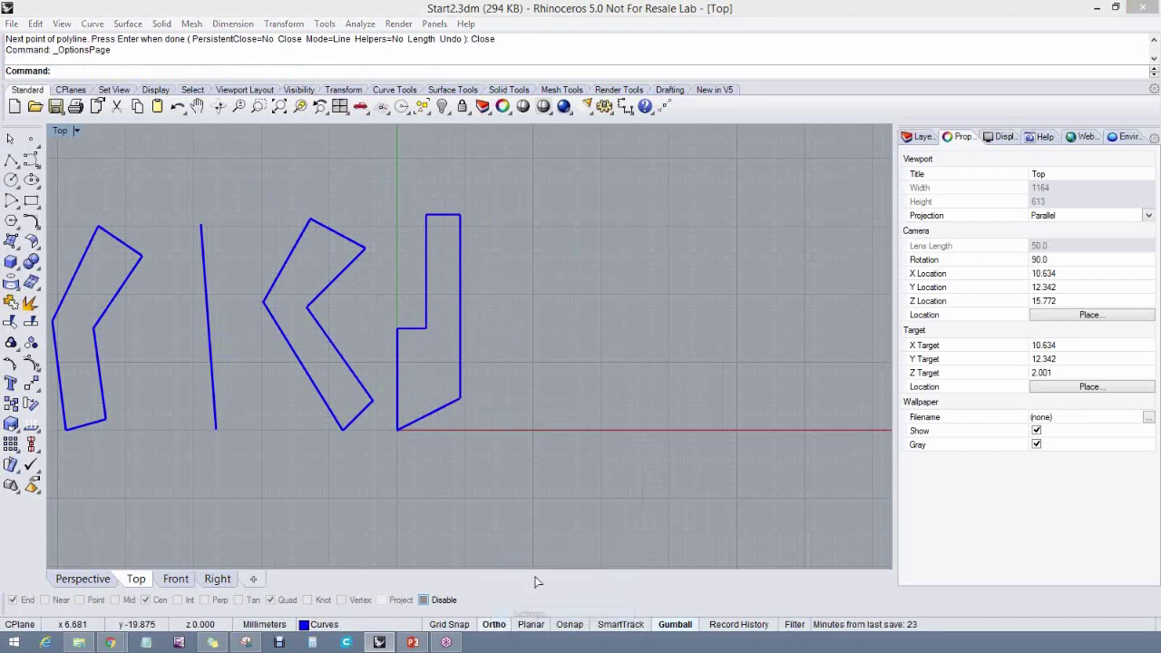
left_click(476, 146)
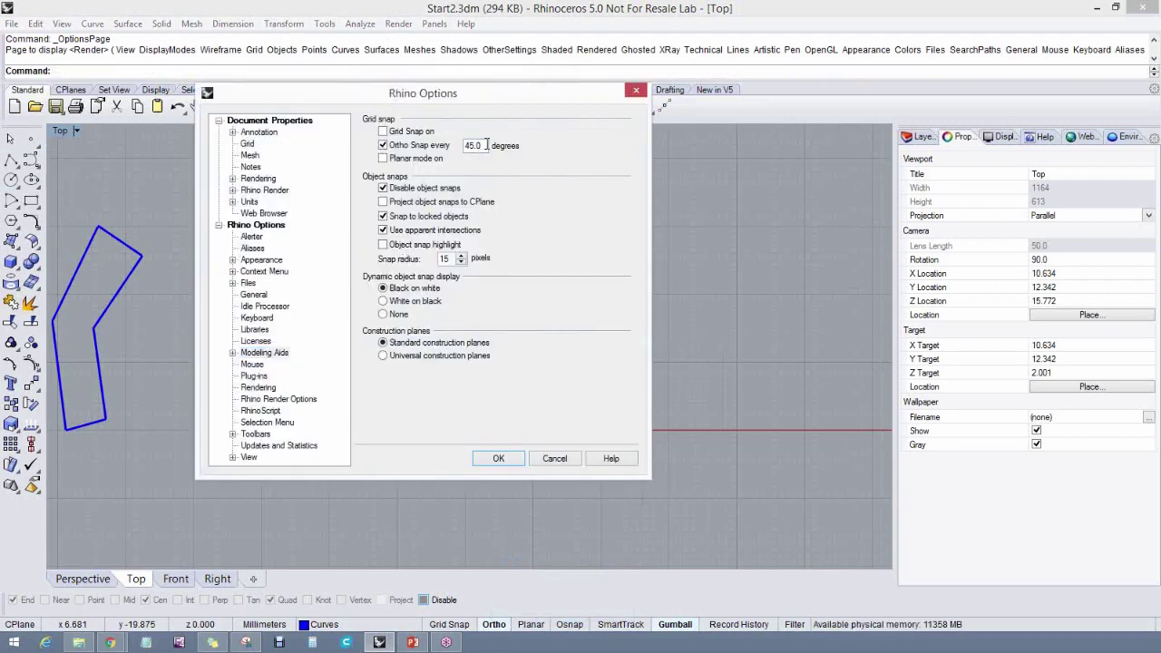
left_click_drag(482, 146, 454, 145)
type("90")
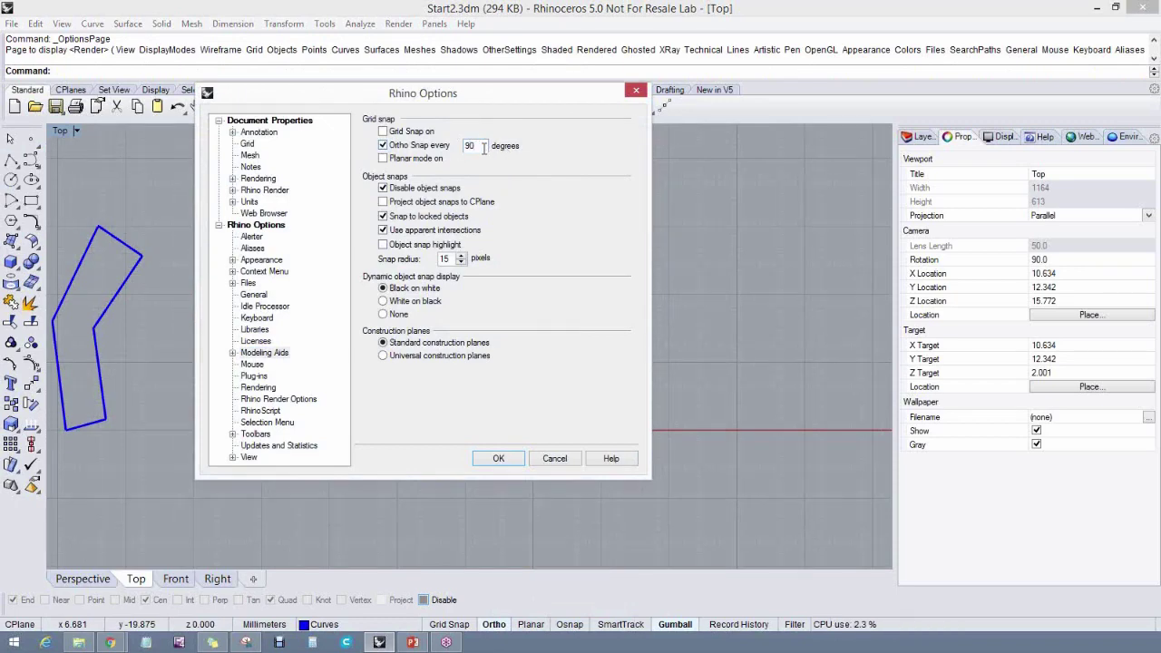
left_click_drag(483, 145, 455, 147)
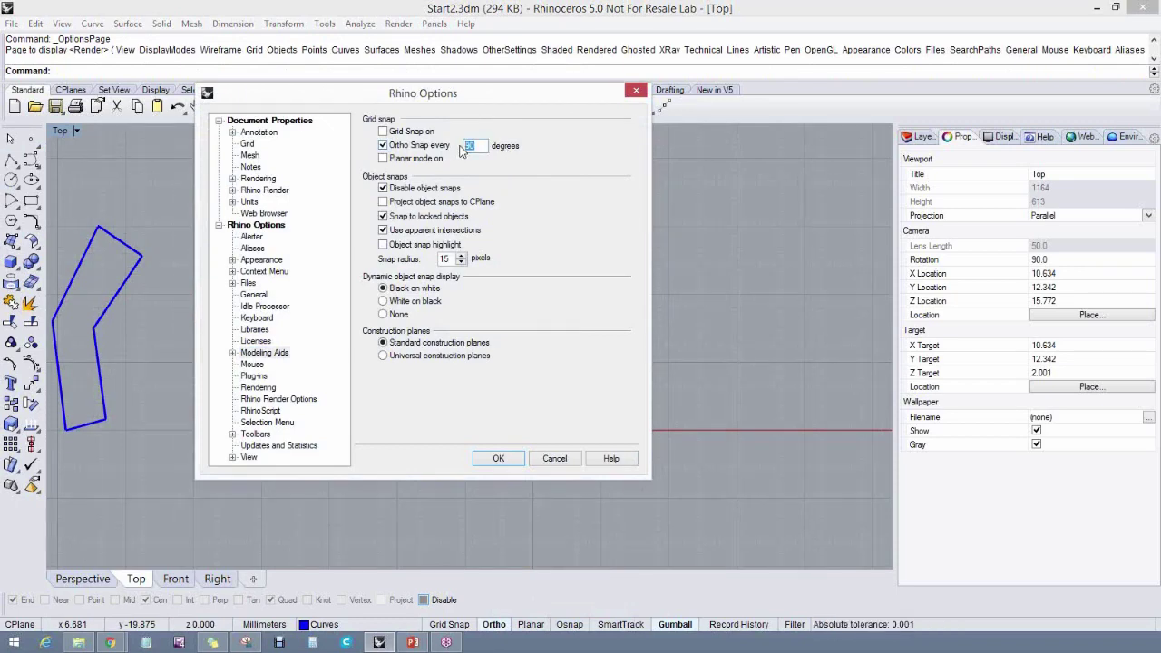
type("45")
left_click(497, 459)
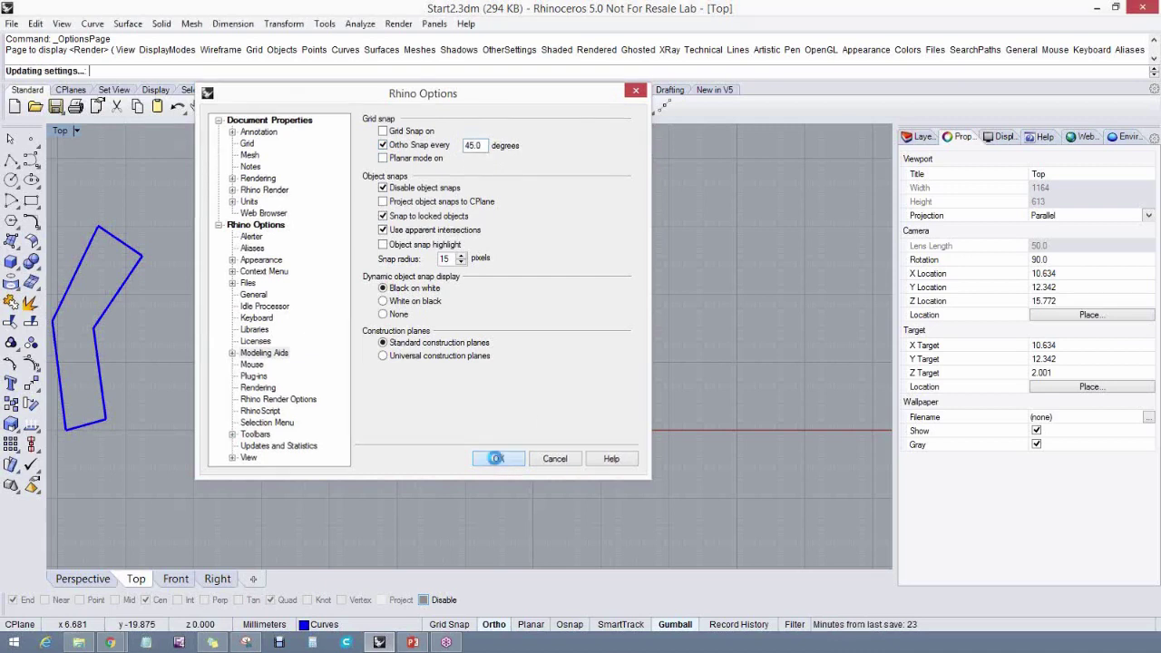
With Grid Snap on, start a polyline on the X axis at x 13.5, rising 10 mm along Y and running 5 mm along X
left_click(11, 161)
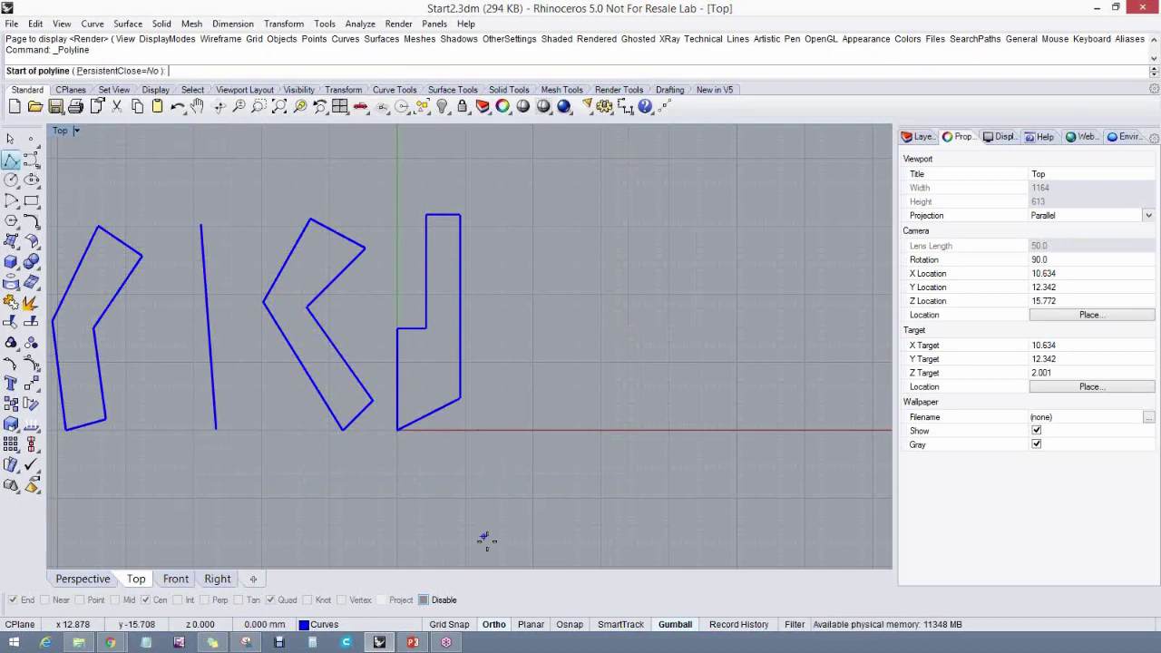
left_click(454, 624)
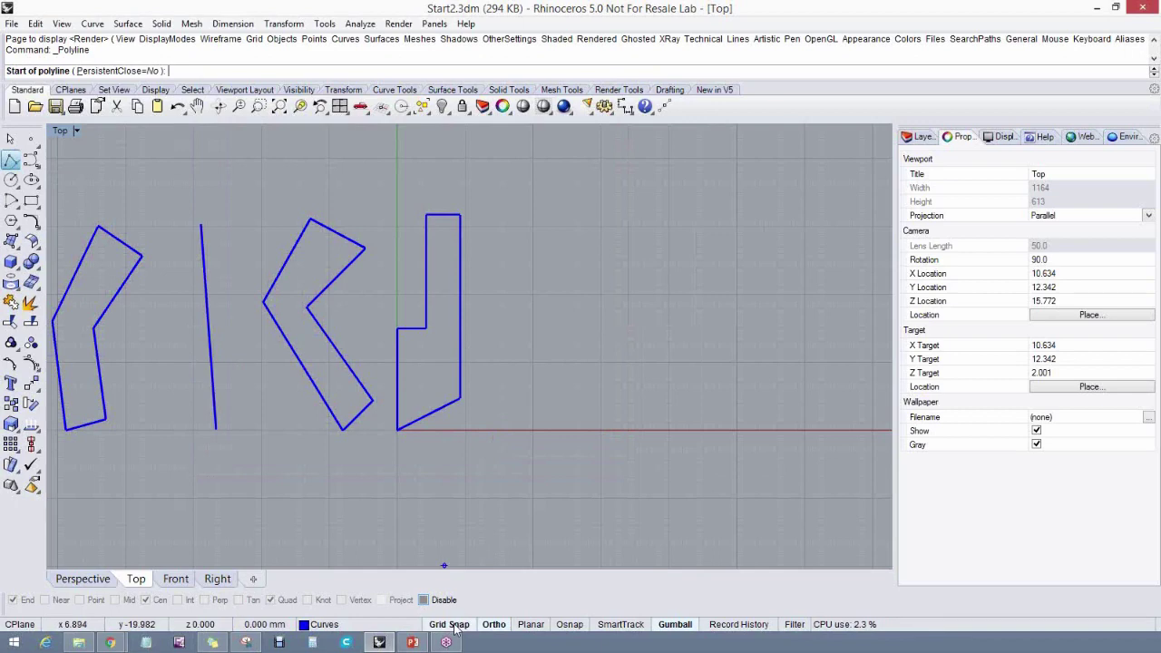
left_click(489, 430)
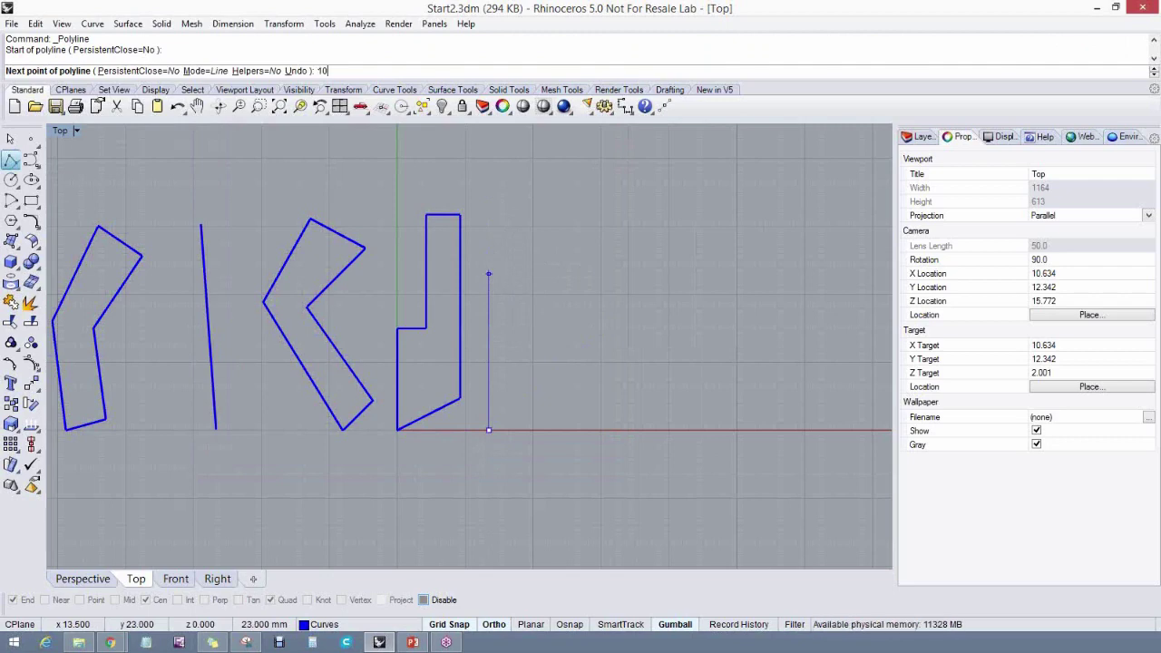
key("Return")
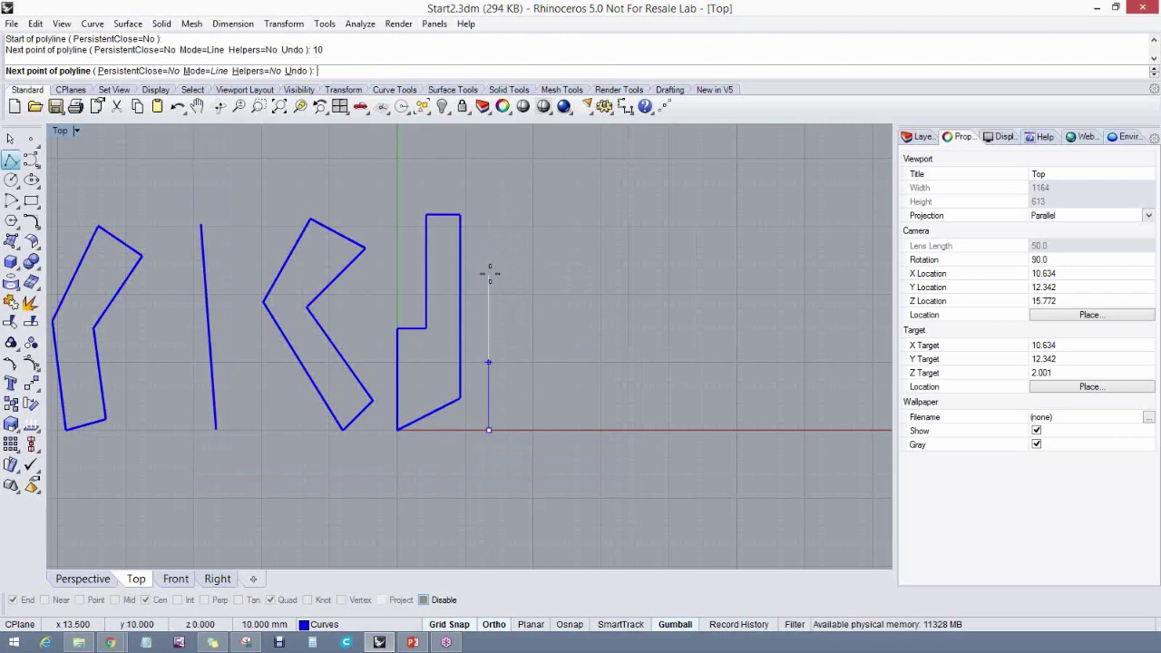
left_click(503, 200)
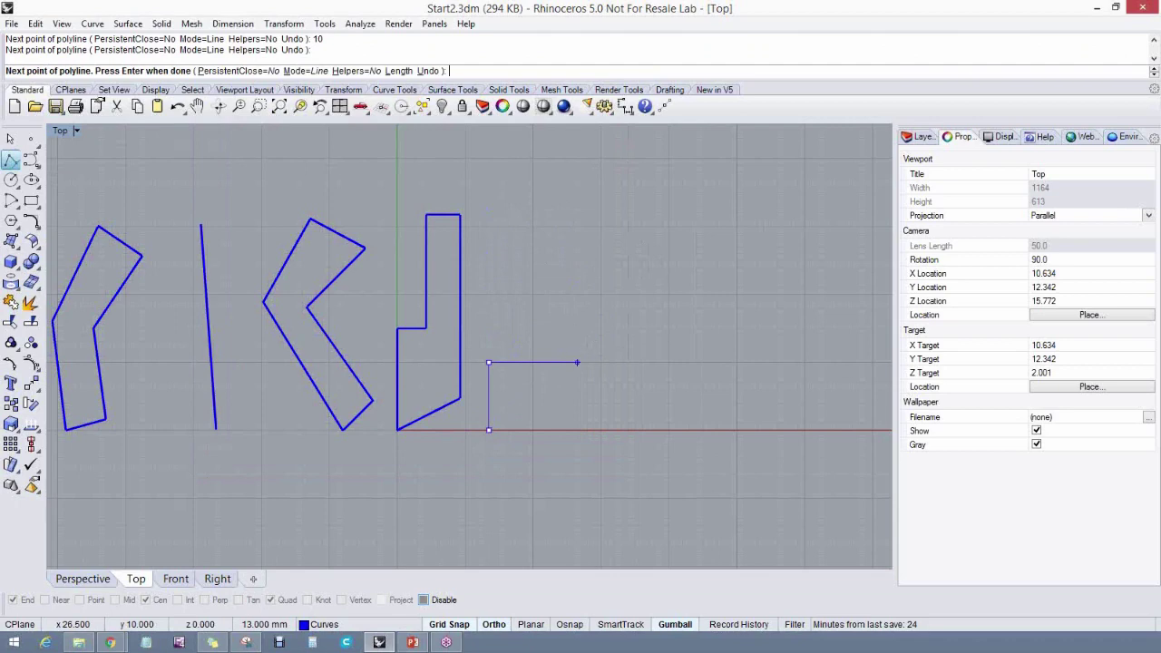
type("5")
key("Return")
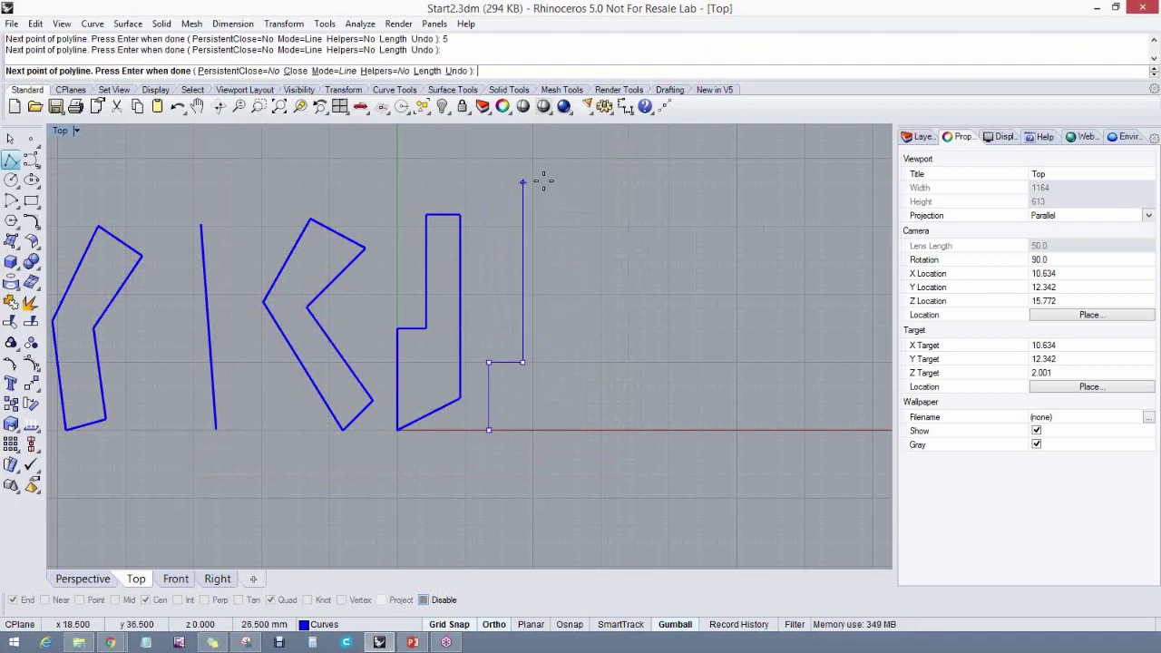
Add the second stair step to the polyline with a 10 mm rise and a 5 mm run
type("1")
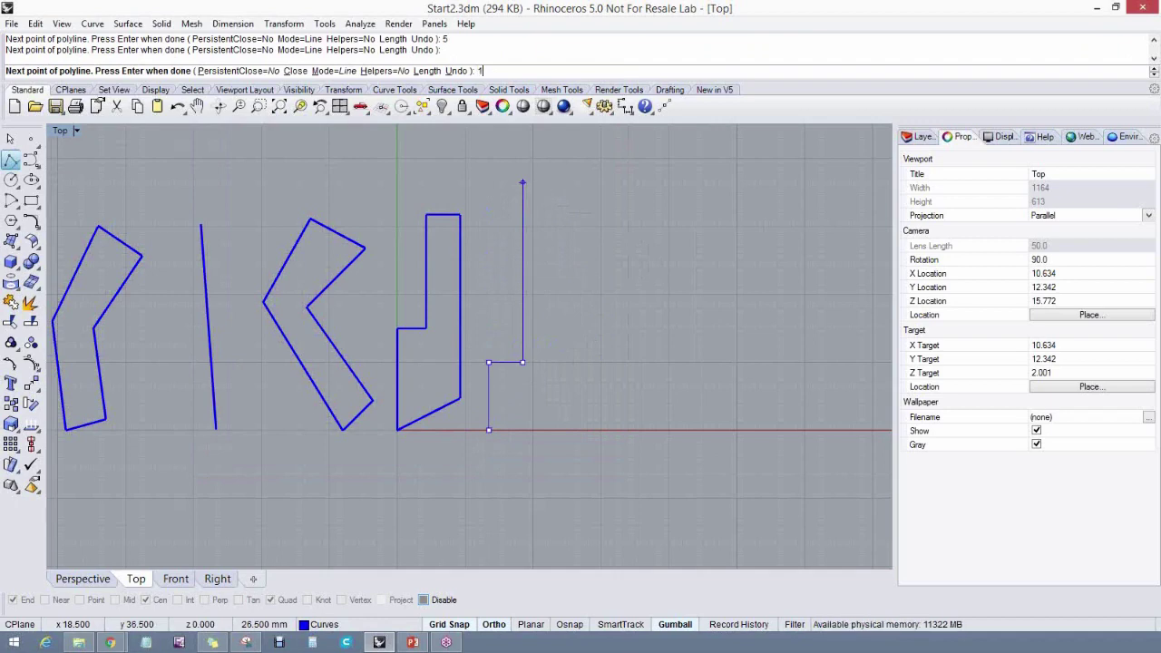
type("0")
key("Return")
left_click(555, 186)
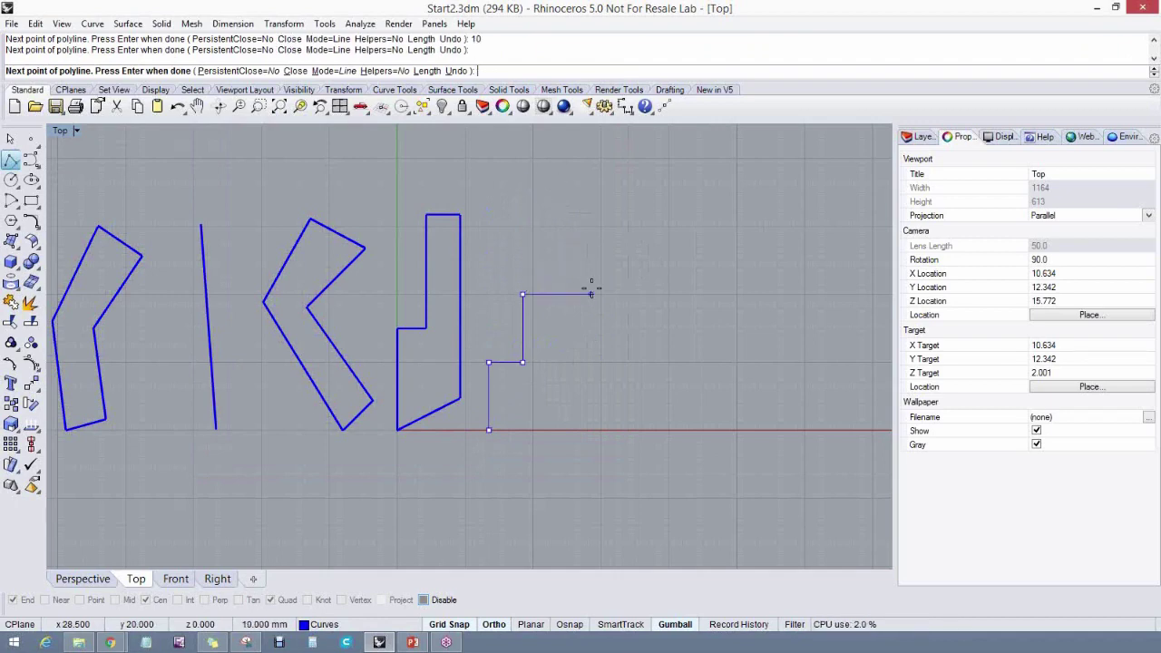
type("5")
key("Return")
left_click(631, 293)
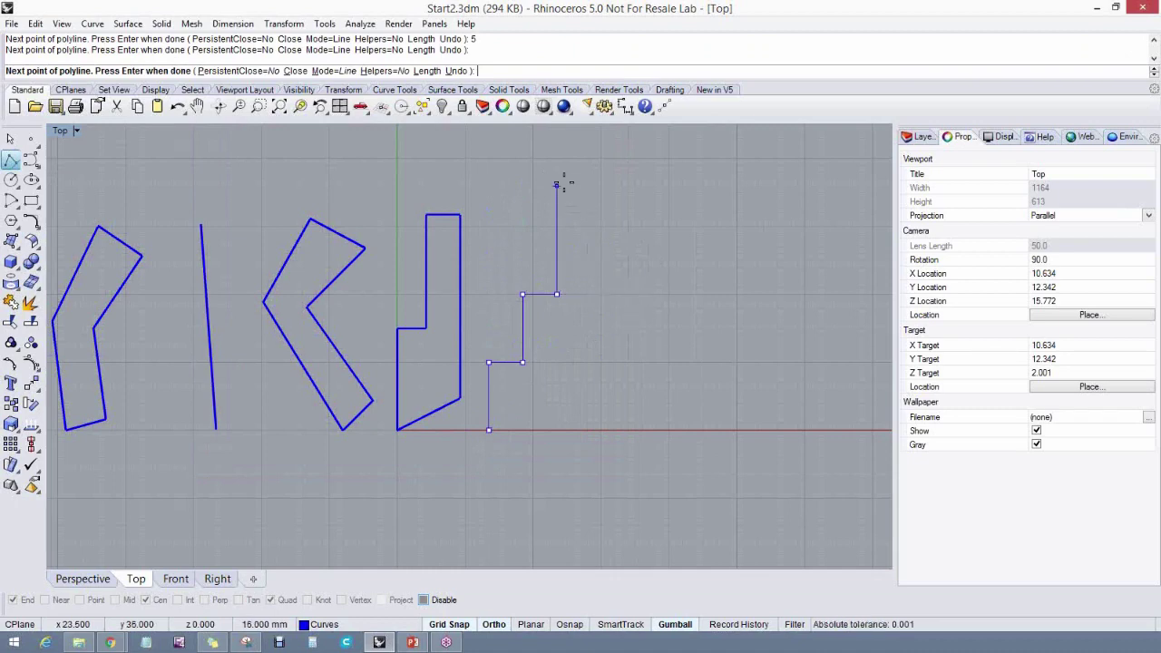
Add a third 10 mm rise and 5 mm run, drop straight down to the X axis, and close the stair outline
key("Return")
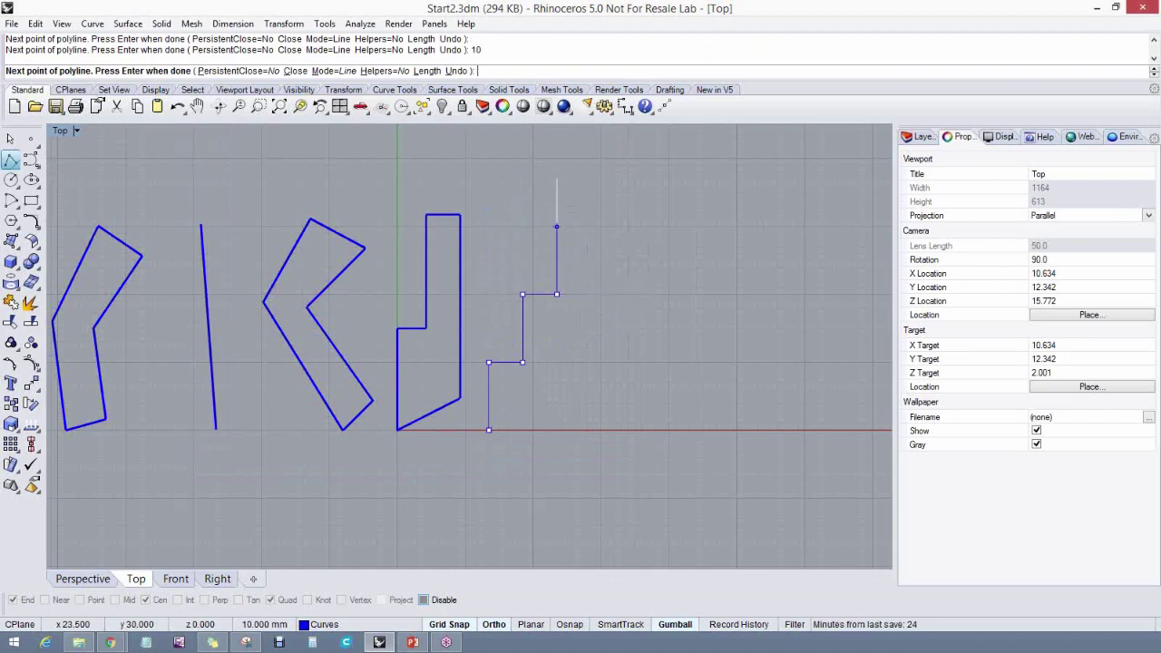
left_click(557, 178)
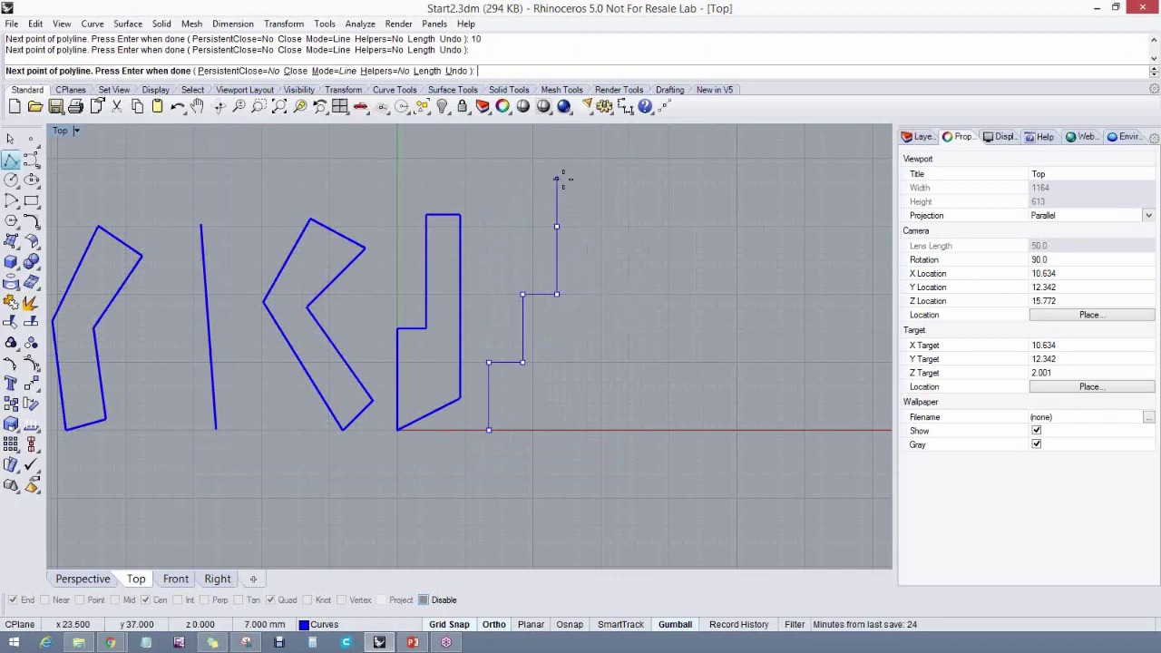
type("5")
key("Return")
left_click(604, 226)
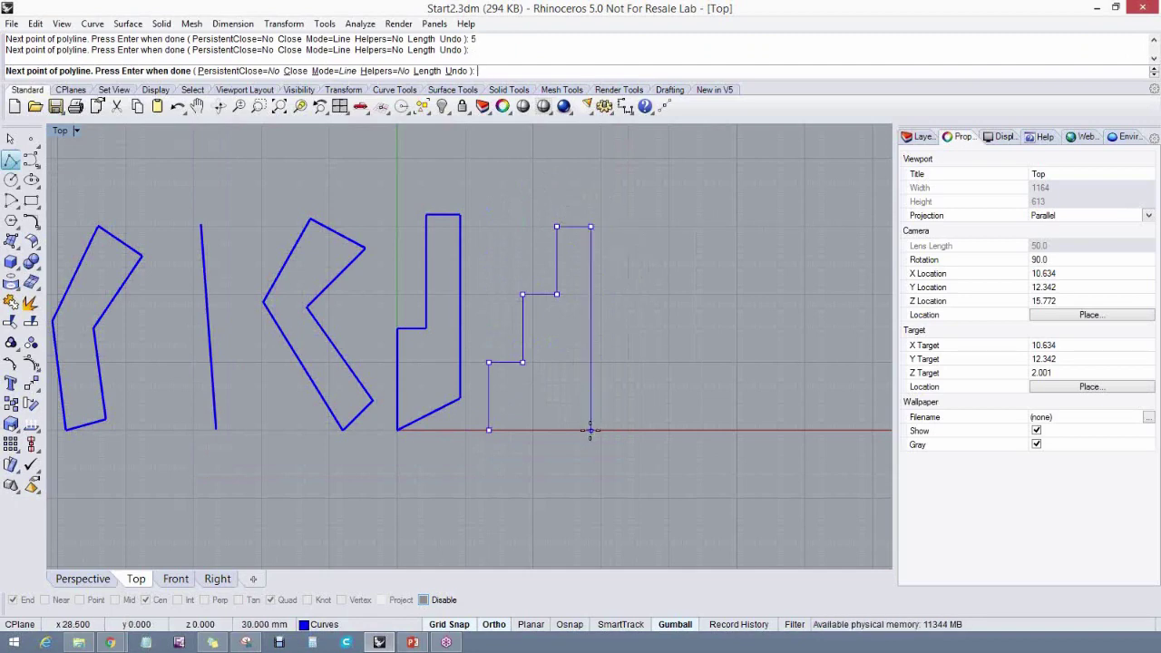
left_click(590, 430)
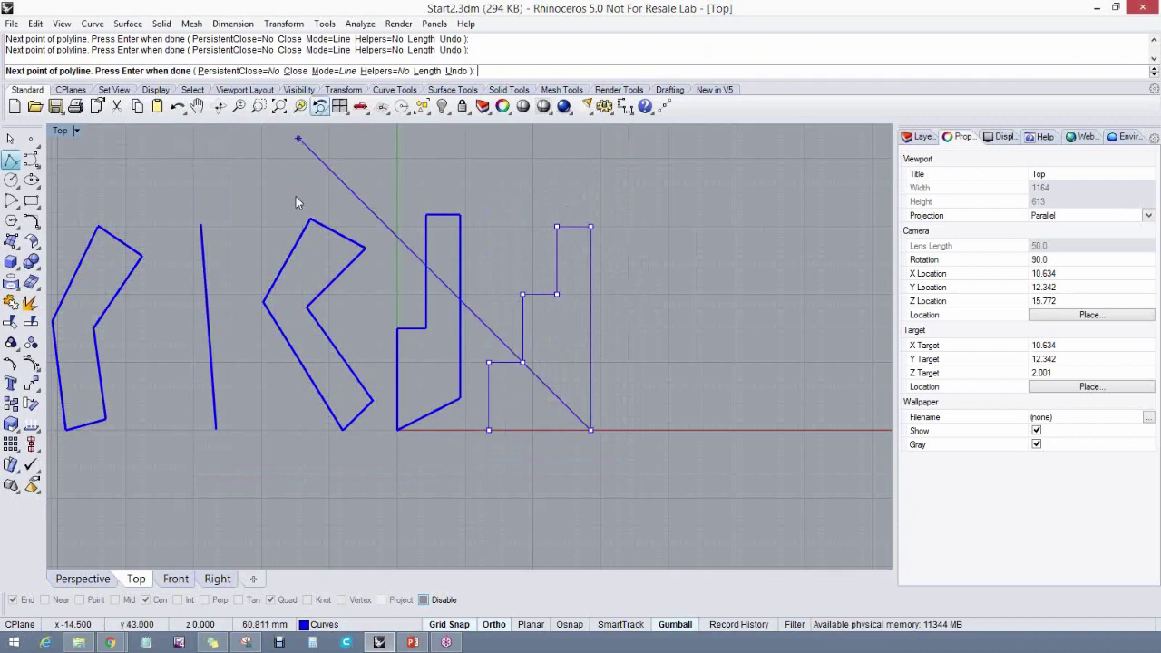
left_click(296, 71)
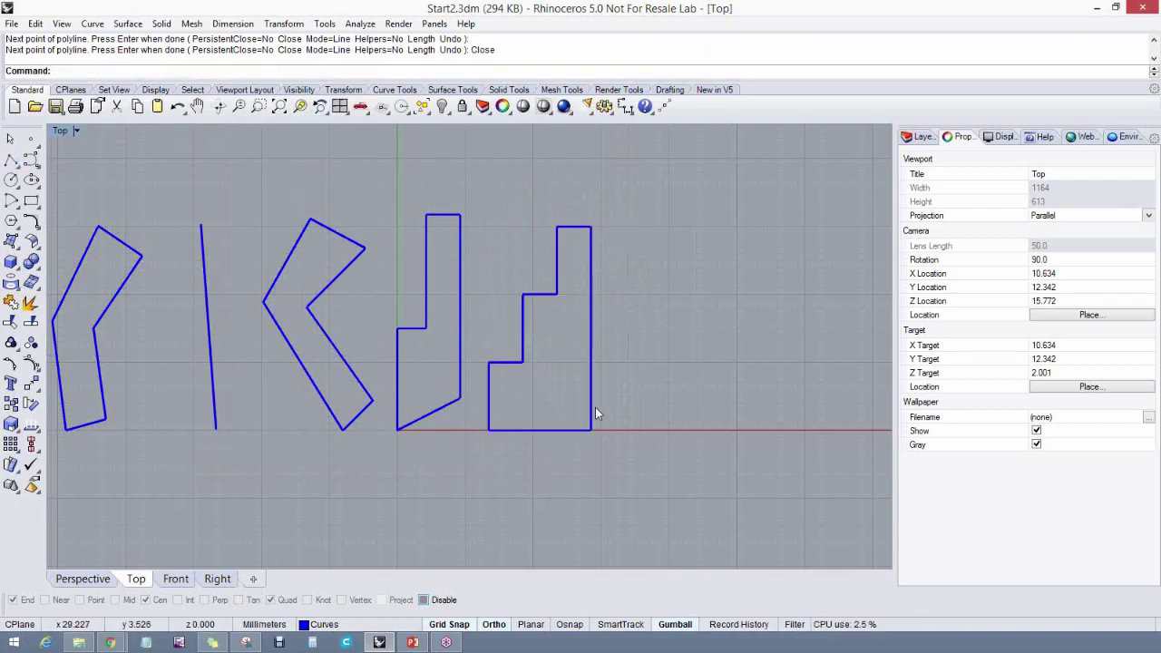
Enable cursor tooltips in the modeling aid options and accept the settings
mouse_move(595, 407)
right_mouse_down()
mouse_move(556, 400)
mouse_move(585, 414)
right_mouse_up()
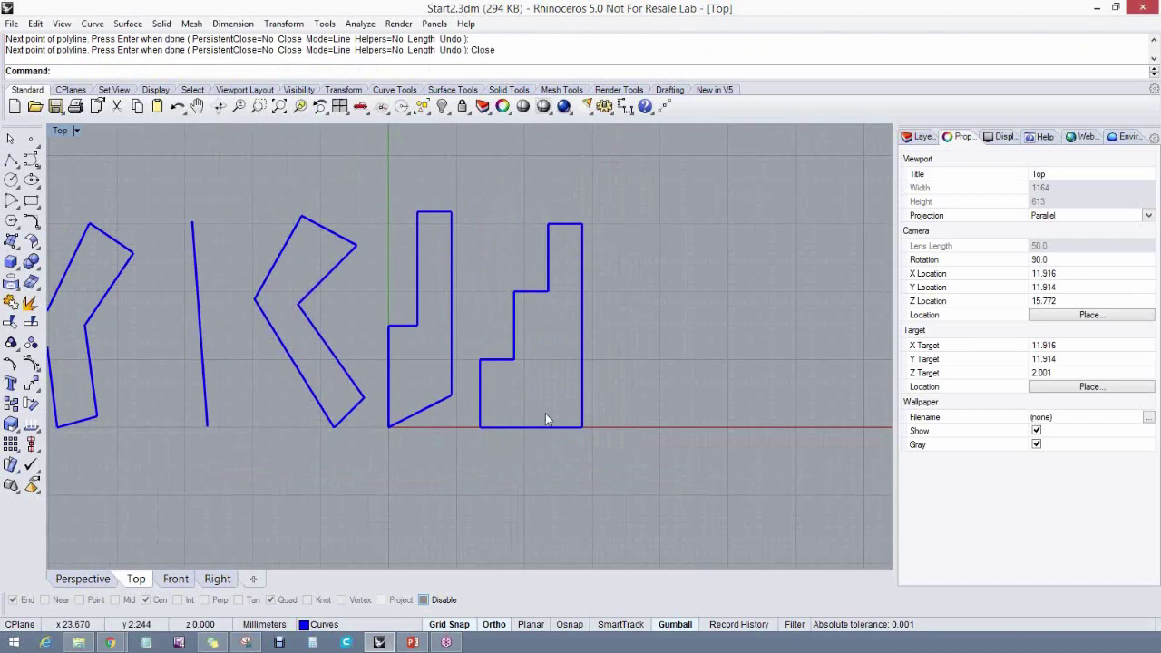
right_click_drag(513, 427, 499, 435)
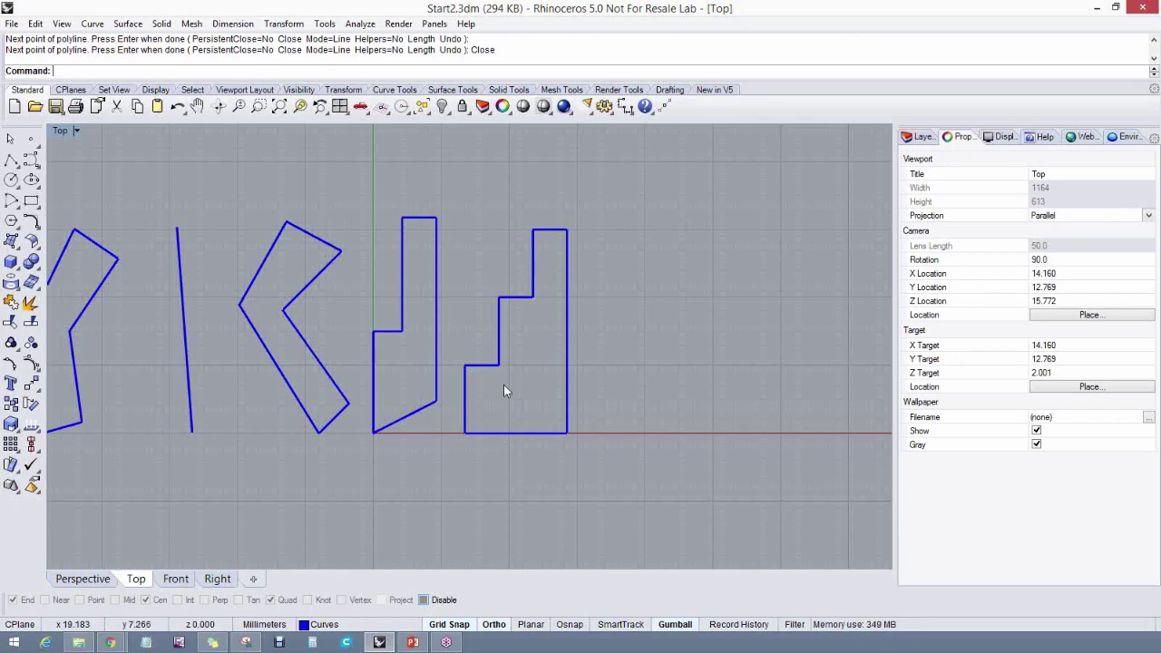
right_click_drag(503, 385, 545, 389)
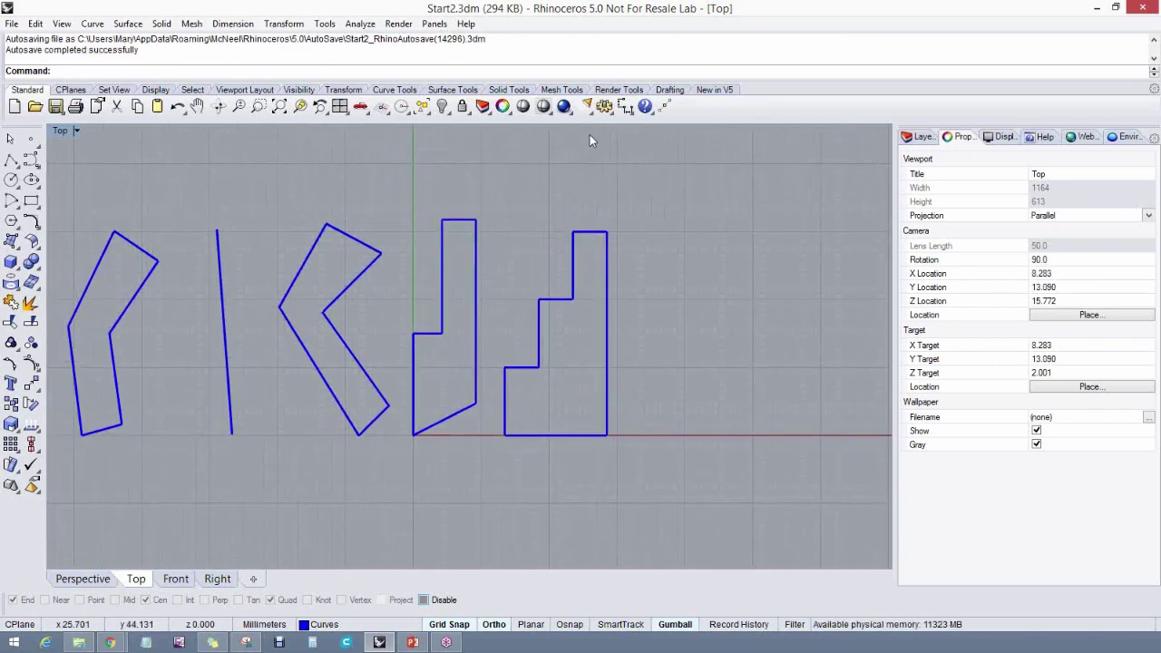
left_click(605, 108)
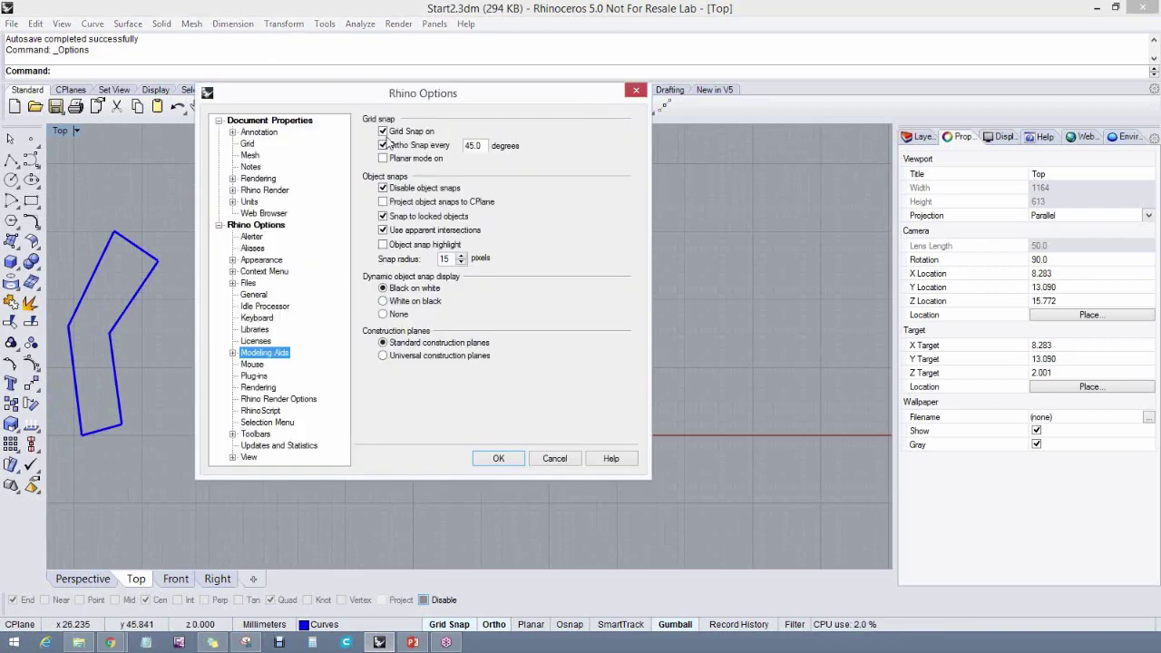
left_click(233, 353)
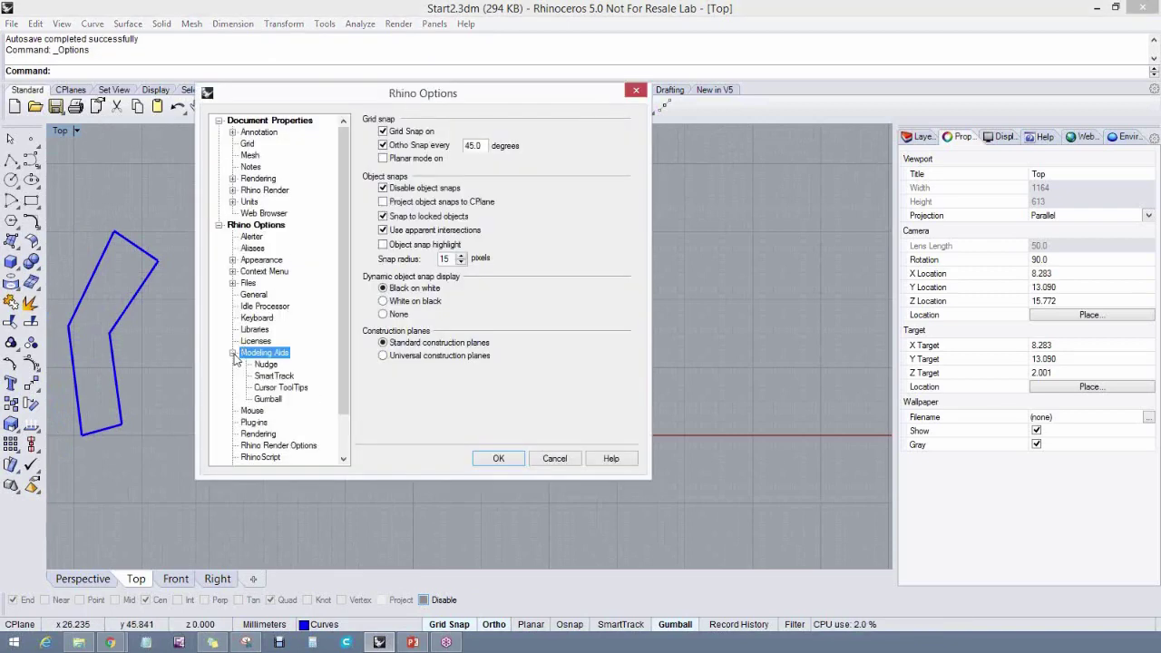
left_click(268, 388)
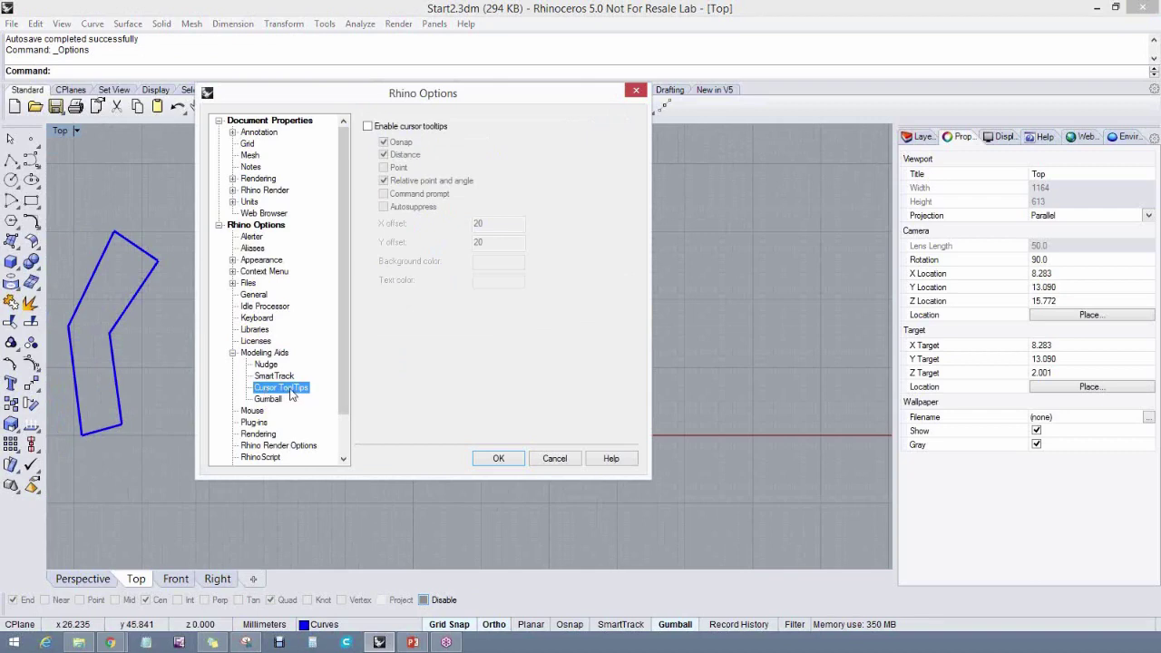
left_click(368, 127)
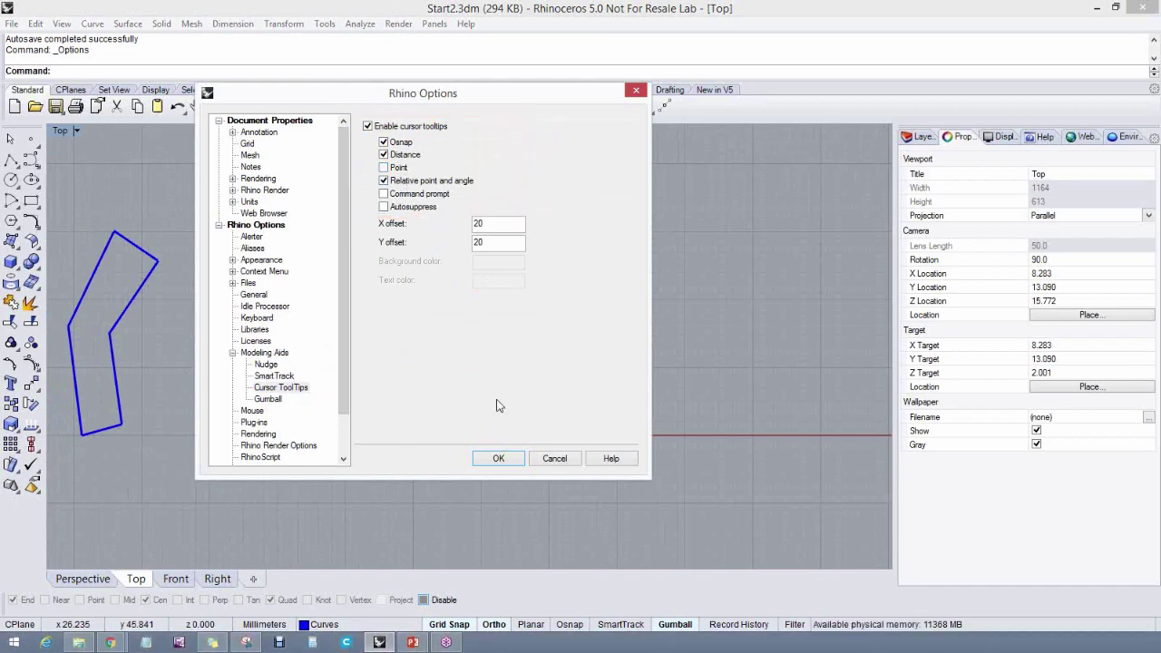
left_click(499, 458)
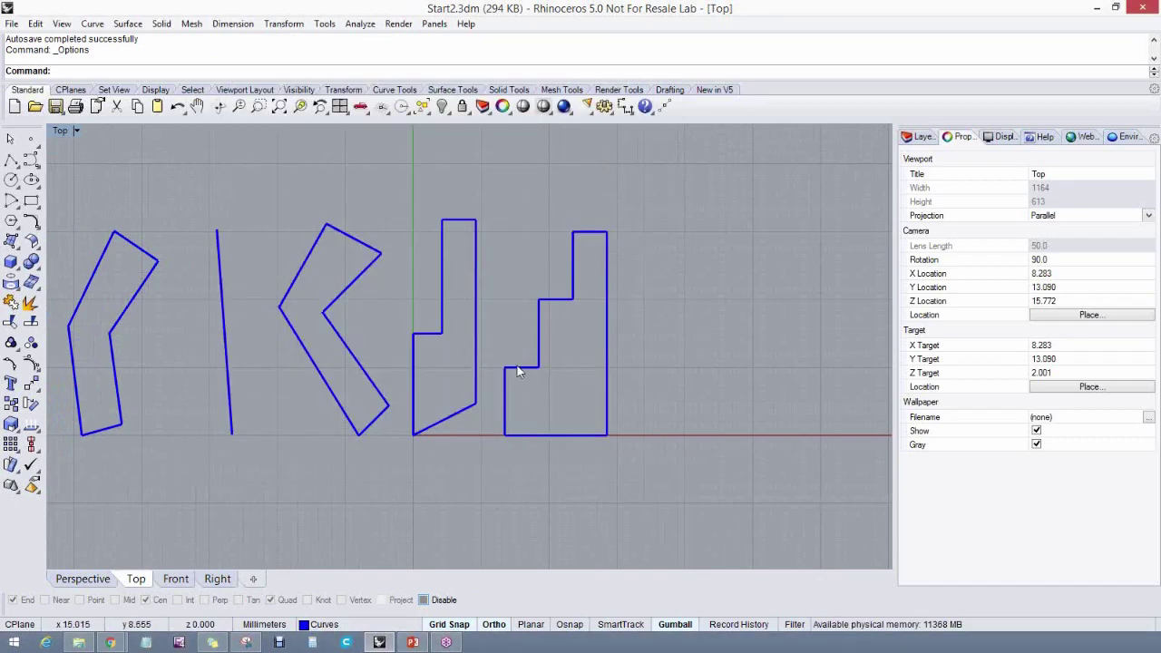
Start a polyline on the X axis at x 37, rising 25 mm along Y and running 6.5 mm along X
right_click_drag(372, 402, 363, 400)
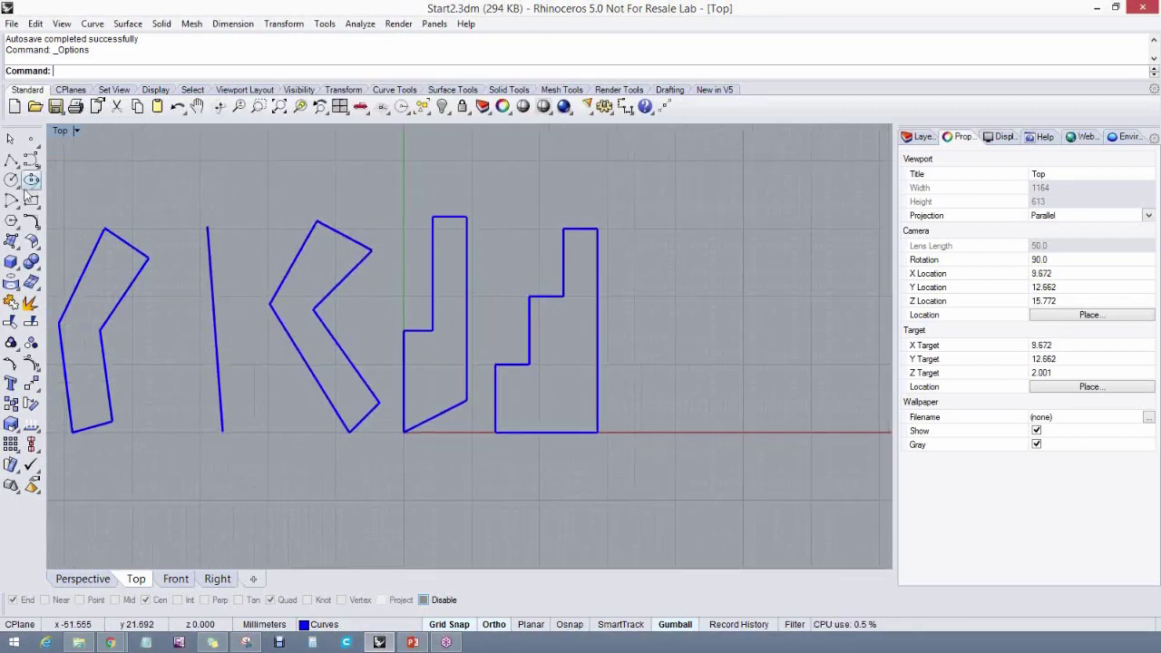
left_click(11, 160)
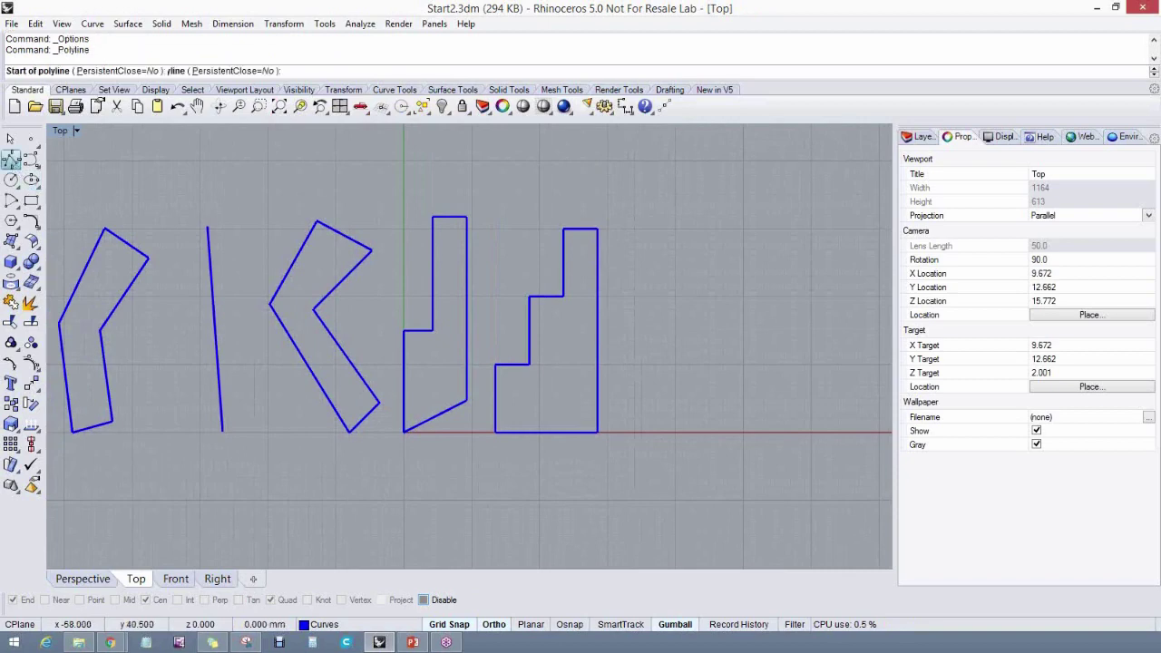
left_click(654, 432)
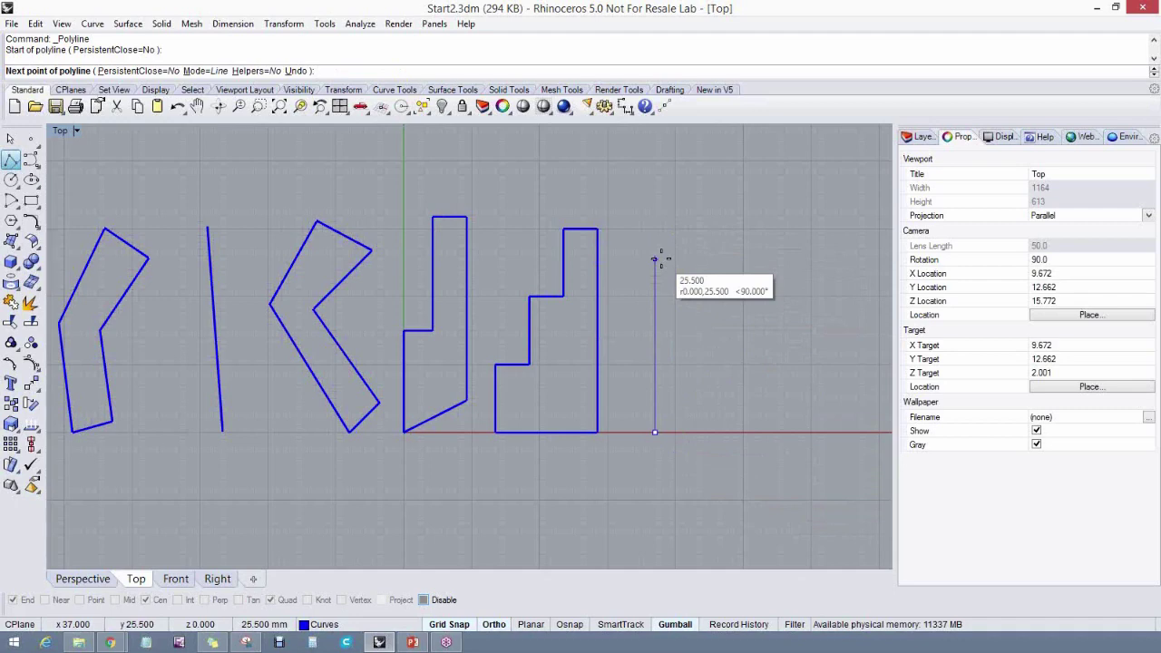
key("Return")
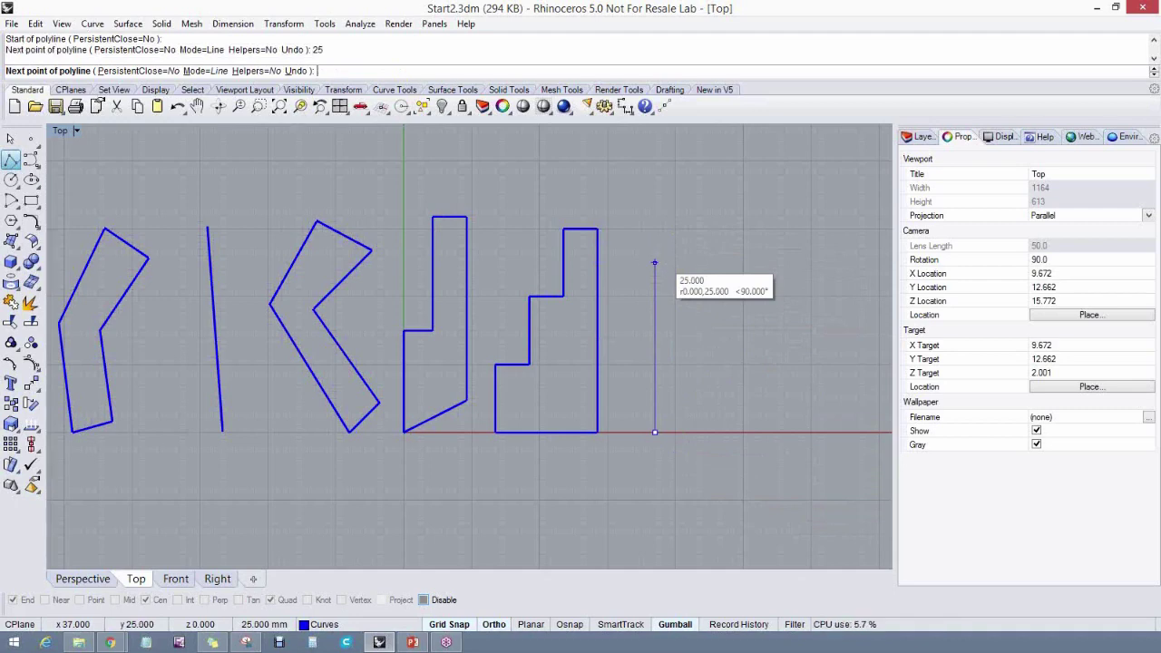
left_click(675, 238)
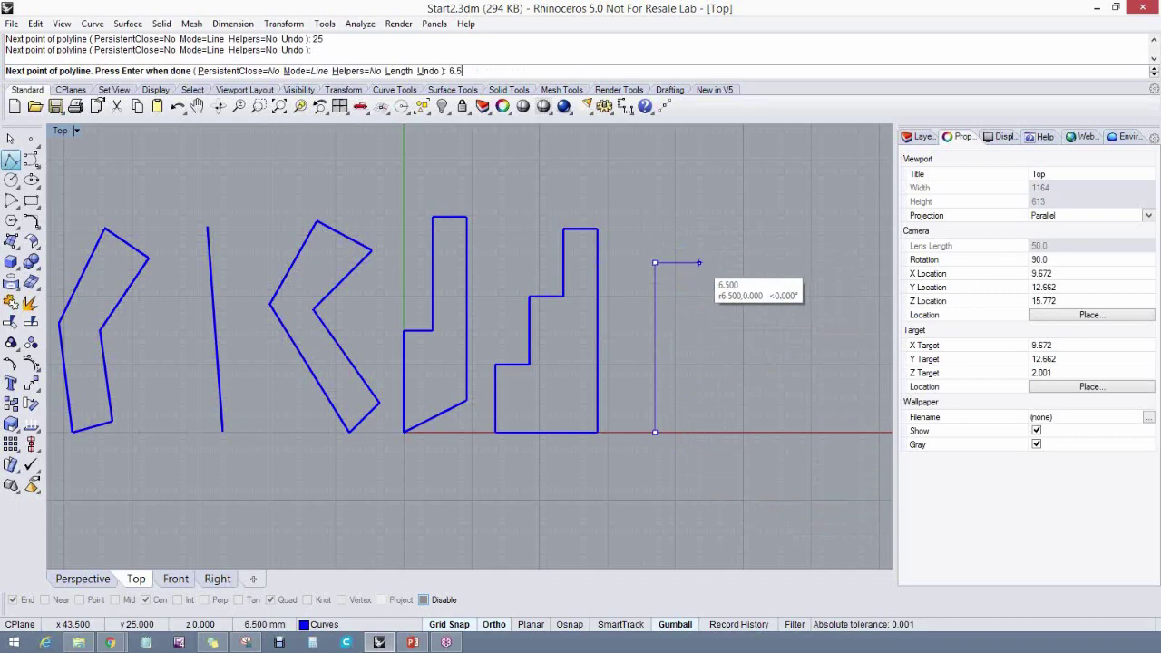
key("Return")
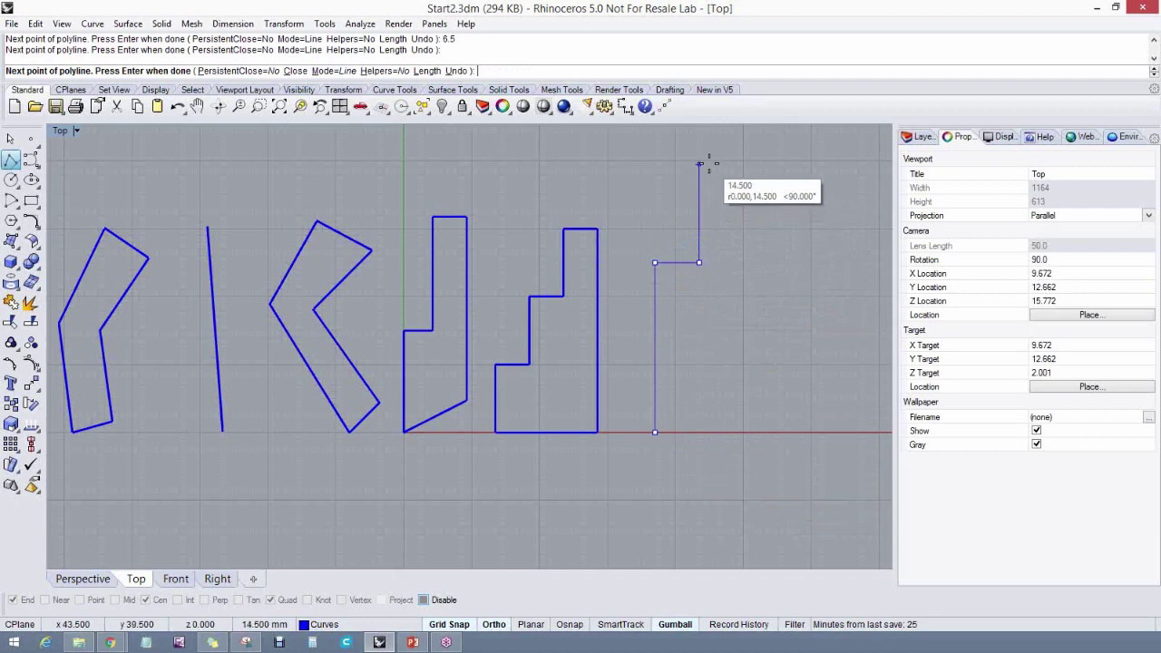
Continue the polyline with a 1" rise along Y and a .5" run along X
right_click_drag(711, 166, 689, 189)
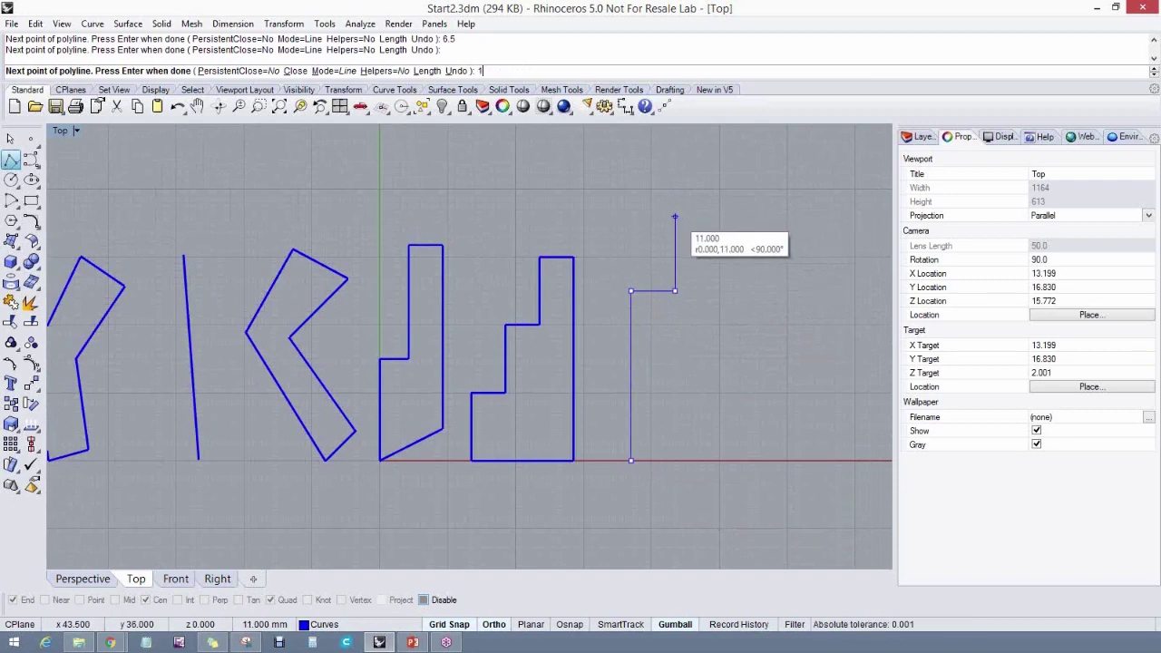
type("1")
key("Return")
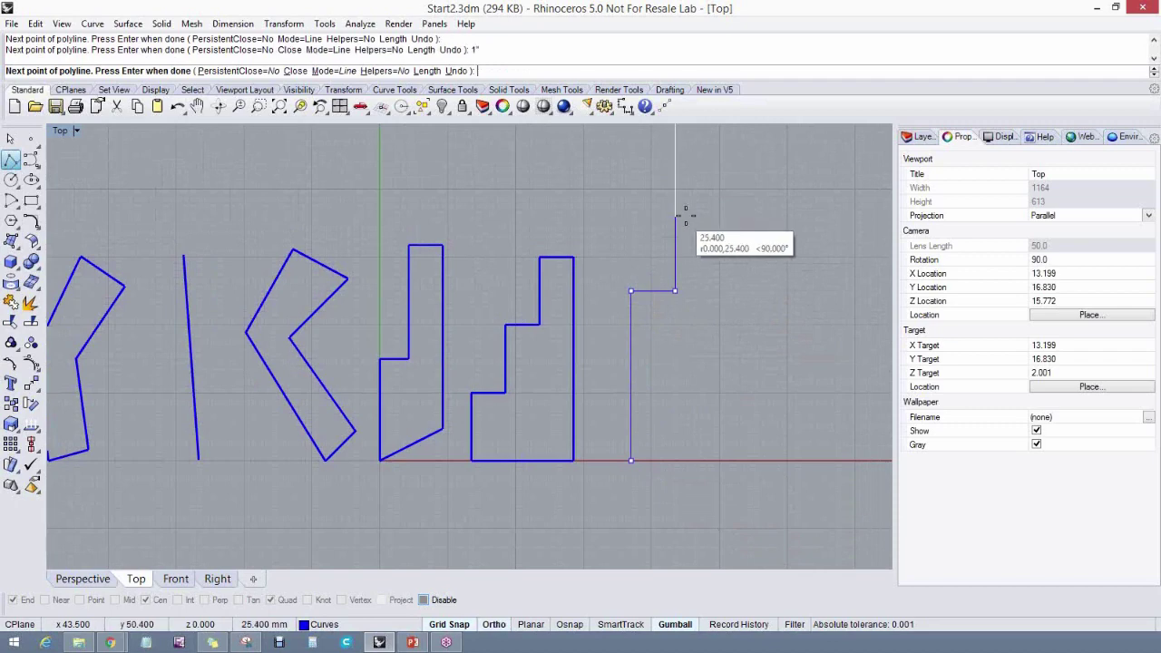
scroll(685, 247, "down", 2)
right_click_drag(686, 247, 606, 316)
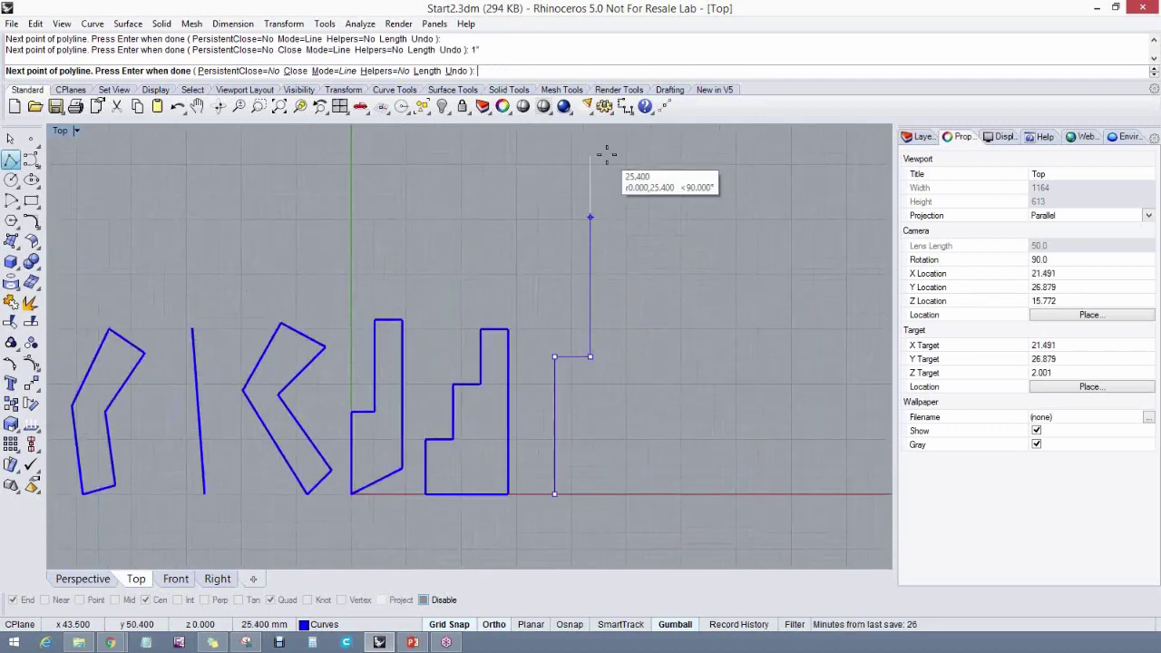
scroll(607, 155, "down", 1)
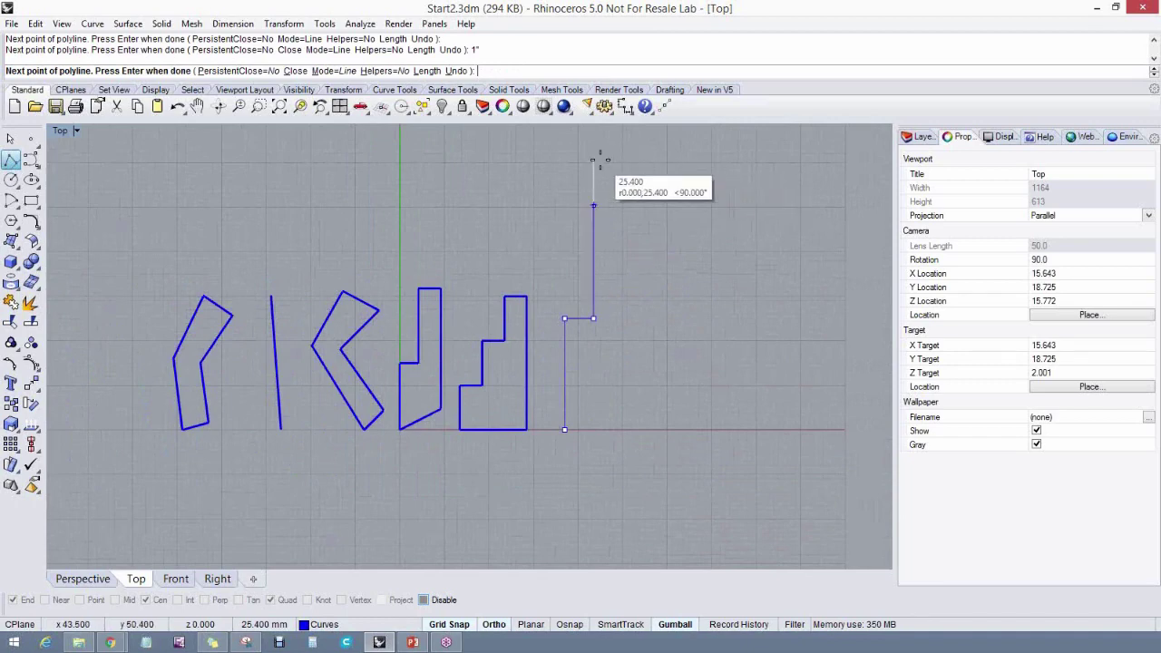
left_click(601, 165)
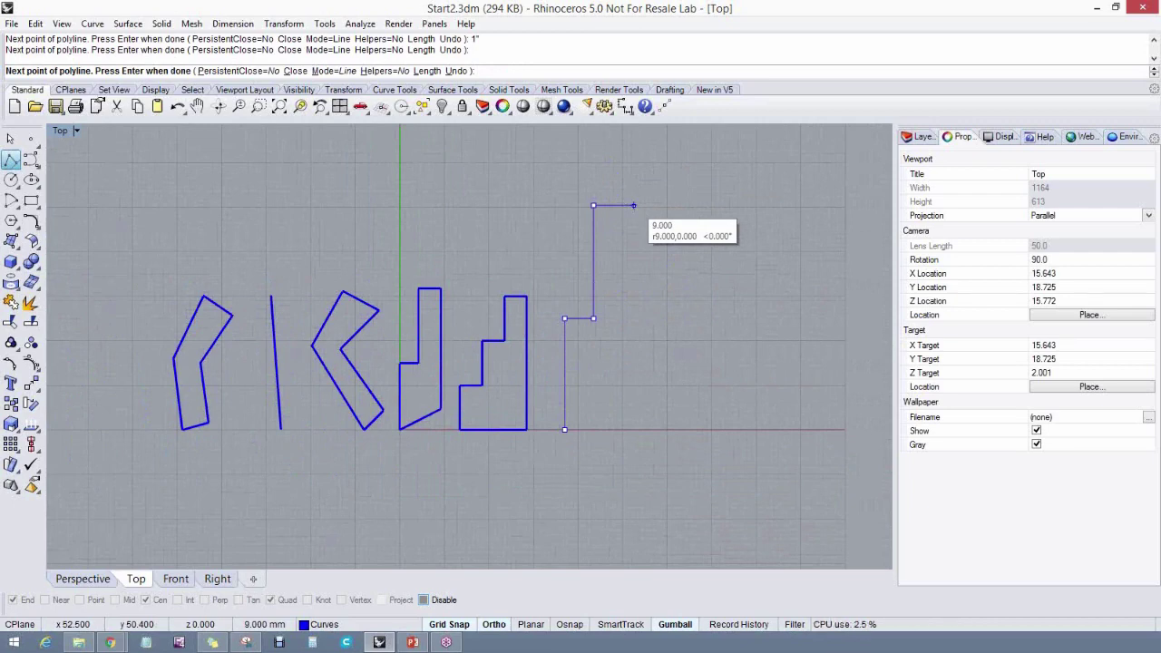
type(".5")
key("Return")
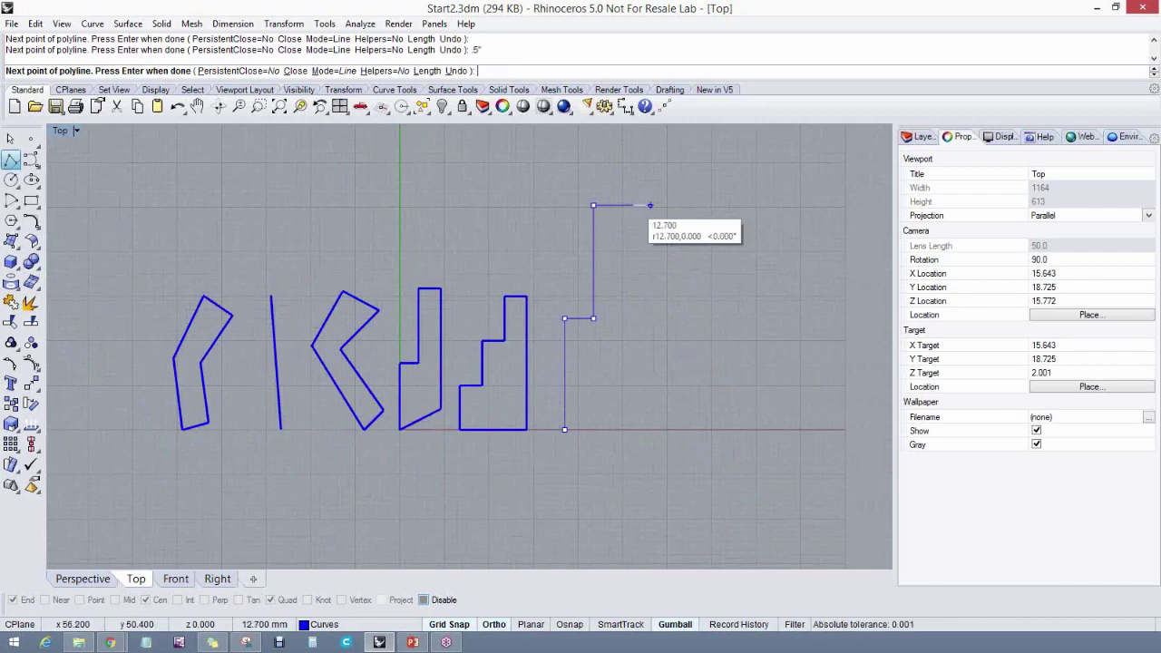
left_click(684, 232)
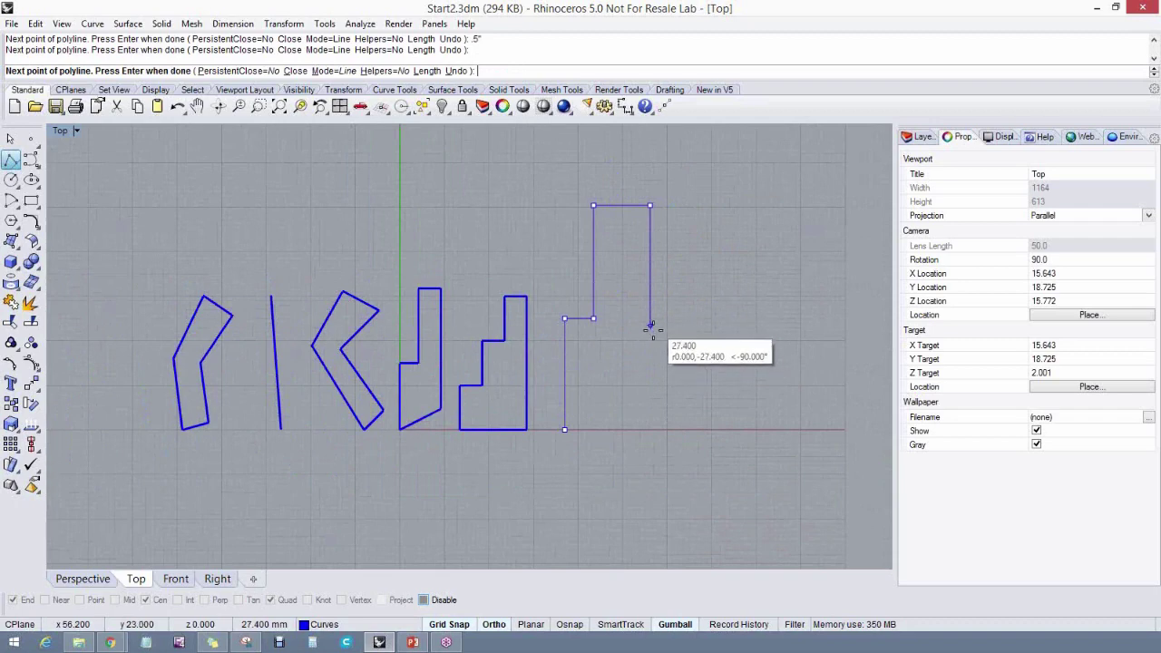
Step the polyline back down through (56.2, 32), (50, 32), (50, 6.5) and (44, 6.5) to the X axis, and close the outline
scroll(650, 331, "up", 1)
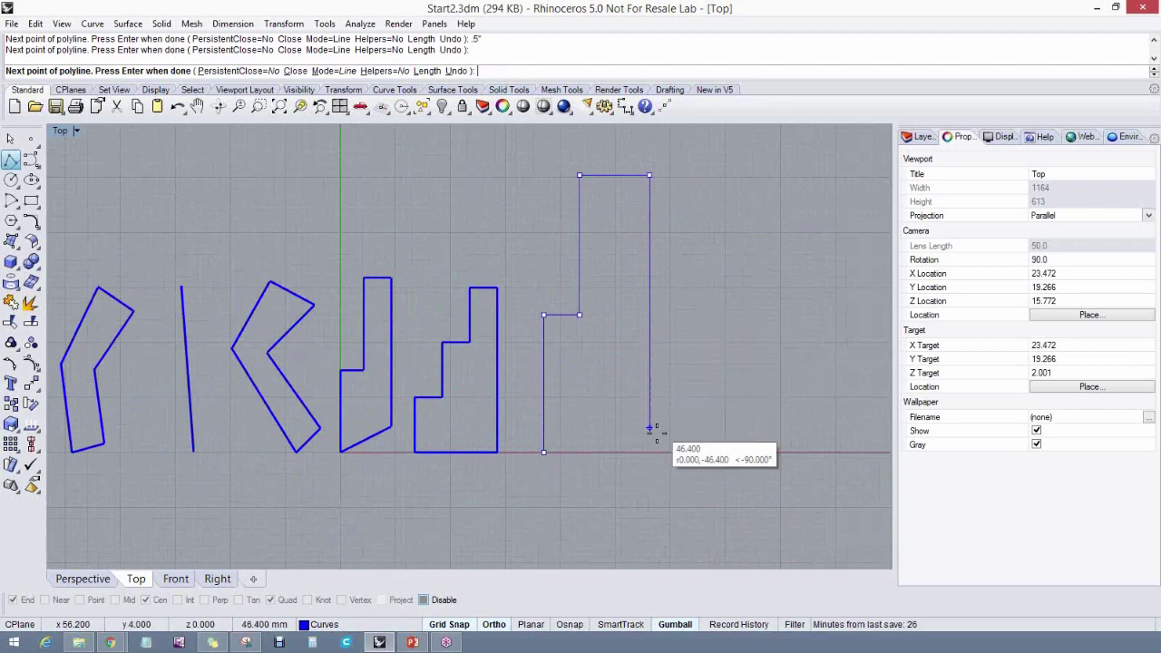
left_click(649, 276)
left_click(615, 276)
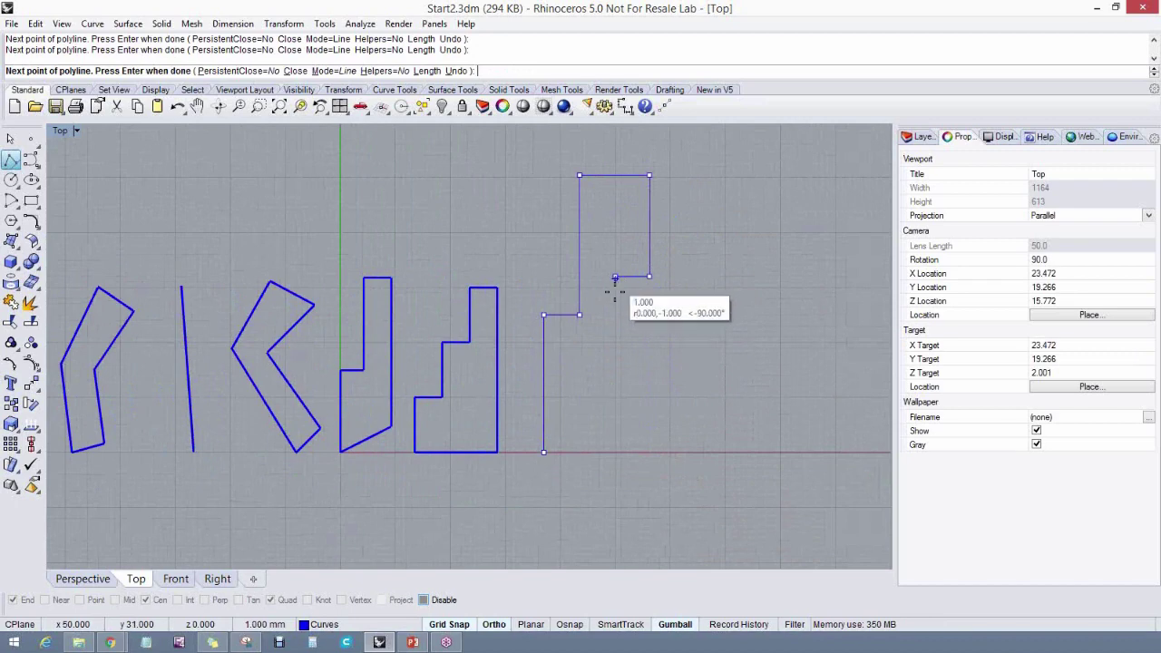
left_click(615, 416)
left_click(582, 416)
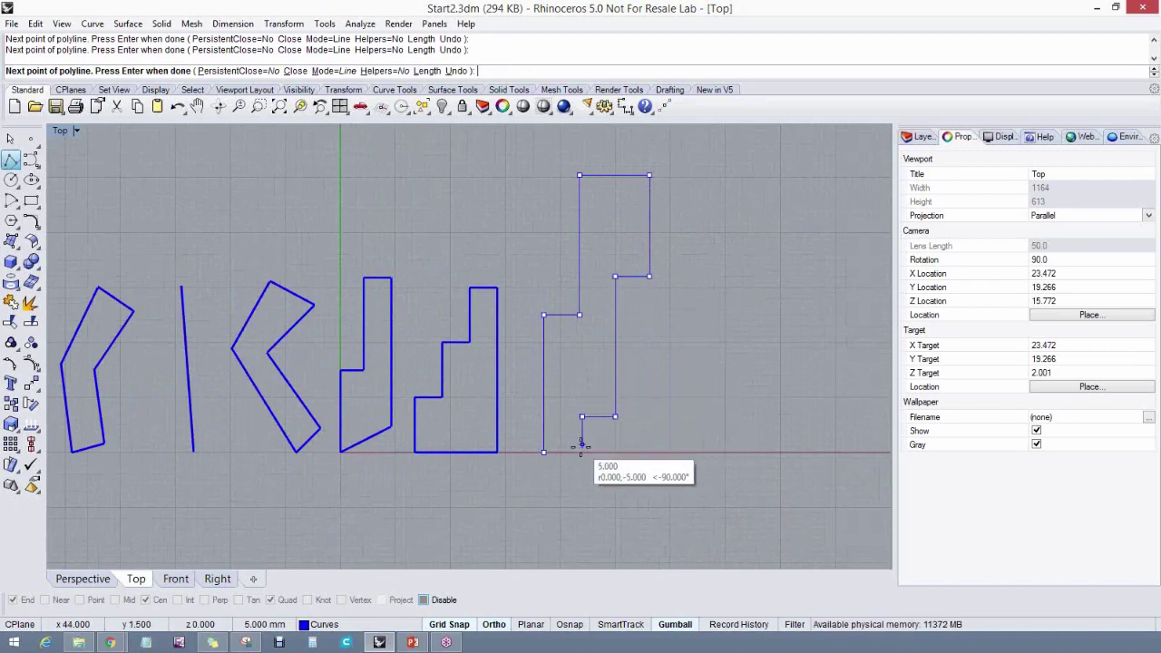
left_click(583, 452)
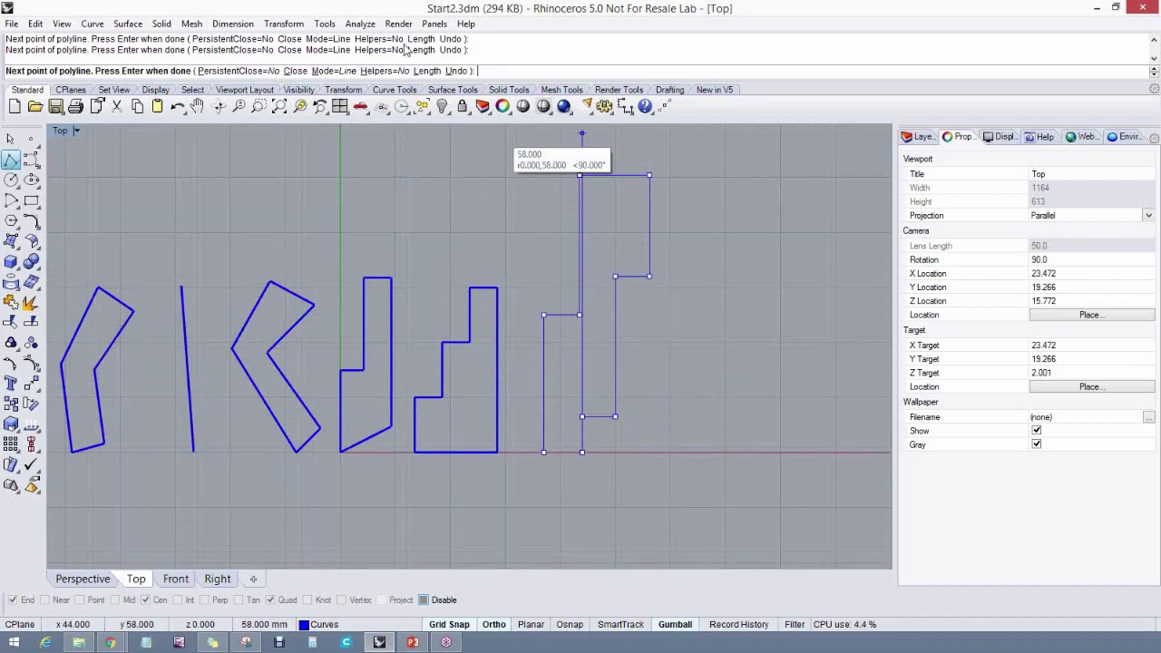
left_click(300, 71)
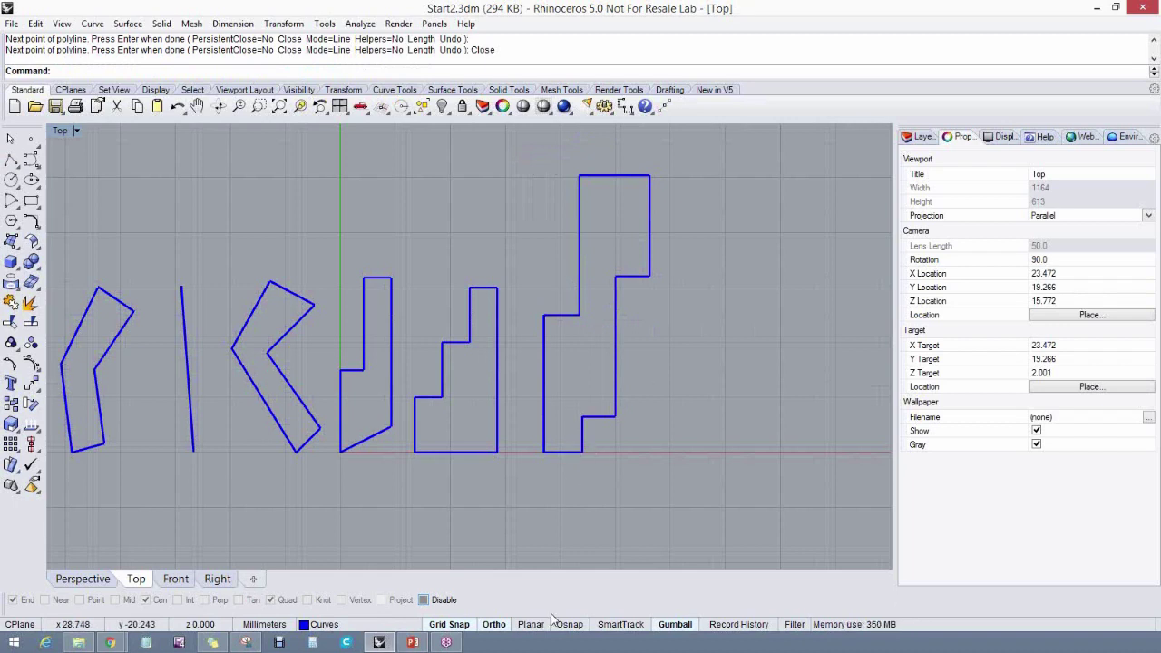
Change the grid snap spacing in the document's grid properties and accept the settings
right_click(453, 626)
left_click(490, 614)
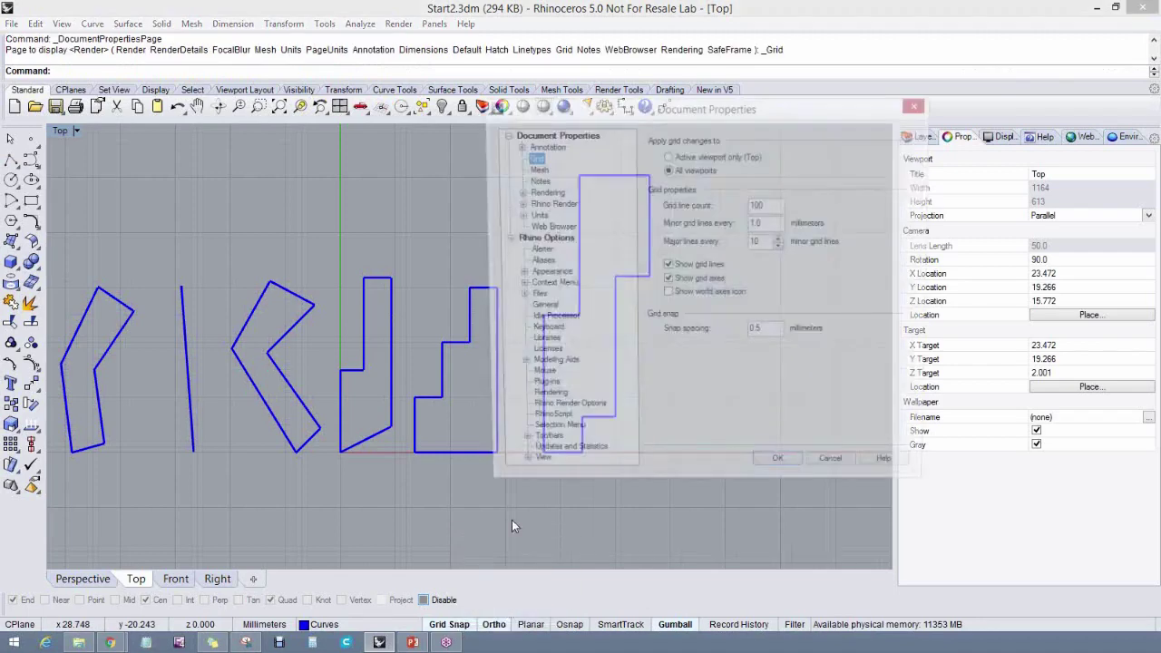
left_click(778, 205)
left_click(773, 333)
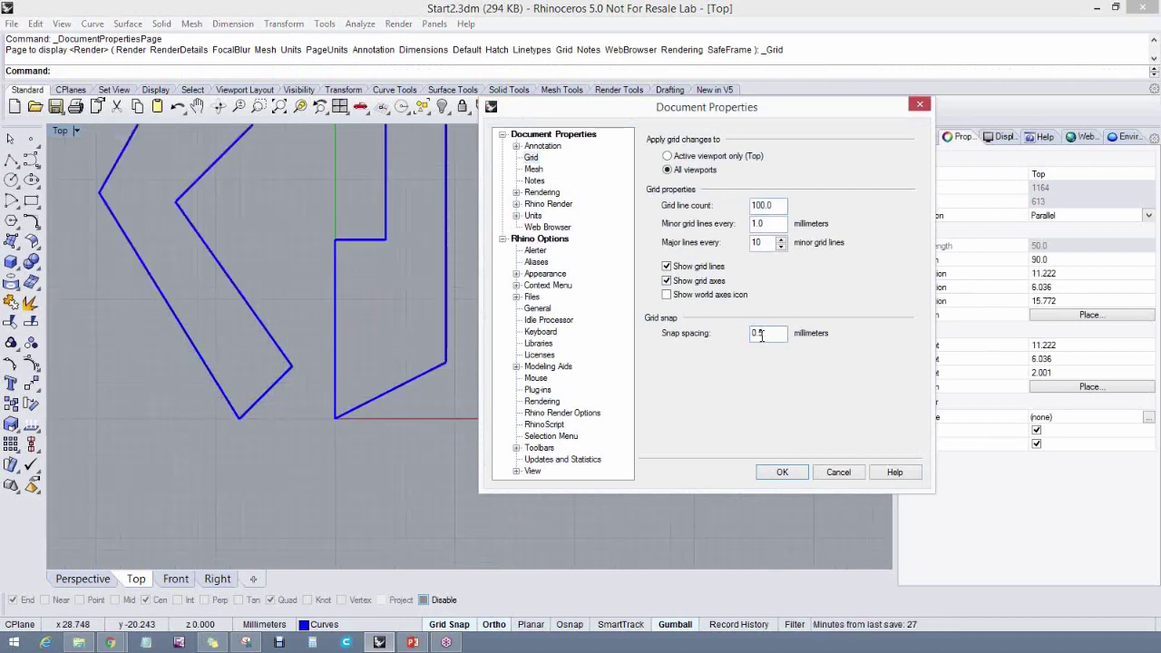
left_click_drag(774, 335, 736, 338)
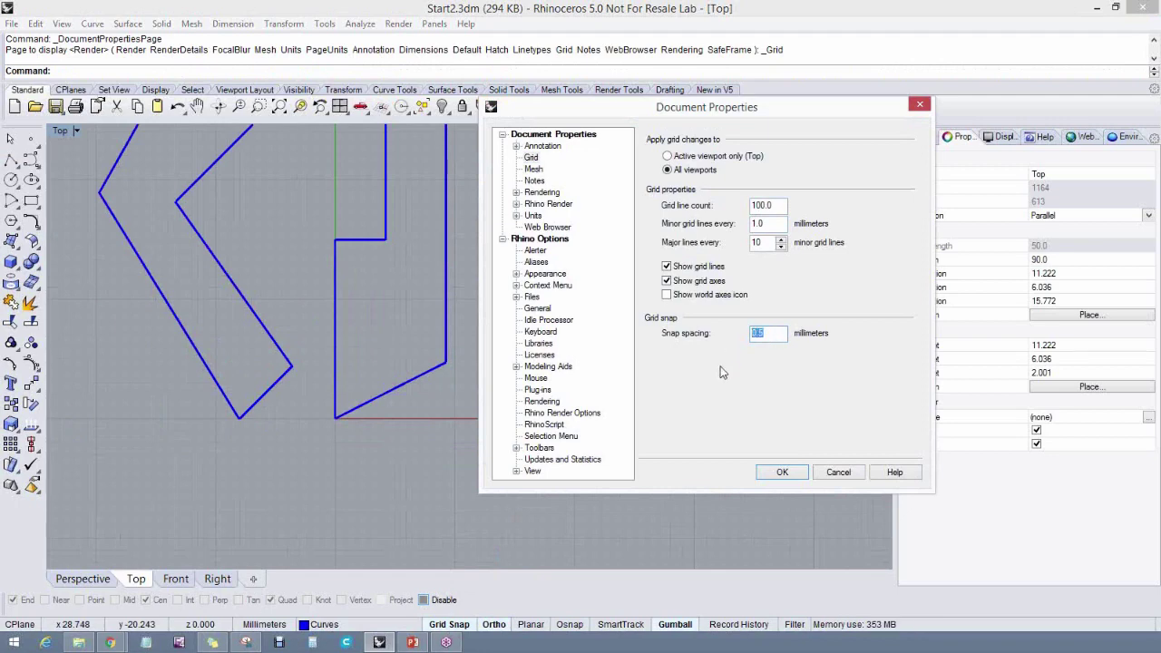
left_click(782, 470)
Draw a closed rectangular polyline 7 mm wide and 50 mm tall, standing on the X axis from x 63 to x 70
scroll(665, 411, "down", 4)
right_click_drag(688, 407, 517, 411)
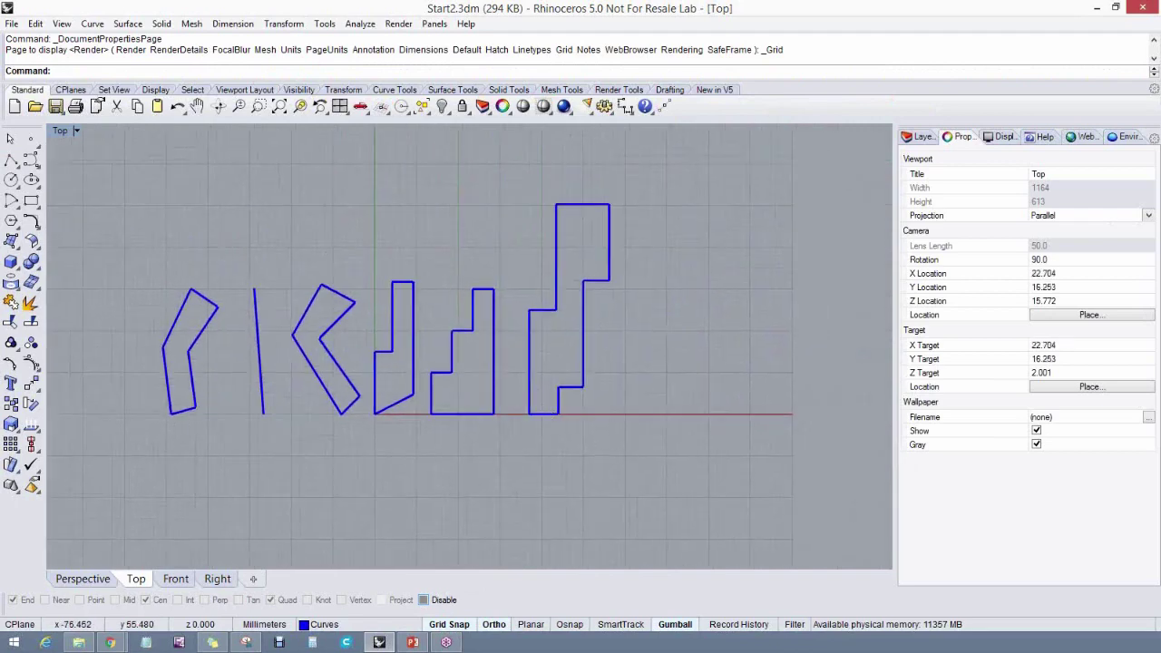
left_click(11, 161)
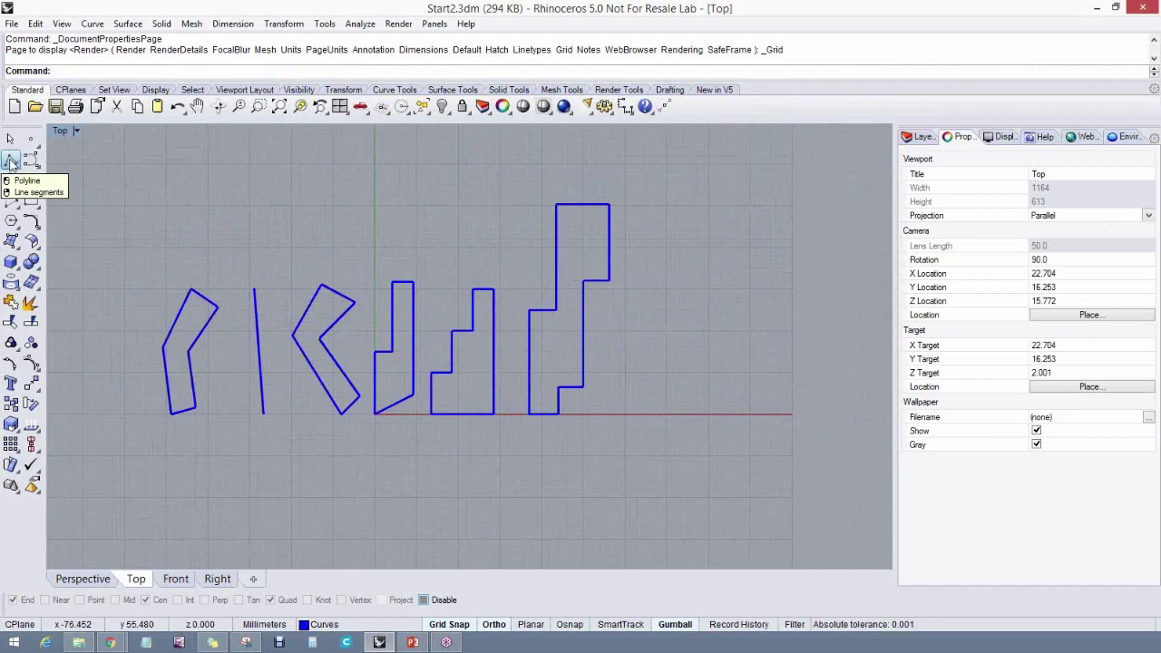
left_click(638, 414)
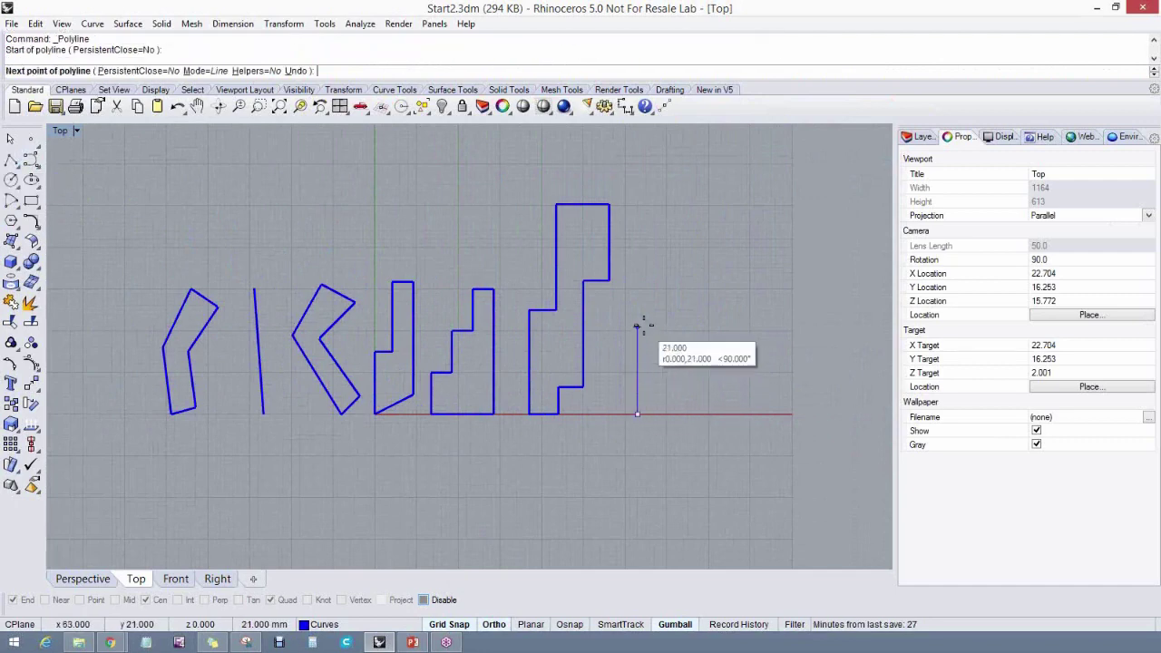
left_click(638, 206)
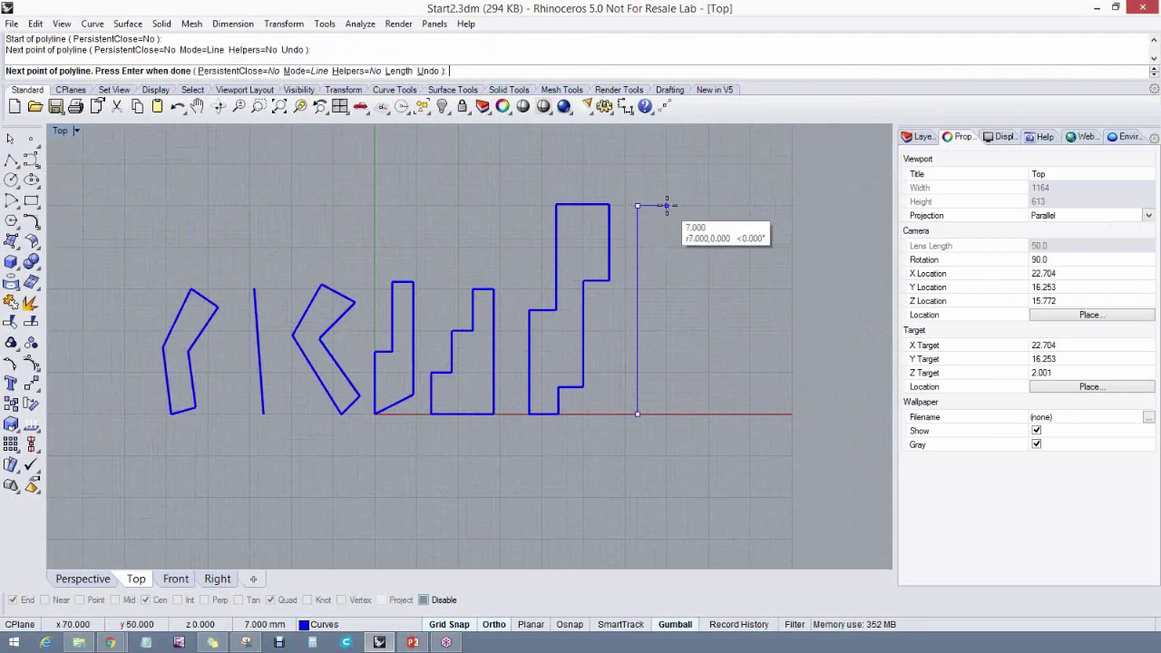
left_click(666, 206)
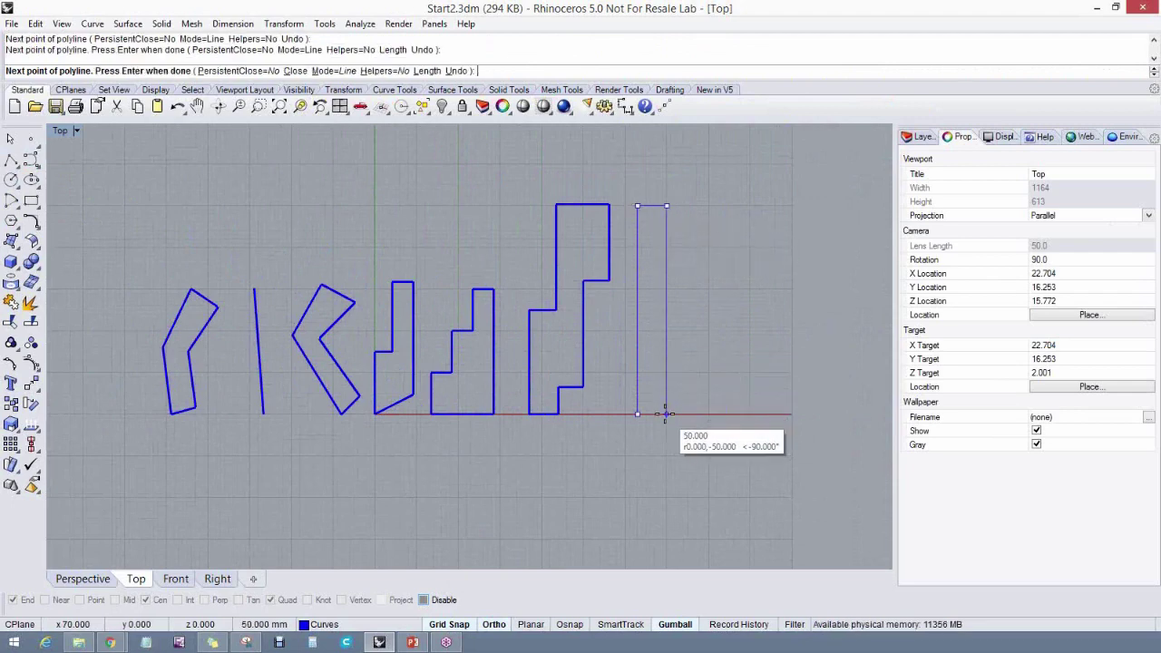
left_click(667, 414)
key("Return")
right_click_drag(660, 419, 682, 471)
scroll(464, 390, "up", 4)
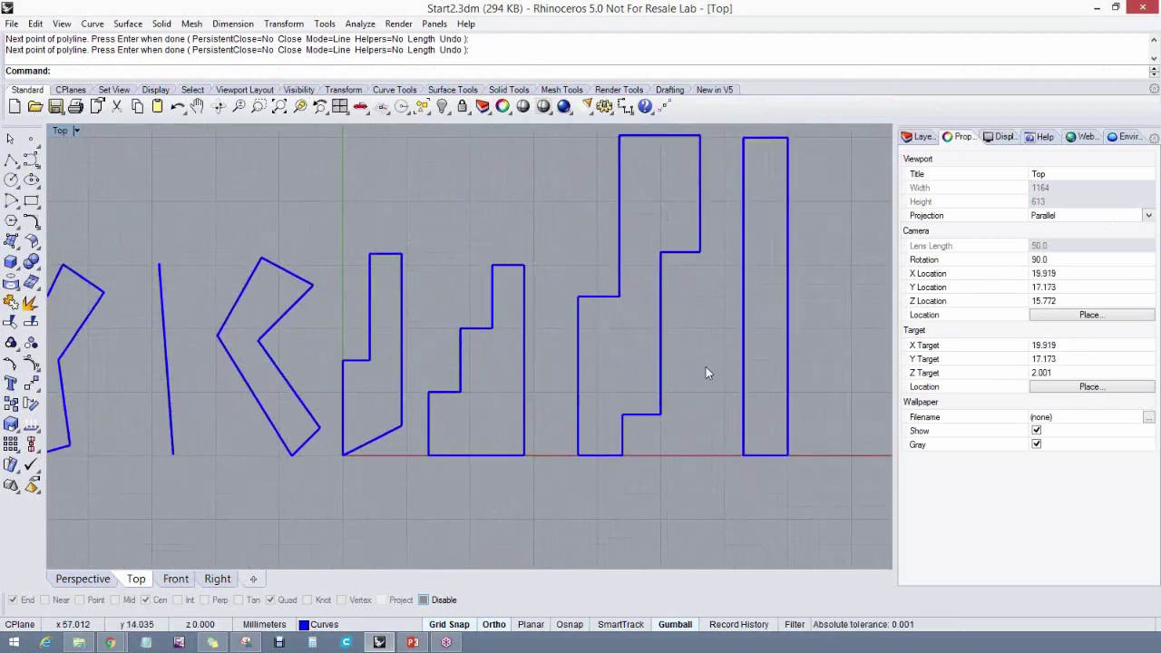
Draw a circle centred at about (86, 13), beside the tall rectangle, with a radius of 5 mm
scroll(706, 367, "down", 2)
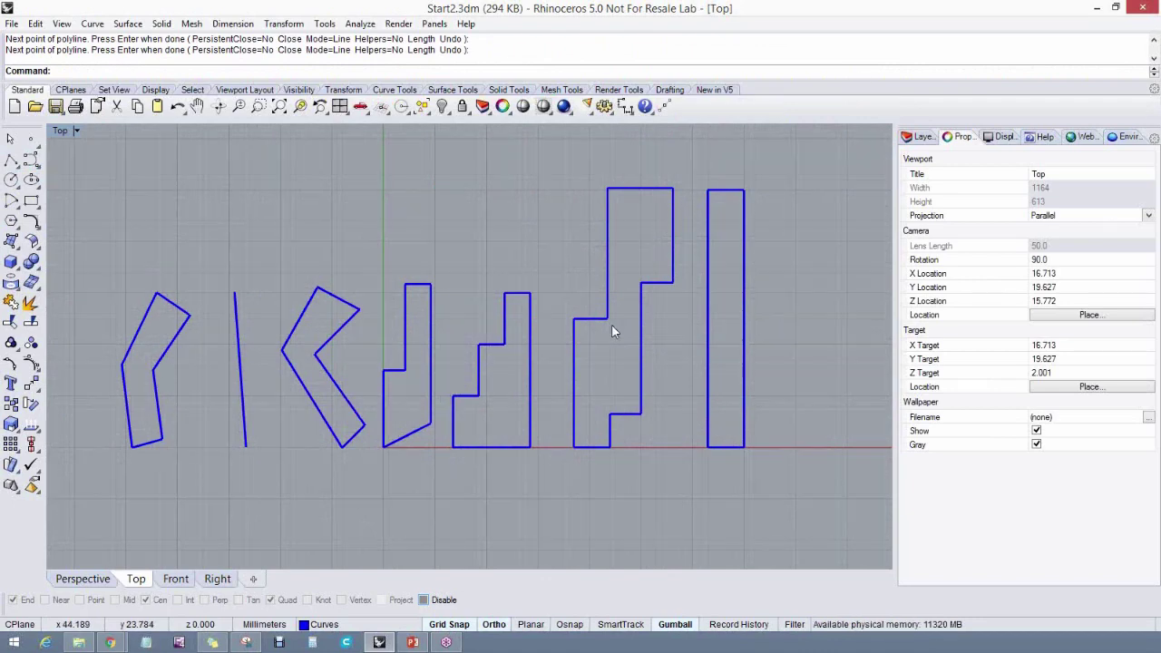
right_click_drag(613, 338, 610, 336)
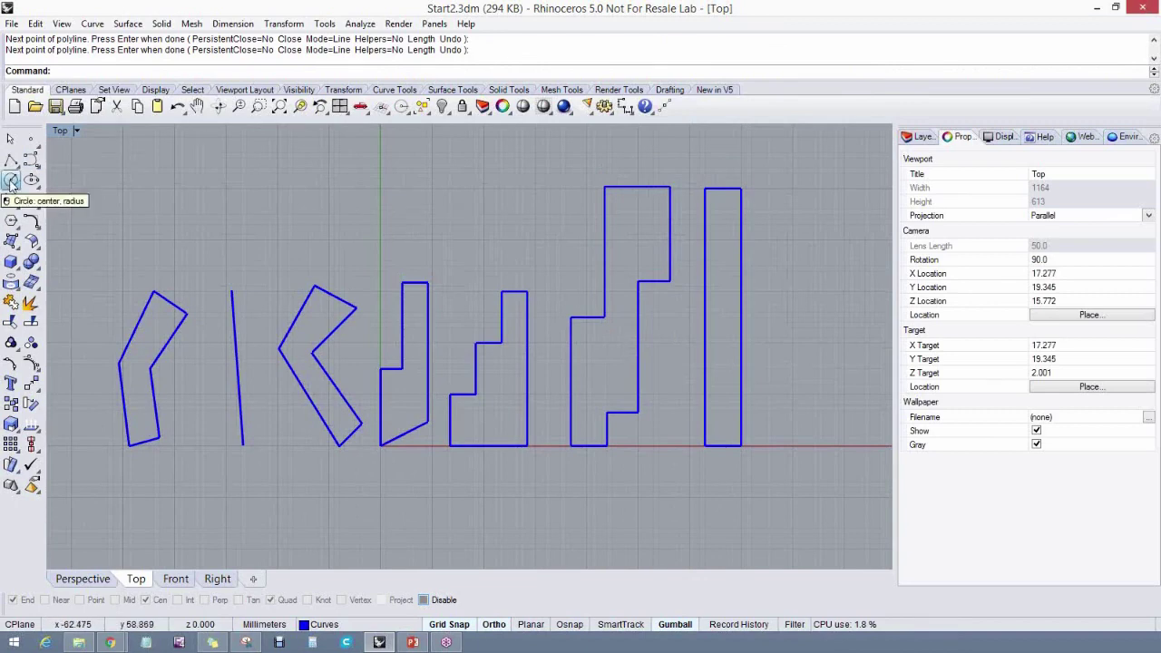
left_click(11, 179)
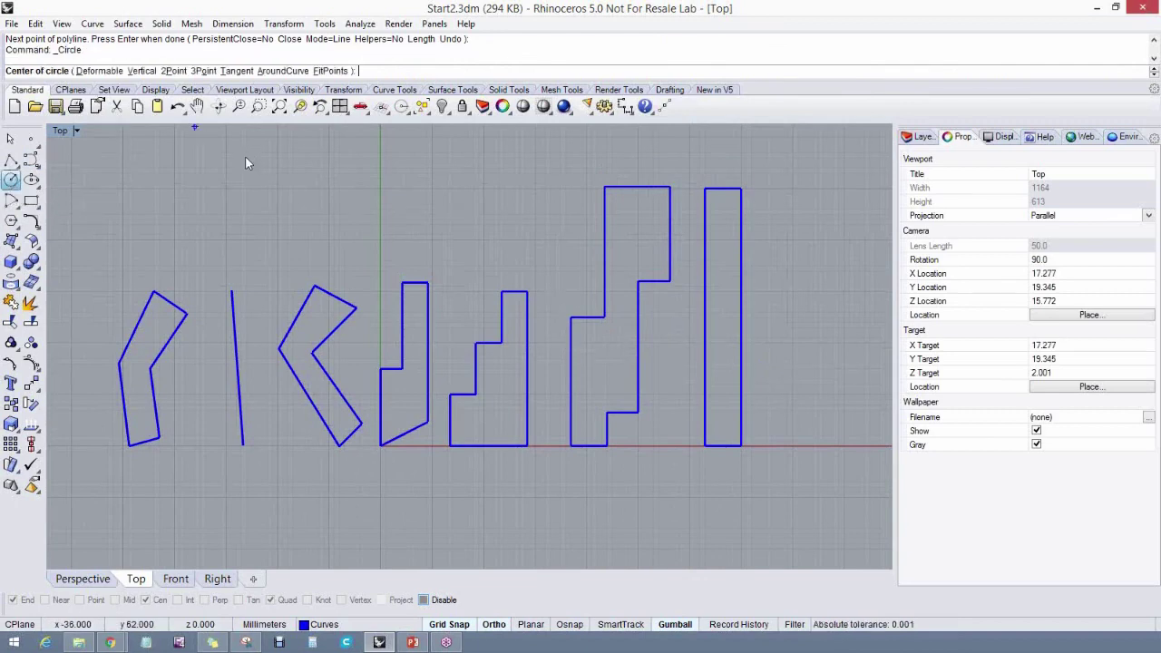
right_click_drag(813, 394, 768, 404)
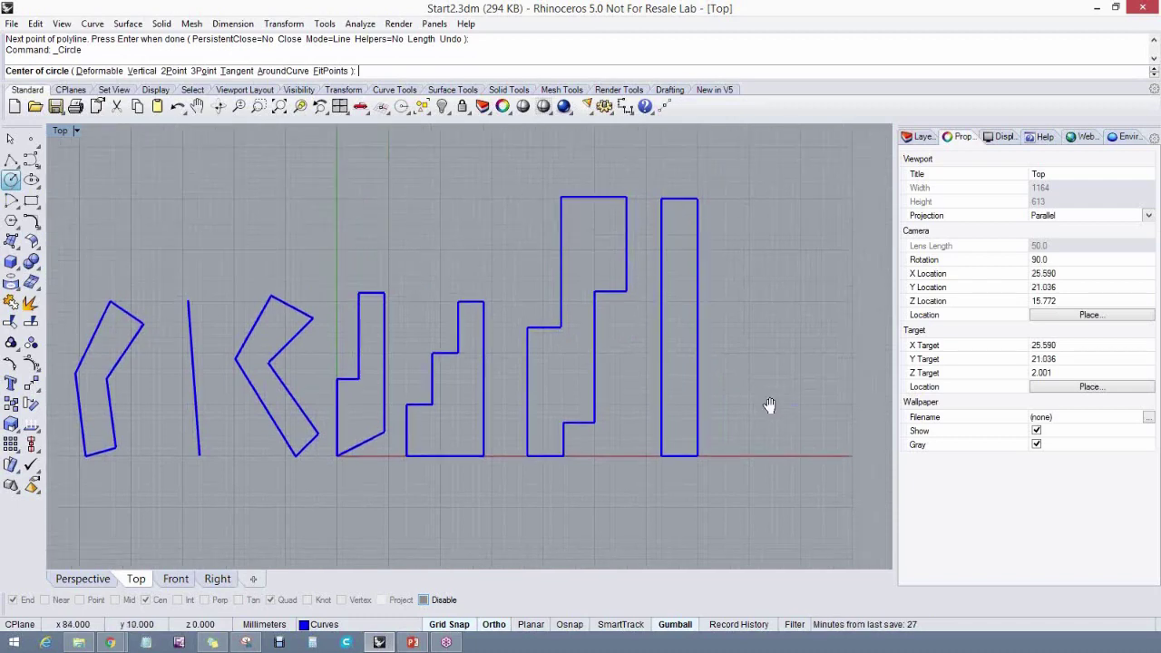
left_click(779, 390)
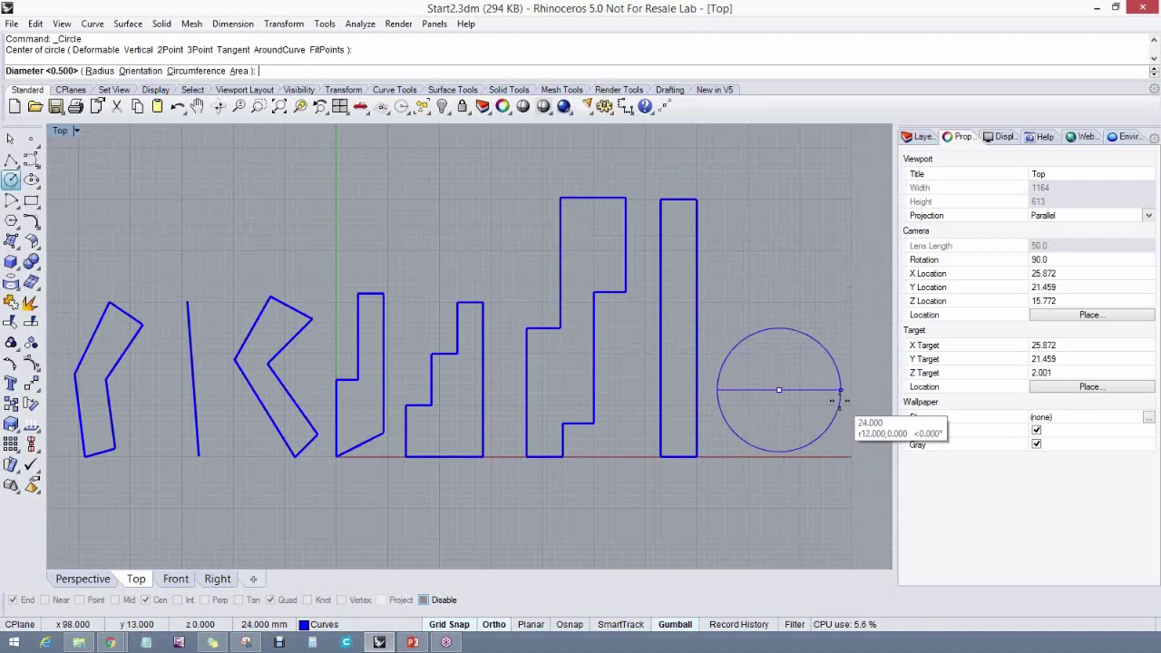
type("r")
key("Return")
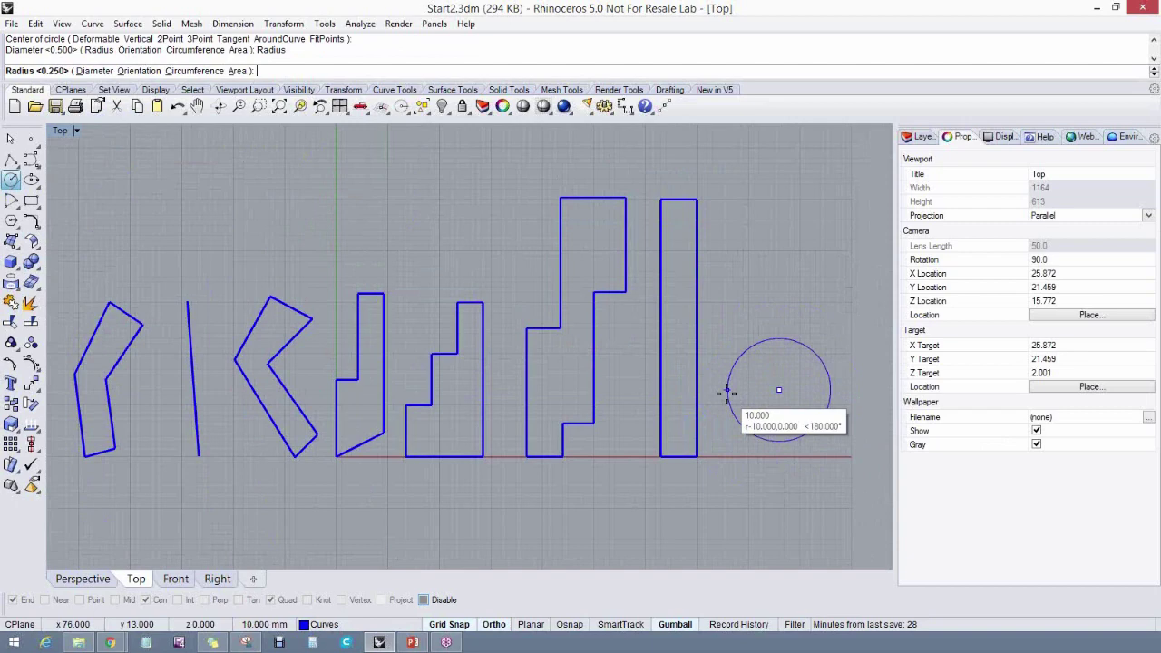
type("5")
key("Return")
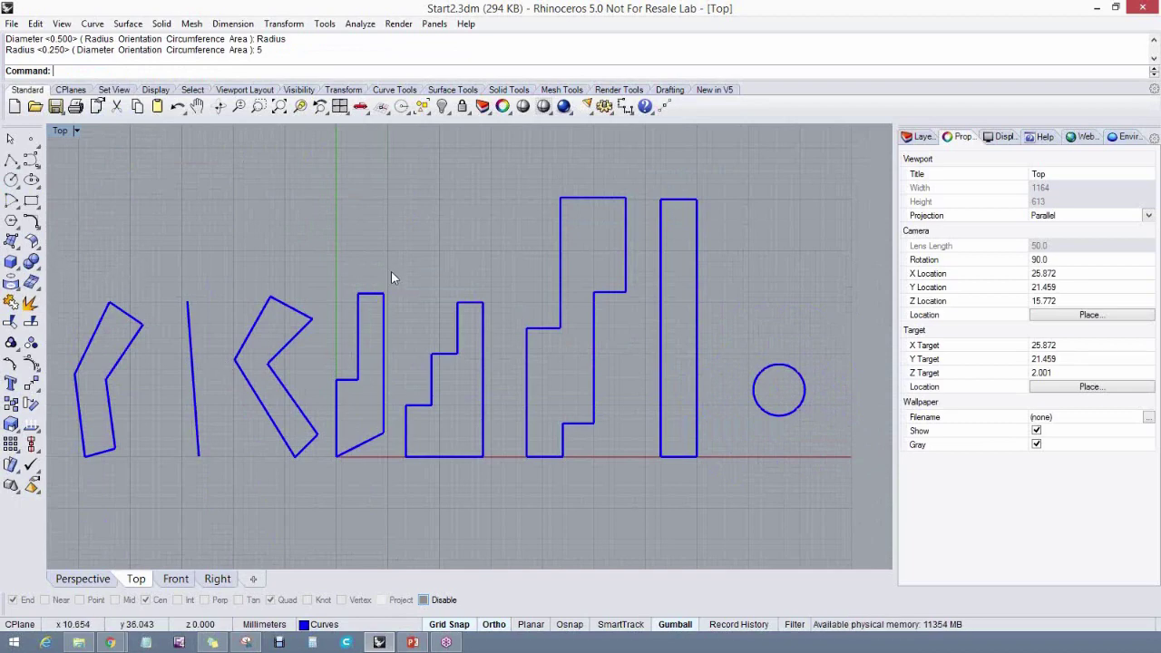
Draw a tall ellipse centred at (20, 42) above the small stepped outline, with semi-axes of about 6 mm horizontally and 13 mm vertically
left_click(31, 179)
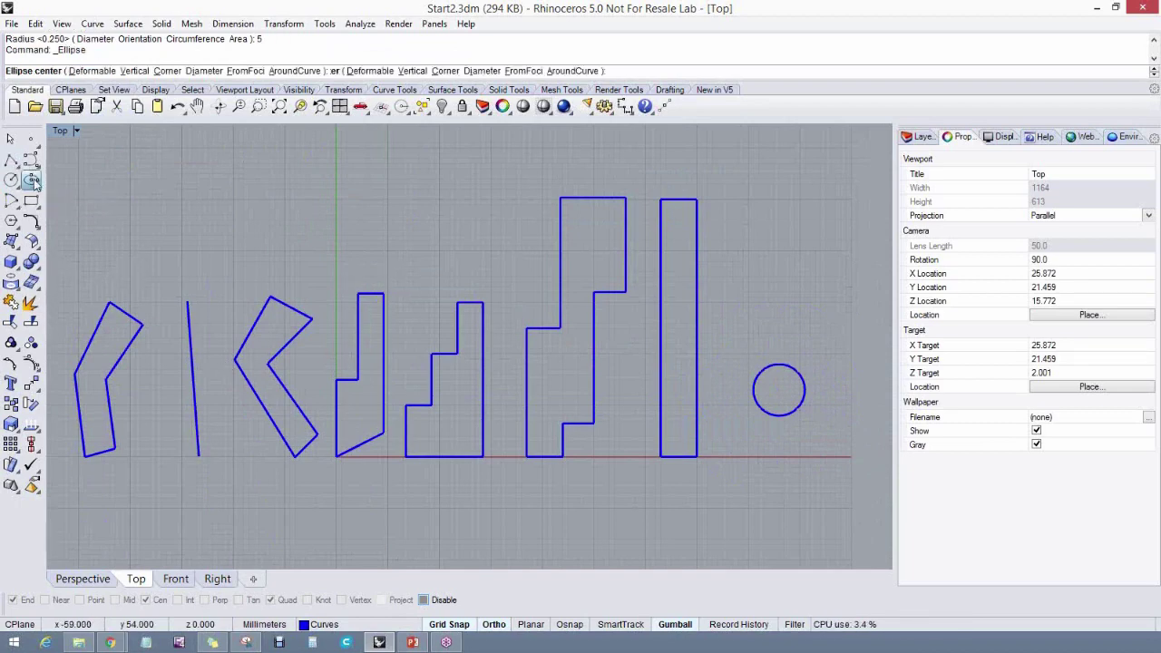
left_click(439, 240)
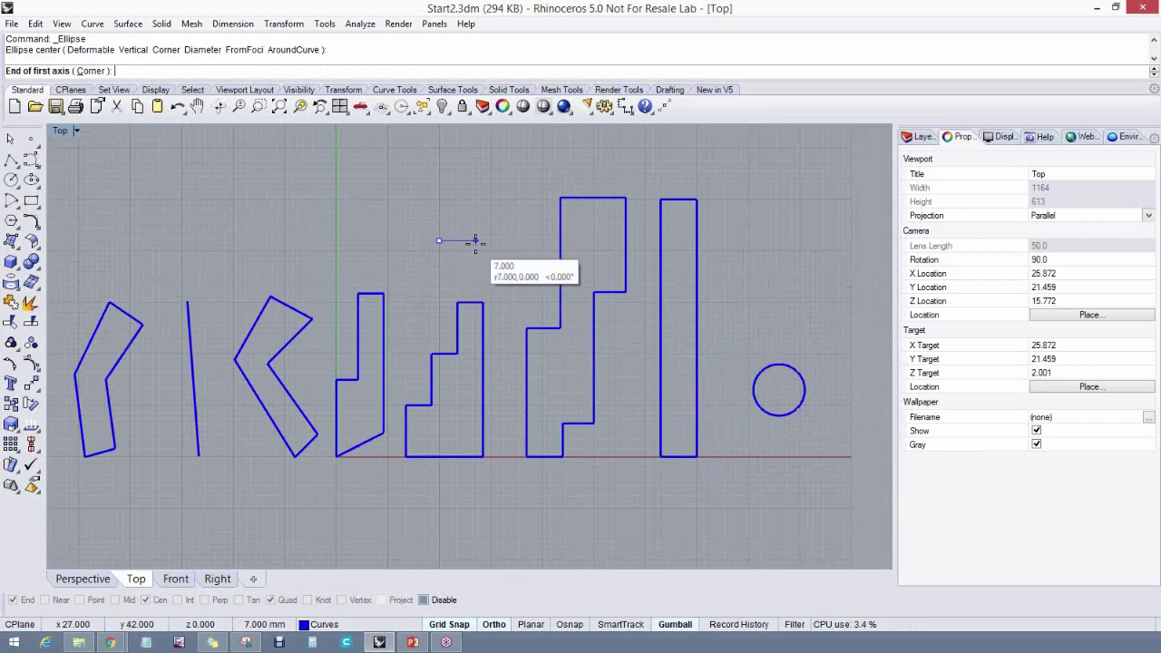
left_click(470, 240)
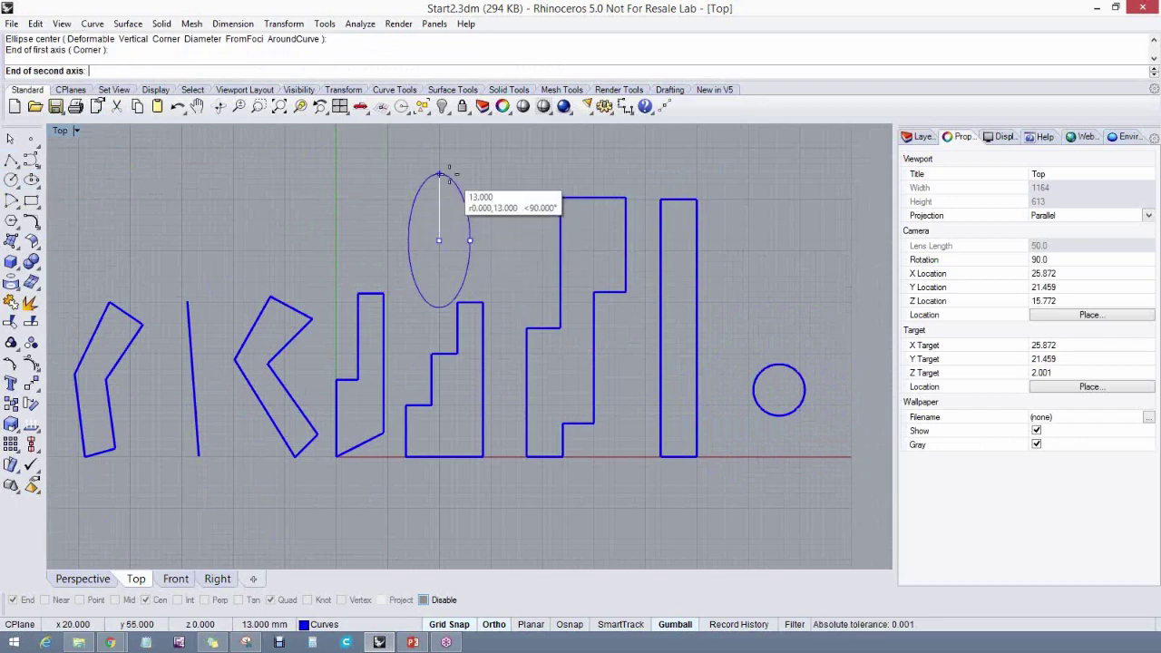
left_click(439, 178)
Draw a wide ellipse centred at about (-9, 43), with semi-axes of about 11 mm horizontally and 6 mm vertically
key("Return")
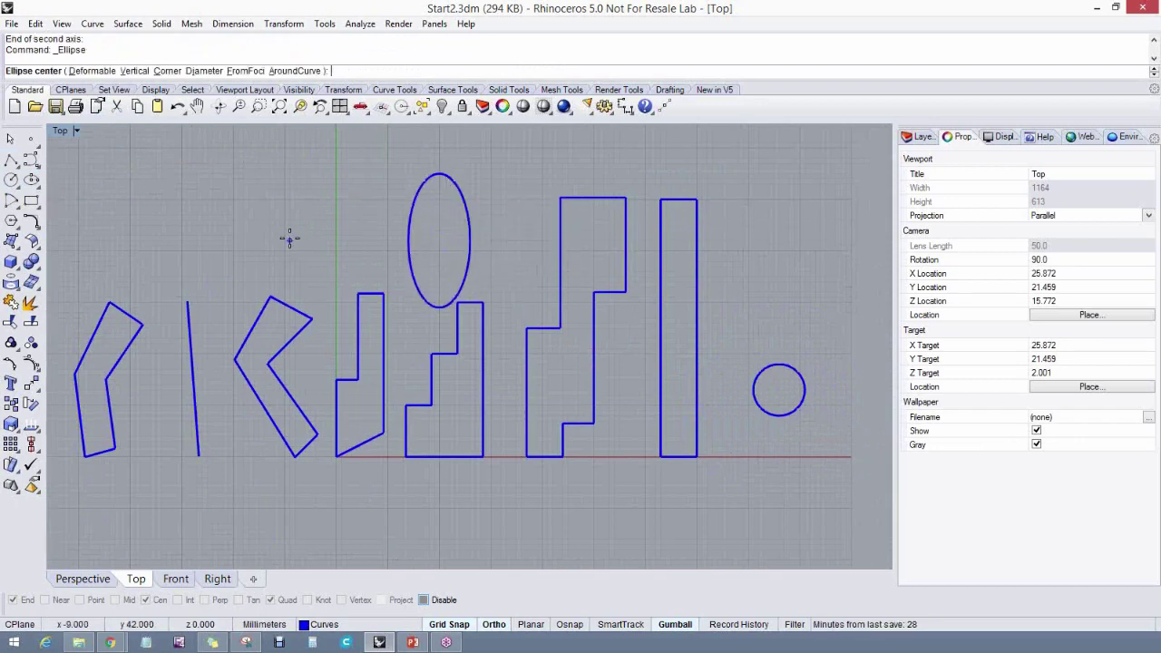
left_click(290, 234)
left_click(289, 205)
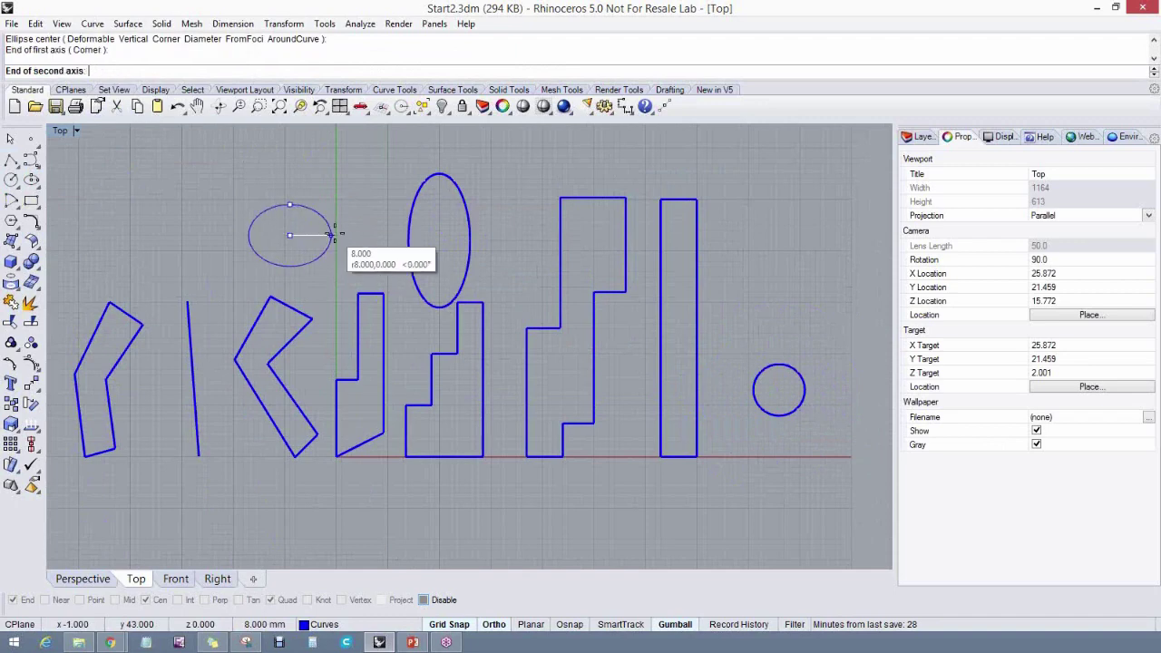
left_click(347, 235)
right_click_drag(544, 342, 557, 358)
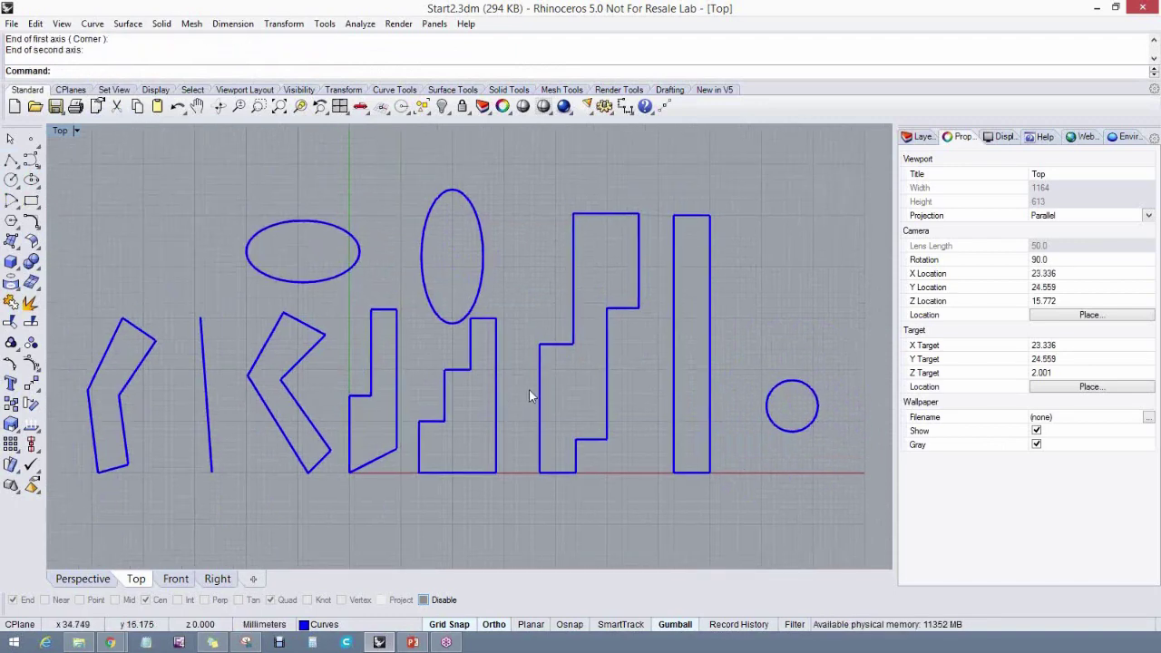
right_click_drag(552, 396, 541, 402)
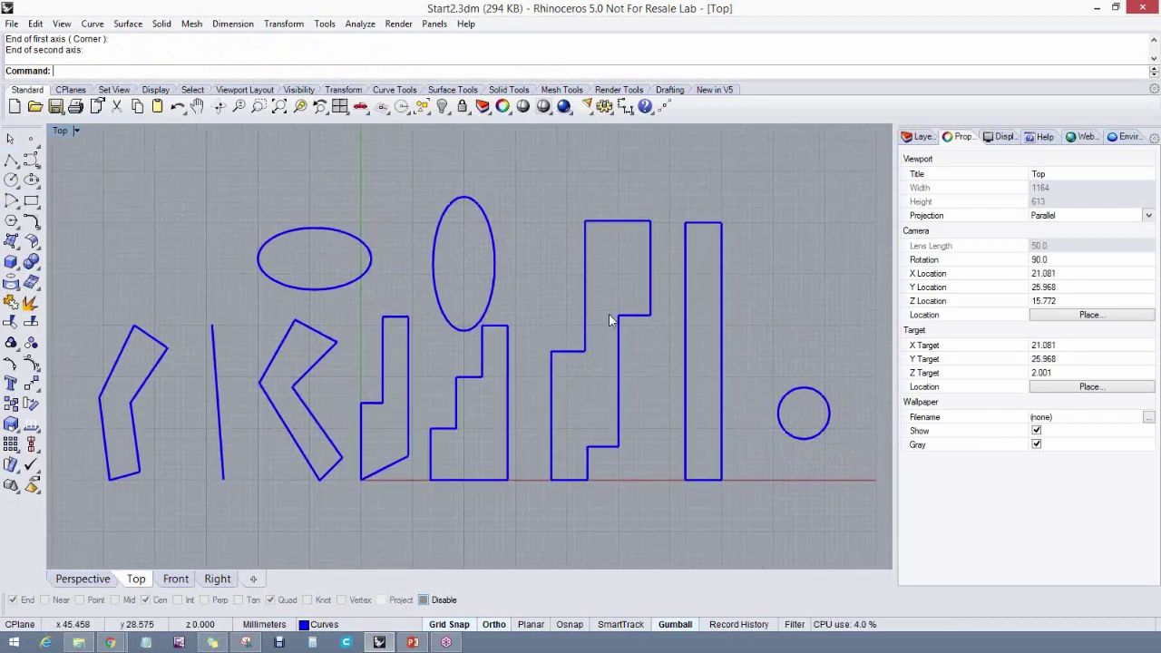
Move the tall ellipse straight up so it clears the stepped outline below it
left_click(493, 310)
left_click_drag(464, 259, 462, 238)
left_click(557, 284)
right_click_drag(645, 375, 632, 396)
Add a new layer named Freeform and set its colour to red
left_click(920, 138)
left_click(927, 209)
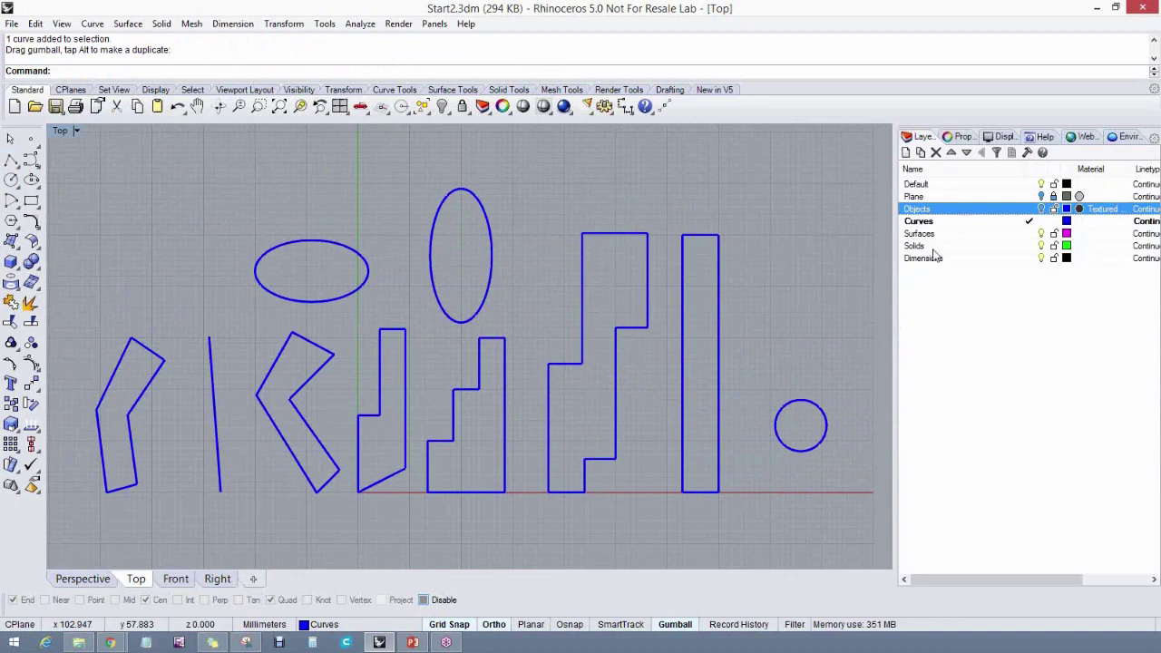
right_click(914, 282)
left_click(934, 284)
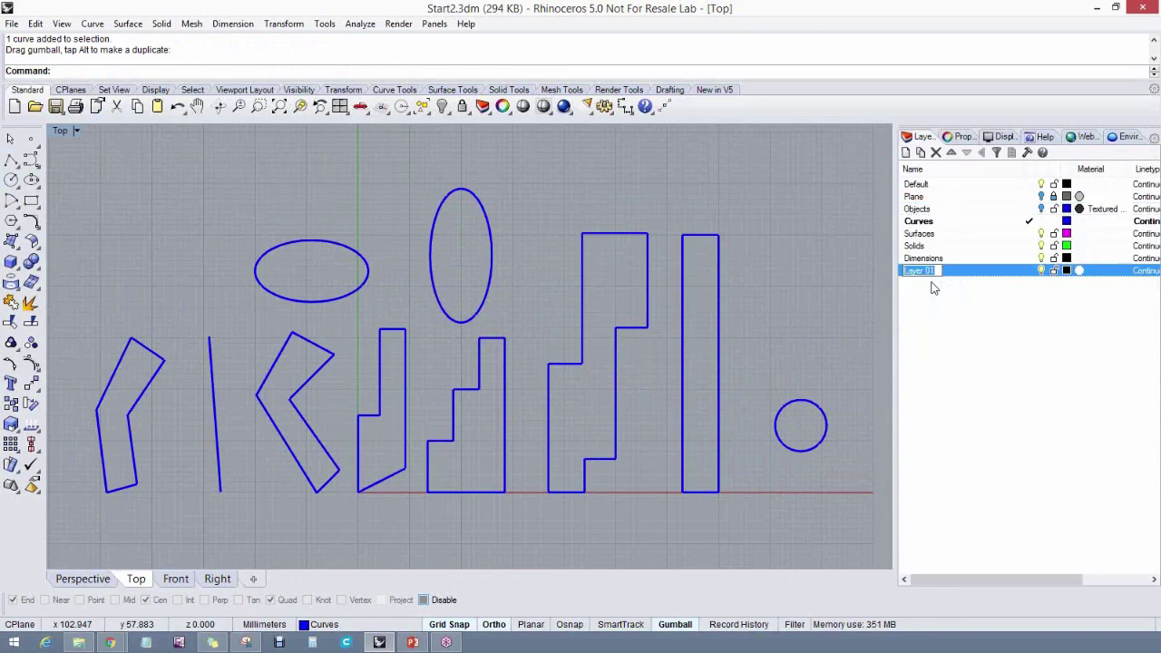
type("Freeform")
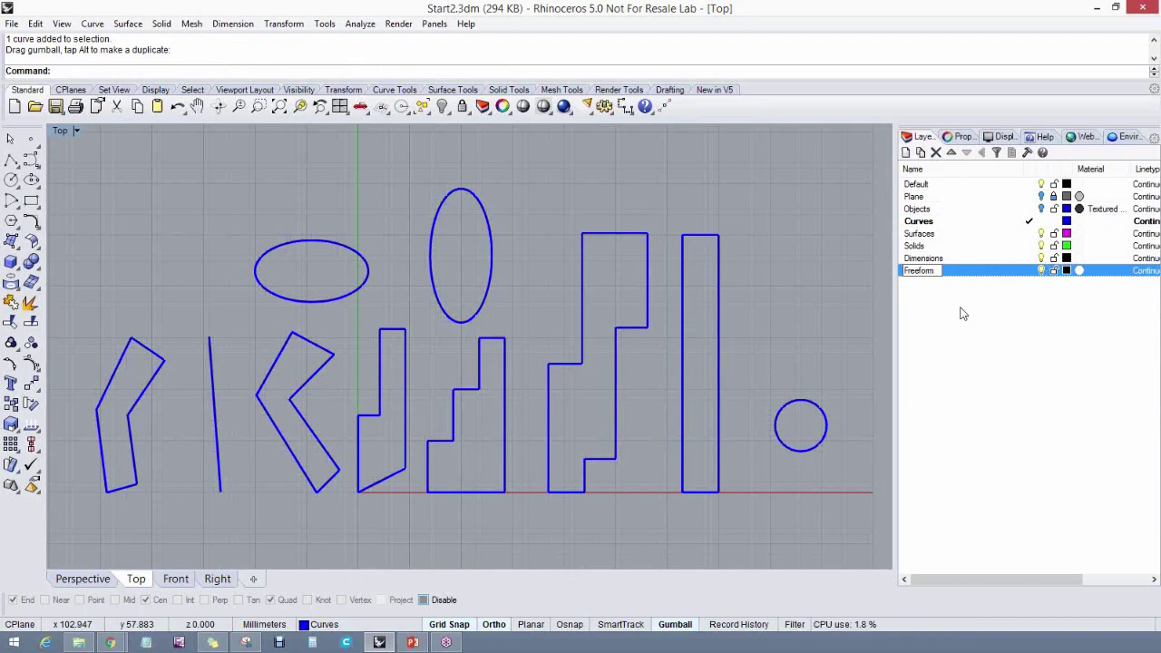
left_click(1066, 270)
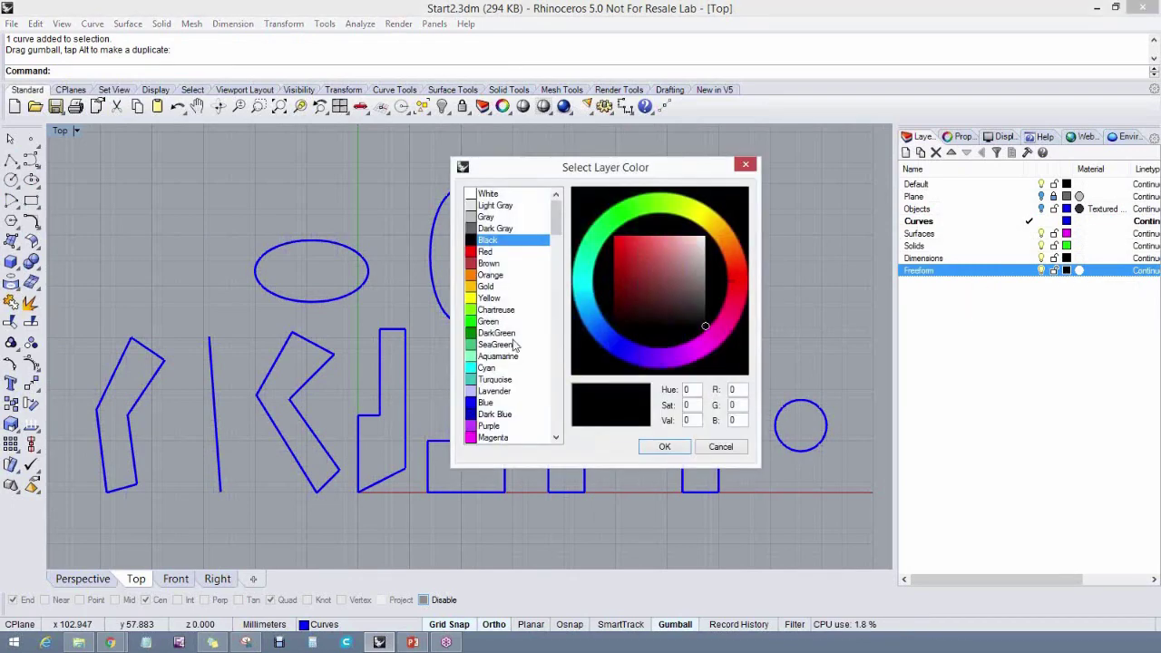
left_click(485, 251)
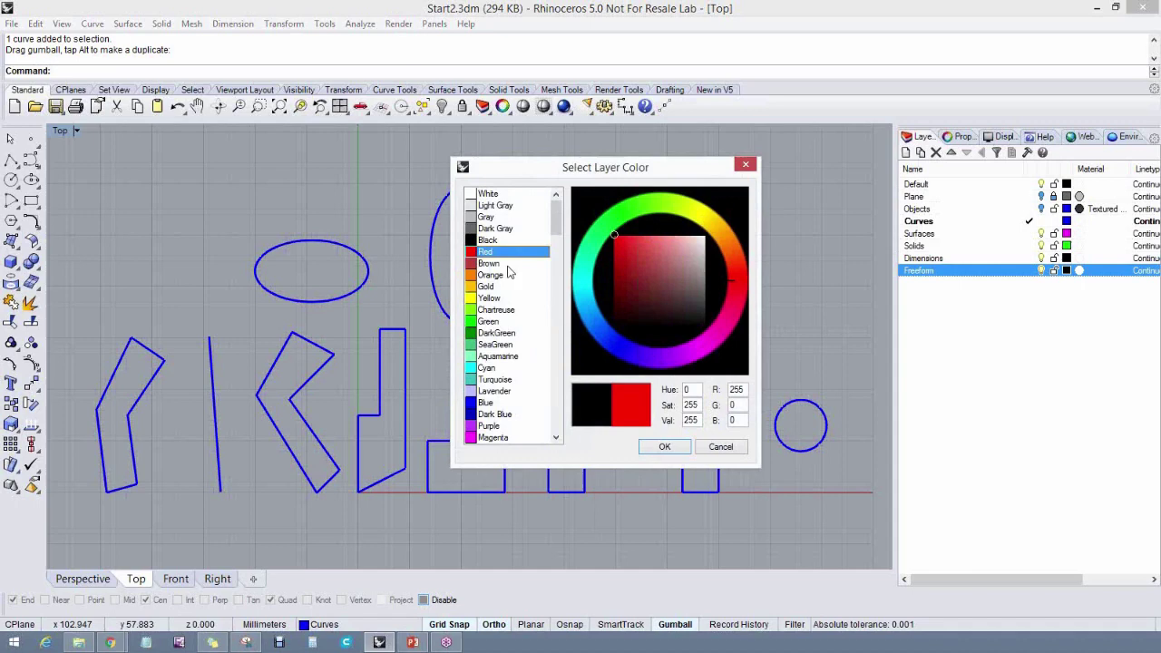
left_click(664, 446)
With object snaps enabled, draw a circle of about 3.5 mm radius centred on the upper-left corner of the large stepped outline
right_click_drag(435, 230, 454, 225)
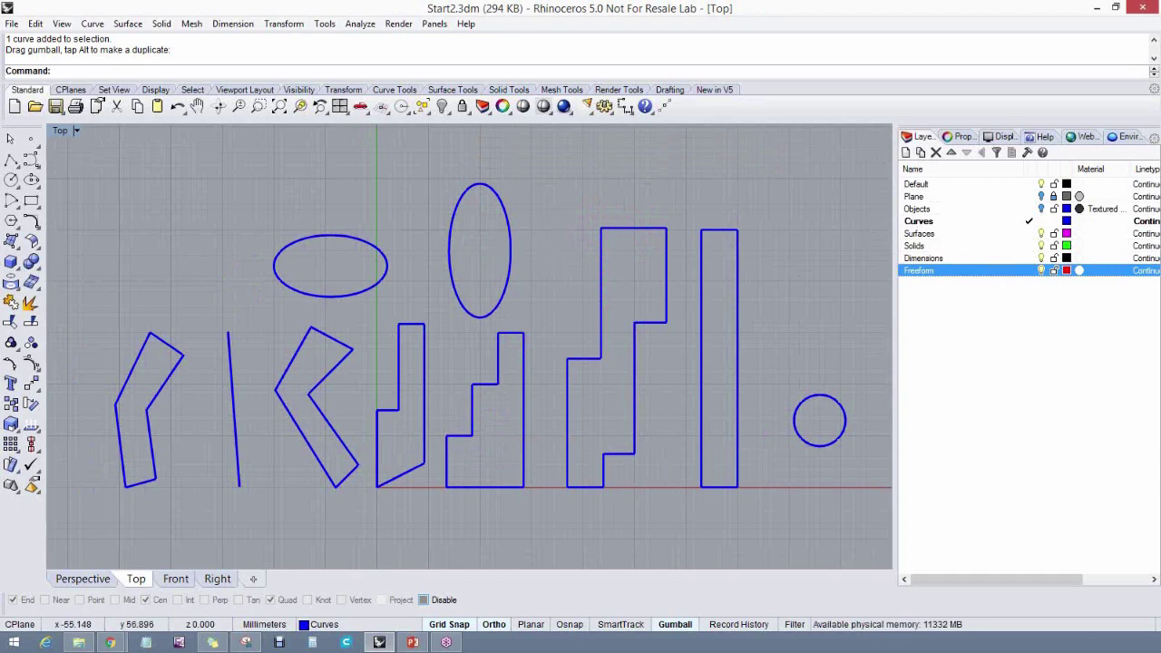
left_click(30, 180)
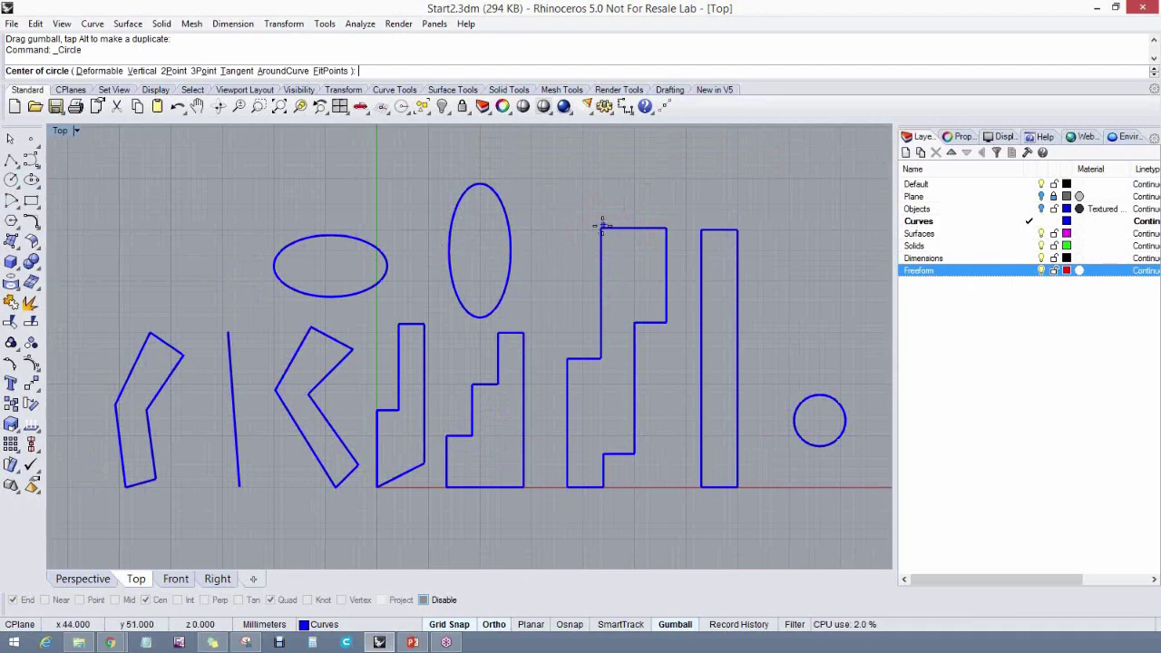
left_click(570, 625)
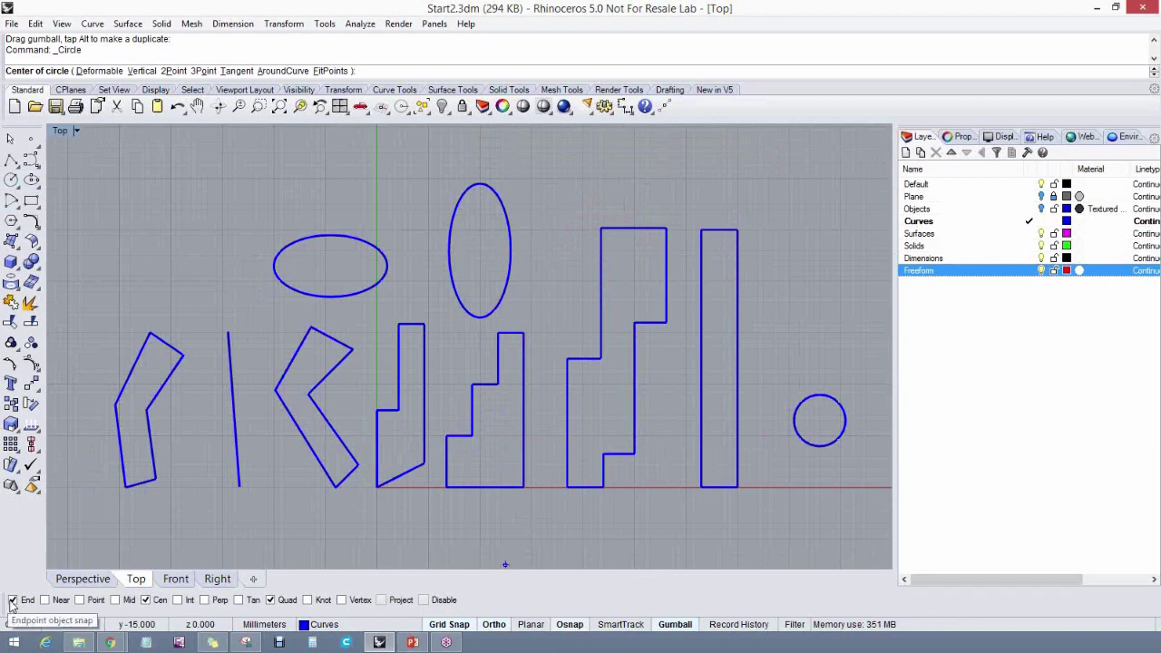
left_click(601, 229)
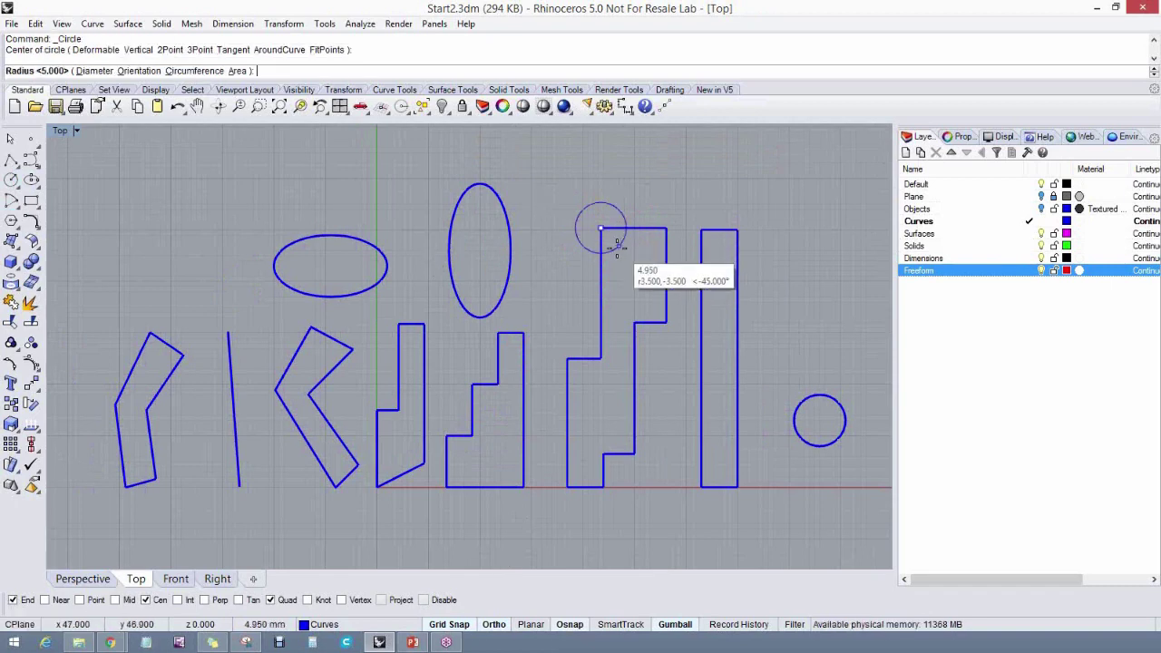
left_click(613, 238)
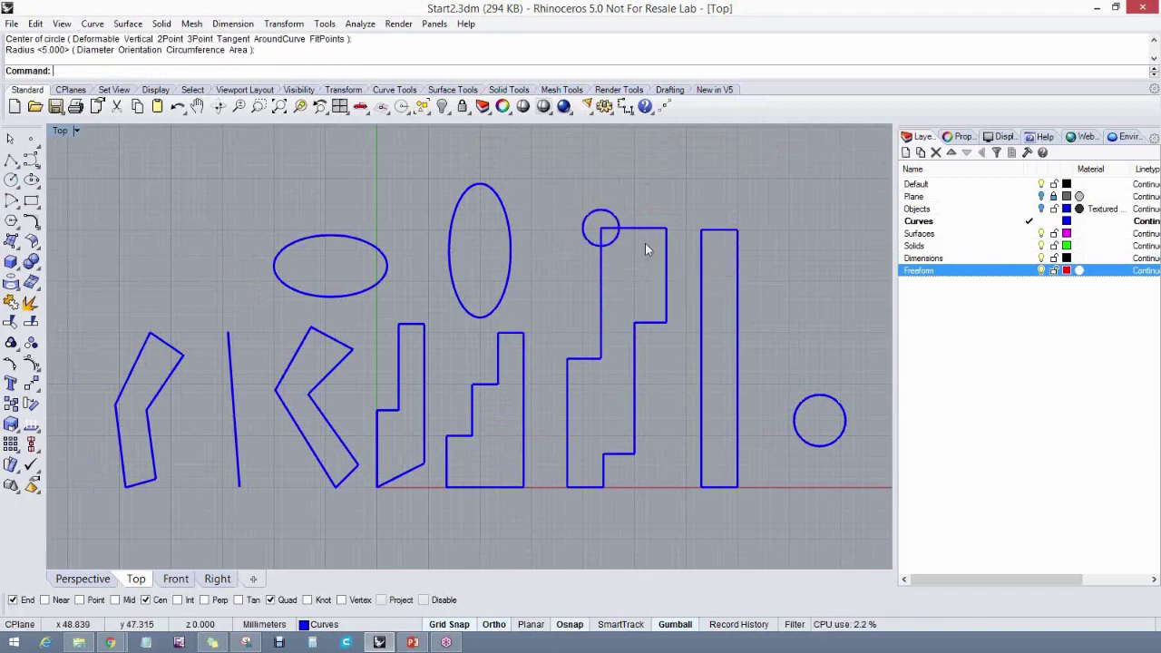
Draw a circle of 3 mm radius centred on the upper-right corner of the tall rectangle
right_click(743, 229)
left_click(737, 229)
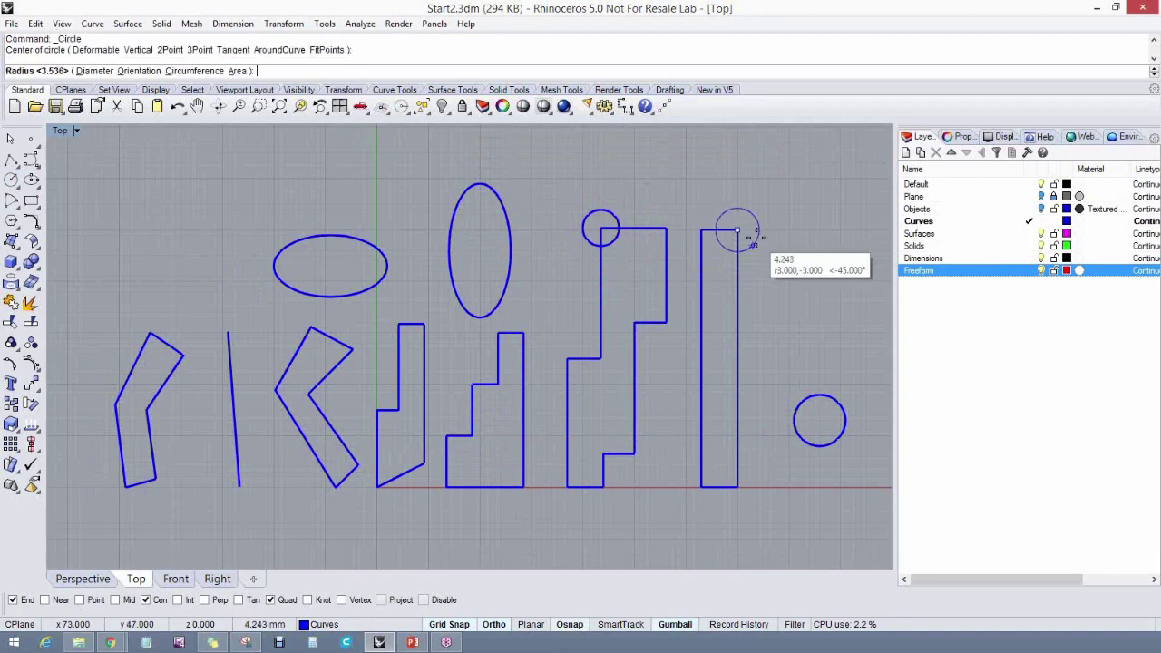
right_click(753, 237)
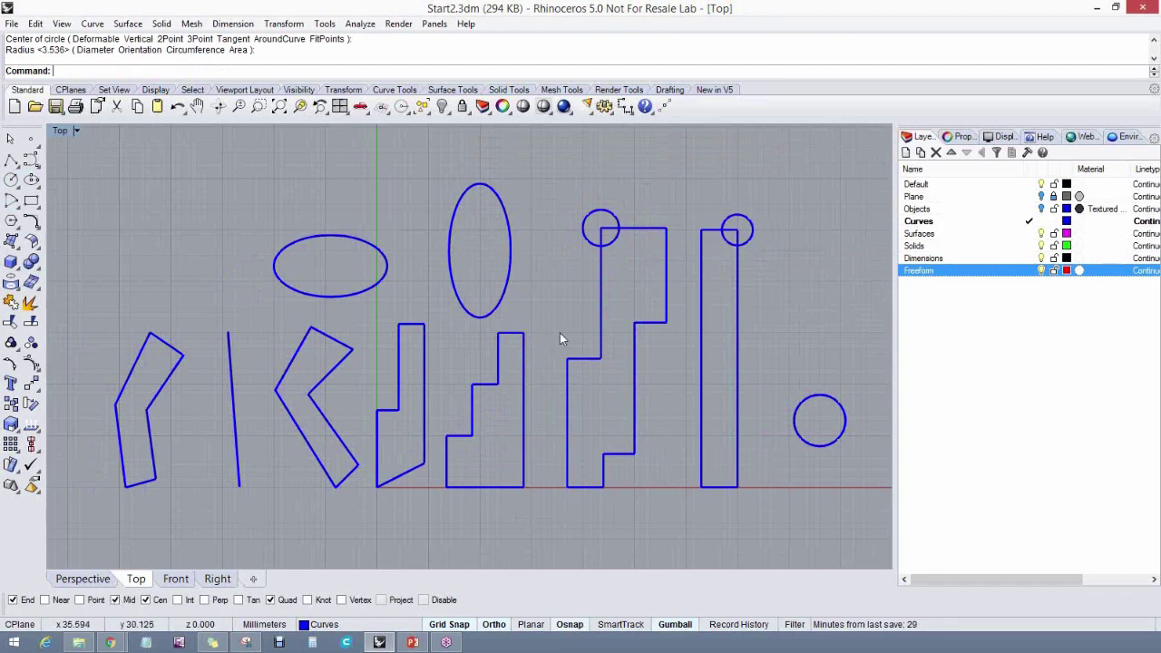
Draw two circles of 3 mm radius on the tall rectangle, centred on its left side's midpoint and its lower-right corner
key("Return")
left_click(698, 354)
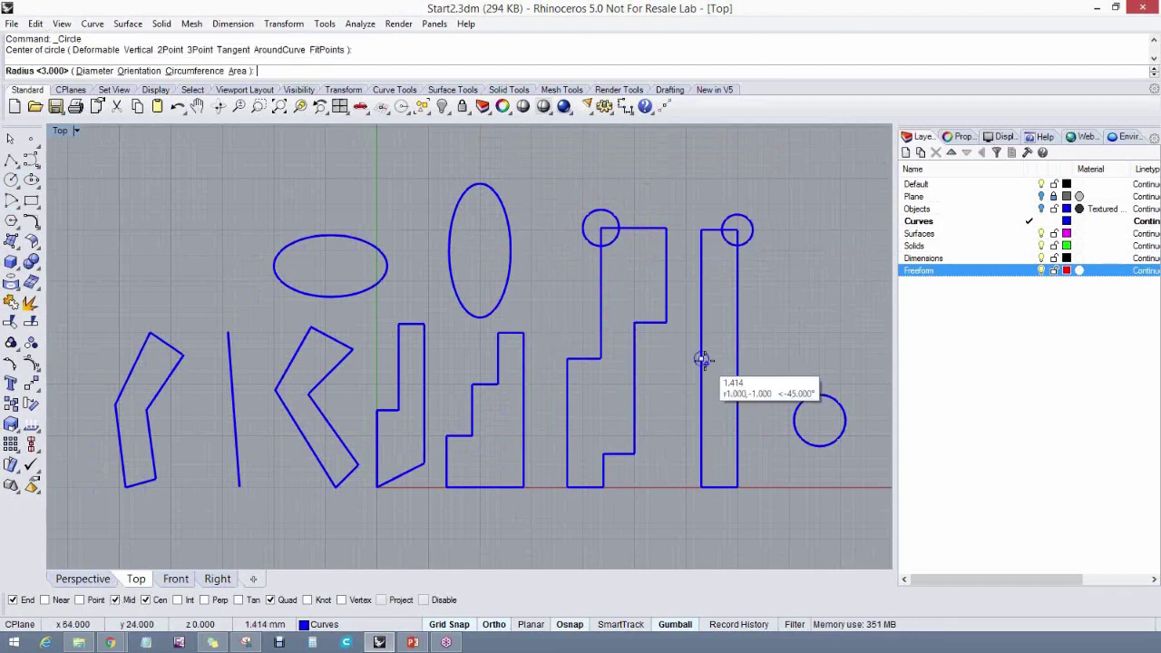
key("Return")
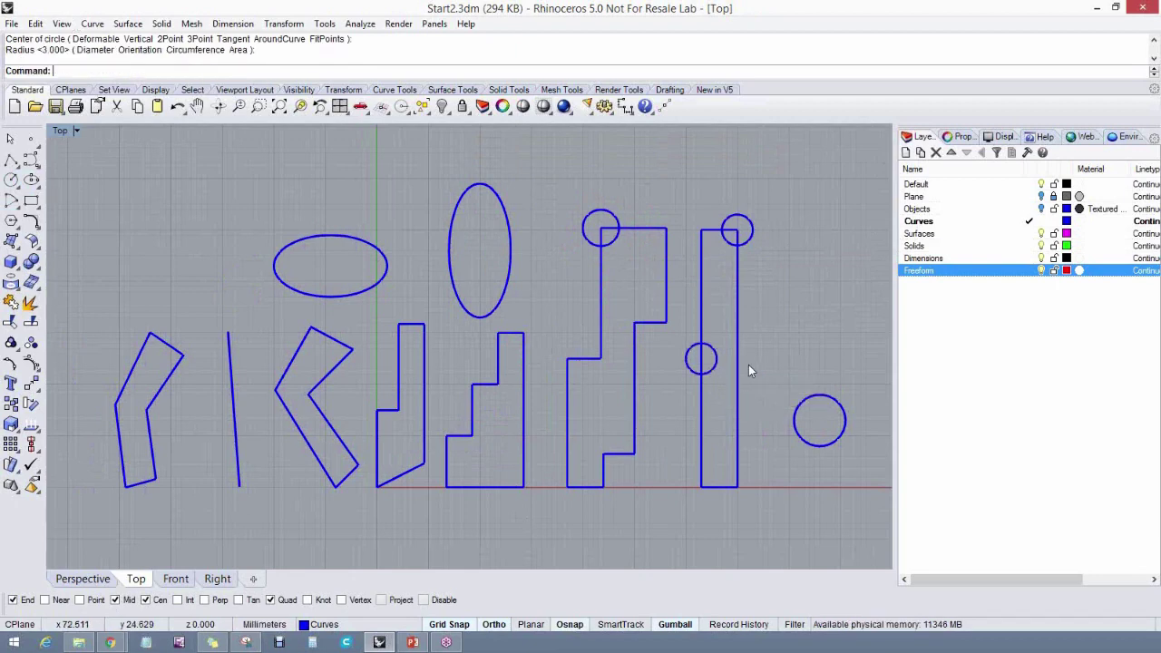
key("Return")
left_click(739, 488)
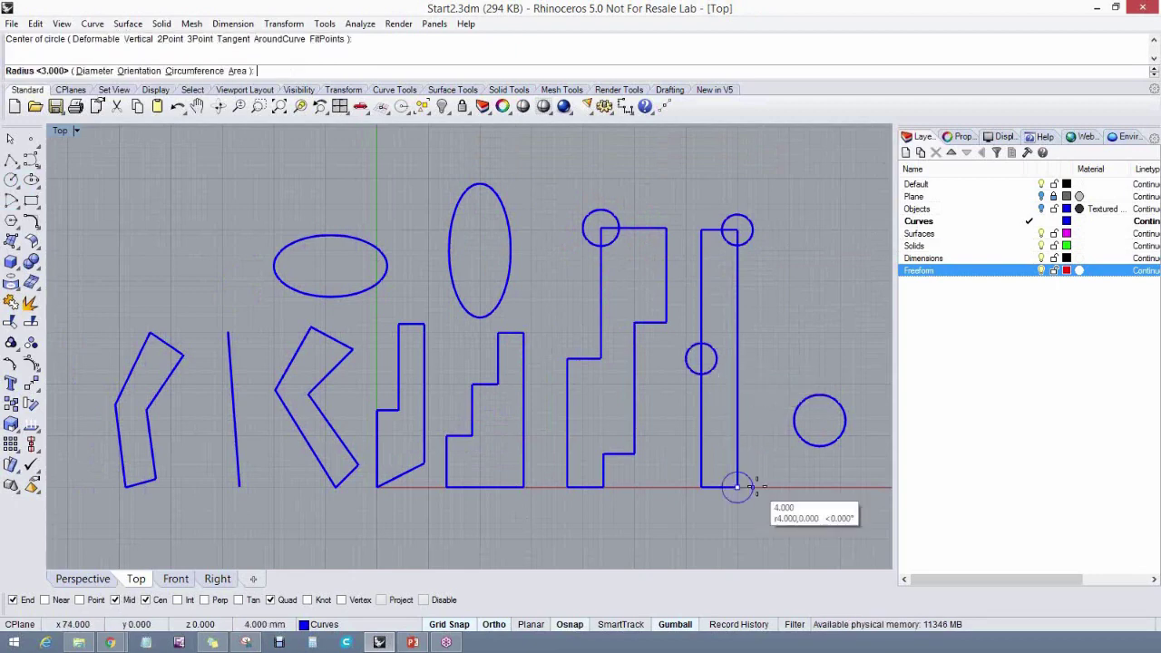
key("Return")
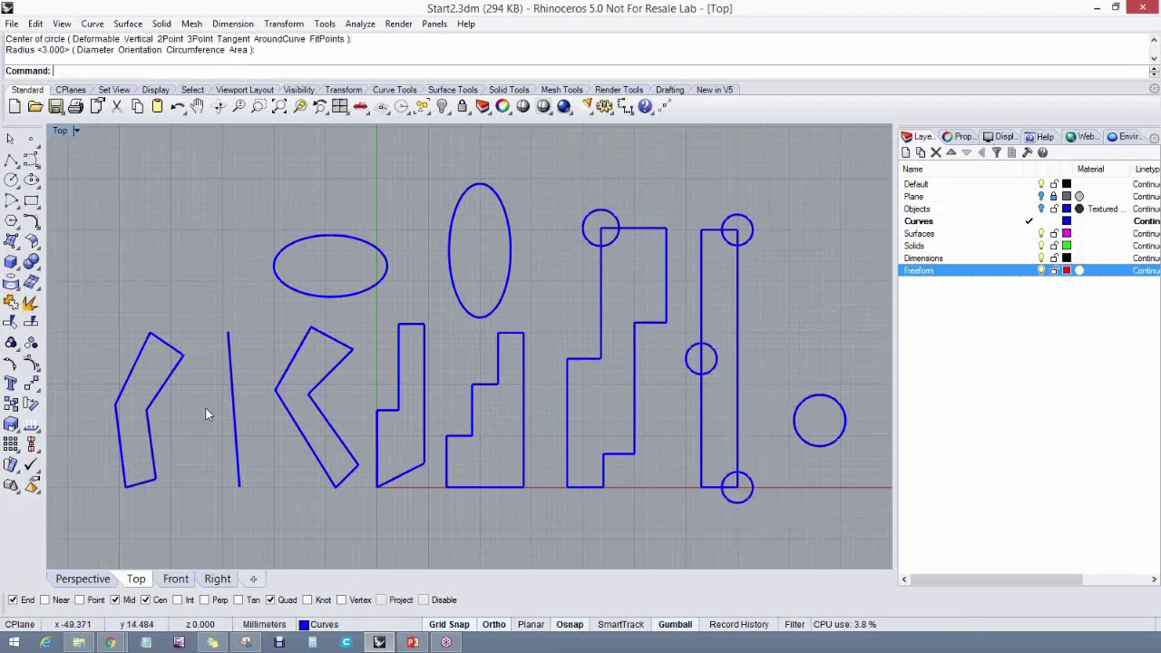
right_click_drag(316, 404, 312, 396)
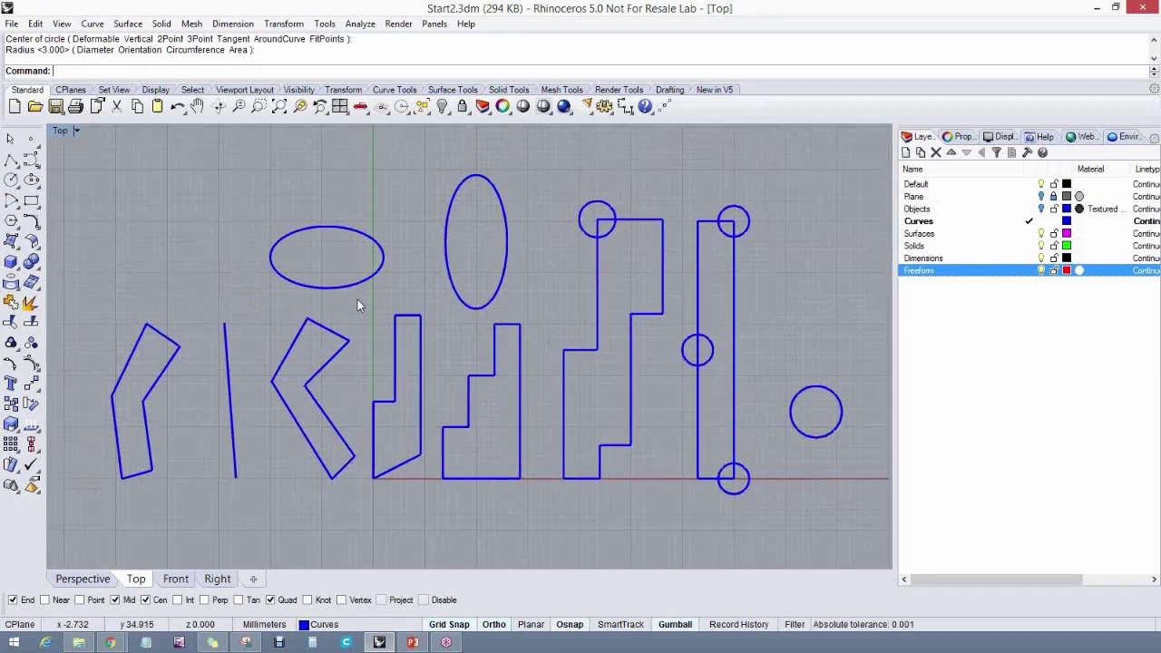
Make Freeform the current layer and detach the Curve tools as a floating palette over the Top view
key("Return")
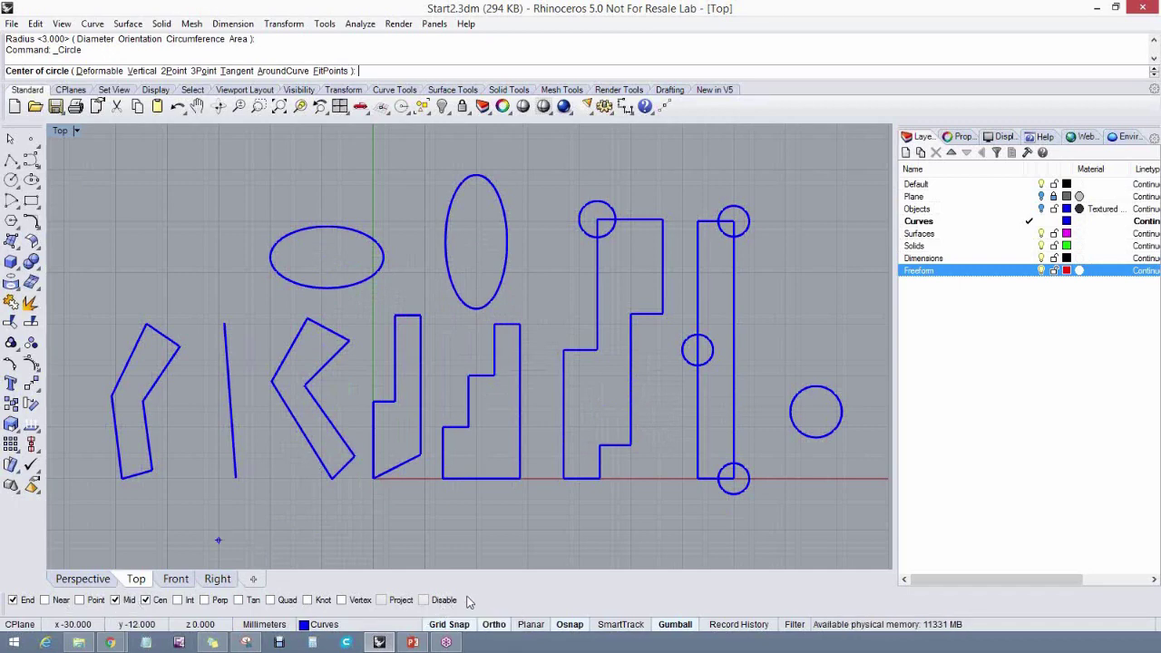
key("Escape")
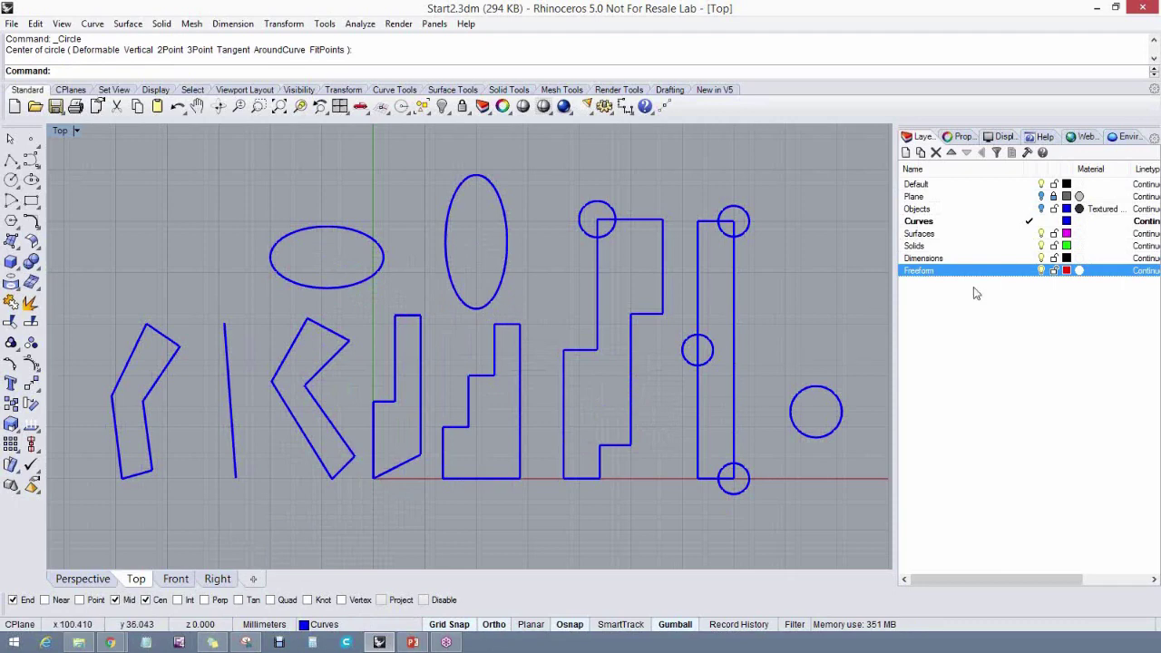
left_click(1029, 270)
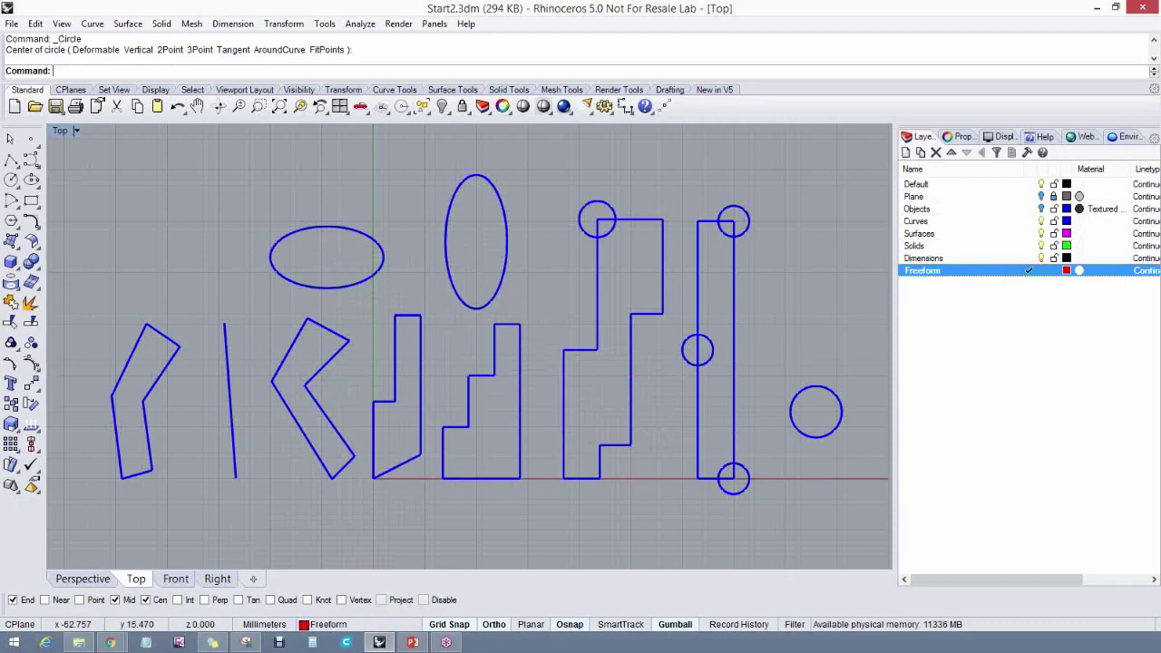
left_click(32, 160)
left_click_drag(54, 152, 112, 147)
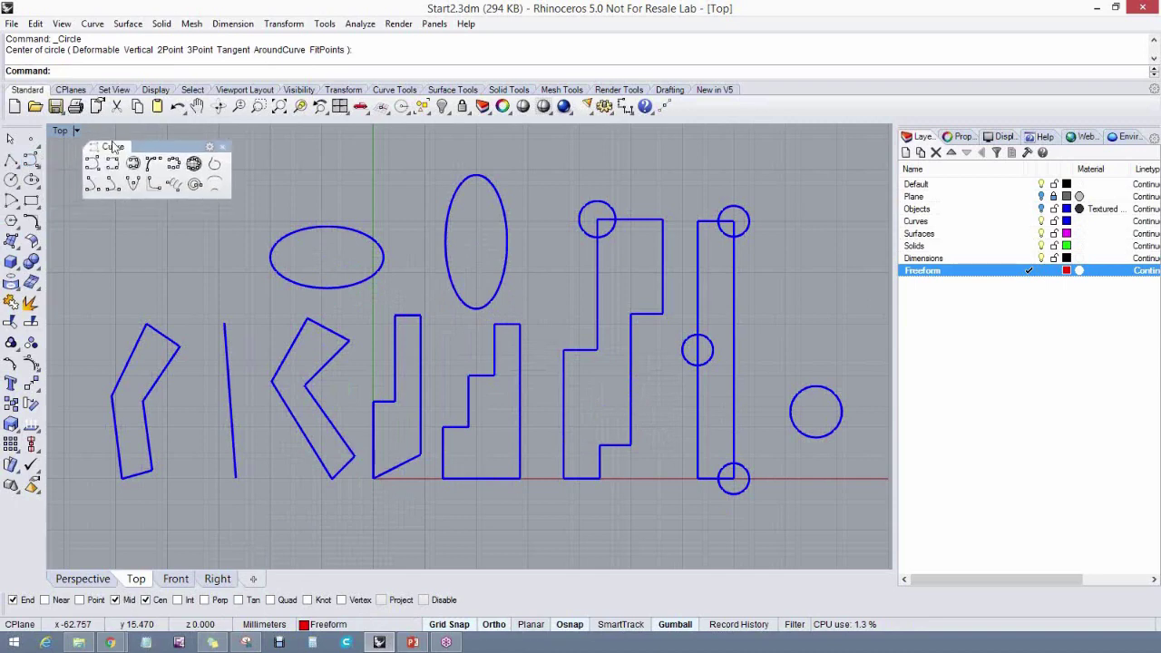
left_click(92, 23)
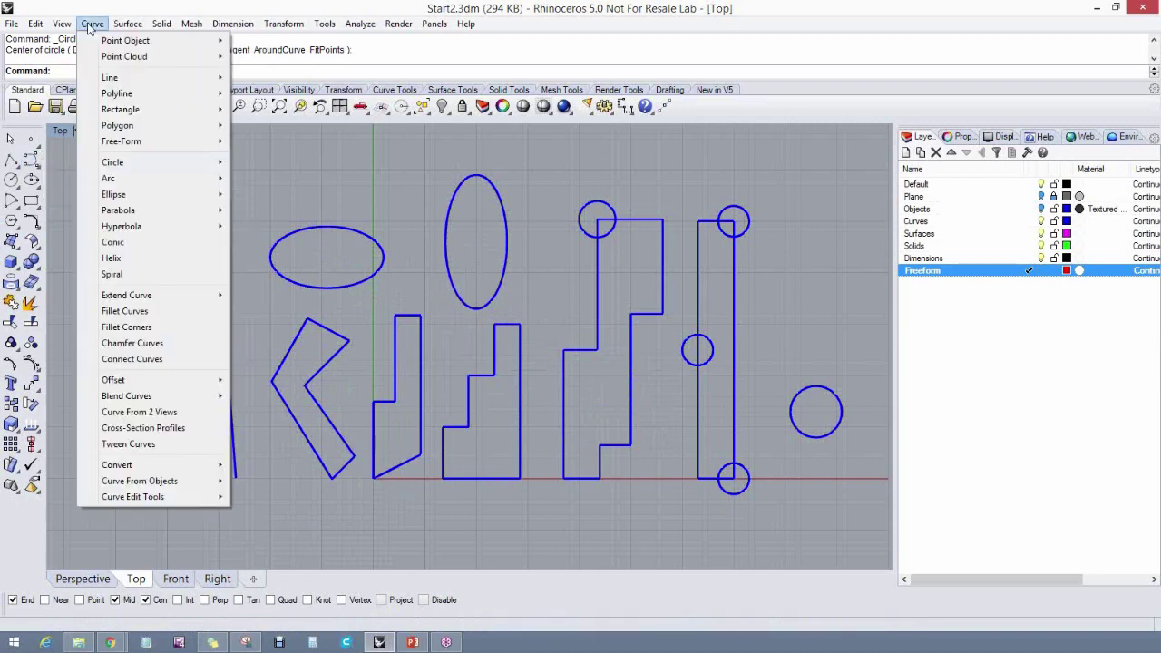
mouse_move(105, 142)
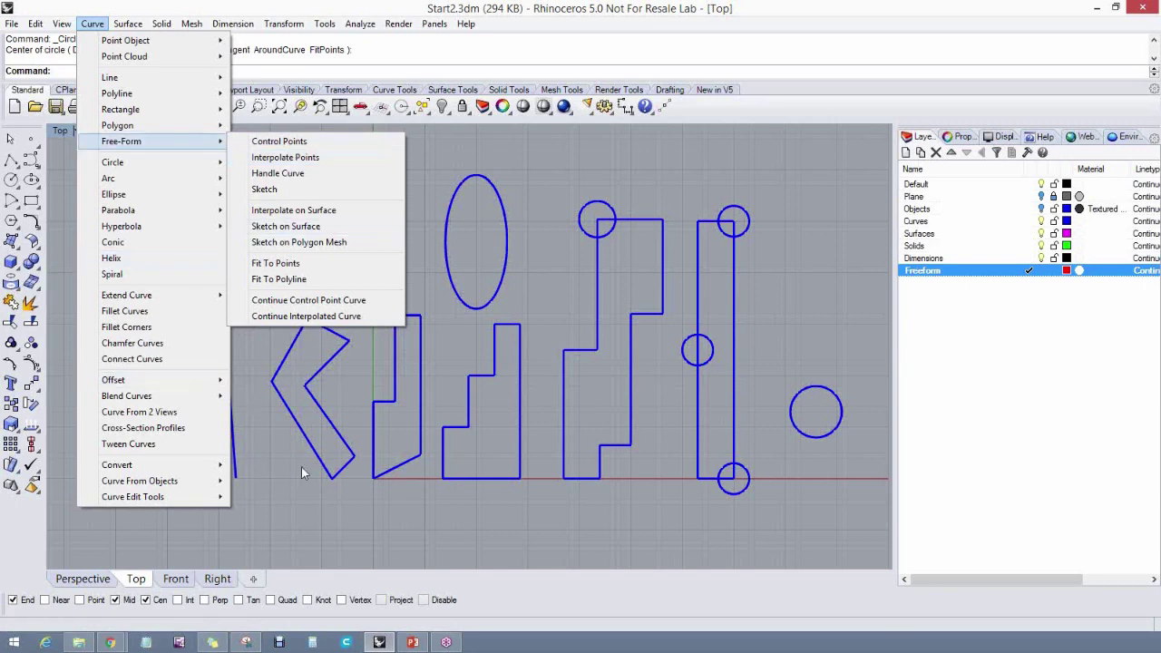
right_click(281, 486)
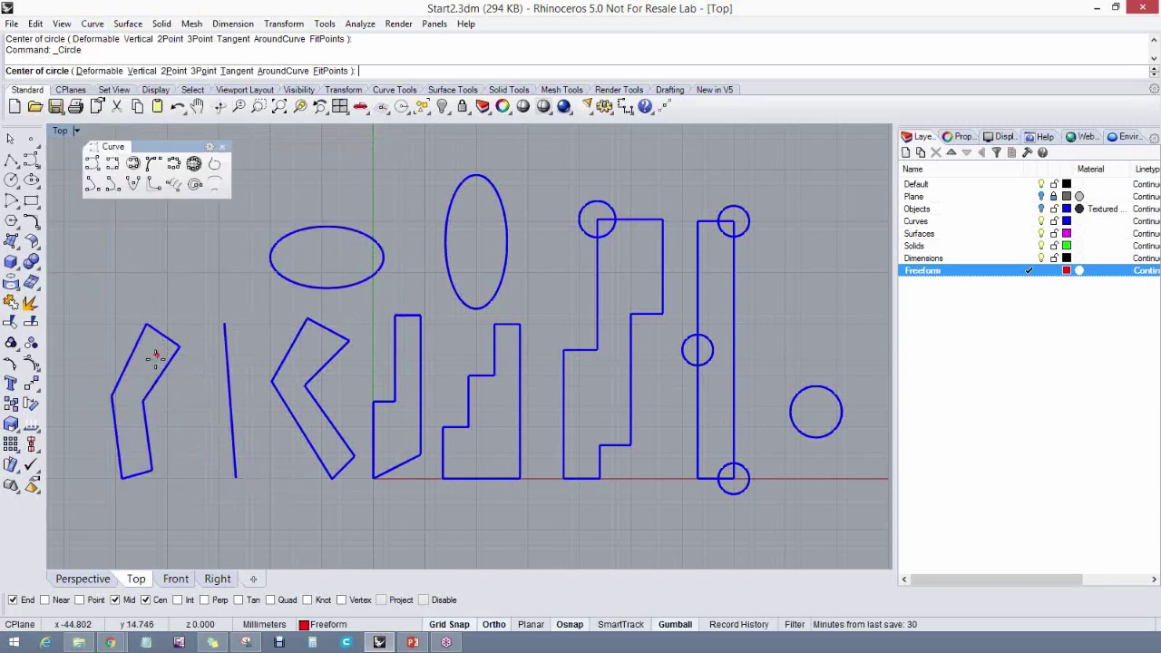
key("Escape")
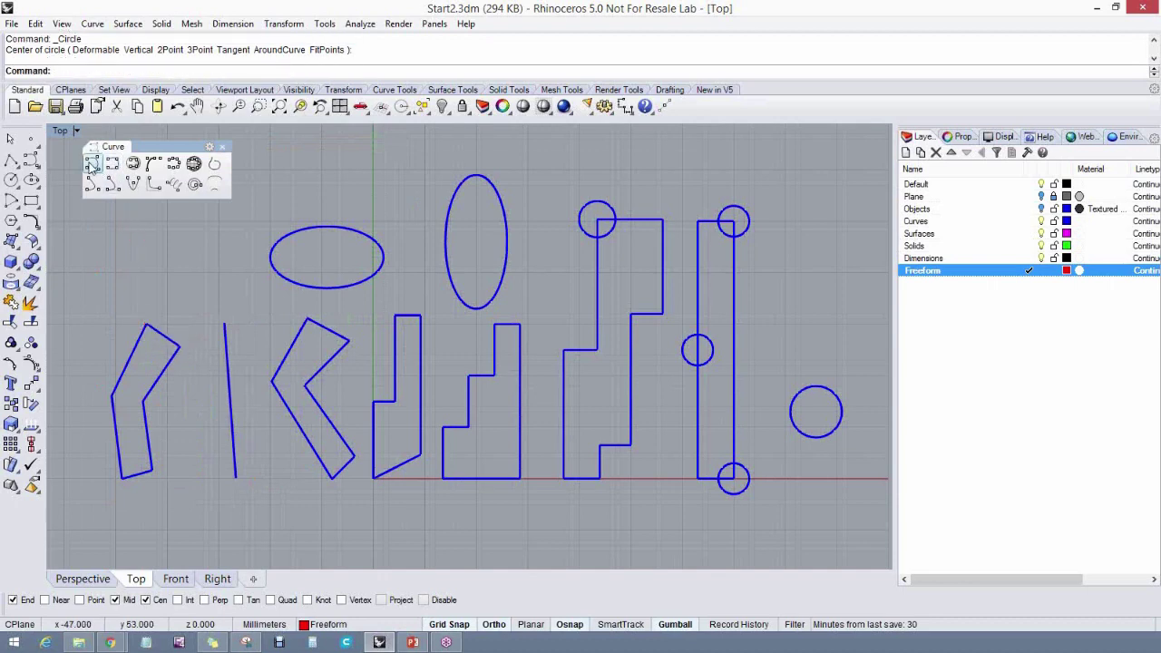
Draw a degree-3 control-point curve snapped across the outlines, from the leftmost outline's top corner to the large stepped outline's right-hand inner step corner
left_click(91, 164)
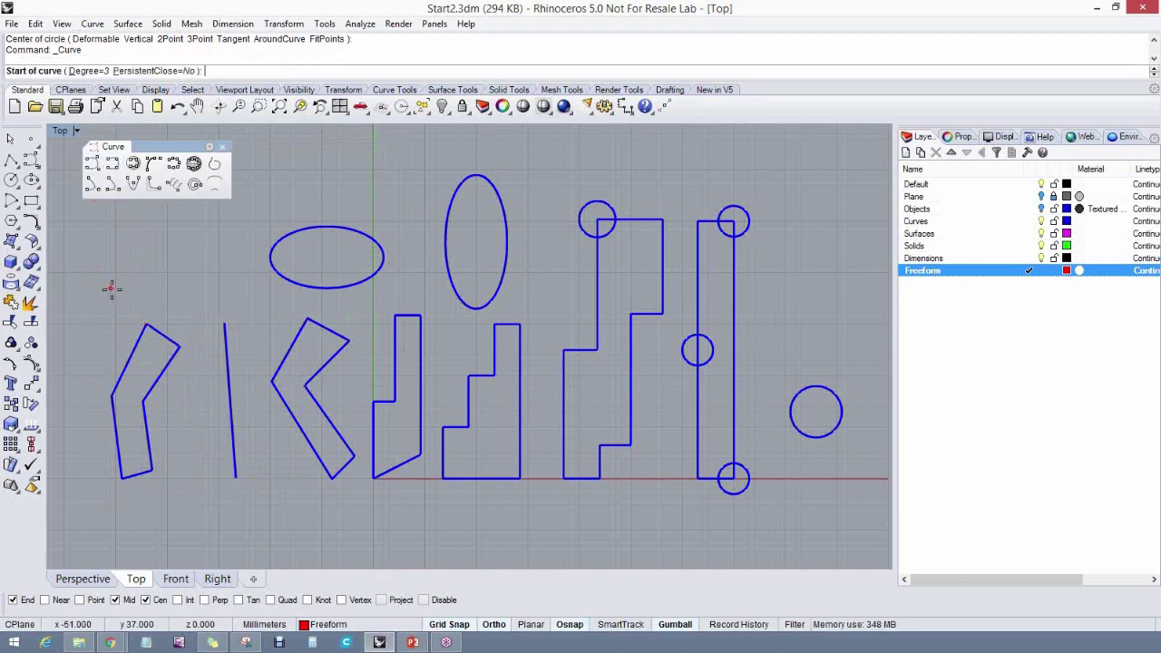
left_click(145, 323)
left_click(272, 382)
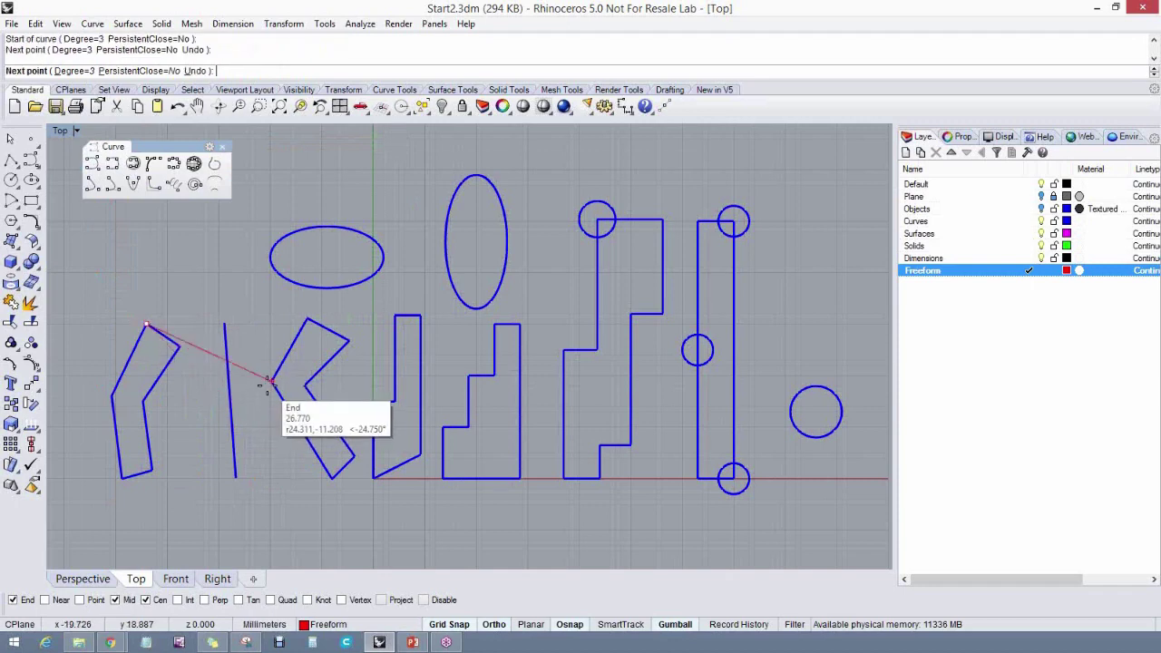
left_click(349, 341)
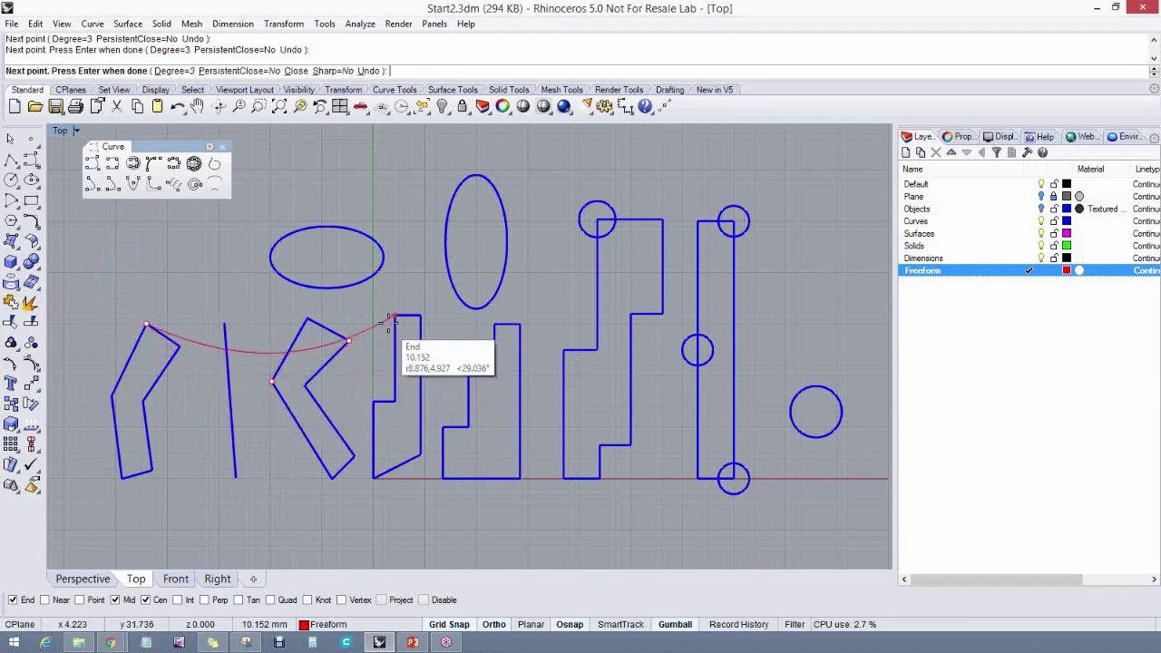
left_click(394, 317)
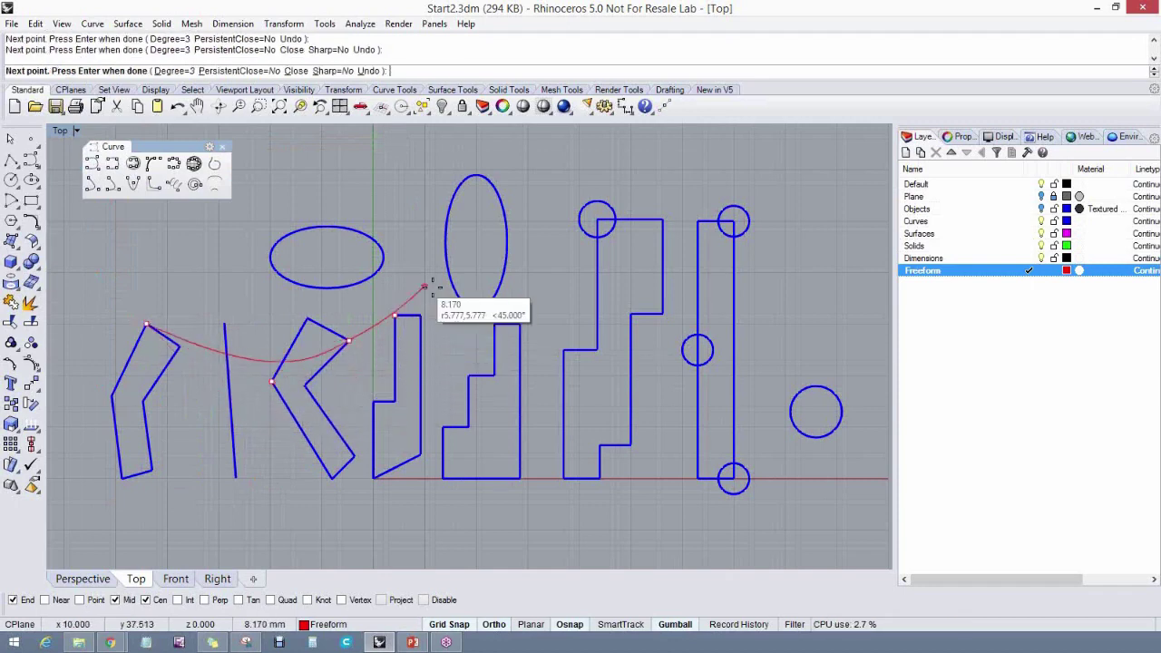
left_click(505, 325)
left_click(585, 480)
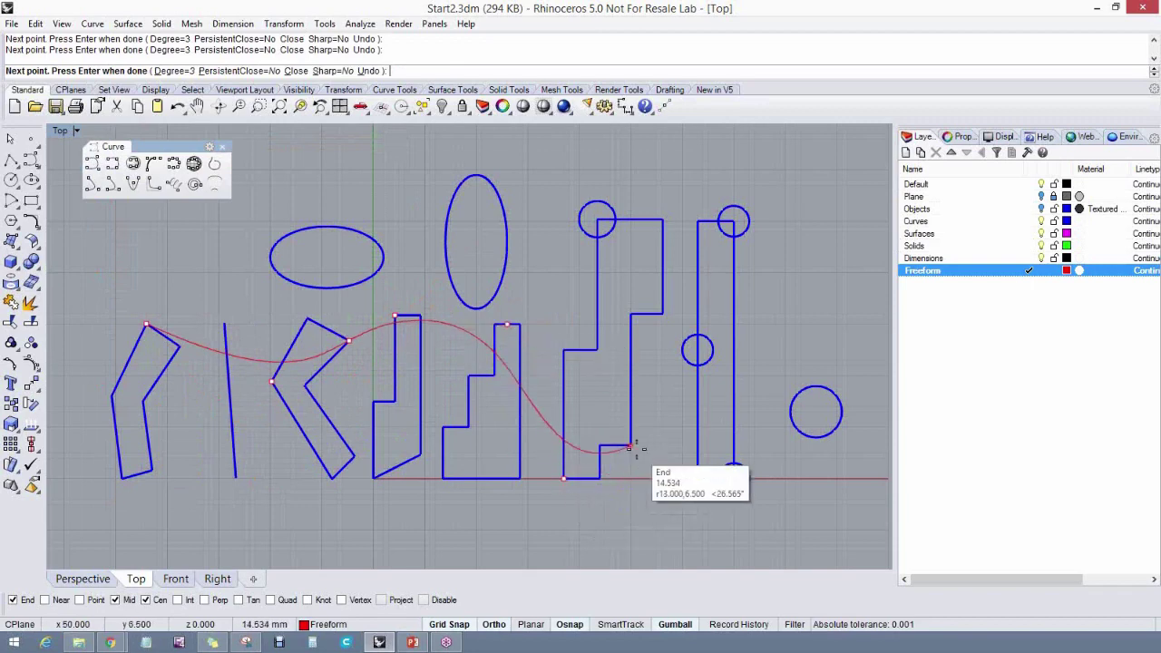
left_click(632, 445)
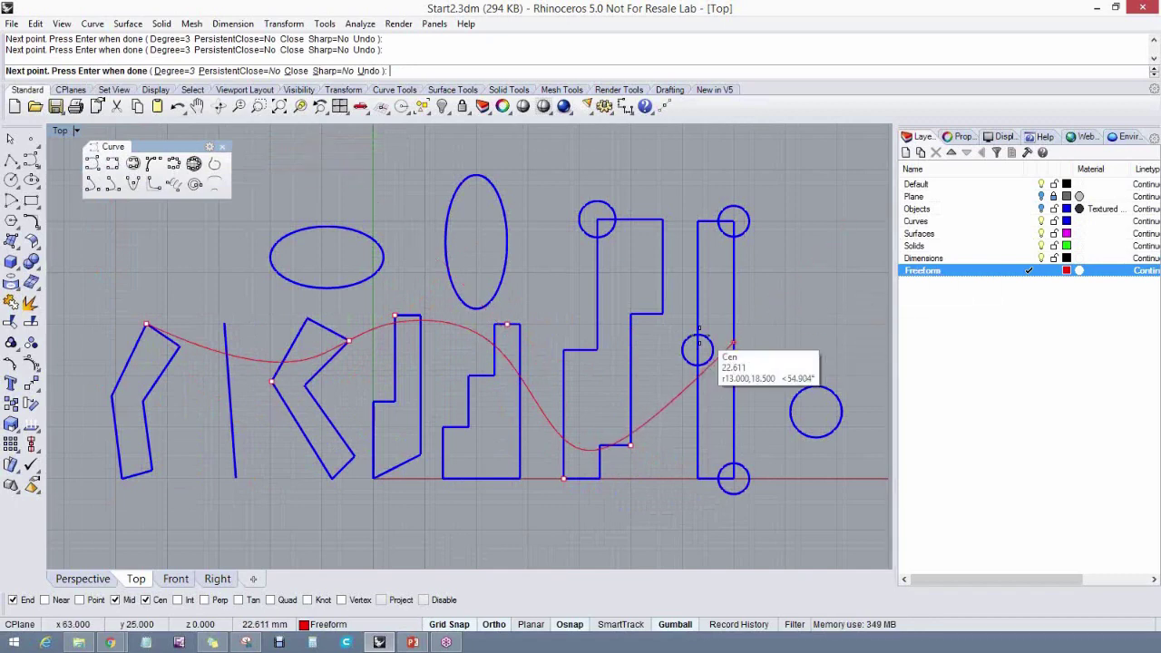
left_click(663, 314)
key("Return")
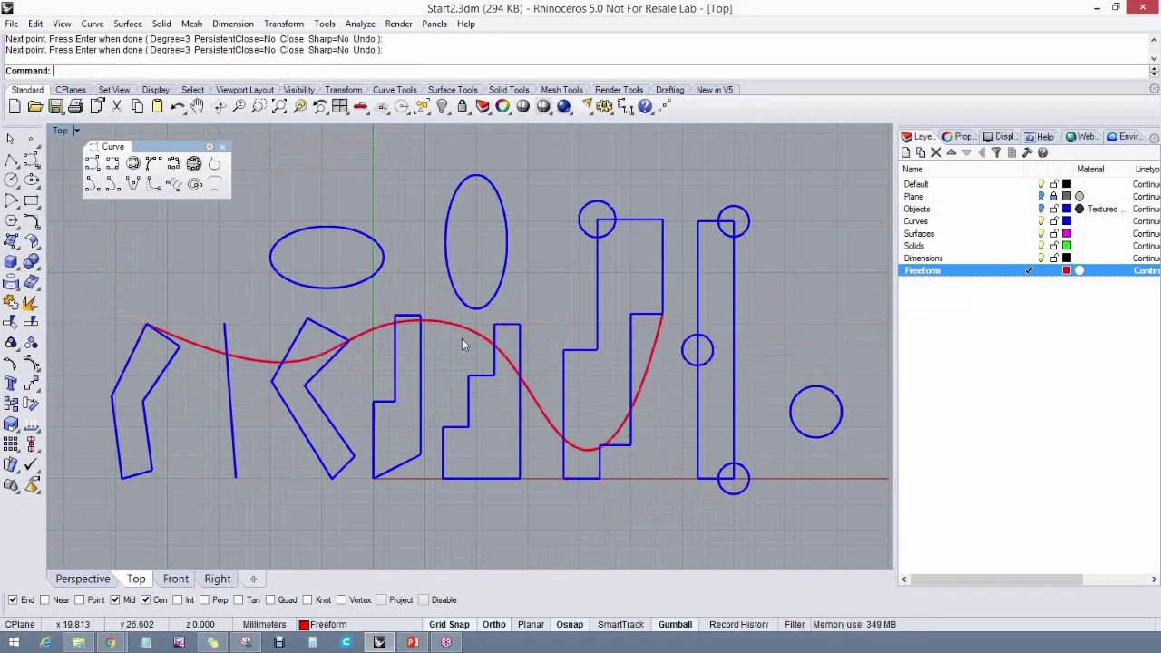
Display the control points of the red control-point curve to examine their placement, and hide them again
left_click(243, 362)
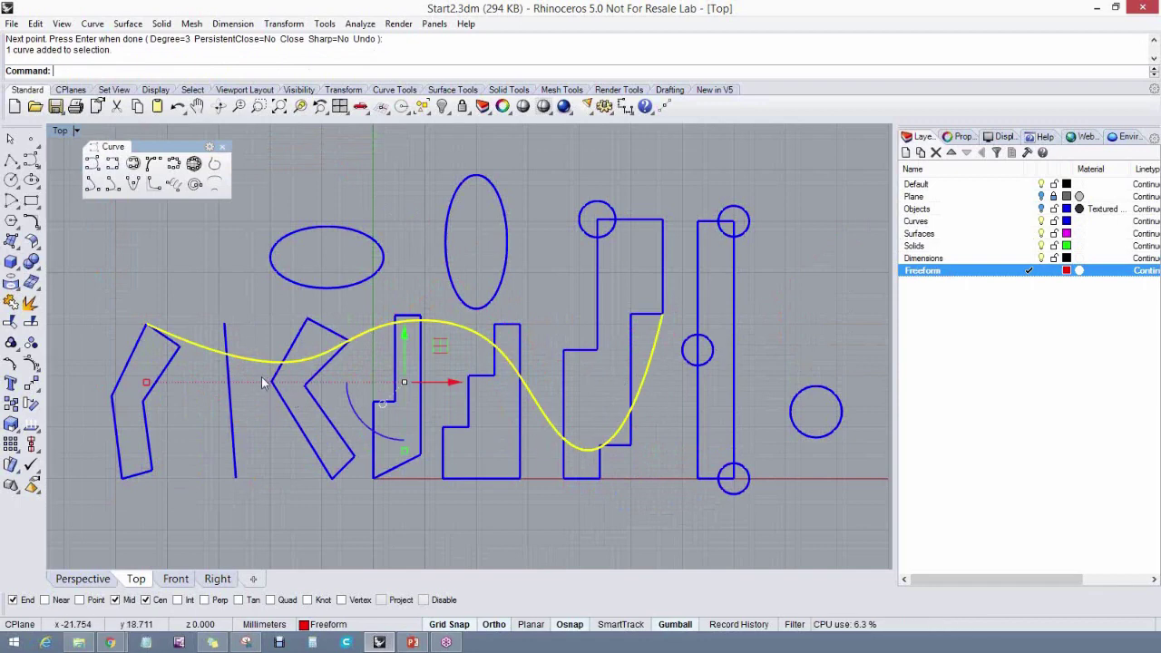
left_click(31, 363)
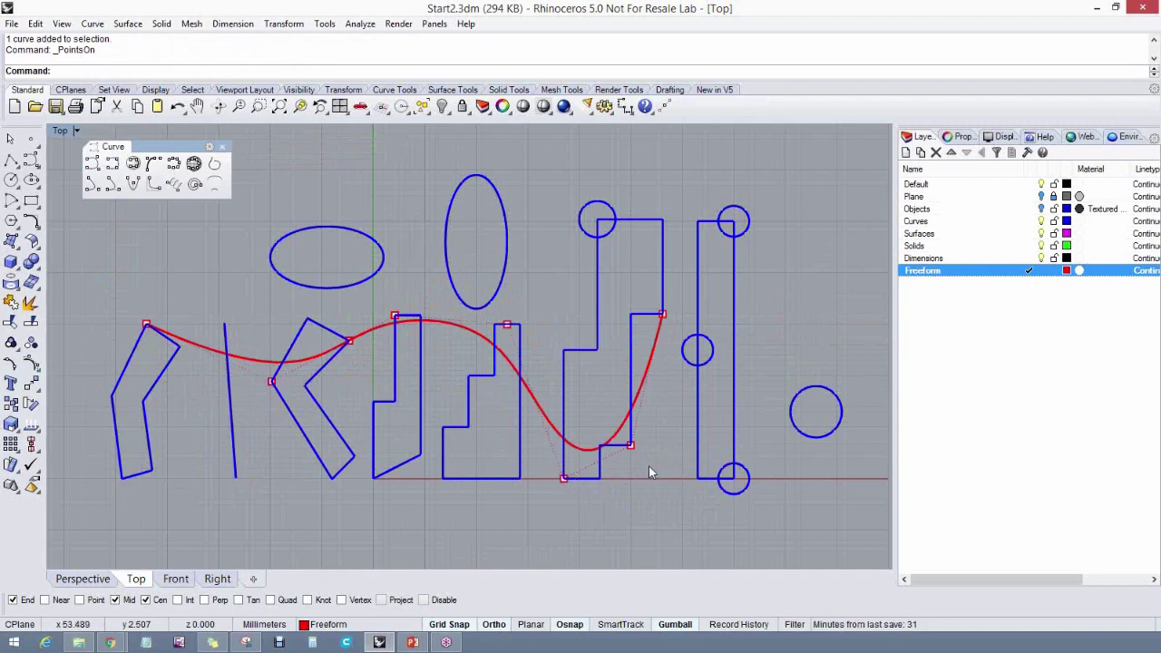
key("Escape")
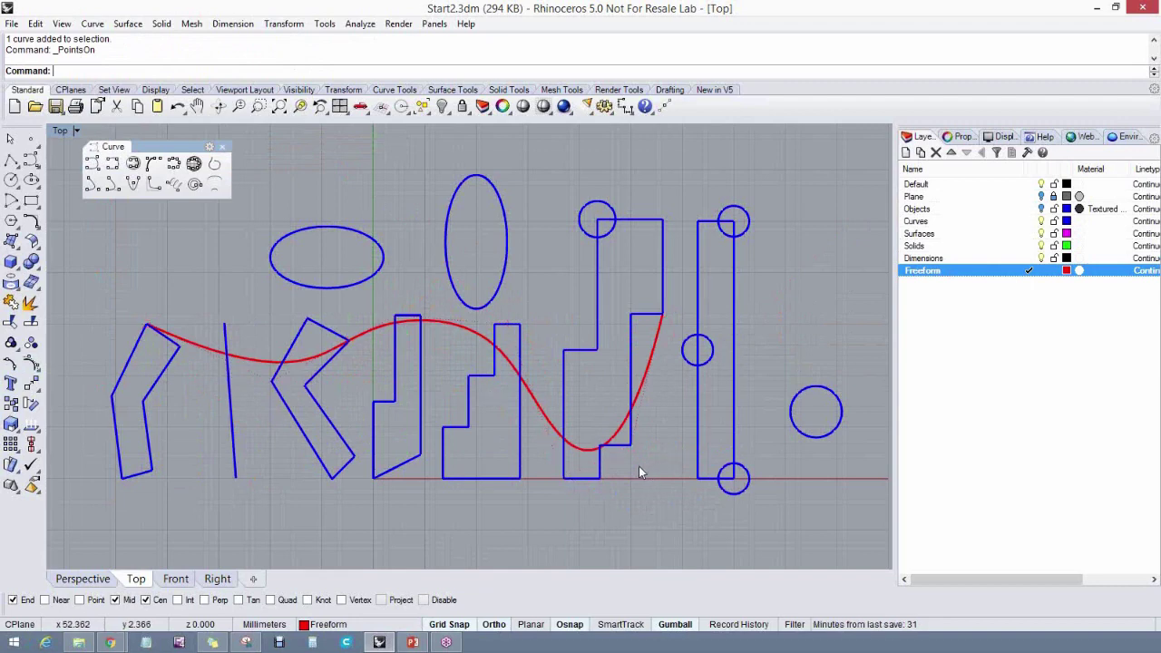
Draw a degree-3 interpolated curve through the stepped outlines' corners, from the small stepped outline's lower-left corner to the tall rectangle's lower-left corner
left_click(112, 165)
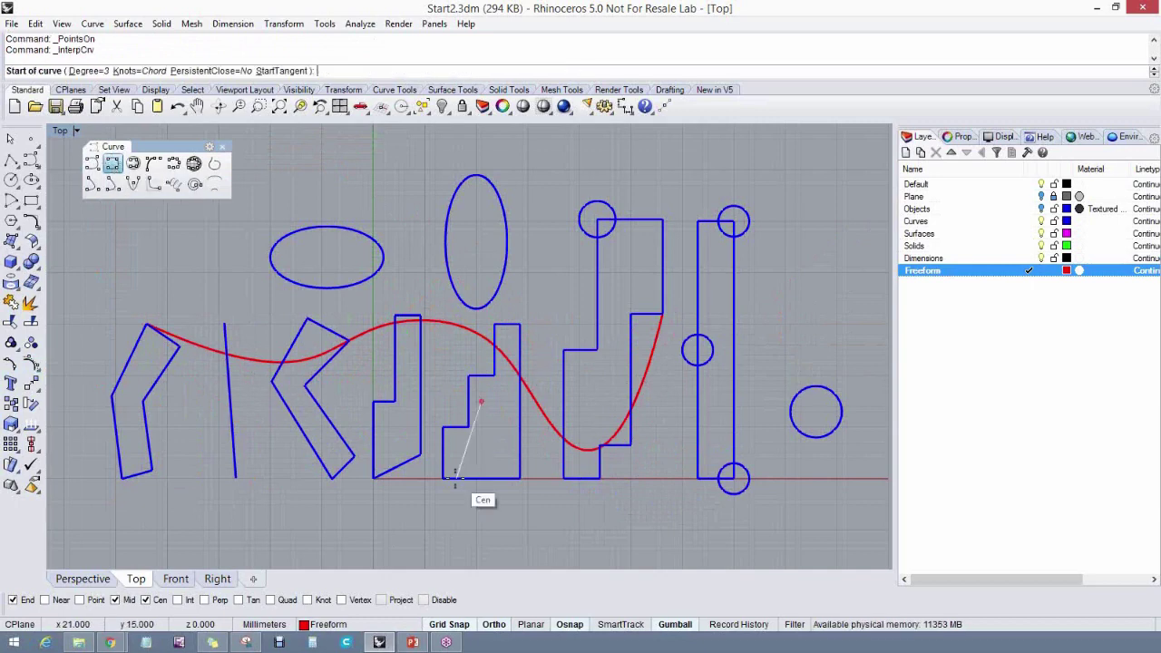
left_click(442, 478)
left_click(442, 427)
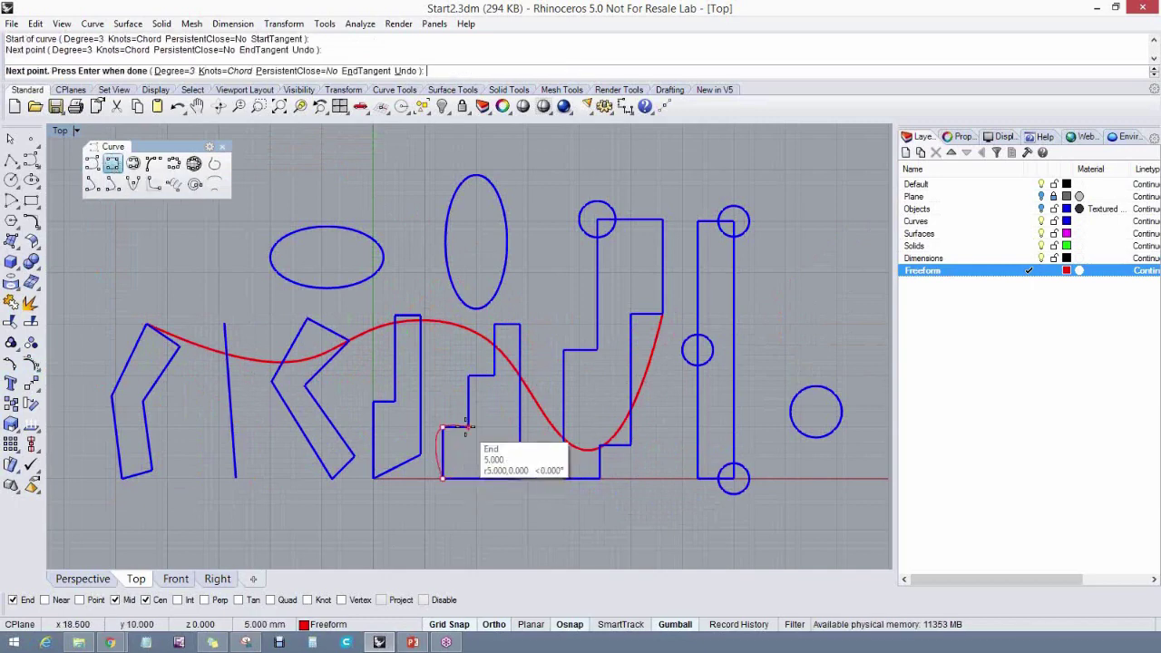
left_click(468, 426)
left_click(494, 374)
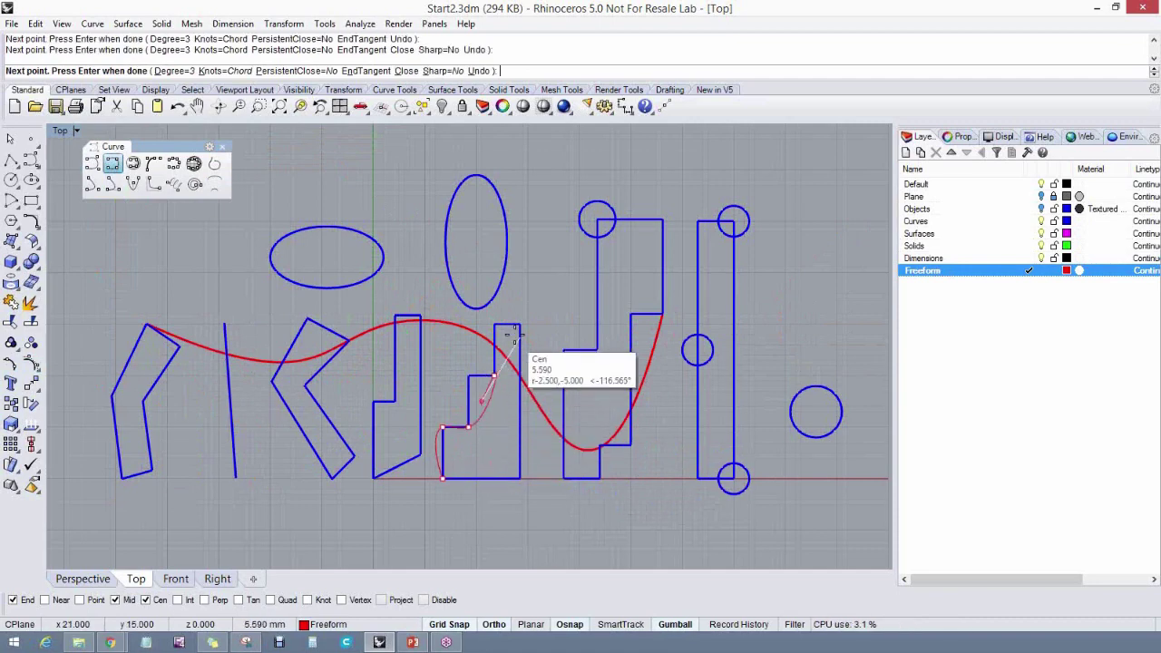
left_click(519, 325)
left_click(564, 350)
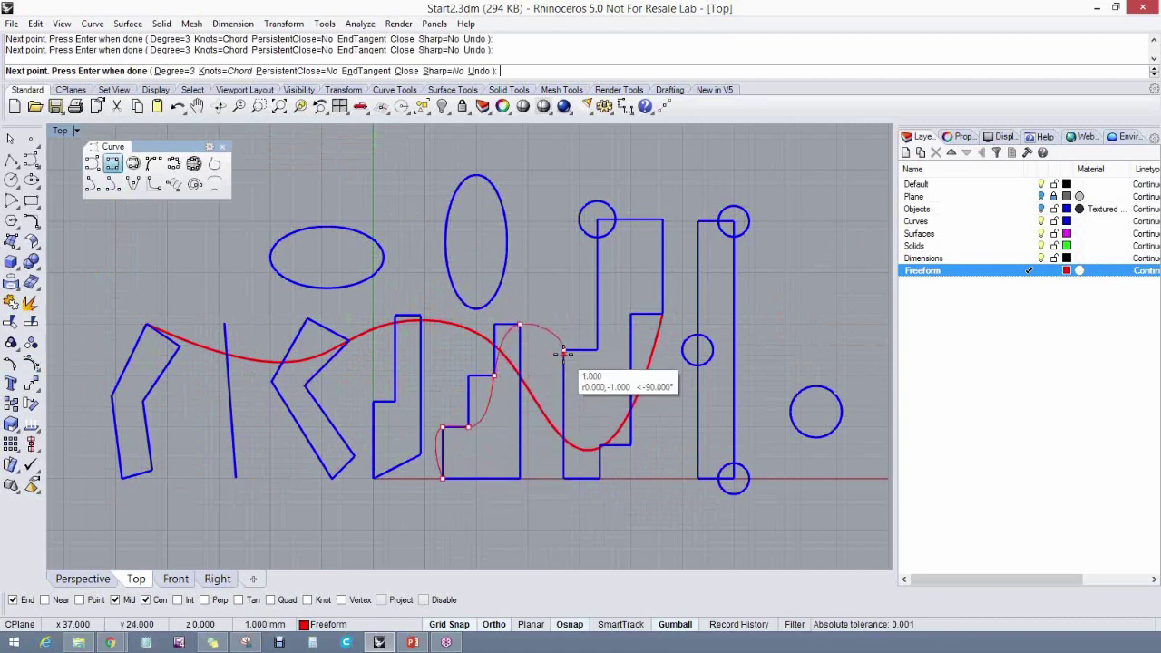
left_click(599, 446)
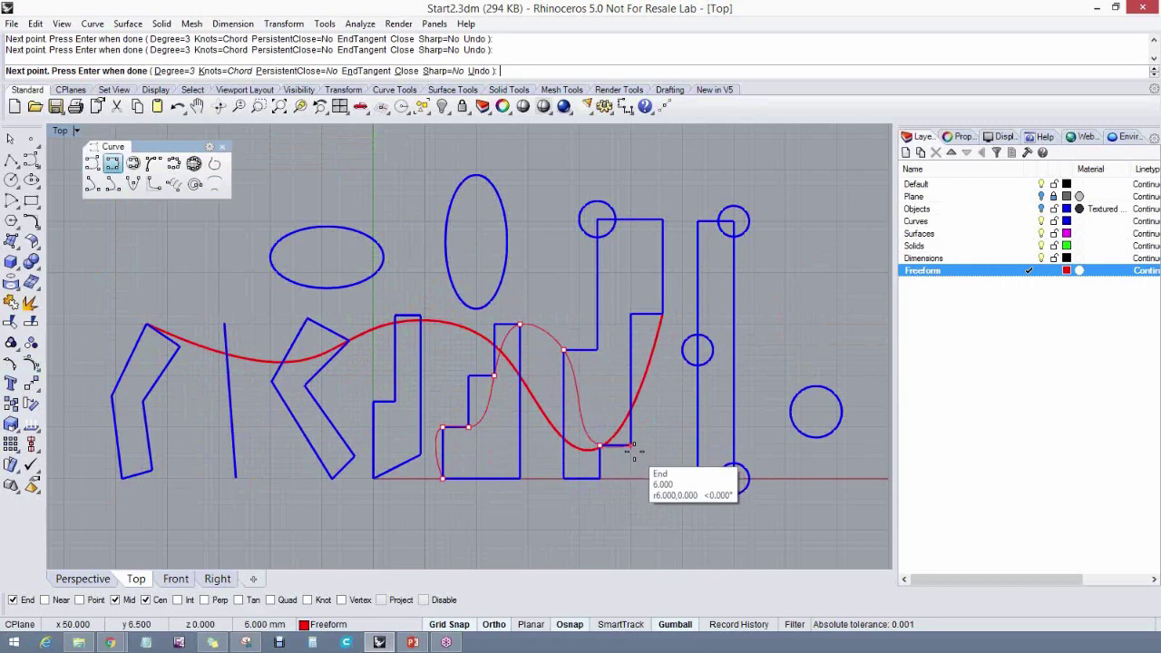
left_click(630, 446)
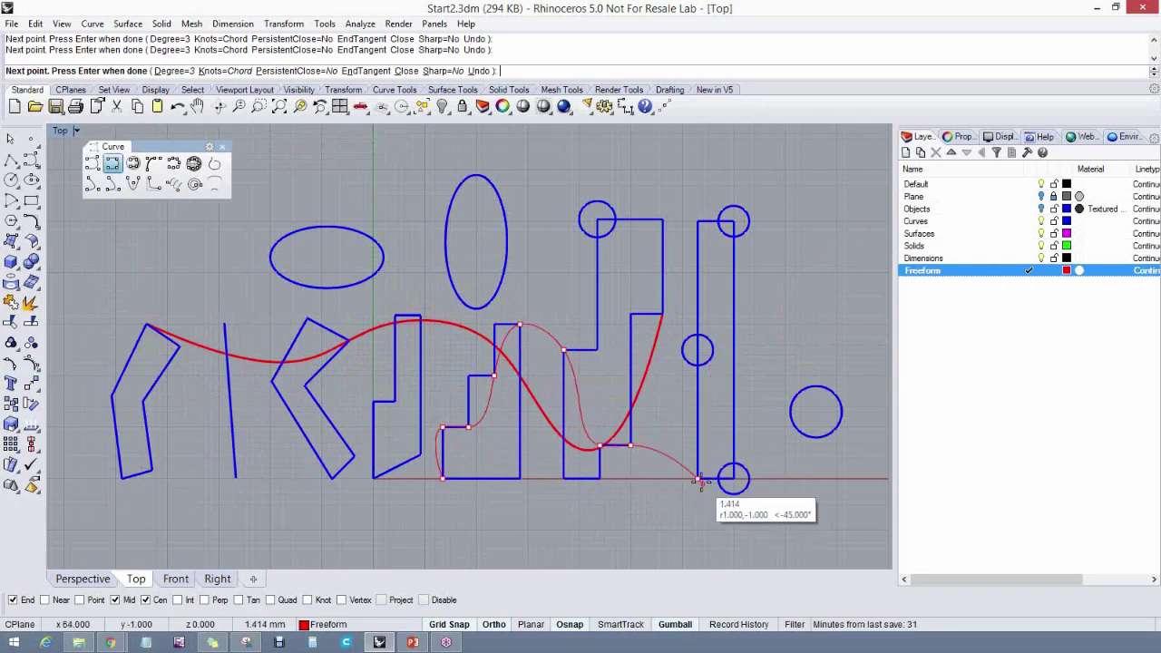
left_click(707, 491)
key("Return")
Display the interpolated curve's control points to compare them with the curve's path, and hide them again
left_click(660, 458)
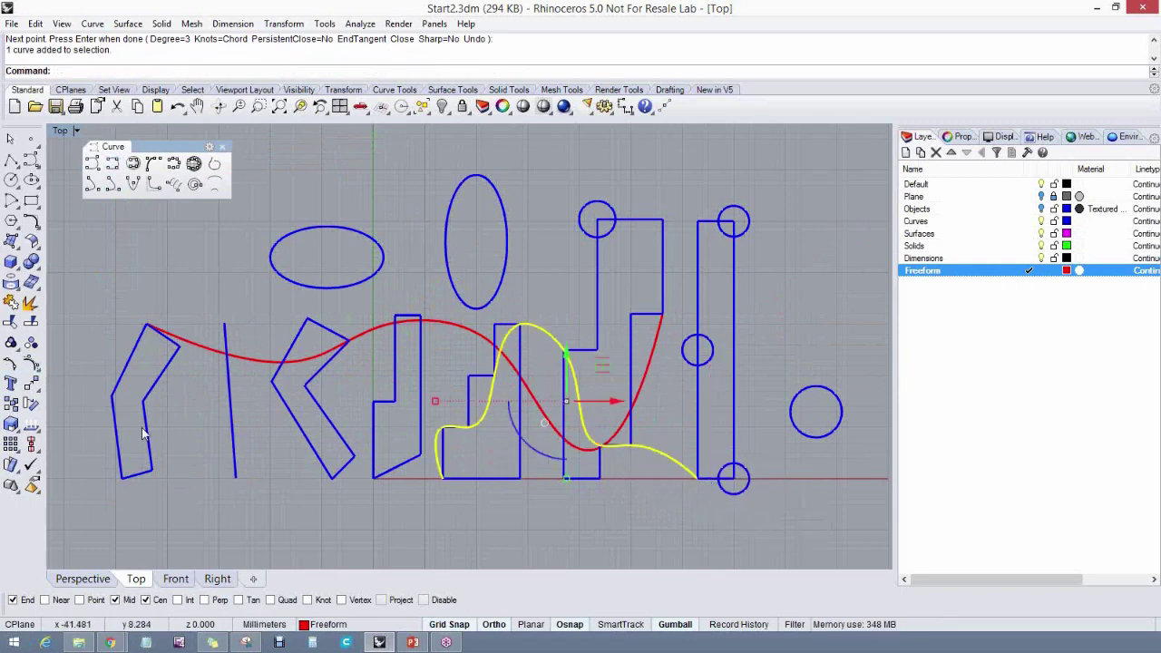
left_click(34, 365)
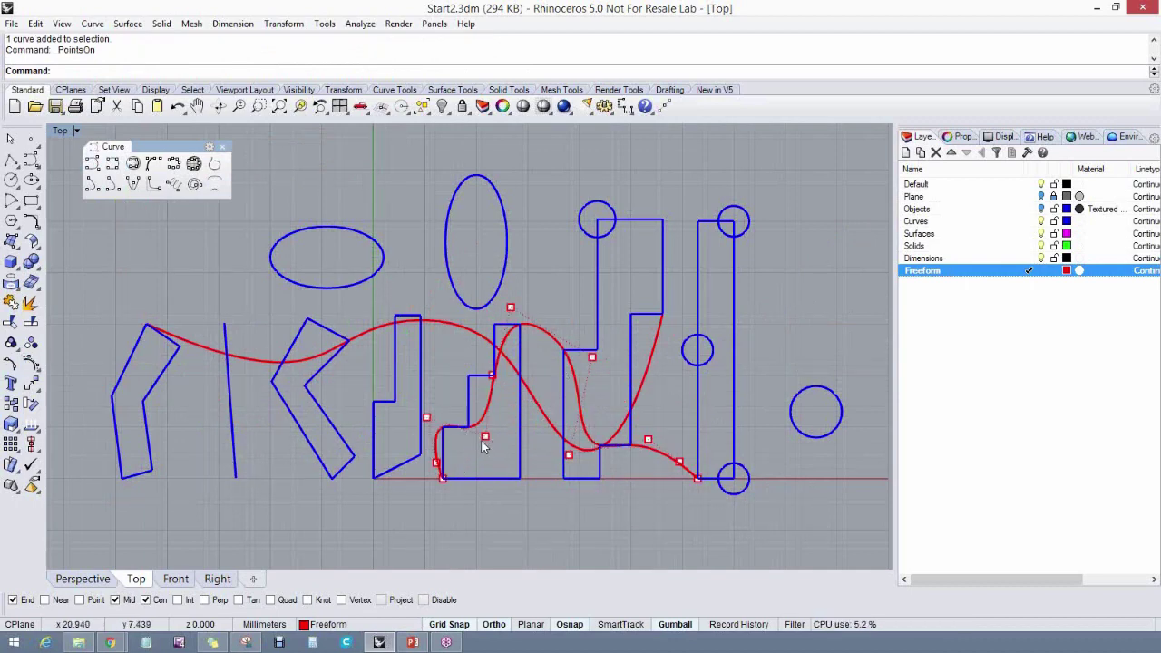
key("Escape")
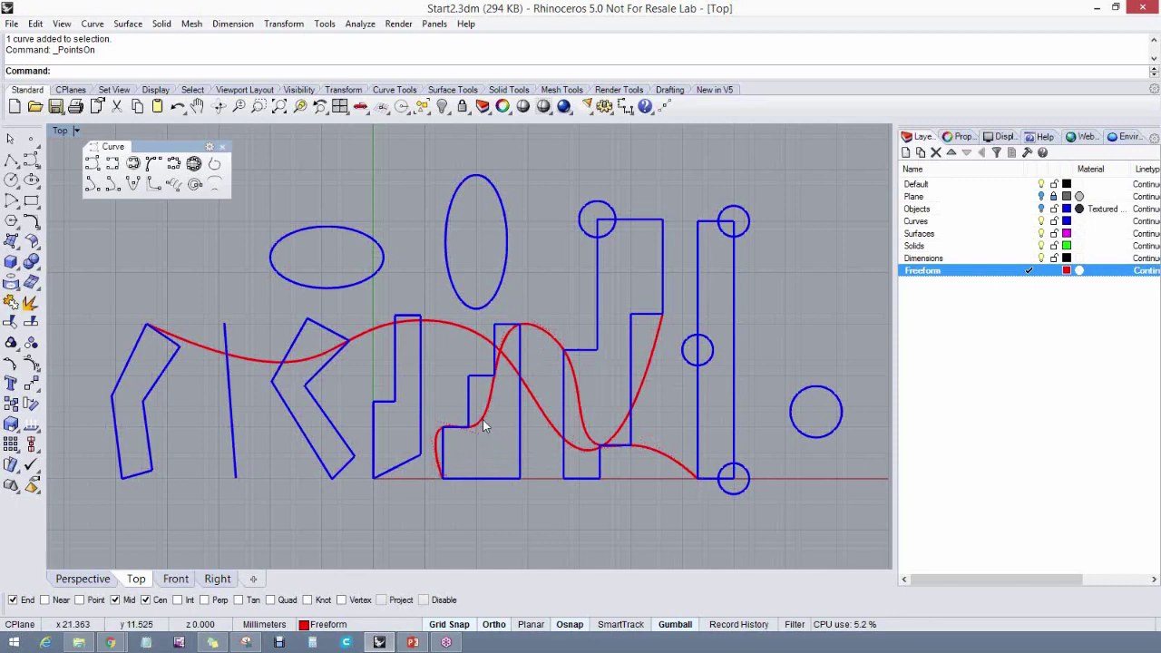
left_click(482, 420)
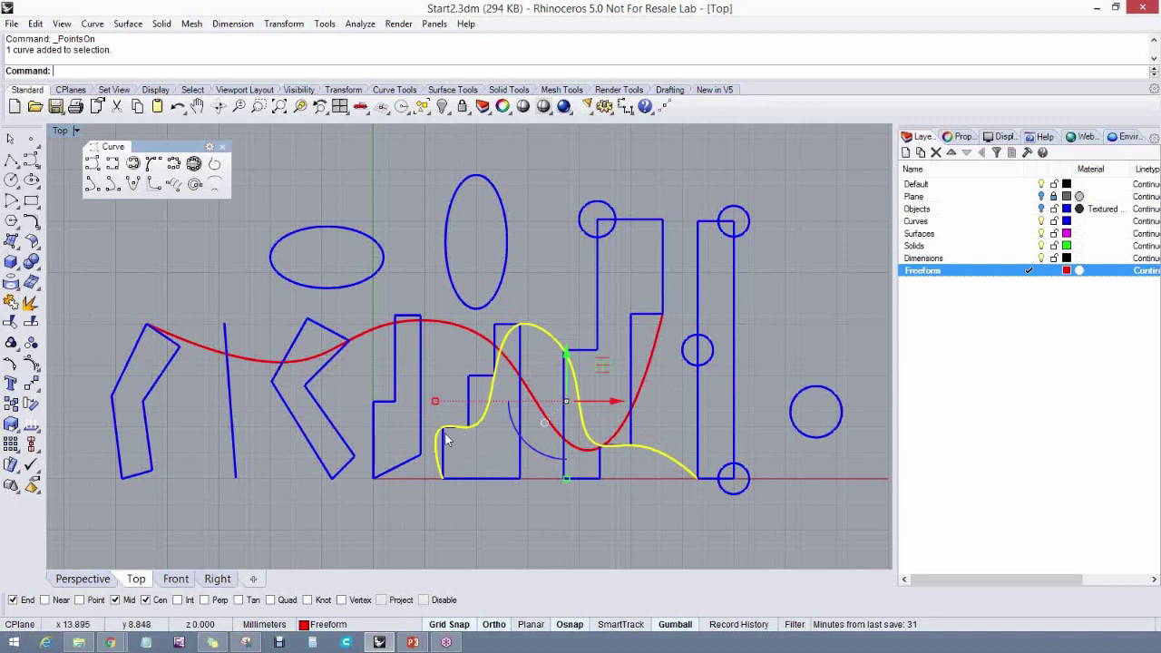
key("Escape")
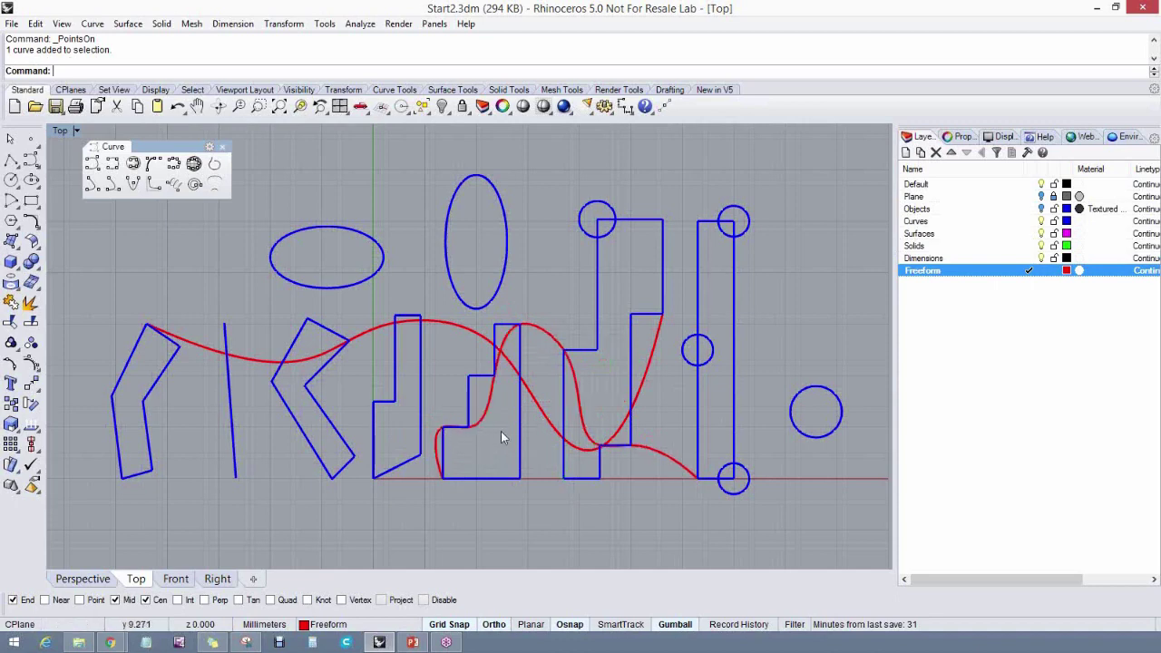
Display the interpolated curve's edit points to examine where they lie on the curve, and hide them again
scroll(503, 445, "down", 1)
scroll(508, 458, "up", 1)
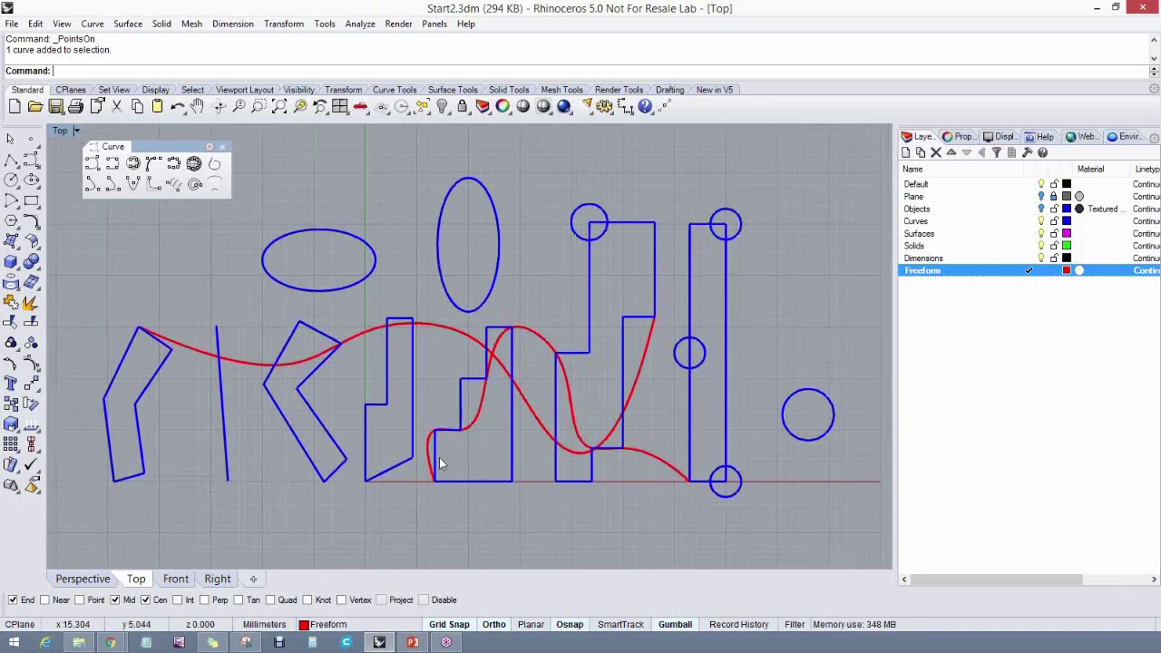
scroll(429, 456, "up", 1)
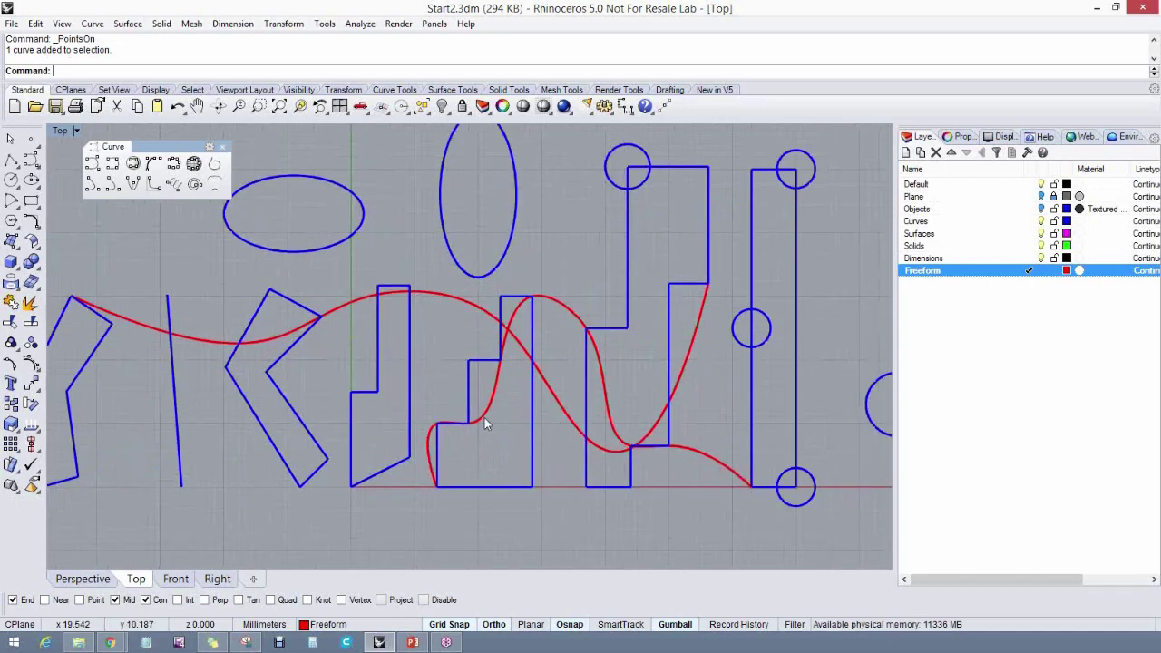
left_click(489, 409)
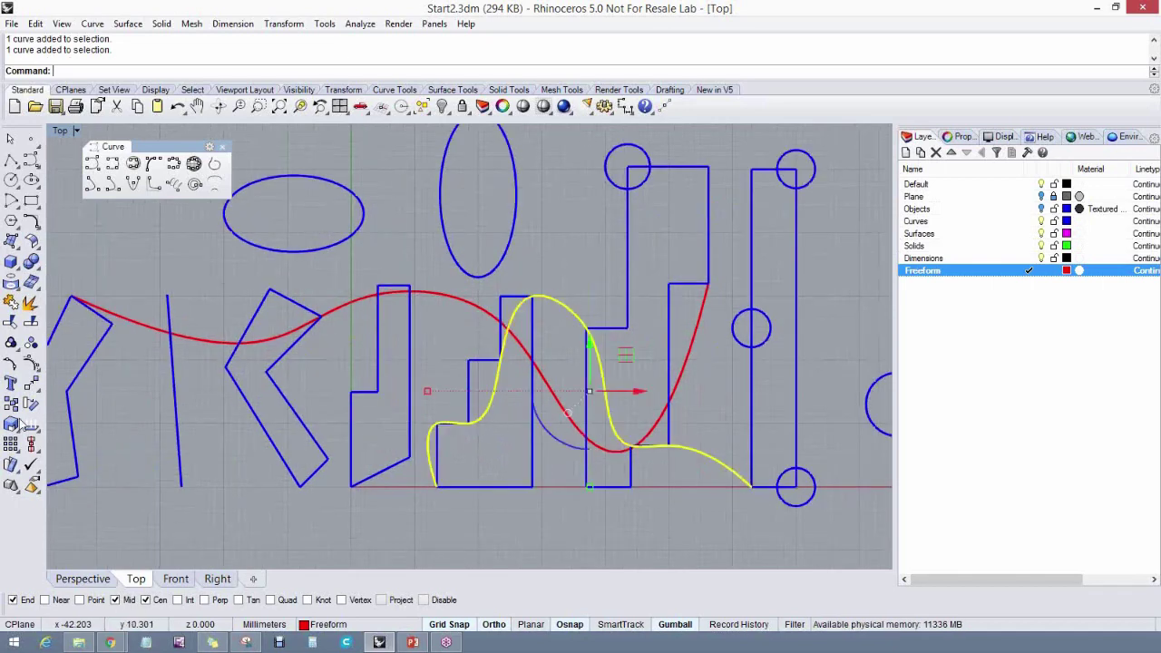
left_click(12, 366)
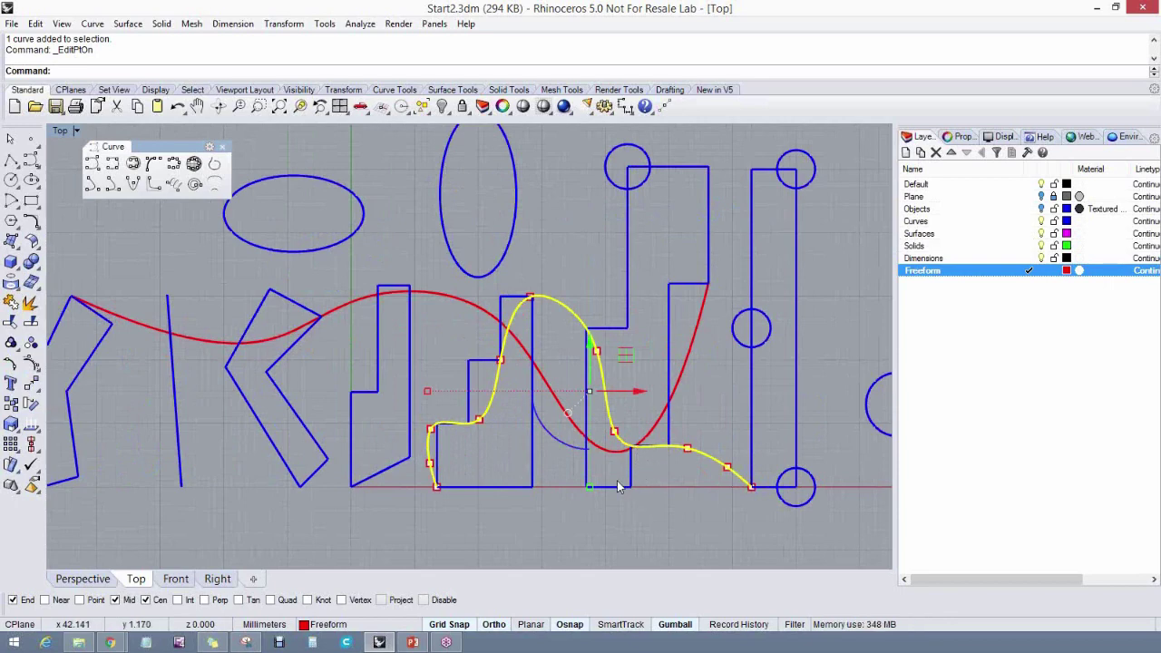
key("Escape")
scroll(609, 483, "down", 1)
key("Escape")
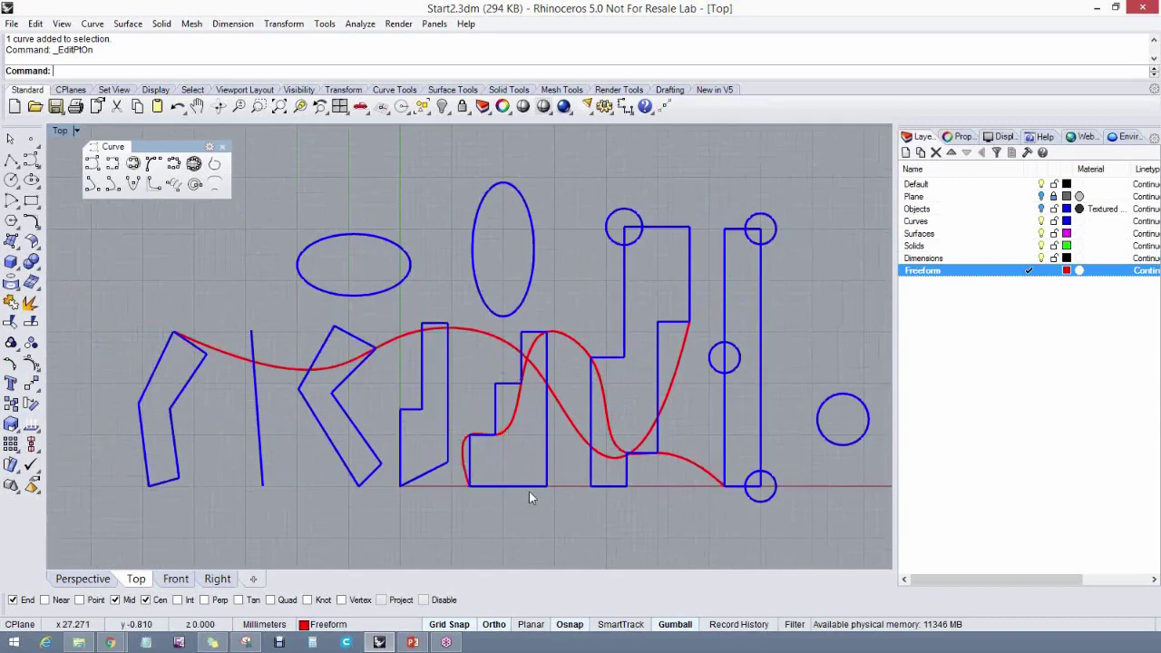
Delete the long control-point curve that spans the outlines, keeping the interpolated curve
right_click_drag(517, 488, 521, 464)
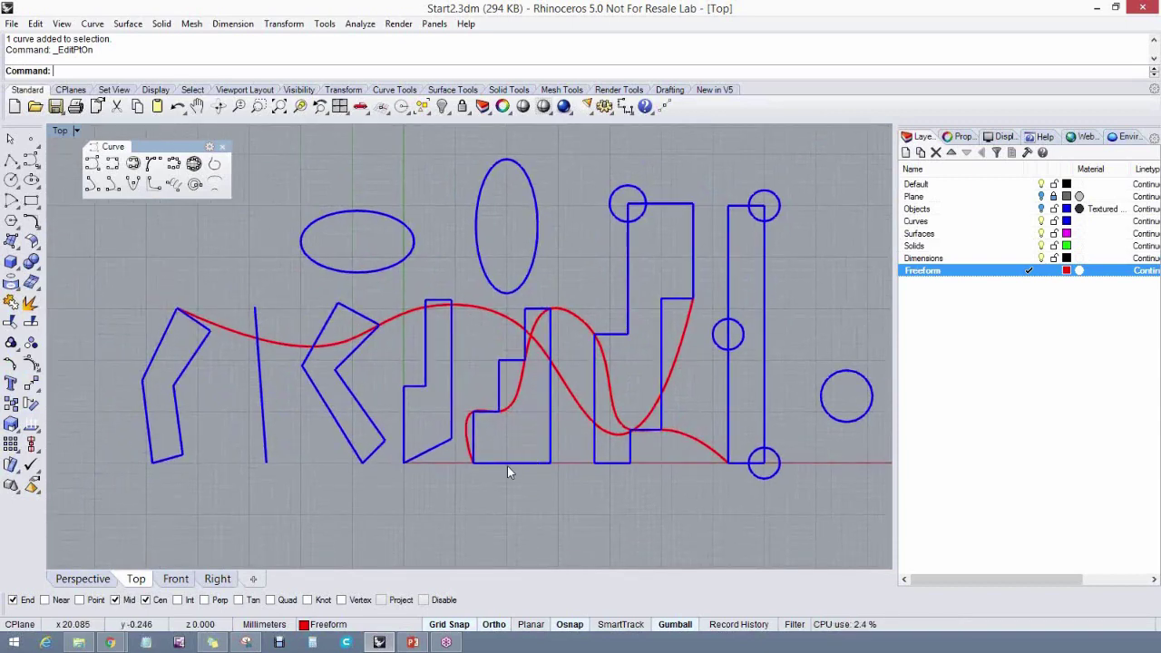
left_click(571, 399)
scroll(578, 468, "down", 2)
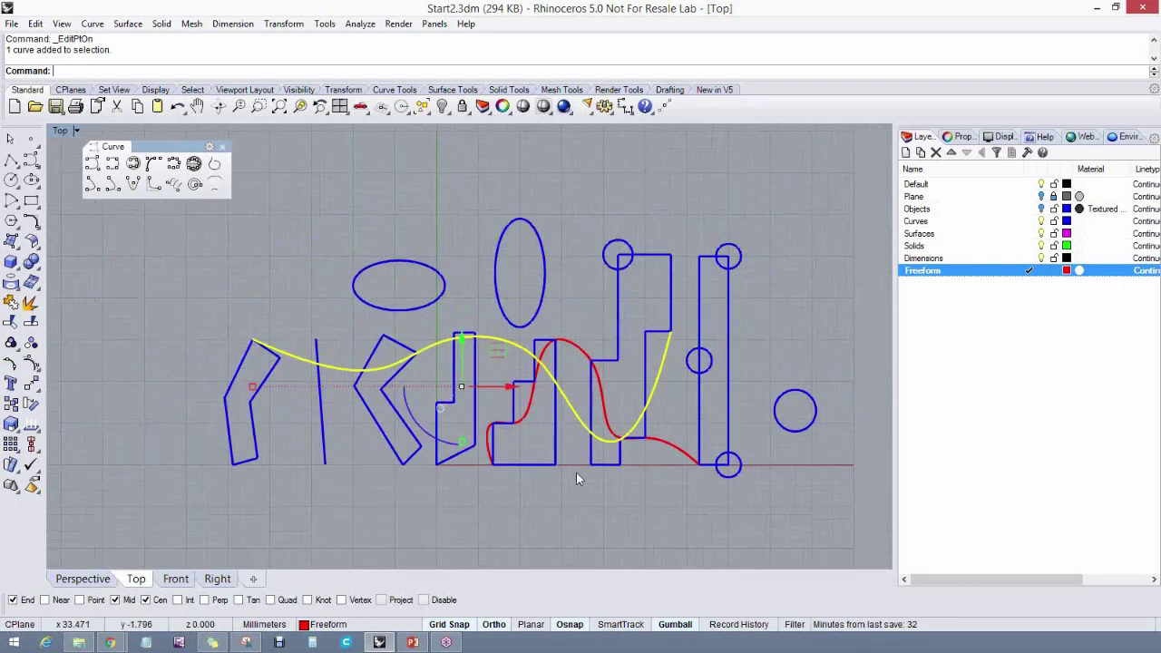
right_click_drag(521, 392, 575, 397)
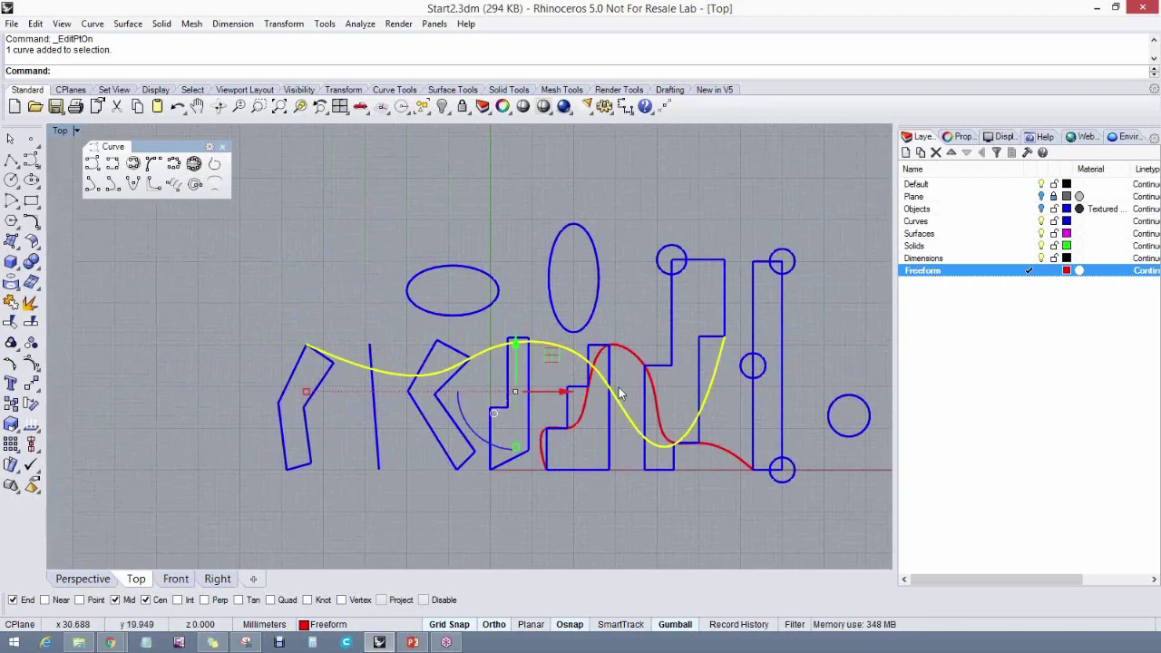
key("Delete")
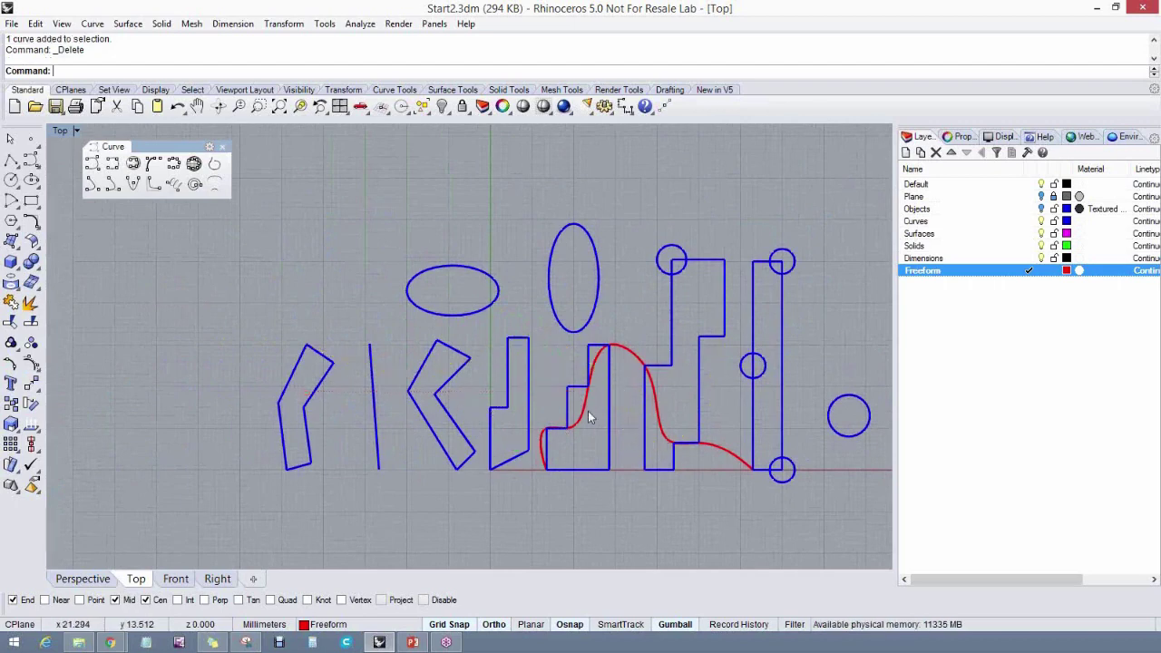
Draw a degree-3 control-point curve from the far-left bent outline's bottom corner through the neighbouring outlines' corners to the origin
scroll(321, 419, "up", 5)
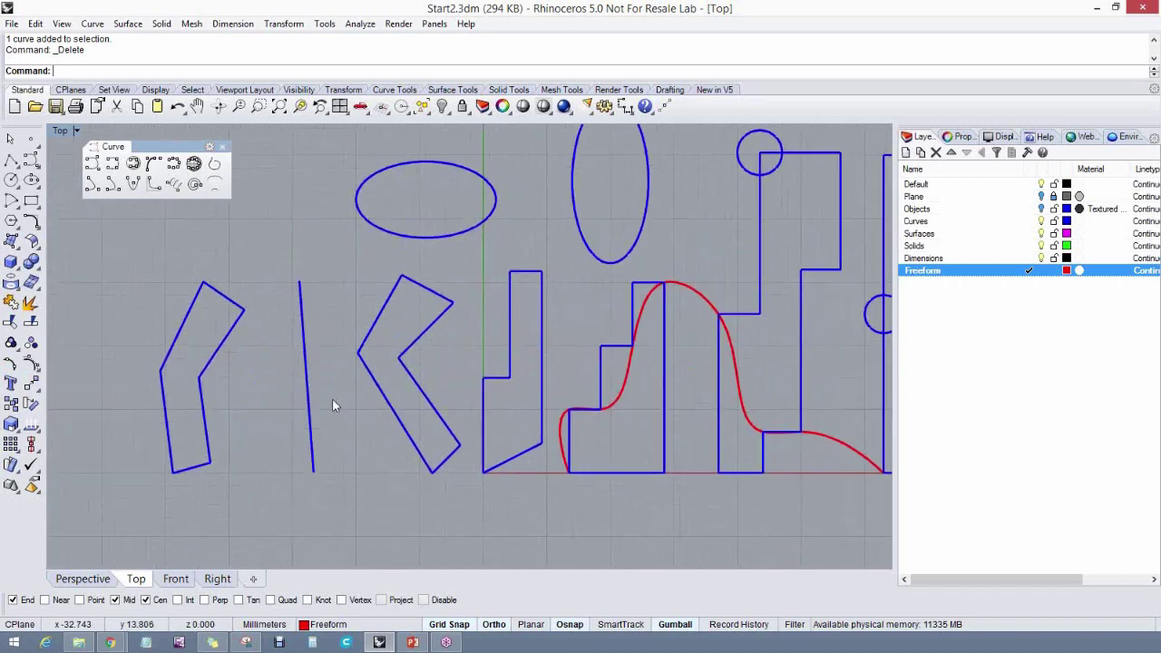
left_click(92, 164)
left_click(172, 473)
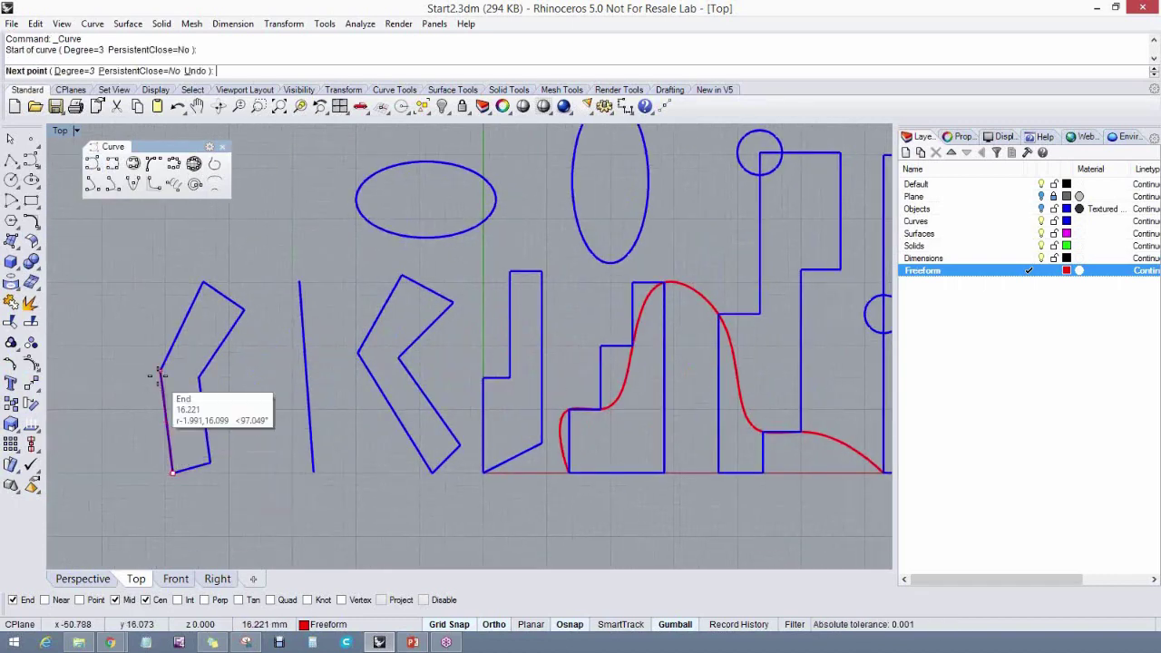
left_click(160, 371)
left_click(203, 283)
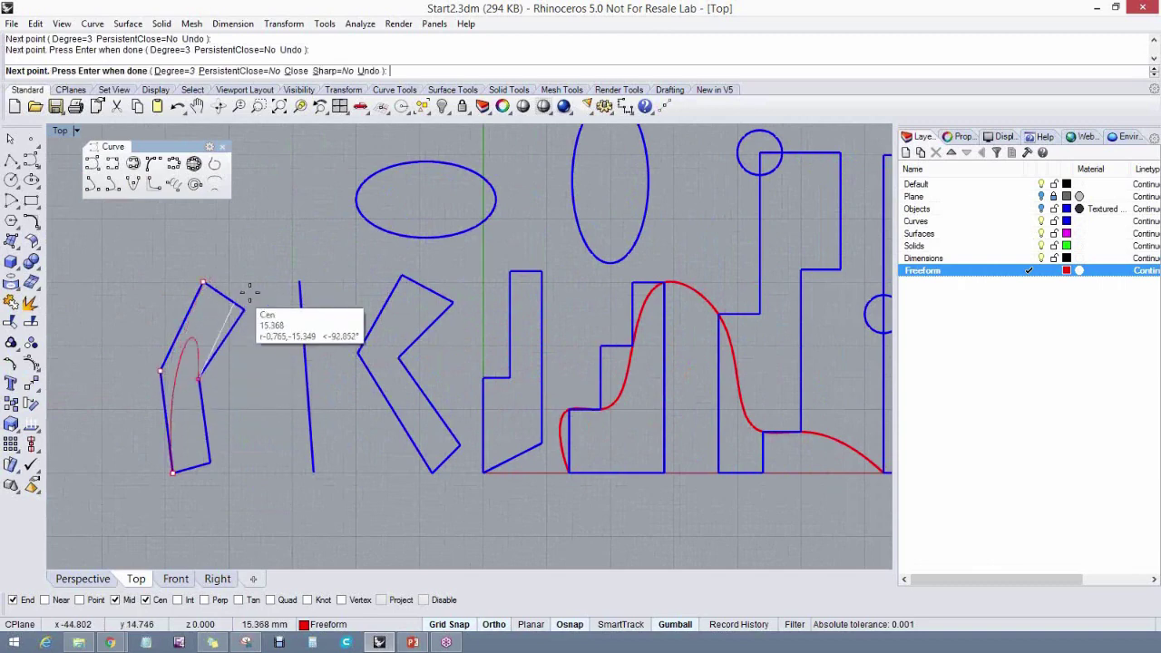
left_click(299, 280)
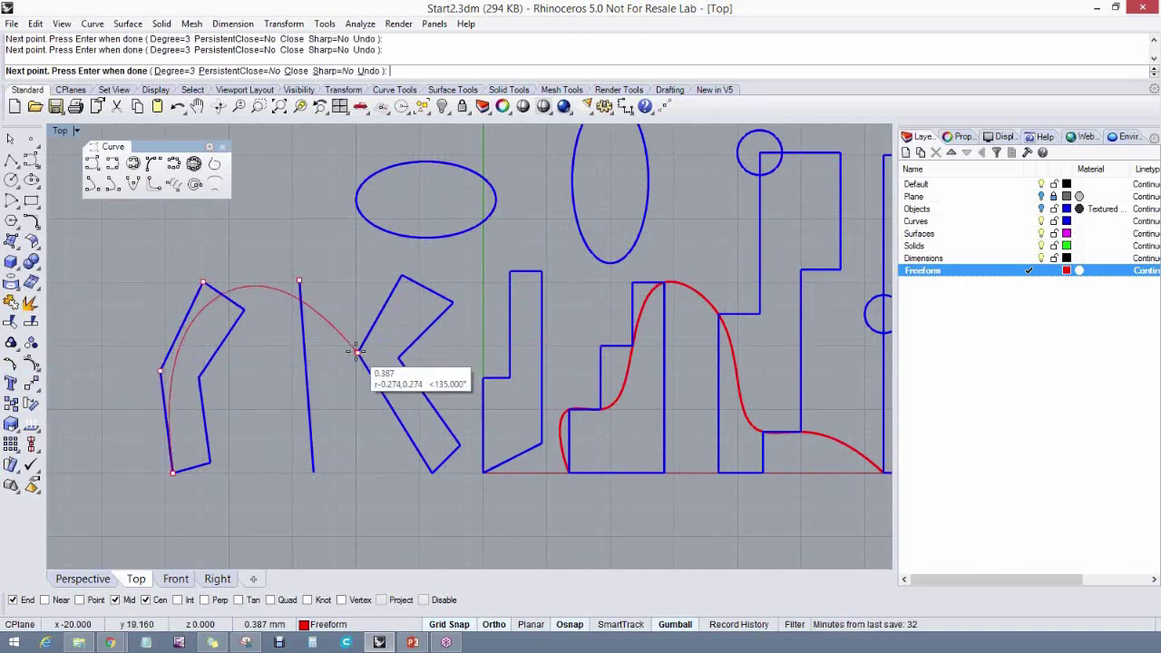
left_click(357, 352)
left_click(460, 446)
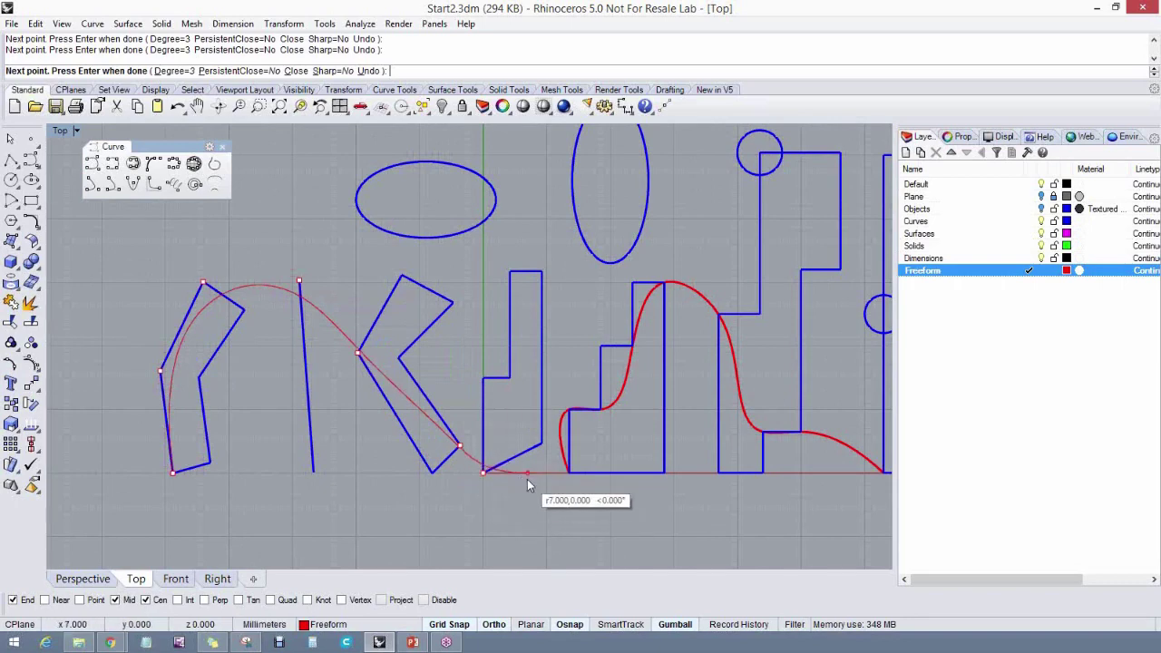
key("Return")
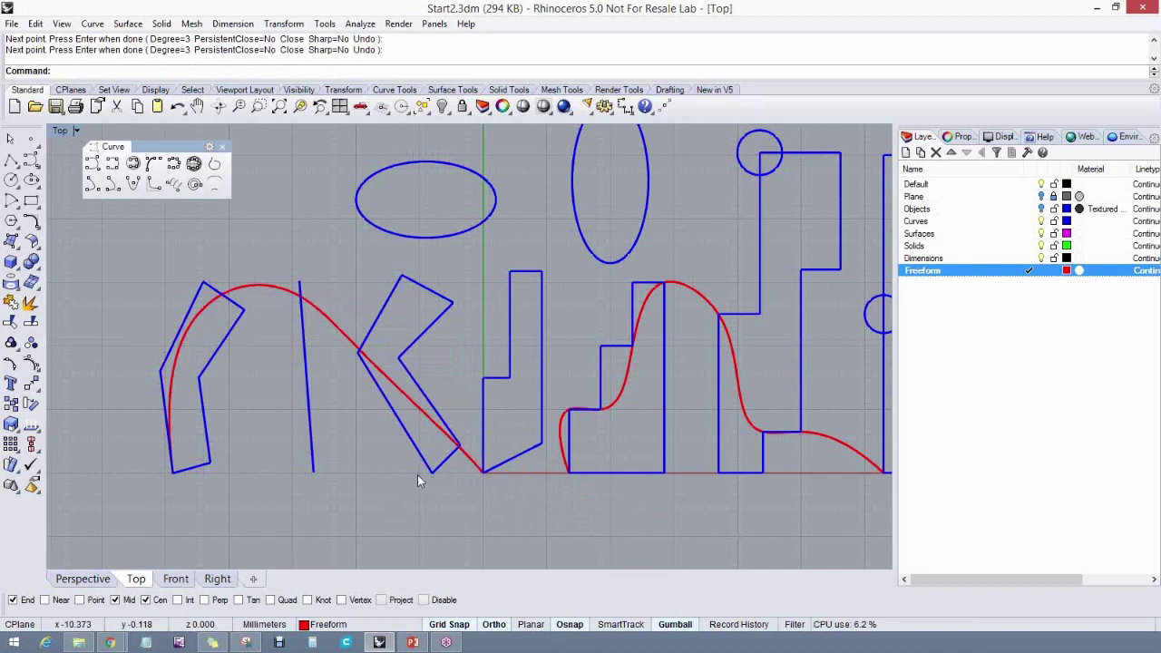
Select the control-point curve and the interpolated curve in turn to compare how each follows the outline corners
right_click_drag(418, 481, 385, 484)
left_click(376, 403)
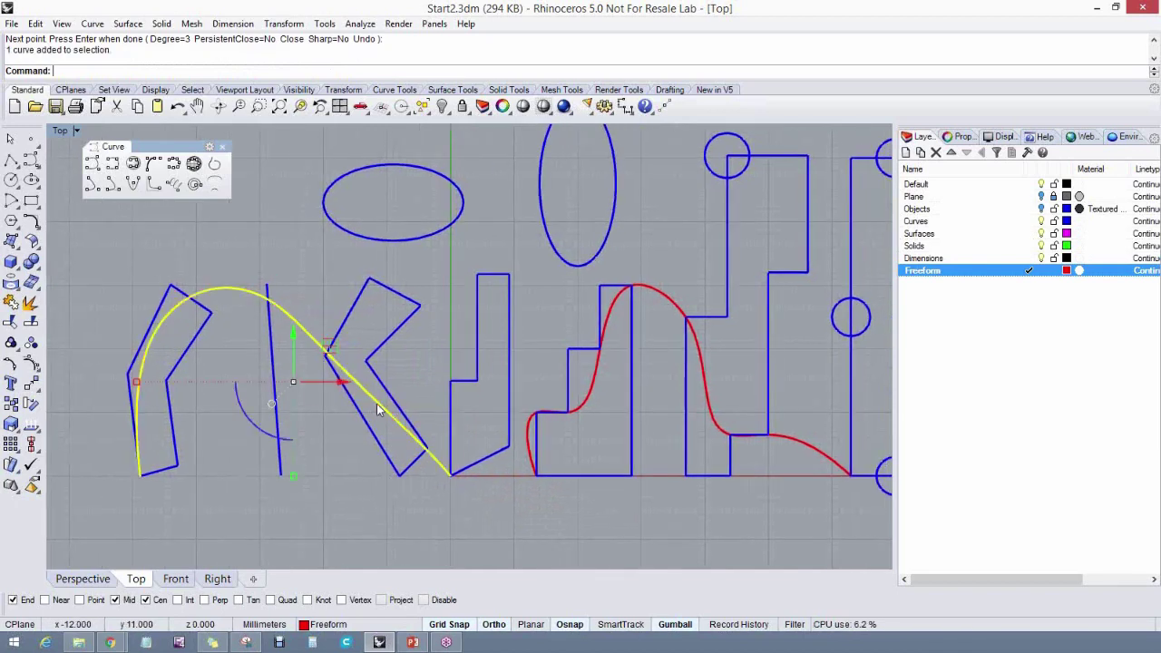
key("Escape")
left_click(597, 379)
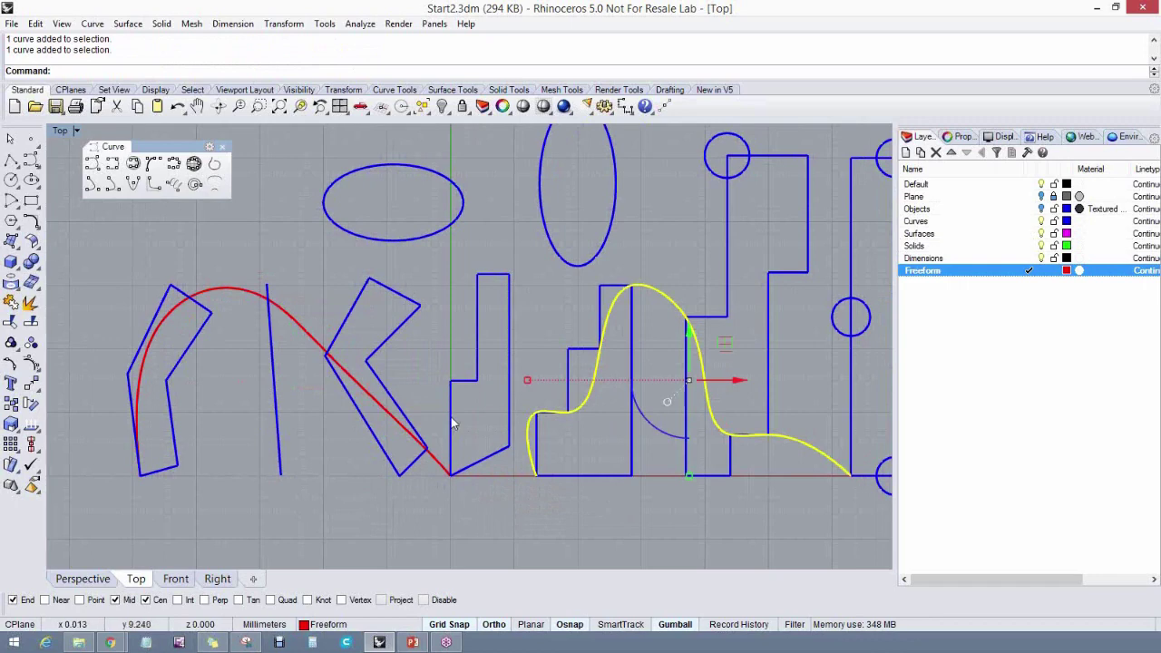
key("Escape")
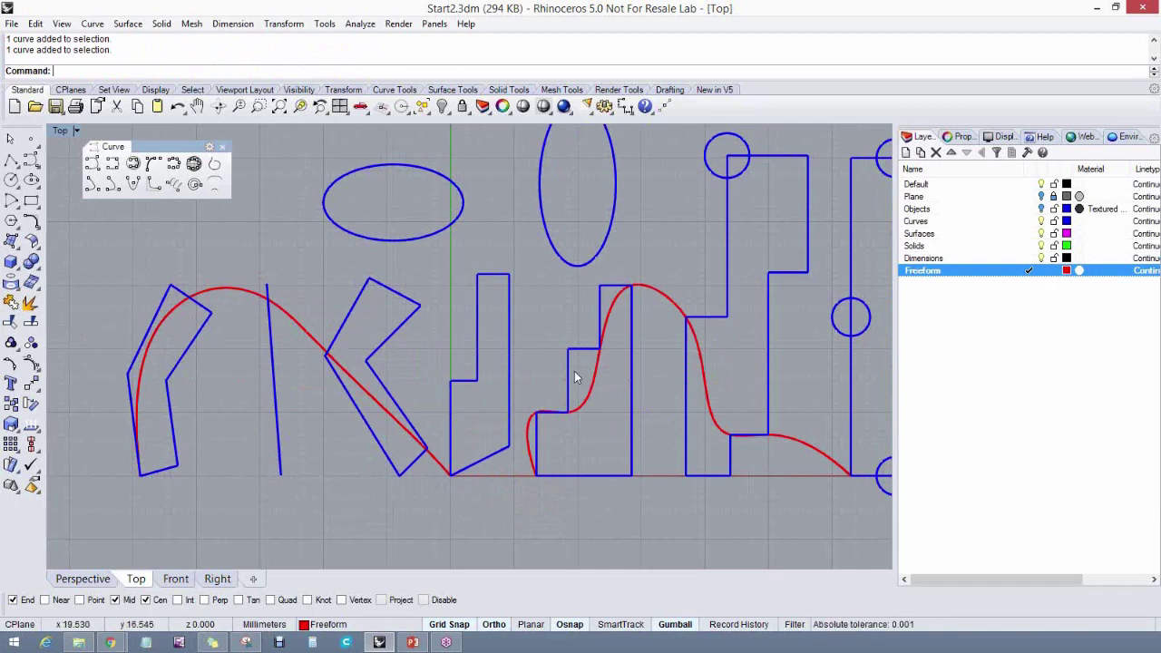
left_click(294, 323)
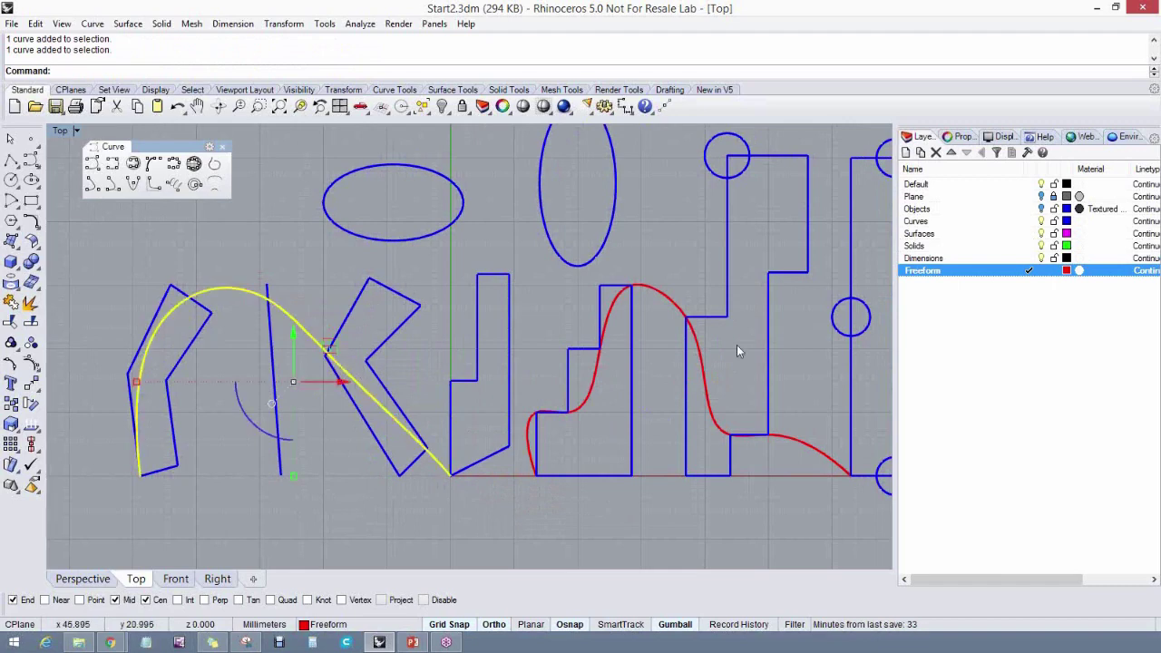
key("Escape")
left_click(603, 368)
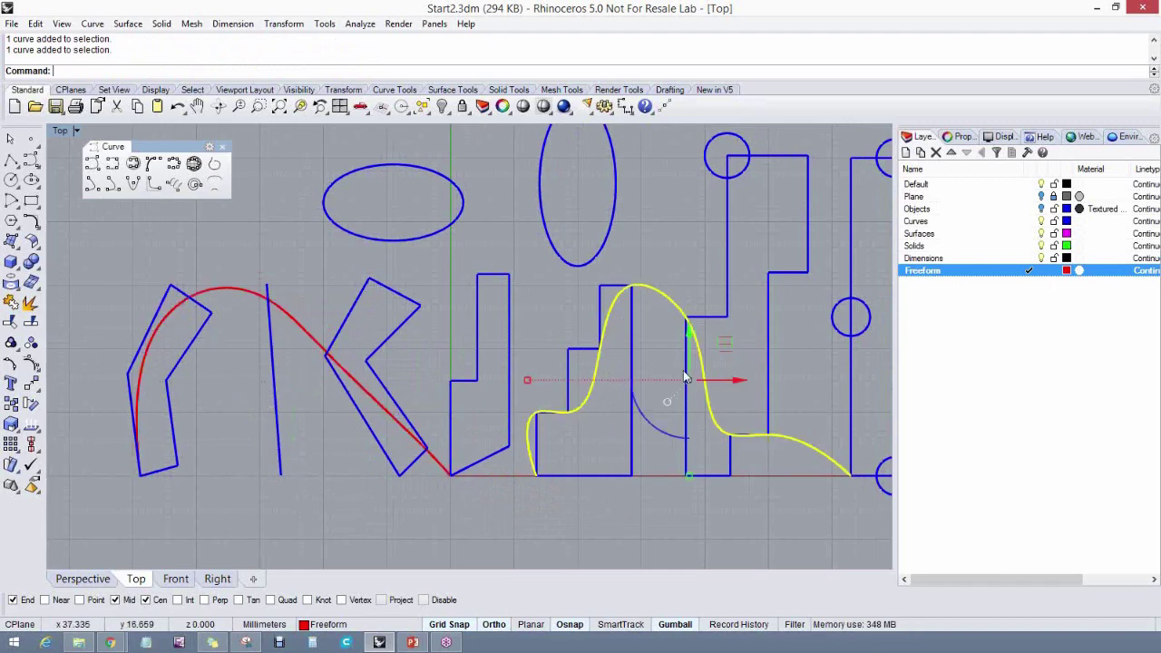
right_click_drag(587, 385, 538, 413)
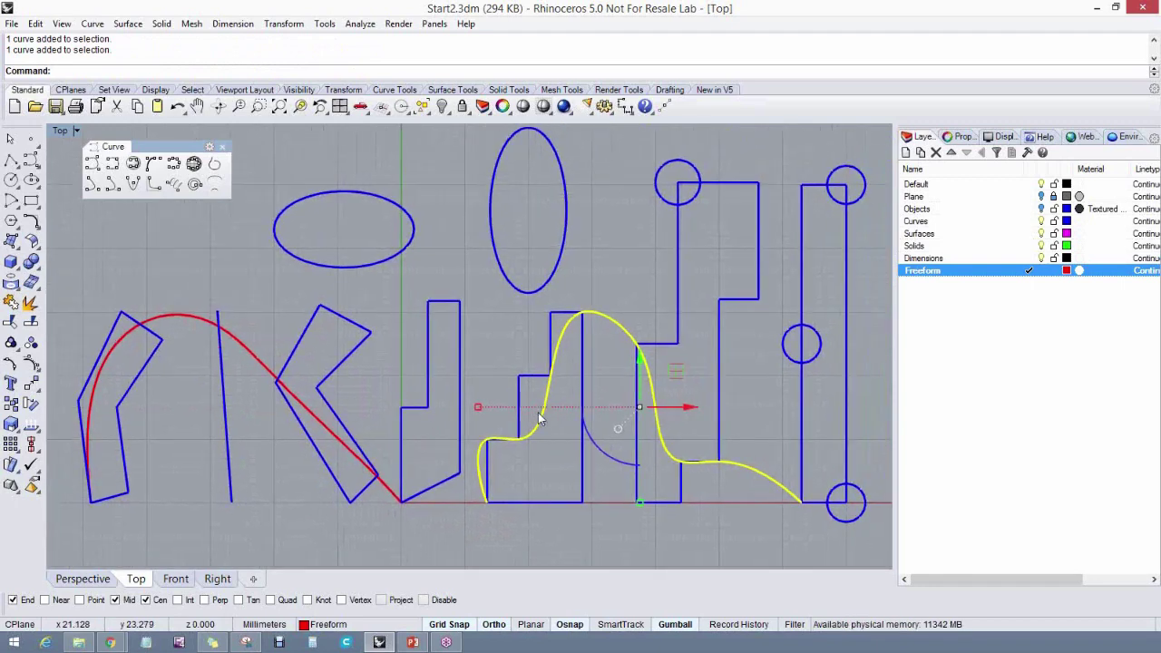
Switch to the Perspective view and frame the outlines with both red freeform curves deselected
double_click(60, 131)
double_click(506, 136)
scroll(550, 345, "down", 5)
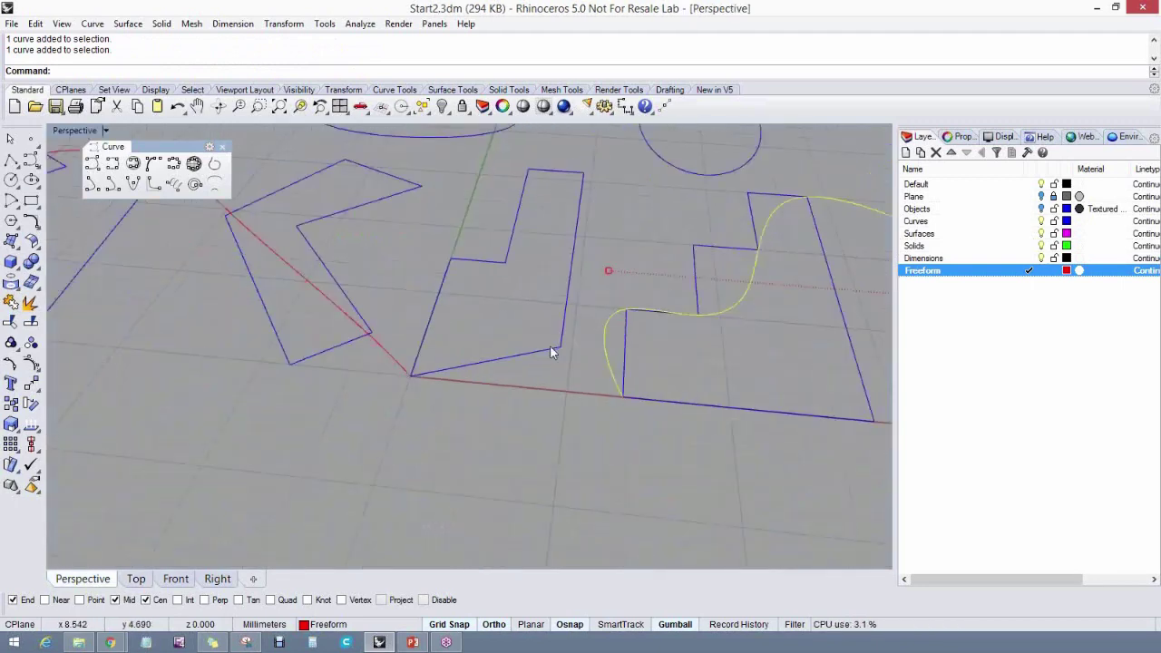
right_click_drag(453, 353, 558, 375)
key("Escape")
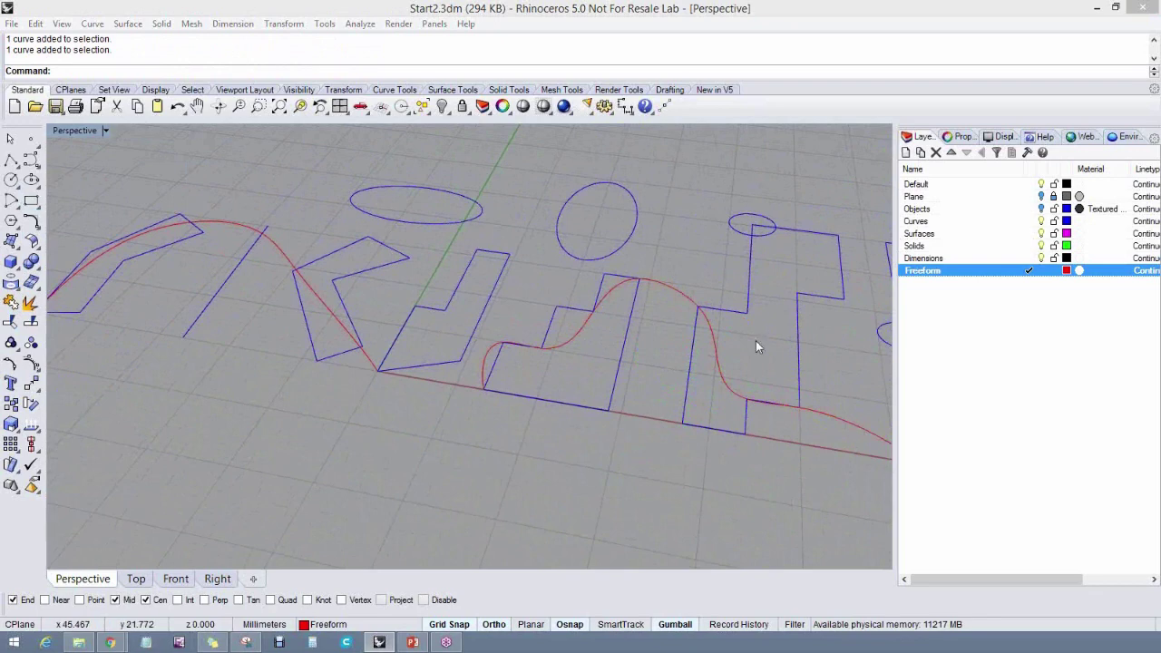
right_click_drag(667, 388, 639, 391)
Close the floating Curve tool palette and set the Perspective view to Shaded display mode
left_click(222, 146)
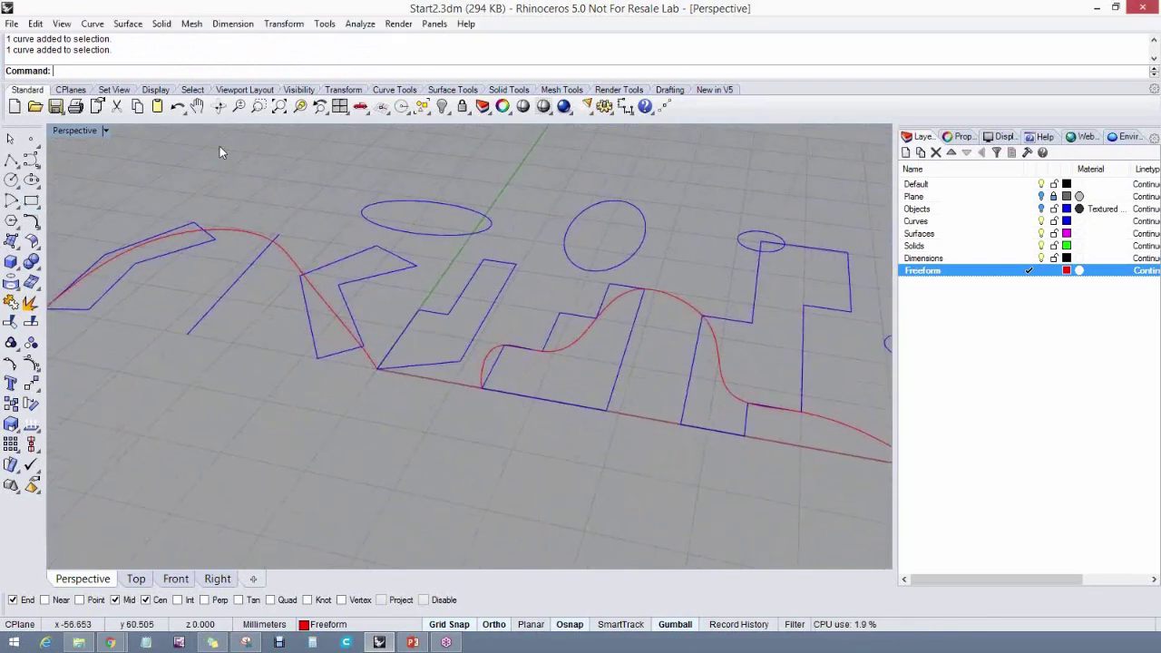
left_click(106, 131)
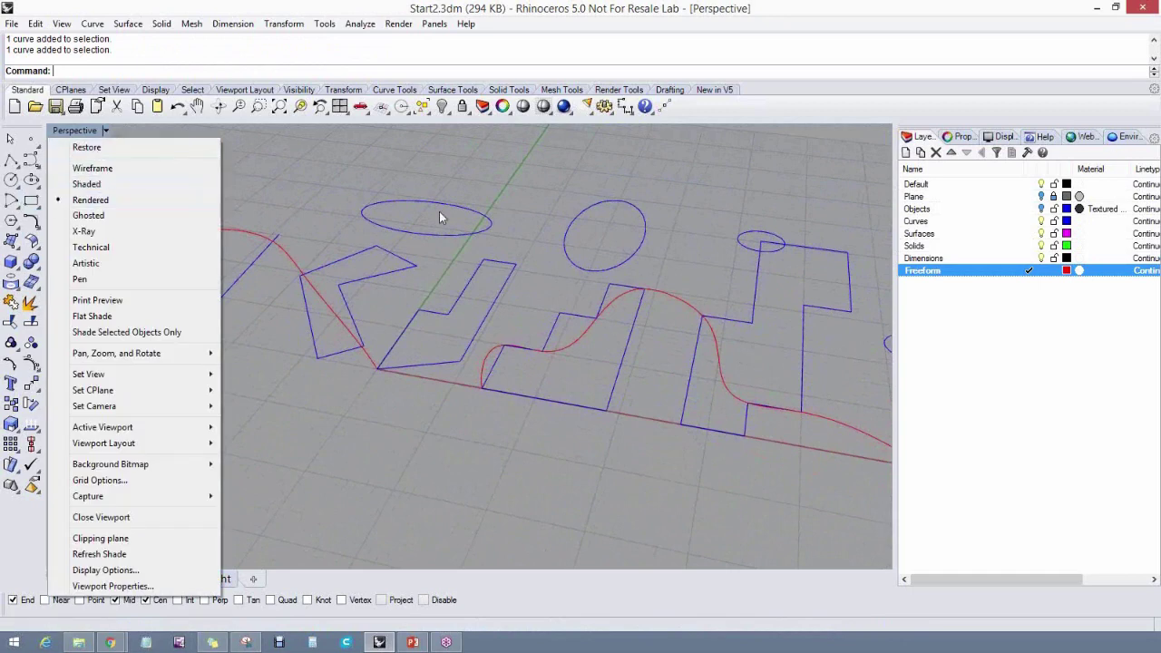
left_click(86, 183)
mouse_move(334, 237)
right_mouse_down("shift")
mouse_move(310, 229)
mouse_move(374, 284)
right_mouse_up("shift")
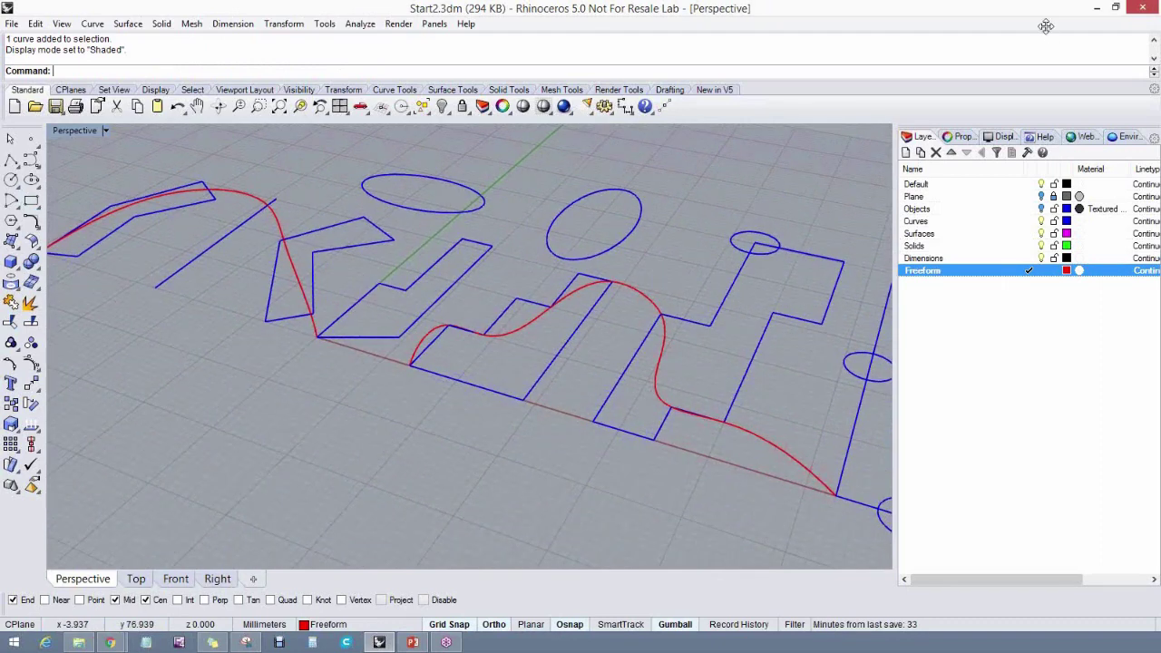
Make the Surfaces layer current and build a planar surface from the closed notched outline at the origin
left_click(1030, 247)
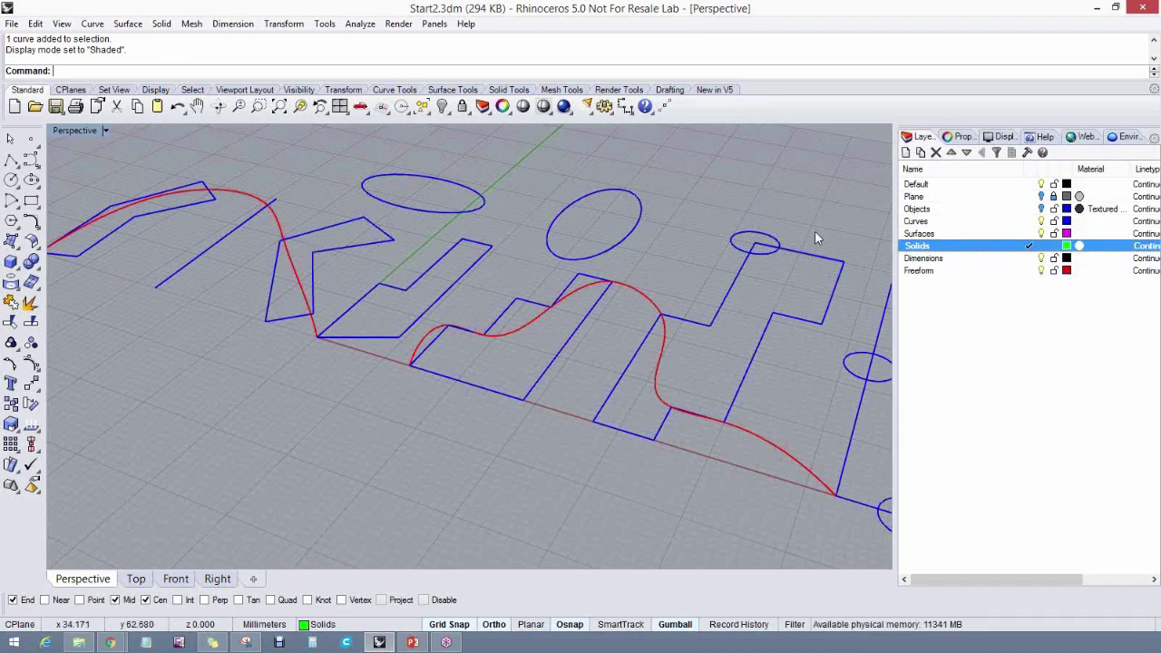
left_click(1031, 234)
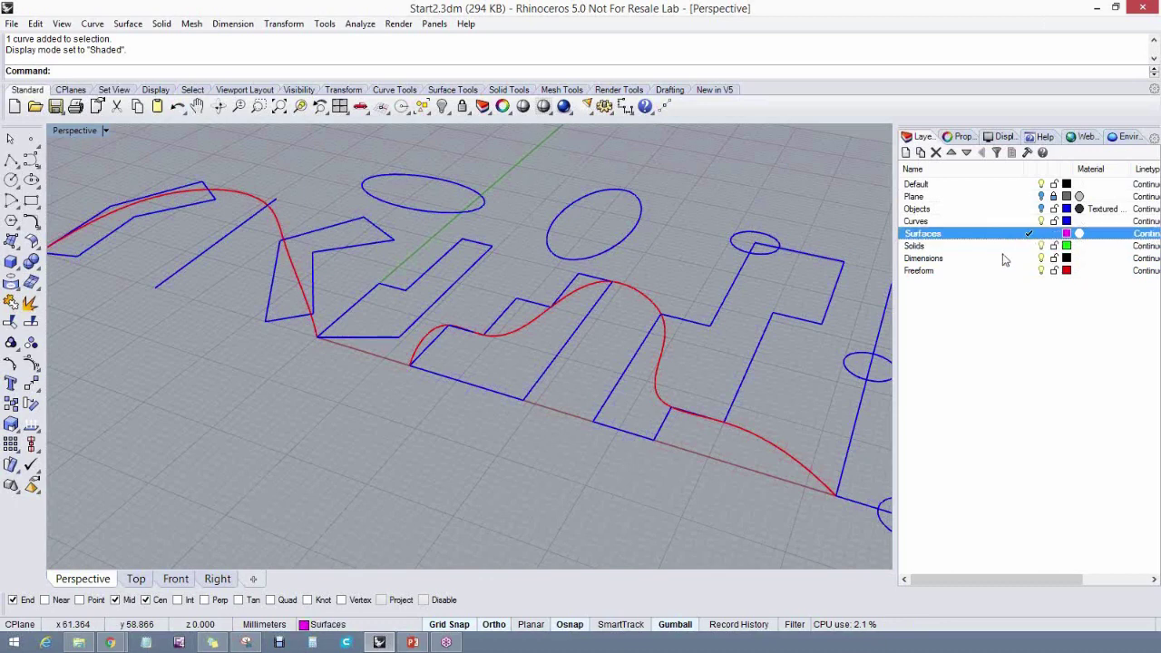
left_click(127, 24)
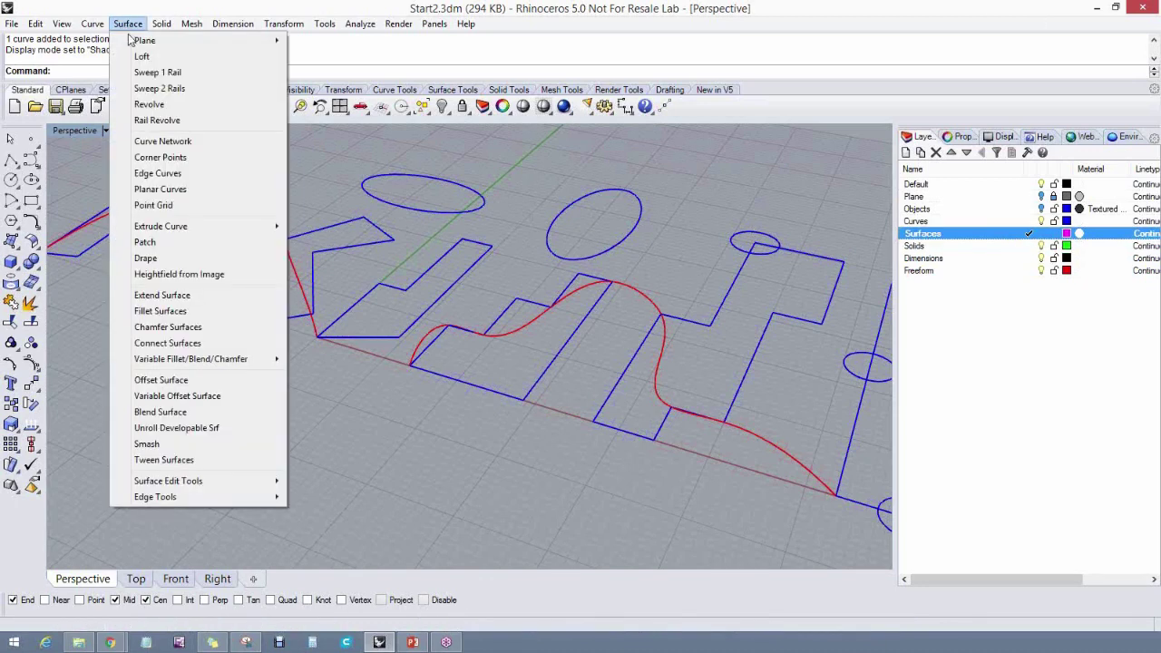
left_click(161, 192)
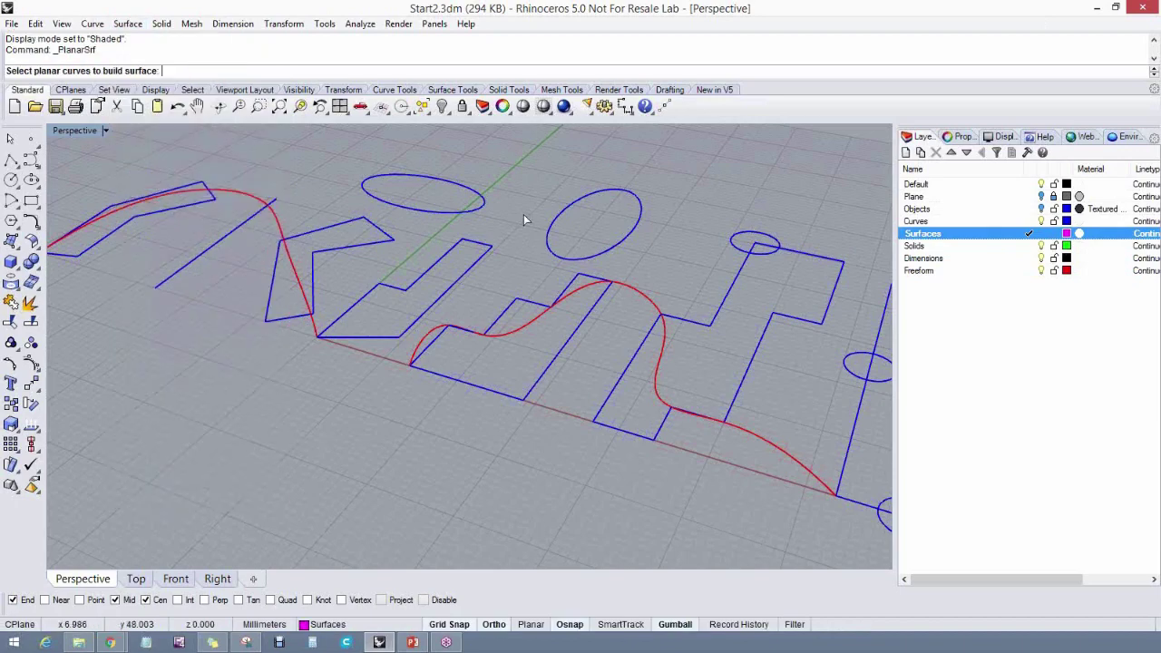
right_click_drag(485, 296, 500, 279)
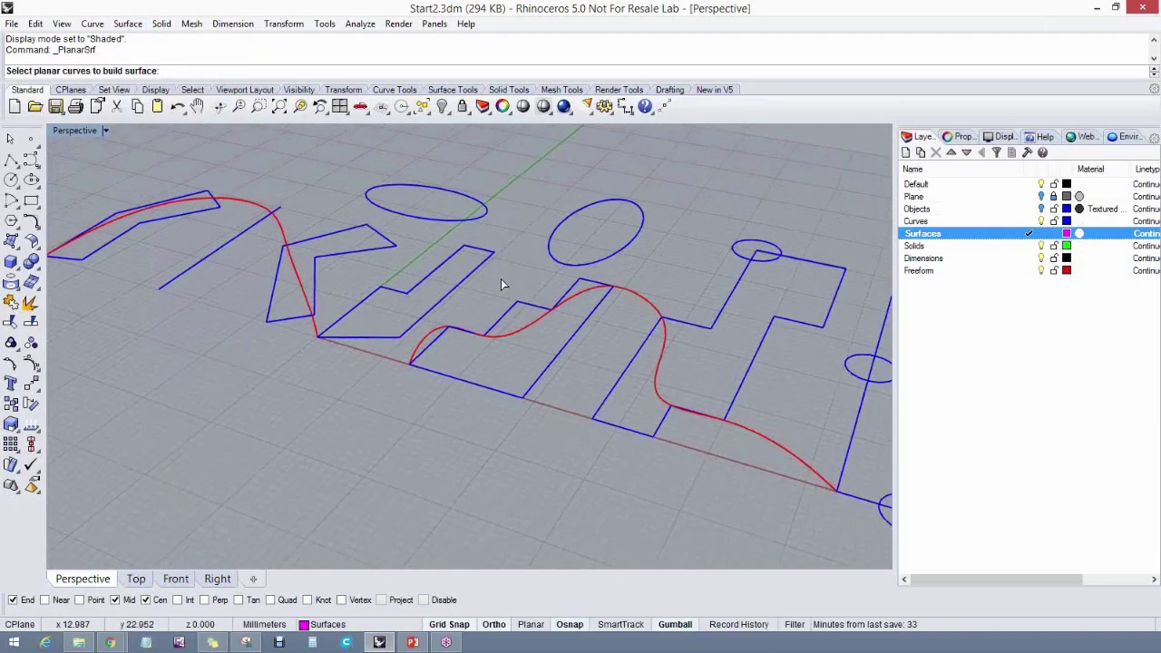
left_click(440, 297)
key("Return")
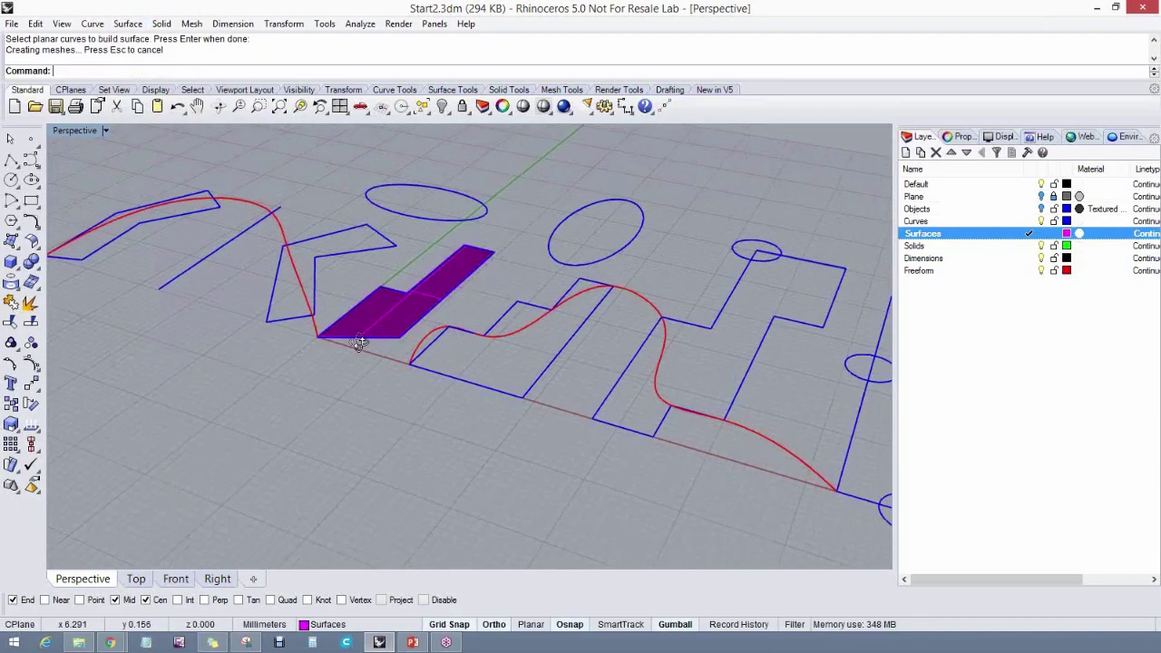
mouse_move(363, 336)
right_mouse_down()
mouse_move(311, 350)
mouse_move(357, 355)
right_mouse_up()
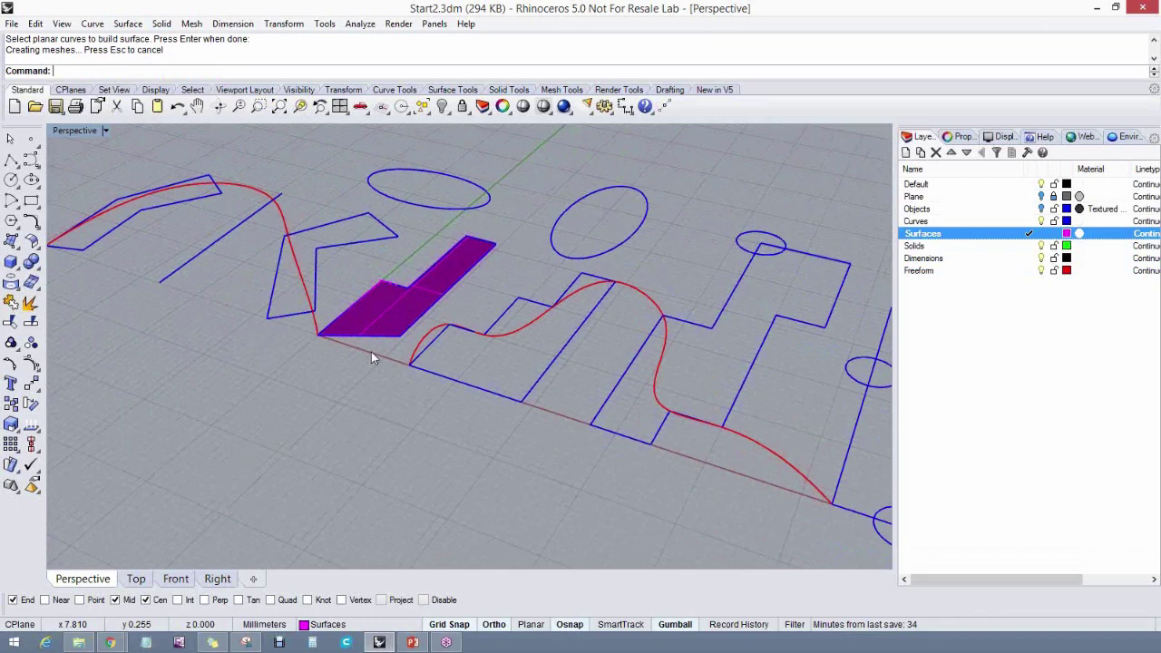
Select the planar surface to examine it as a single object, and deselect it
right_click_drag(486, 313, 456, 347)
left_click(431, 283)
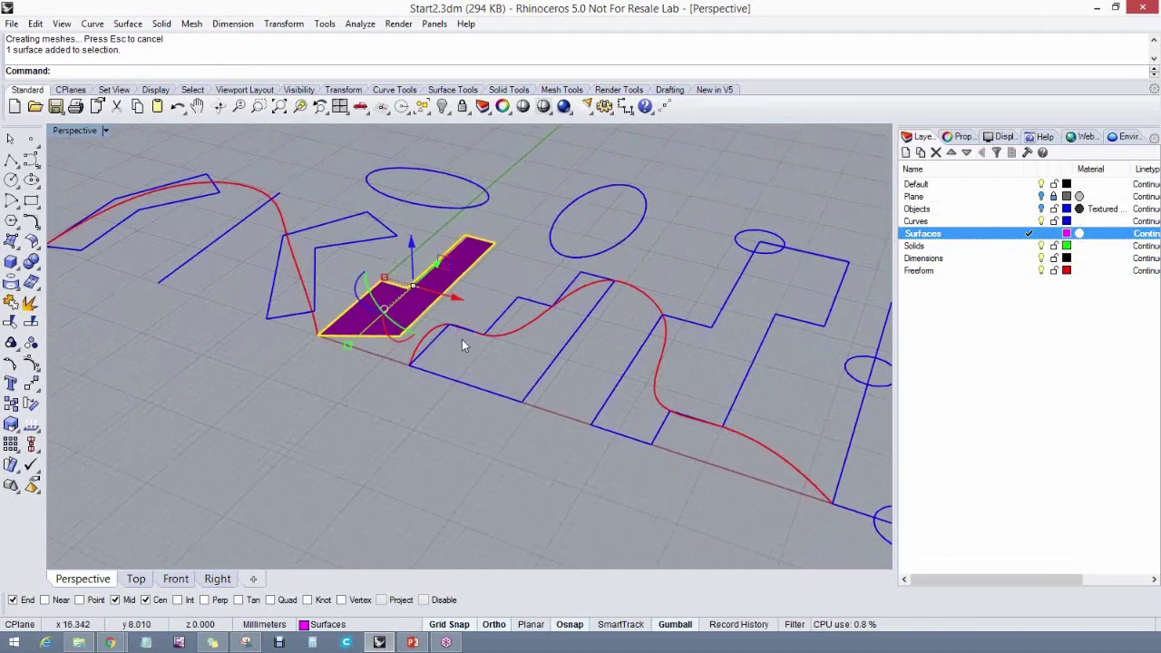
key("Escape")
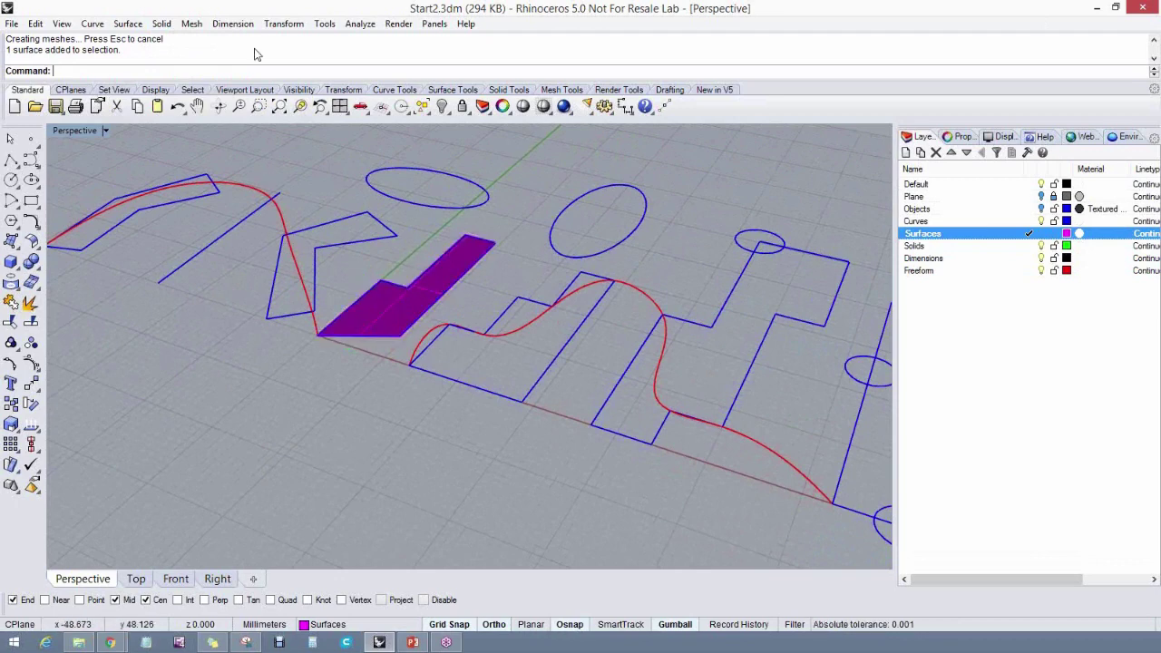
Extrude the closed three-step outline straight up 5 mm as a solid
left_click(161, 24)
left_click(192, 23)
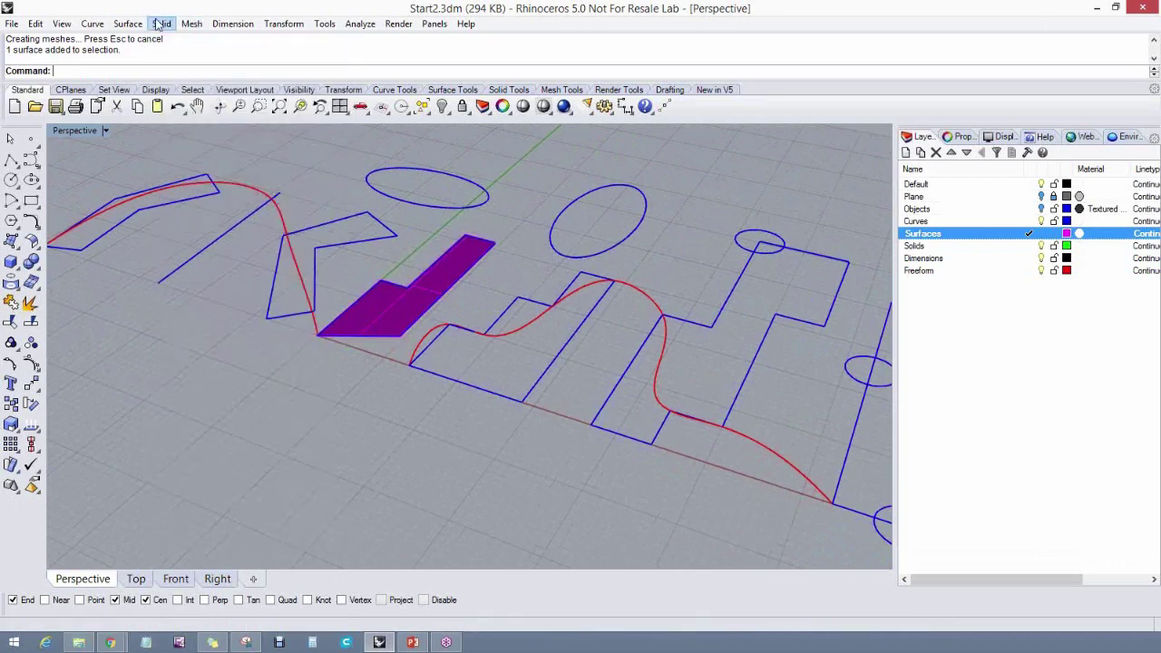
left_click(162, 24)
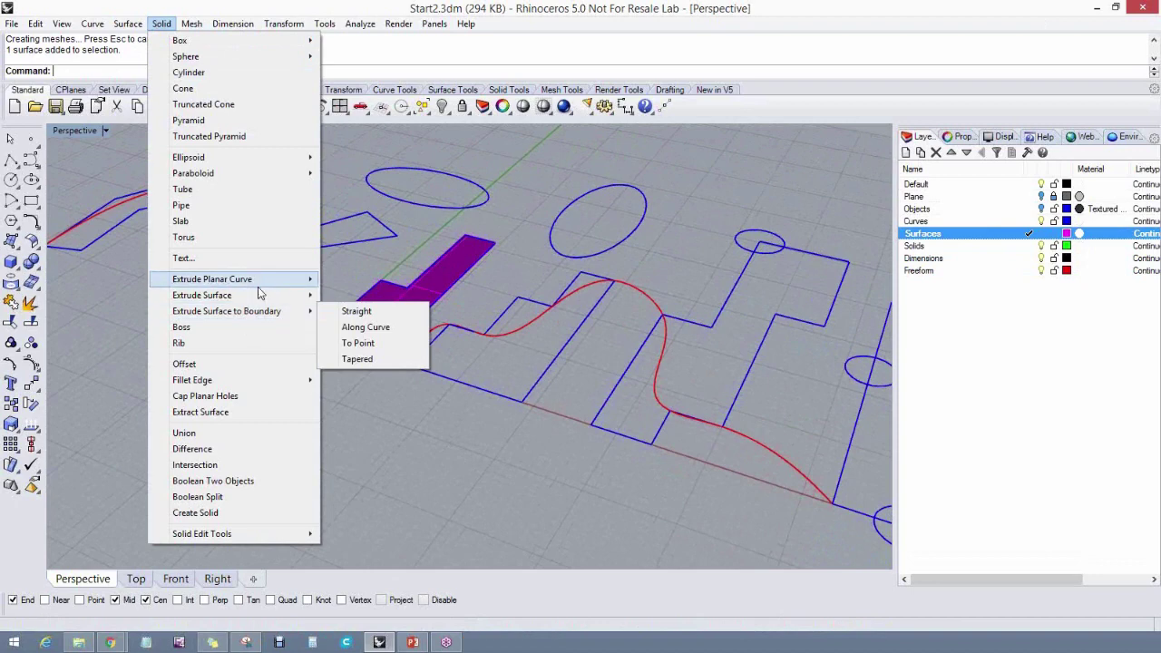
mouse_move(258, 285)
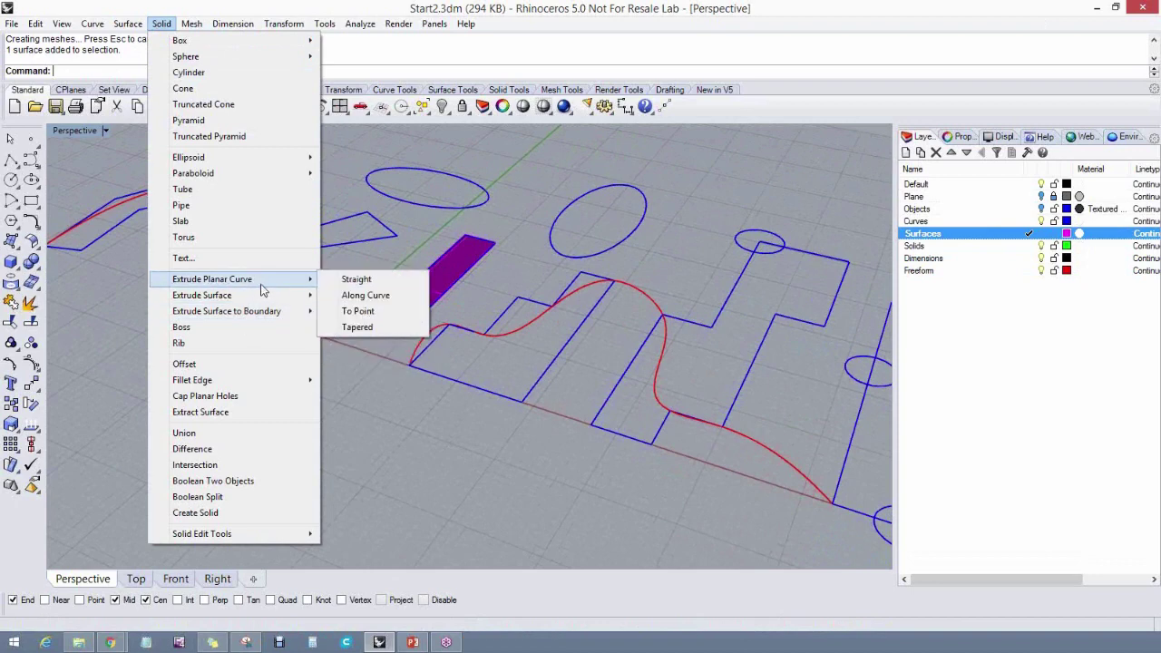
left_click(361, 285)
left_click(532, 386)
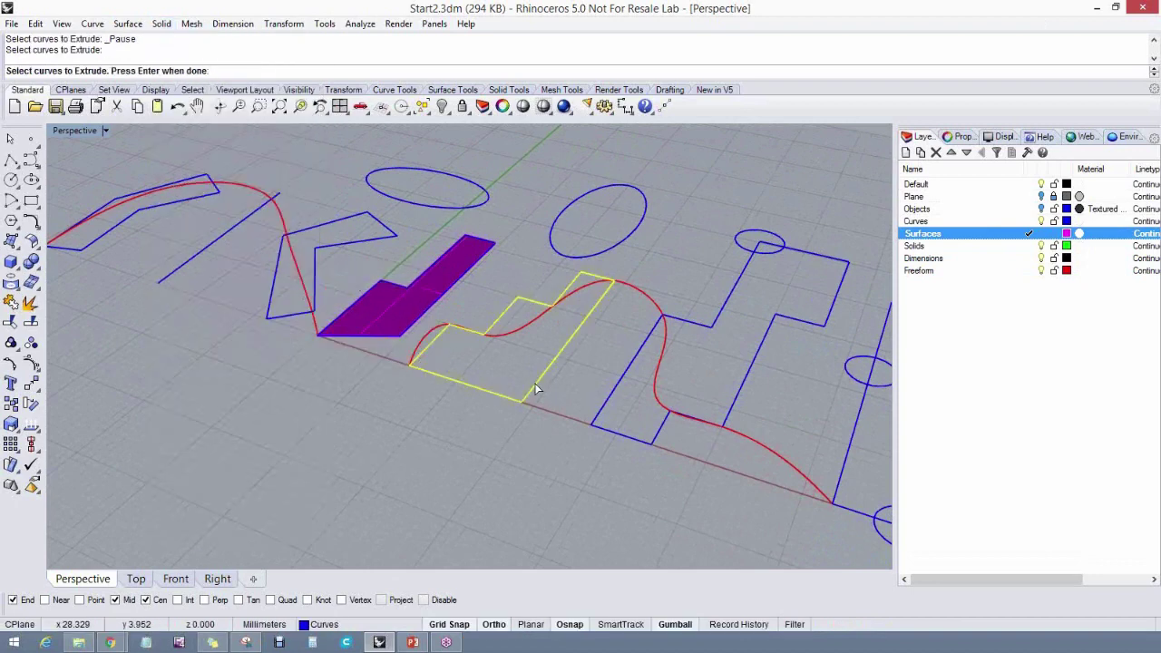
key("Return")
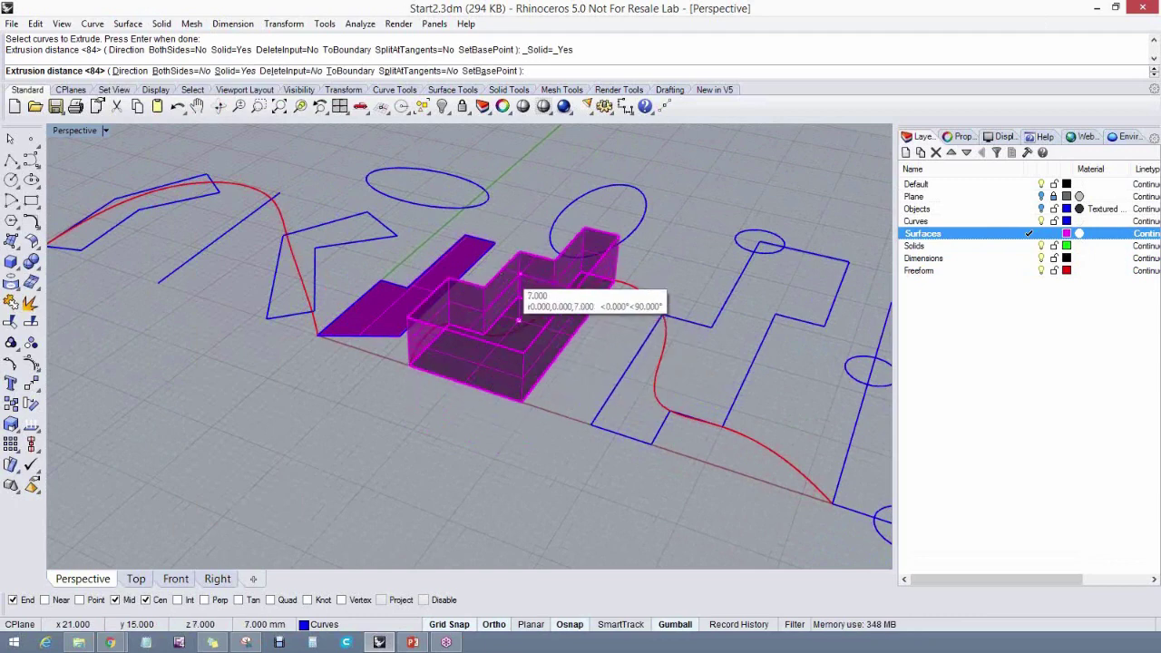
type("5")
key("Return")
Select the extruded stepped solid and display its object properties to check its type
right_click_drag(513, 267, 593, 382)
left_click(588, 354)
left_click(582, 372)
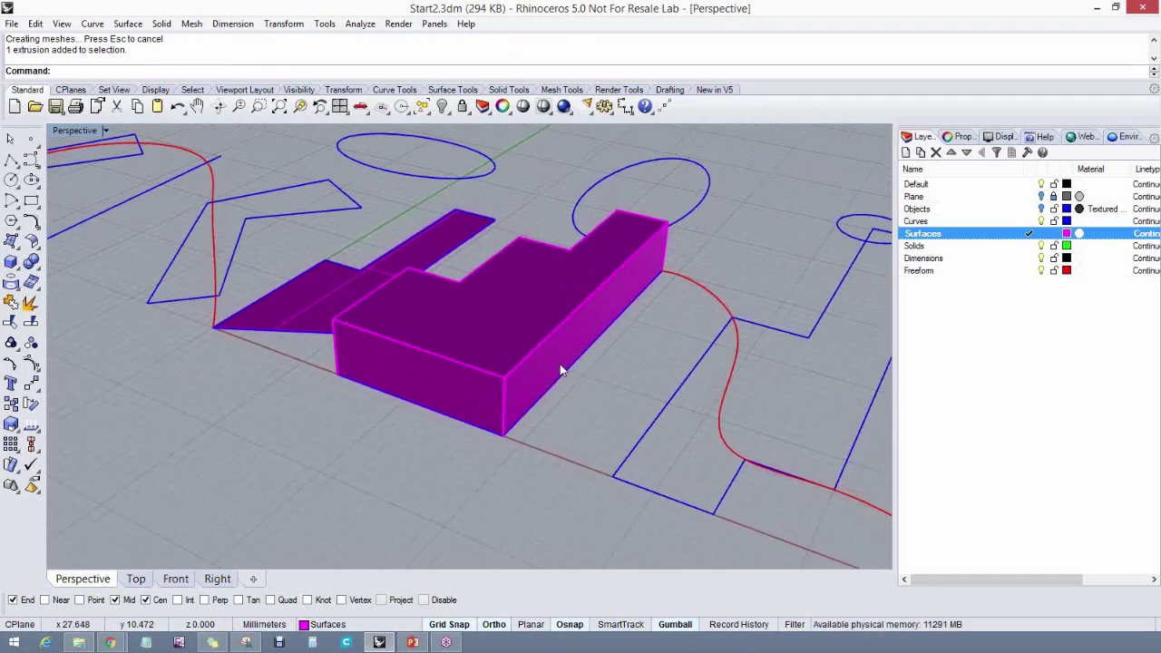
right_click_drag(560, 367, 530, 383)
left_click(529, 383)
left_click(950, 138)
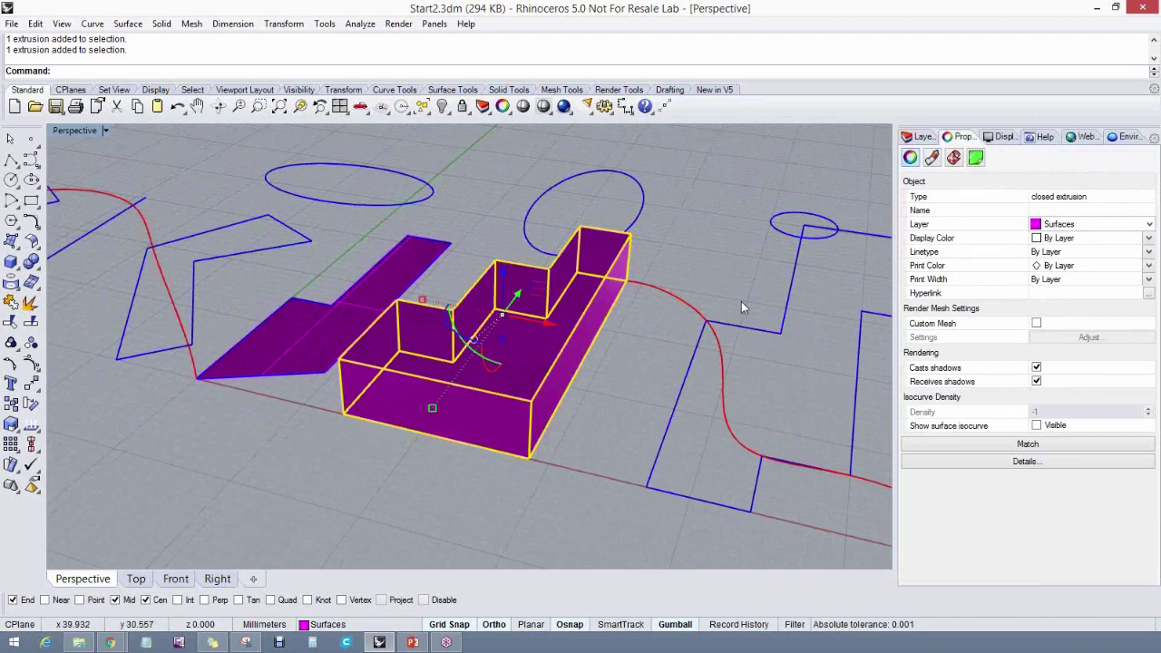
mouse_move(741, 301)
right_mouse_down()
mouse_move(728, 309)
mouse_move(734, 300)
right_mouse_up()
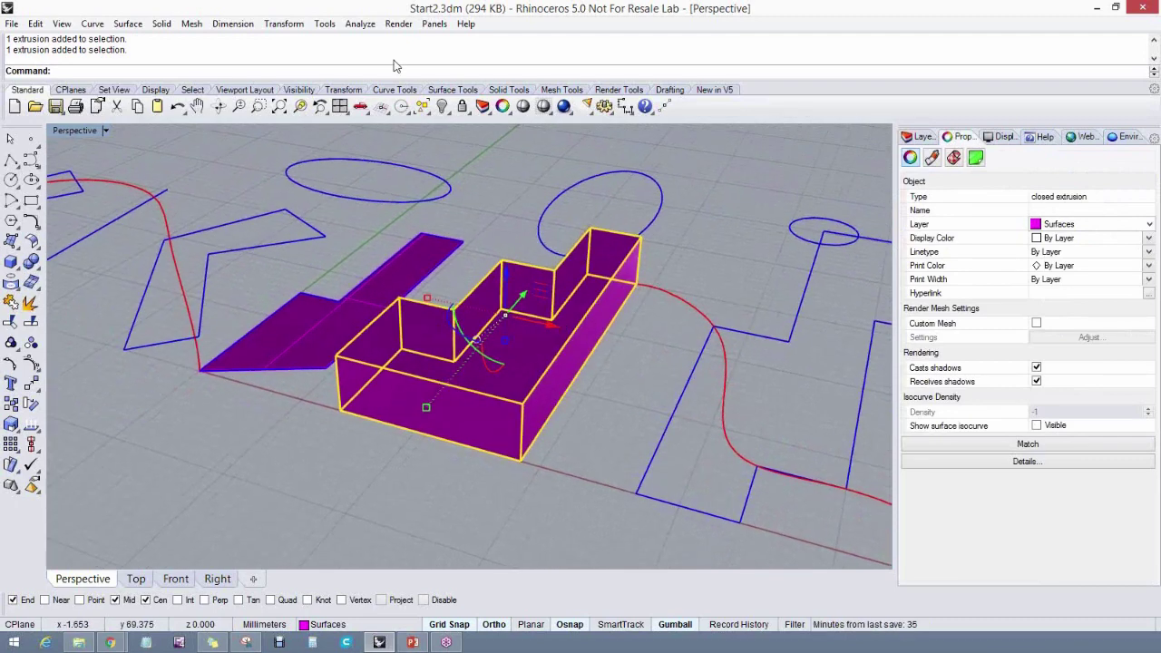
Measure the volume of the stepped solid, and deselect it
left_click(396, 25)
mouse_move(360, 25)
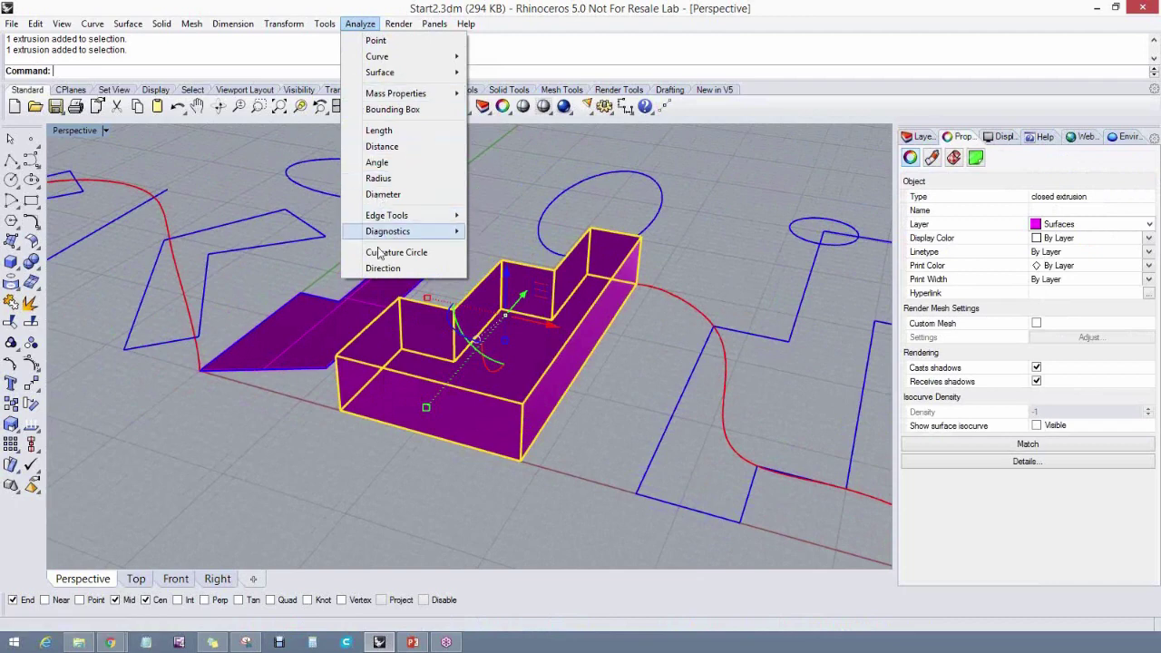
mouse_move(408, 94)
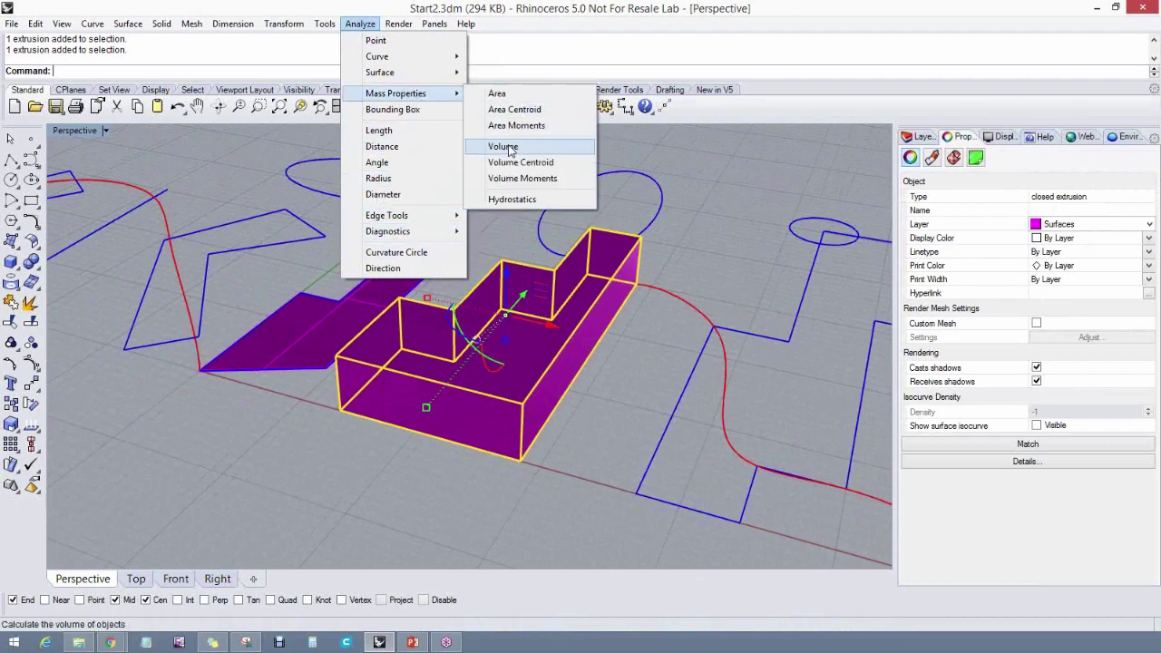
left_click(503, 146)
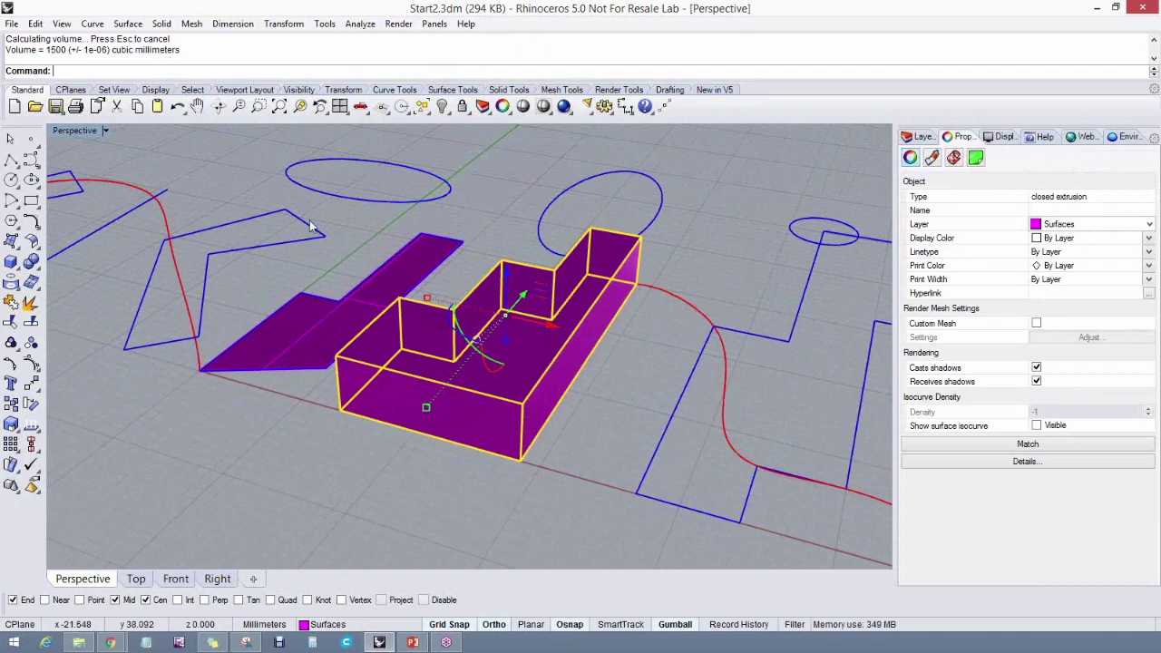
key("Escape")
Extrude the notched planar surface at the origin straight up 2 mm as a solid
right_click_drag(575, 368, 340, 392)
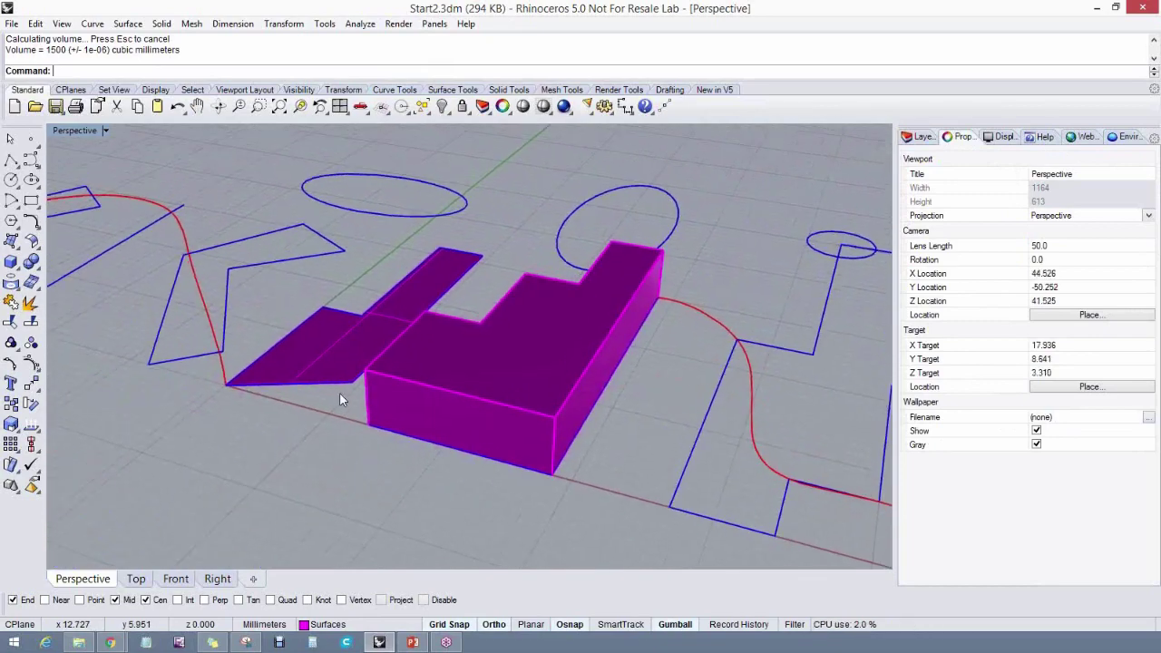
left_click(167, 27)
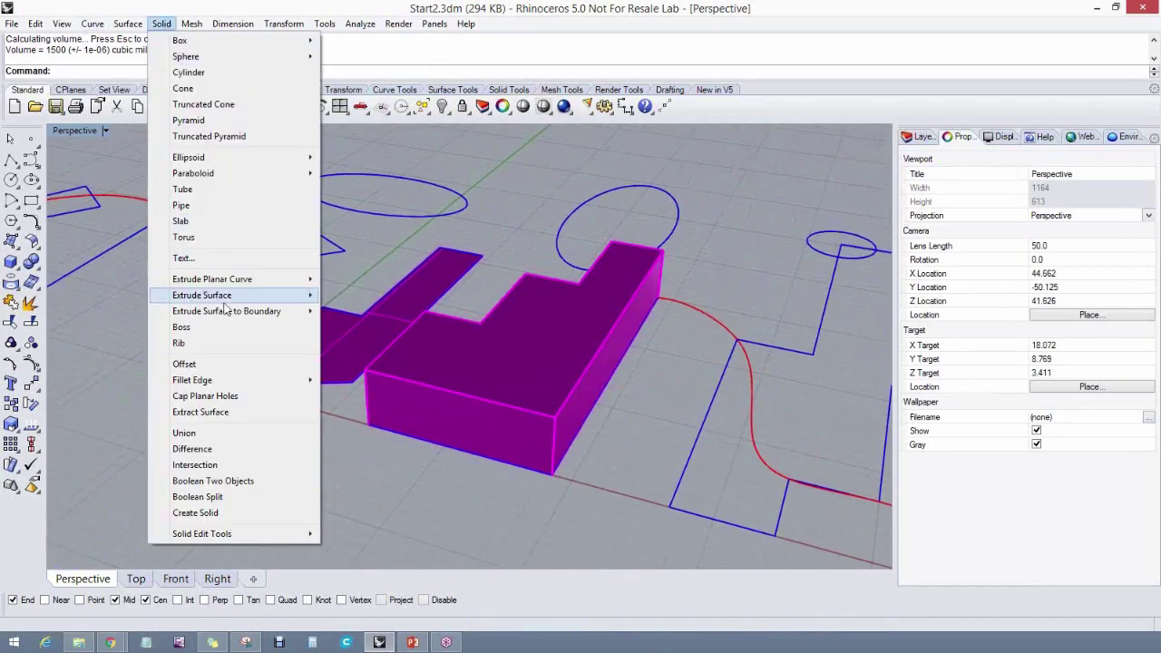
mouse_move(201, 307)
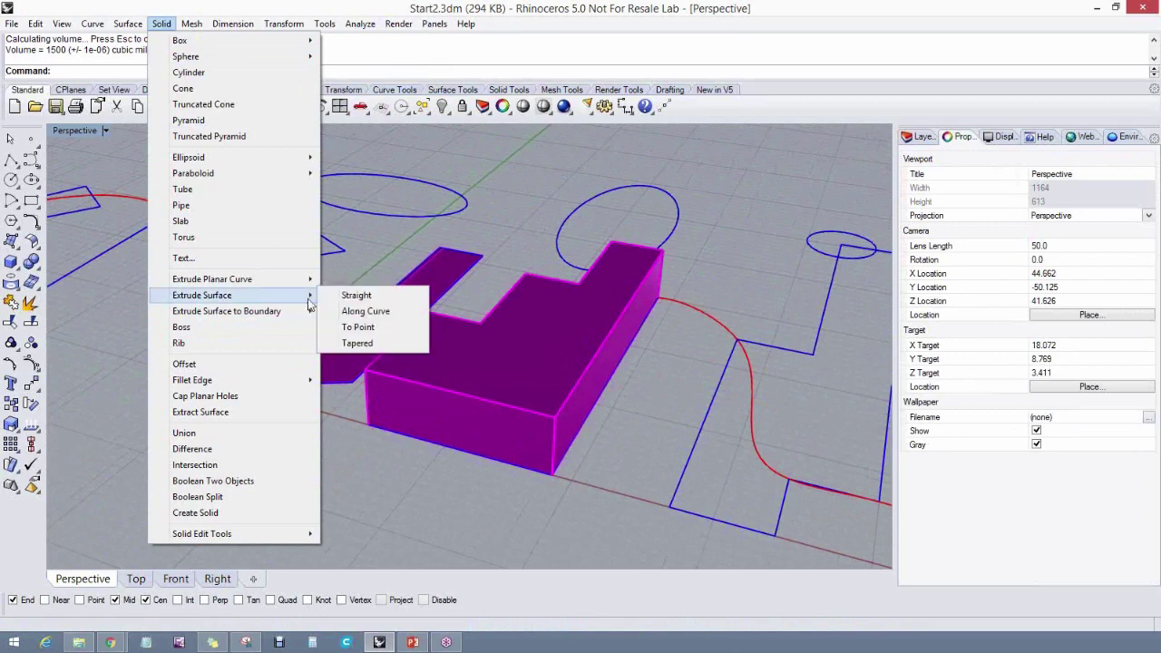
left_click(364, 298)
left_click(330, 346)
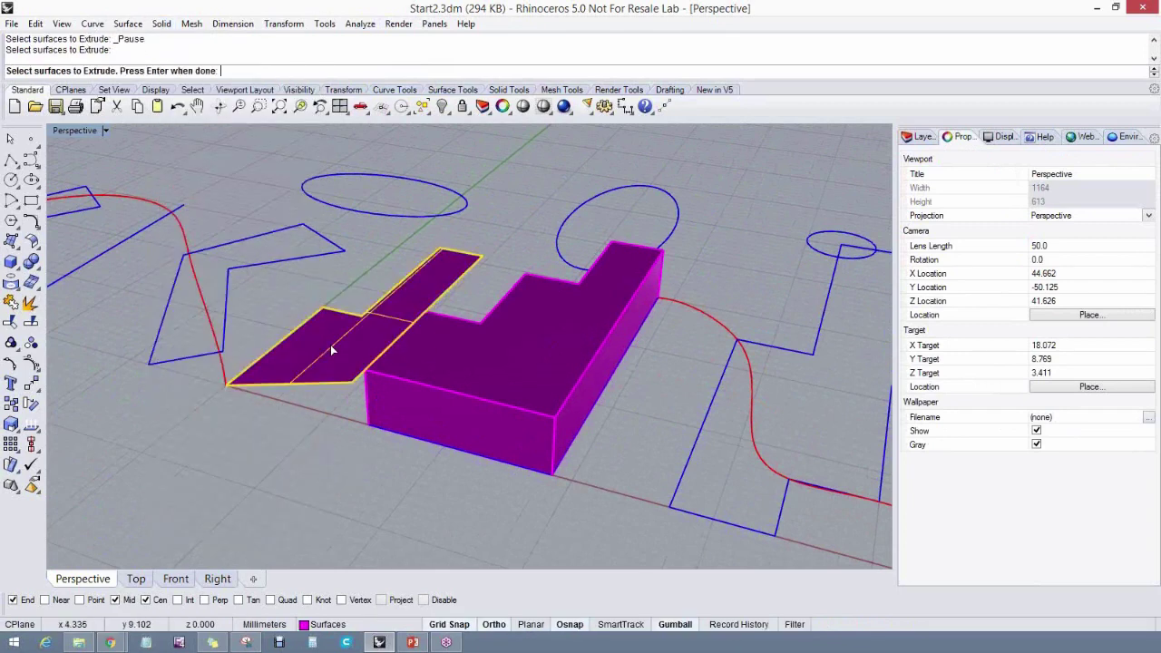
key("Return")
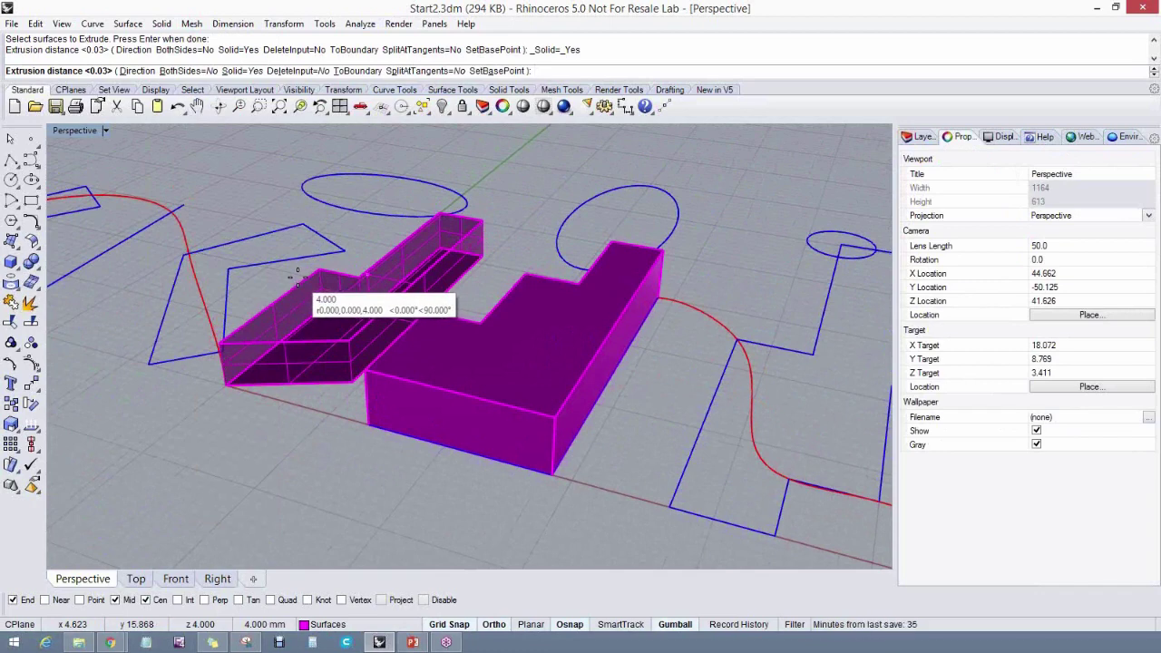
key("Return")
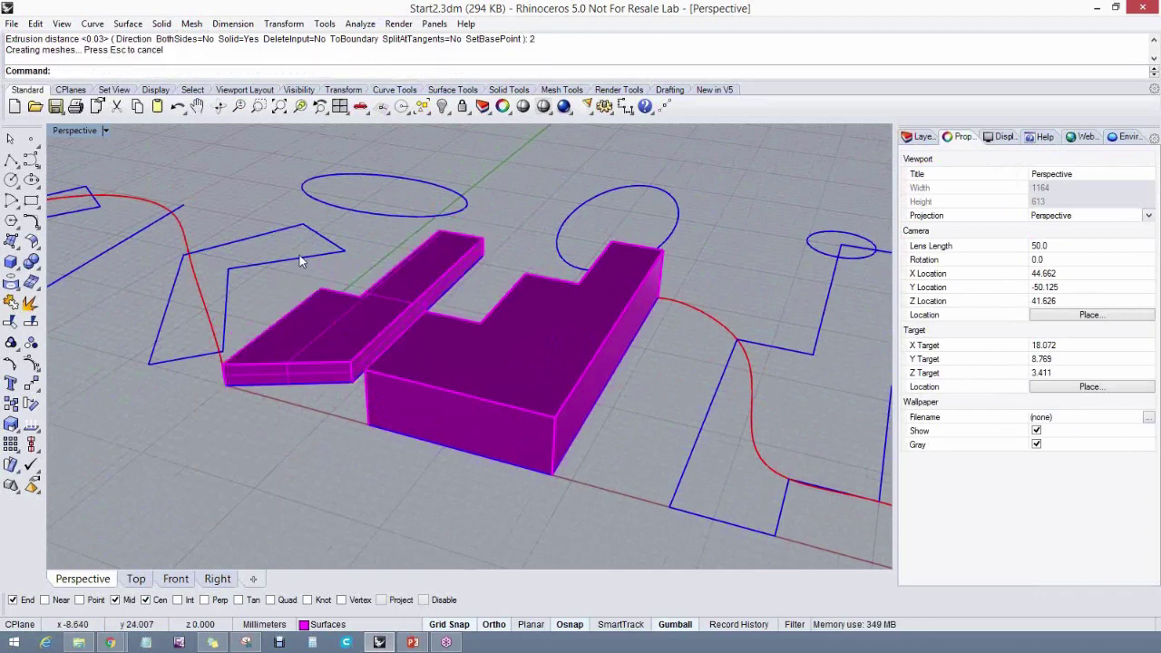
Select the solid extruded from the notched surface, check its object type and measure its volume
right_click_drag(482, 347, 982, 263)
left_click(342, 404)
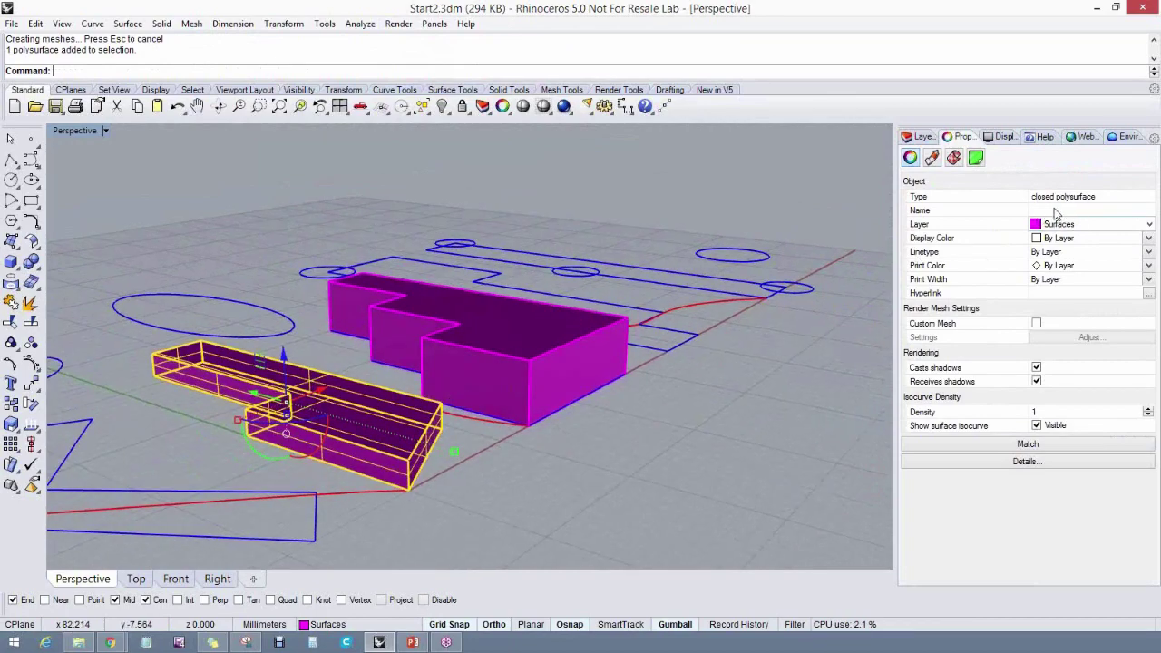
right_click_drag(691, 341, 404, 100)
right_click(396, 64)
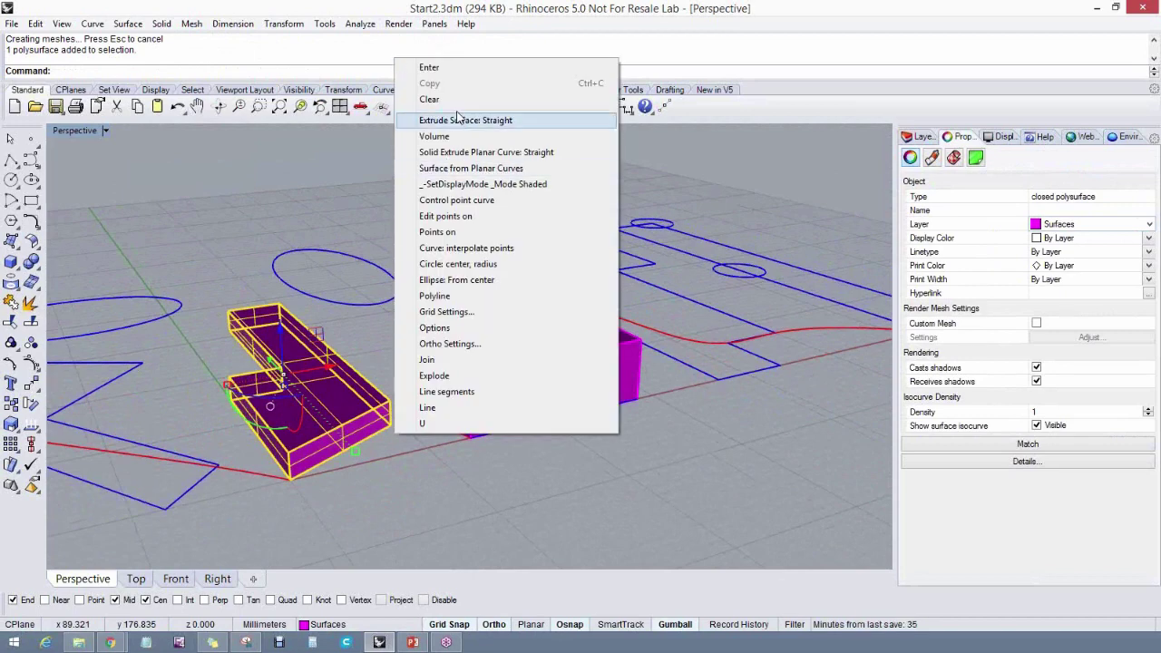
left_click(434, 135)
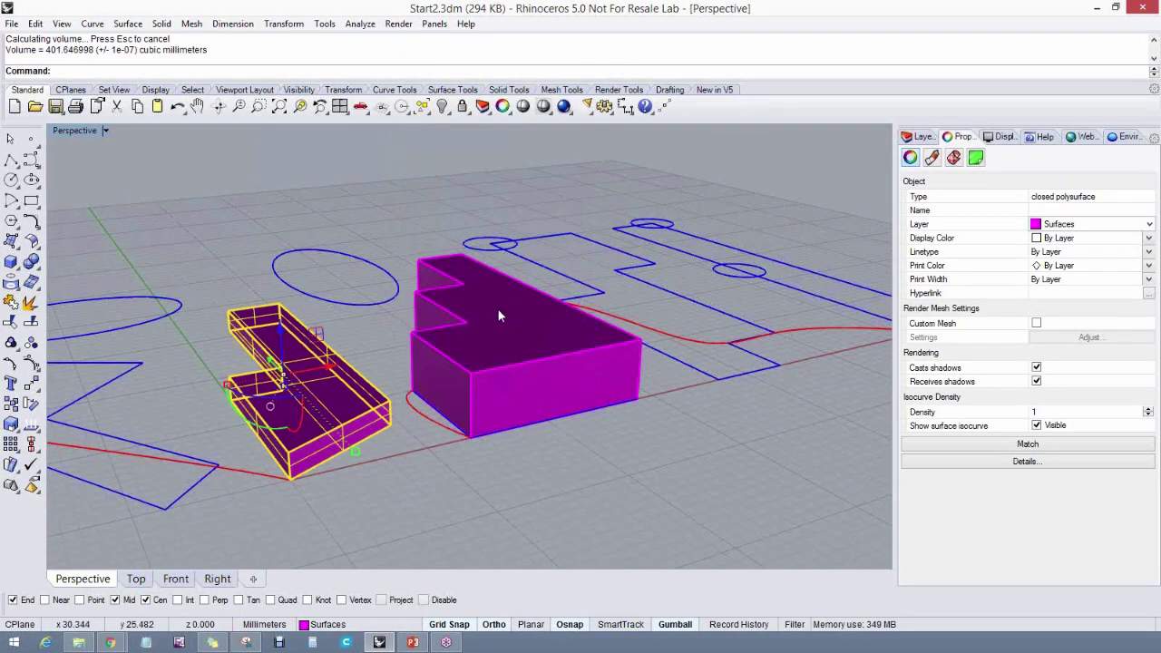
key("Escape")
Extrude the closed blue polyline outline beside the stepped solid straight up 5 mm as an uncapped surface
right_click_drag(513, 305, 394, 329)
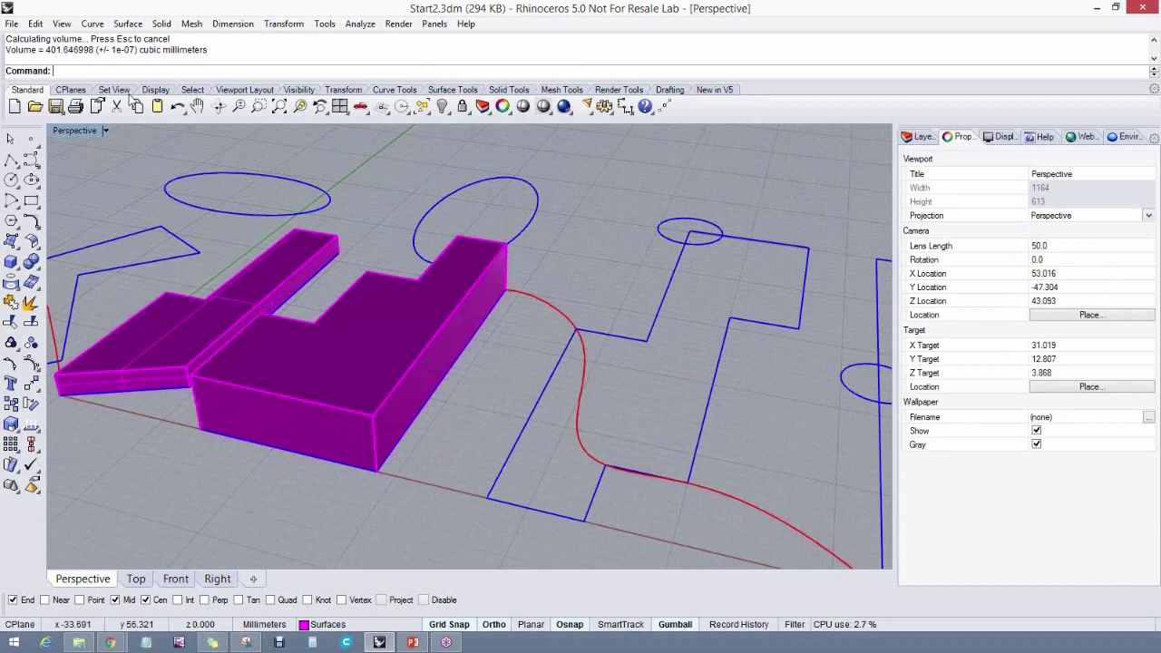
left_click(128, 24)
mouse_move(181, 233)
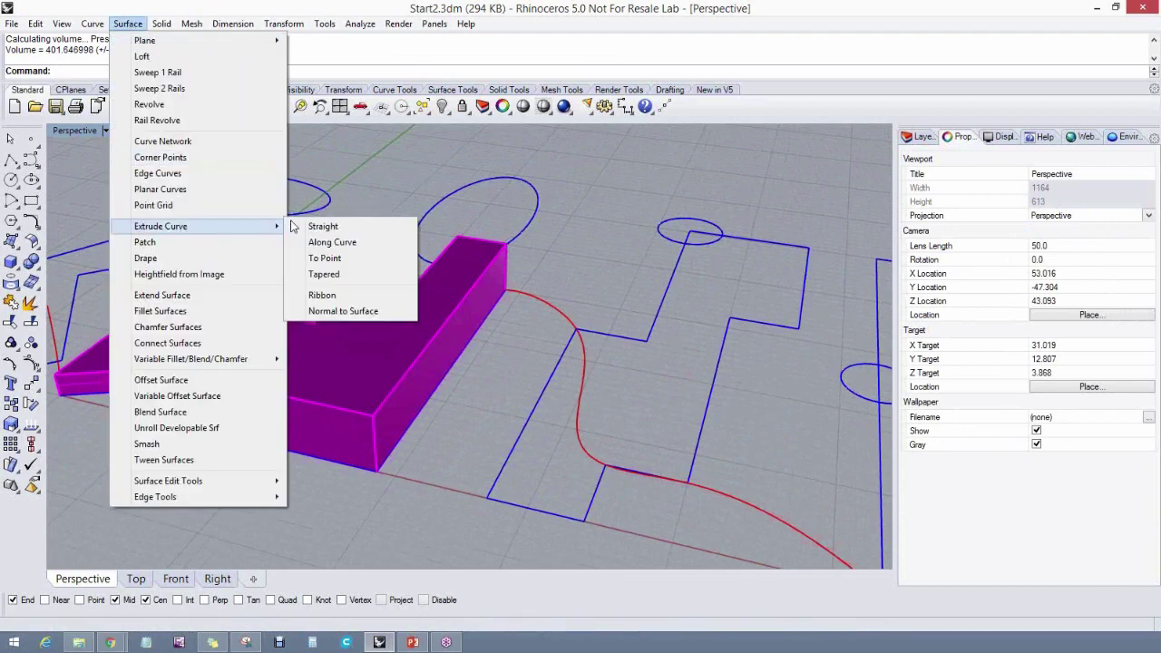
left_click(319, 227)
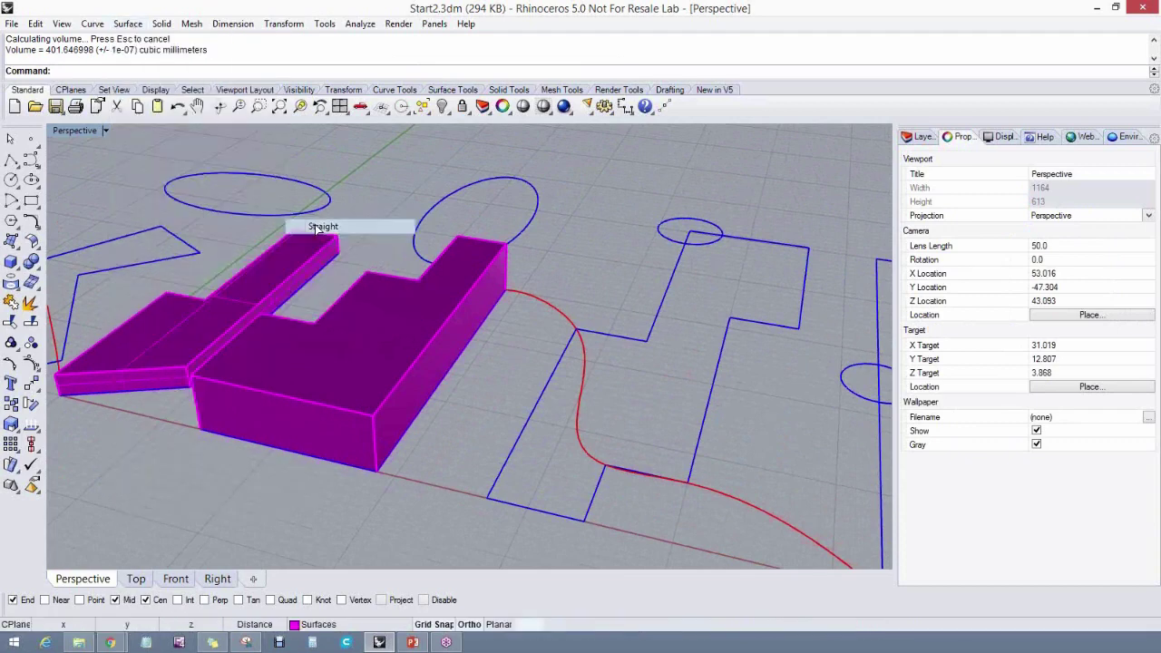
left_click(698, 457)
key("Return")
left_click(227, 70)
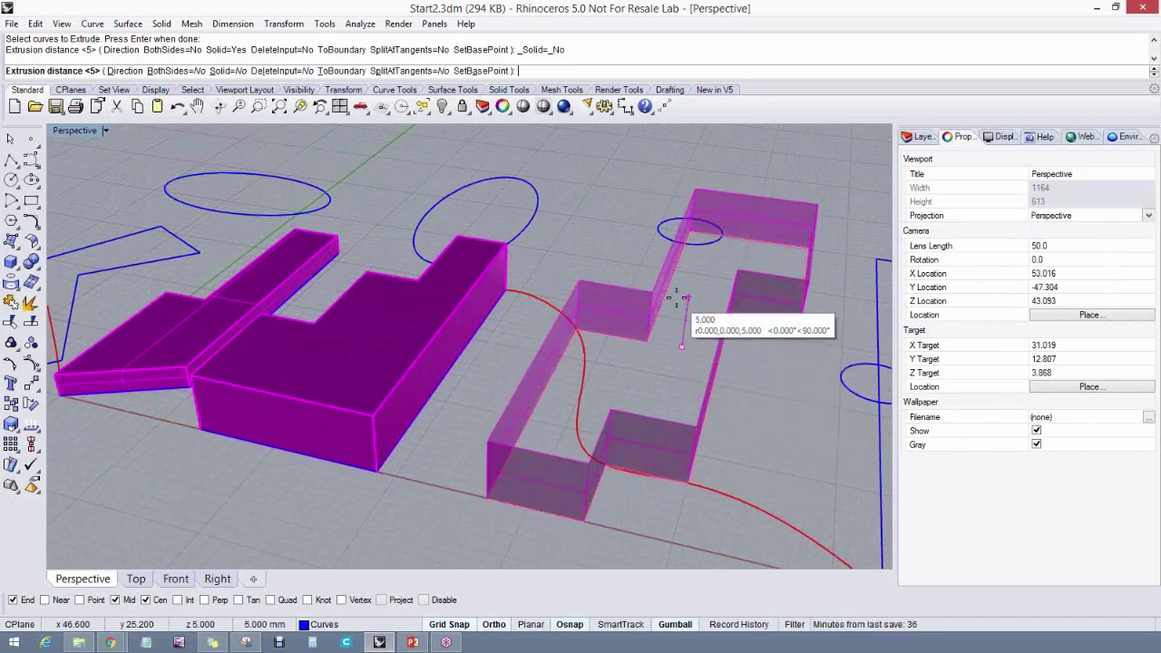
key("Return")
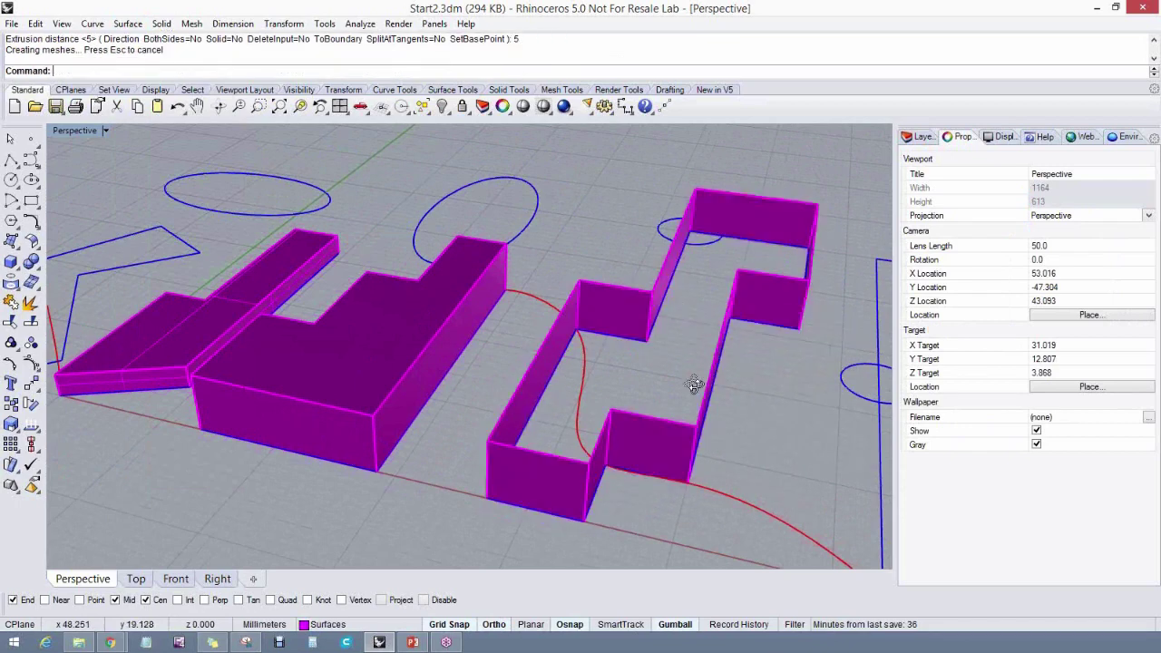
Select the uncapped wall extrusion to check its object type, and deselect it
right_click_drag(694, 390, 644, 401)
left_click(644, 400)
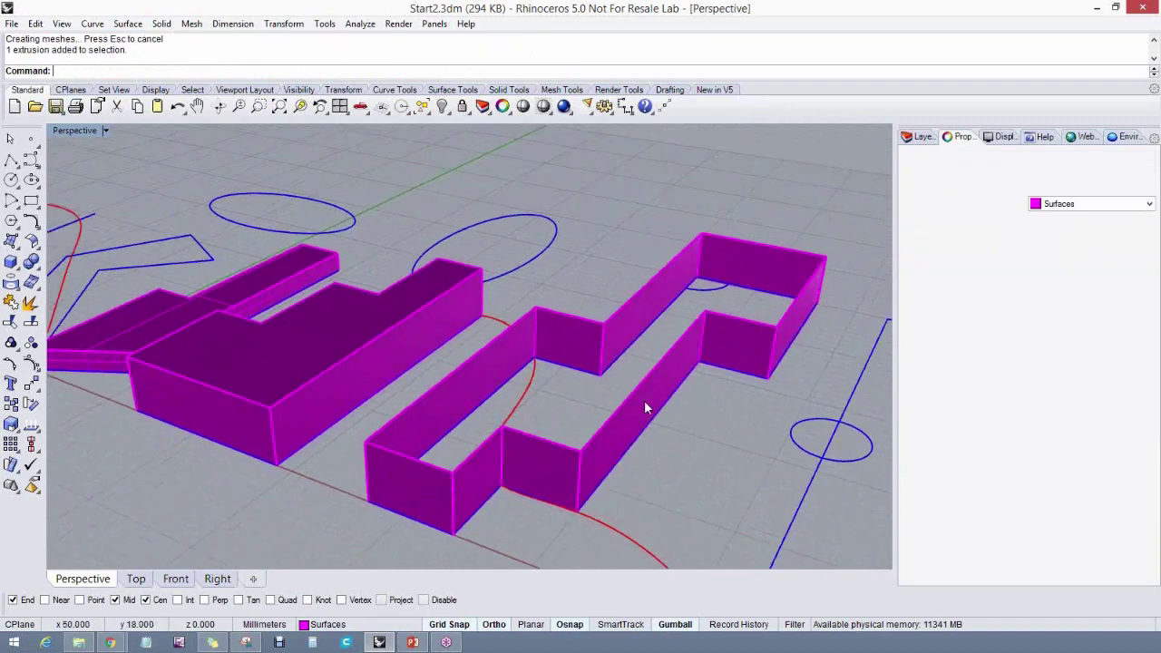
right_click_drag(726, 381, 698, 372)
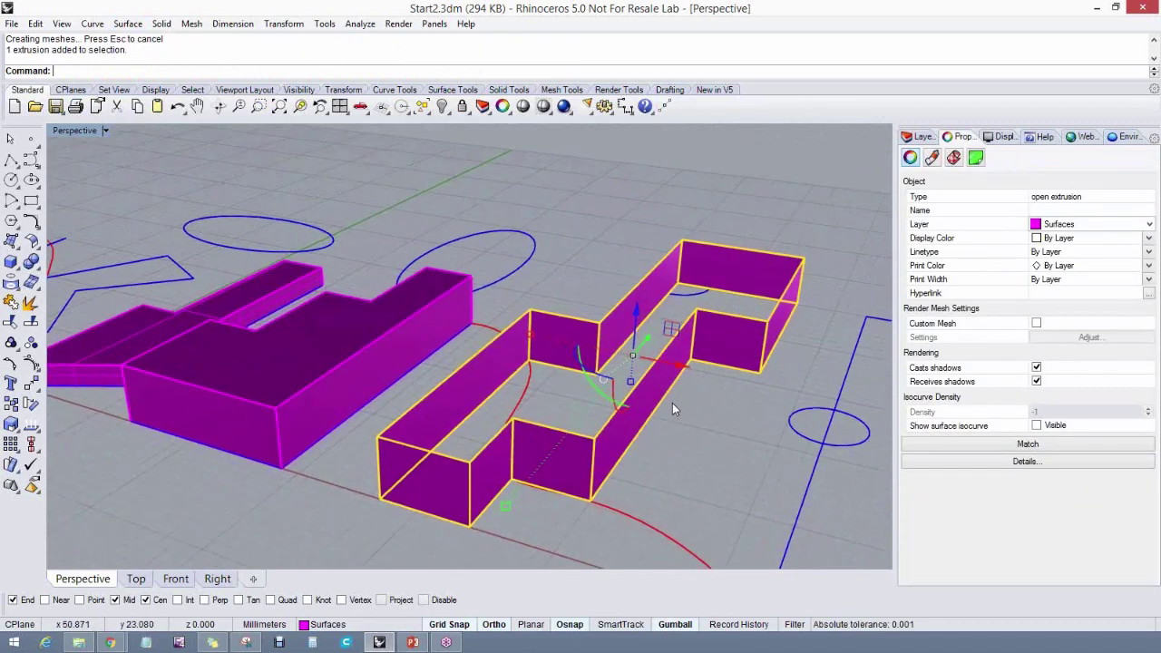
left_click(679, 401)
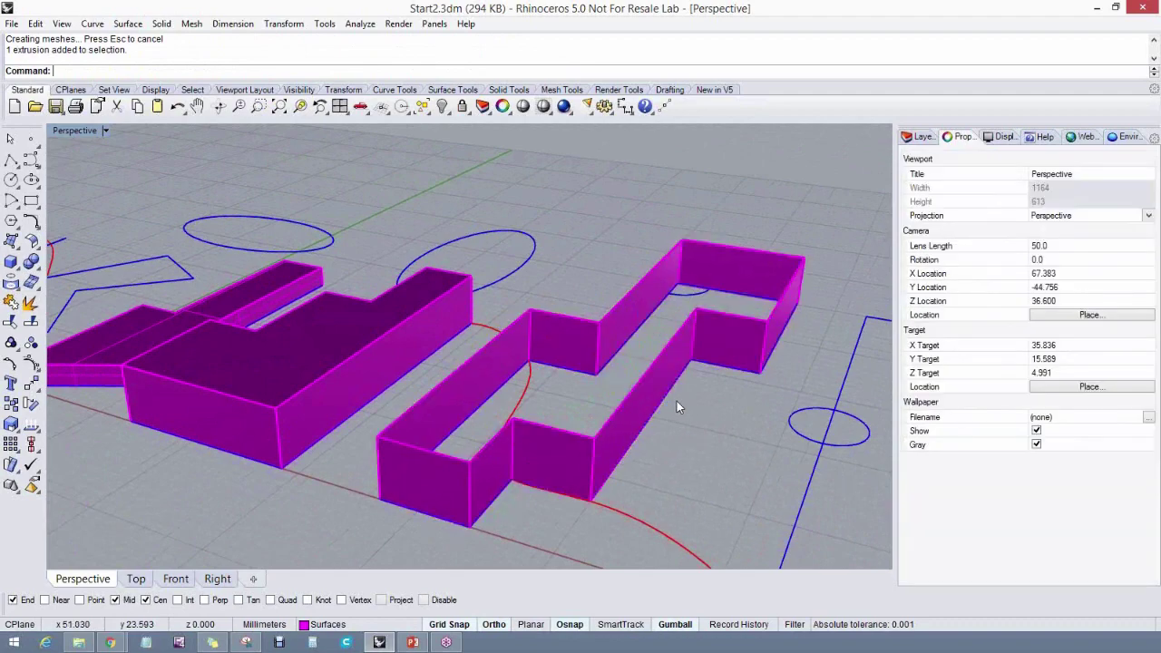
right_click_drag(677, 401, 609, 394)
Extrude the closed oval curve behind the stepped solid upward 7 mm as an uncapped surface
left_click(557, 289)
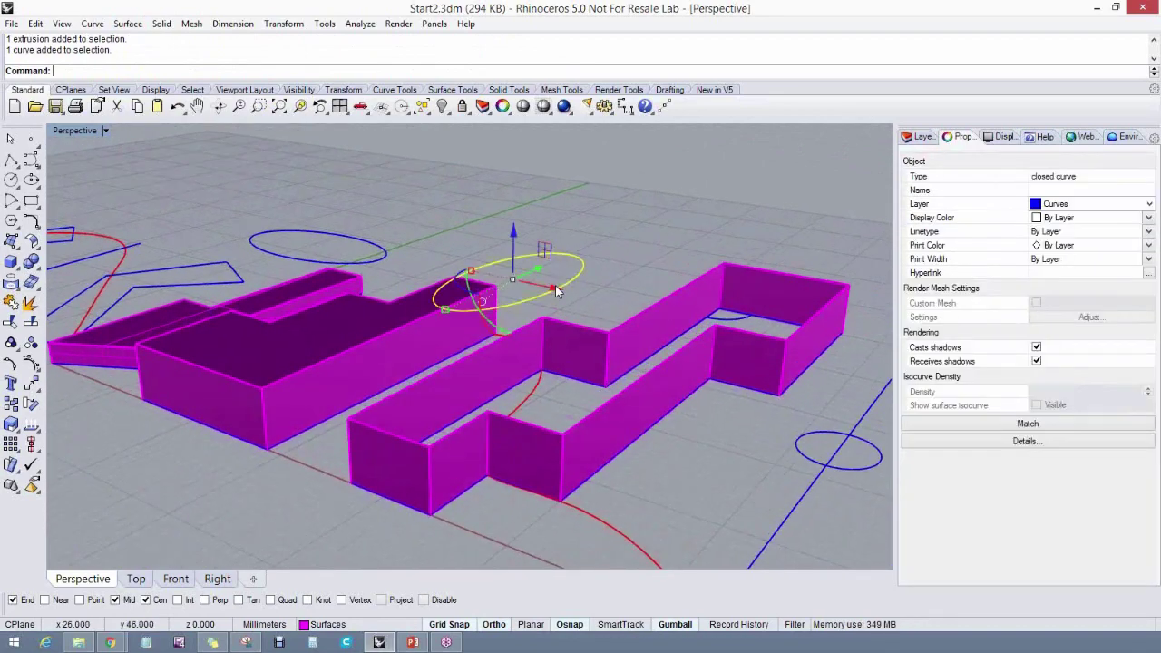
key("e")
left_click(560, 224)
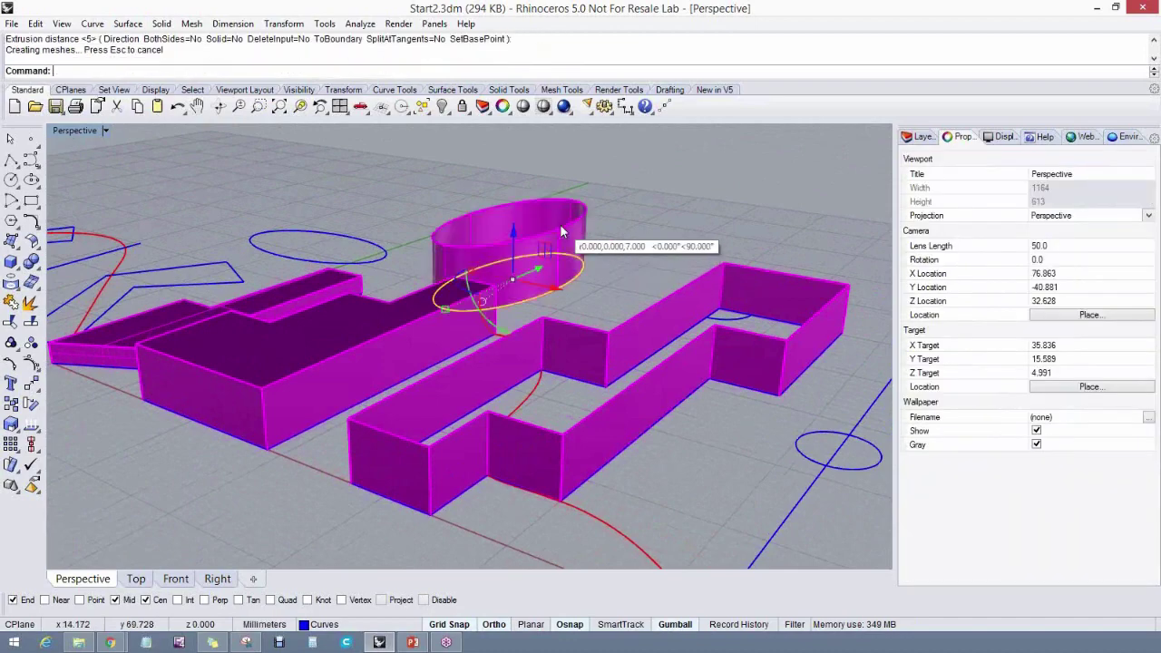
right_click_drag(559, 224, 627, 305)
left_click(607, 308)
Make the Solids layer current
right_click_drag(546, 259, 513, 334)
scroll(534, 293, "down", 6)
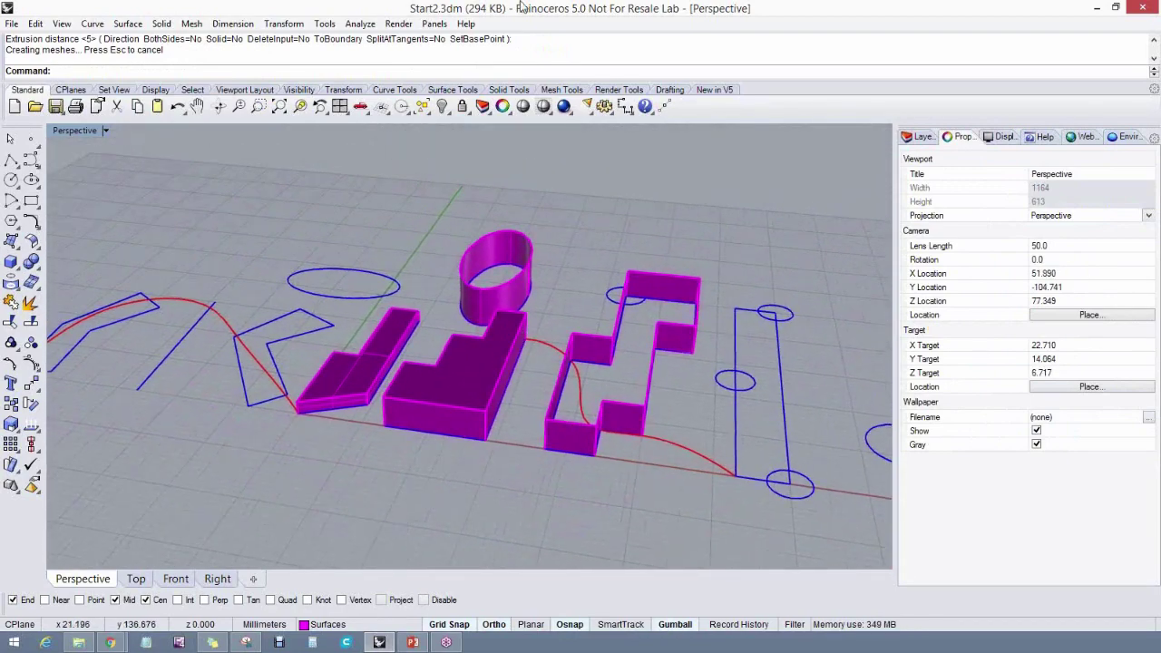
scroll(228, 283, "up", 3)
scroll(250, 324, "up", 2)
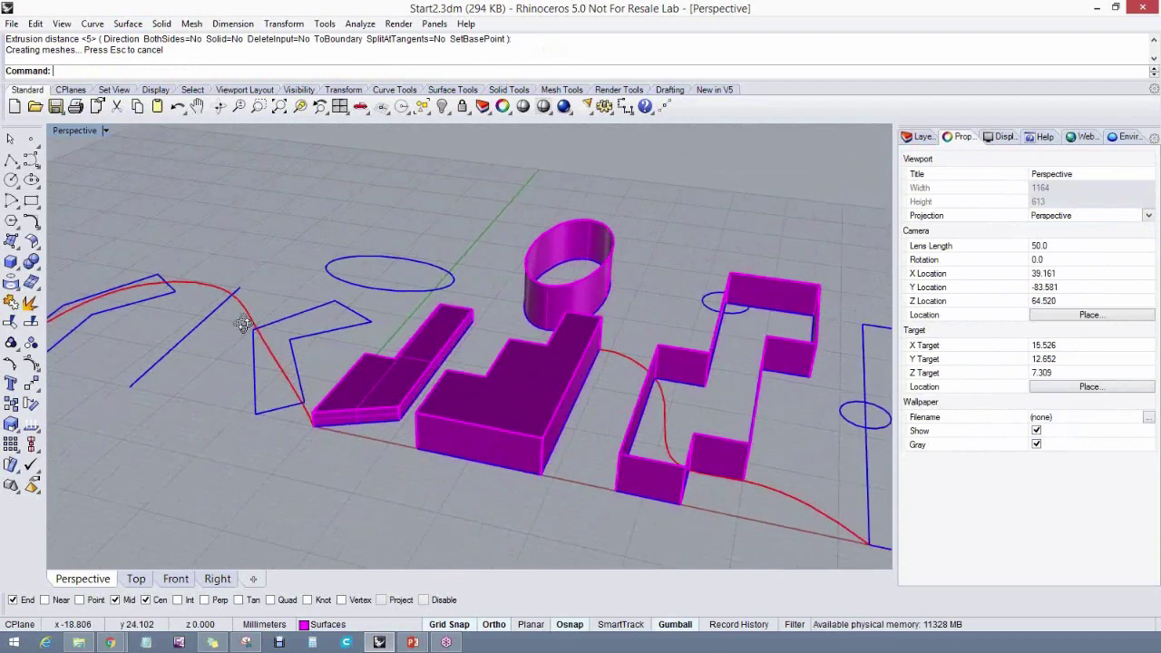
right_click_drag(244, 325, 336, 324)
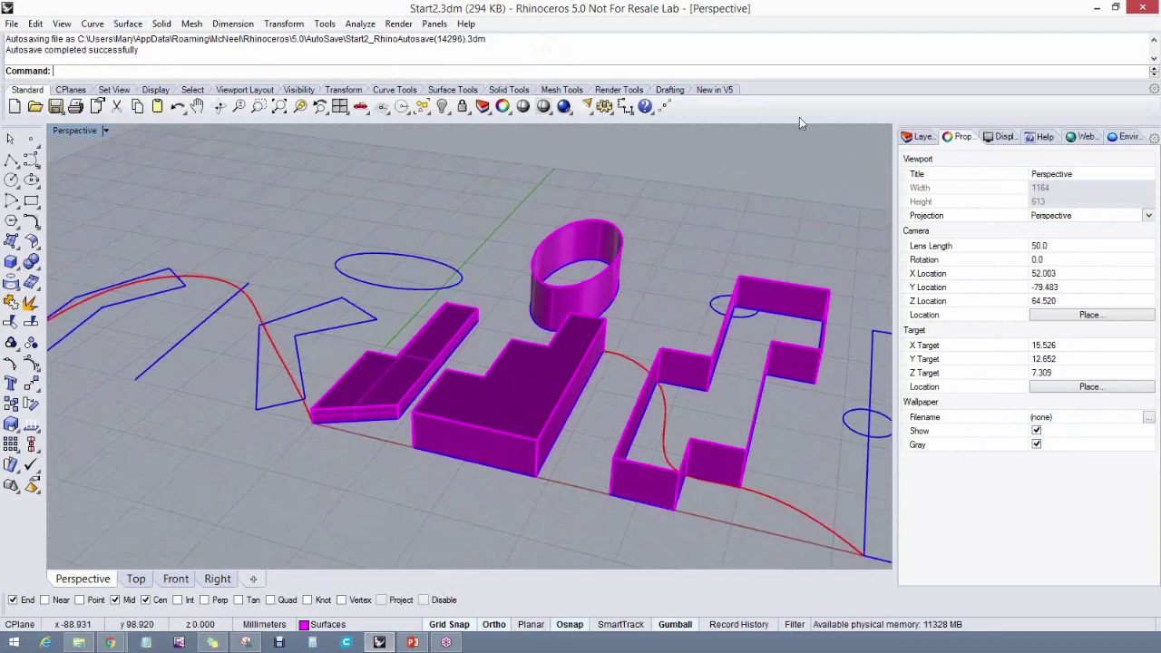
left_click(921, 138)
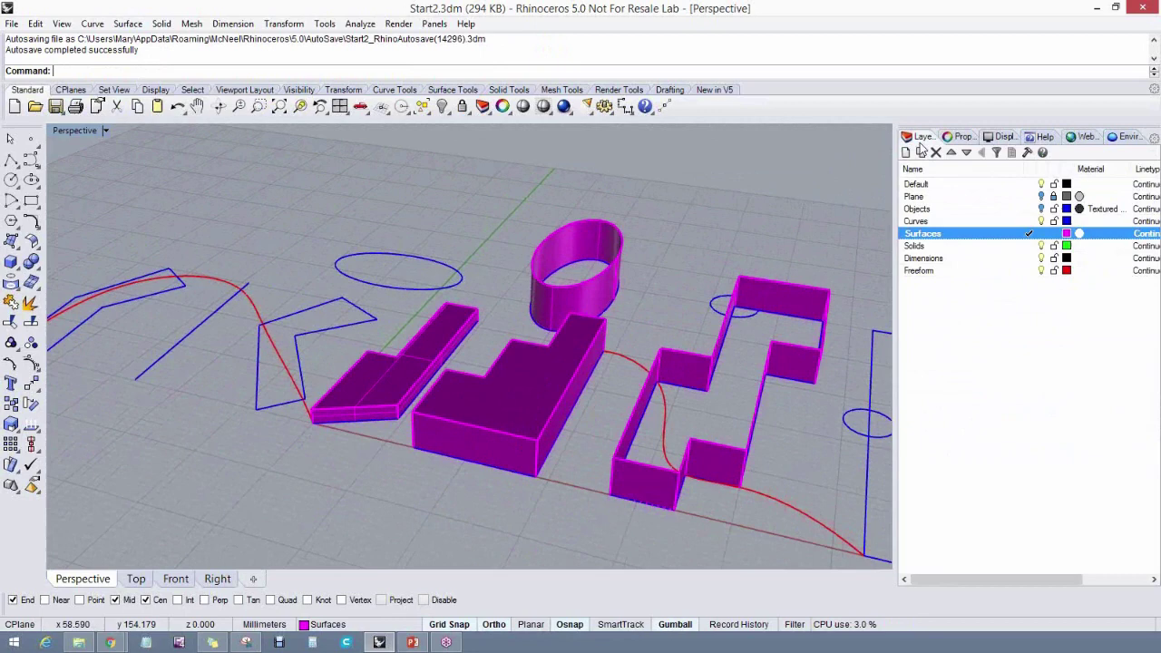
left_click(1030, 247)
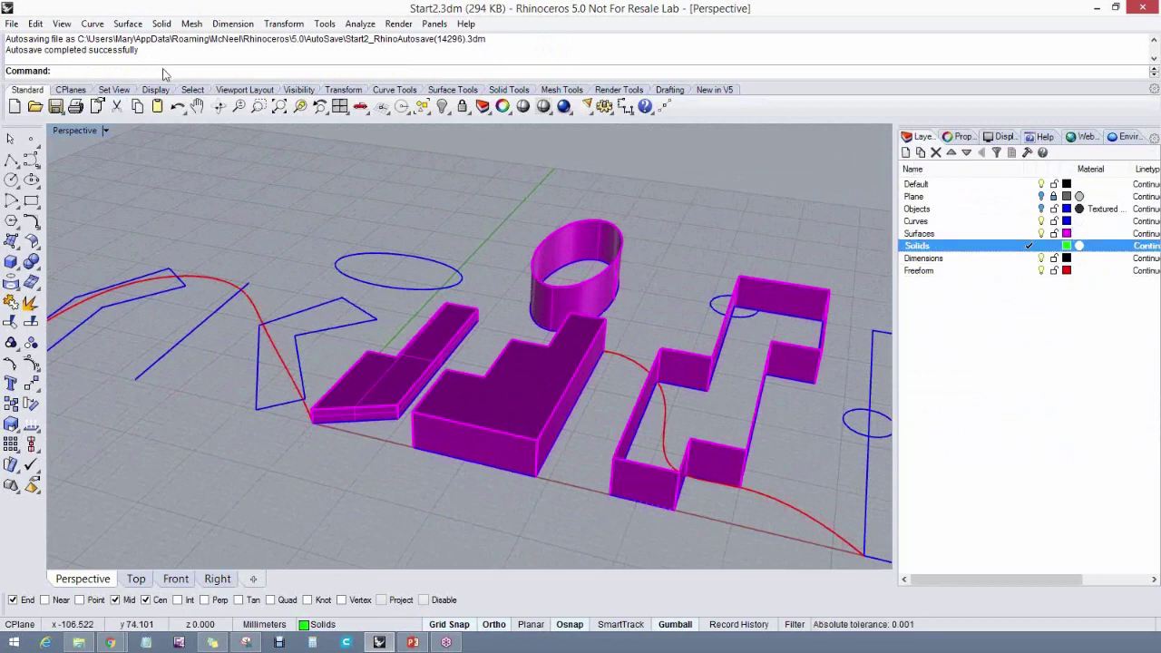
Create a flat-capped pipe around the red freeform curve ending at the origin, with a start and end radius of 2 mm
left_click(154, 25)
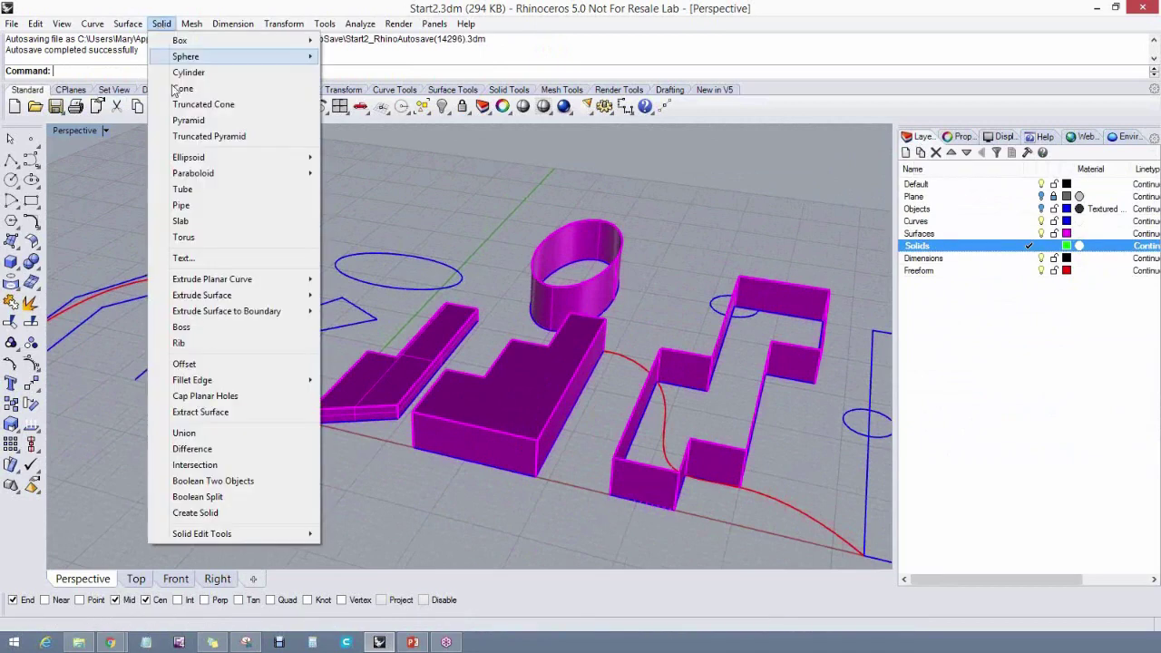
left_click(197, 207)
left_click(272, 344)
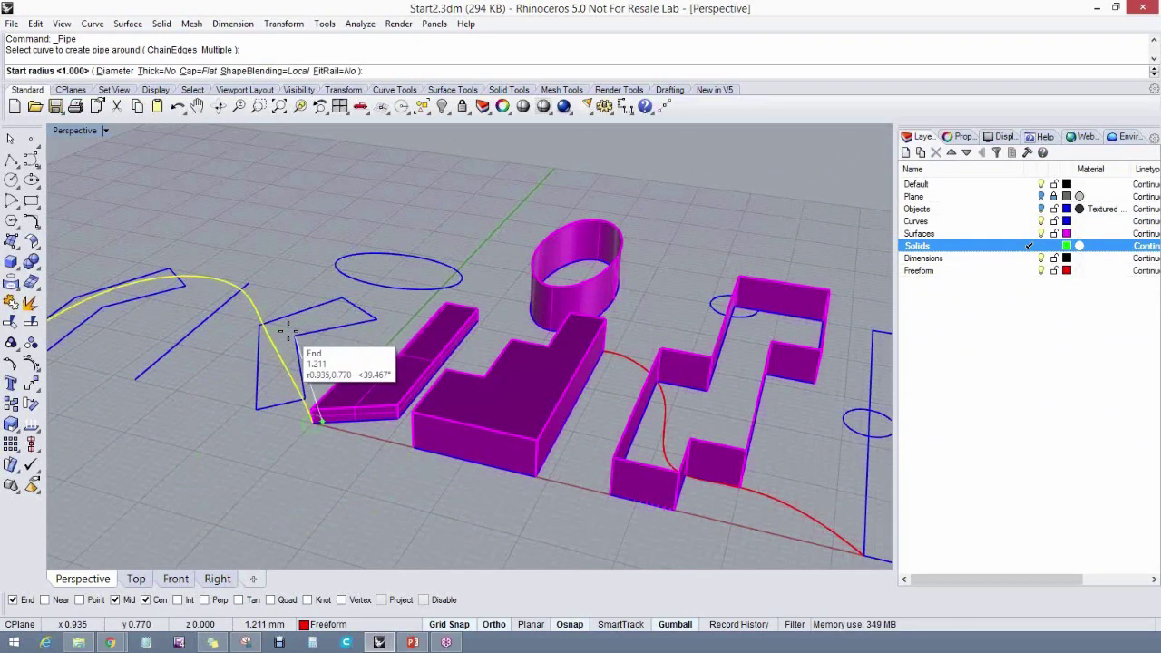
type("2")
key("Return")
key("Return")
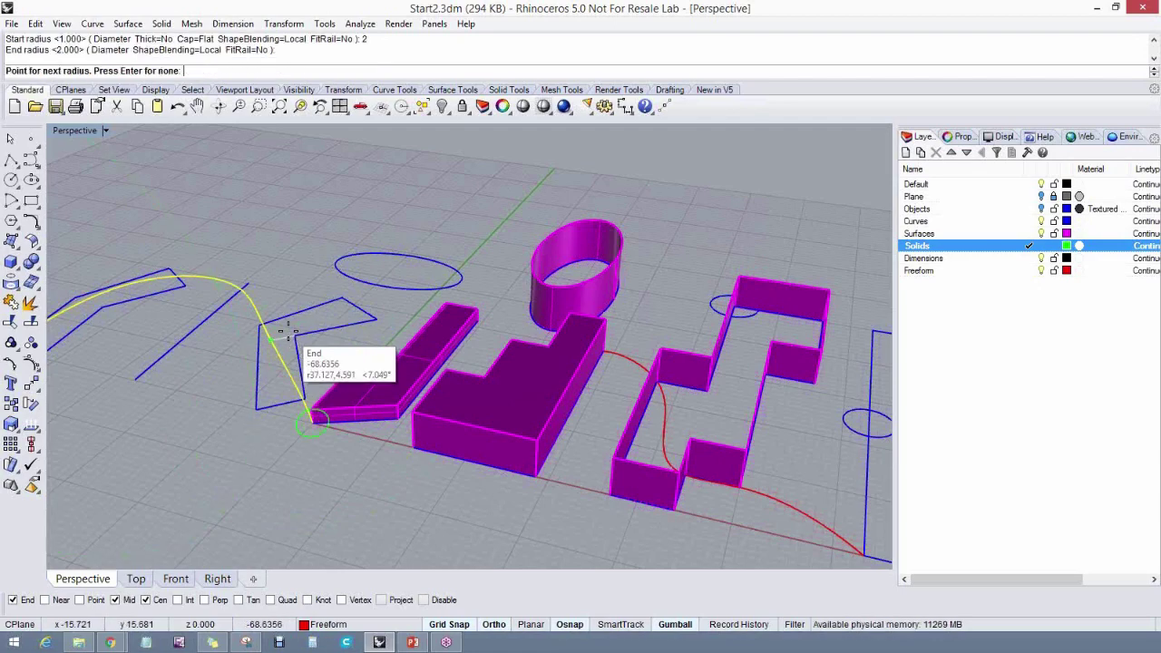
key("Return")
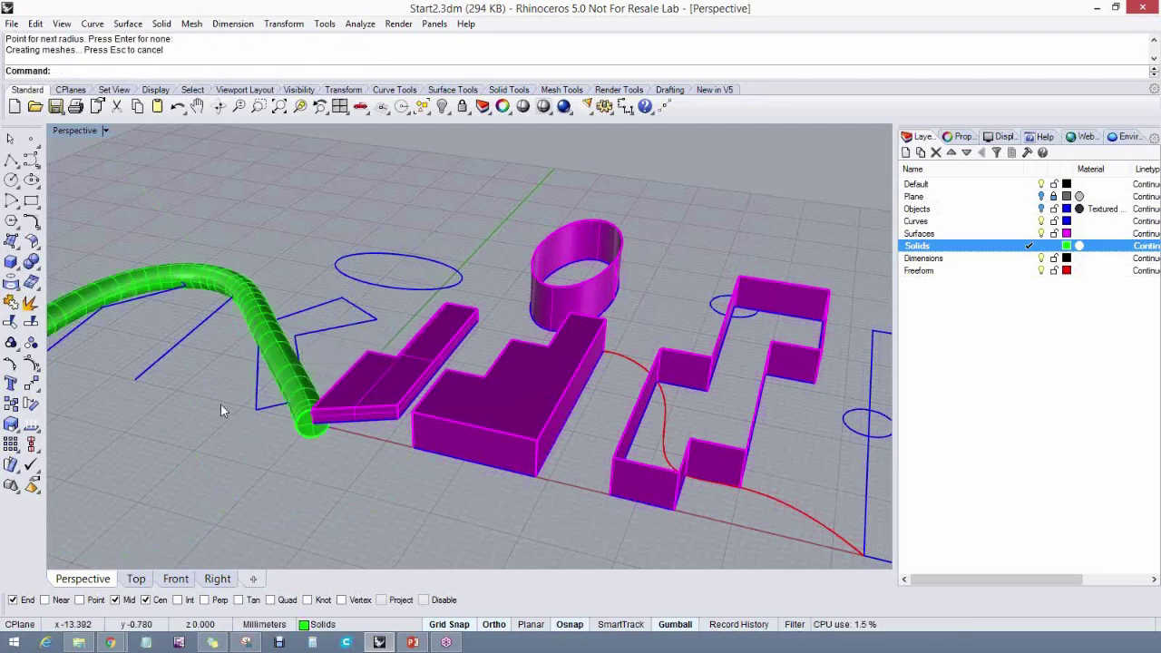
Delete the green pipe around the red freeform curve
right_click_drag(221, 404, 469, 432, "shift")
left_click(451, 406)
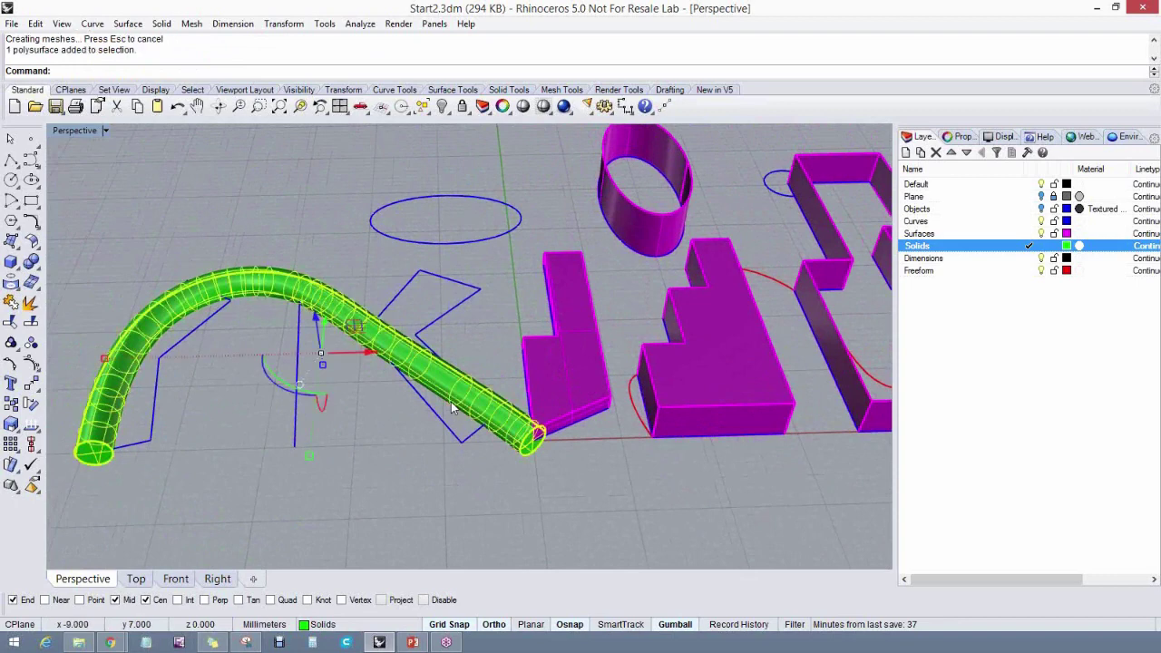
key("Delete")
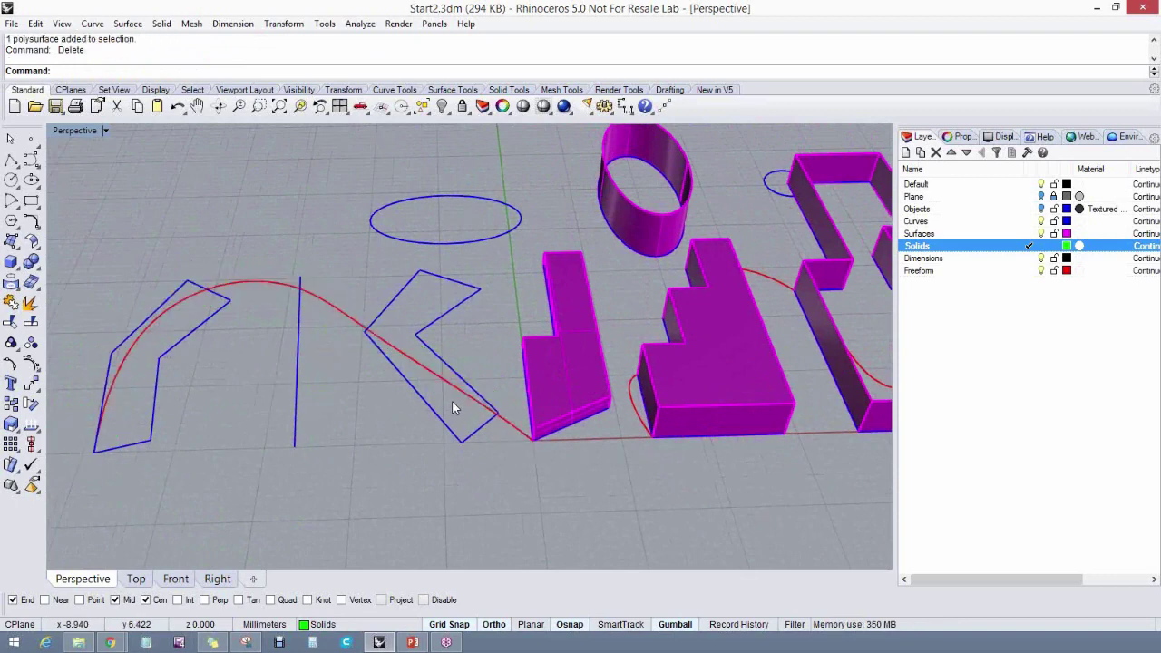
Create a flat-capped pipe around the arched red freeform curve with start radius 1 mm, end radius 2 mm and radius 3 mm near its crest
right_click_drag(453, 409, 453, 402)
left_click(161, 23)
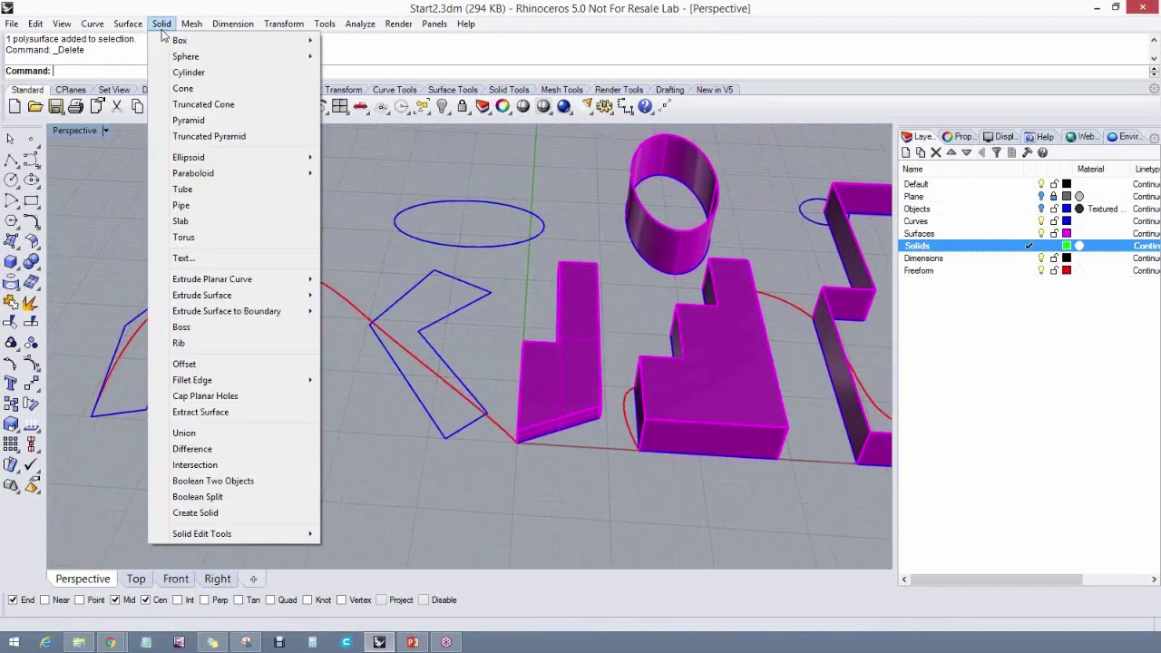
left_click(182, 205)
left_click(436, 378)
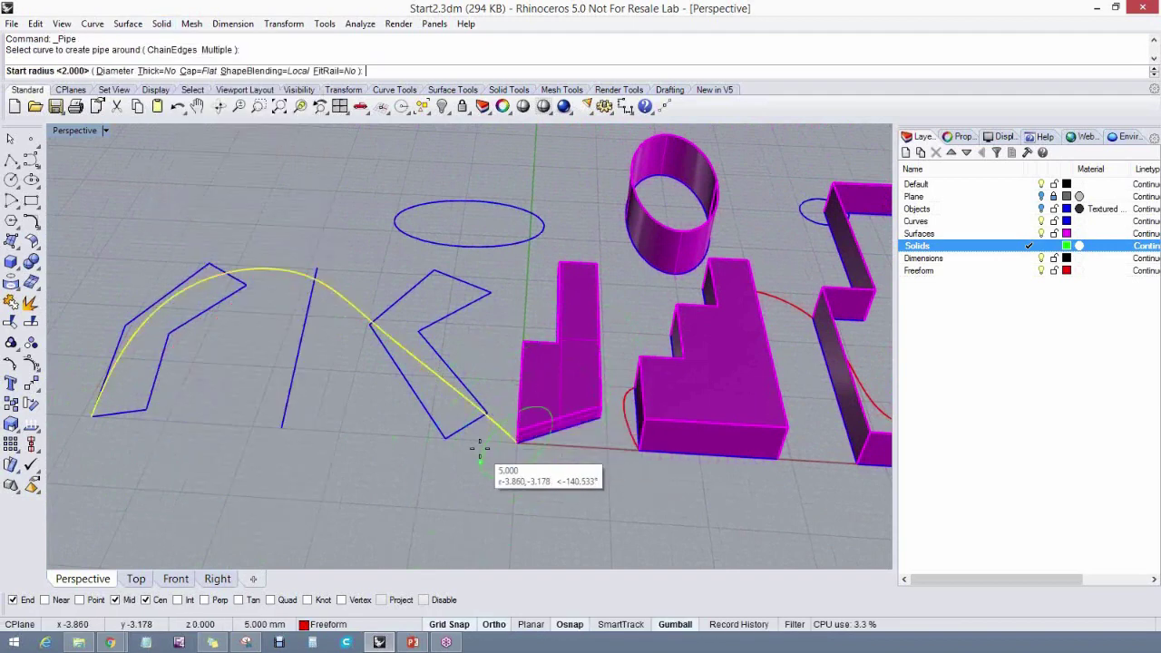
type("1")
key("Return")
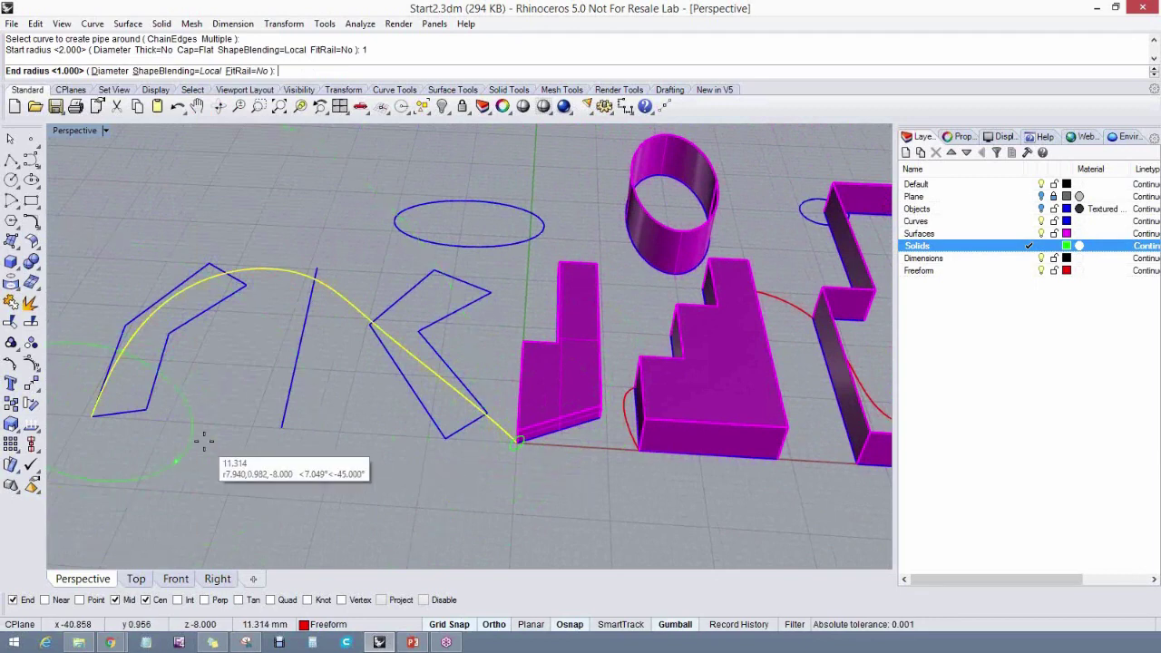
type("2")
key("Return")
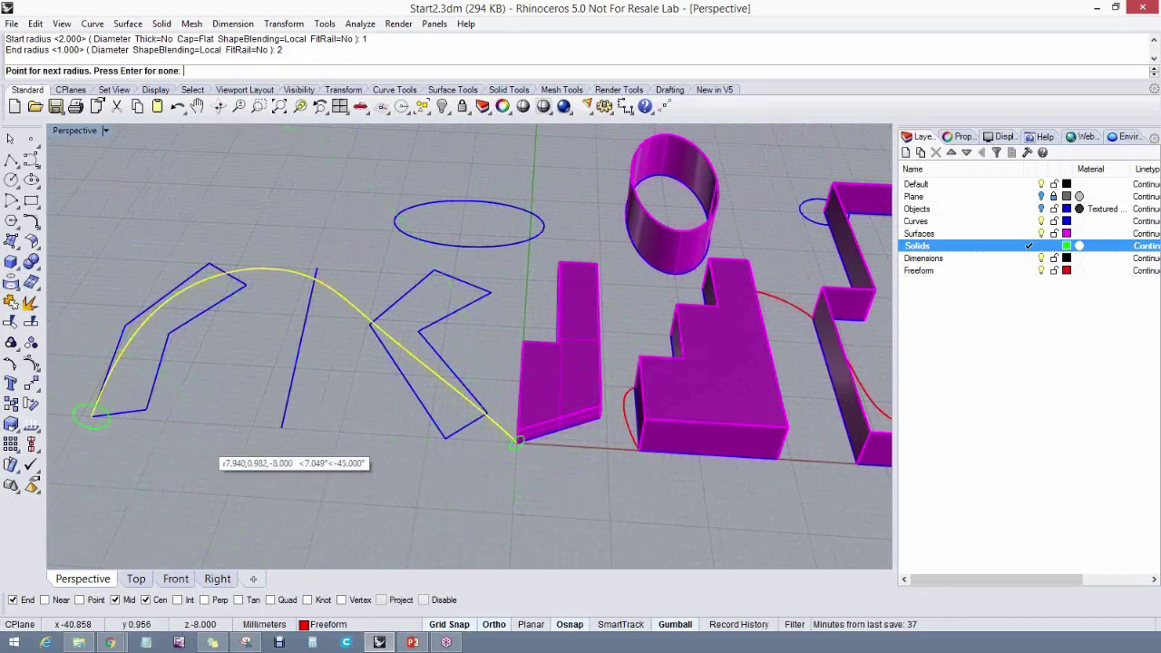
left_click(283, 271)
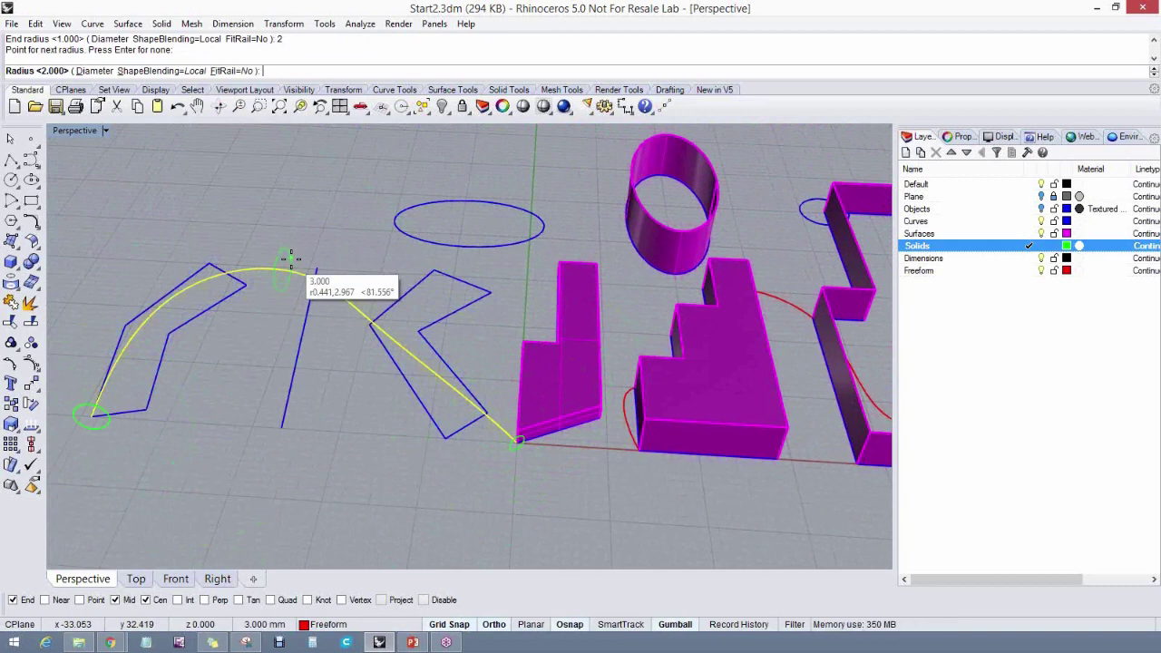
key("Return")
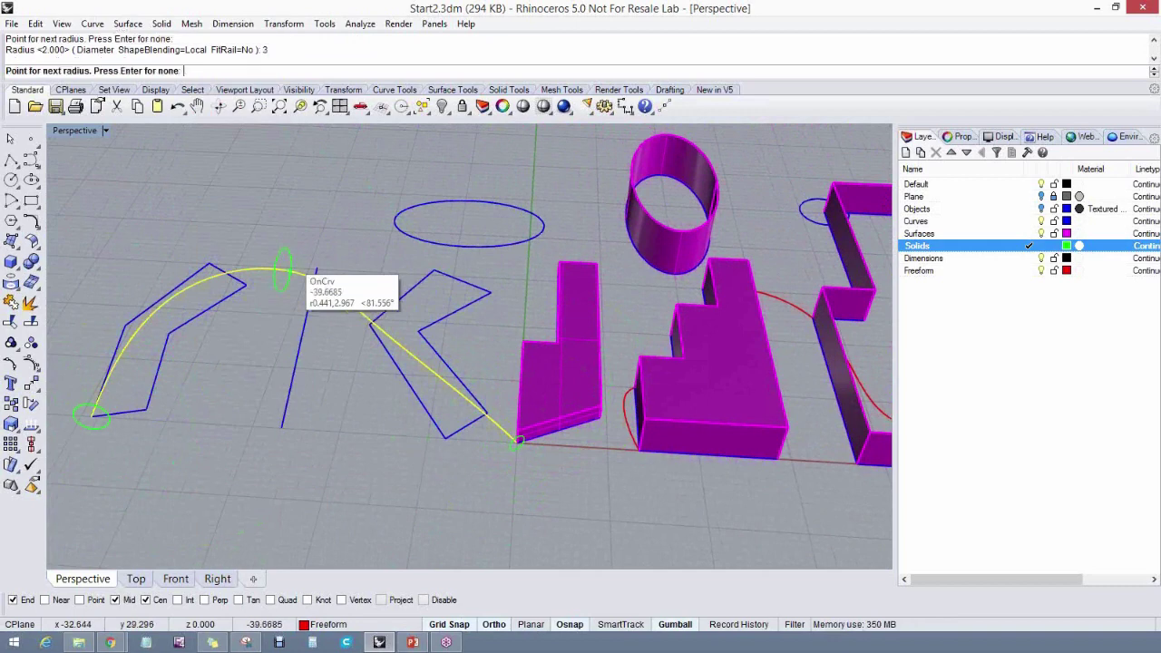
key("Return")
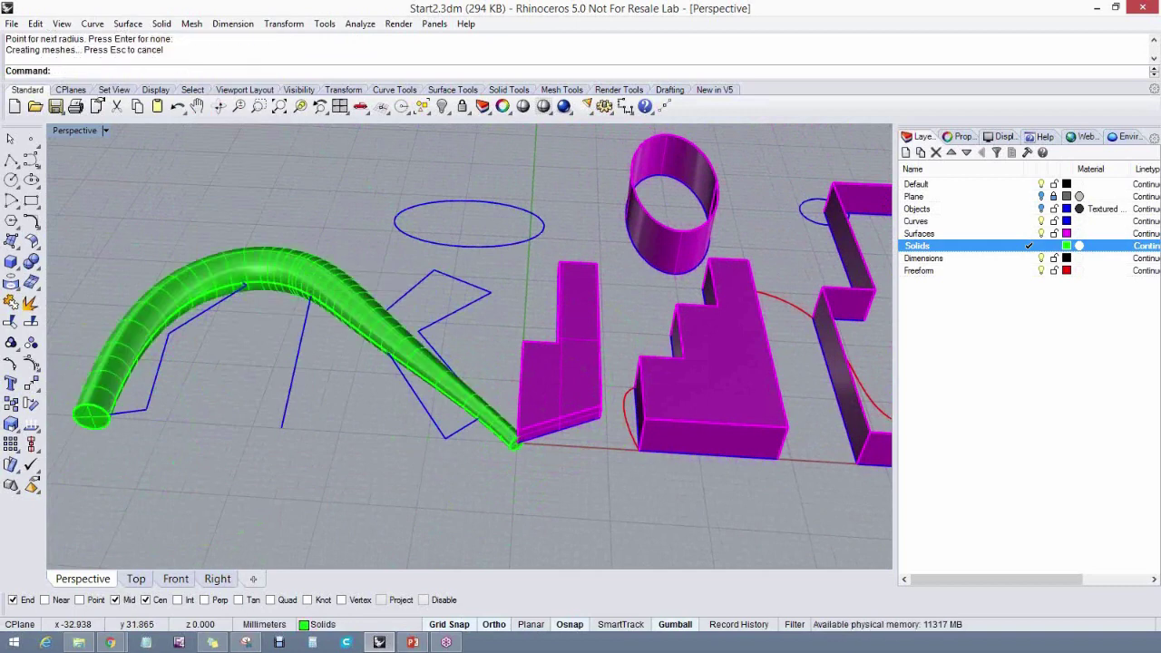
mouse_move(369, 415)
right_mouse_down()
mouse_move(324, 415)
mouse_move(351, 417)
right_mouse_up()
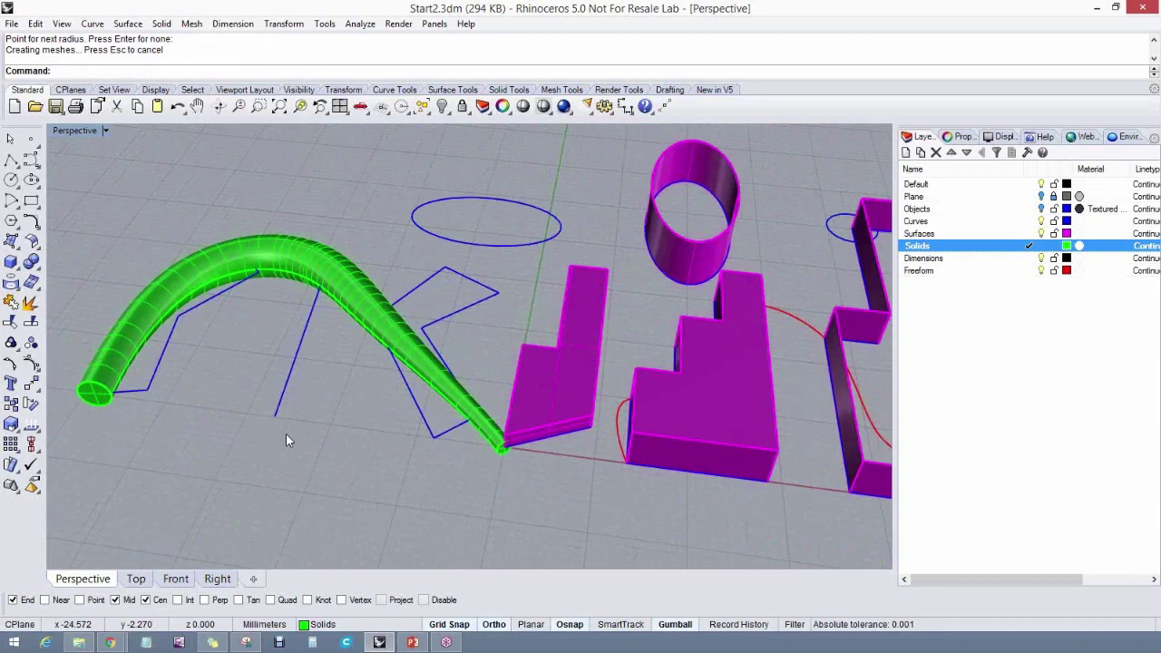
right_click_drag(287, 435, 200, 420)
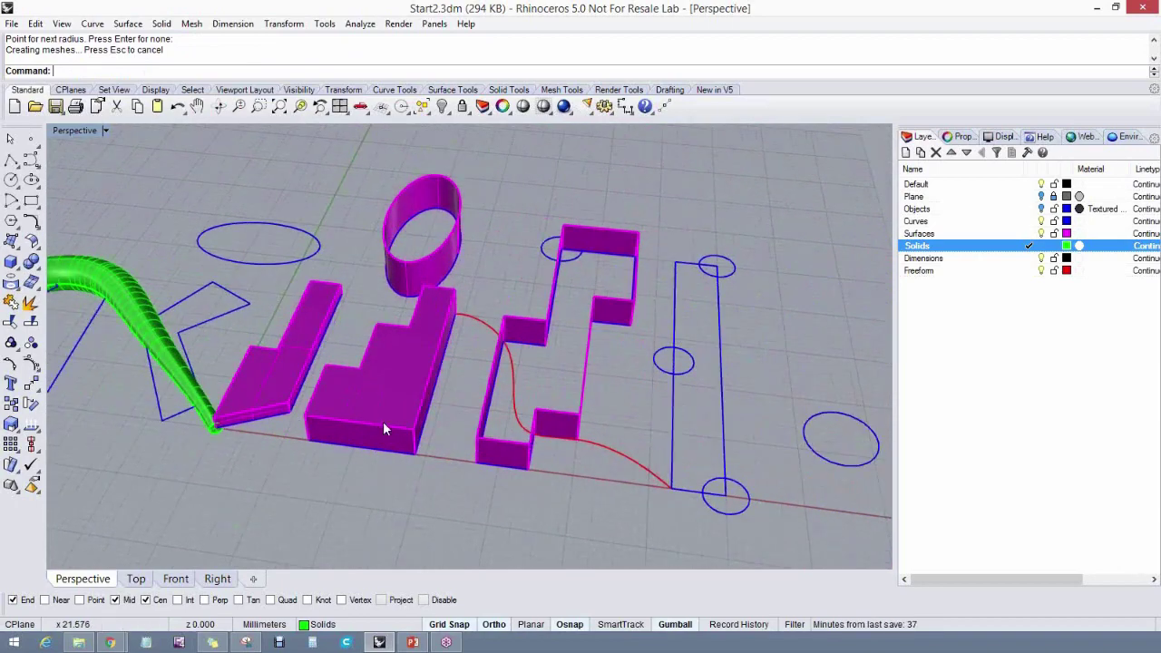
mouse_move(384, 421)
right_mouse_down()
mouse_move(407, 430)
mouse_move(472, 410)
mouse_move(386, 443)
right_mouse_up()
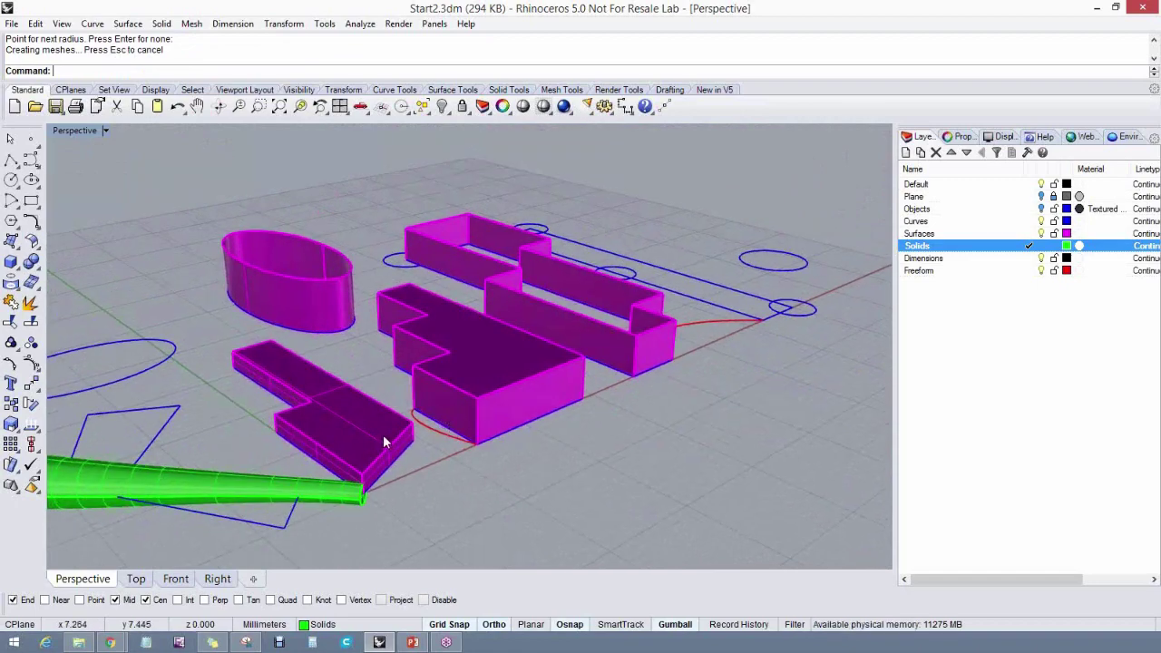
right_click_drag(383, 436, 416, 423)
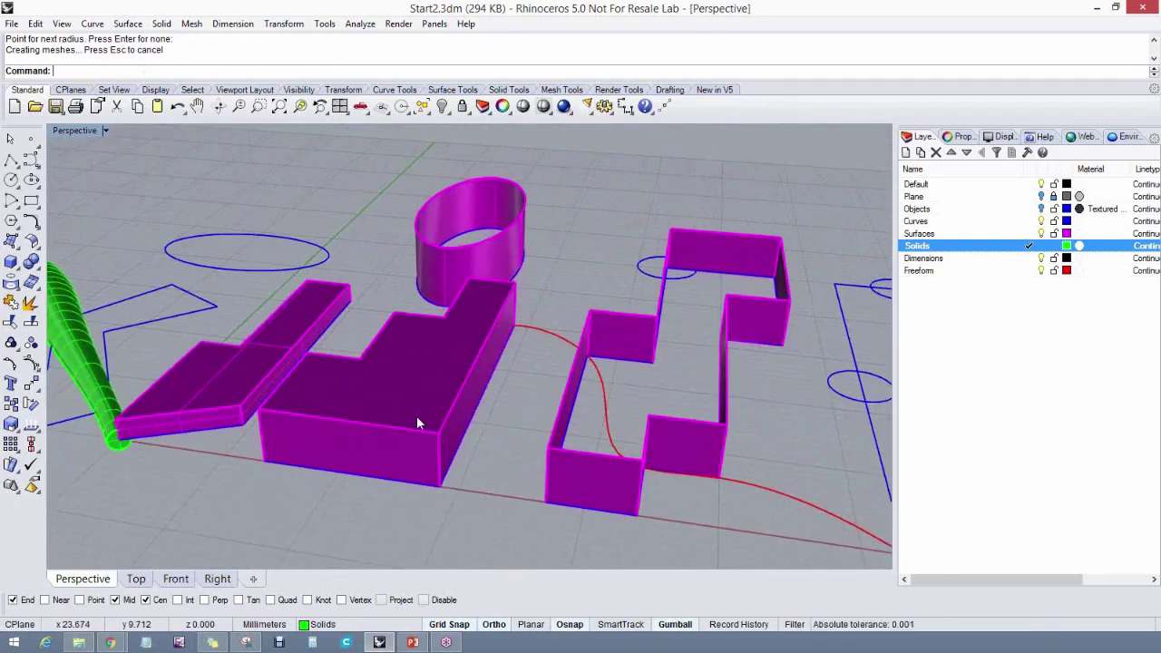
right_click_drag(497, 399, 533, 387)
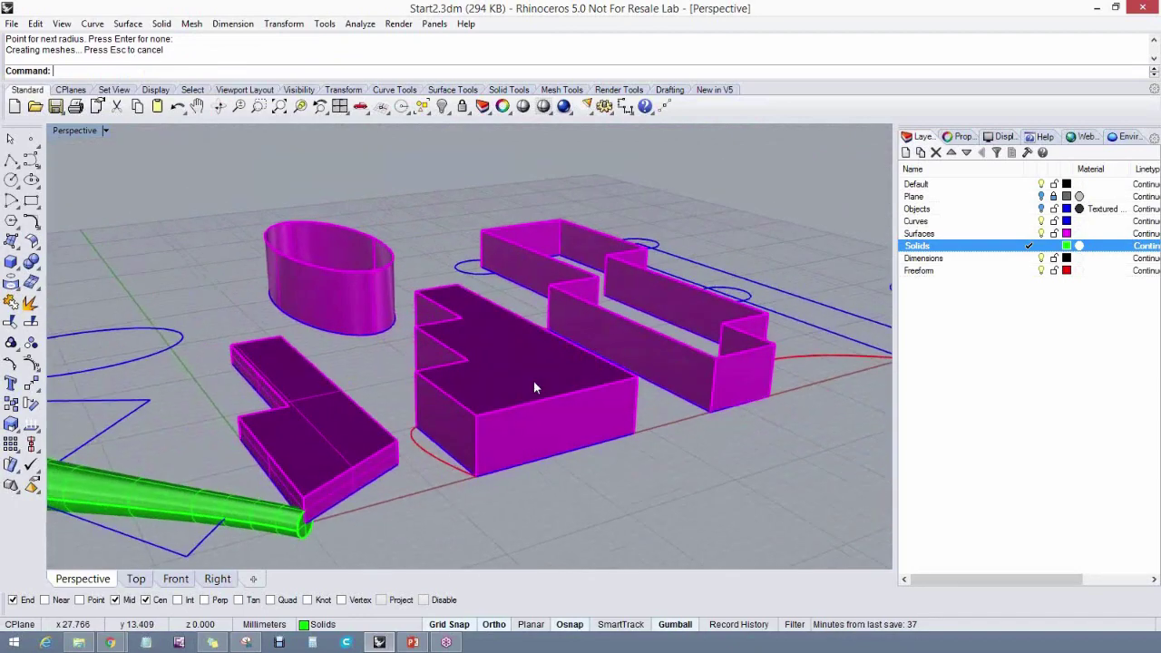
Fit a patch surface with 10 U and 10 V spans through the upper edge of the oval extrusion
right_click_drag(321, 368, 411, 432)
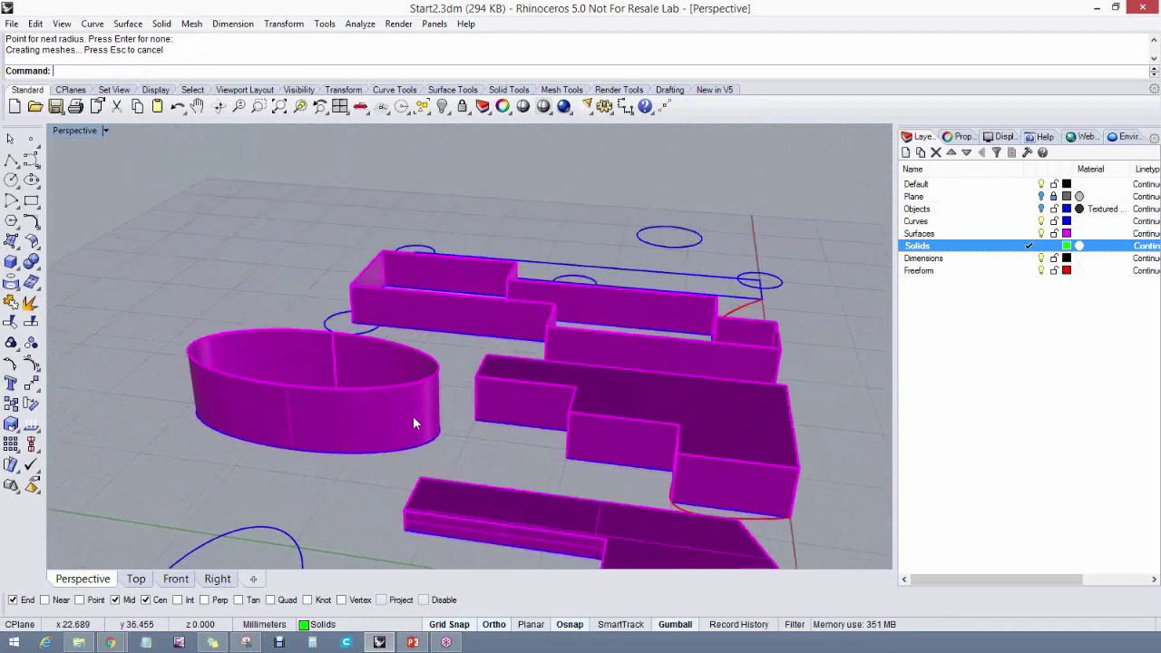
left_click(127, 24)
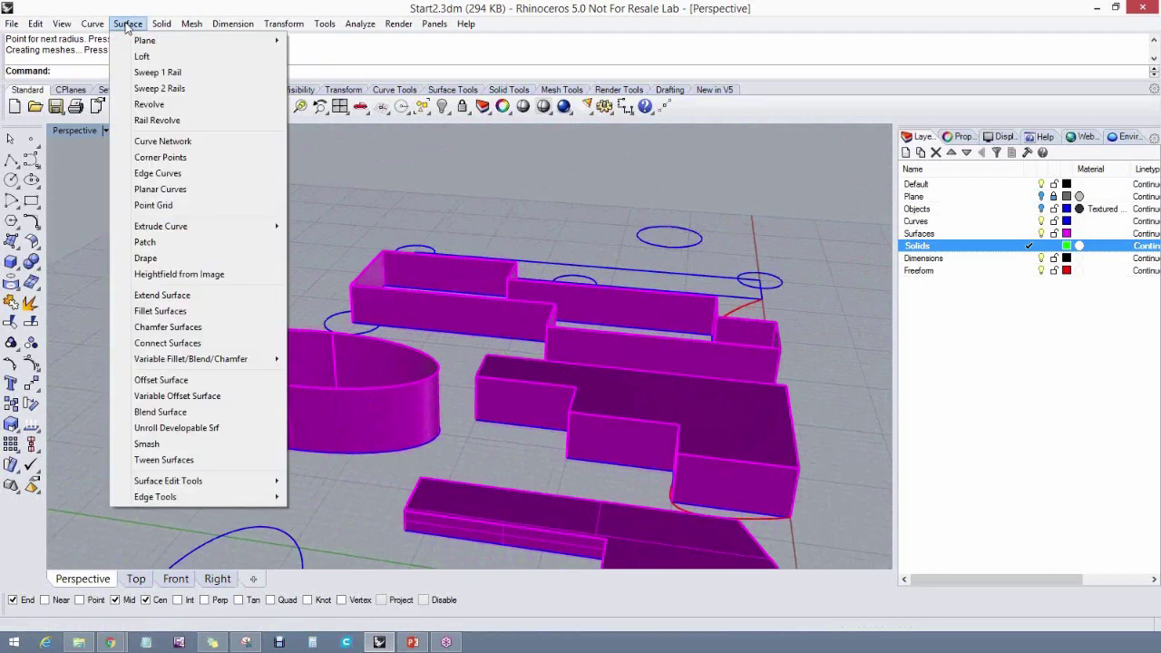
left_click(145, 243)
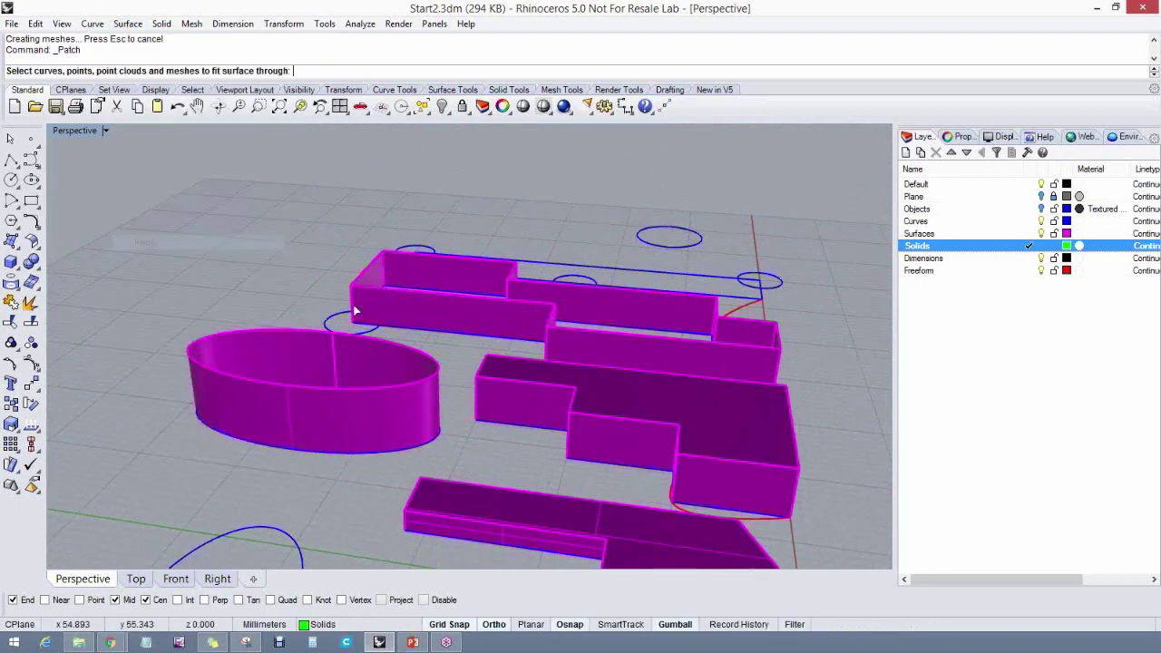
left_click(377, 390)
key("Return")
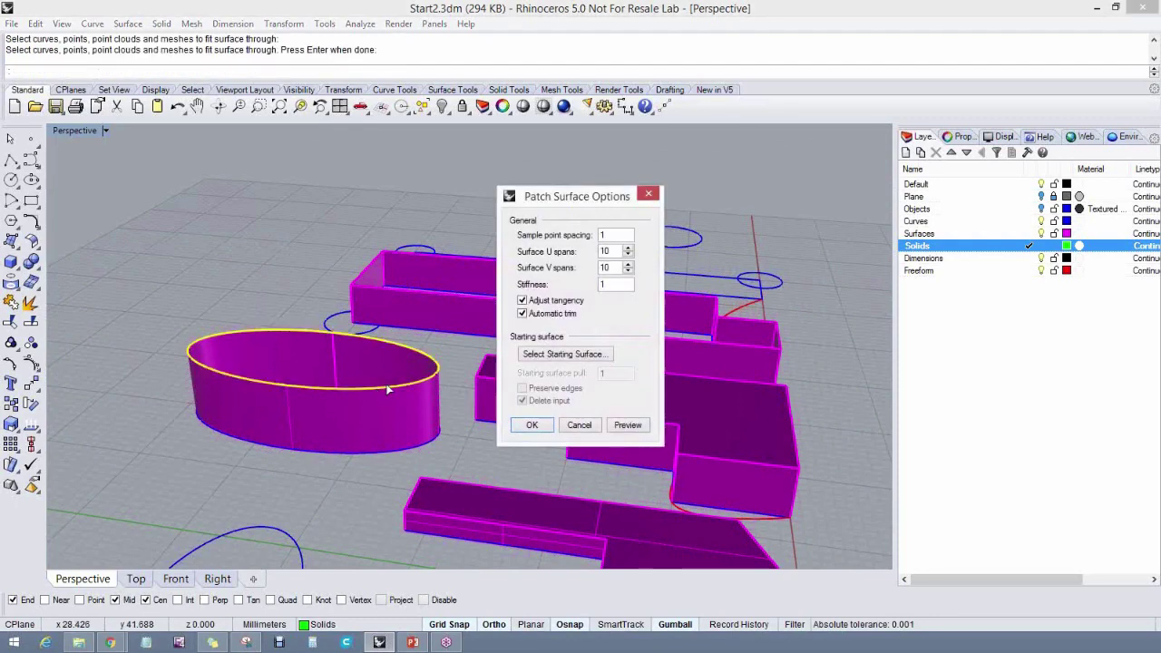
left_click(626, 424)
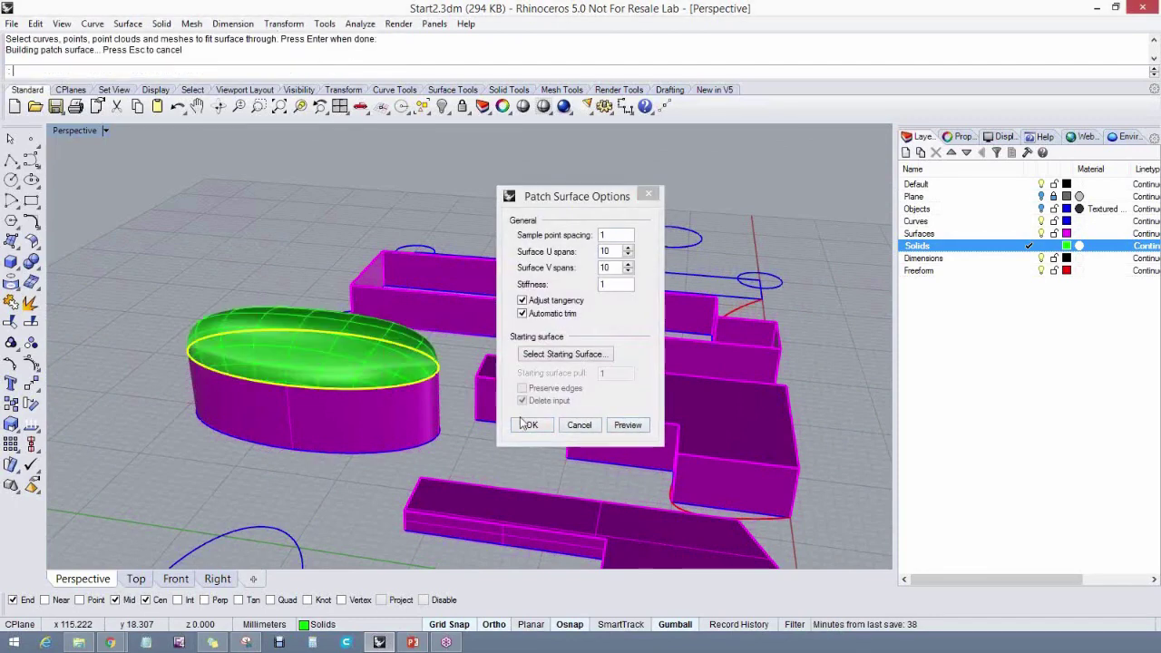
right_click_drag(339, 434, 422, 445)
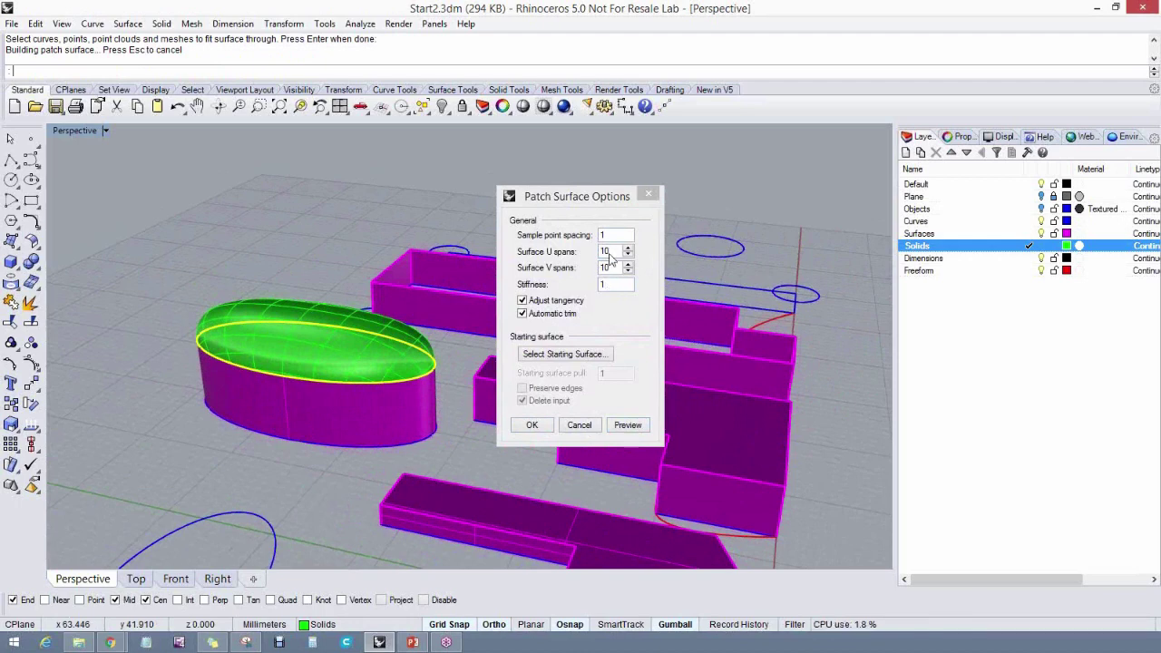
left_click(532, 424)
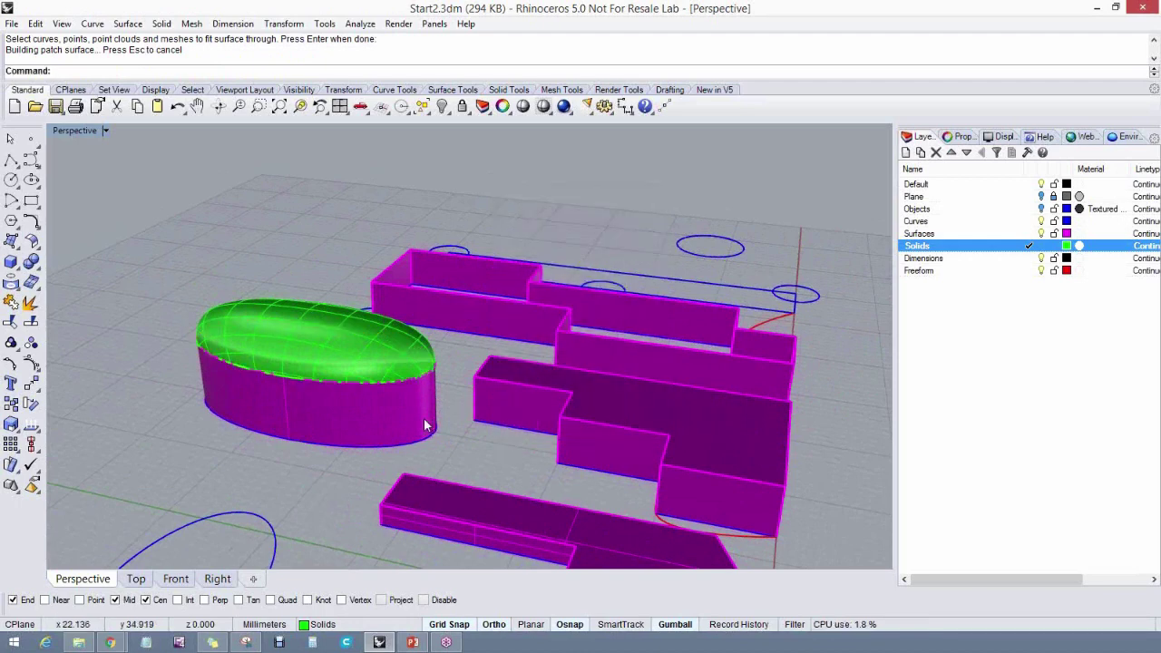
Delete the green patch surface covering the oval extrusion
right_click_drag(428, 415, 328, 376)
left_click(329, 376)
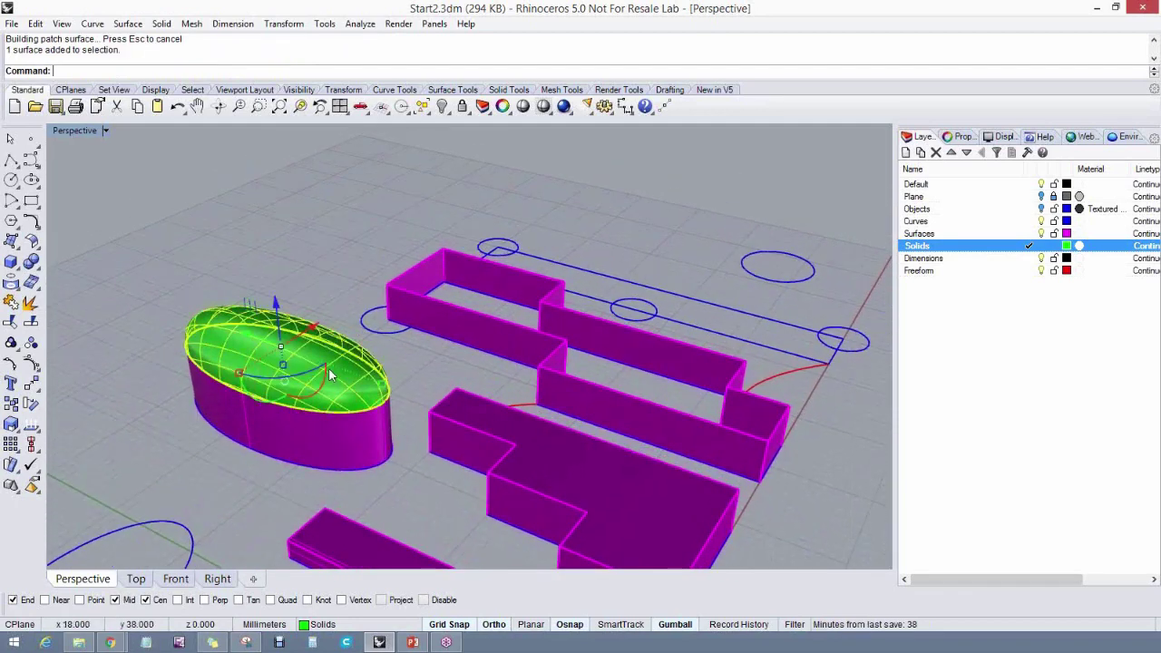
key("Delete")
Cap the planar holes of the open stepped extrusion beside the solid stepped block, then clear the selection
right_click_drag(343, 140, 497, 317)
left_click(498, 317)
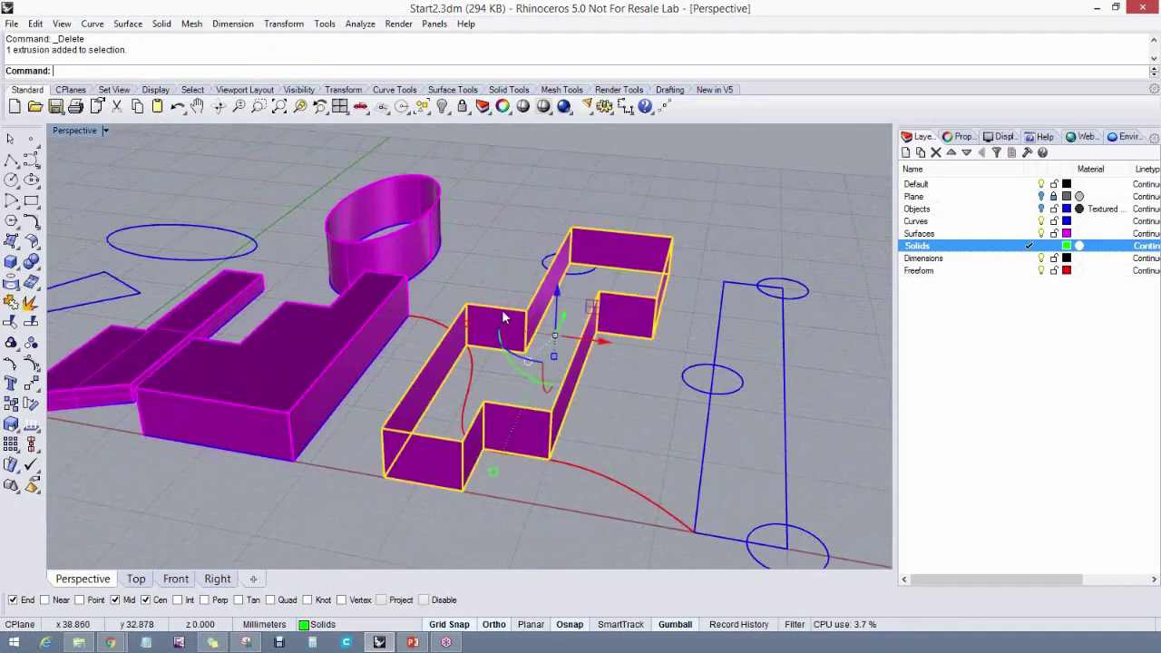
left_click(161, 23)
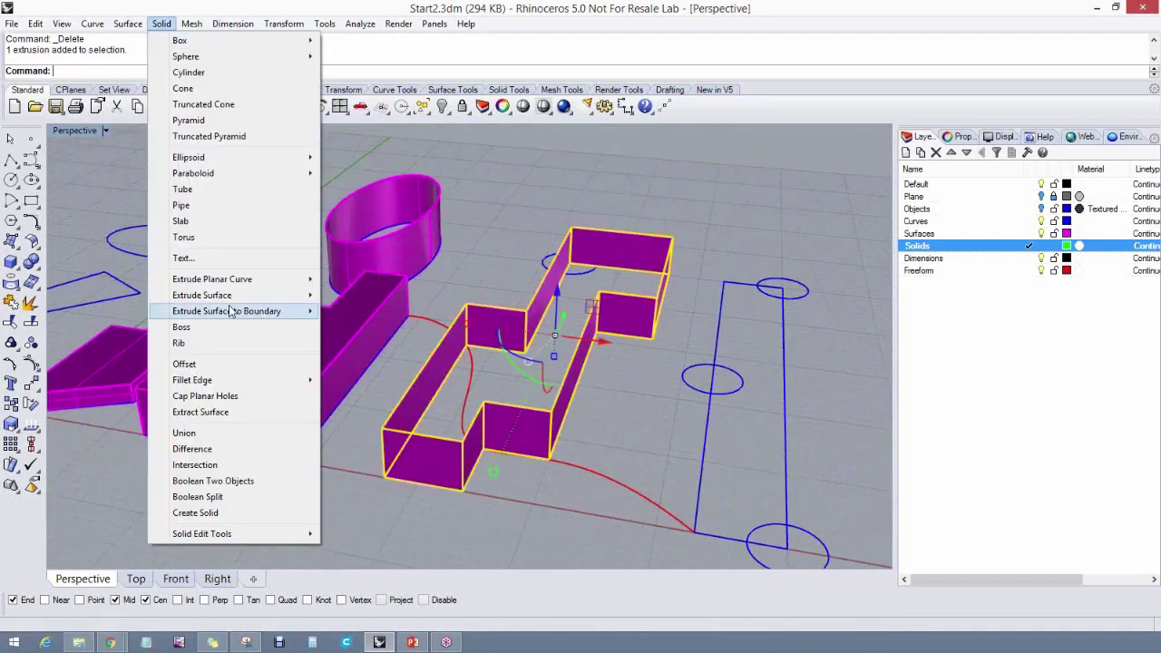
left_click(203, 397)
right_click_drag(394, 374, 478, 416)
key("Escape")
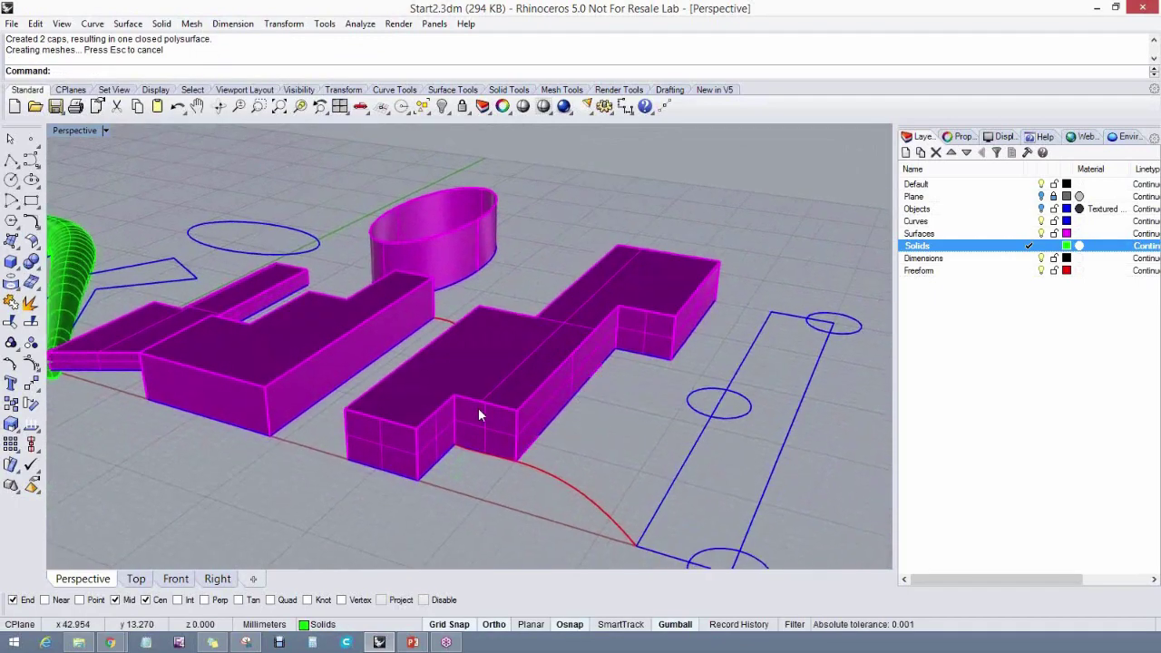
Extract the top face of the newly capped stepped polysurface and delete it
left_click(157, 25)
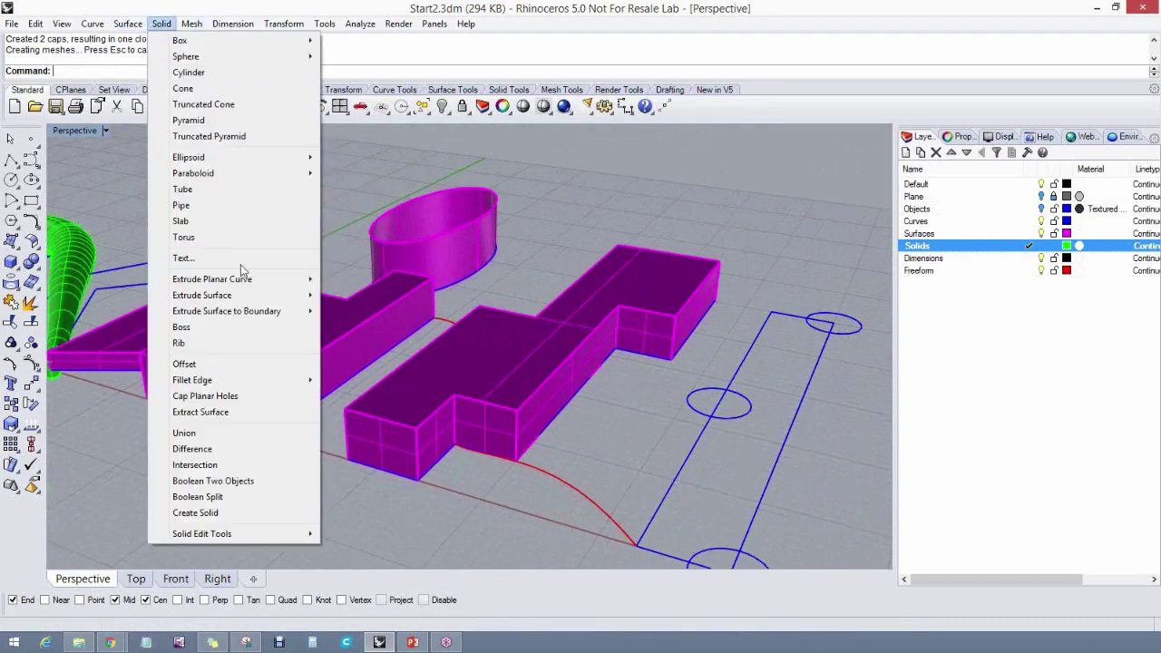
left_click(217, 413)
left_click(535, 343)
key("Return")
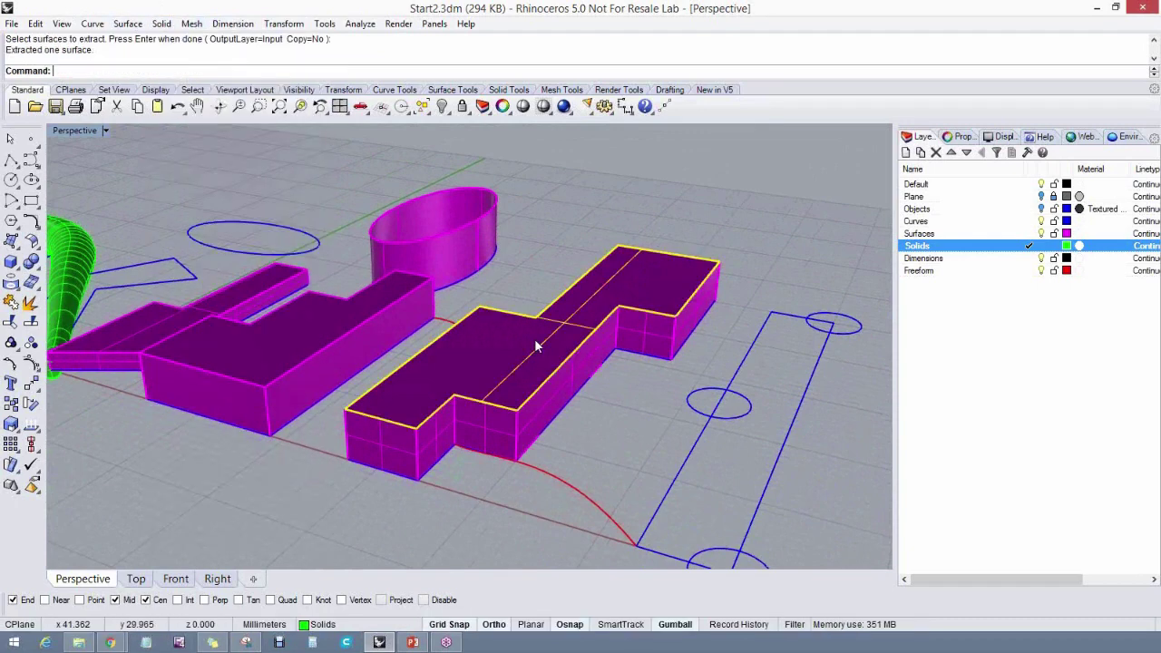
right_click_drag(599, 352, 481, 368)
key("Delete")
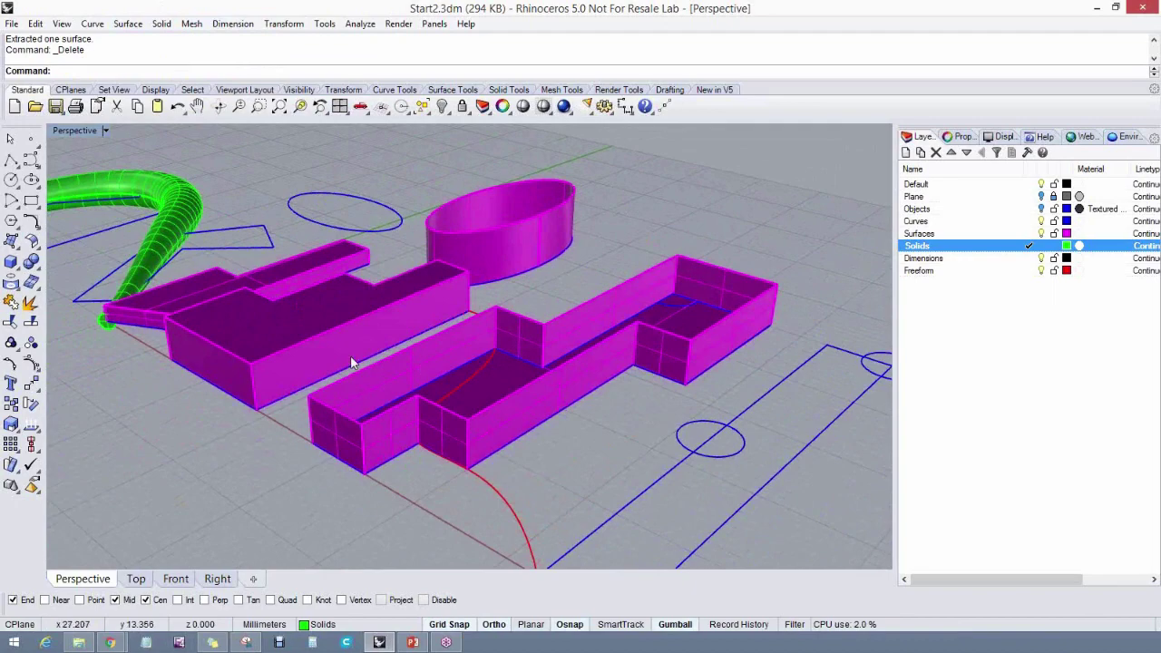
Shell the solid stepped block with a thickness of 1 mm, removing its top face
right_click_drag(315, 352, 432, 394)
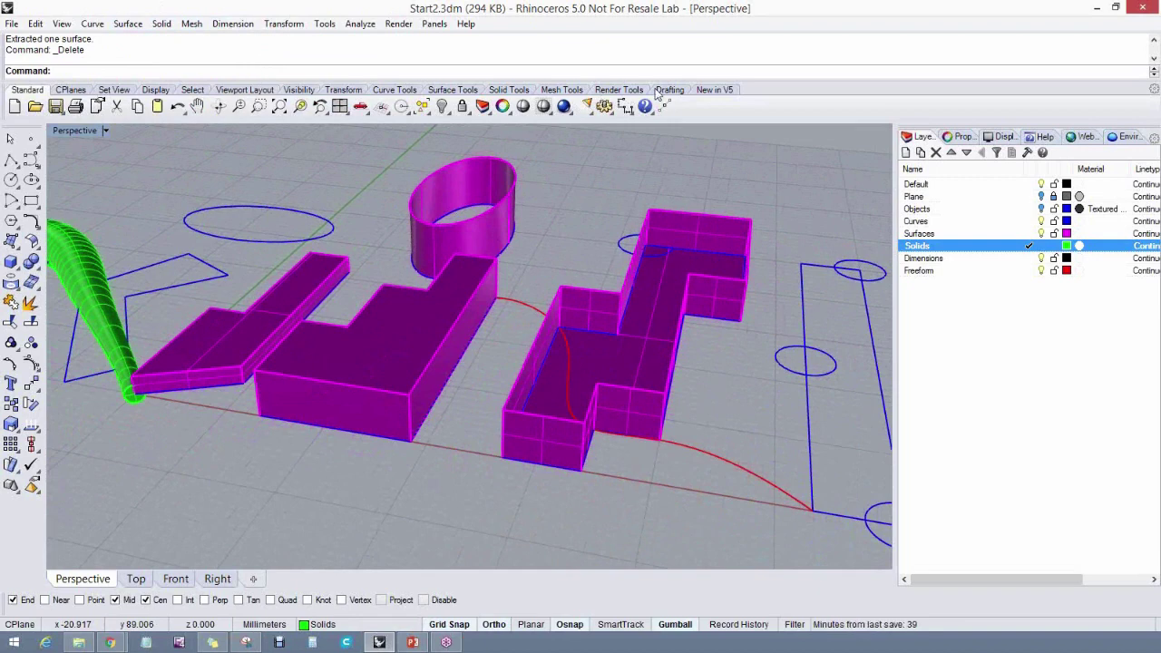
left_click(510, 89)
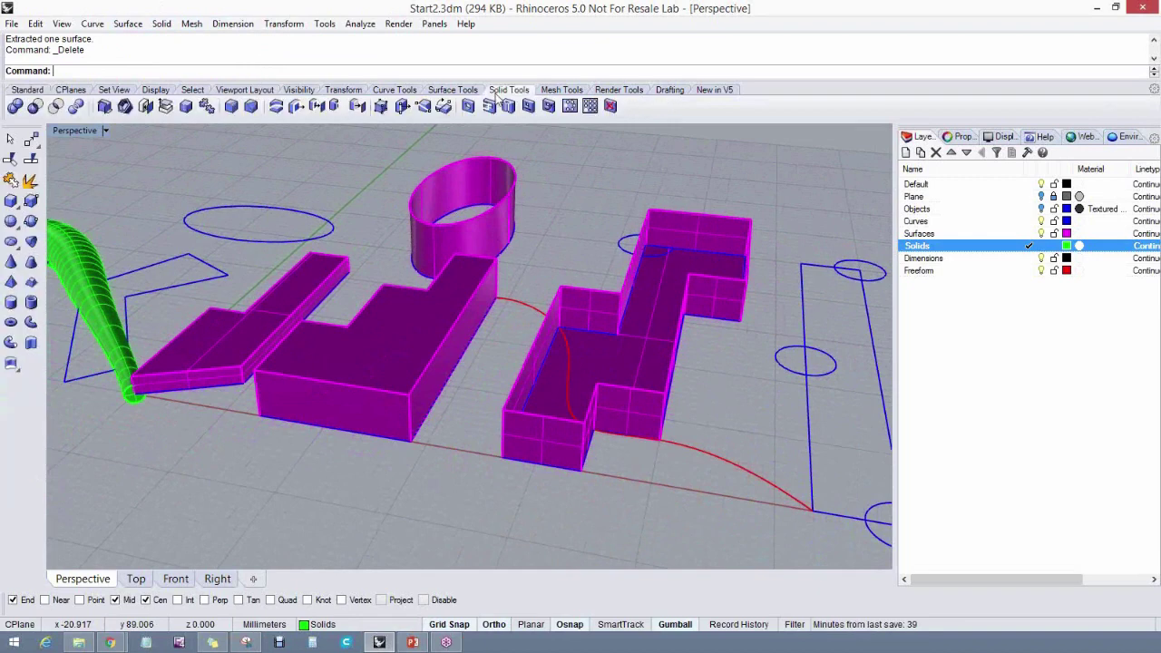
left_click(125, 107)
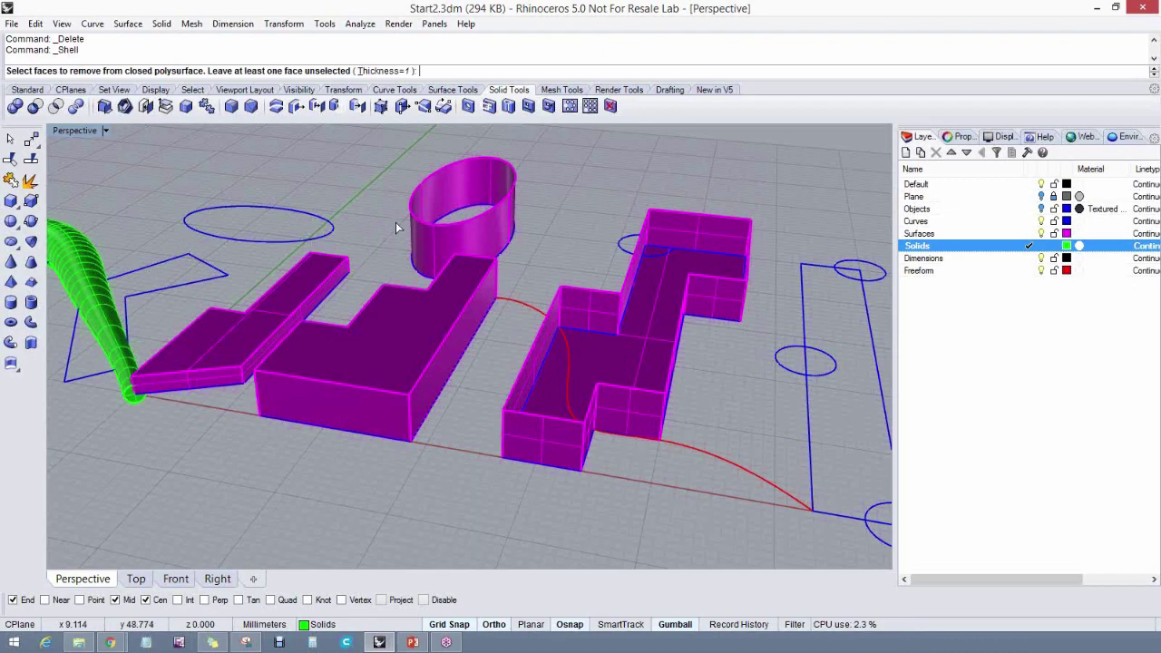
scroll(413, 337, "up", 2)
left_click(401, 342)
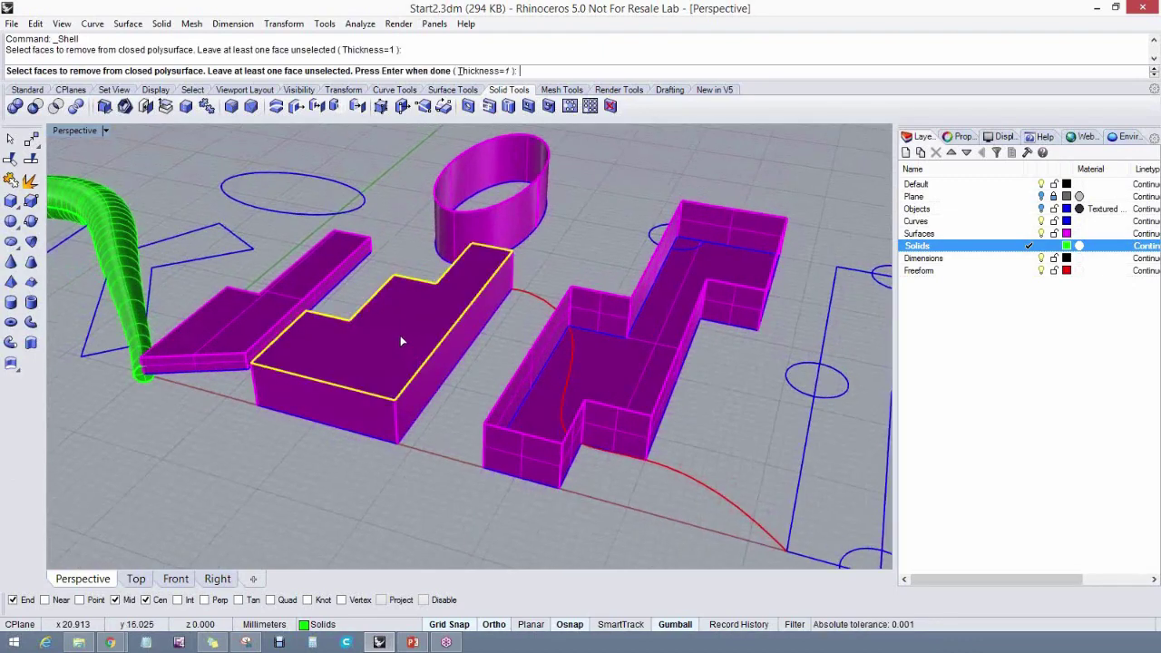
key("Return")
right_click_drag(382, 349, 445, 352)
right_click_drag(402, 372, 469, 335)
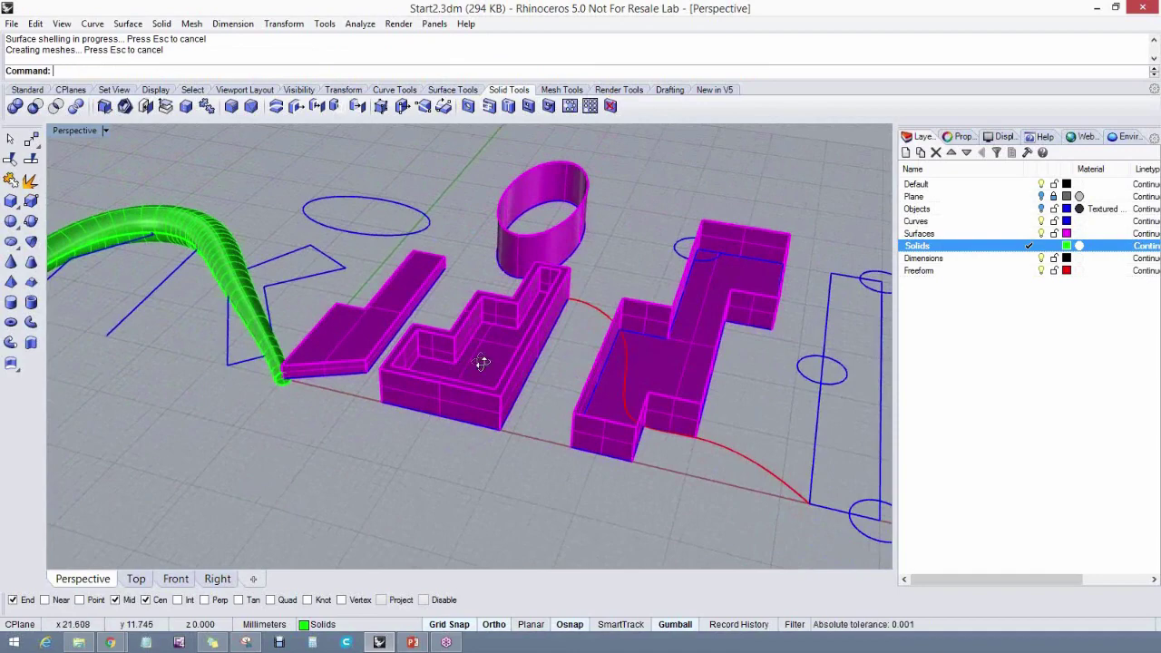
right_click_drag(477, 363, 481, 397)
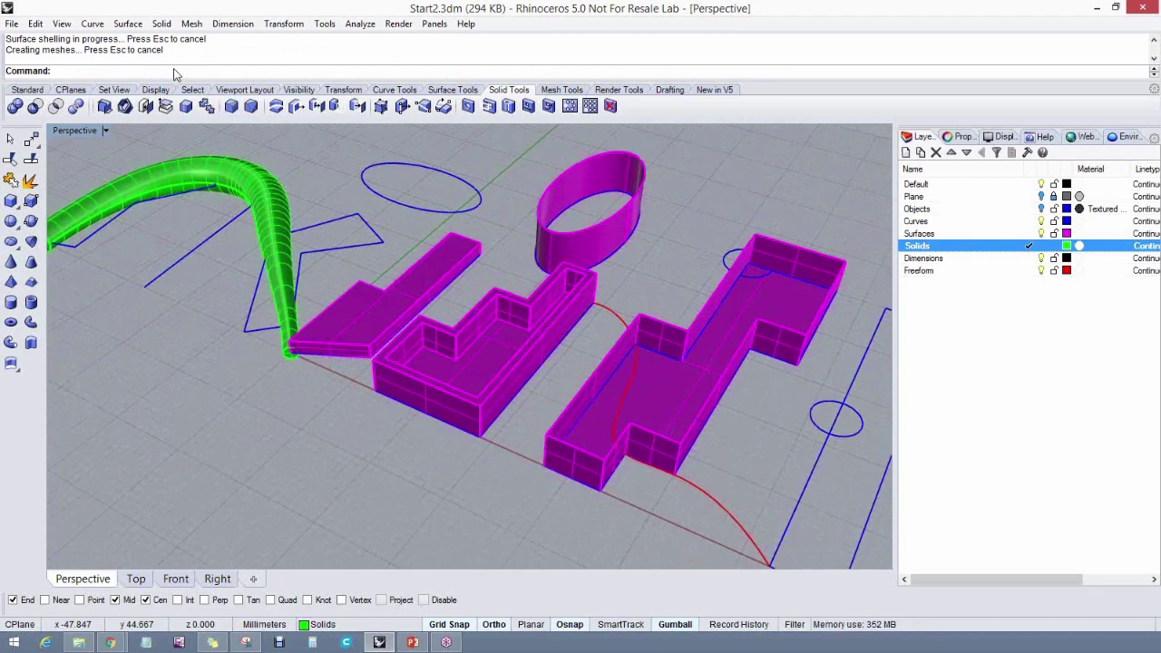
Start the Shell command again and open its auto-updating command help
type("ll")
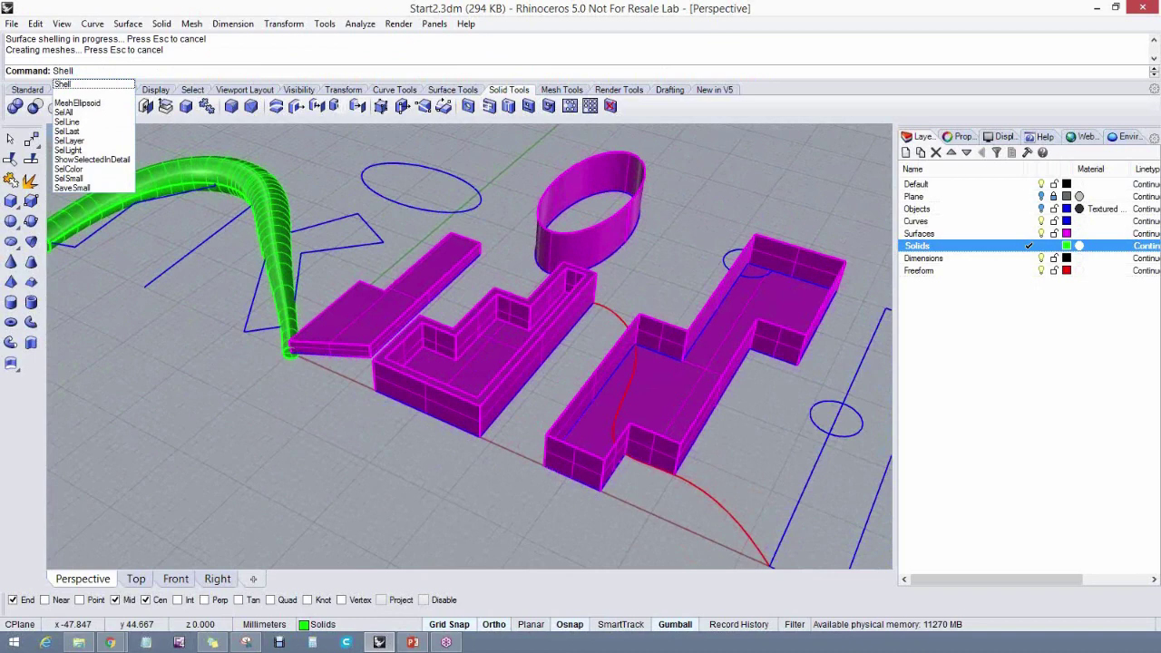
key("Return")
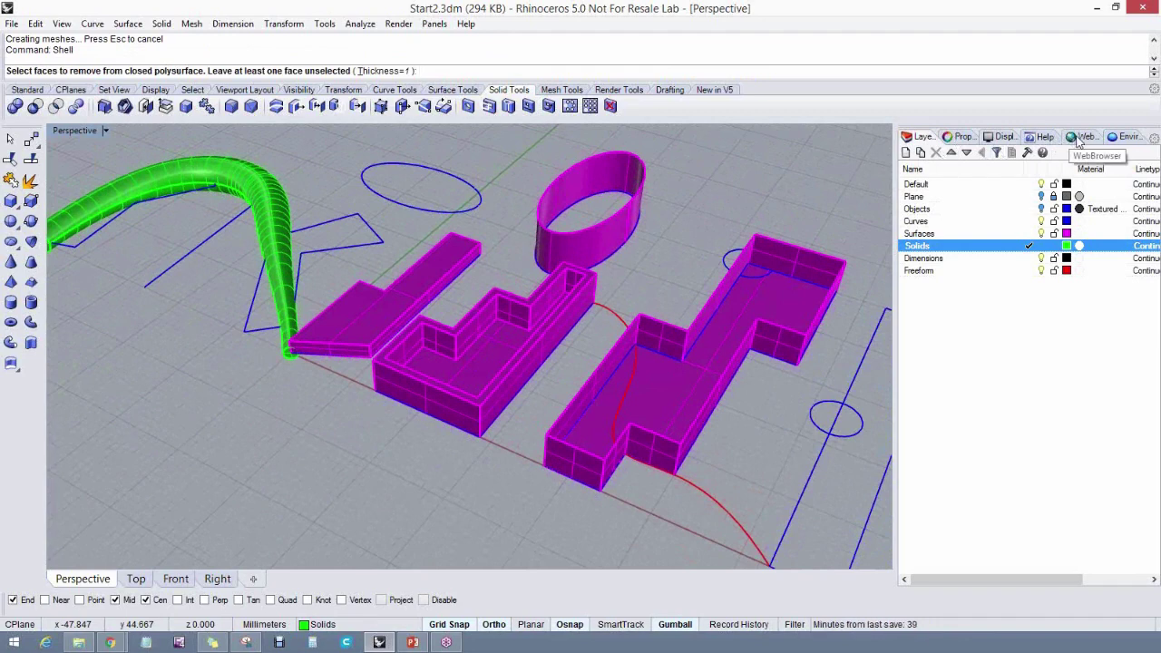
left_click(1082, 138)
left_click(1043, 141)
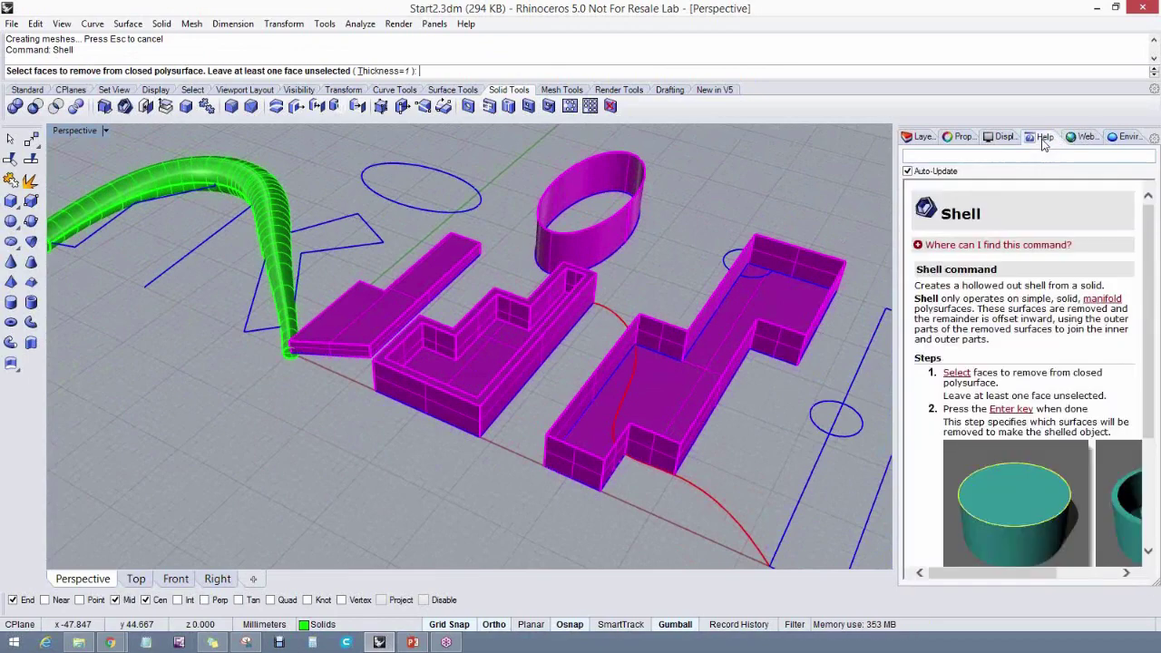
Read through the Shell command's help page, then leave the command
scroll(990, 333, "down", 4)
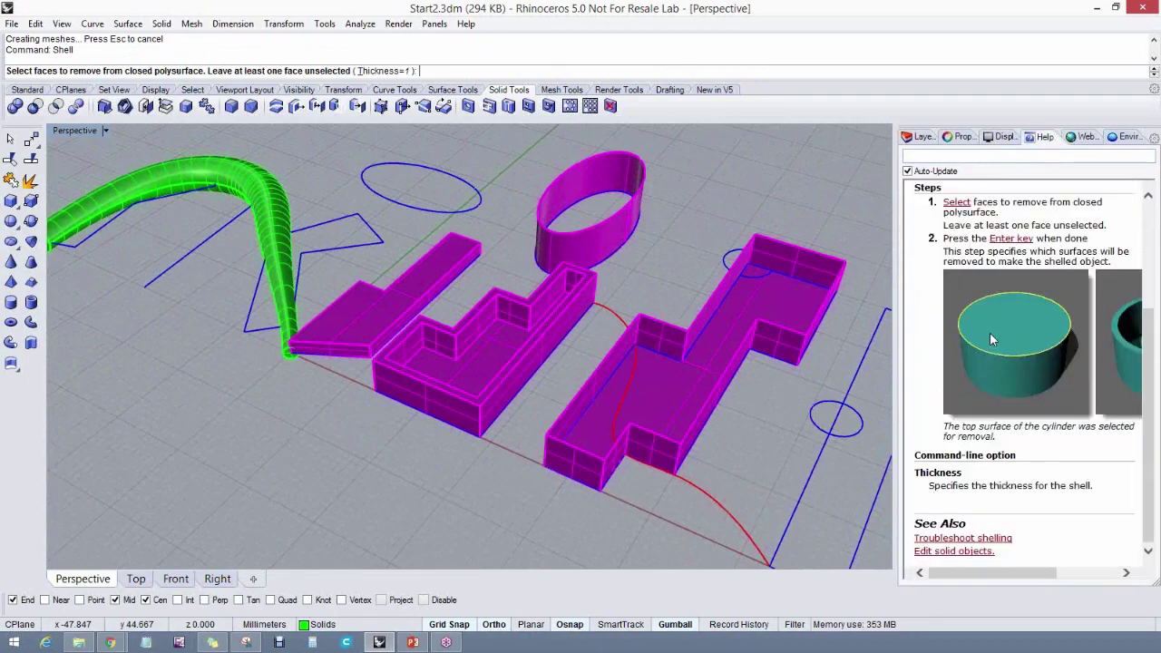
scroll(990, 333, "up", 4)
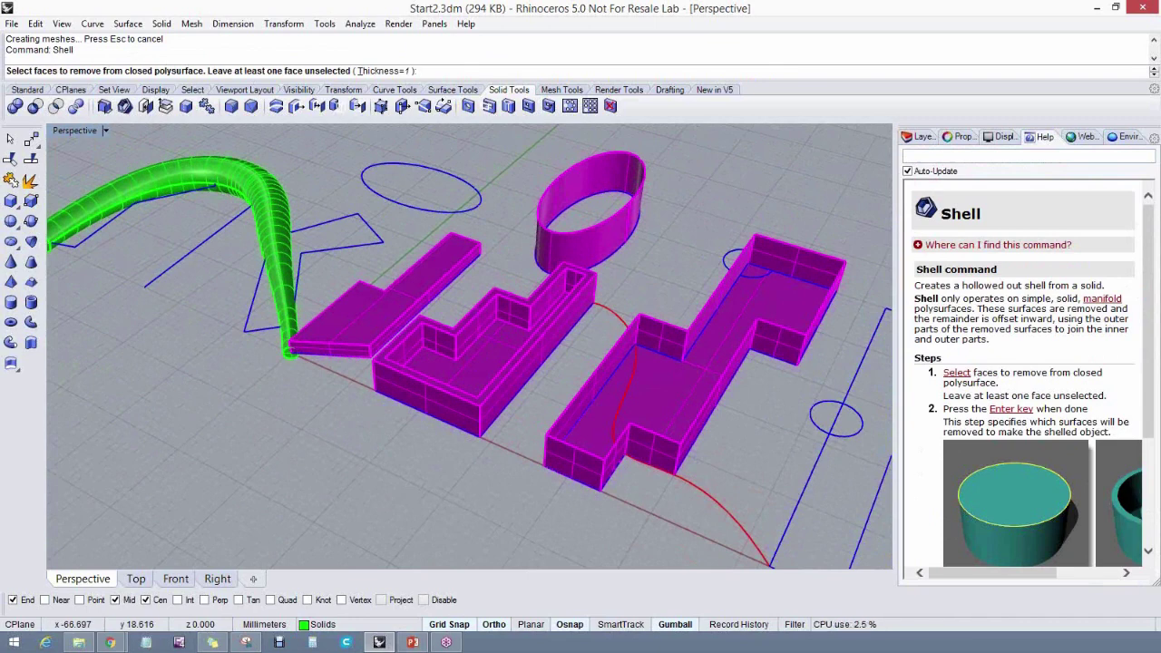
key("Escape")
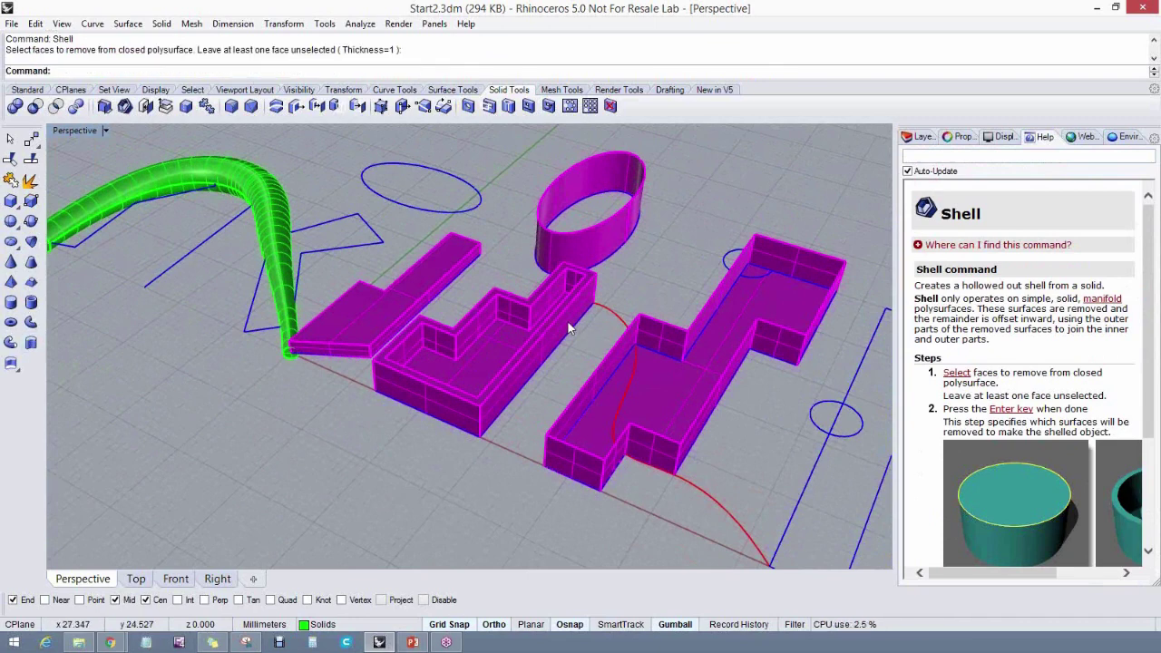
Undo the shell operation on the stepped block
key("ctrl+z")
right_click_drag(553, 330, 552, 335)
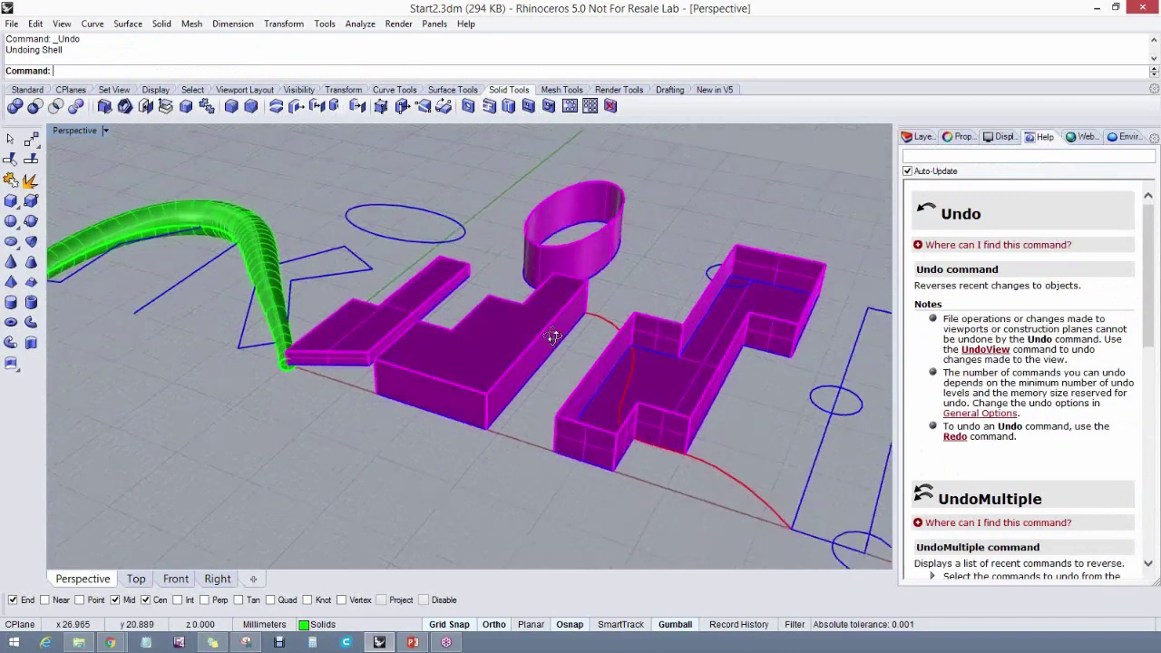
scroll(554, 340, "up", 5)
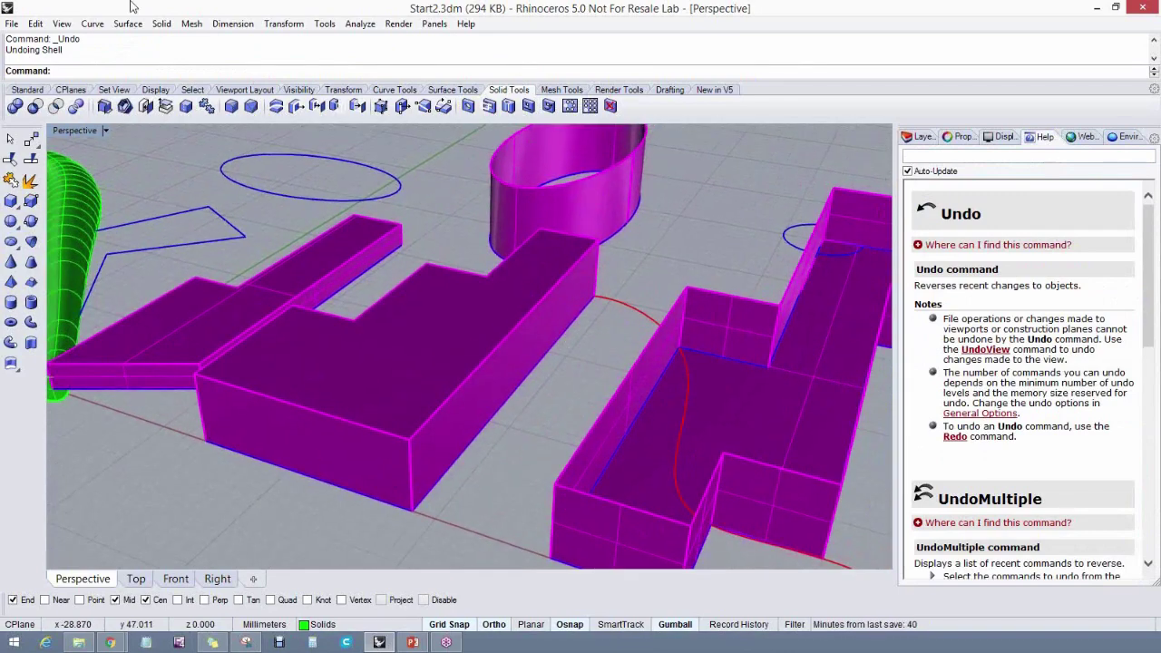
Fillet all eight edges around the top face of the solid stepped block with a radius of 1
left_click(162, 24)
mouse_move(258, 384)
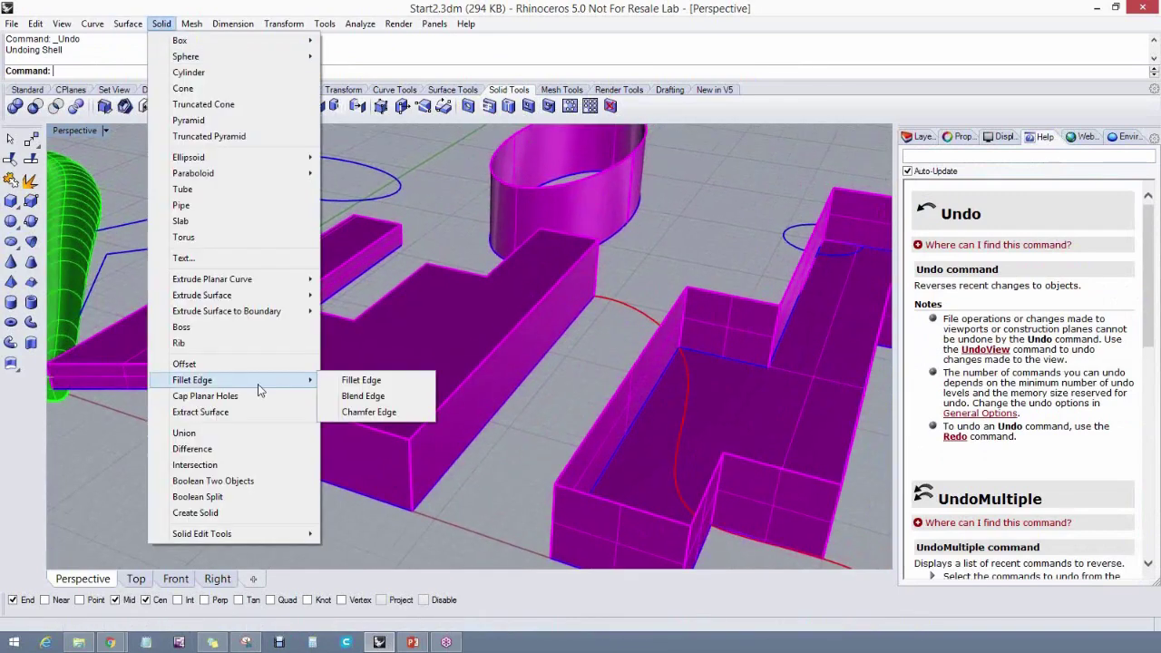
left_click(359, 386)
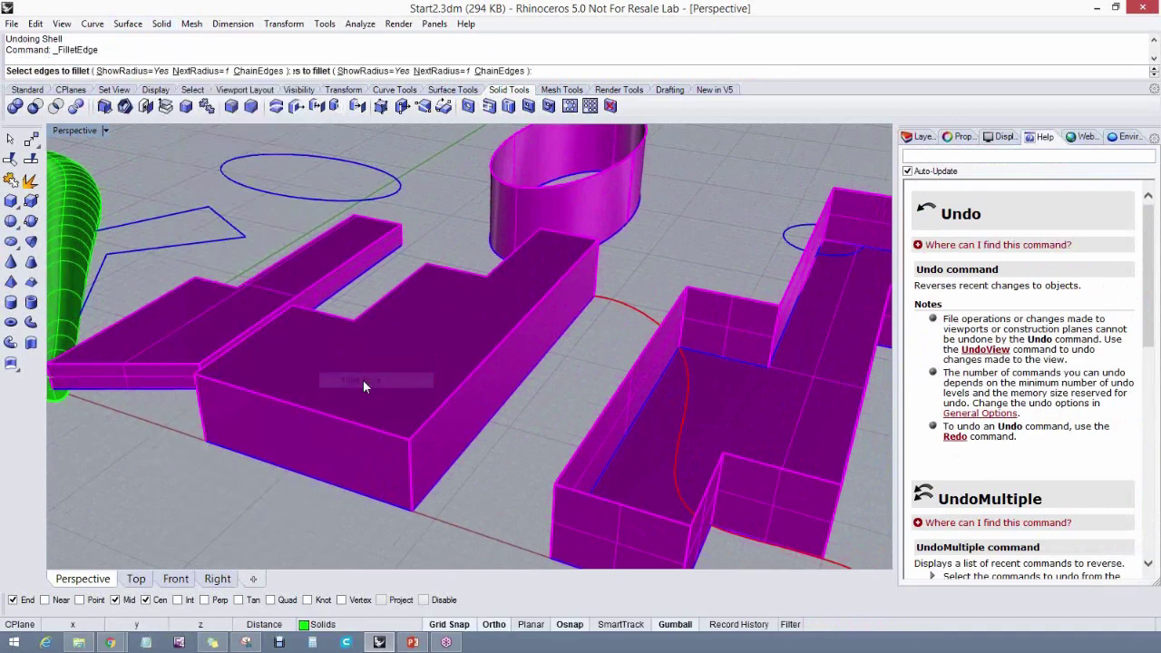
left_click(466, 380)
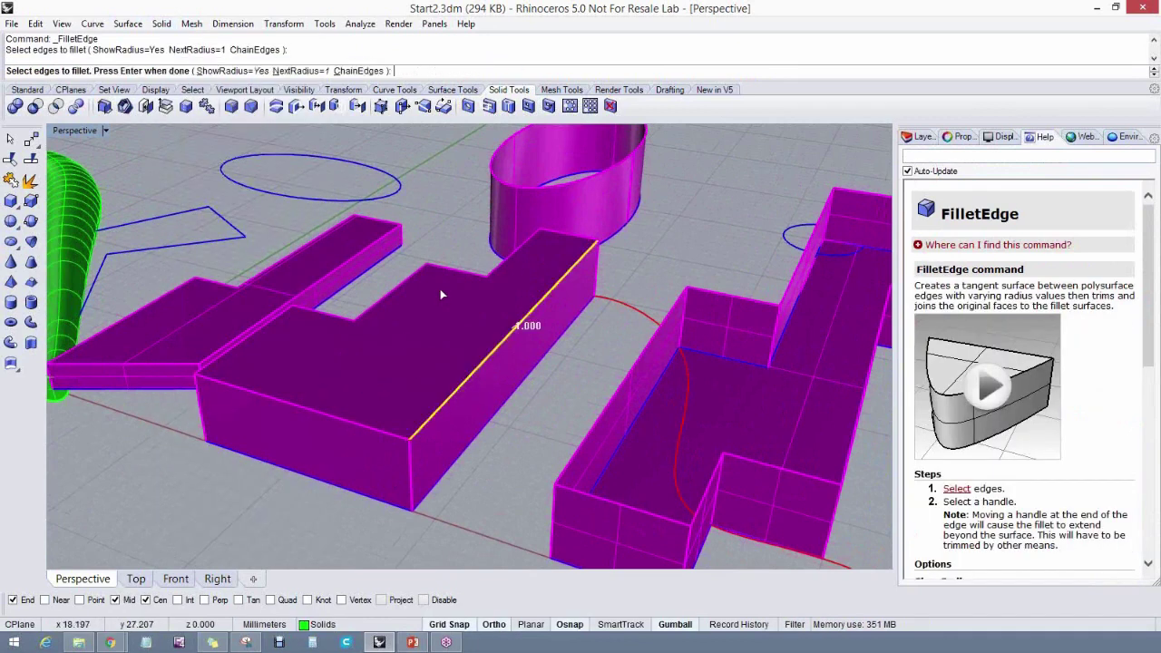
left_click(262, 402)
left_click(255, 336)
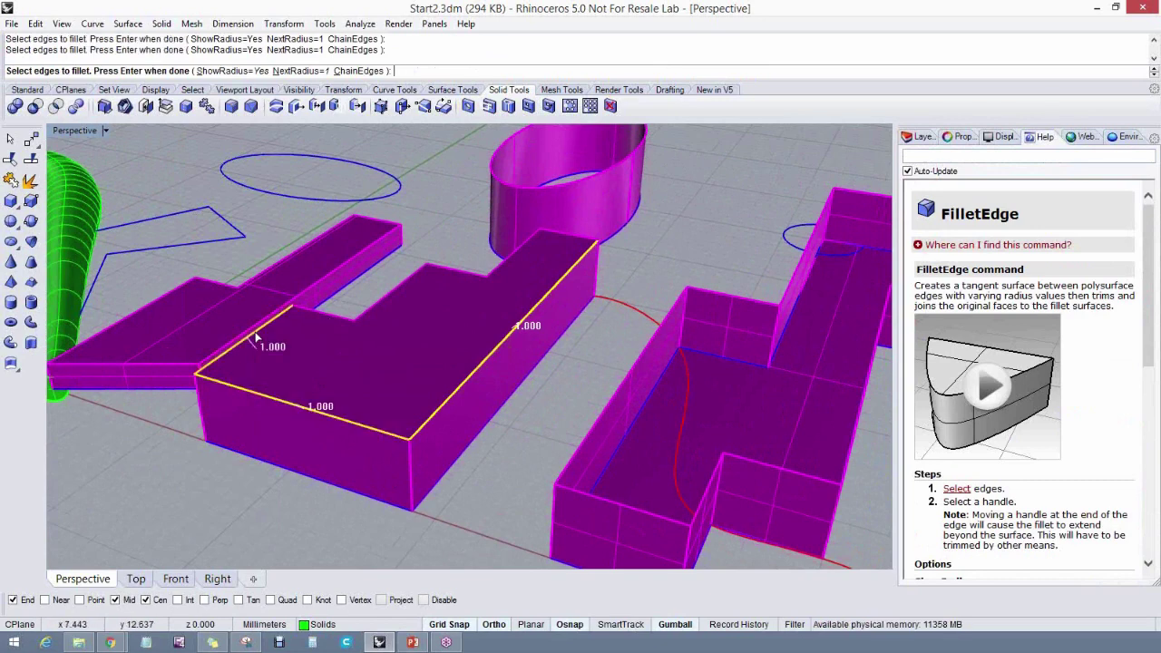
left_click(341, 318)
left_click(405, 288)
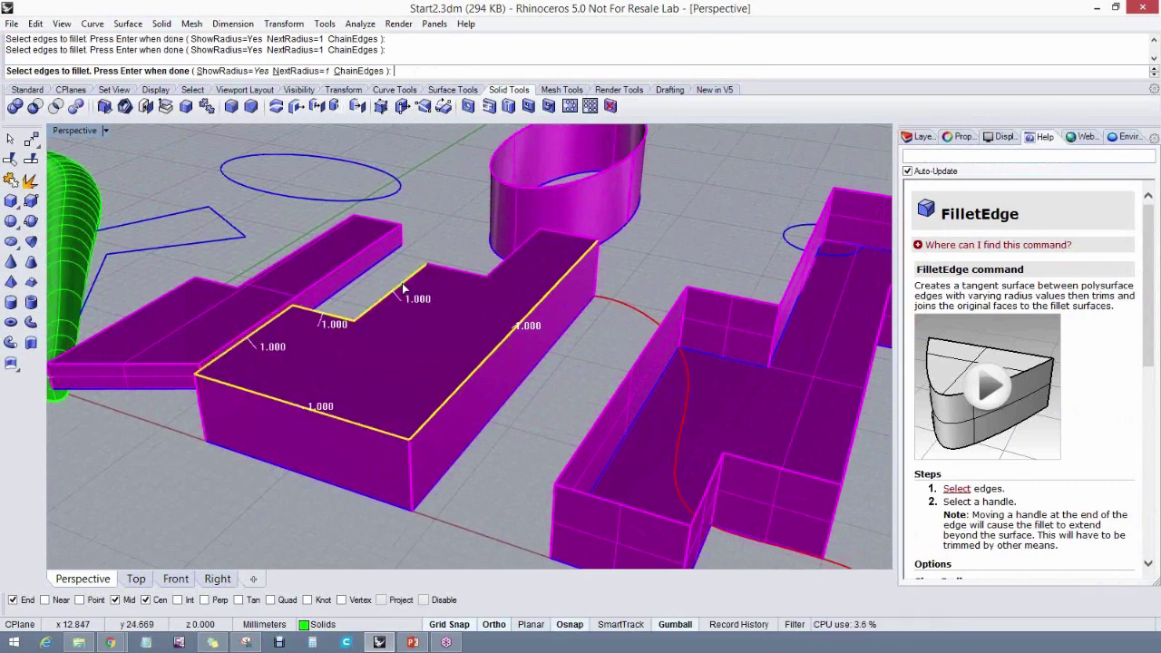
left_click(454, 270)
left_click(508, 261)
left_click(567, 235)
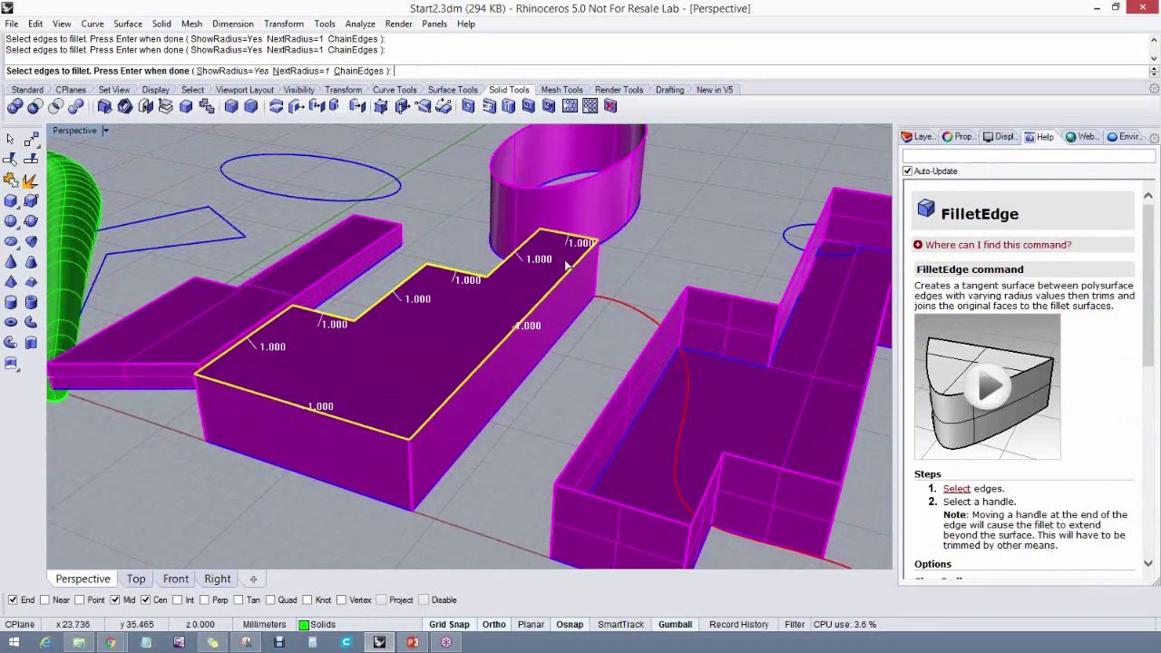
key("Return")
key("Return")
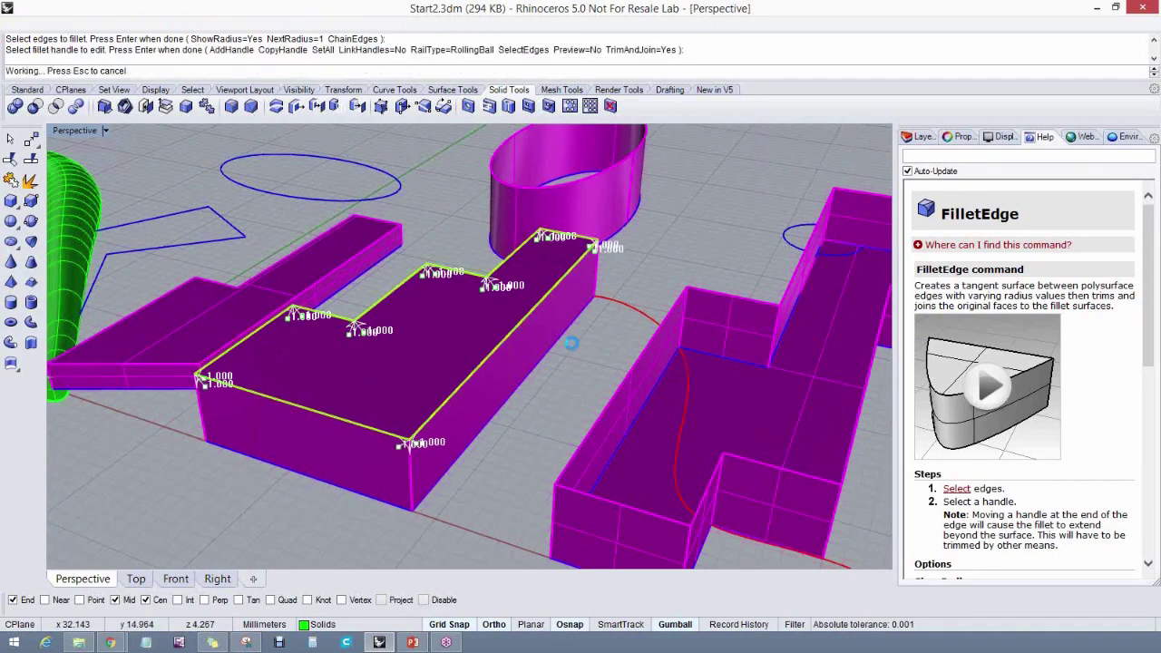
right_click_drag(550, 348, 478, 356)
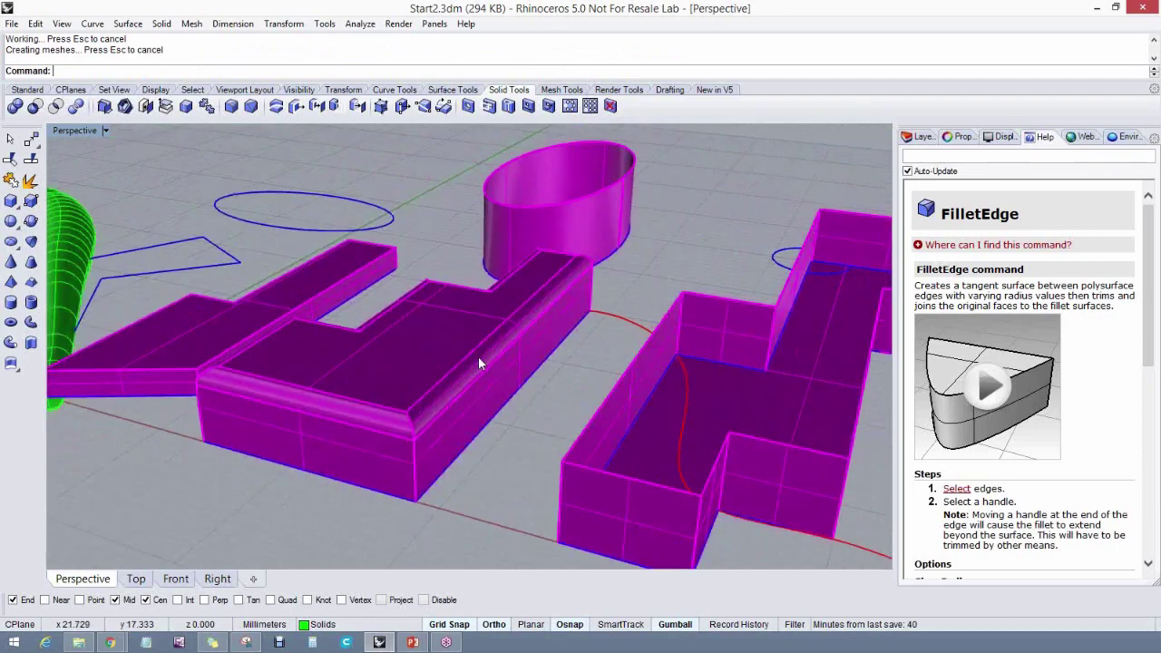
Undo the fillet on the stepped block's top edges
type("u")
key("ctrl+z")
key("Escape")
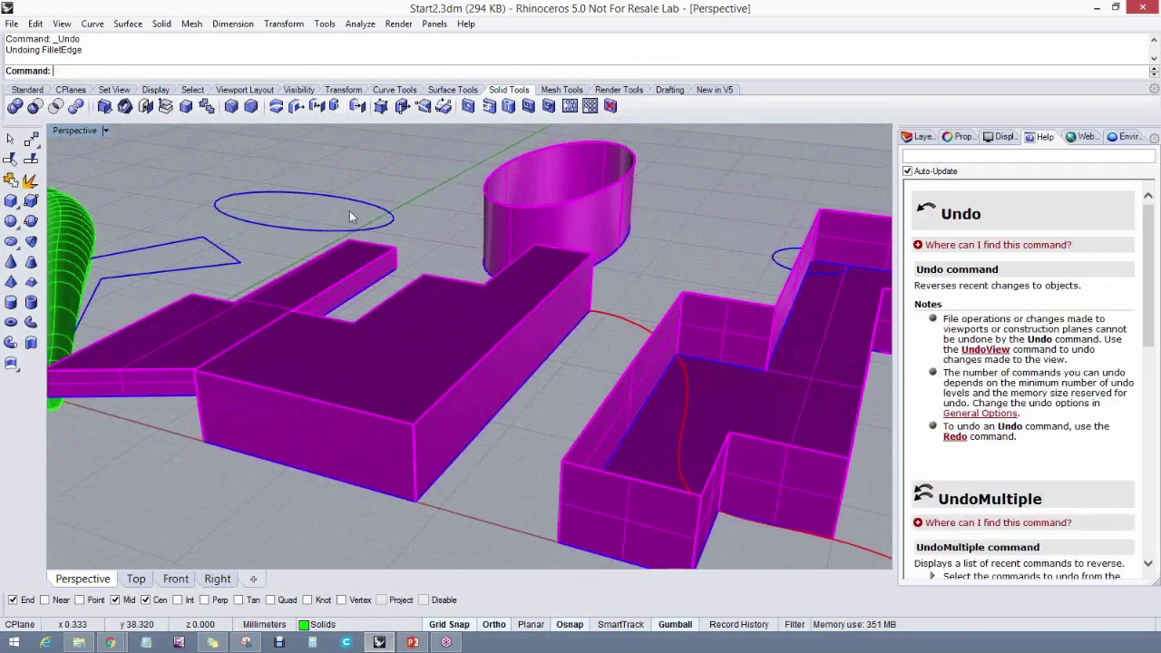
Fillet all edges of the solid stepped block at once with a radius of 1
right_click(253, 69)
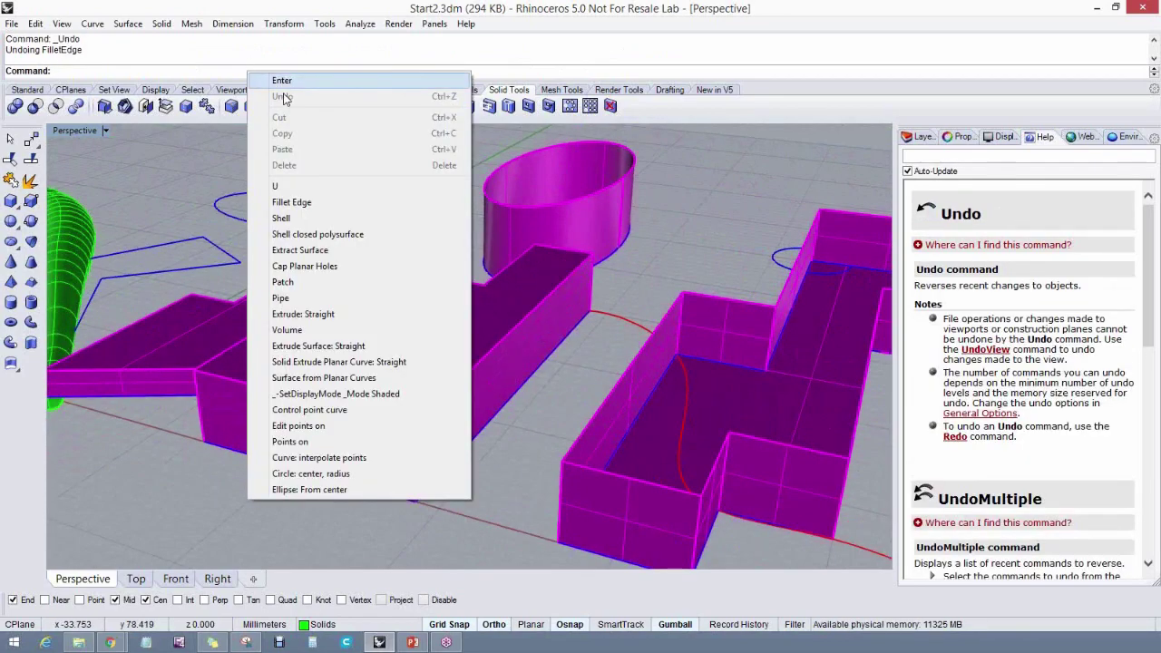
left_click(287, 203)
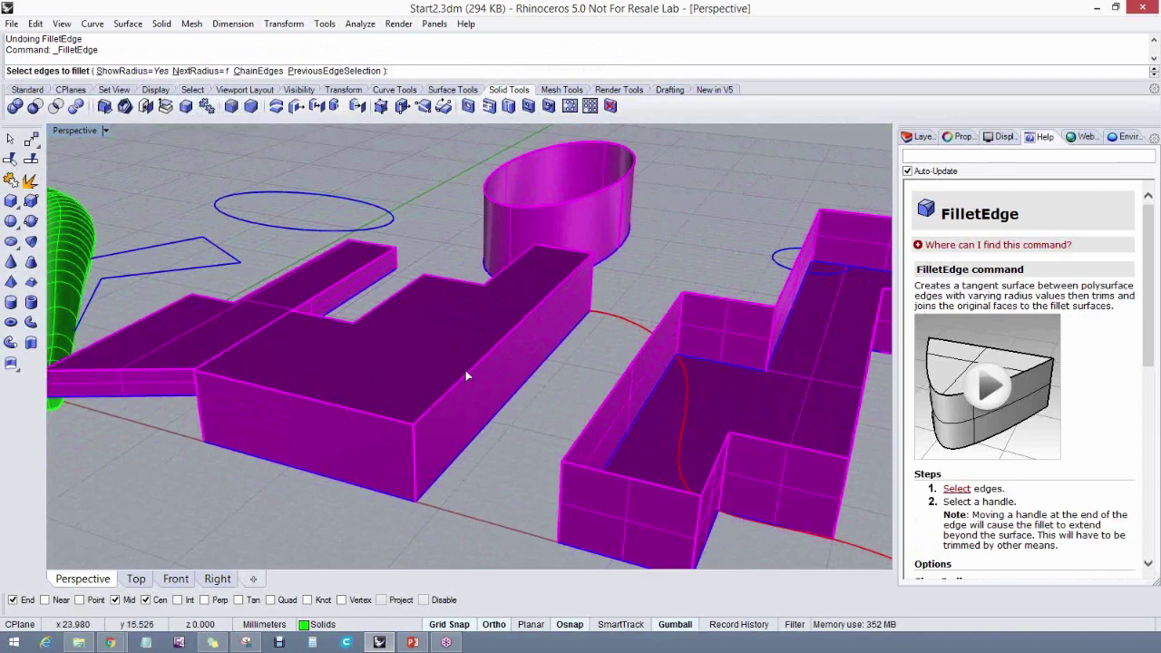
right_click_drag(466, 370, 496, 397)
left_click_drag(398, 259, 524, 486)
right_click_drag(523, 485, 437, 455)
key("Return")
key("Return")
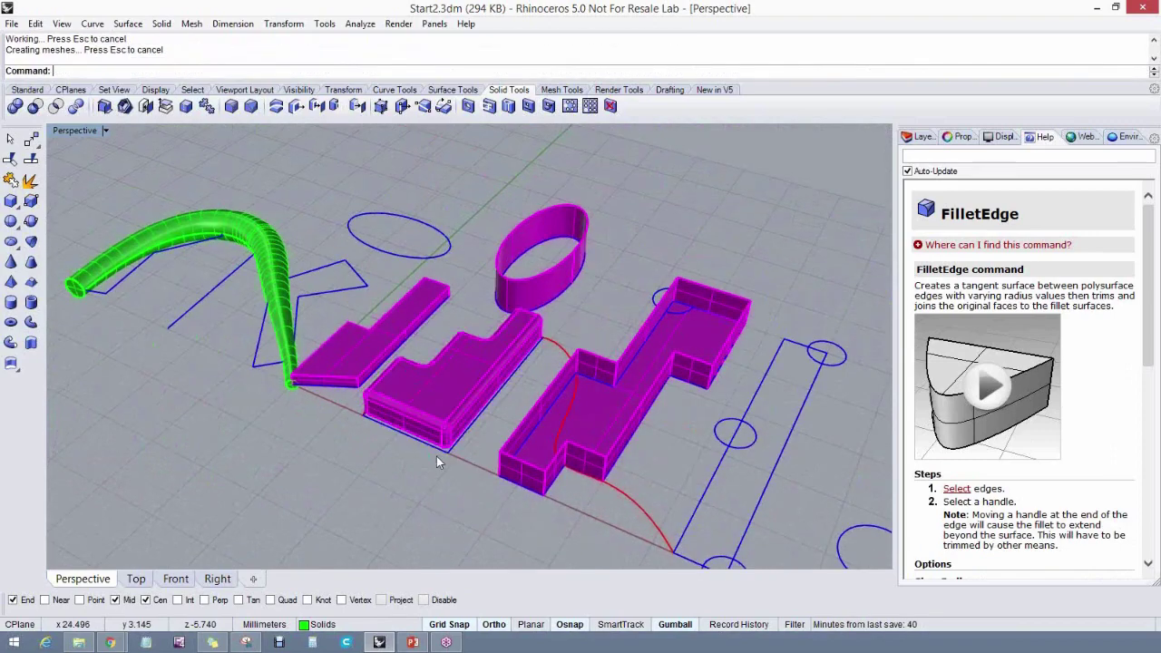
Examine the filleted block's rounded edges, its What object description and its object properties
scroll(445, 421, "up", 6)
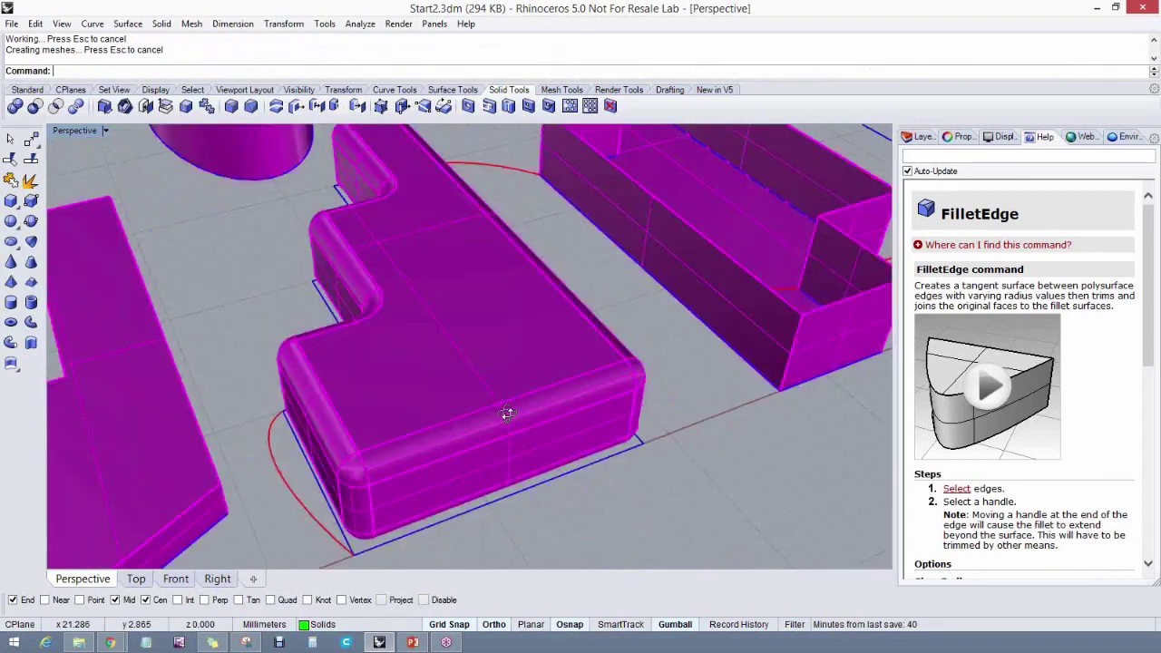
scroll(507, 413, "up", 4)
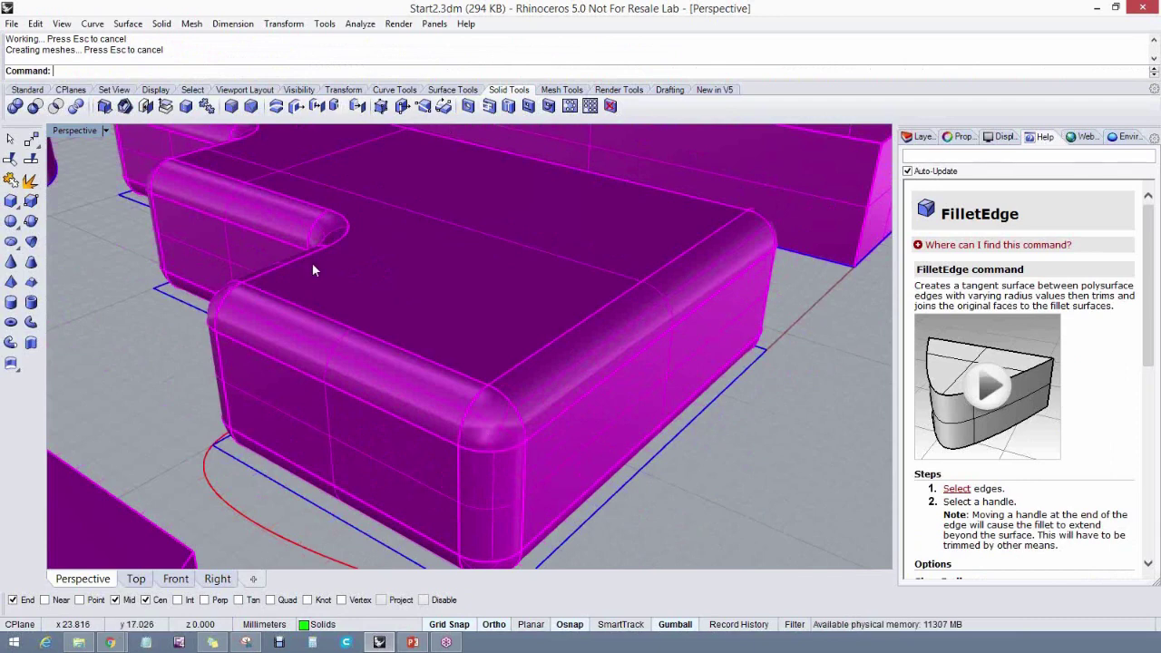
scroll(312, 265, "down", 3)
right_click_drag(414, 272, 383, 320)
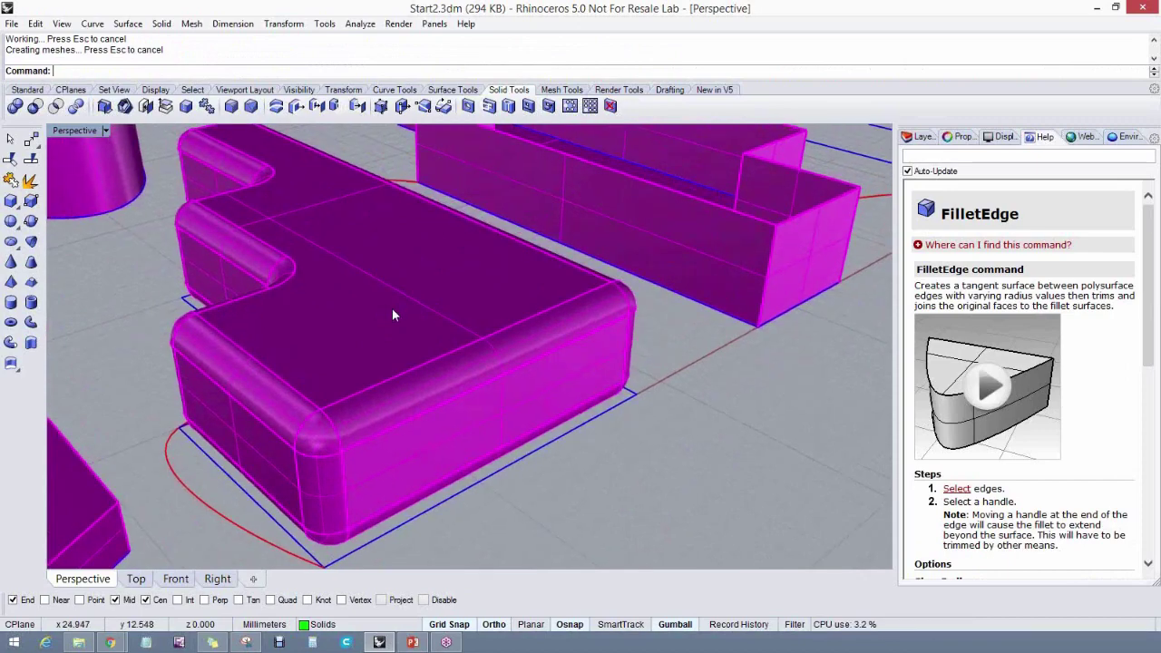
right_click_drag(477, 298, 421, 318)
left_click(421, 317)
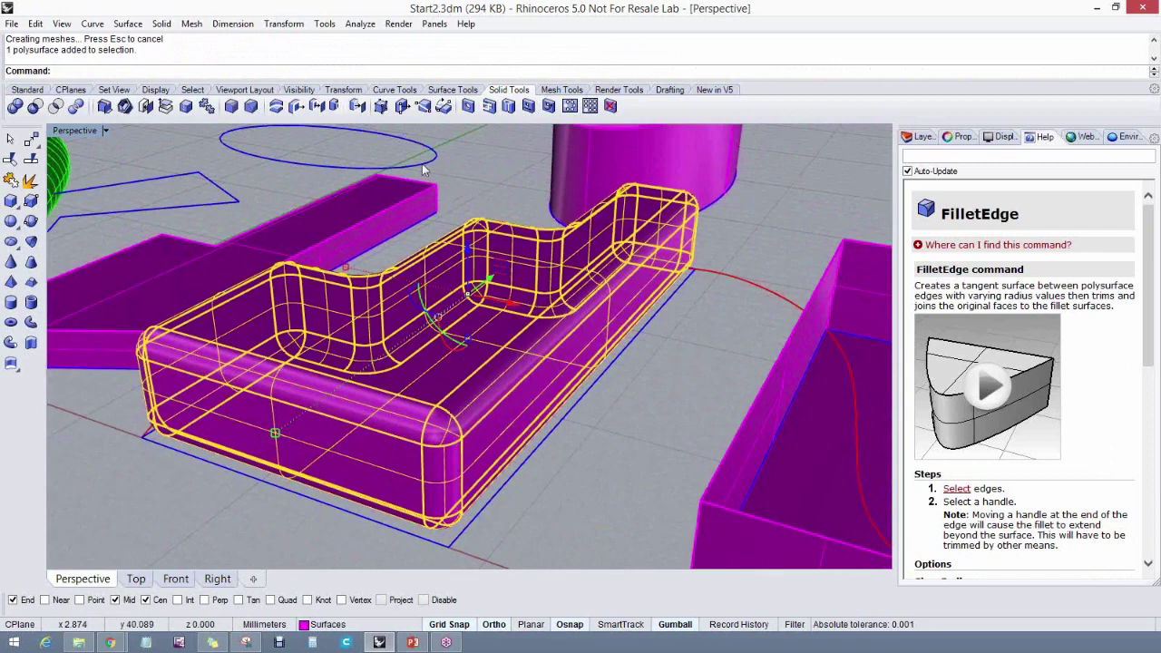
right_click(292, 70)
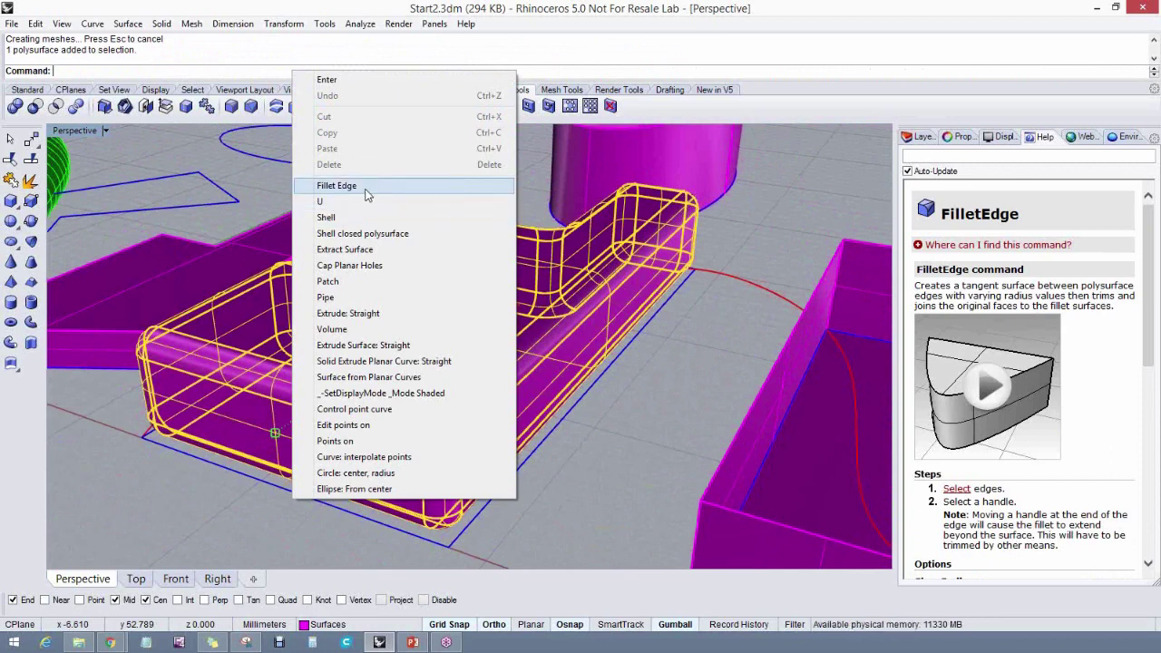
left_click(272, 80)
type("W")
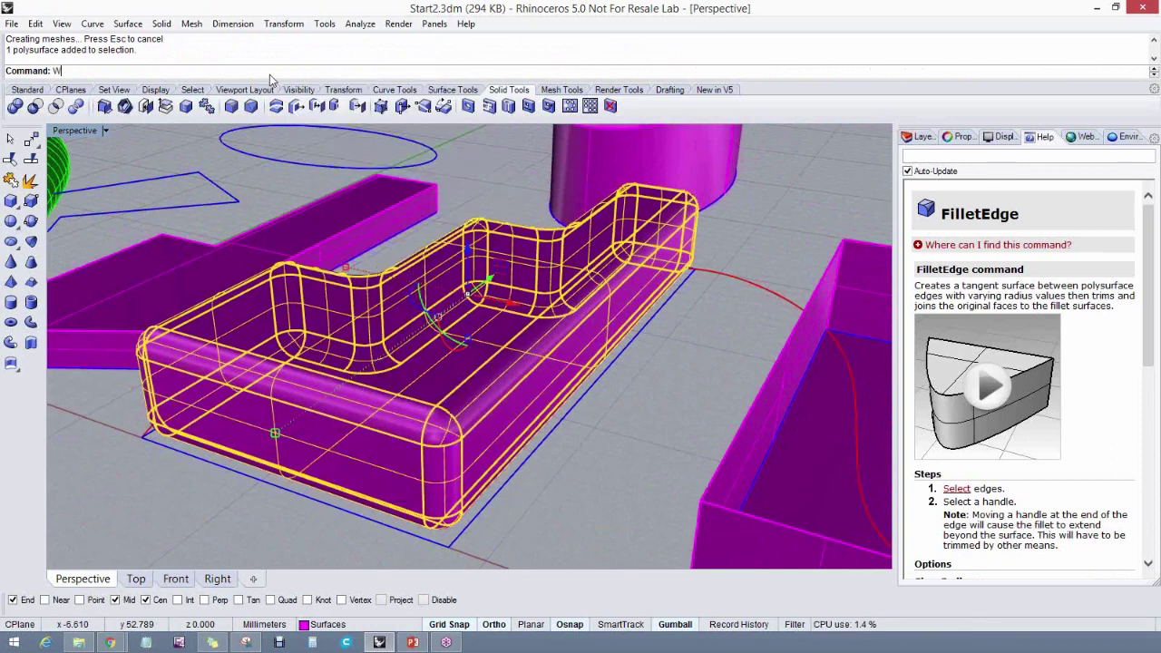
type("hat")
key("Return")
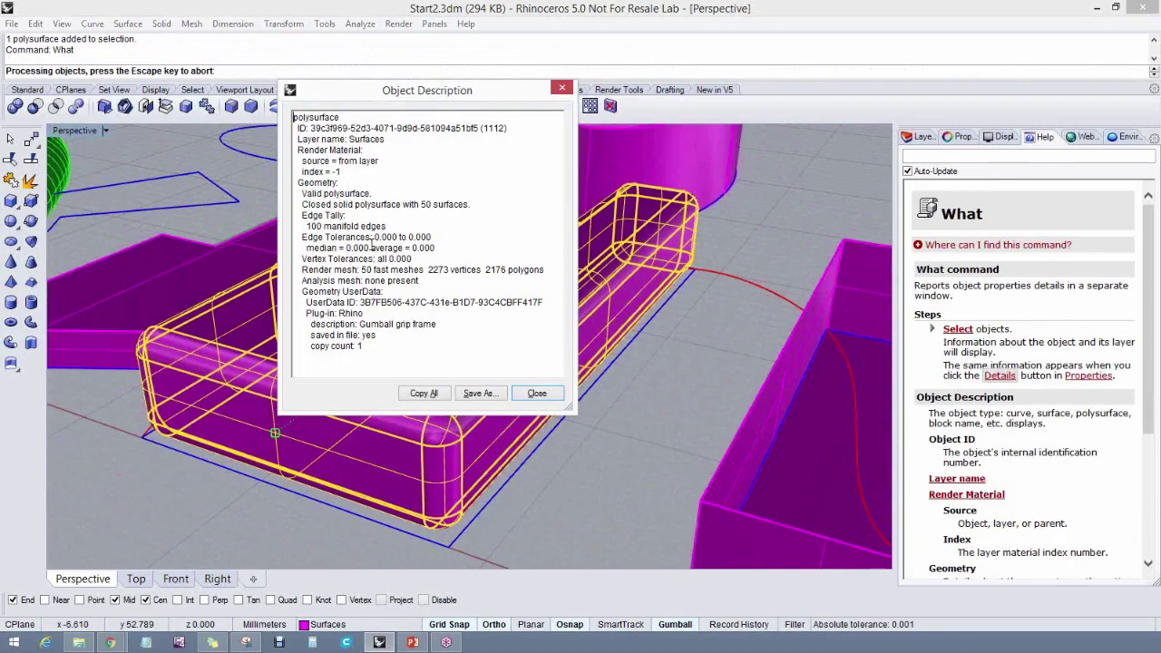
left_click(539, 393)
left_click(964, 137)
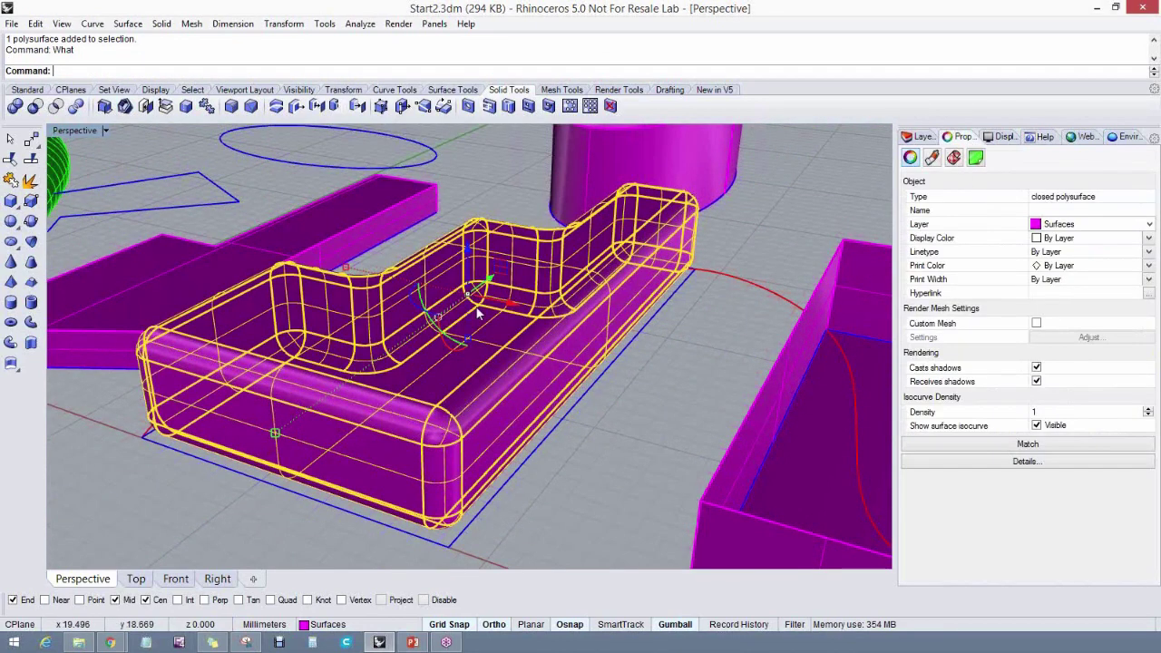
key("Escape")
Delete the green pipe that runs along the freeform curve
right_click_drag(476, 306, 570, 330)
scroll(443, 345, "down", 3)
left_click(292, 257)
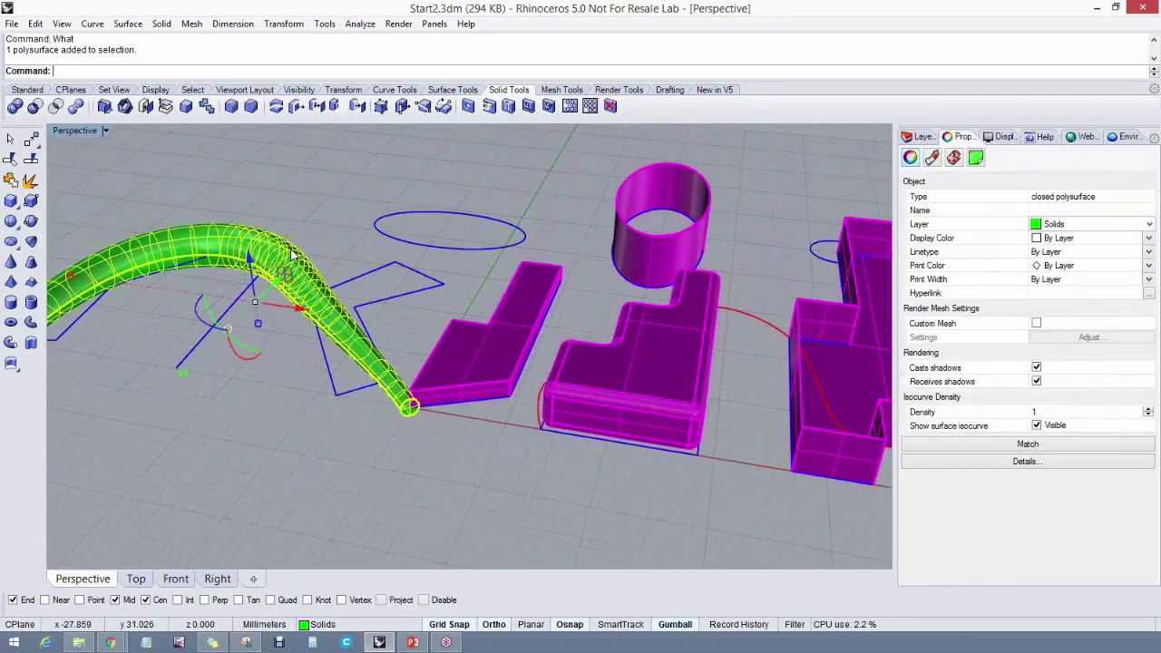
key("Delete")
right_click_drag(299, 264, 363, 292)
Show the layer list and extrude the red freeform curve straight up about 17 mm as an open surface
left_click(920, 137)
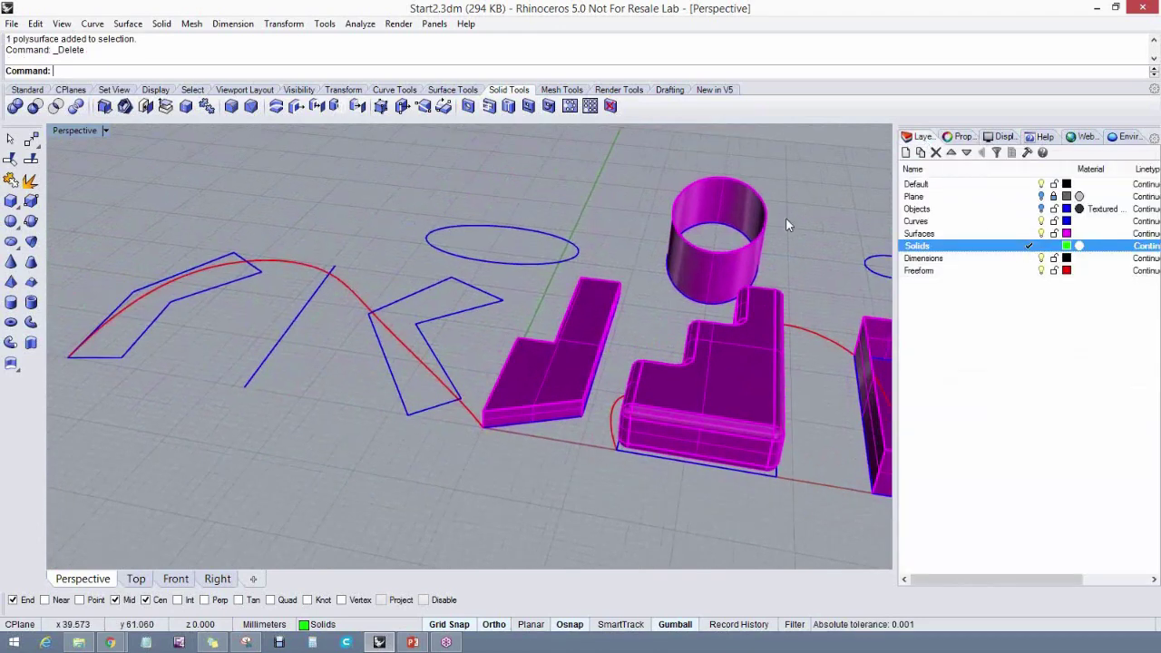
left_click(128, 24)
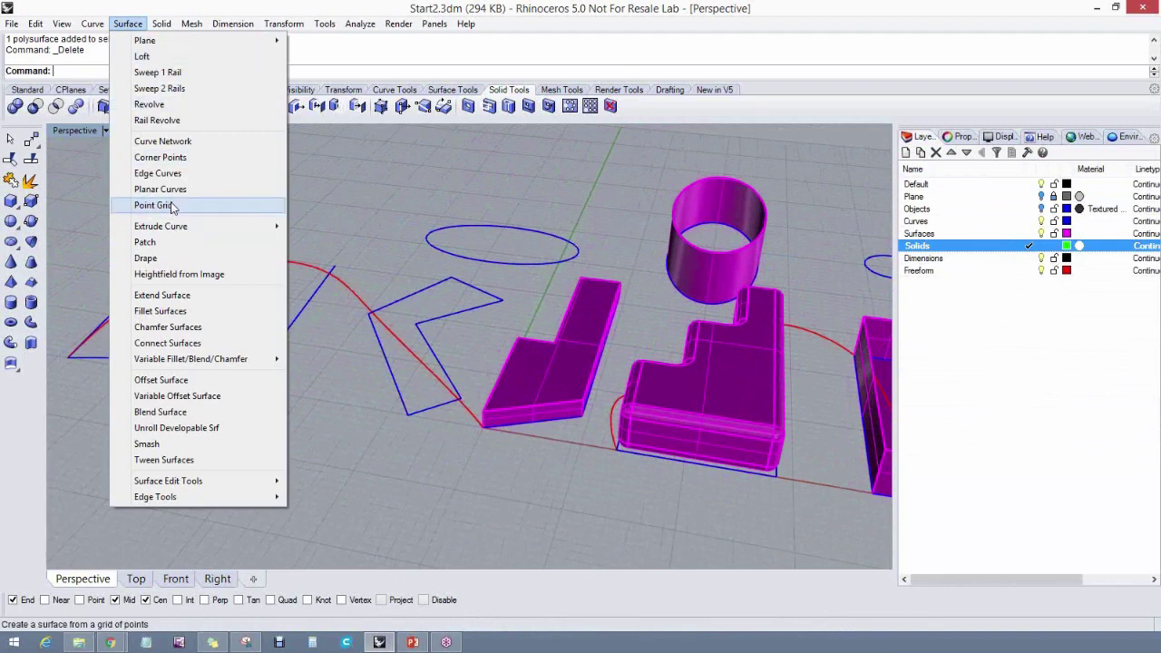
mouse_move(181, 229)
left_click(313, 226)
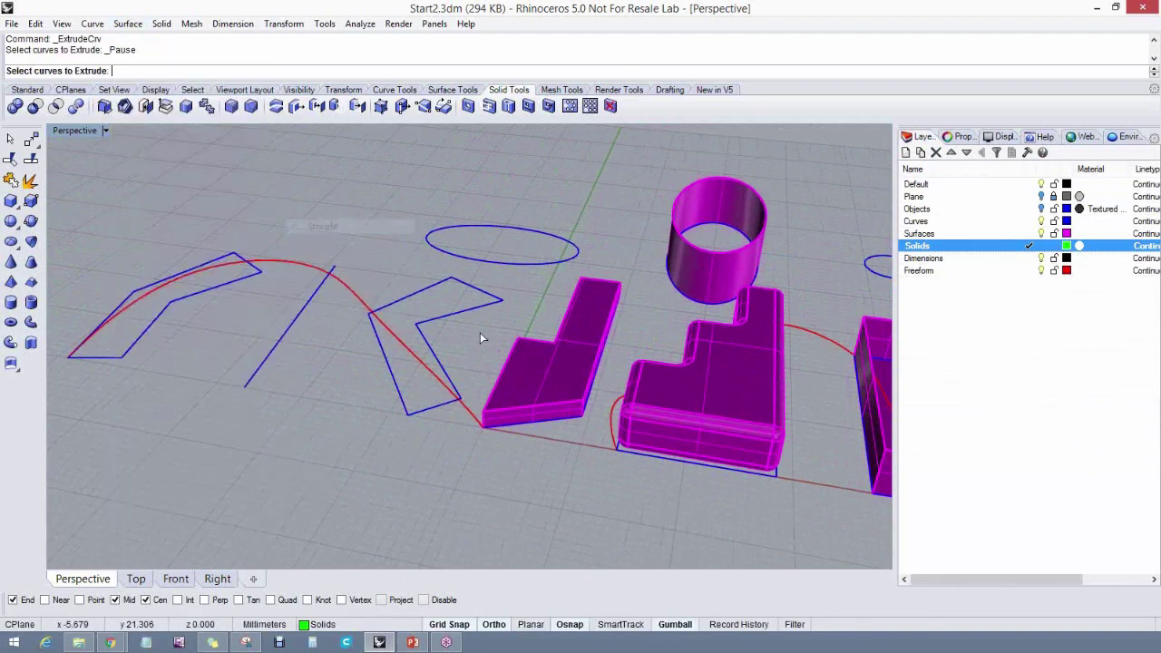
left_click(472, 420)
key("Return")
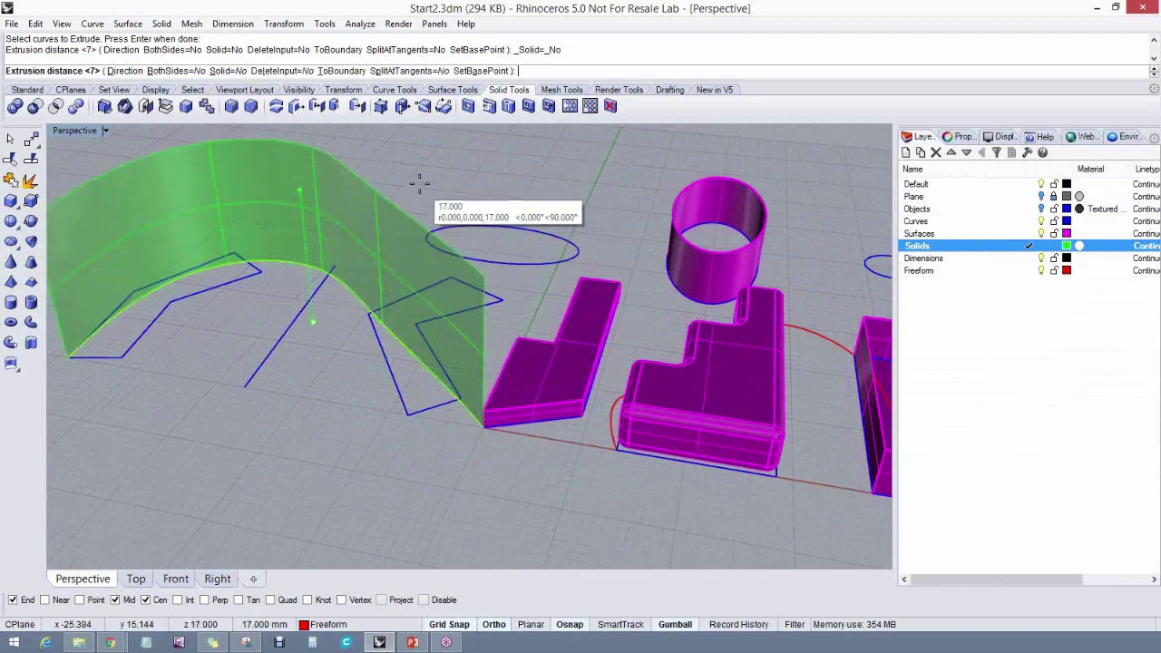
left_click(420, 181)
right_click_drag(421, 178, 415, 331)
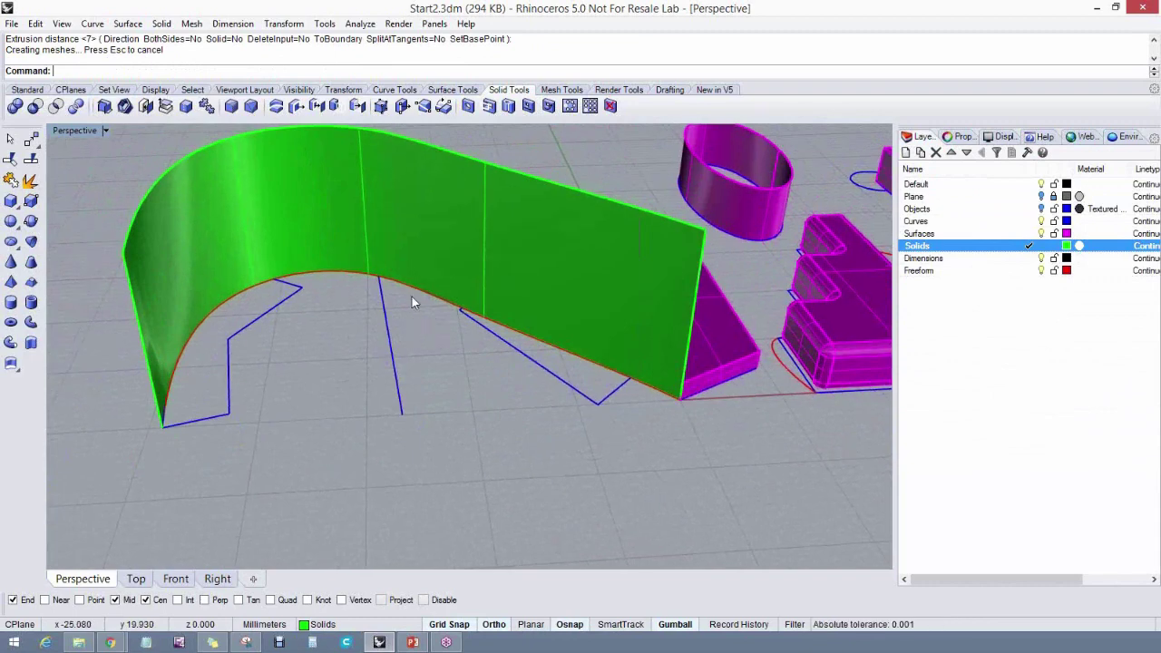
Turn on the freeform curve's control points and move its middle control point away from the base of the extruded surface
left_click(414, 288)
left_click(454, 324)
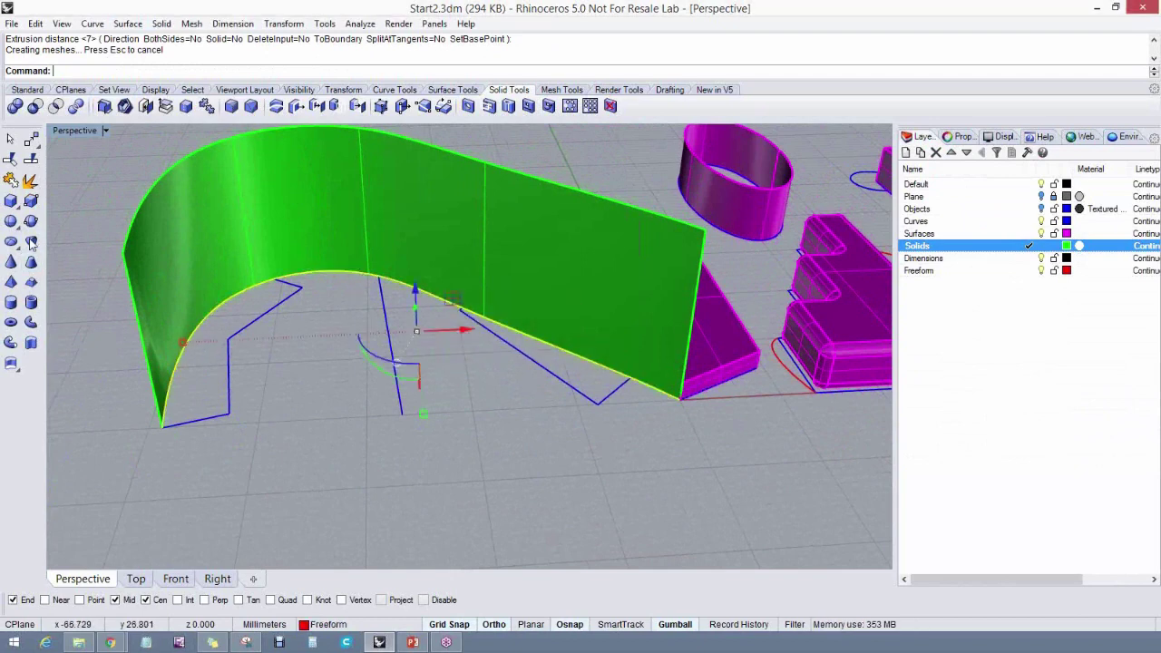
left_click(20, 91)
left_click(32, 363)
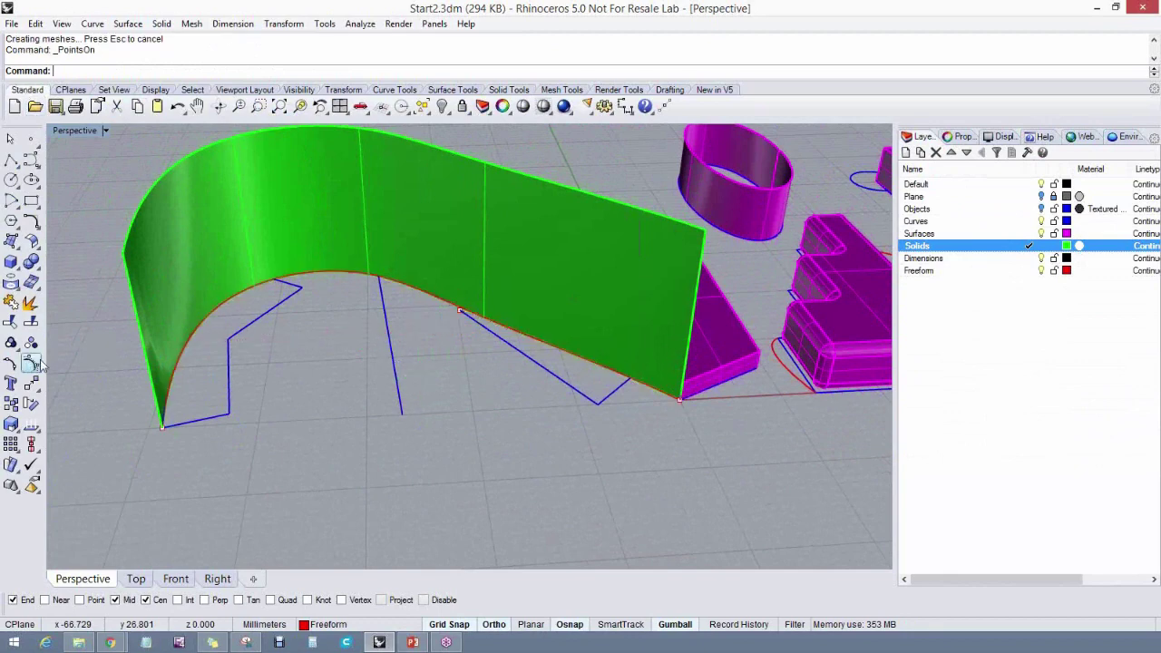
left_click(461, 311)
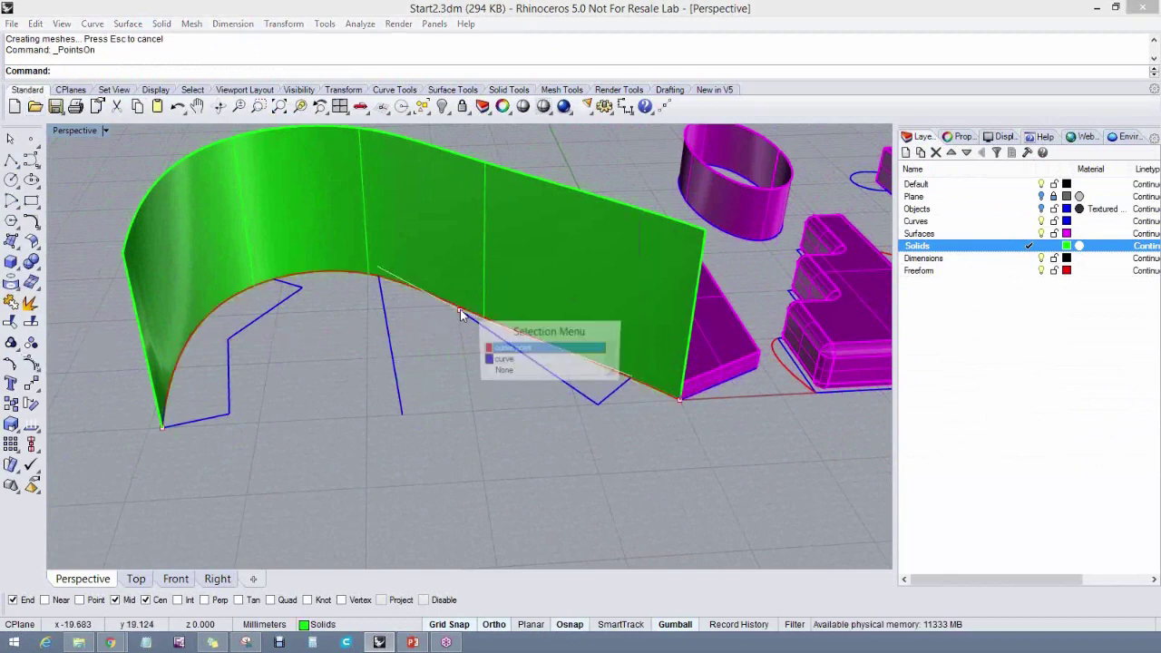
left_click(501, 350)
left_click_drag(500, 313, 393, 349)
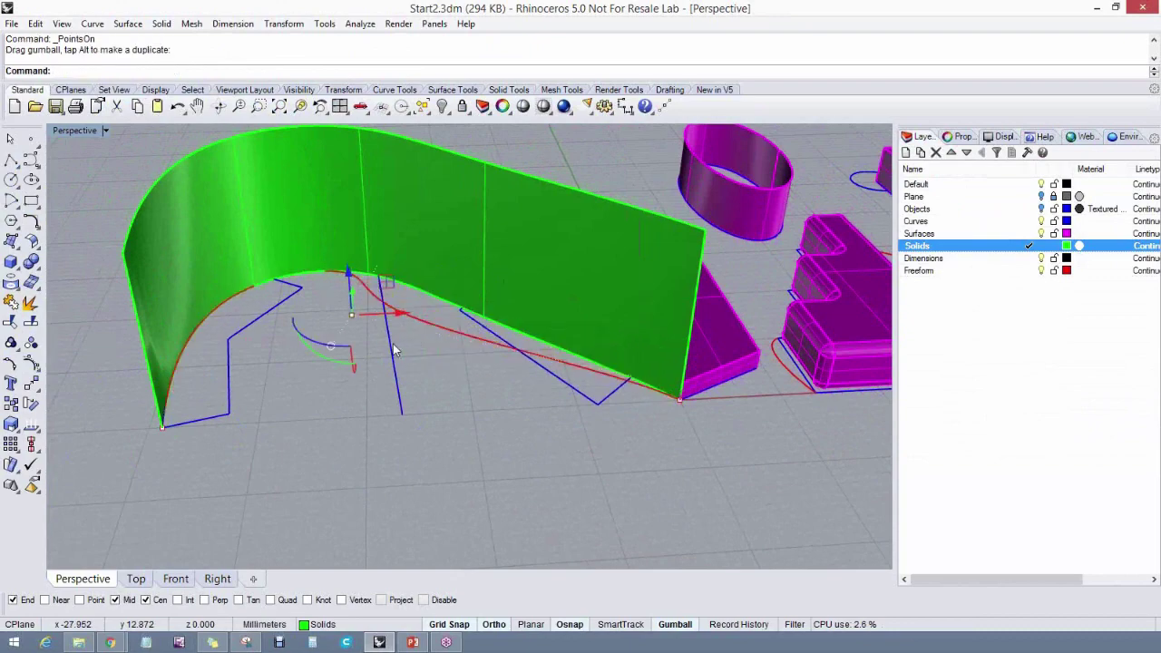
Delete the green extruded surface and turn off the freeform curve's control points
right_click_drag(440, 349, 418, 309)
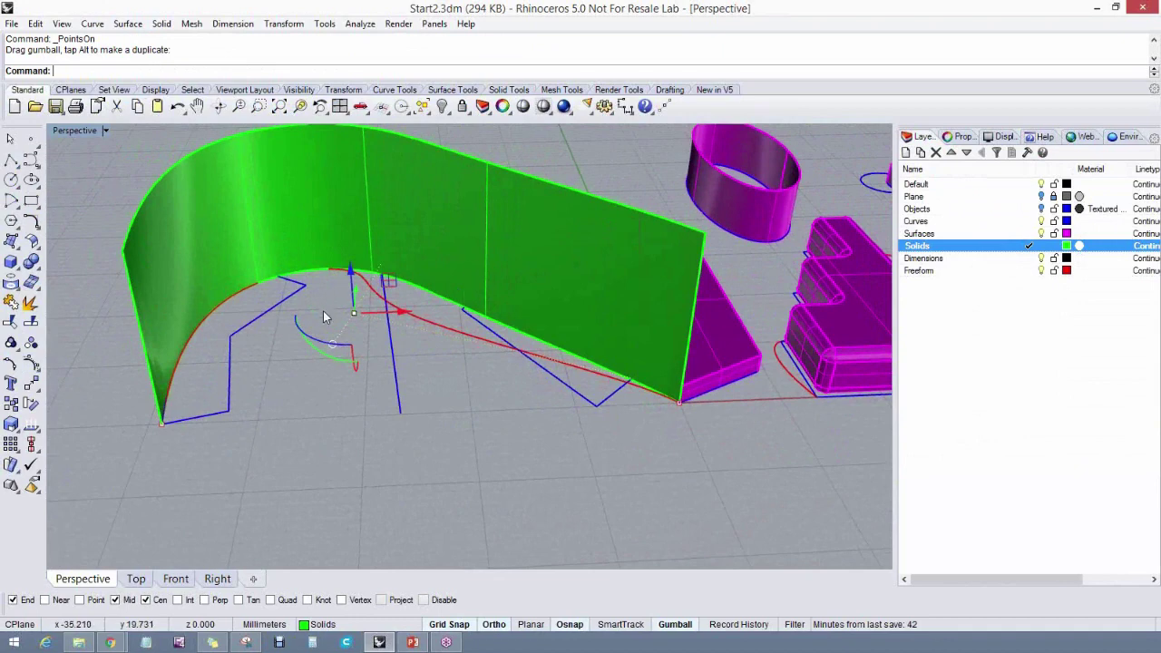
left_click(486, 248)
key("Delete")
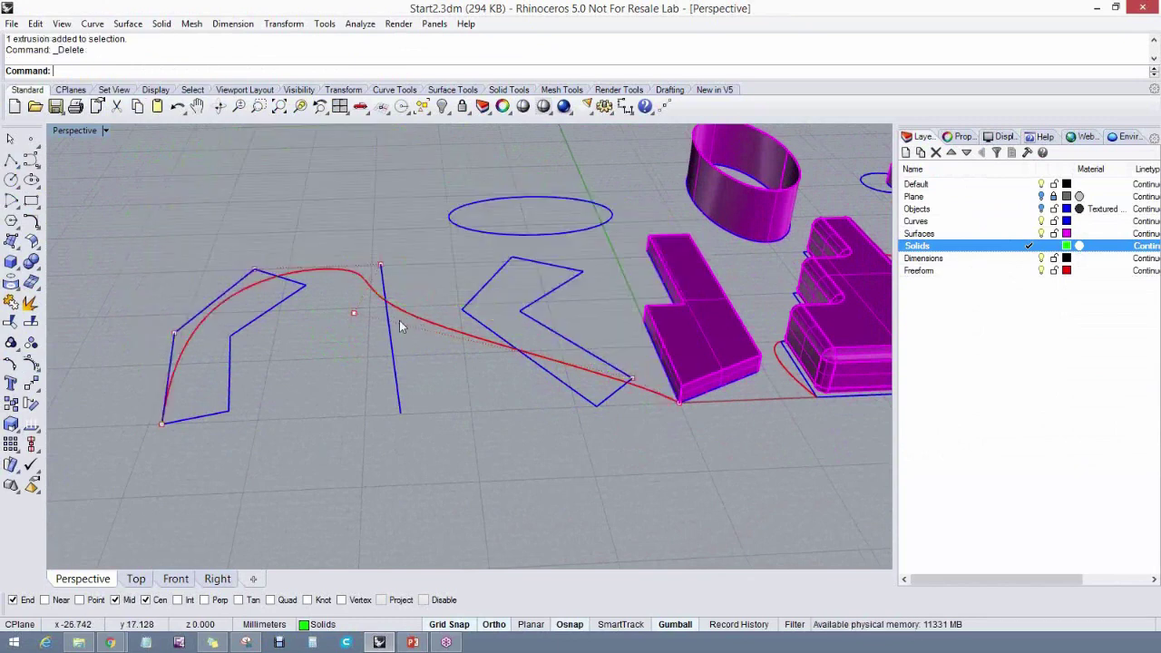
key("Escape")
right_click_drag(415, 330, 415, 324)
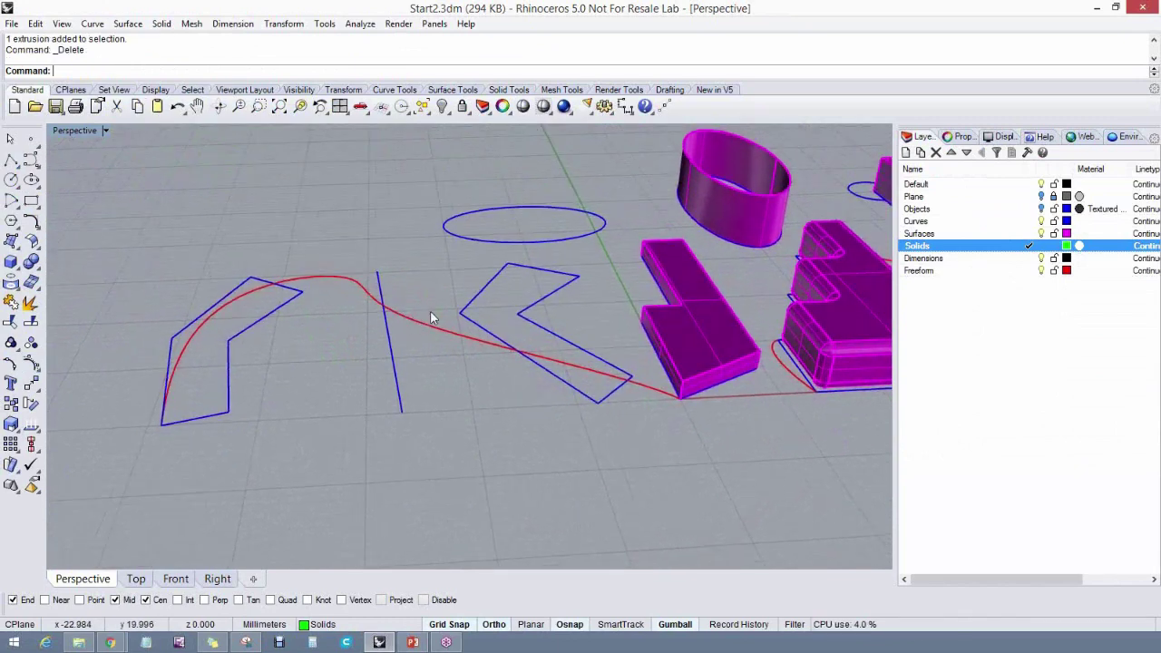
Turn on history recording and extrude the red freeform curve straight up about 16 mm as an open surface
left_click(731, 630)
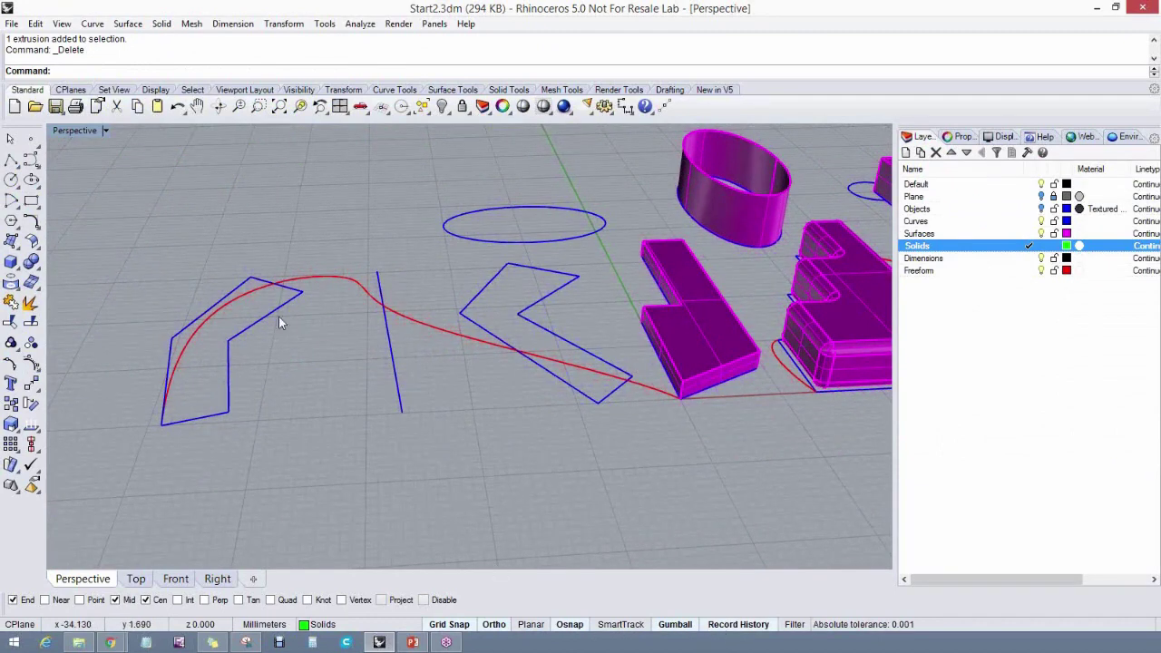
left_click(127, 24)
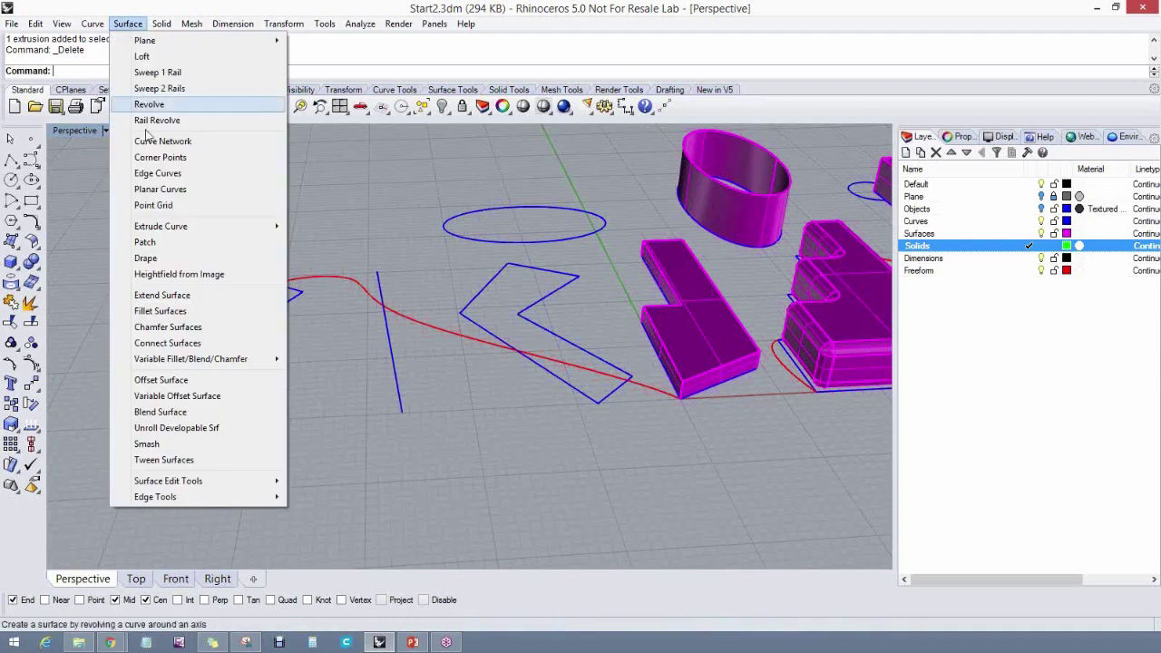
mouse_move(201, 229)
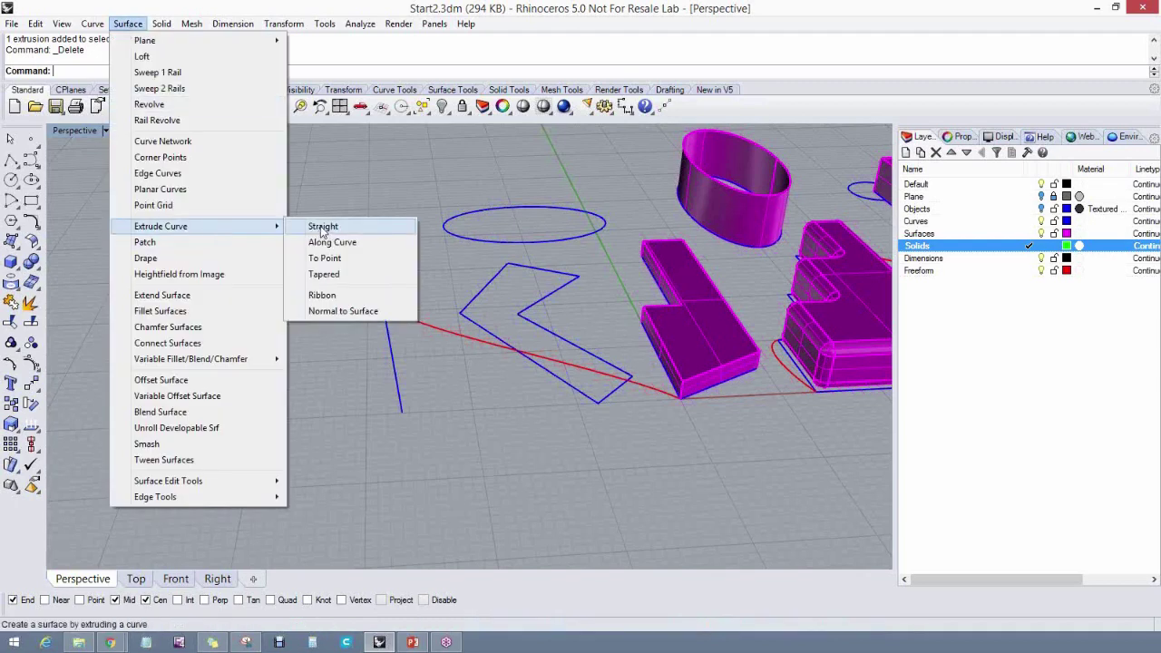
left_click(322, 231)
left_click(428, 323)
key("Return")
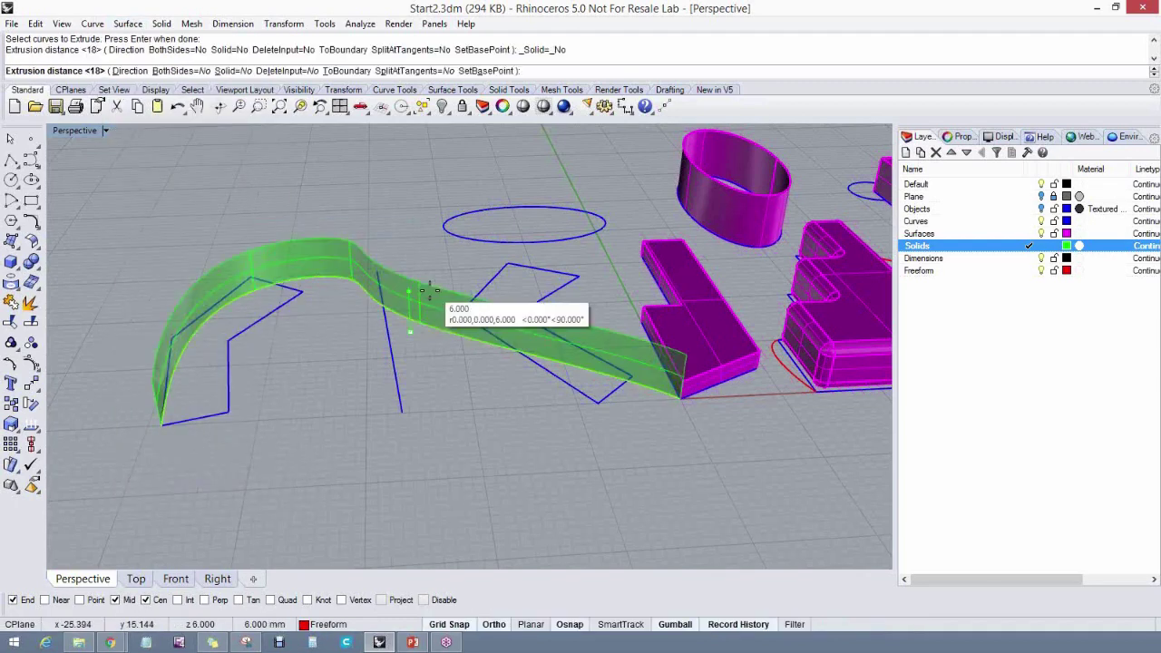
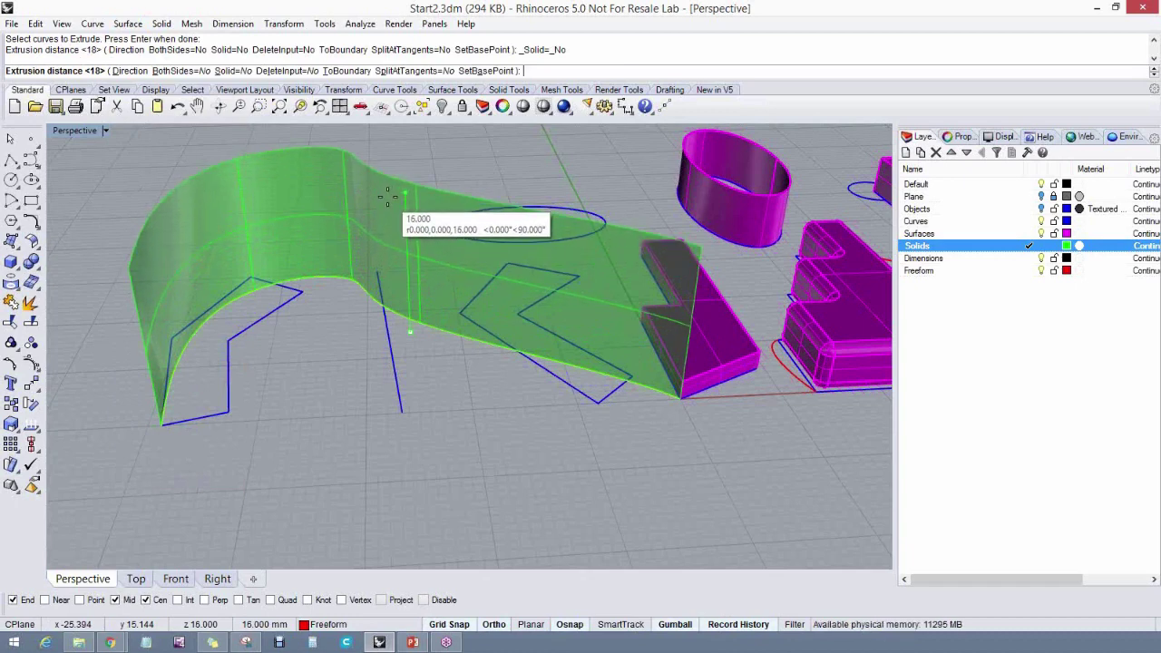
left_click(389, 203)
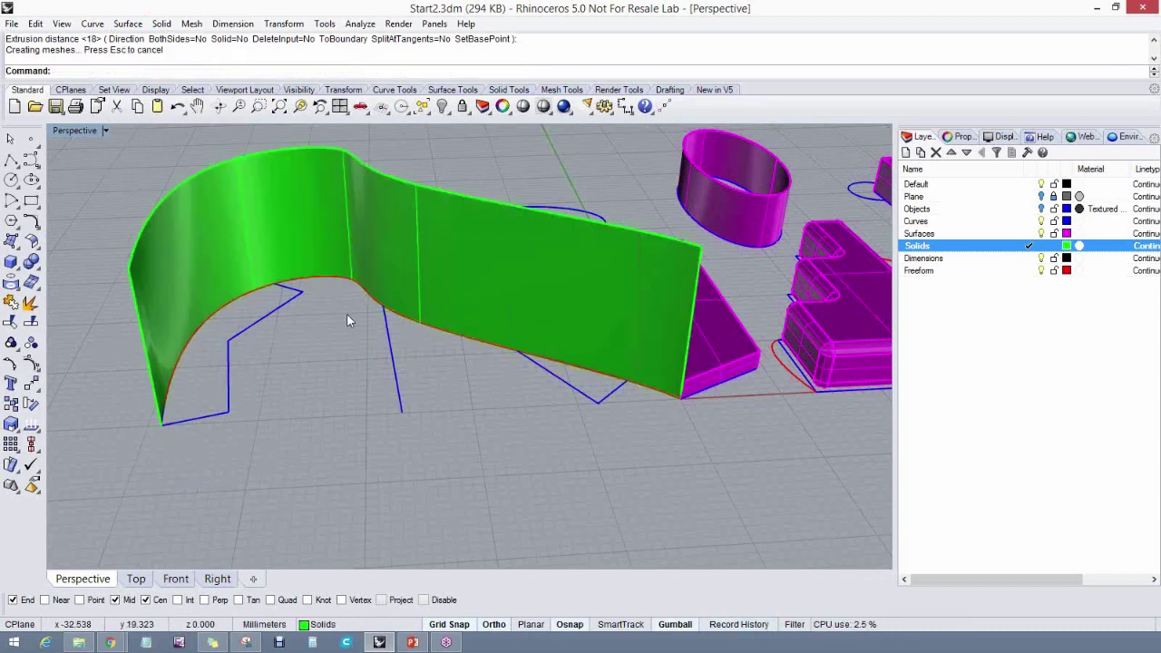
Turn on the freeform curve's control points and move its middle control point to reshape the linked extruded surface
left_click(394, 312)
left_click(436, 350)
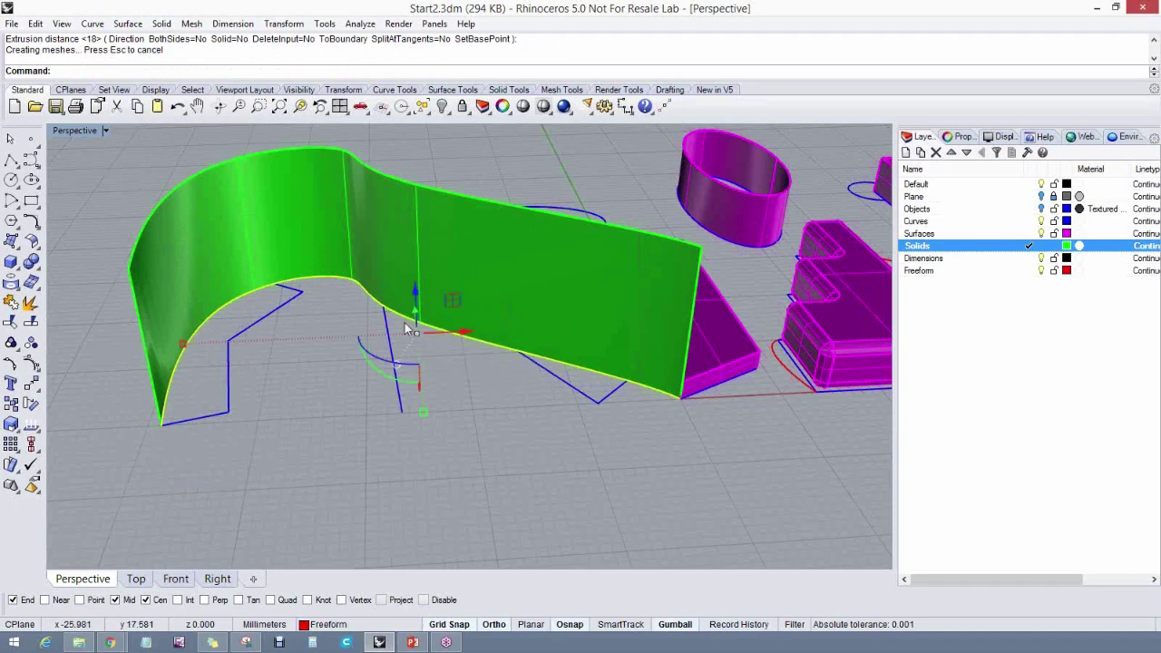
left_click(31, 363)
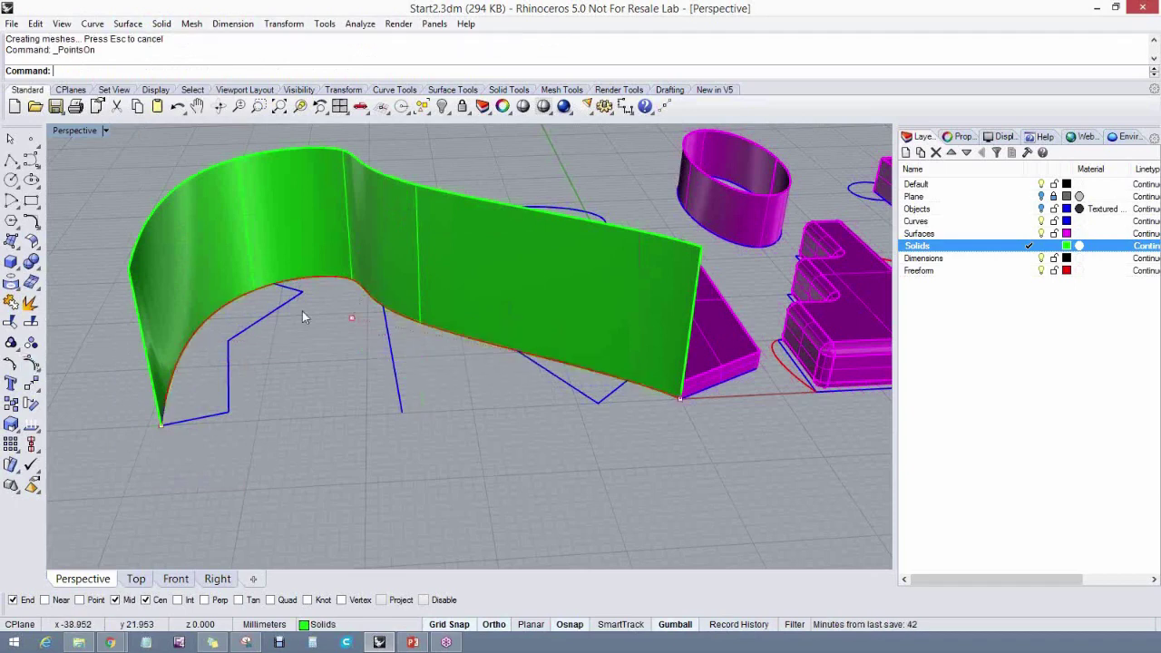
left_click(351, 319)
left_click_drag(399, 316, 360, 326)
left_click_drag(309, 282, 310, 328)
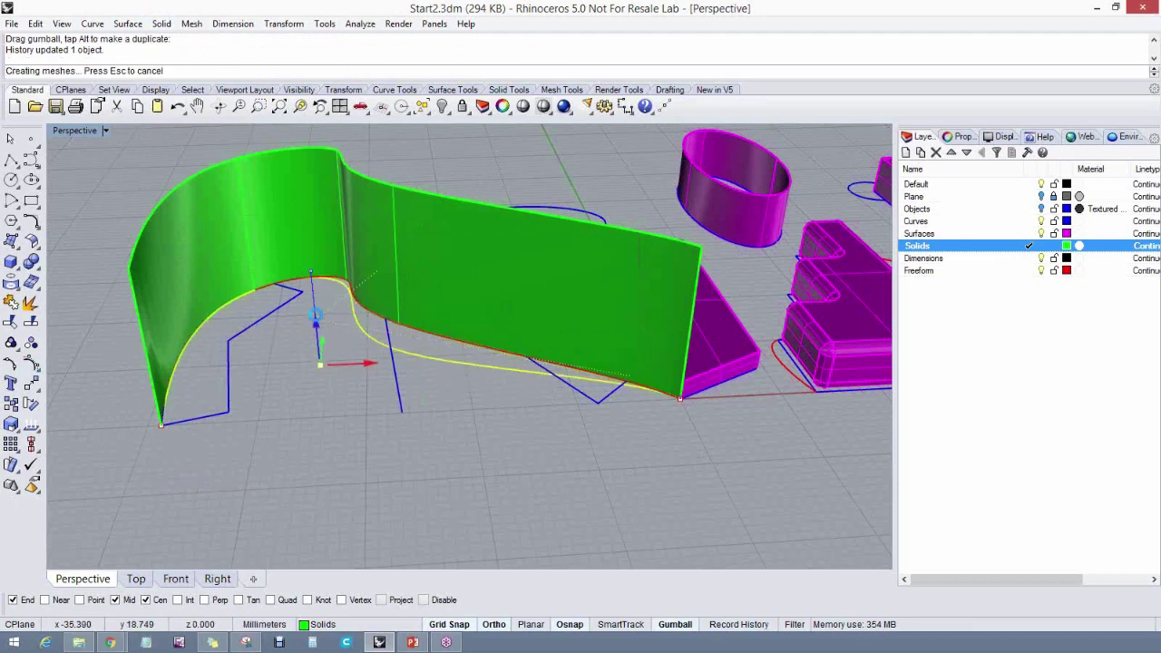
left_click_drag(359, 365, 401, 372)
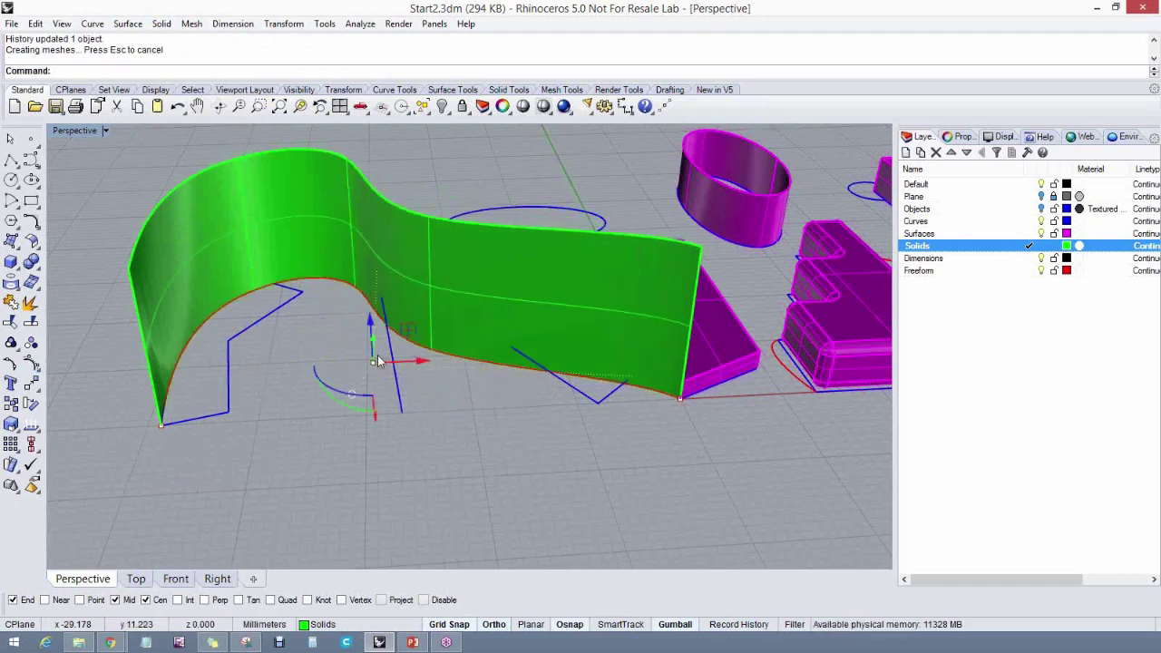
Move the freeform curve's free end point inward along X and its neighbouring control point outward along X
left_click(163, 424)
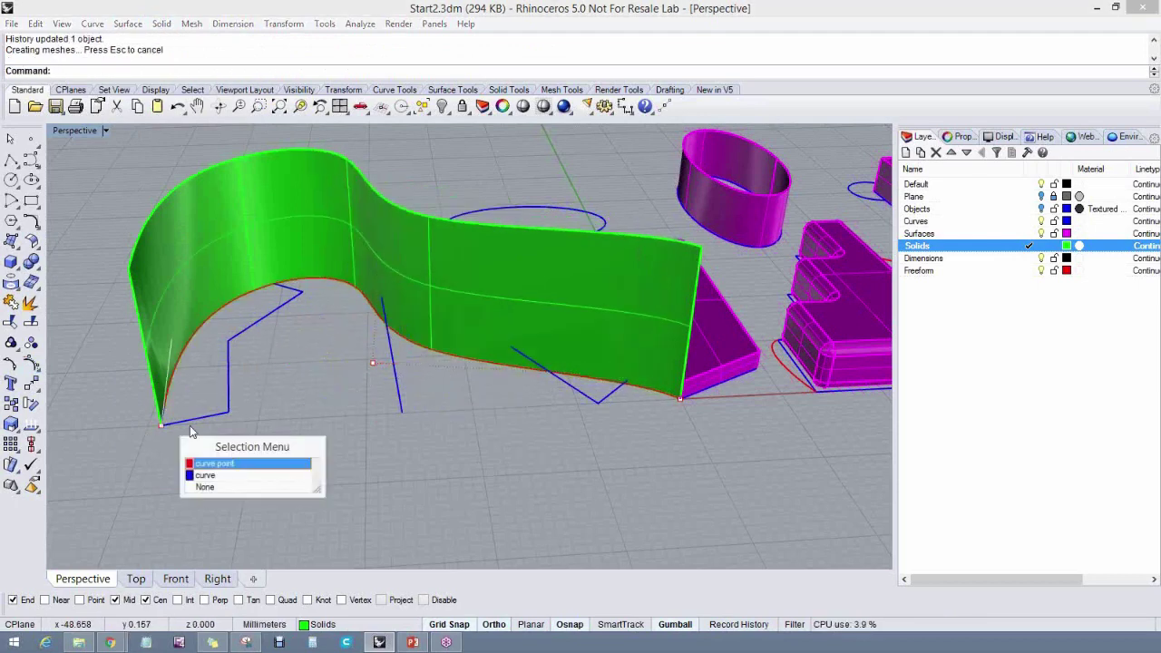
left_click(212, 463)
left_click_drag(215, 423, 313, 420)
right_click_drag(353, 419, 145, 372)
left_click(151, 371)
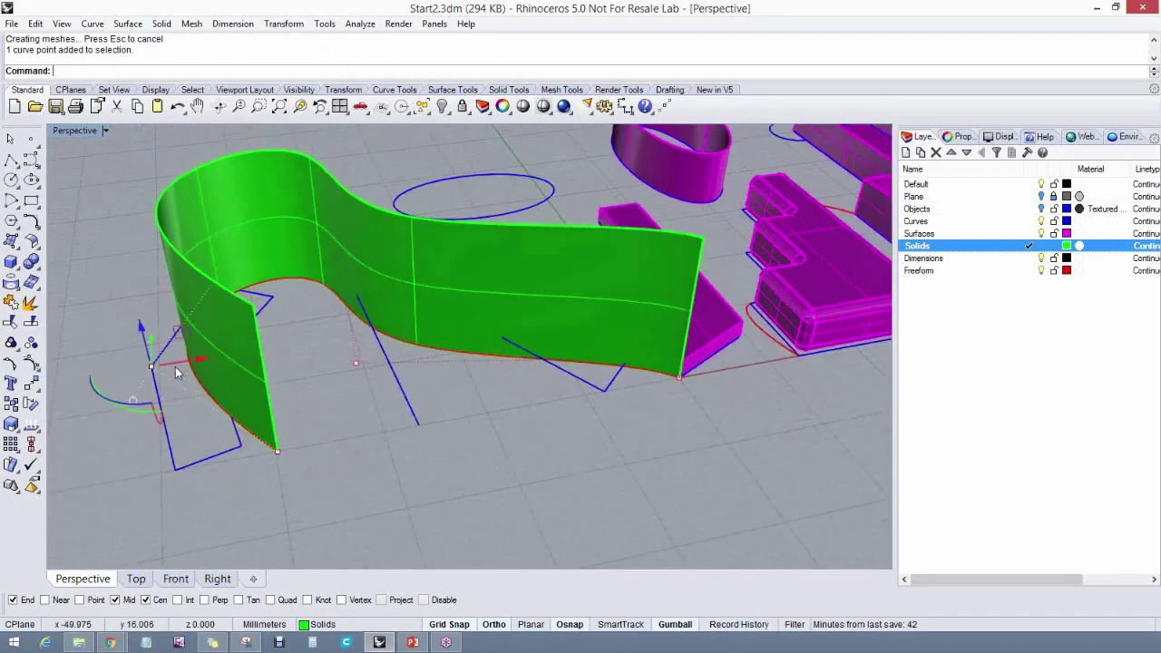
left_click_drag(196, 361, 145, 379)
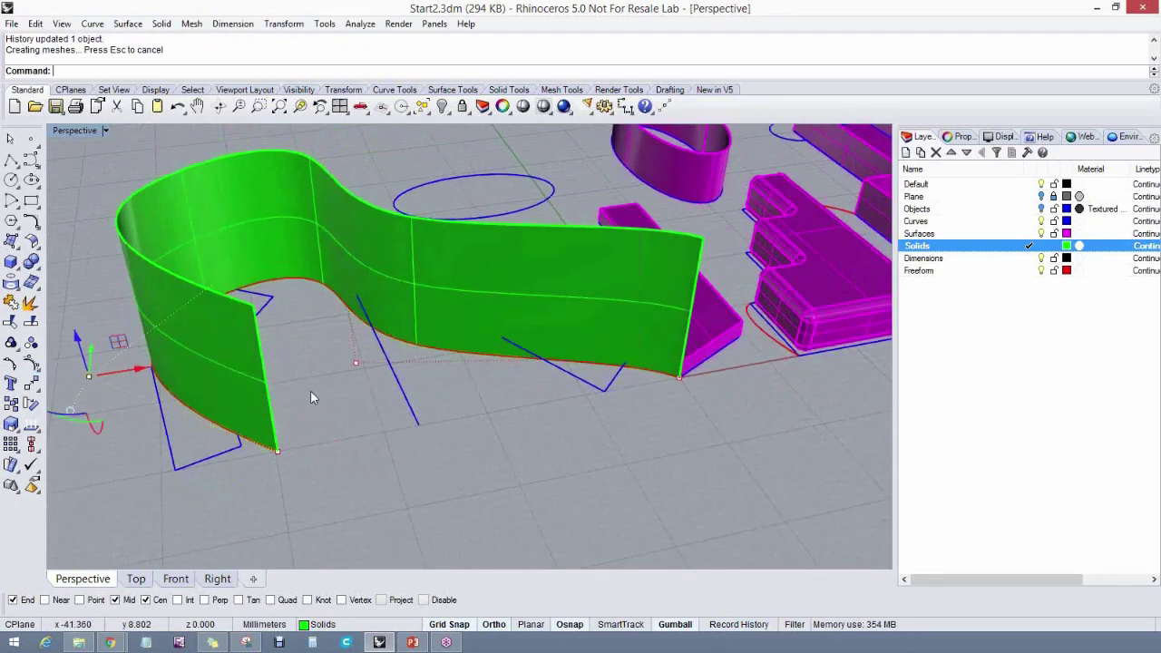
Move the freeform curve's middle control point along X toward the free end to tighten the bend, and deselect it
right_click_drag(311, 396, 360, 239)
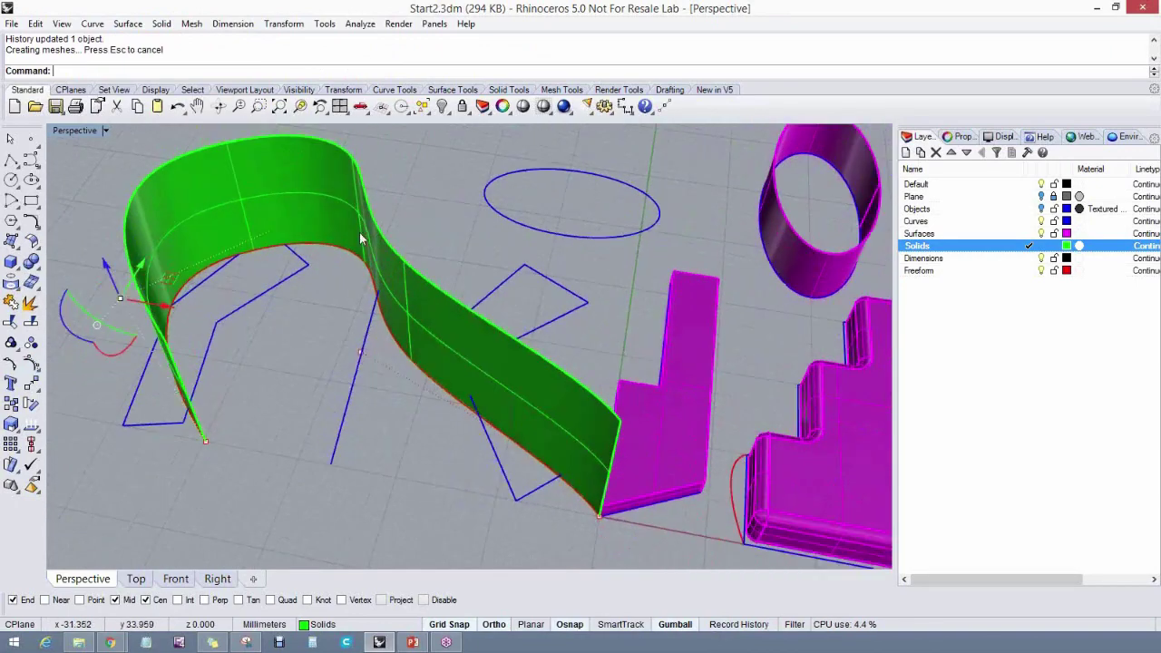
right_click_drag(356, 372, 340, 402)
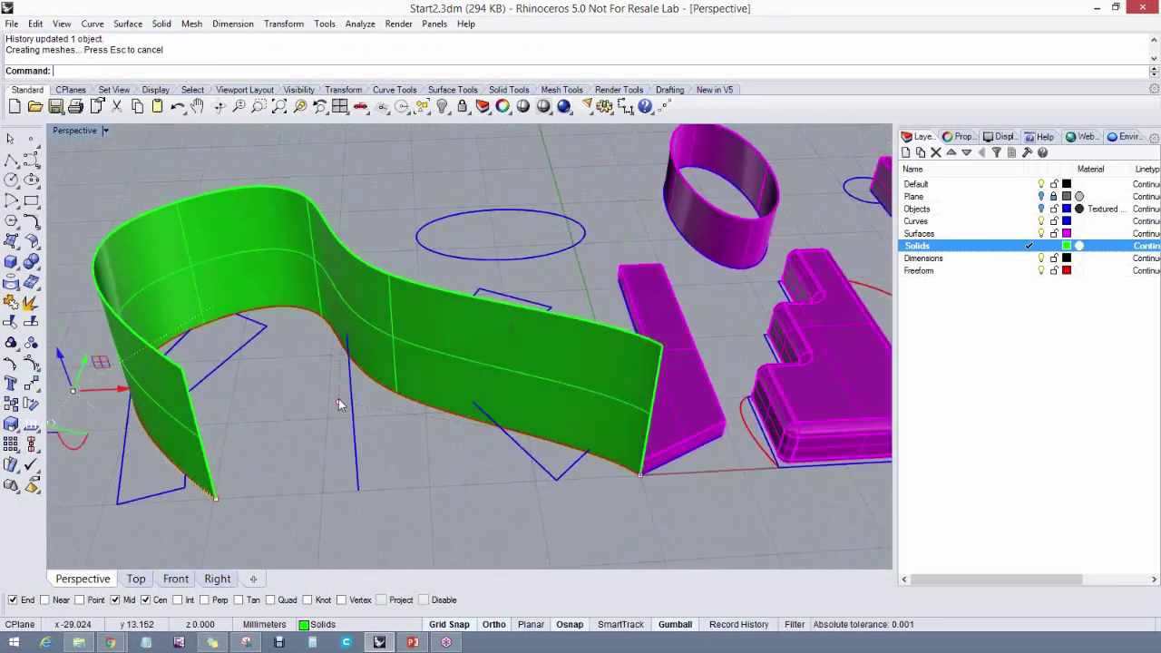
left_click(338, 401)
left_click_drag(381, 396, 320, 401)
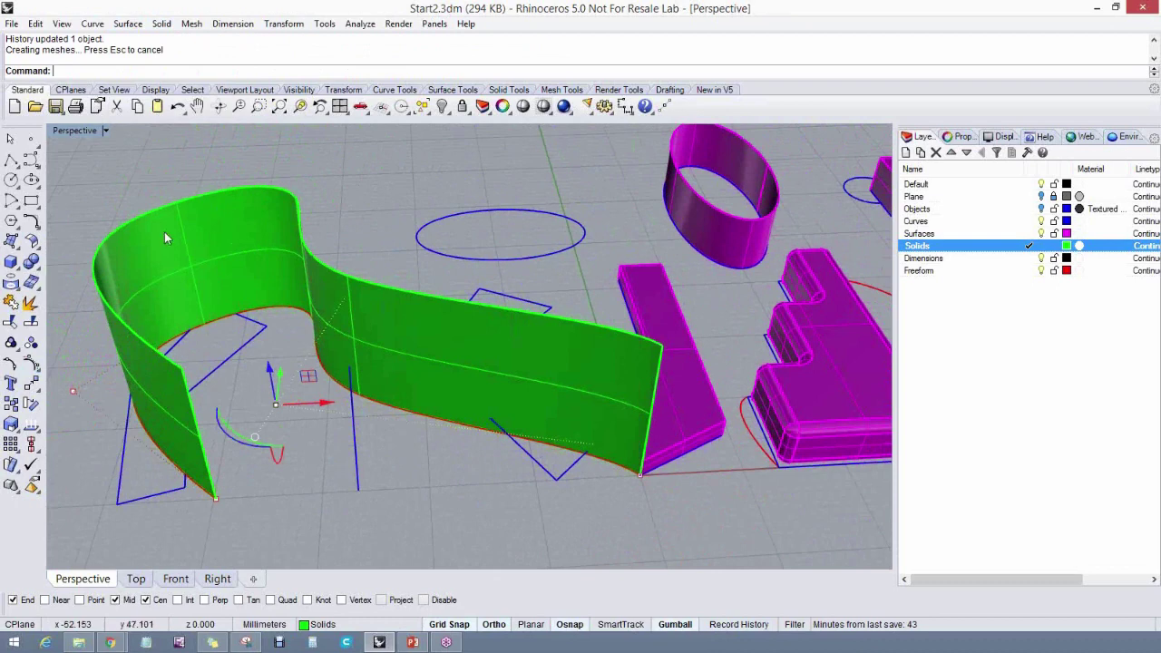
key("Escape")
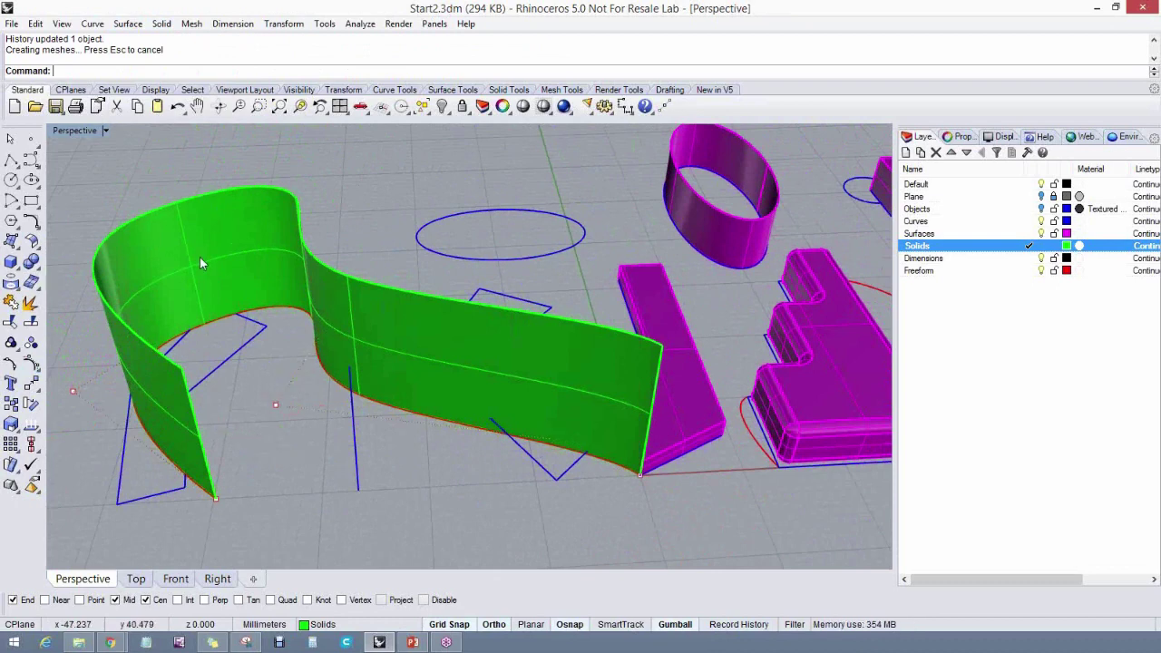
Try to move the extruded surface along X away from its source curve, and undo the move
left_click(195, 263)
mouse_move(256, 317)
right_mouse_down()
mouse_move(284, 306)
mouse_move(243, 331)
right_mouse_up()
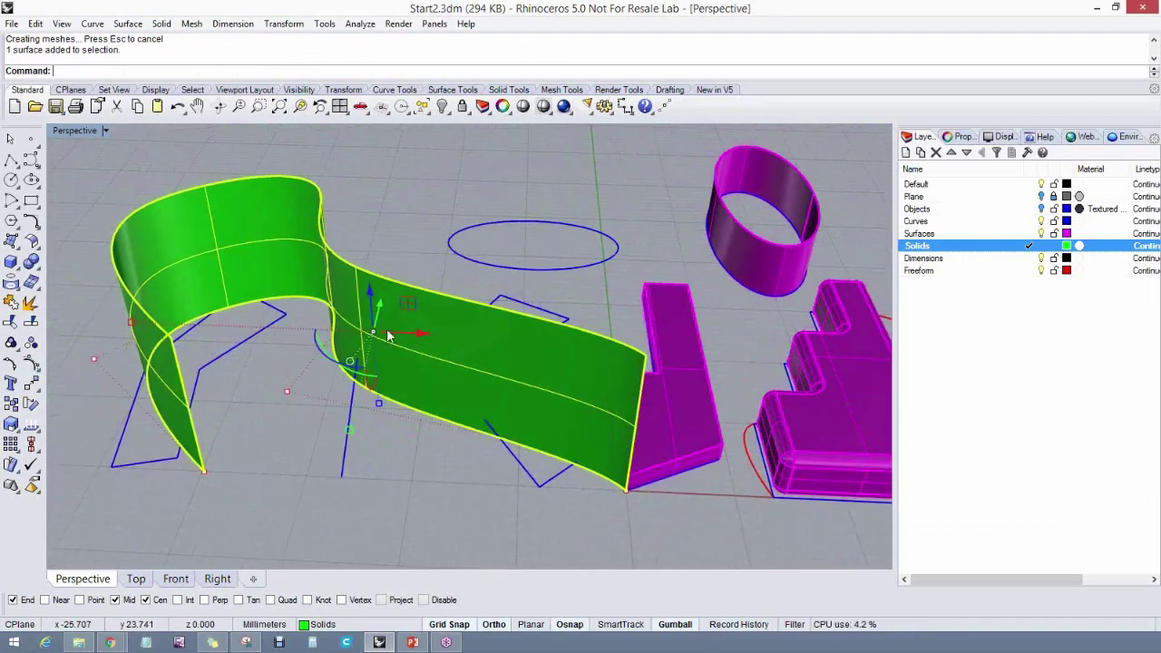
left_click_drag(387, 335, 506, 338)
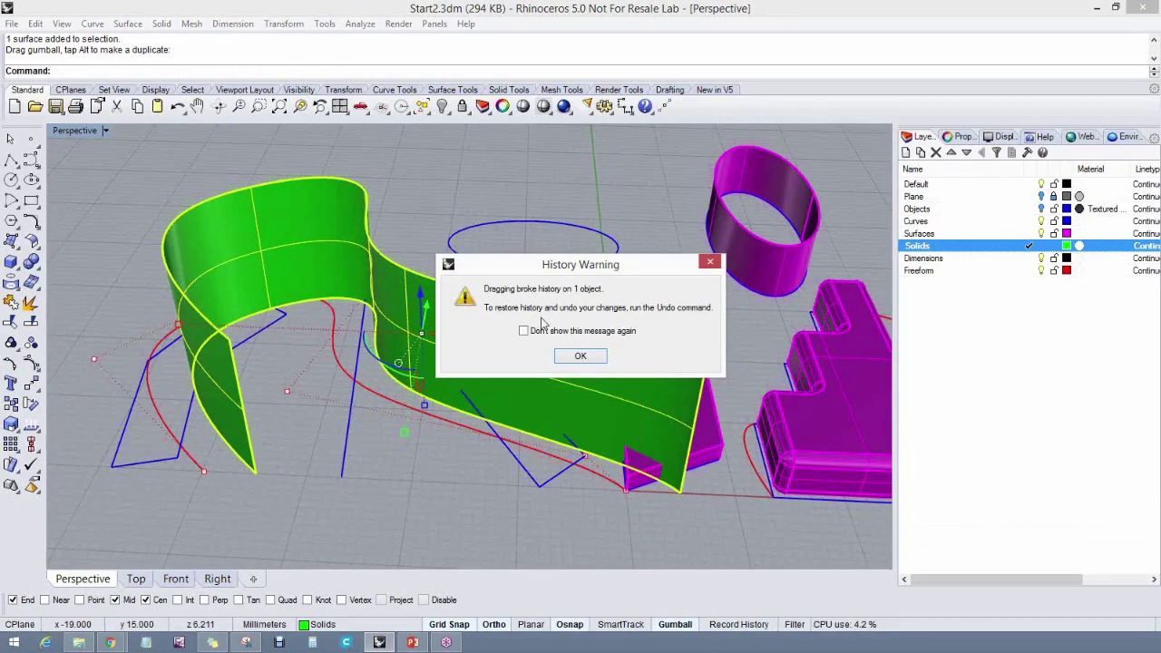
left_click(581, 356)
key("Escape")
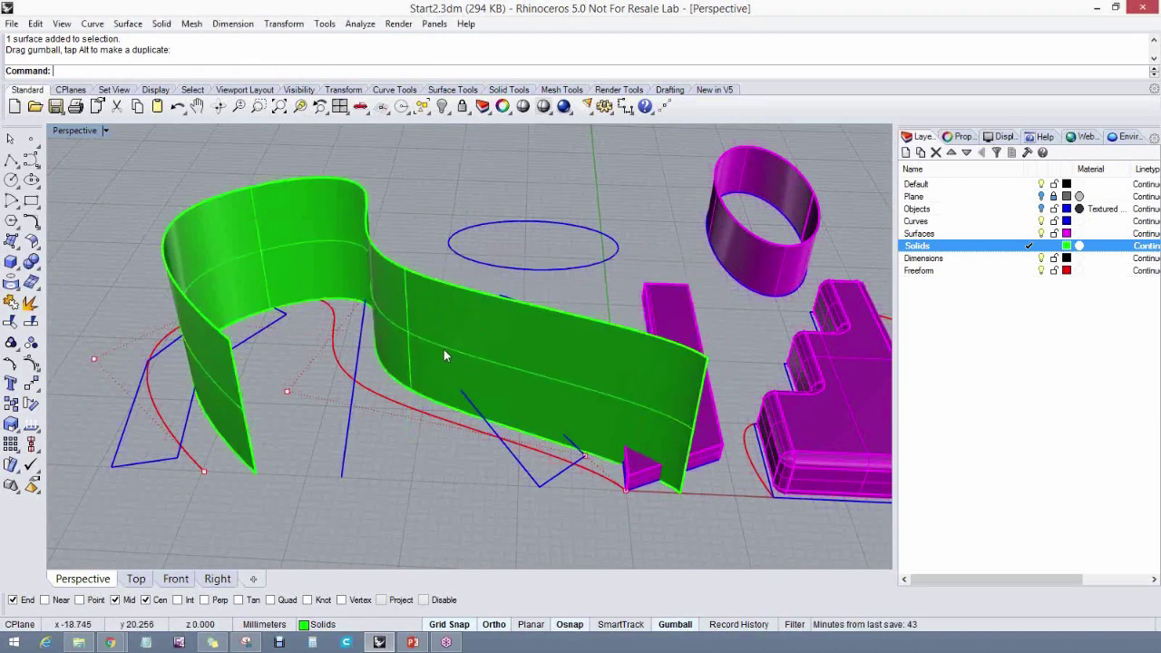
key("ctrl+z")
key("Escape")
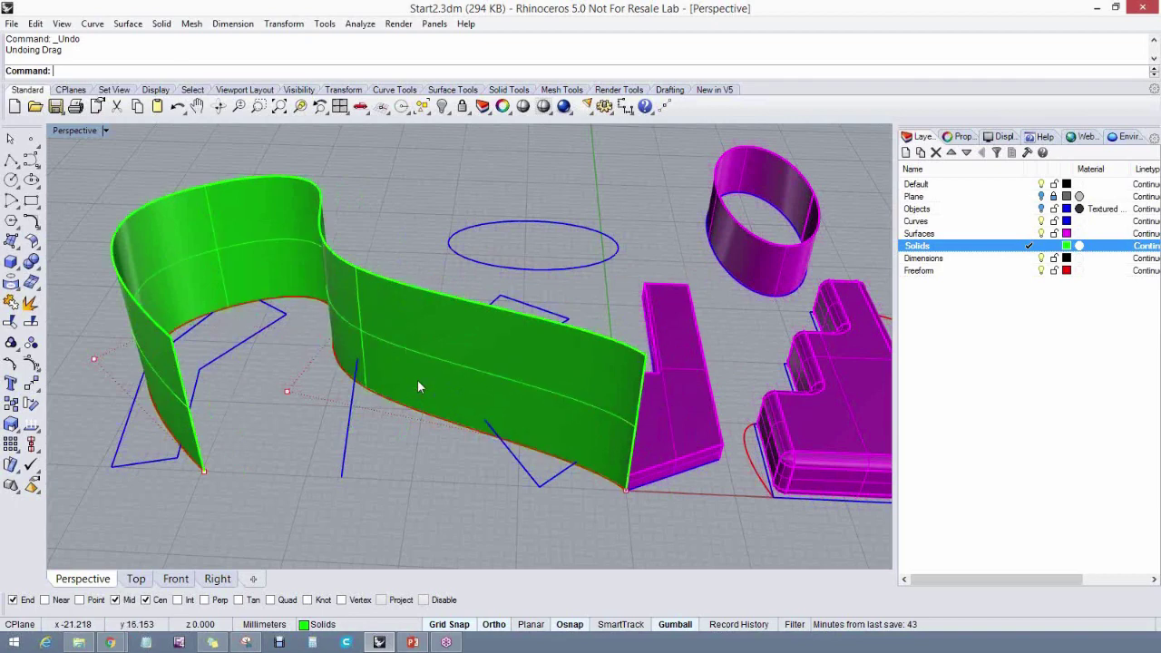
Delete the extruded surface standing on the reshaped freeform curve
right_click_drag(417, 379, 455, 360)
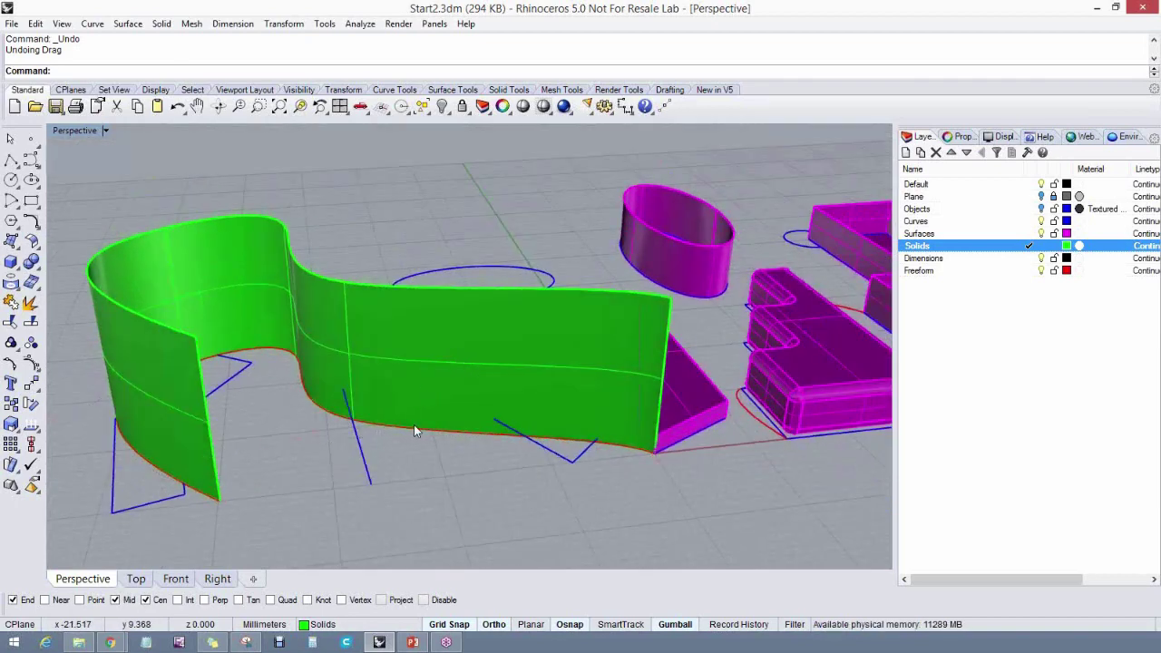
right_click_drag(413, 425, 369, 432)
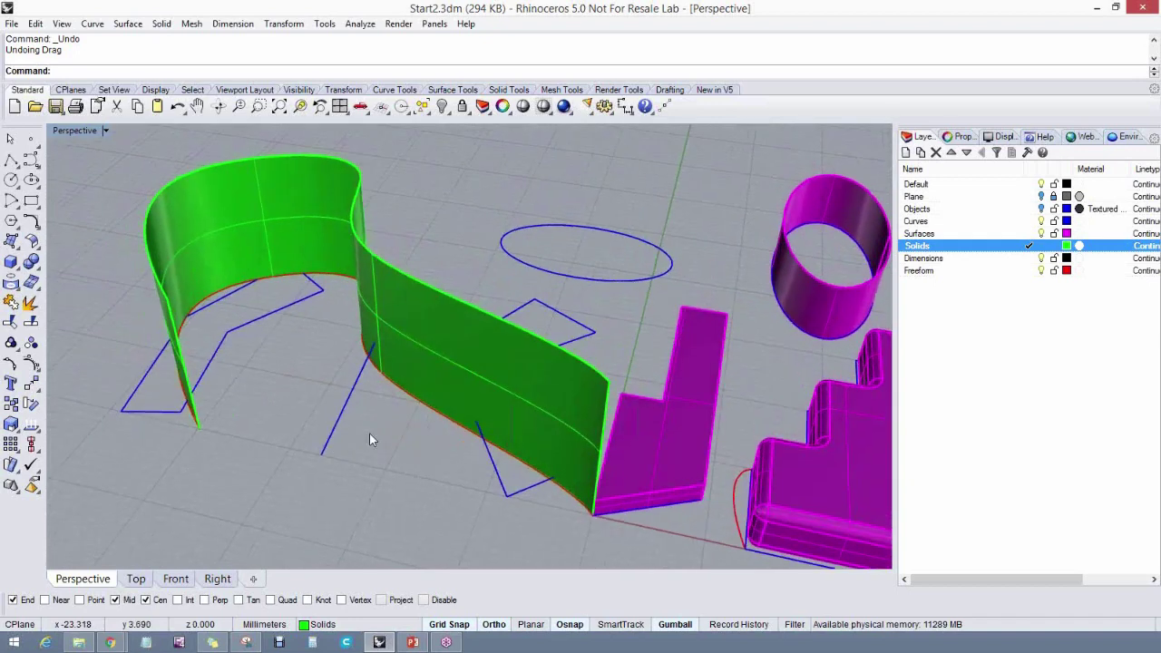
left_click(415, 351)
key("Delete")
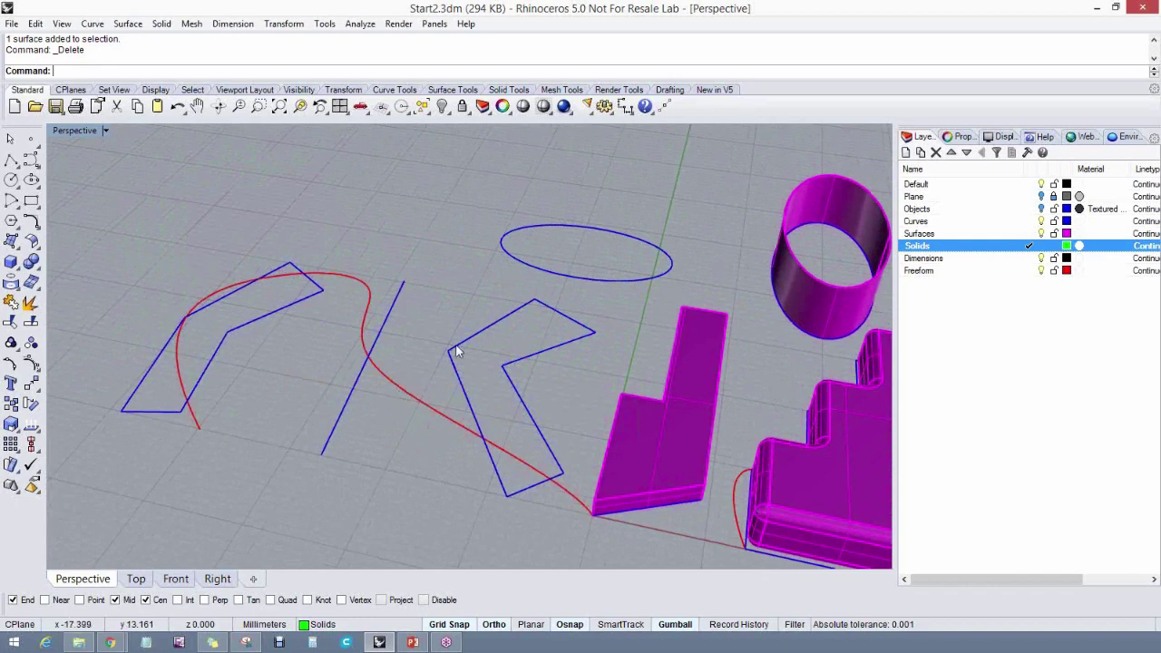
With history recording on, create a flat-capped pipe around the freeform curve with start and end radius 1
right_click(305, 60)
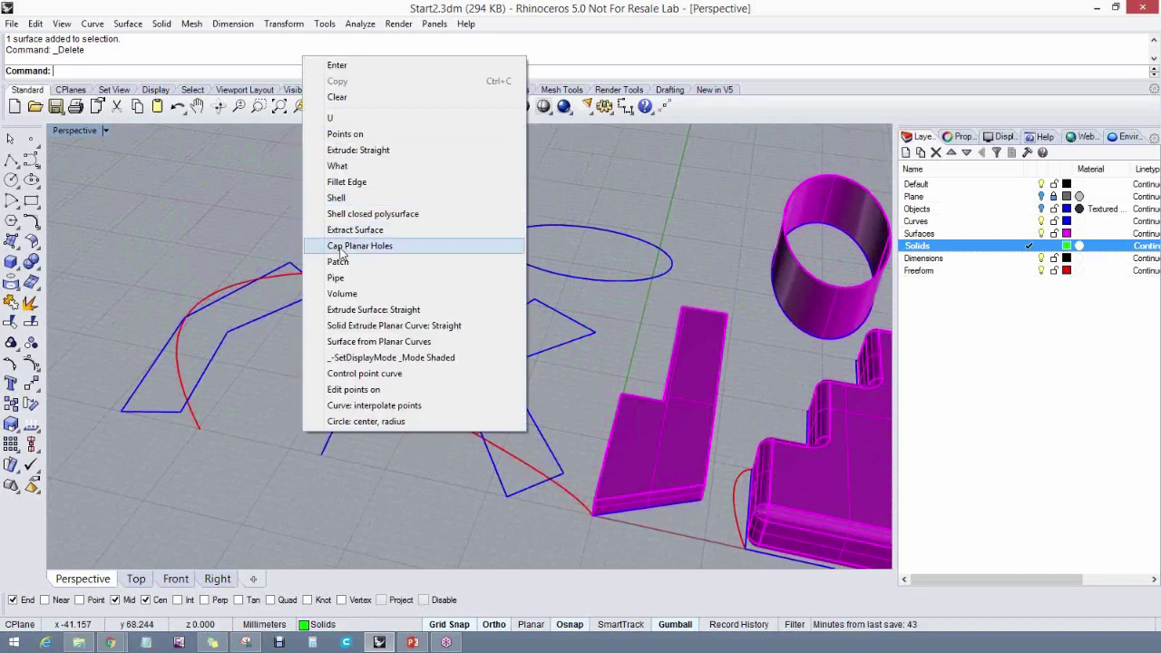
left_click(335, 279)
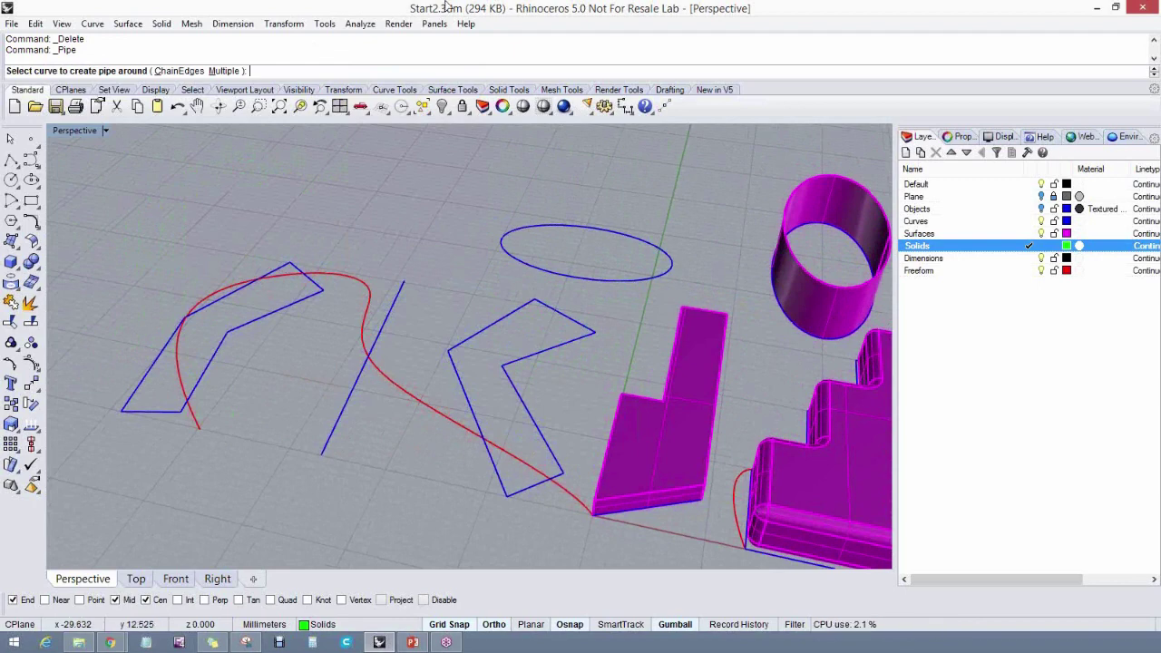
left_click(737, 624)
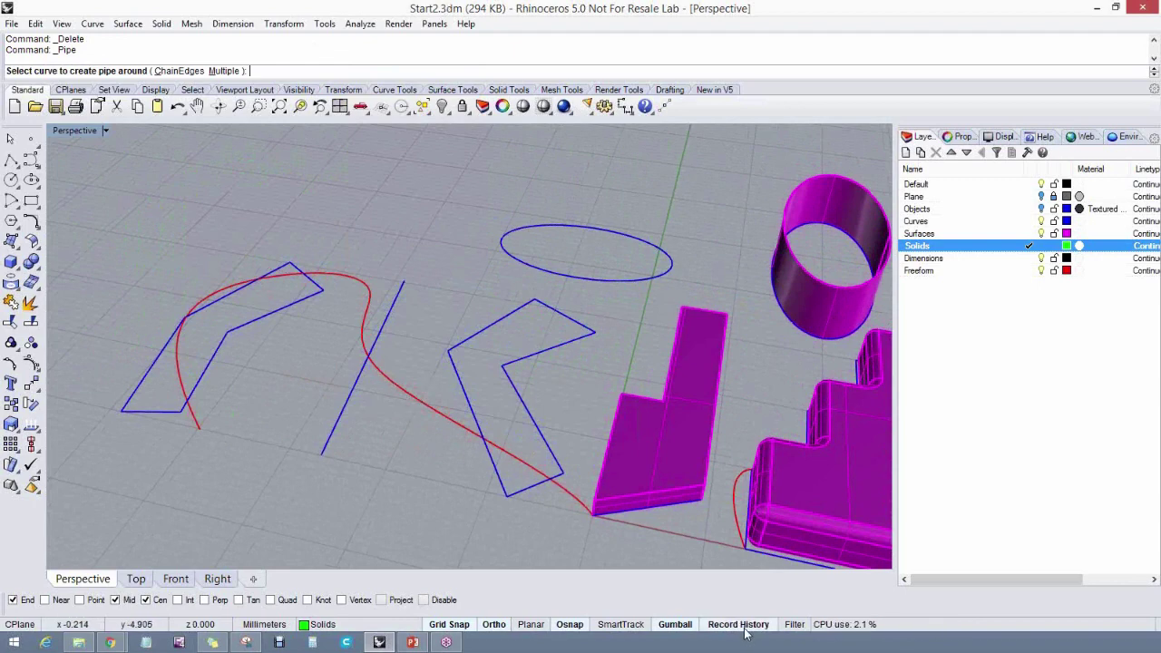
left_click(419, 413)
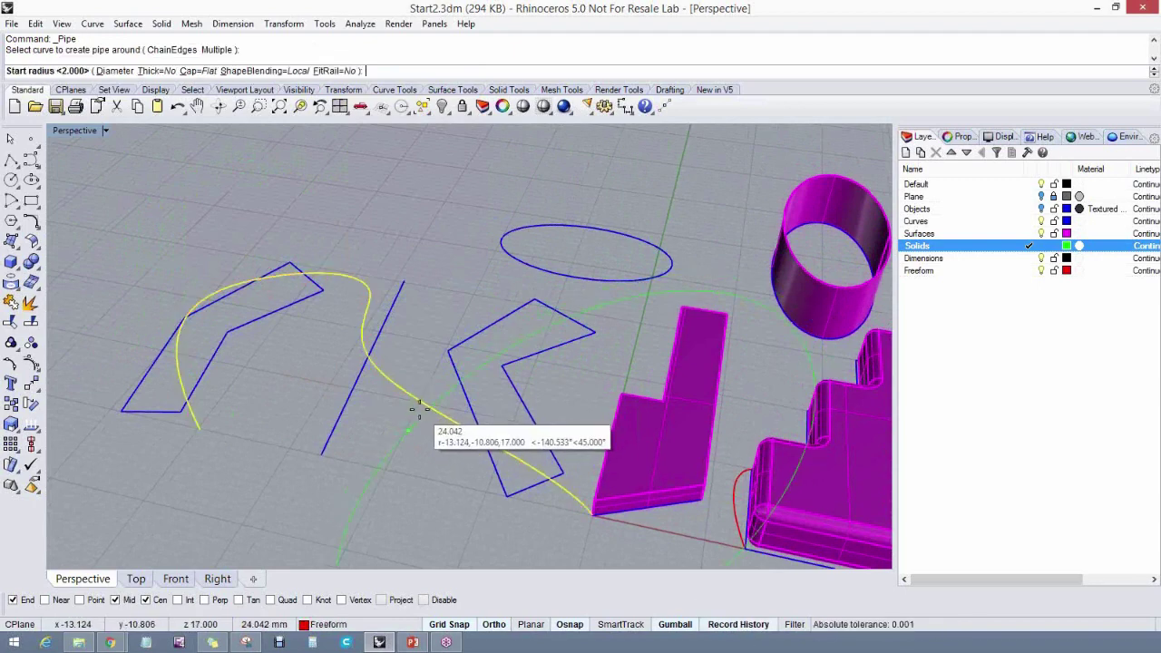
type("1")
key("Return")
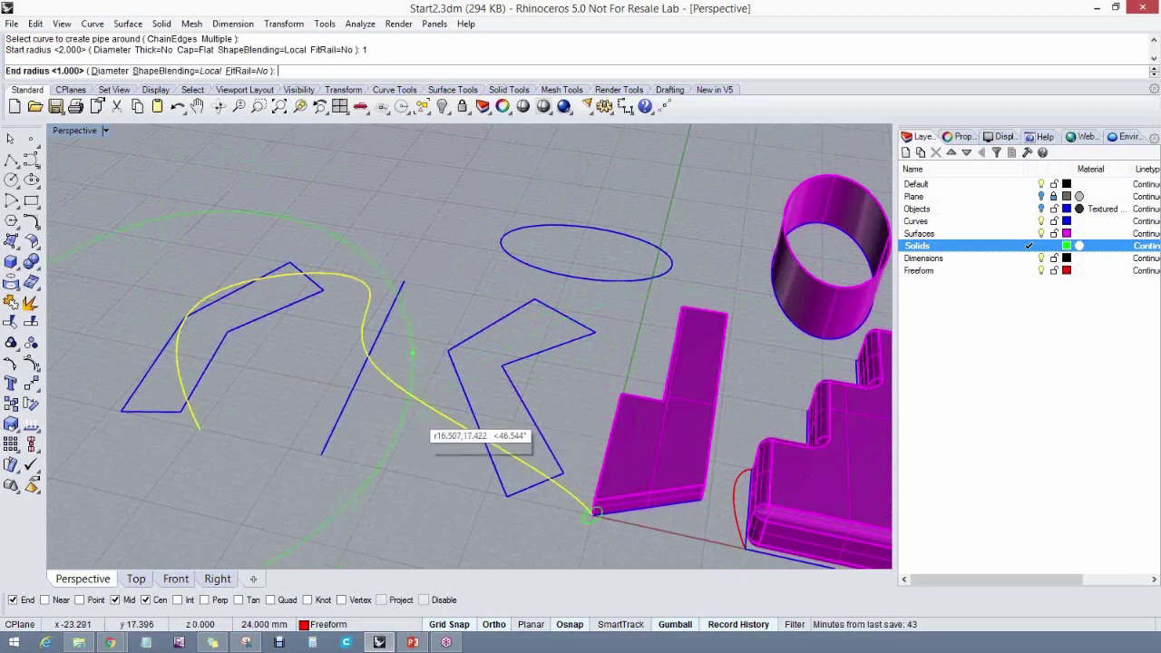
type("1")
key("Return")
key("Return")
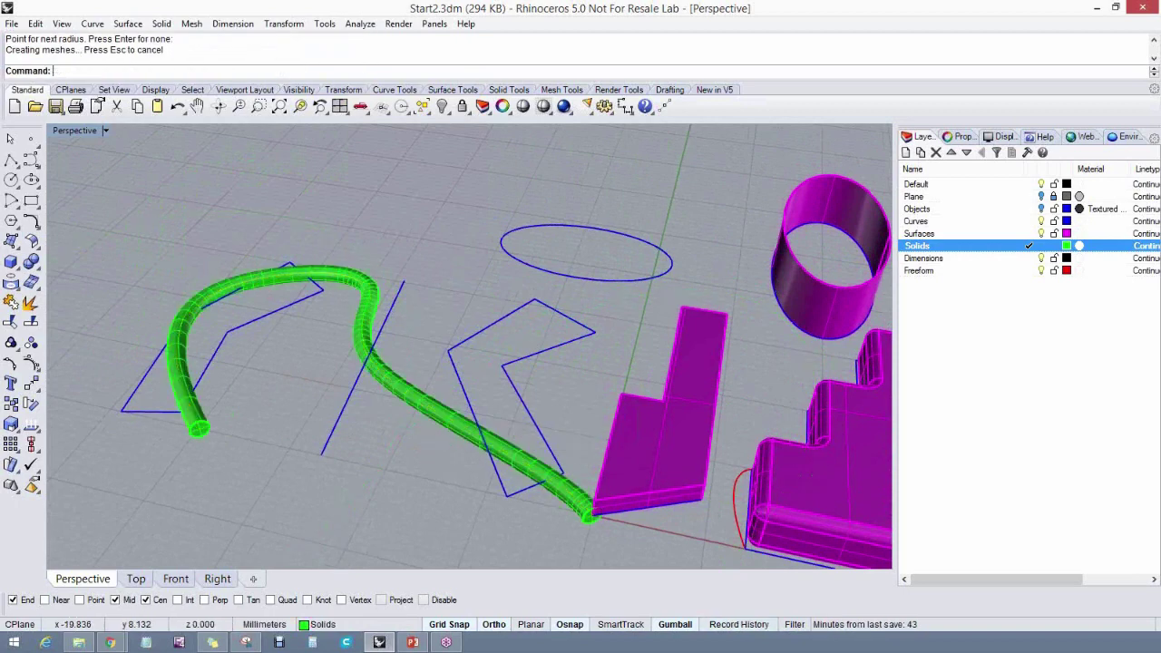
Set the Perspective viewport's display mode to Ghosted so the source curve inside the pipe can be reached
scroll(323, 366, "up", 5)
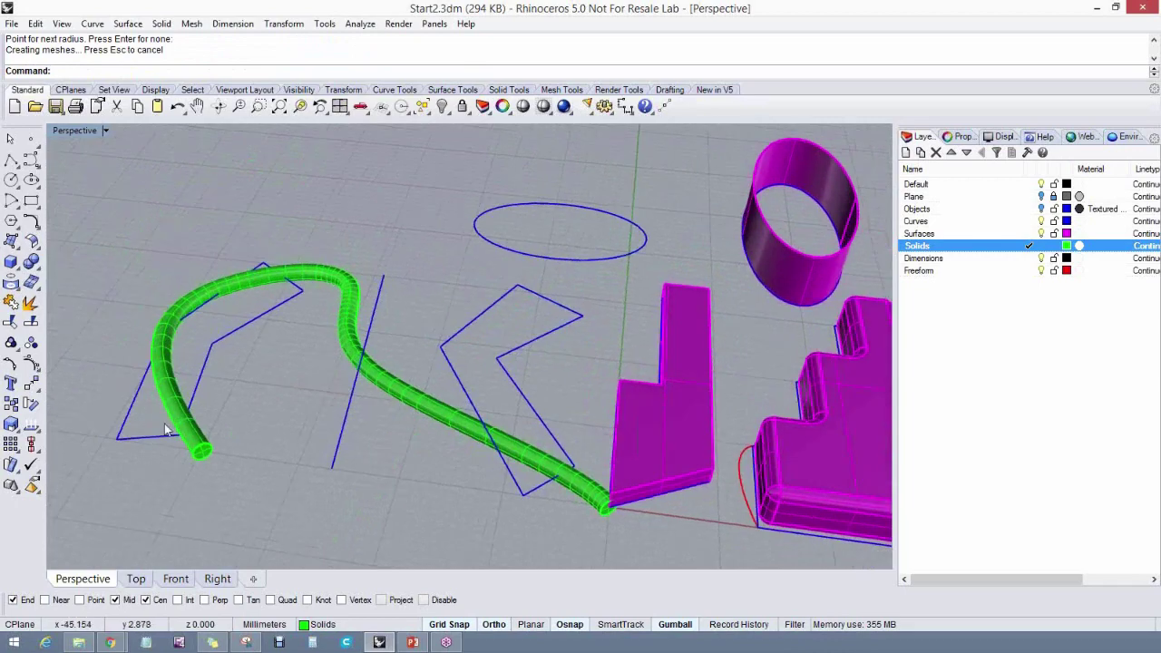
left_click(75, 131)
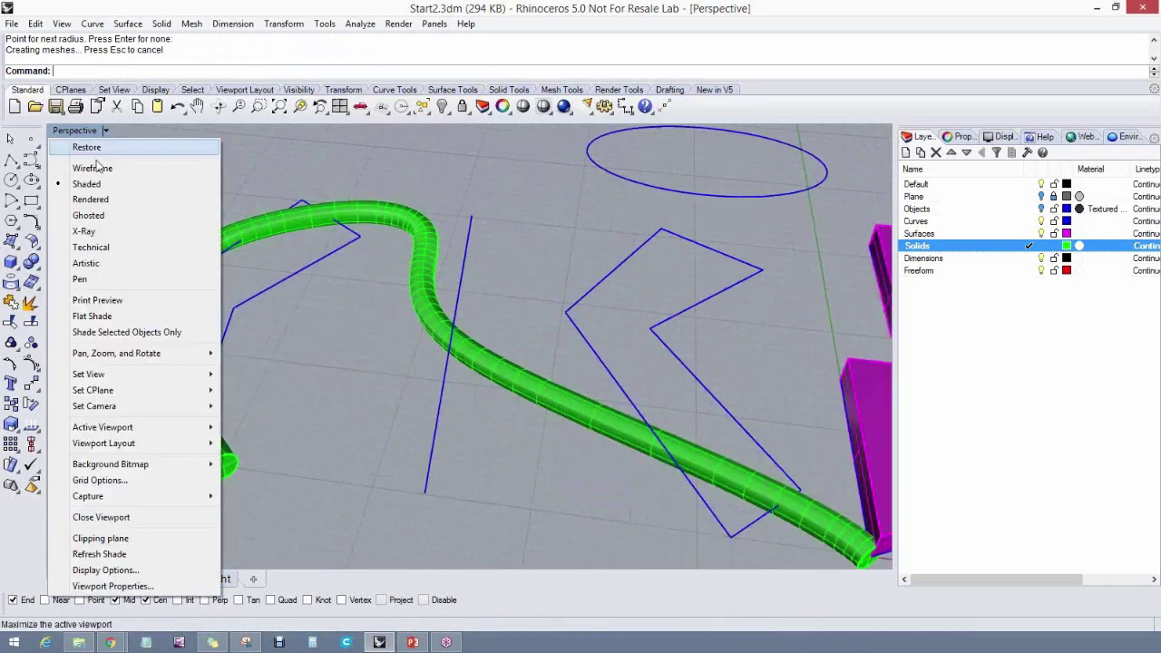
left_click(86, 217)
scroll(191, 270, "up", 2)
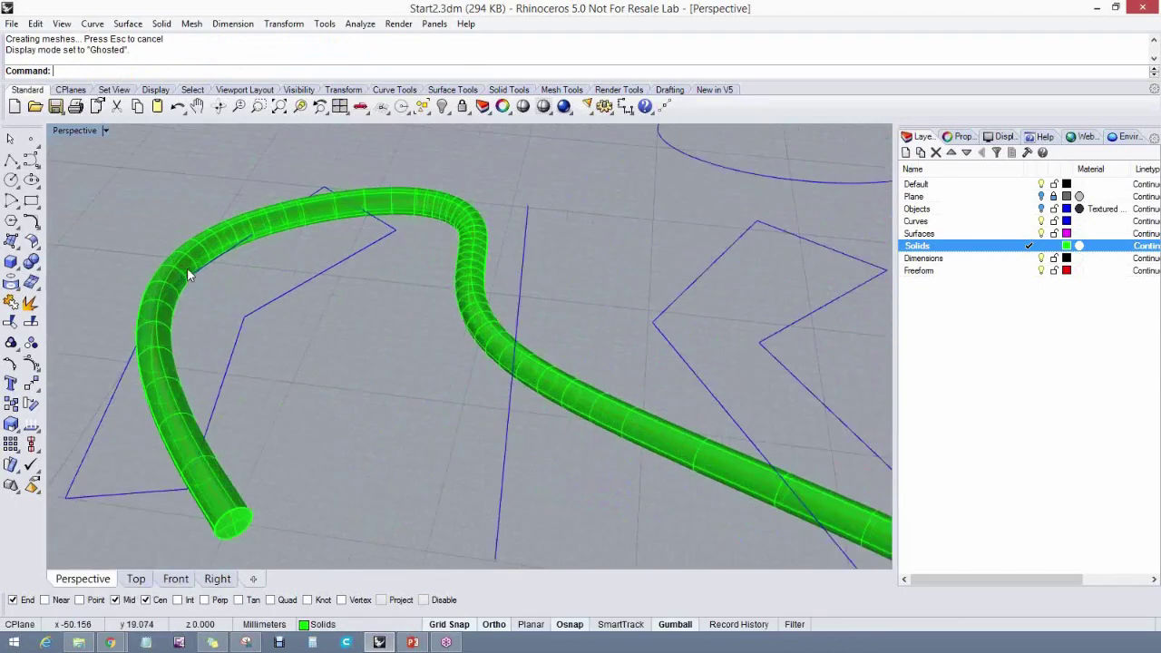
Show the control points of the freeform curve inside the pipe and move two of them along X to reshape the bend
left_click(187, 268)
left_click(226, 298)
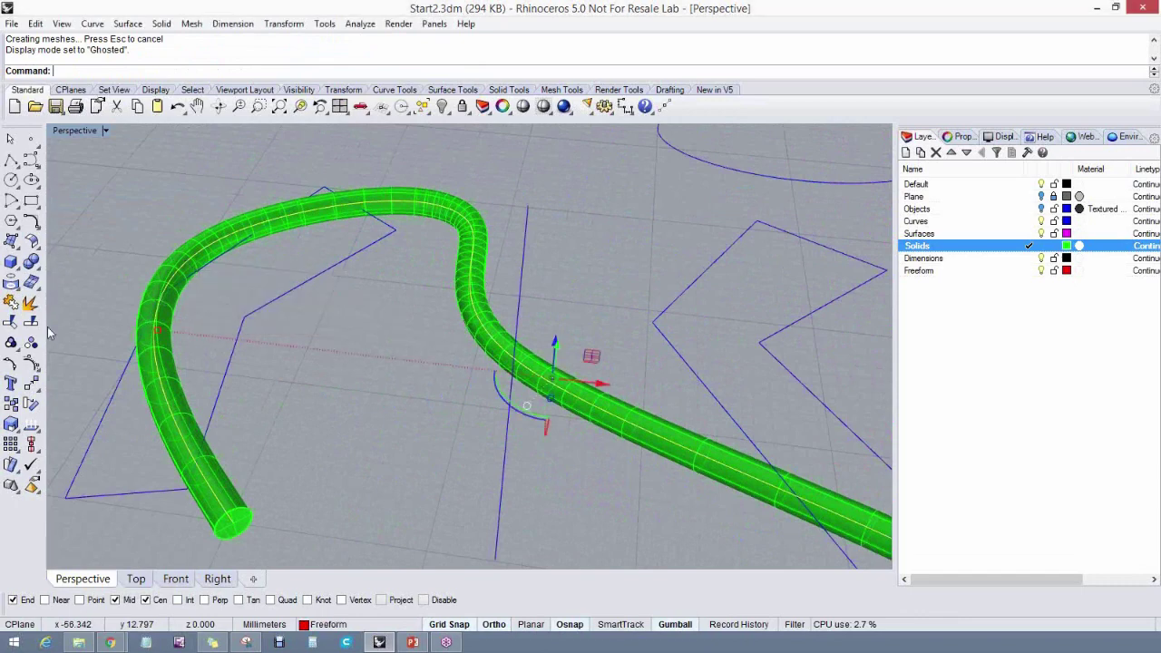
left_click(11, 363)
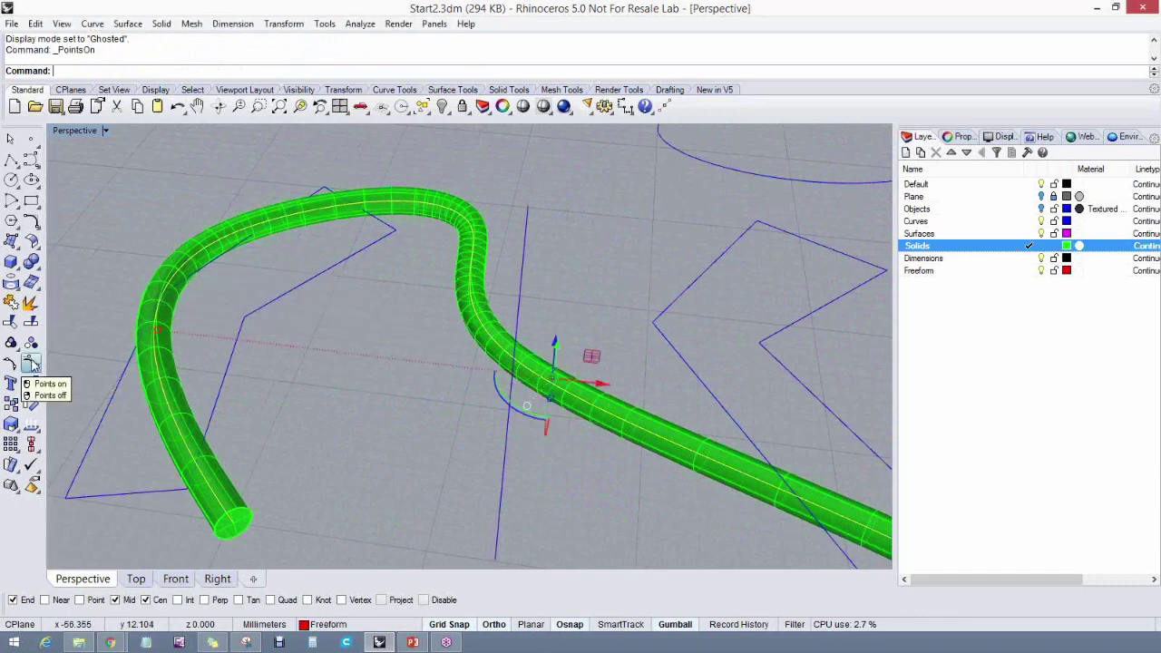
left_click(71, 285)
left_click_drag(115, 291, 270, 324)
left_click(390, 362)
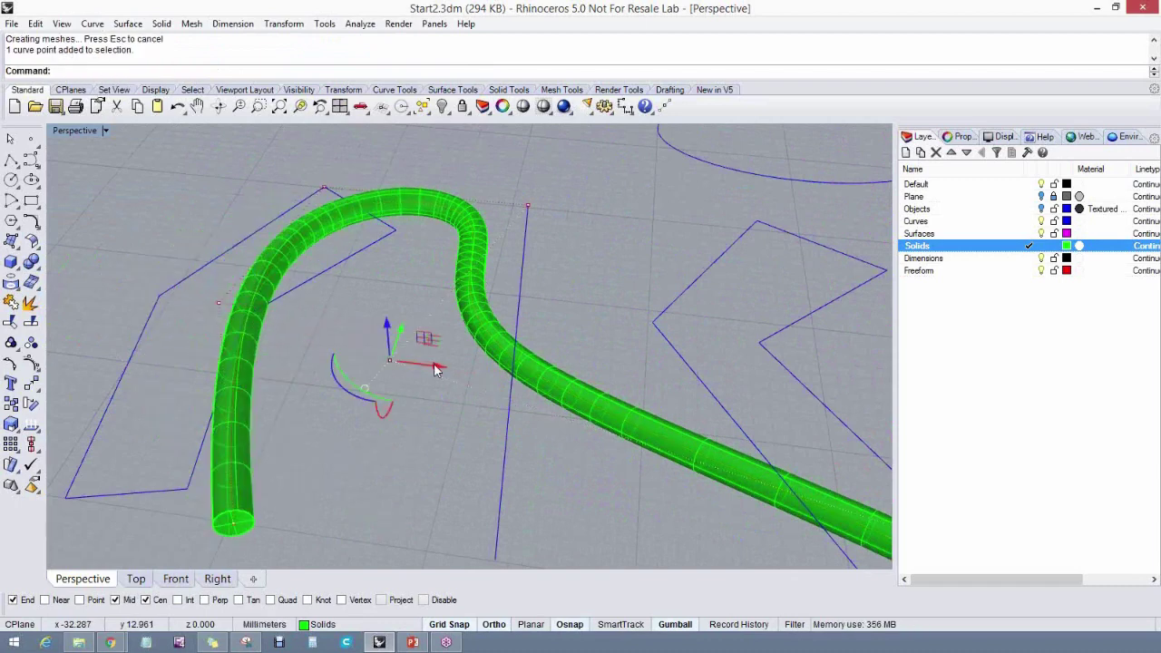
left_click_drag(434, 367, 581, 381)
right_click_drag(581, 381, 381, 354)
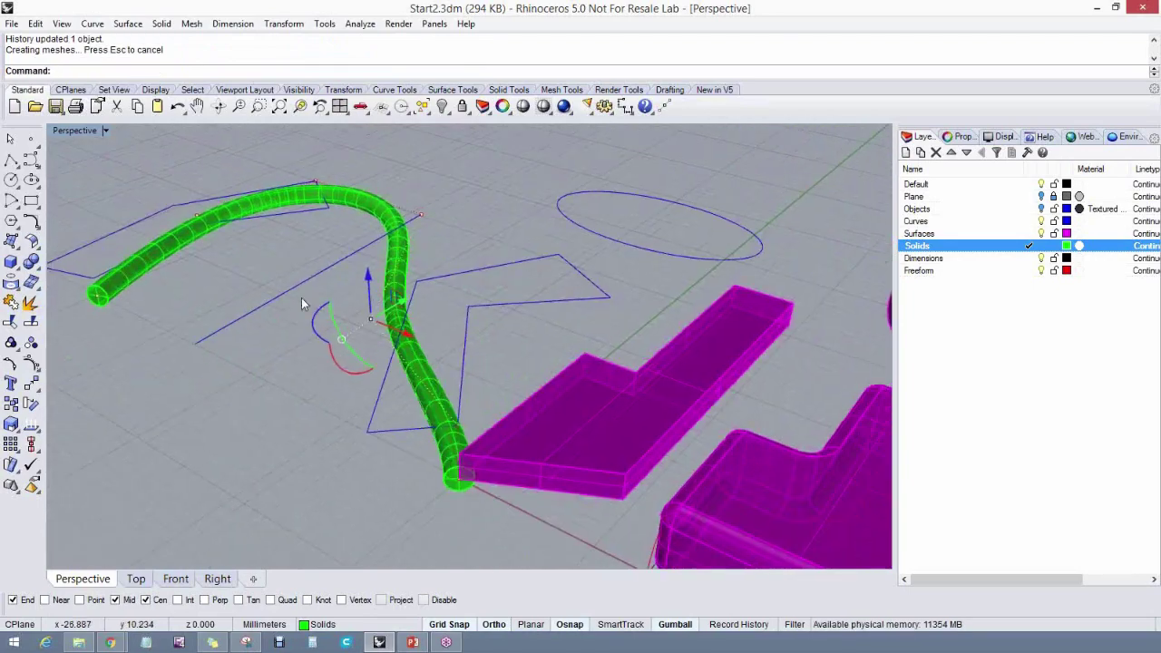
Look up the History command in the help and examine the list of commands with history enabled
left_click(1043, 137)
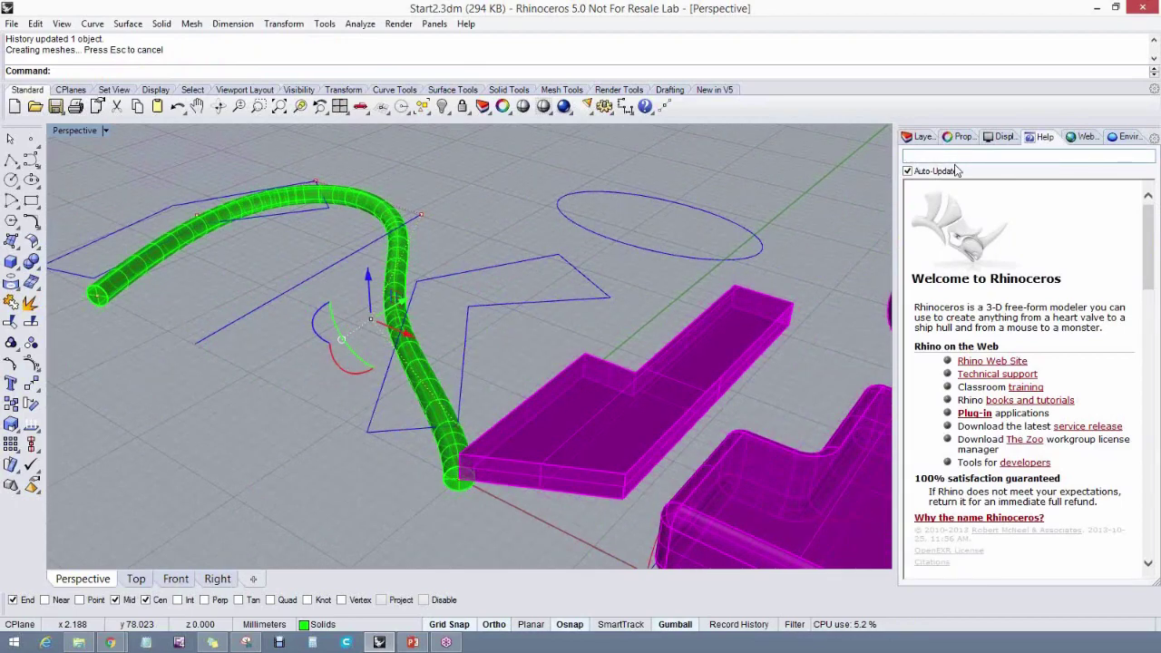
type("History")
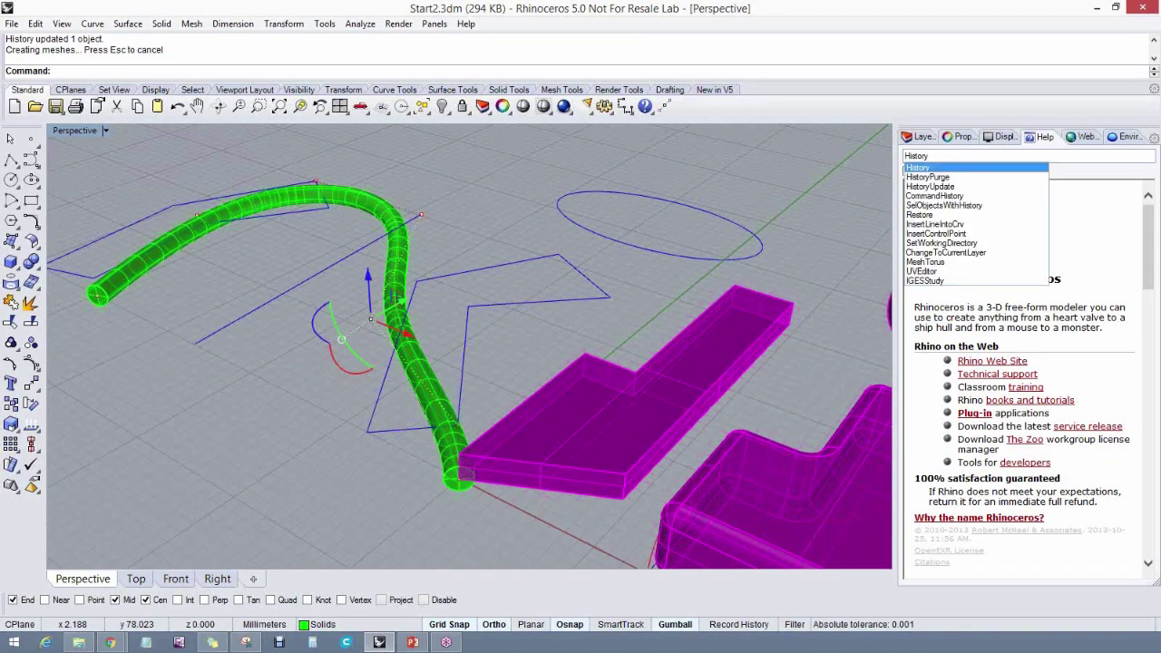
key("Return")
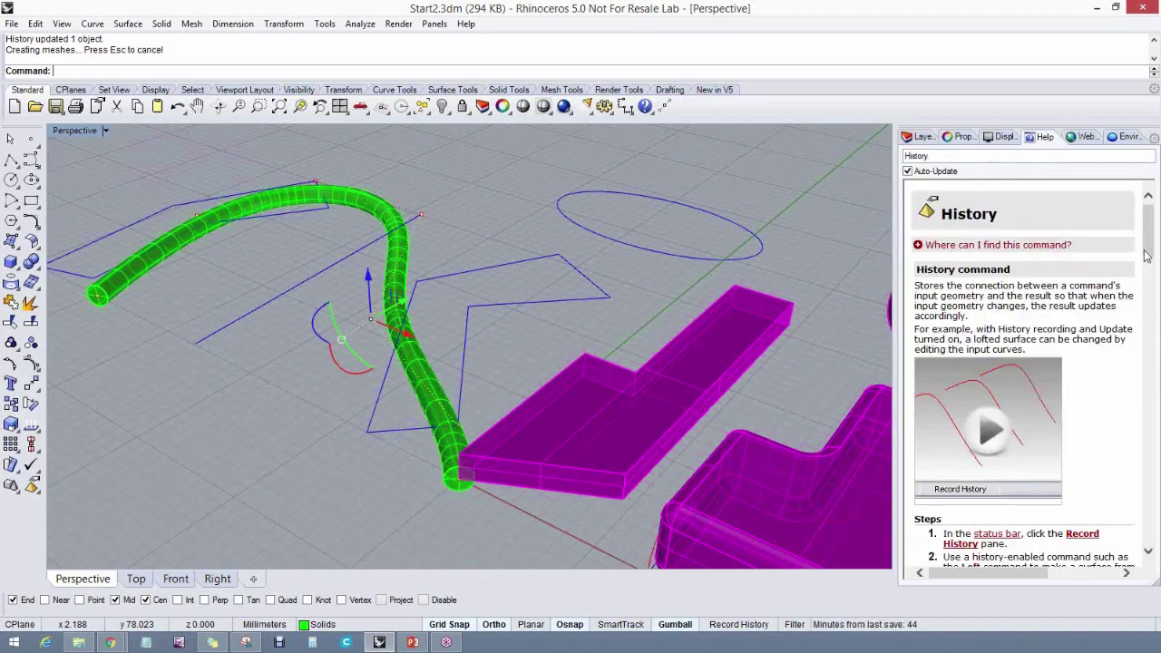
left_click_drag(1145, 257, 1152, 442)
mouse_move(973, 581)
left_mouse_down()
mouse_move(1064, 579)
mouse_move(955, 592)
left_mouse_up()
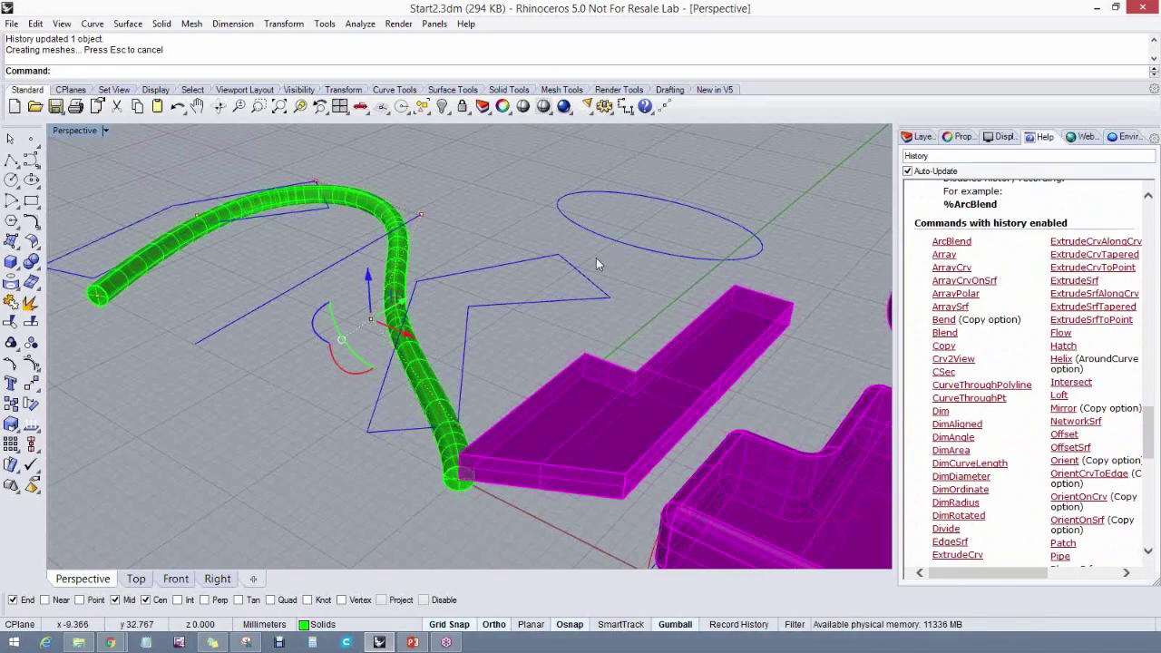
Delete the pipe around the freeform curve, keeping its source curve
right_click_drag(499, 304, 417, 268)
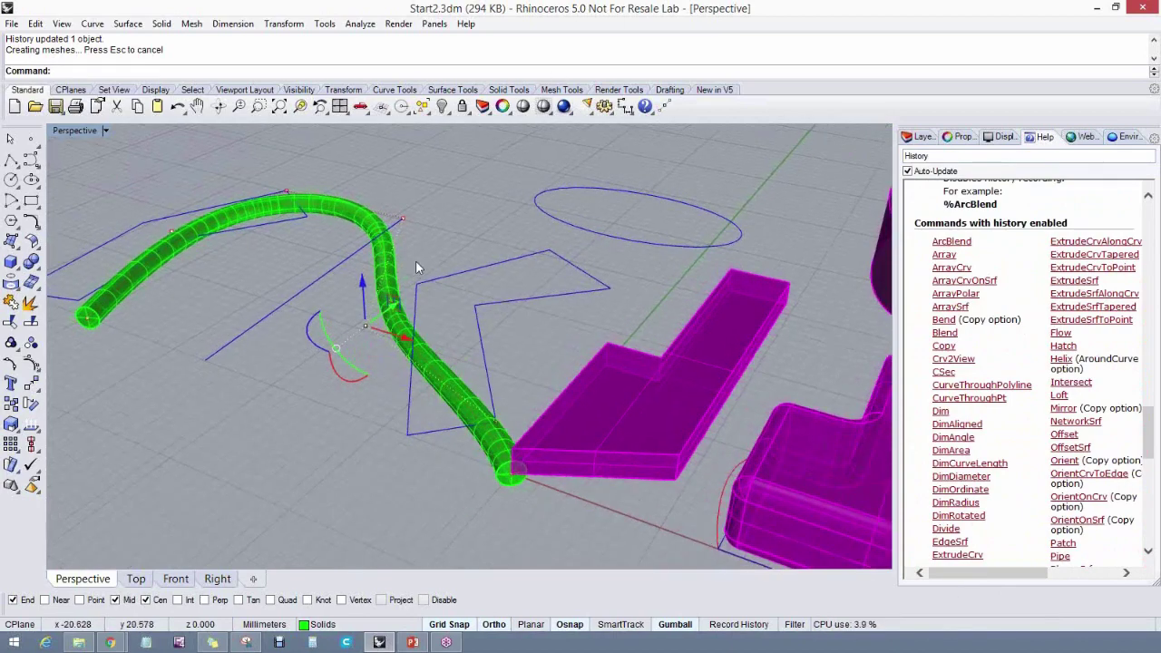
left_click(396, 284)
key("Delete")
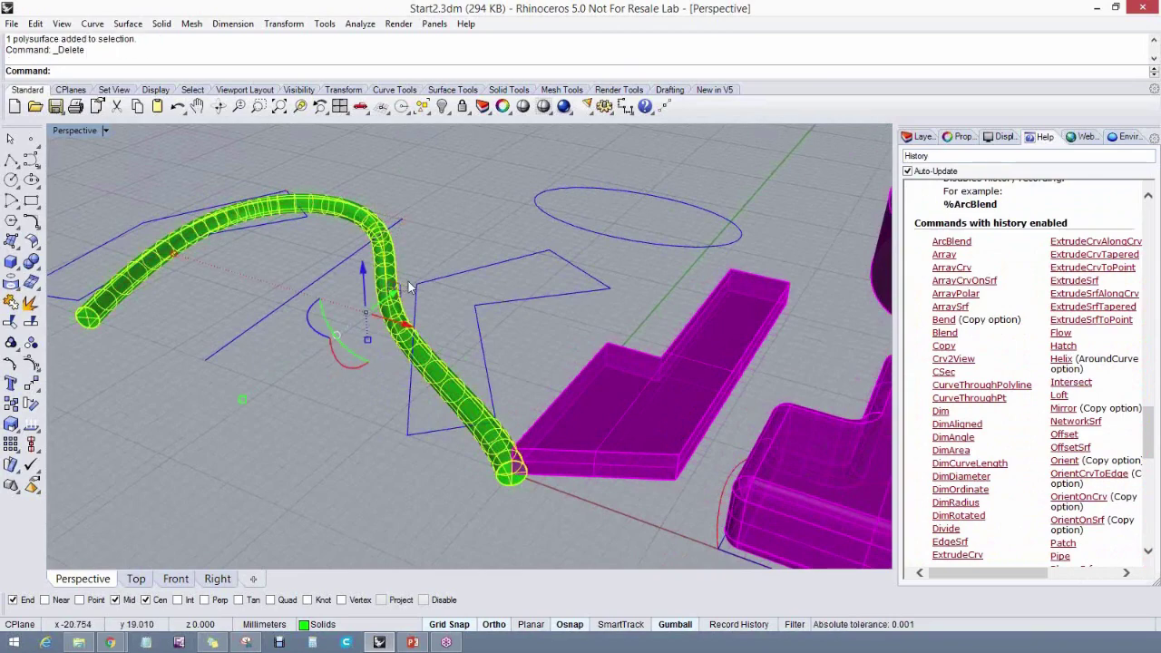
Repeat the recently used Pipe command for the freeform curve
middle_click(315, 77)
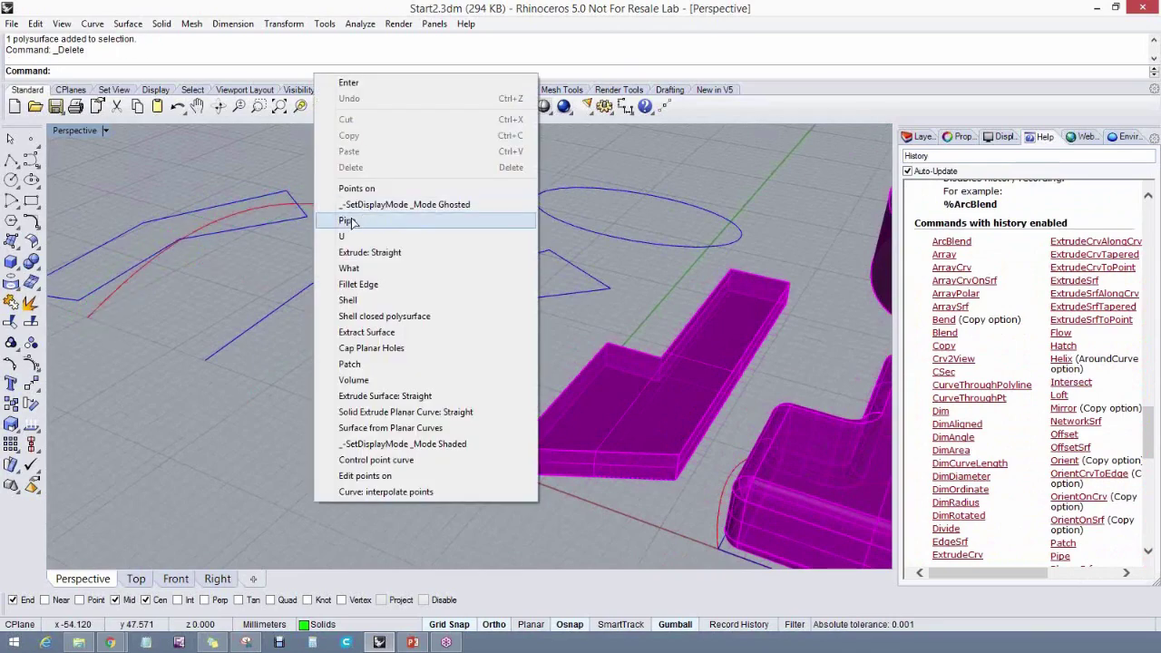
Create a pipe with history recorded around the long freeform curve, with 1.000 start and end radius and round caps
left_click(349, 221)
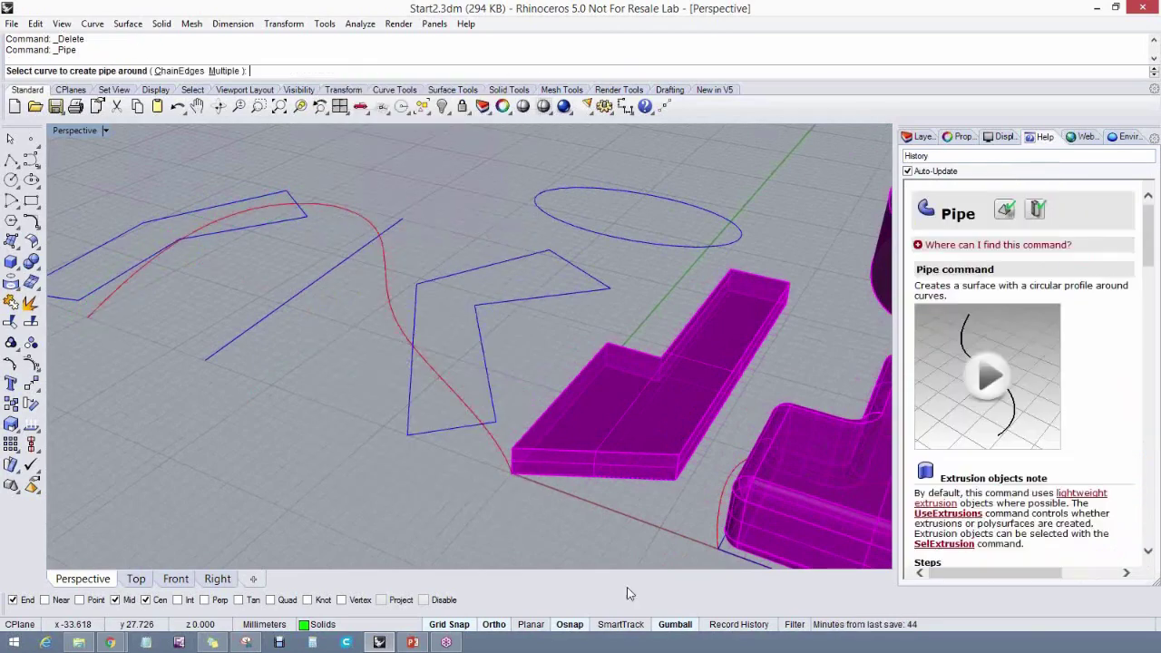
left_click(733, 626)
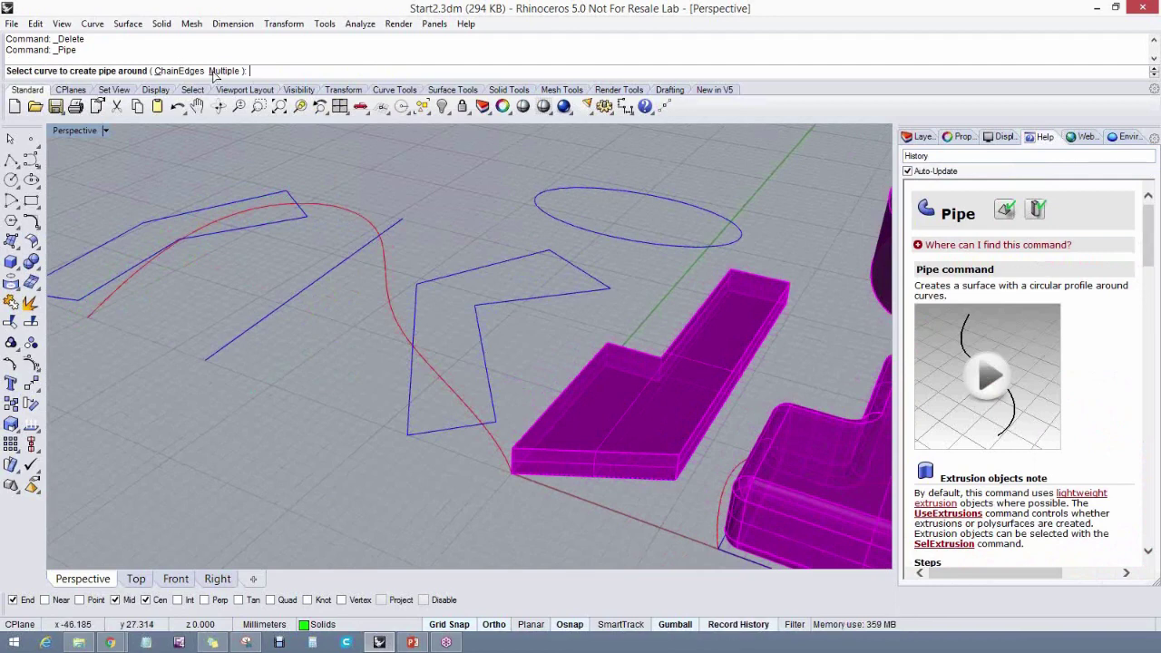
left_click(340, 208)
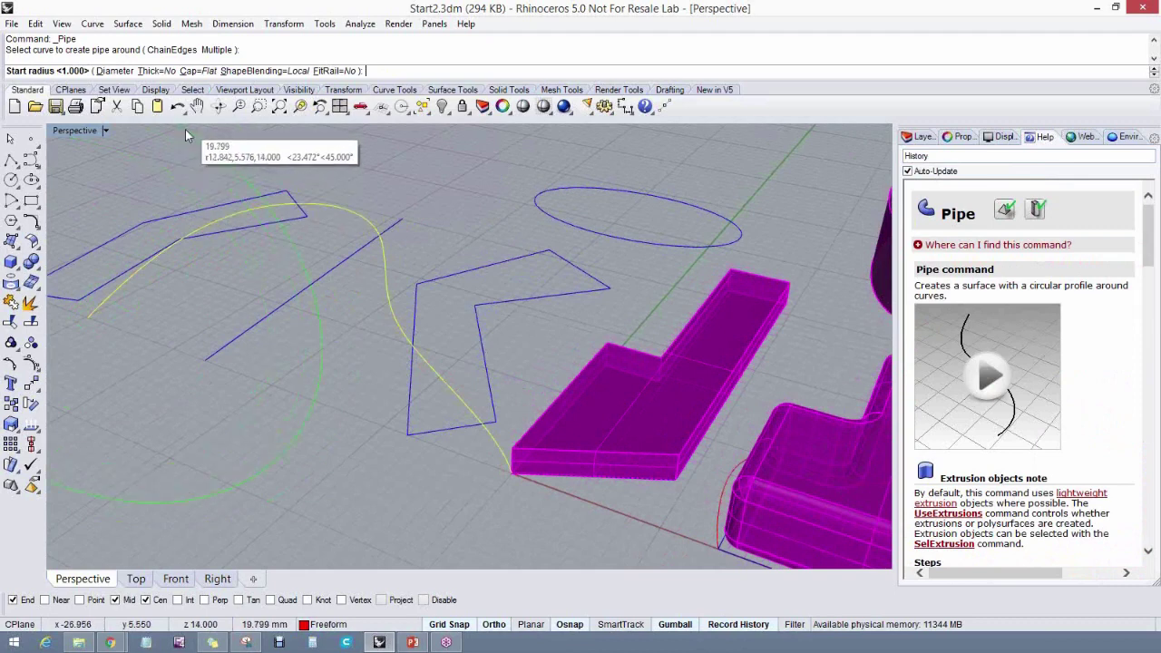
left_click(196, 71)
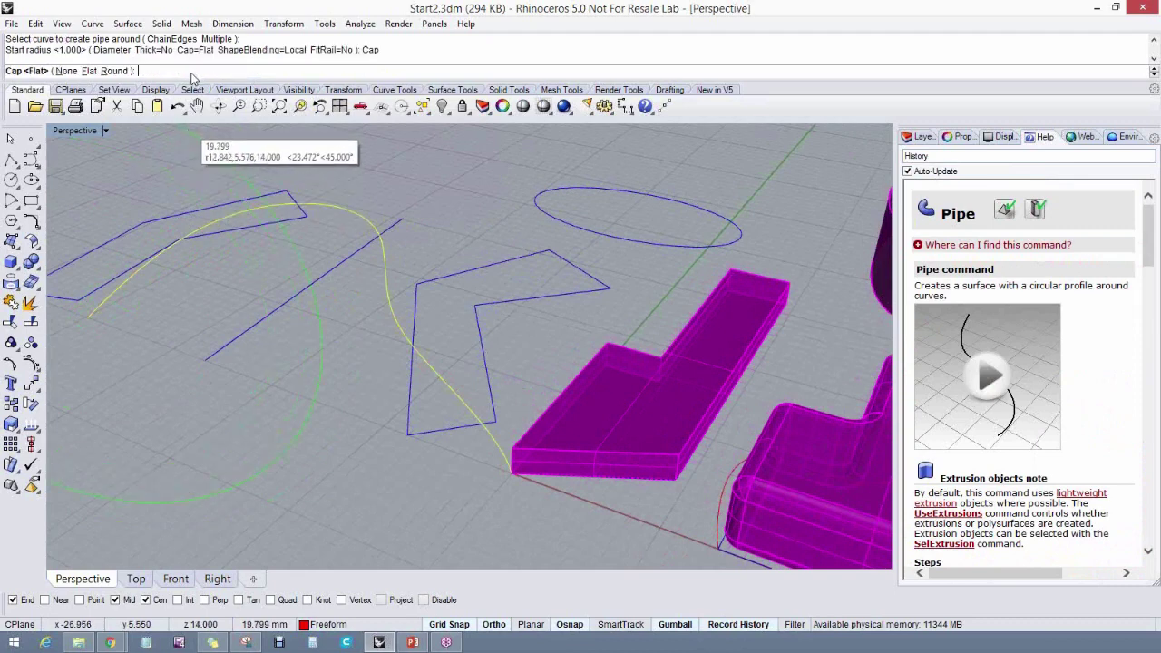
left_click(114, 73)
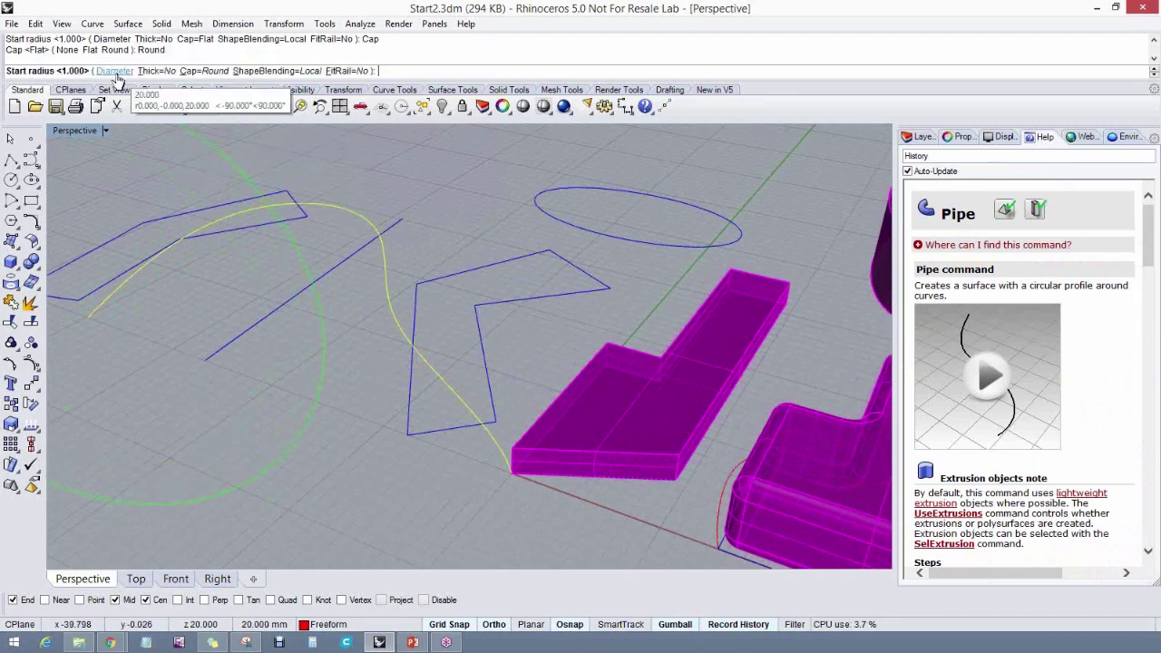
left_click(225, 305)
left_click(224, 302)
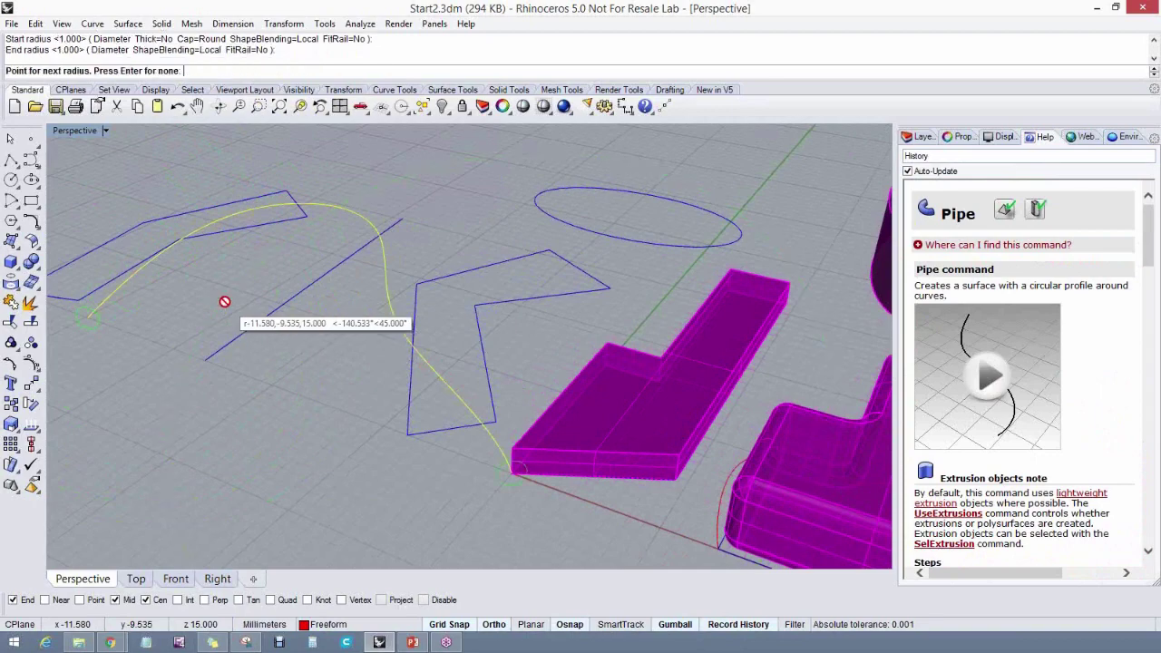
key("Return")
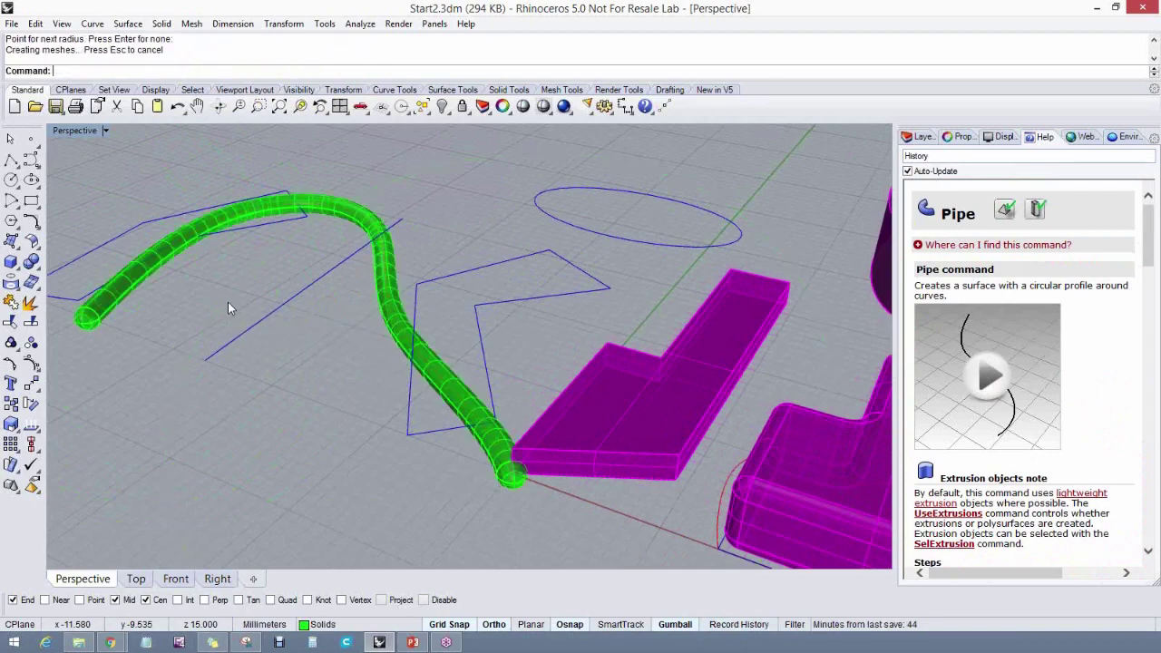
Turn on the control points of the freeform curve inside the pipe
scroll(86, 318, "up", 3)
scroll(89, 309, "up", 2)
scroll(90, 311, "down", 4)
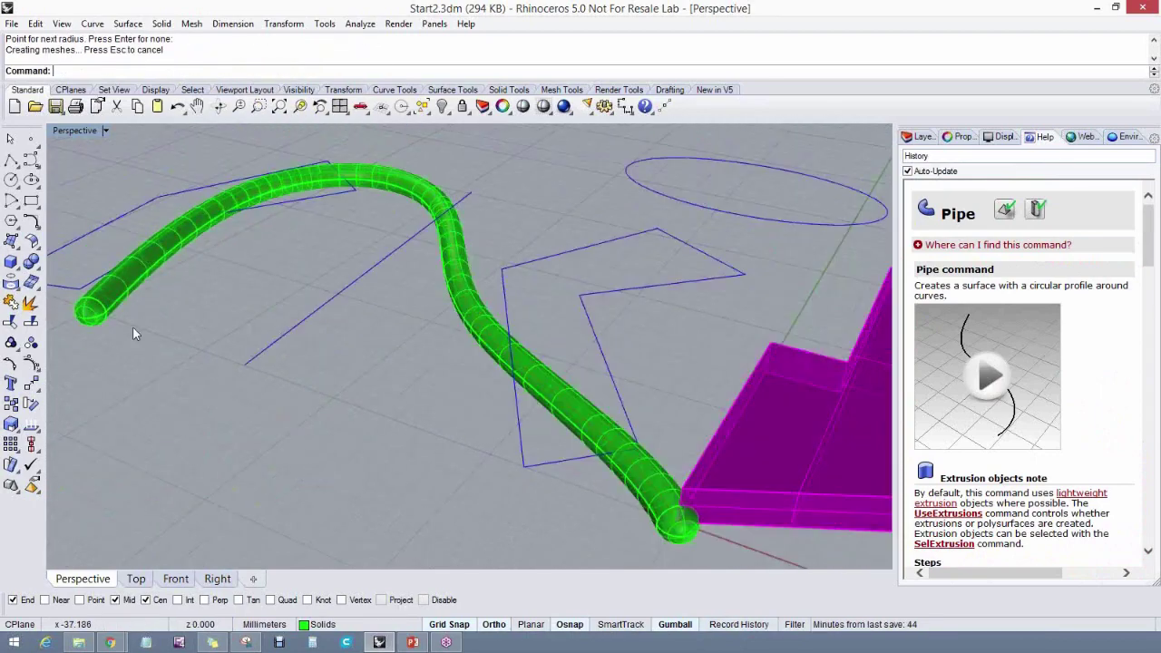
right_click_drag(91, 311, 355, 293)
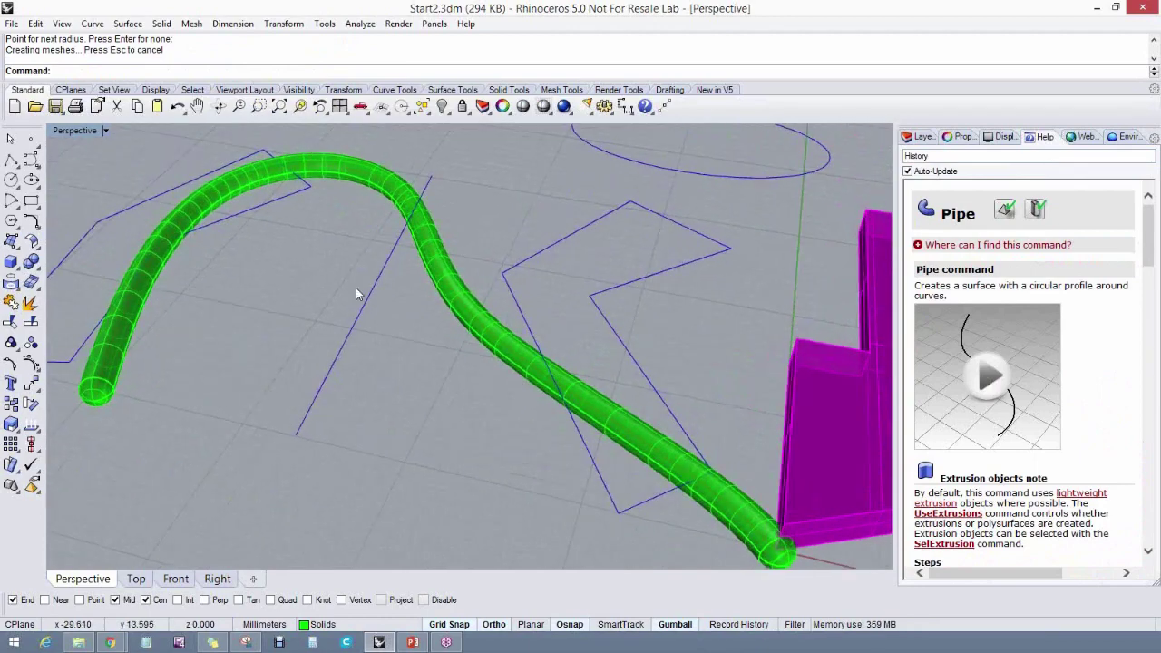
left_click(447, 266)
left_click(481, 292)
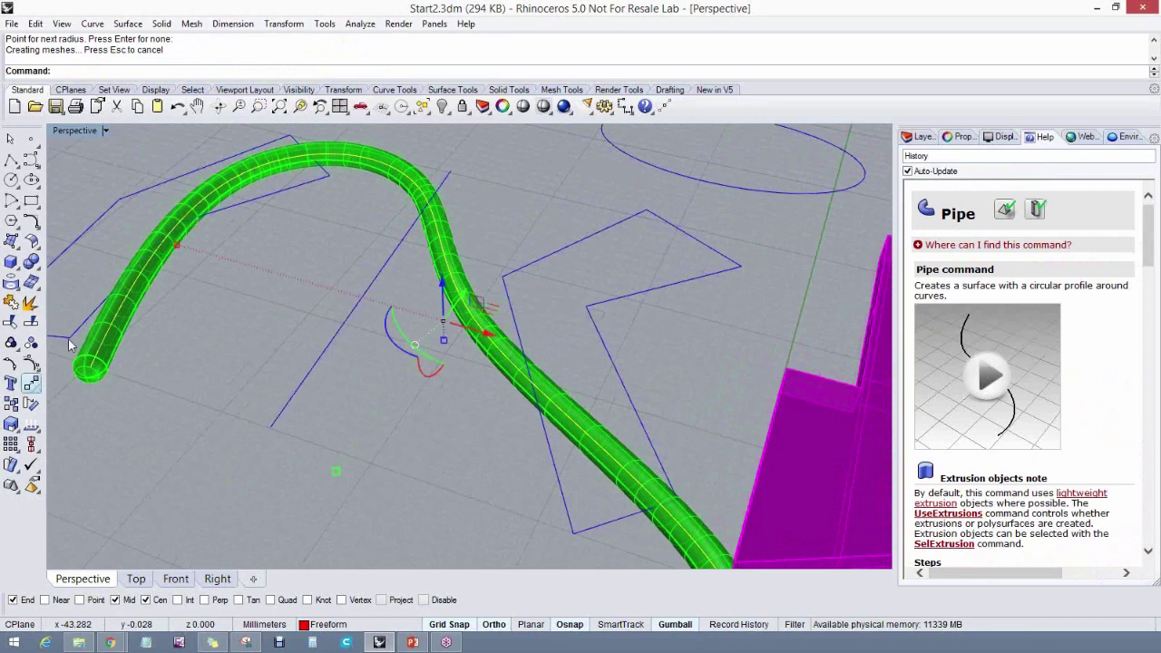
left_click(32, 363)
Reshape the pipe's curve by moving two of its middle control points along the X and Y directions
left_click(432, 323)
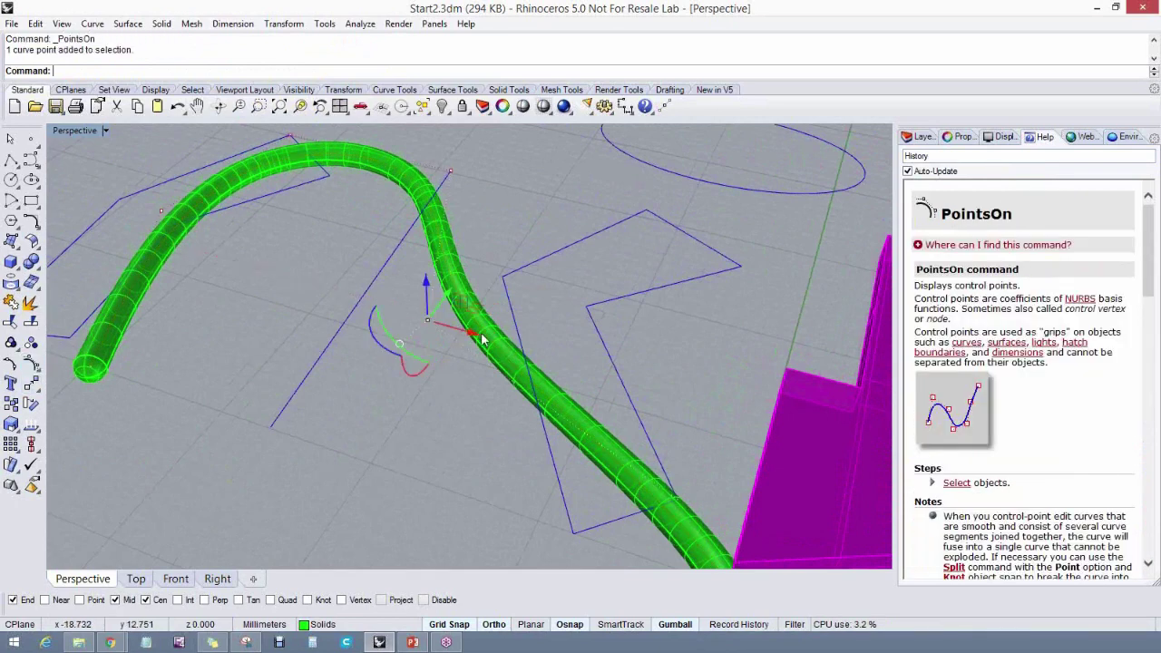
left_click_drag(473, 337, 395, 311)
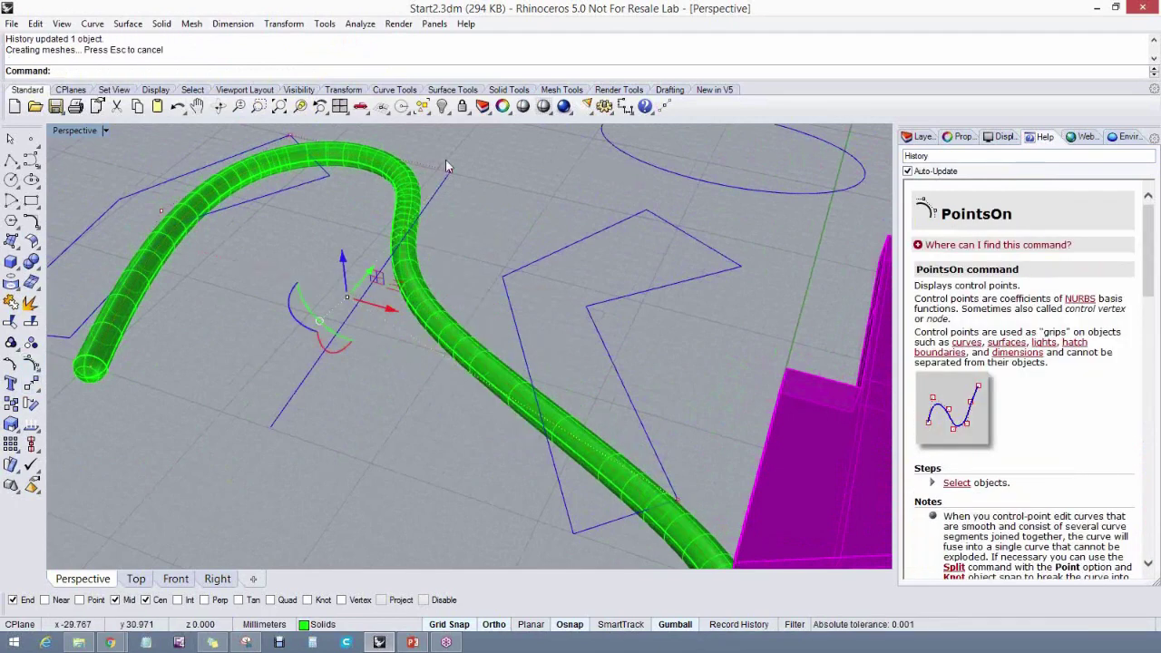
left_click(445, 166)
left_click_drag(448, 167, 419, 208)
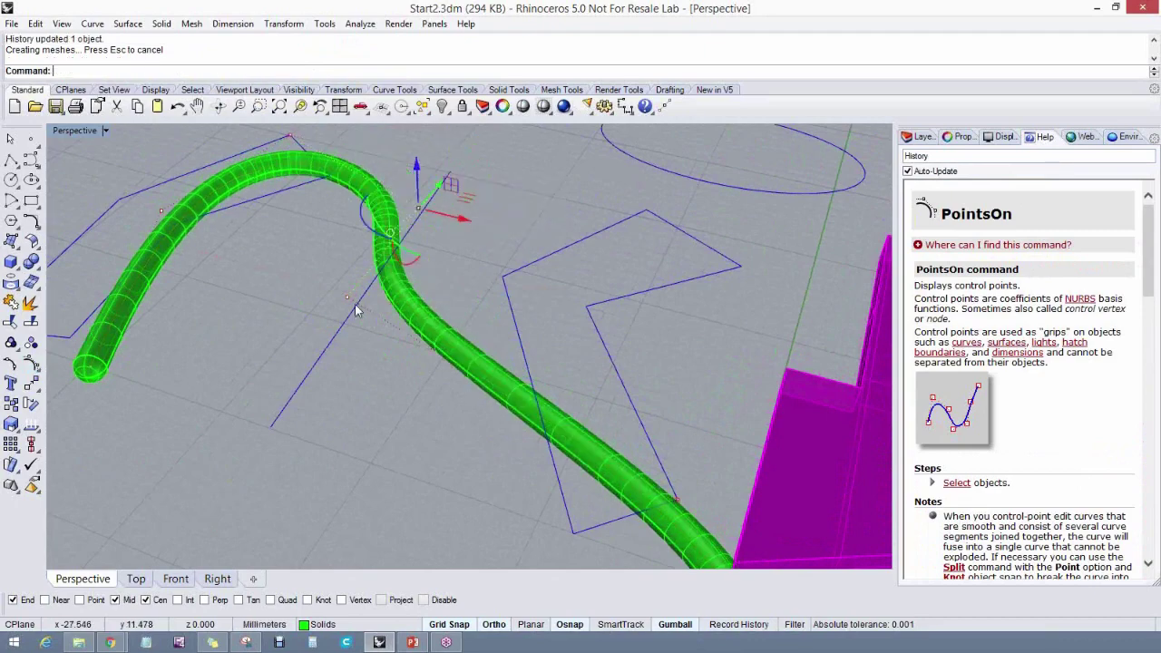
left_click(348, 298)
left_click_drag(367, 280, 319, 334)
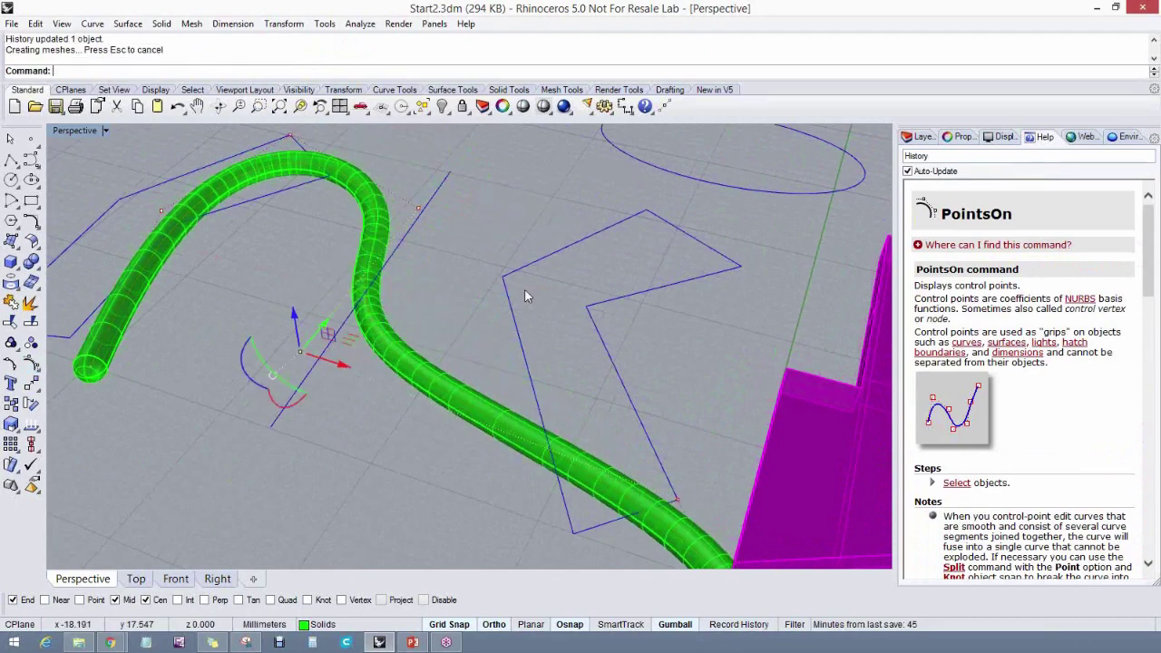
scroll(399, 323, "down", 3)
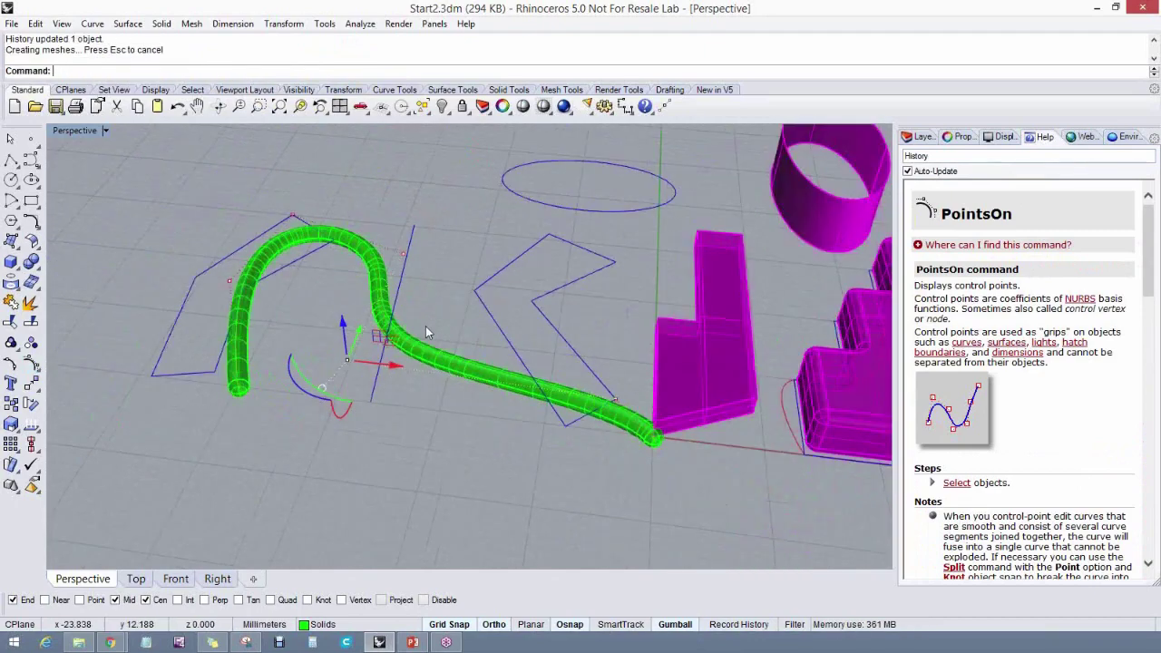
key("Escape")
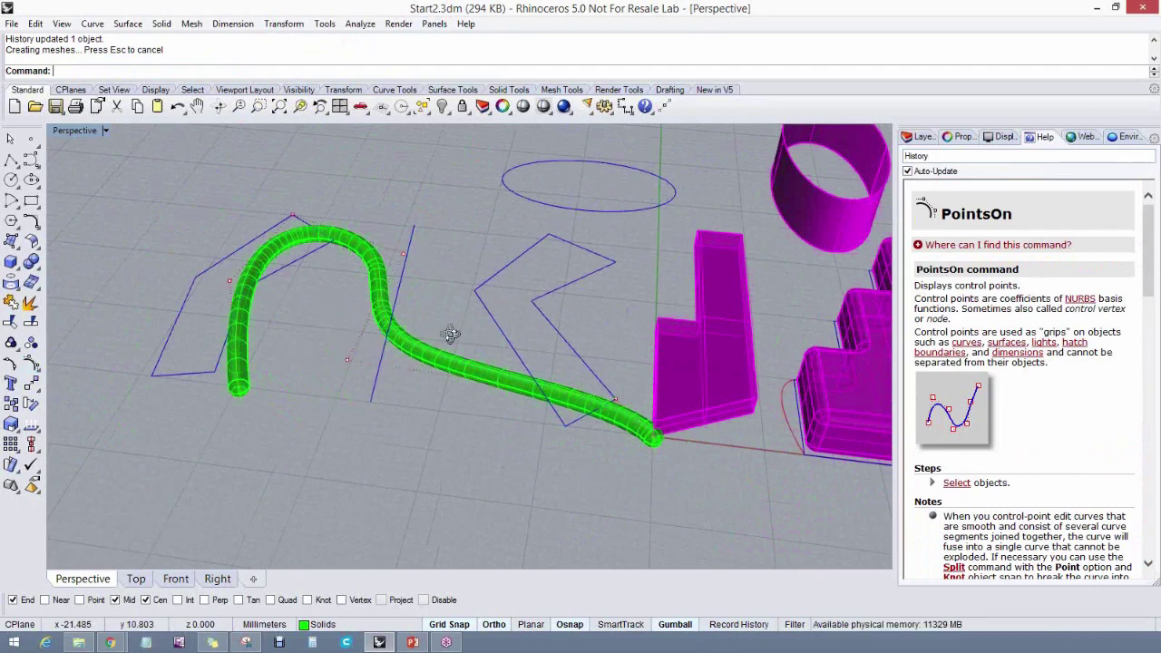
right_click_drag(451, 335, 319, 354)
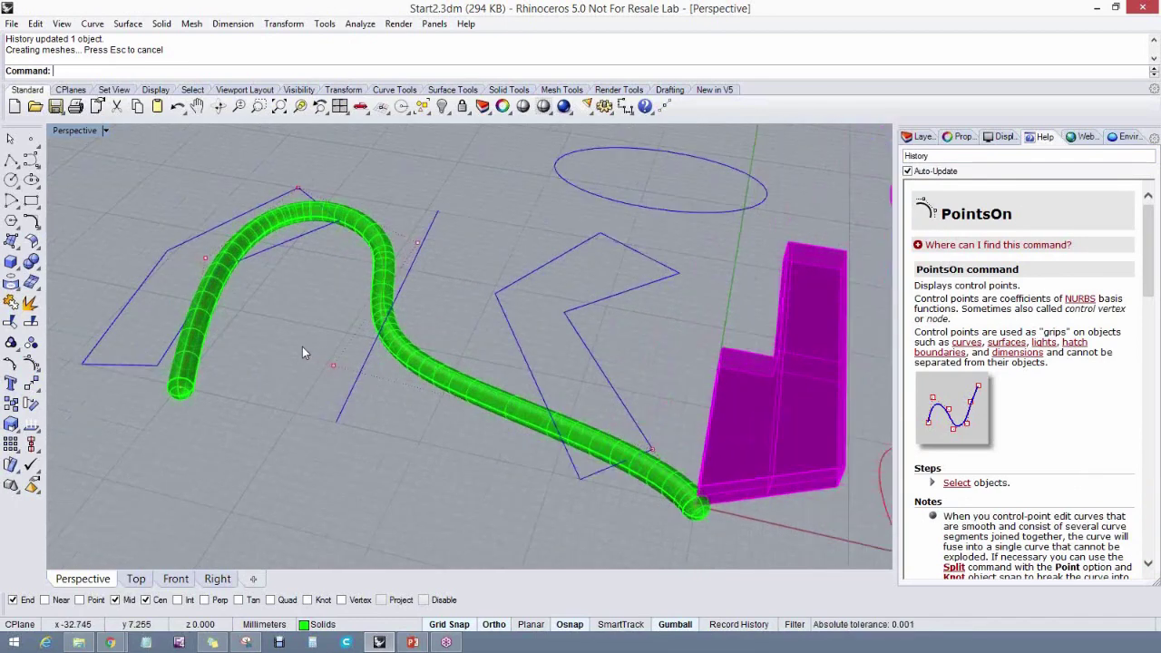
Show the control points of the straight line and of the closed polyline behind the pipe
left_click(352, 387)
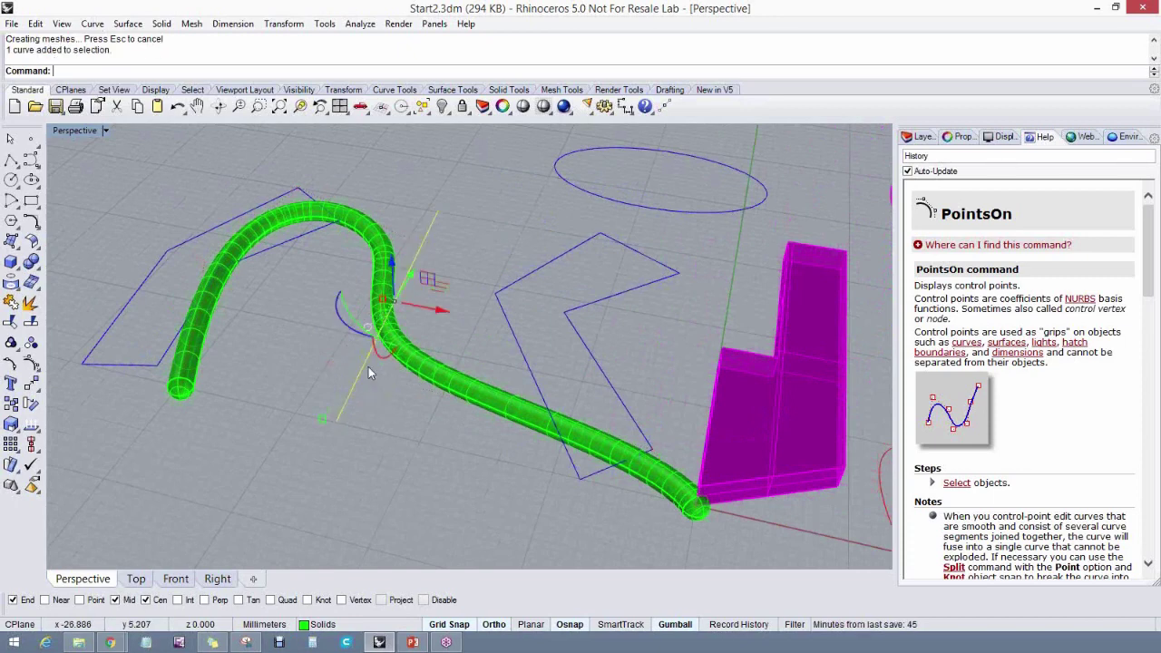
left_click(31, 363)
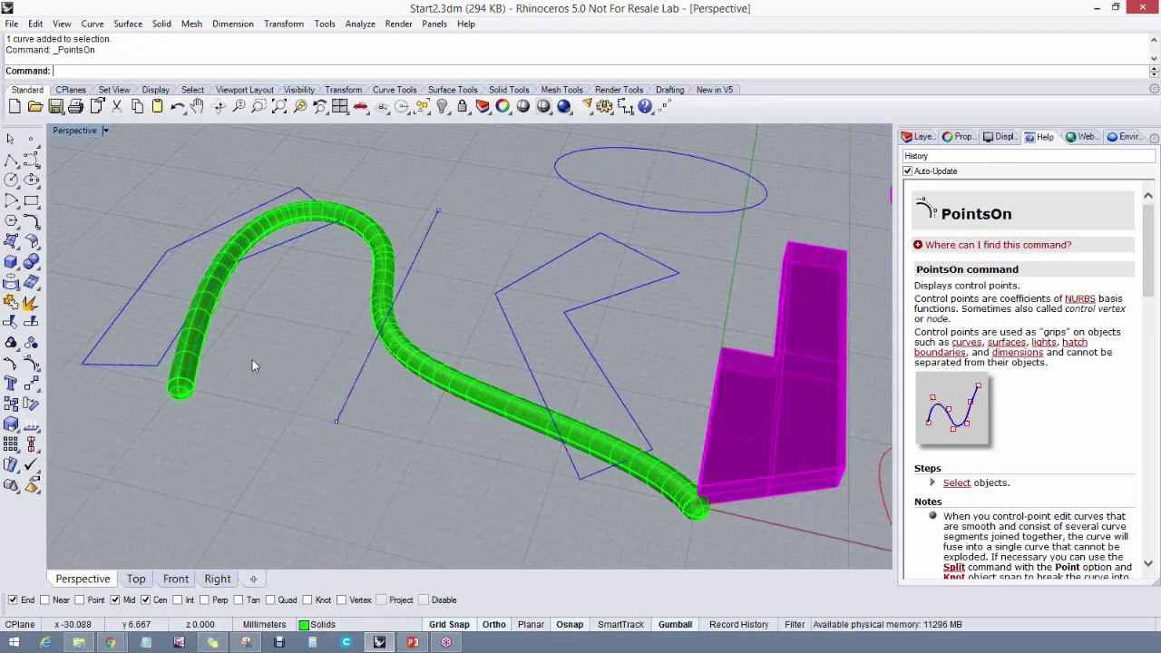
left_click(502, 316)
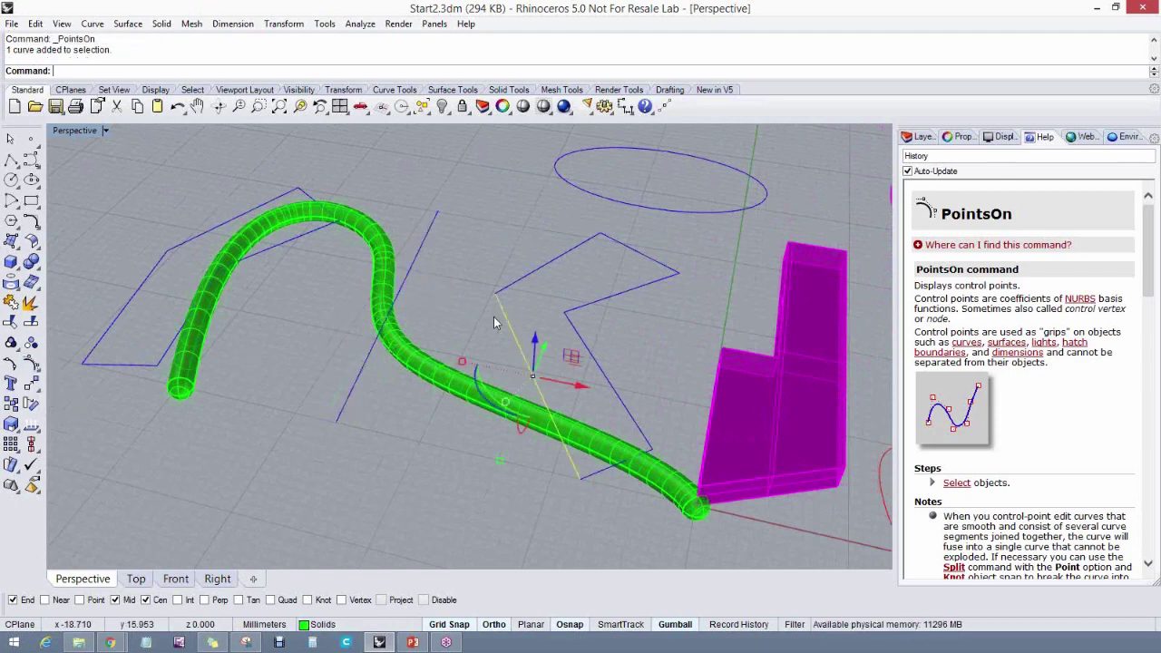
left_click(291, 191)
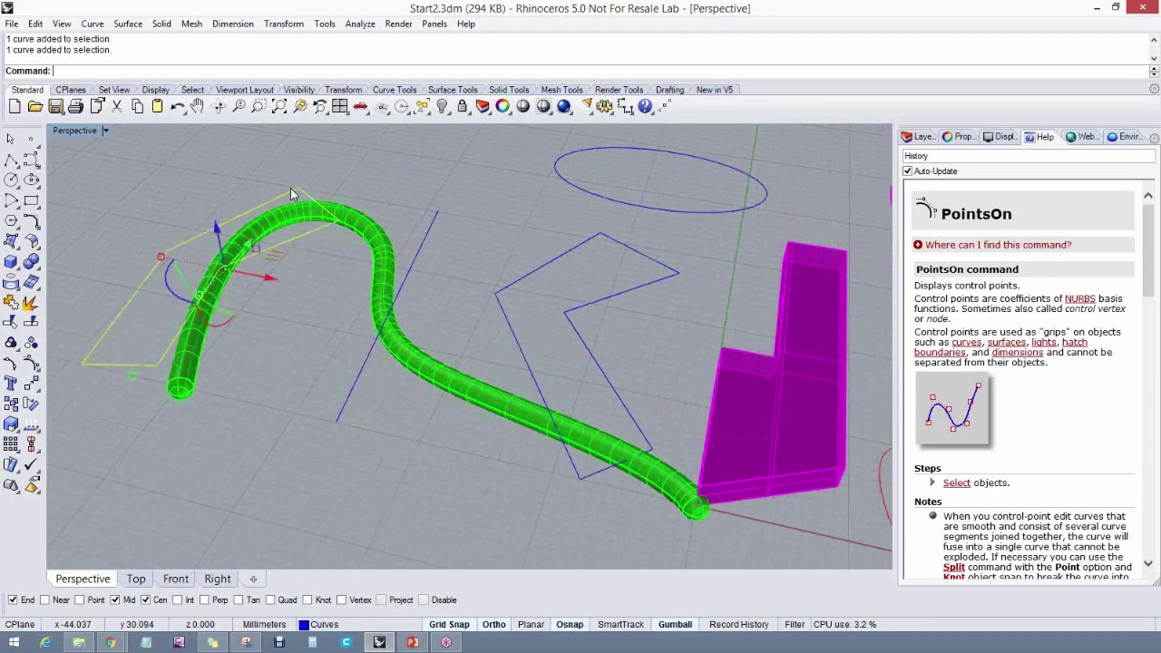
right_click(296, 193)
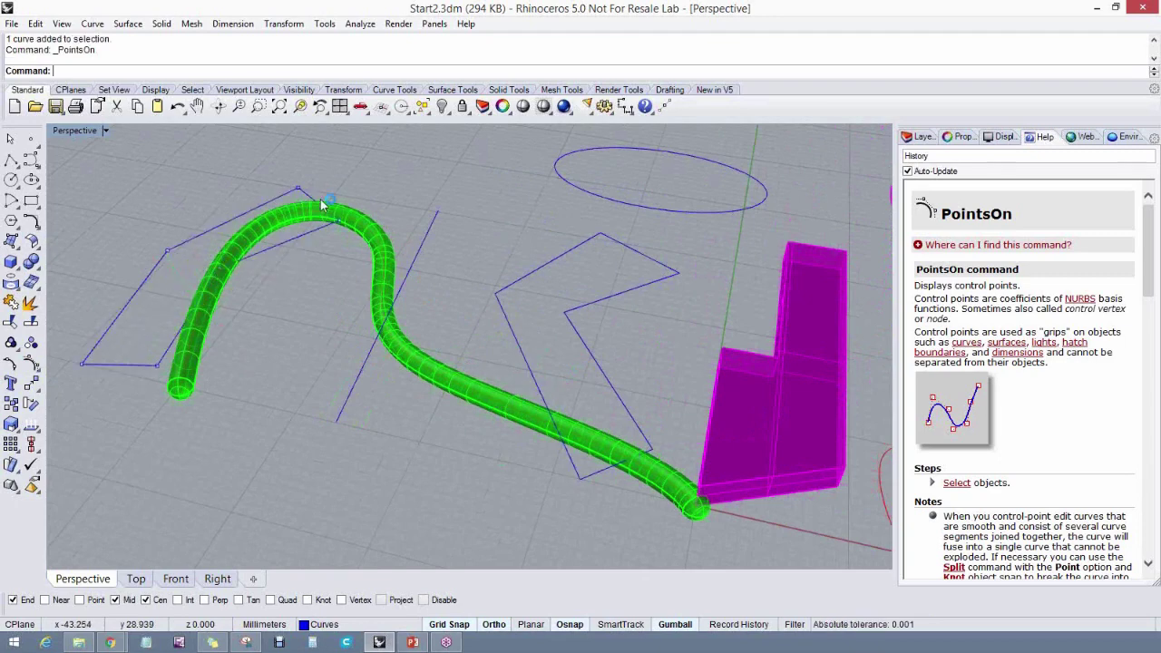
mouse_move(302, 299)
right_mouse_down()
mouse_move(318, 316)
mouse_move(435, 305)
mouse_move(311, 319)
right_mouse_up()
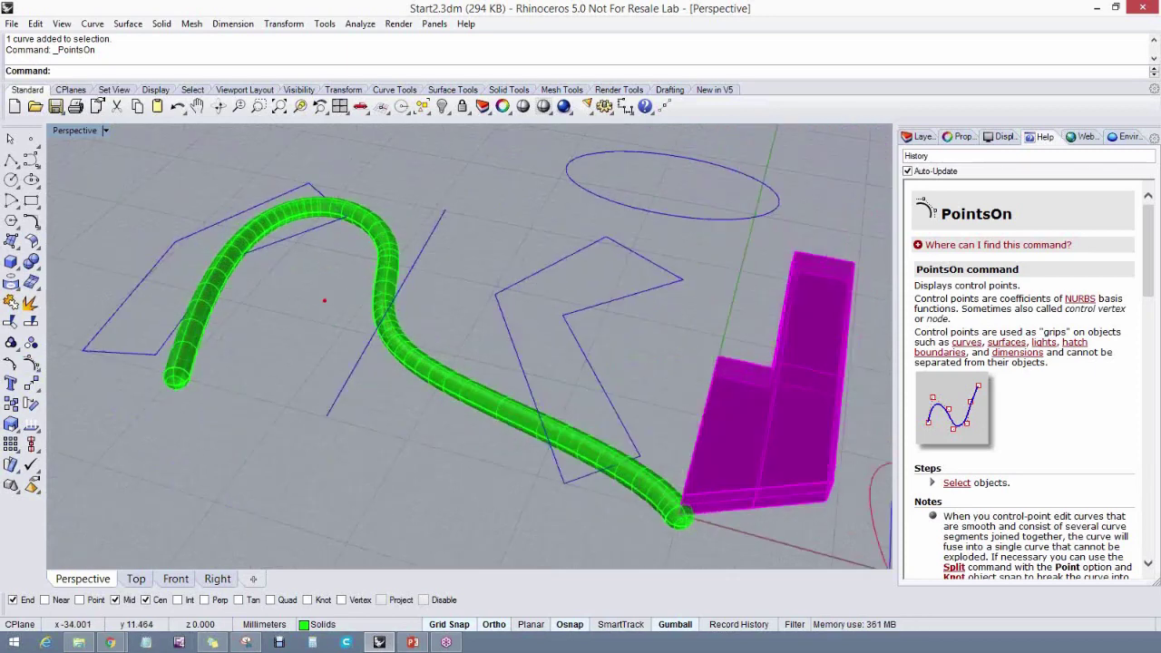
type("F10")
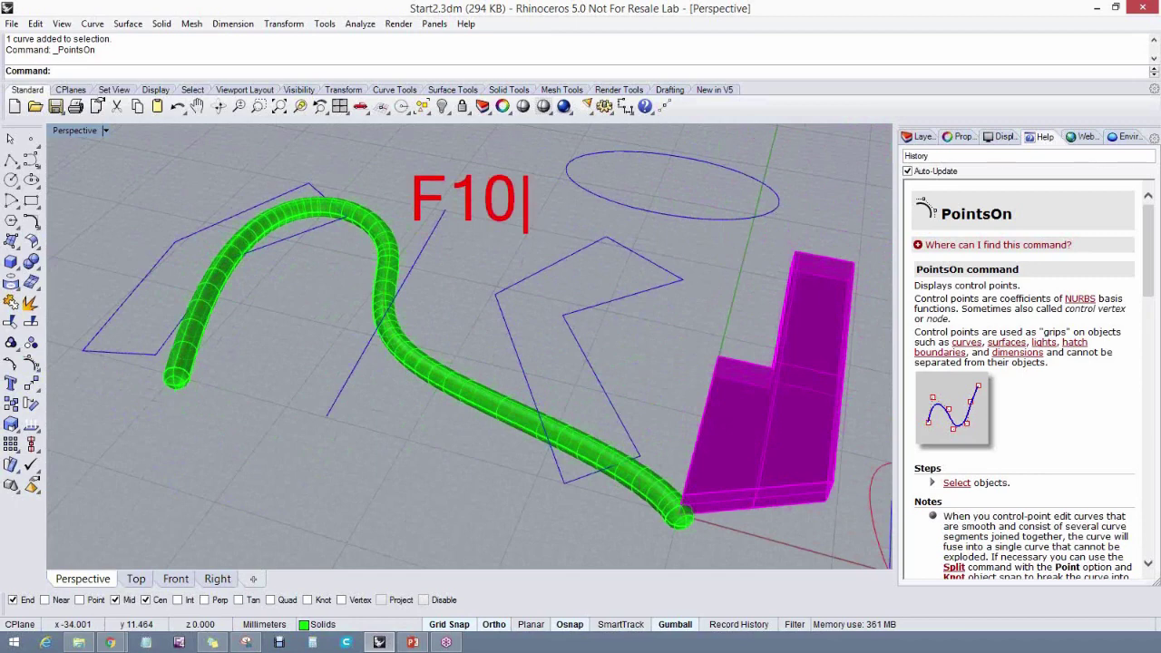
type(" Points ")
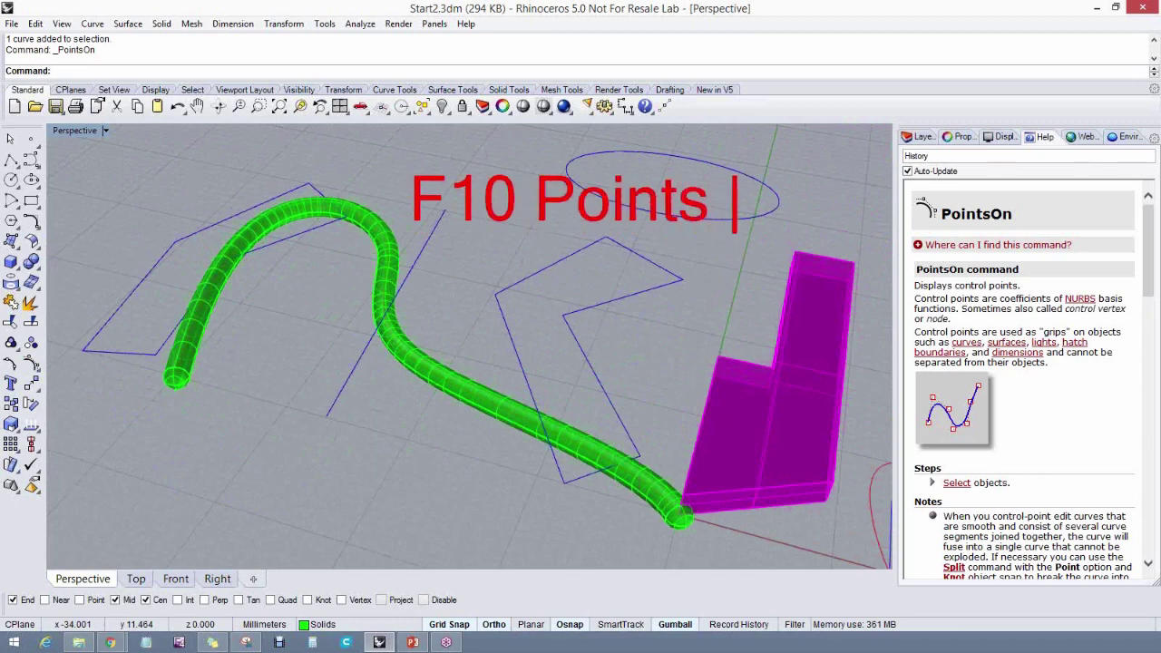
type("On")
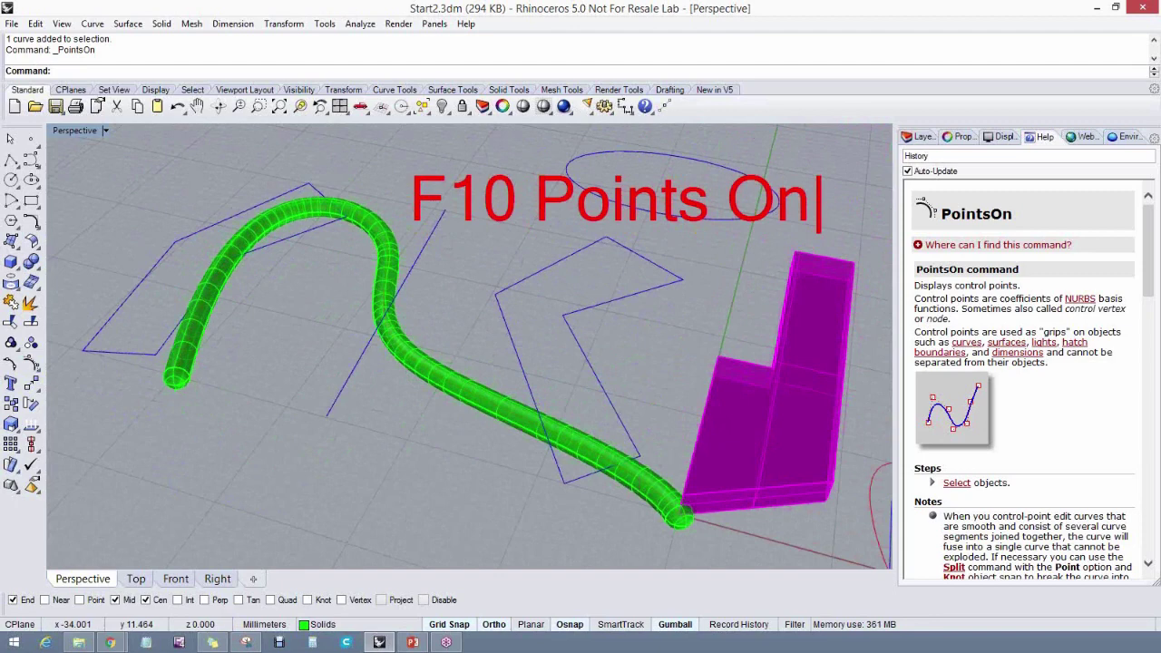
key("Escape")
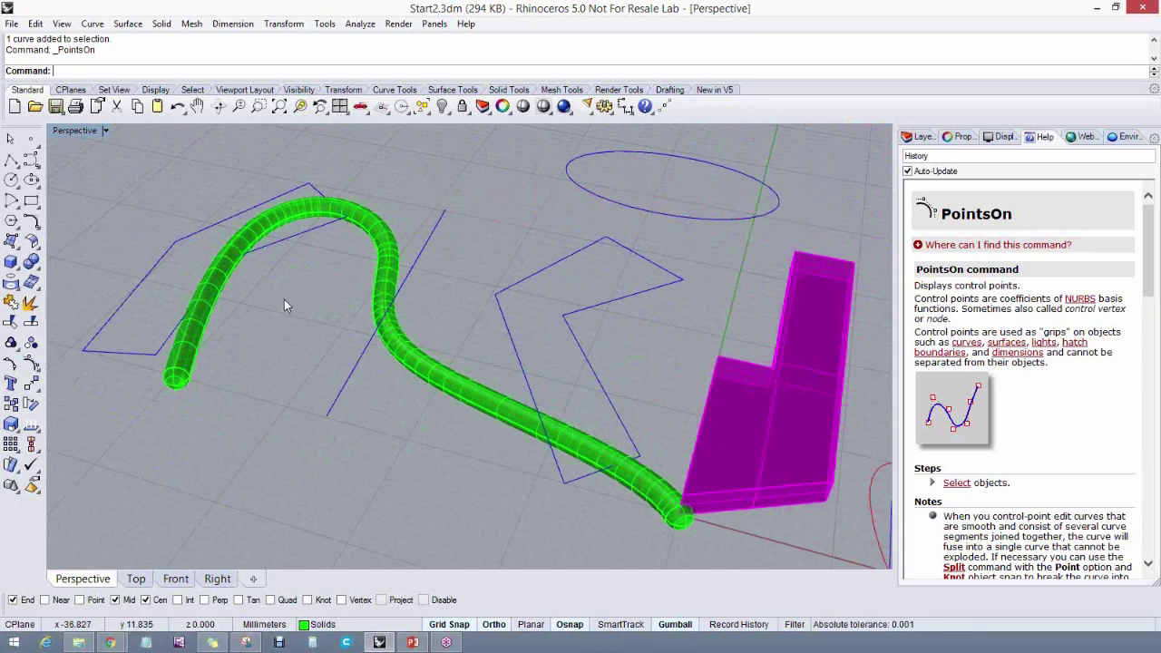
Delete the pipe, the closed polyline overlapping it and the straight line, keeping the freeform curve
right_click_drag(257, 327, 363, 328)
left_click(363, 328)
key("Delete")
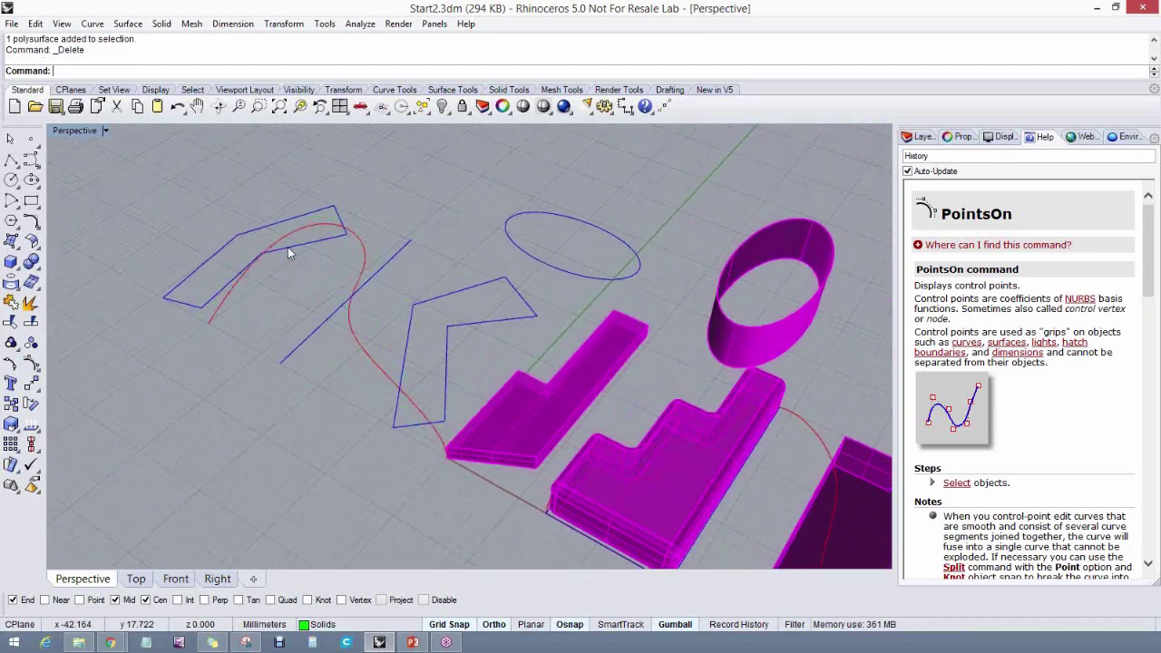
left_click(295, 249)
key("Delete")
left_click(323, 322)
key("Delete")
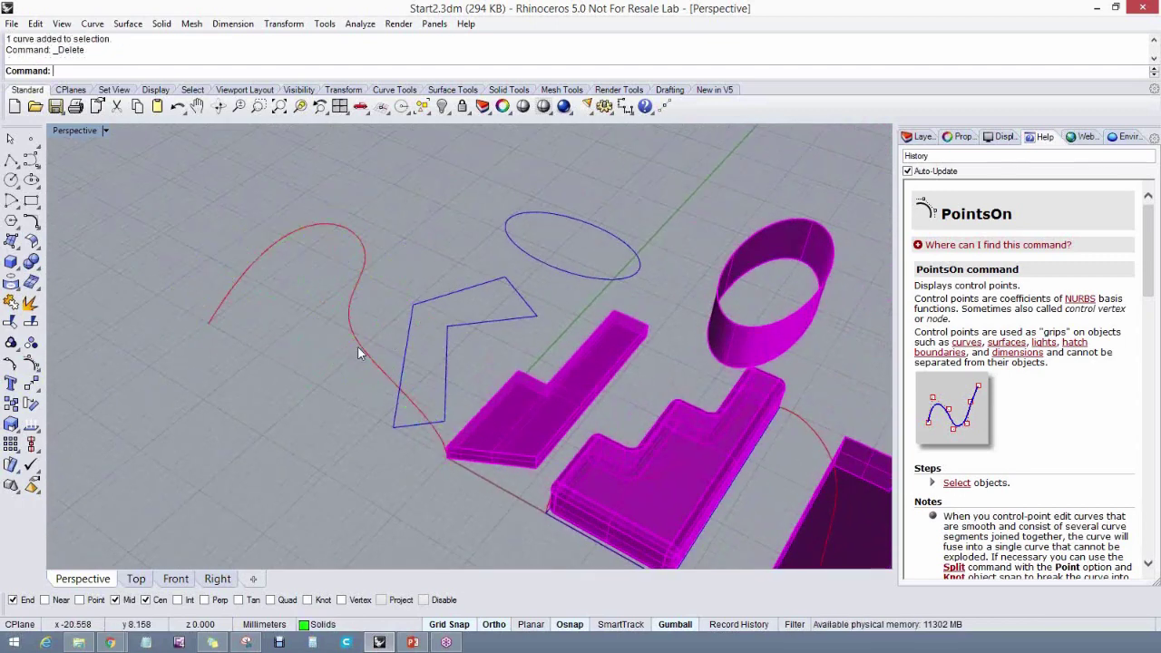
Move the freeform curve in the negative X direction, clear of the arrow-shaped outline
left_click(358, 345)
left_click_drag(413, 360, 234, 361)
right_click_drag(233, 362, 361, 380, "shift")
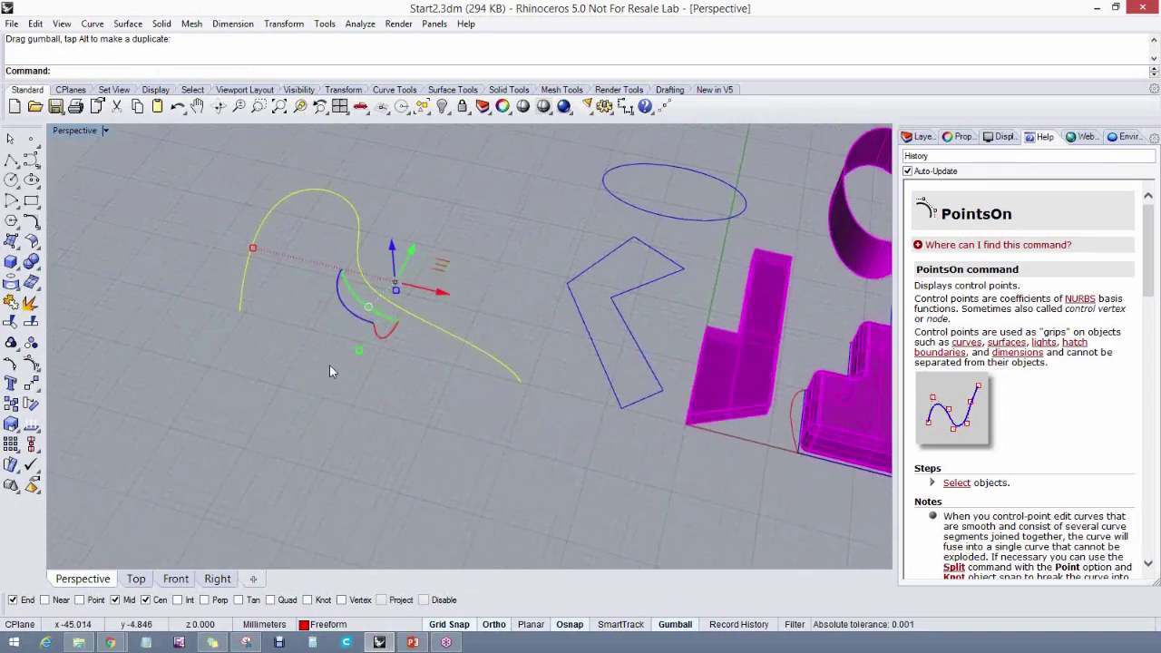
Revolve the freeform curve a full circle about an X-direction axis placed just clear of its two endpoints
right_click_drag(302, 374, 278, 361)
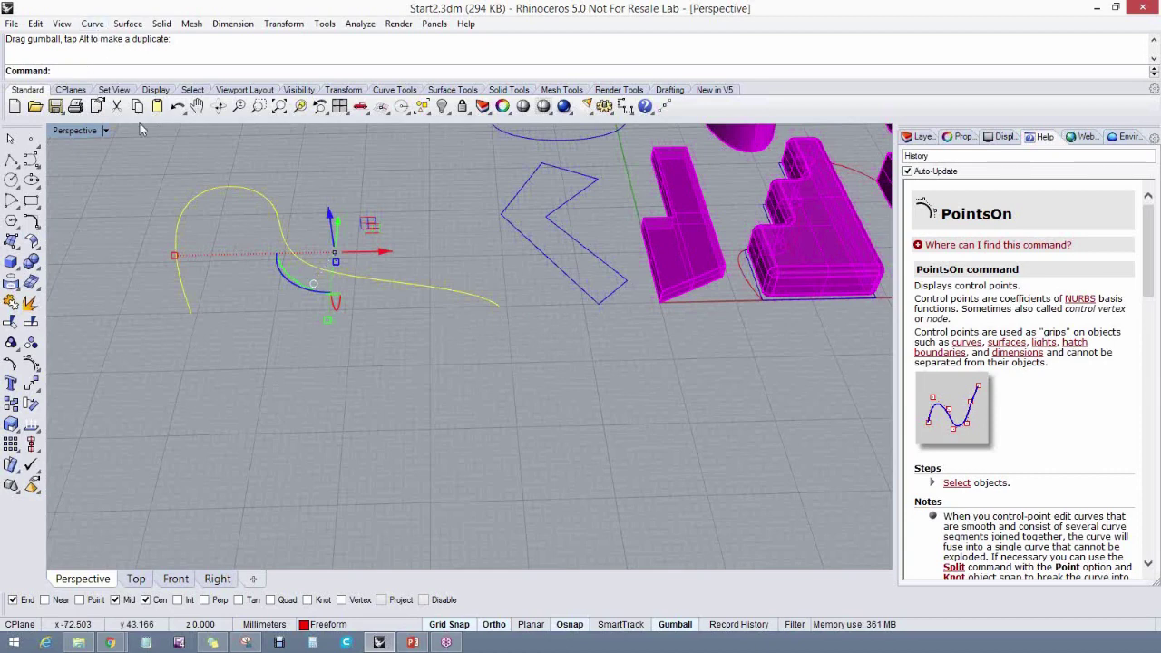
left_click(127, 24)
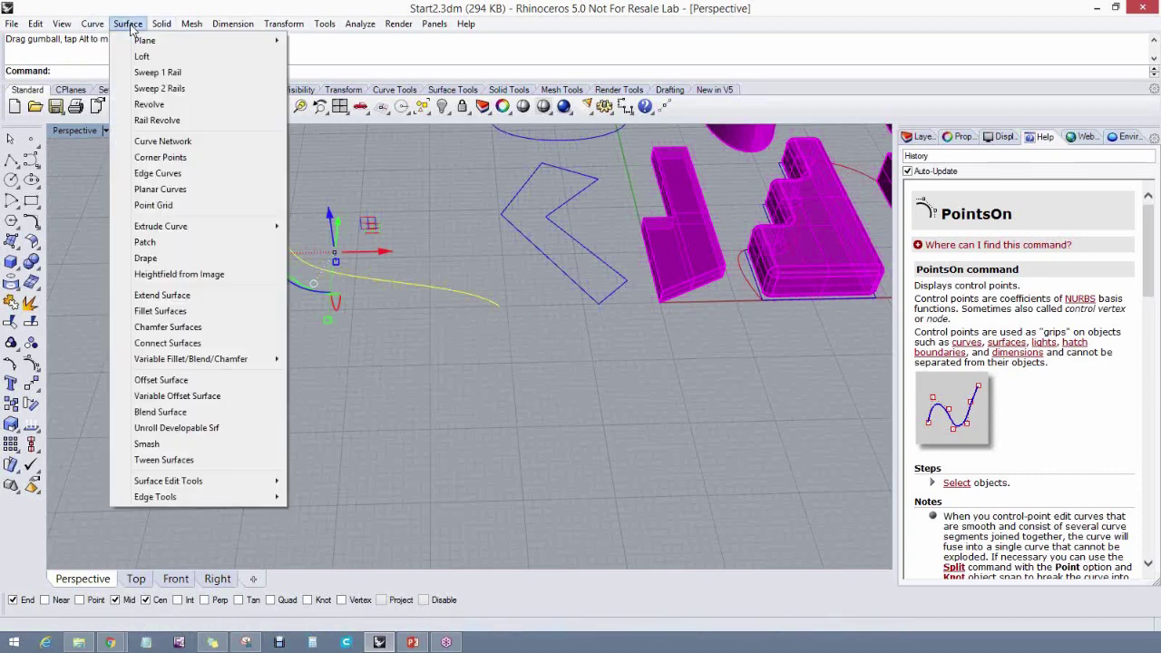
left_click(149, 103)
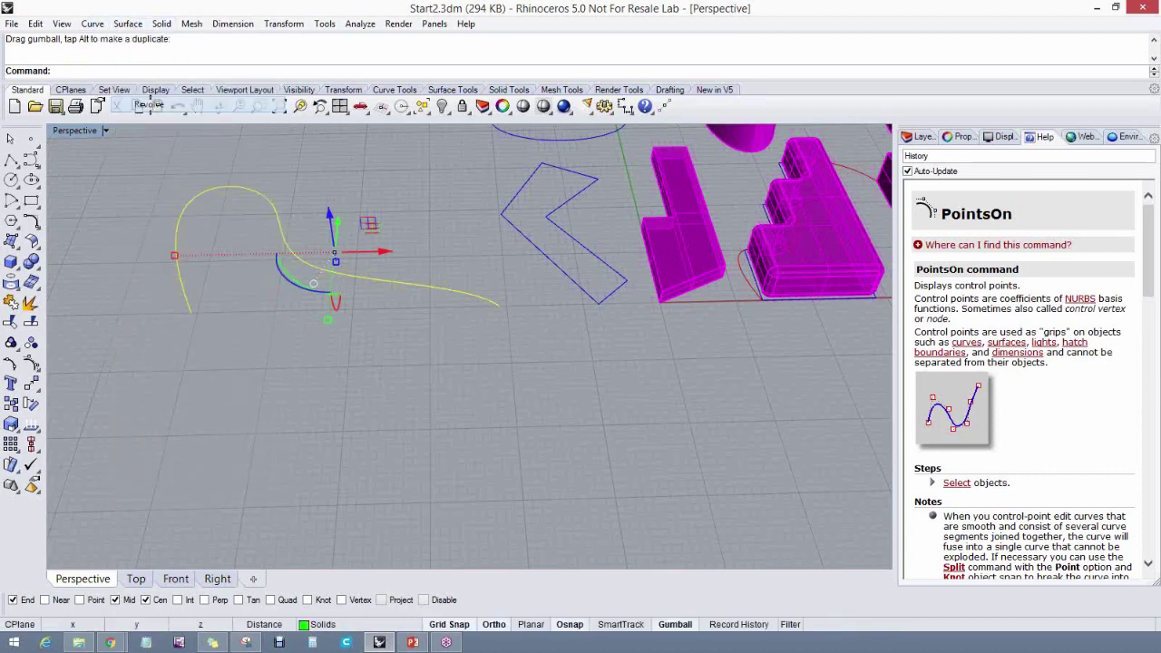
left_click(167, 329)
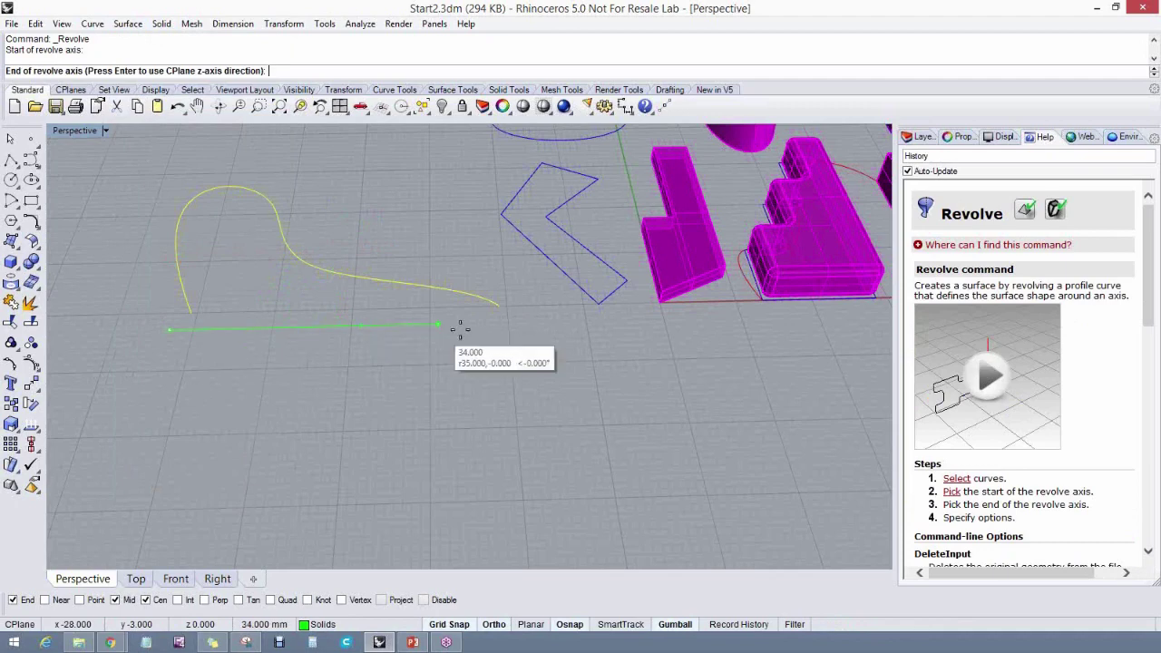
left_click(530, 326)
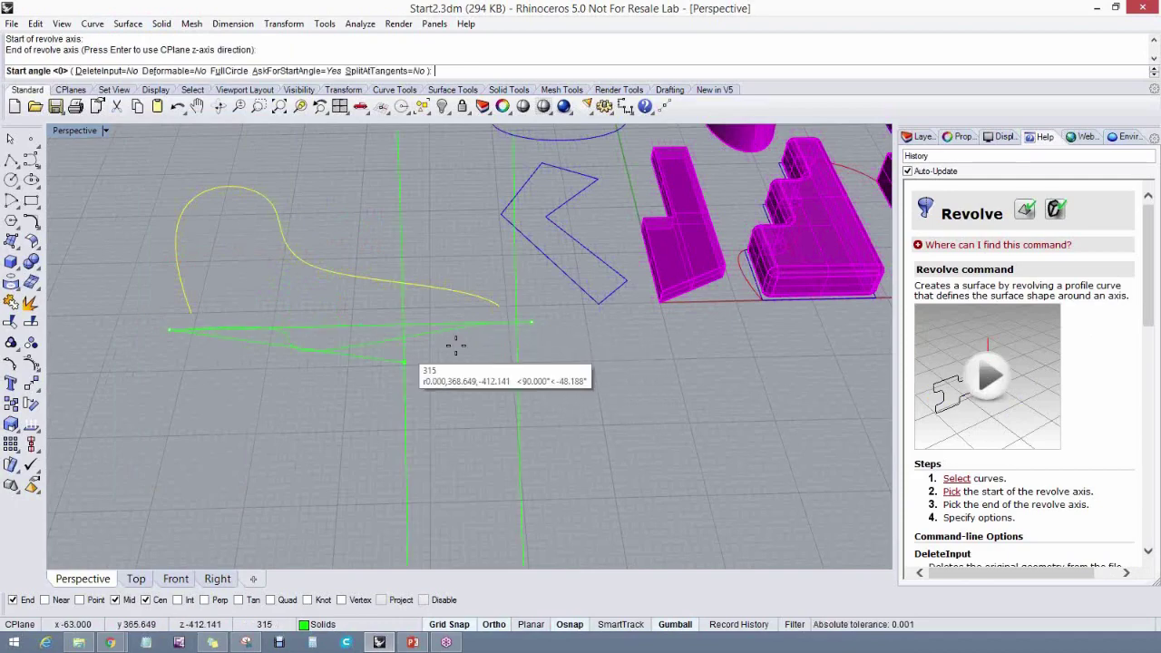
right_click_drag(368, 345, 363, 373)
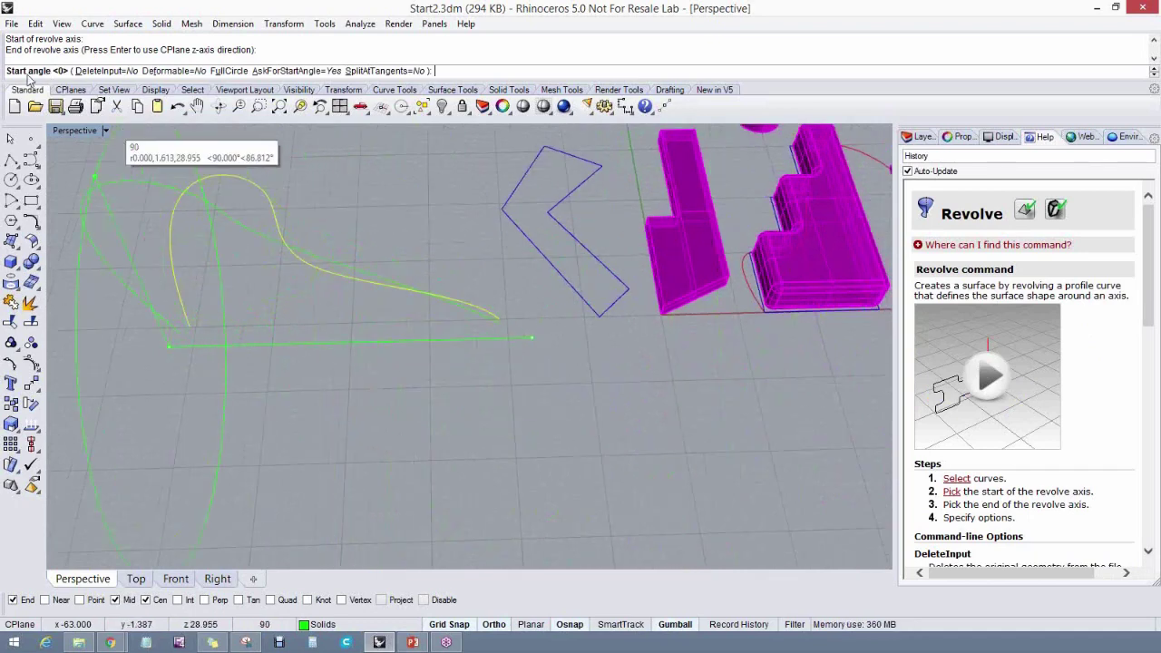
right_click_drag(396, 332, 367, 331)
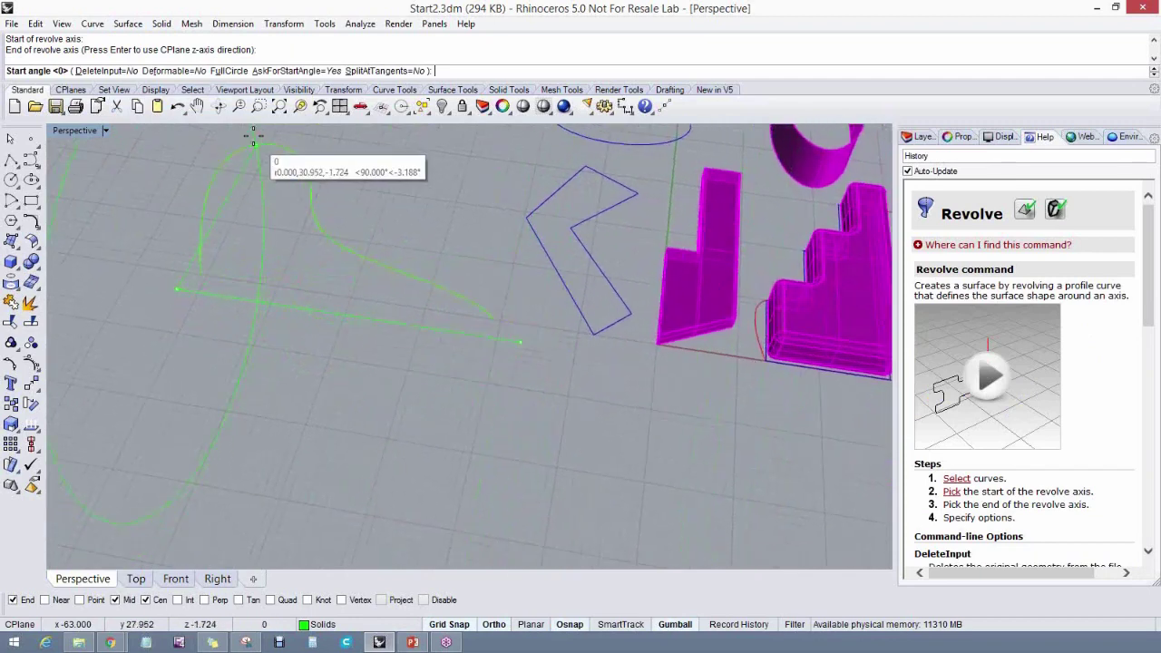
left_click(230, 76)
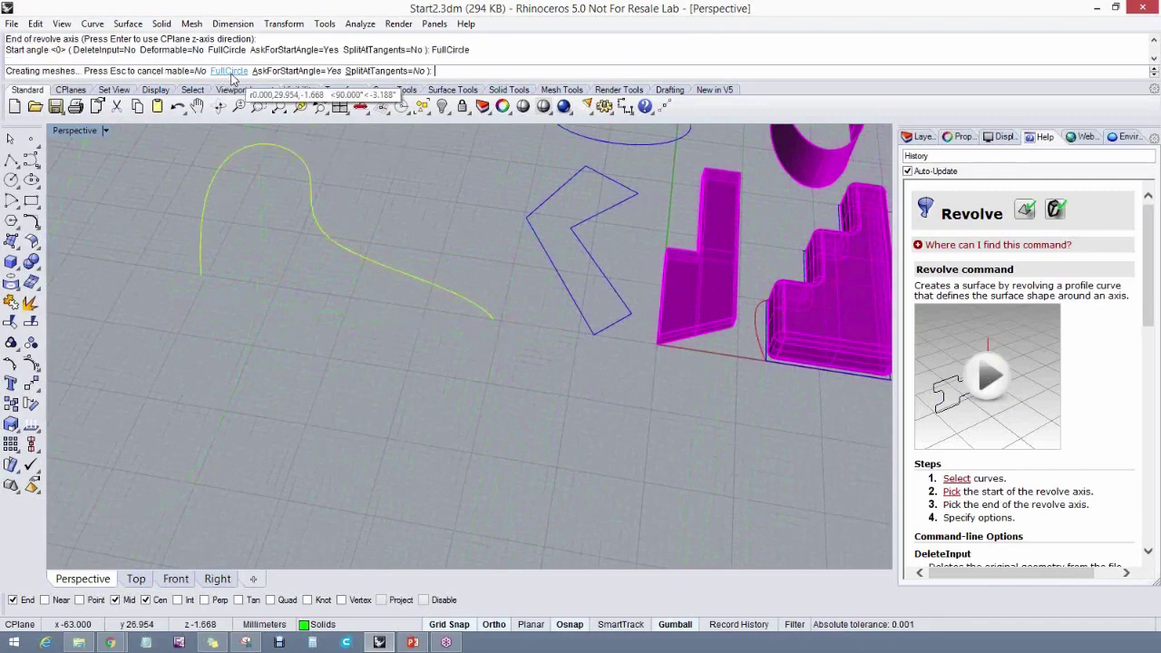
right_click_drag(503, 407, 472, 392)
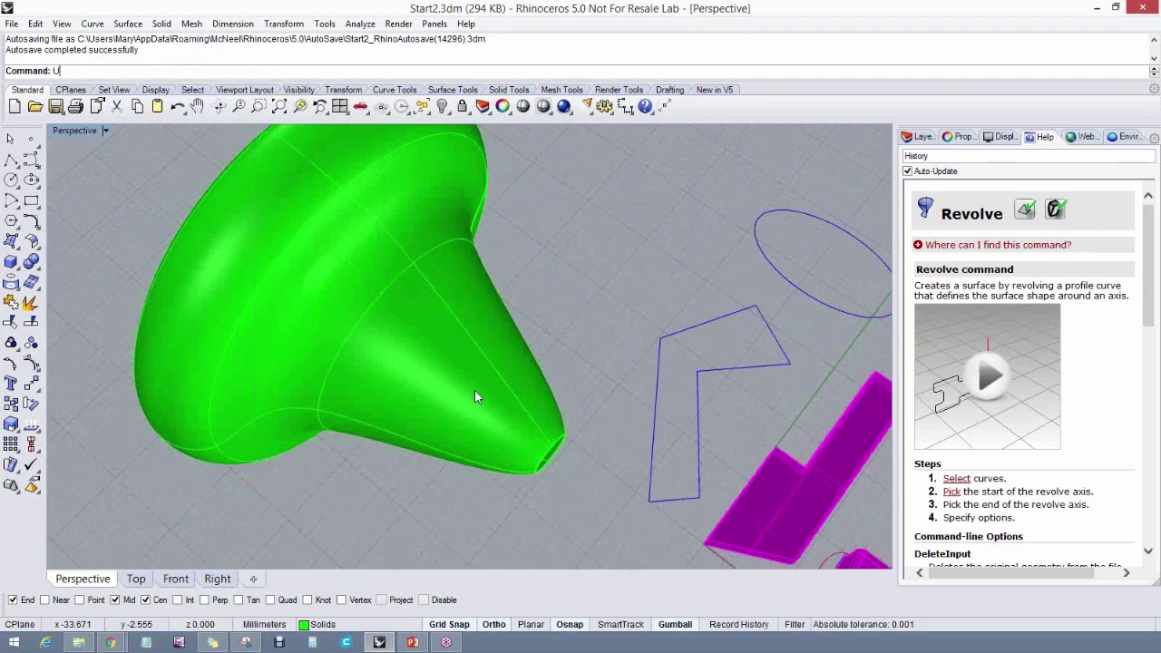
Undo the revolve of the freeform curve
key("ctrl+z")
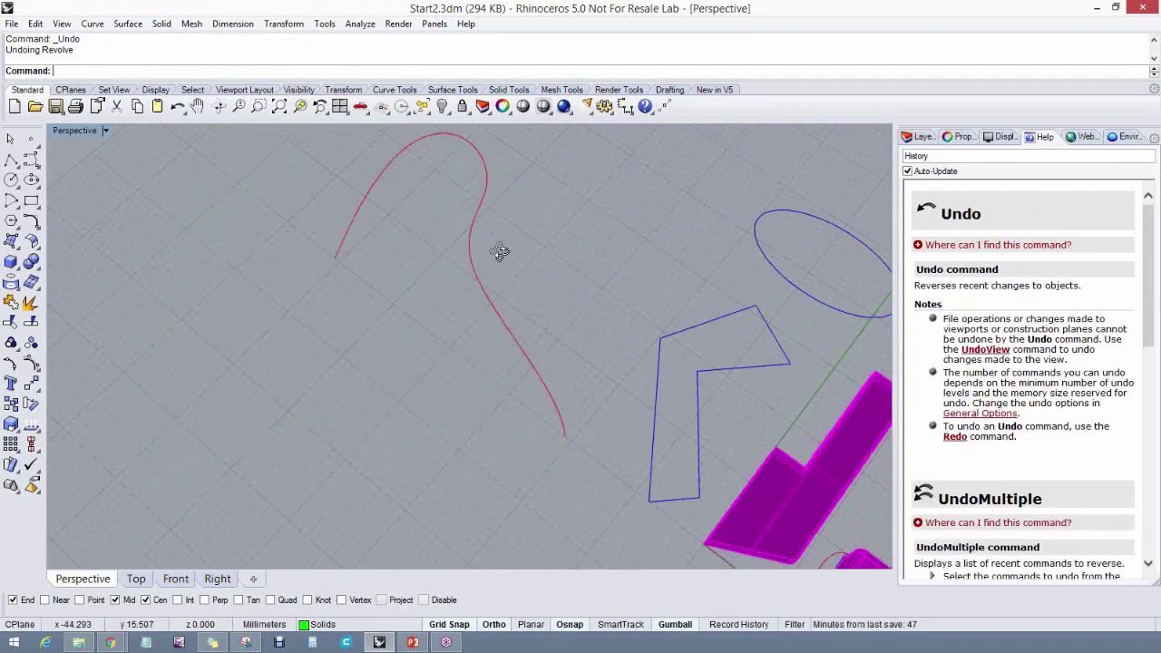
right_click_drag(500, 252, 521, 266)
right_click_drag(499, 342, 534, 334)
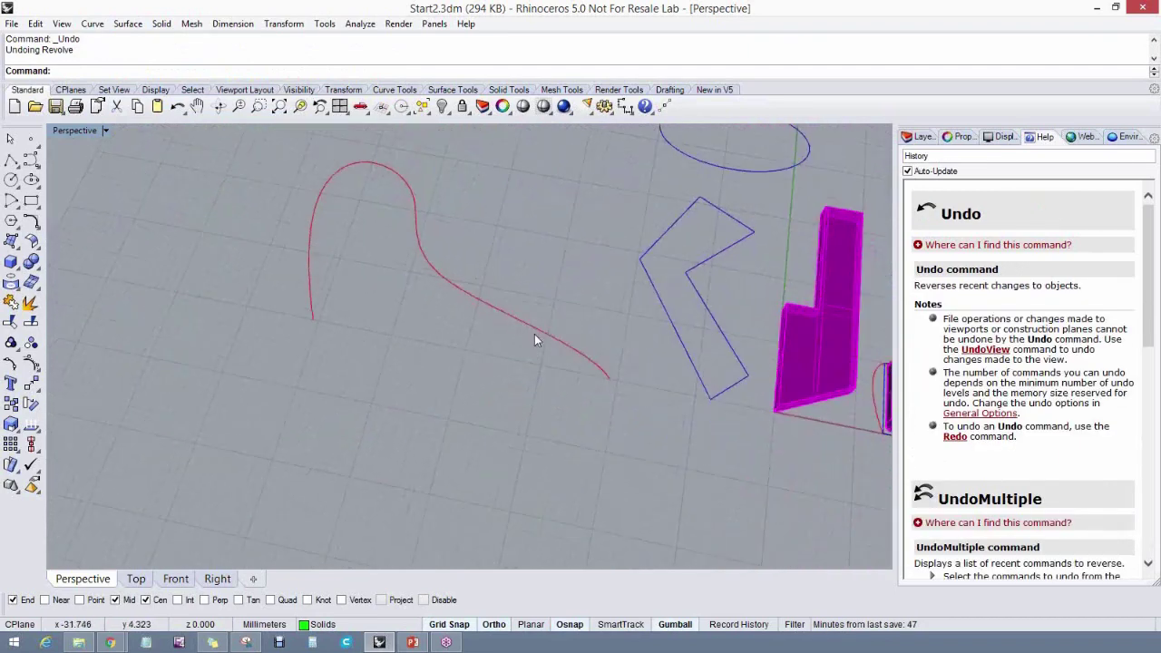
With Record History on, revolve the freeform curve 360 degrees about the line joining its two endpoints
left_click(538, 332)
left_click(741, 625)
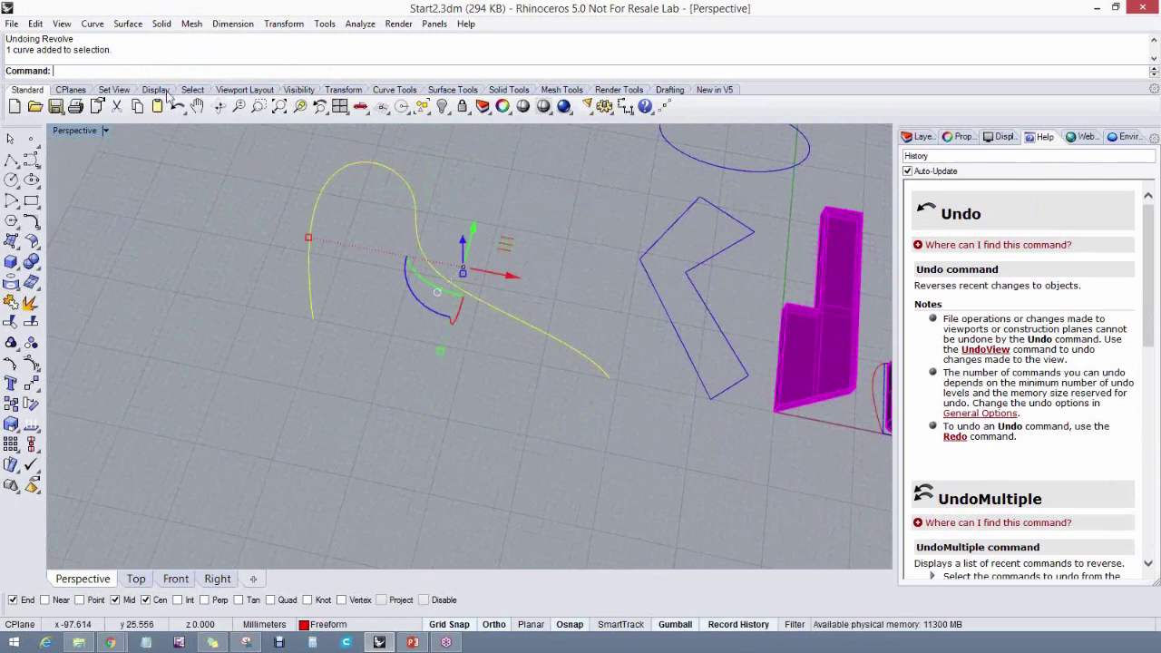
right_click(138, 77)
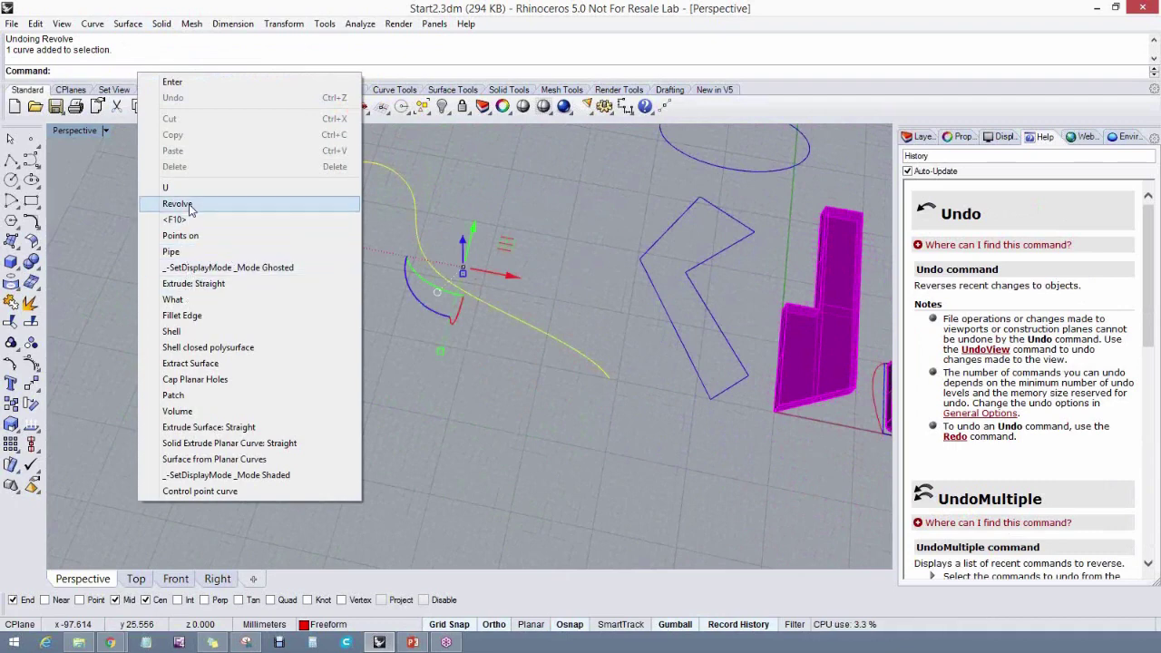
left_click(179, 203)
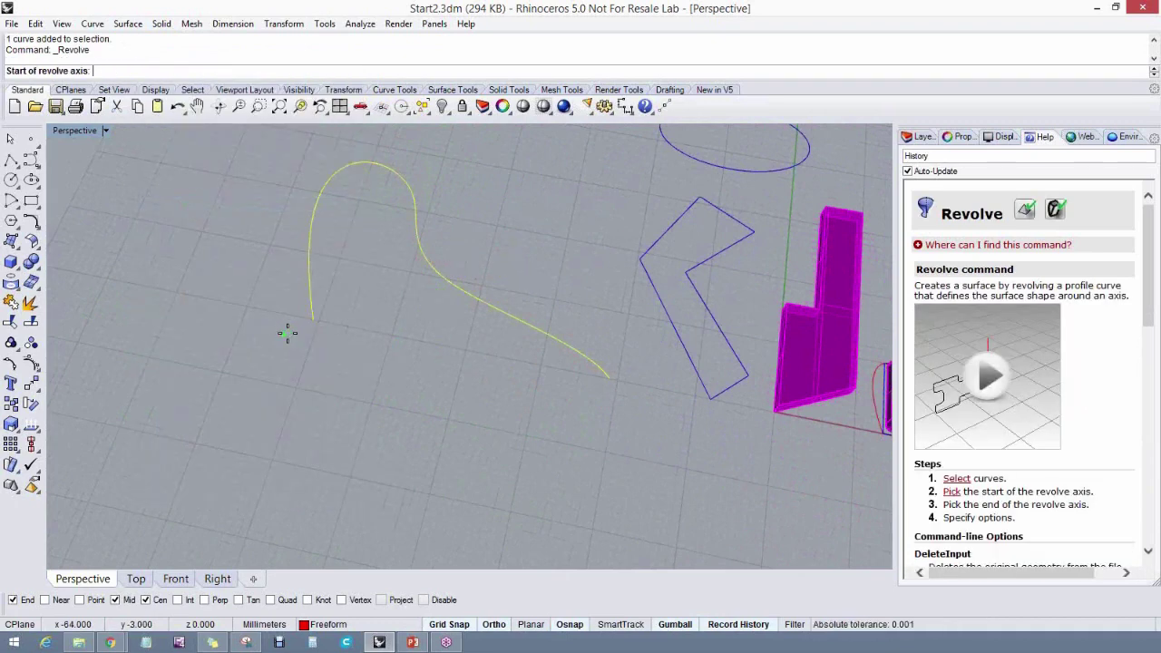
left_click(313, 319)
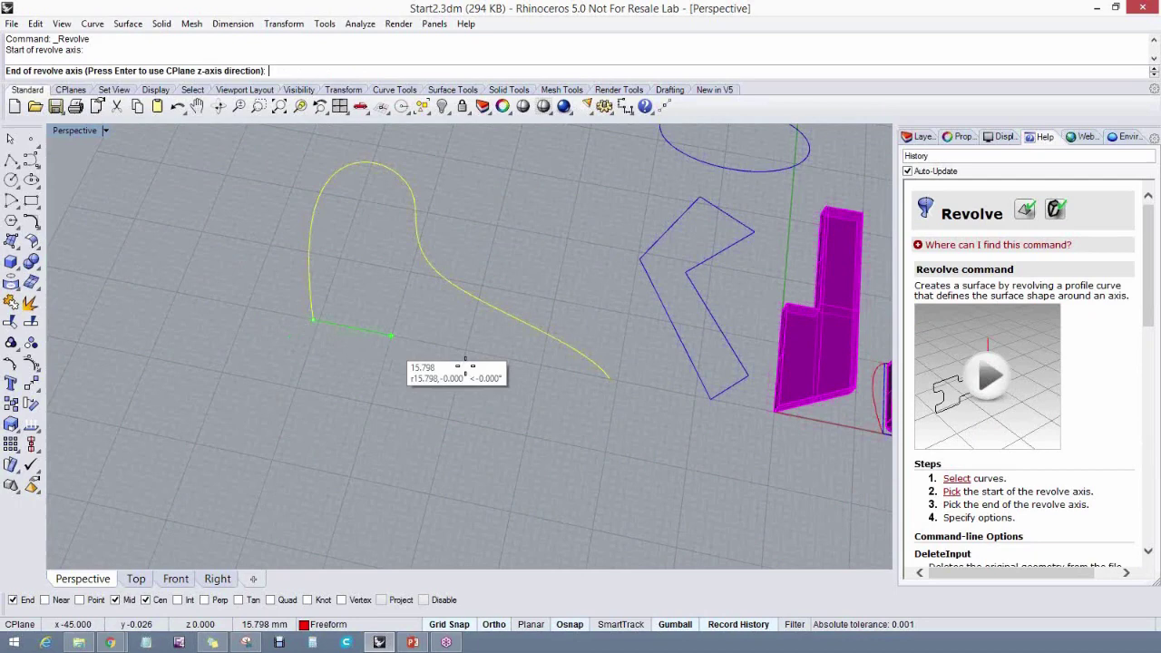
left_click(608, 386)
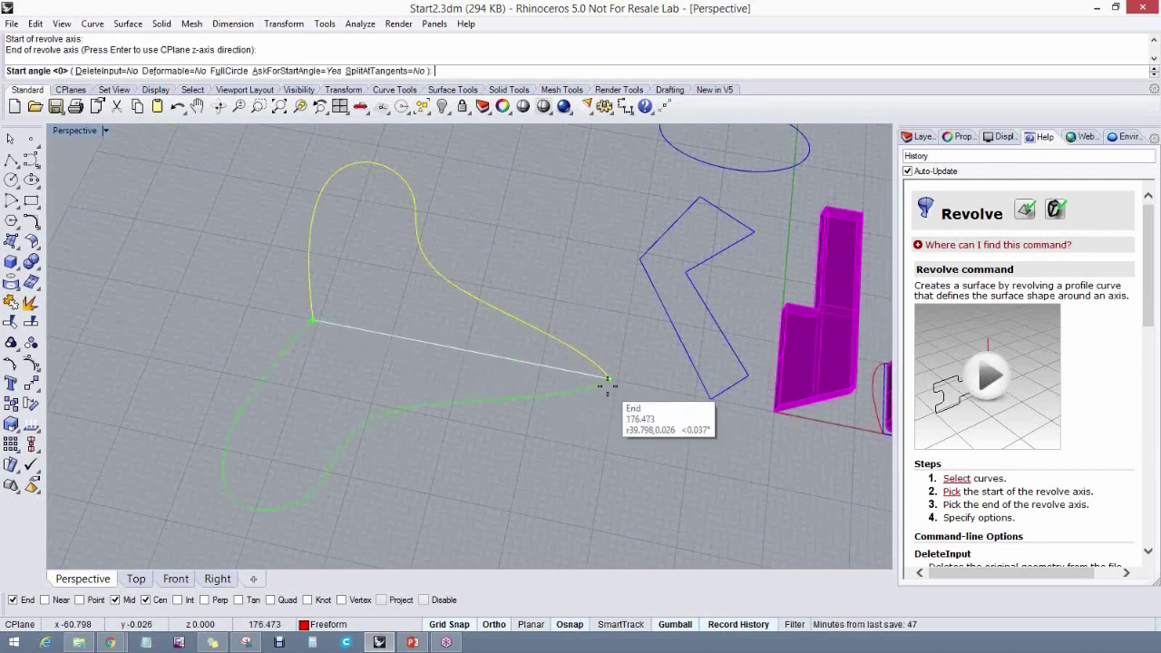
left_click(567, 411)
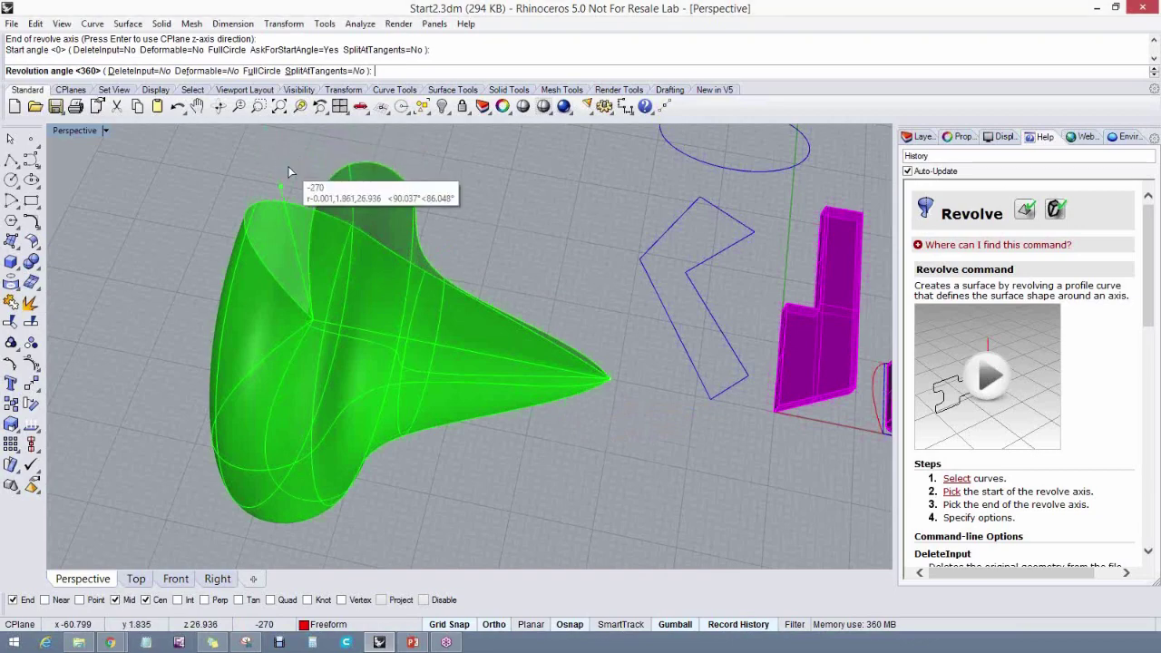
key("Return")
right_click_drag(300, 186, 390, 276)
key("Escape")
Show the control points of the freeform profile curve behind the revolved surface
left_click(438, 329)
left_click(479, 370)
left_click(97, 131)
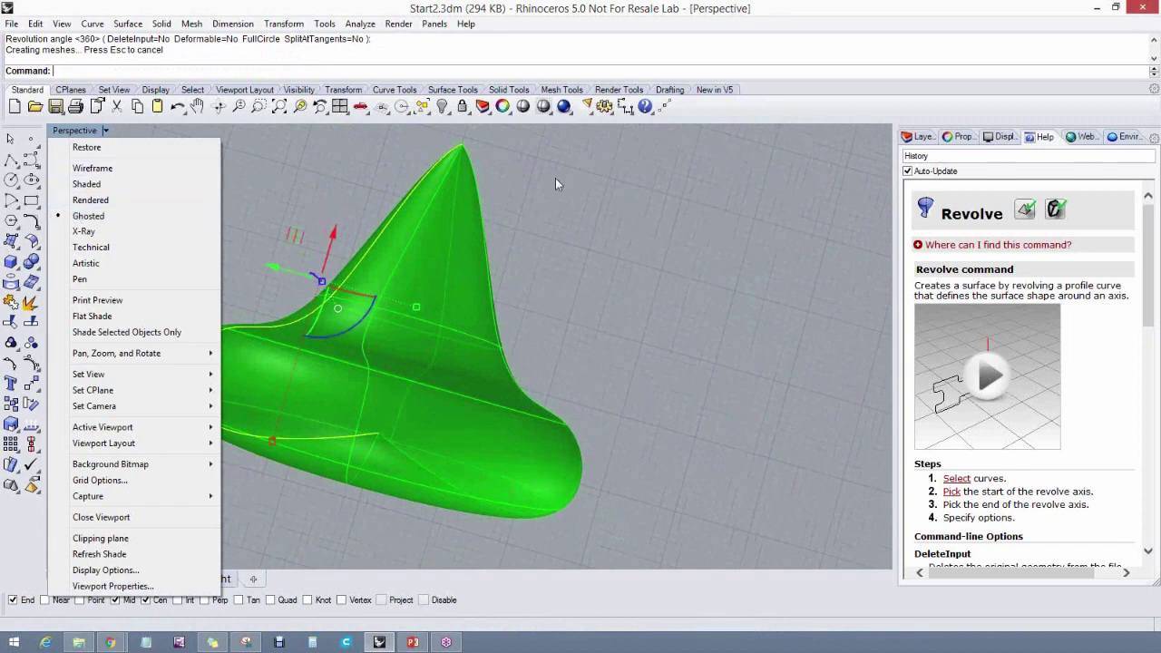
left_click(517, 201)
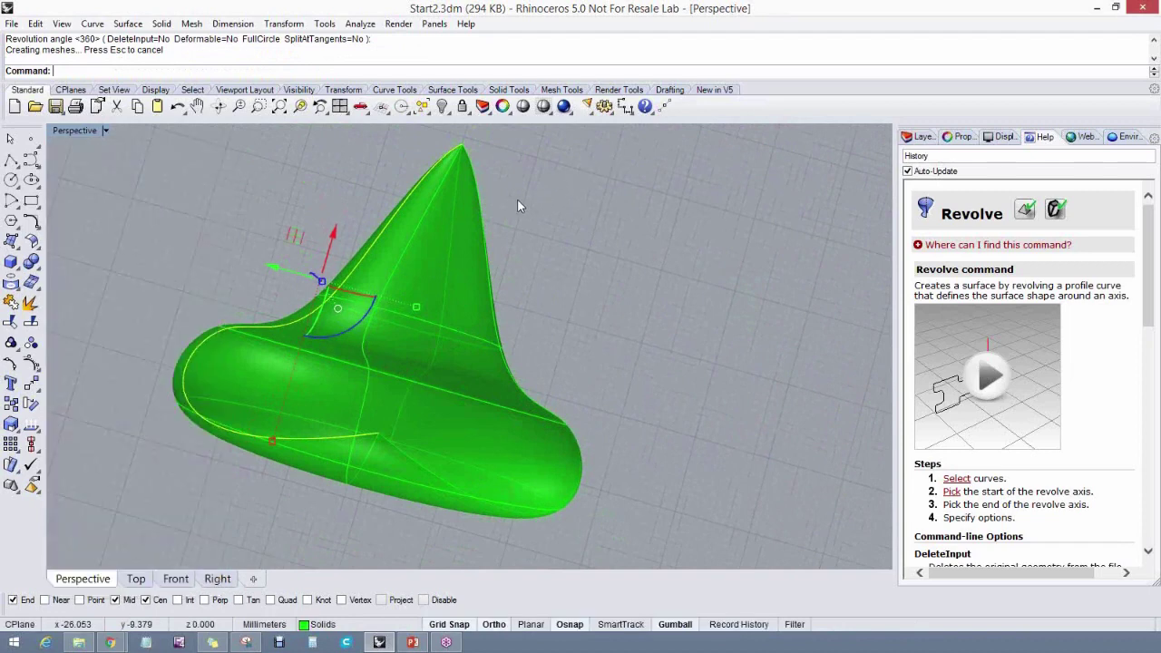
left_click(31, 363)
Move two of the profile curve's control points outward along Y, one by the wide rim and one near the tip
left_click(225, 305)
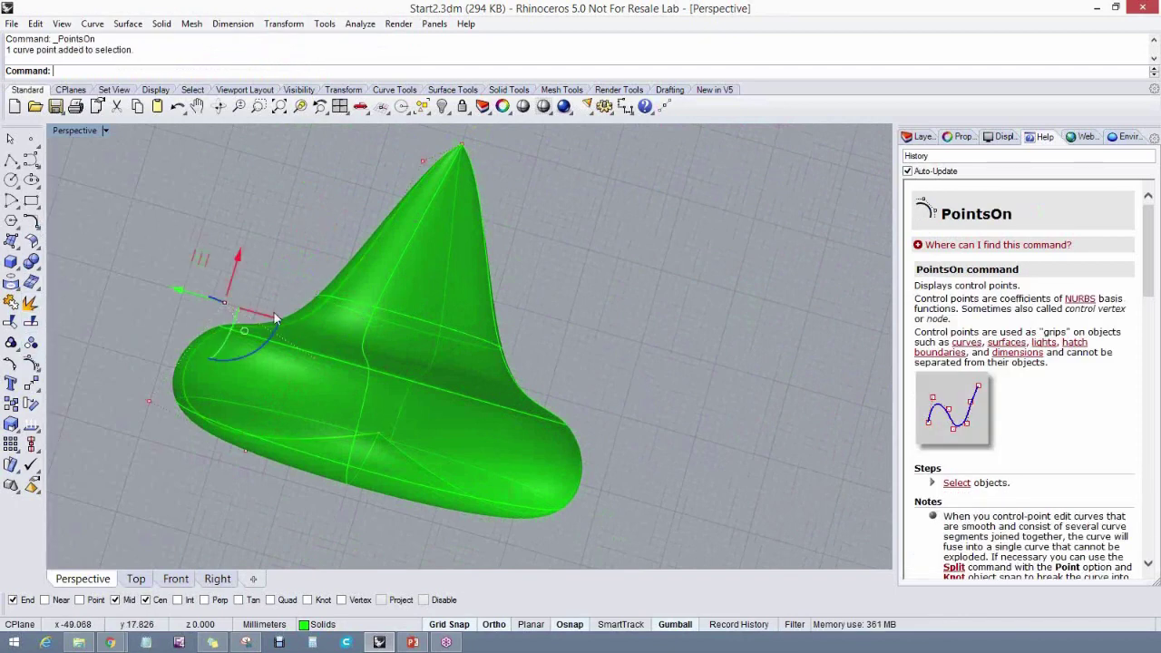
left_click_drag(190, 303, 143, 290)
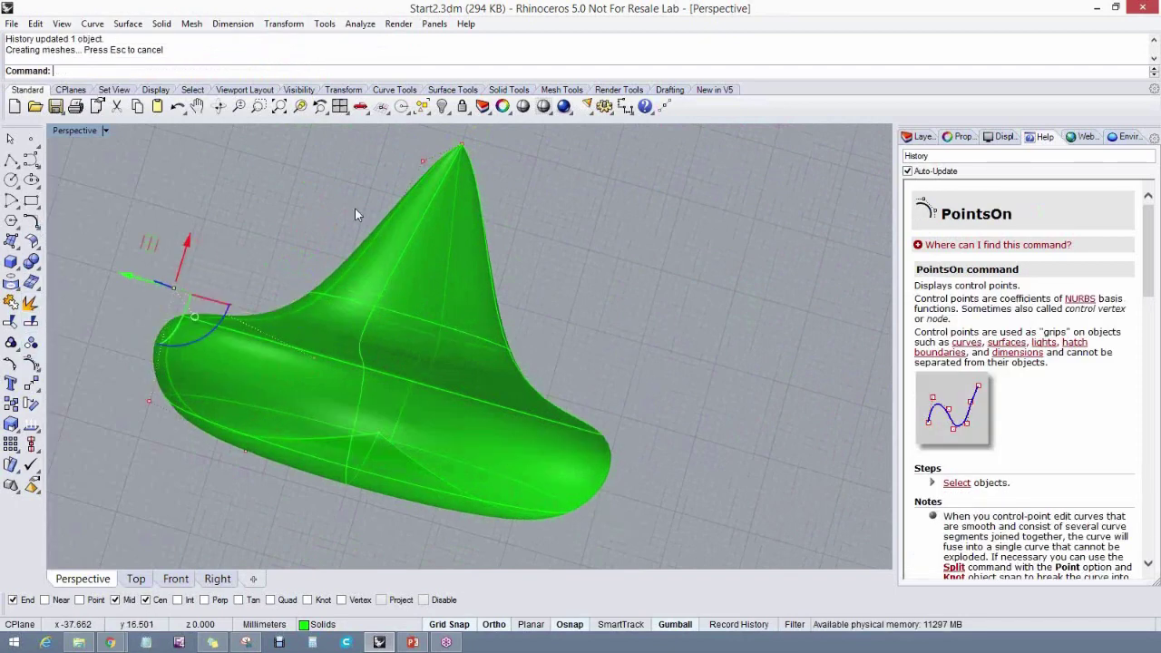
left_click(423, 161)
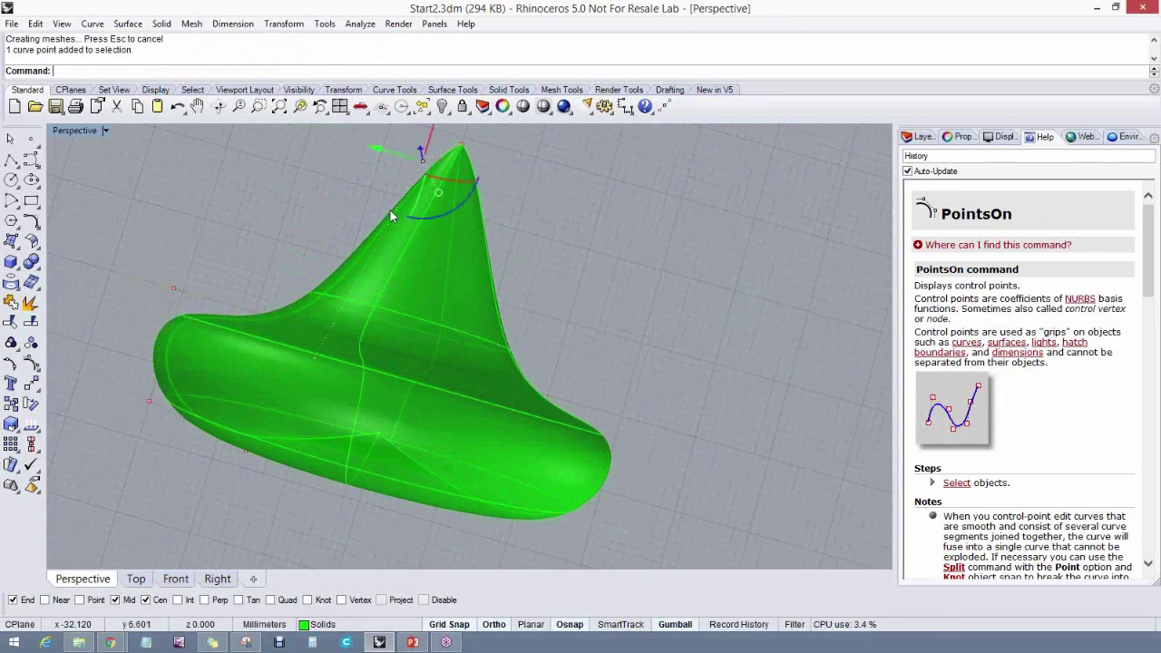
scroll(396, 210, "up", 2)
left_click_drag(391, 215, 391, 203)
Move the profile curve's end control point at the centre of the wide base in the negative X direction
right_click_drag(513, 226, 212, 356)
left_click(348, 407)
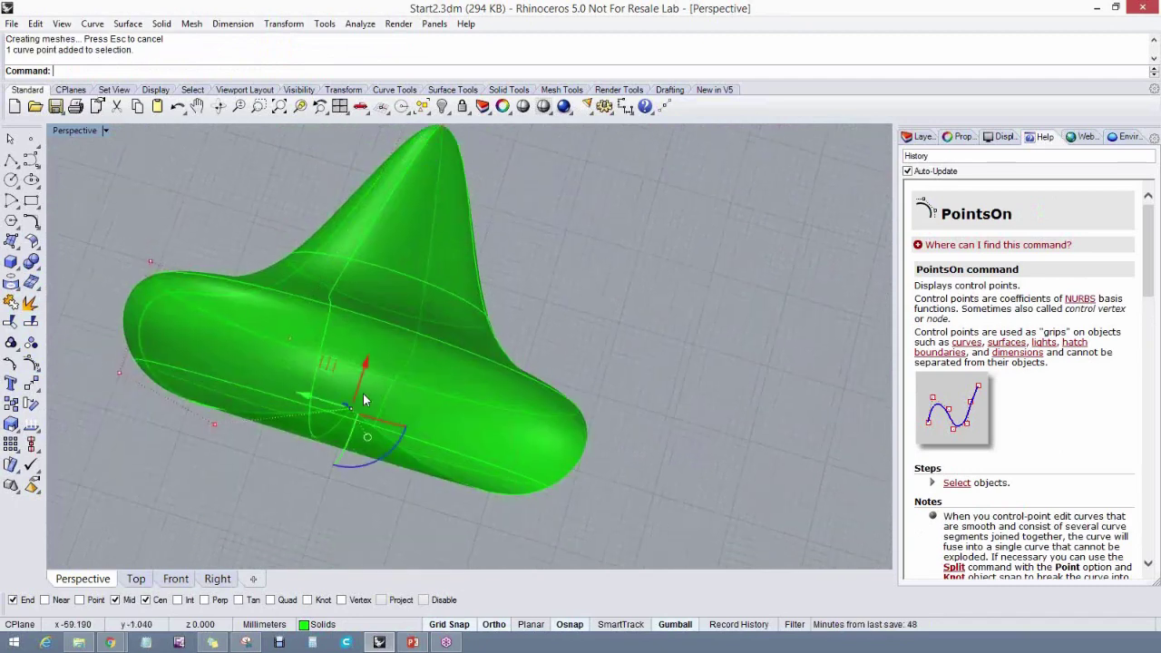
left_click_drag(366, 369, 348, 415)
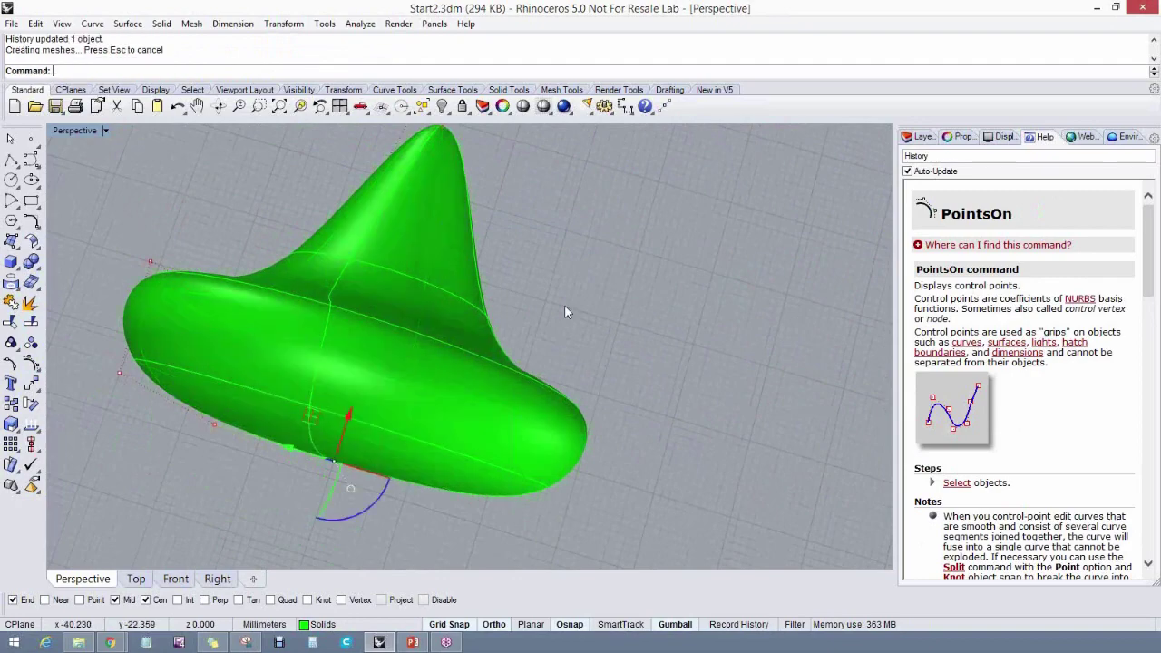
left_click(563, 306)
Save the model with the reshaped revolved surface
right_click_drag(561, 314, 282, 334)
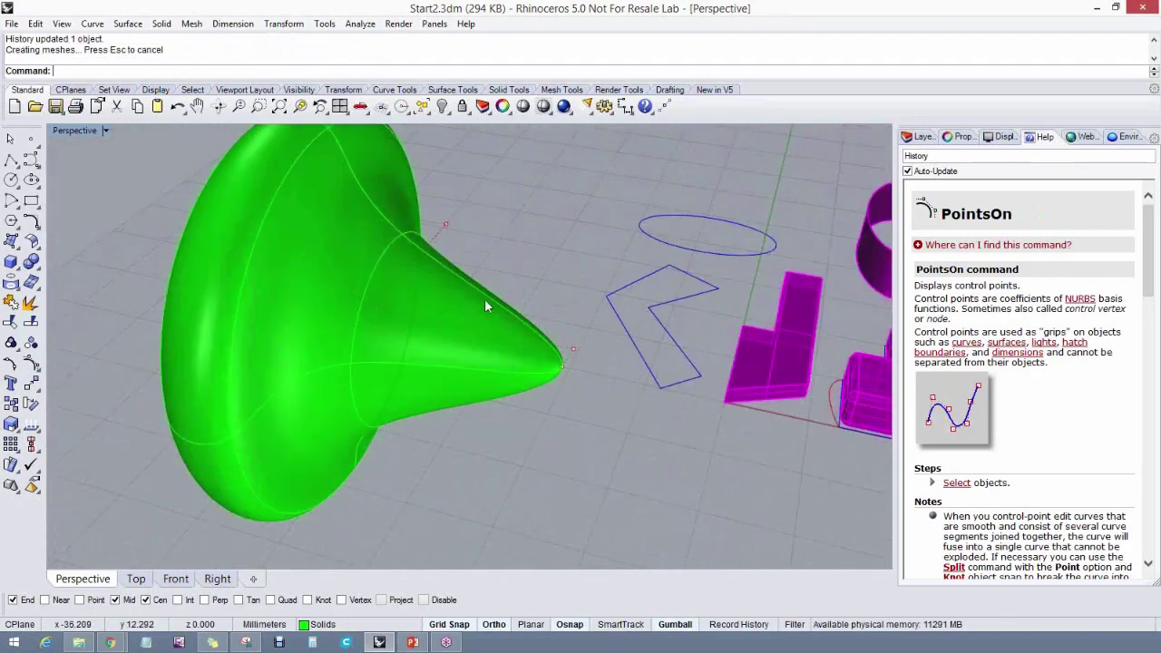
mouse_move(504, 397)
right_mouse_down()
mouse_move(384, 400)
mouse_move(500, 404)
right_mouse_up()
mouse_move(378, 397)
right_mouse_down()
mouse_move(480, 376)
mouse_move(345, 384)
mouse_move(367, 395)
right_mouse_up()
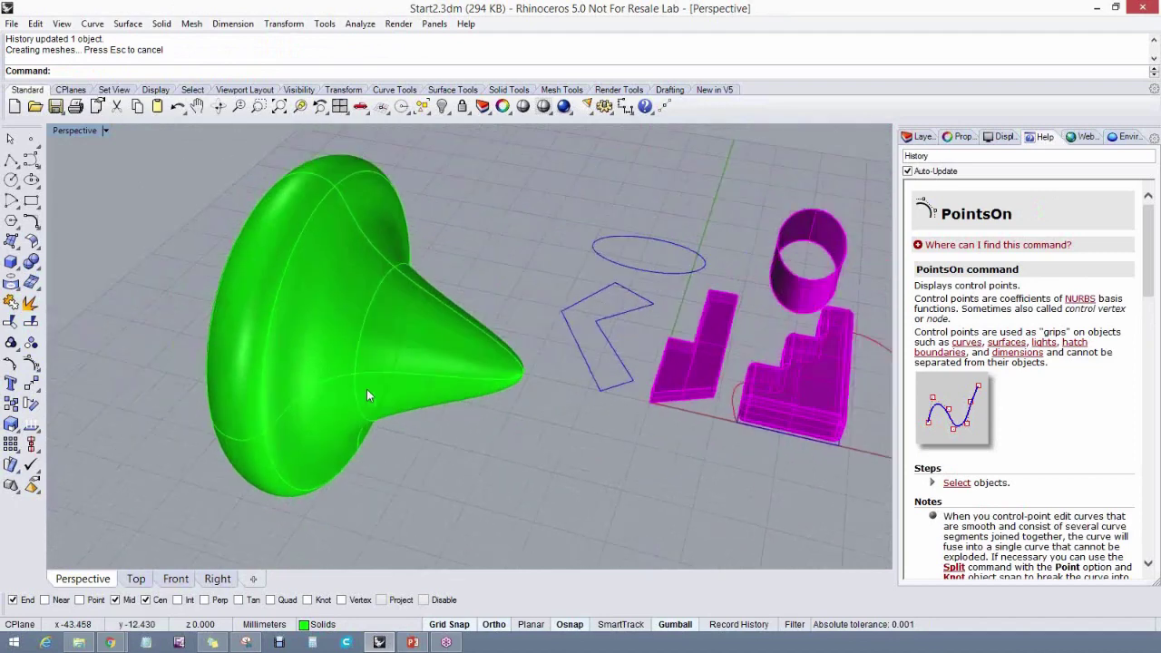
right_click_drag(455, 377, 410, 385)
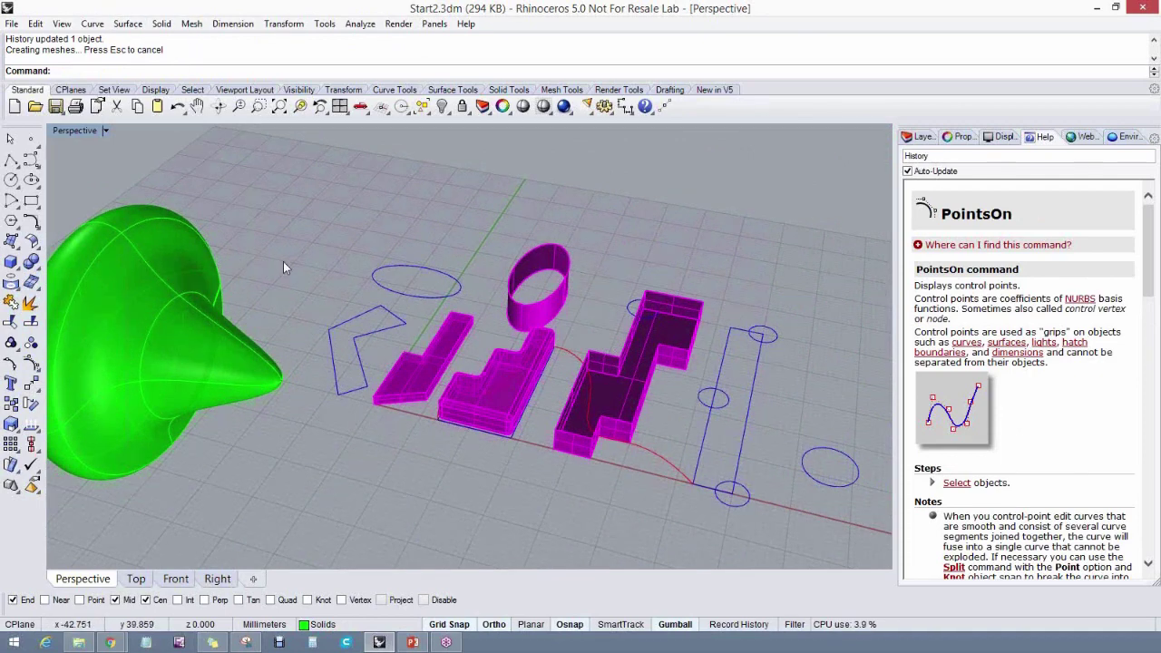
right_click_drag(283, 261, 300, 240, "shift")
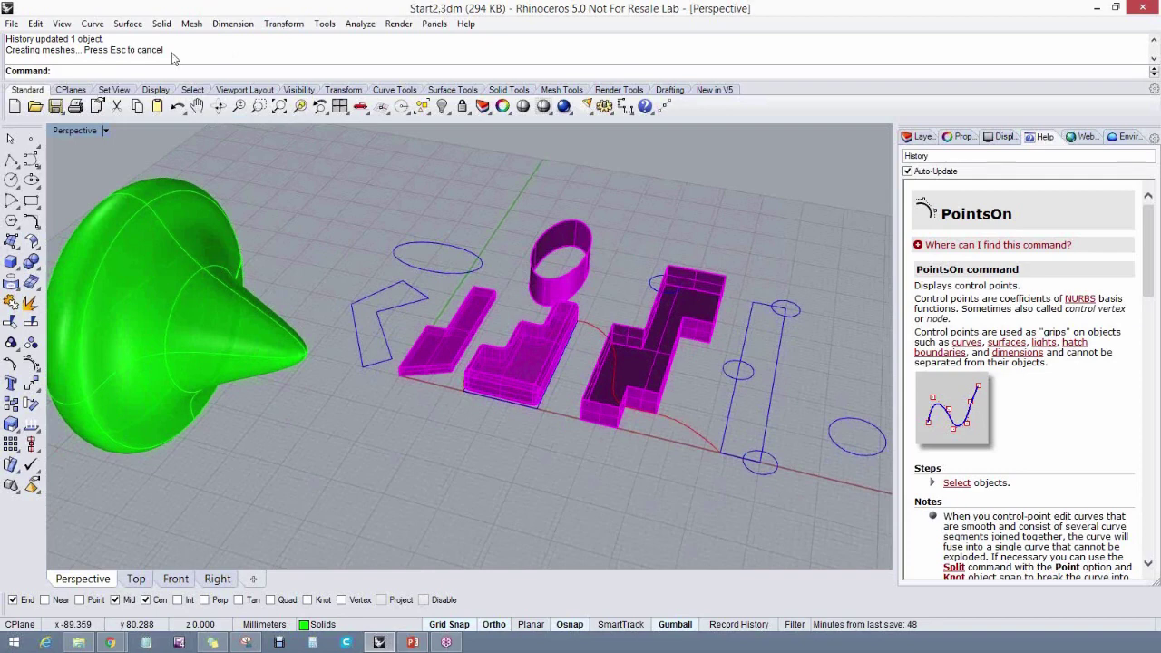
left_click(56, 107)
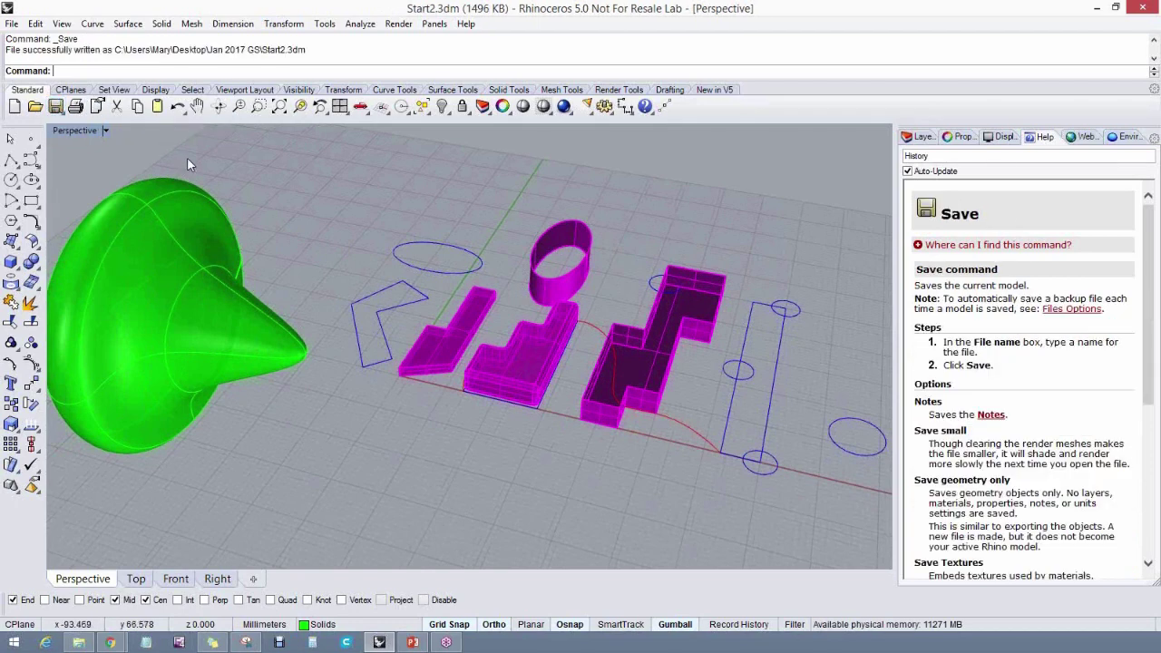
Show the control points of the revolved surface itself
left_click(204, 221)
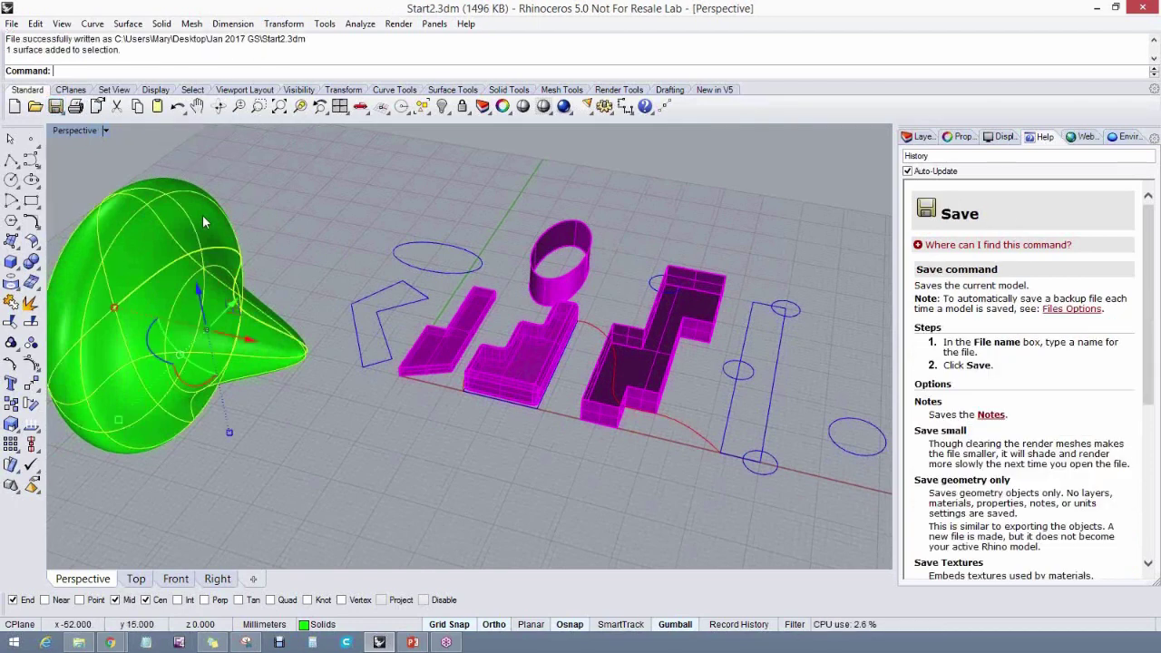
mouse_move(241, 206)
right_mouse_down()
mouse_move(352, 200)
mouse_move(234, 224)
right_mouse_up()
scroll(234, 224, "up", 2)
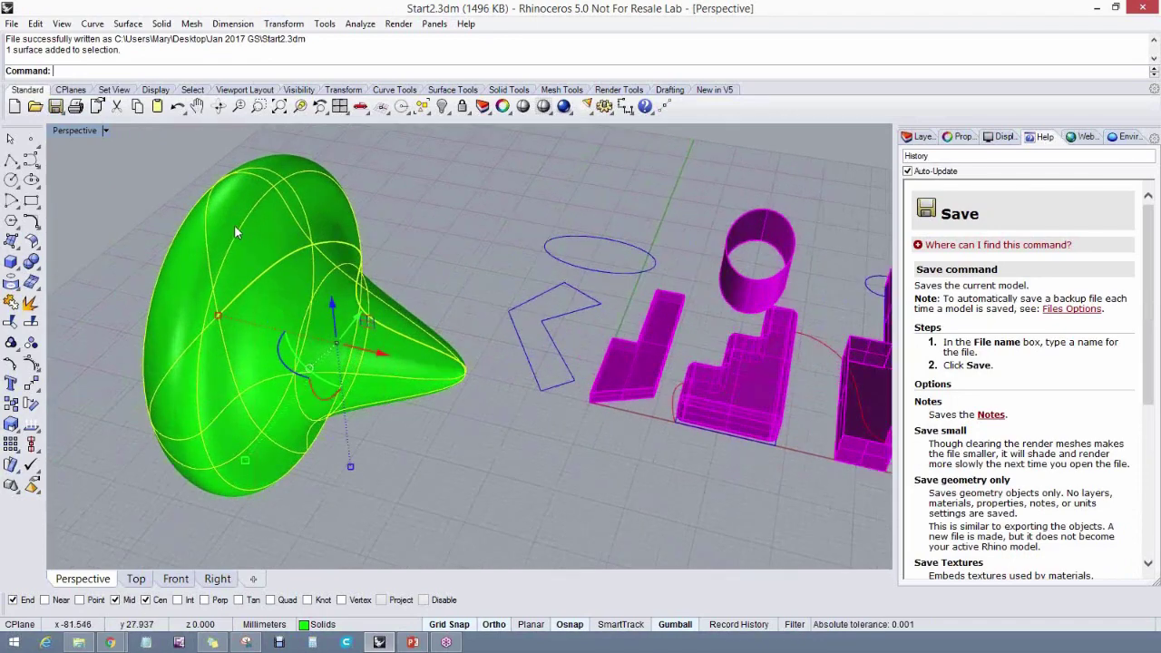
left_click(33, 363)
Move the control points around the surface's tip in the negative X direction and accept breaking its history
right_click_drag(222, 362, 488, 335)
right_click_drag(508, 383, 532, 393)
left_click_drag(510, 457, 515, 454)
left_click_drag(528, 372, 426, 376)
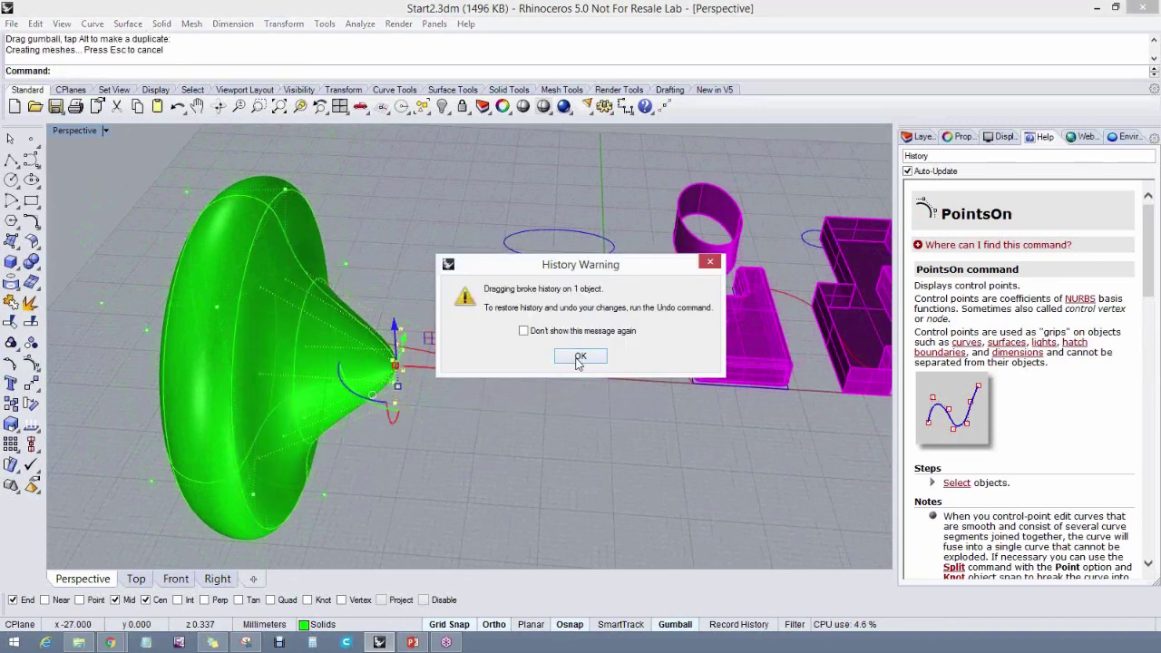
left_click(581, 357)
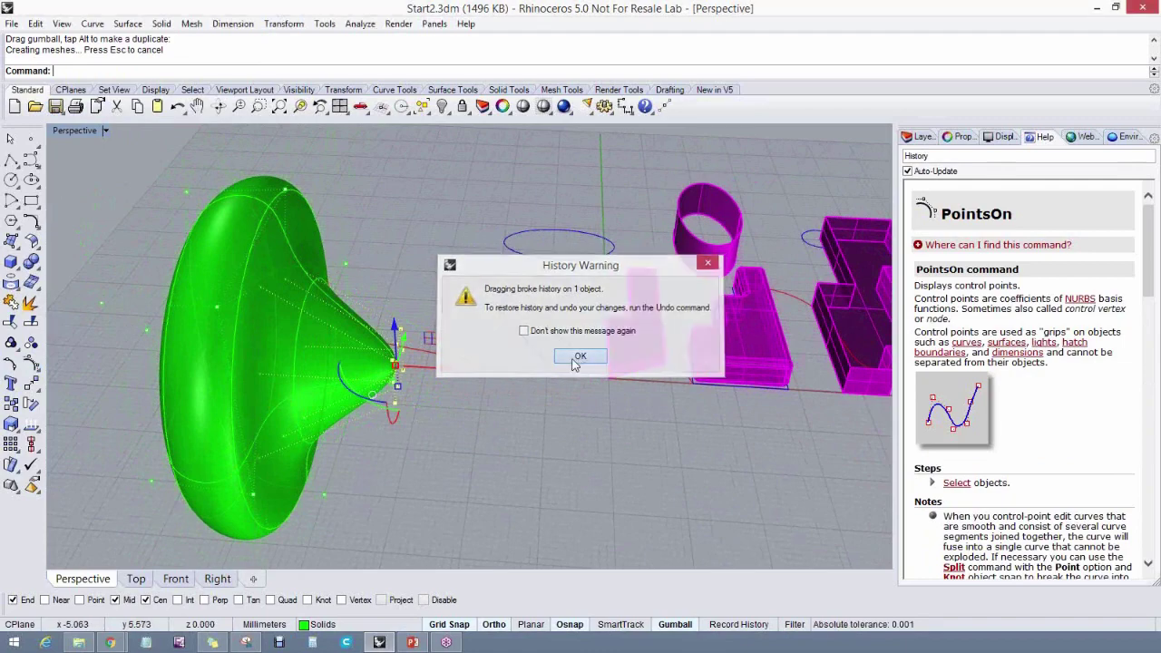
Push the tip control points farther in negative X into the body, hide the points and select the surface
right_click_drag(492, 409, 469, 422)
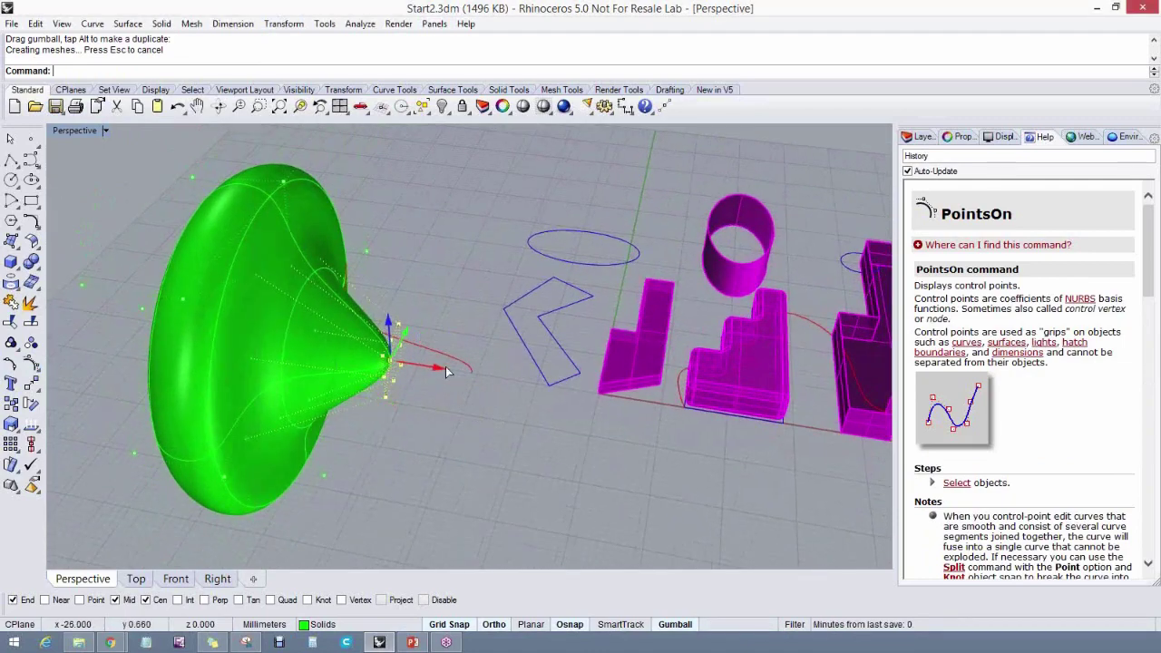
left_click_drag(434, 367, 304, 347)
right_click_drag(430, 407, 507, 349)
key("Escape")
left_click(222, 417)
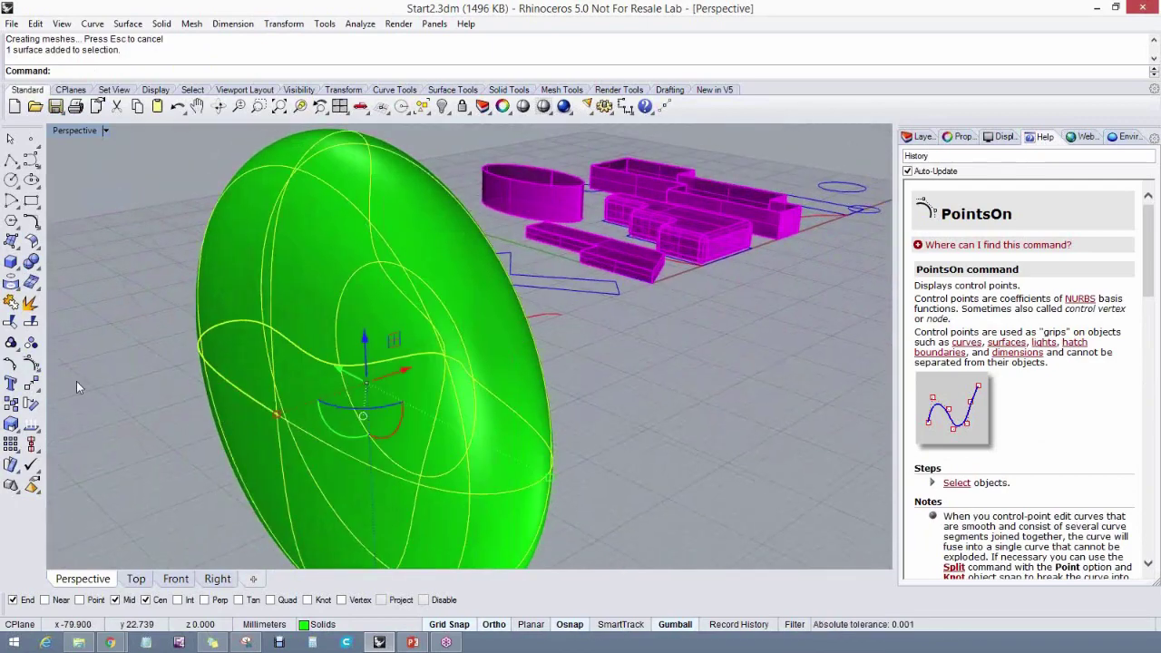
Try to move the control points on the surface's broad back side in positive X into the body, and undo the move
left_click(32, 363)
right_click_drag(207, 381, 197, 266)
left_click_drag(170, 178, 261, 540)
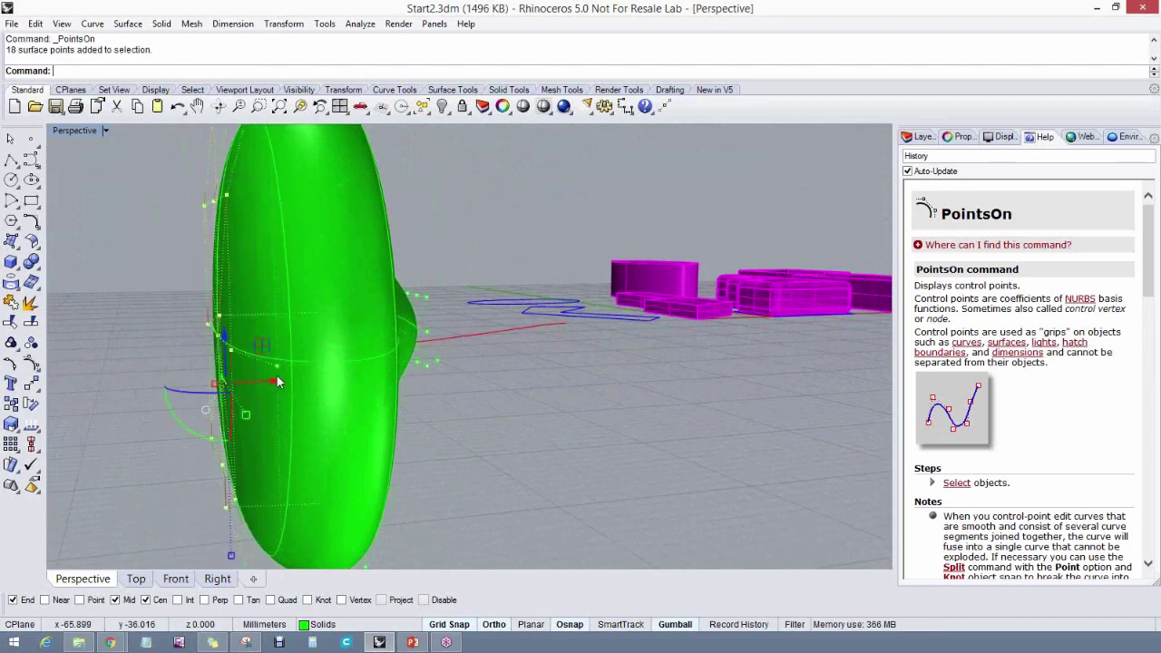
left_click_drag(278, 382, 348, 373)
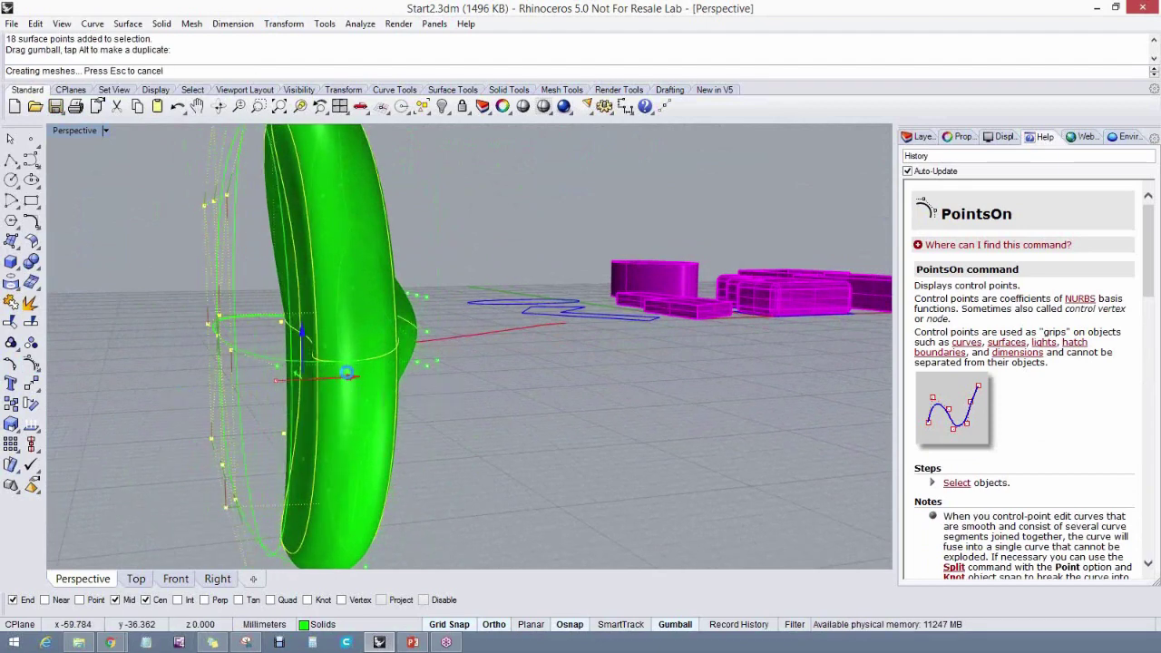
right_click_drag(347, 373, 361, 442)
key("Escape")
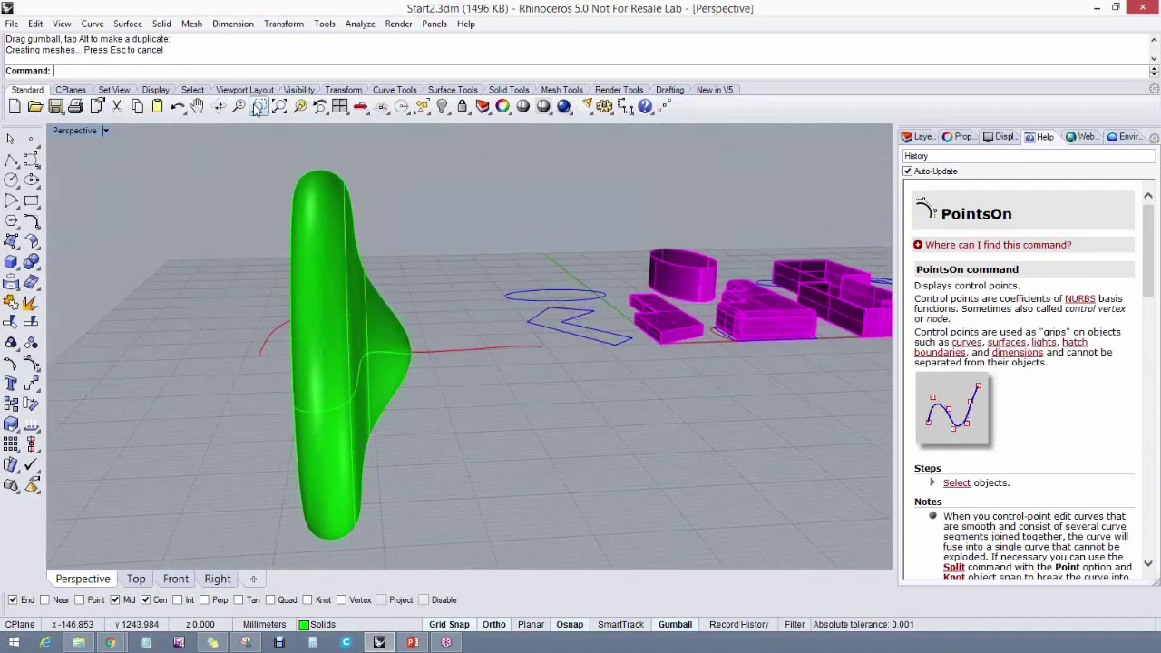
left_click(178, 106)
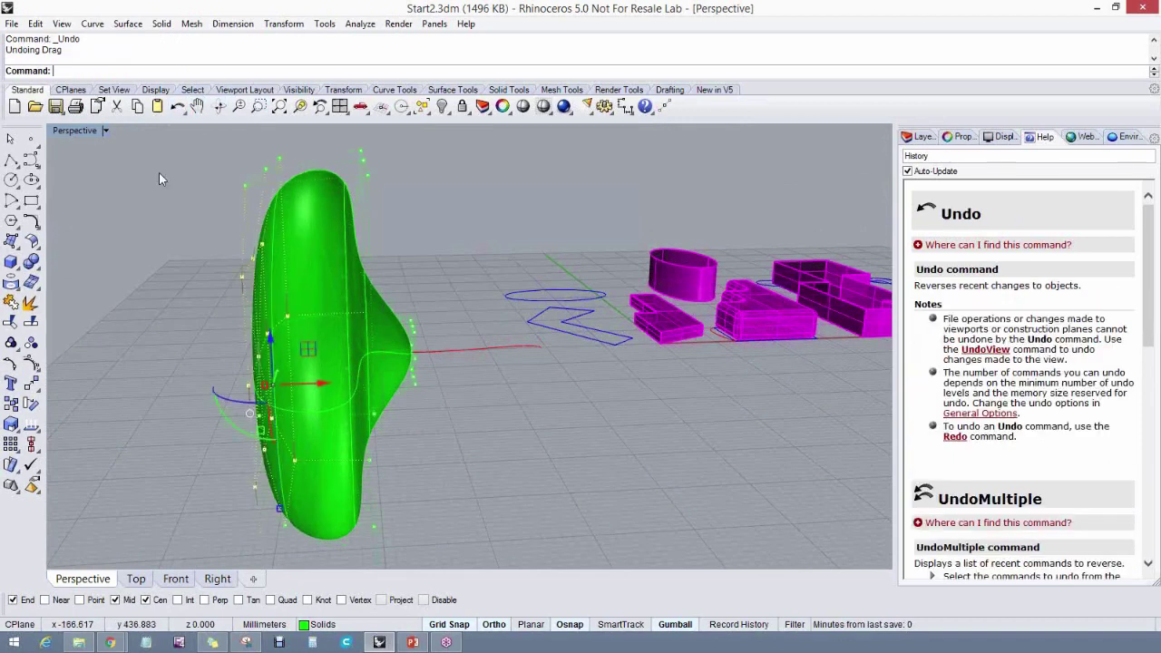
key("Escape")
Return to the four-viewport layout, zoom every viewport to the revolved surface and show its control points
double_click(75, 130)
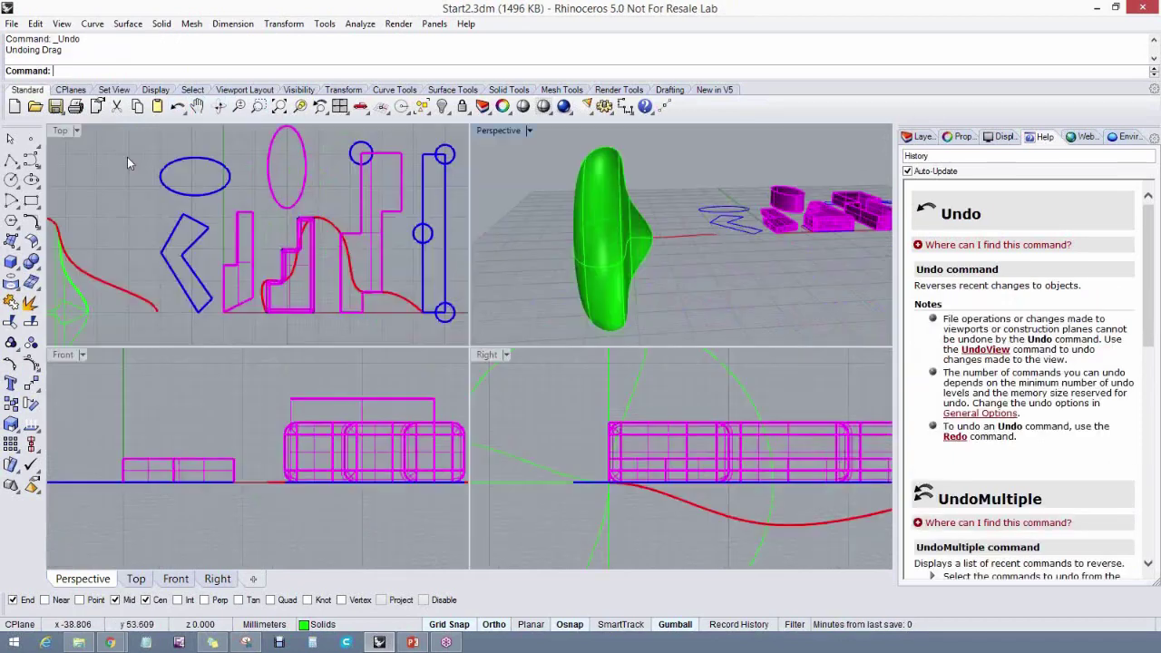
scroll(407, 473, "up", 3)
right_click_drag(377, 471, 291, 479)
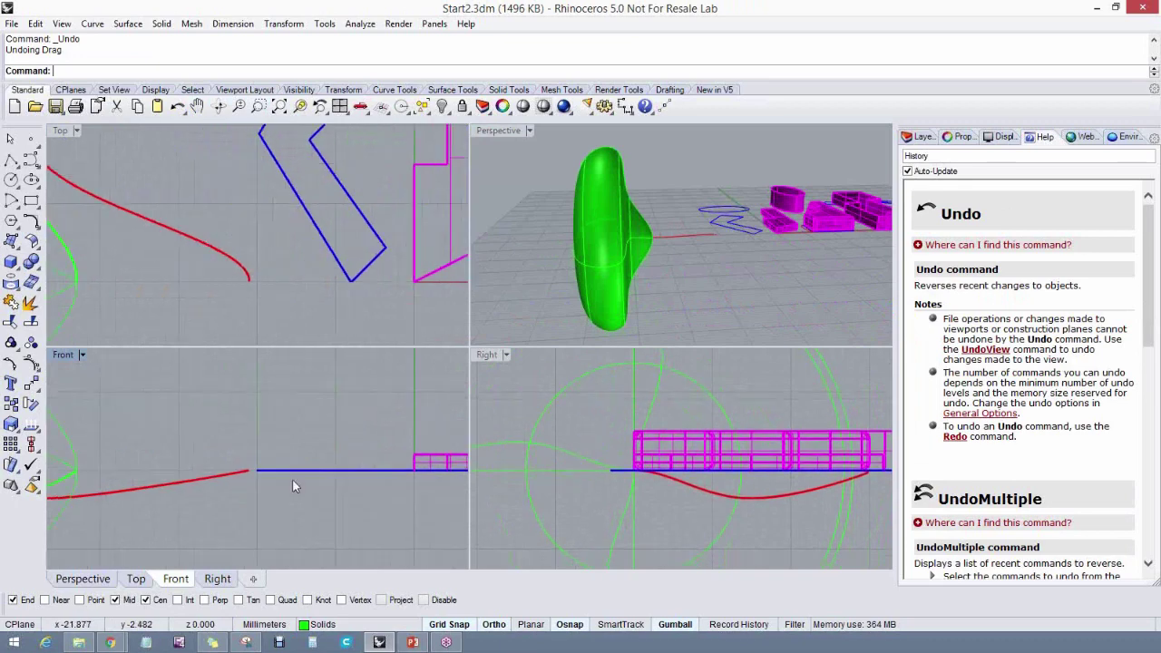
left_click(626, 255)
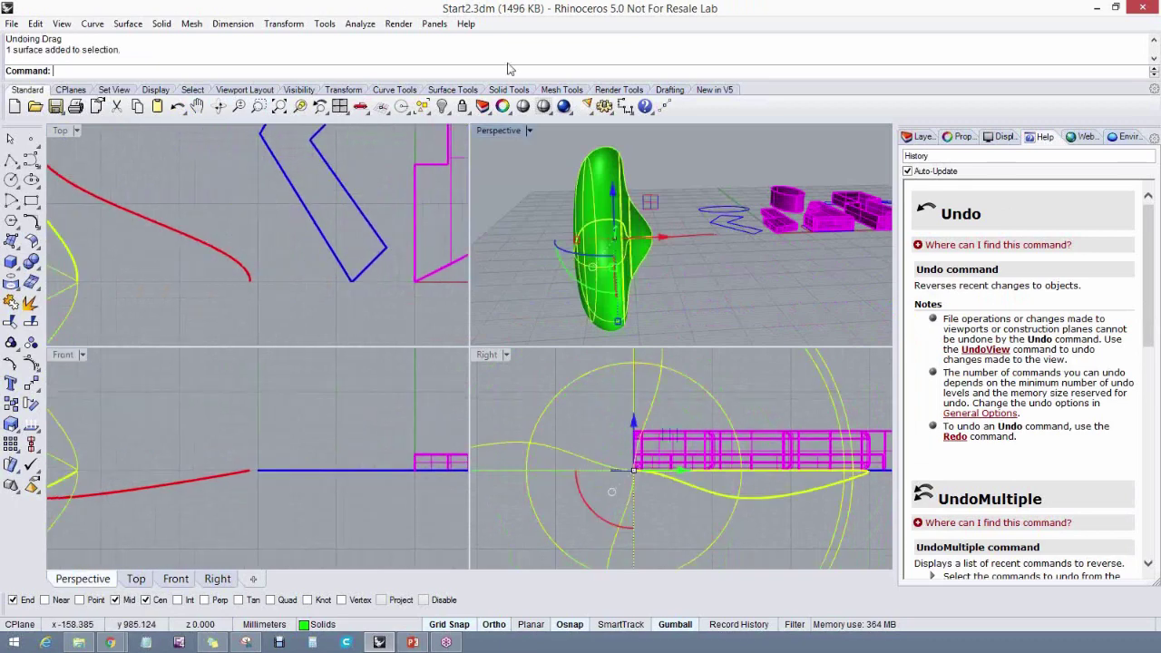
right_click(303, 107)
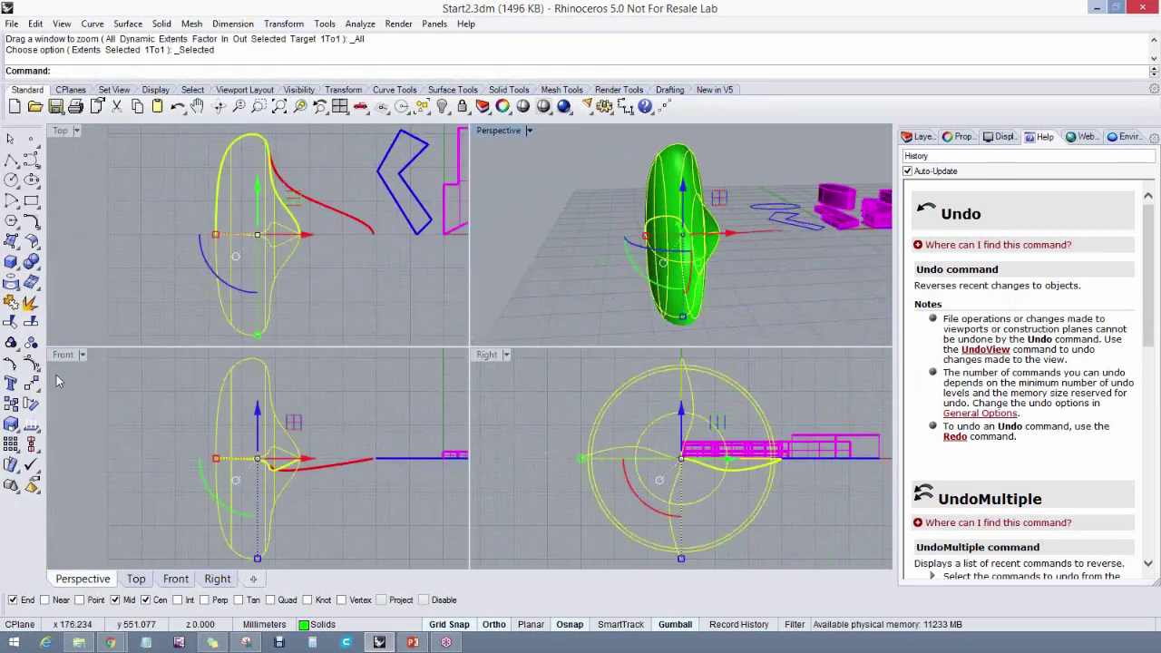
left_click(30, 362)
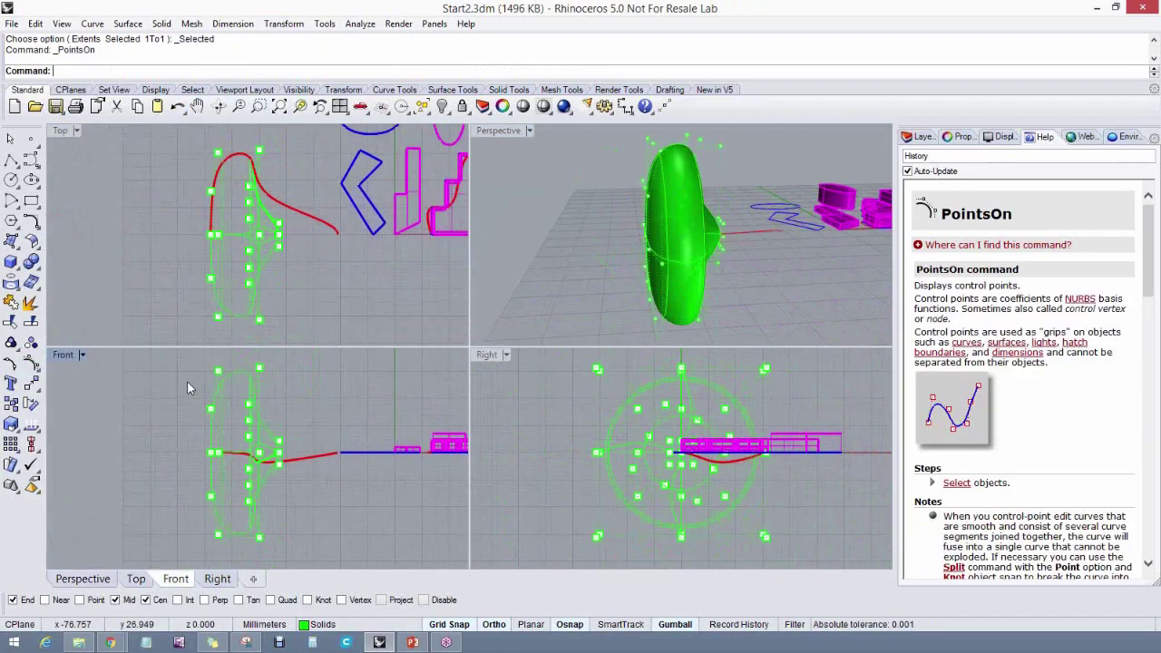
left_click_drag(193, 393, 230, 512)
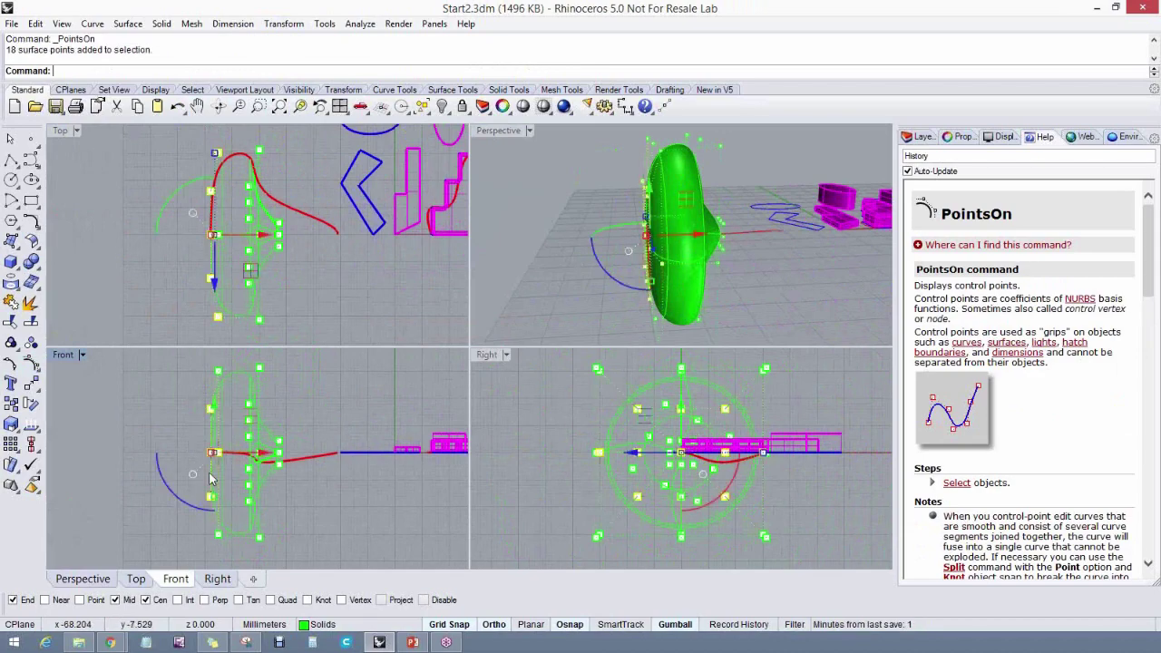
left_click_drag(247, 453, 221, 465)
left_click(201, 412)
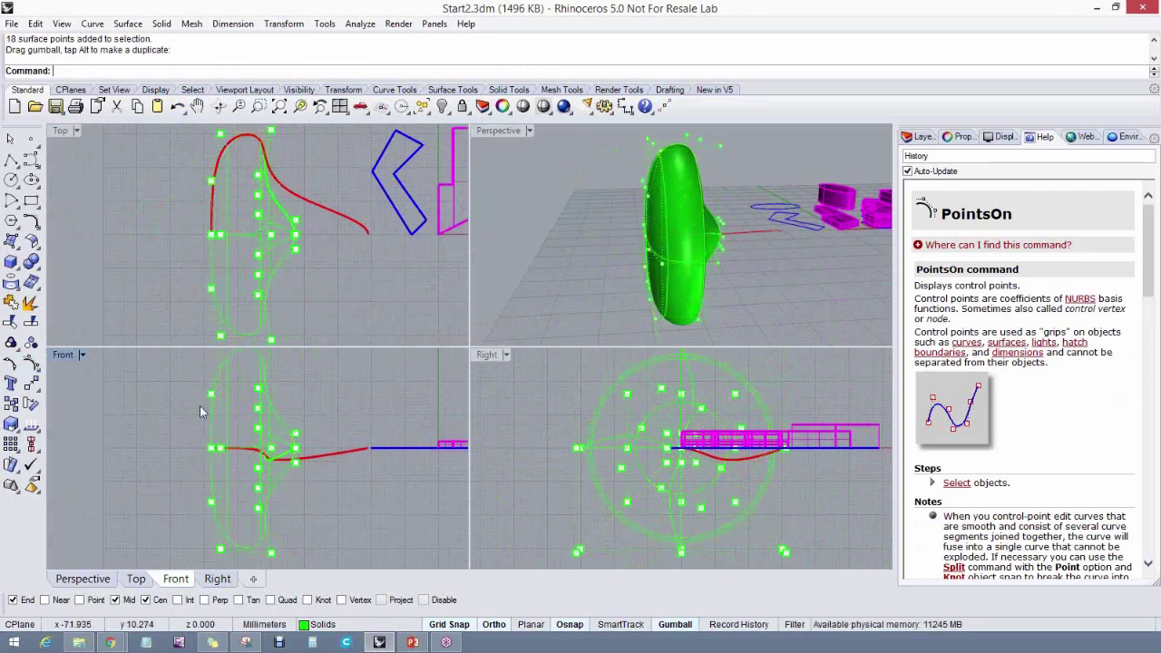
Move only the outermost column of control points on the surface's back side in positive X into the body, in two moves, and hide the points
left_click_drag(201, 378, 219, 522)
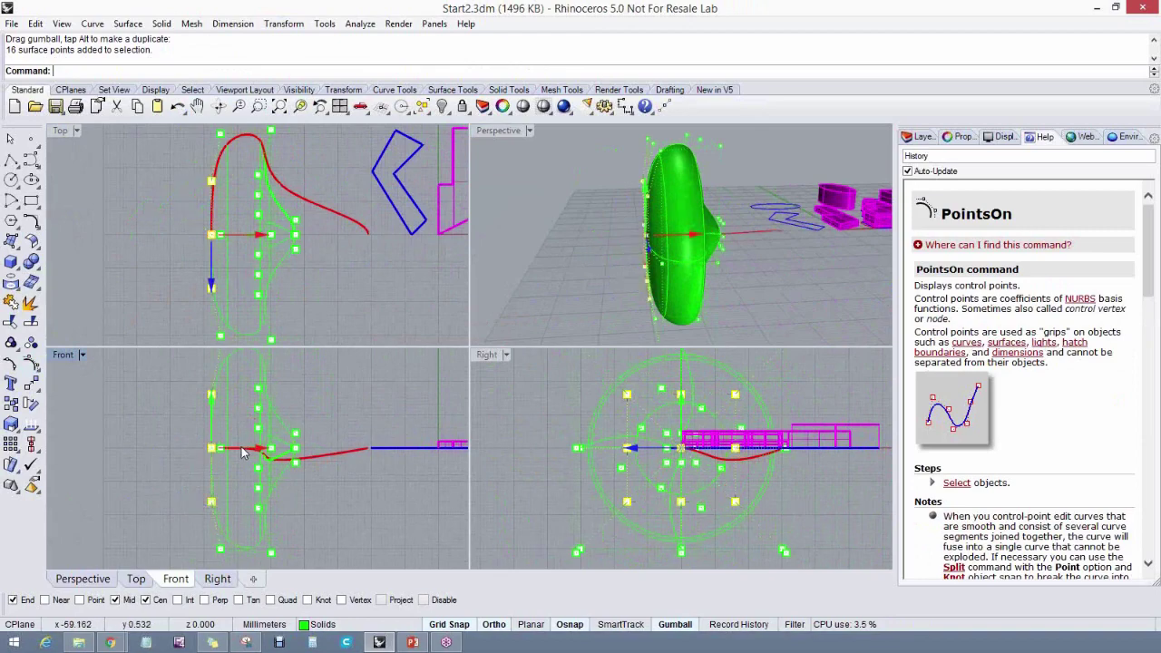
left_click_drag(243, 454, 259, 454)
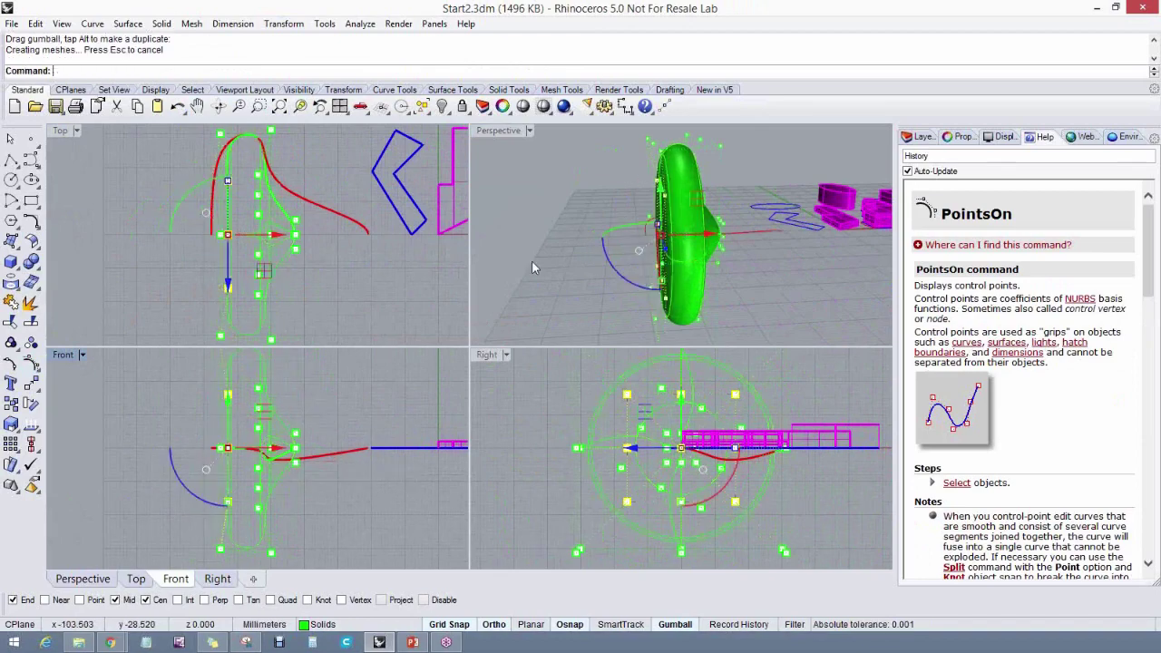
right_click_drag(533, 264, 706, 275)
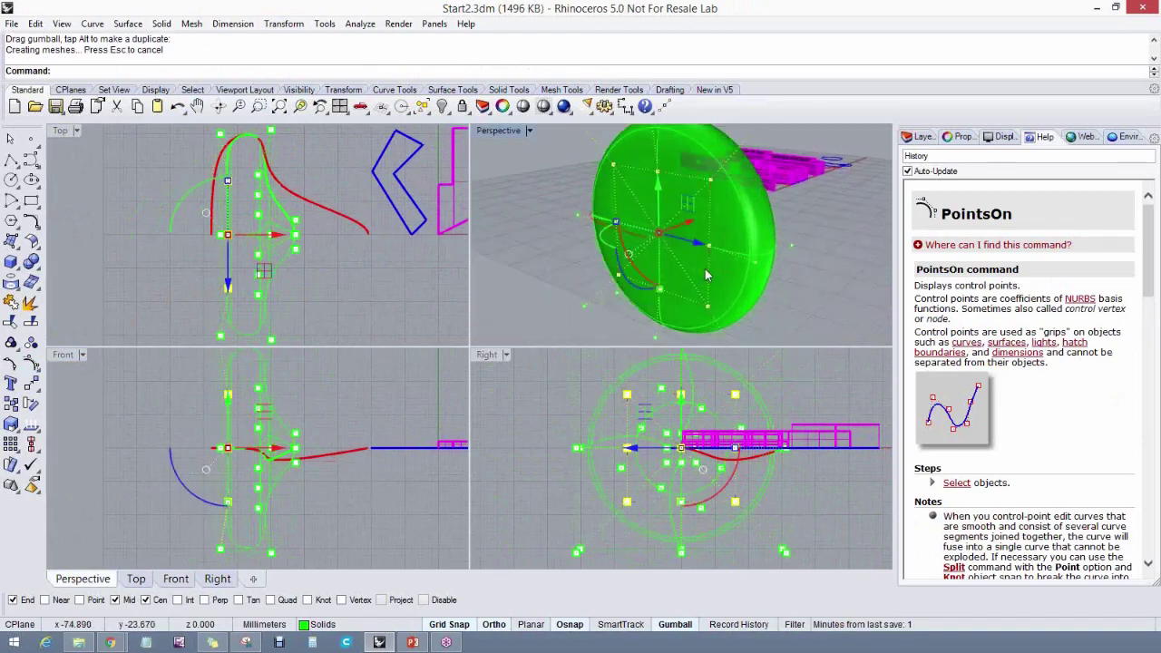
left_click(273, 452)
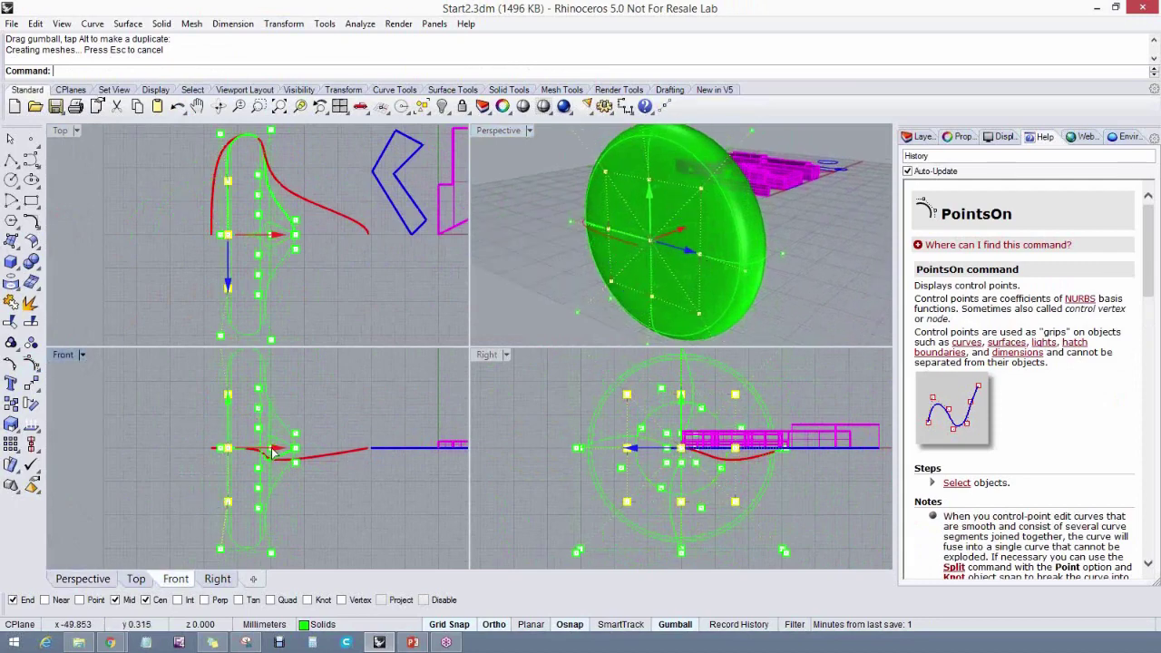
left_click_drag(273, 452, 288, 453)
right_click_drag(758, 277, 606, 287)
key("Escape")
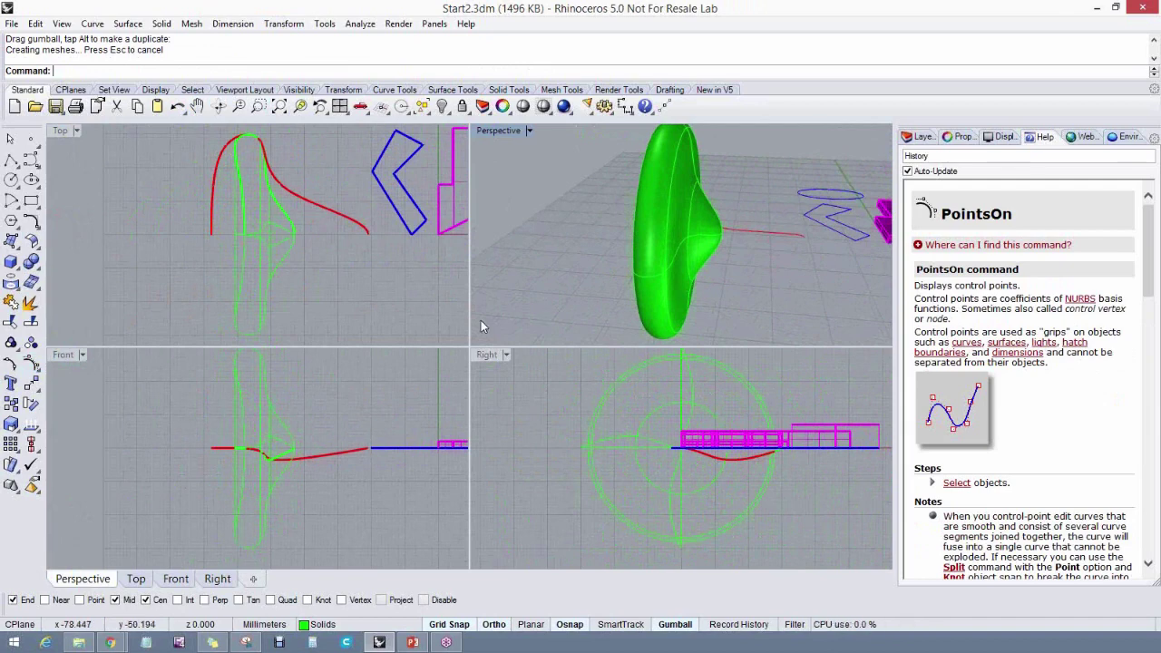
Save the current model and open All_Surfaces.3dm from the Jan 2017 GS folder
left_click(57, 108)
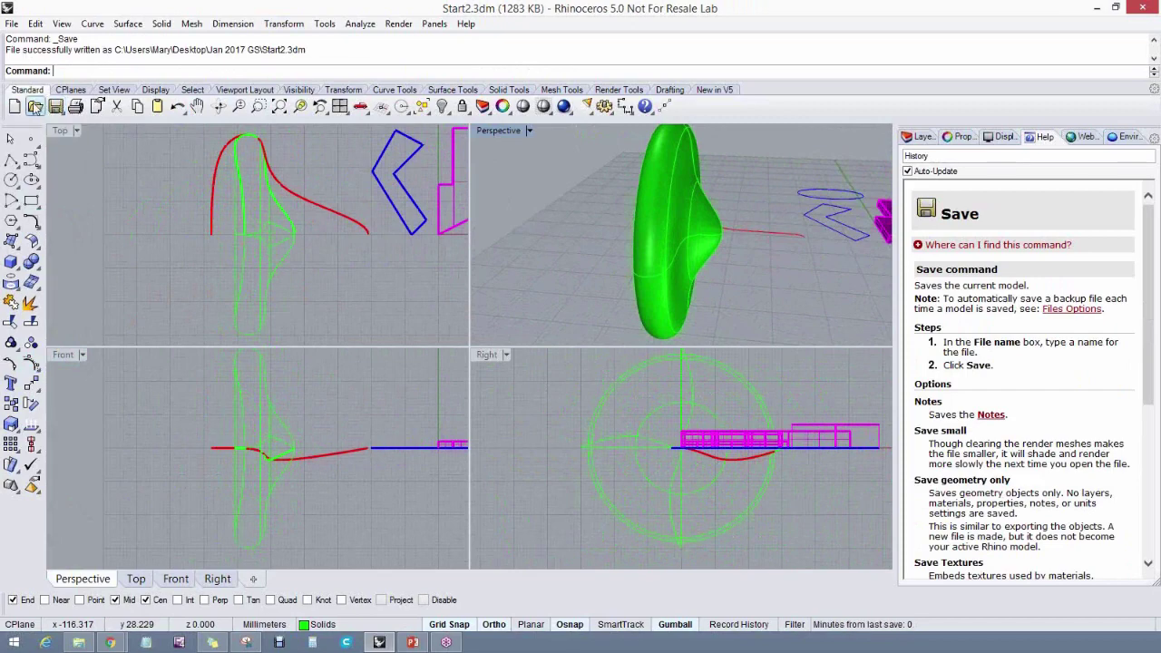
left_click(35, 107)
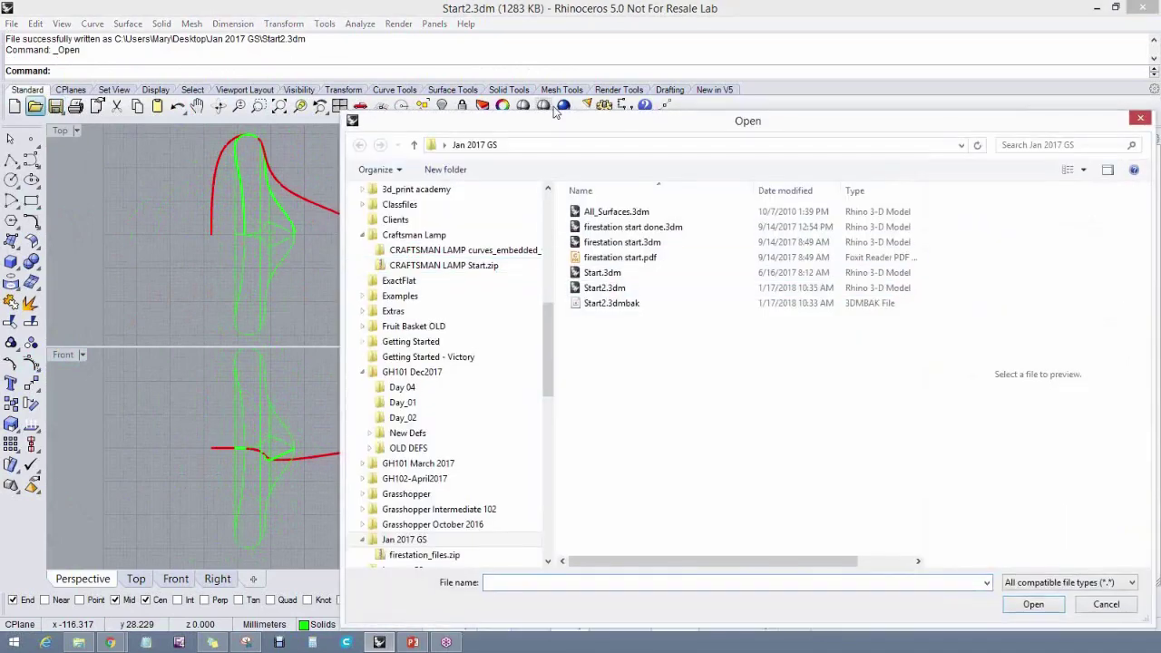
left_click_drag(544, 120, 380, 49)
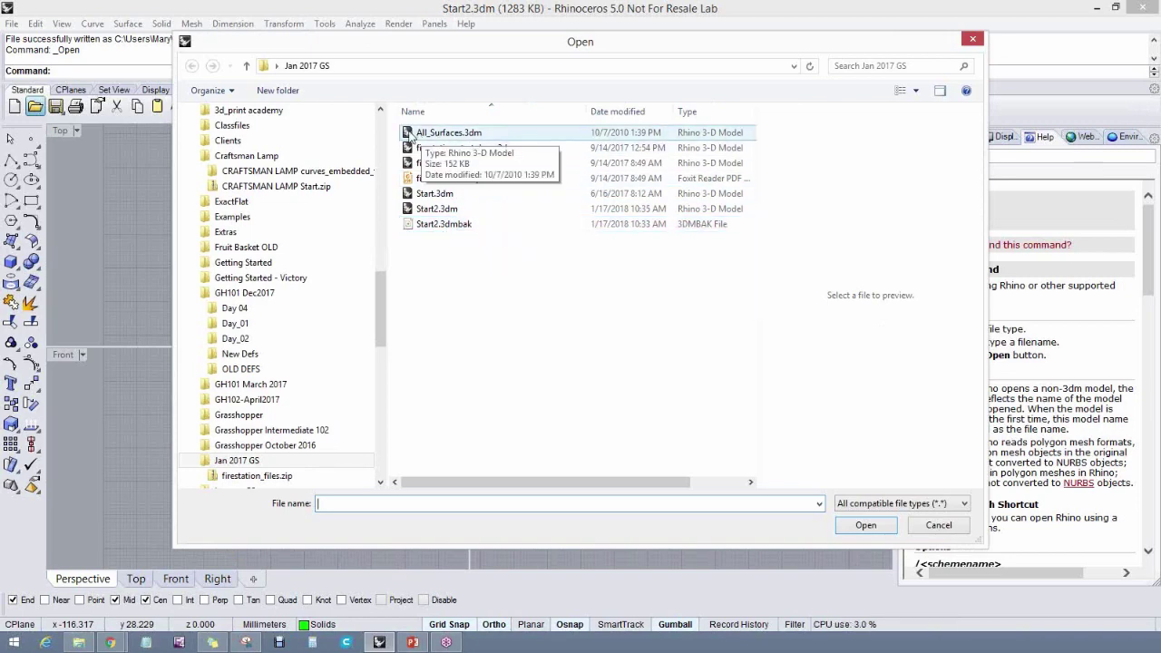
left_click(410, 133)
double_click(410, 133)
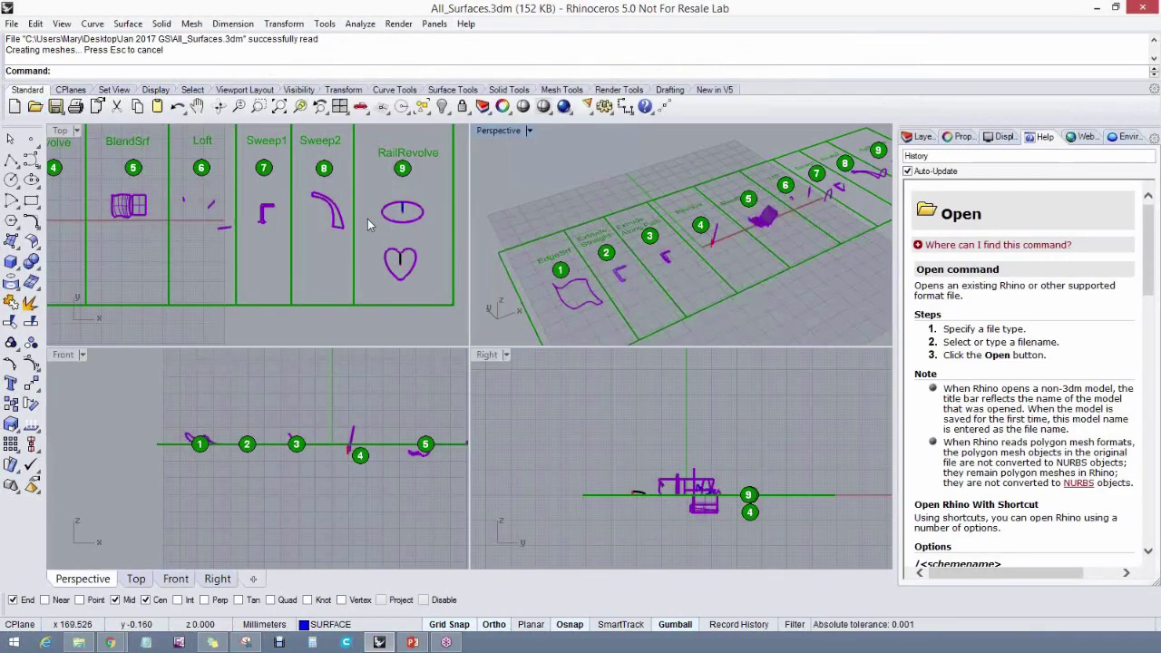
Look over the numbered surface exercises 1 to 9, and examine the EdgeSrf curves of exercise 1 in a maximized Perspective view
scroll(317, 247, "down", 1)
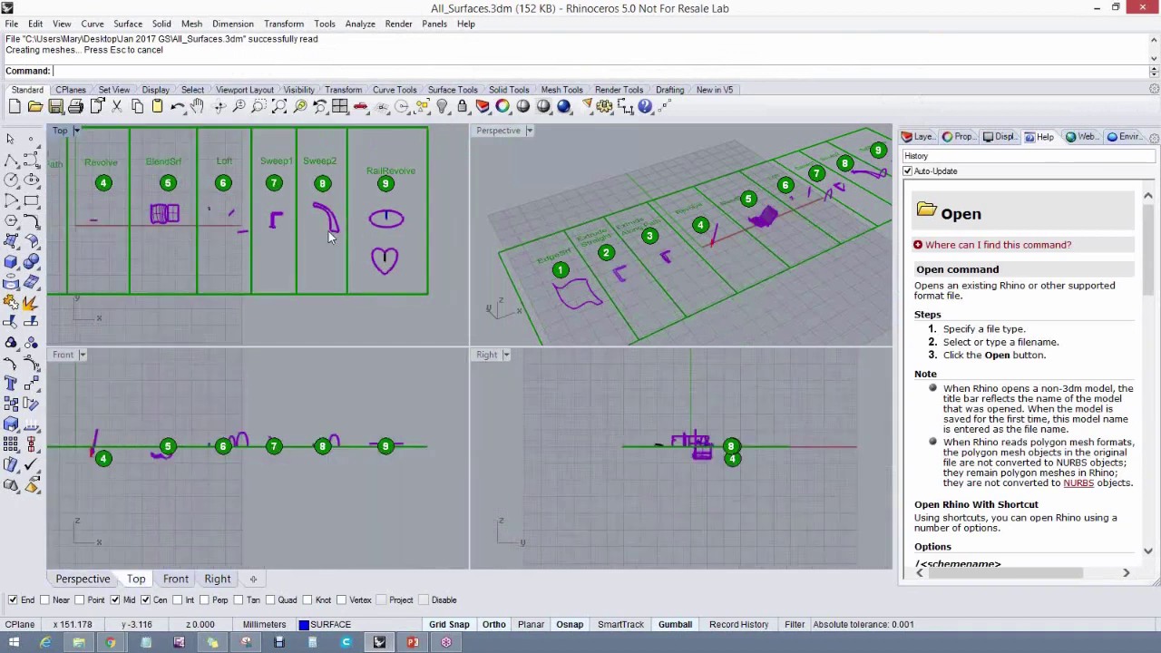
scroll(335, 243, "down", 2)
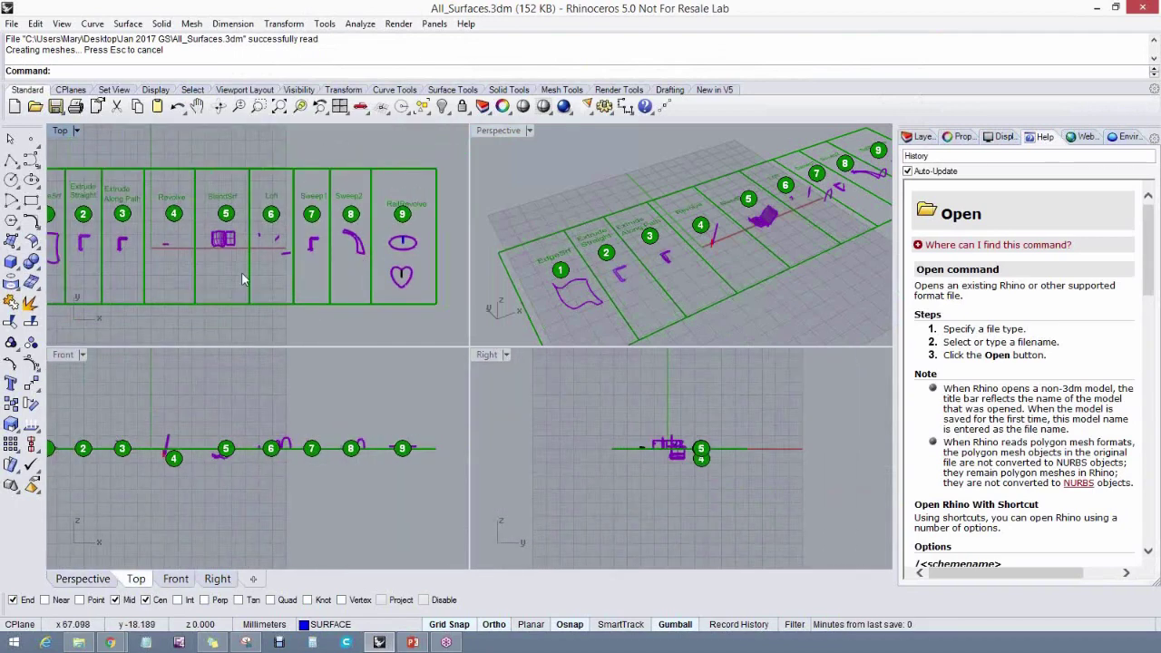
scroll(272, 267, "down", 2)
scroll(265, 270, "down", 1)
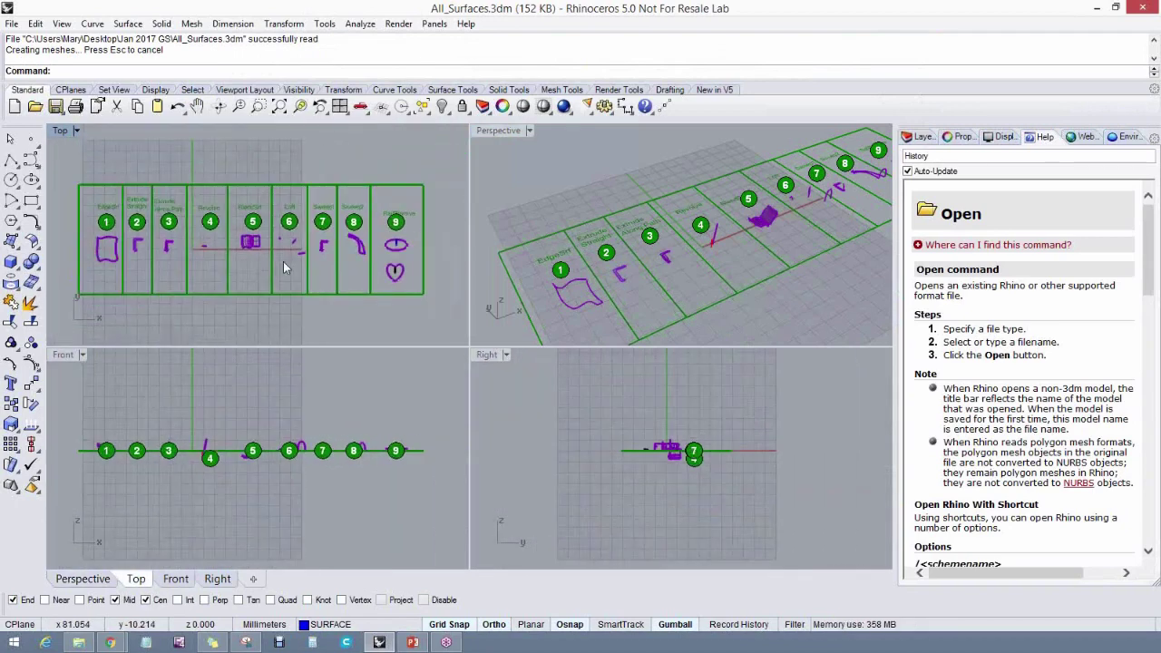
right_click_drag(620, 269, 587, 301)
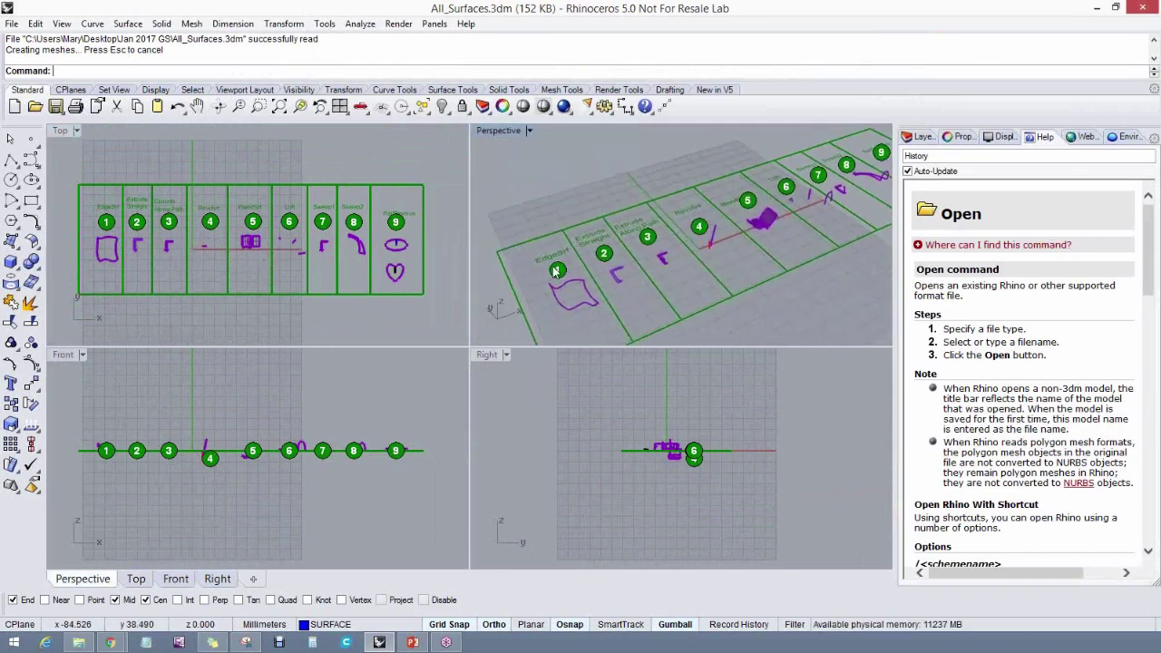
scroll(564, 292, "up", 5)
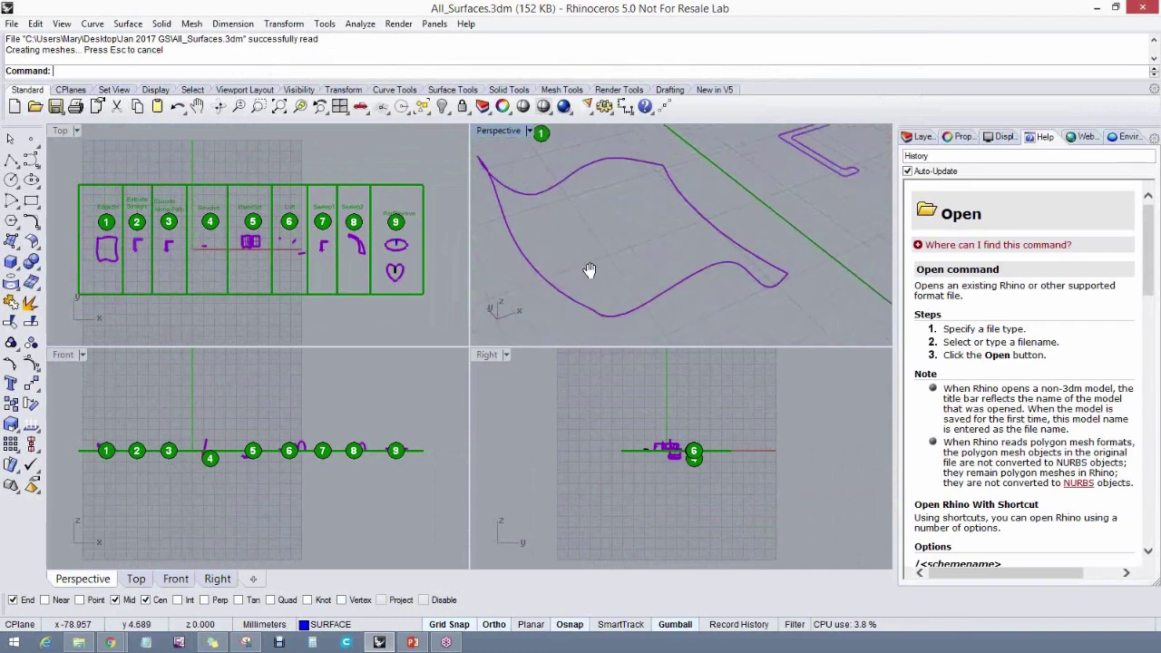
right_click_drag(589, 270, 582, 284, "shift")
scroll(578, 231, "down", 2)
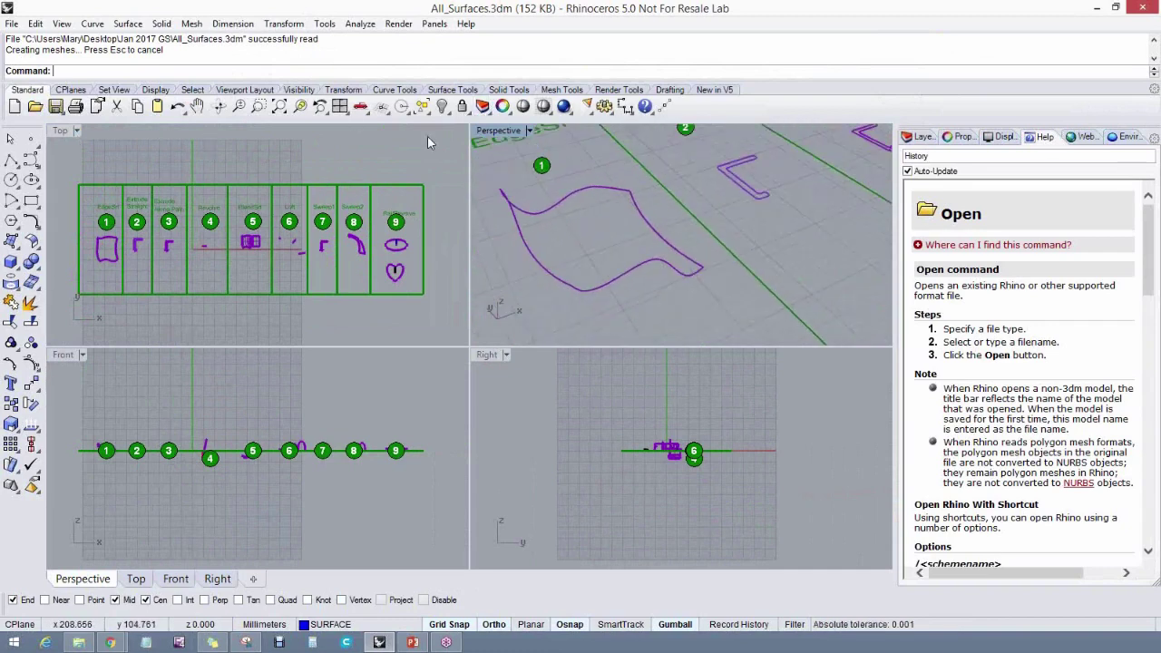
double_click(486, 133)
scroll(394, 258, "down", 3)
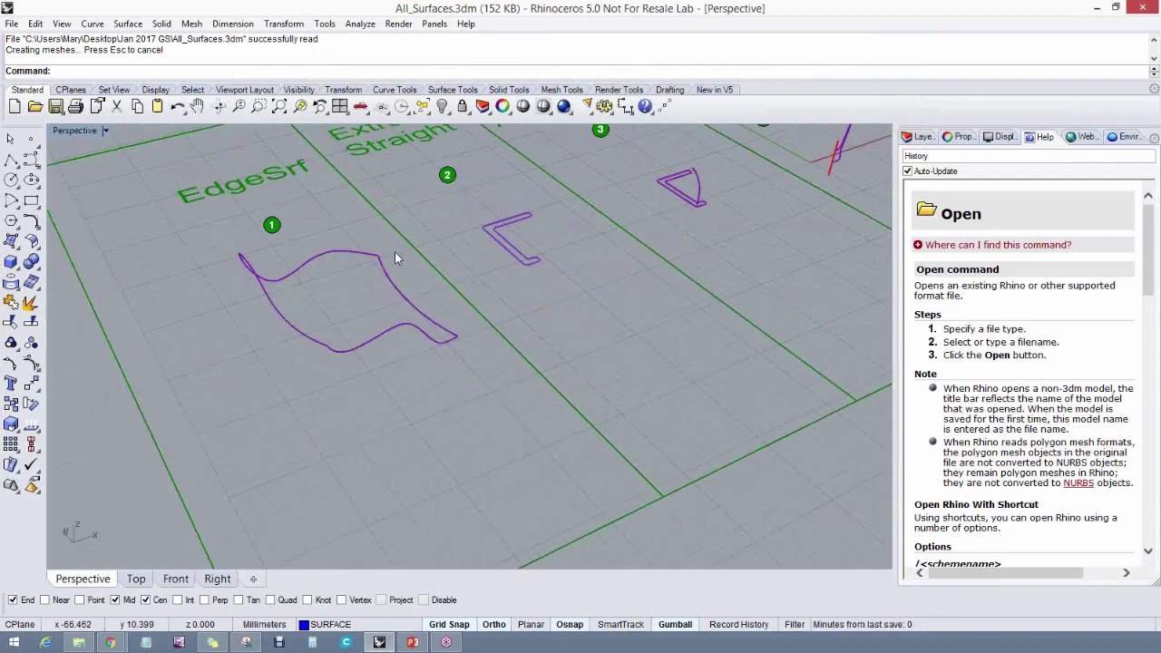
right_click_drag(395, 258, 293, 400, "shift")
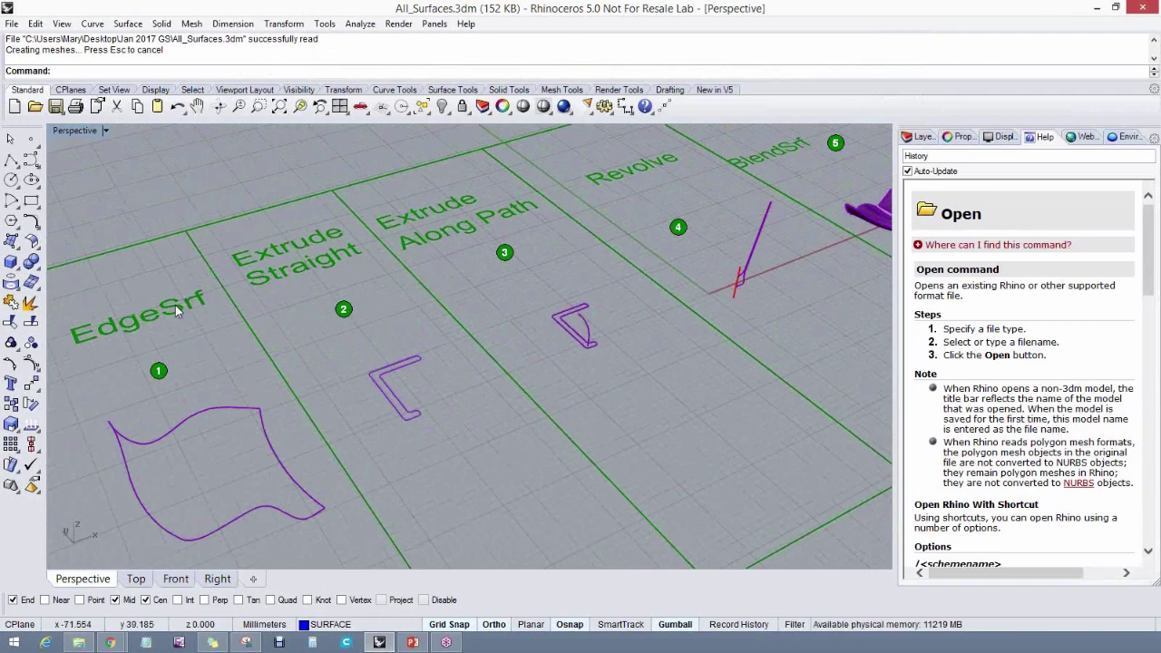
Create a surface from the four edge curves of exercise 1 with EdgeSrf, and look up in the help where the command is found
left_click(128, 24)
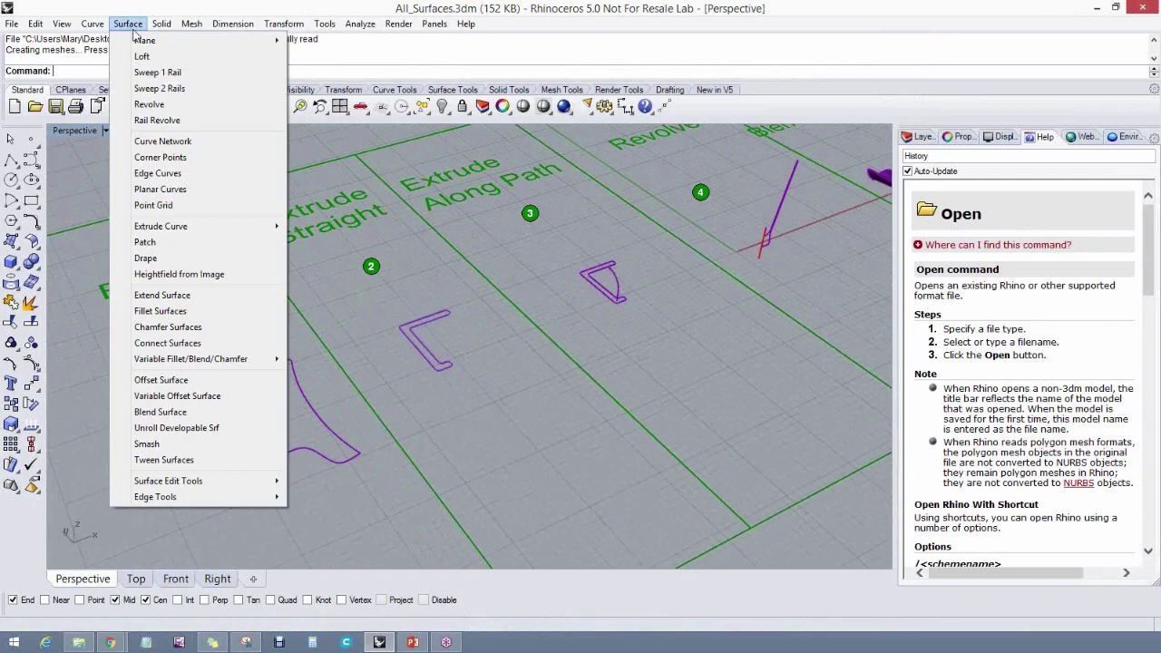
left_click(164, 175)
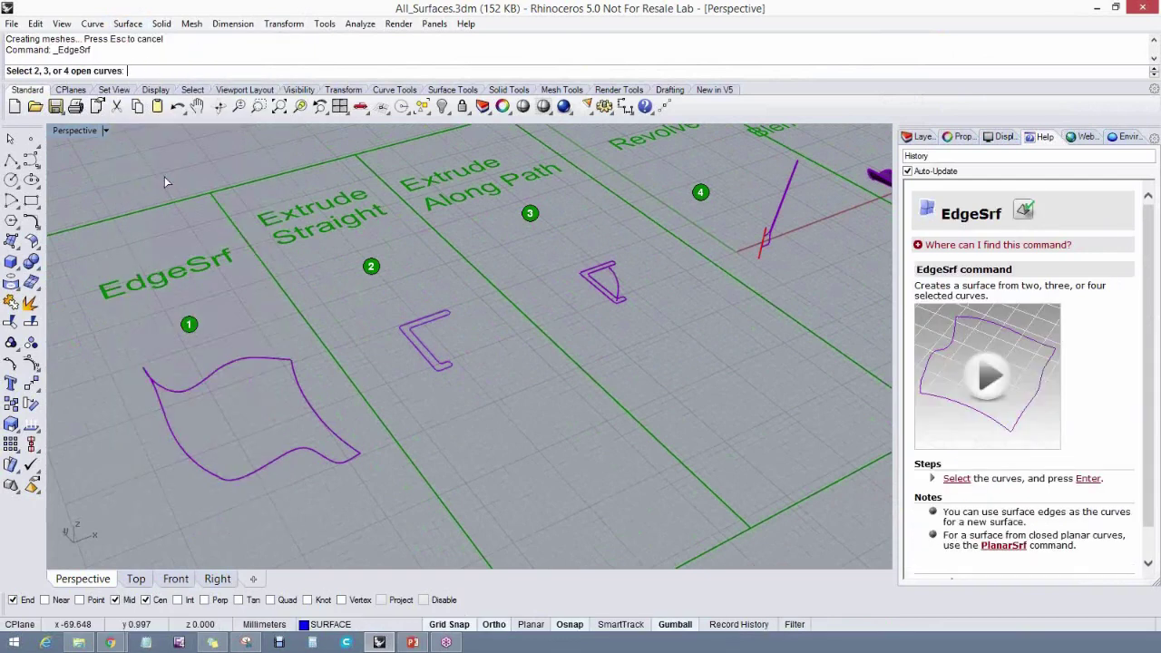
left_click(323, 454)
left_click(328, 430)
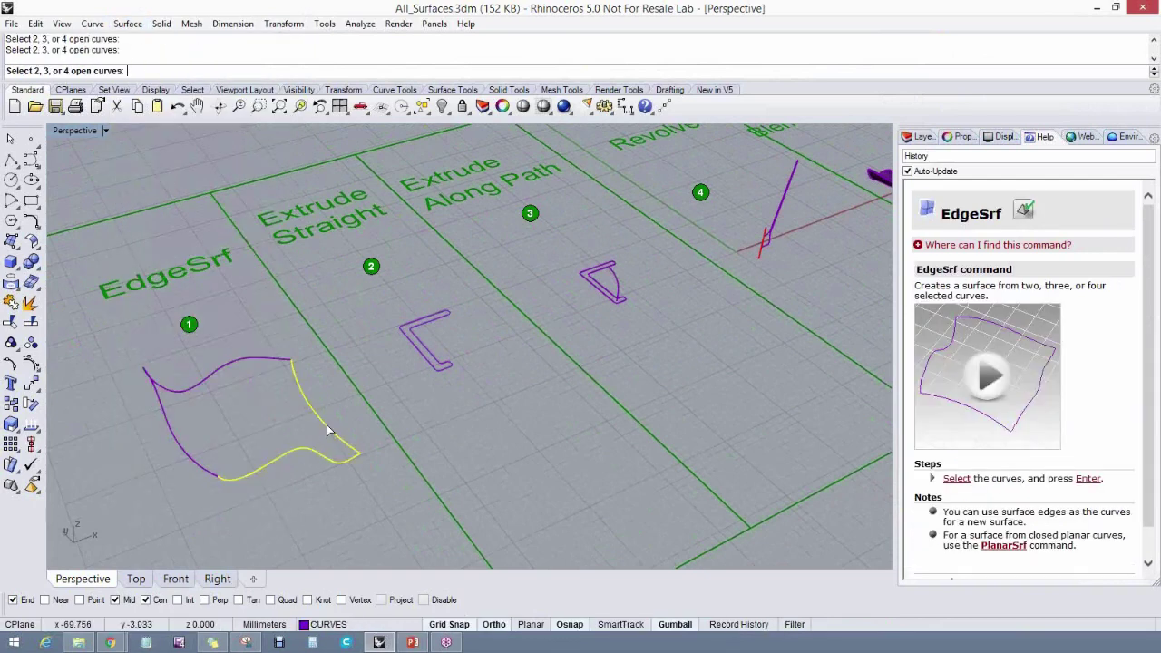
left_click(238, 357)
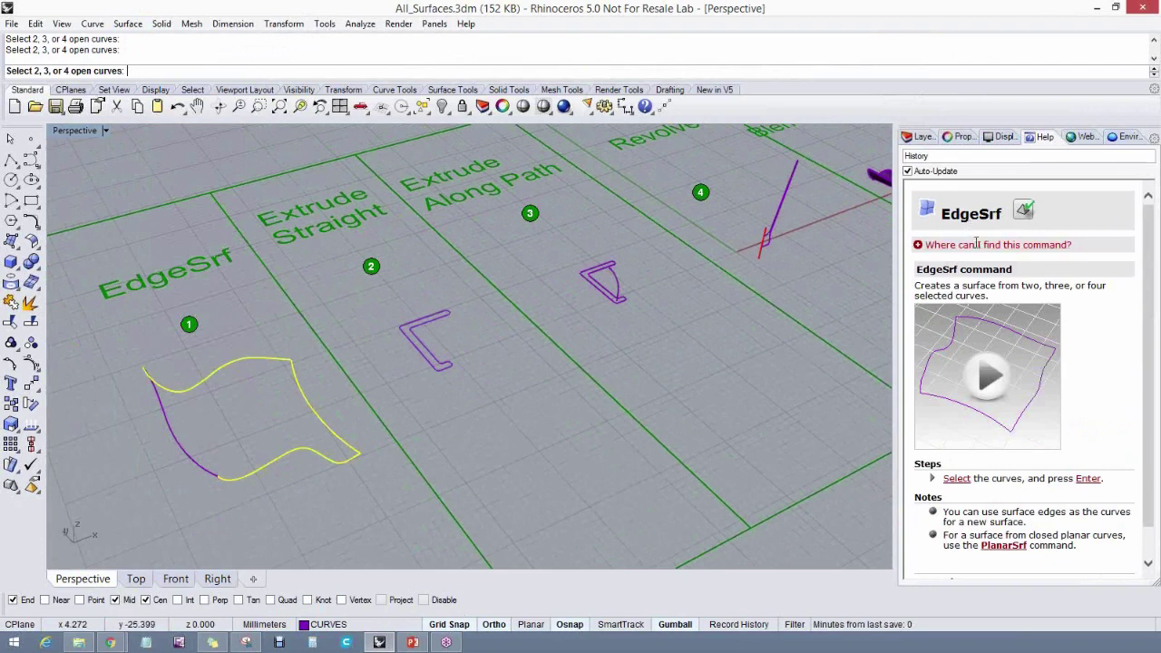
left_click_drag(1146, 285, 1151, 328)
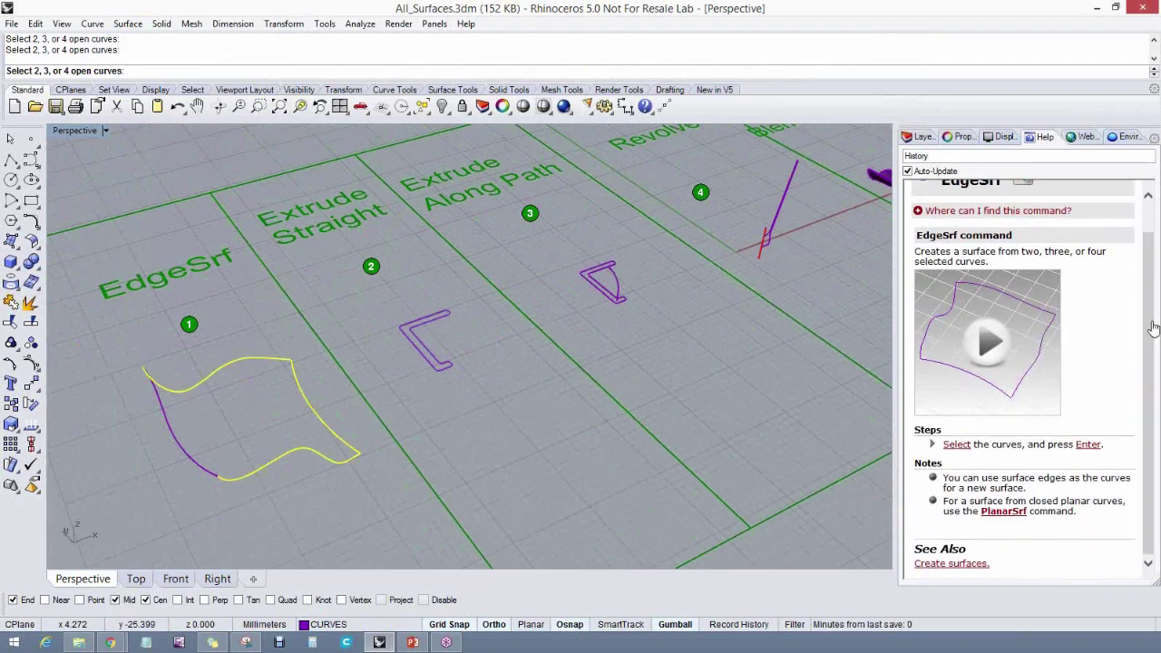
left_click(987, 212)
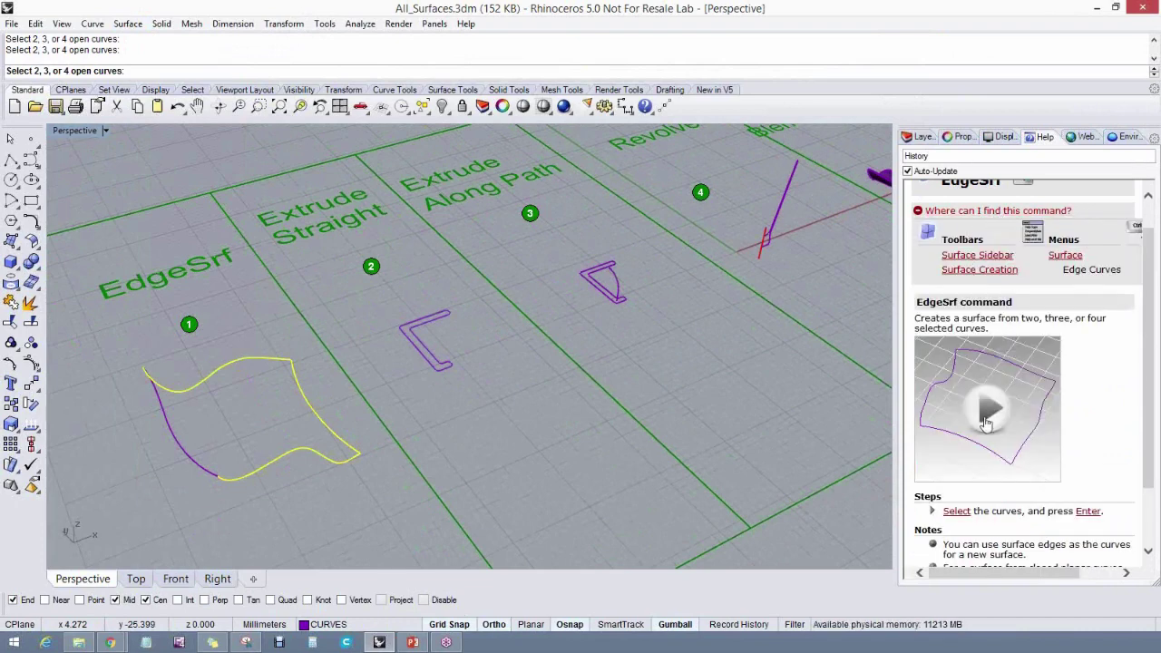
left_click(204, 467)
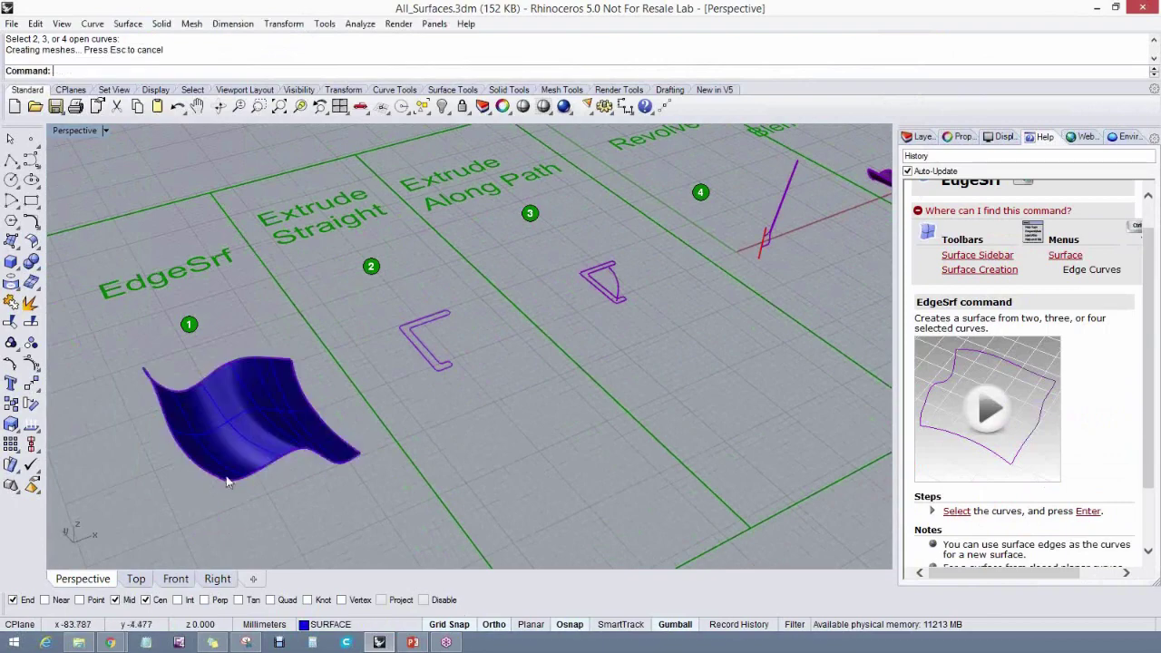
Extrude the closed profile curve of exercise 2 straight upward into an open surface, without caps
right_click_drag(326, 465, 421, 318)
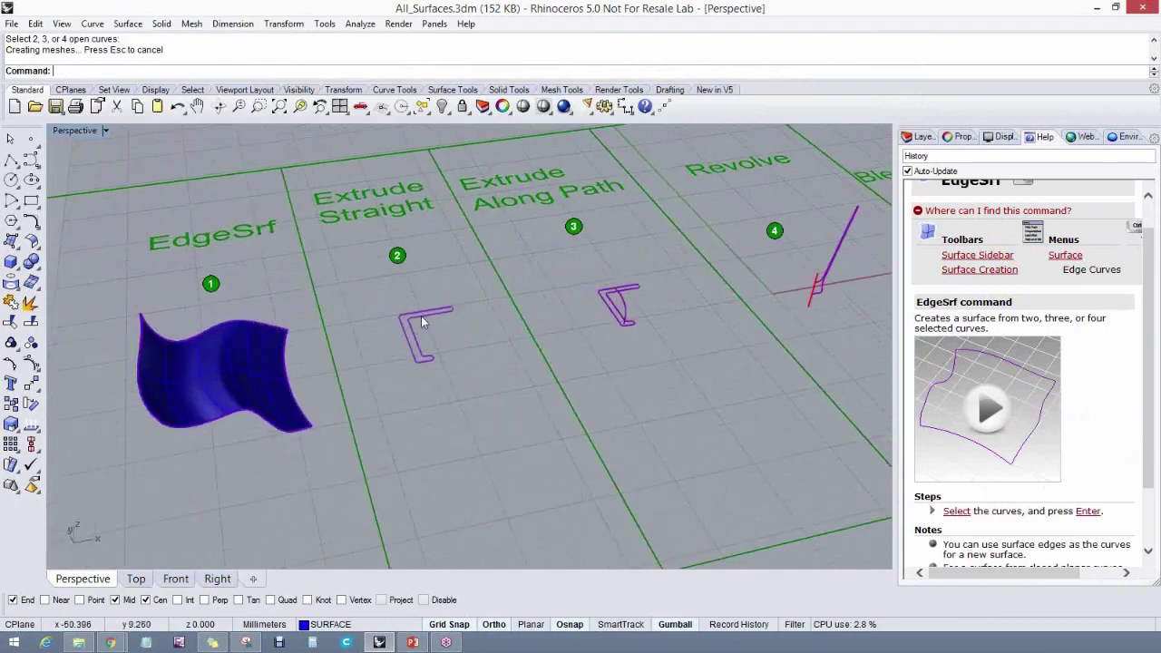
left_click(421, 316)
left_click(128, 24)
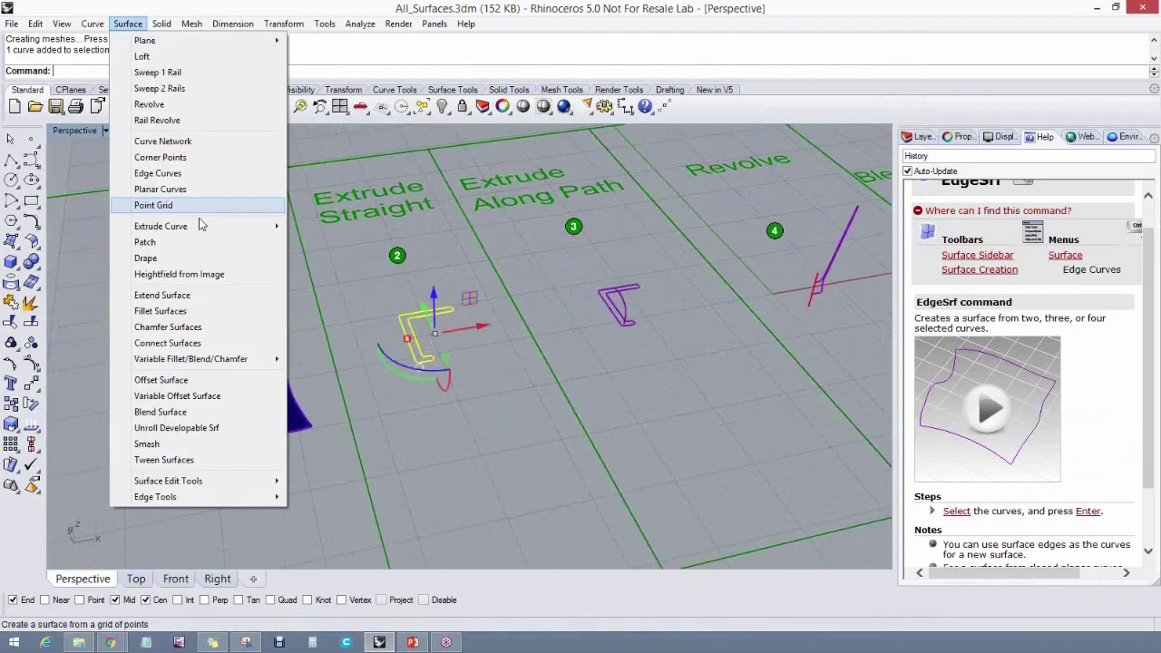
mouse_move(211, 226)
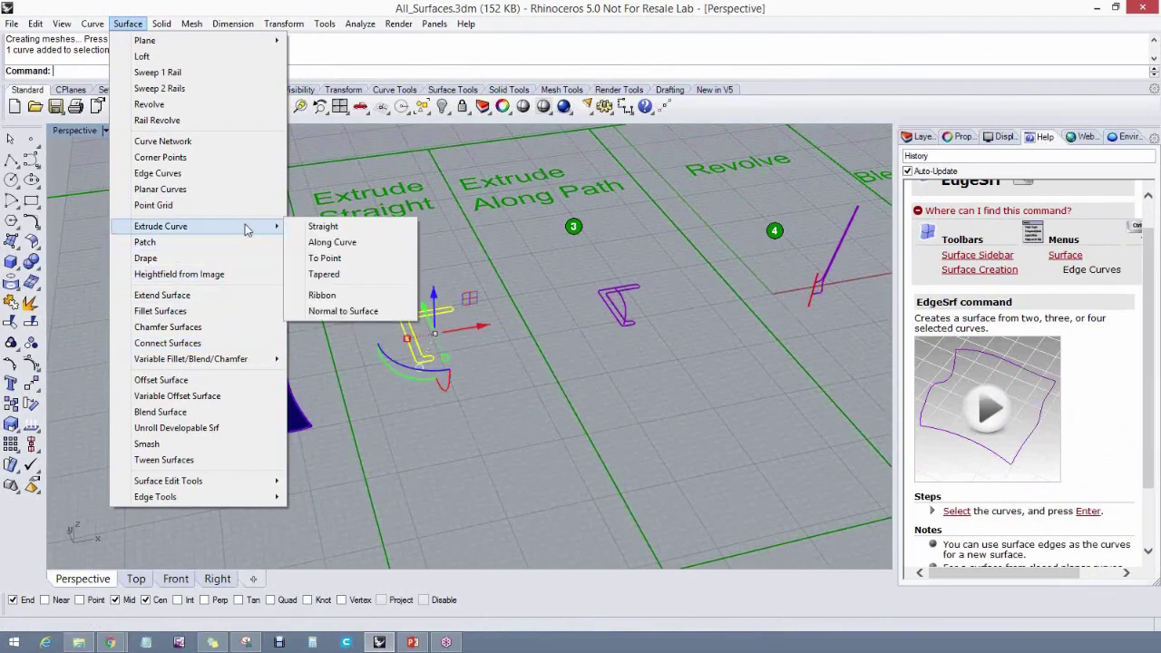
left_click(309, 225)
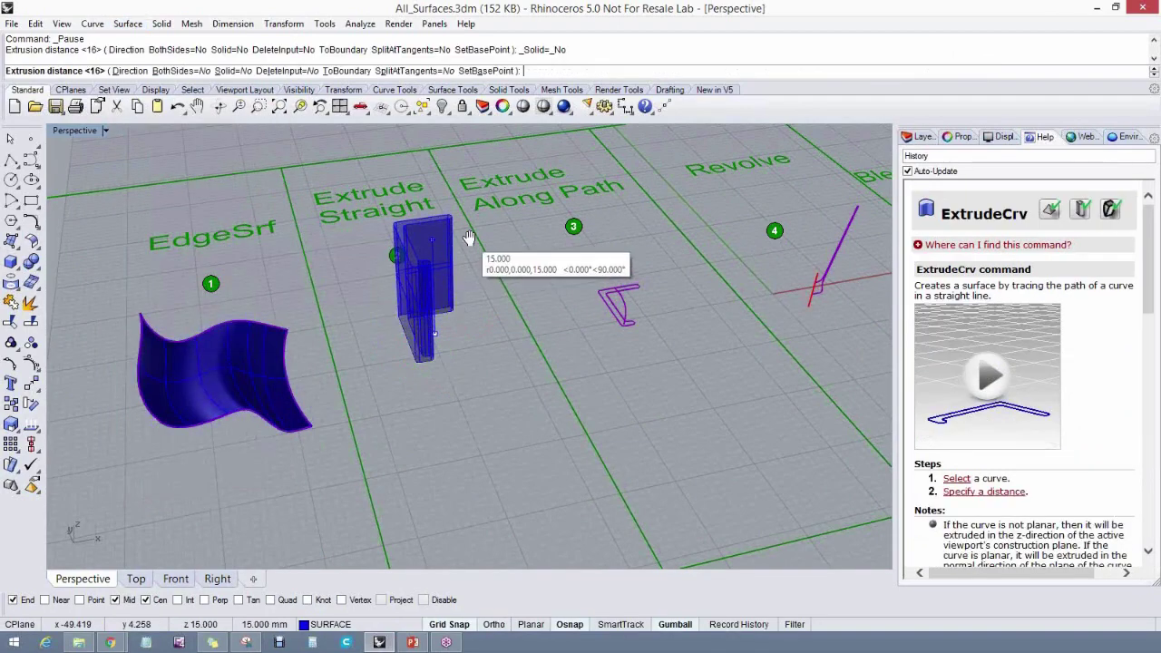
right_click_drag(464, 230, 443, 284)
left_click(402, 265)
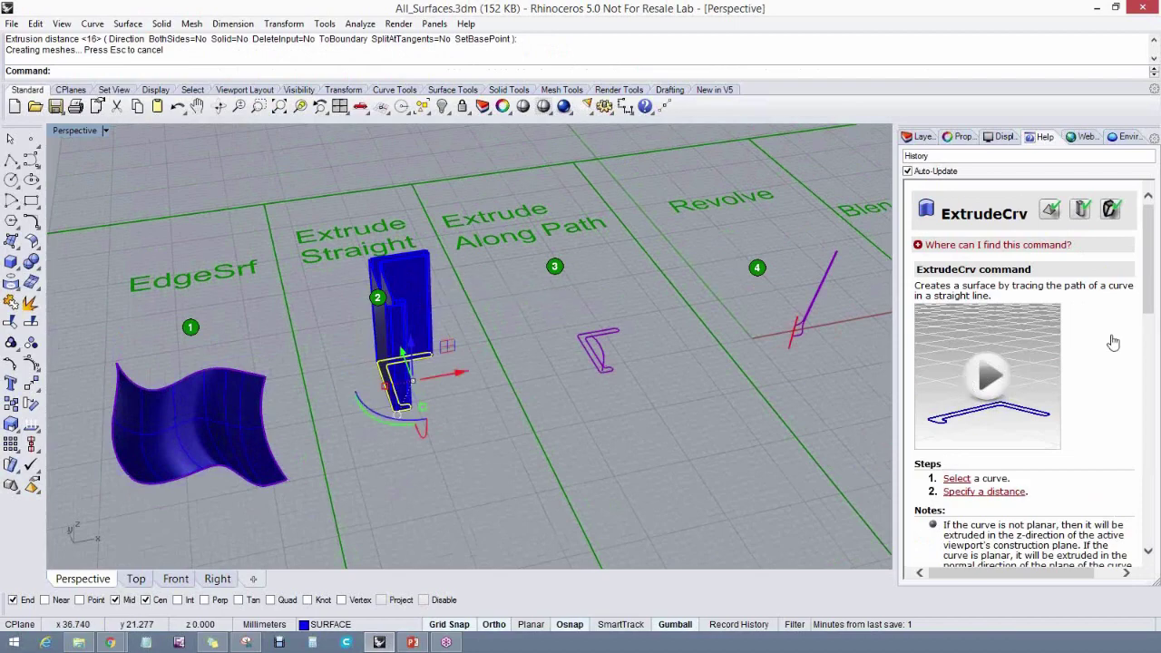
left_click_drag(1152, 304, 1153, 277)
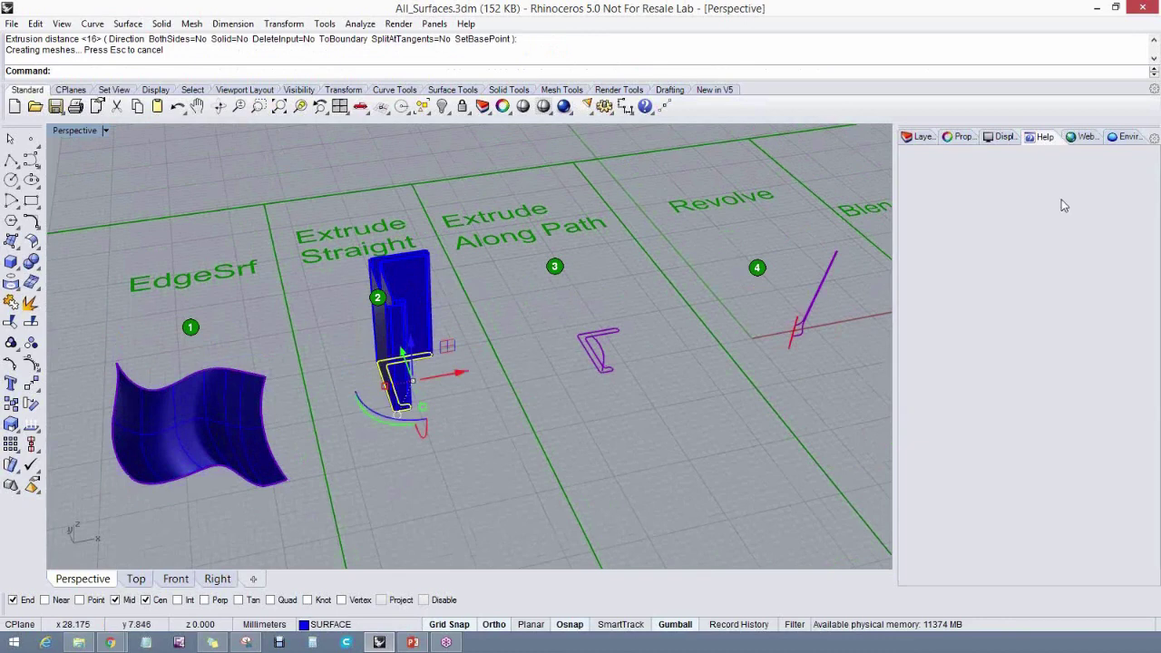
right_click(1044, 138)
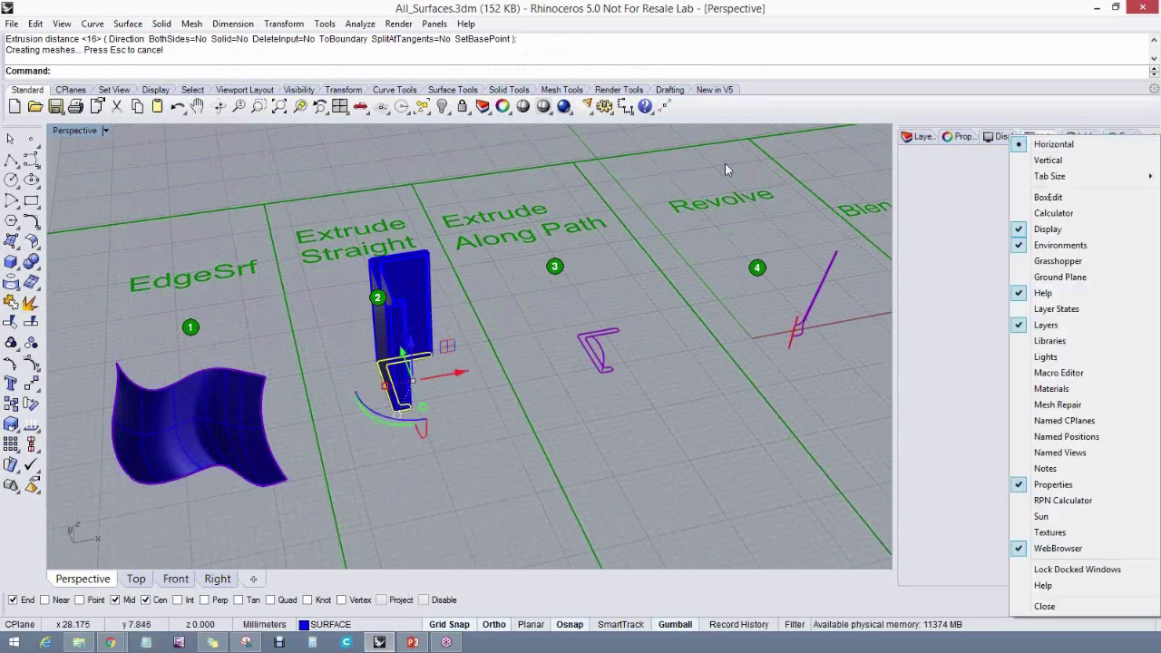
left_click(433, 25)
mouse_move(465, 25)
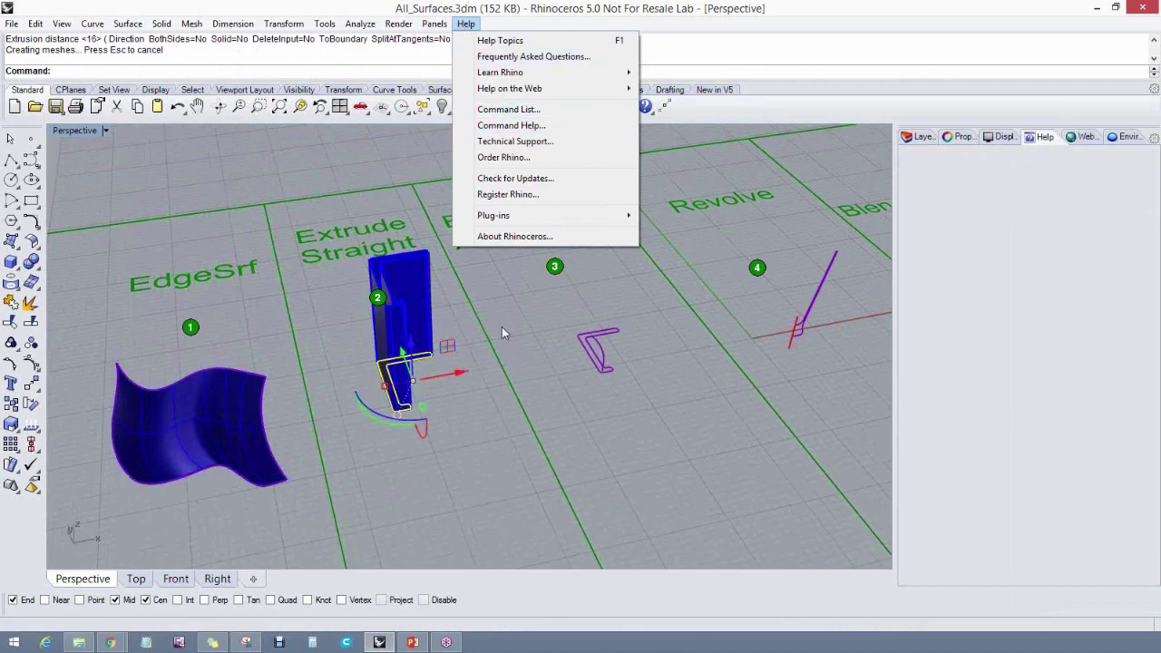
left_click(491, 426)
Look over the whole row of numbered surface exercises, from the finished ones to RailRevolve in exercise 9
scroll(508, 338, "down", 2)
scroll(508, 339, "down", 5)
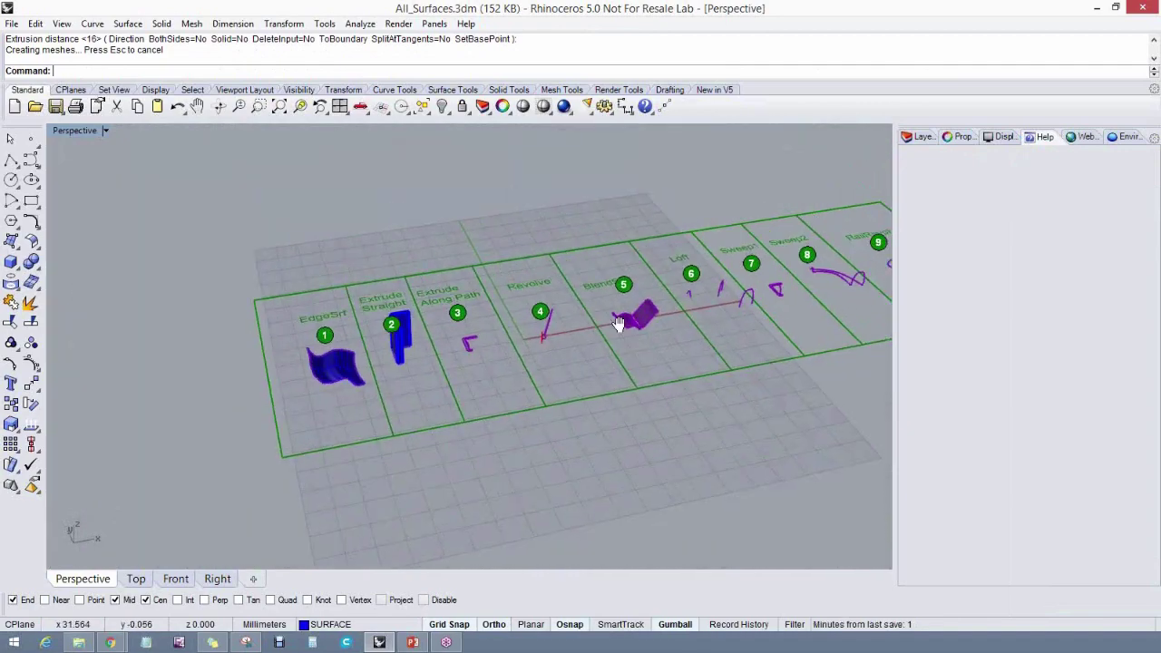
scroll(650, 336, "up", 4)
scroll(741, 319, "up", 3)
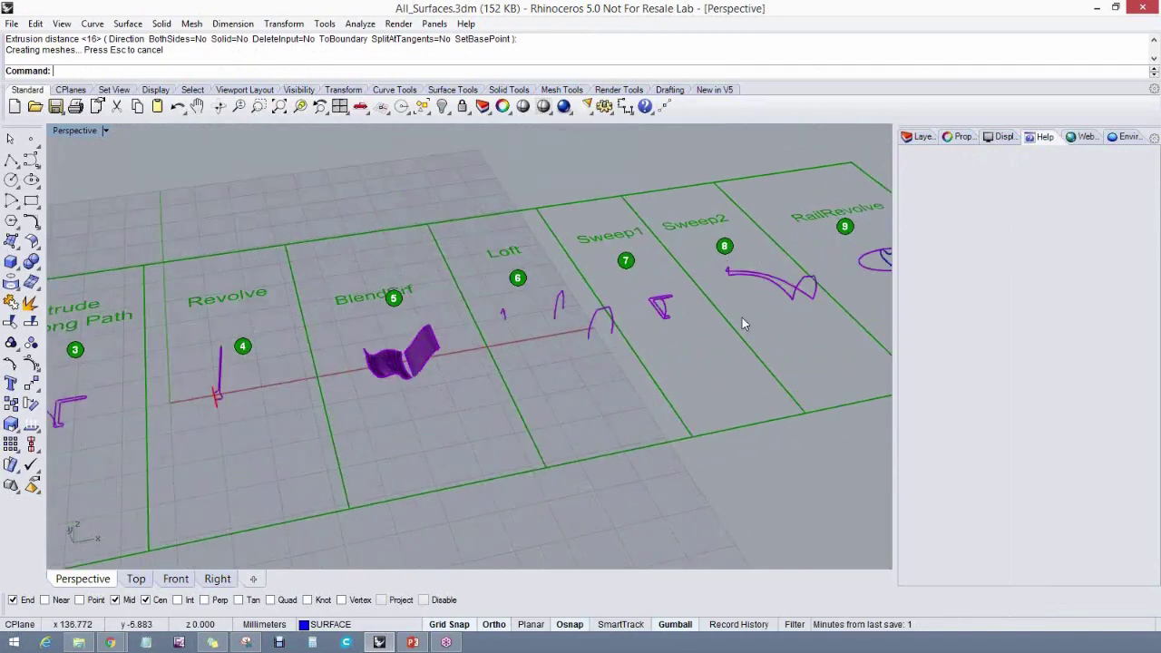
scroll(735, 319, "down", 3)
scroll(735, 327, "down", 3)
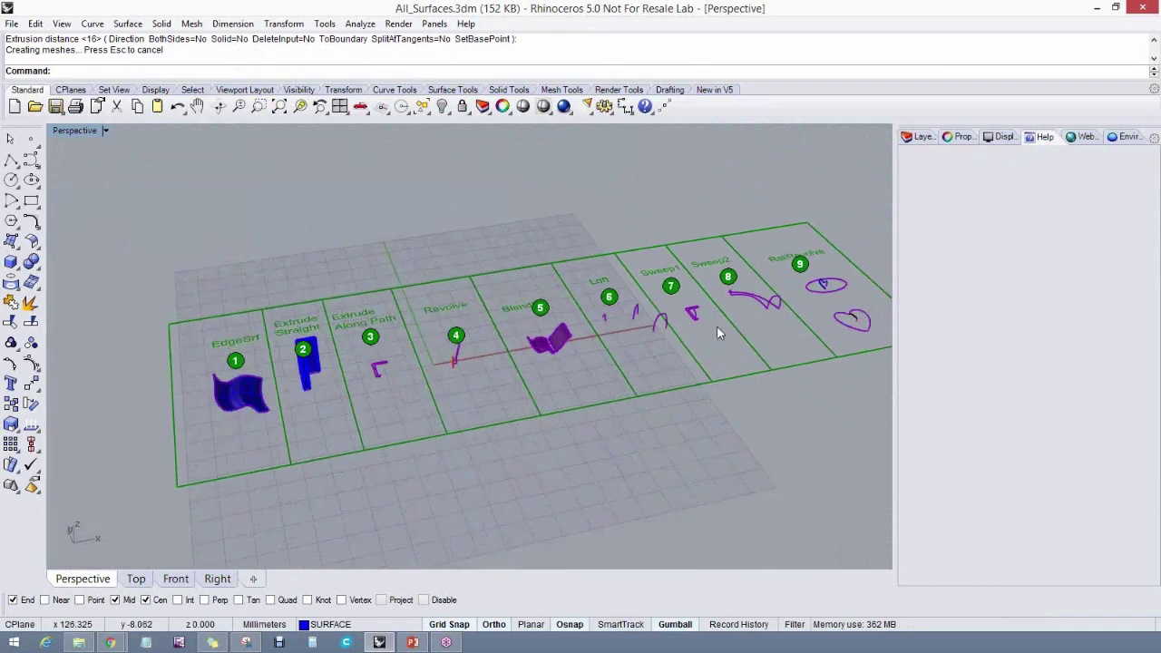
right_click_drag(716, 326, 640, 329)
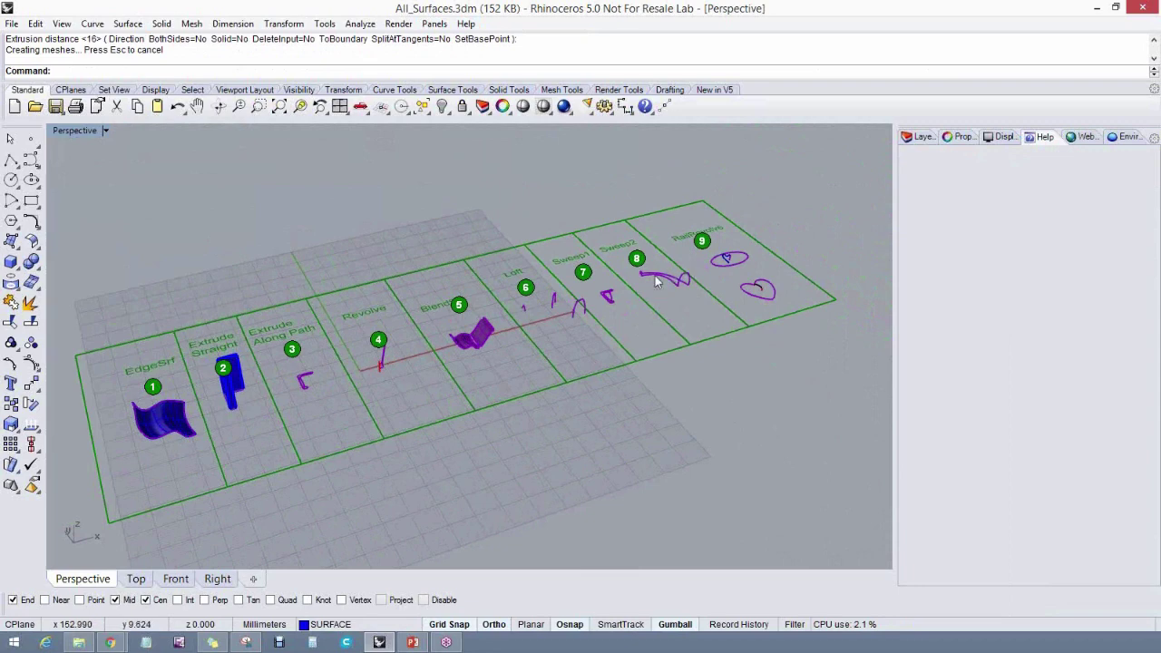
right_click_drag(240, 347, 247, 333, "shift")
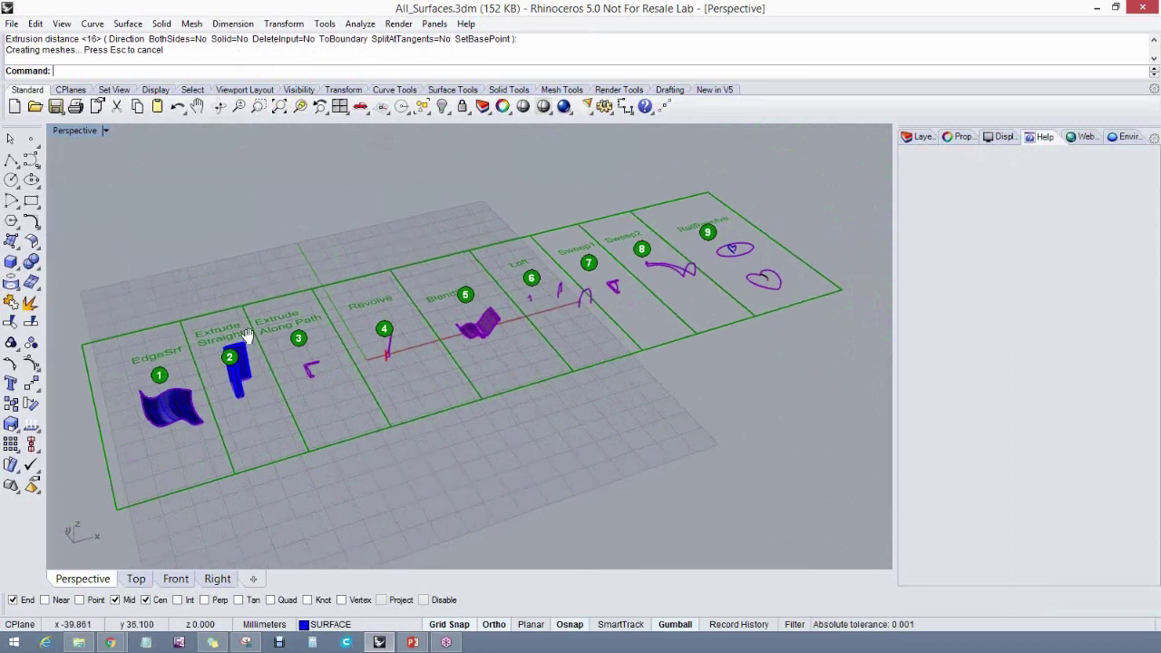
Open firestation start.3dm from the Jan 2017 GS folder without saving the changes to All_Surfaces.3dm
left_click(37, 108)
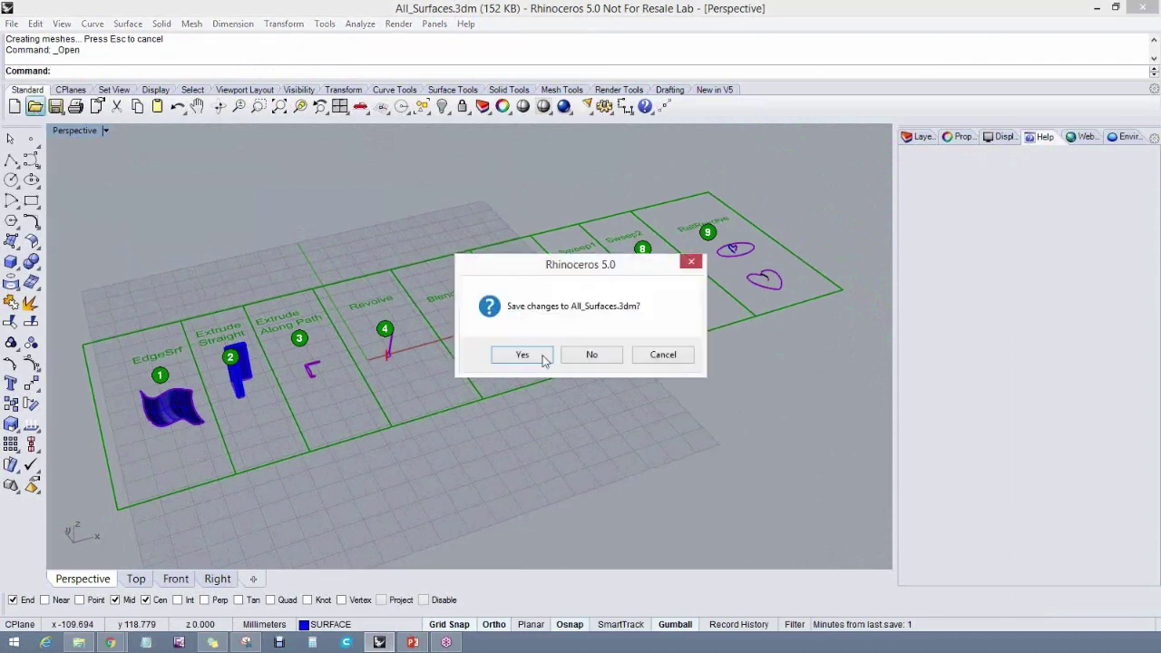
left_click(589, 357)
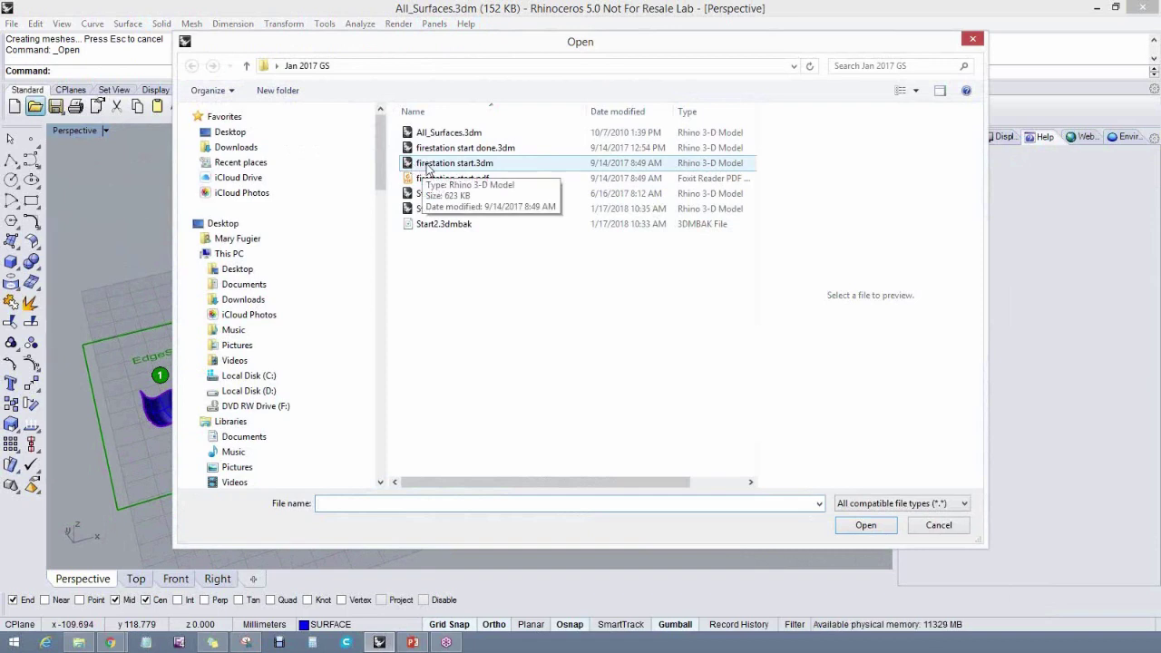
double_click(427, 165)
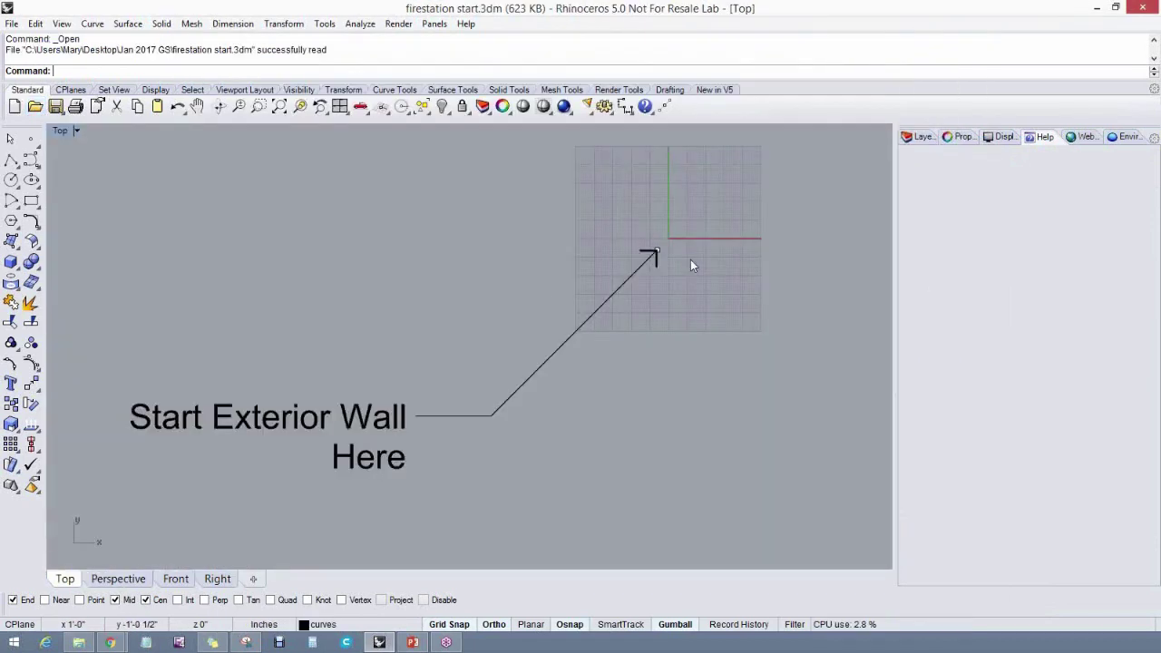
Examine the exterior wall start marker near the origin in the Top view and show the model's layer list
scroll(690, 259, "up", 5)
right_click_drag(695, 259, 294, 416)
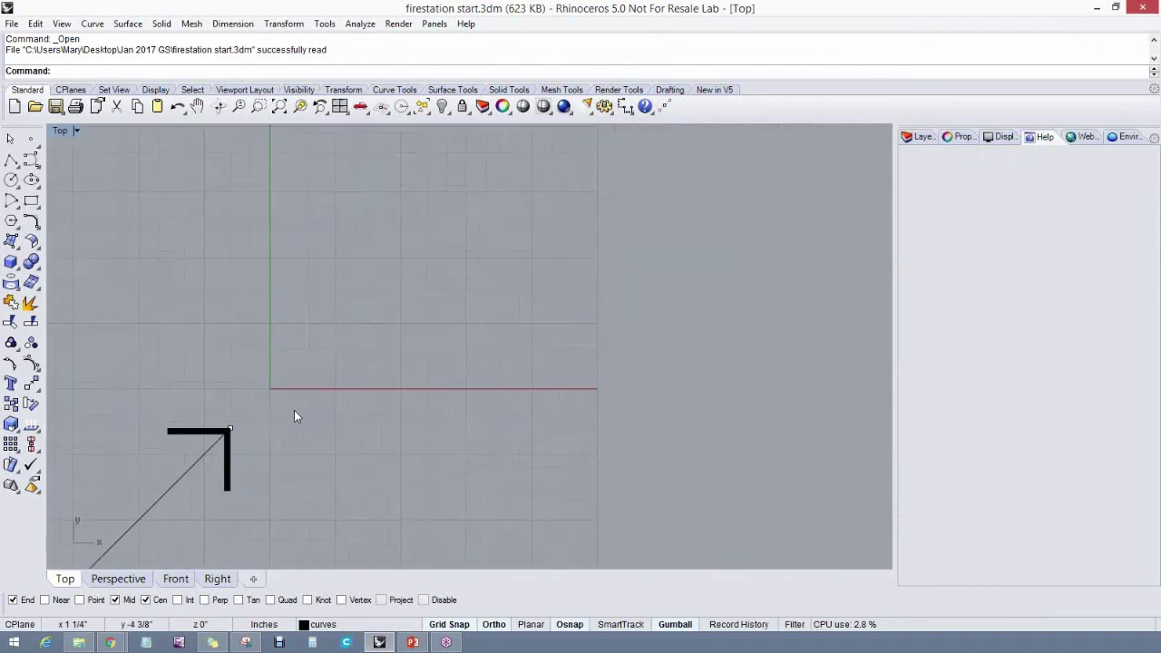
scroll(230, 430, "up", 2)
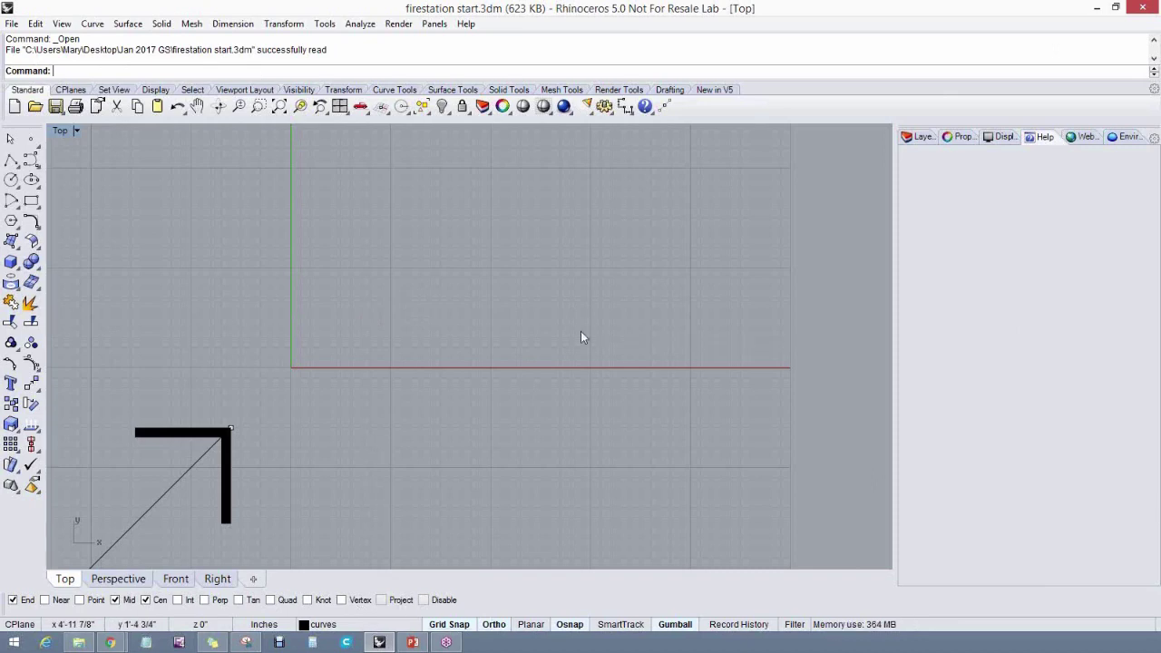
left_click(921, 136)
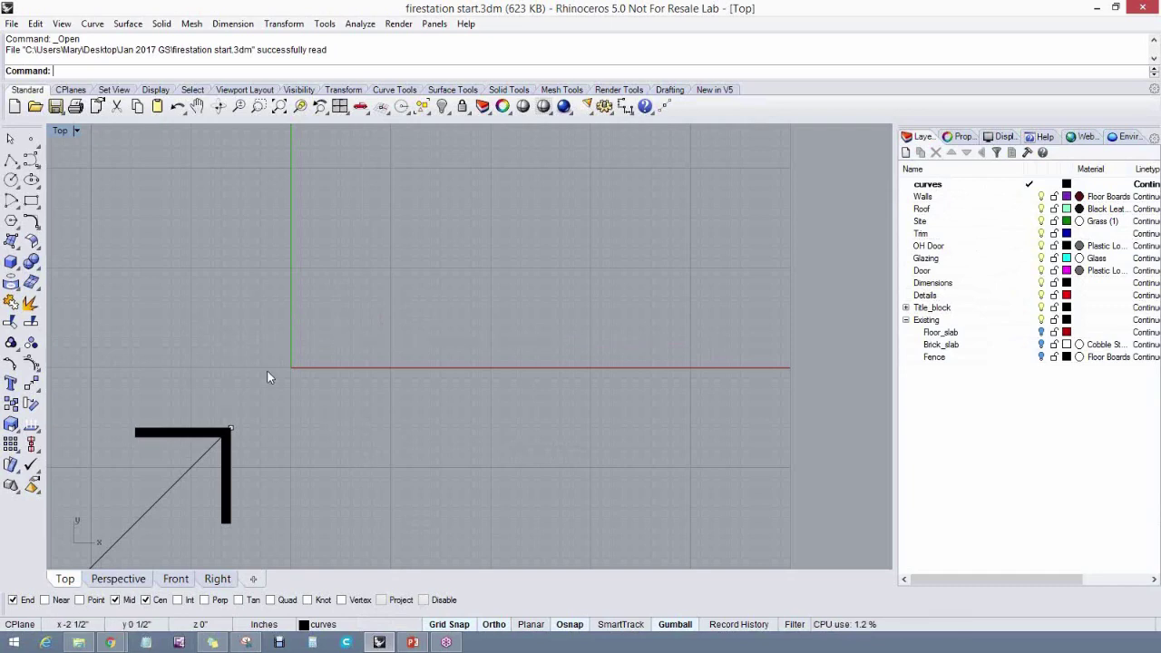
right_click_drag(314, 366, 296, 383)
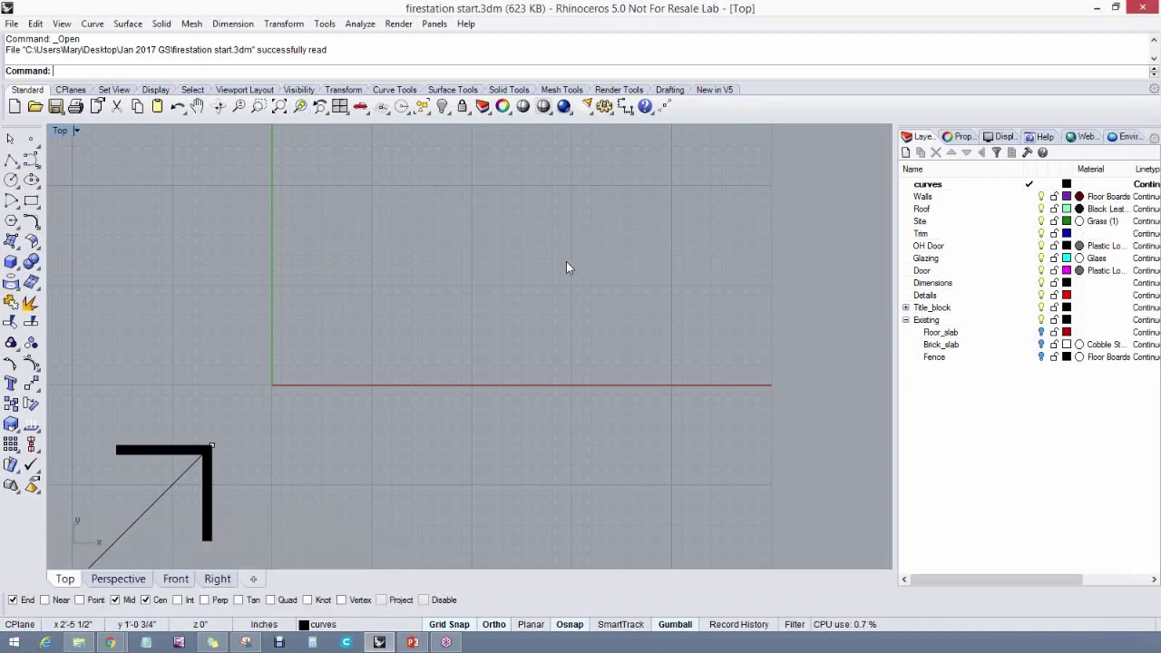
Start a polyline in the Top view, snapped to the point at the tip of the "Start Exterior Wall Here" leader
left_click(10, 159)
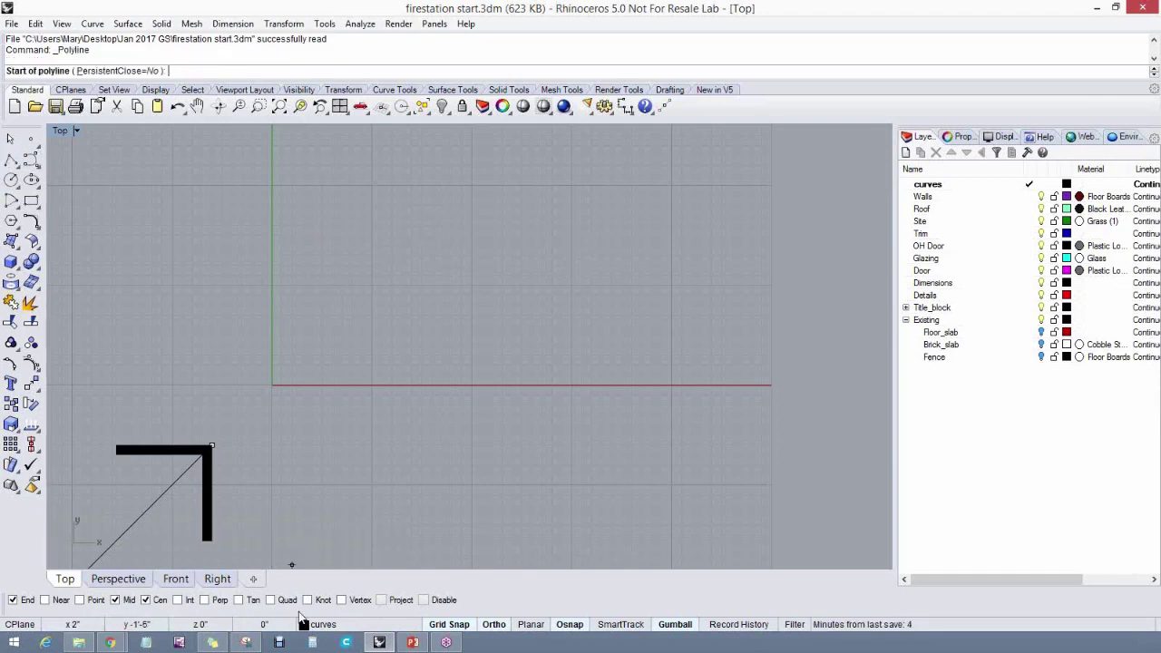
key("Escape")
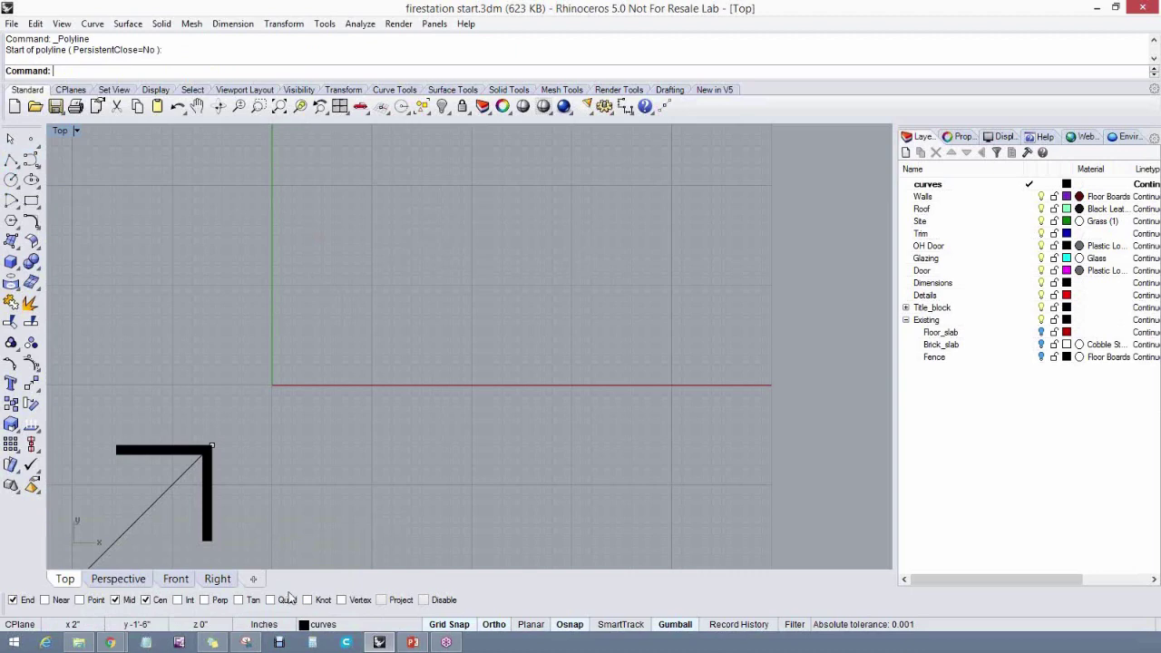
left_click(11, 160)
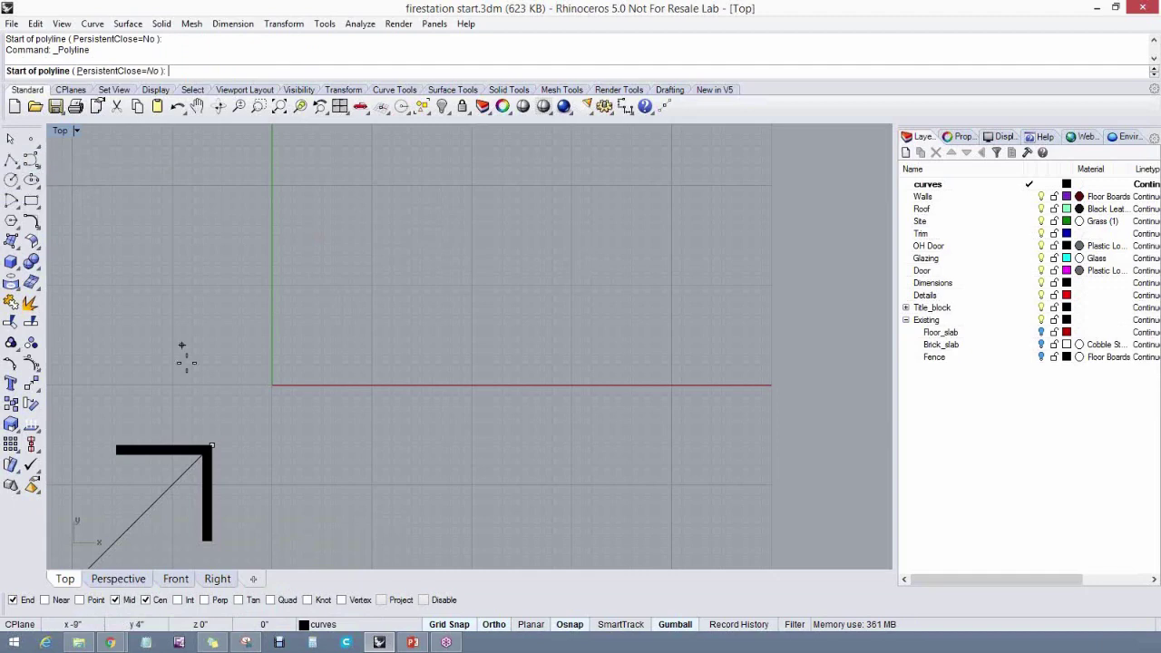
left_click(212, 446)
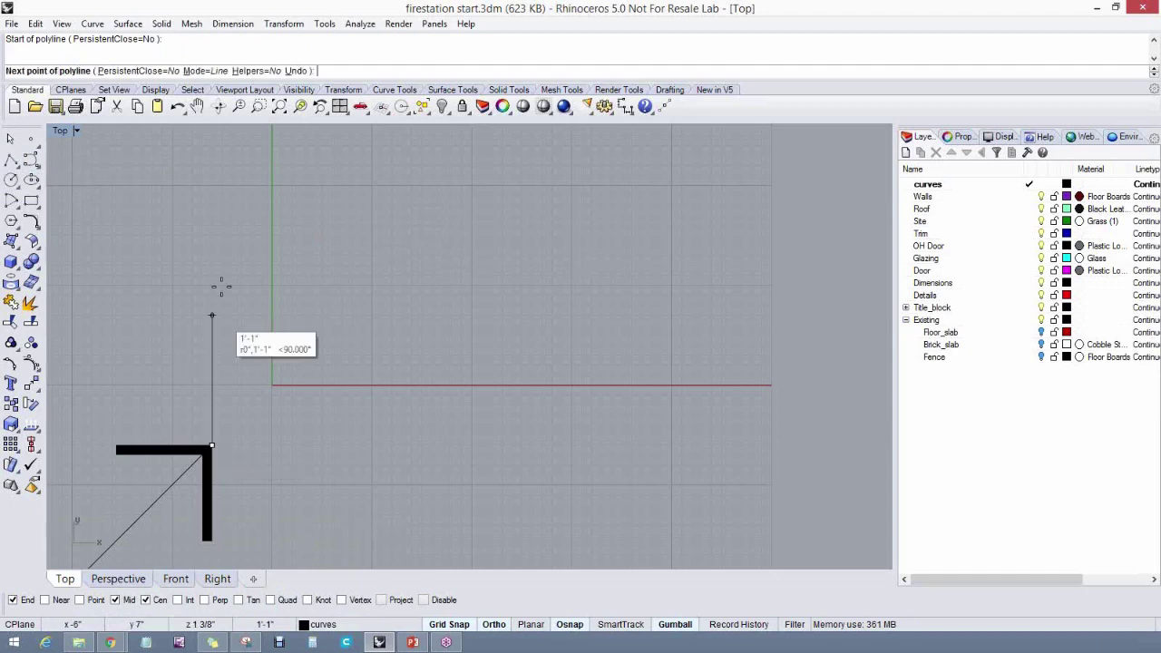
scroll(218, 243, "down", 2)
scroll(225, 244, "up", 3)
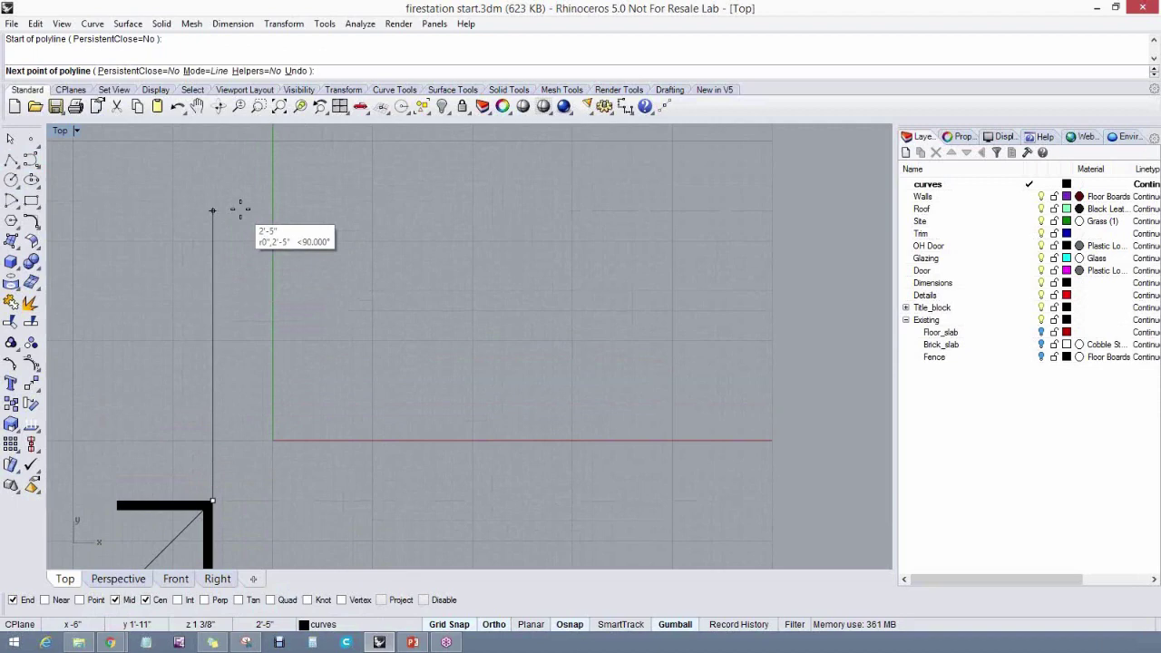
scroll(240, 209, "down", 5)
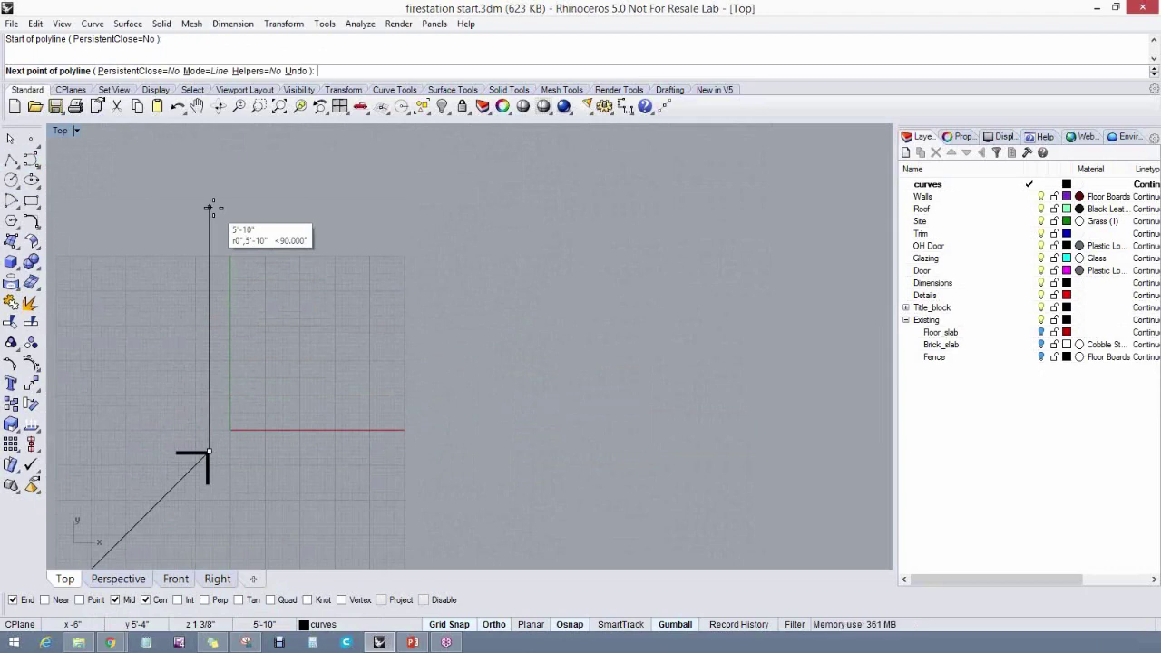
Draw the first exterior wall segment 61' long from the start point in positive Y
type("61")
type("'")
key("Return")
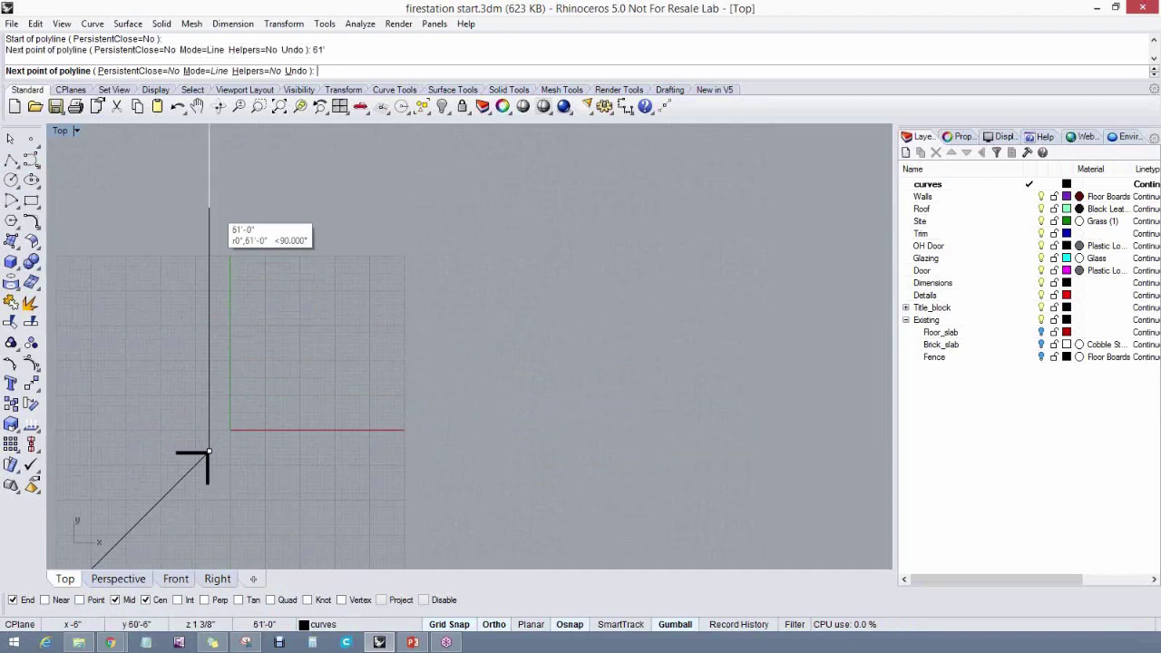
scroll(222, 216, "down", 4)
scroll(234, 216, "down", 6)
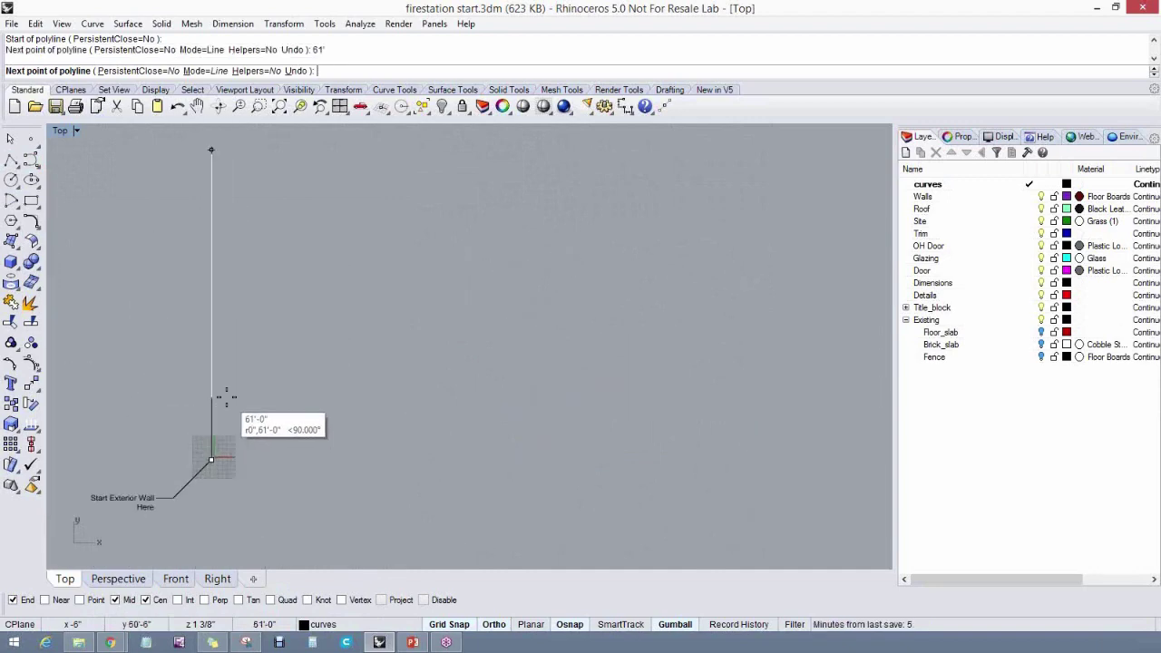
right_click_drag(233, 384, 213, 402)
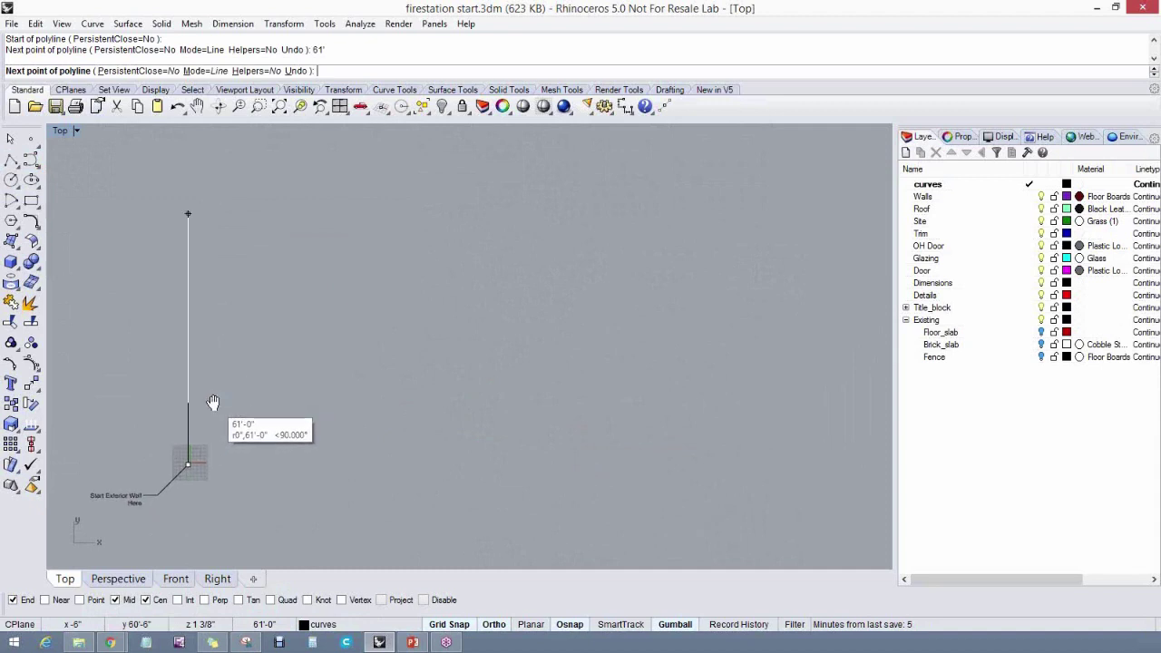
left_click(192, 163)
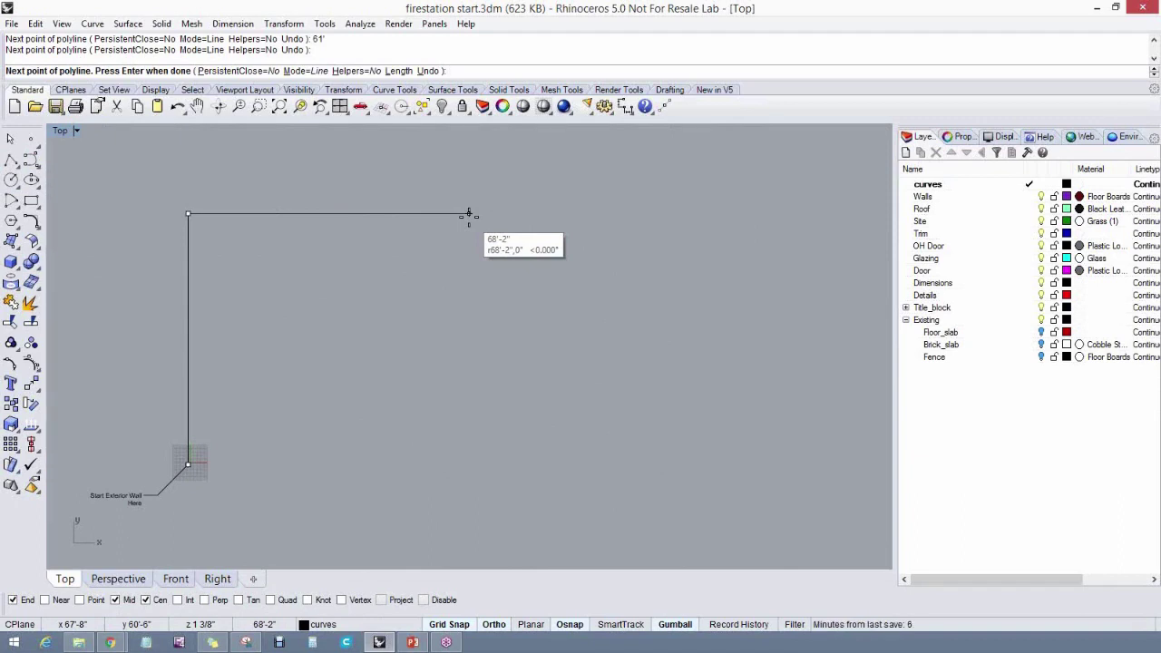
Try a length of 65'2 for the second wall segment in positive X, and undo the last polyline point
type("65'2")
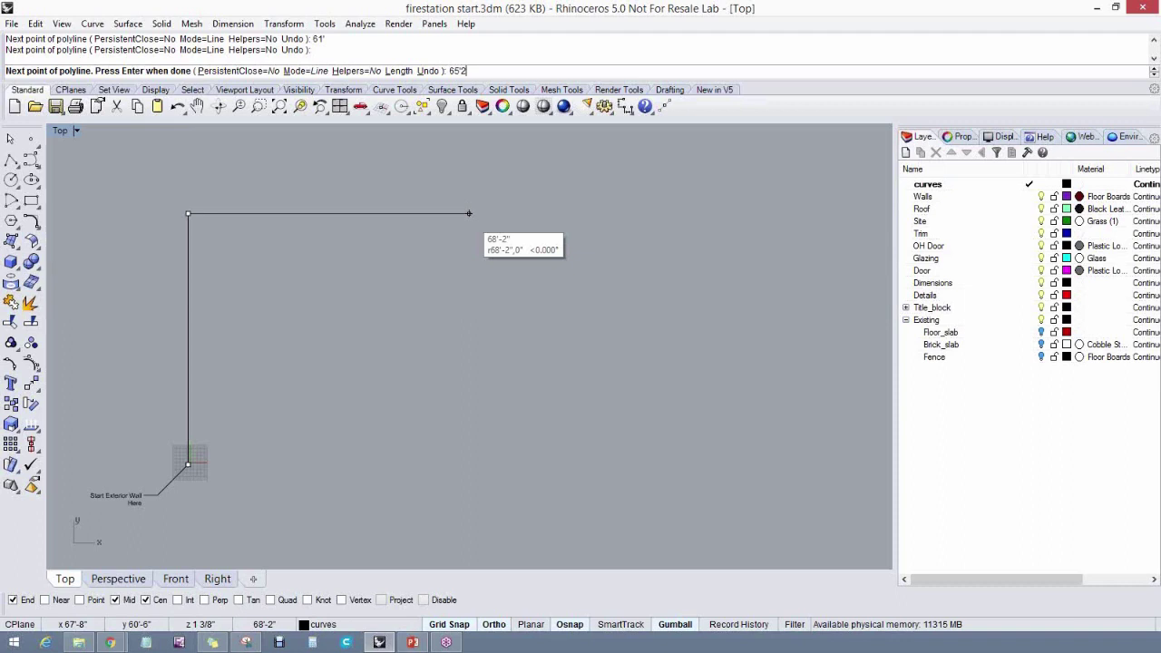
key("Return")
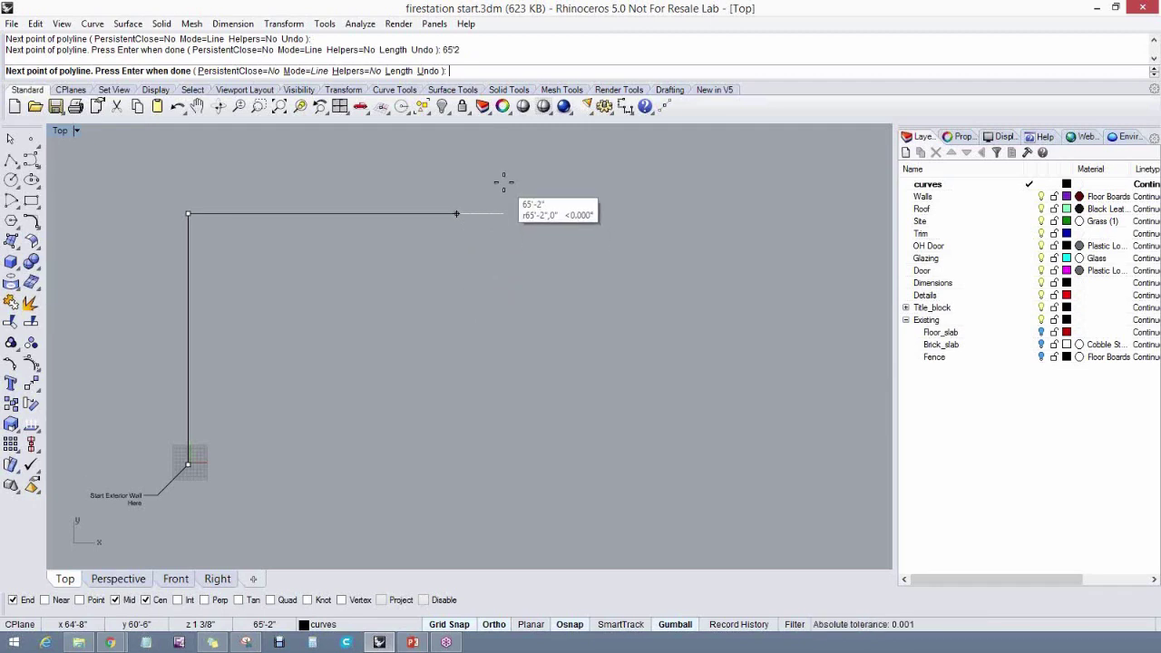
type("u")
key("Return")
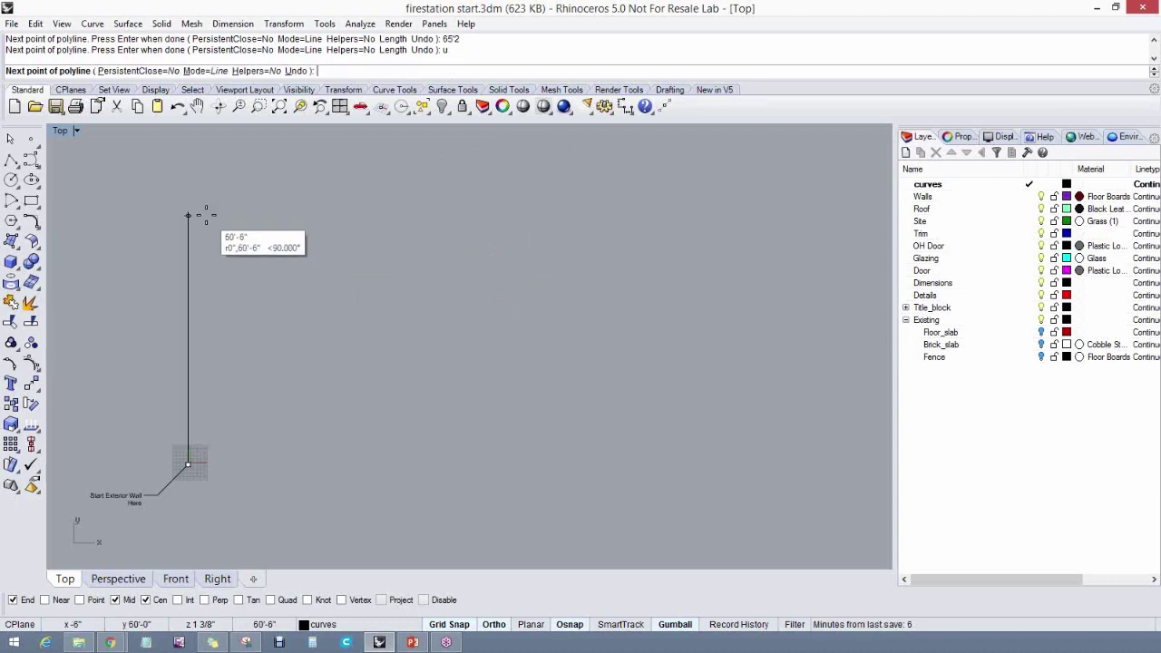
Redraw the first wall segment 61' long in positive Y and try entering fractional lengths 65'2-1/2" and 65'2-1/4 for the second segment
type("61'")
key("Return")
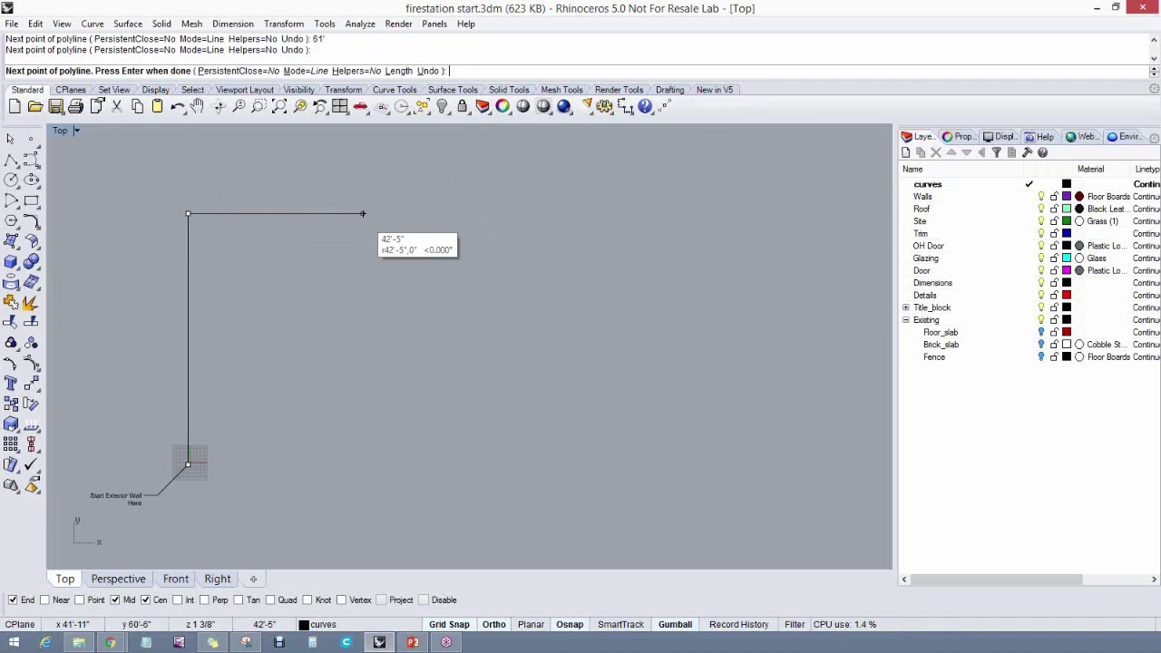
type("65'2-1/2")
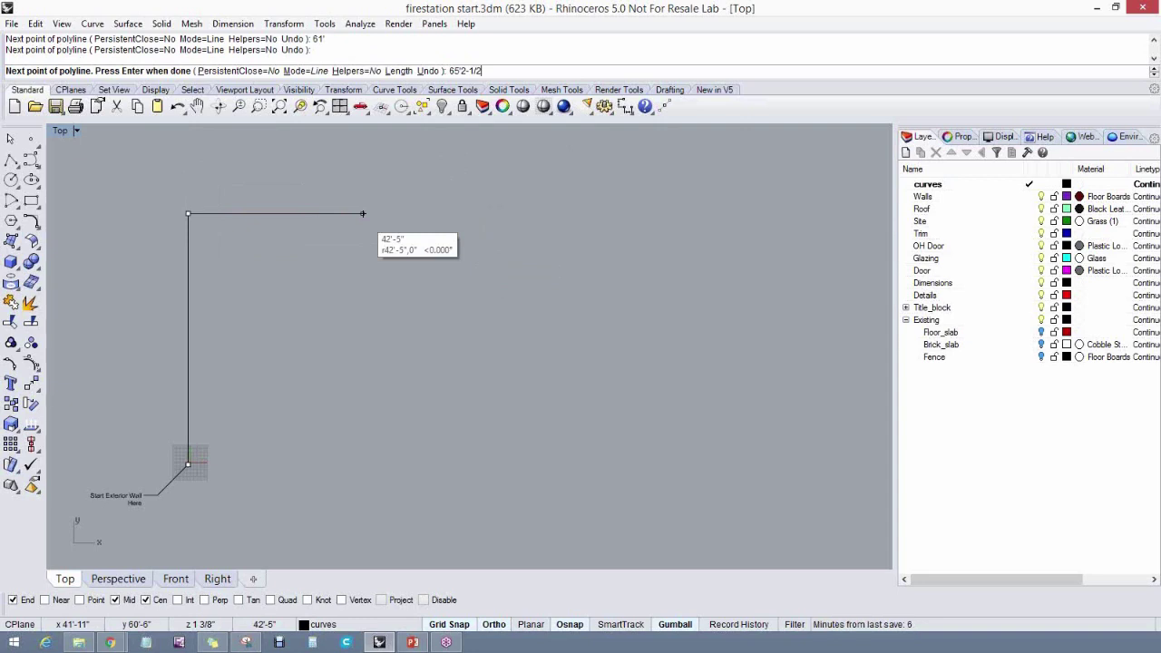
type("\"")
key("BackSpace")
key("BackSpace")
key("BackSpace")
key("BackSpace")
key("BackSpace")
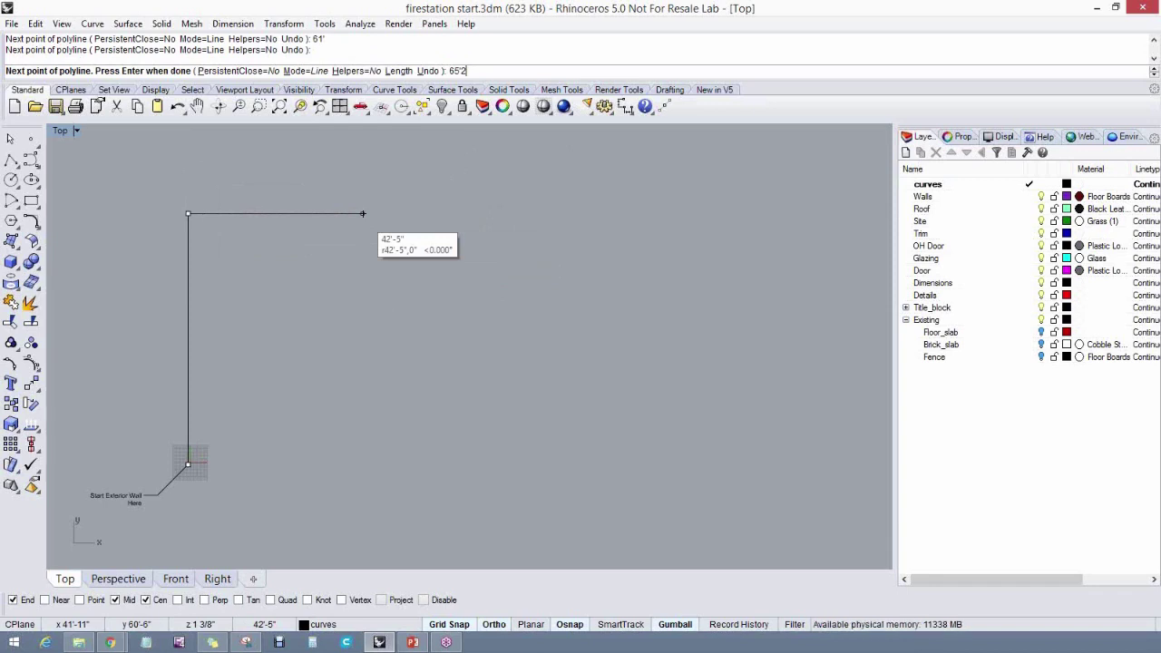
type("-1/4")
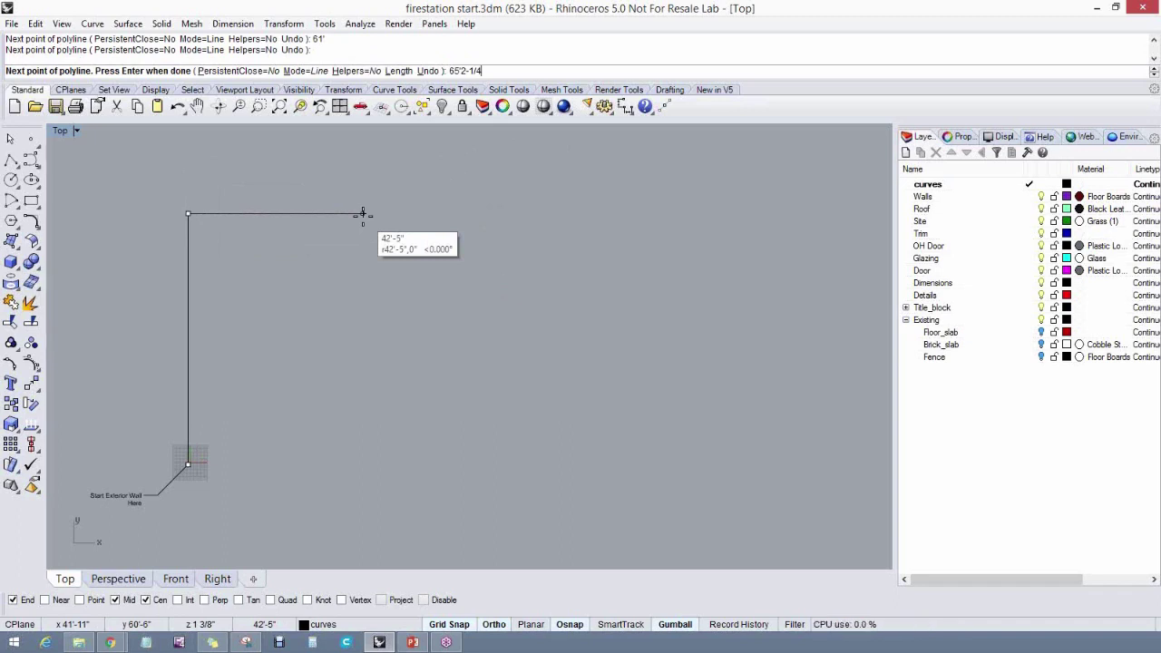
Try a metric length of 3m for the second wall segment in positive X, and undo the last polyline point
key("BackSpace")
key("BackSpace")
key("BackSpace")
key("BackSpace")
key("BackSpace")
key("BackSpace")
key("BackSpace")
type("3")
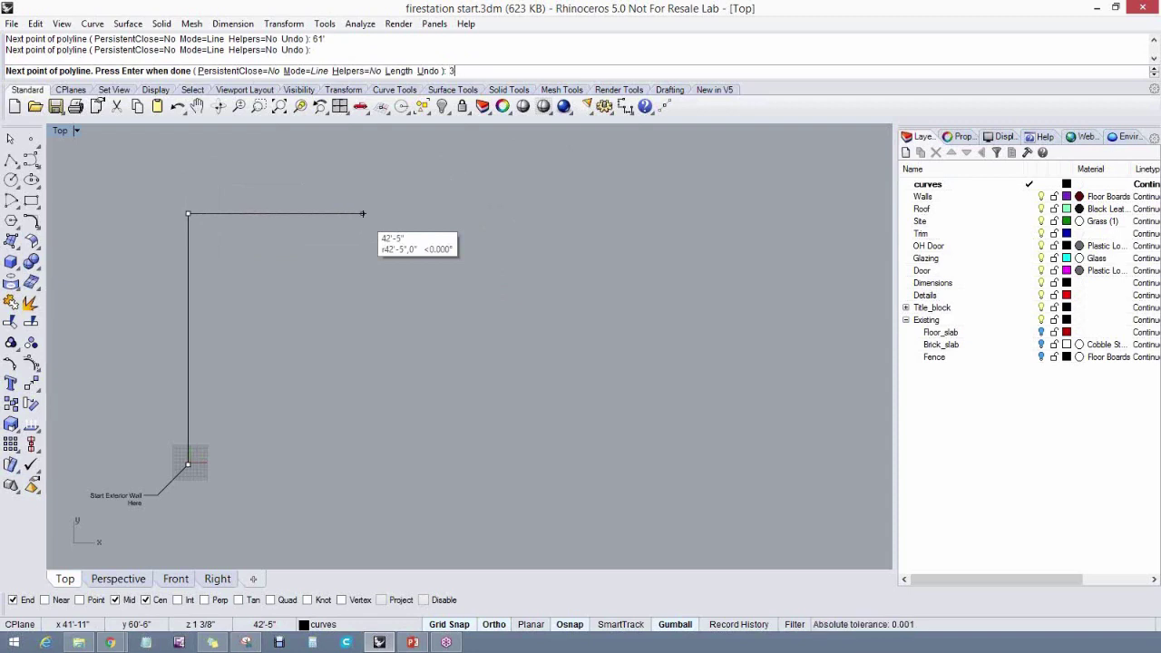
type("m")
key("Return")
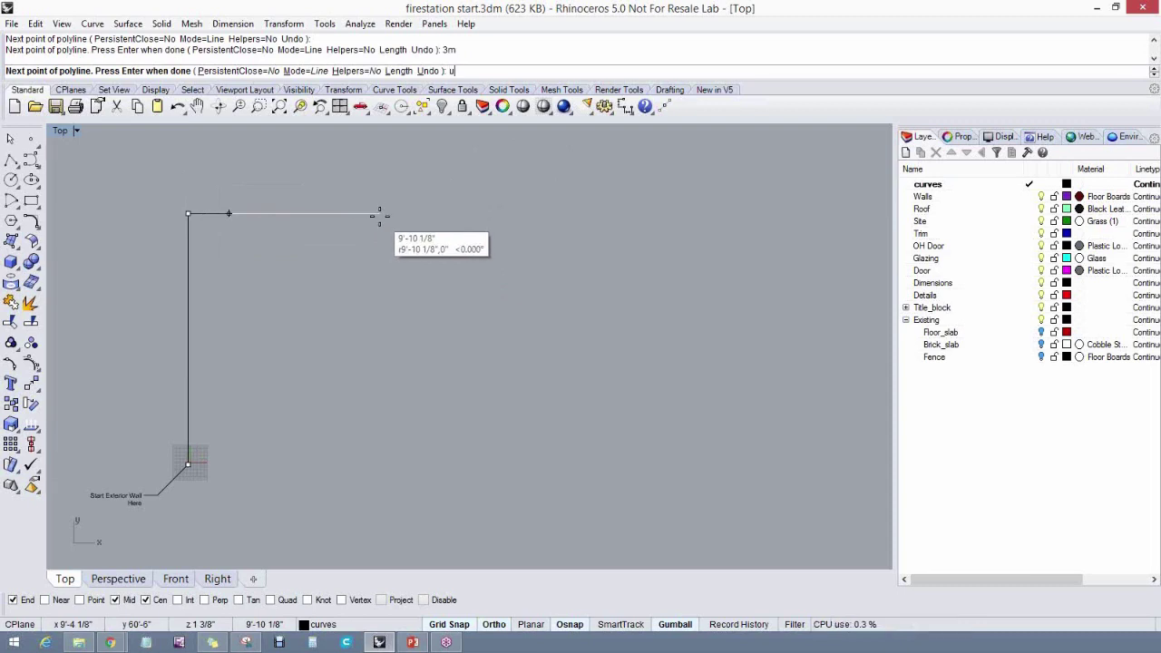
type("u")
key("Return")
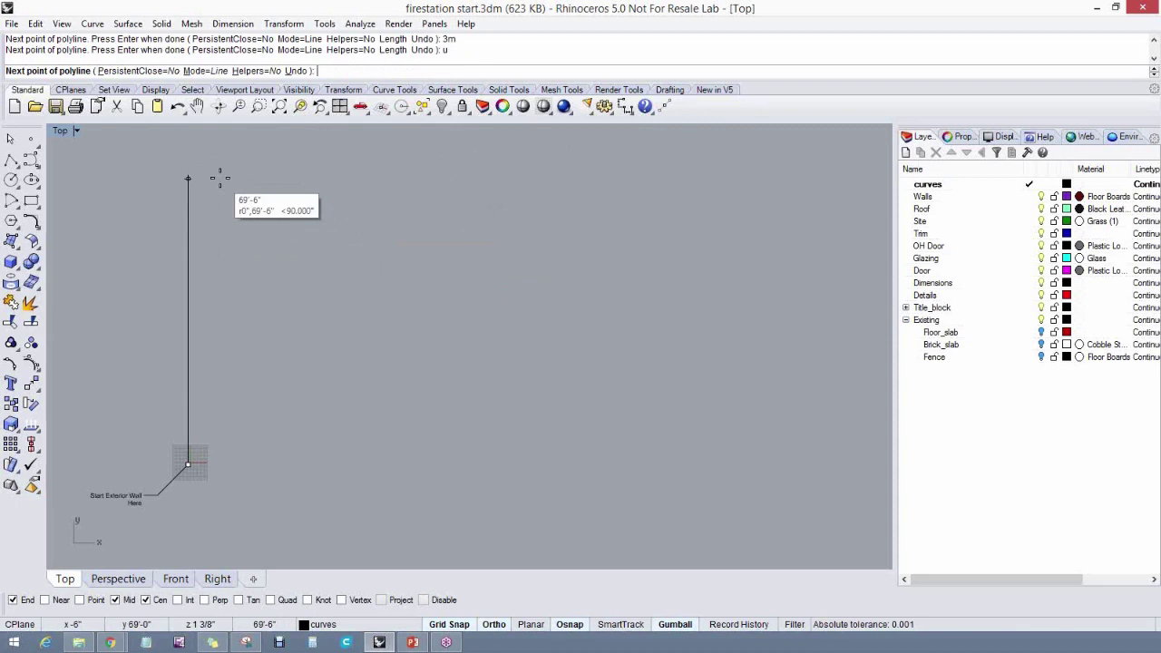
Draw the first wall segment 61' long in positive Y and the second one 65'2 long in positive X
type("61'")
key("Return")
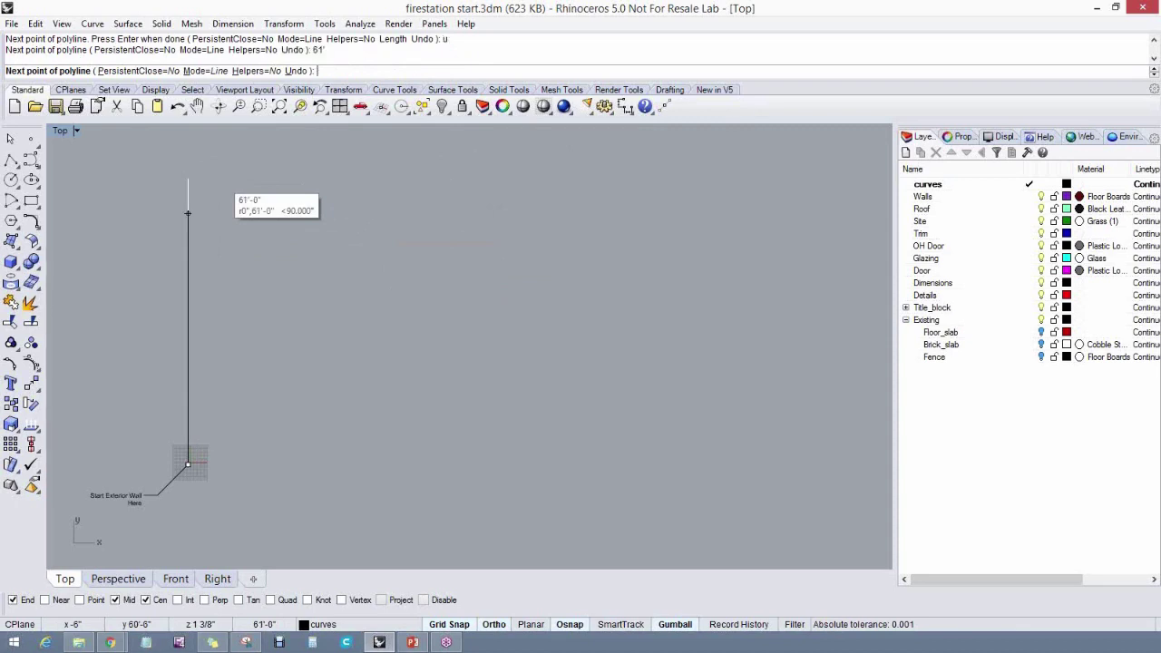
left_click(187, 178)
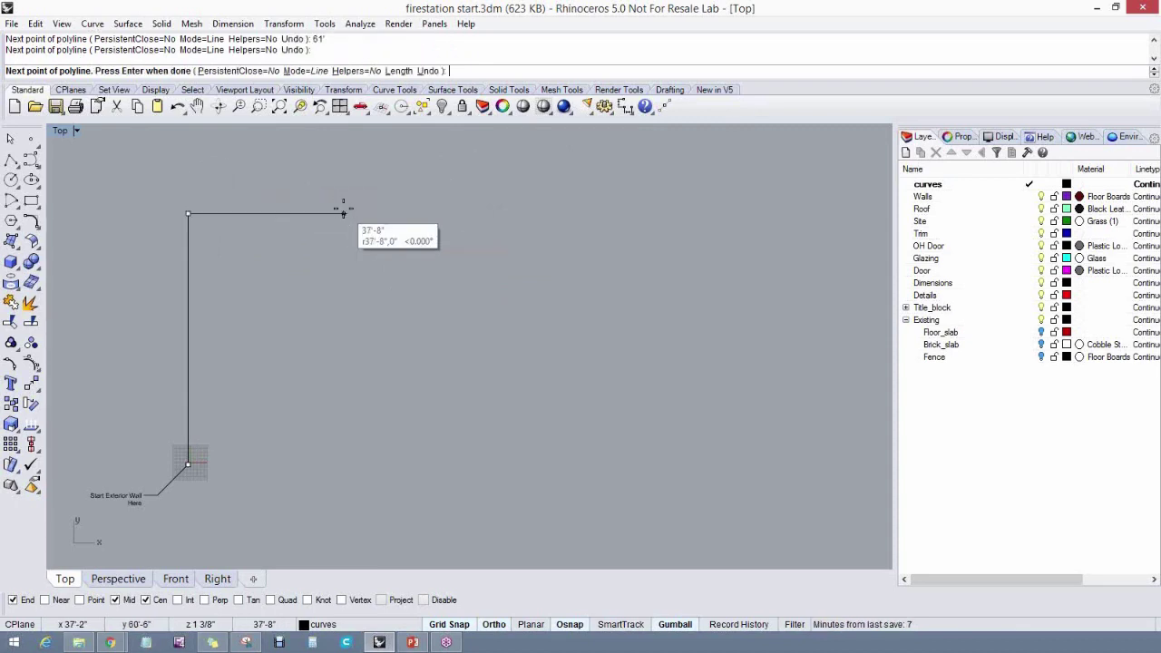
type("65'2")
key("Return")
left_click(467, 218)
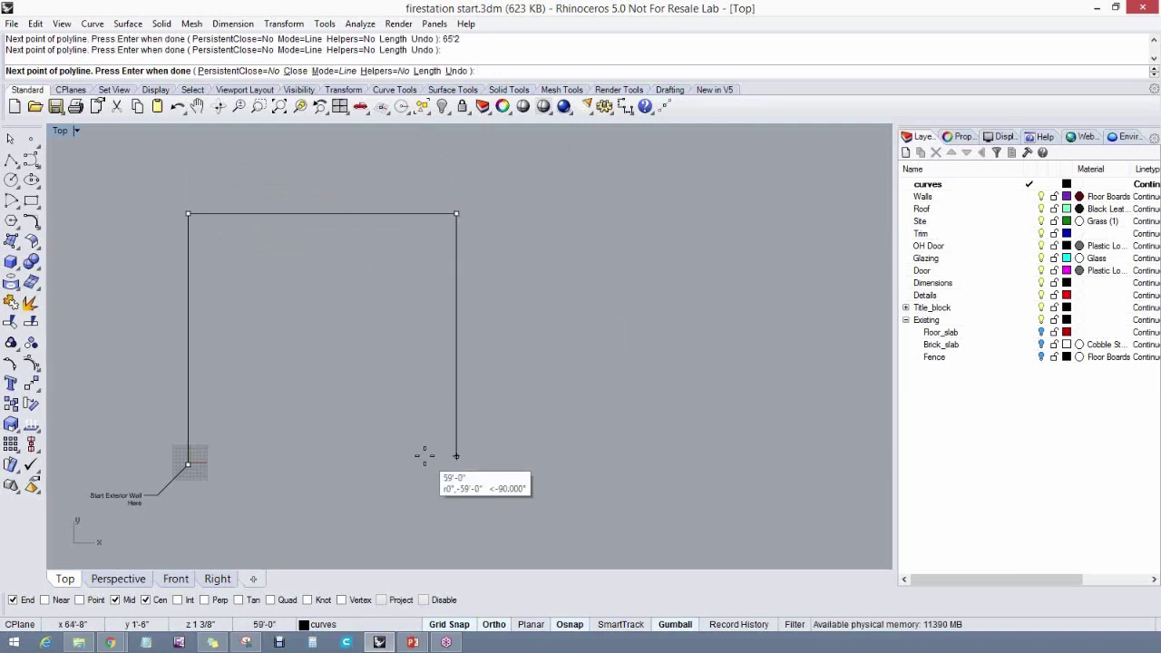
Draw the third wall segment 61' long in negative Y and close the polyline back to its start point
type("61'")
key("Return")
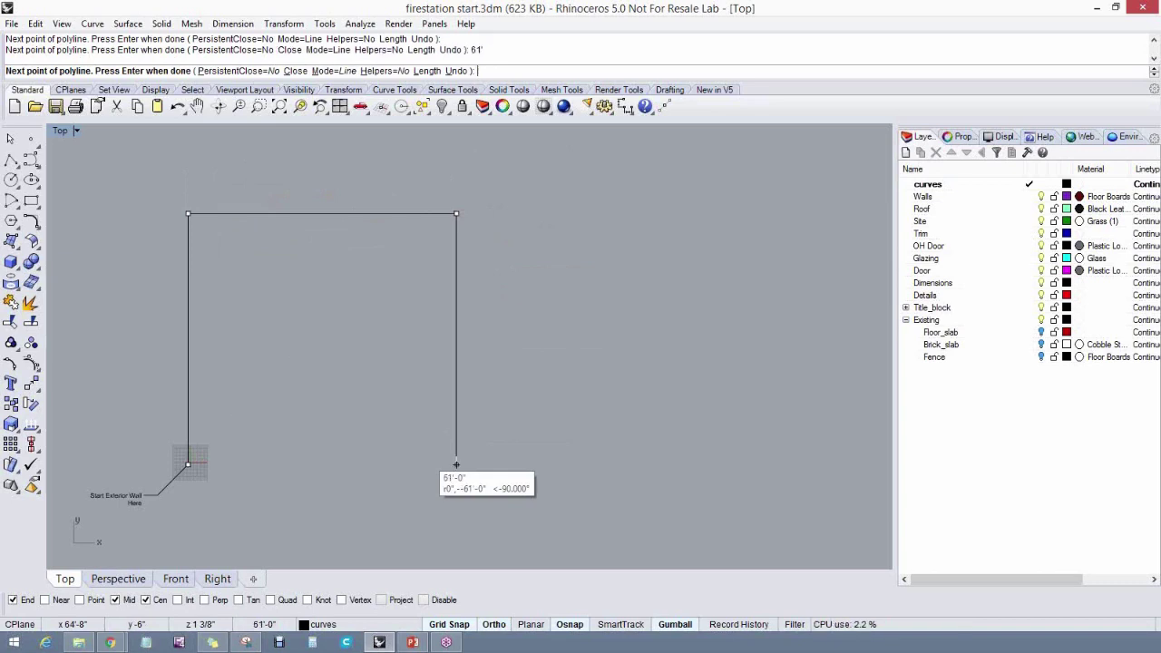
left_click(222, 478)
left_click(295, 71)
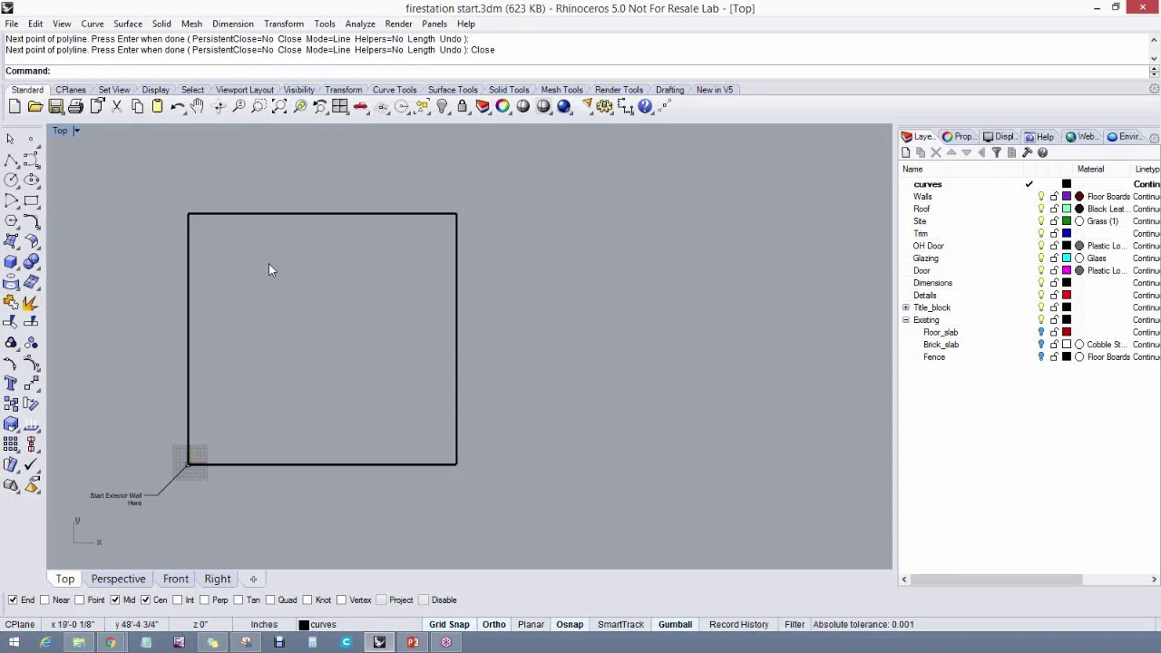
Measure the area of the closed exterior wall outline in model units, and deselect the curve
right_click_drag(270, 265, 316, 261)
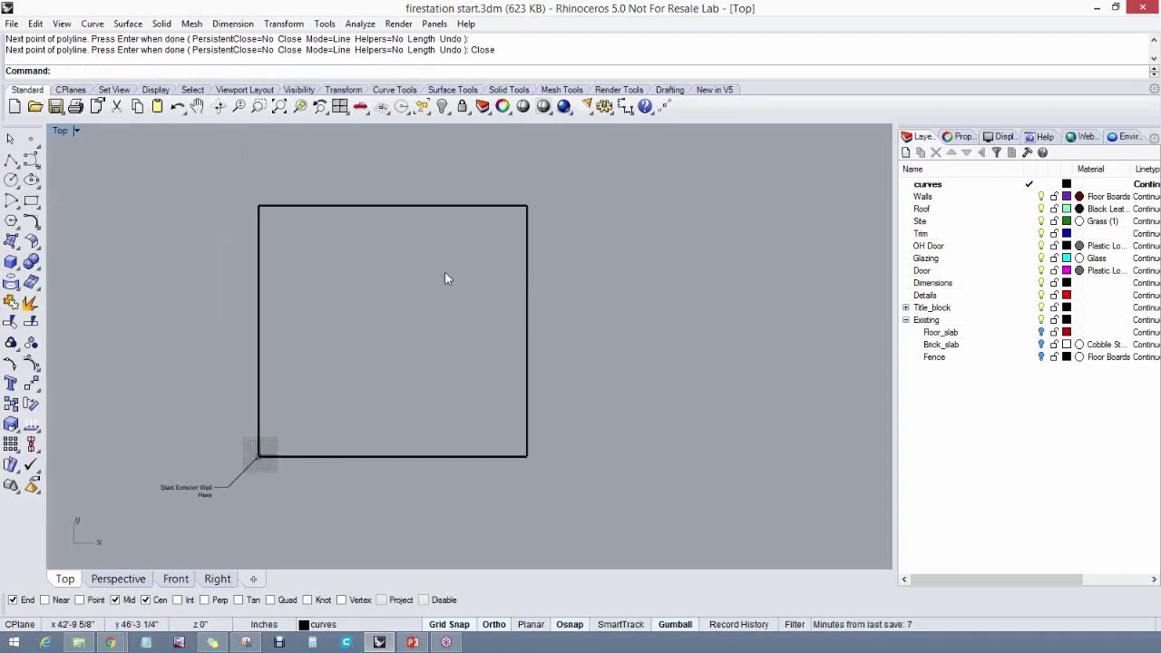
left_click(527, 294)
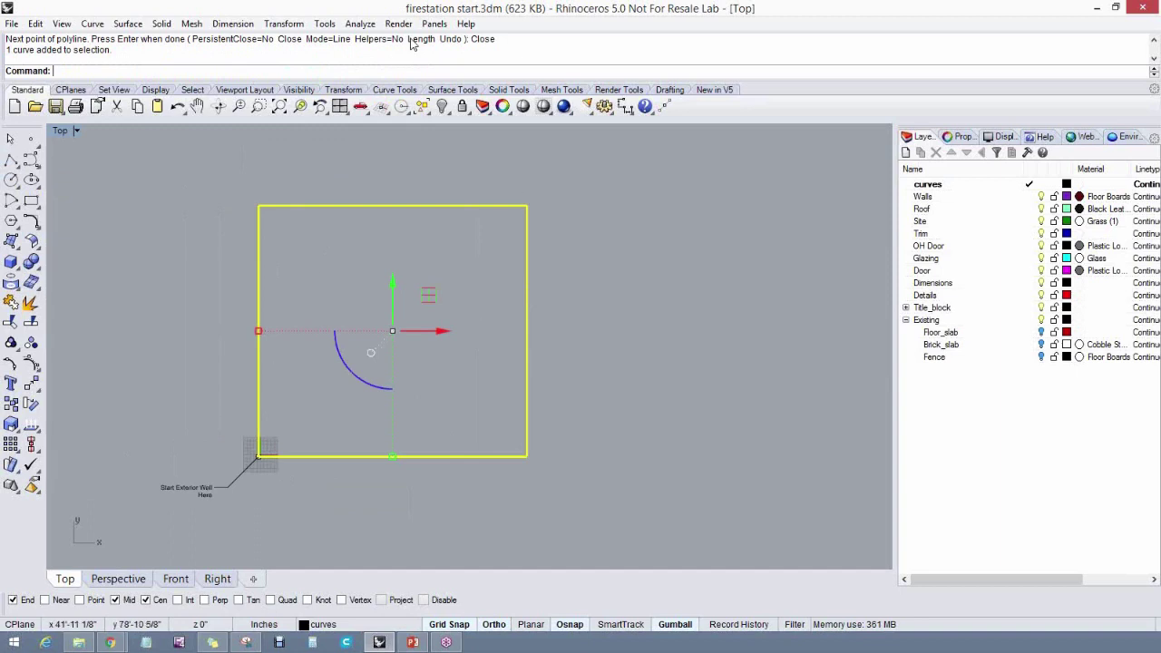
left_click(361, 24)
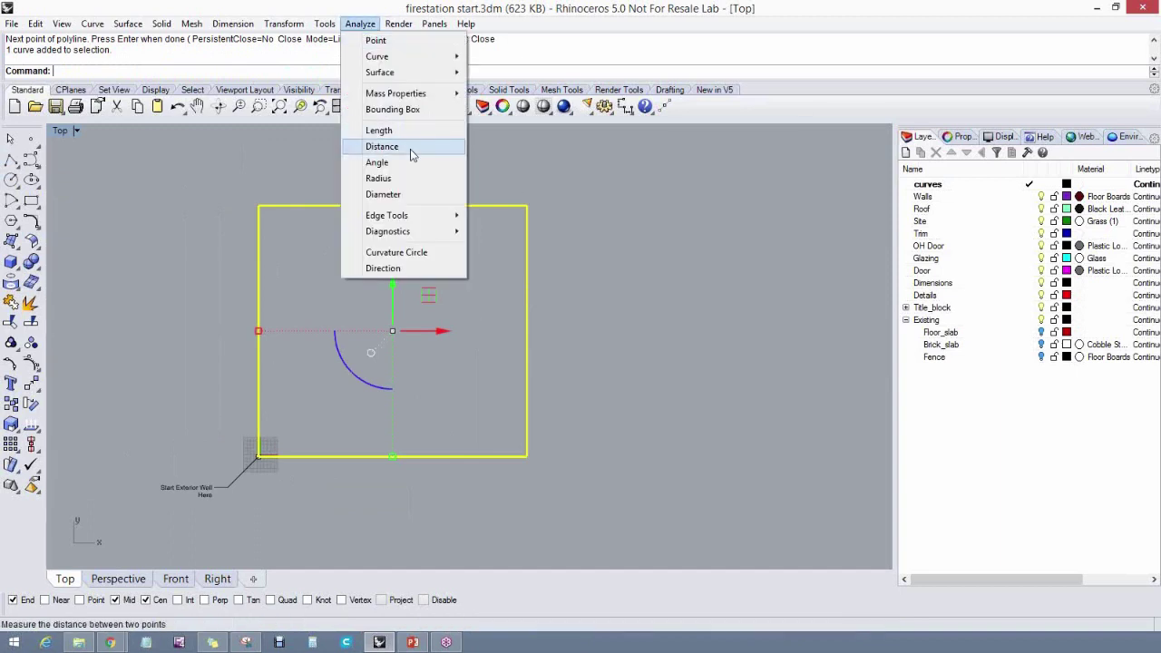
mouse_move(418, 93)
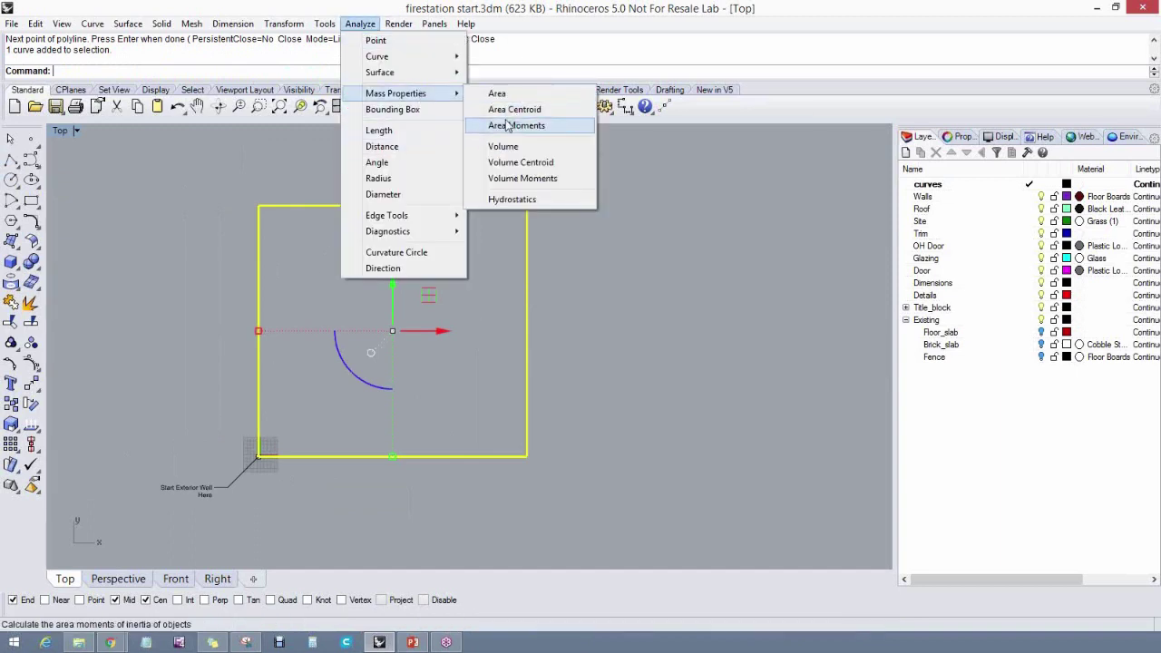
left_click(499, 94)
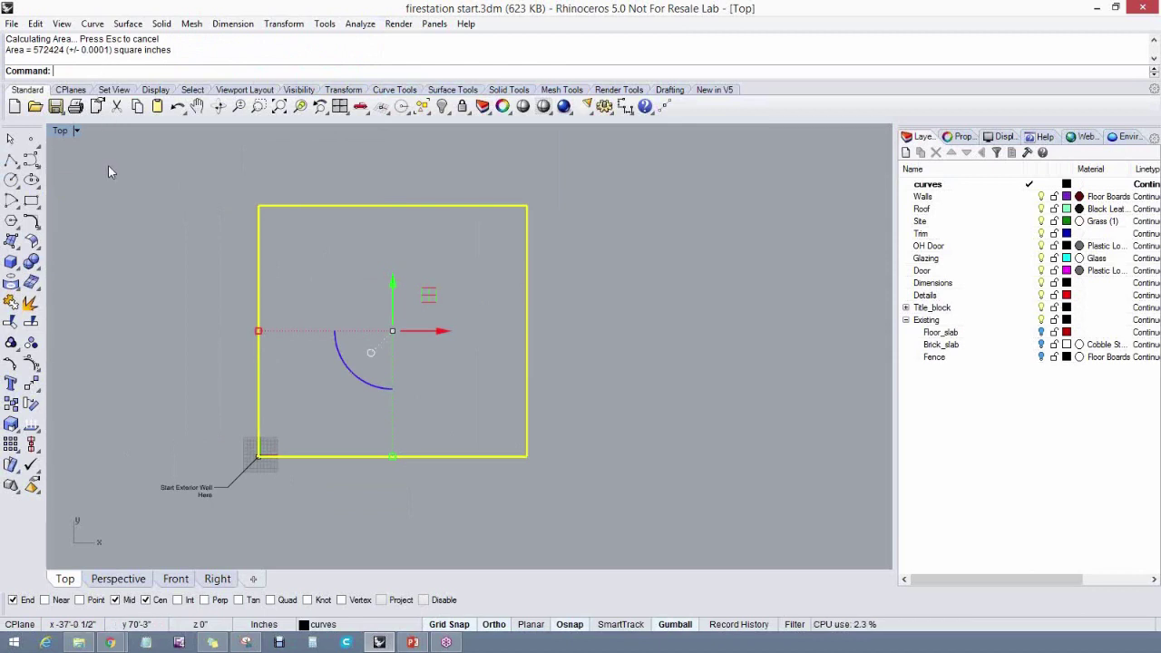
key("Escape")
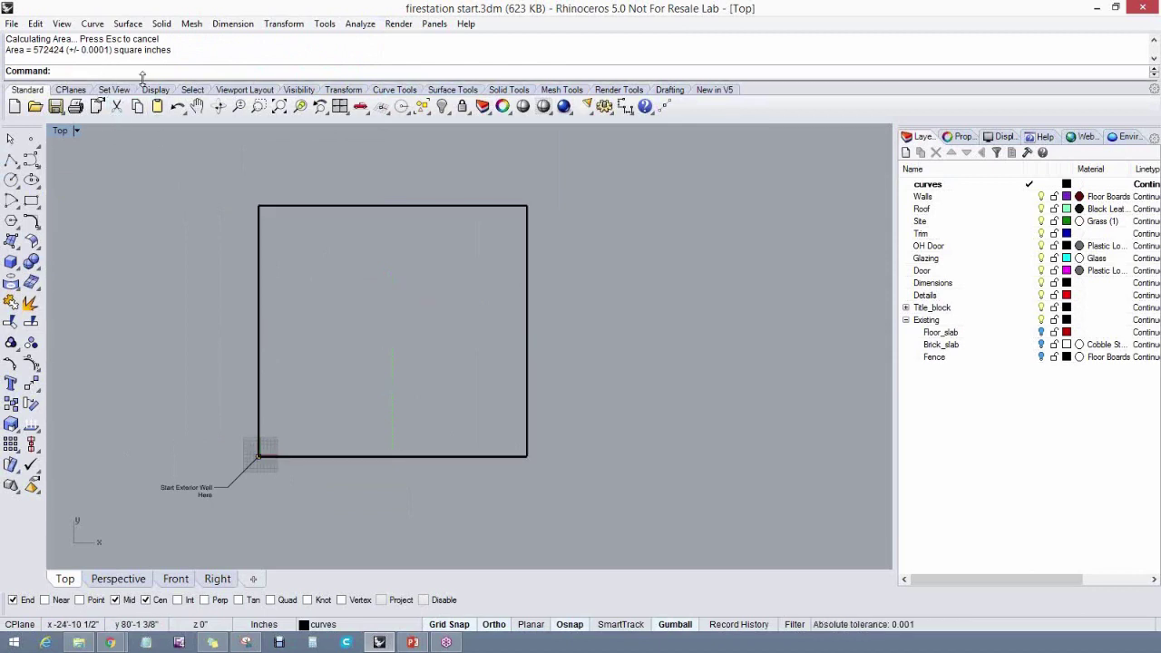
Measure the area of the exterior wall outline again with the Area units set to Foot
right_click(143, 75)
left_click(197, 192)
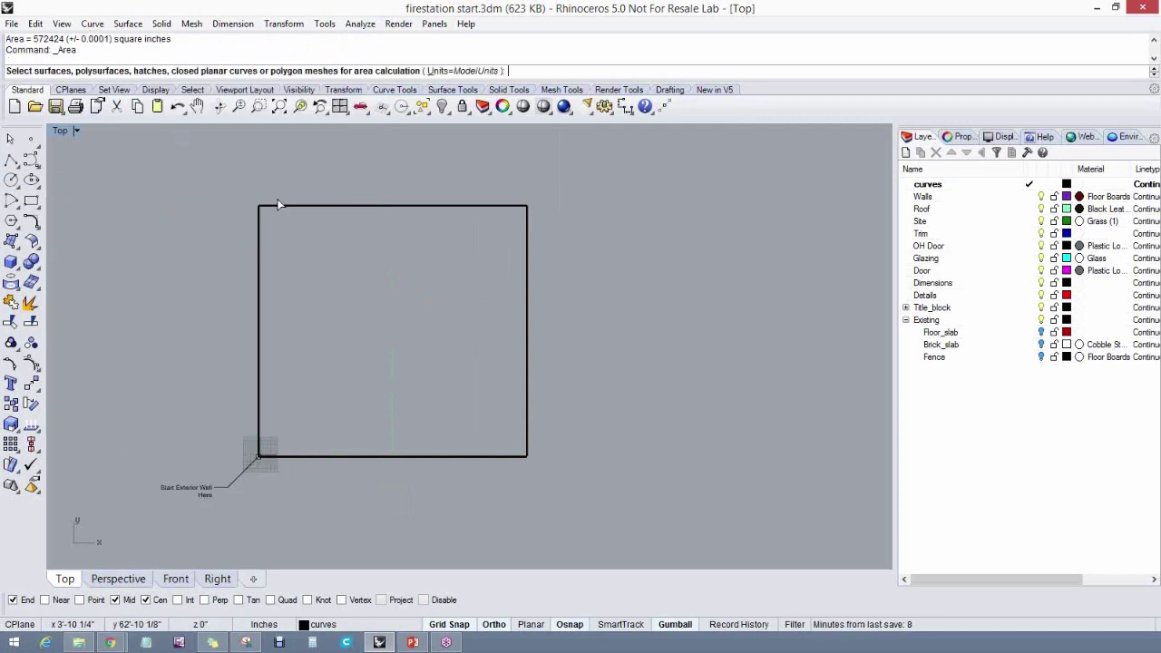
left_click(463, 73)
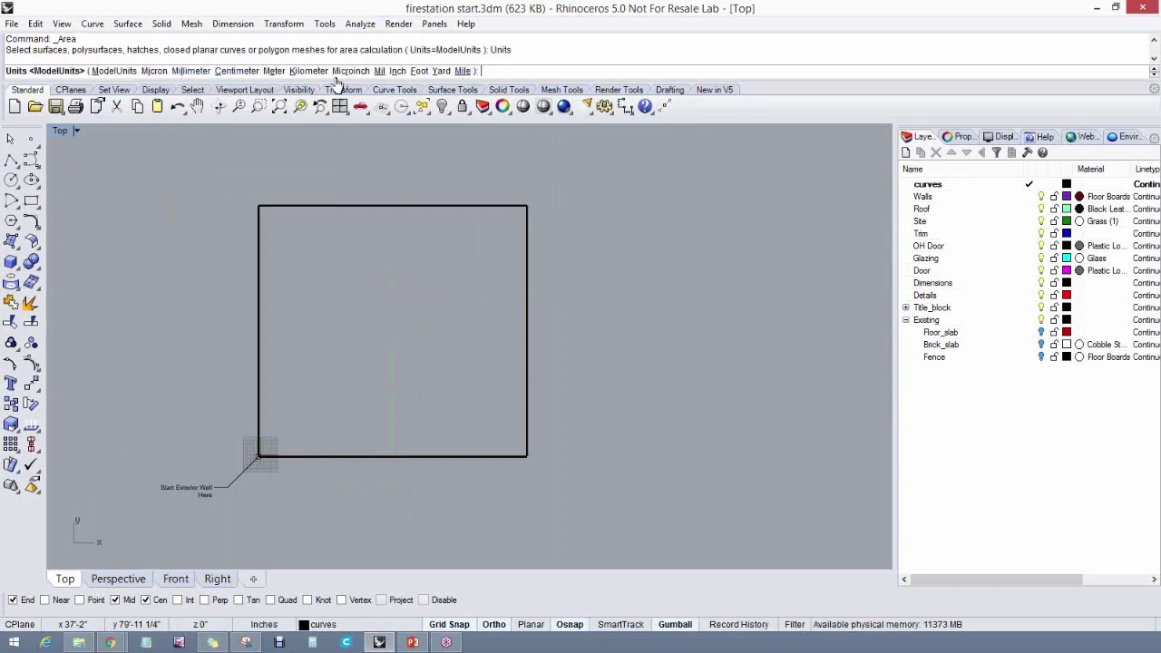
left_click(419, 71)
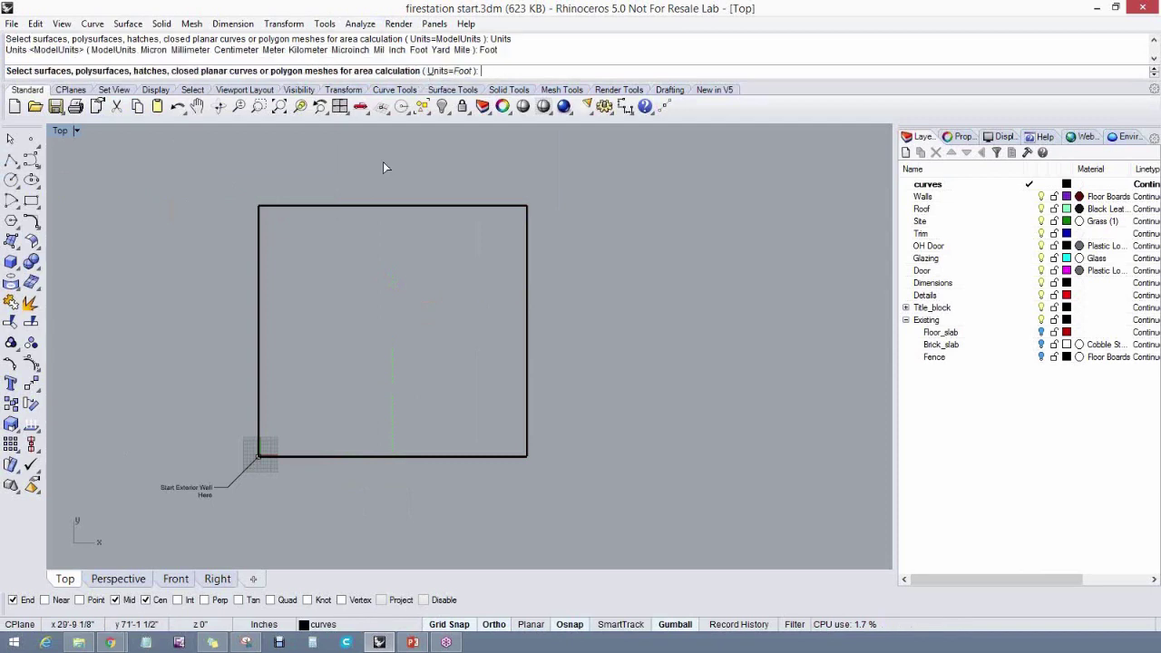
left_click(372, 207)
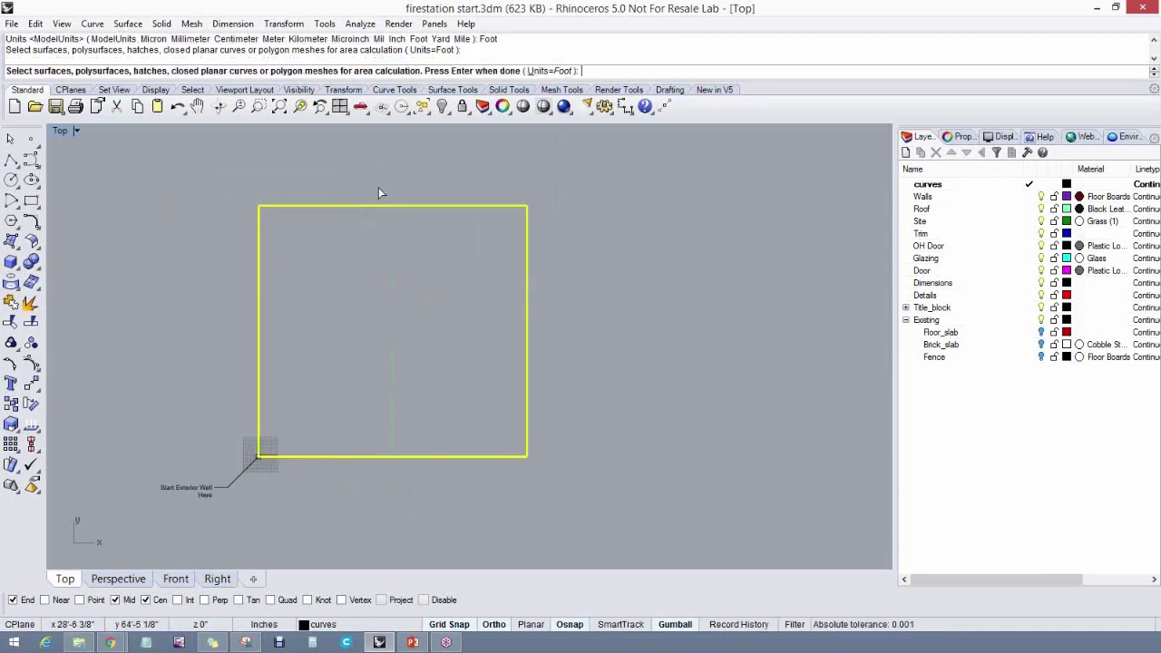
key("Return")
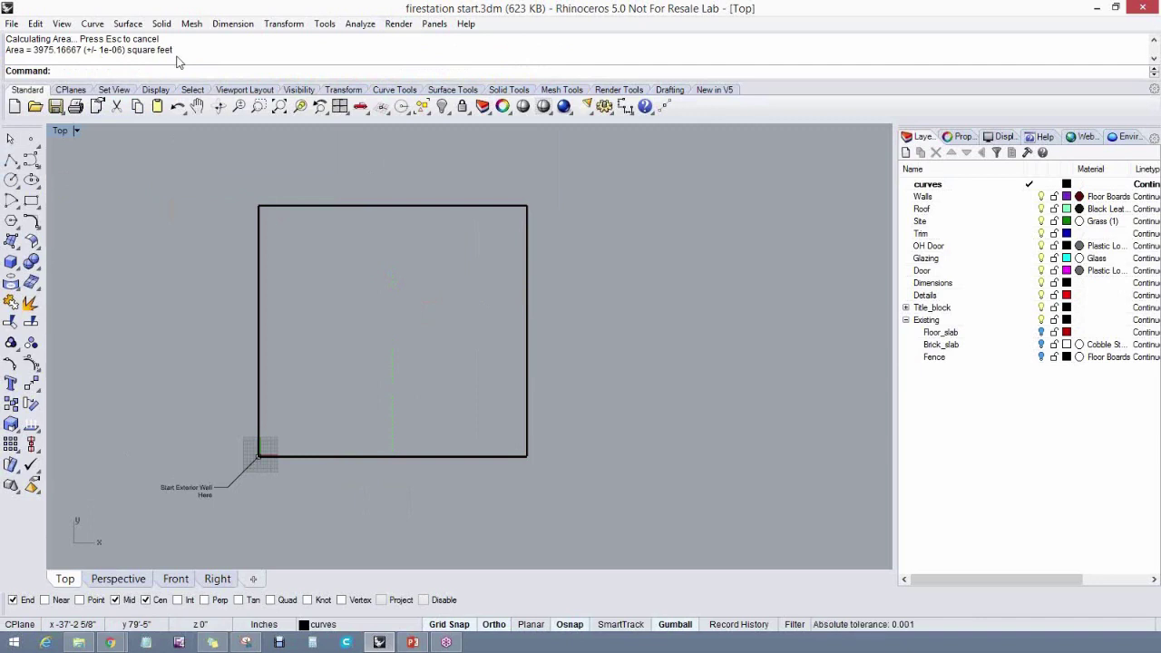
Restore the four-viewport layout and frame the construction grid around the wall's start corner in the Front view
right_click_drag(241, 347, 469, 341)
right_click_drag(323, 366, 420, 356)
scroll(426, 363, "up", 5)
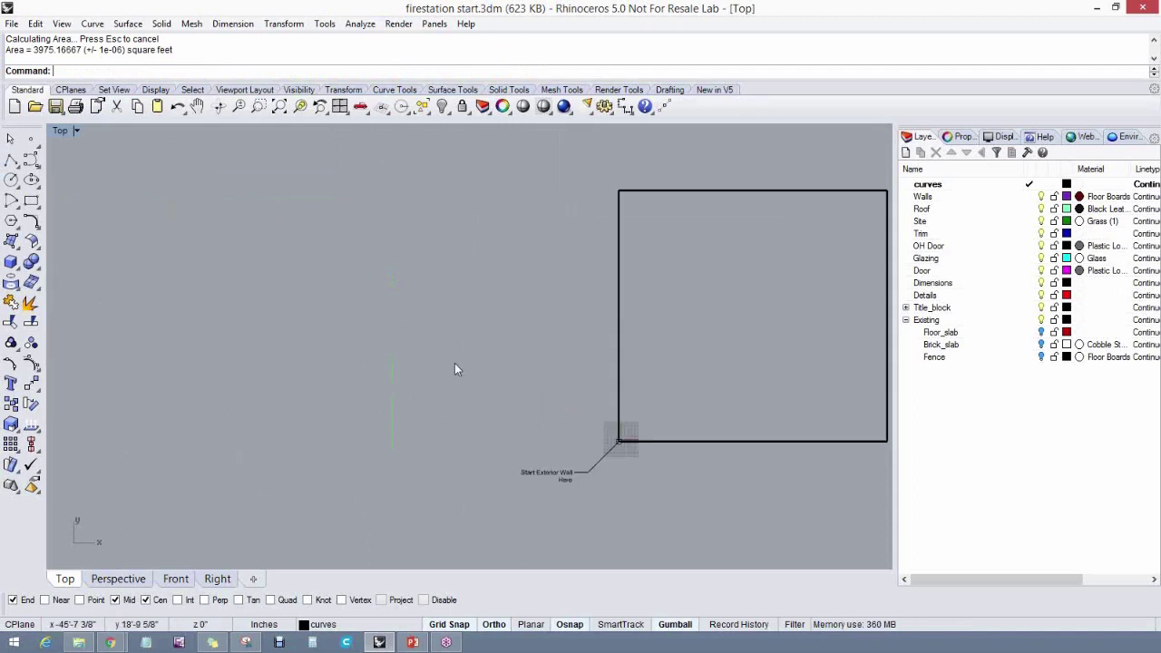
right_click_drag(320, 379, 358, 376)
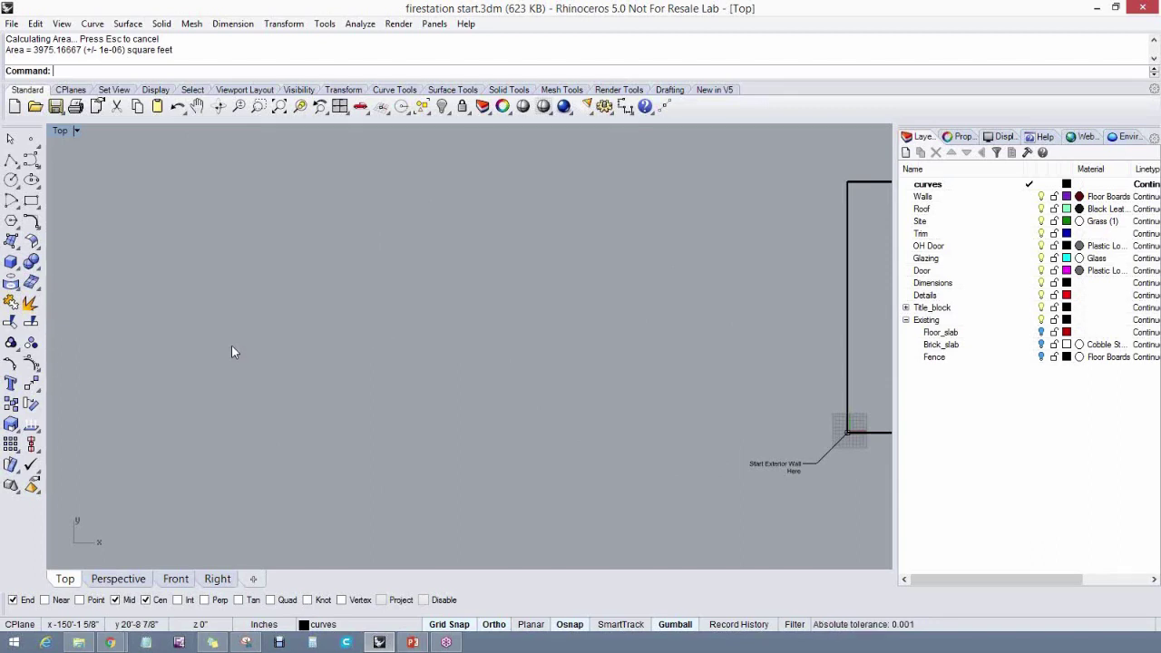
double_click(60, 131)
left_click(285, 434)
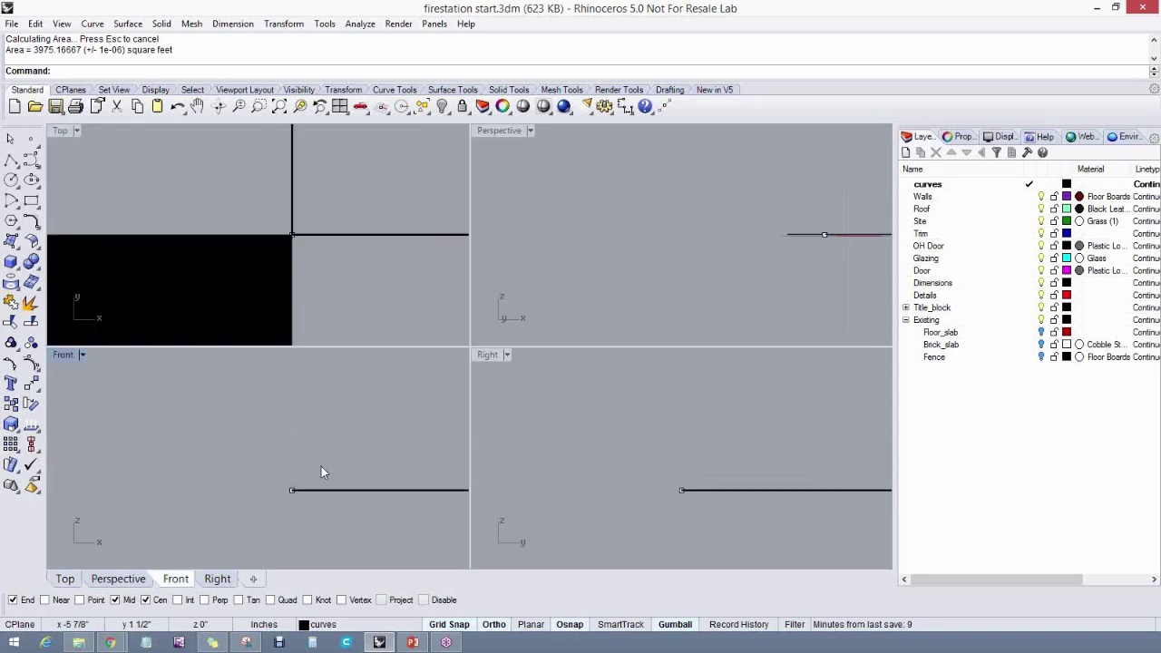
right_click_drag(292, 423, 290, 471)
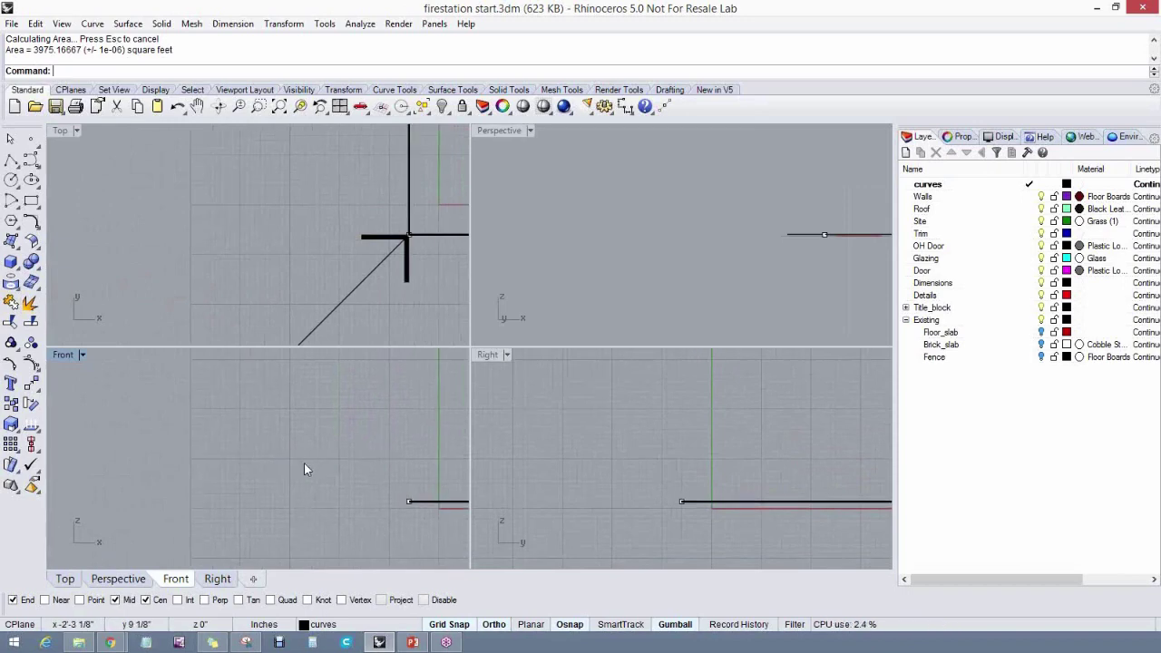
scroll(305, 463, "down", 5)
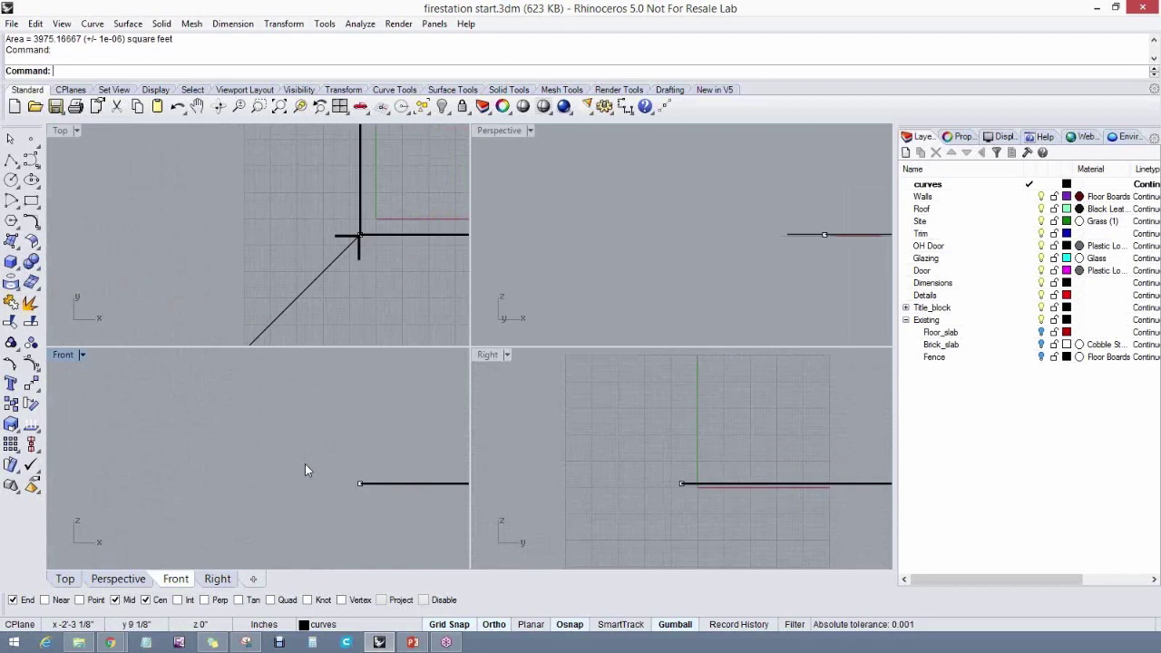
scroll(306, 469, "down", 5)
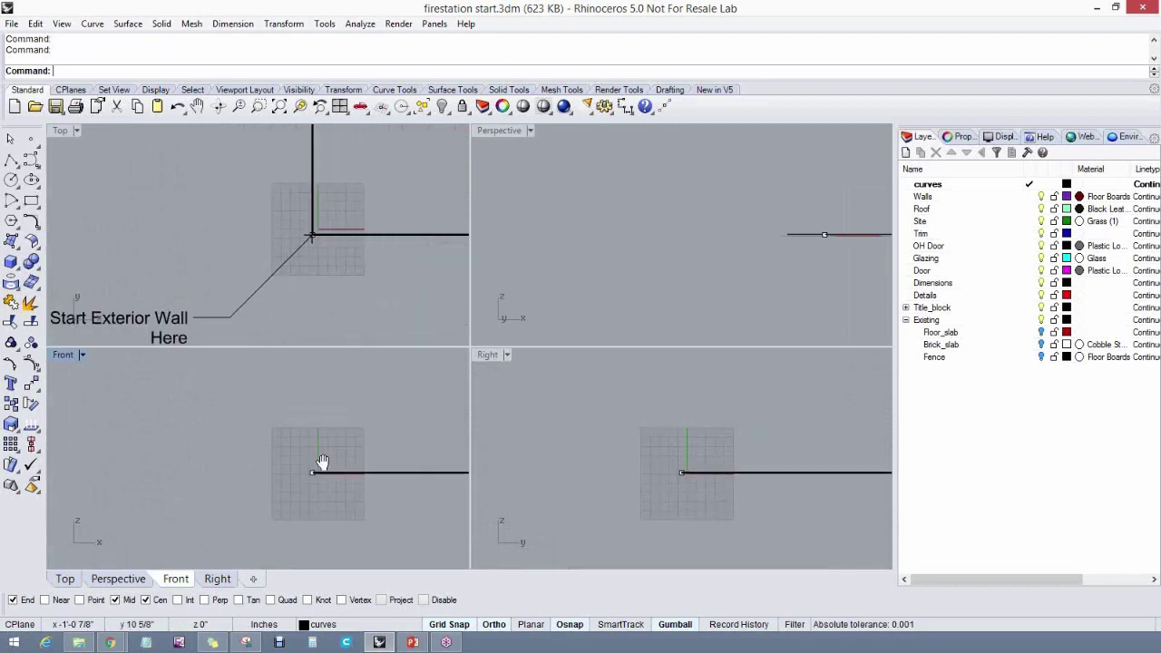
right_click_drag(322, 463, 333, 457)
Open the document's grid settings and set the grid snap spacing to 24 inches
right_click(461, 626)
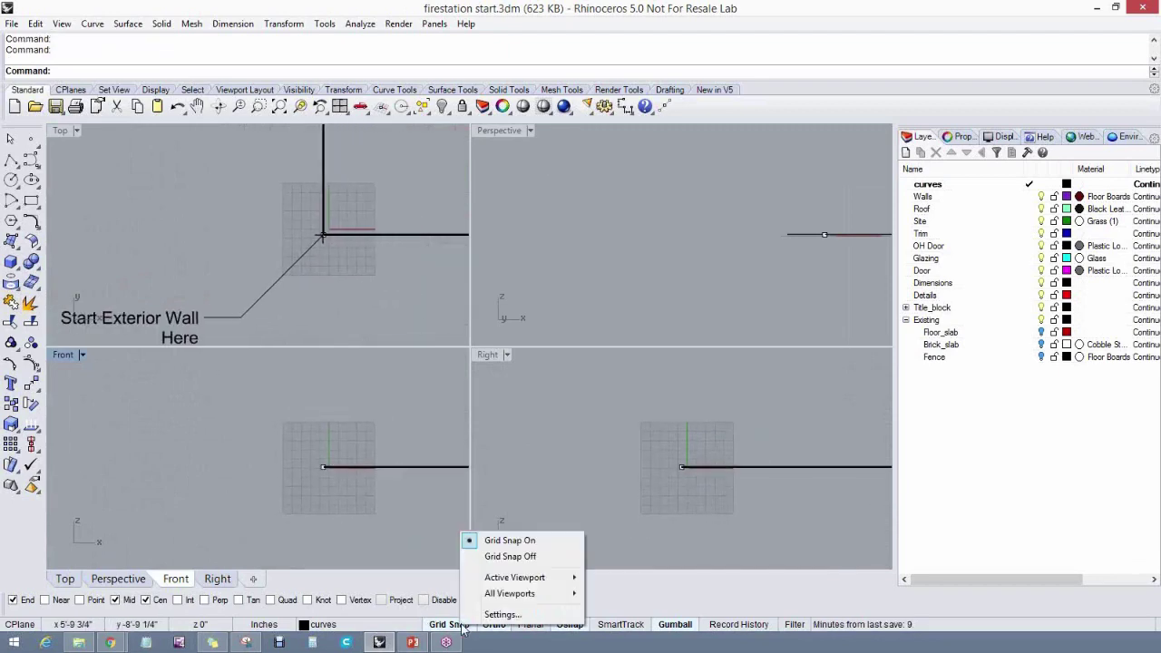
left_click(501, 614)
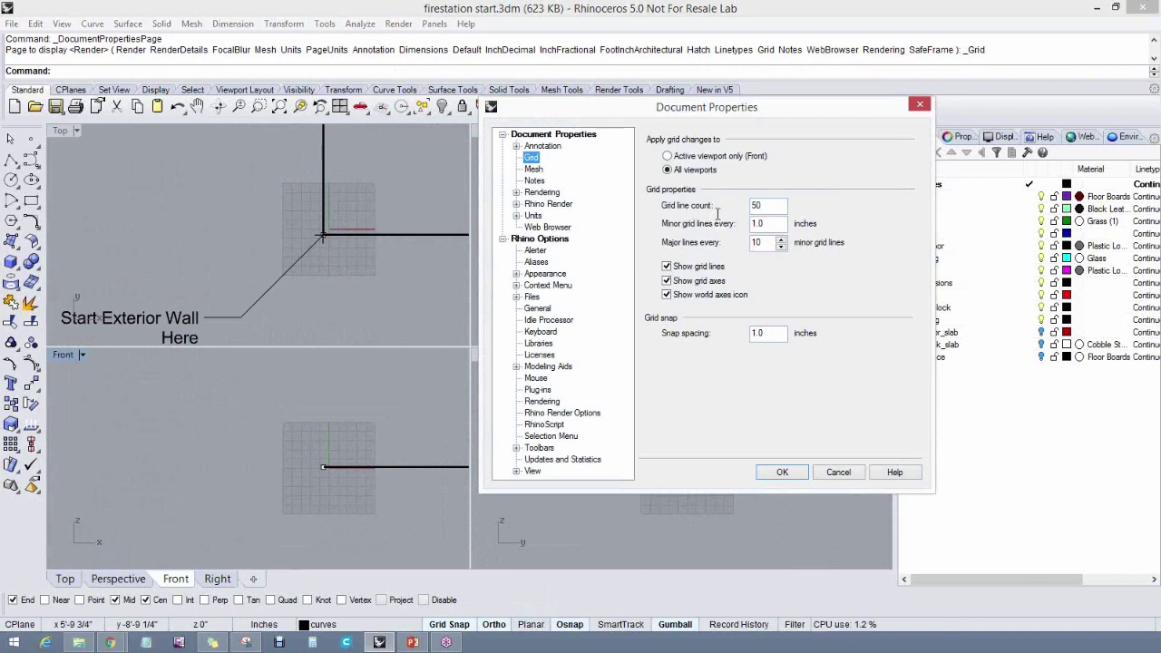
left_click(773, 206)
left_click_drag(782, 330, 749, 343)
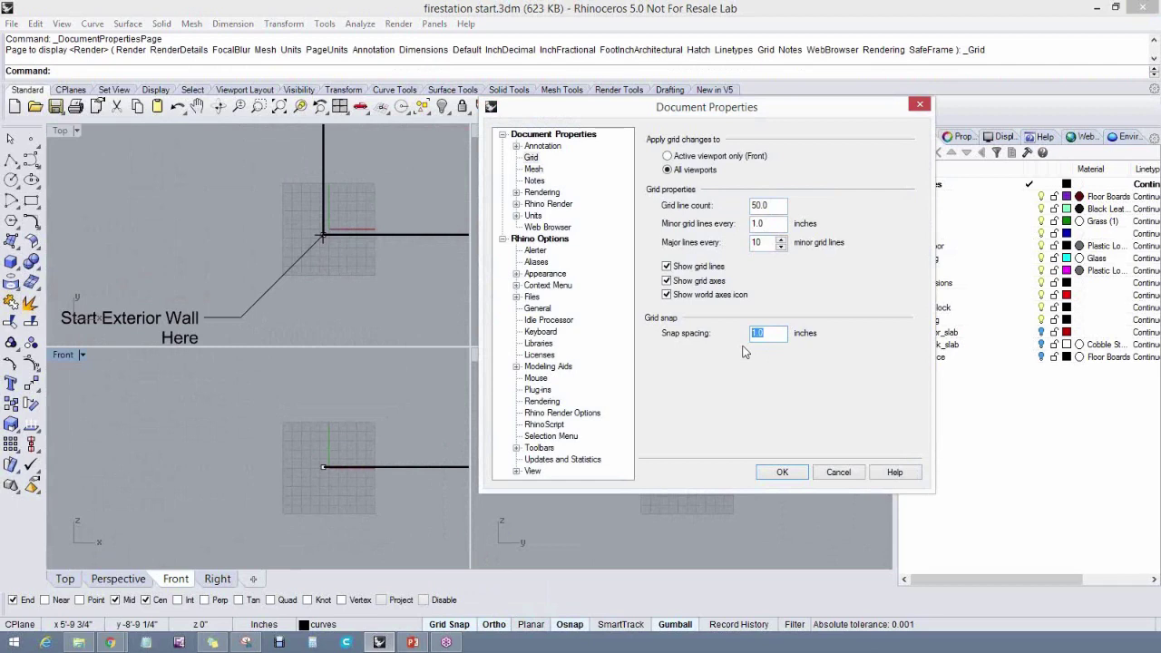
type("24")
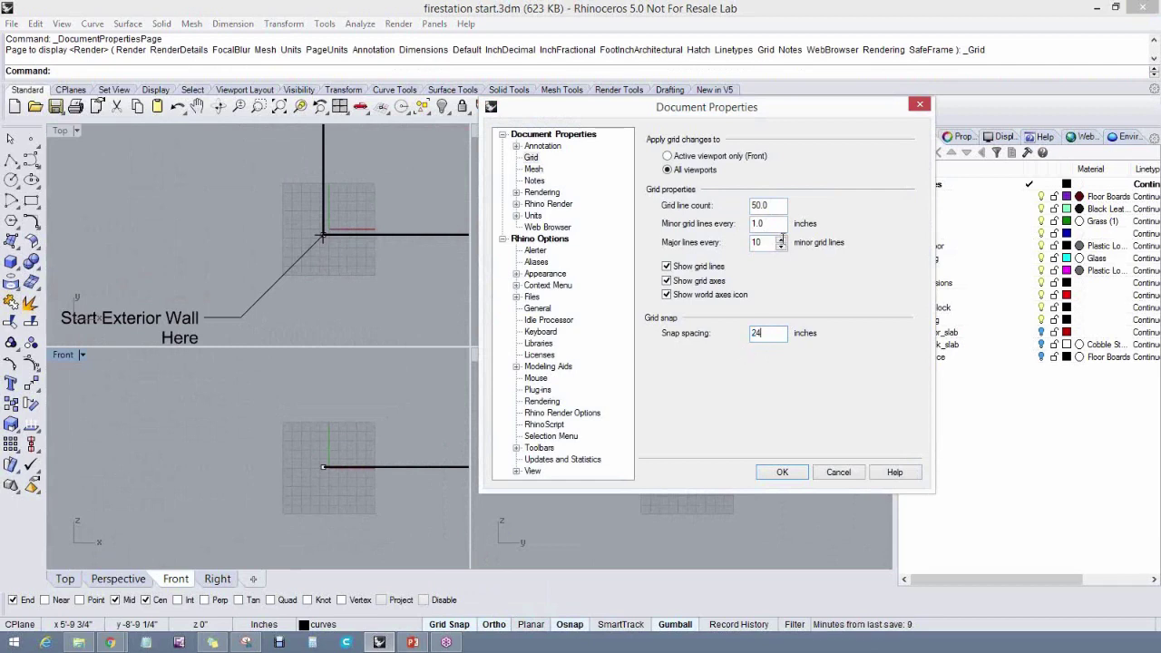
Return the grid snap spacing to 1 inch
left_click(778, 208)
left_click_drag(778, 333, 744, 332)
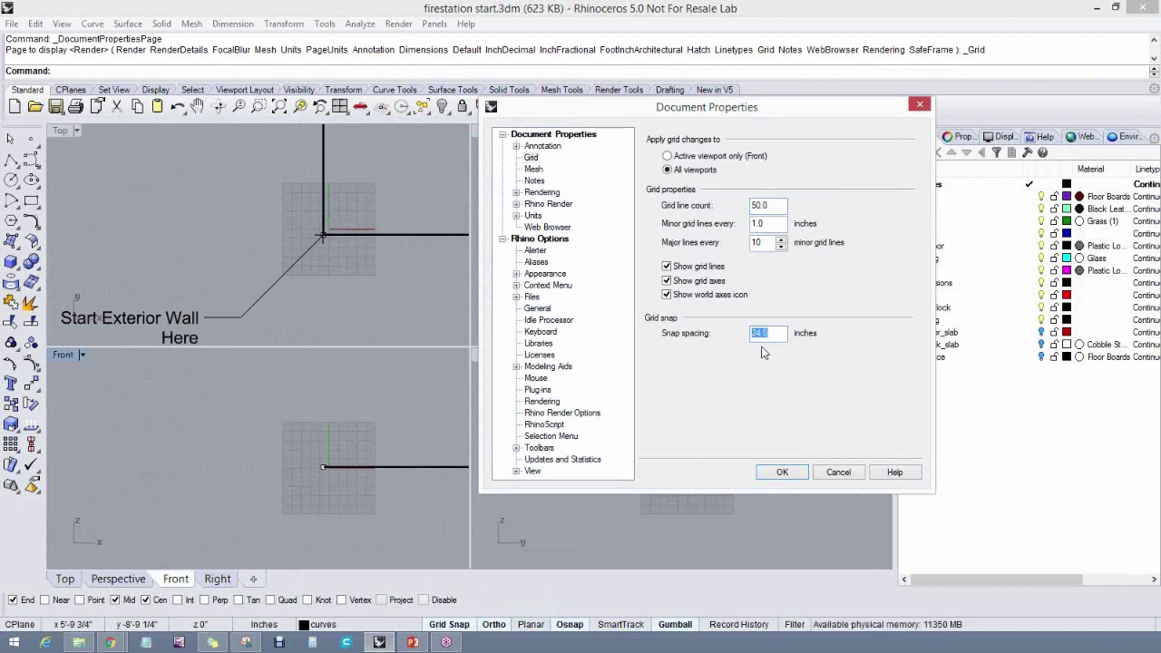
type("1")
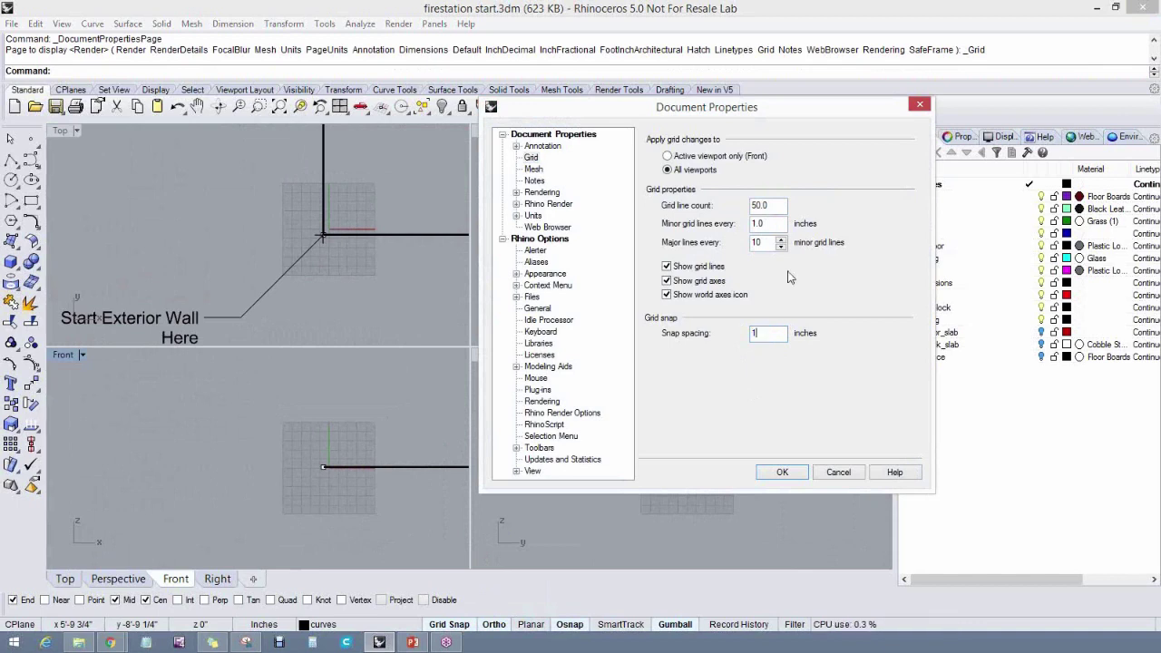
Set the minor grid line spacing to 24 inches for all viewports and apply the grid settings
left_click(773, 223)
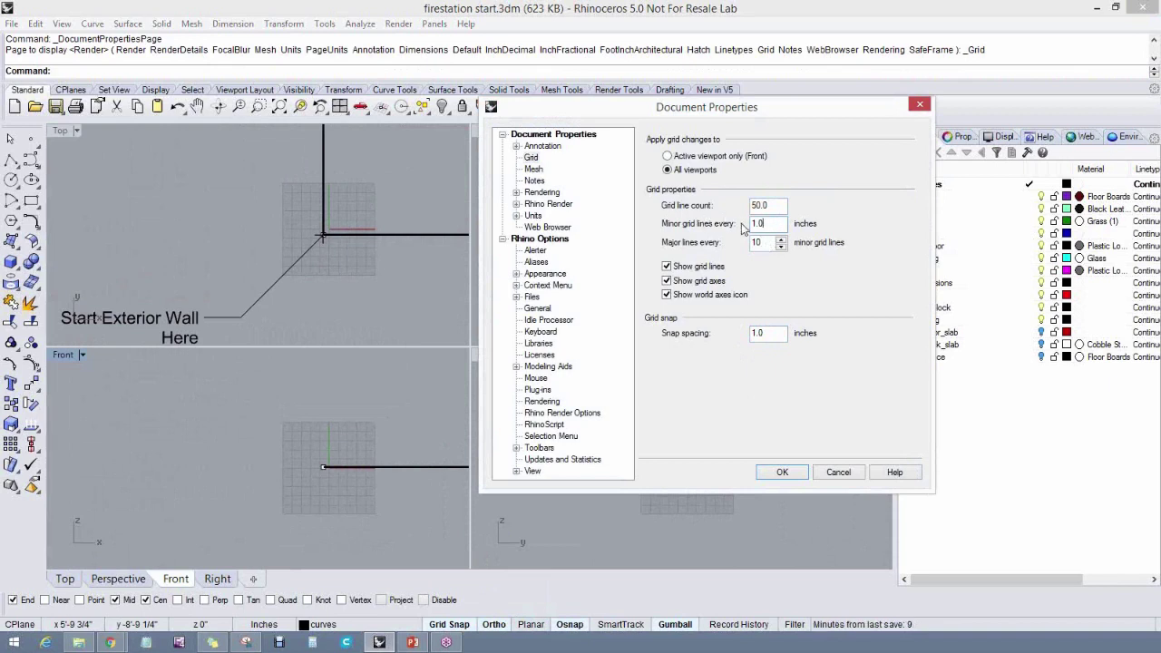
double_click(753, 224)
type("24")
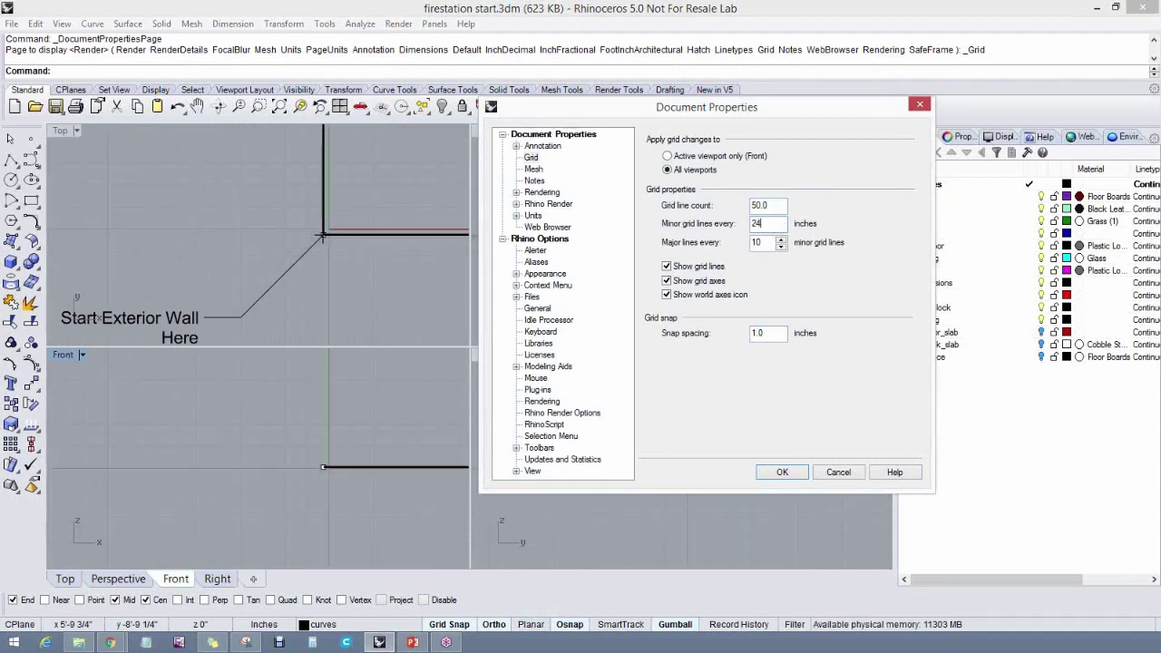
left_click(770, 473)
Reopen the document's grid settings, set the grid line count to 100 and apply it to all viewports
scroll(244, 282, "down", 6)
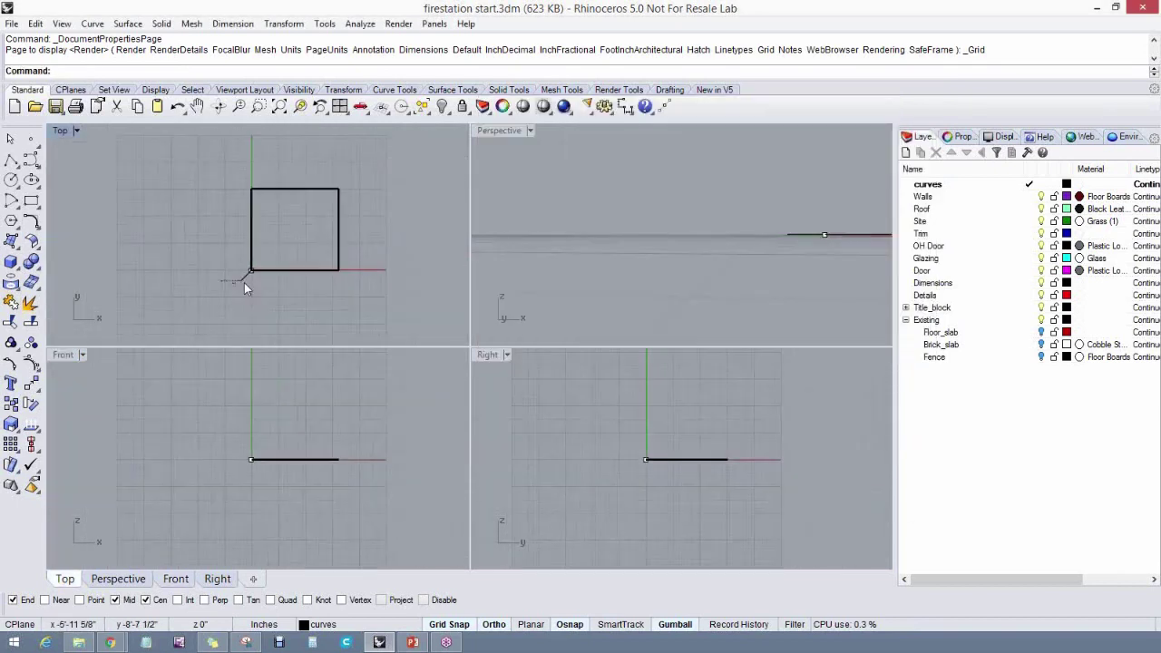
right_click_drag(224, 291, 181, 306)
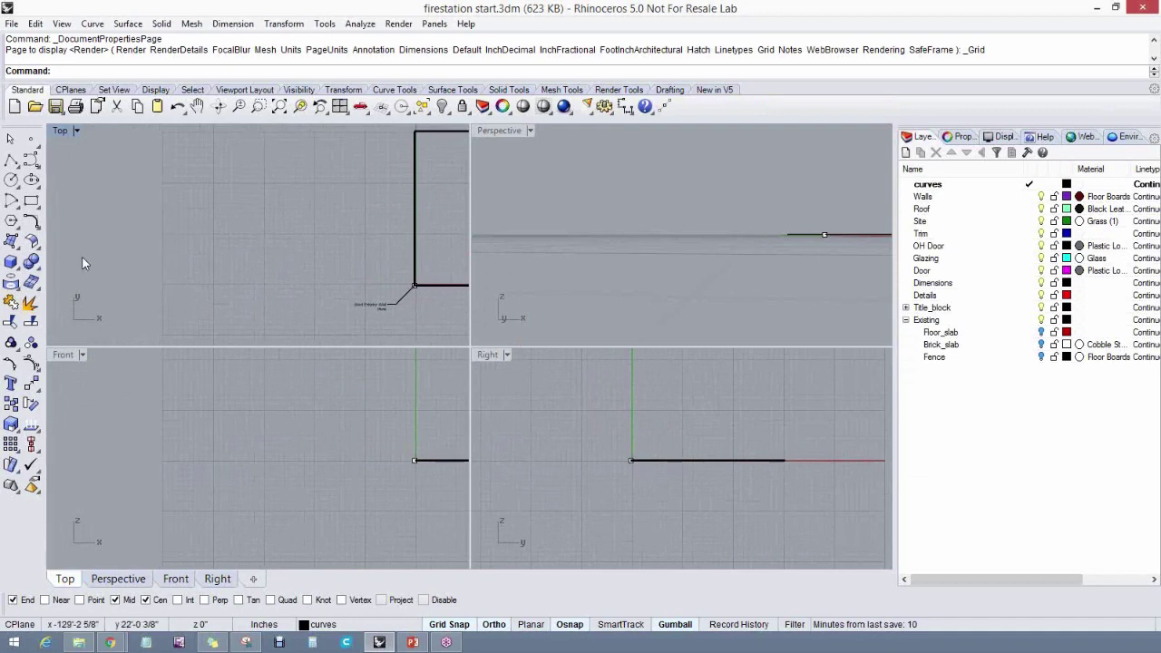
right_click_drag(137, 264, 310, 433)
right_click(352, 391)
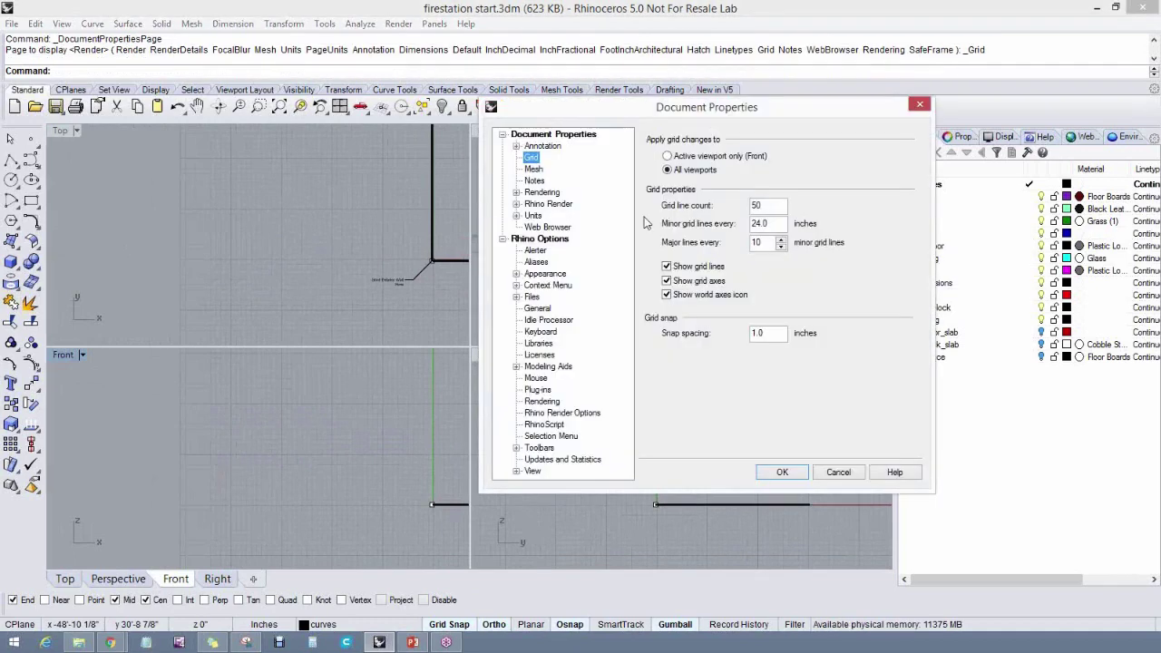
left_click_drag(780, 207, 750, 209)
type("100")
left_click(771, 225)
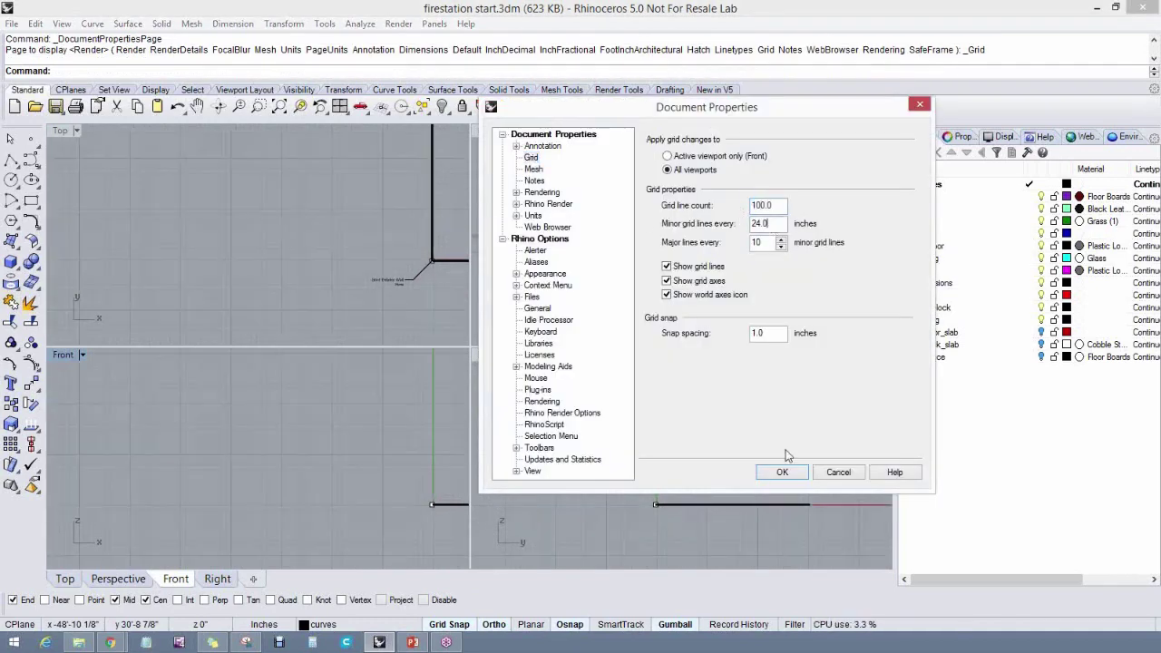
left_click(780, 472)
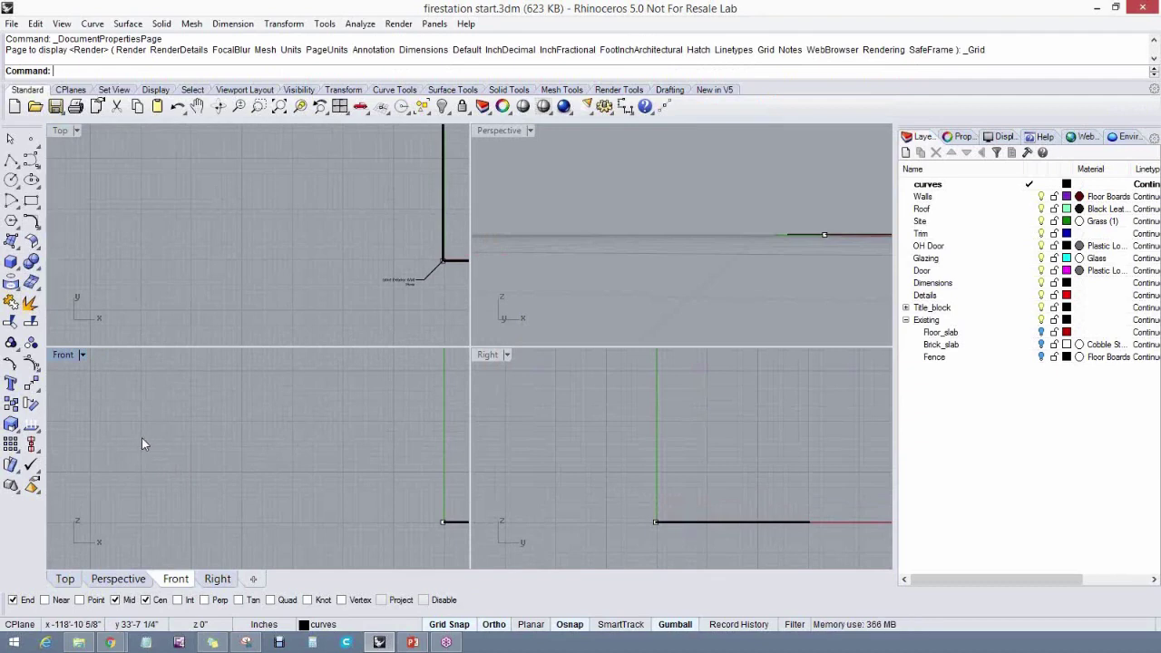
Maximize the Front view and start a polyline on the ground line left of the wall outline with a 35'1" segment straight up
double_click(62, 355)
scroll(296, 457, "down", 4)
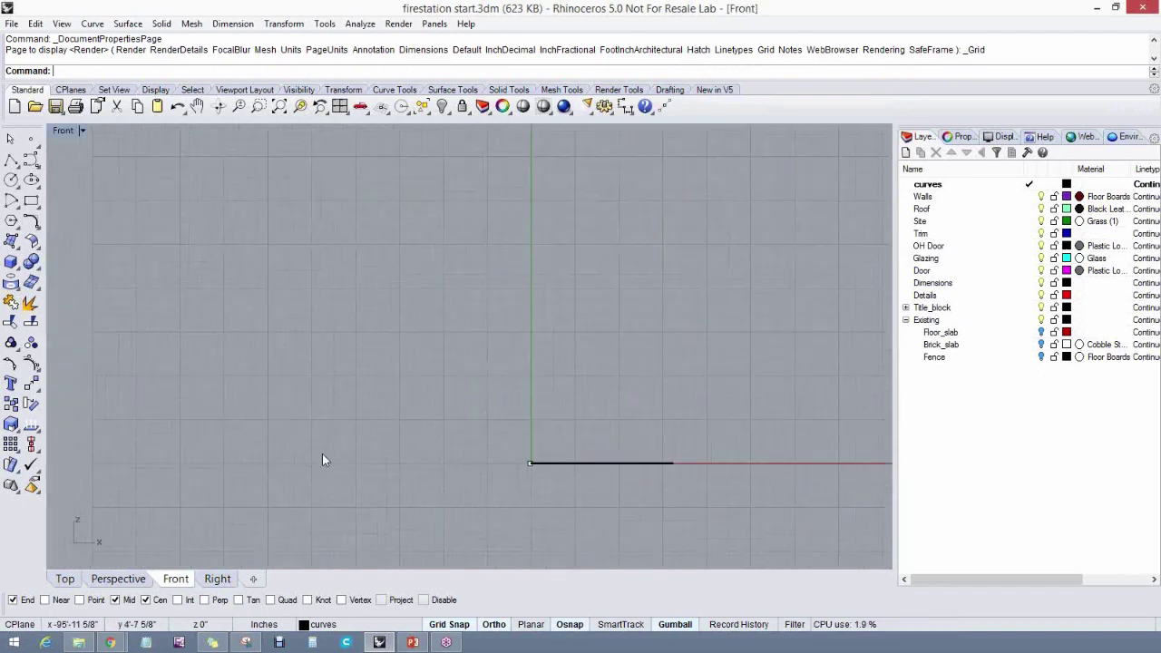
scroll(306, 462, "up", 3)
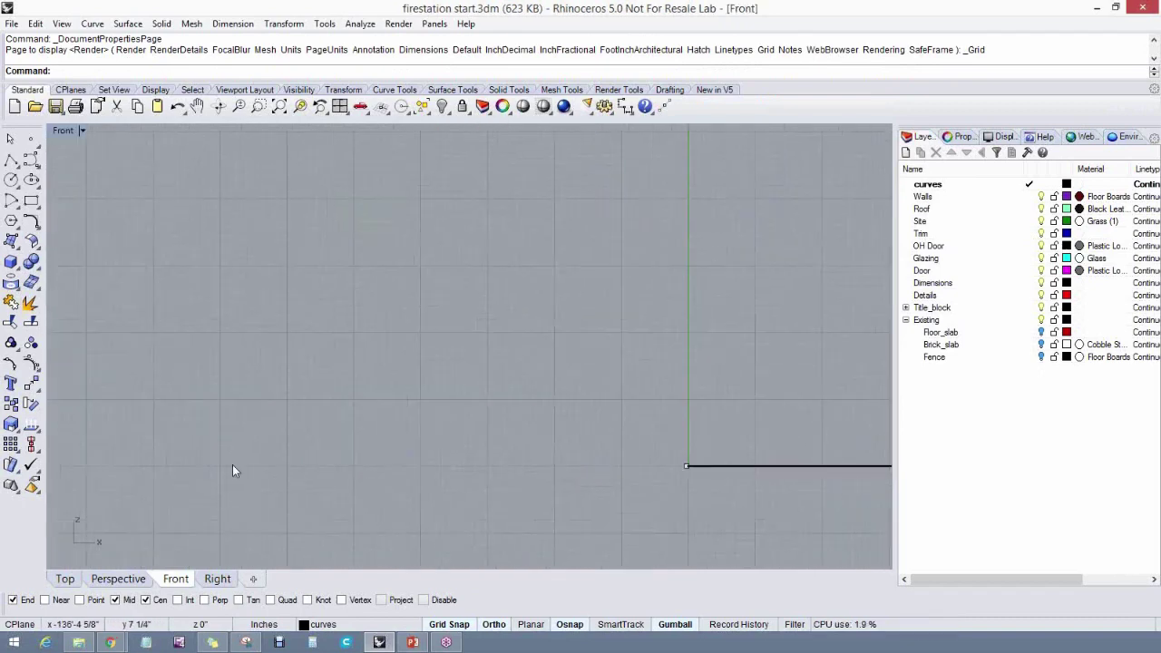
left_click(10, 159)
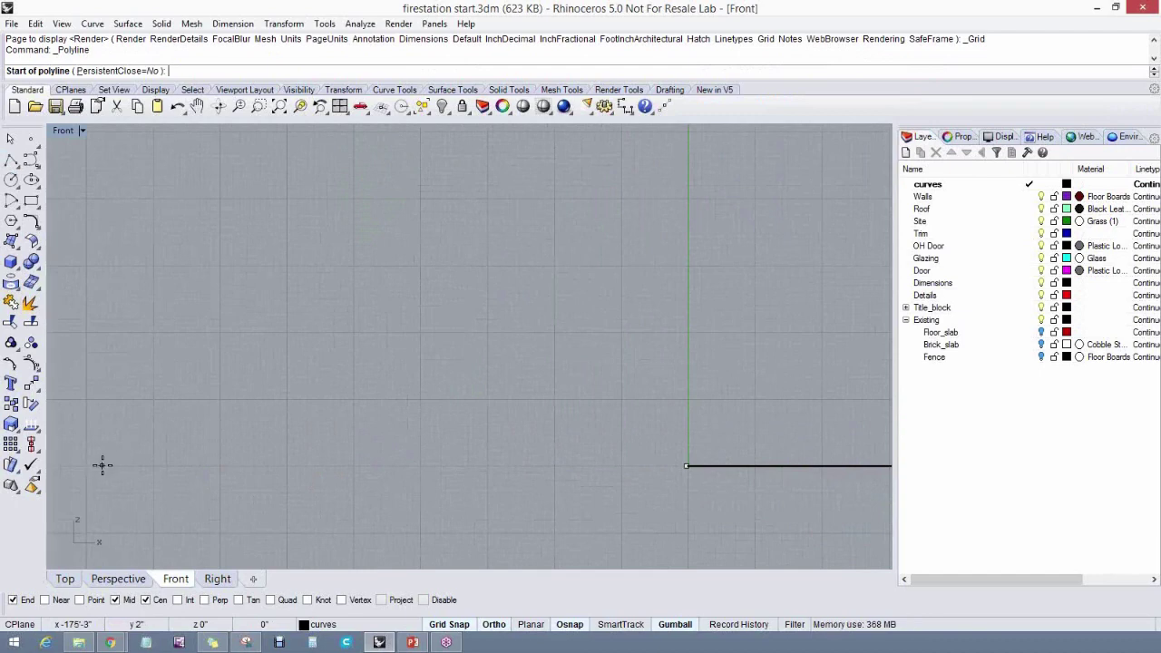
scroll(98, 467, "up", 1)
left_click(97, 466)
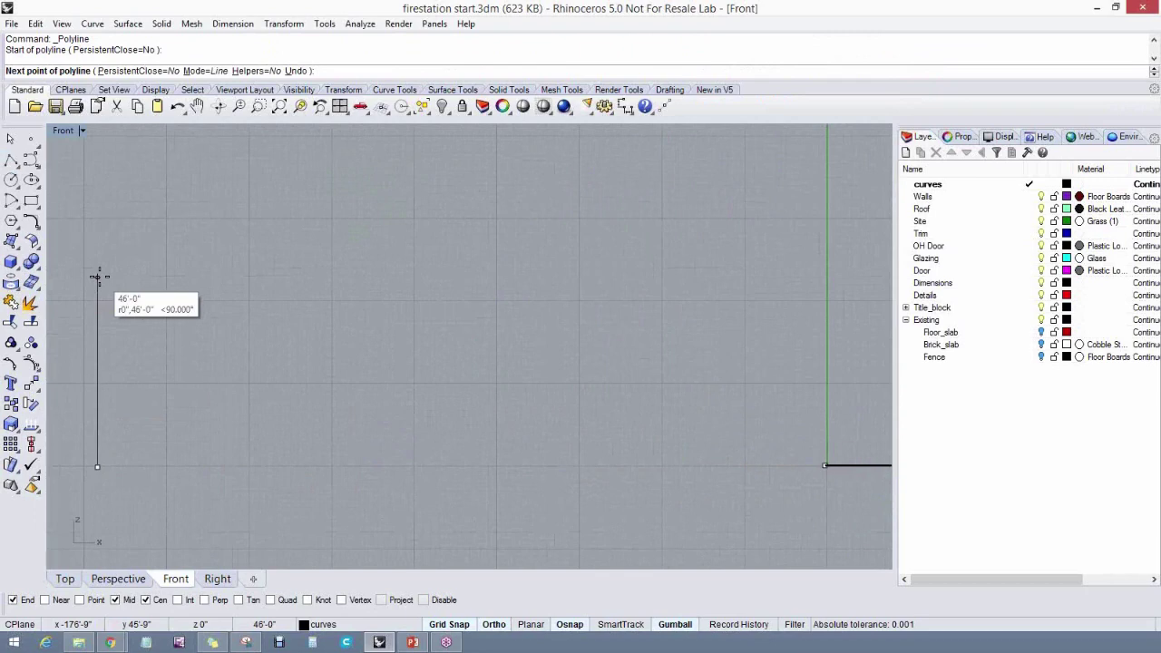
type("35'1")
key("Return")
left_click(97, 322)
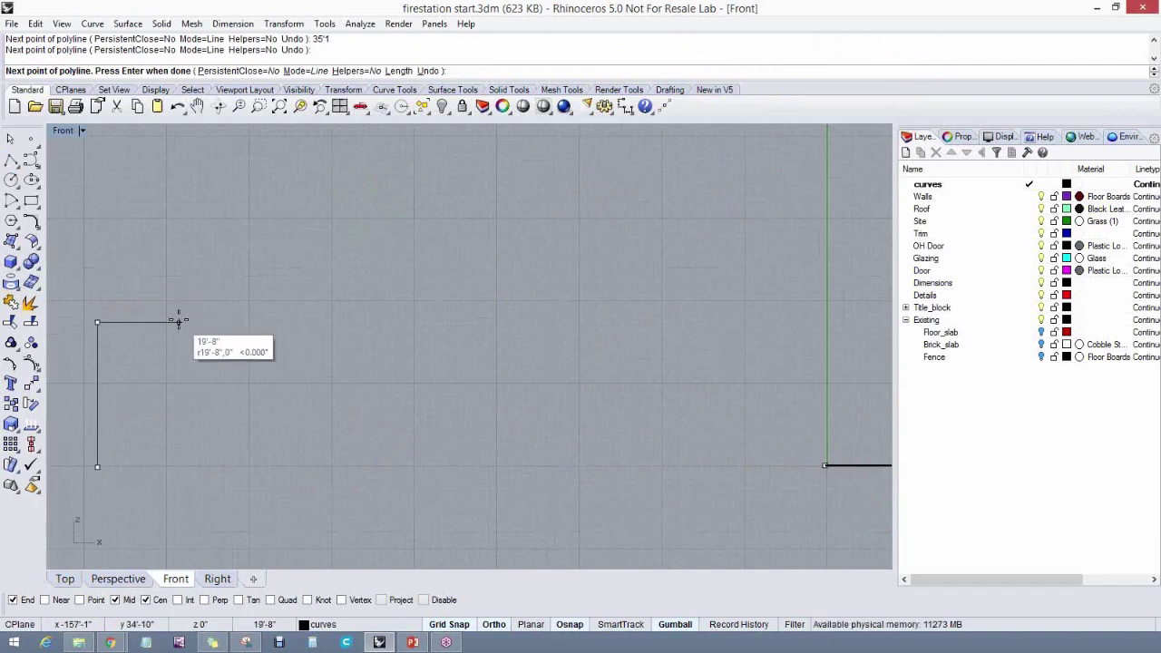
Continue the elevation polyline with a 40' segment to the right and an 8'2" segment straight up
type("40'")
key("Return")
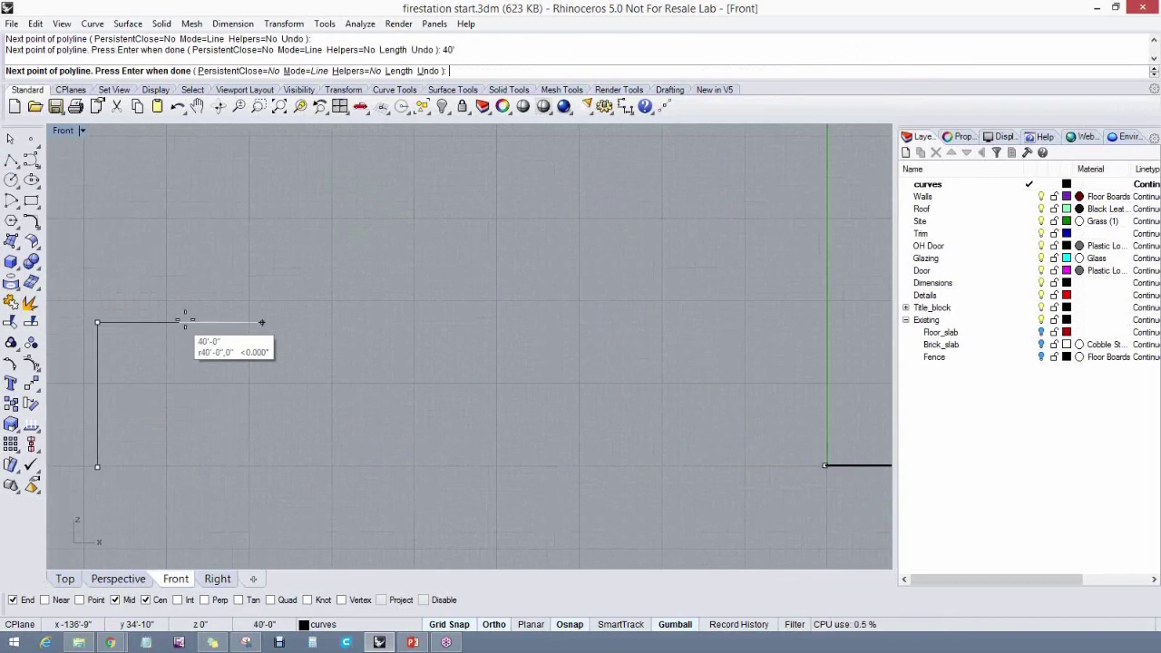
left_click(246, 322)
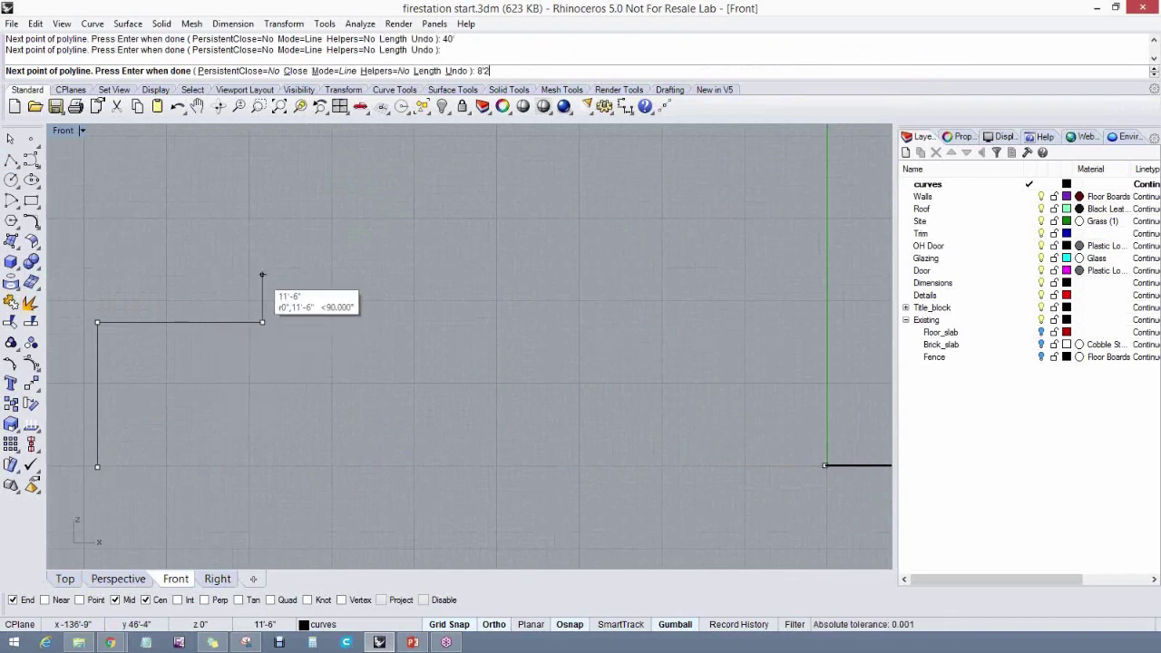
type("8'2")
key("Return")
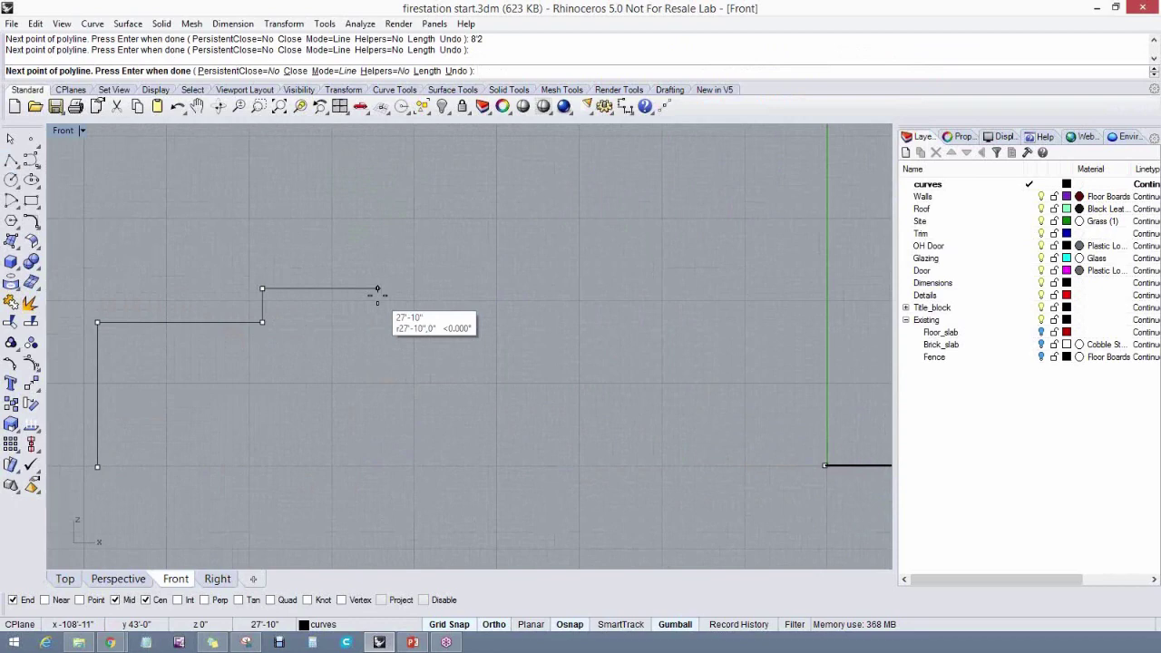
Add a 24' segment to the right and a 23'3" segment straight down to the elevation polyline
type("24'")
key("Return")
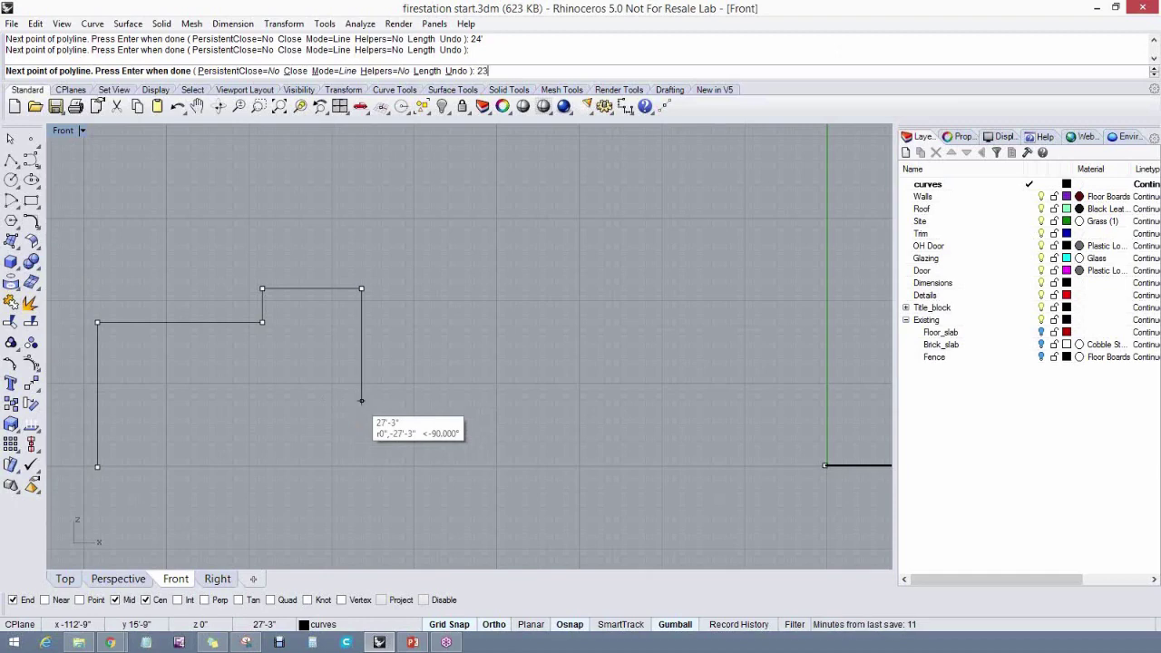
type("'3")
key("Return")
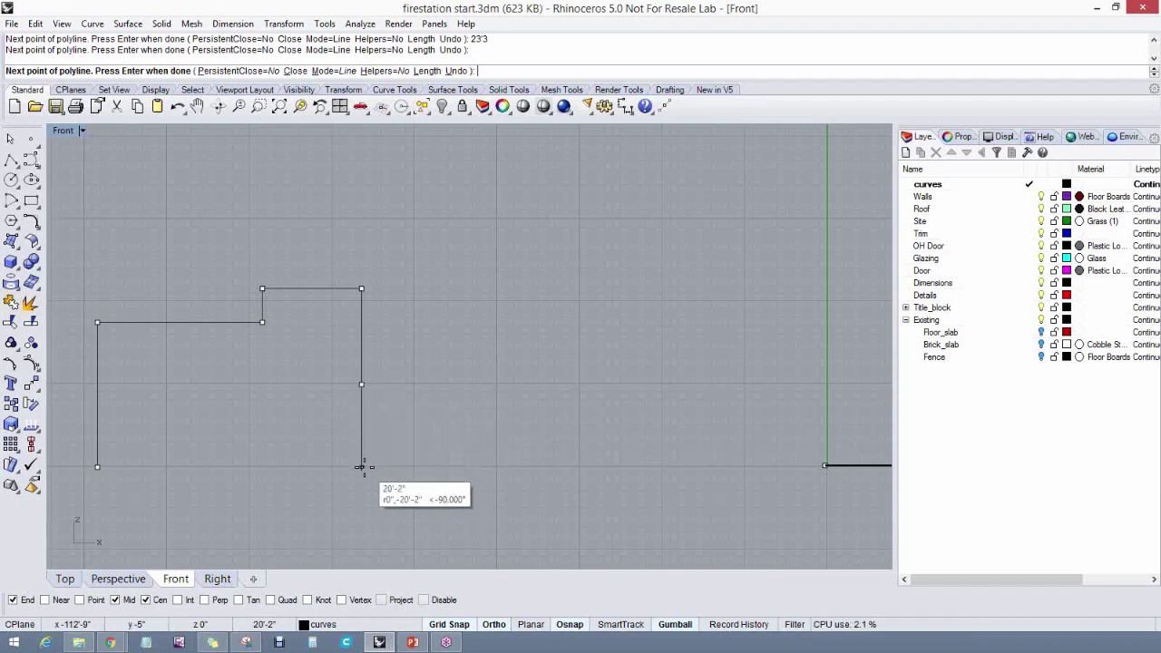
Turn on SmartTrack and extend the polyline 20' straight down to the ground line
right_click_drag(361, 461, 392, 427)
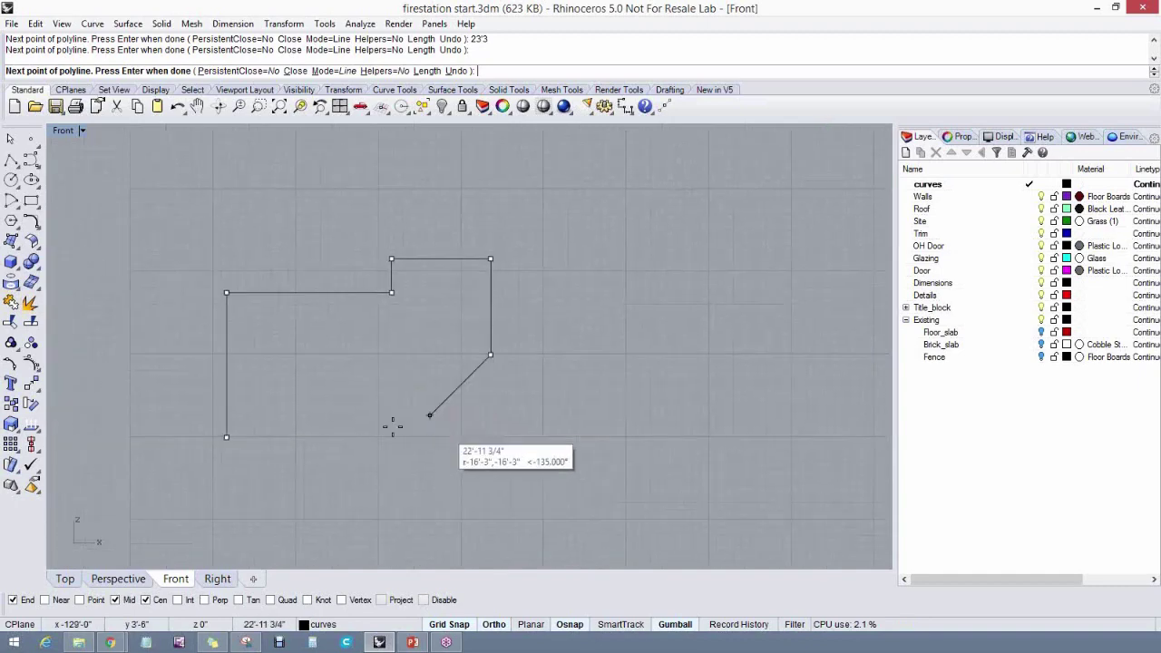
scroll(391, 426, "up", 2)
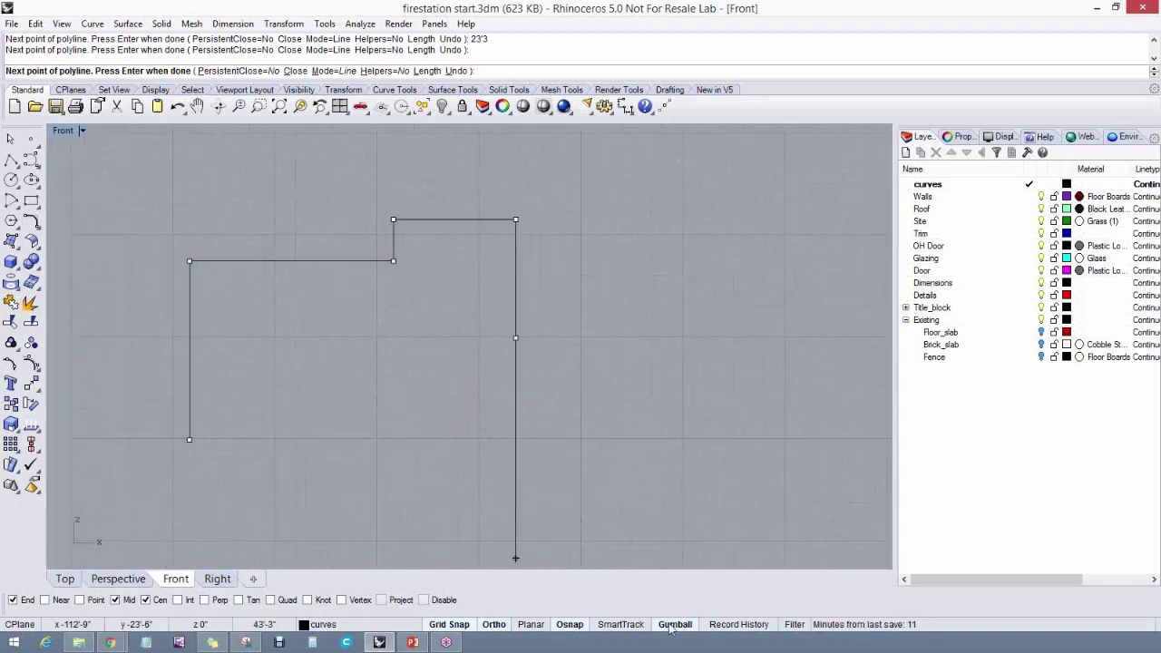
left_click(626, 626)
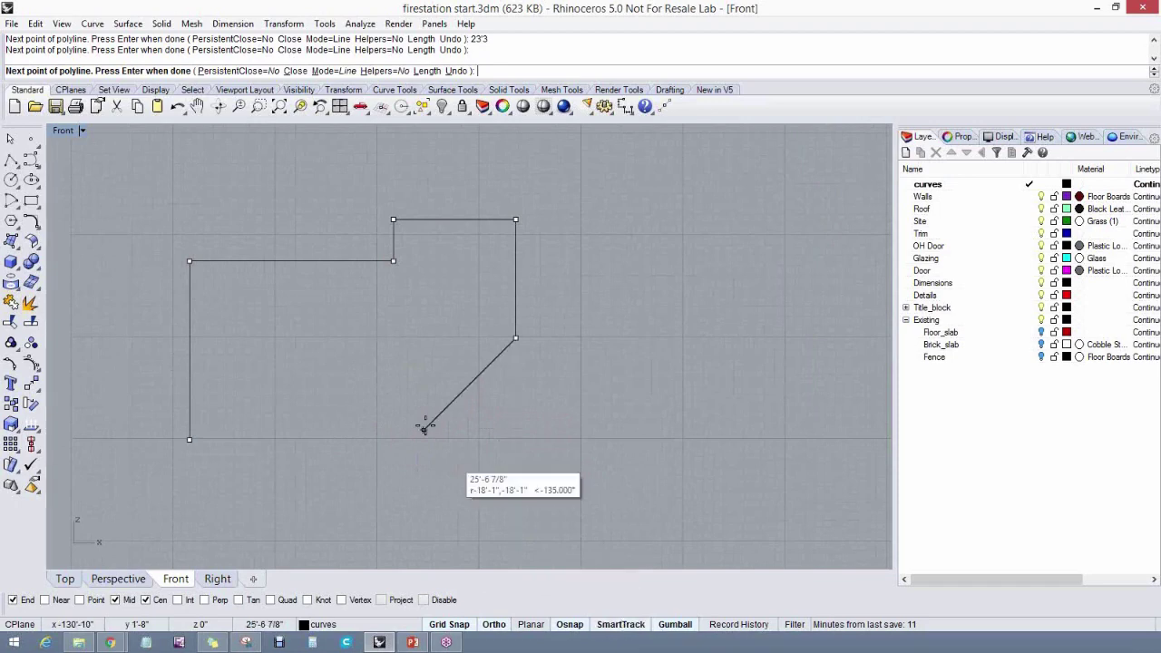
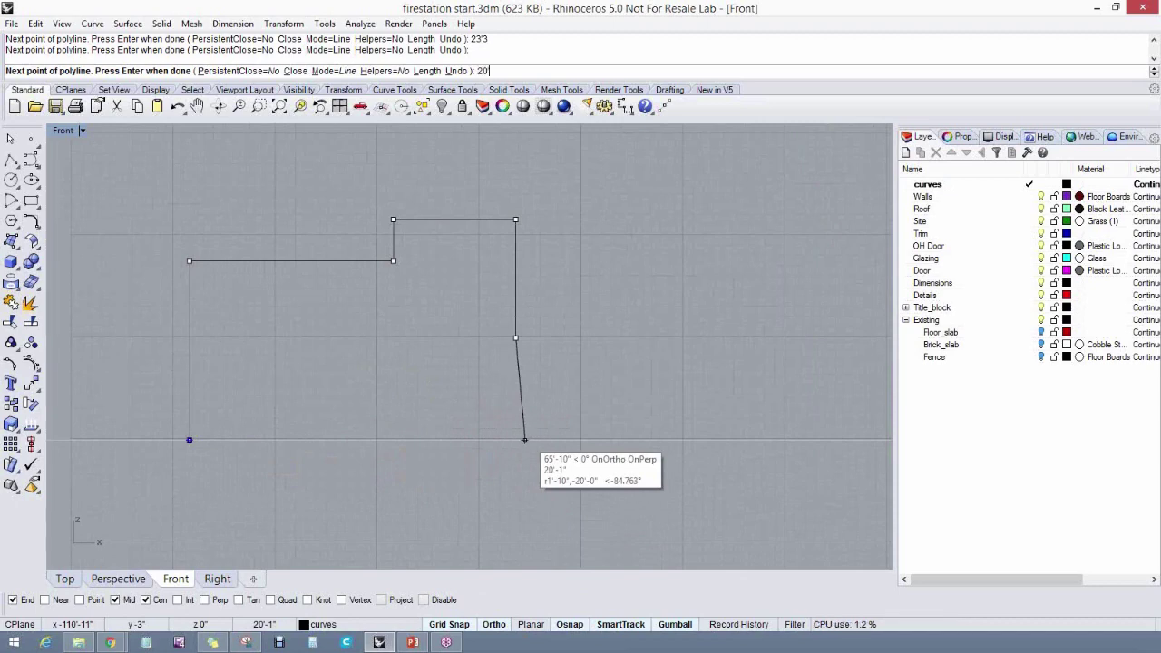
type("'")
key("Return")
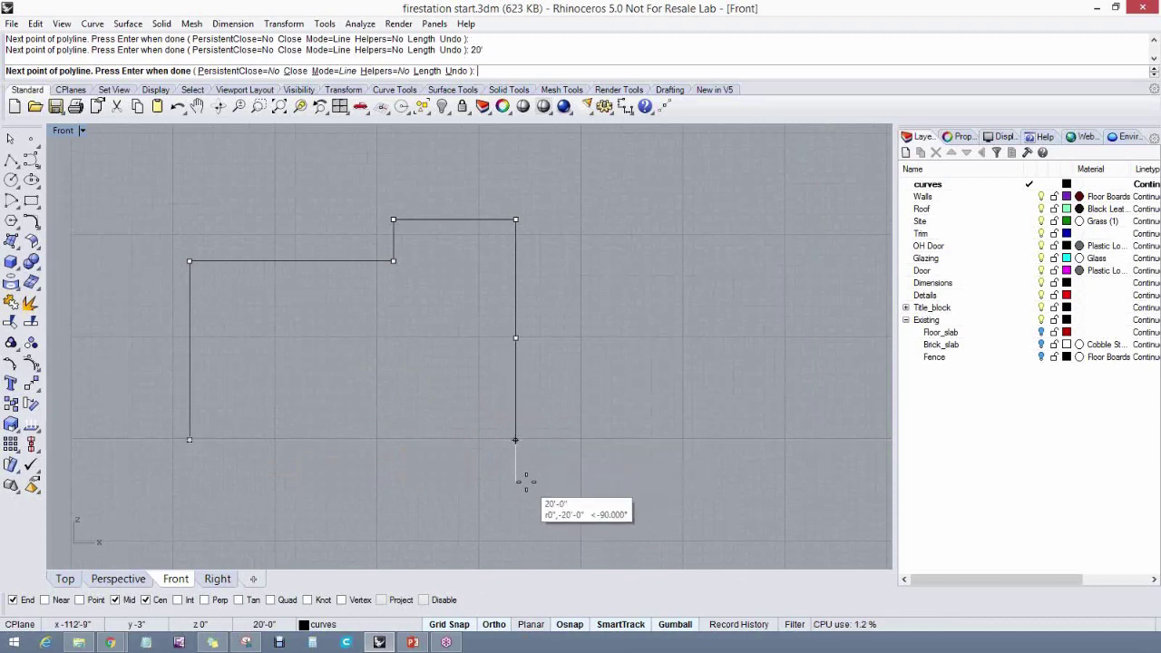
left_click(524, 481)
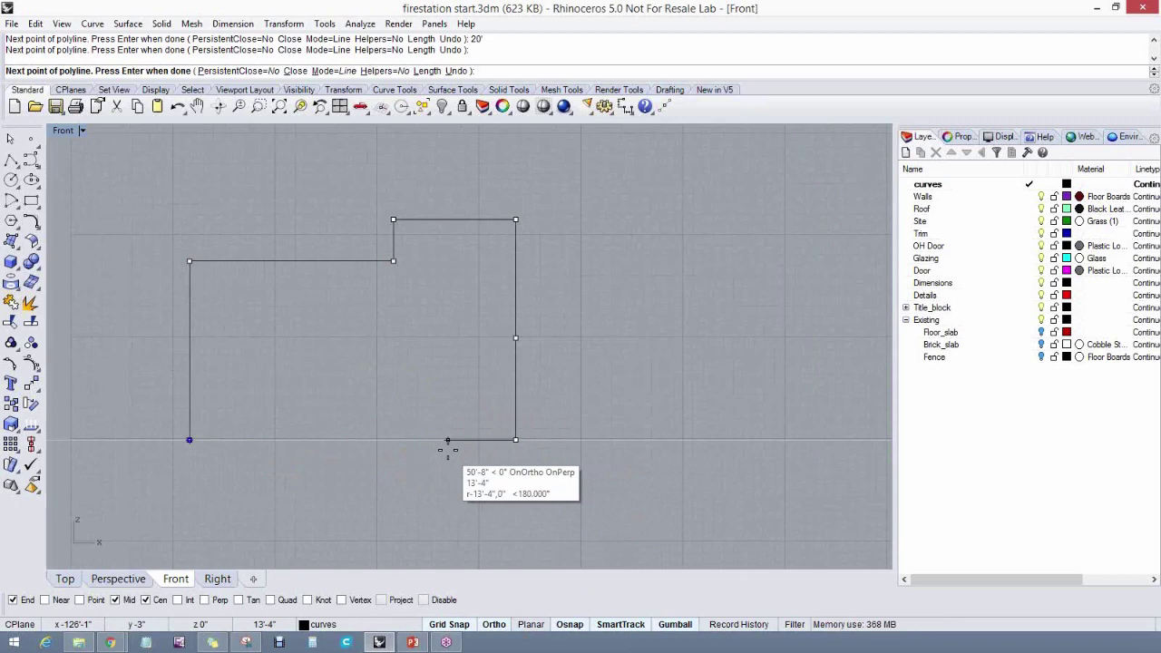
type("6'6")
key("Return")
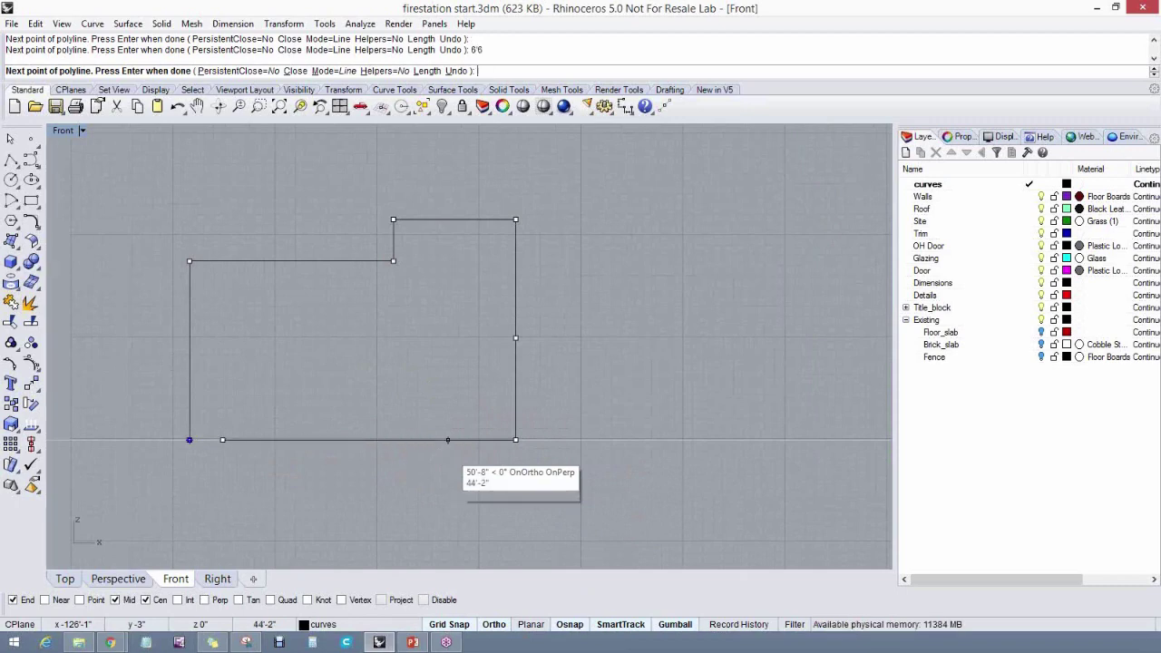
right_click_drag(430, 489, 495, 481)
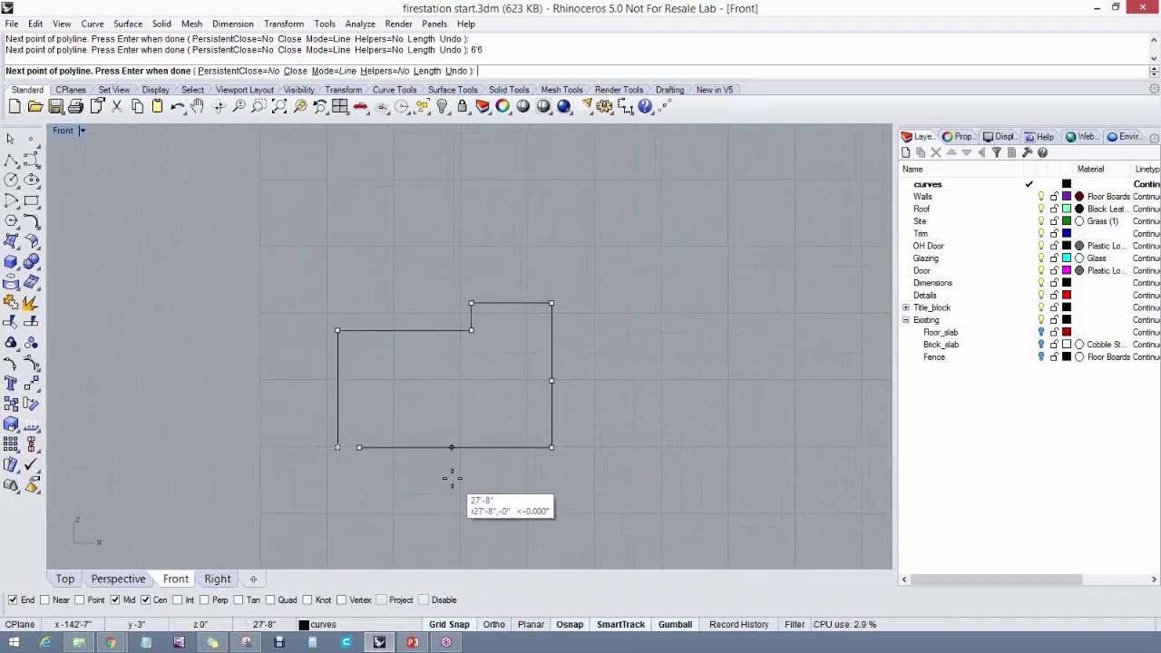
key("Return")
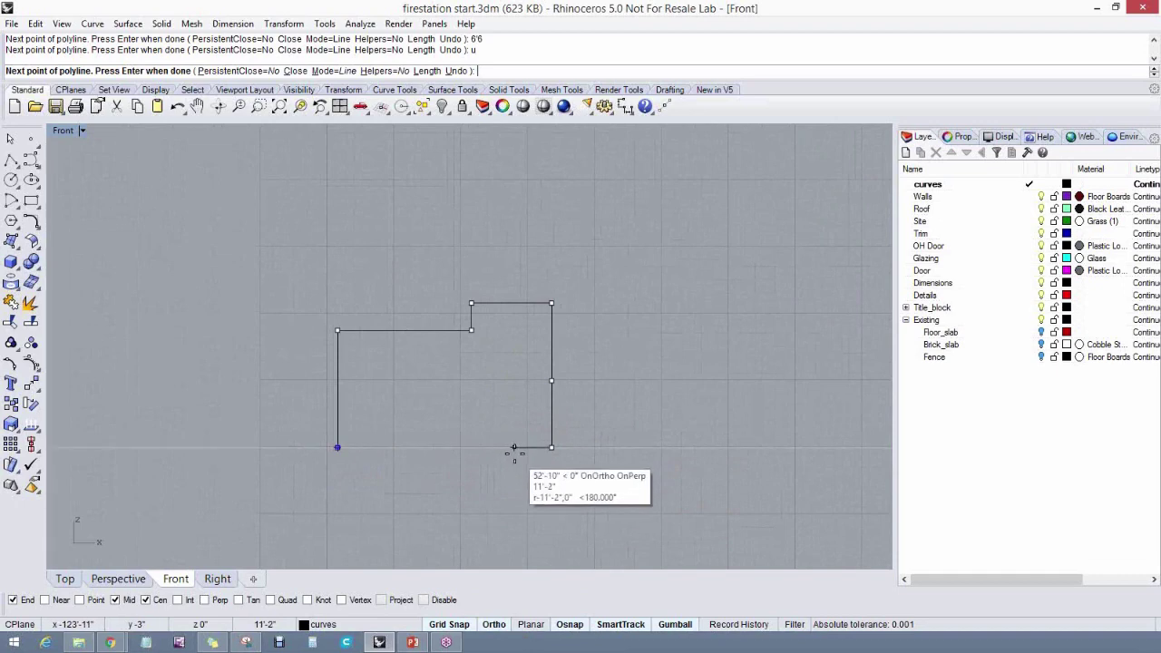
Add a 6'6" segment to the left along the ground line and a 7'11" segment straight up for the door opening's side
scroll(517, 451, "up", 2)
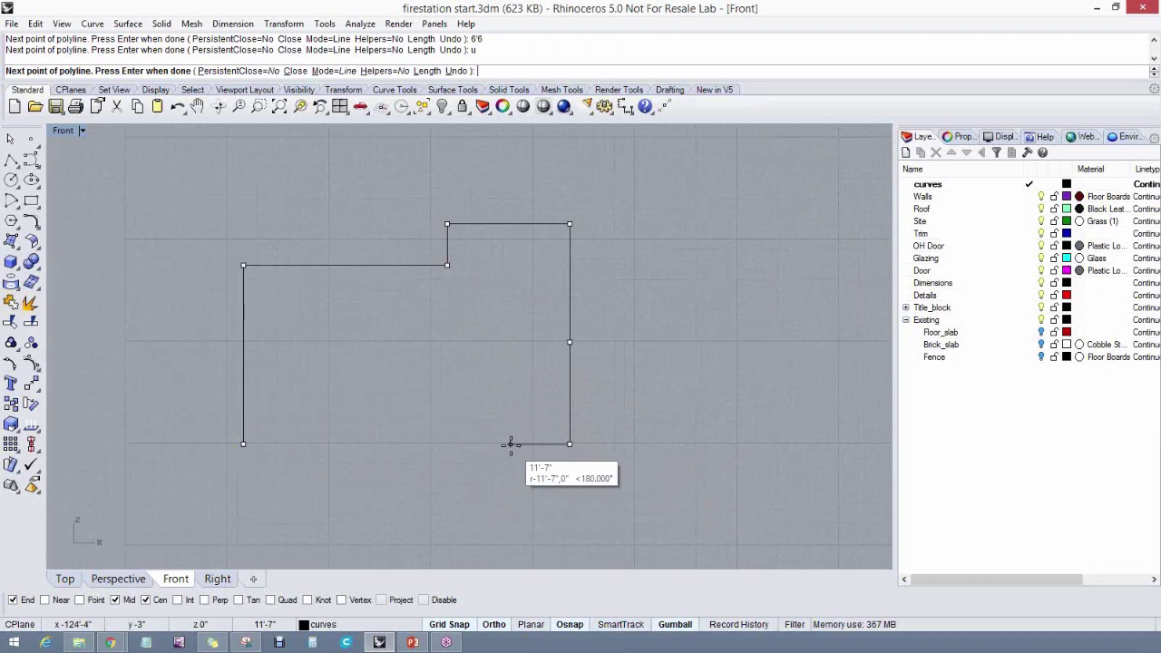
type("6'6")
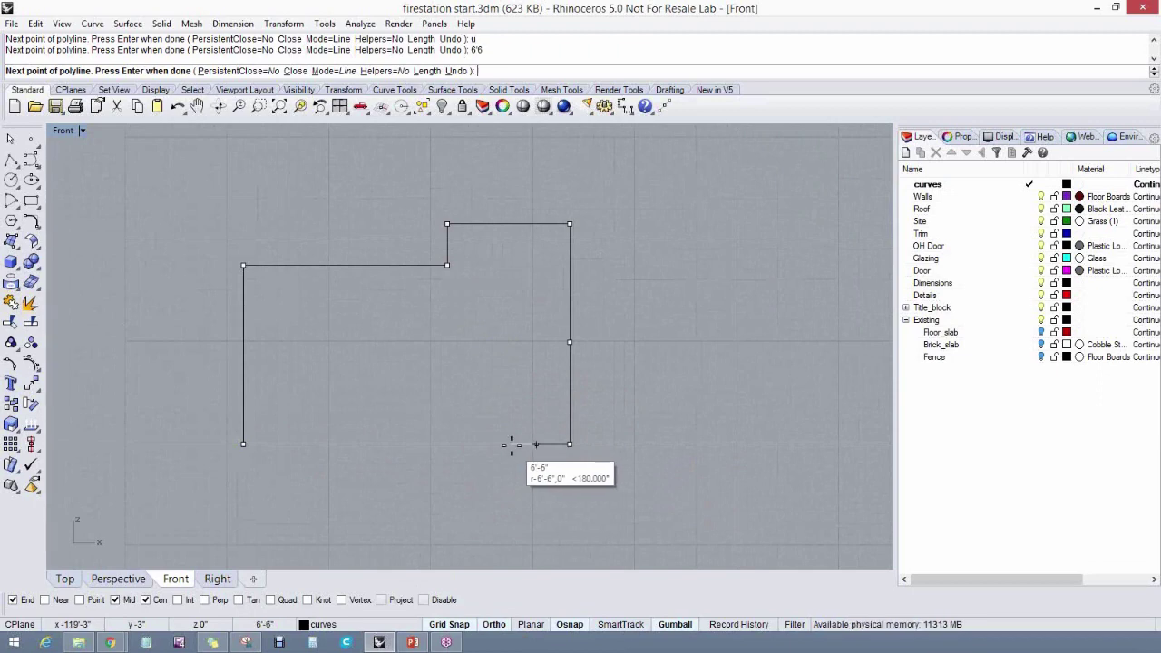
key("Return")
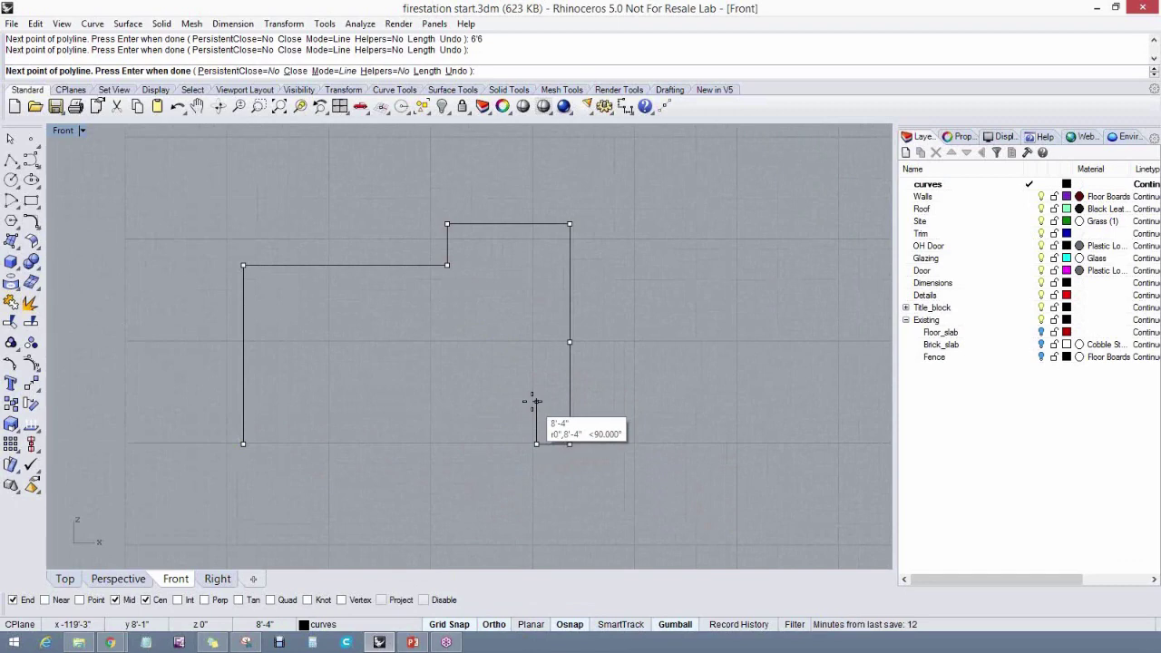
type("11")
key("Return")
left_click(534, 396)
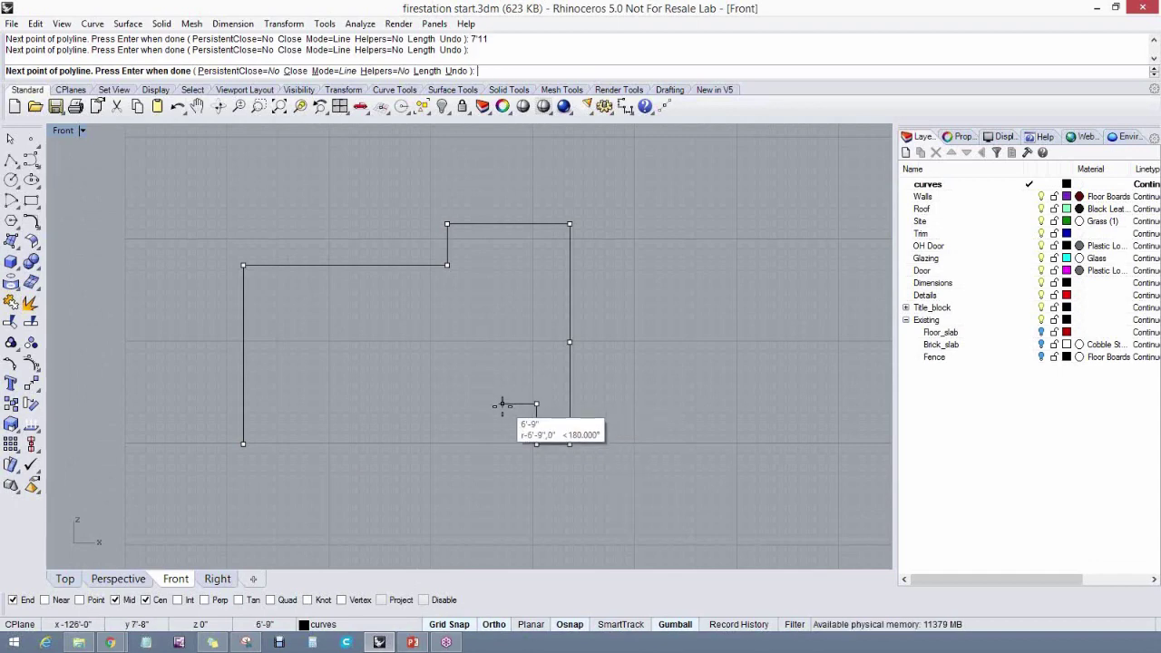
Complete the door opening with a 7' segment to the left and a 7'11" segment back down to the ground line
type("7'")
key("Return")
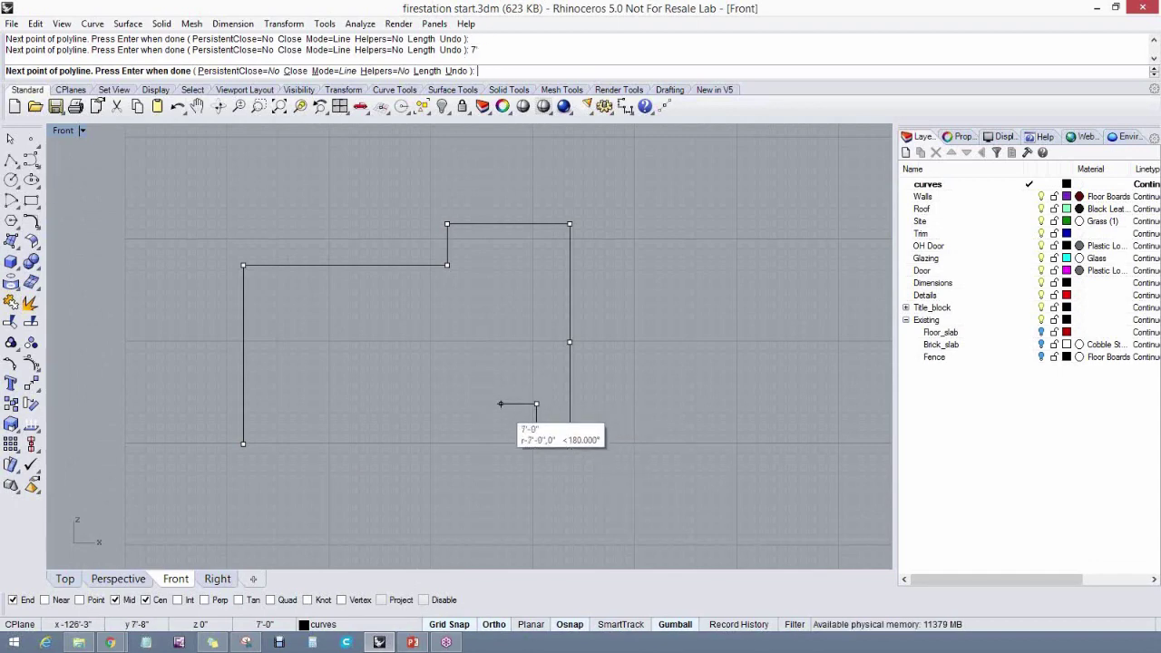
left_click(500, 403)
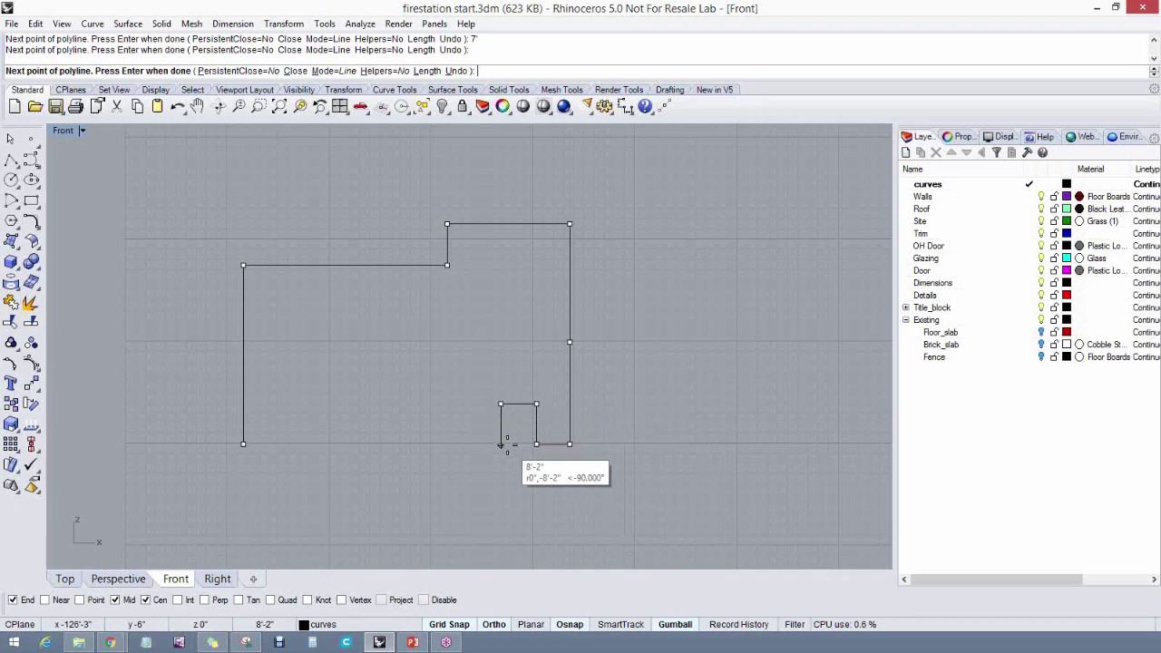
type("7'11")
key("Return")
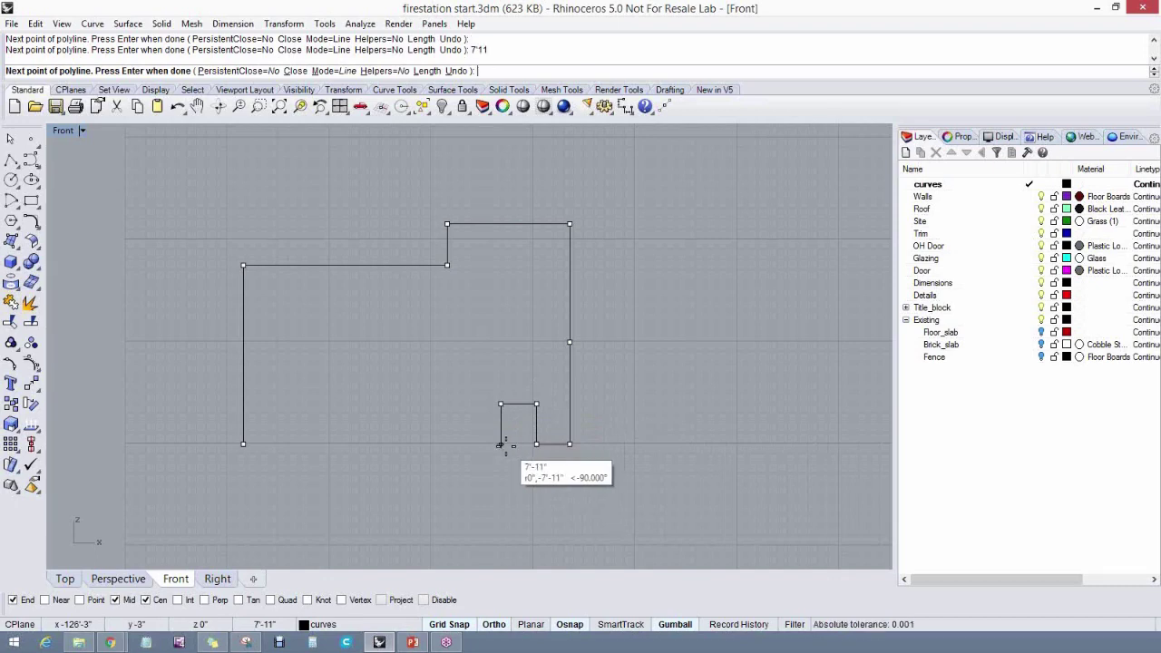
left_click(500, 445)
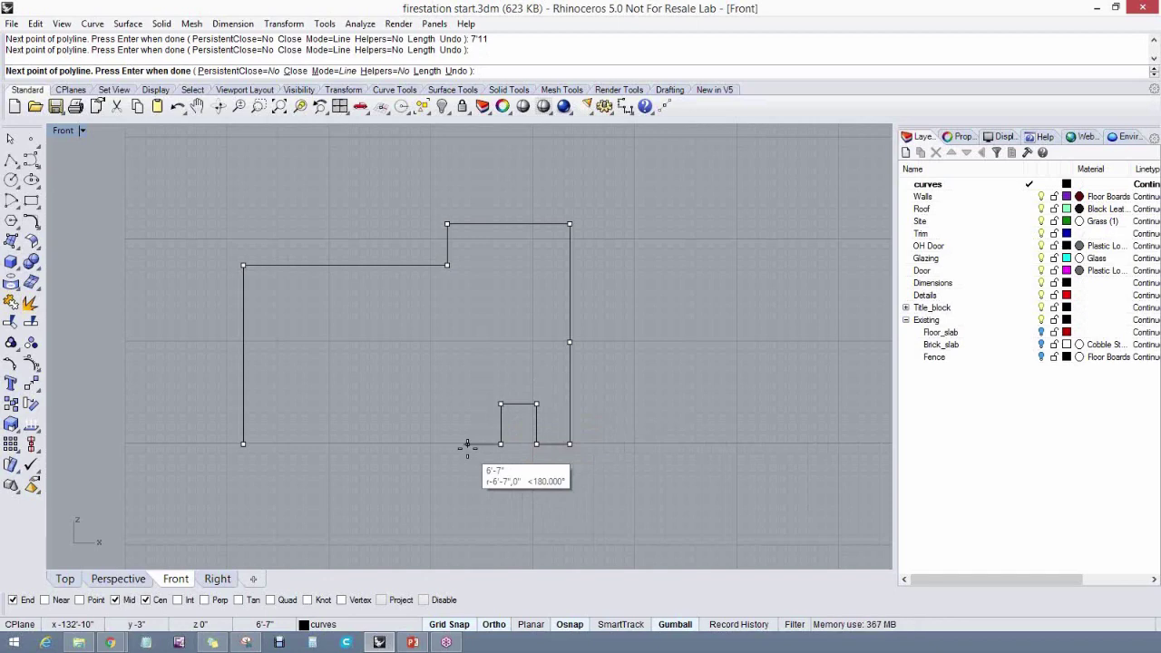
Add an 11'2" segment to the left along the ground line and a 7'11" segment straight up for the second opening's side
type("11'2")
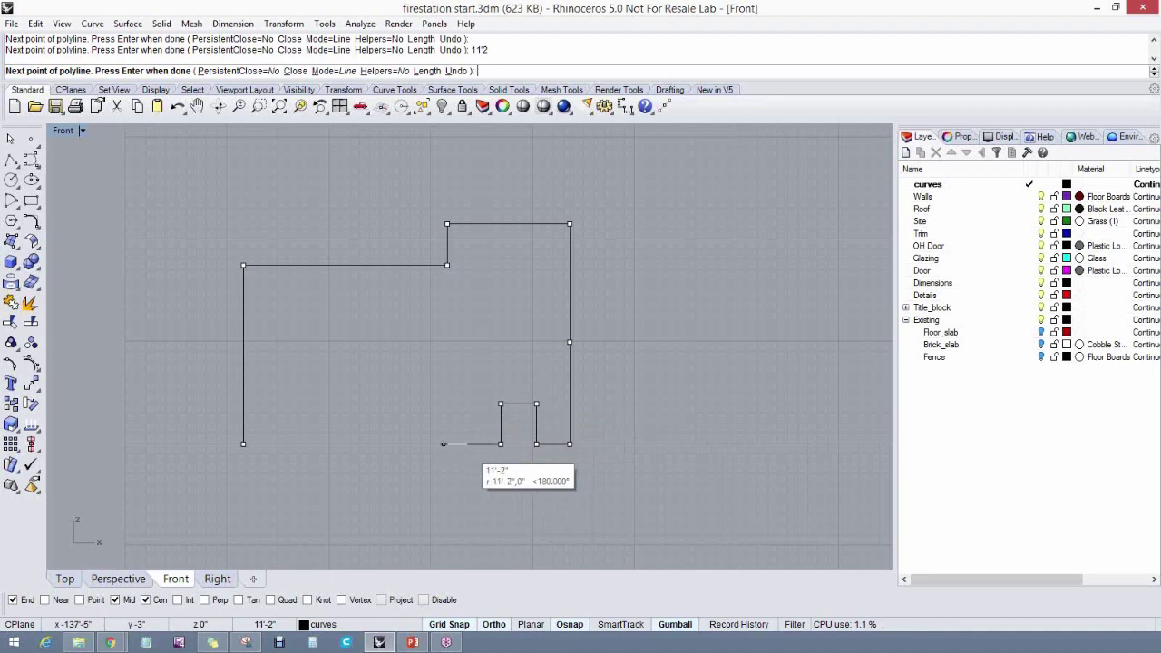
key("Return")
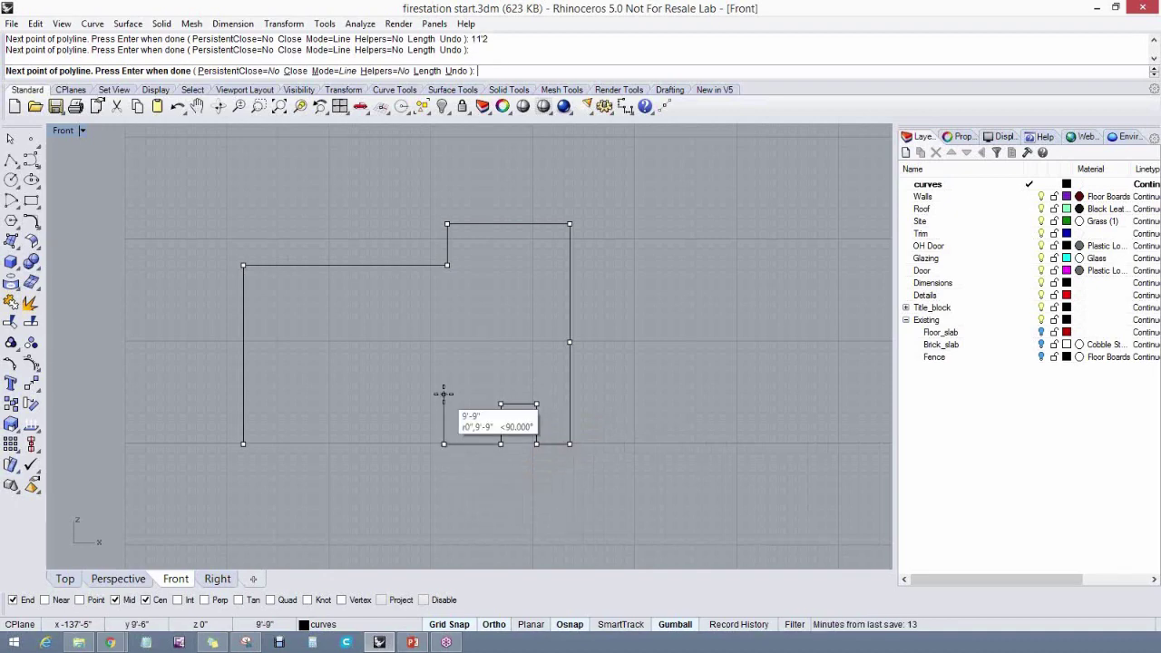
type("7'11")
key("Return")
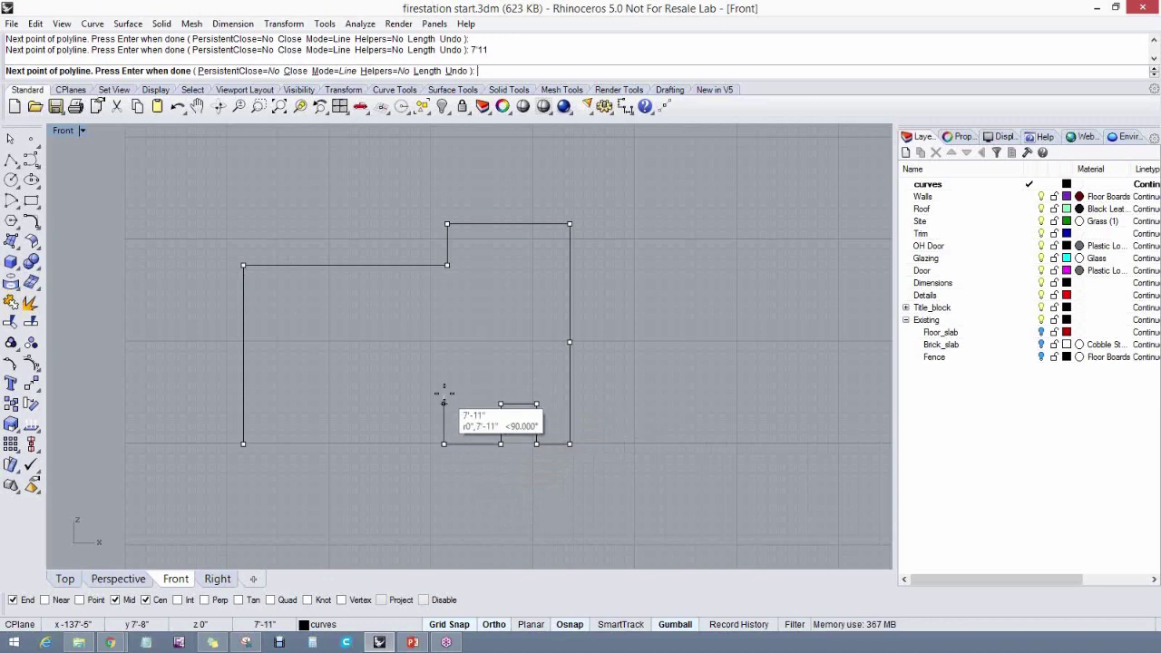
left_click(443, 392)
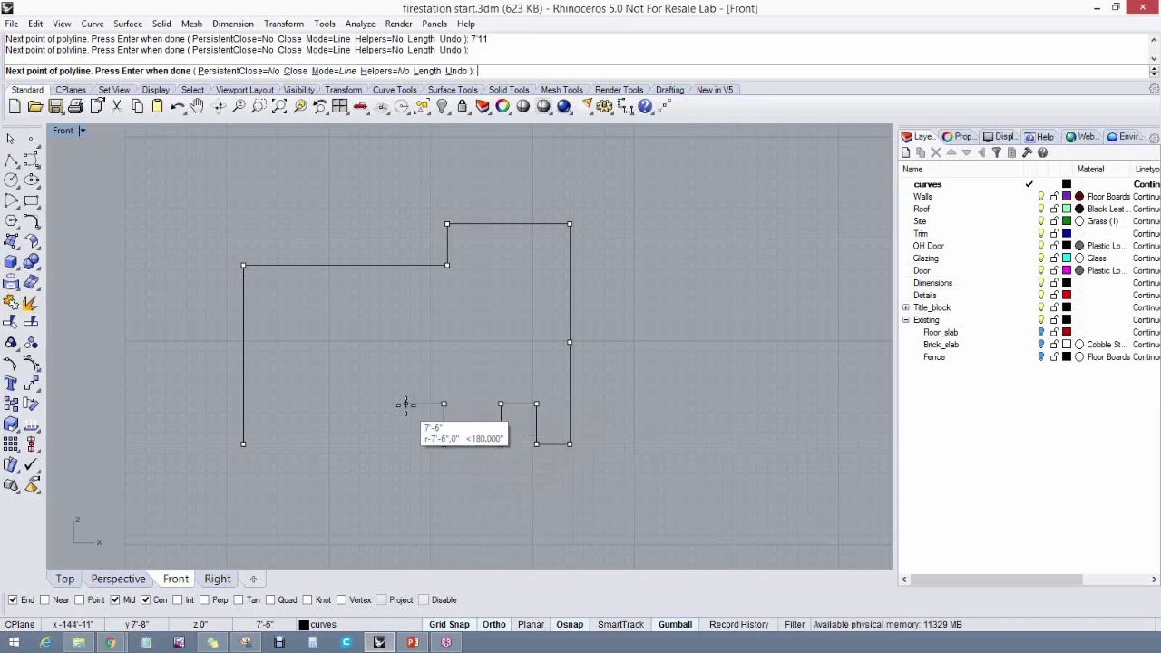
Complete the second opening with a 4' segment to the left and a 7'11" segment back down to the ground line
type("4'")
key("Return")
left_click(409, 405)
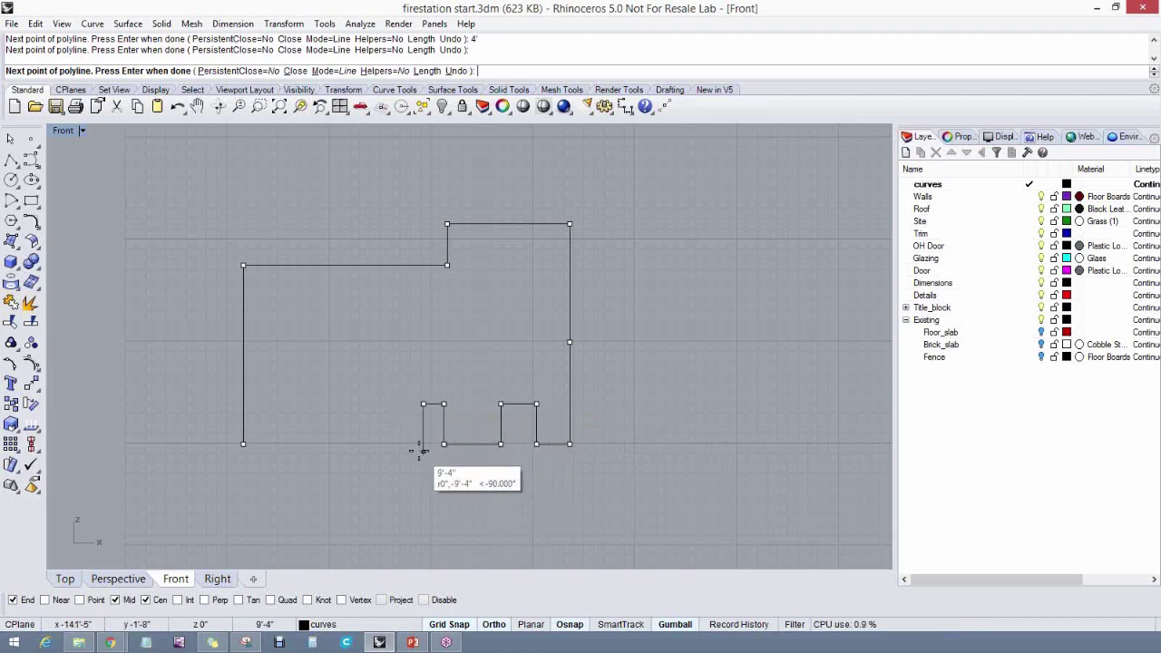
type("7'11")
key("Return")
left_click(419, 448)
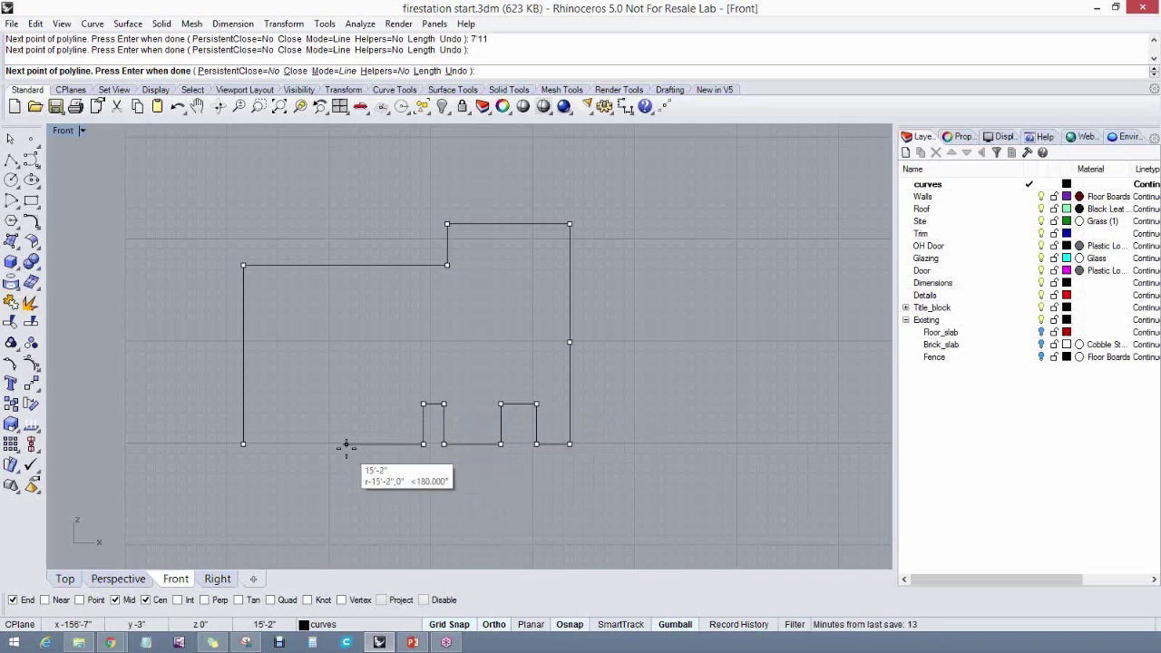
Add a 3' segment to the left along the ground line and a 17'11" segment straight up for the first tall opening's side
type("3'")
key("Return")
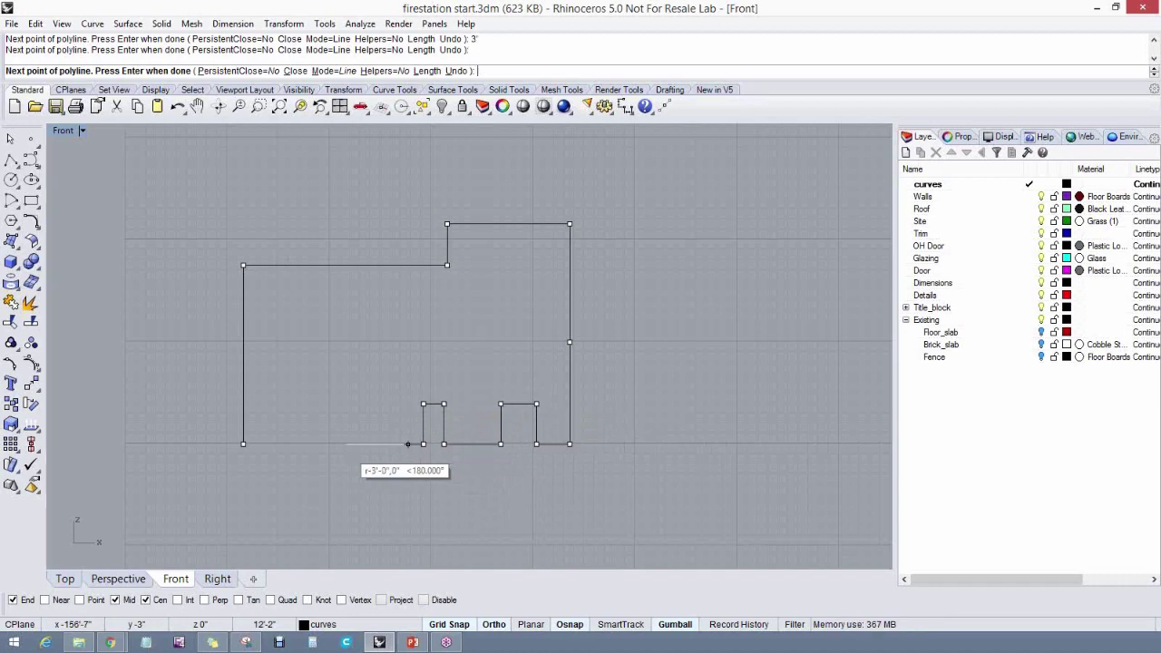
left_click(408, 443)
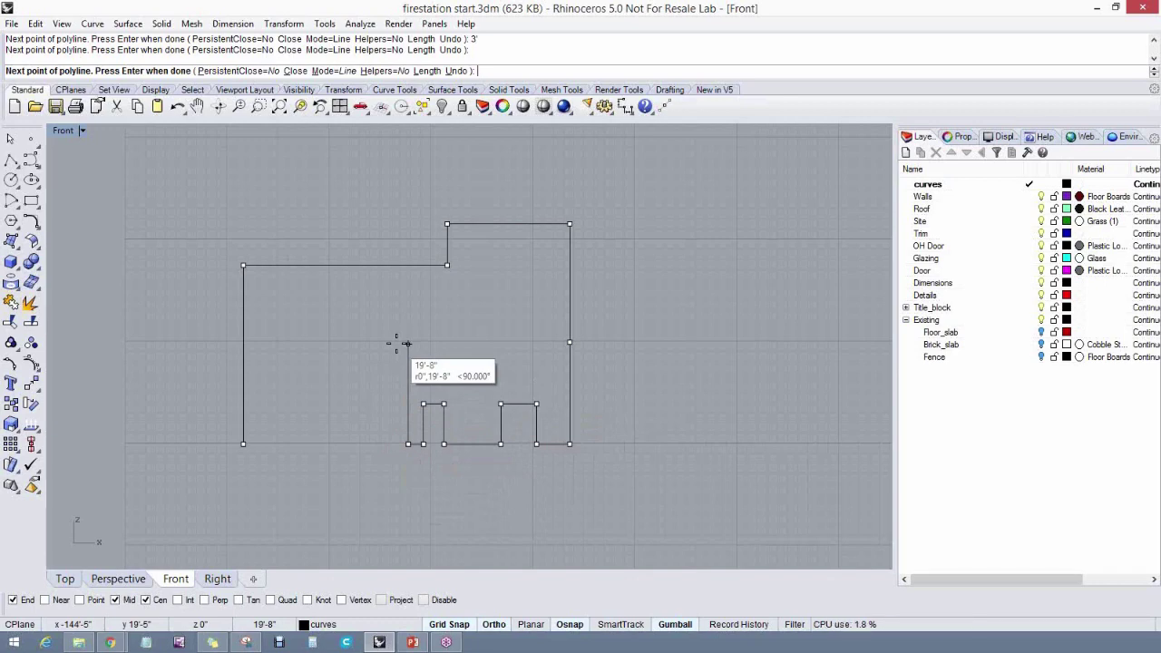
type("17'11")
key("Return")
left_click(407, 353)
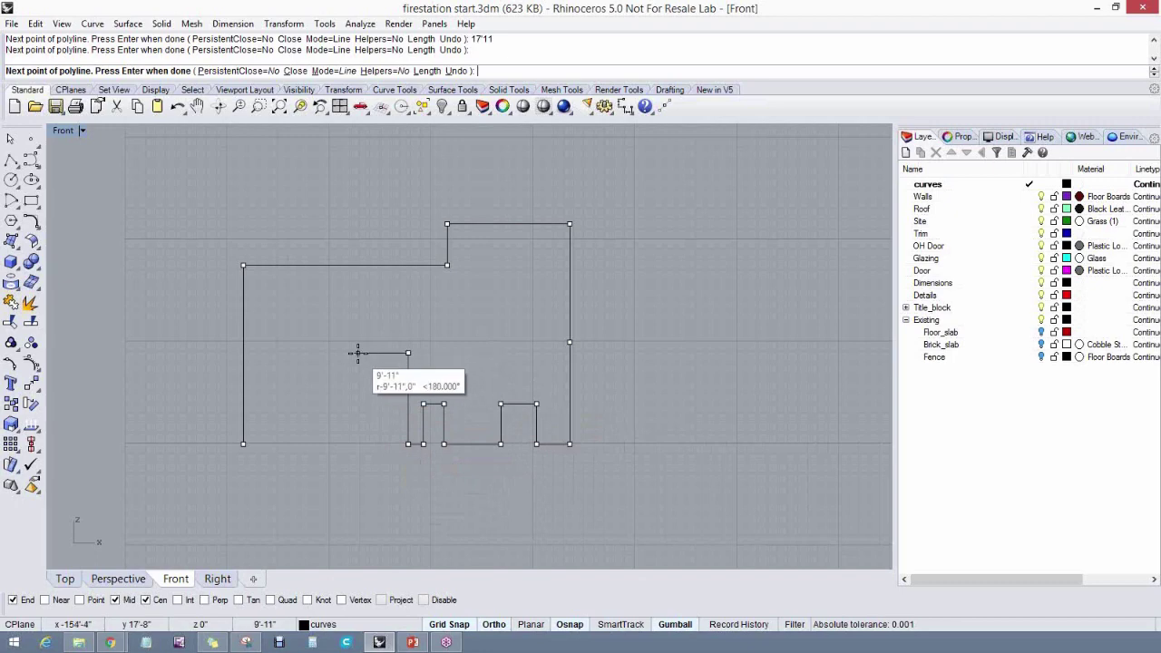
Complete the first tall opening with a 12' segment to the left and a 17'11" segment down to the ground line
type("12'")
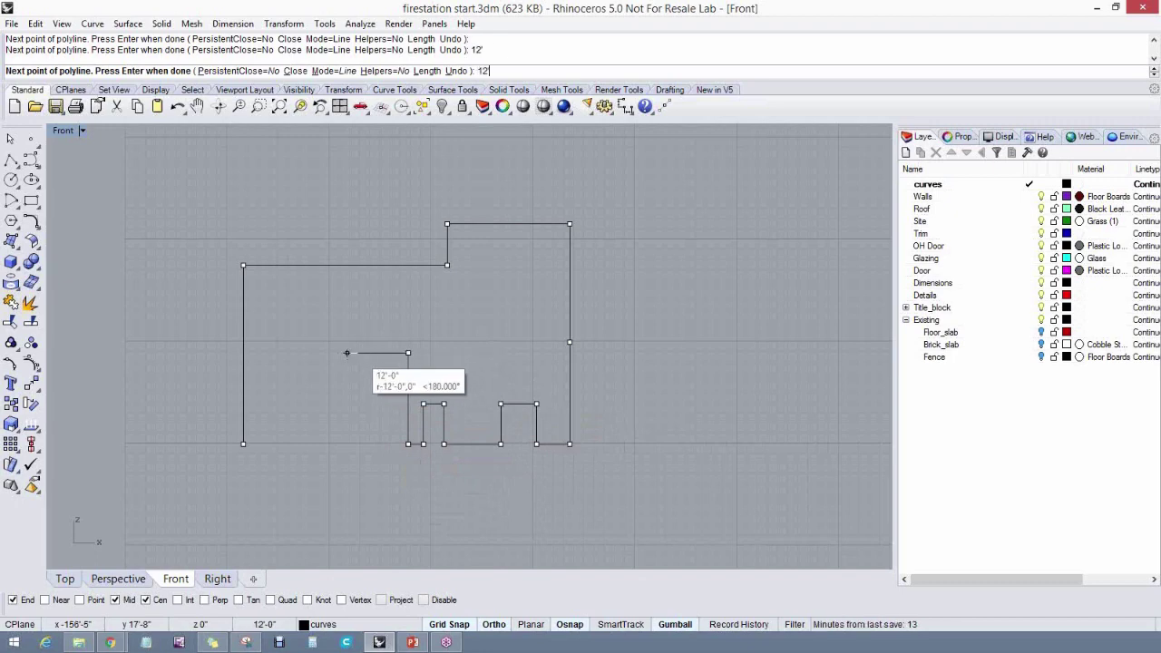
key("Return")
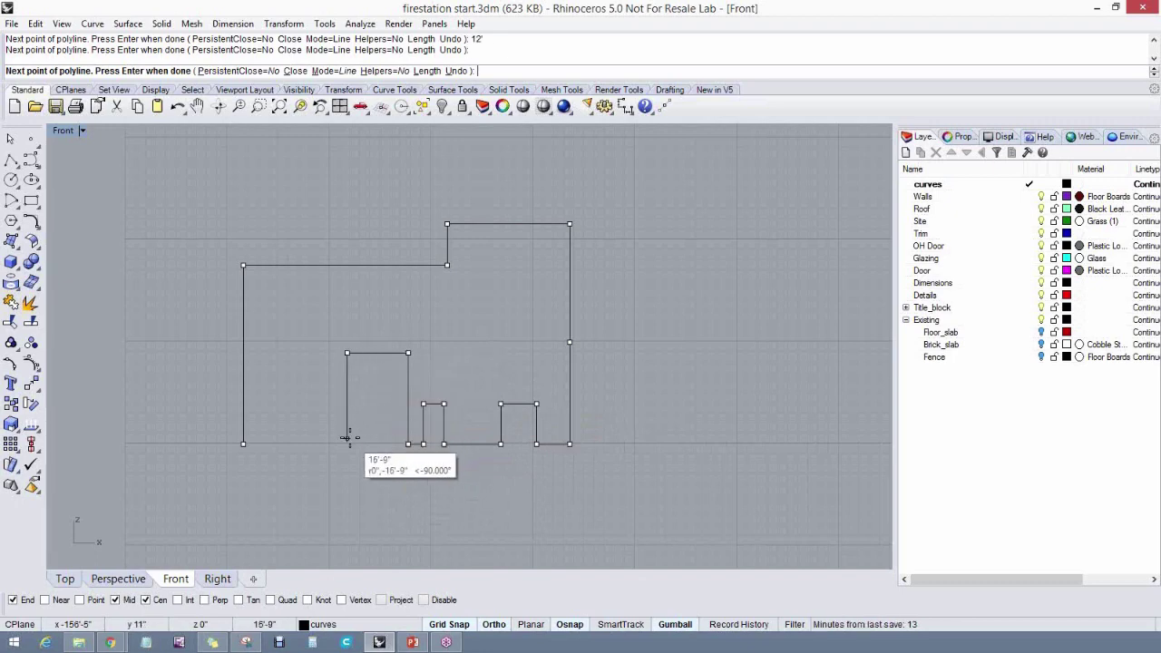
type("17'11")
key("Return")
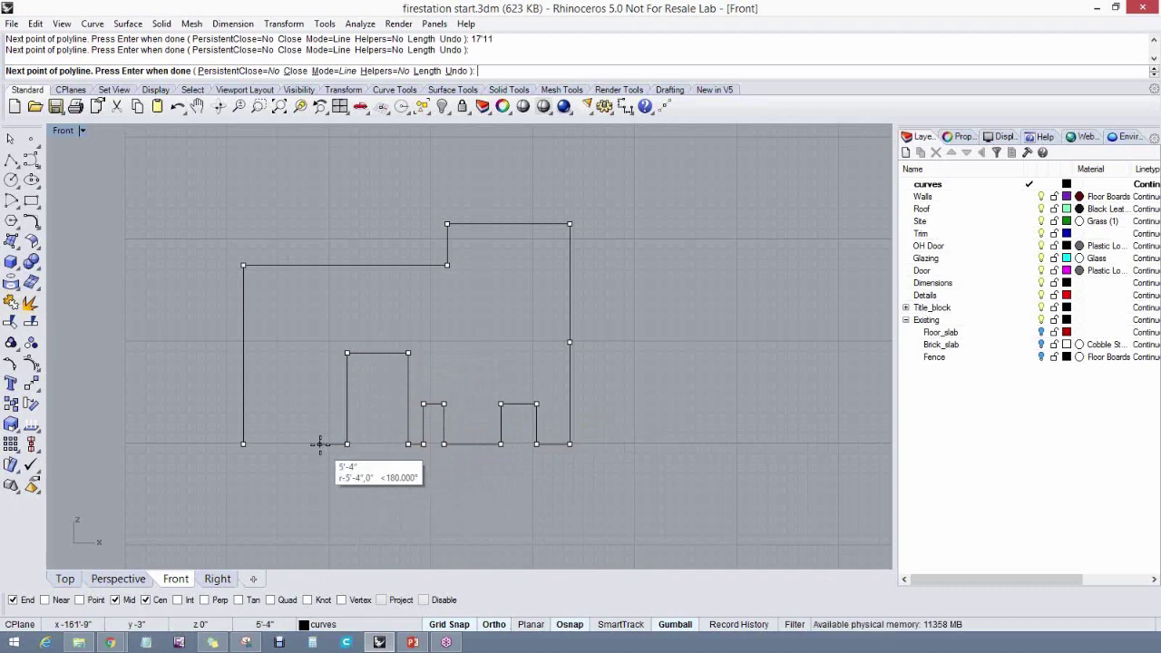
Add a 6' segment to the left along the ground line and a 17'11" segment straight up for the second tall opening's side
type("6'")
key("Return")
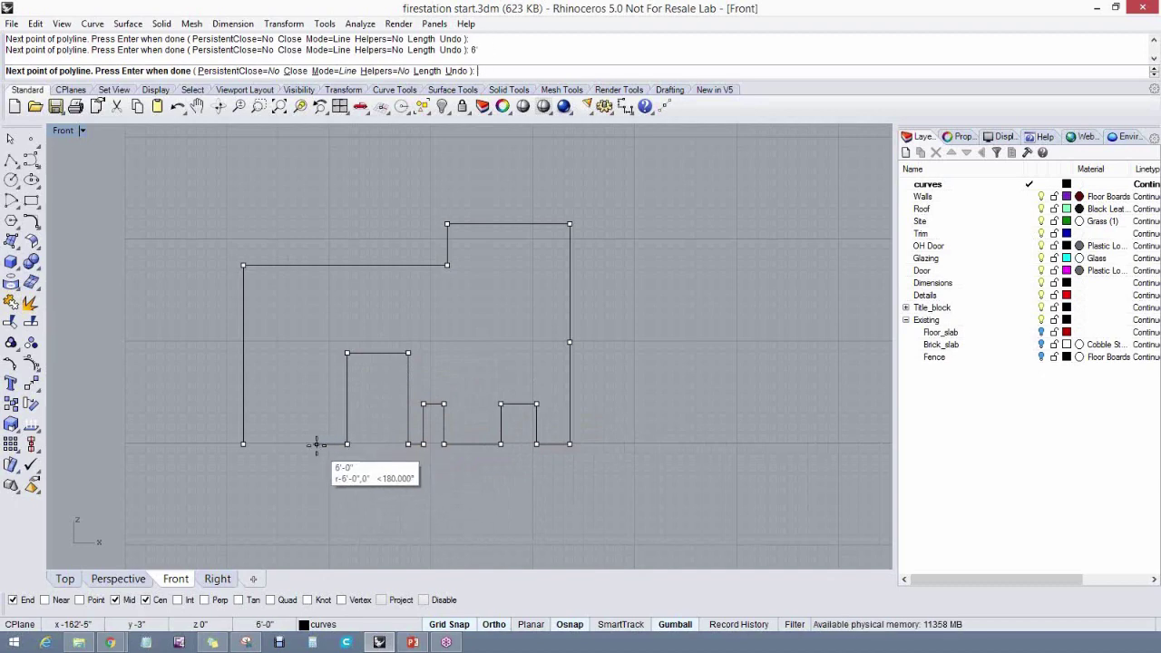
type("12'")
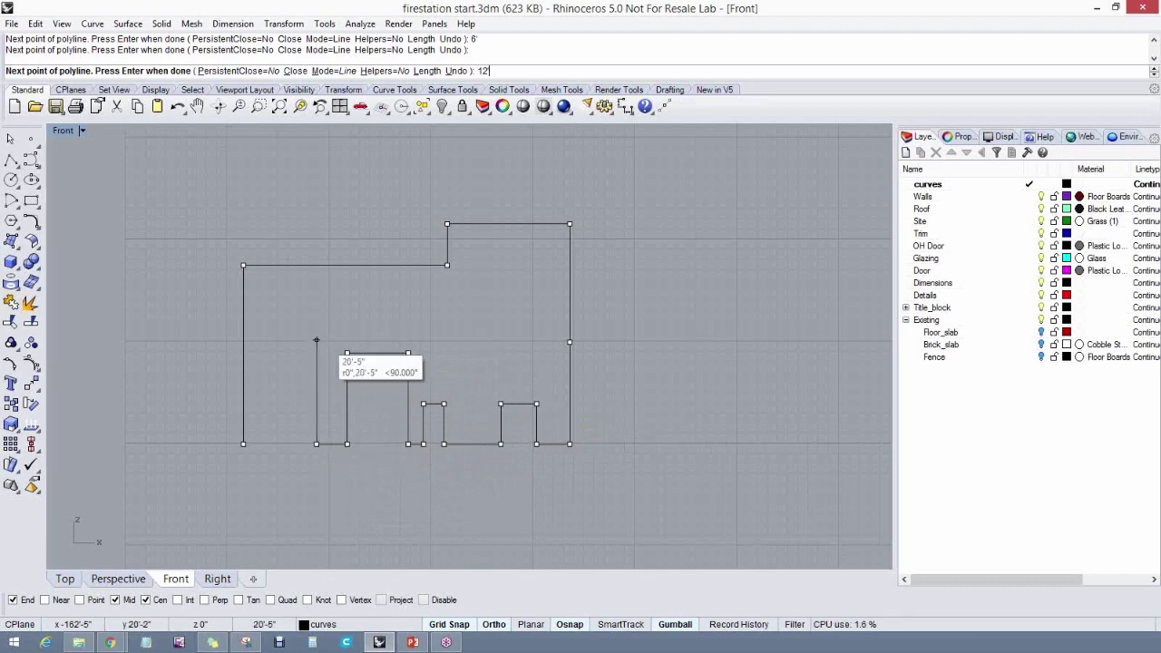
key("Return")
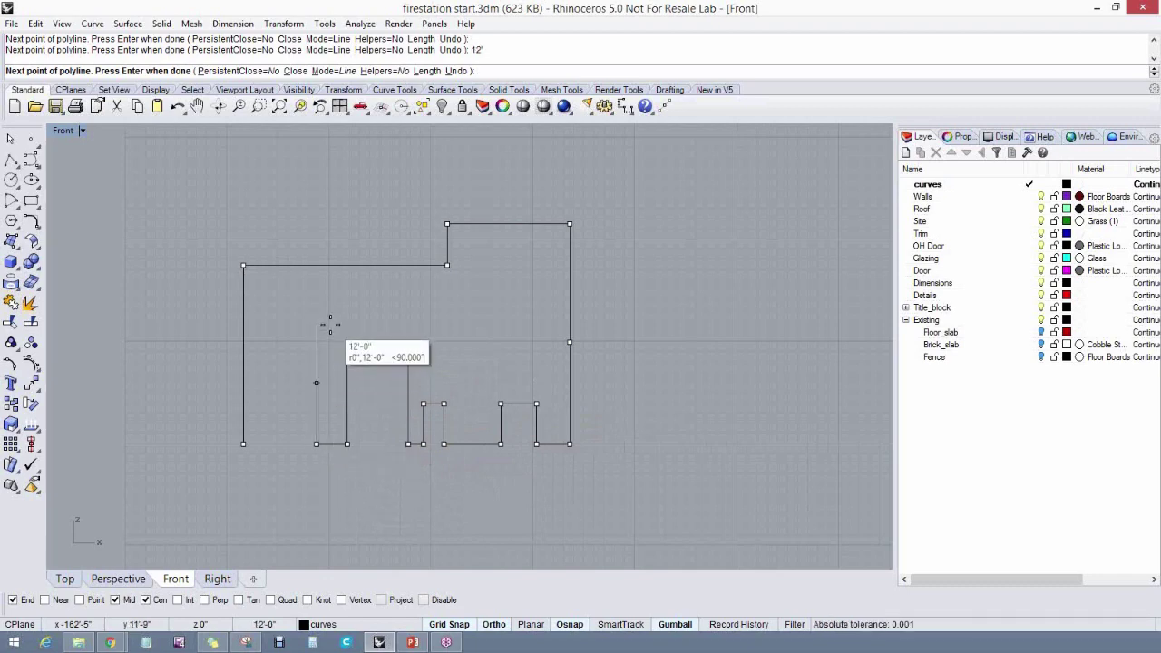
type("17'11")
key("Return")
left_click(317, 353)
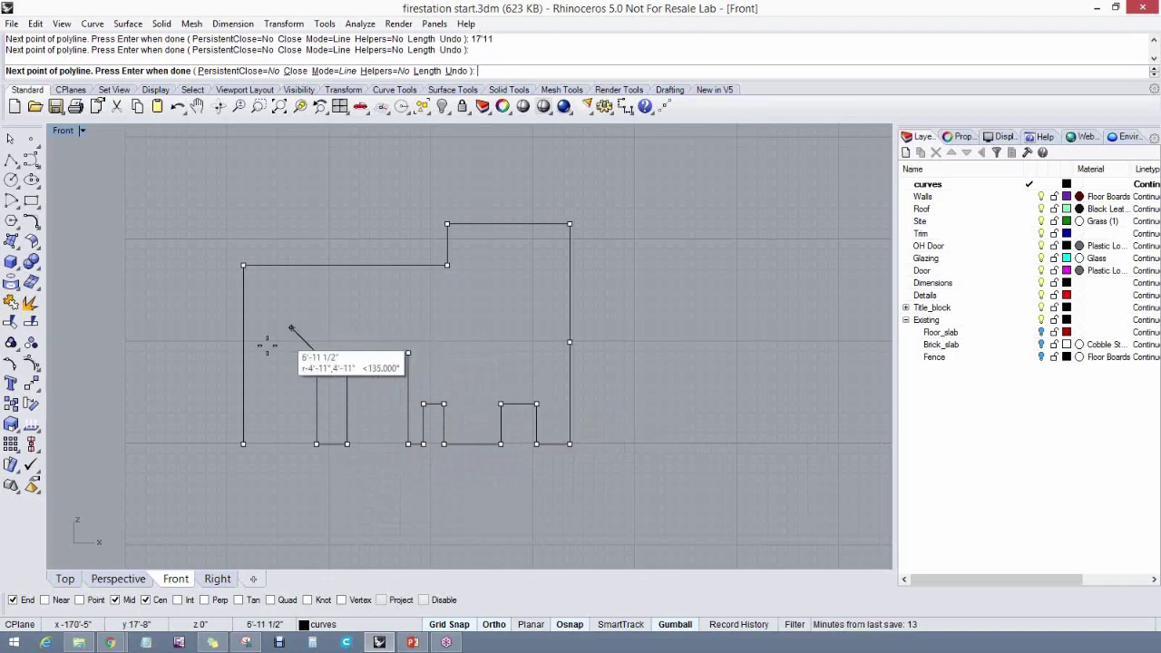
Add a 12' segment to the left as the head of the second tall opening
type("12")
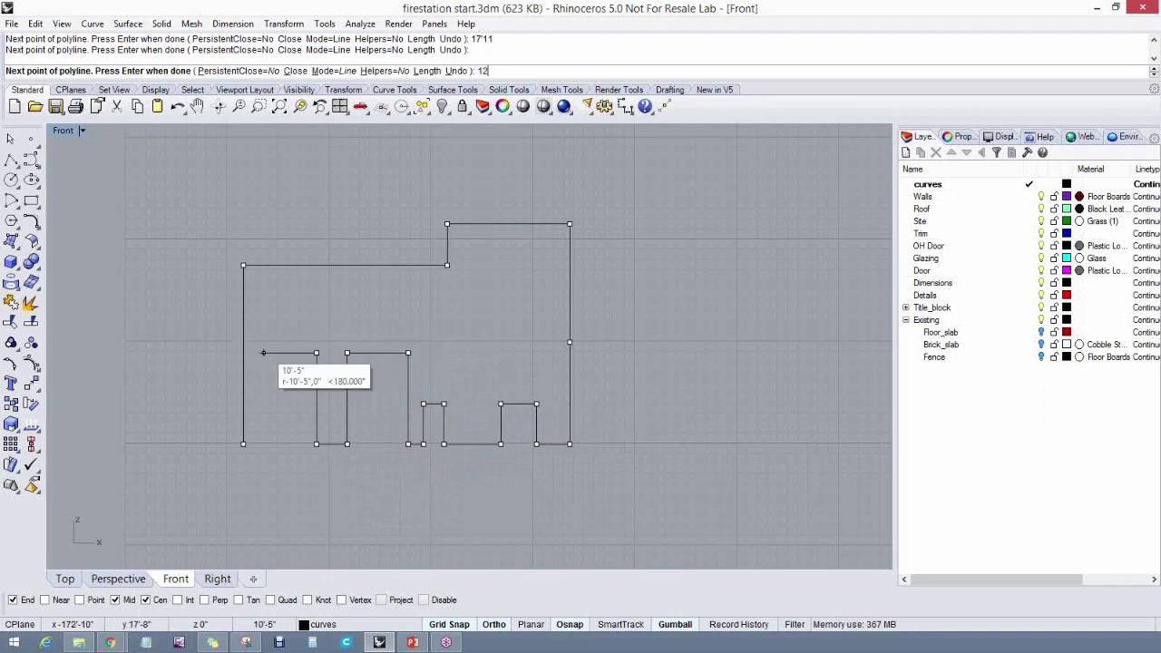
type("'")
key("Return")
left_click(256, 350)
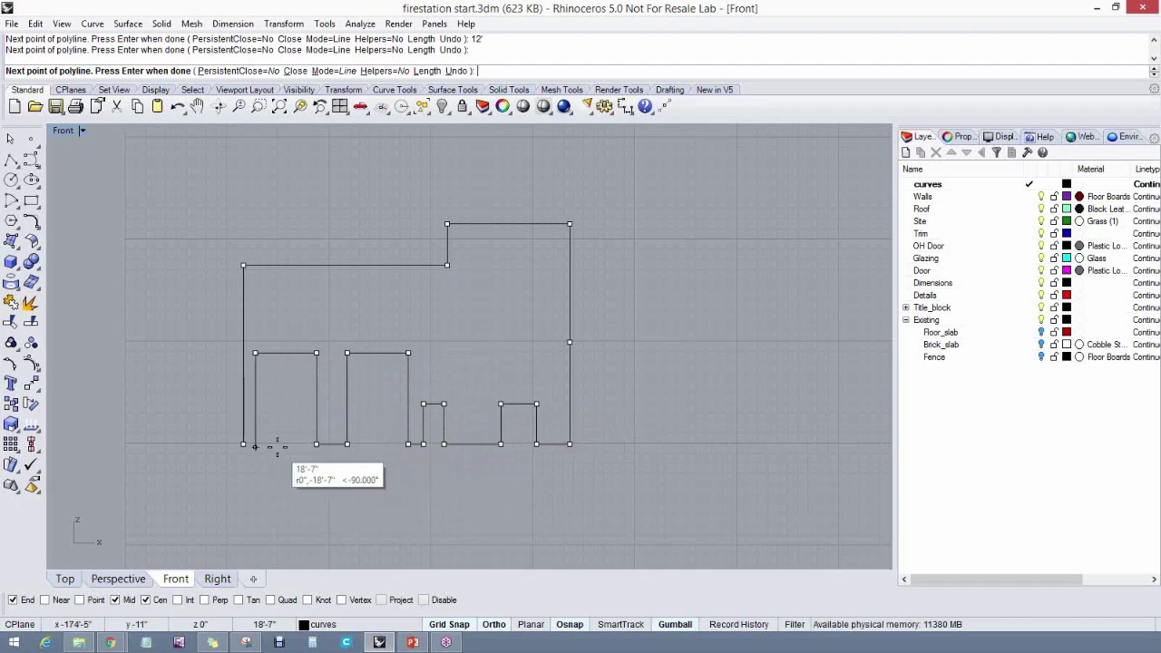
Add a 17'11" segment down to the ground line and close the elevation polyline at its start point
type("17'1")
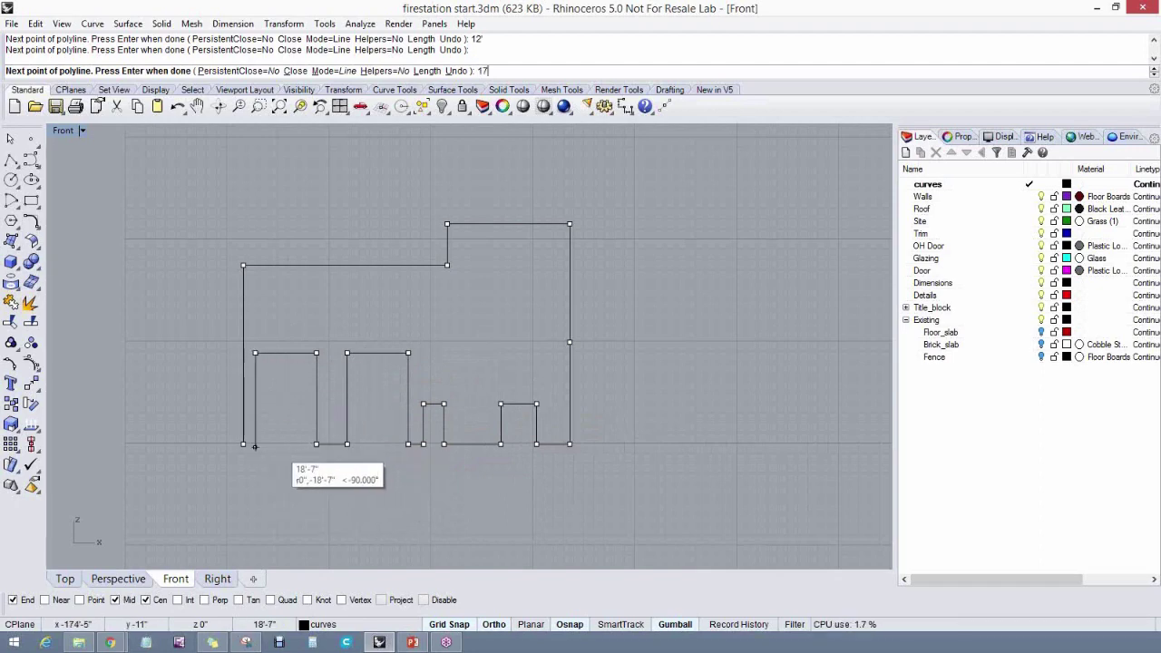
key("BackSpace")
key("BackSpace")
key("BackSpace")
key("BackSpace")
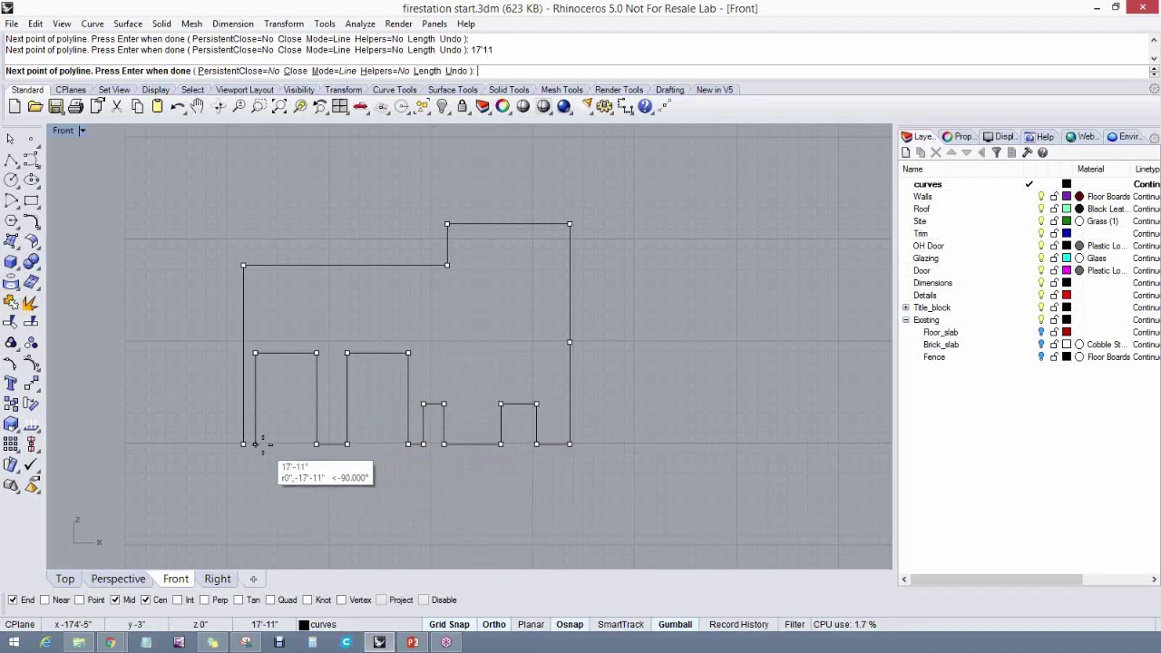
left_click(255, 444)
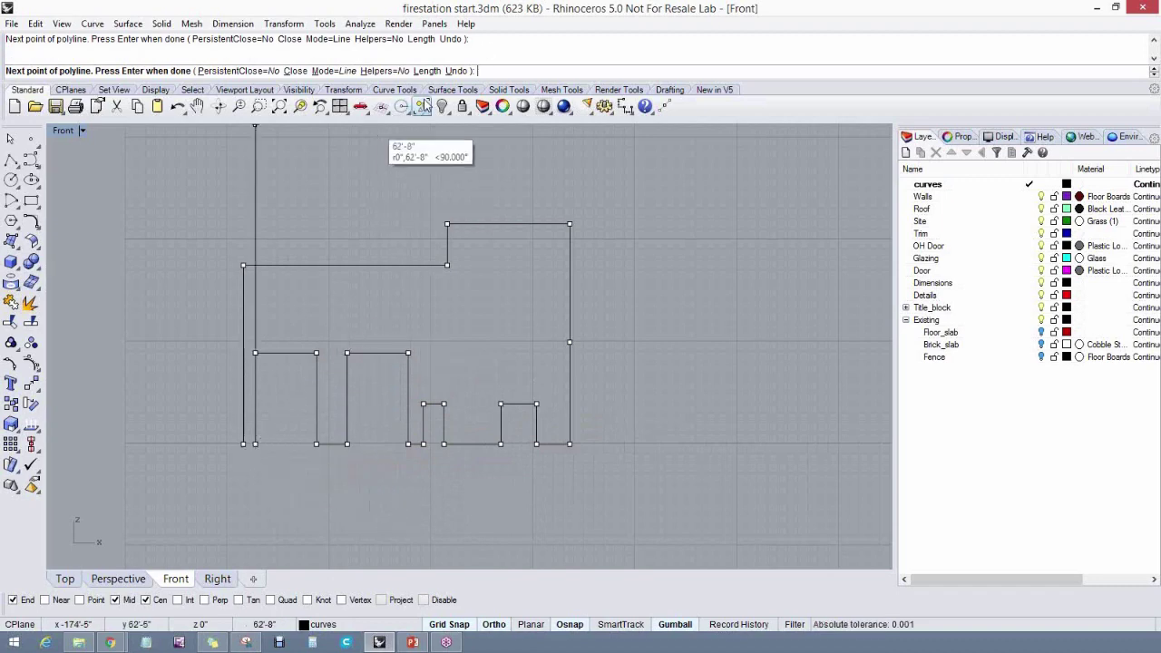
left_click(296, 70)
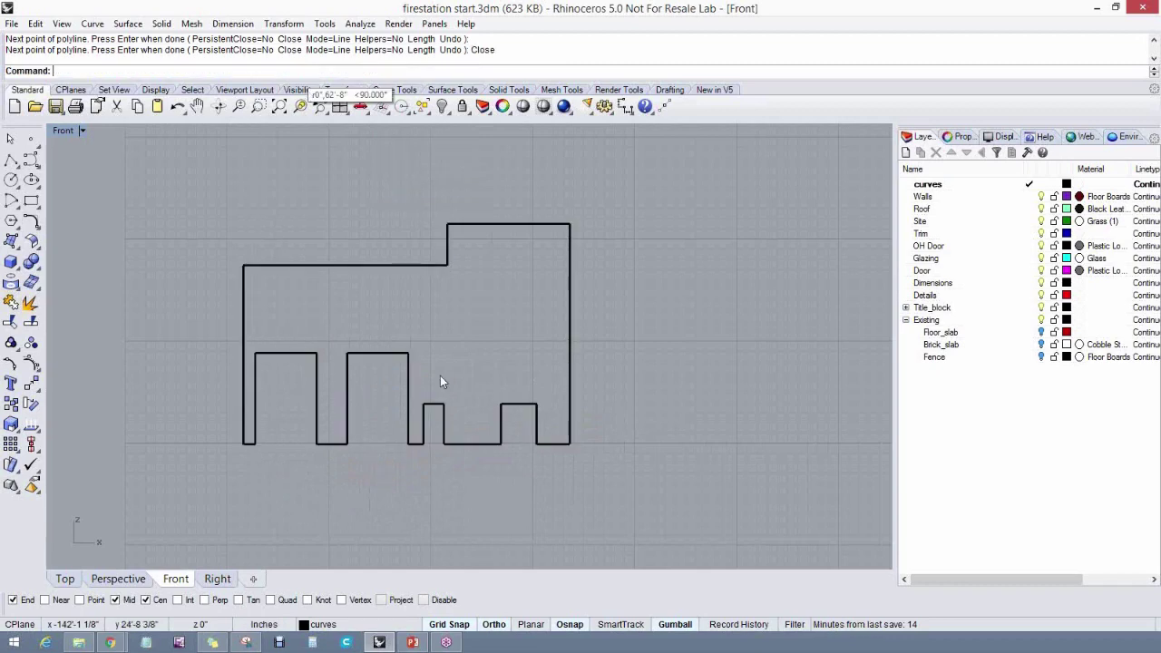
Draw a sloped roof line from the left wall's upper corner to the upper-left corner of the raised roof section
right_click_drag(443, 406, 397, 427)
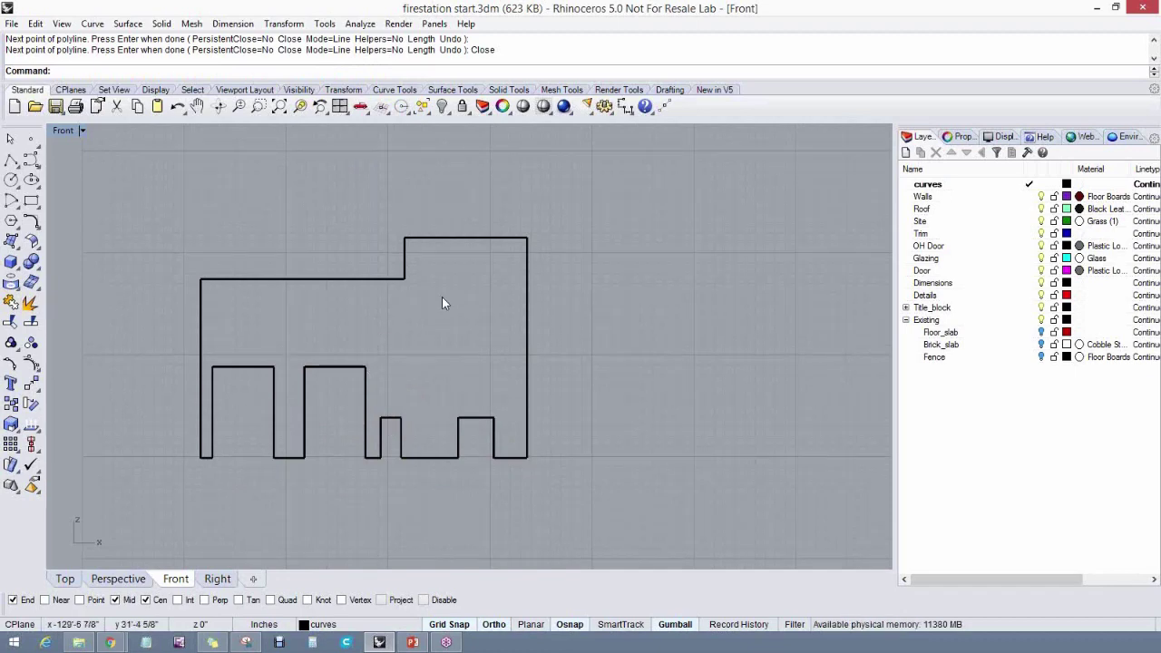
left_click(15, 160)
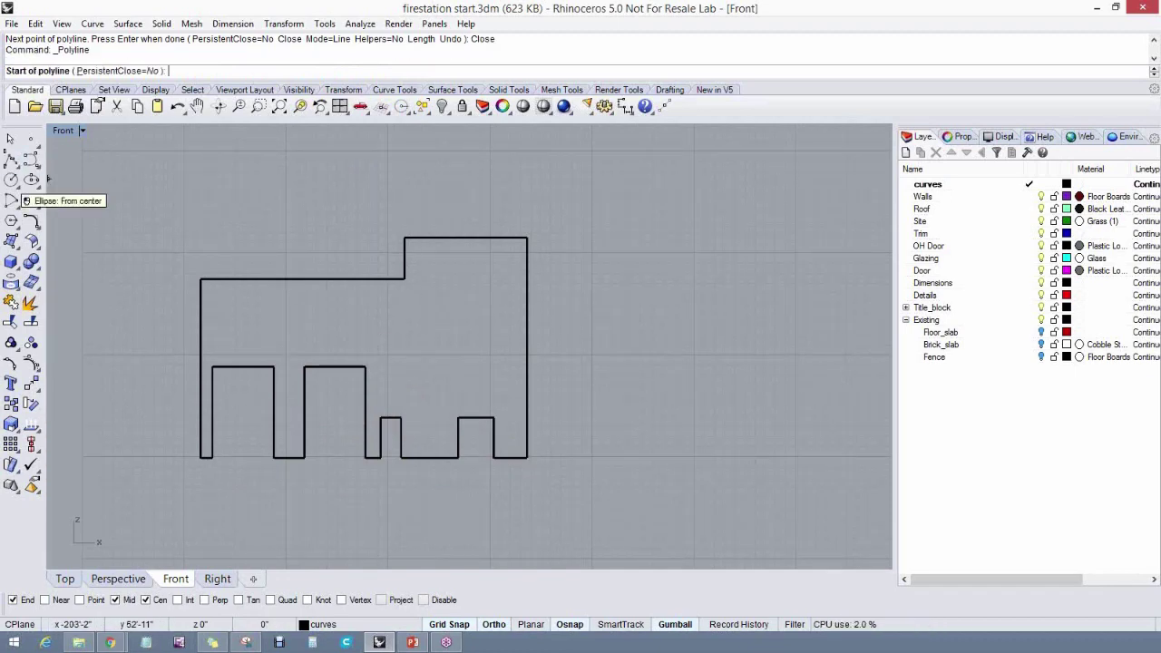
left_click(201, 278)
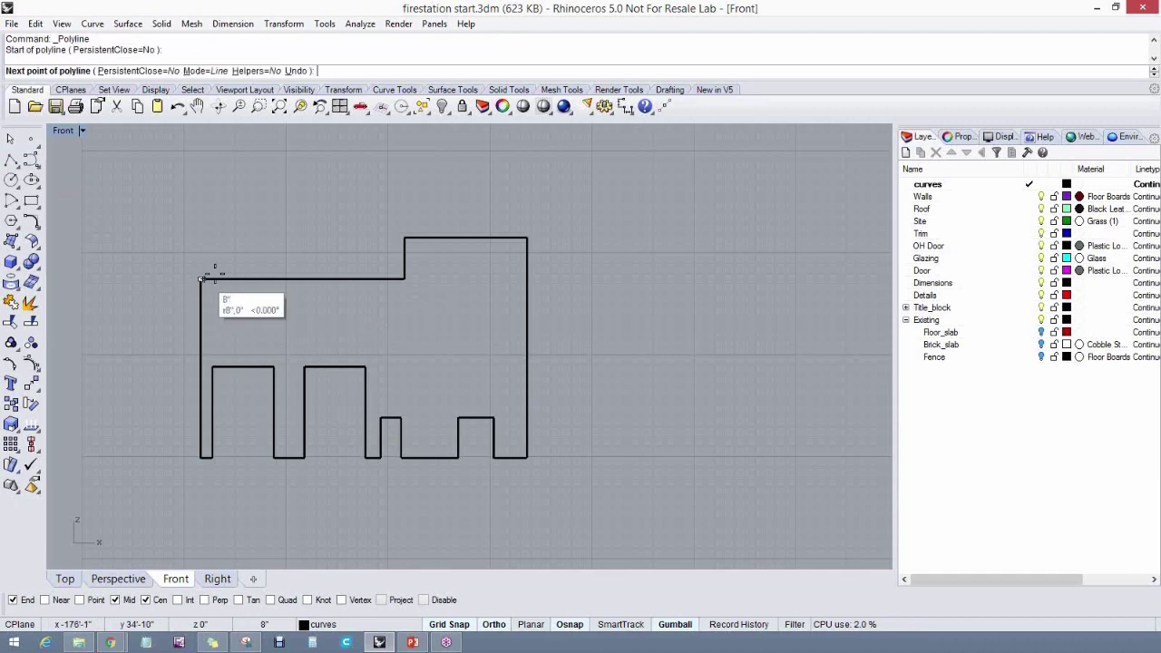
left_click(404, 238)
key("Return")
Explode the elevation outline and delete the horizontal roof segment and the short vertical step beneath the sloped line
left_click(408, 262)
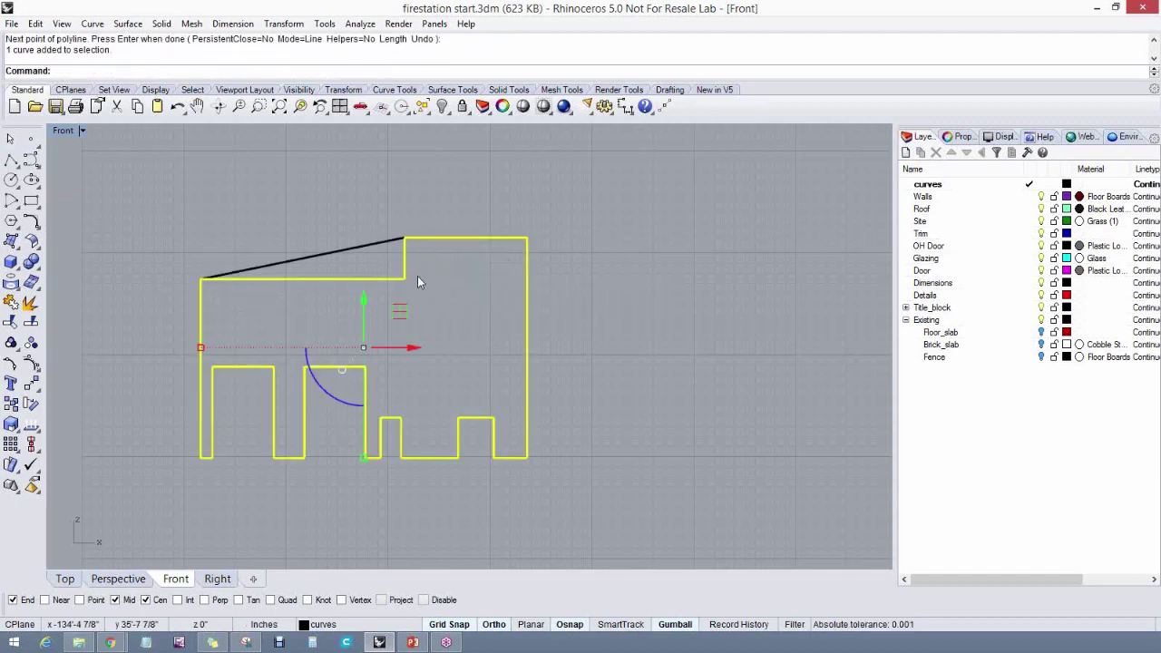
left_click(30, 304)
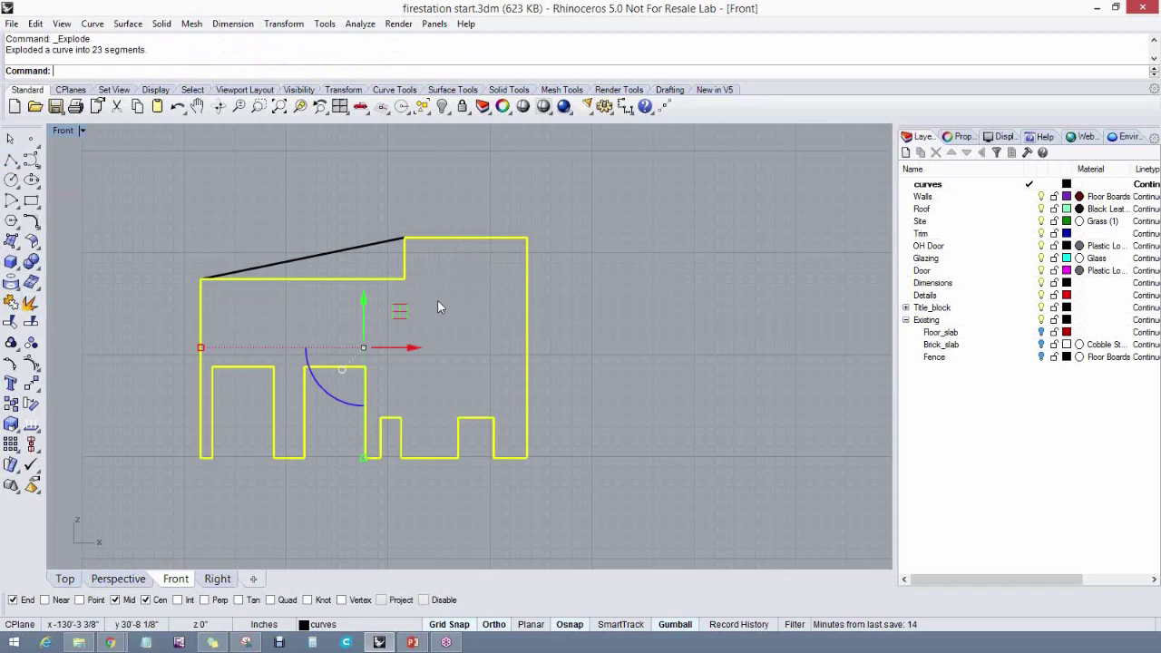
key("Escape")
left_click(381, 279)
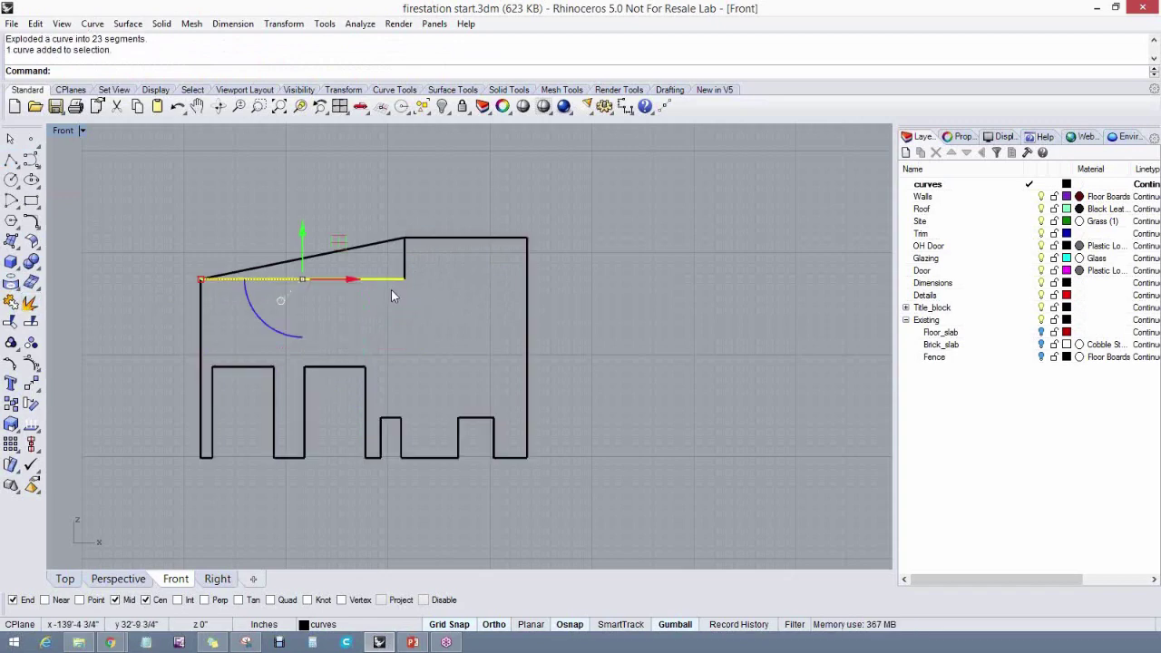
key("Delete")
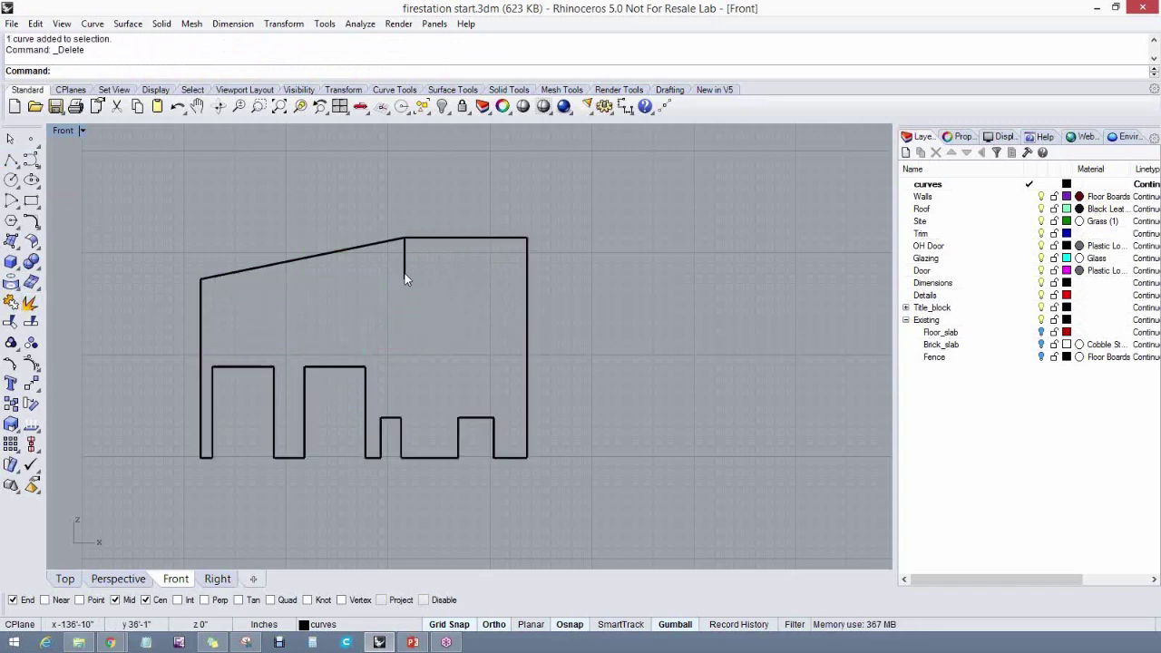
left_click(405, 273)
key("Delete")
right_click_drag(420, 299, 418, 282)
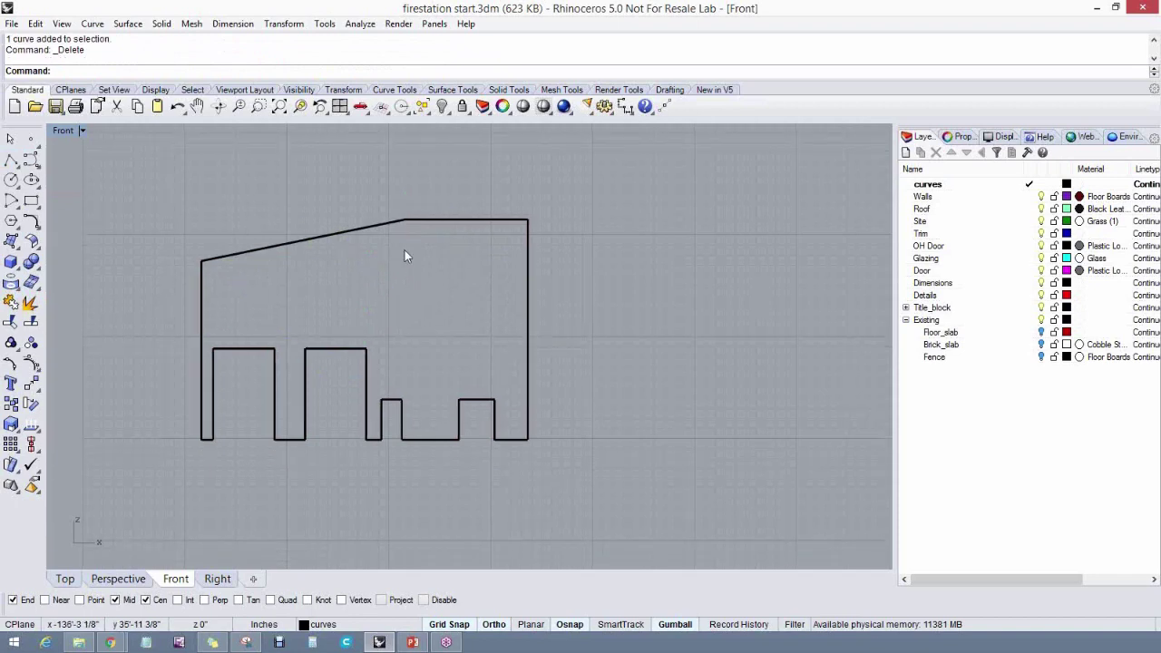
Draw a polyline from the top of the slope 23'3" straight down and across to the right wall to outline the upper section
left_click(11, 164)
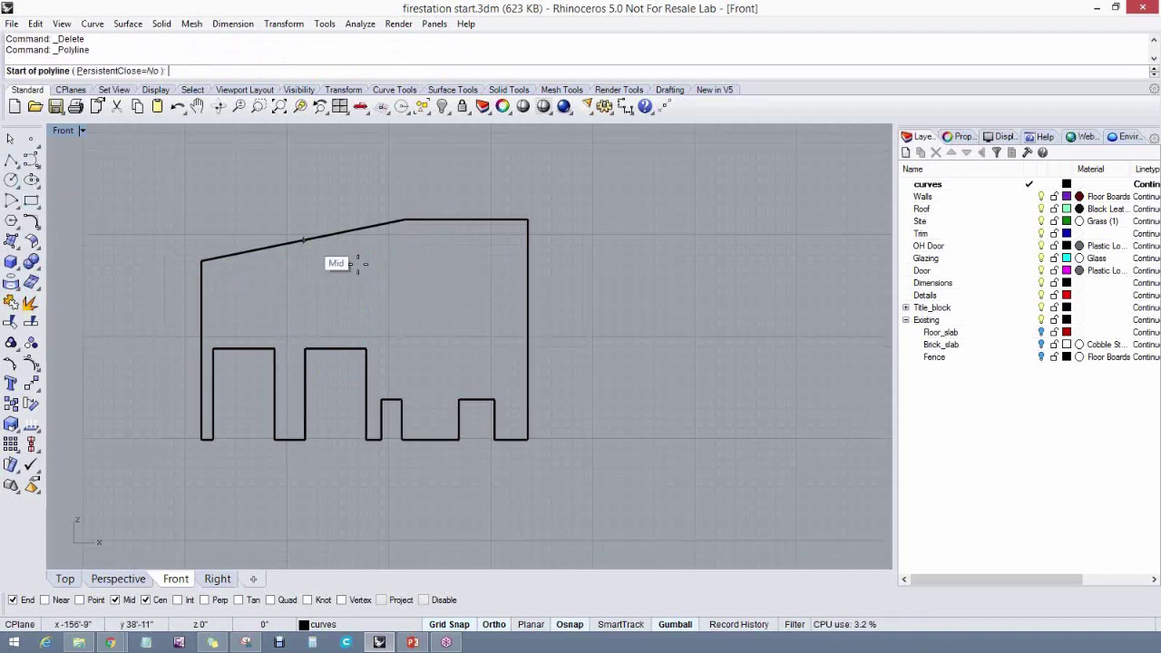
left_click(405, 220)
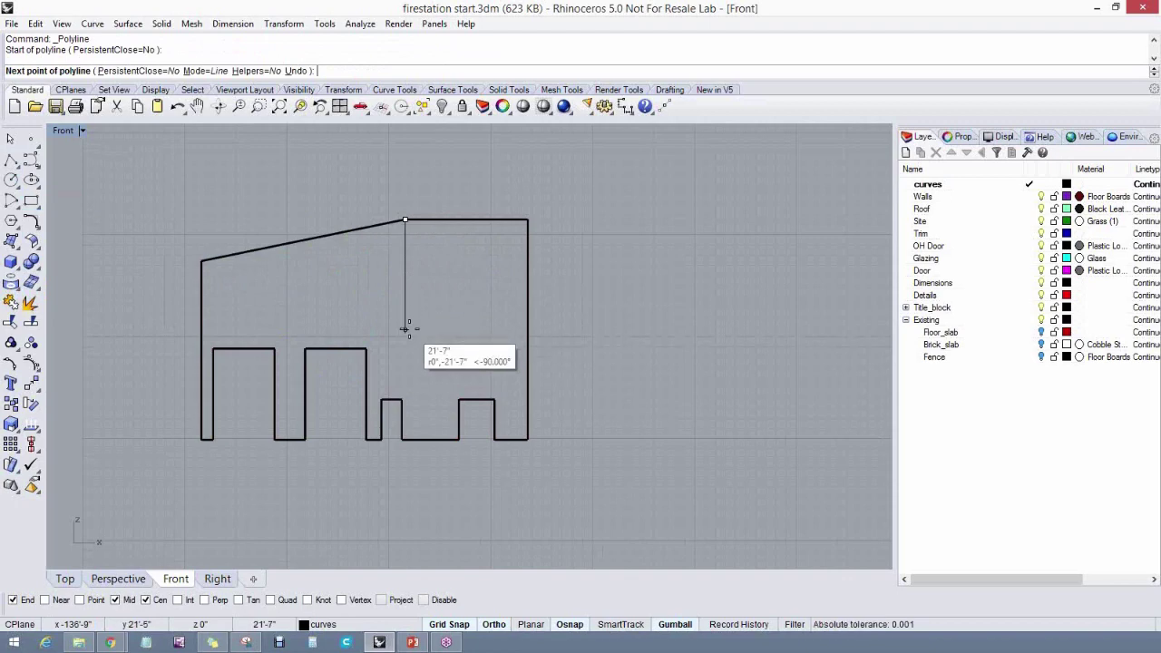
type("23'3")
key("Return")
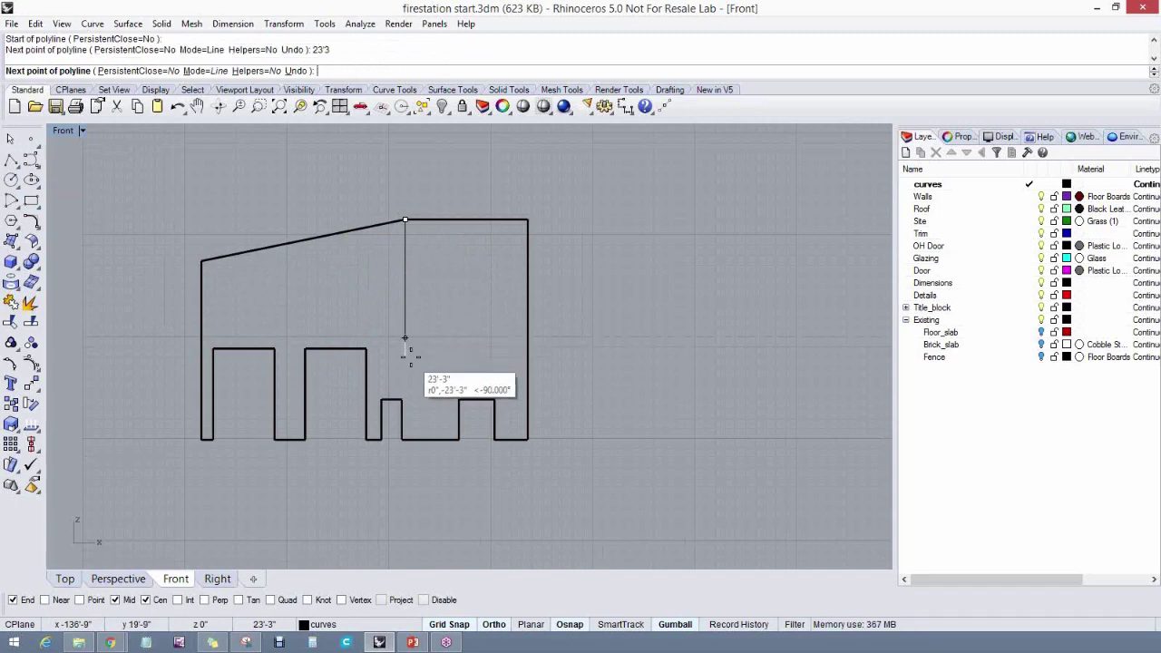
left_click(410, 356)
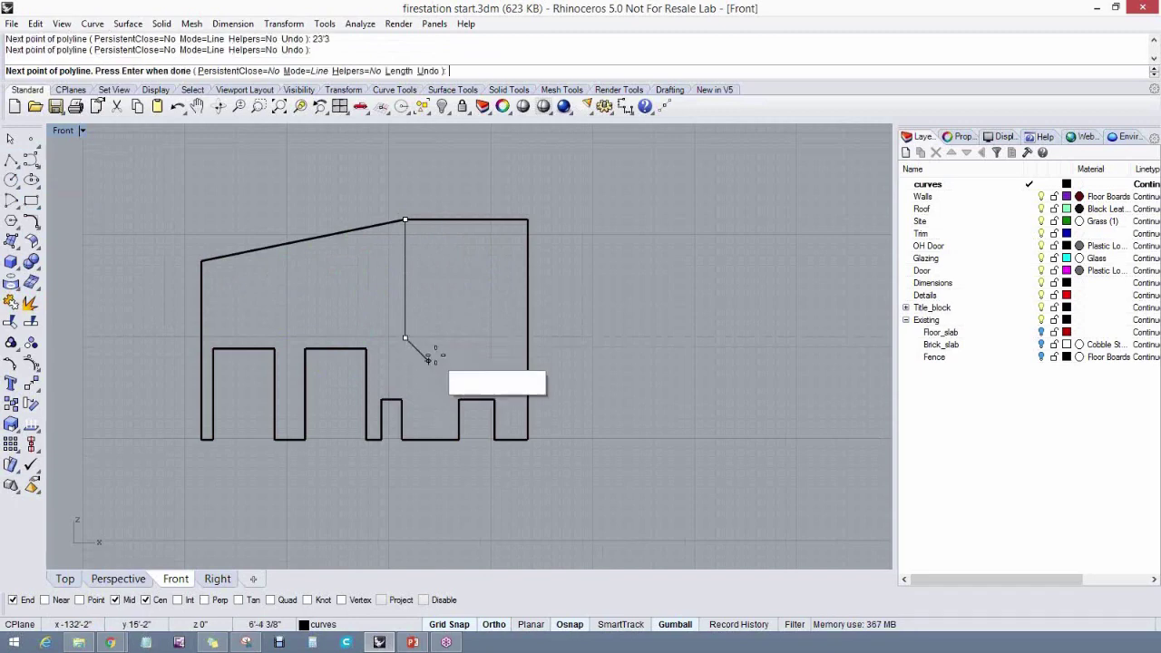
left_click(526, 338)
key("Return")
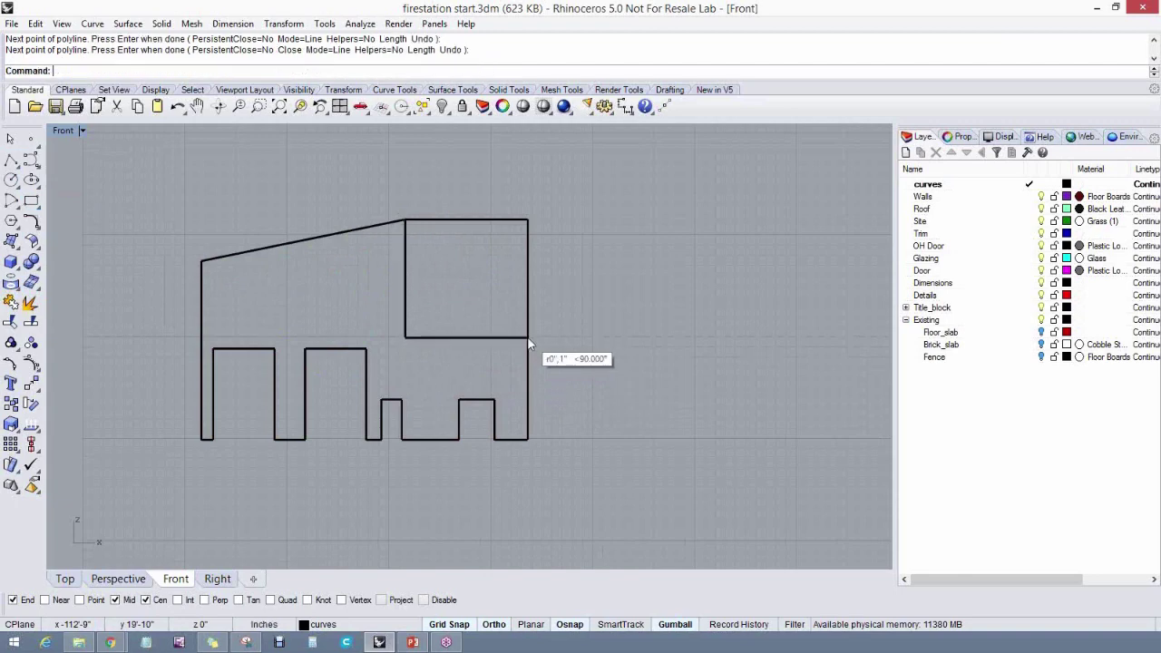
Delete the vertical and horizontal segments that form the upper-right corner above the low section
left_click(479, 220)
left_click(529, 315)
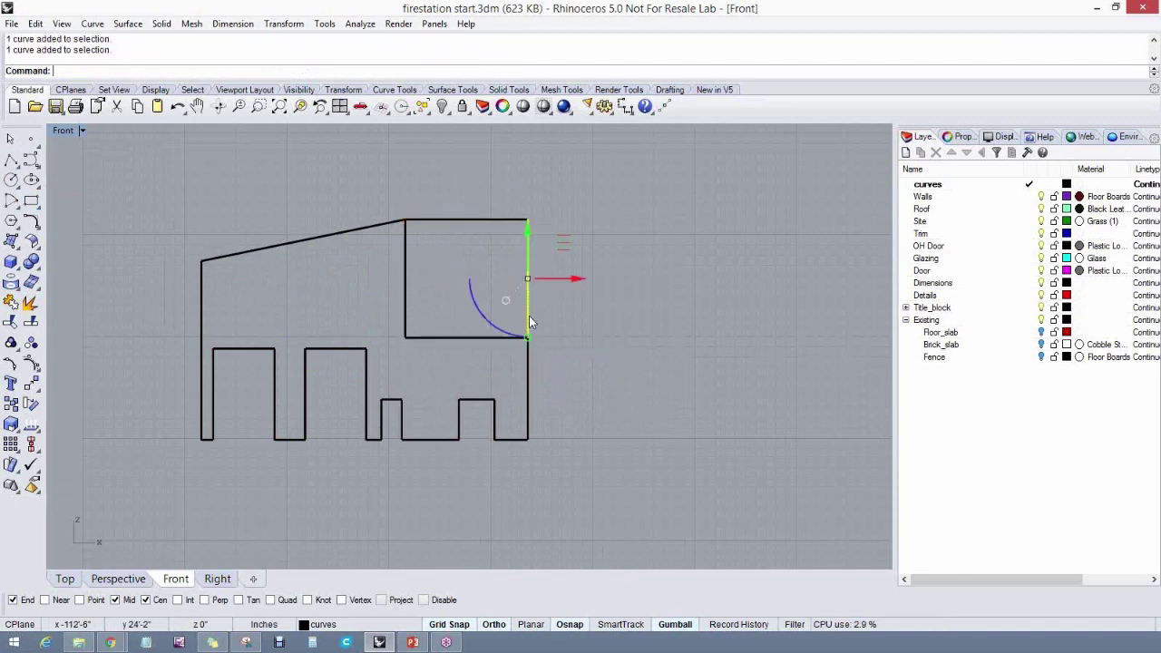
key("Delete")
left_click(509, 219)
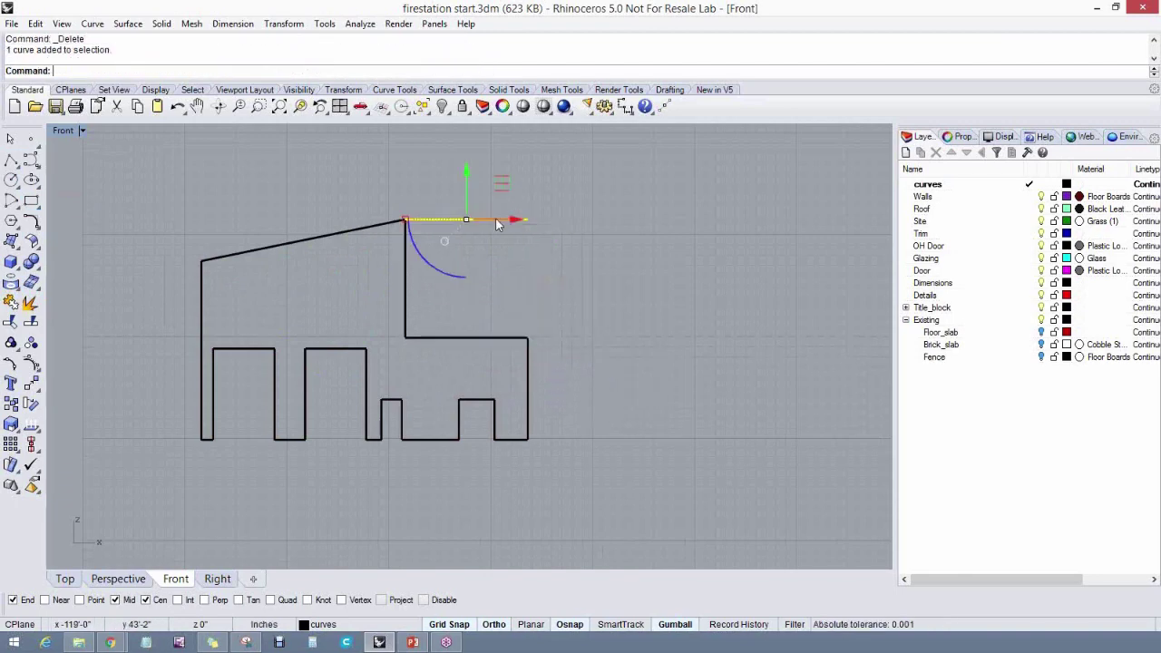
key("Delete")
left_click(532, 360)
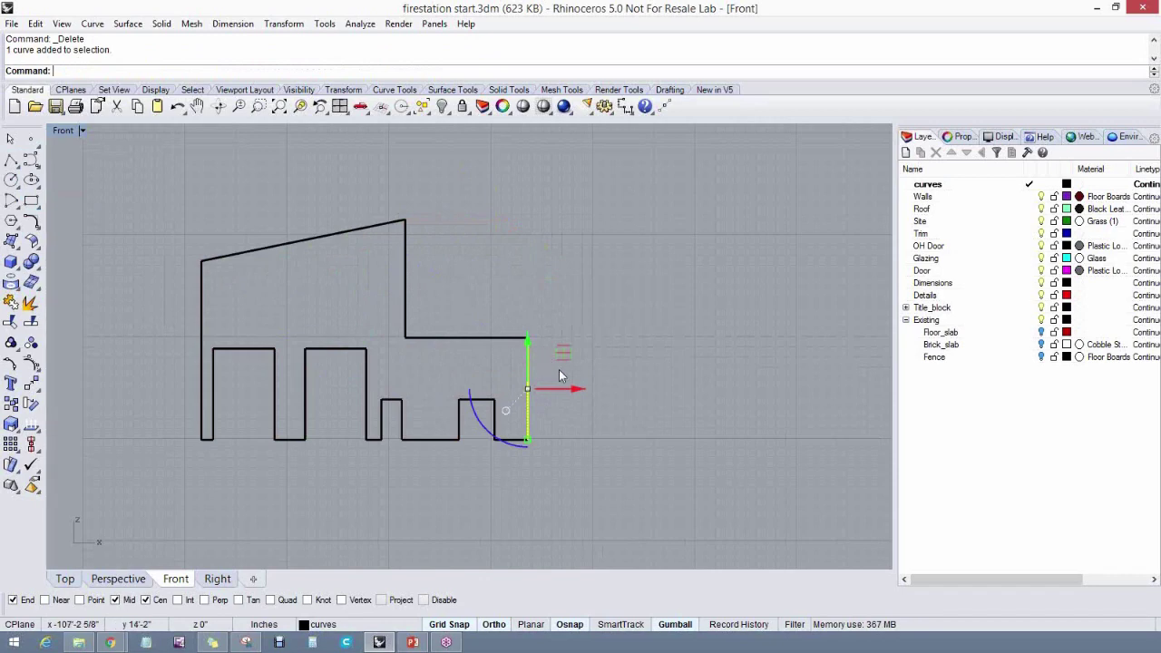
left_click(550, 367)
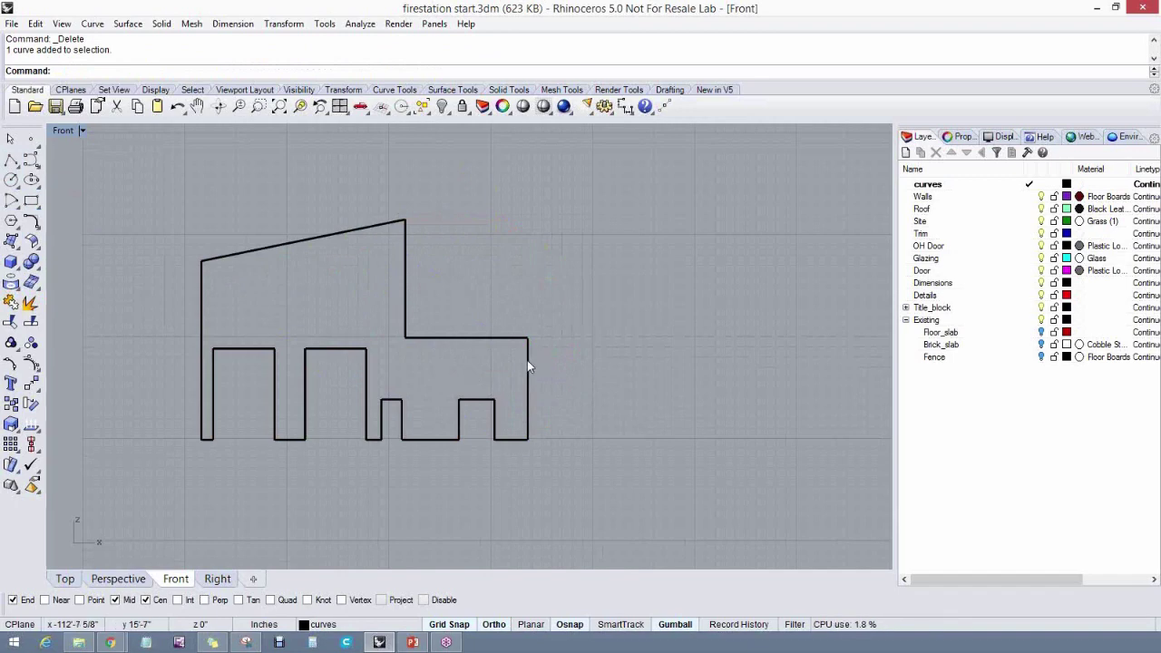
Explode the L-shaped polyline and offset its horizontal segment 6' downward
left_click(484, 338)
left_click(31, 302)
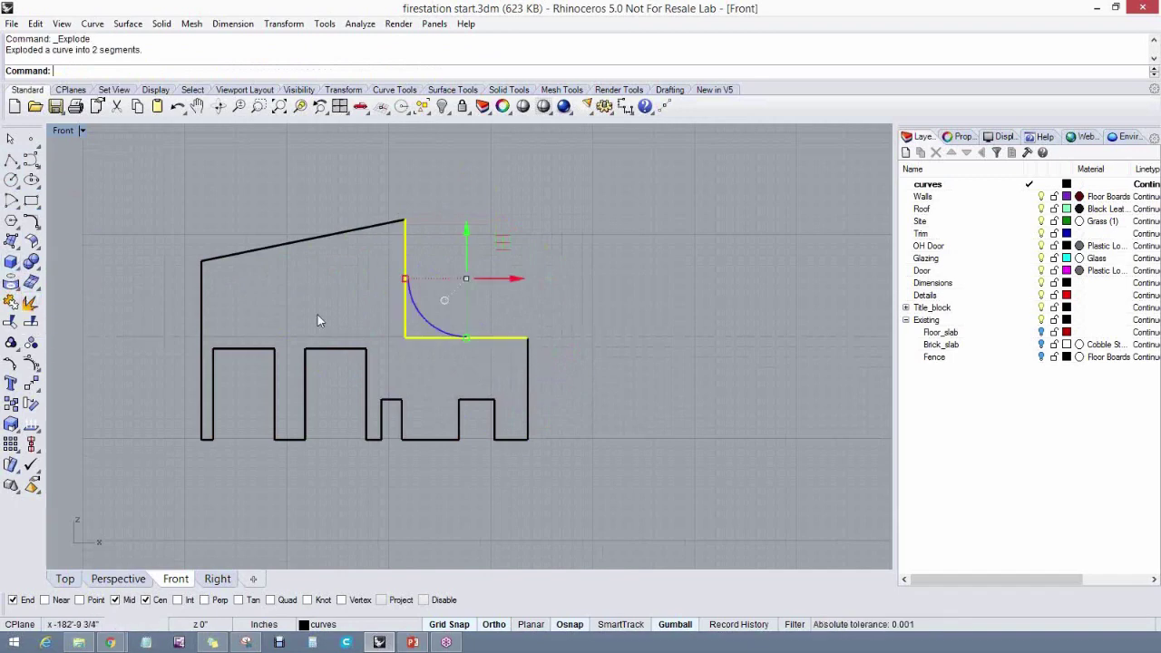
left_click(486, 339)
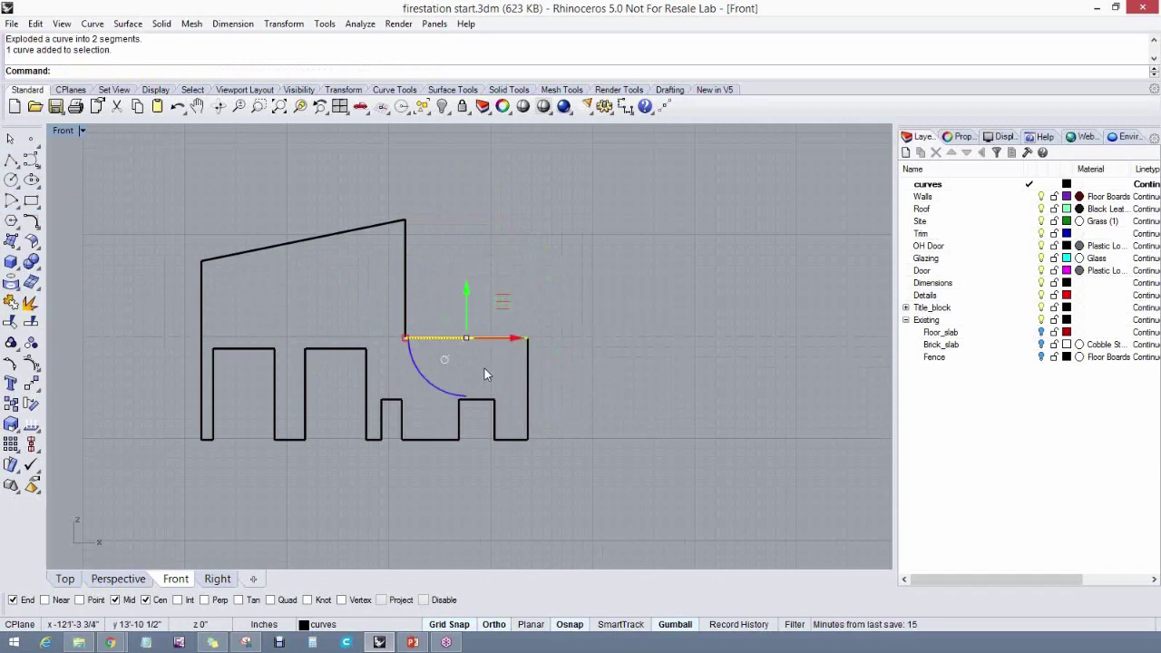
left_click(93, 24)
mouse_move(146, 381)
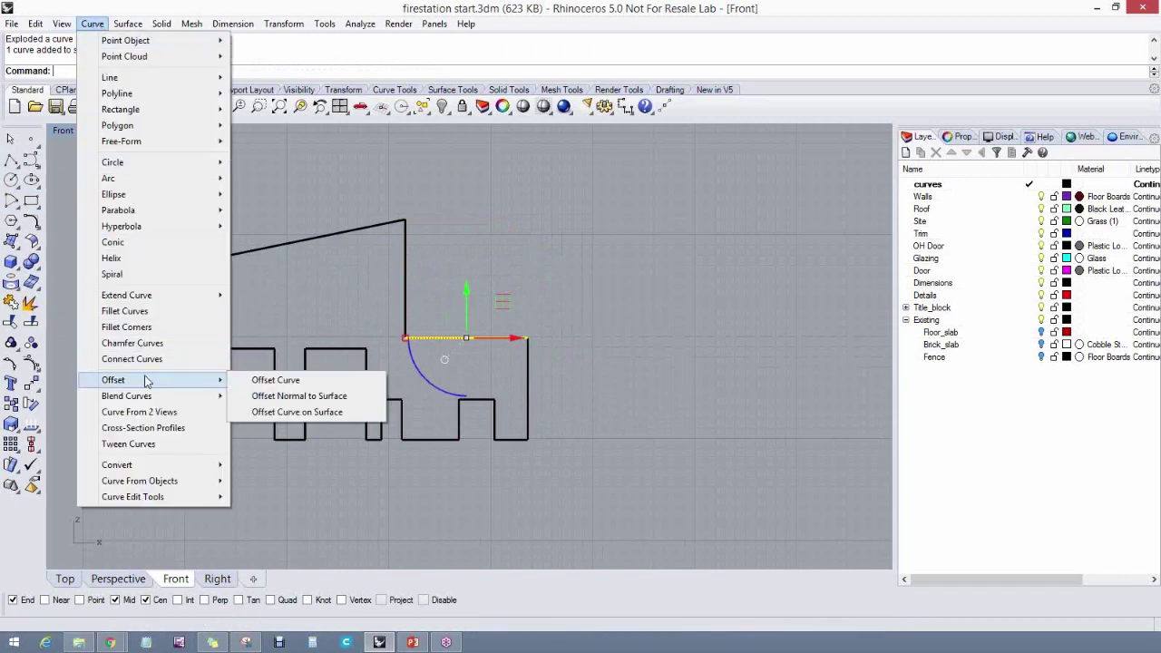
left_click(280, 381)
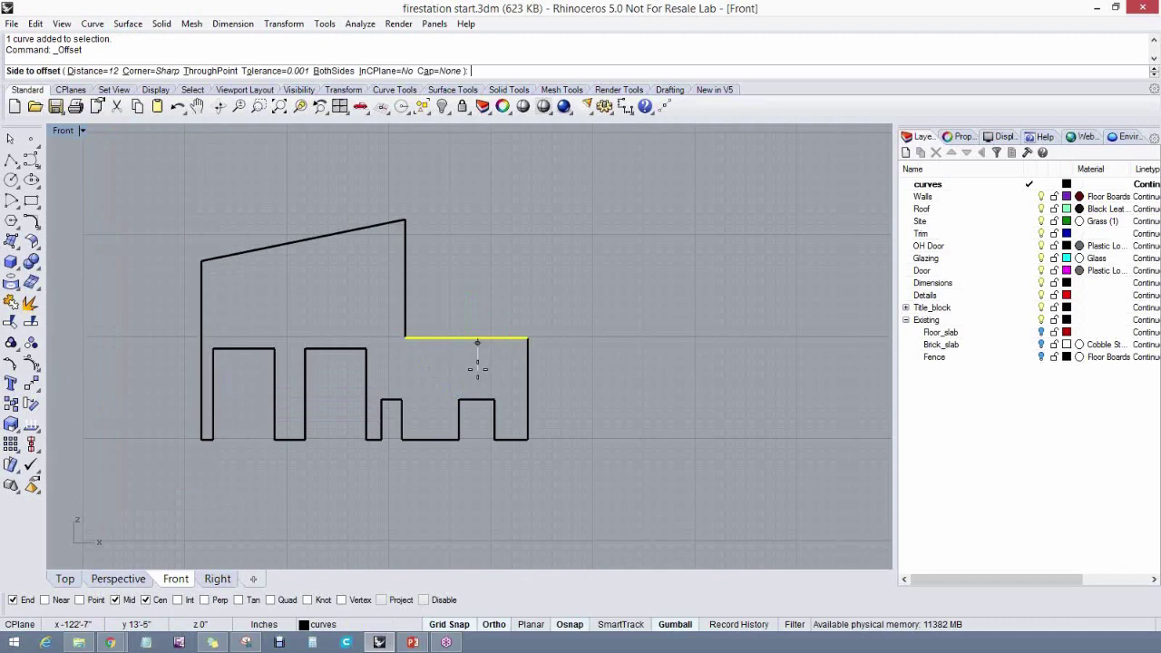
type("8'")
key("Return")
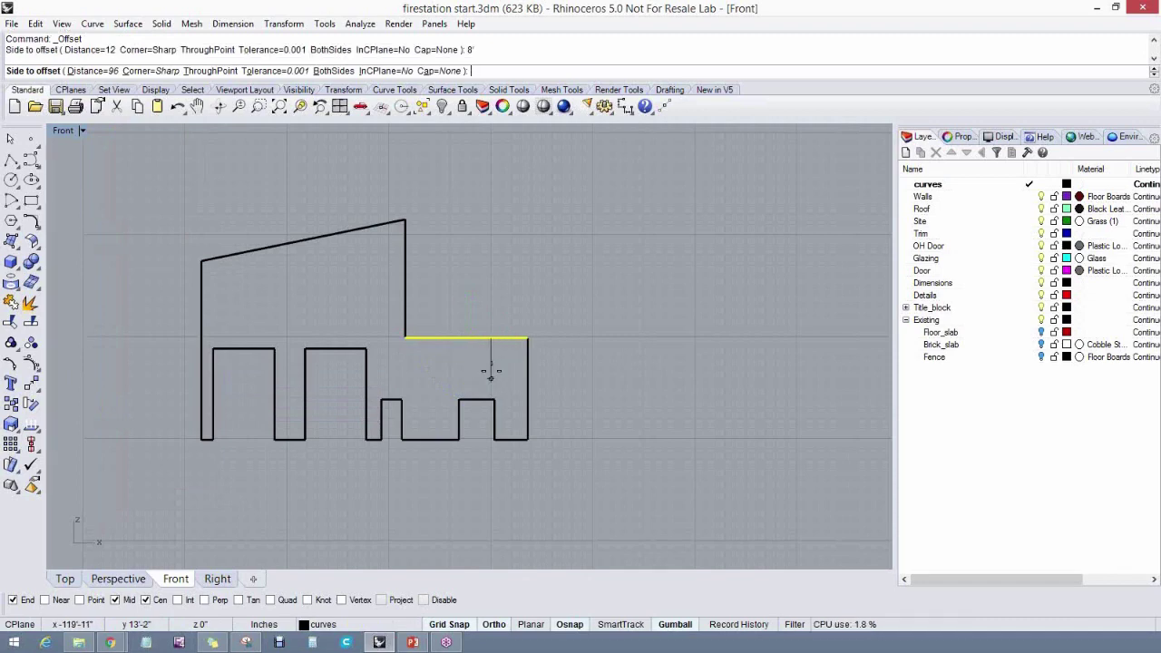
type("6'")
key("Return")
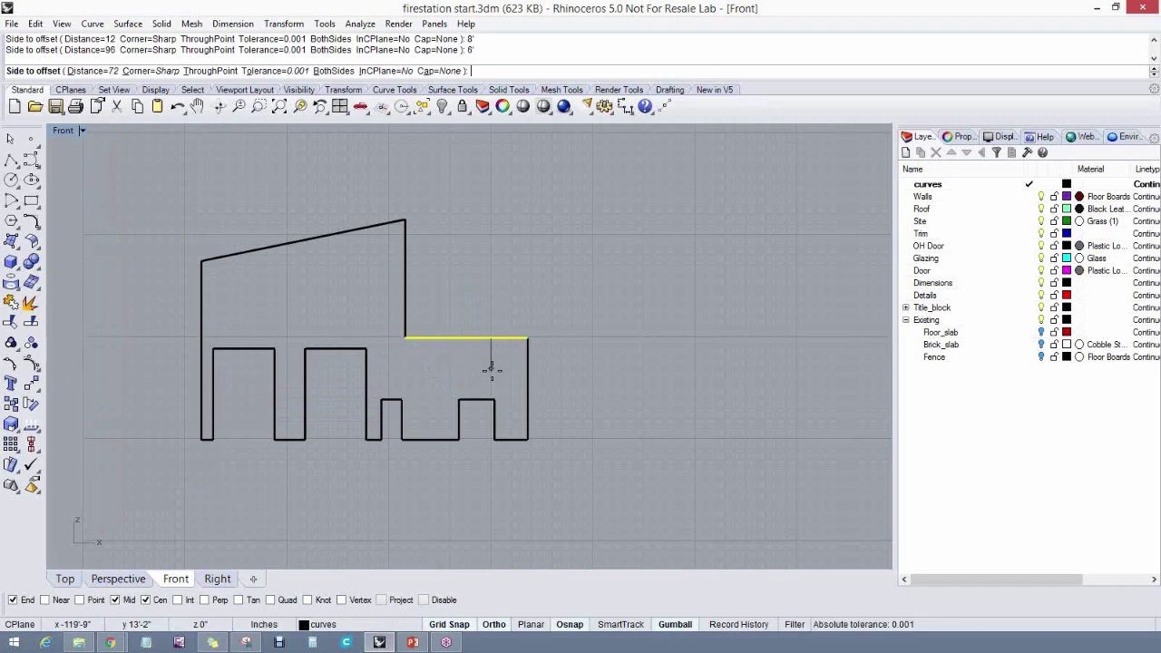
left_click(503, 371)
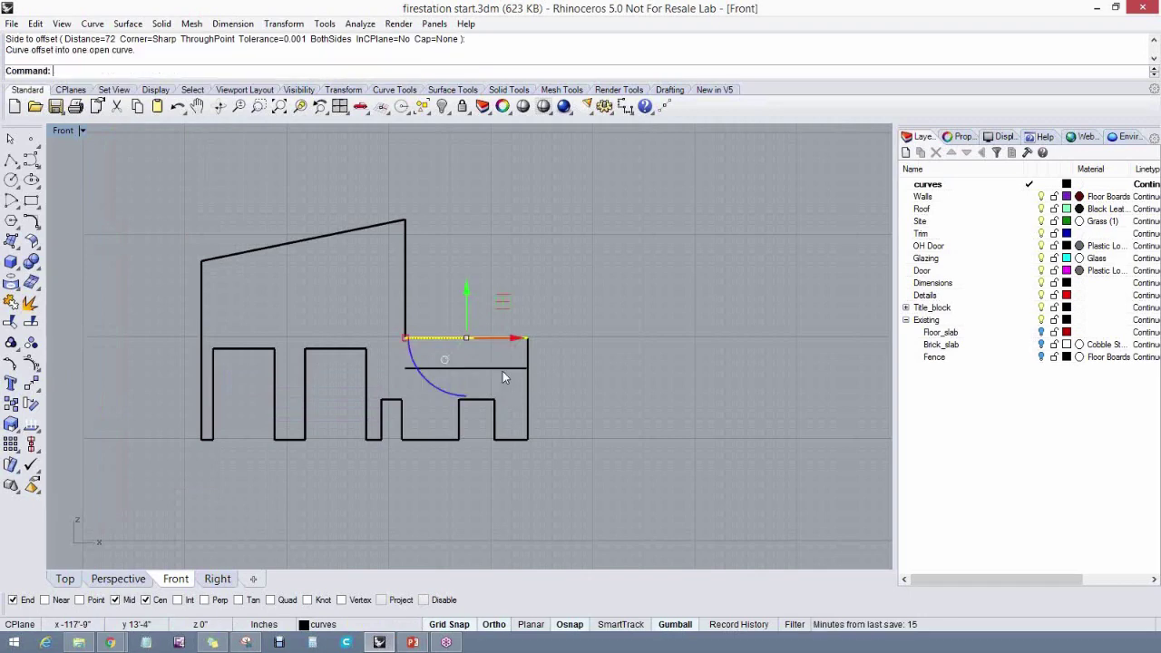
left_click(552, 380)
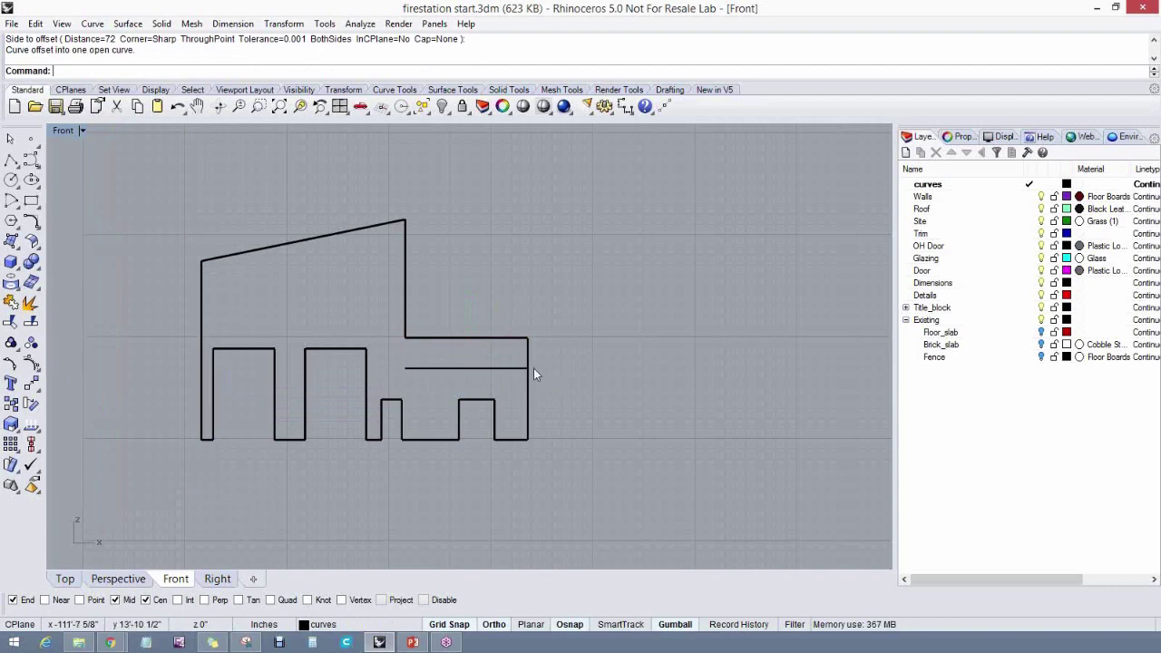
Delete the low section's flat roof segment and draw a line from the tall wall's base to the offset line's right end
left_click(530, 387)
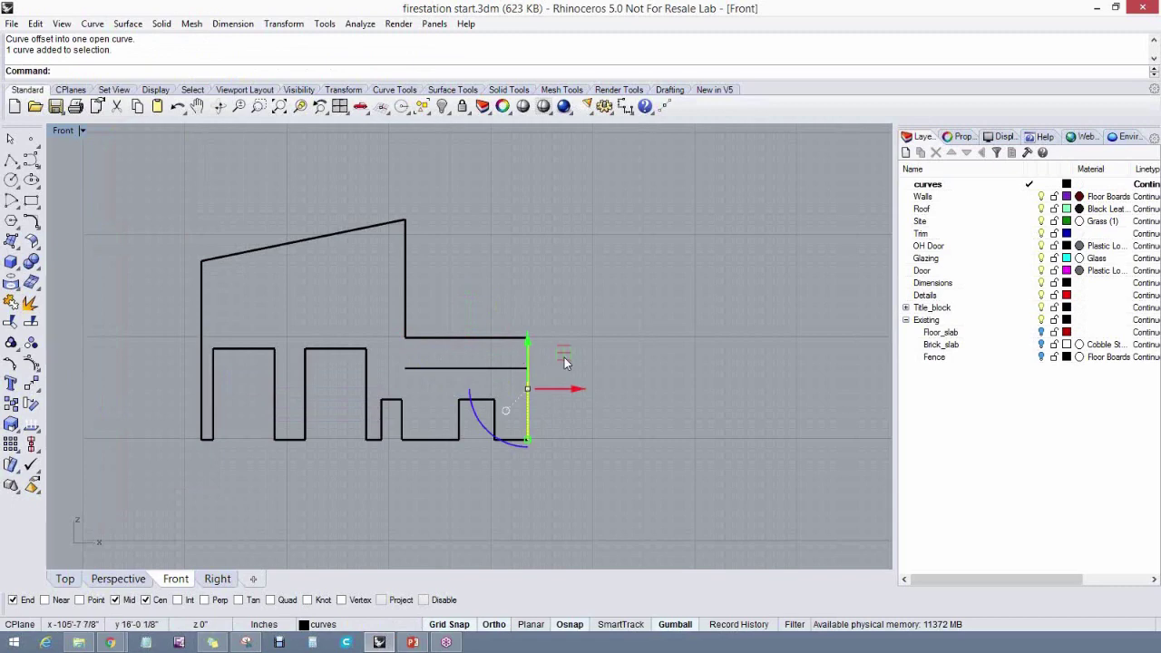
left_click(553, 358)
left_click(481, 339)
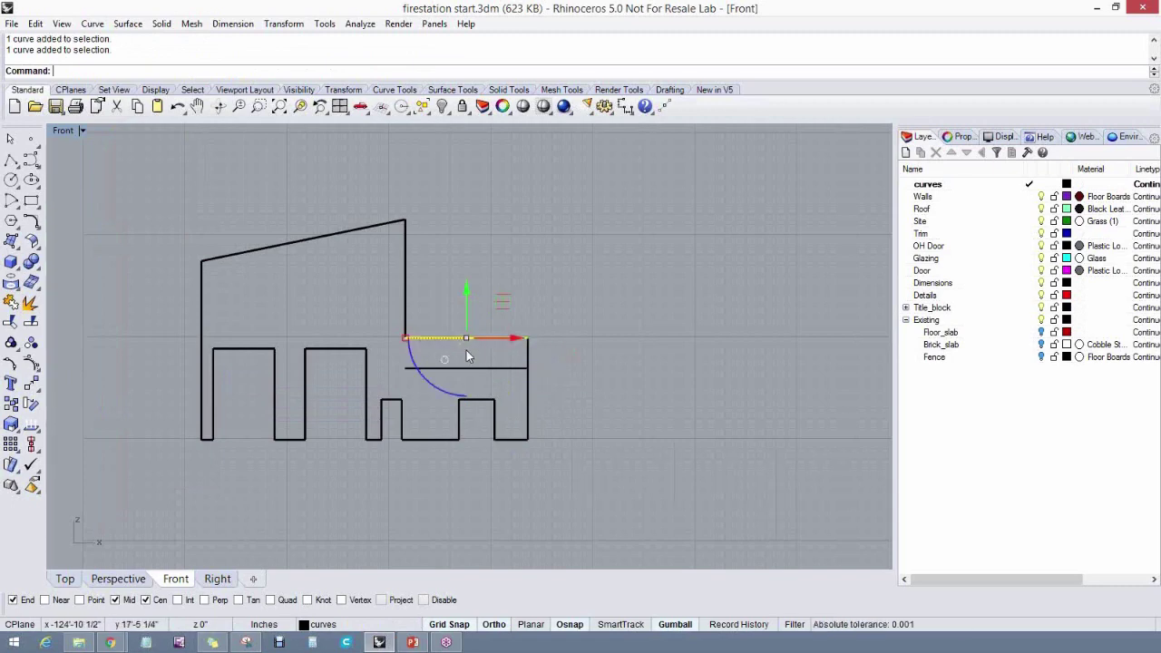
key("Delete")
left_click(11, 160)
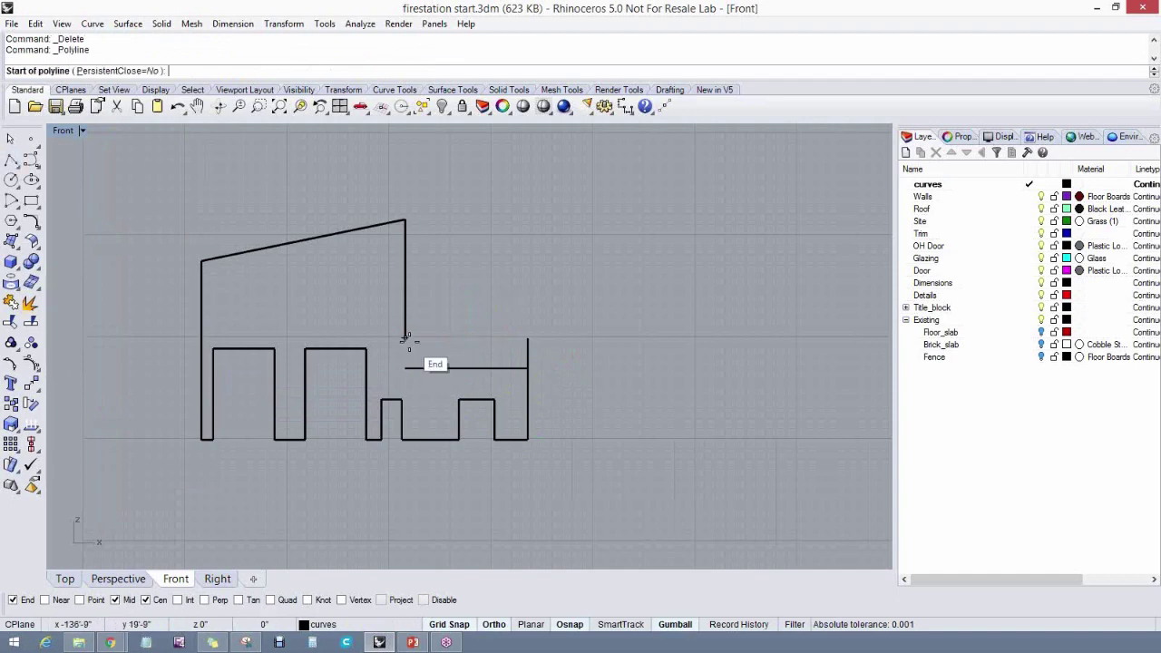
left_click(405, 337)
left_click(528, 368)
key("Return")
Delete the horizontal offset line and the right wall line
left_click(482, 368)
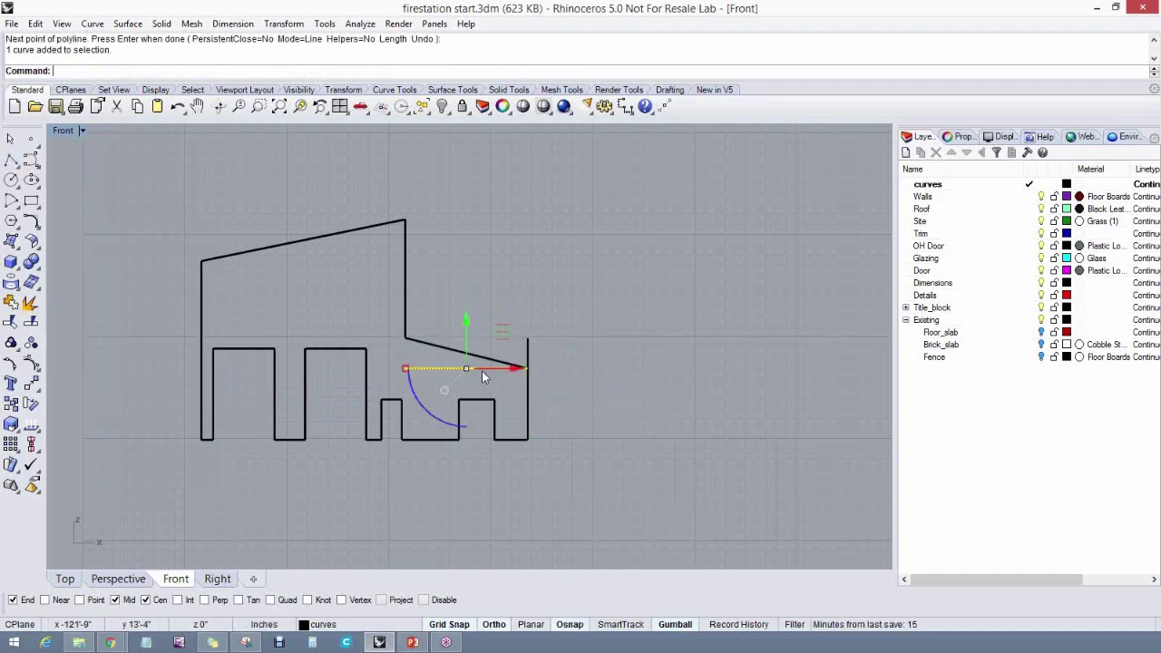
key("Delete")
left_click(528, 355)
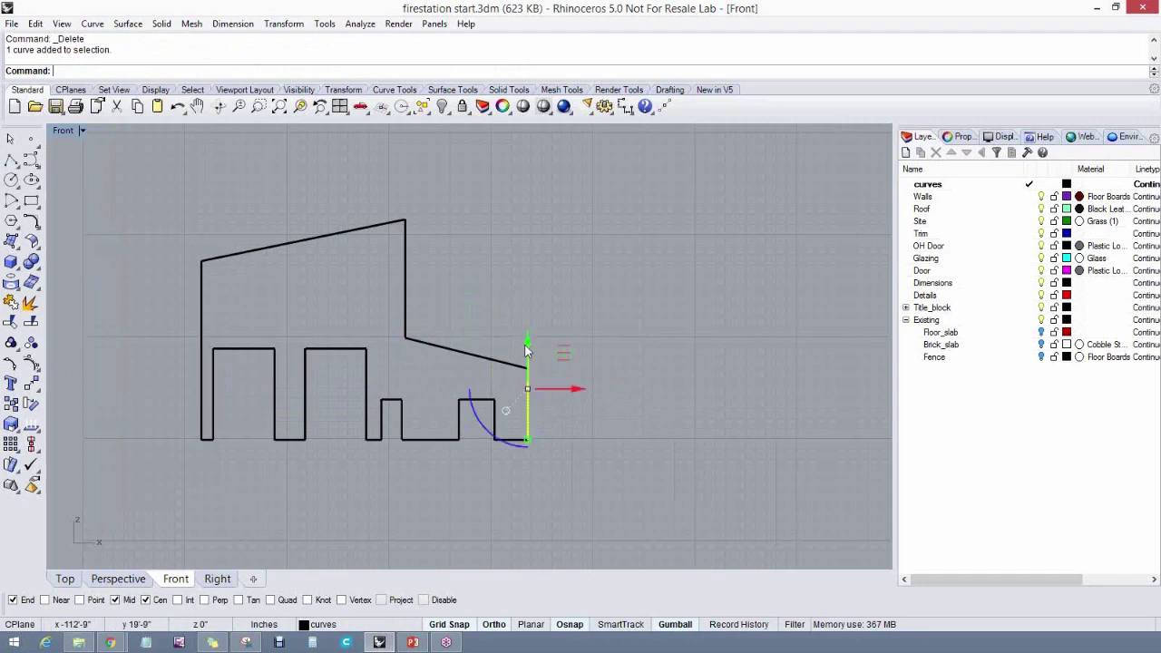
key("Delete")
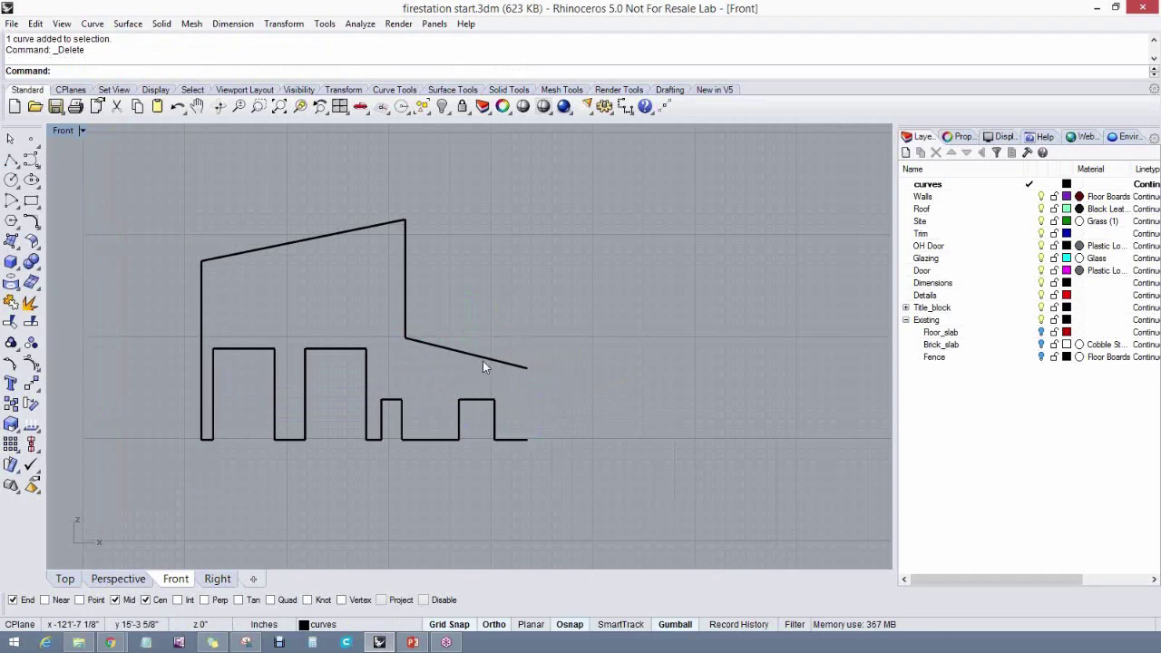
Undo the line deletions and the sloped polyline to restore the flat roof over the low section
key("ctrl+z")
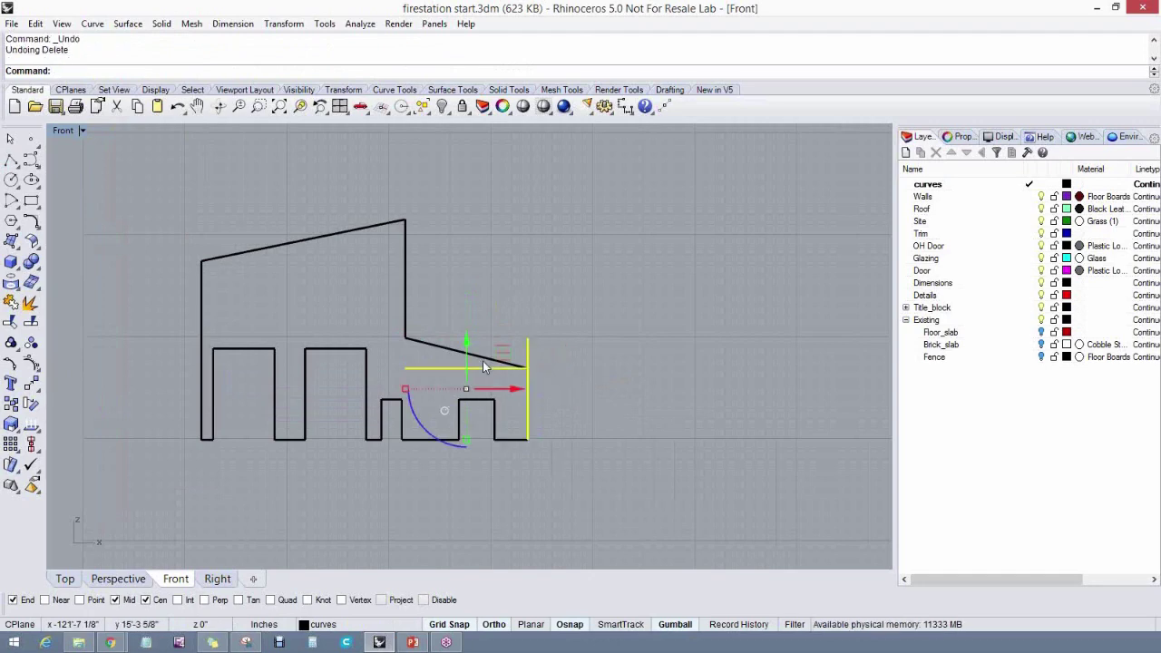
type("U")
key("Return")
type("U")
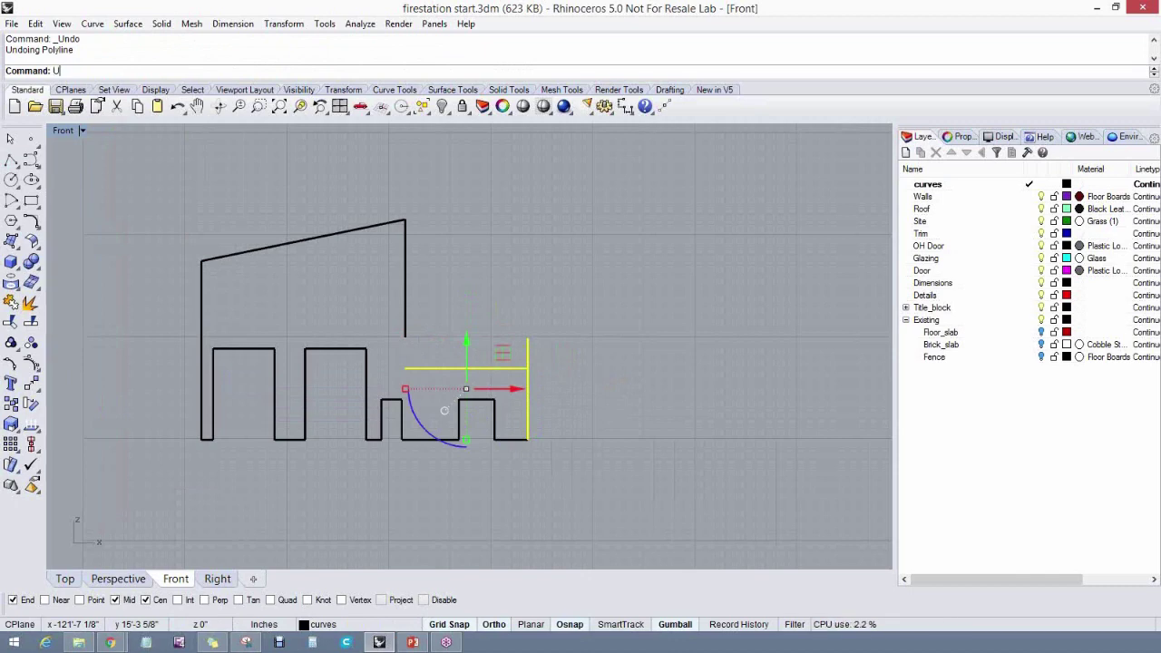
key("Return")
key("Escape")
left_click(617, 359)
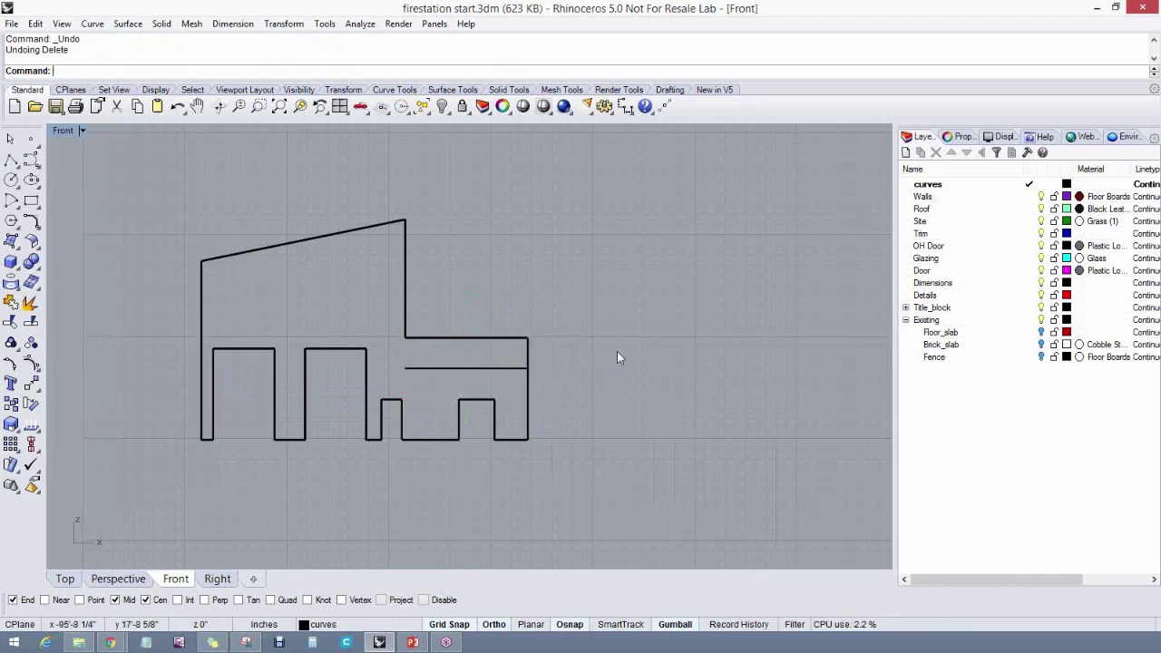
Delete the low section's flat roof segment and mirror the upper sloped roof line about the vertical line through its peak
left_click(481, 337)
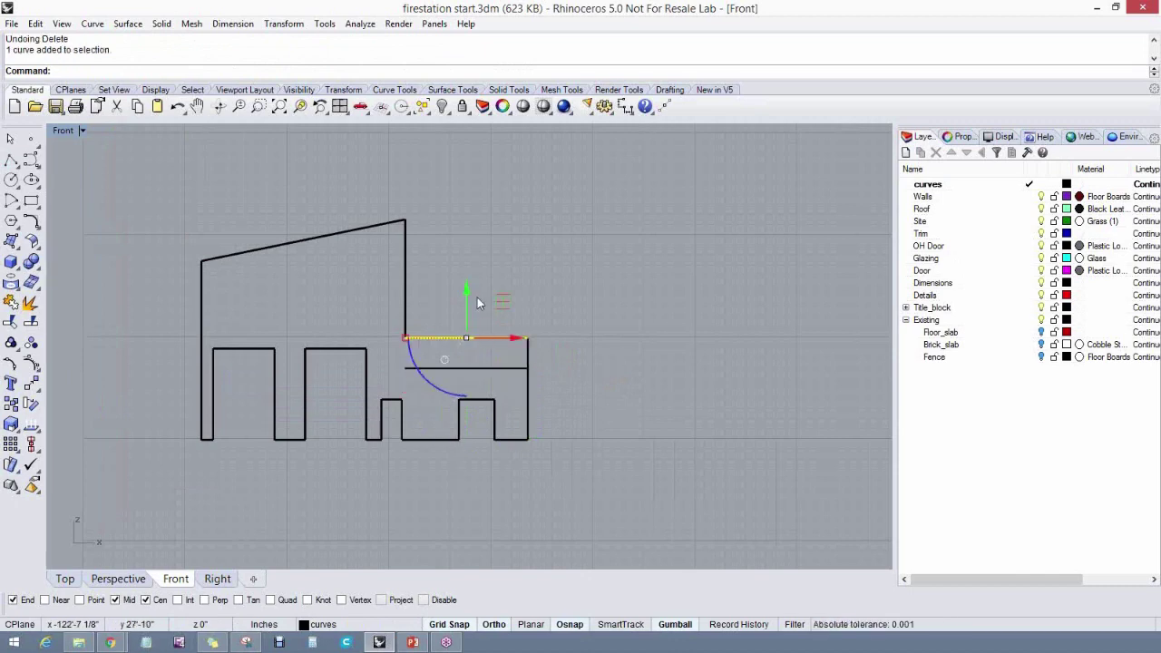
key("Delete")
left_click(349, 232)
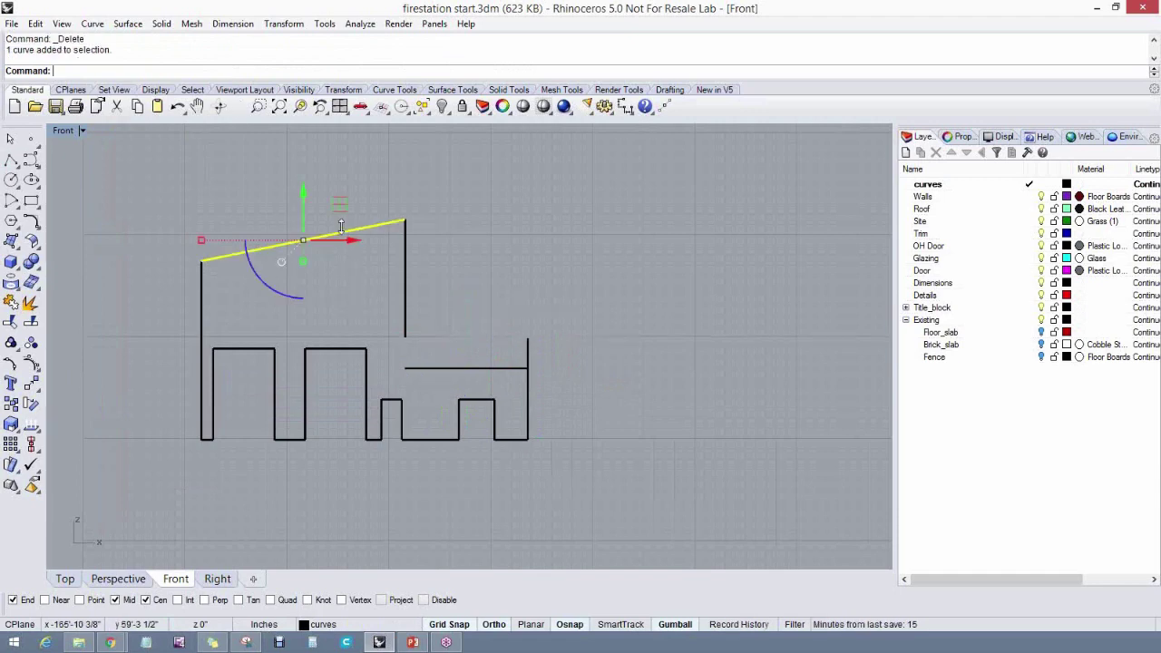
left_click(283, 23)
left_click(290, 135)
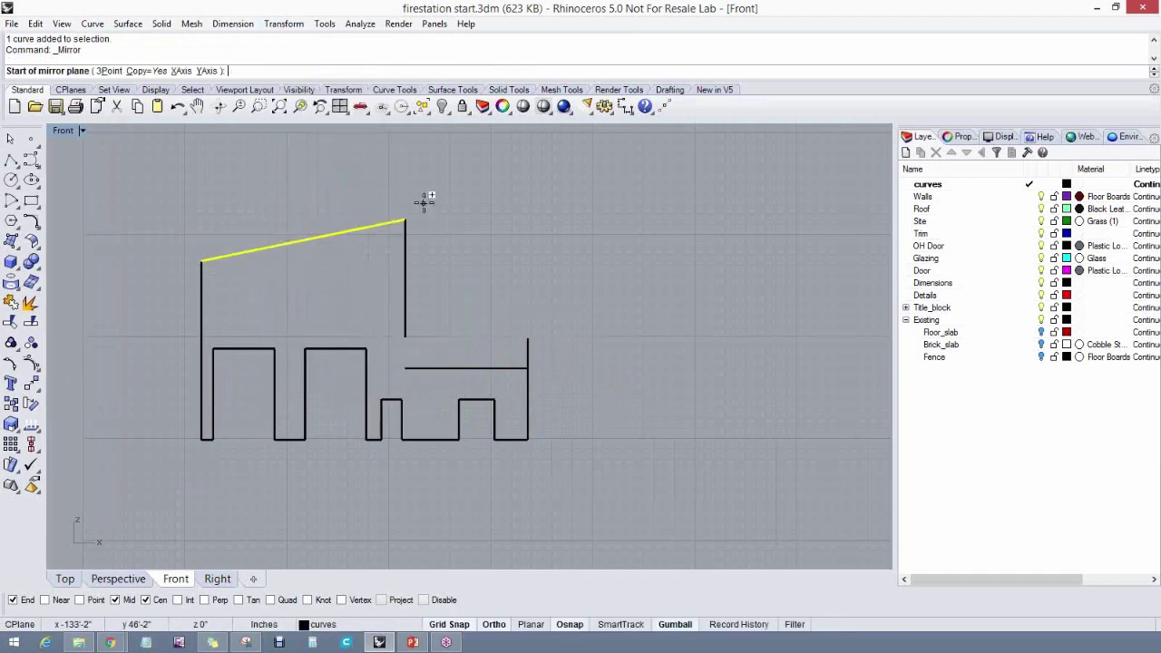
left_click(415, 216)
left_click(419, 334)
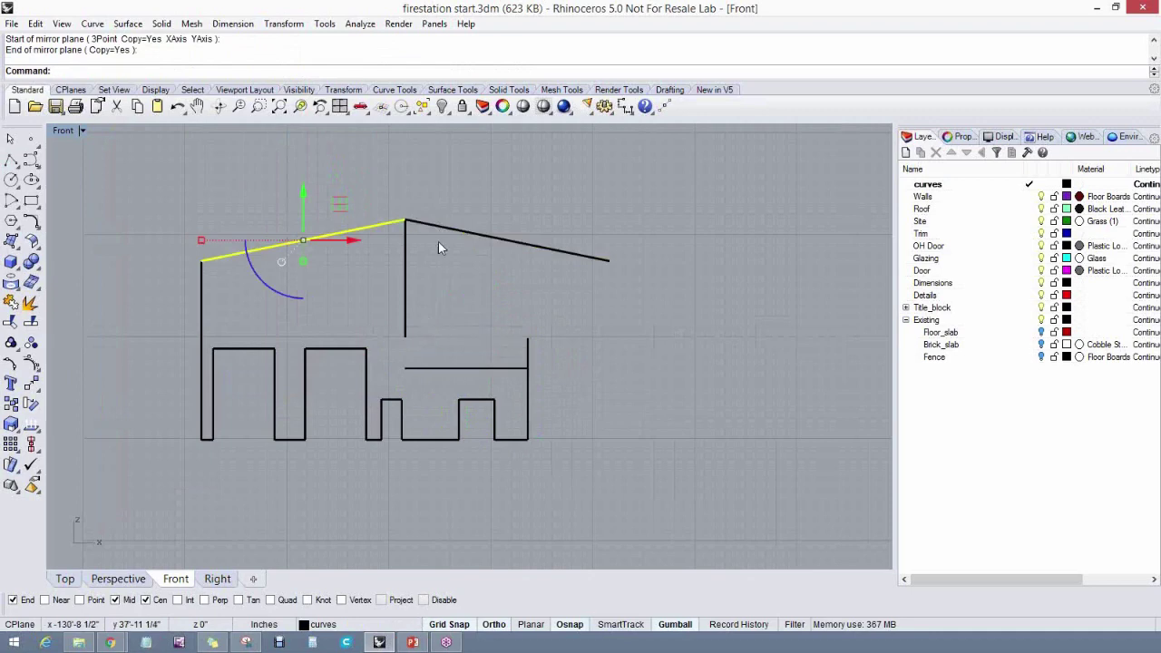
Move the mirrored roof line down so its upper end meets the lower end of the tall wall
left_click(454, 232)
type("m")
key("Return")
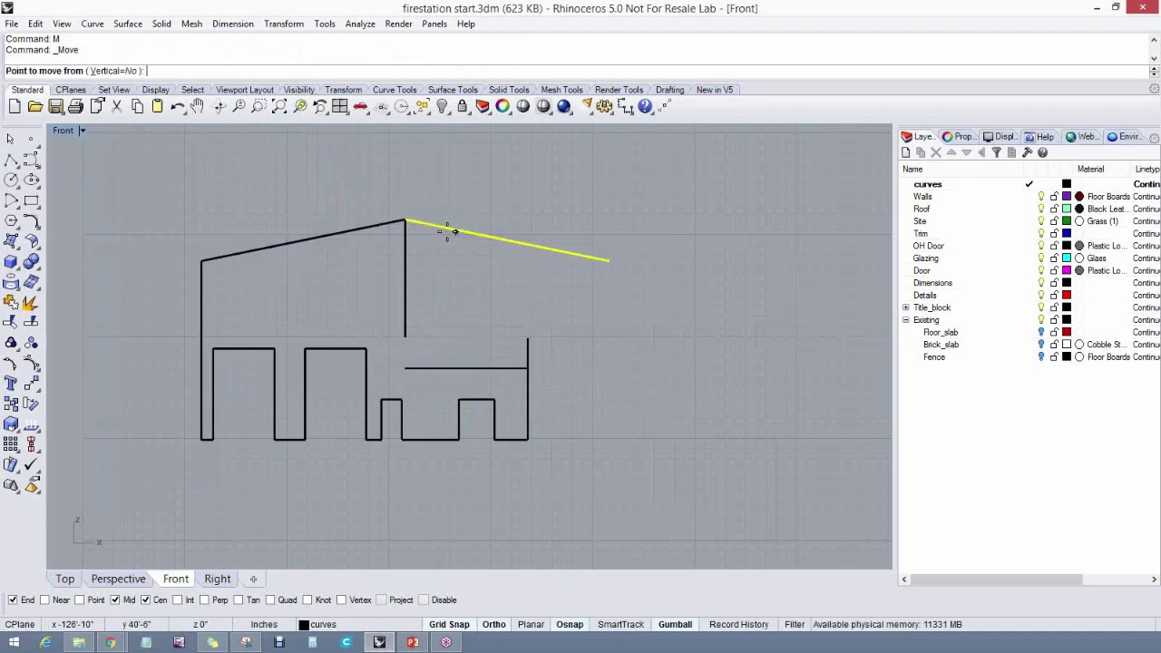
left_click(408, 227)
left_click(405, 337)
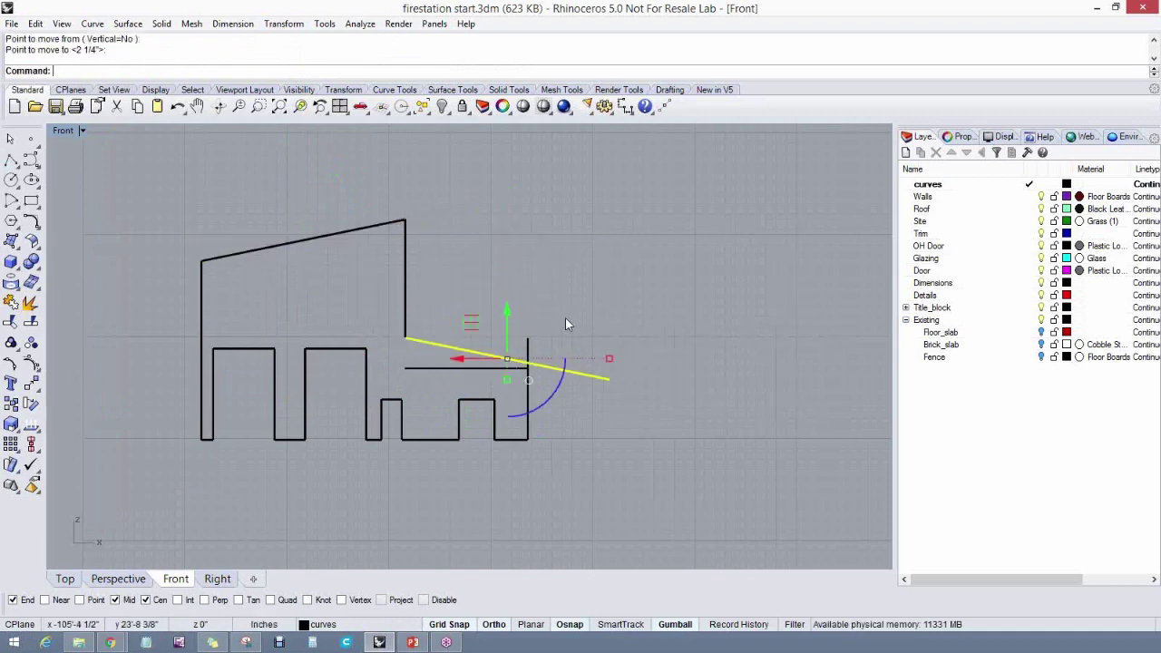
key("Escape")
Delete the horizontal offset line and fillet the lower sloped roof line with the right wall at radius 0
left_click(498, 369)
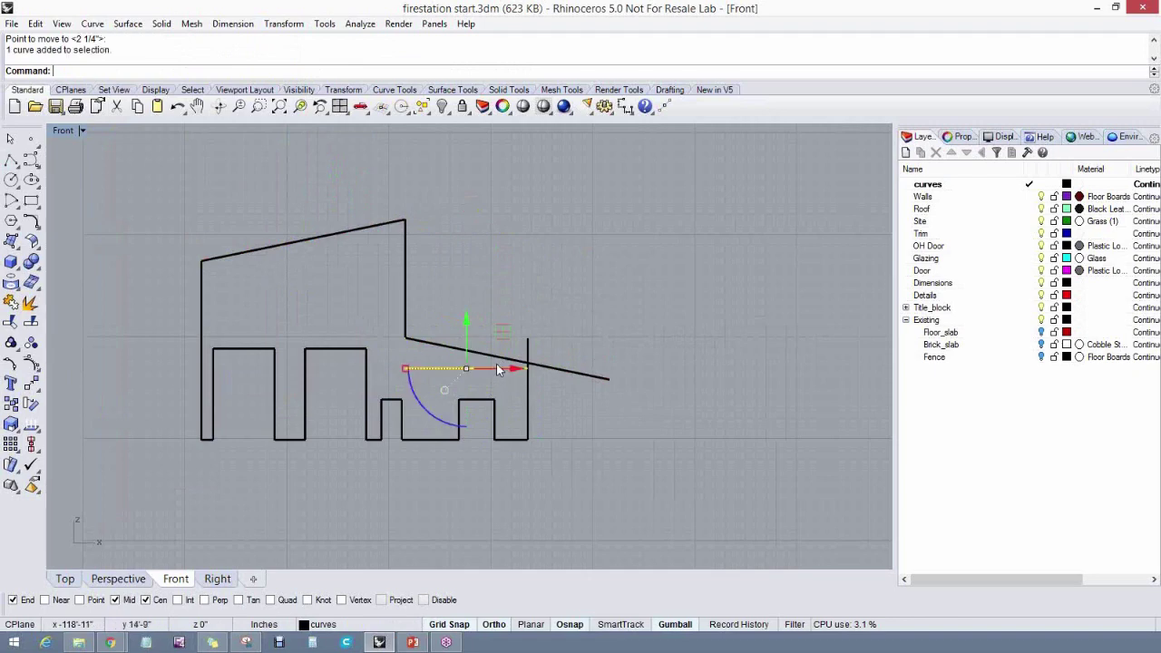
key("Delete")
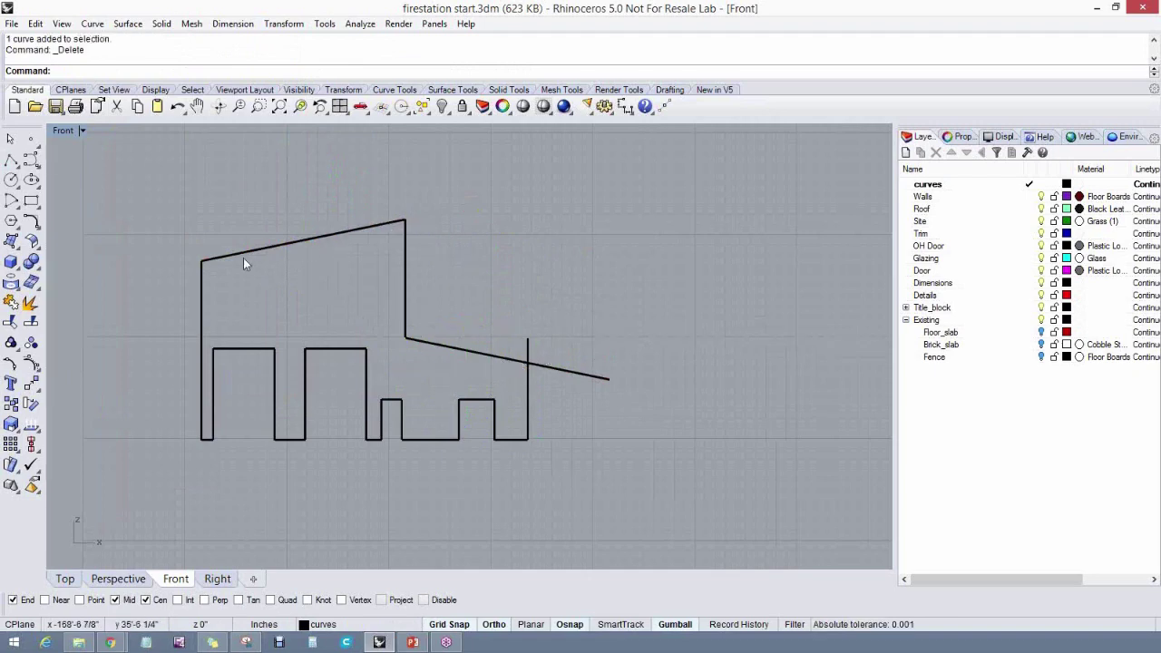
left_click(11, 322)
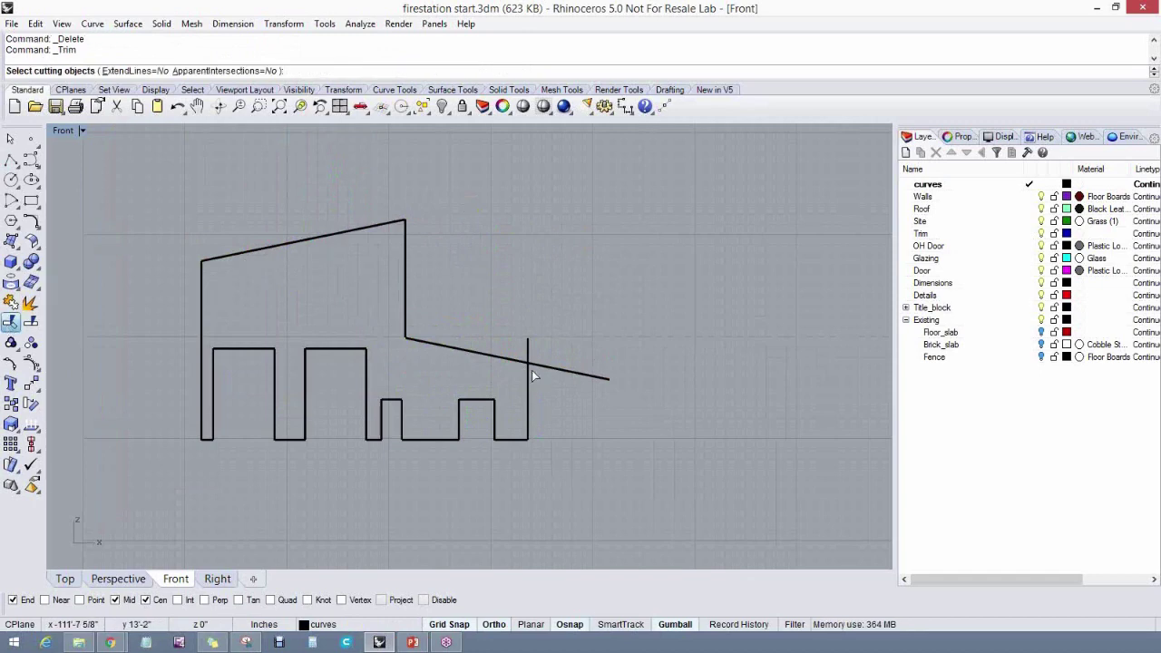
left_click(31, 222)
left_click(144, 72)
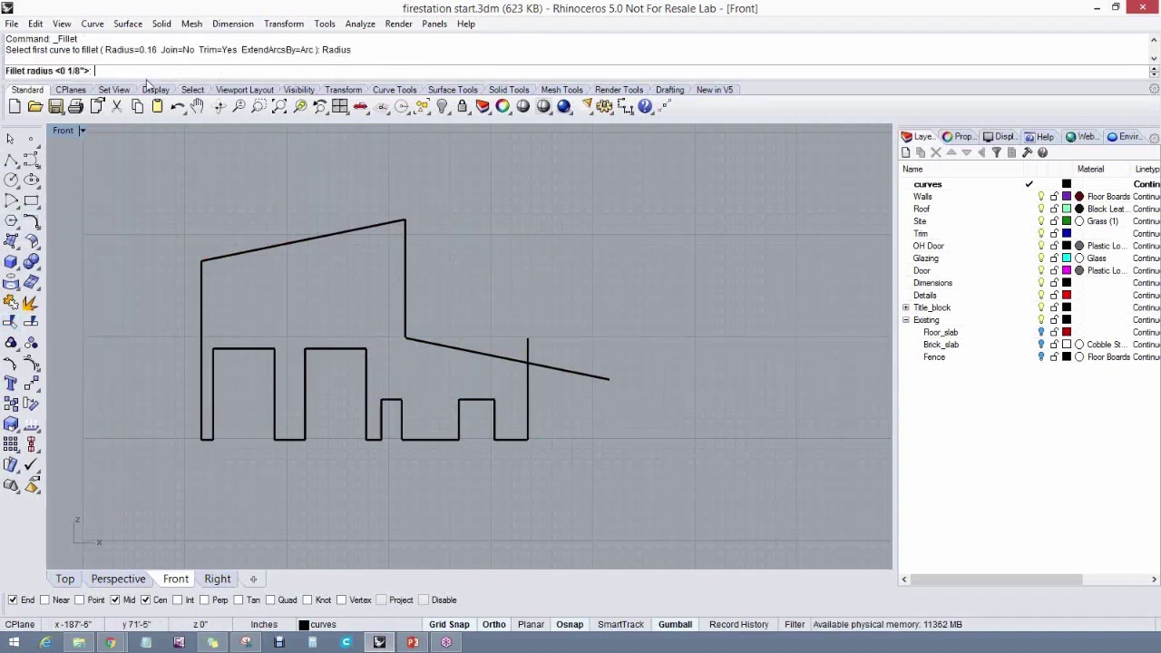
type("0")
key("Return")
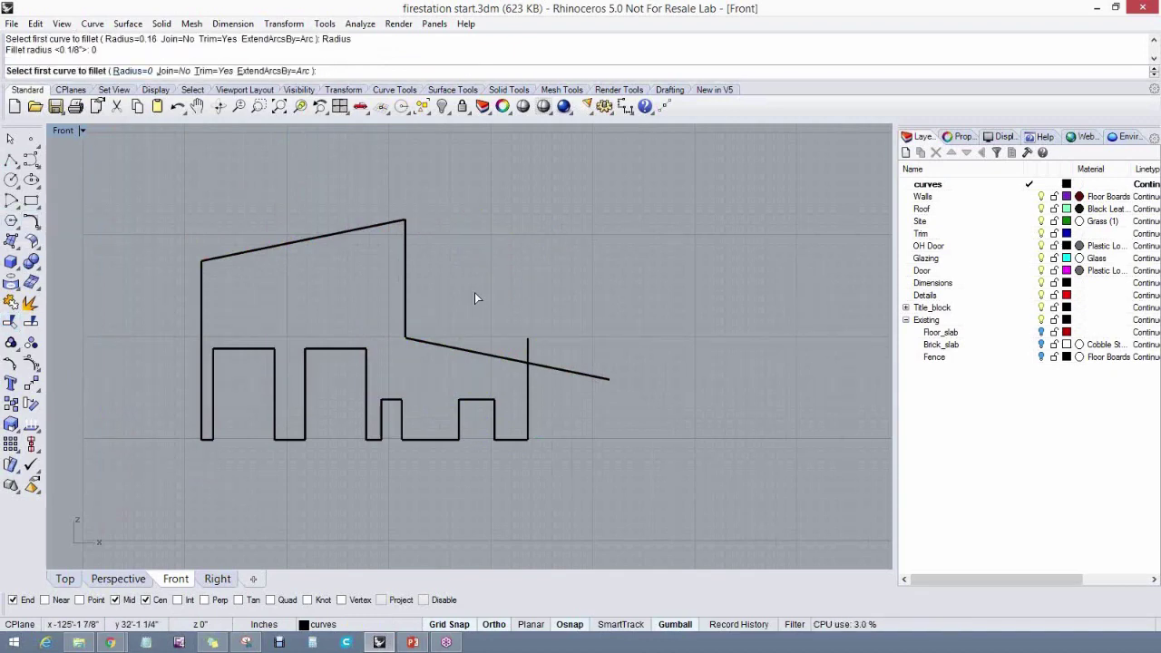
left_click(521, 364)
left_click(527, 372)
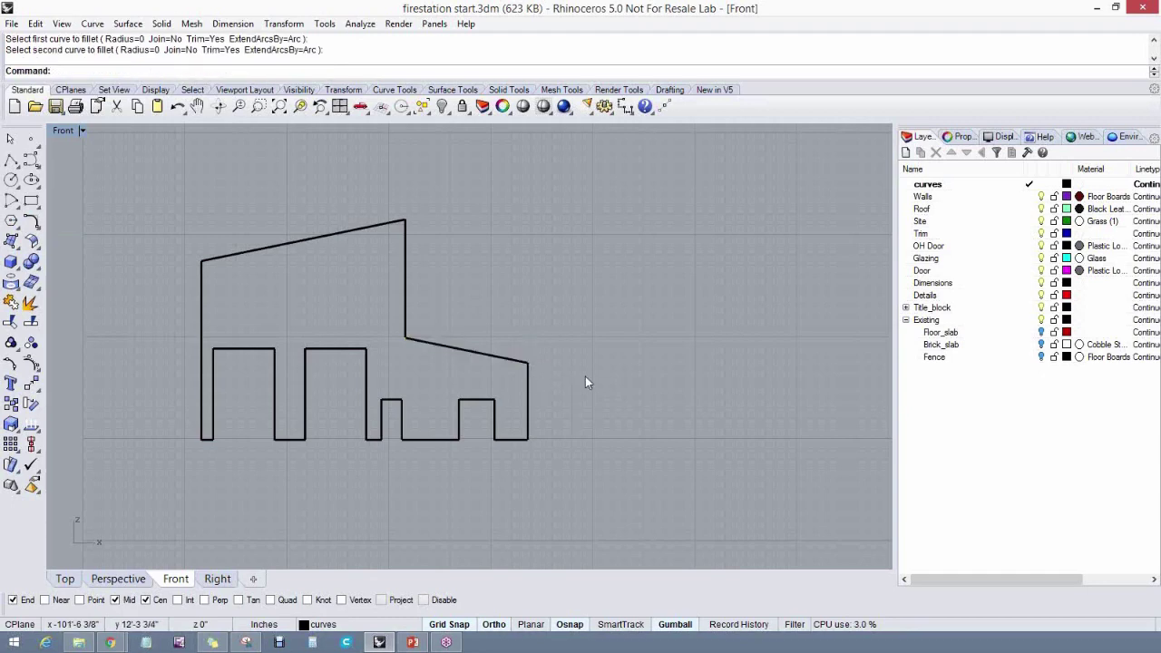
Undo the roof-to-wall fillet and the deletion of the horizontal offset line
key("ctrl+z")
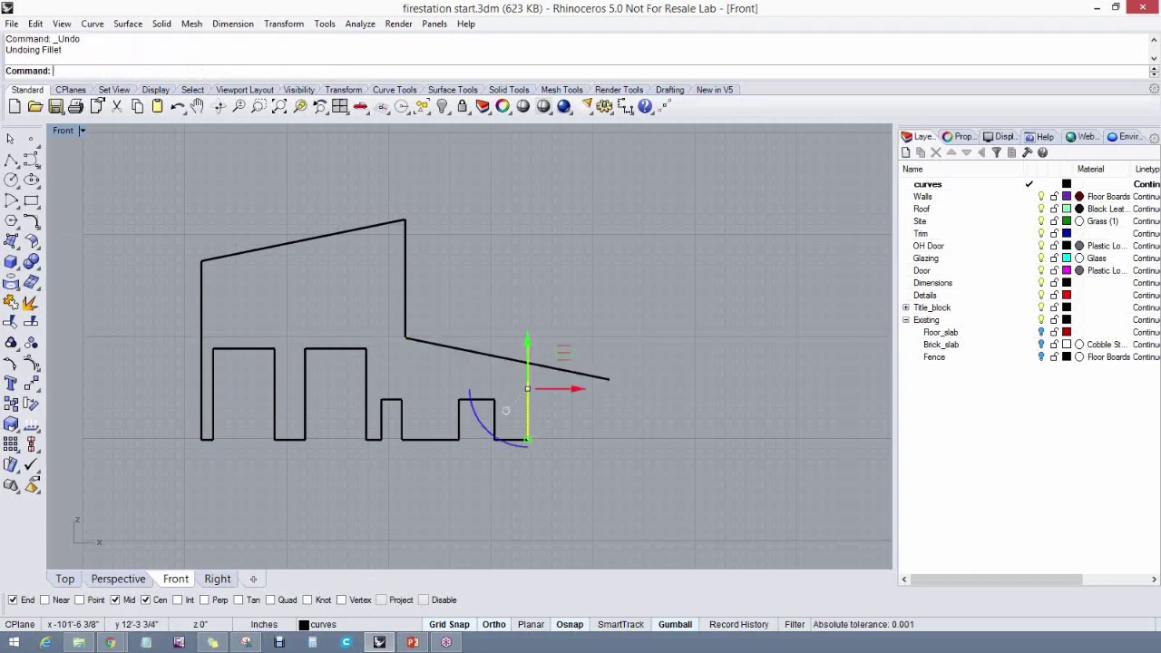
key("ctrl+z")
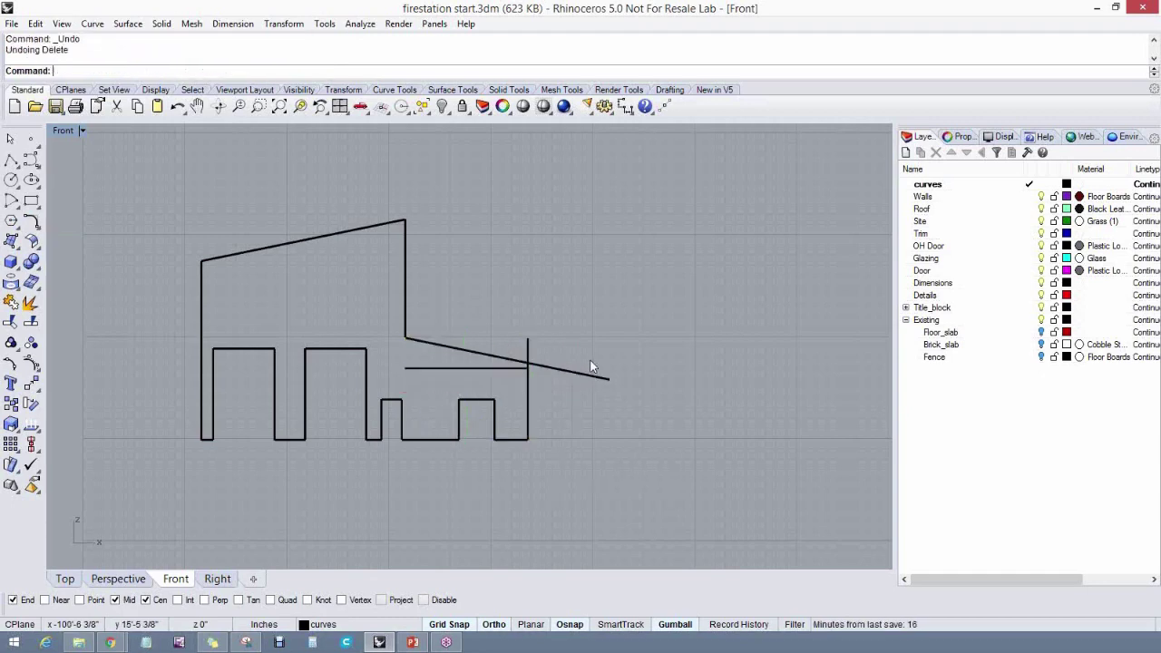
Delete the horizontal offset line and trim the lower sloped roofline and the right wall back to their intersection
left_click(491, 368)
key("Delete")
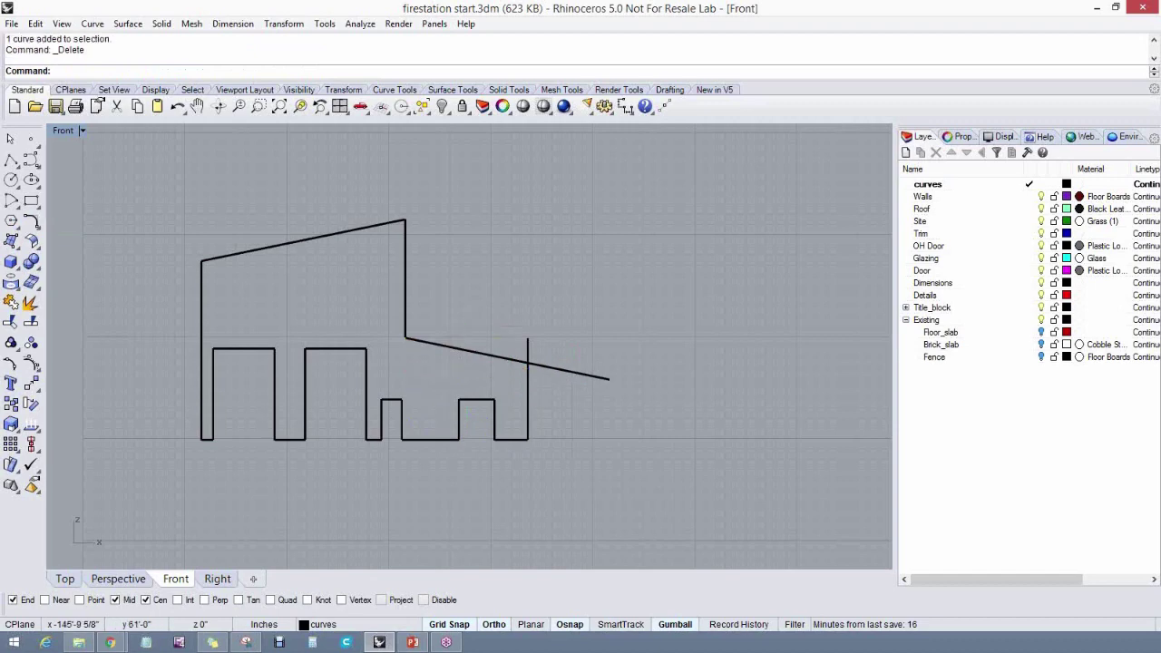
left_click(11, 322)
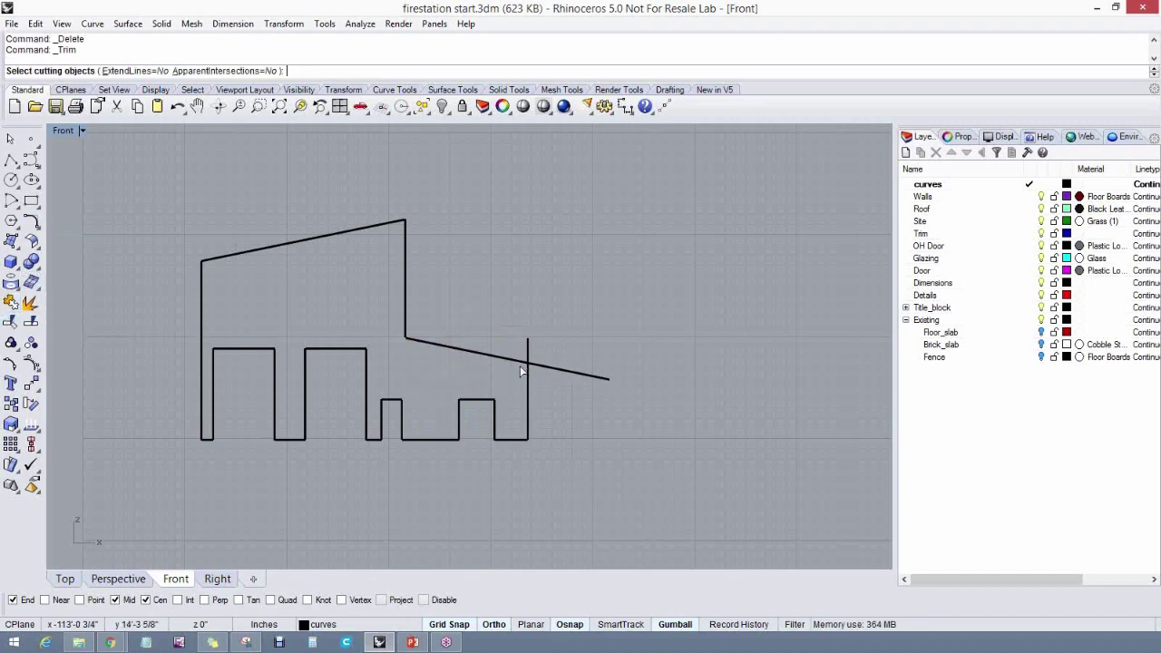
left_click(523, 364)
left_click(530, 376)
key("Return")
left_click(546, 365)
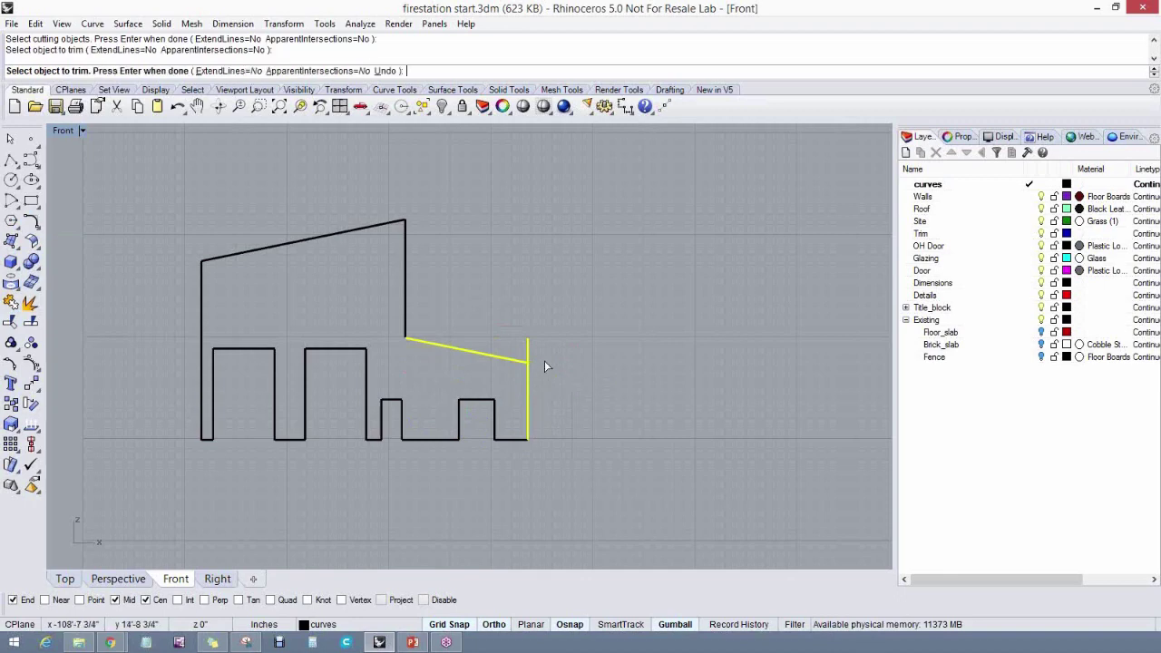
left_click(528, 350)
key("Return")
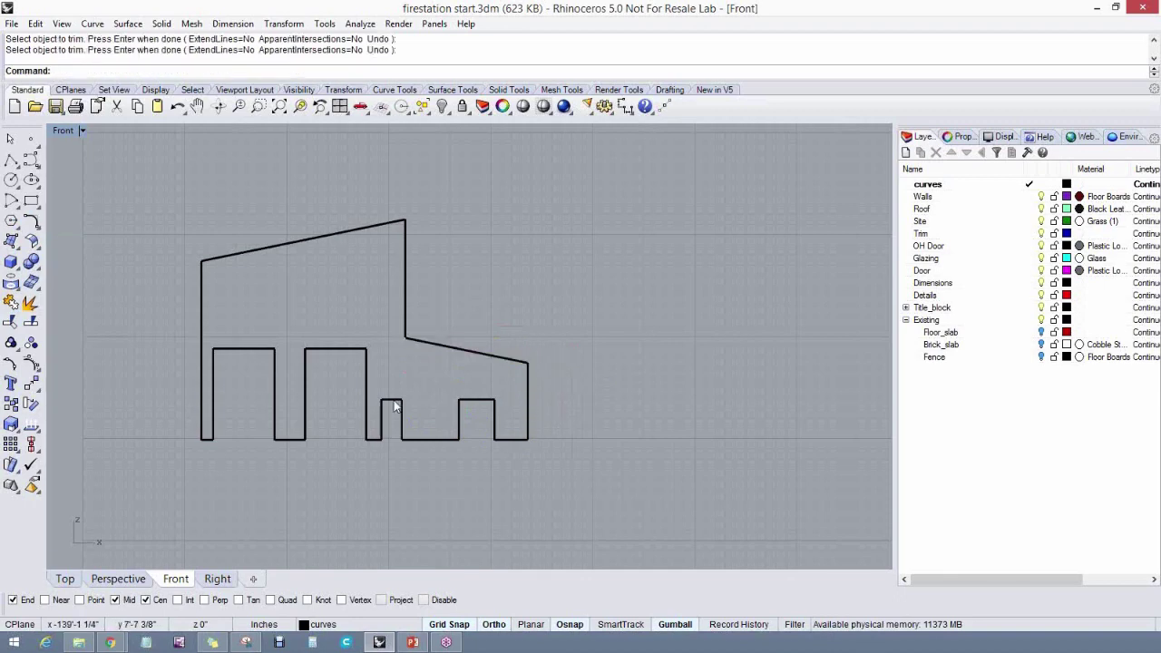
Draw a 4' wide by 5' high window rectangle just above the left garage door, aligned with the door's left edge
right_click_drag(394, 405, 433, 418)
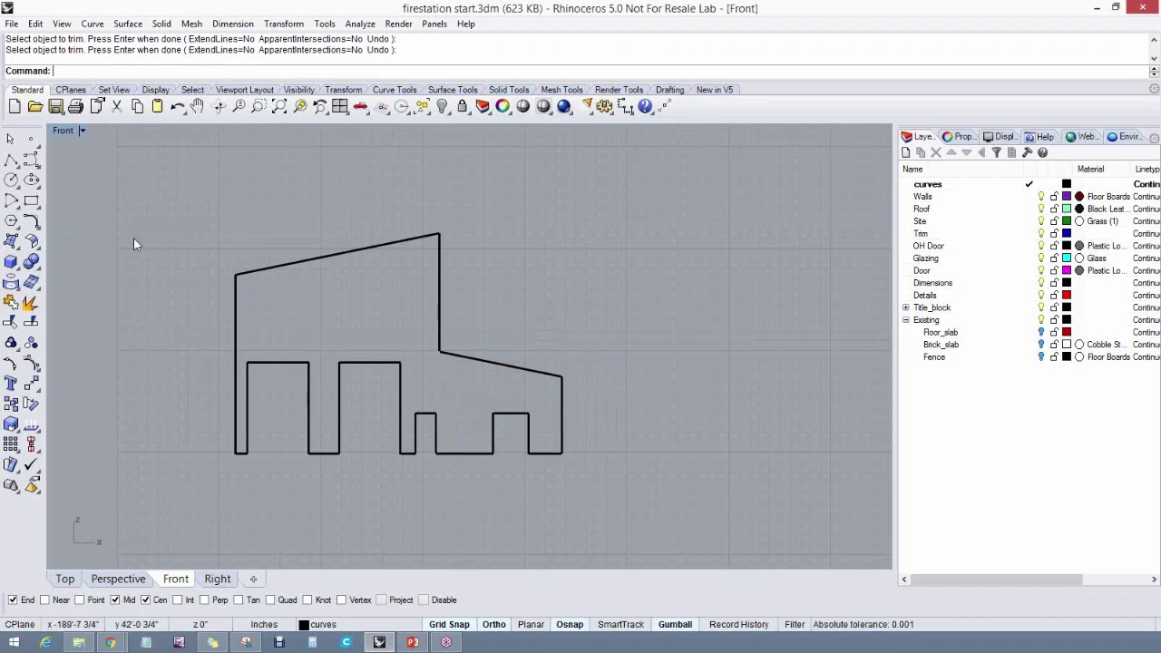
left_click(31, 200)
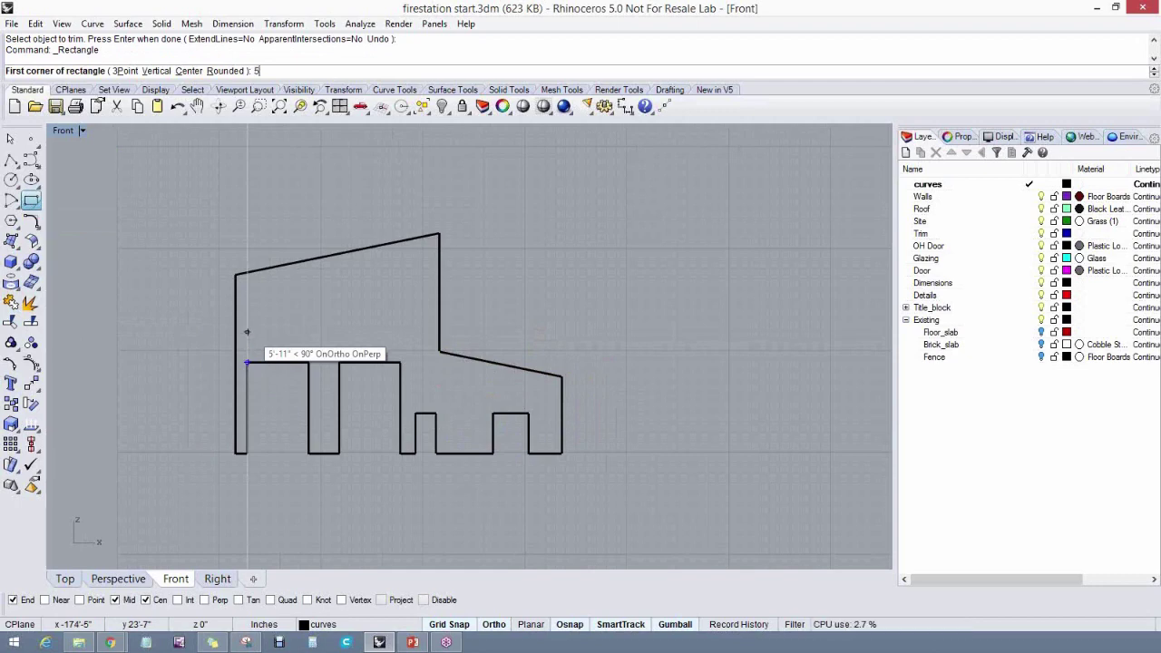
type("'")
key("Return")
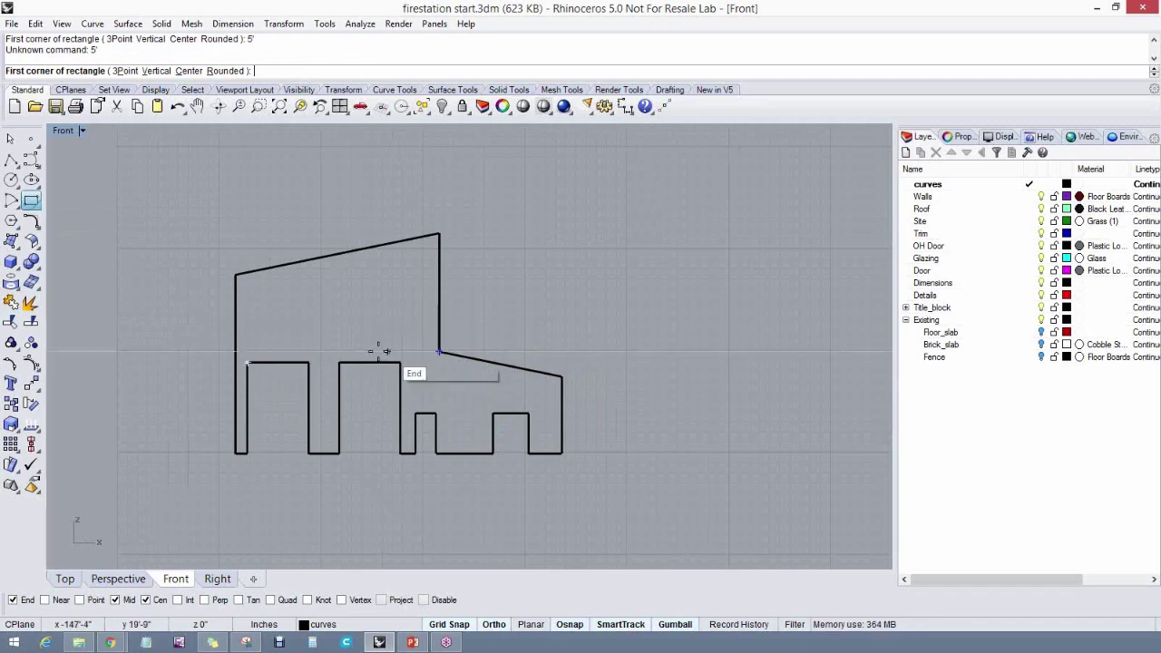
left_click(247, 351)
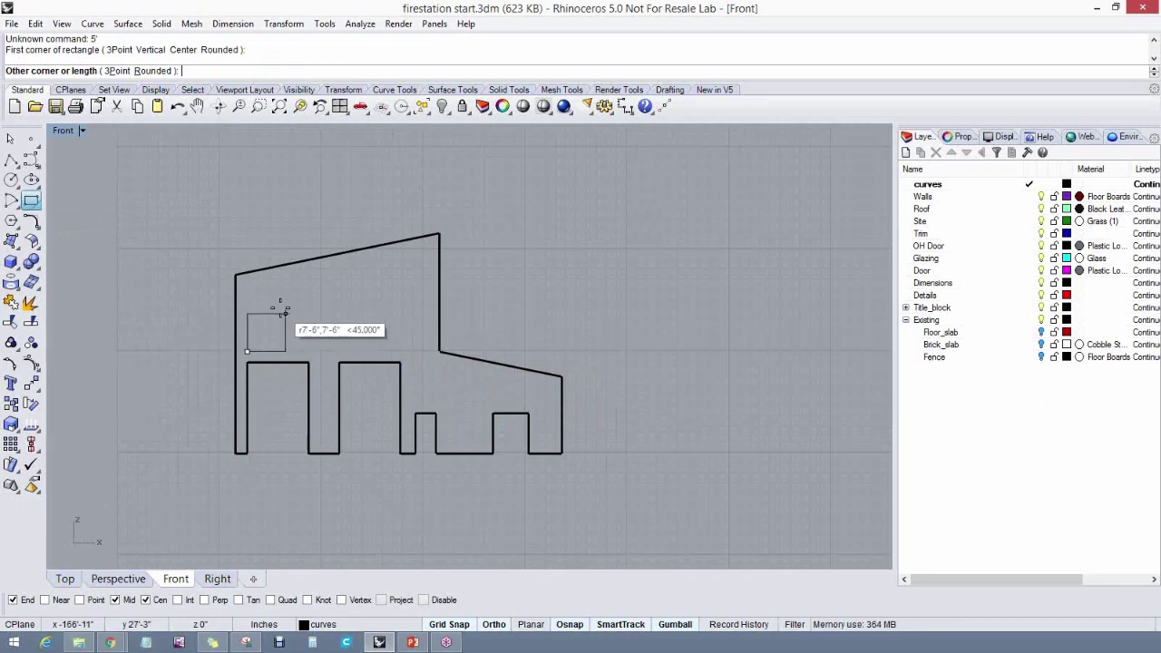
type("'")
key("Return")
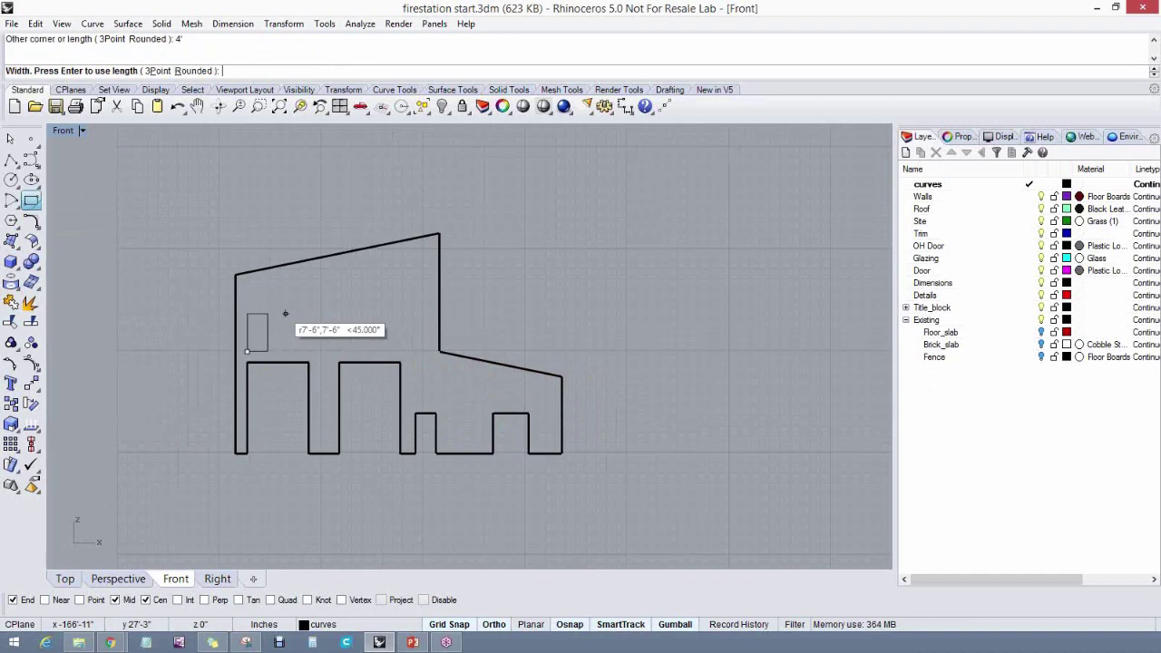
type("5'")
key("Return")
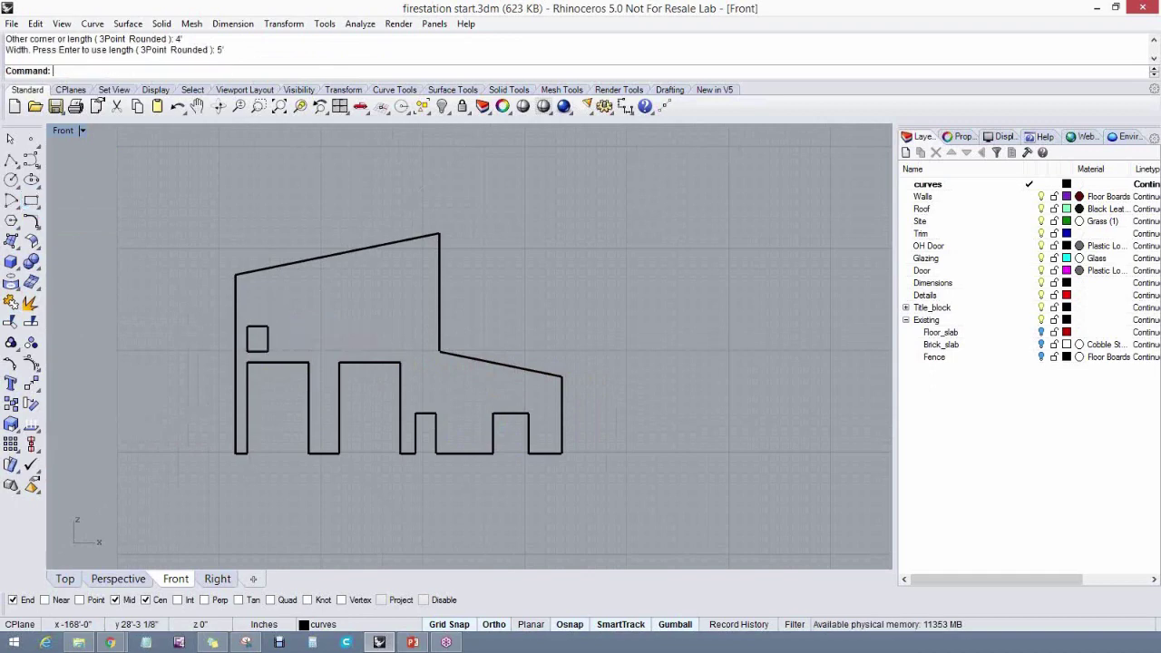
Move the window rectangle straight up into the wall area between the left garage door and the upper sloped roof
left_click(270, 342)
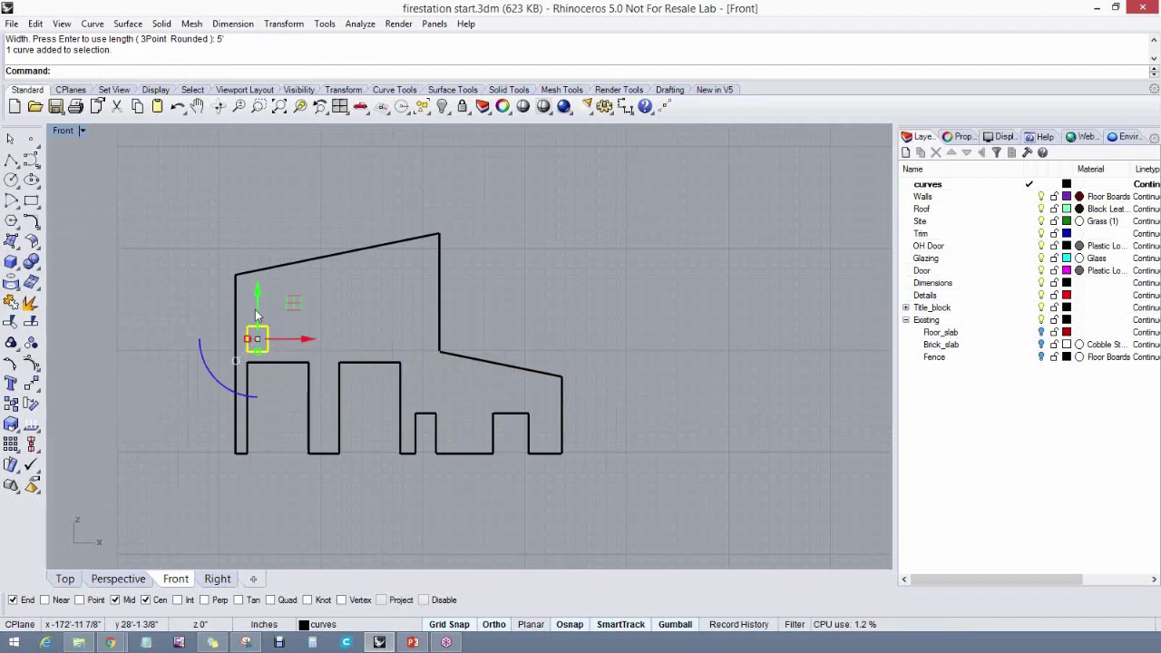
left_click_drag(259, 318, 259, 284)
key("Escape")
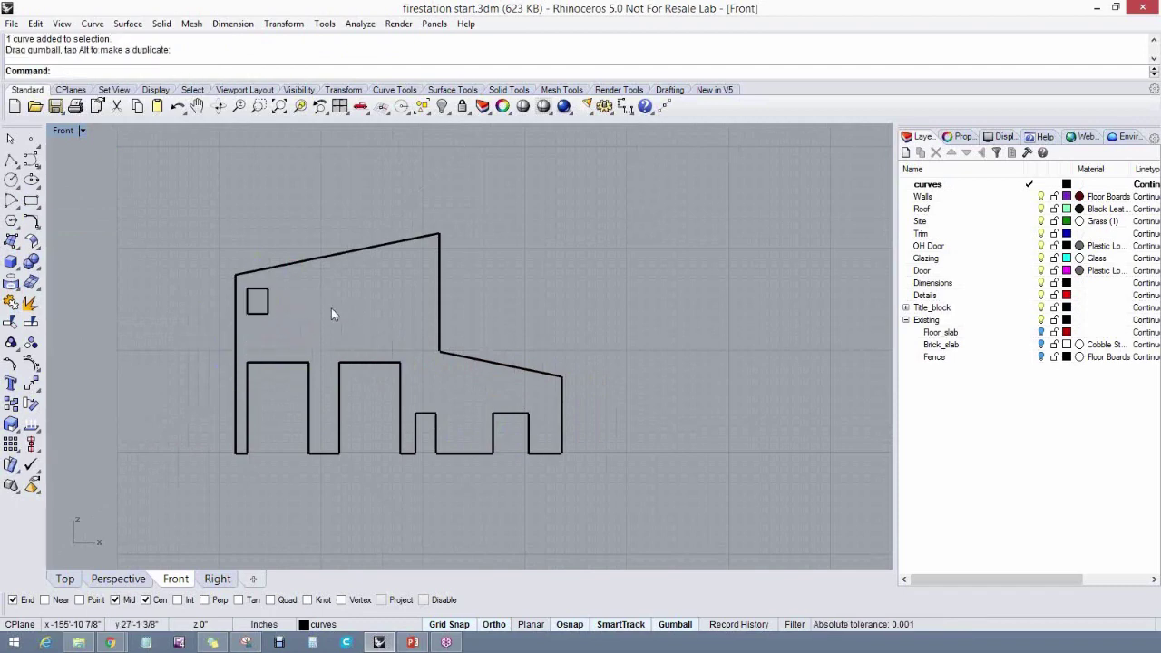
left_click(268, 310)
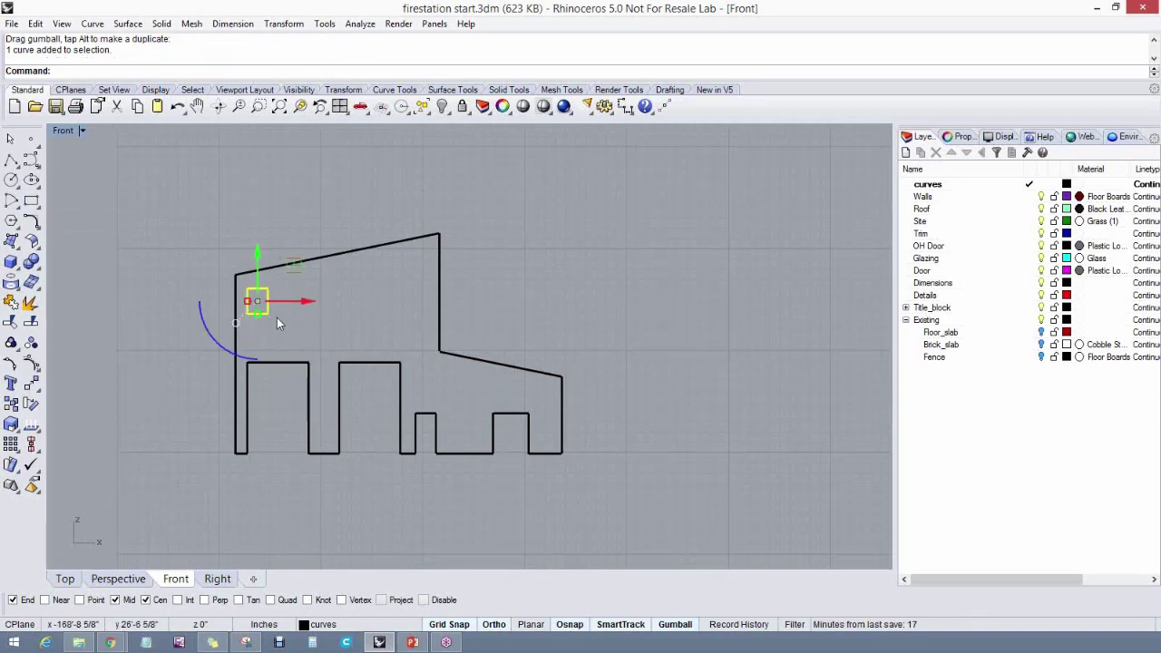
type("M")
key("Return")
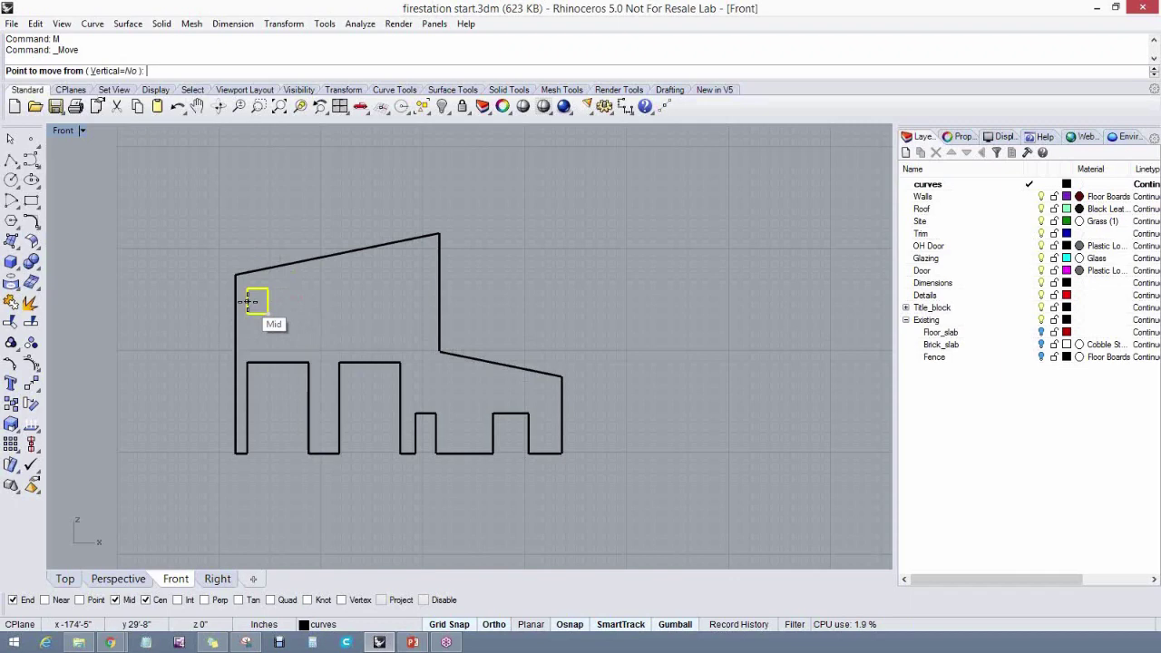
key("Escape")
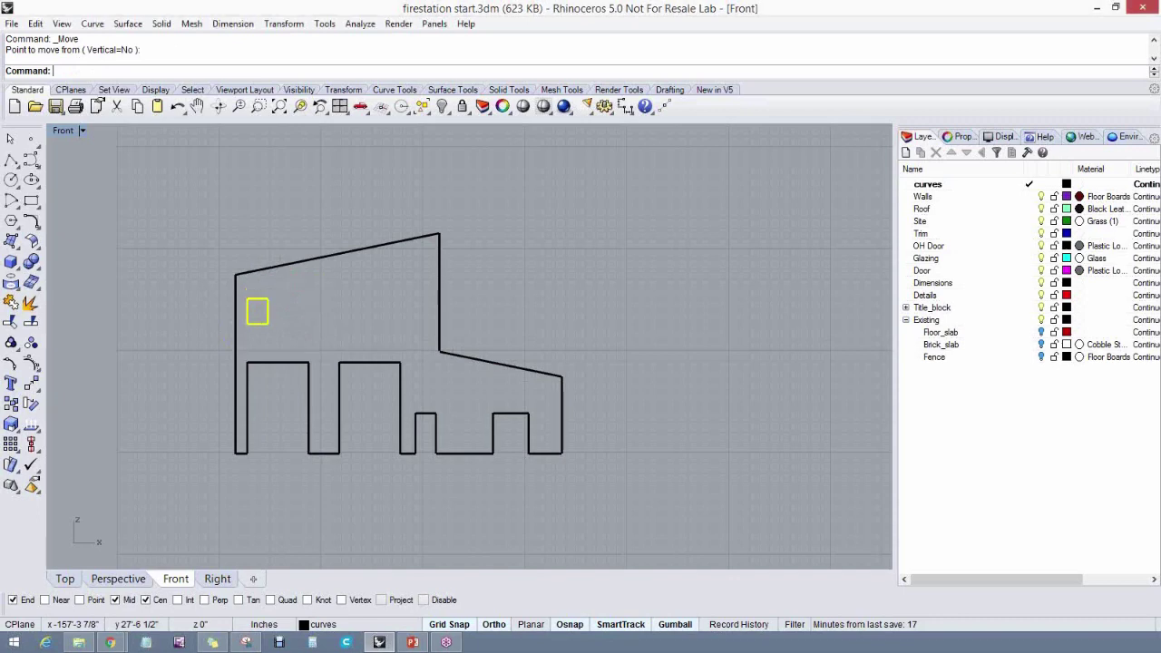
left_click(458, 302)
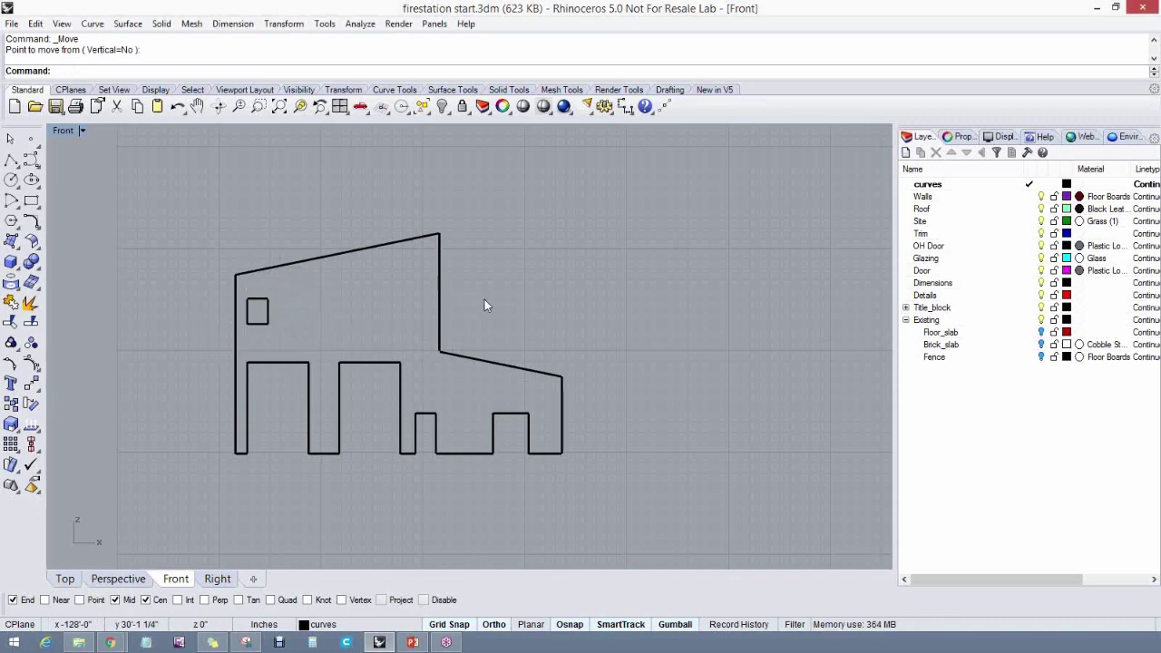
Mirror a copy of the window about a vertical line through the midpoint of the left garage door's head
left_click(259, 323)
left_click(284, 23)
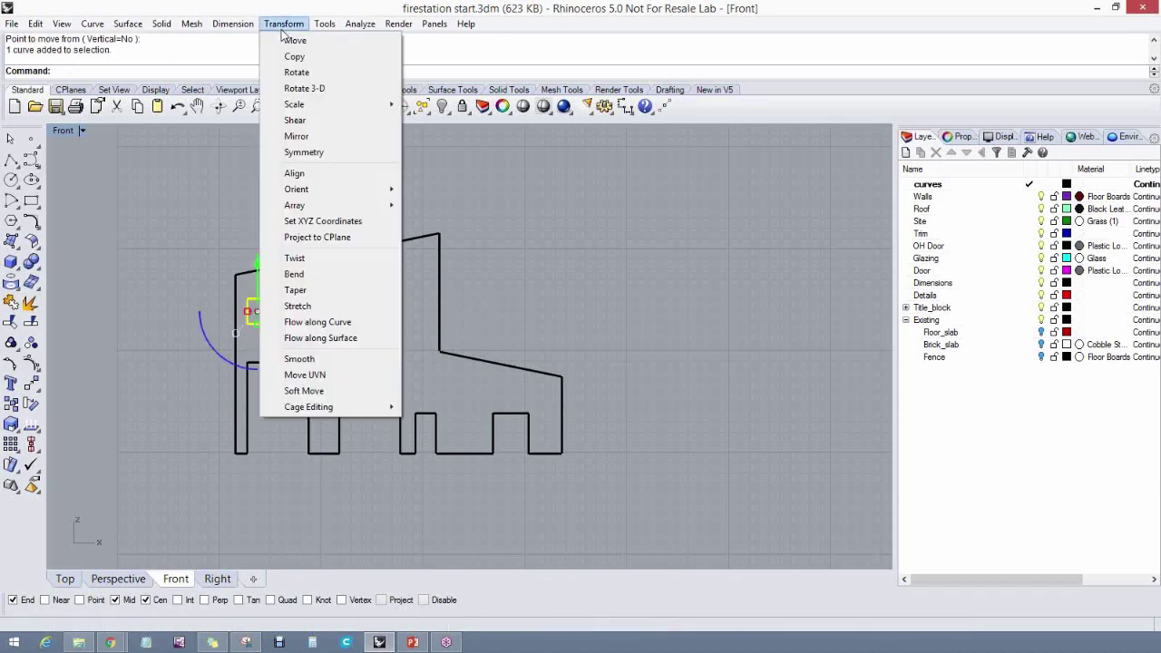
left_click(290, 135)
left_click(280, 352)
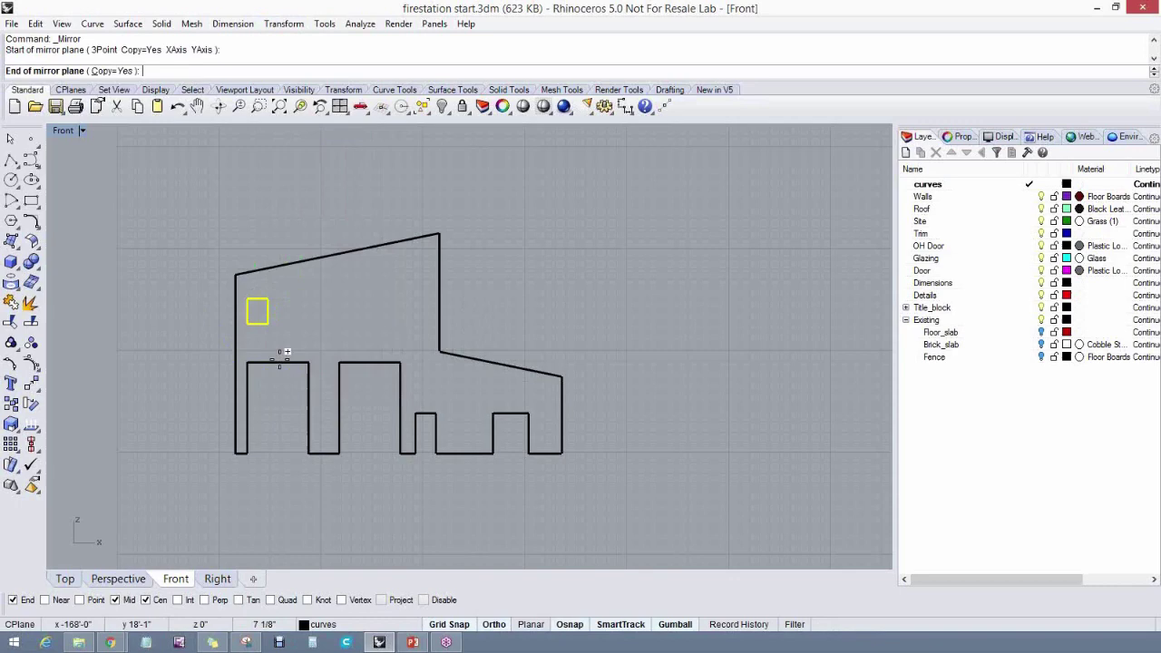
left_click(286, 244)
key("Escape")
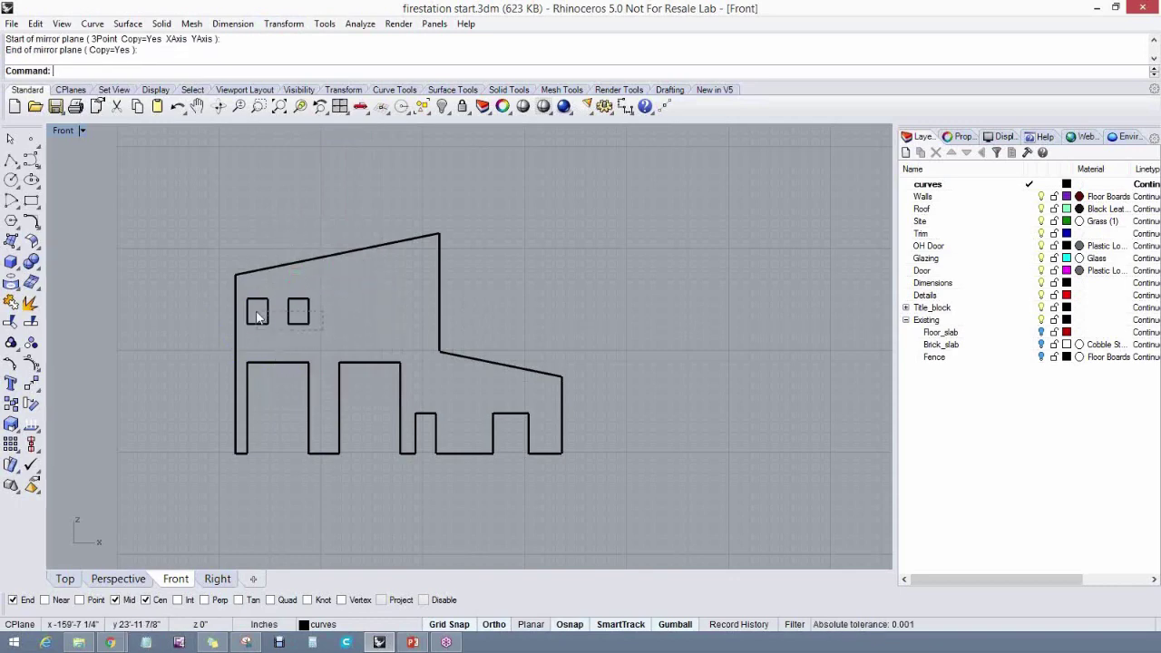
Copy both windows from the left garage door's upper-left corner to the same corner of the second garage door
left_click_drag(323, 325, 264, 306)
left_click(284, 24)
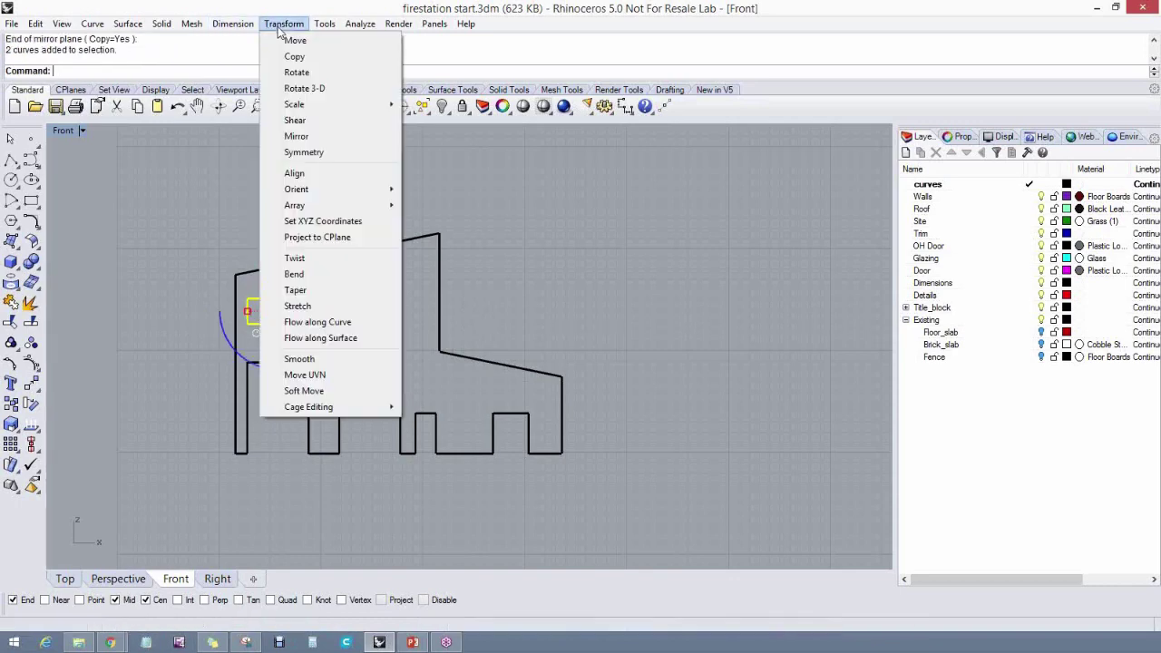
left_click(293, 56)
left_click(248, 363)
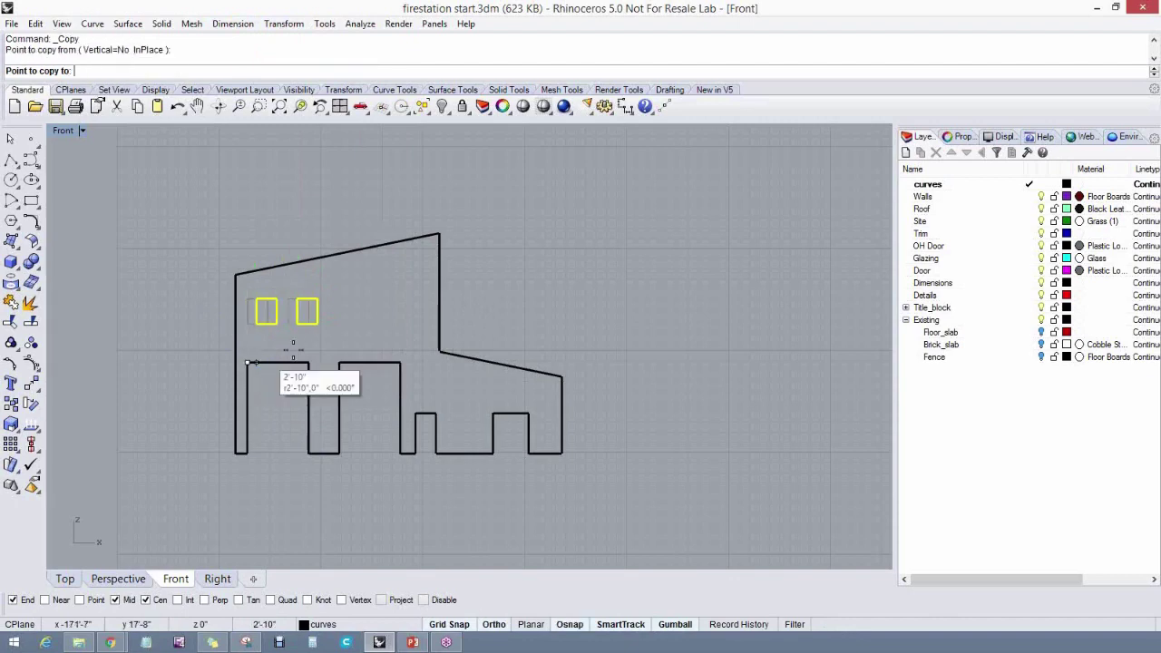
left_click(339, 362)
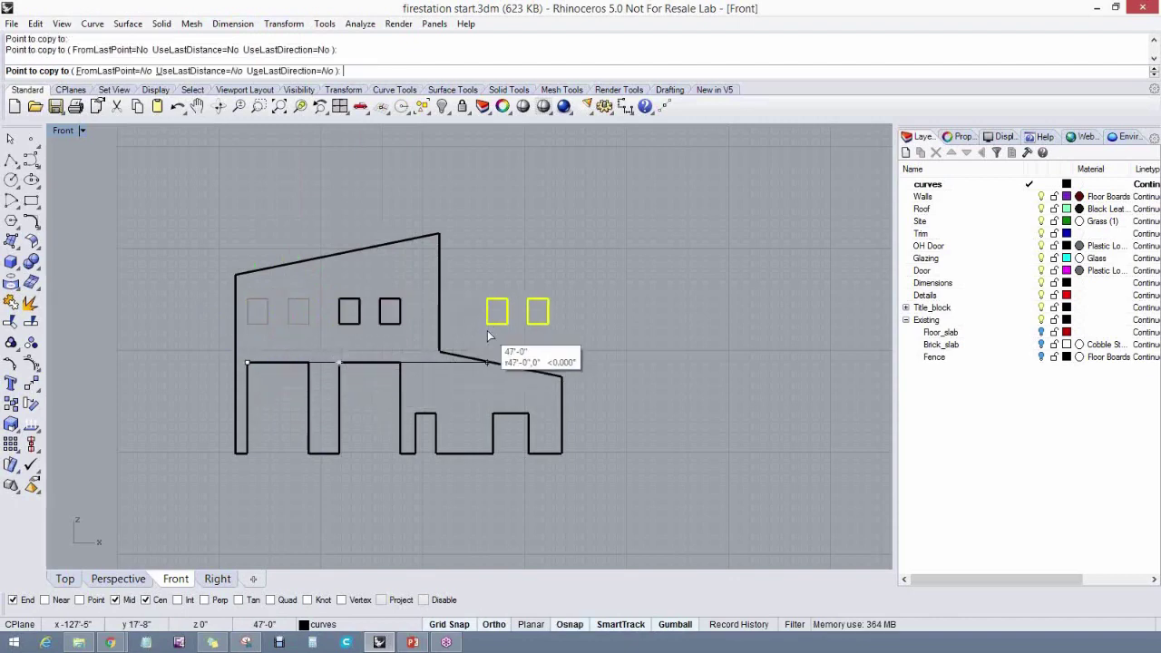
key("Return")
Join the front elevation's outline segments into one closed curve and group it with the four windows
right_click_drag(463, 417, 454, 423)
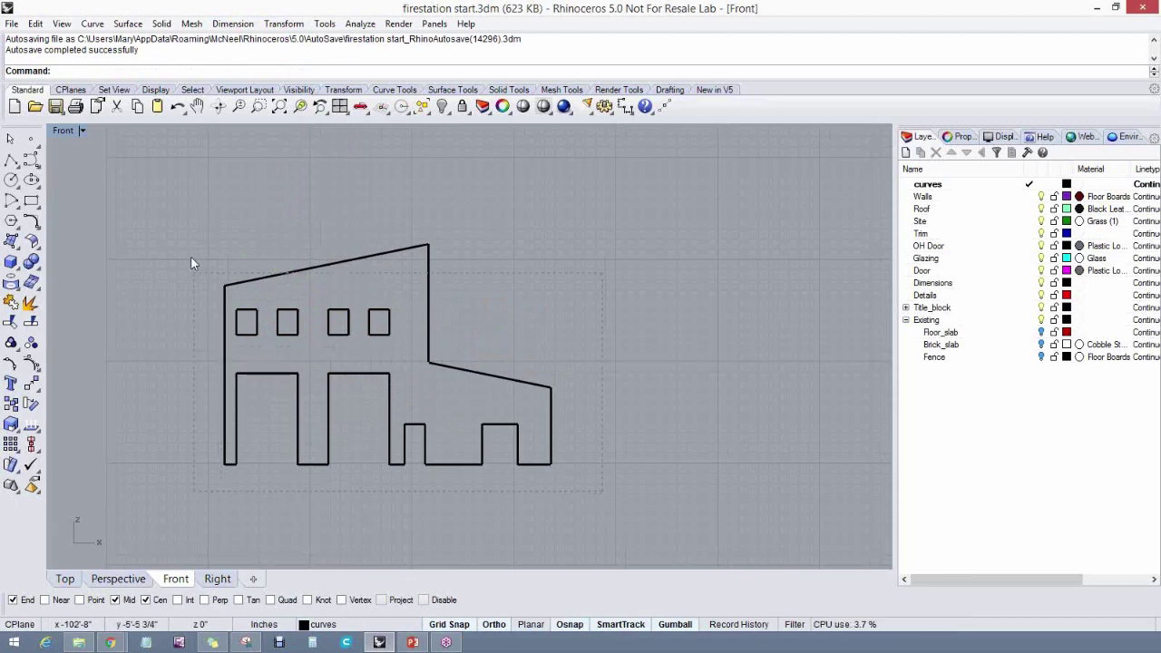
left_click_drag(183, 213, 183, 214)
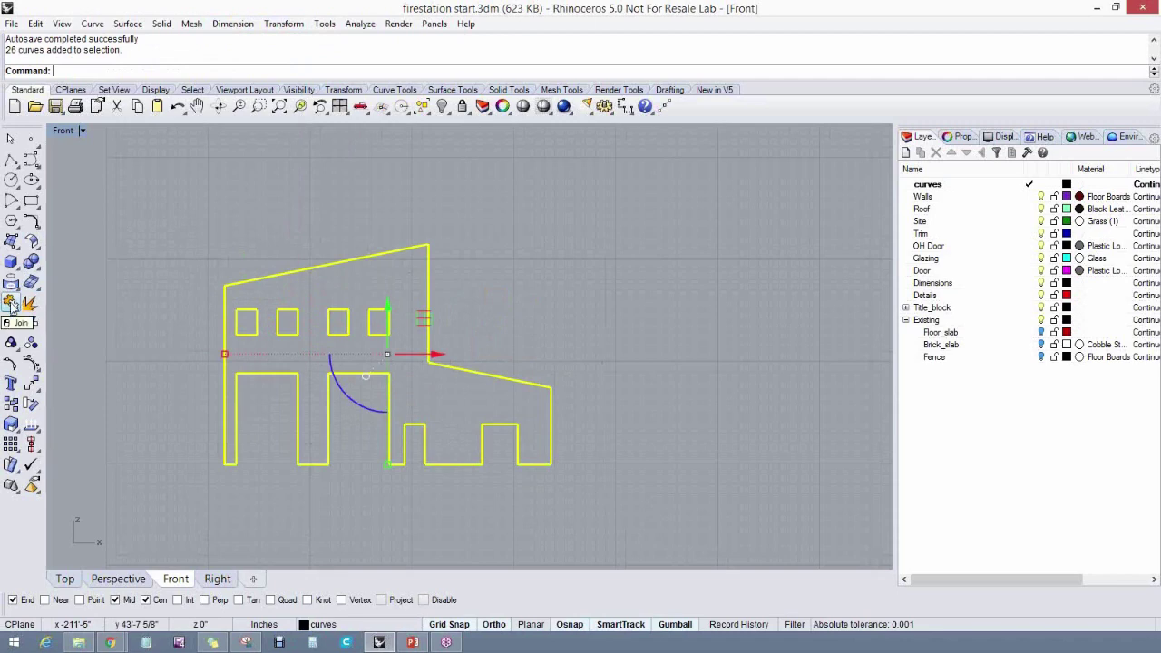
left_click(11, 305)
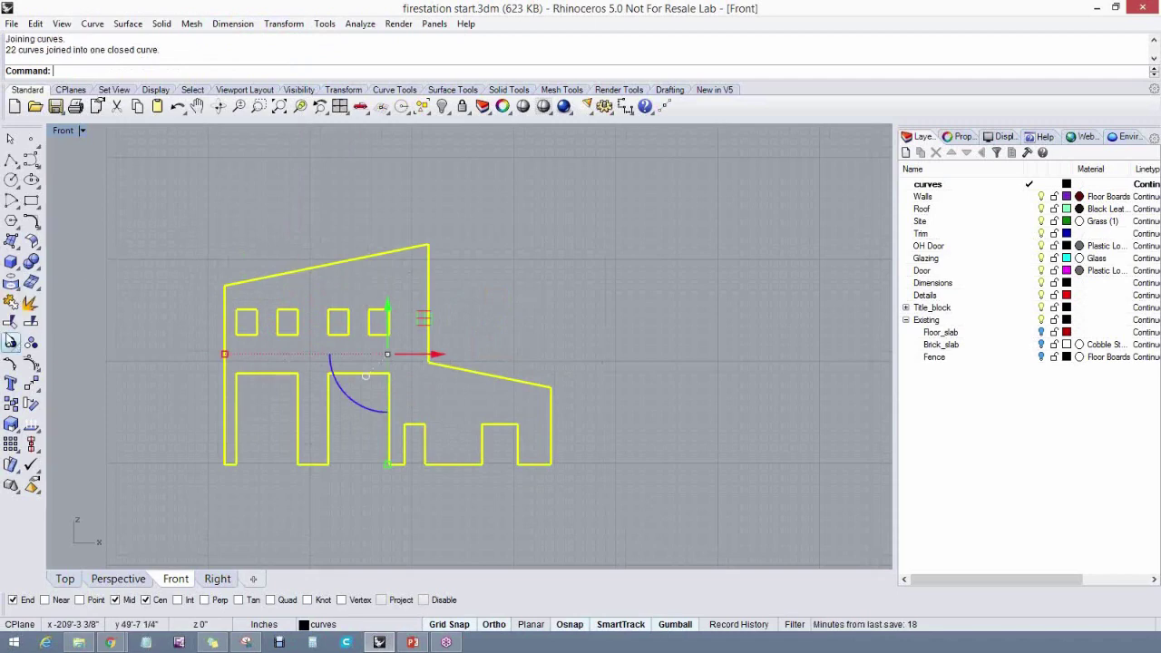
left_click(110, 270)
left_click_drag(170, 207, 600, 486)
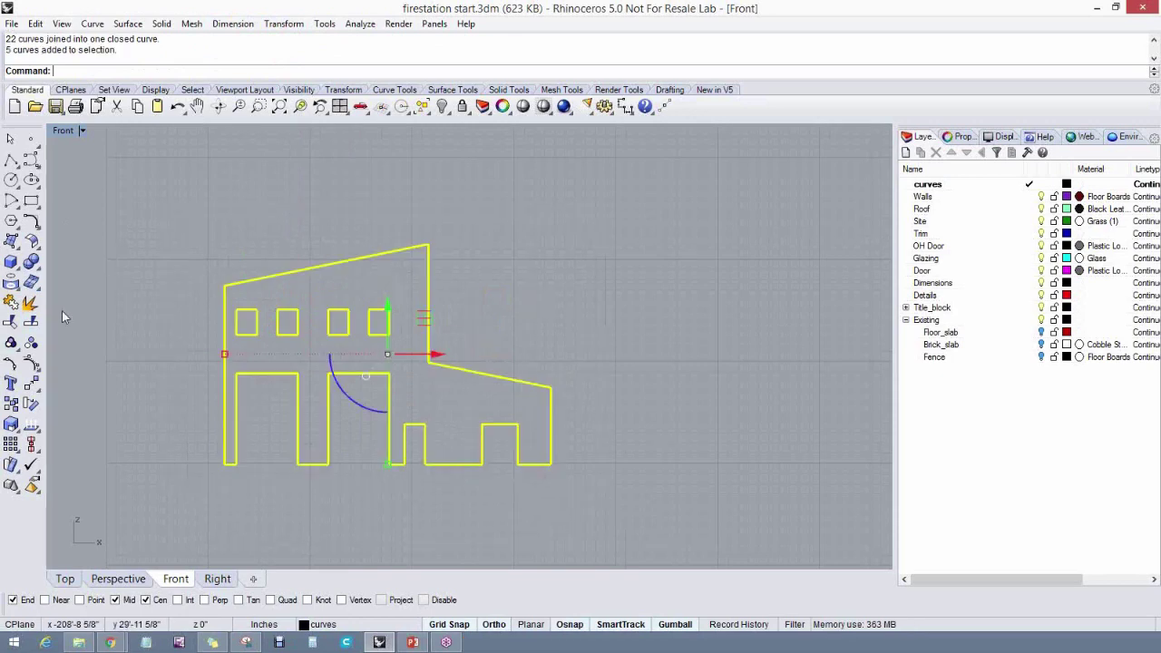
left_click(11, 343)
Examine the grouped front elevation next to the floor plan outline in the Perspective view, then deselect it
scroll(385, 372, "down", 4)
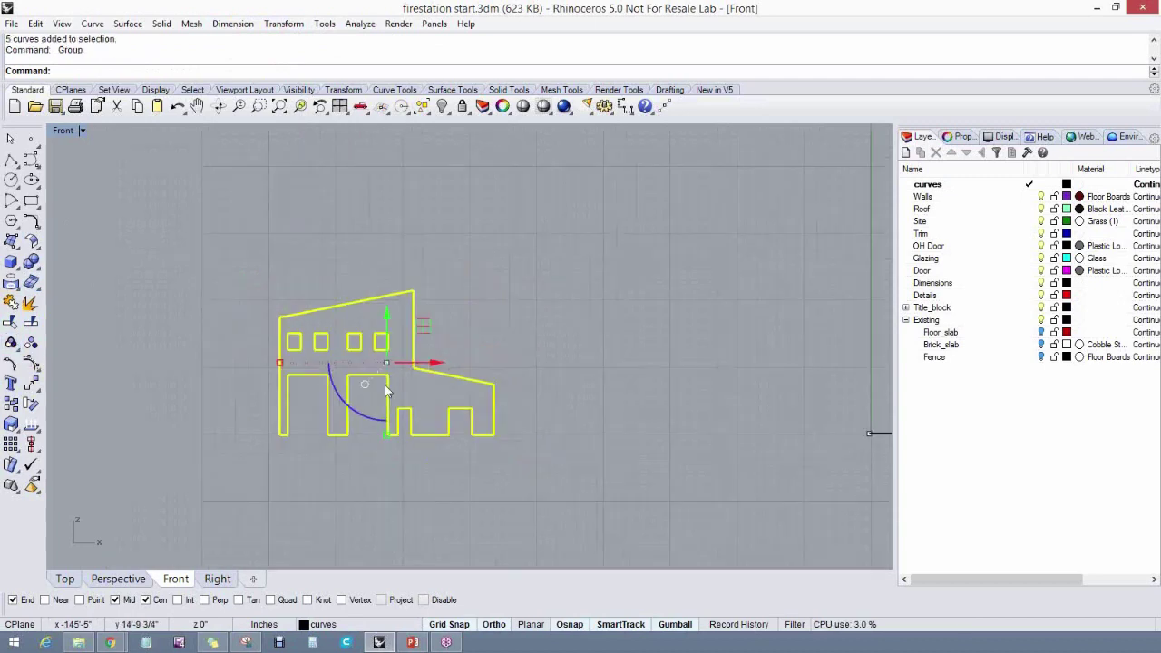
right_click_drag(459, 399, 275, 403)
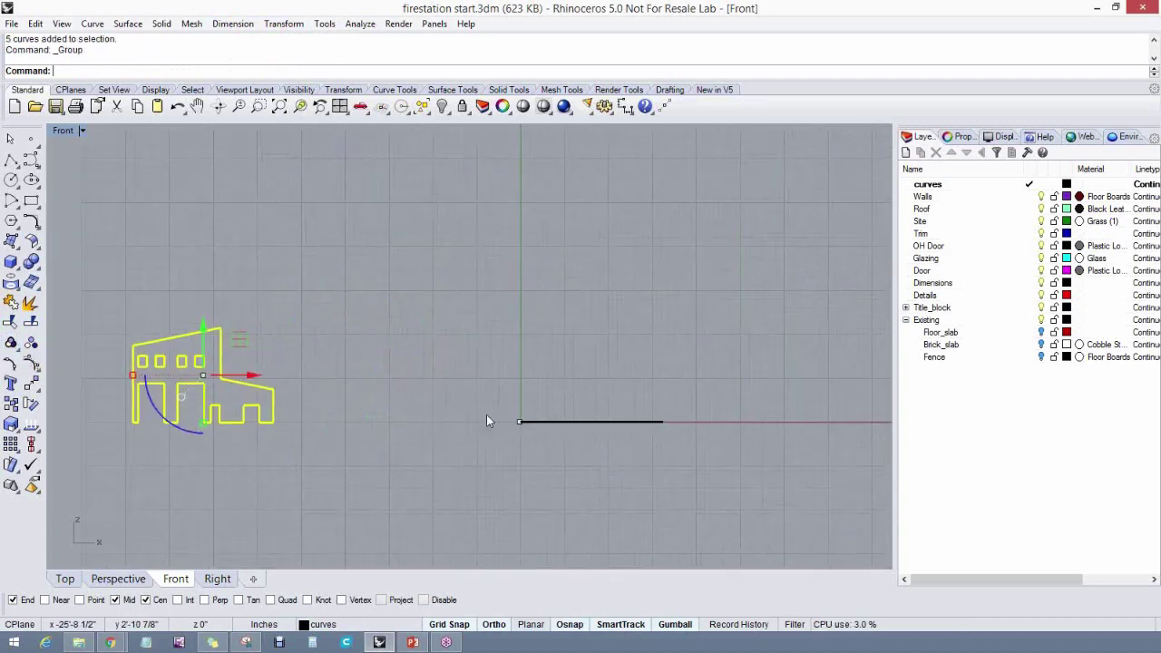
double_click(62, 130)
double_click(497, 136)
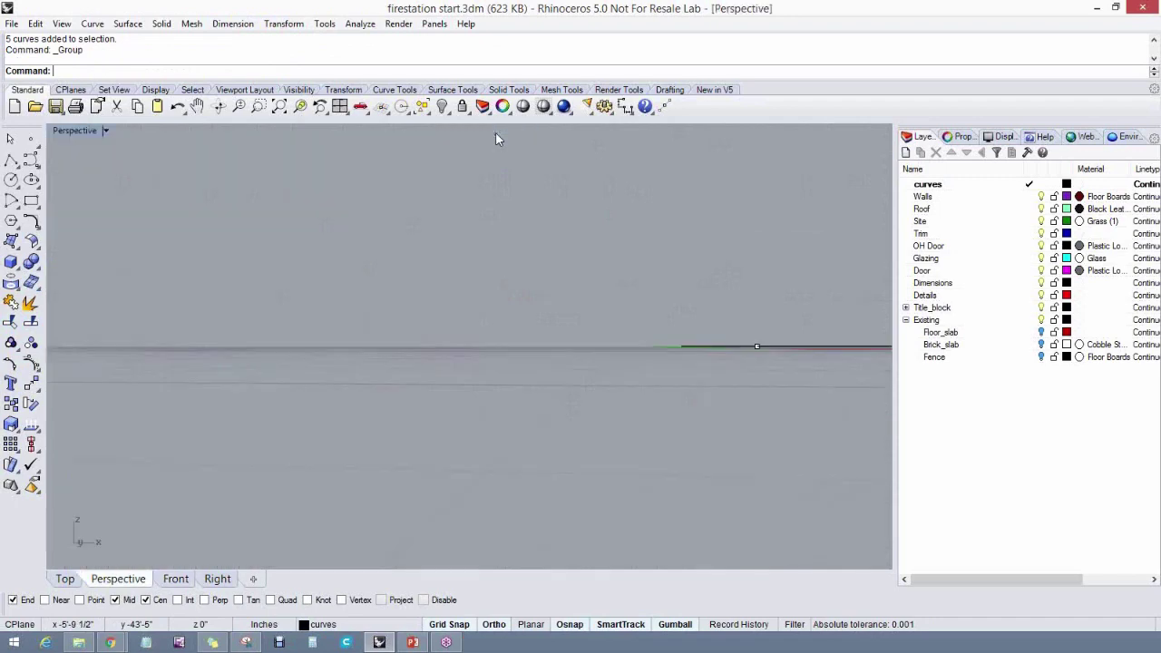
right_click_drag(467, 303, 278, 383)
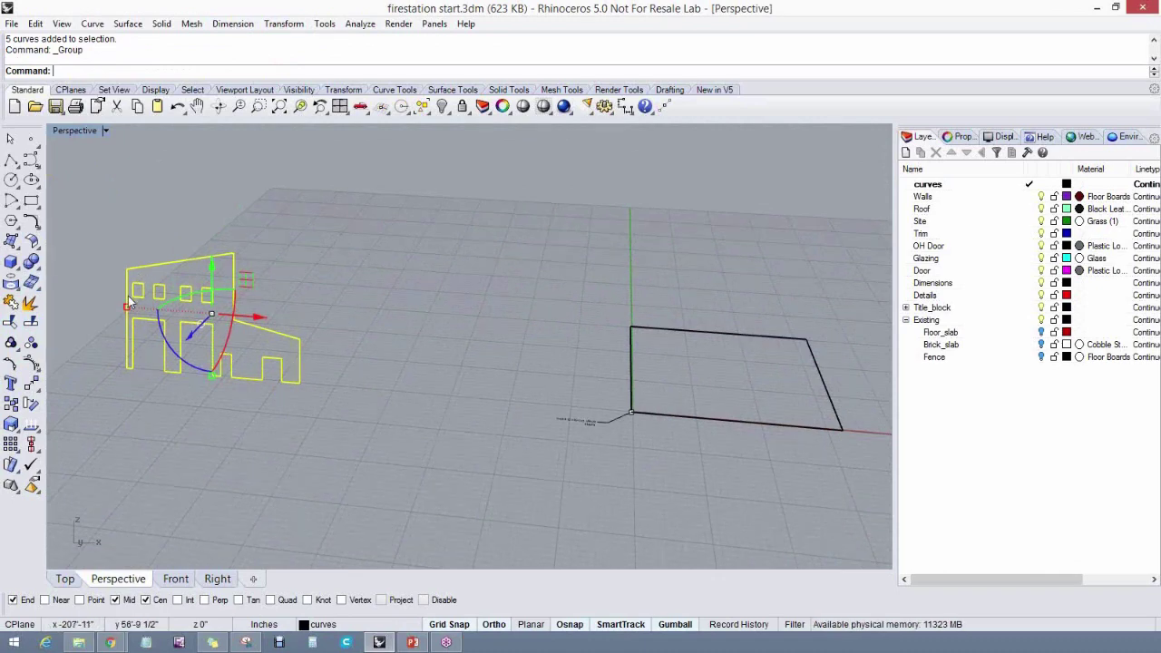
key("Escape")
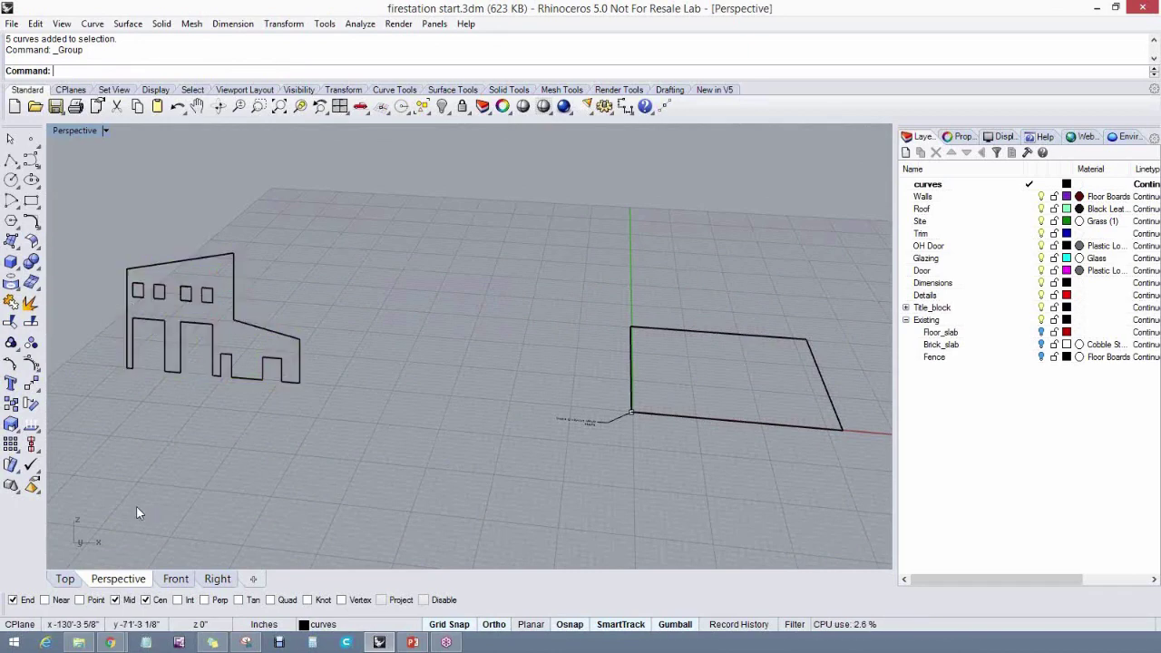
In the Front view, measure the perpendicular distance from the leftmost window's lower-left corner to the building's left wall edge
left_click(178, 578)
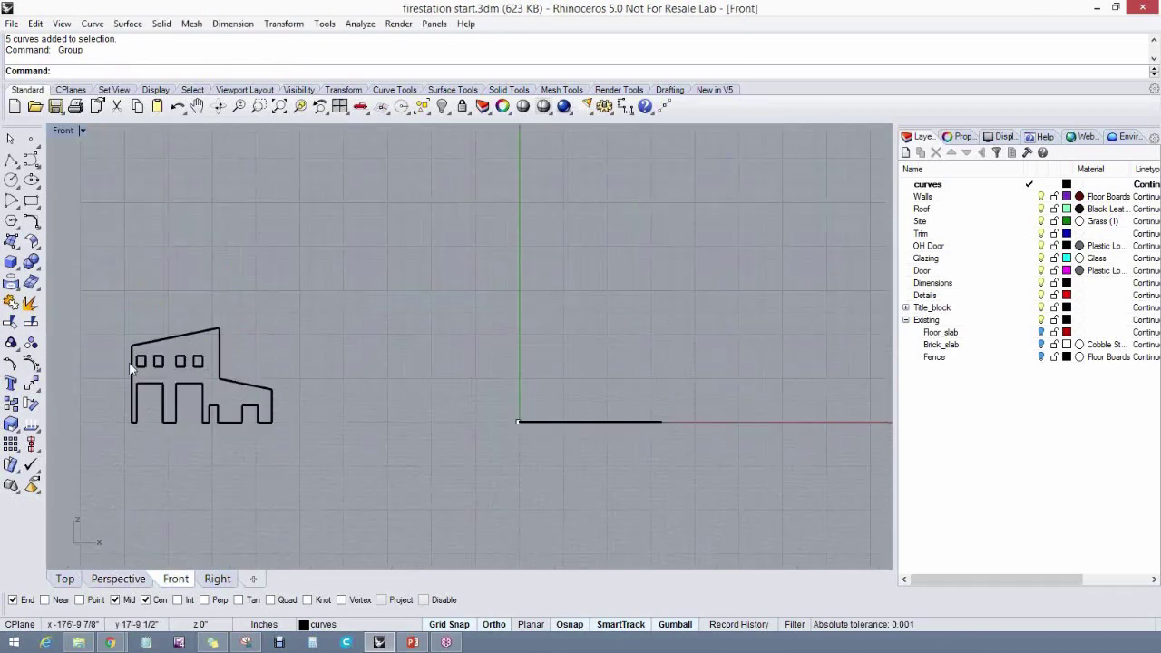
scroll(132, 368, "up", 6)
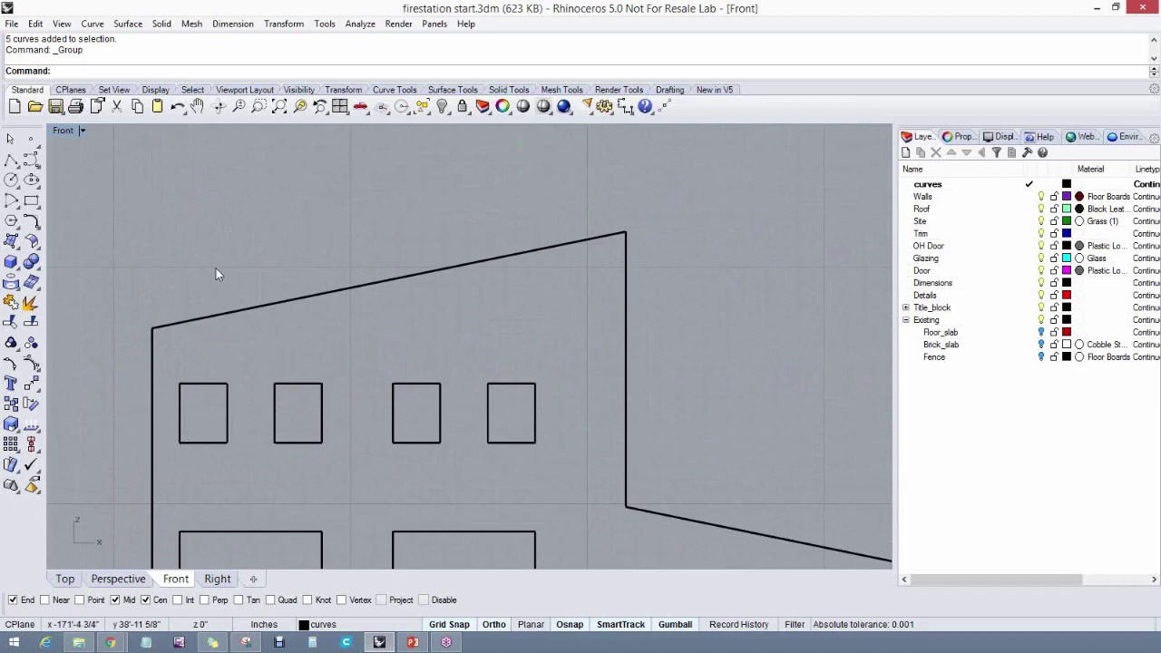
left_click(360, 23)
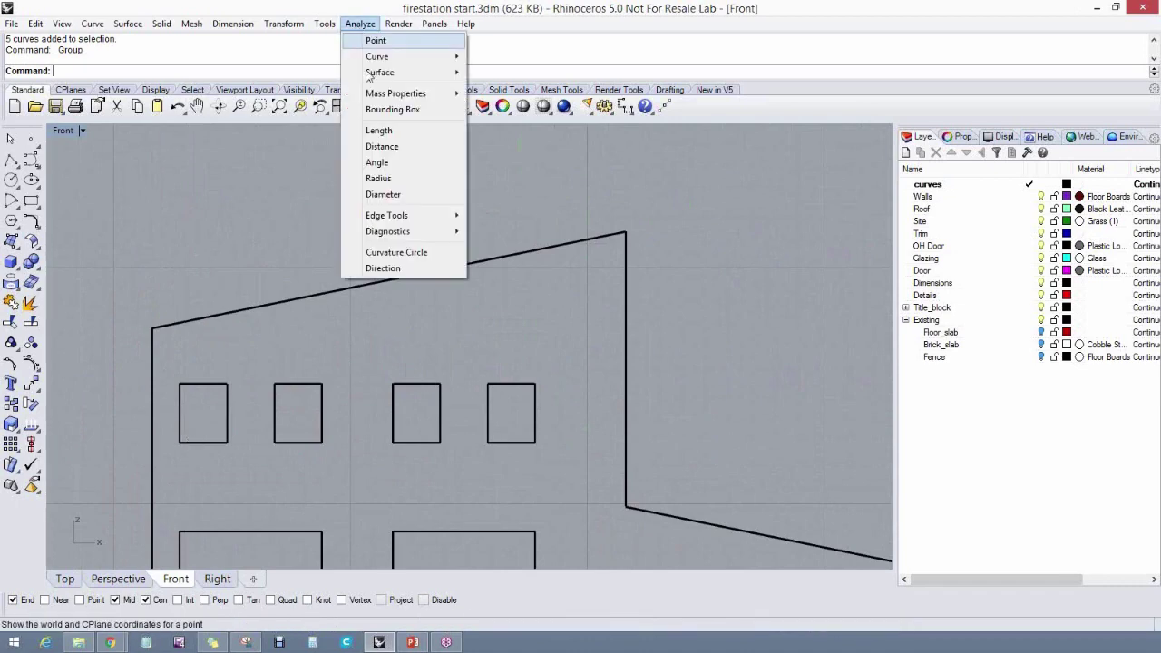
left_click(382, 146)
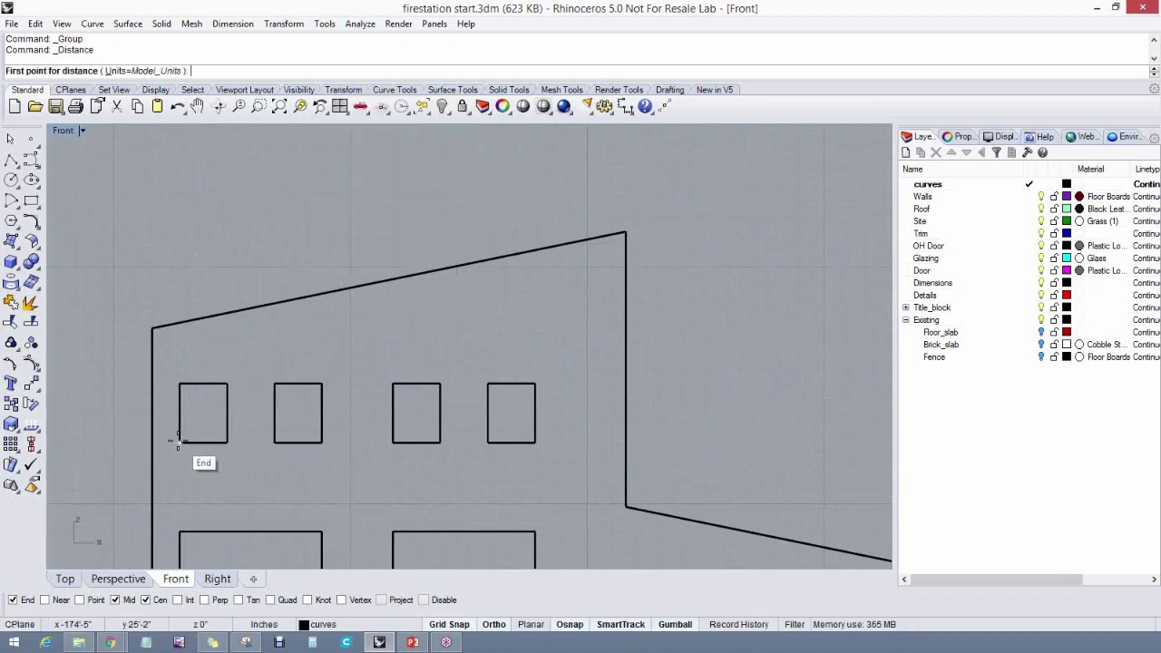
left_click(179, 442)
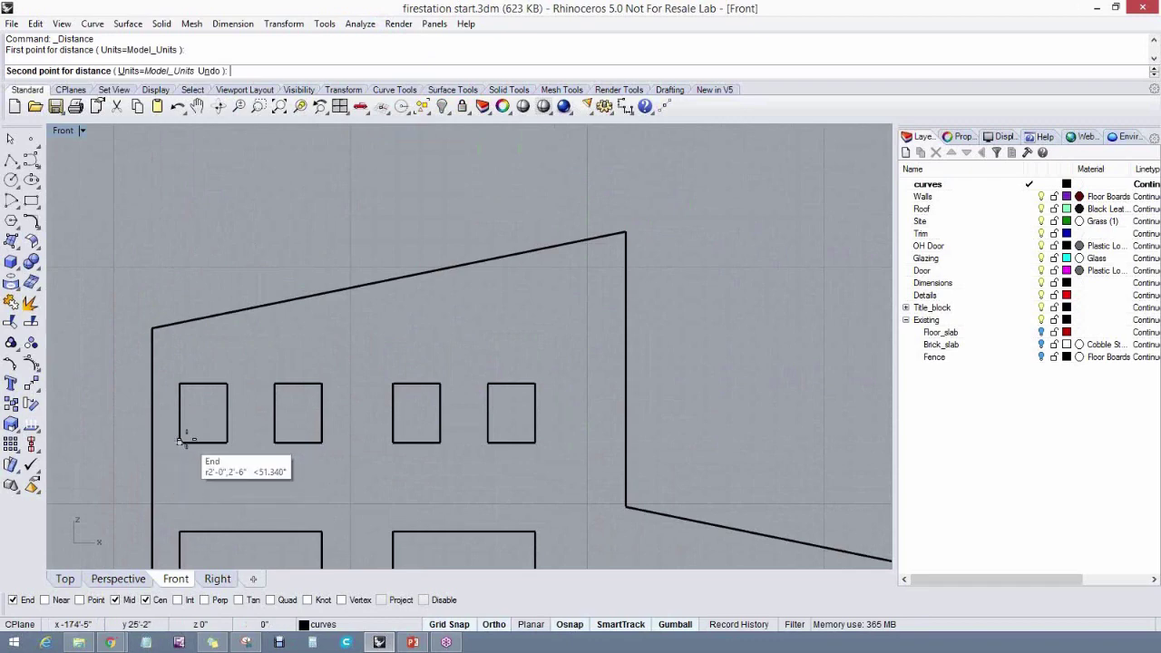
scroll(182, 442, "down", 2)
right_click_drag(191, 430, 177, 385)
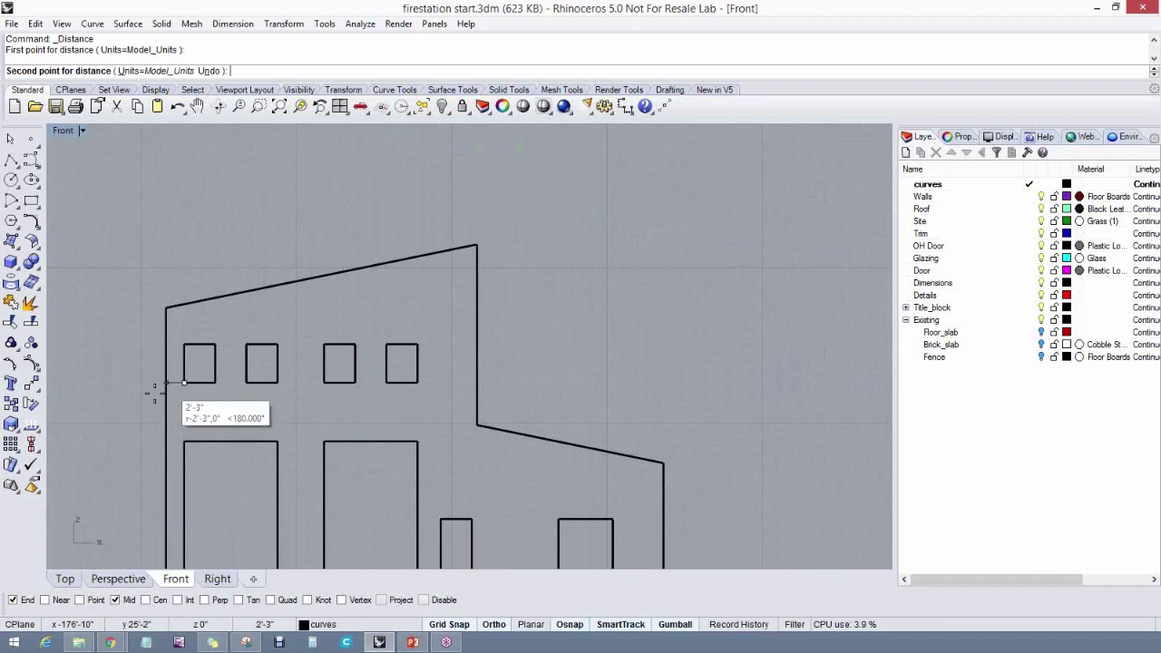
left_click(205, 599)
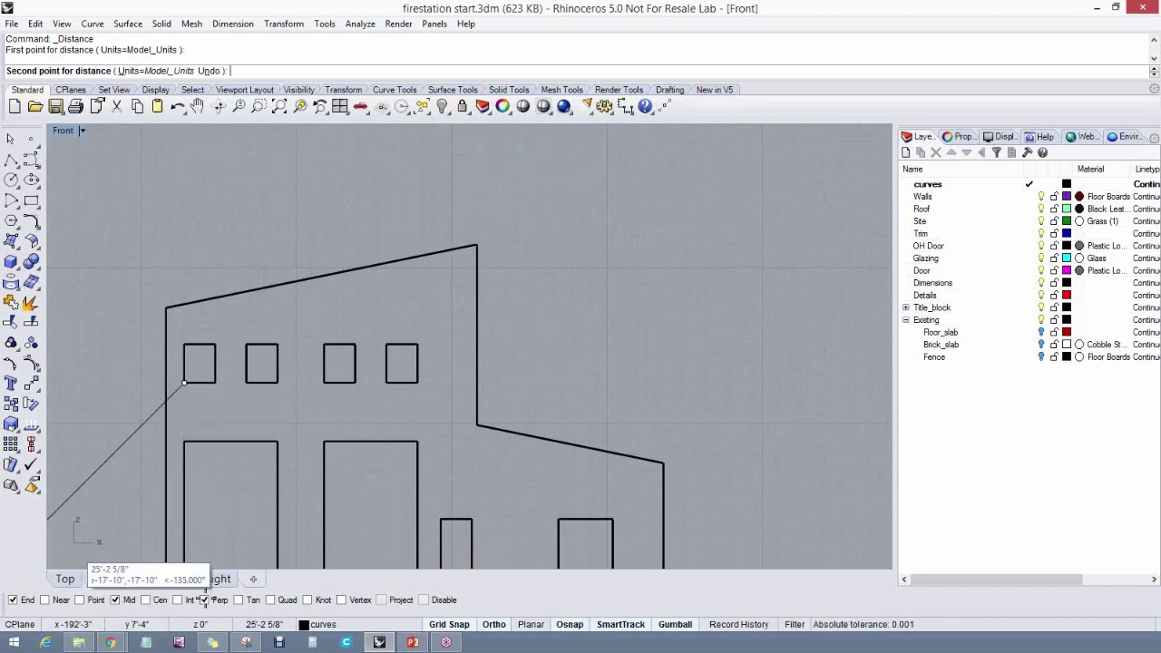
left_click(169, 388)
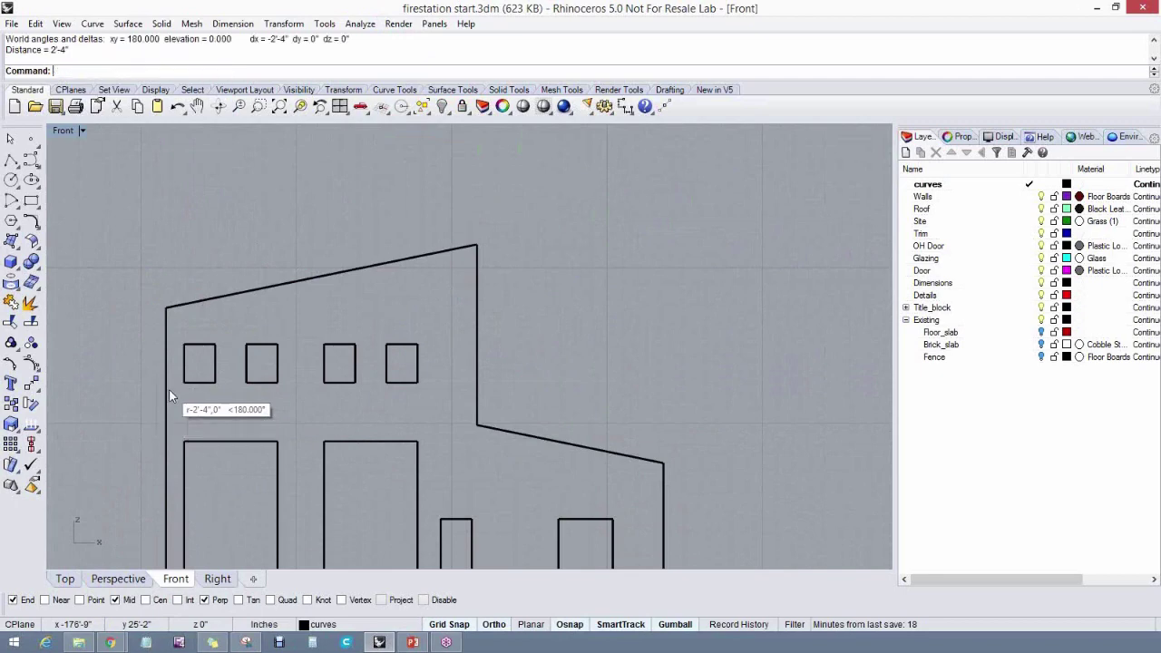
mouse_move(242, 412)
right_mouse_down()
mouse_move(241, 324)
mouse_move(236, 409)
mouse_move(227, 390)
right_mouse_up()
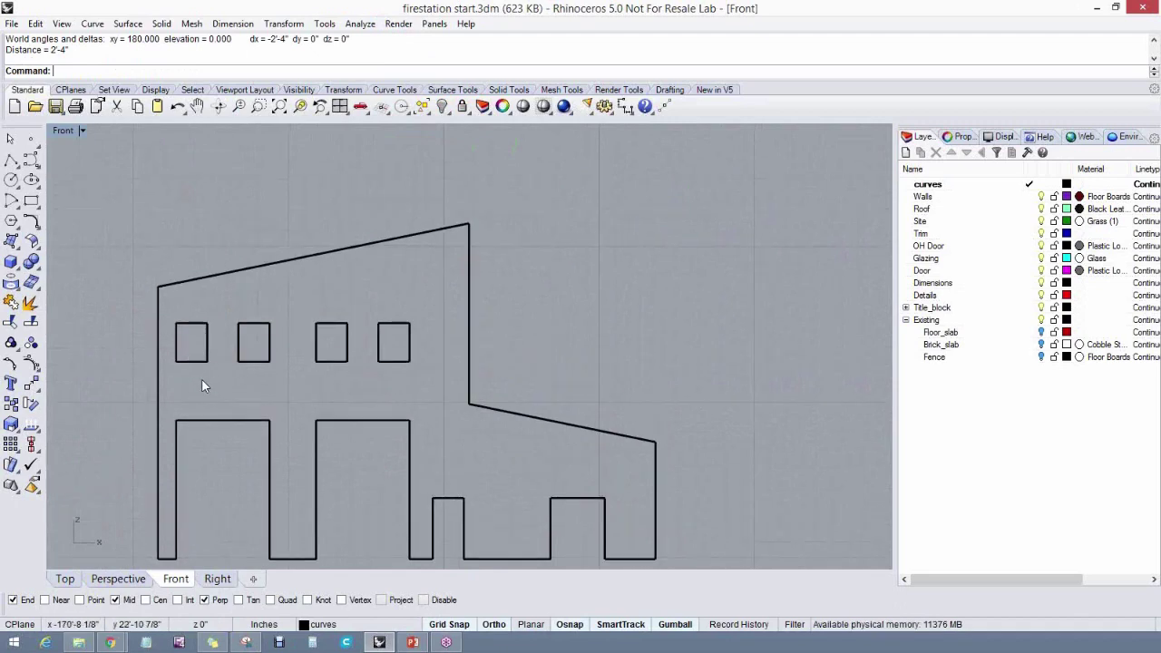
Float the Object Snap tools over the drawing and ungroup the front elevation so its windows can be edited separately
left_click(401, 108)
left_click_drag(443, 122, 611, 147)
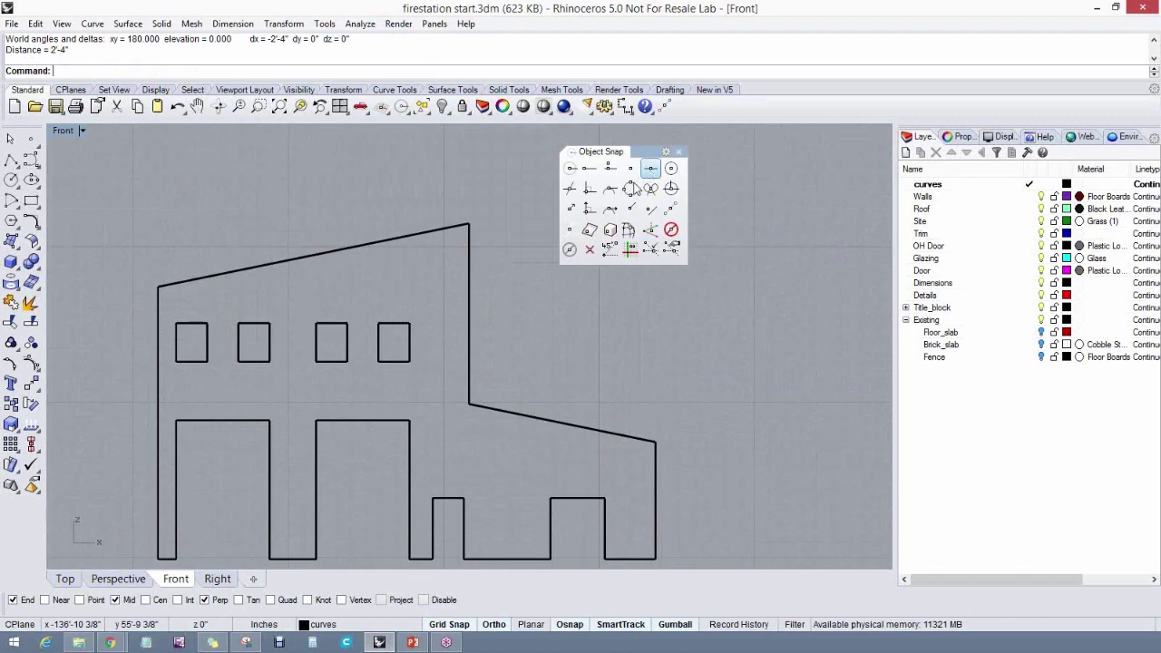
key("ctrl+a")
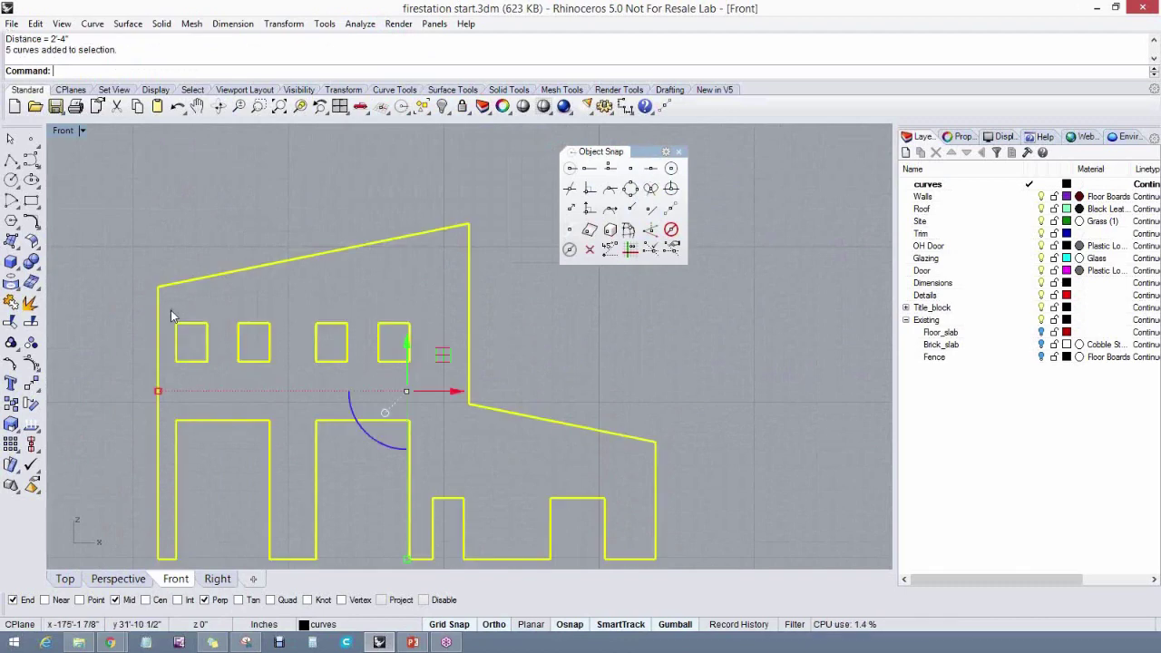
right_click(31, 343)
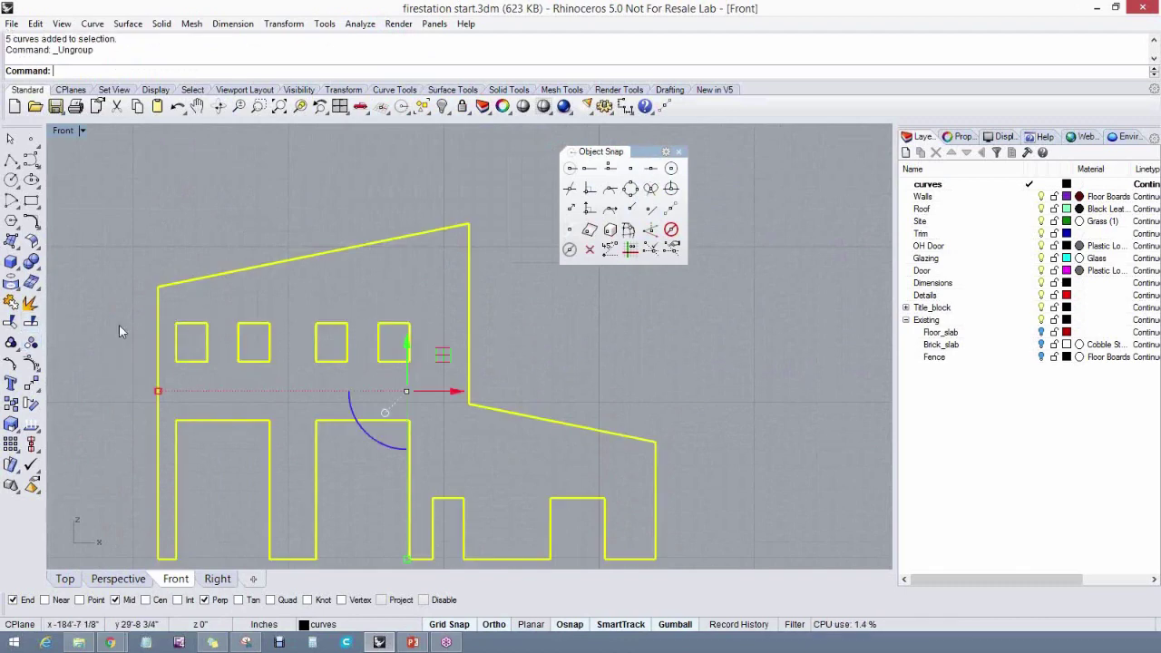
key("Escape")
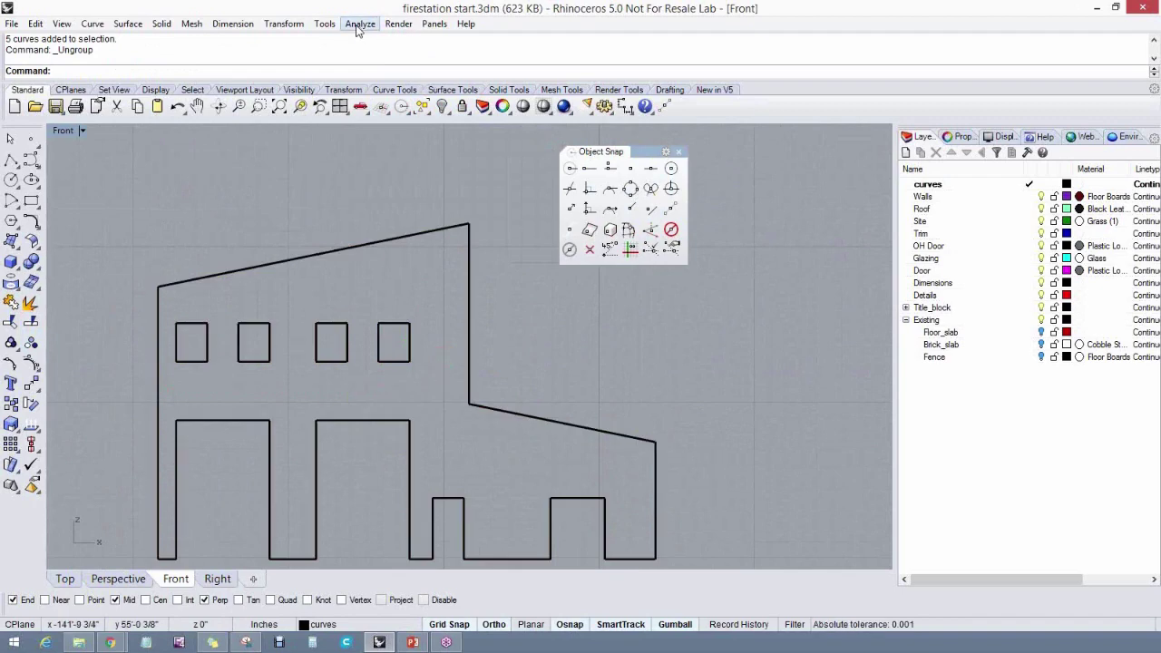
Try moving the four windows from the leftmost window's left-edge midpoint to the sloped roofline with Midpoint and Near snaps, and undo the move
left_click(284, 23)
left_click(298, 40)
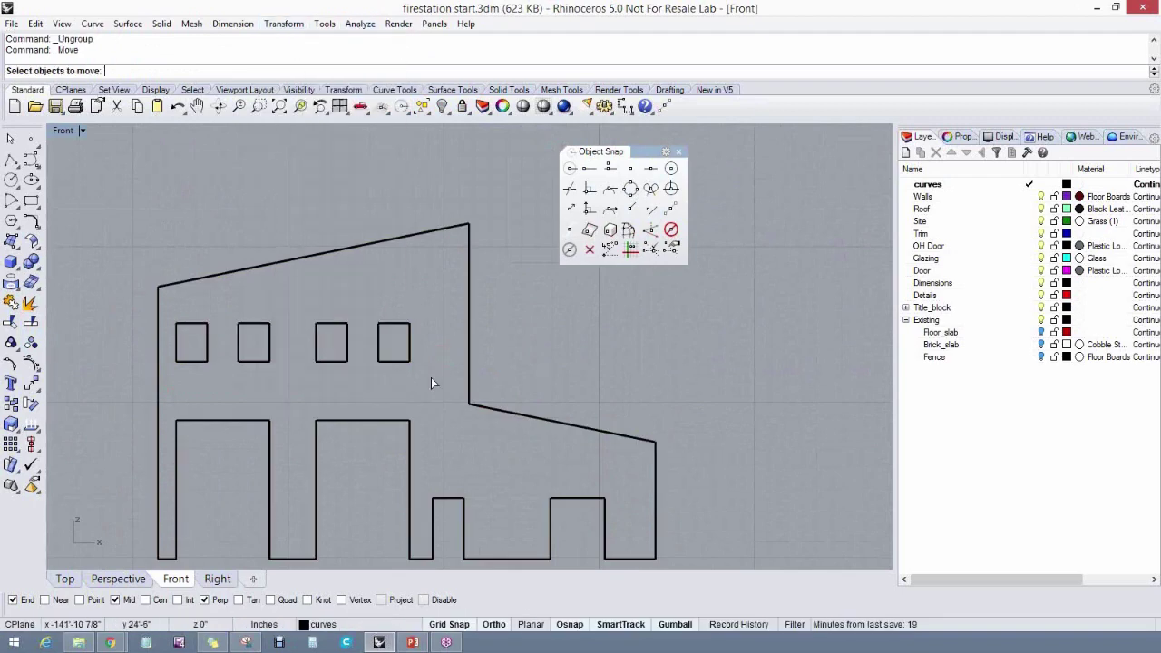
left_click_drag(431, 379, 224, 336)
left_click_drag(165, 308, 165, 309)
key("Return")
left_click(176, 342)
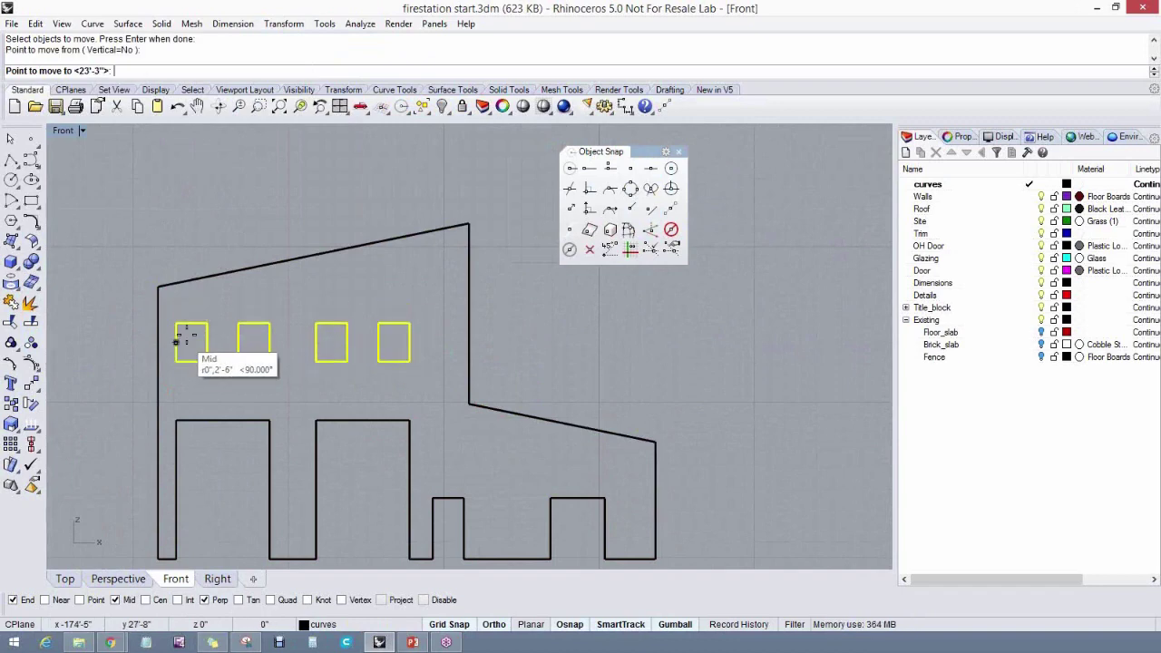
left_click(630, 168)
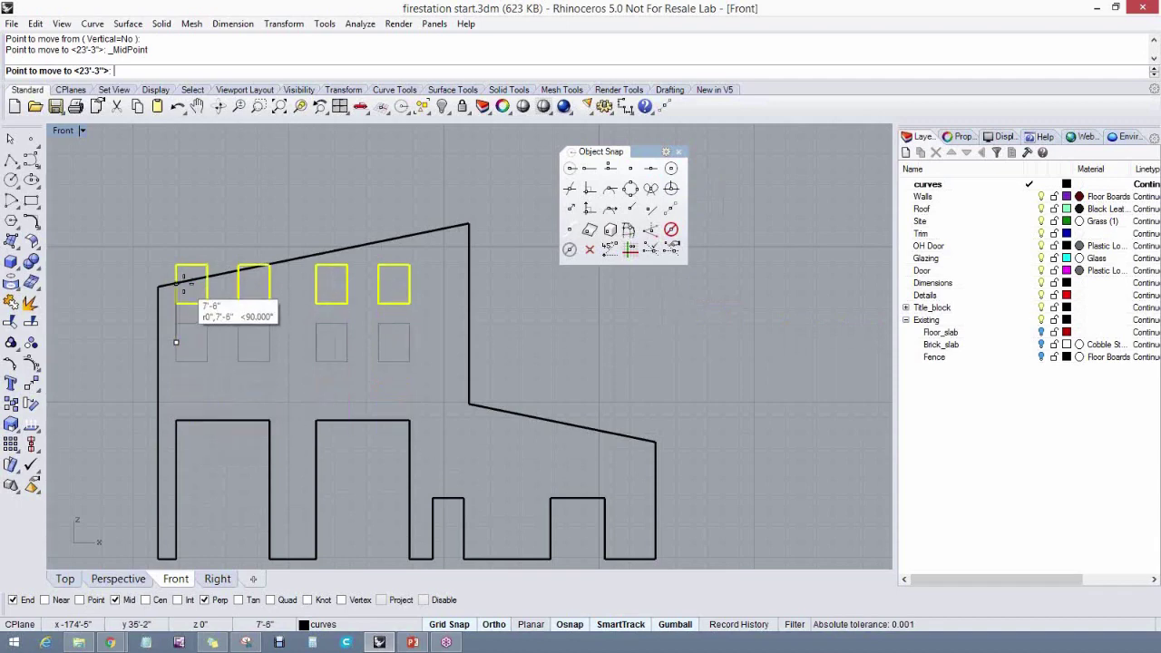
left_click(44, 601)
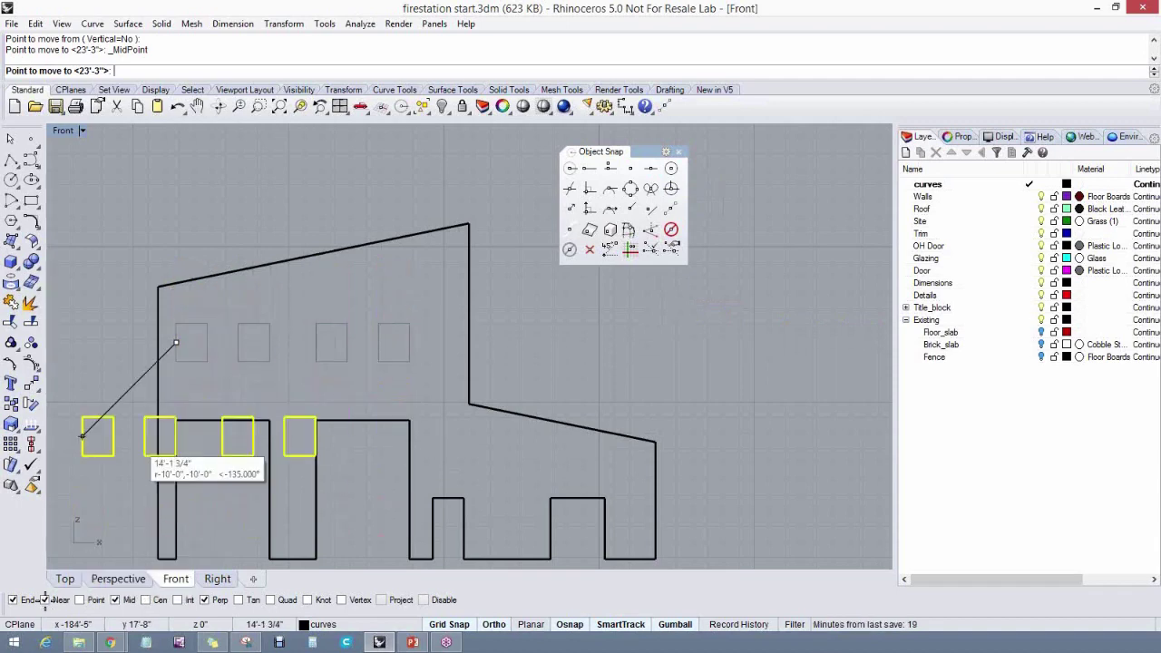
left_click(176, 283)
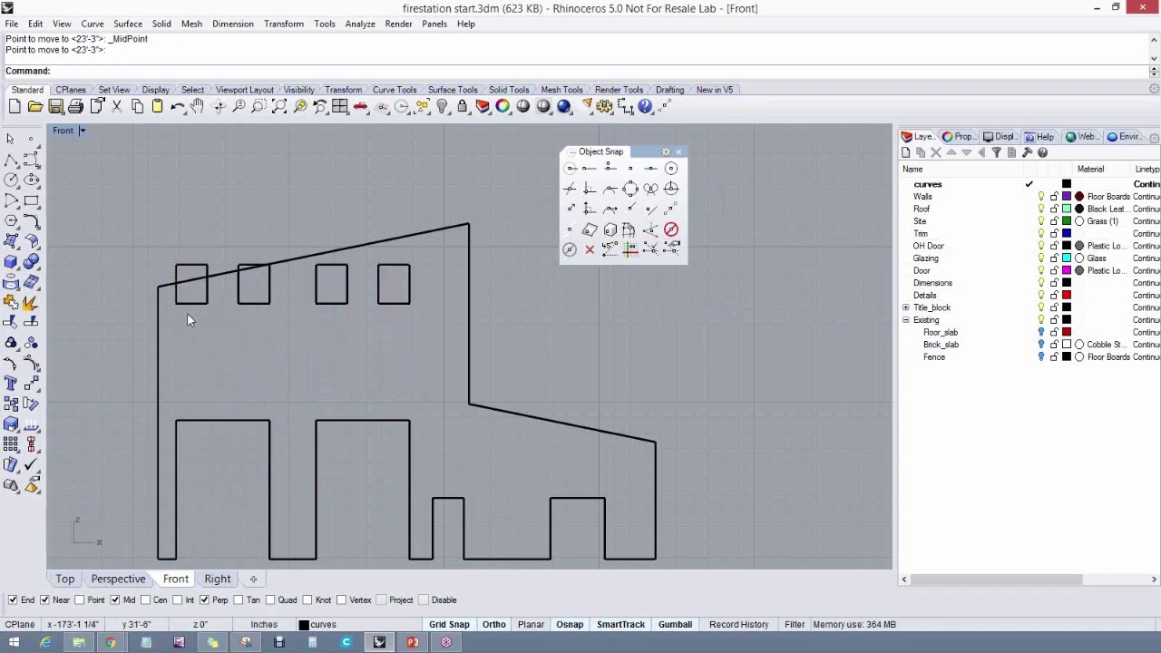
key("ctrl+z")
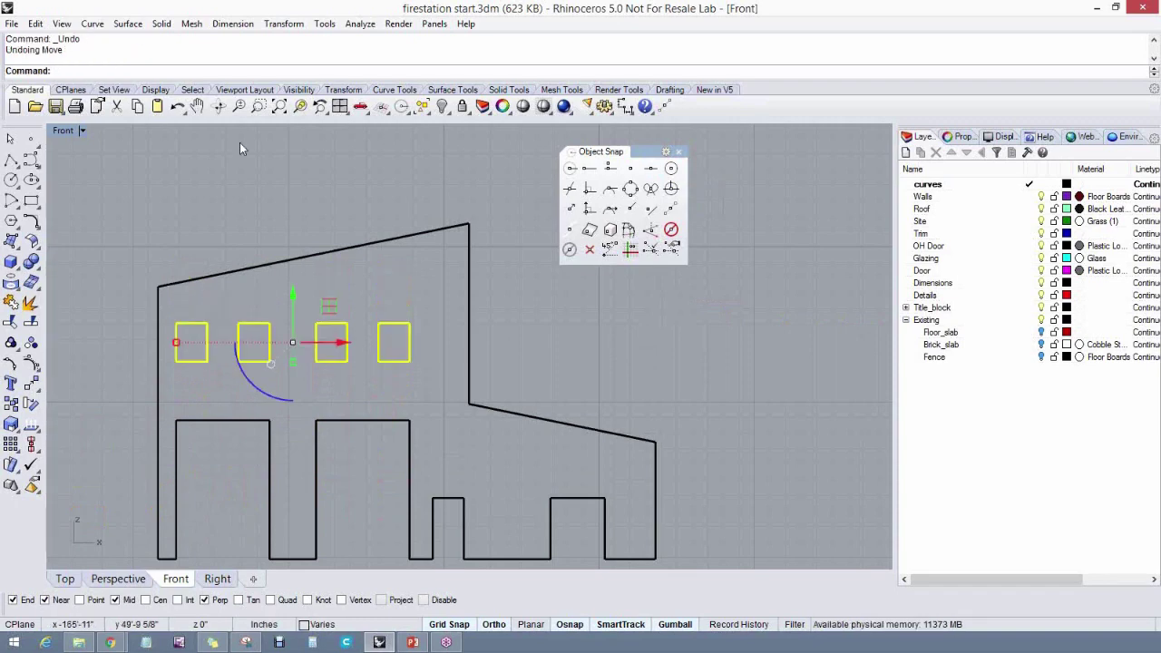
Retry moving the windows straight up to the roofline with the one-time Midpoint snap, and undo that move
right_click(283, 76)
left_click(336, 199)
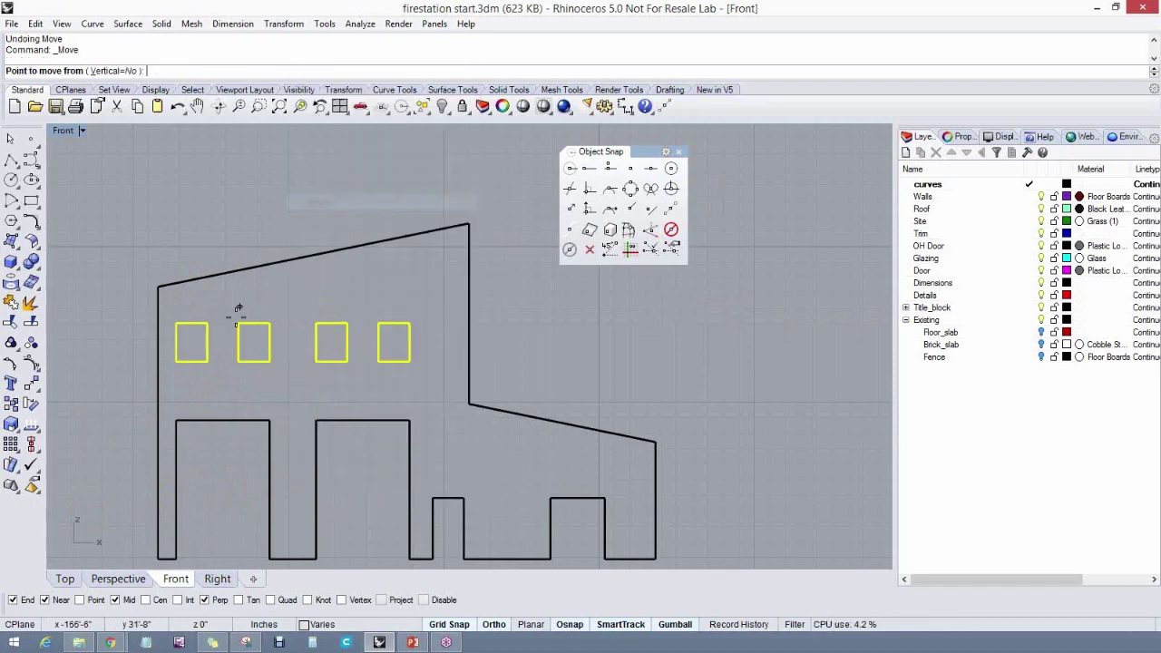
left_click(179, 342)
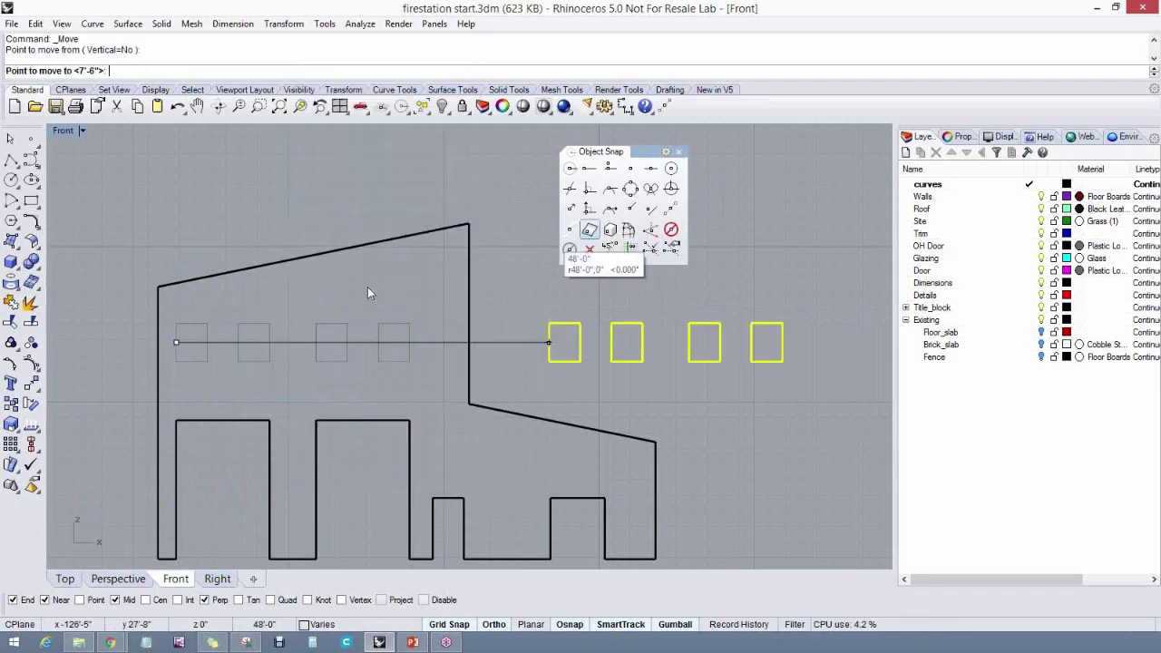
left_click(651, 169)
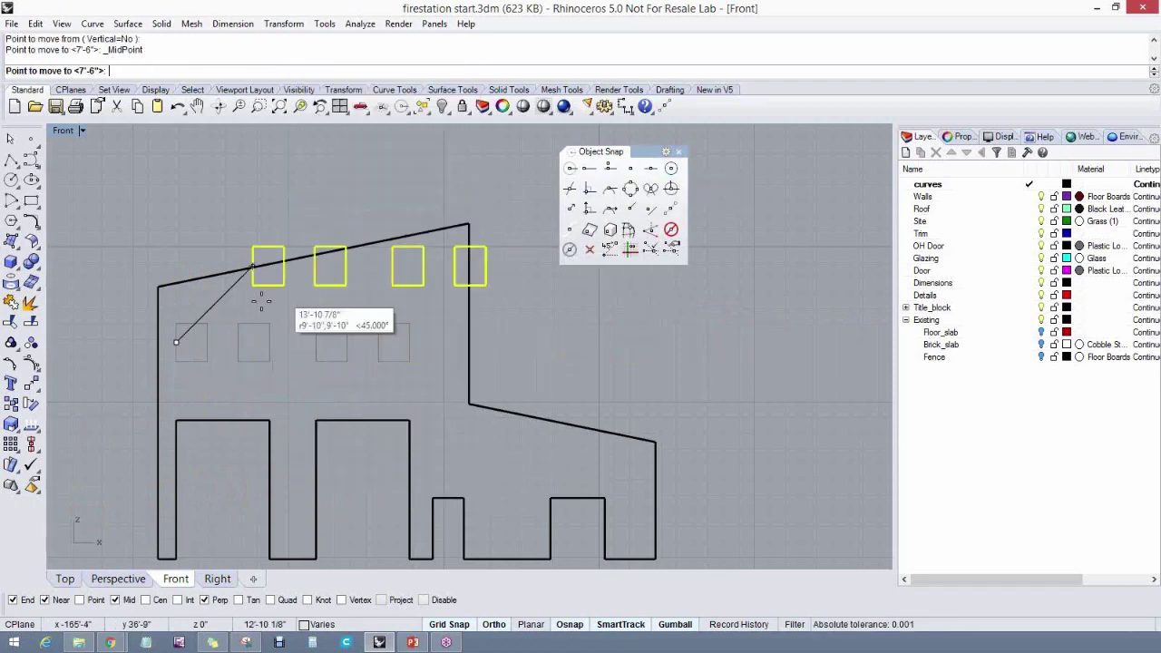
left_click(177, 283)
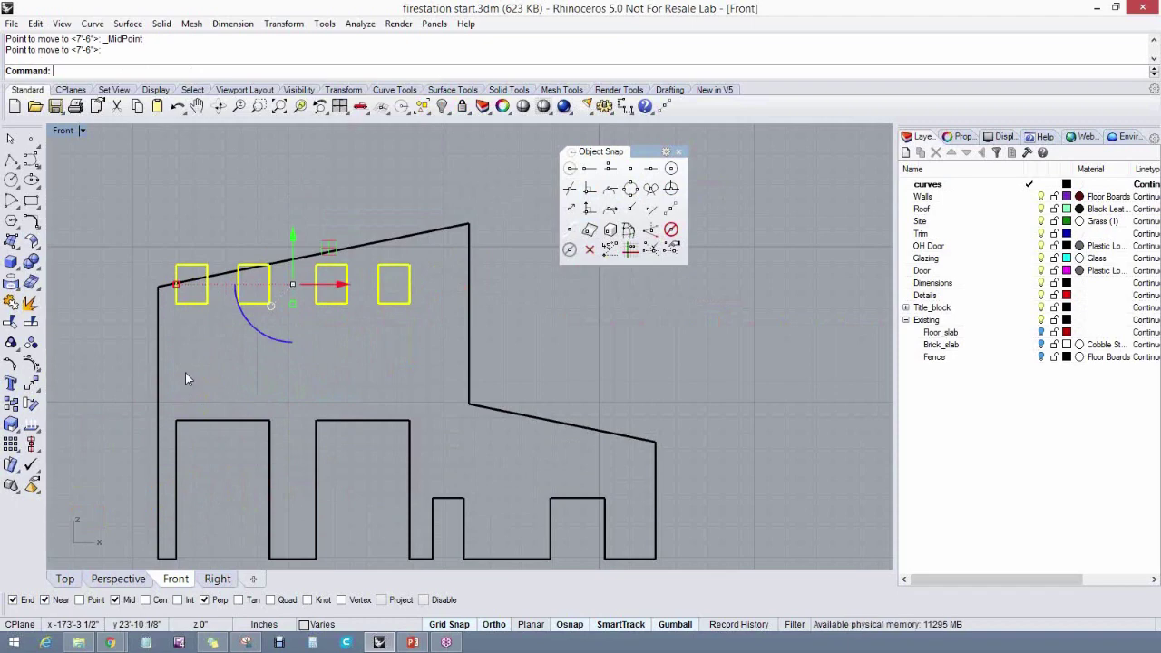
key("ctrl+z")
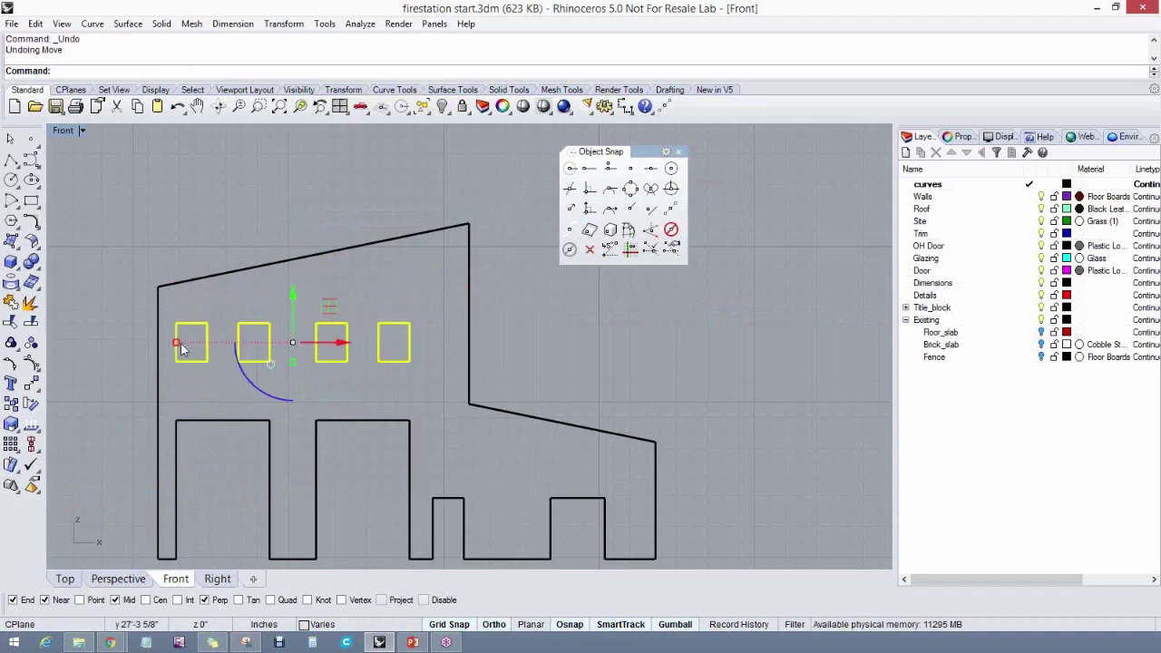
Move the four windows by the leftmost window's left-edge midpoint to the point halfway between the roofline above and the left garage door's upper-left corner
right_click(269, 71)
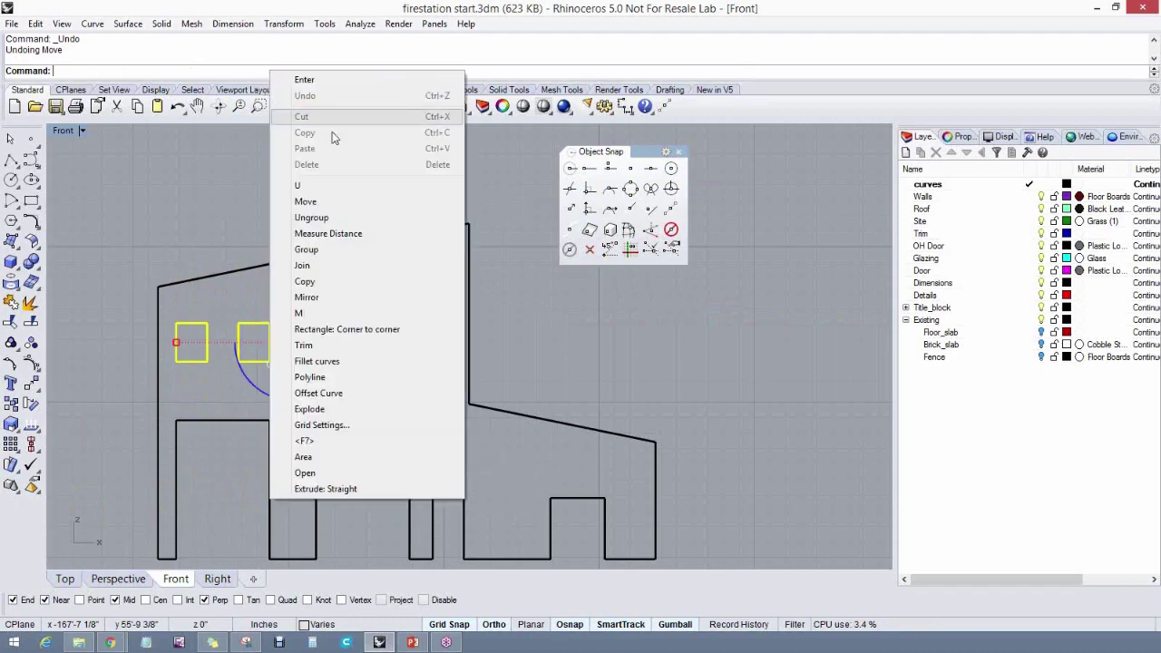
left_click(306, 202)
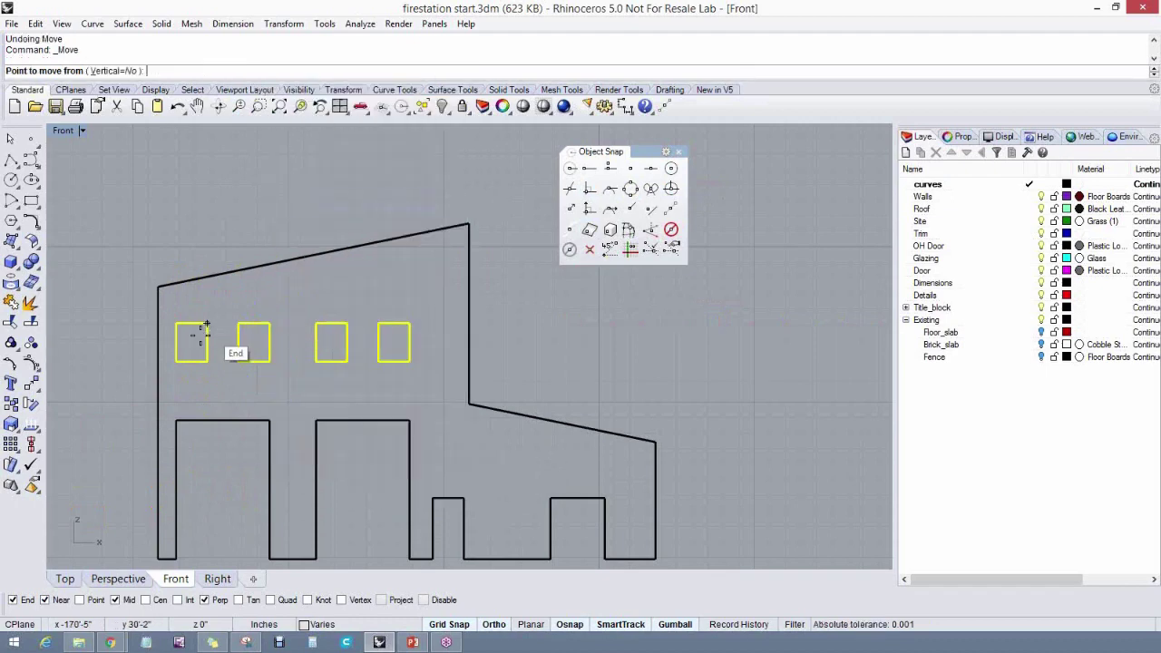
left_click(176, 342)
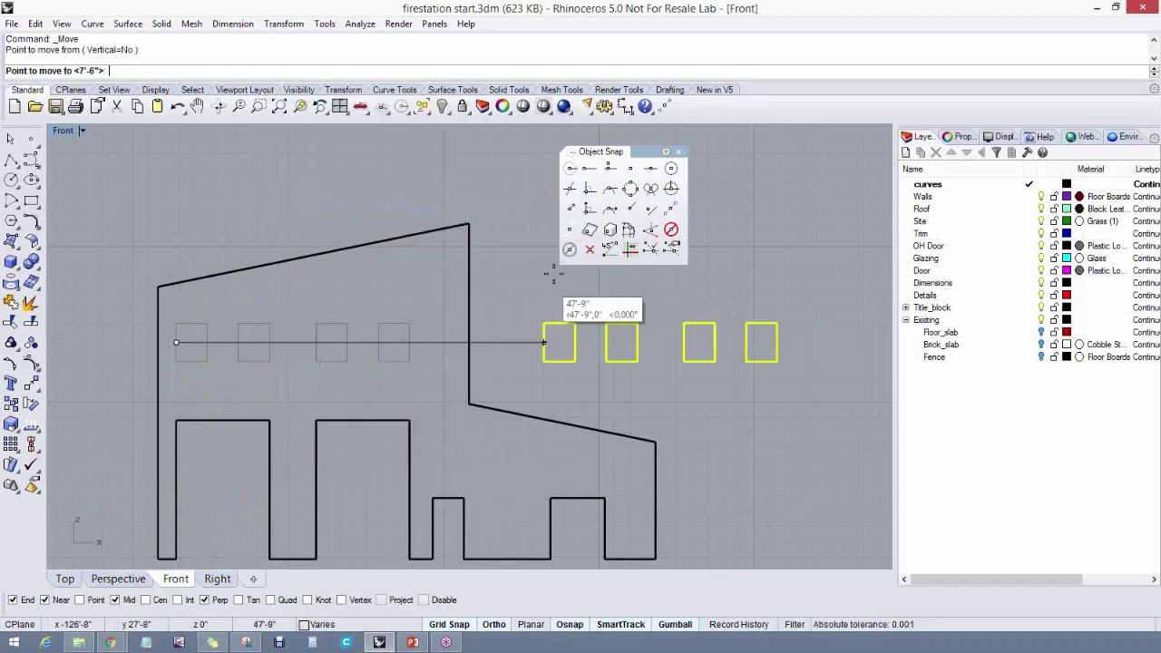
left_click(672, 212)
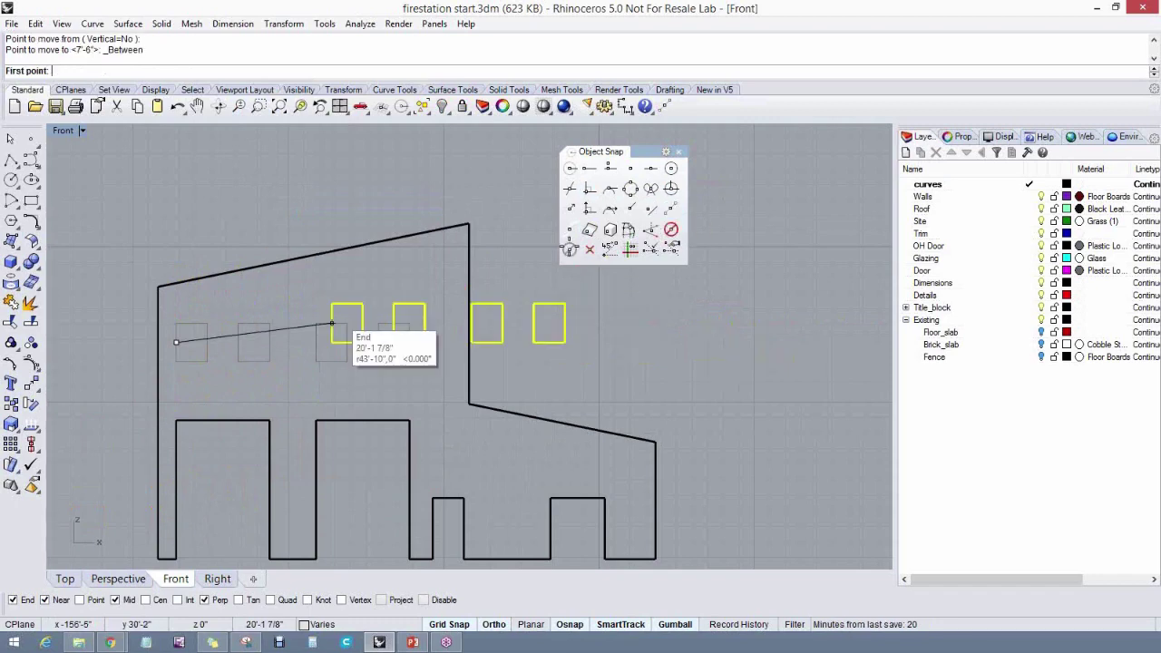
left_click(177, 286)
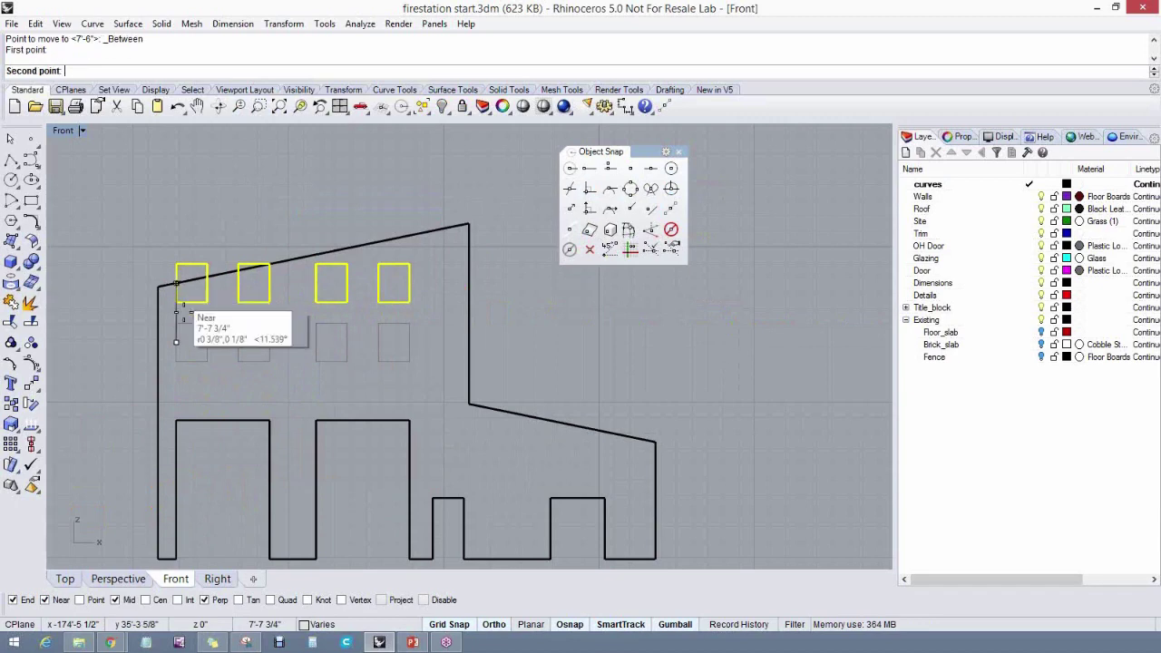
left_click(177, 420)
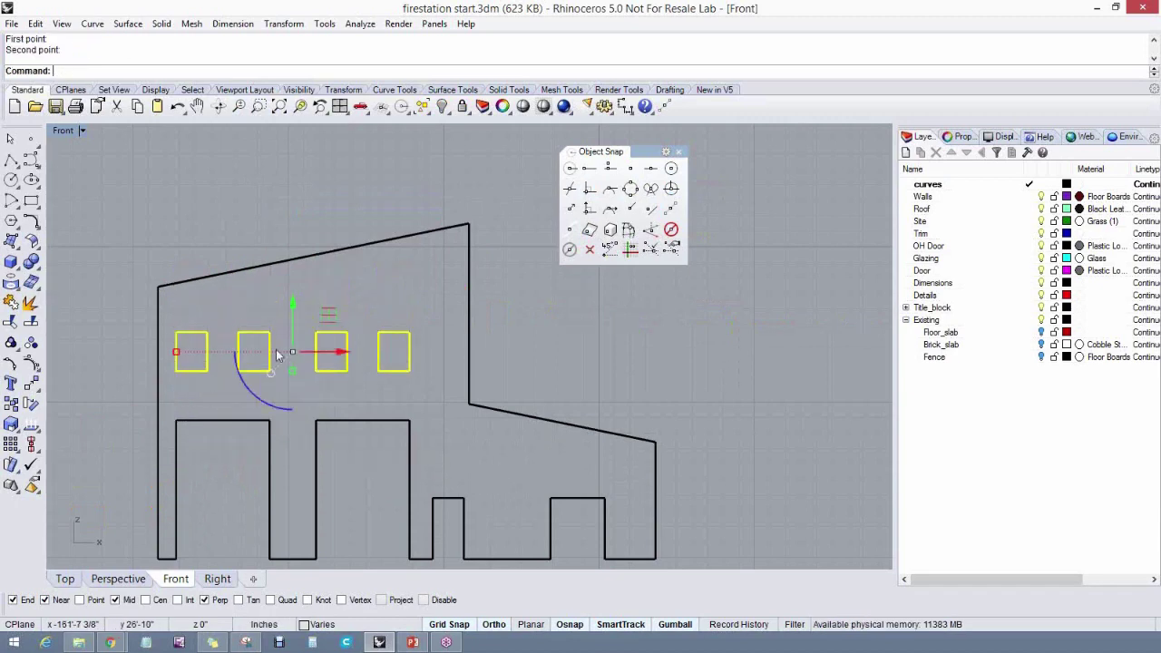
left_click(496, 349)
mouse_move(449, 367)
right_mouse_down()
mouse_move(409, 366)
mouse_move(415, 387)
right_mouse_up()
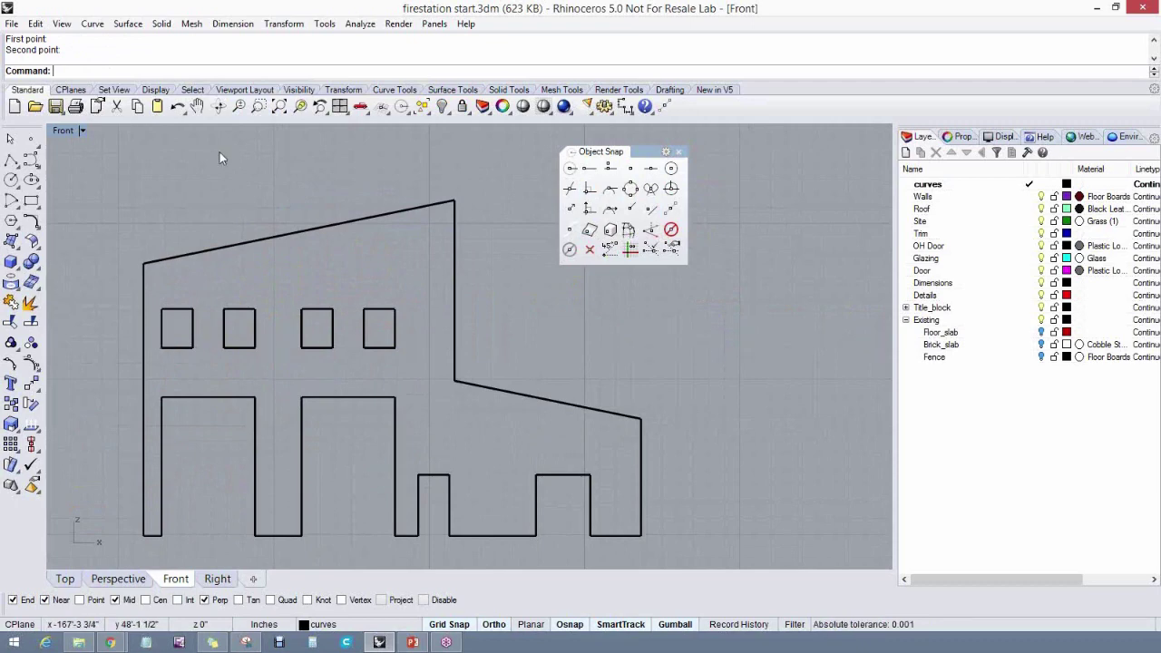
Measure the vertical distance from the leftmost window's lower-left corner to the garage door's head, and select the elevation outline
right_click(255, 76)
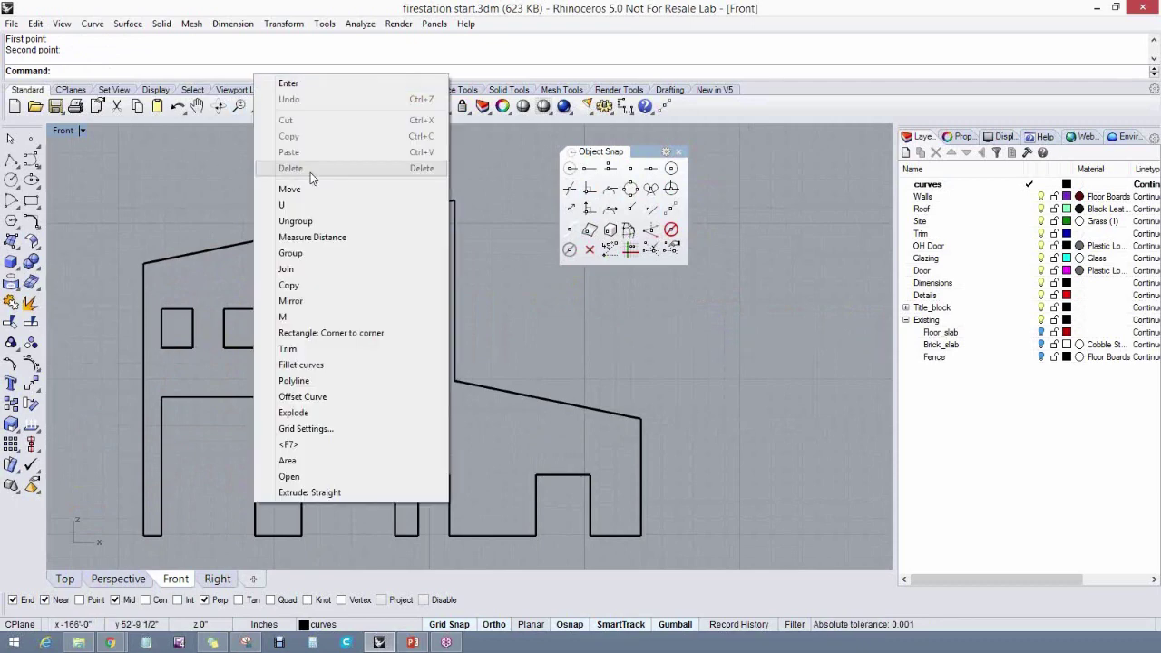
left_click(300, 240)
left_click(163, 350)
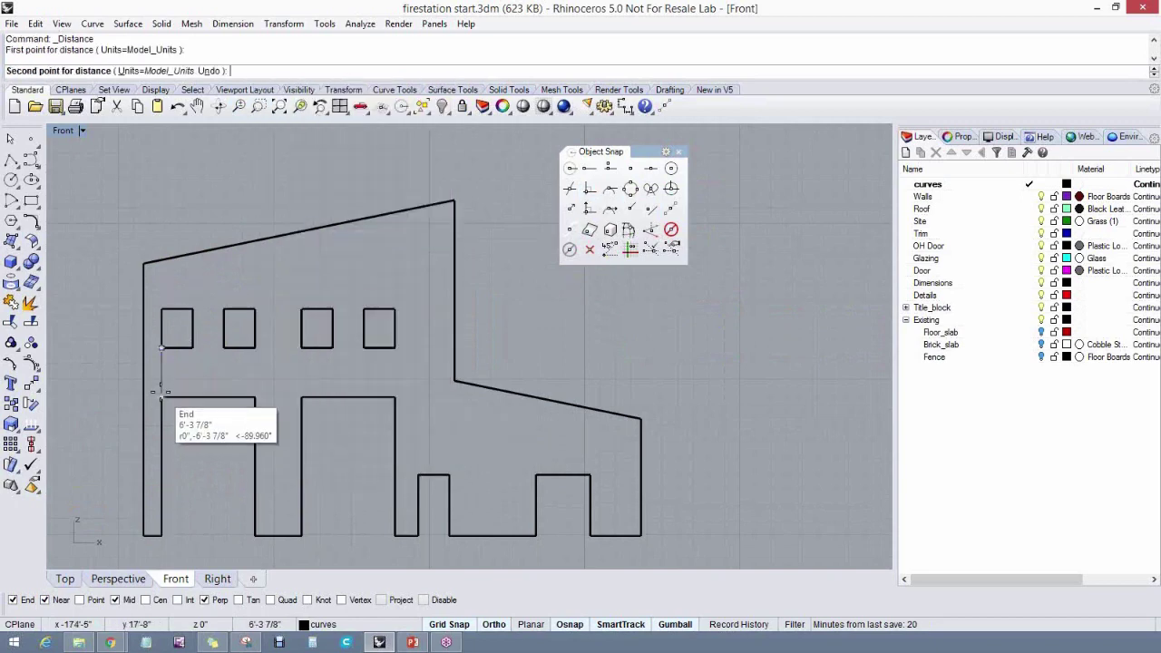
left_click(161, 392)
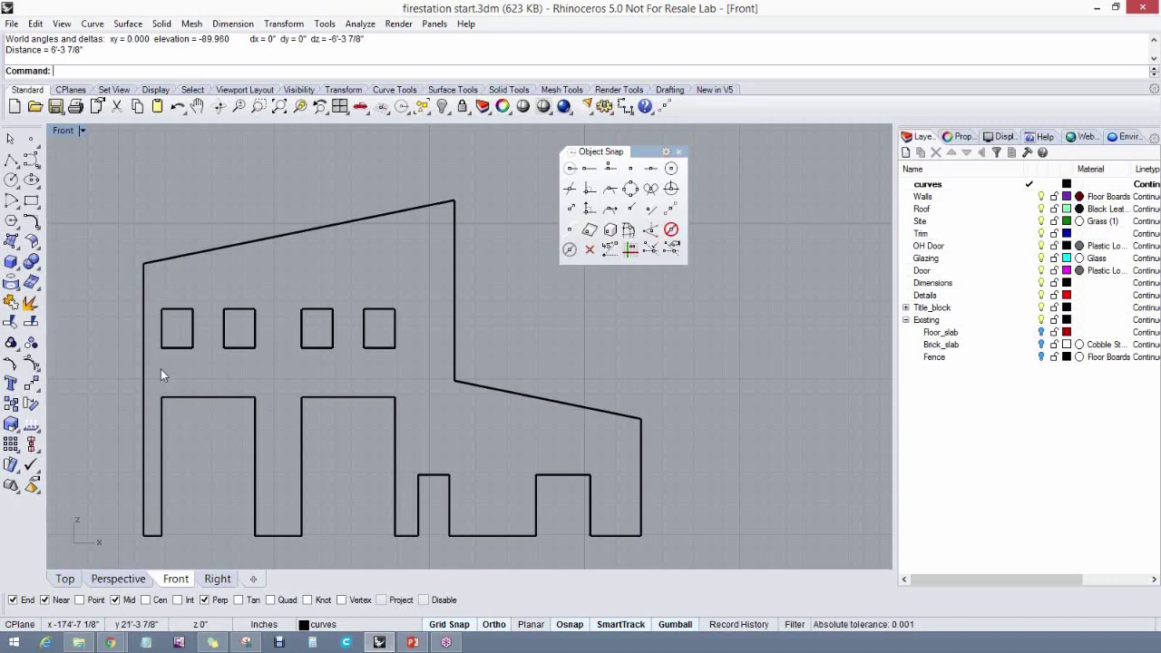
left_click(184, 398)
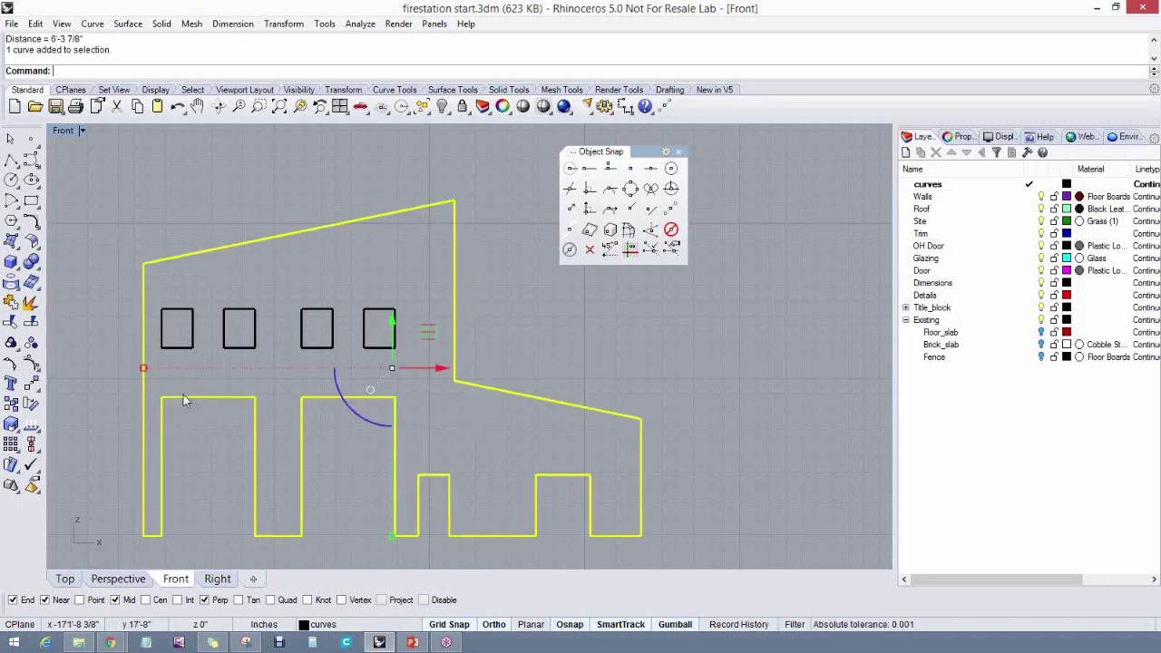
Explode the elevation outline and offset the left garage door's head line upward by 6' toward the windows
left_click(31, 302)
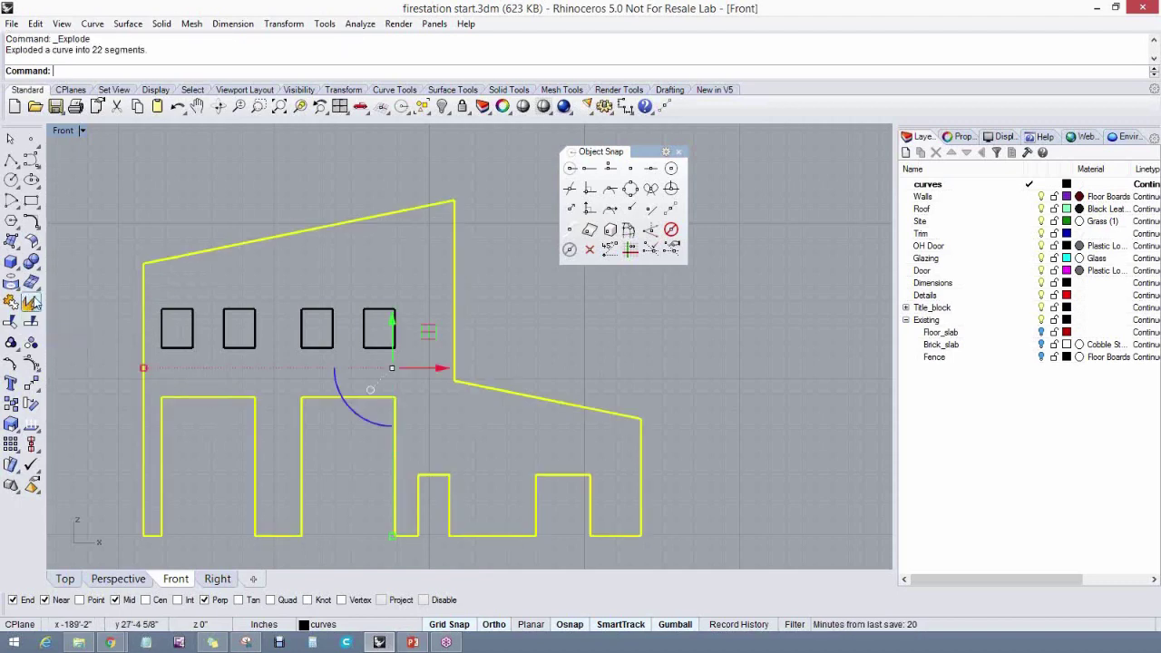
left_click(91, 23)
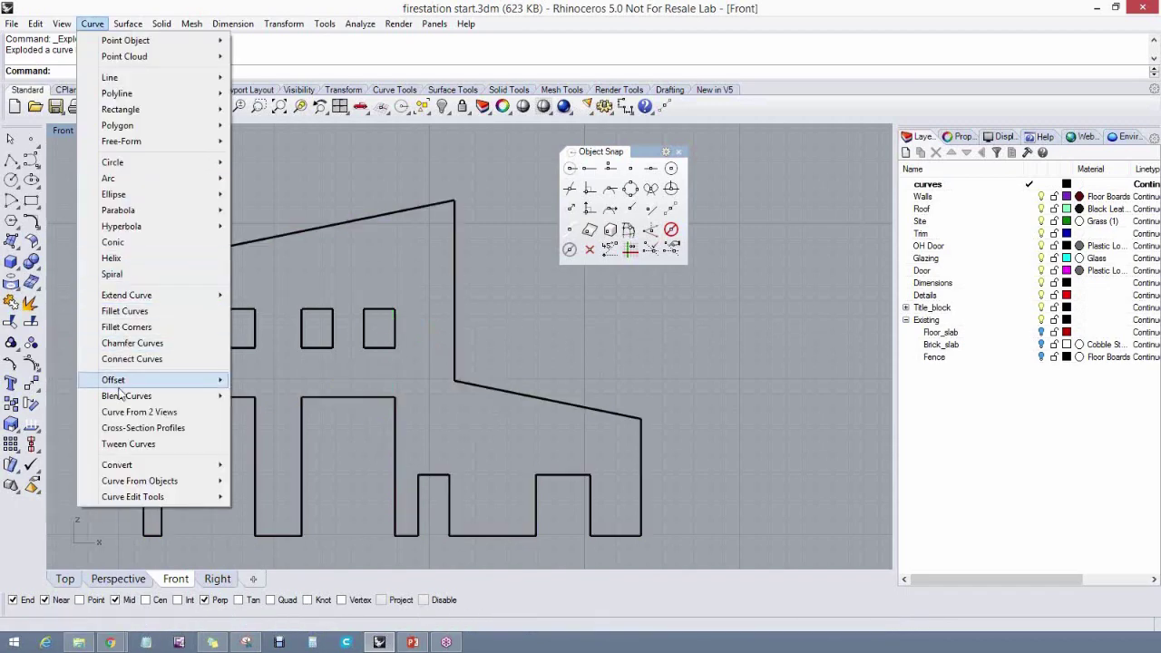
mouse_move(123, 382)
left_click(266, 381)
left_click(187, 397)
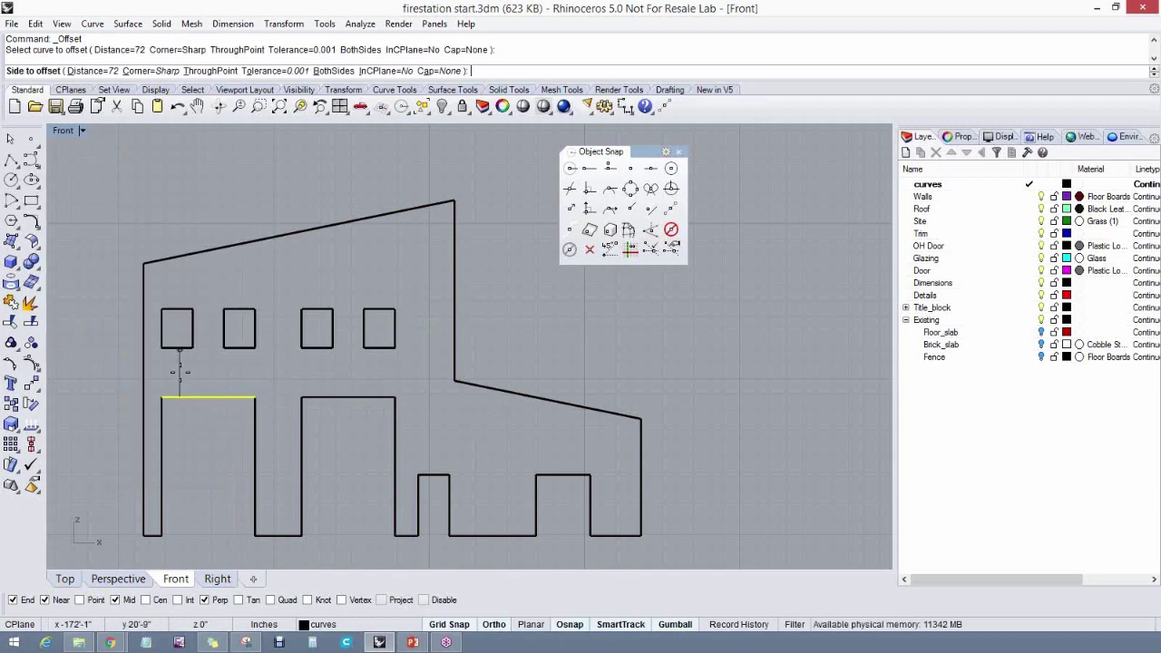
type("6'")
key("Return")
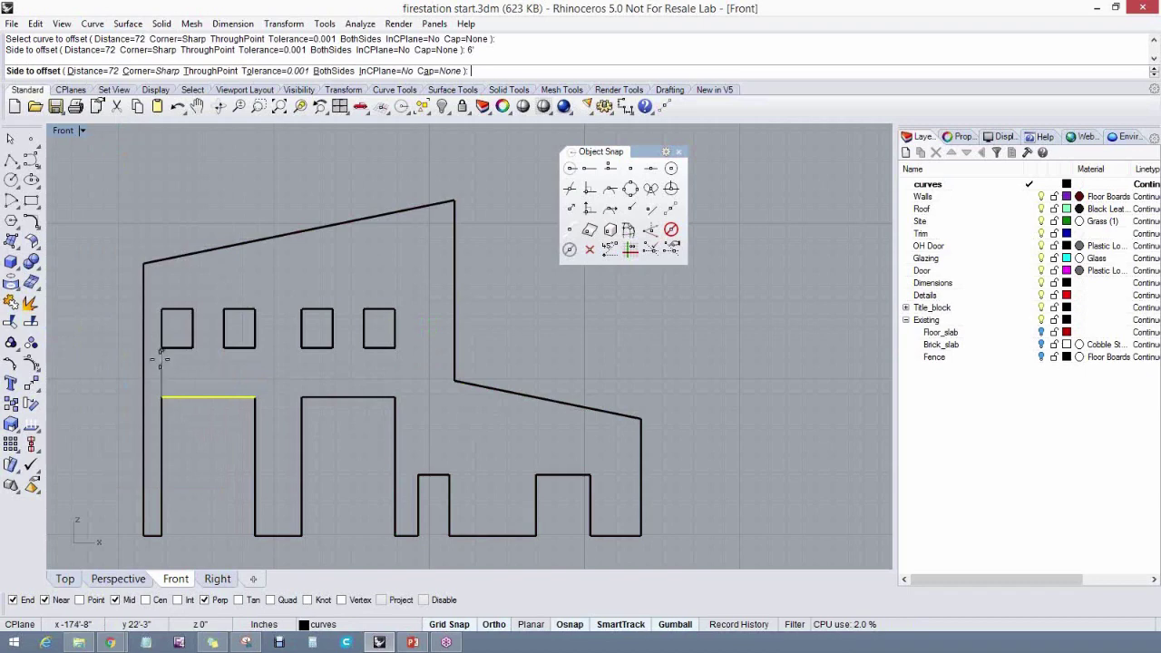
left_click(172, 352)
Move the four windows down from the leftmost window's lower-left corner to the left end of the offset line
scroll(172, 355, "up", 4)
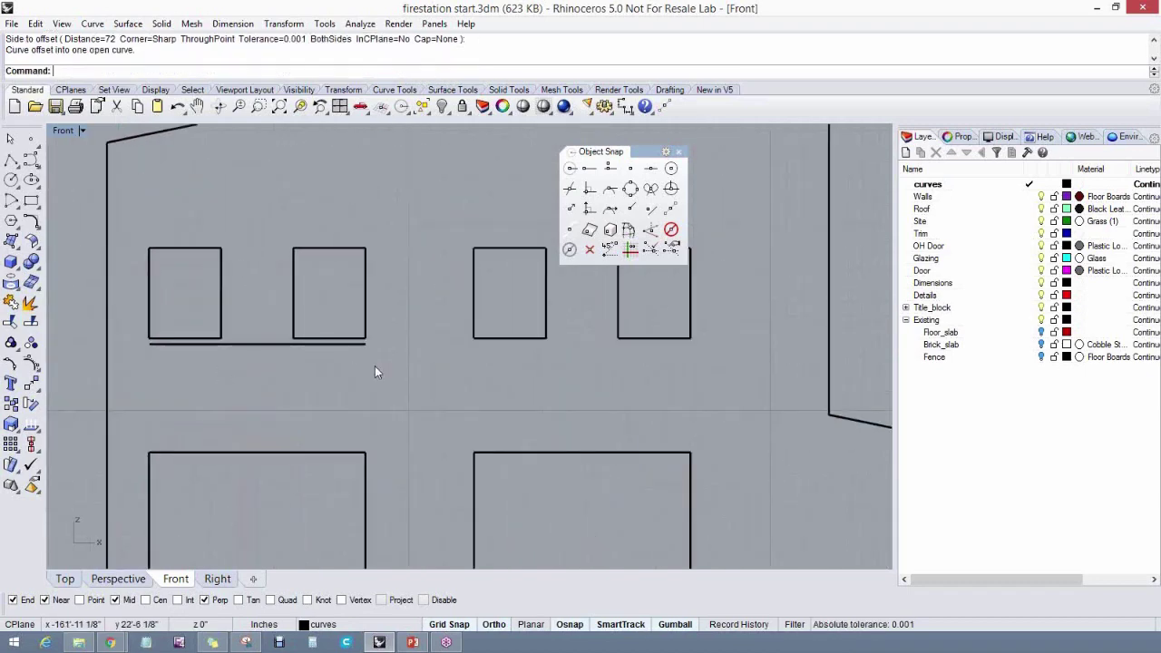
scroll(358, 369, "down", 2)
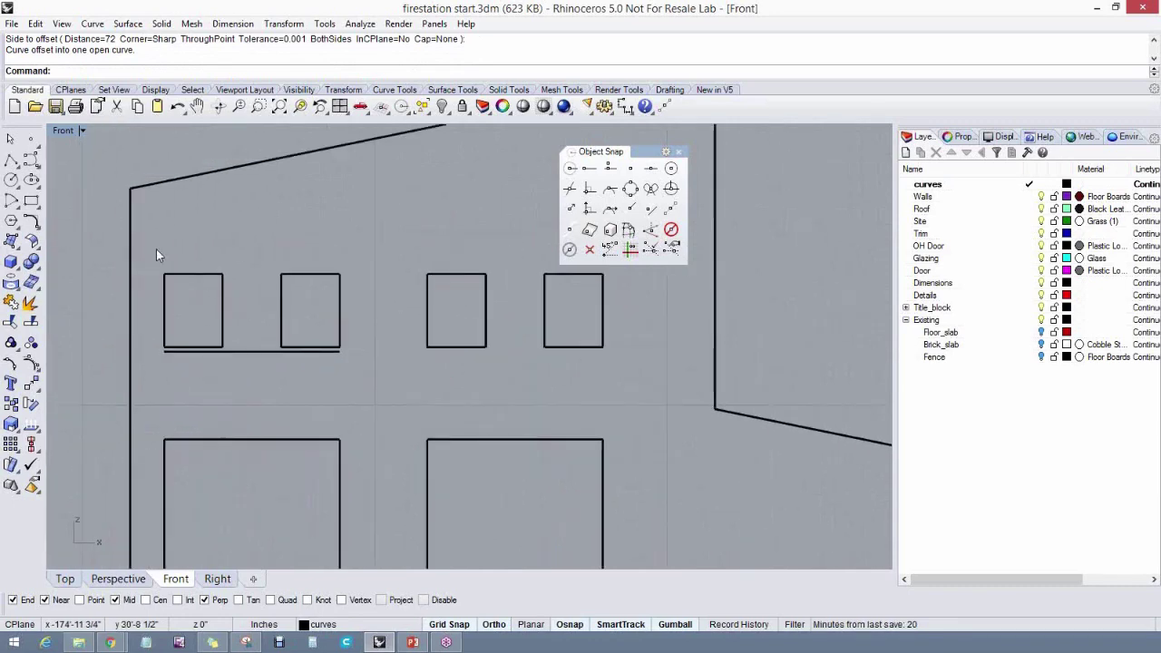
left_click_drag(150, 249, 613, 352)
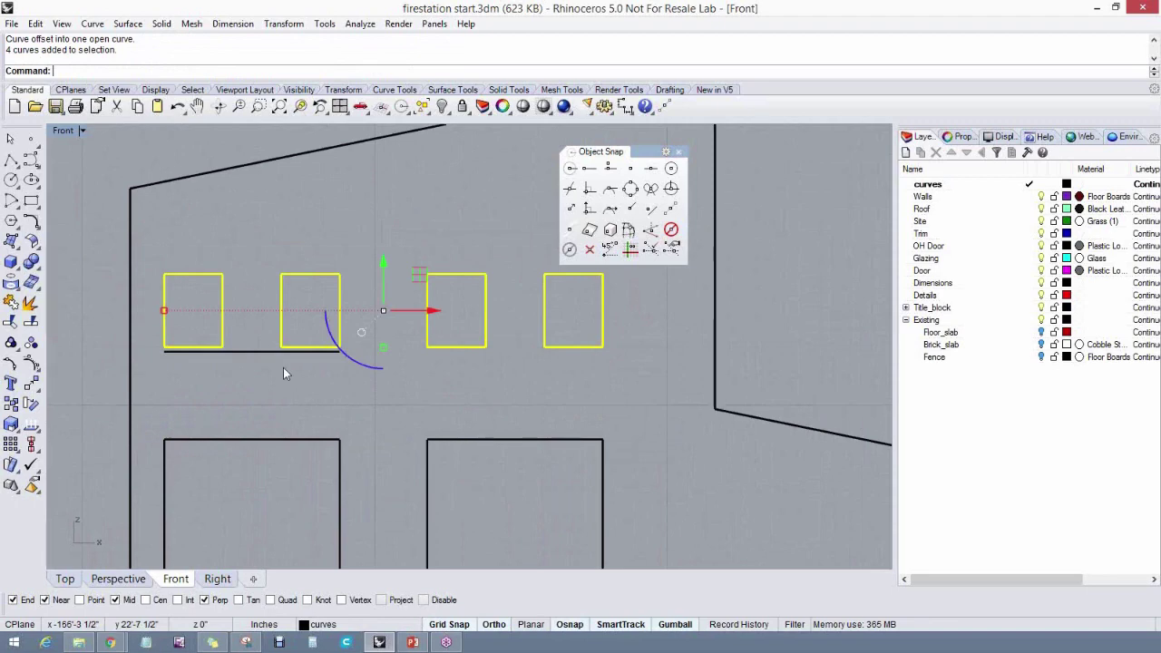
type("m")
key("Return")
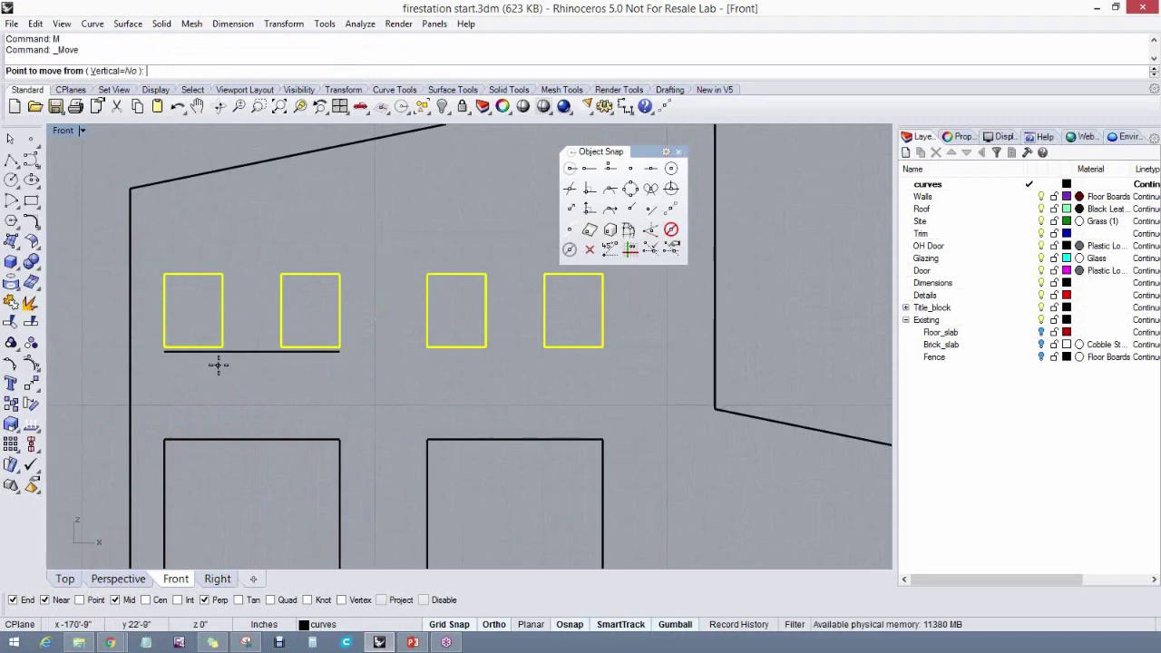
left_click(174, 347)
left_click(165, 350)
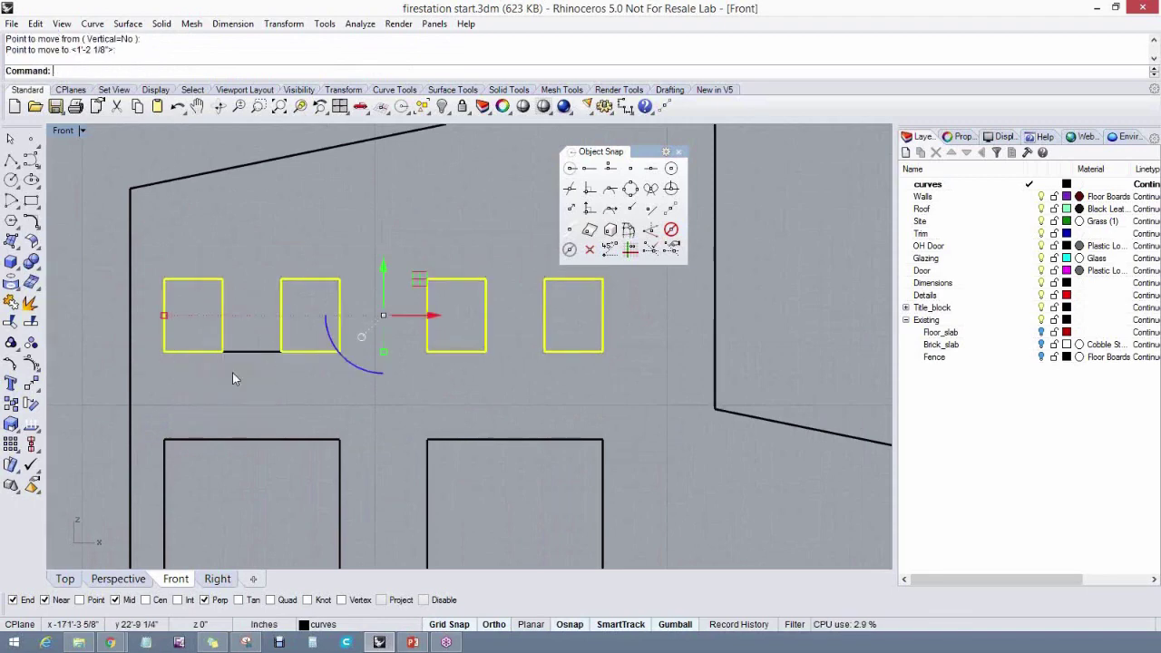
Delete the offset helper line beneath the two left windows
left_click(255, 385)
left_click(256, 352)
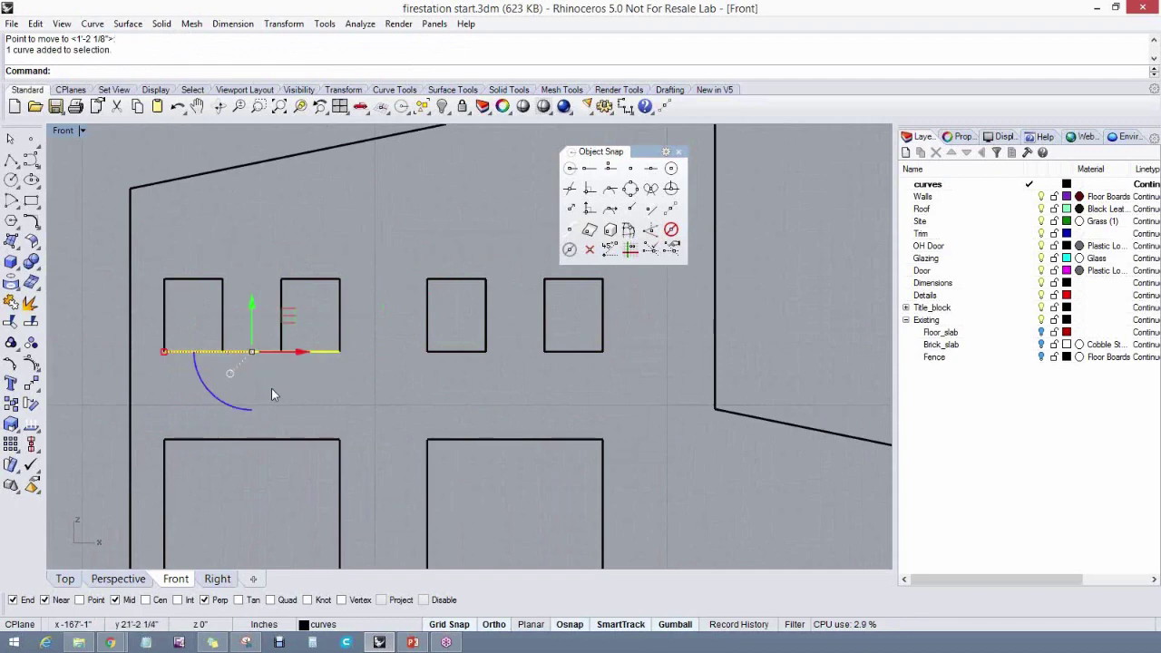
key("Delete")
scroll(295, 405, "down", 3)
scroll(349, 413, "up", 1)
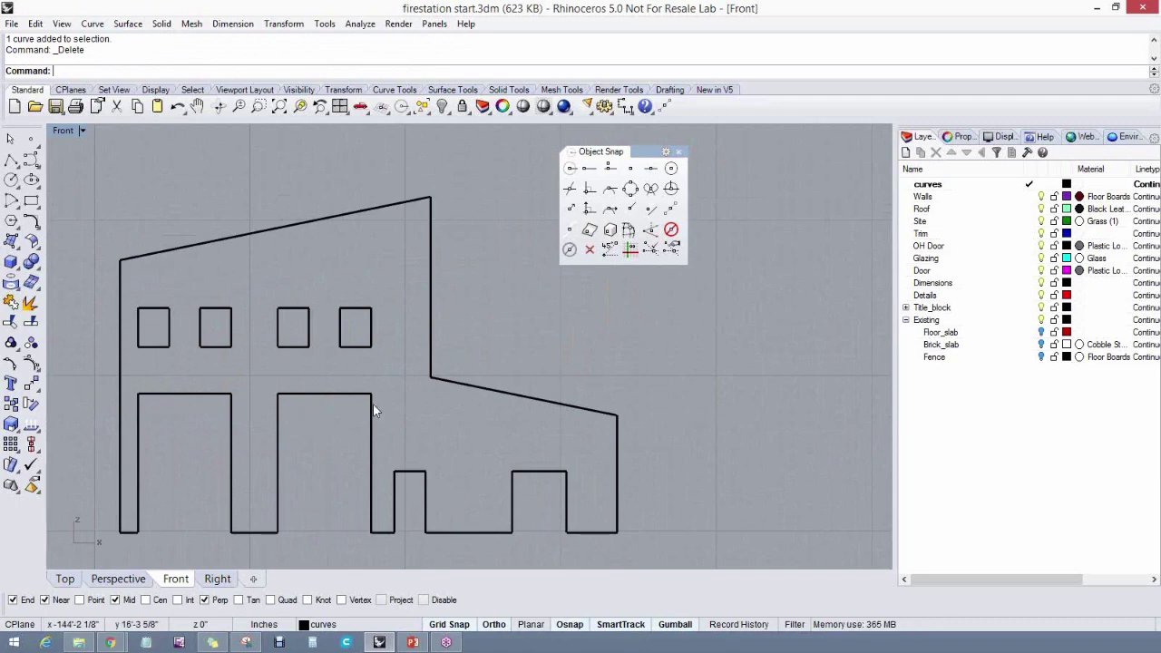
Select all the front elevation curves, join the outline segments, and group everything with the windows
scroll(376, 410, "down", 2)
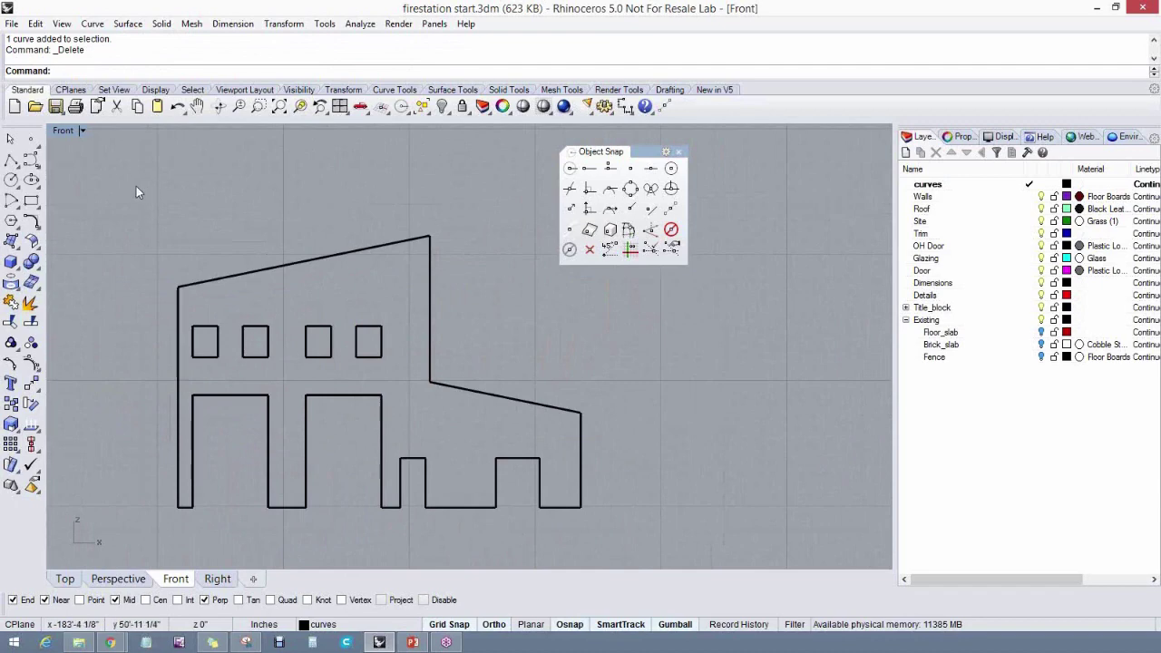
left_click_drag(136, 192, 620, 530)
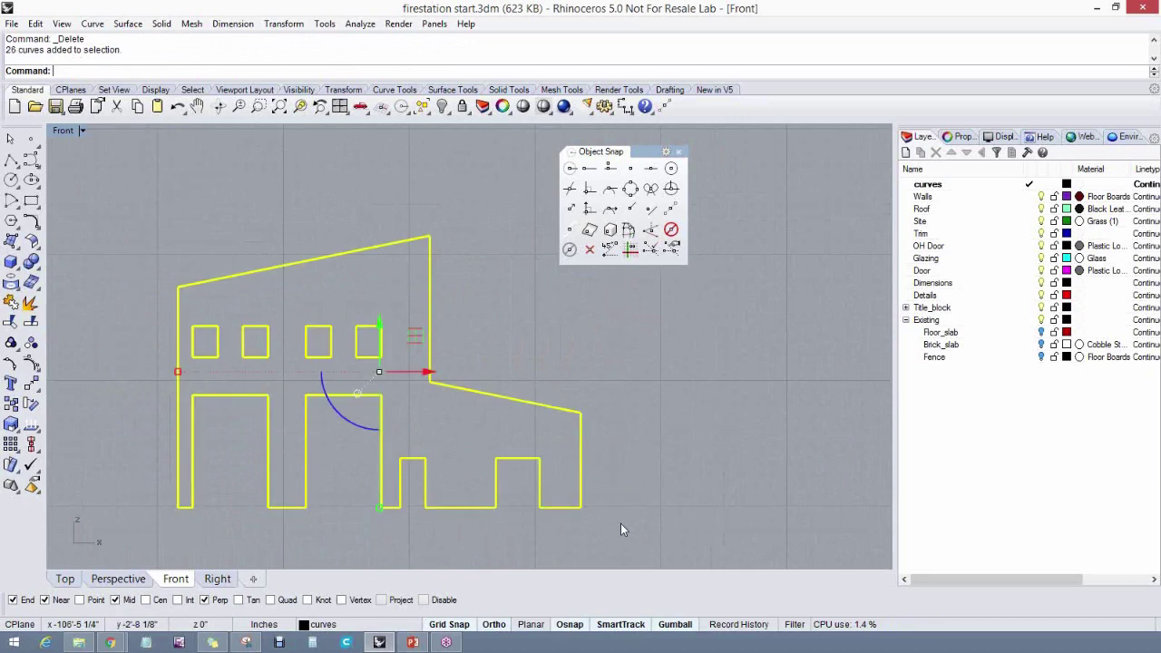
left_click(11, 323)
left_click(11, 343)
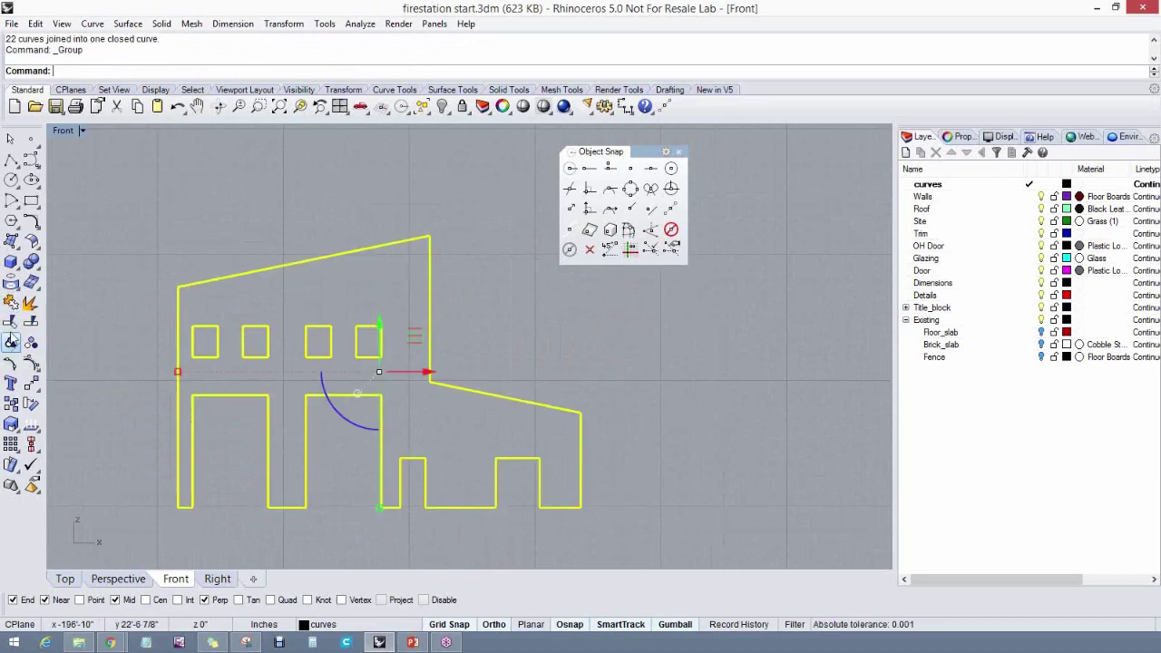
Move the grouped elevation by its lower-left corner to the exterior wall outline's corner at the "Start Exterior Wall Here" note
double_click(62, 130)
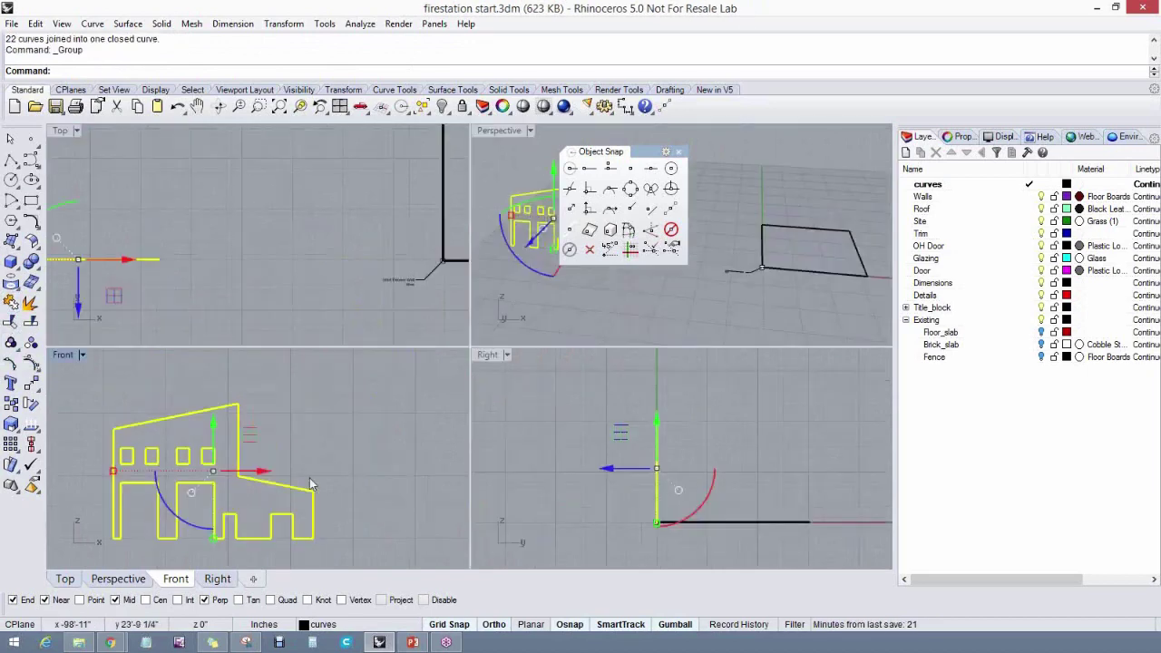
scroll(282, 433, "down", 2)
right_click_drag(340, 305, 283, 302)
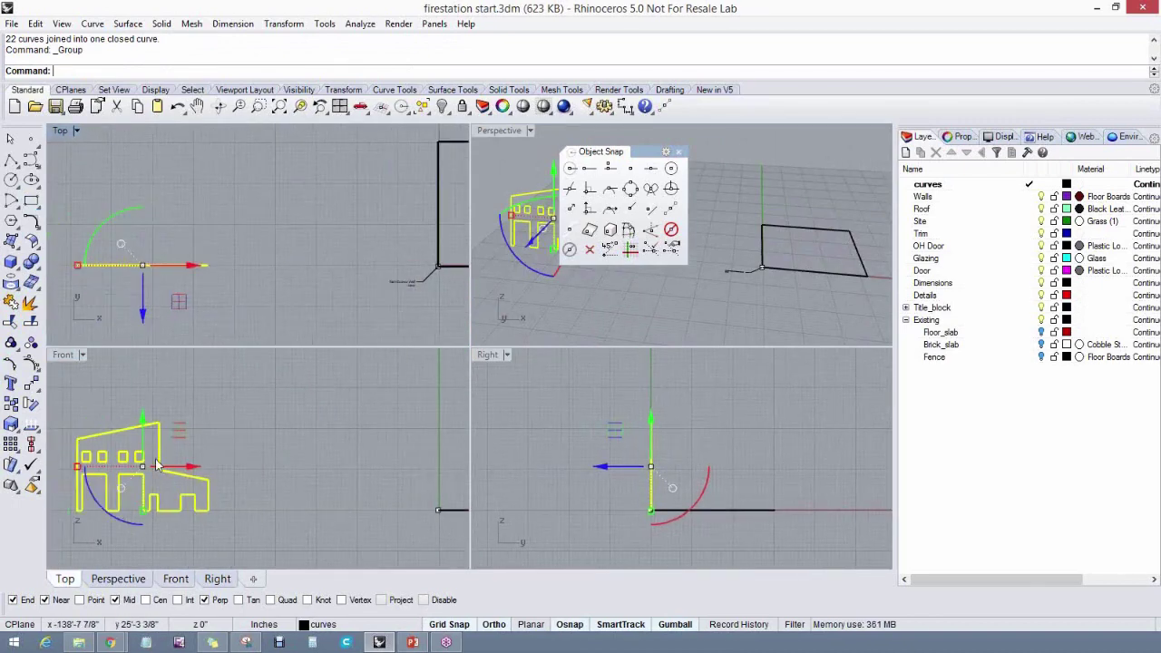
type("M")
key("Return")
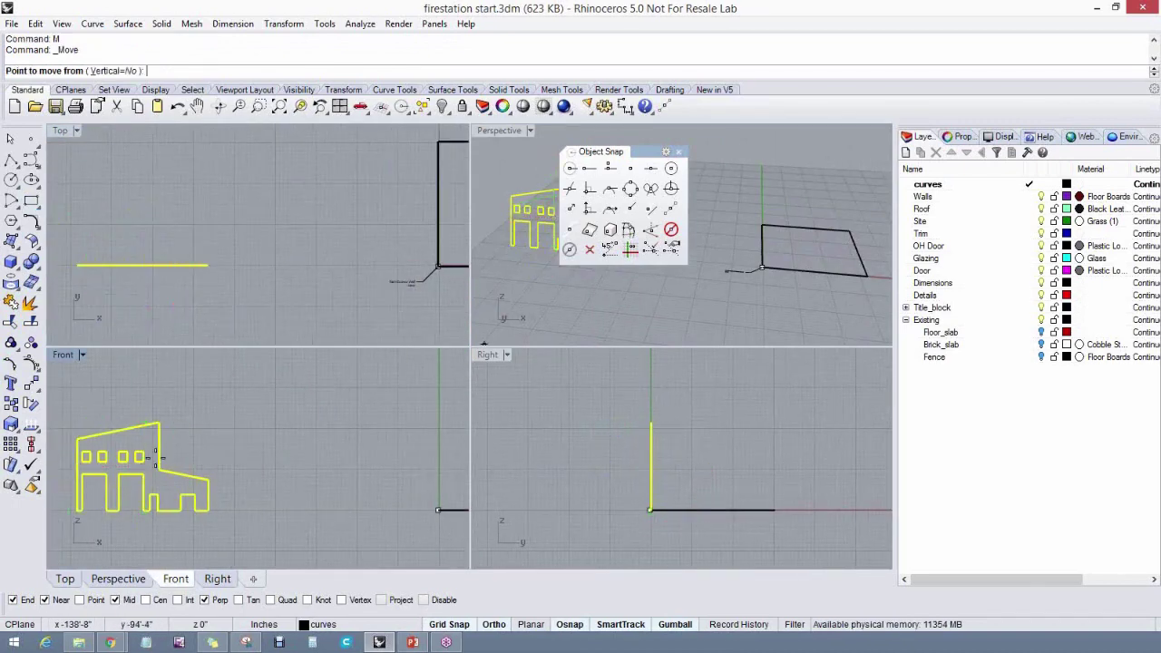
left_click(77, 510)
scroll(272, 272, "down", 4)
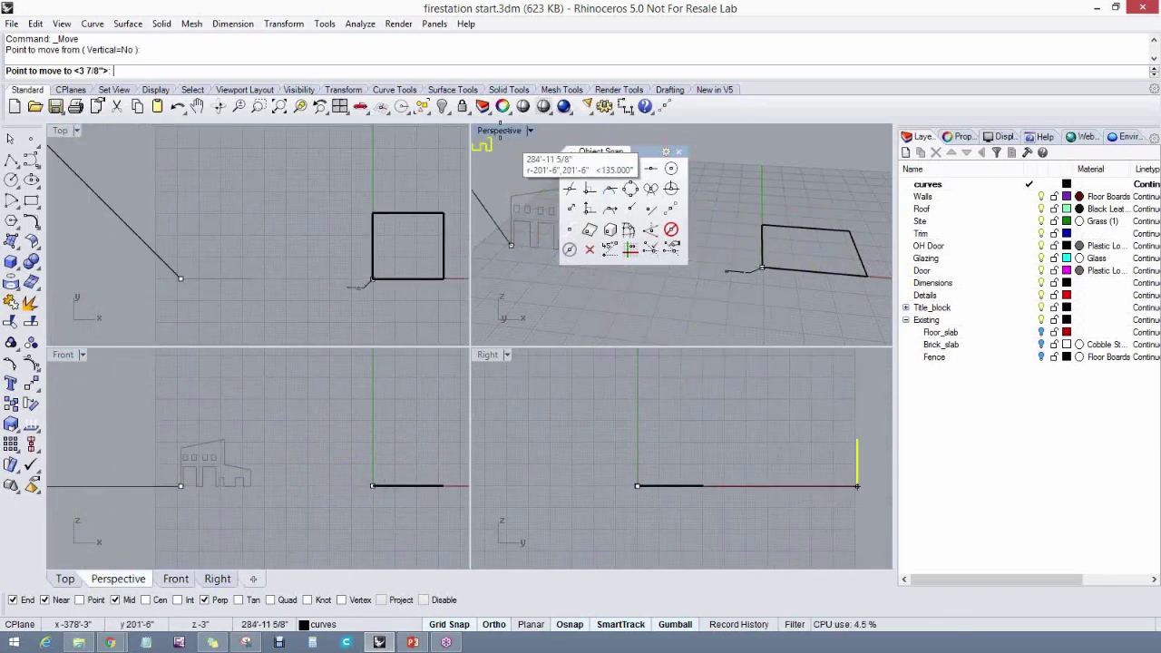
double_click(504, 132)
left_click(679, 153)
right_click_drag(511, 228, 414, 490)
scroll(415, 490, "up", 5)
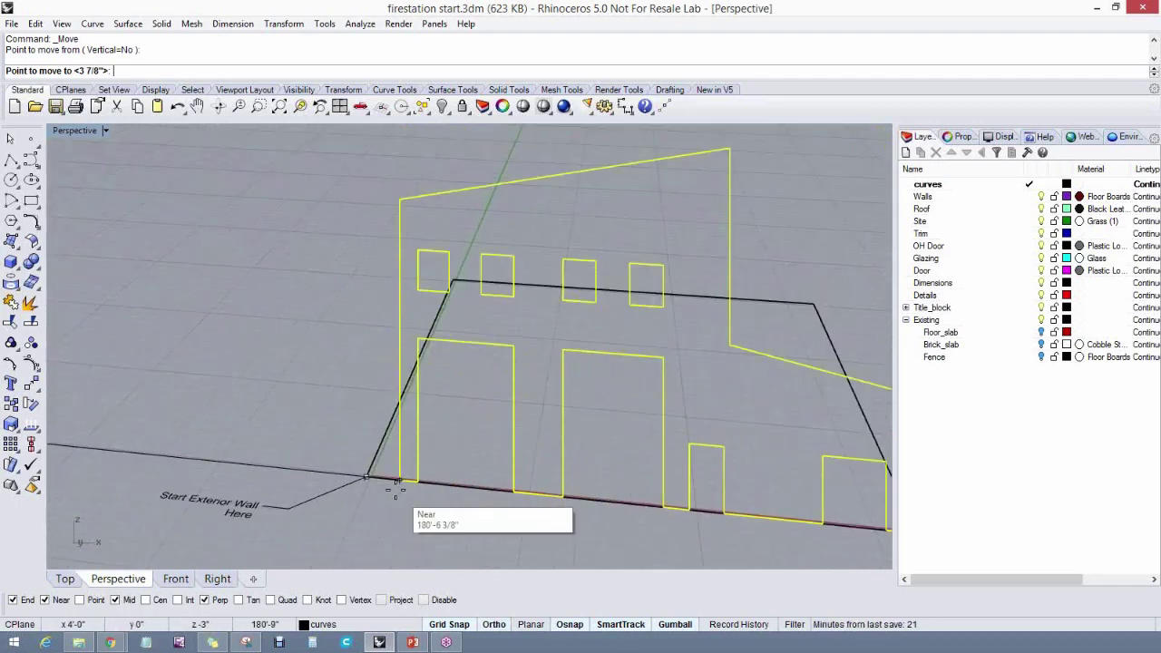
left_click(372, 478)
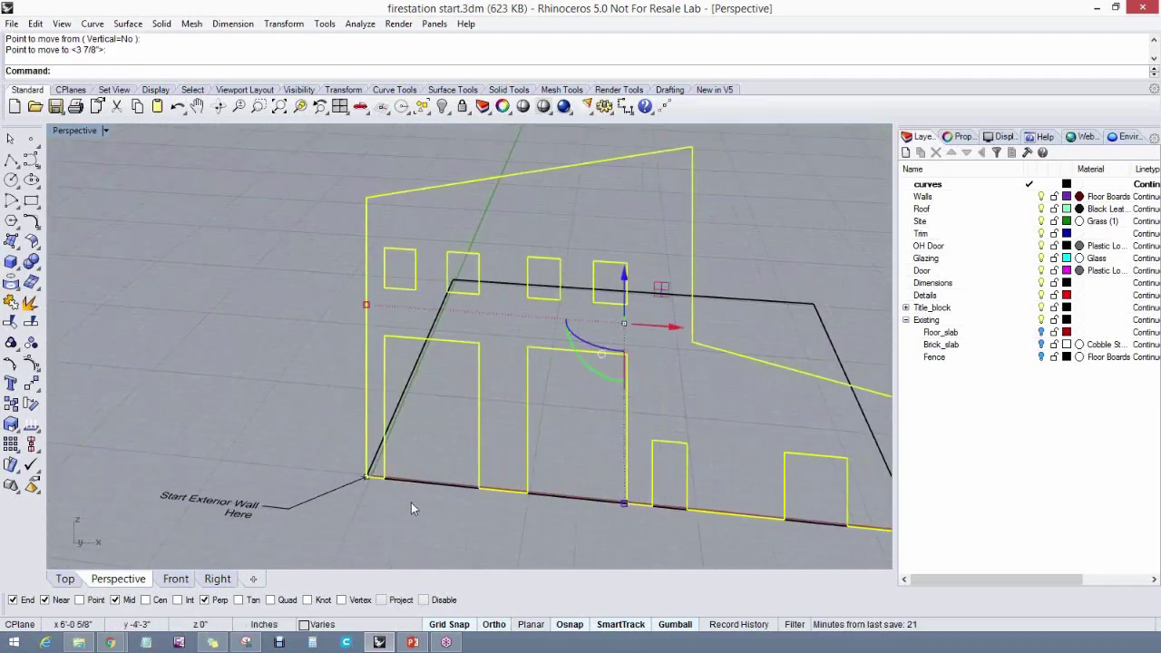
key("Escape")
Turn on the elevation's control points and select the upper and lower points of its low-end side wall
scroll(423, 509, "down", 3)
right_click_drag(422, 515, 677, 517)
left_click(591, 495)
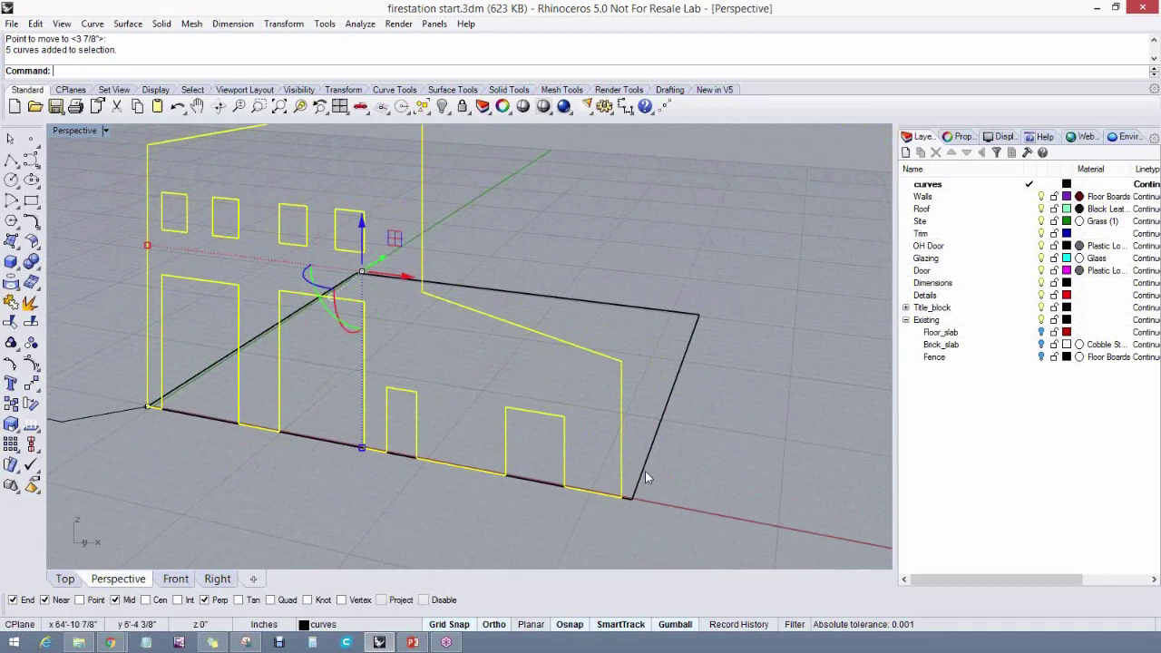
left_click(20, 362)
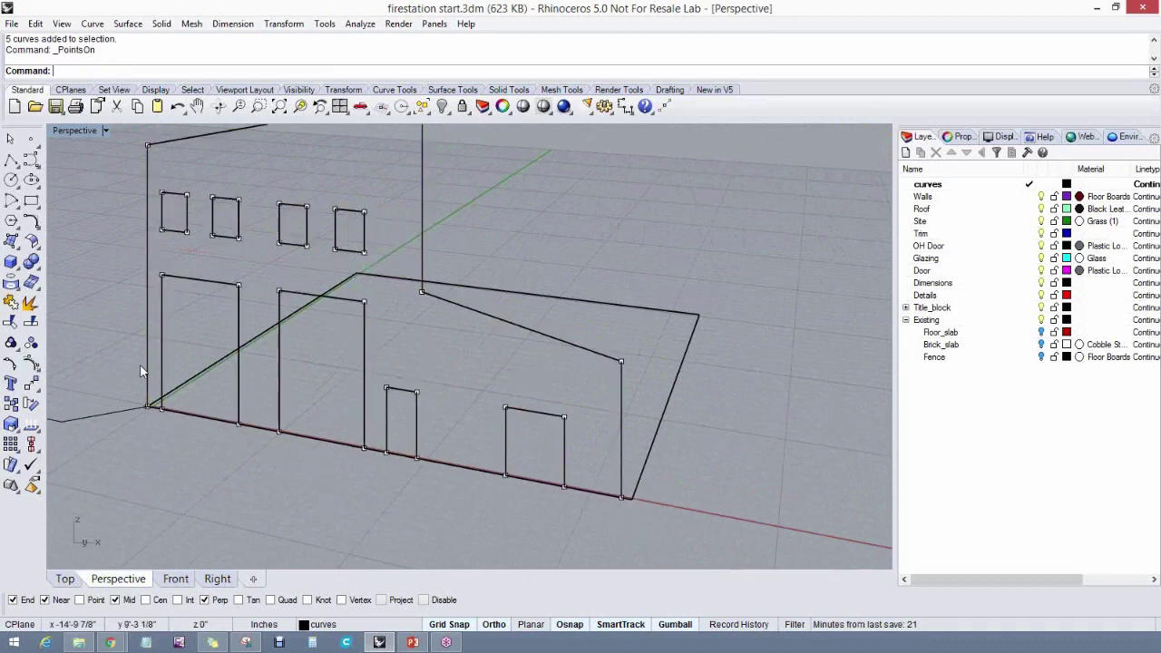
left_click(621, 361)
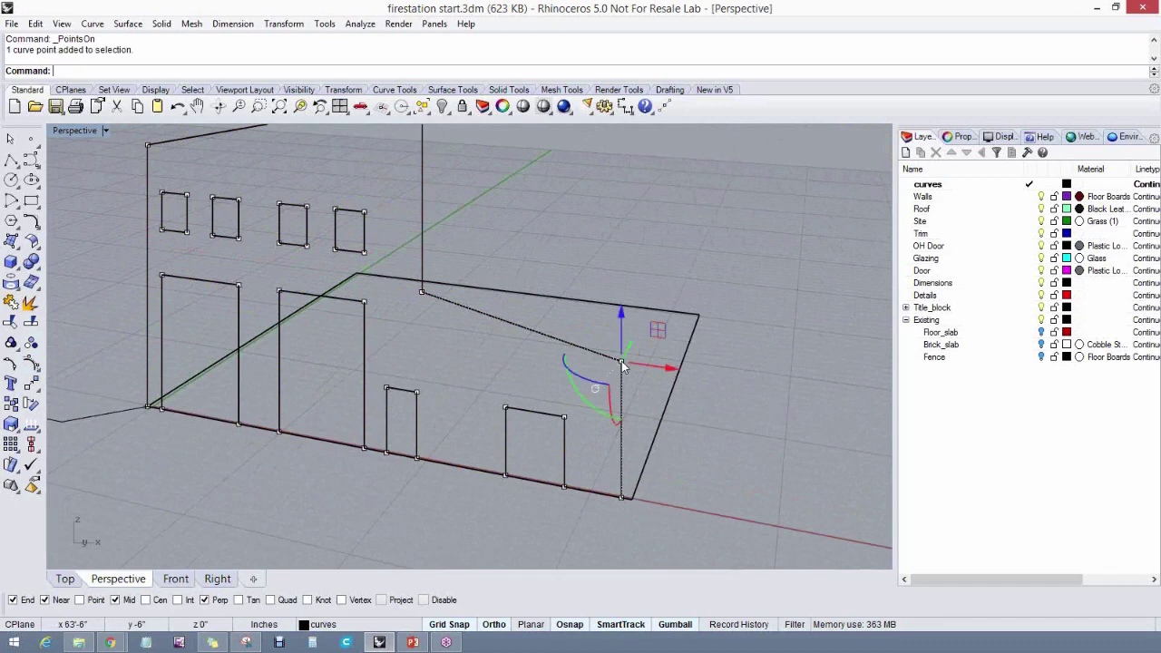
left_click(621, 497)
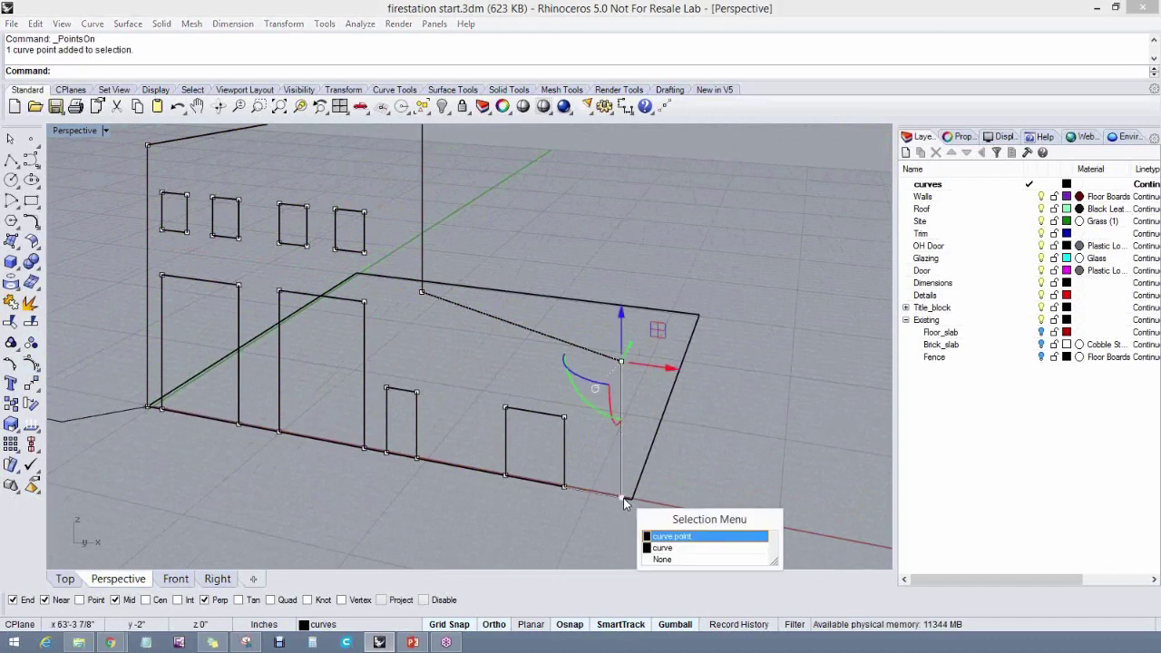
left_click(650, 536)
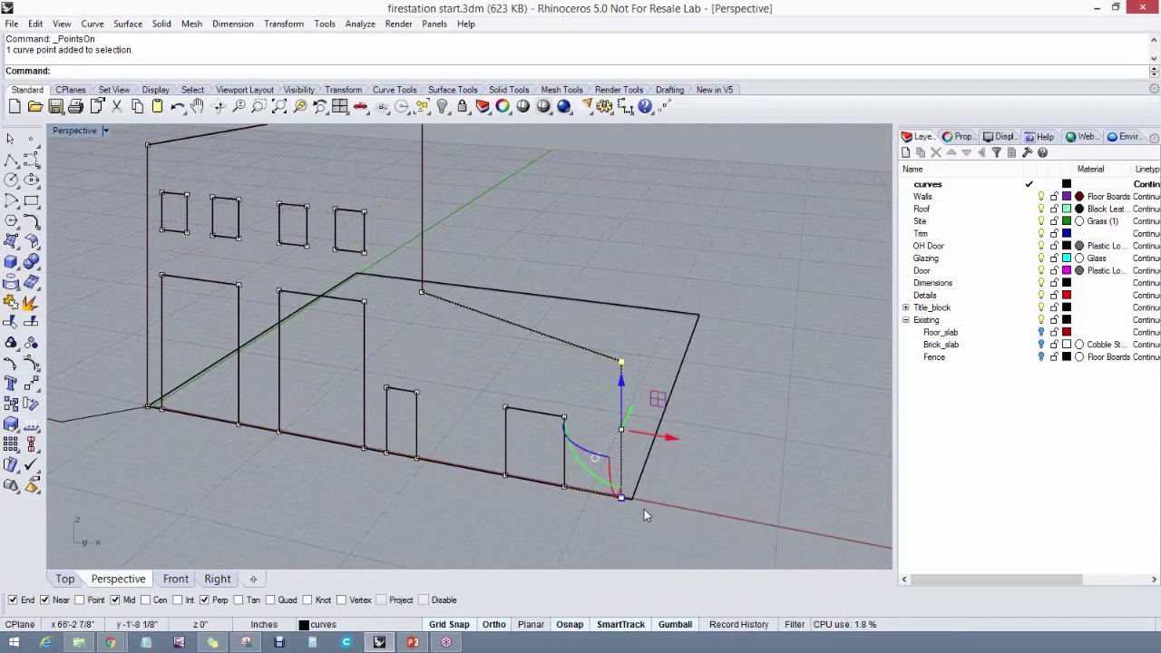
Try moving the two selected points from the wall's base to the exterior outline's nearest front corner, and undo the move
type("m")
key("Return")
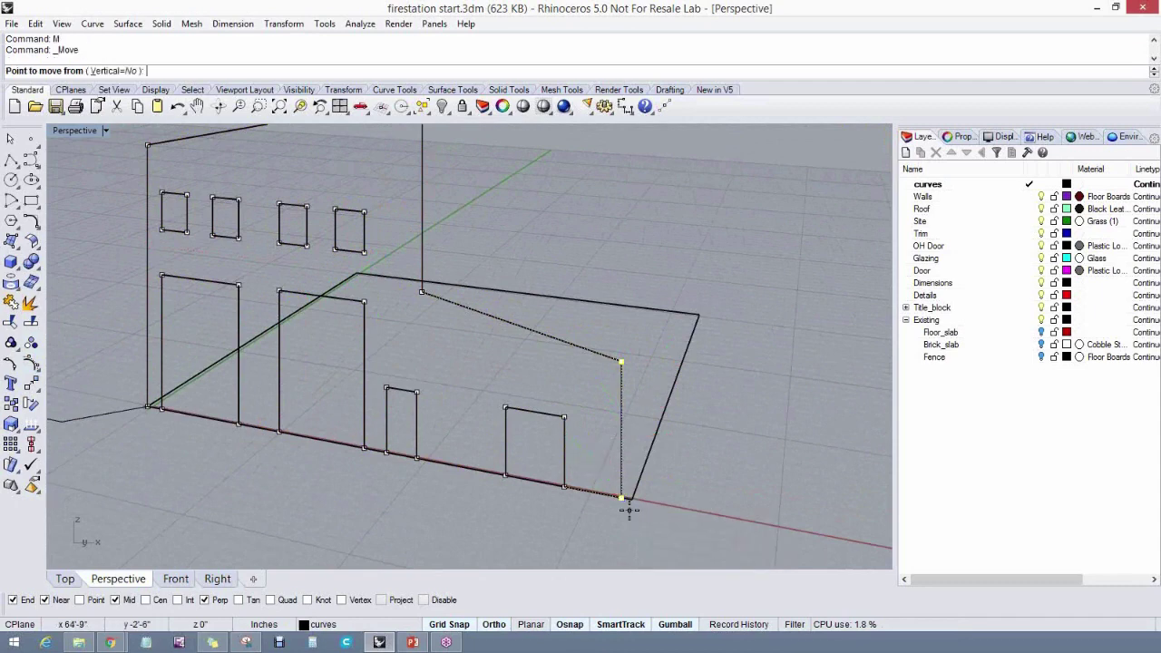
left_click(620, 499)
left_click(630, 500)
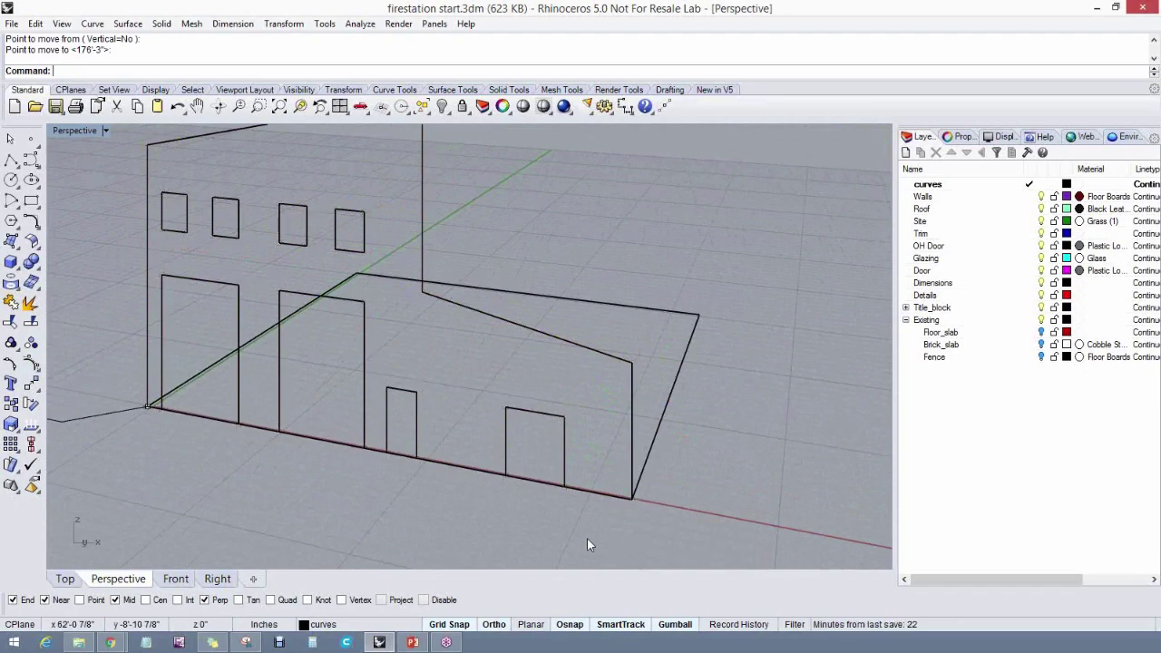
right_click_drag(585, 539, 483, 540)
right_click_drag(539, 548, 535, 521)
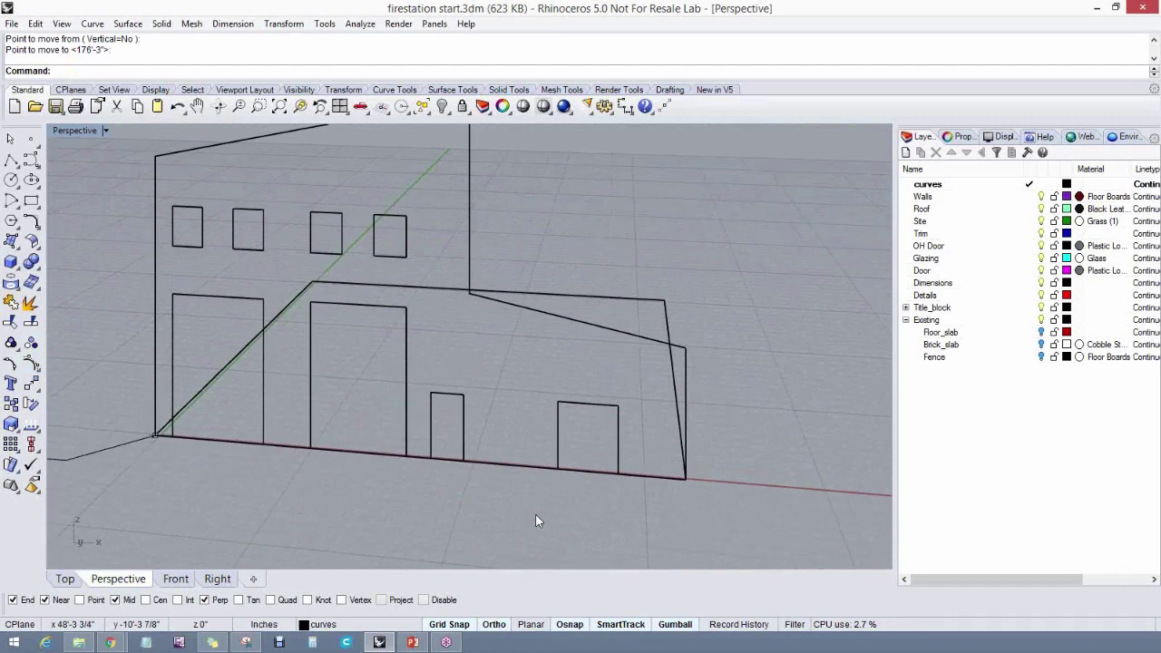
key("ctrl+z")
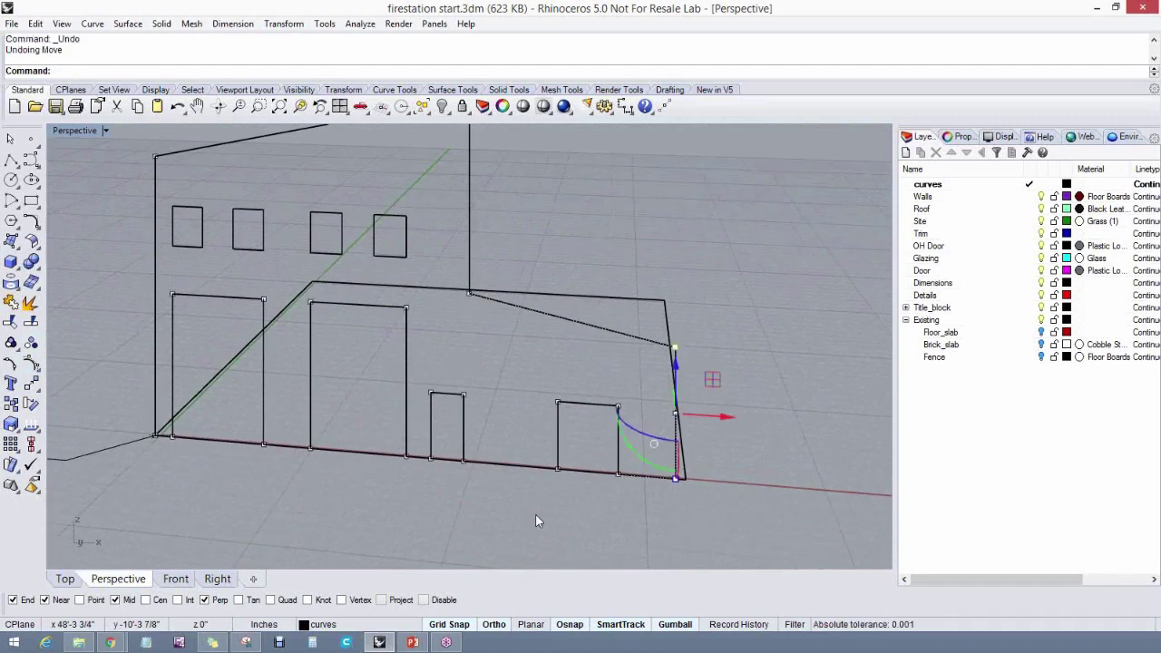
Examine how the front elevation lines up with the exterior wall outline in the Perspective and Top views
right_click_drag(692, 497, 599, 508)
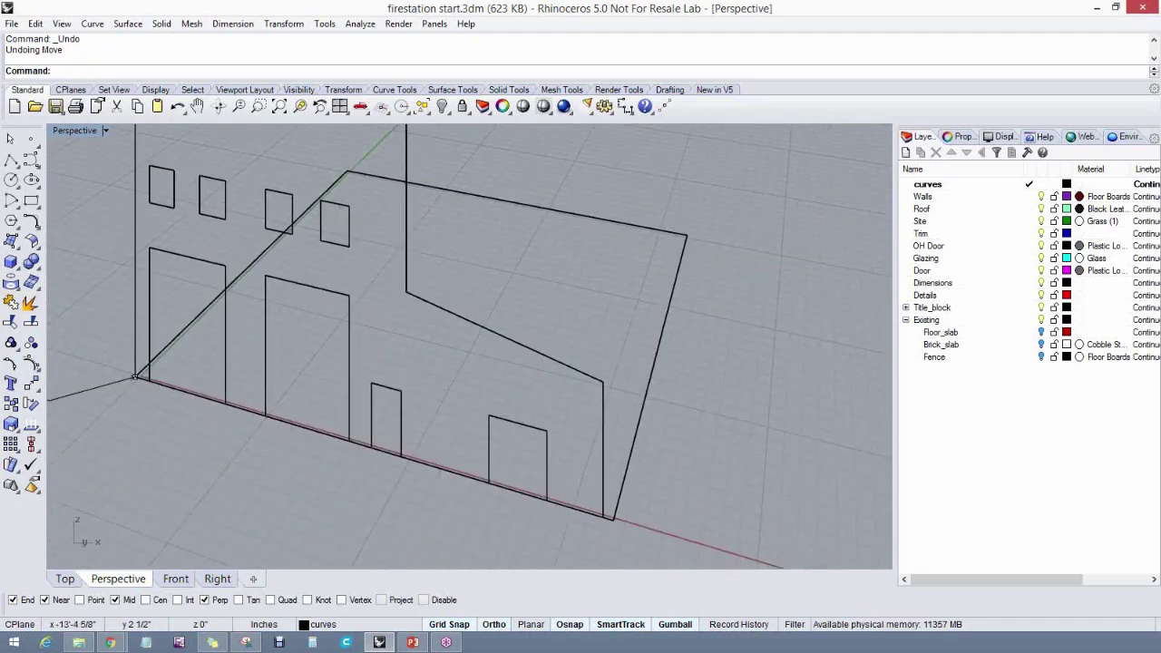
double_click(77, 131)
right_click_drag(530, 250, 542, 270)
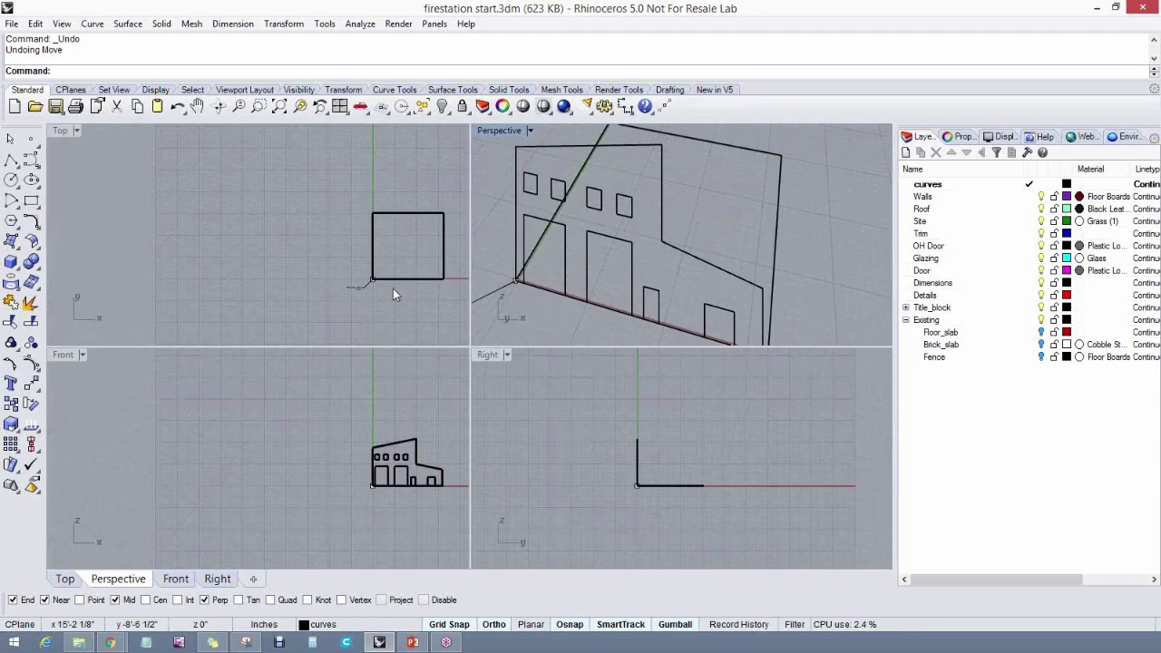
scroll(393, 288, "up", 12)
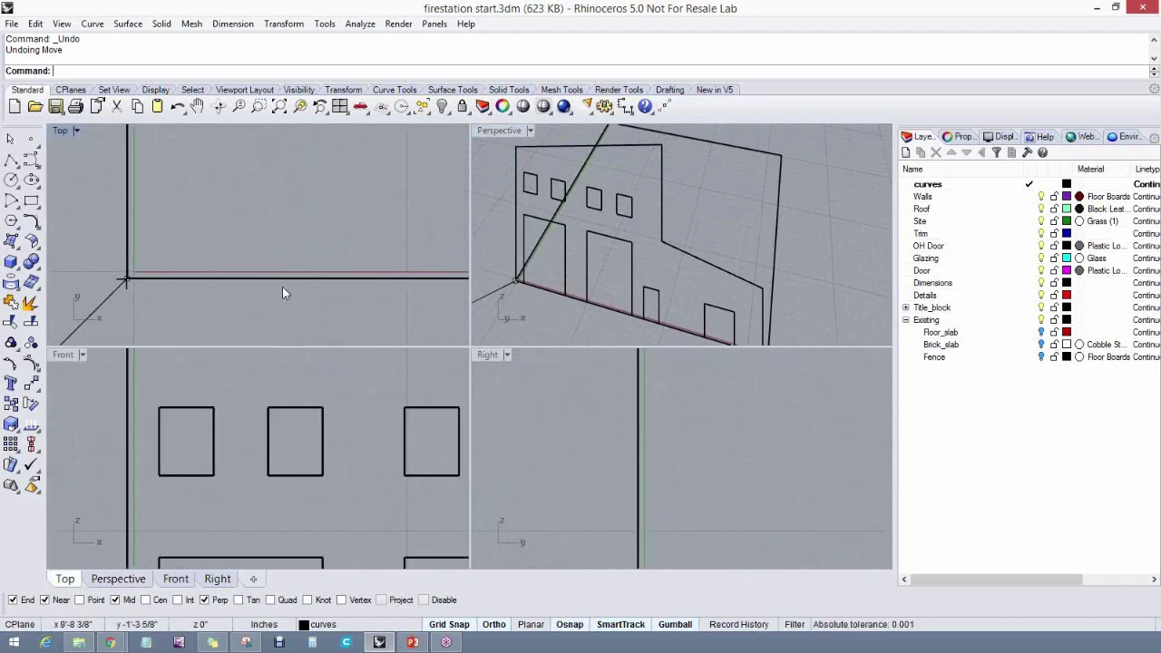
right_click_drag(351, 293, 142, 278)
scroll(220, 293, "down", 3)
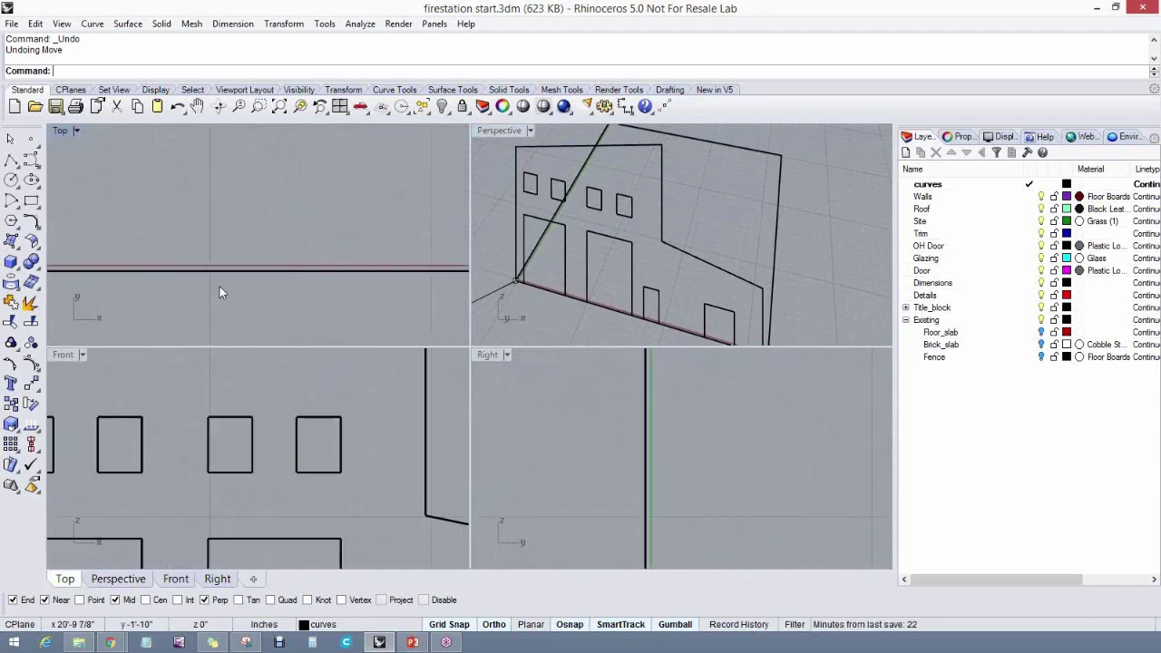
right_click_drag(598, 295, 618, 292)
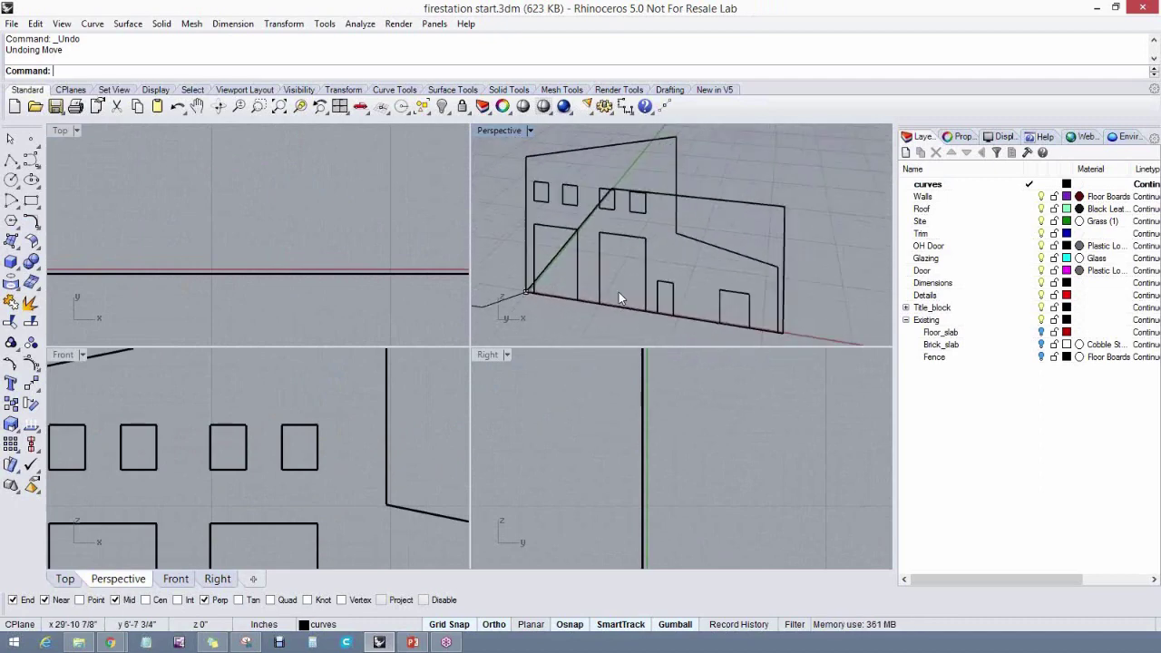
Review the Perspective viewport's properties and inspect the elevation's low end against the exterior outline's front corner
left_click(497, 131)
left_click(530, 586)
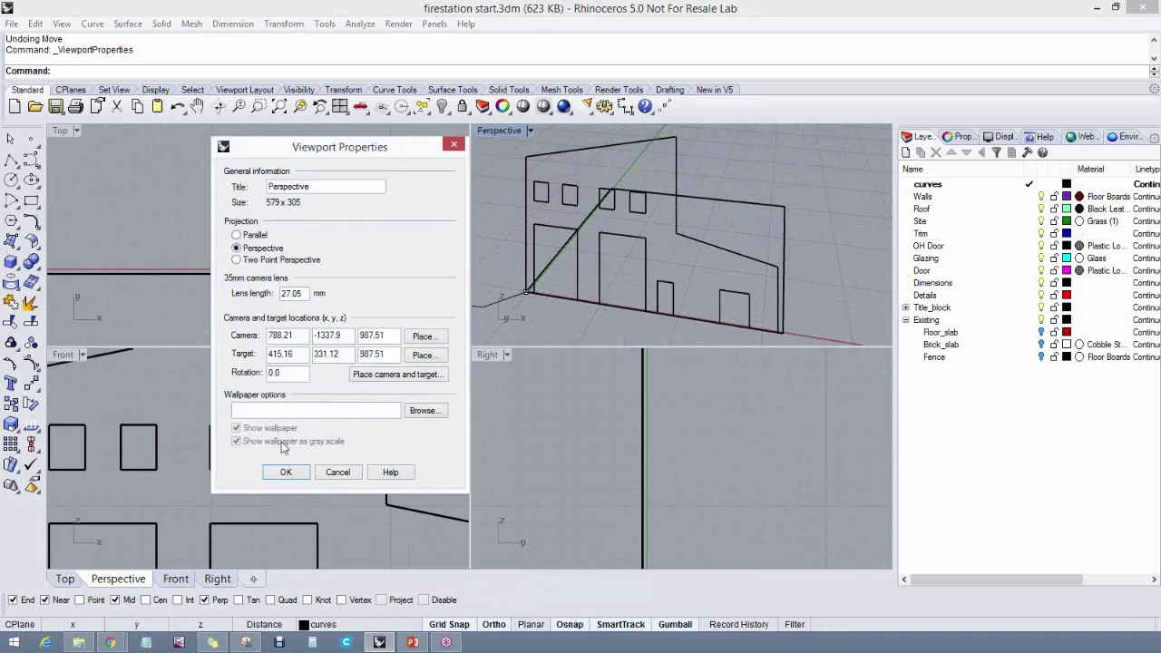
left_click(285, 472)
right_click_drag(731, 245, 384, 285)
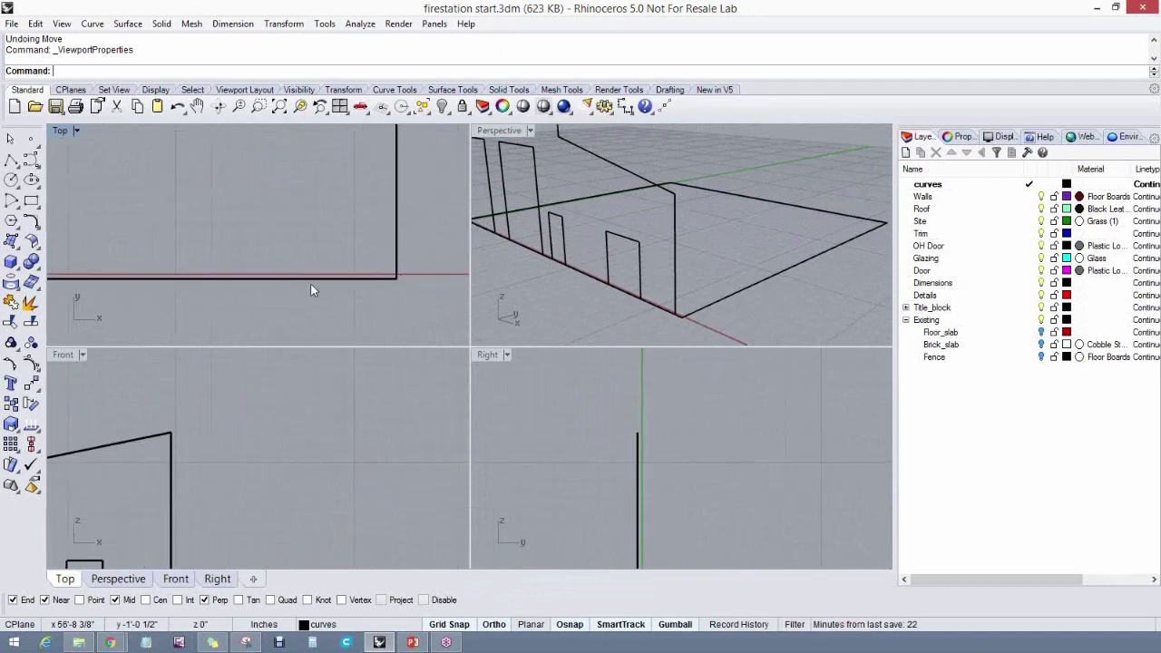
right_click_drag(310, 288, 361, 300)
scroll(394, 291, "down", 2)
scroll(383, 295, "down", 1)
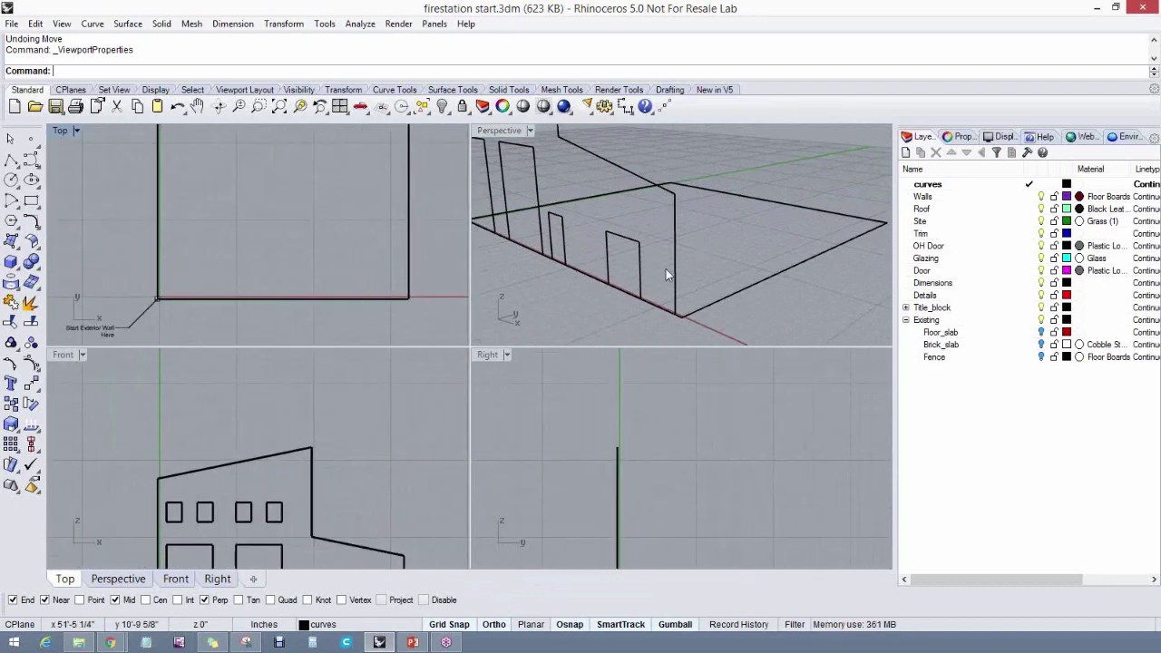
Select the front elevation's wall and window curves and turn on their control points
right_click_drag(665, 268, 717, 278)
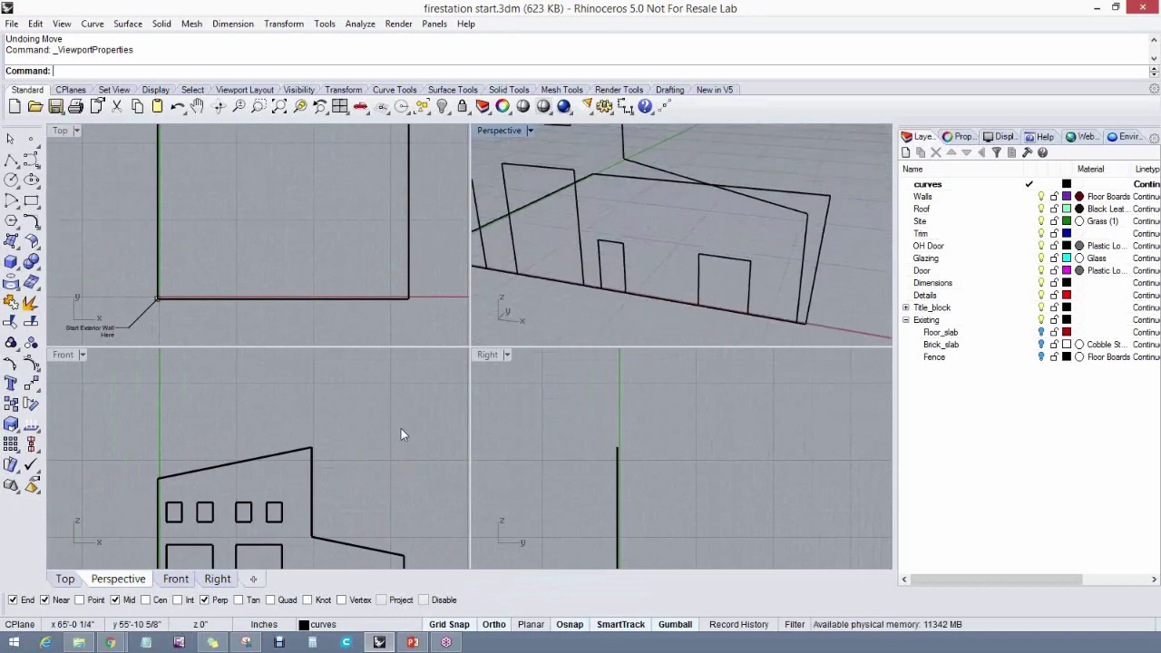
right_click_drag(401, 434, 361, 480)
left_click_drag(362, 480, 120, 439)
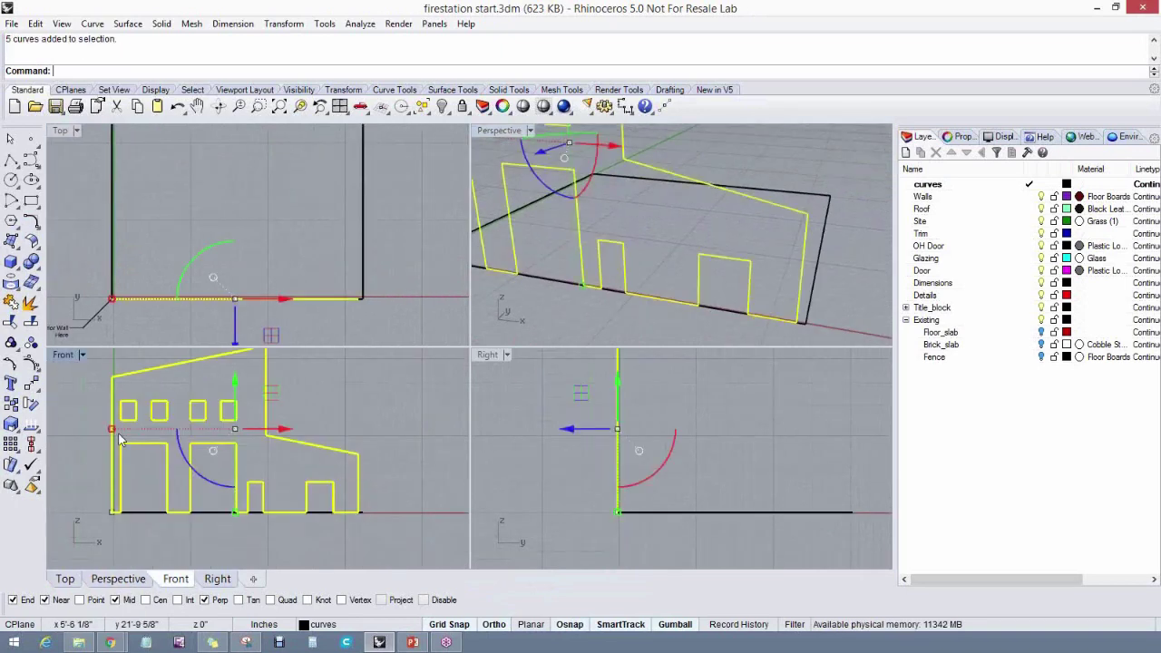
left_click(32, 364)
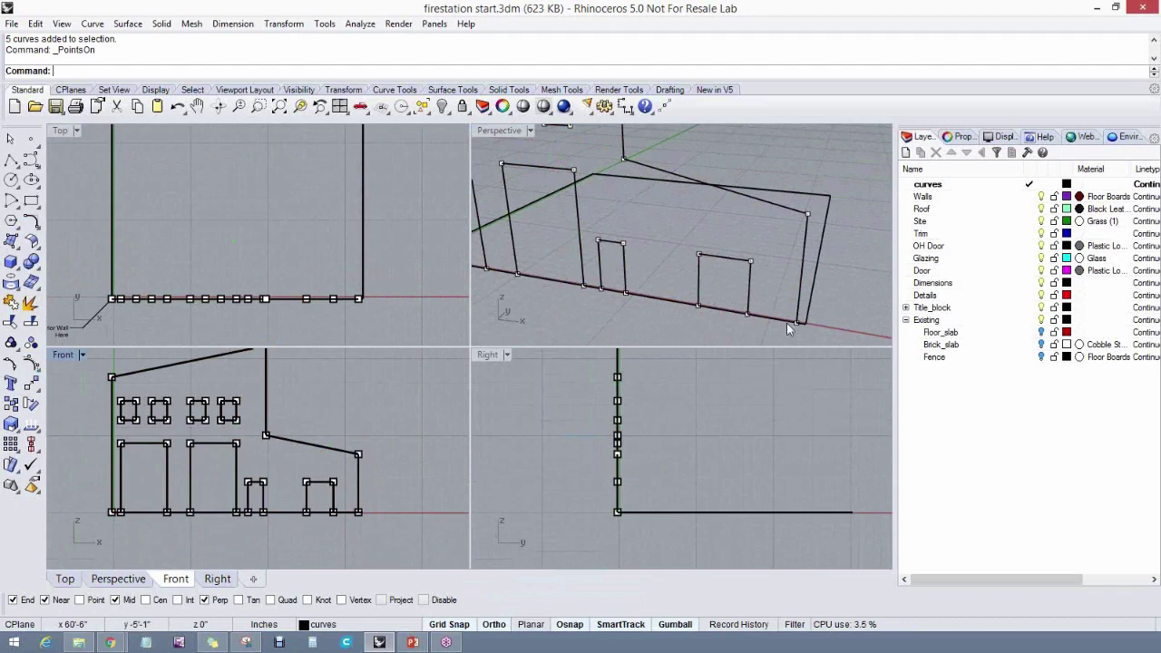
Move the two control points at the low end of the front elevation 1'-2" to the floor outline's corner, then hide the control points
left_click(808, 215)
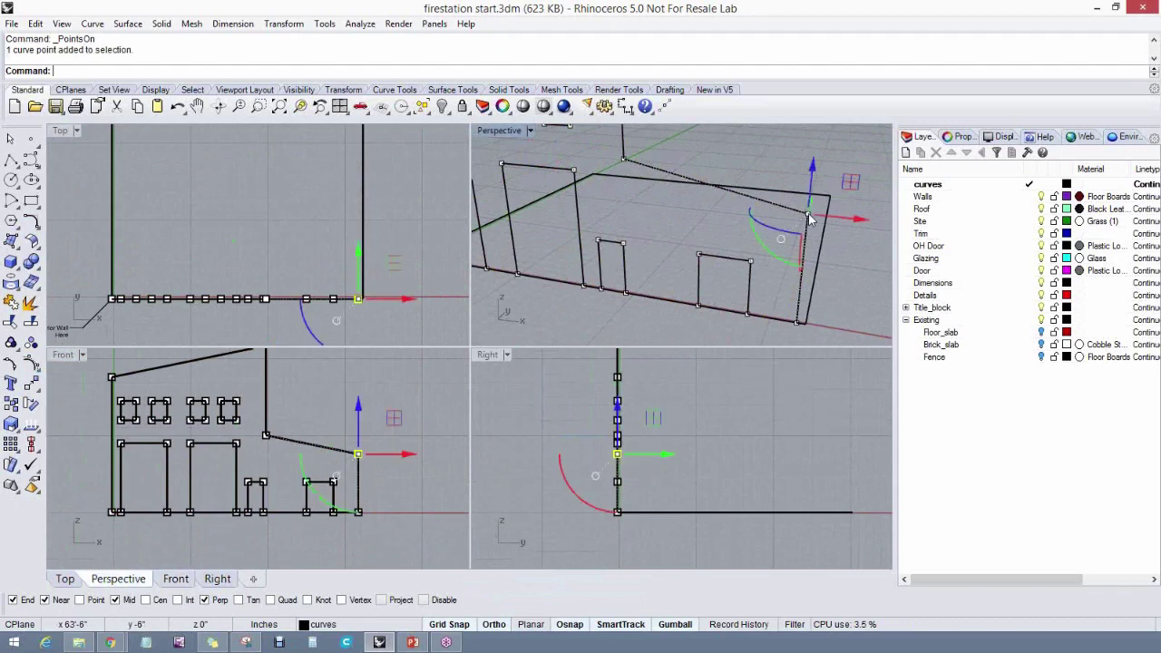
left_click(797, 322, "shift")
left_click(828, 361)
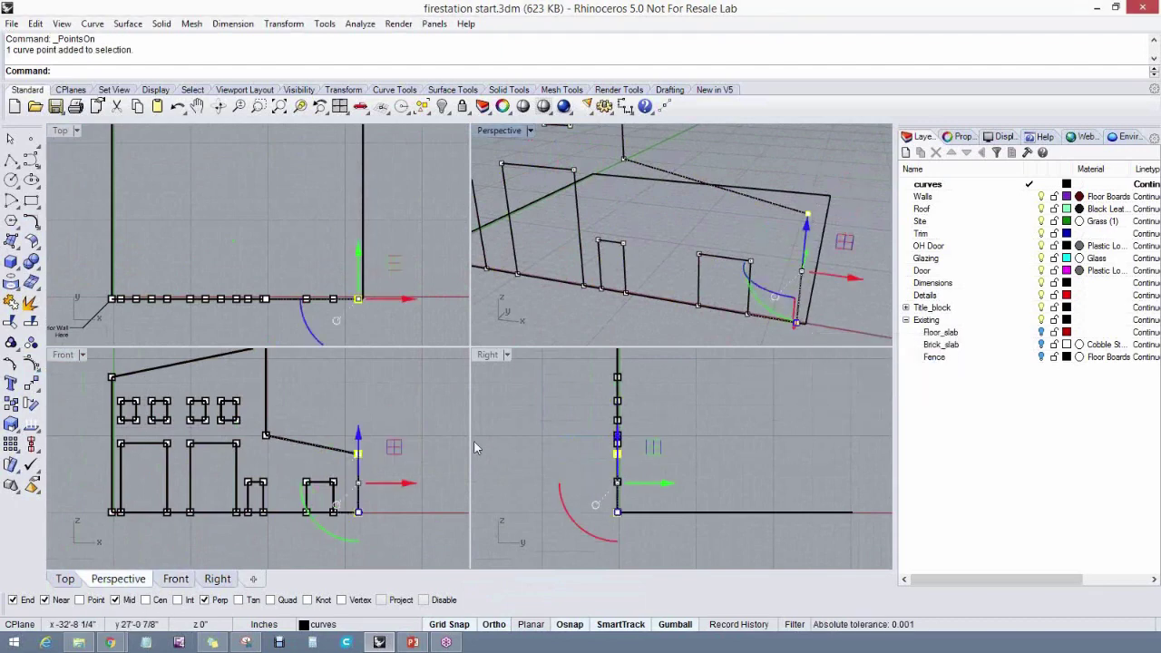
key("Return")
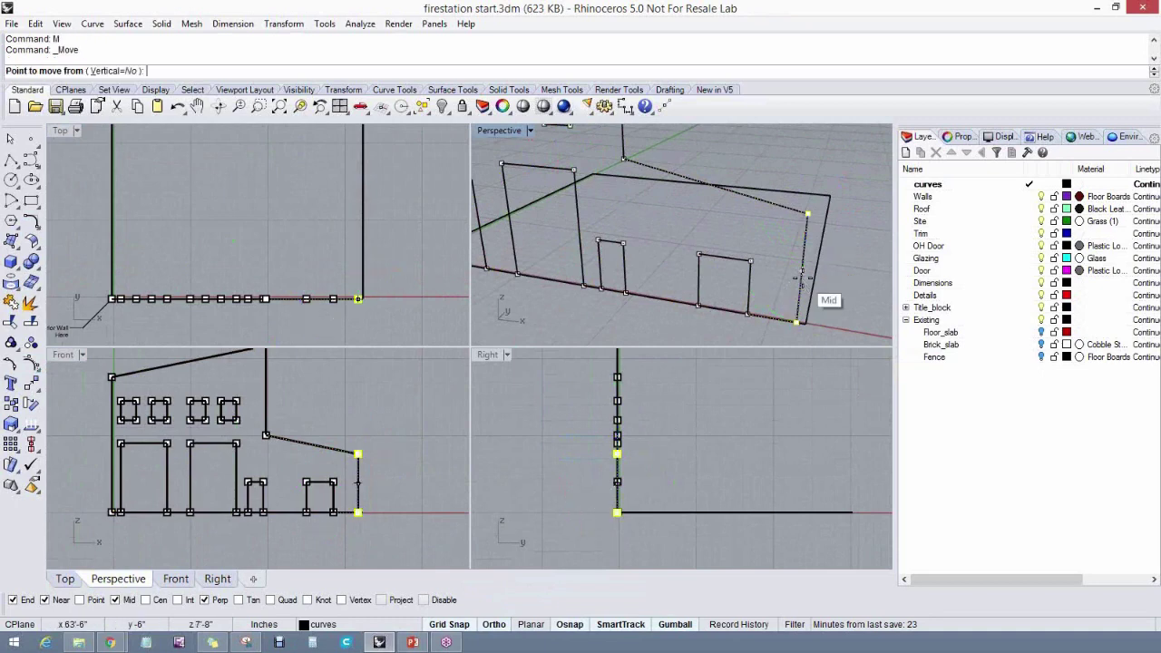
left_click(797, 323)
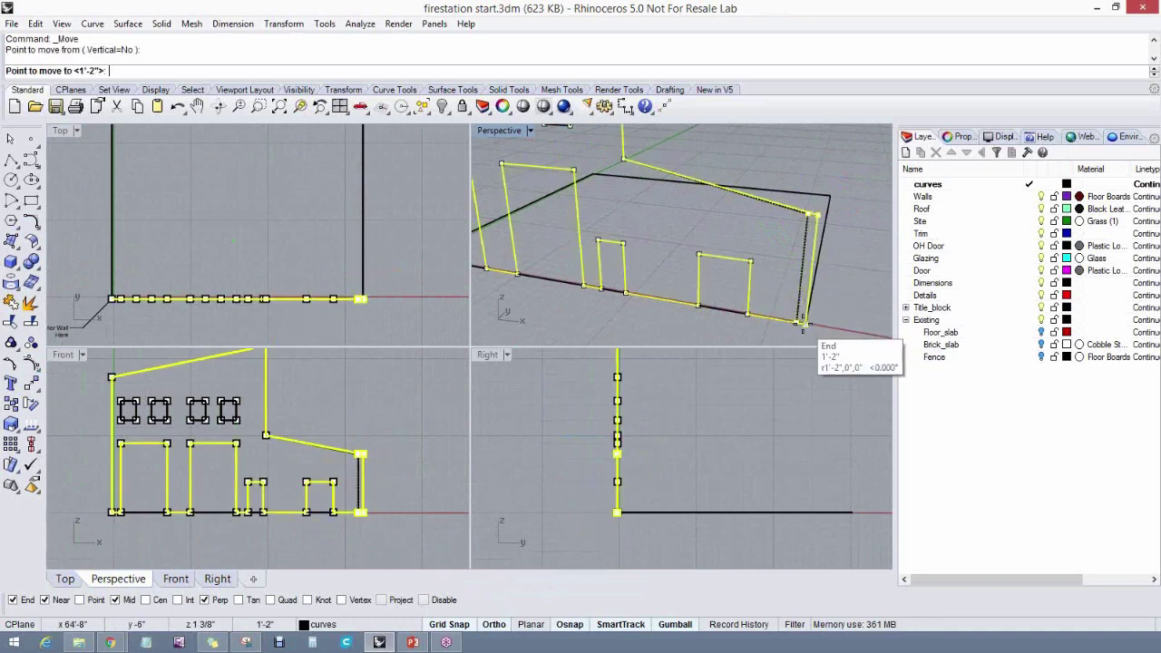
left_click(805, 325)
key("Escape")
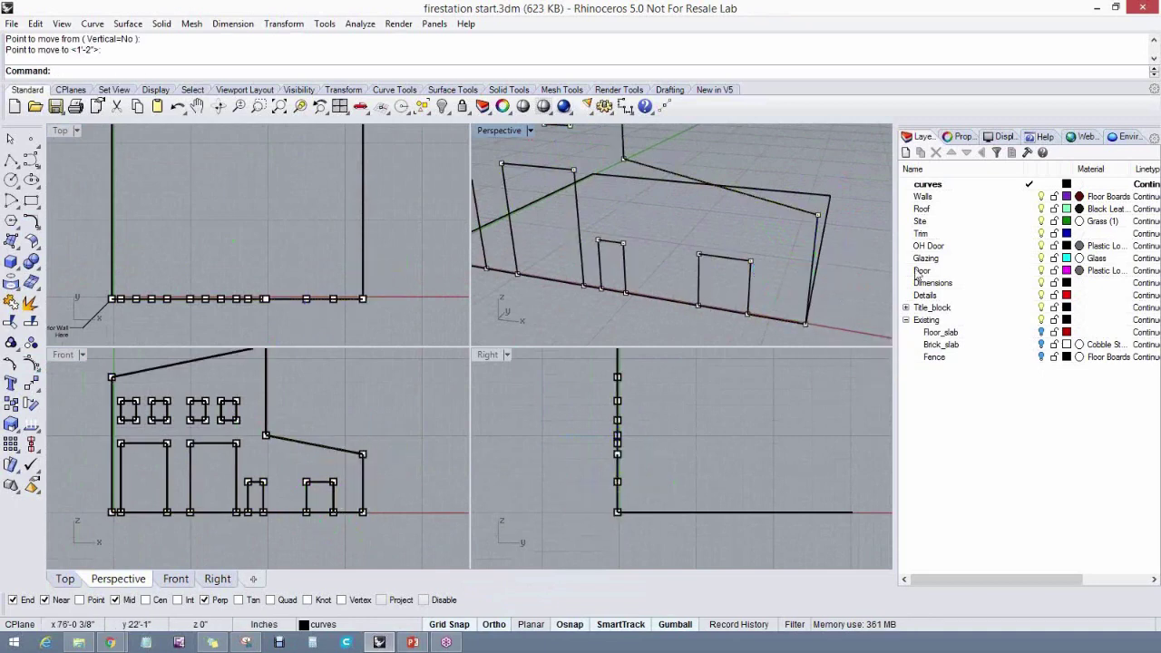
key("Escape")
Maximize the Perspective view and copy the front elevation curves from the floor outline's front corner to its back corner
right_click_drag(817, 290, 728, 313)
left_click(759, 271)
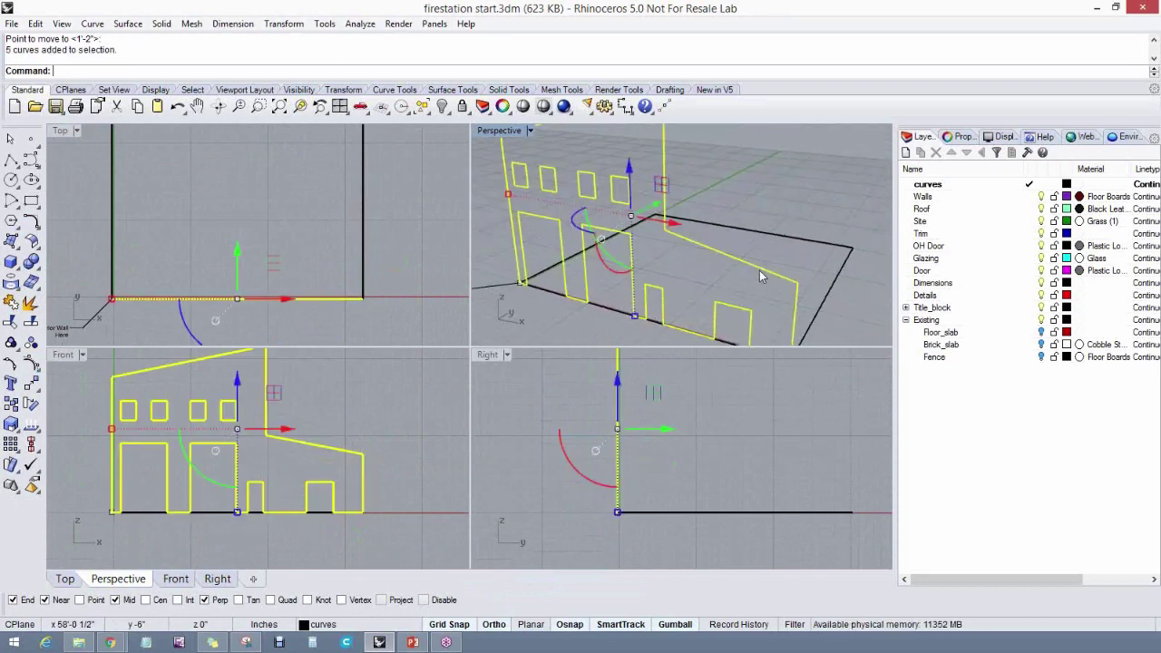
double_click(494, 134)
mouse_move(488, 317)
right_mouse_down()
mouse_move(500, 319)
mouse_move(461, 329)
mouse_move(471, 328)
right_mouse_up()
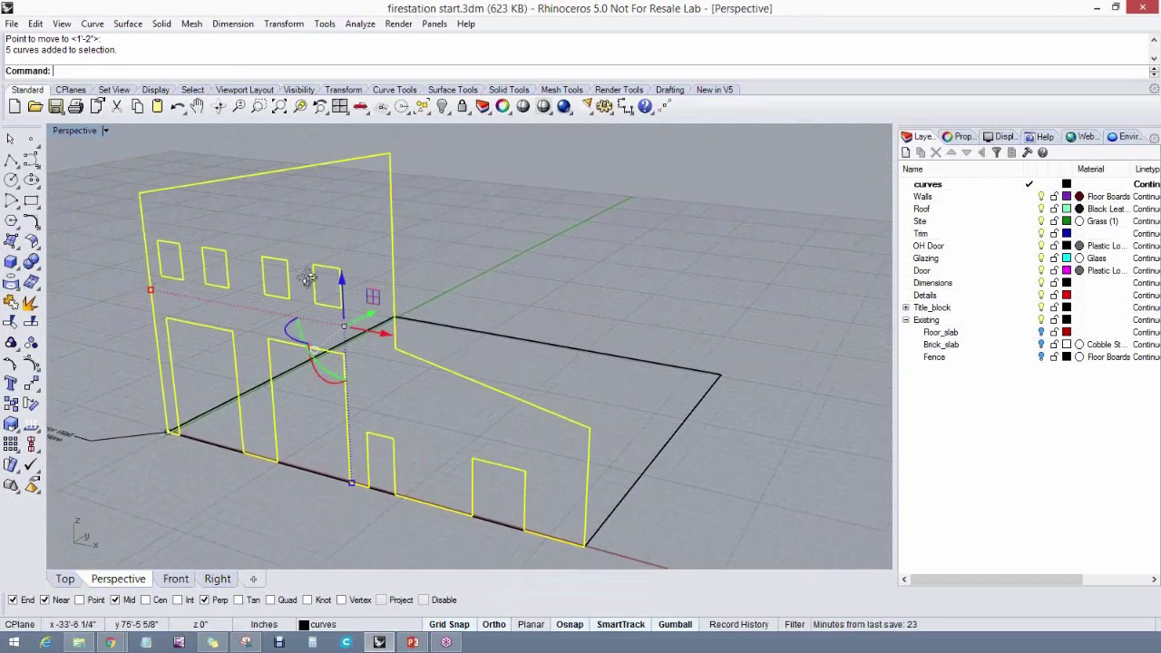
mouse_move(308, 285)
right_mouse_down()
mouse_move(351, 279)
mouse_move(317, 280)
right_mouse_up()
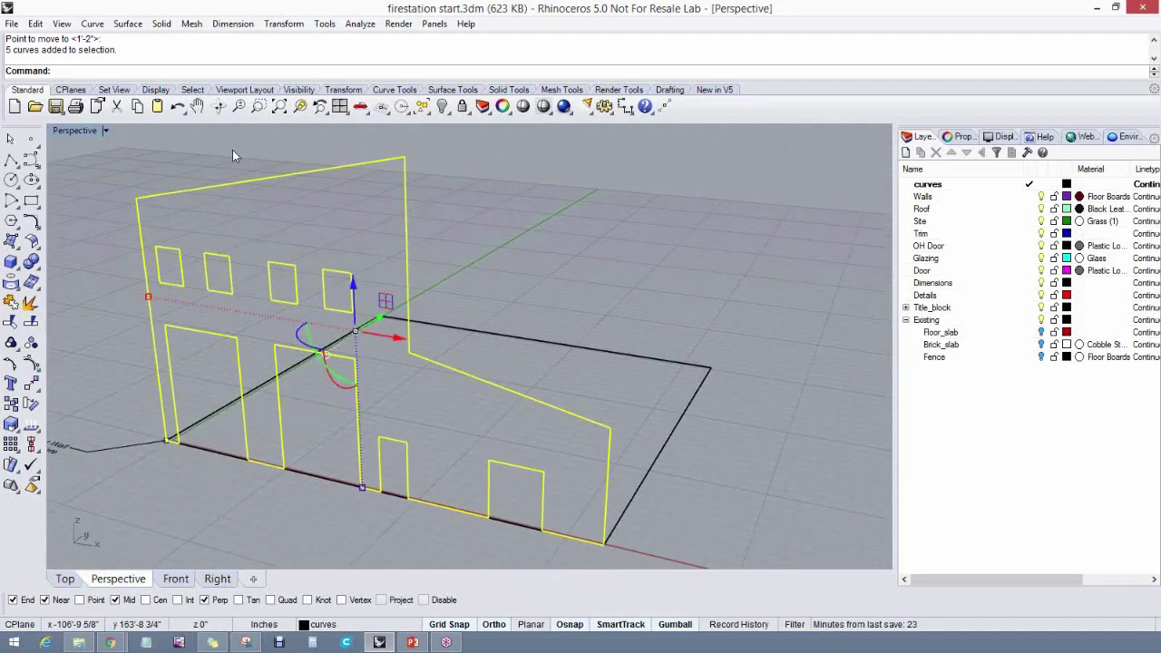
left_click(280, 25)
left_click(293, 55)
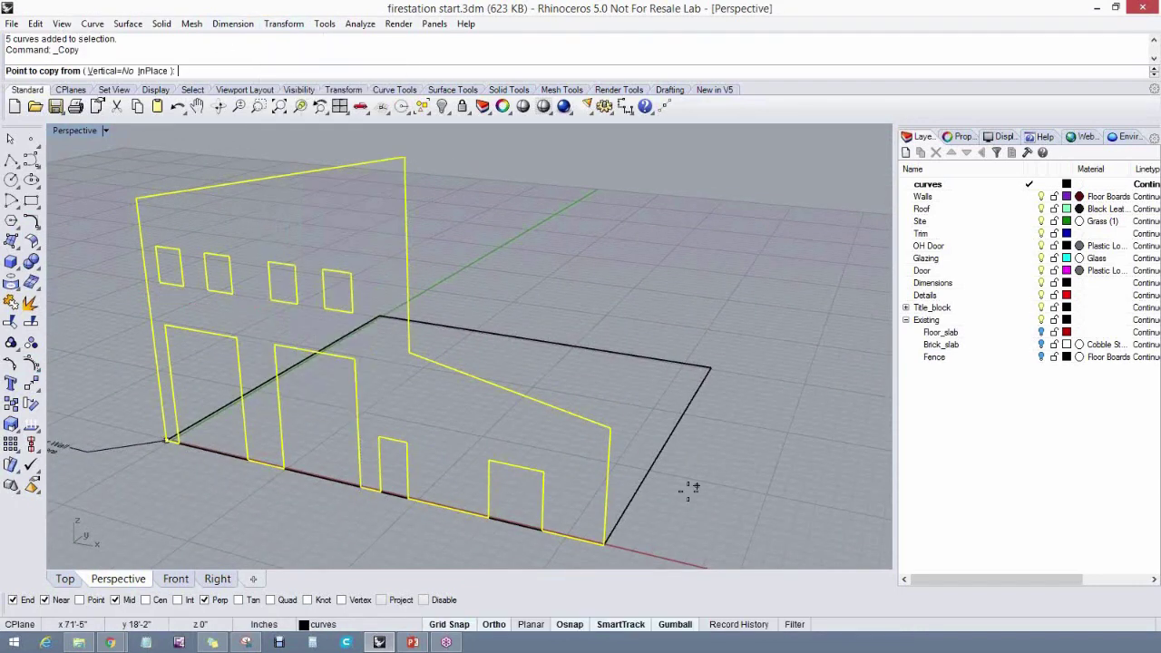
left_click(606, 541)
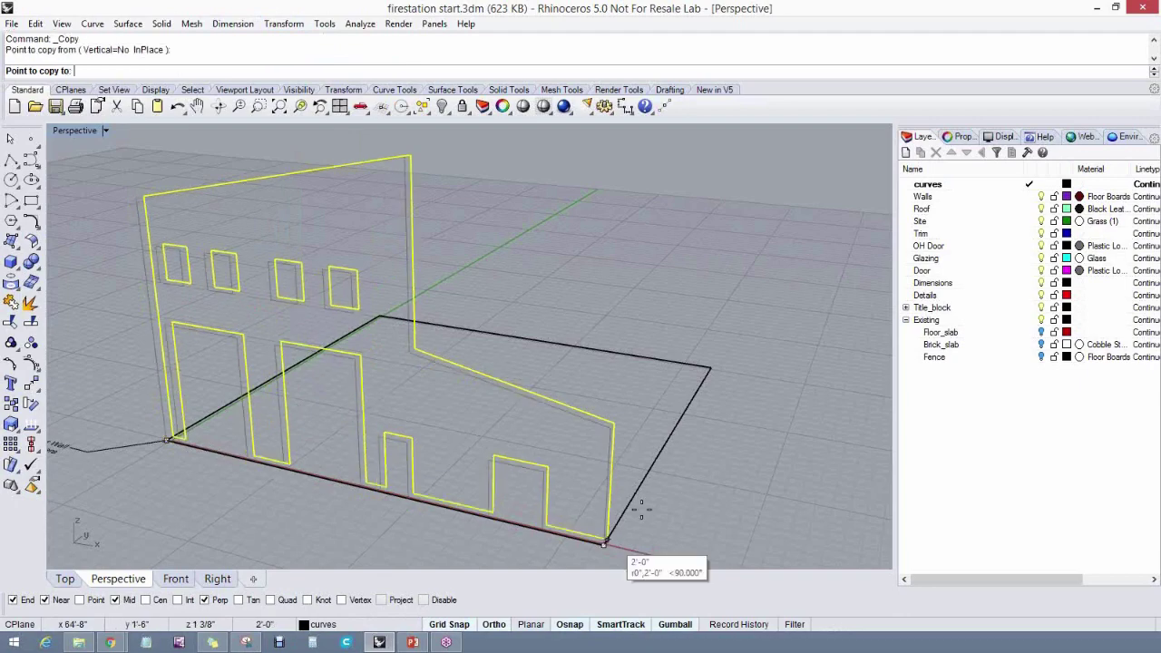
left_click(712, 372)
key("Return")
right_click_drag(723, 416, 712, 424)
key("Escape")
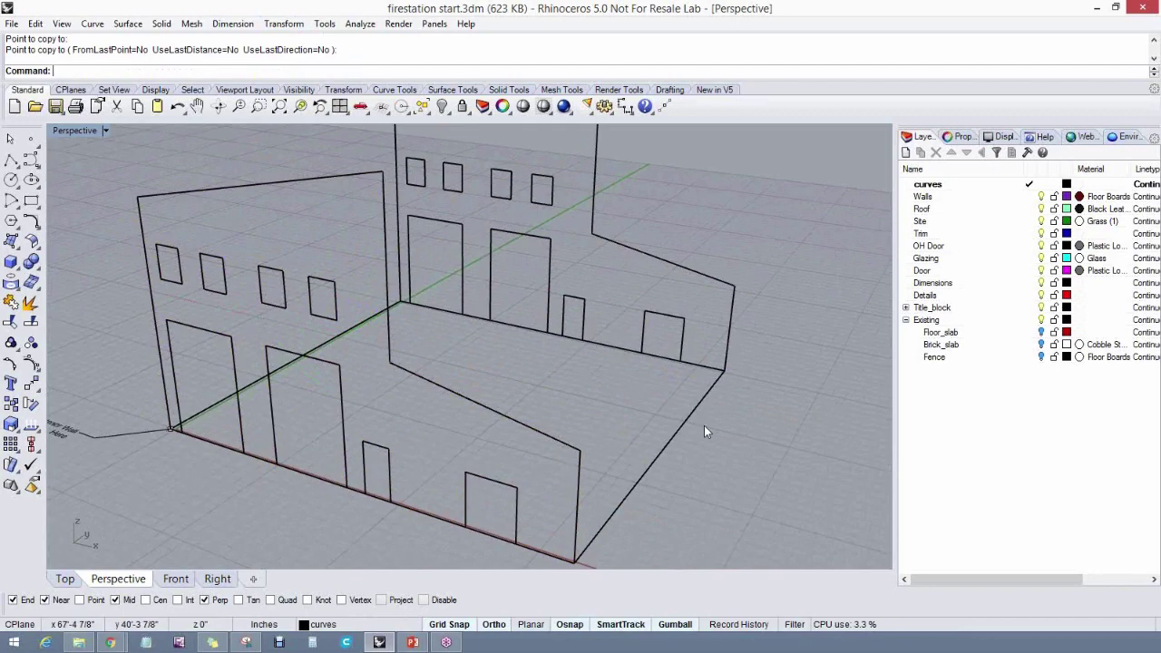
Turn on the back elevation's control points and delete those forming the wide, low opening near the wall's low end
right_click_drag(729, 402, 494, 437)
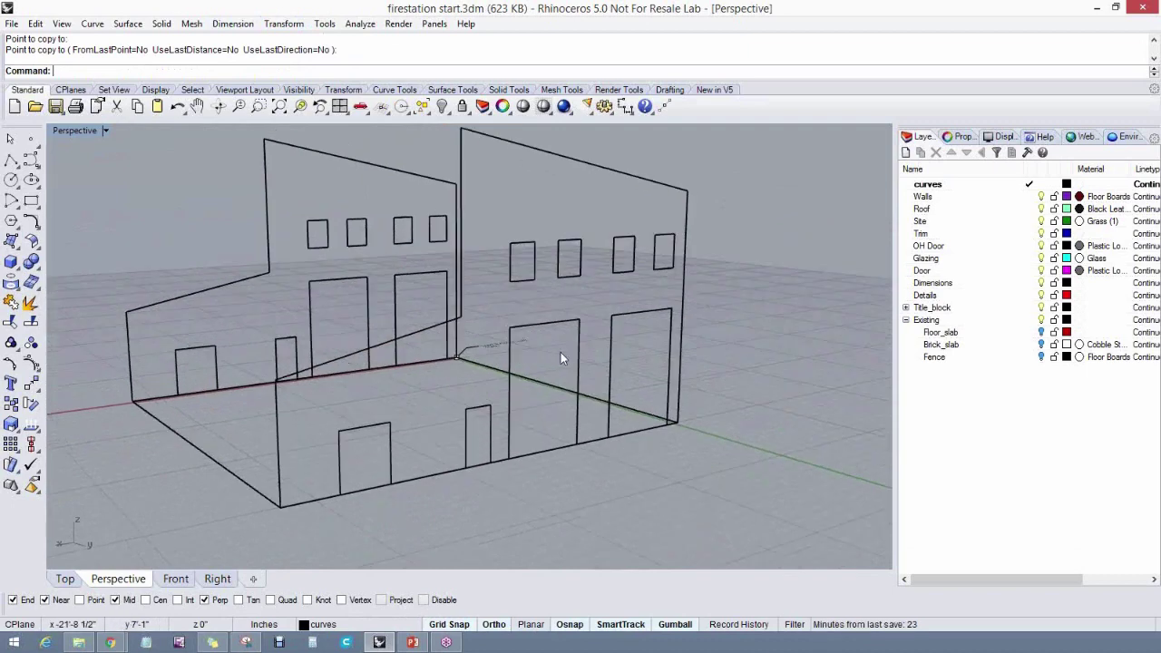
right_click_drag(561, 356, 552, 319)
left_click(551, 319)
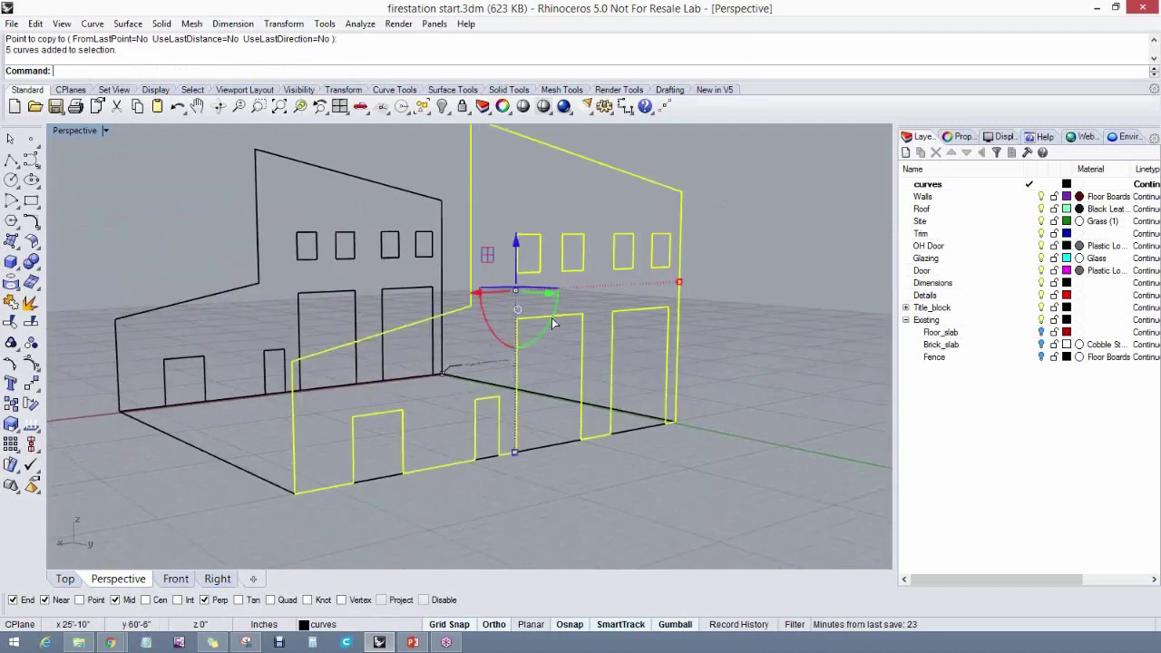
left_click(30, 363)
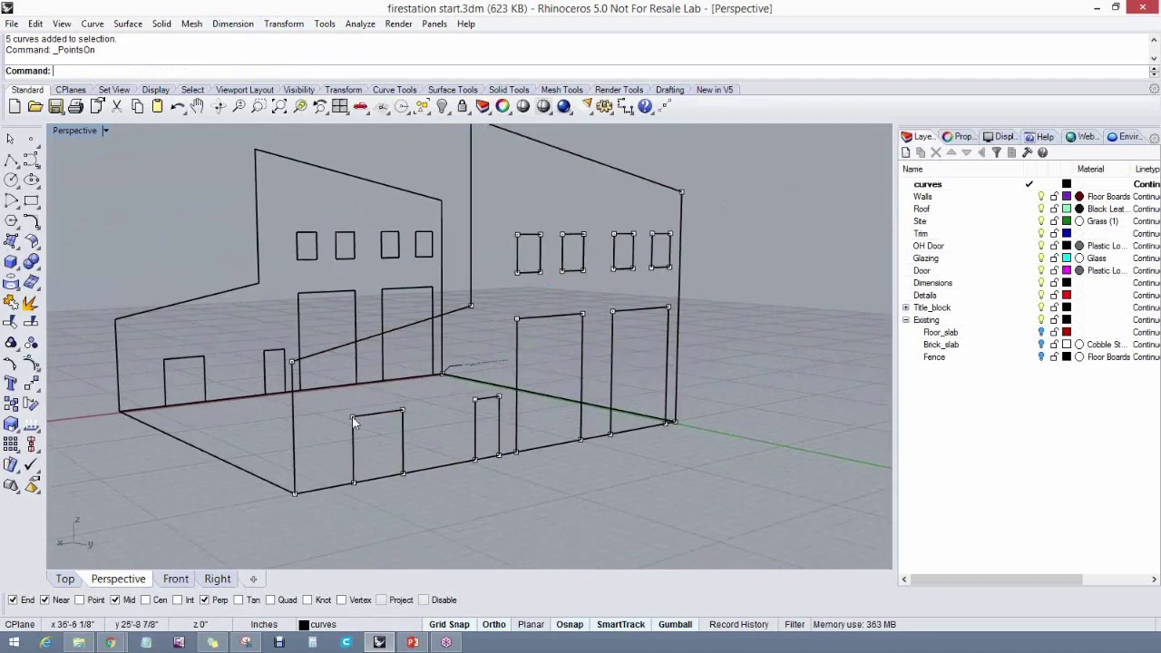
left_click(352, 416)
key("Delete")
left_click(403, 413)
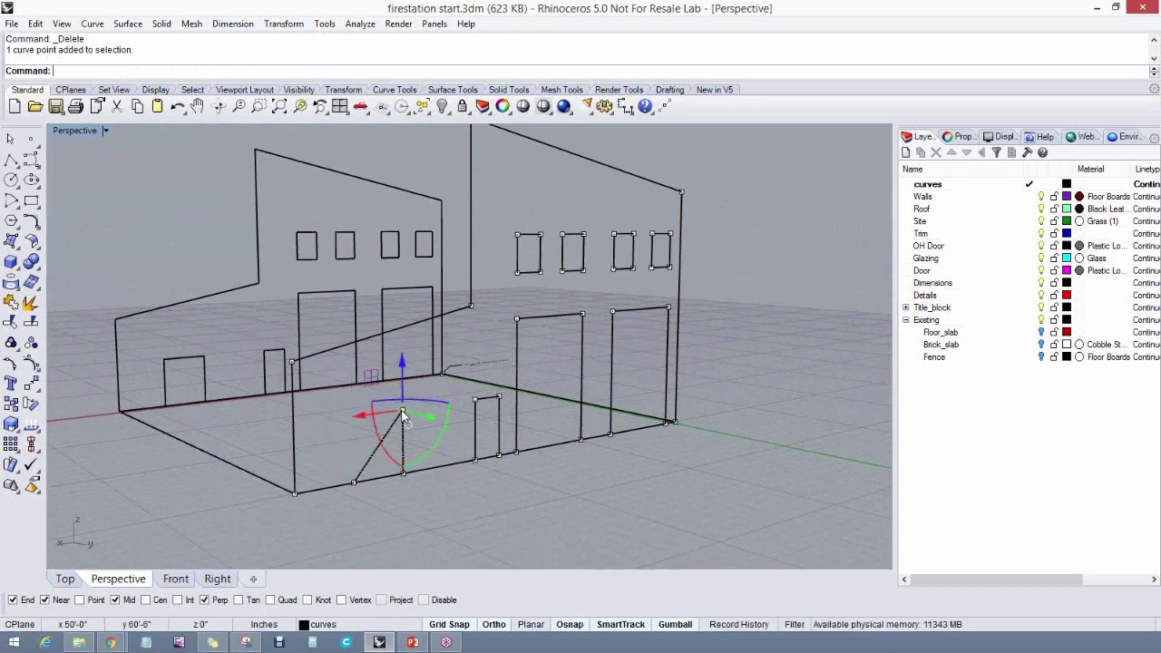
key("Delete")
left_click(401, 474)
key("Delete")
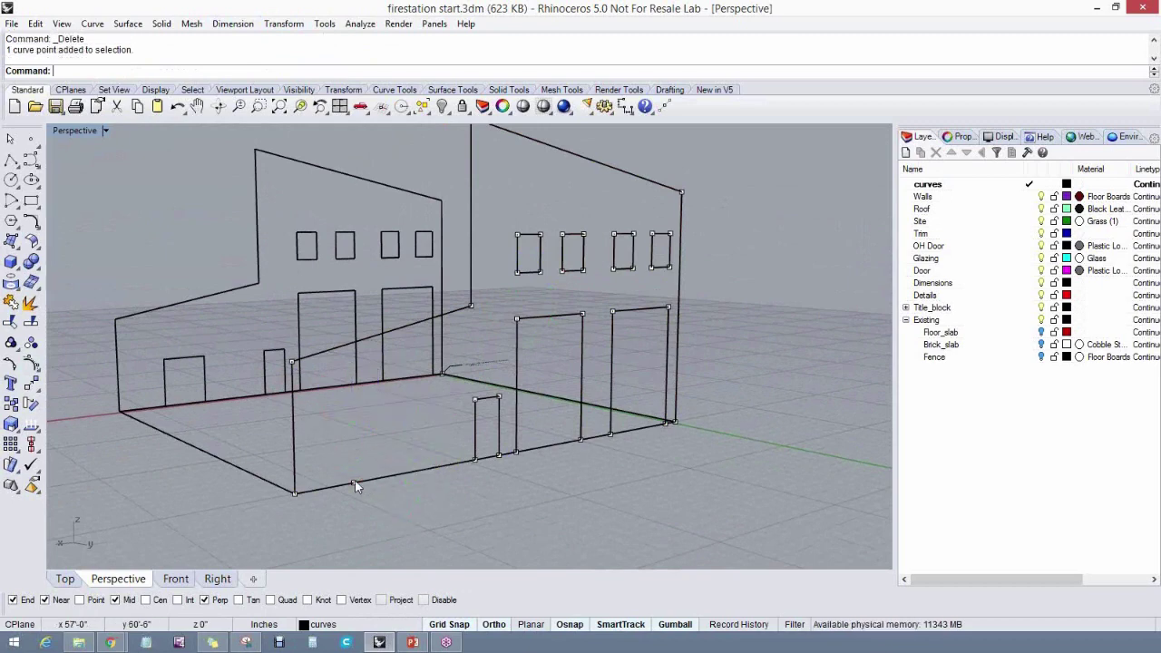
Delete the control points of the narrow door opening in the back elevation
left_click(475, 400)
key("Delete")
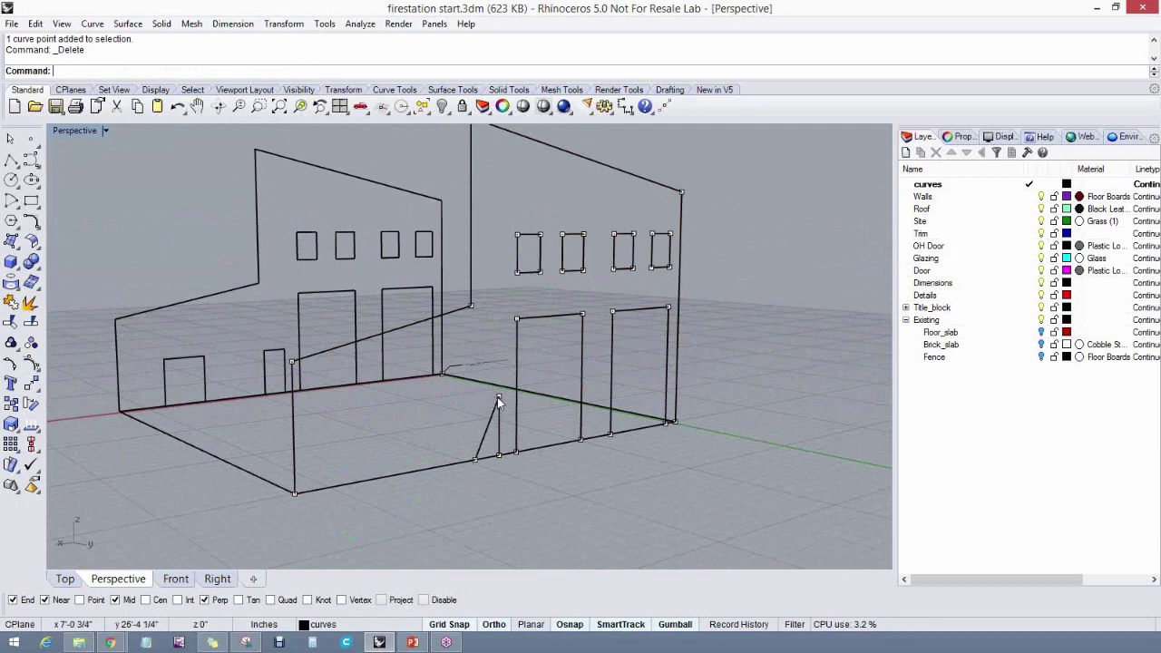
key("Delete")
left_click(499, 454)
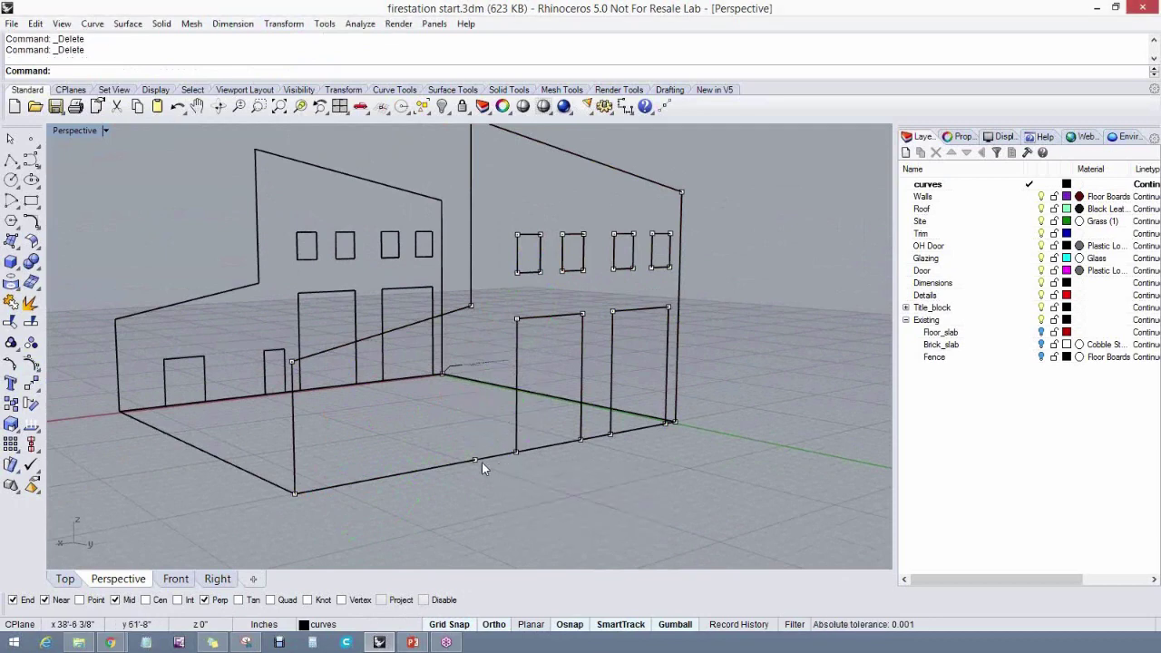
left_click(475, 460)
key("Delete")
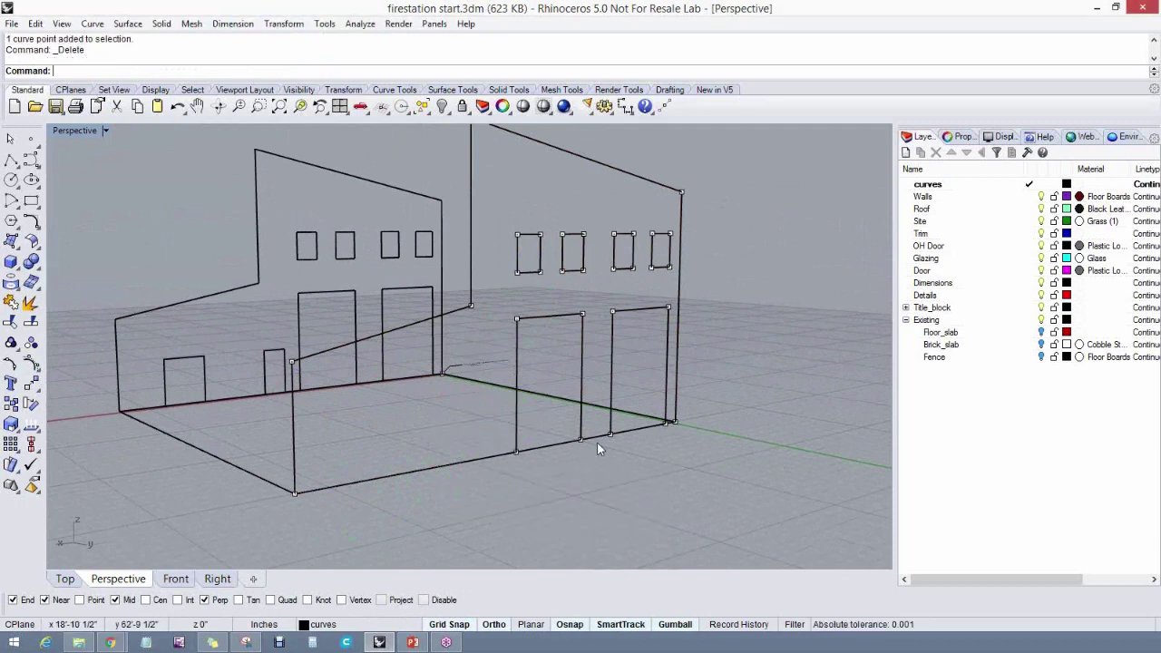
Undo the point deletions that removed the narrow door opening from the back elevation
key("ctrl+z")
type("Uu")
key("Return")
key("ctrl+z")
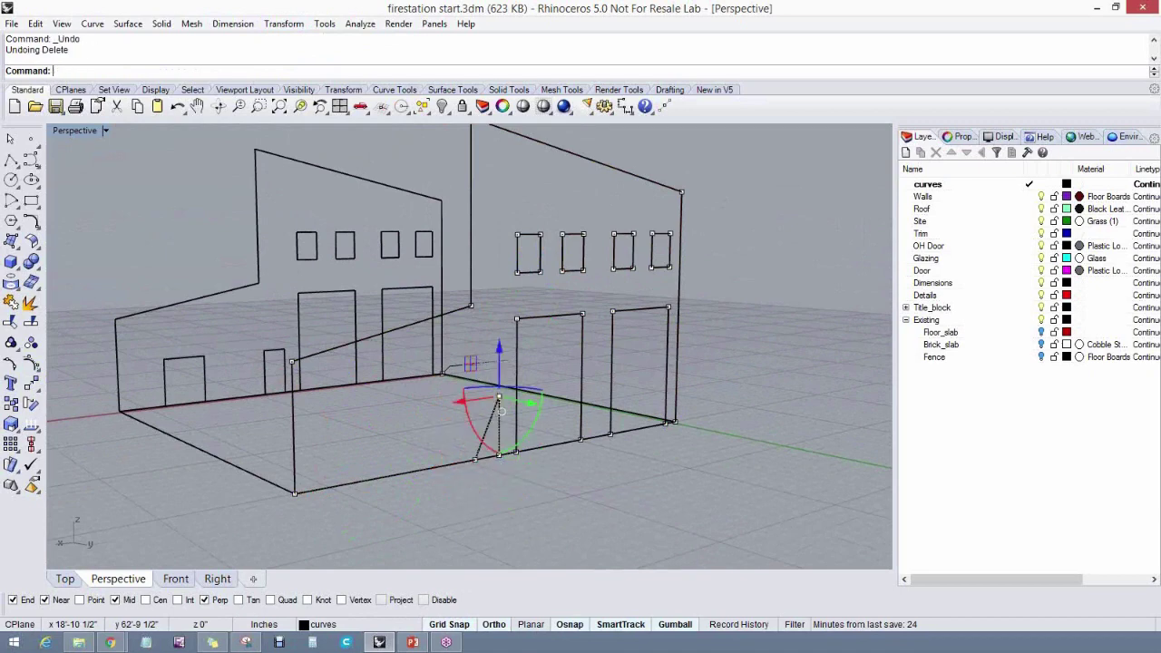
type("U")
key("Escape")
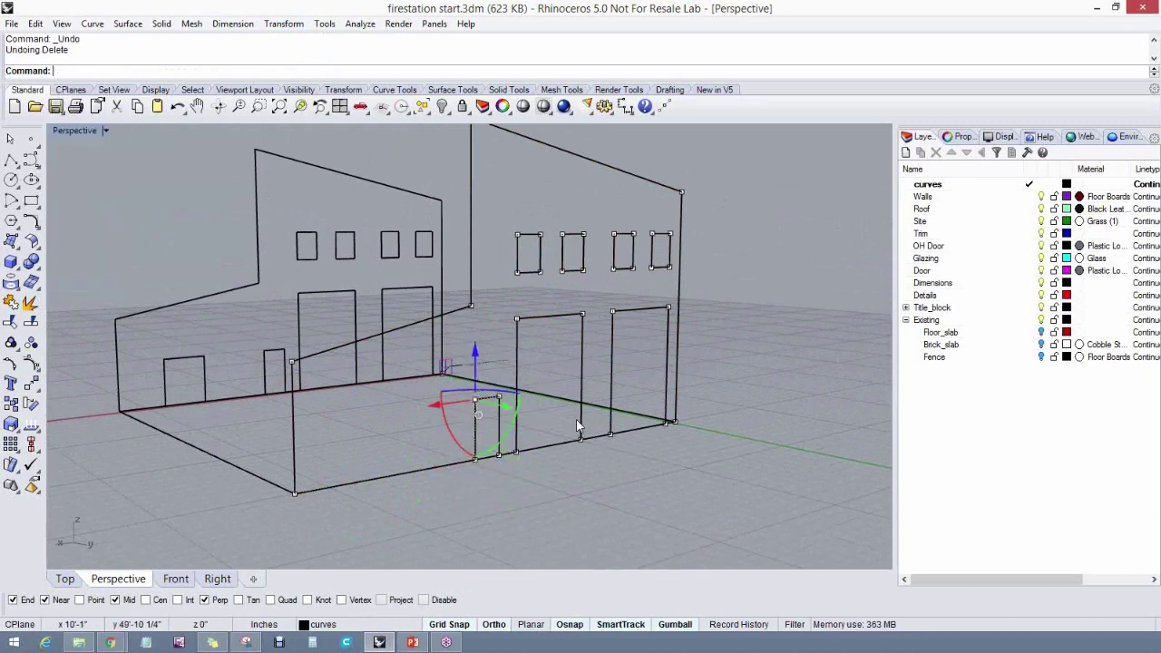
key("Escape")
Turn on the back elevation's control points and delete those forming the tall opening next to the narrow door
left_click_drag(553, 445, 548, 318)
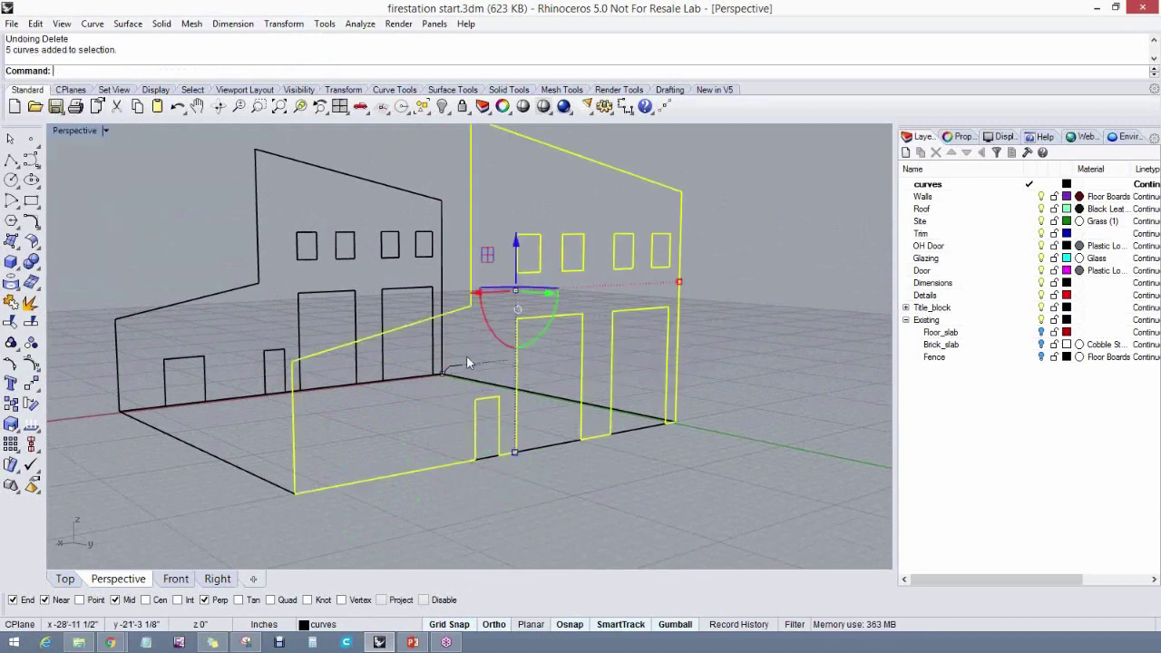
left_click(31, 364)
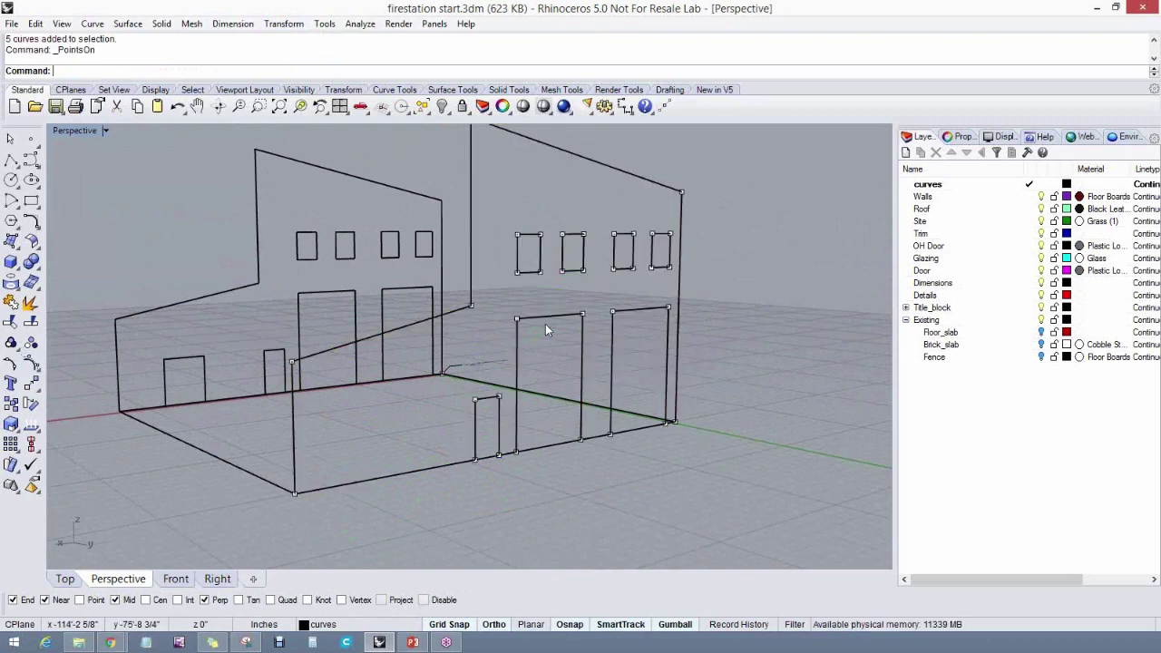
left_click(518, 319)
key("Delete")
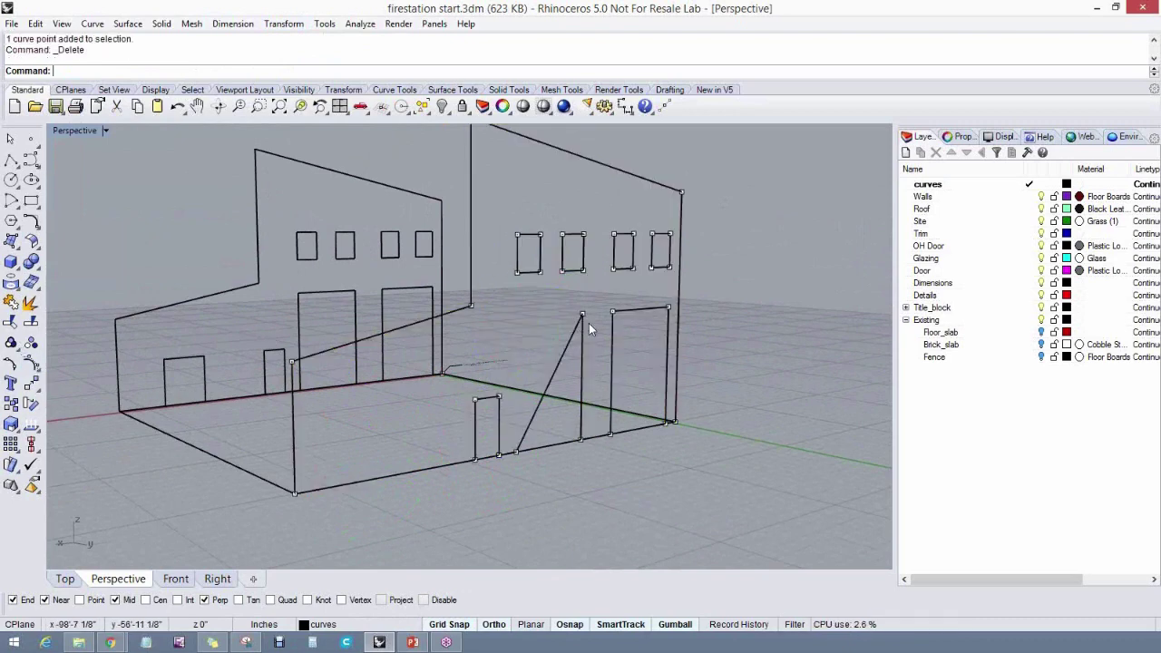
left_click(583, 314)
key("Delete")
left_click(582, 440)
key("Delete")
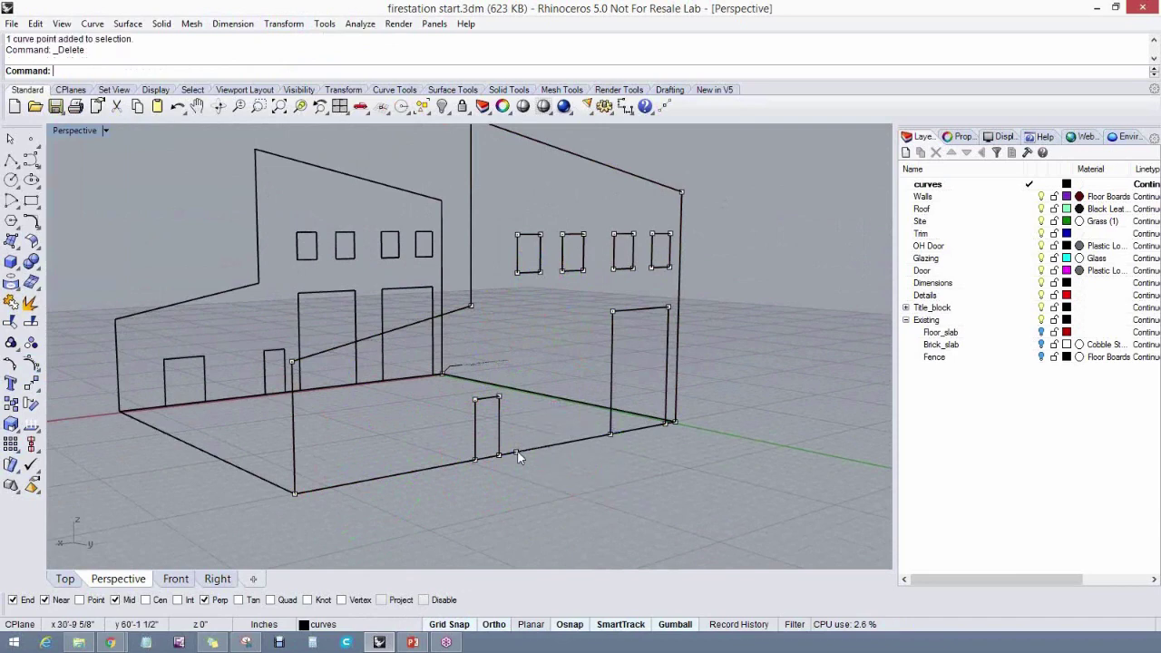
left_click(518, 457)
key("Delete")
Delete the control points of the remaining tall opening at the high end of the back elevation
left_click(616, 311)
key("Delete")
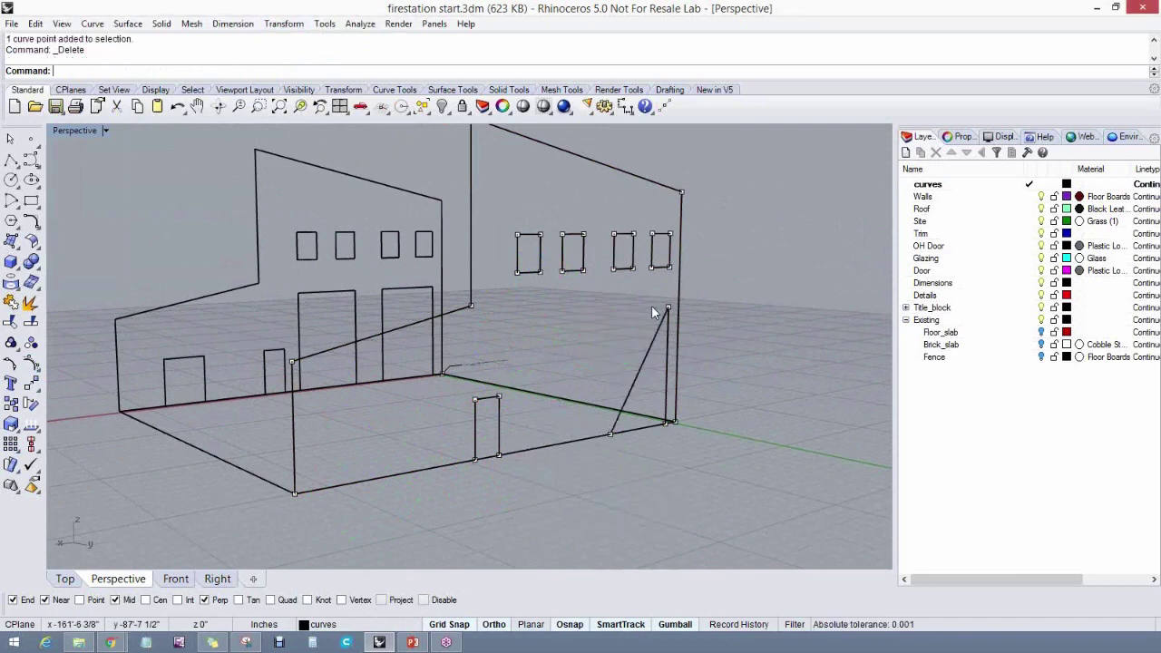
left_click(669, 309)
key("Delete")
left_click(666, 424)
key("Delete")
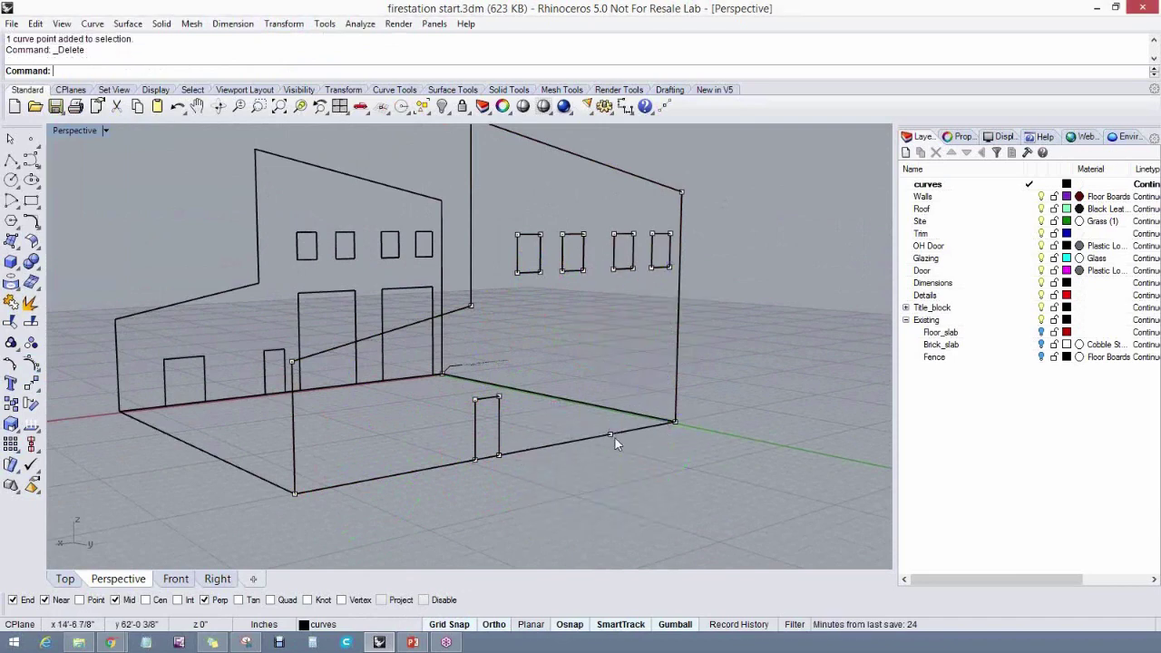
left_click(617, 436)
left_click(657, 472)
key("Delete")
Draw a three-point rectangle for the low side wall, from the floor edge between the elevations up to the eave
right_click_drag(510, 471, 595, 448)
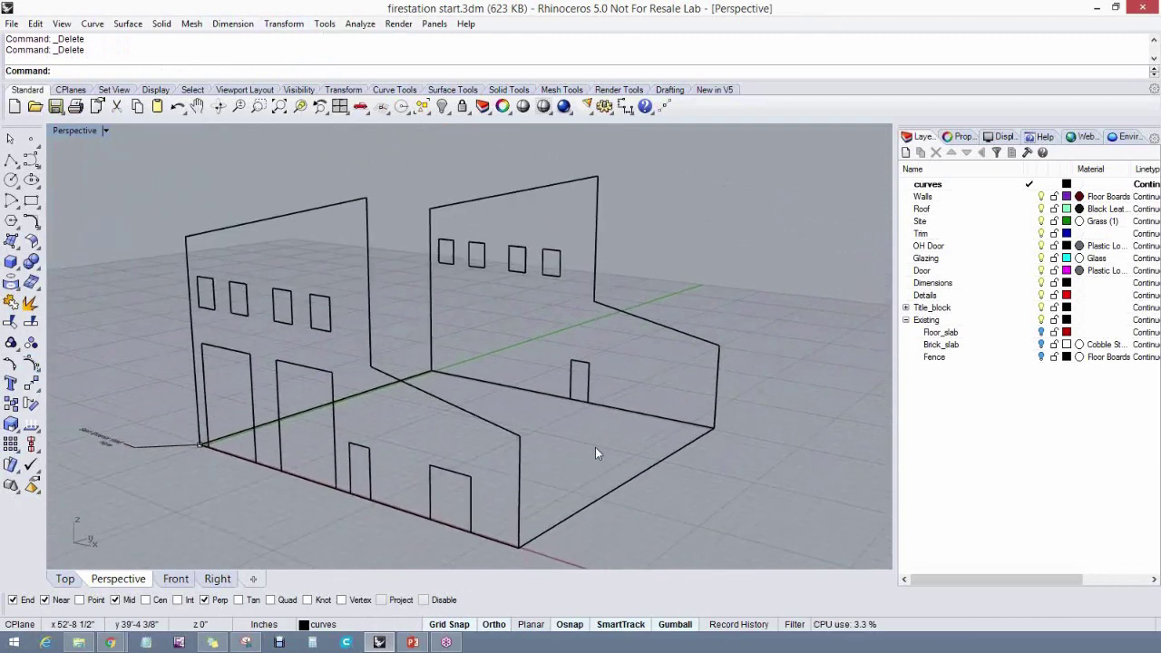
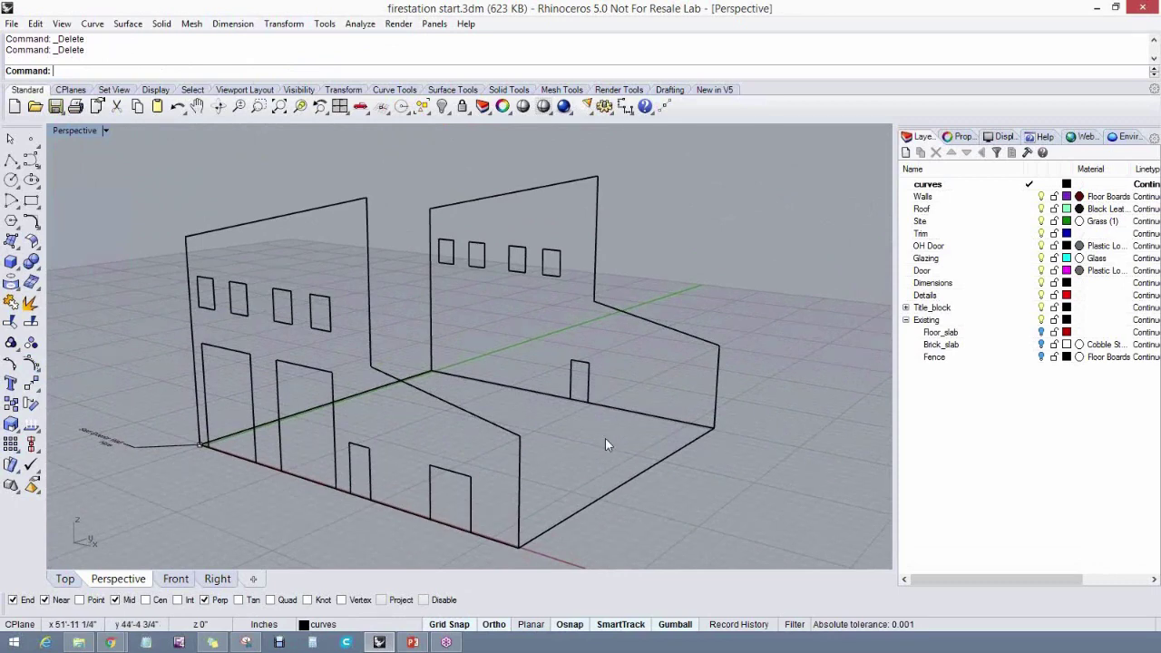
right_click_drag(606, 442, 573, 433)
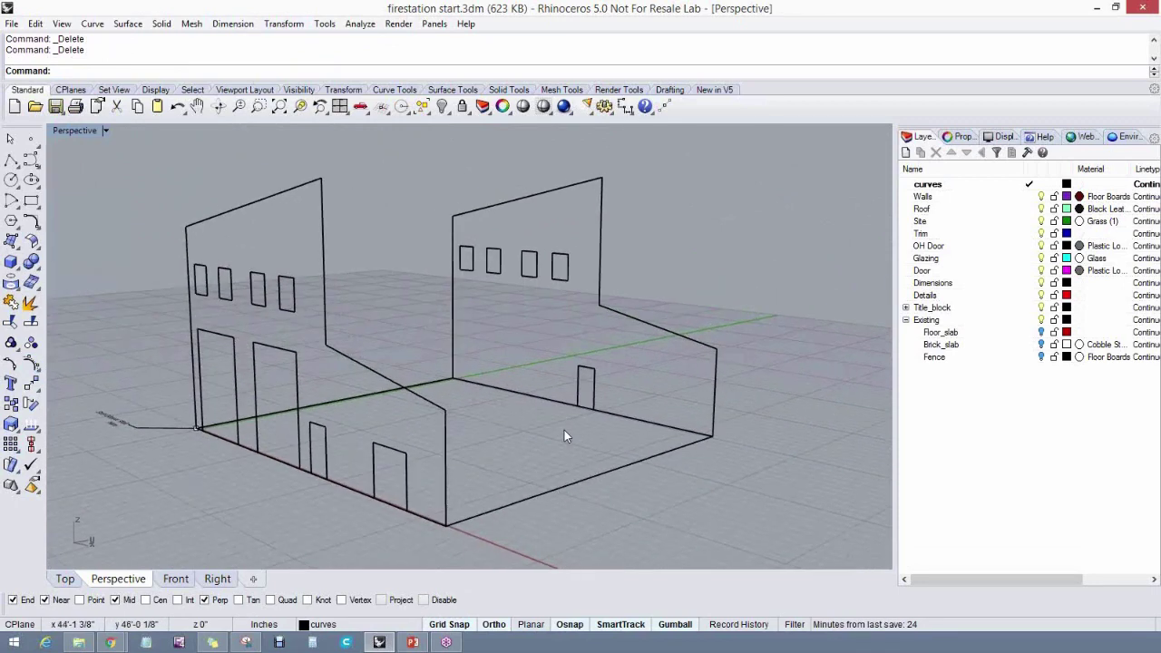
right_click_drag(562, 423, 537, 416)
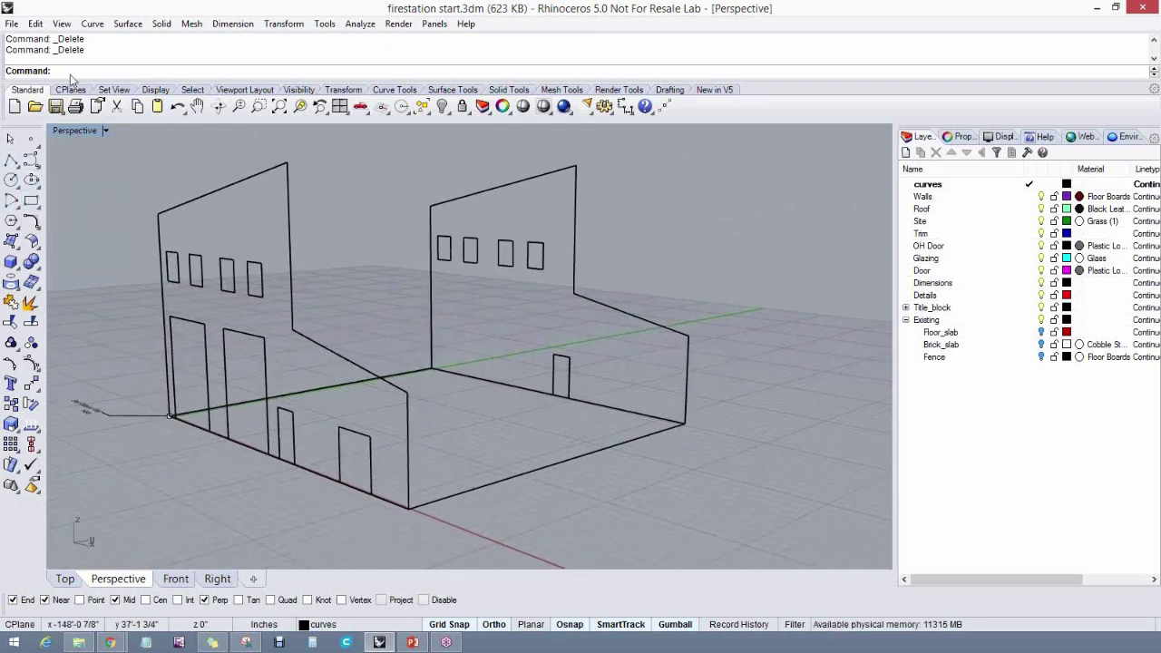
left_click(93, 24)
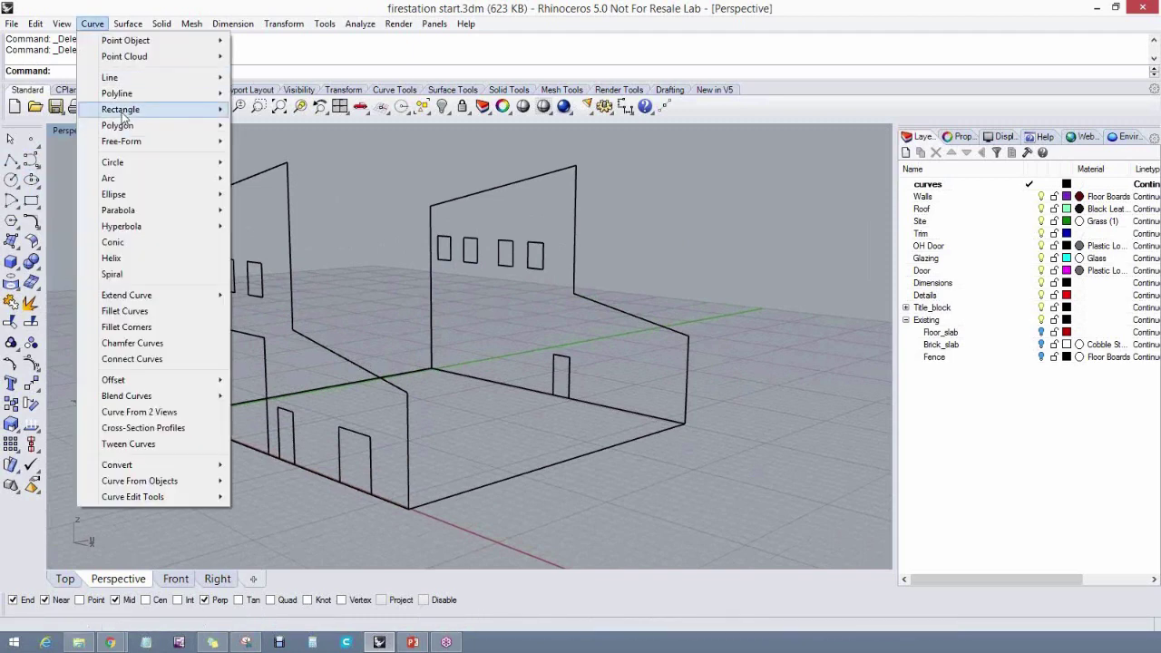
mouse_move(122, 109)
left_click(269, 142)
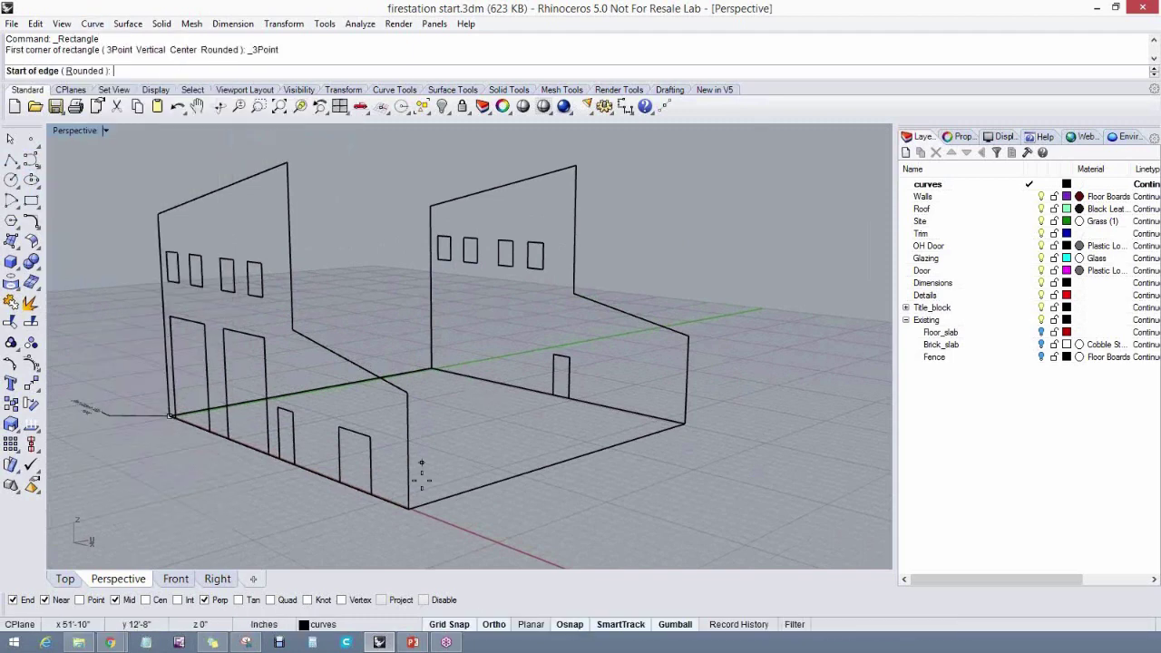
left_click(409, 507)
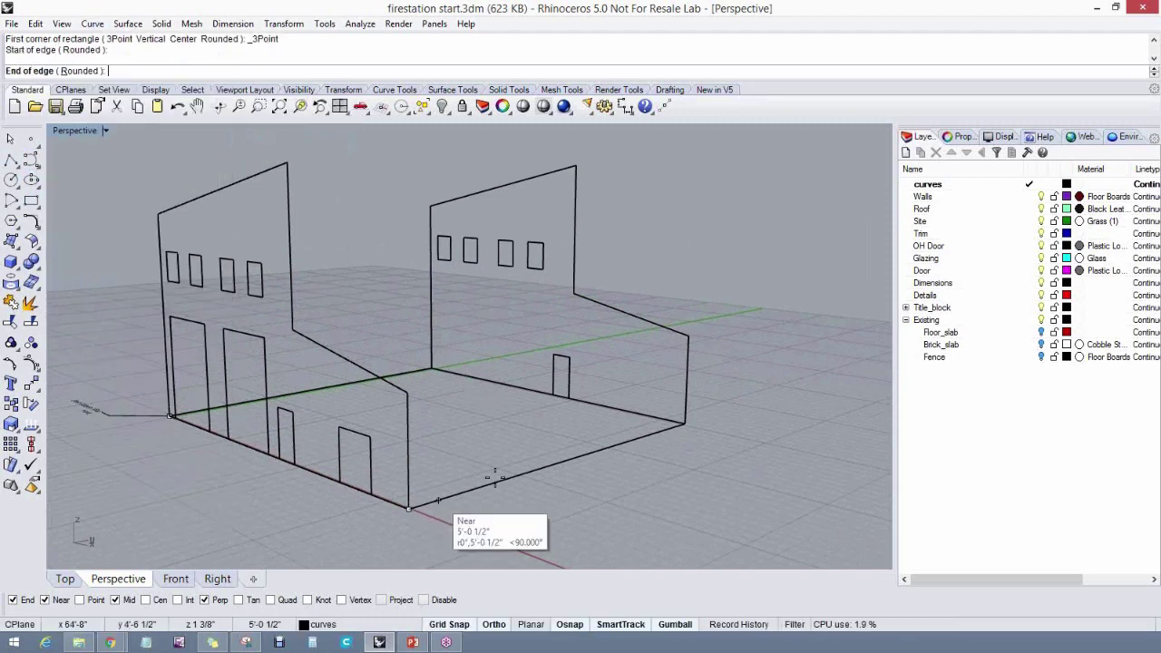
left_click(685, 424)
left_click(691, 343)
Draw a three-point rectangle for the tall side wall, along the opposite floor edge up to the front elevation's upper corner
right_click_drag(502, 402, 415, 452)
right_click(415, 452)
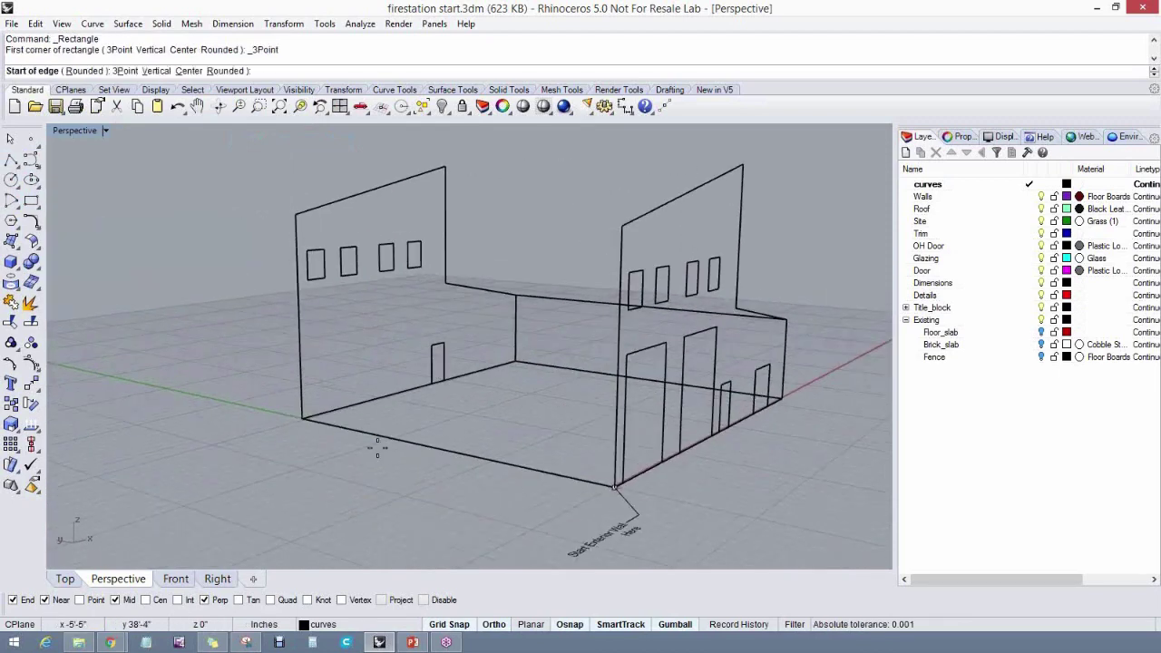
left_click(303, 417)
left_click(614, 487)
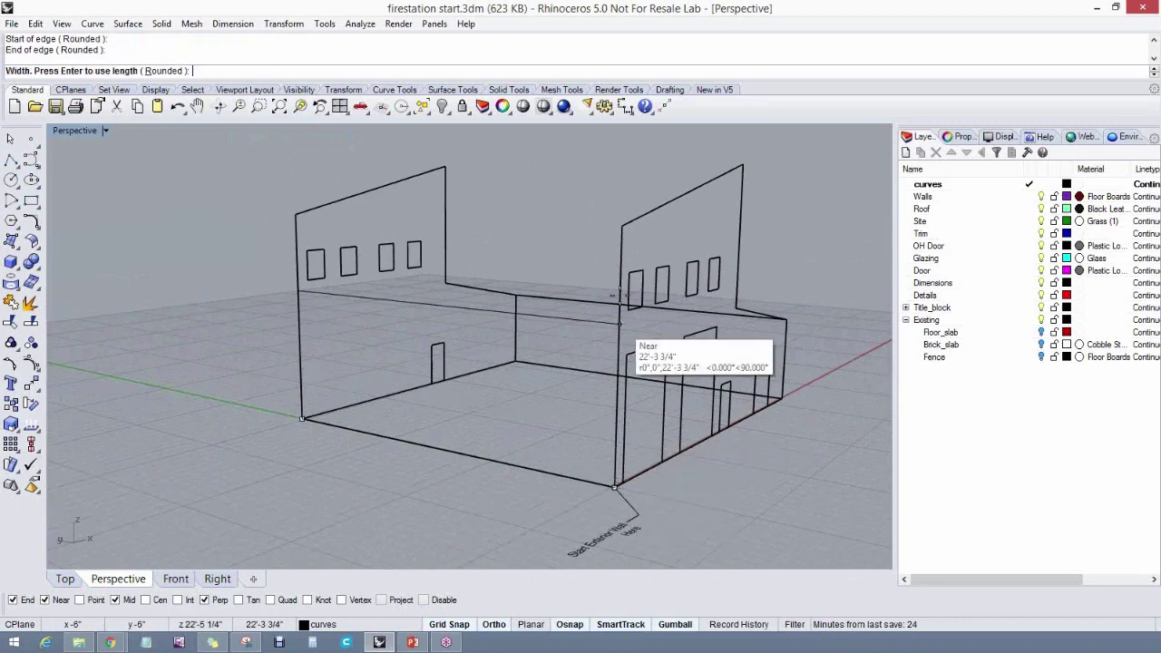
left_click(622, 238)
Draw a three-point rectangle between the elevations for the upper wall rising from the lower roof to the peak
right_click_drag(599, 336, 339, 355)
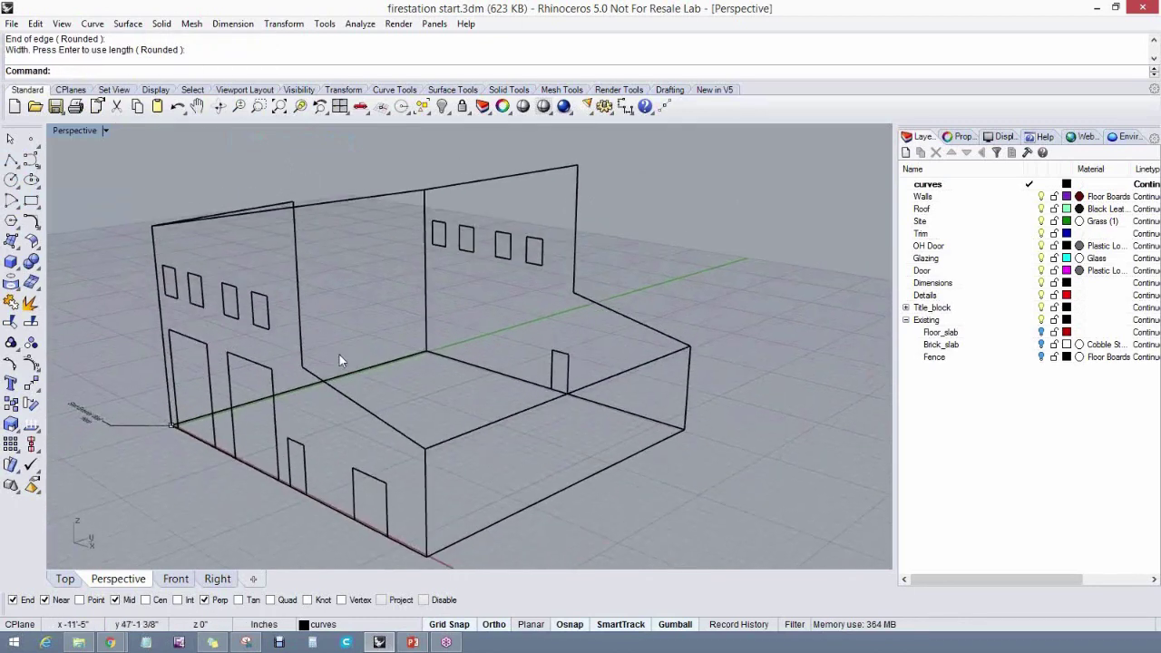
right_click(319, 361)
left_click(301, 368)
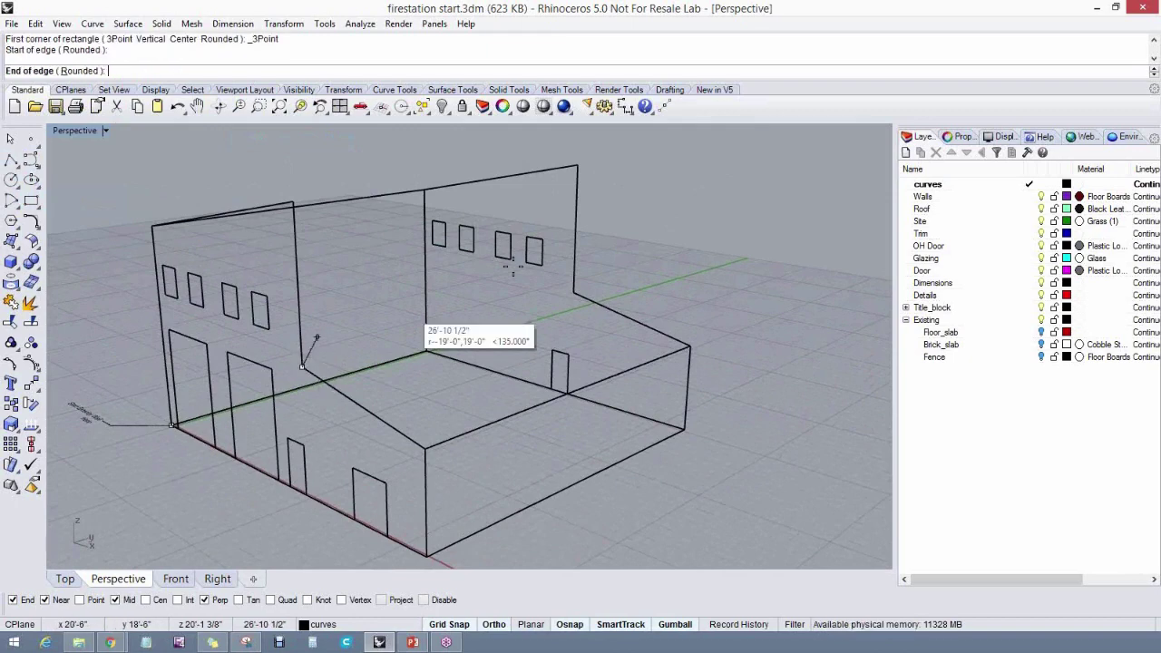
left_click(573, 289)
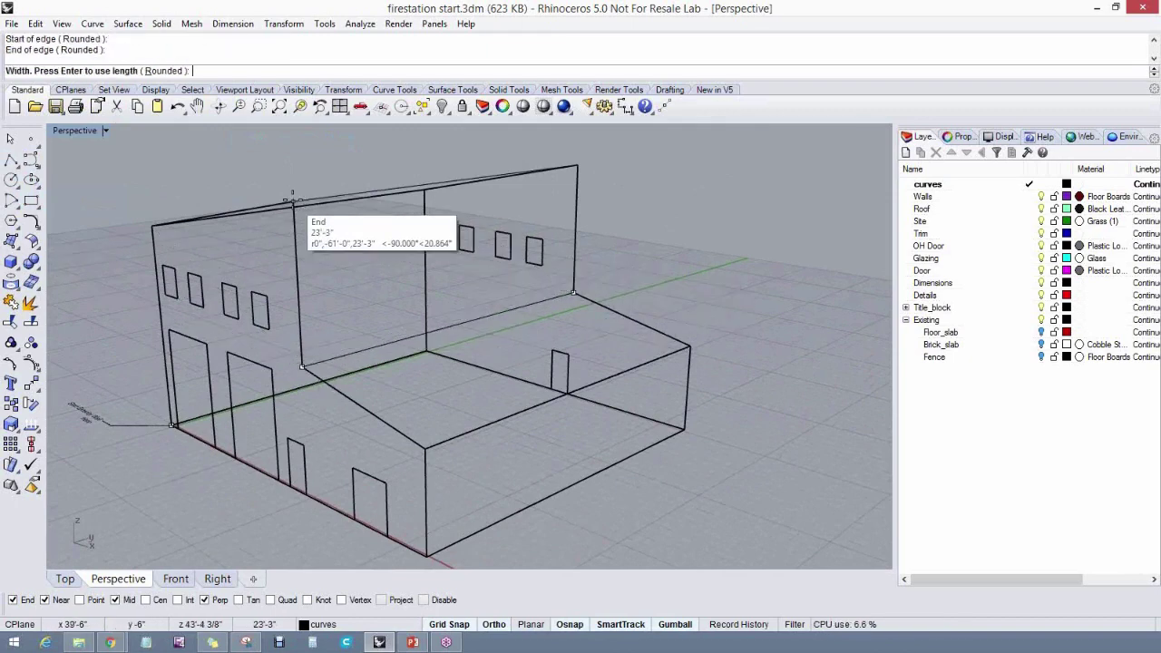
left_click(296, 203)
Make Walls the current layer and build a planar surface from the front elevation curves
right_click_drag(370, 293, 516, 356)
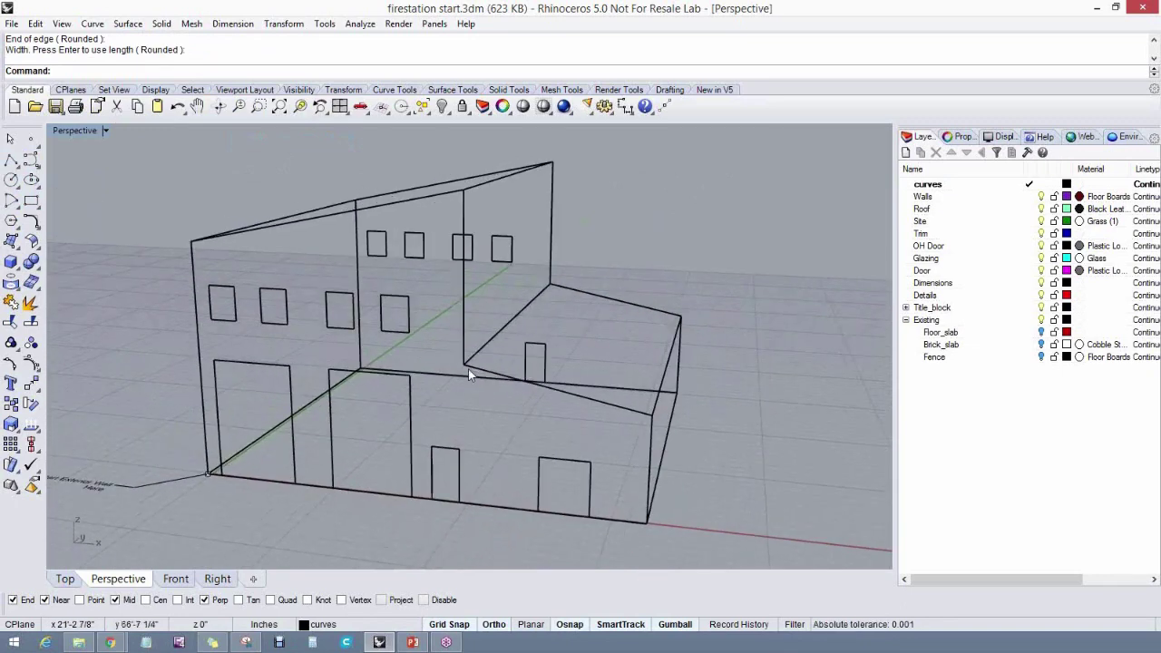
right_click_drag(385, 397, 343, 404)
right_click_drag(479, 284, 545, 285)
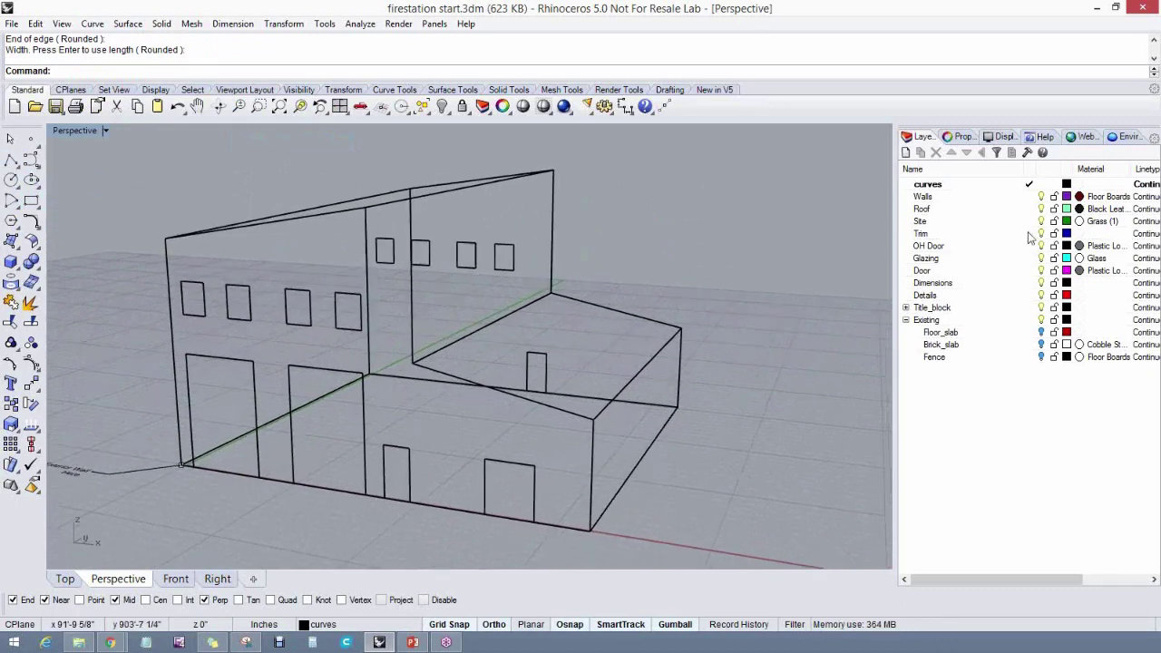
left_click(1029, 196)
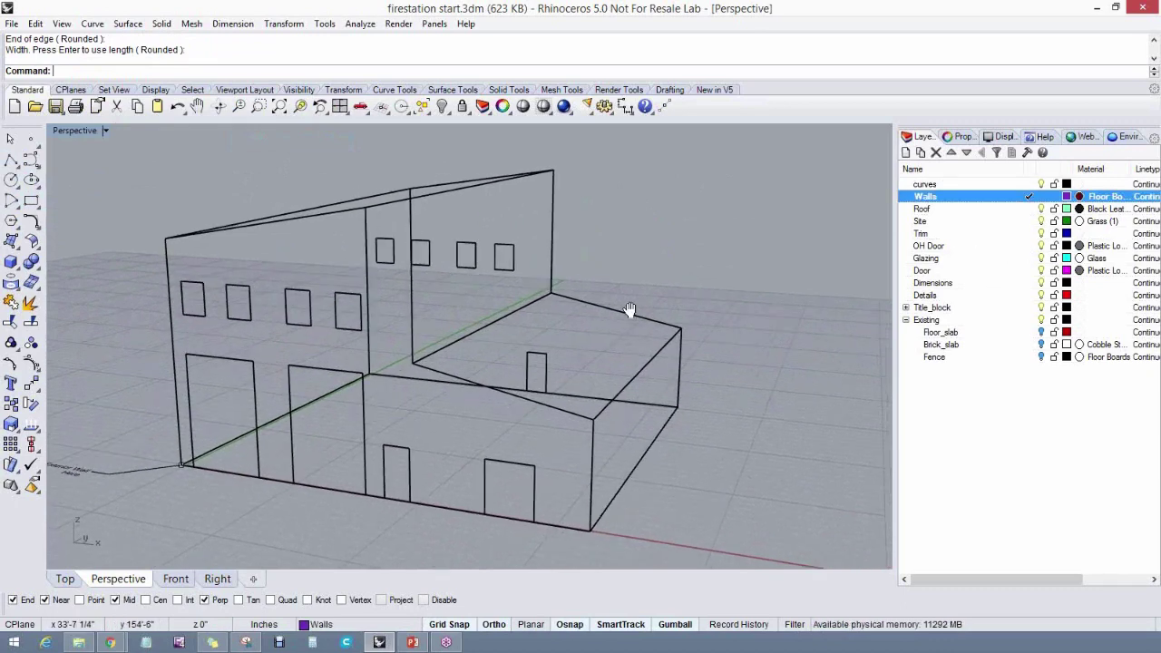
right_click_drag(629, 310, 275, 188)
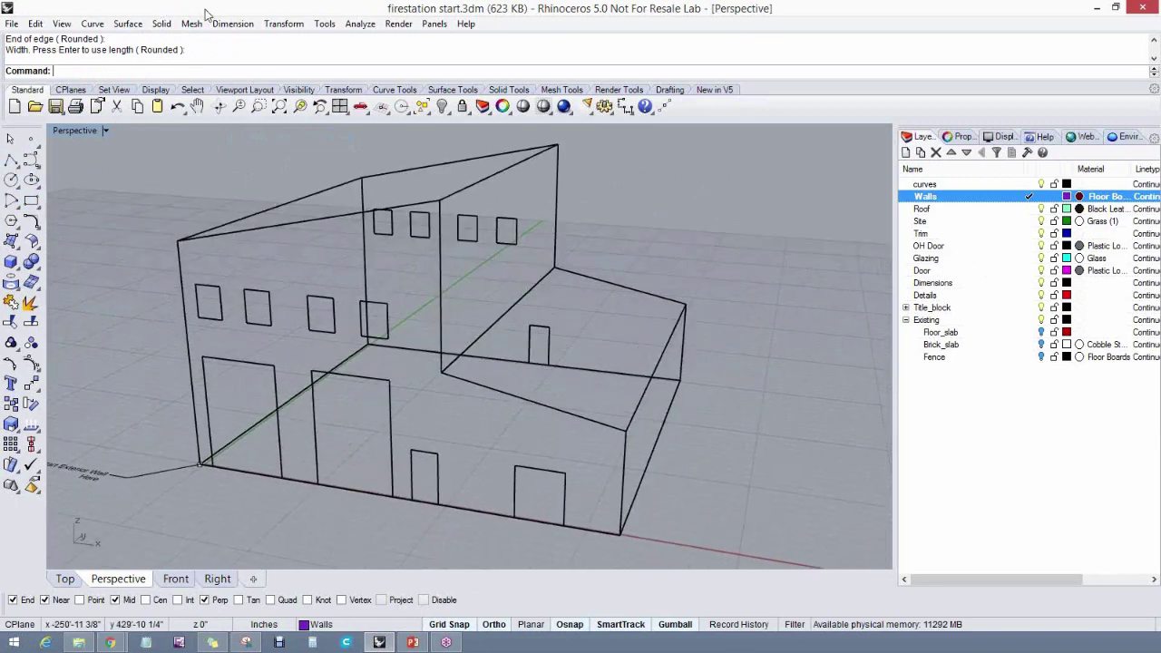
left_click(128, 24)
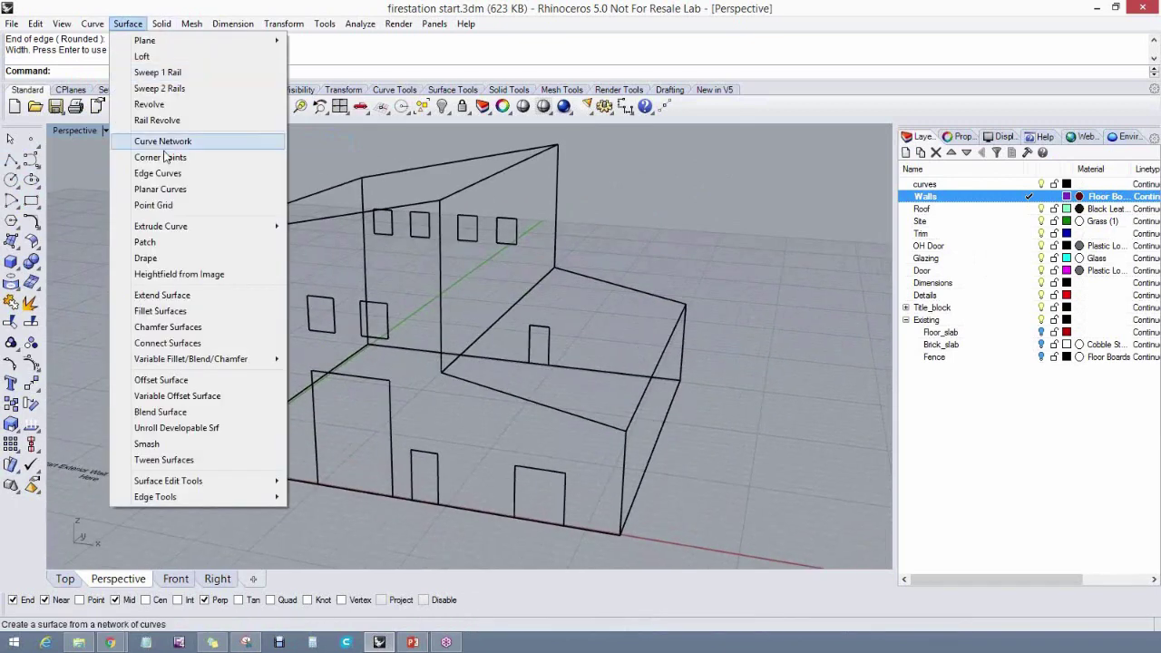
left_click(147, 192)
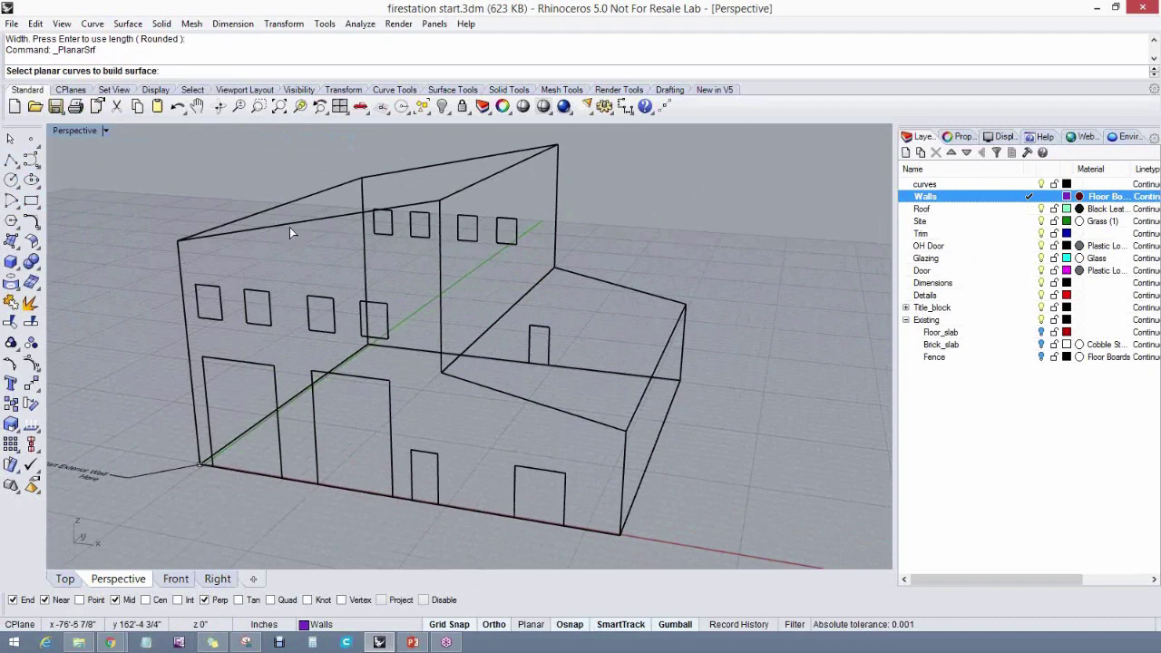
left_click(227, 236)
right_click_drag(313, 310, 445, 292)
key("Return")
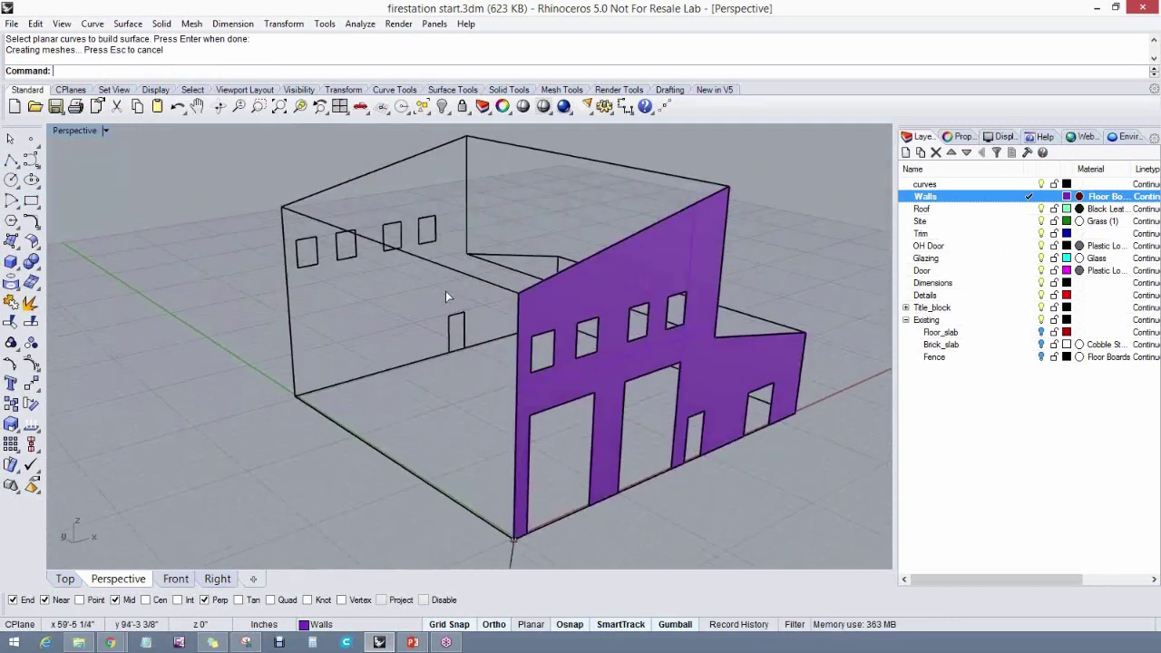
Build planar surfaces from the back elevation curves and the three rectangles connecting the elevations
key("Return")
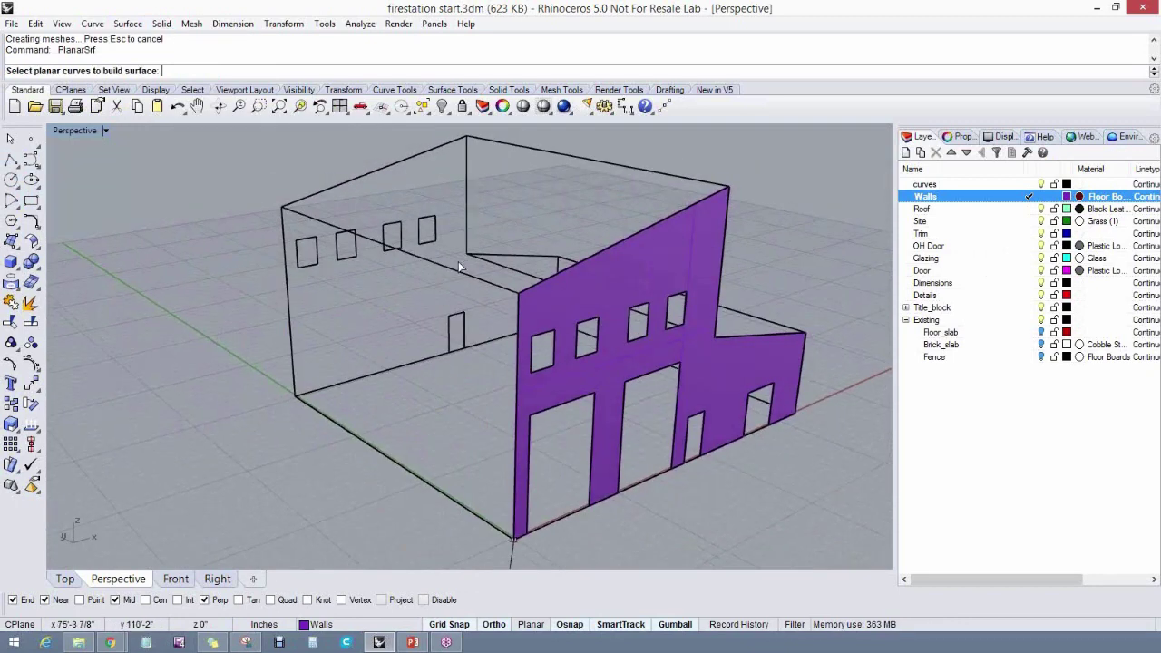
left_click(380, 247)
left_click(385, 167)
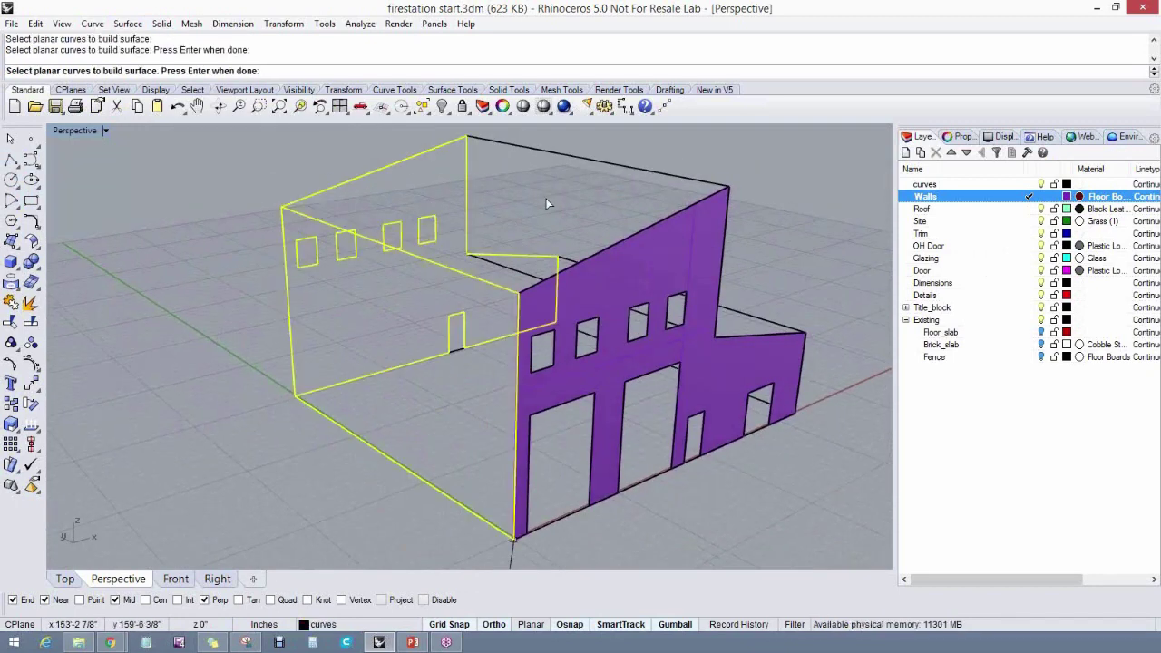
right_click_drag(546, 198, 402, 228)
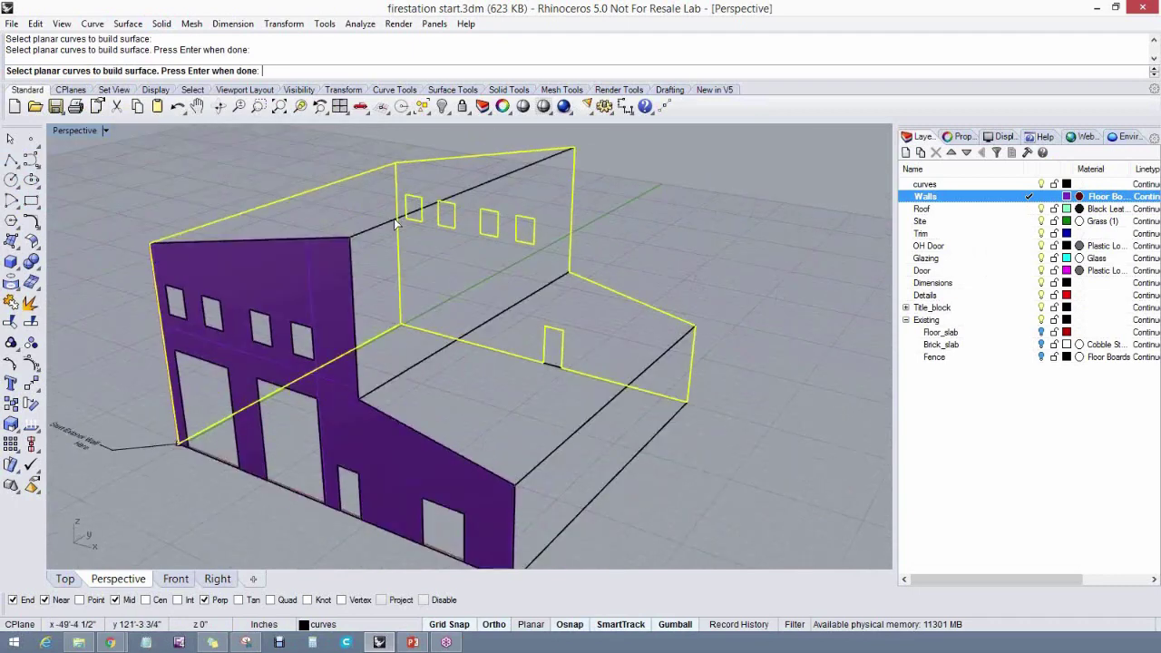
left_click(560, 444)
right_click_drag(589, 451, 508, 431)
key("Return")
Examine the finished wall surfaces and their openings from several sides of the building
right_click_drag(569, 442, 544, 463)
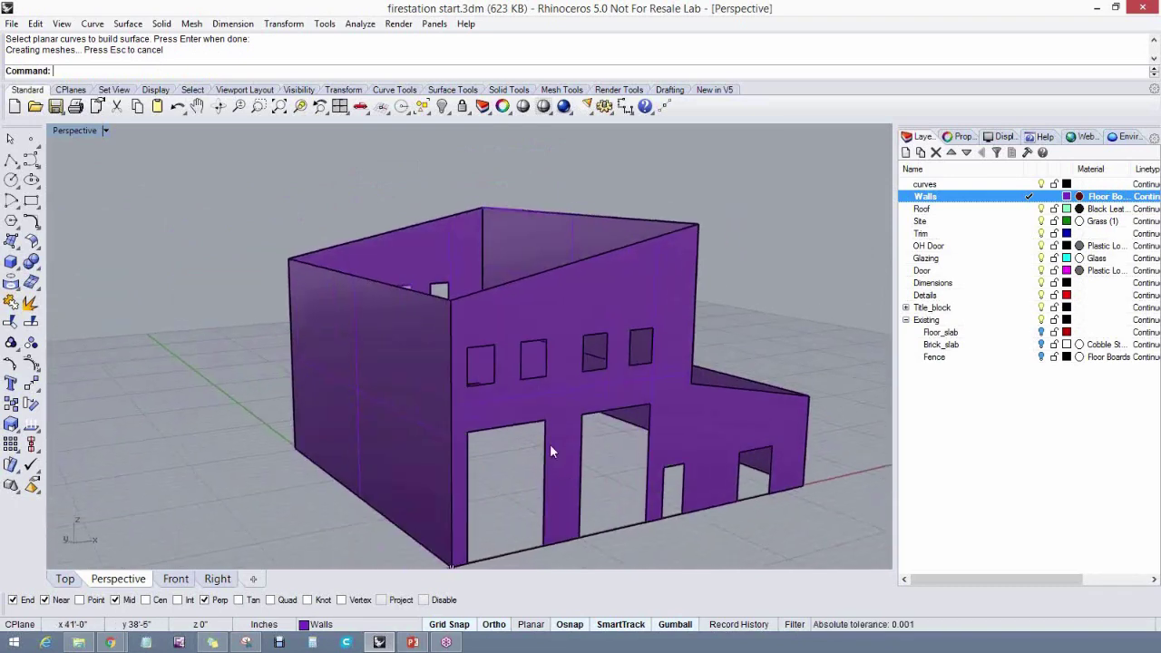
right_click_drag(580, 422, 506, 446)
left_click(495, 393)
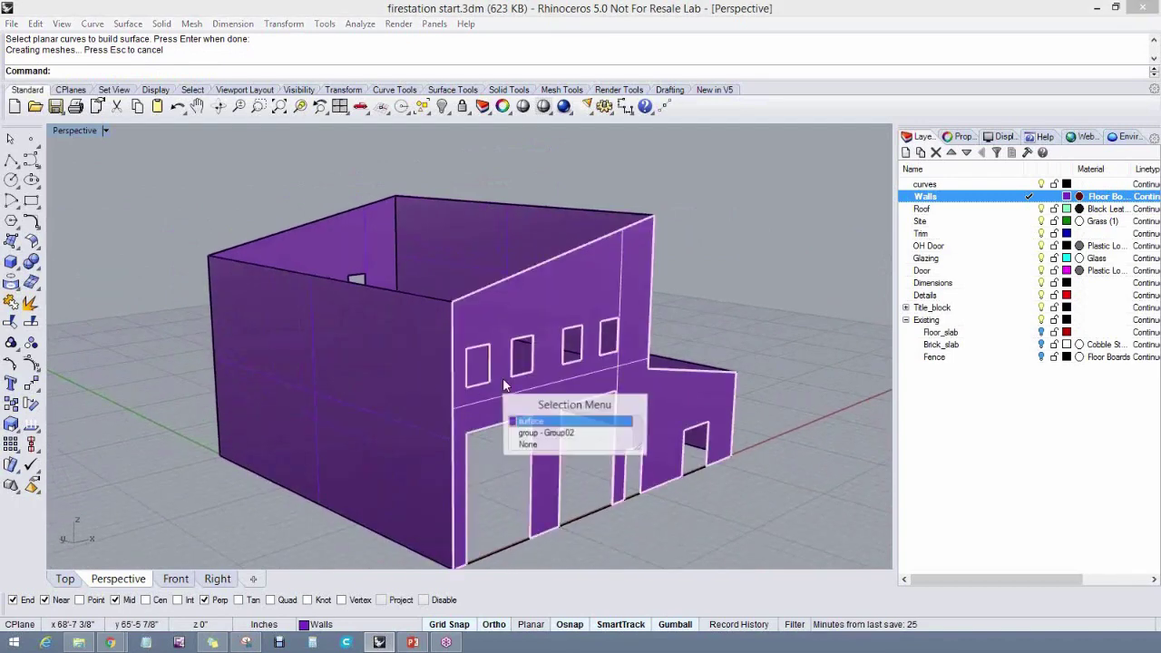
left_click(705, 348)
right_click_drag(706, 350, 228, 306)
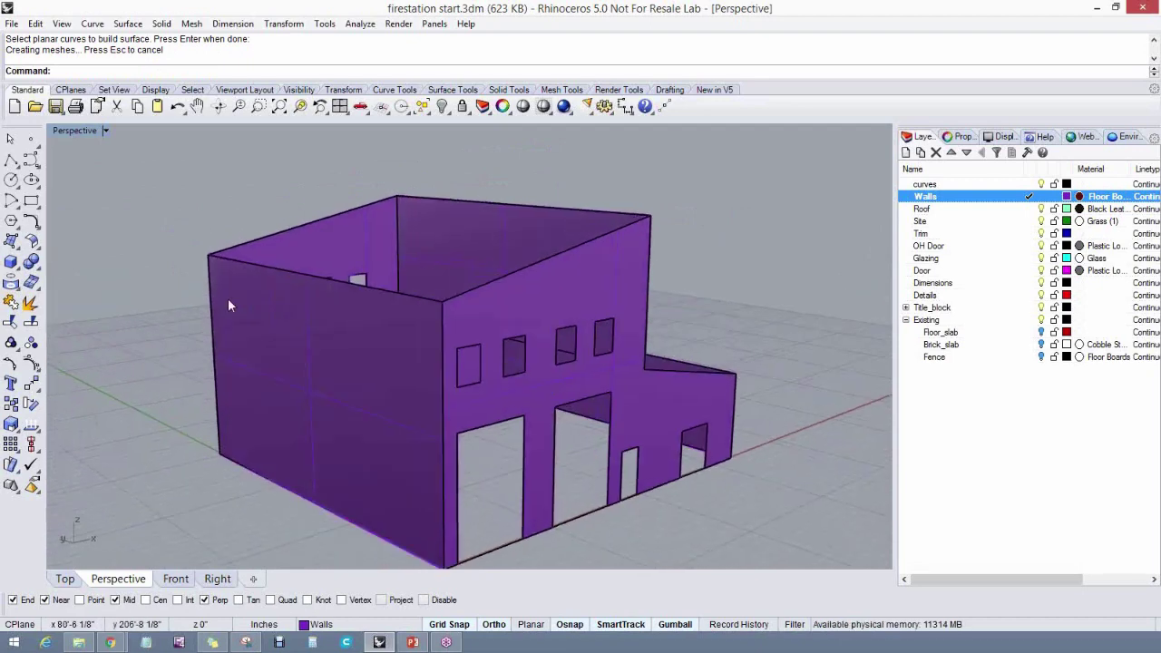
right_click_drag(543, 374, 503, 377)
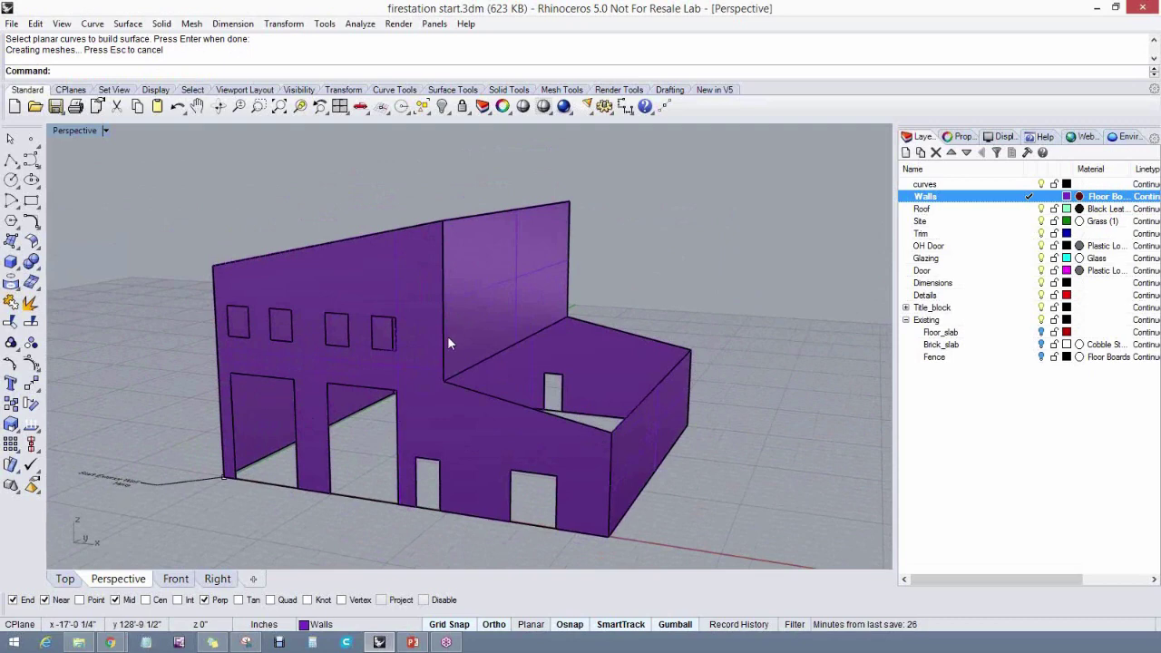
right_click_drag(481, 351, 504, 325)
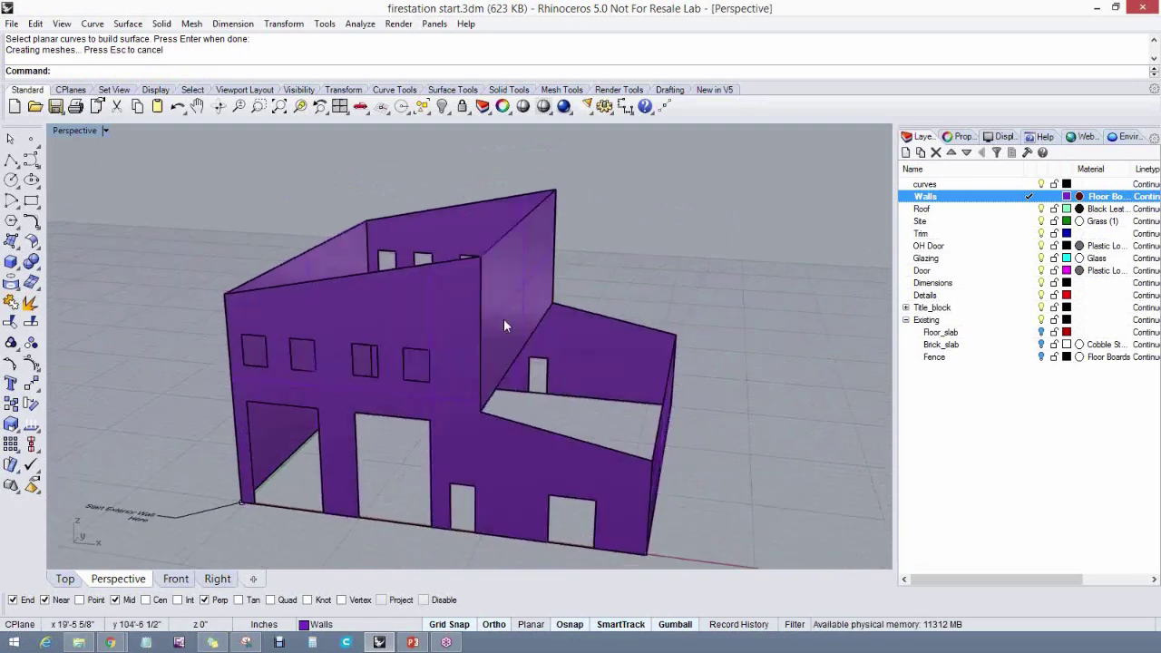
left_click(417, 347)
left_click(461, 384)
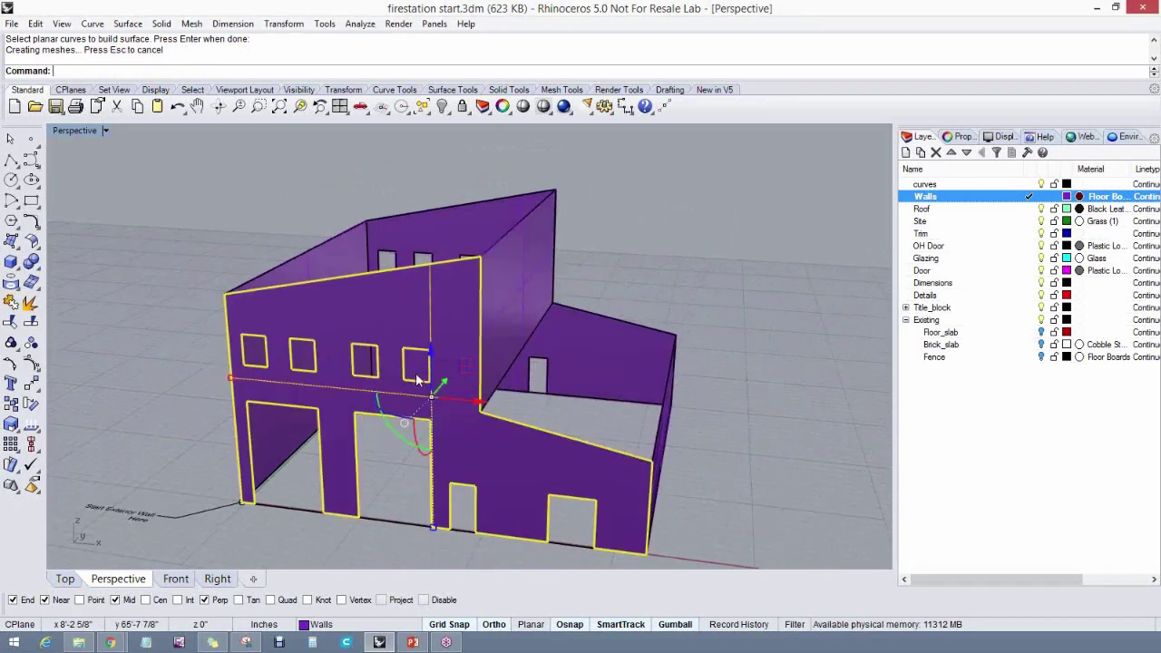
left_click(144, 341)
left_click_drag(176, 318, 444, 387)
right_click_drag(430, 393, 443, 387)
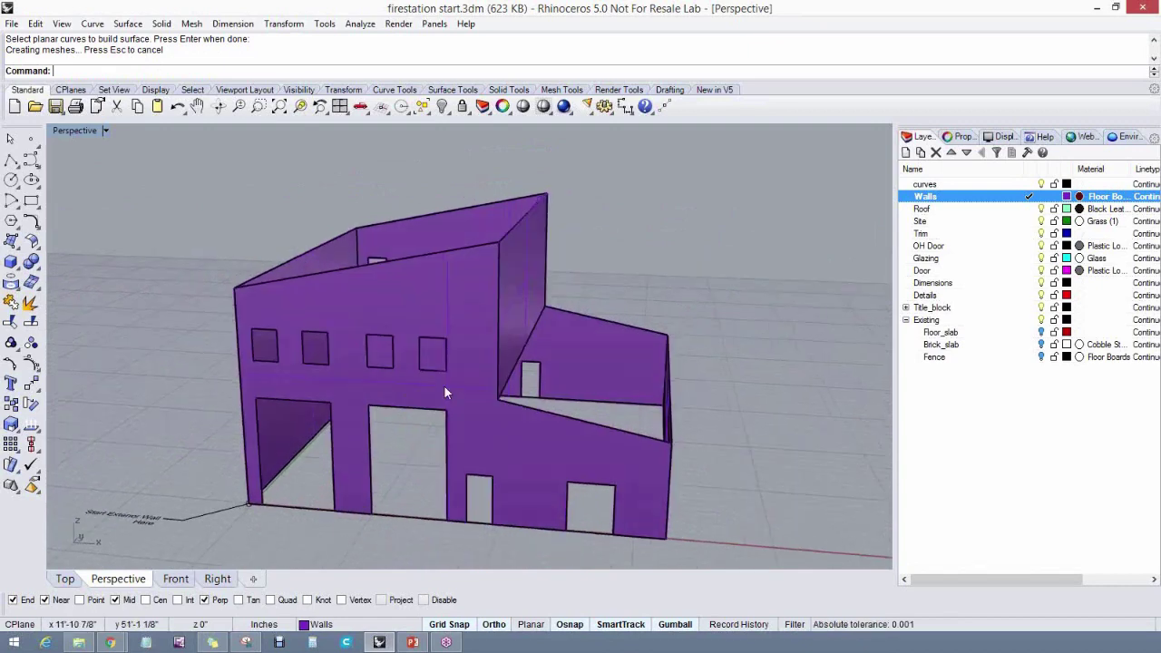
left_click(403, 415)
left_click(446, 456)
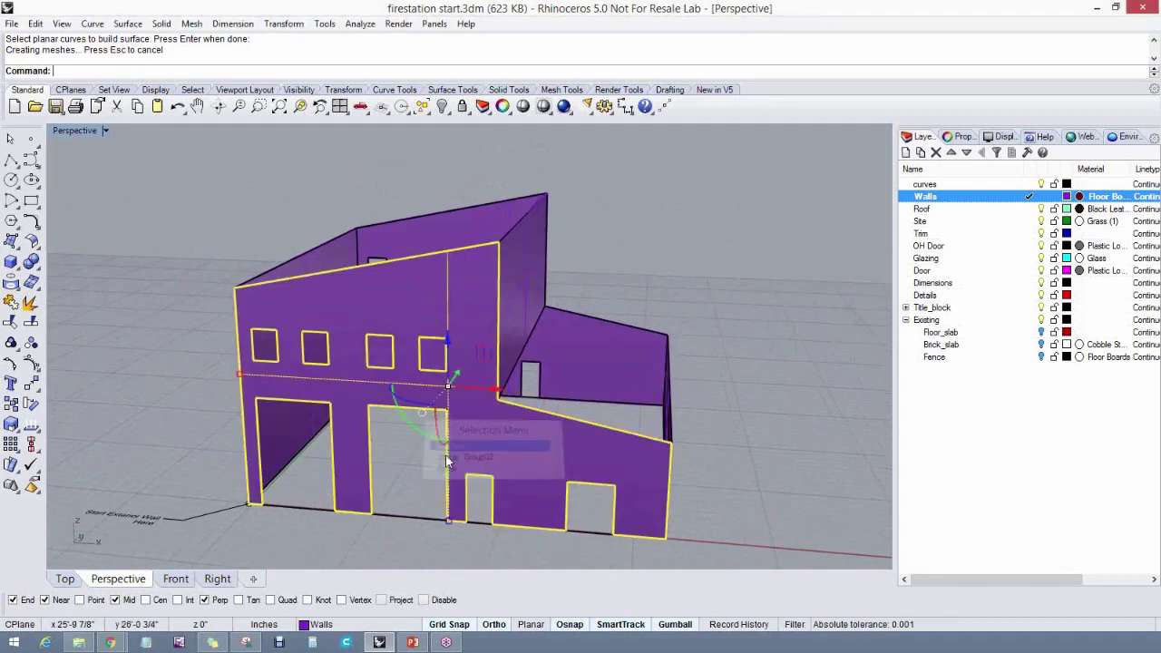
key("Escape")
Ungroup the front elevation curves in Group02 and clear the selection
left_click(239, 365)
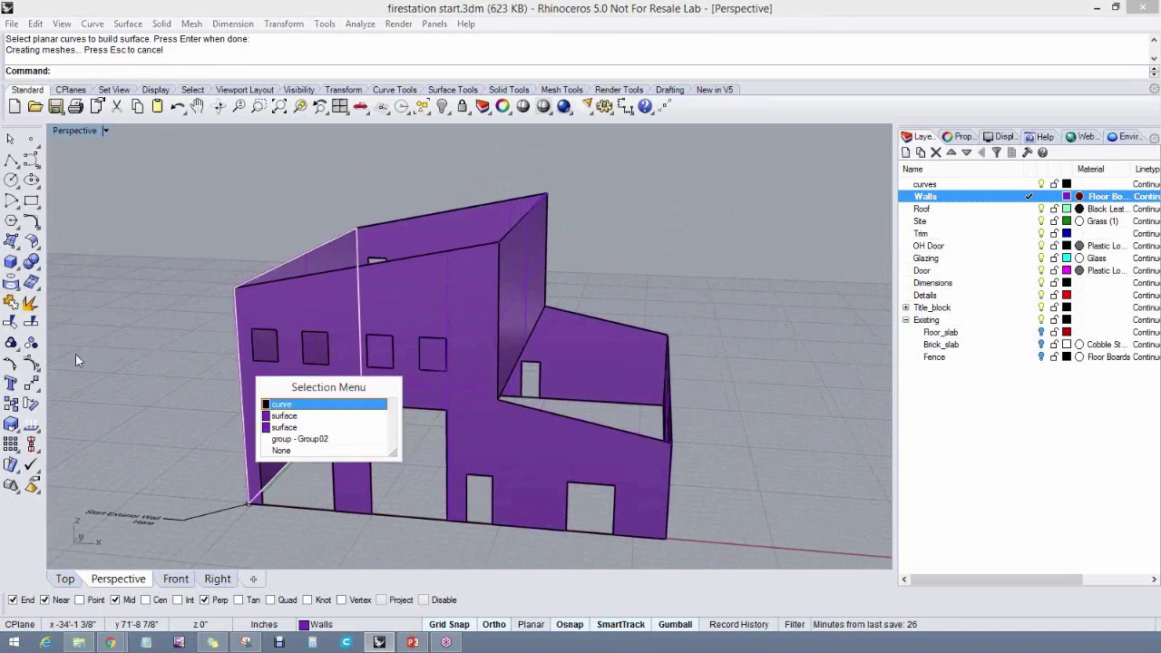
left_click(296, 441)
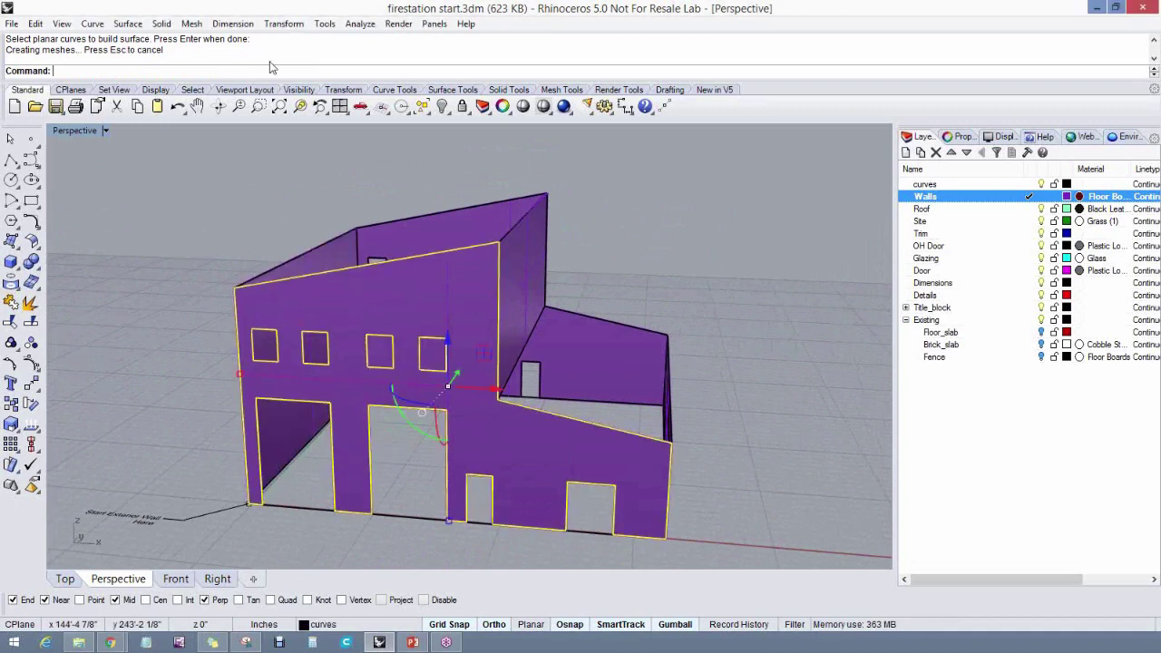
right_click(30, 343)
left_click(190, 333)
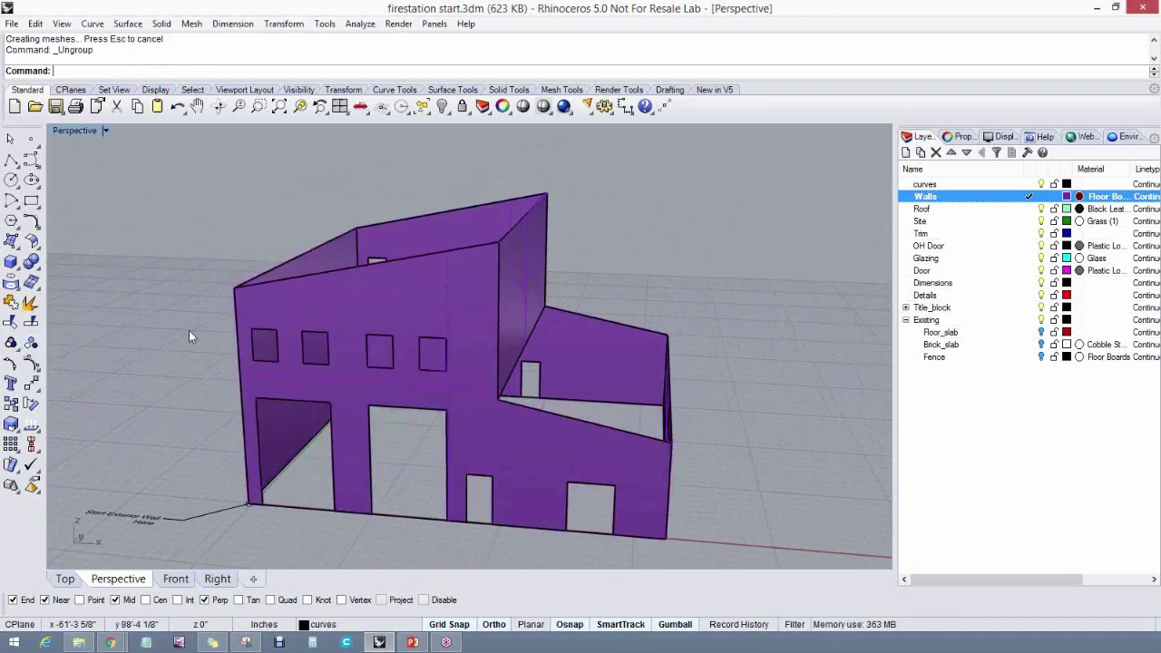
Mirror the four upper front window outlines onto the tall section's inner side wall, about a 135° line from its front corner
left_click_drag(203, 319, 465, 382)
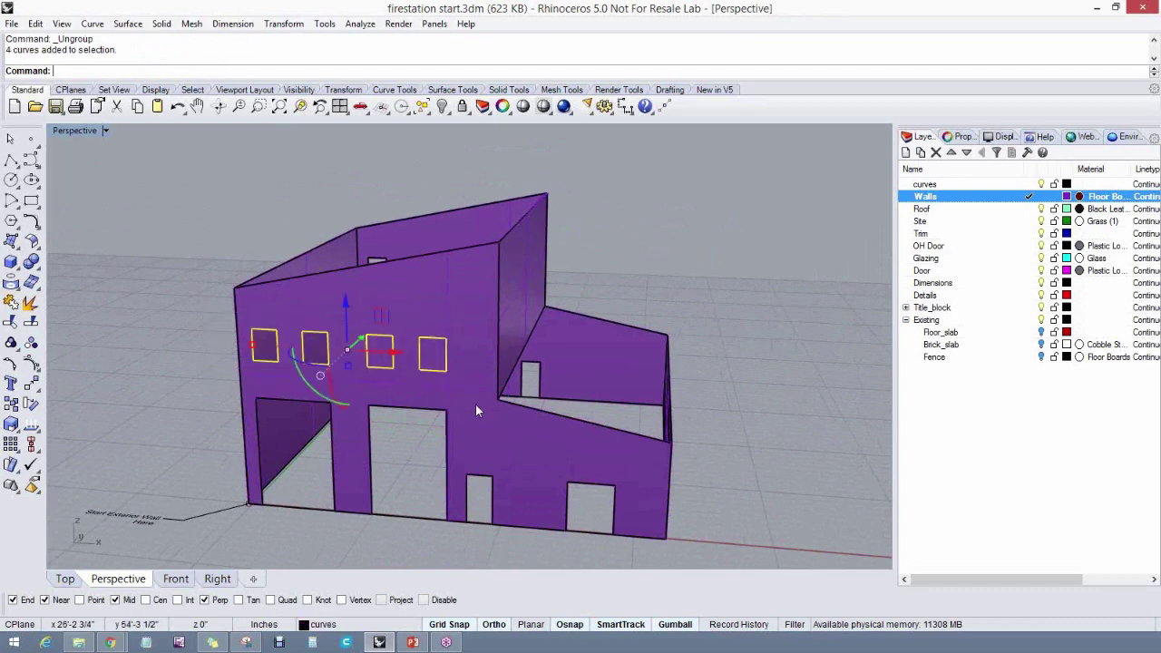
key("Left")
key("Left")
key("Left")
key("Left")
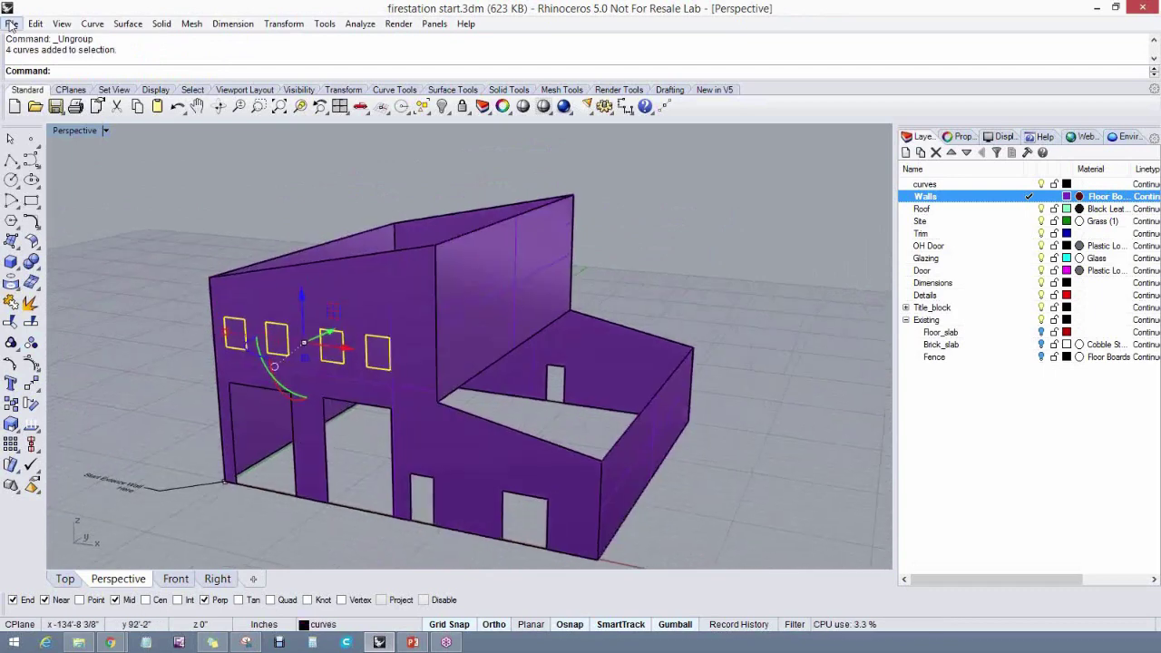
right_click_drag(265, 211, 295, 252)
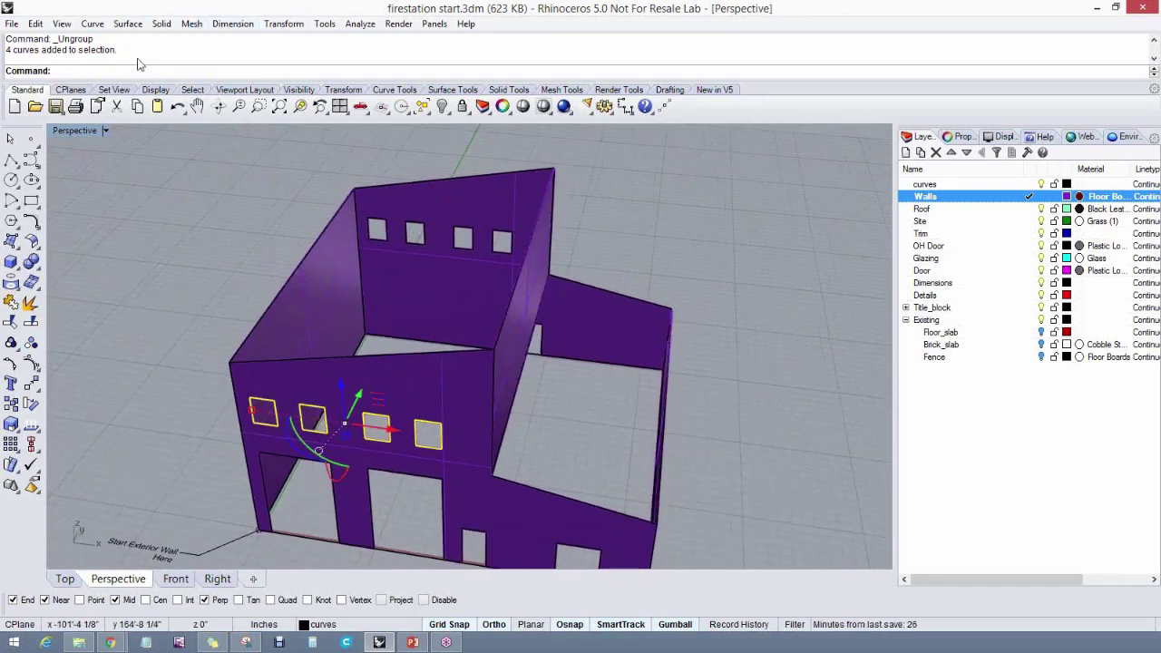
double_click(76, 133)
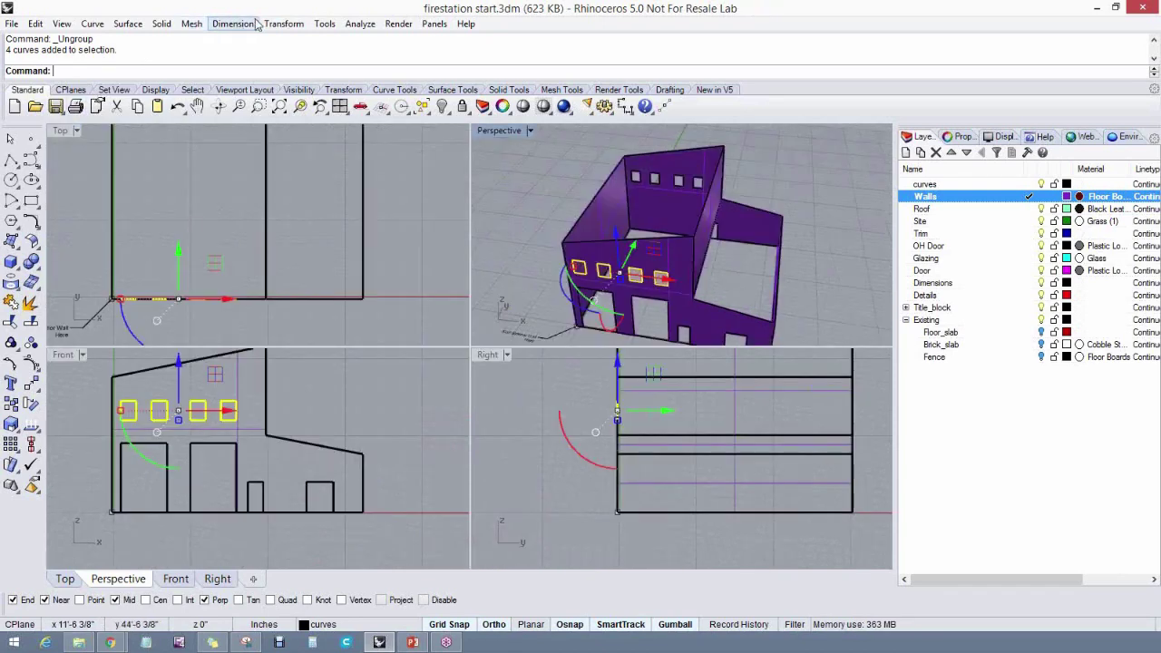
left_click(284, 24)
left_click(296, 136)
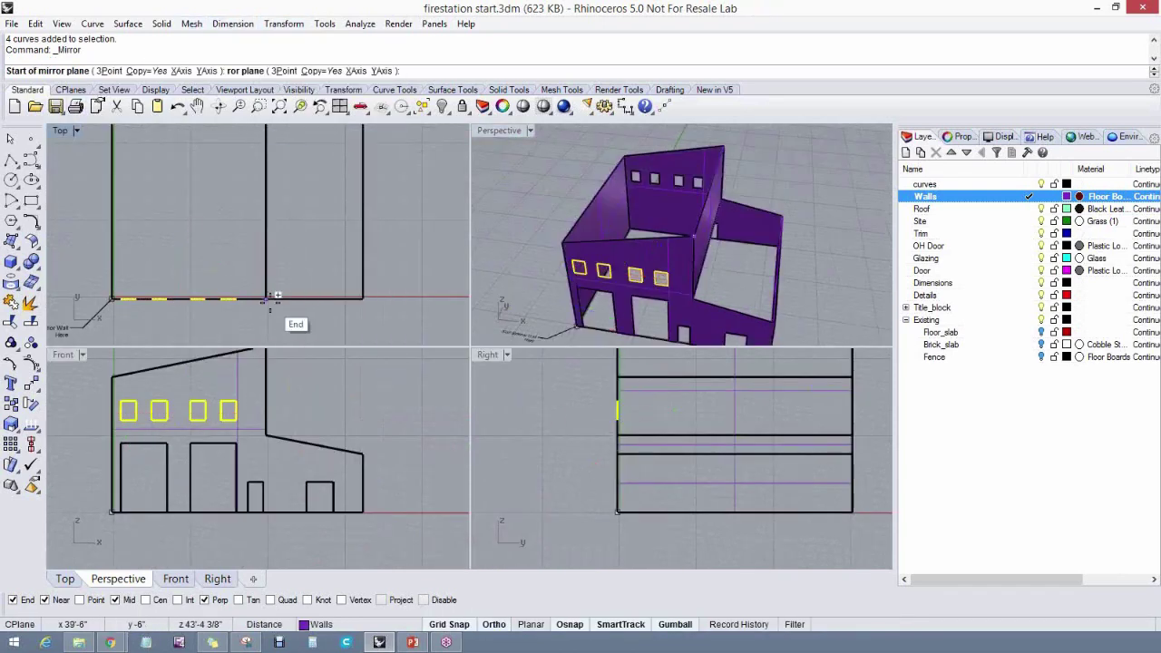
left_click(269, 301)
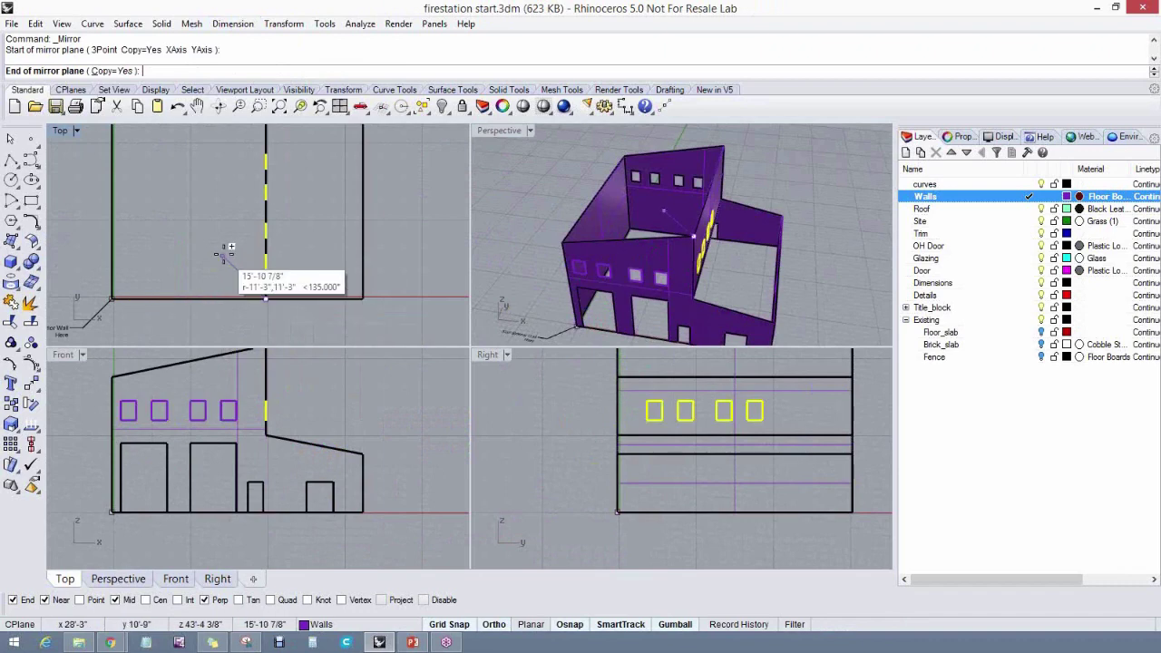
left_click(223, 254)
right_click_drag(532, 273, 628, 263)
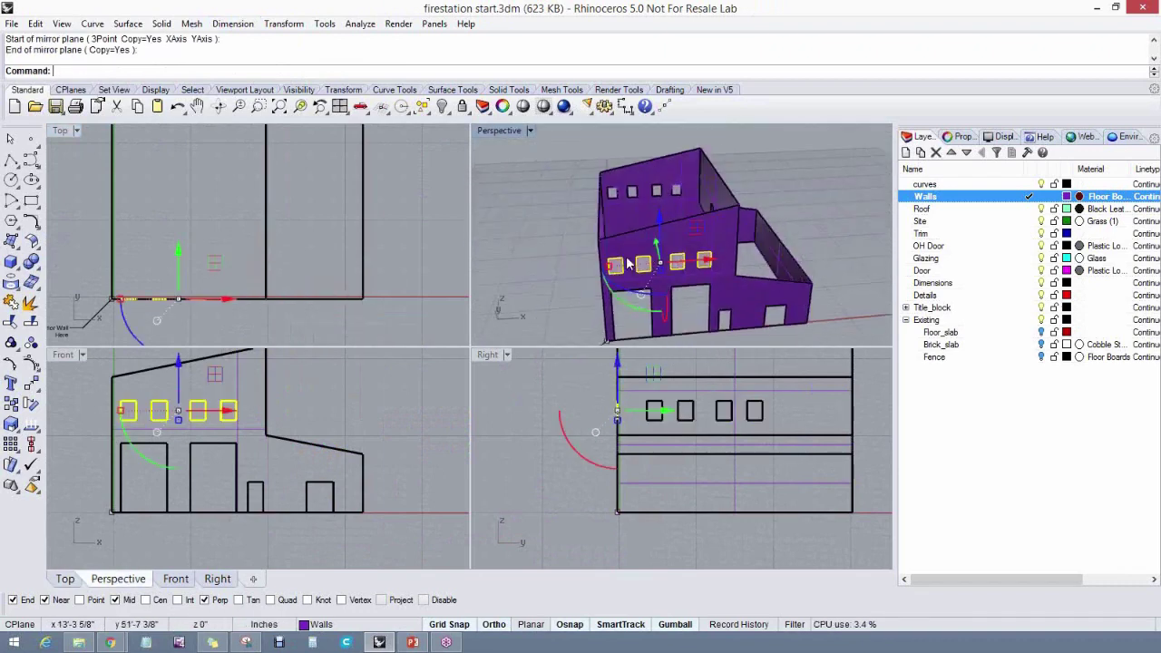
Mirror the four front window outlines onto the outer side wall, about a diagonal line from the building's front corner, and clear the selection
right_click(162, 238)
left_click(112, 299)
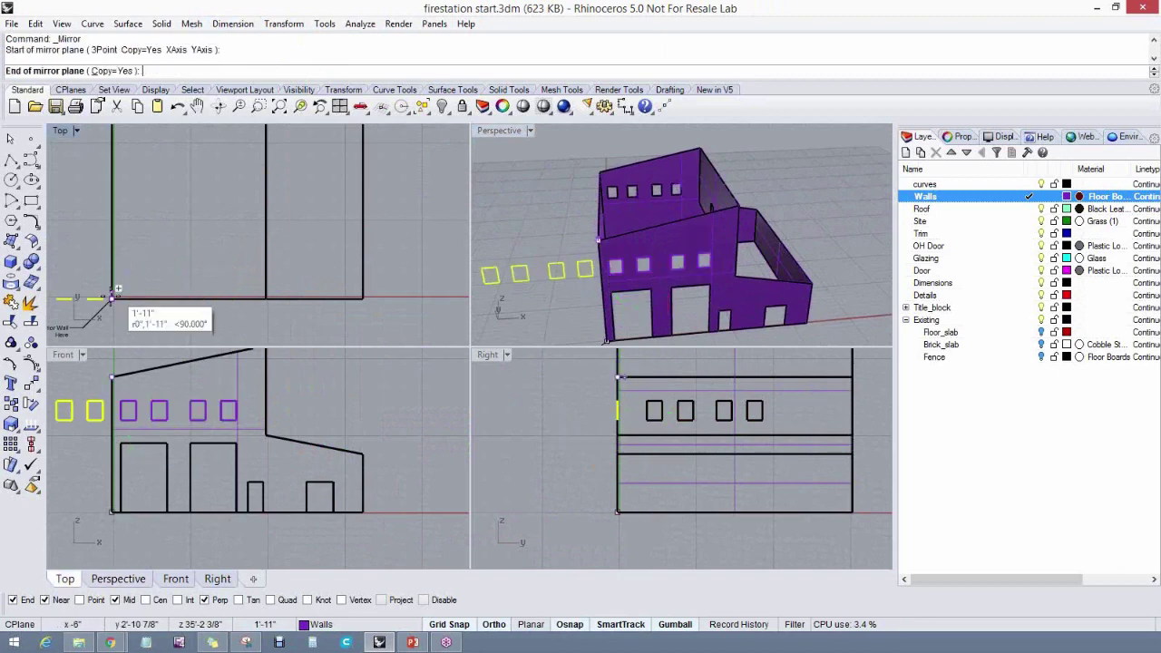
left_click(166, 223)
right_click_drag(545, 256, 629, 283)
key("Escape")
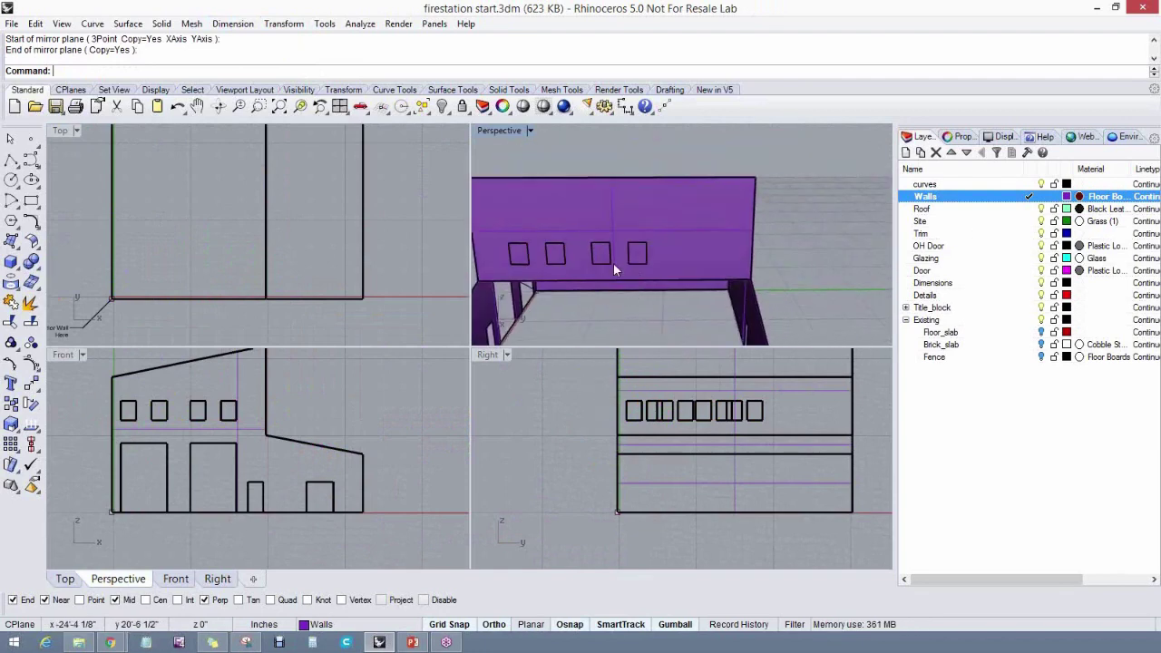
Try to mirror the inner side wall's two front-most window outlines through the midpoints of the wall's lower and upper edges
left_click(612, 263)
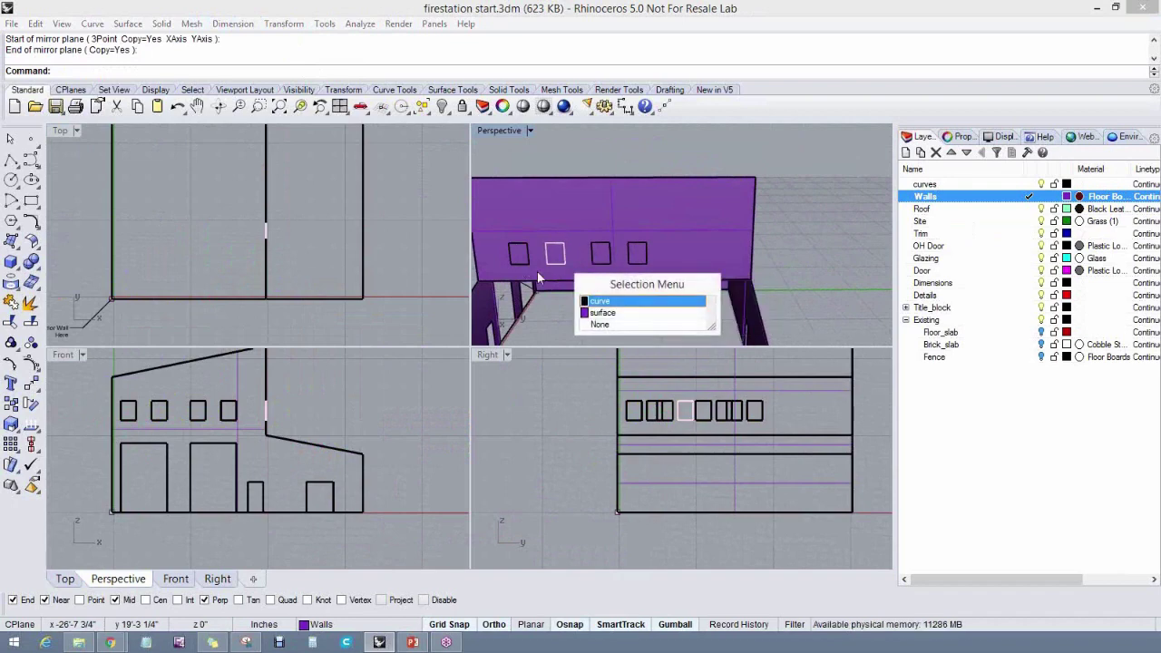
left_click(598, 301)
left_click(574, 275)
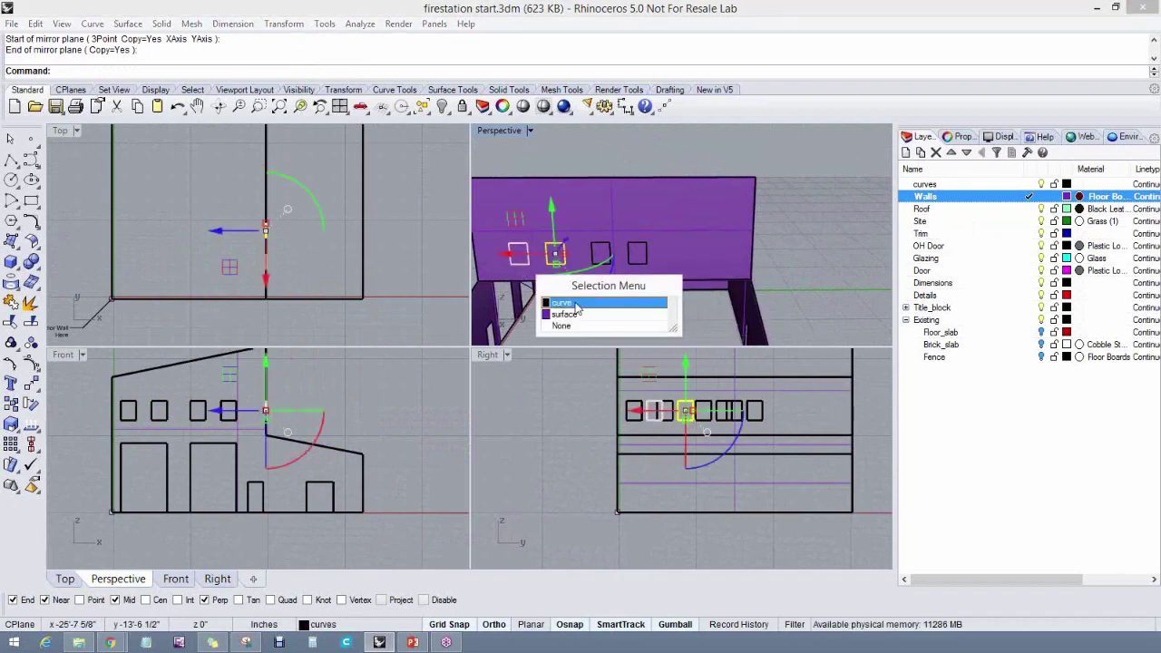
left_click(564, 303)
left_click(277, 27)
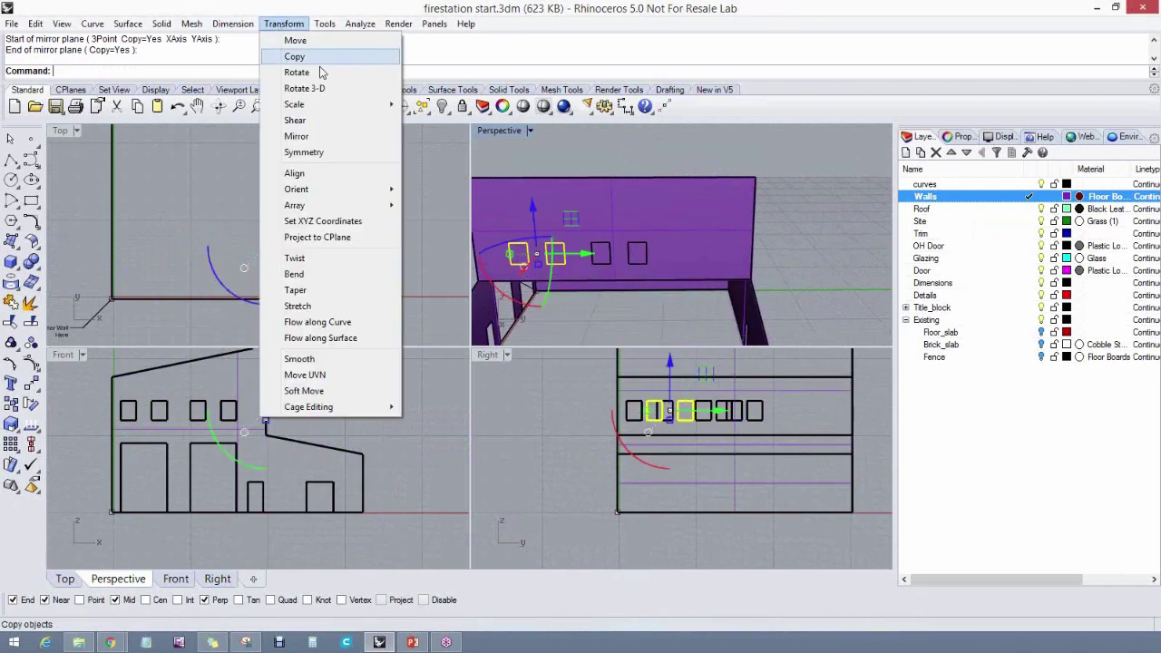
left_click(300, 140)
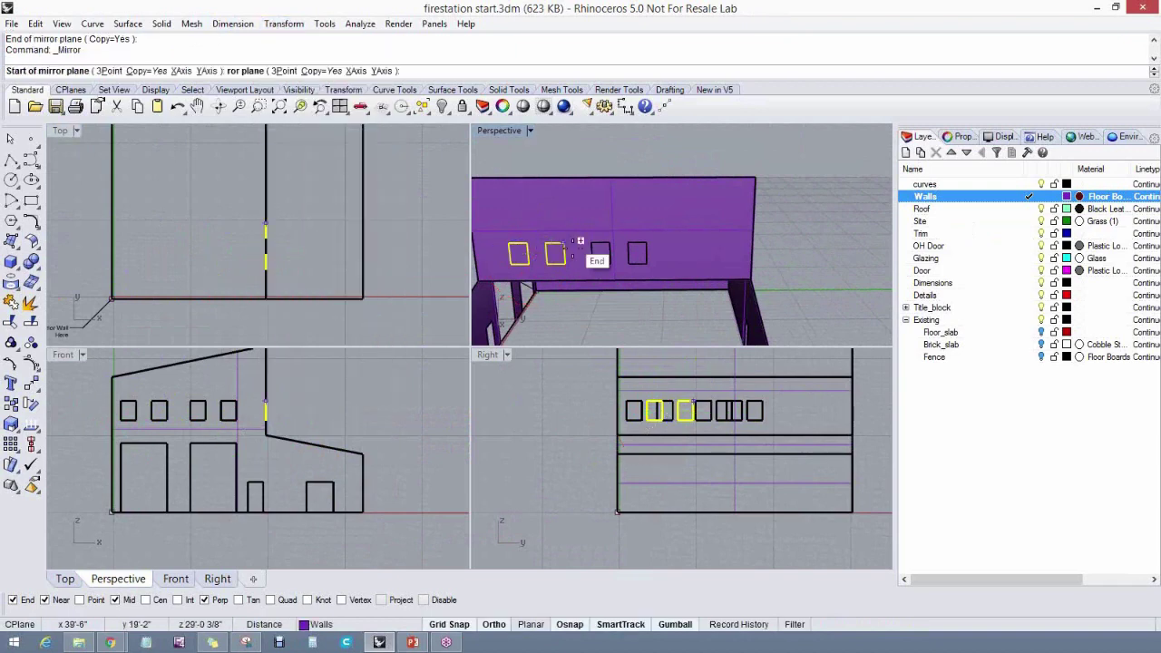
left_click(625, 273)
left_click(616, 178)
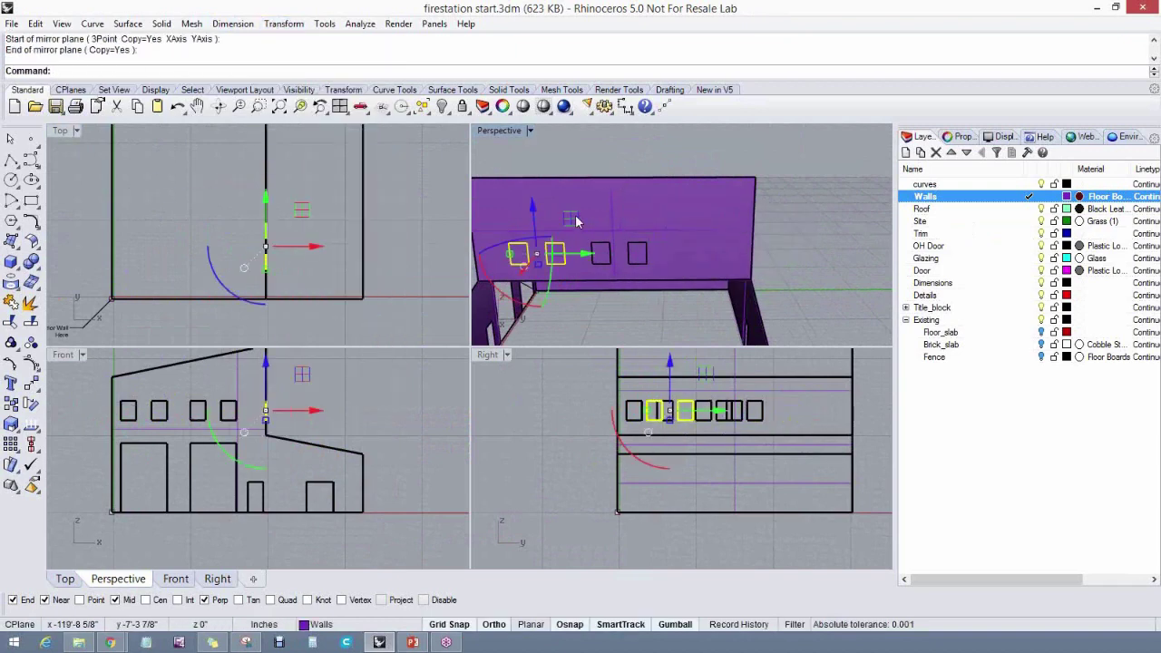
right_click_drag(577, 222, 749, 255)
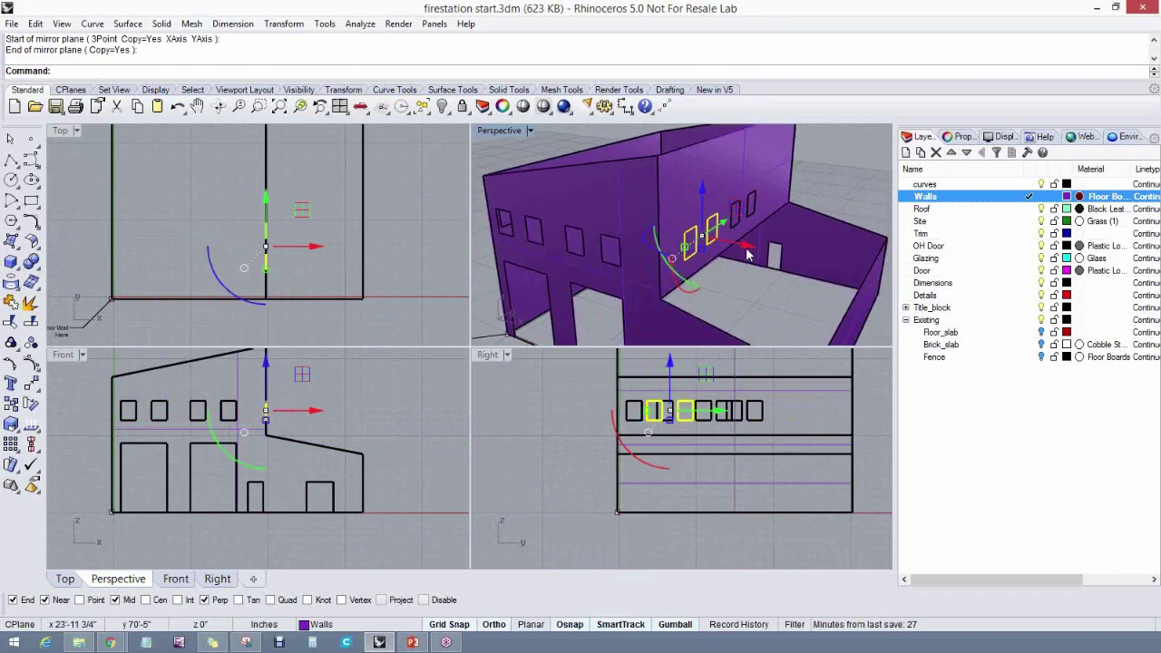
Mirror the two selected window outlines again, using a vertical line in the Right view through the midpoint of the wall's lower edge
double_click(499, 130)
right_click_drag(526, 359, 539, 388)
right_click(492, 387)
left_click(541, 385)
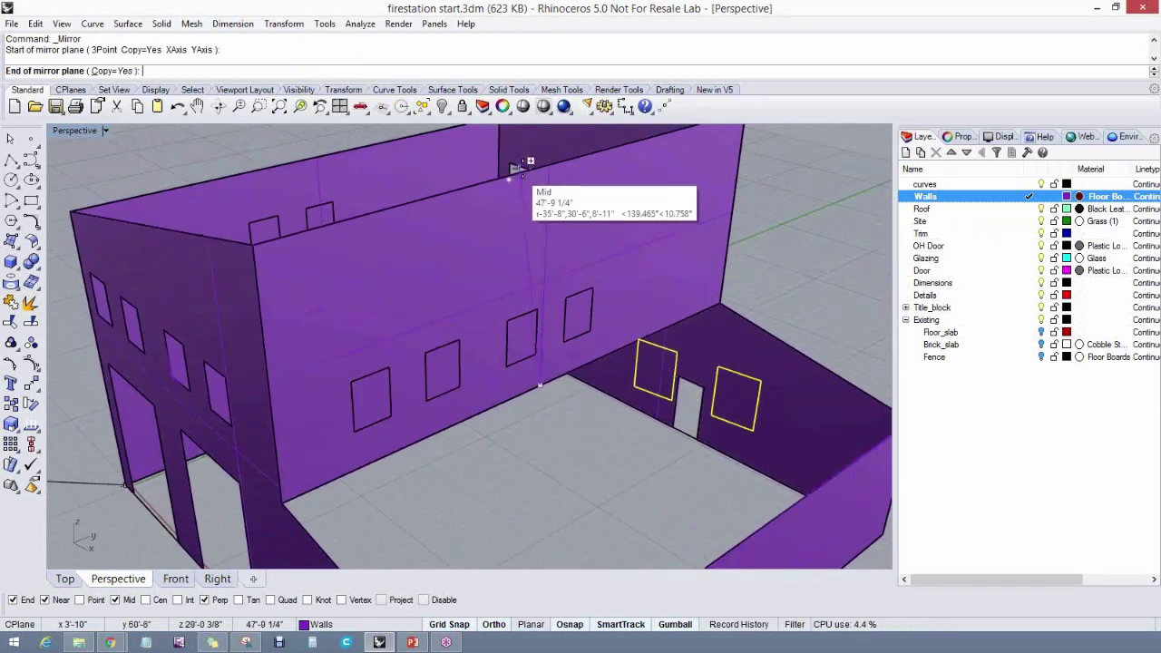
right_click_drag(522, 361, 526, 391)
scroll(526, 390, "down", 3)
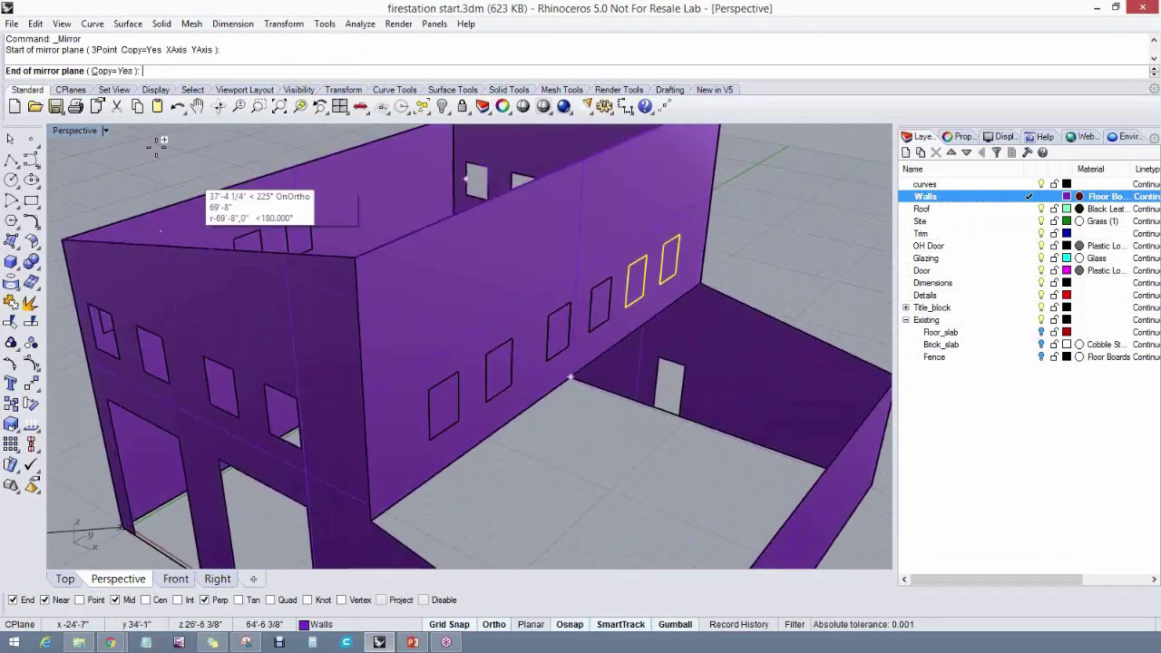
double_click(81, 132)
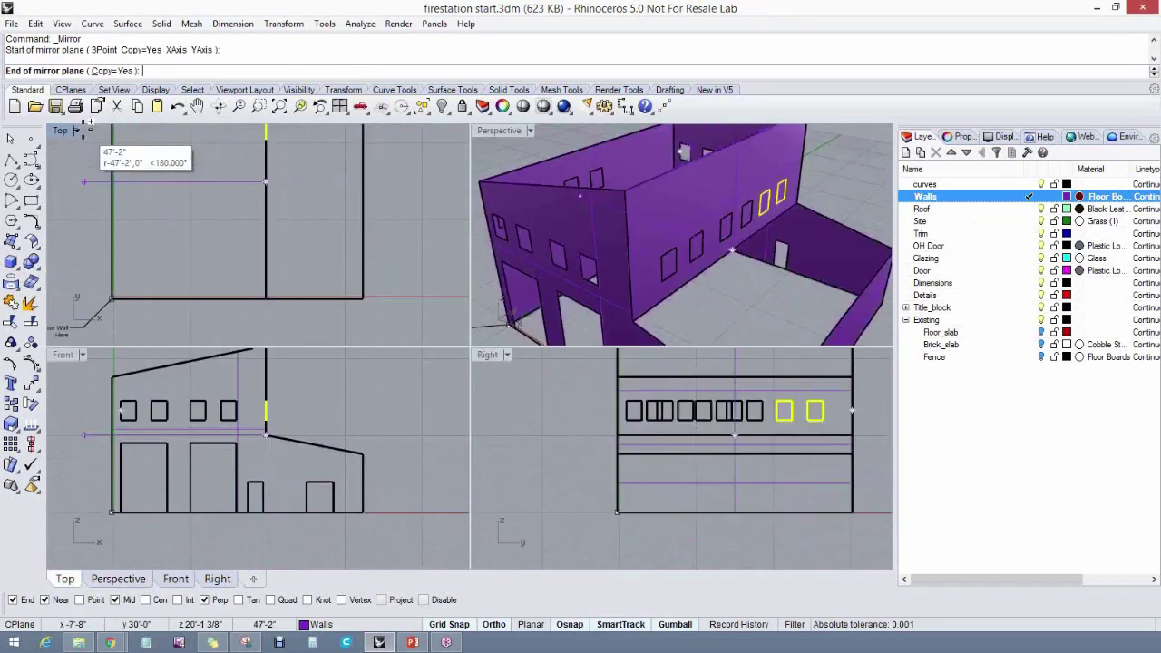
left_click(641, 386)
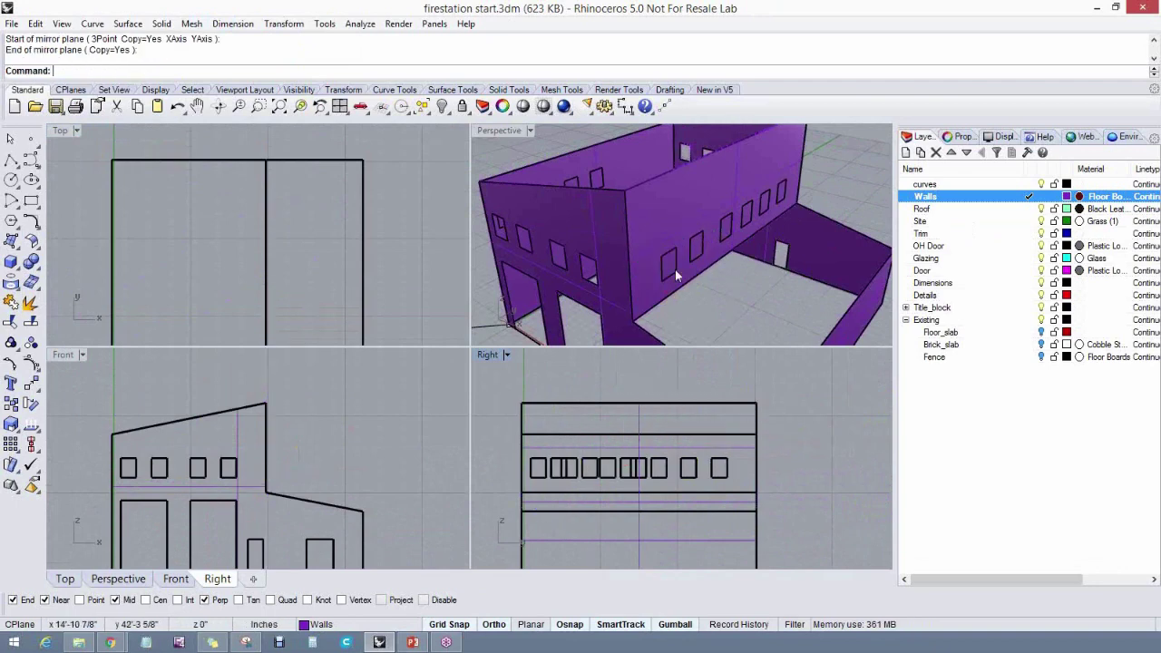
Delete the window outlines on the tall section's inner side wall except the two nearest the front
right_click_drag(694, 272, 685, 300)
right_click_drag(667, 350, 807, 295)
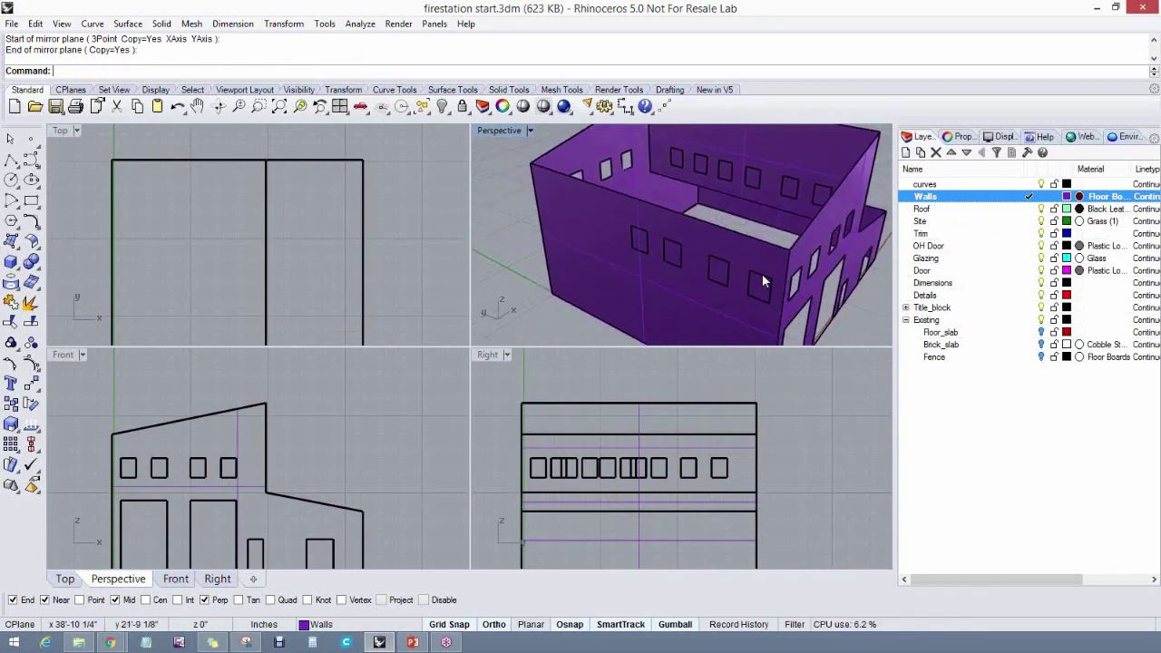
right_click_drag(713, 272, 590, 232)
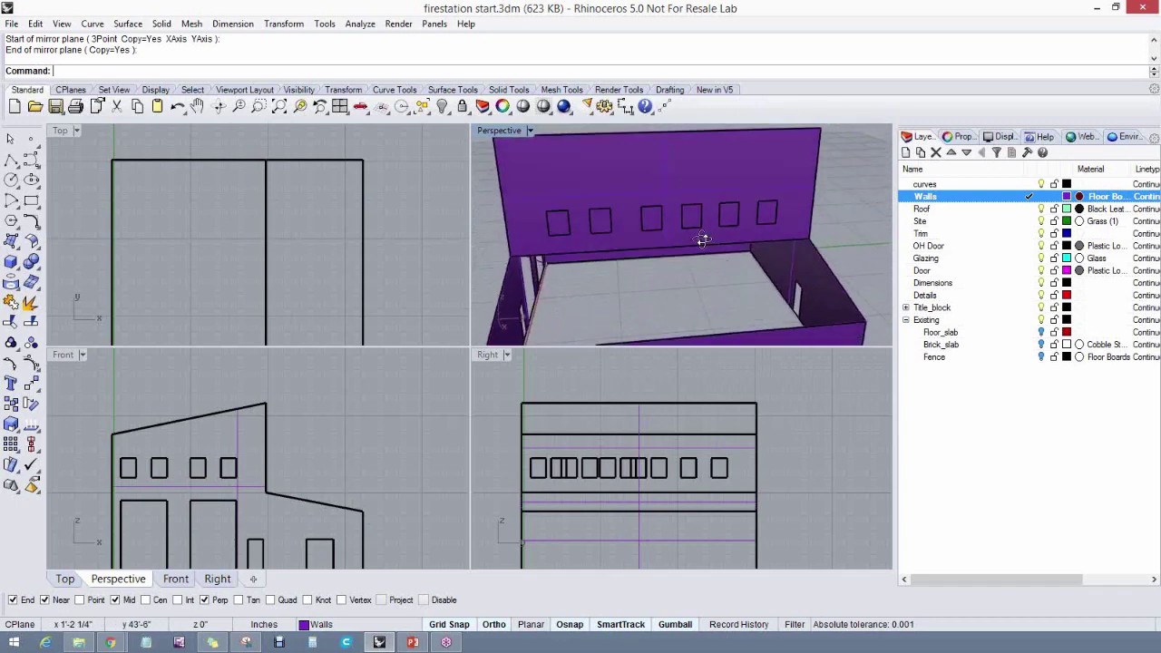
right_click_drag(703, 241, 669, 254)
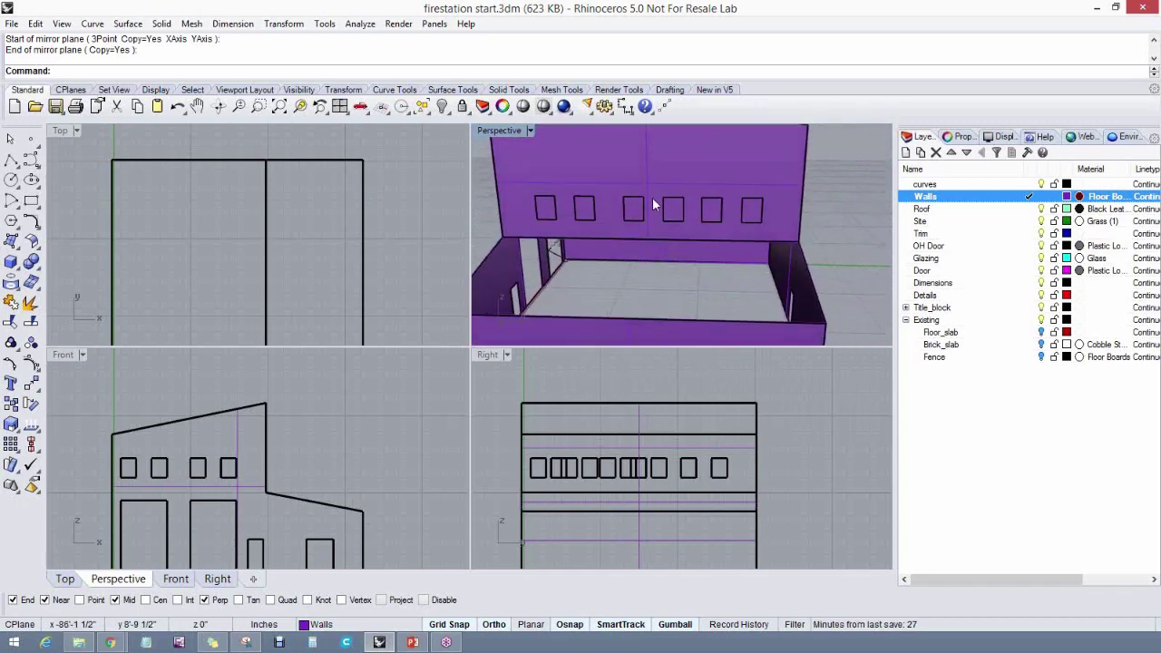
mouse_move(745, 252)
right_mouse_down()
mouse_move(677, 237)
mouse_move(747, 249)
right_mouse_up()
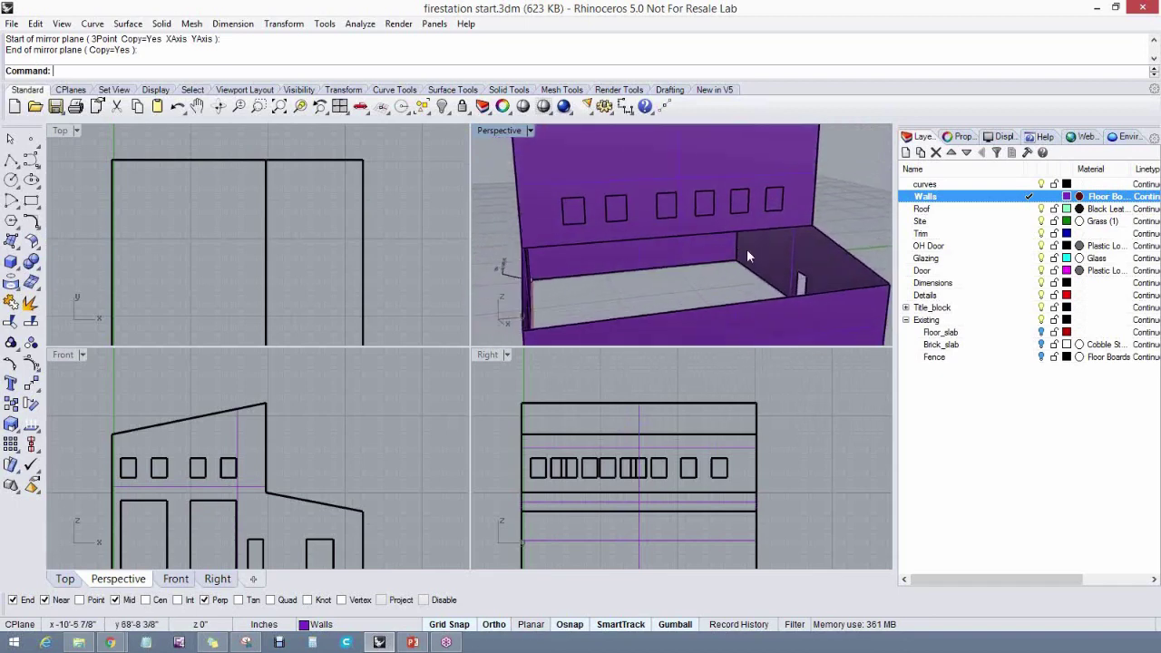
left_click(682, 222)
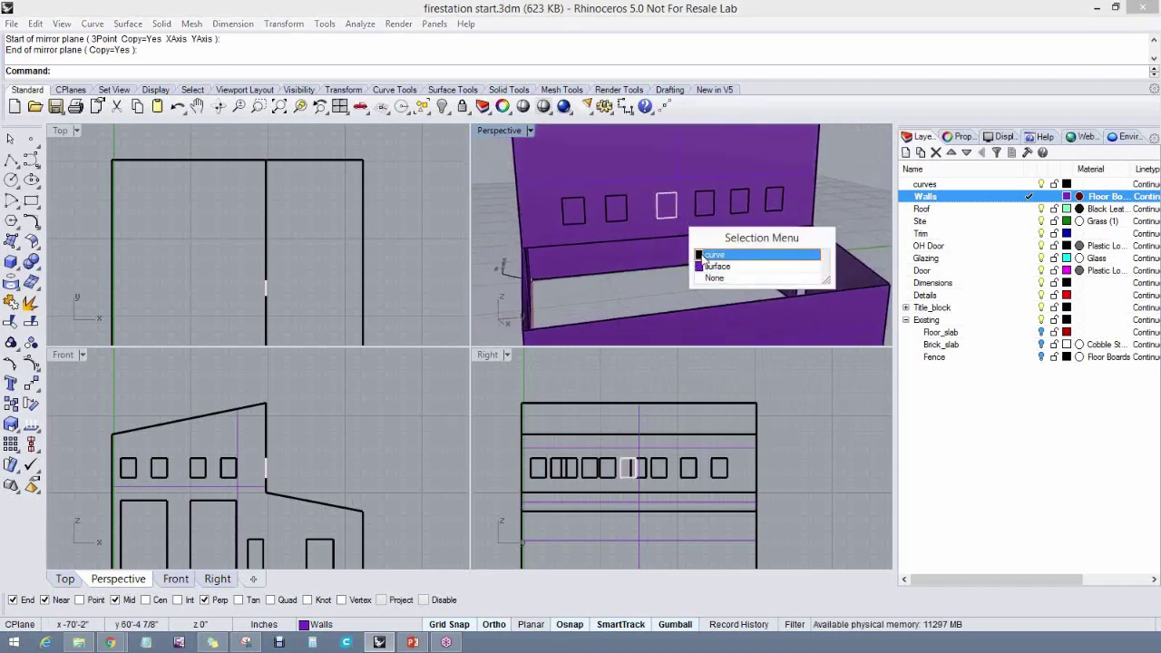
left_click(705, 255)
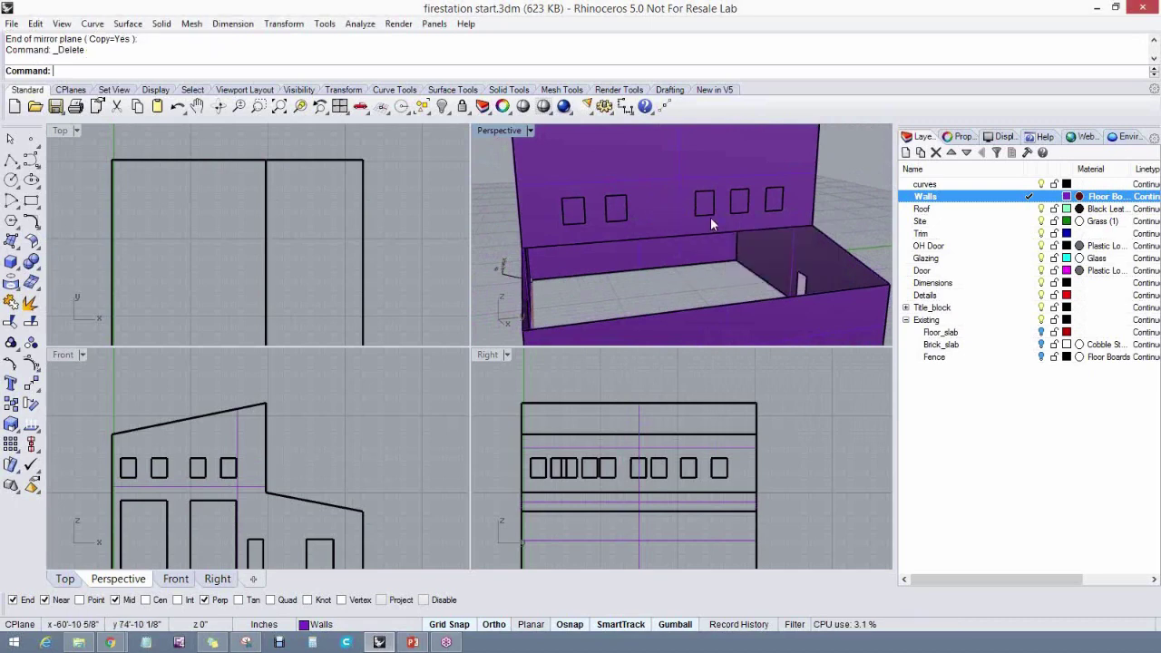
key("Delete")
left_click(753, 213)
left_click(780, 250)
key("Delete")
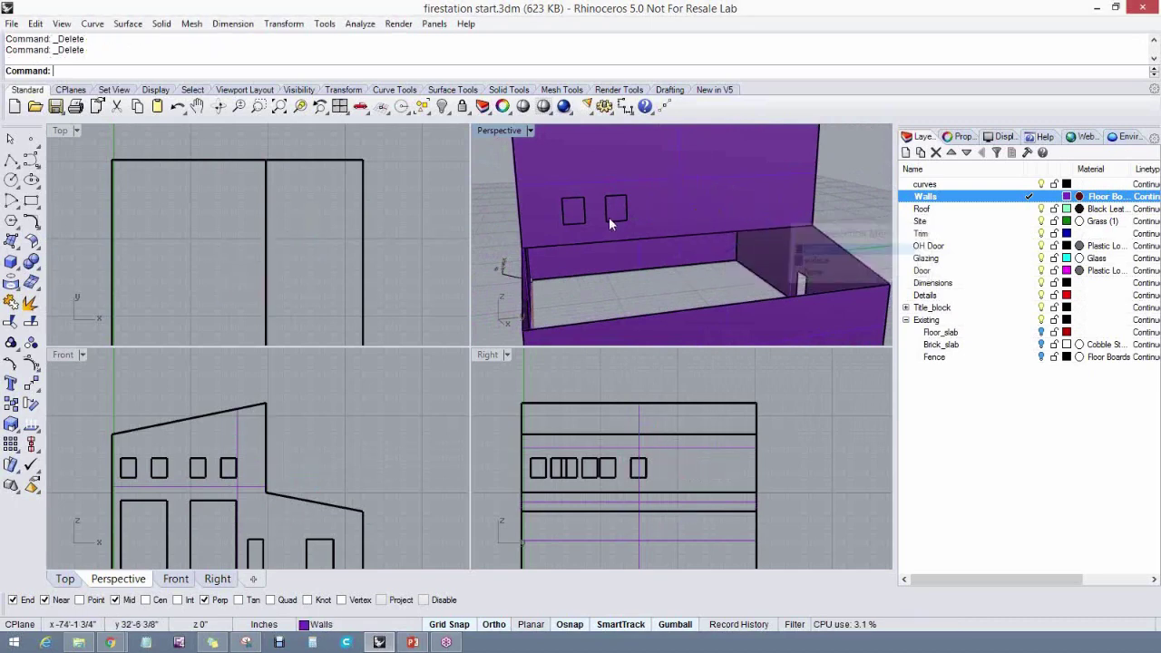
Mirror the two remaining window outlines to the rear half of the inner side wall about a vertical line through its lower edge's midpoint
left_click(615, 221)
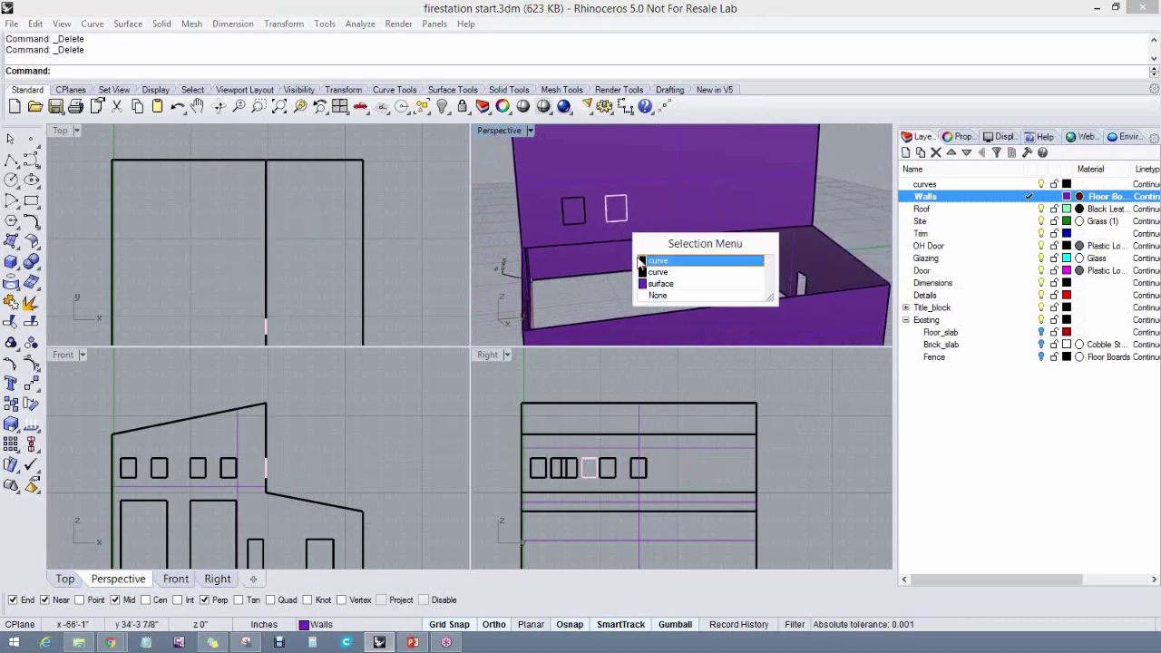
left_click(646, 261)
left_click(580, 222)
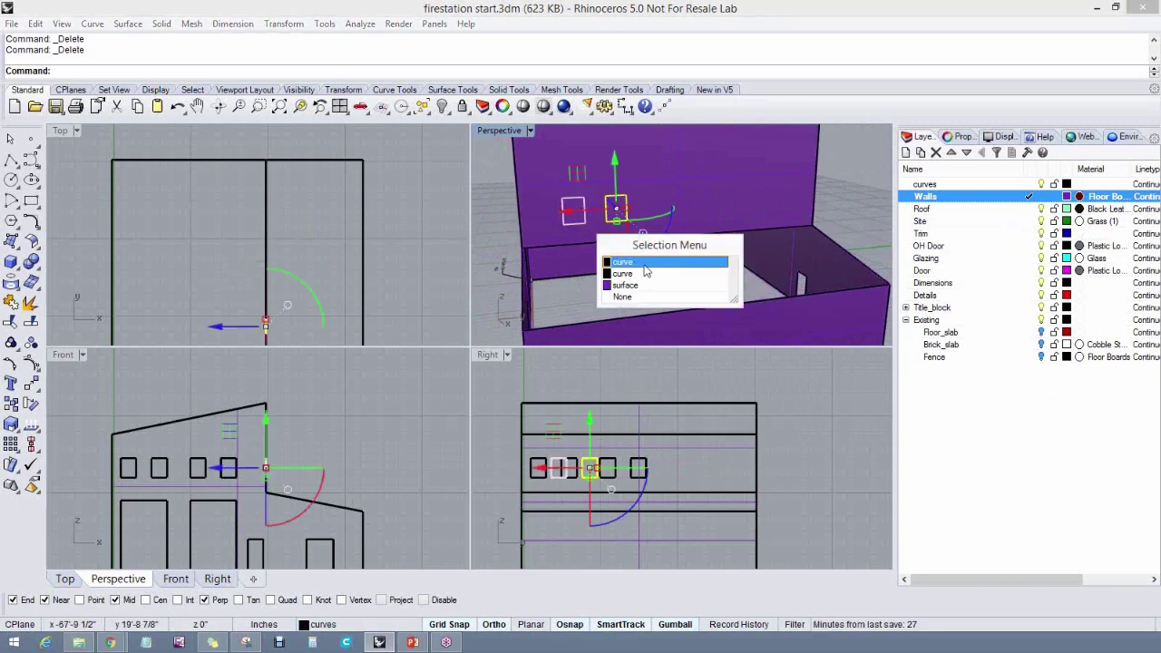
left_click(646, 271)
mouse_move(646, 270)
right_mouse_down()
mouse_move(667, 265)
mouse_move(631, 274)
right_mouse_up()
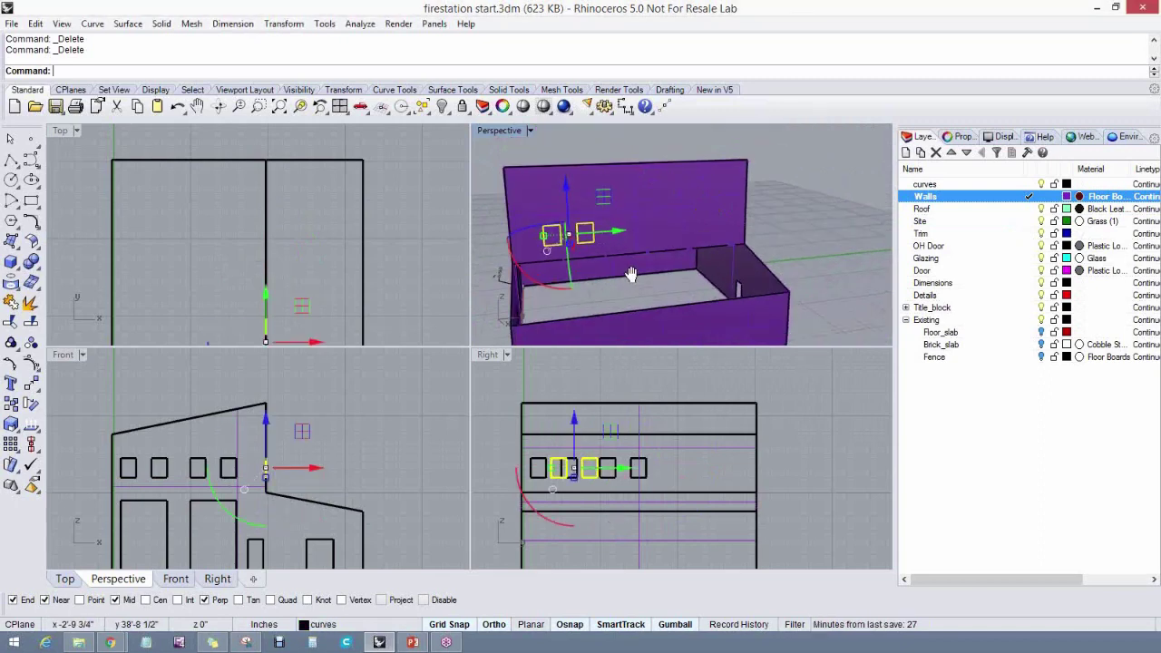
left_click(284, 24)
left_click(292, 135)
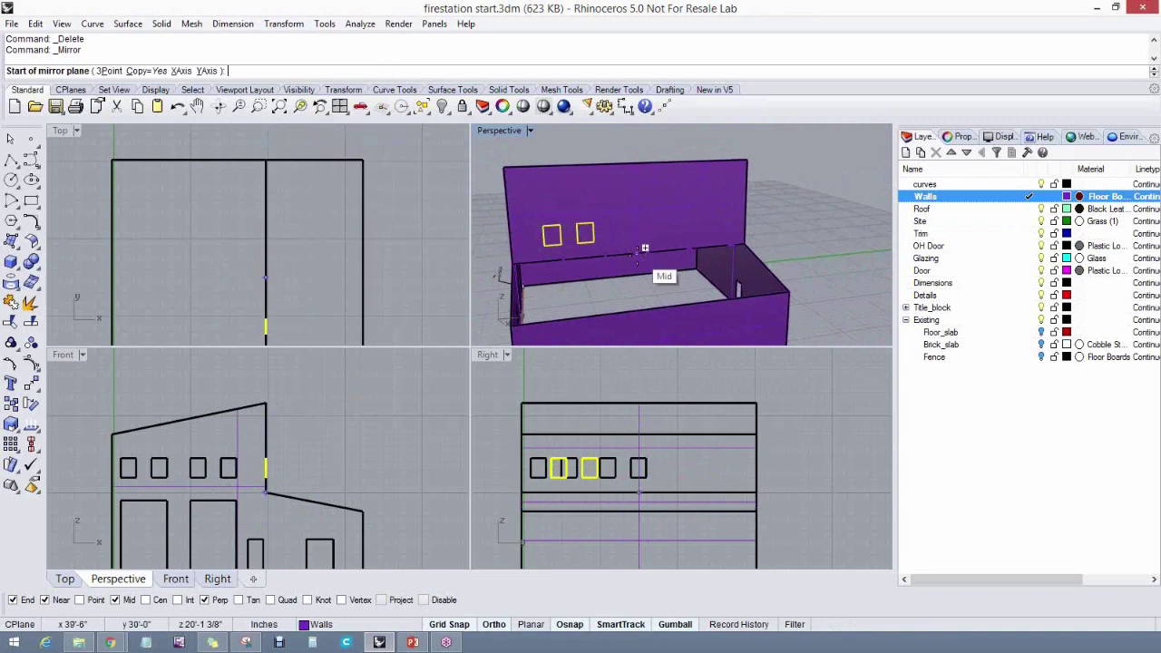
left_click(644, 248)
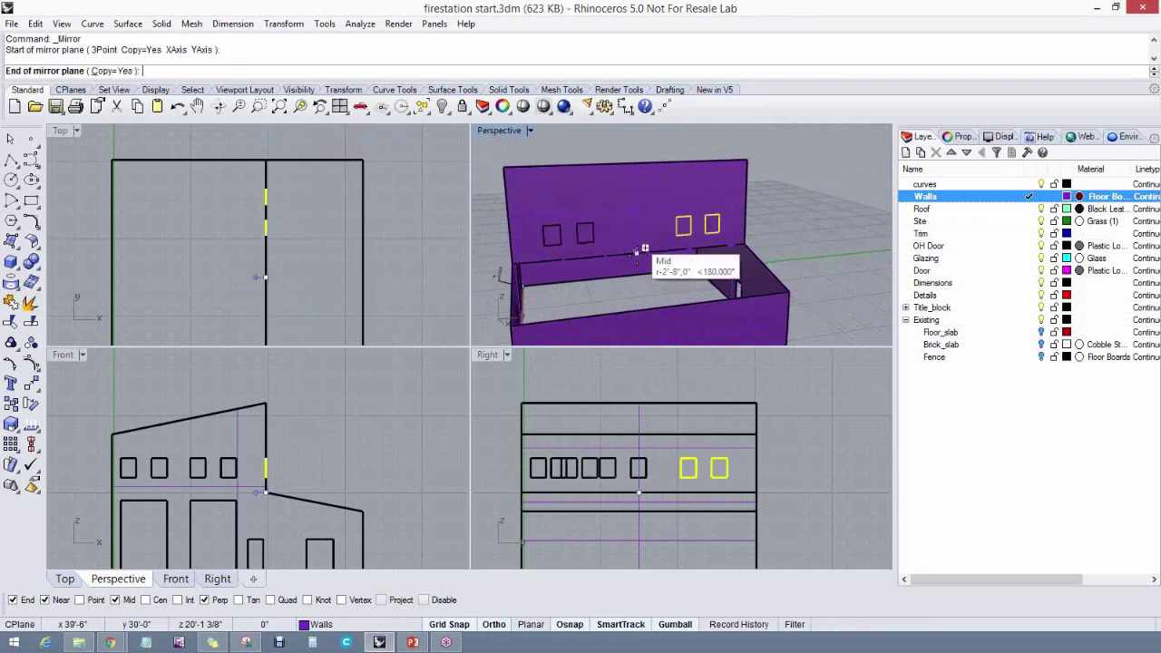
left_click(639, 379)
right_click_drag(658, 272, 615, 240)
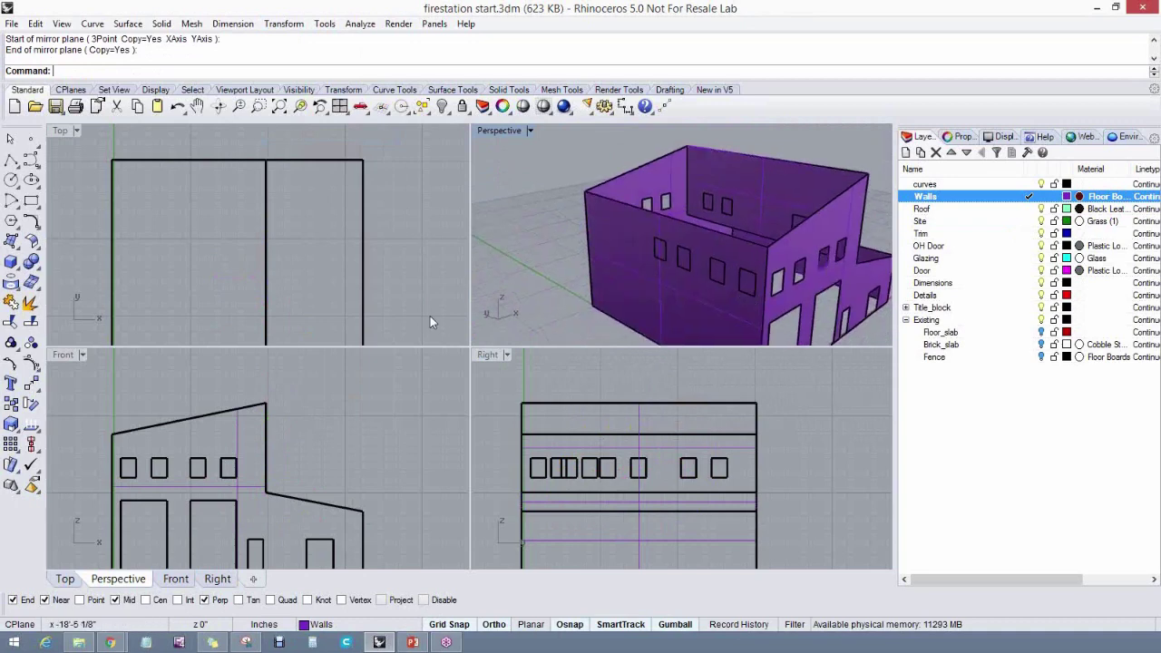
Delete the four mirrored window outlines from the tall section's outer side wall
key("ctrl+shift+e")
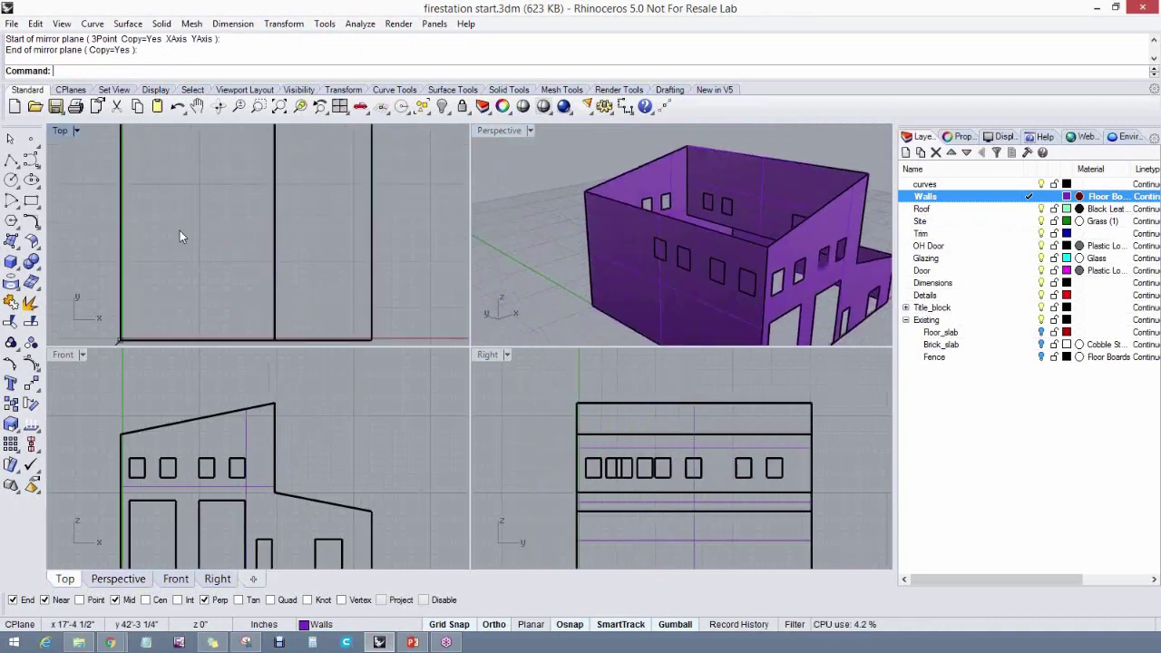
left_click_drag(118, 171, 163, 322)
key("Delete")
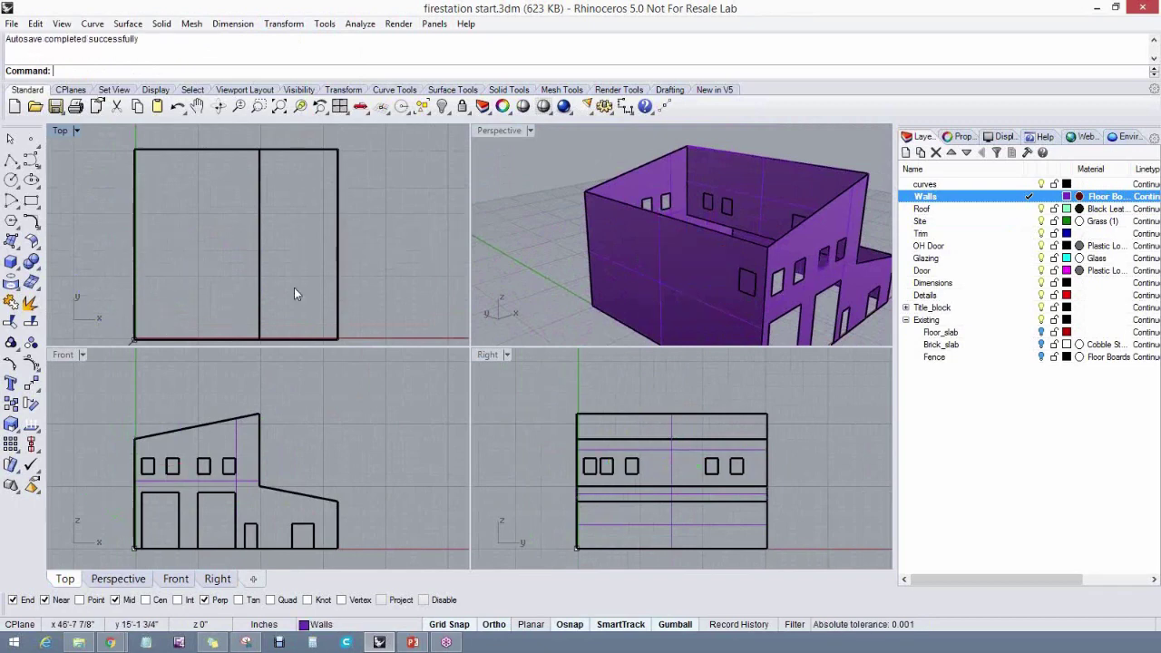
left_click(760, 276)
key("Delete")
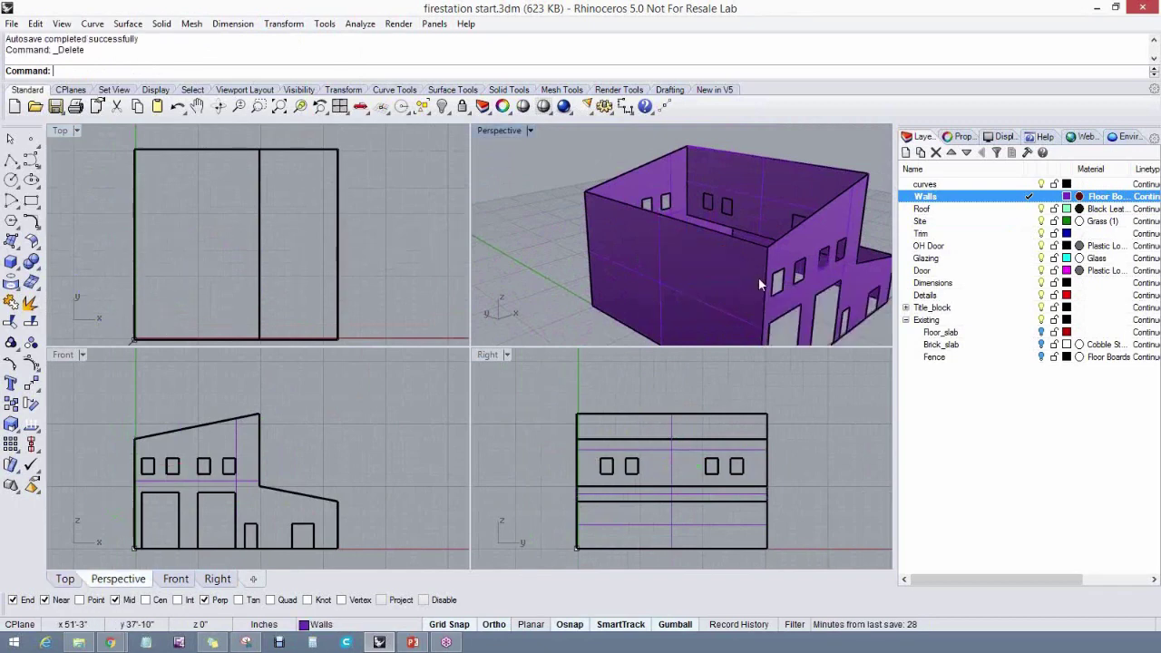
Start a Trim with the four window outlines on the tall section's inner side wall as cutting objects
right_click_drag(762, 281, 507, 262)
left_click(578, 258)
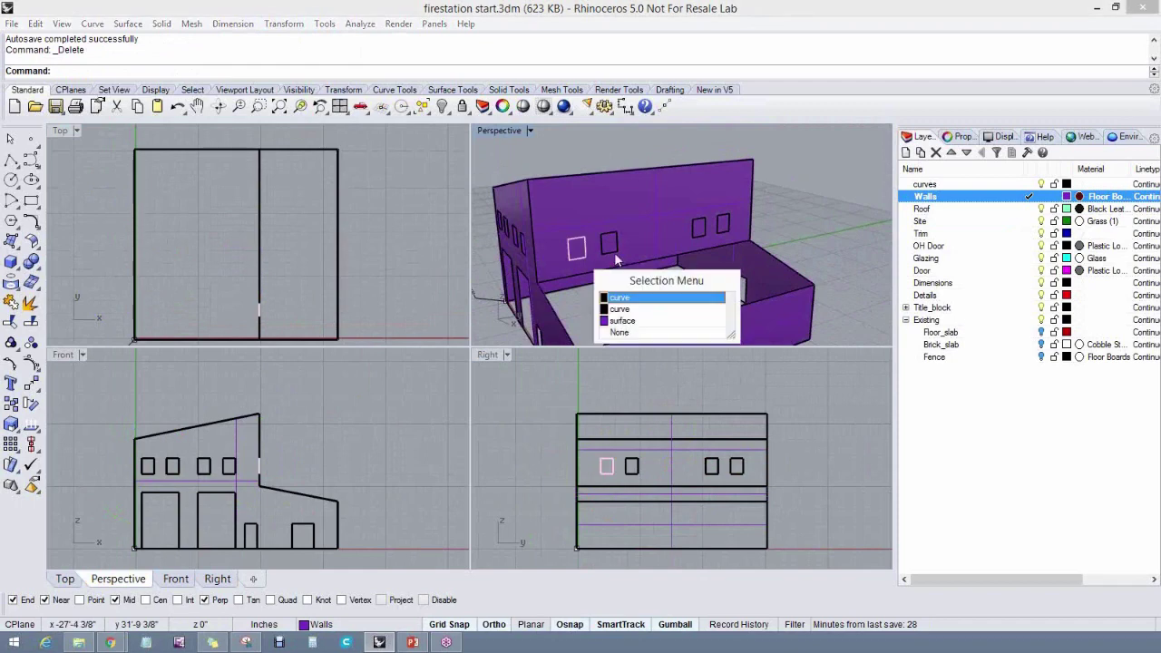
left_click(651, 293)
left_click(580, 259)
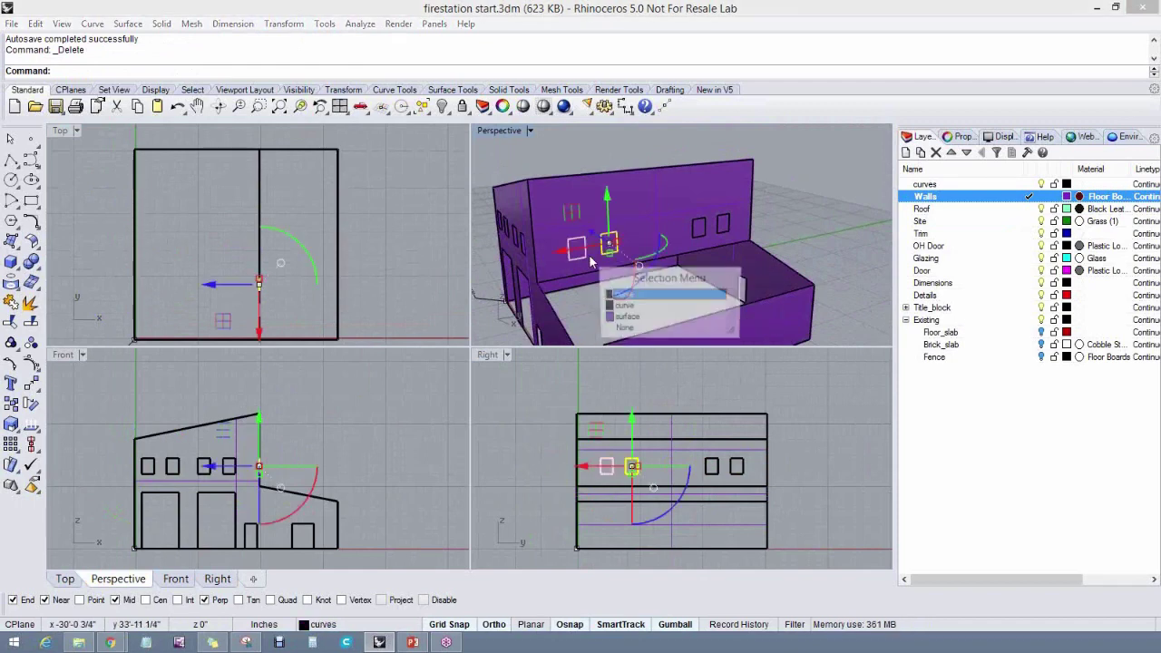
left_click(698, 242)
left_click(723, 226, "shift")
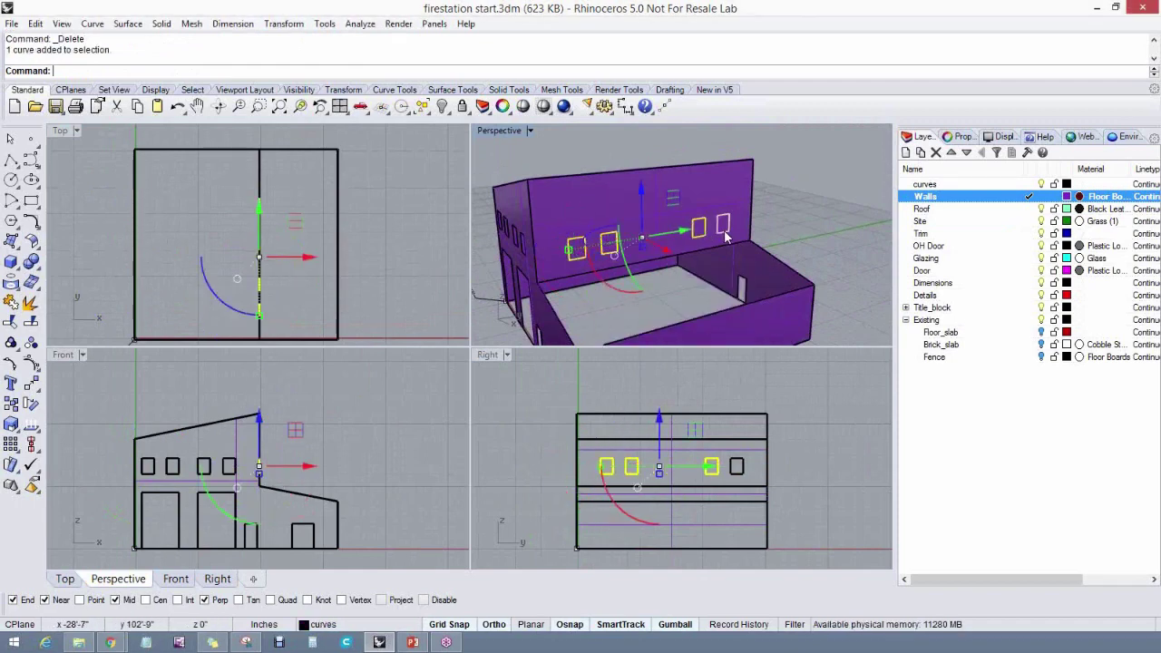
left_click(700, 228, "shift")
left_click(767, 258)
right_click_drag(713, 282, 589, 269)
scroll(737, 433, "up", 3)
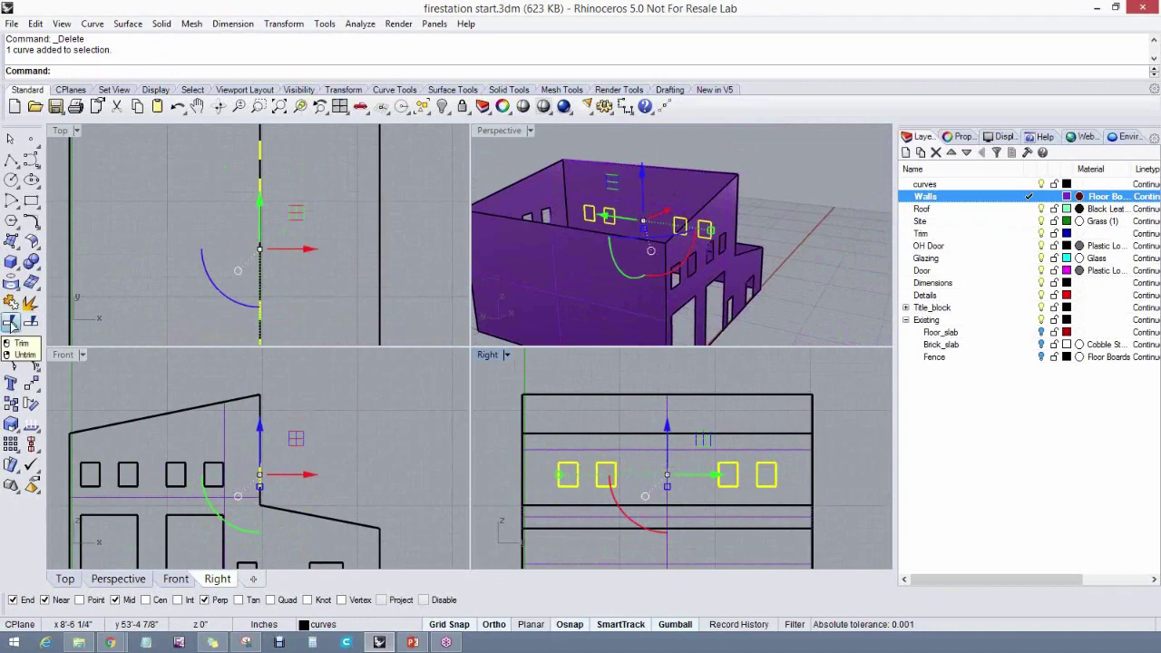
left_click(12, 323)
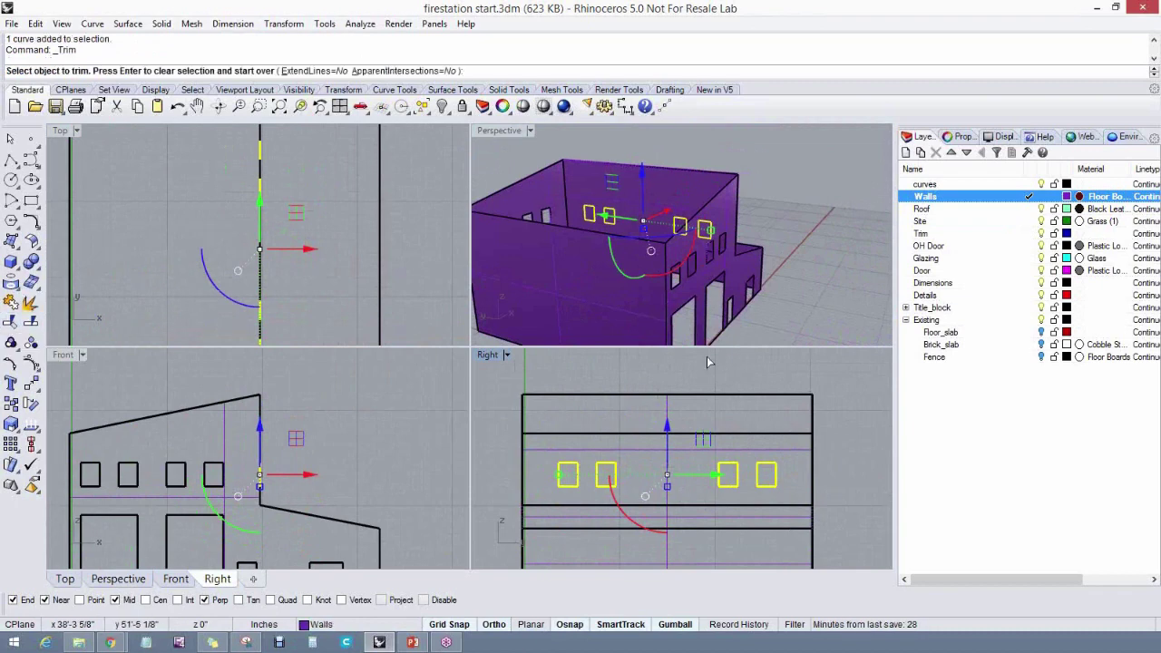
Trim the two window openings nearest the front out of the tall section's inner side wall
right_click_drag(774, 276, 644, 247)
scroll(712, 263, "up", 4)
left_click(641, 250)
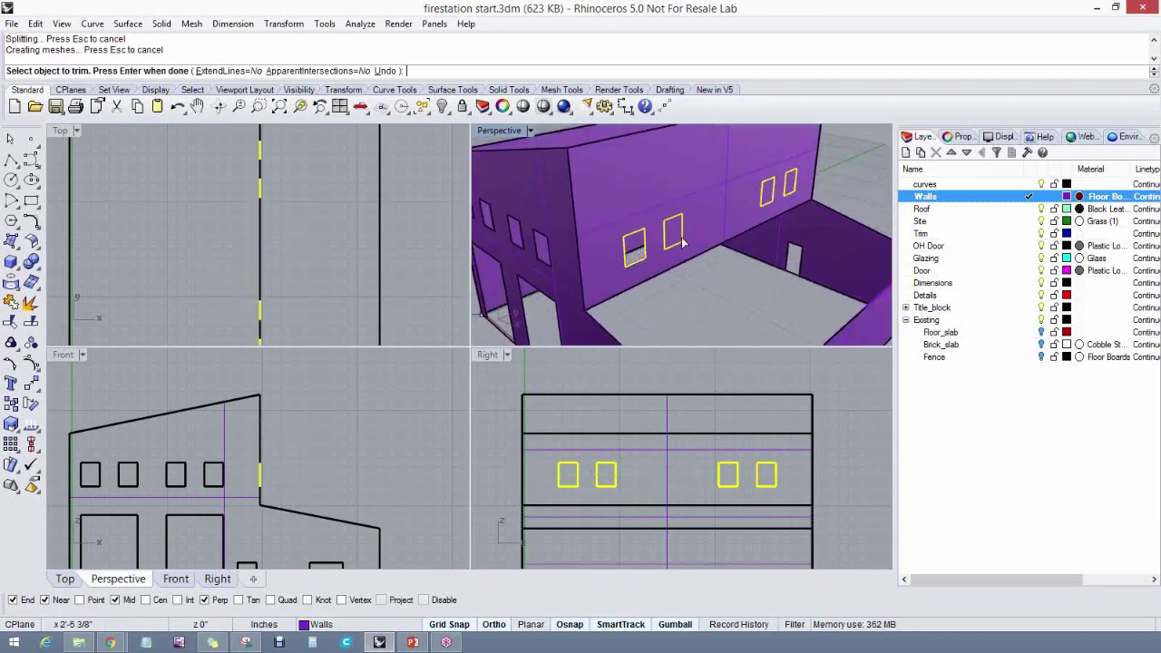
right_click_drag(700, 276, 552, 304)
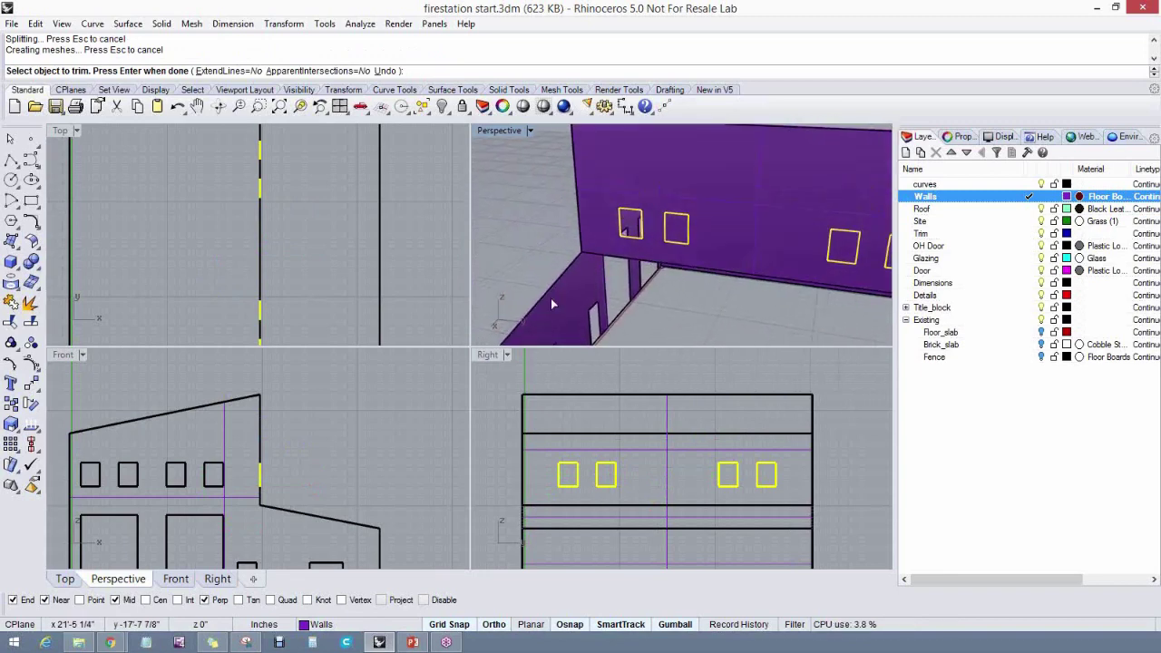
left_click(678, 234)
right_click_drag(640, 289, 677, 298)
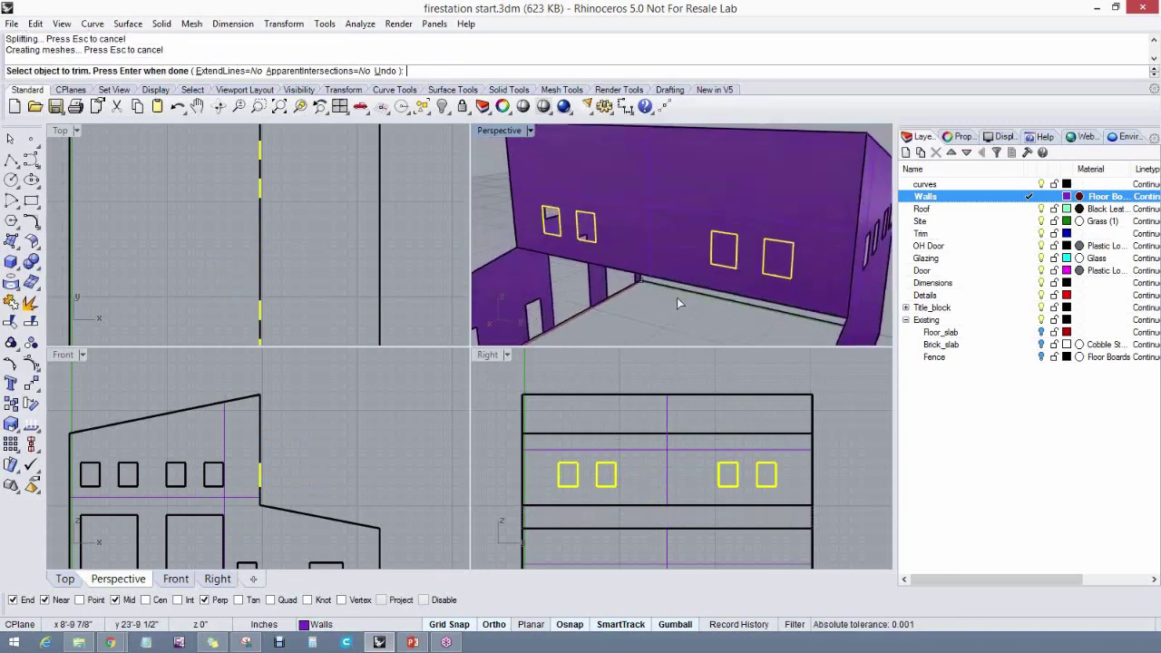
Try to trim the rear pair of window openings on the inner side wall, and undo those trims
left_click(779, 265)
right_click_drag(778, 265, 734, 293)
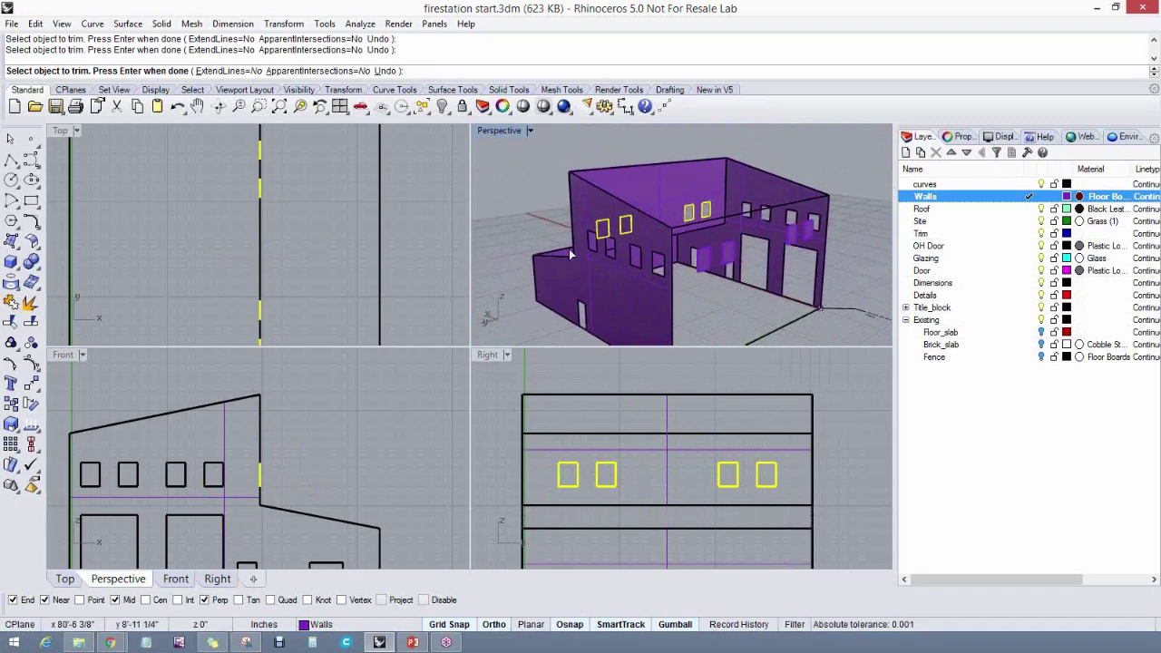
left_click(389, 71)
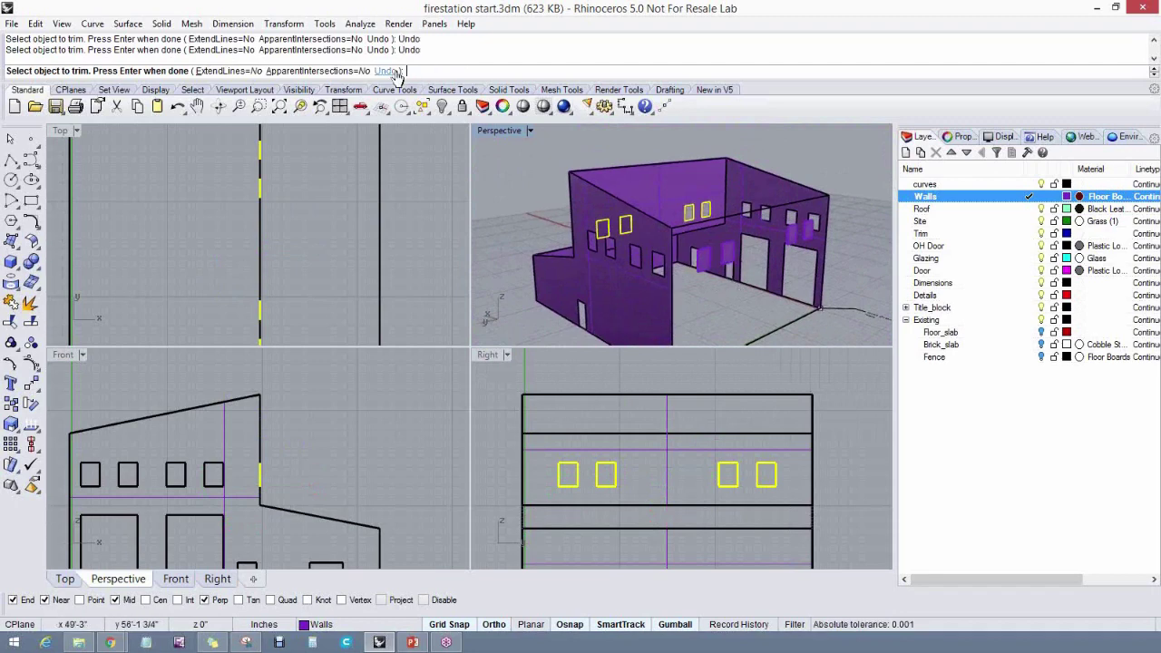
left_click(388, 71)
Trim the two rear window openings out of the inner side wall, picking the wall surface among the overlapping objects
right_click_drag(617, 263, 709, 272)
left_click(707, 257)
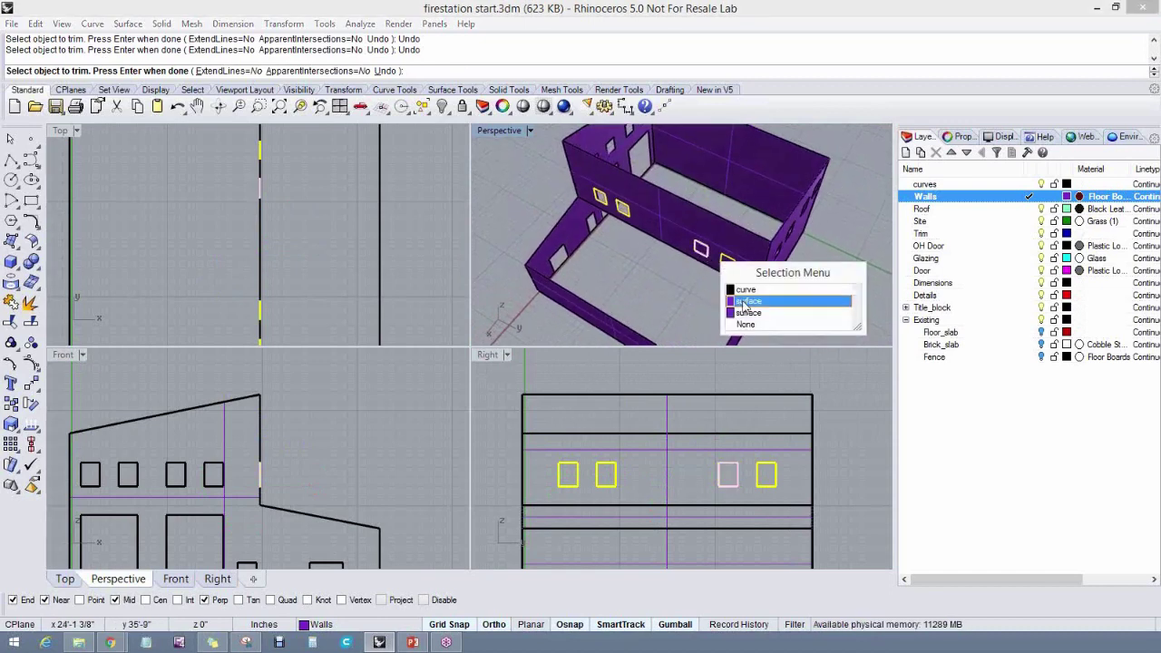
left_click(747, 313)
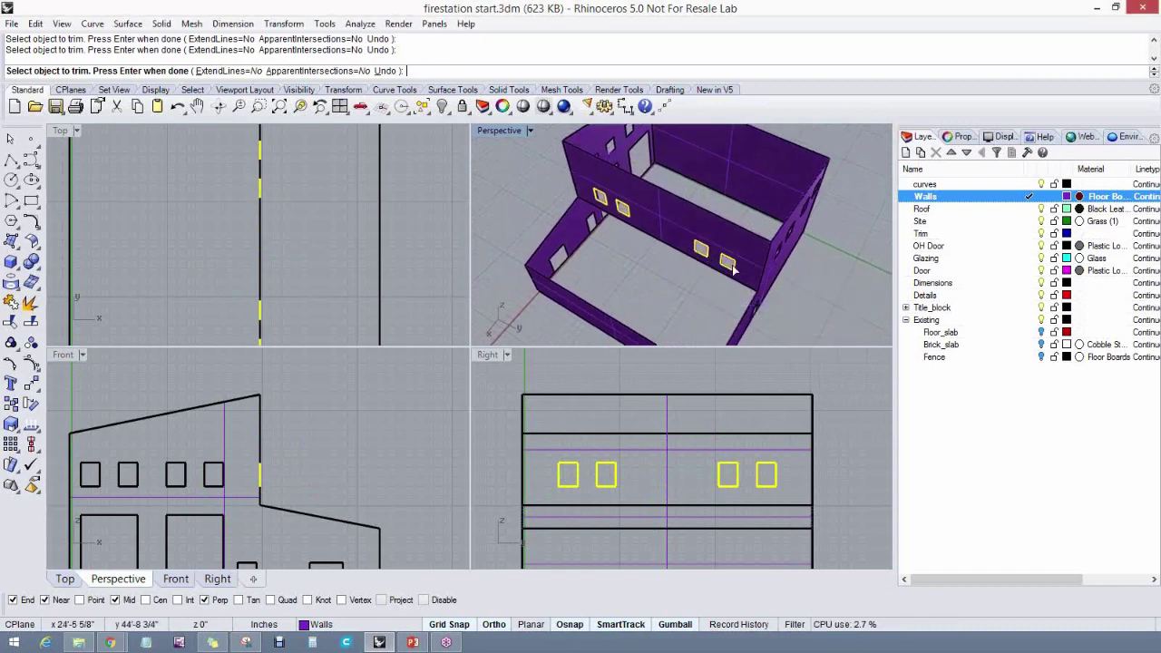
Set the Right view to Shaded and trim the four matching window openings through the tall section's outer side wall
right_click_drag(738, 285, 659, 293)
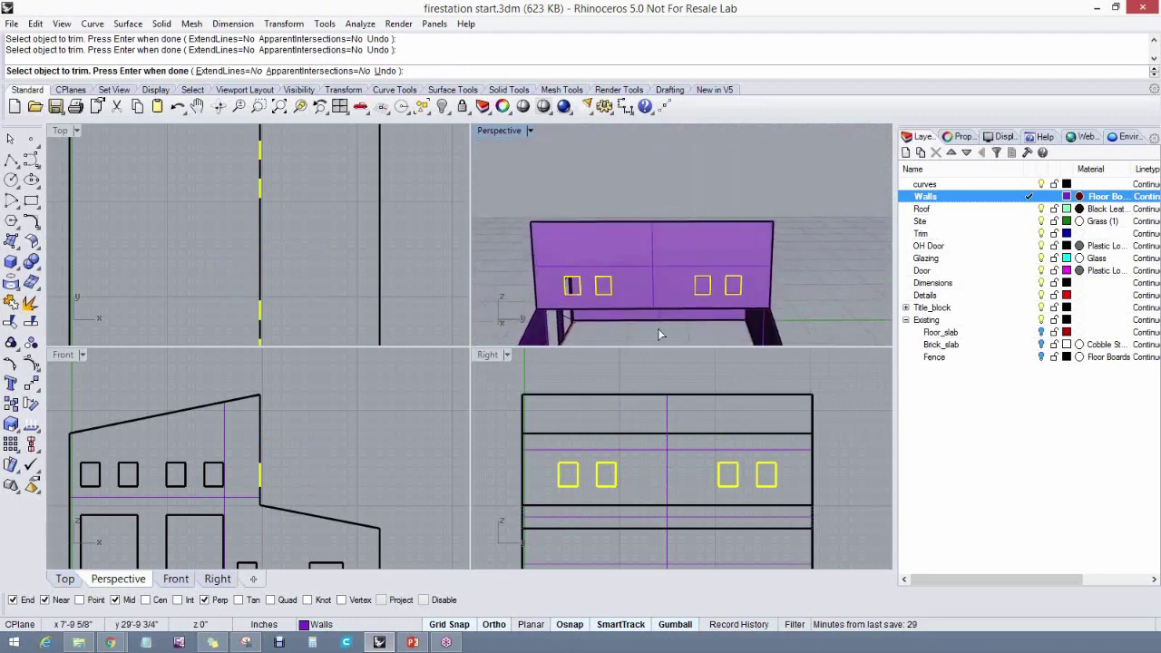
right_click_drag(661, 335, 665, 290)
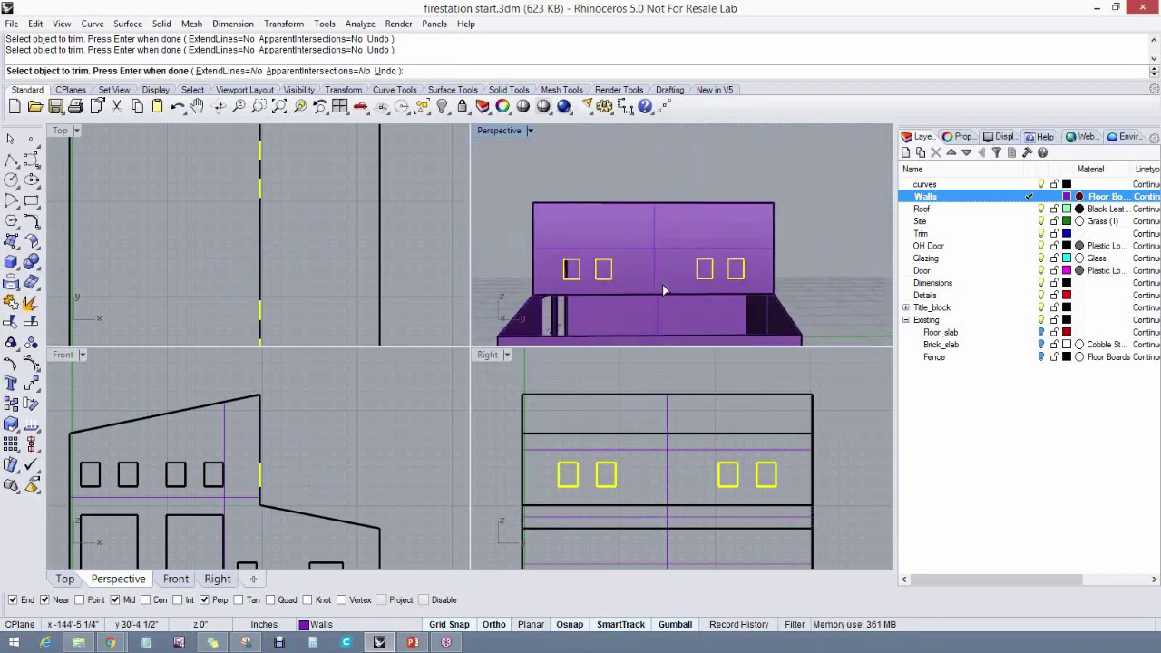
left_click(507, 355)
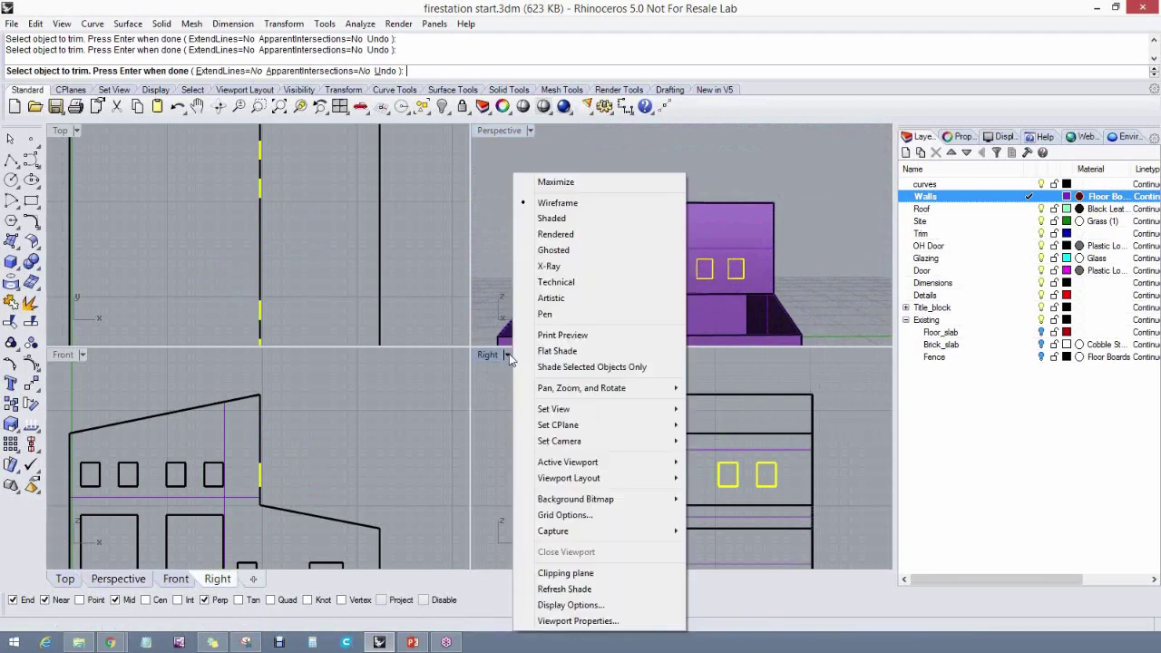
left_click(551, 219)
left_click(570, 481)
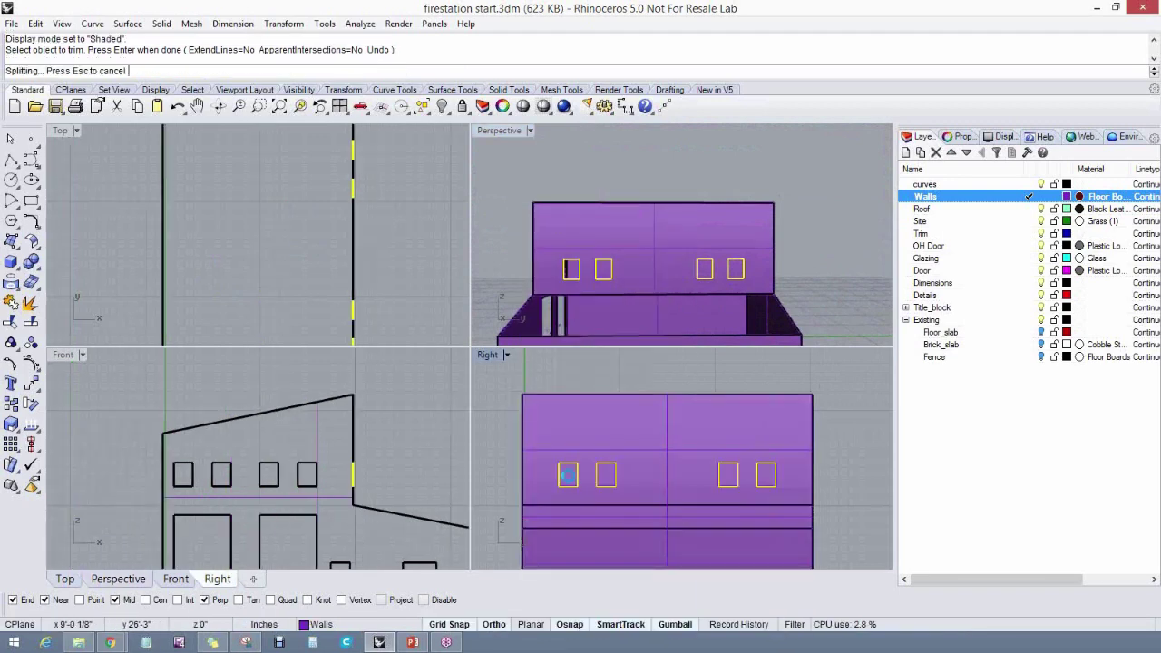
left_click(608, 480)
left_click(731, 479)
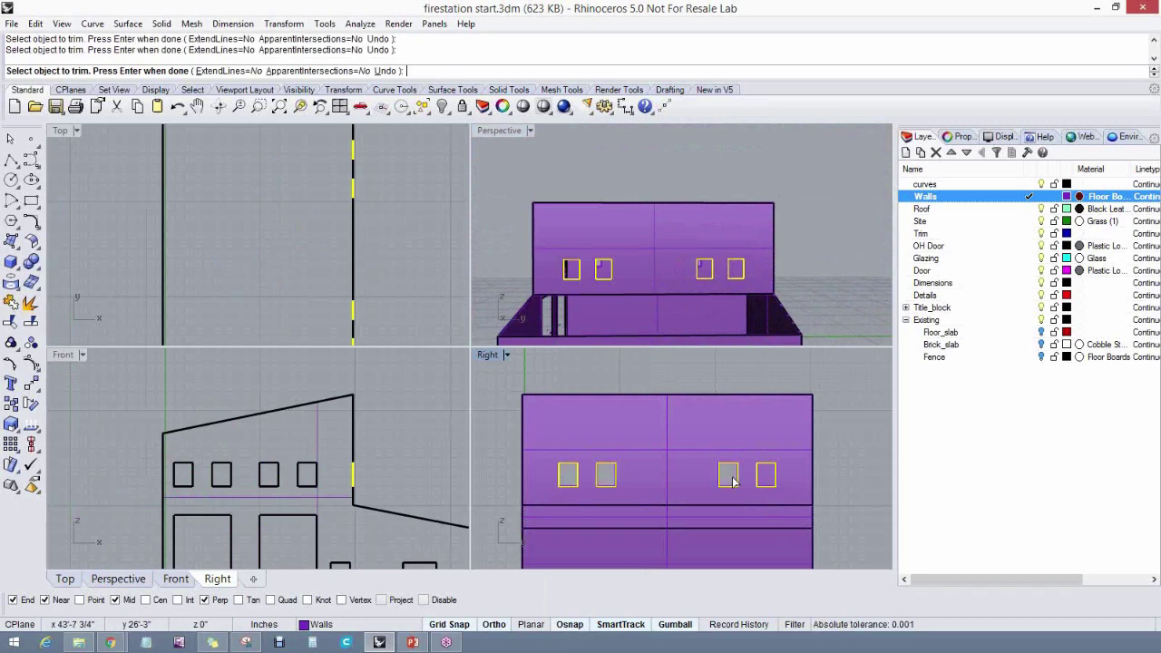
left_click(765, 480)
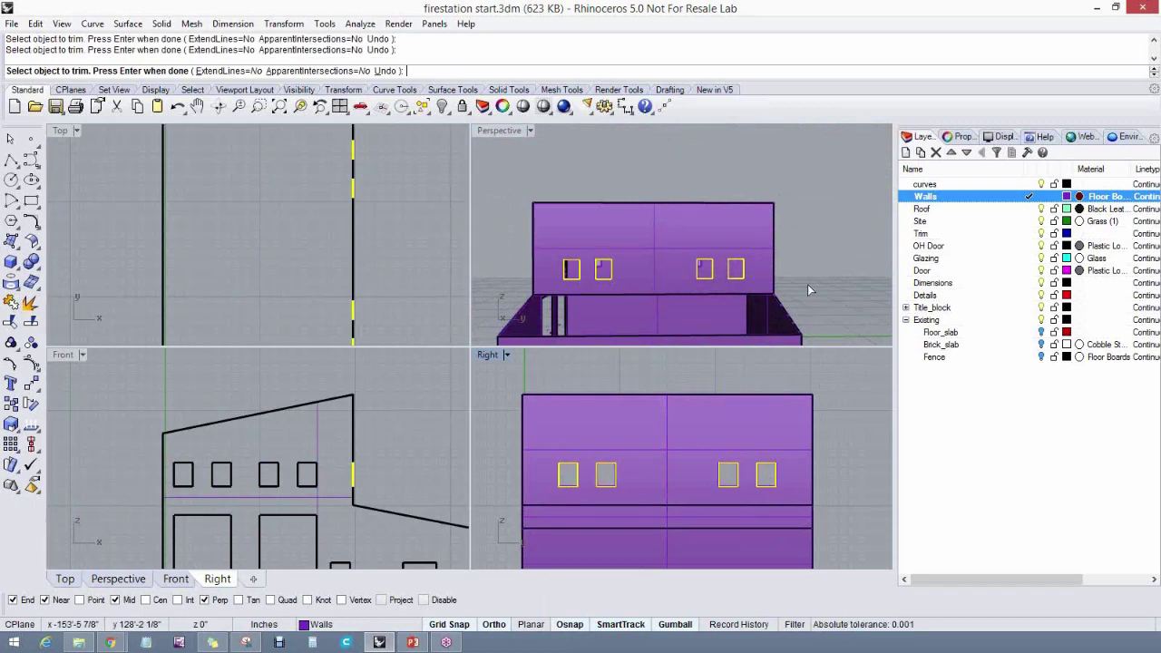
right_click_drag(810, 290, 588, 319)
right_click_drag(729, 289, 641, 300)
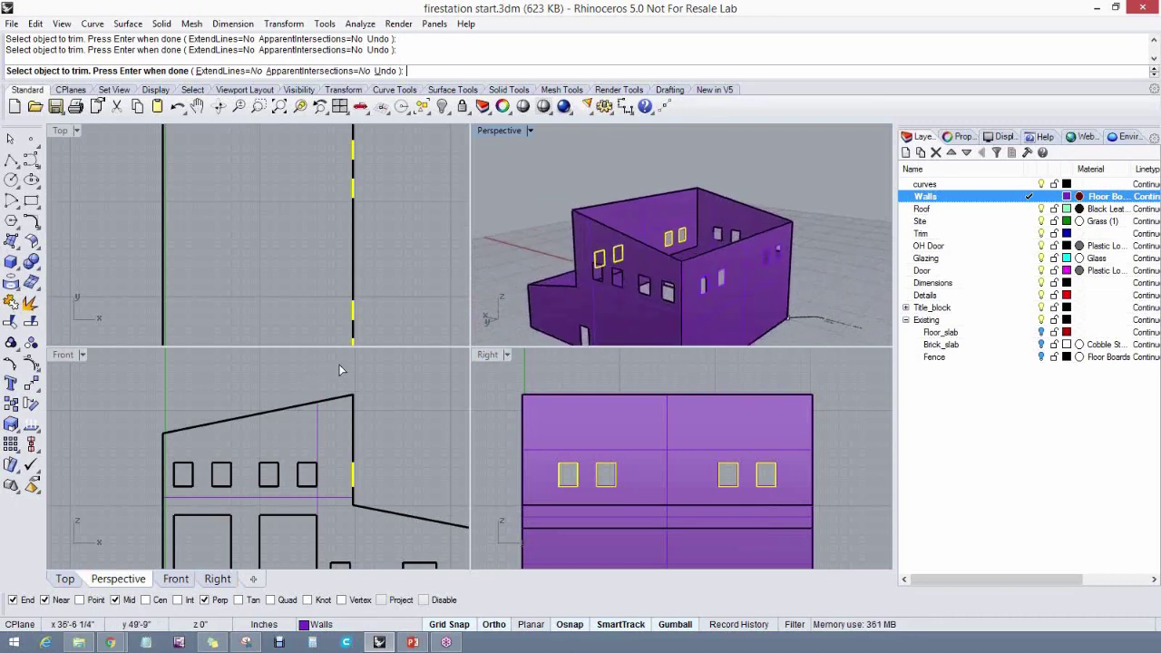
key("Return")
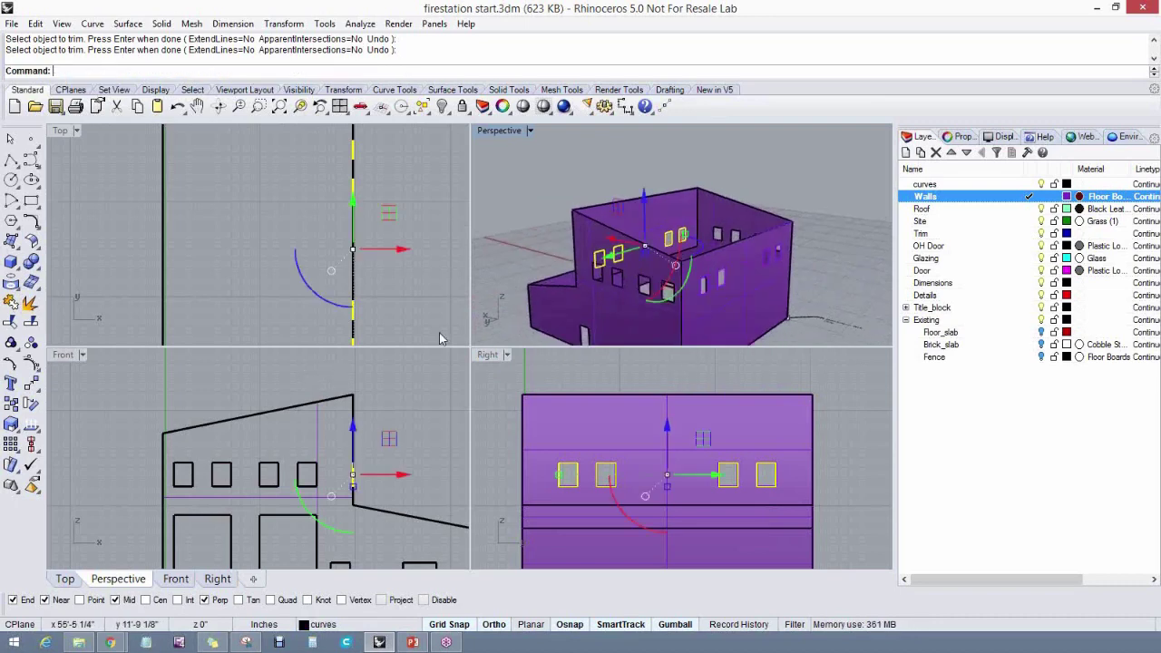
key("Escape")
Examine the trimmed window openings in the building's walls from several sides
right_click_drag(753, 241, 747, 280)
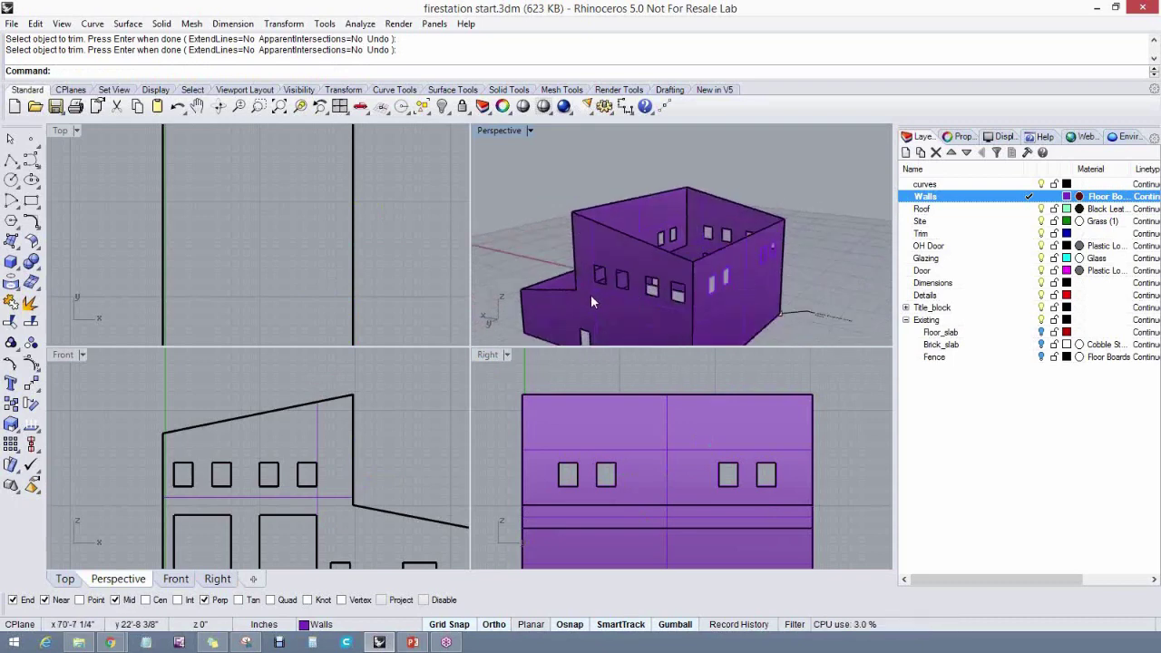
right_click_drag(594, 285, 676, 286)
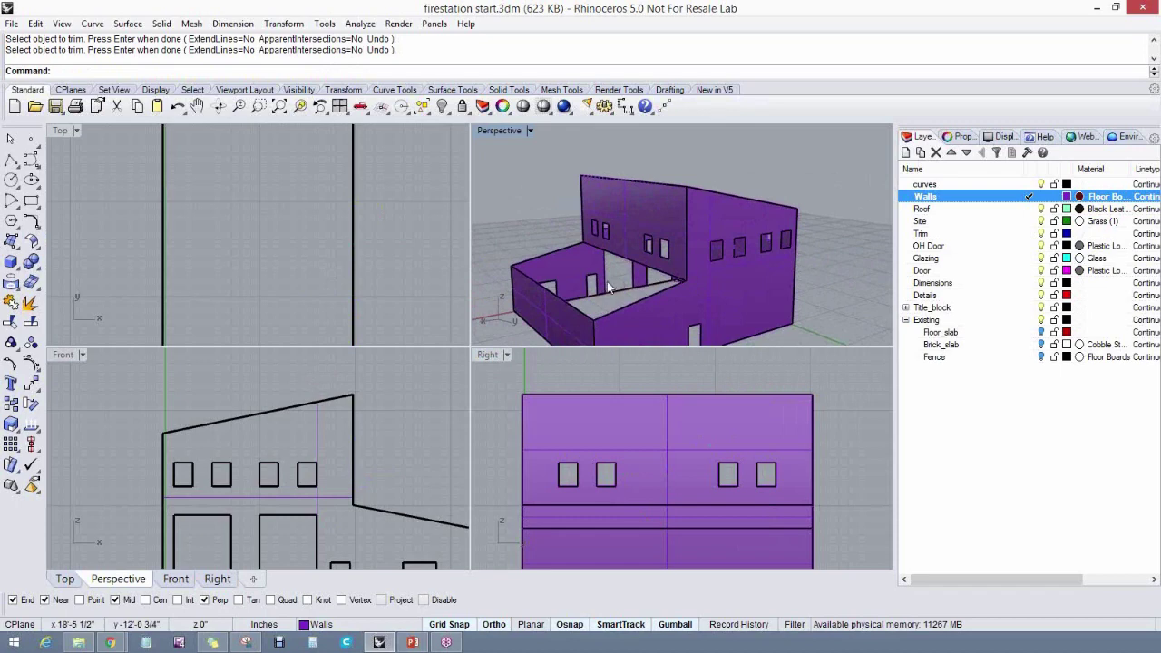
right_click_drag(530, 262, 712, 280)
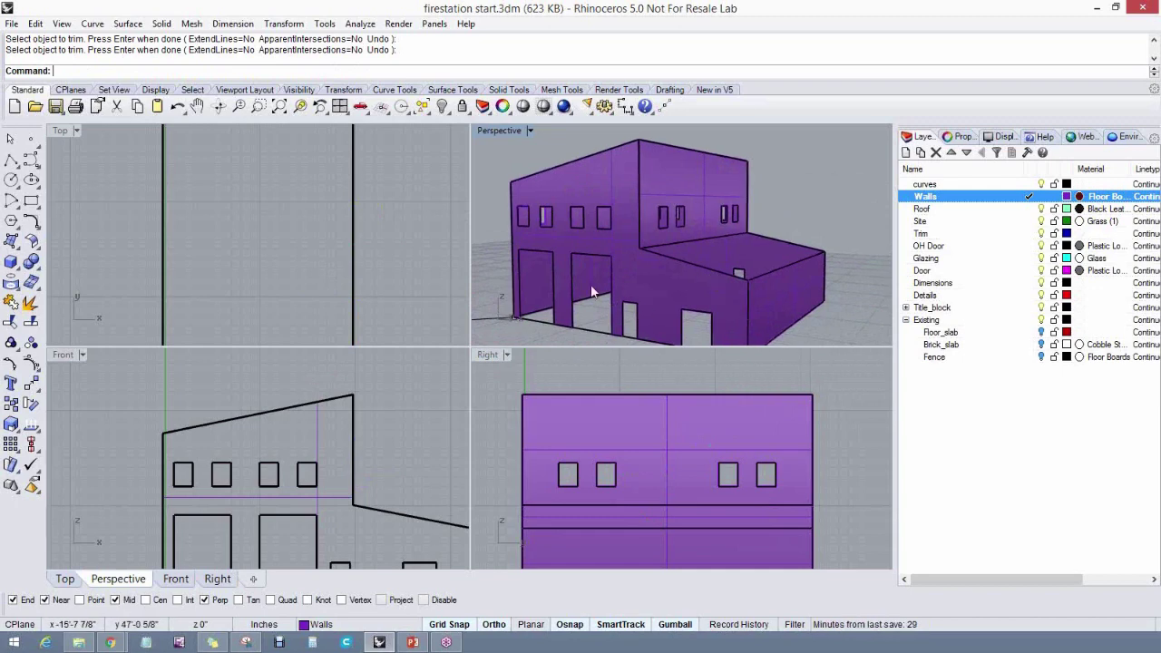
right_click_drag(591, 284, 650, 291)
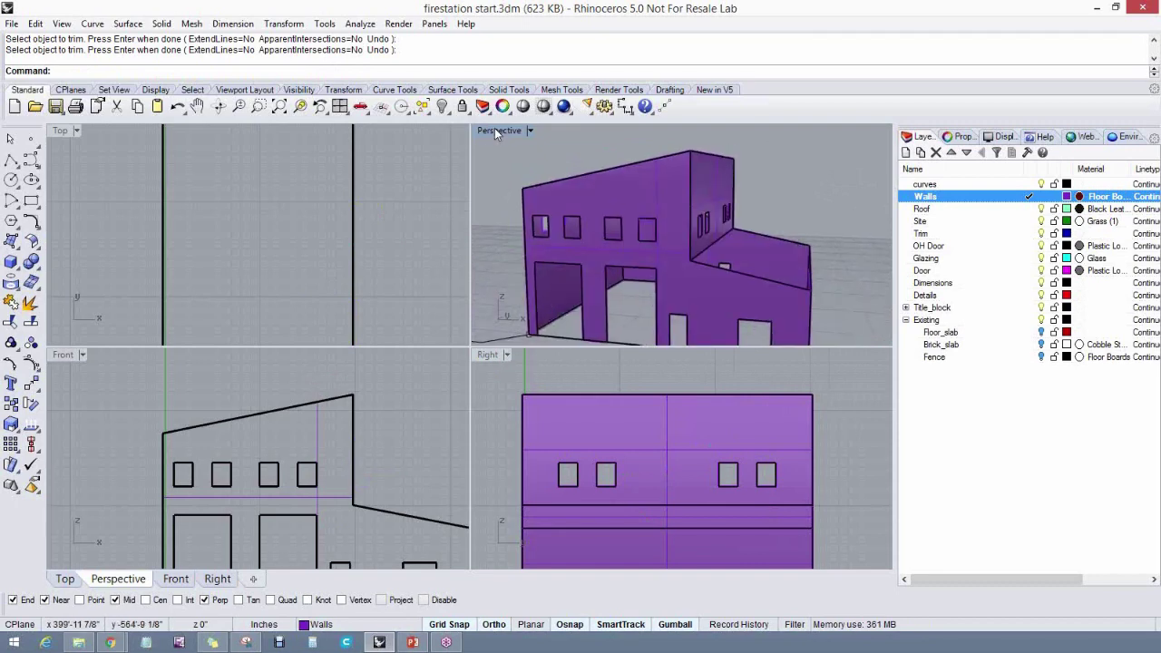
right_click_drag(513, 169, 566, 261)
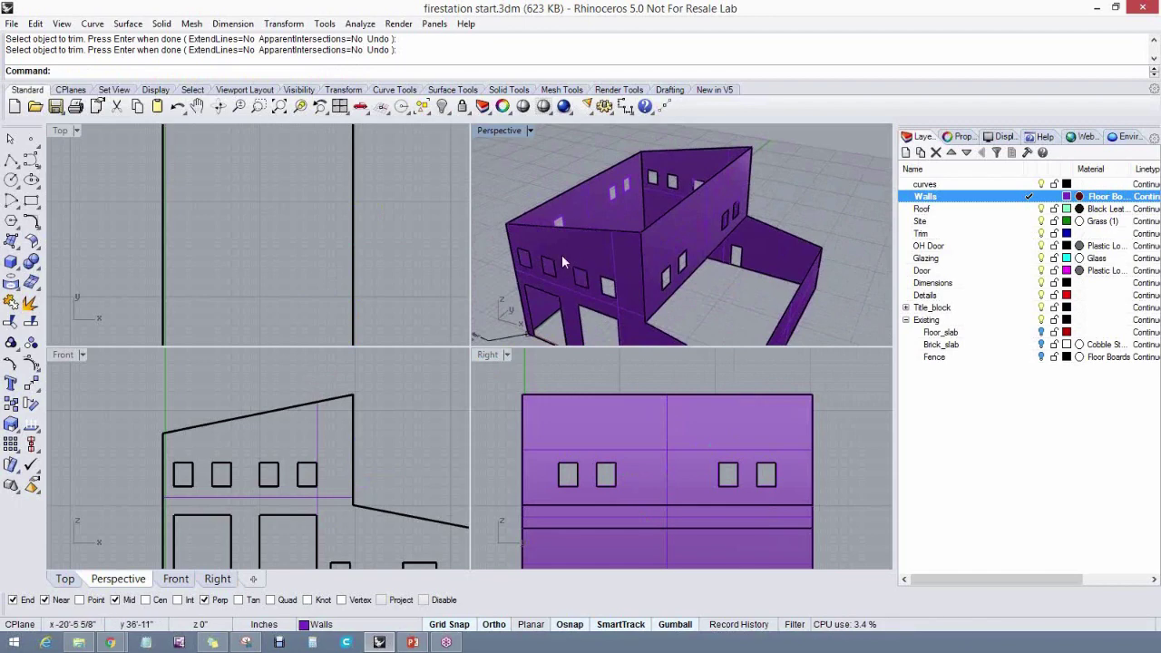
scroll(595, 260, "down", 4)
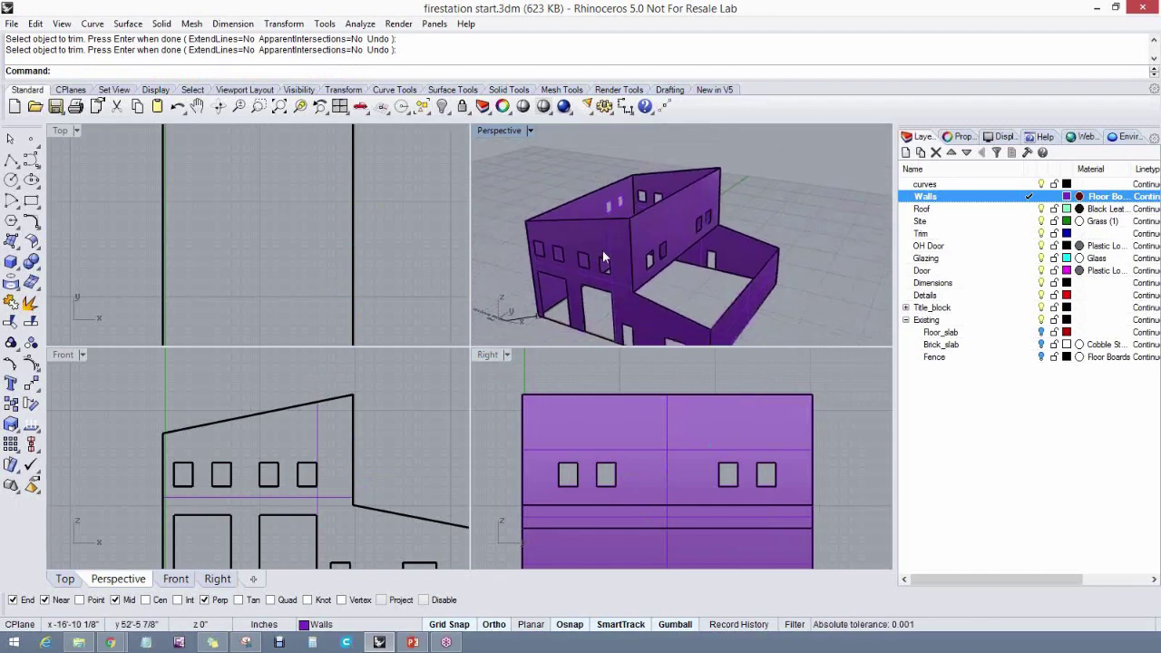
scroll(571, 234, "down", 1)
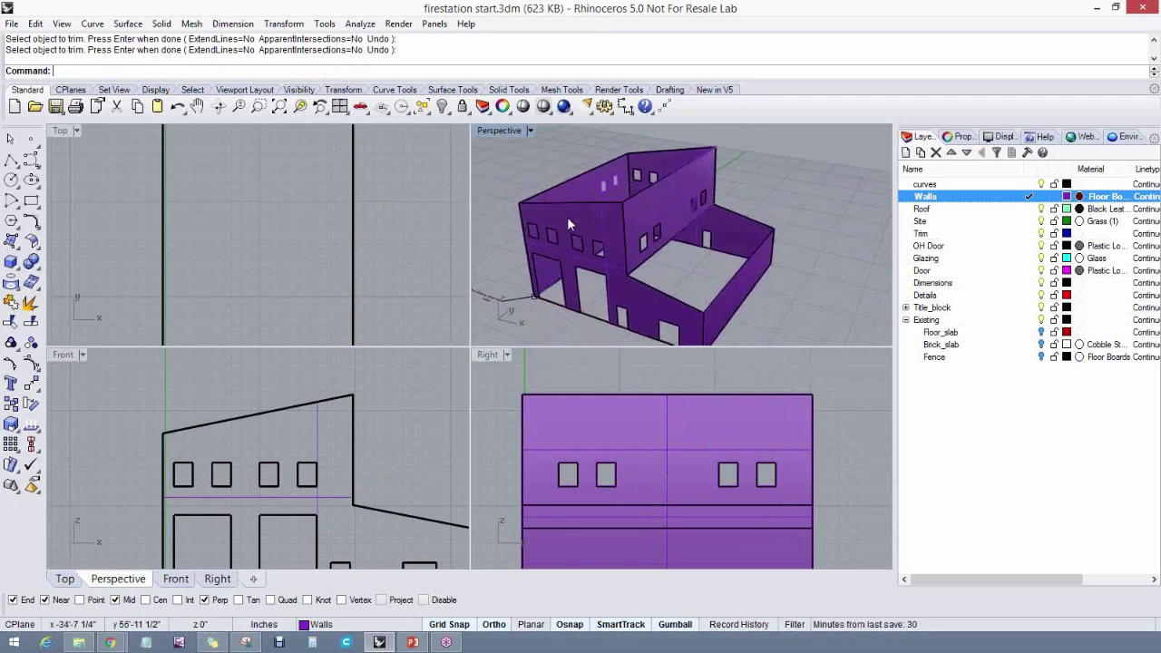
Join the front, rear and outer side walls into one polysurface, leaving out the tall section's inner side wall
left_click(567, 217)
left_click(724, 300)
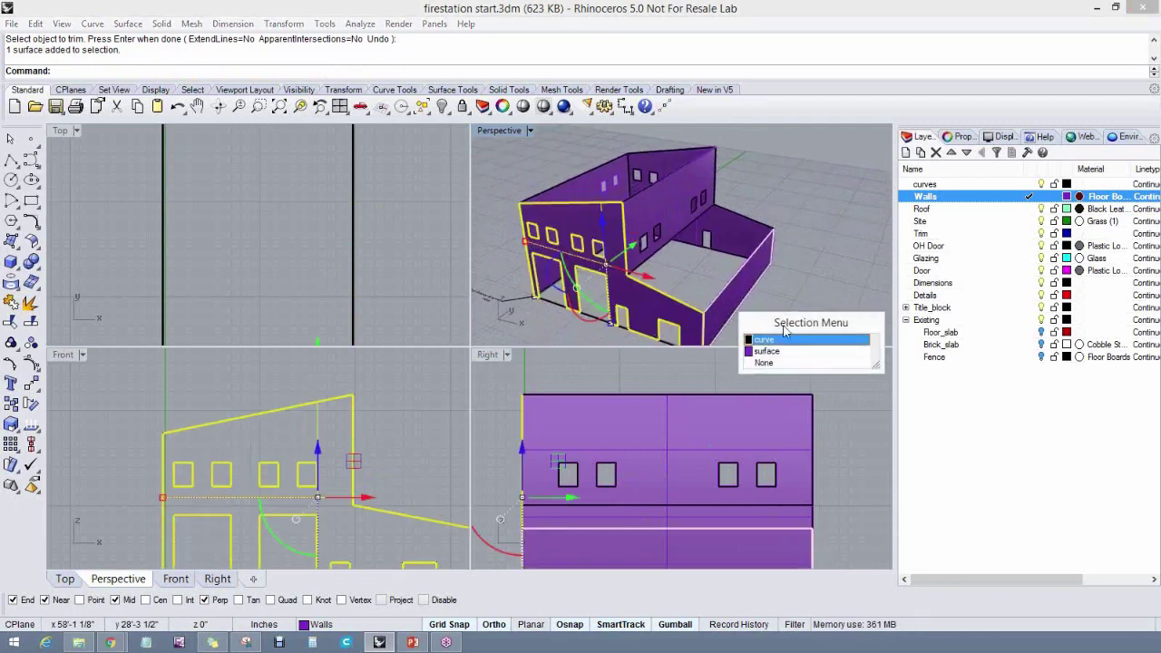
left_click(767, 351)
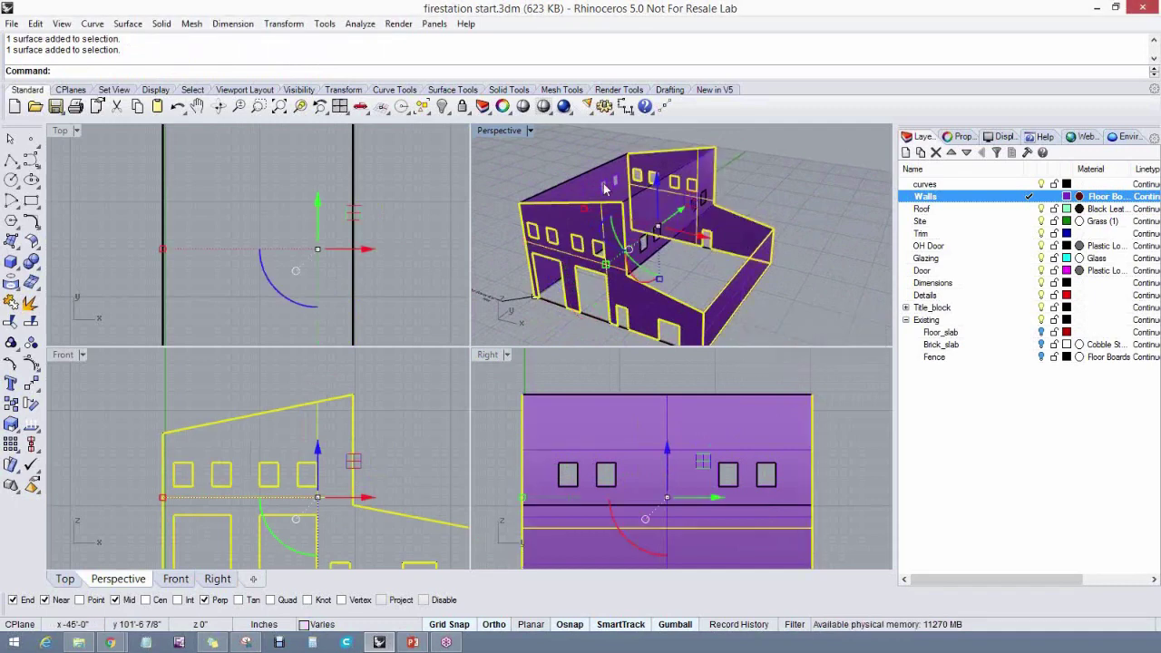
right_click_drag(608, 238, 624, 252)
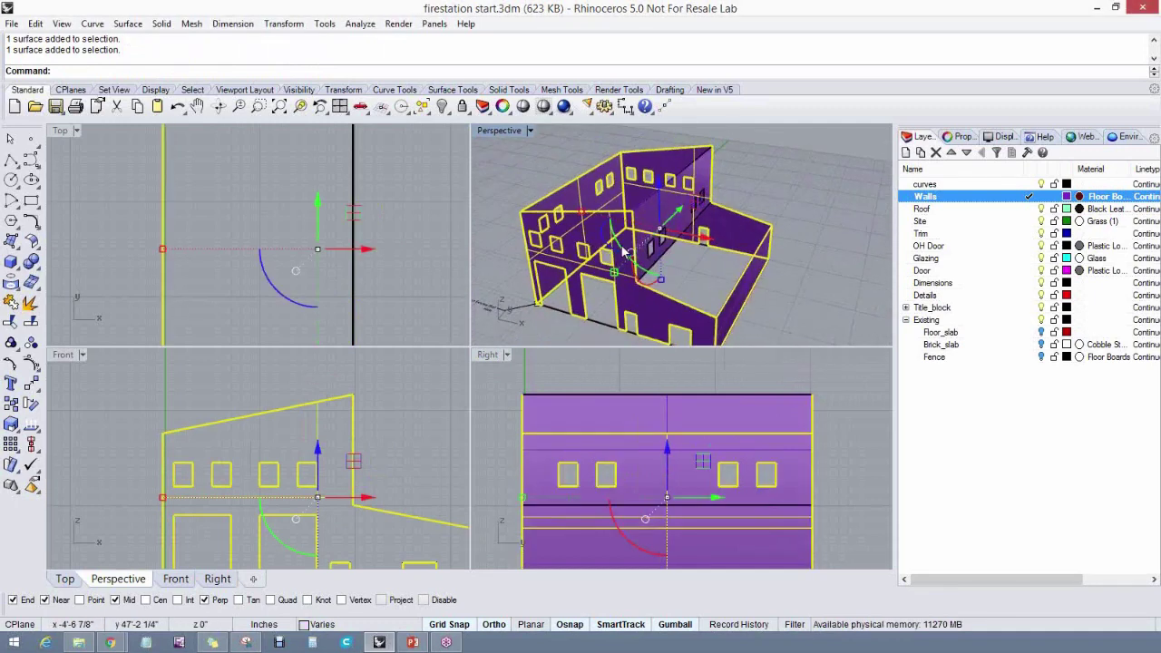
left_click(11, 302)
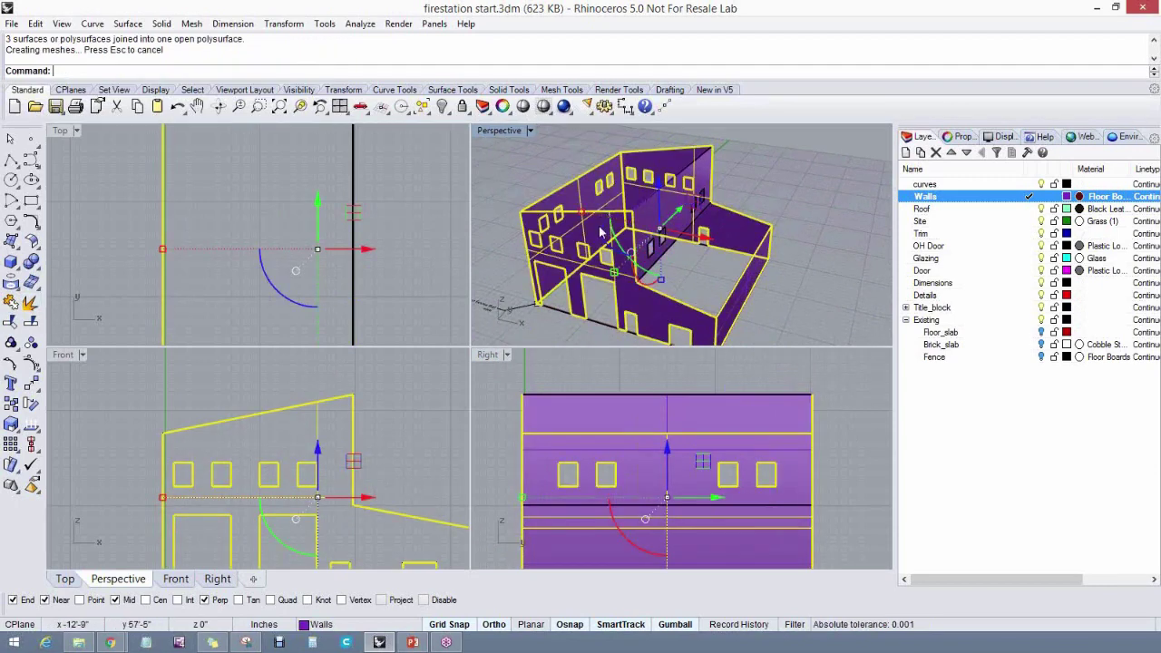
Offset the joined outer walls as a solid with a distance of 6 inches, flipping all directions to face inward
key("Left")
left_click(162, 25)
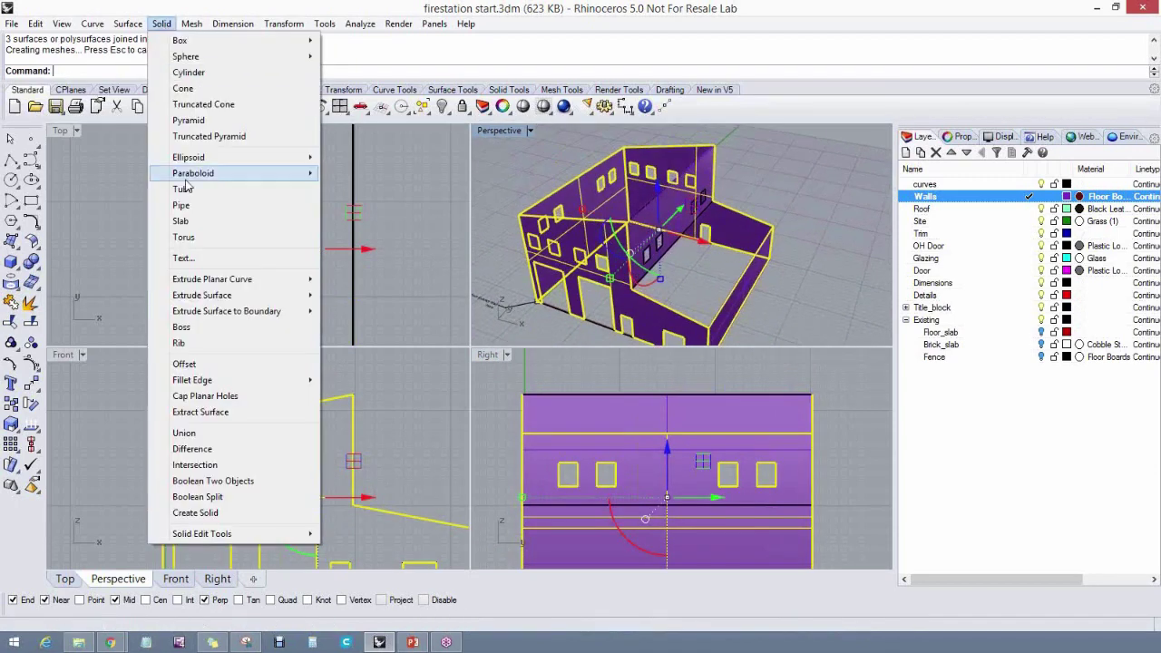
mouse_move(206, 286)
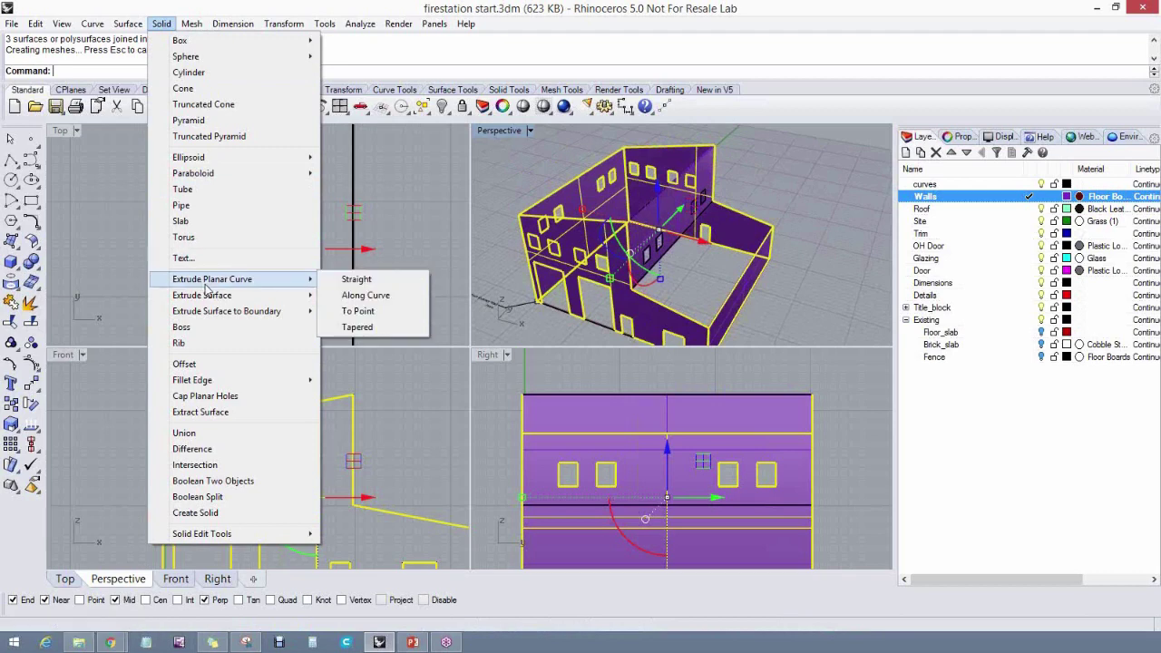
left_click(186, 364)
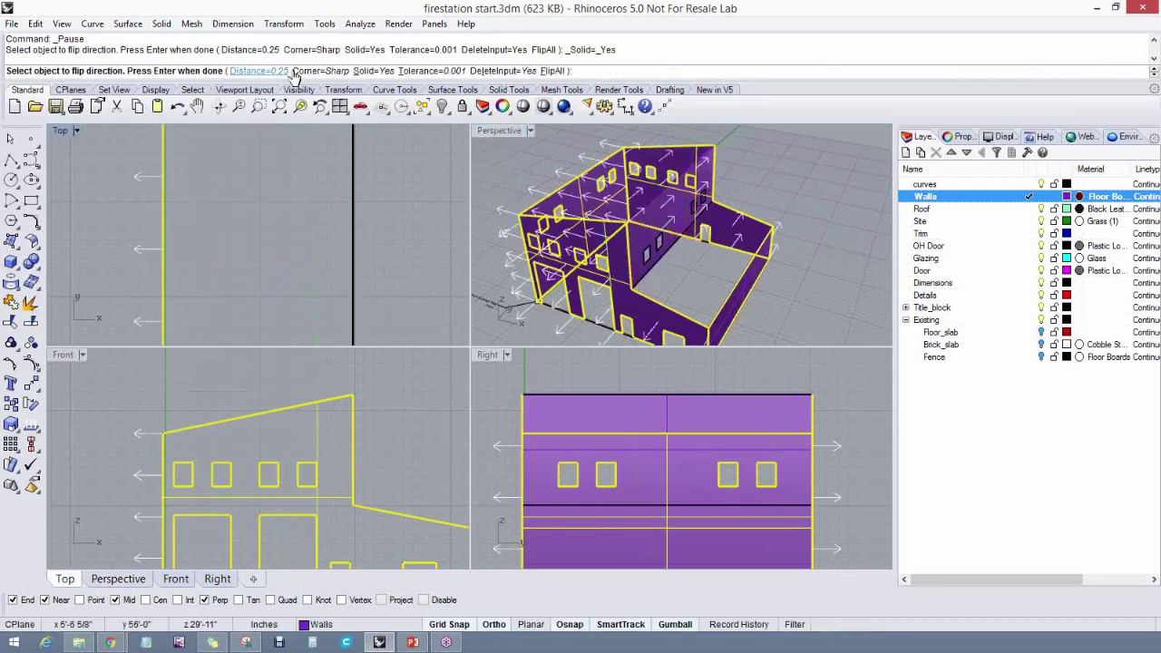
left_click(373, 72)
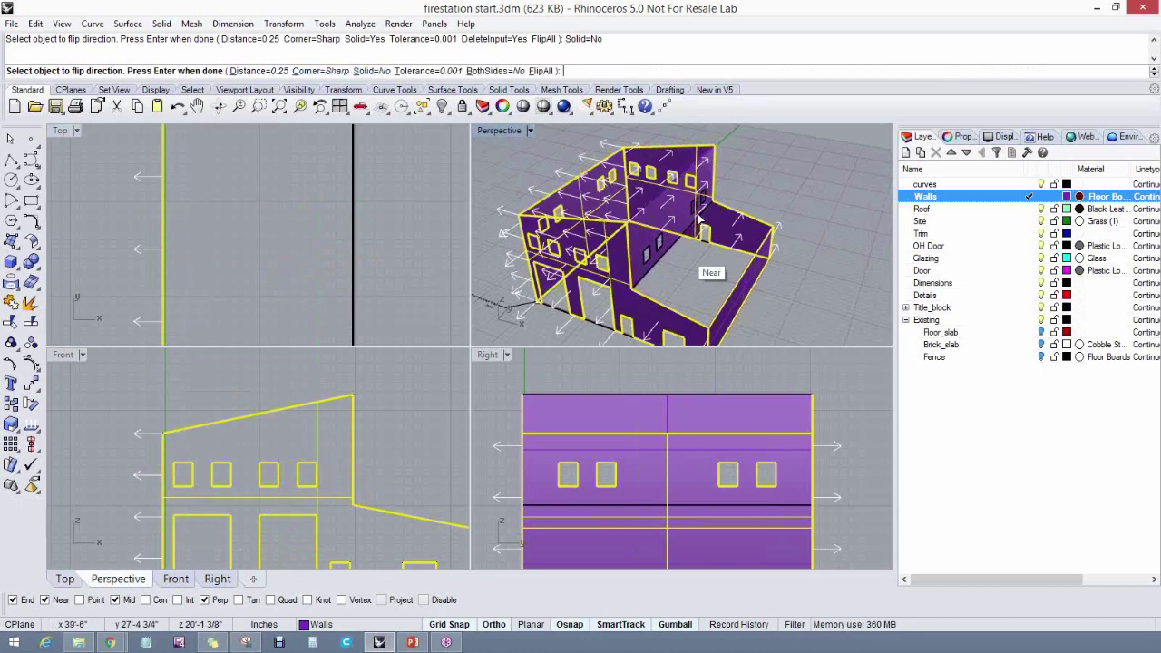
right_click_drag(699, 221, 626, 304)
type("f")
key("Return")
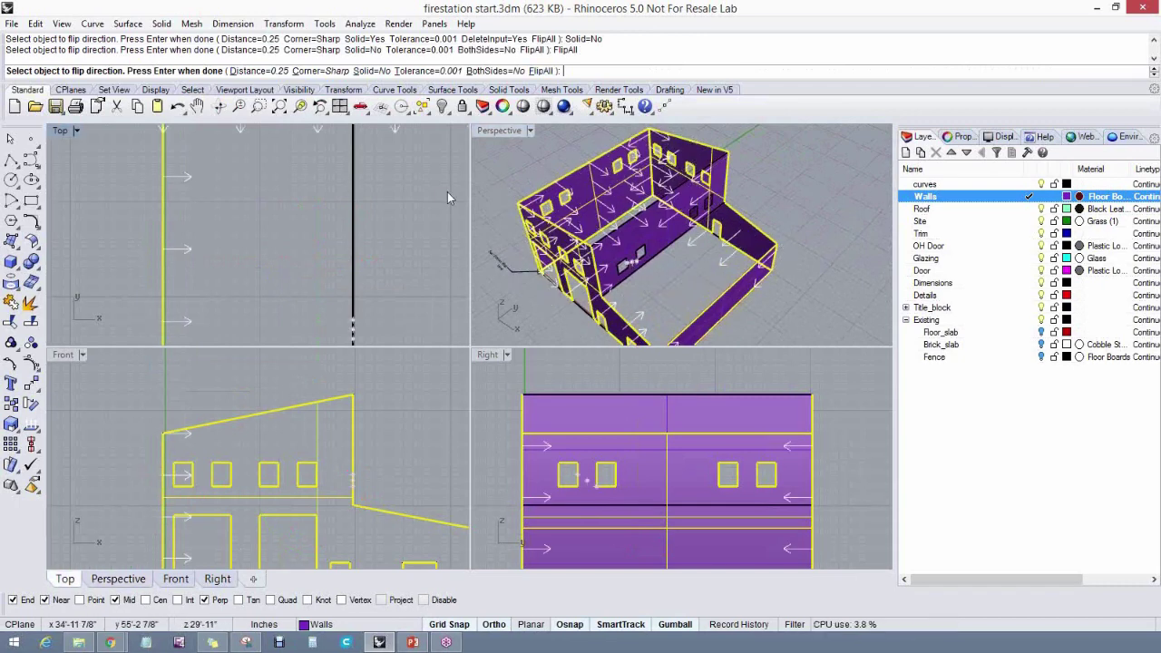
type("6")
key("Return")
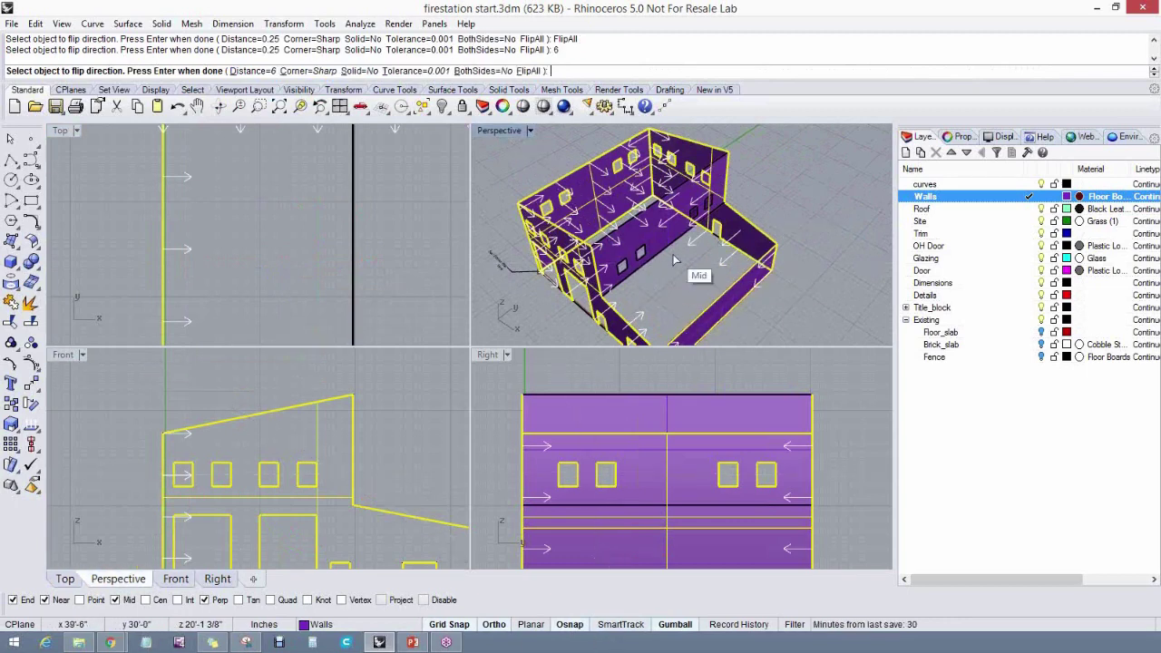
right_click_drag(656, 279, 686, 271)
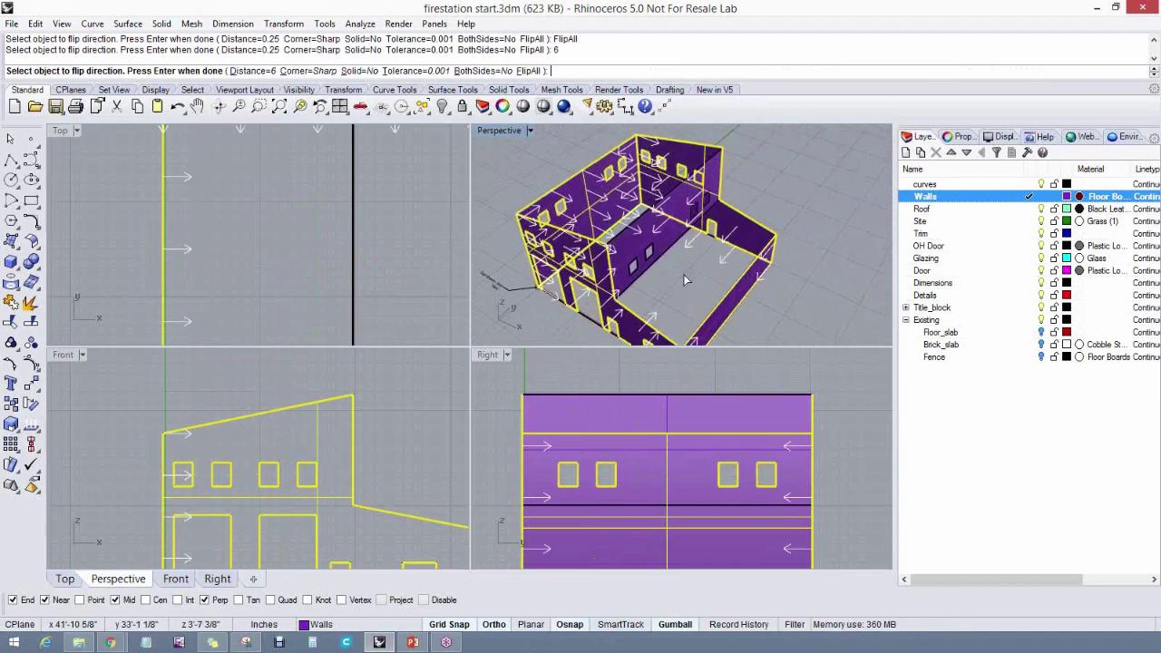
left_click(350, 70)
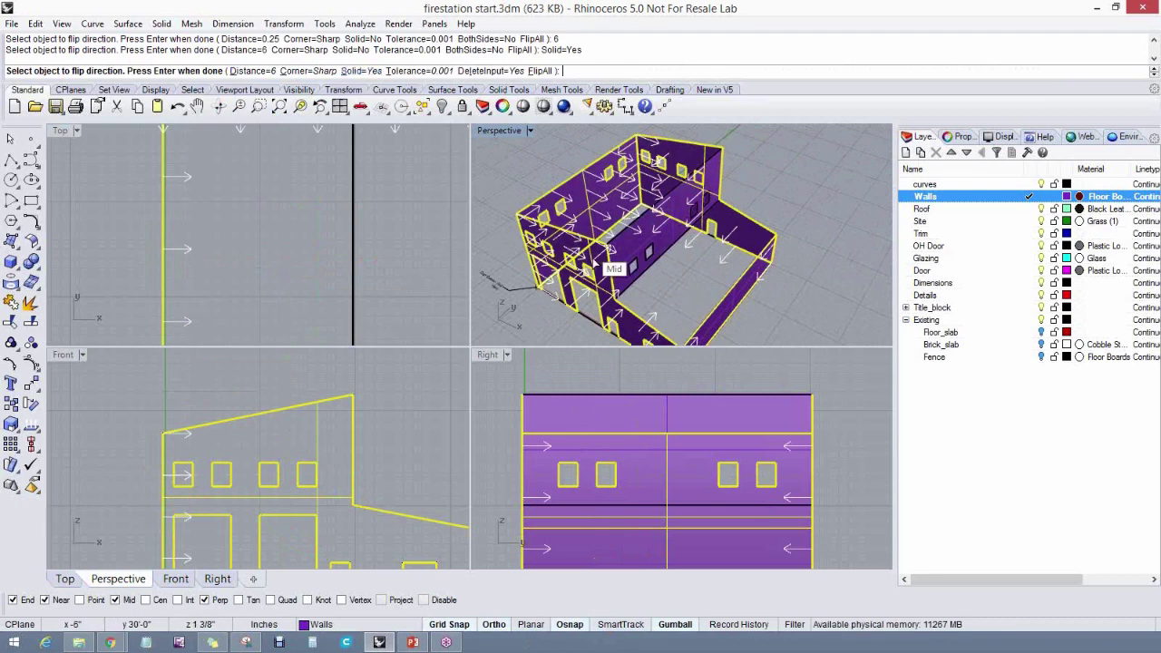
key("Return")
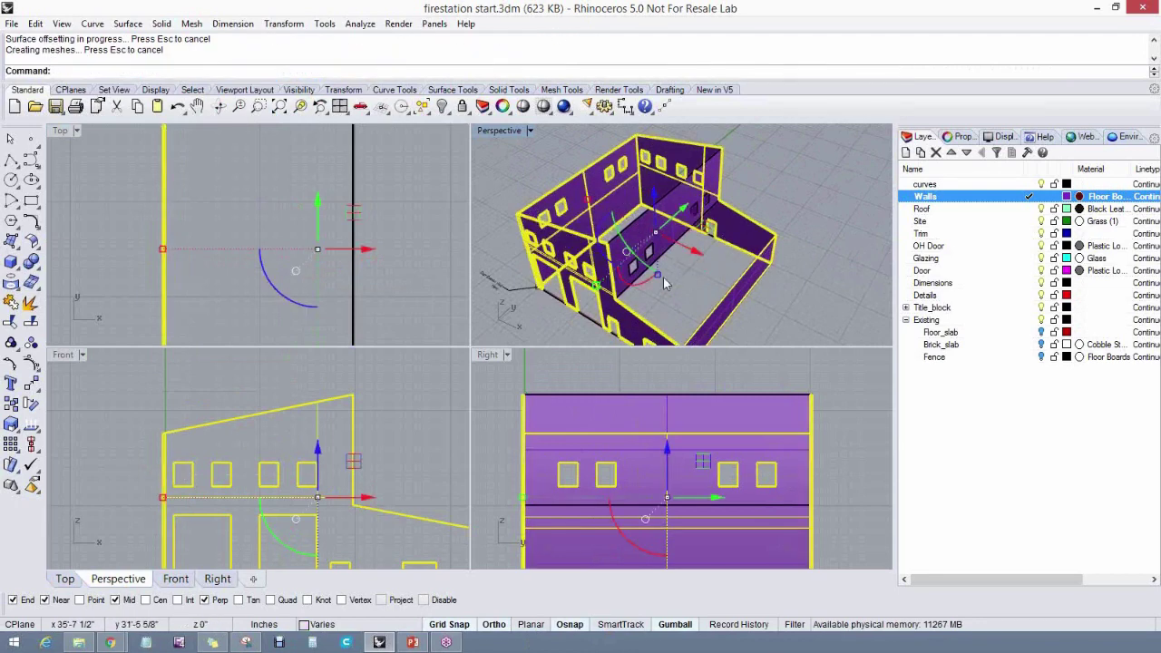
Check the thickened walls around the low section's outer side wall and undo the solid offset
scroll(615, 272, "up", 5)
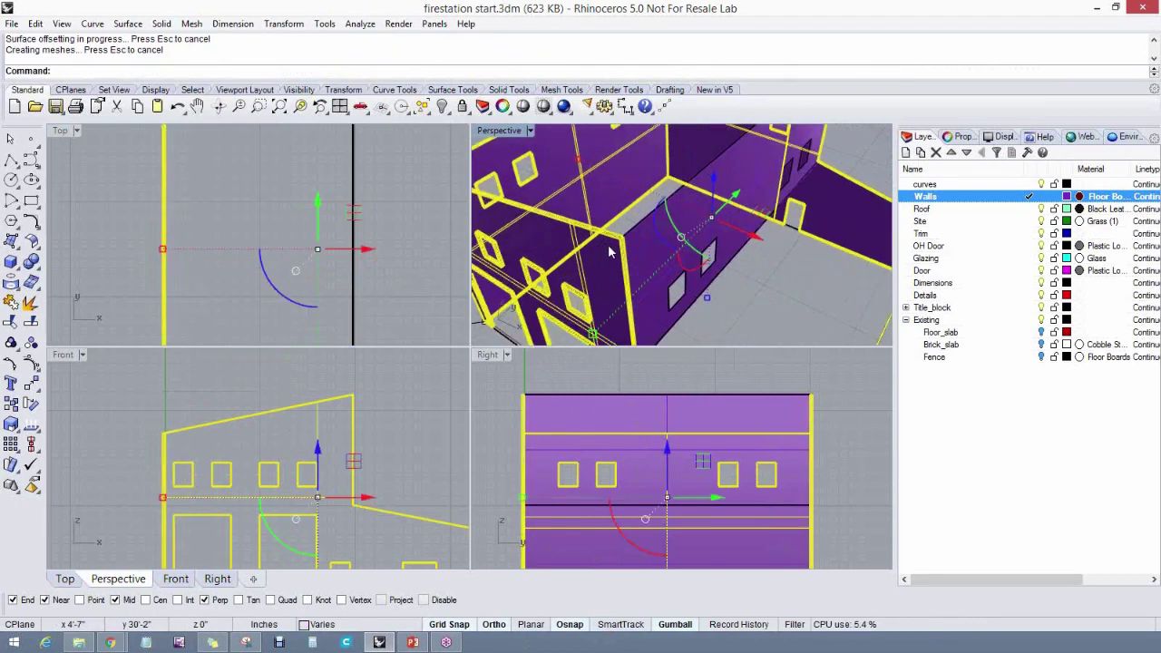
key("Escape")
scroll(616, 246, "down", 5)
right_click_drag(625, 254, 691, 209)
left_click(721, 307)
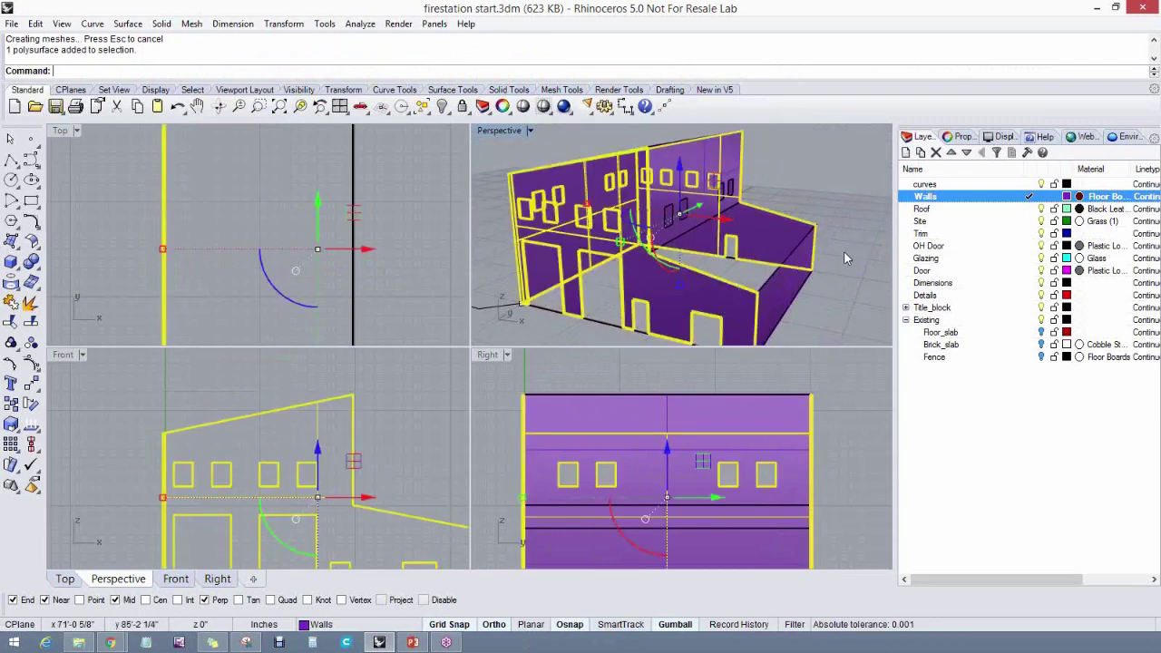
right_click_drag(844, 251, 773, 308)
left_click(752, 287, "ctrl+shift")
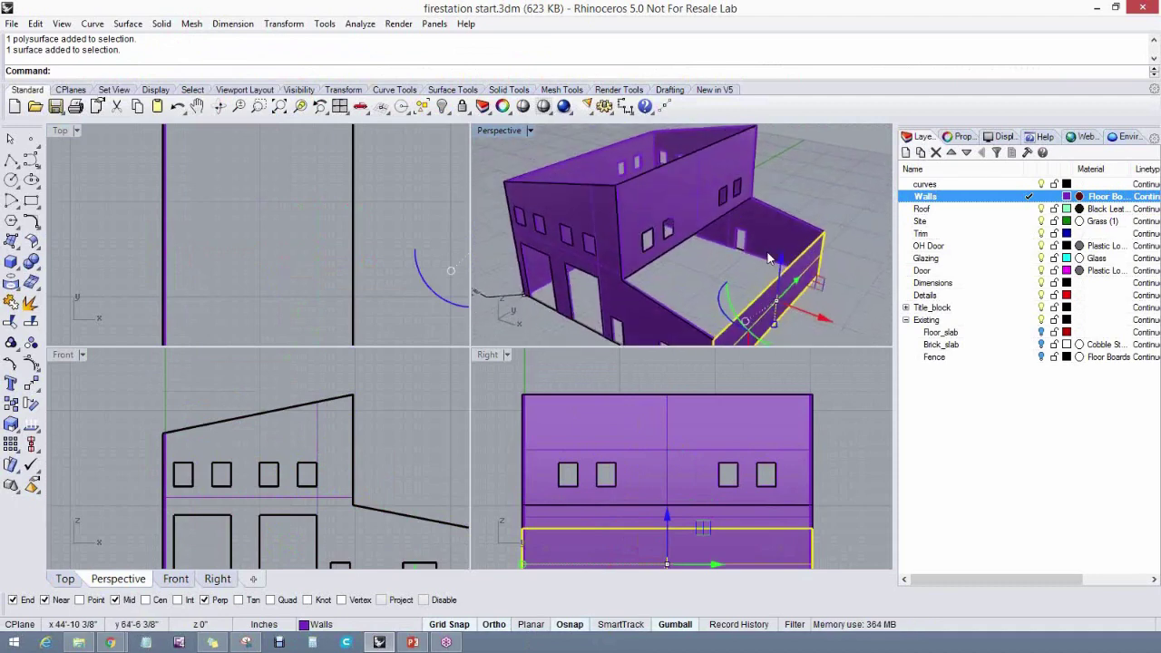
right_click_drag(769, 259, 769, 235)
key("ctrl+z")
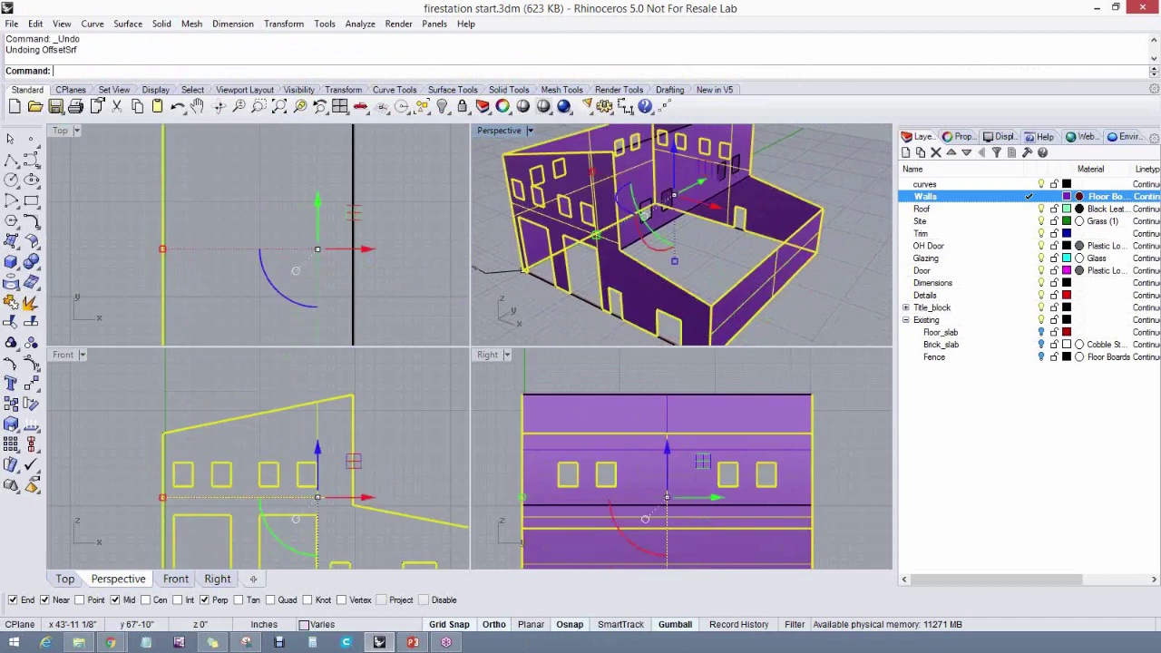
Join the low section's outer side wall to the polysurface formed by the other outer walls
left_click(767, 289, "ctrl+shift")
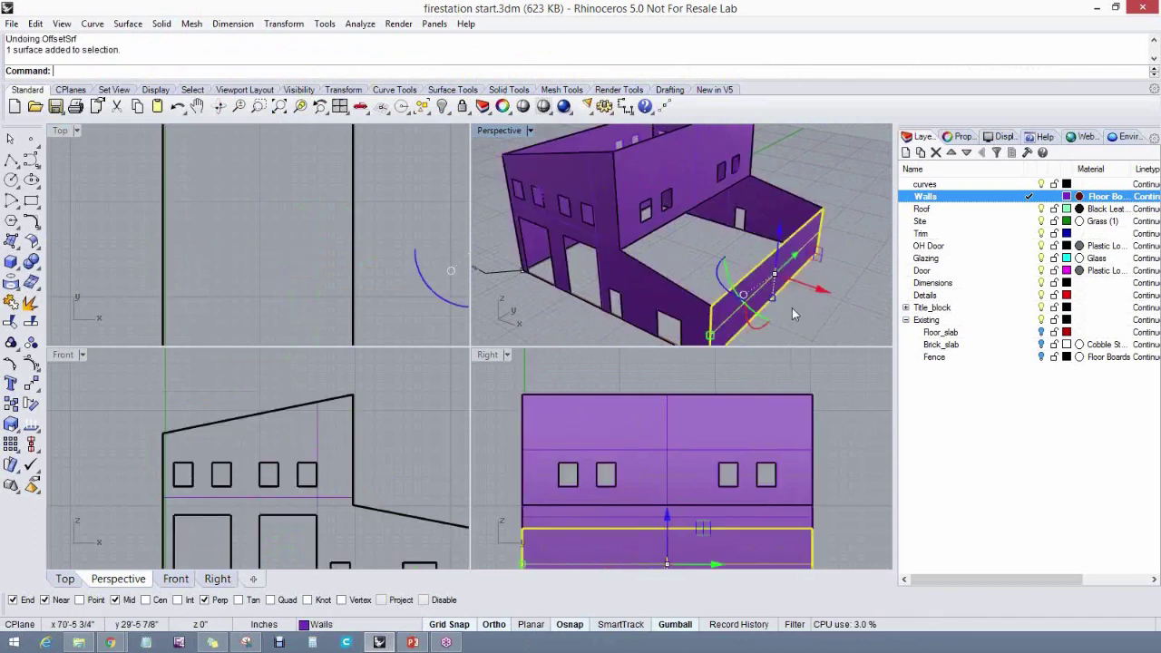
scroll(792, 307, "up", 2)
scroll(661, 274, "up", 1)
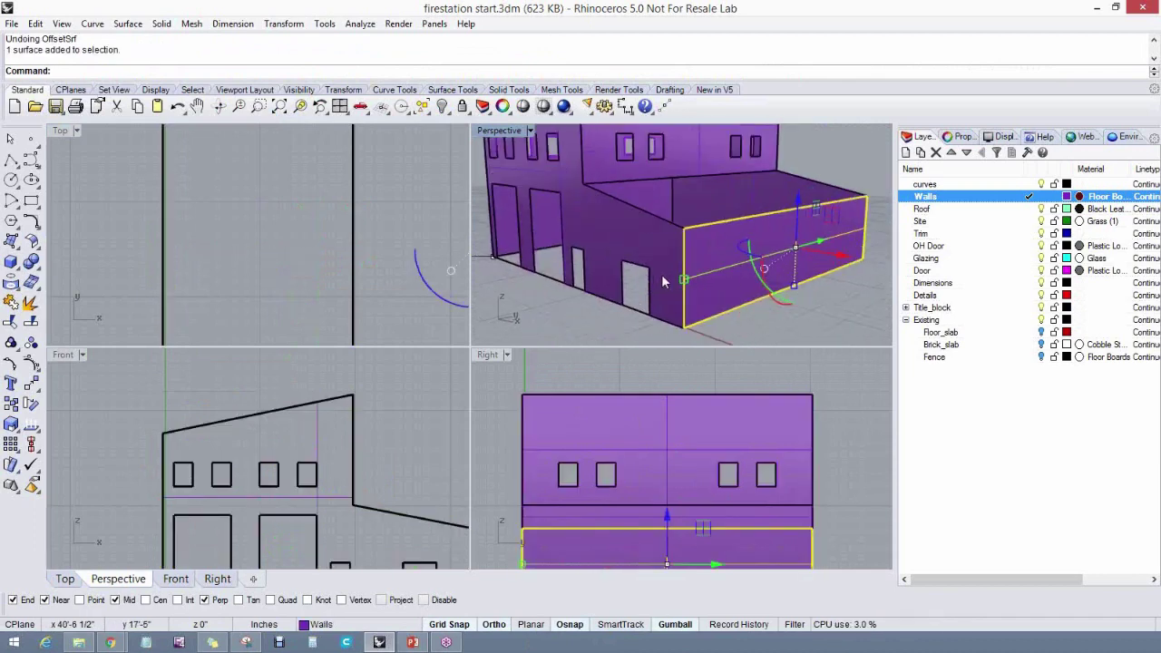
left_click(613, 213)
left_click(792, 336)
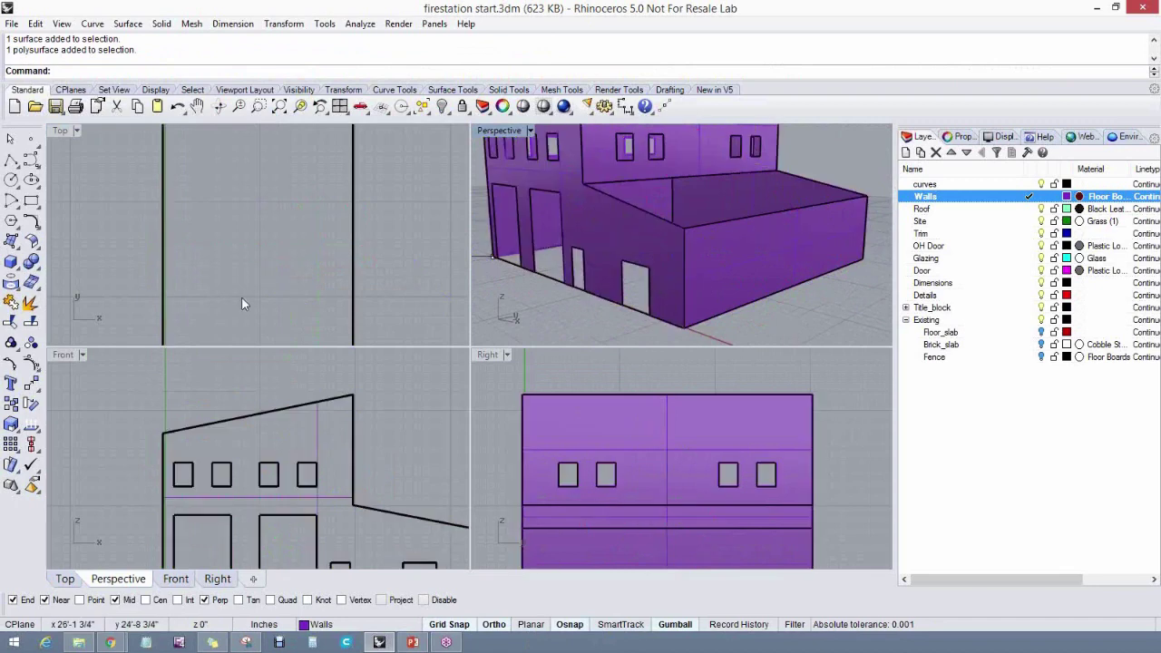
left_click(11, 304)
left_click(660, 250)
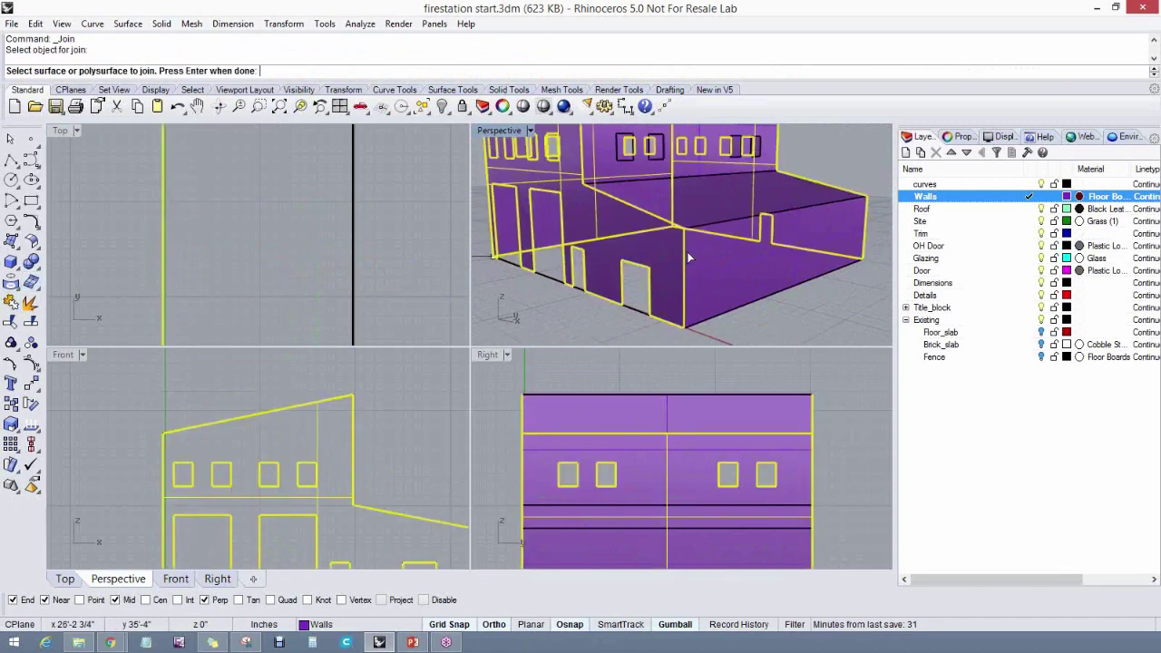
left_click(713, 262)
key("Return")
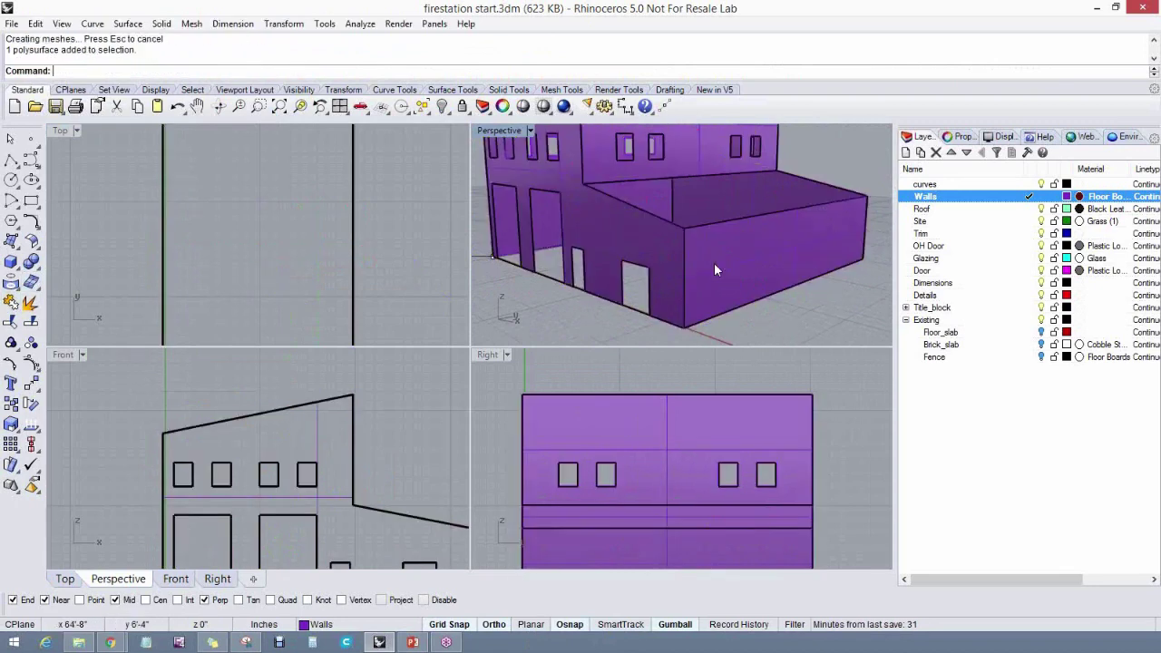
Offset the complete outer wall polysurface 6 inches inward as a solid with sharp corners
right_click_drag(714, 262, 746, 290)
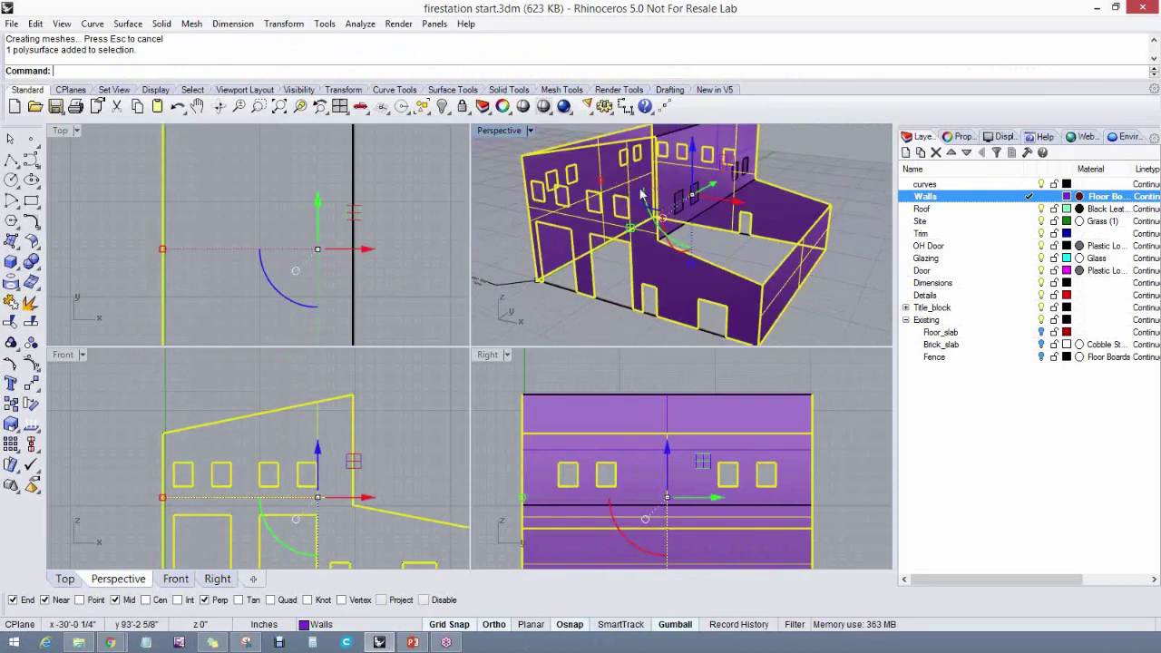
scroll(641, 193, "down", 2)
right_click(437, 77)
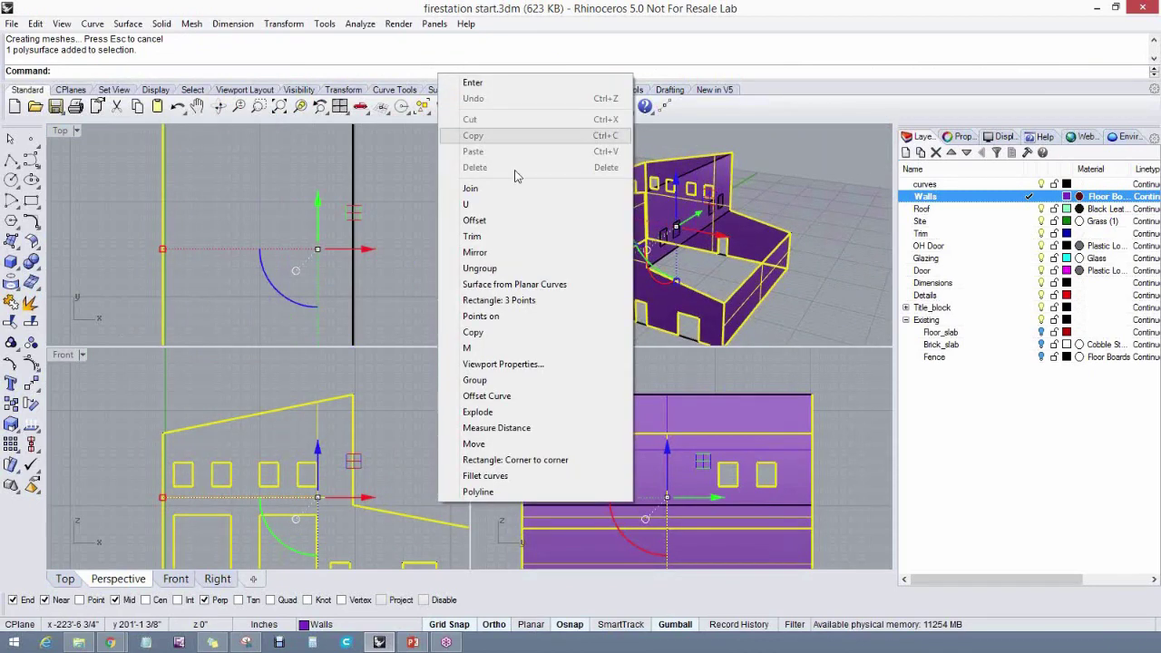
left_click(498, 236)
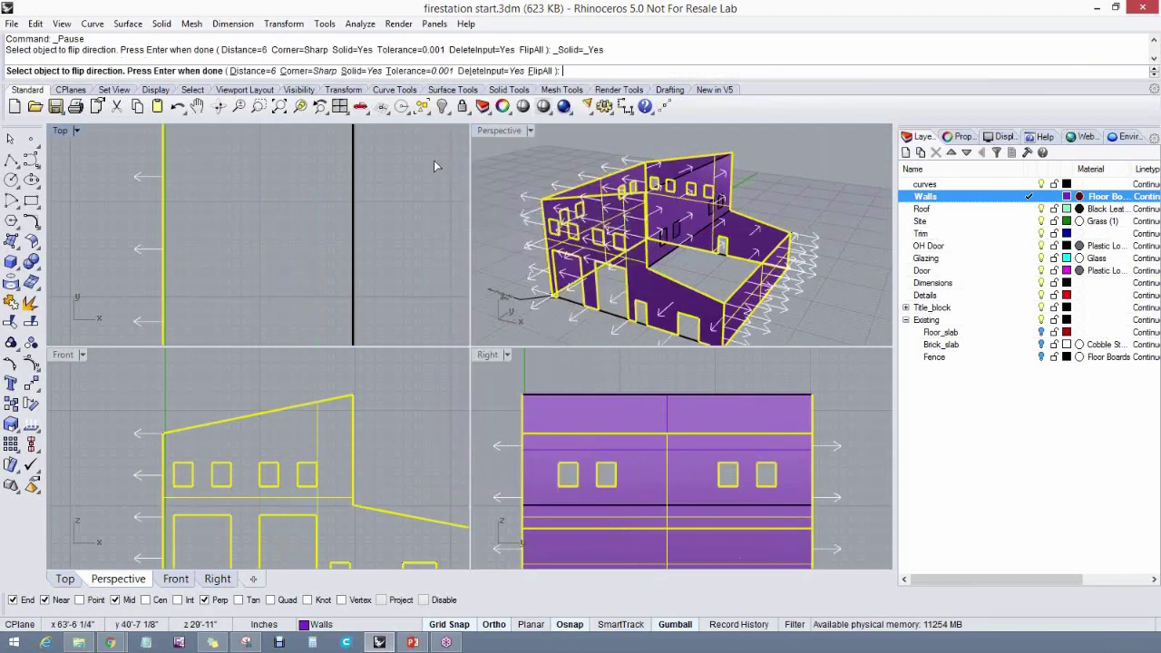
left_click(542, 71)
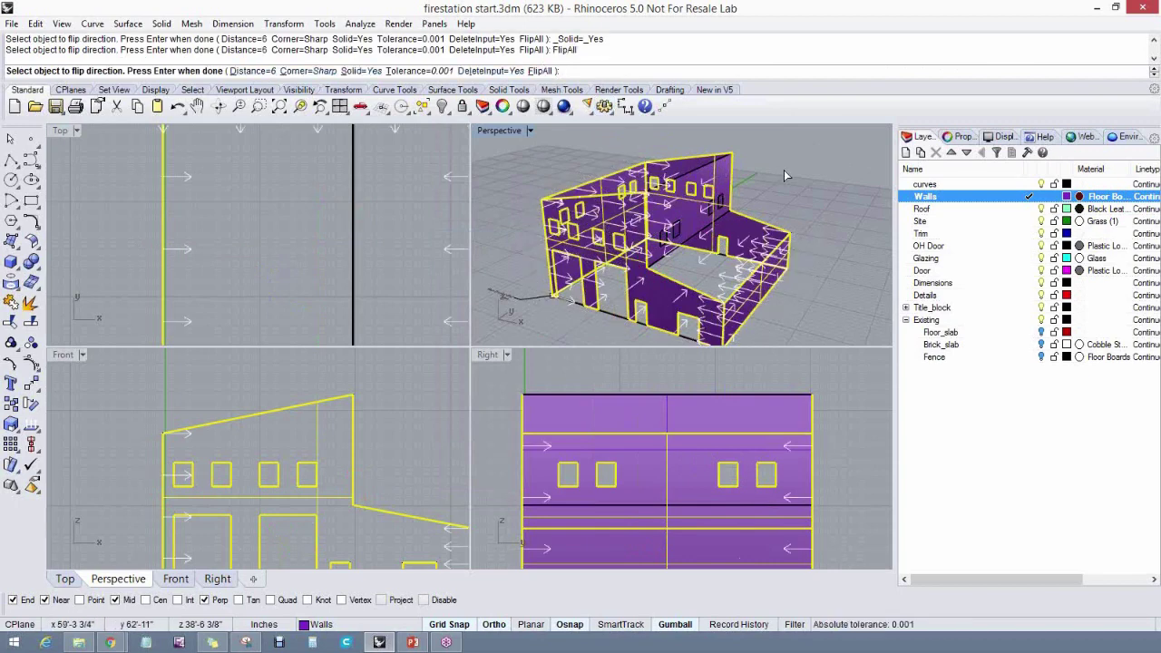
key("Return")
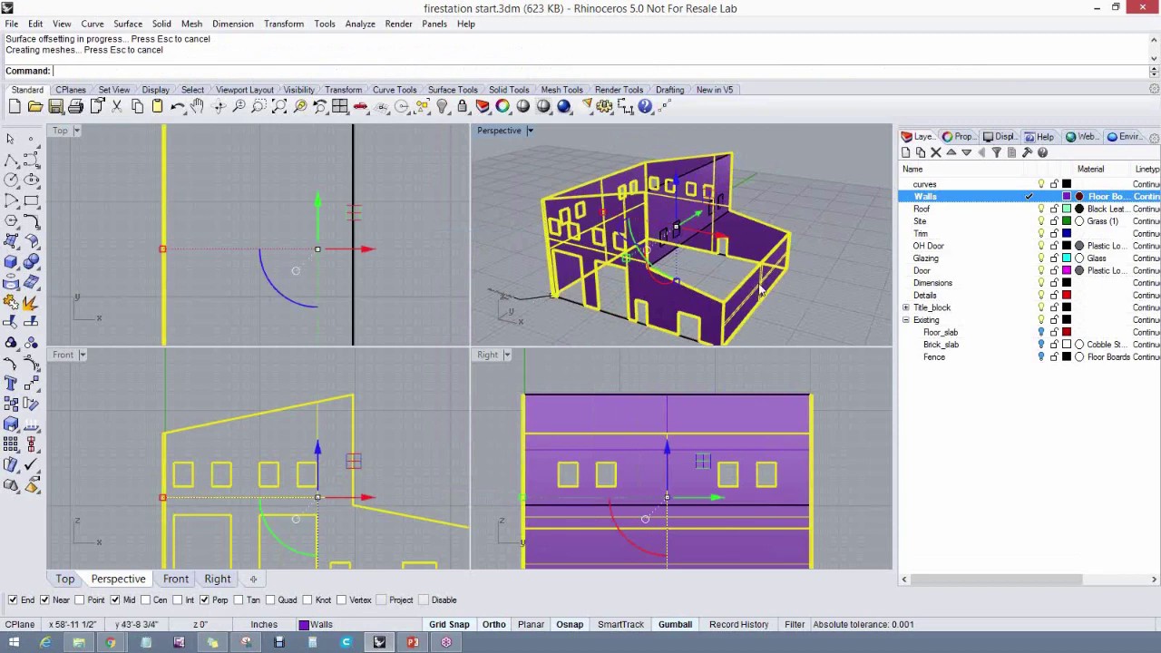
Display the properties, clear the selection and maximize the Perspective view of the thickened walls
left_click(953, 137)
left_click(869, 230)
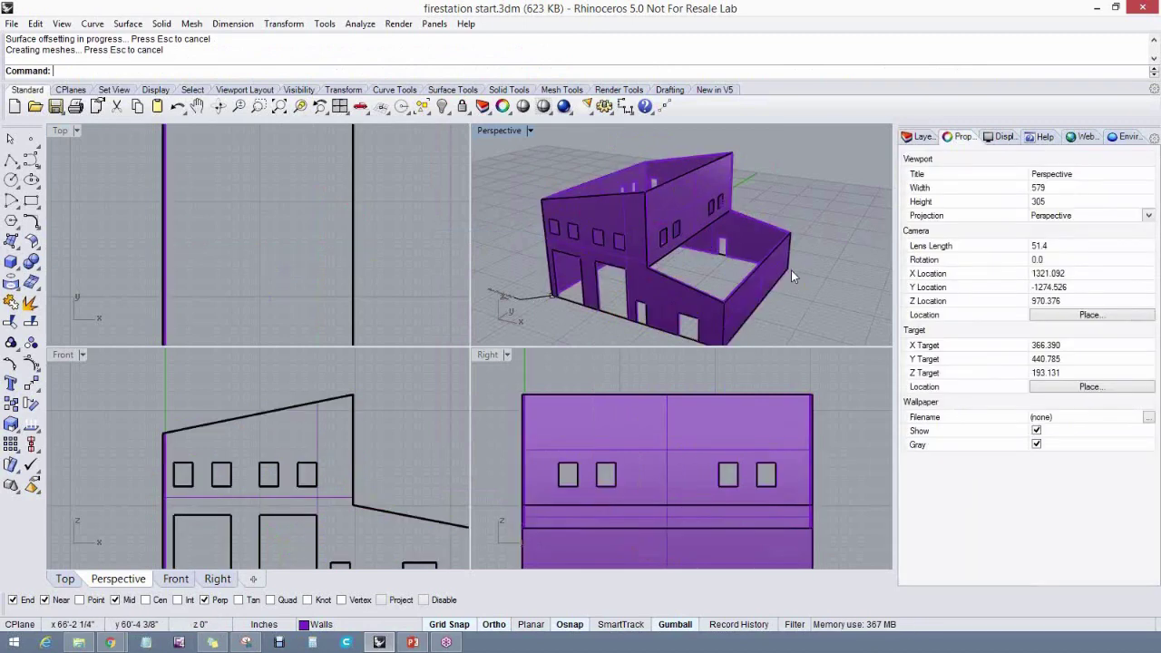
right_click_drag(780, 263, 648, 272)
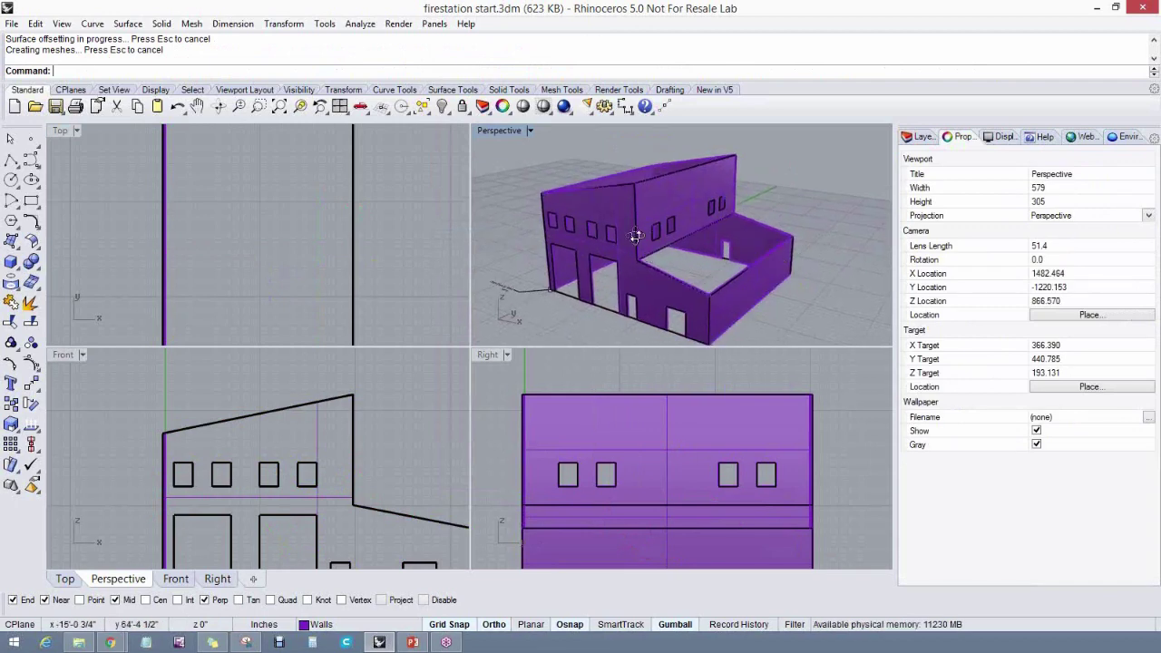
right_click_drag(636, 236, 663, 257)
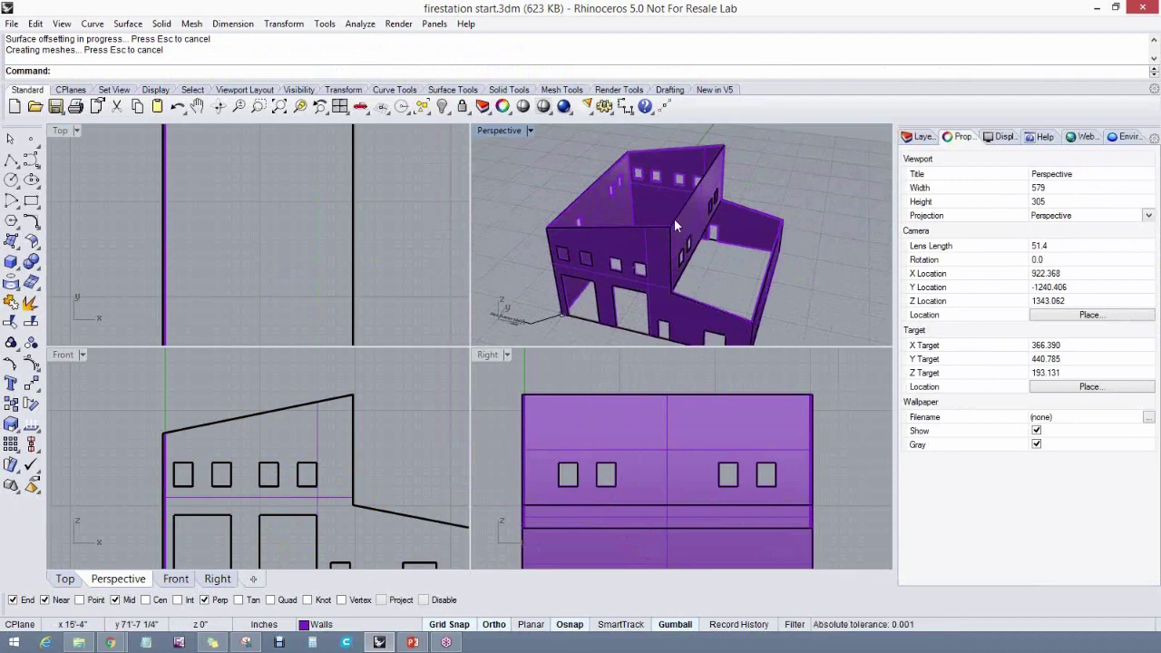
right_click_drag(674, 218, 669, 234)
double_click(497, 130)
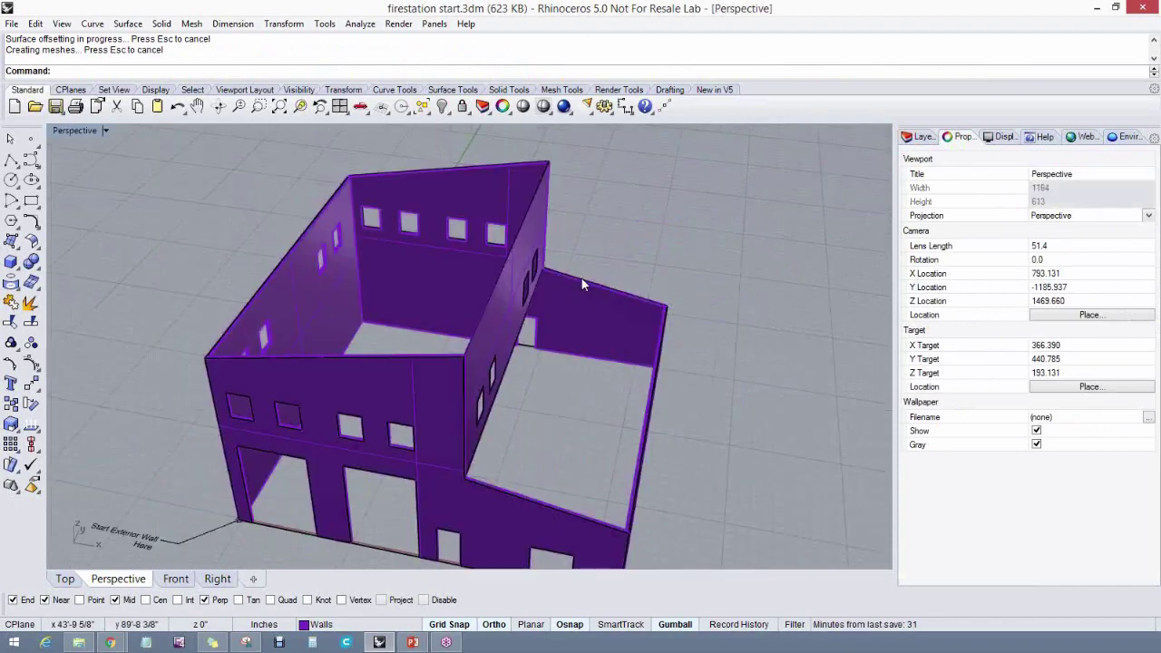
Offset the tall section's inner side wall 6 inches as a solid, flipped toward the tall section's interior
right_click_drag(521, 163, 474, 275)
left_click(474, 275)
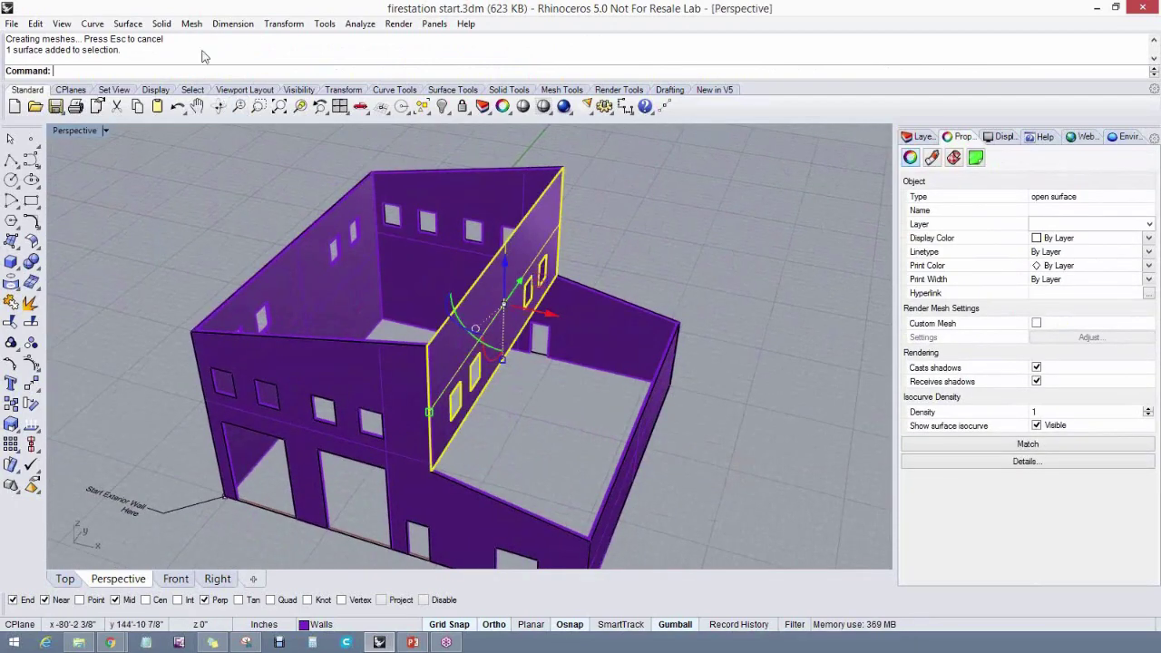
left_click(274, 25)
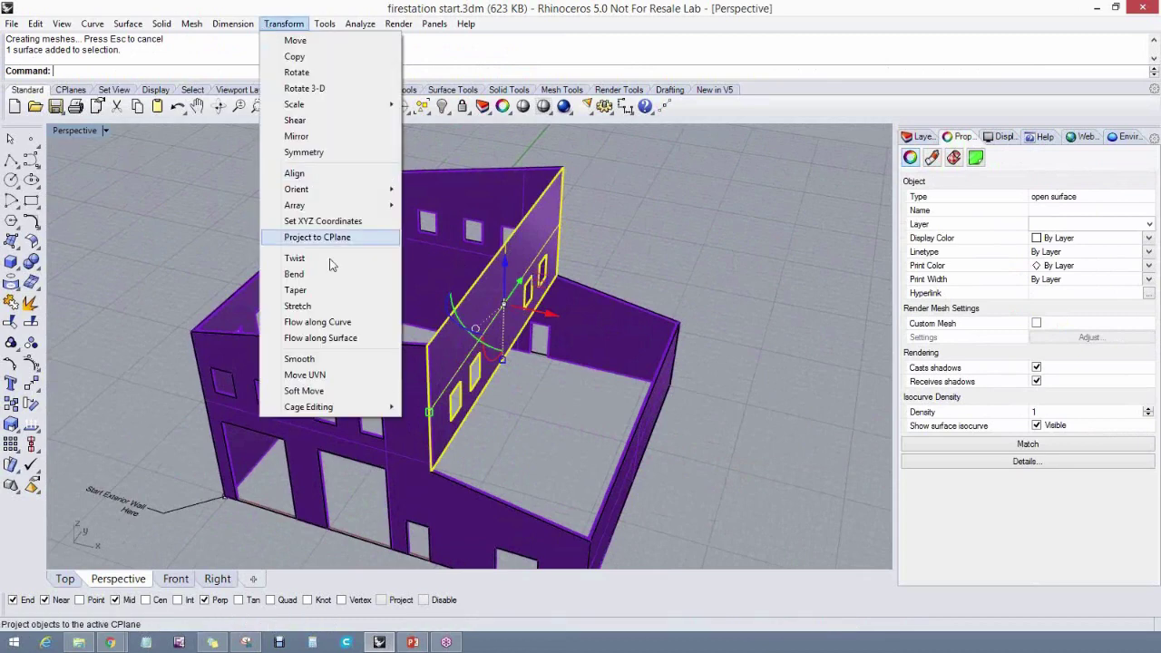
mouse_move(127, 24)
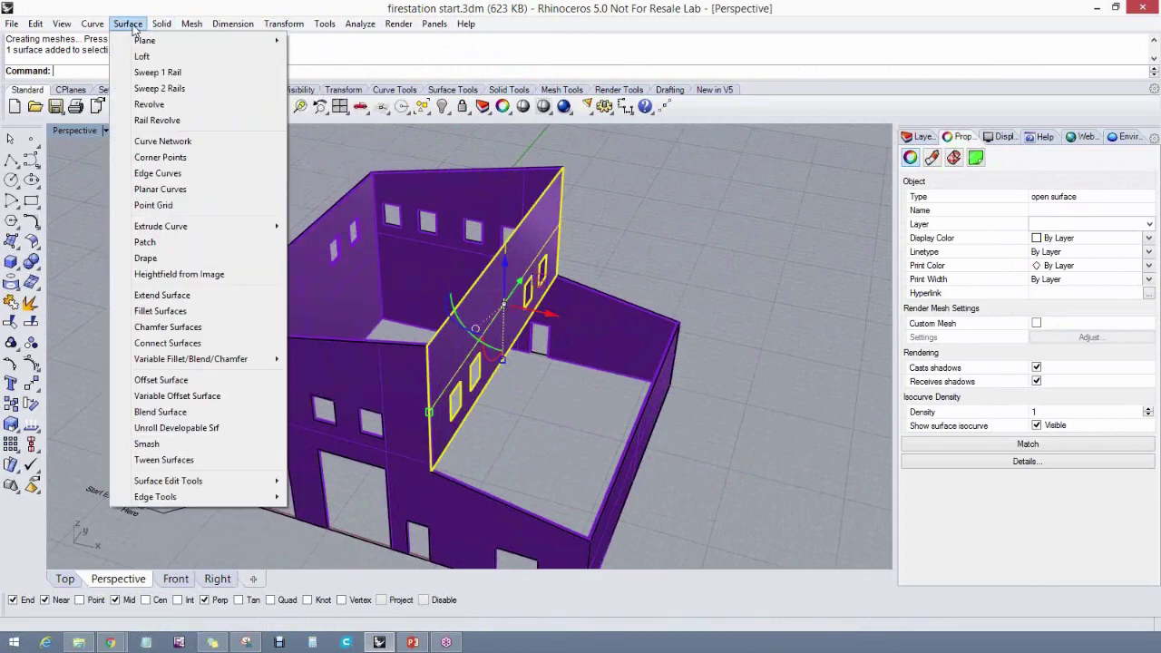
left_click(161, 380)
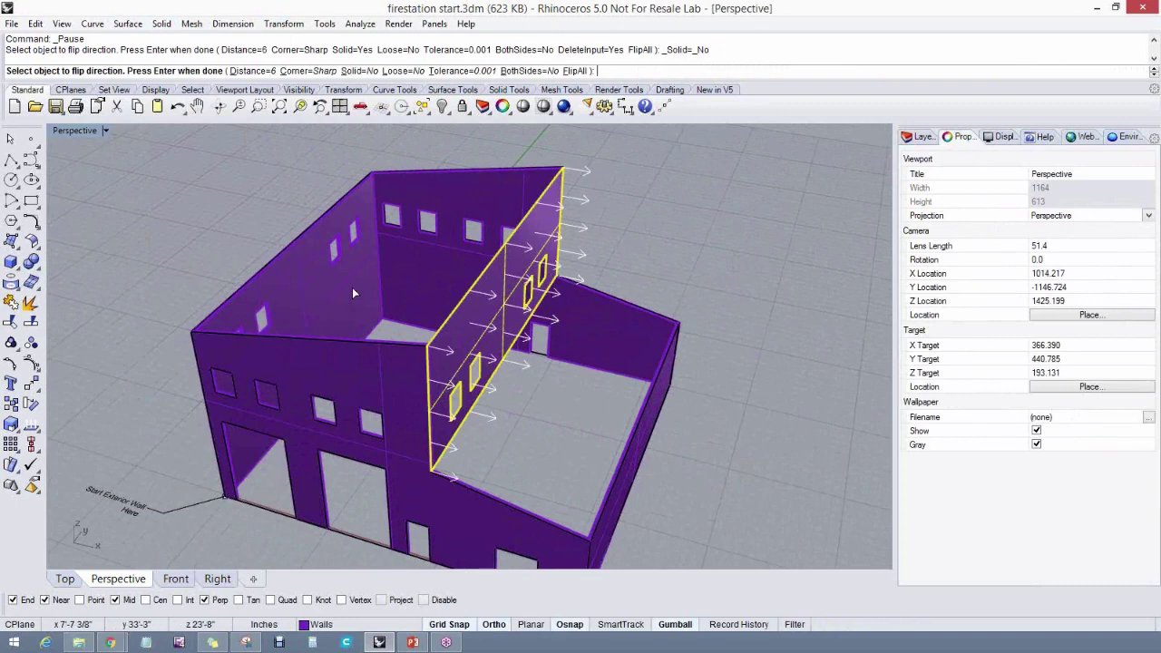
left_click(578, 71)
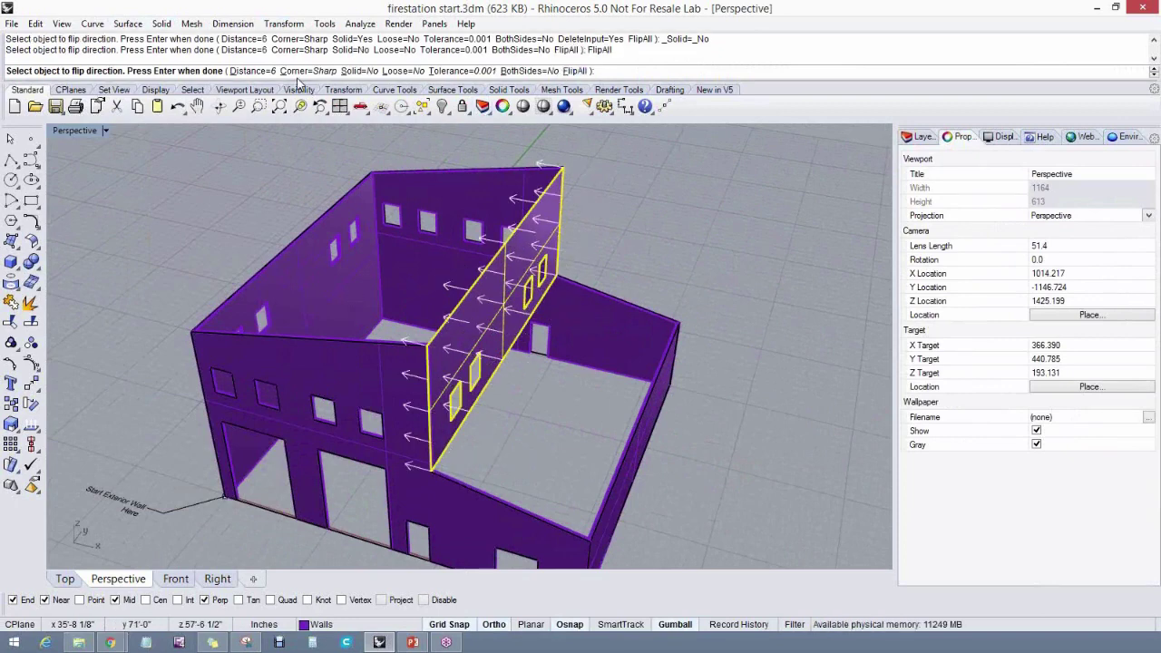
left_click(353, 70)
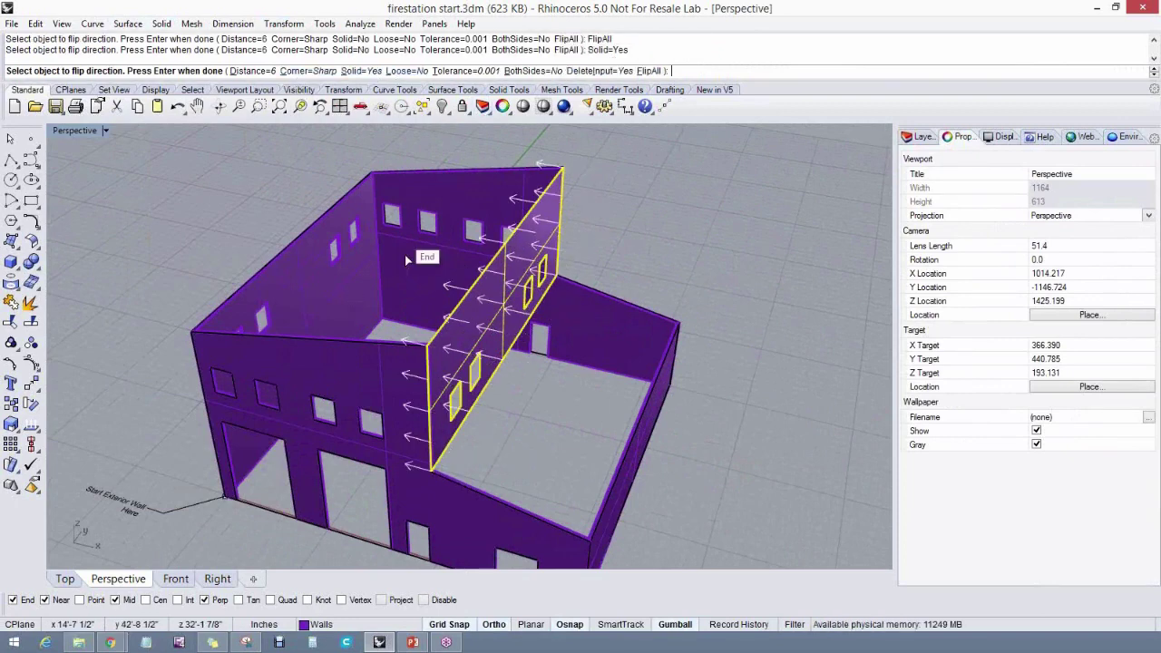
key("Return")
left_click(544, 385)
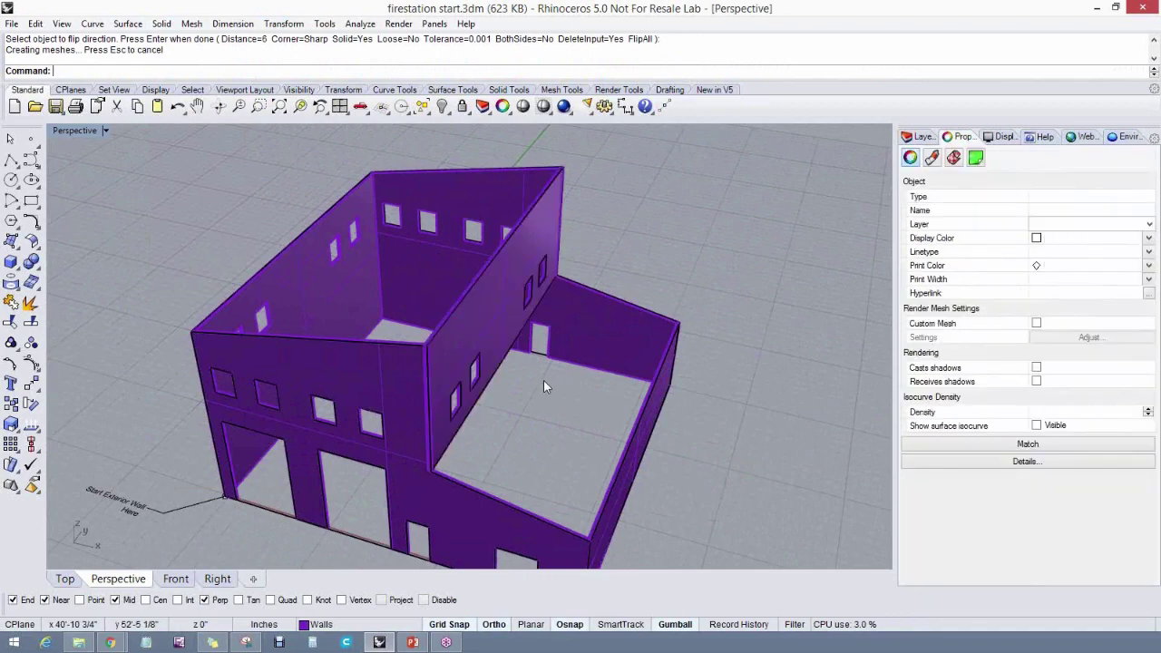
scroll(535, 381, "up", 2)
scroll(386, 335, "up", 4)
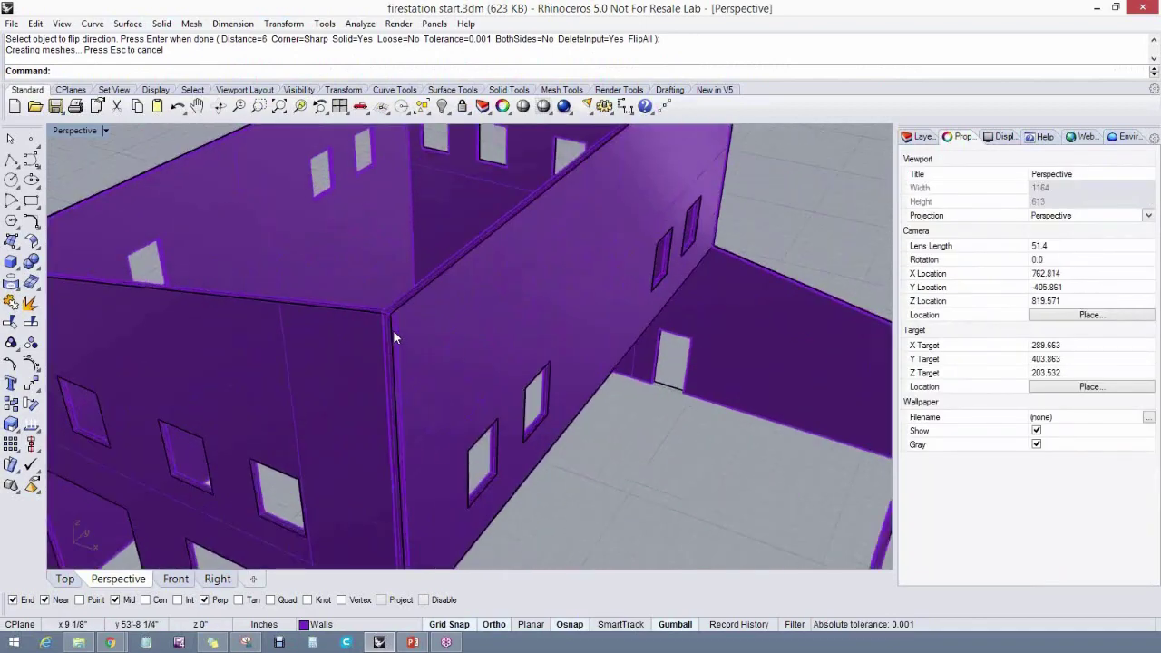
Inspect the thickened walls around the tall section's front corner and window openings, then view the whole building
scroll(393, 331, "up", 3)
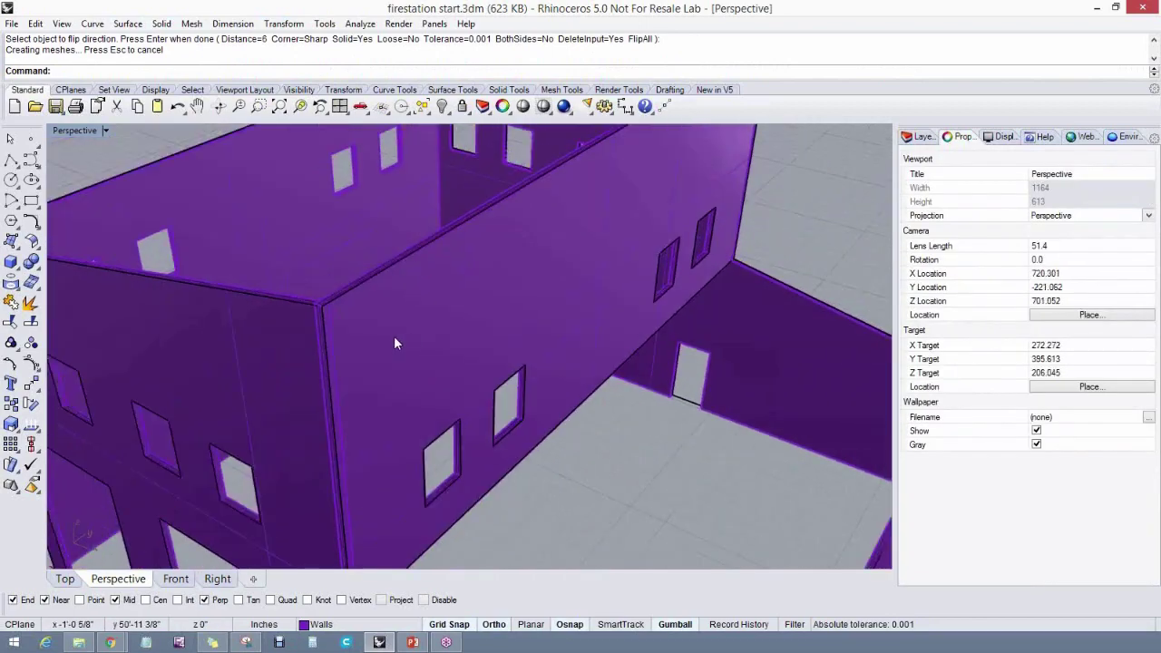
left_click(393, 336)
left_click(292, 315, "shift")
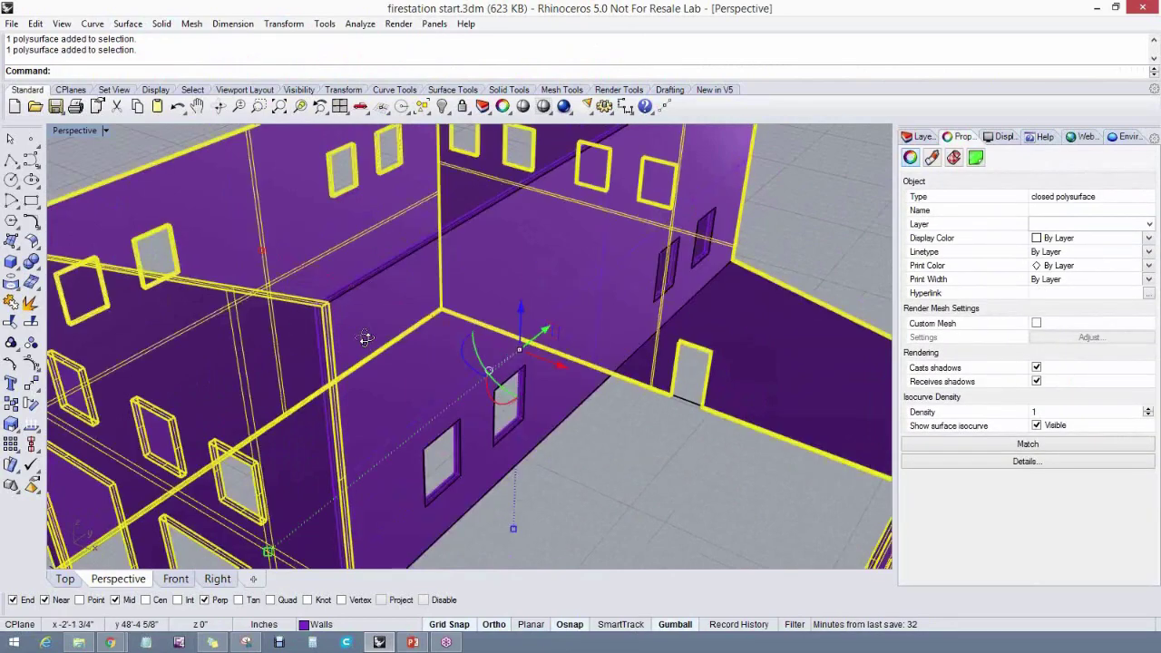
scroll(363, 343, "up", 5)
key("Escape")
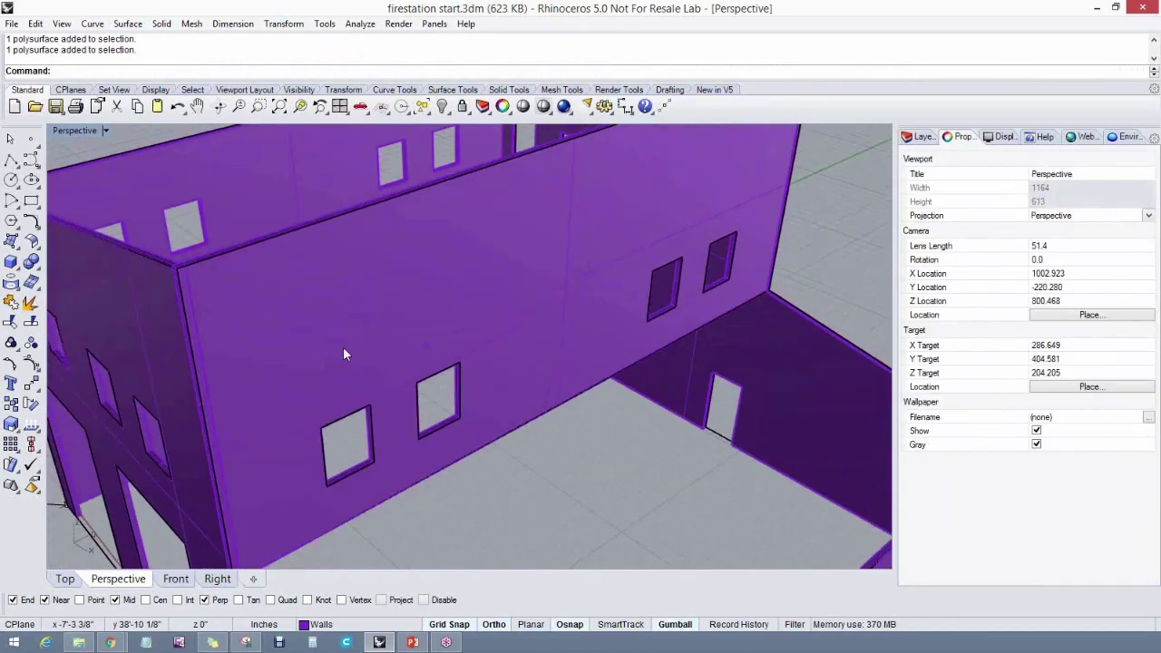
scroll(343, 354, "down", 3)
right_click_drag(376, 360, 384, 319)
scroll(401, 306, "down", 6)
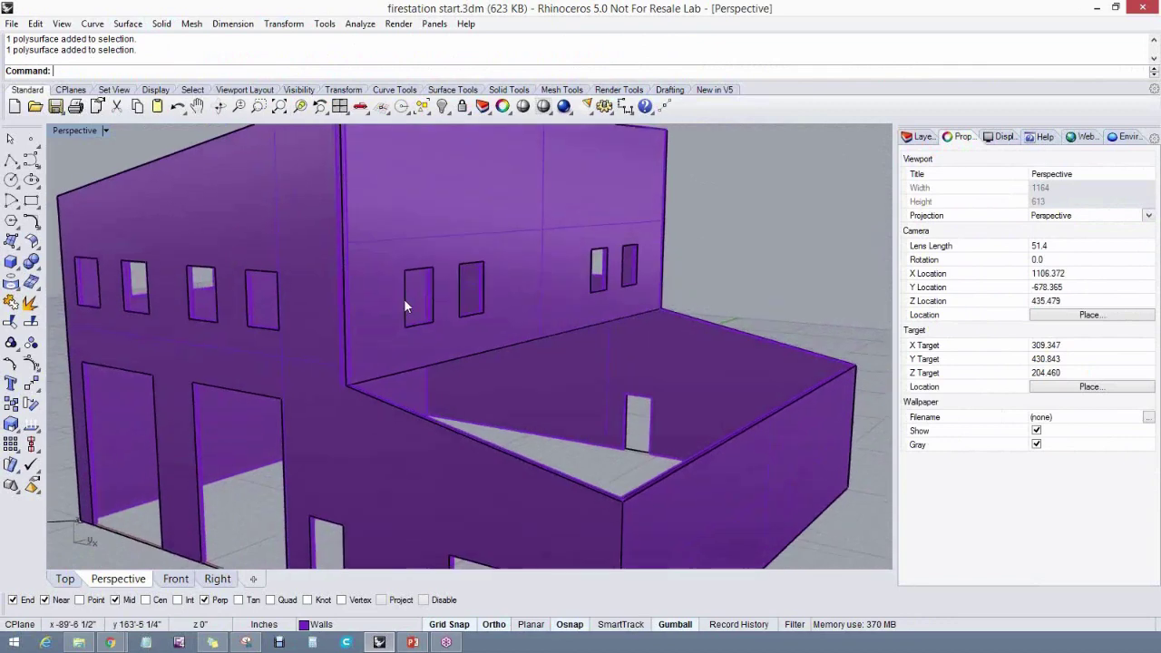
right_click_drag(403, 313, 379, 361)
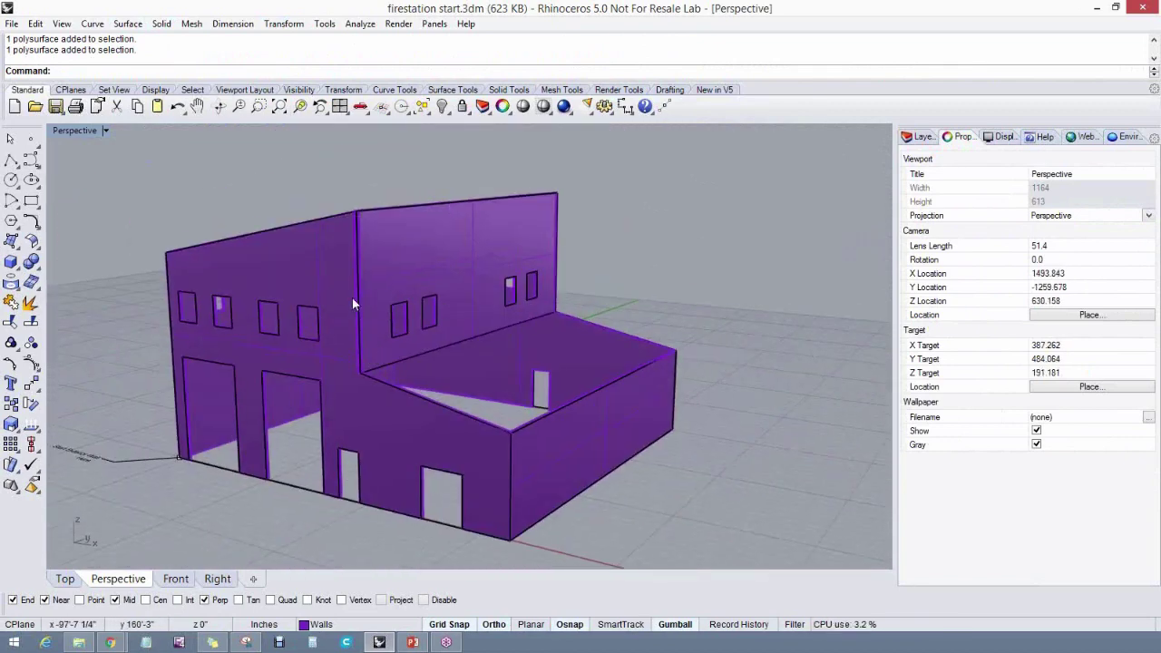
right_click_drag(393, 282, 295, 286)
scroll(293, 289, "up", 3)
scroll(293, 289, "up", 8)
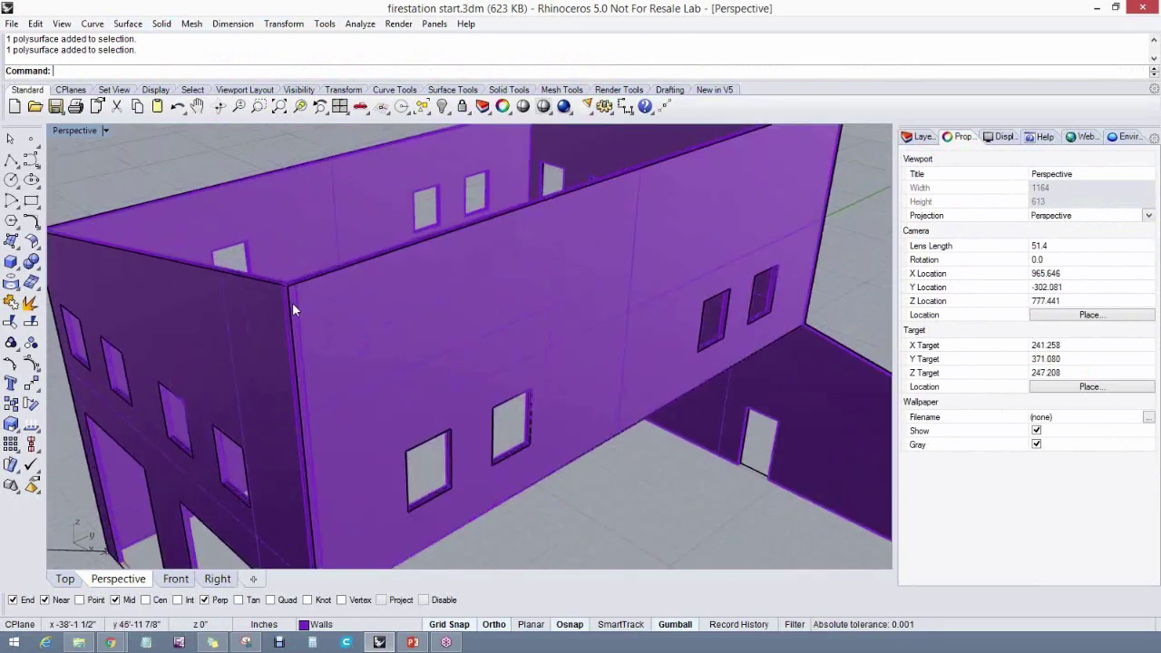
scroll(252, 411, "down", 10)
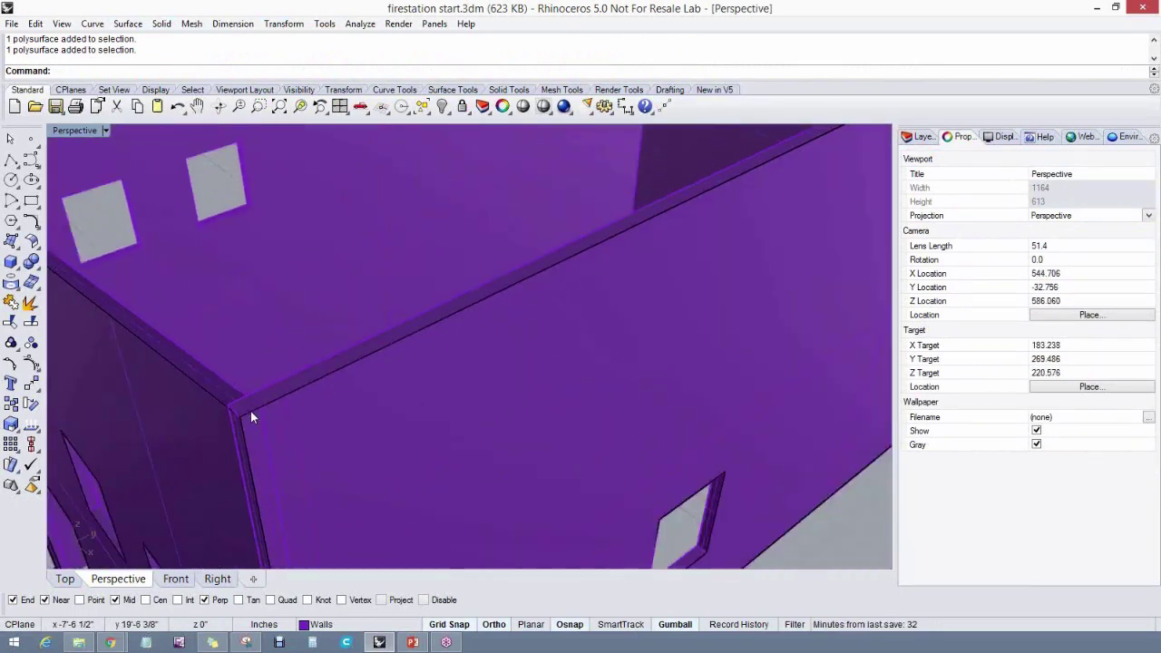
right_click_drag(345, 393, 450, 345)
scroll(452, 348, "down", 5)
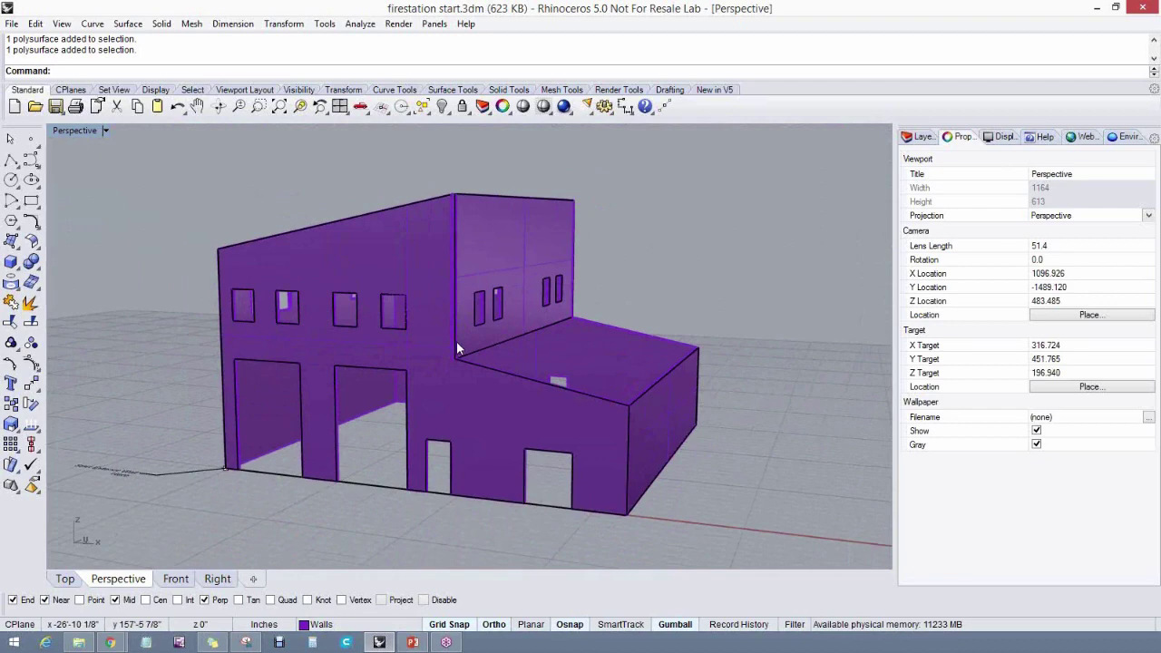
mouse_move(458, 348)
right_mouse_down()
mouse_move(472, 347)
mouse_move(466, 361)
right_mouse_up()
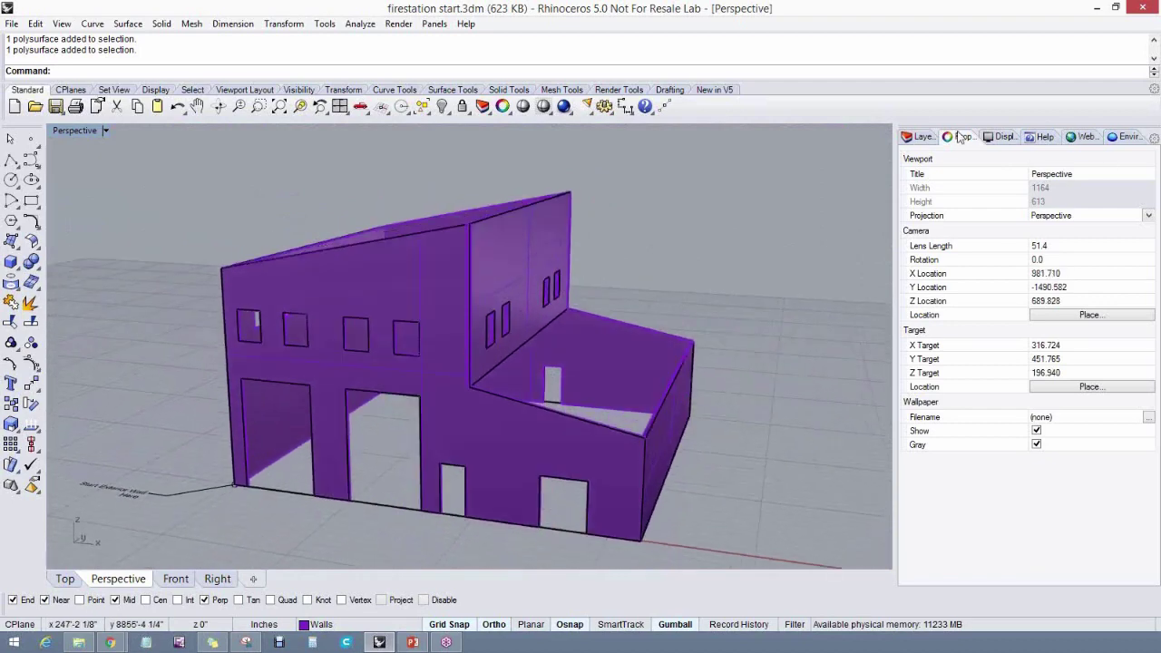
Make the Roof layer current and hide the curves layer, keeping the whole building in the Perspective view
left_click(921, 136)
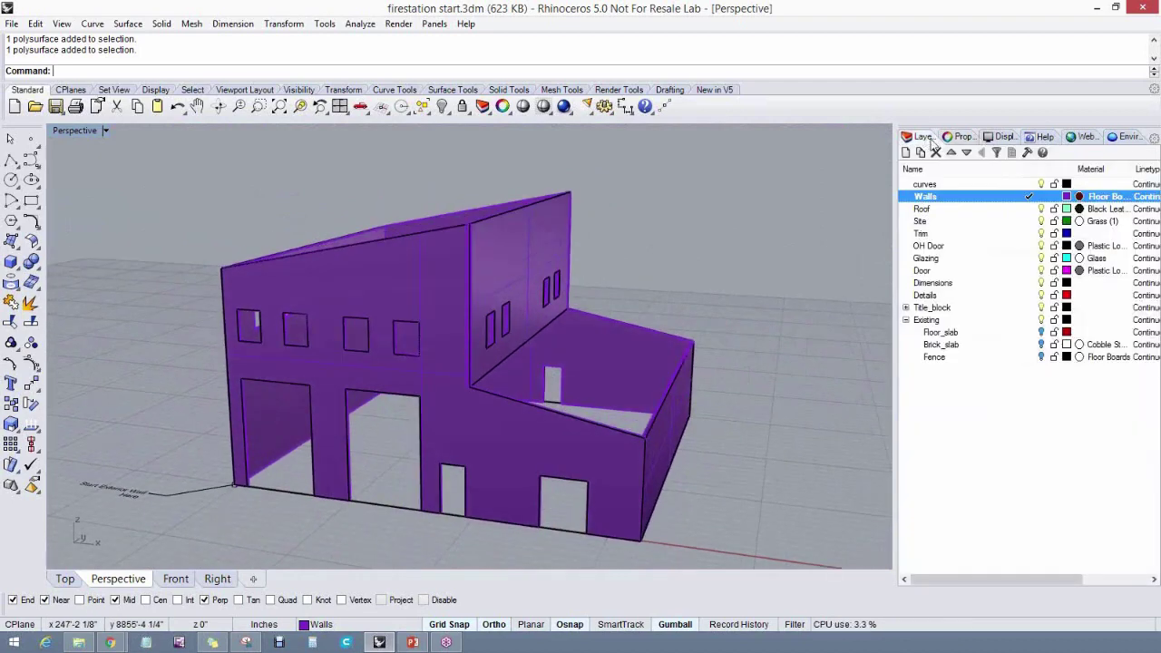
left_click(1025, 210)
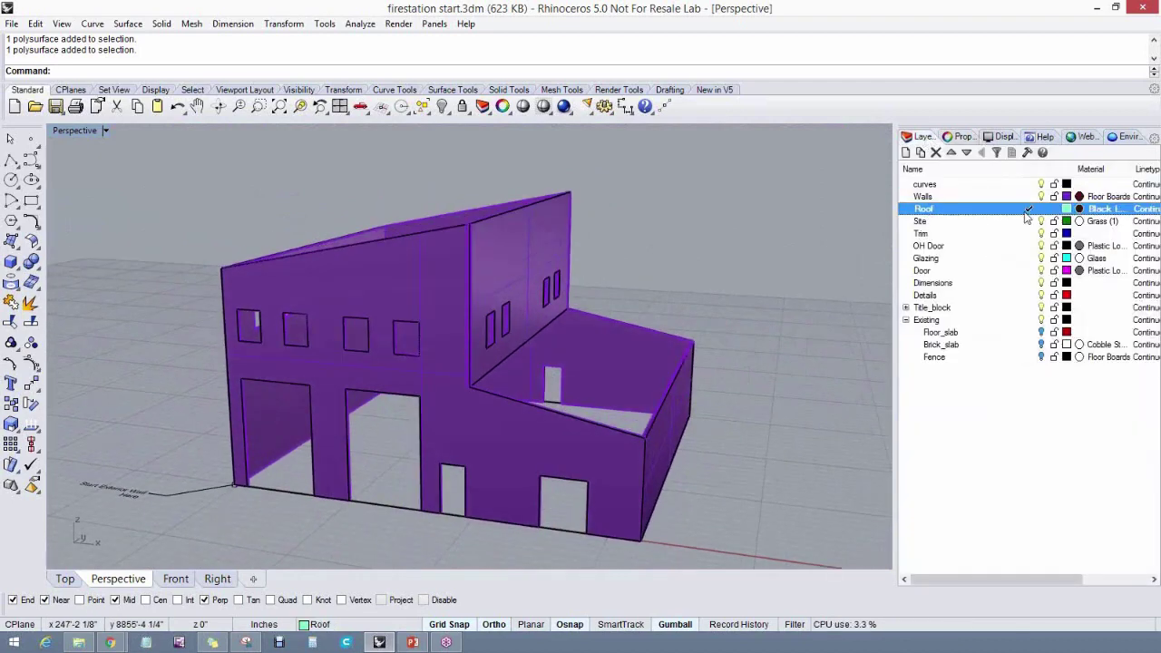
double_click(71, 132)
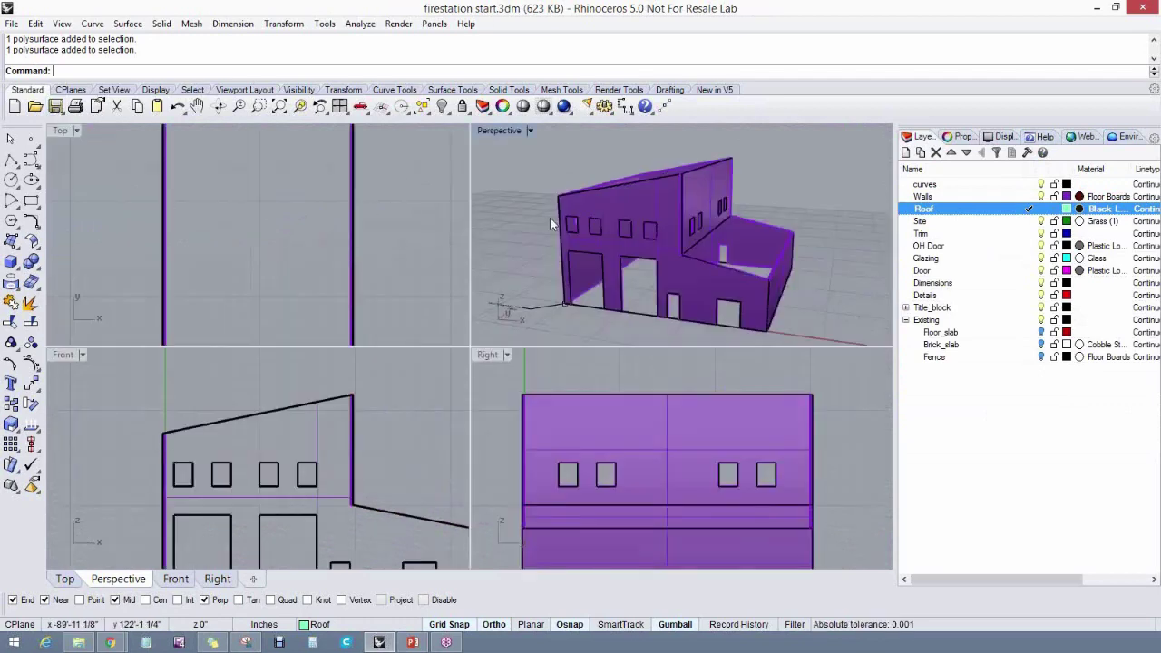
right_click_drag(549, 219, 399, 259)
double_click(490, 130)
left_click(1048, 185)
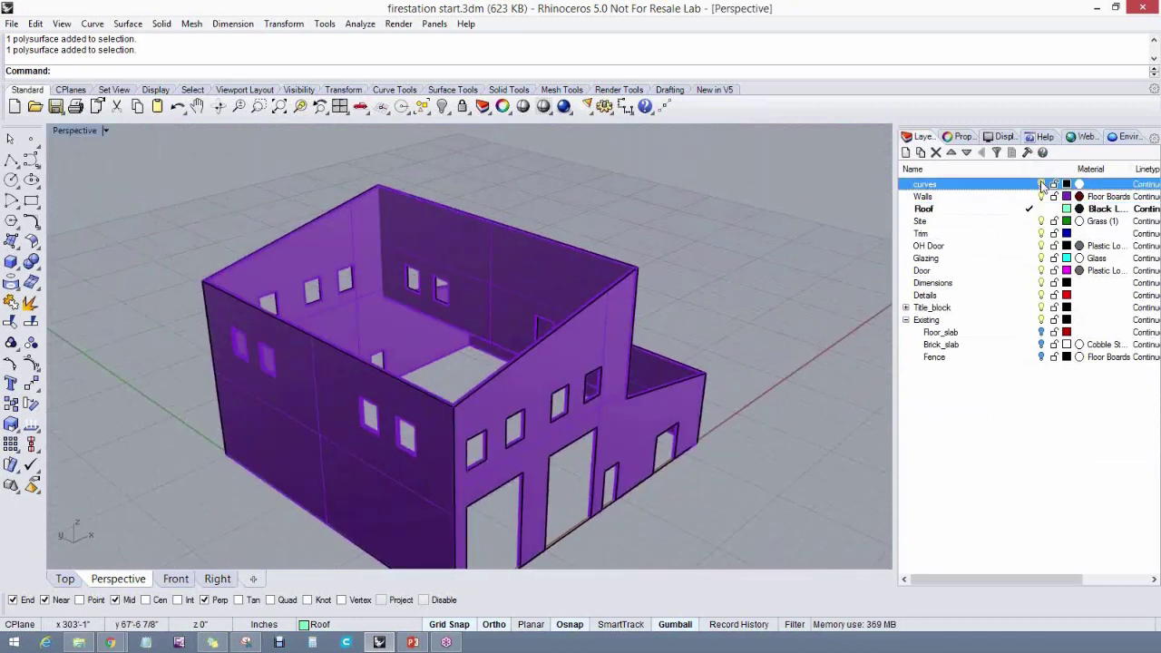
right_click_drag(716, 266, 713, 241, "shift")
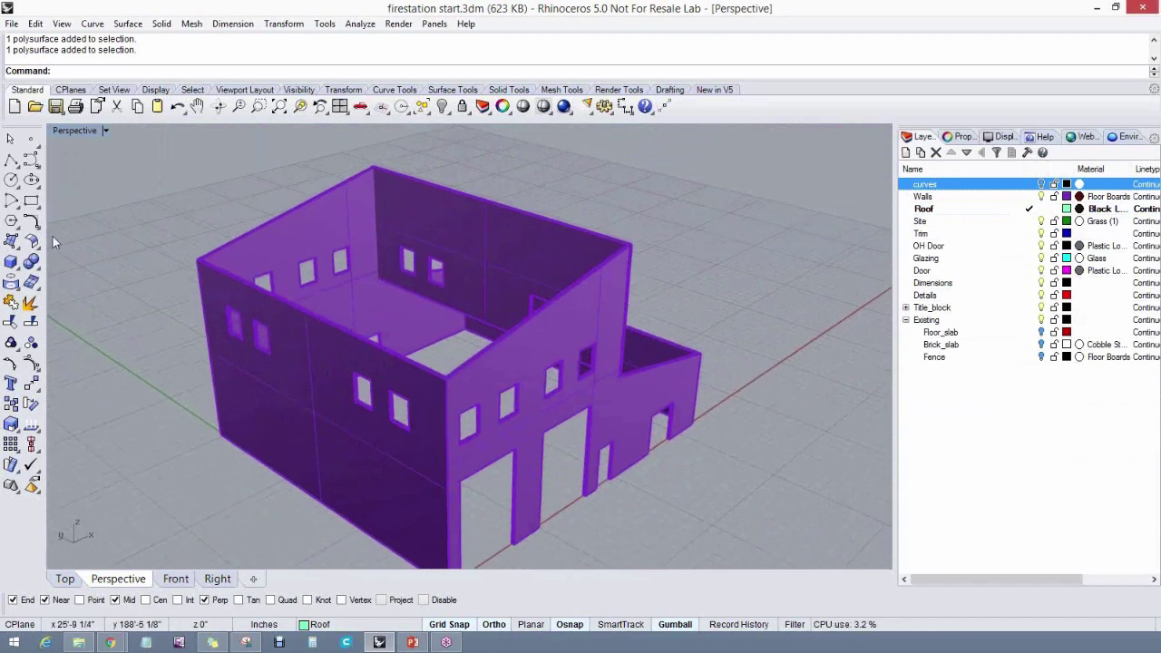
Start a polyline at the outer top corner of the tall section's low rear end, undoing the misplaced second points
left_click(11, 161)
left_click(197, 259)
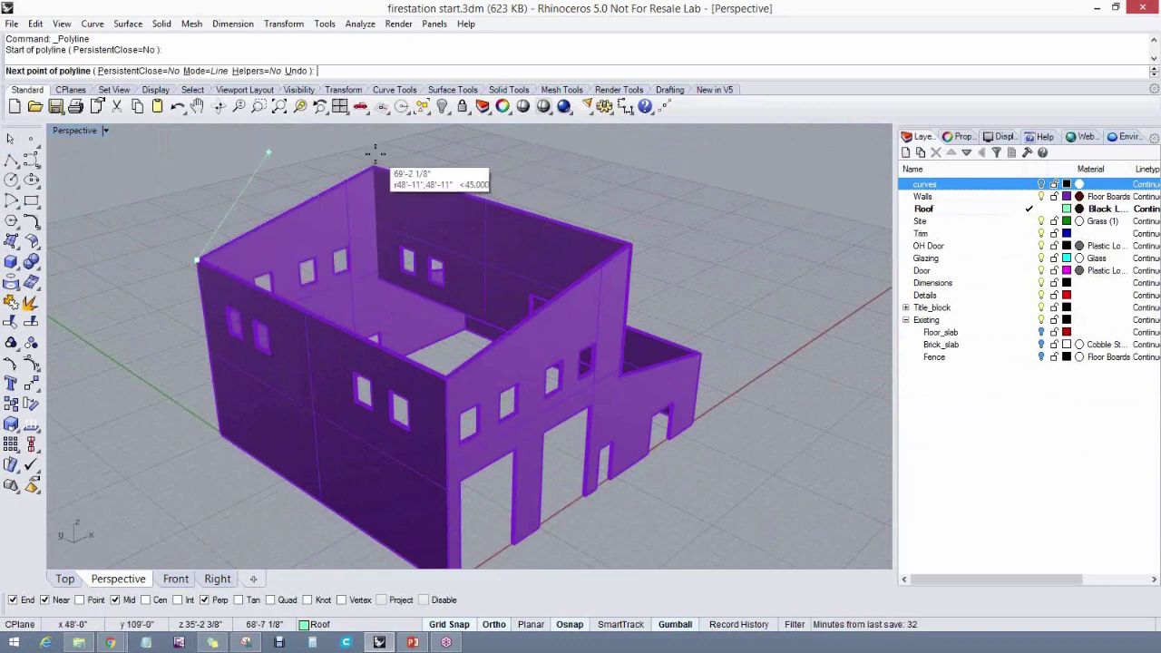
scroll(372, 156, "up", 3)
left_click(372, 161)
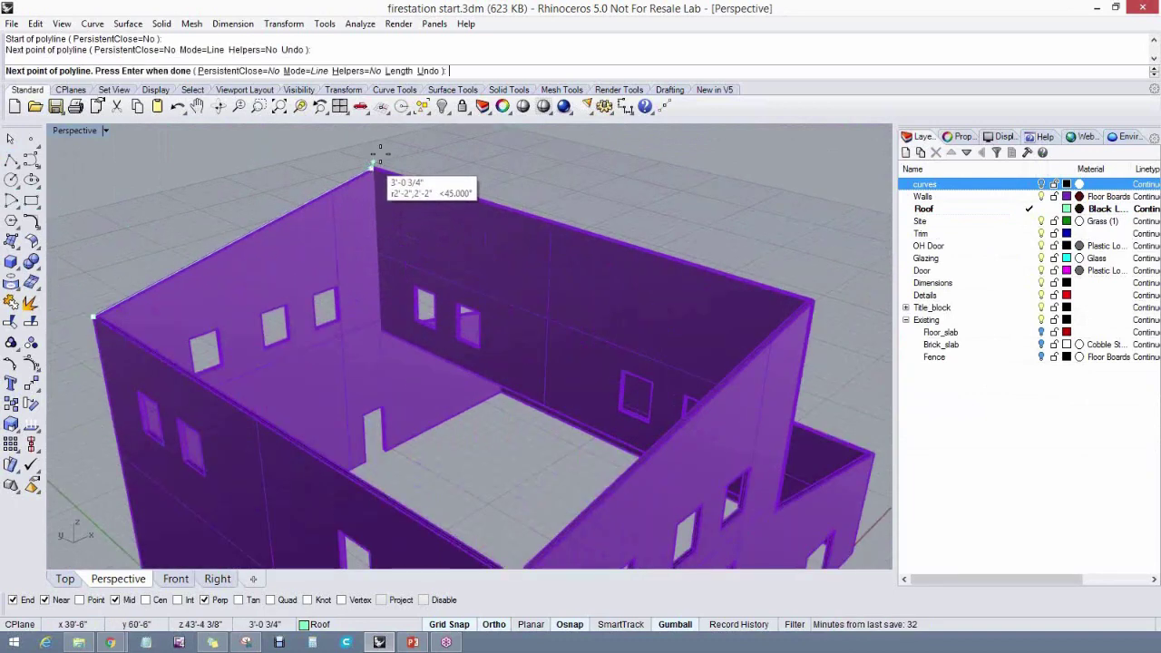
type("u")
key("Return")
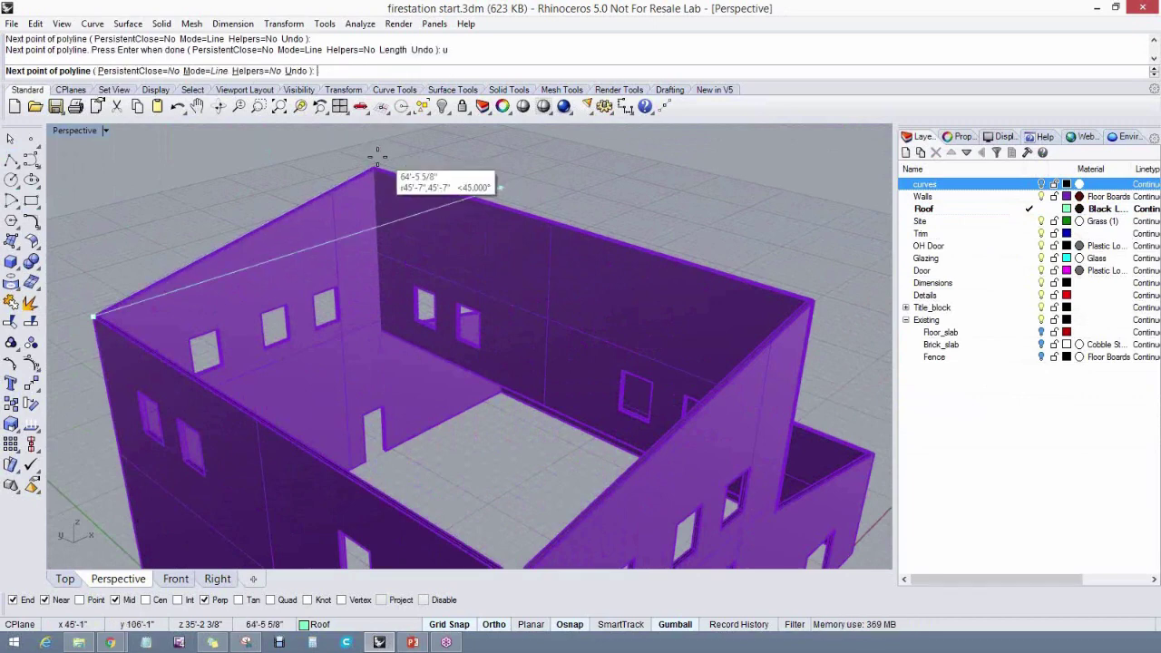
left_click(375, 162)
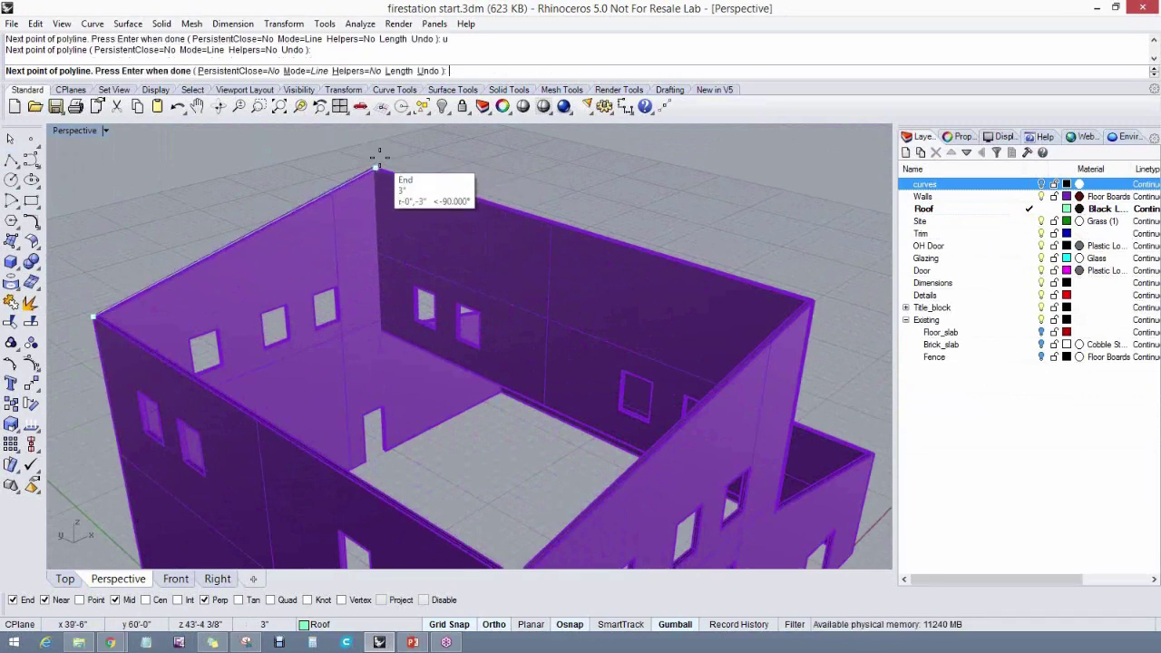
type("u")
key("Return")
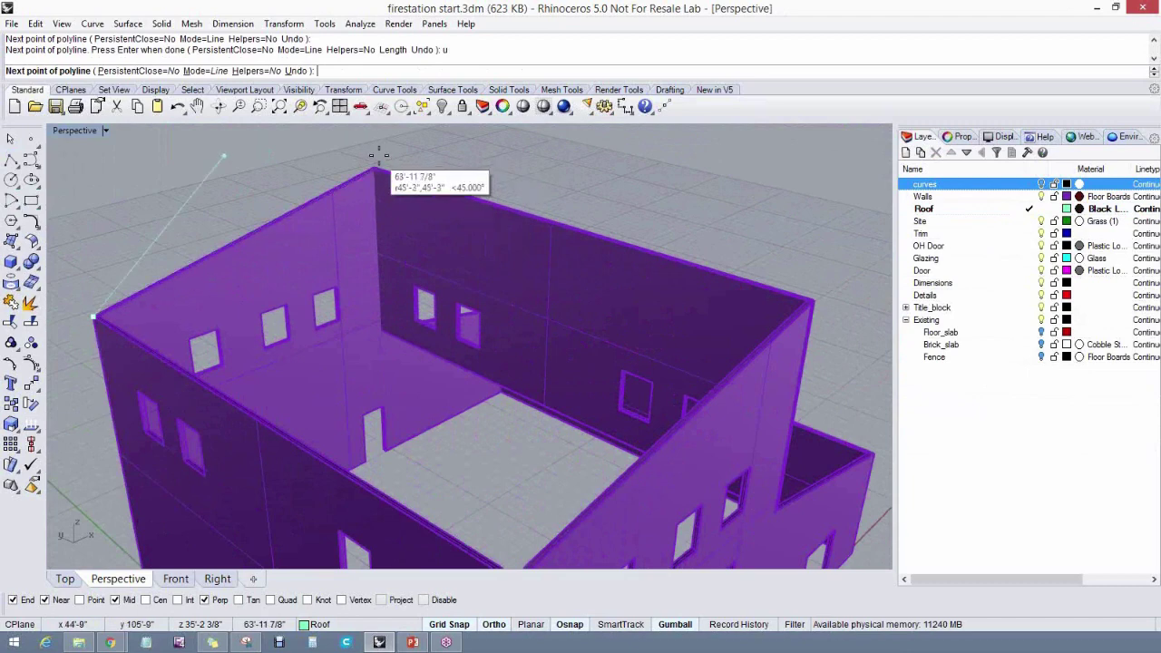
Continue the polyline through the tall section's other three outer top corners and close it as a roof outline
scroll(381, 163, "up", 2)
scroll(381, 161, "up", 3)
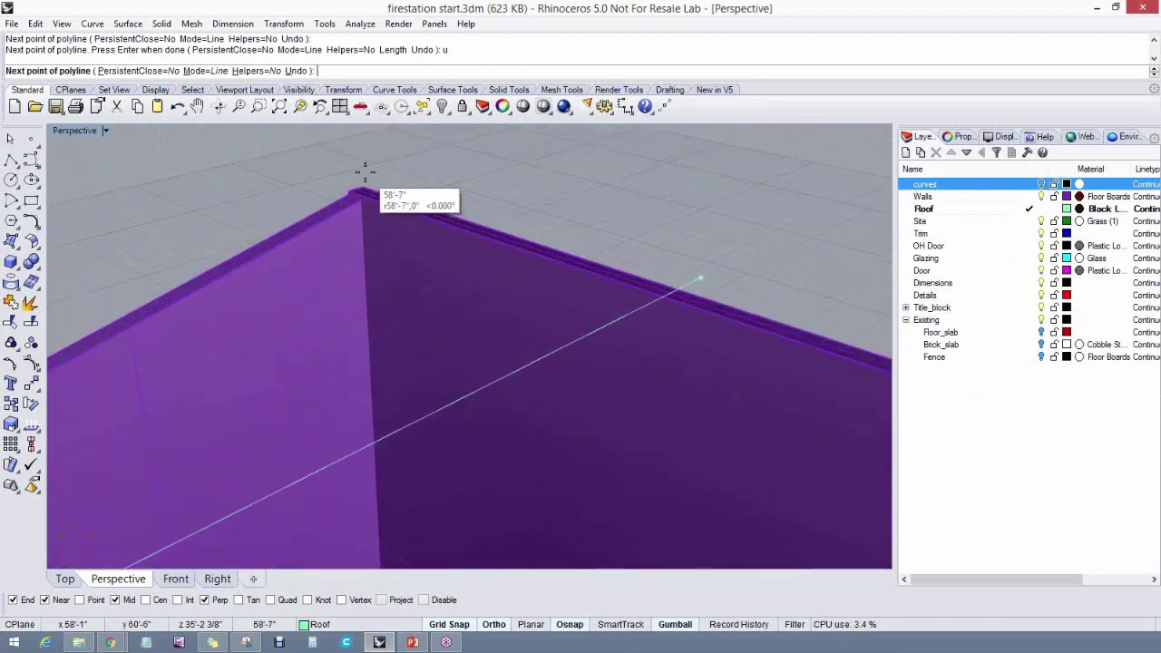
left_click(363, 179)
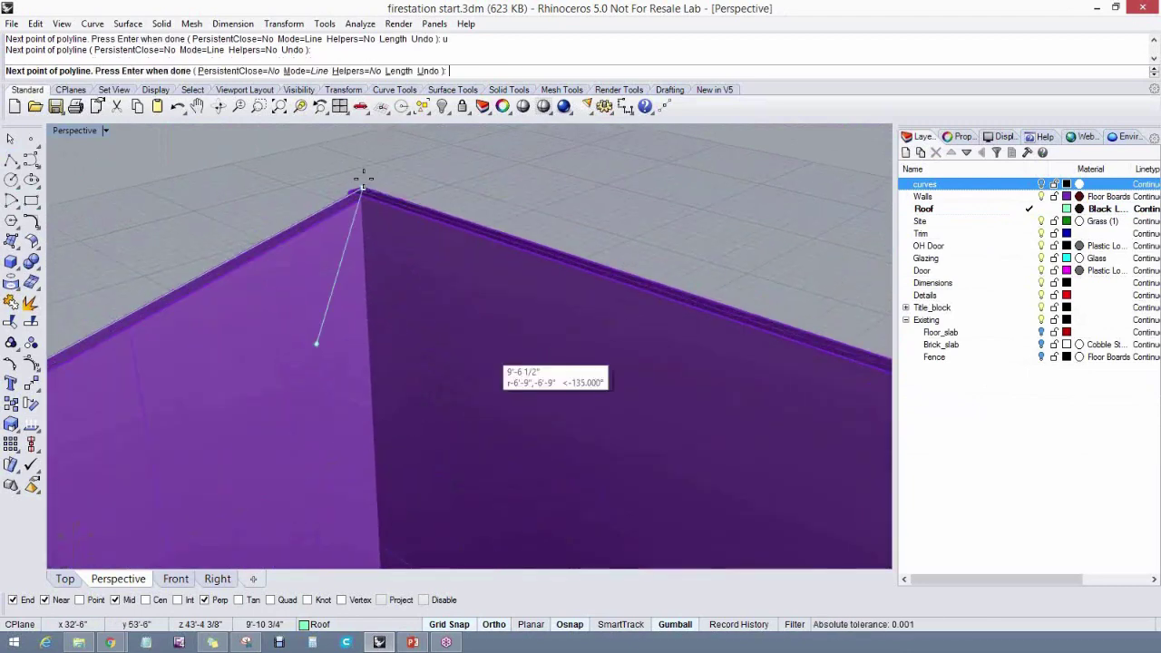
scroll(480, 354, "down", 1)
scroll(486, 343, "down", 6)
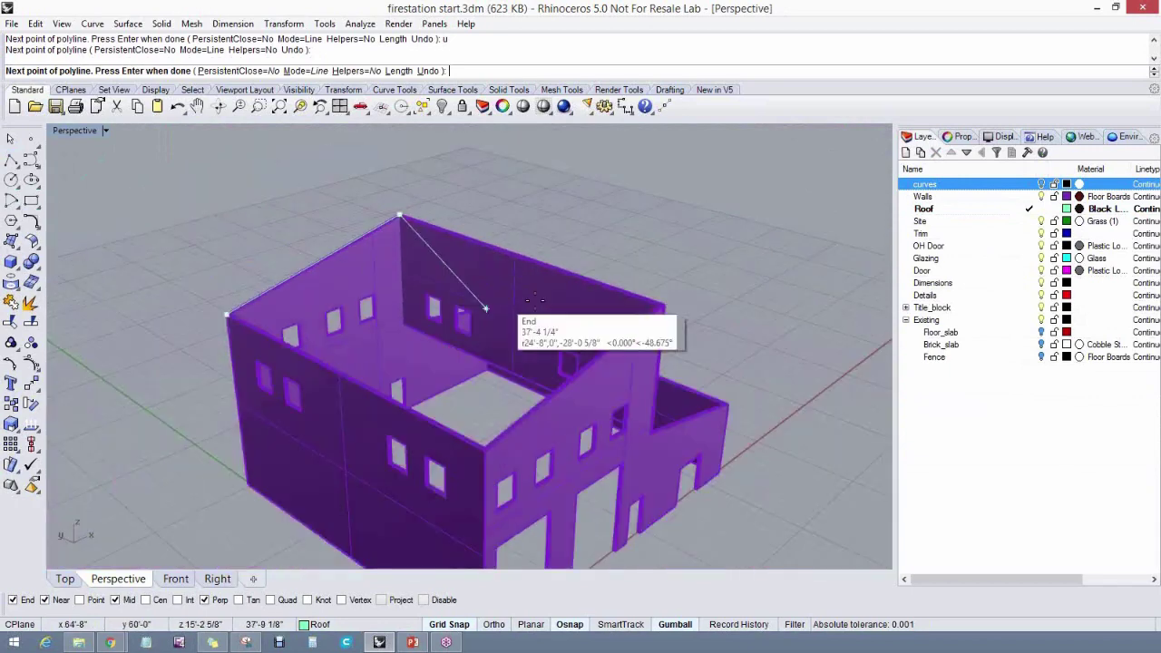
left_click(665, 309)
scroll(517, 454, "up", 2)
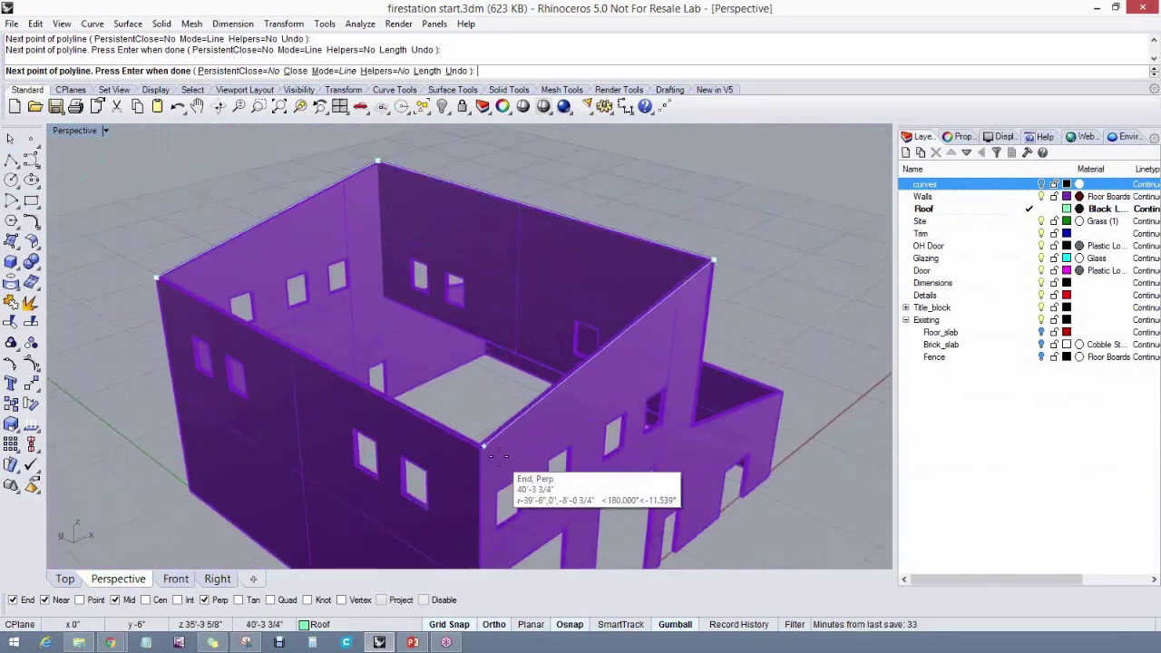
left_click(482, 448)
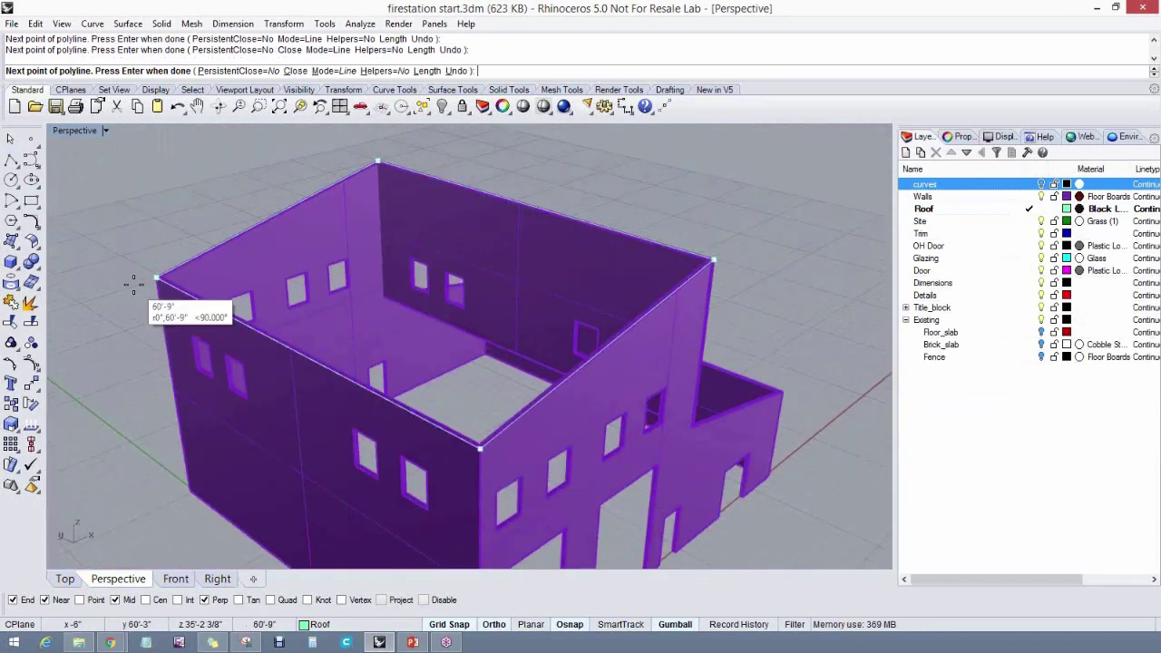
left_click(296, 71)
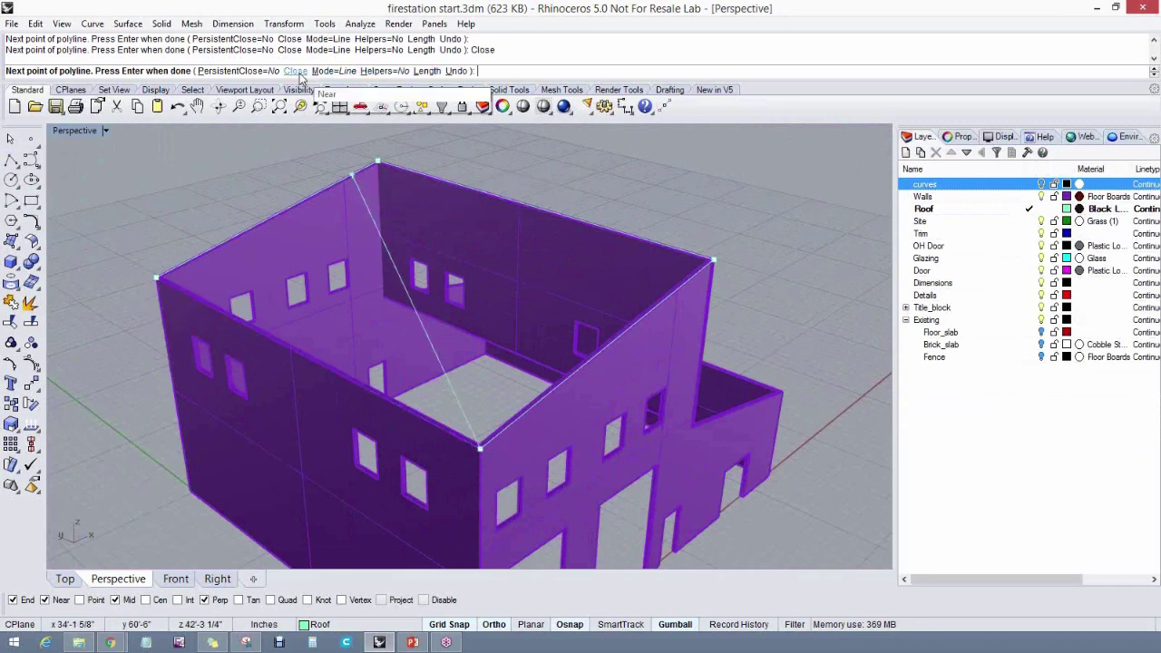
right_click_drag(495, 234, 604, 402)
scroll(460, 374, "up", 3)
scroll(460, 367, "up", 2)
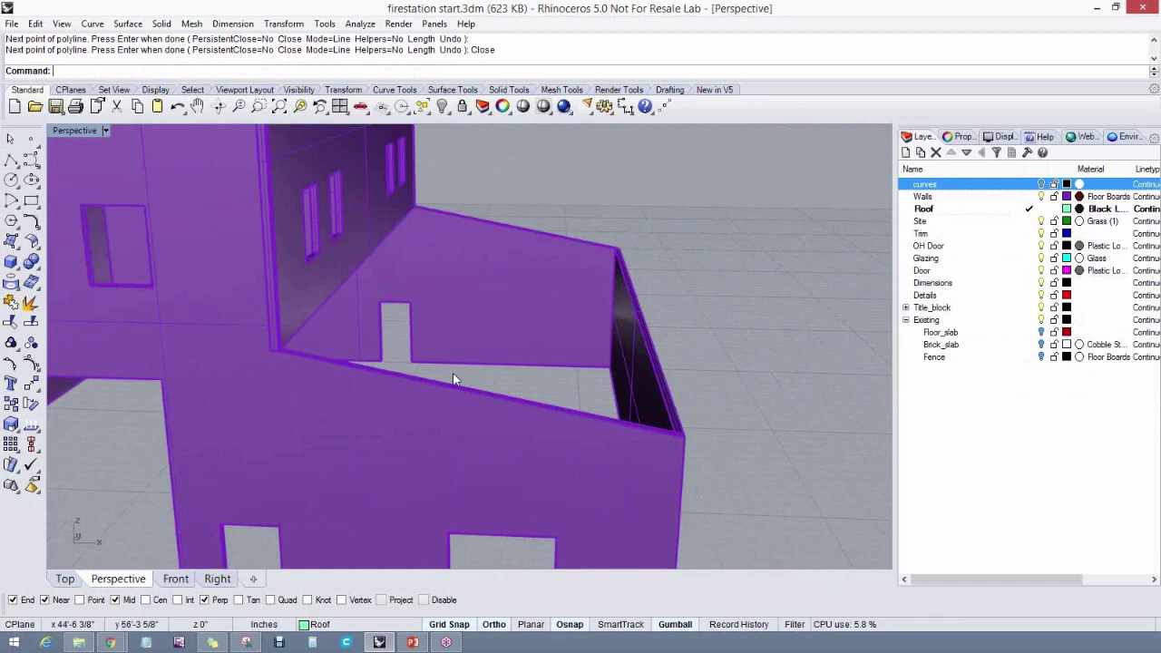
key("Return")
left_click(279, 347)
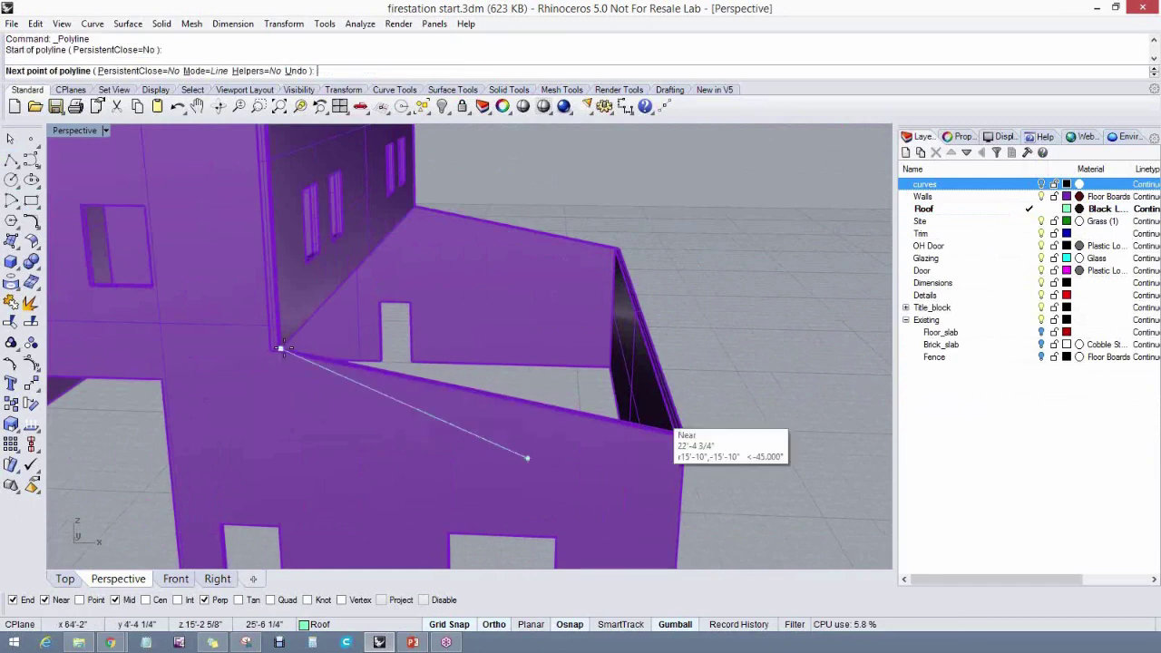
scroll(333, 361, "up", 2)
key("Escape")
Draw a closed polyline through the low section's four outer top corners, starting where its front wall meets the tall section
key("Return")
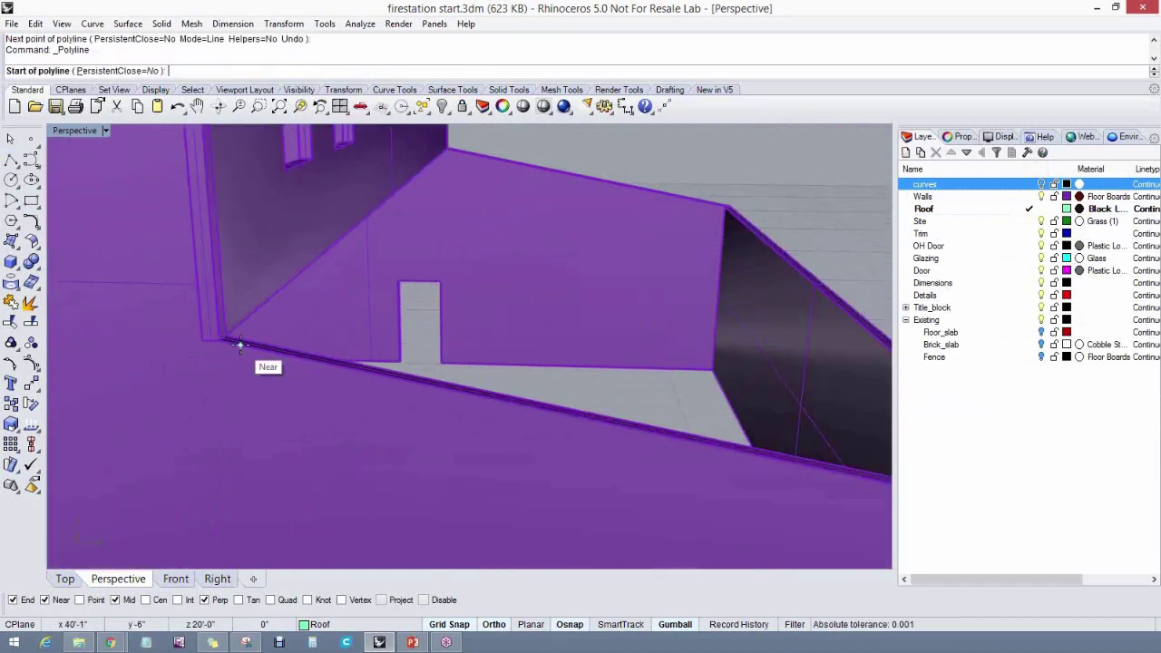
left_click(220, 342)
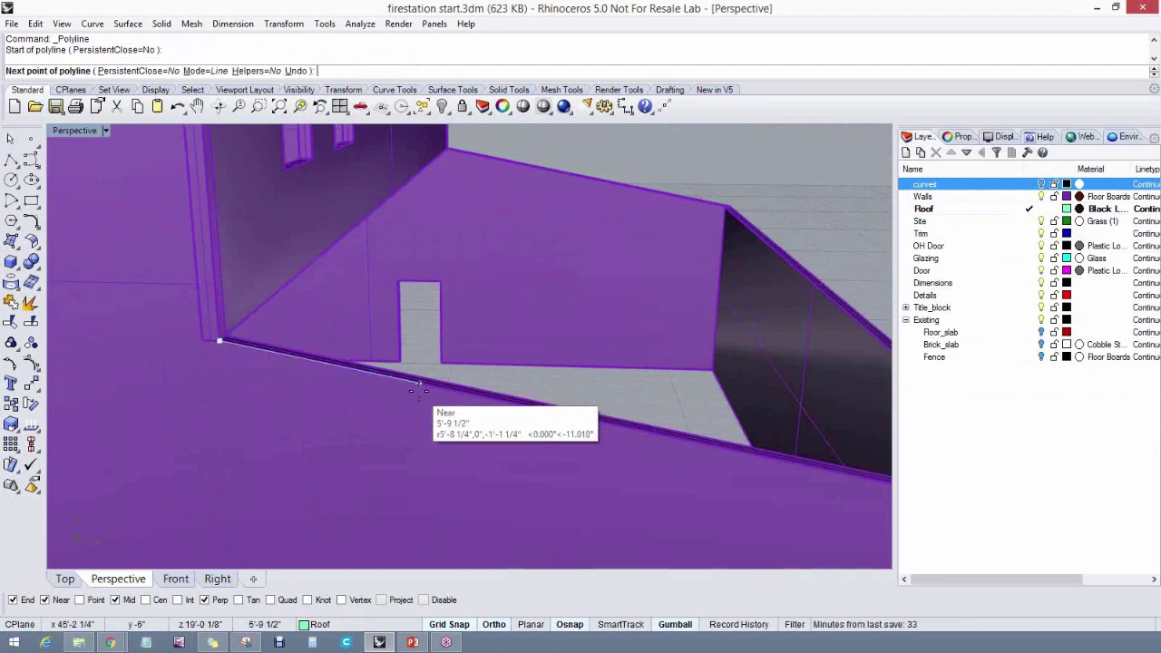
scroll(412, 404, "down", 3)
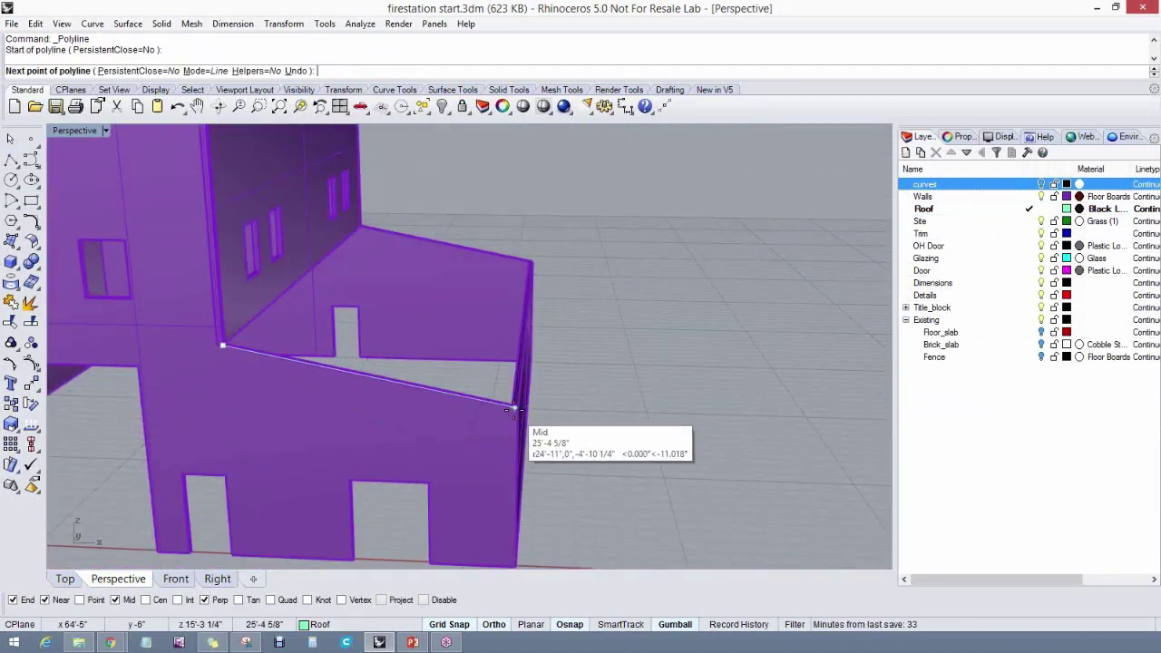
left_click(517, 407)
mouse_move(537, 356)
right_mouse_down()
mouse_move(544, 317)
mouse_move(544, 355)
right_mouse_up()
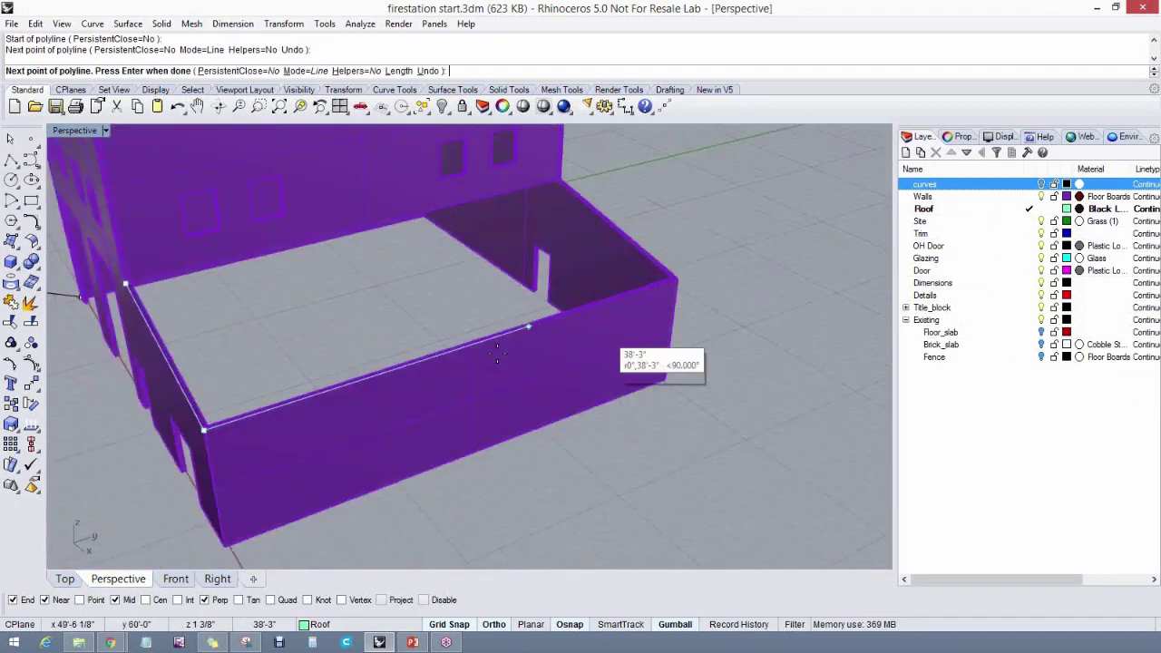
scroll(668, 309, "up", 5)
left_click(675, 258)
right_click_drag(664, 259, 461, 193)
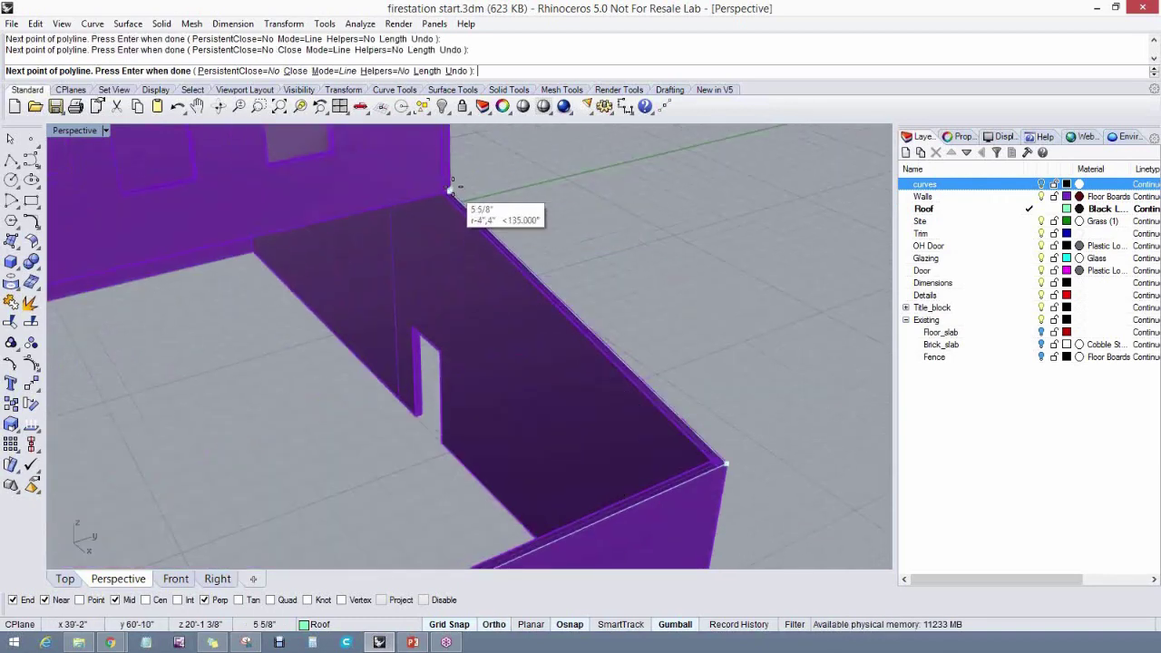
left_click(452, 192)
left_click(296, 71)
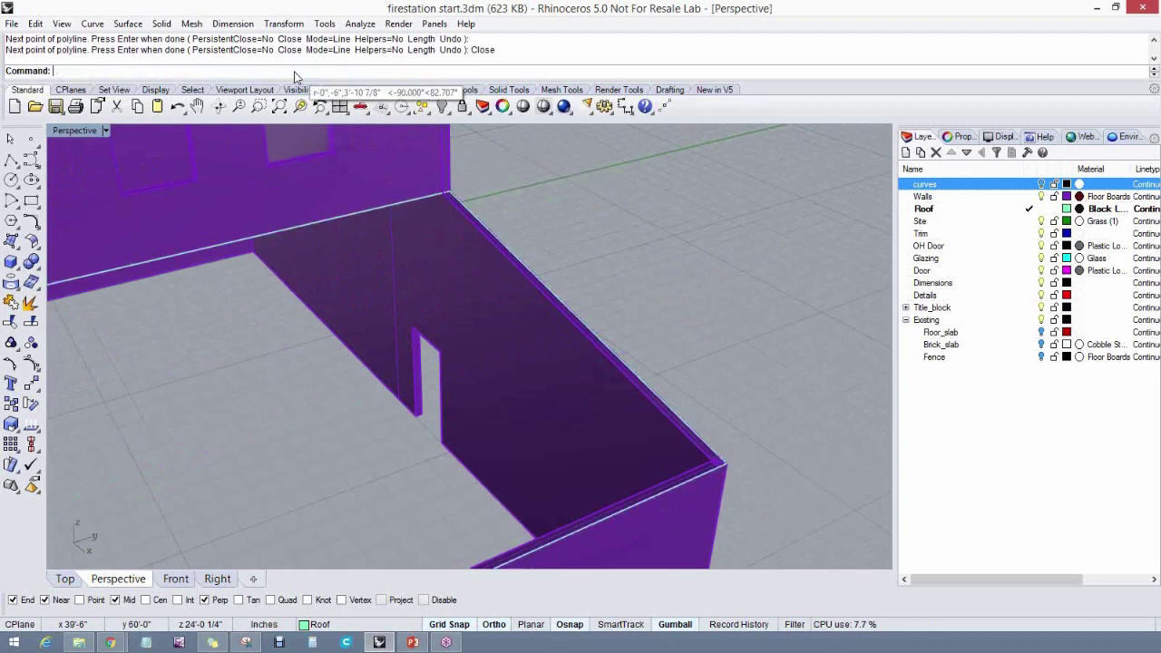
Offset the tall section's closed roof outline 36 inches outward
scroll(428, 352, "down", 3)
scroll(429, 352, "down", 3)
right_click_drag(355, 384, 827, 242)
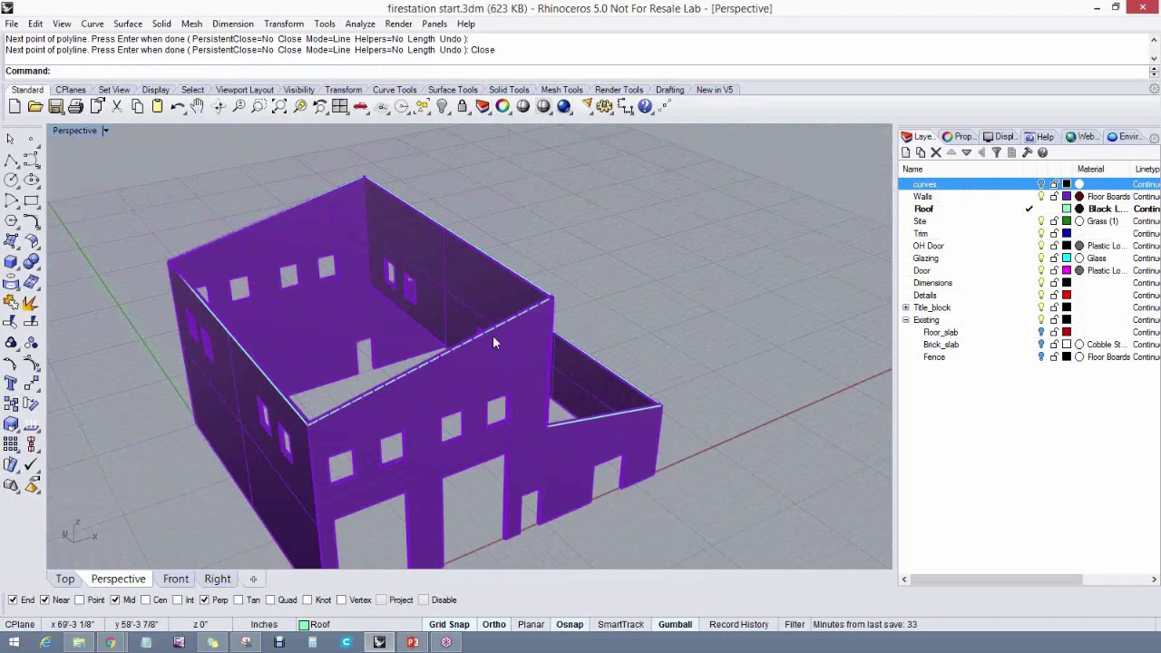
scroll(495, 342, "up", 2)
left_click(372, 392)
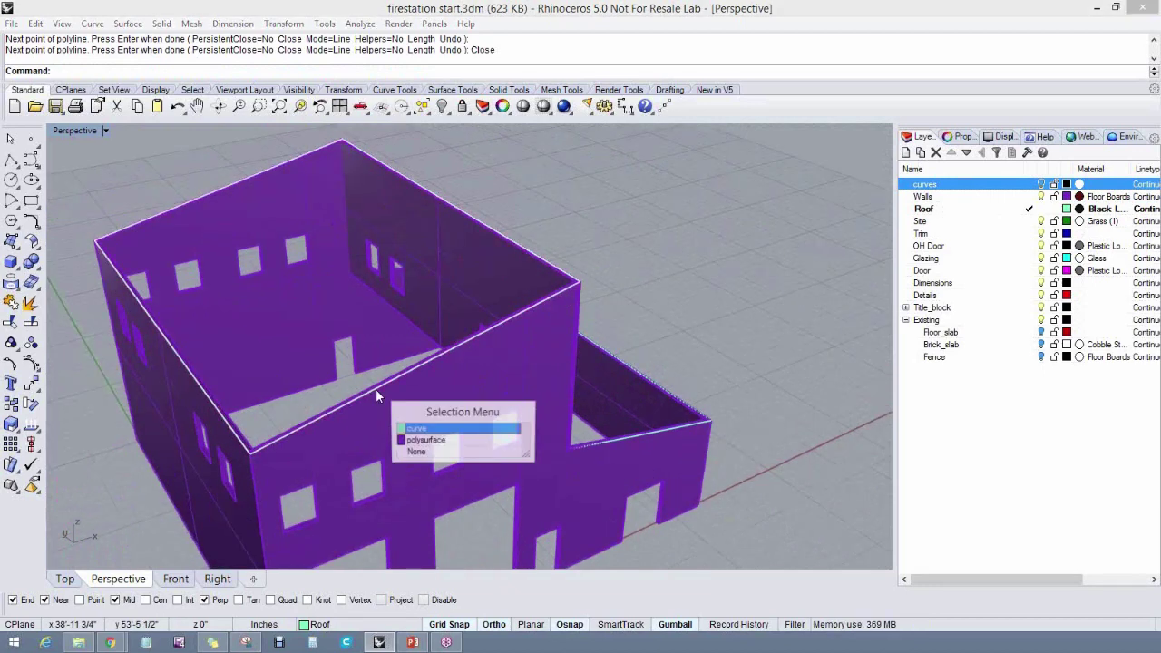
left_click(415, 432)
right_click_drag(431, 390, 381, 411)
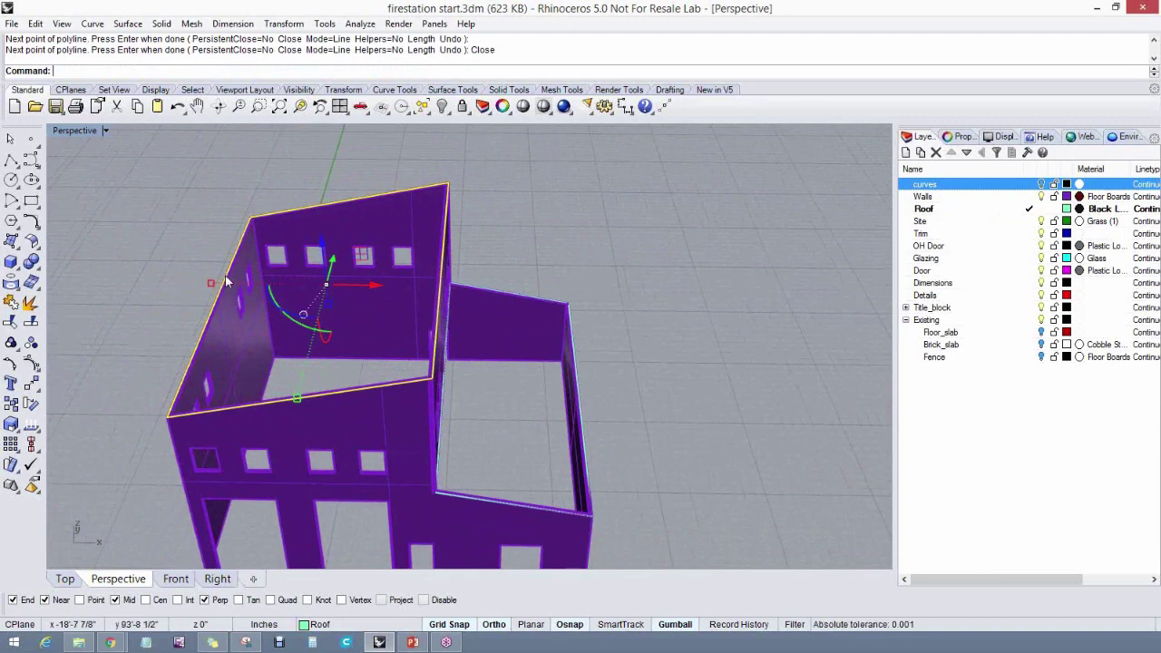
right_click_drag(306, 302, 307, 272)
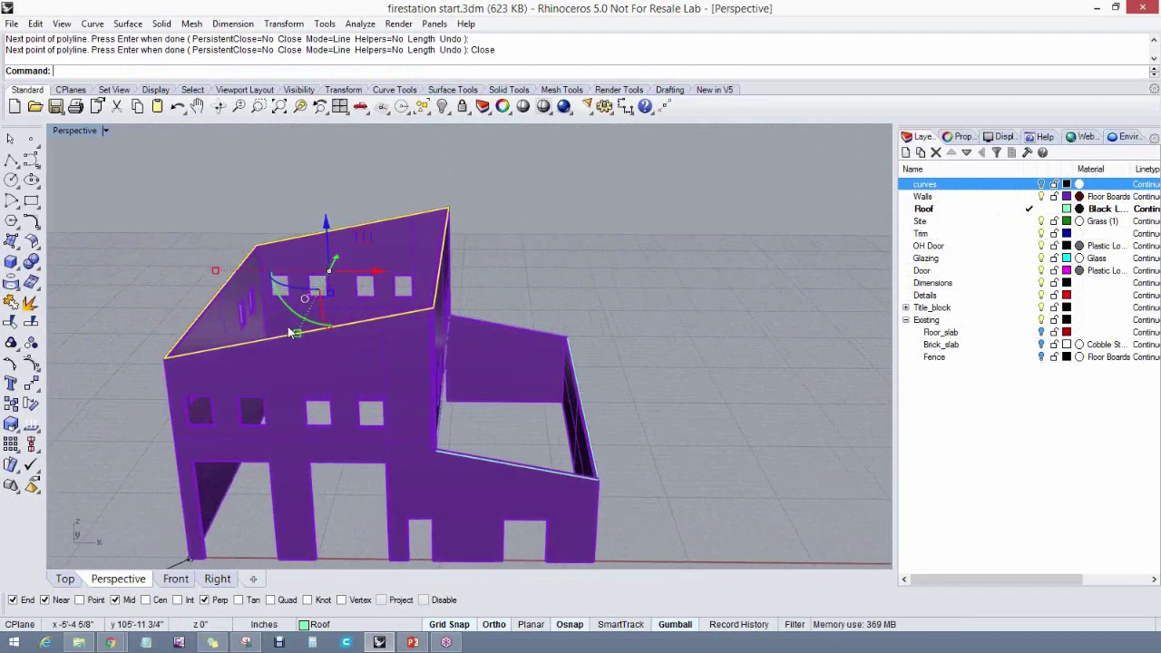
mouse_move(327, 341)
right_mouse_down()
mouse_move(304, 332)
mouse_move(341, 339)
right_mouse_up()
left_click(93, 25)
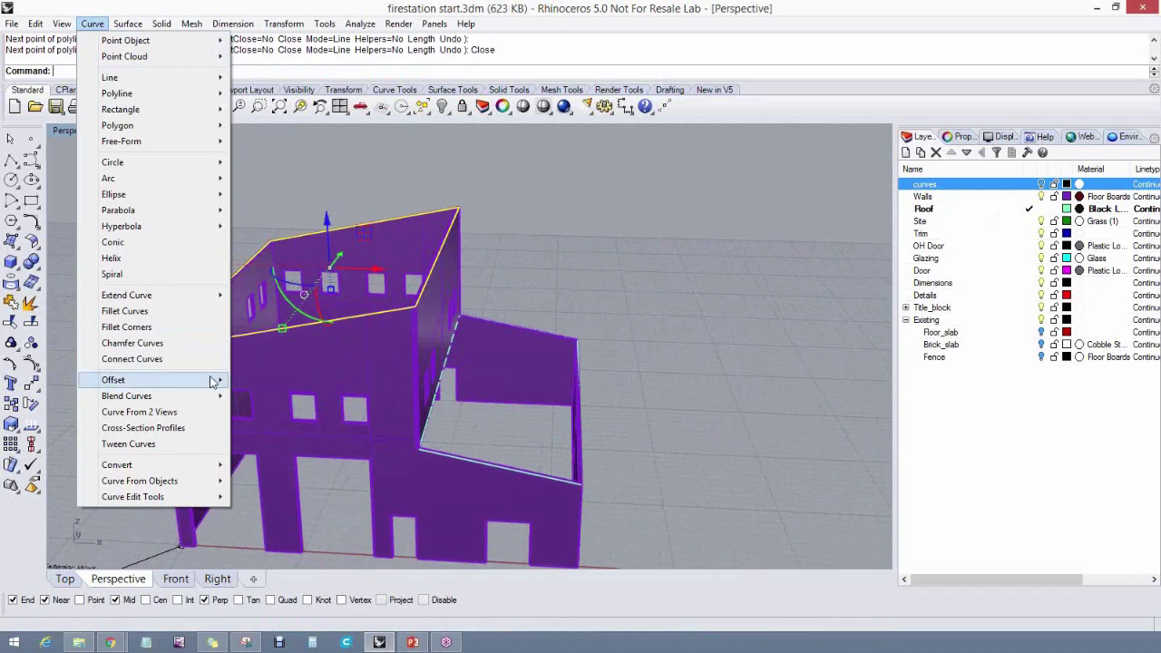
mouse_move(216, 380)
left_click(280, 383)
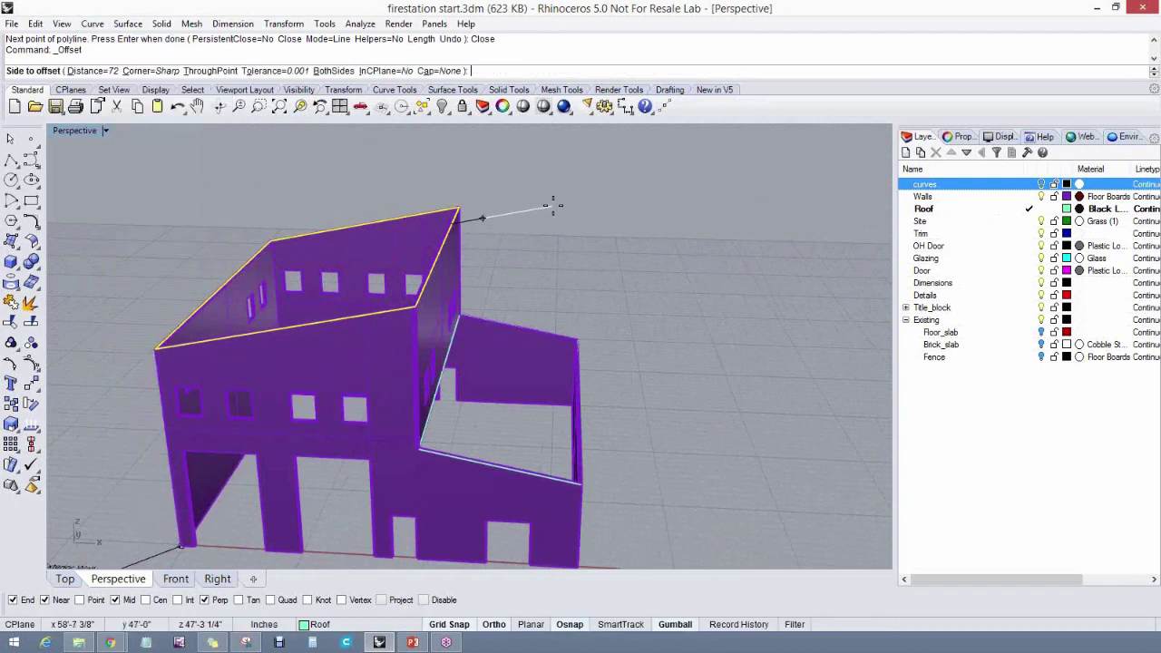
type("2")
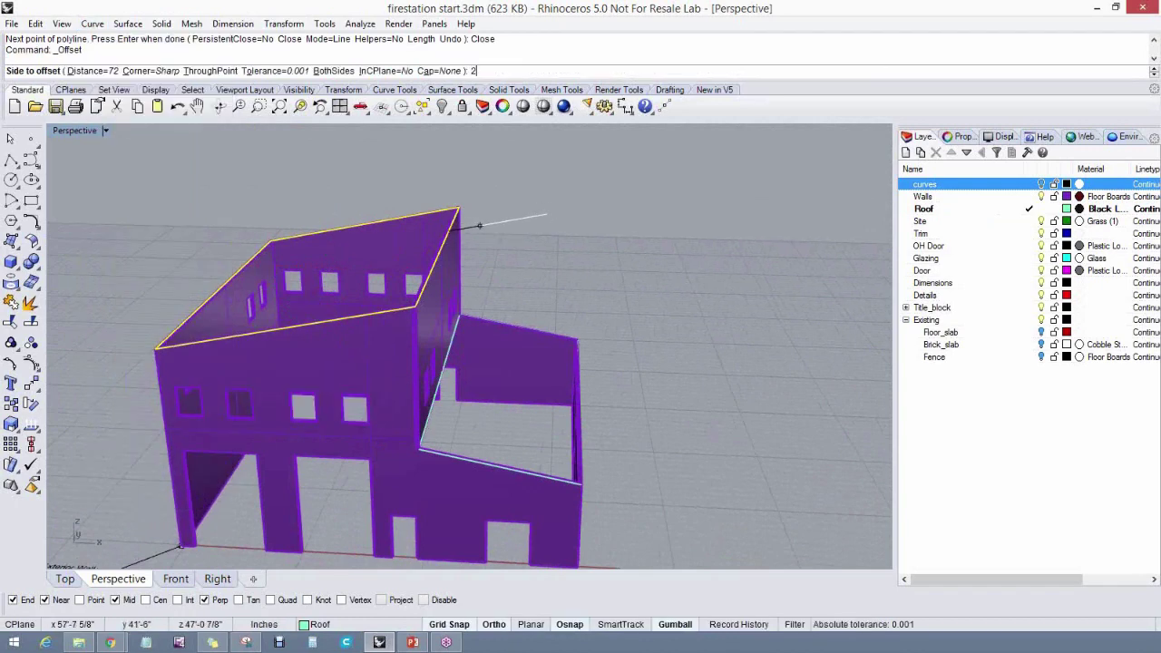
type("4")
key("Return")
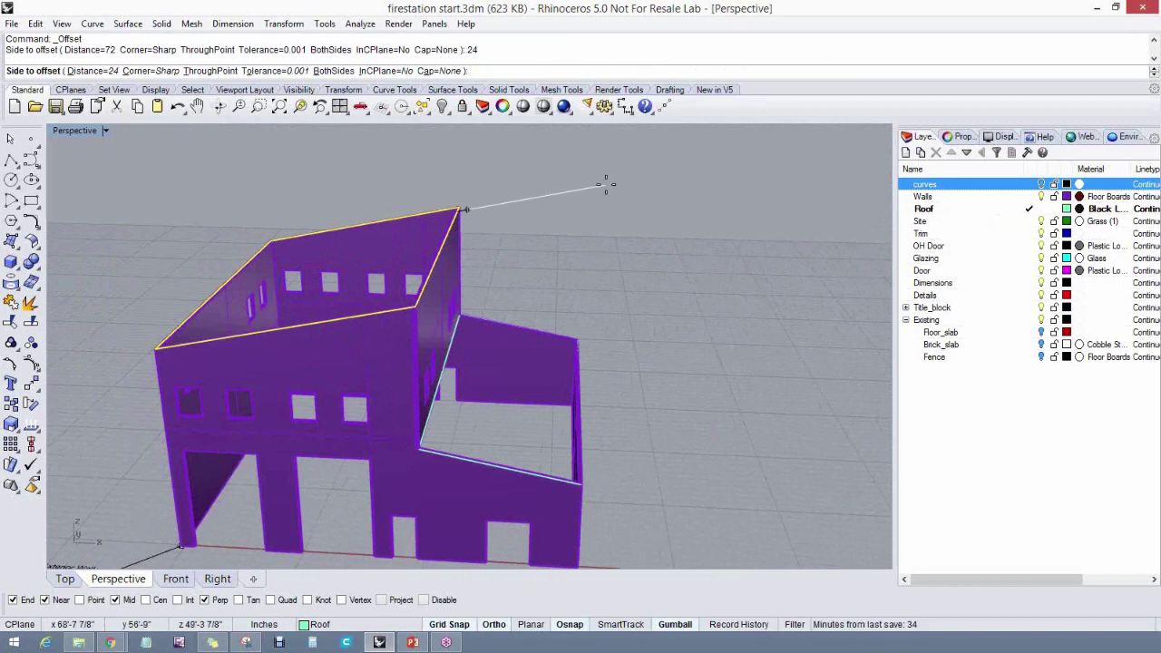
type("36")
key("Return")
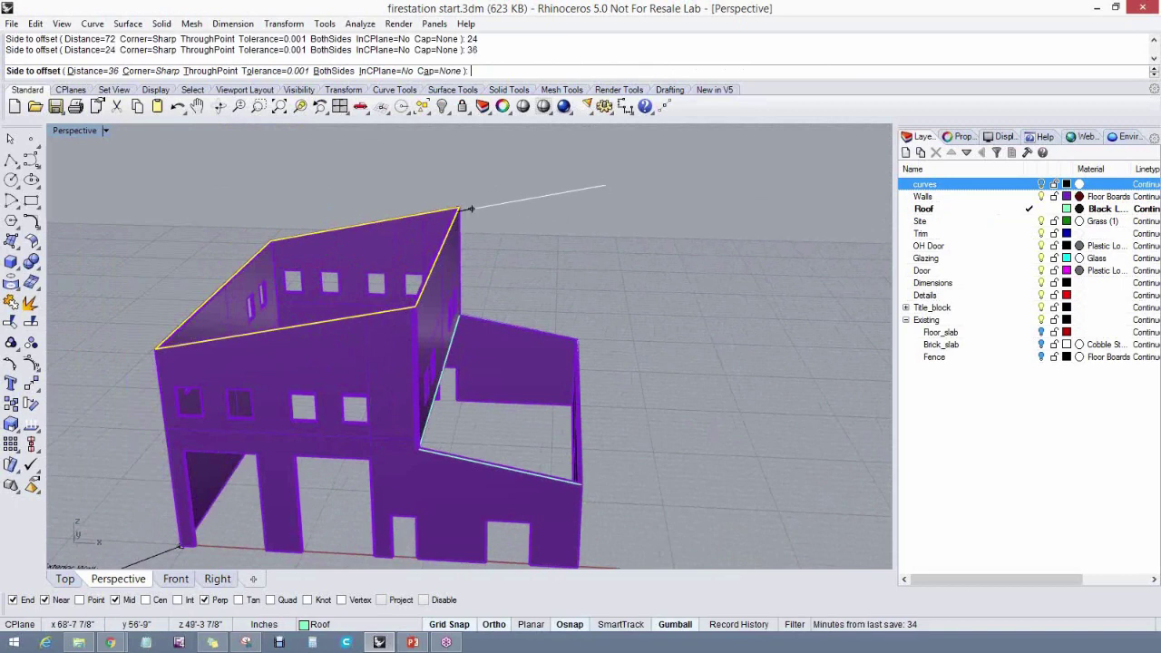
left_click(639, 186)
Delete the 36-inch offset curve around the tall section's roof outline
right_click_drag(439, 349, 506, 209)
left_click(496, 212)
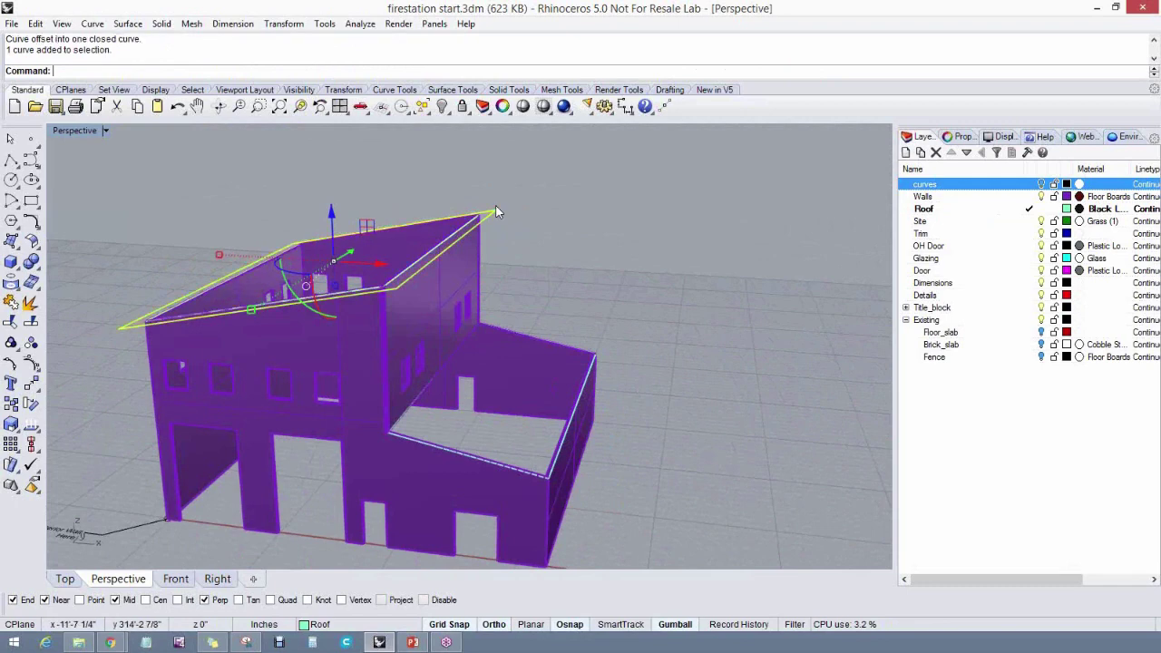
key("Delete")
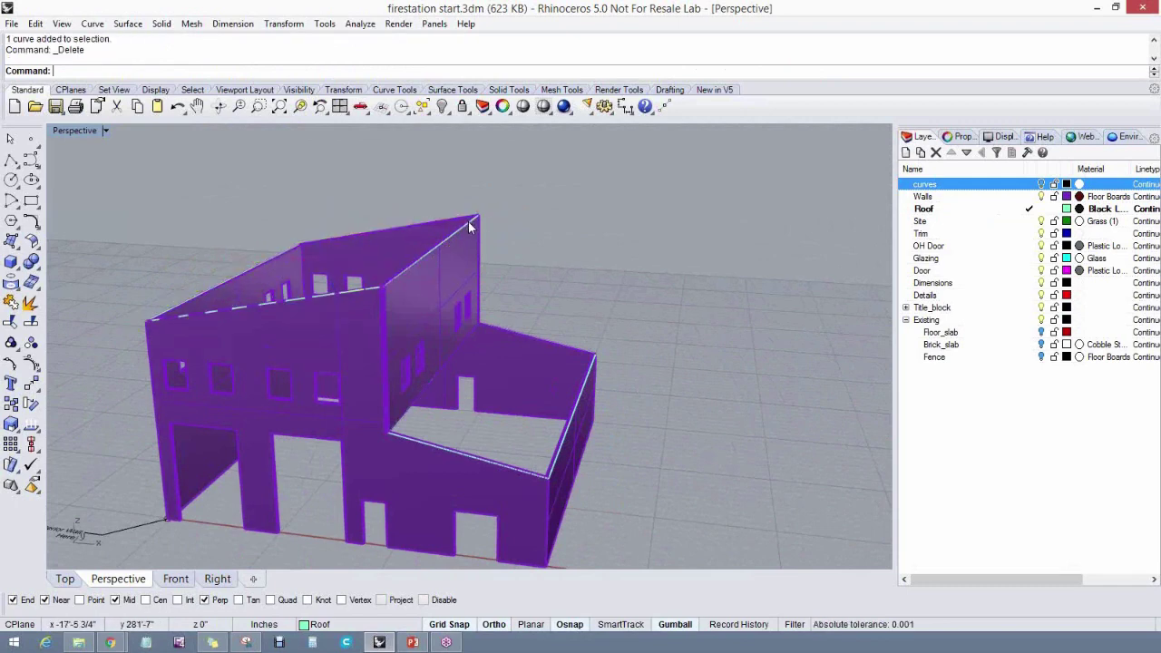
Offset the tall section's roof outline 48 inches outward to form the roof overhang
left_click(459, 236)
right_click_drag(267, 316, 181, 307)
key("Delete")
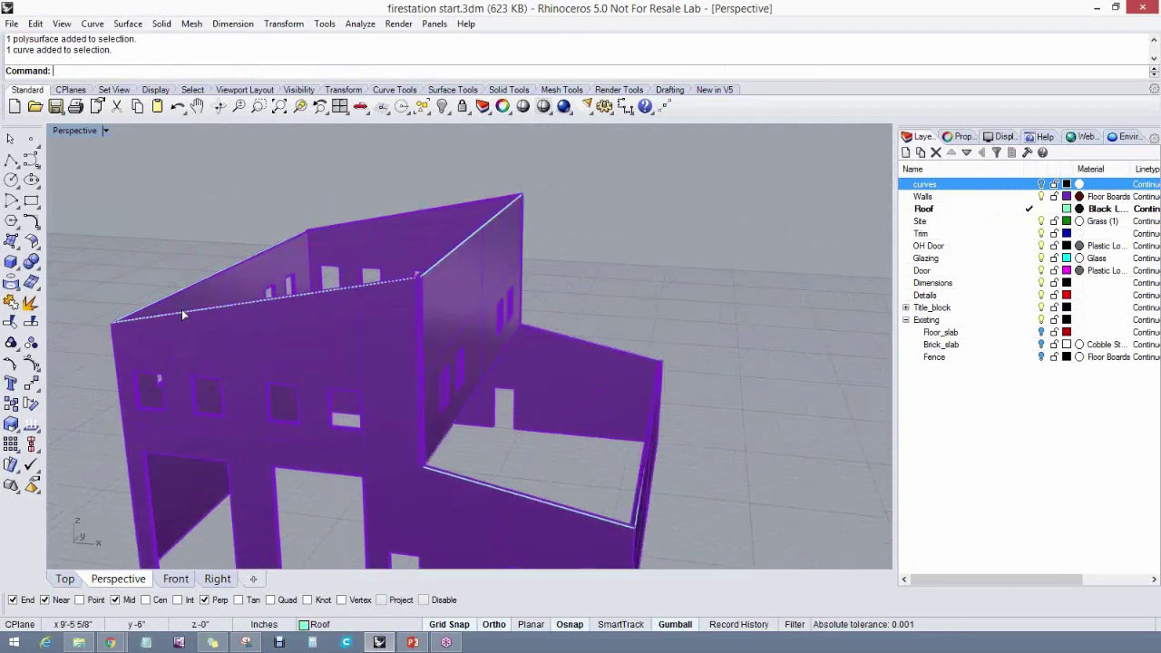
left_click(182, 309)
key("o")
key("Return")
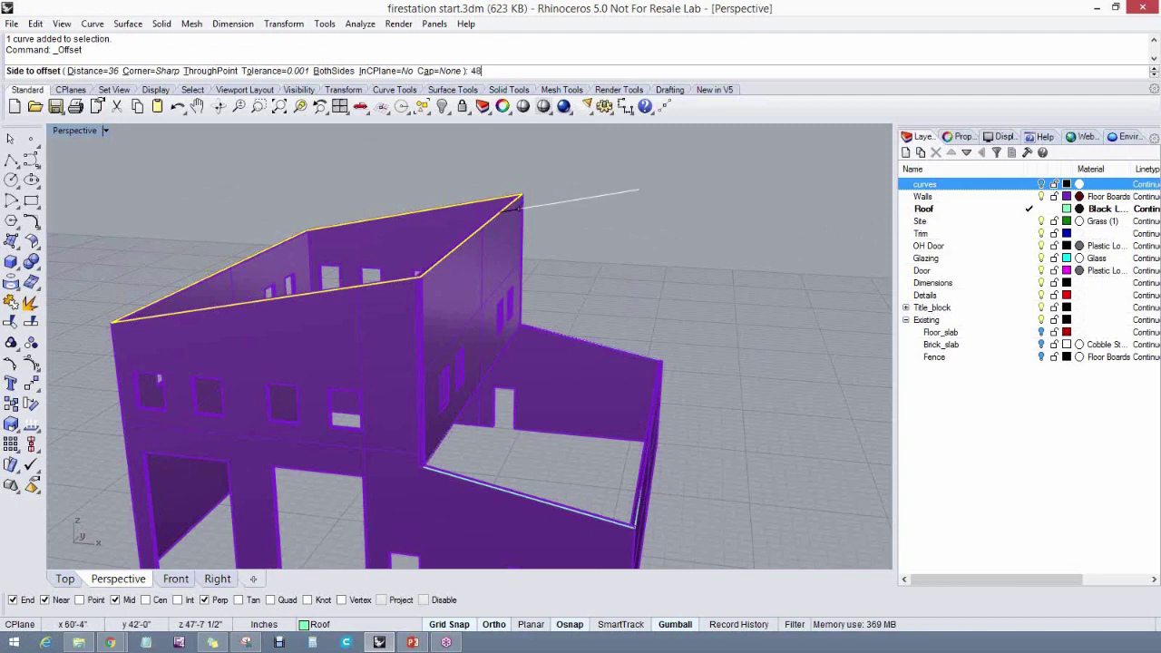
type("48")
key("Return")
left_click(680, 204)
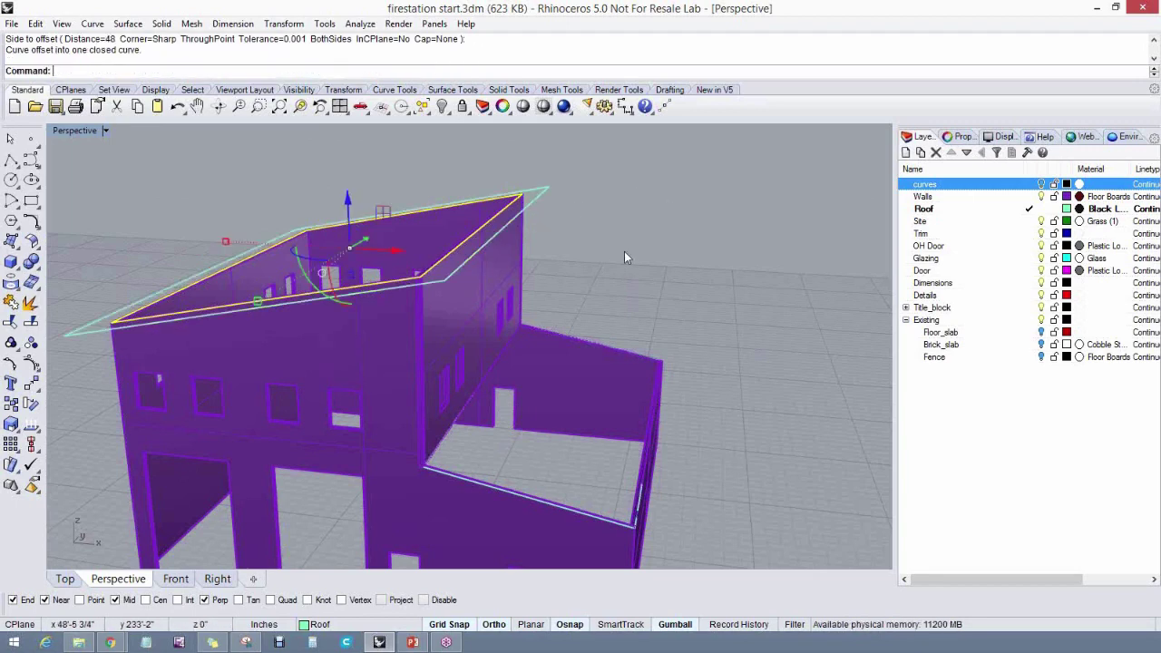
Offset the low section's closed roof outline 48 inches outward
scroll(631, 251, "down", 3)
scroll(577, 292, "down", 3)
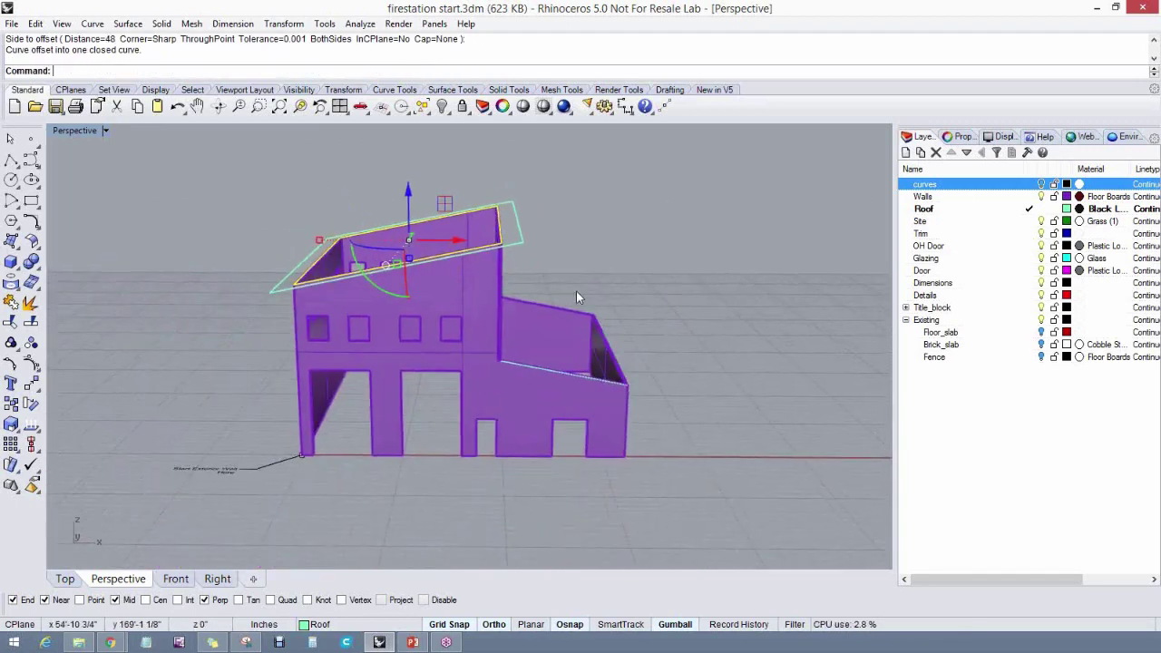
key("Left")
key("Left")
key("Left")
right_click_drag(575, 255, 516, 281)
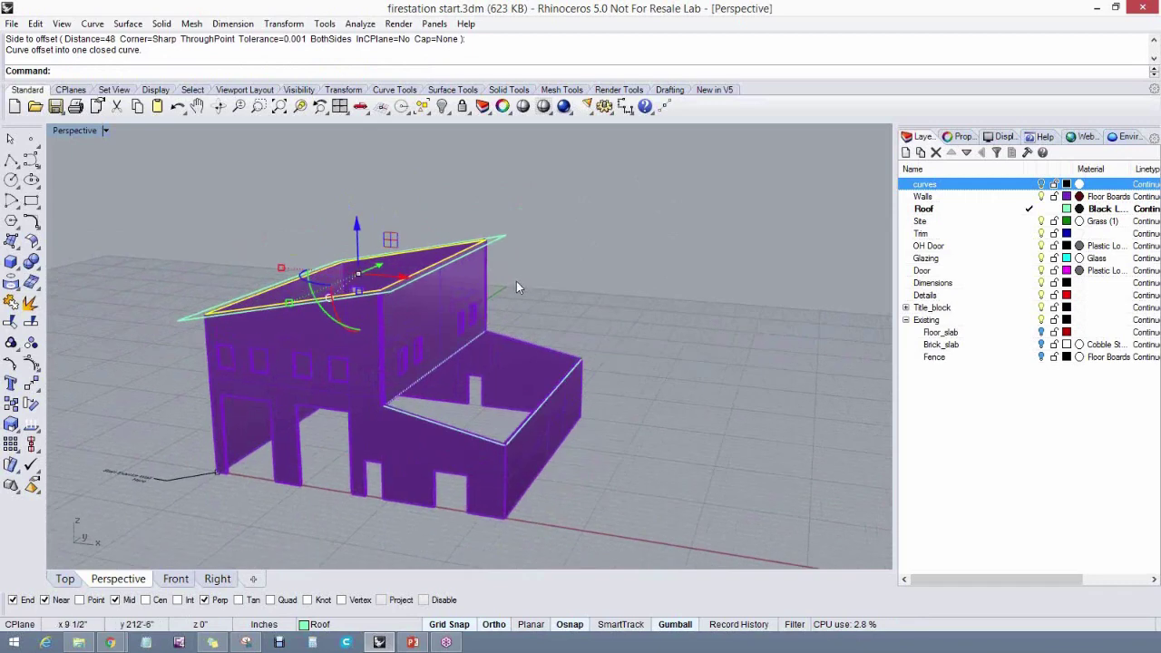
key("Up")
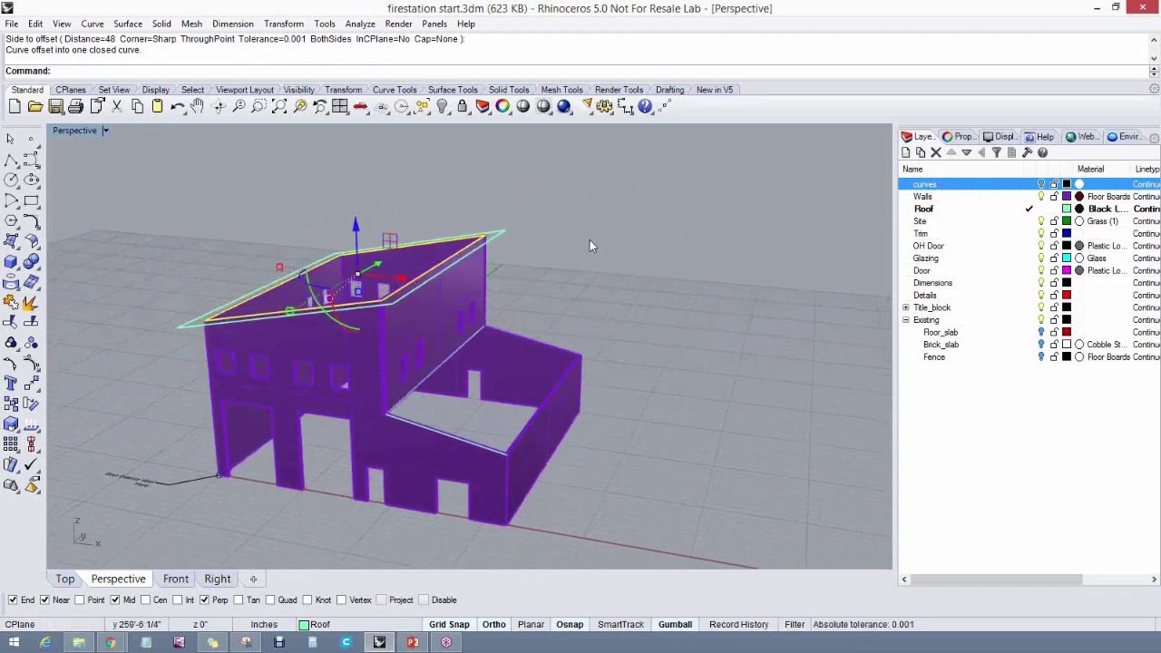
left_click(484, 448)
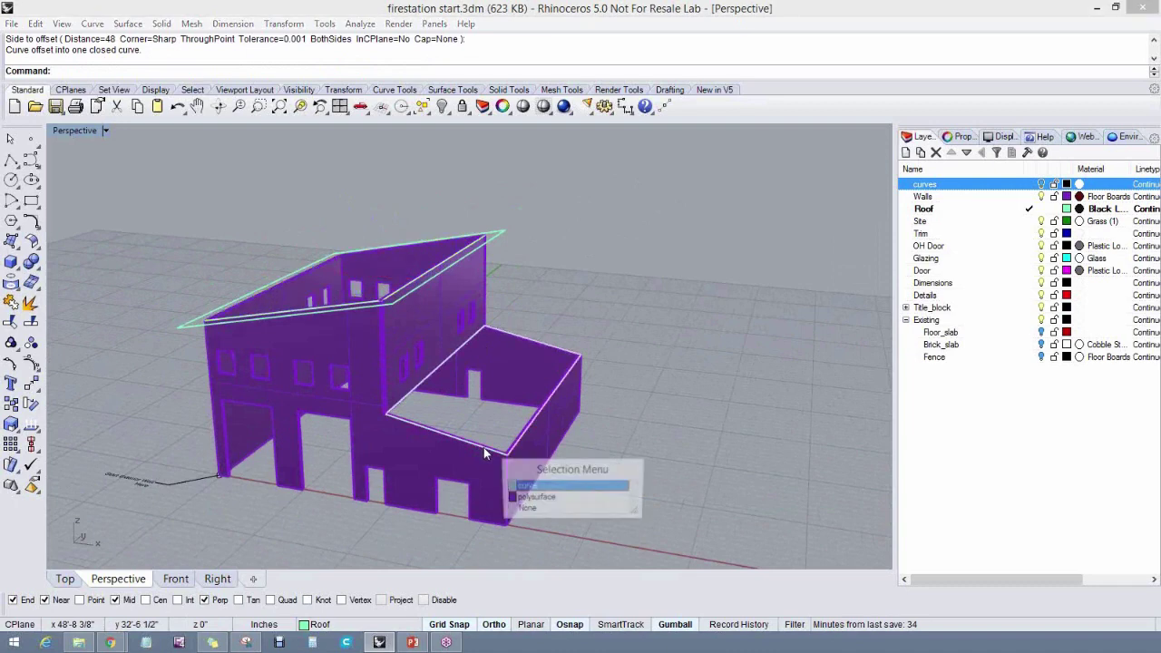
left_click(526, 487)
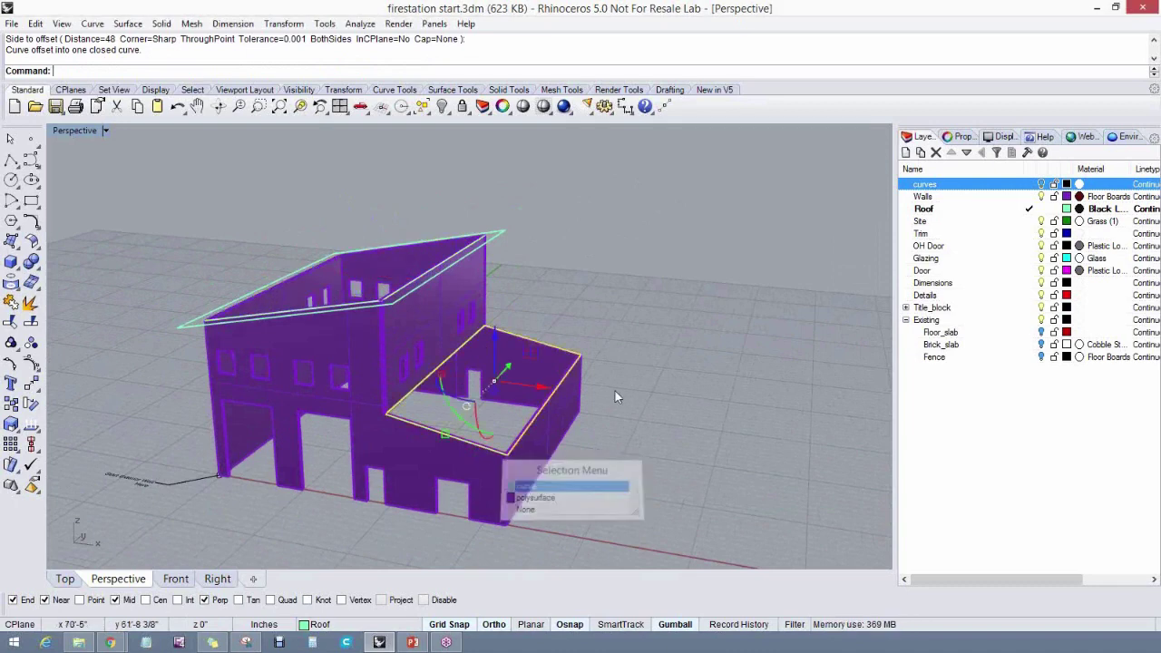
right_click_drag(634, 334, 619, 369)
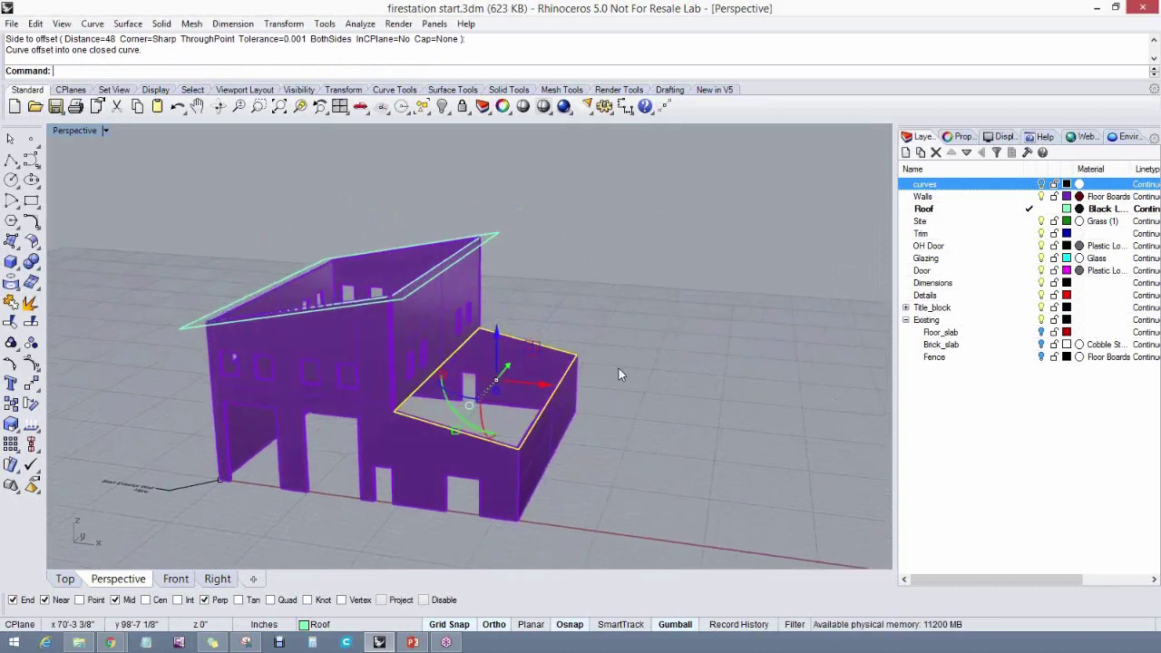
right_click(619, 368)
left_click(630, 365)
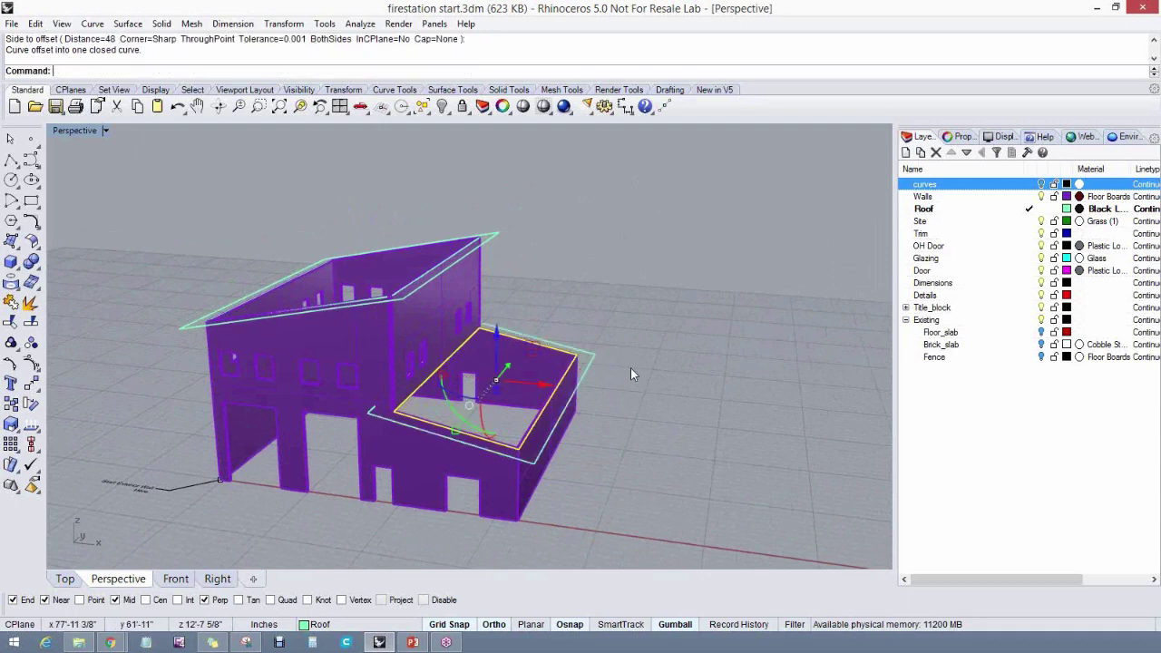
key("Escape")
Hide the Walls layer so that the roof outlines stand alone in the Perspective view
right_click_drag(624, 382, 638, 362)
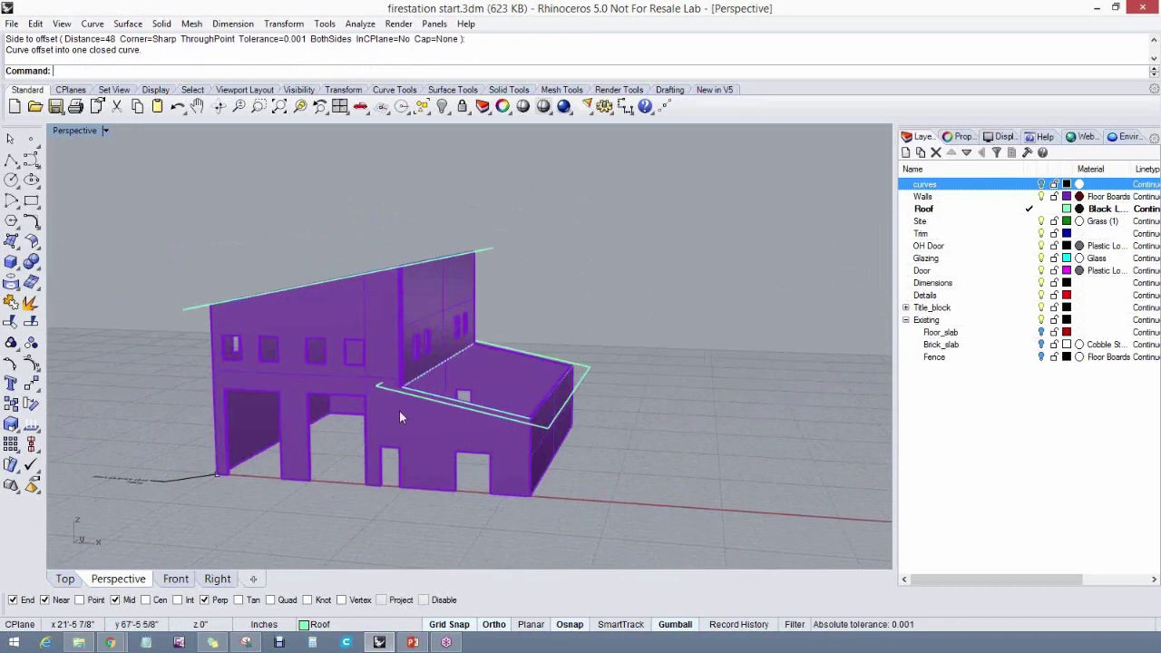
scroll(400, 409, "up", 3)
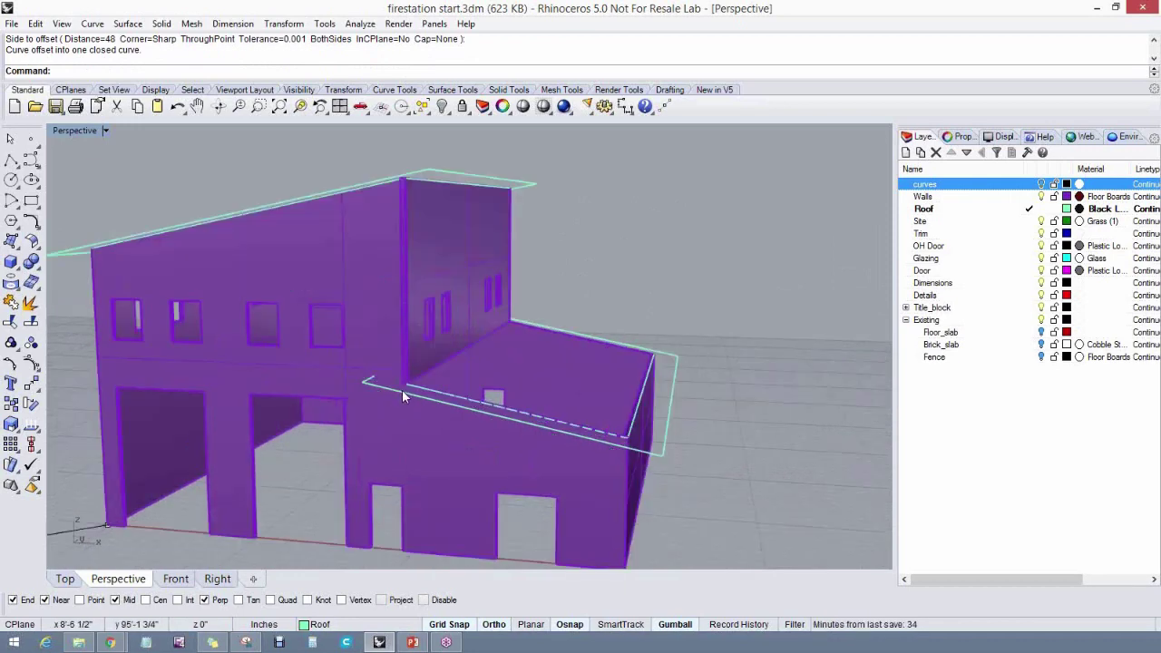
right_click_drag(522, 388, 632, 382)
left_click(1042, 196)
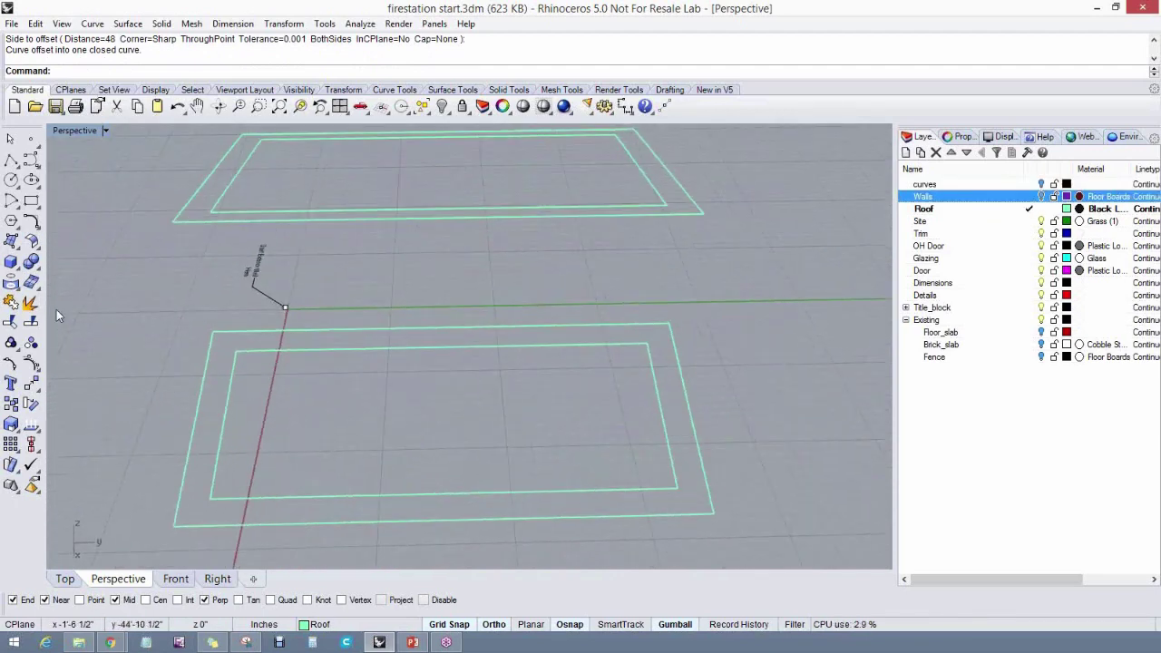
Explode the low section's inner roof outline into separate segments
left_click(11, 160)
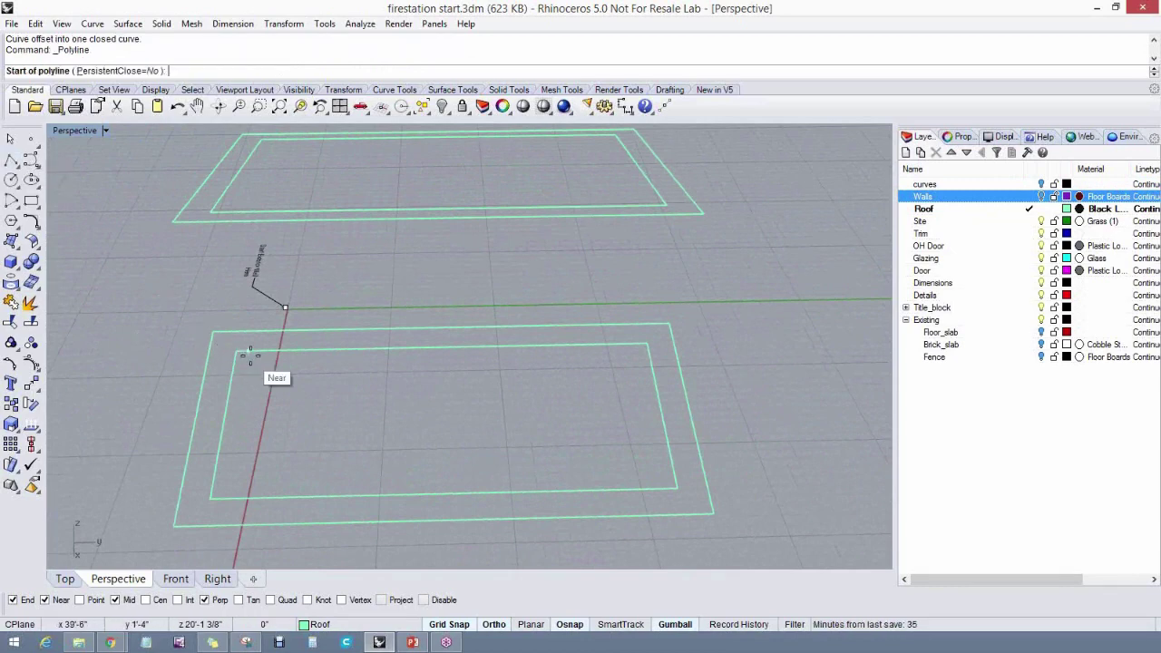
key("Escape")
left_click(361, 352)
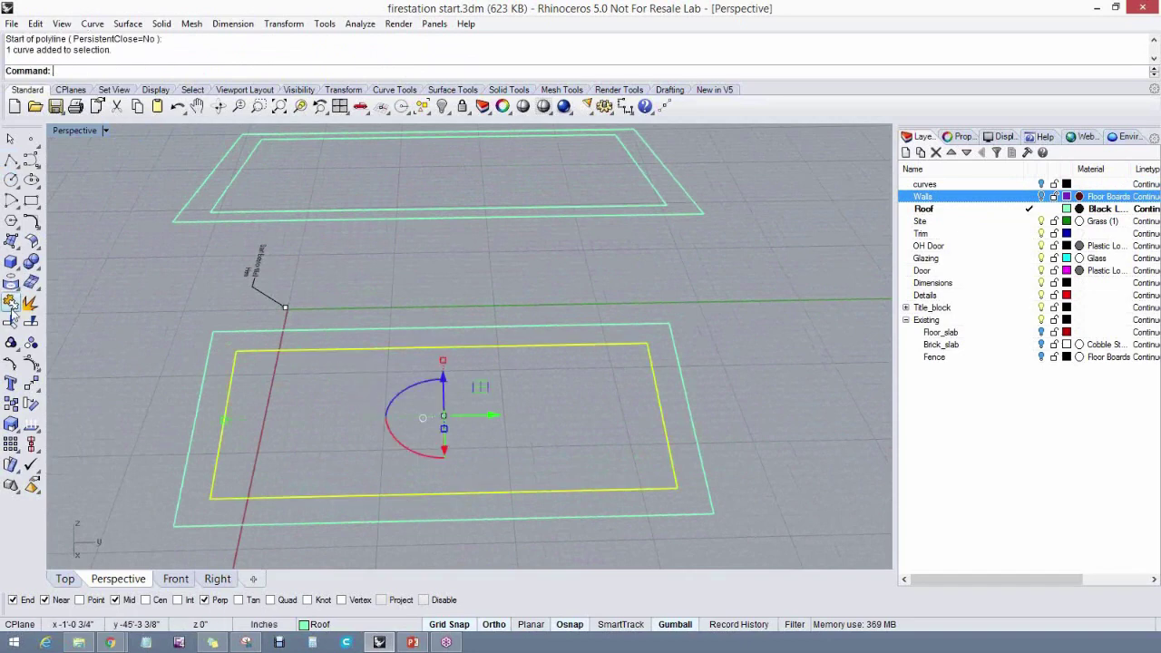
left_click(31, 303)
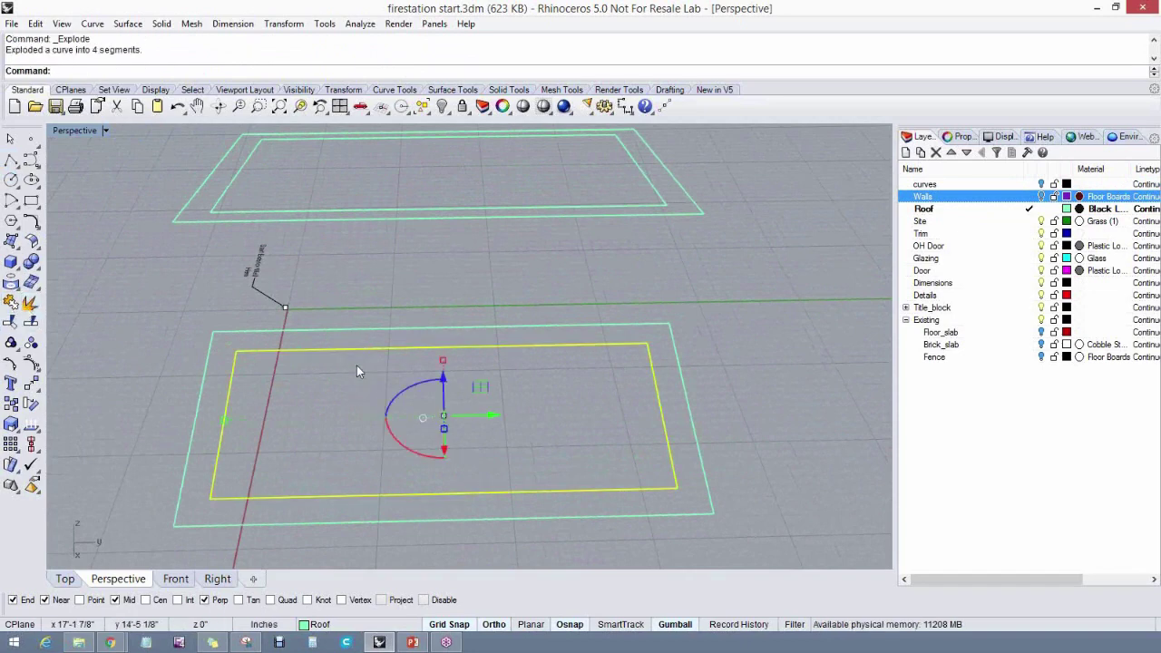
key("Escape")
Stretch the inner outline's segment beside the tall section lengthwise at both ends, beyond the low roof's outer outline
left_click(387, 350)
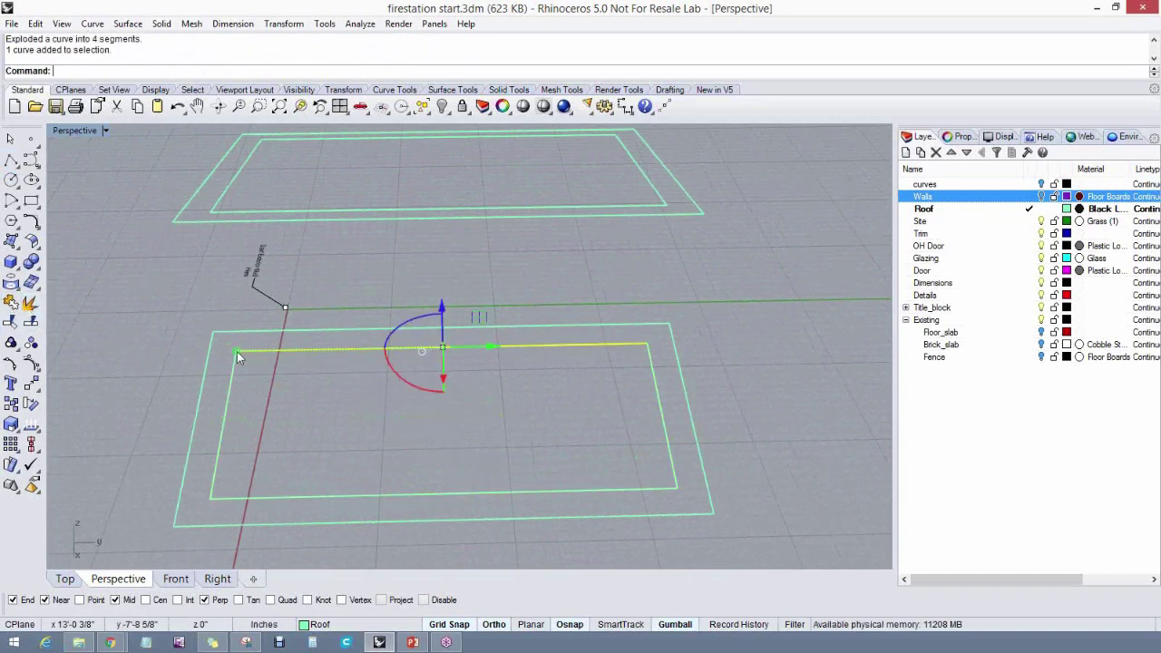
left_click_drag(237, 352, 165, 355)
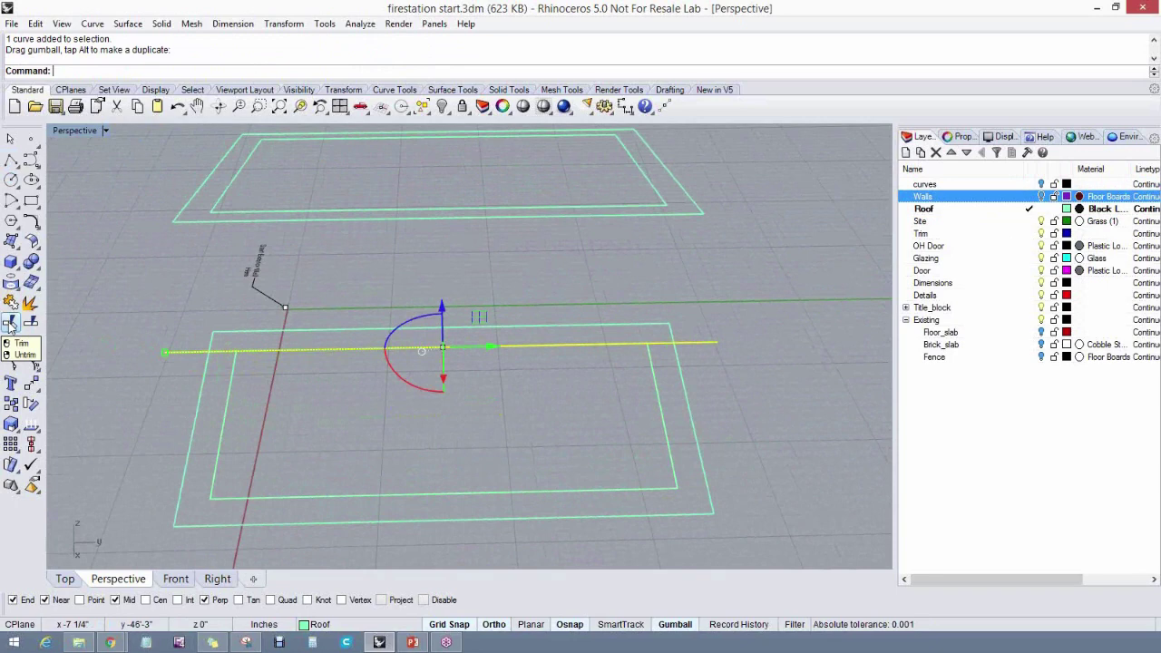
key("Escape")
Trim away the part of the low roof's outer outline that lies on the tall section's side of the stretched line
left_click(12, 323)
left_click(186, 353)
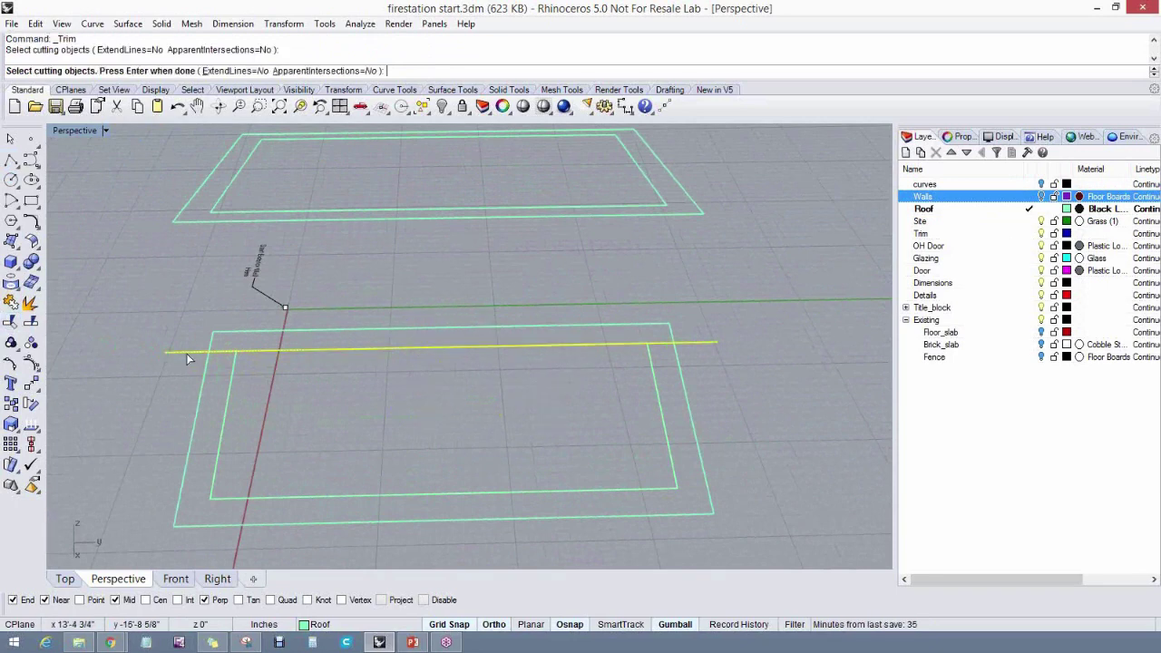
key("Return")
left_click(212, 340)
key("Return")
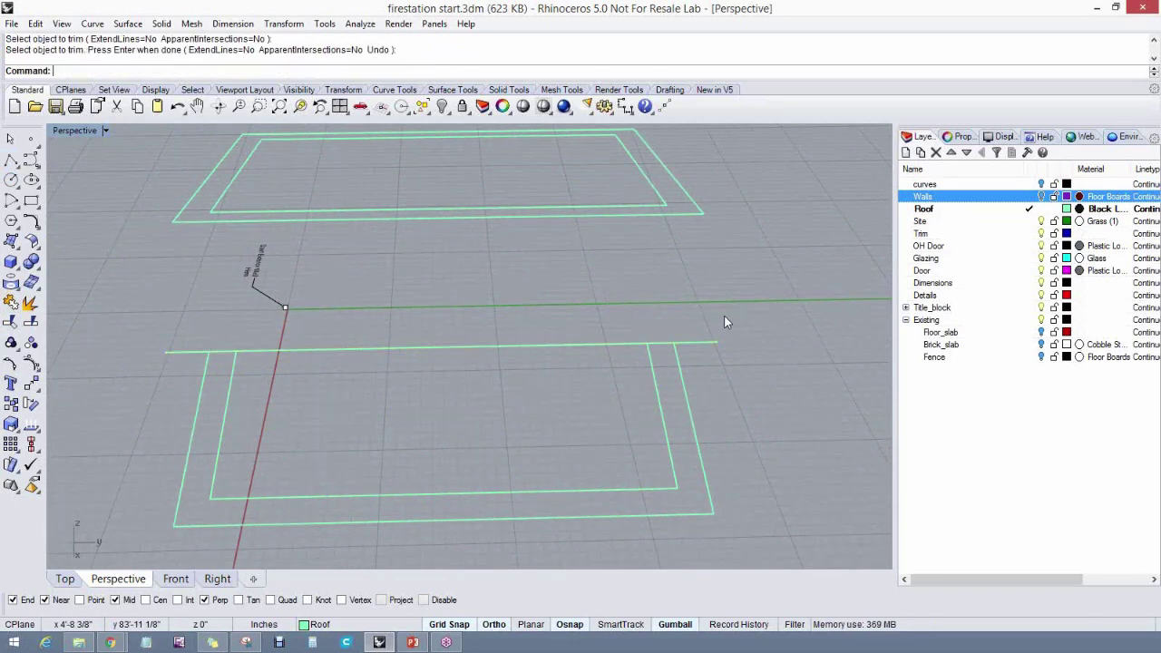
Delete the three remaining inner outline segments of the low roof, keeping the stretched line
left_click(655, 375)
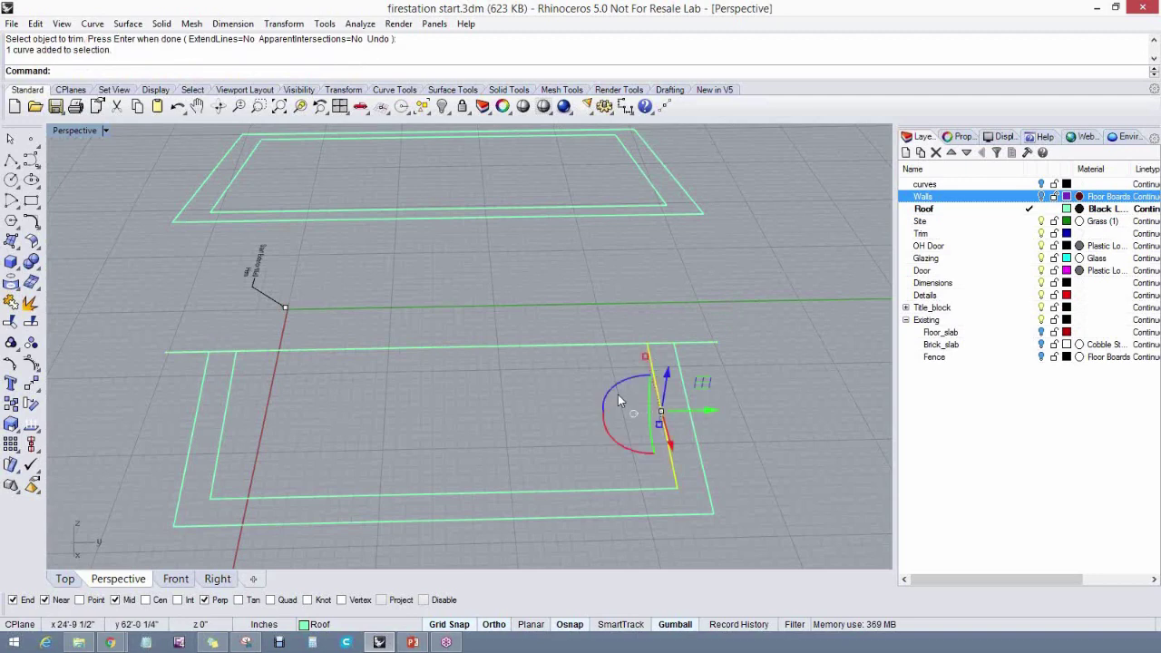
key("Delete")
left_click(569, 491)
key("Delete")
key("Delete")
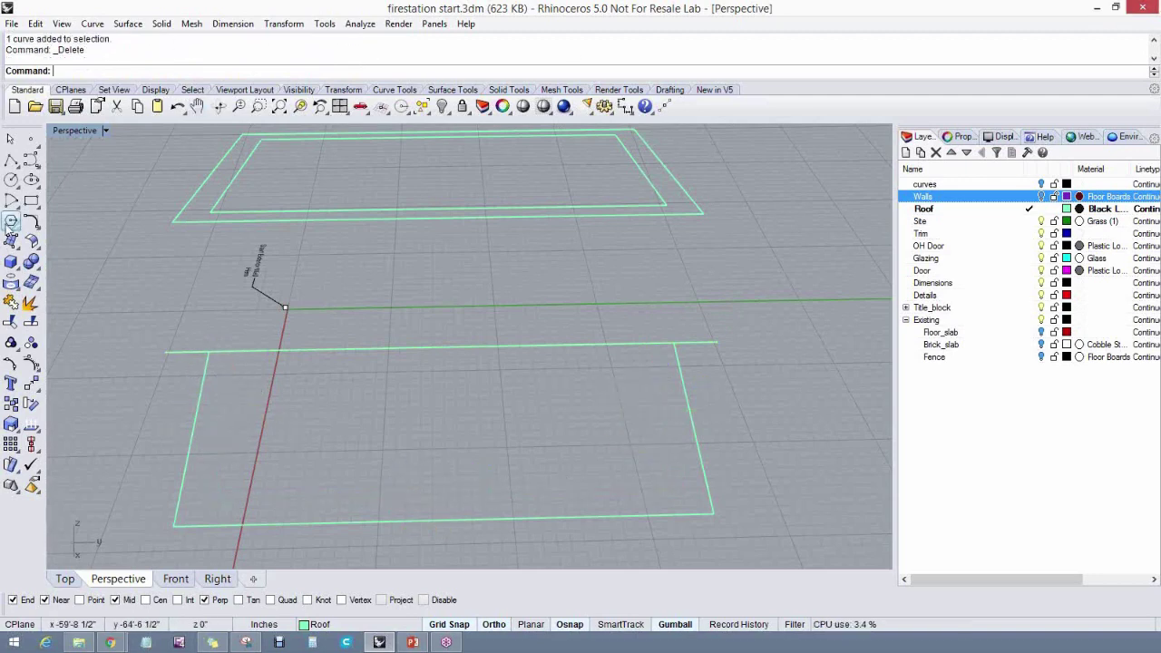
Fillet the stretched line with both ends of the trimmed outer outline at radius 0 to form sharp corners
left_click(31, 222)
left_click(221, 351)
left_click(208, 372)
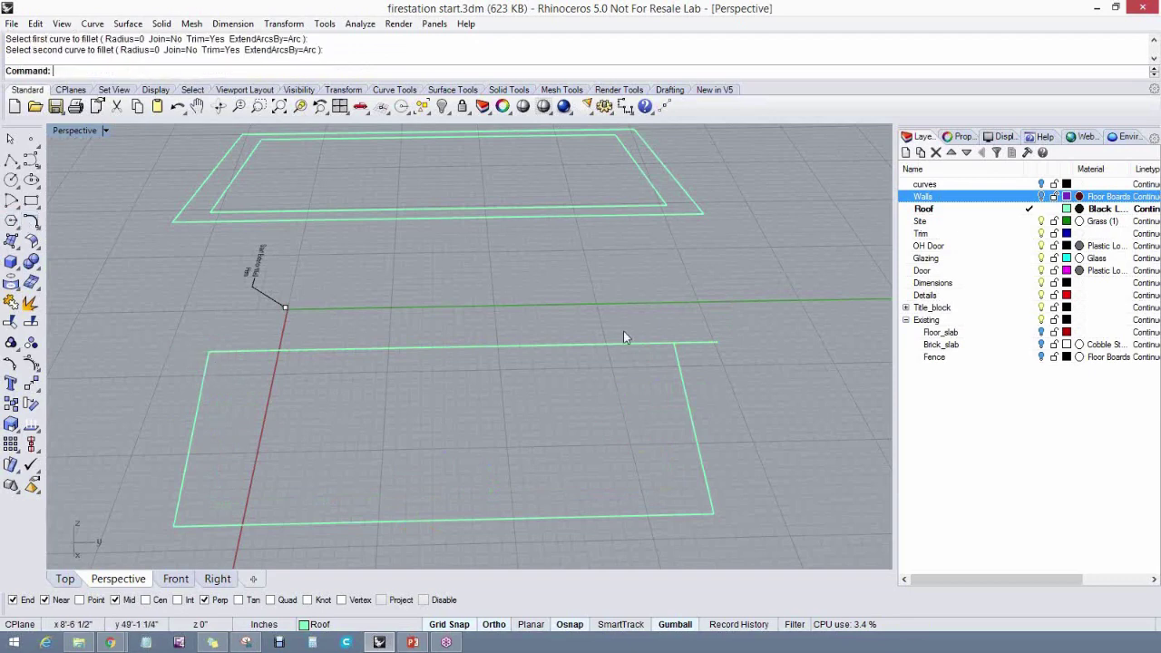
key("Return")
left_click(663, 351)
key("Escape")
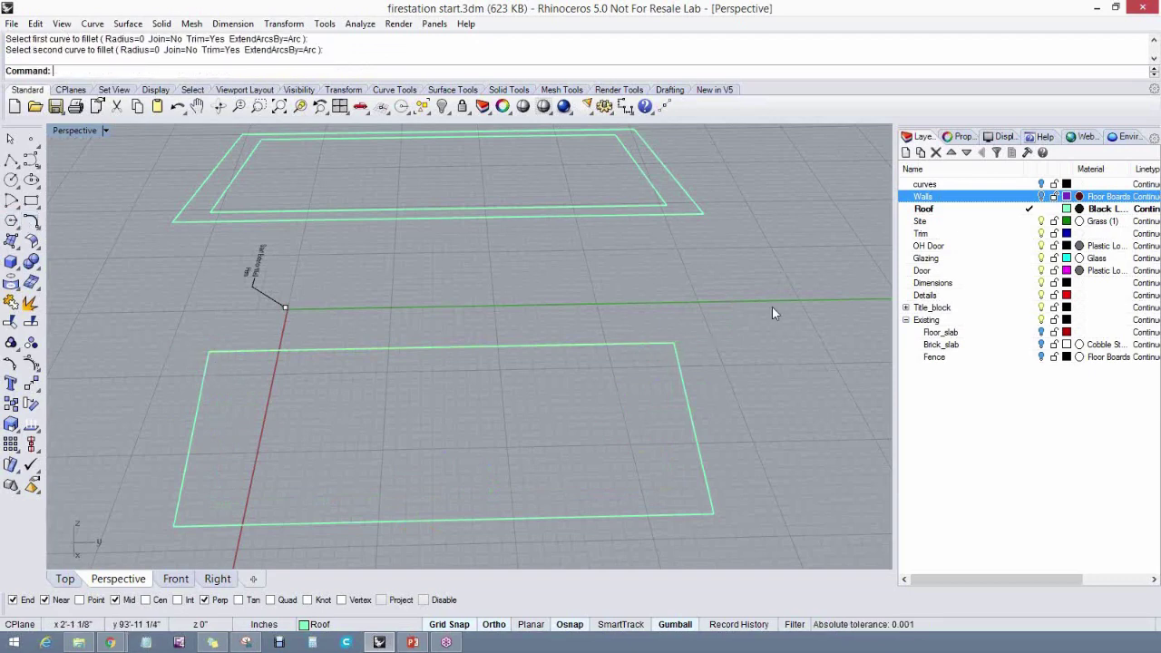
Delete the inner outline of the tall section's roof and turn the Walls layer back on
right_click_drag(772, 314, 458, 426)
left_click(343, 272)
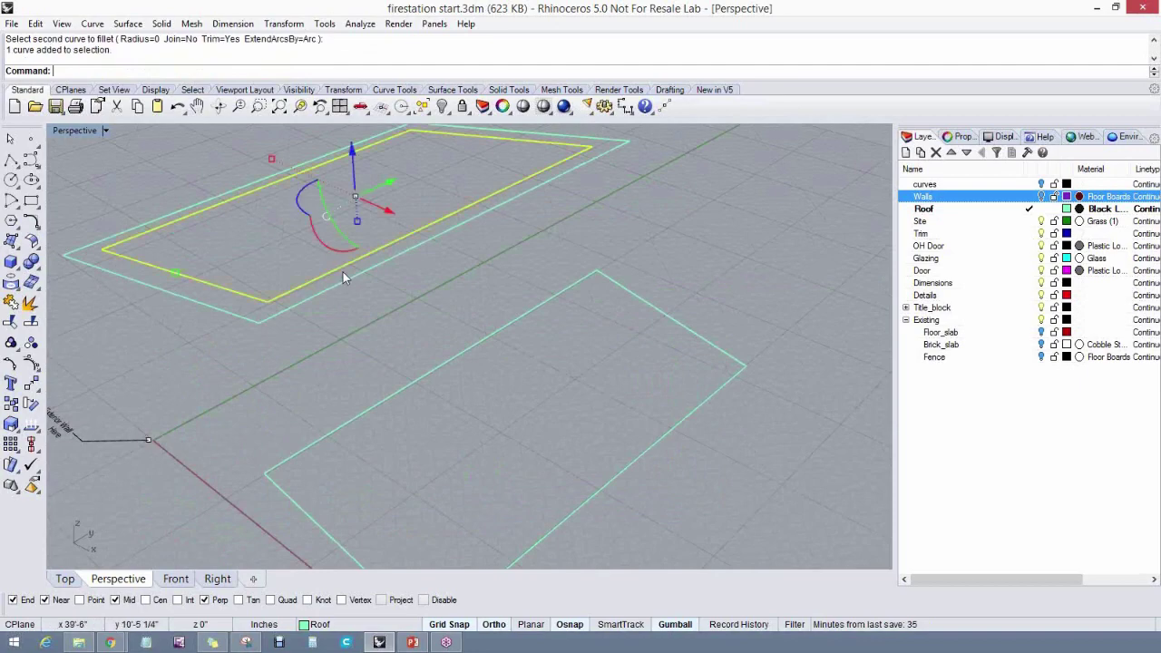
key("Delete")
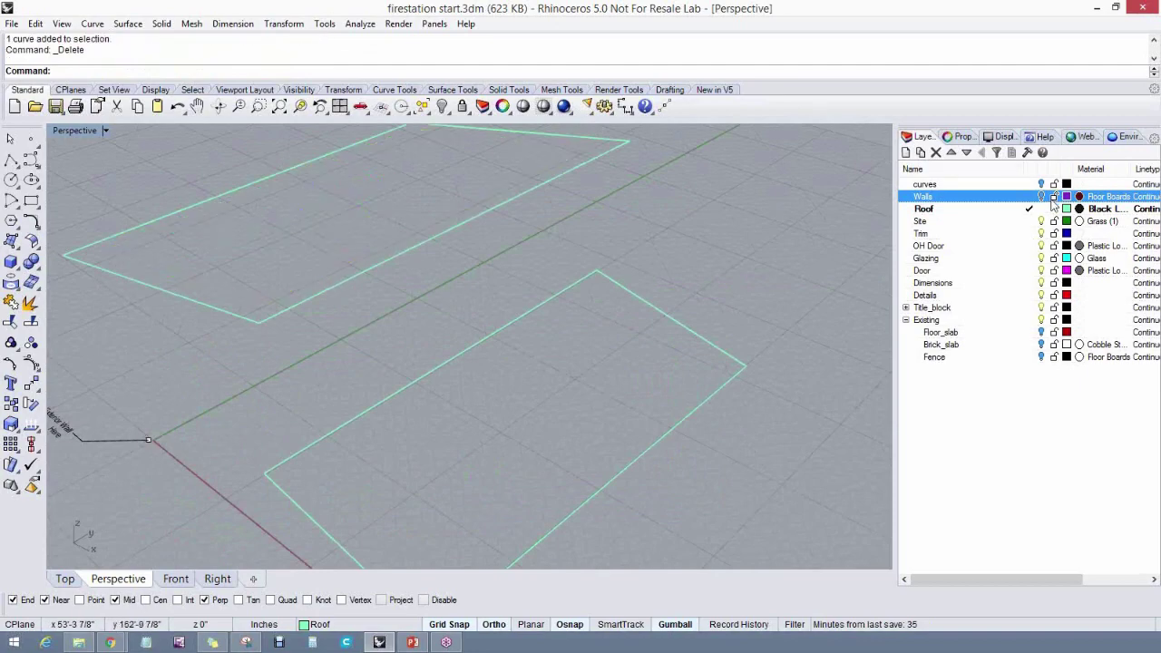
left_click(1042, 196)
right_click_drag(652, 453, 537, 451)
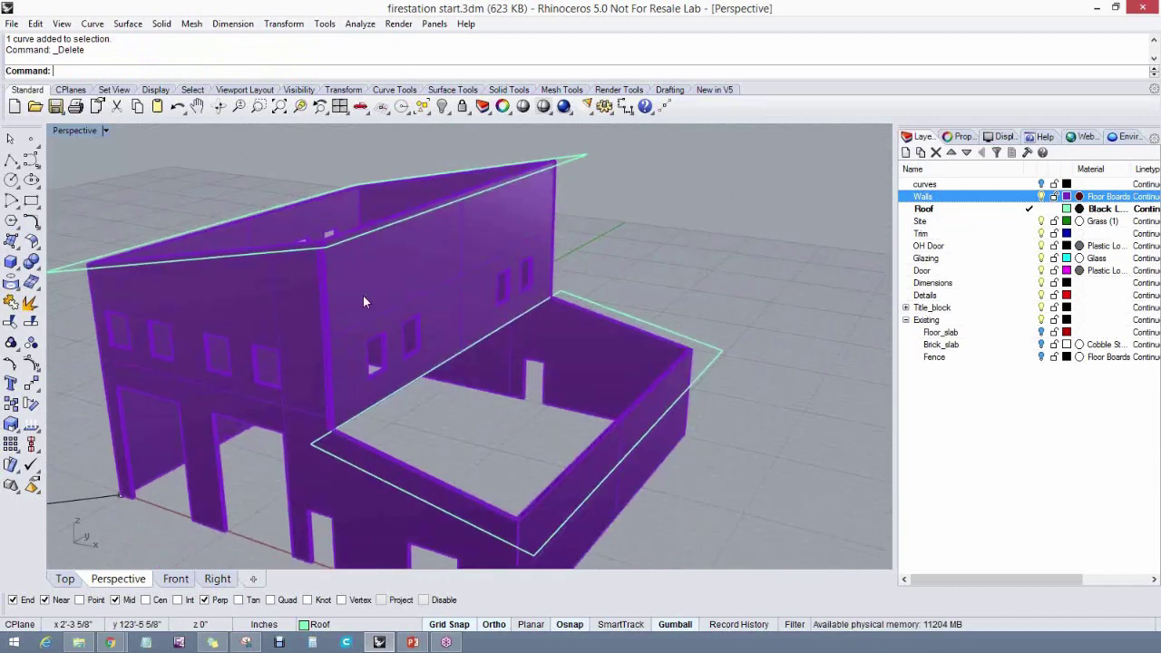
Create a planar surface from the closed outer outline of the tall section's roof
right_click_drag(156, 252, 300, 265)
left_click(128, 24)
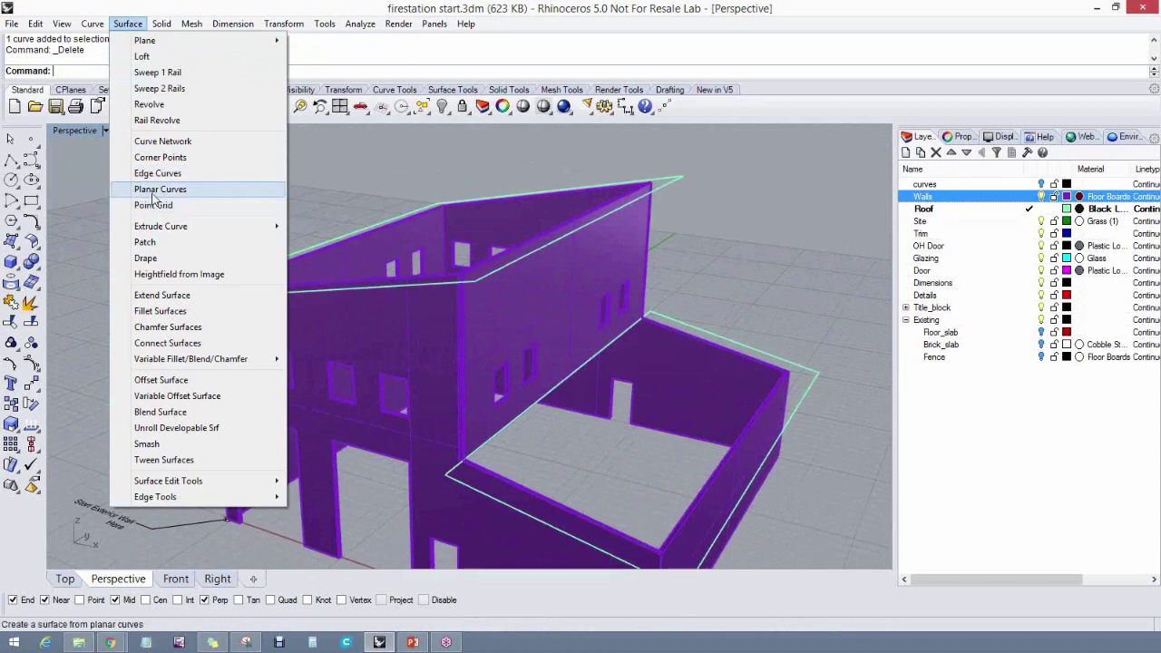
left_click(154, 195)
left_click(173, 299)
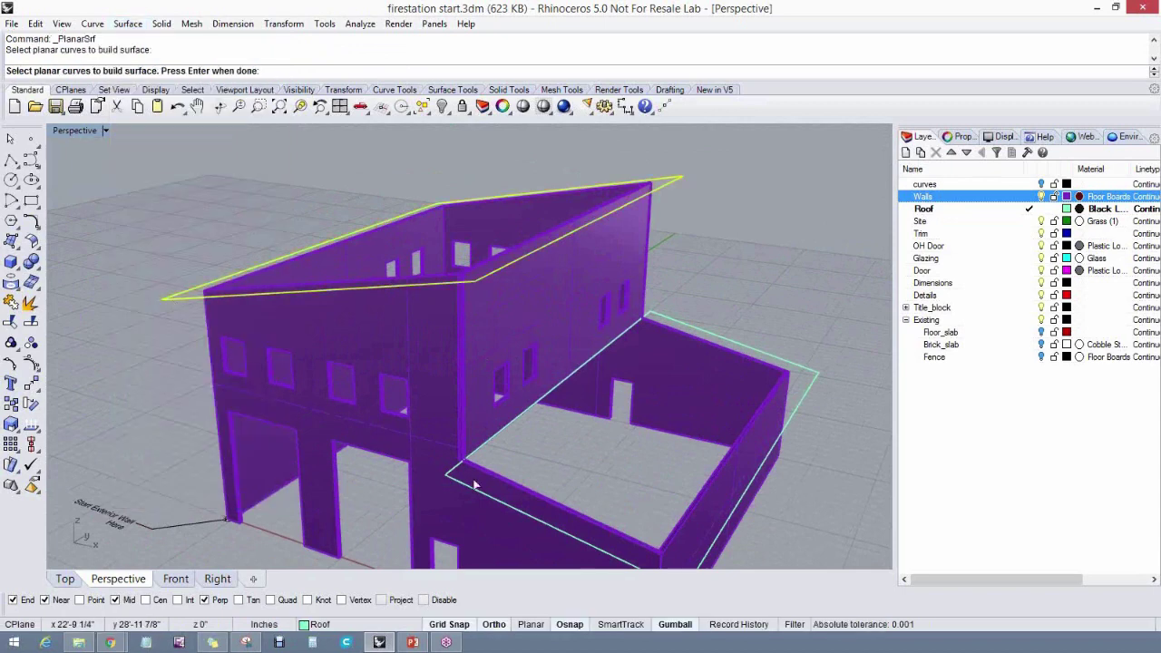
key("Return")
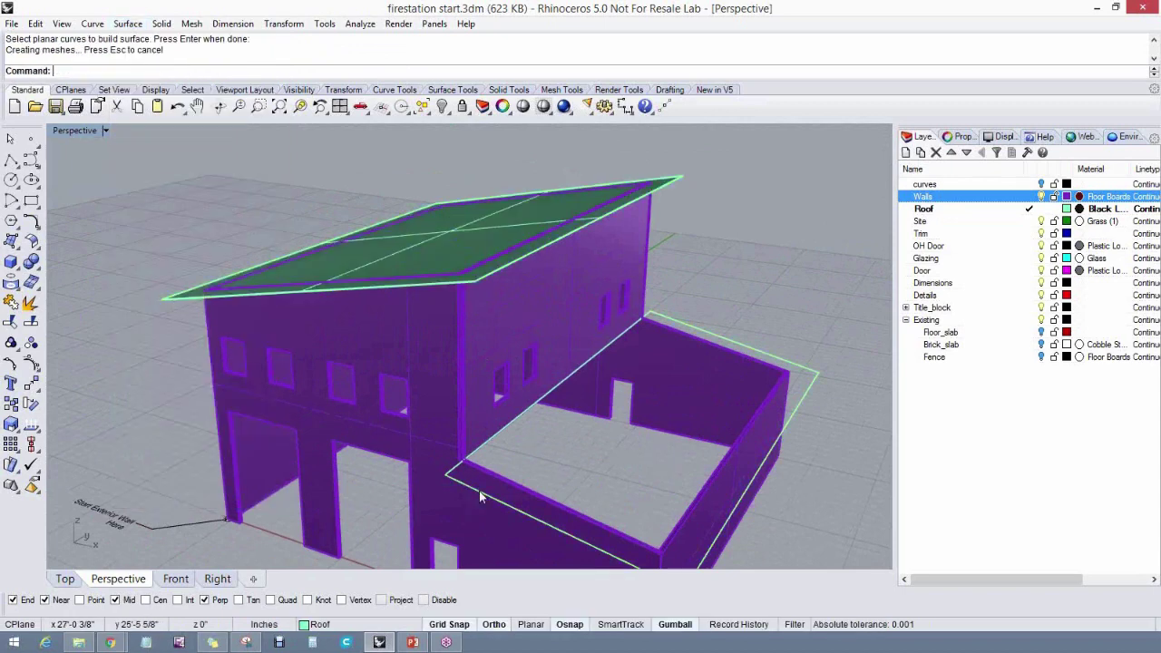
Join the low roof's trimmed outline and the line along the tall wall into one closed curve
right_click_drag(451, 442, 481, 469)
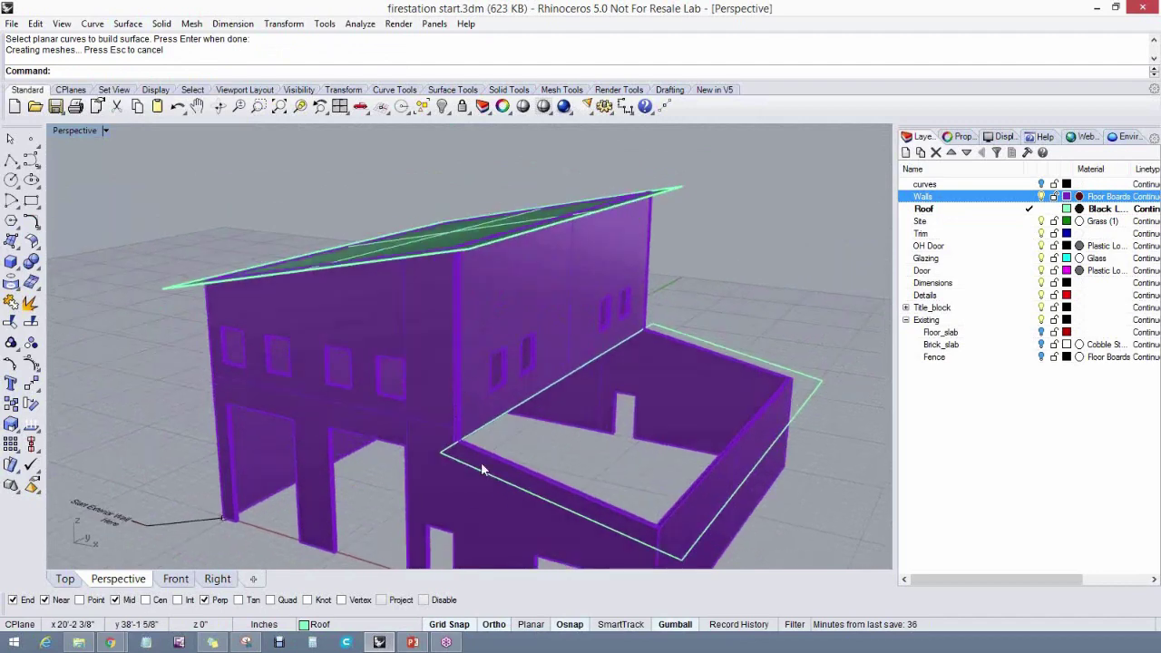
left_click(483, 473)
left_click(491, 420)
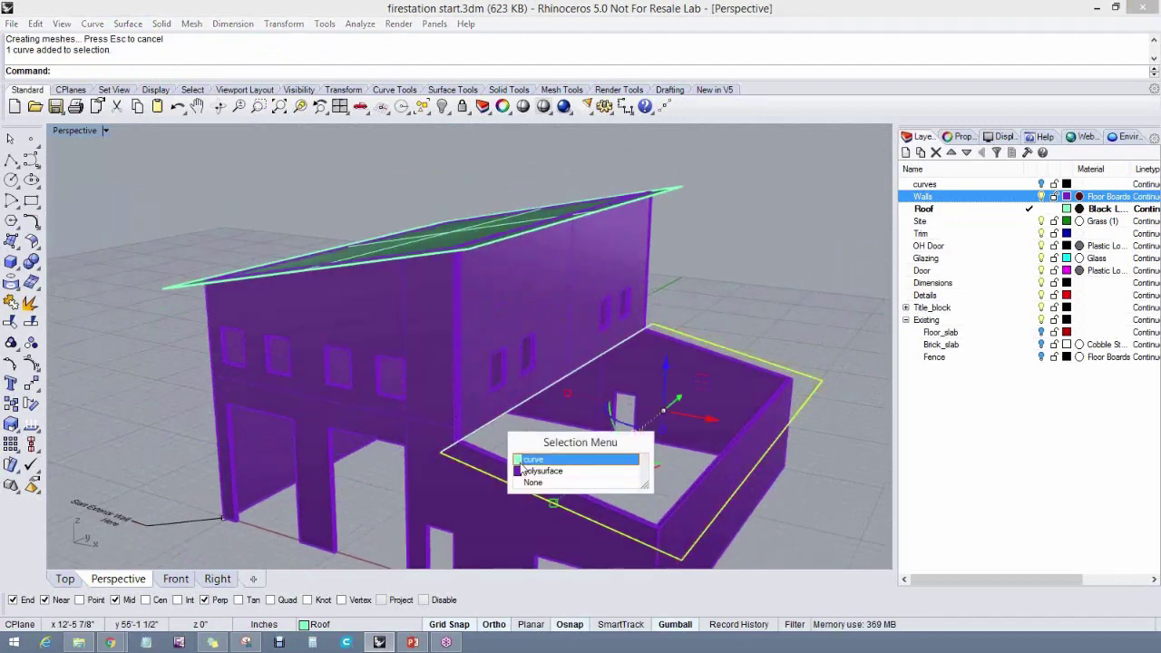
key("Escape")
left_click(12, 303)
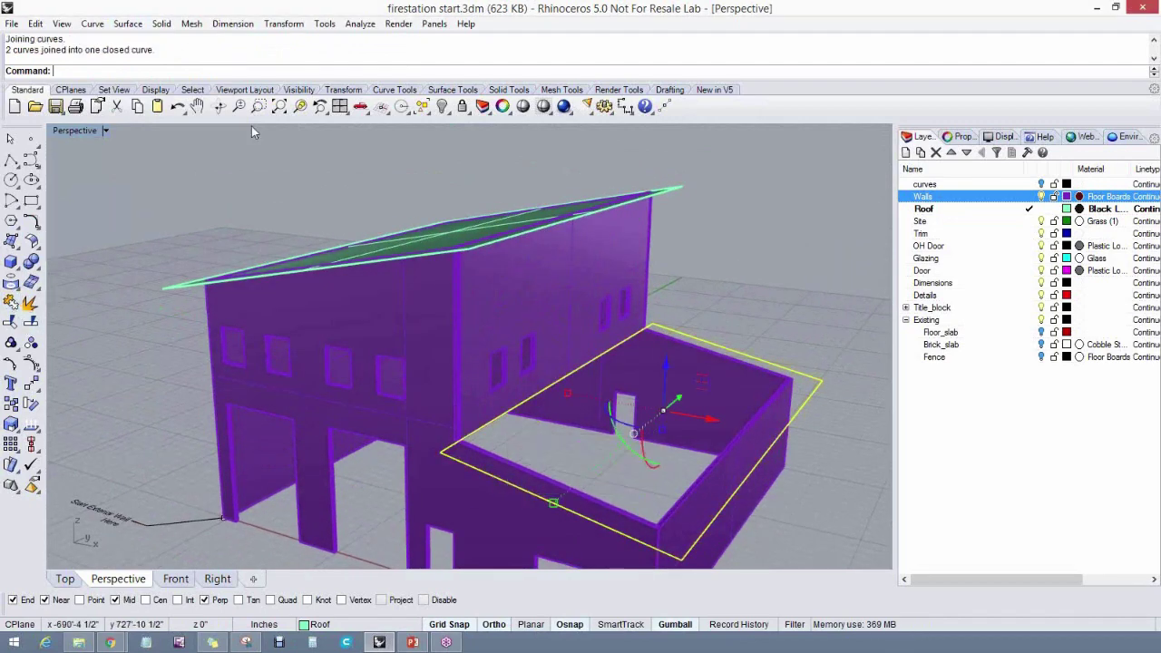
Create a planar surface from the joined low roof outline, then clear the selection
right_click(316, 61)
left_click(390, 134)
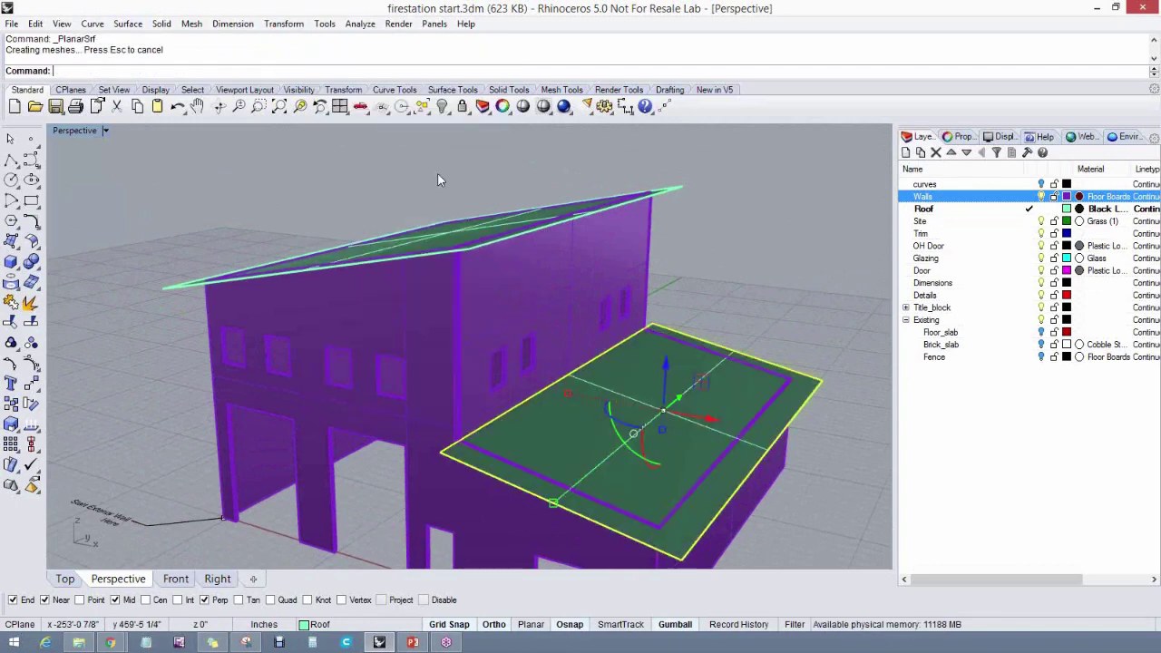
mouse_move(477, 334)
right_mouse_down()
mouse_move(508, 323)
mouse_move(554, 337)
mouse_move(504, 315)
mouse_move(484, 324)
right_mouse_up()
key("Escape")
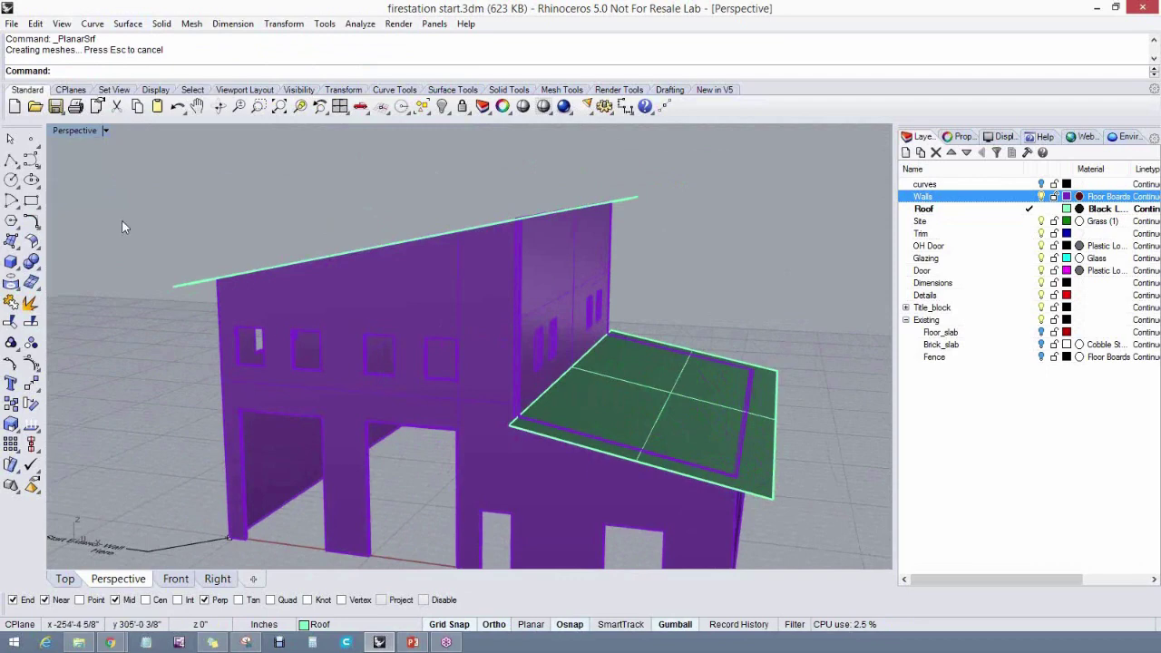
right_click_drag(209, 239, 359, 251)
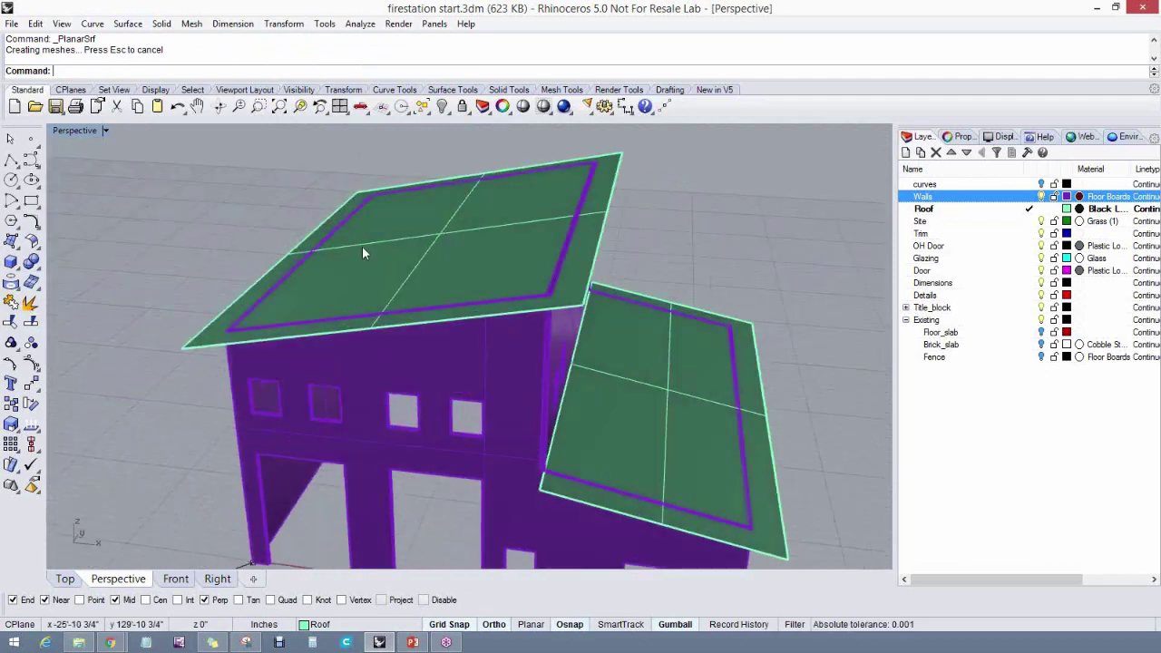
left_click(362, 245)
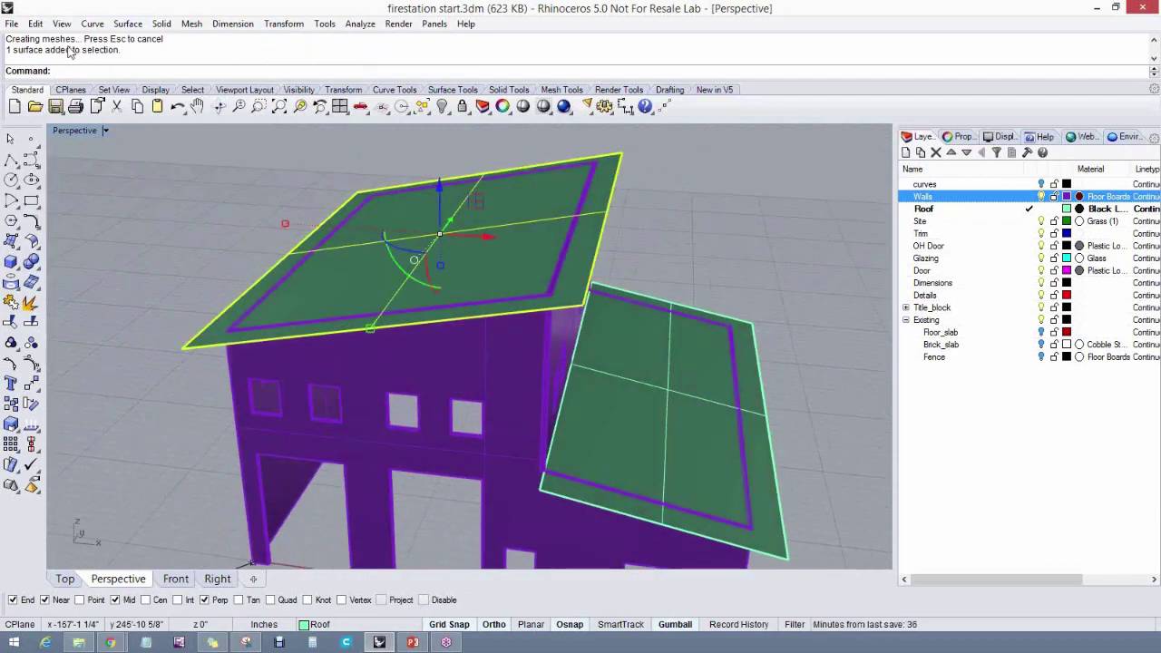
left_click(128, 24)
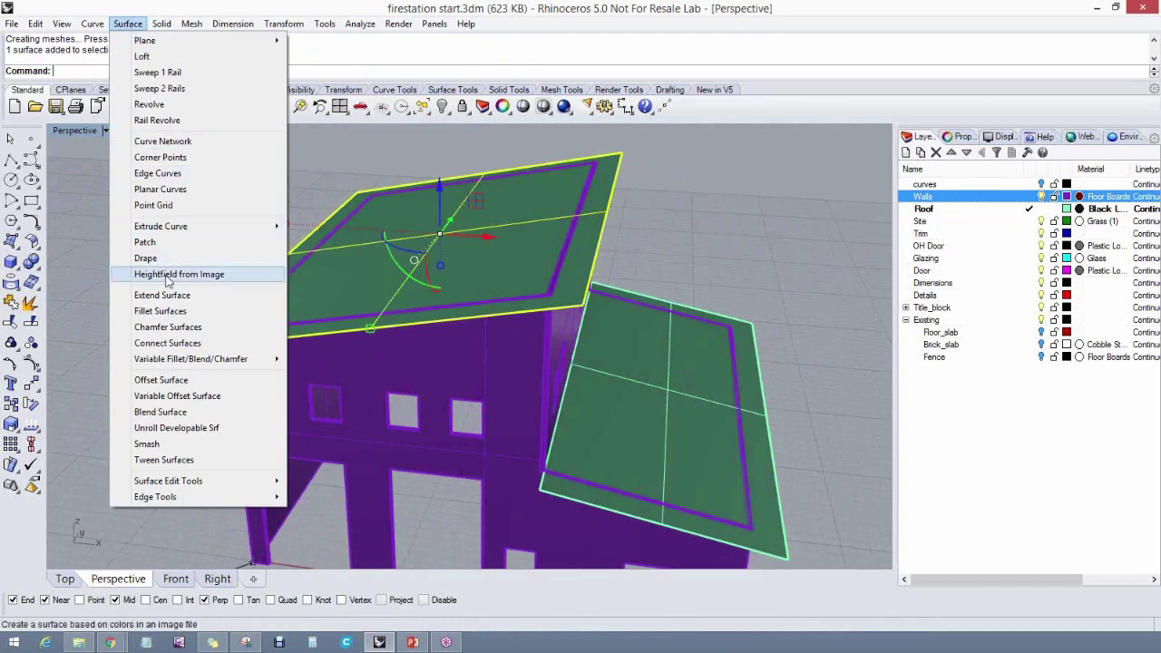
mouse_move(158, 27)
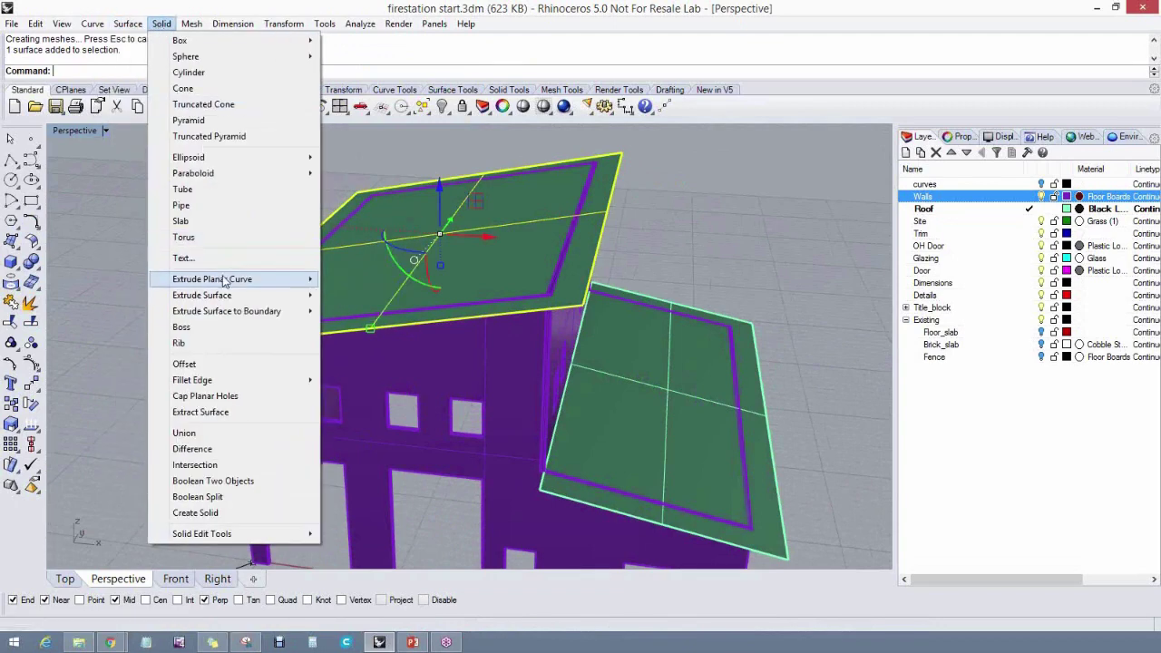
mouse_move(223, 285)
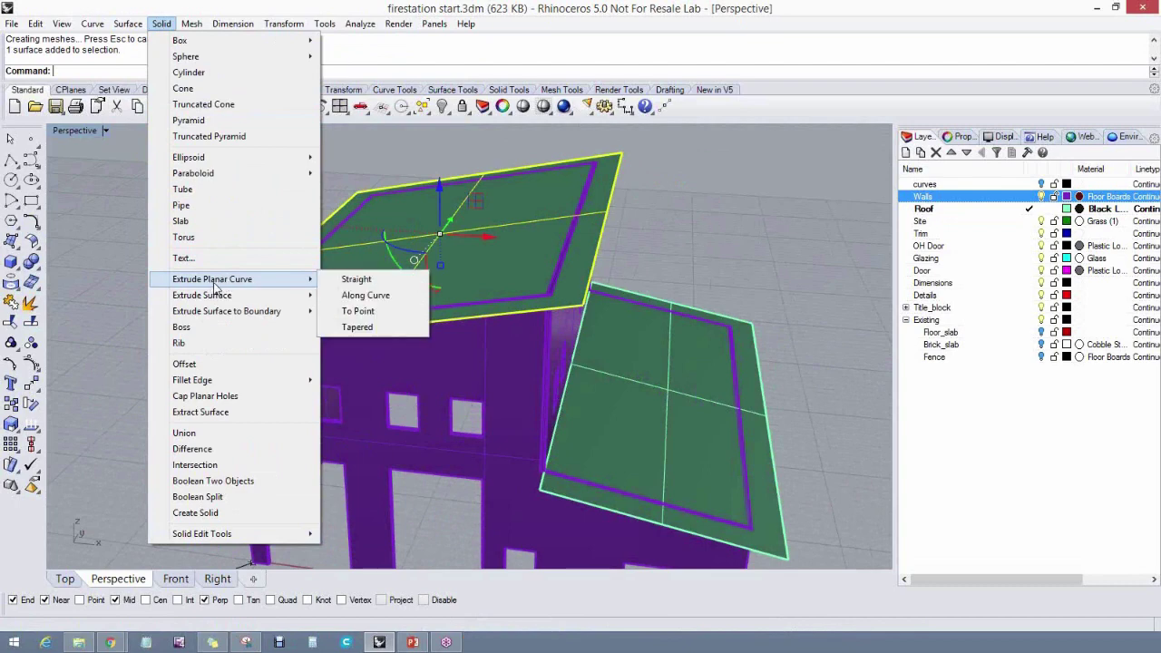
left_click(356, 281)
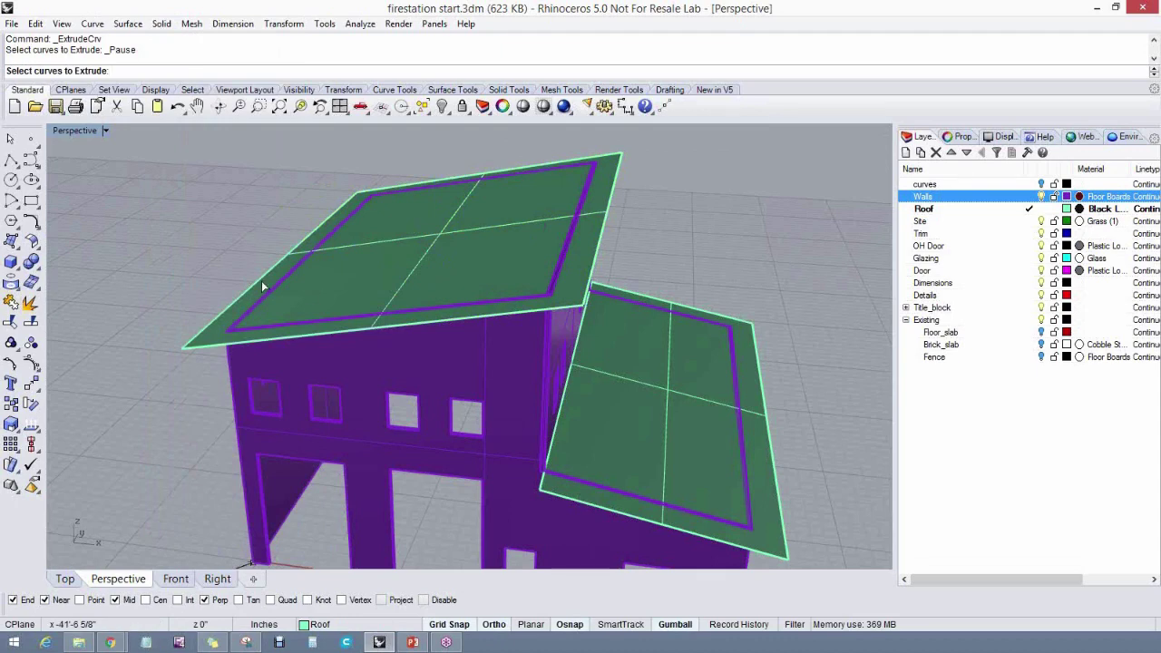
right_click_drag(183, 297, 208, 265)
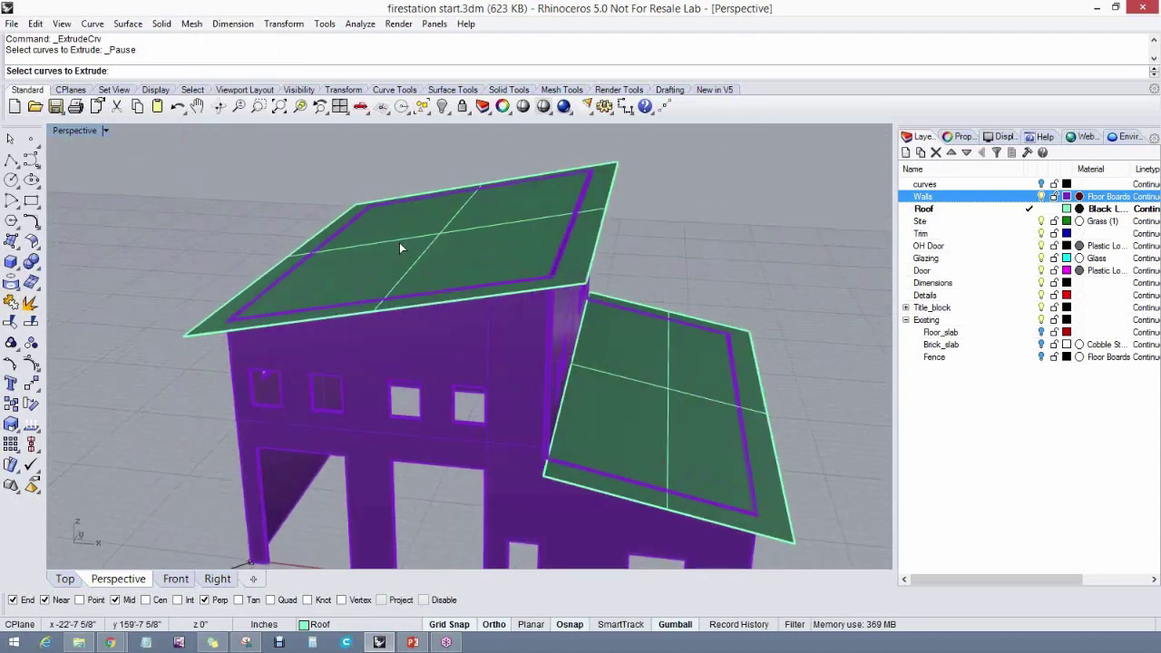
left_click(397, 238)
key("Escape")
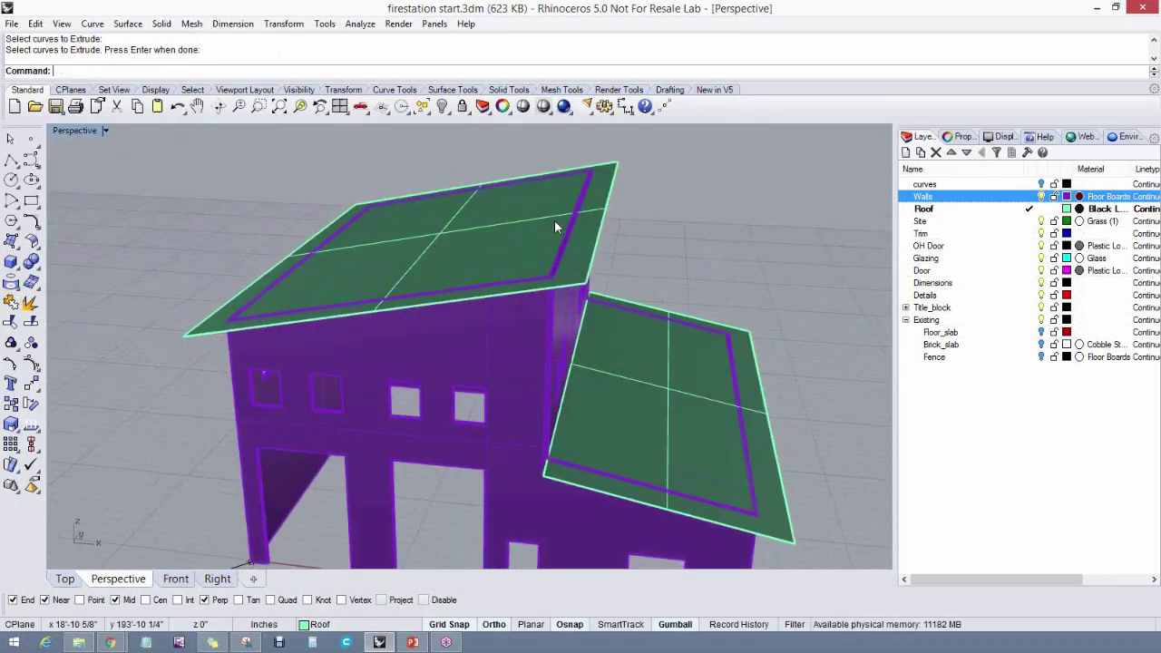
left_click(507, 235)
right_click(212, 269)
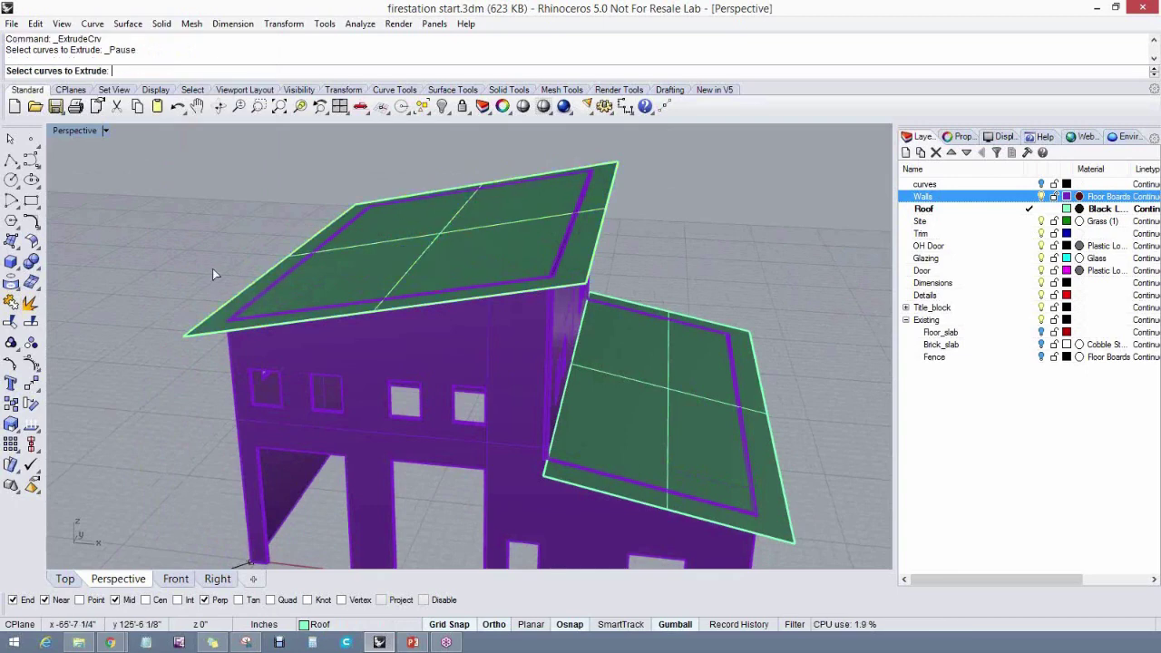
Extrude the tall section's roof surface into a solid 1'6 thick, with the extrusion direction set straight up from the roof's high end
left_click(128, 24)
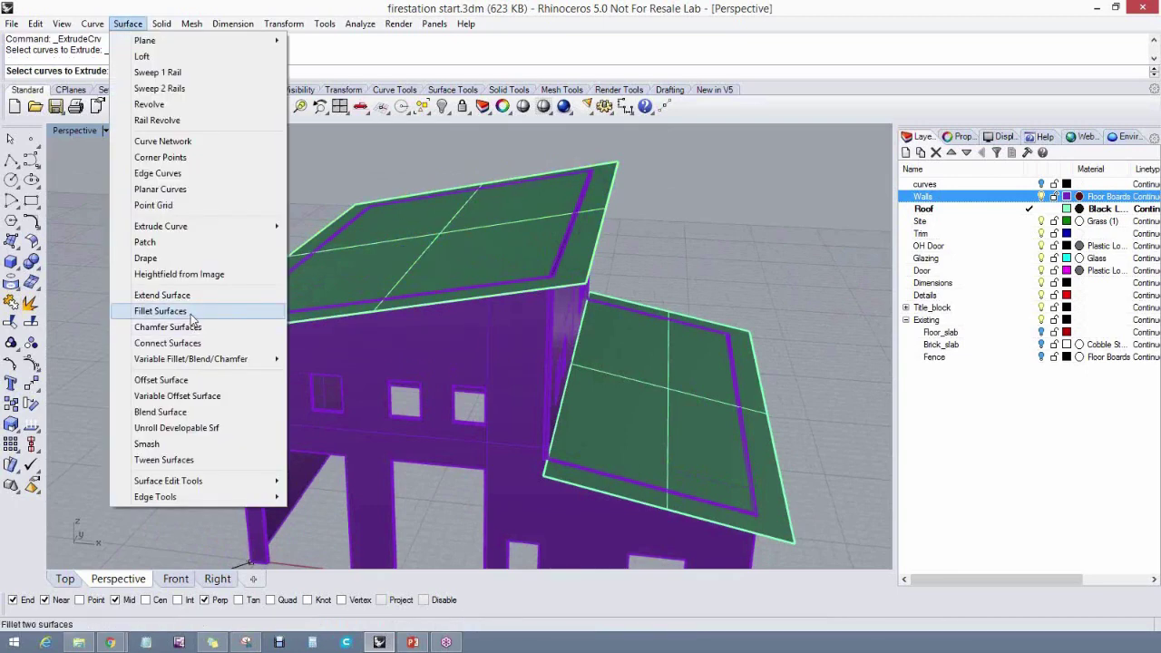
mouse_move(164, 28)
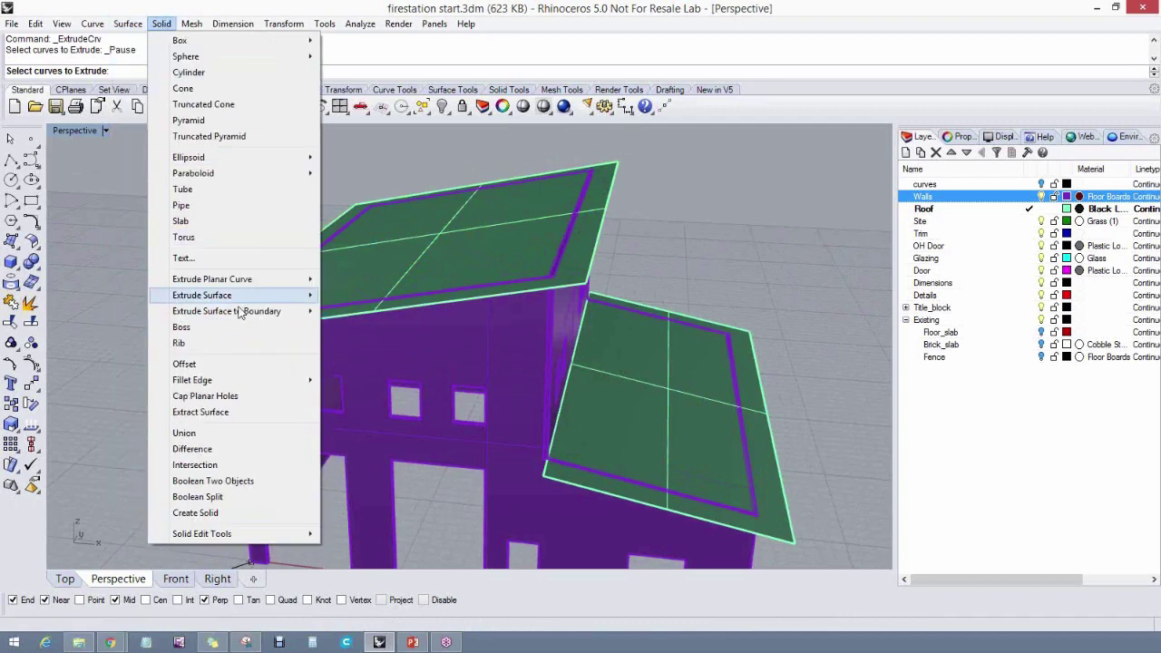
mouse_move(246, 299)
left_click(355, 296)
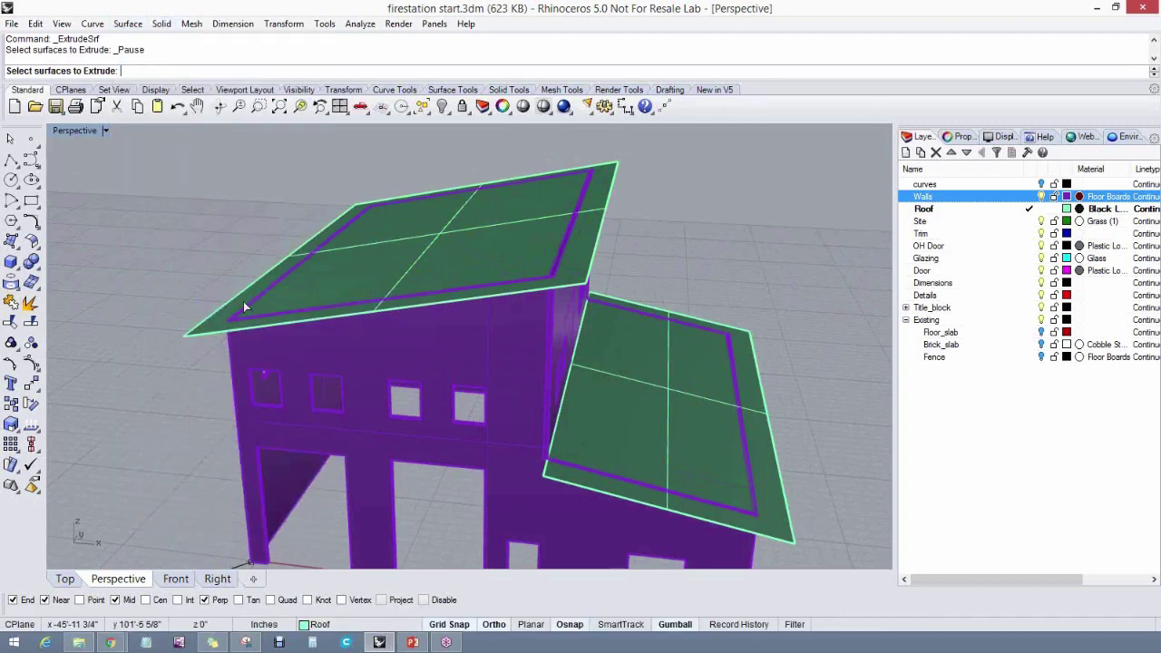
left_click(223, 330)
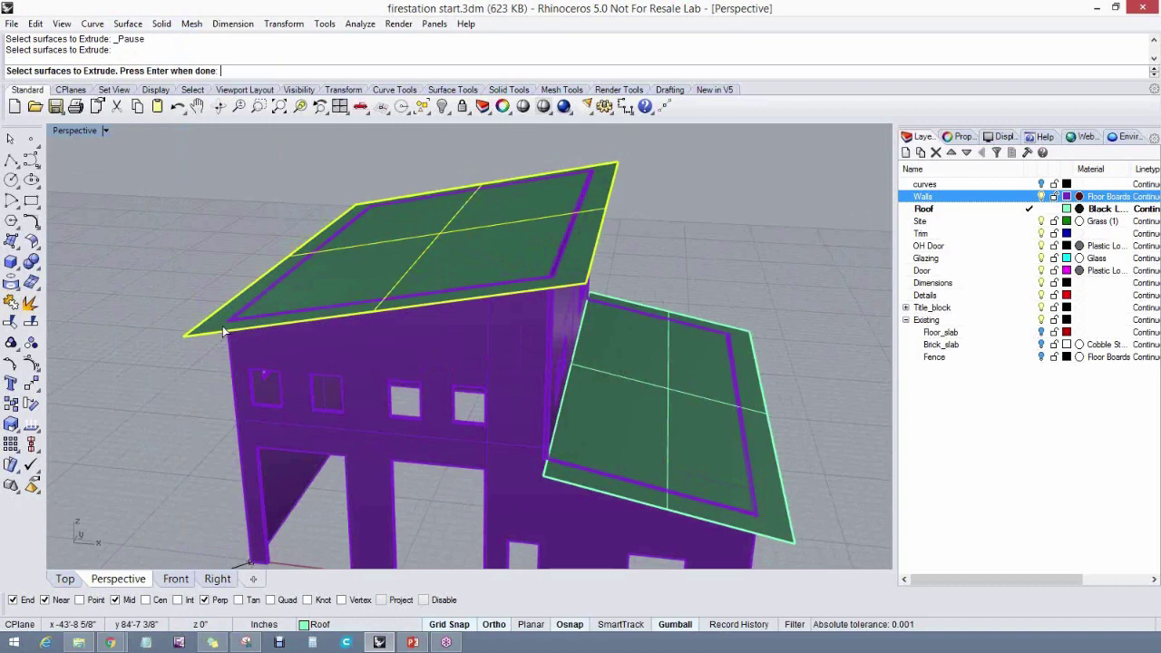
key("Return")
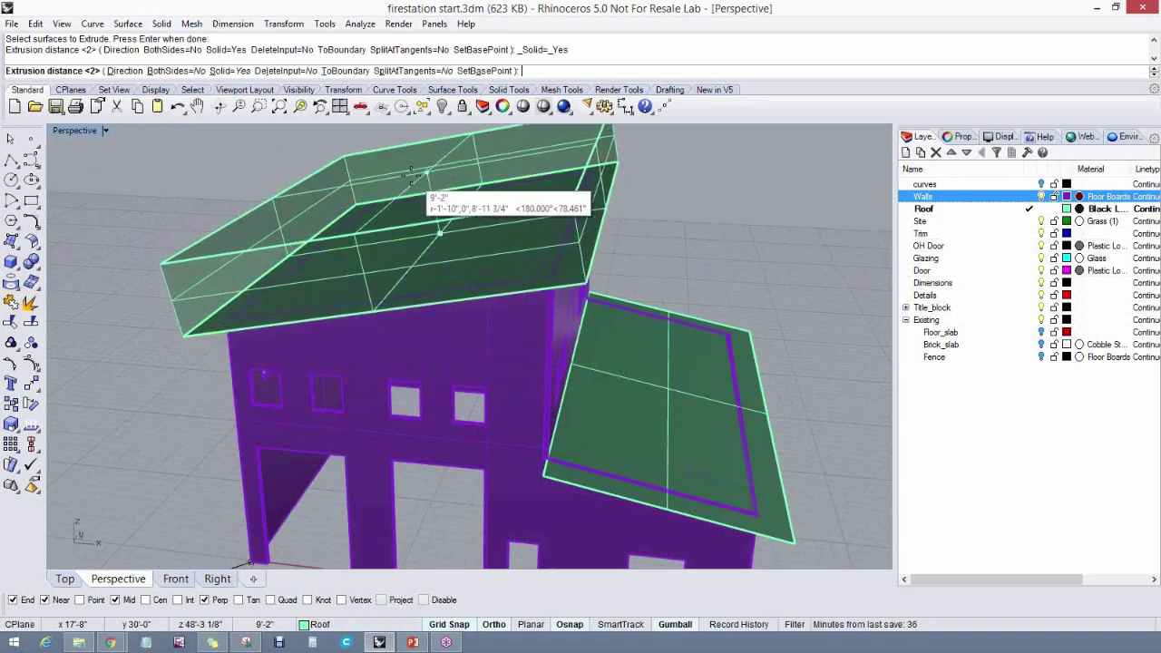
right_click_drag(376, 227, 344, 300, "shift")
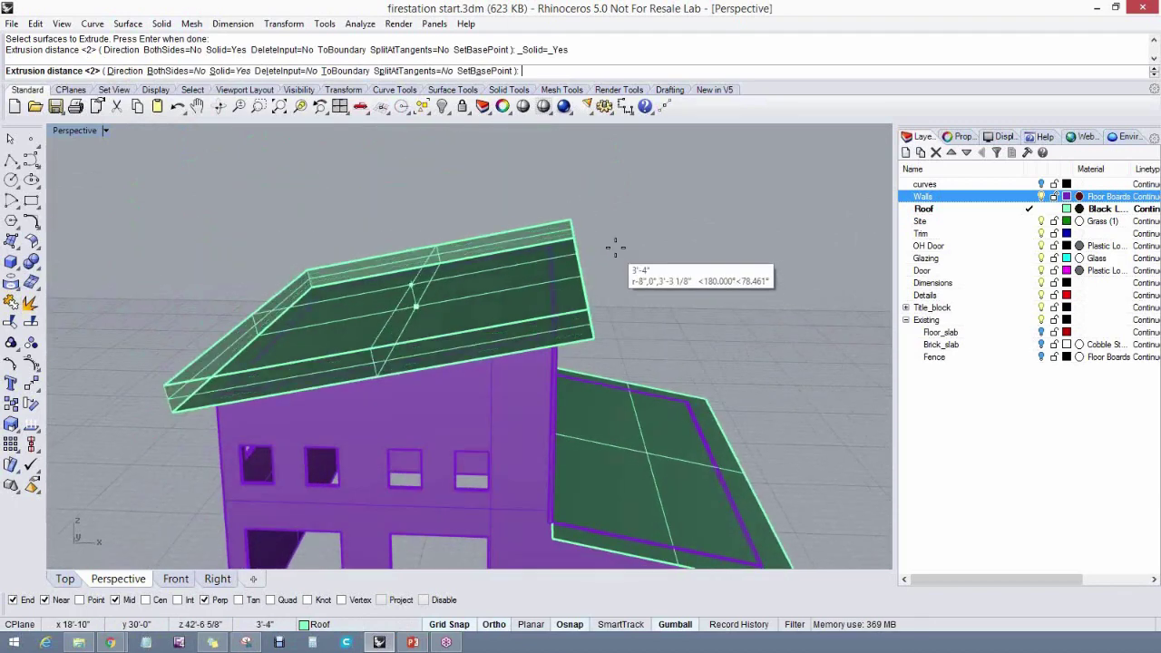
left_click(123, 71)
double_click(65, 132)
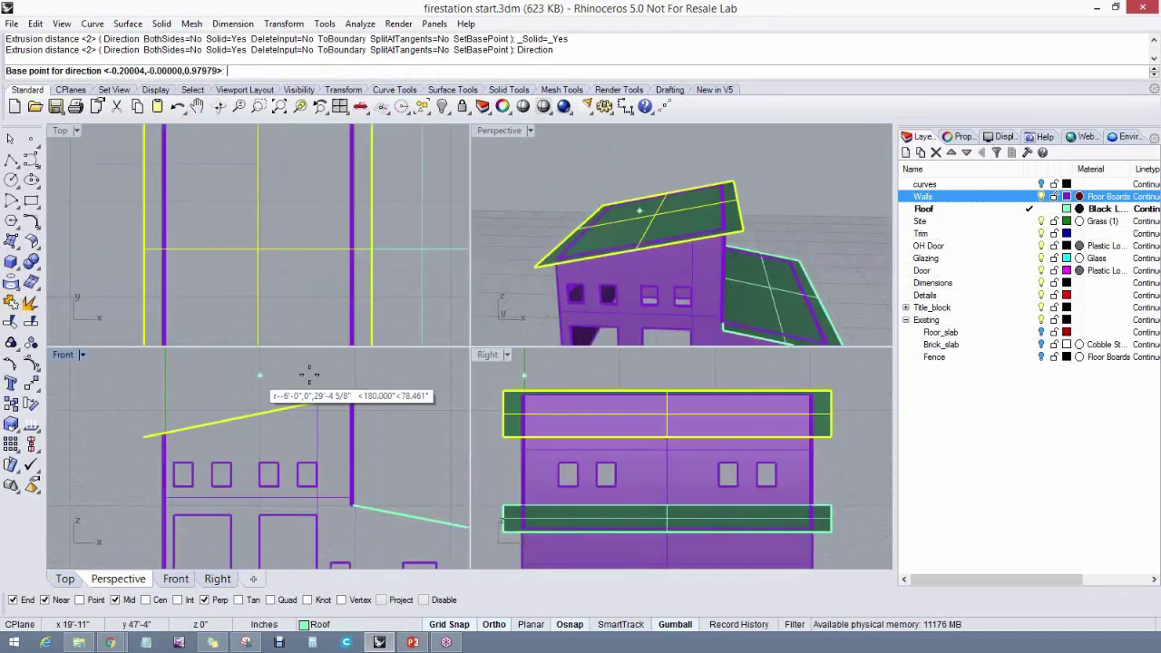
left_click(341, 418)
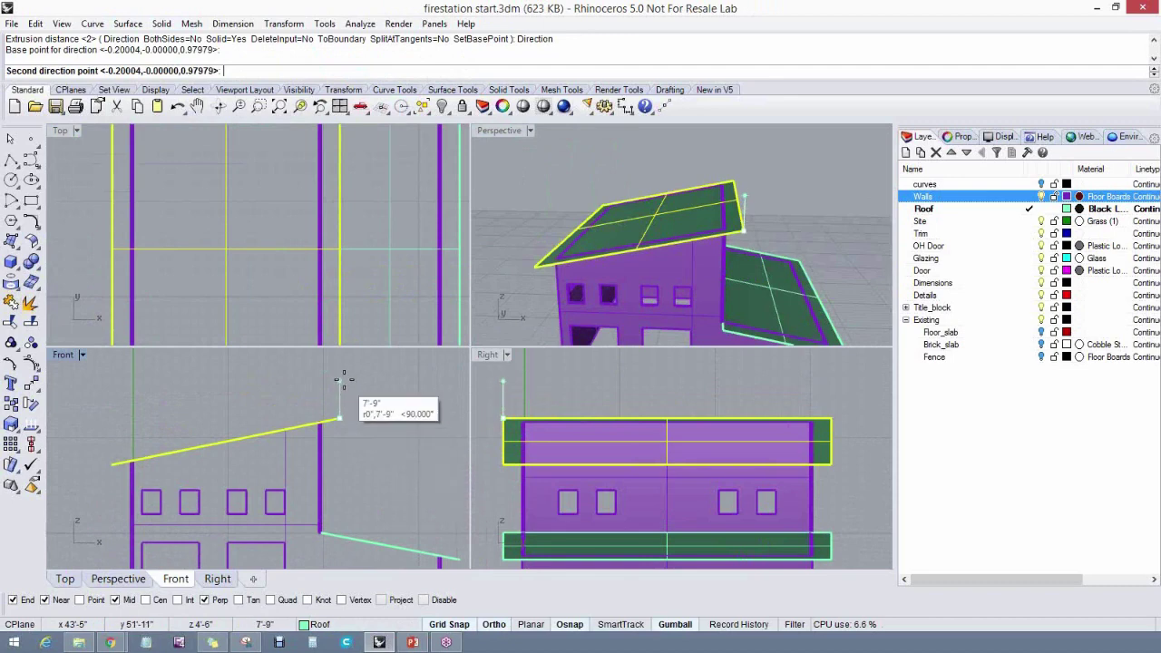
left_click(342, 378)
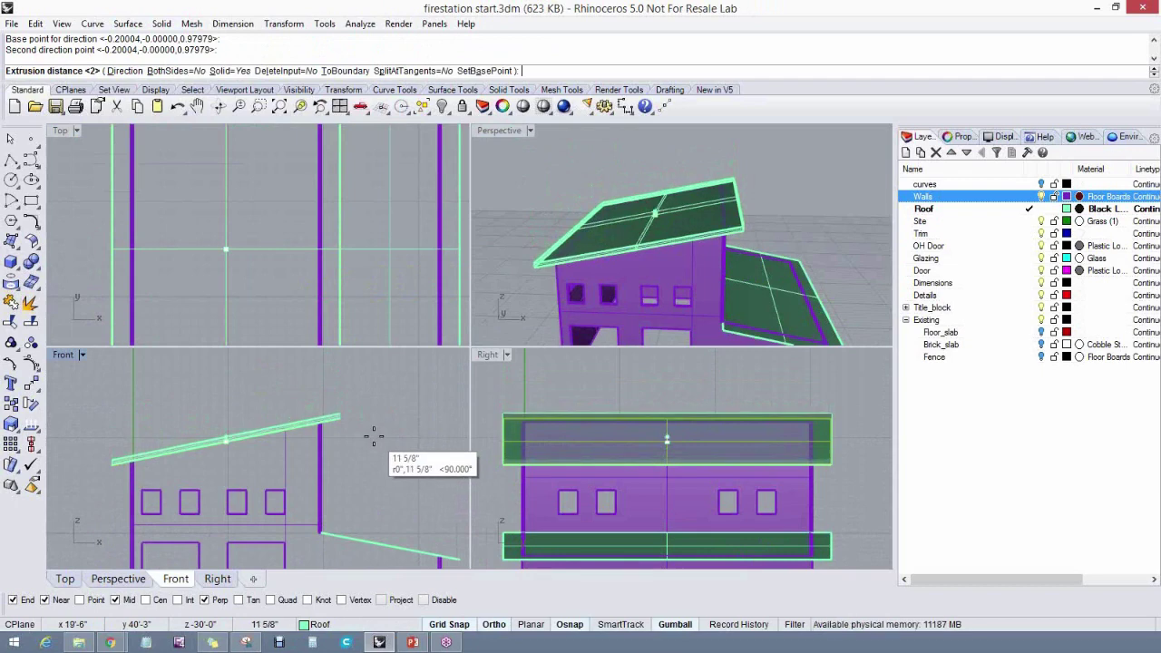
key("Return")
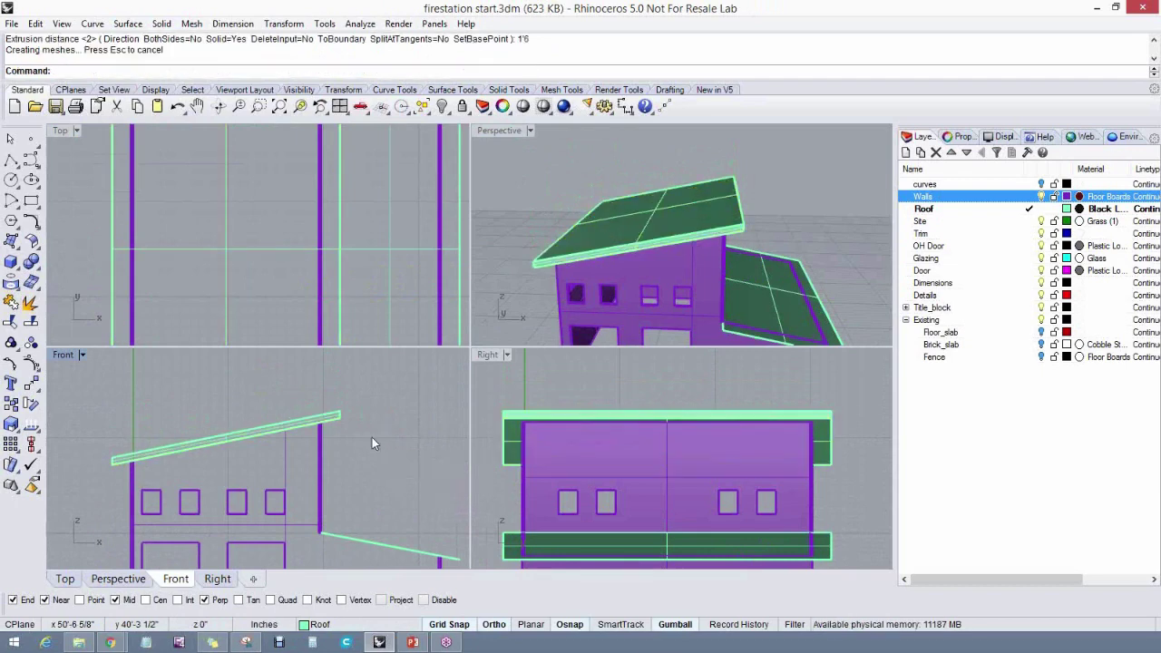
Extrude the low roof's surface into a solid about 1'6 thick, with the extrusion direction set straight up from the roof's low end
right_click_drag(674, 245, 739, 254)
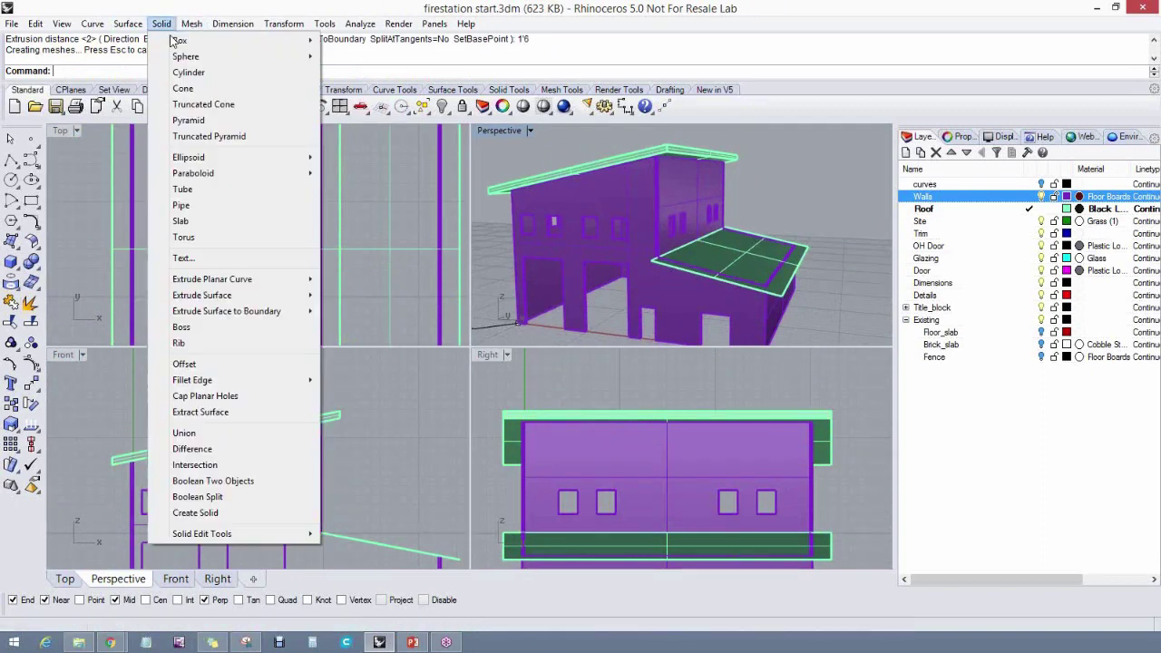
left_click(162, 24)
mouse_move(235, 300)
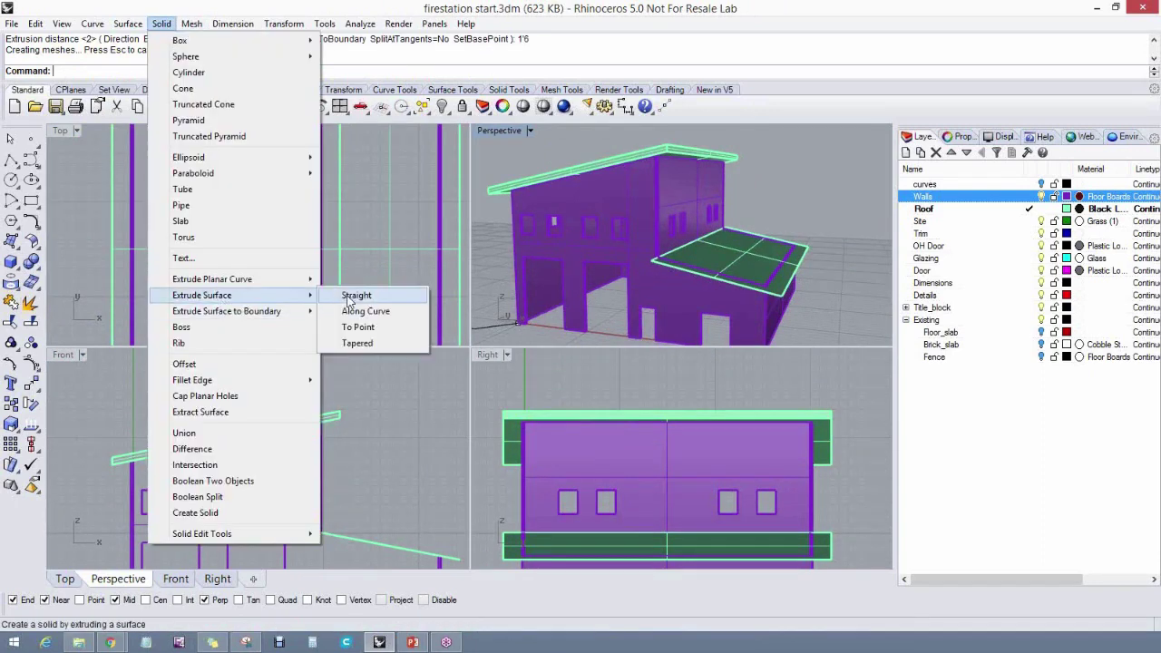
left_click(356, 295)
left_click(739, 259)
key("Return")
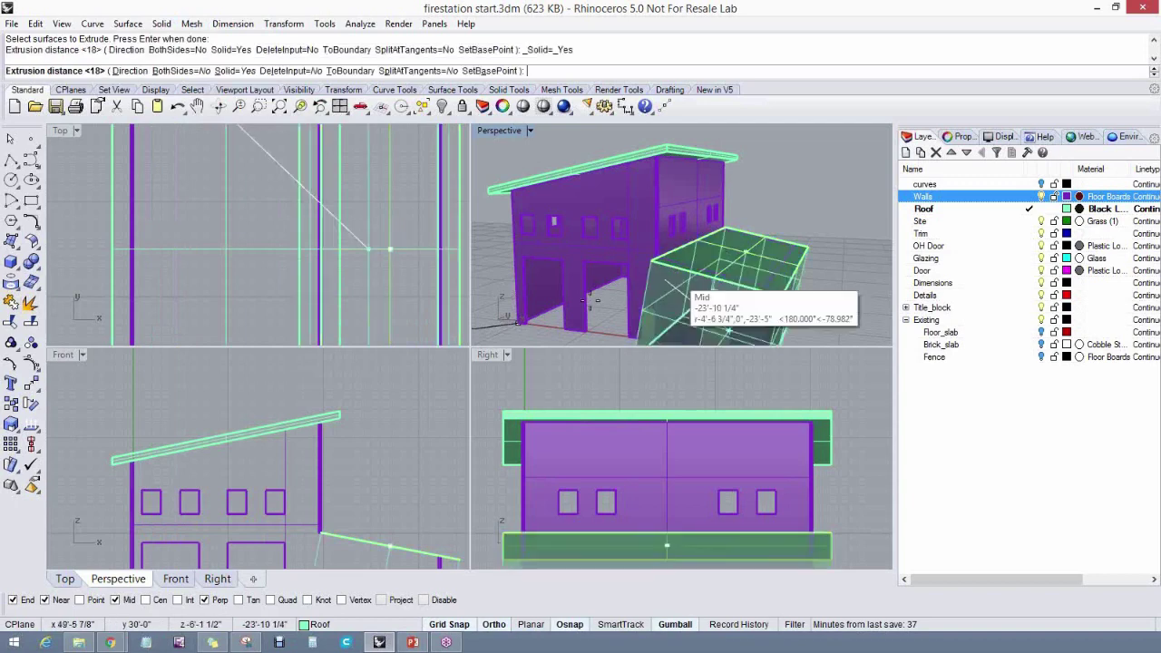
scroll(366, 493, "up", 3)
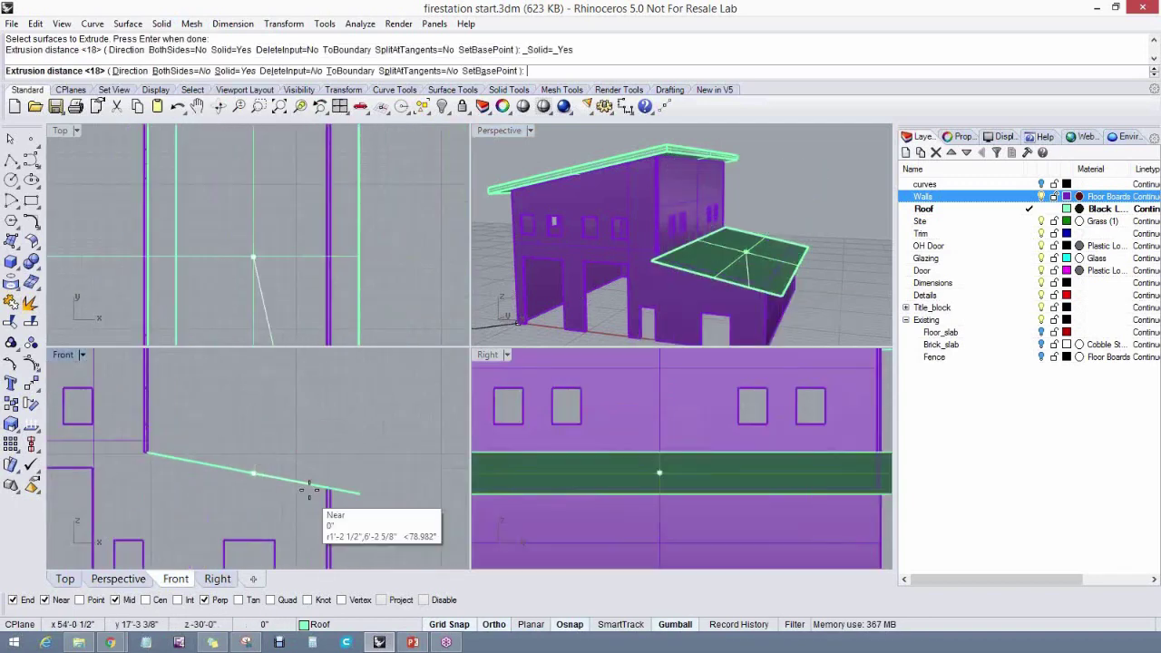
left_click(125, 71)
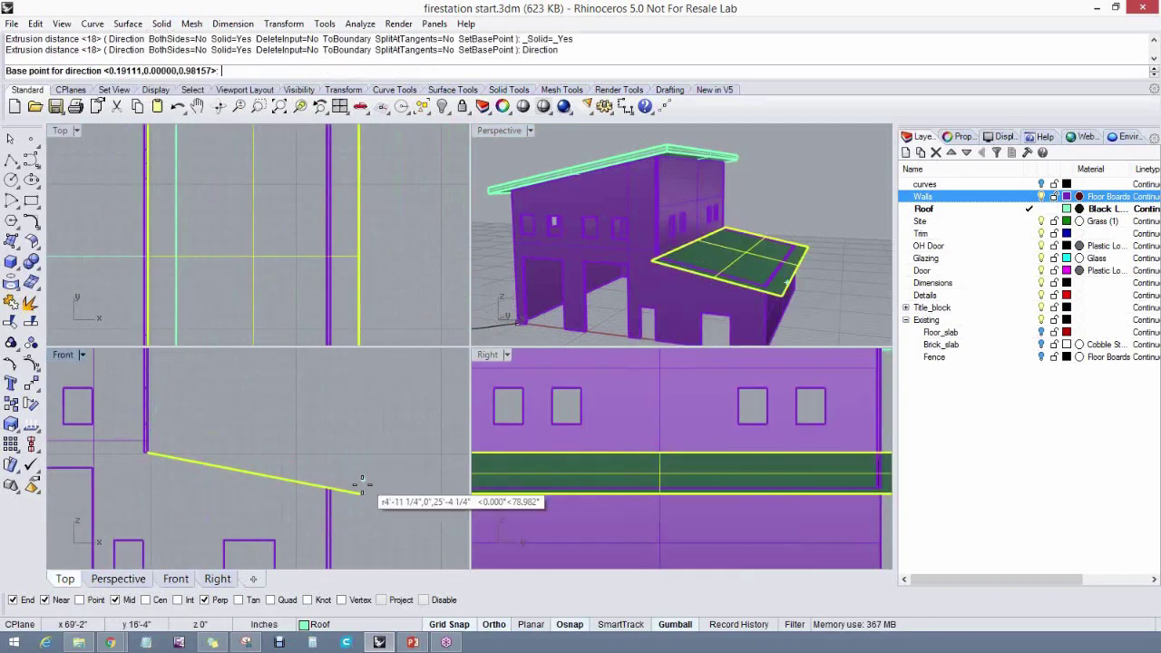
left_click(361, 487)
left_click(364, 470)
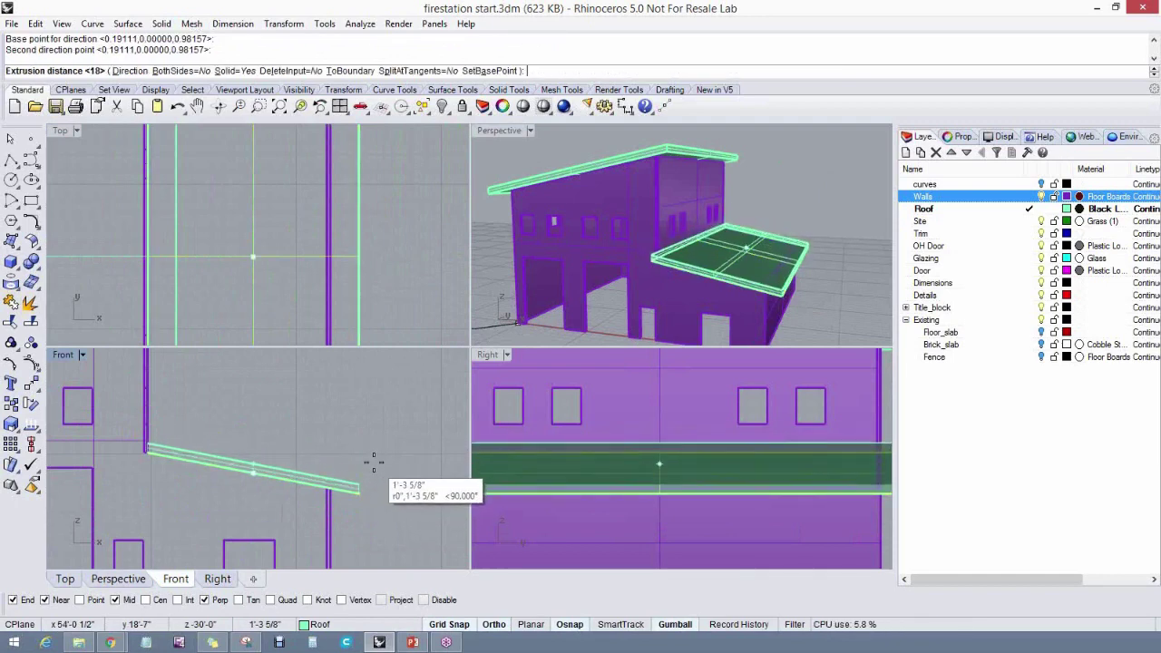
left_click(372, 462)
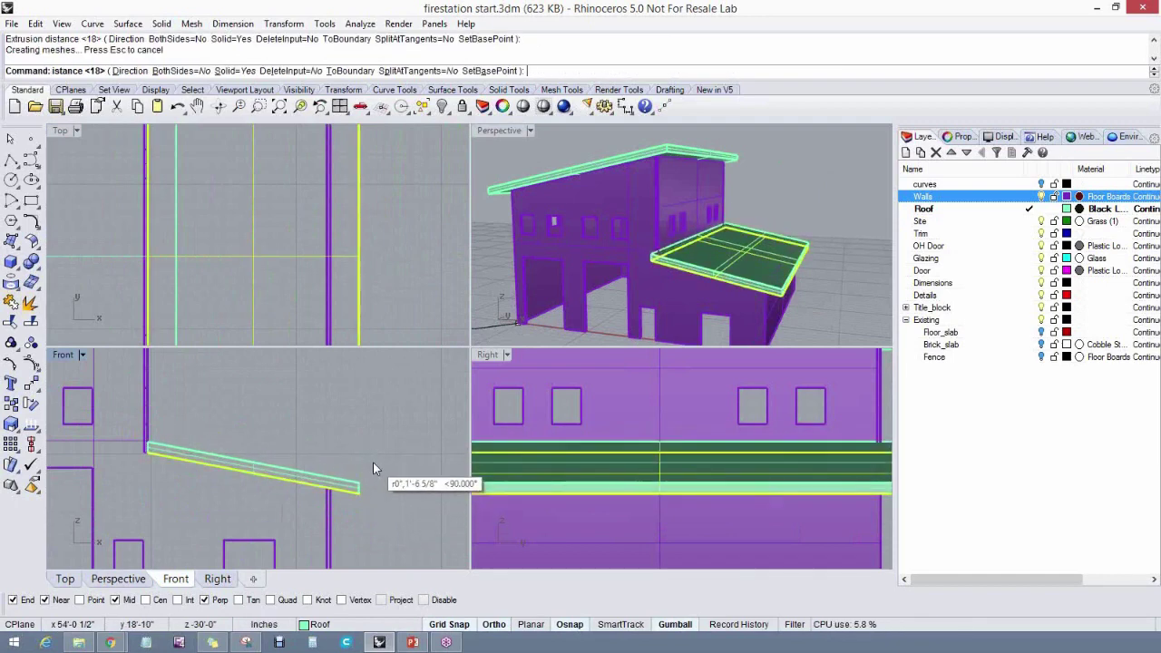
scroll(687, 213, "up", 5)
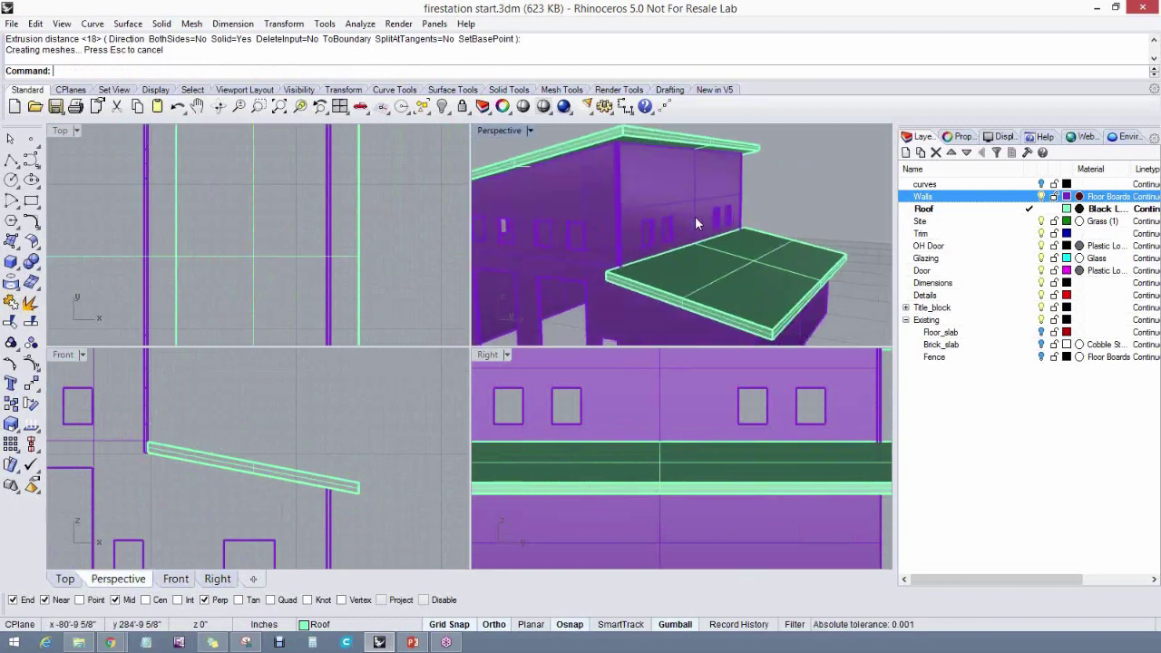
right_click_drag(695, 216, 671, 239)
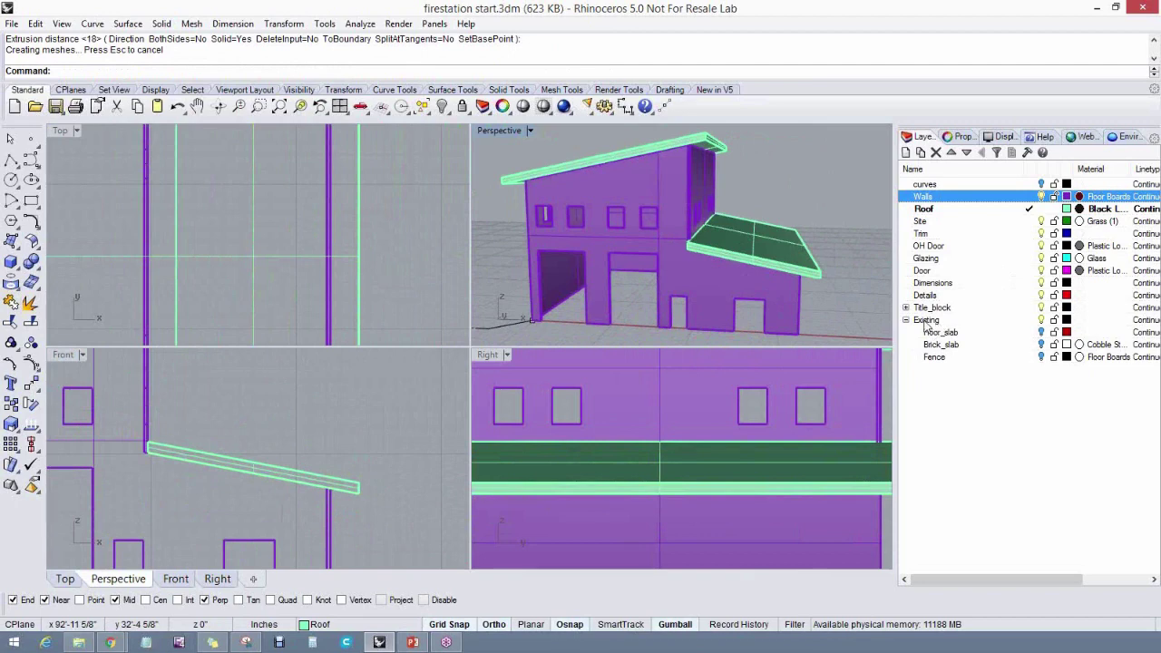
scroll(880, 308, "down", 2)
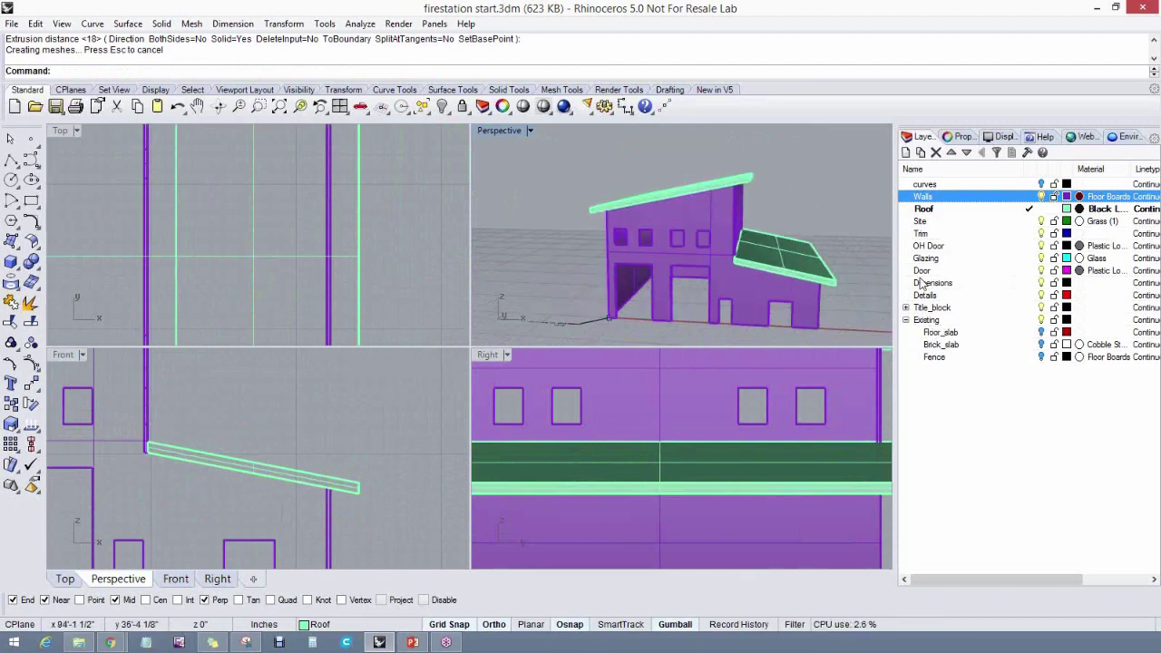
right_click_drag(829, 294, 776, 287)
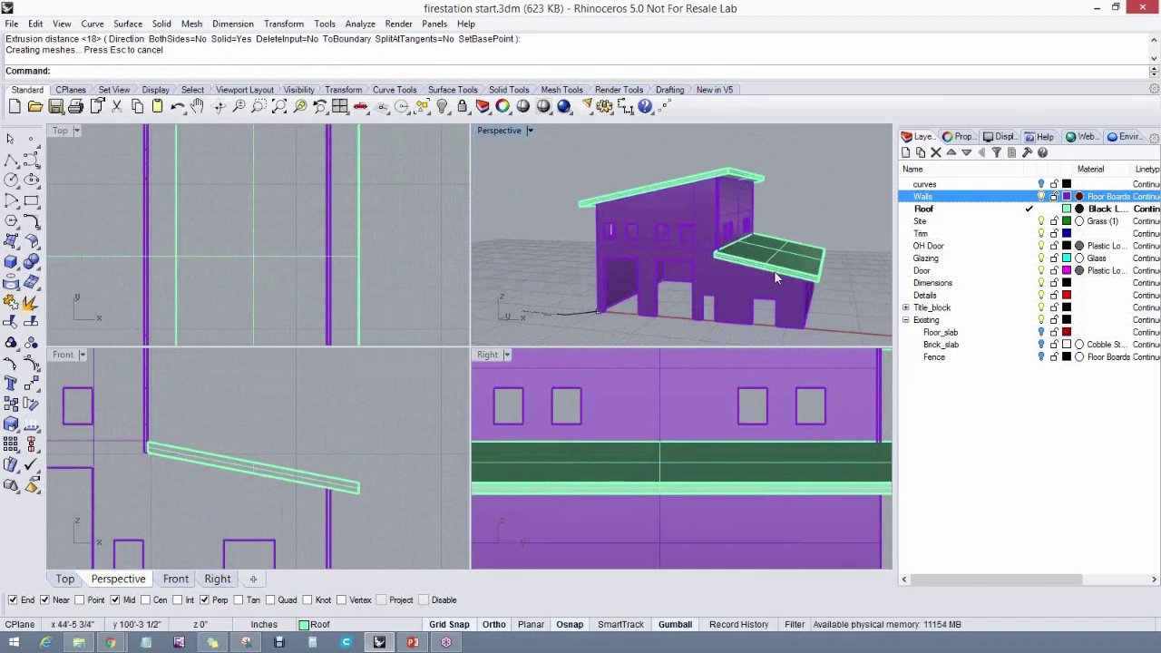
right_click_drag(776, 274, 728, 263, "shift")
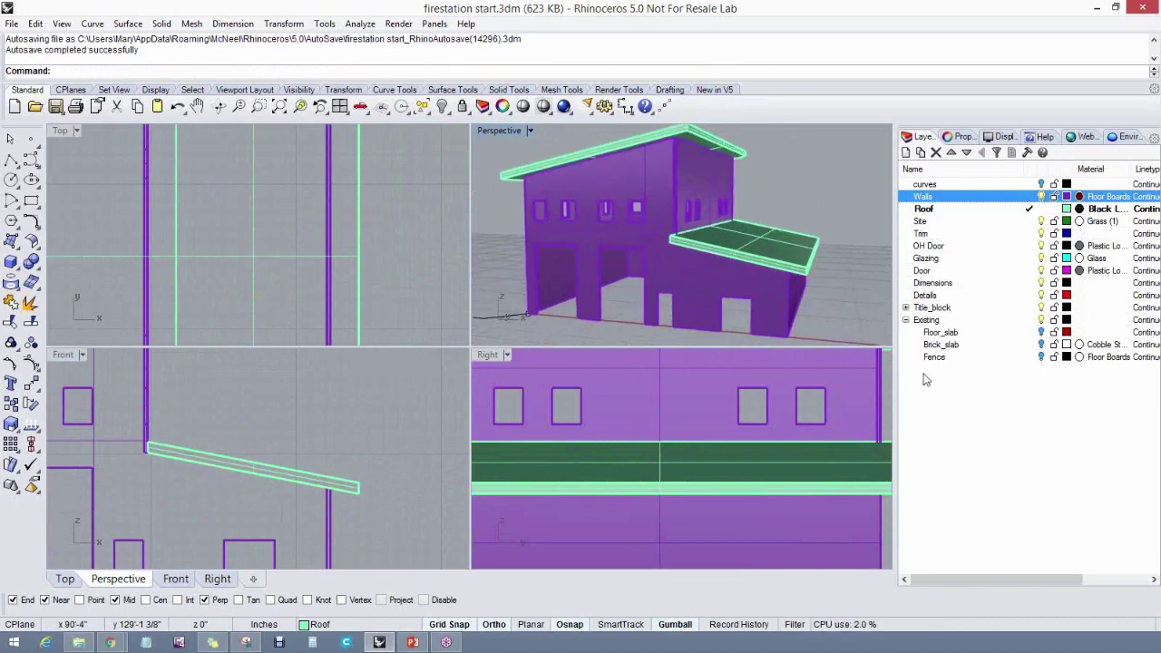
Create a new top-level layer named Blocks
right_click(916, 371)
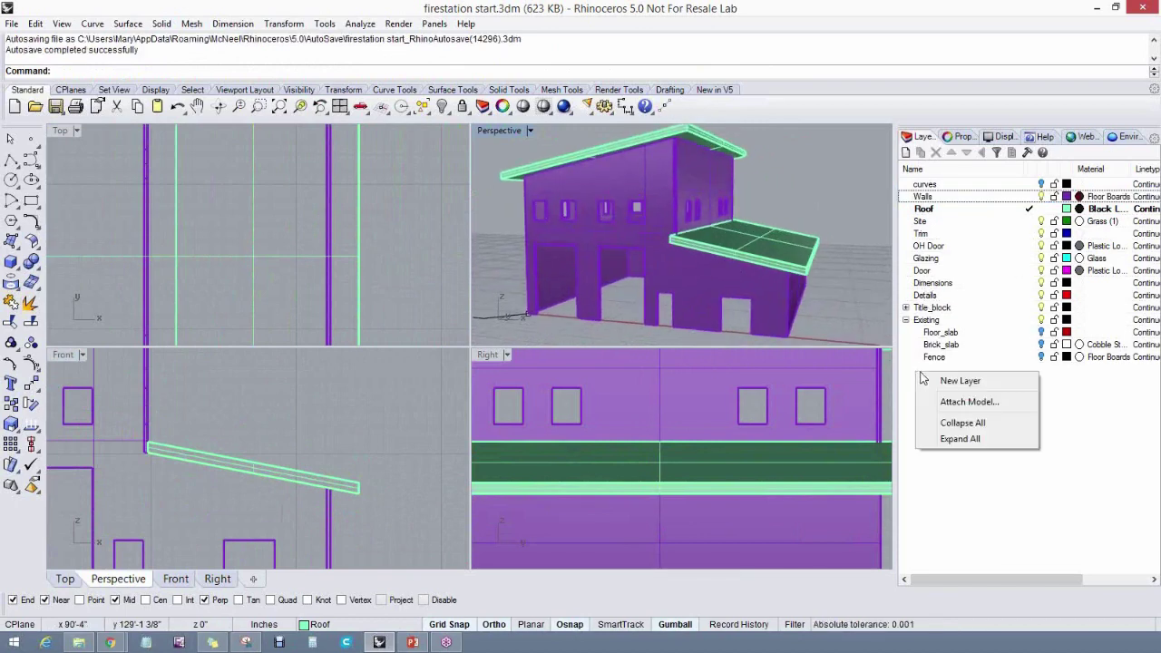
left_click(938, 379)
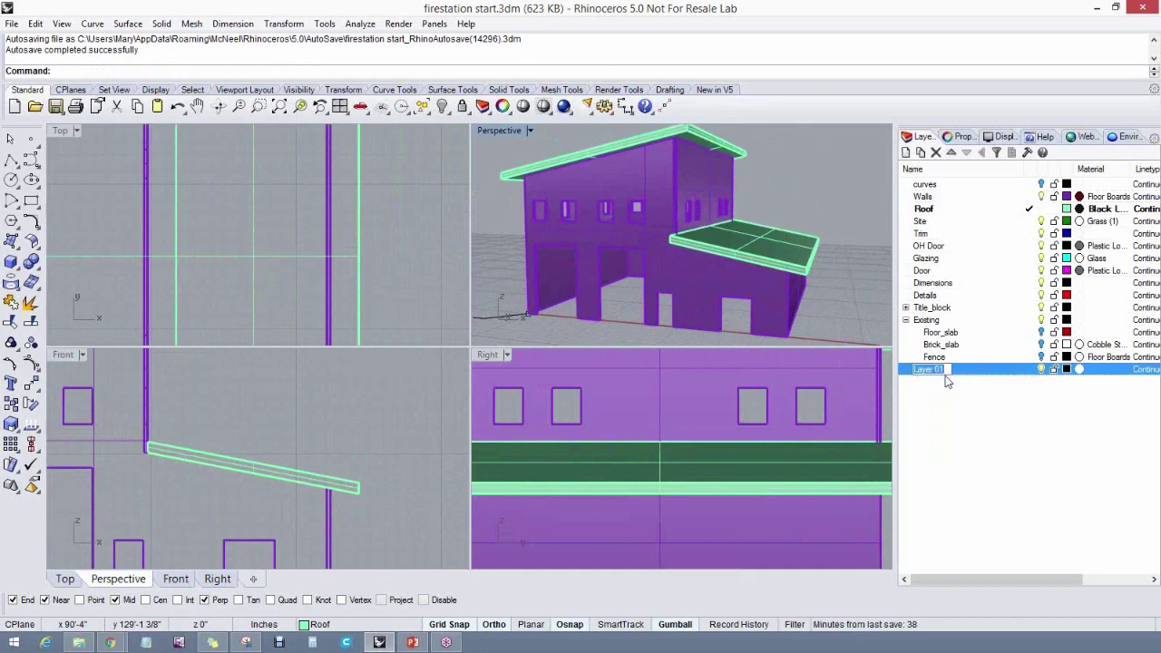
type("Blocks")
key("Return")
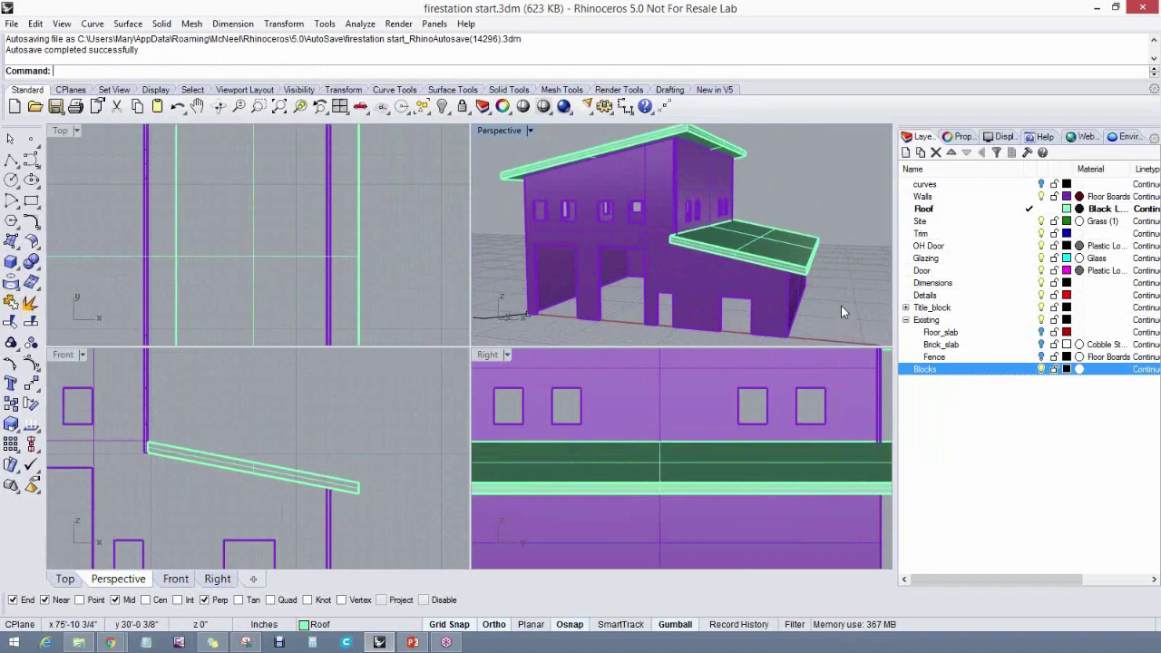
Maximize the Perspective view of the front wall and make the Blocks layer current
double_click(488, 130)
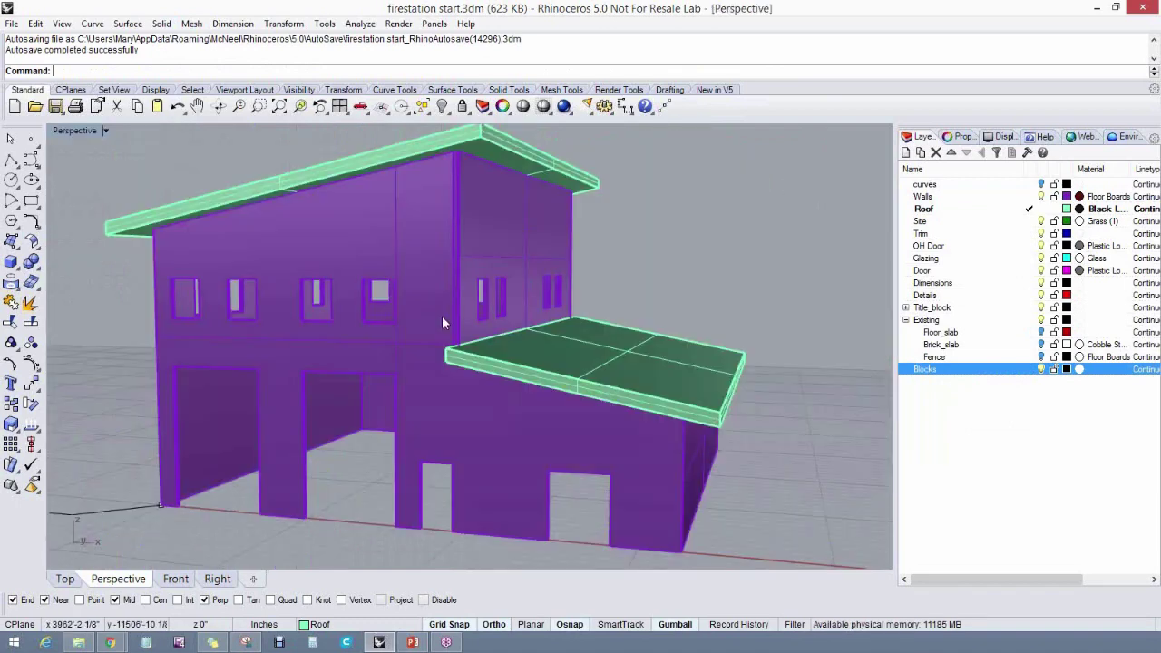
scroll(404, 412, "up", 6)
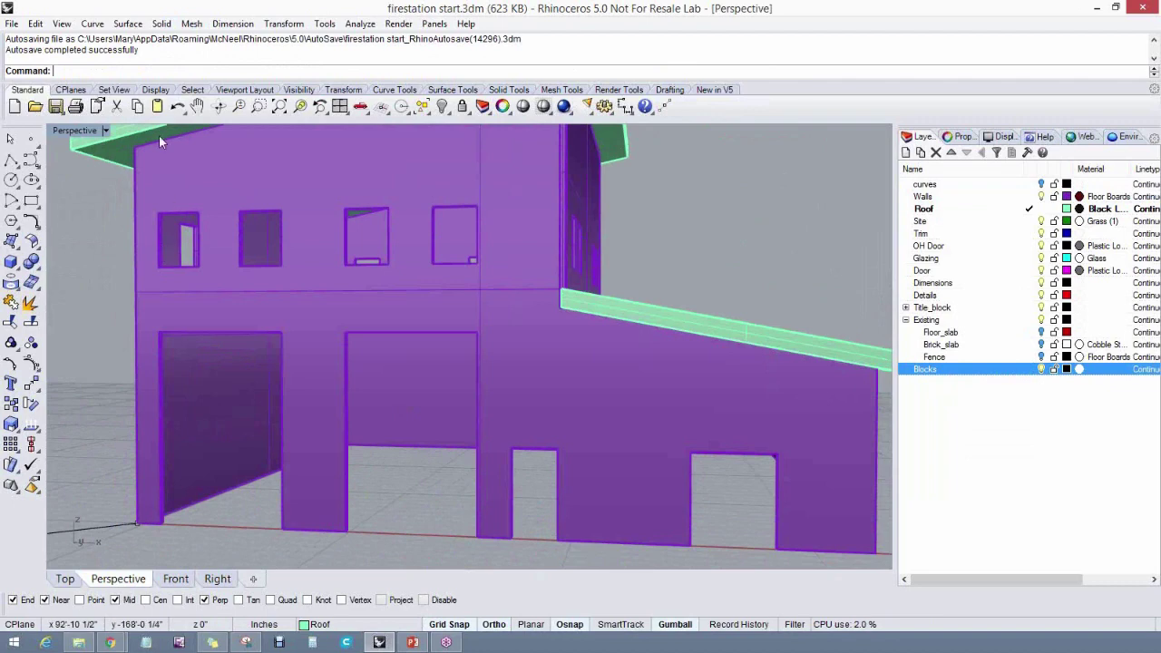
left_click(1029, 371)
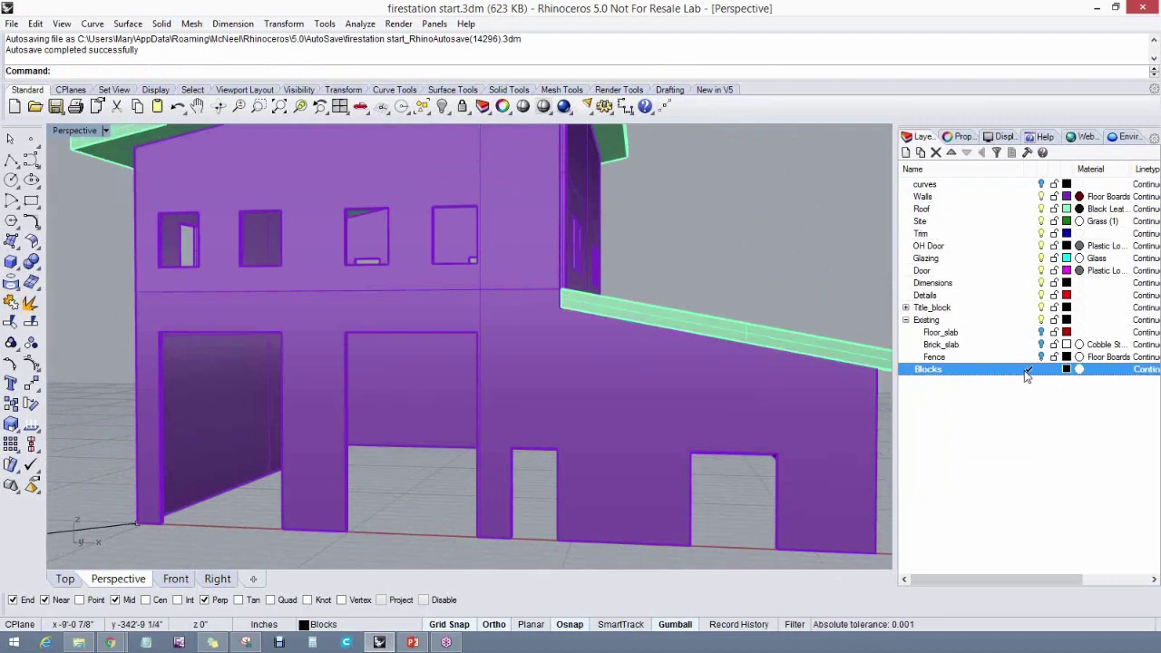
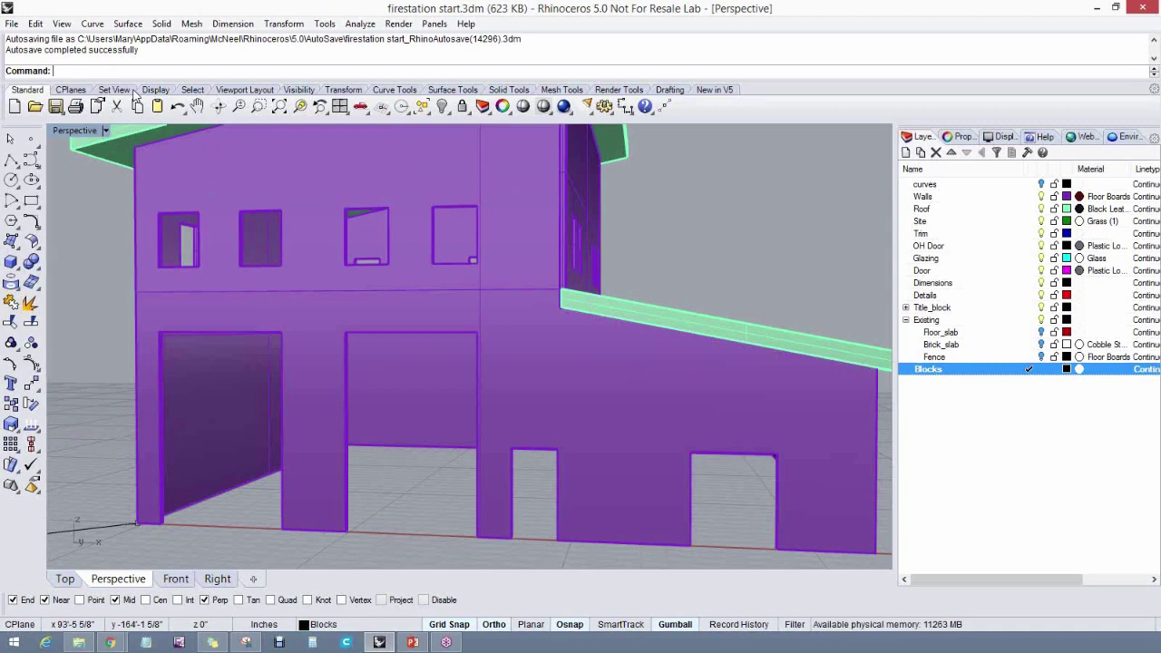
Insert the 18 foot door block at the lower left corner of the first garage opening in the front wall
key("Return")
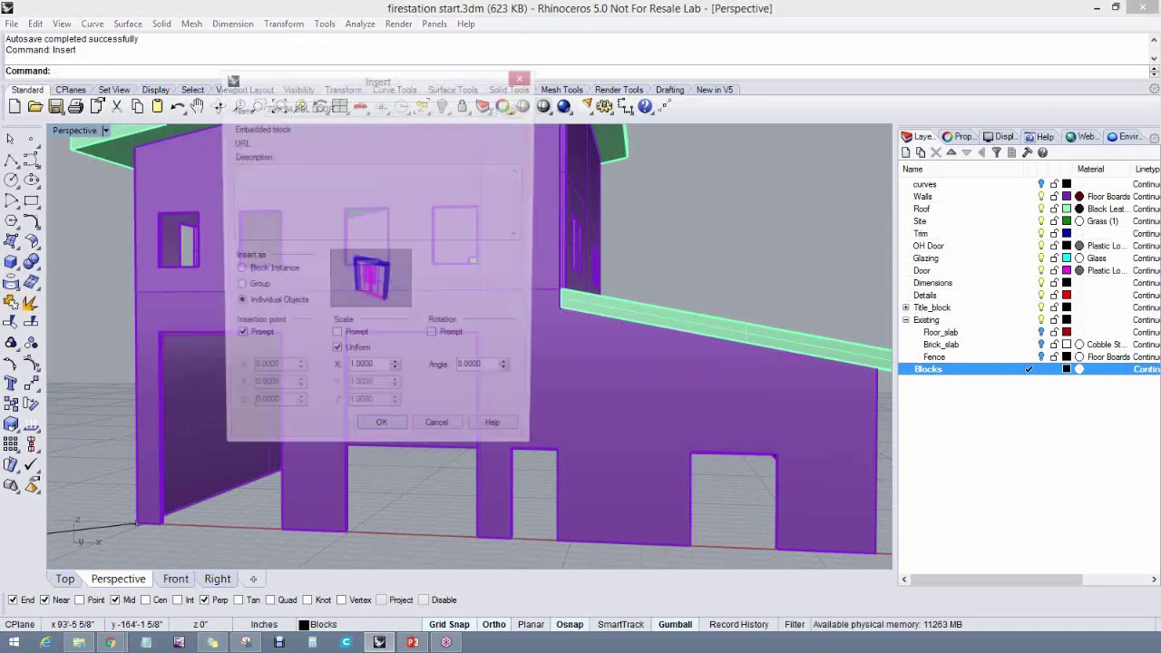
left_click(495, 108)
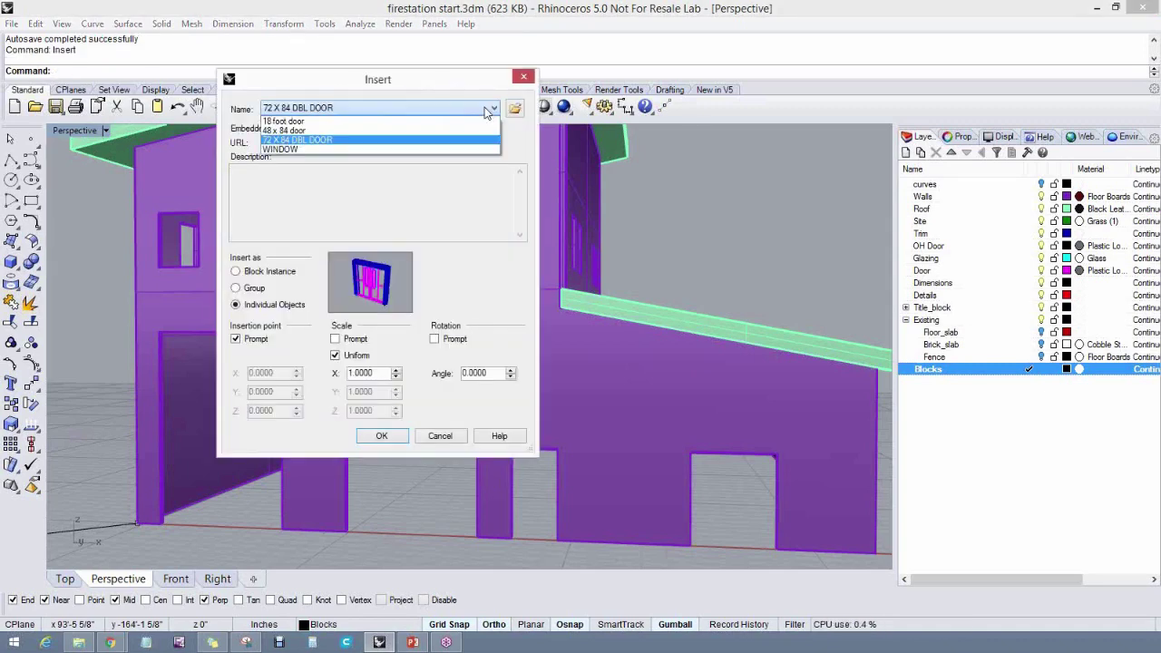
left_click(282, 122)
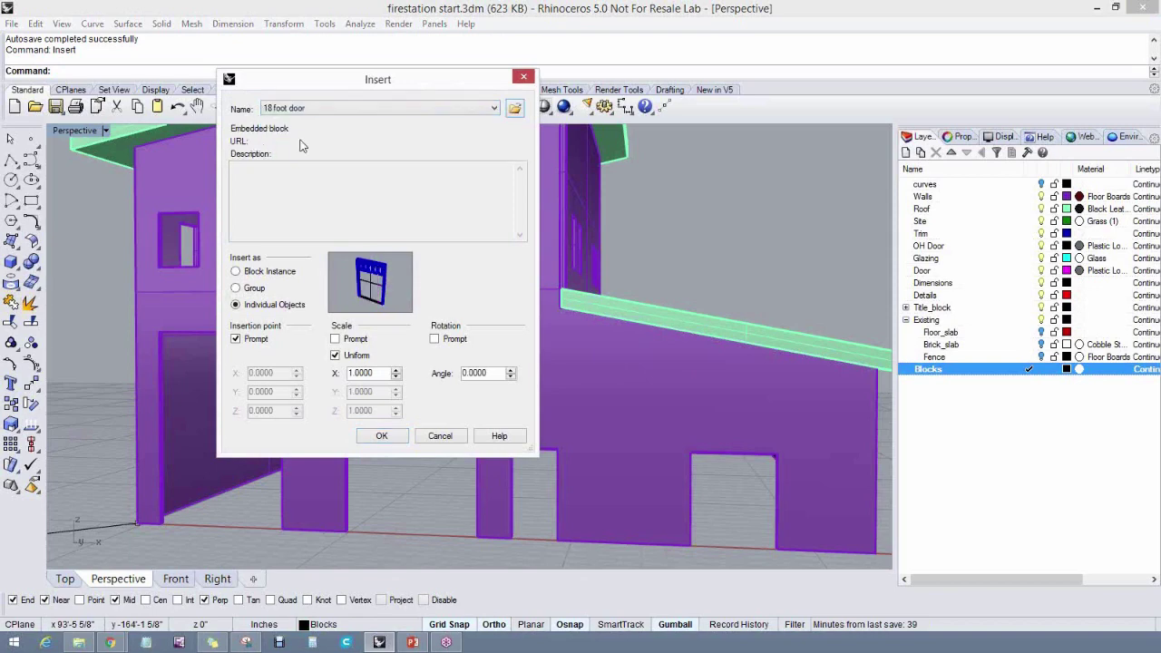
left_click(382, 436)
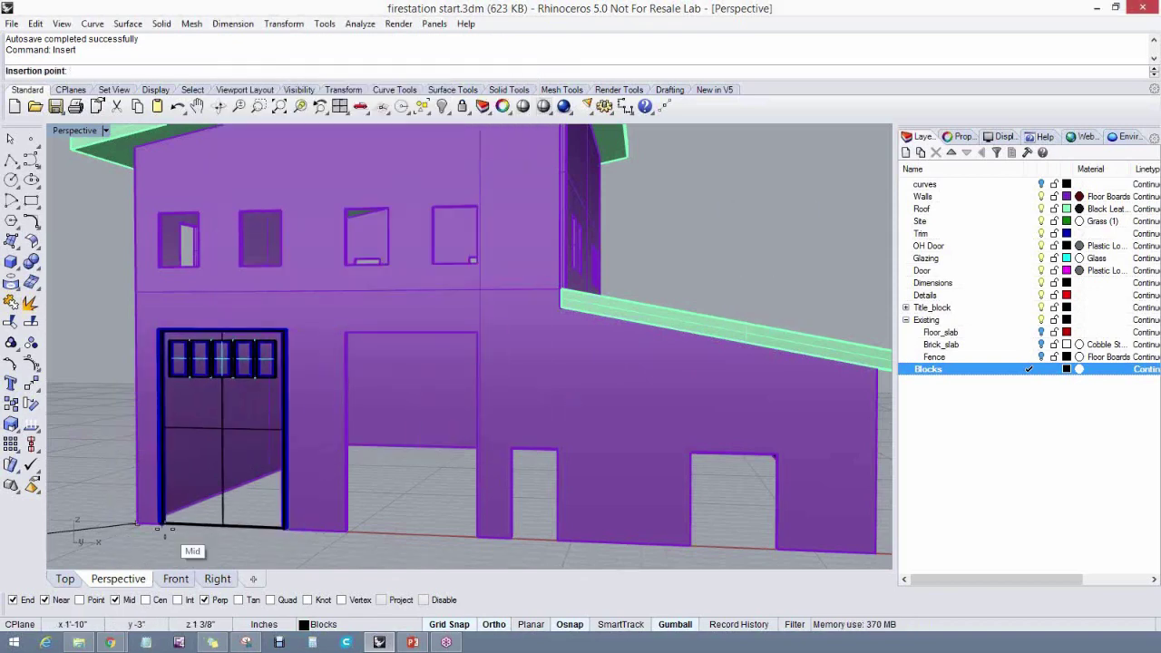
scroll(180, 539, "up", 5)
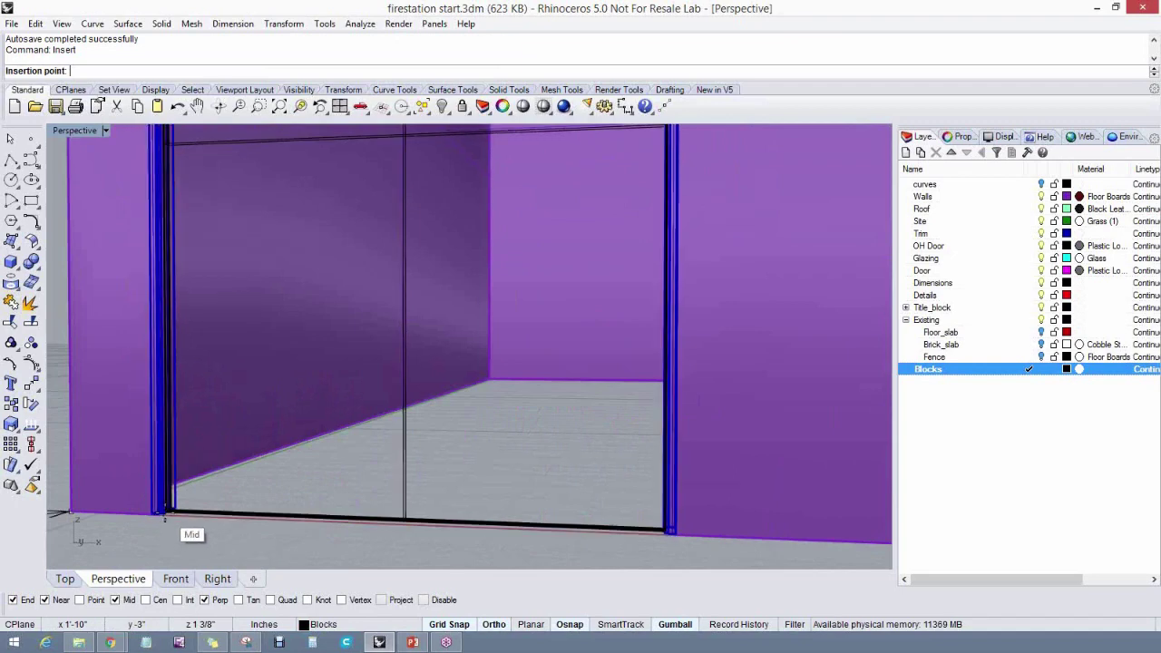
left_click(160, 517)
scroll(238, 541, "down", 5)
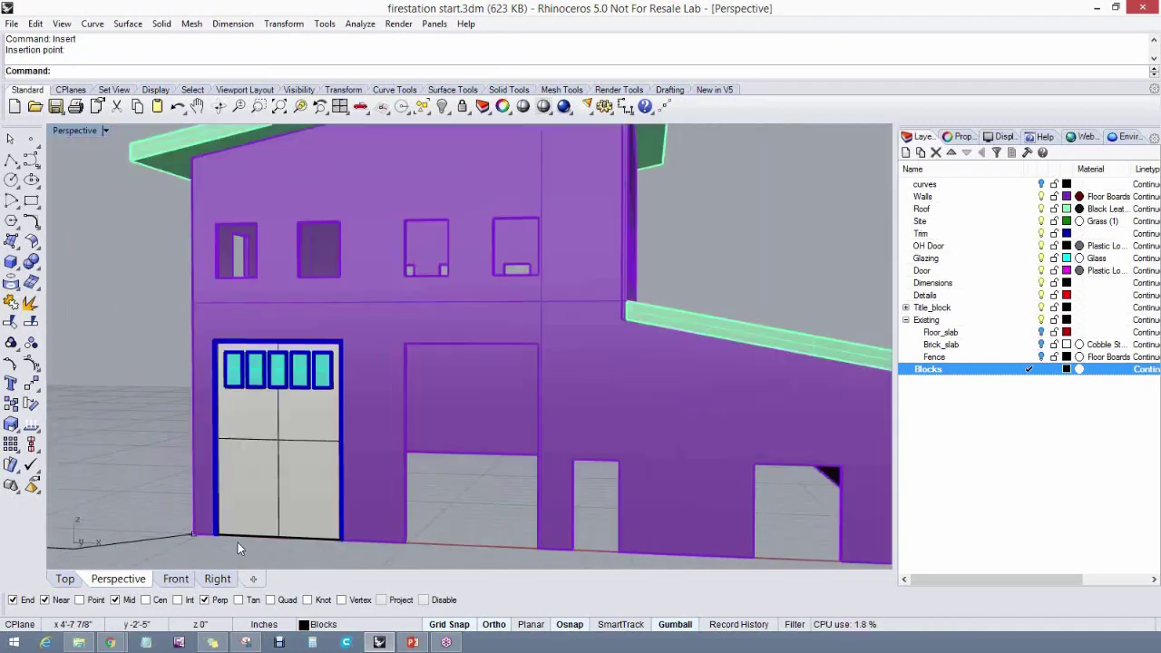
Insert another 18 foot door block at the lower left corner of the second garage opening
scroll(329, 543, "up", 5)
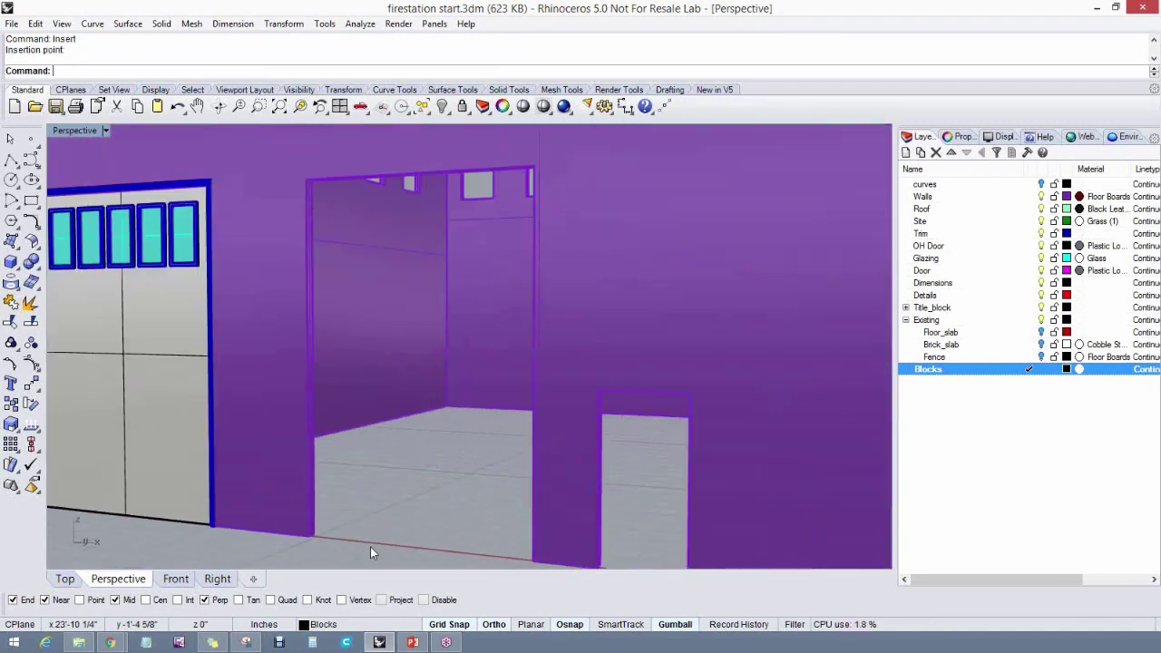
key("Return")
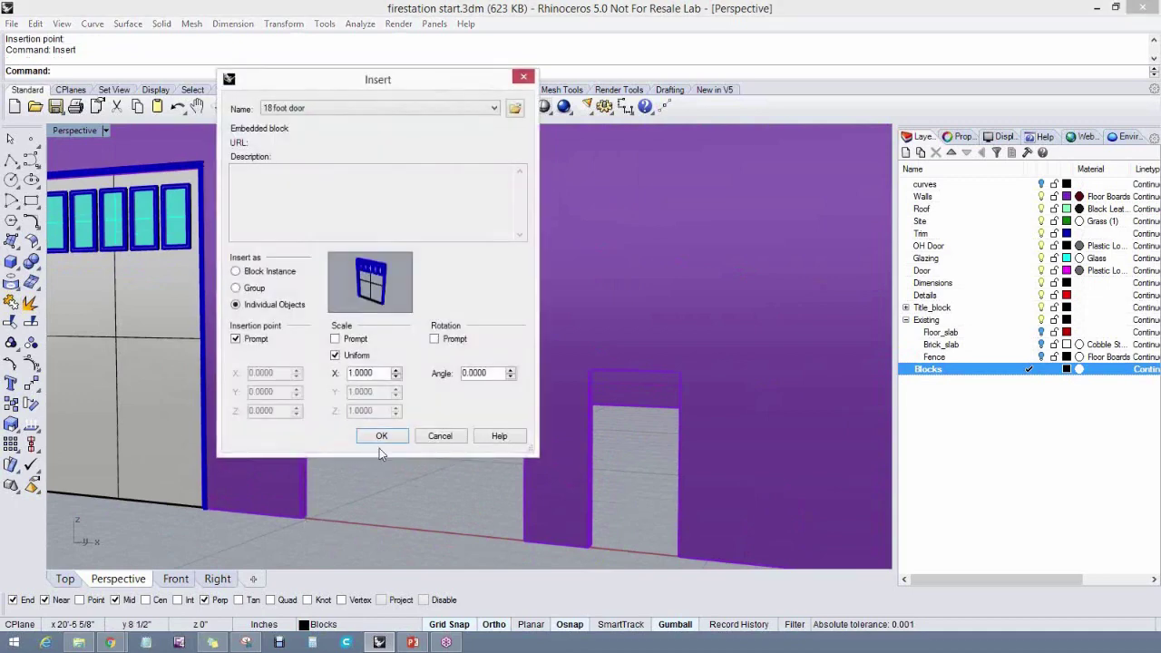
left_click(383, 434)
scroll(307, 519, "up", 5)
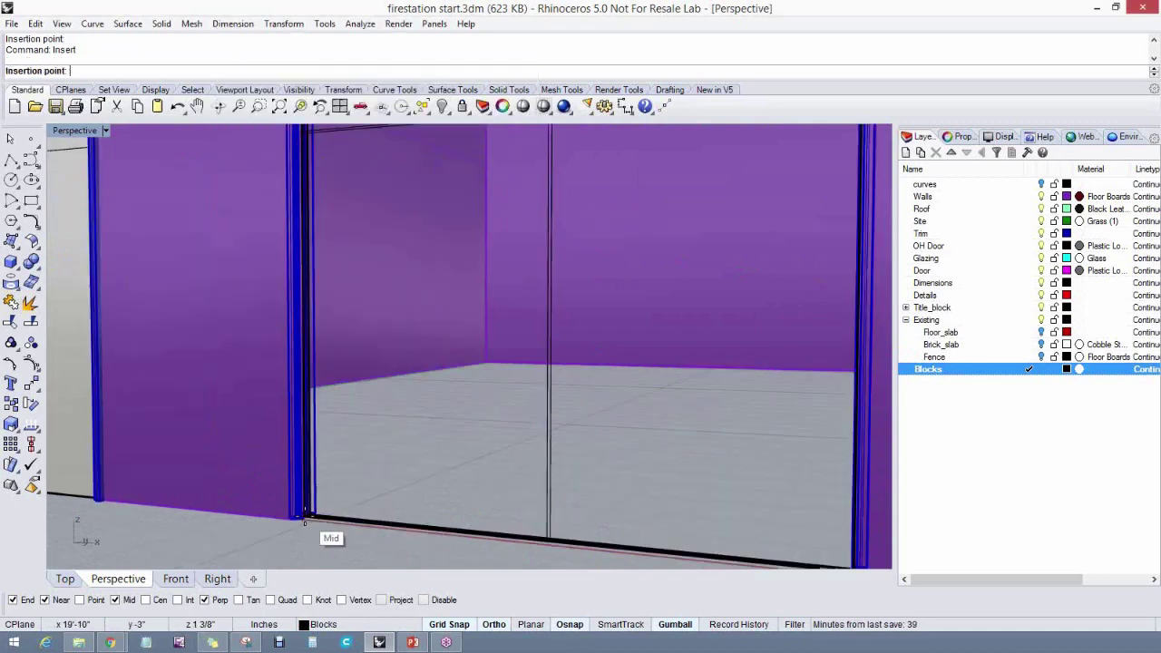
left_click(295, 521)
scroll(336, 533, "down", 6)
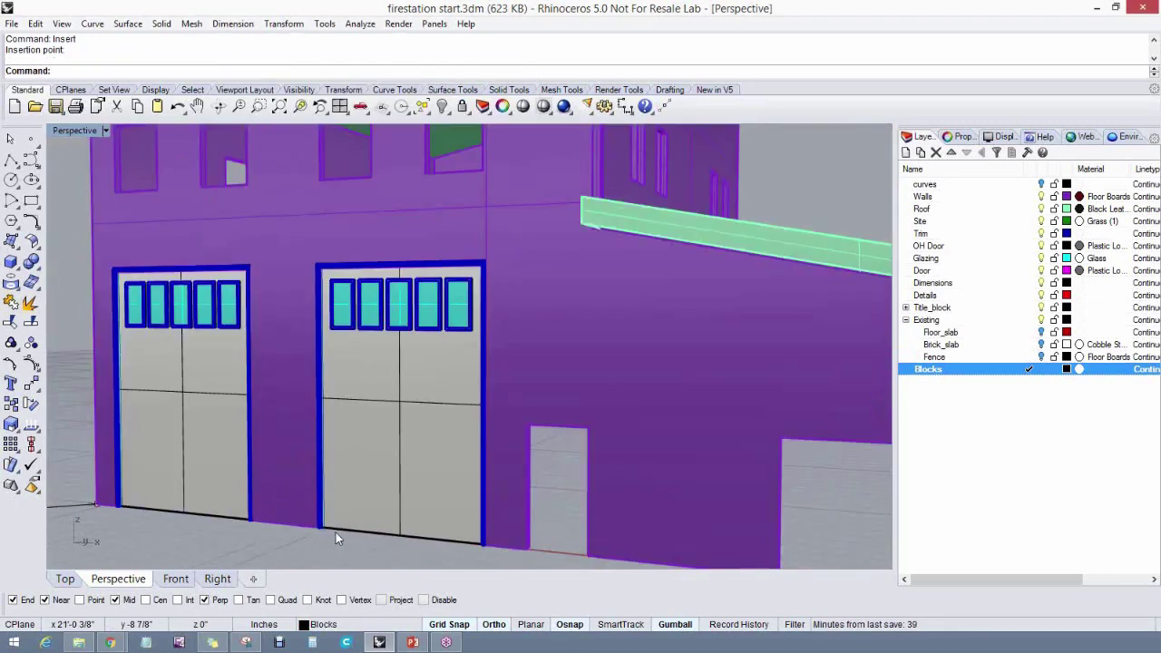
Insert the 48 x 84 door block at the lower left corner of the narrow door opening beside the garage doors
scroll(485, 517, "up", 5)
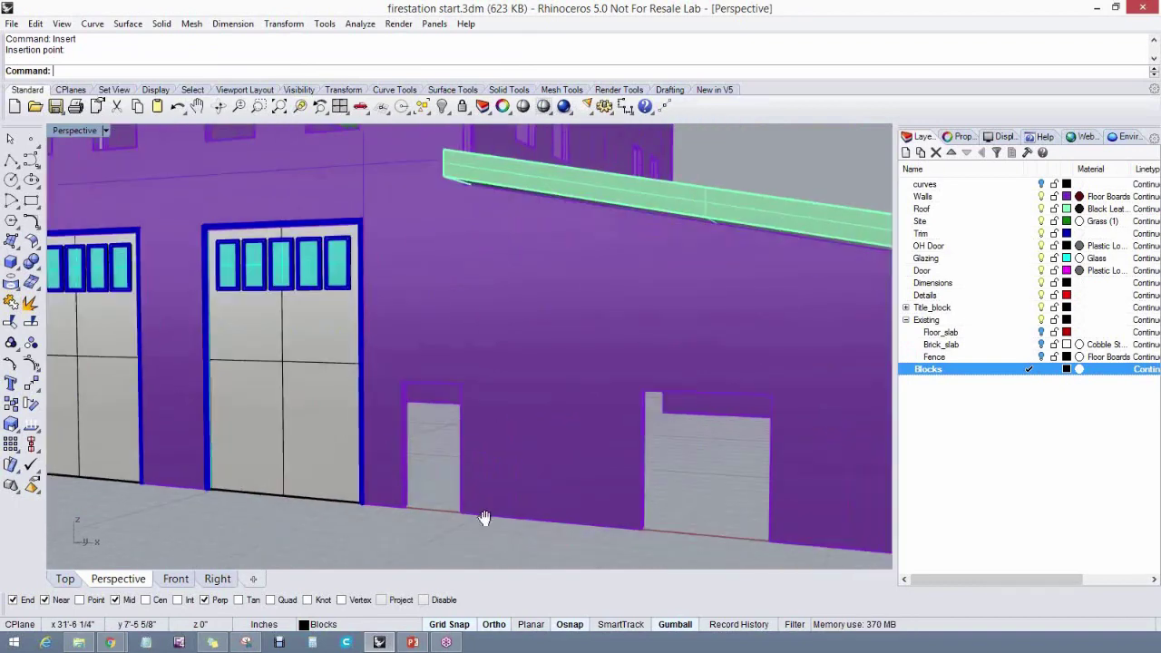
key("Return")
left_click(284, 111)
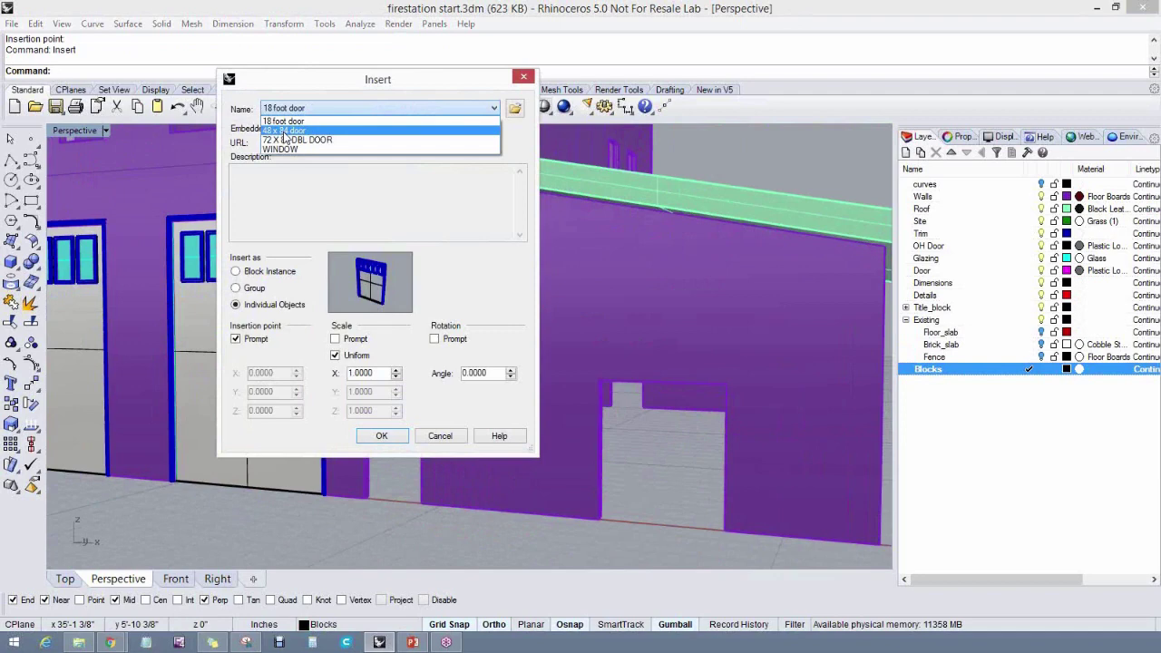
left_click(284, 134)
left_click(381, 436)
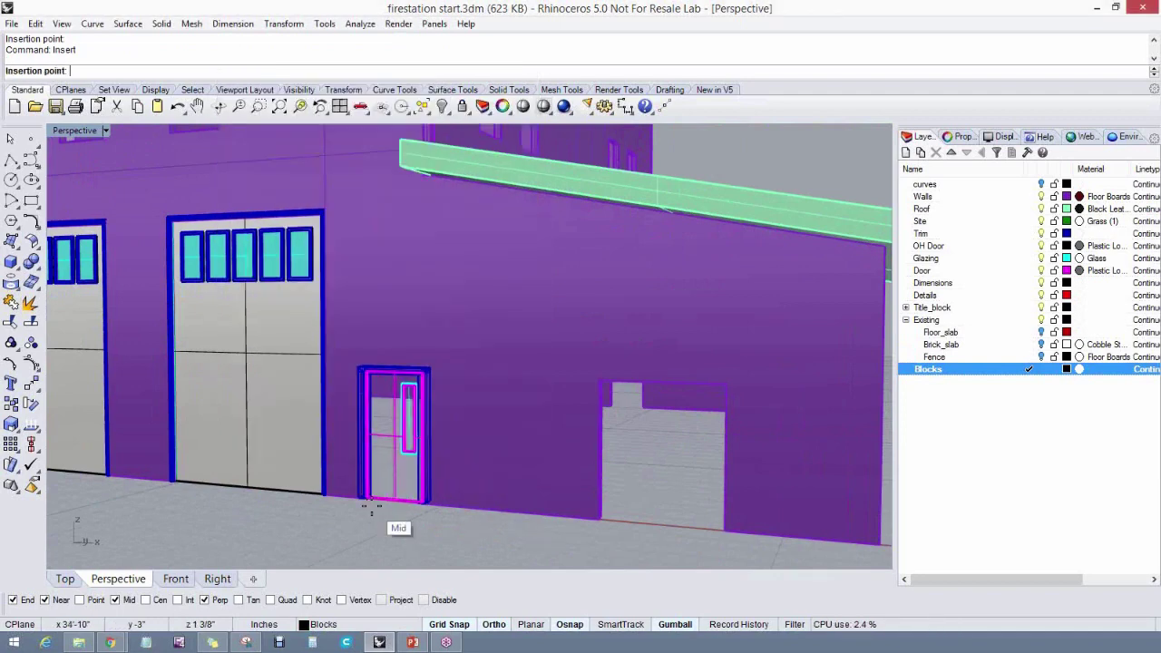
left_click(371, 505)
Insert the 72 X 84 DBL DOOR block as individual objects at the lower left corner of the front wall's wide door opening
right_click_drag(549, 521, 492, 475)
key("Return")
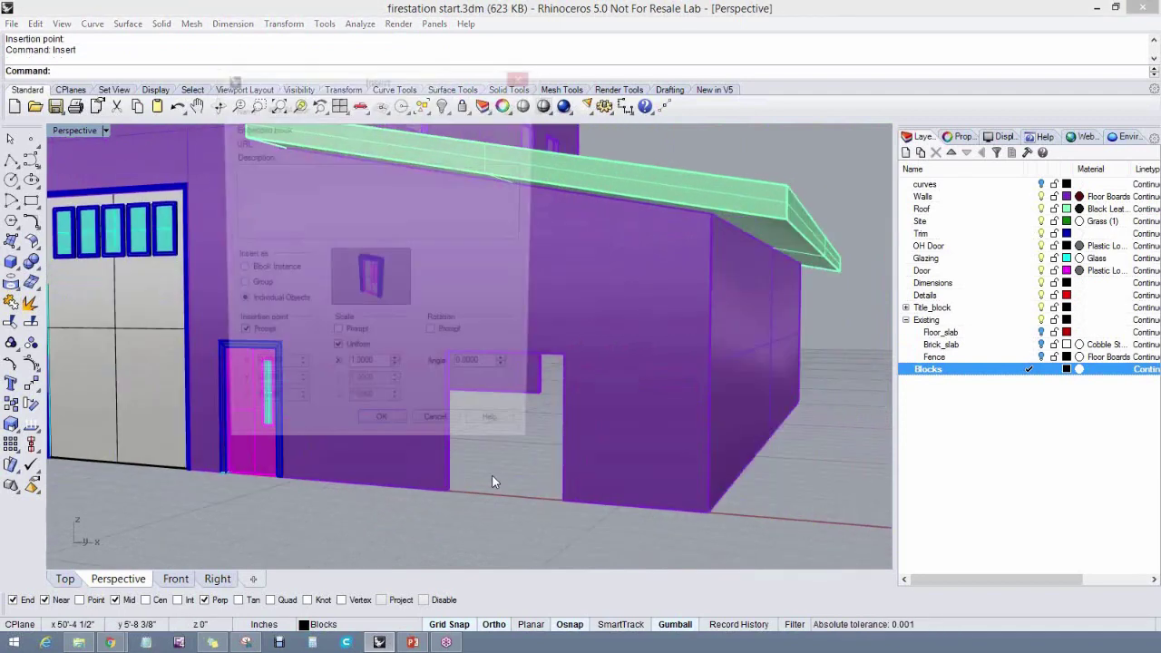
left_click(302, 112)
left_click(284, 145)
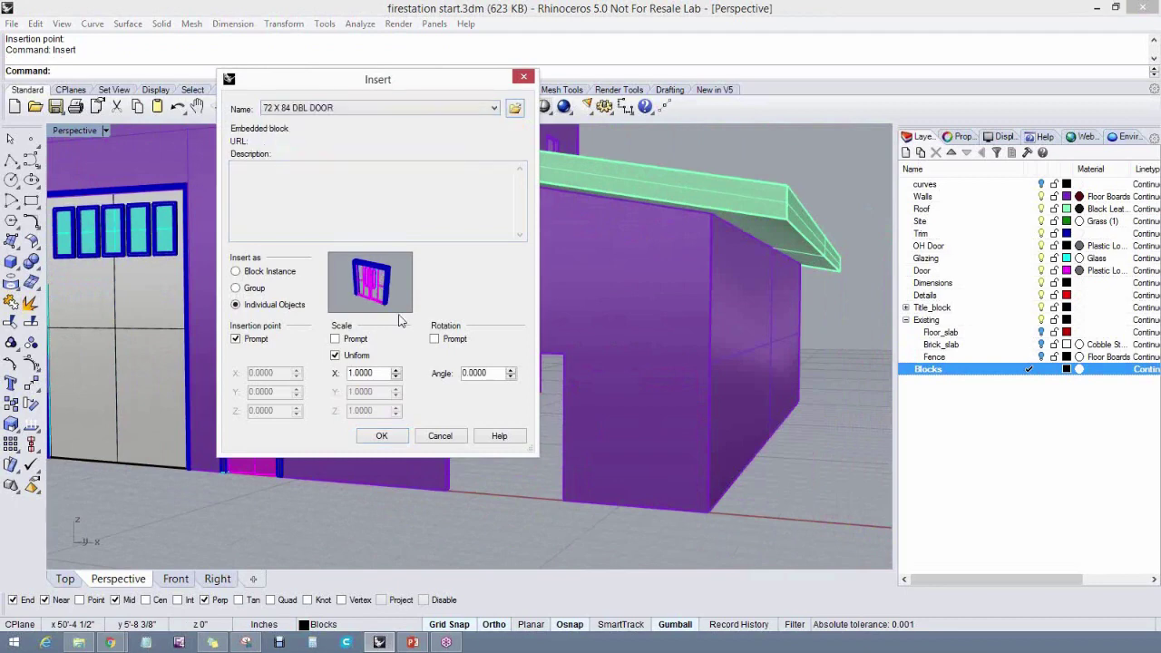
left_click(382, 436)
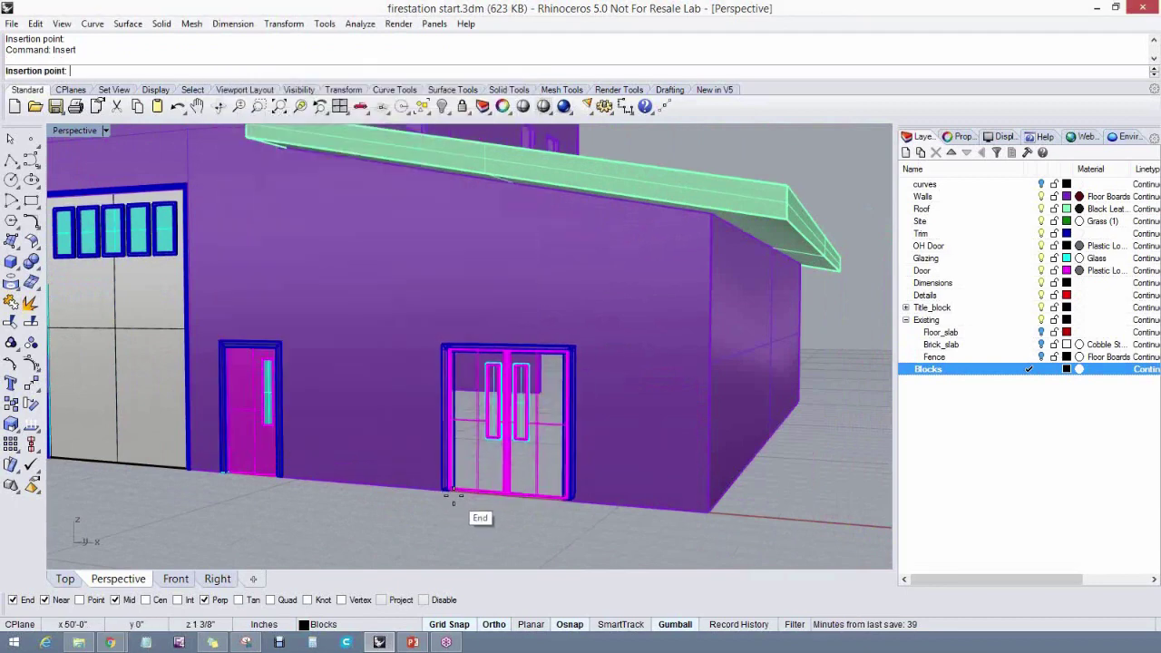
left_click(451, 495)
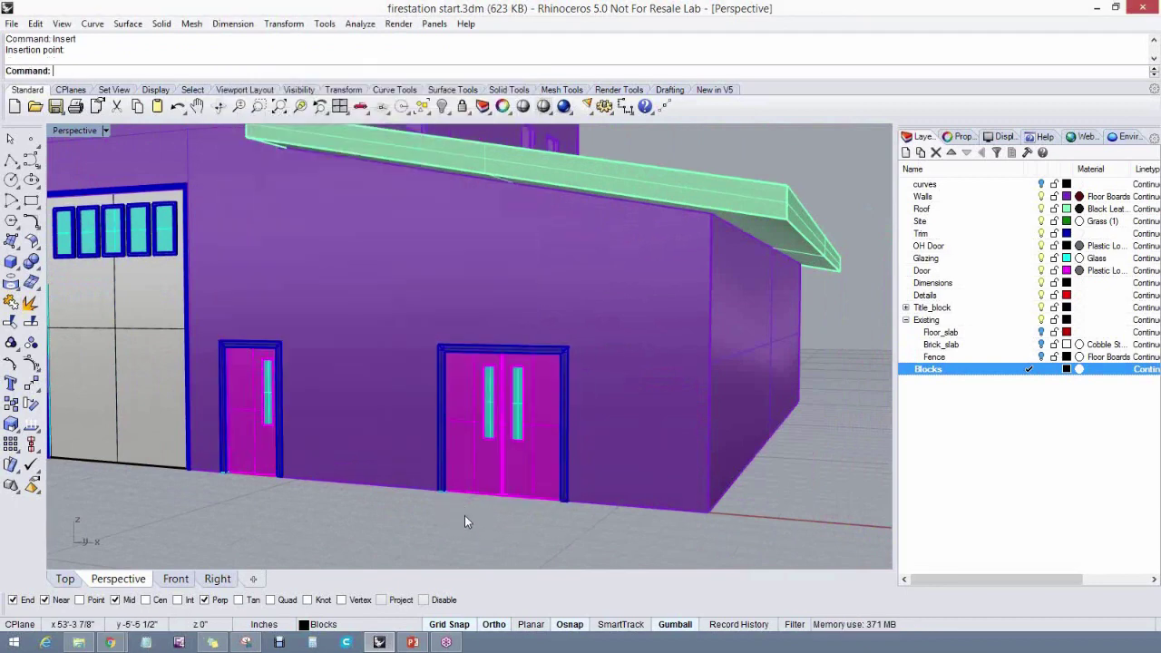
Insert the WINDOW block as individual objects at the lower left corner of the first upper window opening in the front wall
scroll(464, 522, "down", 5)
right_click_drag(464, 522, 293, 215)
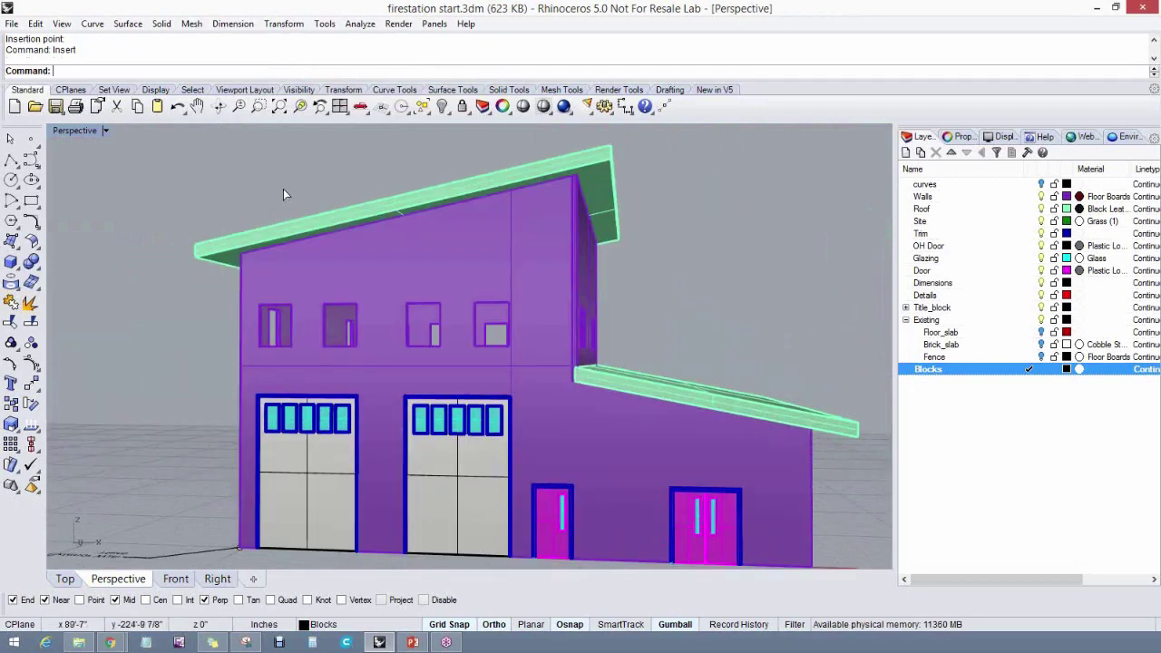
right_click(283, 192)
left_click(300, 107)
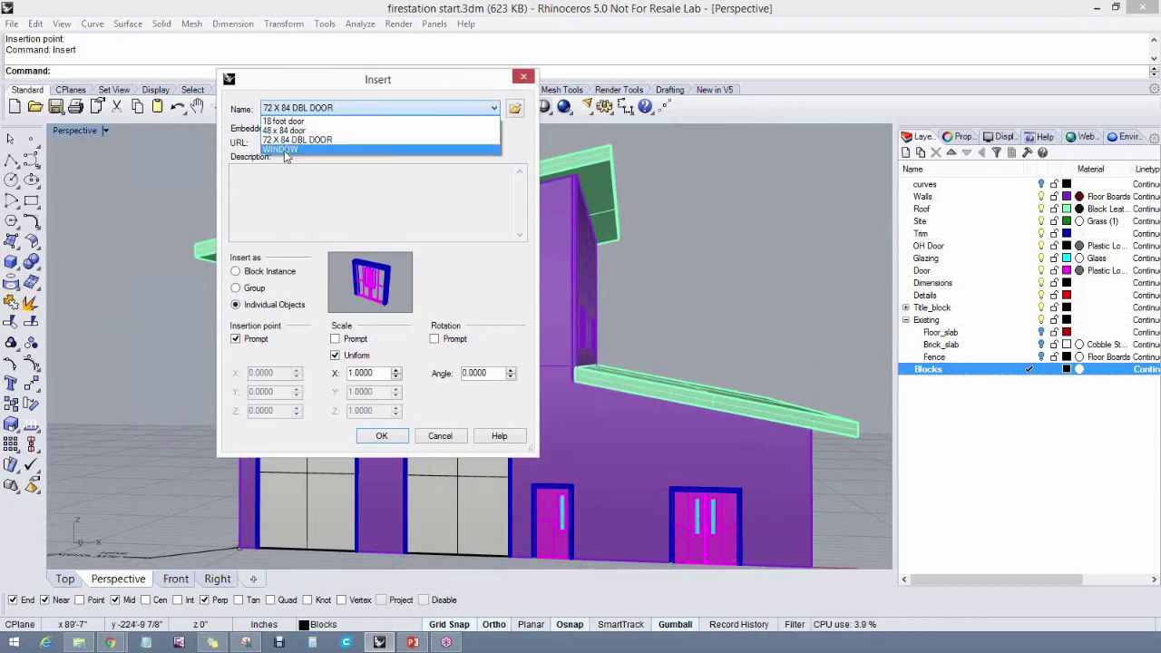
left_click(287, 150)
left_click(397, 441)
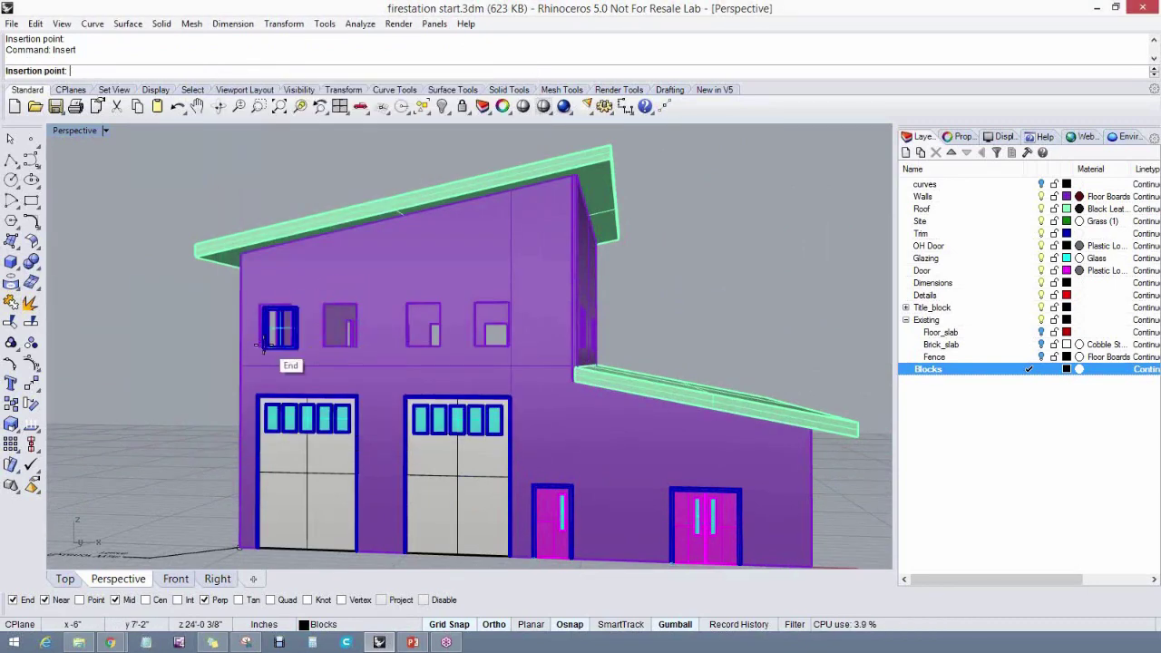
left_click(283, 363)
Select the inserted window's trim and glazing pieces one at a time to check whether they are separate objects
right_click_drag(317, 356, 233, 373)
scroll(233, 373, "up", 5)
left_click(257, 384)
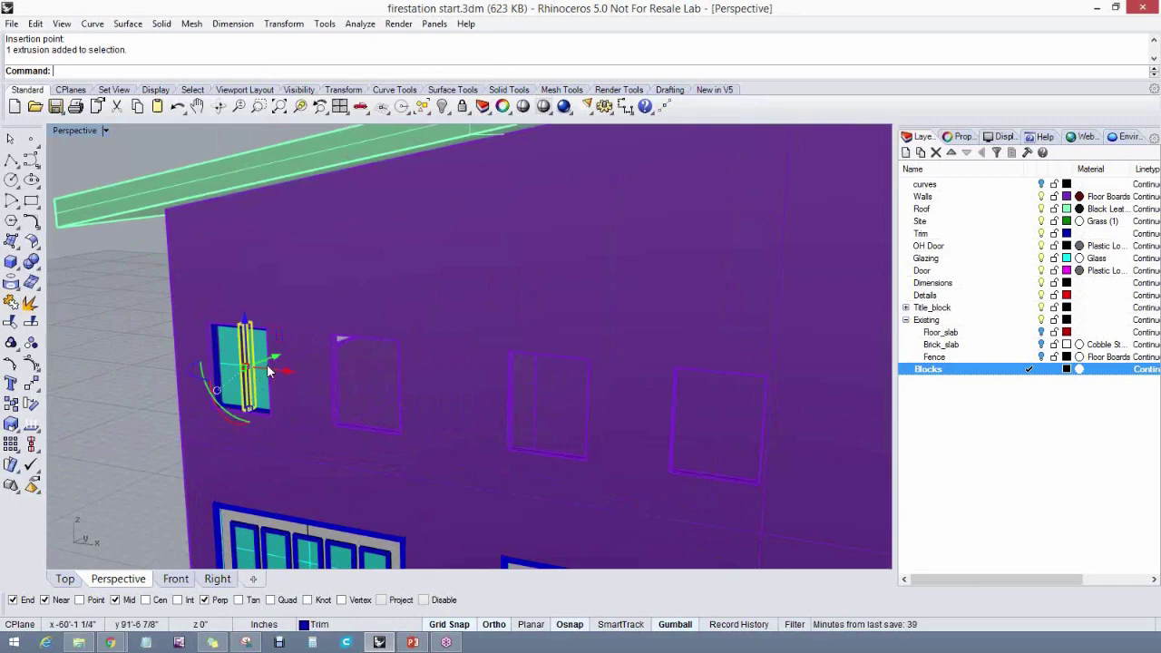
key("Escape")
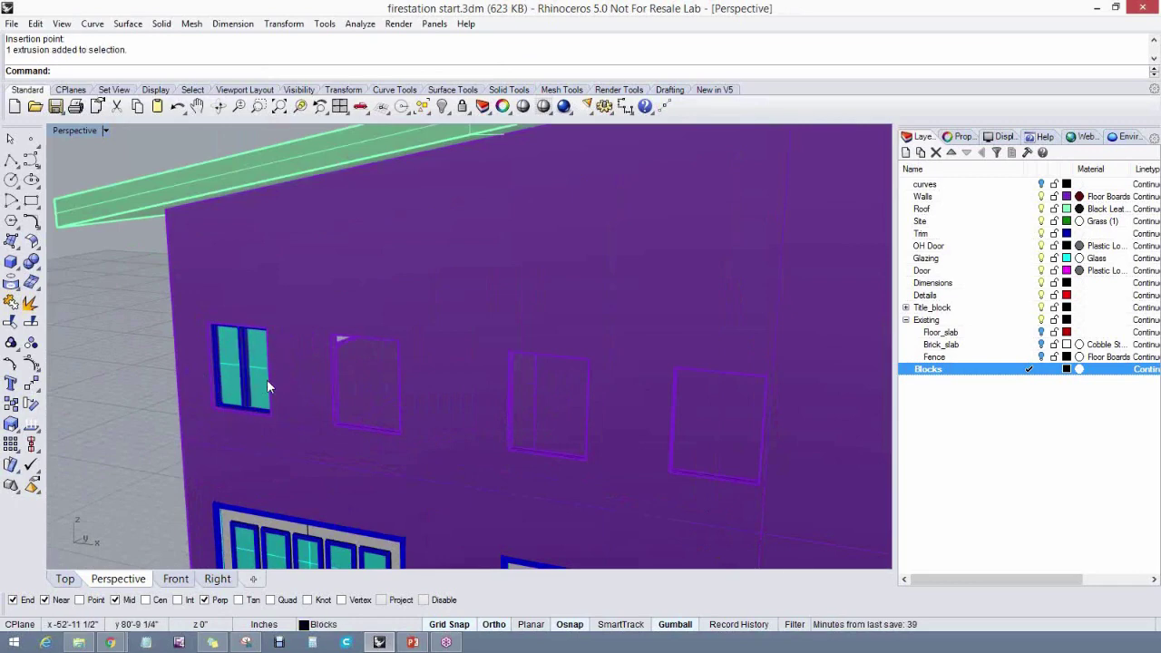
left_click(259, 374)
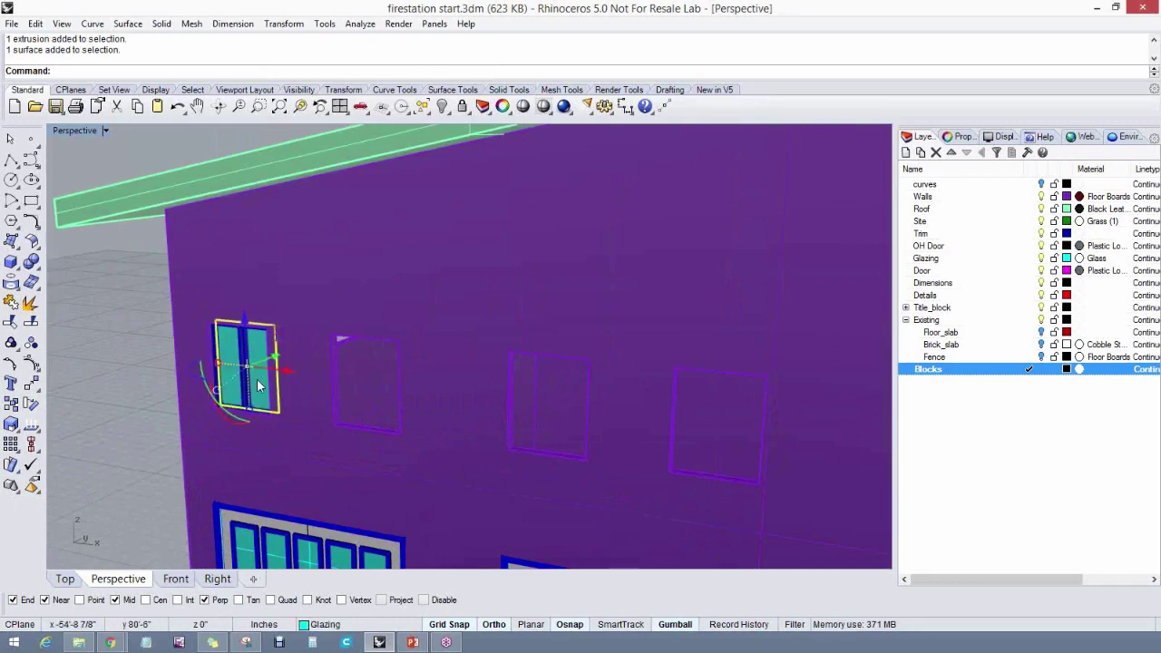
key("Escape")
Undo the window and door insertions that were made as individual objects in the front wall
key("ctrl+z")
type("U")
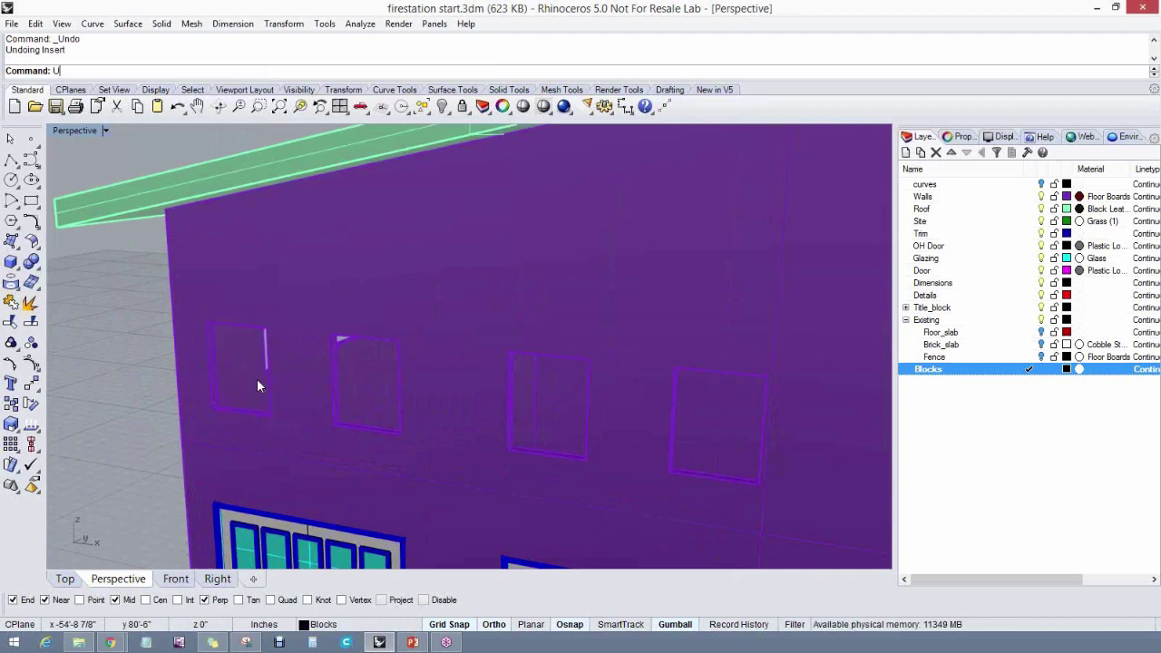
key("ctrl+z")
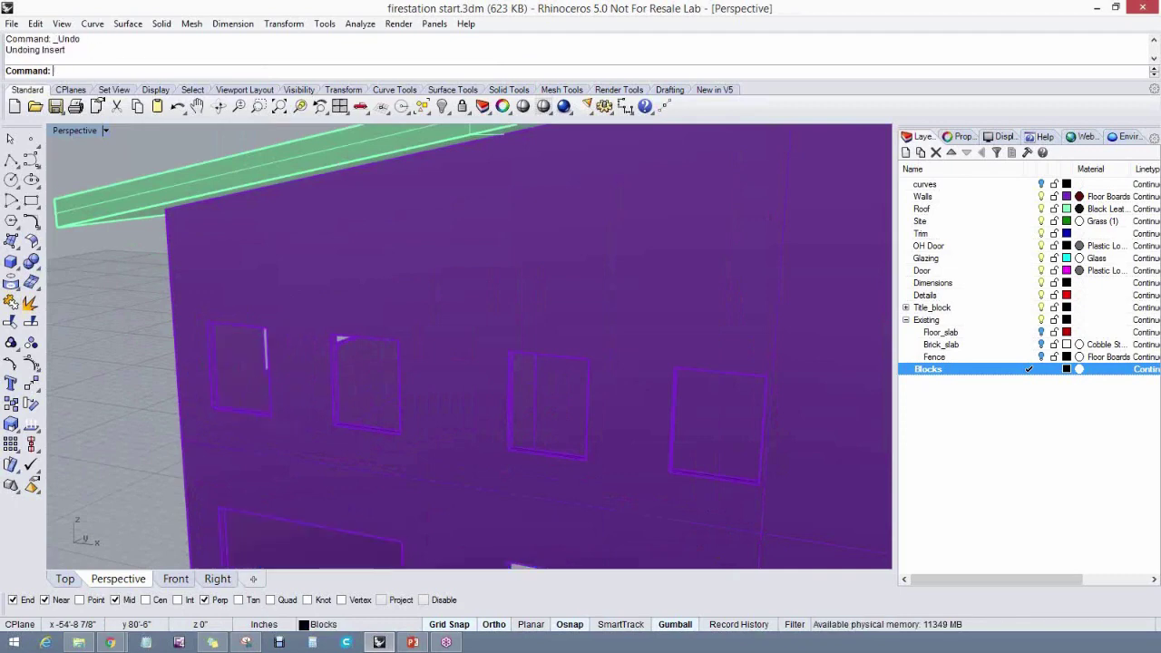
right_click_drag(347, 440, 359, 279)
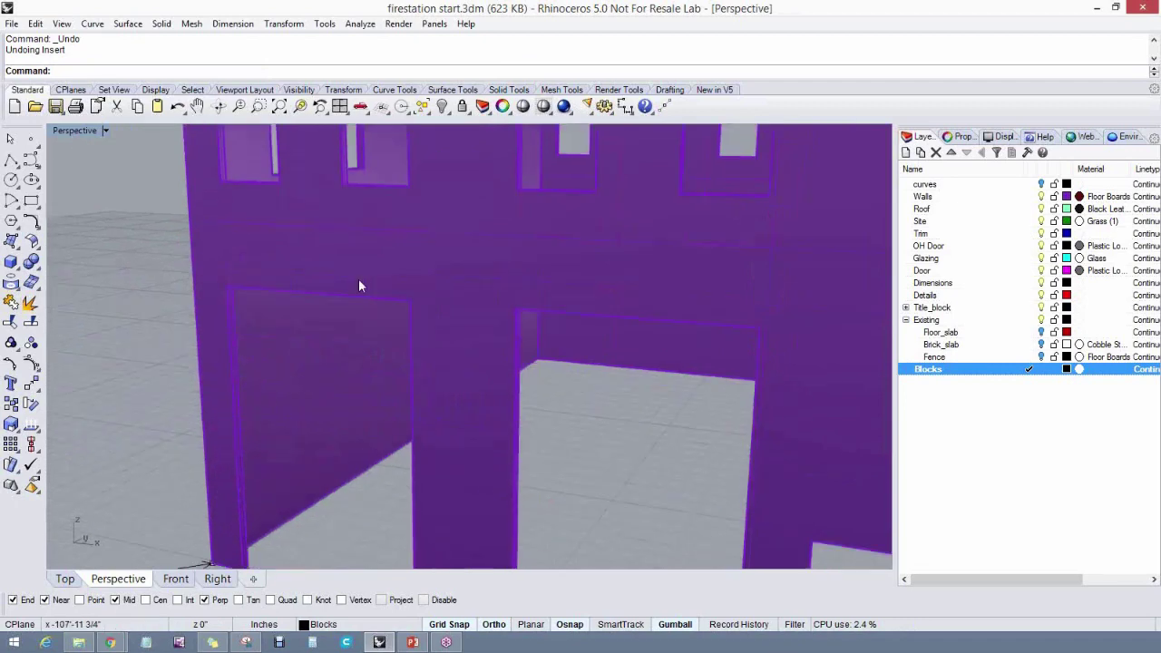
Insert the 18 foot door as a block instance at the lower left corner of the first garage opening
right_click(343, 73)
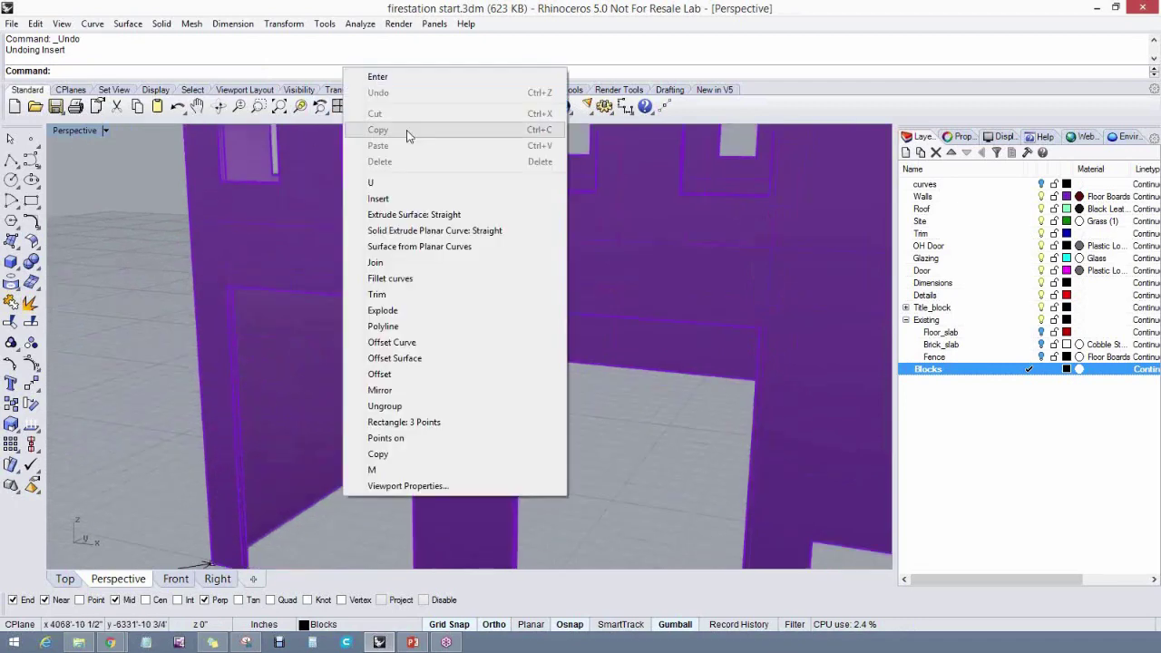
left_click(381, 188)
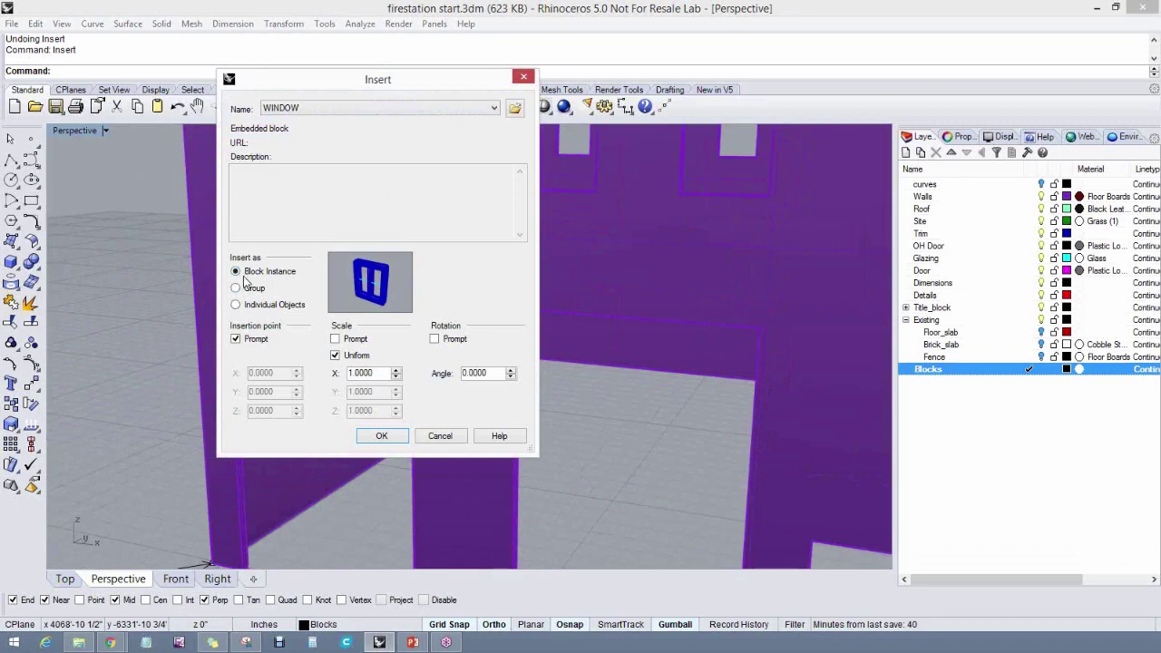
left_click(282, 108)
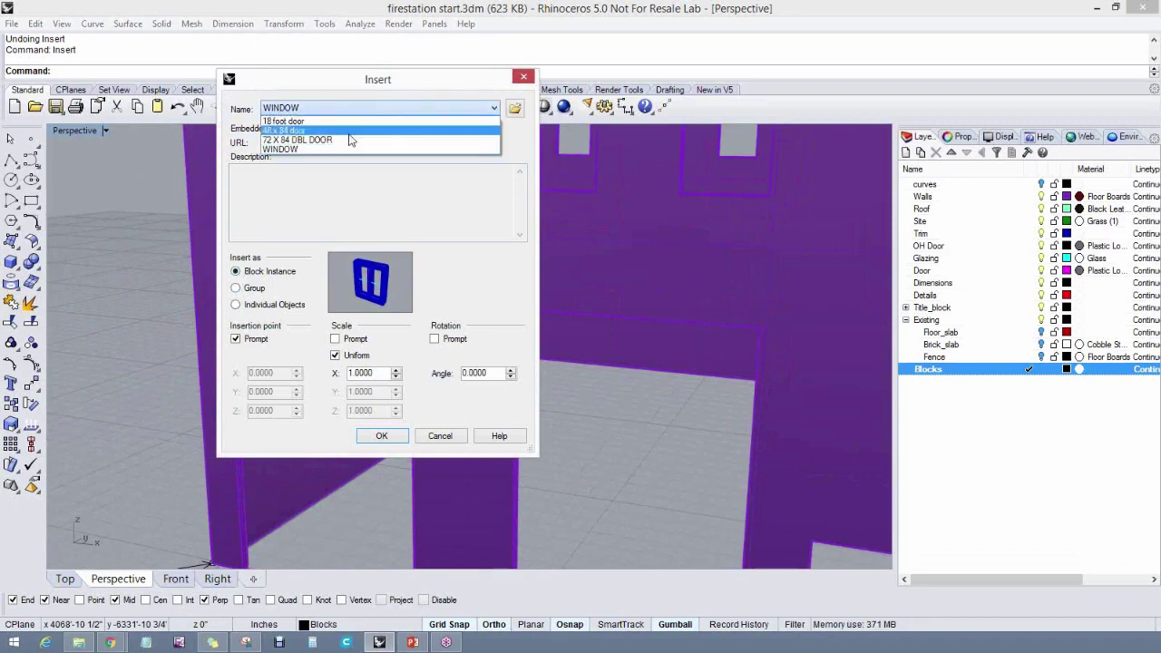
left_click(280, 141)
left_click(300, 111)
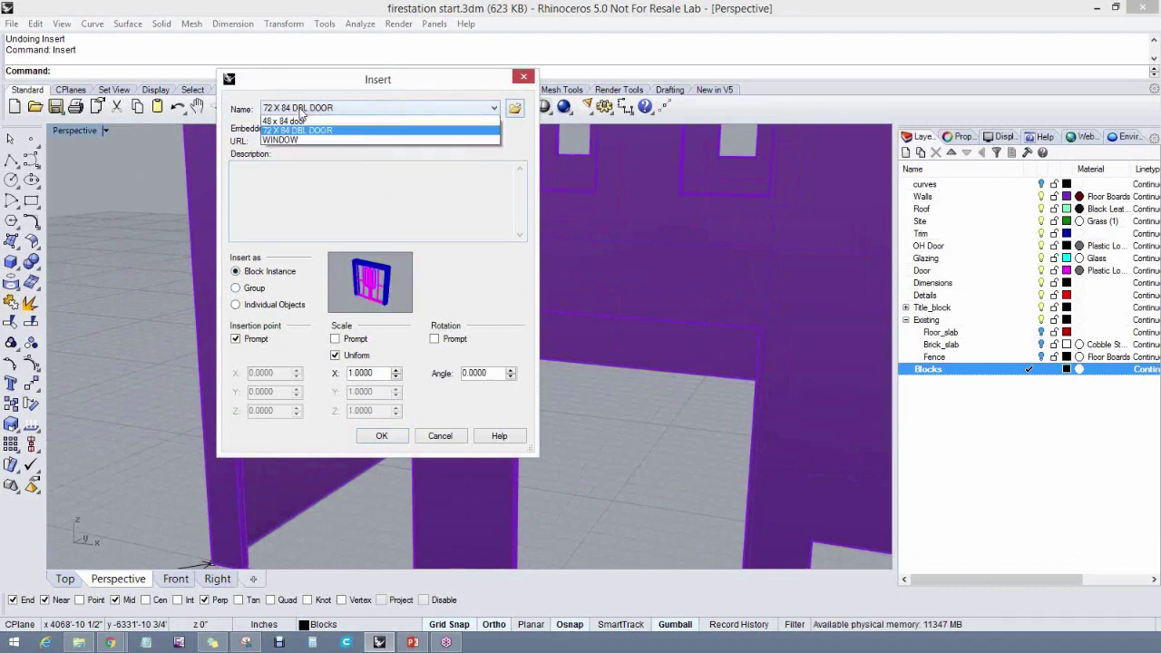
left_click(291, 124)
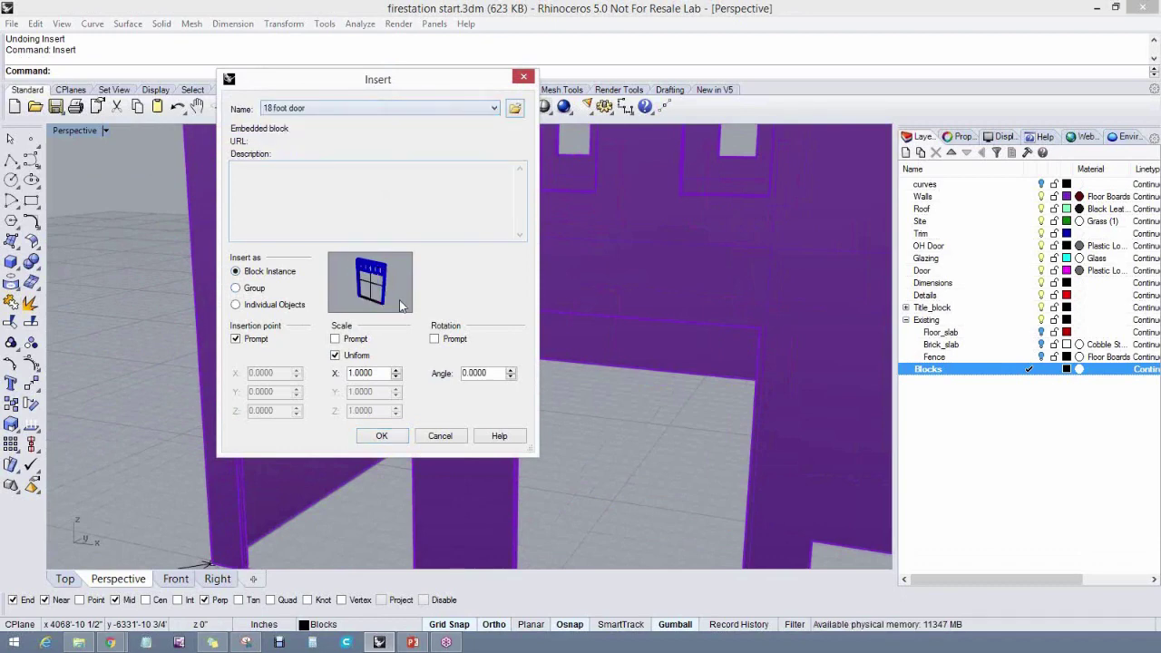
left_click(382, 436)
left_click(269, 472)
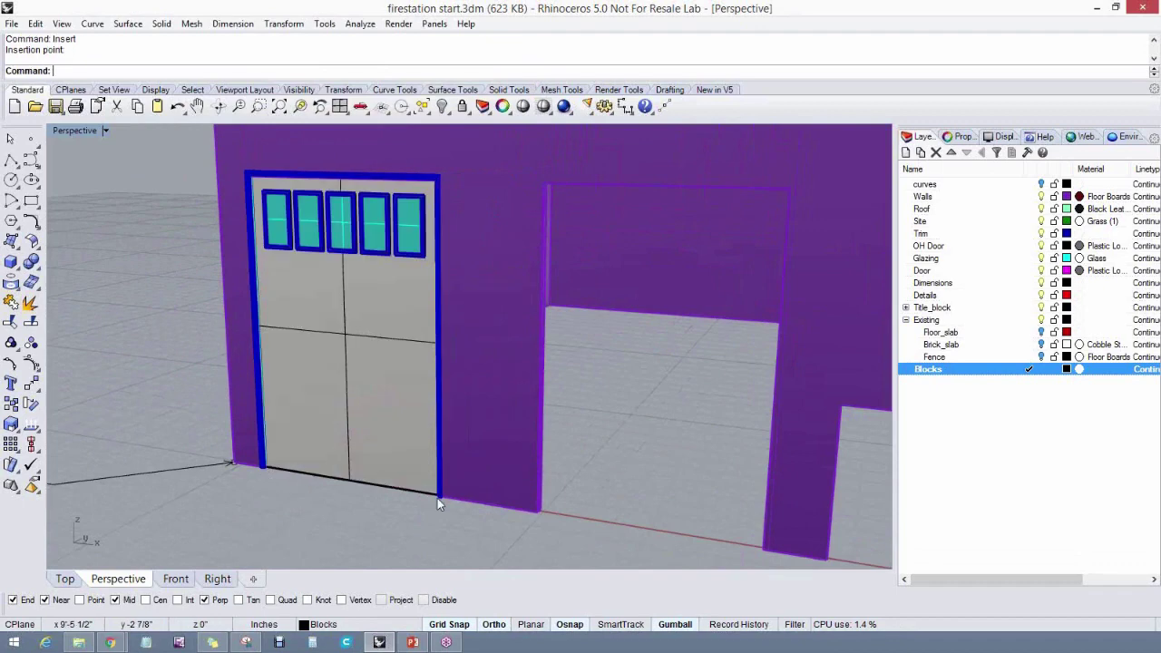
Insert another 18 foot door block instance at the lower left corner of the second garage opening
right_click_drag(544, 509, 413, 484)
right_click(413, 484)
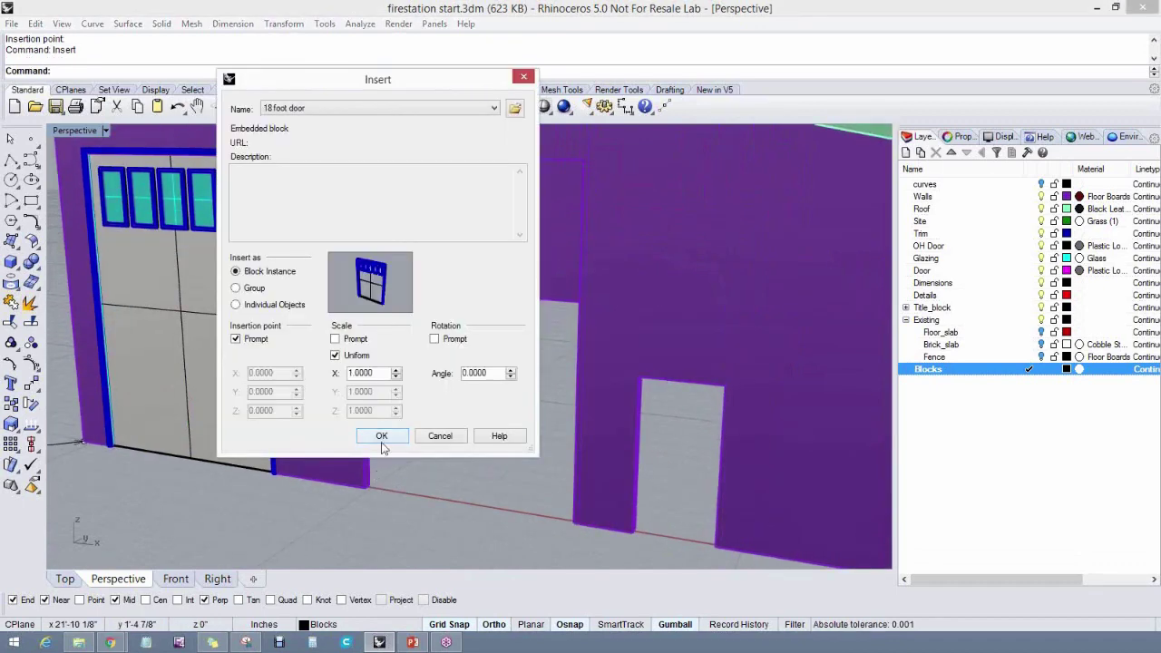
left_click(382, 435)
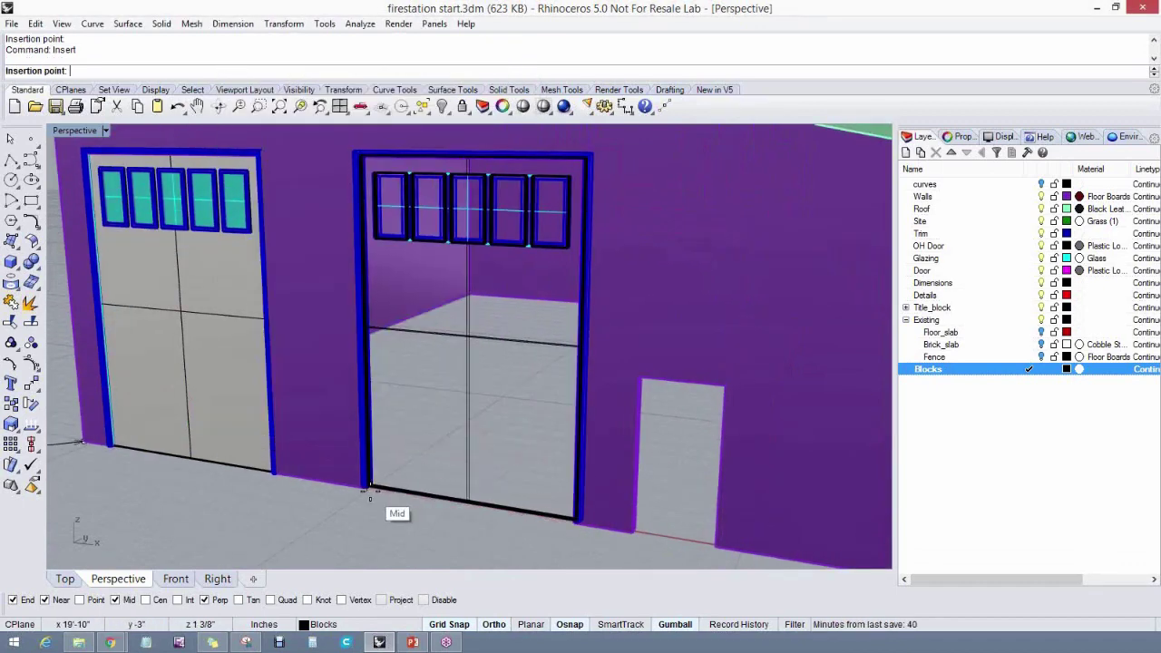
left_click(369, 493)
Insert the 48 x 84 door as a block instance at the lower left corner of the narrow door opening
right_click(407, 458)
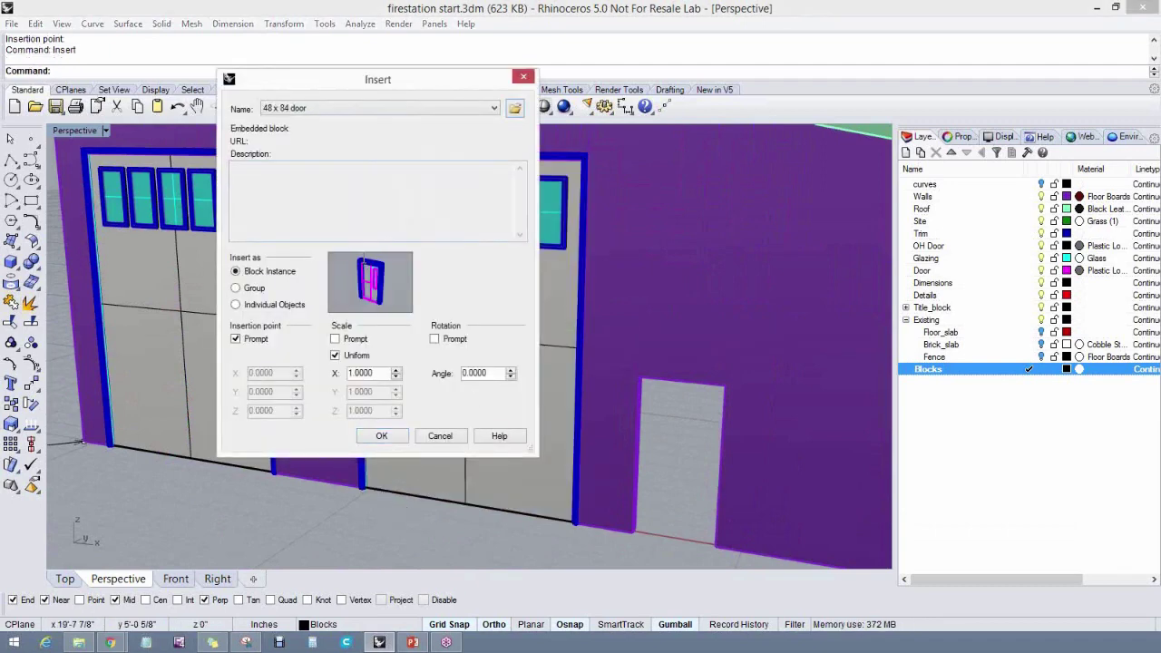
left_click(348, 109)
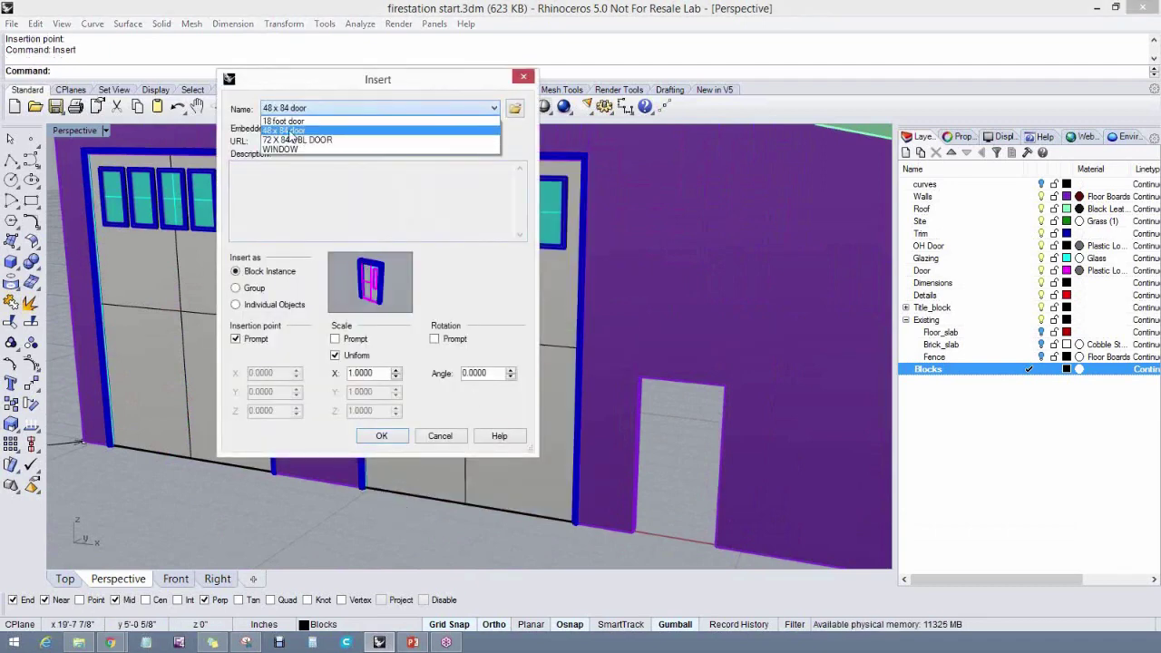
left_click(289, 130)
left_click(382, 437)
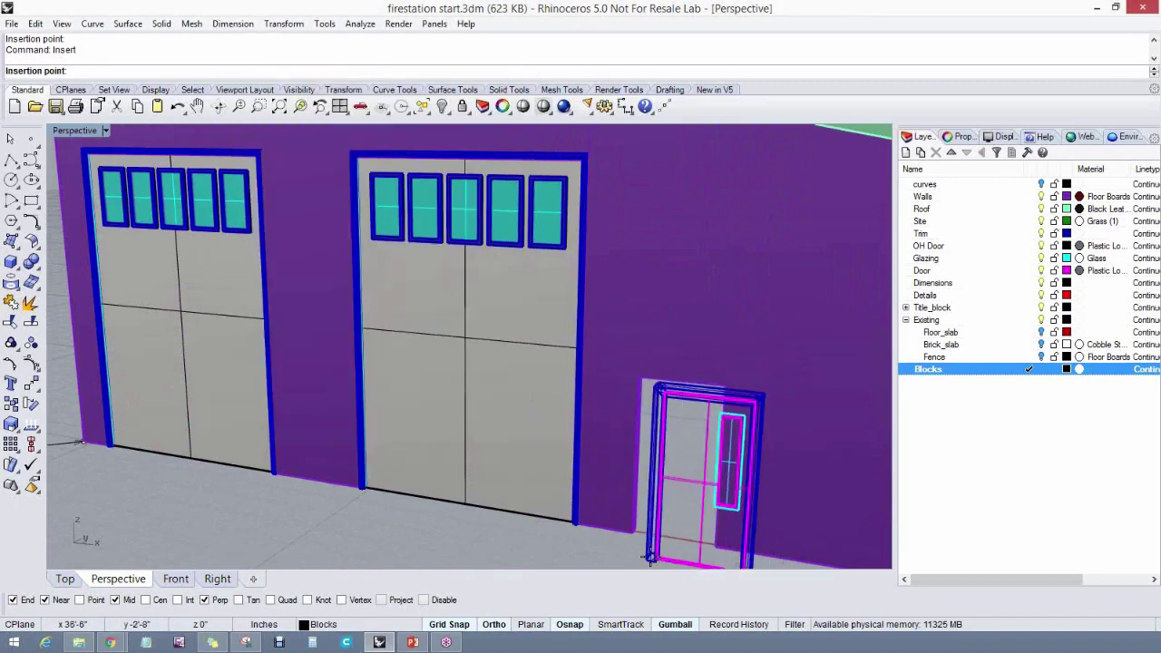
left_click(635, 540)
Insert the 72 X 84 DBL DOOR as a block instance at the lower left corner of the wide door opening
right_click_drag(655, 551, 483, 466)
right_click(531, 452)
left_click(381, 108)
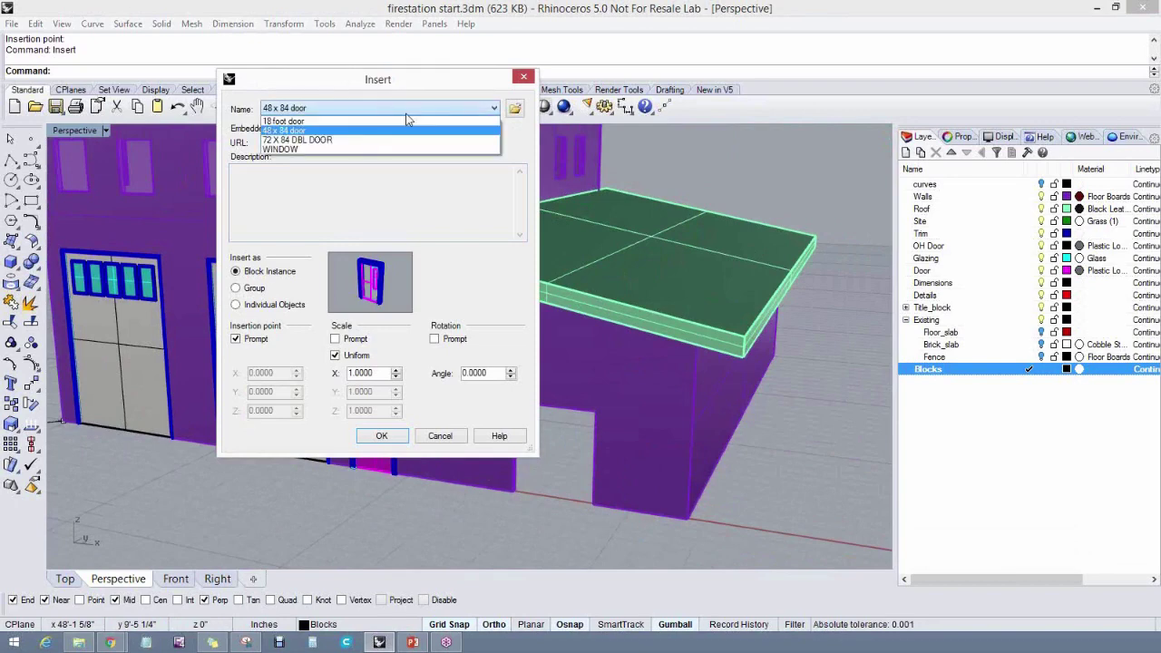
left_click(374, 136)
left_click(386, 440)
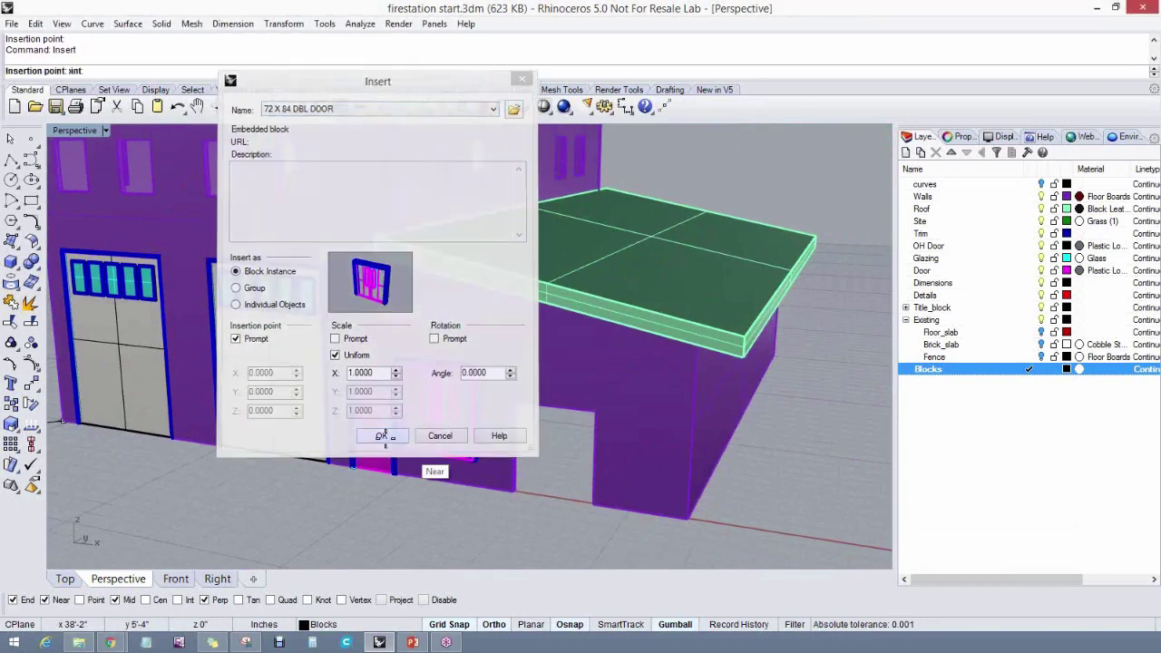
left_click(568, 498)
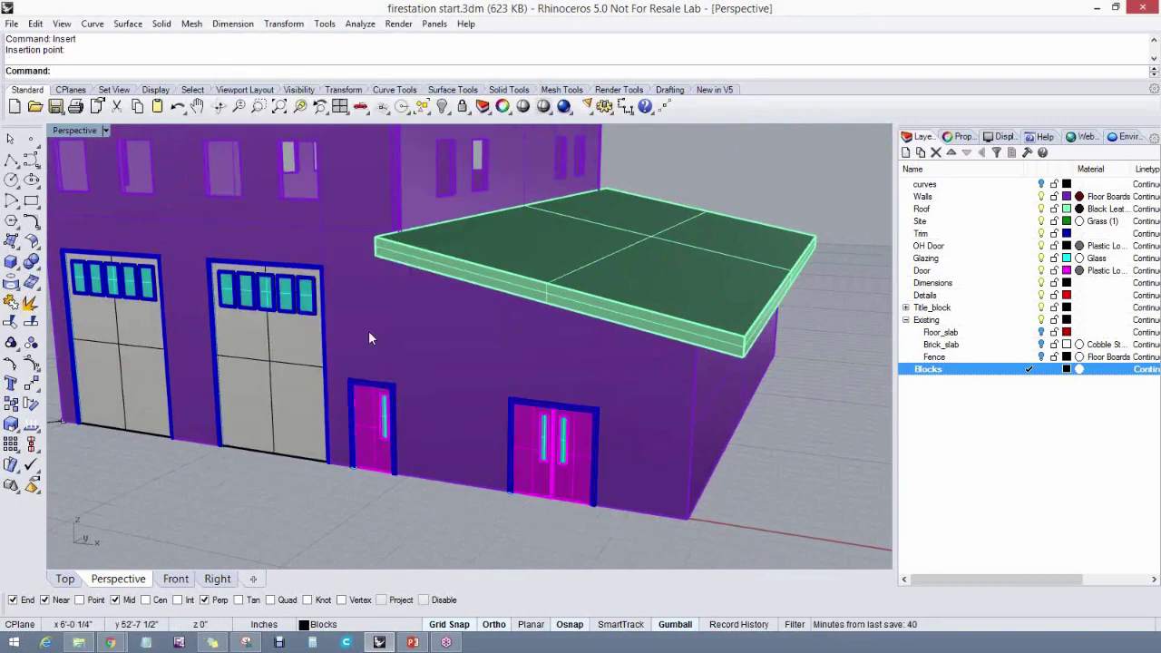
Insert the WINDOW as a block instance at the lower left corner of the first upper window opening above the garage doors
right_click_drag(368, 338, 260, 166)
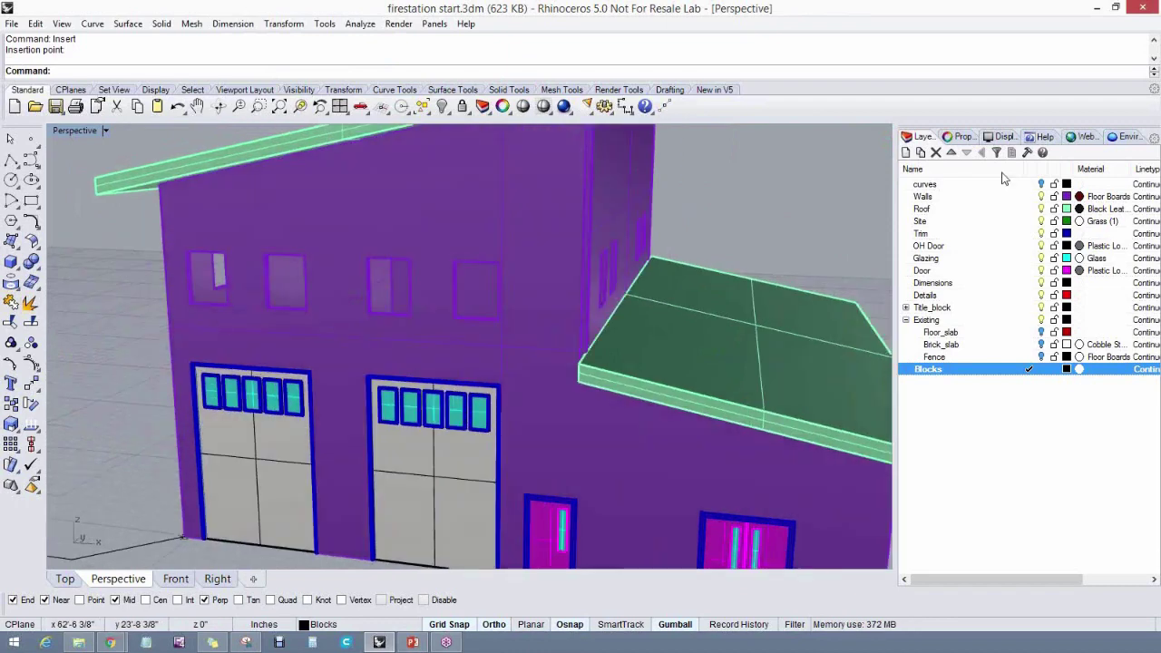
right_click(88, 238)
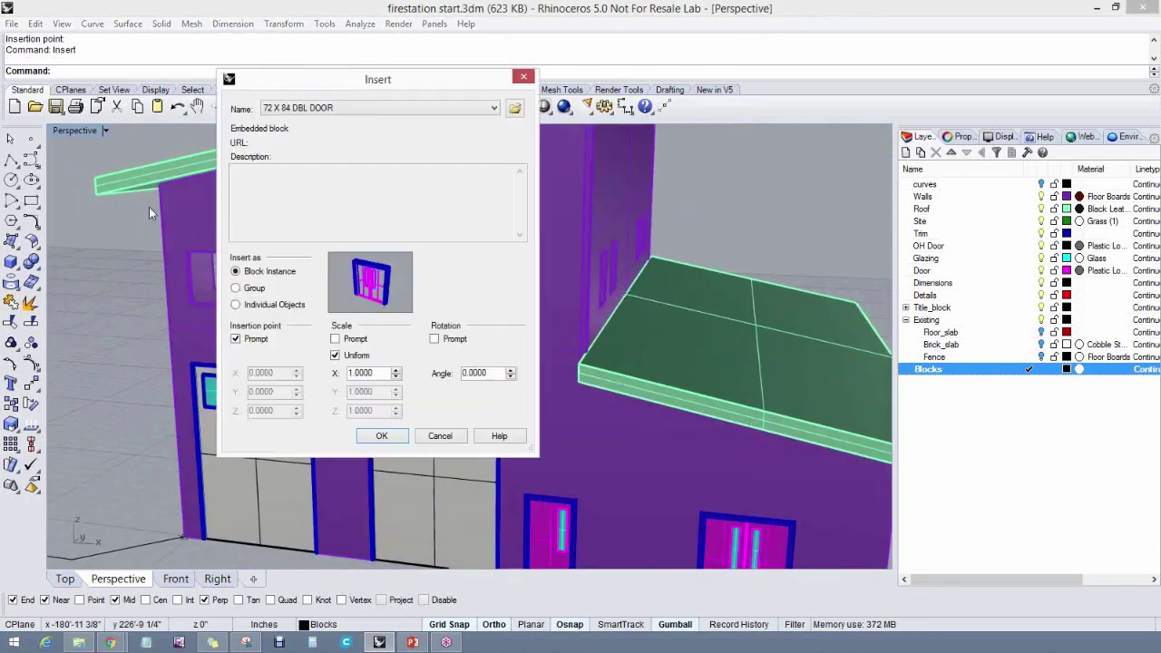
left_click(345, 107)
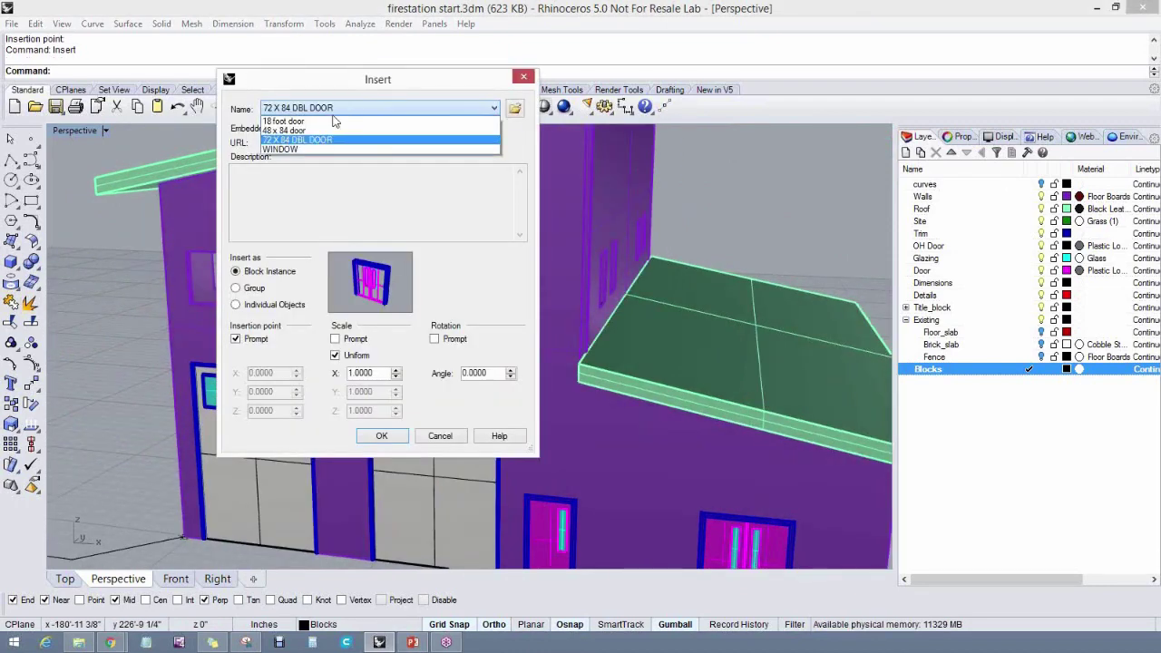
left_click(282, 149)
left_click(377, 441)
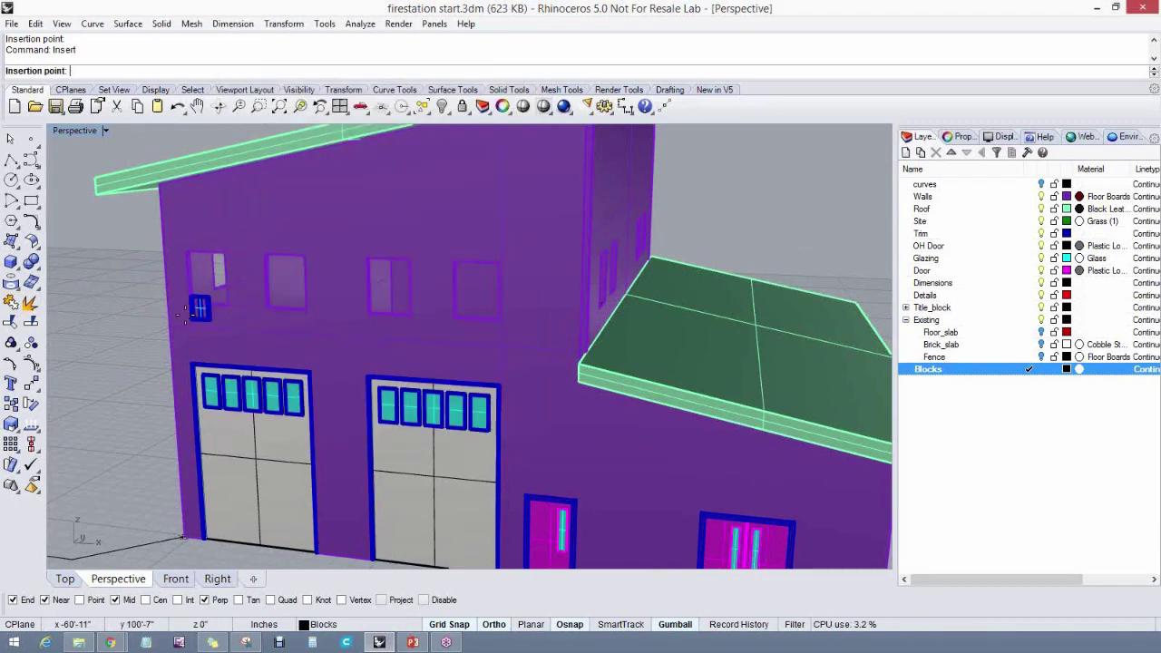
left_click(182, 316)
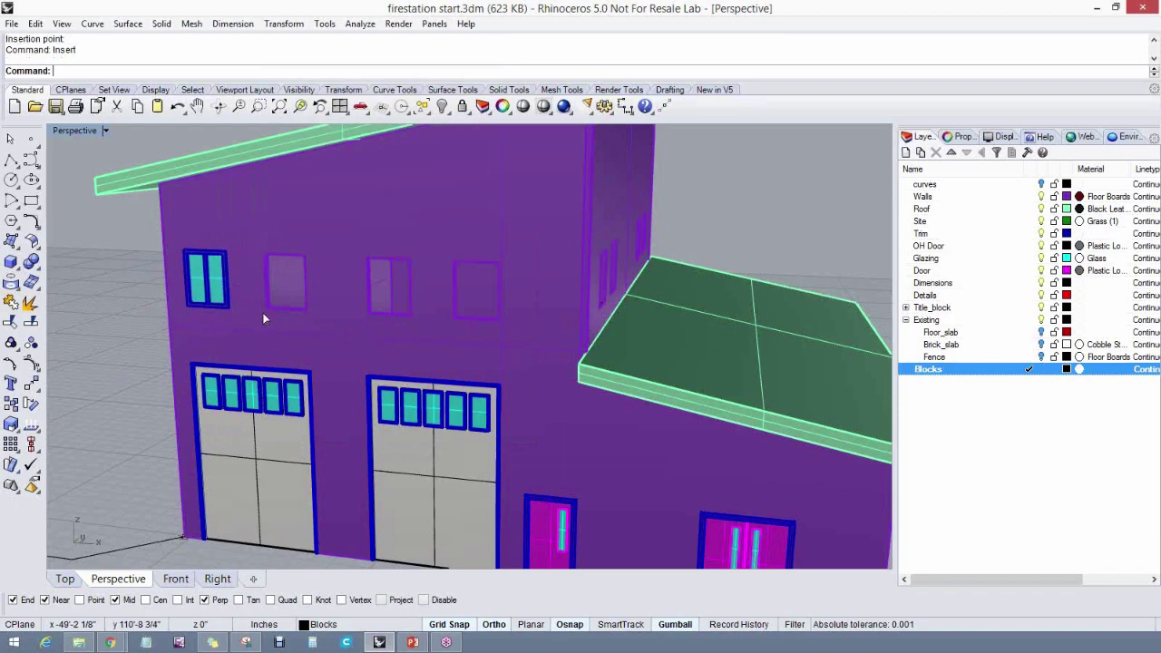
Try to insert another WINDOW block instance in the second upper window opening, and undo the insertion
key("Return")
left_click(379, 437)
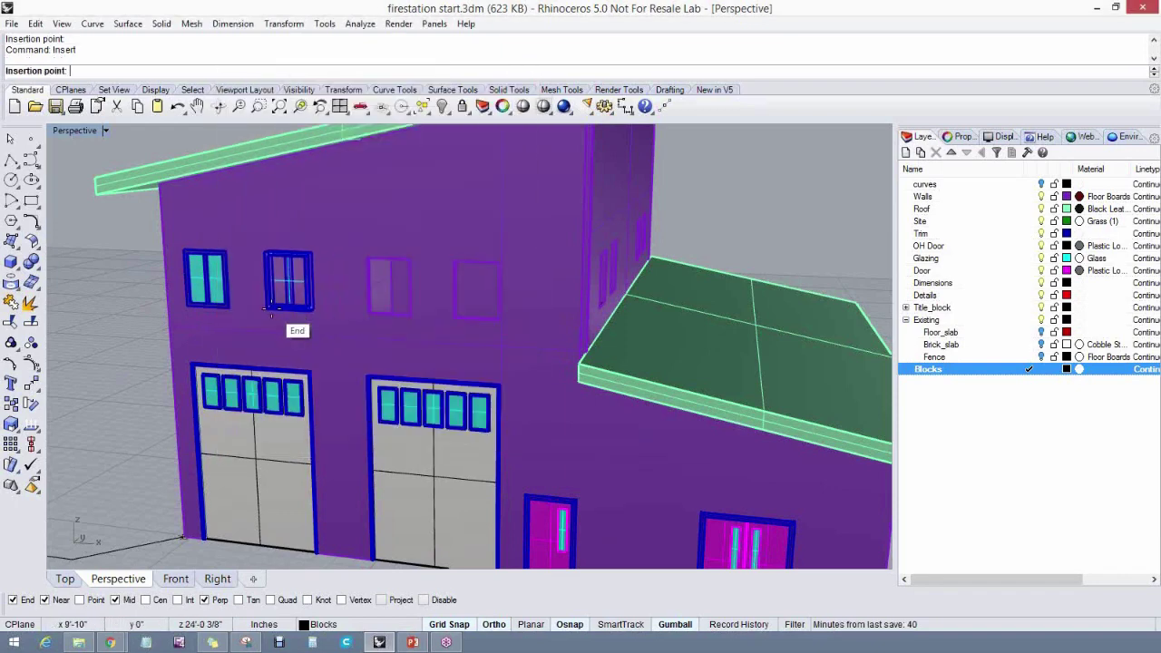
left_click(271, 308)
scroll(278, 305, "up", 3)
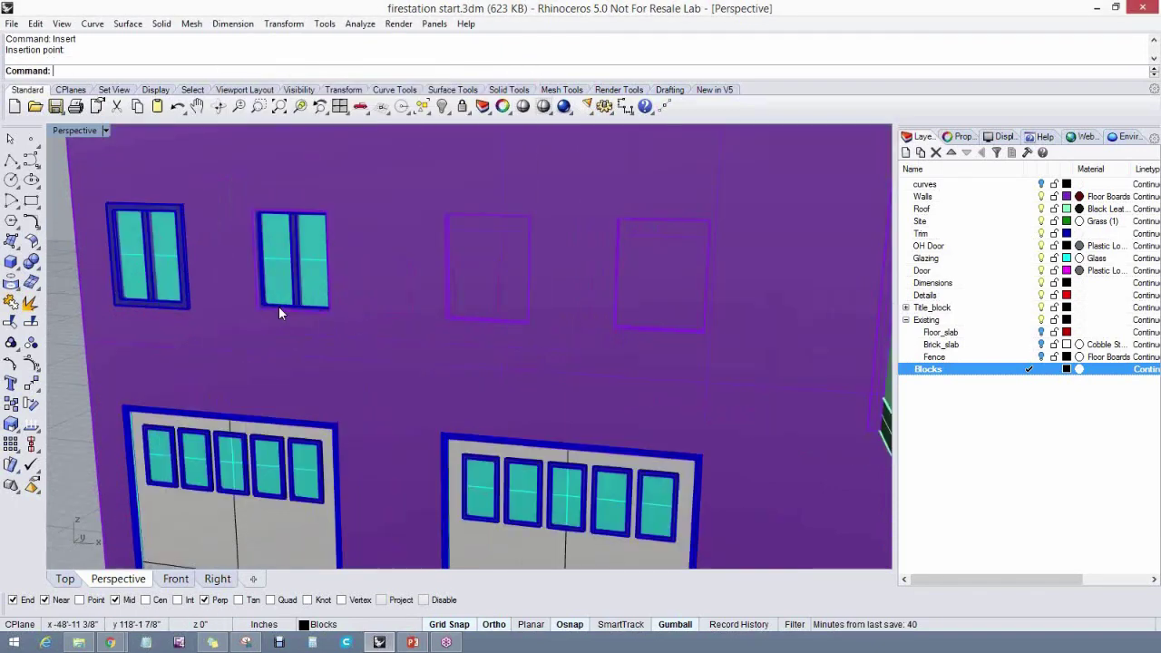
key("ctrl+z")
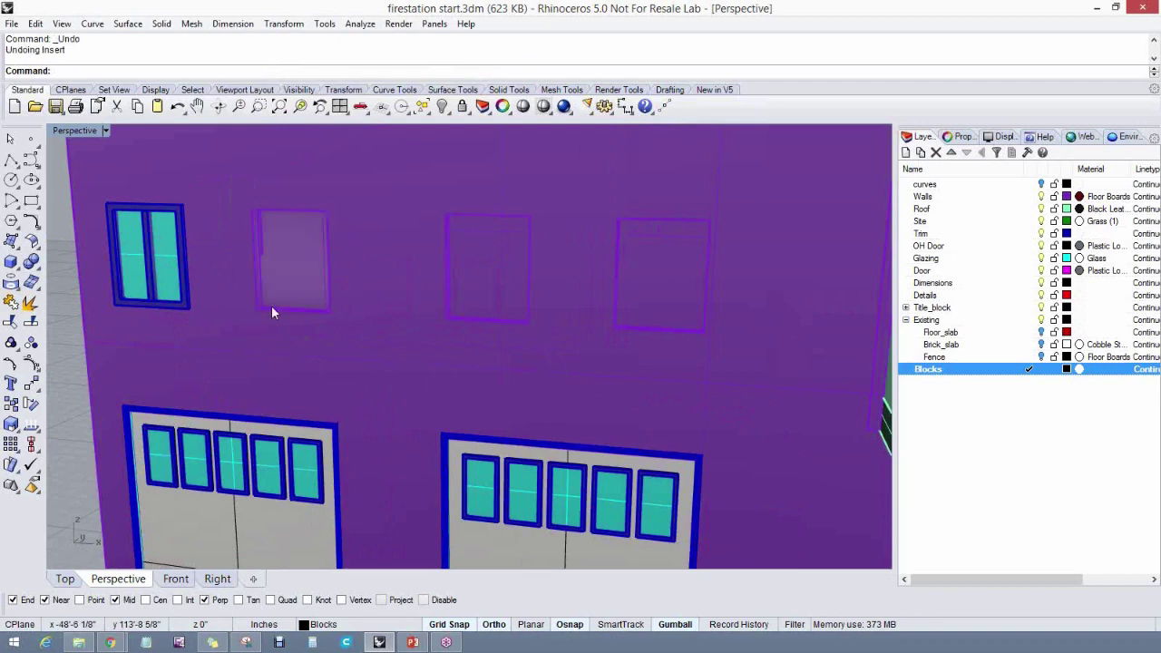
Insert the WINDOW as a block instance at the lower left corner of the second upper window opening above the garage doors
scroll(272, 309, "up", 3)
right_click_drag(271, 311, 228, 328)
key("Return")
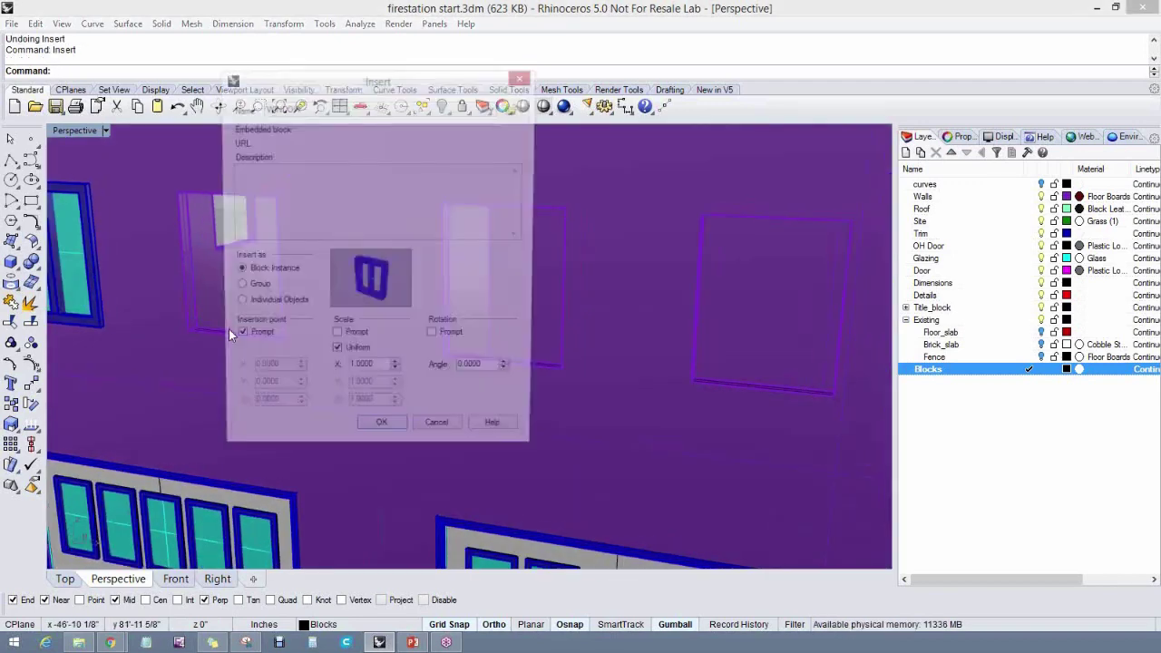
left_click(377, 435)
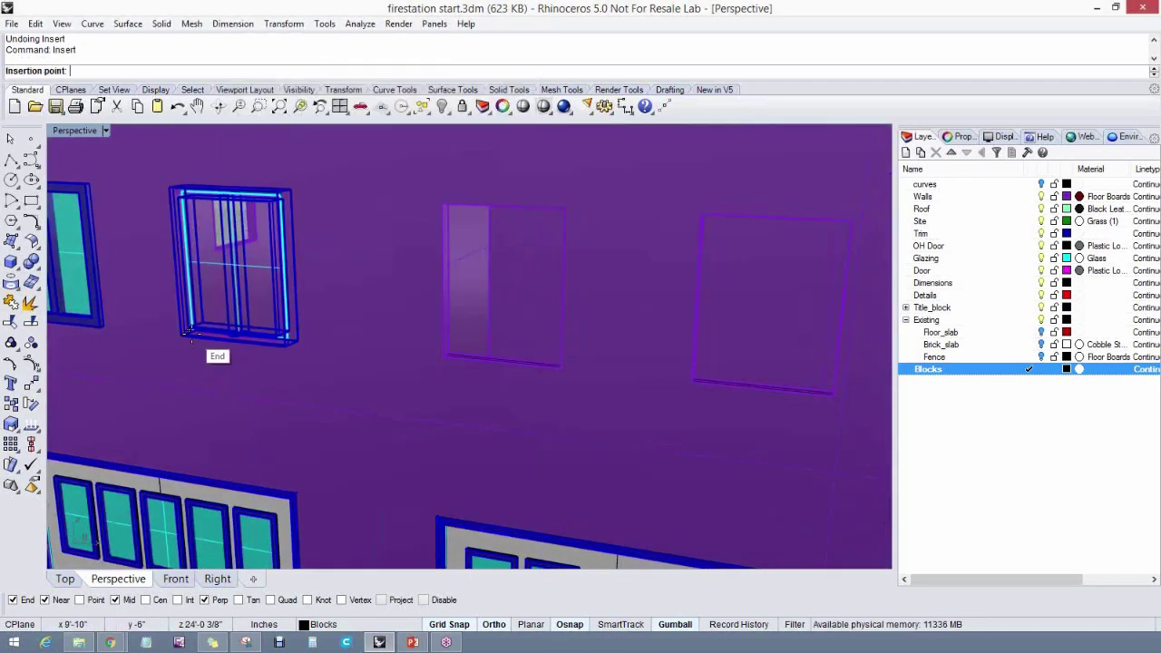
left_click(191, 333)
Insert the WINDOW as a block instance at the lower left corner of the third upper window opening
key("Return")
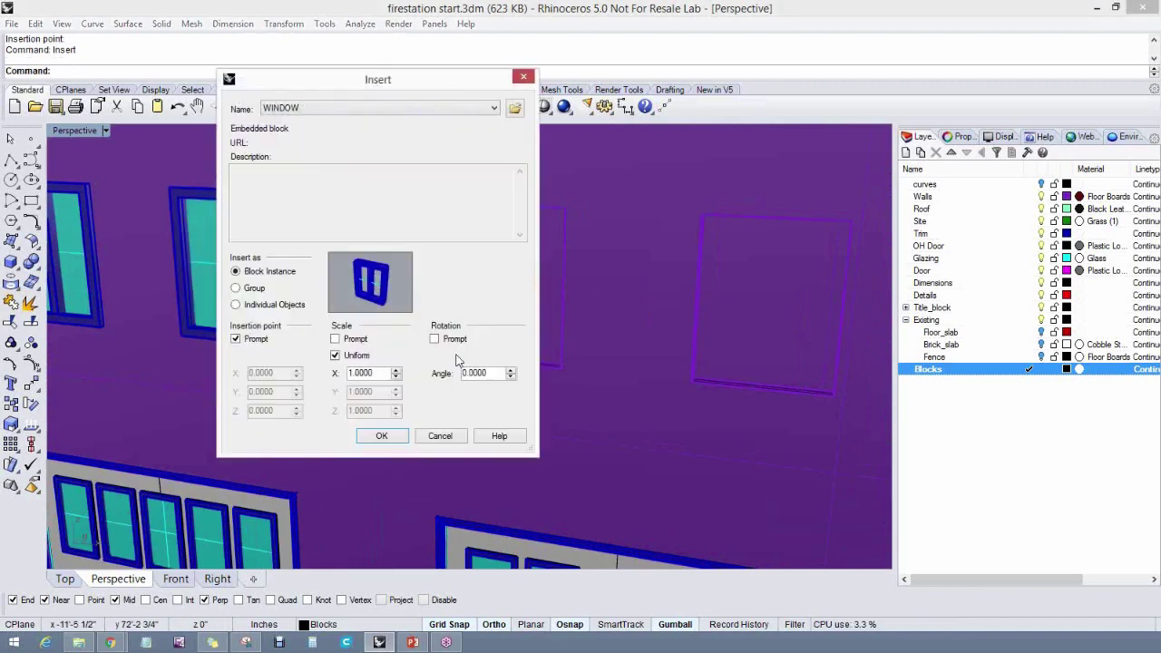
left_click(386, 434)
left_click(458, 365)
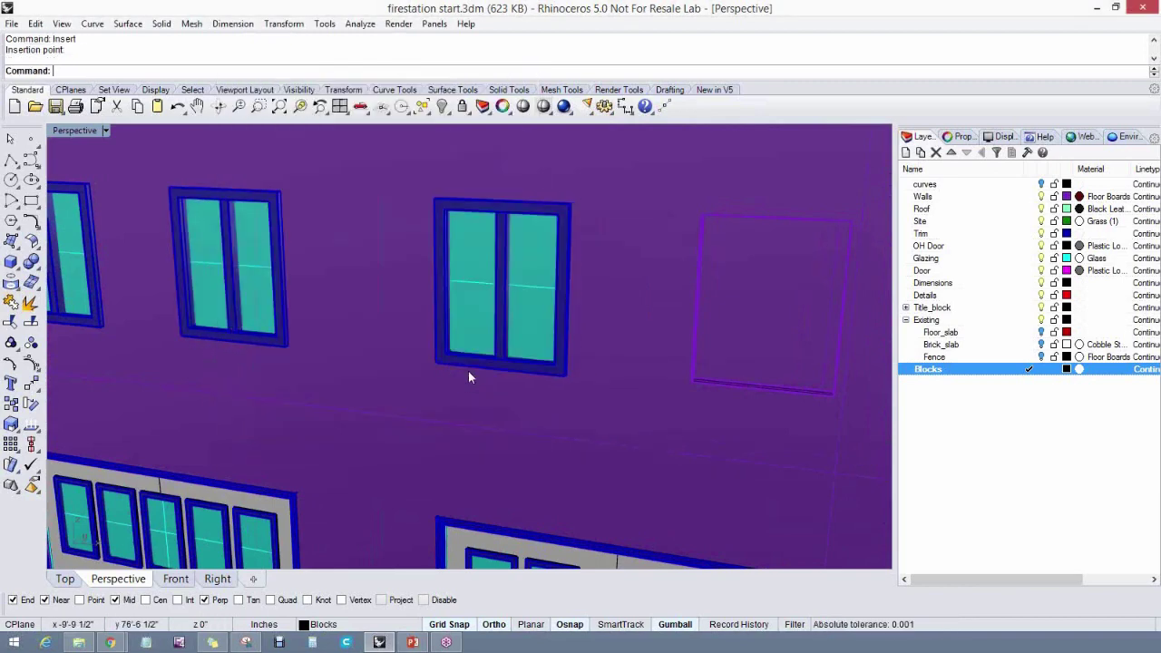
Try to insert a WINDOW block instance at the inner lower left corner of the fourth upper window opening, and delete it
right_click_drag(468, 374, 349, 426)
key("Return")
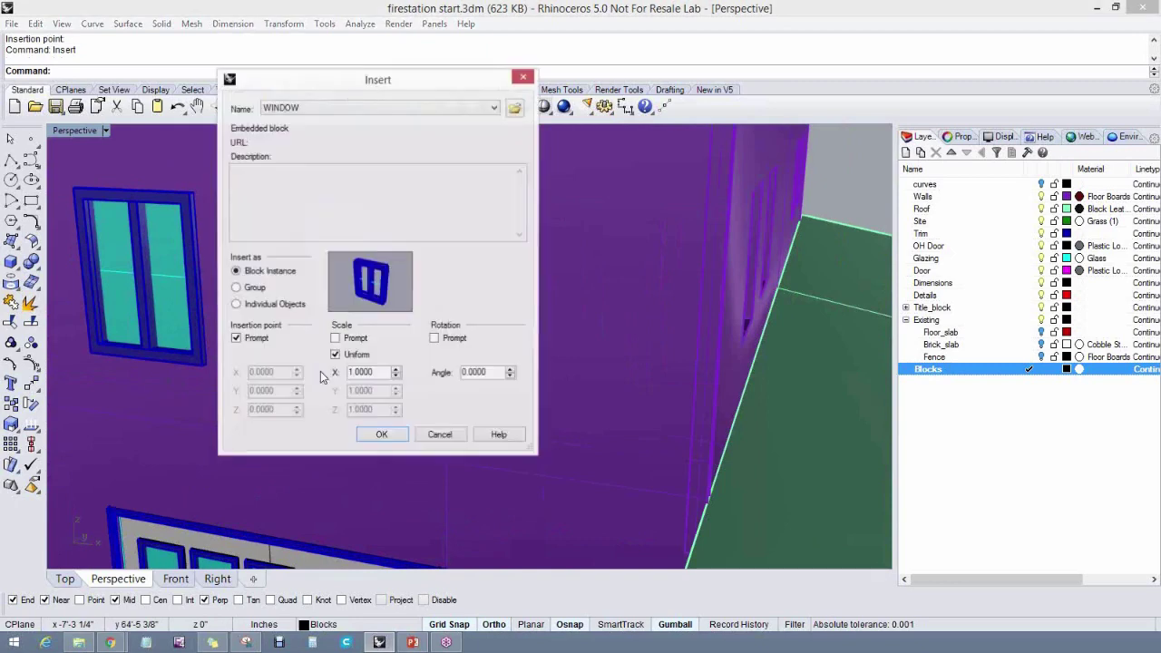
left_click(384, 433)
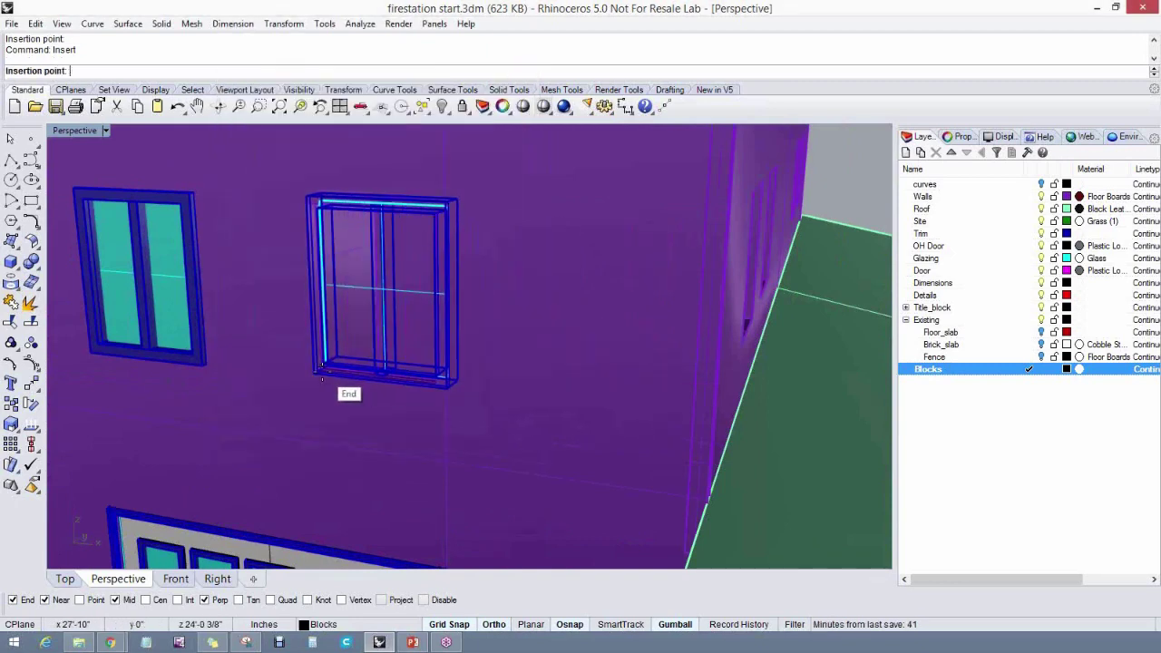
left_click(315, 371)
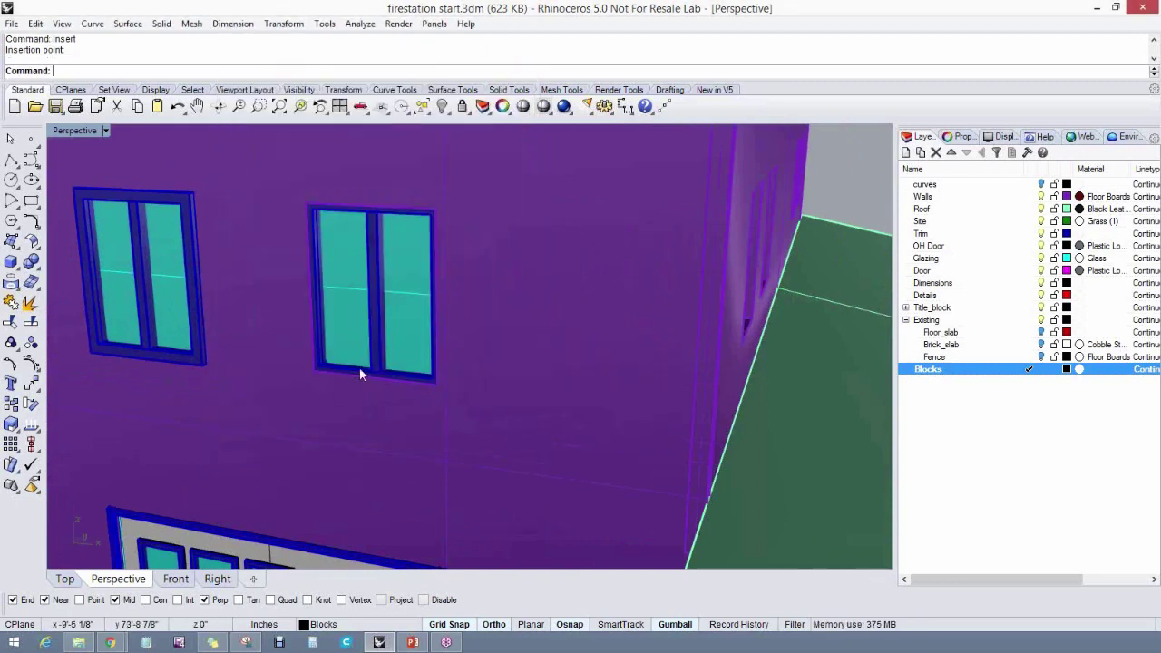
left_click(360, 373)
left_click(408, 406)
key("Delete")
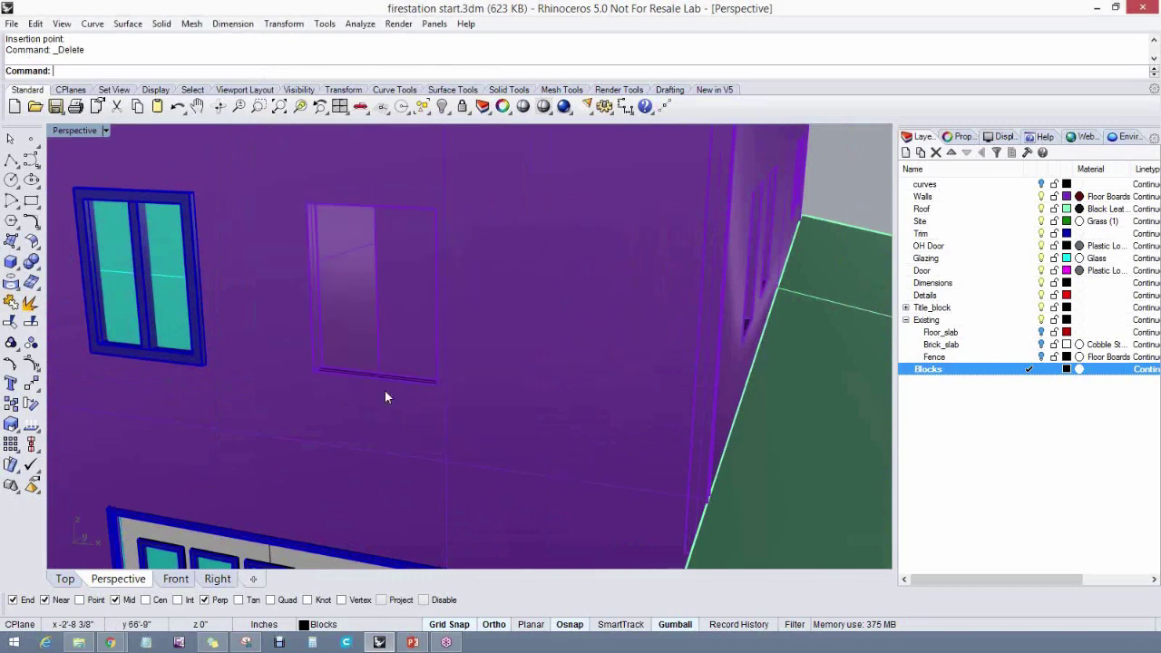
Try to insert the WINDOW block in the fourth upper opening again, at the midpoint of its lower left depth edge, and delete it
type("Insert")
key("Return")
left_click(382, 436)
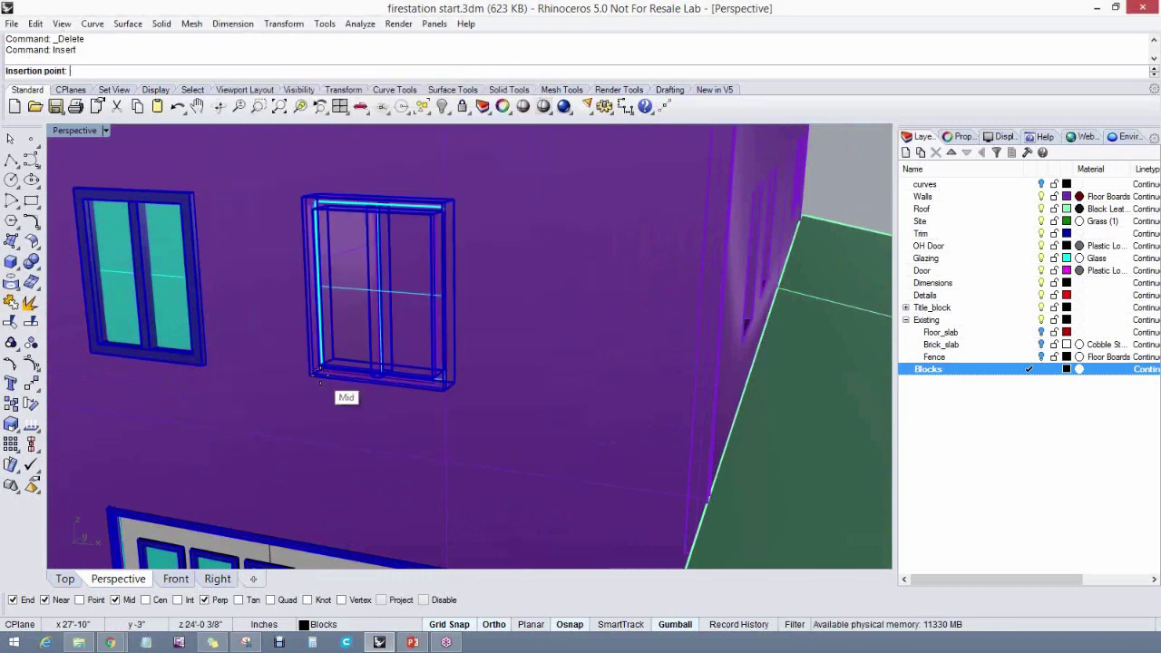
left_click(328, 387)
left_click(339, 364)
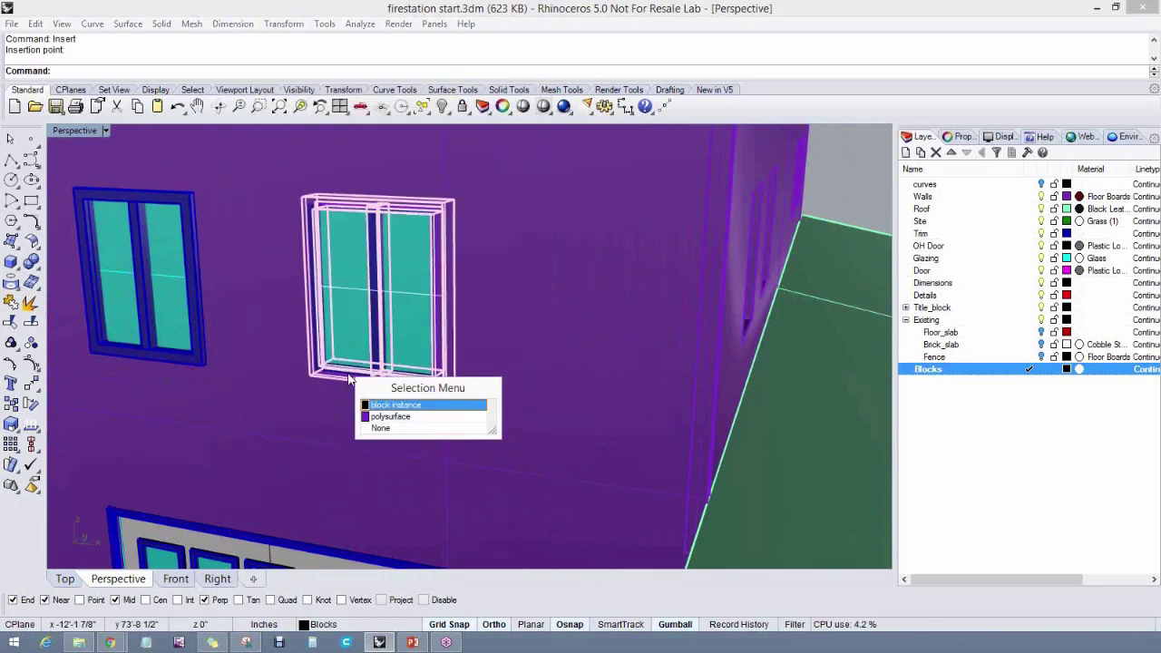
left_click(372, 402)
key("Delete")
Insert the WINDOW as a block instance at the outer lower left corner of the fourth upper window opening
scroll(321, 391, "up", 5)
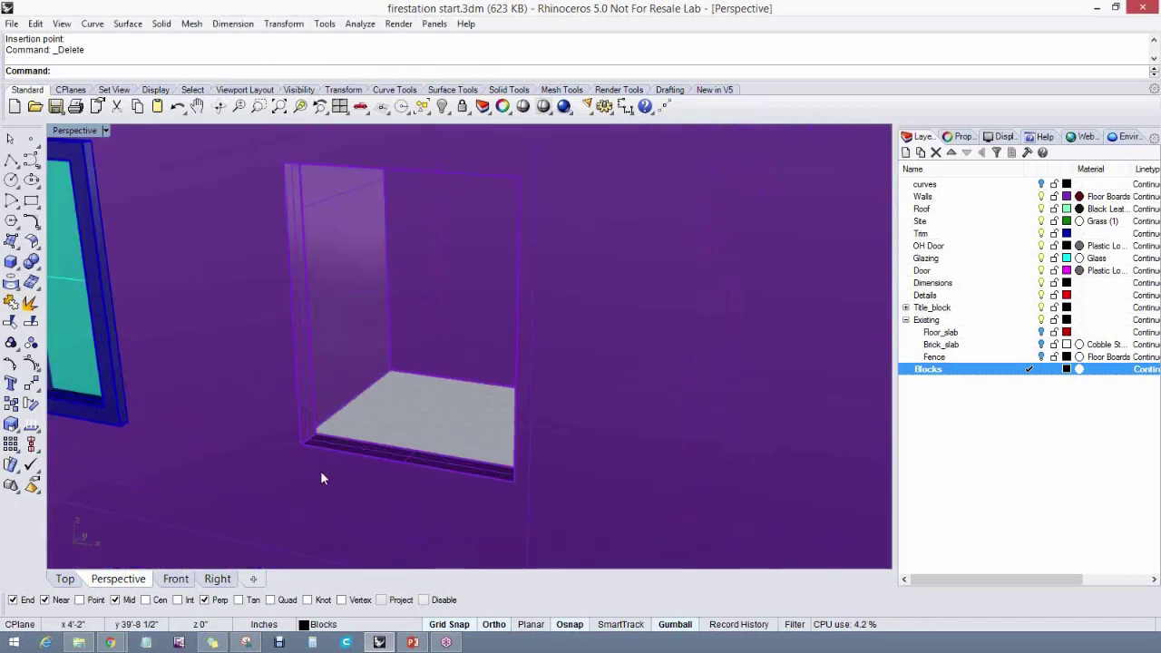
type("Insert")
key("Return")
left_click(382, 437)
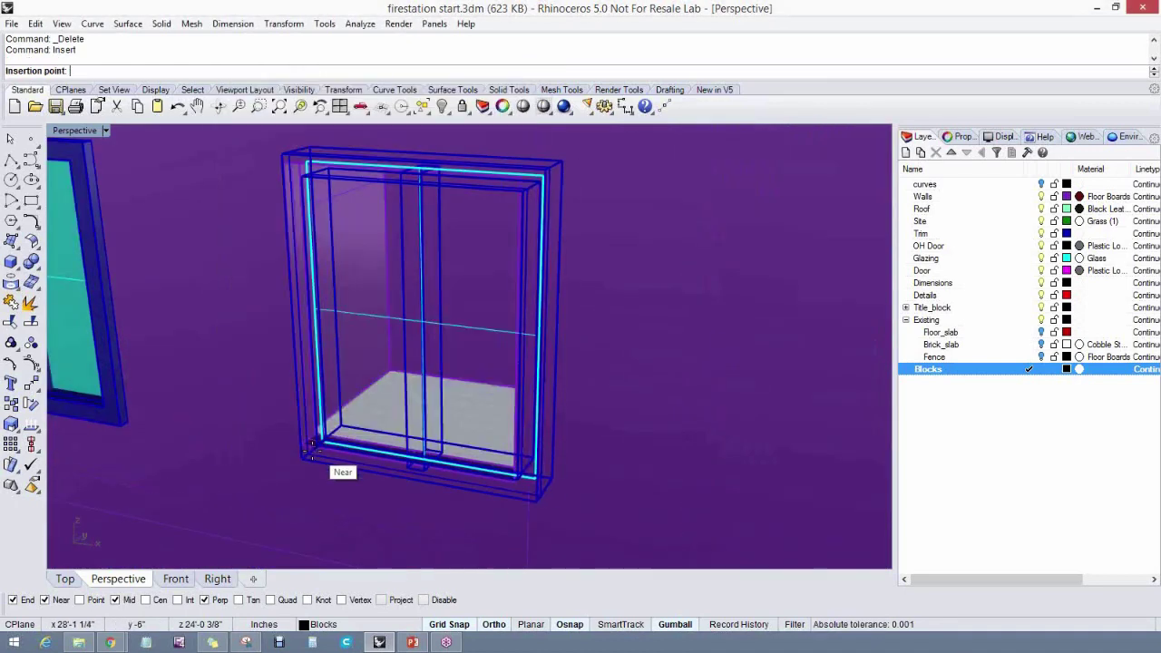
left_click(305, 449)
scroll(334, 473, "down", 3)
scroll(334, 473, "down", 5)
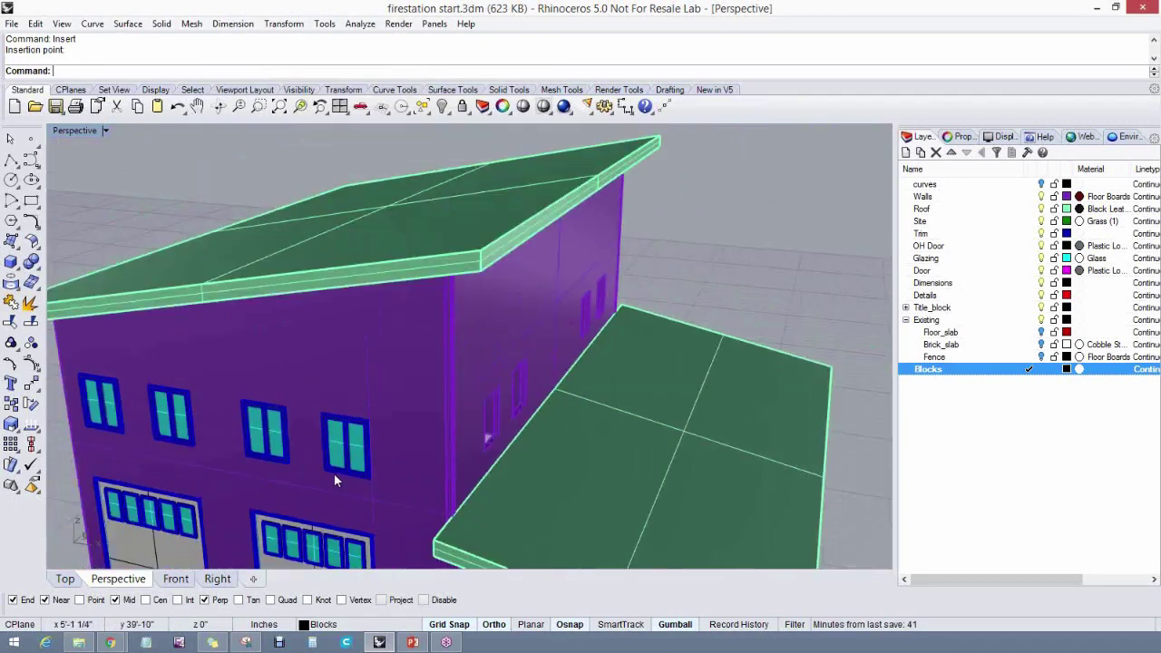
Turn on the Floor_slab, Brick_slab and Fence layers under Existing
scroll(336, 484, "up", 5)
right_click_drag(381, 462, 522, 461, "shift")
scroll(356, 422, "down", 5)
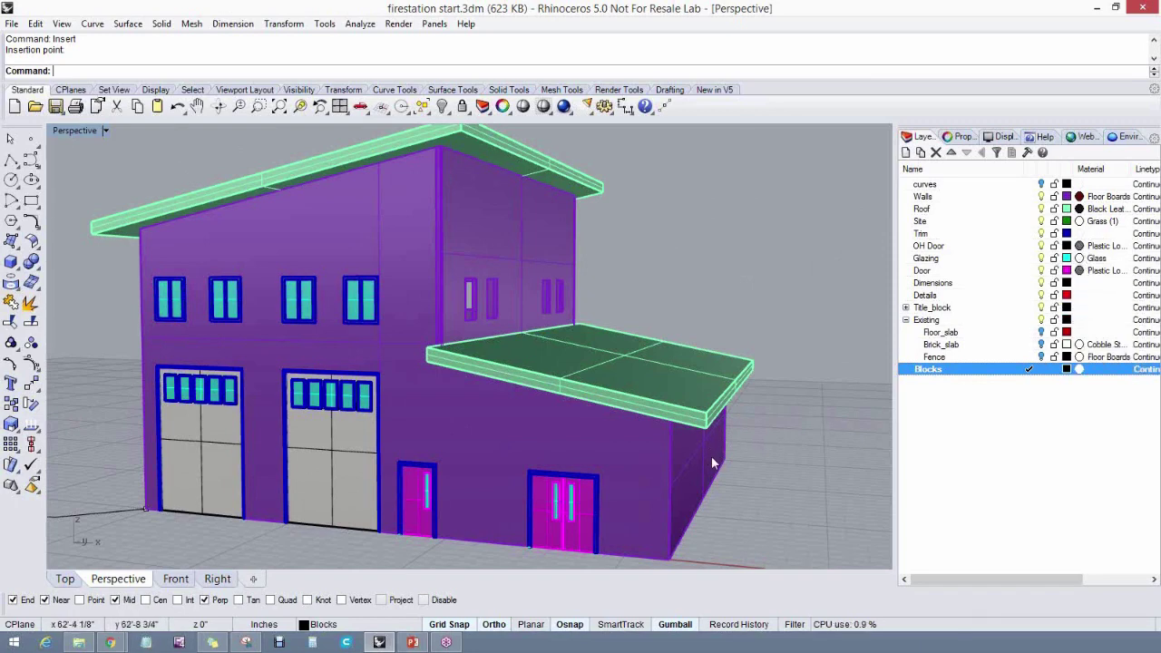
right_click_drag(676, 499, 639, 516)
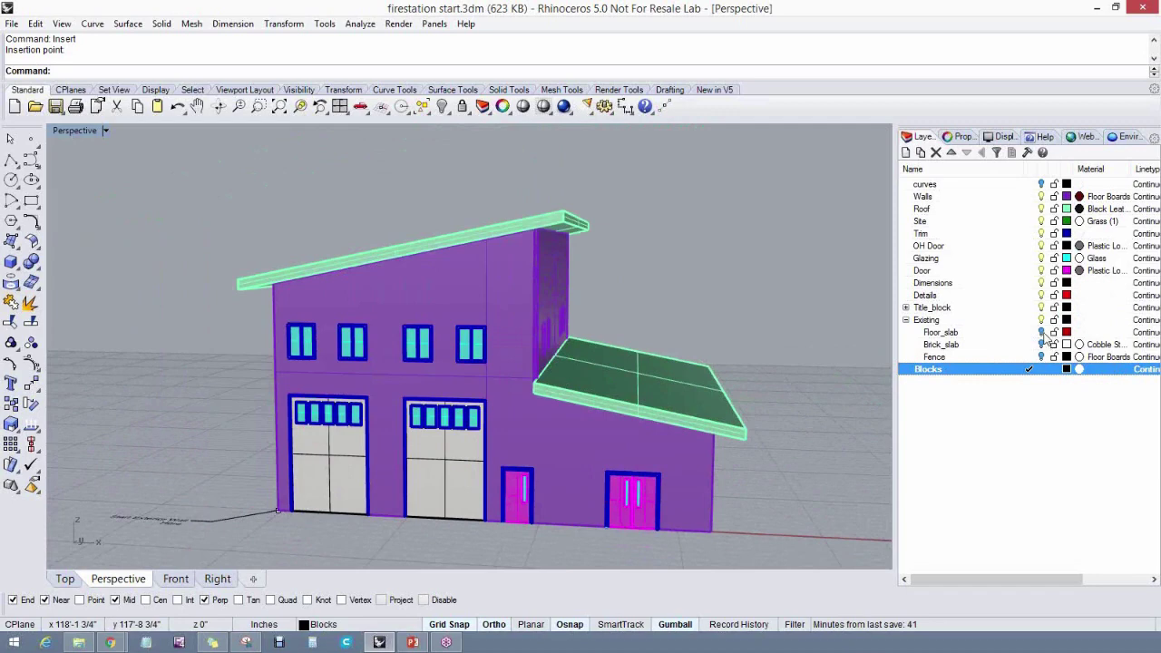
left_click(1043, 345)
left_click(1042, 358)
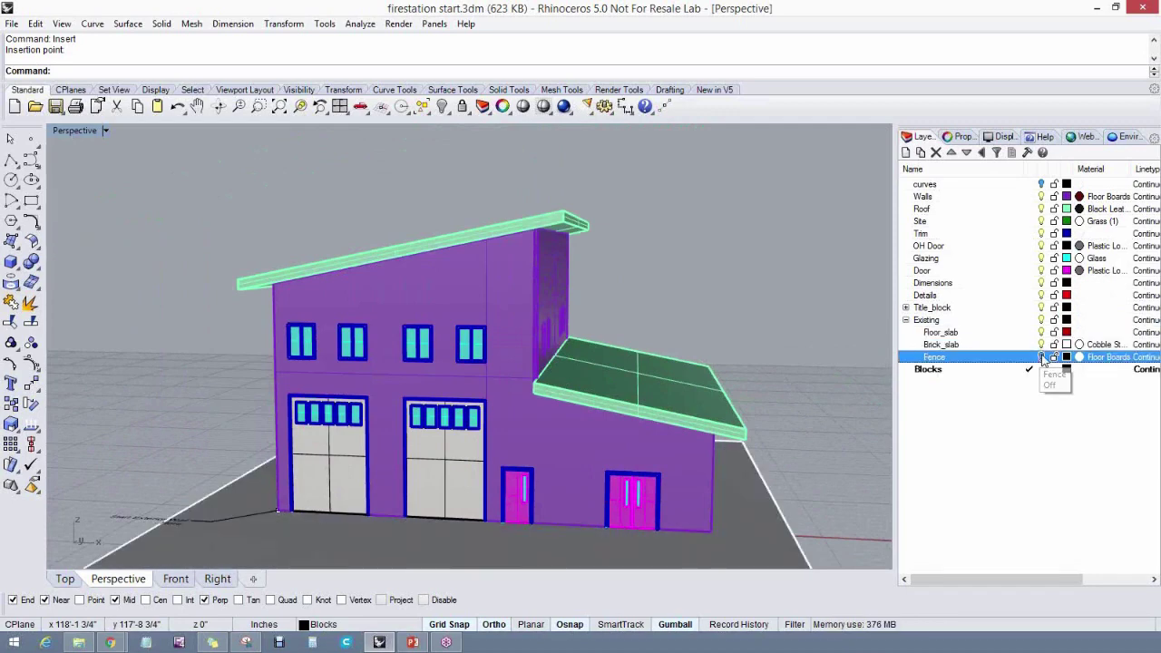
scroll(744, 465, "down", 3)
right_click_drag(726, 481, 677, 428)
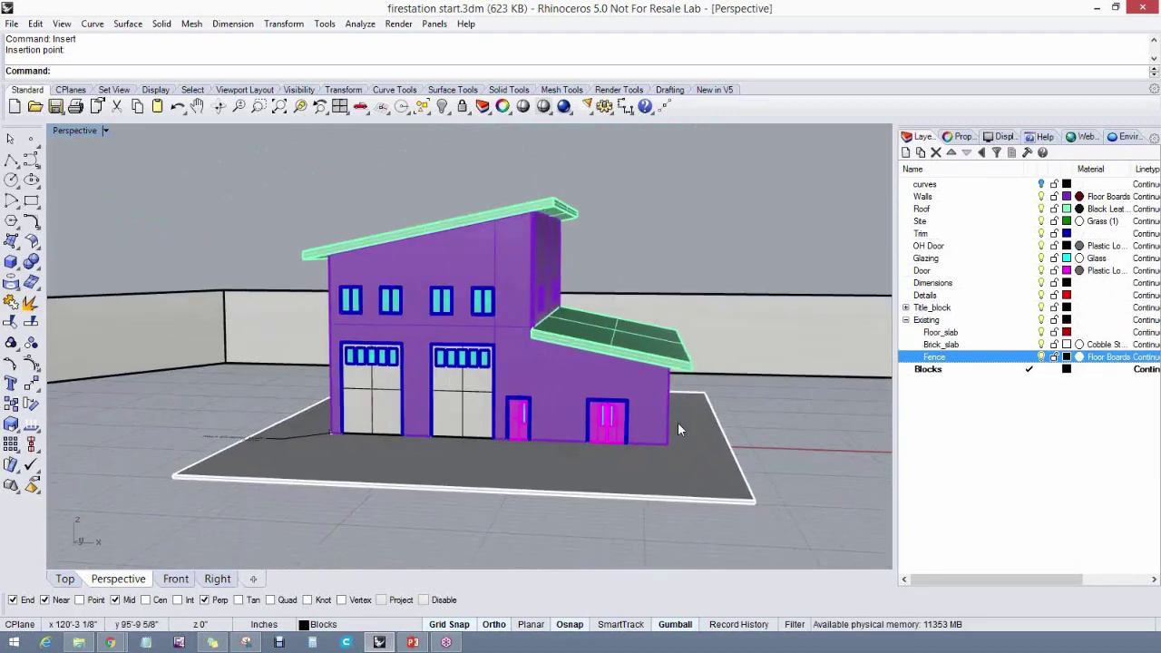
left_click(1066, 357)
left_click(721, 446)
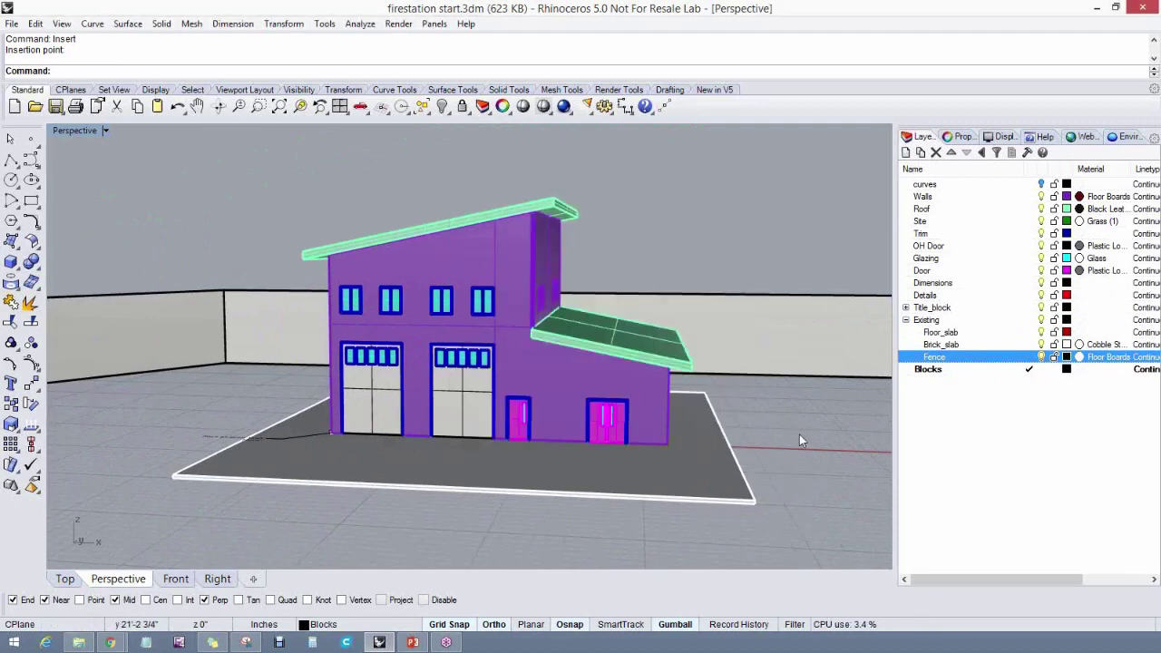
Set the Perspective view's display mode to Rendered
right_click_drag(800, 434, 756, 452)
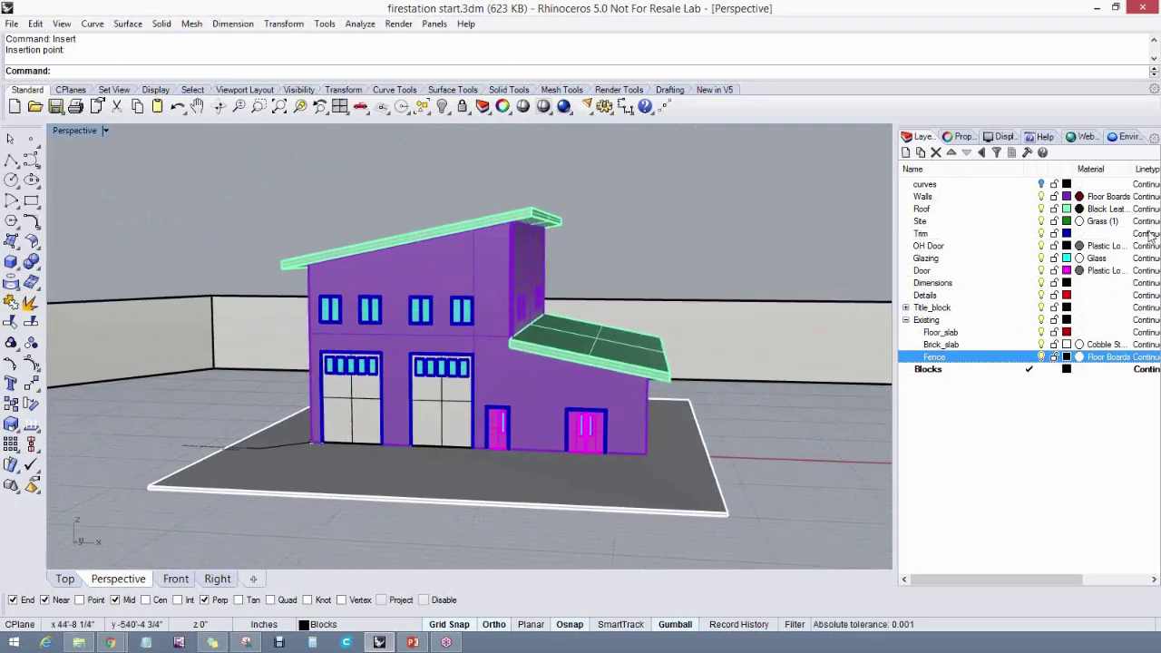
left_click(105, 131)
left_click(109, 199)
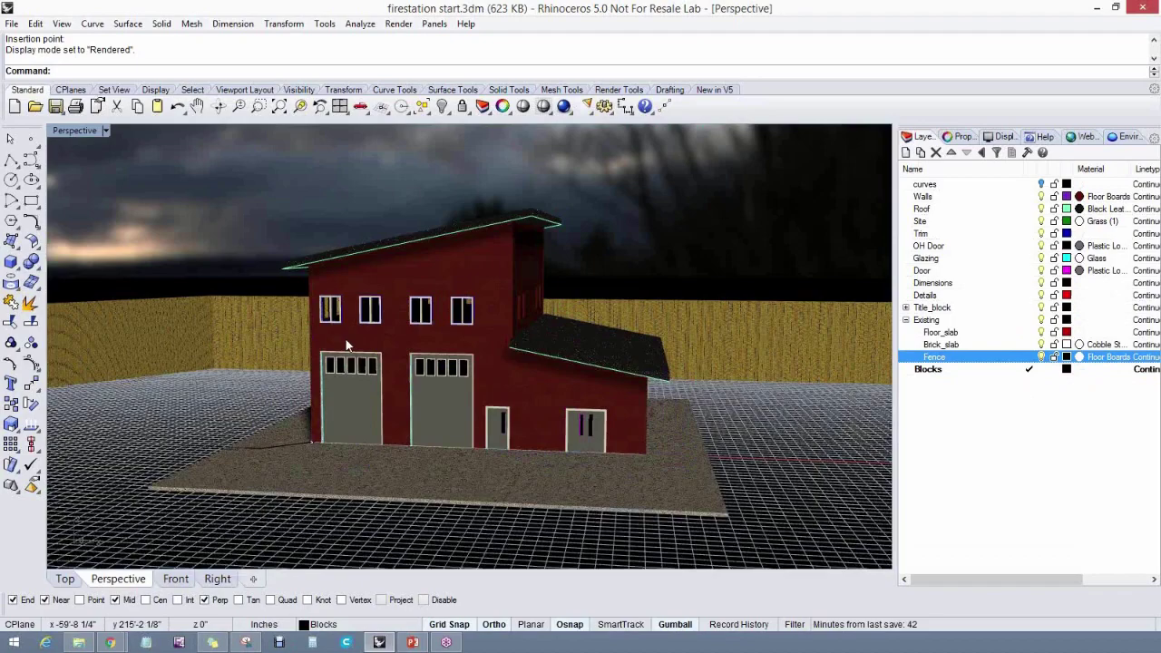
Examine the rendered fire station's walls, roofs, doors and windows from several angles and distances
right_click_drag(249, 329, 354, 384)
scroll(354, 383, "up", 2)
scroll(462, 378, "up", 3)
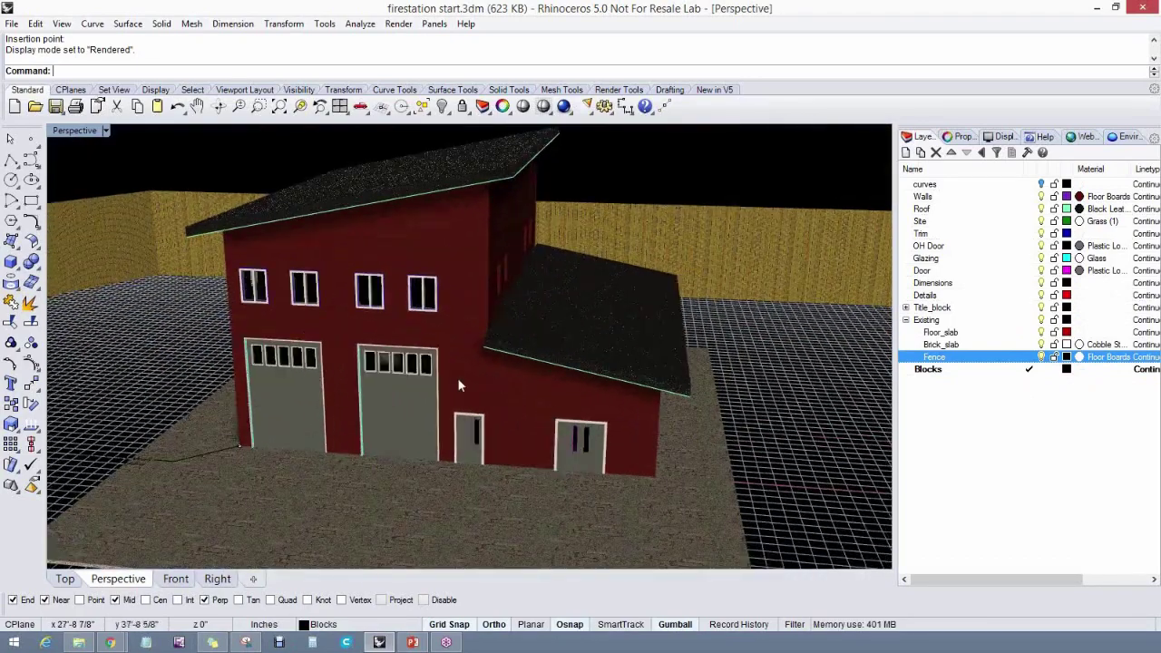
right_click_drag(427, 418, 444, 367)
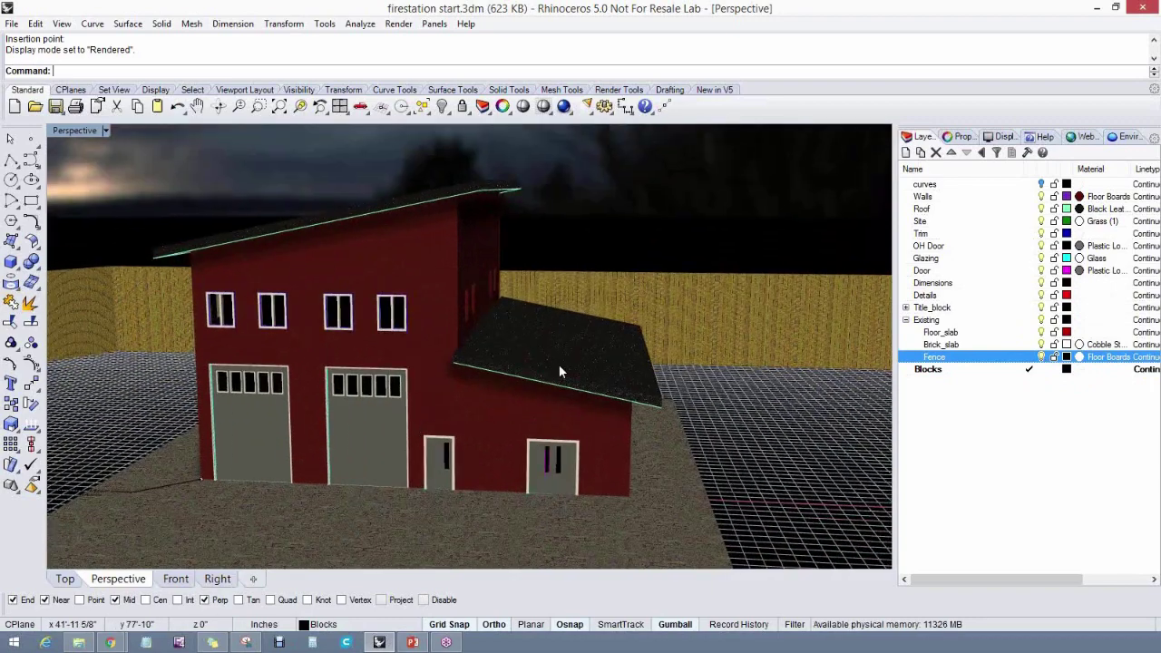
scroll(684, 324, "up", 2)
right_click_drag(602, 418, 584, 416)
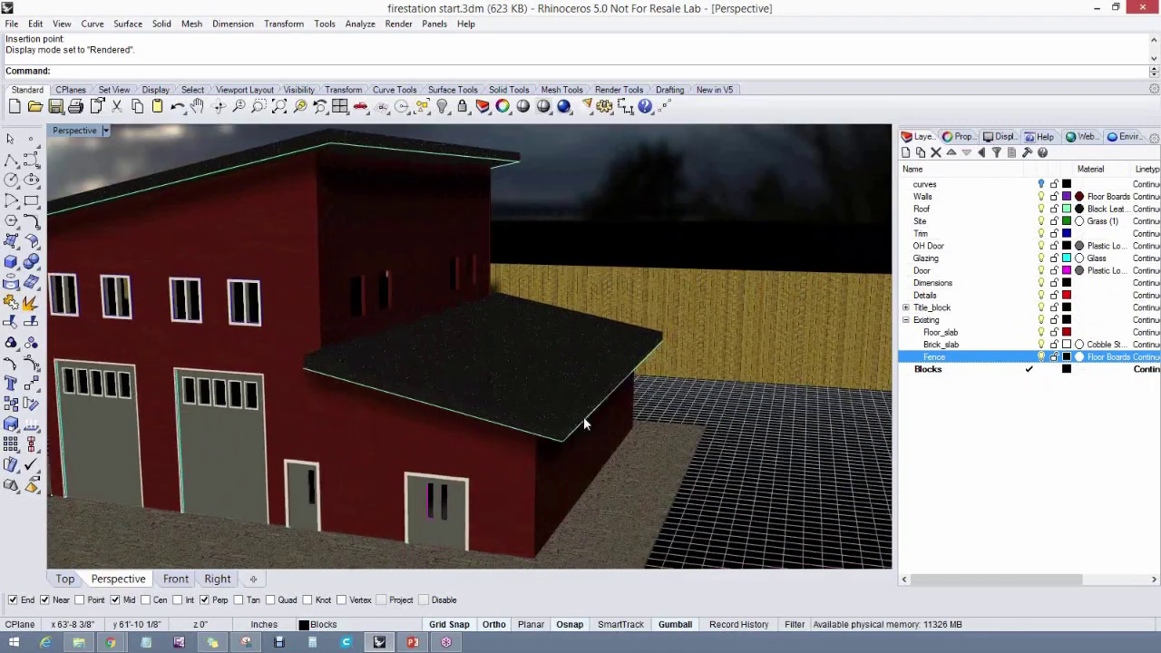
right_click_drag(506, 387, 545, 401)
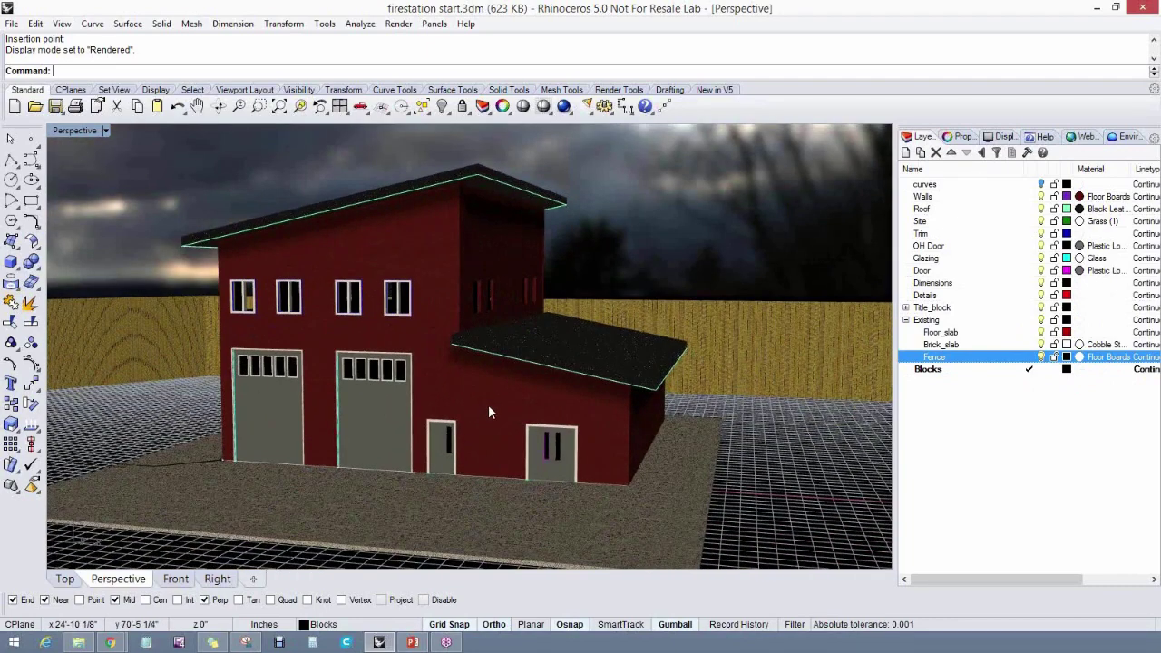
scroll(488, 407, "up", 3)
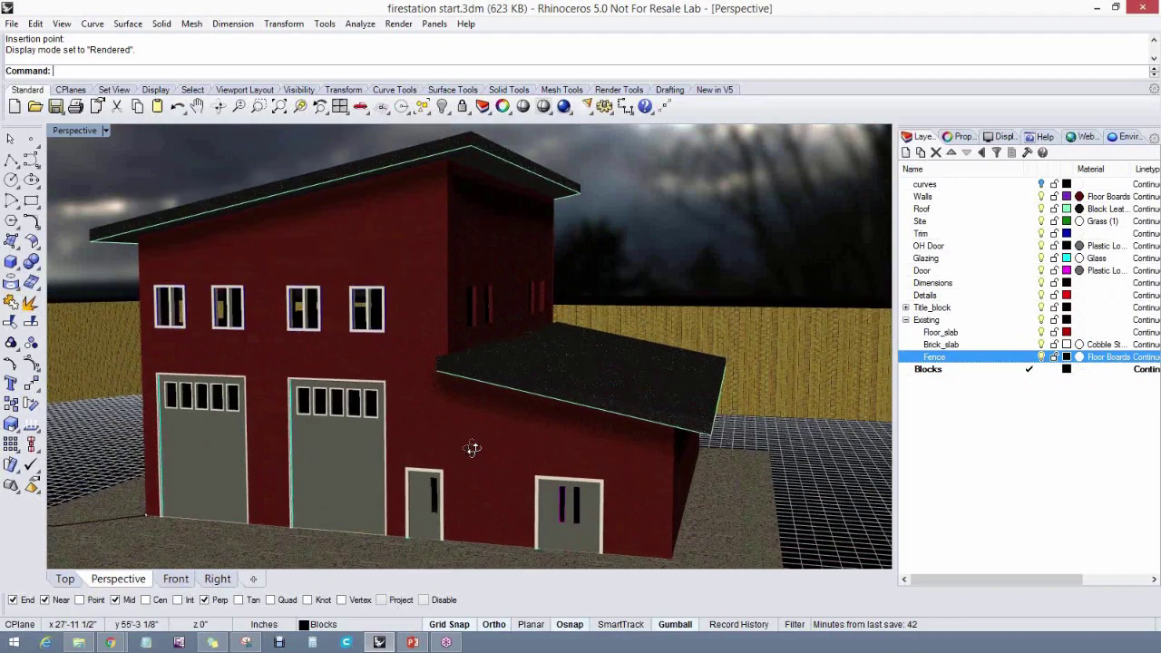
scroll(472, 448, "up", 2)
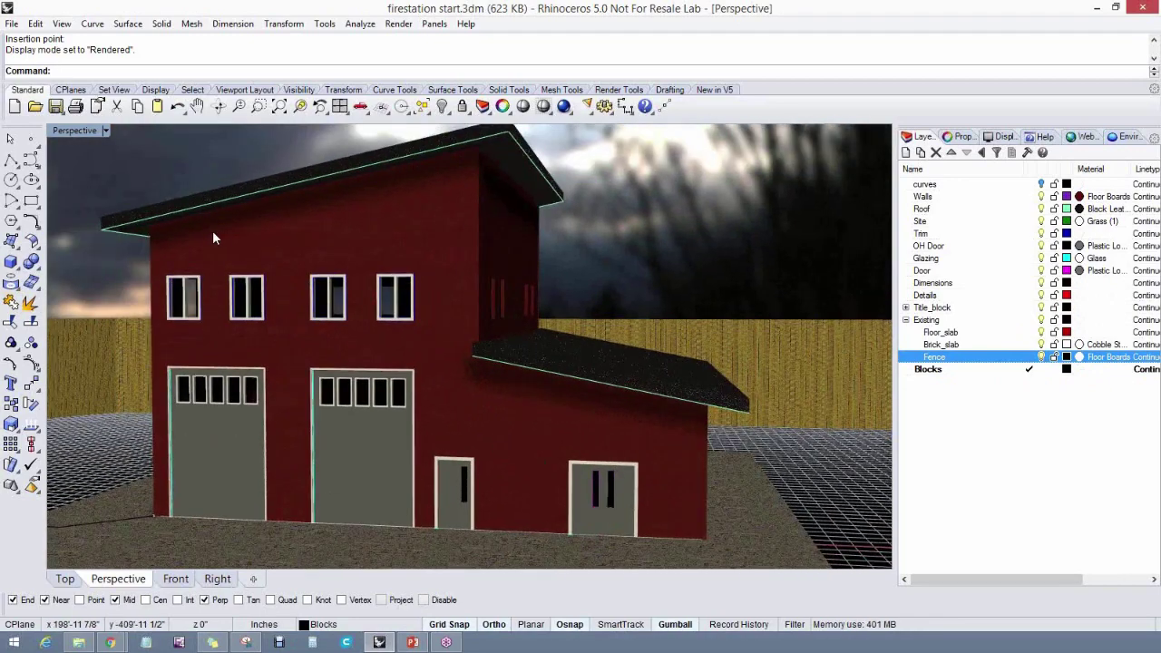
Select all curves with SelCrv and hide them, clearing the roof outlines from the rendered view
type("SelCrv")
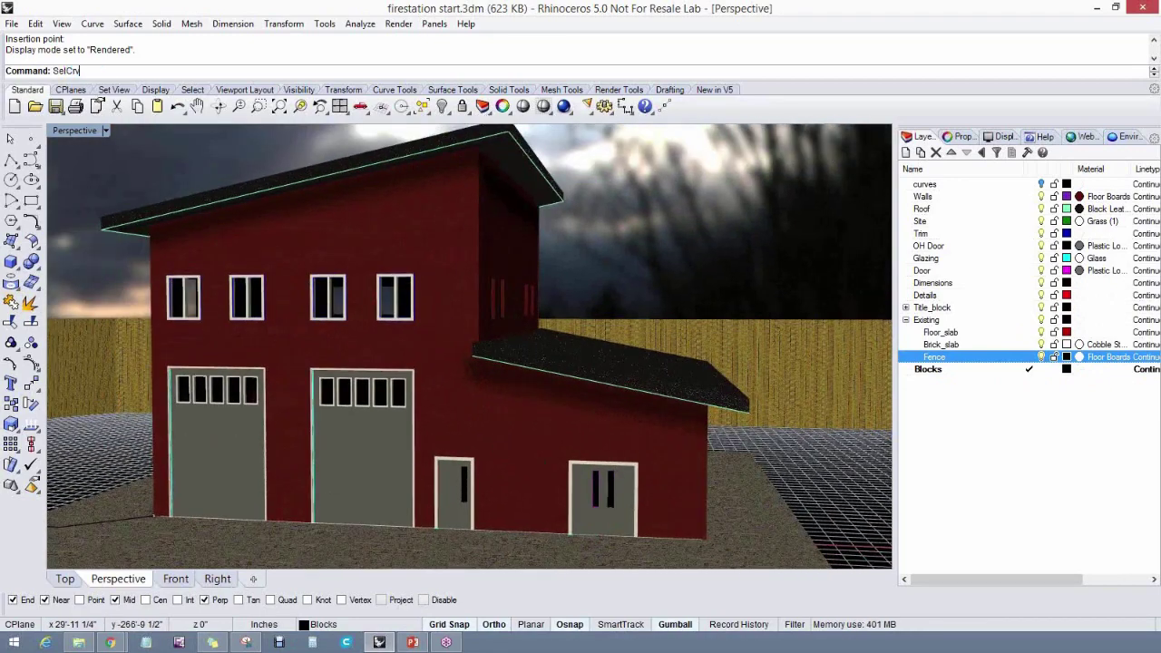
key("Return")
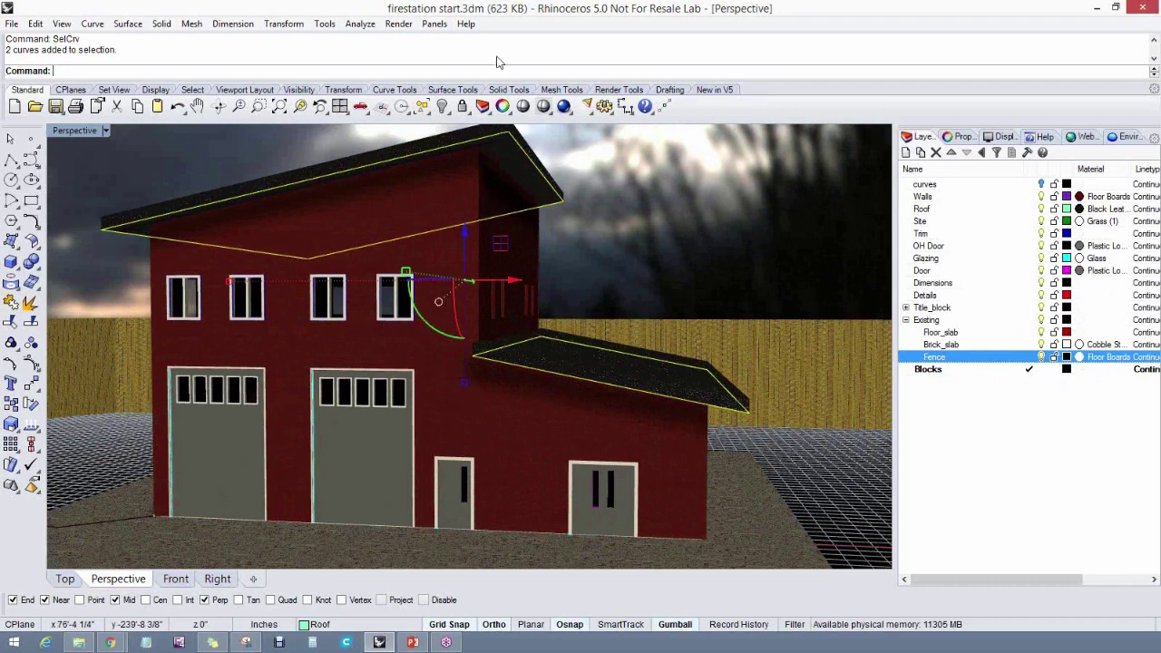
left_click(441, 106)
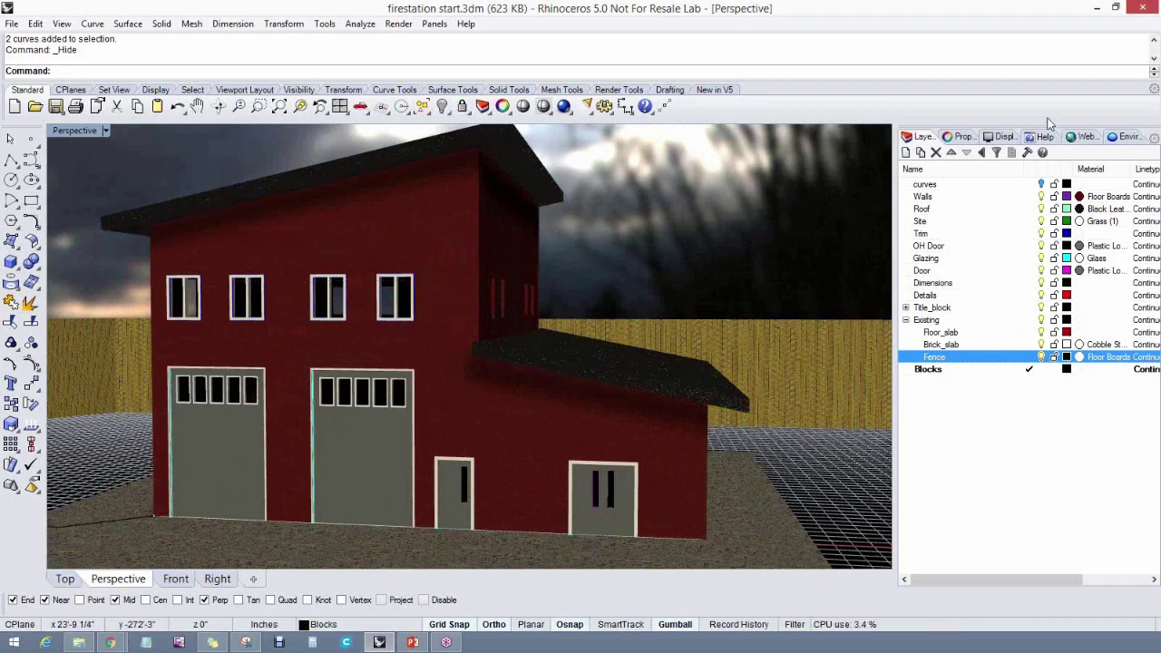
Look over the render environments, and turn on the ground plane with its Grass (2) material
left_click(1118, 137)
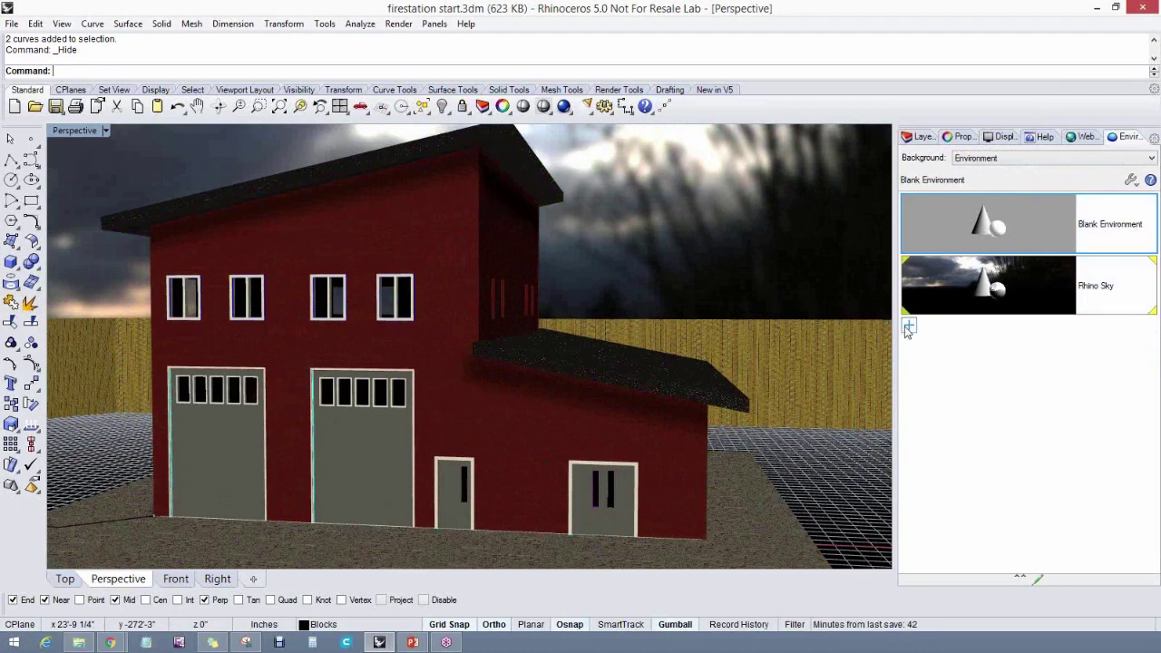
right_click_drag(731, 347, 731, 345)
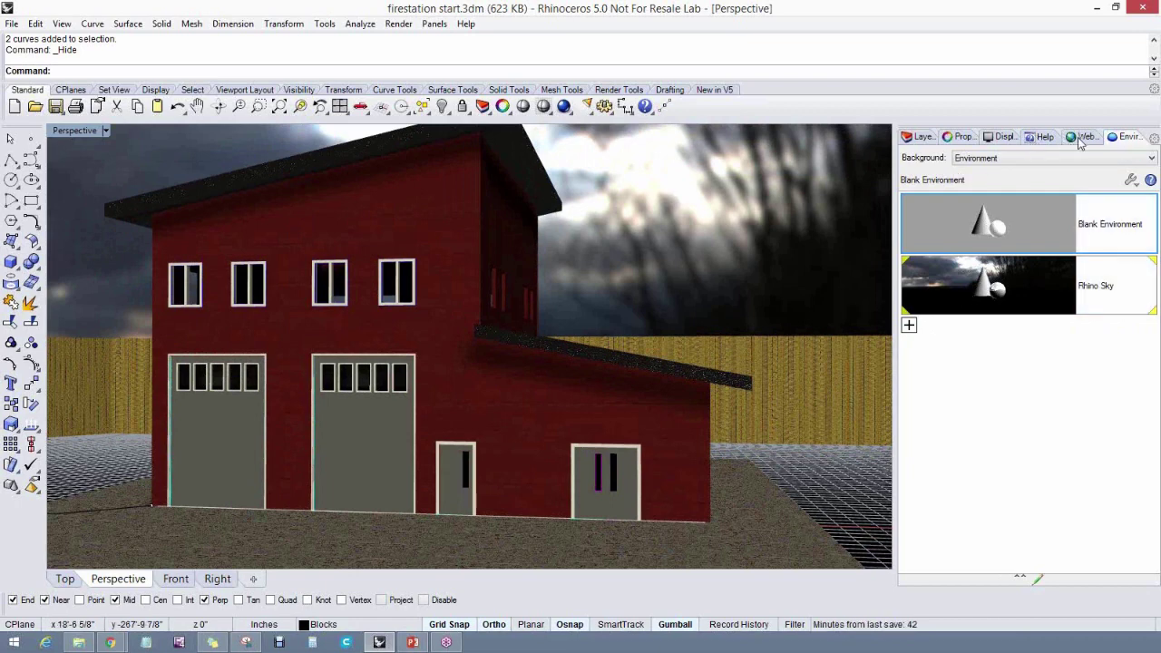
right_click(1002, 141)
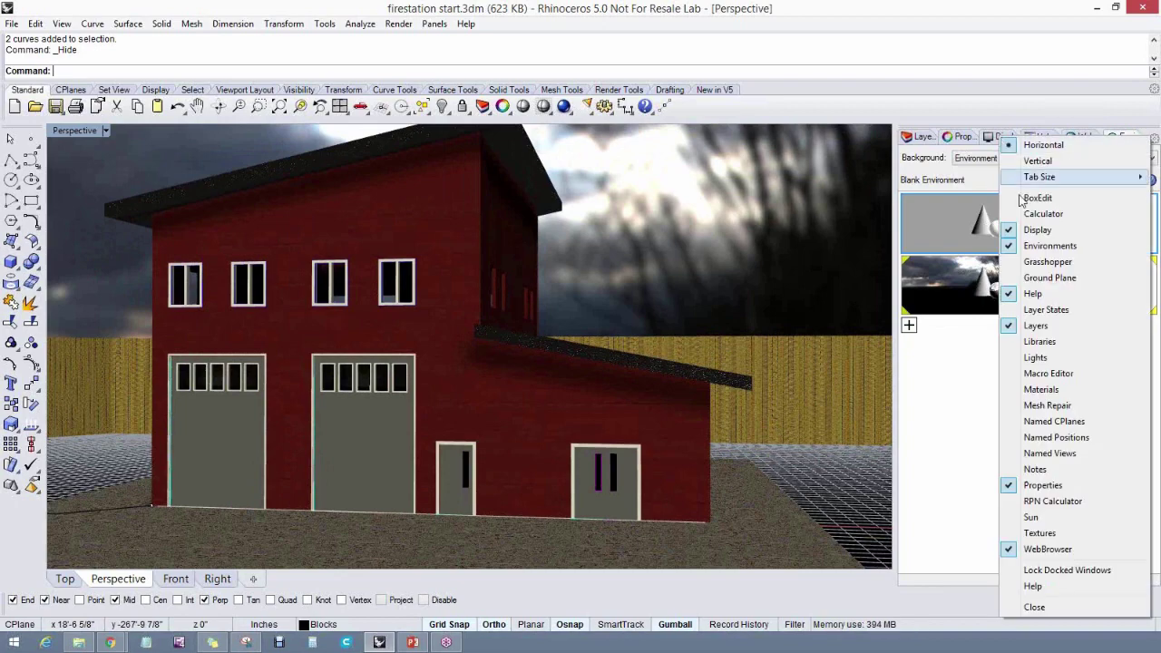
left_click(1010, 280)
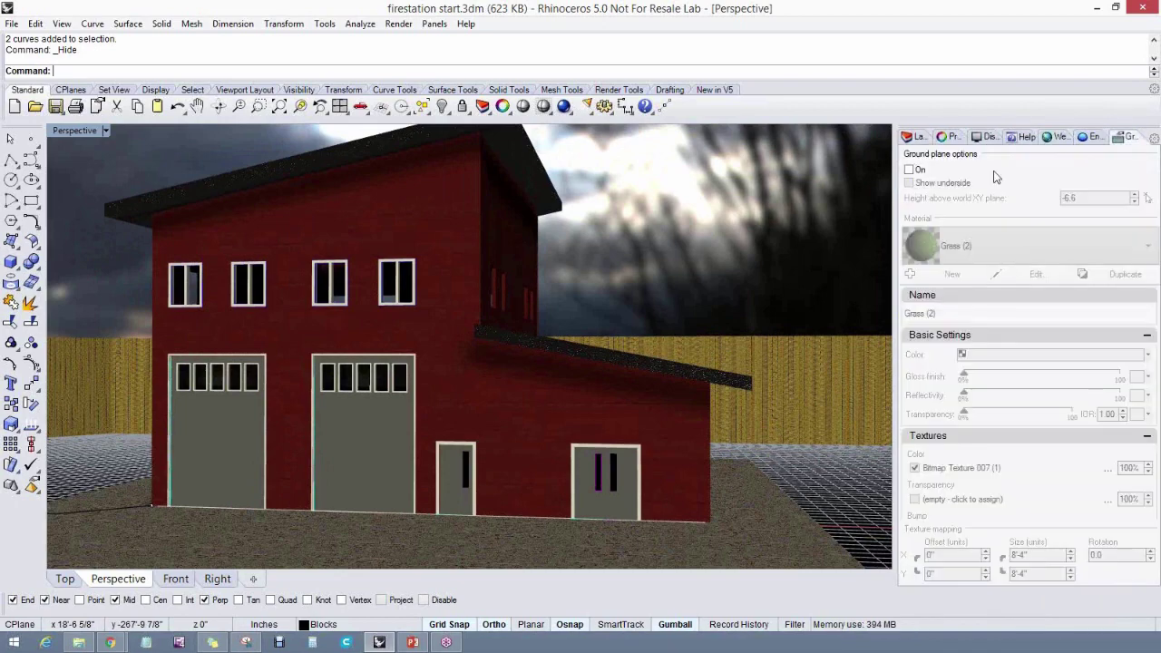
left_click(909, 170)
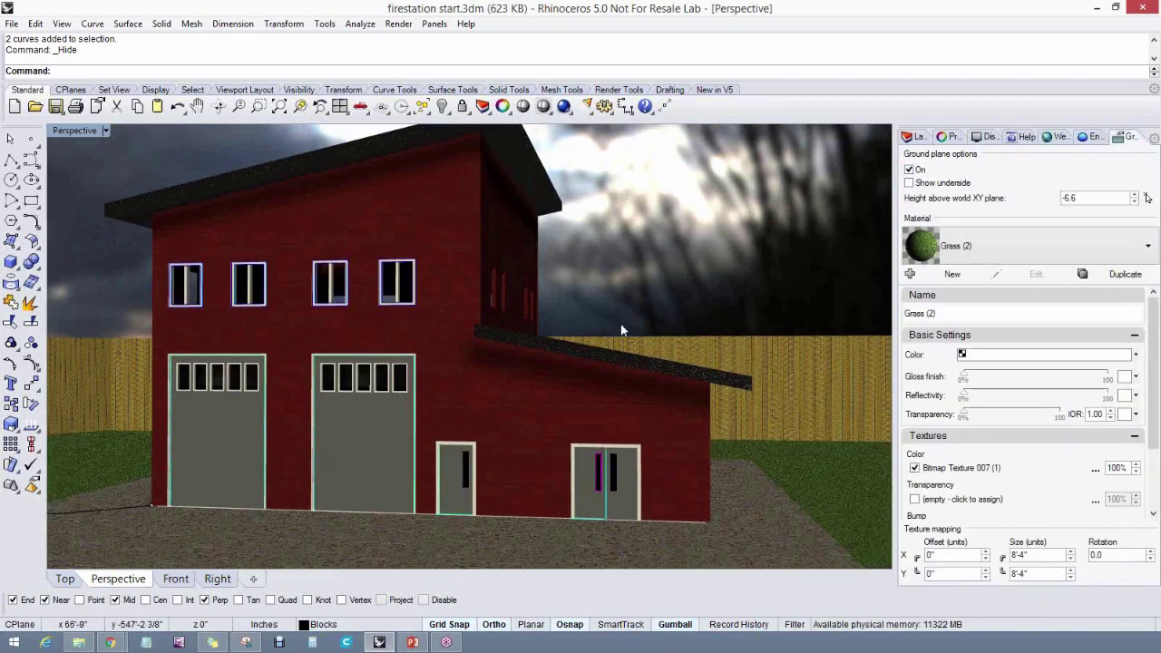
scroll(439, 480, "up", 2)
scroll(439, 473, "down", 3)
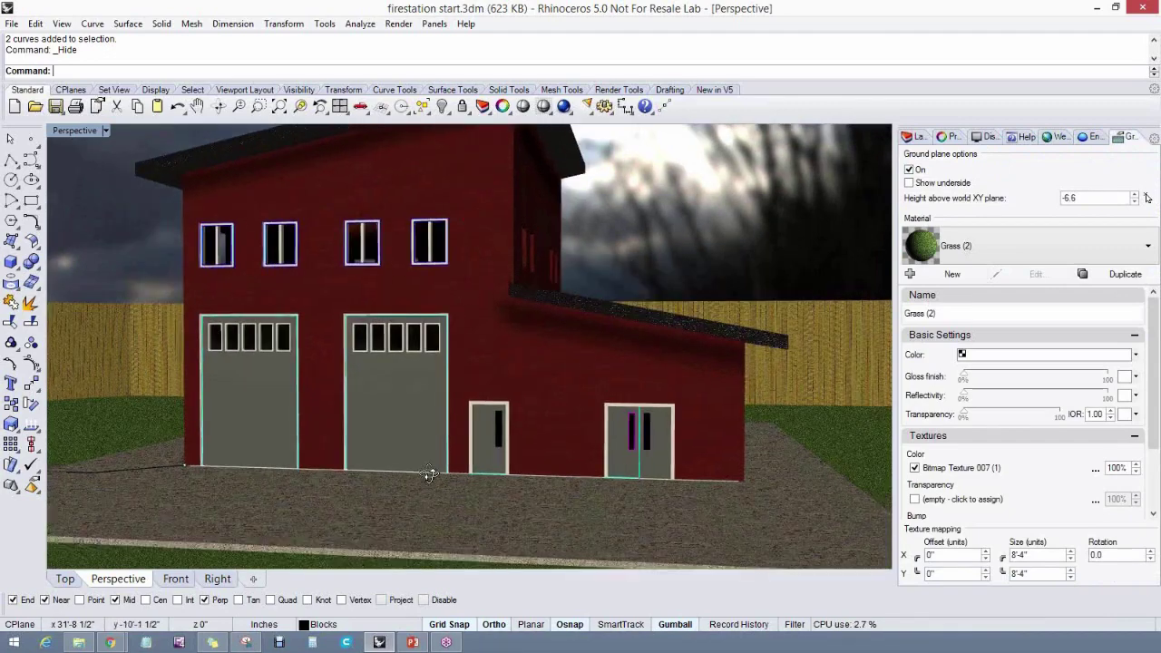
Hide the leader lying on the paving beside the fire station's front corner
right_click_drag(429, 474, 452, 438)
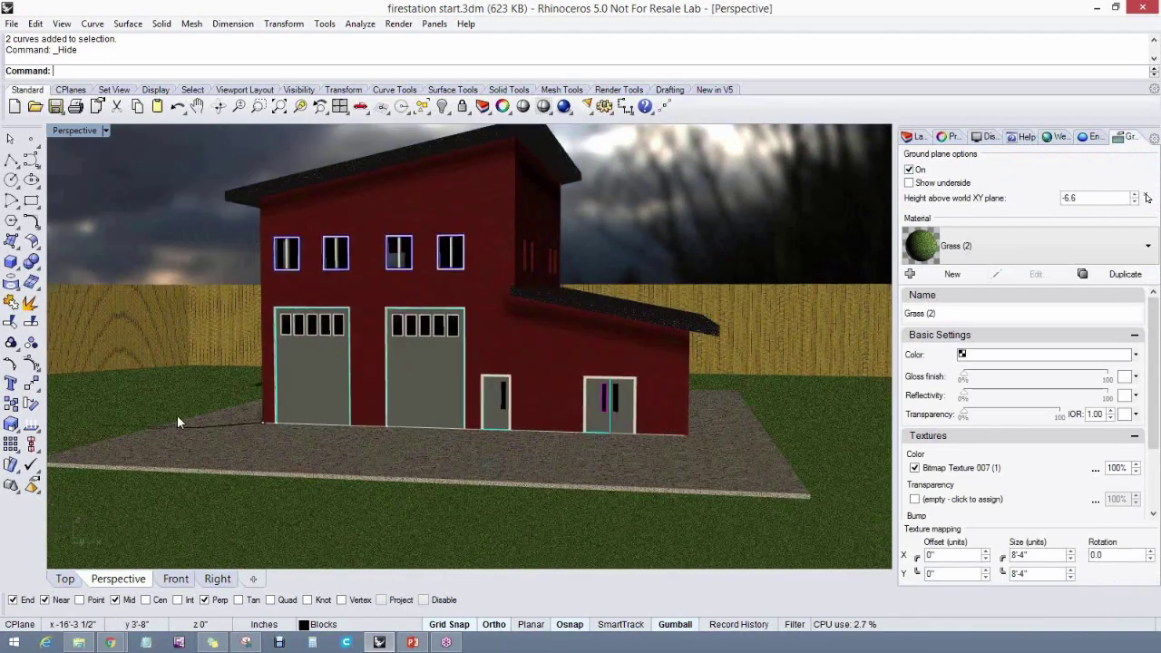
left_click(128, 425)
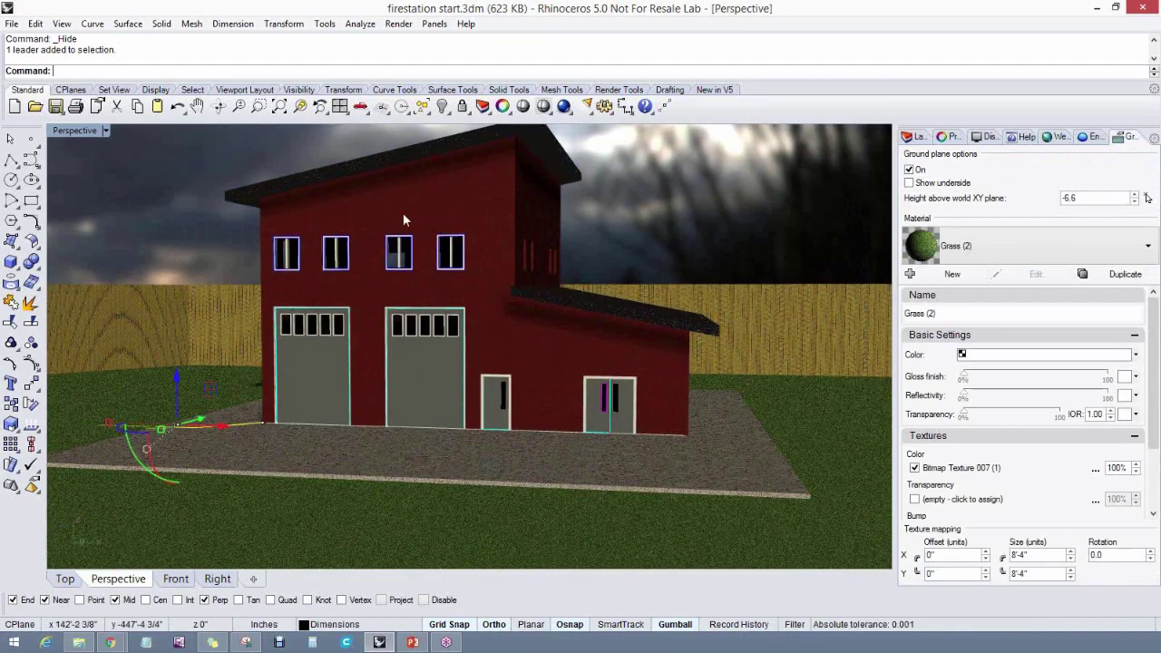
left_click(442, 106)
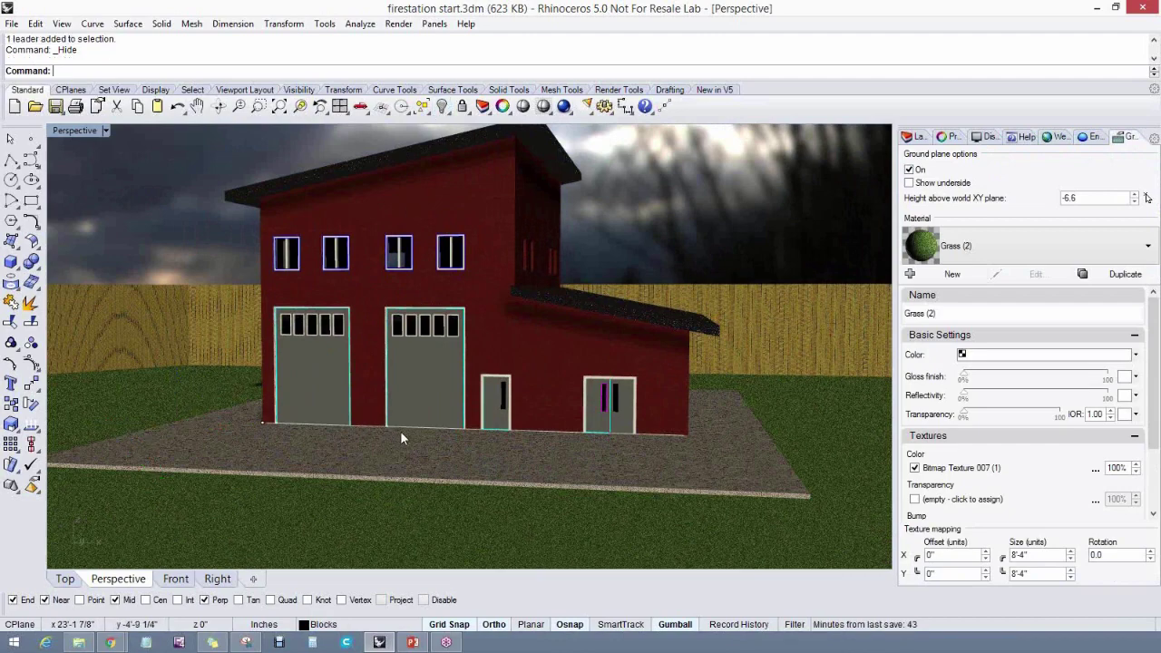
Set the Perspective viewport's projection to Two Point Perspective in its viewport properties
right_click_drag(400, 434, 449, 434)
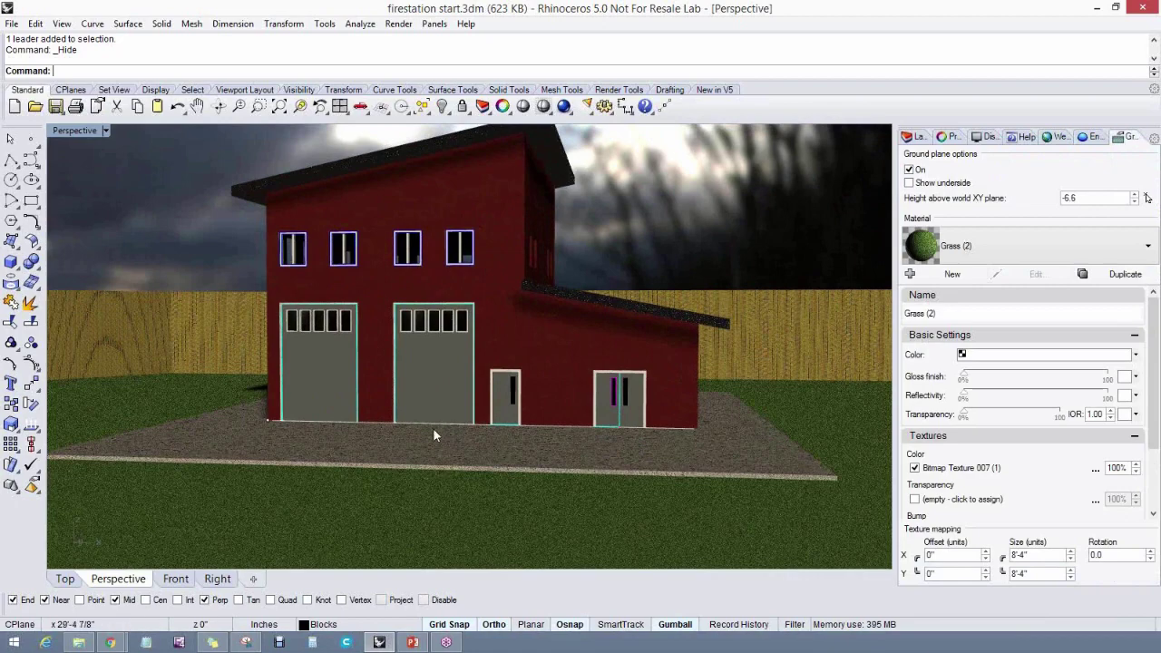
left_click(106, 132)
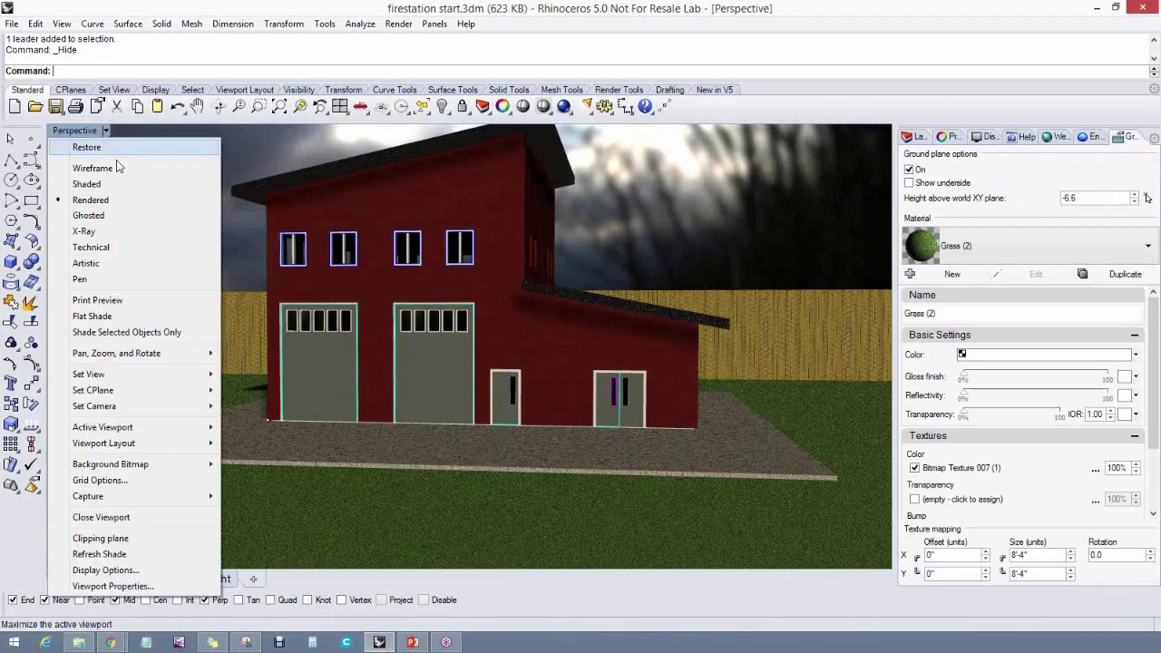
left_click(109, 588)
left_click(243, 262)
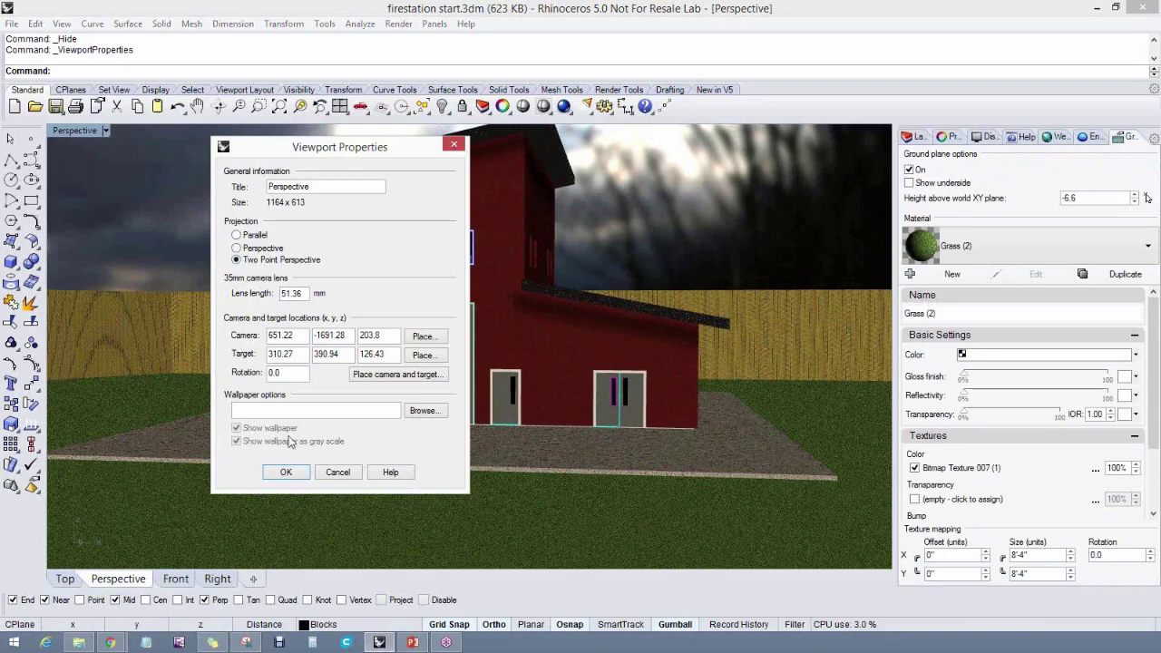
left_click(285, 472)
Save the file and render a straight-on front view showing the whole fire station with its paving and fence
right_click_drag(326, 461, 318, 460)
scroll(327, 455, "up", 3)
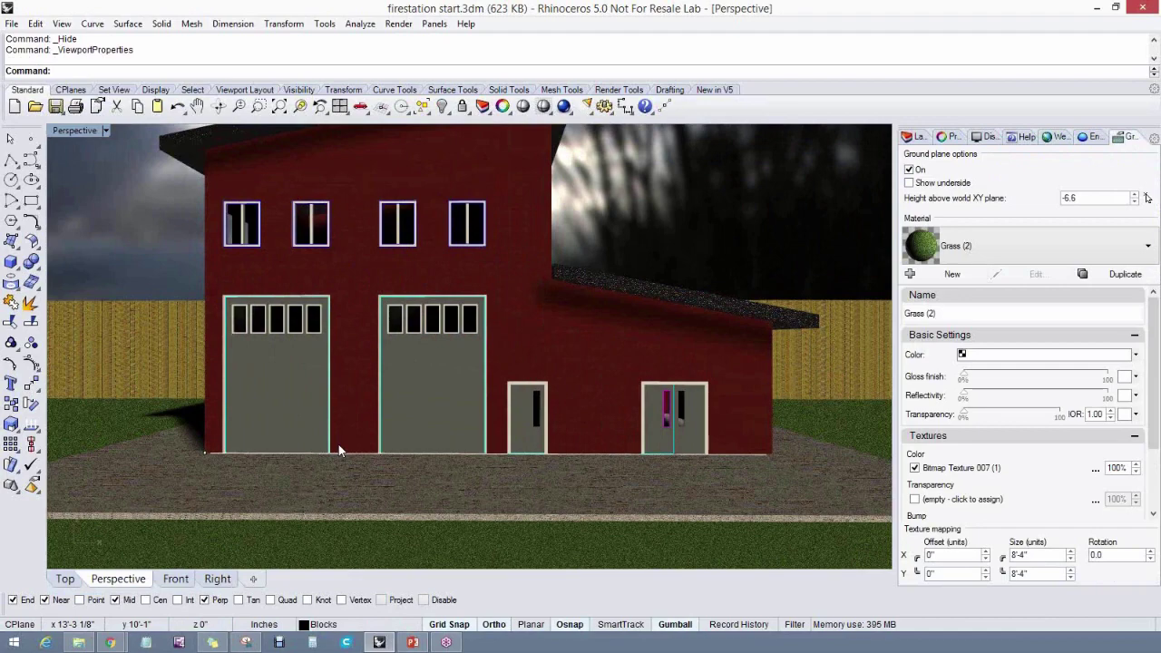
scroll(338, 445, "down", 3)
scroll(362, 424, "up", 1)
right_click_drag(362, 421, 326, 426)
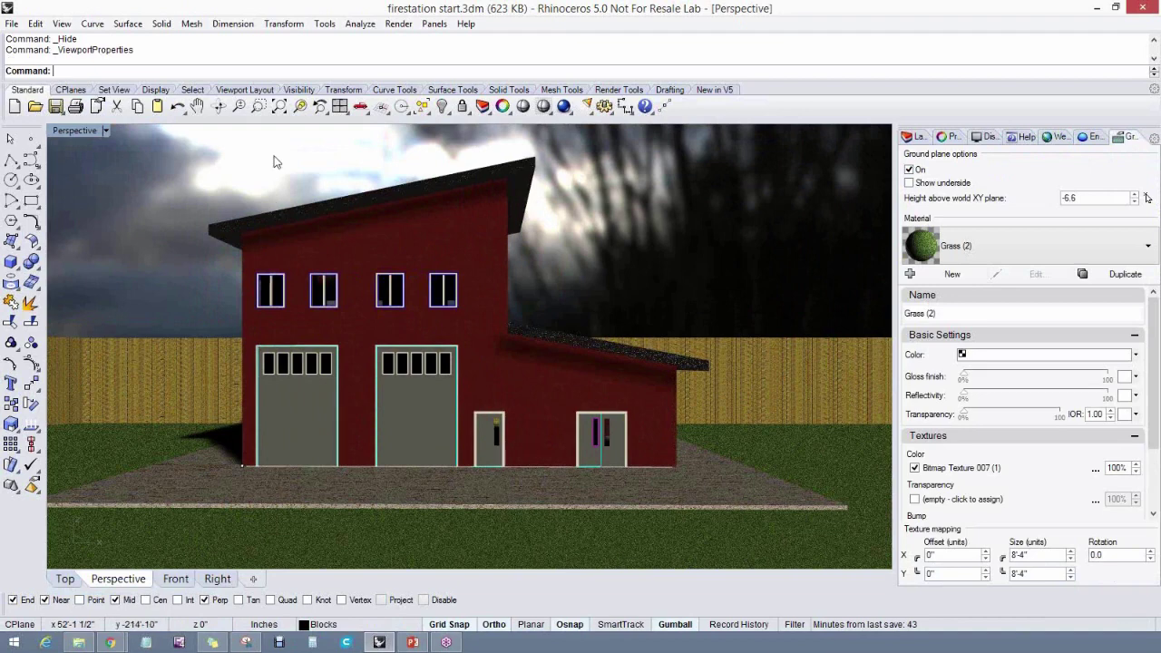
left_click(55, 108)
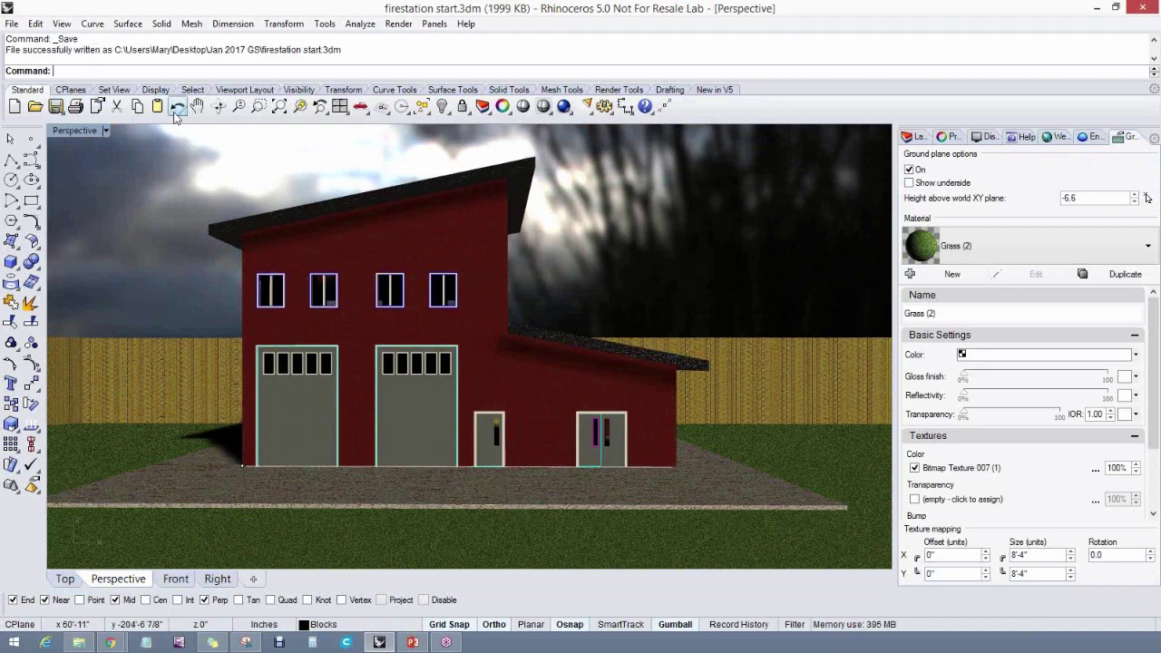
left_click(565, 107)
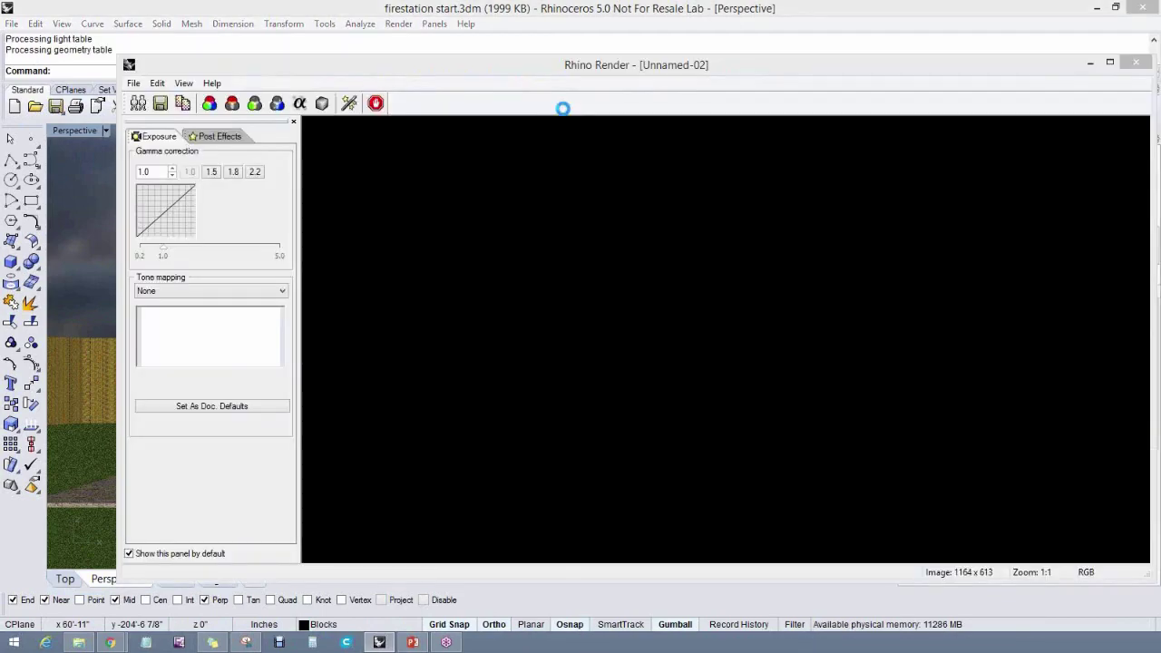